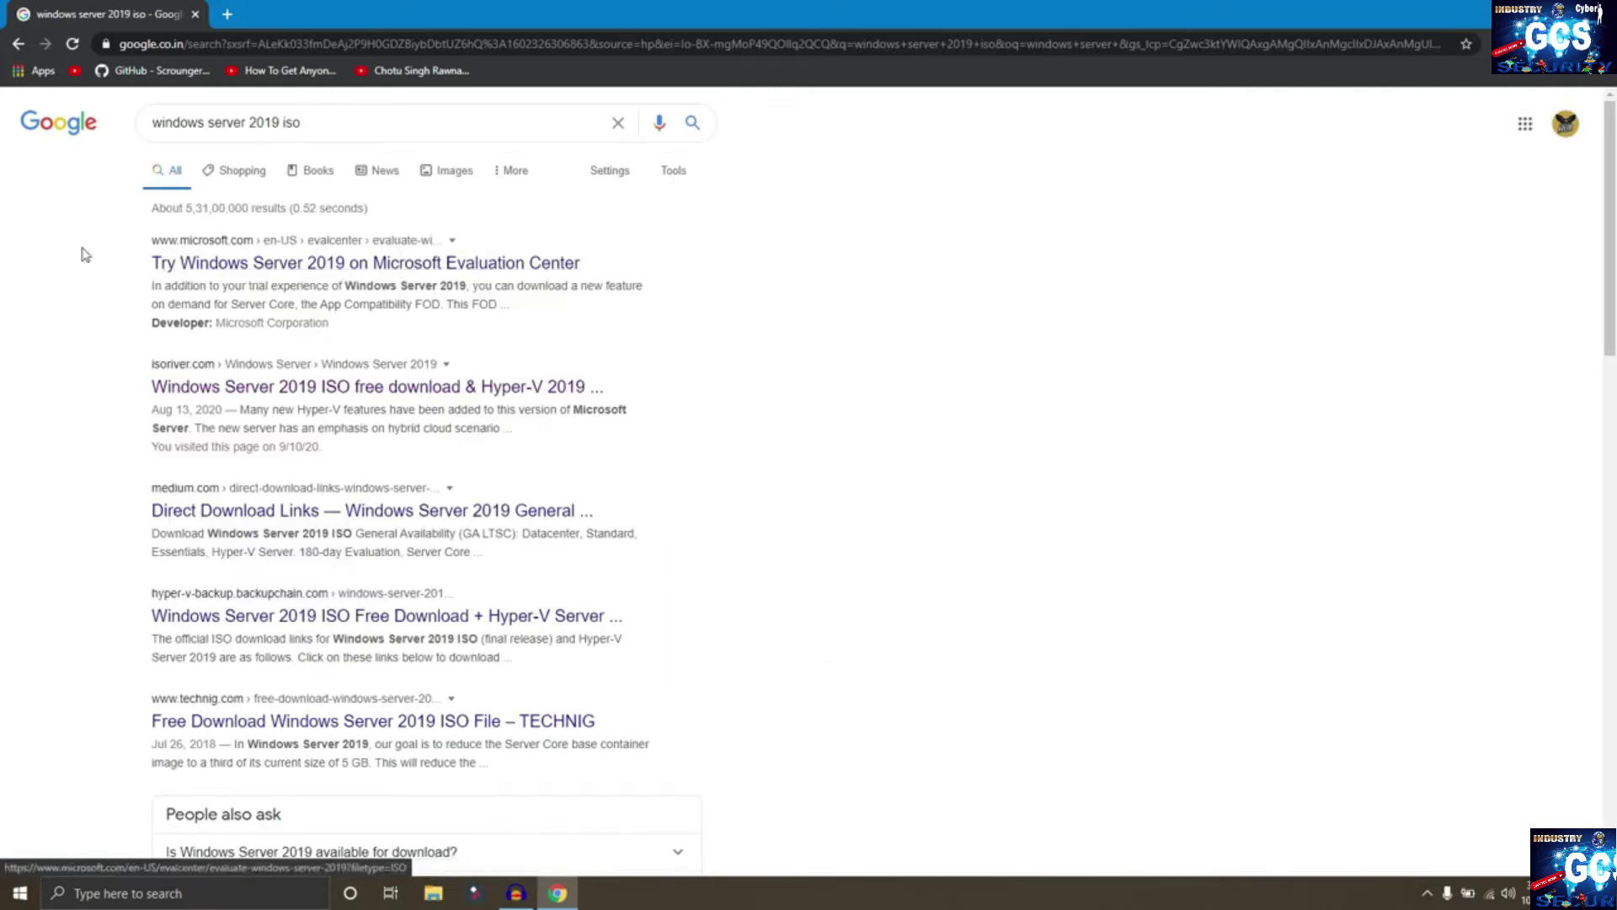
{"action": "right_click", "coordinate": [284, 266]}
{"action": "left_click", "coordinate": [337, 271]}
{"action": "left_click", "coordinate": [221, 15]}
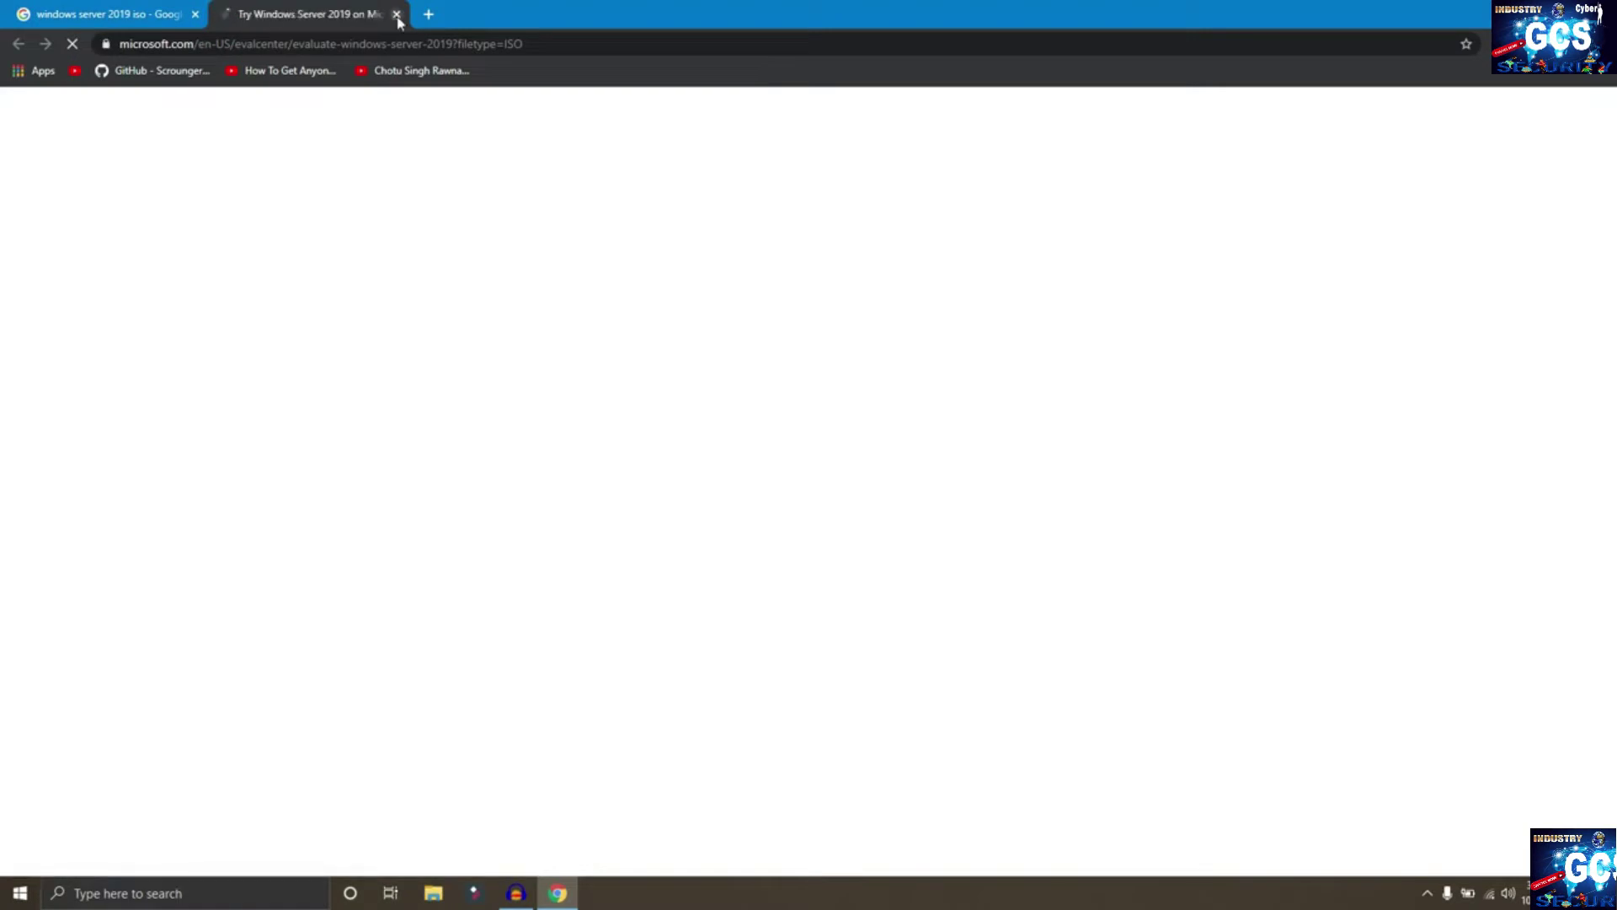
{"action": "scroll", "coordinate": [412, 337], "scroll_direction": "down", "scroll_amount": 8}
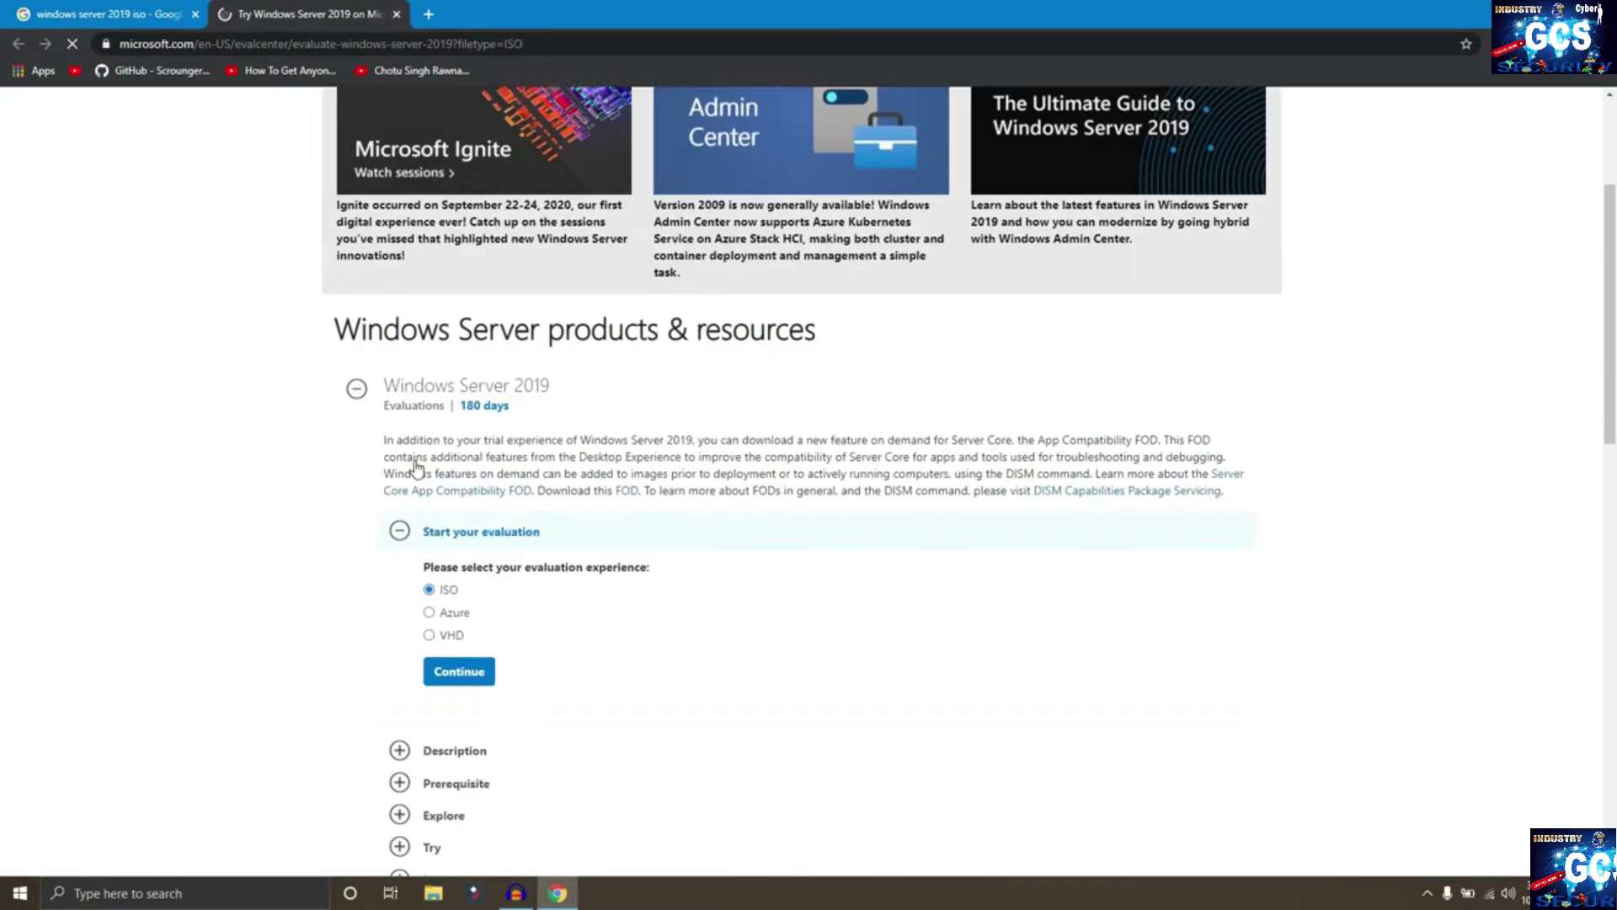
{"action": "scroll", "coordinate": [517, 212], "scroll_direction": "up", "scroll_amount": 2}
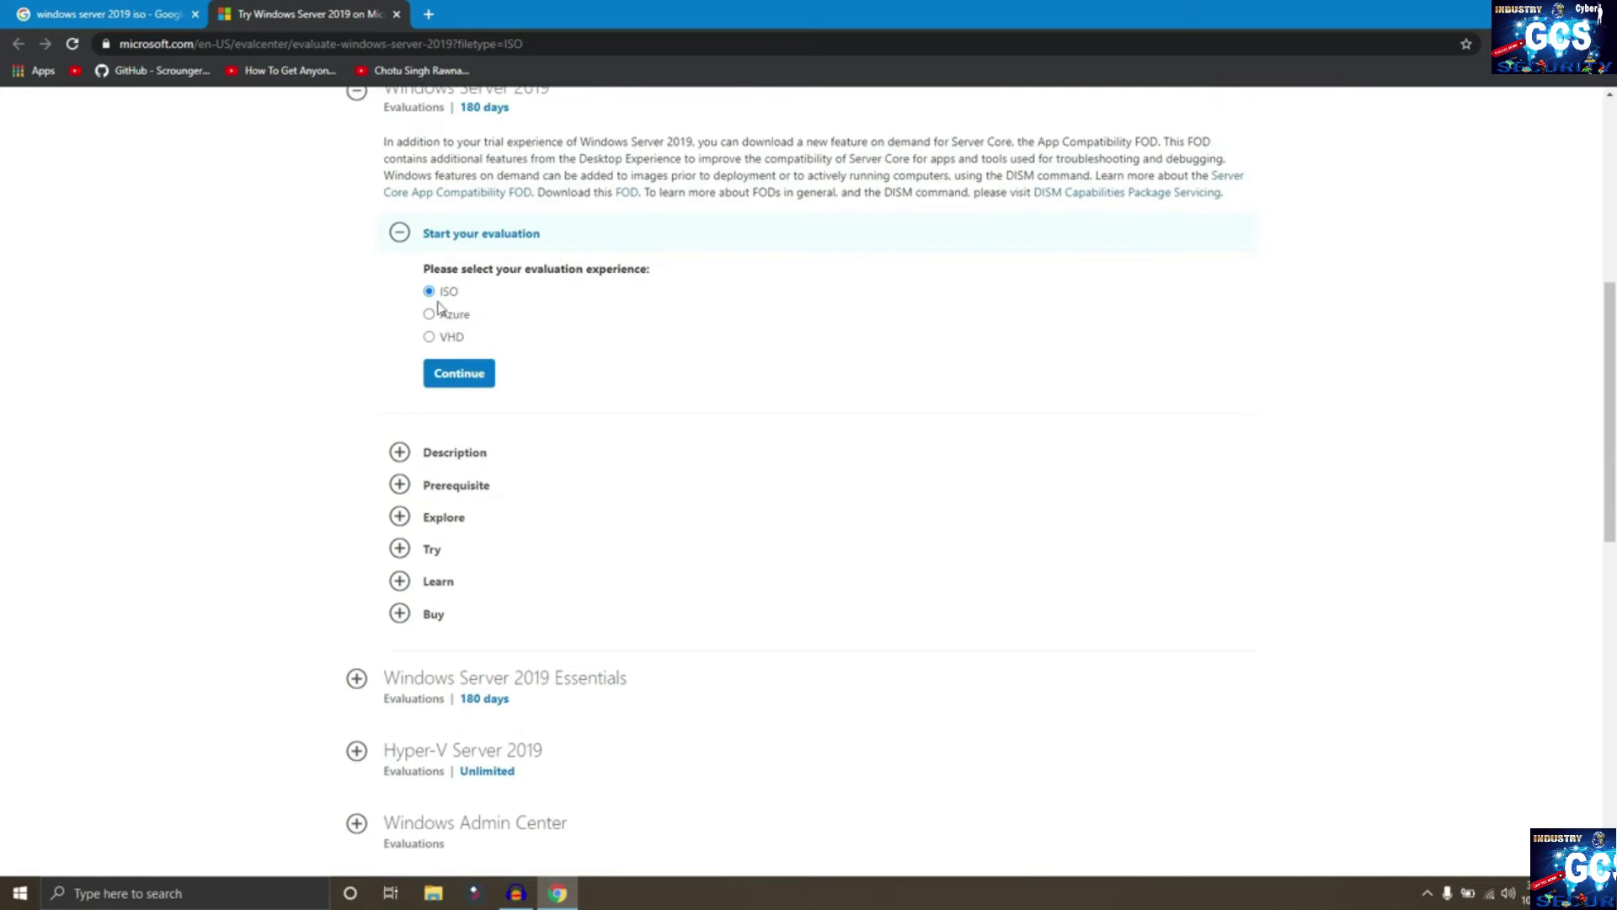
{"action": "left_click", "coordinate": [480, 373]}
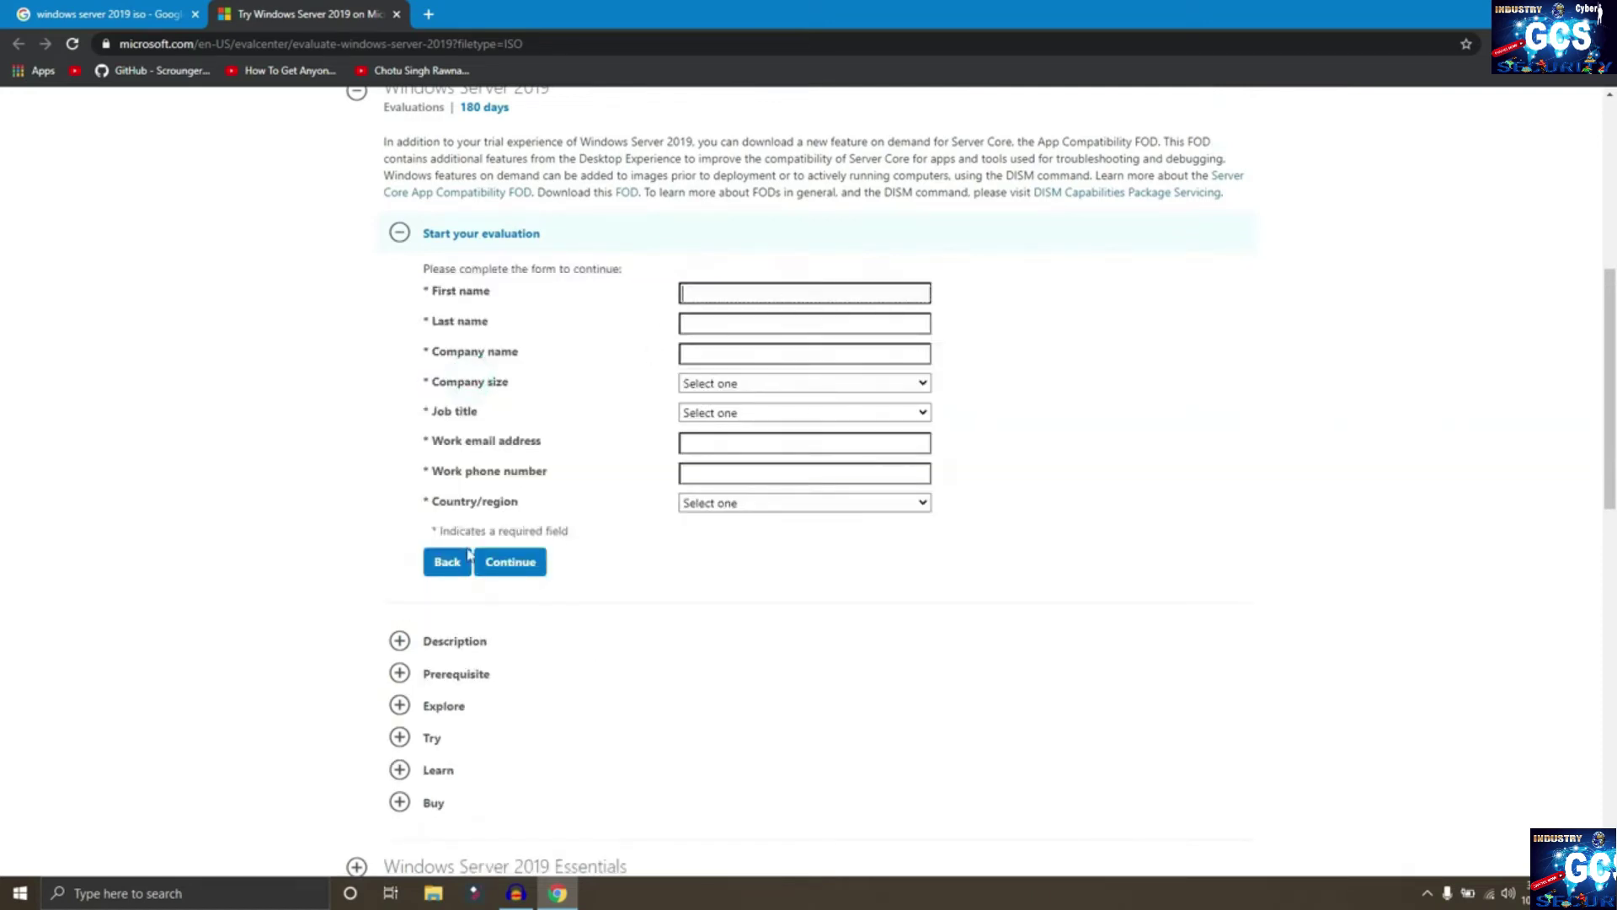
{"action": "left_click", "coordinate": [396, 15]}
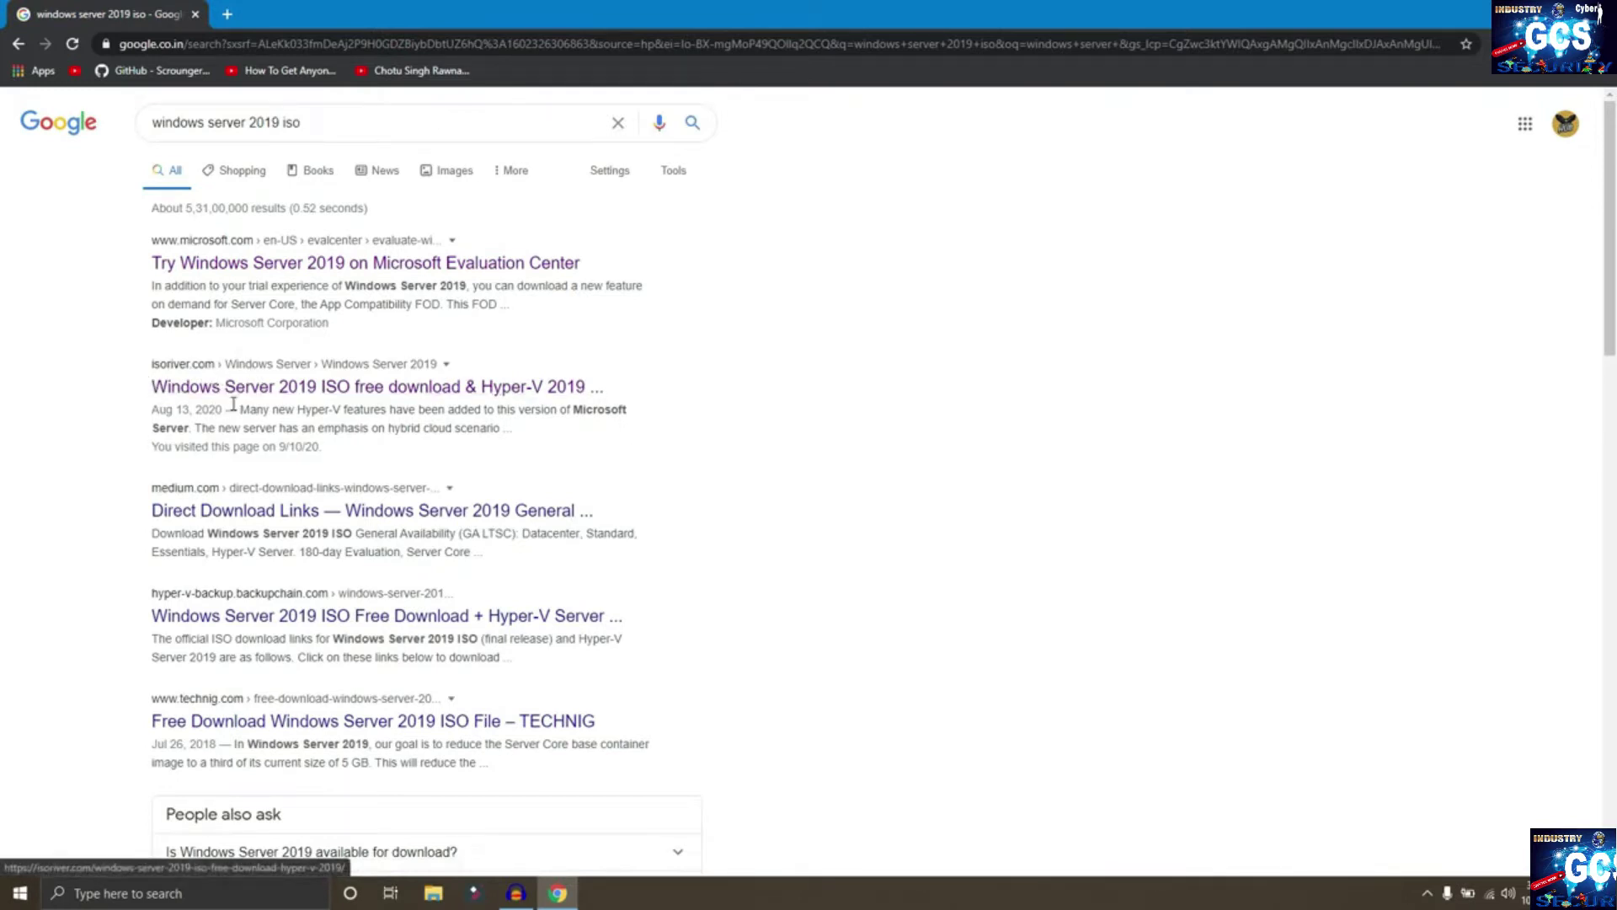
- Start the Windows Server 2019 Standard ISO download from isoriver and view the downloads list
{"action": "left_click", "coordinate": [246, 389]}
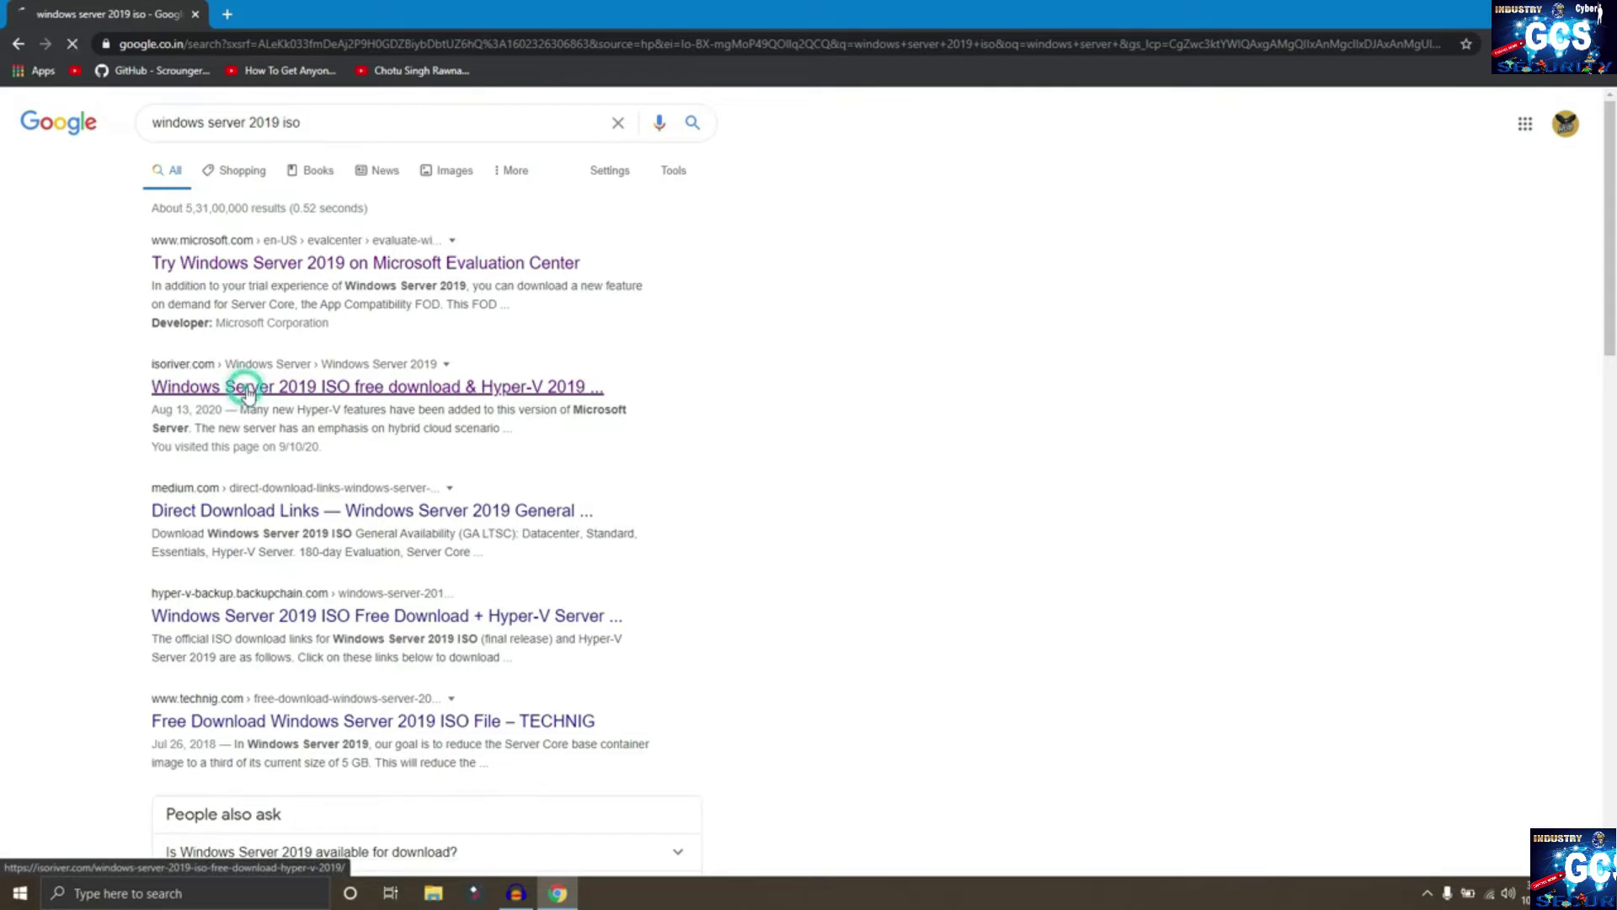
{"action": "scroll", "coordinate": [627, 468], "scroll_direction": "down", "scroll_amount": 3}
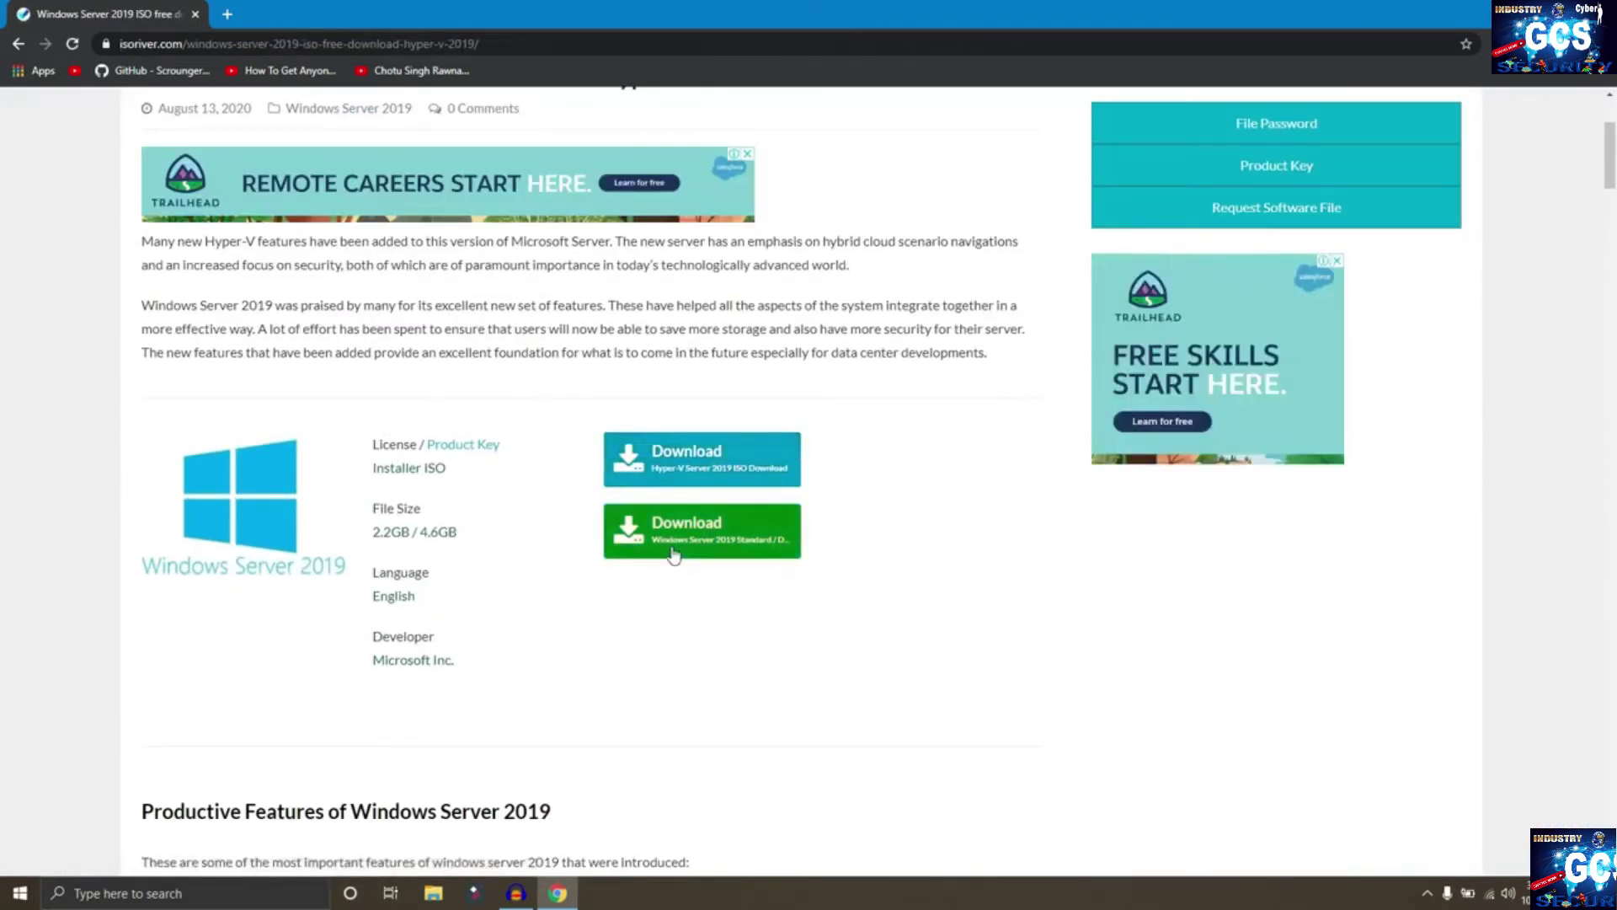
{"action": "scroll", "coordinate": [674, 539], "scroll_direction": "down", "scroll_amount": 1}
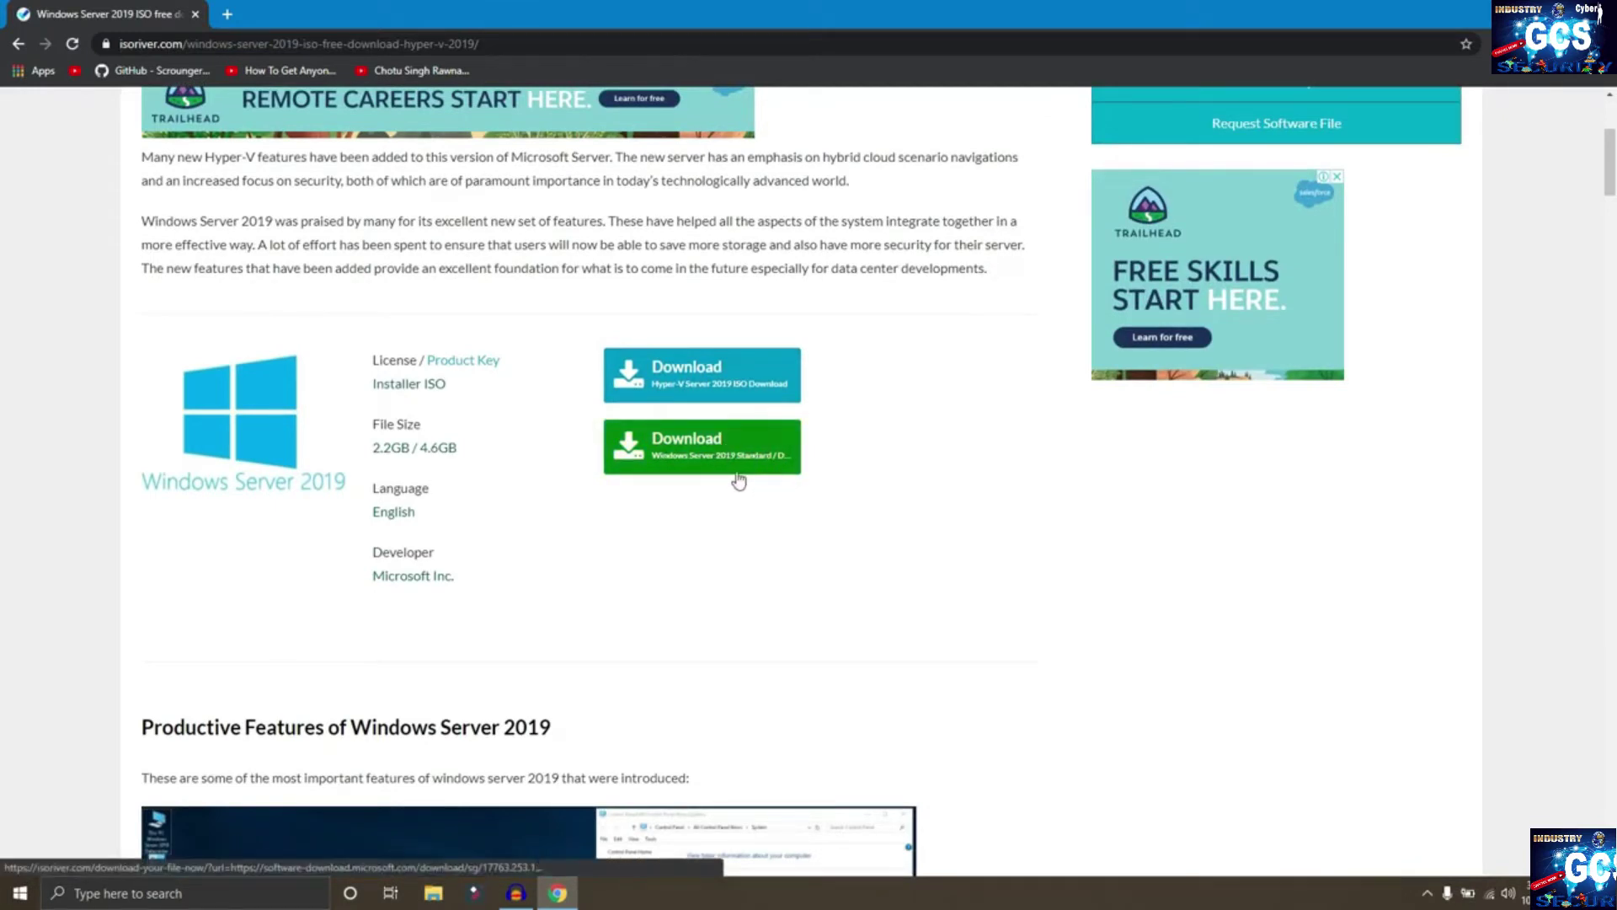
{"action": "left_click", "coordinate": [691, 453]}
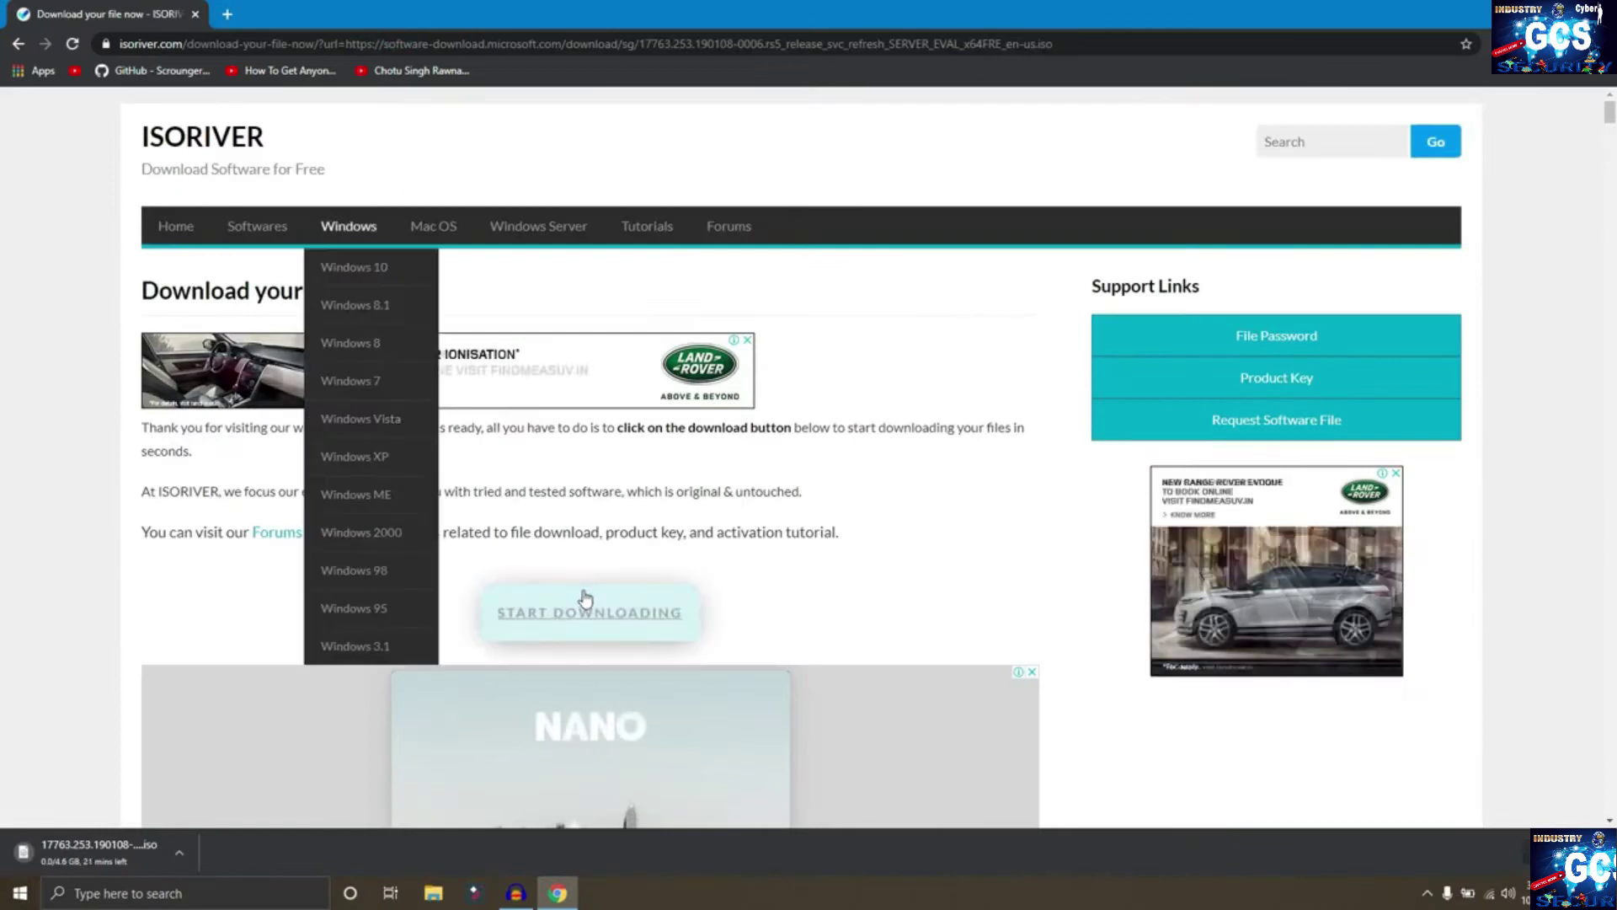
{"action": "scroll", "coordinate": [478, 630], "scroll_direction": "down", "scroll_amount": 2}
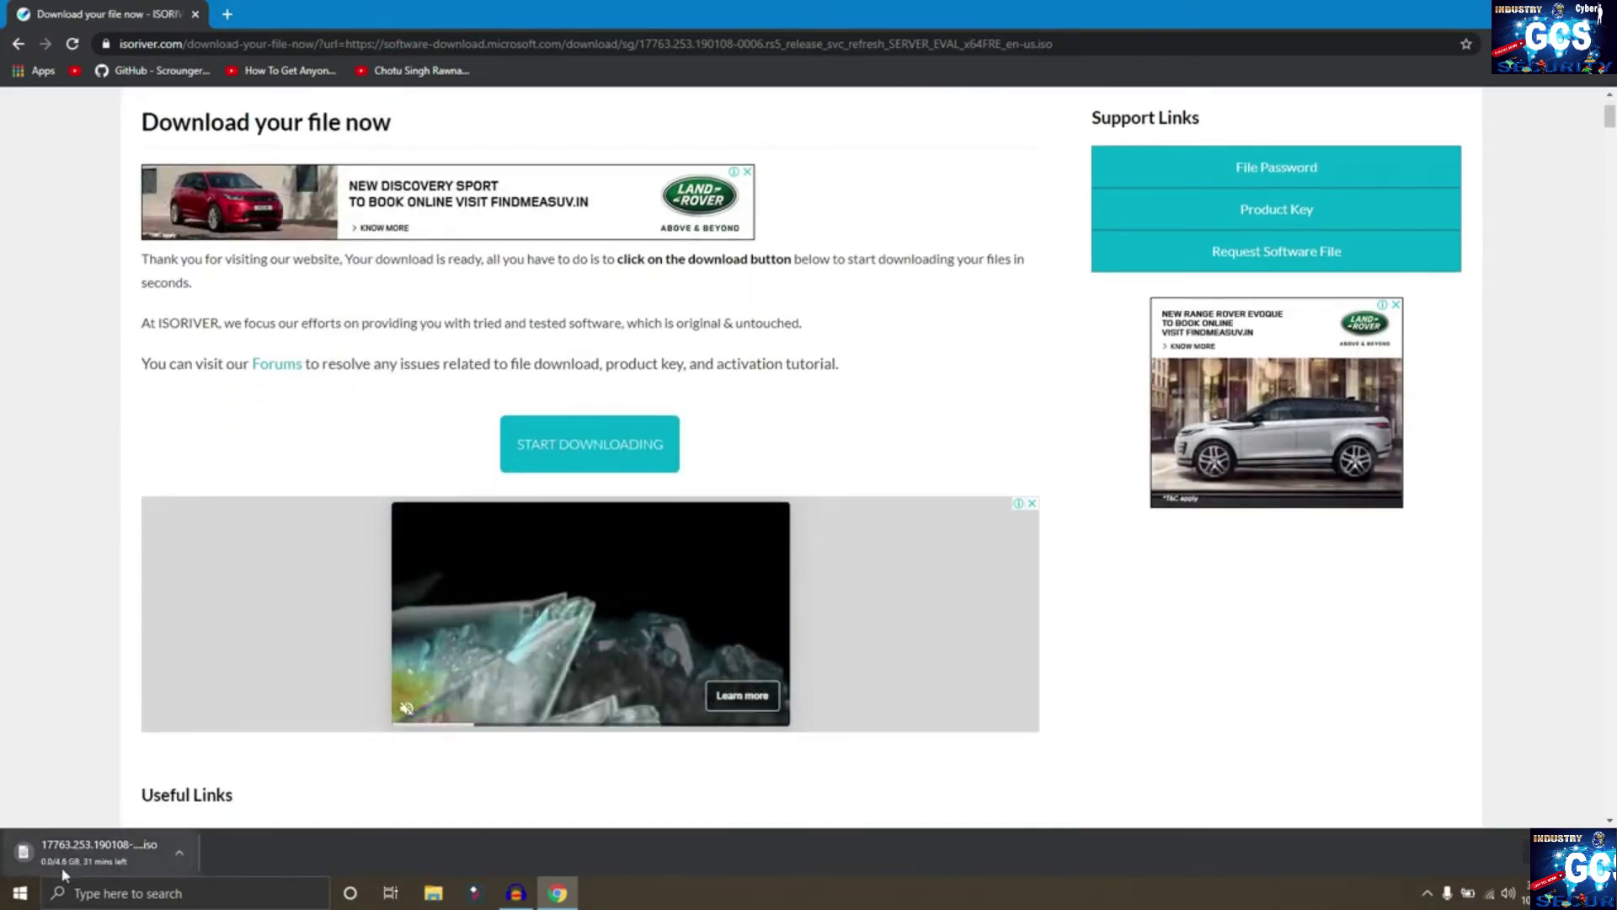
{"action": "key", "text": "ctrl+j"}
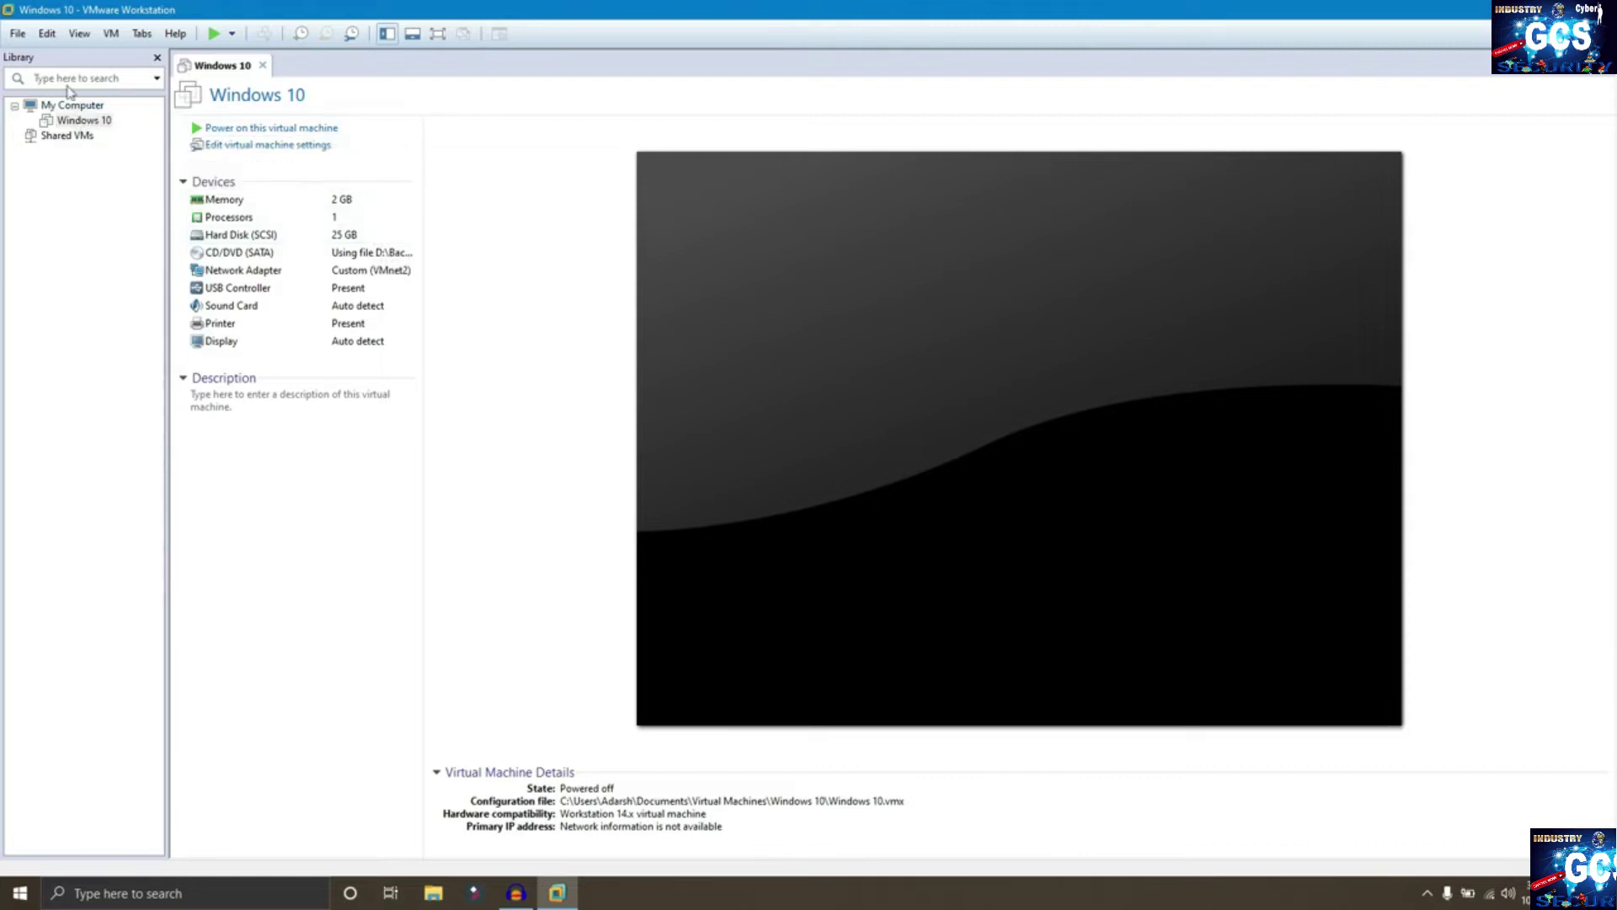
- Start a Typical new virtual machine, OS installed later, with Windows Server 2016 guest and default name
{"action": "key", "text": "ctrl+w"}
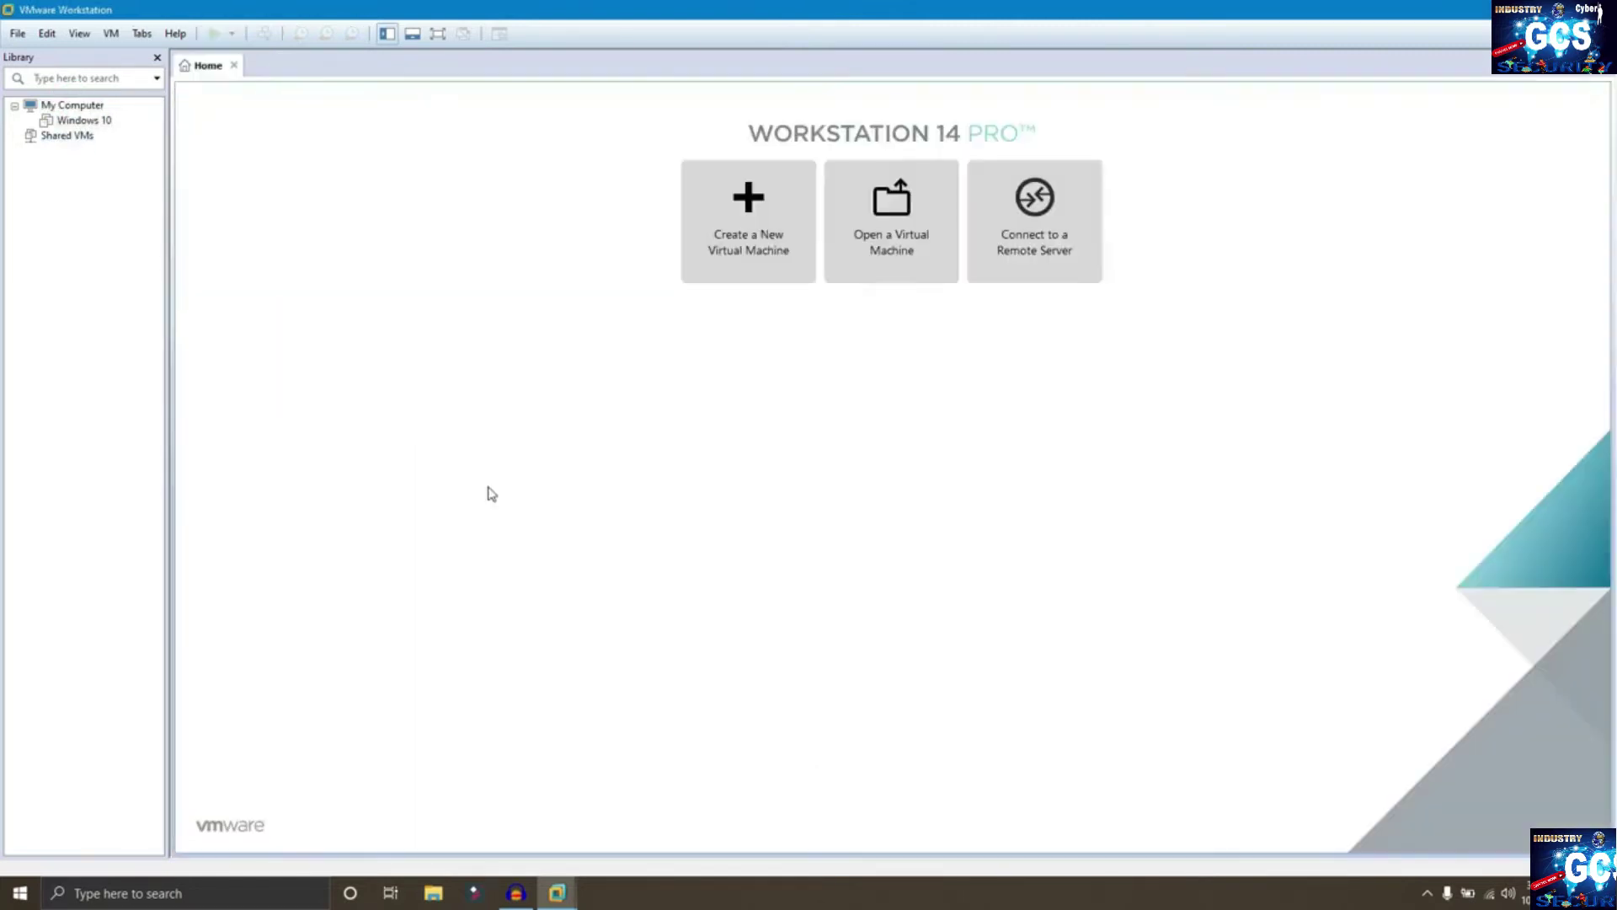
{"action": "left_click", "coordinate": [744, 253]}
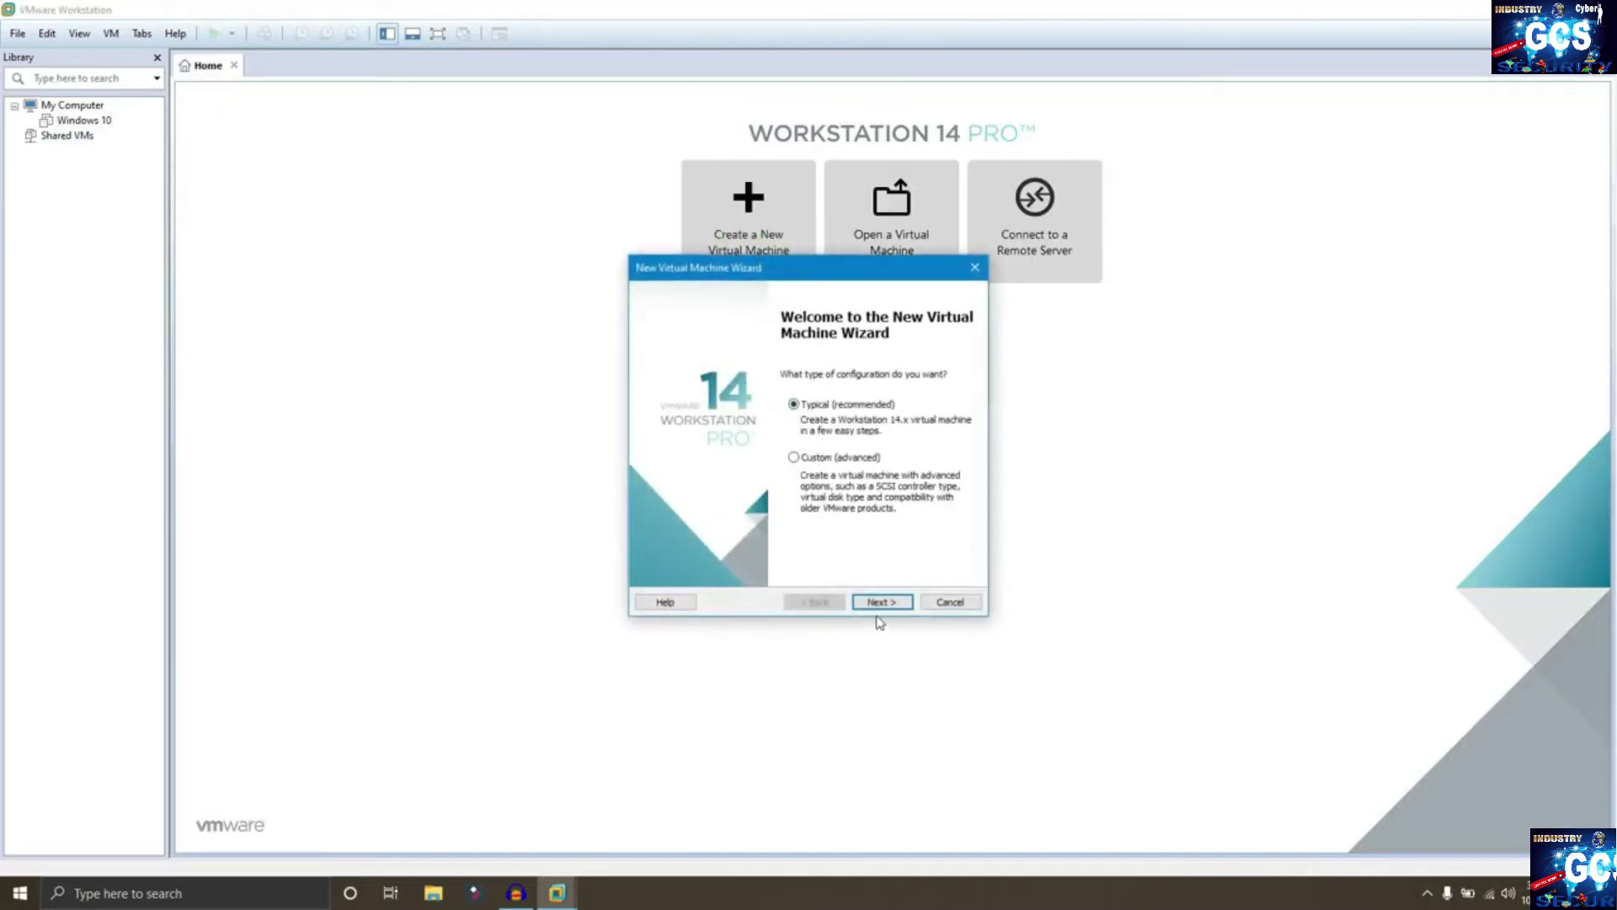
{"action": "left_click", "coordinate": [879, 603]}
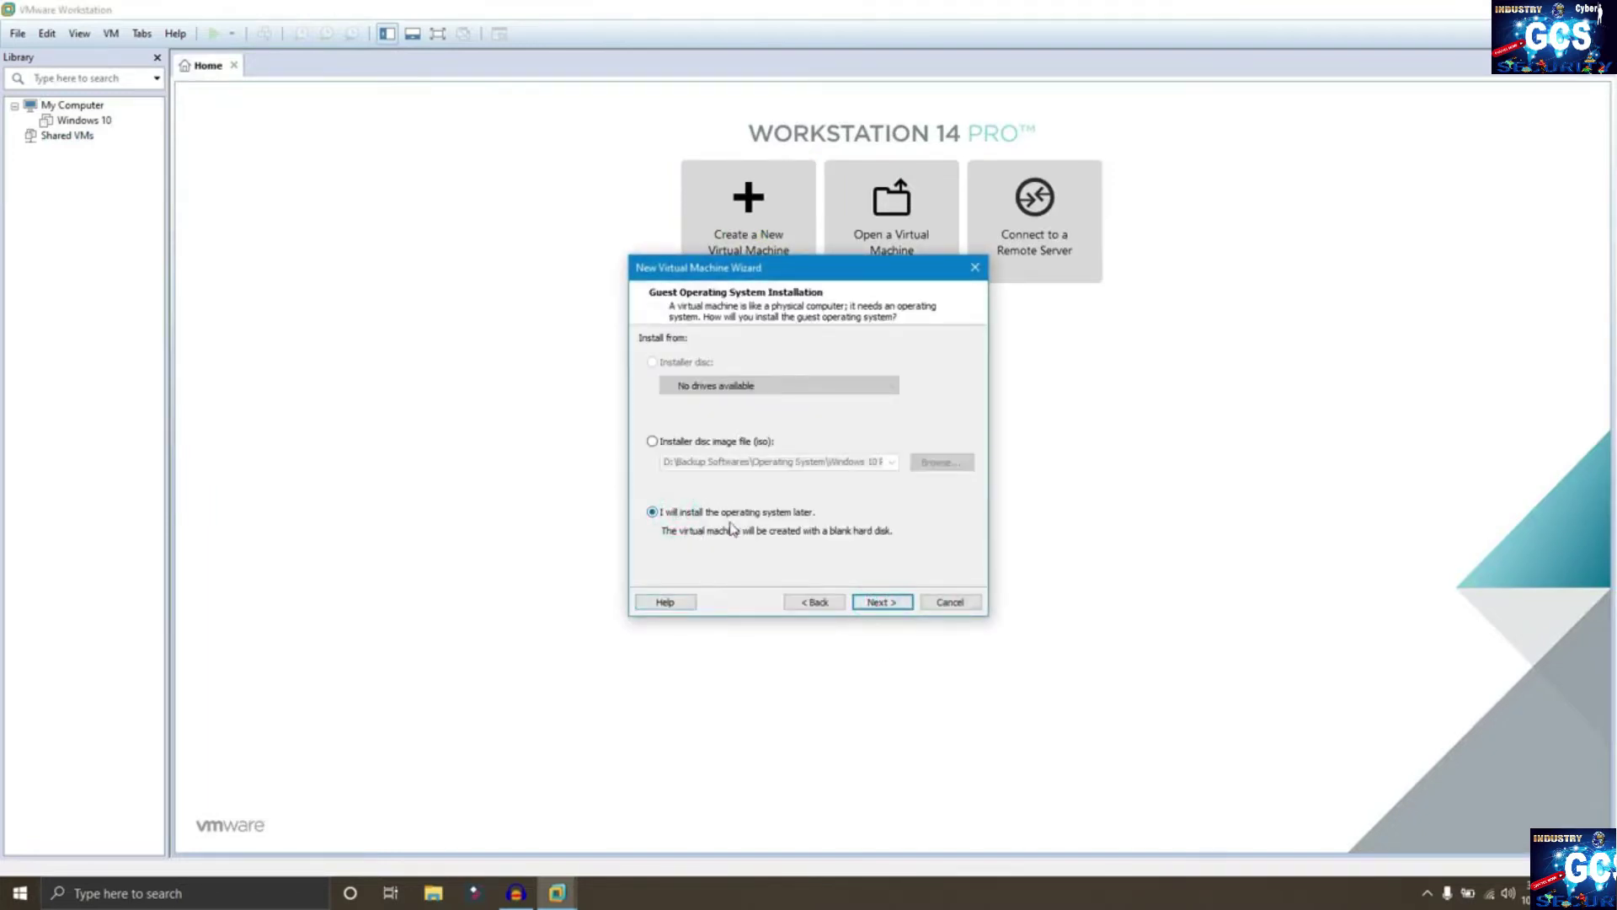
{"action": "left_click", "coordinate": [876, 602]}
{"action": "left_click", "coordinate": [712, 476]}
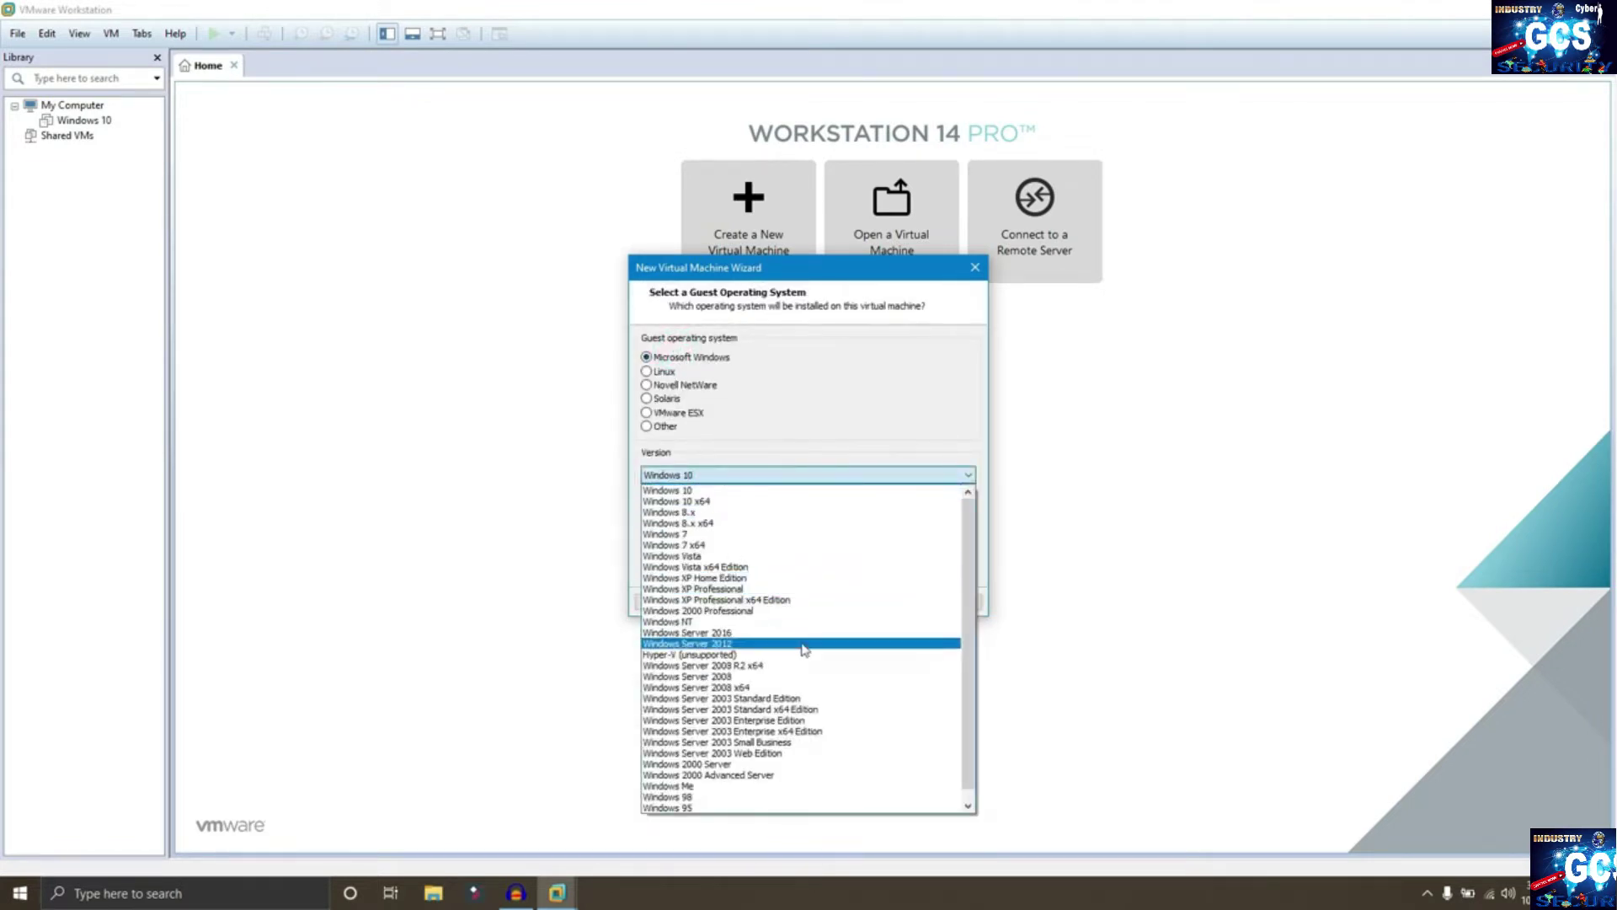
{"action": "scroll", "coordinate": [803, 668], "scroll_direction": "down", "scroll_amount": 1}
{"action": "scroll", "coordinate": [805, 666], "scroll_direction": "up", "scroll_amount": 1}
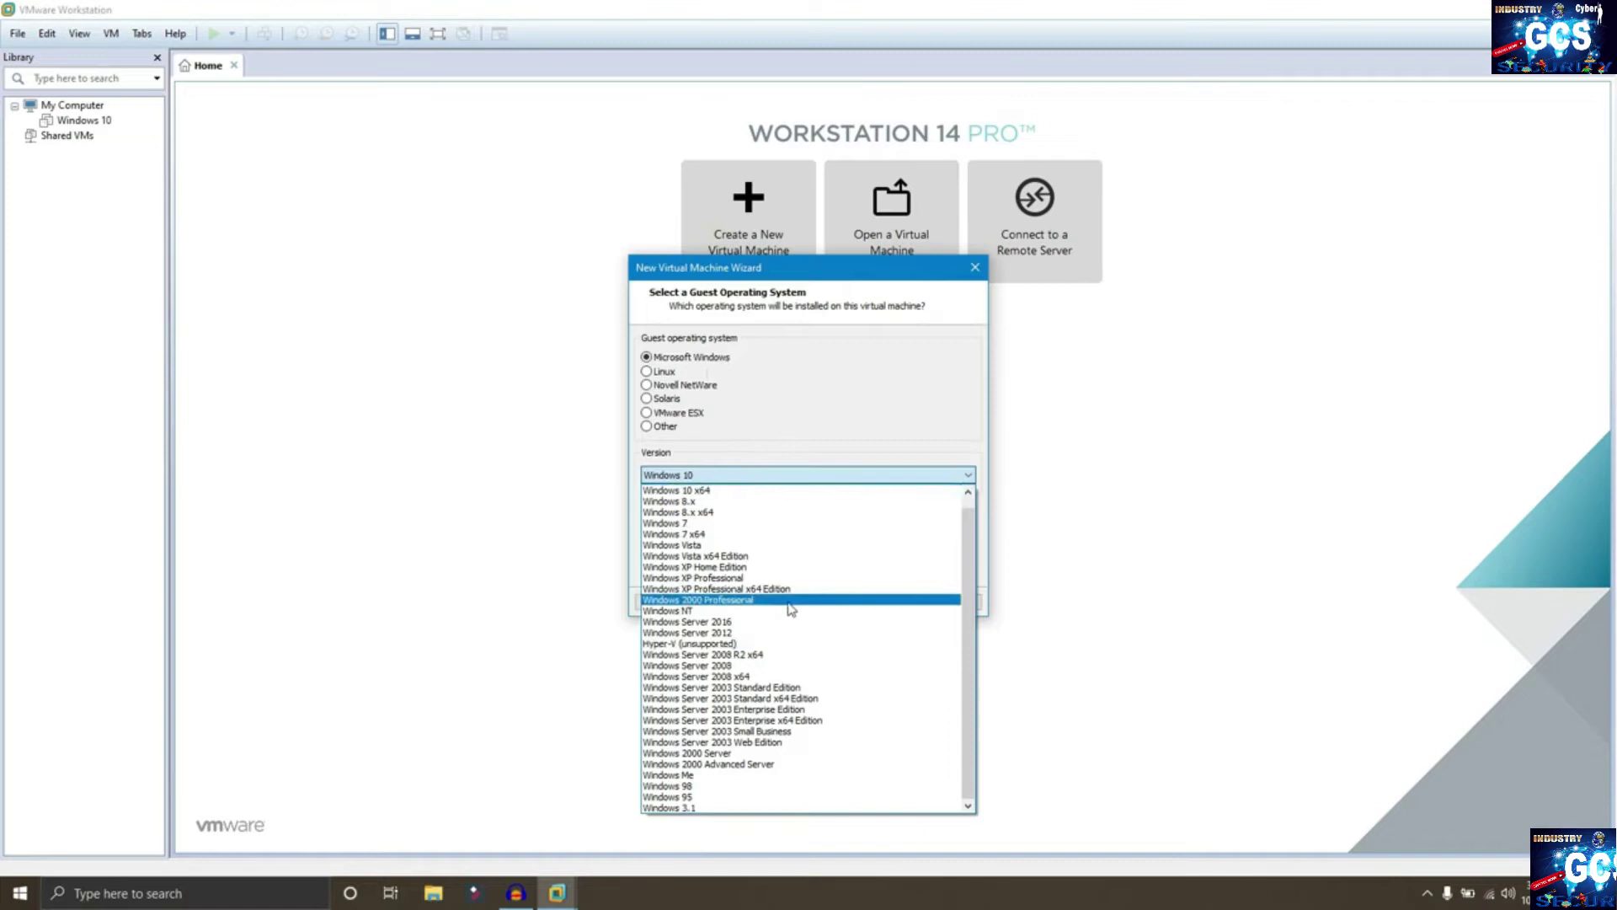
{"action": "left_click", "coordinate": [728, 622]}
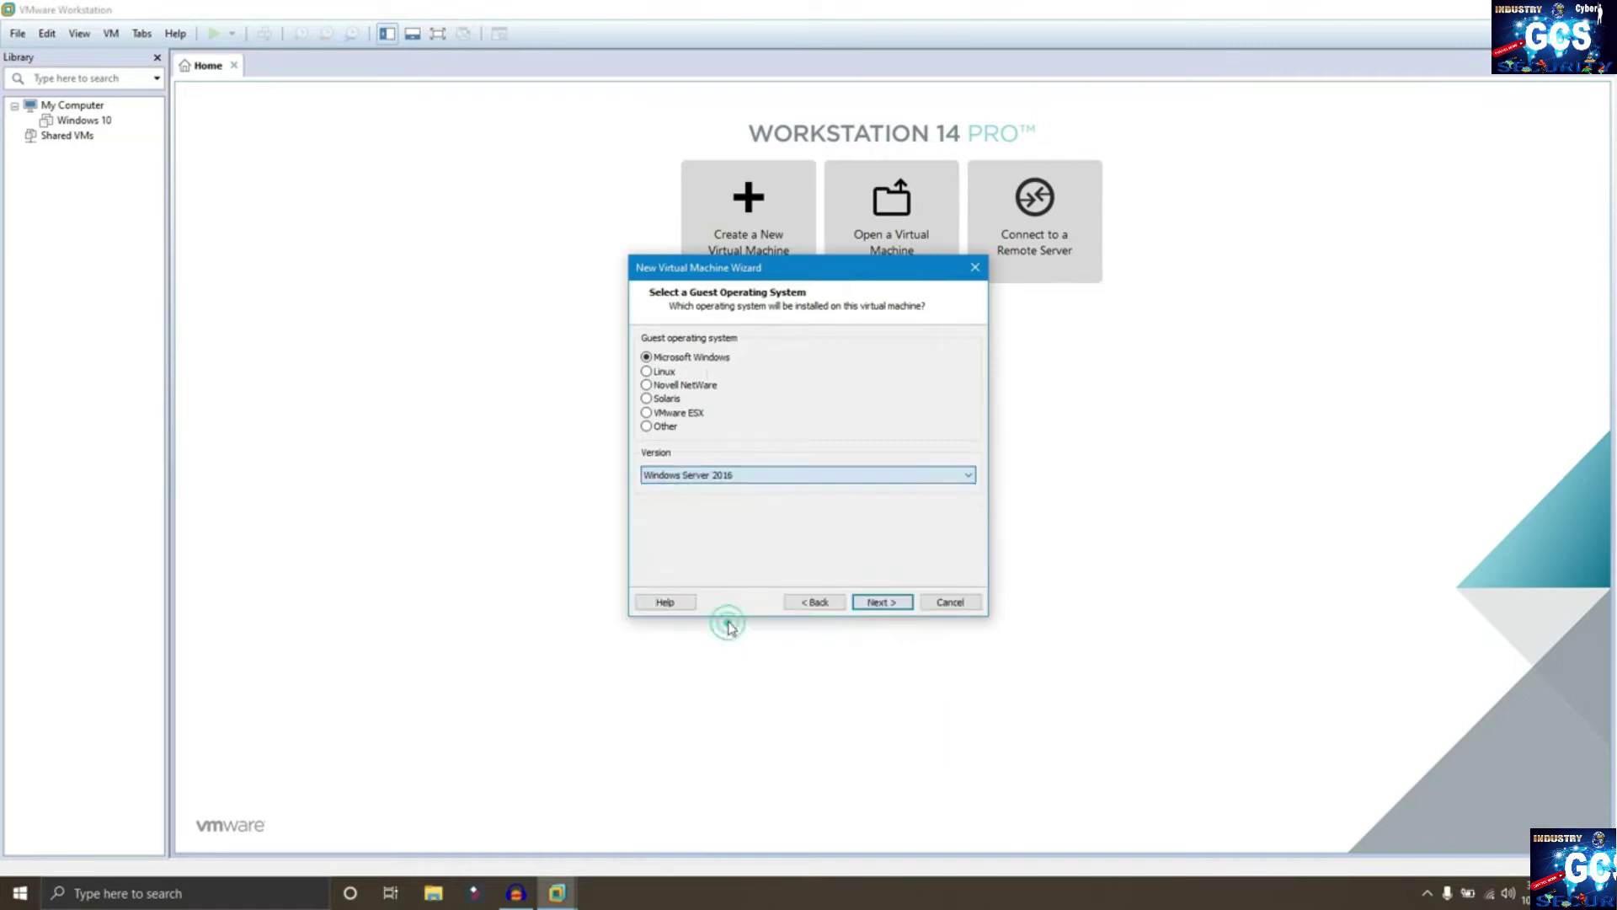
{"action": "left_click", "coordinate": [898, 601]}
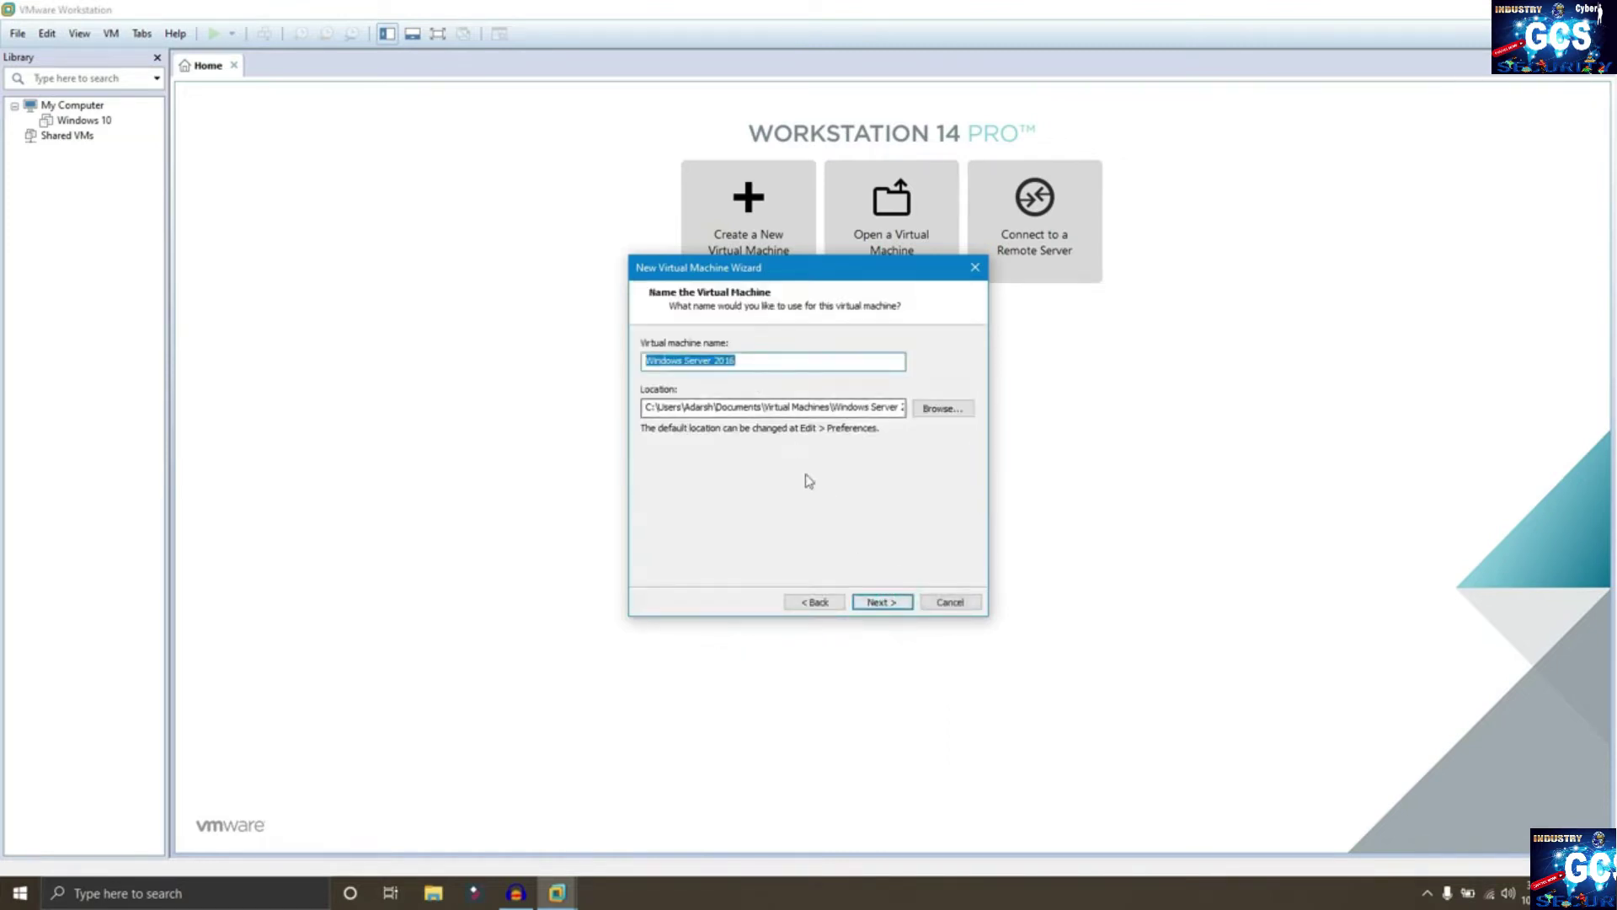
{"action": "left_click", "coordinate": [871, 603]}
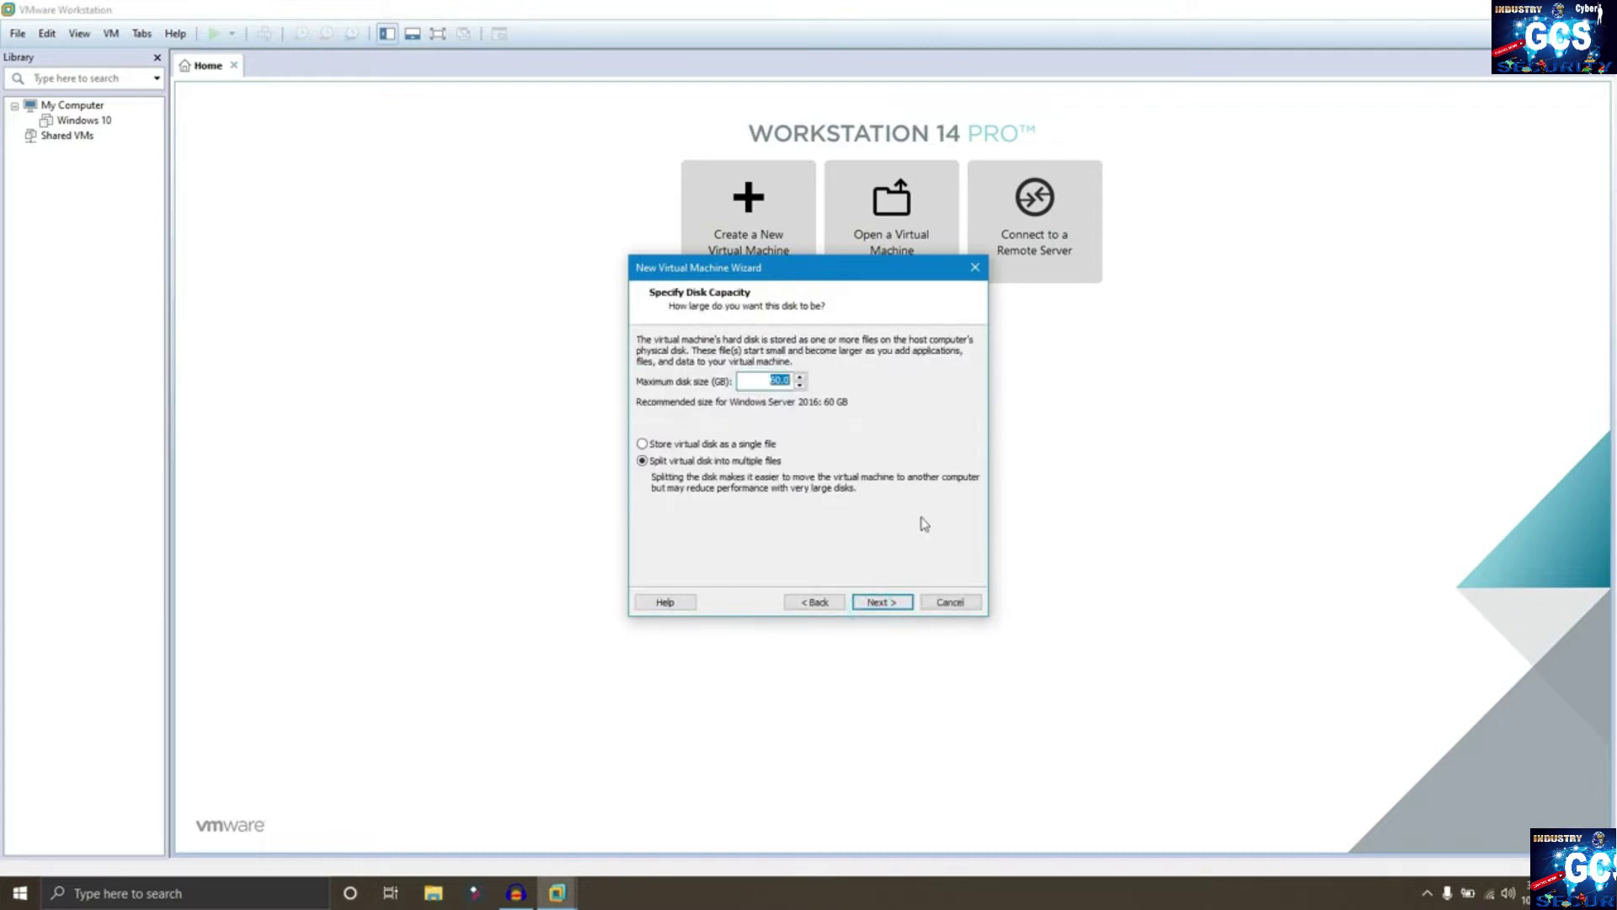
- Give the machine a 25 GB disk, keep 2048 MB memory, and finish creating it
{"action": "type", "text": "25"}
{"action": "left_click", "coordinate": [891, 605]}
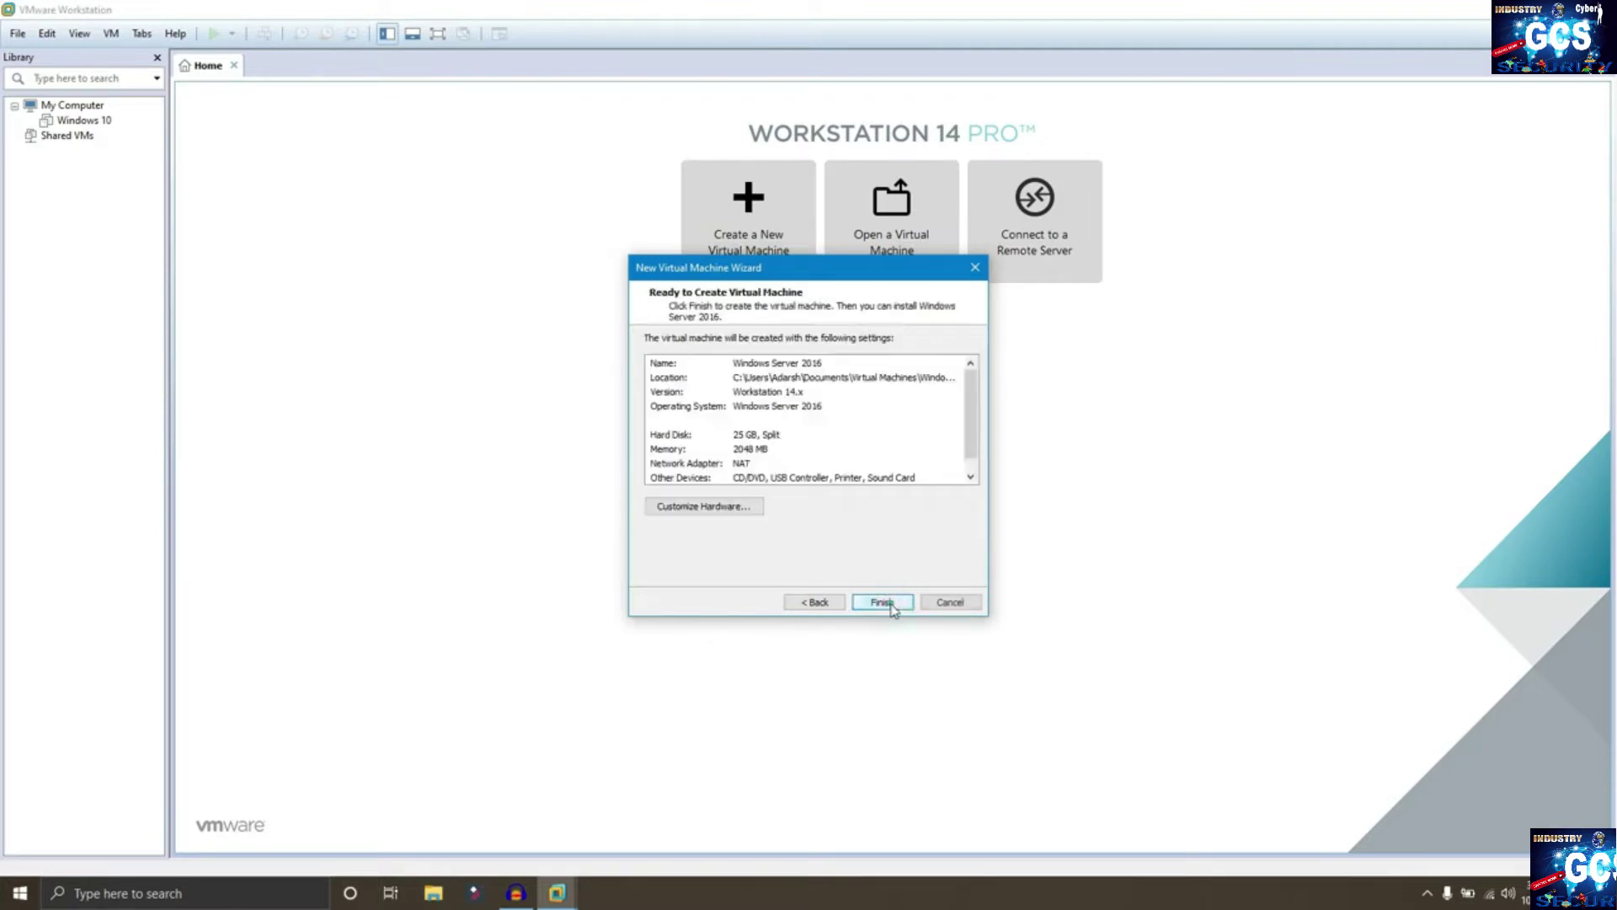
{"action": "left_click", "coordinate": [766, 450]}
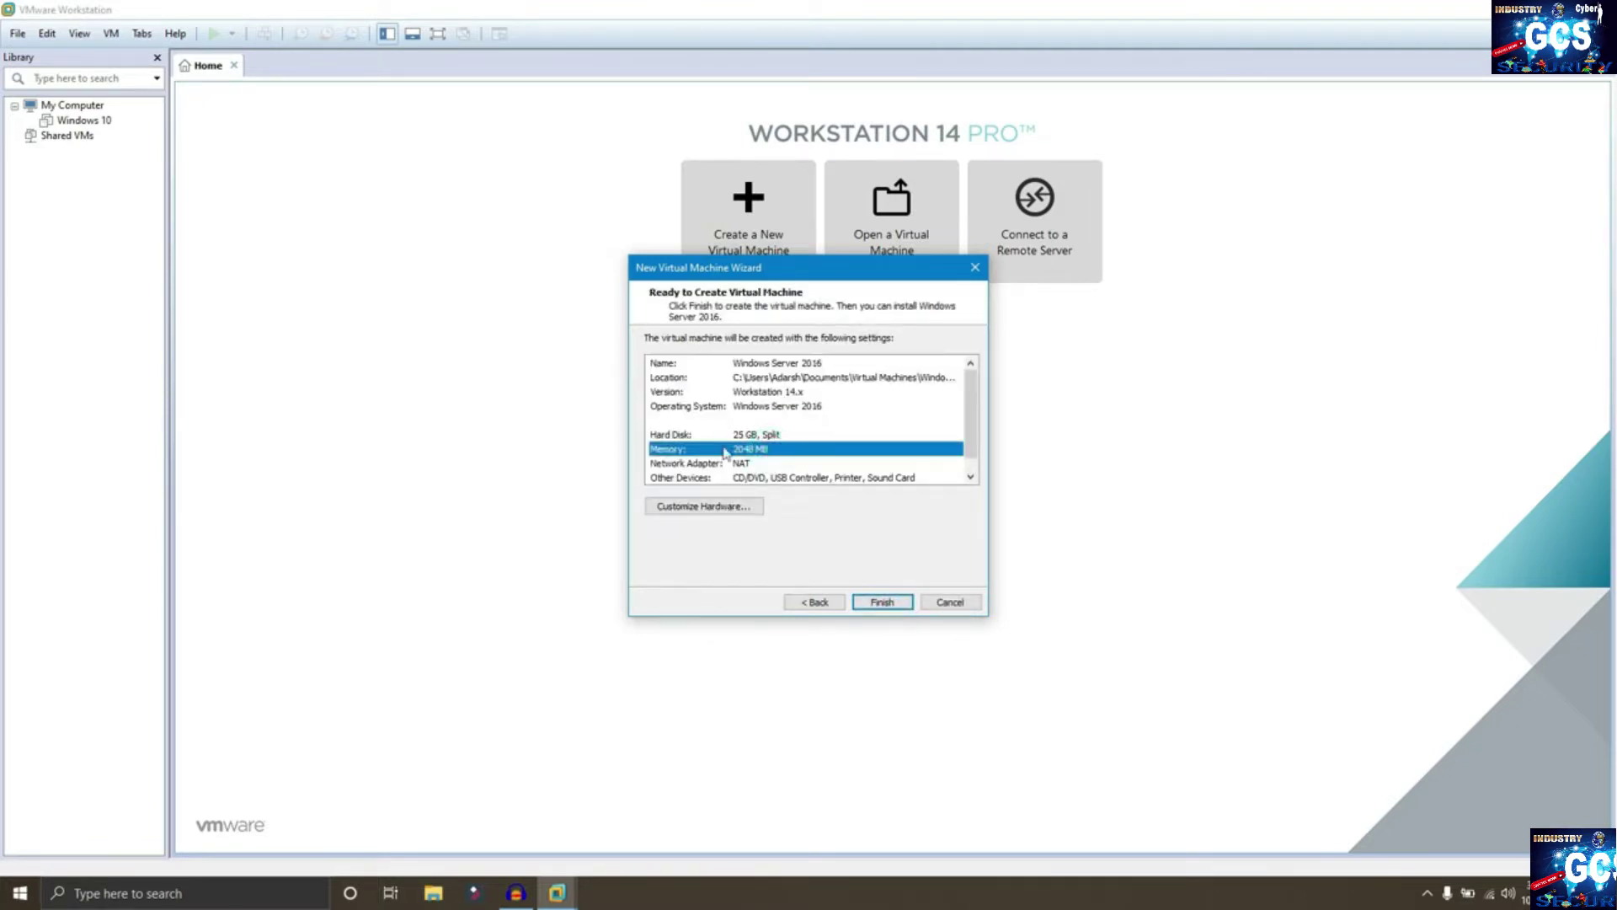
{"action": "left_click", "coordinate": [739, 510]}
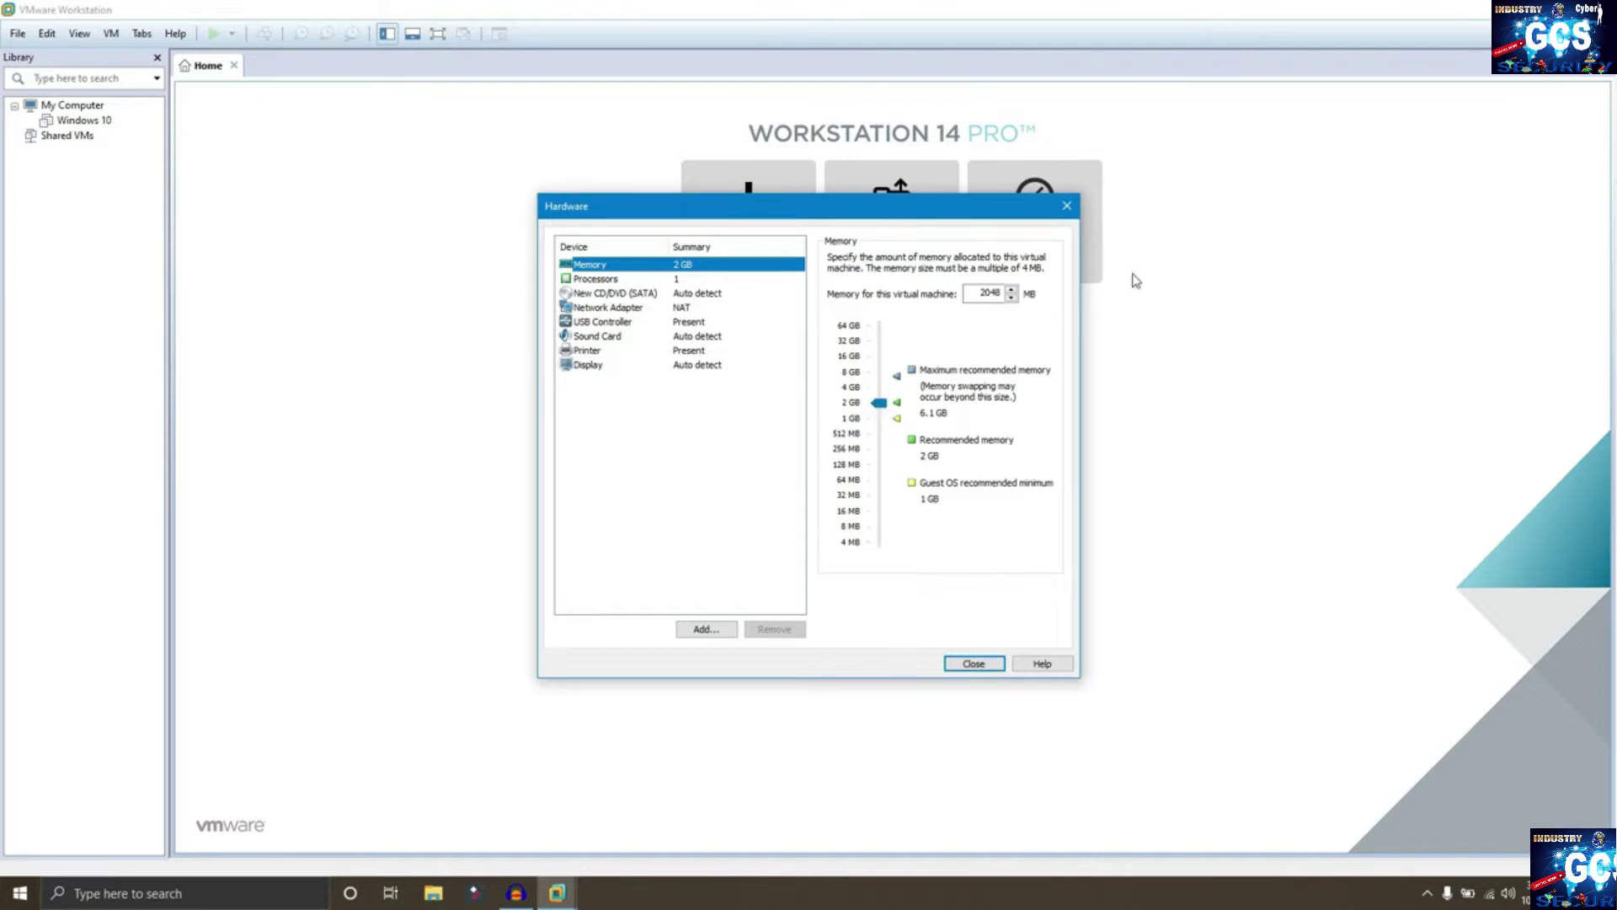
{"action": "double_click", "coordinate": [987, 293]}
{"action": "left_click", "coordinate": [985, 664]}
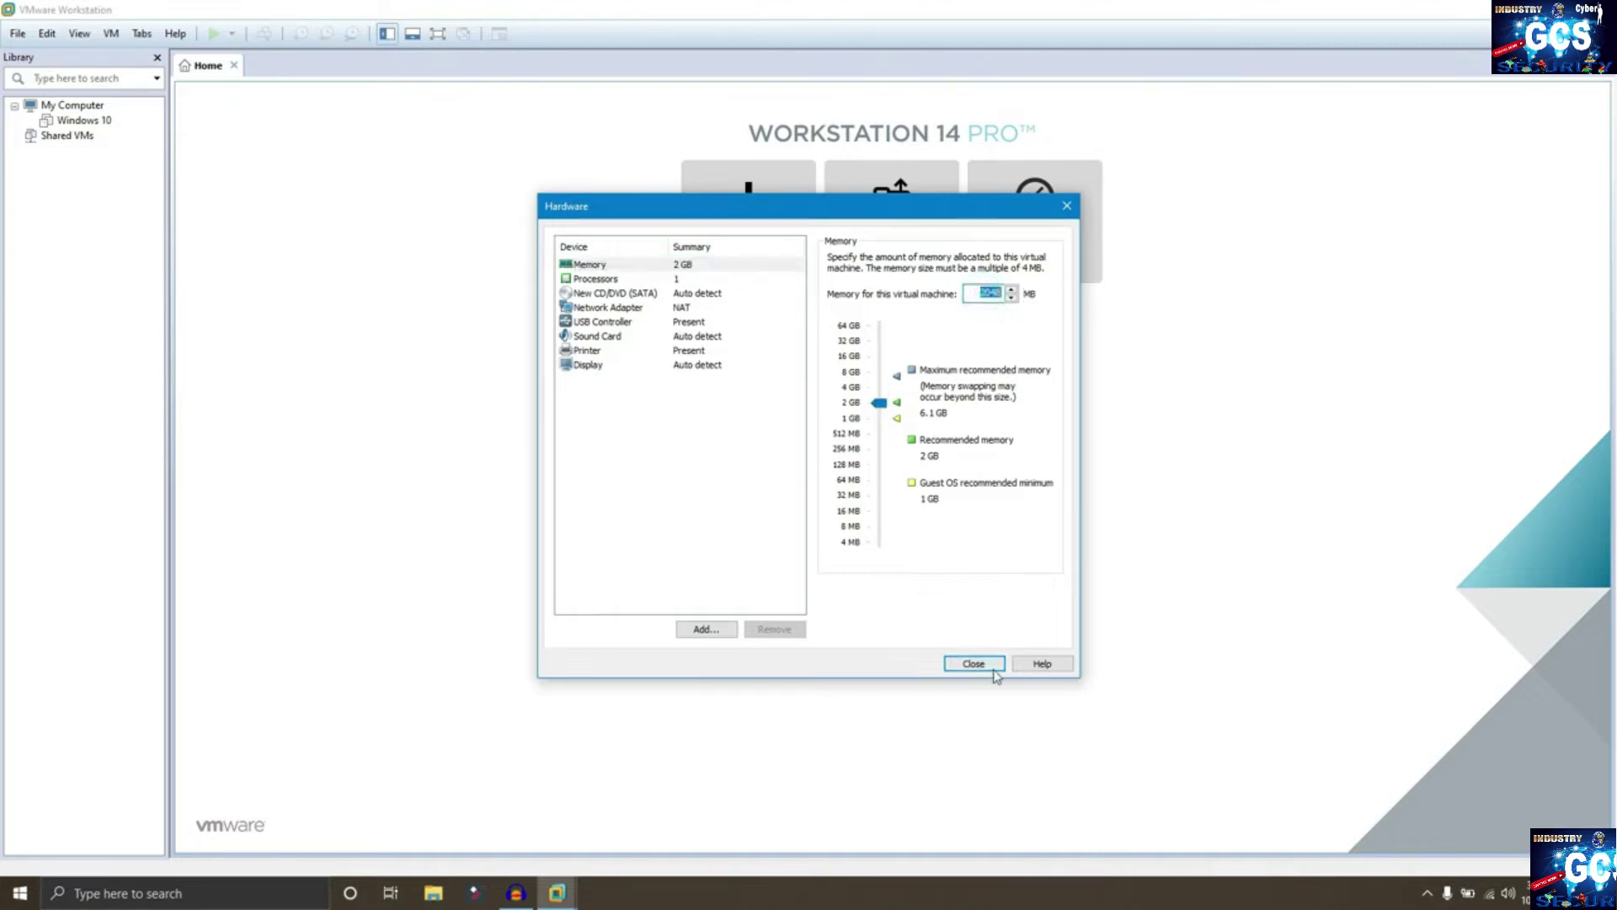
{"action": "left_click", "coordinate": [881, 601]}
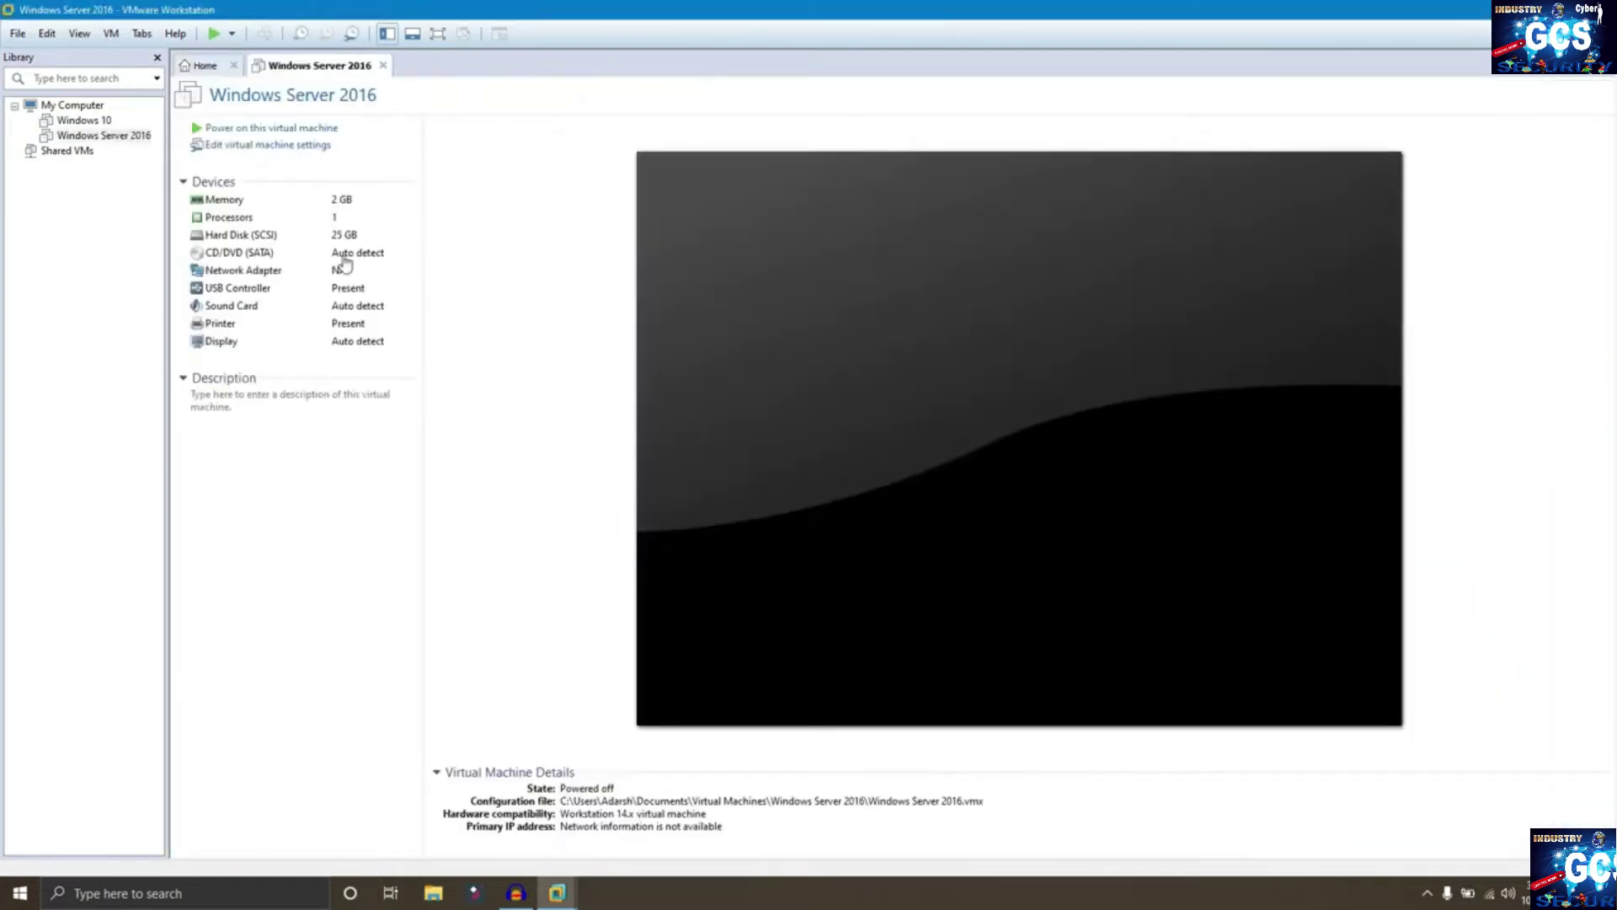
- Change the virtual machine's firmware type from UEFI to BIOS and save
{"action": "left_click", "coordinate": [233, 148]}
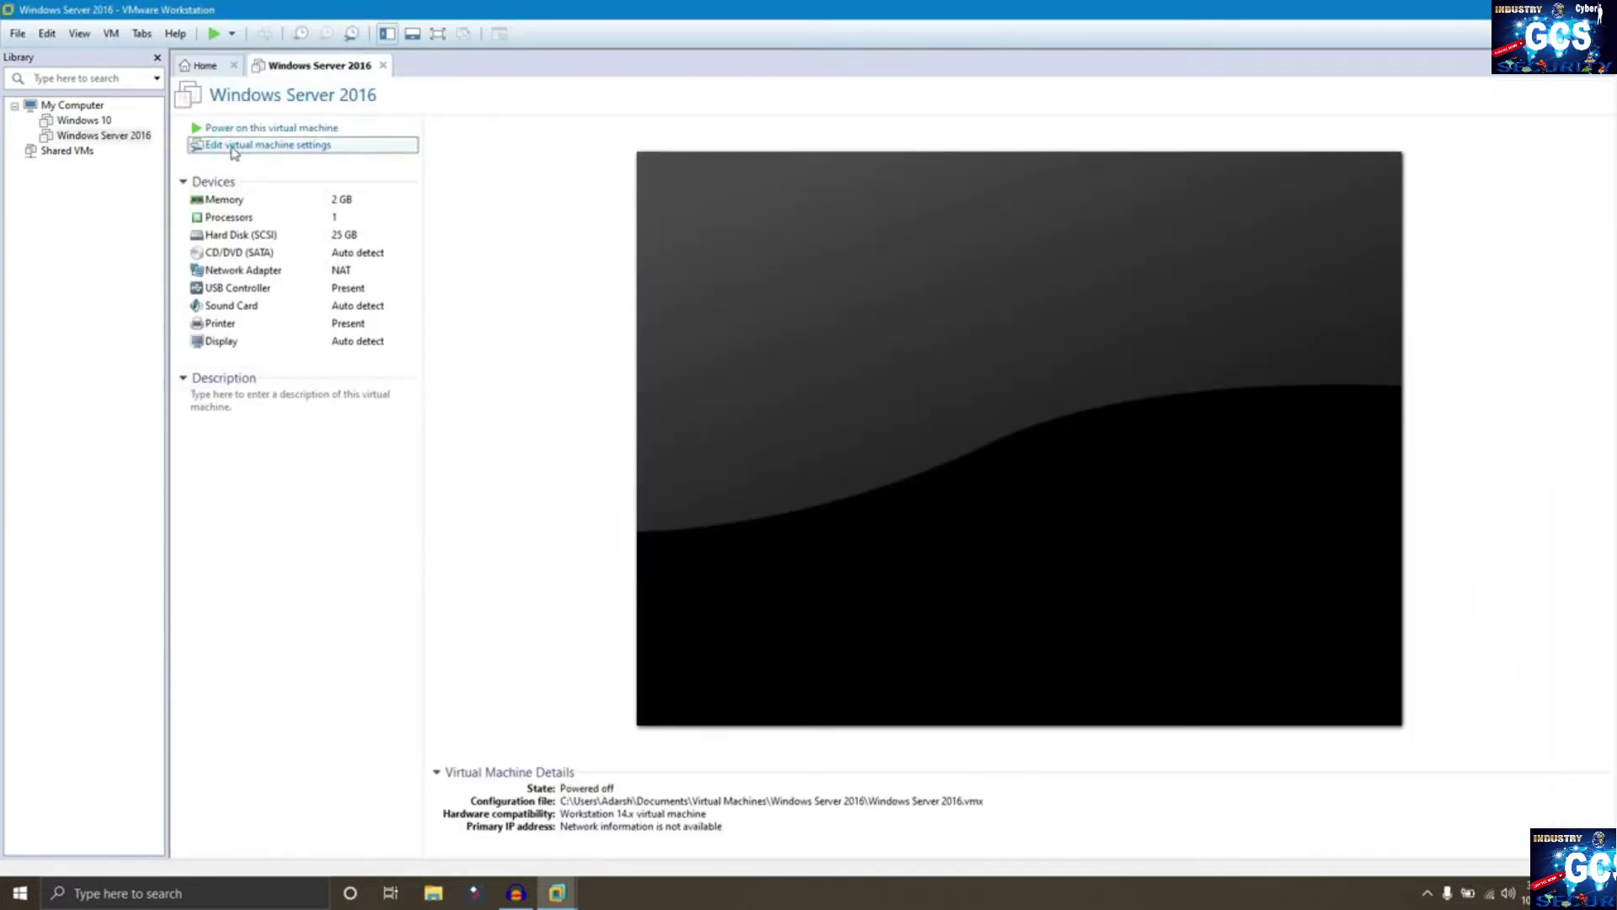
{"action": "left_click", "coordinate": [599, 201]}
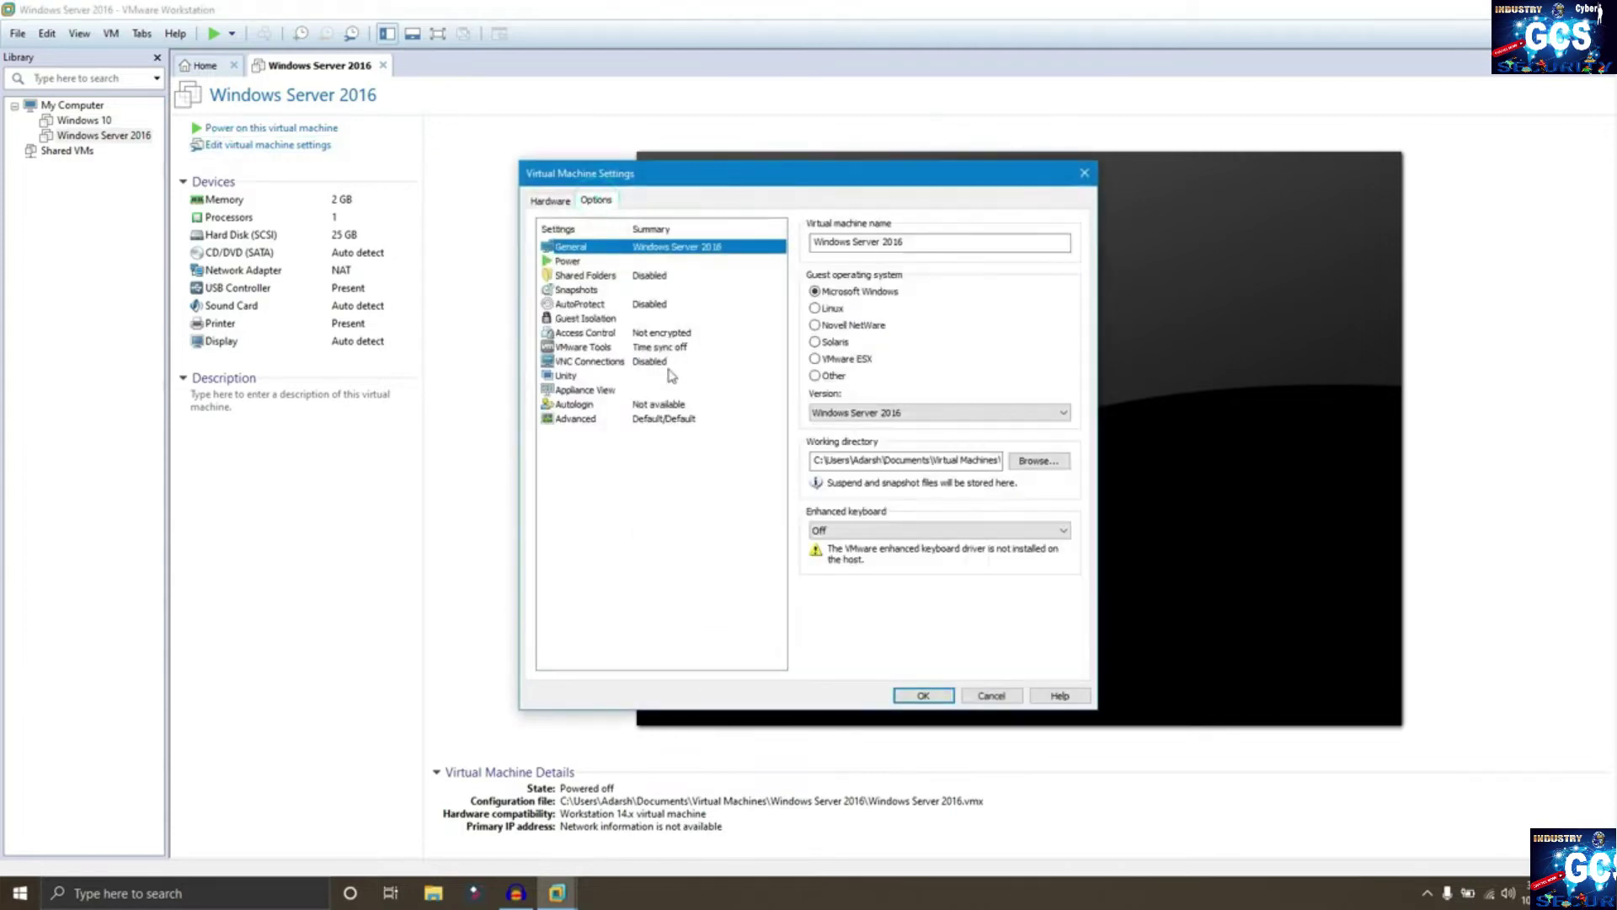
{"action": "left_click", "coordinate": [679, 418]}
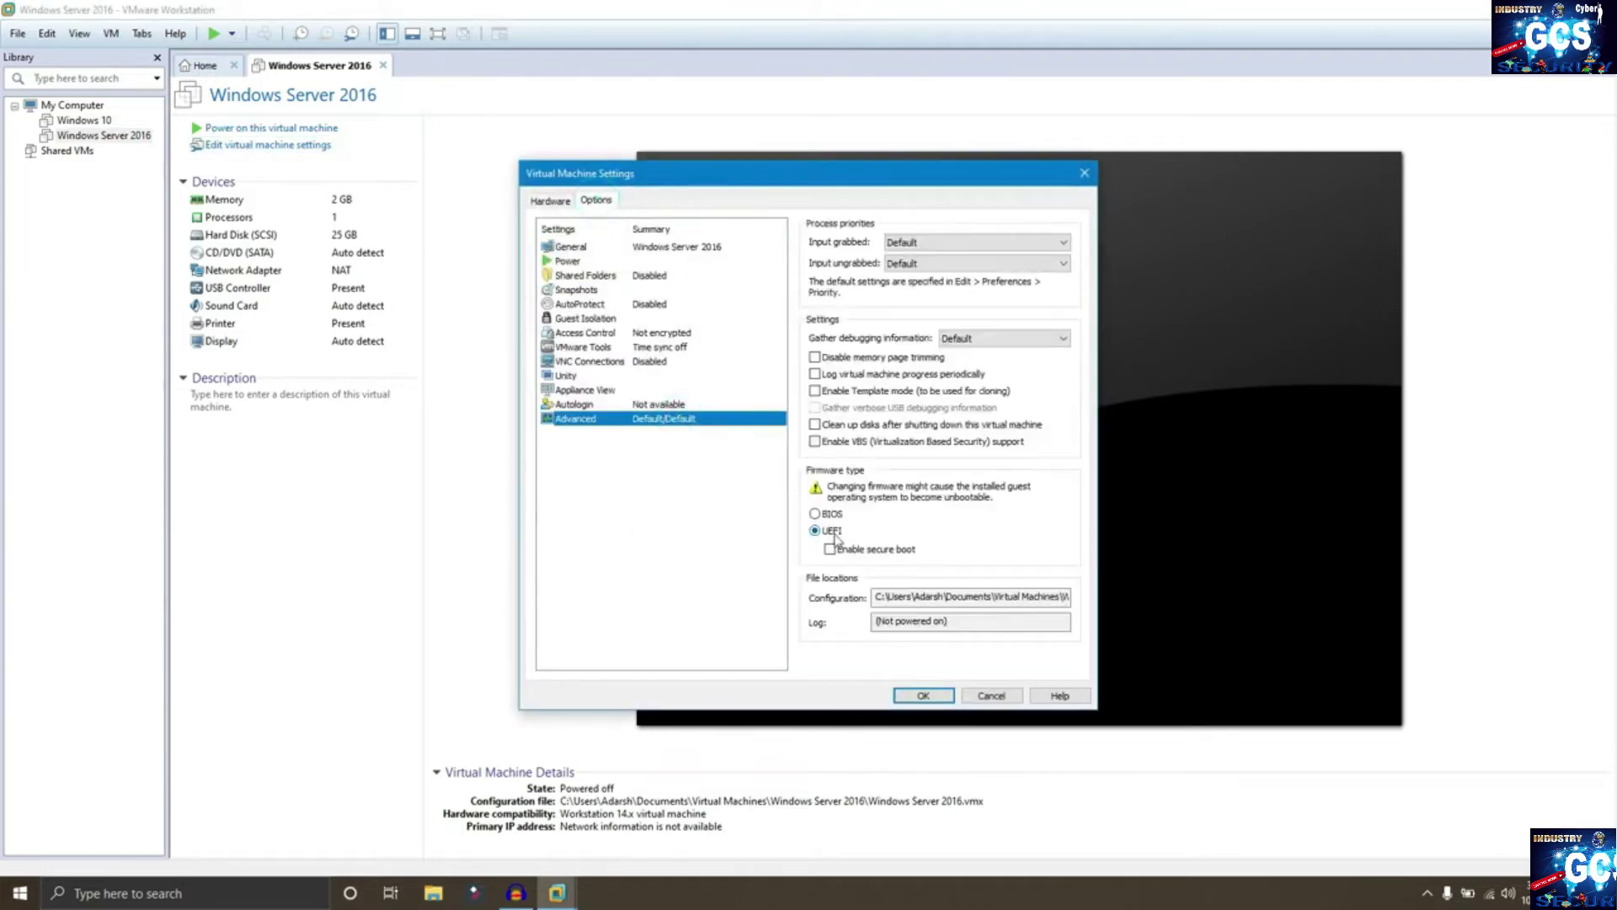
{"action": "left_click", "coordinate": [824, 514]}
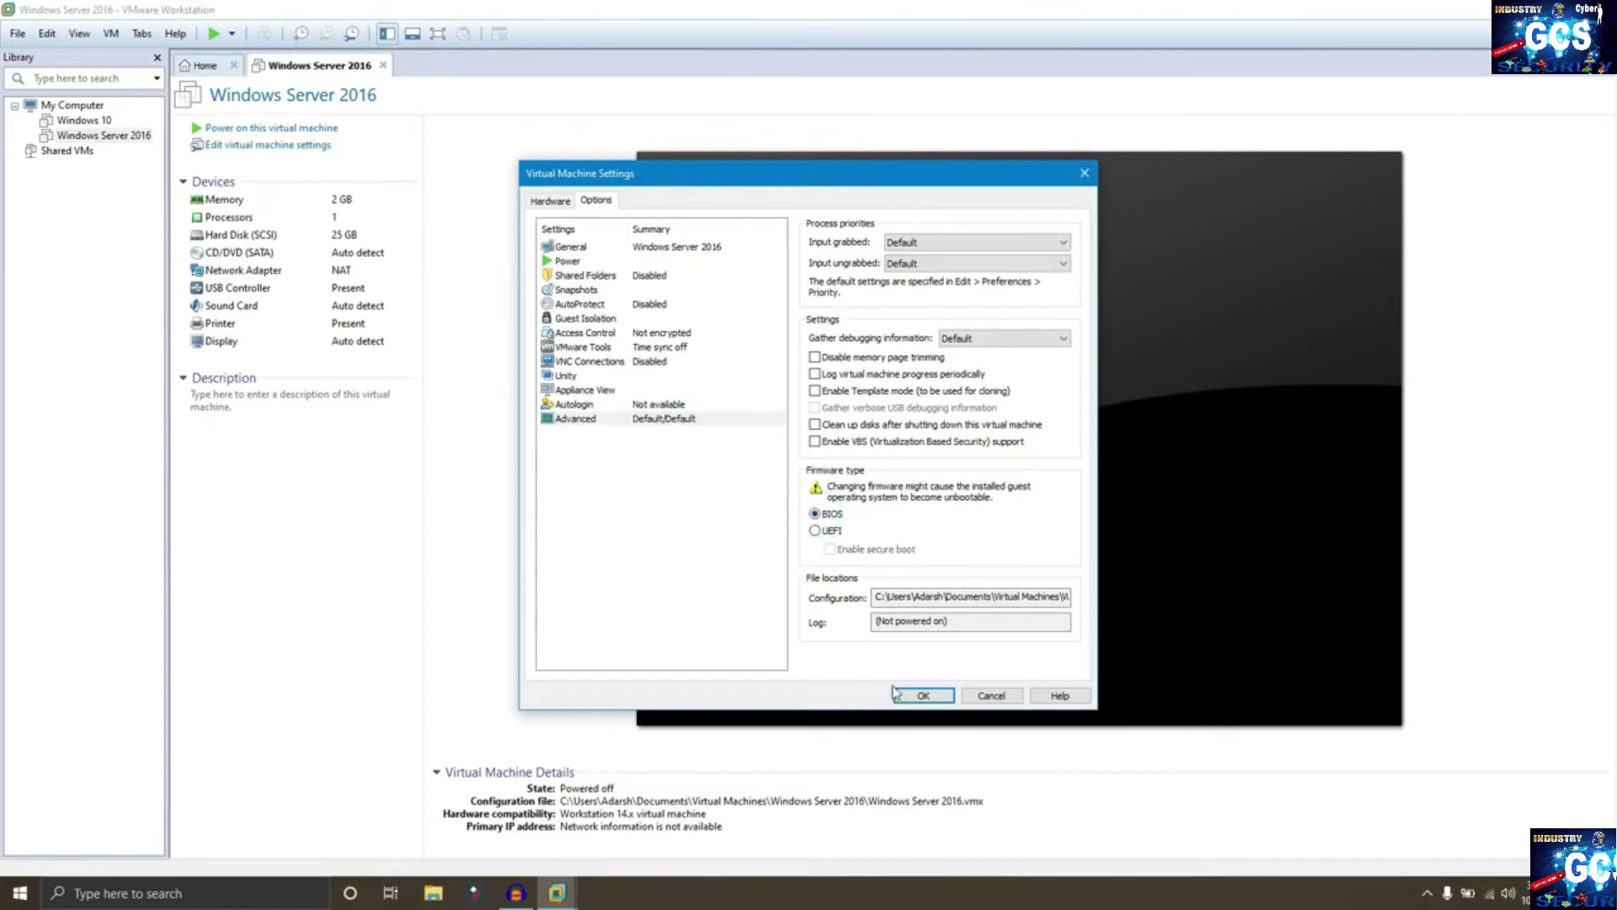
{"action": "left_click", "coordinate": [921, 694]}
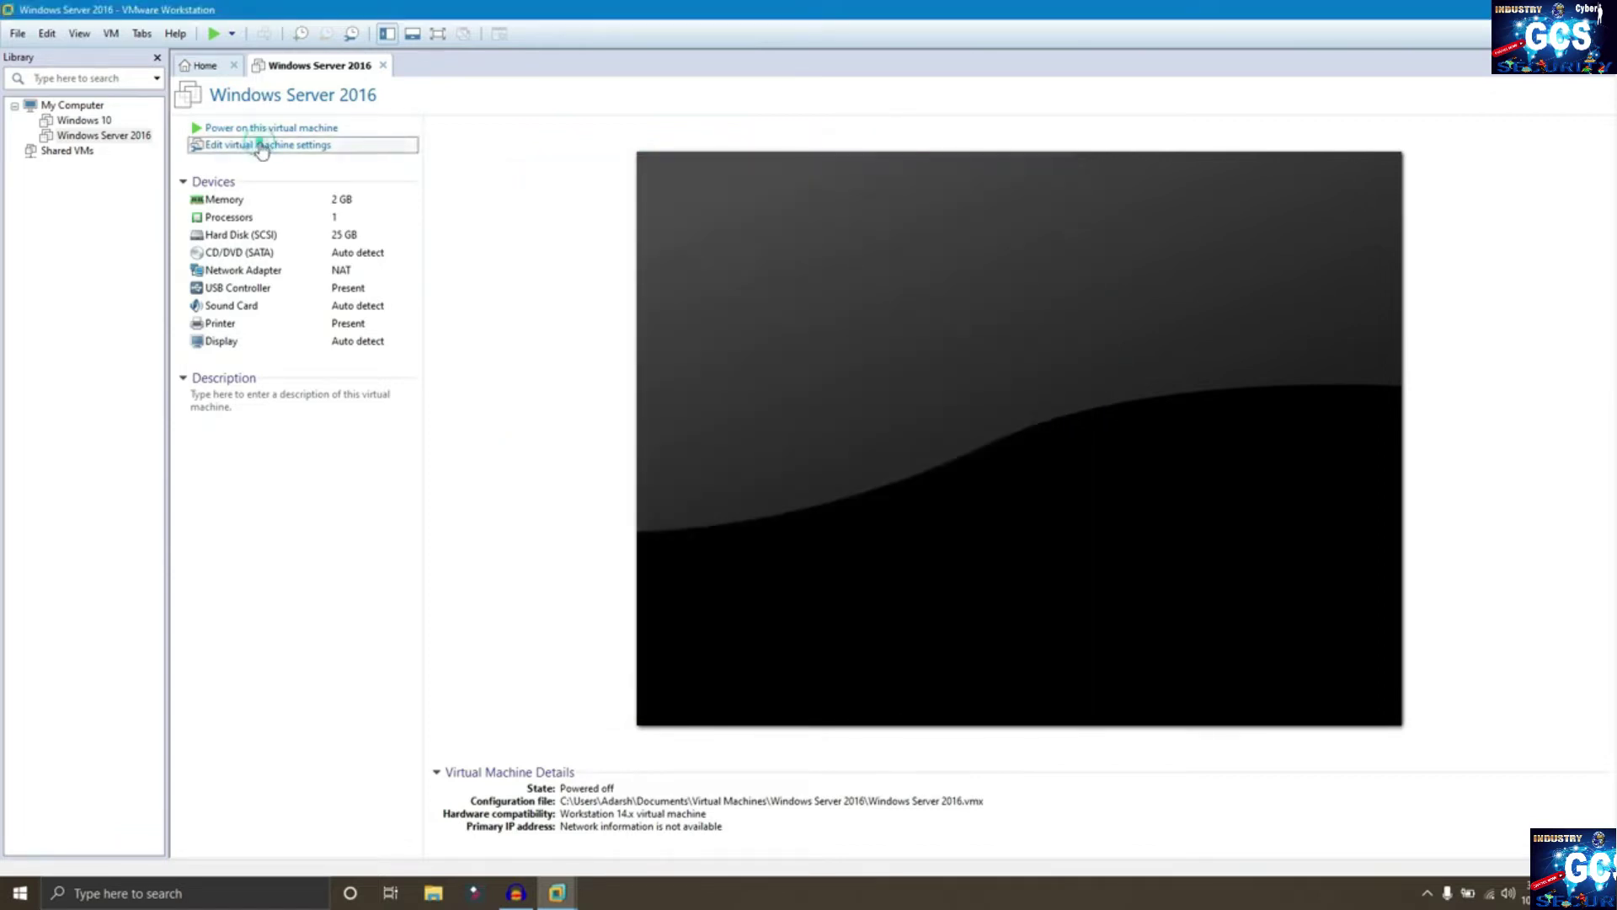
- Point the CD/DVD drive to the Windows Server 2019 ISO in D:\Backup Softwares\Operating System
{"action": "key", "text": "ctrl+d"}
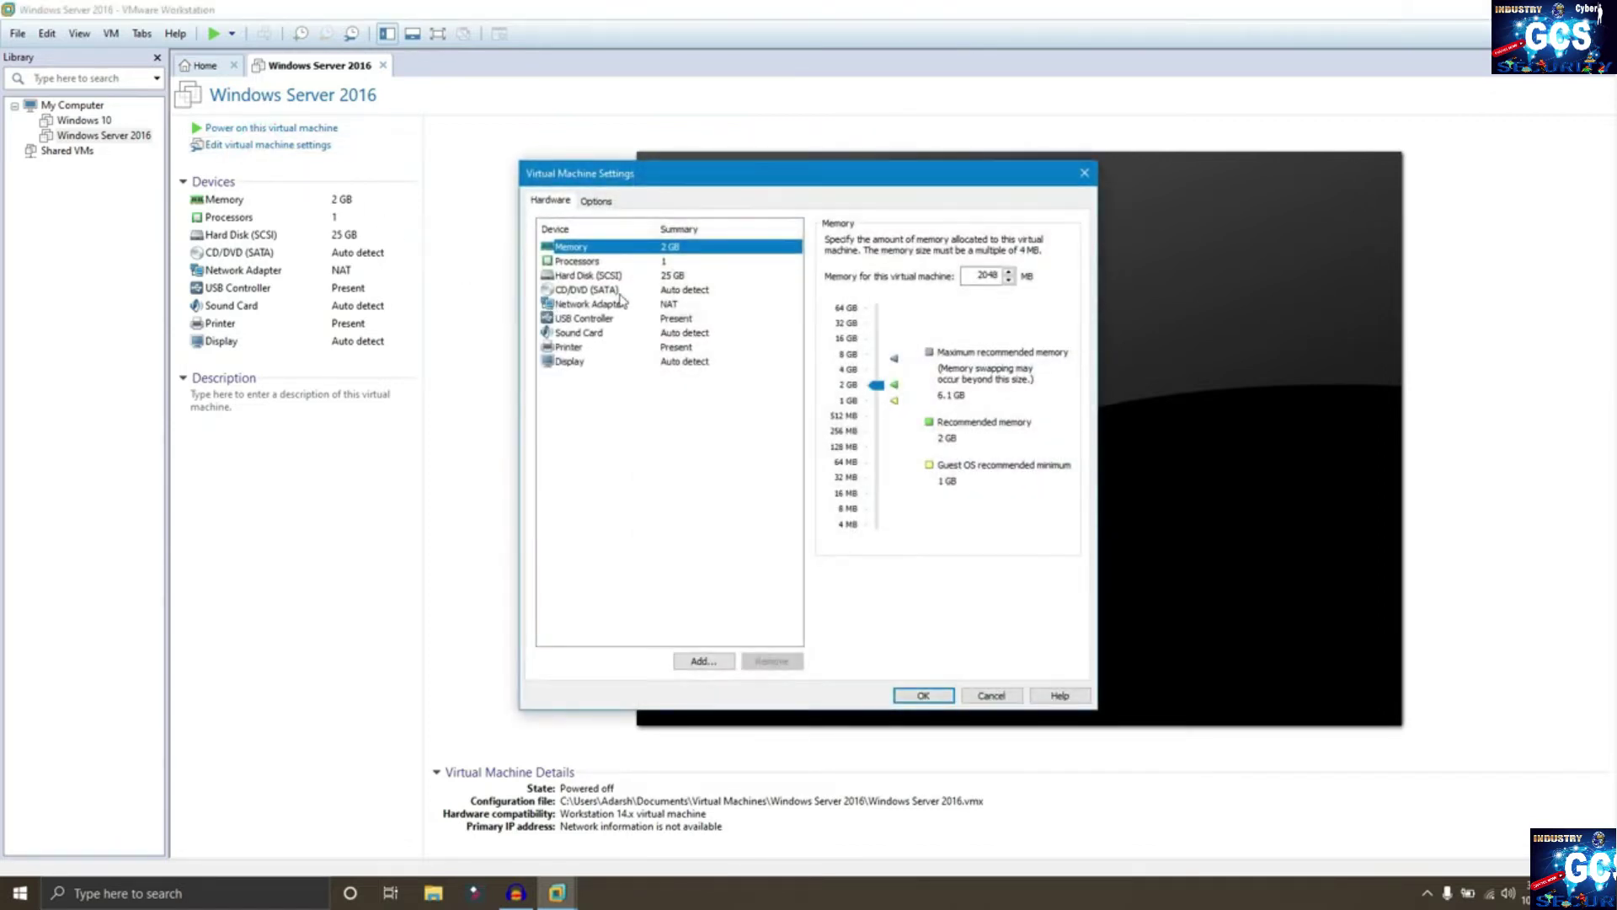
{"action": "left_click", "coordinate": [692, 290]}
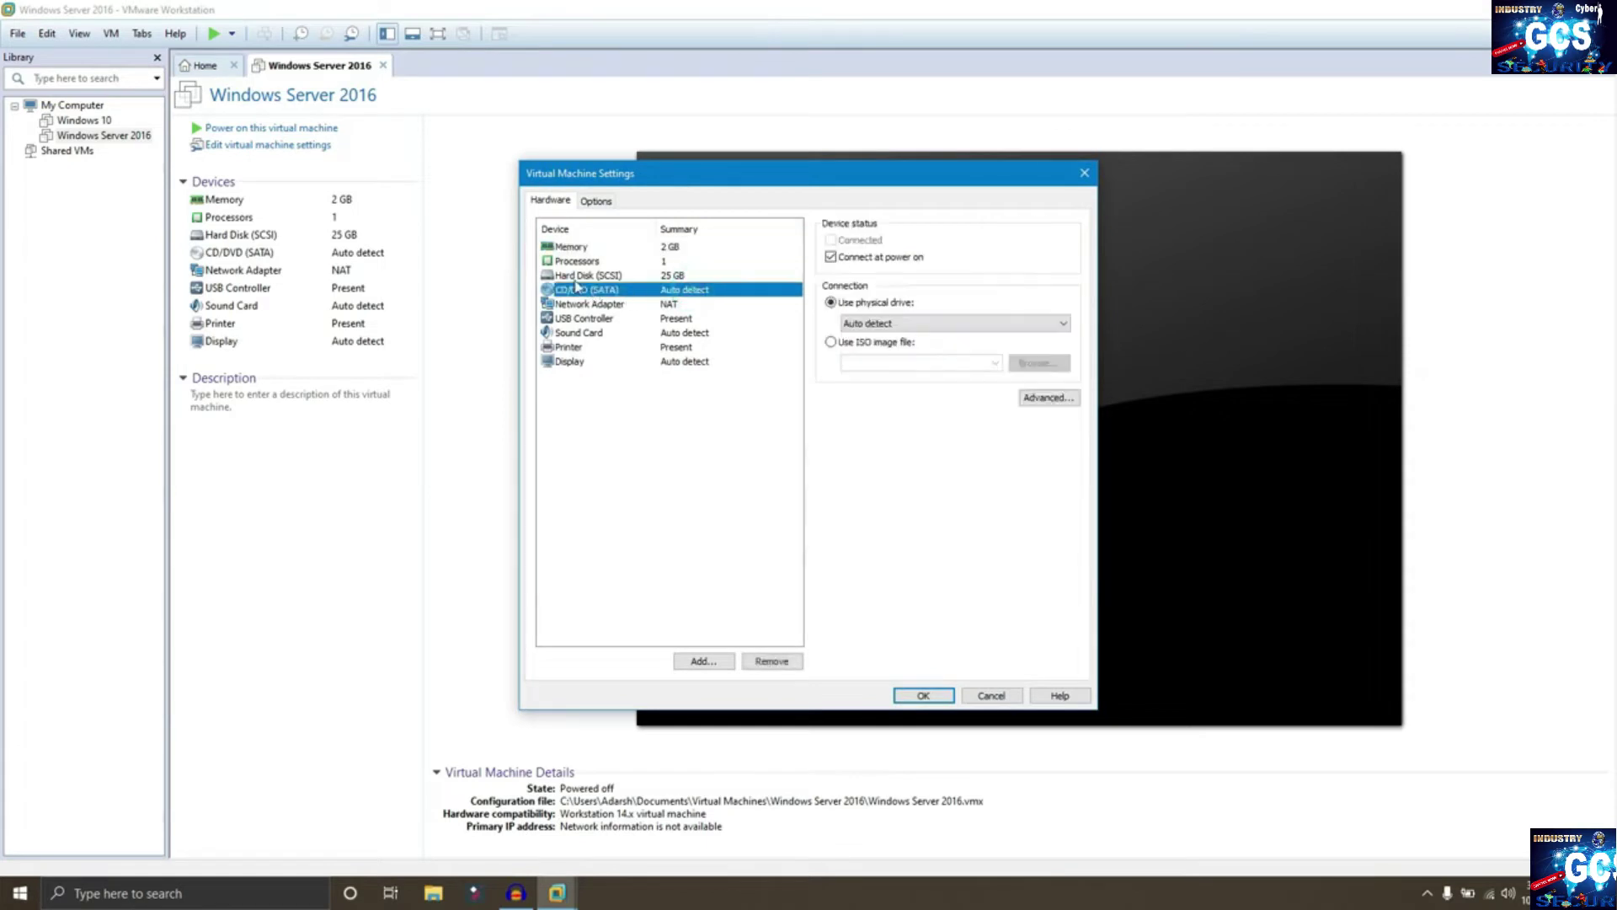
{"action": "left_click", "coordinate": [830, 344]}
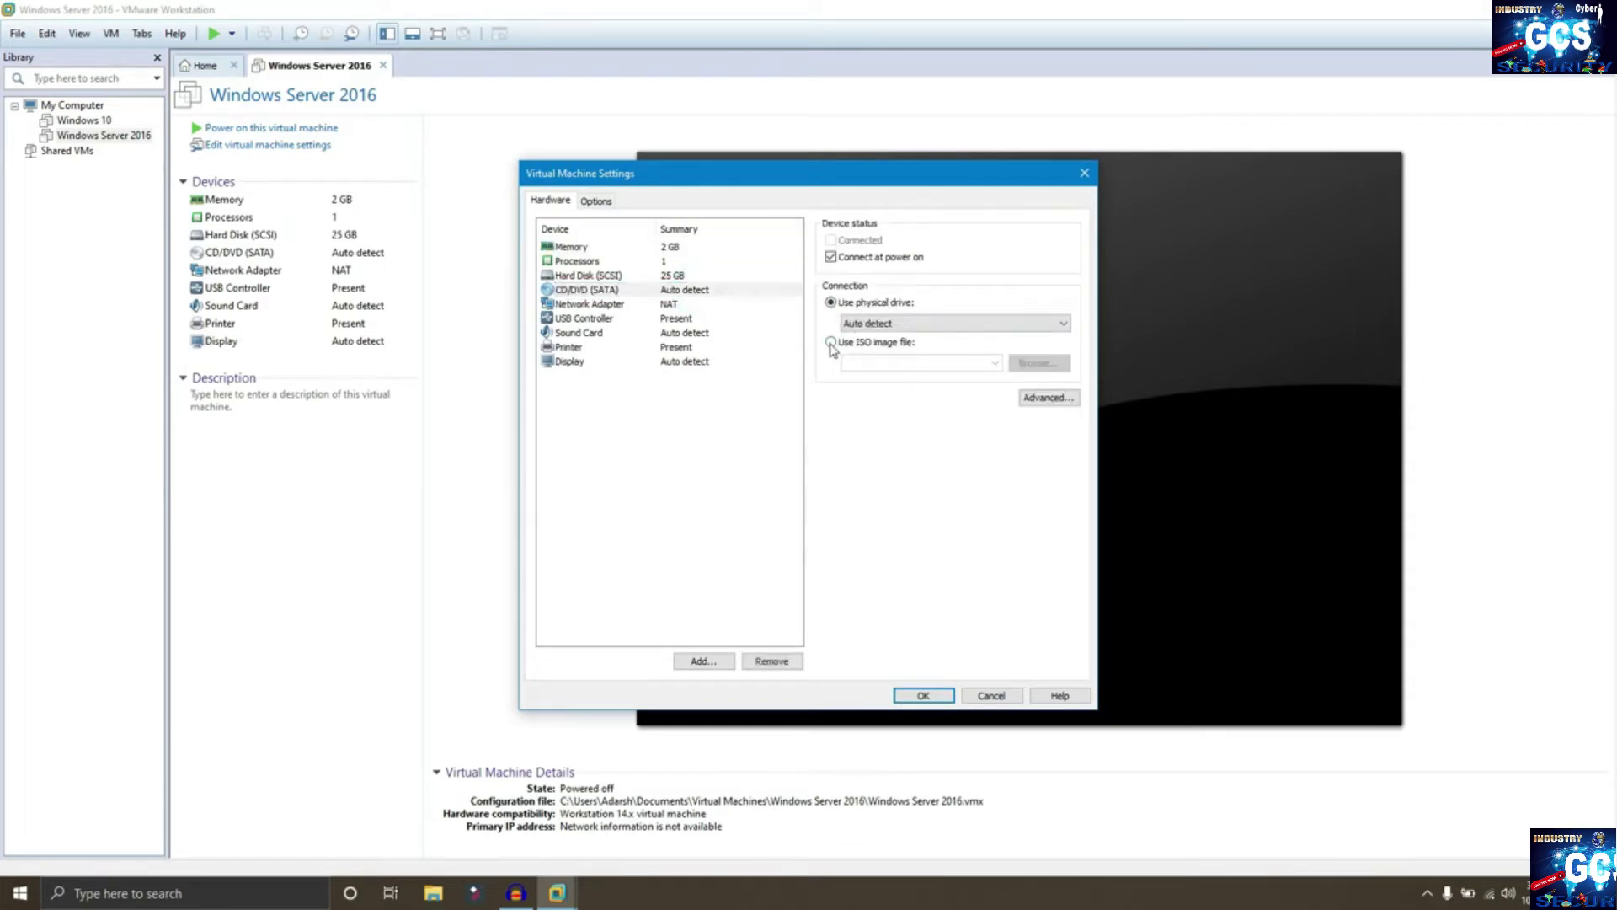
{"action": "left_click", "coordinate": [1019, 368]}
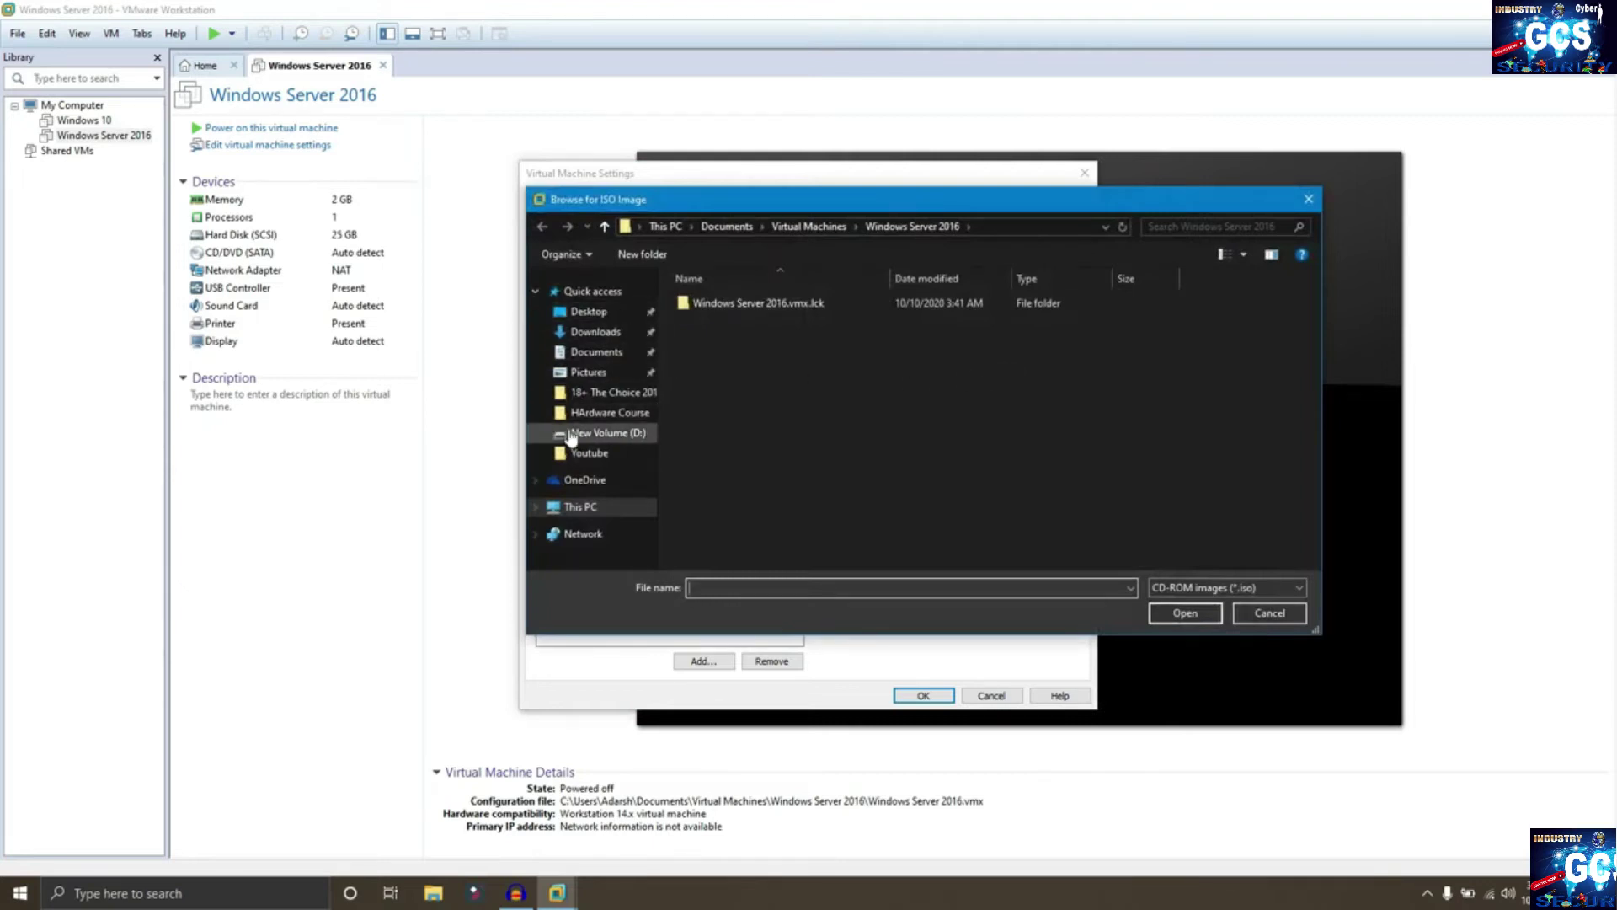
{"action": "left_click", "coordinate": [620, 511]}
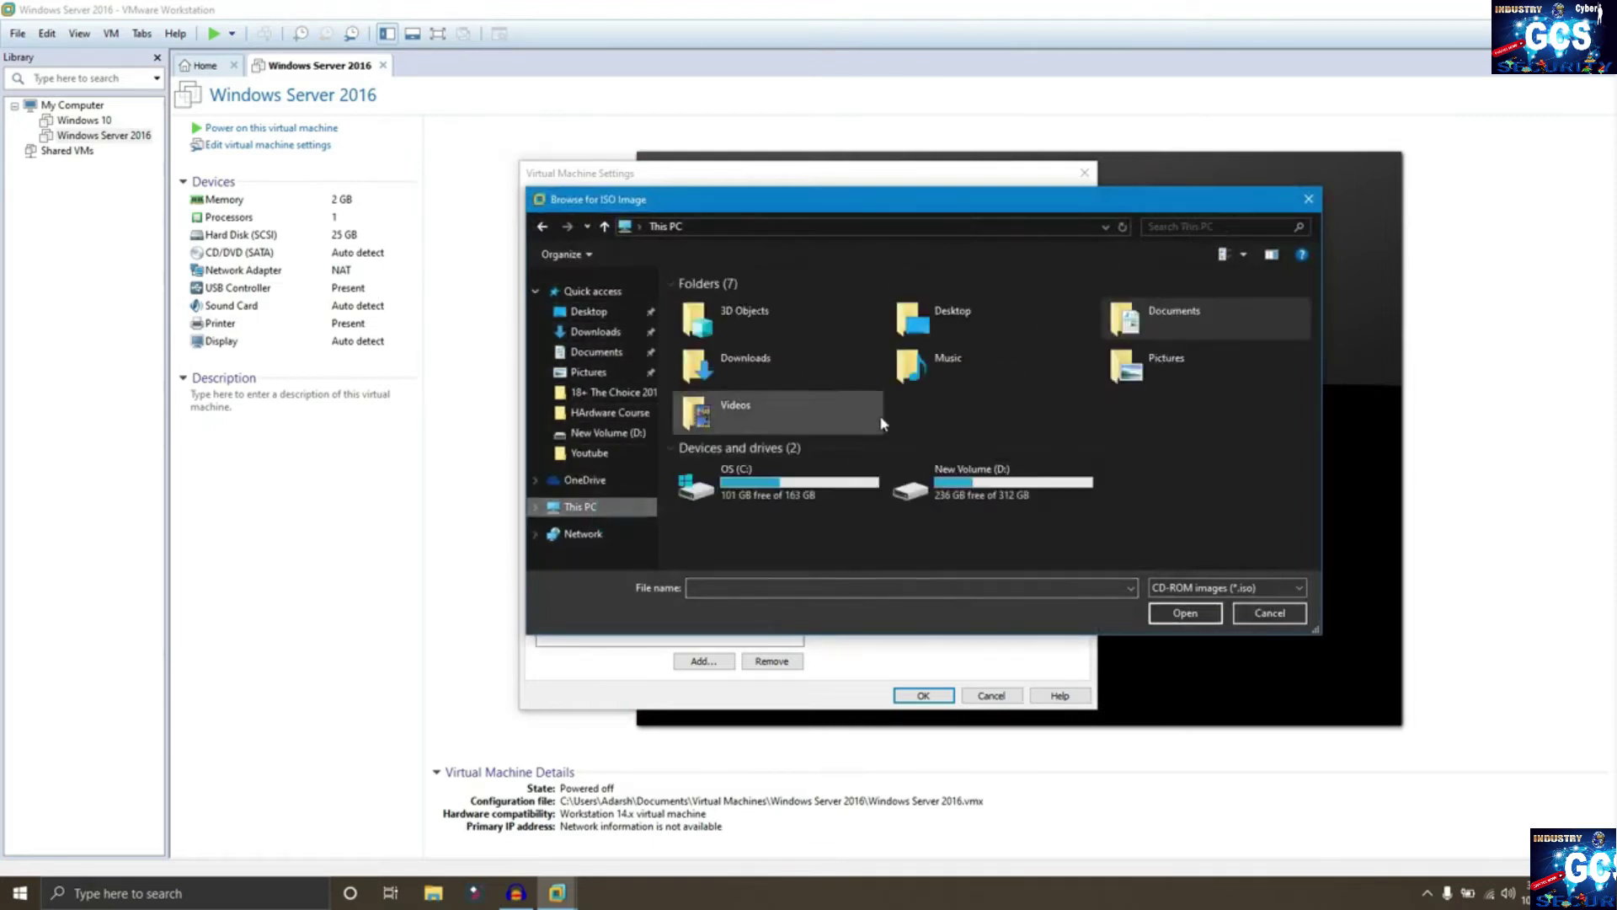
{"action": "double_click", "coordinate": [982, 481]}
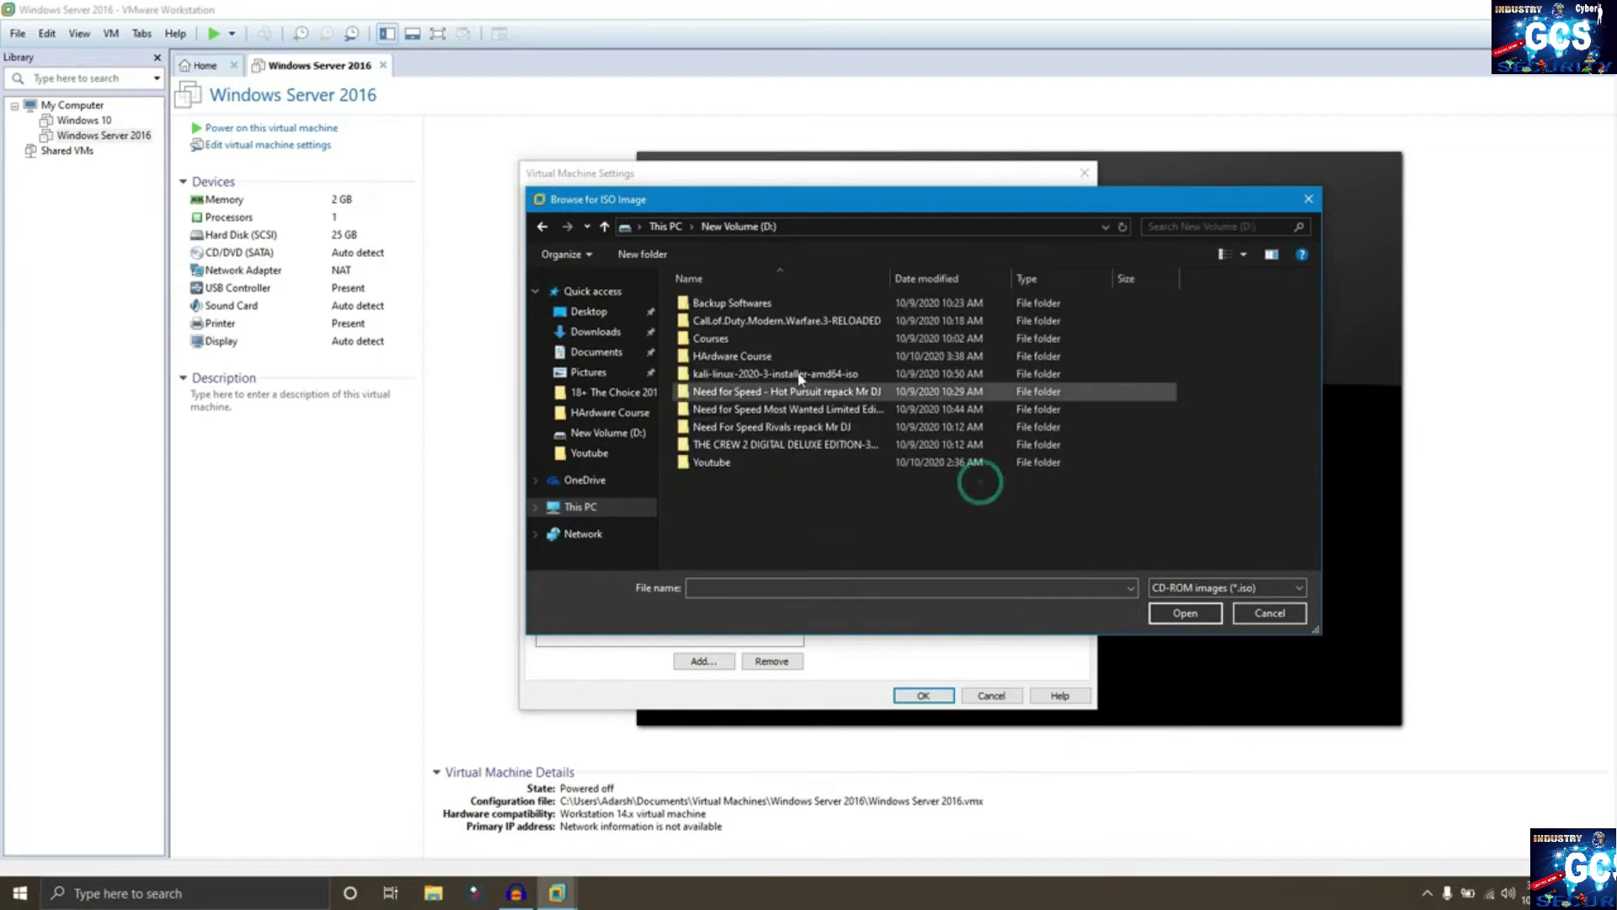
{"action": "double_click", "coordinate": [731, 303]}
{"action": "double_click", "coordinate": [745, 399]}
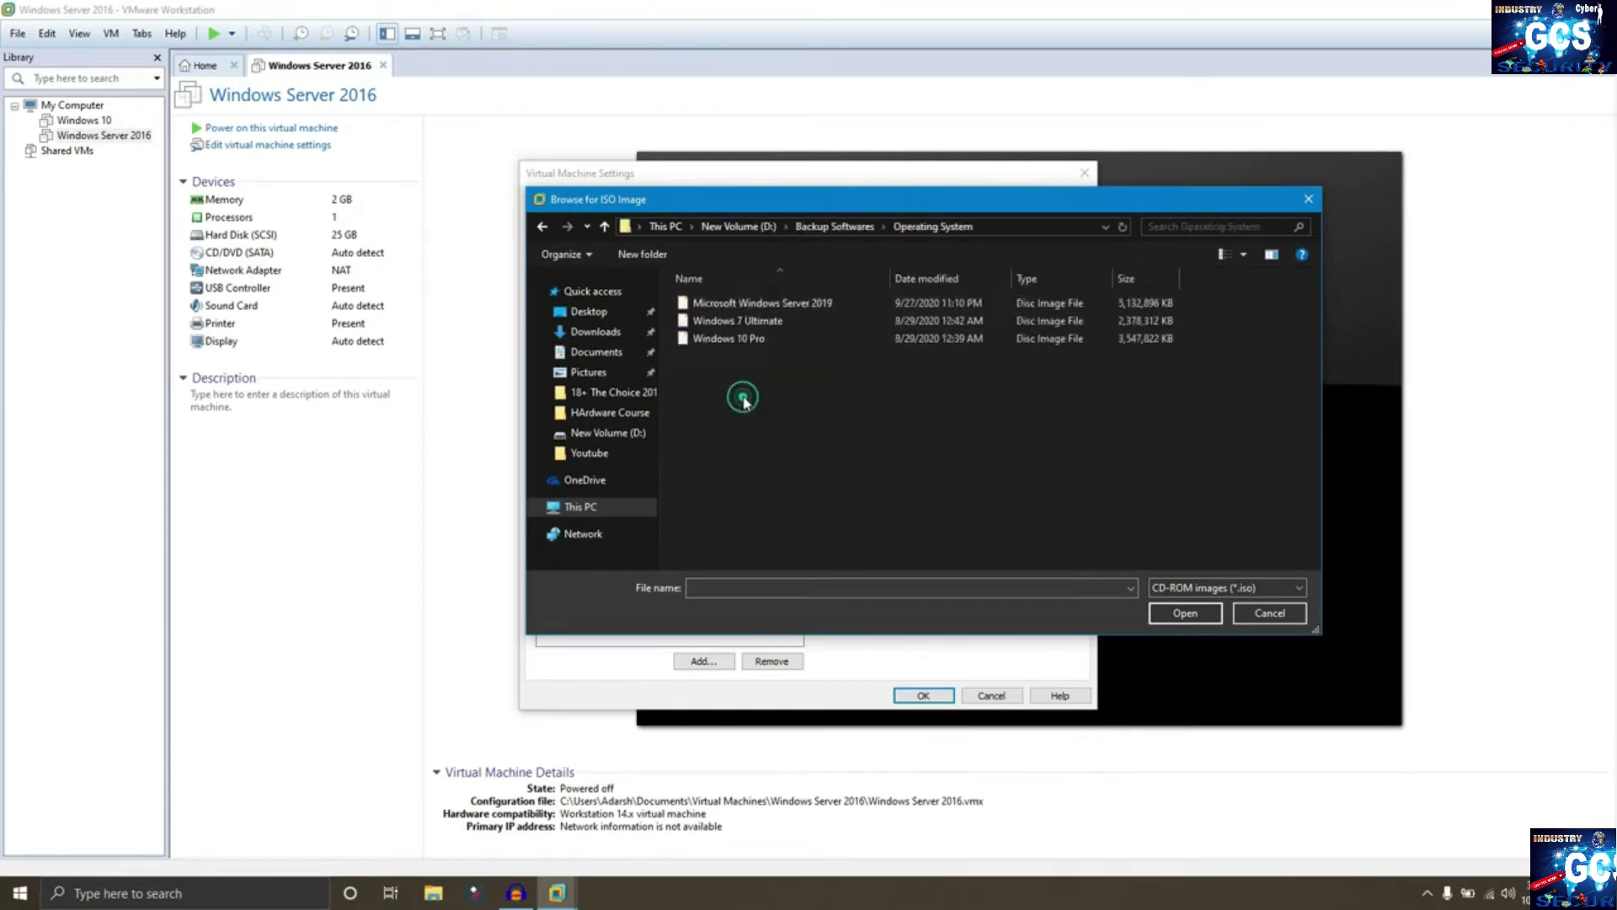
{"action": "left_click", "coordinate": [800, 308]}
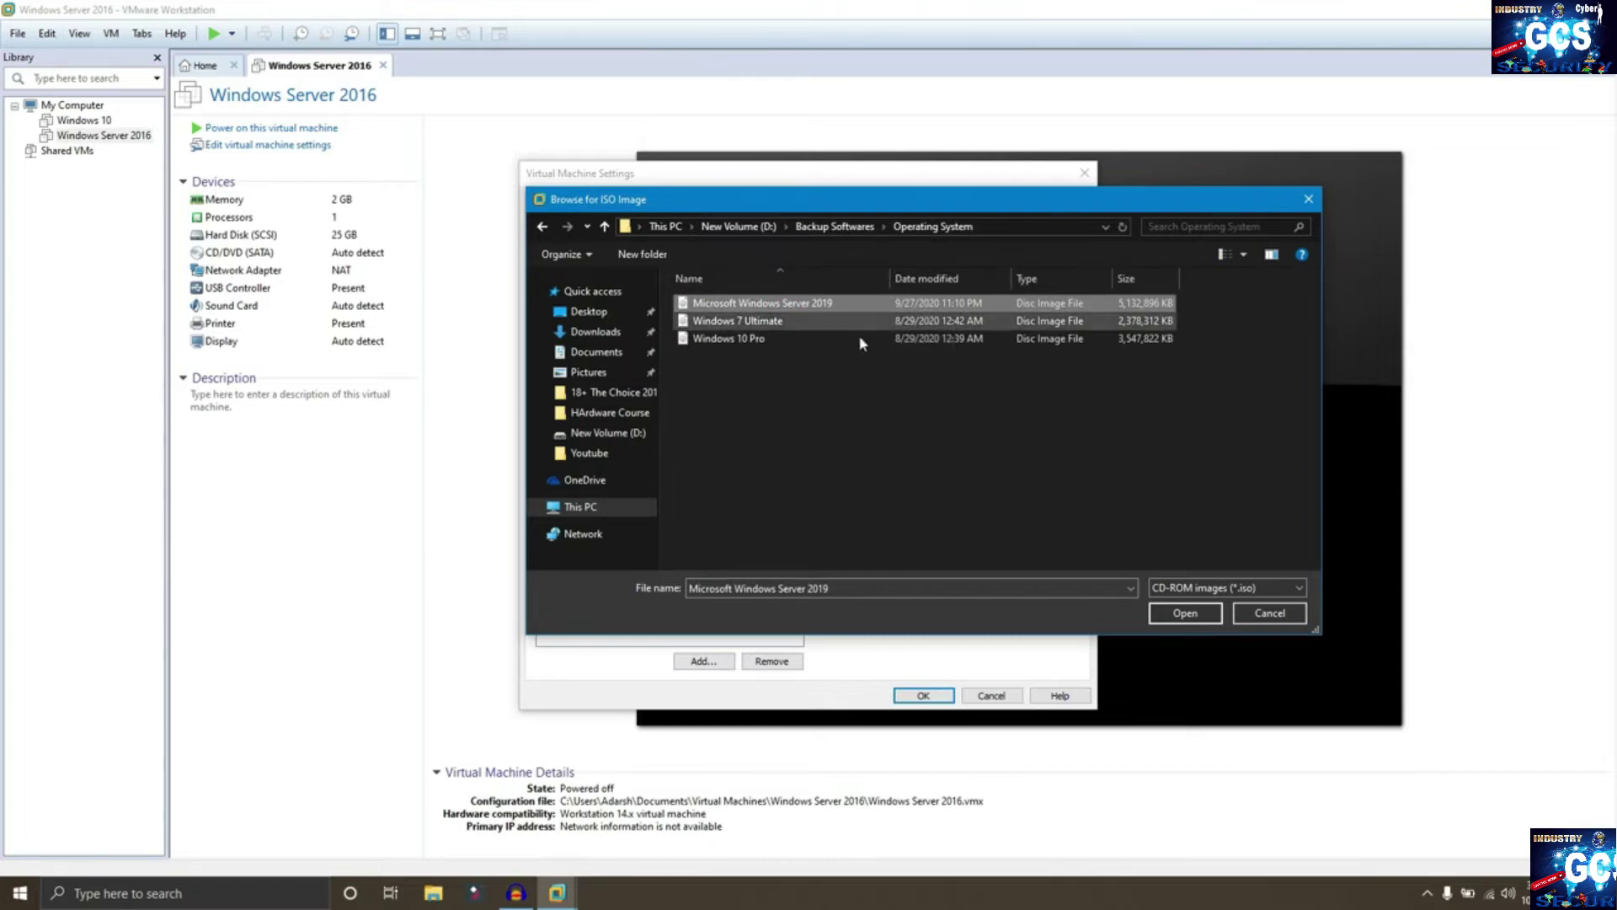
{"action": "left_click", "coordinate": [1184, 610]}
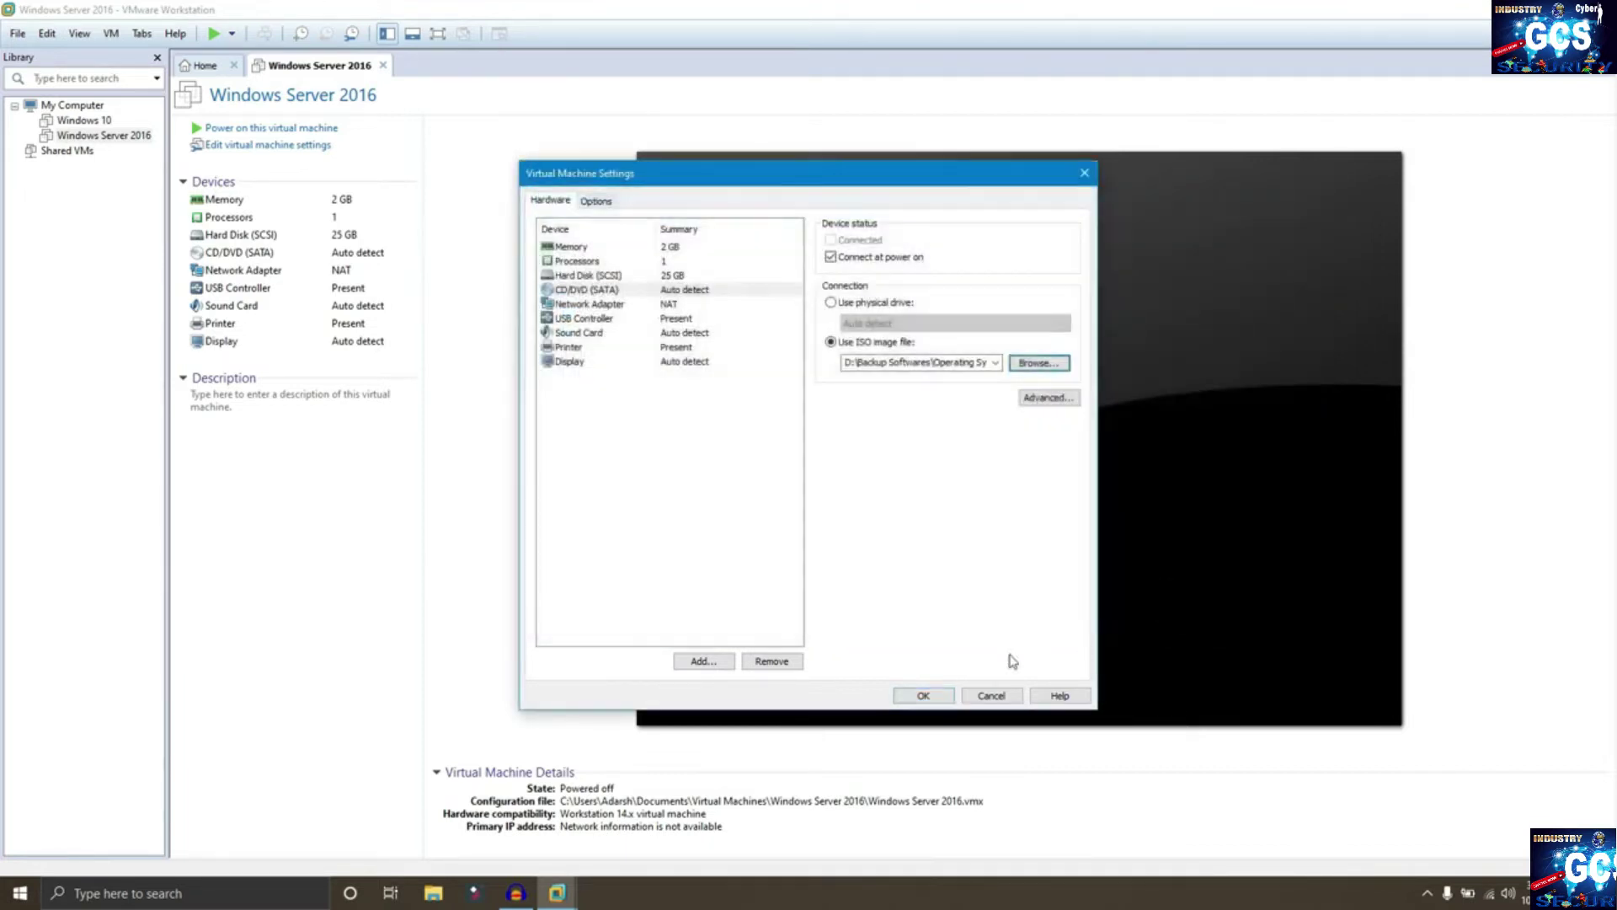
{"action": "left_click", "coordinate": [924, 693]}
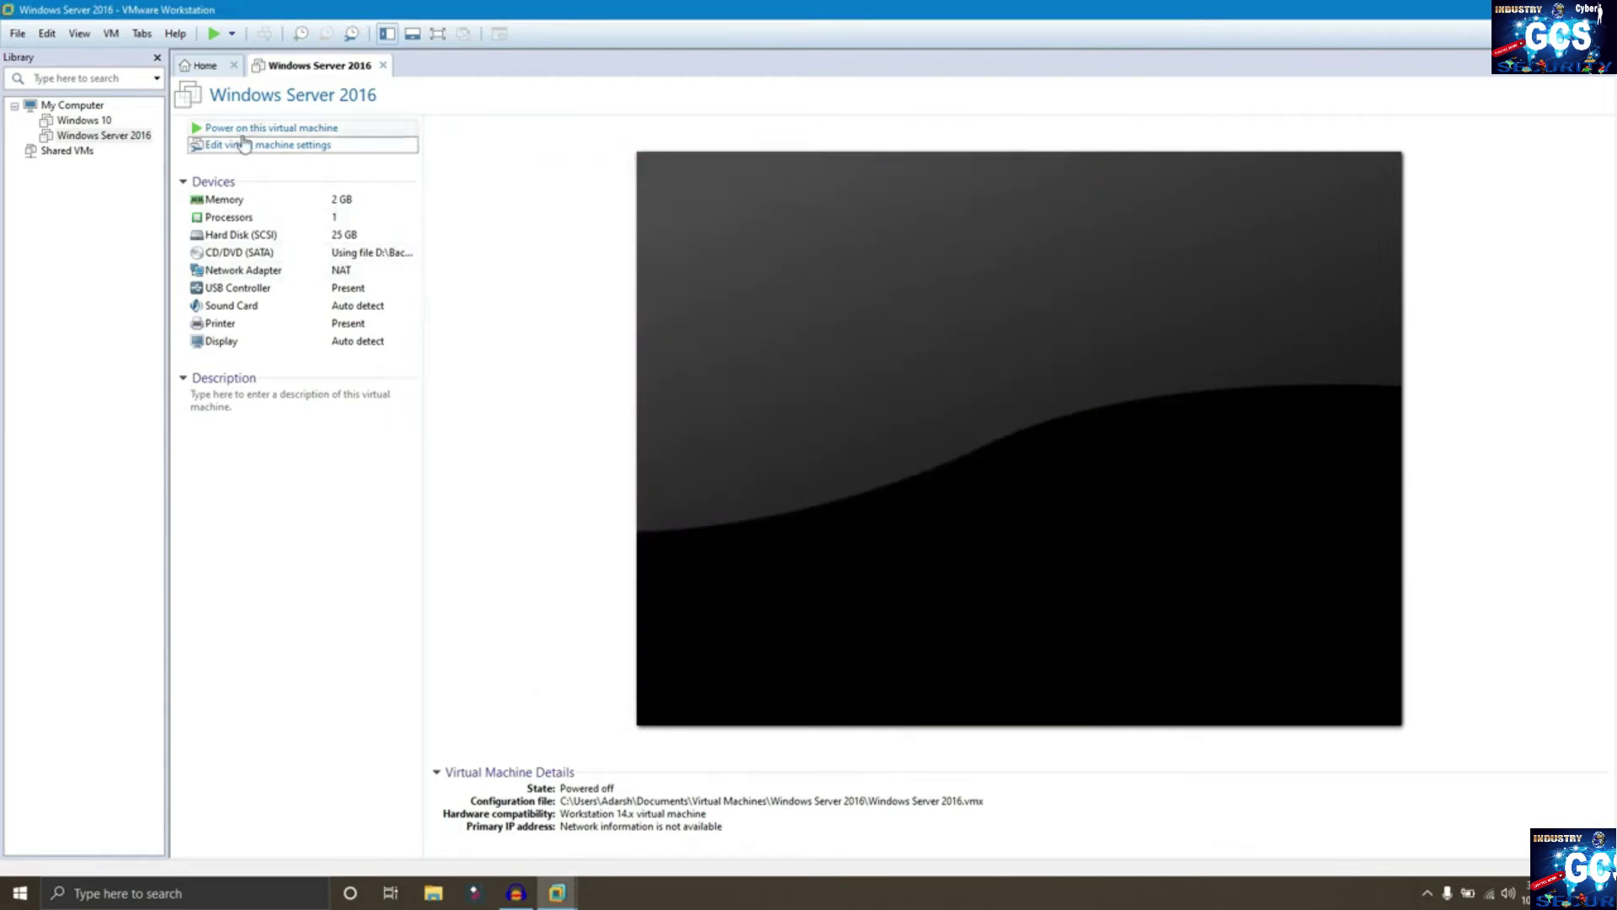
- Power on the virtual machine in full-screen mode and capture input in its console
{"action": "left_click", "coordinate": [283, 129]}
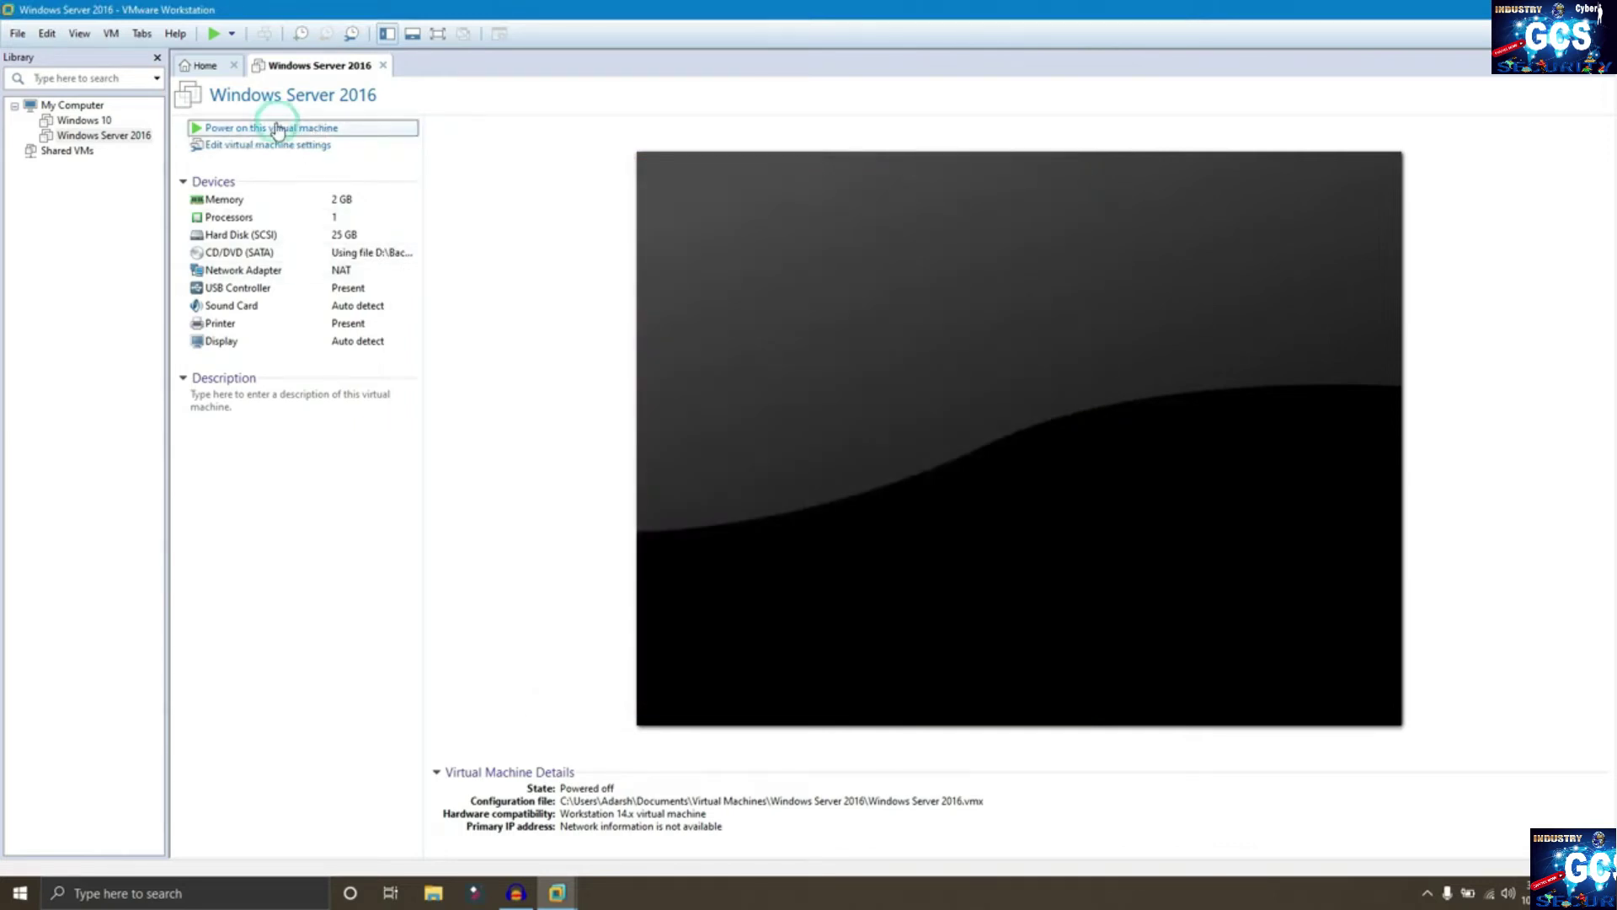
{"action": "left_click", "coordinate": [438, 35]}
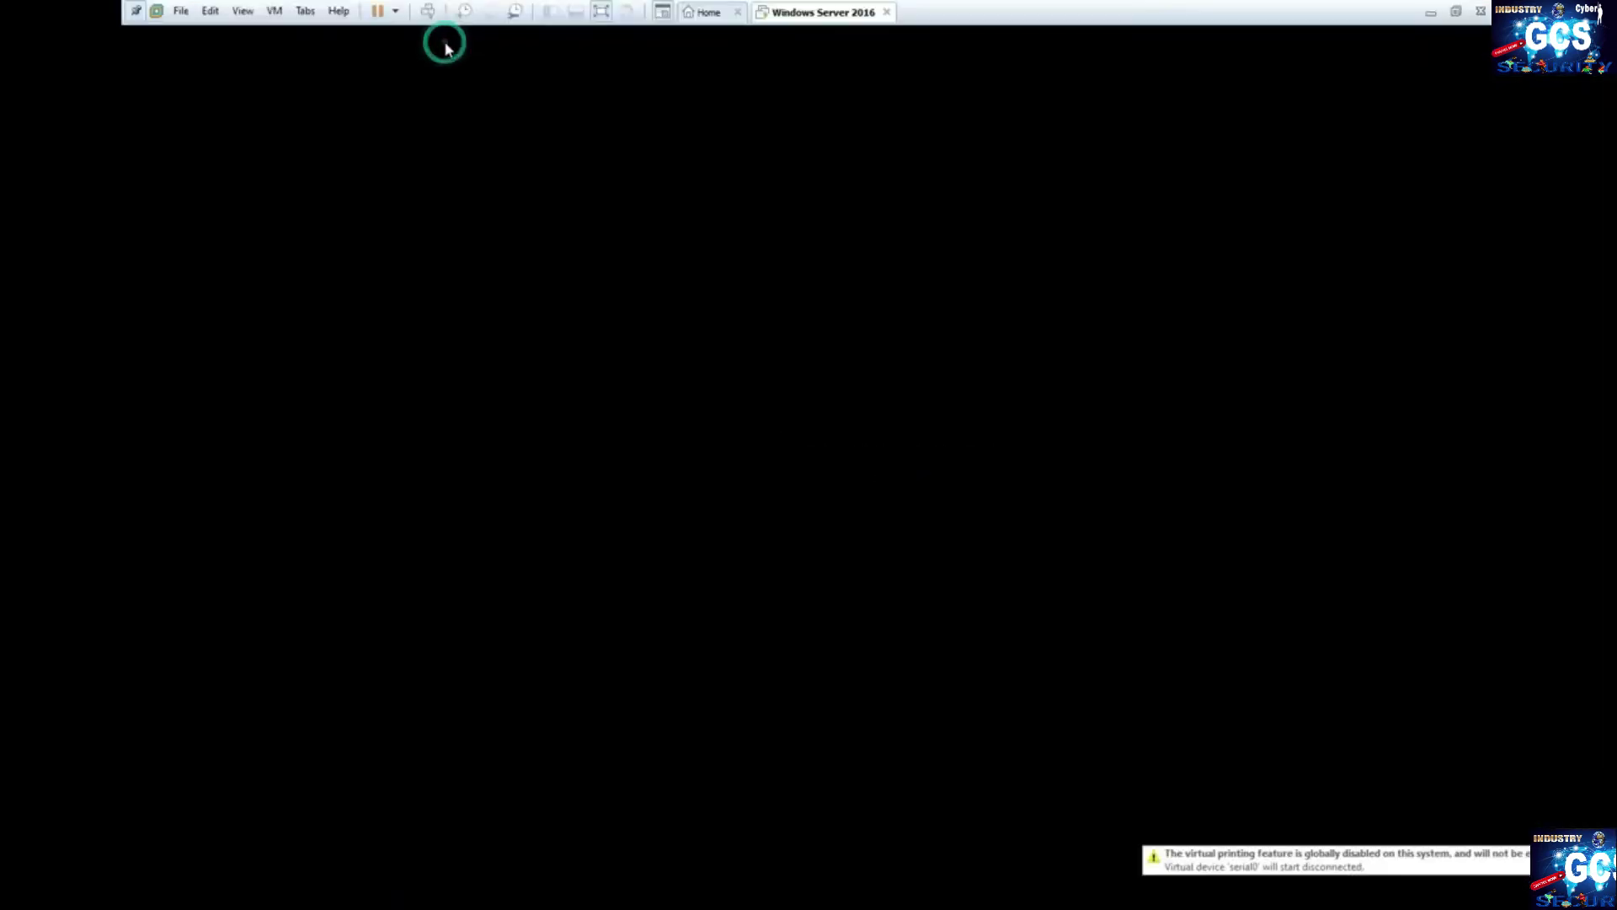
{"action": "left_click", "coordinate": [732, 152]}
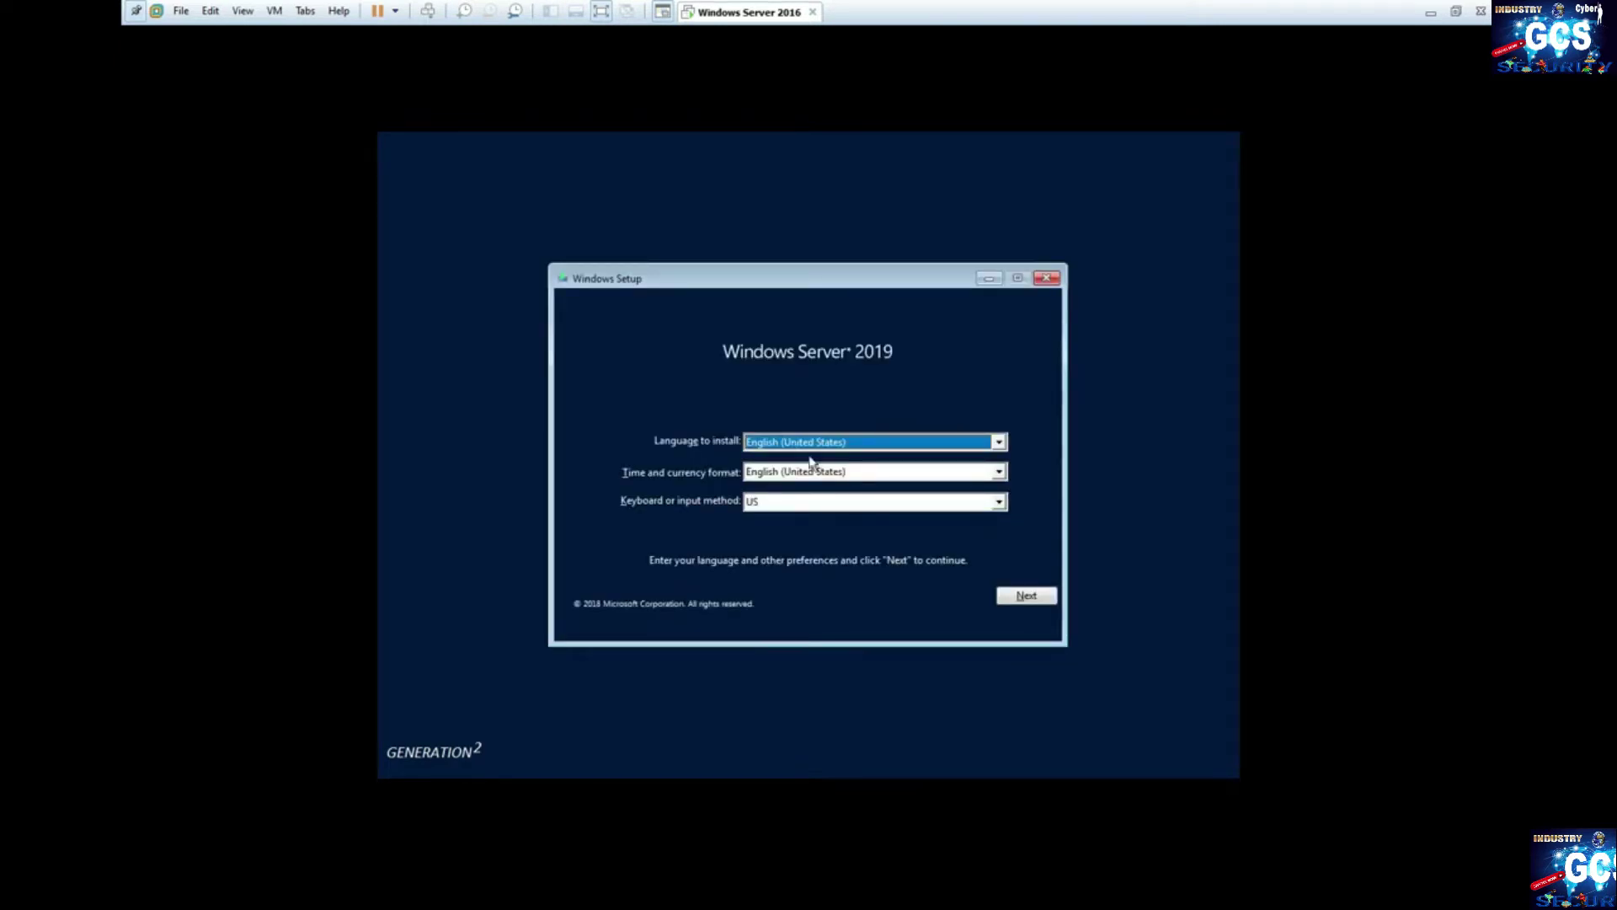
- Keep default language, accept the license, and Custom-install onto Drive 0's unallocated space
{"action": "left_click", "coordinate": [785, 557]}
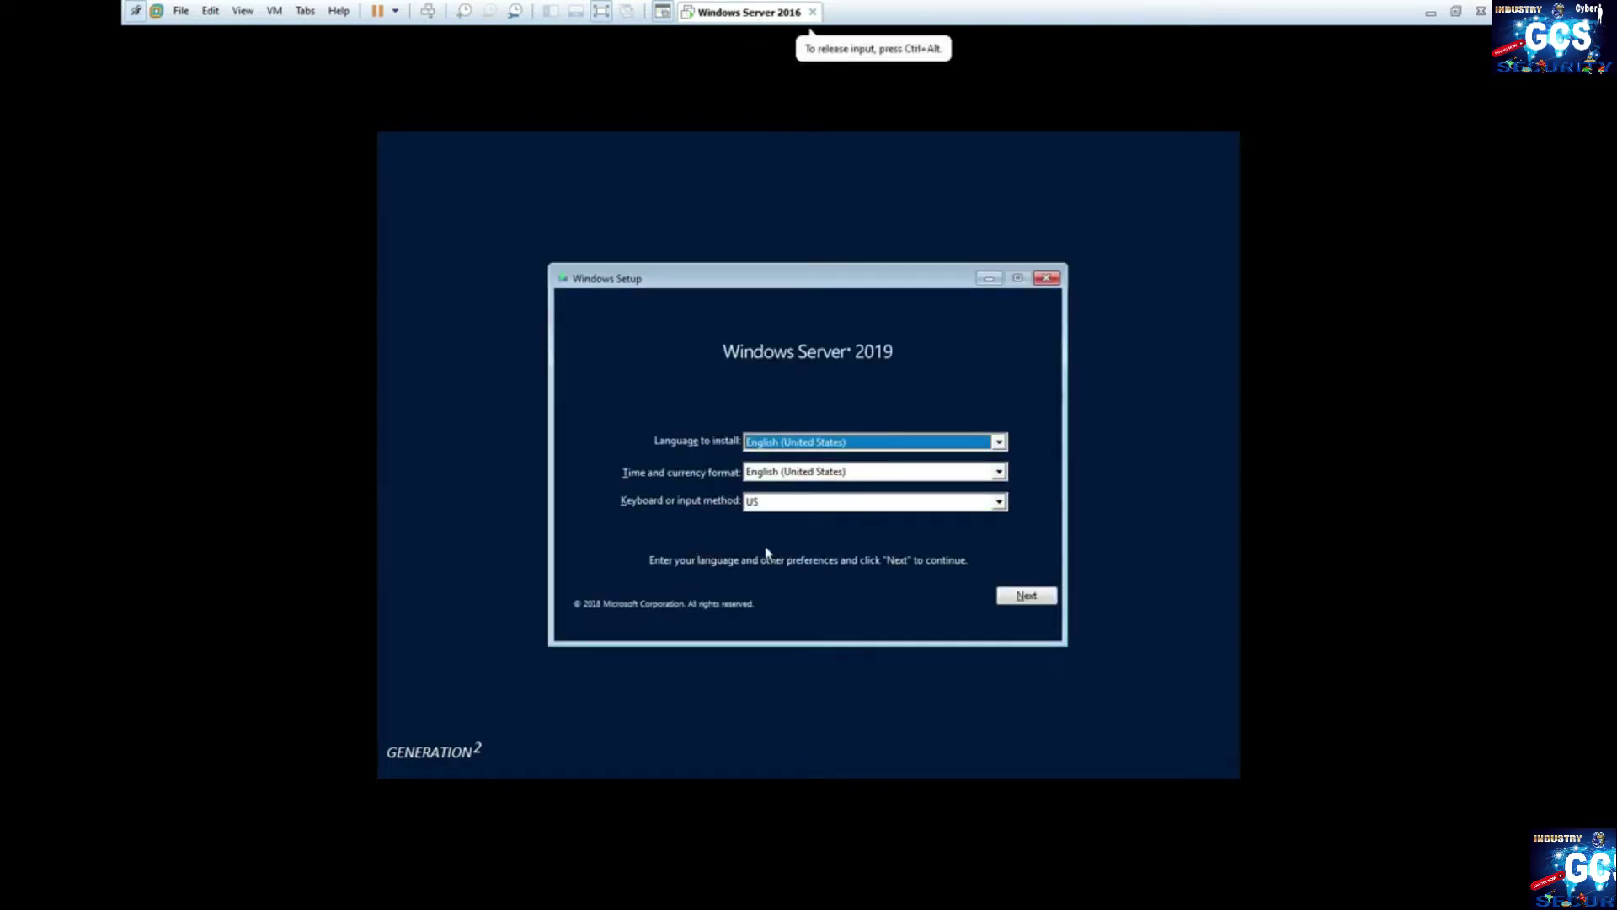
{"action": "left_click", "coordinate": [1022, 593]}
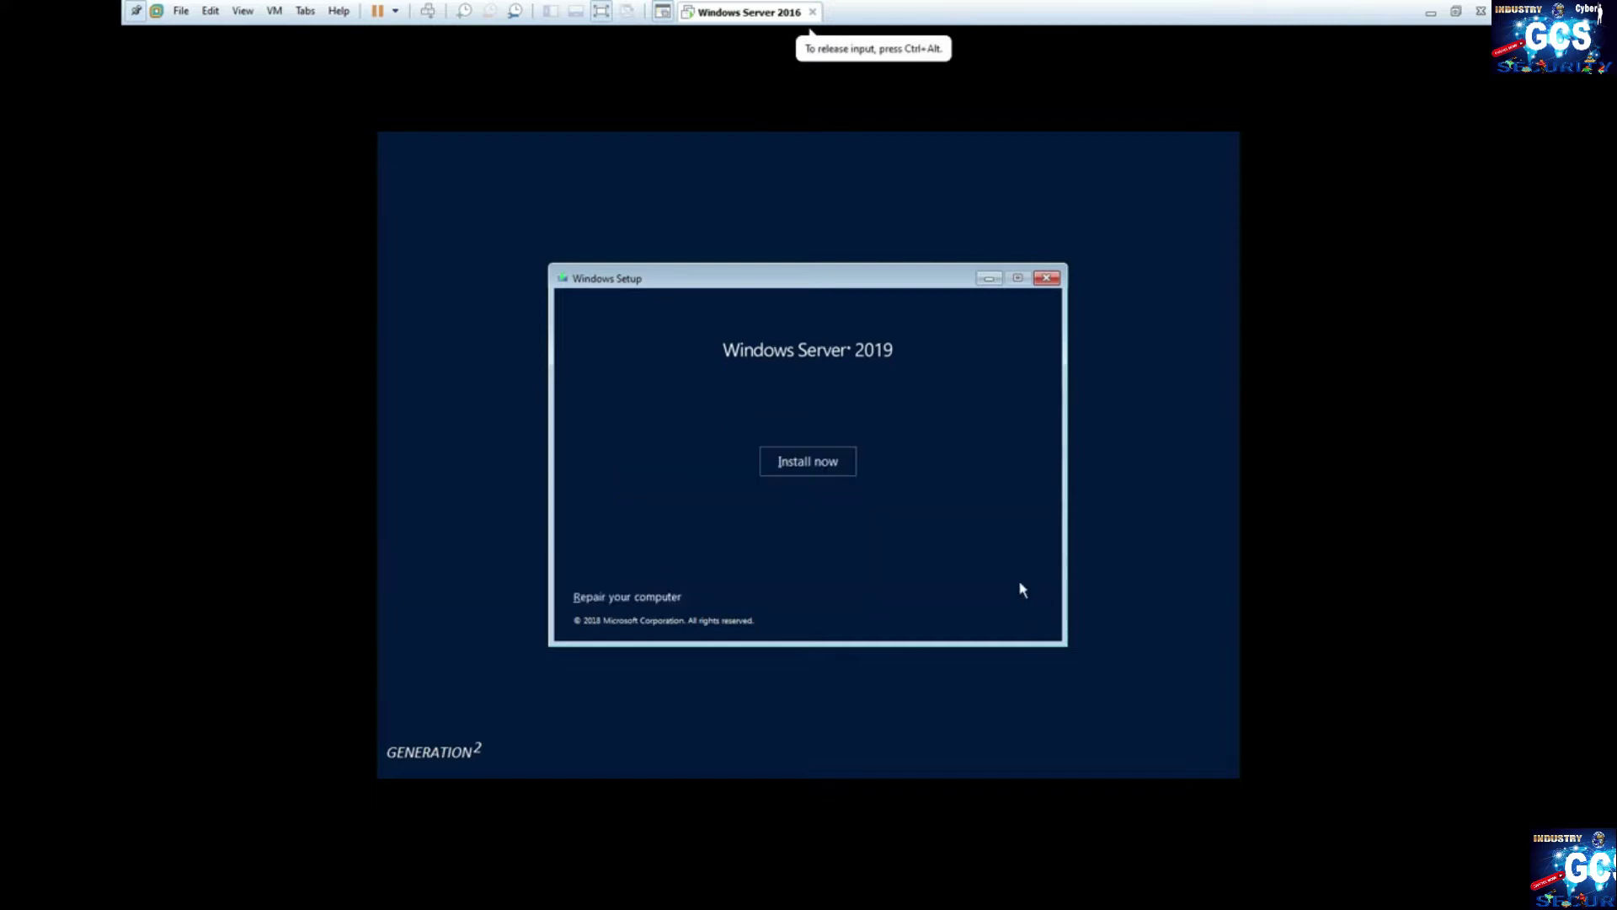
{"action": "left_click", "coordinate": [807, 469]}
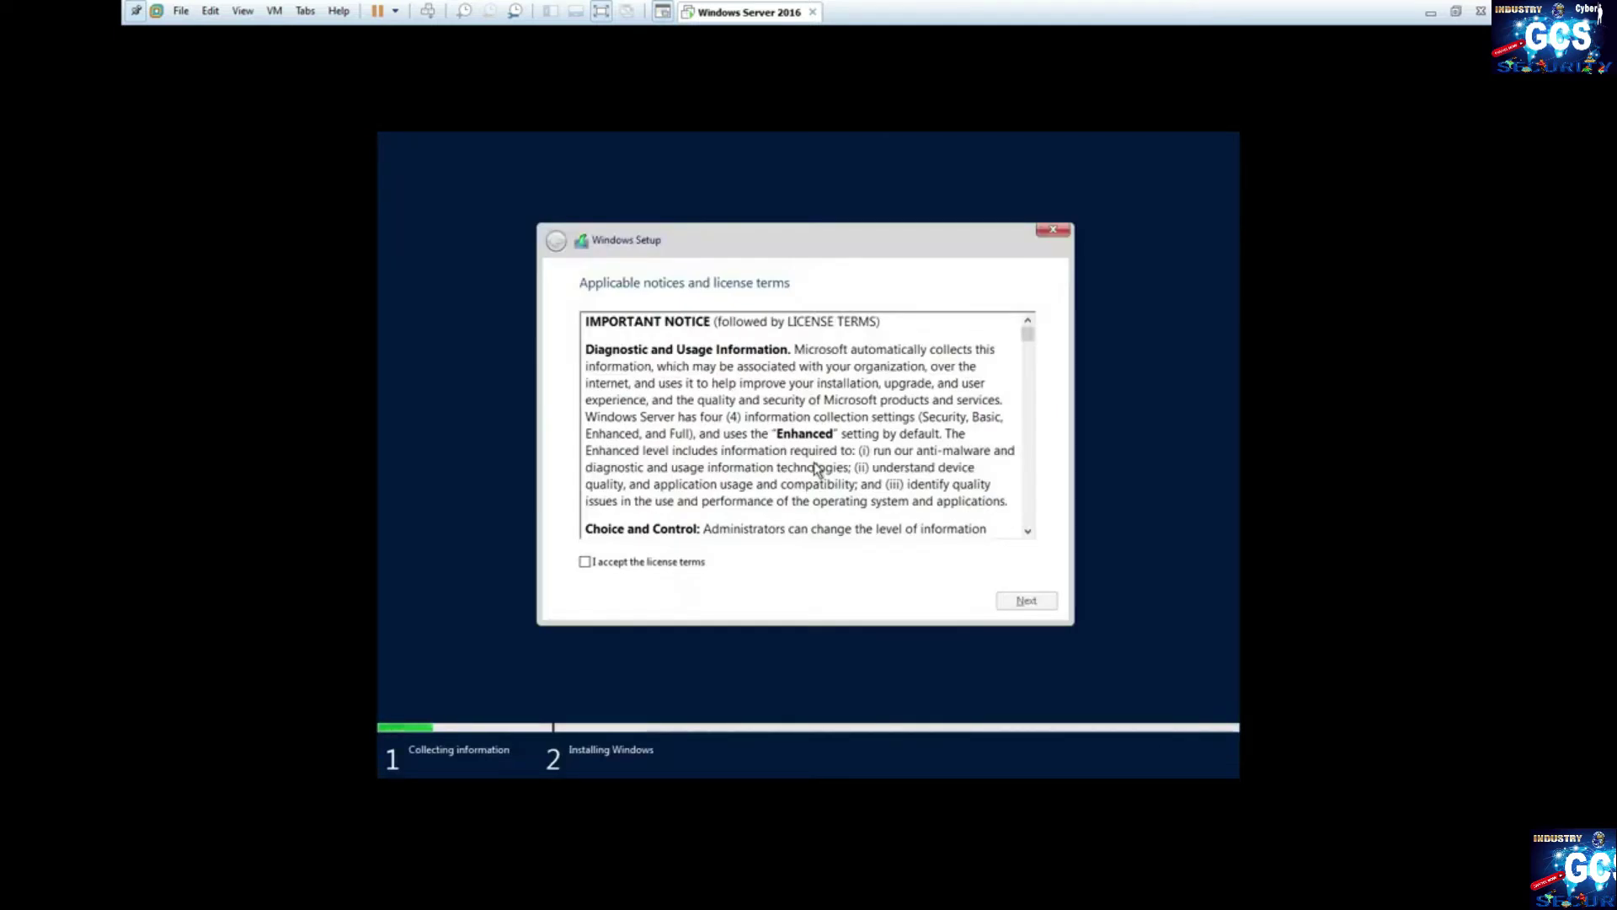
{"action": "left_click", "coordinate": [621, 561]}
{"action": "left_click", "coordinate": [1025, 601]}
{"action": "left_click", "coordinate": [791, 435]}
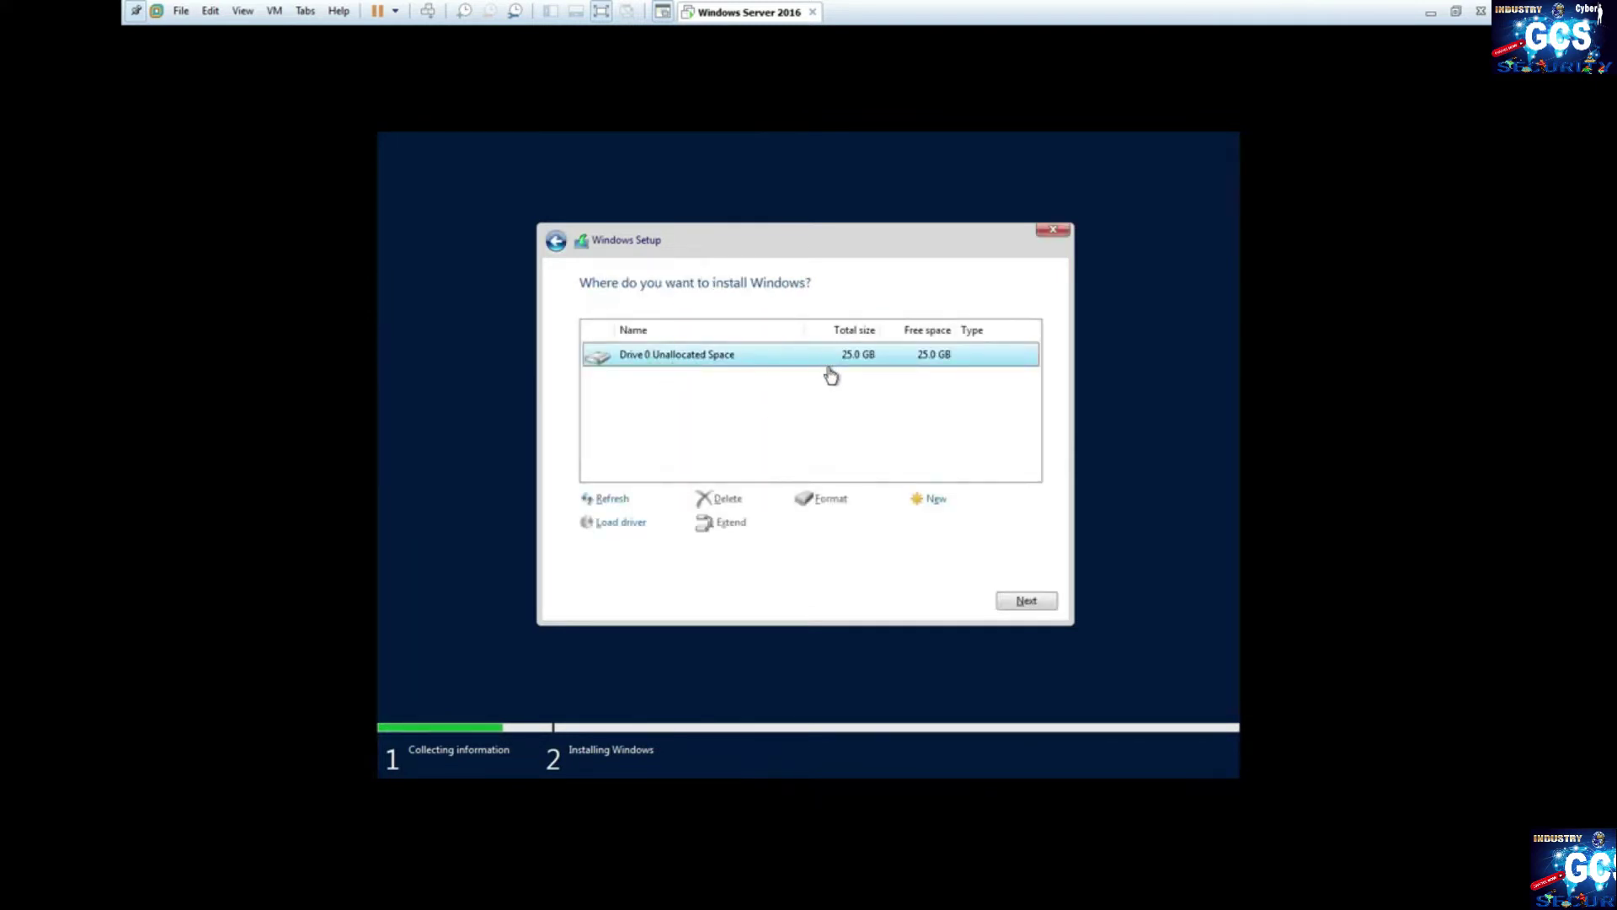
{"action": "left_click", "coordinate": [1011, 605]}
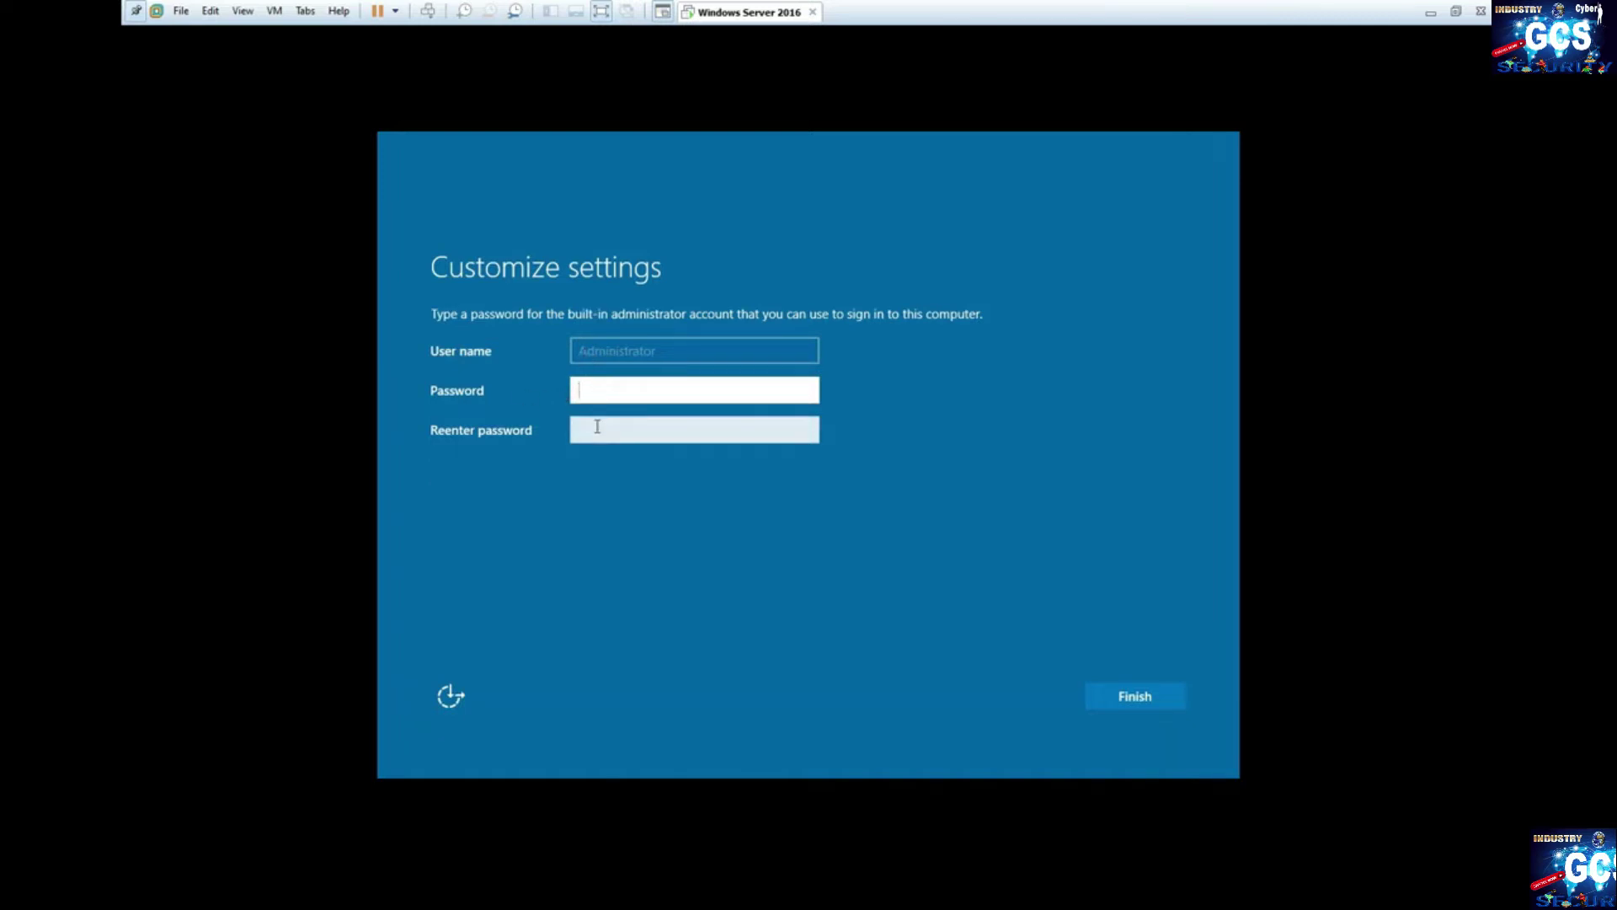
- Enter and re-enter the built-in Administrator password, then finish the settings
{"action": "left_click", "coordinate": [803, 390]}
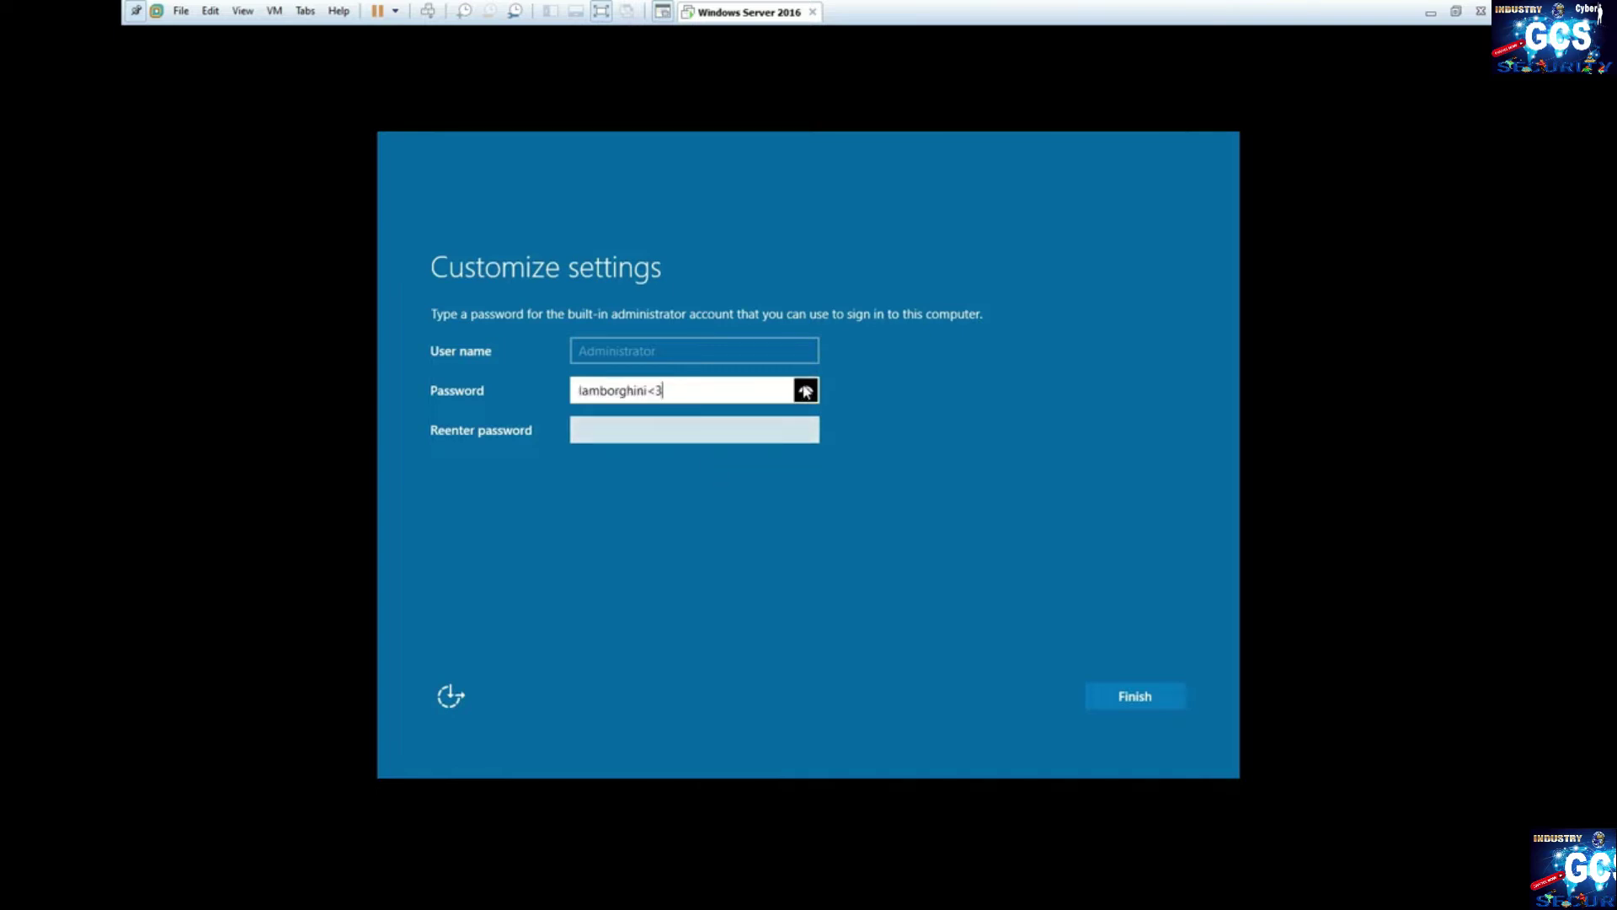
{"action": "left_click", "coordinate": [642, 422]}
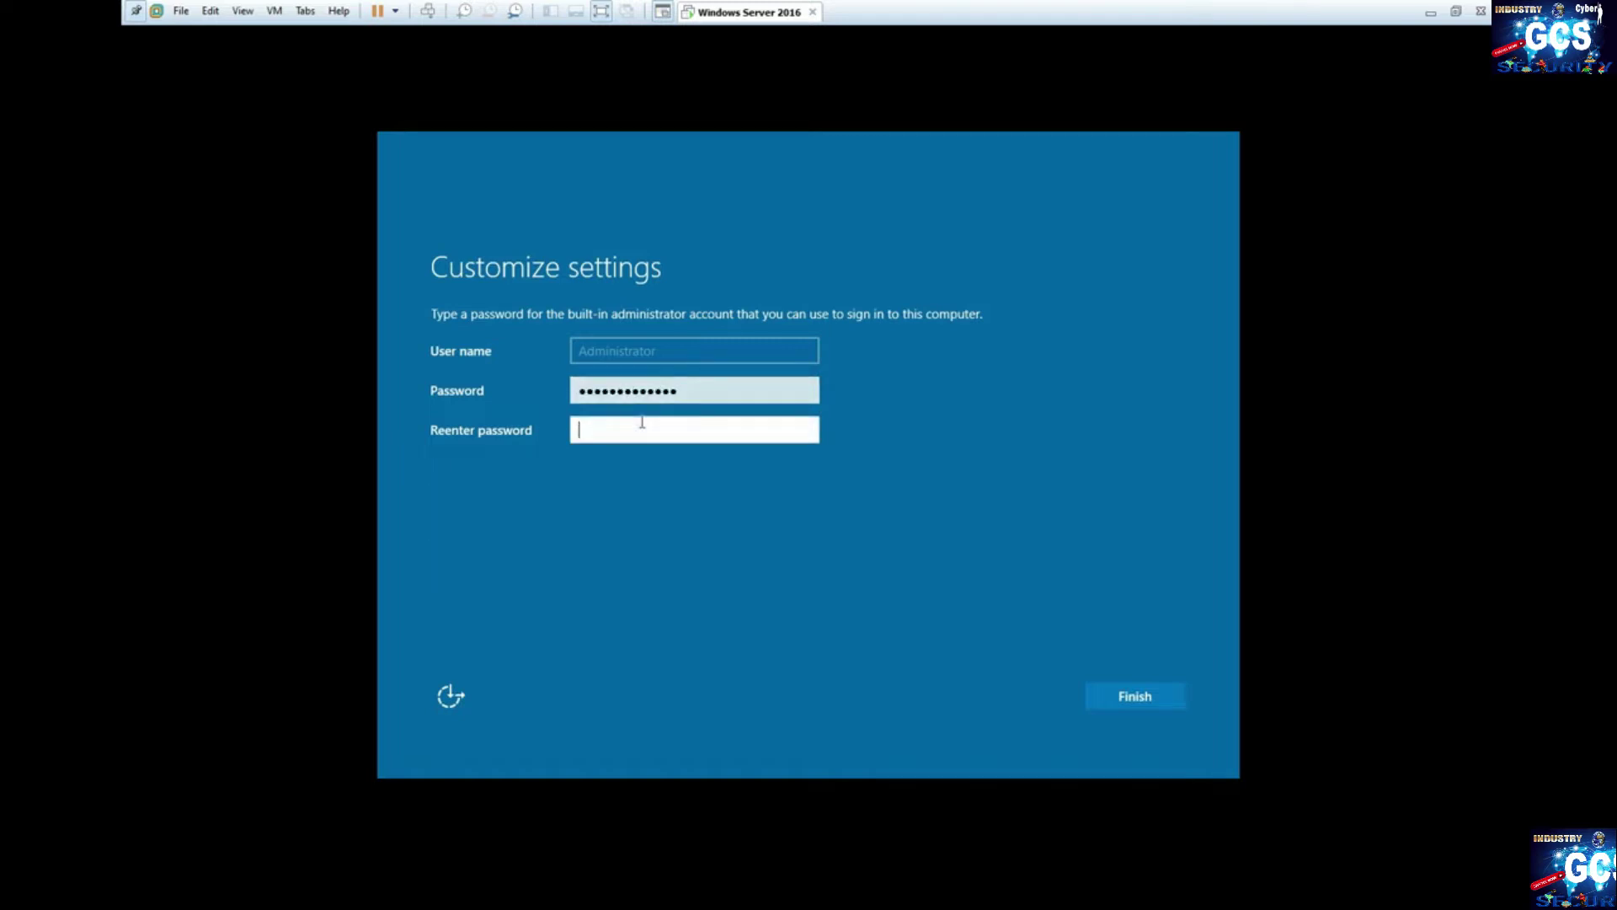
{"action": "left_click", "coordinate": [1120, 694]}
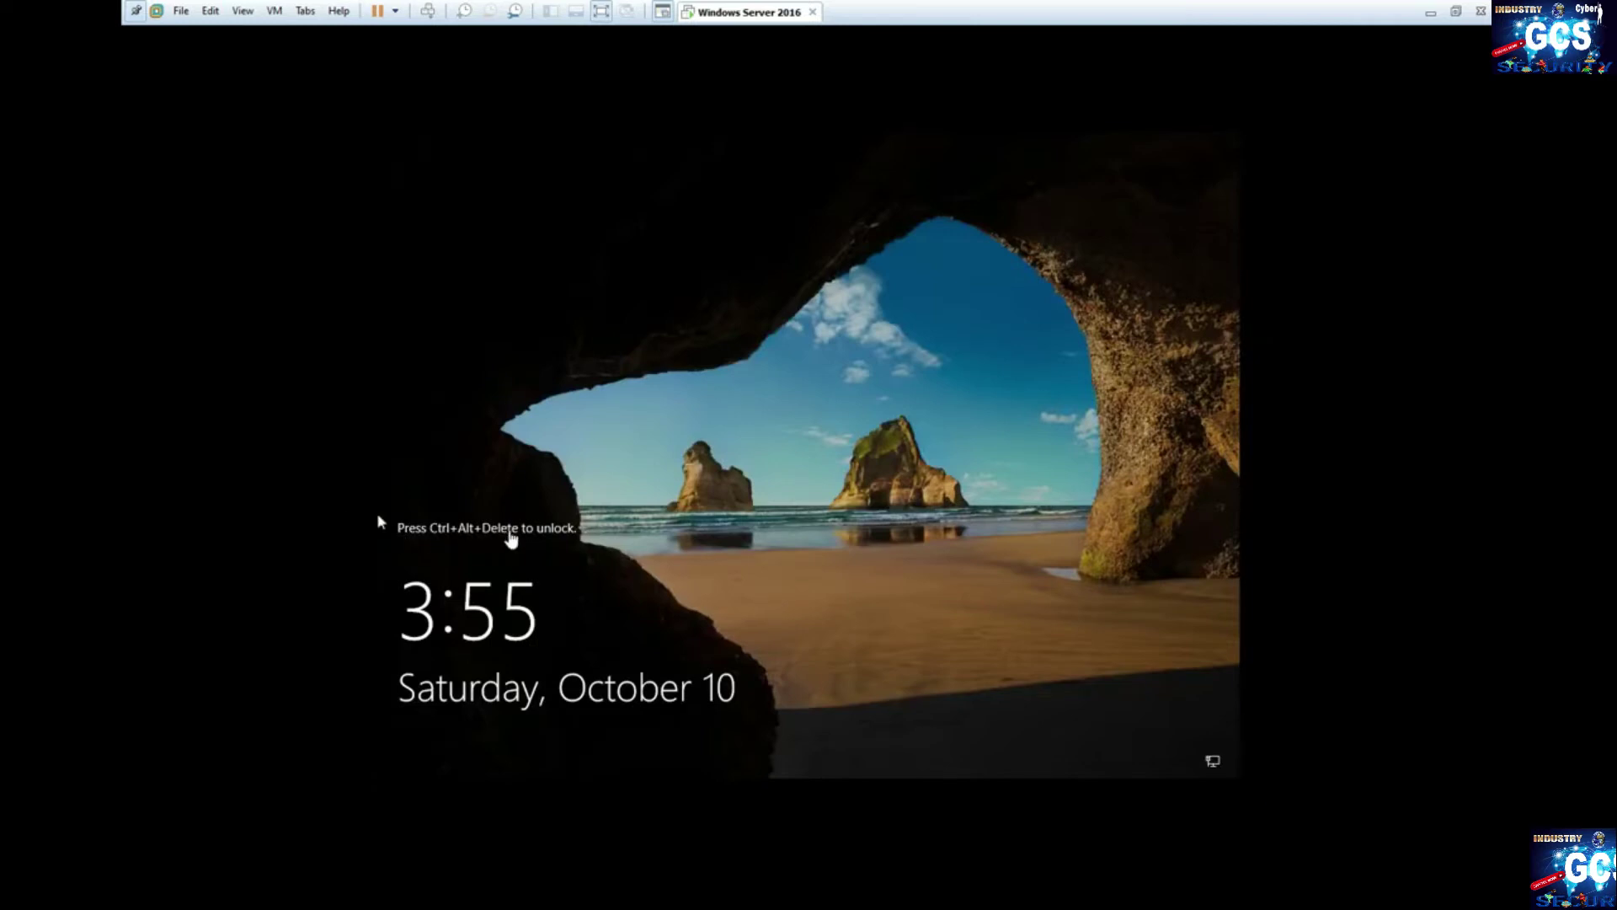
- Unlock with Ctrl+Alt+Delete and sign in as Administrator with the account password
{"action": "left_click", "coordinate": [636, 788]}
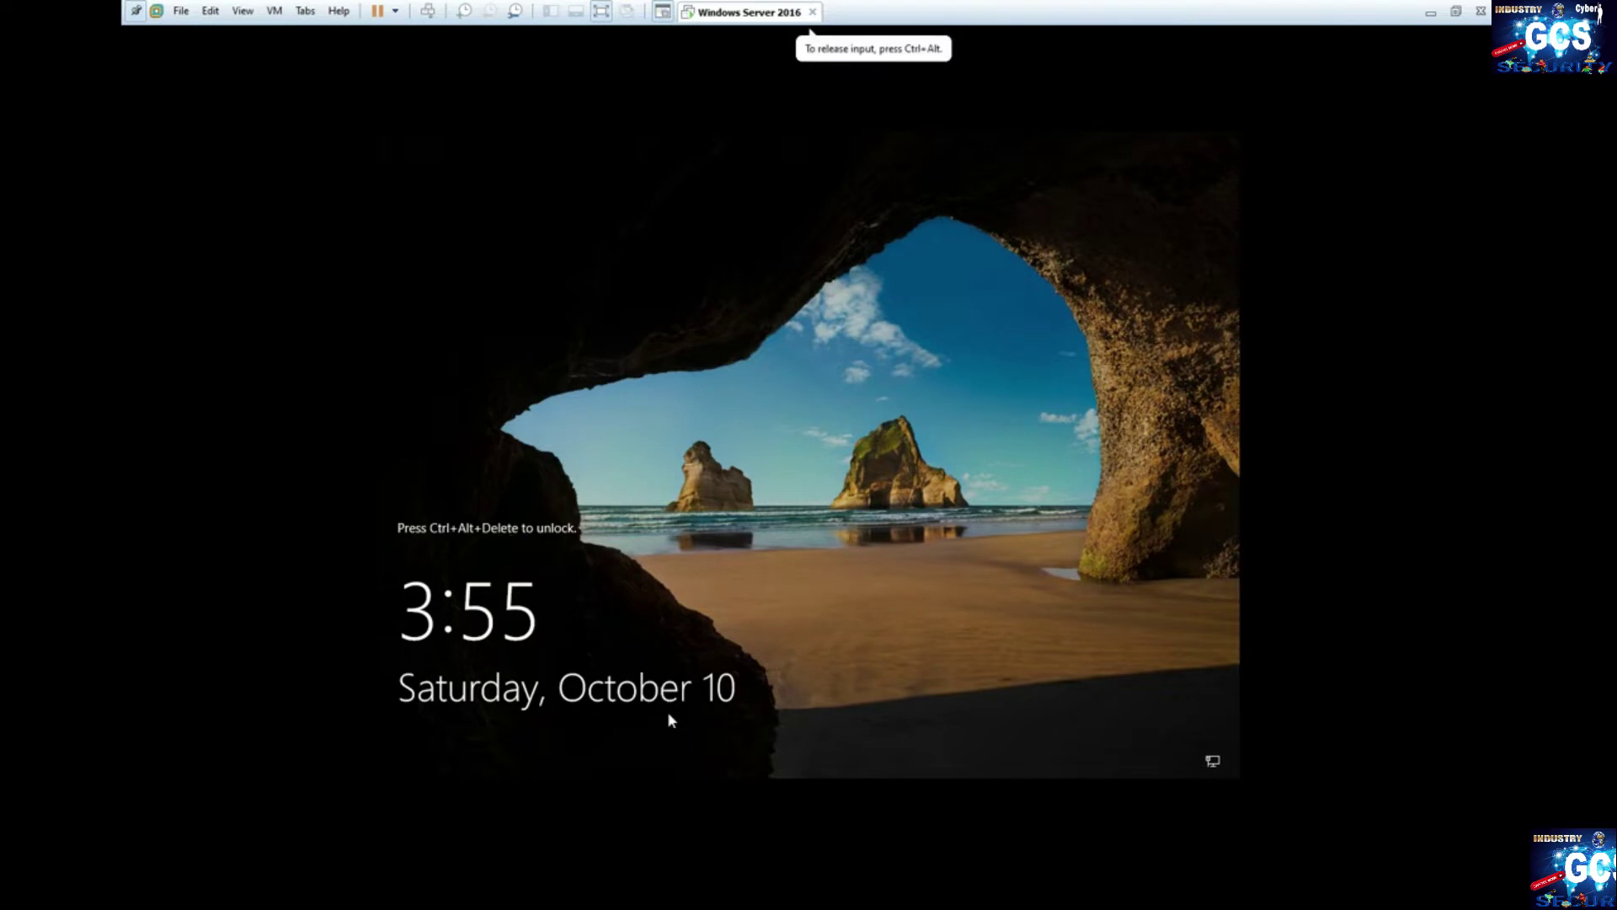
{"action": "key", "text": "ctrl+alt+Delete"}
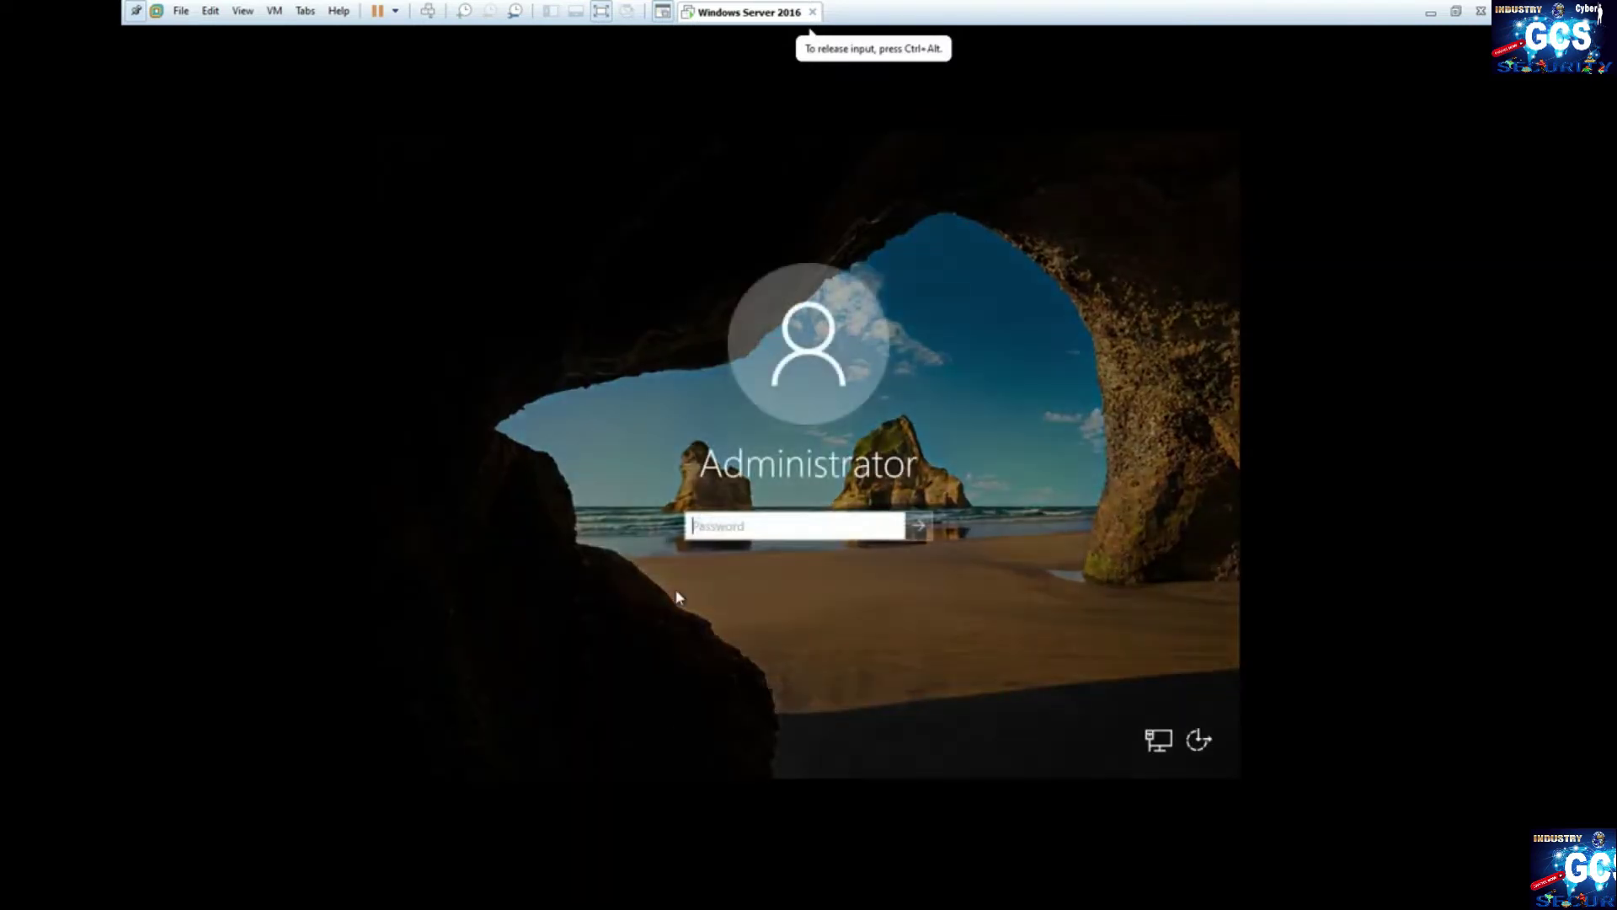
{"action": "type", "text": "***"}
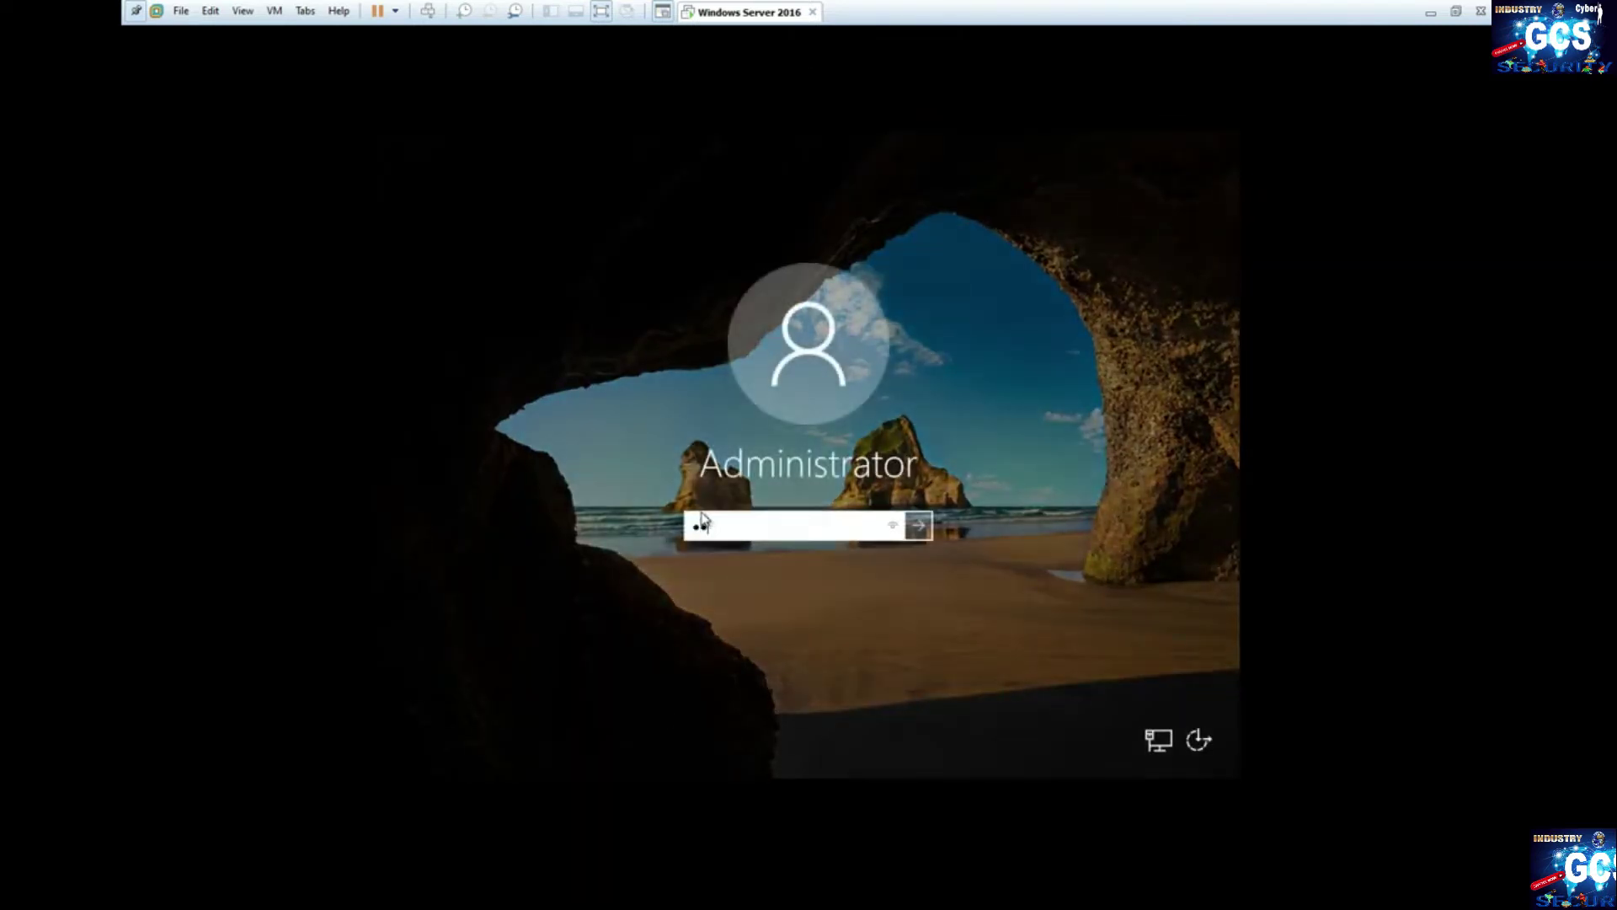
{"action": "type", "text": "*****"}
{"action": "key", "text": "Return"}
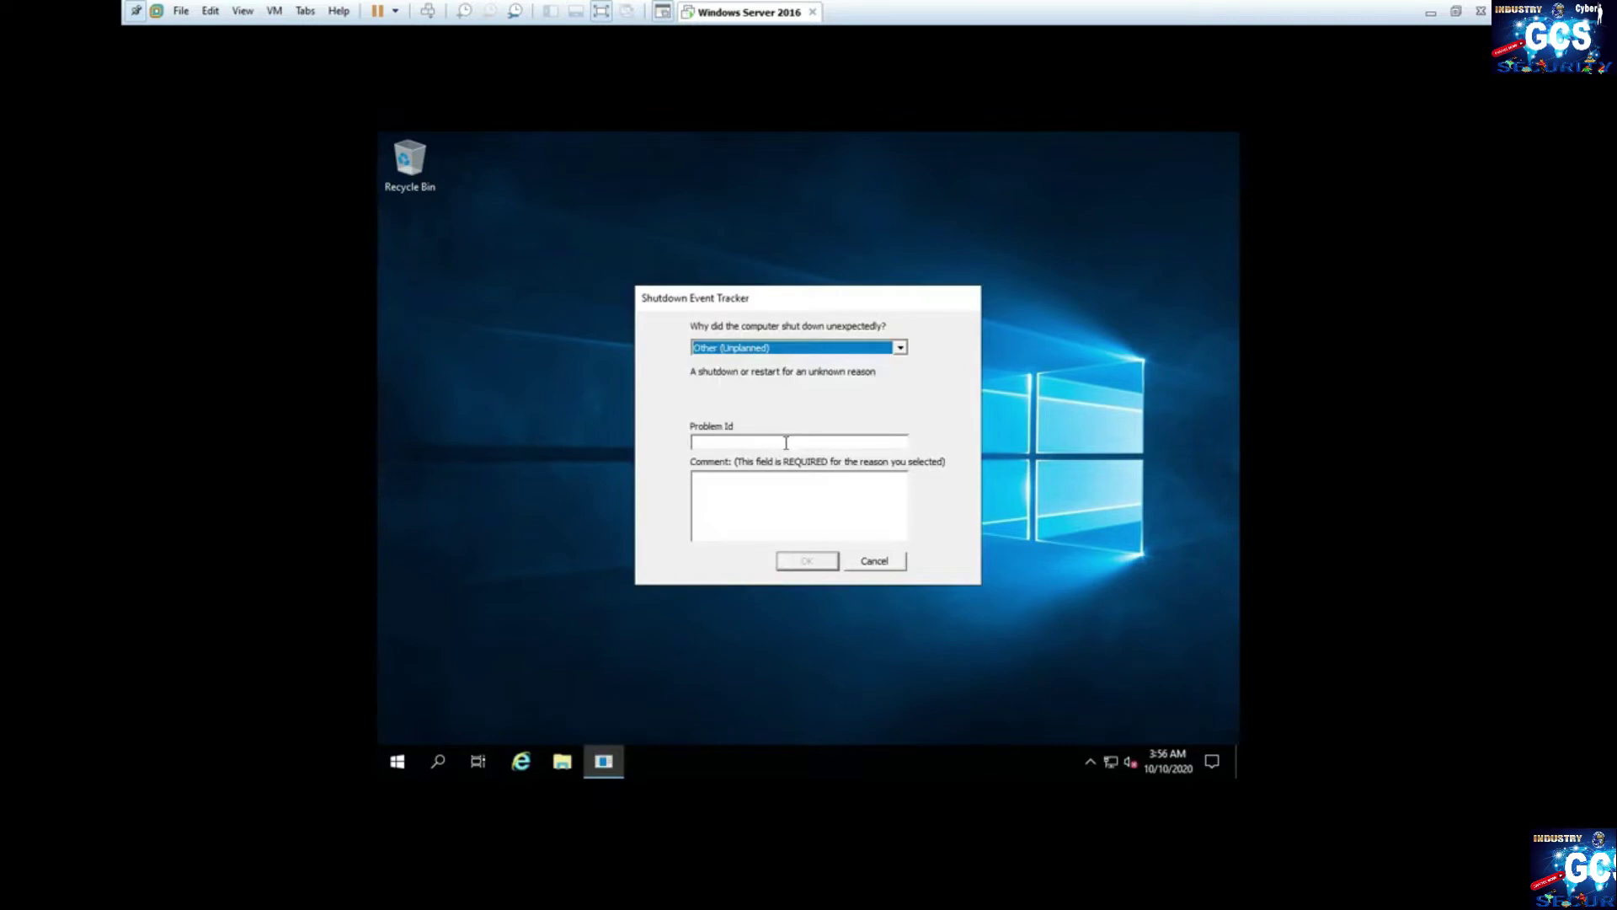
- Cancel the Shutdown Event Tracker, allow network discovery, and close the Windows Admin Center notice
{"action": "left_click", "coordinate": [884, 564]}
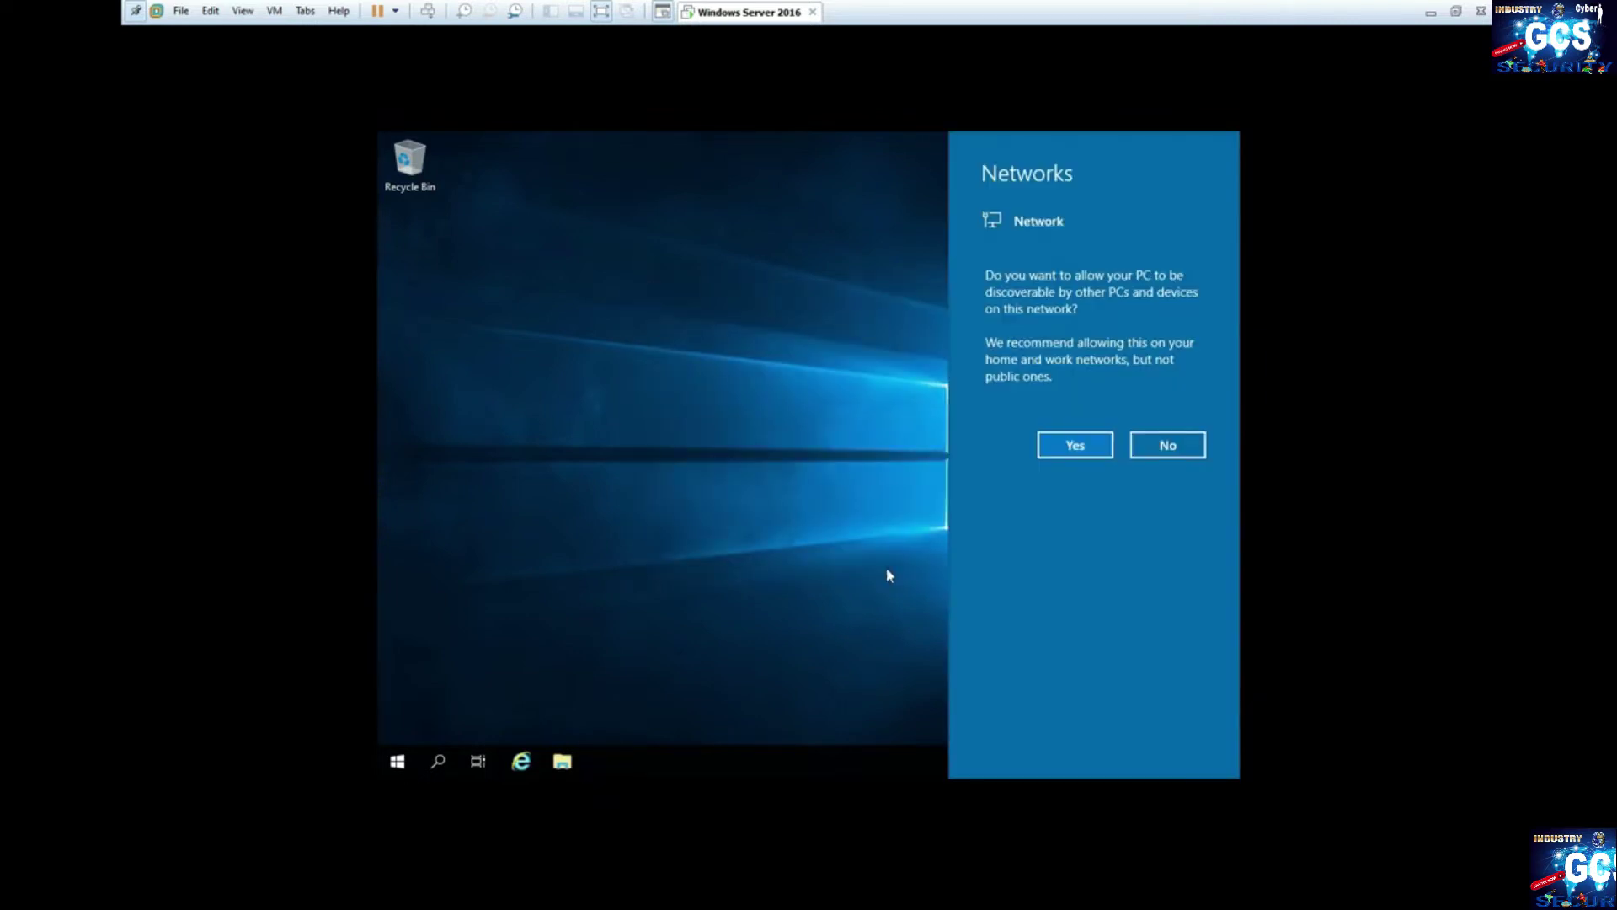
{"action": "left_click", "coordinate": [1062, 449]}
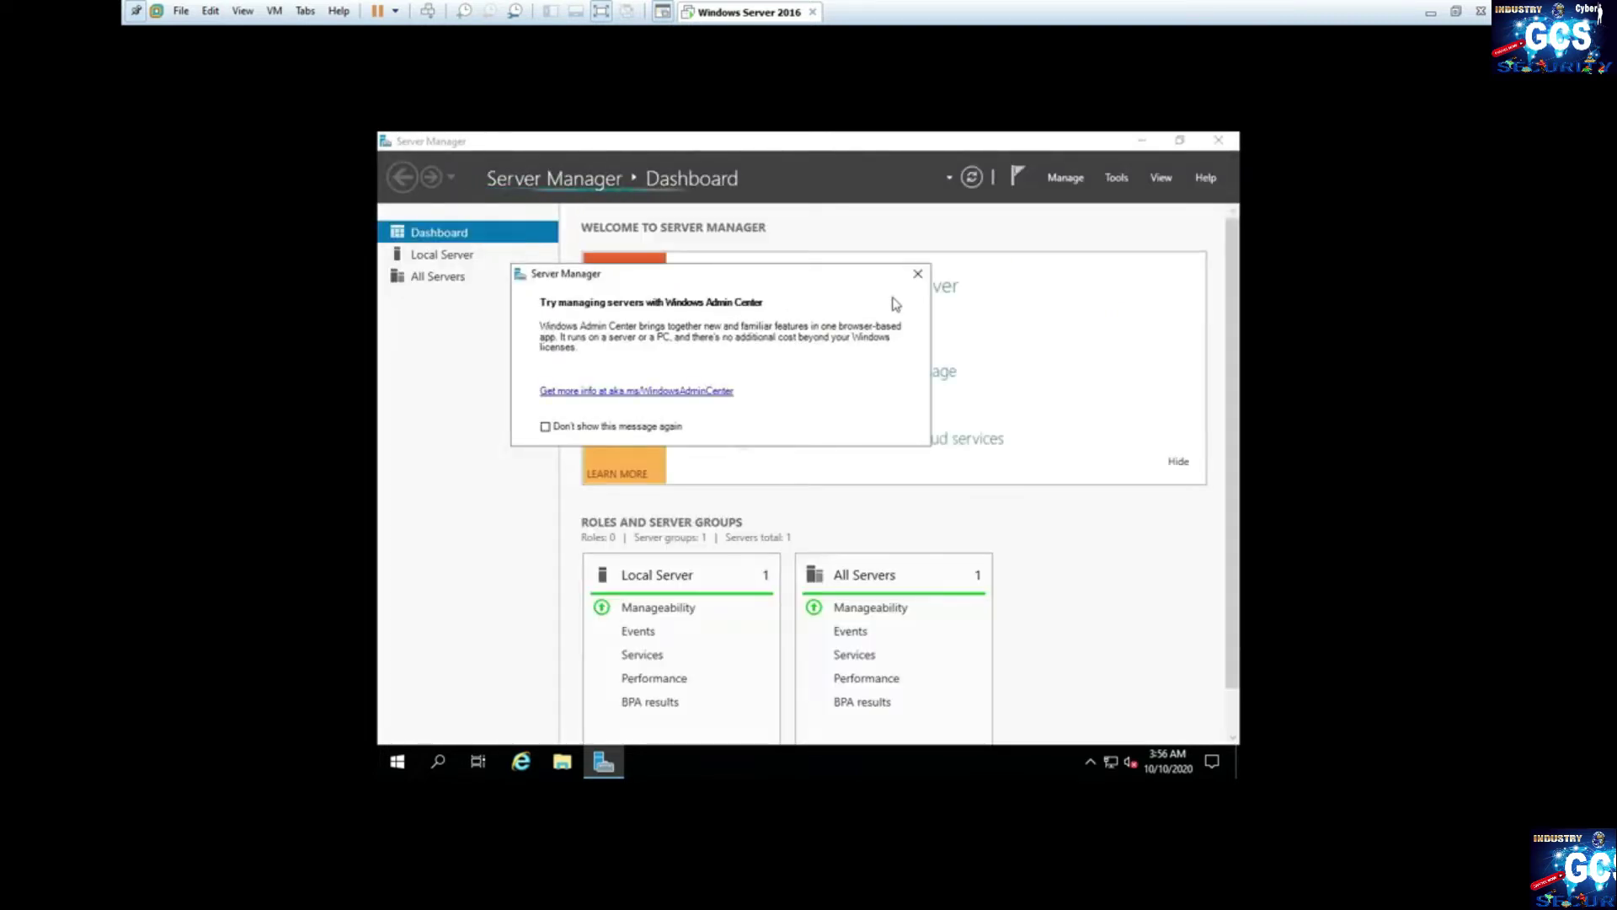
{"action": "left_click", "coordinate": [918, 275]}
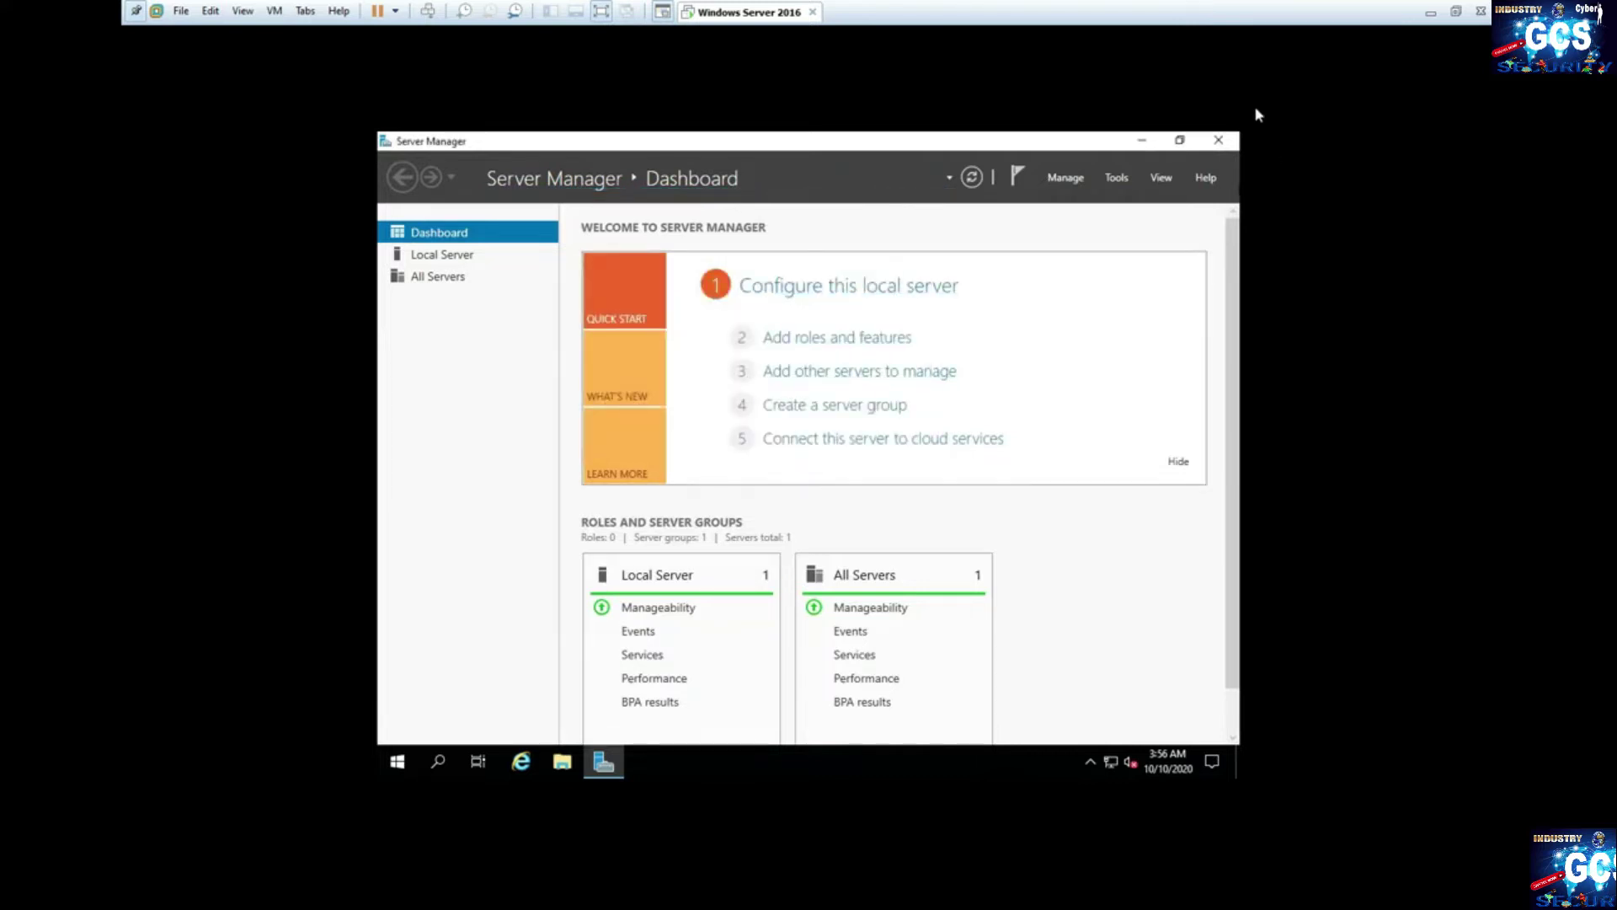
- Open Display settings from the desktop's context menu and maximize the Settings window
{"action": "key", "text": "super+d"}
{"action": "right_click", "coordinate": [629, 366]}
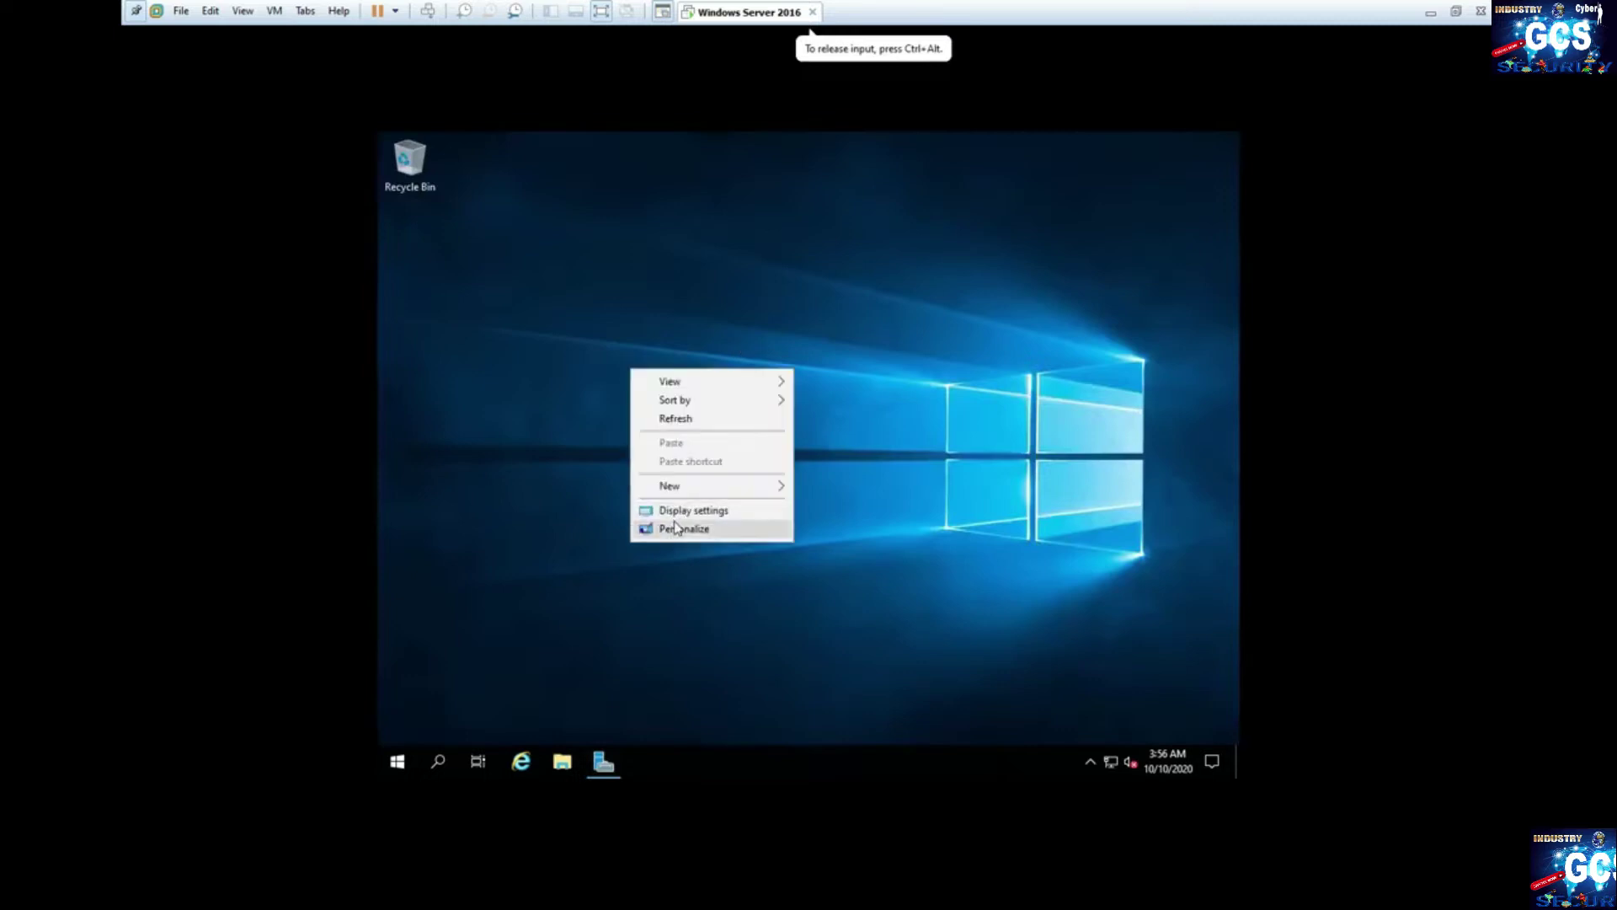
{"action": "left_click", "coordinate": [674, 509]}
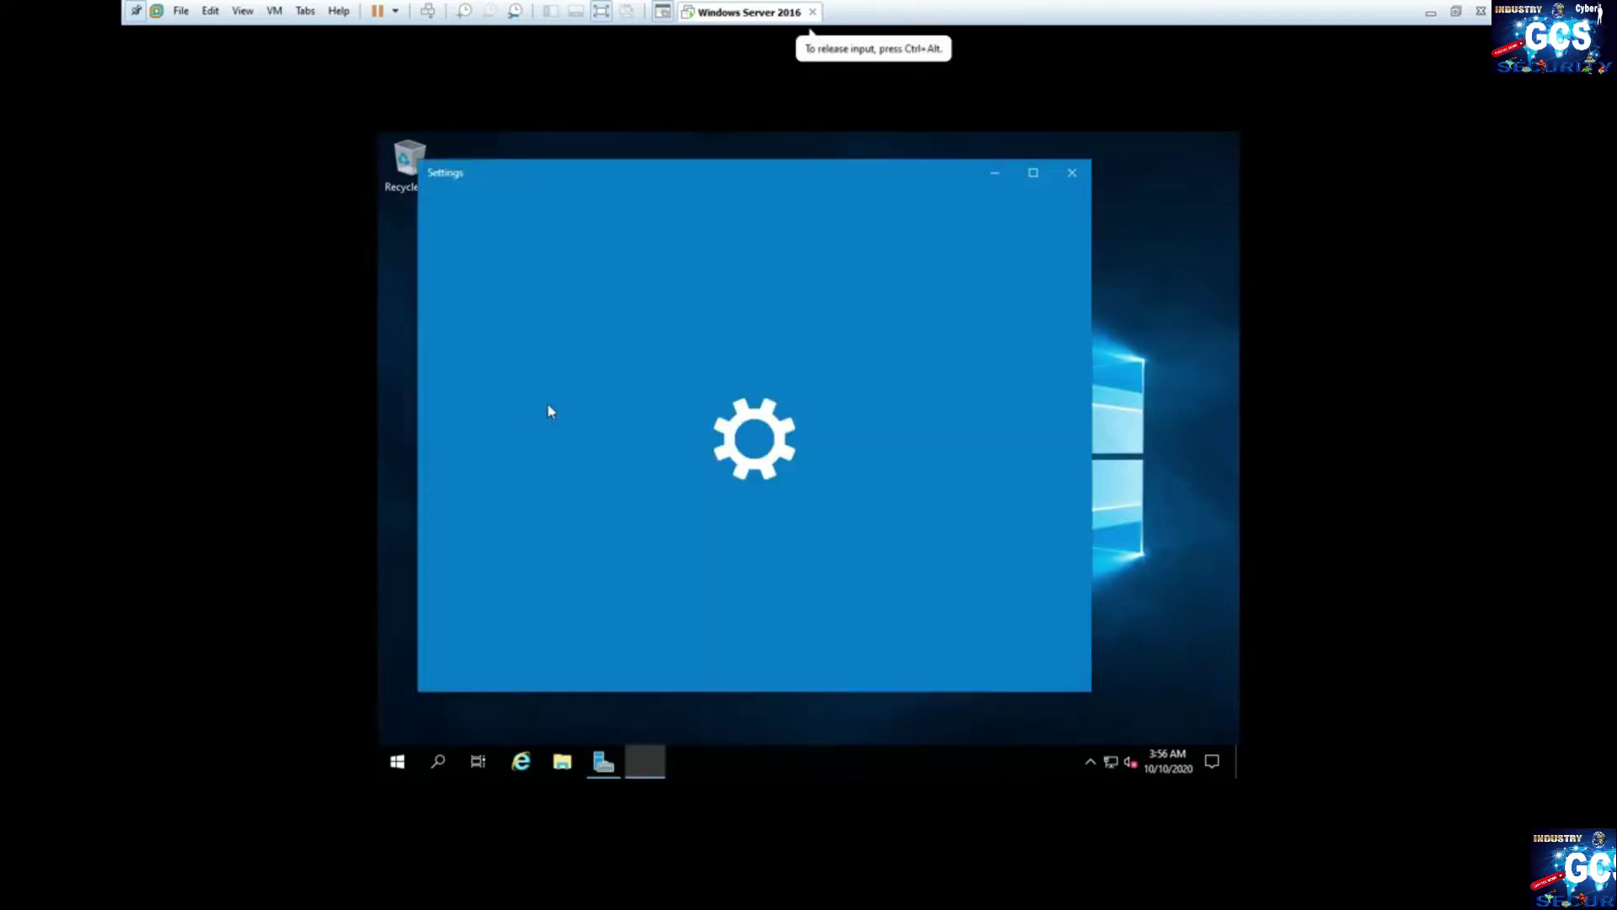
{"action": "left_click", "coordinate": [1034, 174]}
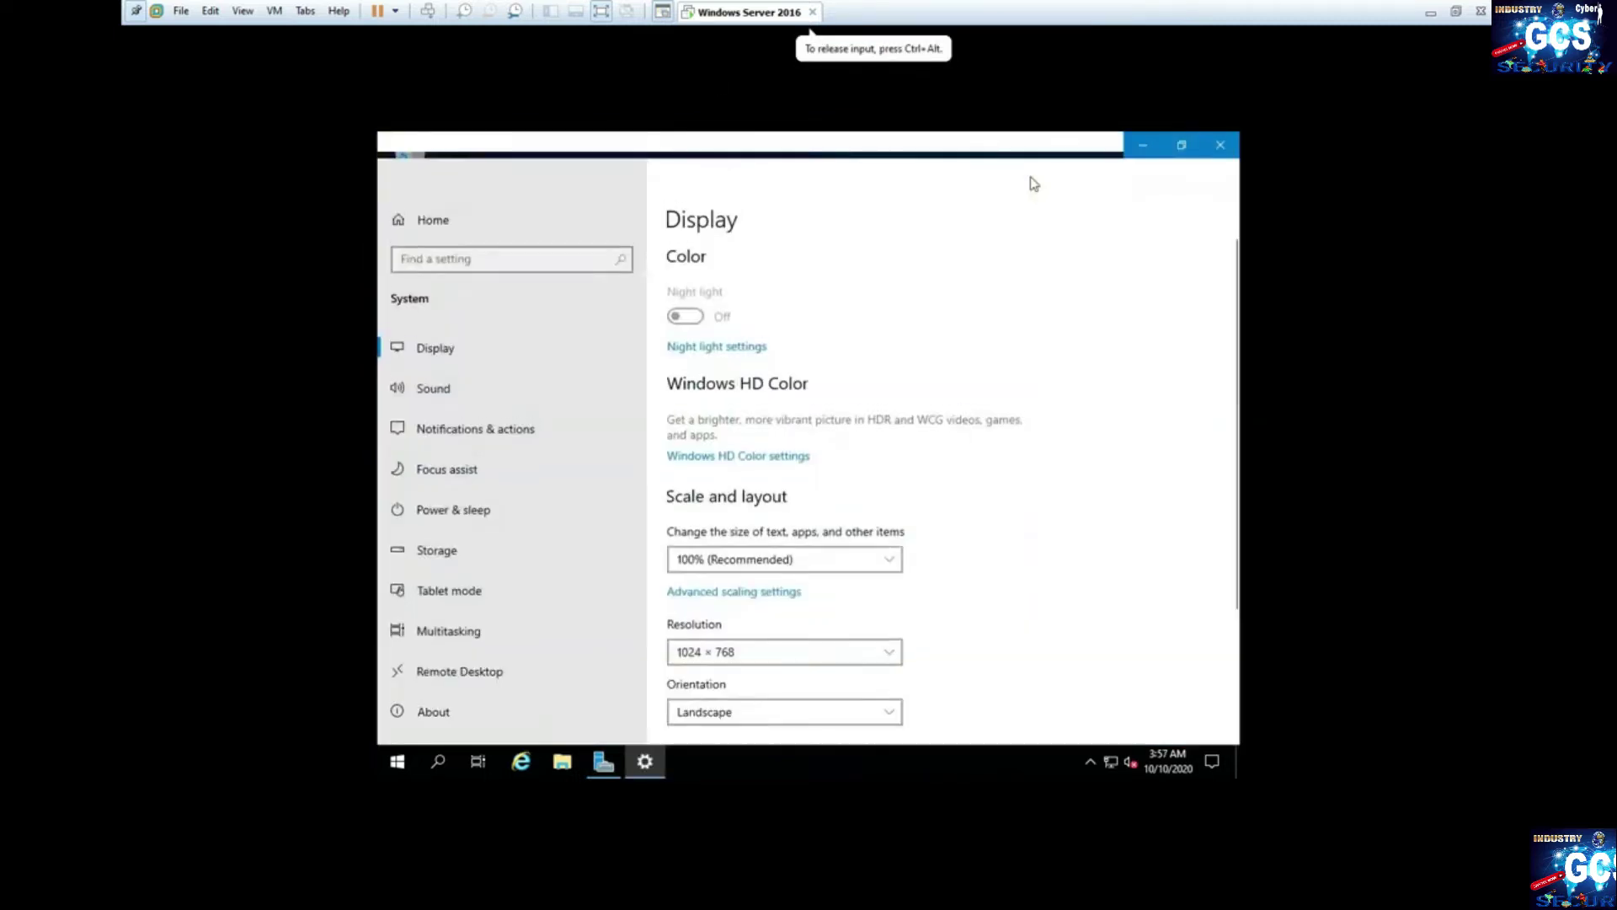
- Set the resolution to 1920 × 1080, keep the change, and return to Server Manager
{"action": "left_click", "coordinate": [769, 625]}
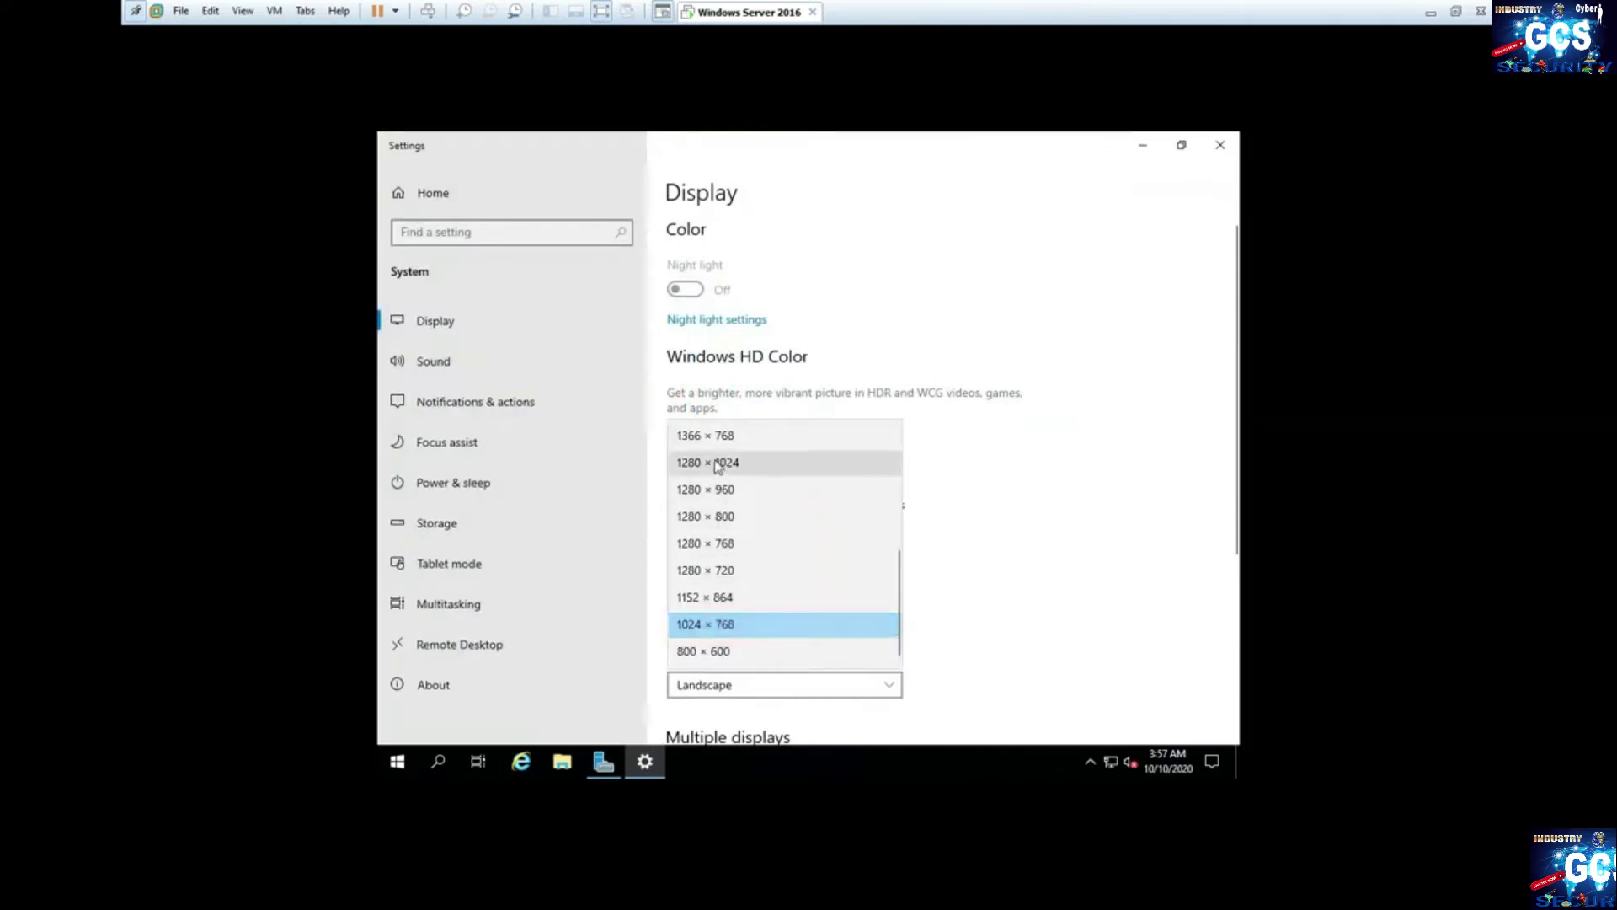
{"action": "scroll", "coordinate": [735, 472], "scroll_direction": "up", "scroll_amount": 3}
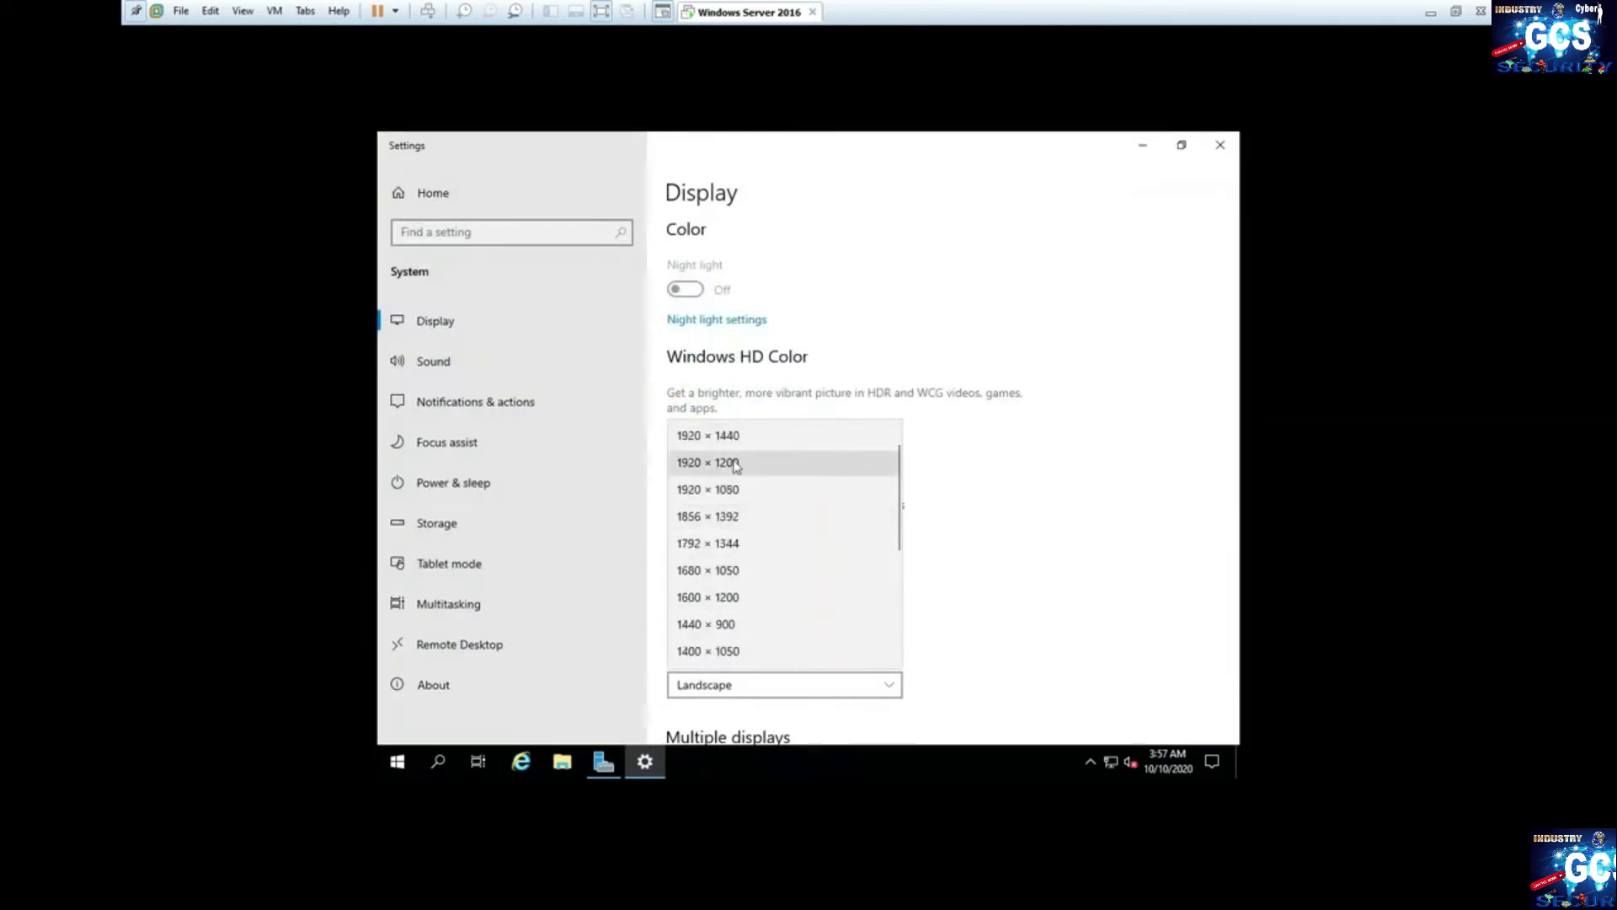
{"action": "key", "text": "Escape"}
{"action": "left_click", "coordinate": [772, 627]}
{"action": "scroll", "coordinate": [753, 523], "scroll_direction": "up", "scroll_amount": 5}
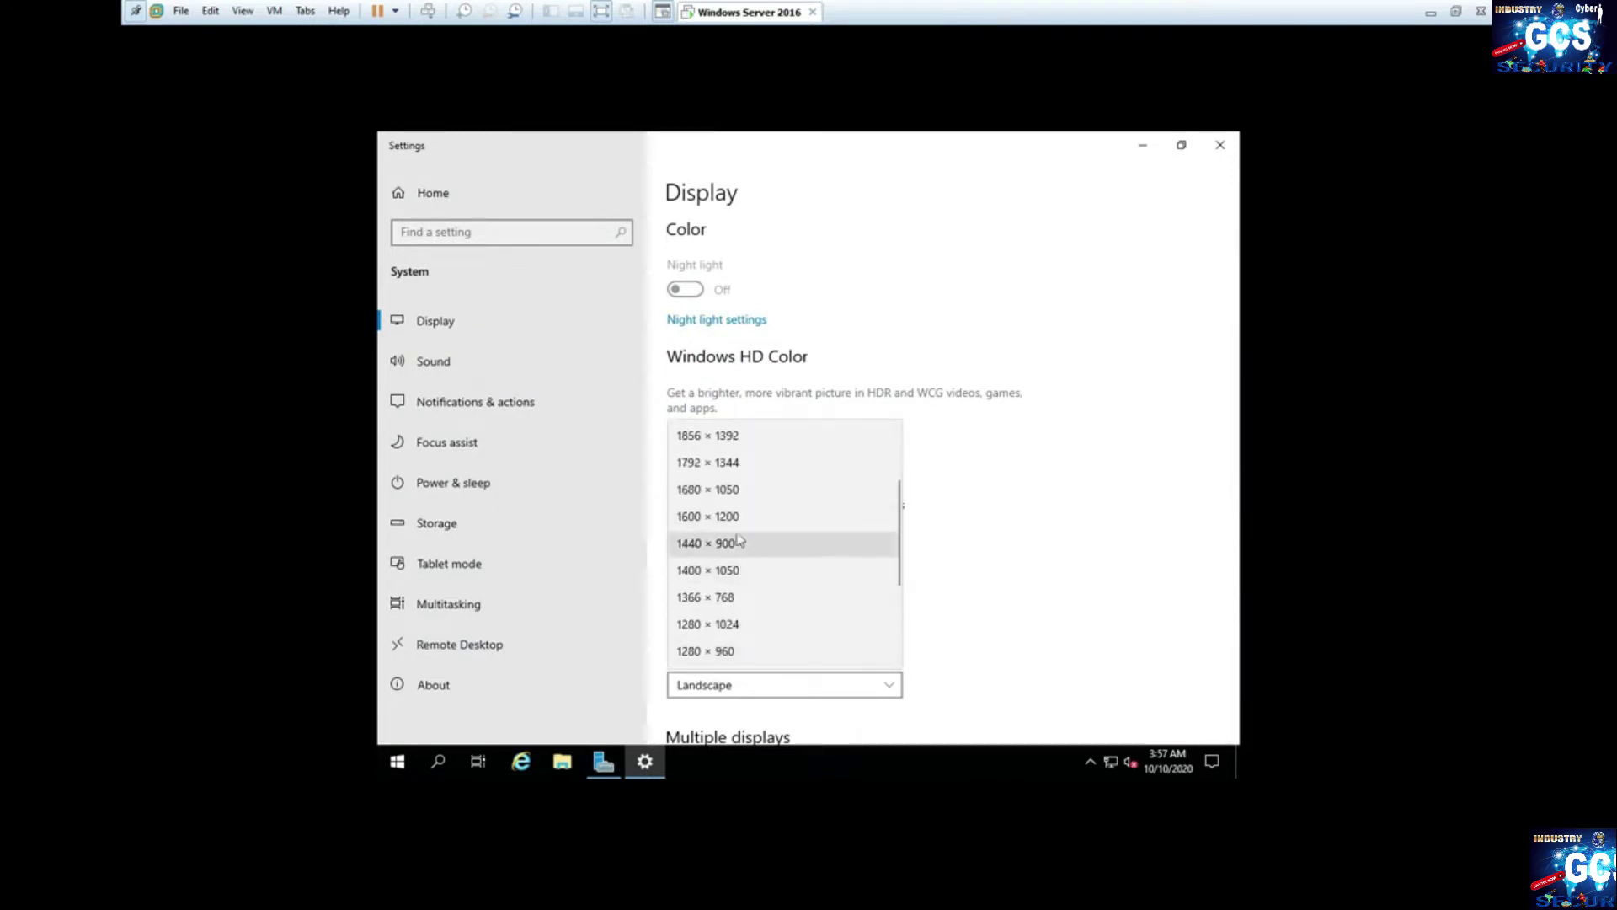
{"action": "scroll", "coordinate": [730, 463], "scroll_direction": "up", "scroll_amount": 1}
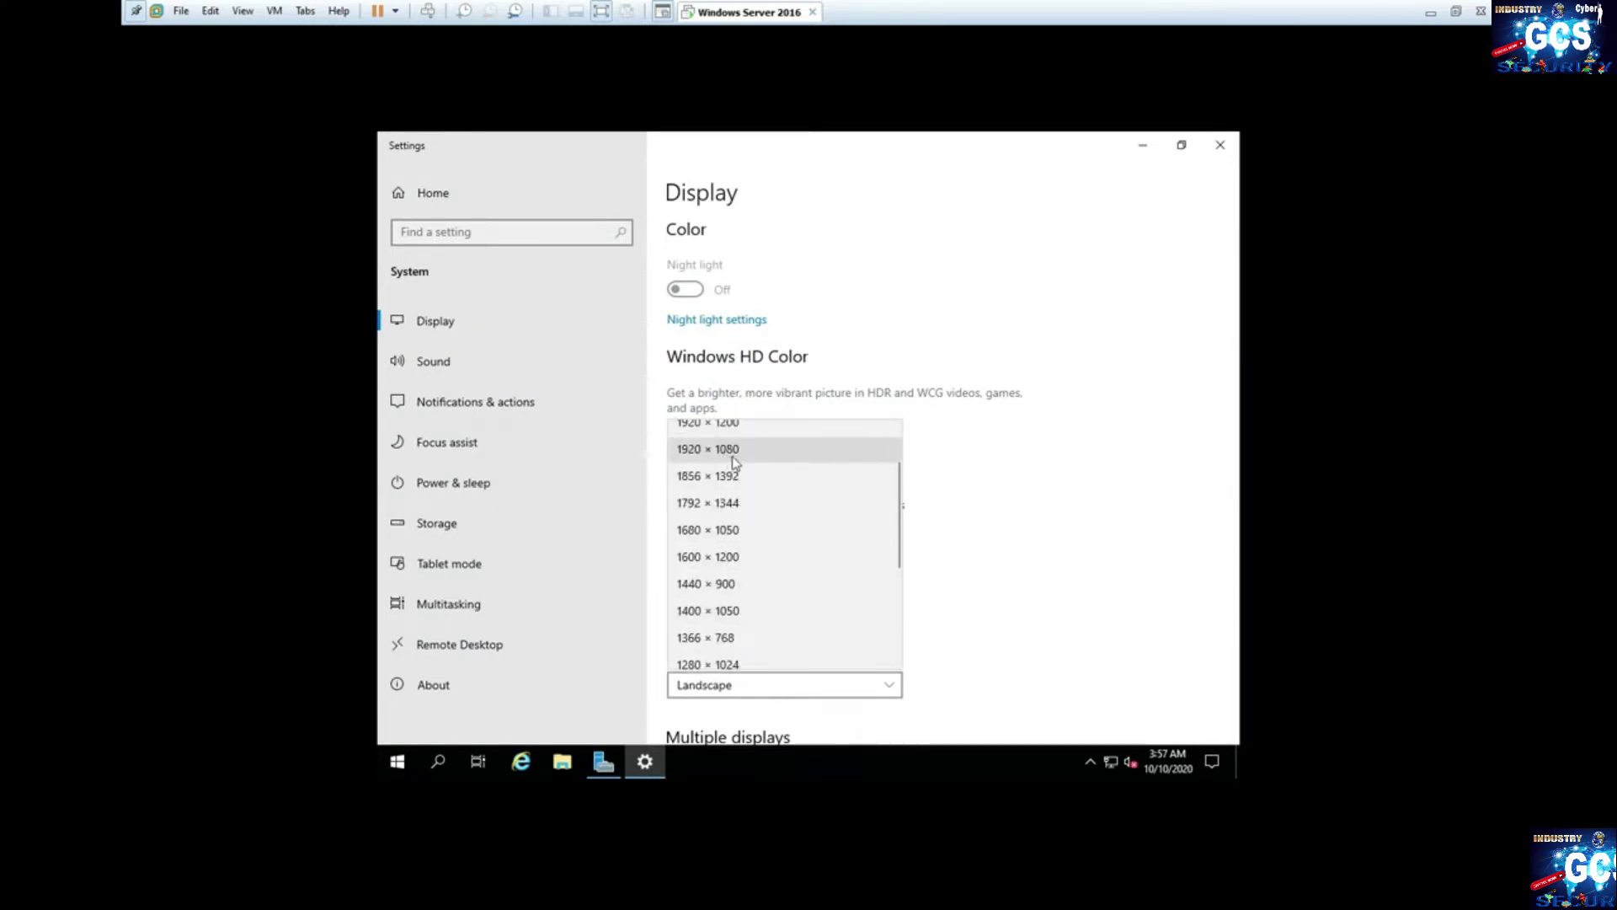
{"action": "left_click", "coordinate": [729, 453]}
{"action": "left_click", "coordinate": [937, 473]}
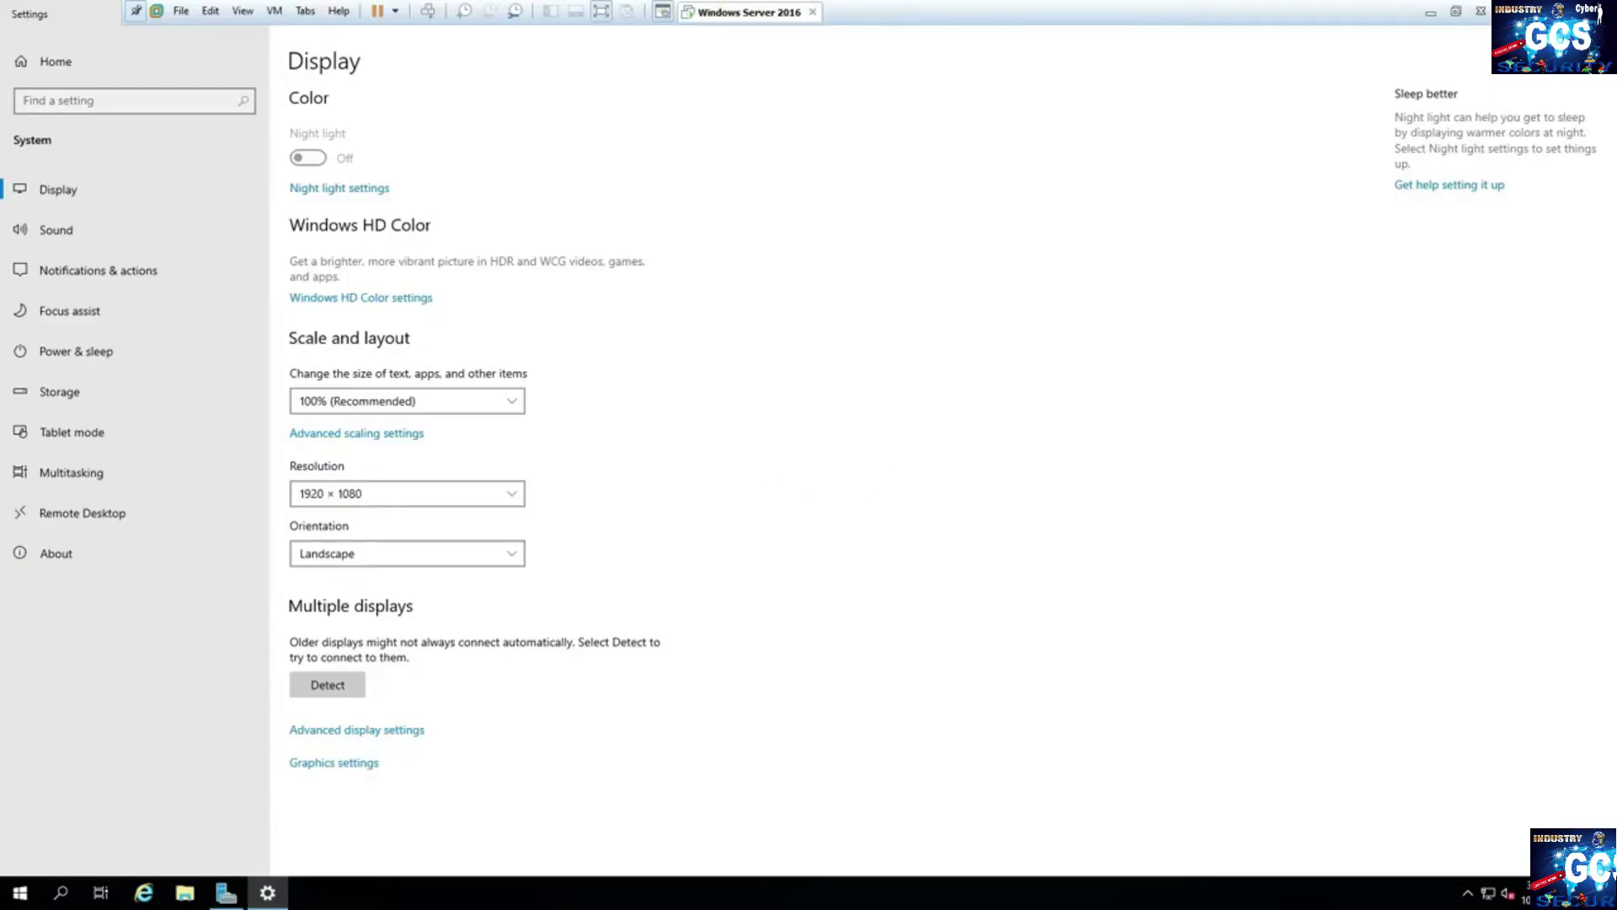
{"action": "left_click", "coordinate": [1598, 12]}
{"action": "left_click", "coordinate": [224, 894]}
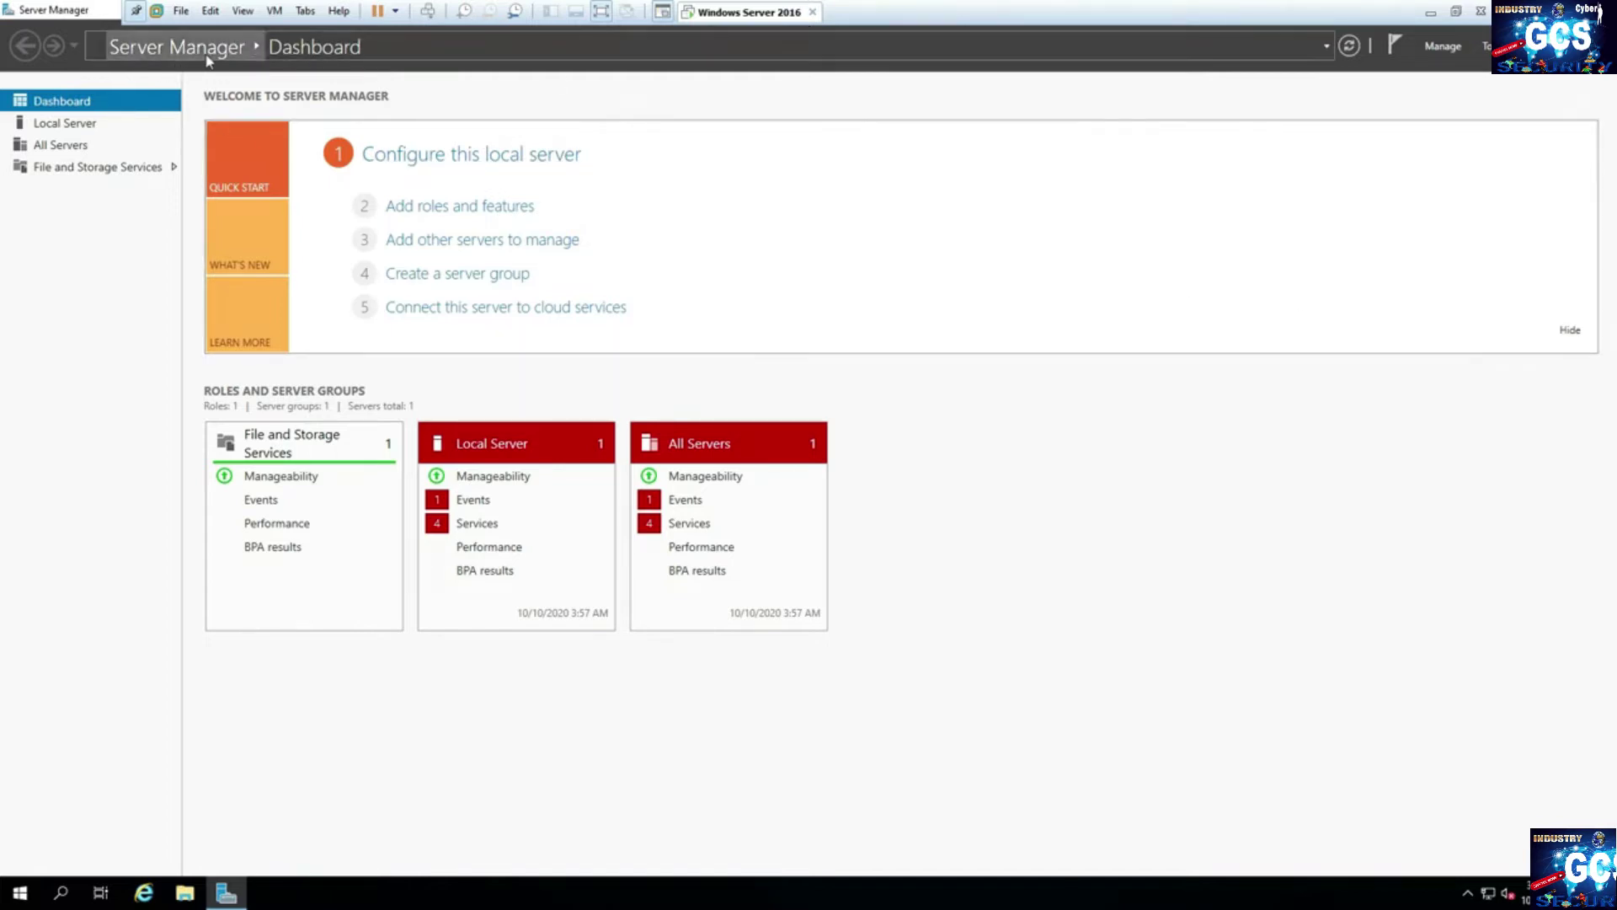
- Browse Local Server, All Servers and File and Storage Services, then settle on Local Server properties
{"action": "left_click", "coordinate": [1354, 50]}
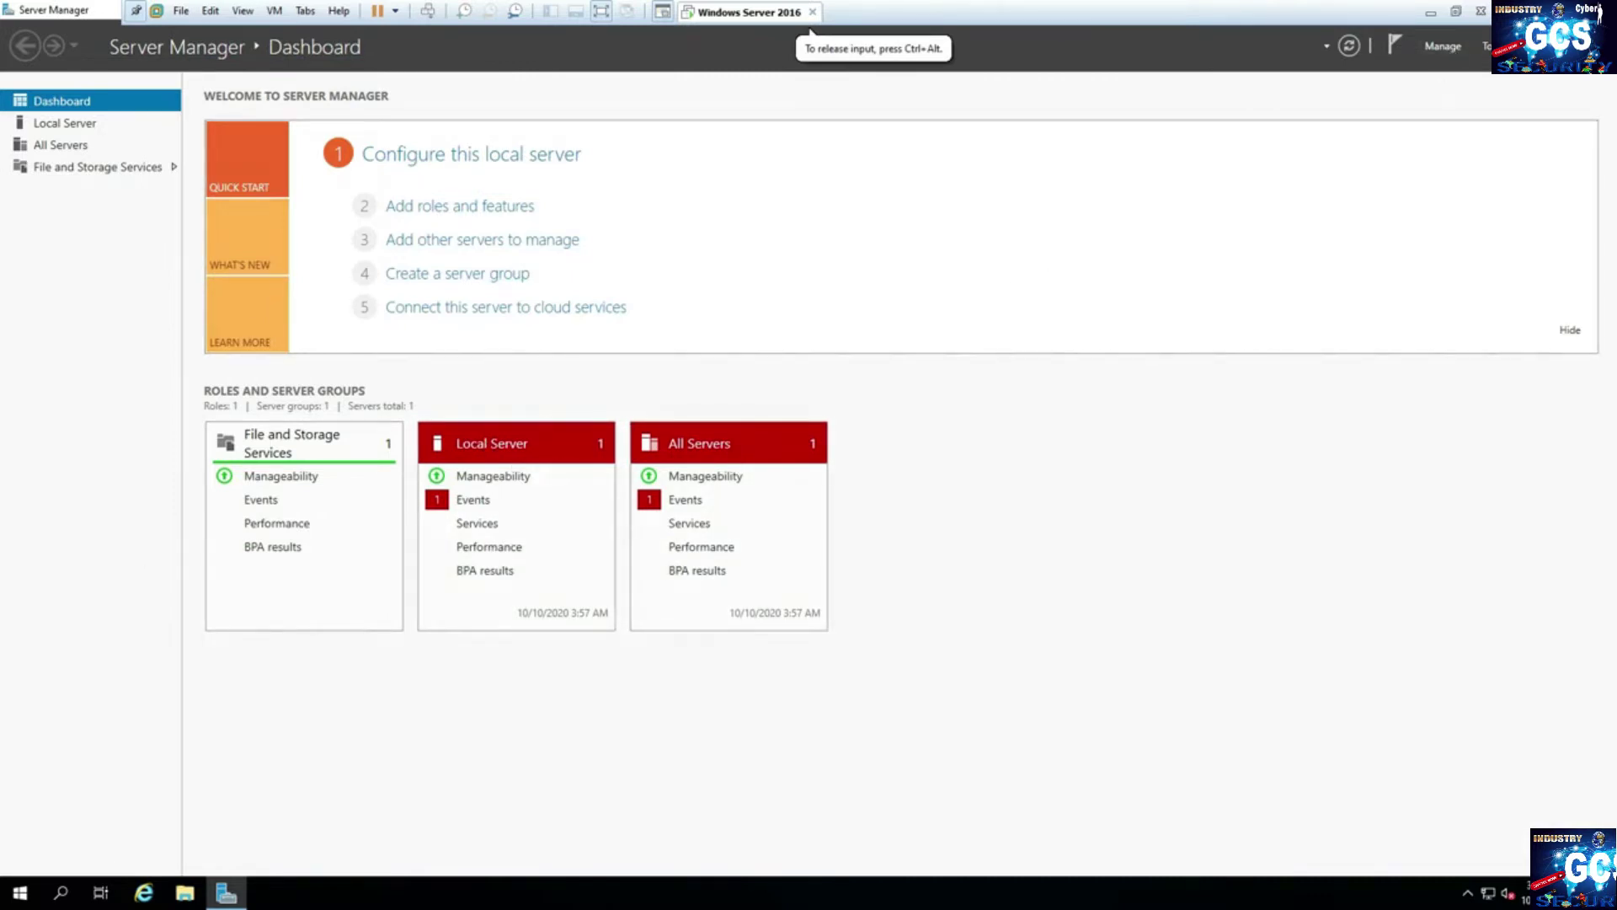
{"action": "left_click", "coordinate": [107, 125]}
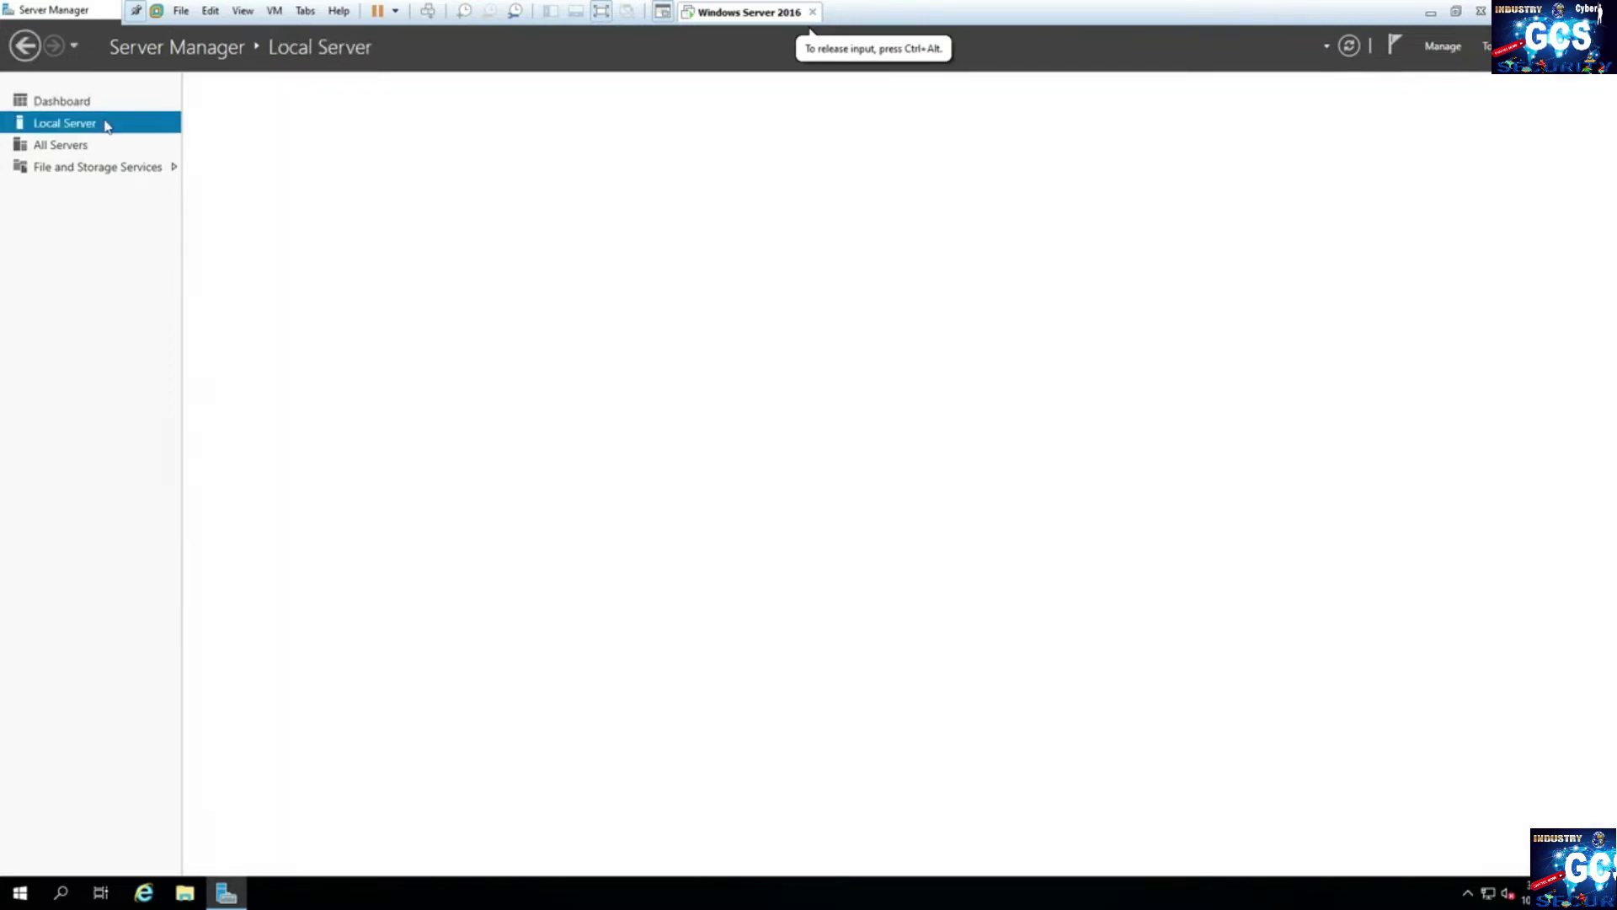
{"action": "left_click", "coordinate": [87, 152]}
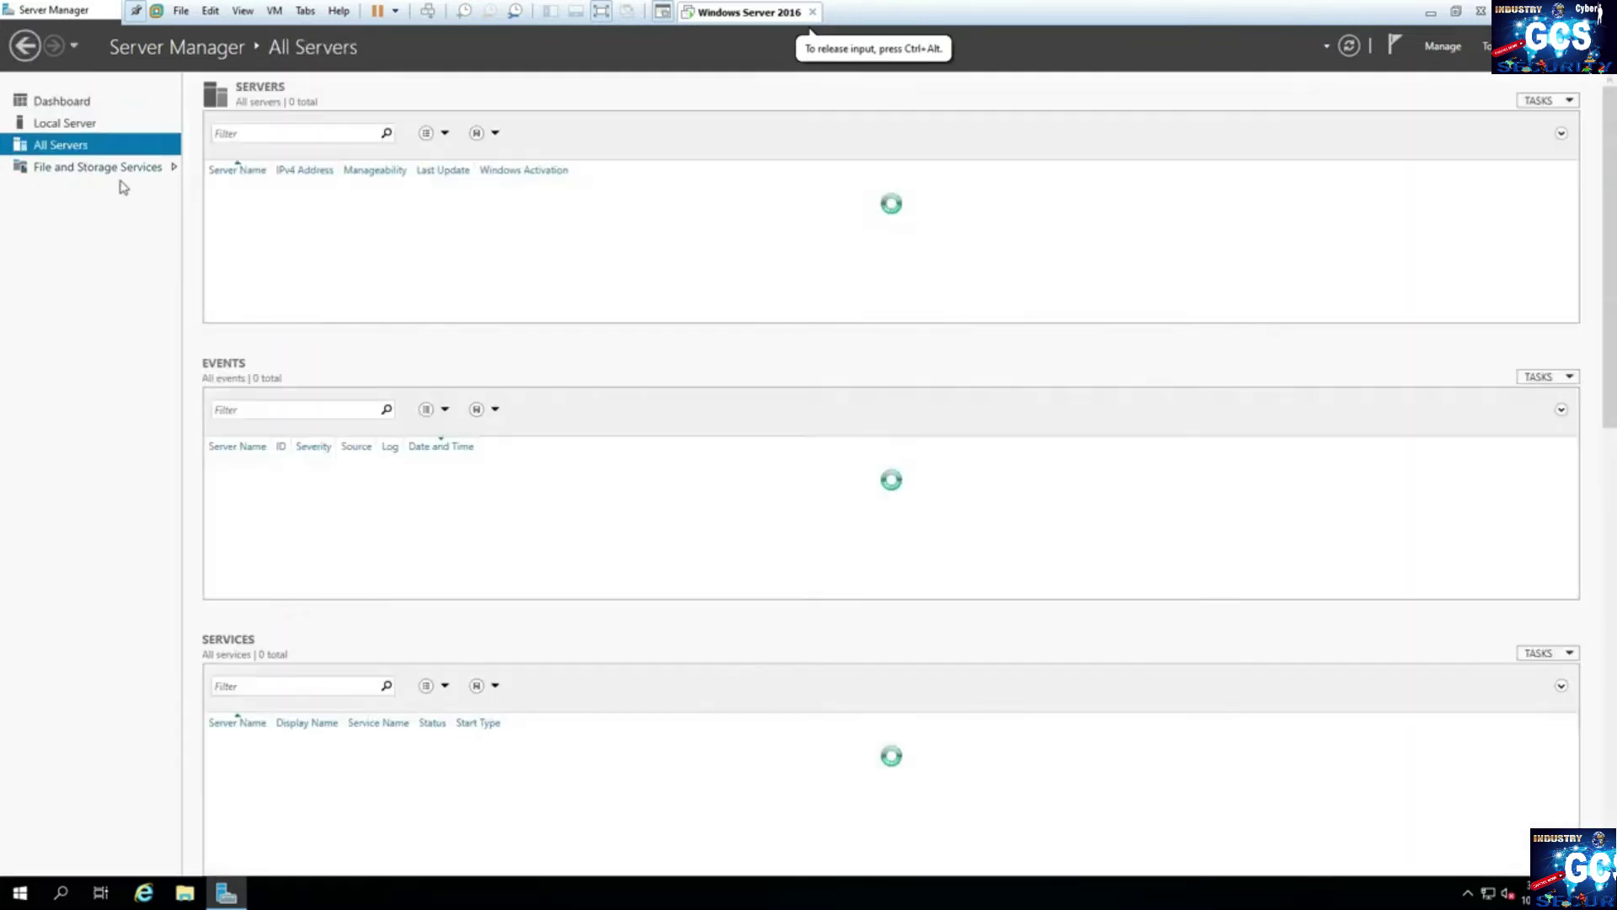
{"action": "left_click", "coordinate": [120, 169]}
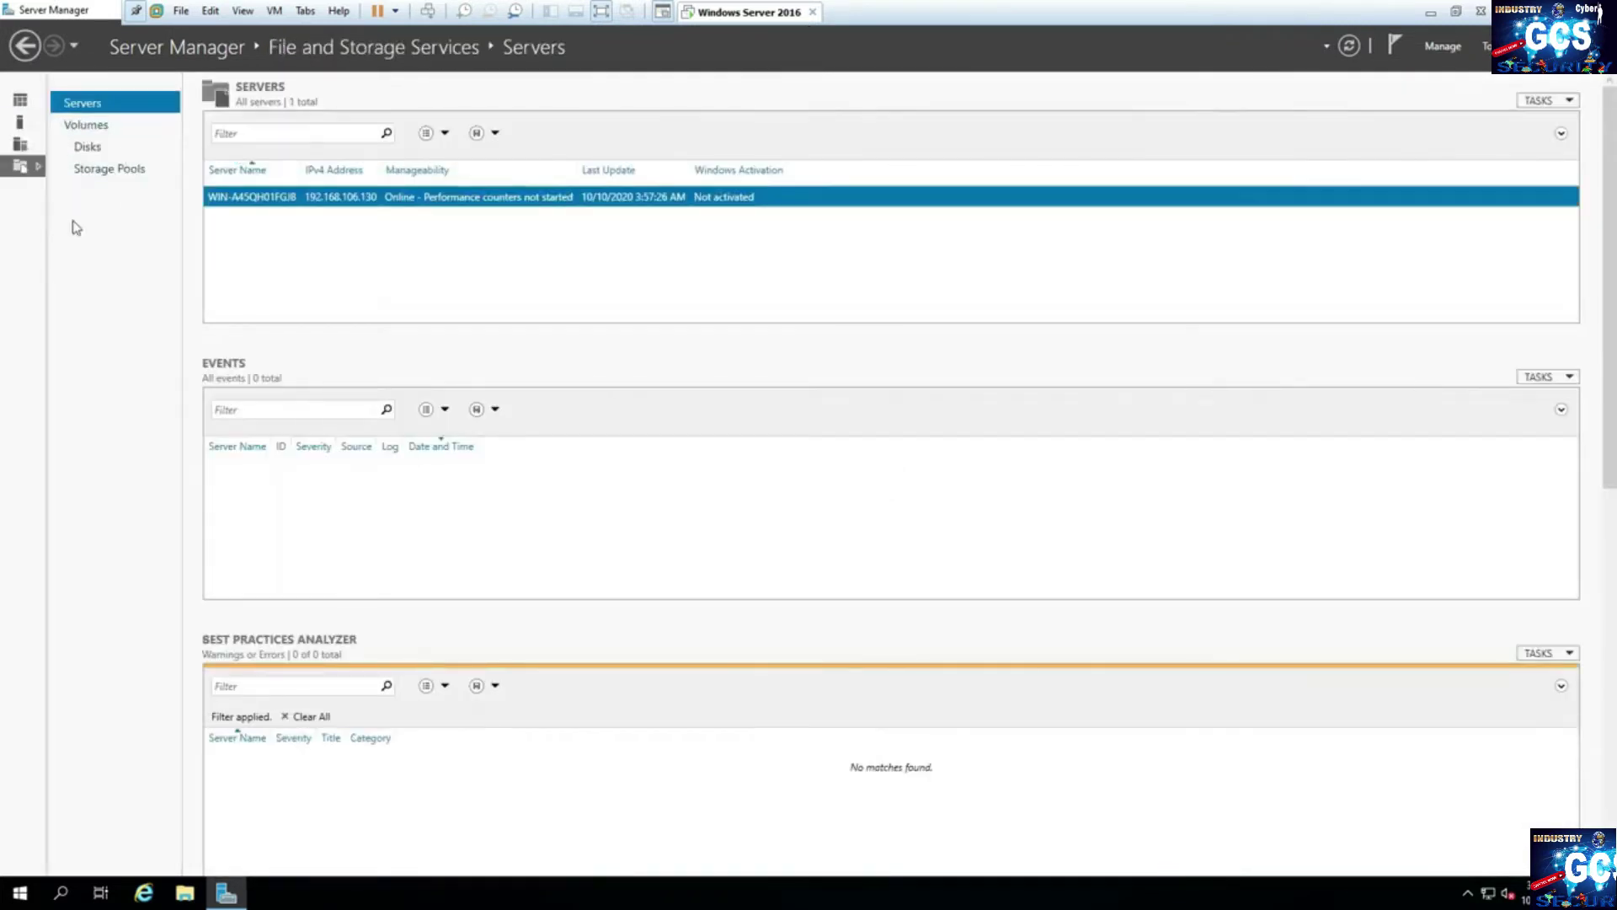
{"action": "left_click", "coordinate": [20, 102]}
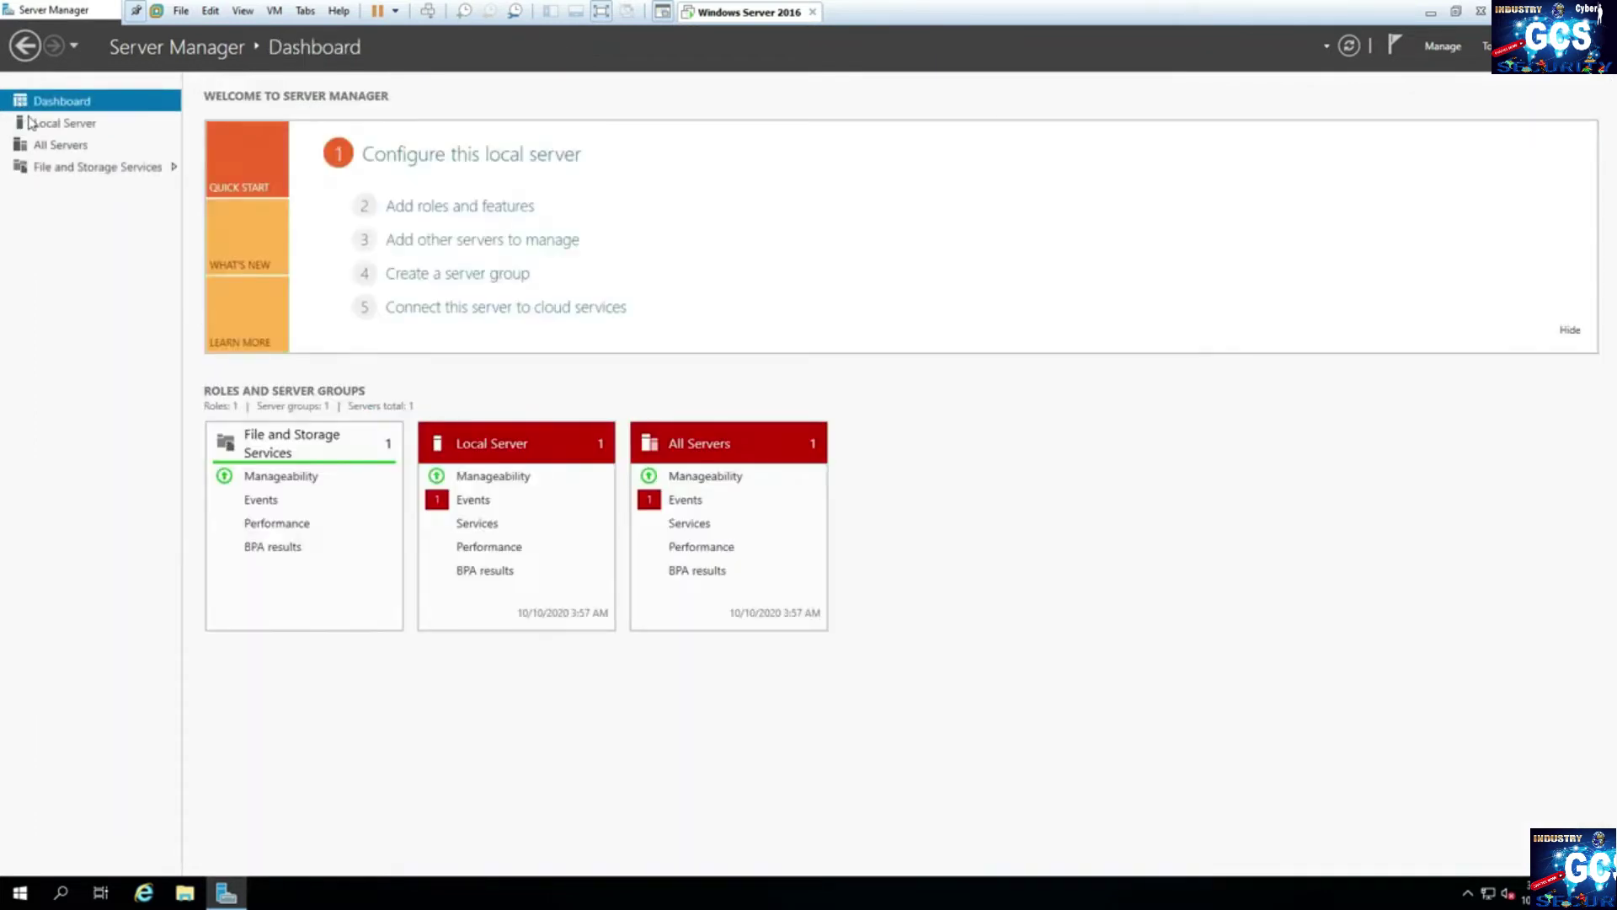
{"action": "left_click", "coordinate": [65, 124]}
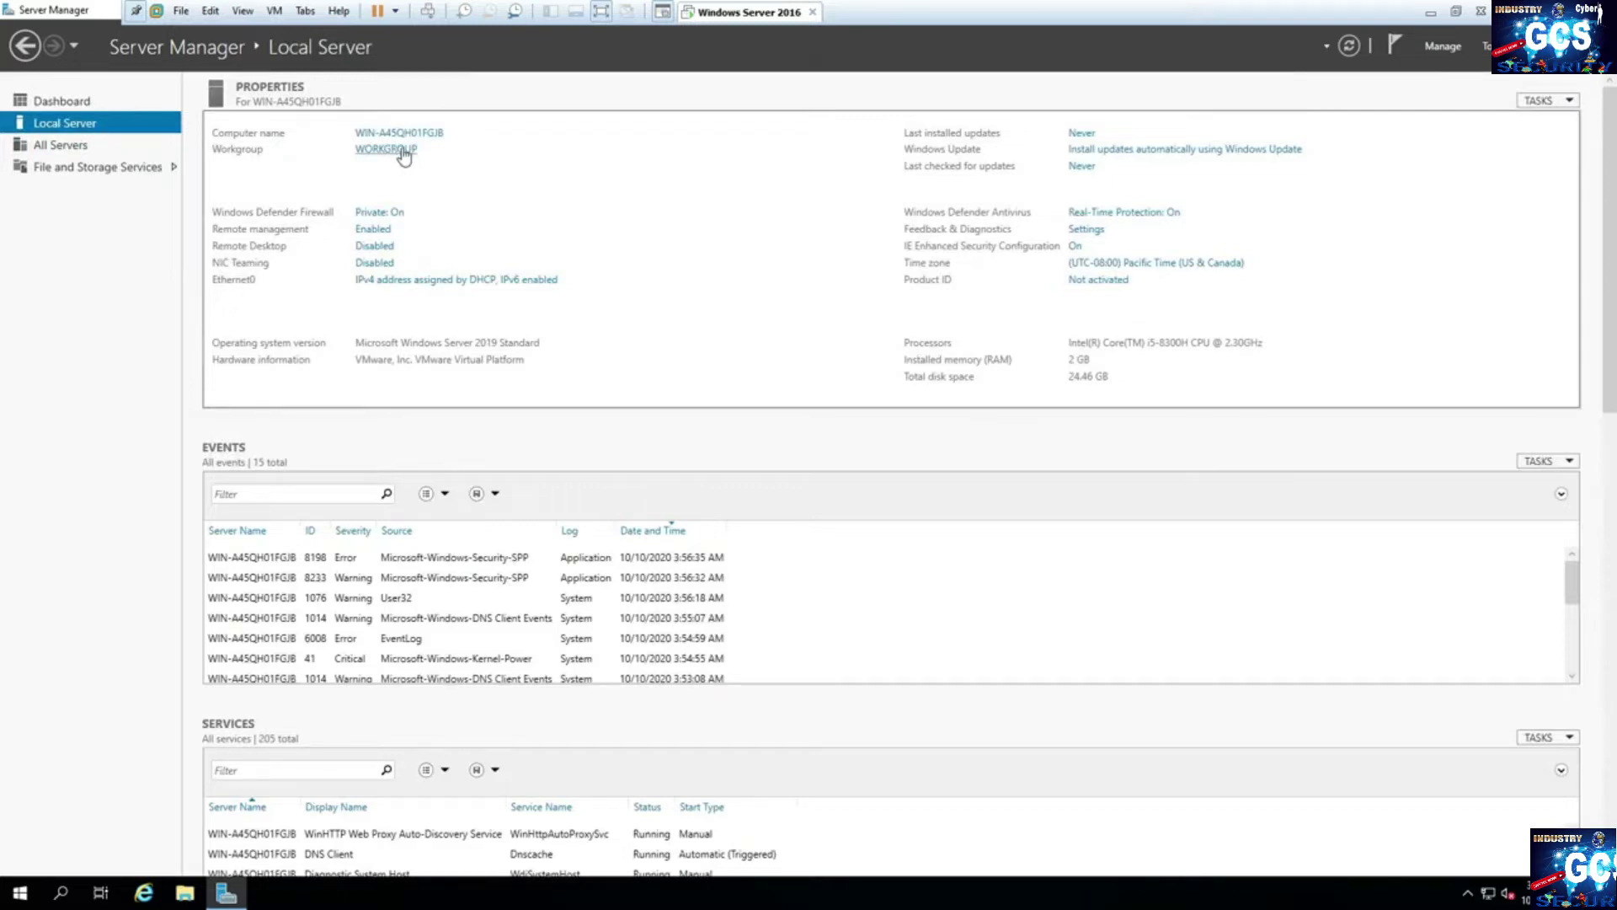
- Rename the computer to 'adpc' in System Properties and choose Restart Later
{"action": "left_click", "coordinate": [418, 140]}
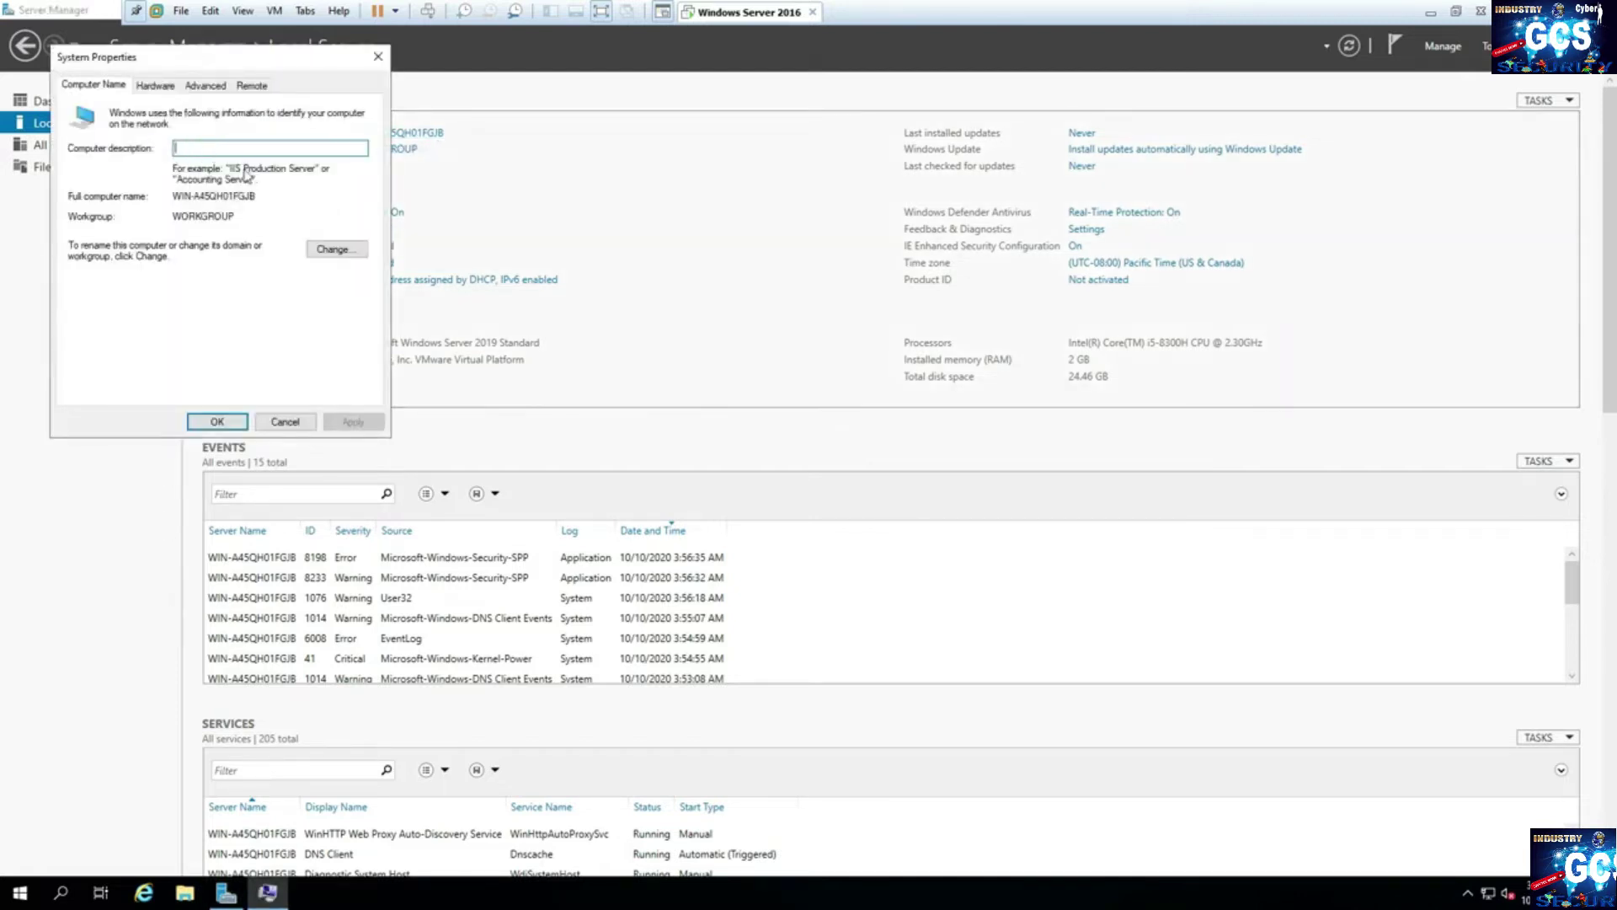
{"action": "left_click", "coordinate": [341, 251]}
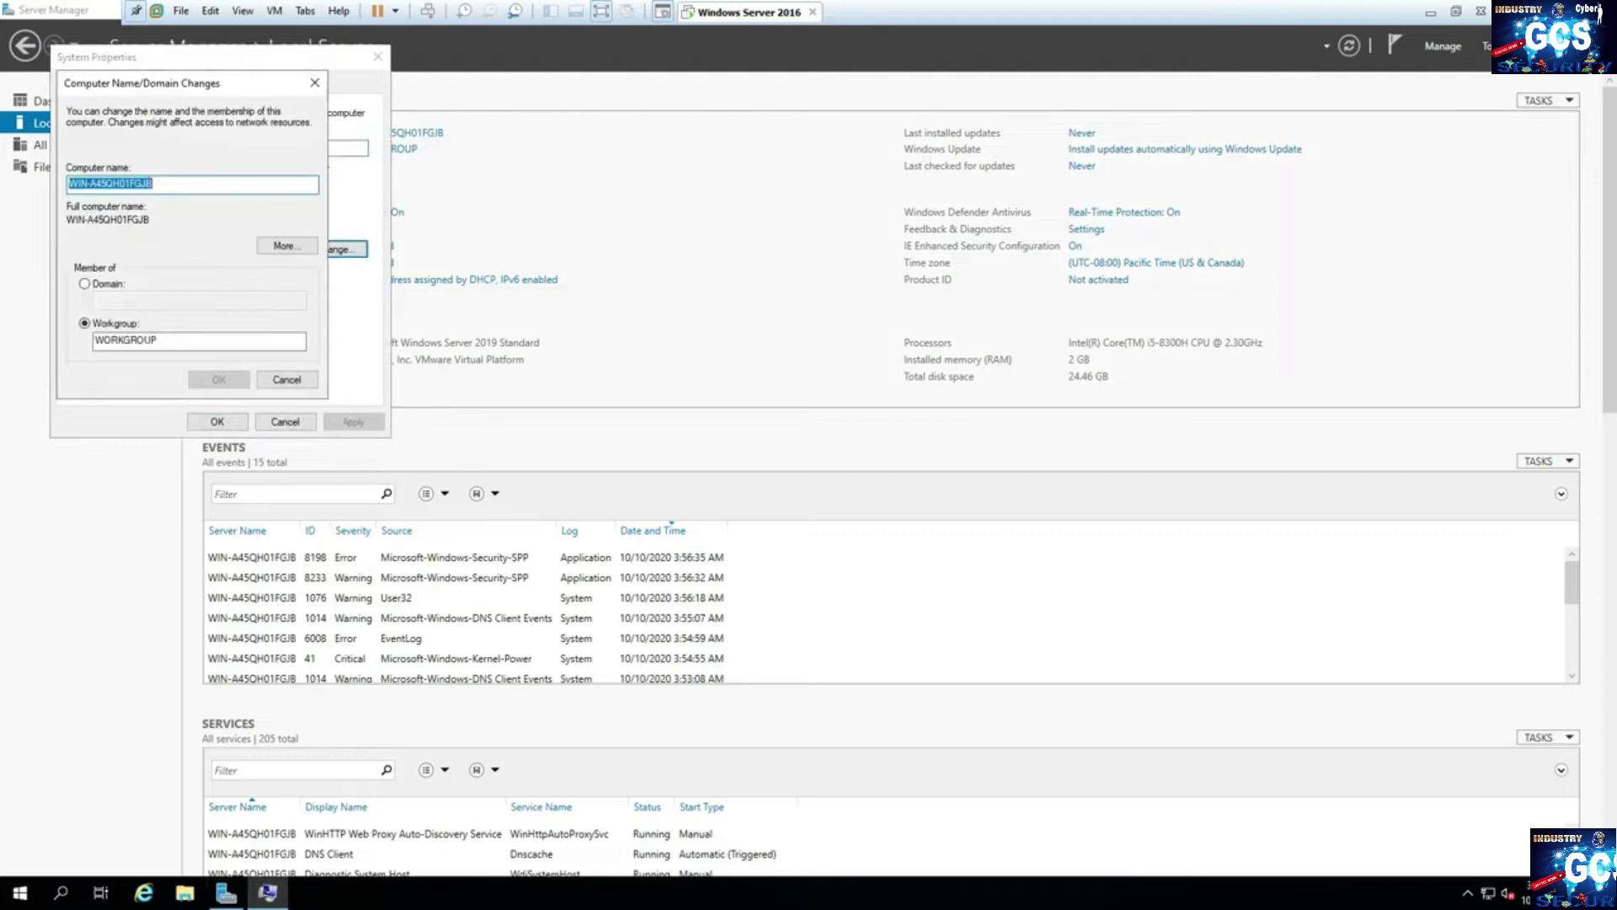
{"action": "type", "text": "adipc"}
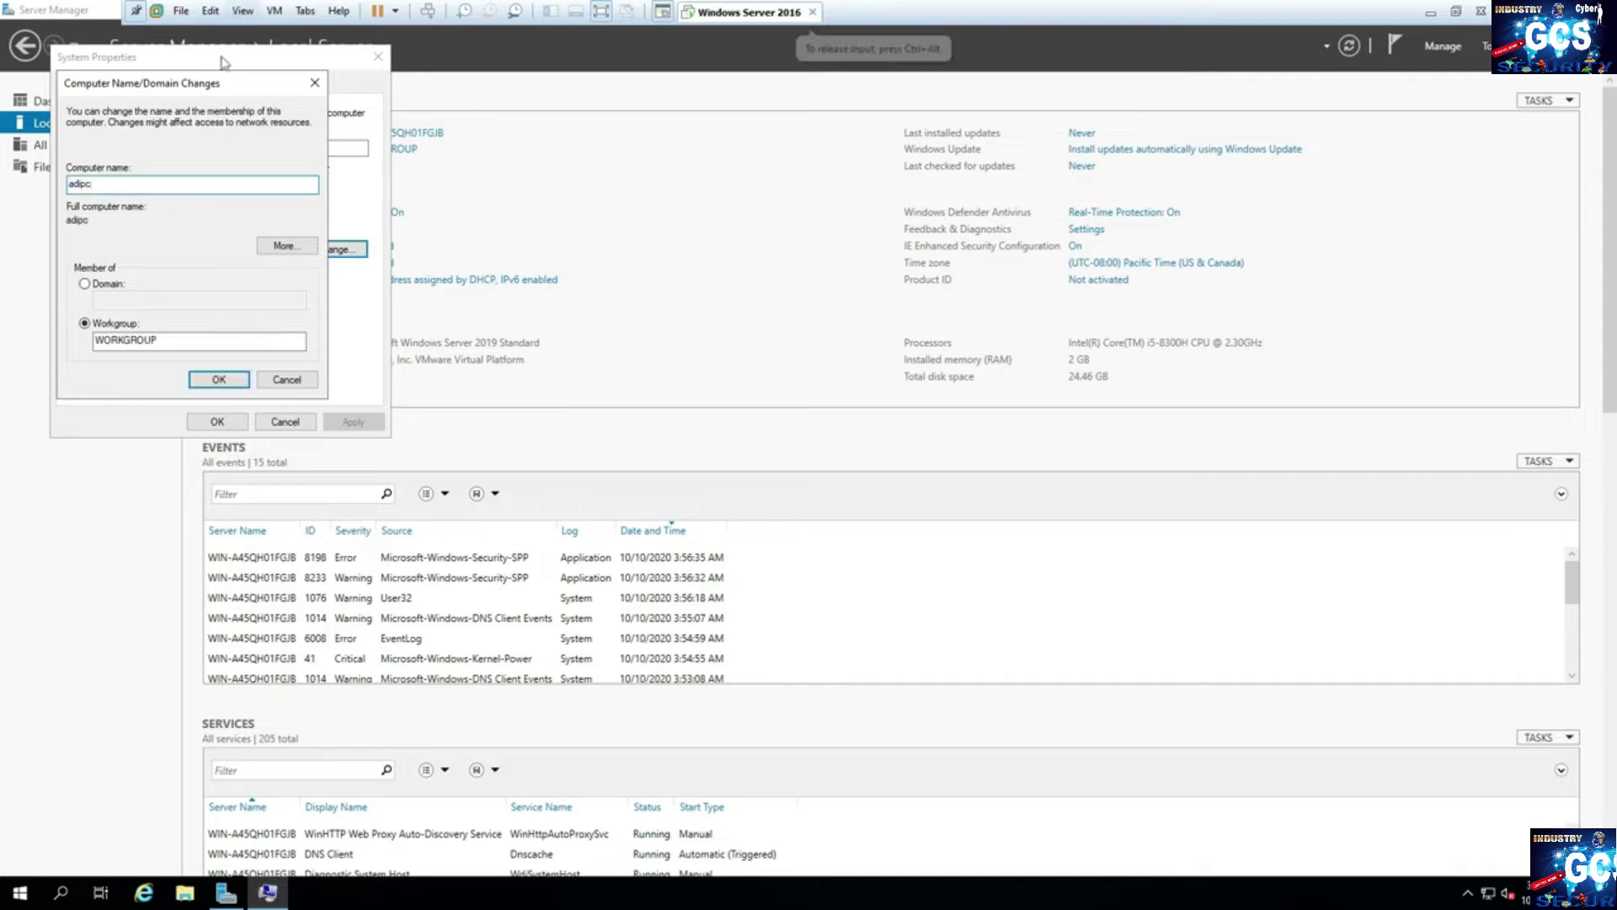
{"action": "left_click", "coordinate": [210, 381]}
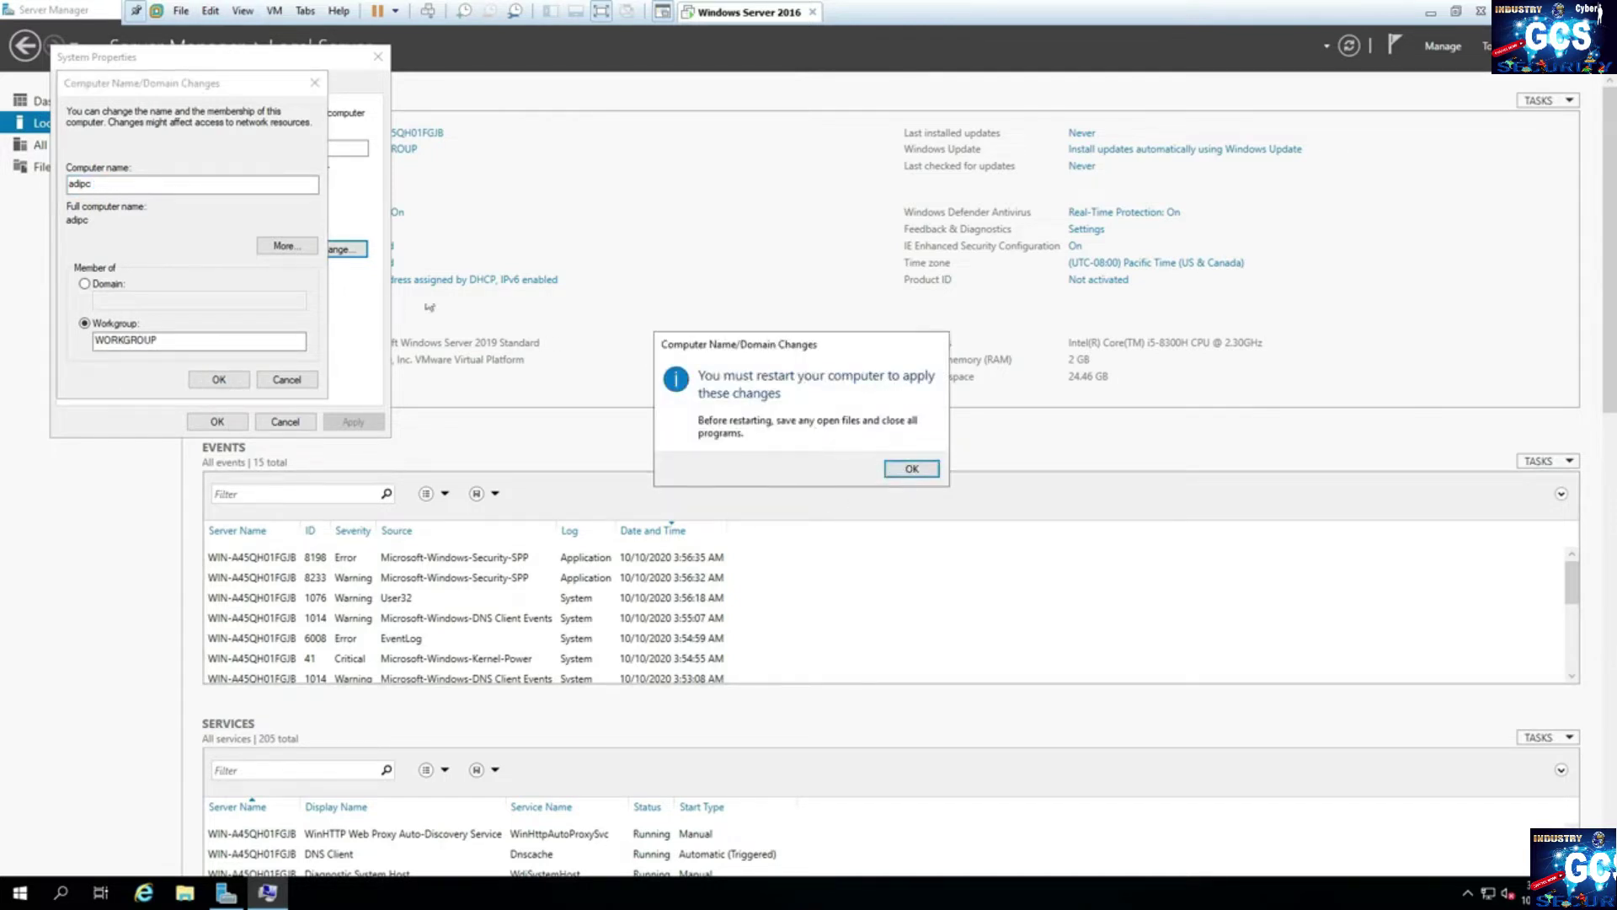
{"action": "left_click", "coordinate": [909, 468]}
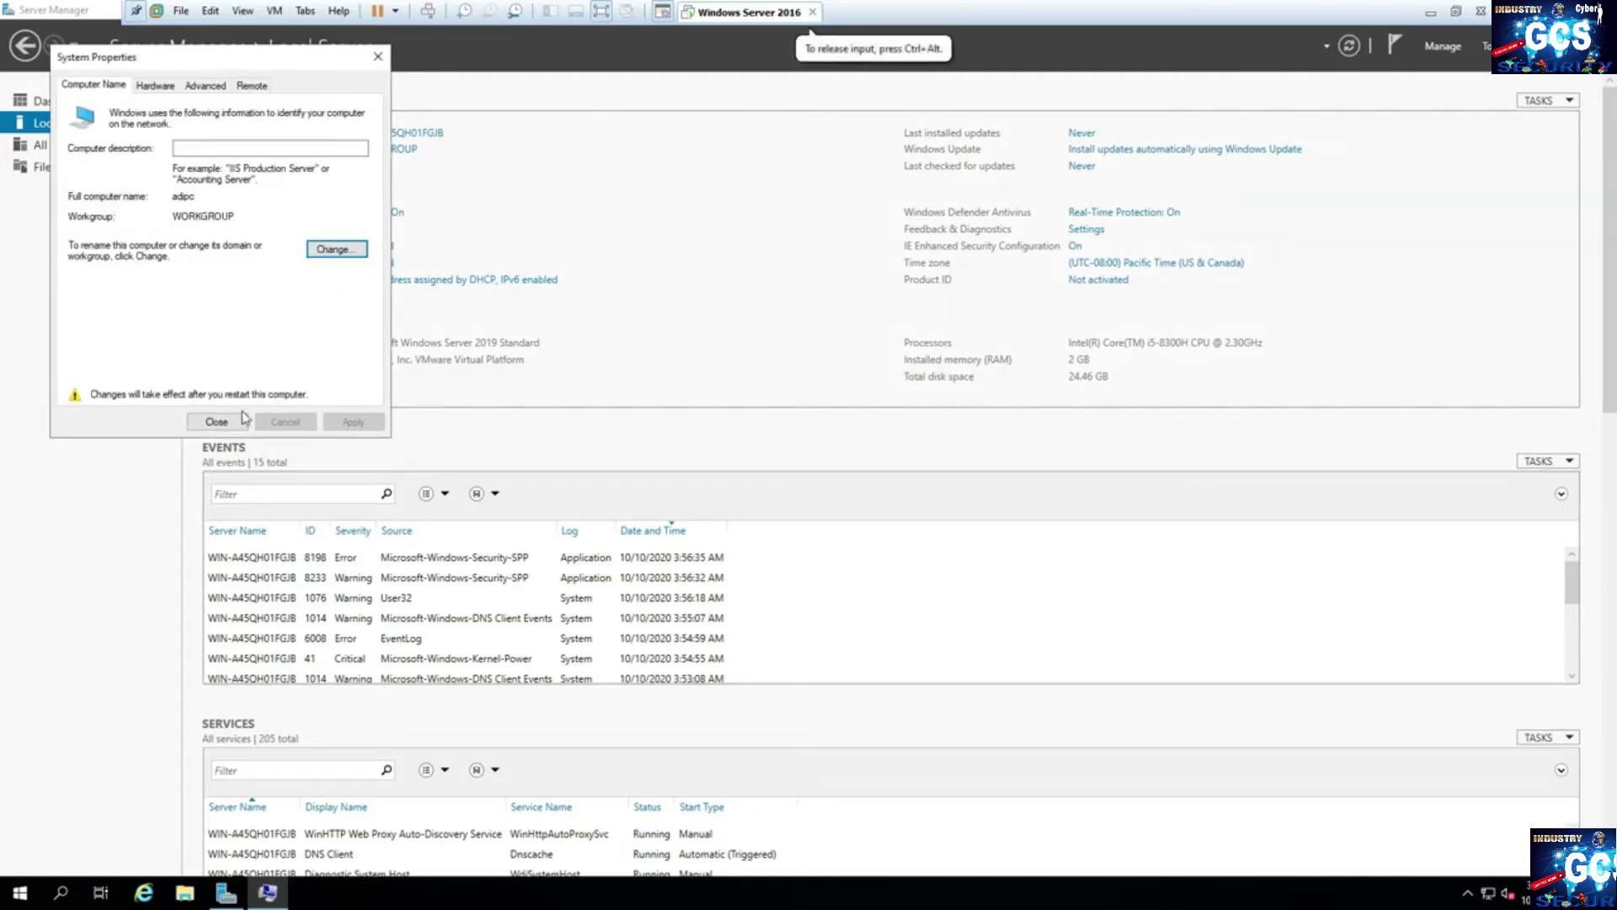
{"action": "left_click", "coordinate": [217, 421]}
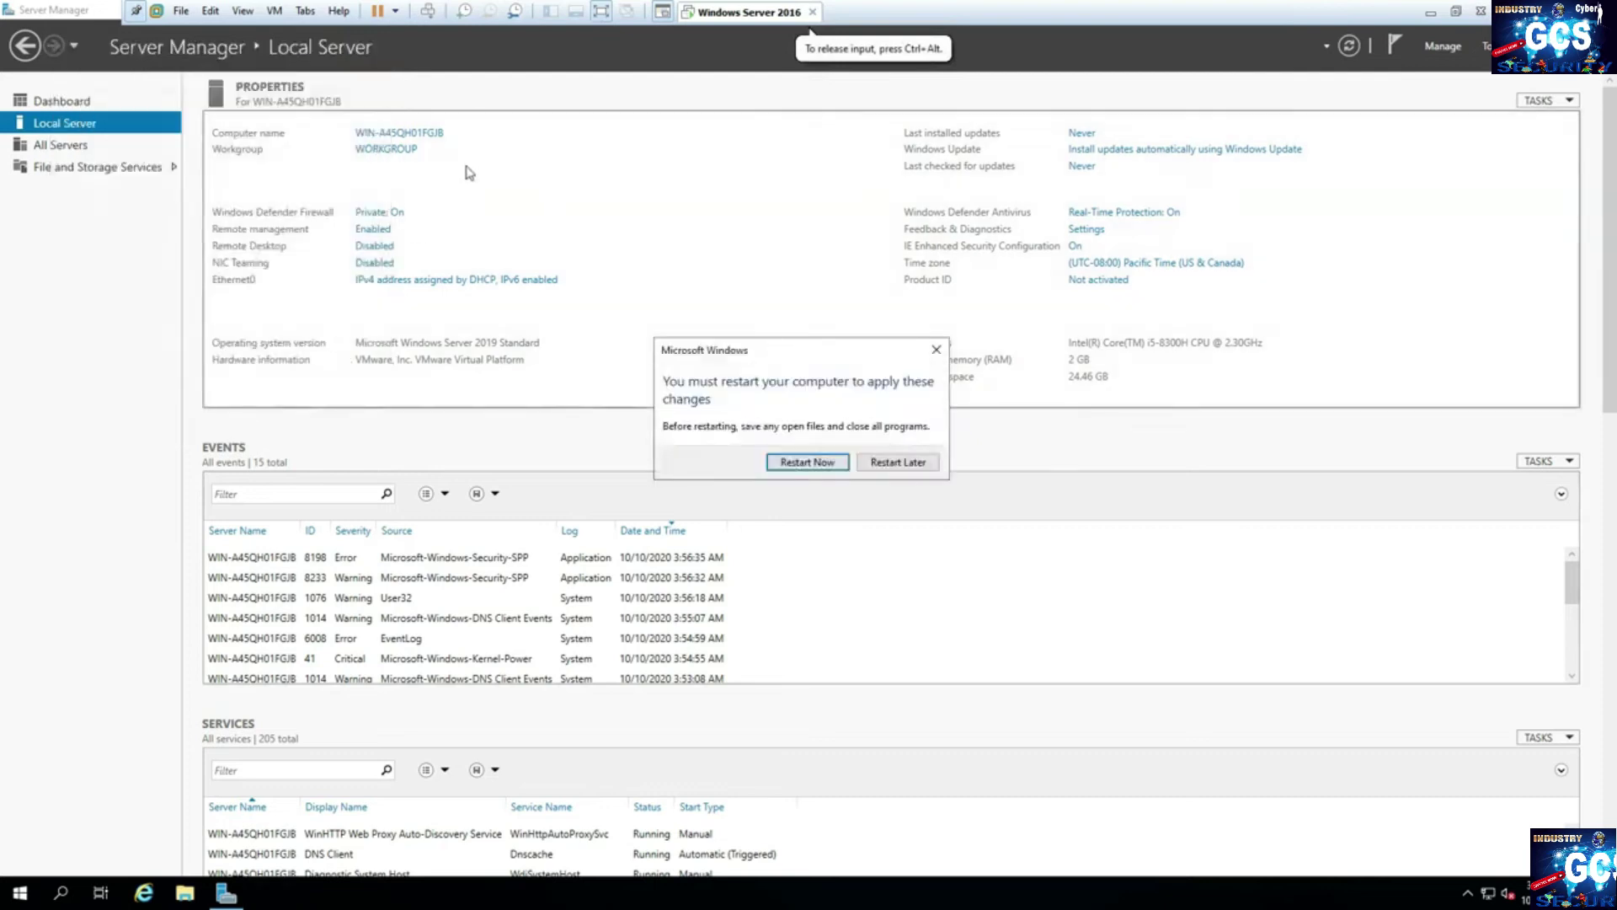
{"action": "left_click", "coordinate": [895, 464]}
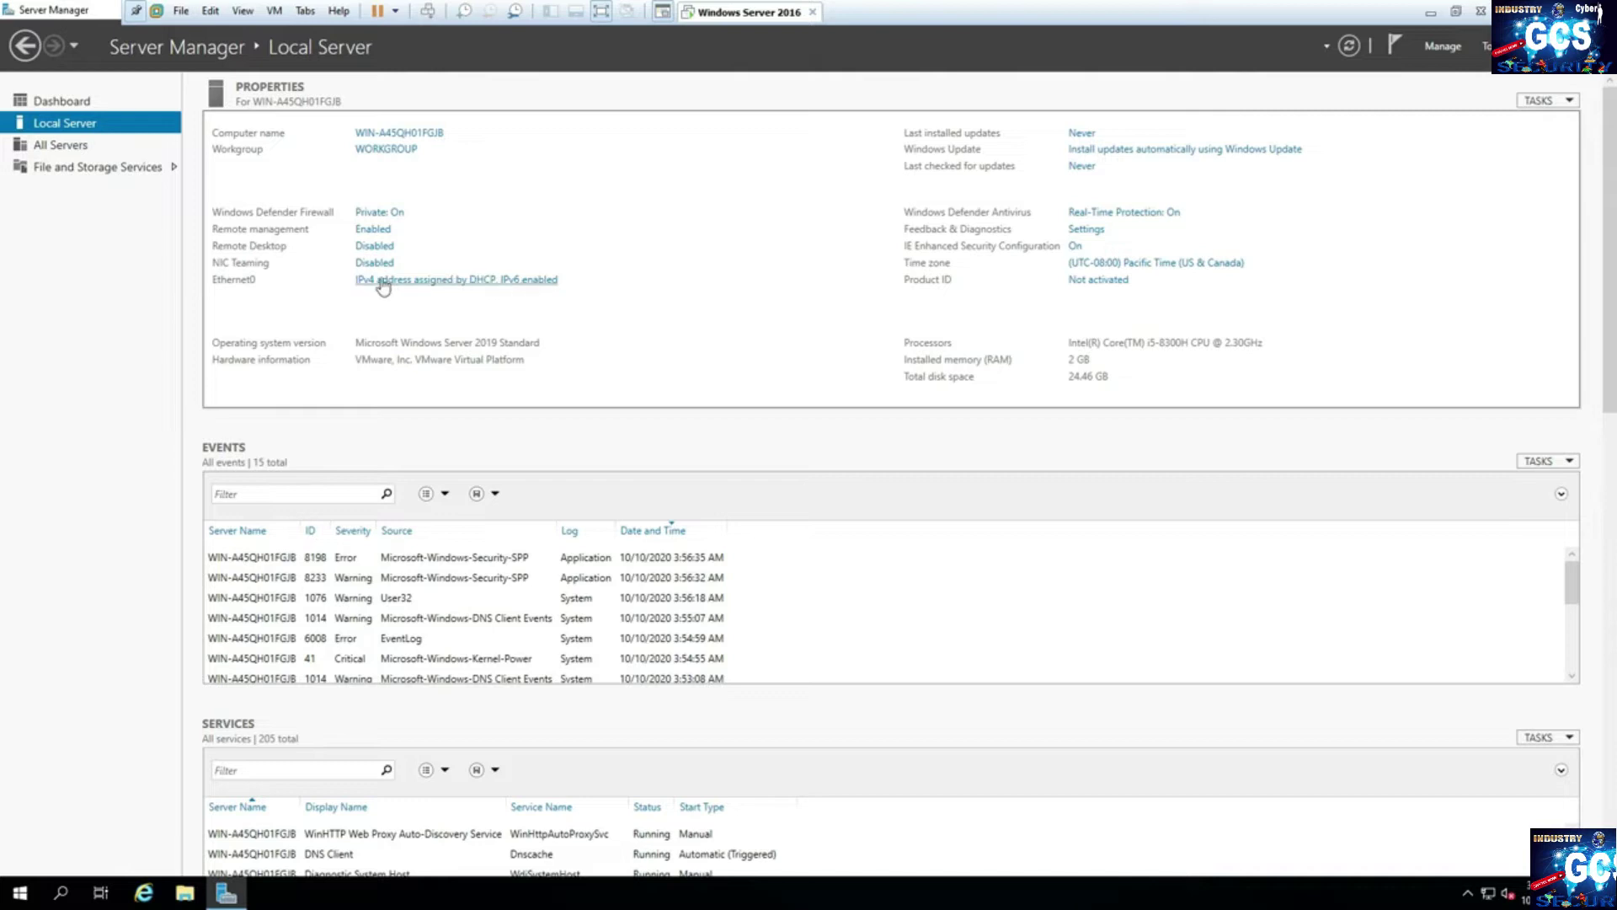
- Review Ethernet0's connection details to check its current IPv4 address and DHCP status
{"action": "left_click", "coordinate": [417, 285]}
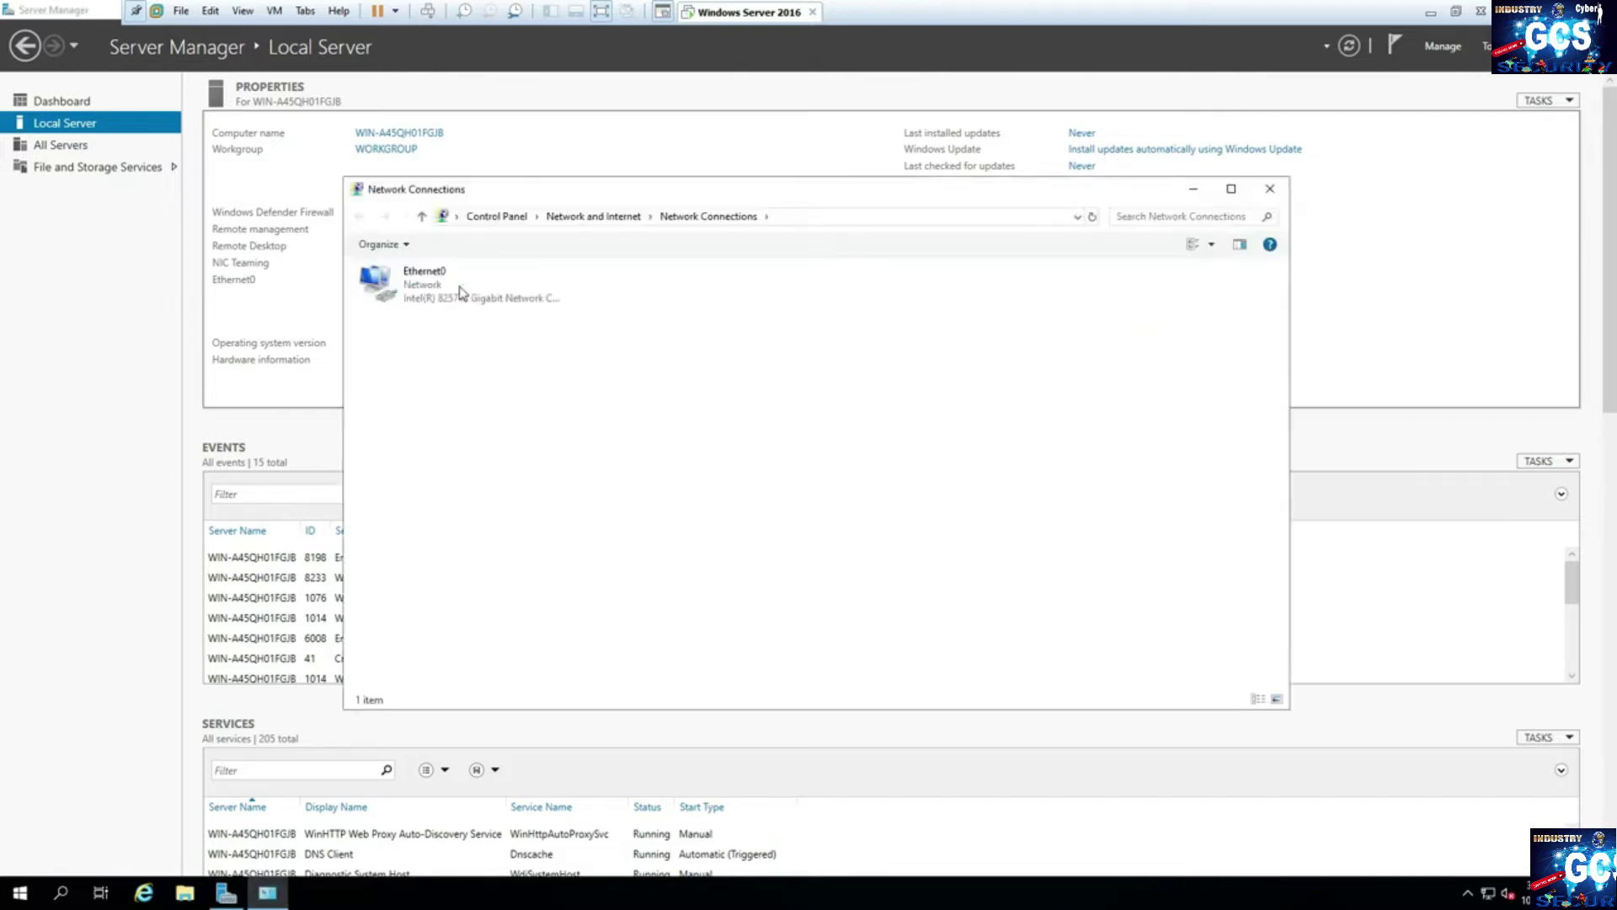
{"action": "right_click", "coordinate": [469, 303]}
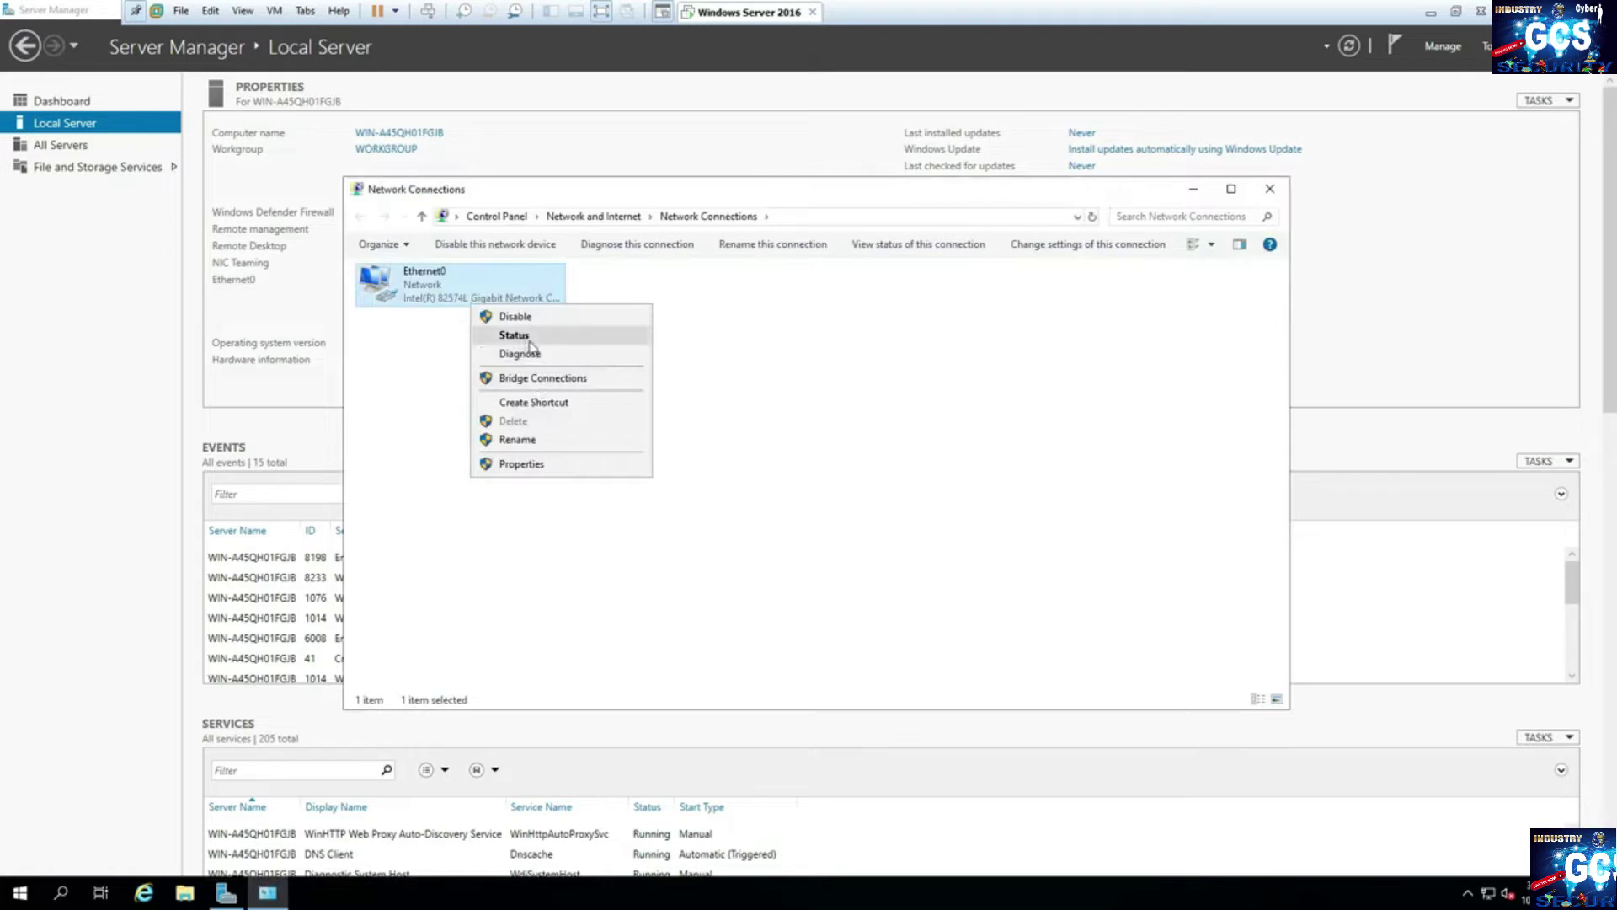
{"action": "left_click", "coordinate": [531, 337]}
{"action": "left_click", "coordinate": [712, 433]}
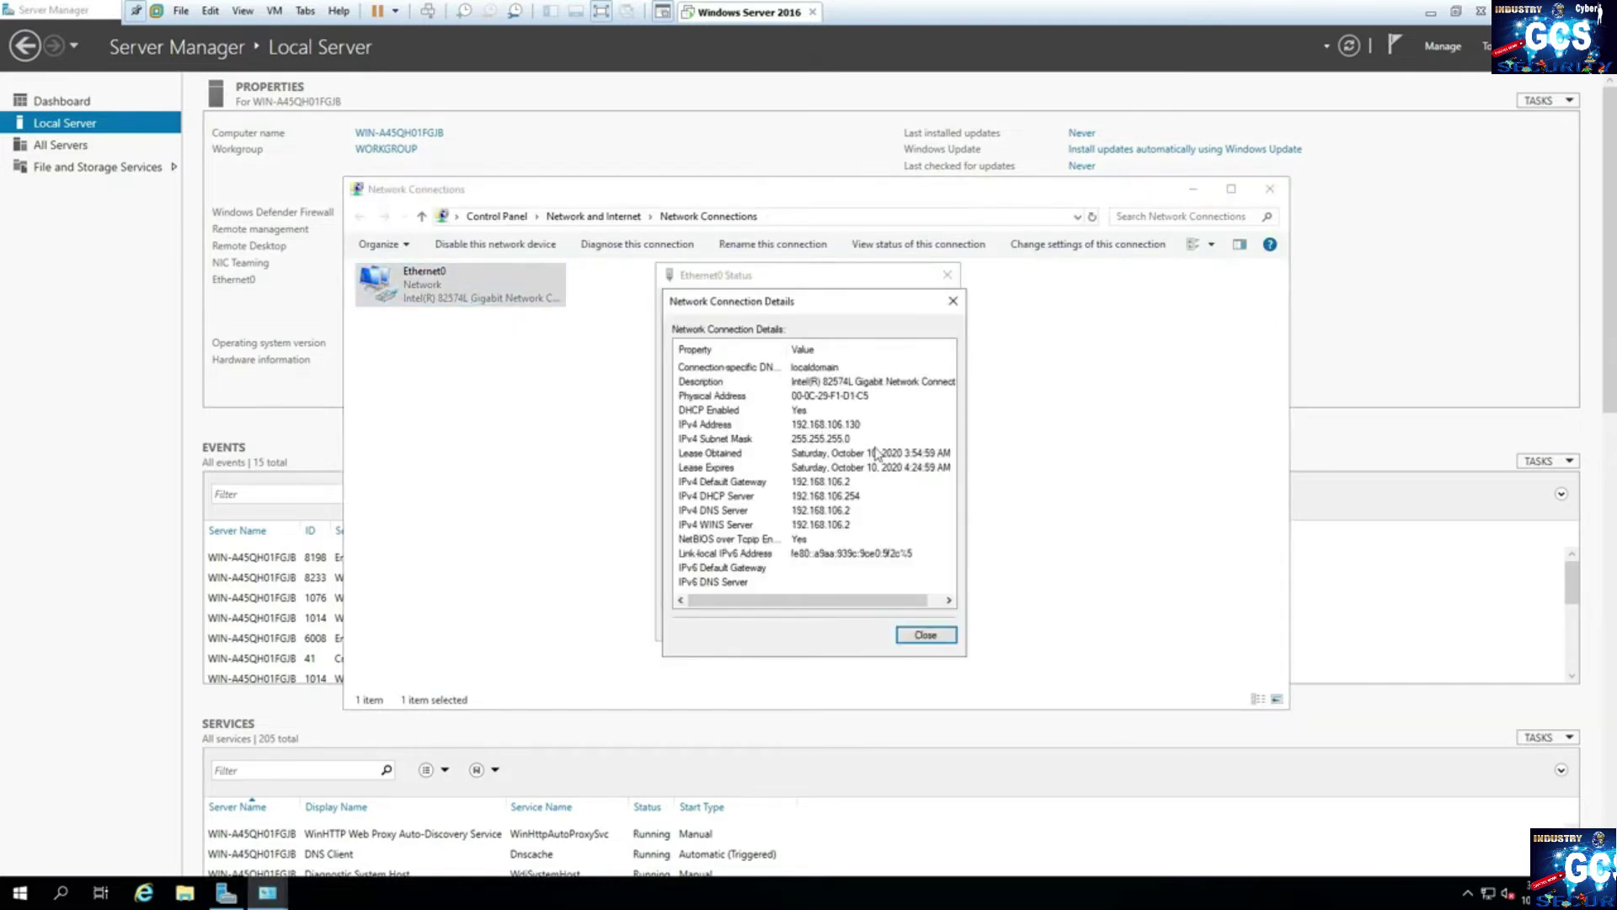
{"action": "left_click", "coordinate": [857, 428]}
{"action": "left_click", "coordinate": [817, 412]}
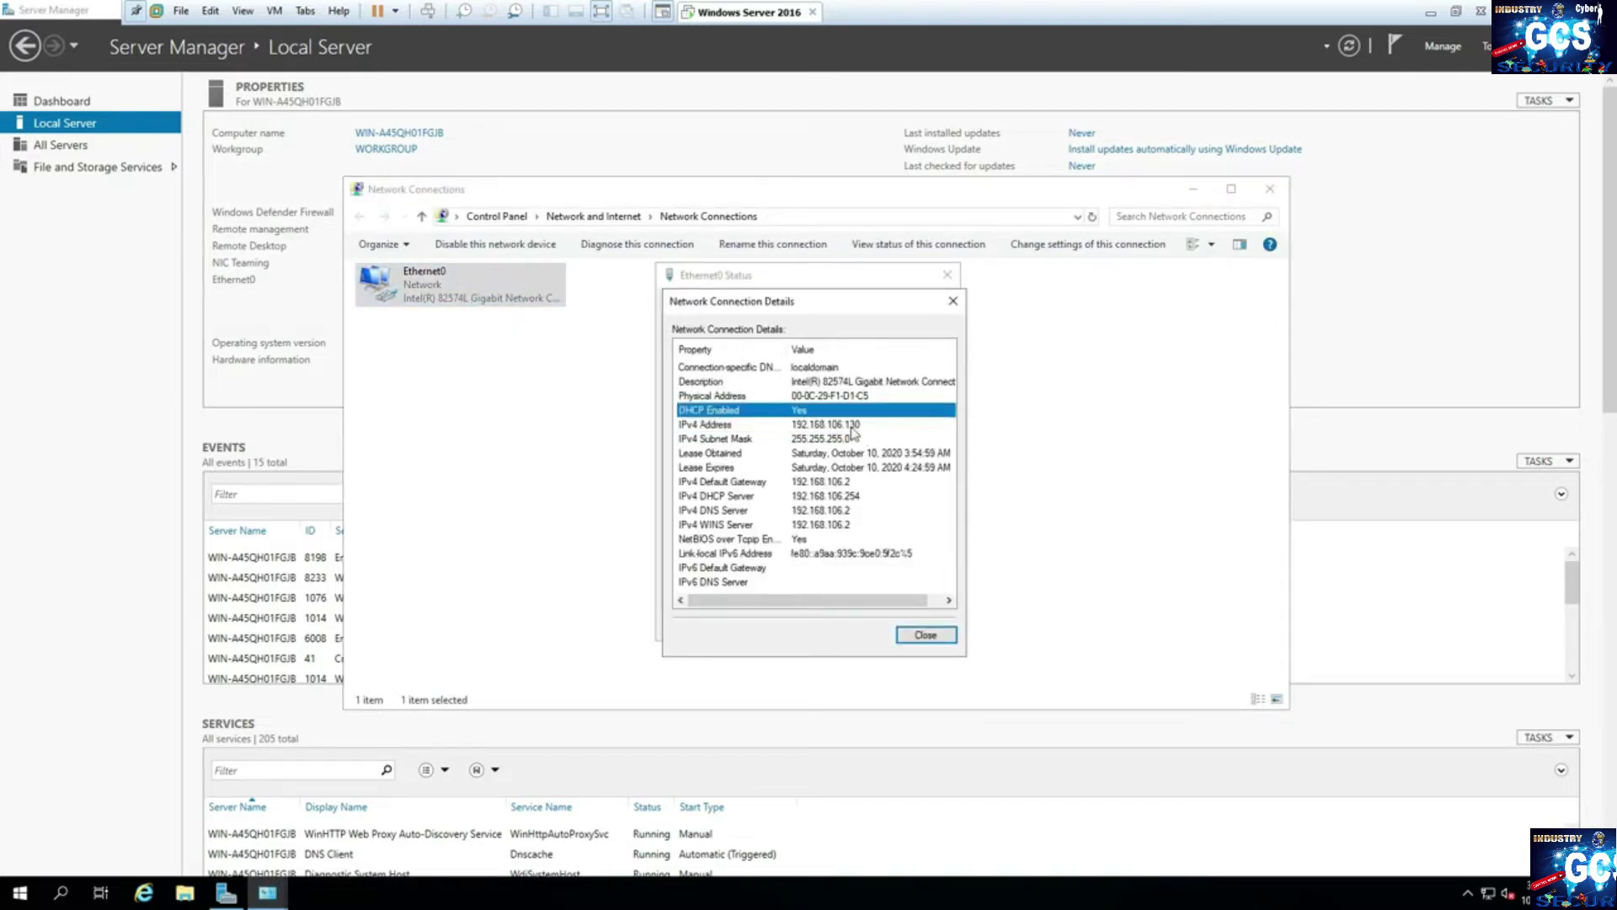
{"action": "left_click", "coordinate": [850, 427]}
{"action": "left_click", "coordinate": [952, 301]}
- Disable IPv6 on Ethernet0 and set IPv4 to use a manually specified address
{"action": "left_click", "coordinate": [726, 585]}
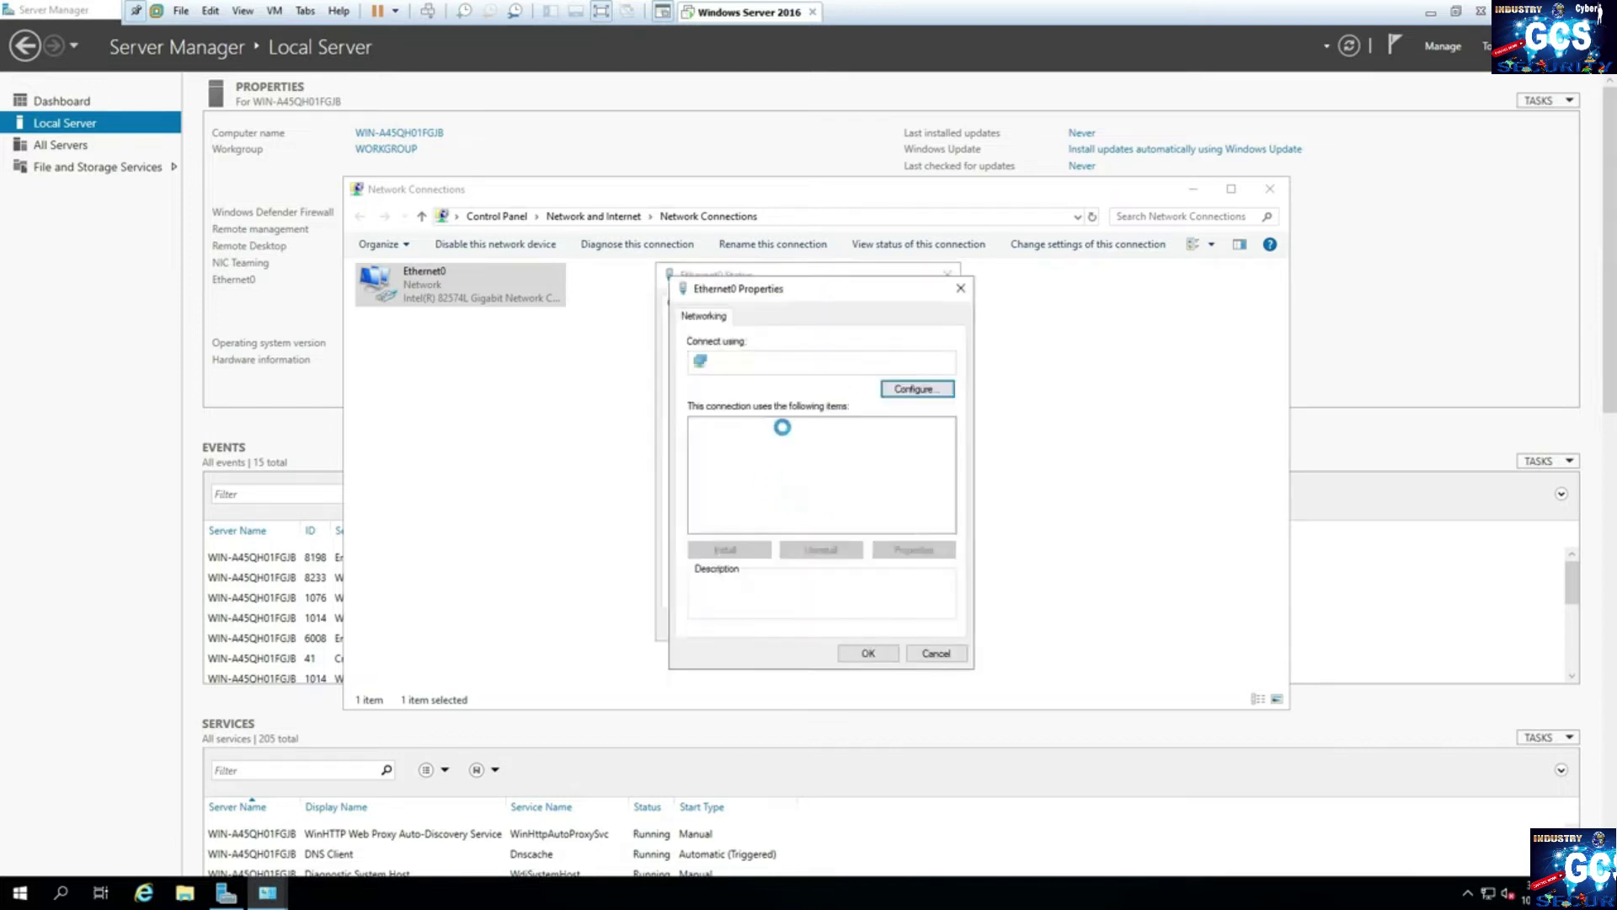
{"action": "left_click", "coordinate": [699, 510]}
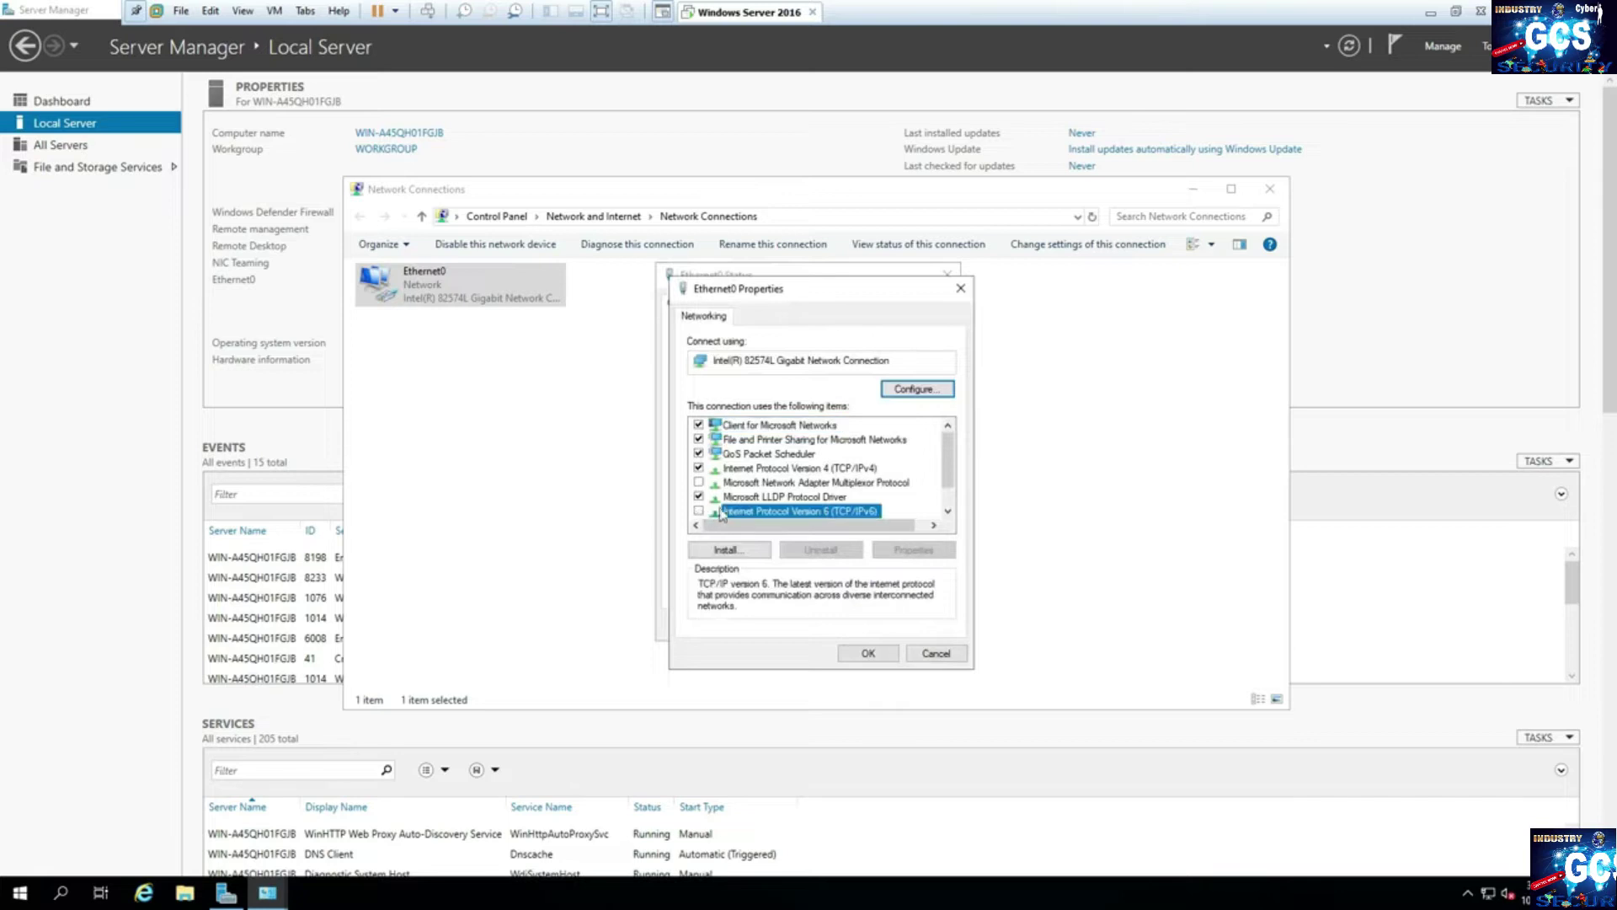
{"action": "double_click", "coordinate": [766, 469]}
{"action": "left_click", "coordinate": [767, 474]}
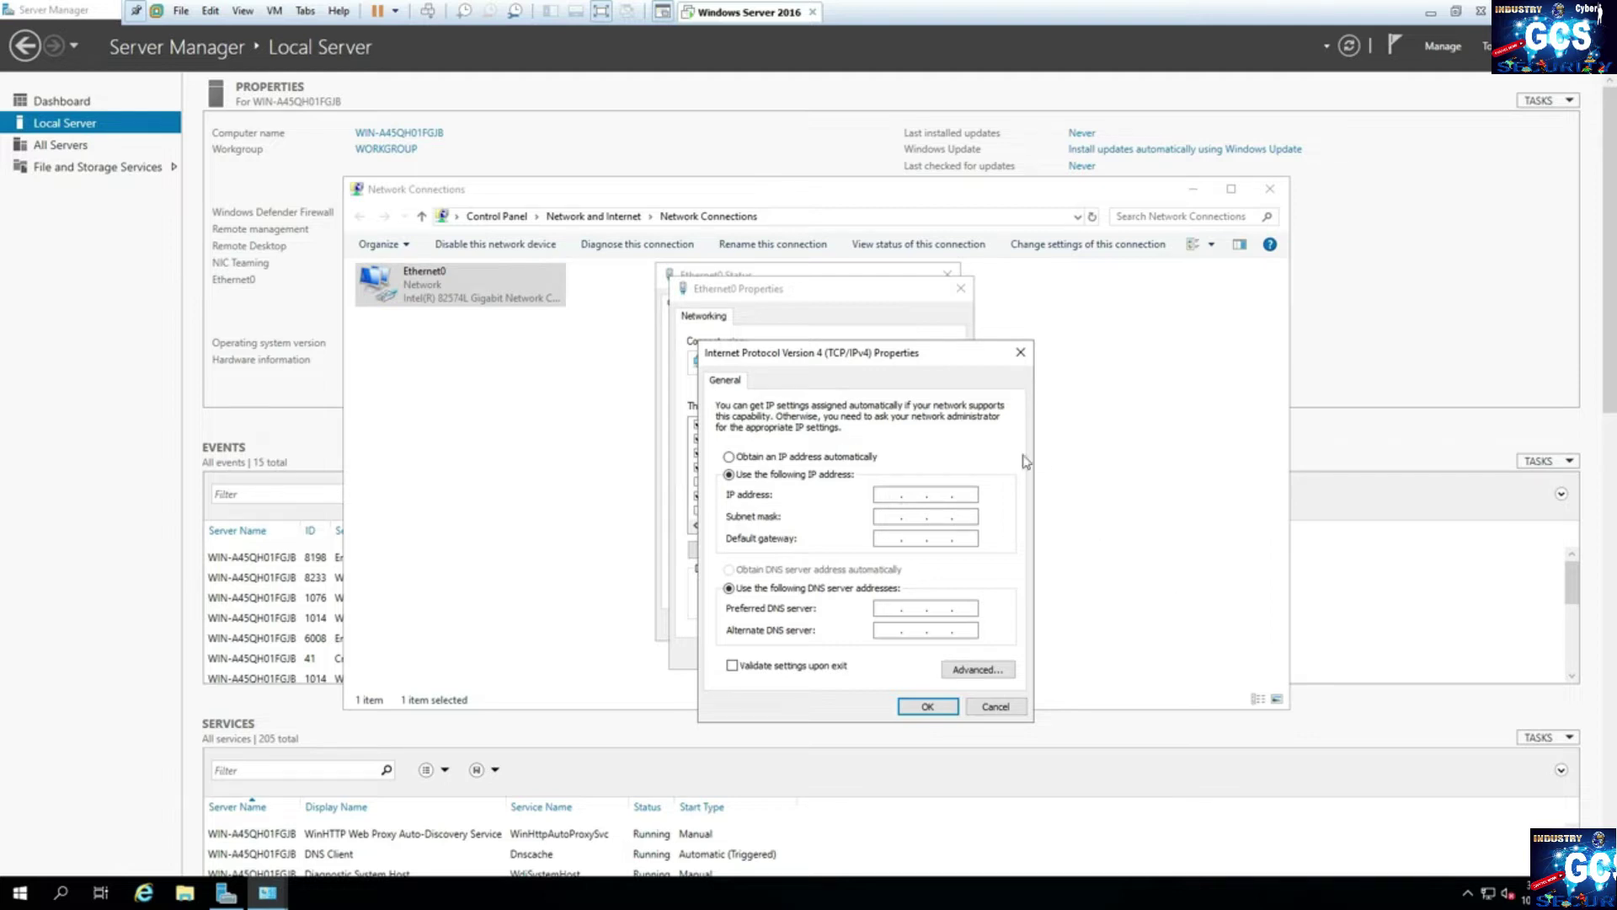
- Set IPv4 to 10.0.0.11, mask 255.0.0.0, gateway and DNS 10.0.0.1, and apply
{"action": "left_click", "coordinate": [887, 498]}
{"action": "type", "text": "10.0.0.11"}
{"action": "left_click", "coordinate": [927, 706]}
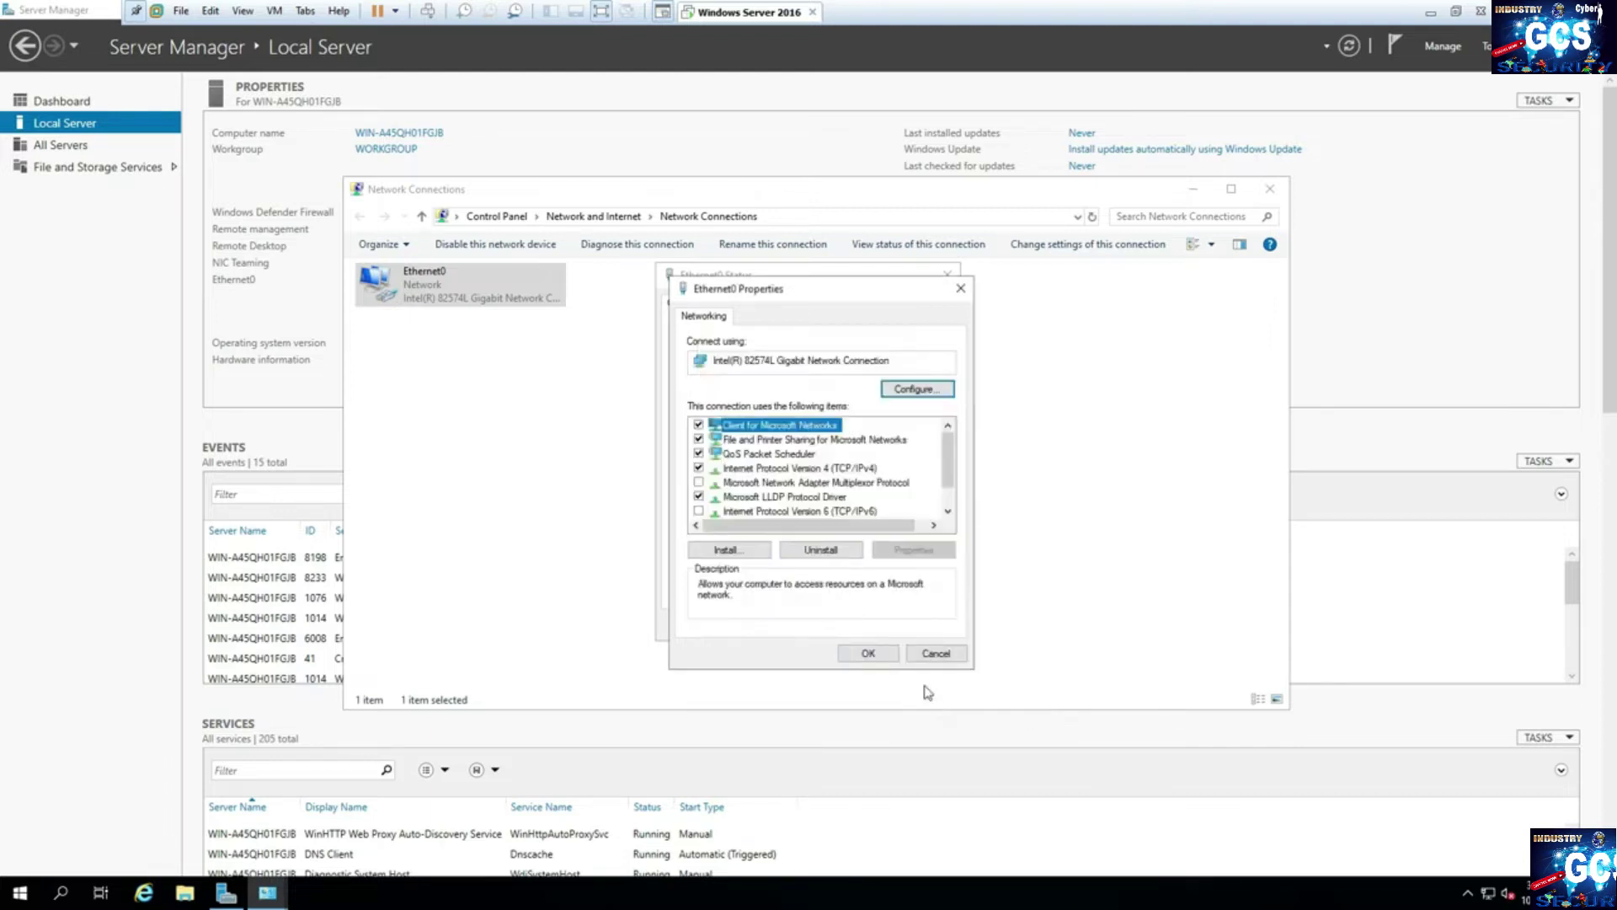
{"action": "left_click", "coordinate": [881, 653]}
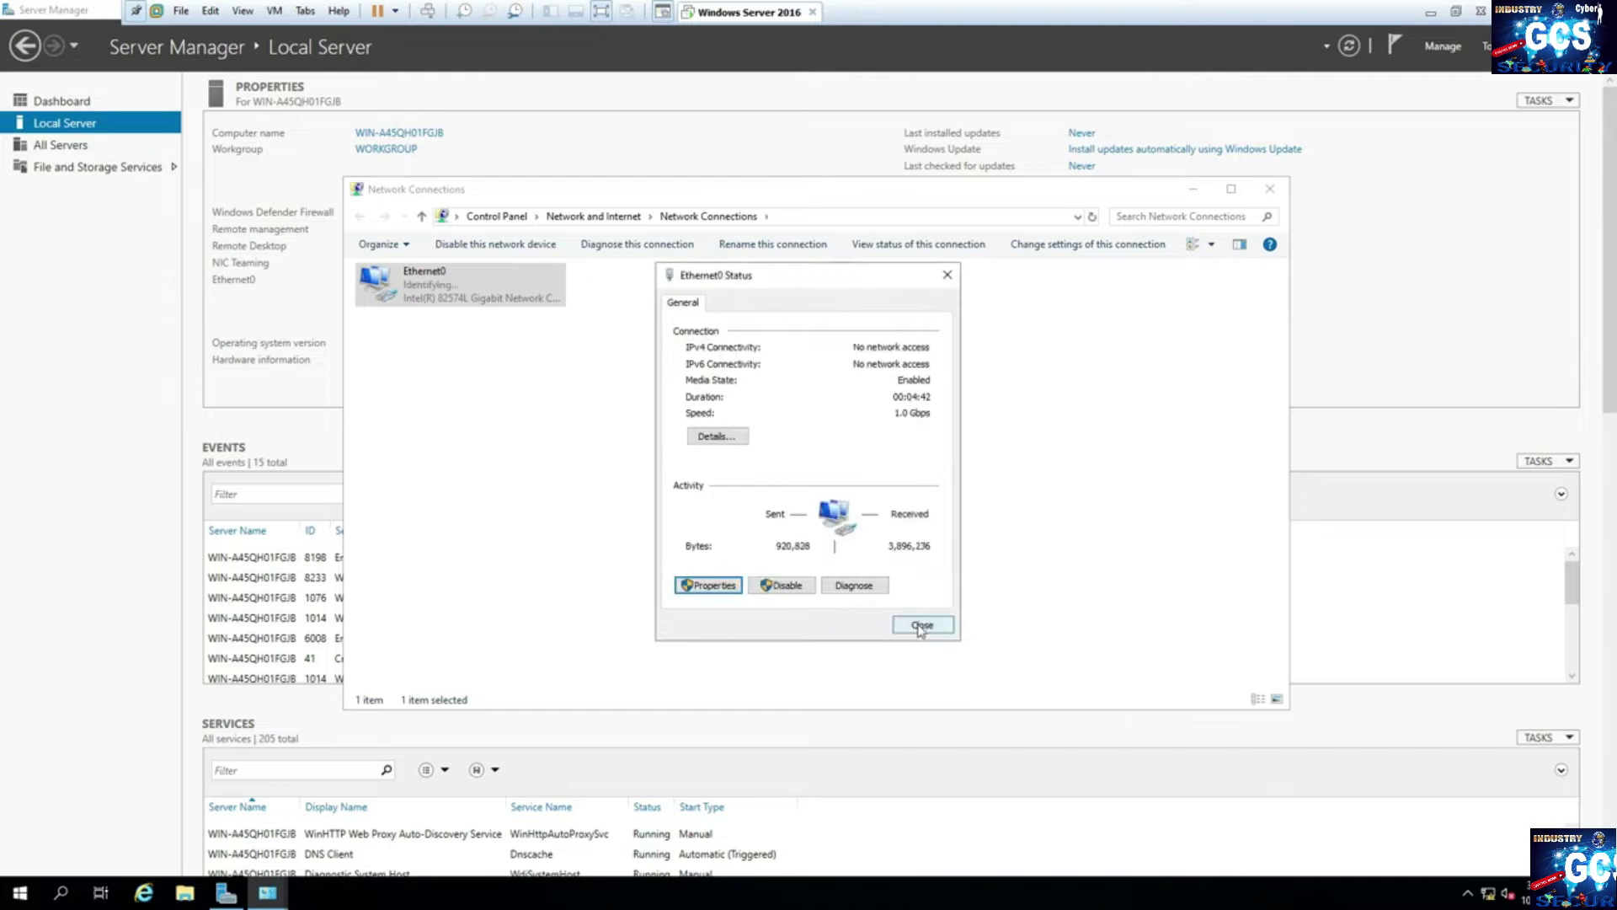
{"action": "left_click", "coordinate": [922, 627]}
- Refresh Network Connections and confirm Ethernet0's details now show 10.0.0.11
{"action": "right_click", "coordinate": [484, 358]}
{"action": "left_click", "coordinate": [524, 421]}
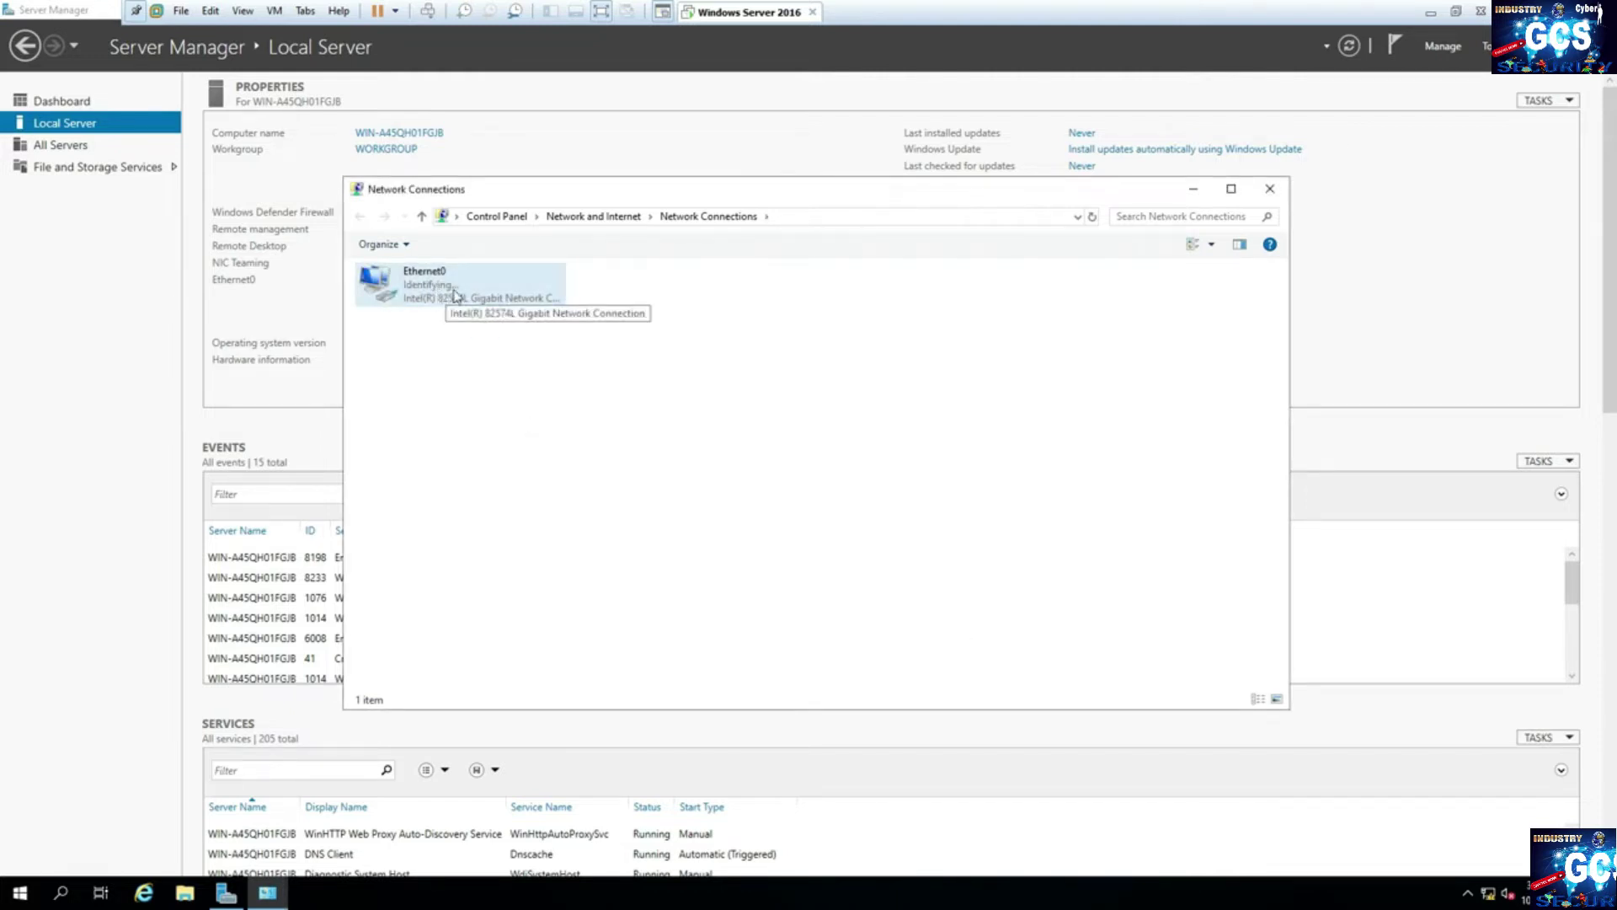
{"action": "right_click", "coordinate": [447, 273]}
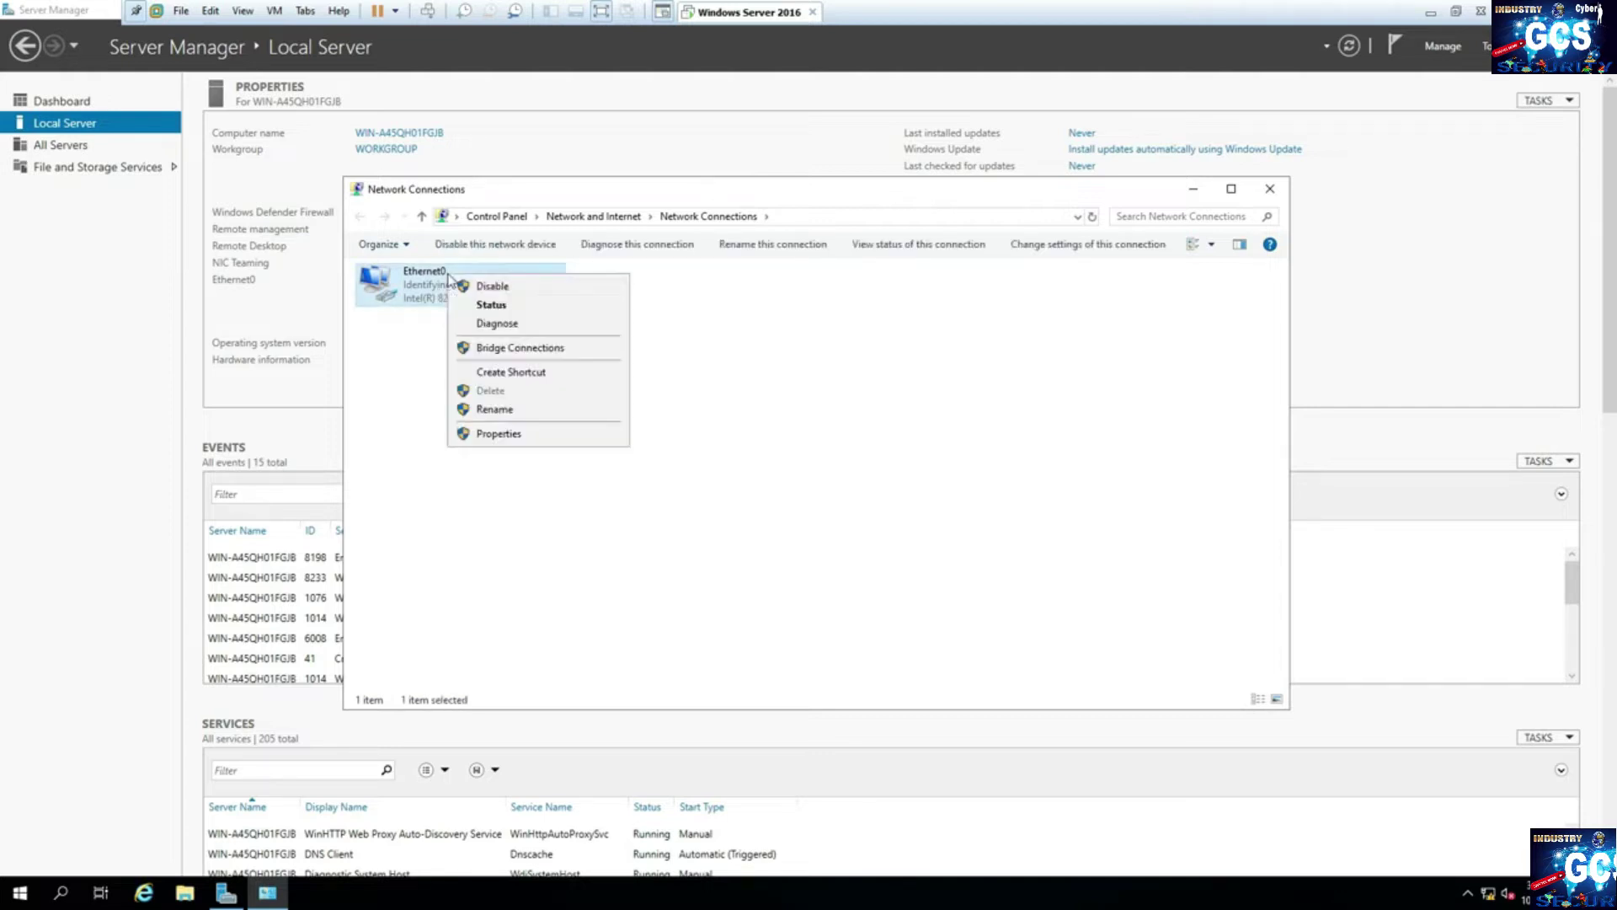
{"action": "left_click", "coordinate": [515, 306]}
{"action": "left_click", "coordinate": [738, 435]}
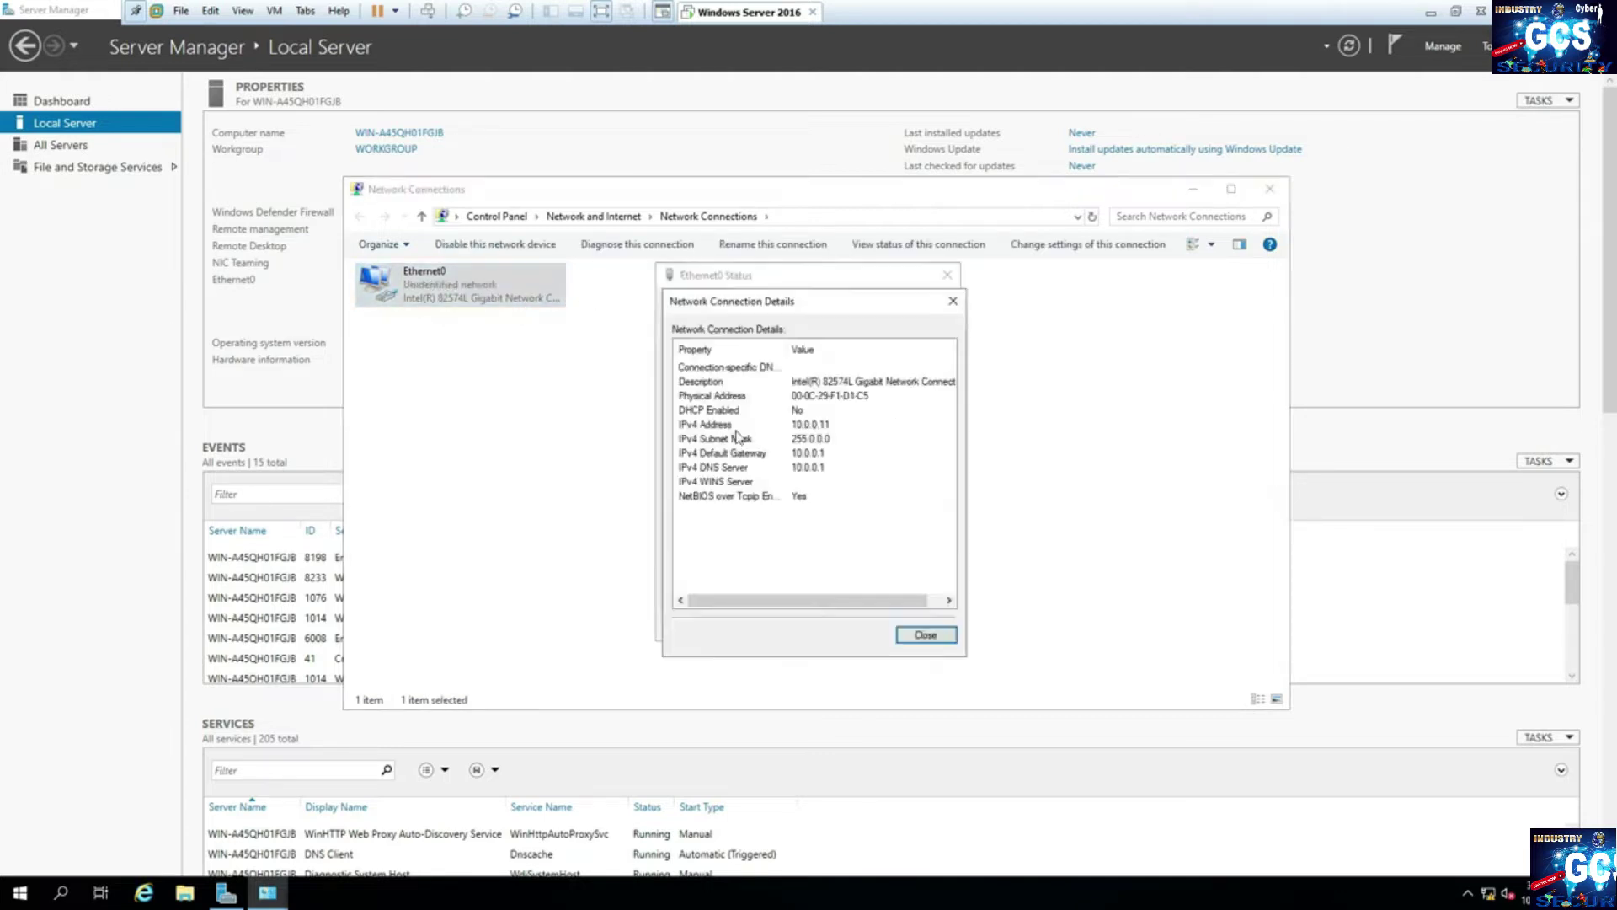
{"action": "left_click", "coordinate": [795, 422]}
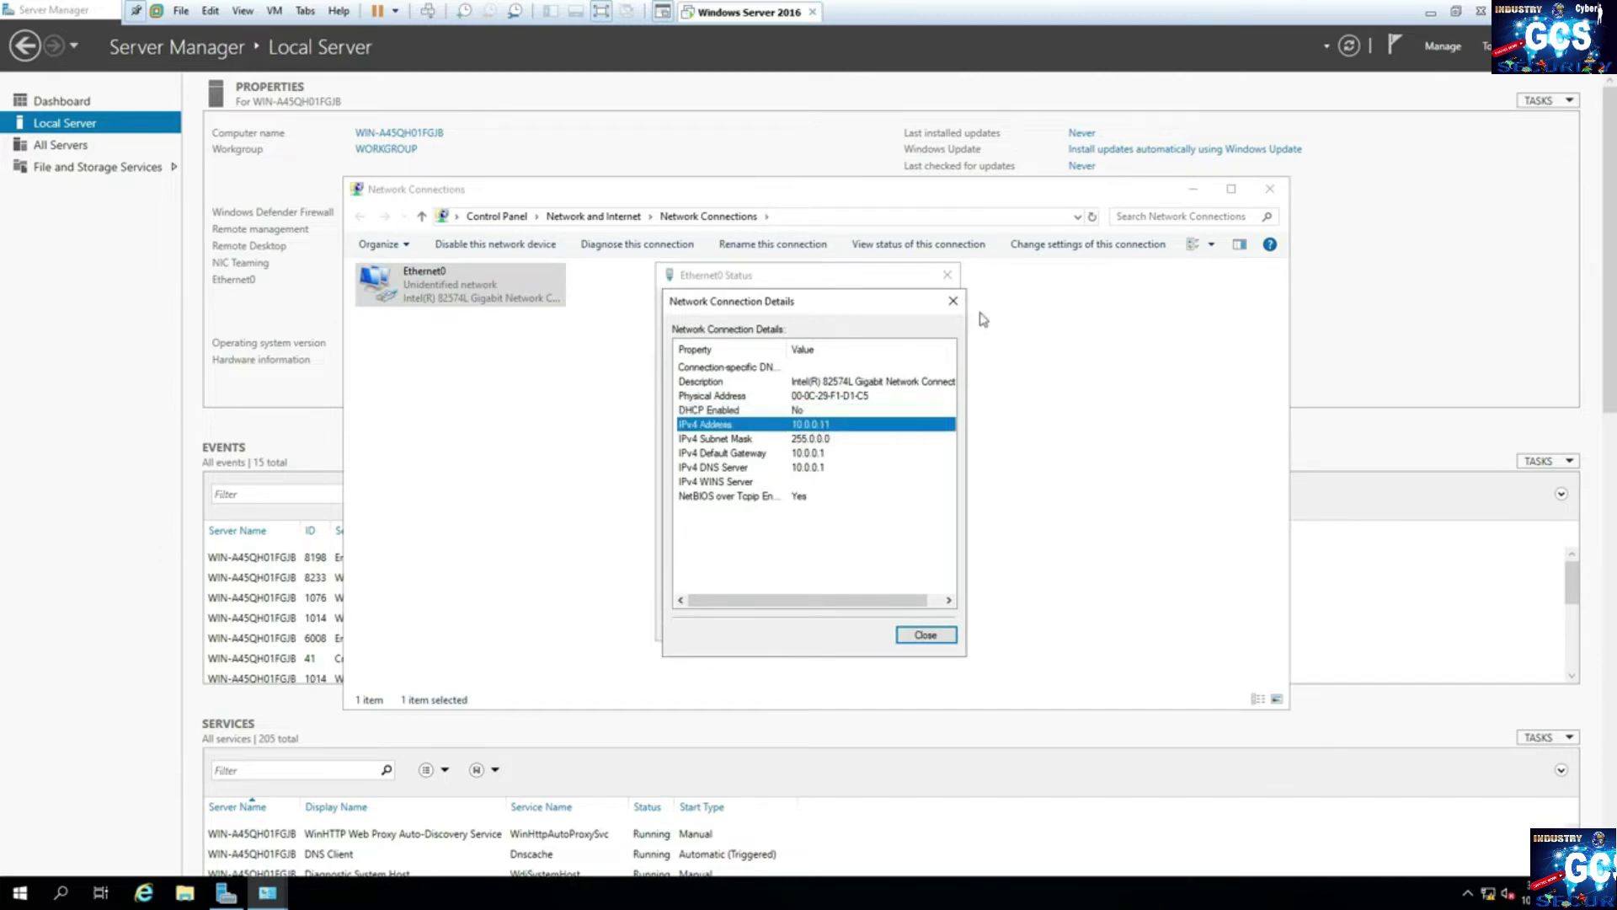
{"action": "left_click", "coordinate": [952, 301]}
{"action": "left_click", "coordinate": [947, 275]}
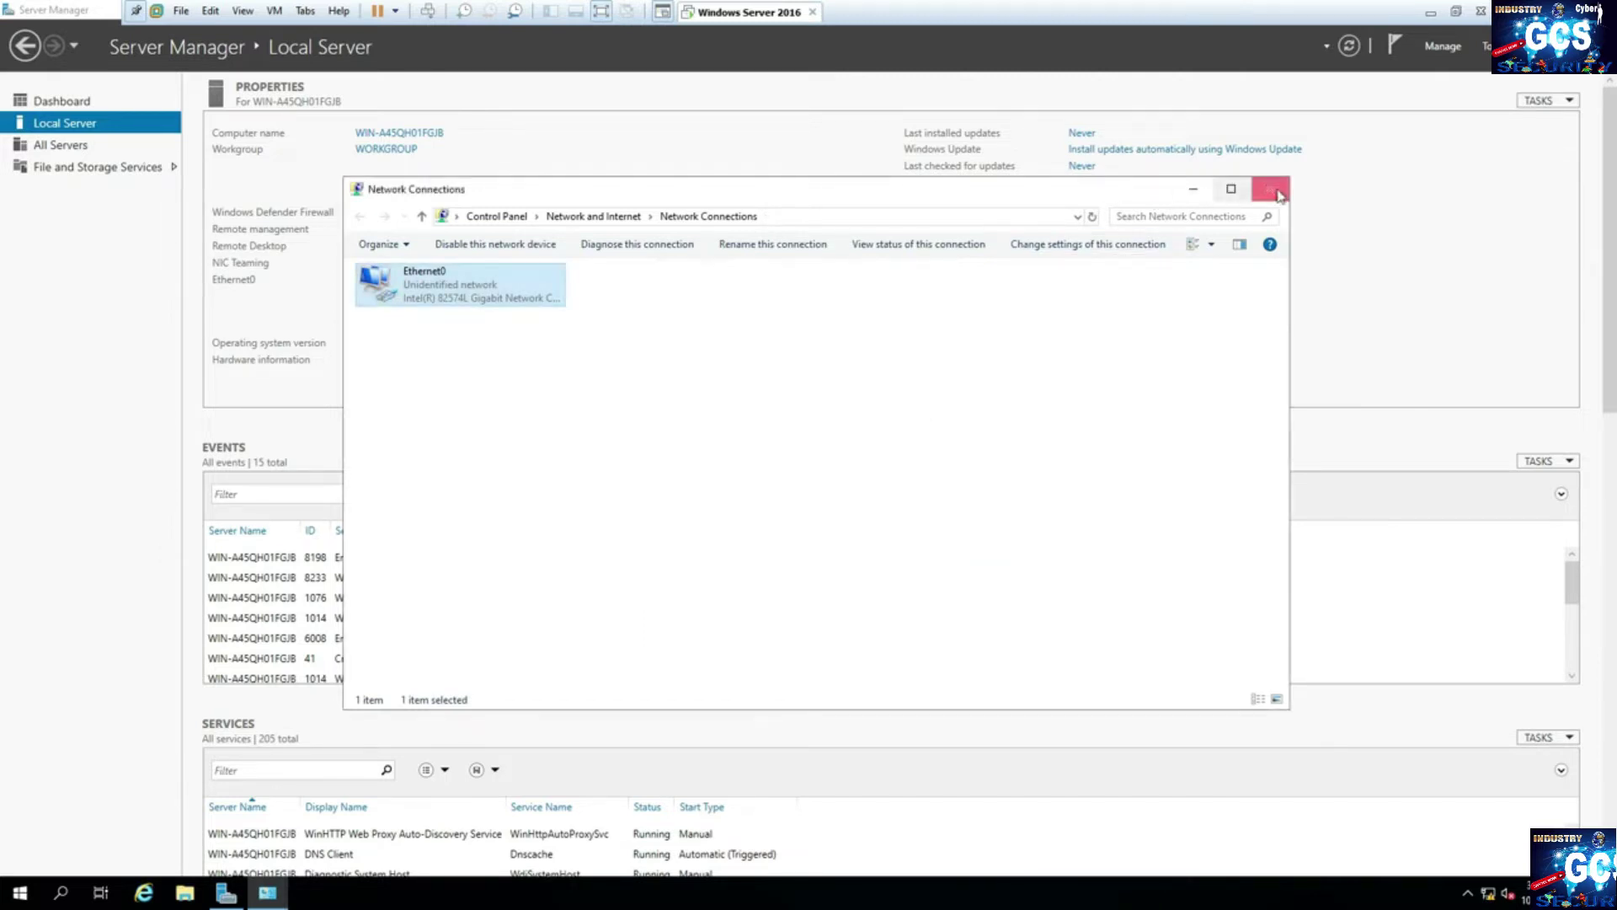
- Close Network Connections and go back to the Server Manager Dashboard
{"action": "left_click", "coordinate": [1270, 189]}
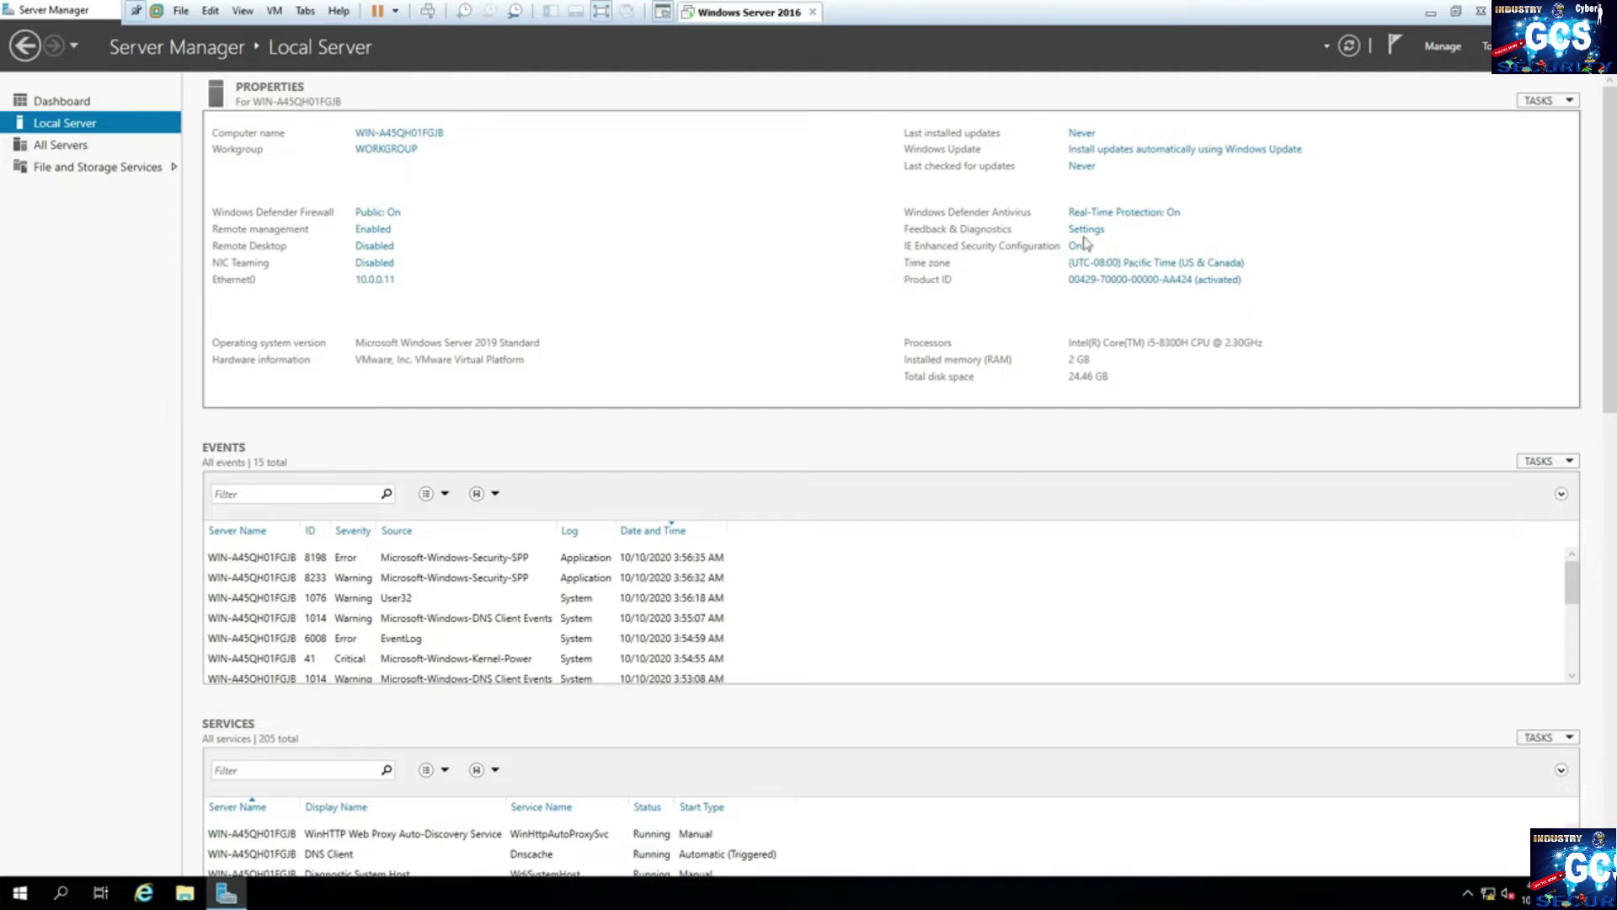
{"action": "left_click", "coordinate": [49, 99]}
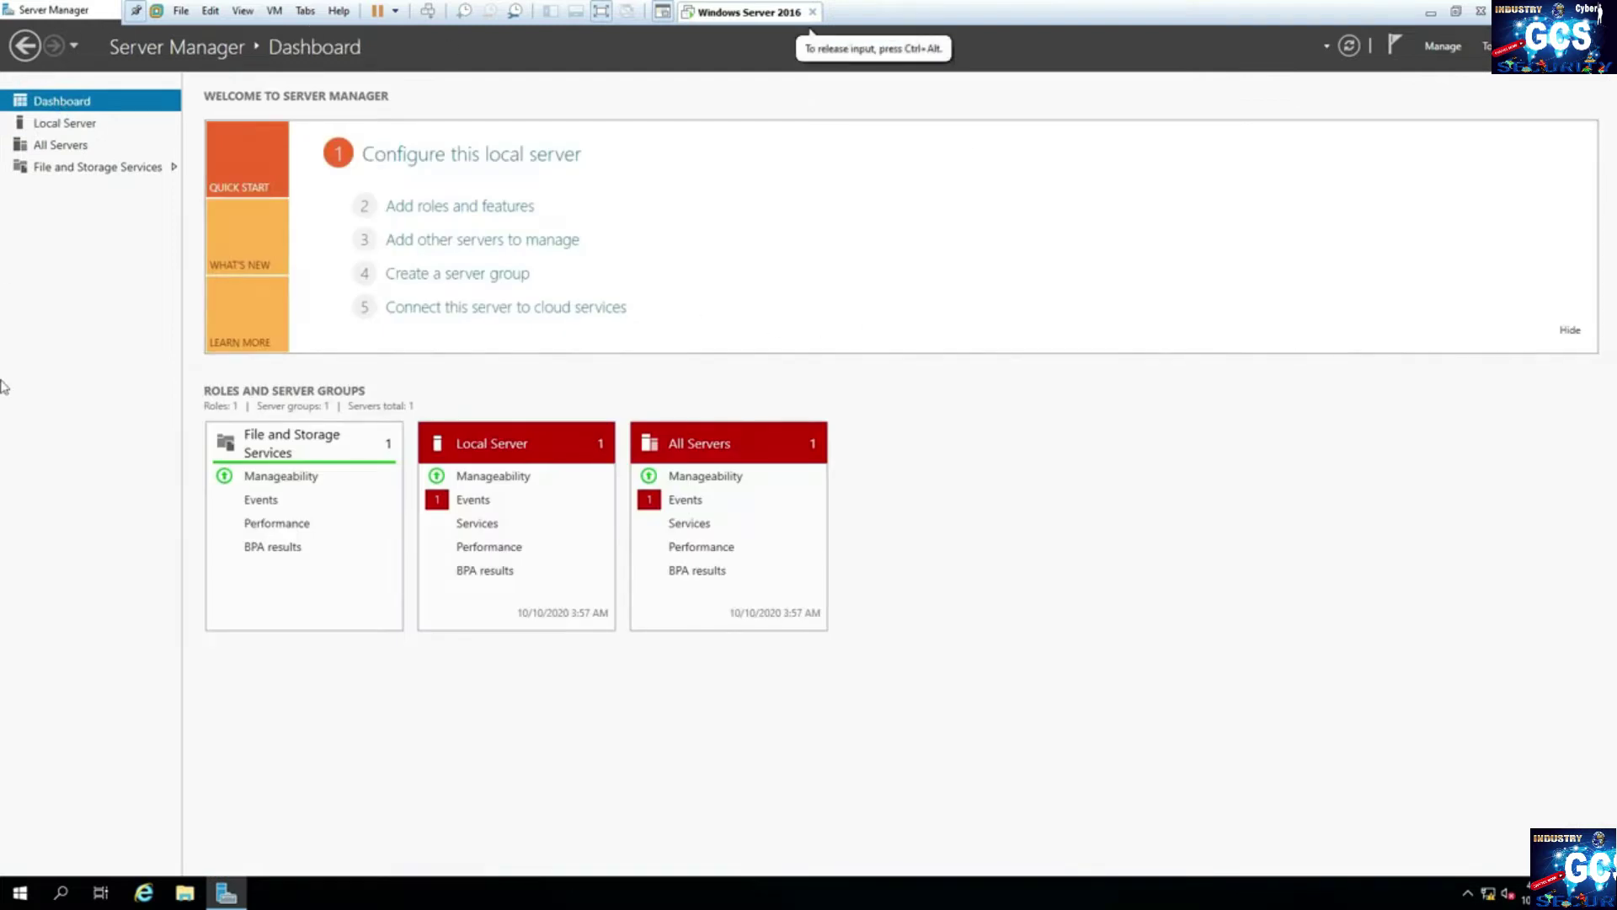
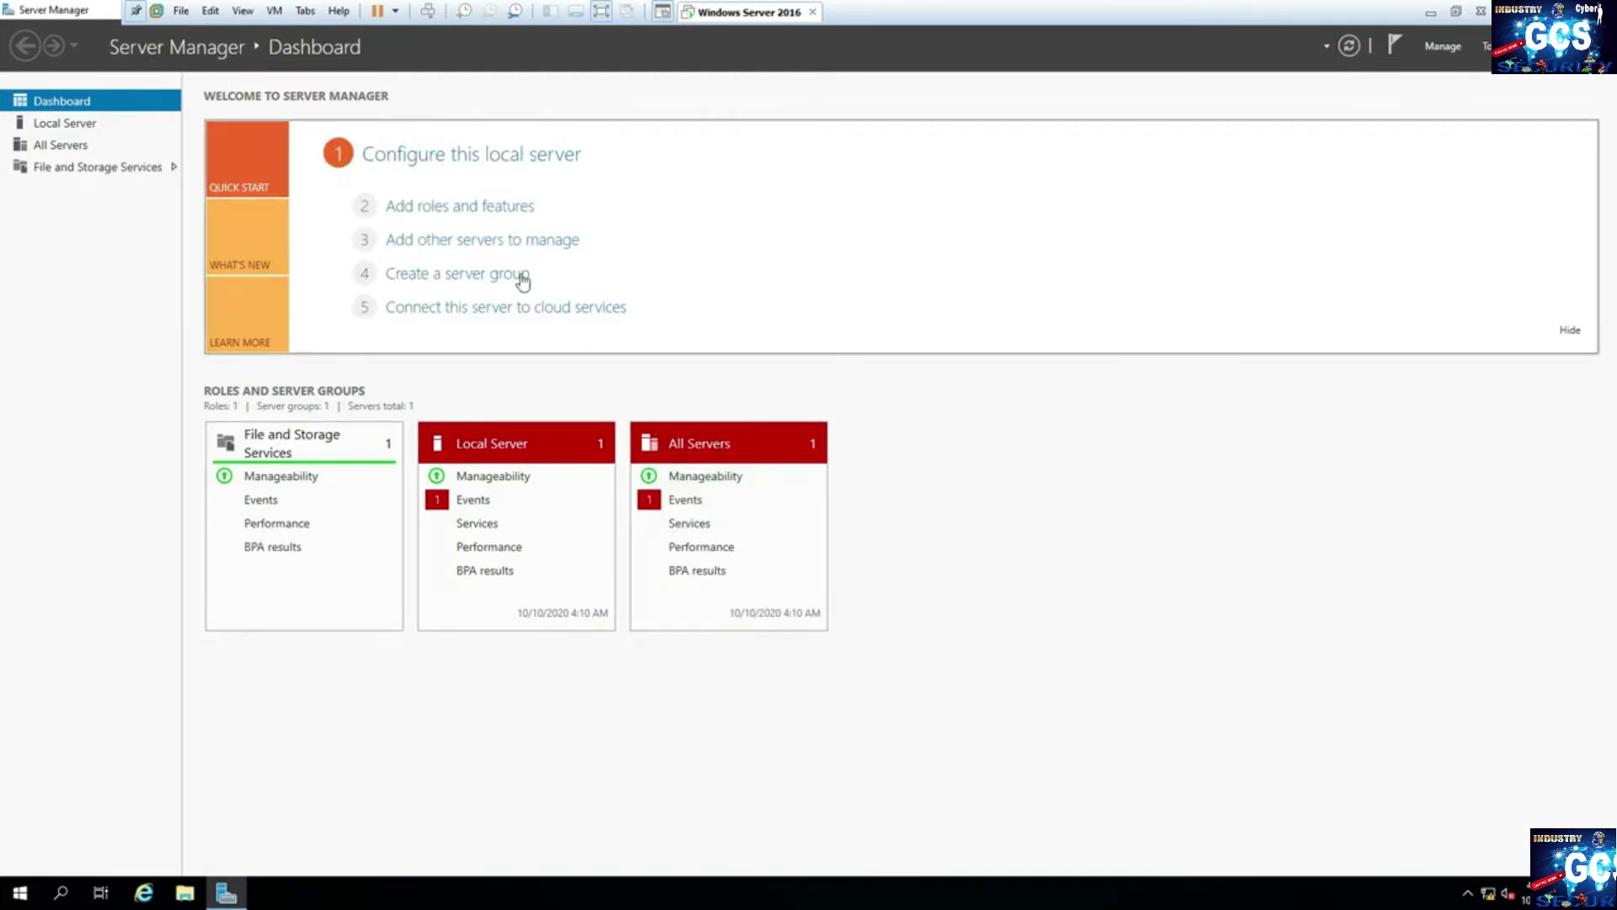
- Launch the Add Roles and Features Wizard, centre it, and advance to the installation type page
{"action": "left_click", "coordinate": [493, 206]}
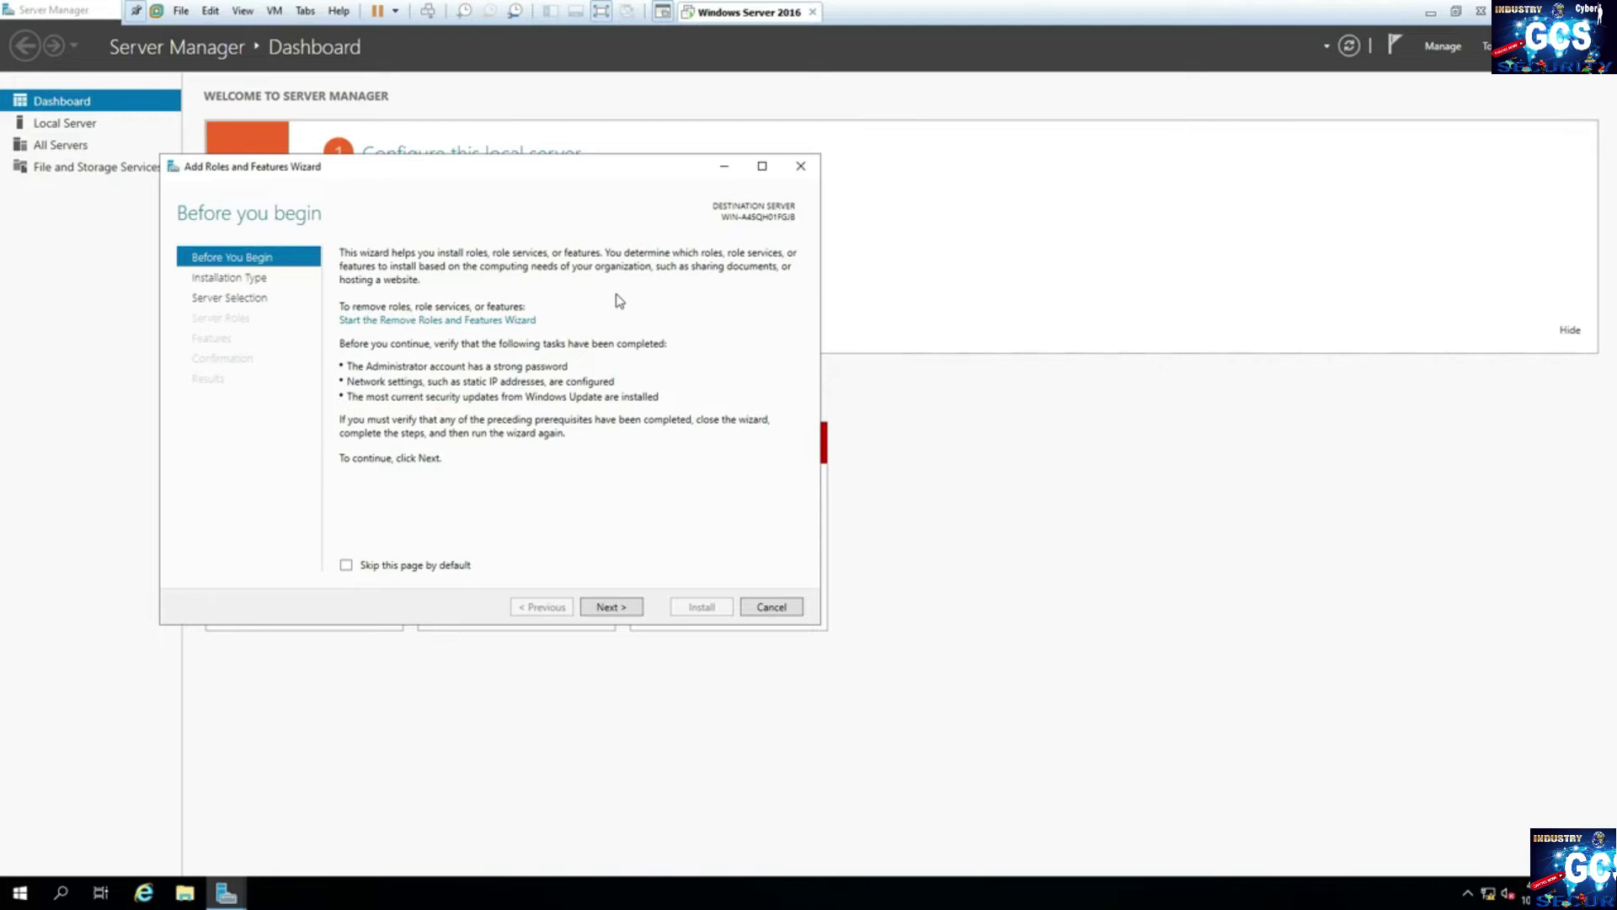
{"action": "left_click_drag", "start_coordinate": [483, 169], "coordinate": [833, 157]}
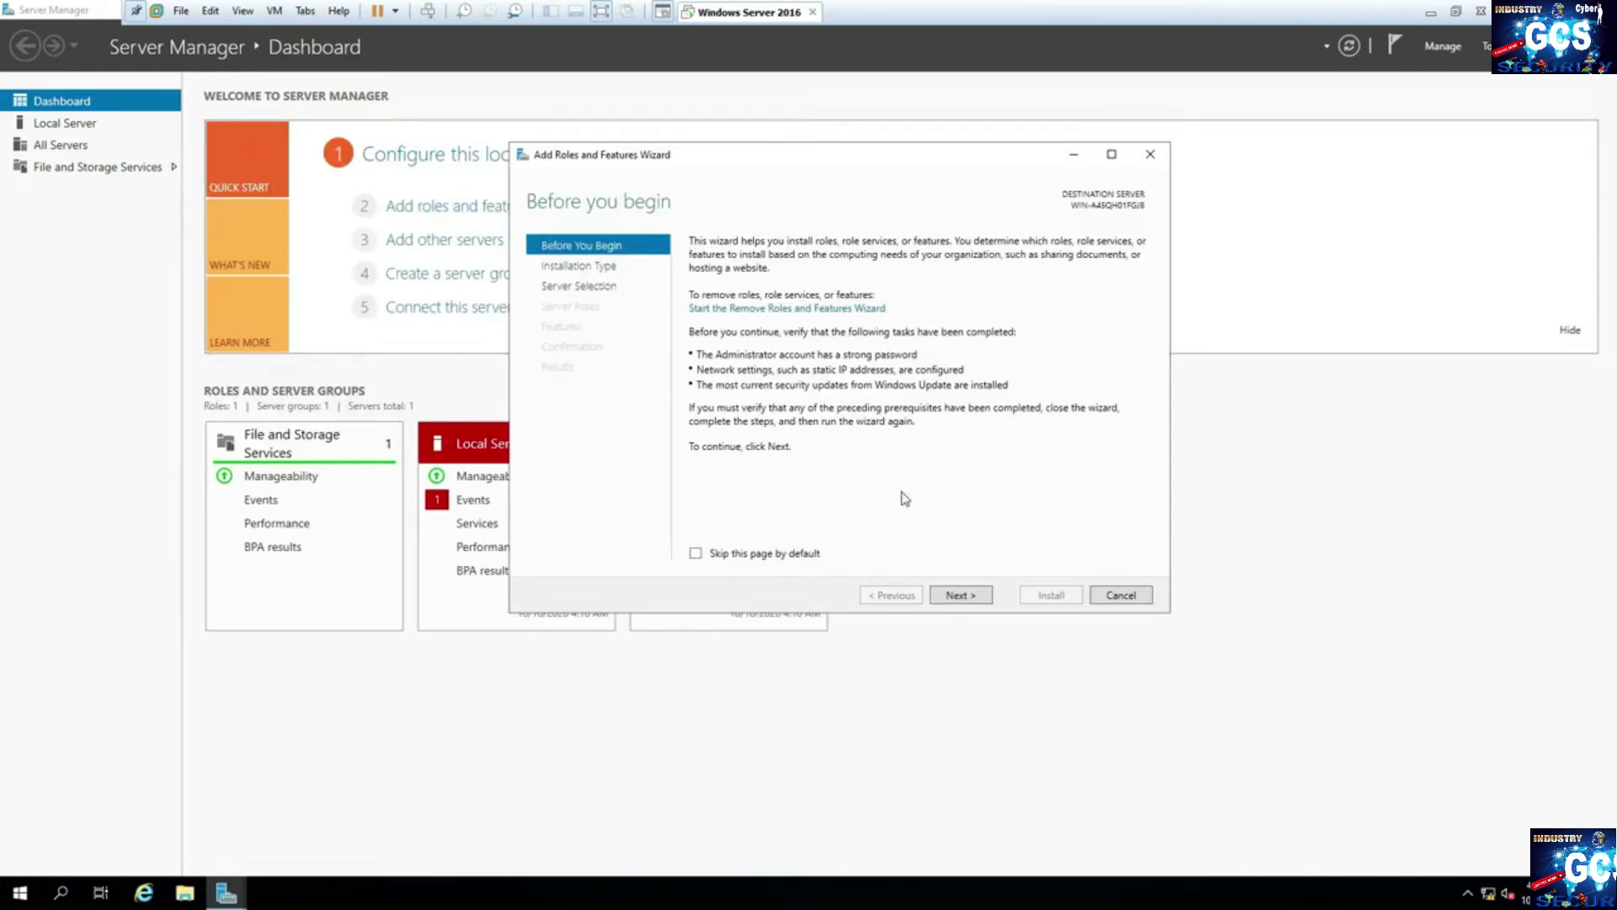
{"action": "left_click", "coordinate": [967, 595]}
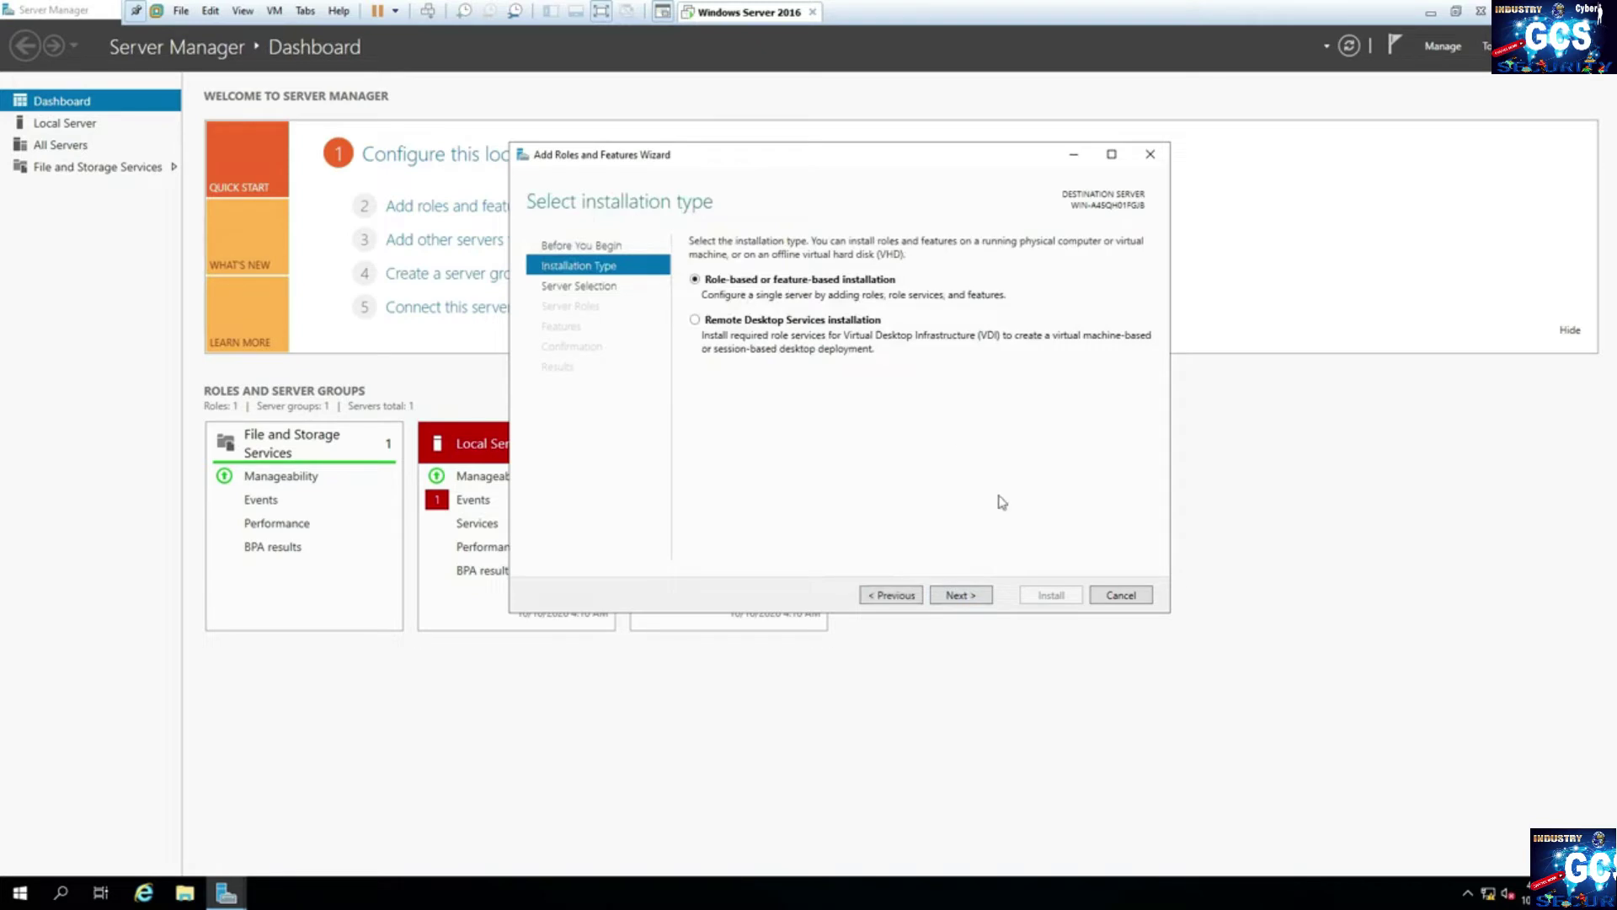
- Tick Active Directory Domain Services with its required features and advance to Select features
{"action": "left_click", "coordinate": [967, 597]}
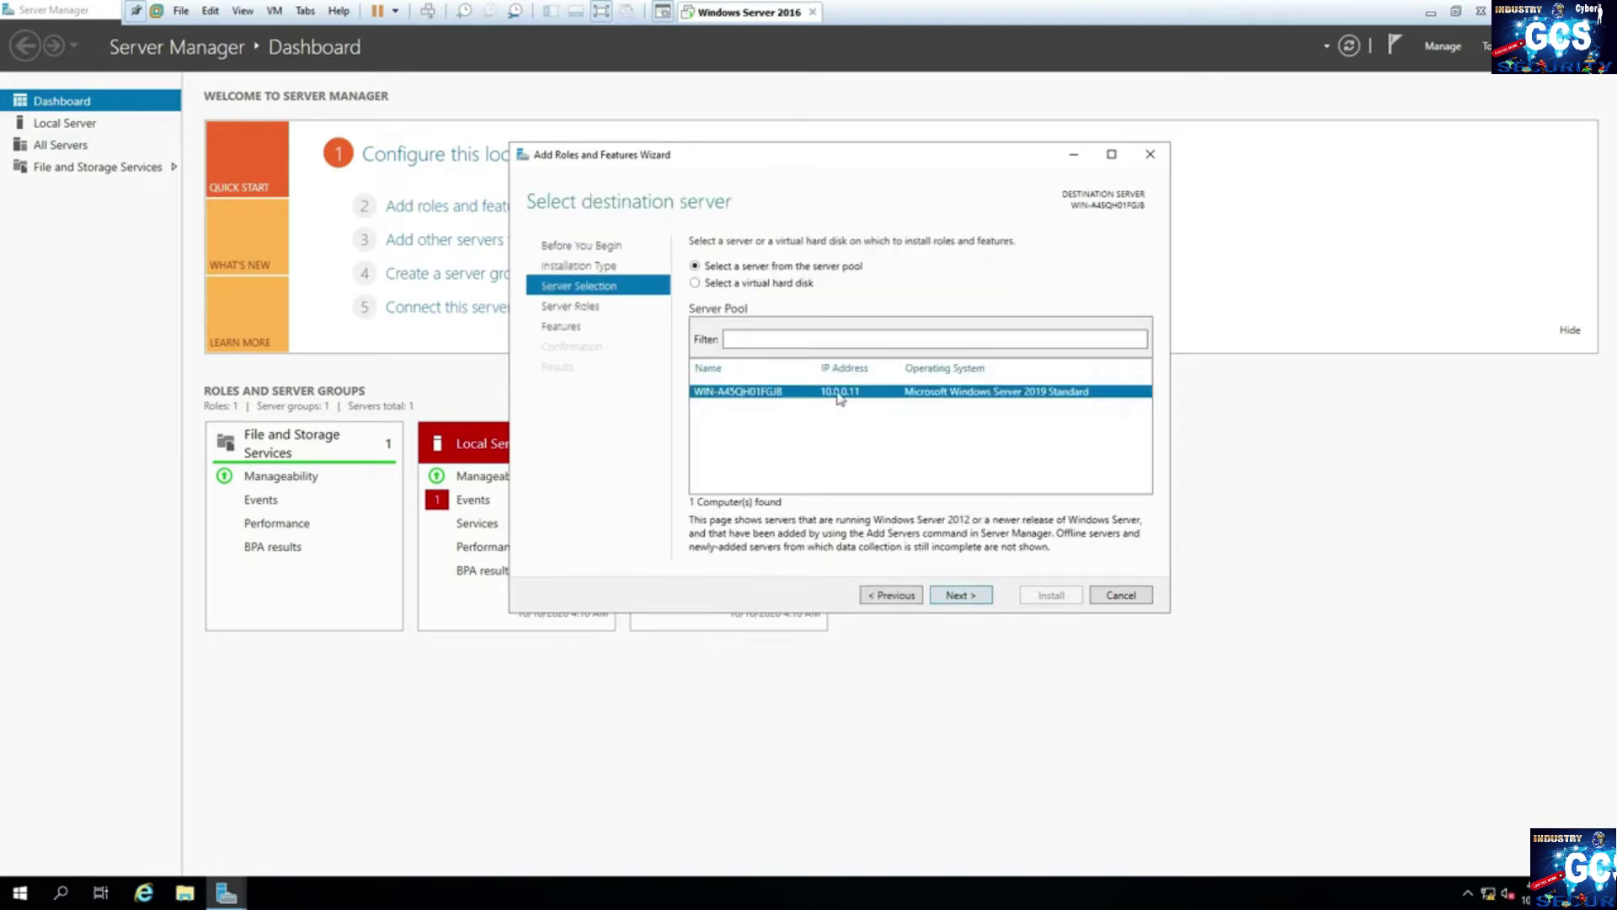
{"action": "left_click", "coordinate": [984, 598]}
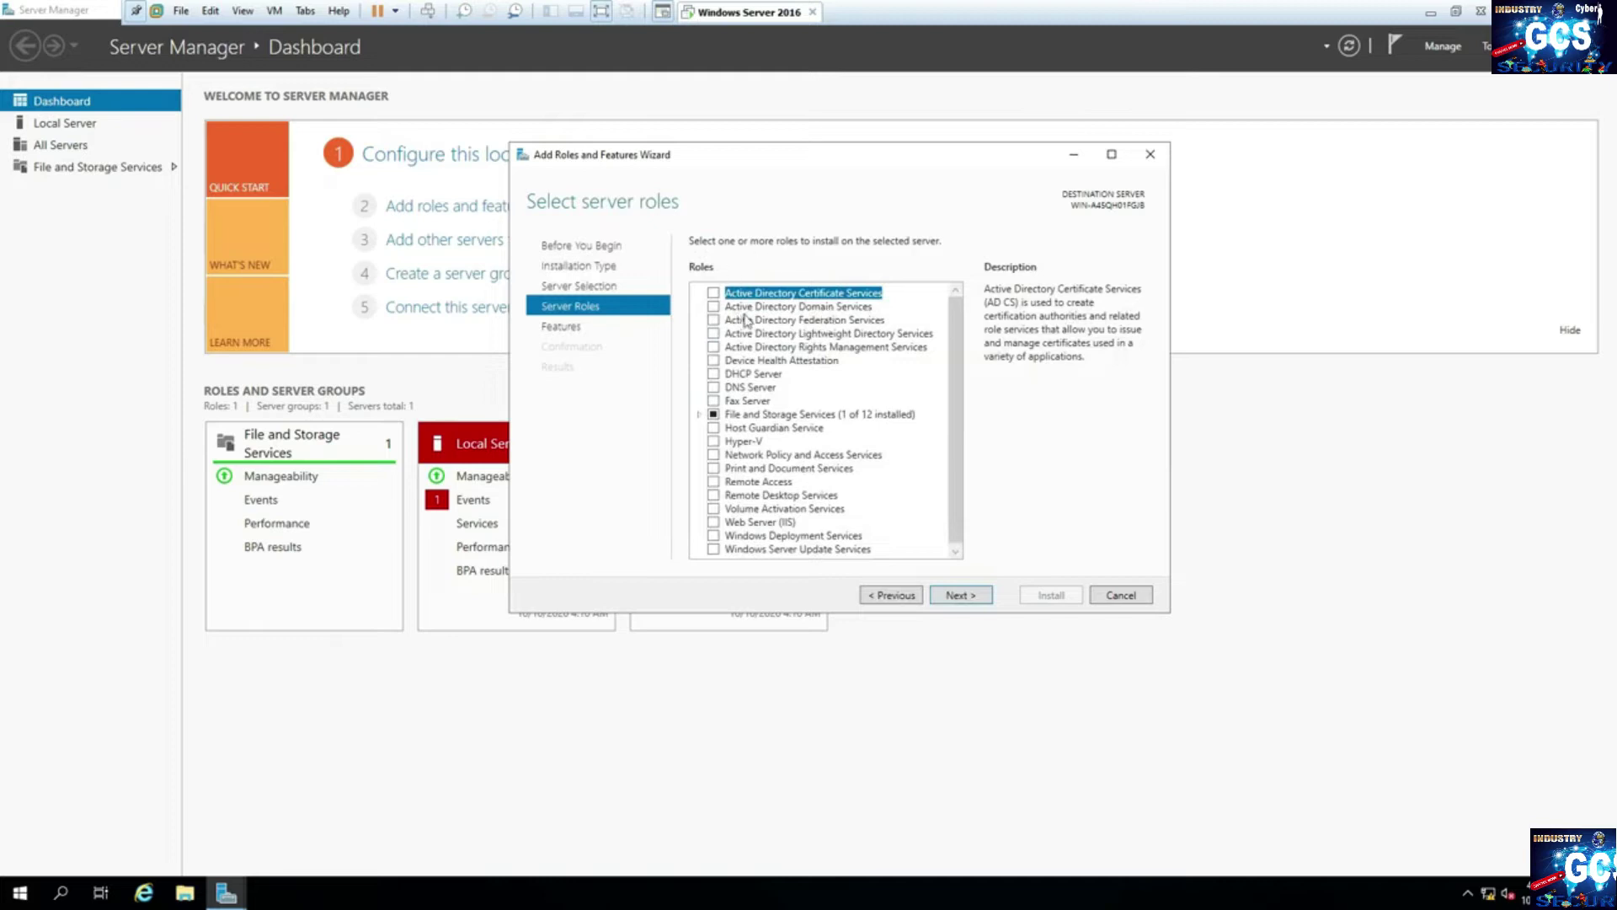
{"action": "left_click", "coordinate": [858, 307]}
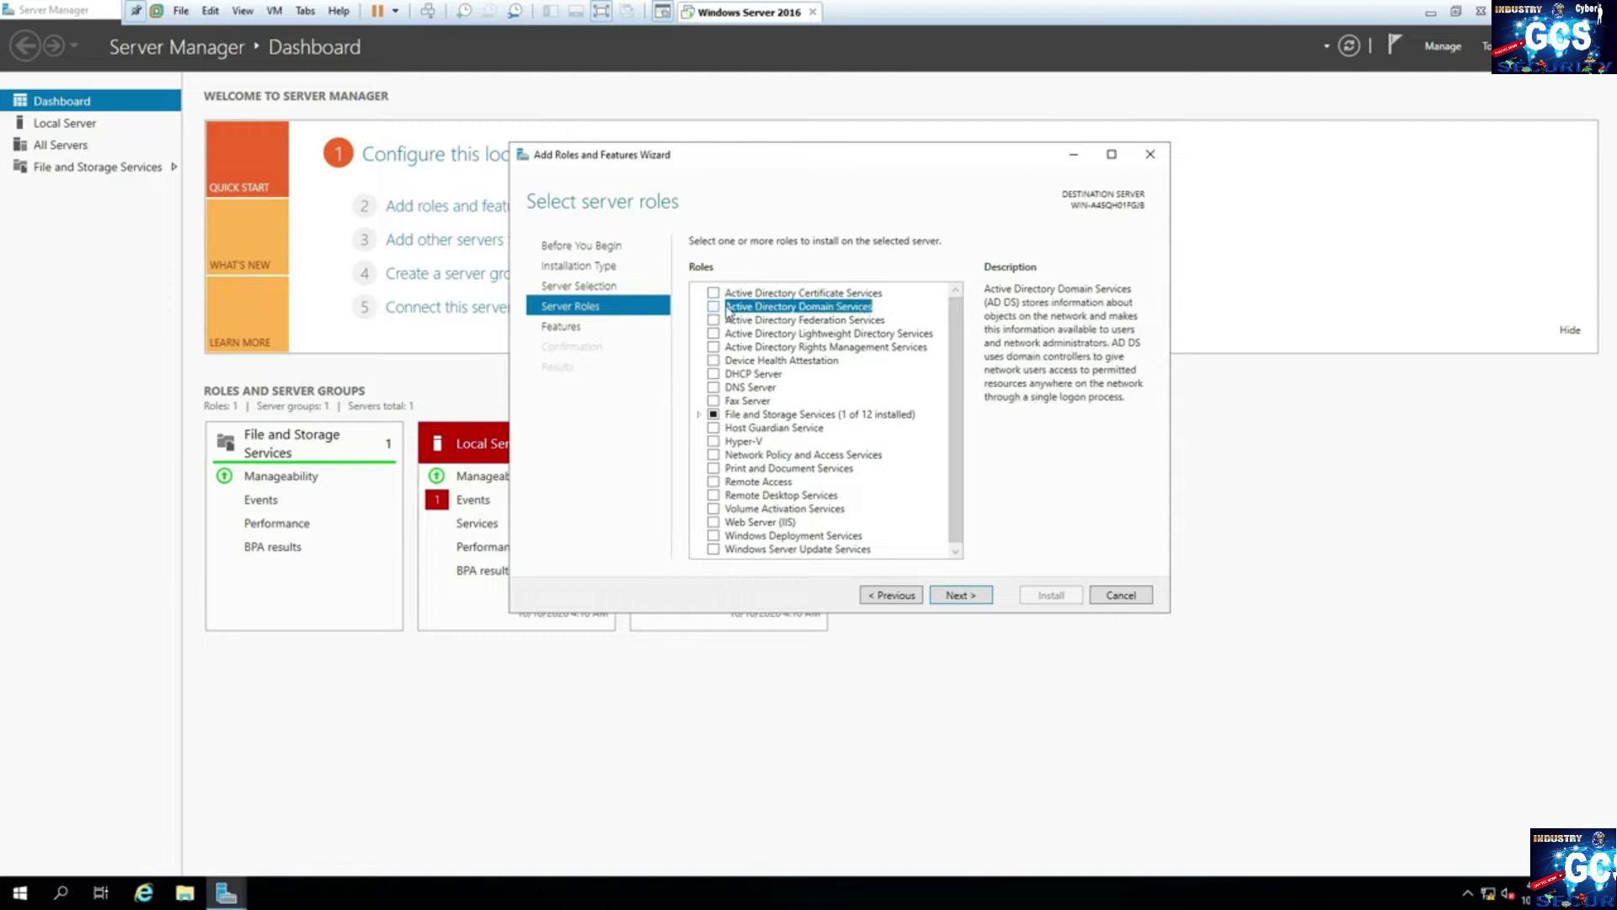
{"action": "left_click", "coordinate": [715, 306]}
{"action": "left_click", "coordinate": [886, 528]}
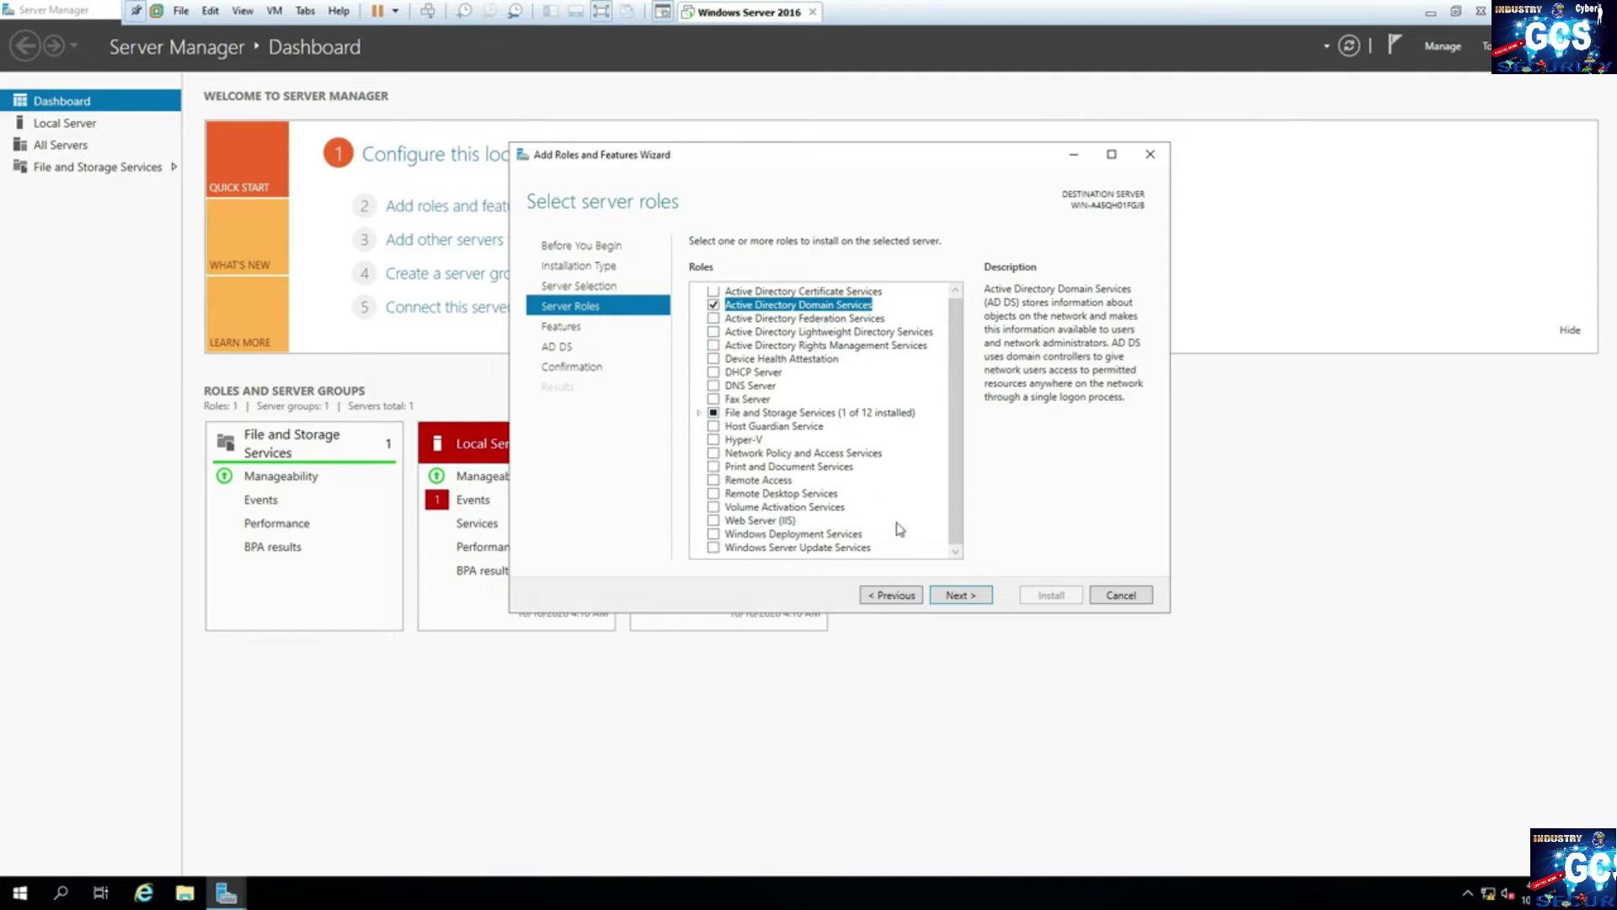
{"action": "left_click", "coordinate": [954, 595]}
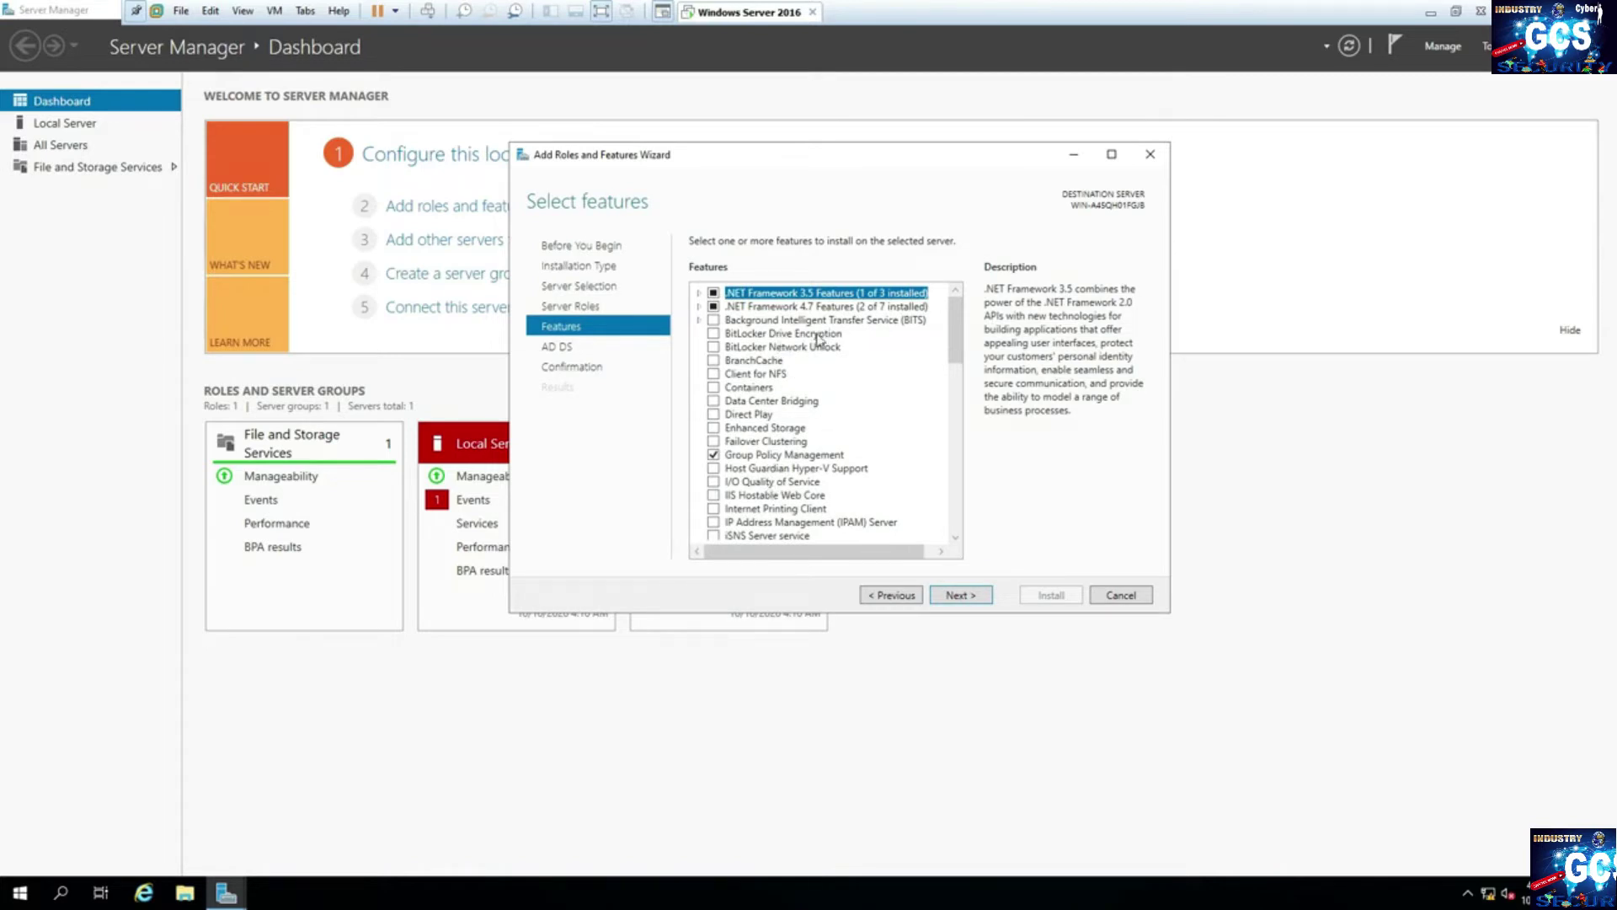
- Tick Group Policy Management, then advance past the AD DS page to Confirm installation selections
{"action": "scroll", "coordinate": [821, 339], "scroll_direction": "down", "scroll_amount": 3}
{"action": "scroll", "coordinate": [819, 342], "scroll_direction": "down", "scroll_amount": 10}
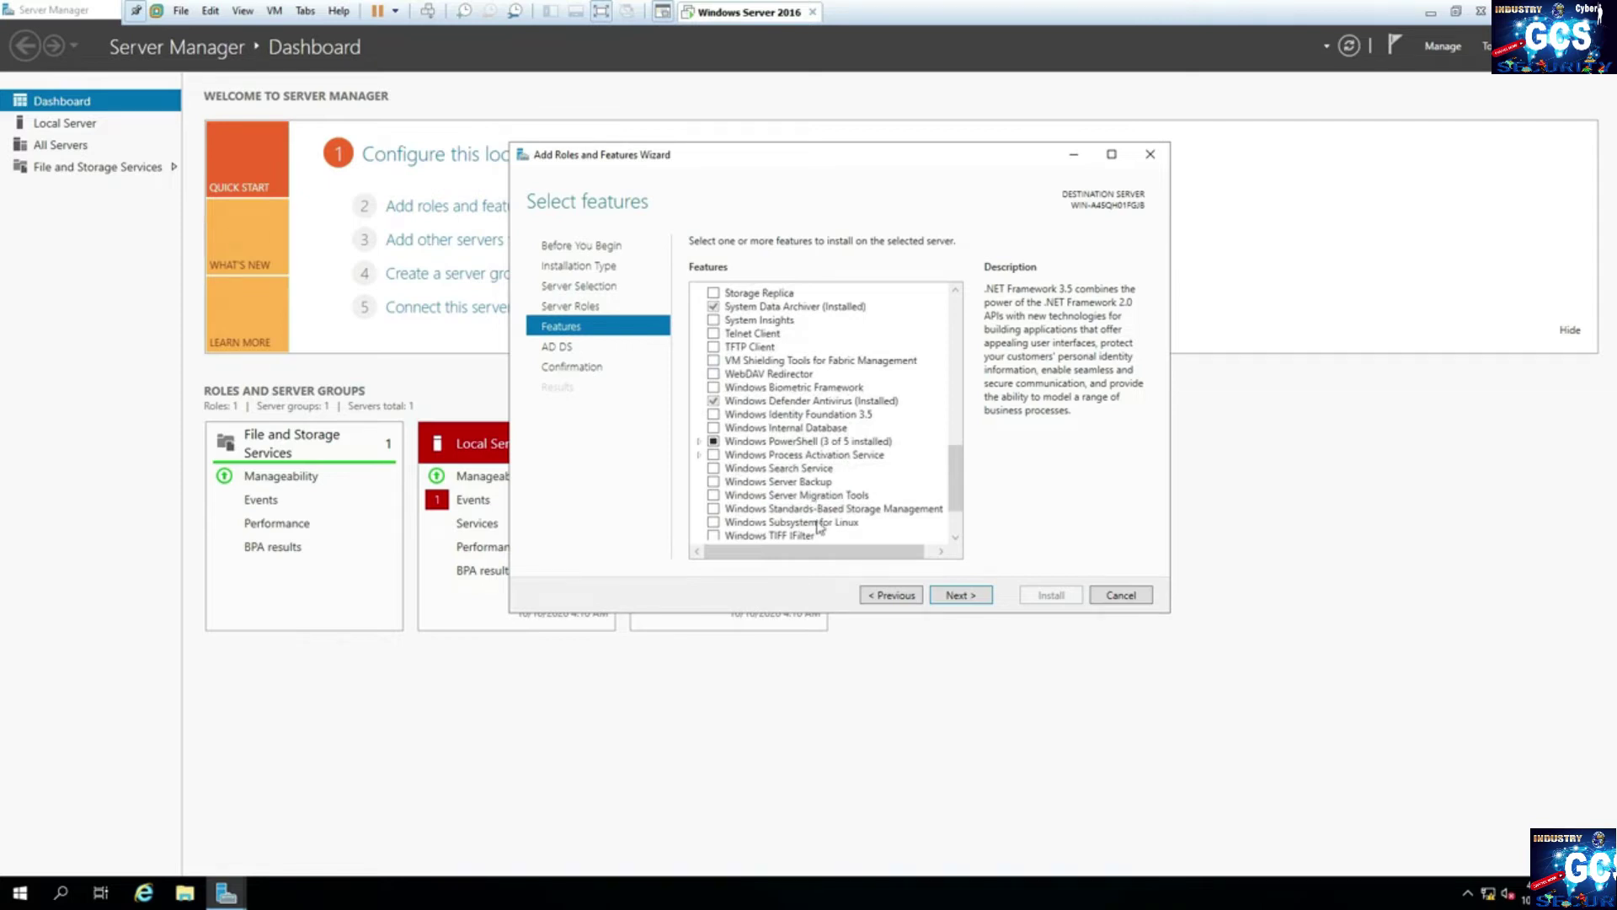
{"action": "scroll", "coordinate": [809, 539], "scroll_direction": "up", "scroll_amount": 4}
{"action": "scroll", "coordinate": [807, 522], "scroll_direction": "up", "scroll_amount": 10}
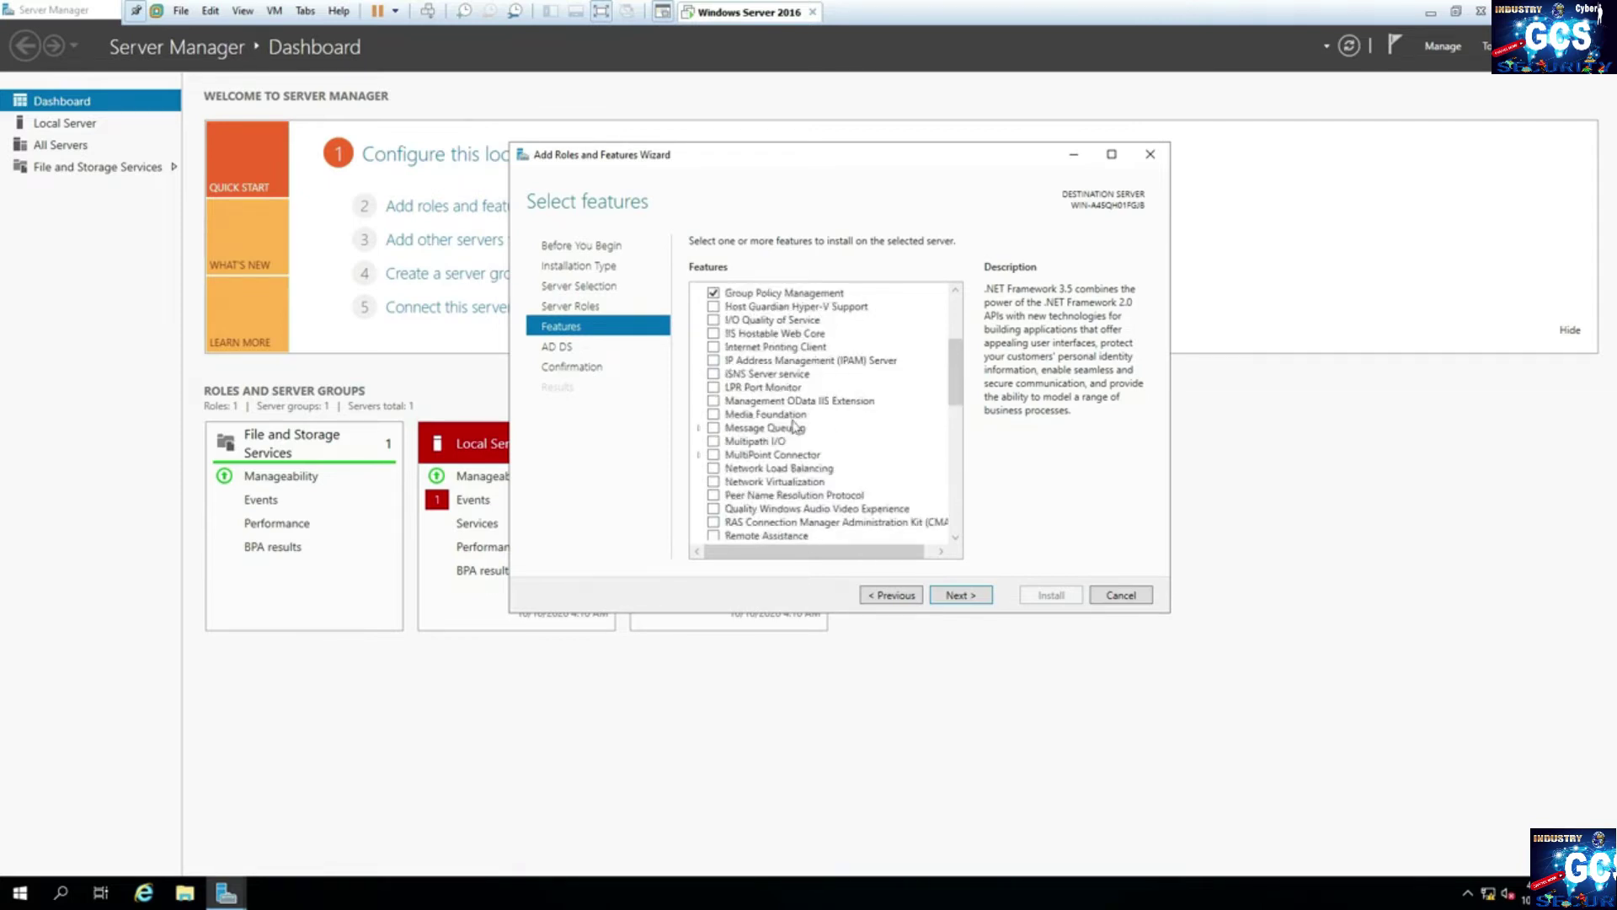
{"action": "scroll", "coordinate": [788, 354], "scroll_direction": "up", "scroll_amount": 4}
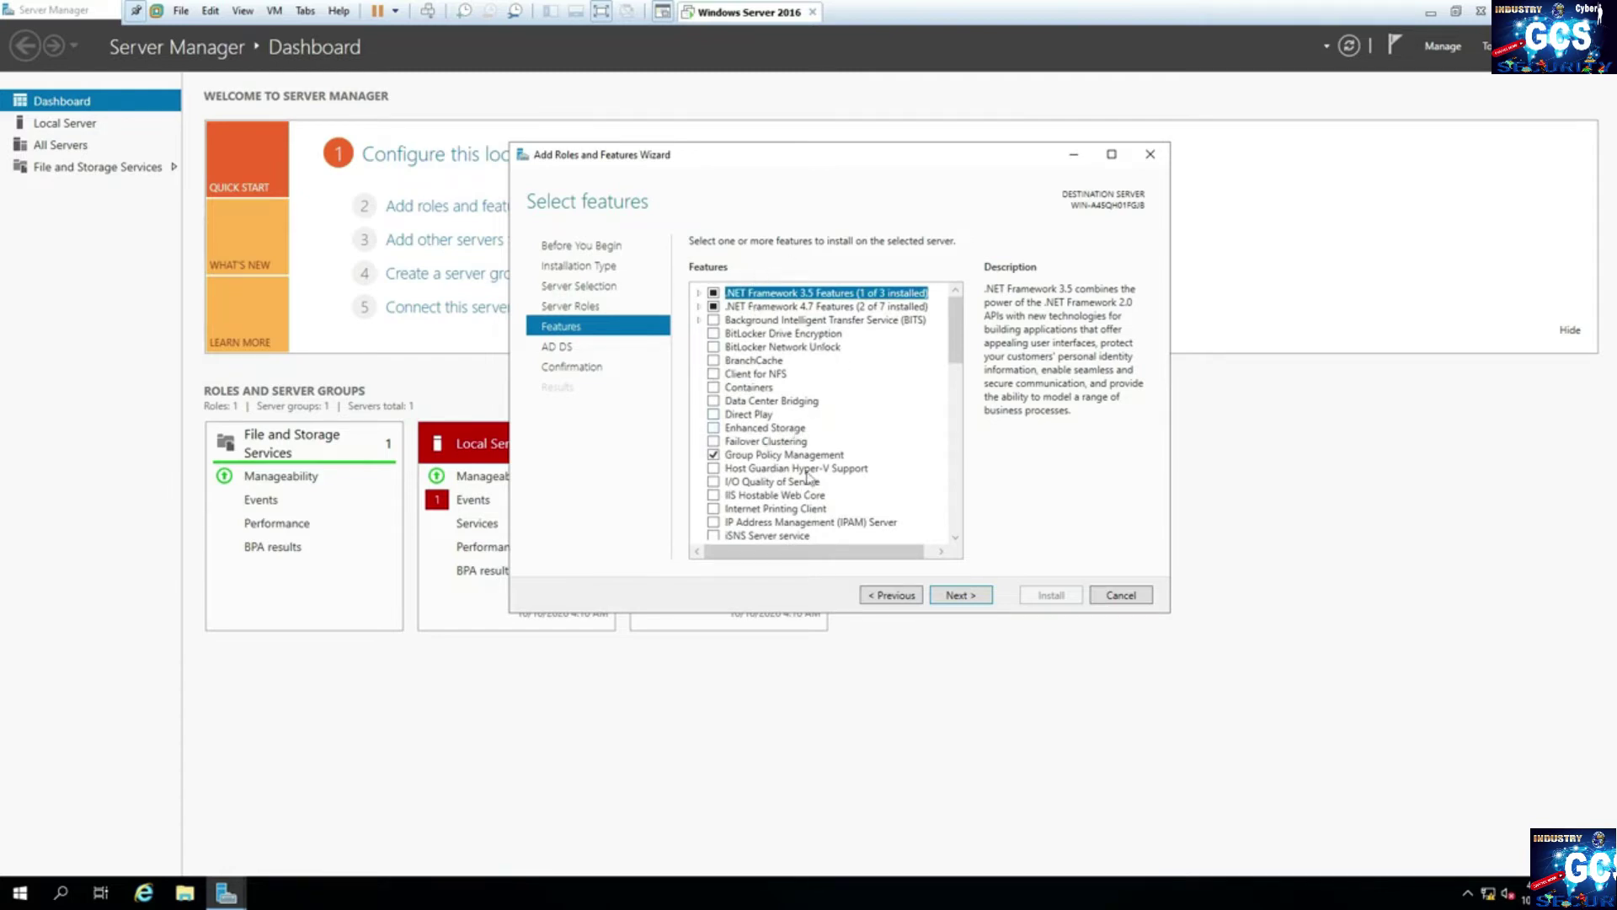
{"action": "left_click", "coordinate": [957, 600]}
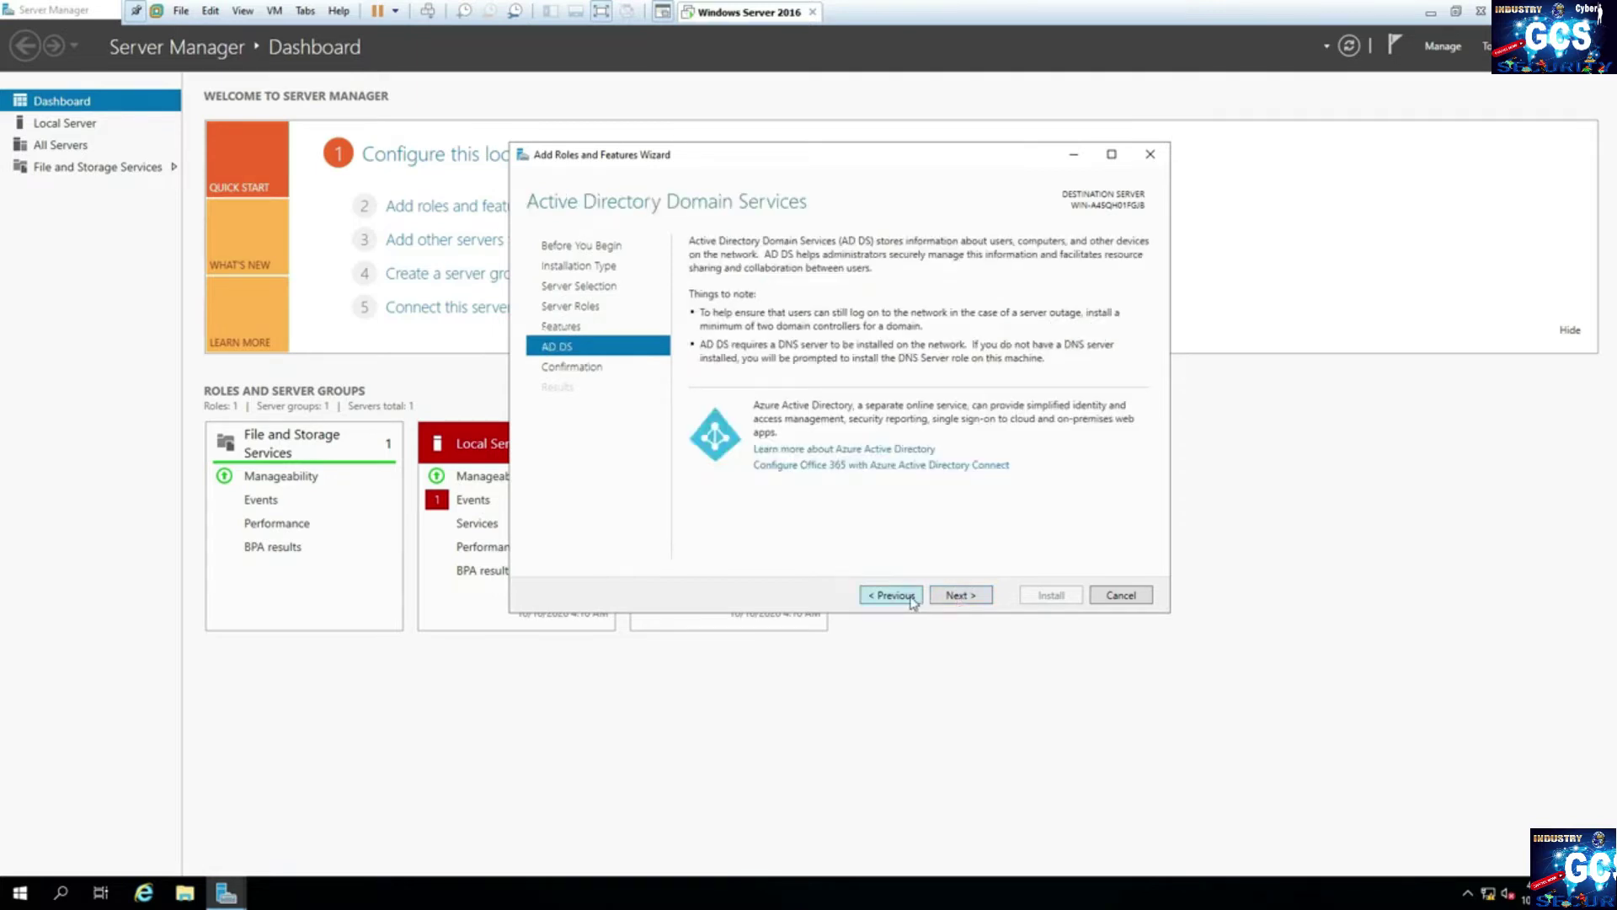
{"action": "left_click", "coordinate": [911, 600]}
{"action": "left_click", "coordinate": [755, 459]}
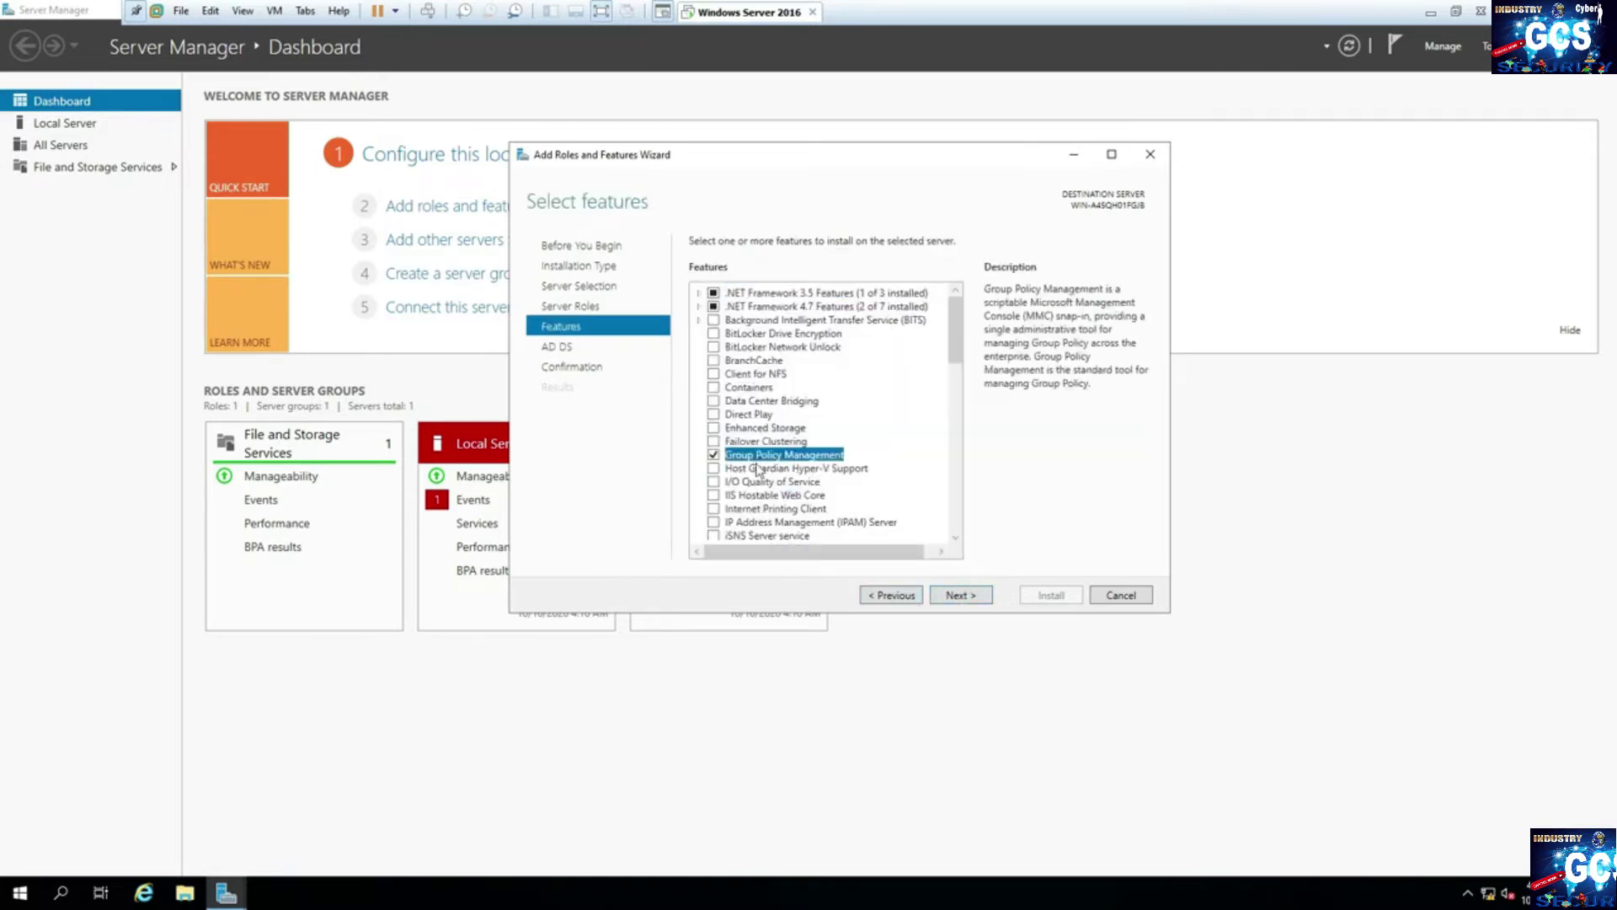
{"action": "scroll", "coordinate": [758, 465], "scroll_direction": "down", "scroll_amount": 3}
{"action": "left_click", "coordinate": [947, 604]}
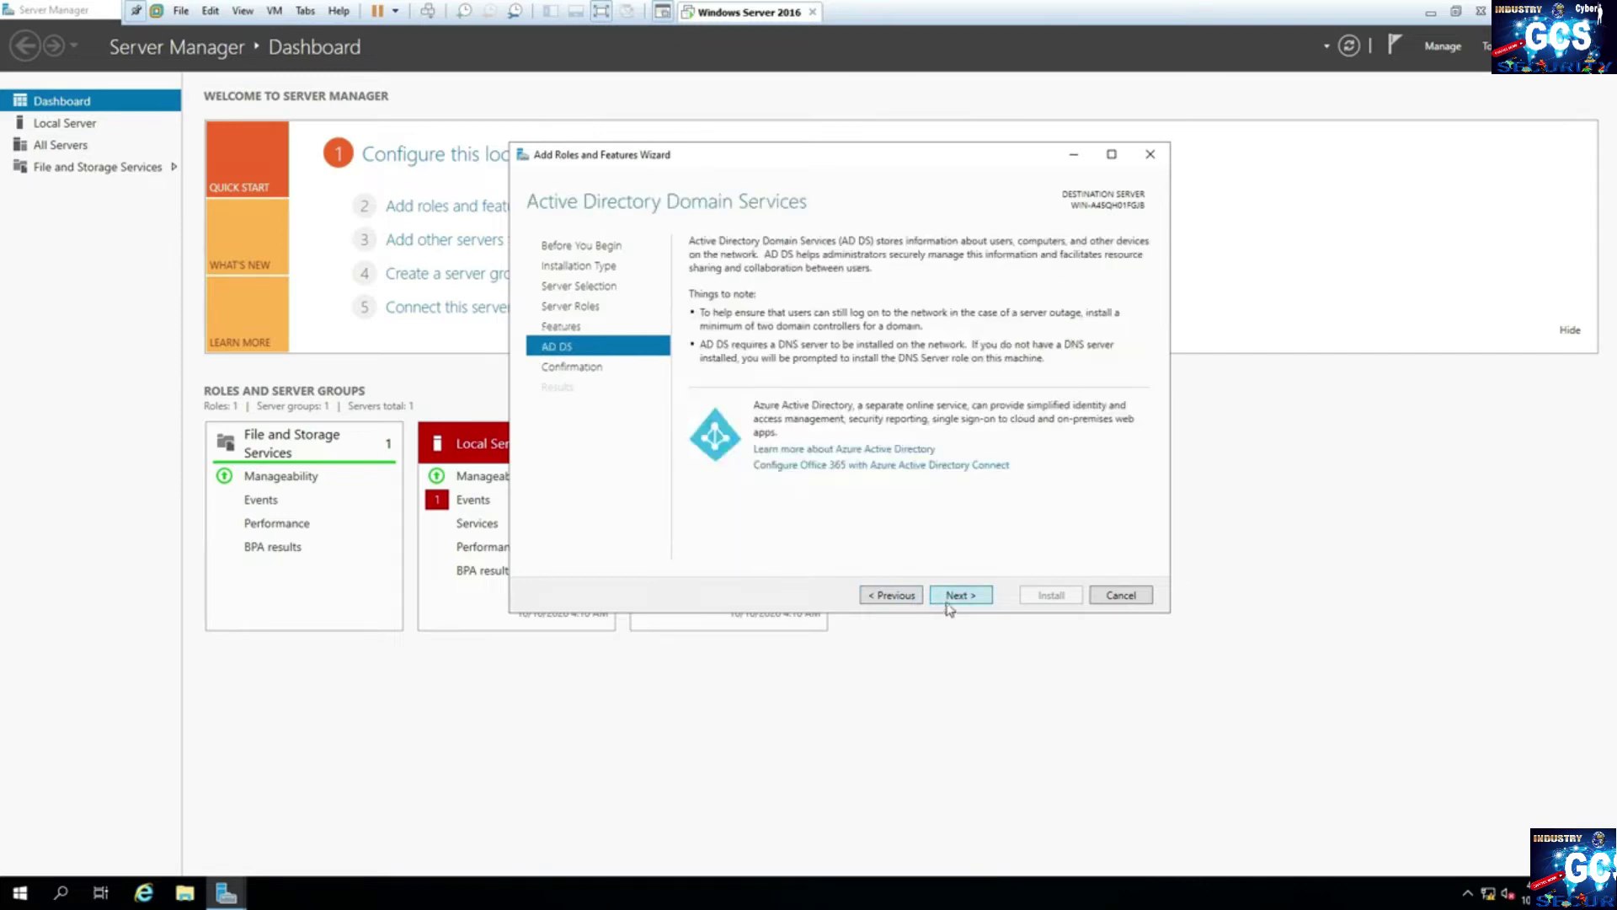
{"action": "left_click", "coordinate": [986, 601]}
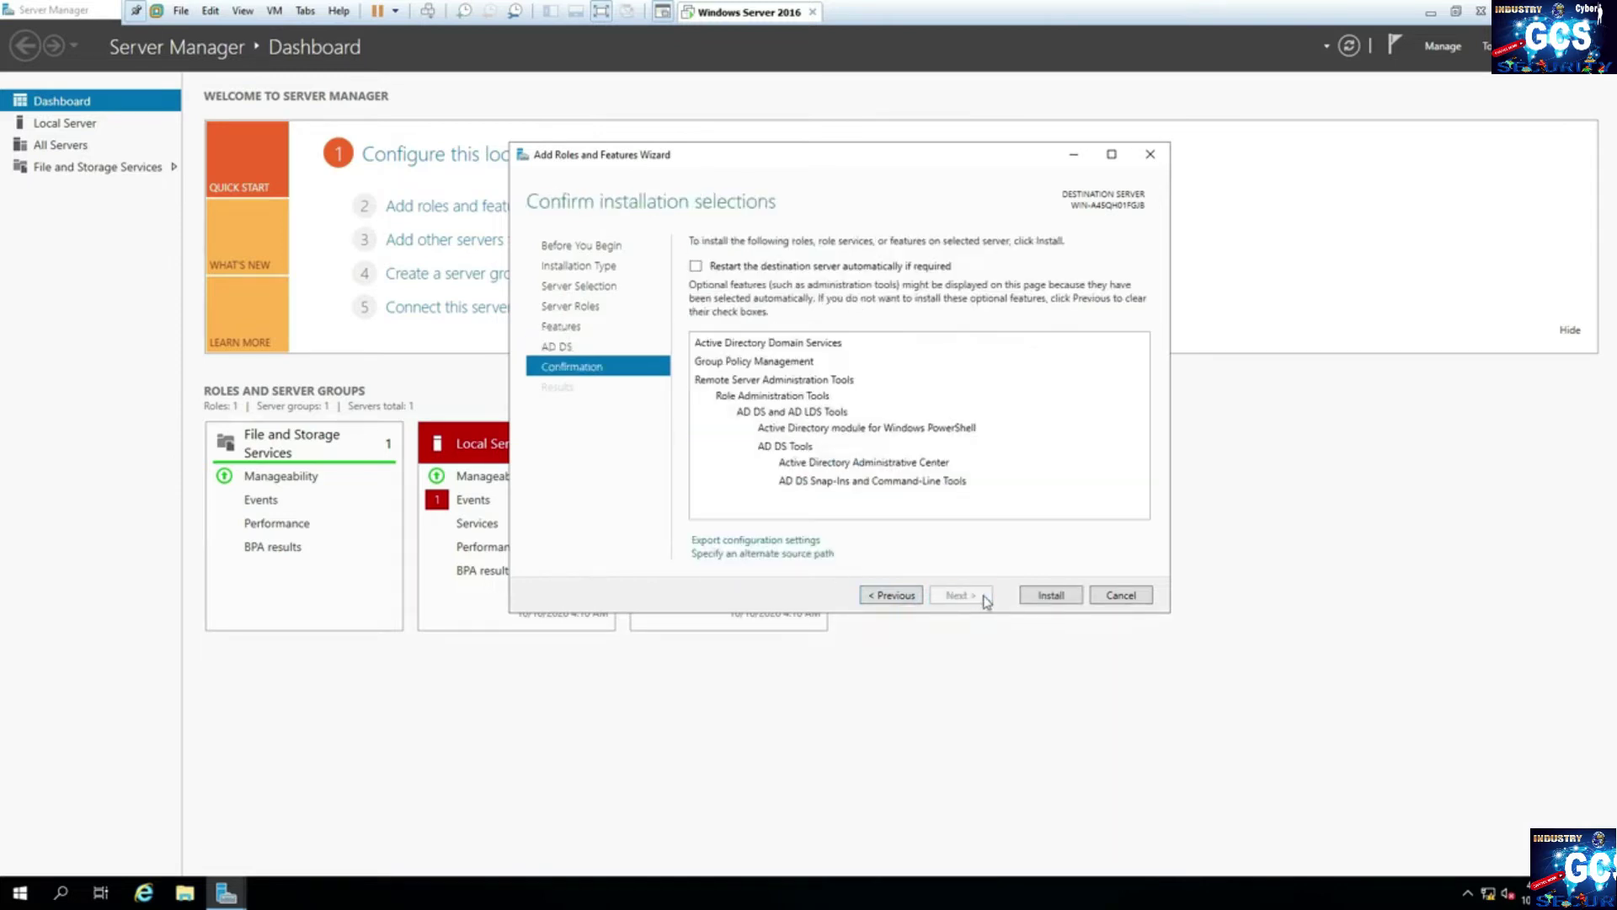
- Install AD DS and Group Policy Management, close the finished wizard, and check notifications
{"action": "left_click", "coordinate": [1033, 598]}
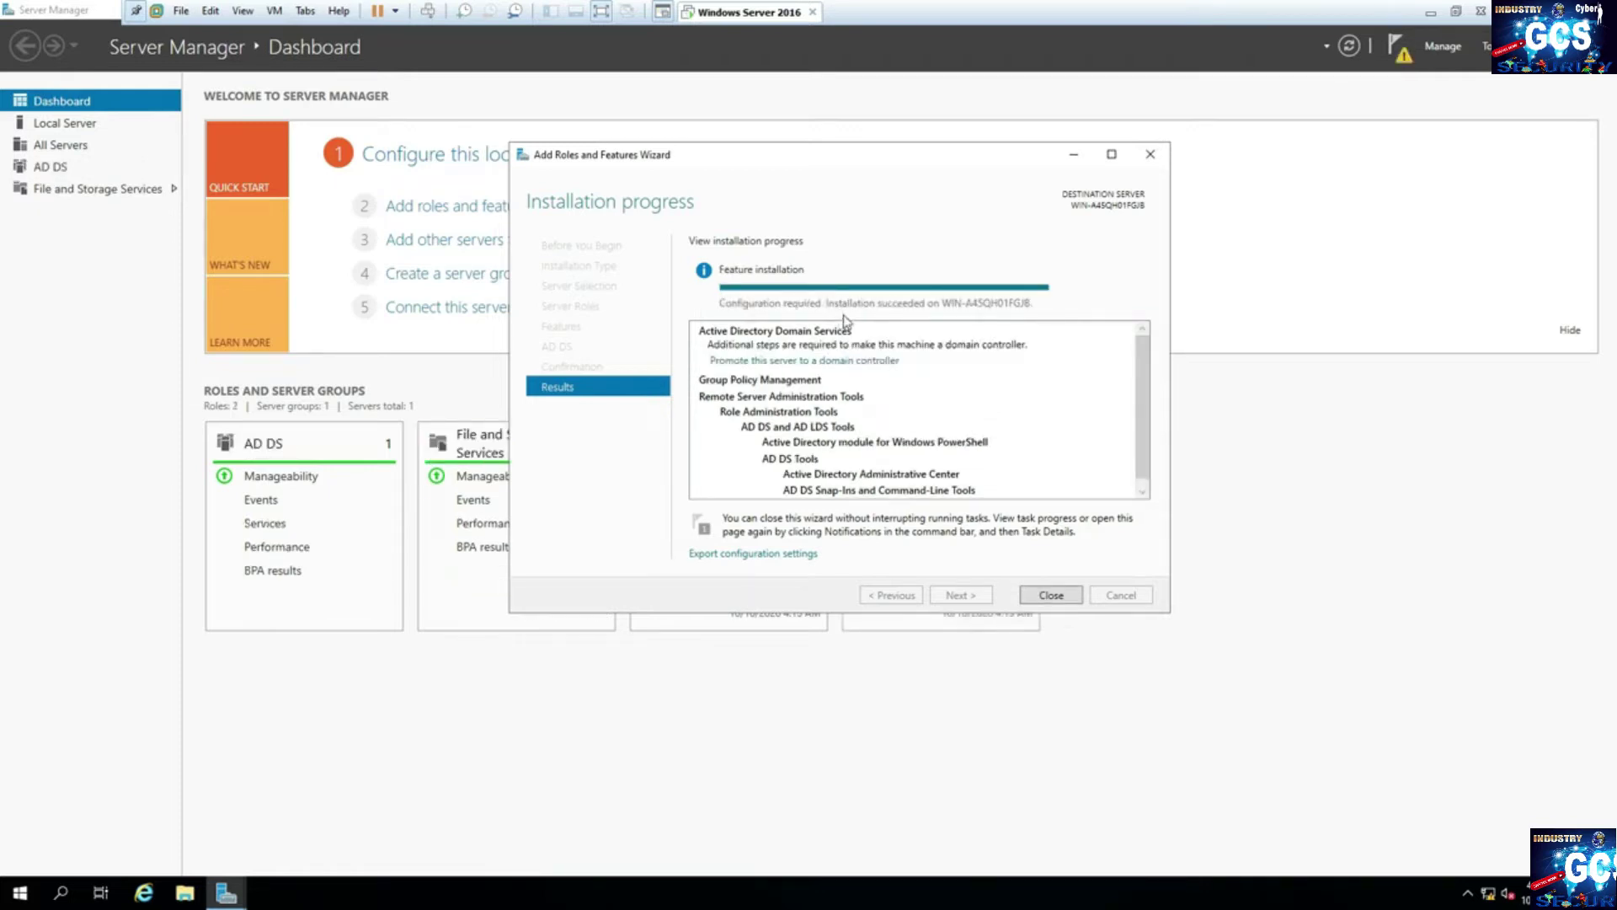
{"action": "left_click", "coordinate": [1074, 596]}
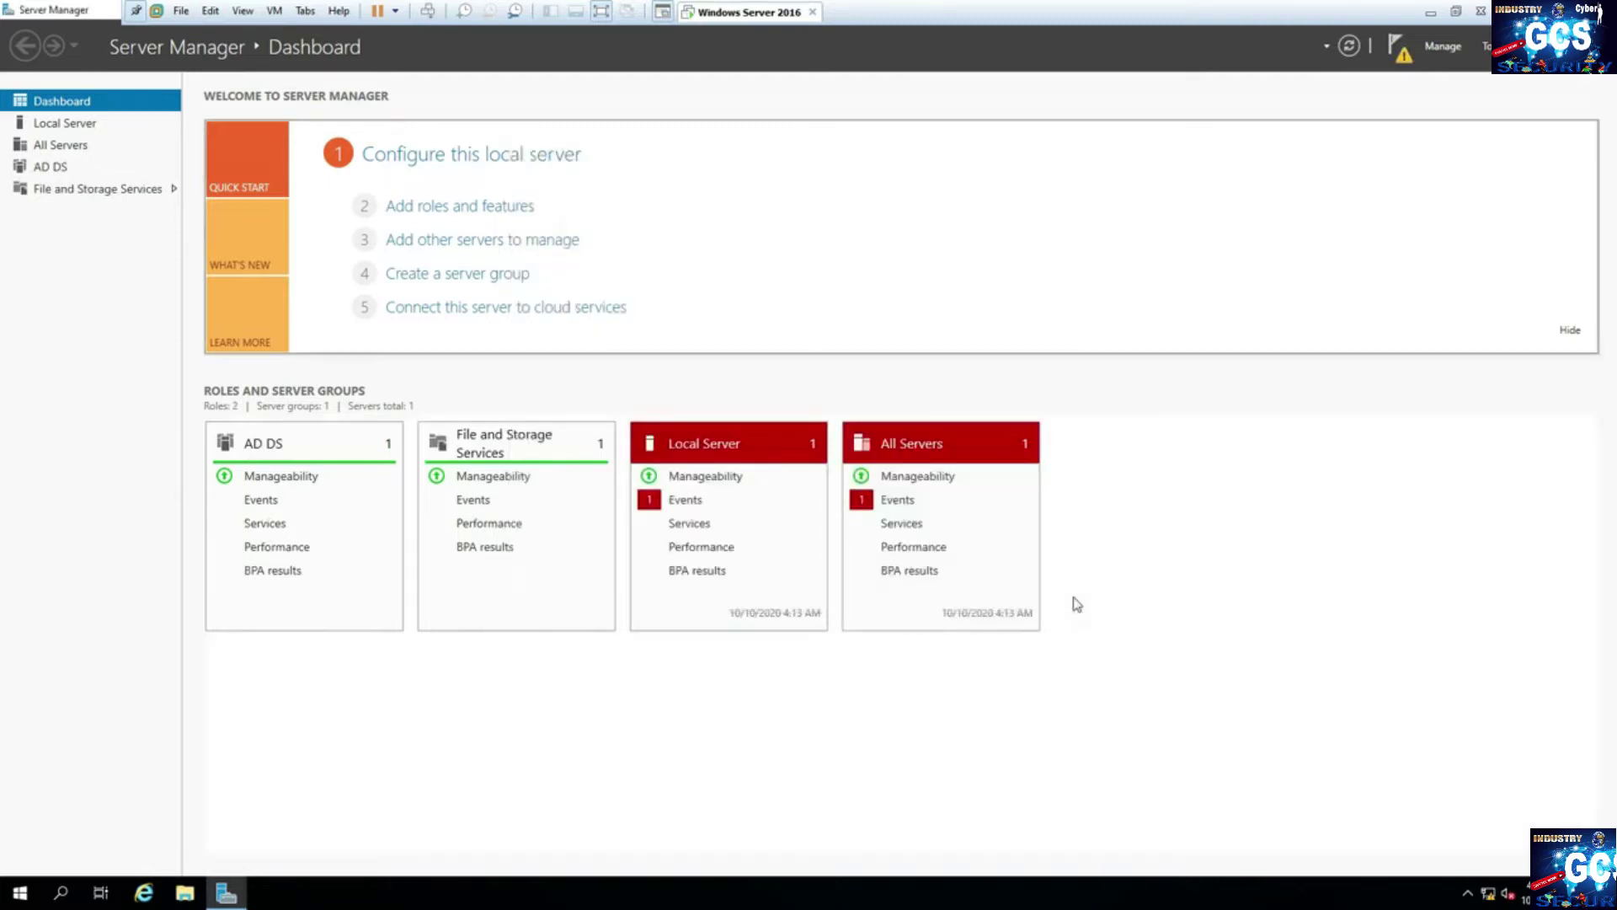
{"action": "left_click", "coordinate": [1401, 59]}
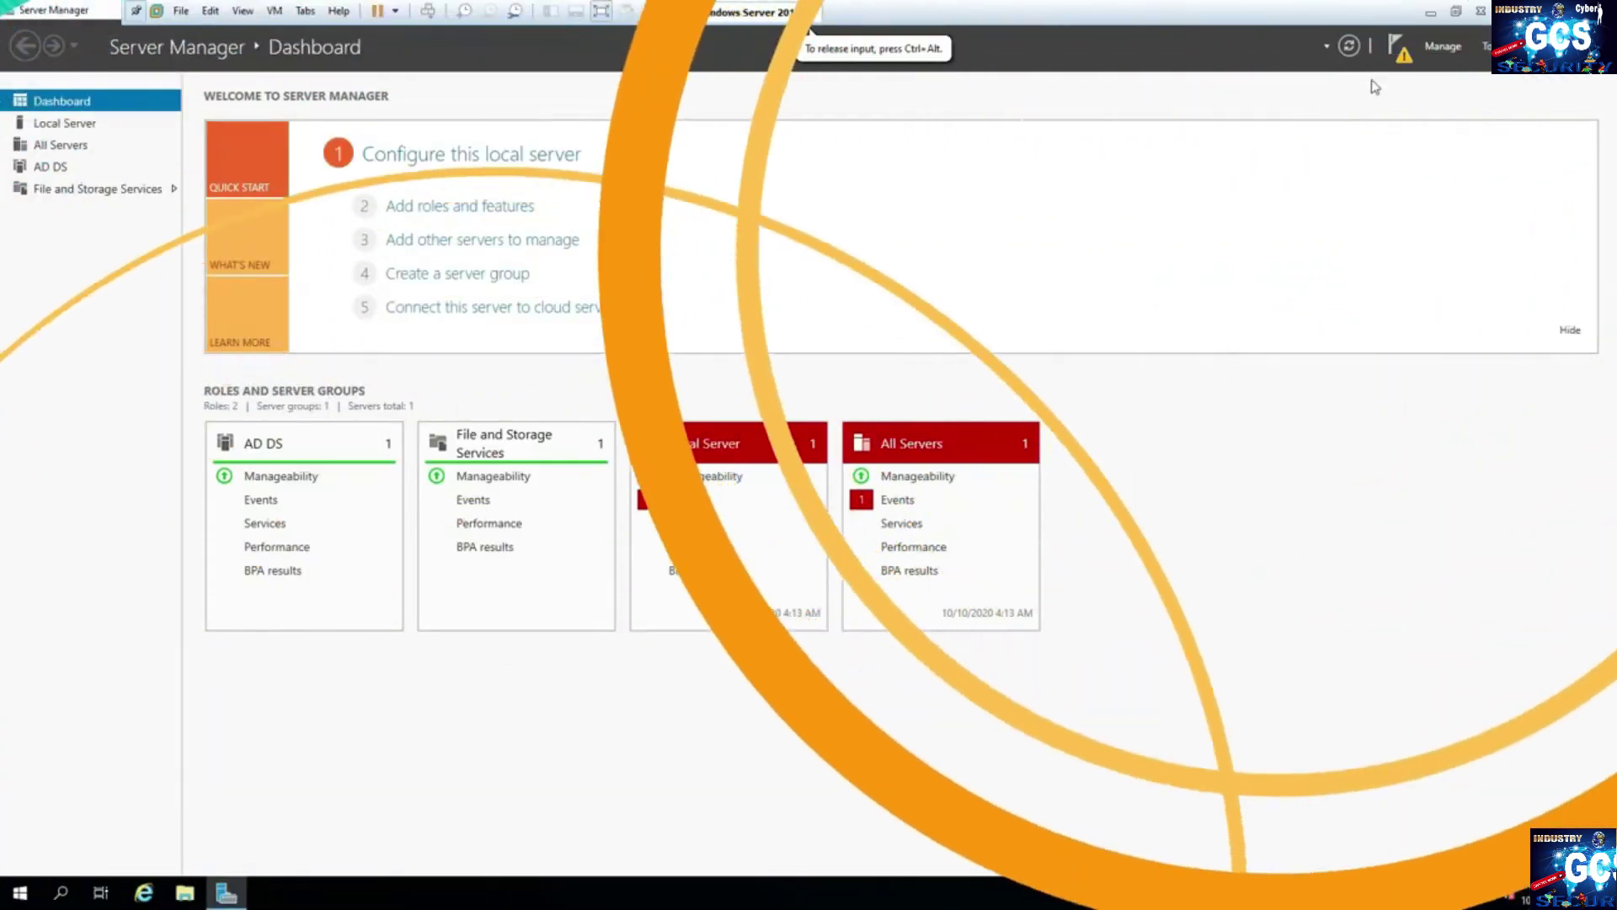
- From the notifications flag, choose 'Promote this server to a domain controller'
{"action": "left_click", "coordinate": [1403, 54]}
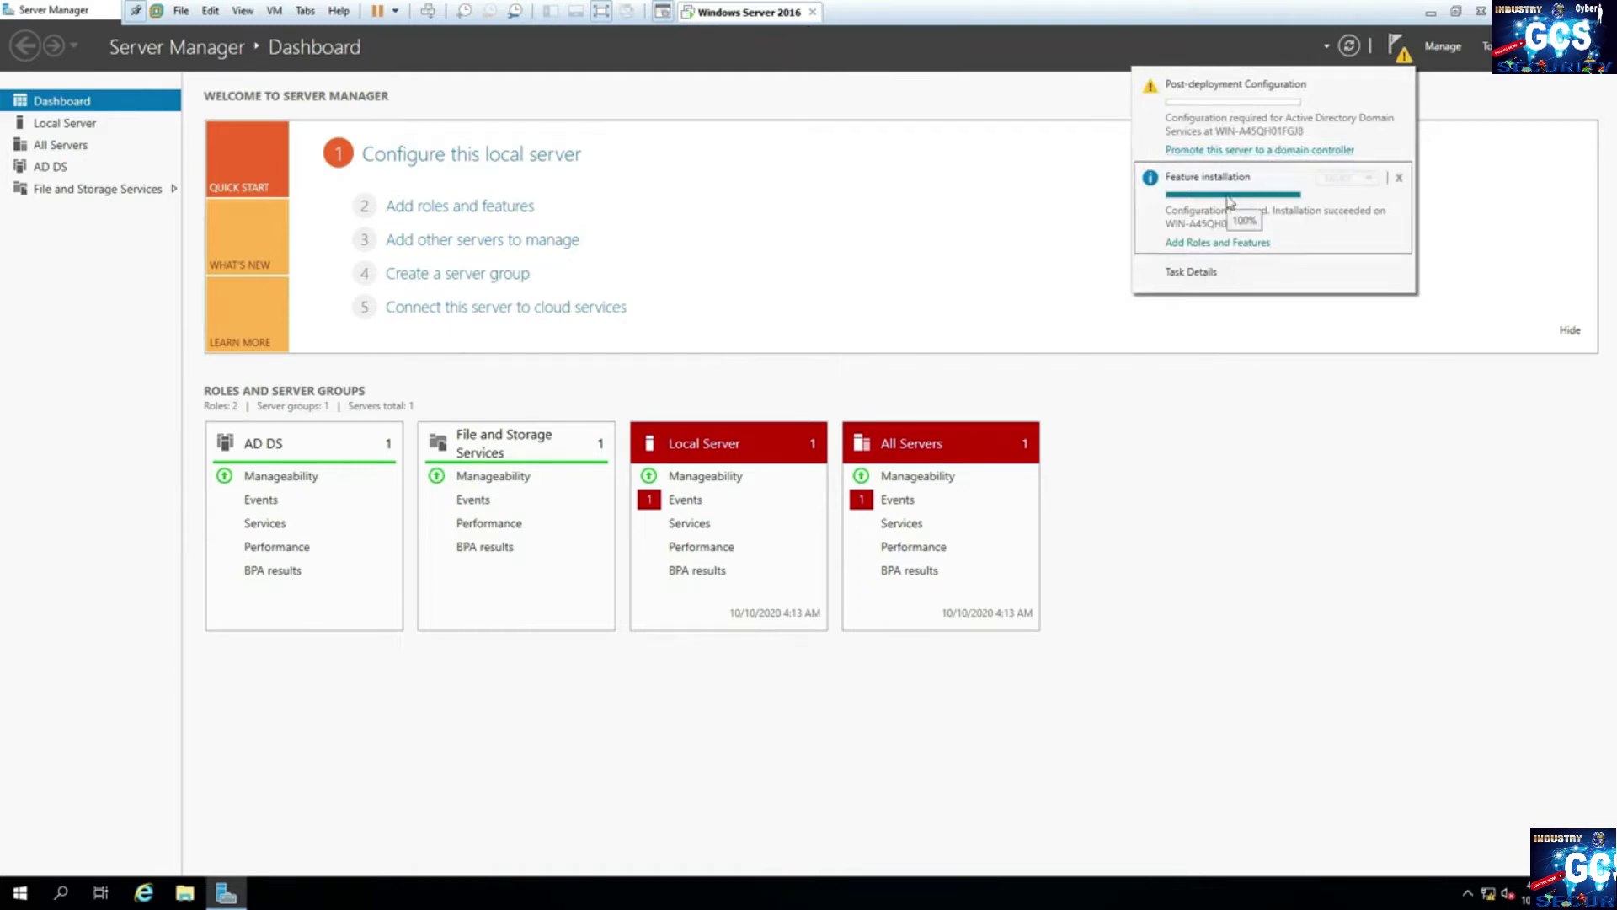
{"action": "left_click", "coordinate": [1236, 152]}
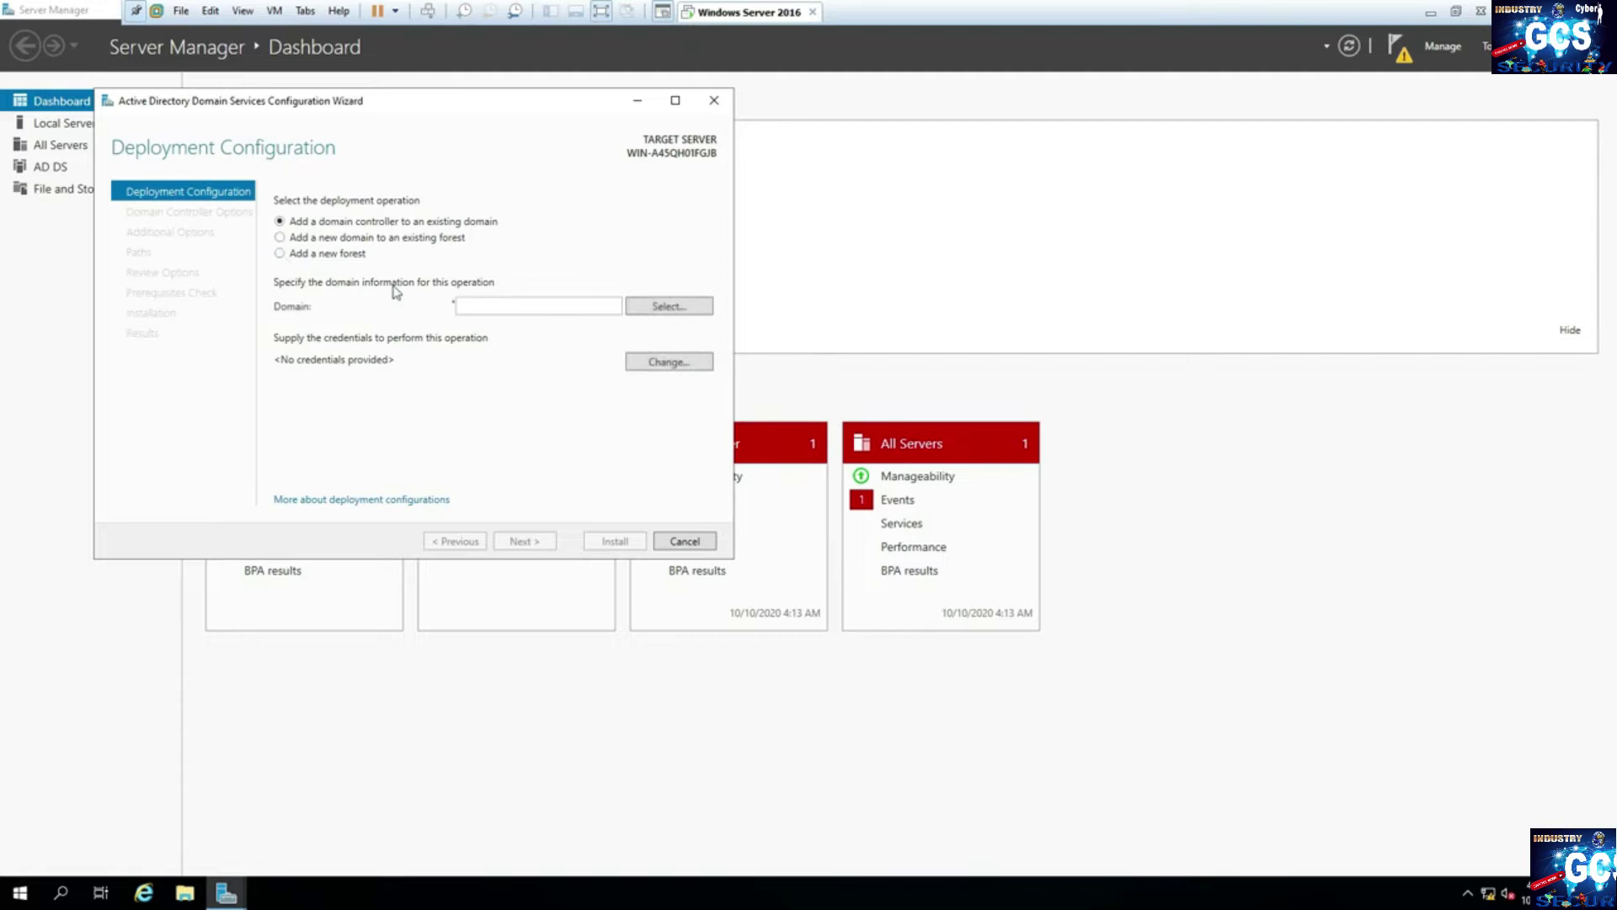
- Choose Add a new forest with root domain name adarsh.com and continue
{"action": "left_click", "coordinate": [343, 255]}
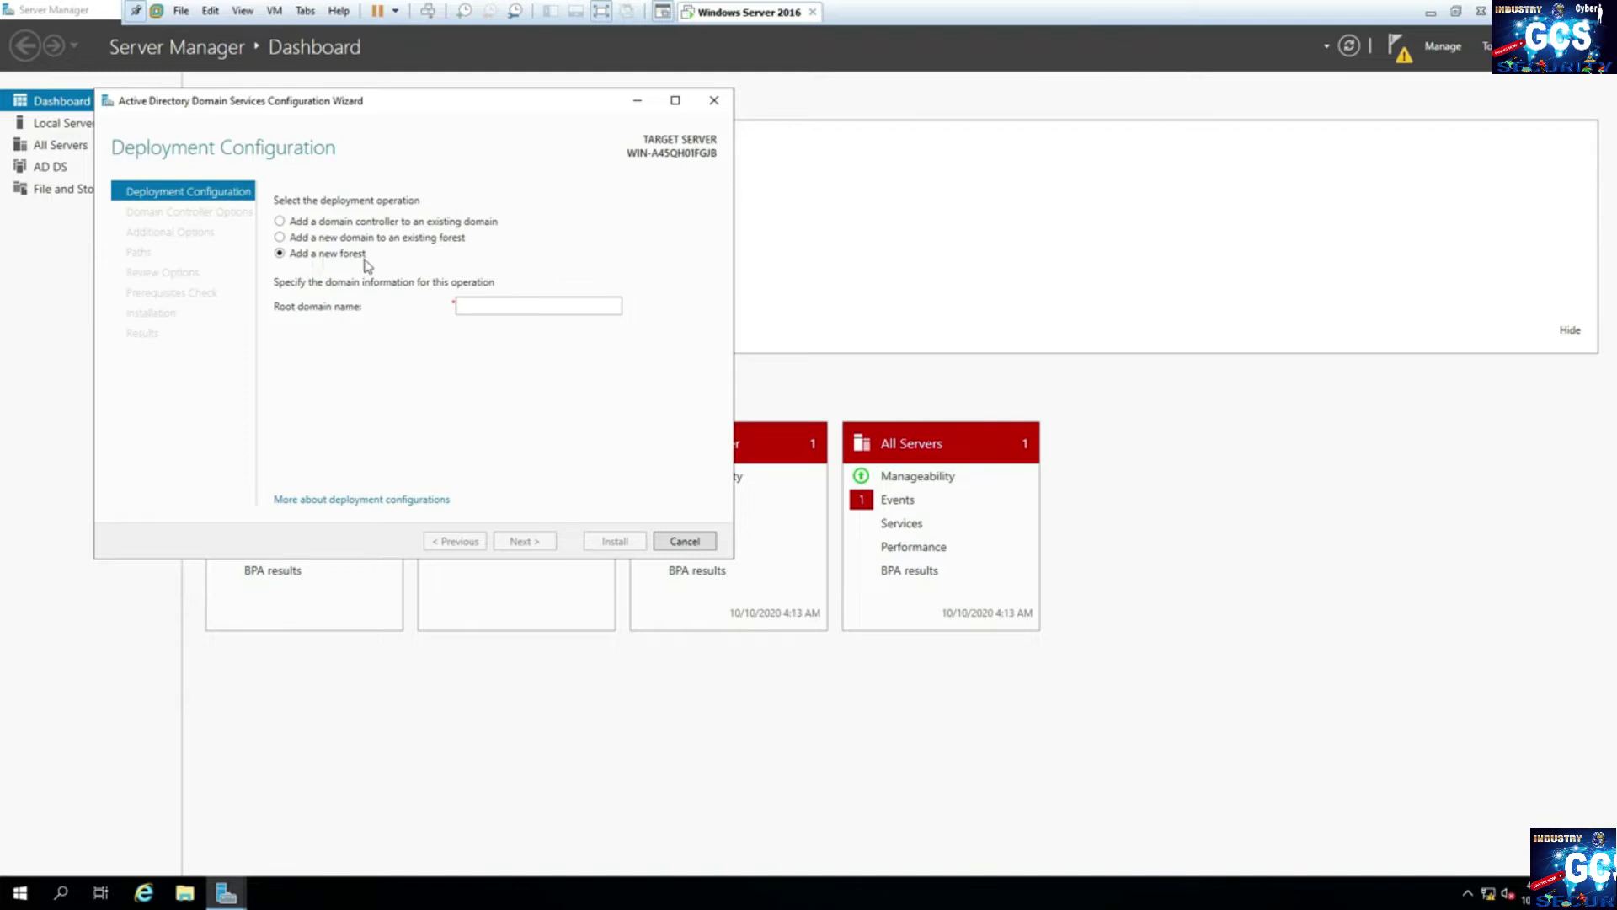
{"action": "left_click", "coordinate": [480, 308]}
{"action": "type", "text": "adarsh.com"}
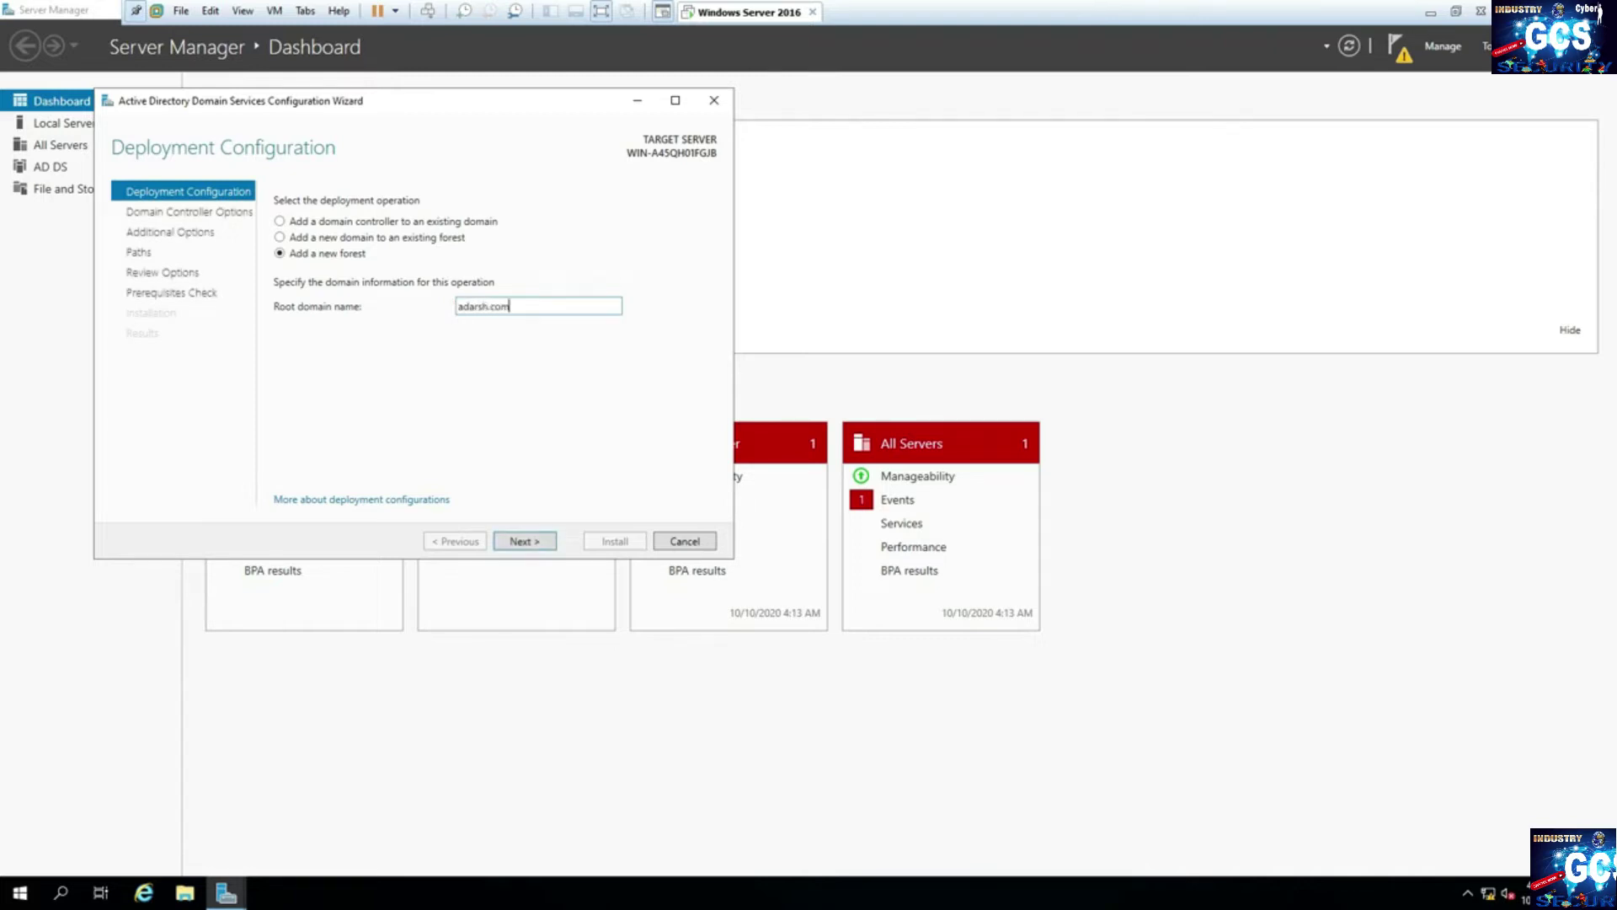
{"action": "left_click", "coordinate": [520, 543]}
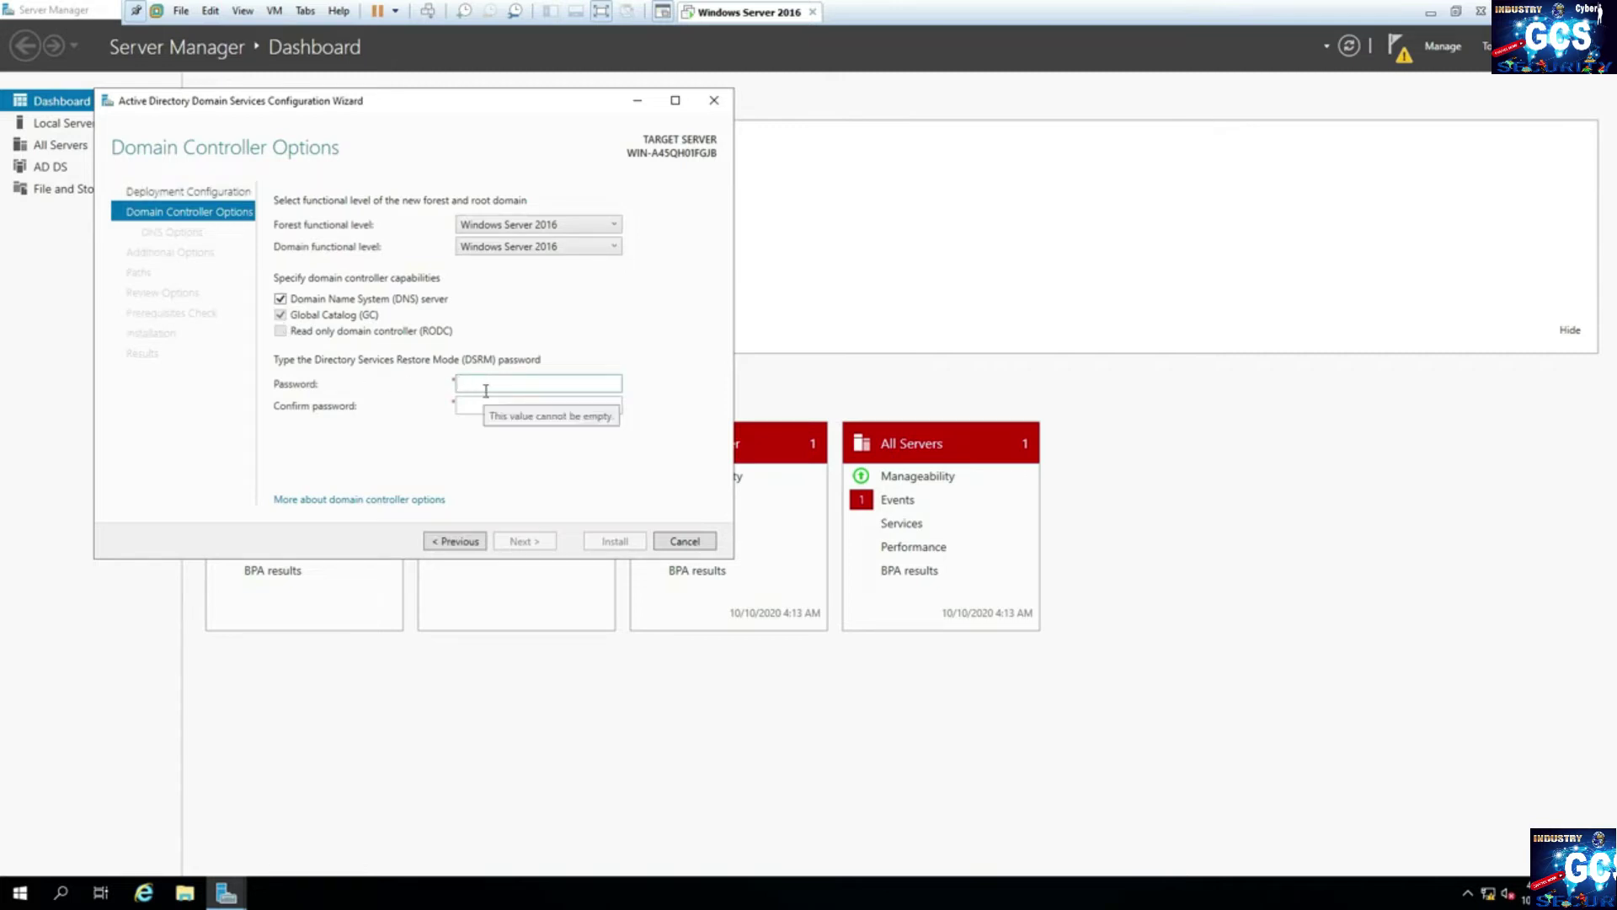
- Enter and confirm the Directory Services Restore Mode password
{"action": "type", "text": "•••••••••••••"}
{"action": "key", "text": "Tab"}
{"action": "type", "text": "•••••••••••••"}
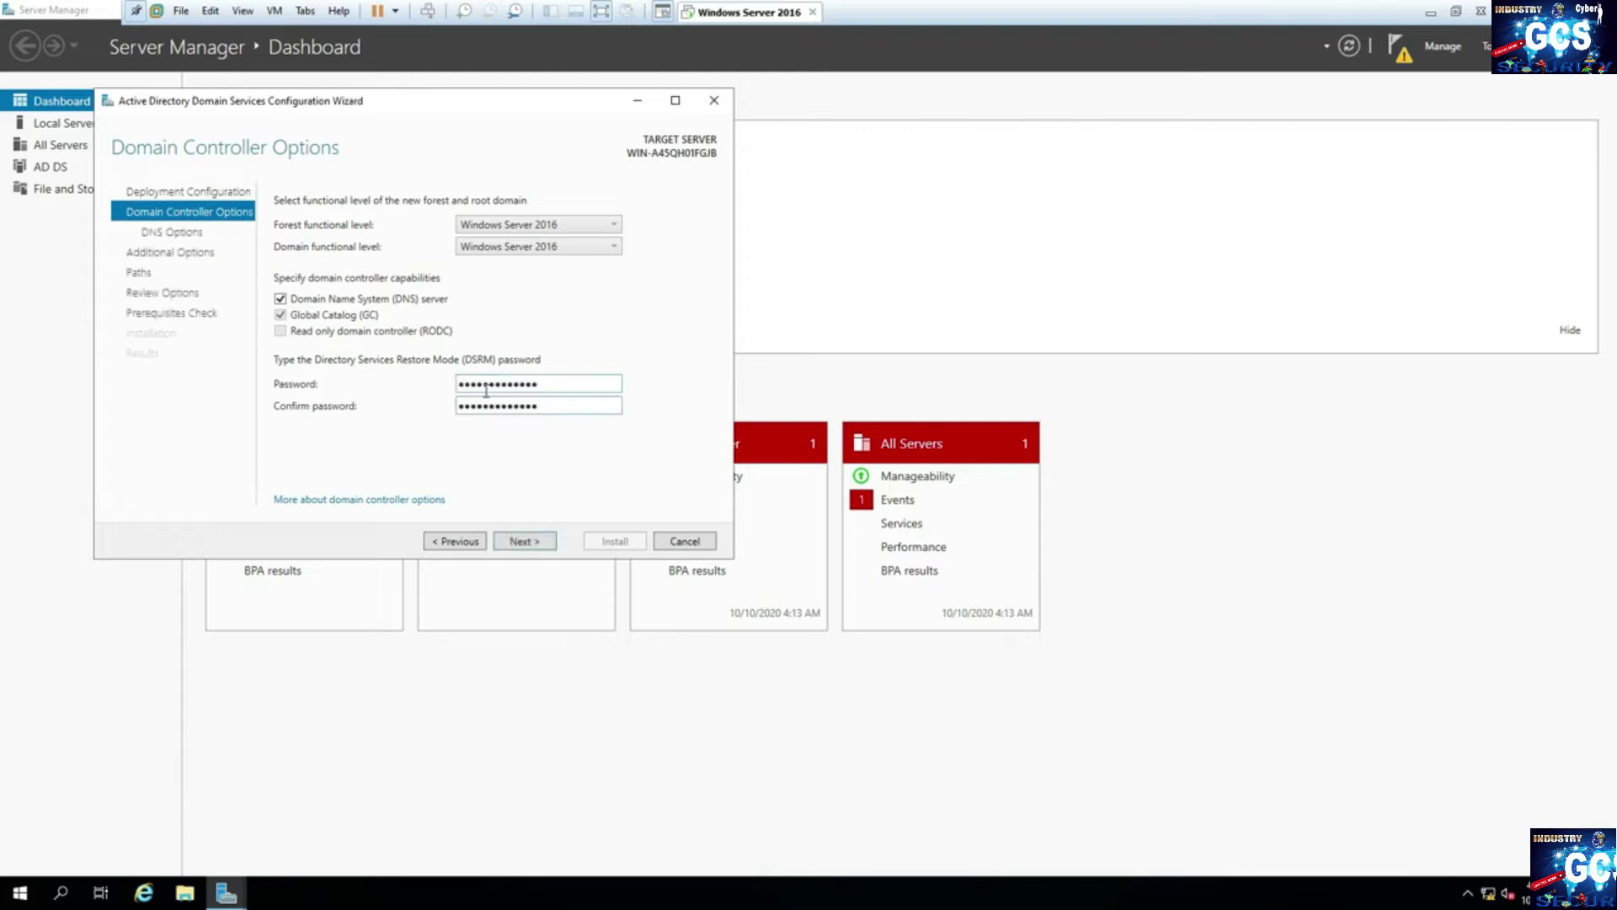
{"action": "left_click", "coordinate": [540, 546]}
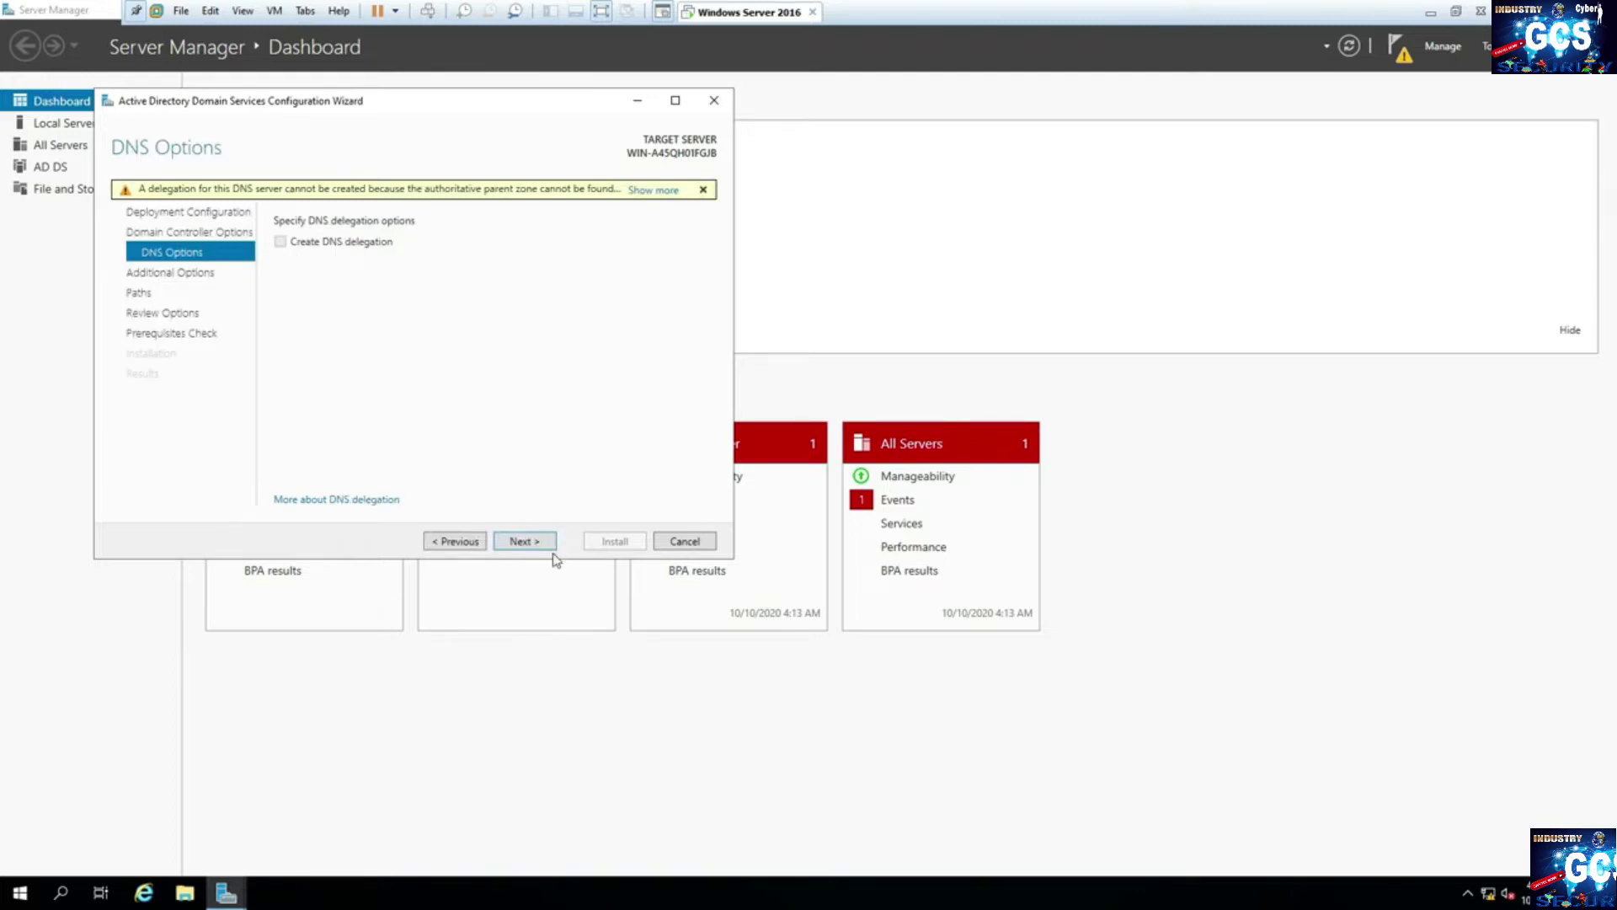
- Accept the DNS options, NetBIOS name ADARSH and default NTDS/SYSVOL paths
{"action": "left_click", "coordinate": [524, 541]}
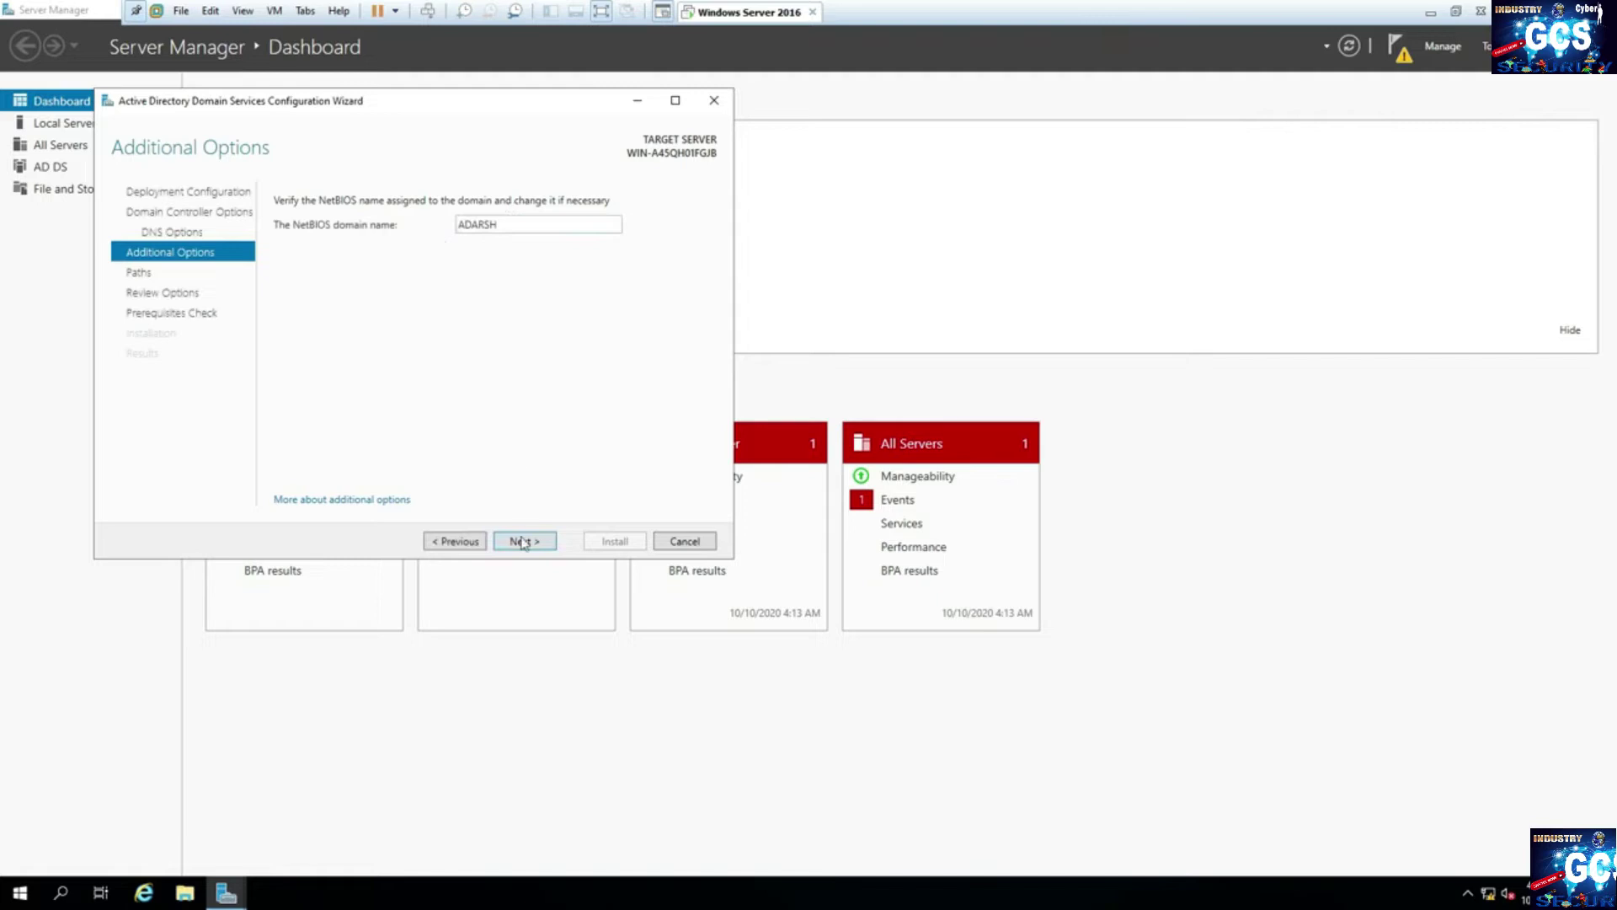
{"action": "left_click", "coordinate": [524, 542]}
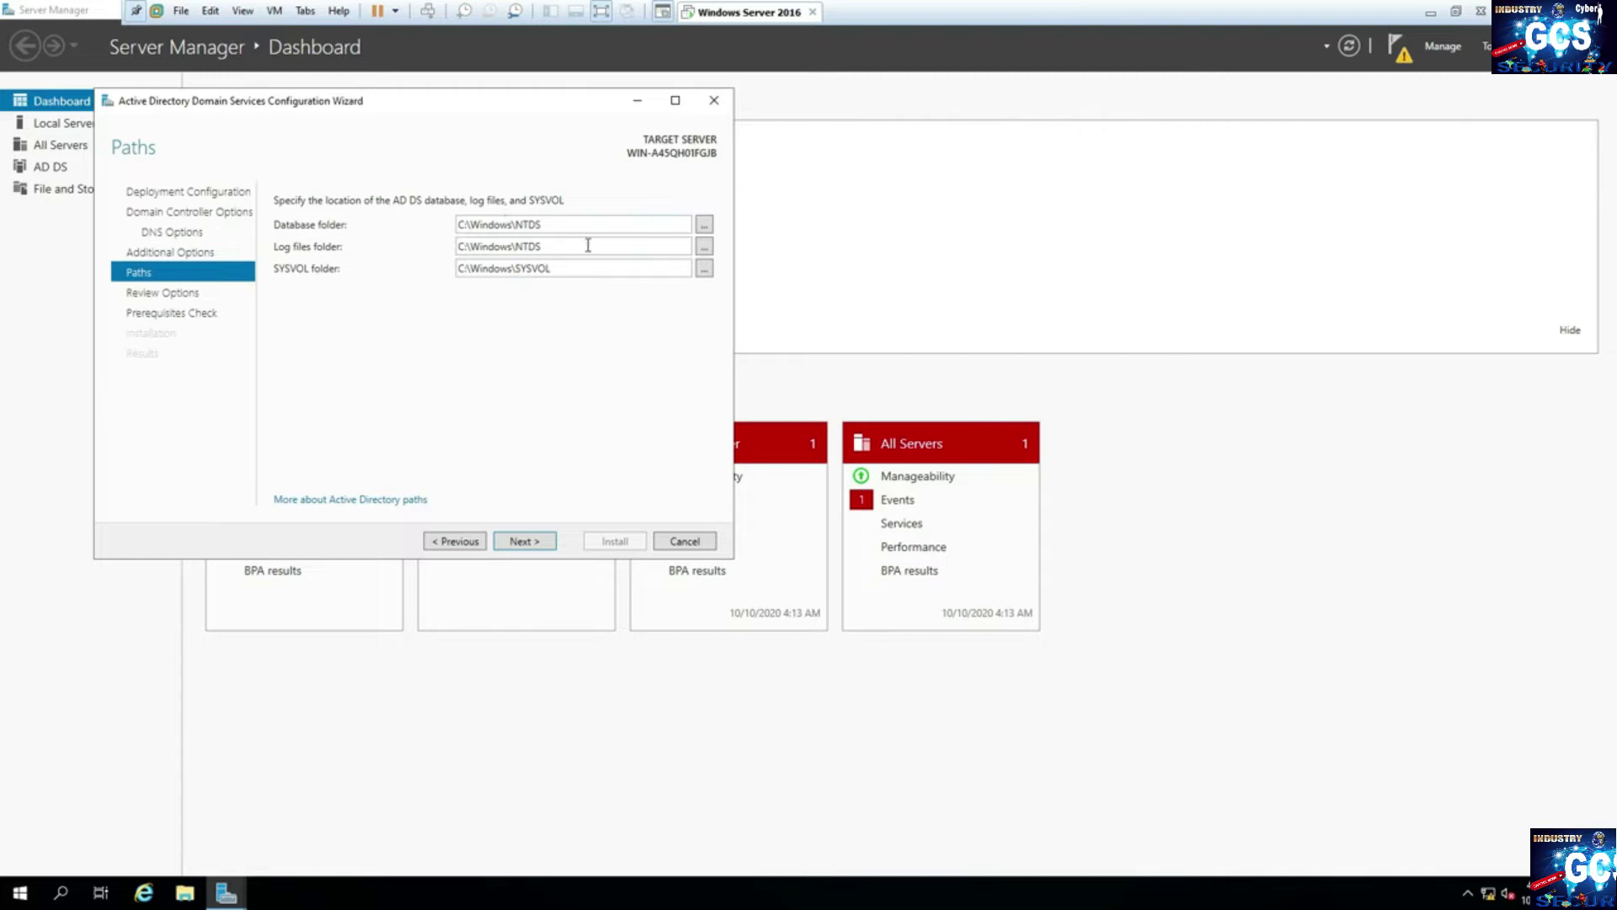
{"action": "left_click", "coordinate": [523, 539]}
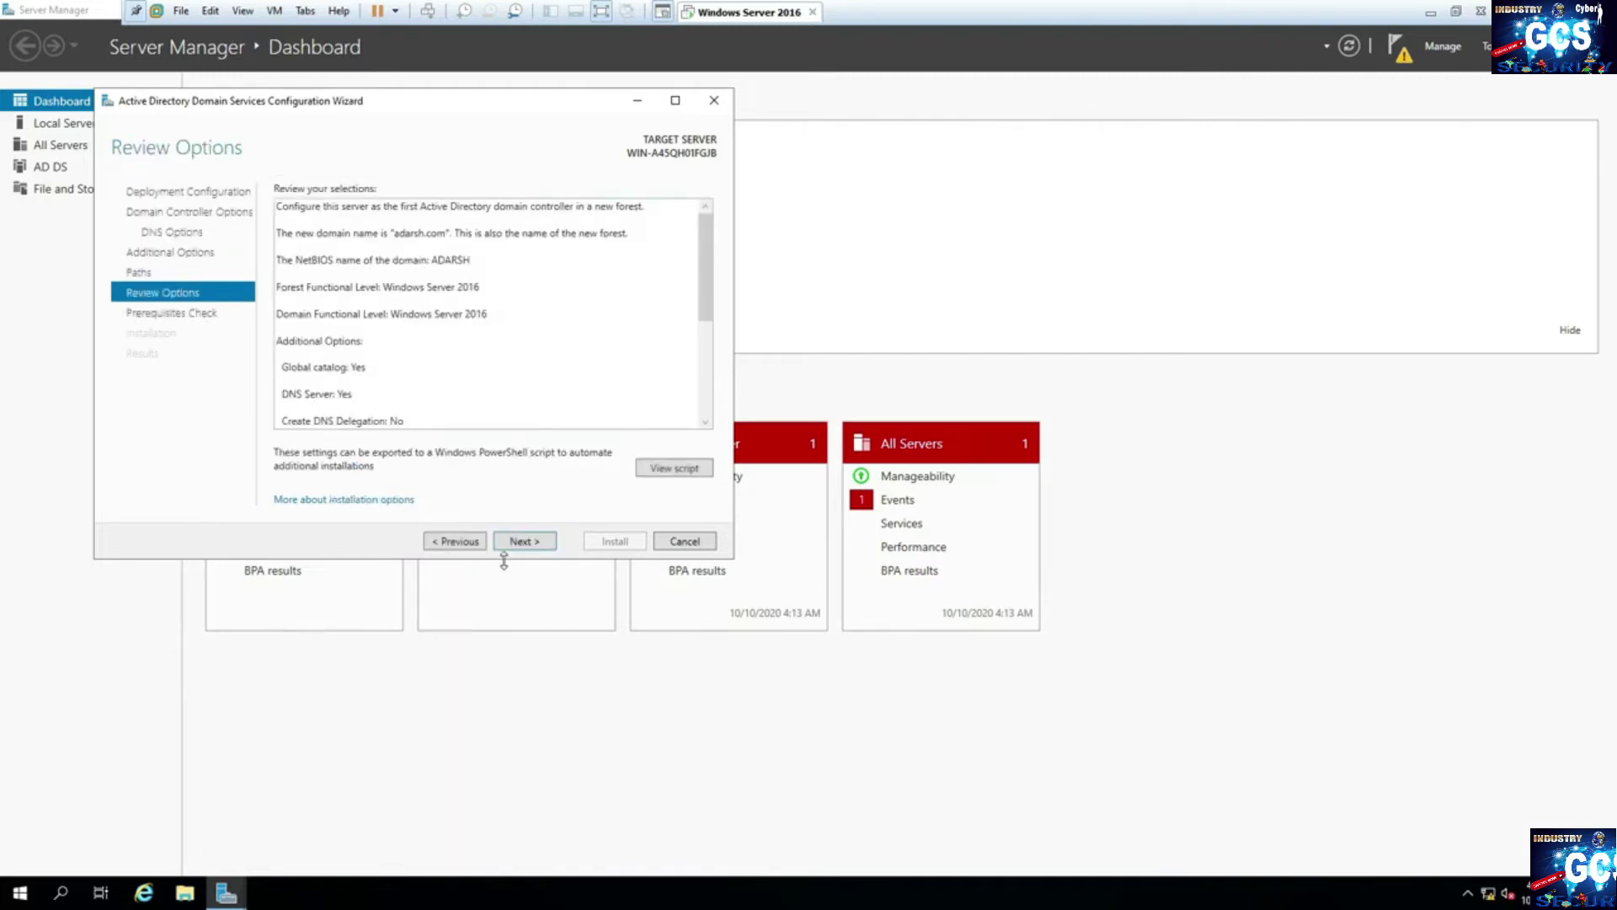
- Proceed from Review Options to run the prerequisites check
{"action": "left_click", "coordinate": [516, 542]}
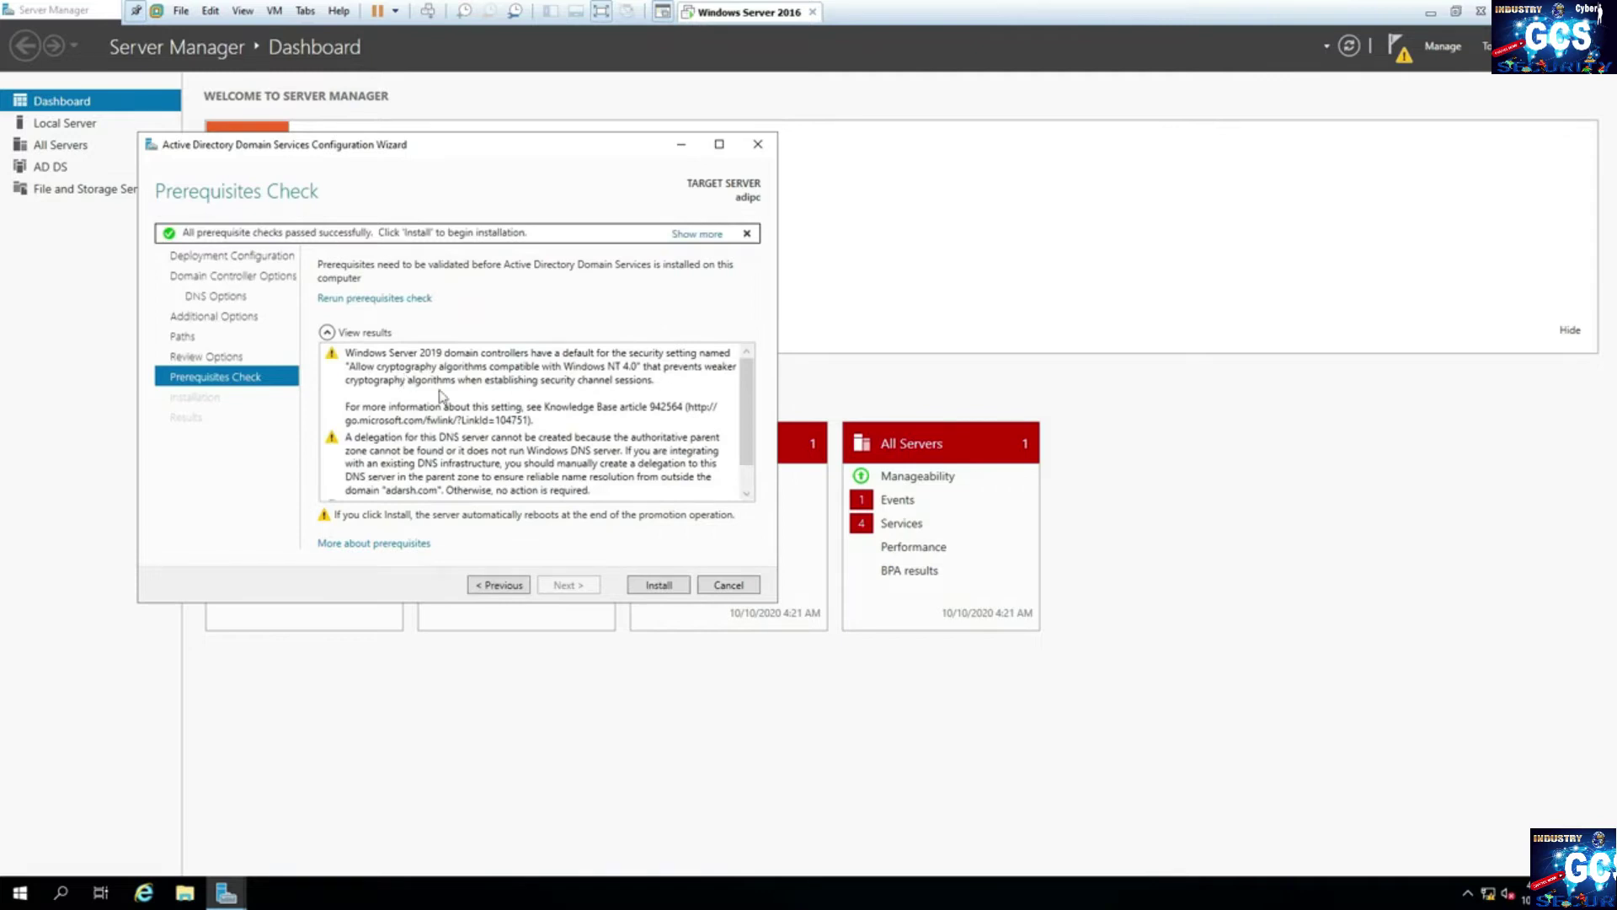
- Review the passed prerequisite results and install the adarsh.com domain controller
{"action": "scroll", "coordinate": [617, 417], "scroll_direction": "down", "scroll_amount": 1}
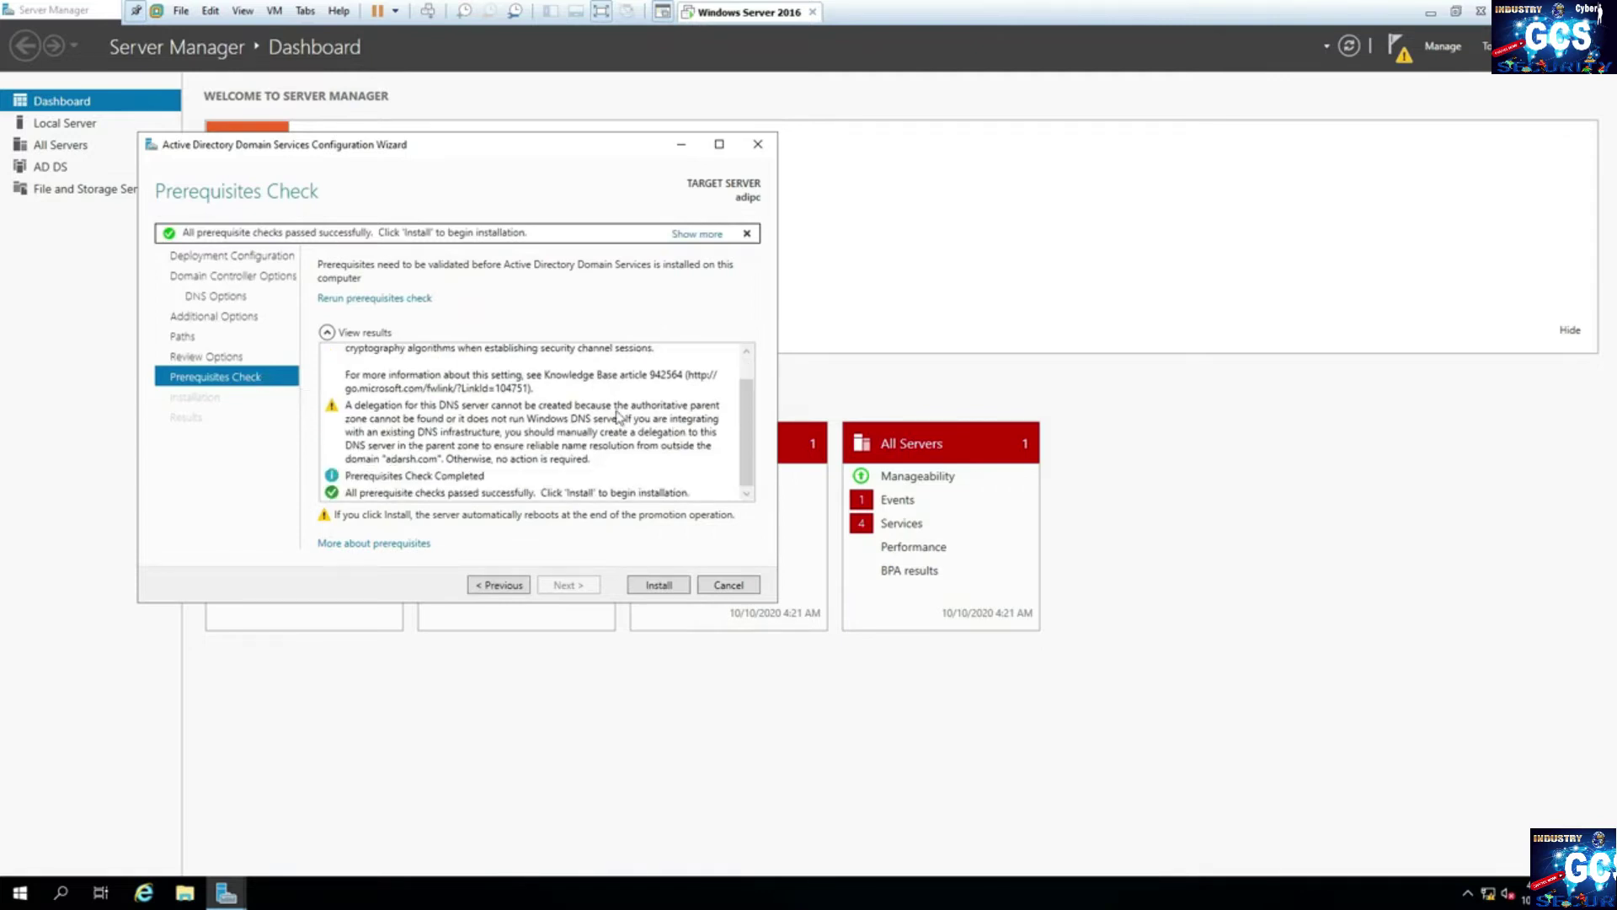
{"action": "scroll", "coordinate": [533, 437], "scroll_direction": "up", "scroll_amount": 1}
{"action": "scroll", "coordinate": [544, 367], "scroll_direction": "down", "scroll_amount": 1}
{"action": "left_click", "coordinate": [665, 588]}
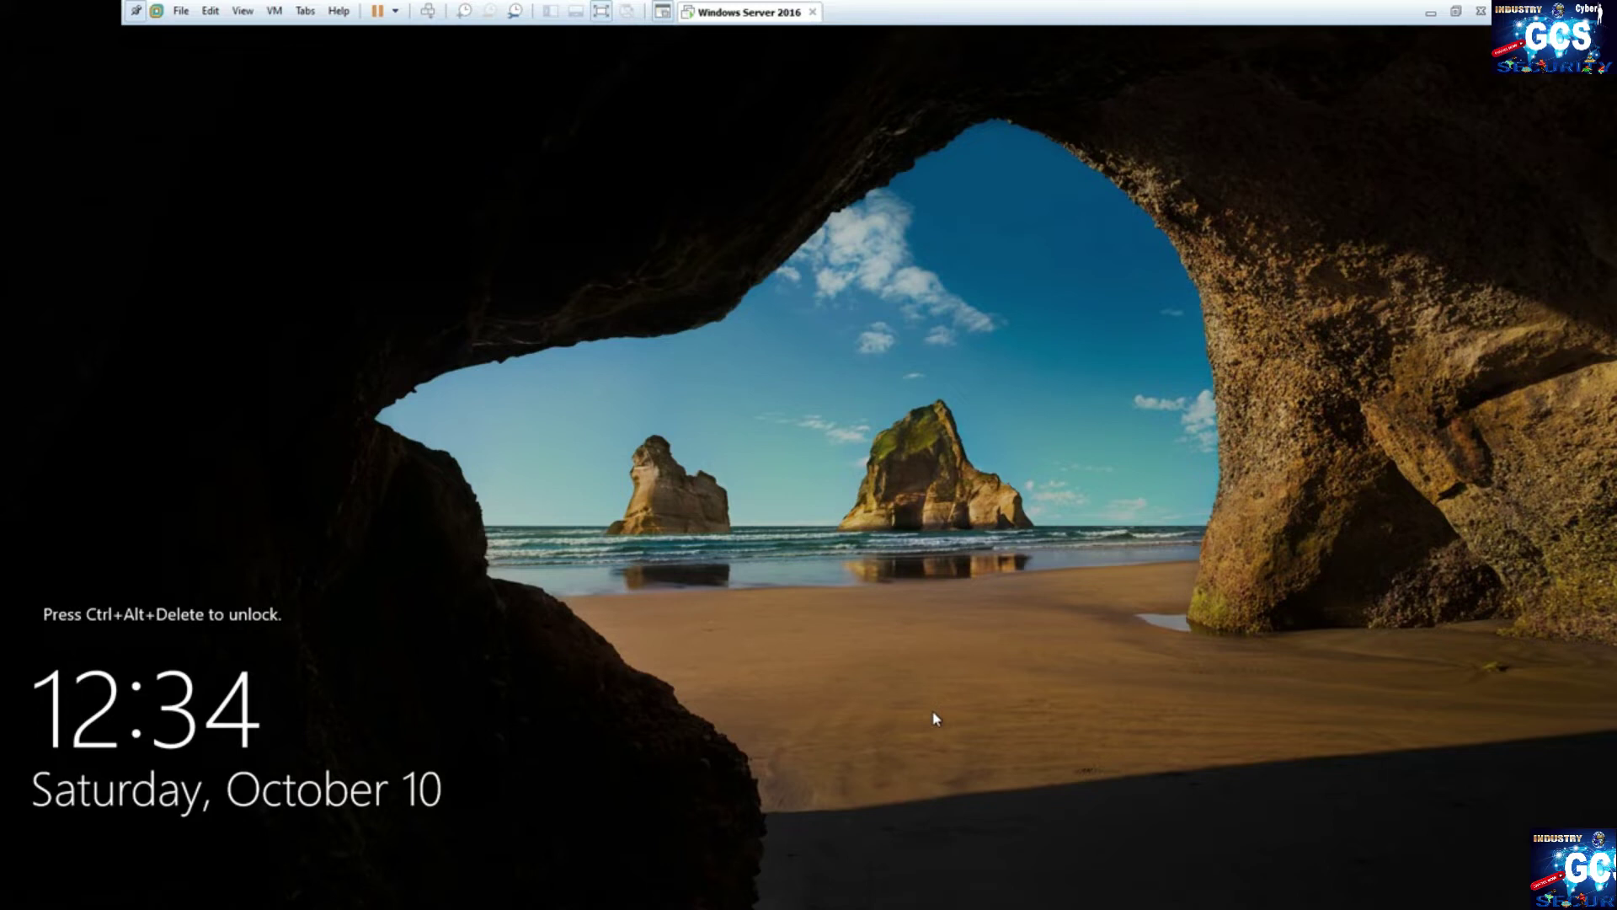
- Sign in as the domain Administrator using the account password
{"action": "key", "text": "ctrl+alt+Insert"}
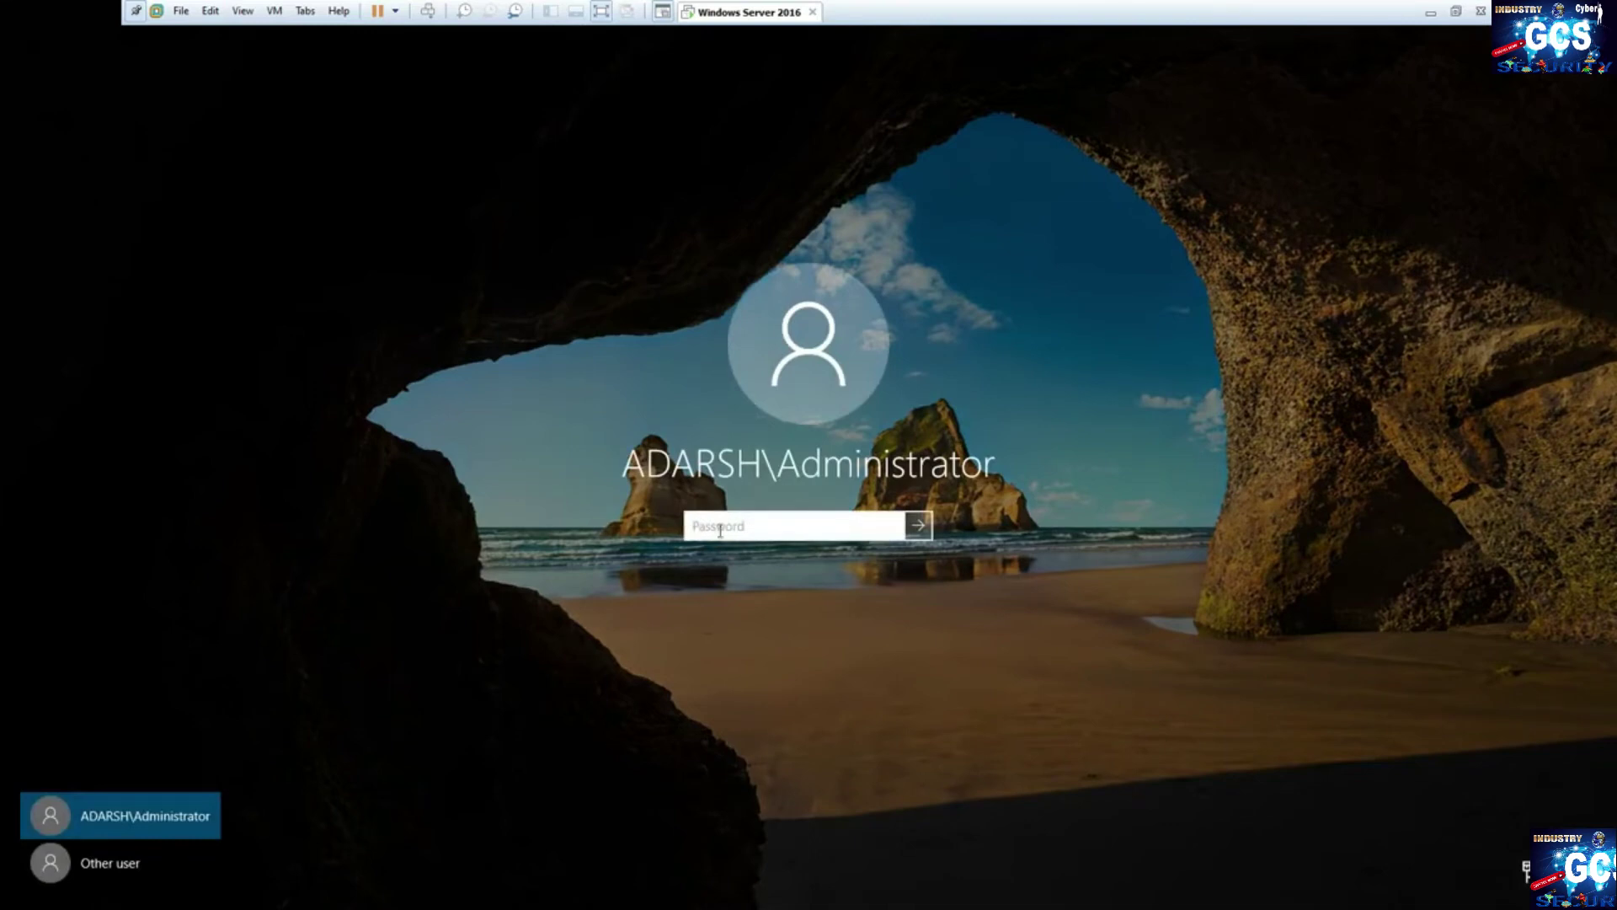
{"action": "type", "text": "••••••••••••"}
{"action": "key", "text": "Return"}
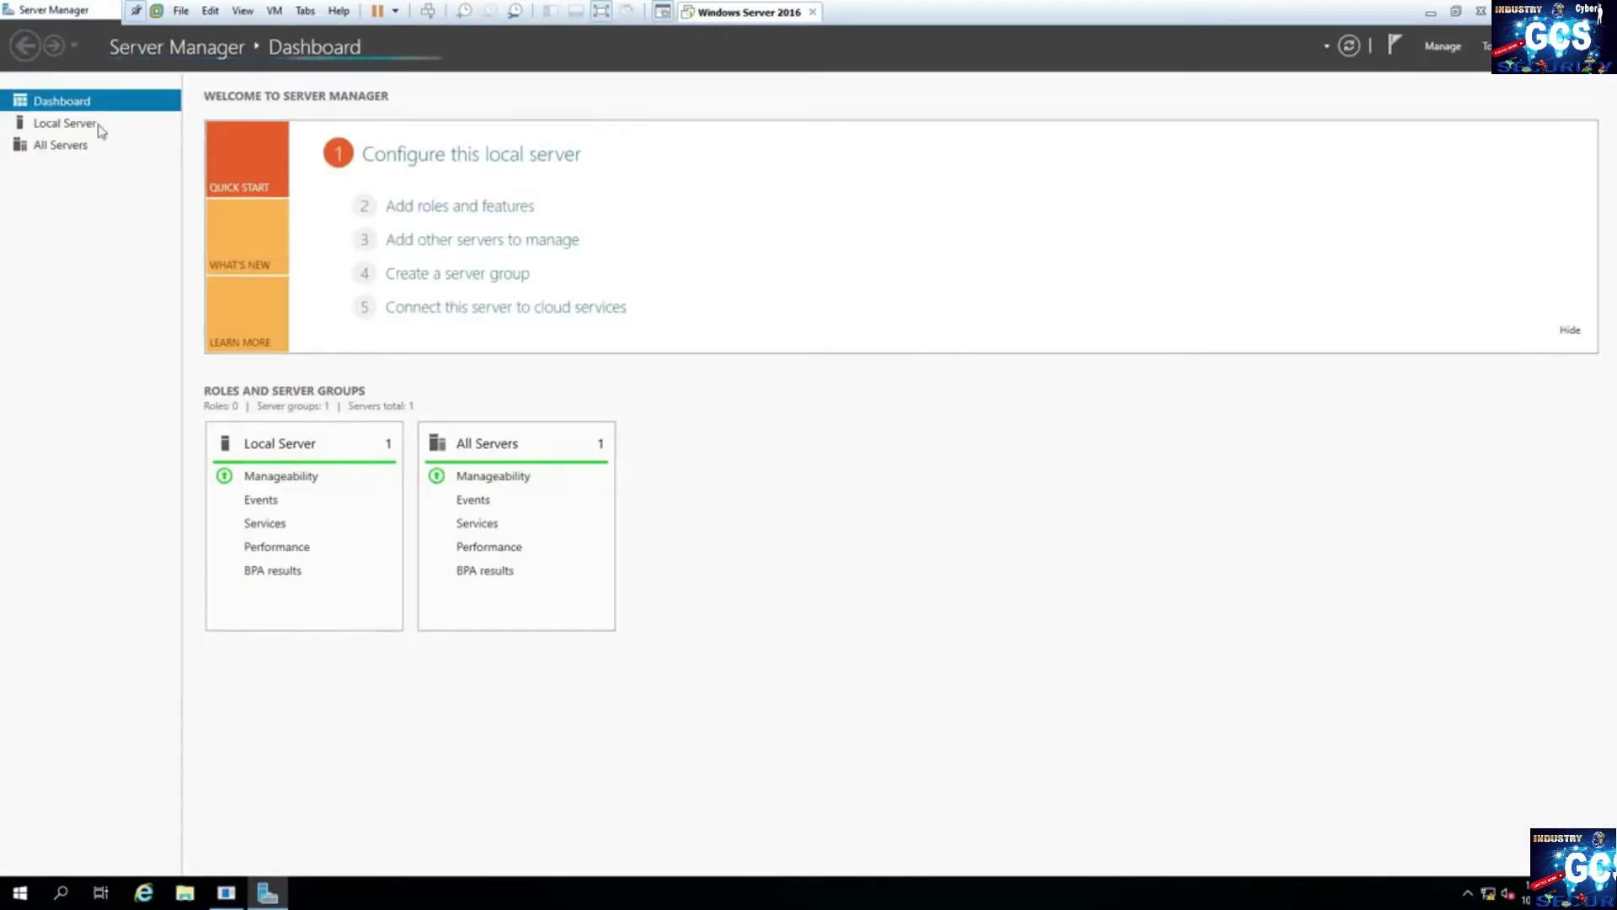
- Cancel the Shutdown Event Tracker prompt and show Server Manager's Local Server page
{"action": "left_click", "coordinate": [225, 892]}
{"action": "left_click", "coordinate": [885, 568]}
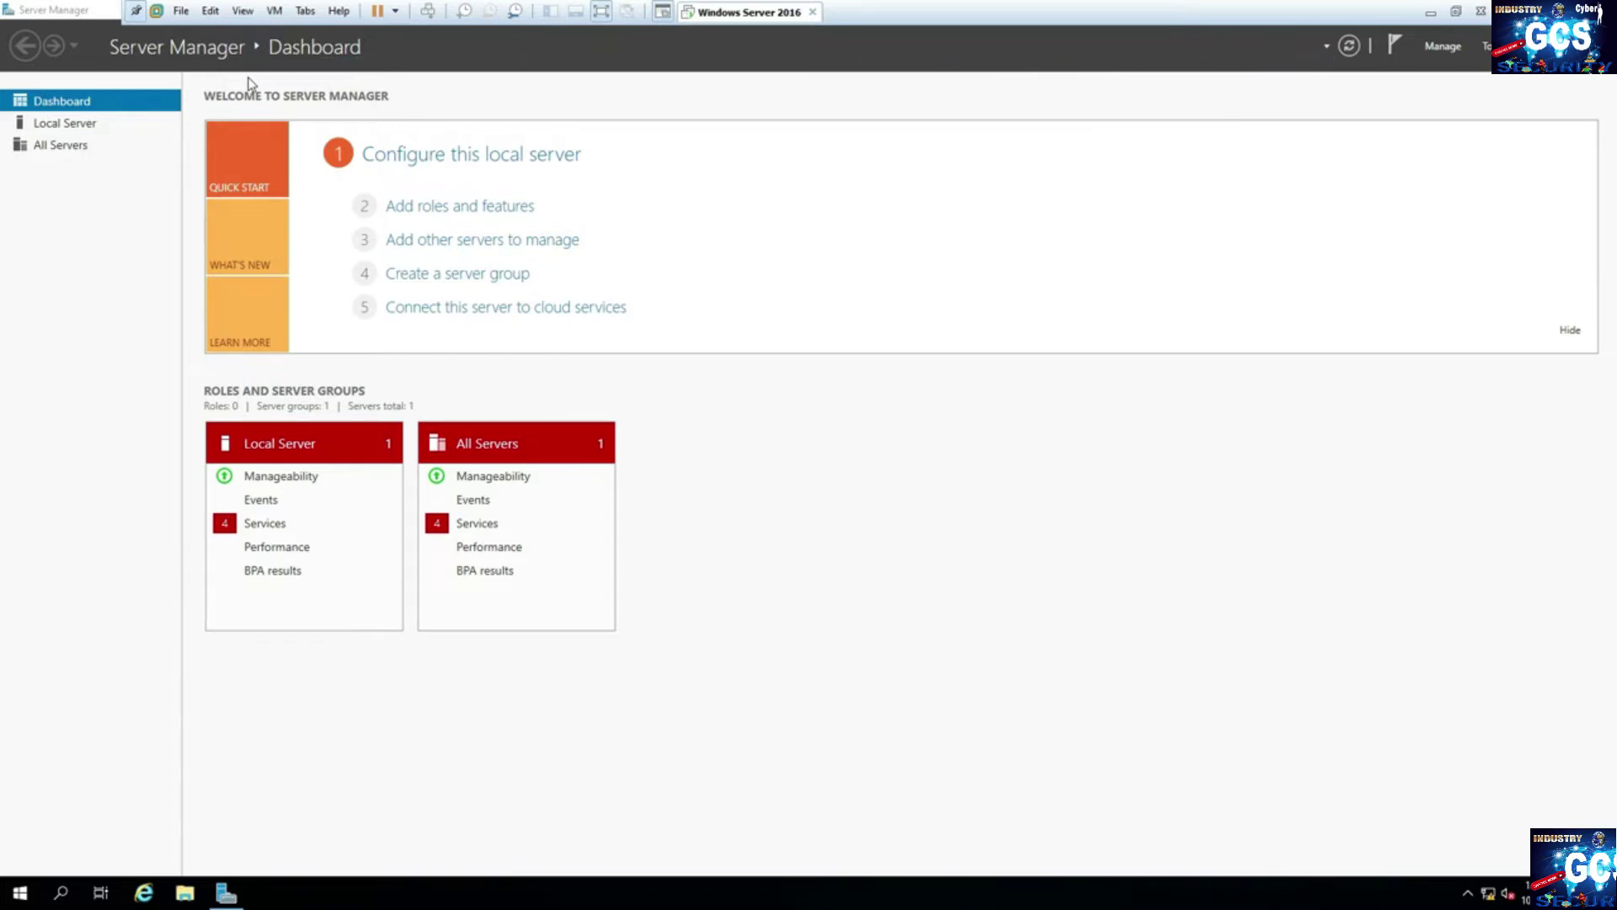
{"action": "left_click", "coordinate": [83, 128]}
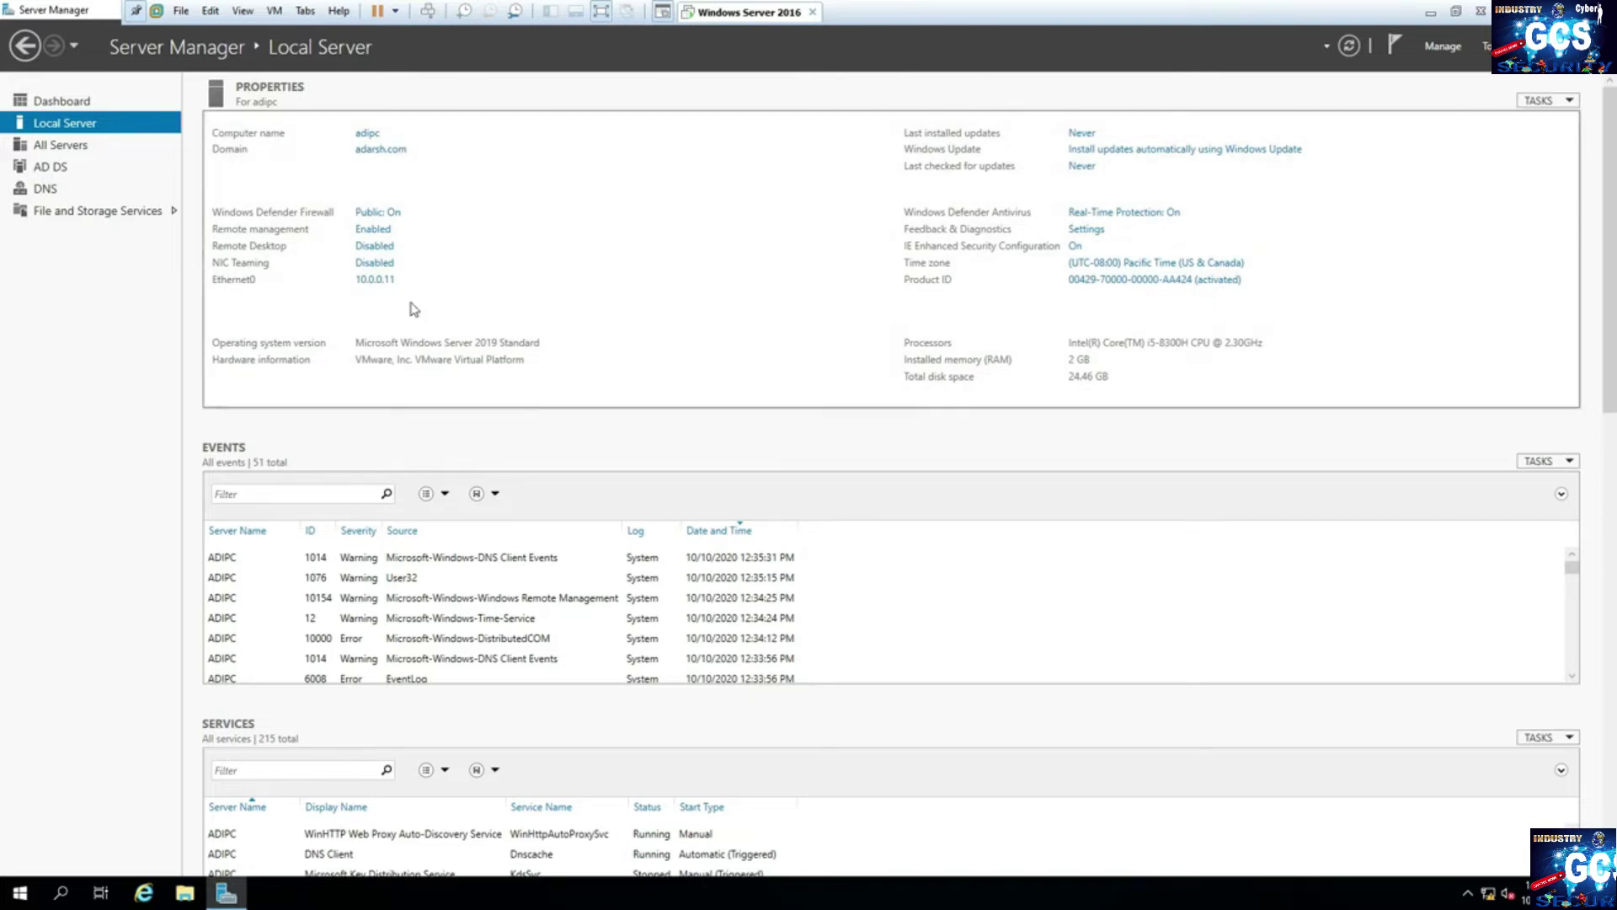
- Switch Server Manager back to the Dashboard with its role and server group tiles
{"action": "left_click", "coordinate": [43, 106]}
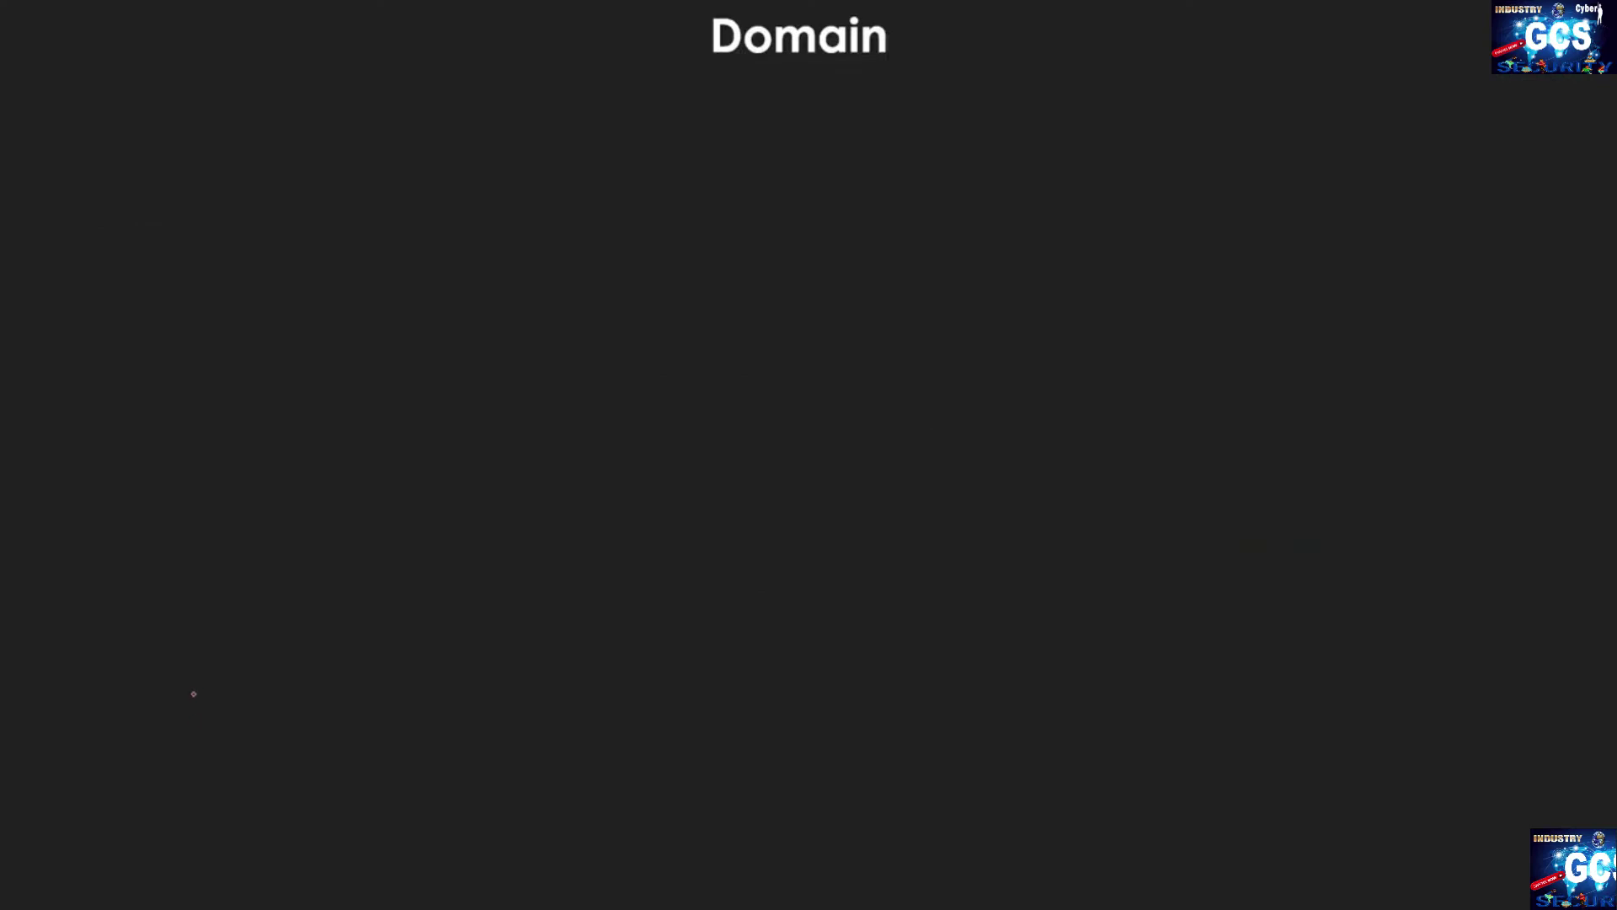
- Handwrite '1. Users' and '2. Groups' in red under the Domain heading
{"action": "mouse_move", "coordinate": [154, 137]}
{"action": "left_mouse_down"}
{"action": "mouse_move", "coordinate": [151, 170]}
{"action": "mouse_move", "coordinate": [202, 137]}
{"action": "mouse_move", "coordinate": [209, 174]}
{"action": "mouse_move", "coordinate": [328, 141]}
{"action": "left_mouse_up"}
{"action": "left_click", "coordinate": [167, 166]}
{"action": "left_click", "coordinate": [209, 166]}
{"action": "mouse_move", "coordinate": [126, 238]}
{"action": "left_mouse_down"}
{"action": "mouse_move", "coordinate": [156, 266]}
{"action": "mouse_move", "coordinate": [198, 235]}
{"action": "mouse_move", "coordinate": [210, 286]}
{"action": "mouse_move", "coordinate": [245, 238]}
{"action": "mouse_move", "coordinate": [274, 246]}
{"action": "mouse_move", "coordinate": [289, 285]}
{"action": "mouse_move", "coordinate": [321, 221]}
{"action": "left_mouse_up"}
{"action": "left_click", "coordinate": [168, 263]}
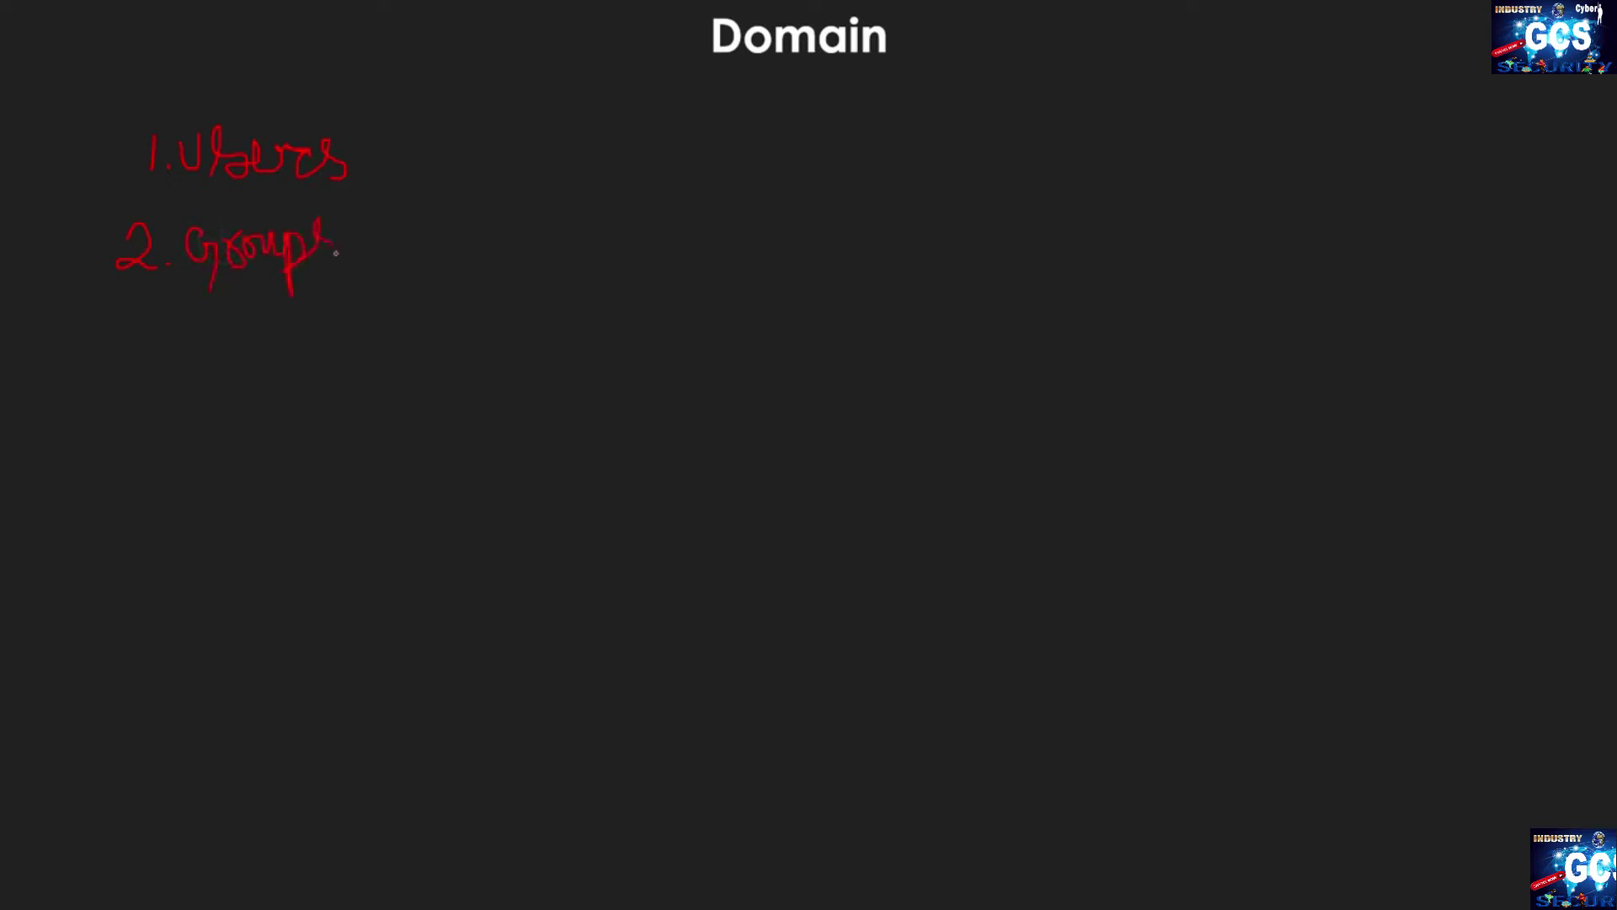
- Add '3. User Rights' and '4. Domain Join' to the red list
{"action": "left_click_drag", "start_coordinate": [144, 318], "coordinate": [141, 354]}
{"action": "left_click", "coordinate": [185, 349]}
{"action": "mouse_move", "coordinate": [218, 316]}
{"action": "left_mouse_down"}
{"action": "mouse_move", "coordinate": [280, 336]}
{"action": "mouse_move", "coordinate": [396, 320]}
{"action": "mouse_move", "coordinate": [371, 341]}
{"action": "mouse_move", "coordinate": [438, 330]}
{"action": "mouse_move", "coordinate": [455, 386]}
{"action": "mouse_move", "coordinate": [524, 314]}
{"action": "left_mouse_up"}
{"action": "left_click_drag", "start_coordinate": [148, 403], "coordinate": [192, 426]}
{"action": "mouse_move", "coordinate": [185, 398]}
{"action": "left_mouse_down"}
{"action": "mouse_move", "coordinate": [185, 441]}
{"action": "mouse_move", "coordinate": [236, 448]}
{"action": "mouse_move", "coordinate": [294, 418]}
{"action": "mouse_move", "coordinate": [453, 440]}
{"action": "left_mouse_up"}
{"action": "left_click", "coordinate": [213, 431]}
{"action": "left_click", "coordinate": [385, 385]}
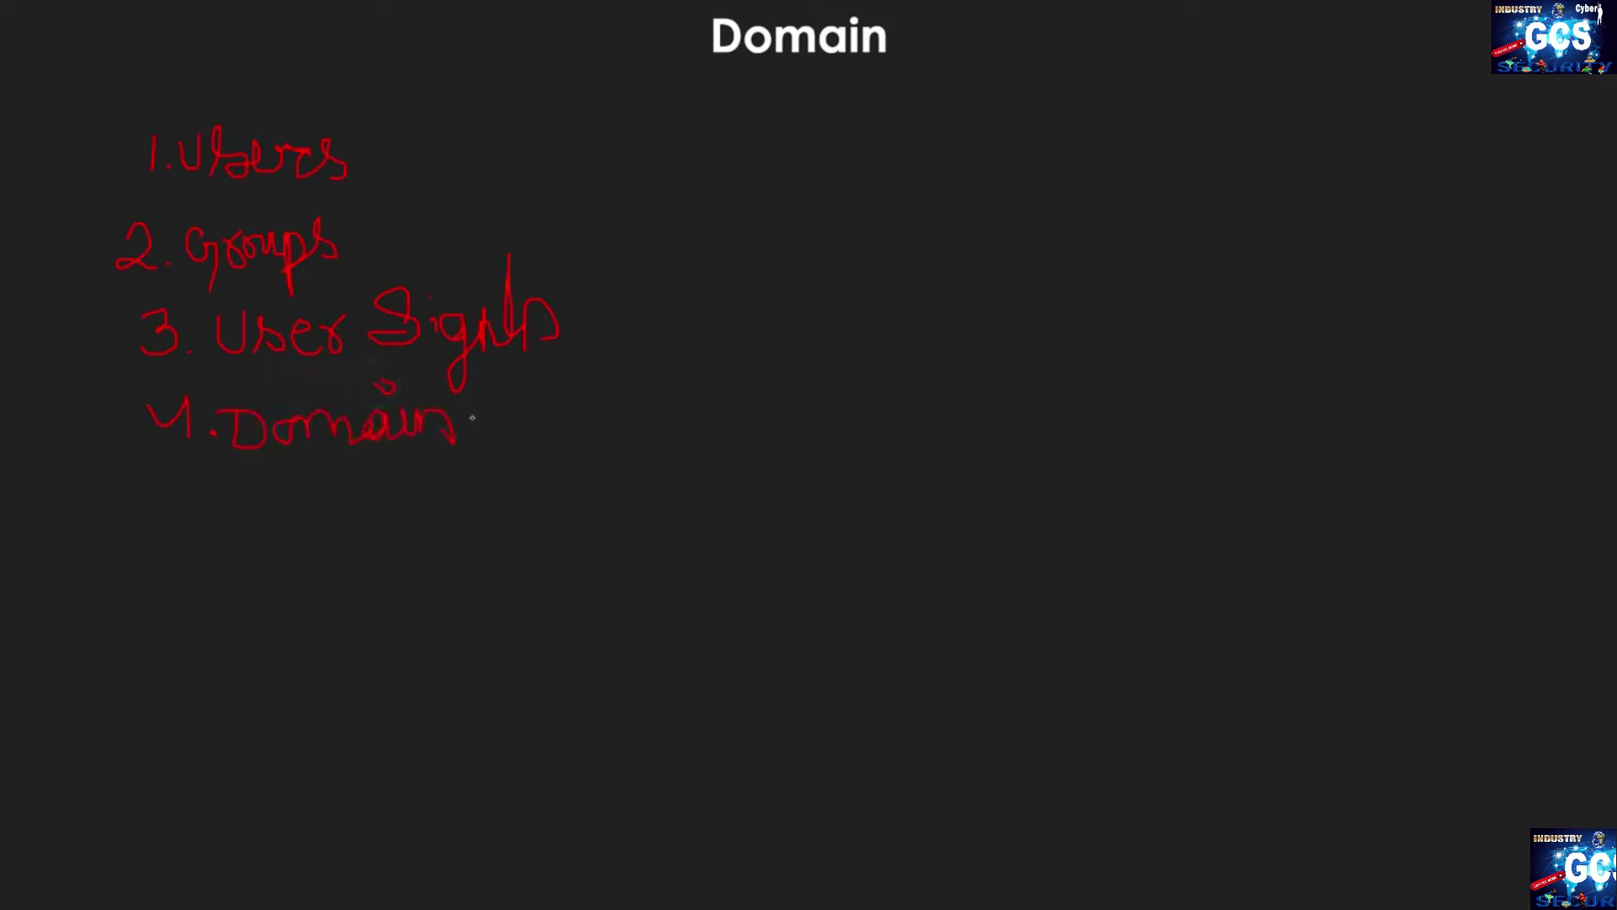
{"action": "mouse_move", "coordinate": [533, 390]}
{"action": "left_mouse_down"}
{"action": "mouse_move", "coordinate": [462, 401]}
{"action": "mouse_move", "coordinate": [484, 446]}
{"action": "mouse_move", "coordinate": [523, 422]}
{"action": "mouse_move", "coordinate": [576, 436]}
{"action": "left_mouse_up"}
{"action": "left_click", "coordinate": [538, 412]}
- Double-underline the list and underline the Users item
{"action": "left_click_drag", "start_coordinate": [218, 487], "coordinate": [699, 473]}
{"action": "left_click_drag", "start_coordinate": [226, 508], "coordinate": [741, 504]}
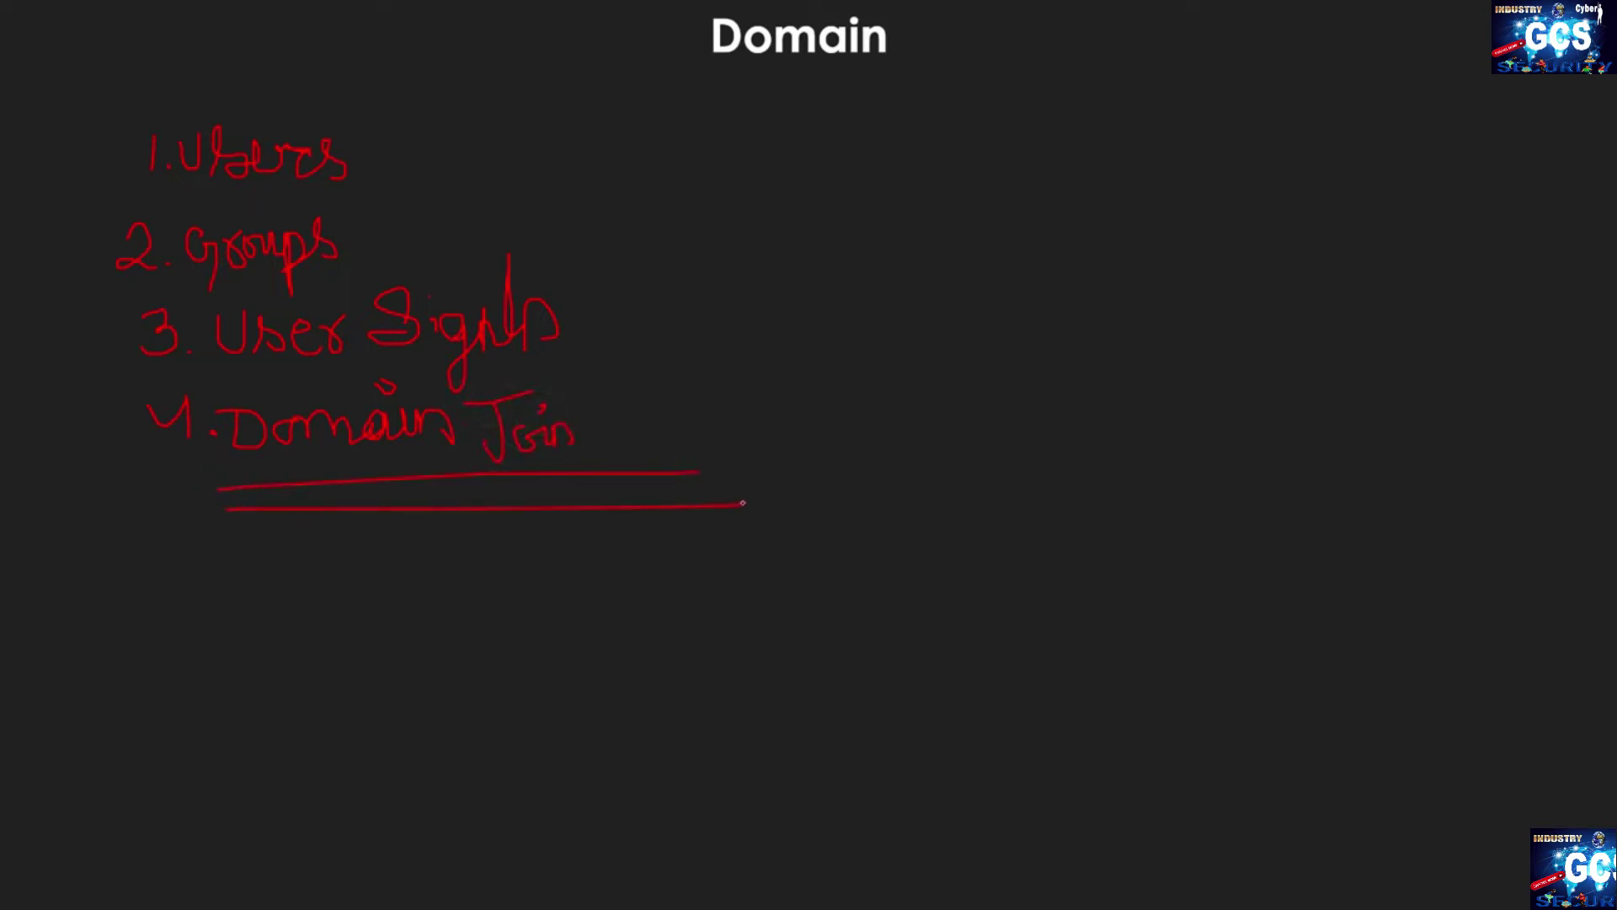
{"action": "left_click_drag", "start_coordinate": [157, 200], "coordinate": [362, 206]}
{"action": "mouse_move", "coordinate": [162, 192]}
{"action": "left_mouse_down"}
{"action": "mouse_move", "coordinate": [392, 193]}
{"action": "mouse_move", "coordinate": [473, 149]}
{"action": "left_mouse_up"}
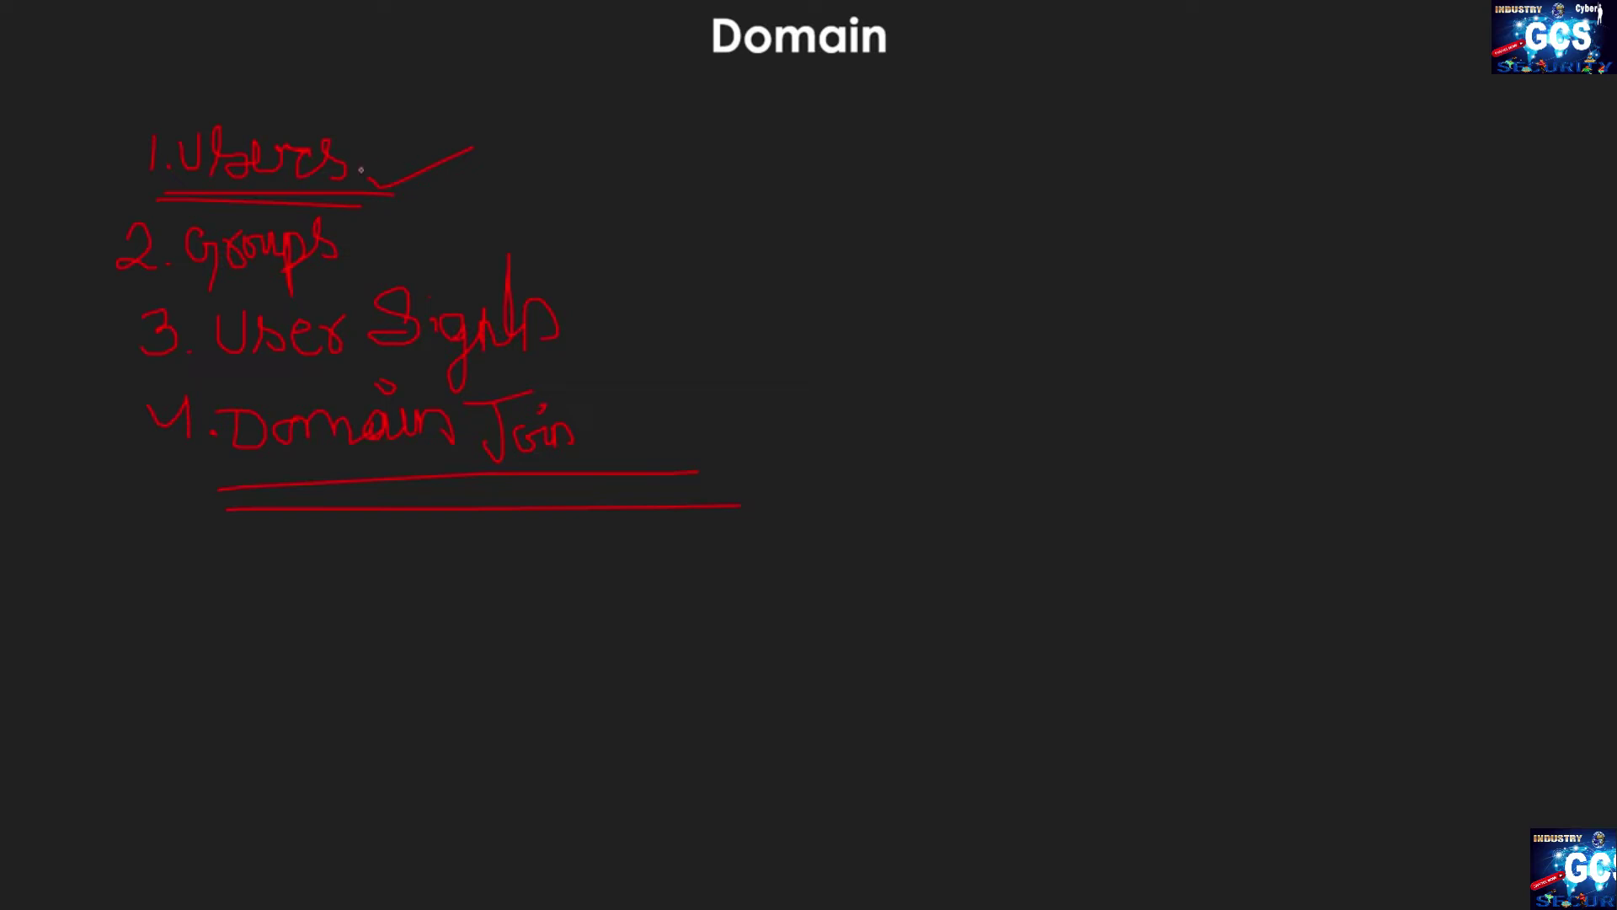
- Tick Users and draw an arrow to a circled OU
{"action": "mouse_move", "coordinate": [355, 167]}
{"action": "left_mouse_down"}
{"action": "mouse_move", "coordinate": [379, 182]}
{"action": "mouse_move", "coordinate": [469, 145]}
{"action": "left_mouse_up"}
{"action": "mouse_move", "coordinate": [360, 166]}
{"action": "left_mouse_down"}
{"action": "mouse_move", "coordinate": [553, 133]}
{"action": "mouse_move", "coordinate": [543, 150]}
{"action": "mouse_move", "coordinate": [576, 126]}
{"action": "mouse_move", "coordinate": [608, 141]}
{"action": "mouse_move", "coordinate": [671, 111]}
{"action": "left_mouse_up"}
{"action": "mouse_move", "coordinate": [573, 118]}
{"action": "left_mouse_down"}
{"action": "mouse_move", "coordinate": [626, 168]}
{"action": "mouse_move", "coordinate": [701, 107]}
{"action": "left_mouse_up"}
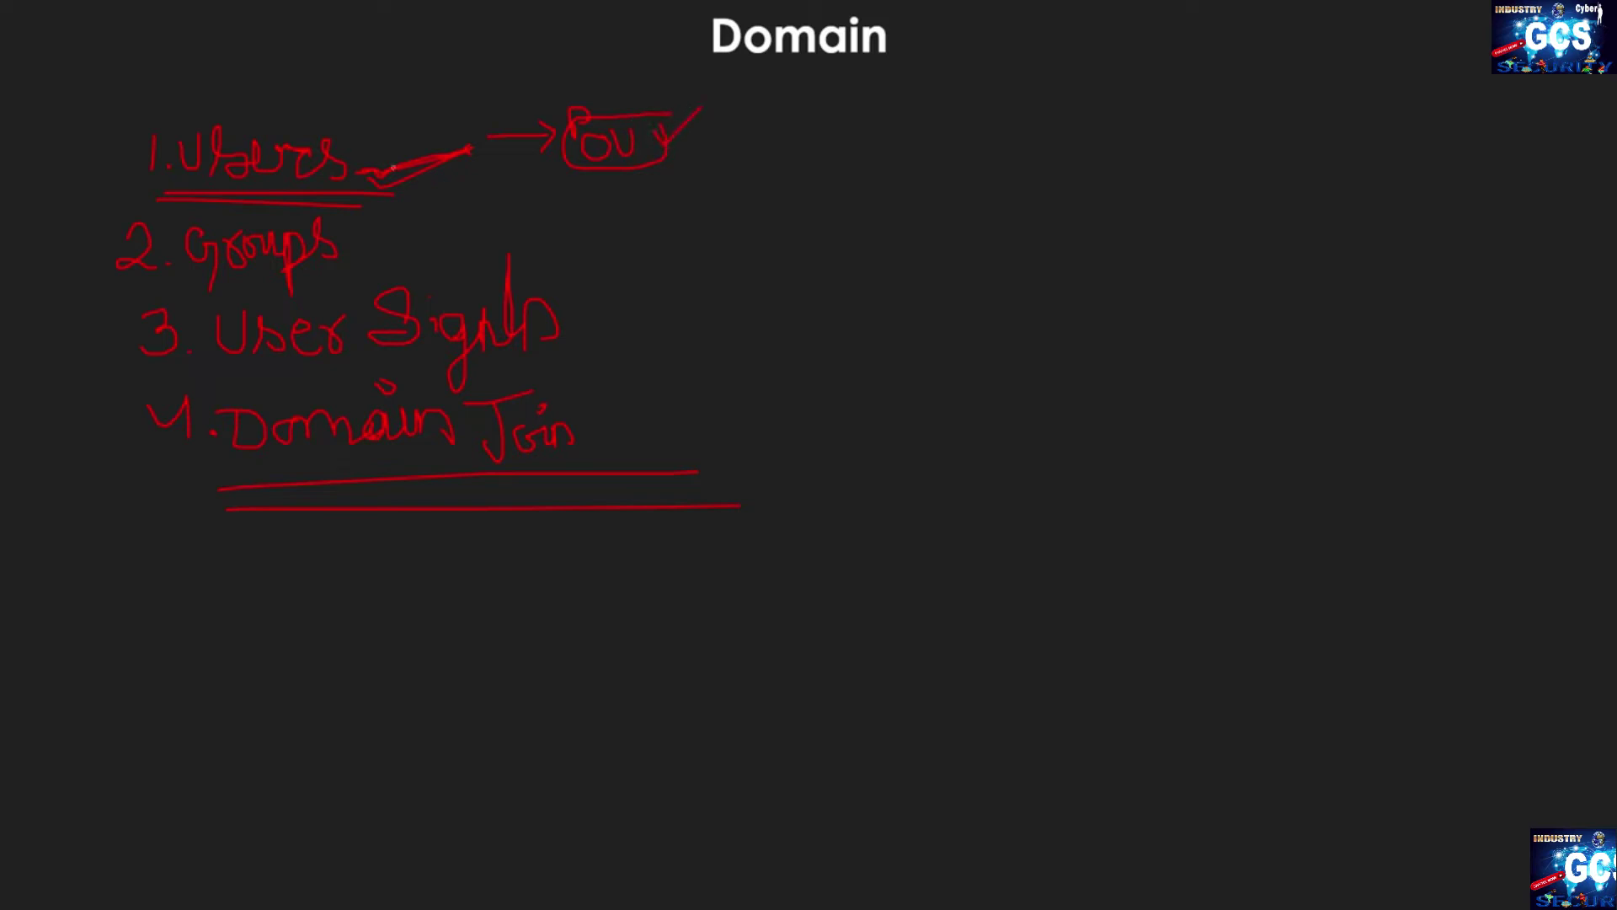
{"action": "left_click_drag", "start_coordinate": [342, 142], "coordinate": [391, 118]}
- Sketch a lined document box beside the OU
{"action": "left_click_drag", "start_coordinate": [883, 93], "coordinate": [763, 175]}
{"action": "left_click_drag", "start_coordinate": [735, 121], "coordinate": [855, 119]}
{"action": "left_click_drag", "start_coordinate": [734, 144], "coordinate": [836, 141]}
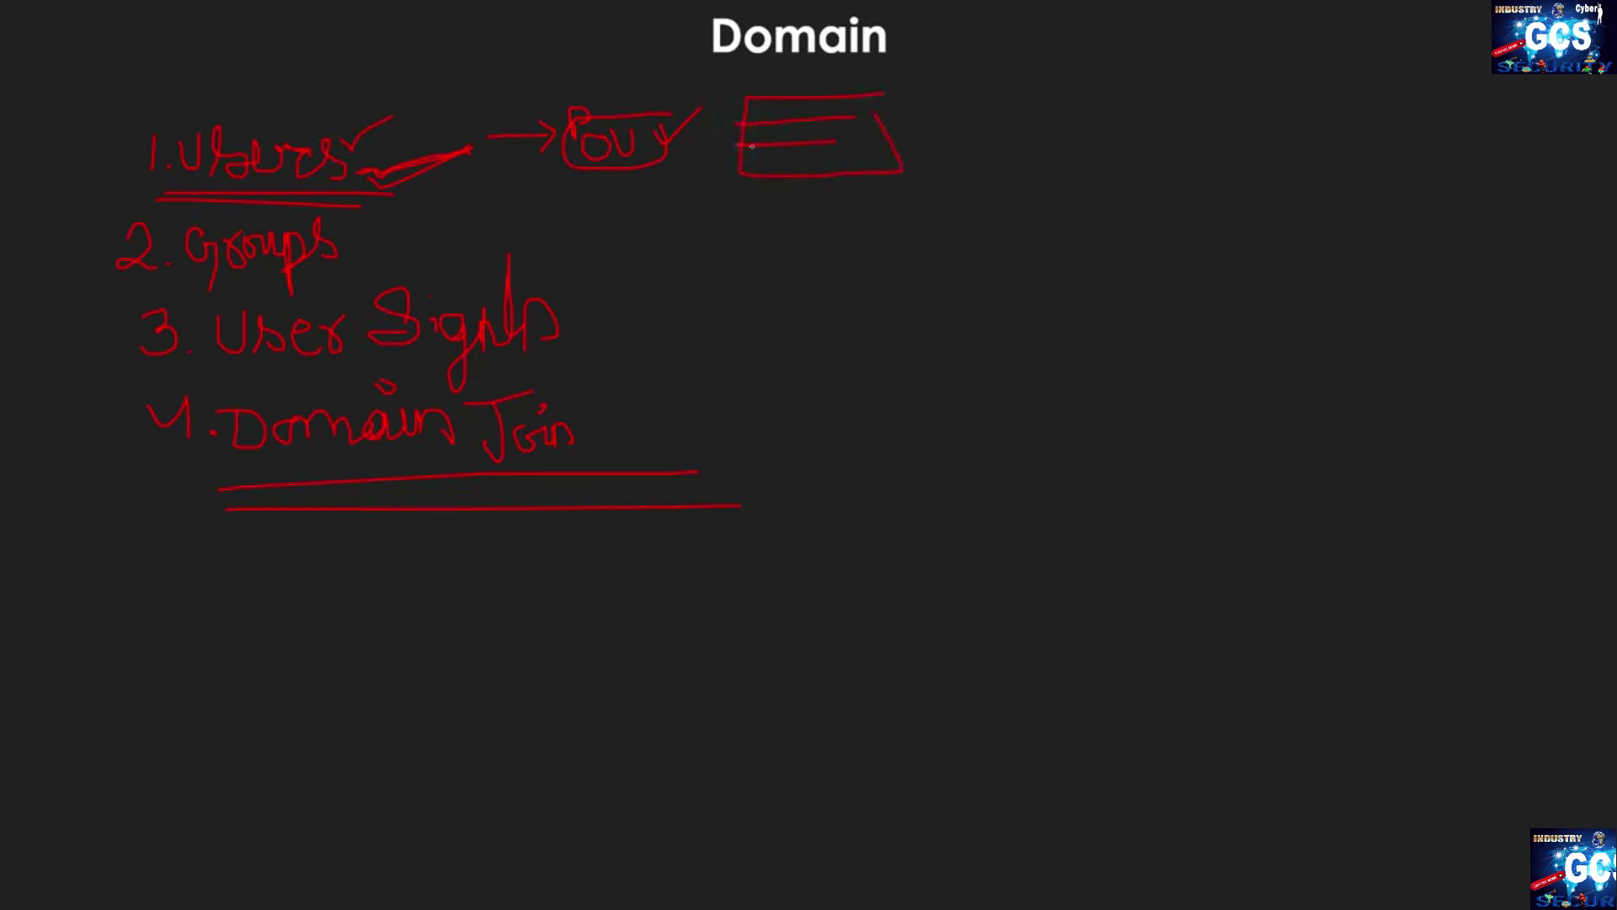
{"action": "left_click_drag", "start_coordinate": [528, 157], "coordinate": [553, 169]}
{"action": "left_click_drag", "start_coordinate": [734, 165], "coordinate": [813, 160]}
{"action": "mouse_move", "coordinate": [748, 107]}
{"action": "left_mouse_down"}
{"action": "mouse_move", "coordinate": [810, 107]}
{"action": "mouse_move", "coordinate": [787, 152]}
{"action": "mouse_move", "coordinate": [785, 117]}
{"action": "left_mouse_up"}
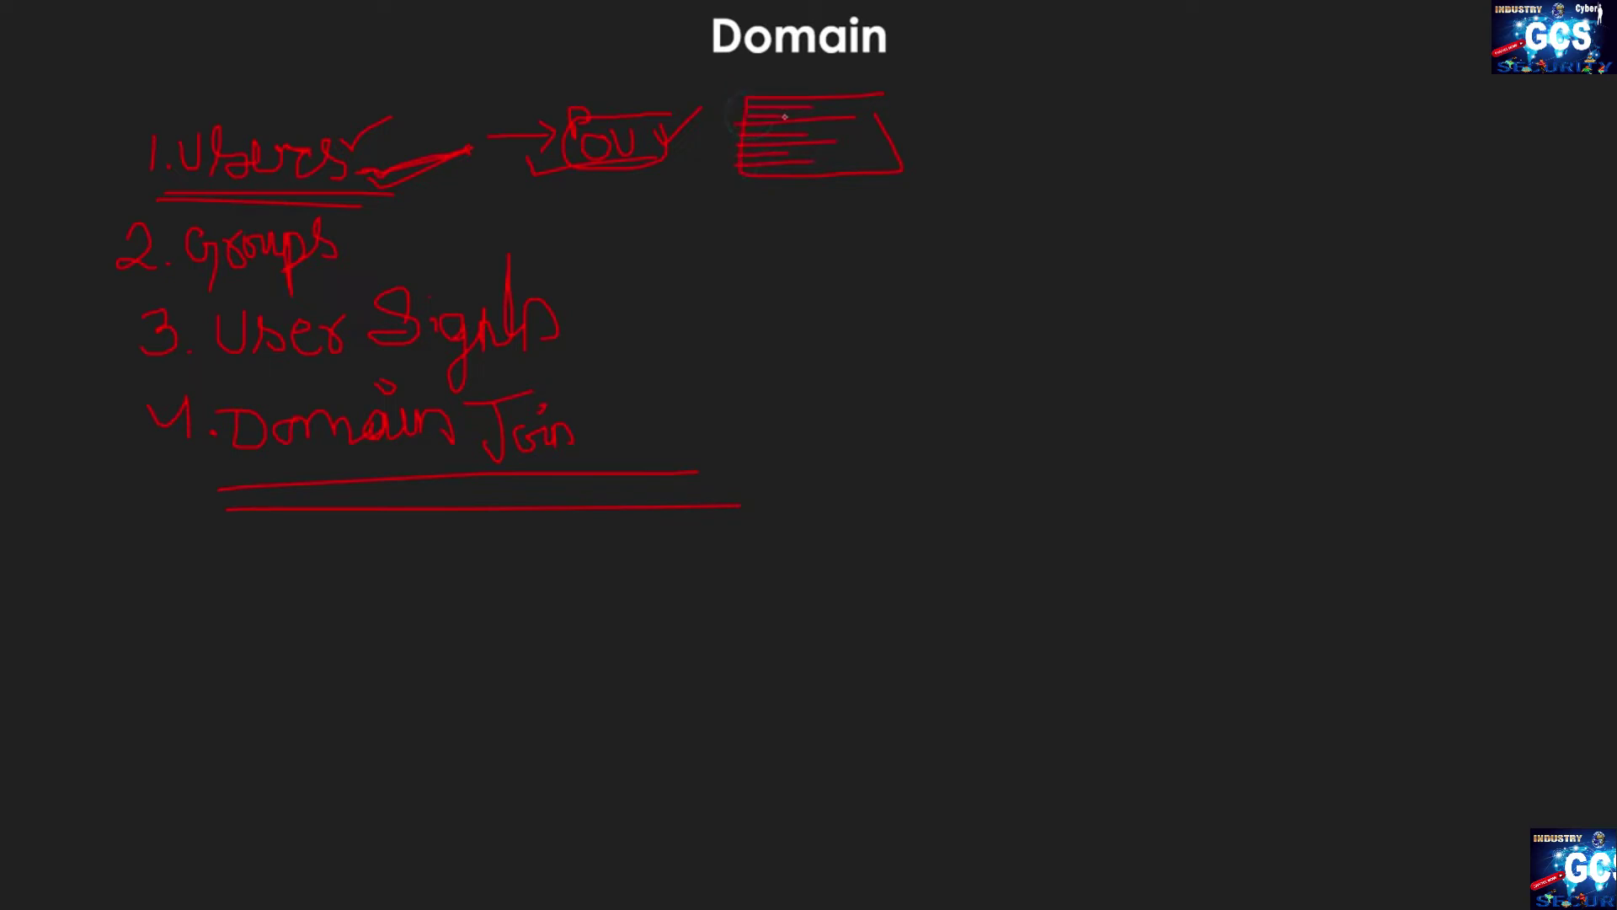
- Tick Groups and User Rights, sketching a small lined box beside Groups
{"action": "left_click_drag", "start_coordinate": [376, 228], "coordinate": [489, 218]}
{"action": "mouse_move", "coordinate": [656, 207]}
{"action": "left_mouse_down"}
{"action": "mouse_move", "coordinate": [579, 207]}
{"action": "mouse_move", "coordinate": [621, 272]}
{"action": "mouse_move", "coordinate": [661, 215]}
{"action": "mouse_move", "coordinate": [569, 250]}
{"action": "mouse_move", "coordinate": [781, 227]}
{"action": "mouse_move", "coordinate": [688, 239]}
{"action": "mouse_move", "coordinate": [773, 195]}
{"action": "left_mouse_up"}
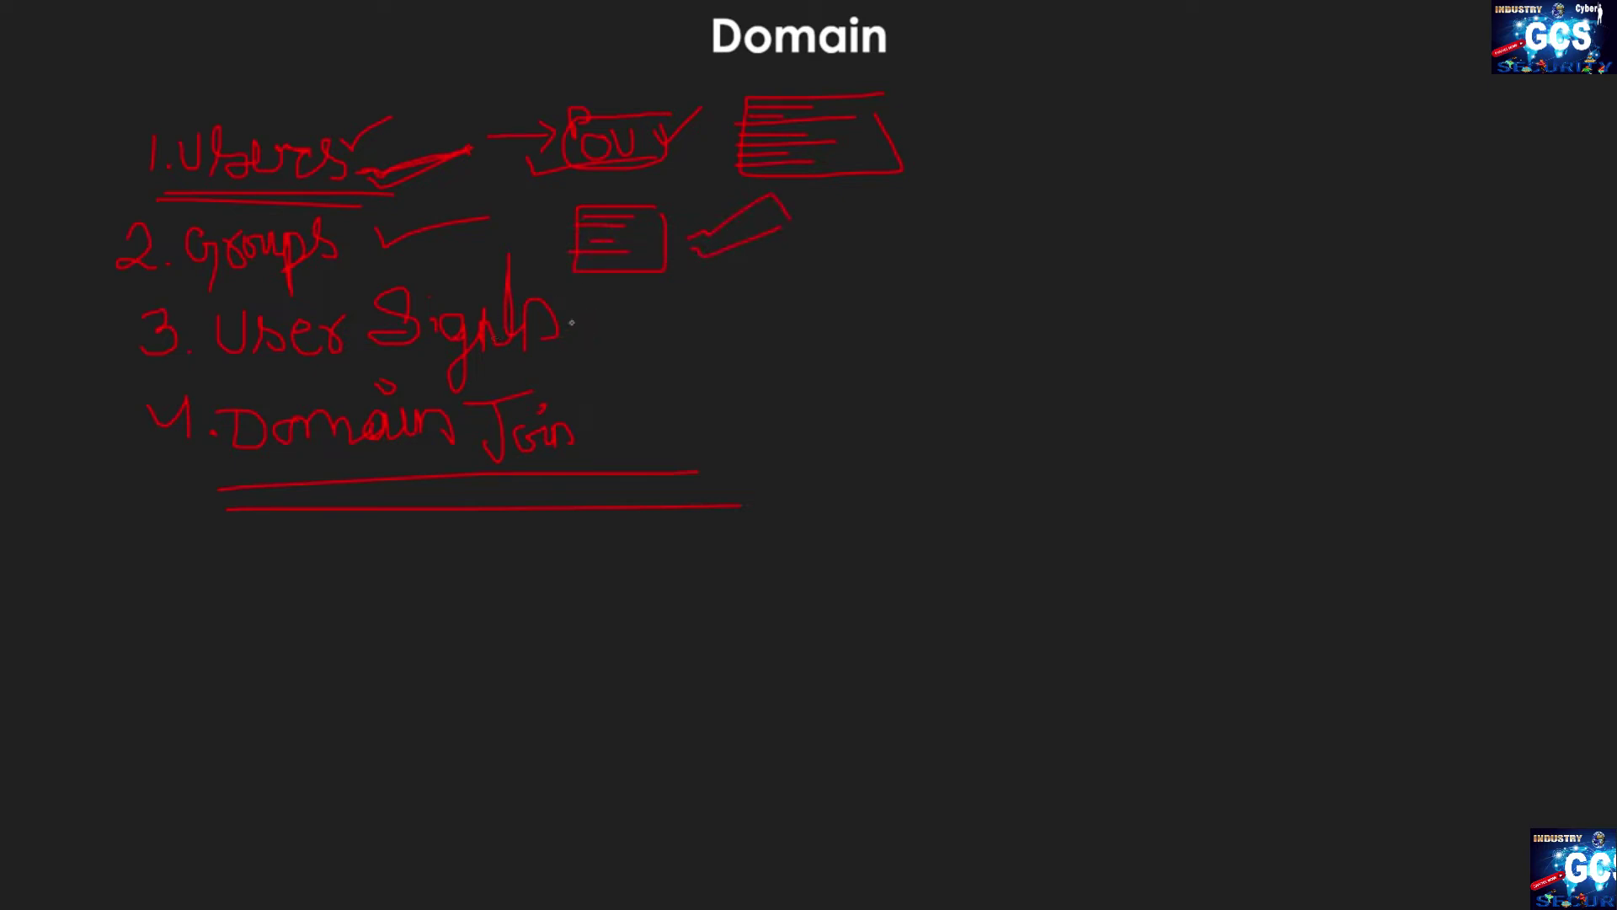
{"action": "left_click_drag", "start_coordinate": [581, 316], "coordinate": [688, 309]}
- Tick Domain Join and link the server box to a second box labelled Win 10
{"action": "mouse_move", "coordinate": [603, 398]}
{"action": "left_mouse_down"}
{"action": "mouse_move", "coordinate": [960, 331]}
{"action": "mouse_move", "coordinate": [859, 396]}
{"action": "left_mouse_up"}
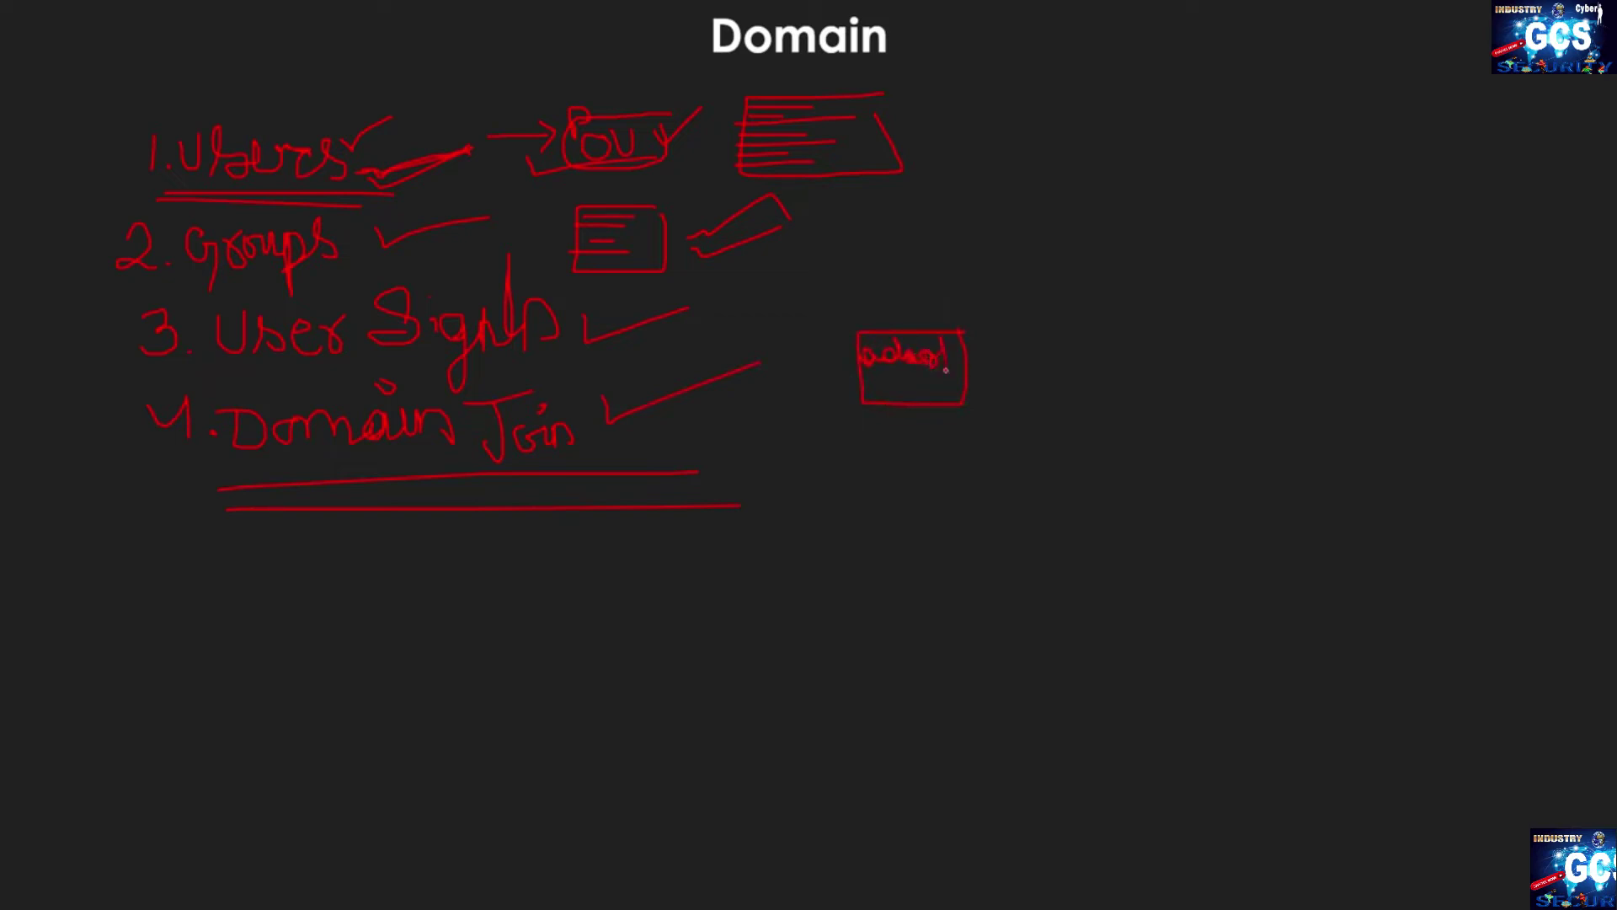
{"action": "mouse_move", "coordinate": [961, 364]}
{"action": "left_mouse_down"}
{"action": "mouse_move", "coordinate": [1086, 362]}
{"action": "mouse_move", "coordinate": [1155, 314]}
{"action": "mouse_move", "coordinate": [1177, 354]}
{"action": "left_mouse_up"}
{"action": "mouse_move", "coordinate": [1042, 246]}
{"action": "left_mouse_down"}
{"action": "mouse_move", "coordinate": [1087, 254]}
{"action": "mouse_move", "coordinate": [1093, 278]}
{"action": "mouse_move", "coordinate": [1111, 257]}
{"action": "mouse_move", "coordinate": [1141, 261]}
{"action": "left_mouse_up"}
{"action": "left_click_drag", "start_coordinate": [1150, 236], "coordinate": [1170, 274]}
{"action": "mouse_move", "coordinate": [1111, 301]}
{"action": "left_mouse_down"}
{"action": "mouse_move", "coordinate": [1175, 291]}
{"action": "mouse_move", "coordinate": [962, 333]}
{"action": "mouse_move", "coordinate": [981, 346]}
{"action": "left_mouse_up"}
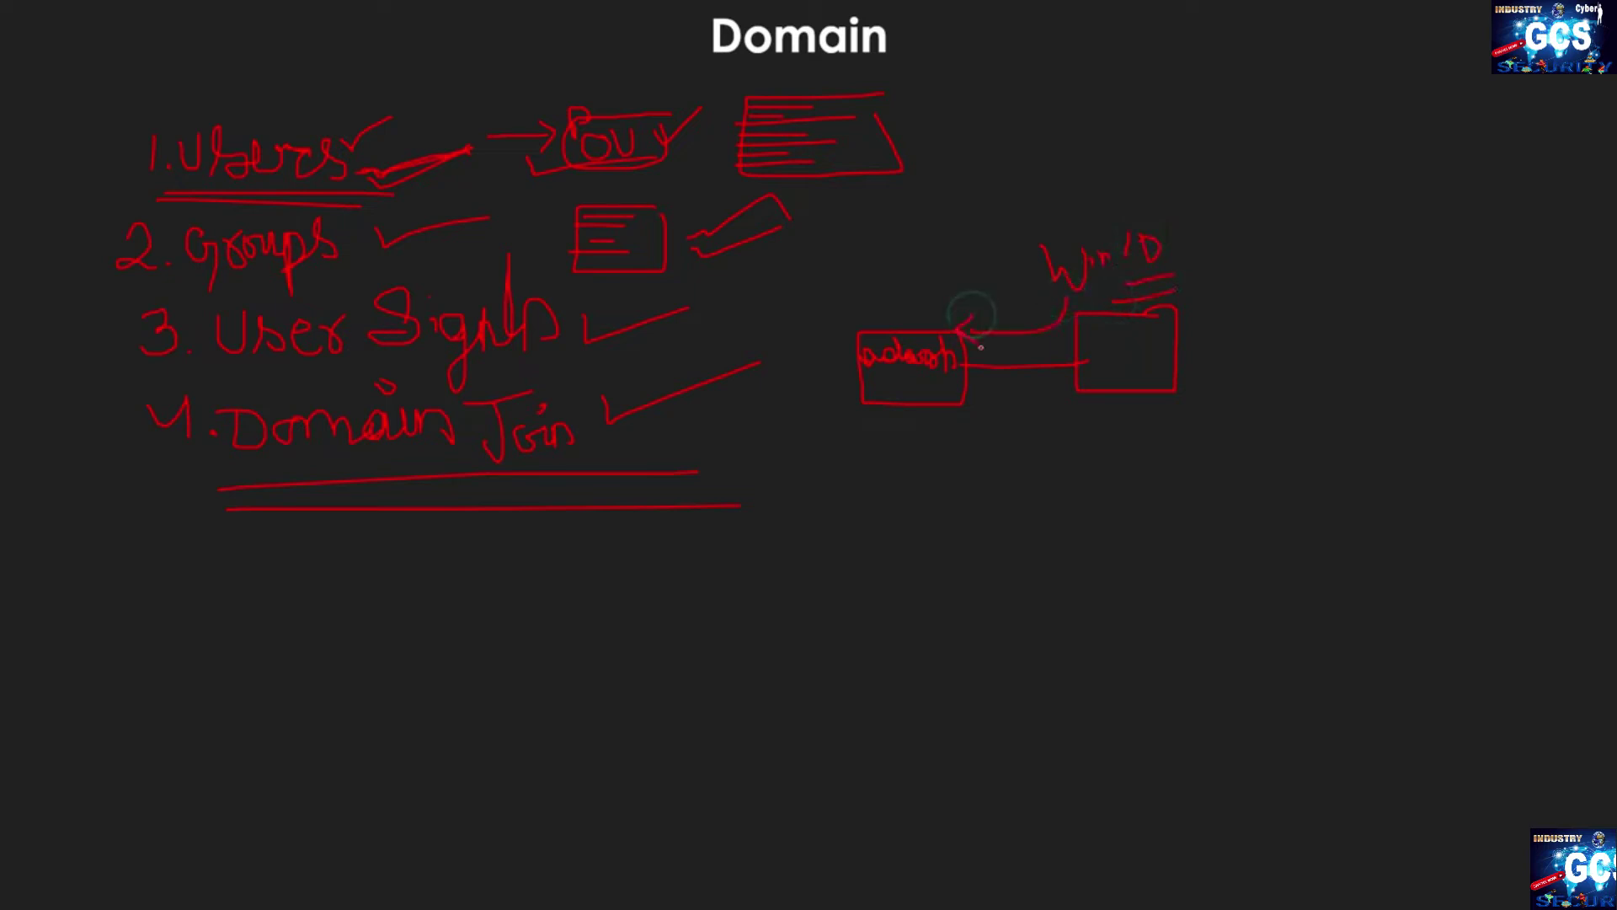
- Draw two long lines and a cloud, and add extra ticks to the list items
{"action": "left_click_drag", "start_coordinate": [1216, 412], "coordinate": [842, 484]}
{"action": "left_click_drag", "start_coordinate": [775, 545], "coordinate": [1194, 437]}
{"action": "left_click_drag", "start_coordinate": [973, 258], "coordinate": [787, 307]}
{"action": "mouse_move", "coordinate": [380, 204]}
{"action": "left_mouse_down"}
{"action": "mouse_move", "coordinate": [467, 177]}
{"action": "mouse_move", "coordinate": [354, 228]}
{"action": "mouse_move", "coordinate": [460, 202]}
{"action": "left_mouse_up"}
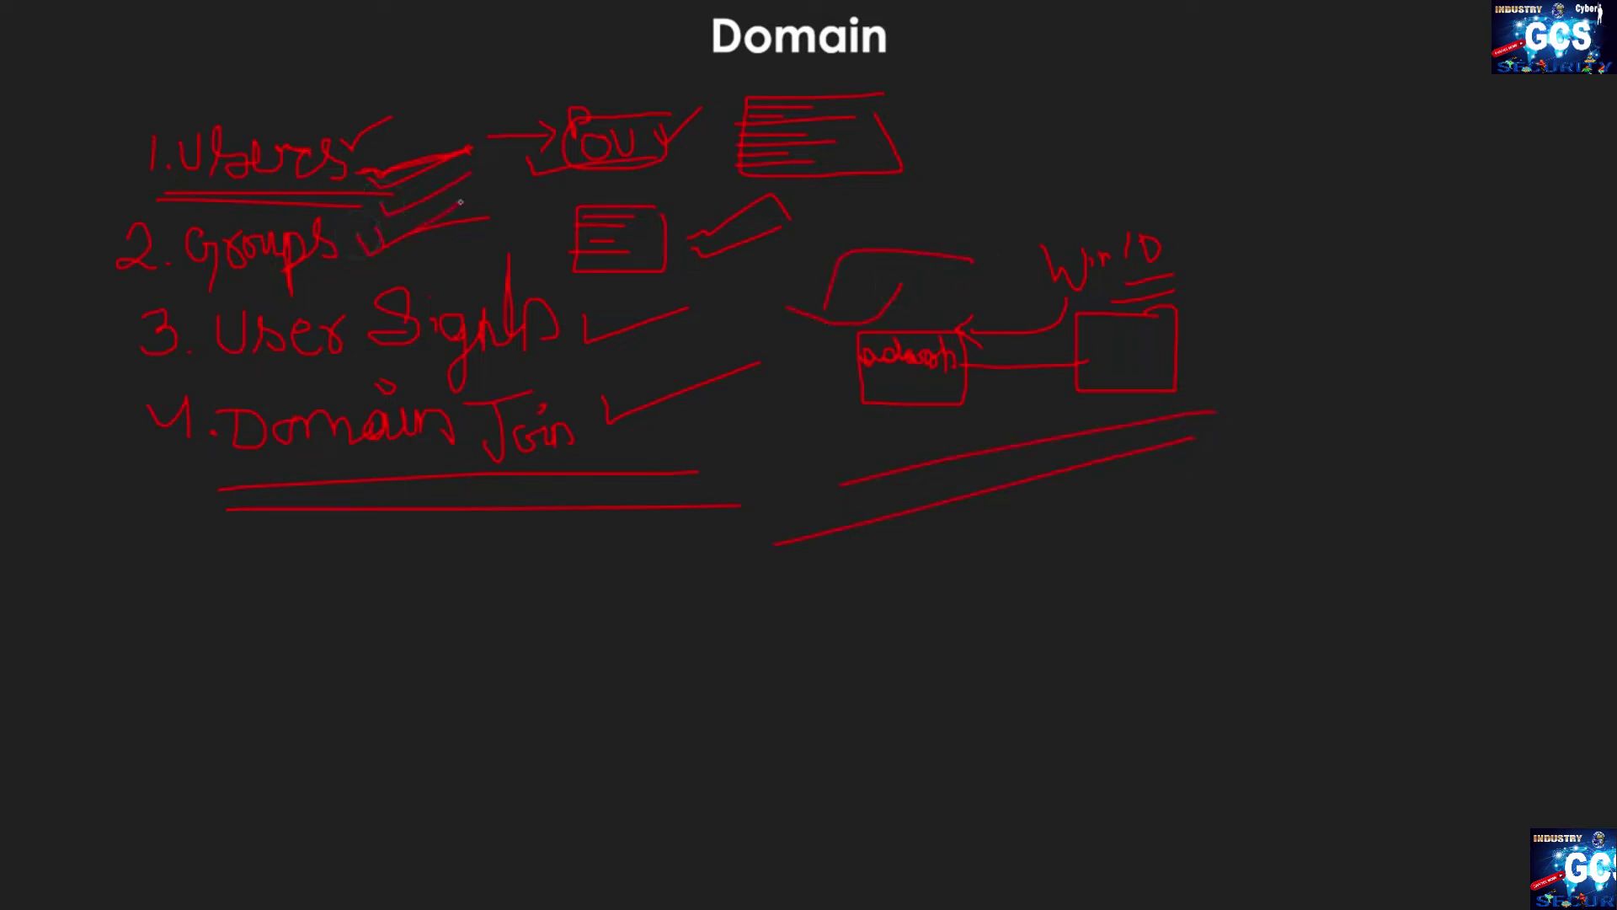
{"action": "left_click_drag", "start_coordinate": [53, 372], "coordinate": [200, 348]}
{"action": "left_click_drag", "start_coordinate": [43, 442], "coordinate": [229, 444]}
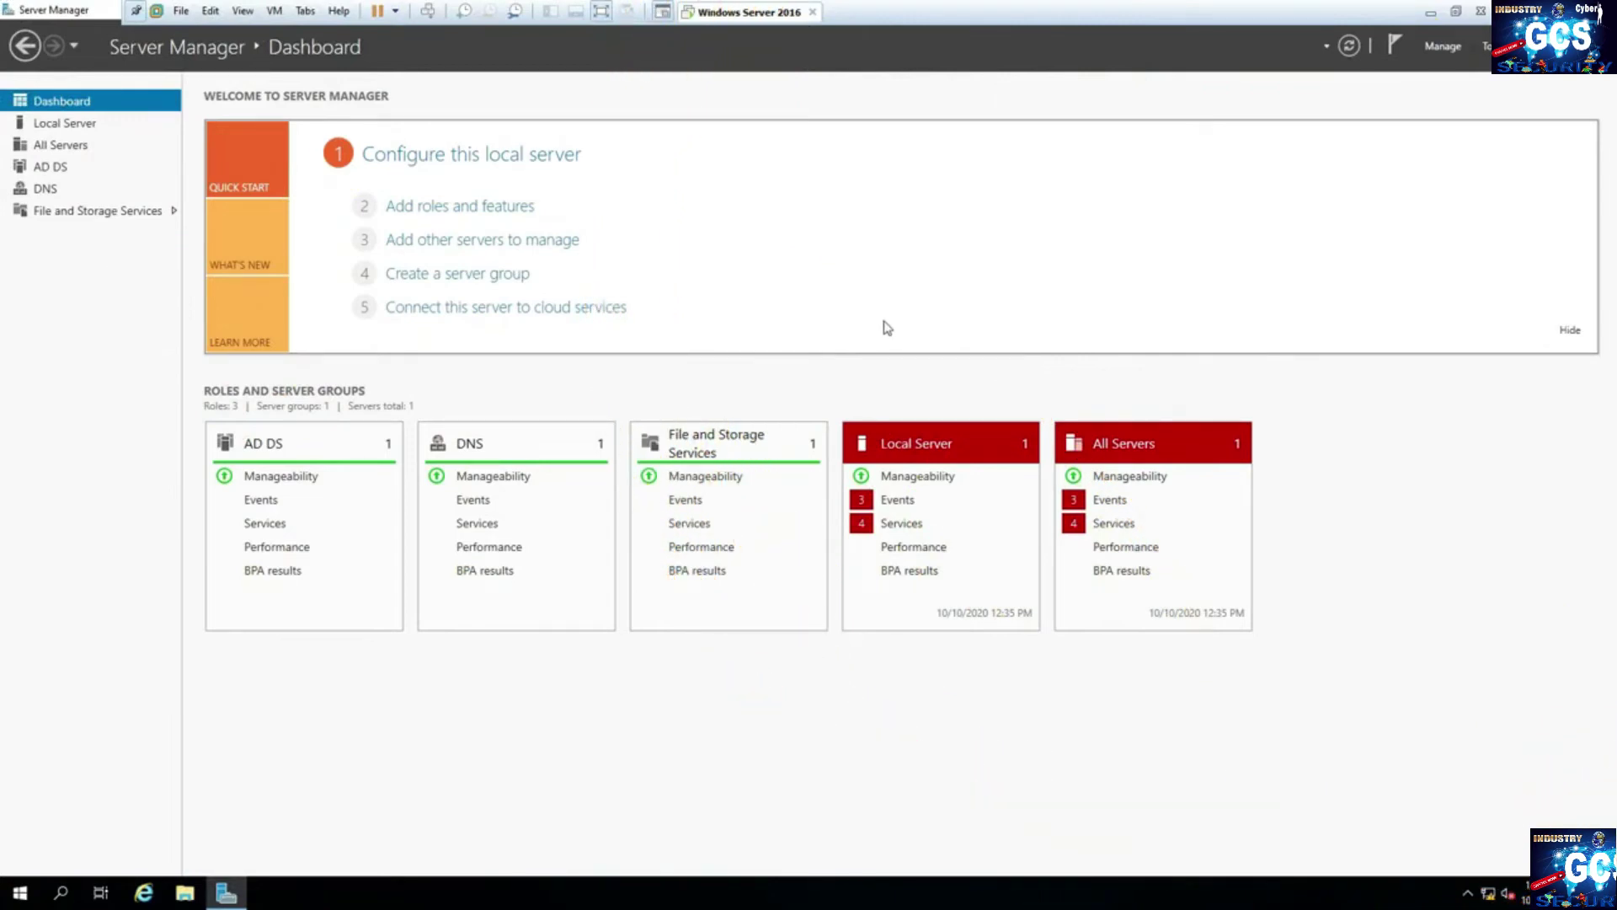
- Launch Active Directory Users and Computers from Tools and enlarge its window
{"action": "left_click", "coordinate": [1487, 49]}
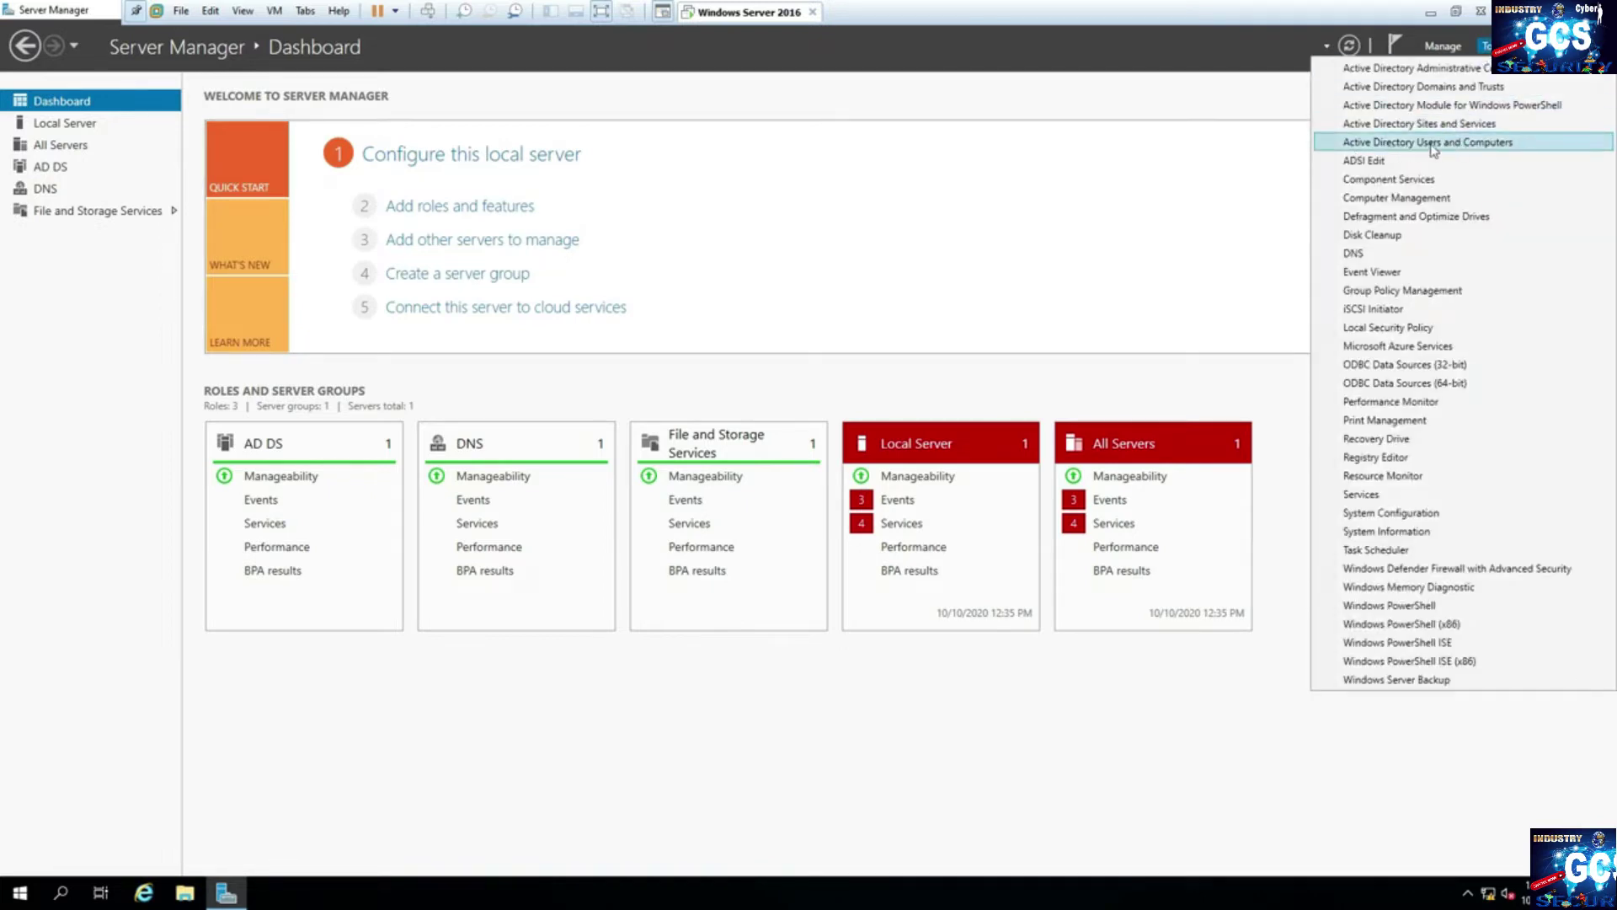
{"action": "left_click", "coordinate": [1538, 147]}
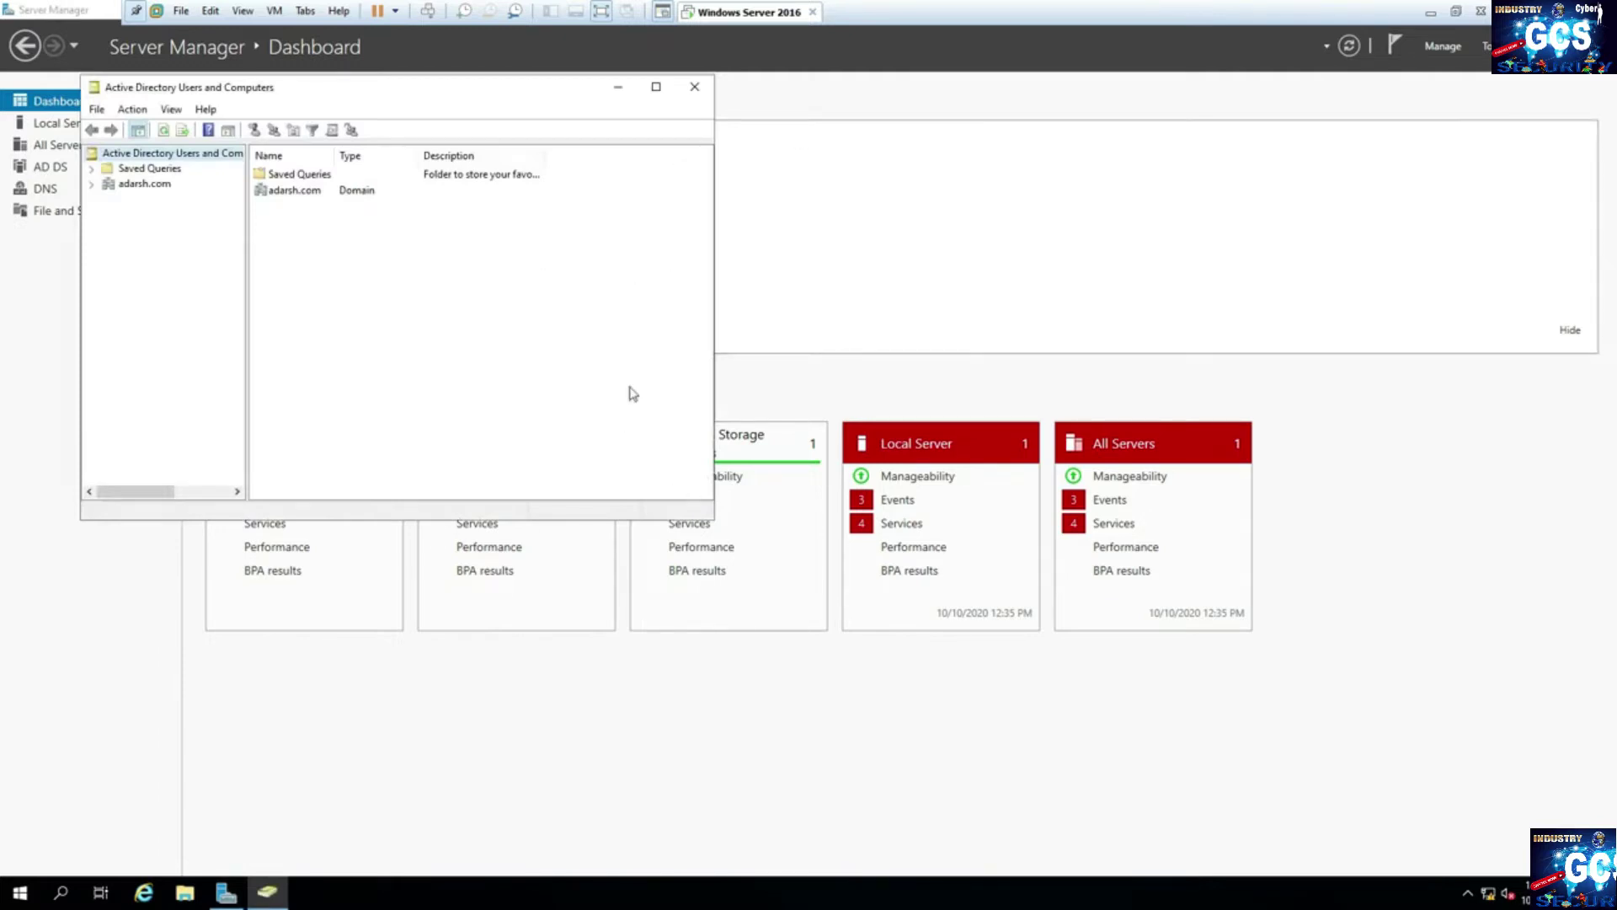
{"action": "left_click_drag", "start_coordinate": [711, 519], "coordinate": [1072, 709]}
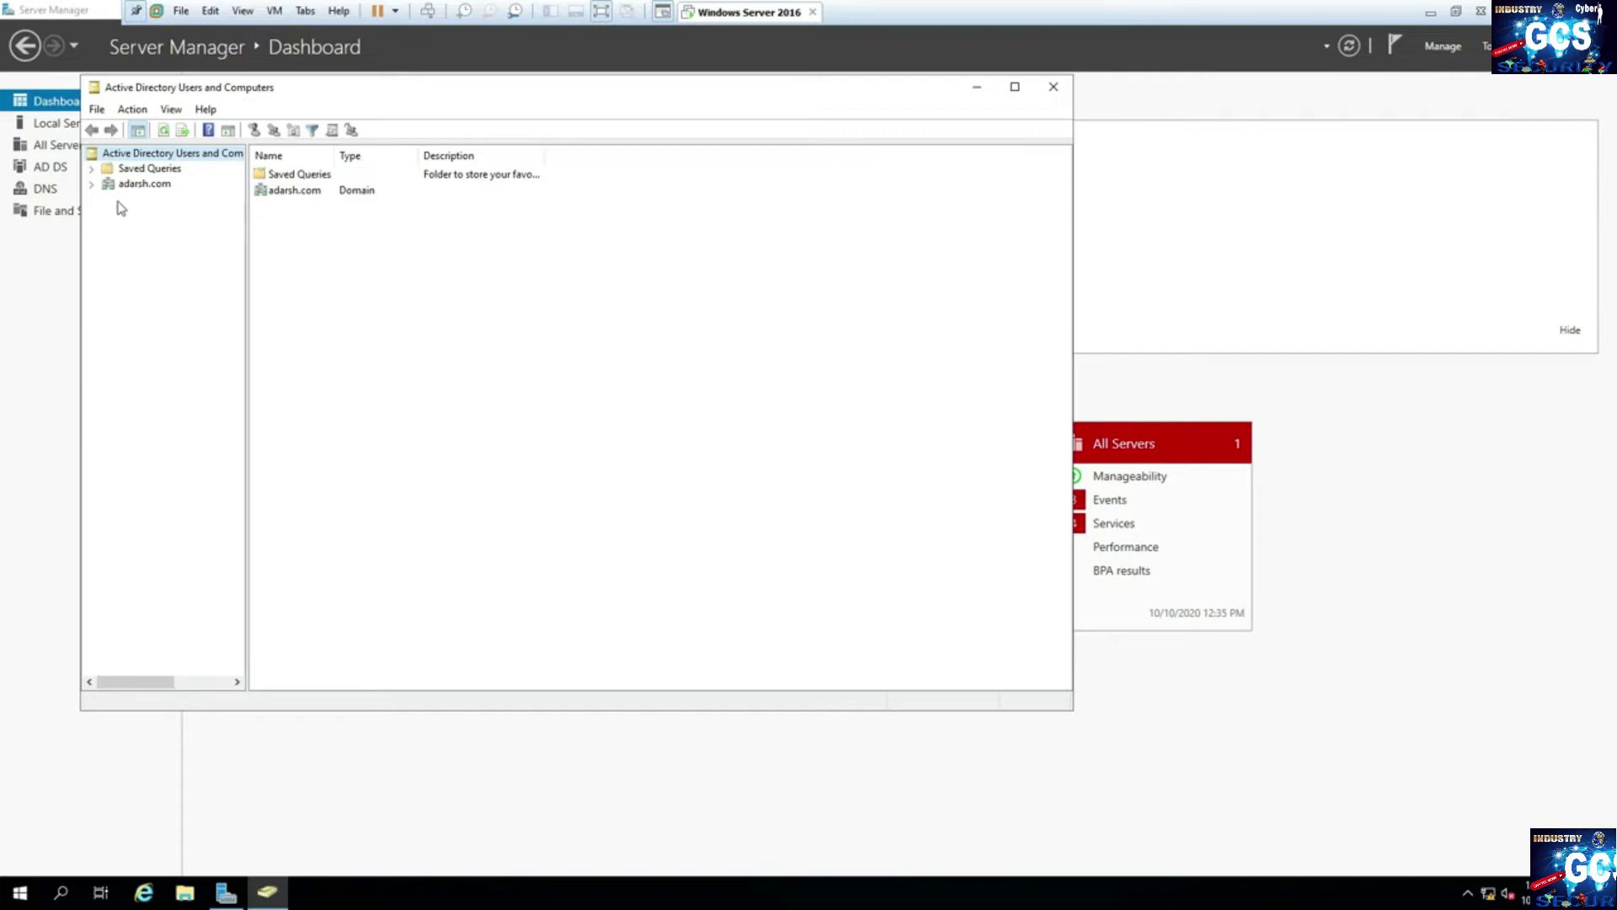
- Browse adarsh.com's Builtin, Computers, Domain Controllers, ForeignSecurityPrincipals and Managed Service Accounts containers
{"action": "left_click", "coordinate": [140, 185]}
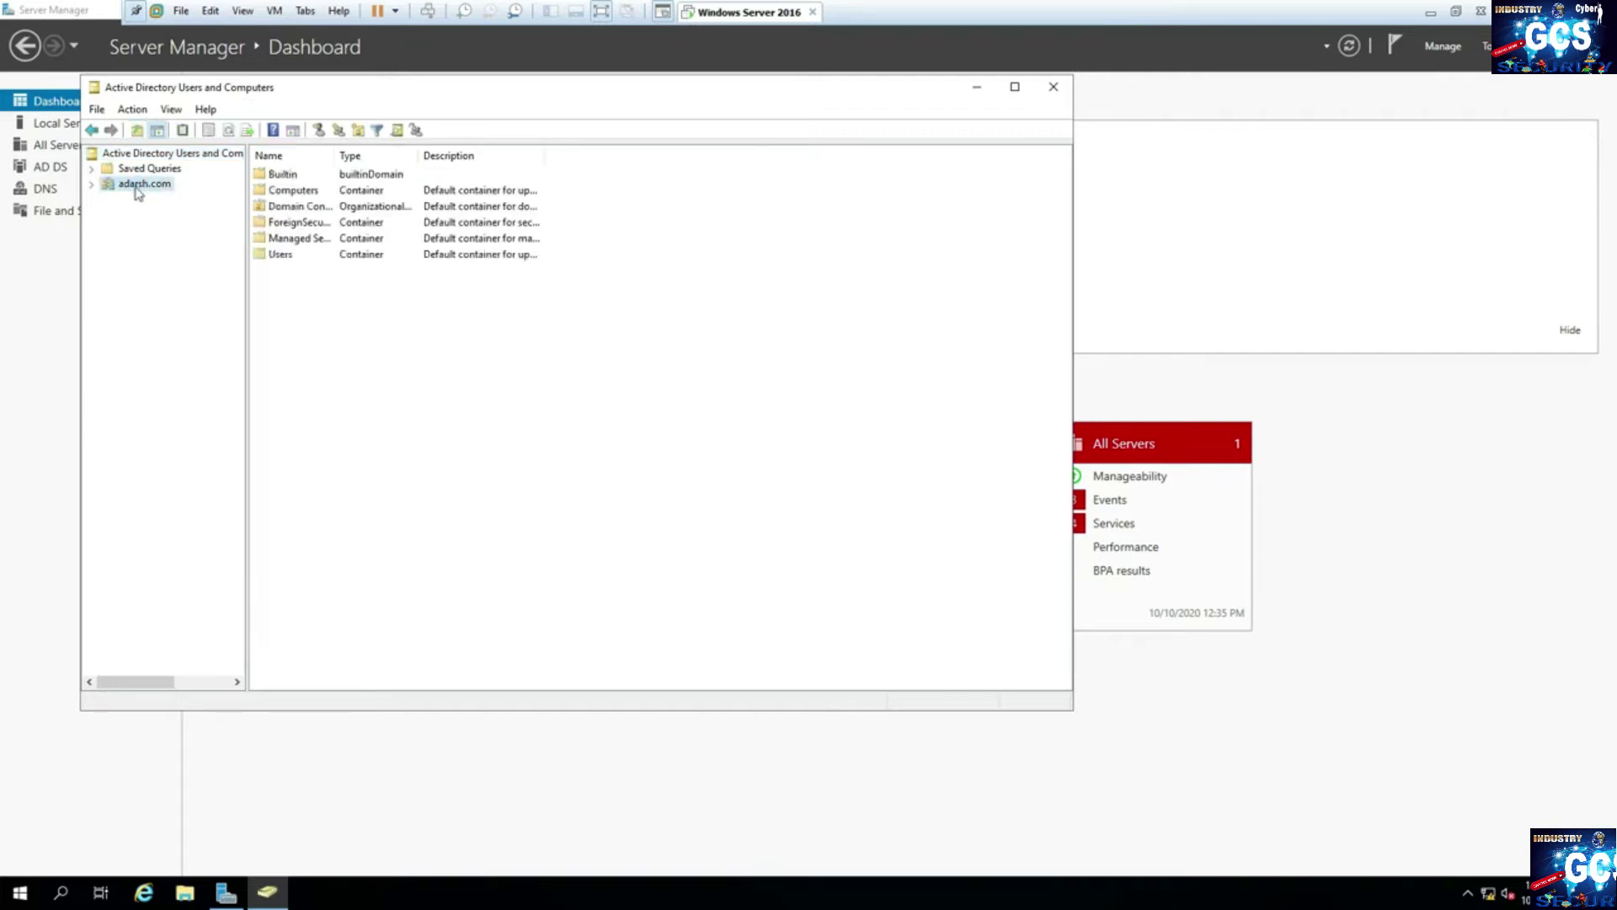
{"action": "left_click", "coordinate": [301, 179]}
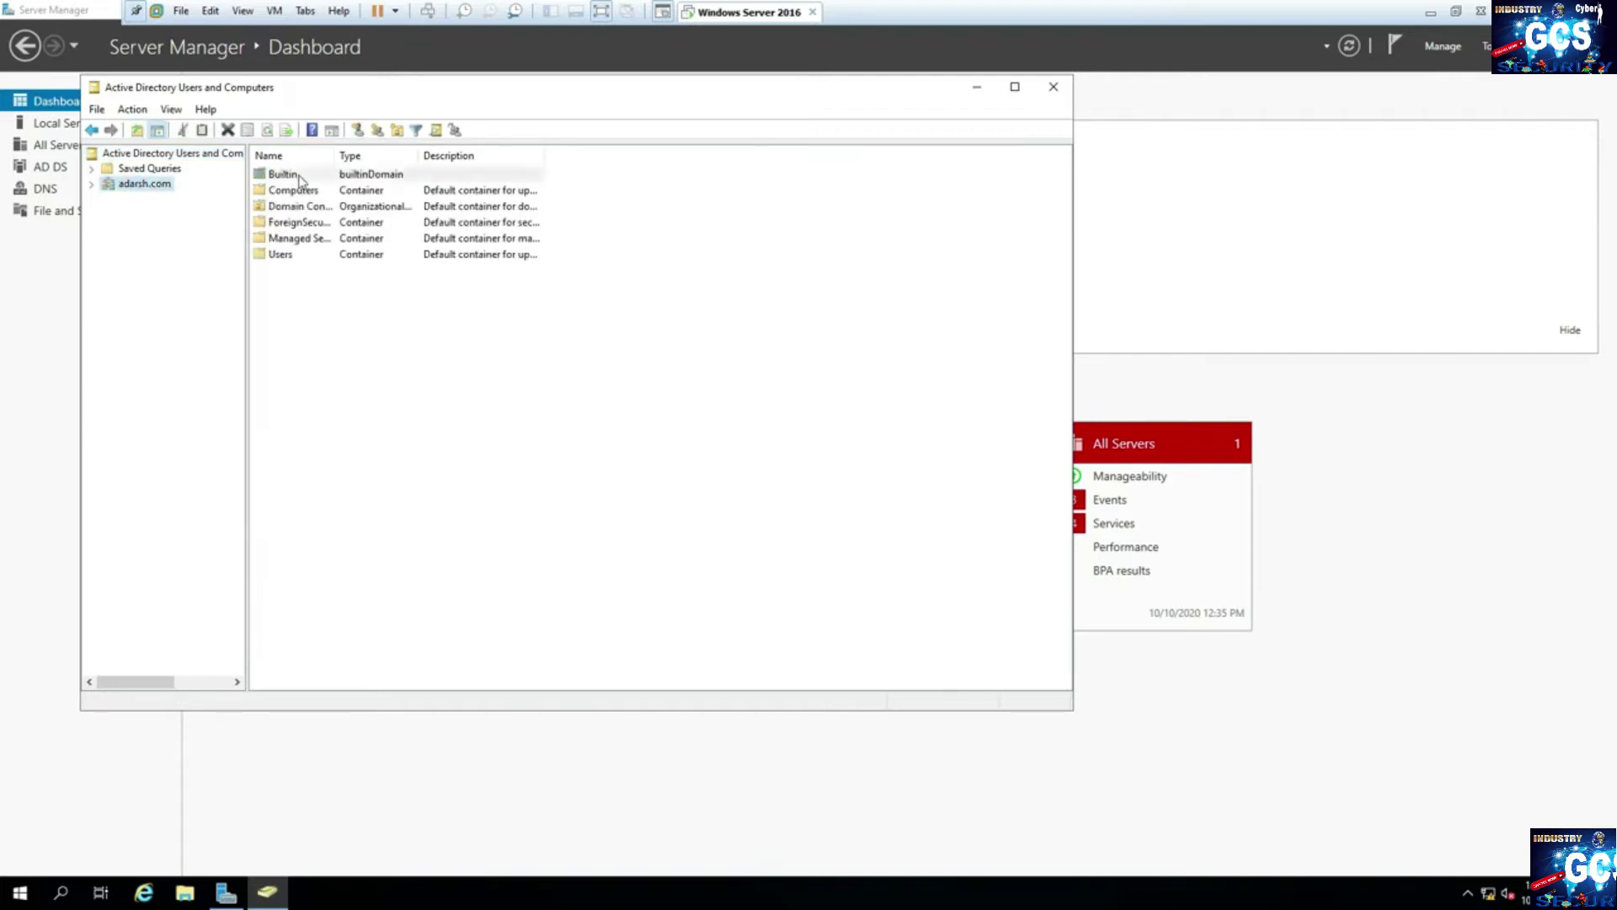
{"action": "double_click", "coordinate": [301, 179]}
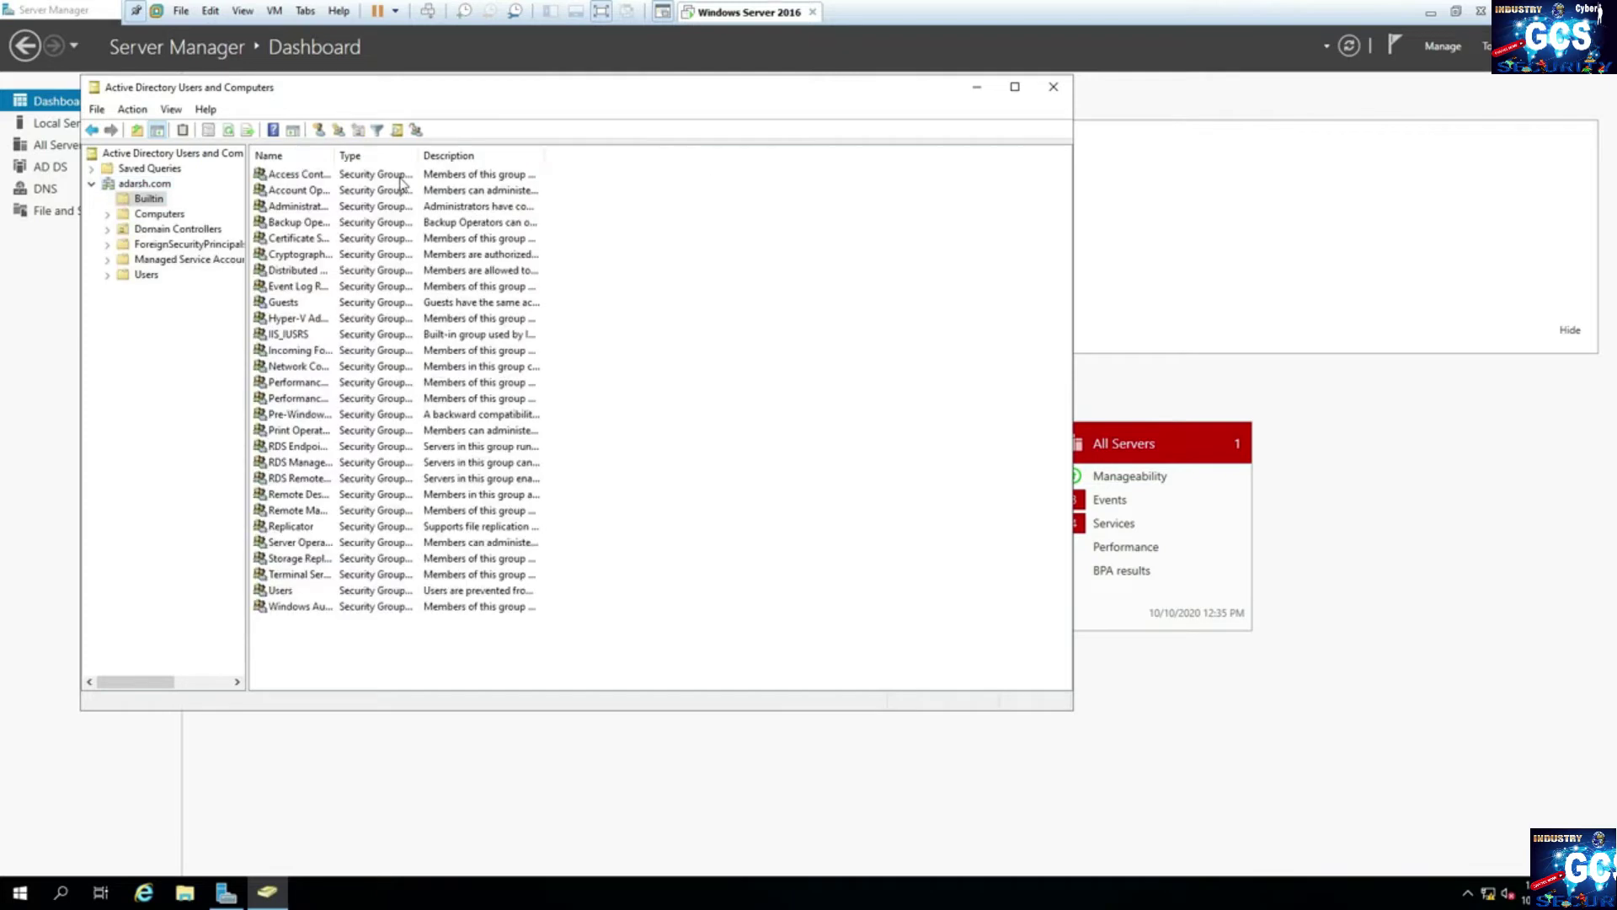
{"action": "left_click_drag", "start_coordinate": [389, 643], "coordinate": [611, 122]}
{"action": "left_click", "coordinate": [689, 354]}
{"action": "left_click", "coordinate": [160, 214]}
{"action": "left_click", "coordinate": [185, 229]}
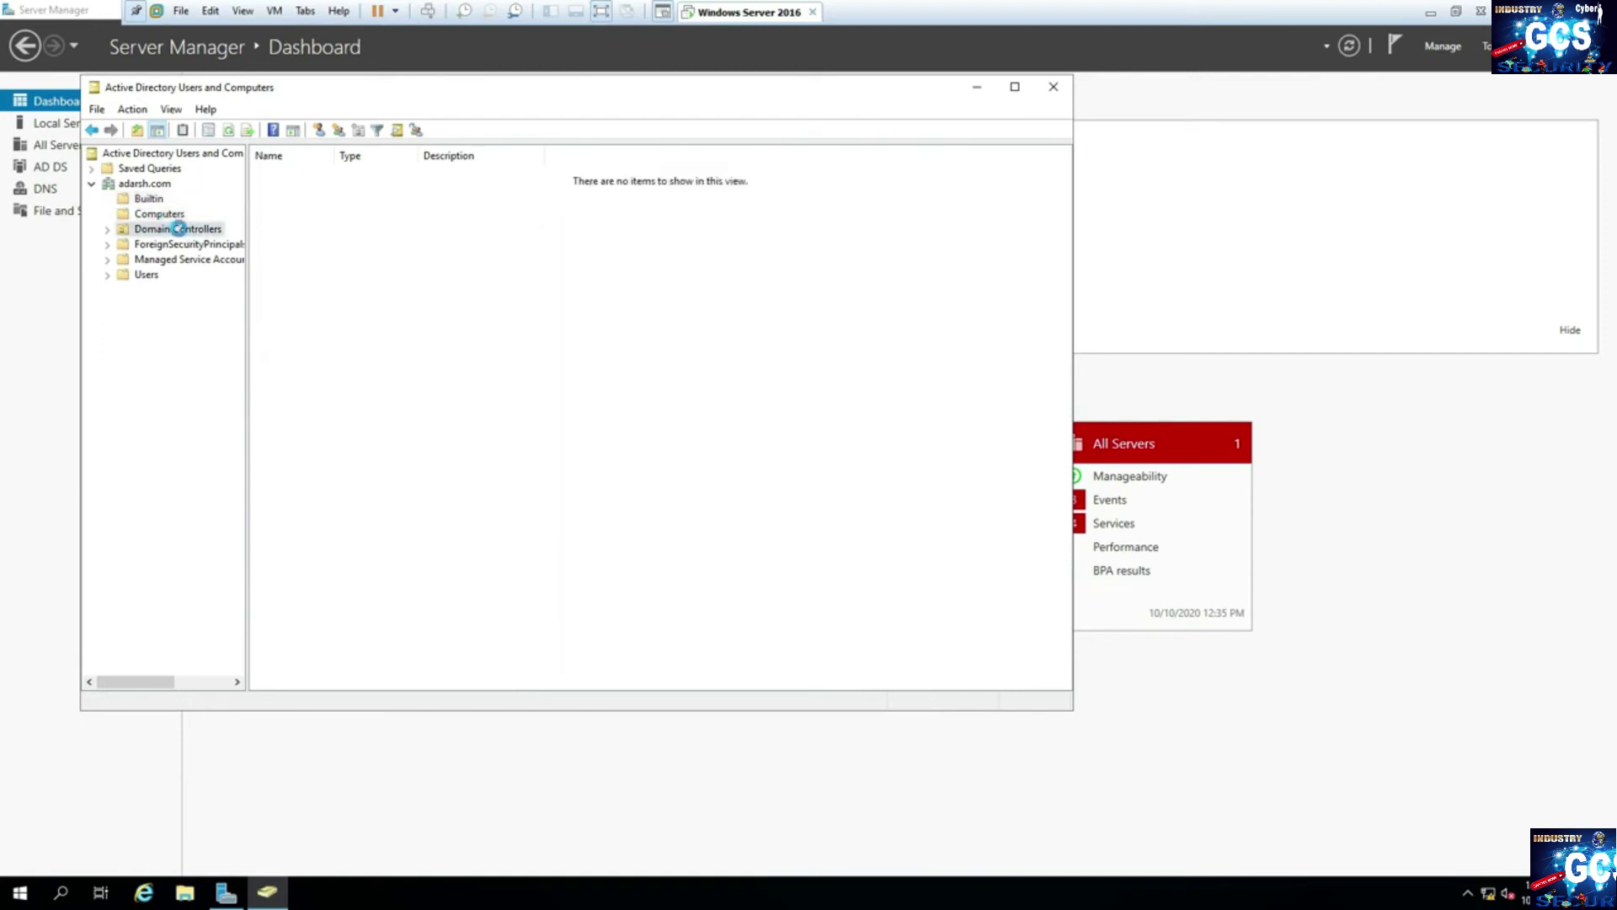
{"action": "left_click", "coordinate": [282, 174]}
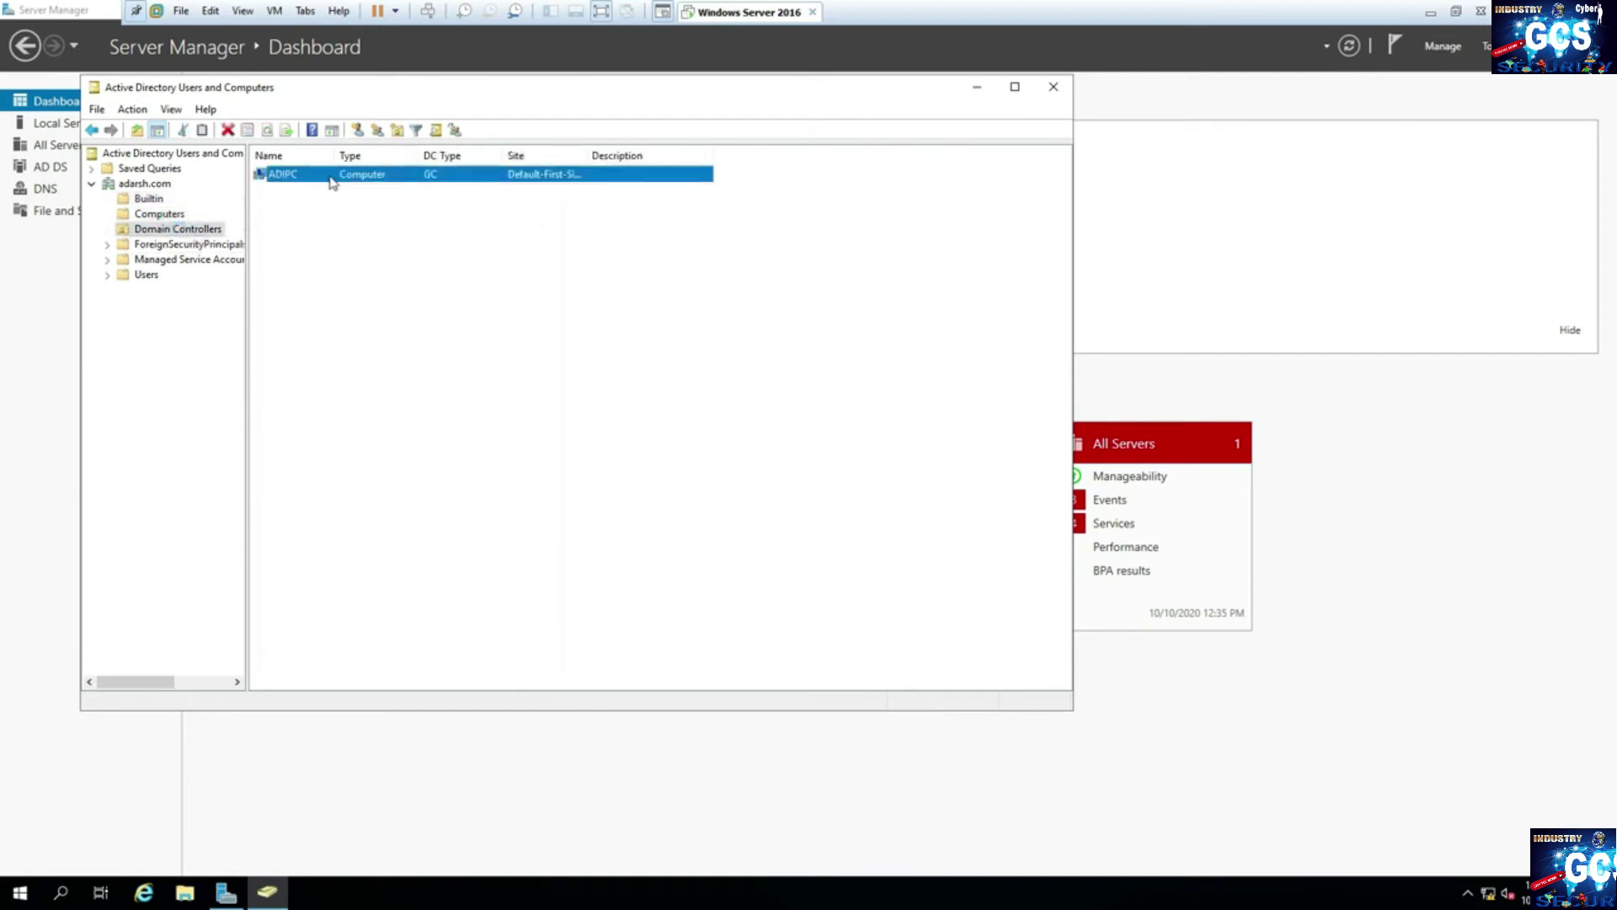
{"action": "left_click", "coordinate": [181, 244]}
{"action": "left_click", "coordinate": [211, 259]}
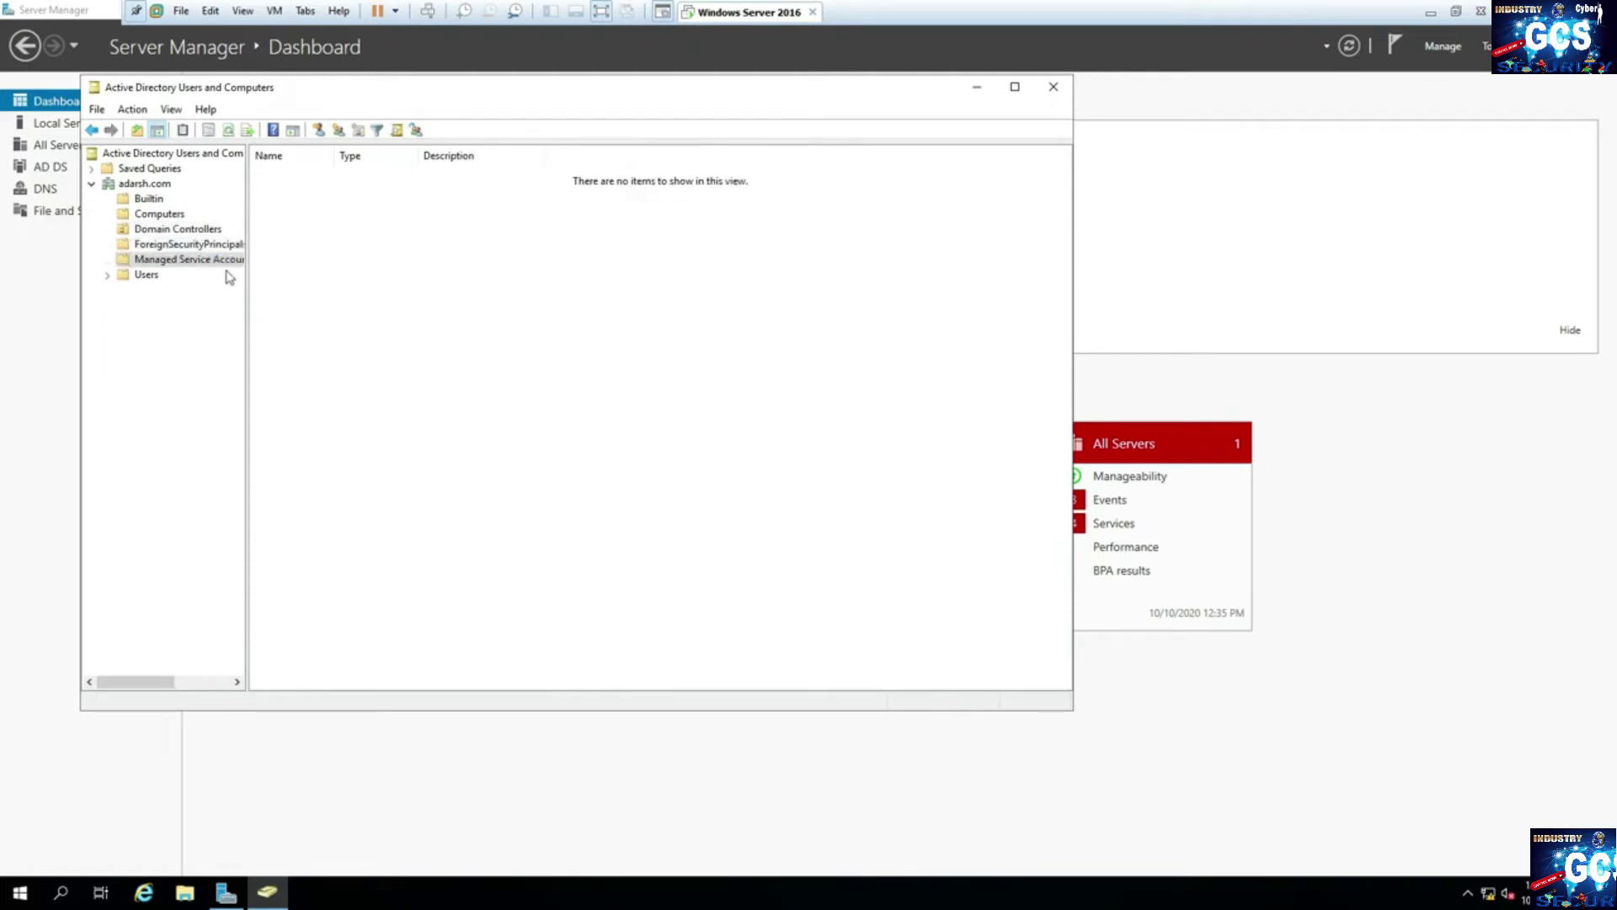
- Open the Users container and look over Administrator, Guest and Schema Admins
{"action": "left_click", "coordinate": [144, 278]}
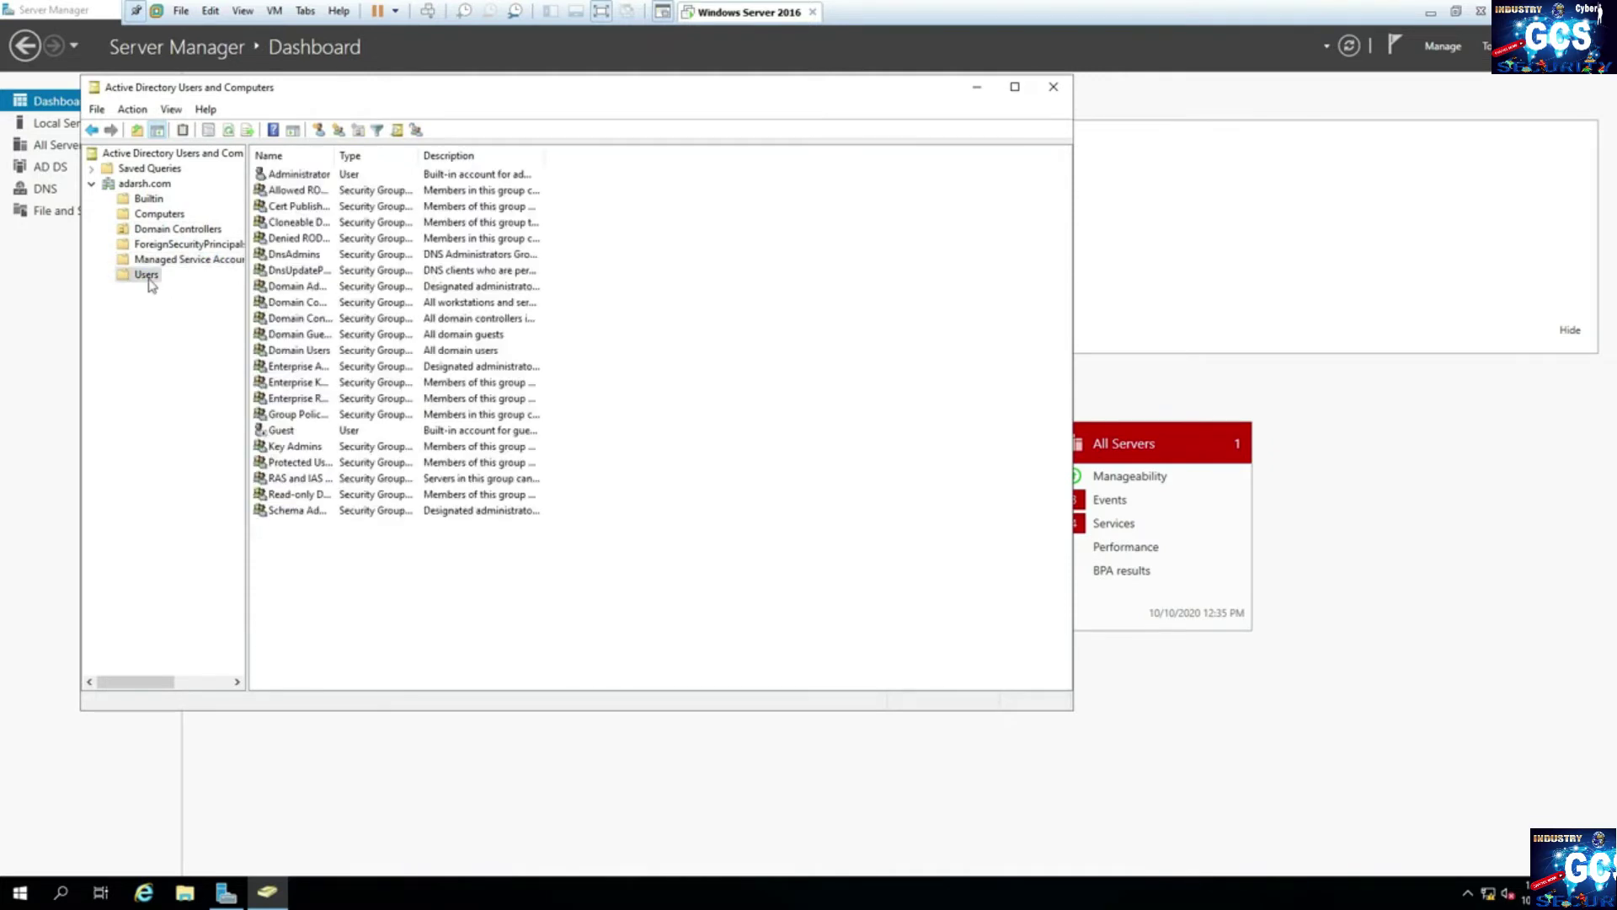
{"action": "key", "text": "Up"}
{"action": "key", "text": "Up"}
{"action": "key", "text": "Up"}
{"action": "key", "text": "Up"}
{"action": "key", "text": "Up"}
{"action": "left_click", "coordinate": [147, 275]}
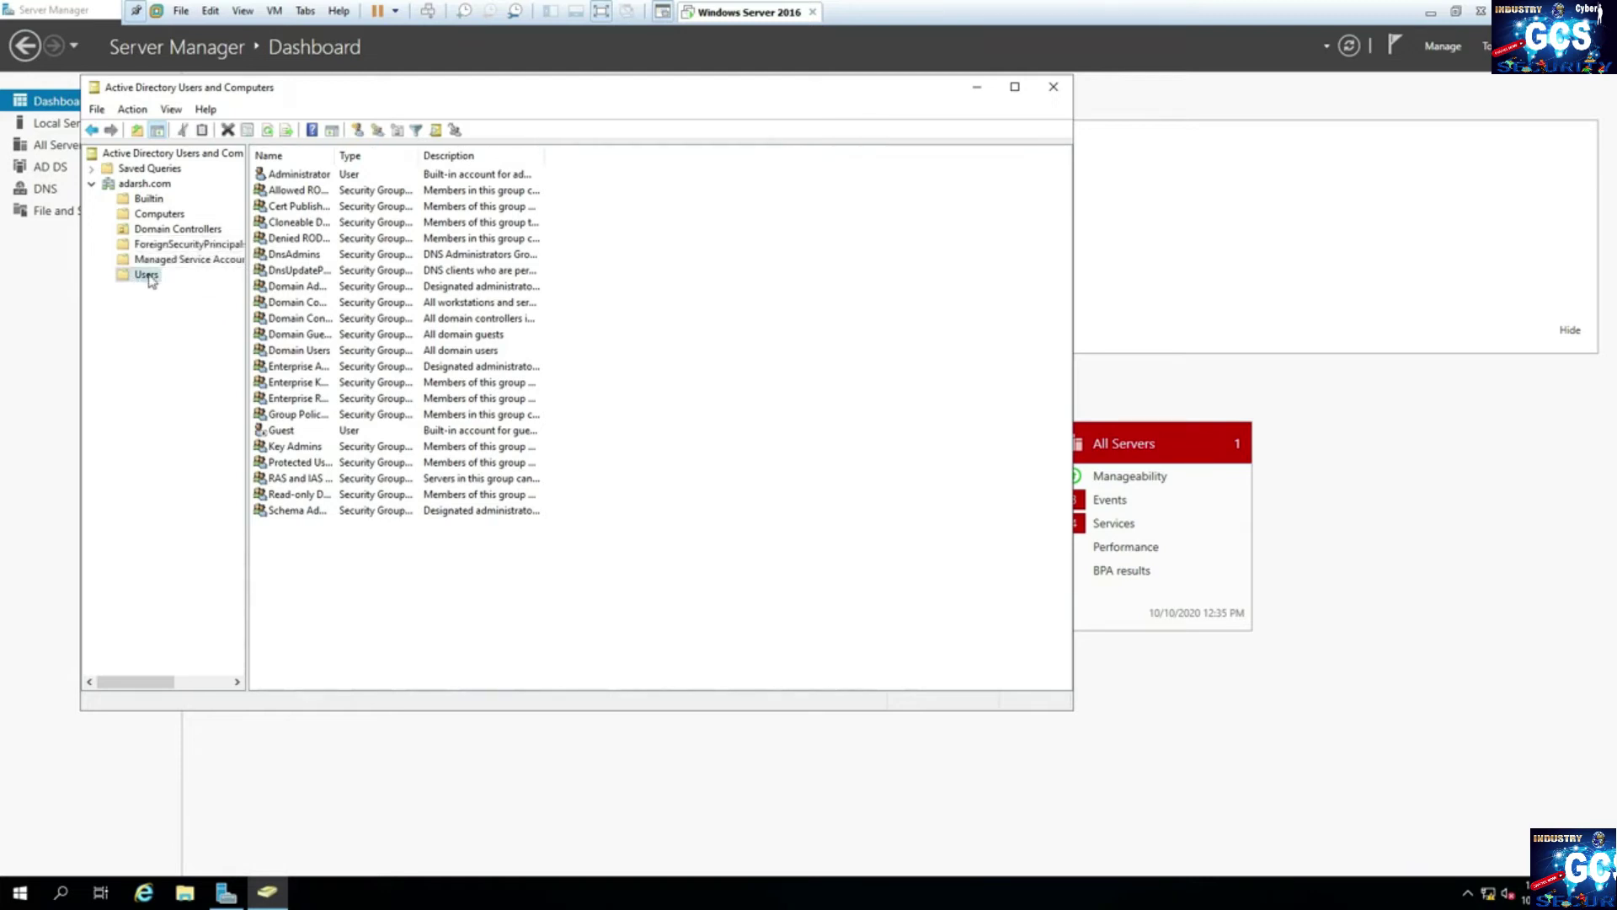
{"action": "left_click", "coordinate": [150, 201]}
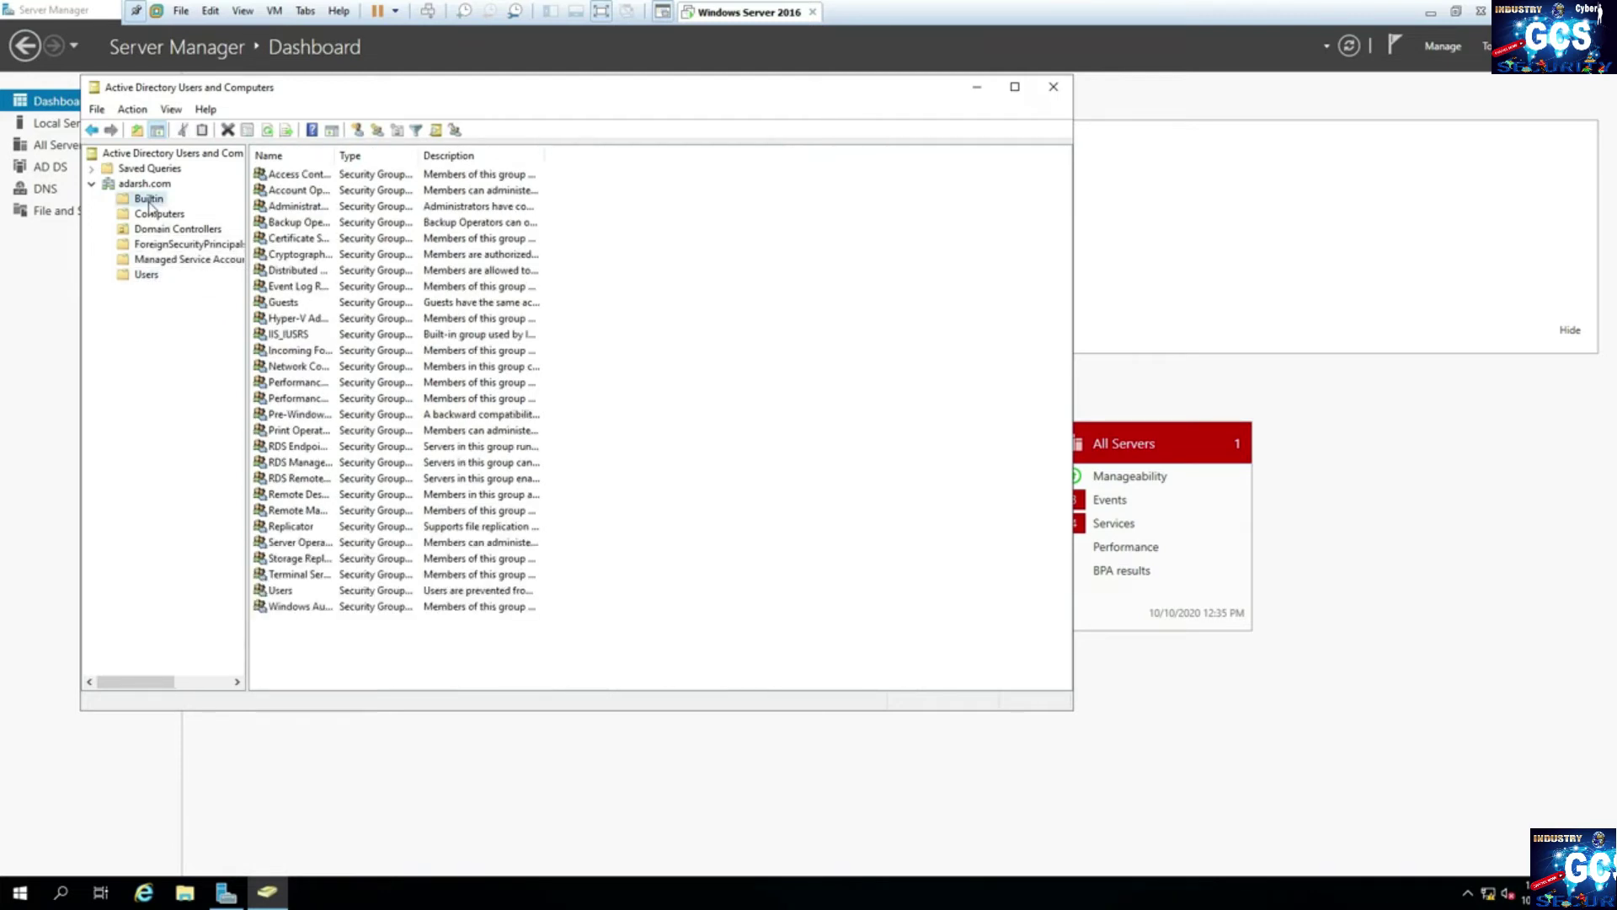
{"action": "left_click", "coordinate": [145, 276]}
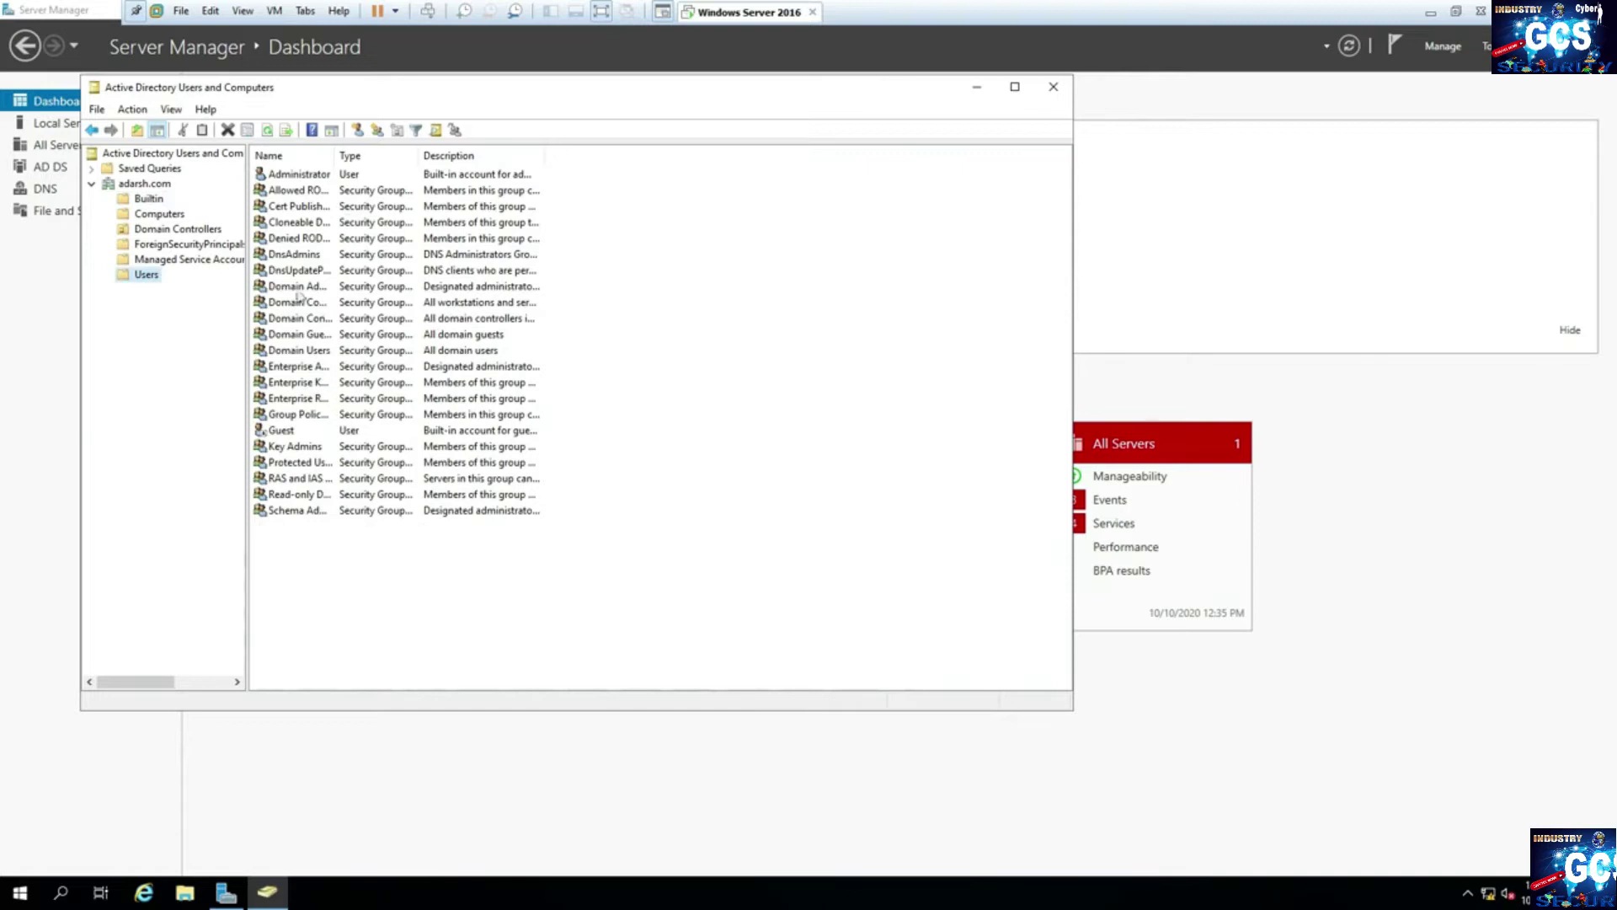
{"action": "left_click", "coordinate": [297, 175]}
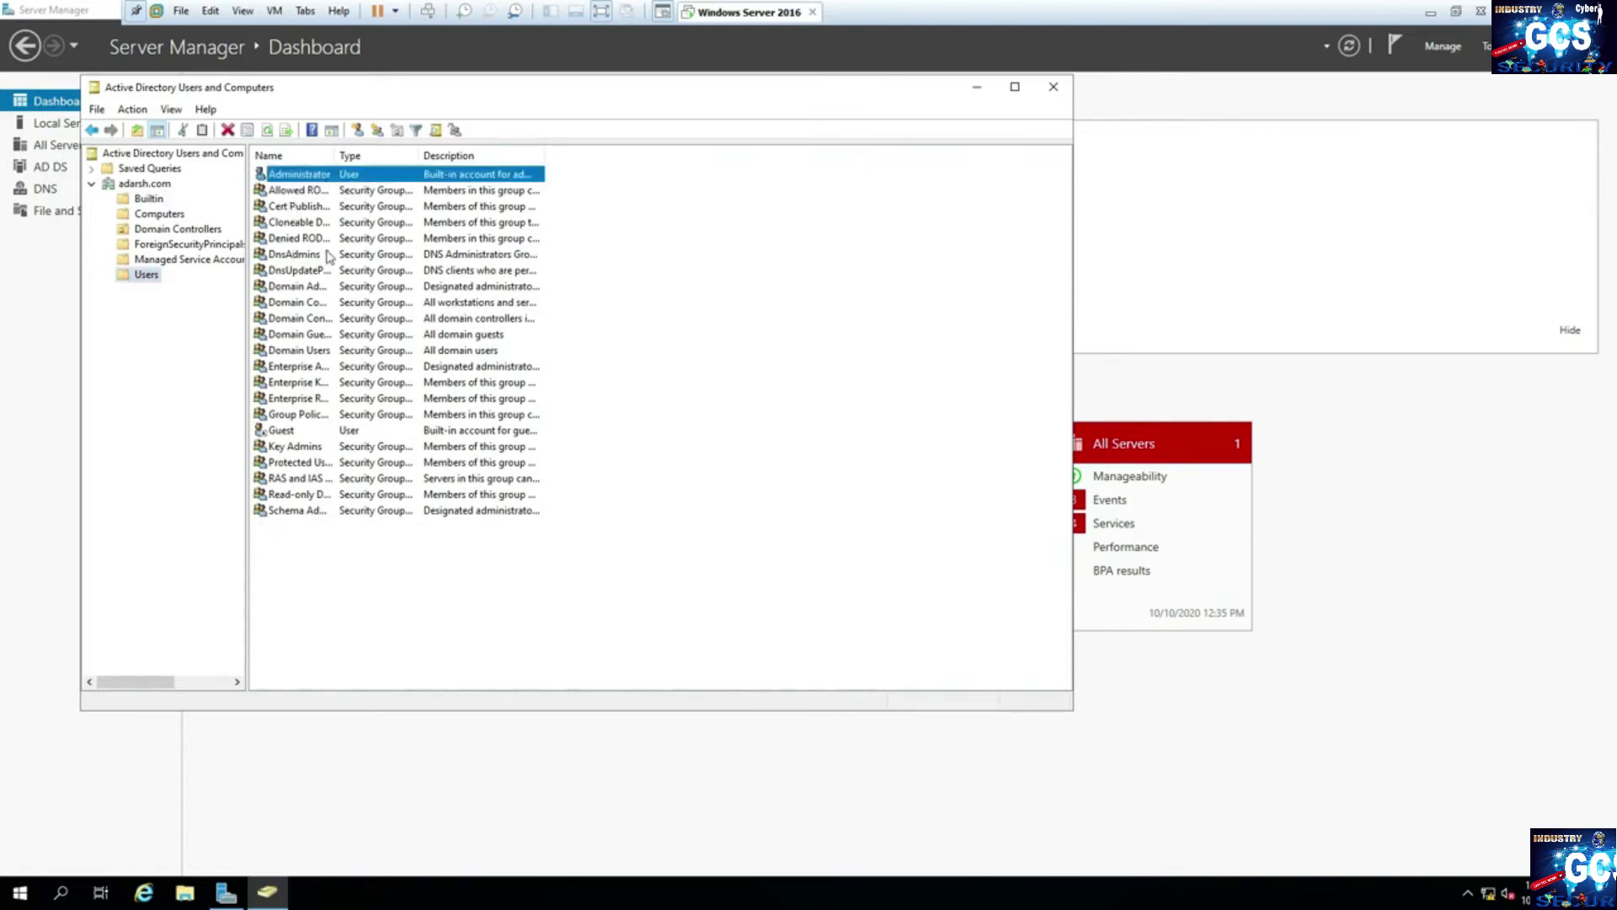
{"action": "left_click", "coordinate": [305, 430]}
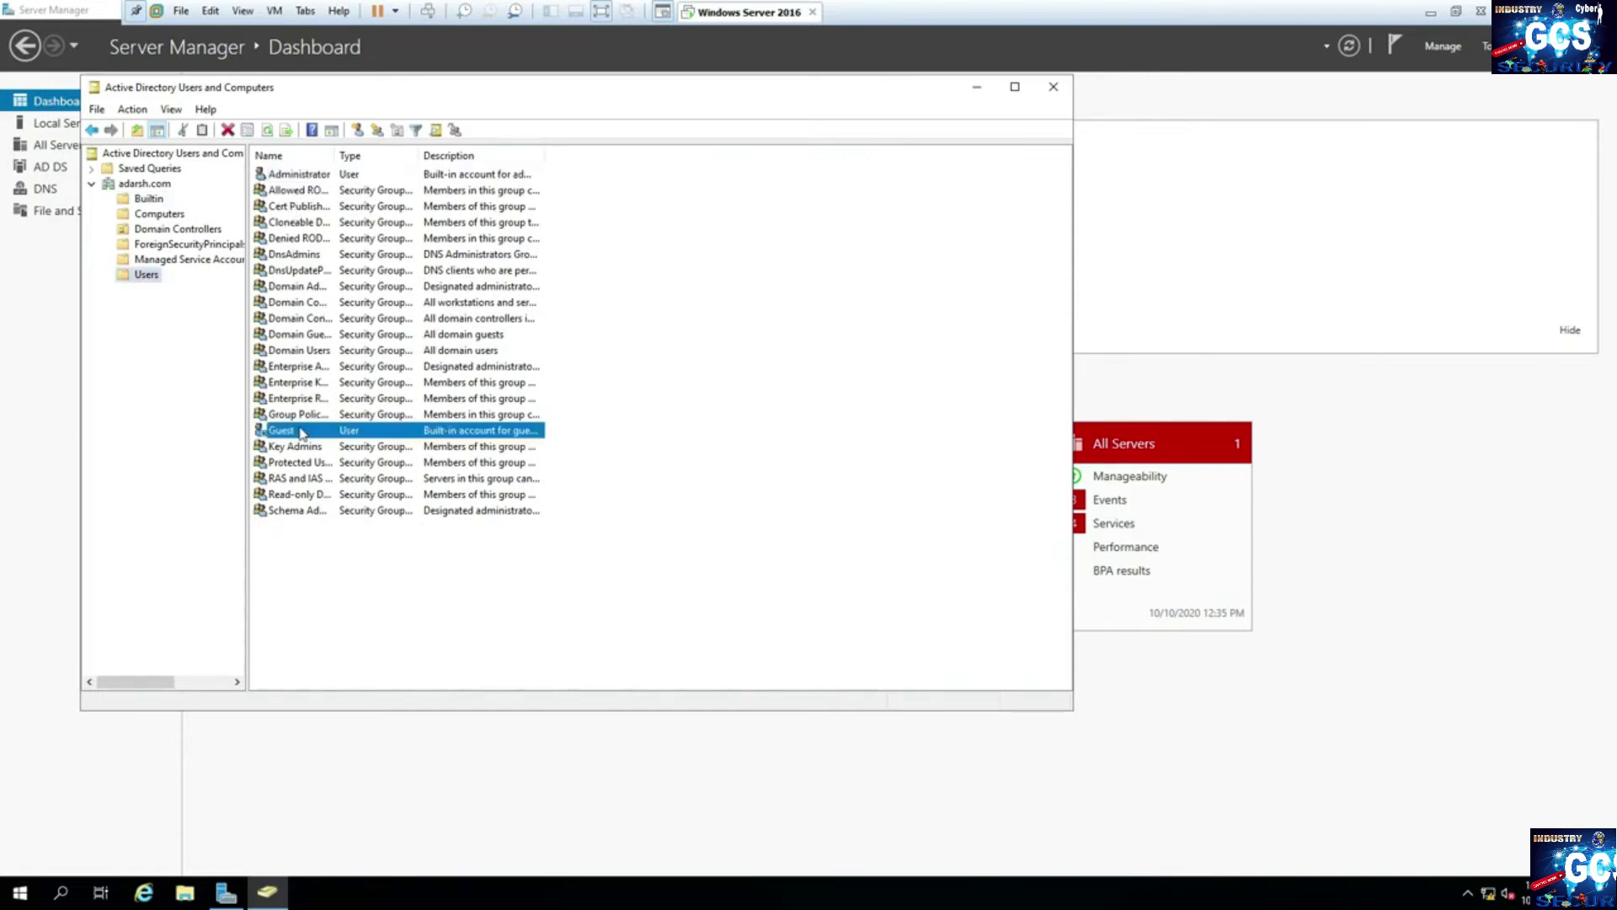
{"action": "left_click", "coordinate": [325, 511]}
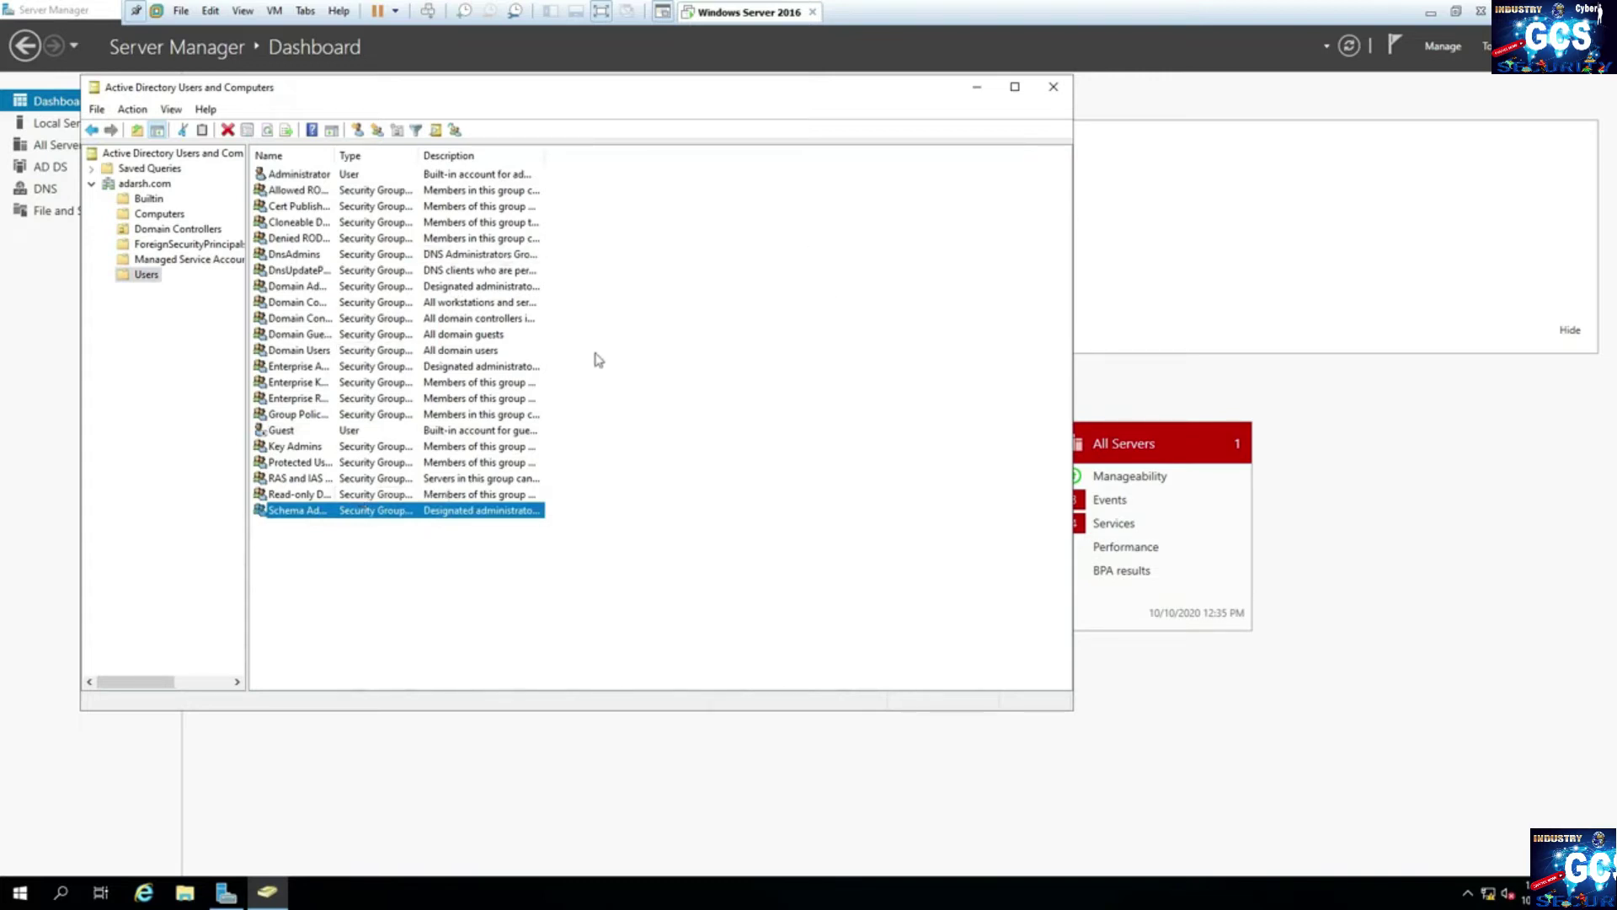
{"action": "left_click", "coordinate": [707, 350]}
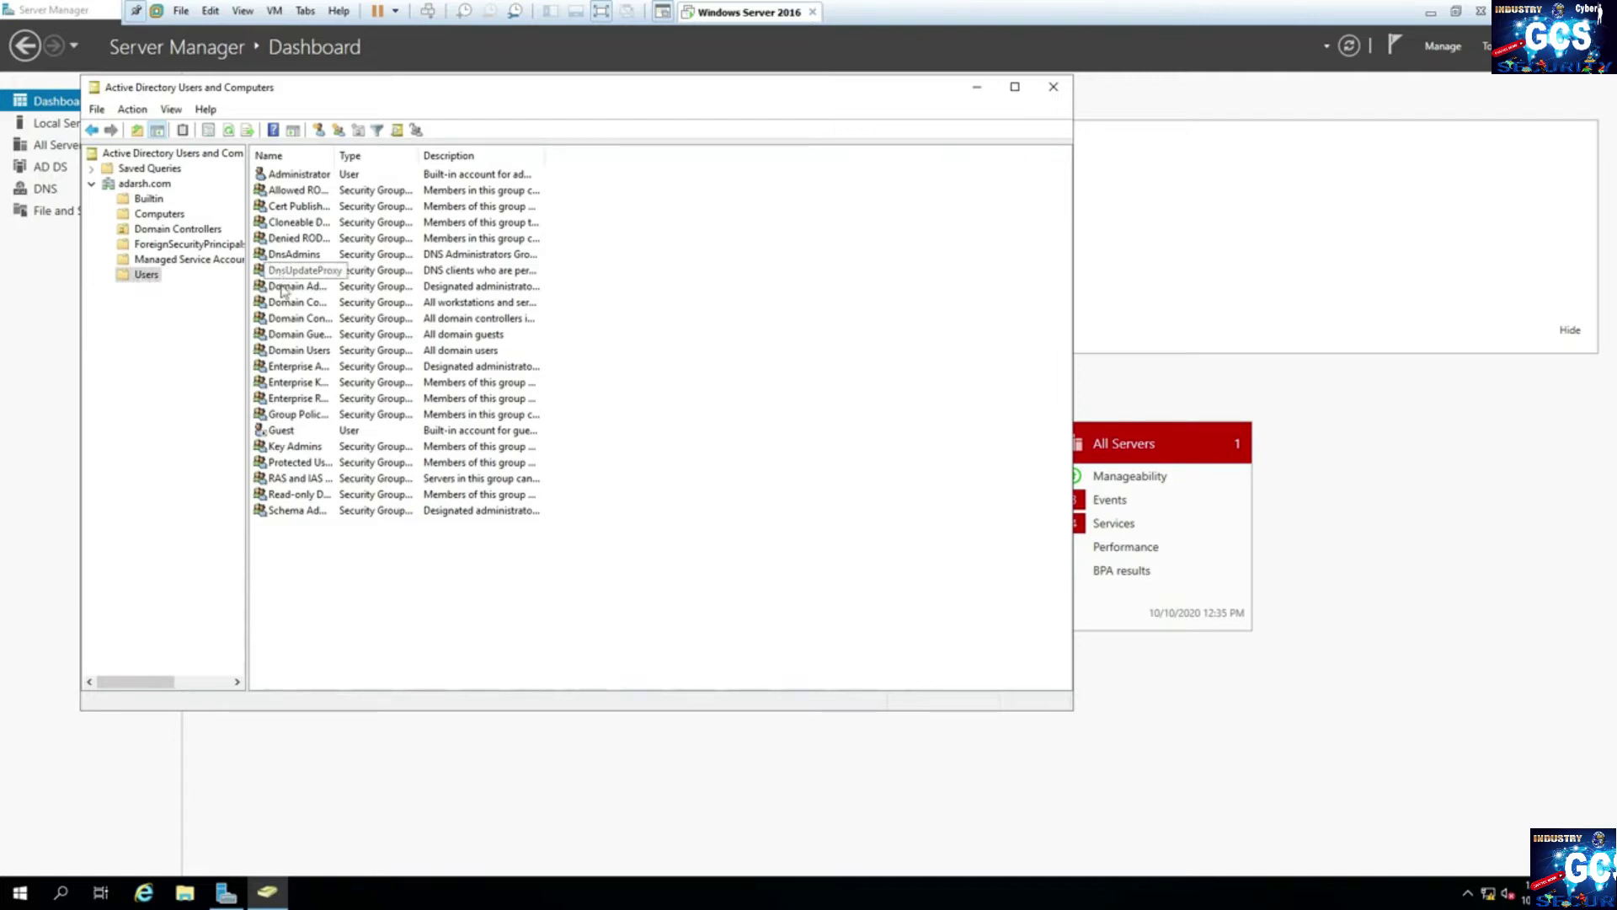
- Start a new user in Users and enter the first name and user logon name
{"action": "left_click", "coordinate": [157, 276]}
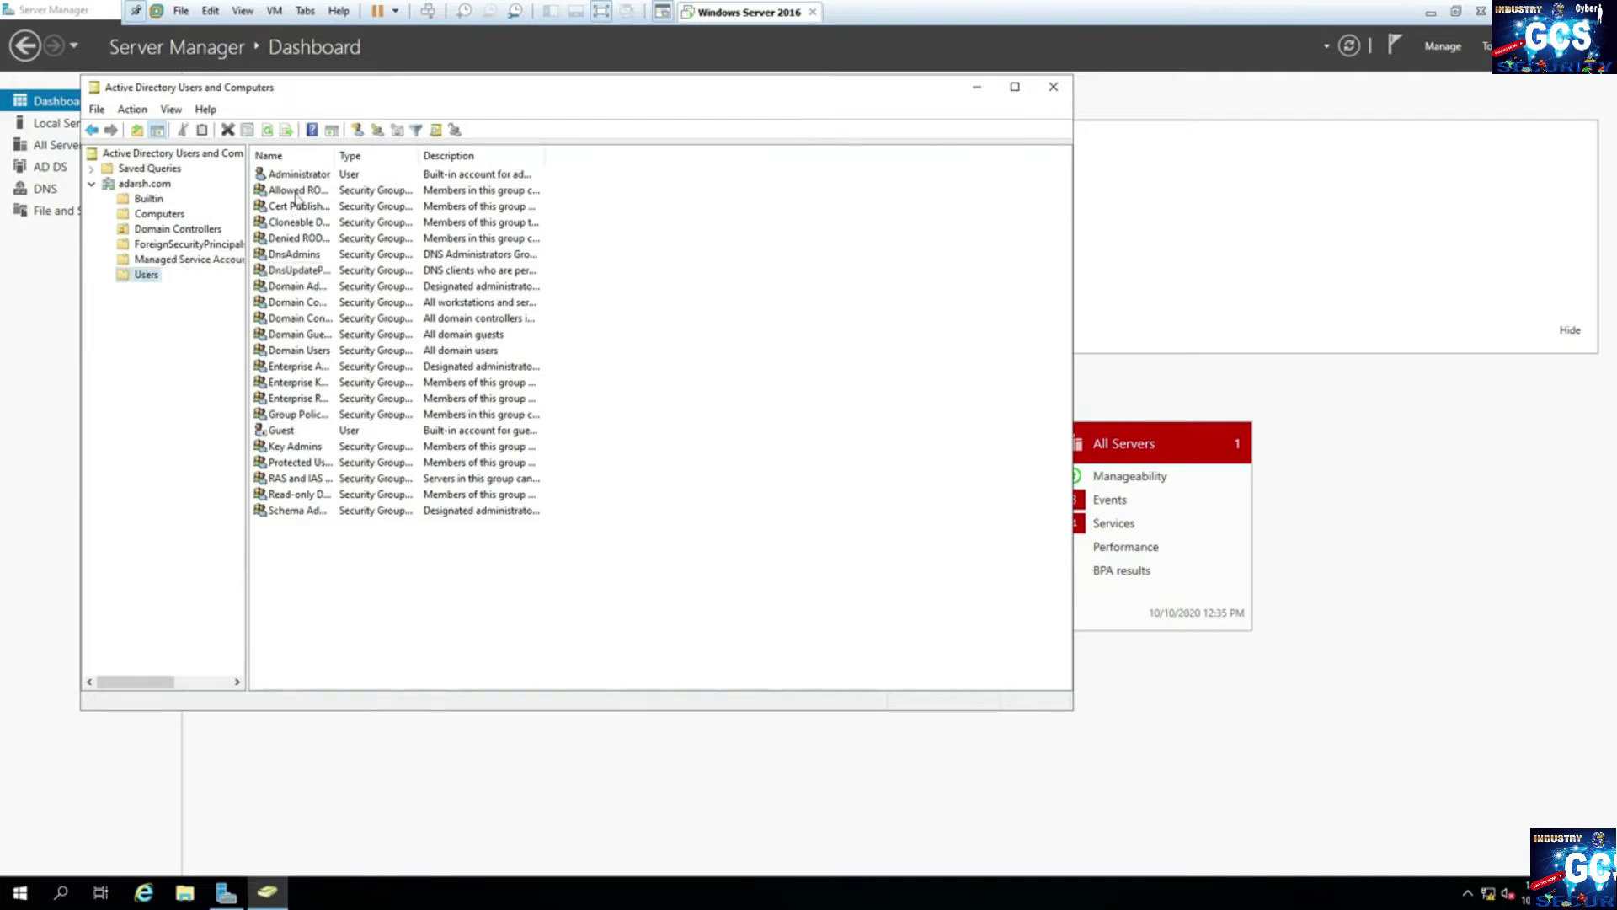
{"action": "left_click", "coordinate": [358, 130]}
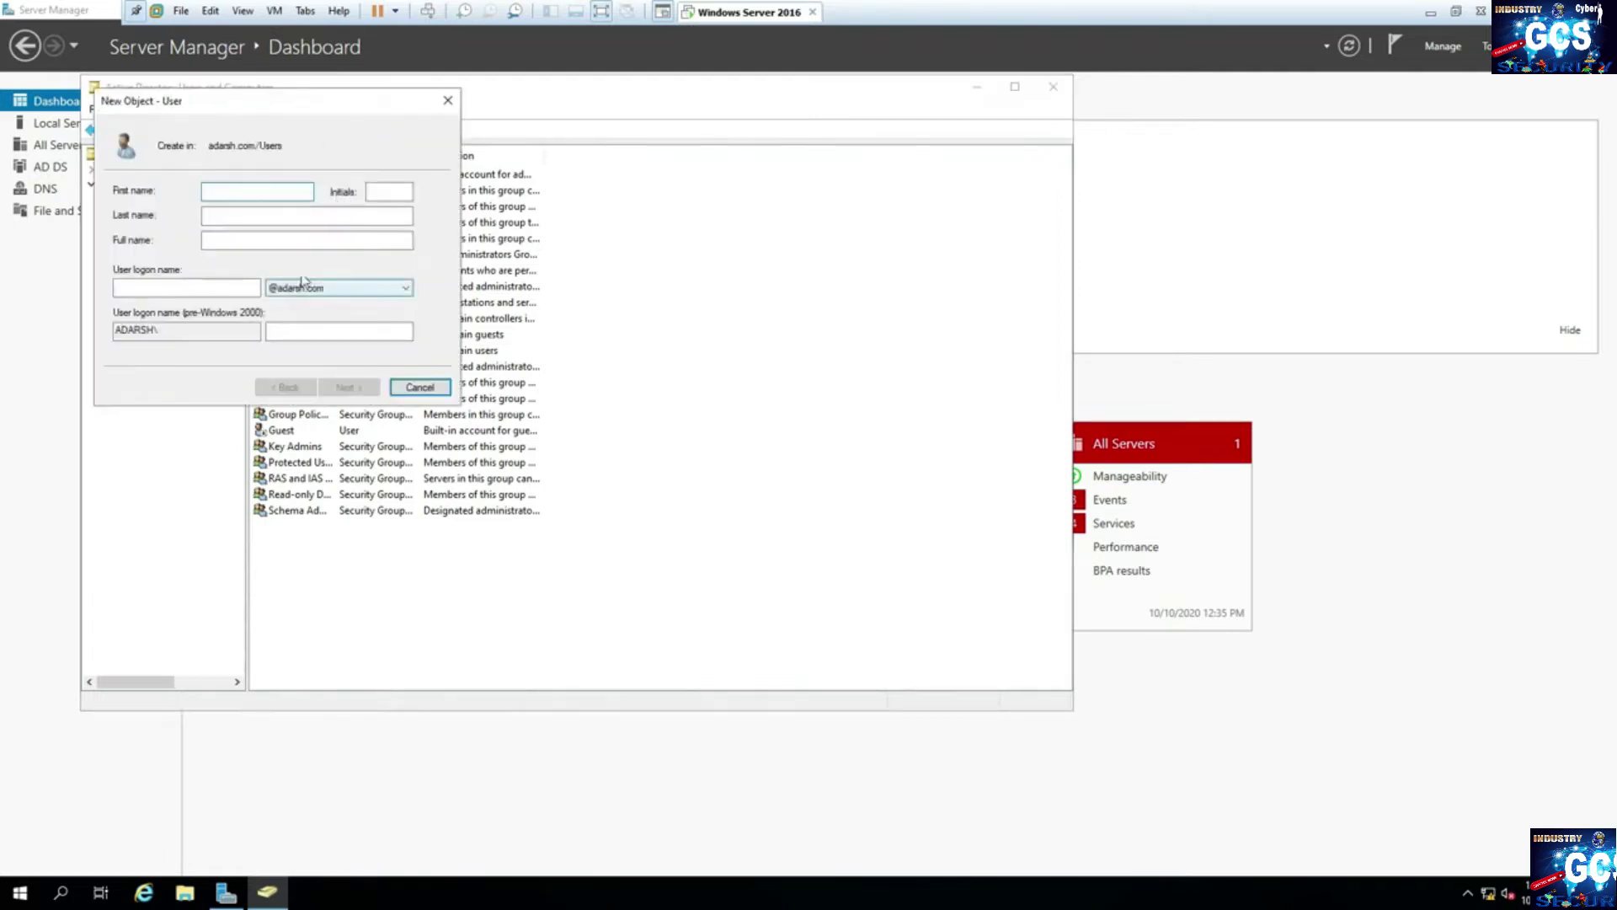
{"action": "left_click", "coordinate": [448, 101]}
{"action": "right_click", "coordinate": [605, 288]}
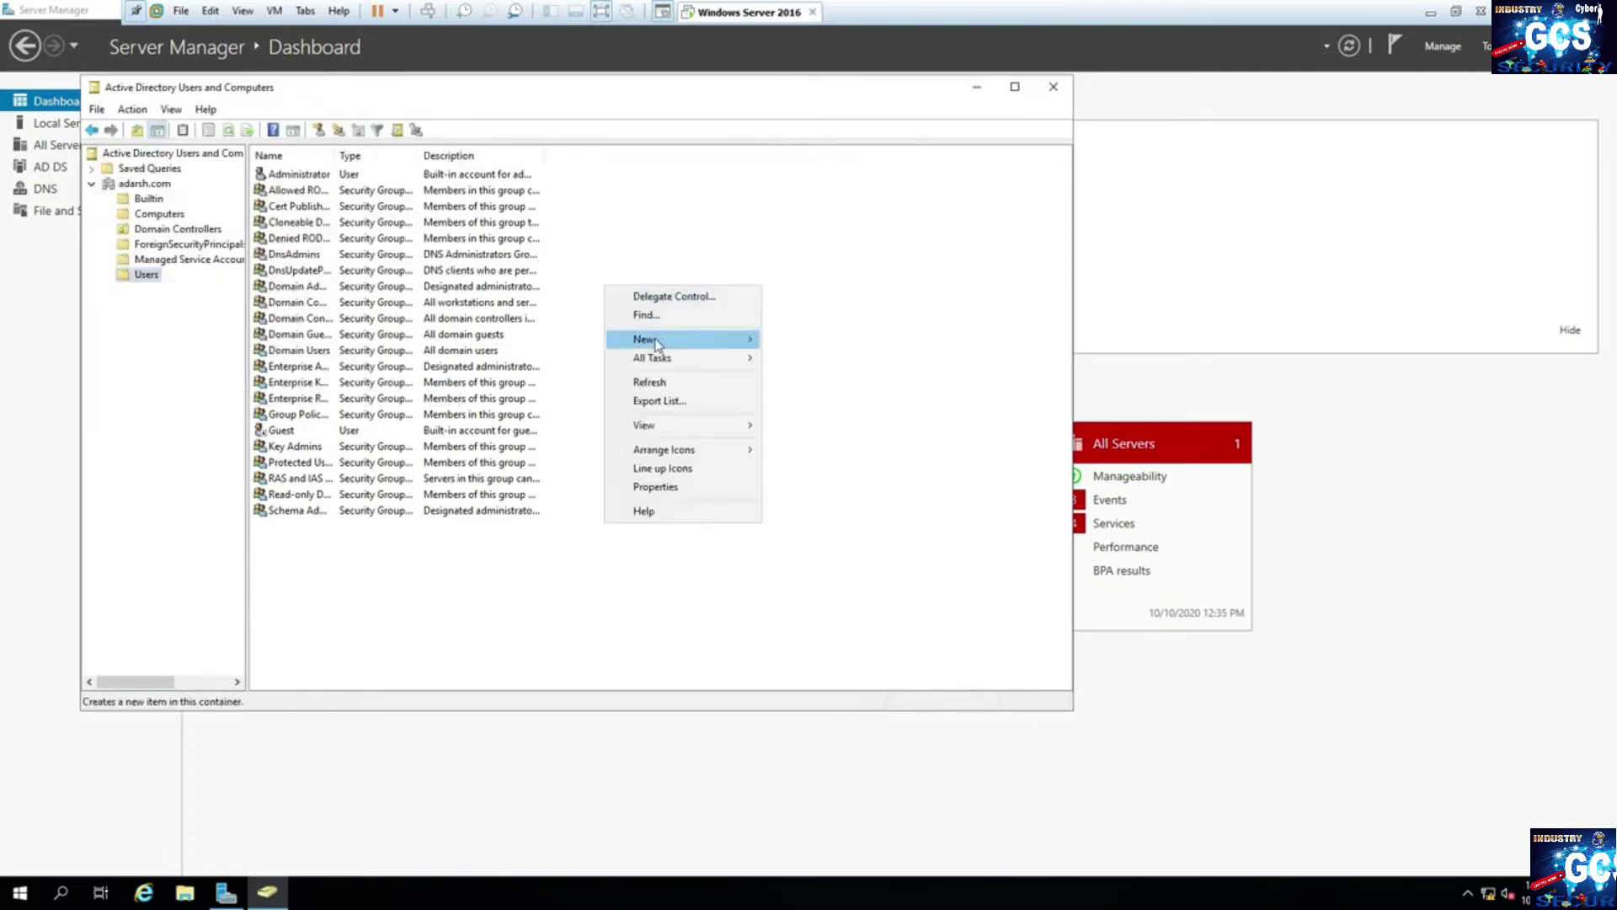
{"action": "mouse_move", "coordinate": [716, 338]}
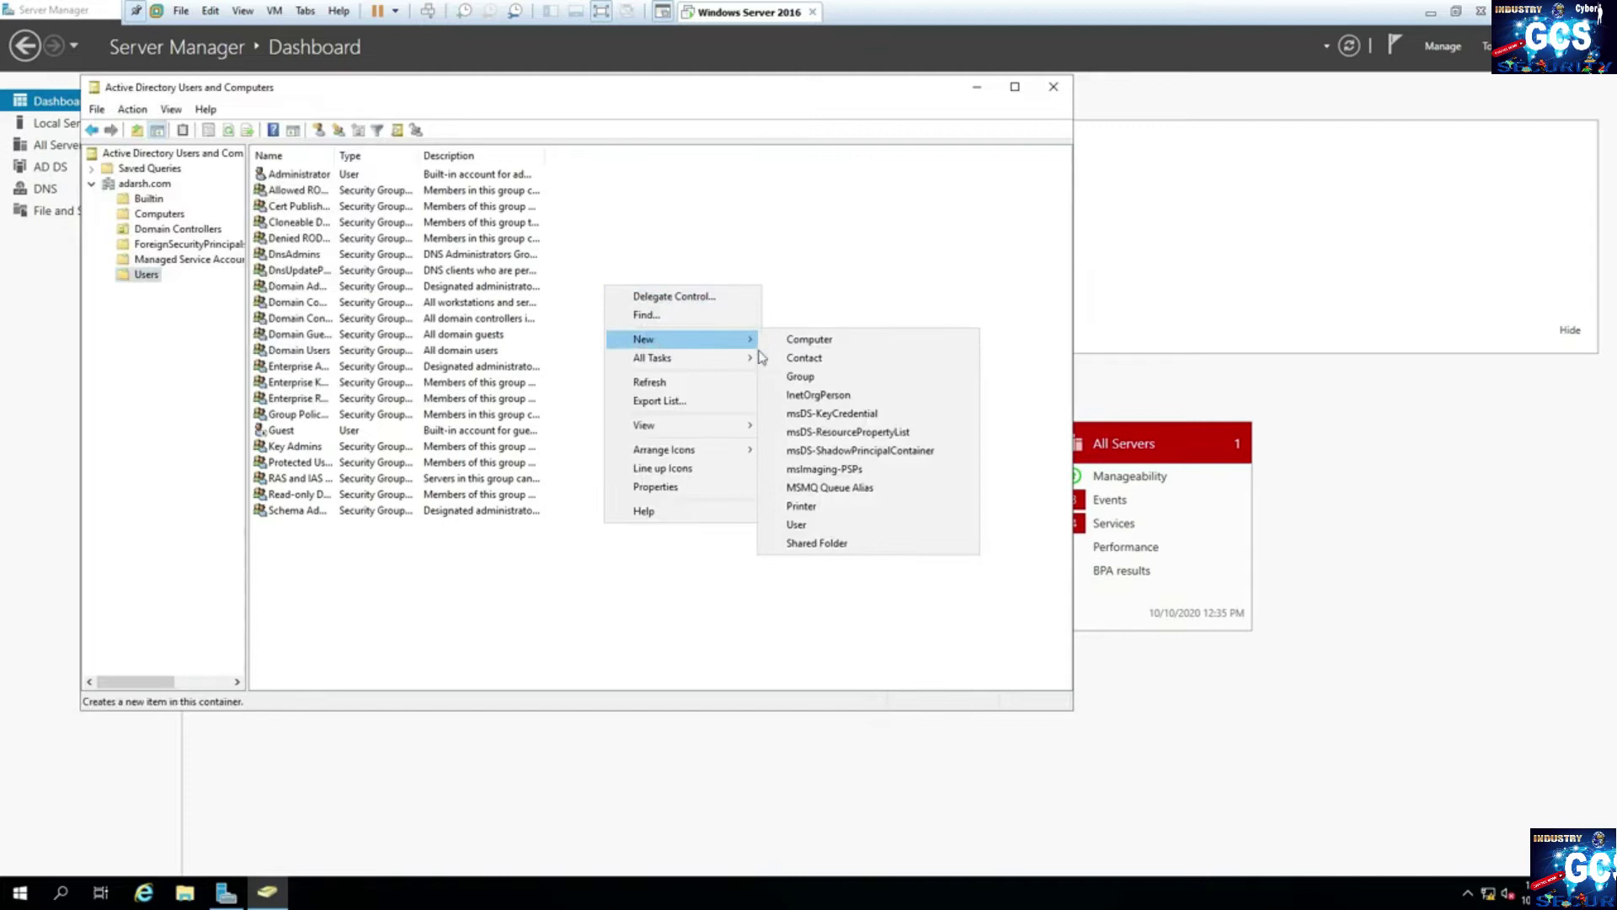
{"action": "left_click", "coordinate": [824, 526]}
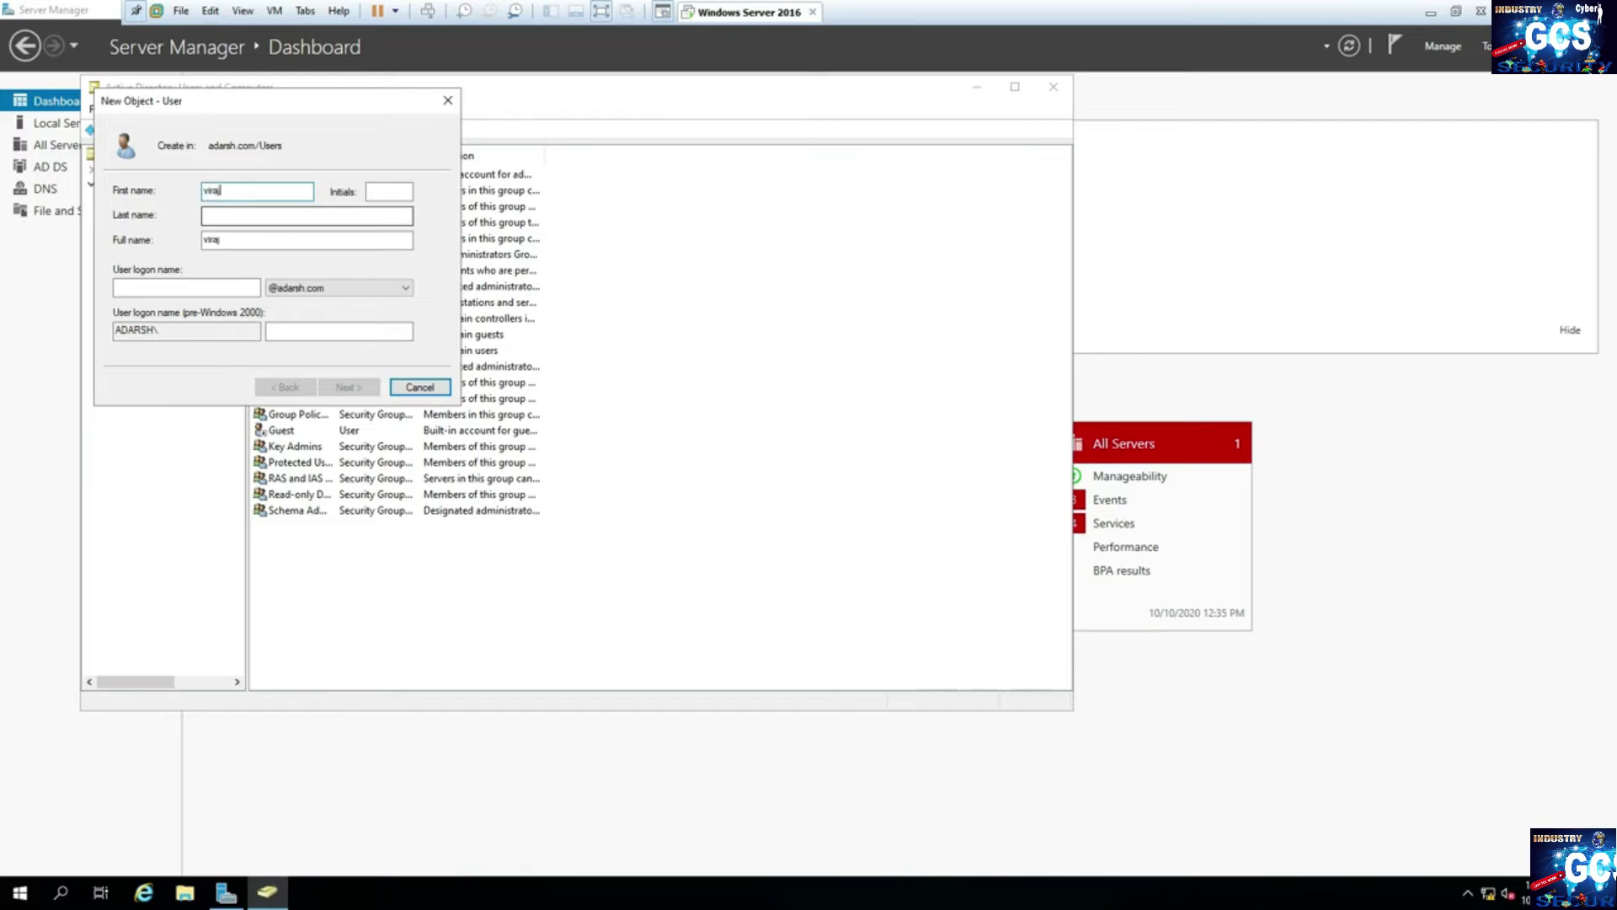
{"action": "left_click", "coordinate": [162, 290]}
{"action": "type", "text": "v"}
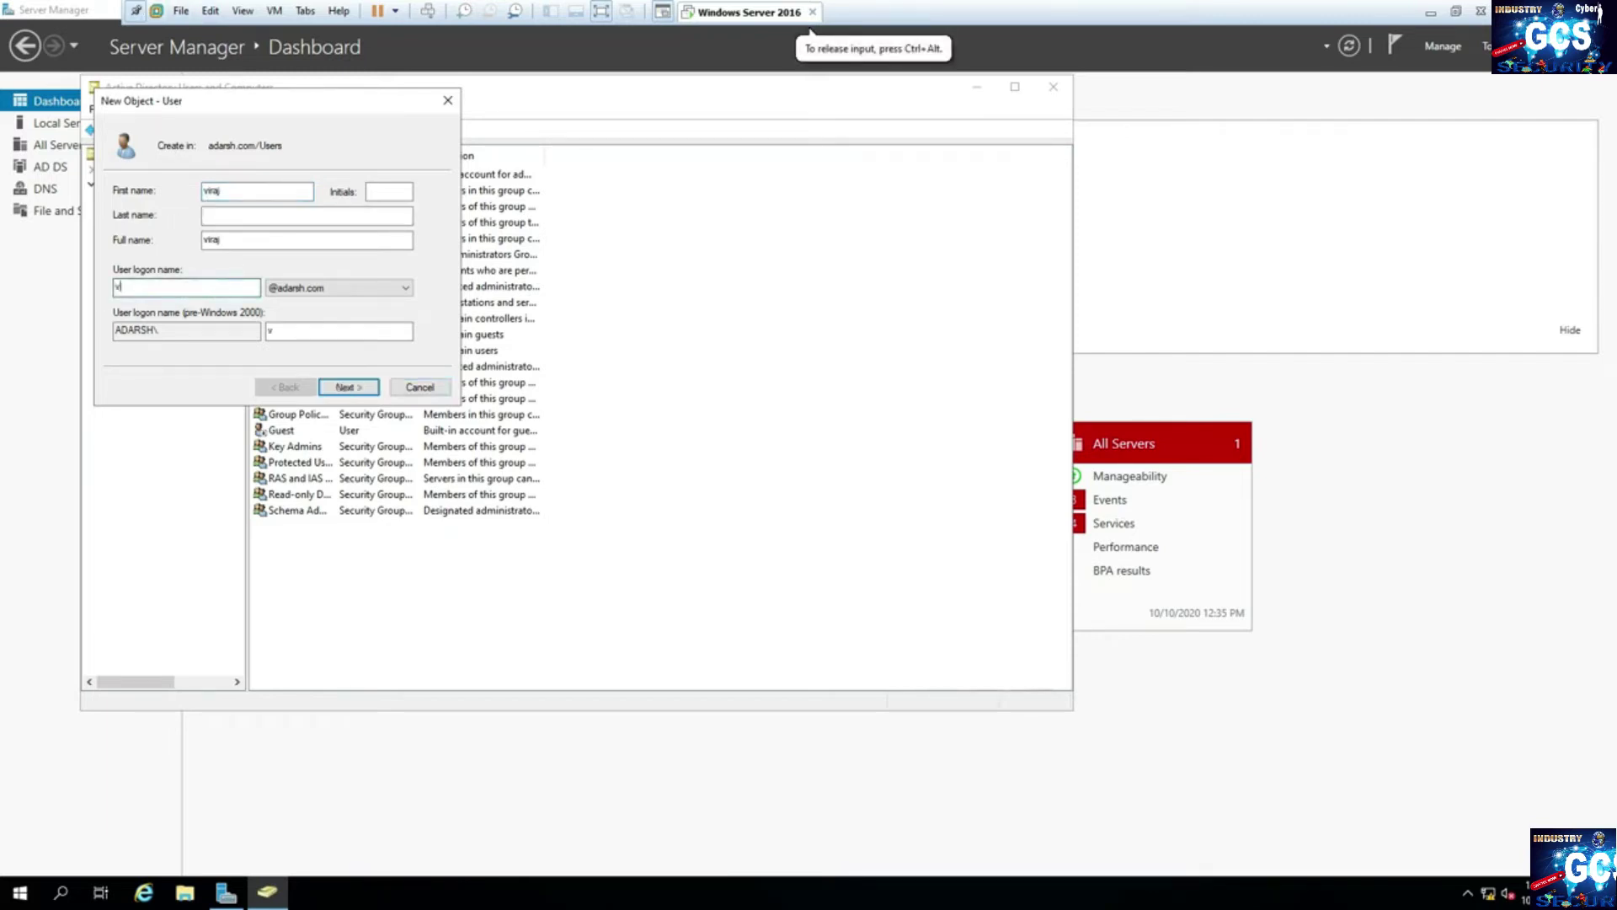
{"action": "type", "text": "iraj"}
{"action": "left_click", "coordinate": [344, 387]}
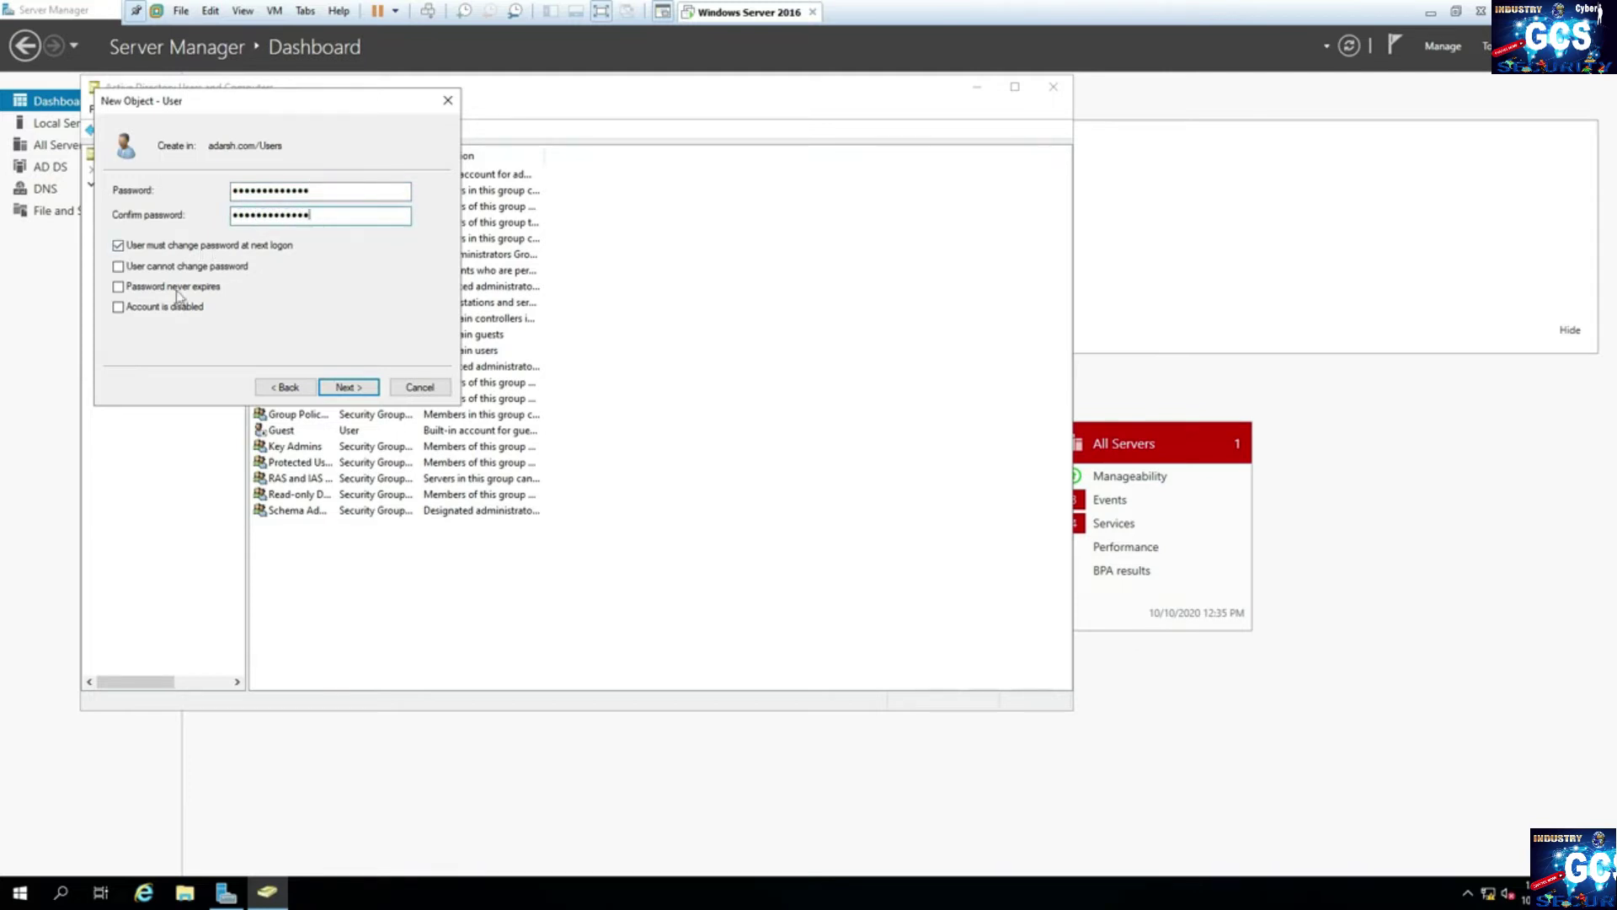
- Set the password, review the summary showing name and logon name, and finish
{"action": "left_click_drag", "start_coordinate": [235, 100], "coordinate": [751, 212]}
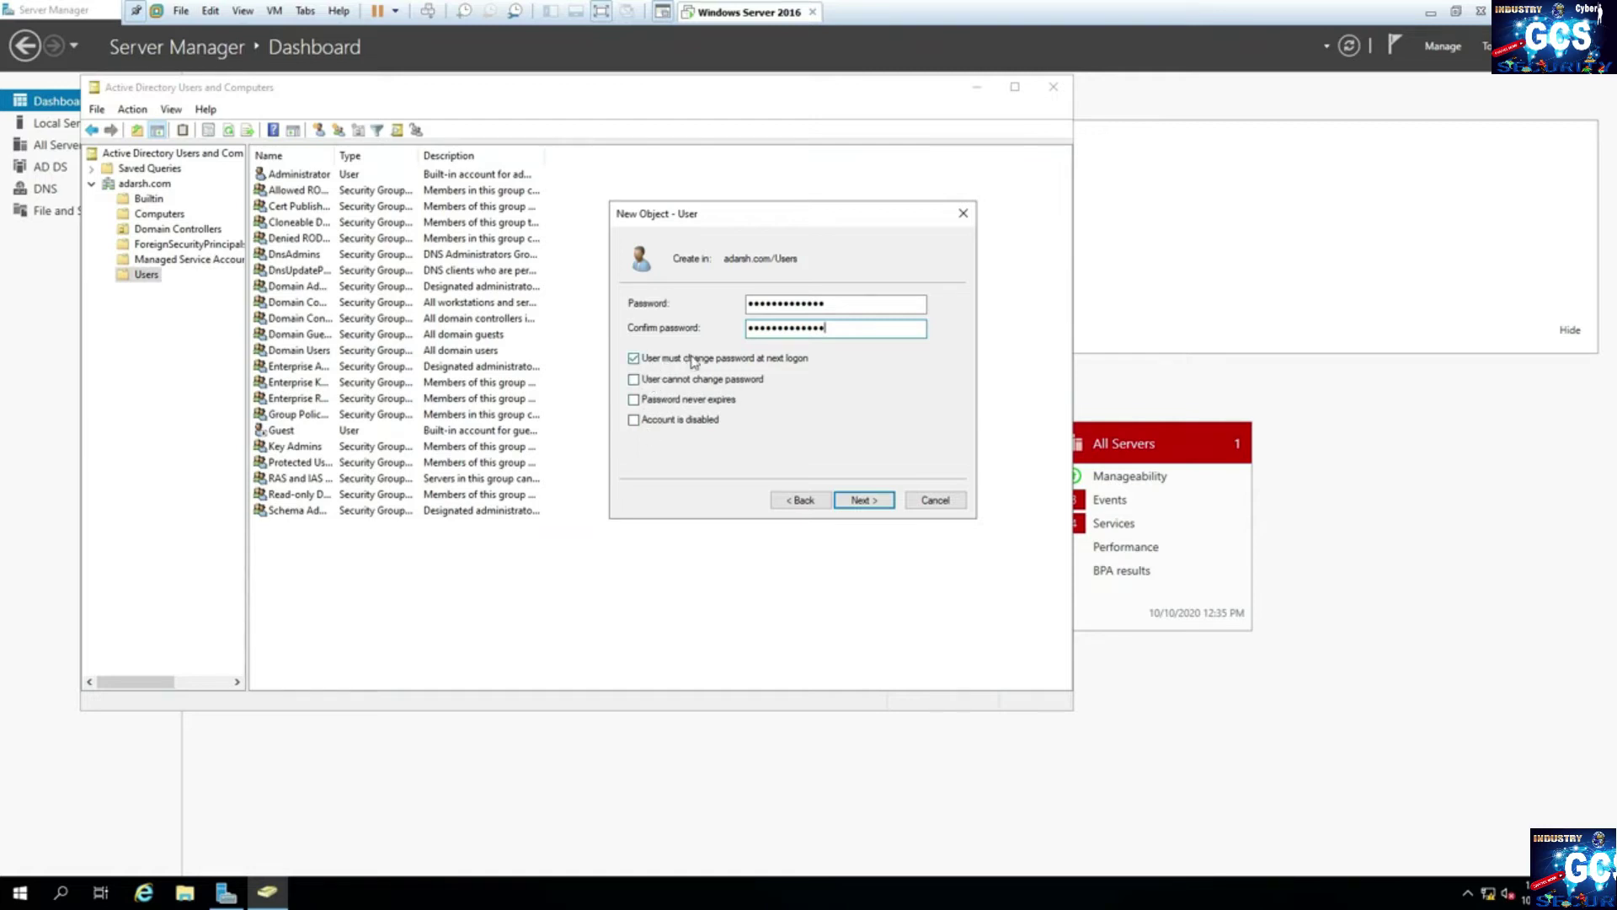
{"action": "left_click", "coordinate": [886, 502]}
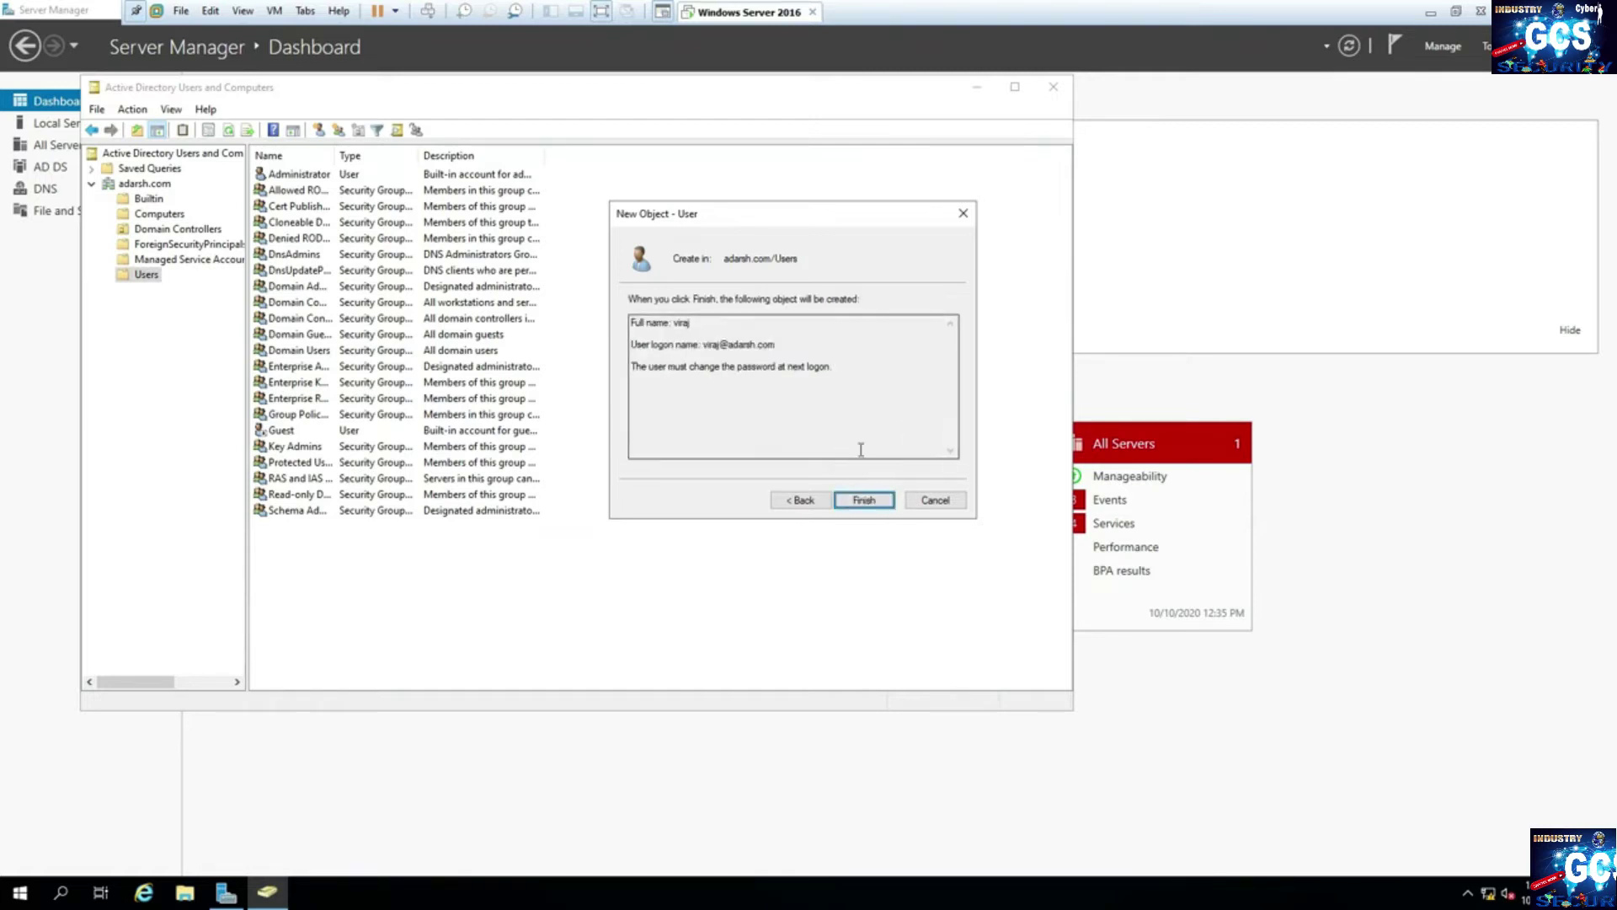
{"action": "left_click_drag", "start_coordinate": [706, 322], "coordinate": [631, 322]}
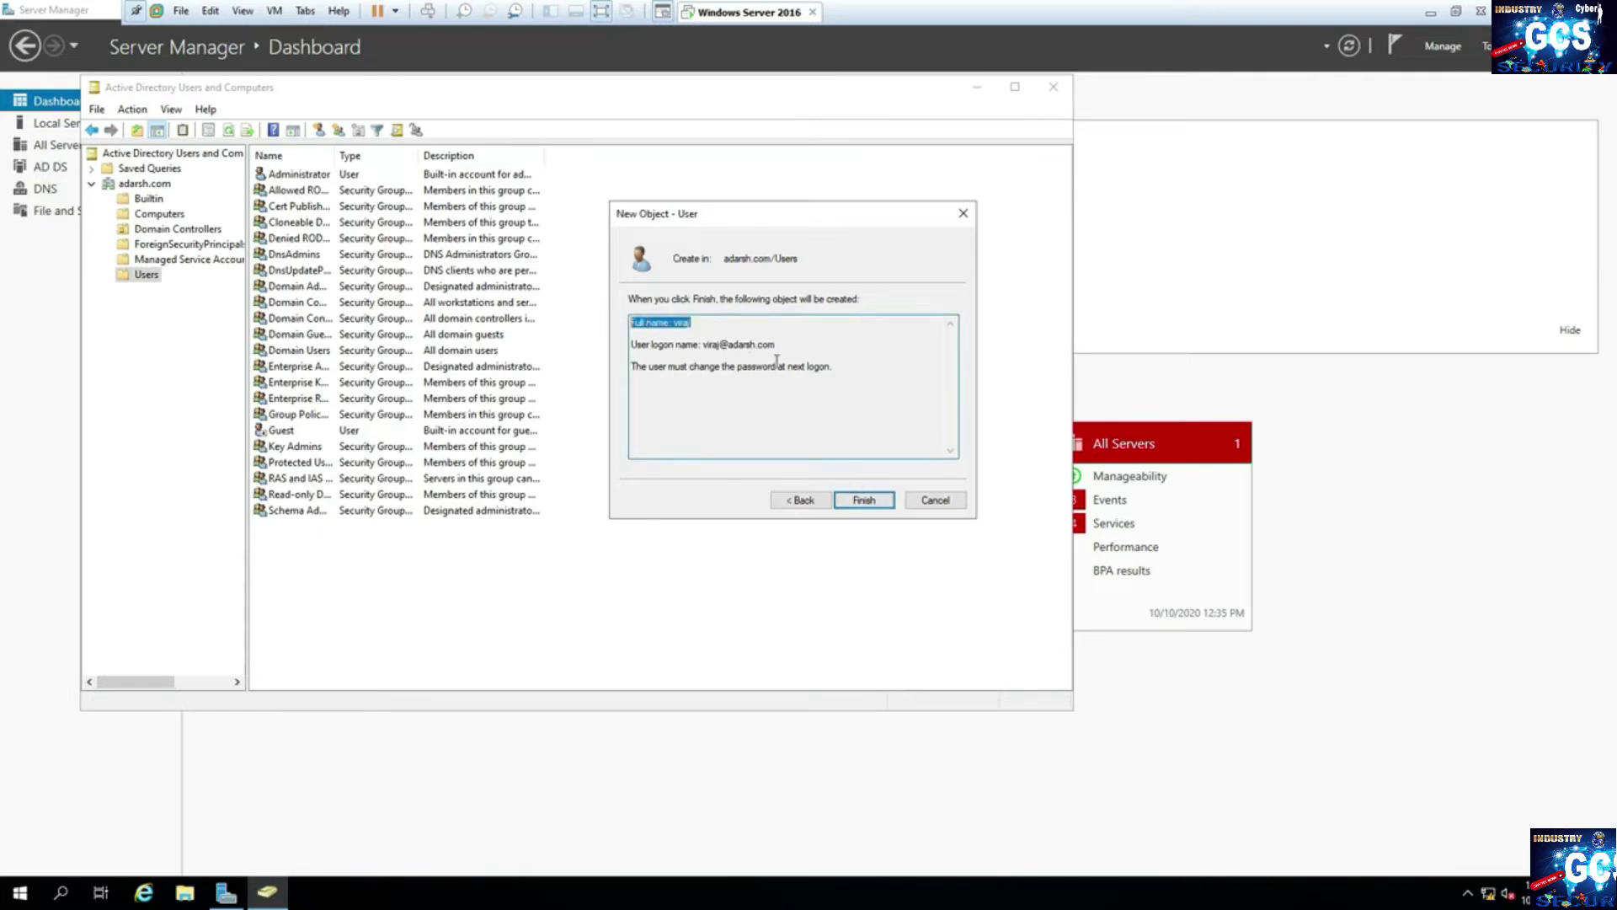
{"action": "left_click_drag", "start_coordinate": [776, 346], "coordinate": [645, 345]}
{"action": "left_click", "coordinate": [647, 345]}
{"action": "left_click", "coordinate": [876, 502]}
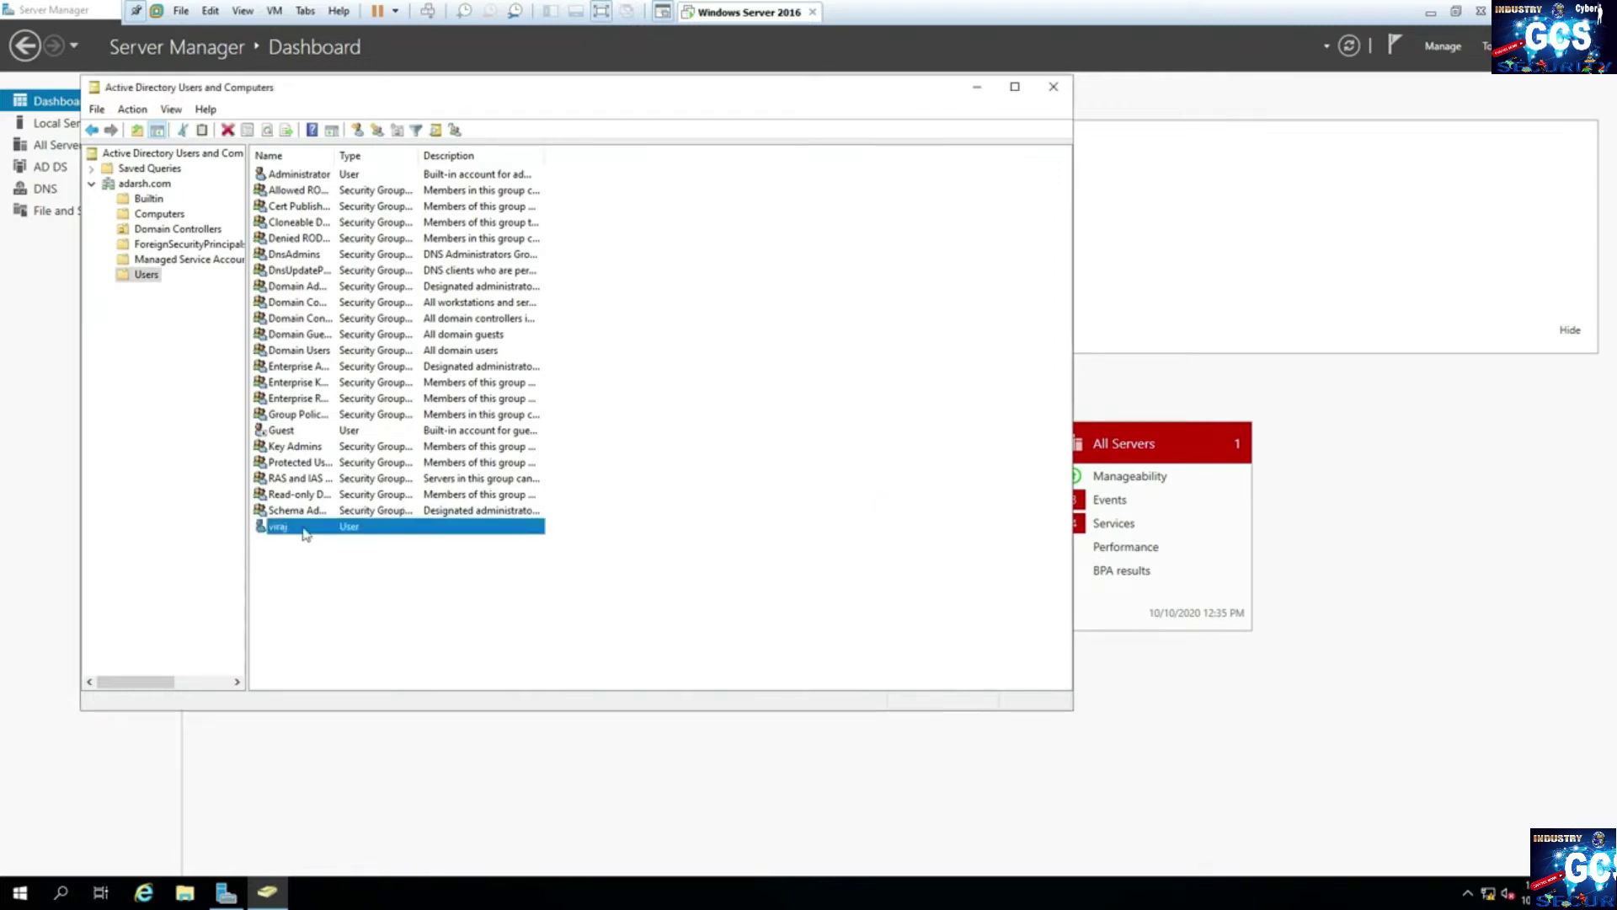
- Point out the newly created user in the Users list
{"action": "left_click", "coordinate": [318, 552]}
{"action": "left_click", "coordinate": [285, 529]}
{"action": "left_click", "coordinate": [352, 558]}
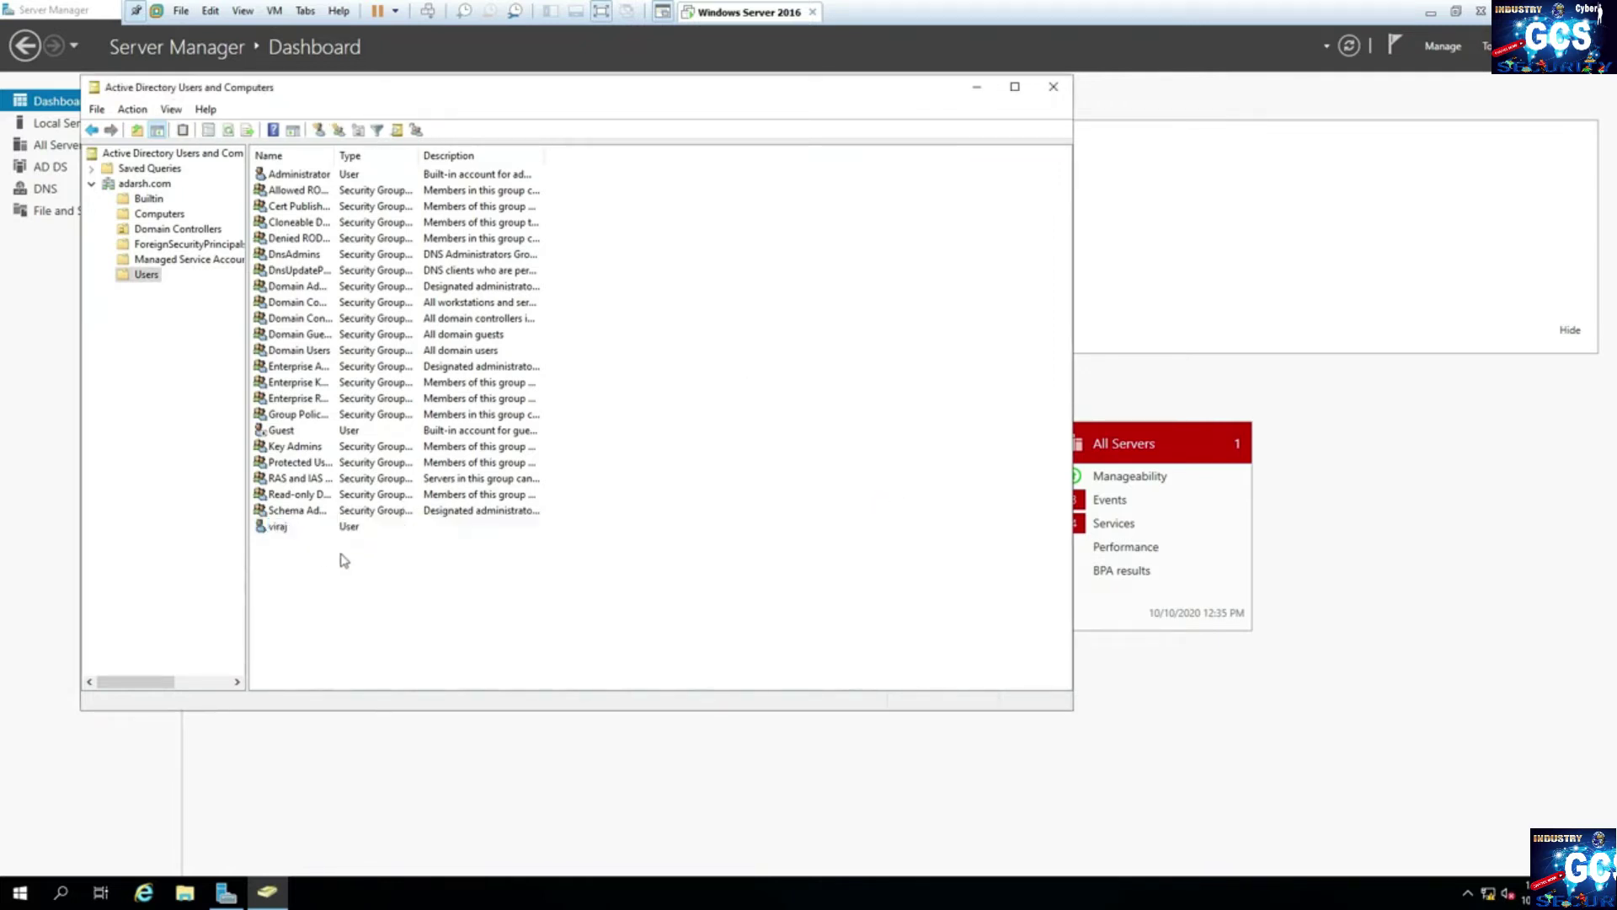
{"action": "left_click", "coordinate": [295, 529]}
- Create a second user with name, logon name and confirmed password, reaching the summary
{"action": "right_click", "coordinate": [673, 284]}
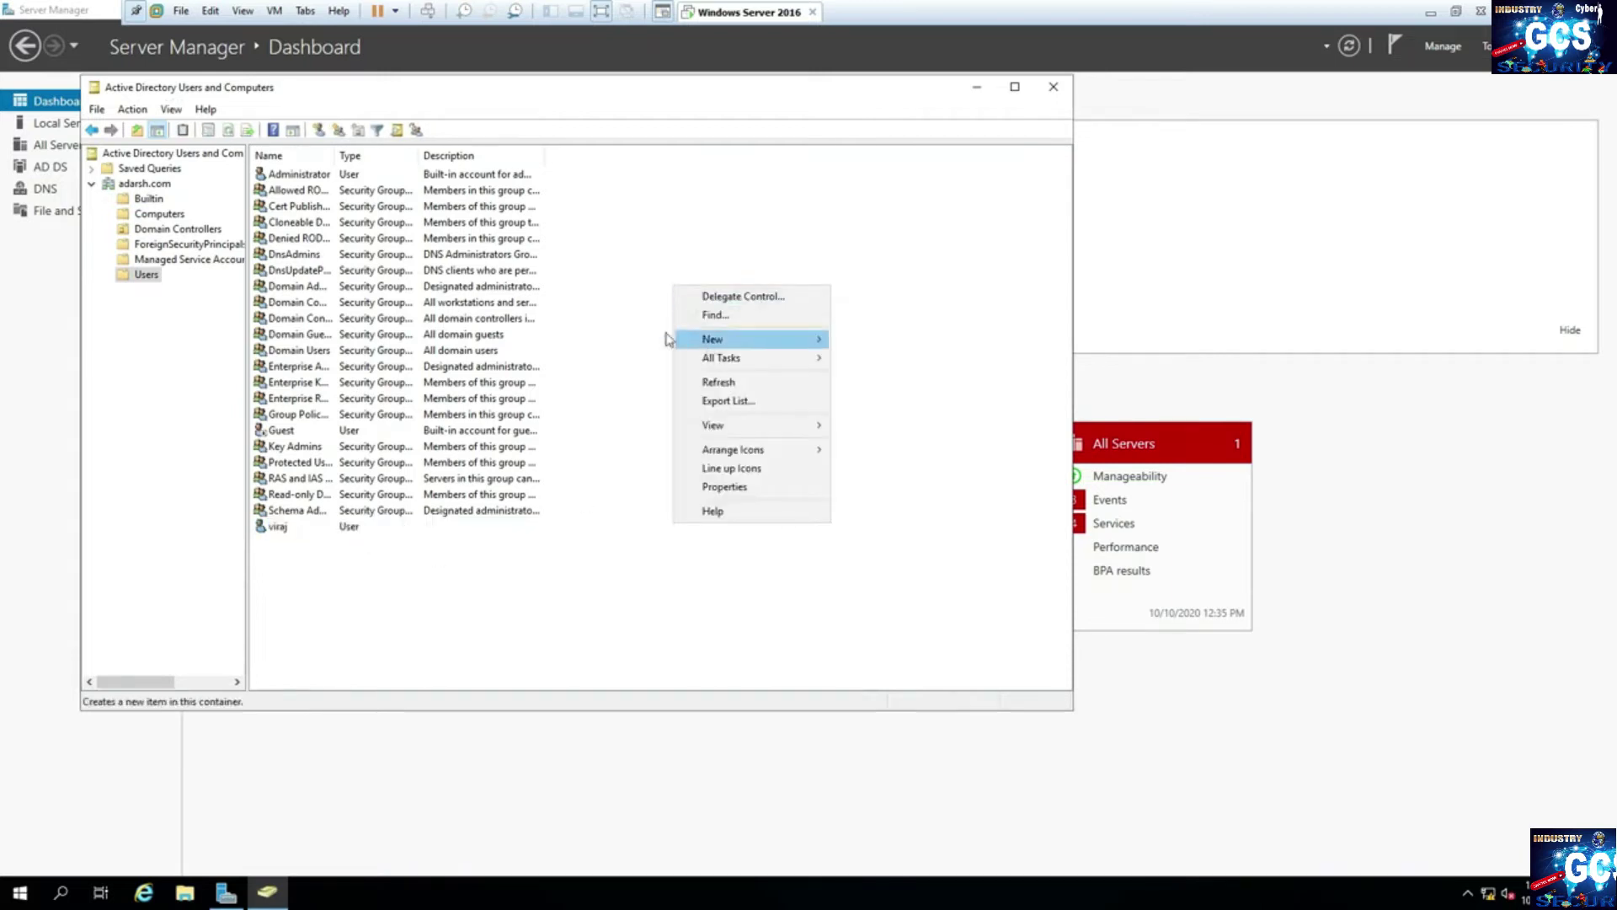
{"action": "left_click", "coordinate": [733, 233]}
{"action": "left_click", "coordinate": [318, 130]}
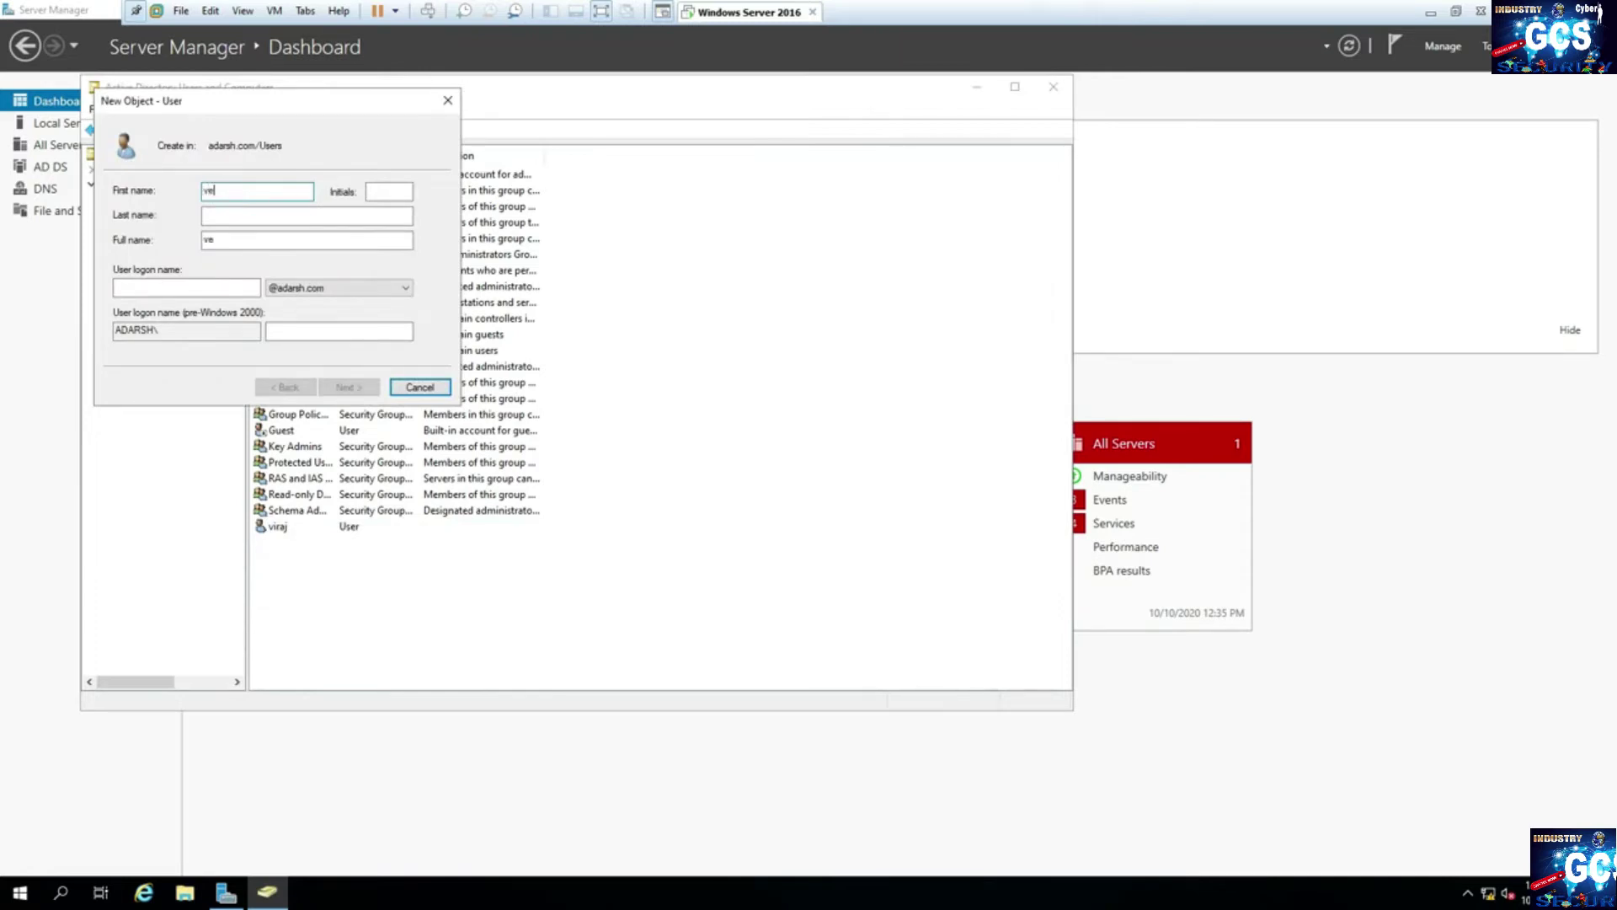
{"action": "left_click", "coordinate": [182, 288]}
{"action": "type", "text": "veeru"}
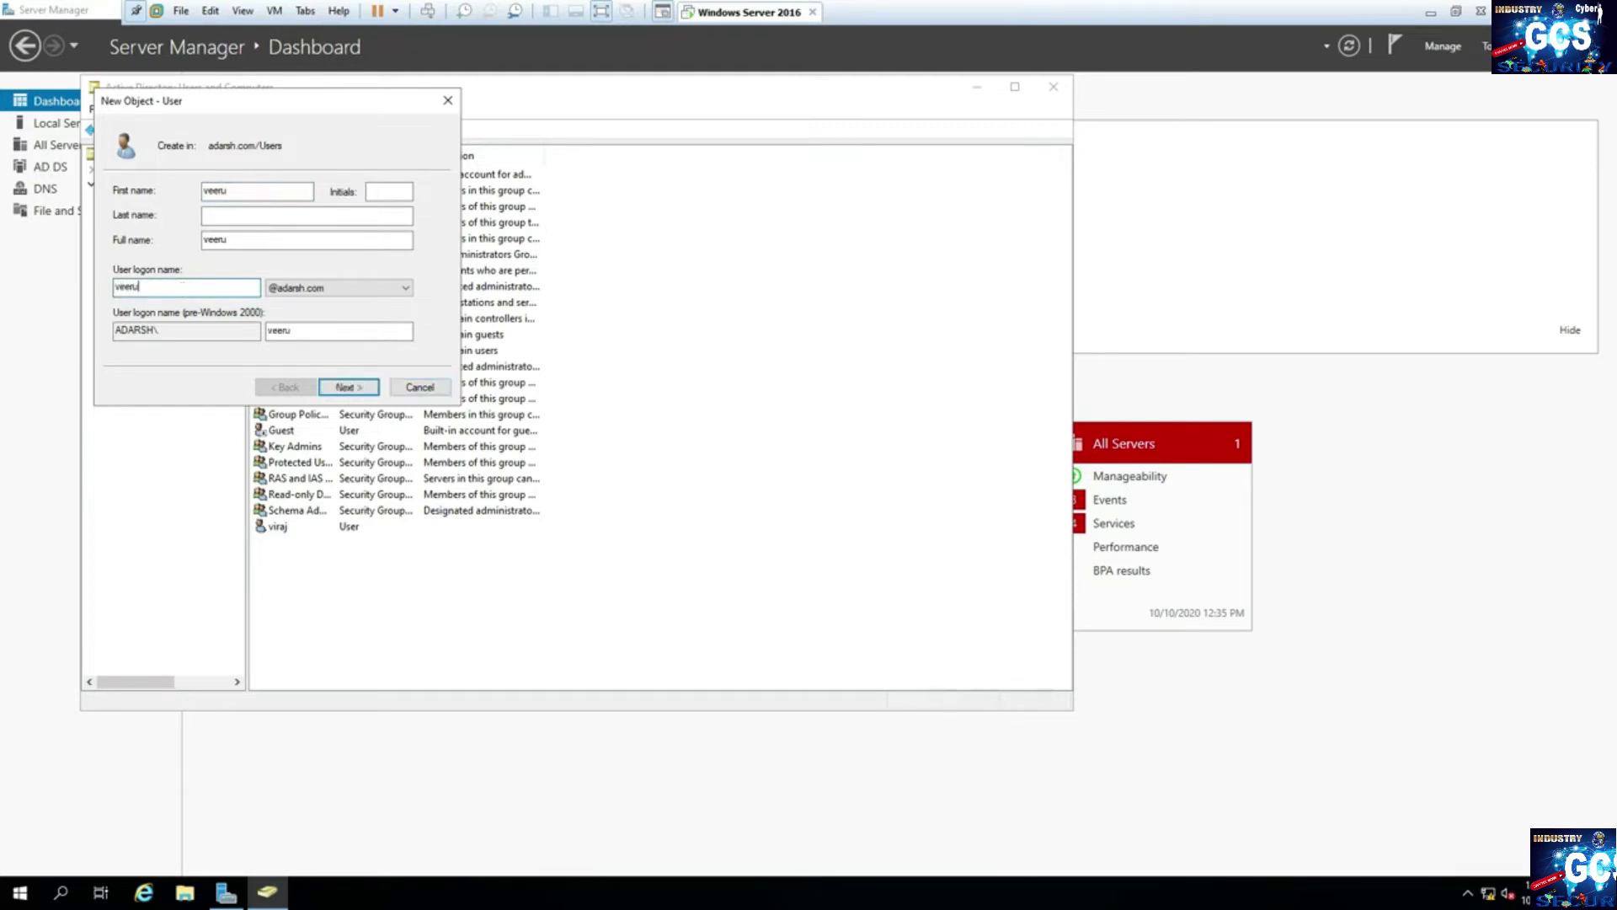
{"action": "left_click", "coordinate": [361, 387]}
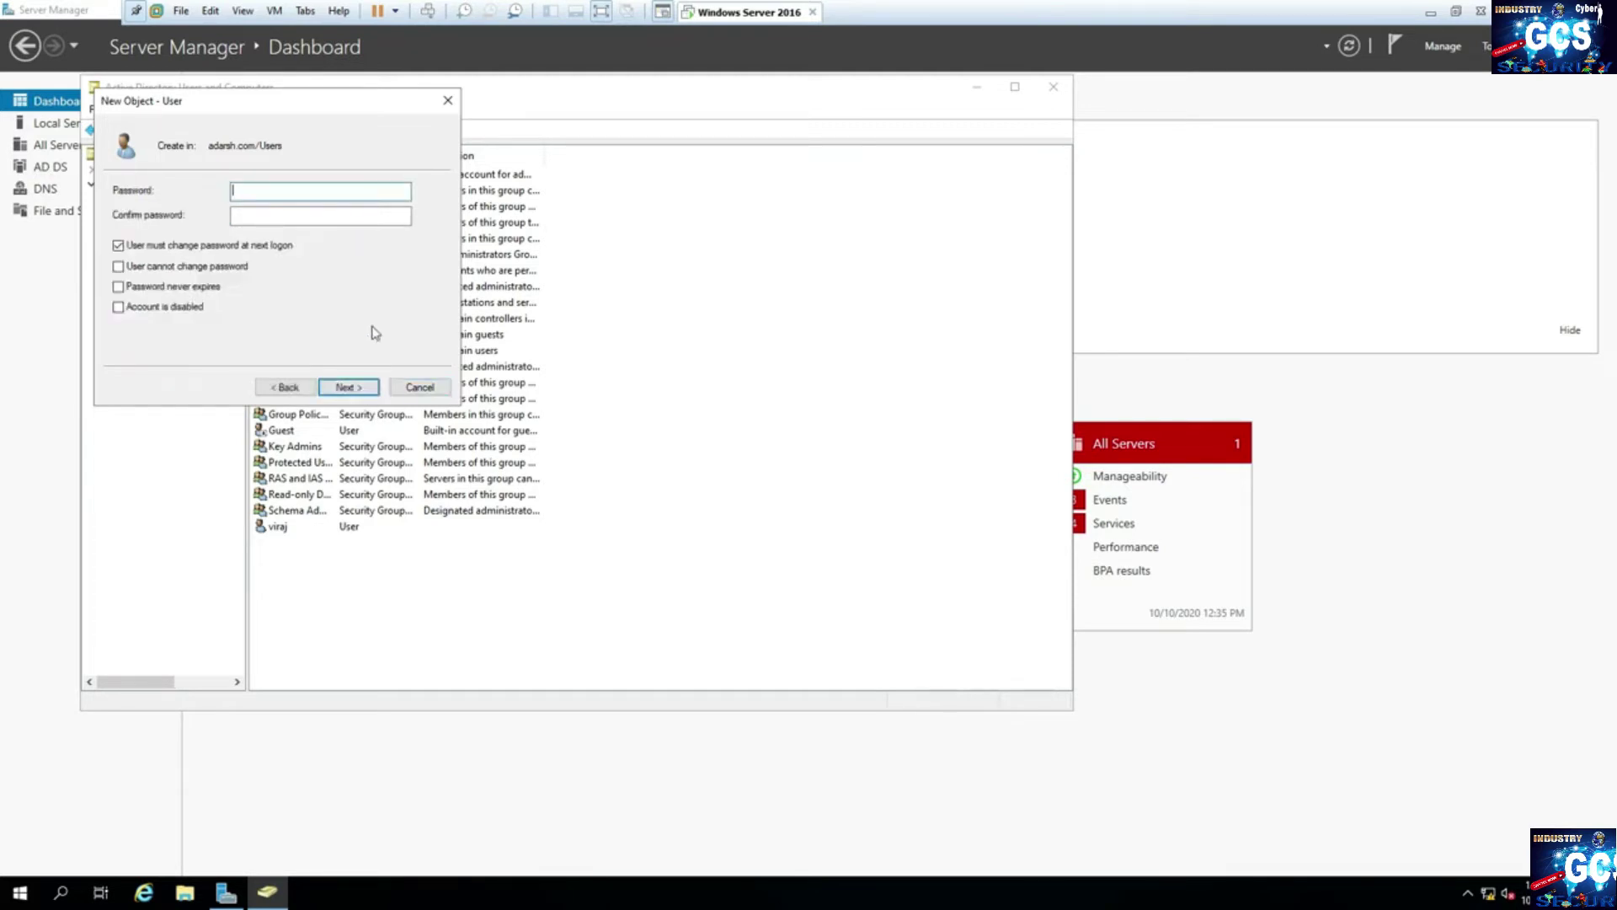
{"action": "type", "text": "•••••••••••"}
{"action": "left_click", "coordinate": [320, 216]}
{"action": "left_click", "coordinate": [349, 387]}
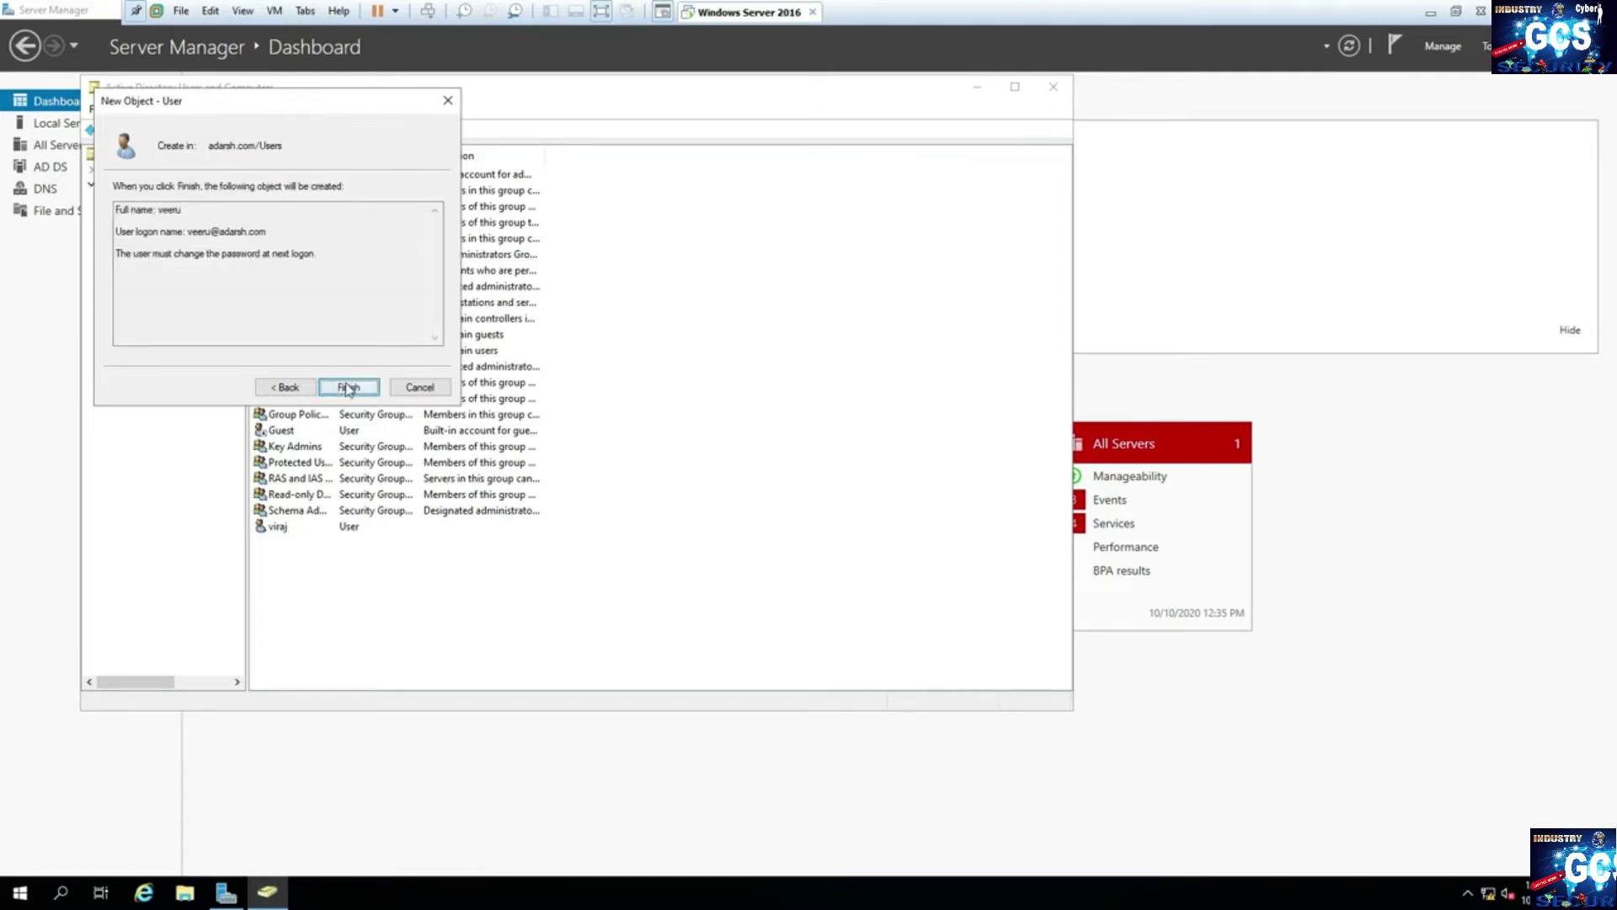
{"action": "left_click_drag", "start_coordinate": [187, 232], "coordinate": [264, 232]}
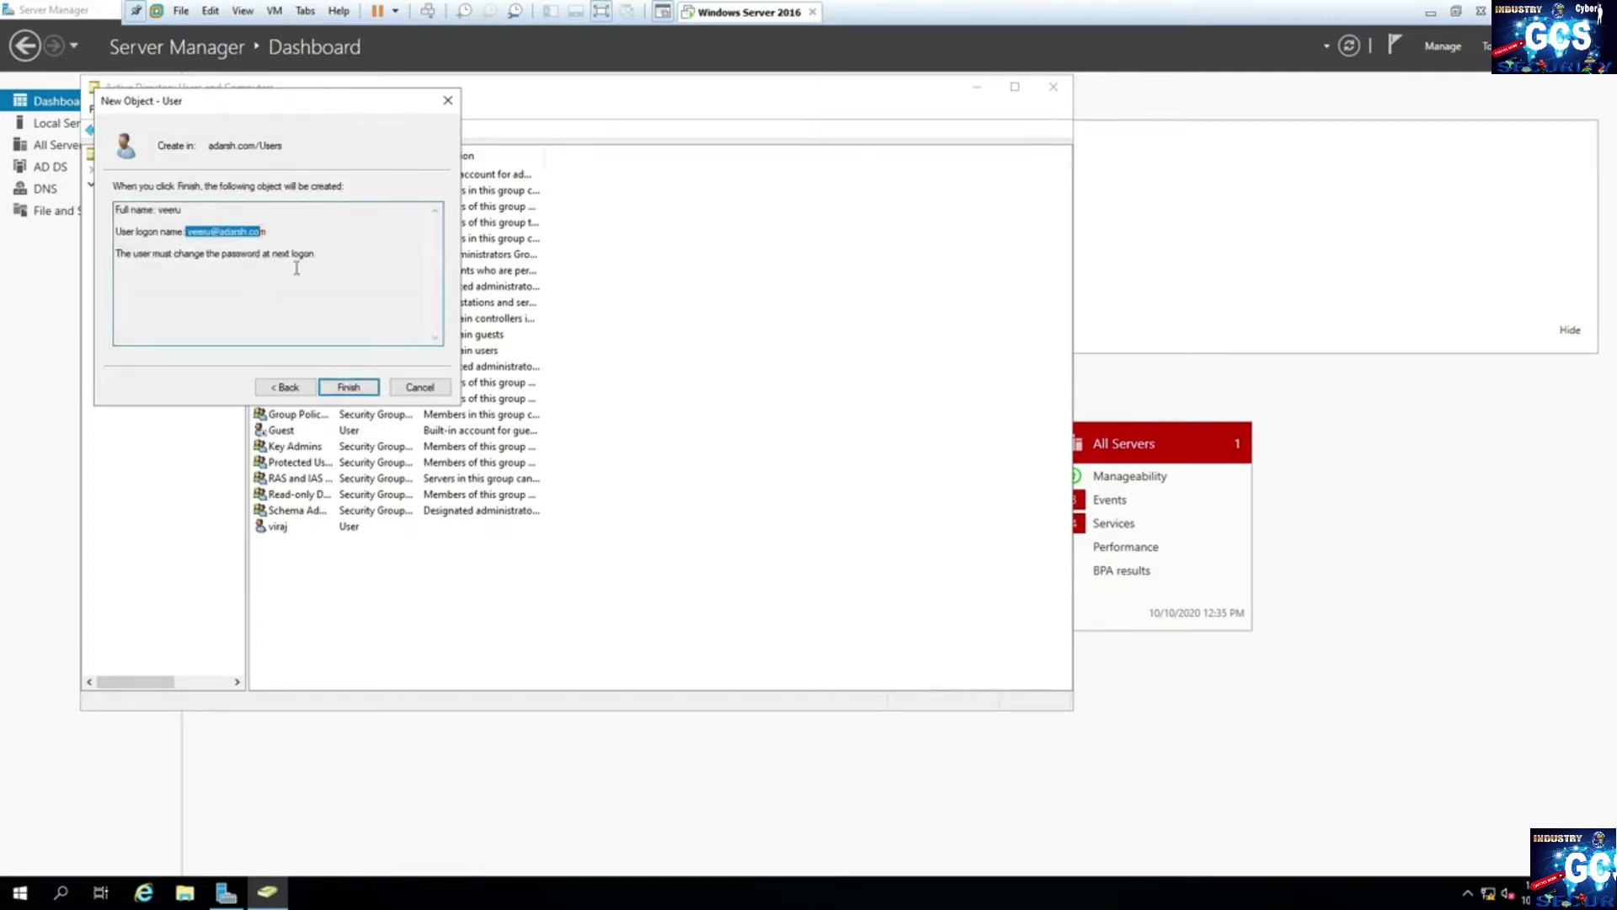
- Finish the second account and highlight both new users in the Users list
{"action": "left_click", "coordinate": [338, 389]}
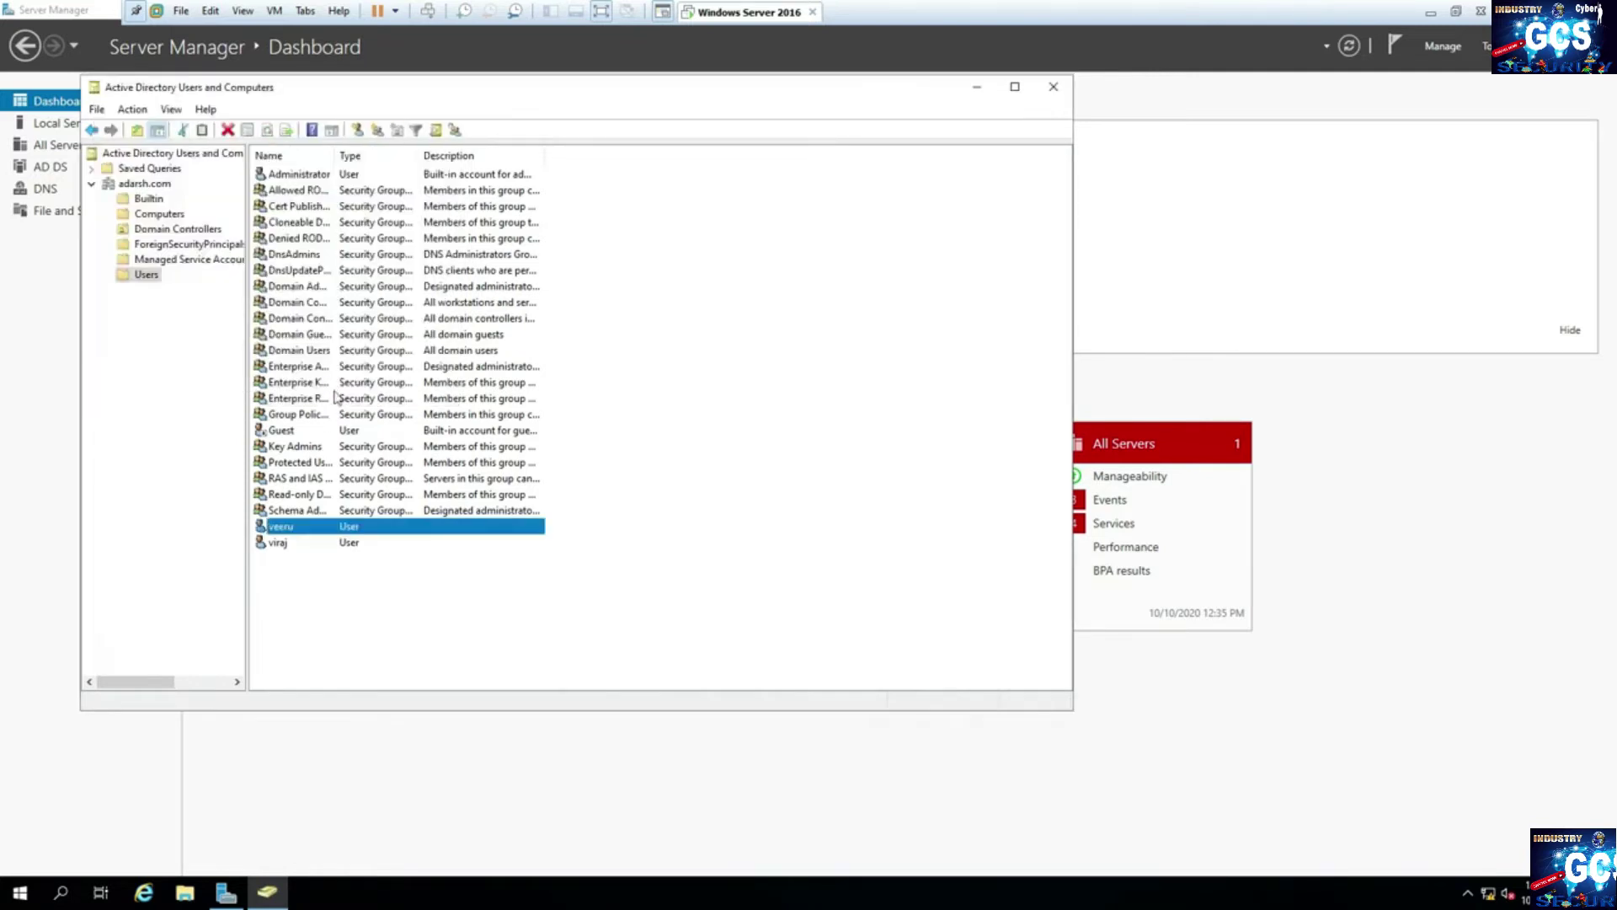
{"action": "left_click", "coordinate": [344, 580]}
{"action": "left_click_drag", "start_coordinate": [411, 588], "coordinate": [284, 540]}
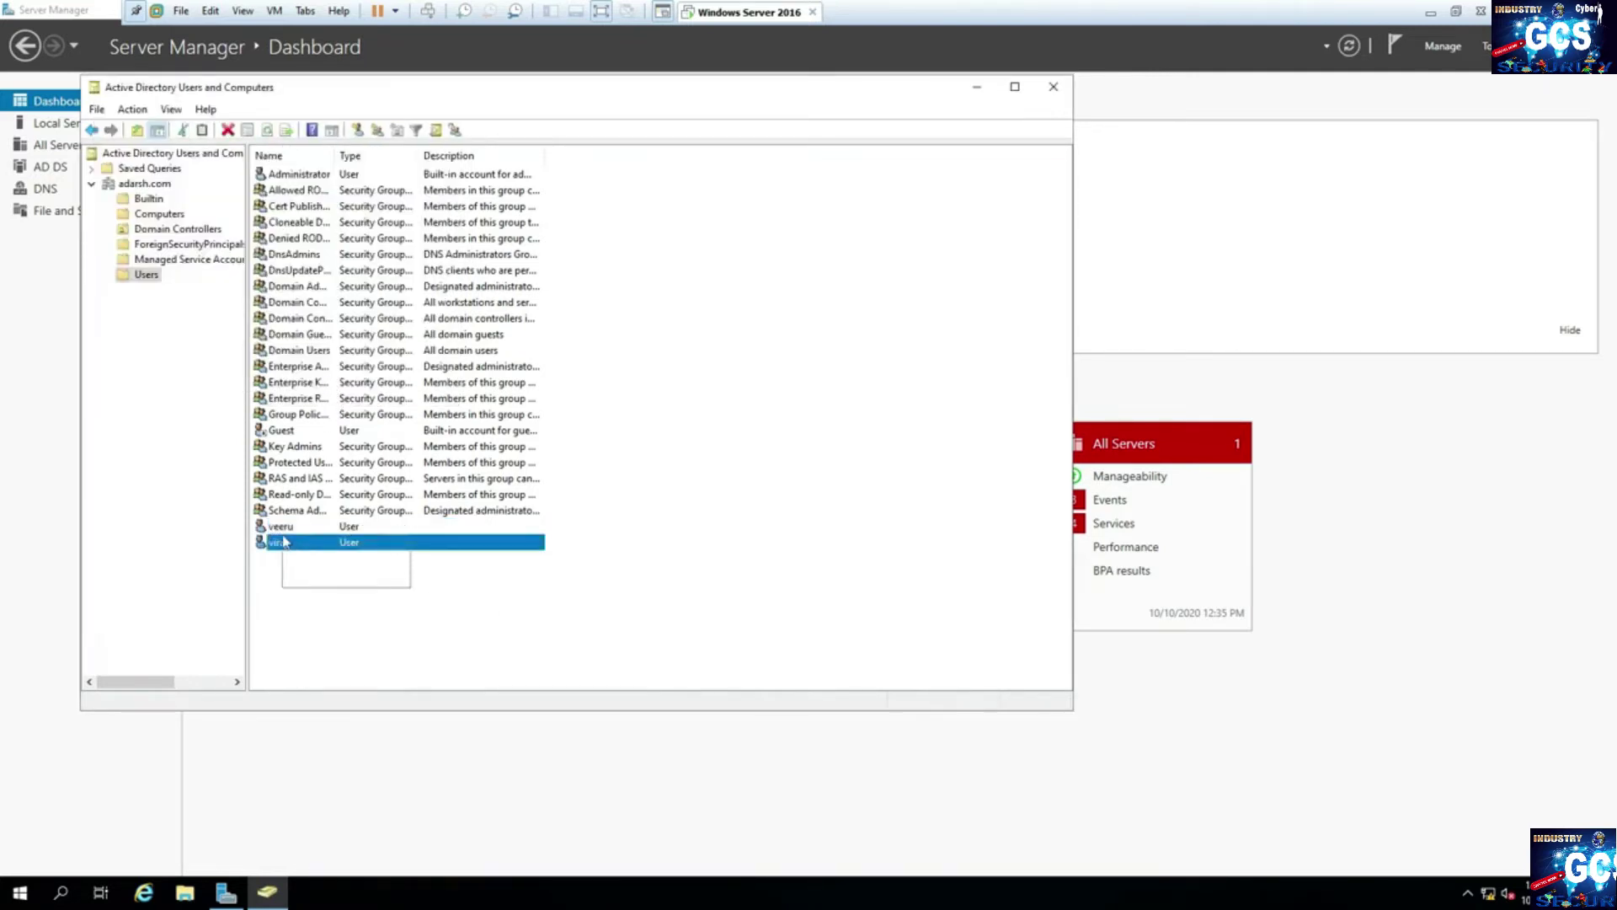
{"action": "left_click", "coordinate": [360, 592]}
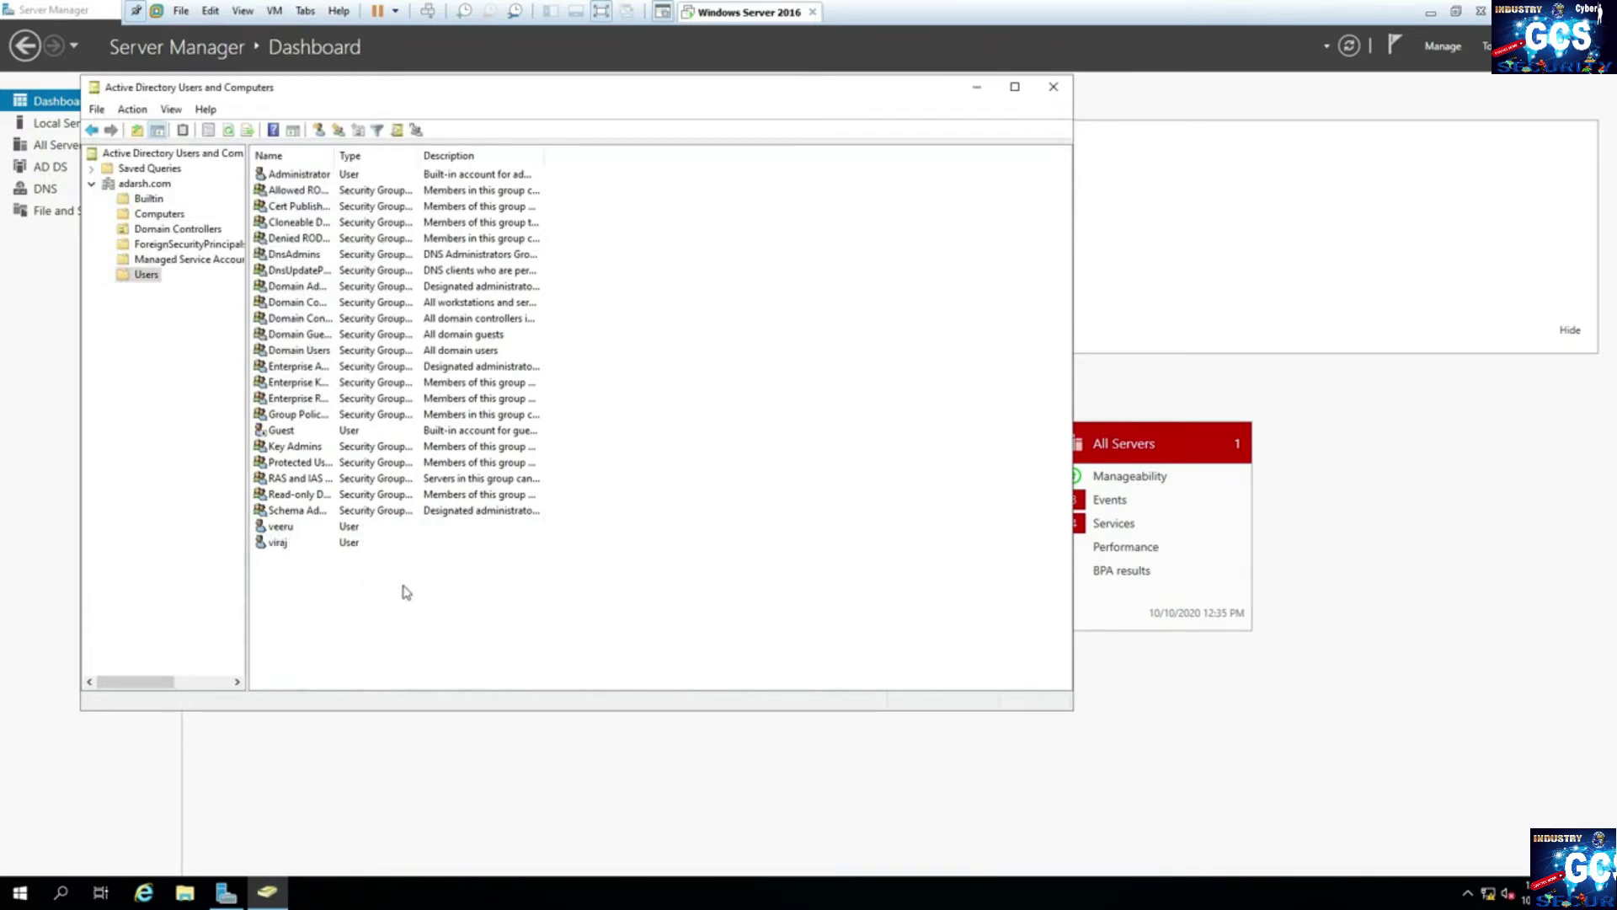
{"action": "left_click", "coordinate": [354, 525]}
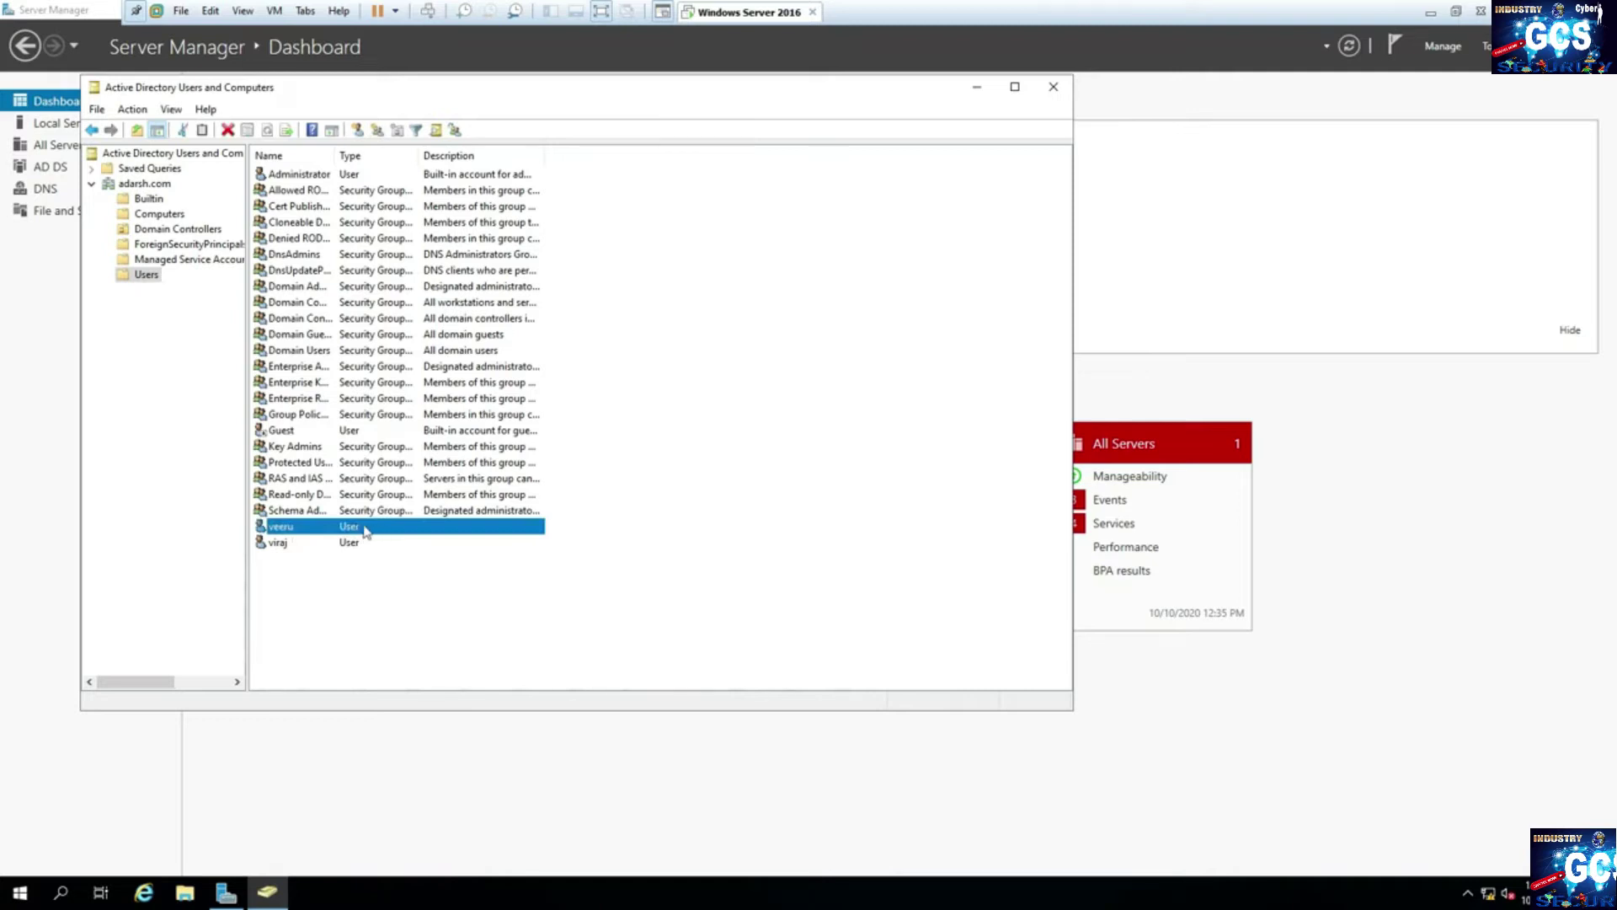
{"action": "left_click", "coordinate": [390, 573]}
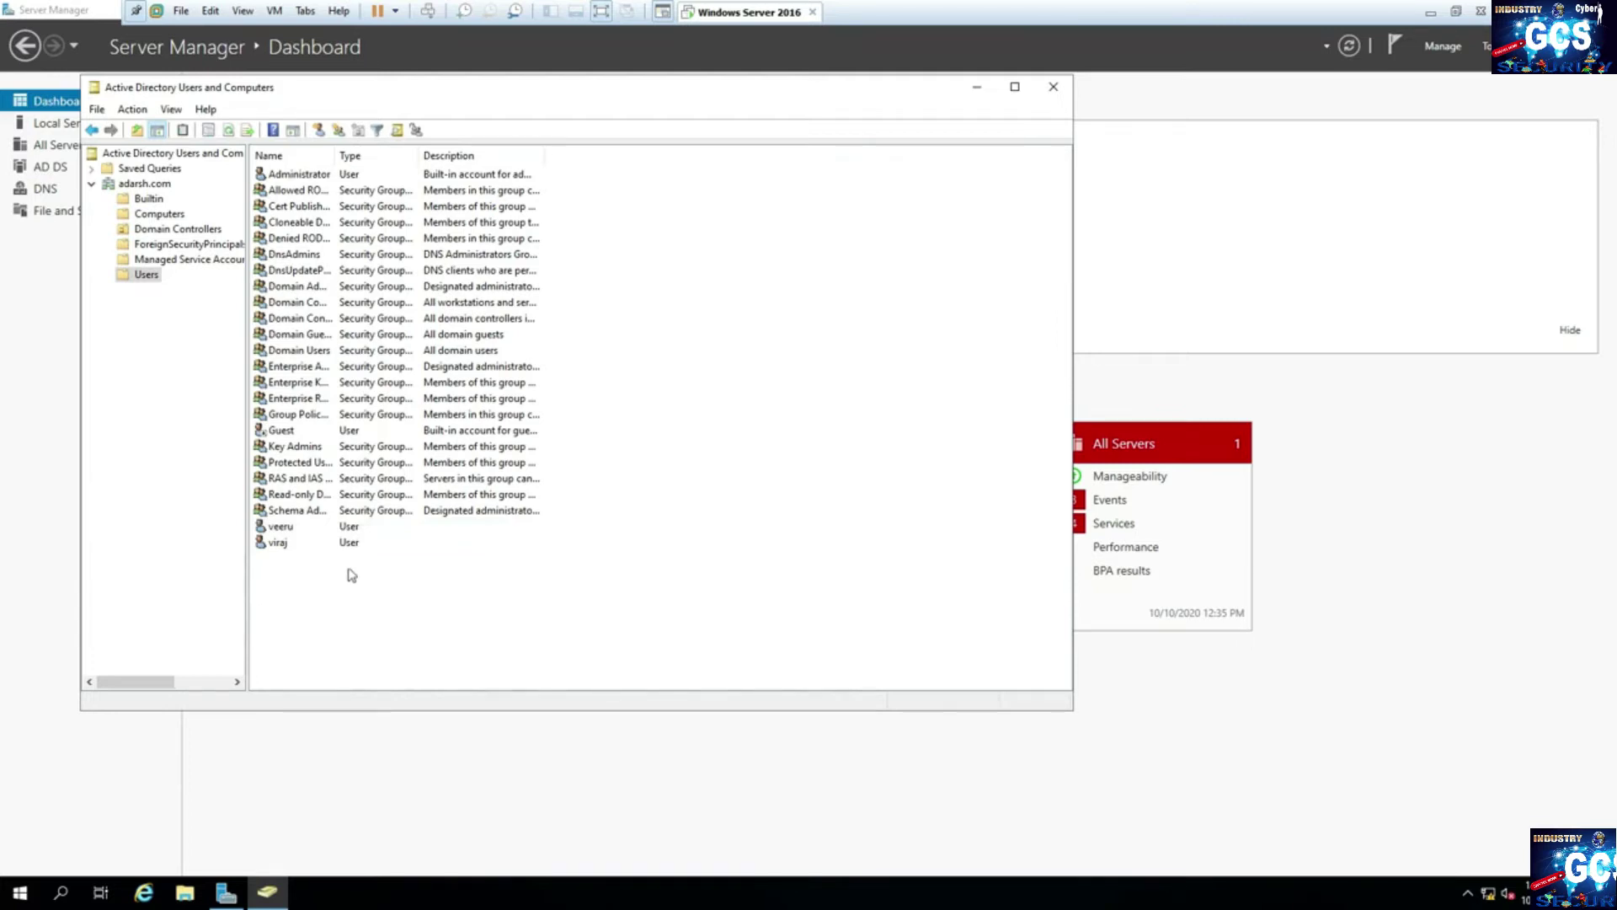
- Minimize Active Directory Users and Computers and close Server Manager
{"action": "left_click", "coordinate": [287, 544]}
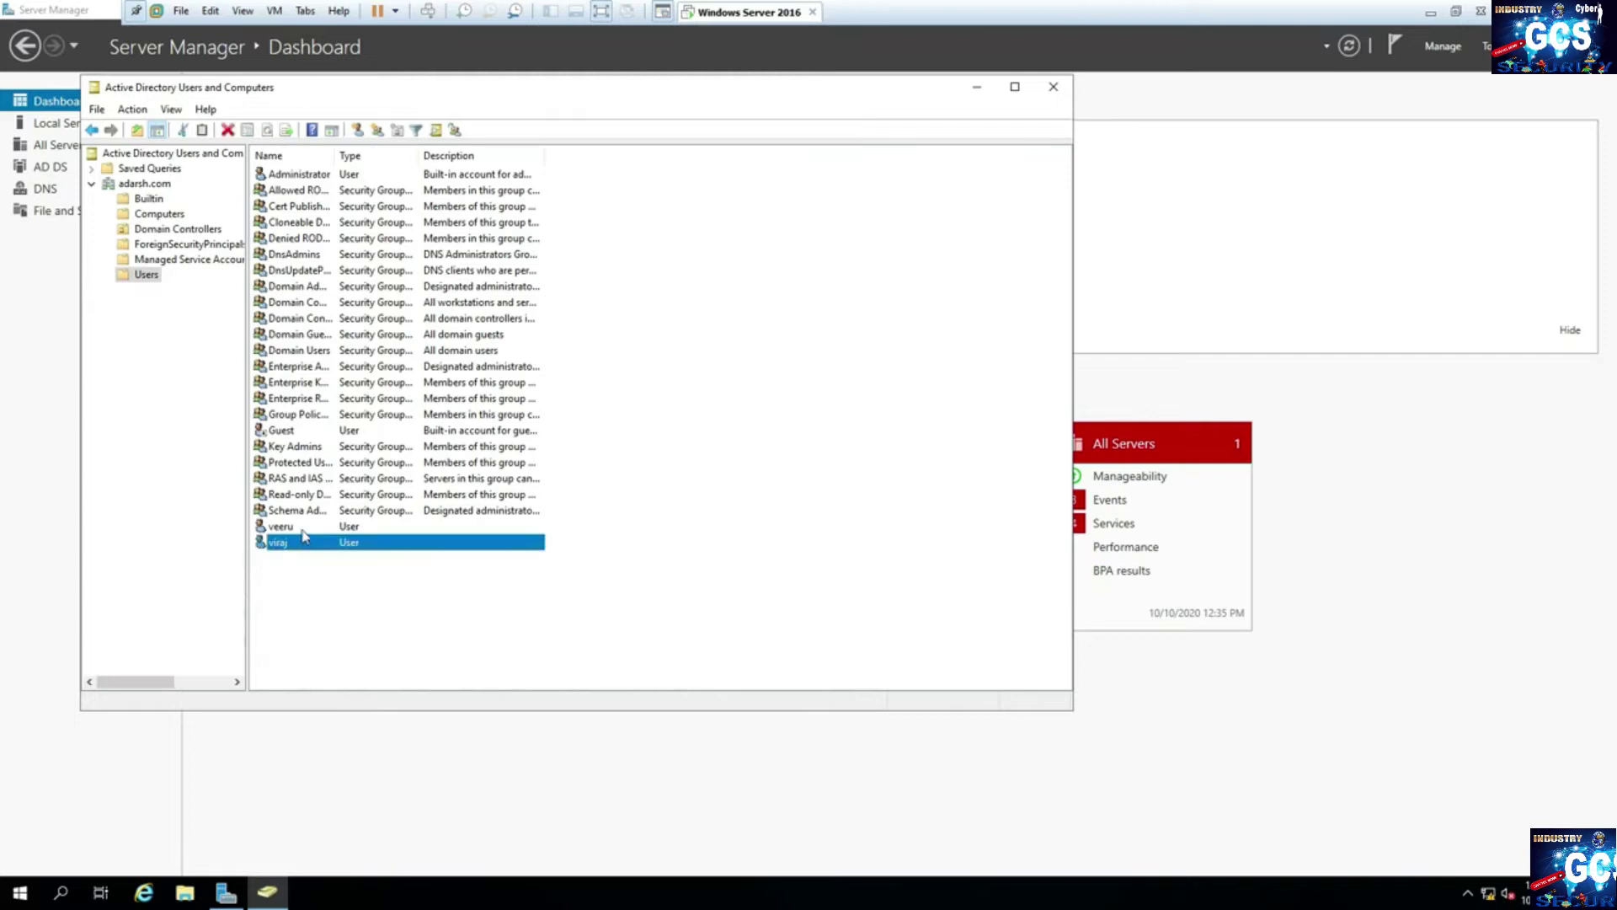
{"action": "left_click", "coordinate": [341, 577]}
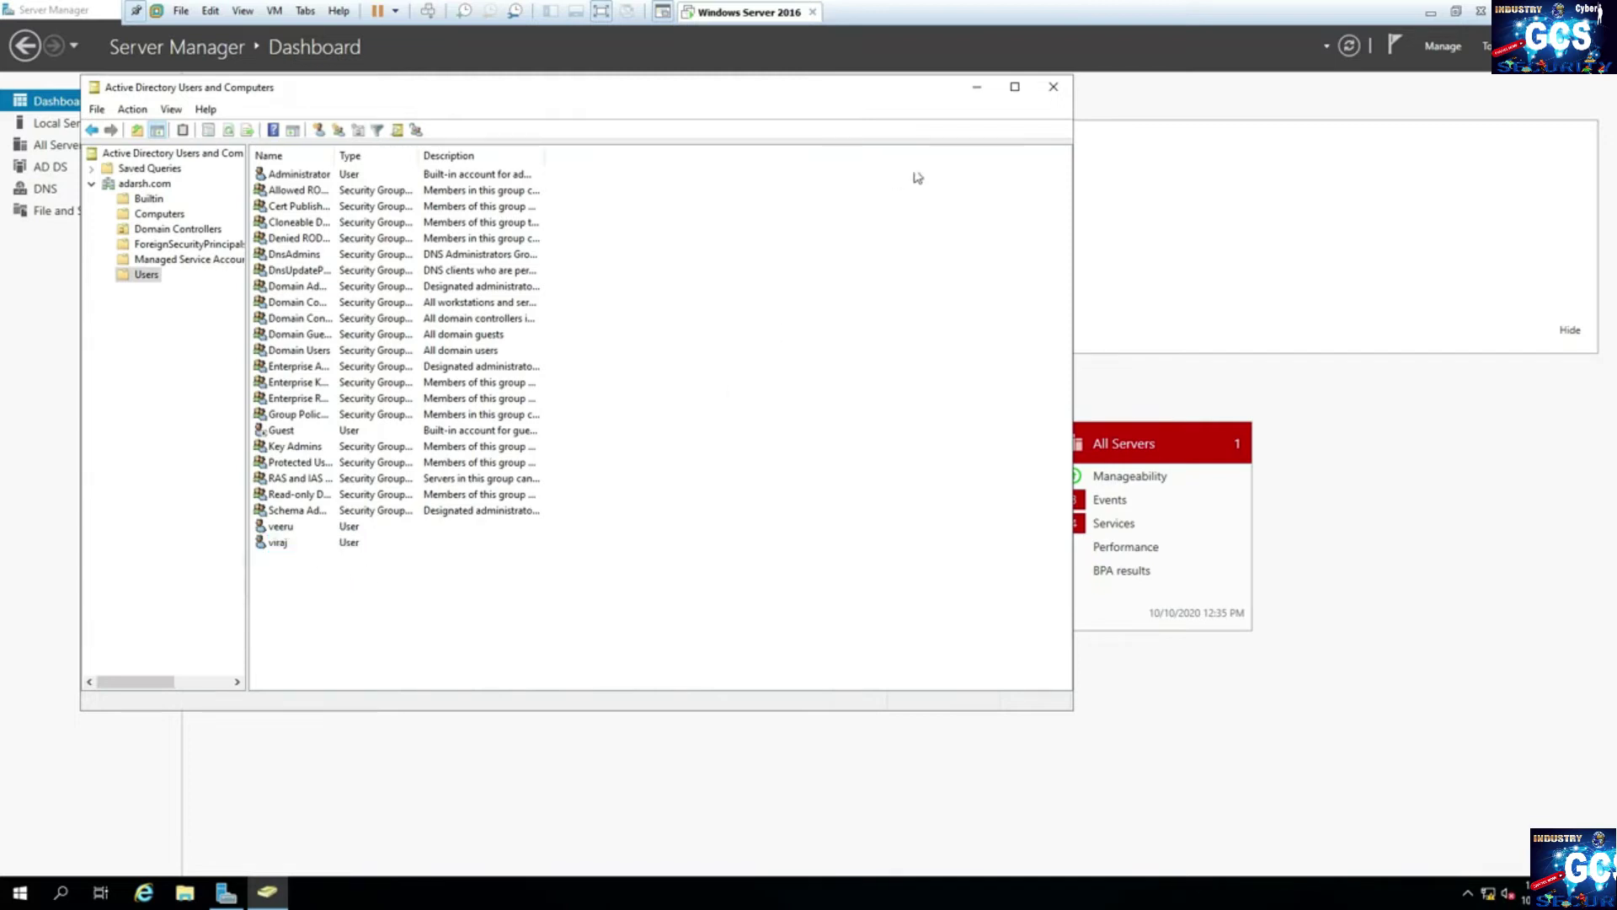
{"action": "left_click", "coordinate": [977, 88]}
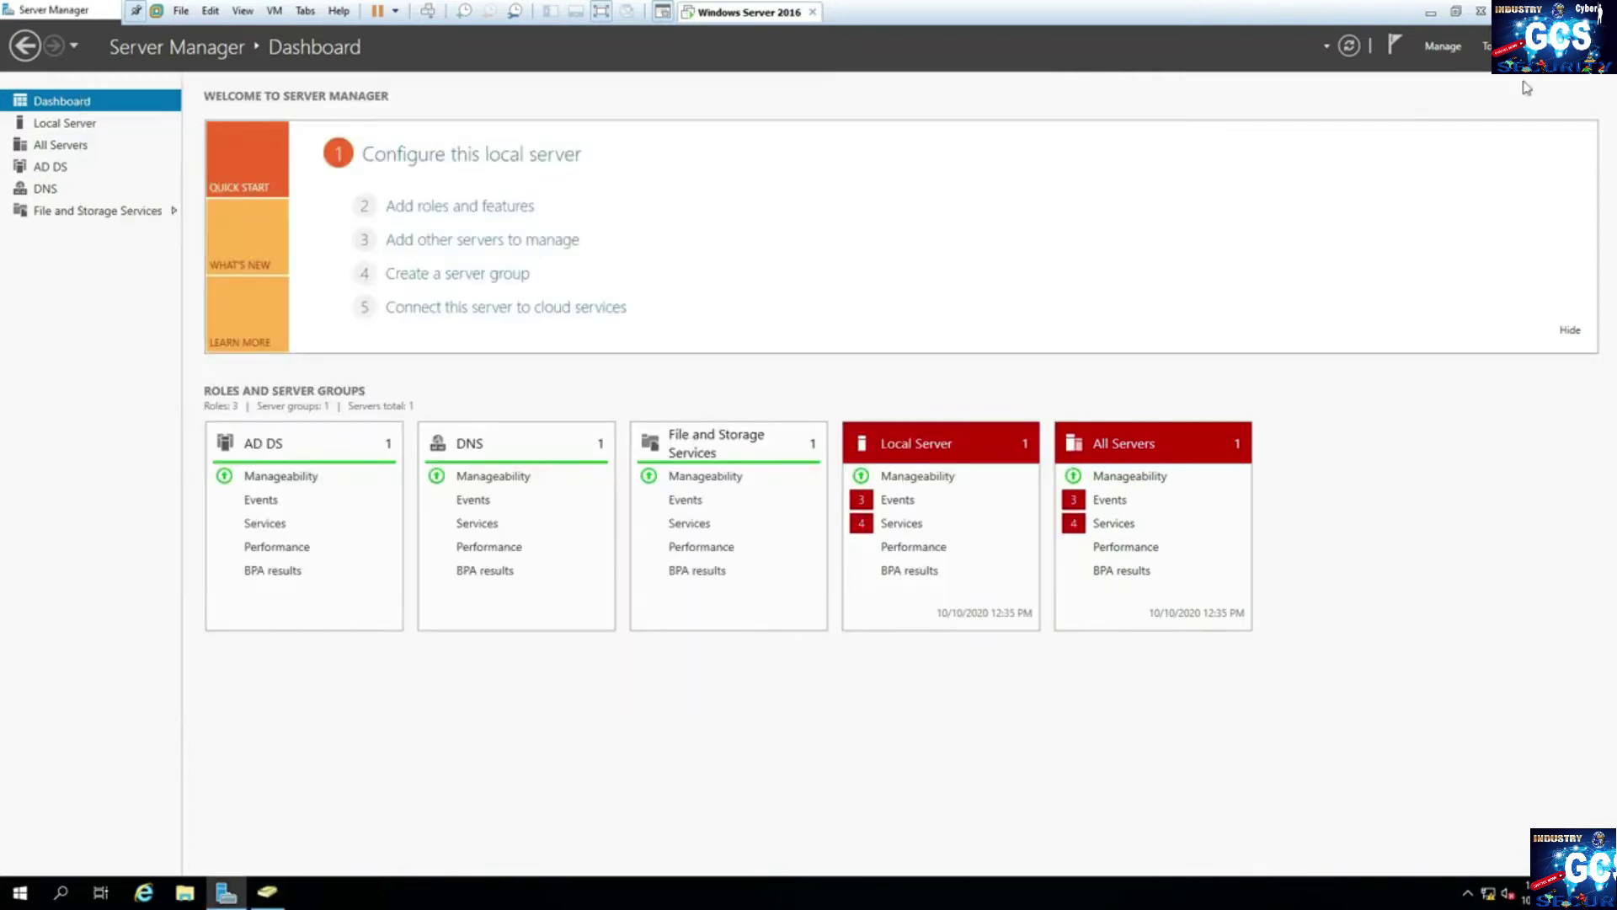
{"action": "left_click", "coordinate": [1604, 8]}
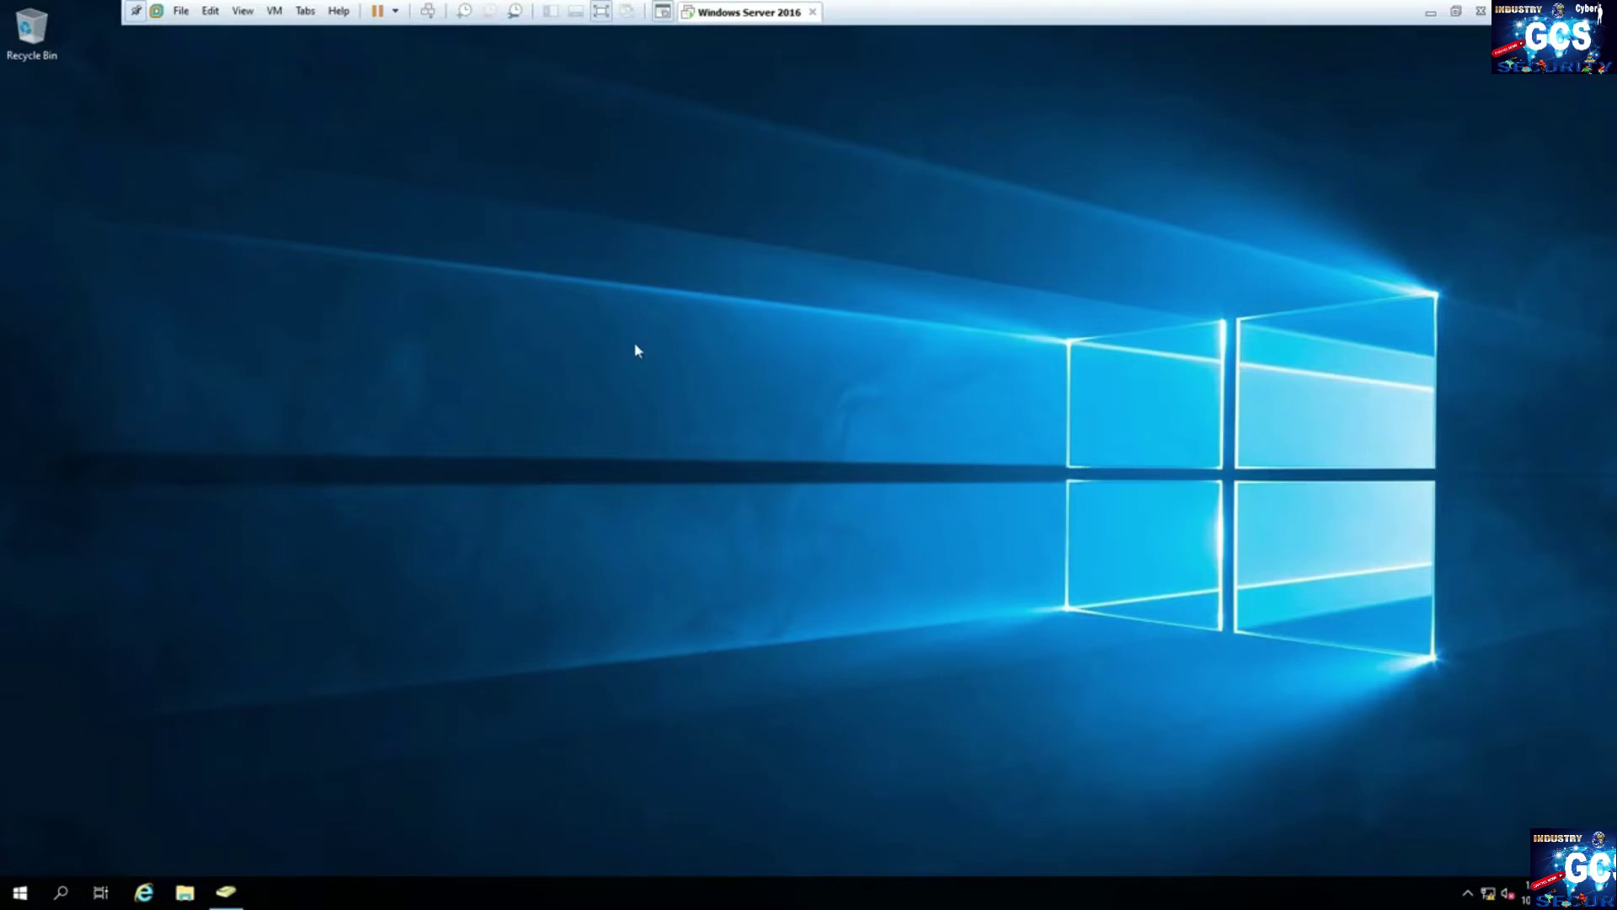
- Switch user from the administrator session and choose Other user on the sign-in screen
{"action": "key", "text": "alt+F4"}
{"action": "left_click", "coordinate": [699, 262]}
{"action": "left_click", "coordinate": [676, 279]}
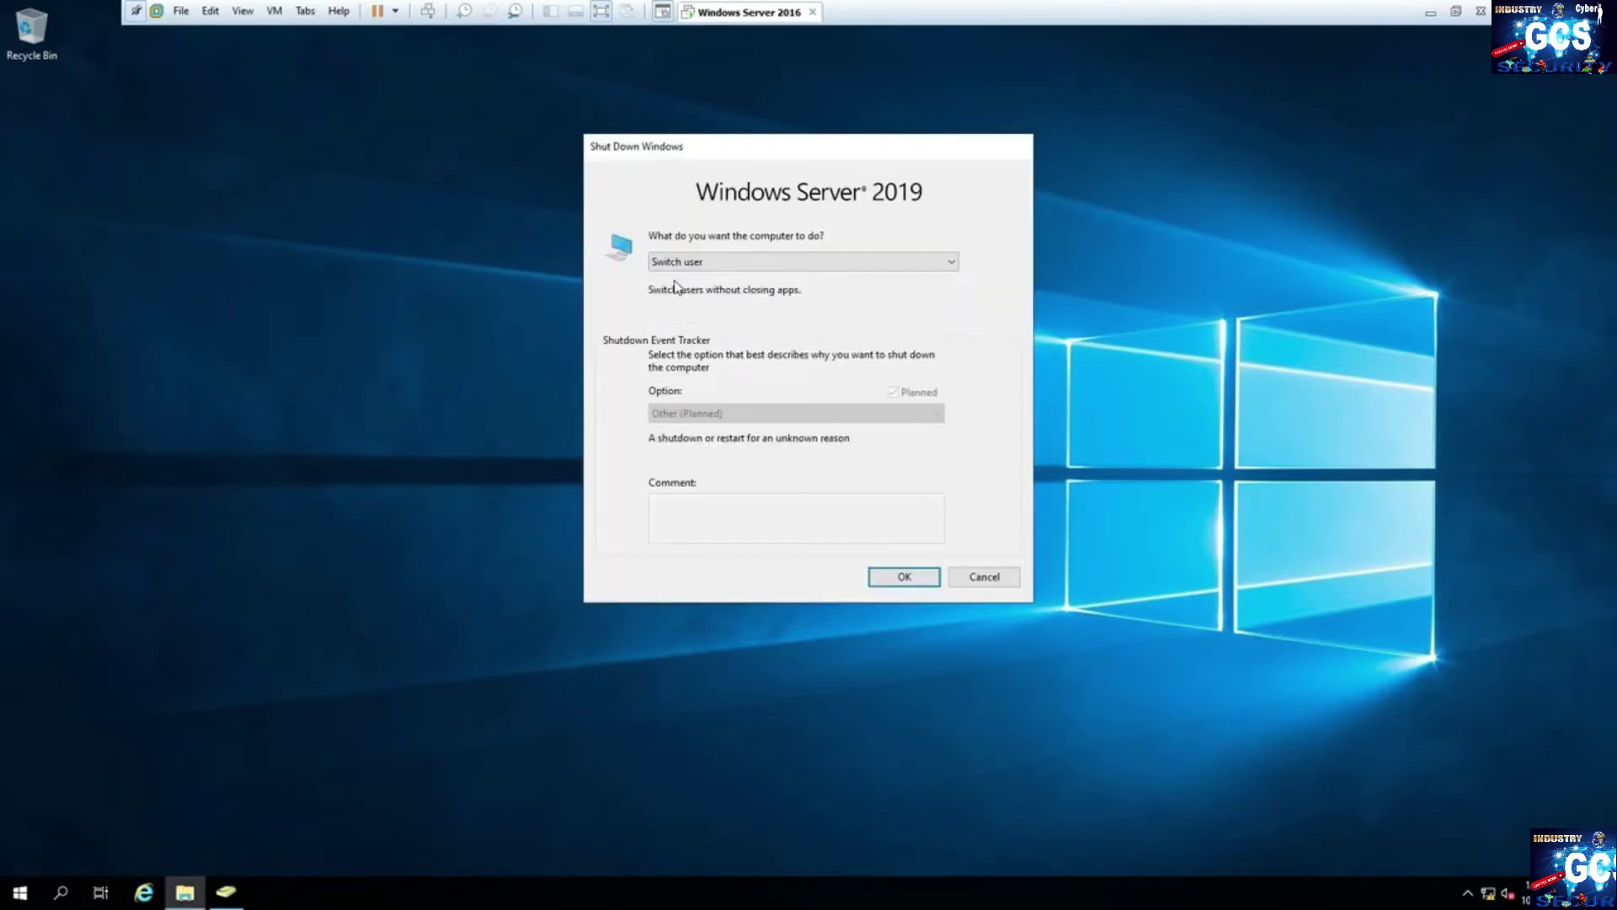
{"action": "left_click", "coordinate": [905, 577]}
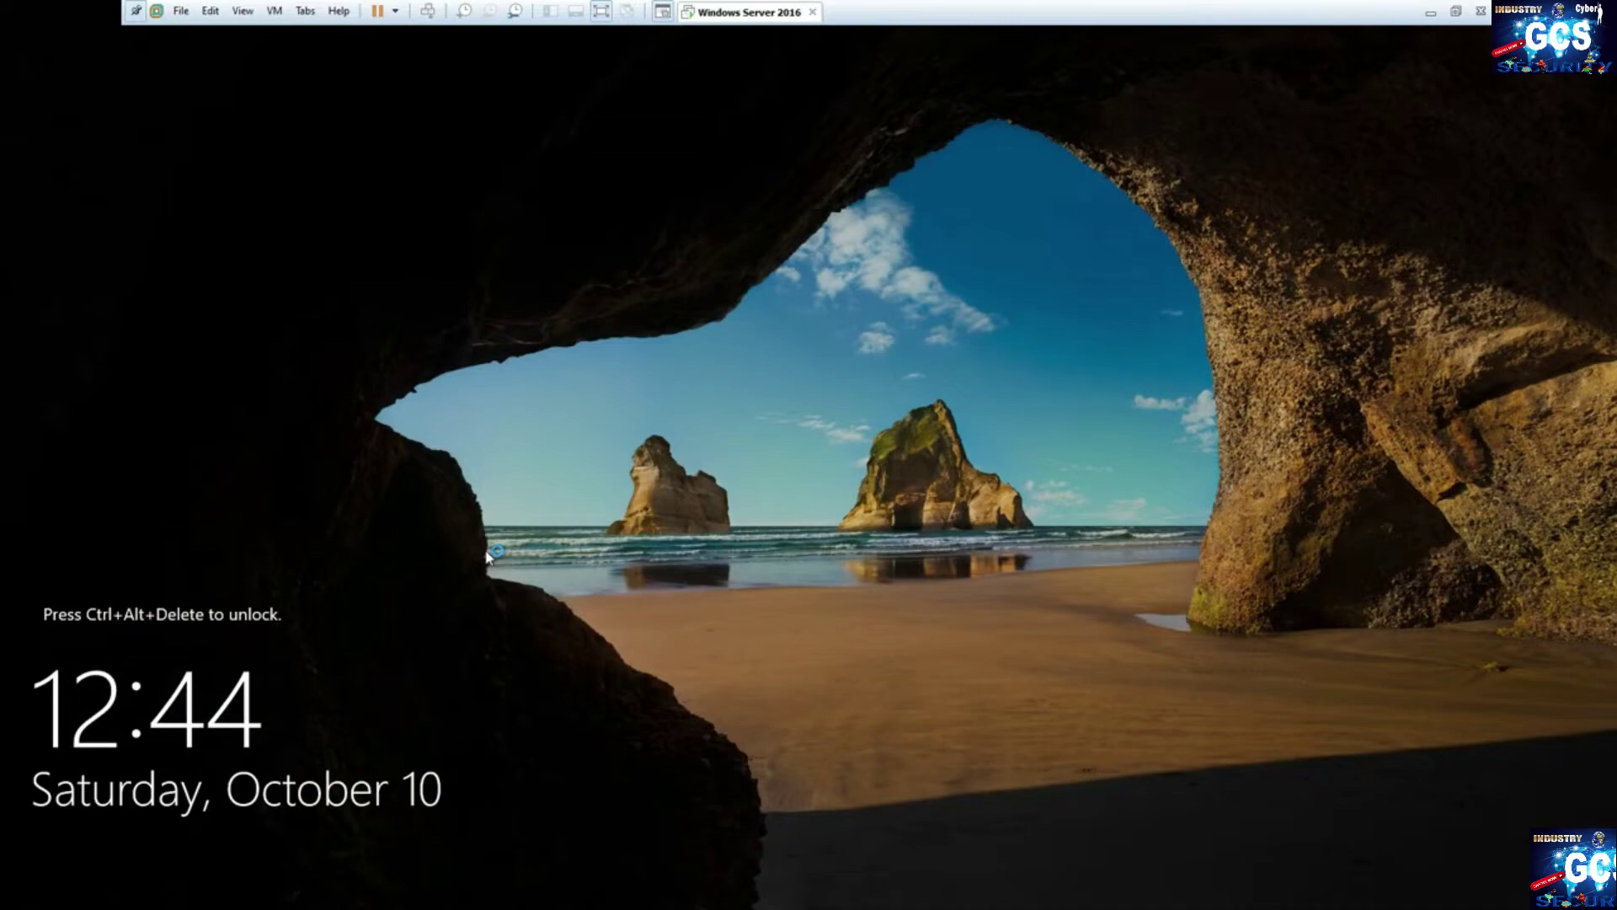
{"action": "key", "text": "ctrl+alt+Insert"}
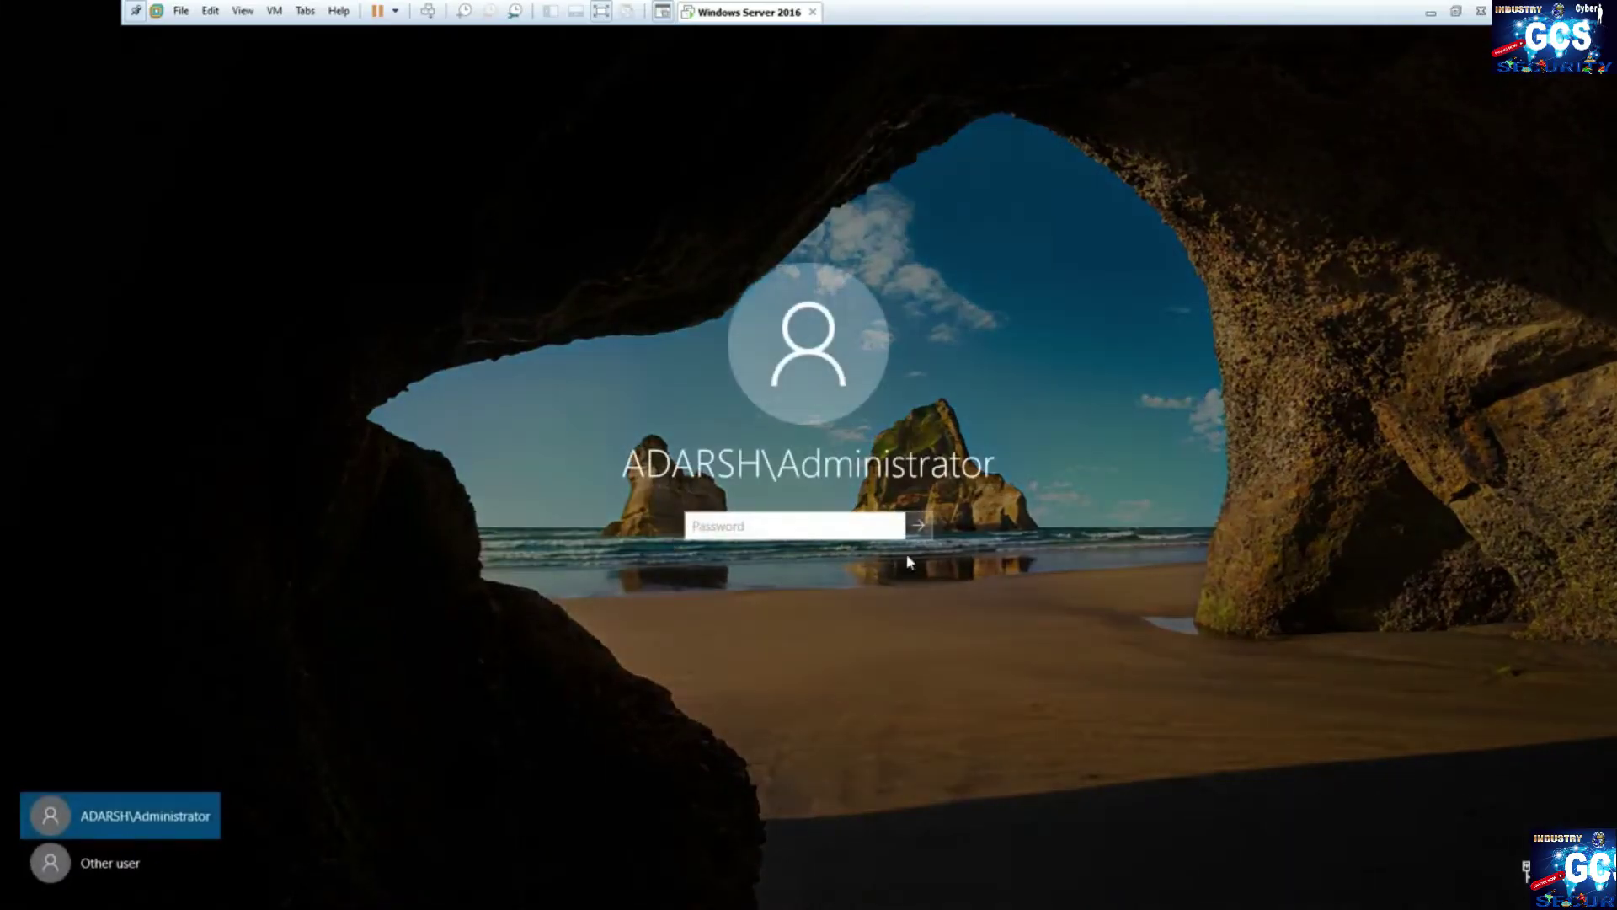
{"action": "left_click", "coordinate": [127, 864]}
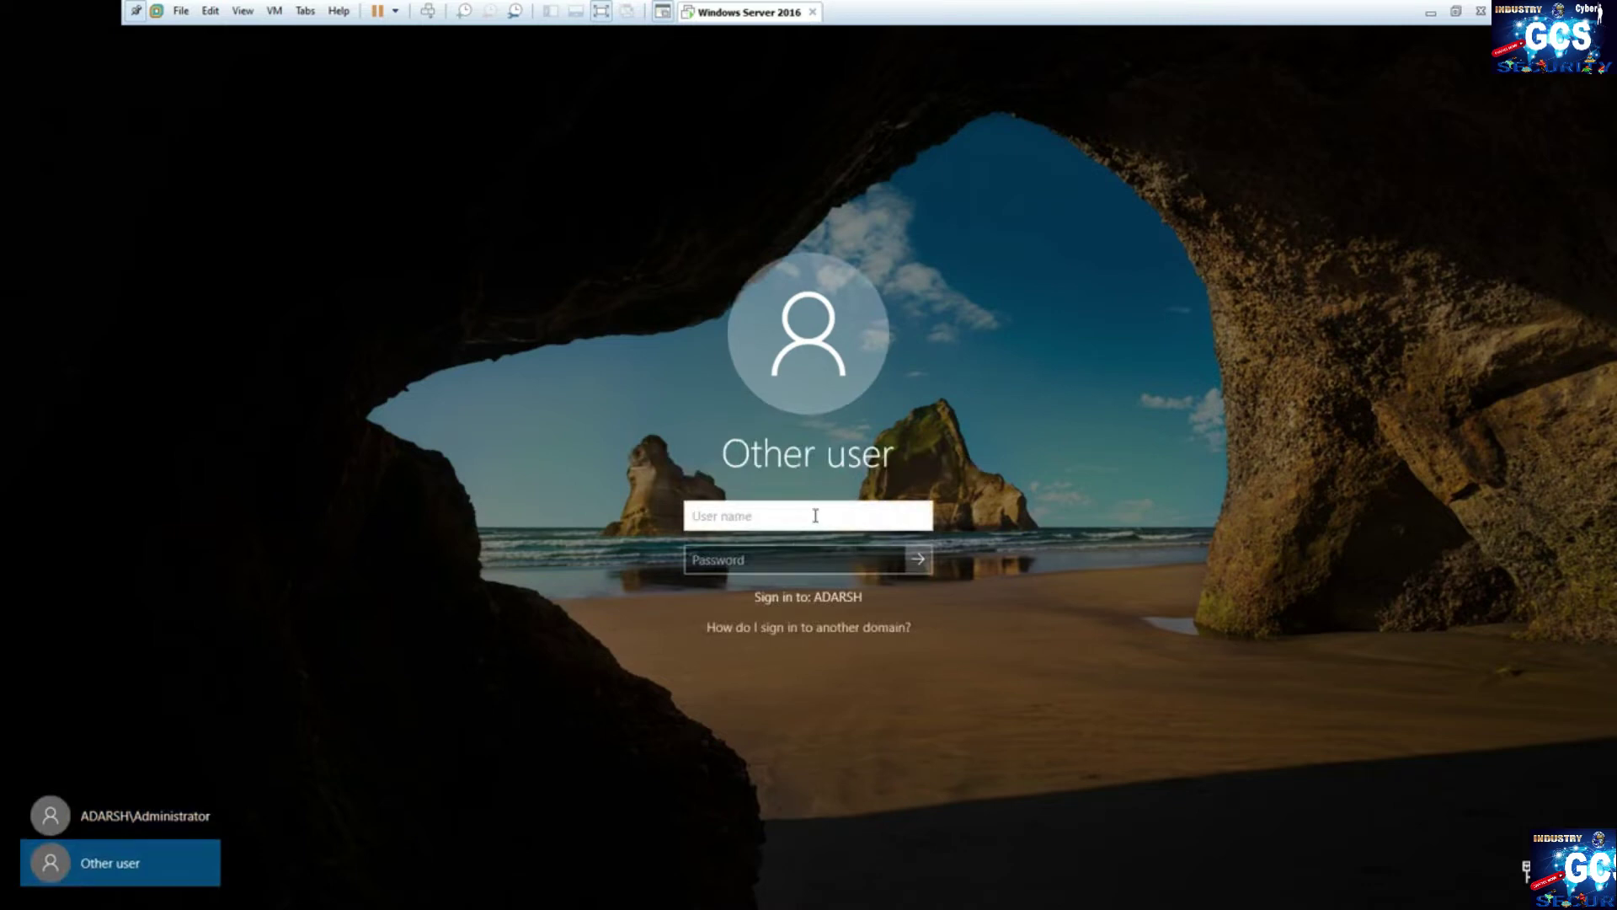
- Sign in to ADARSH with the domain user's name and current password
{"action": "type", "text": "viraj"}
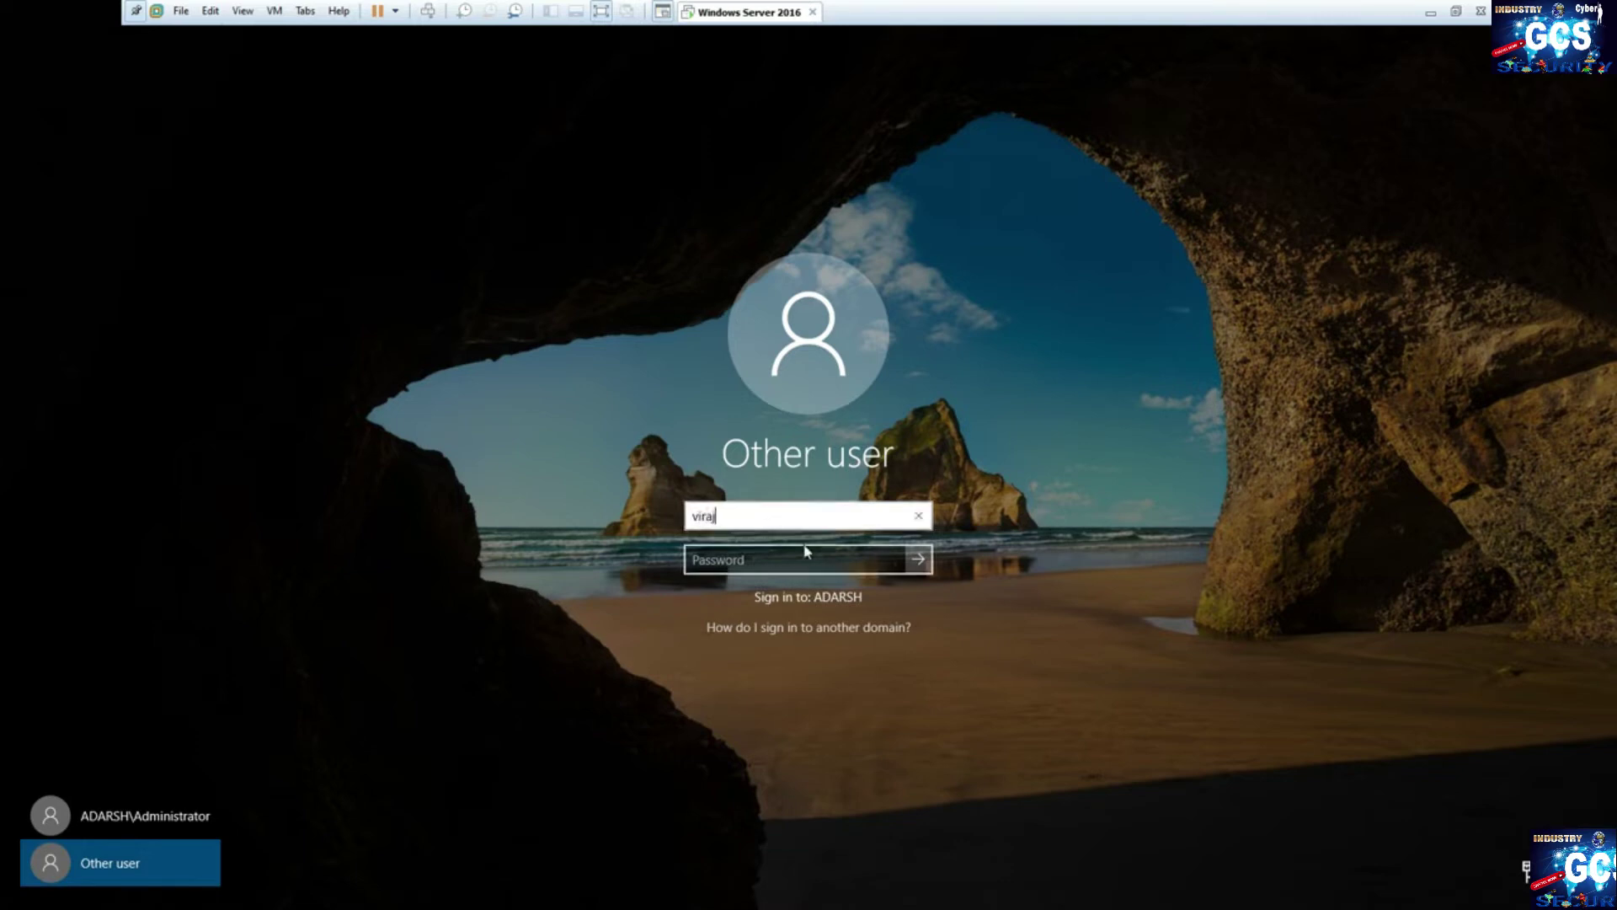
{"action": "left_click", "coordinate": [810, 557]}
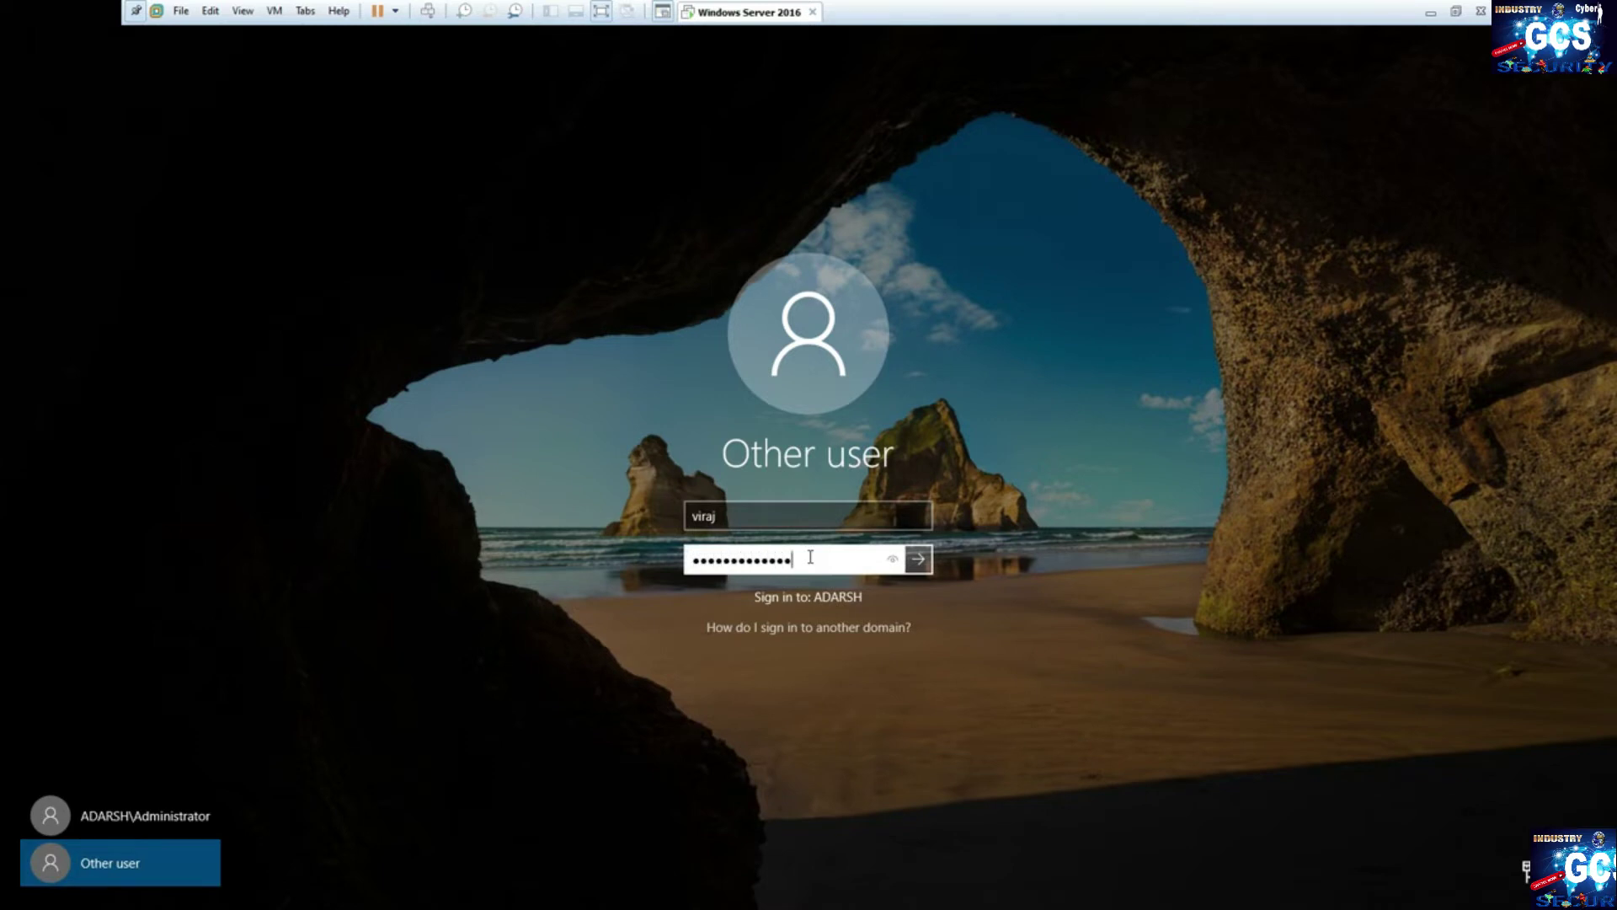
{"action": "left_click", "coordinate": [918, 559]}
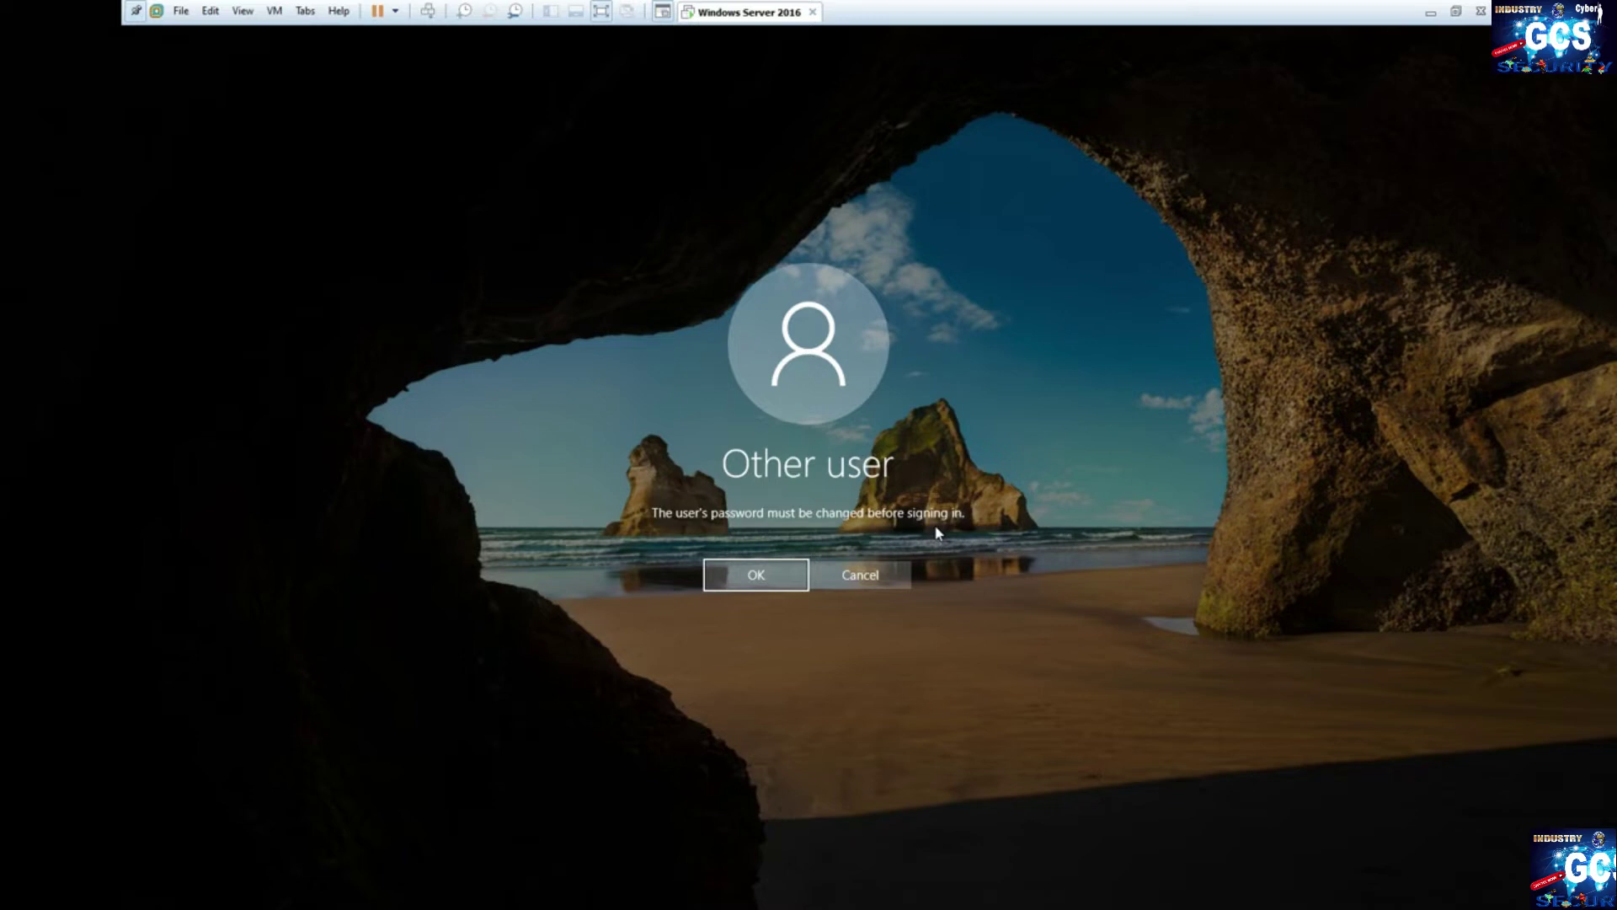
- Accept the required password change and set a new password for the domain user
{"action": "left_click", "coordinate": [759, 577]}
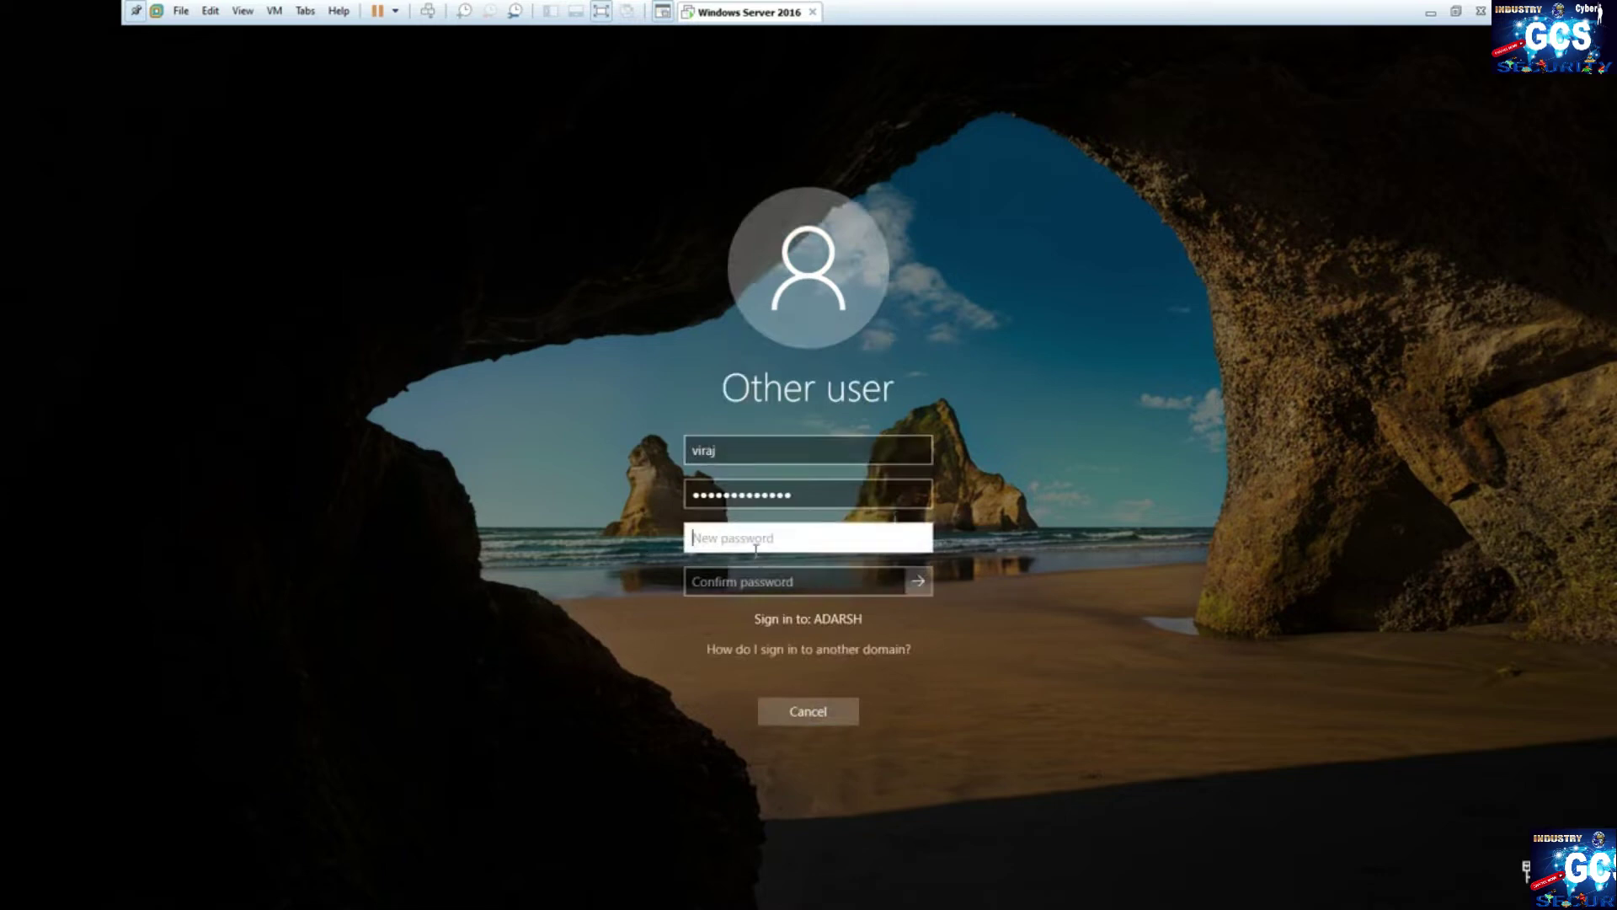
{"action": "type", "text": "••••••••••"}
{"action": "key", "text": "Tab"}
{"action": "type", "text": "••••••••••"}
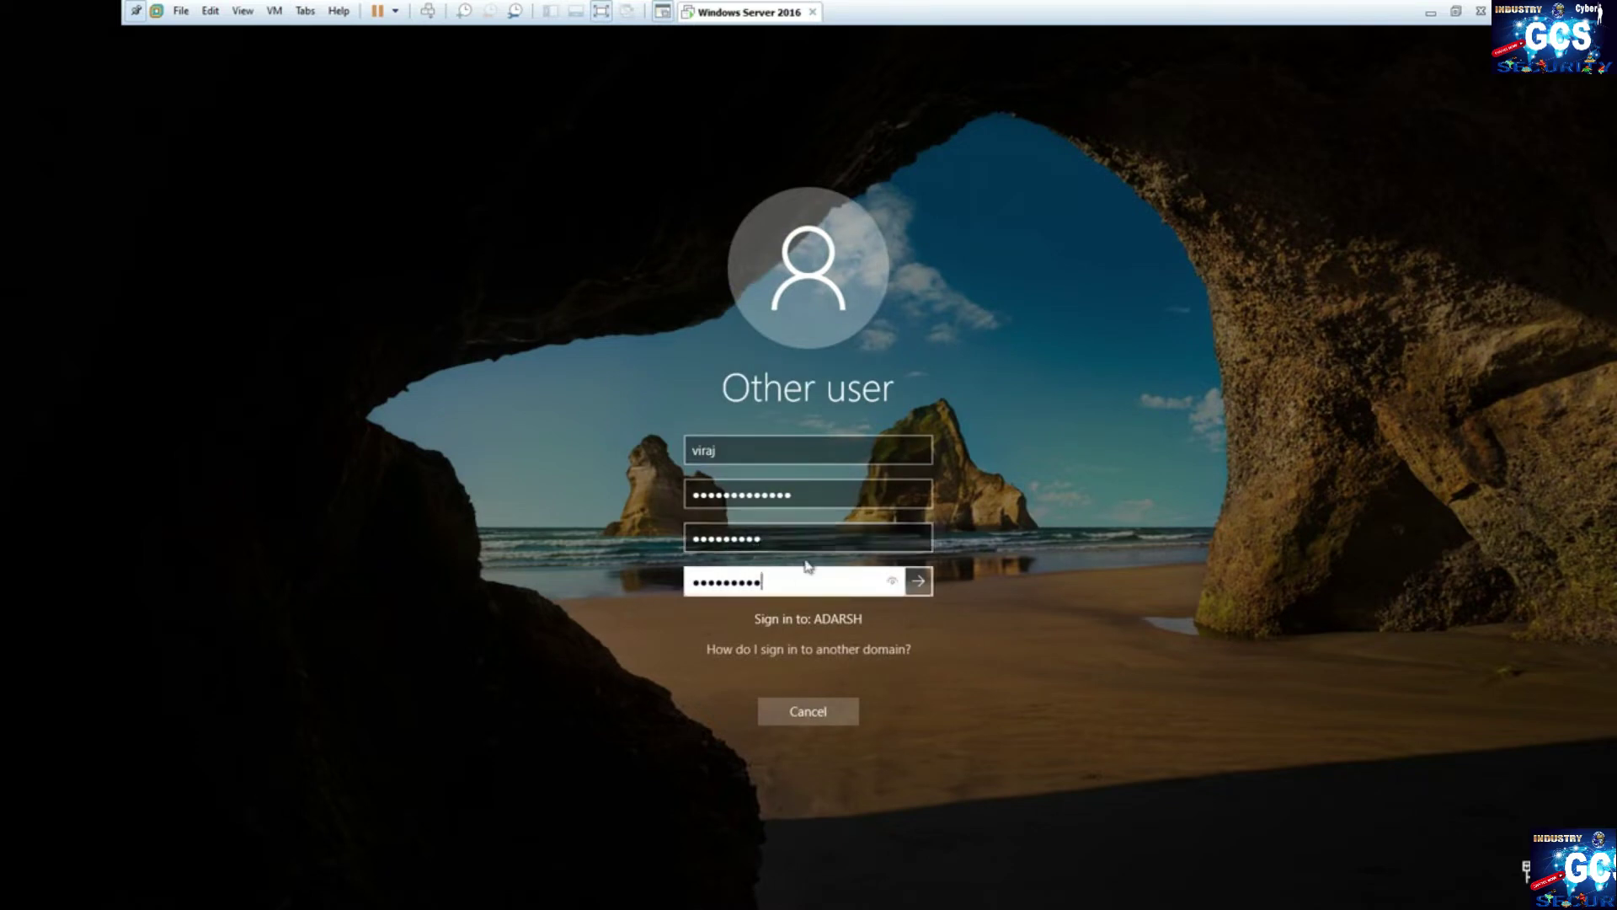
{"action": "left_click", "coordinate": [919, 581]}
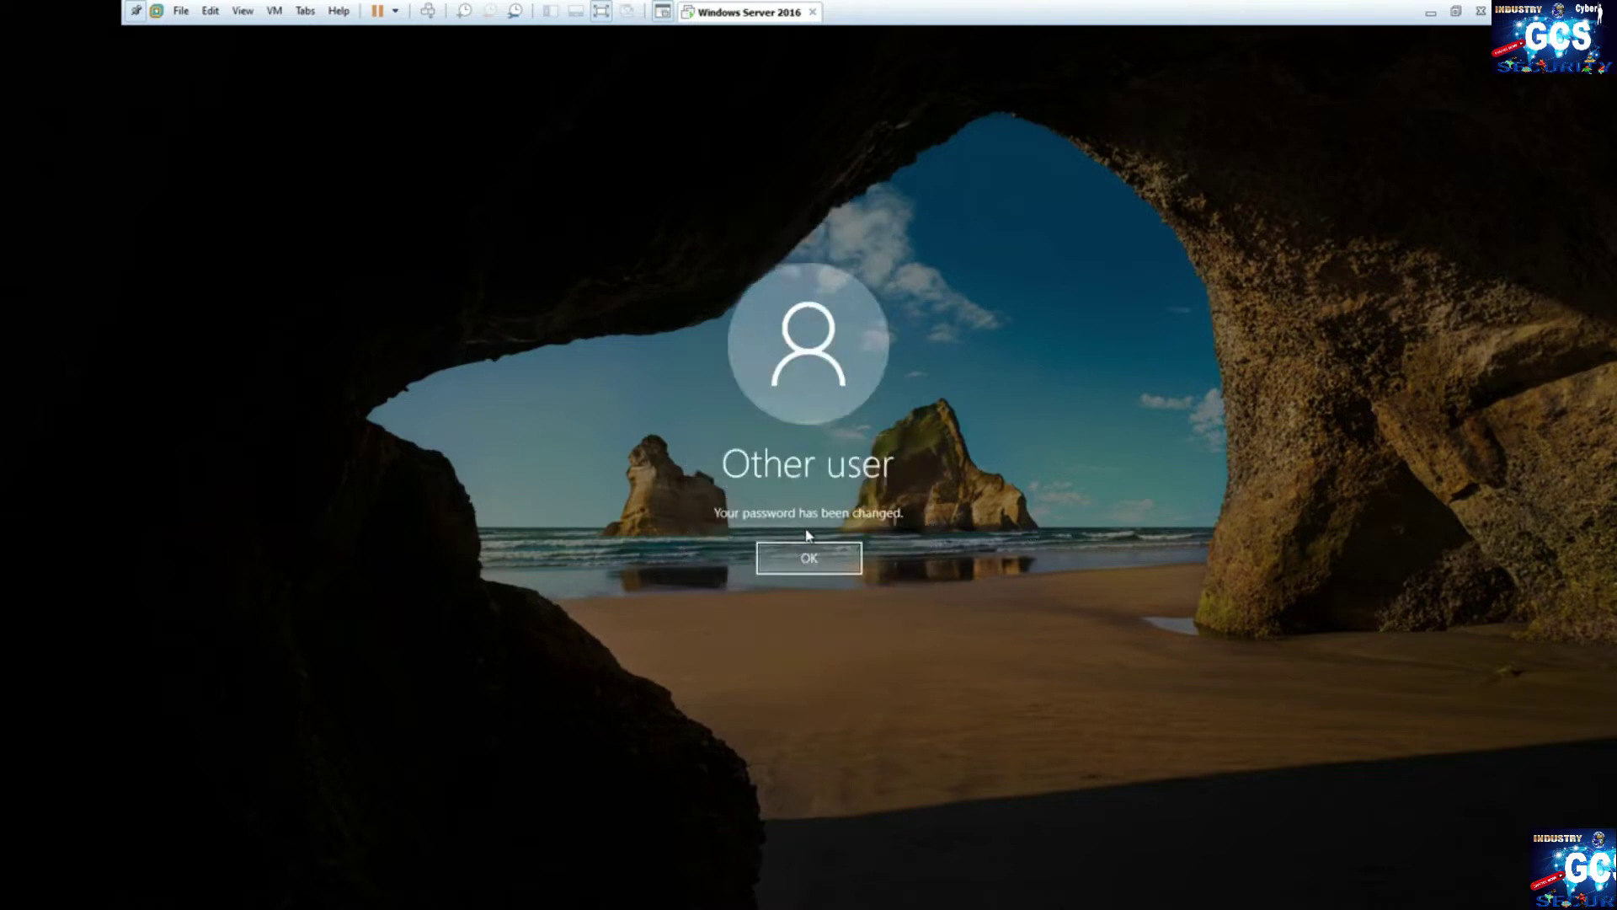
- Acknowledge the password change, then sign back in as the ADARSH Administrator with its password
{"action": "left_click", "coordinate": [805, 562]}
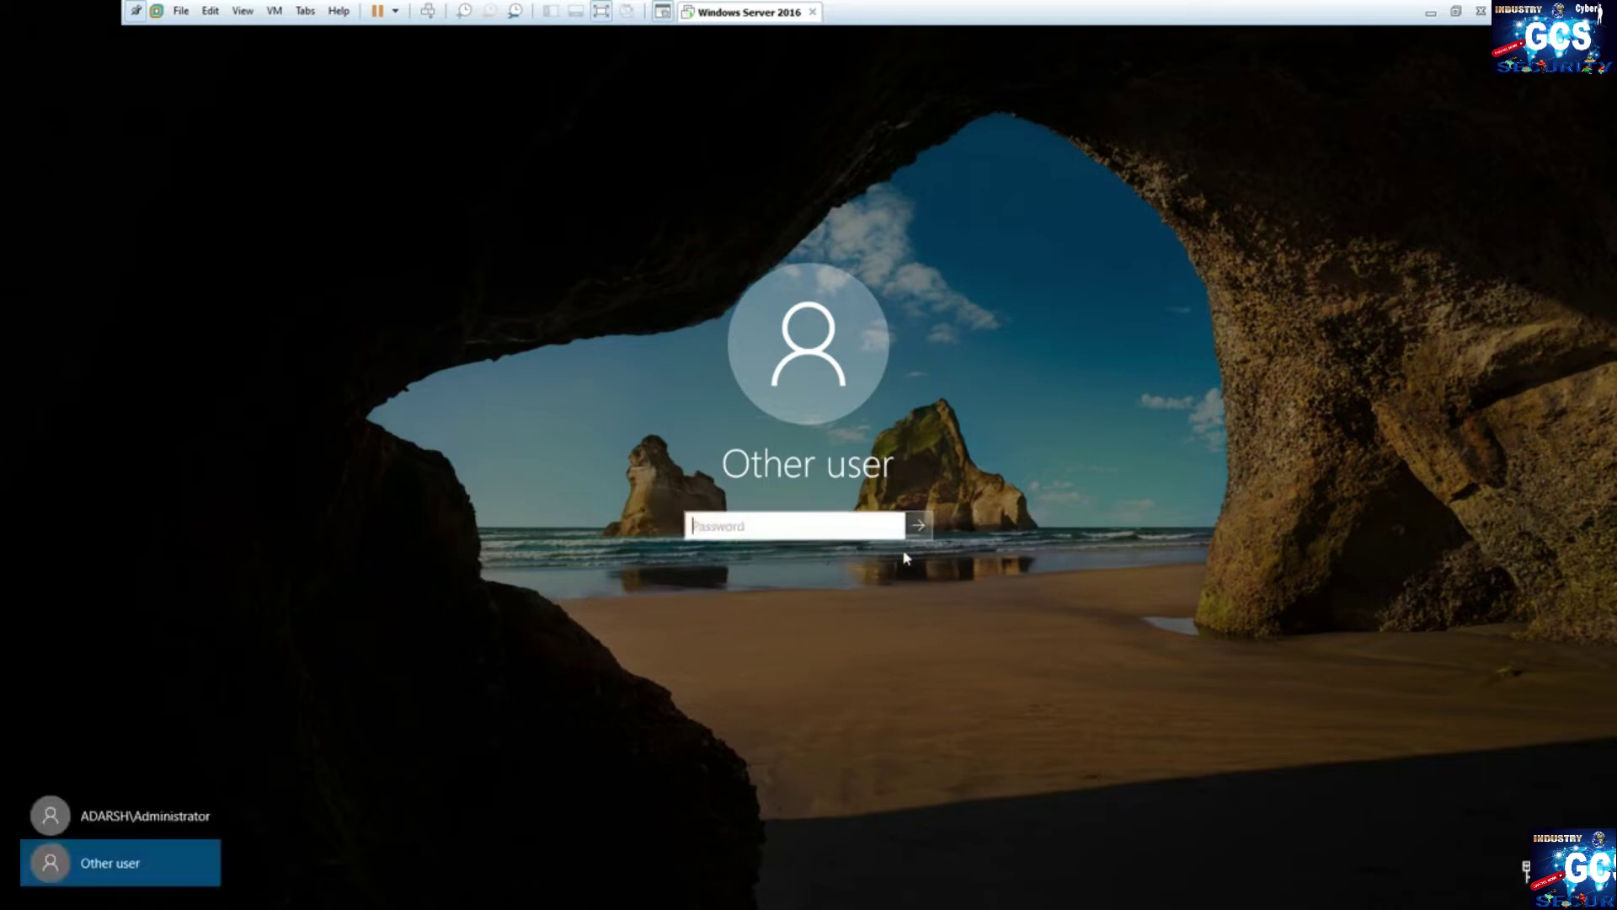
{"action": "left_click", "coordinate": [119, 816]}
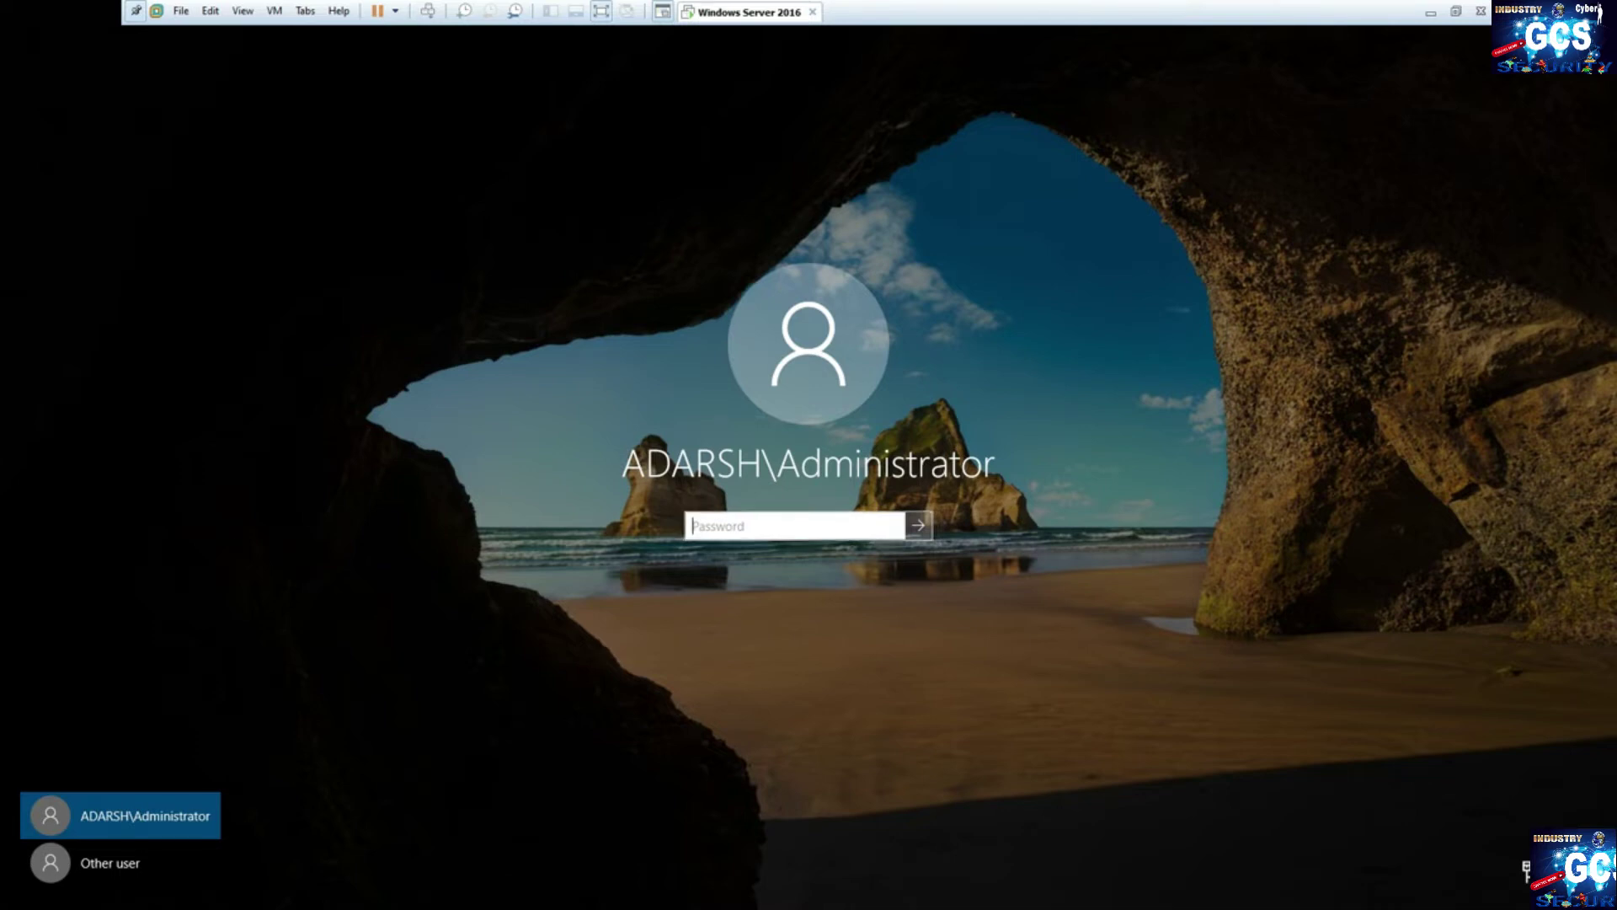
{"action": "left_click", "coordinate": [109, 862]}
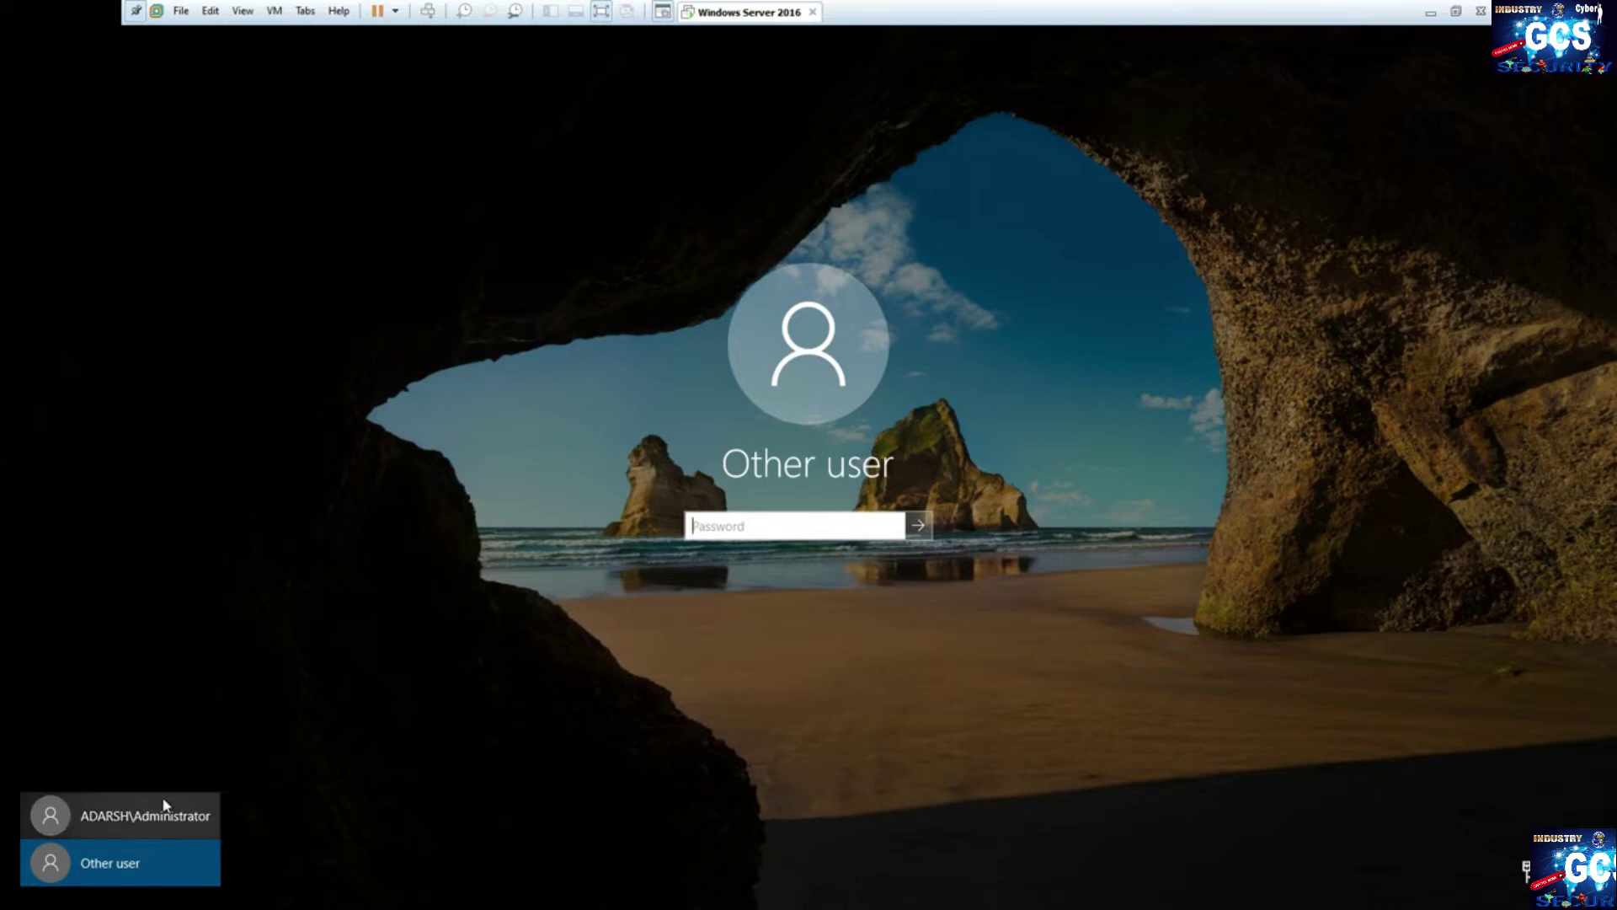
{"action": "left_click", "coordinate": [164, 810]}
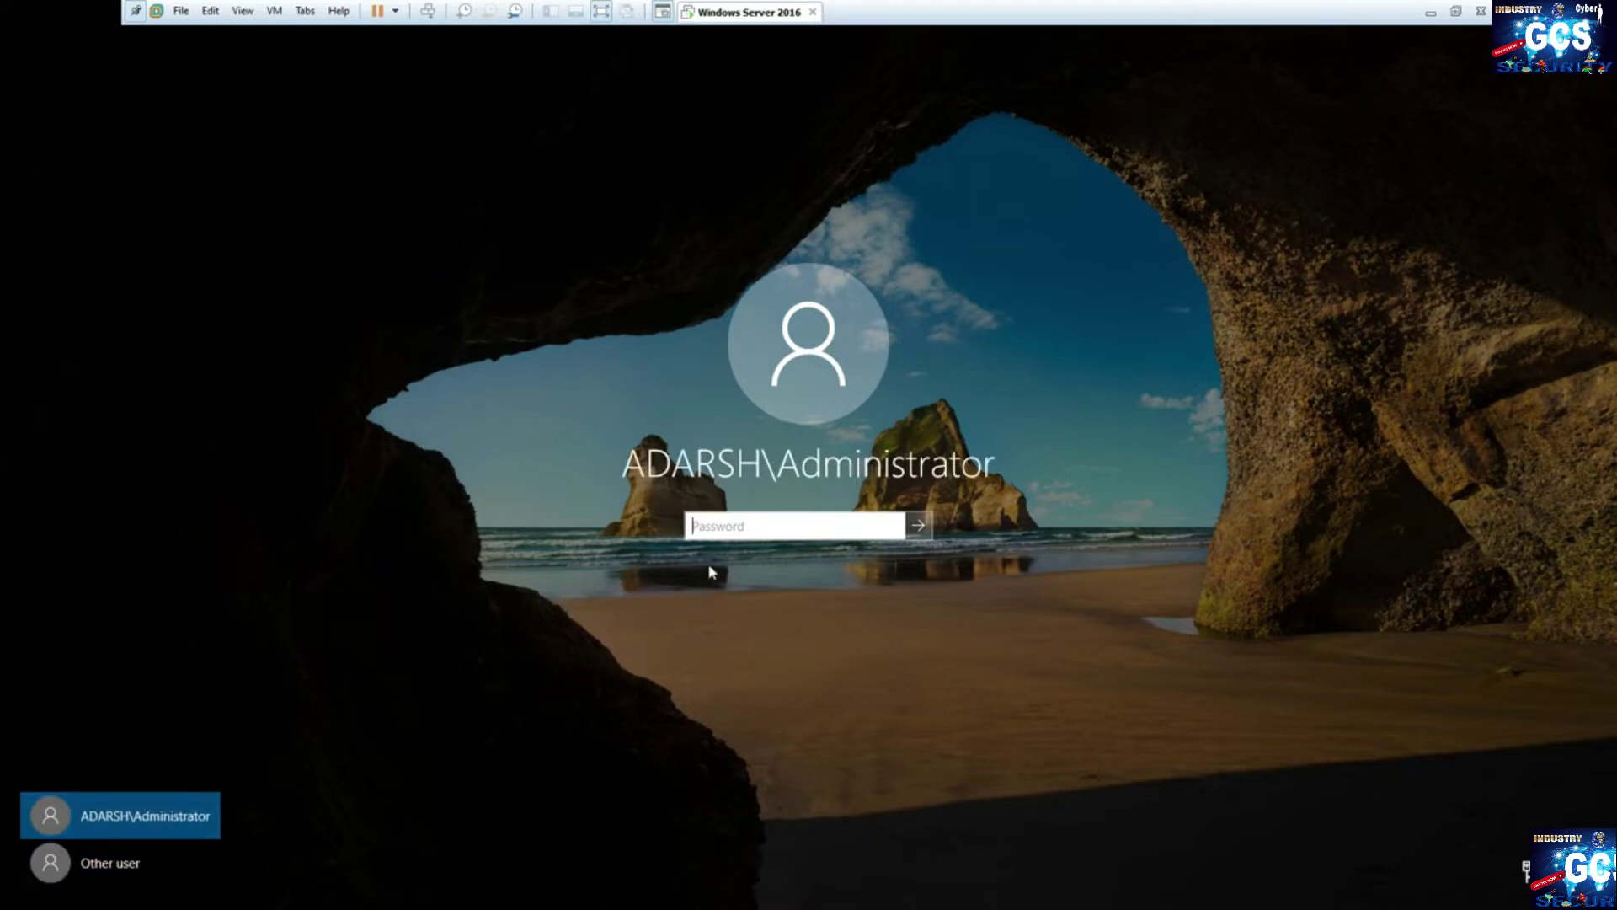
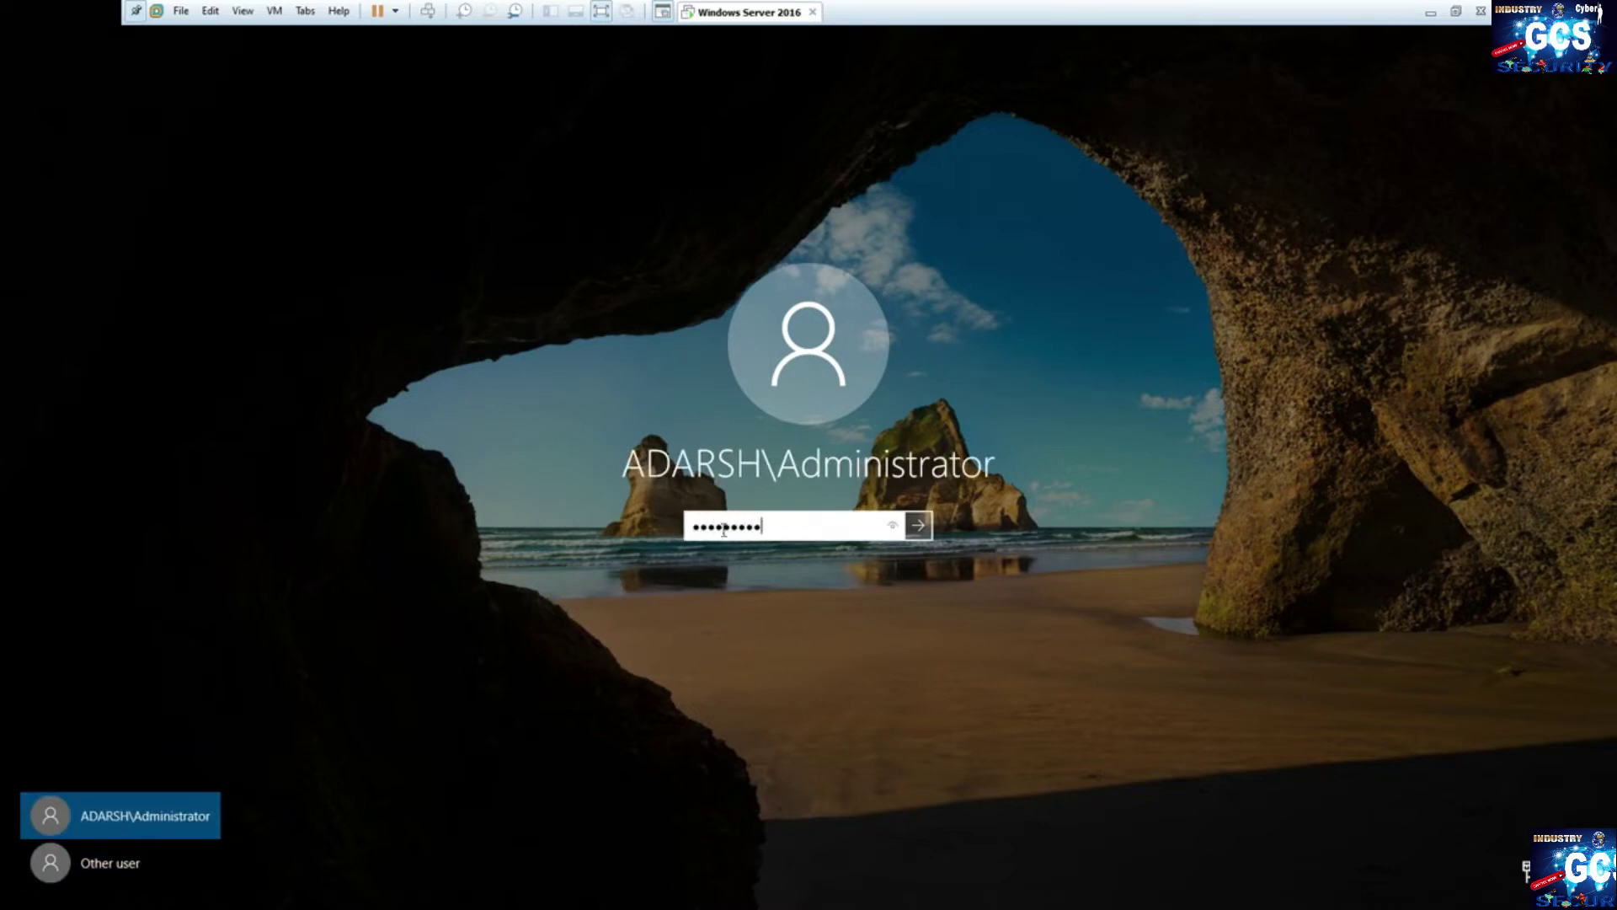
{"action": "key", "text": "Return"}
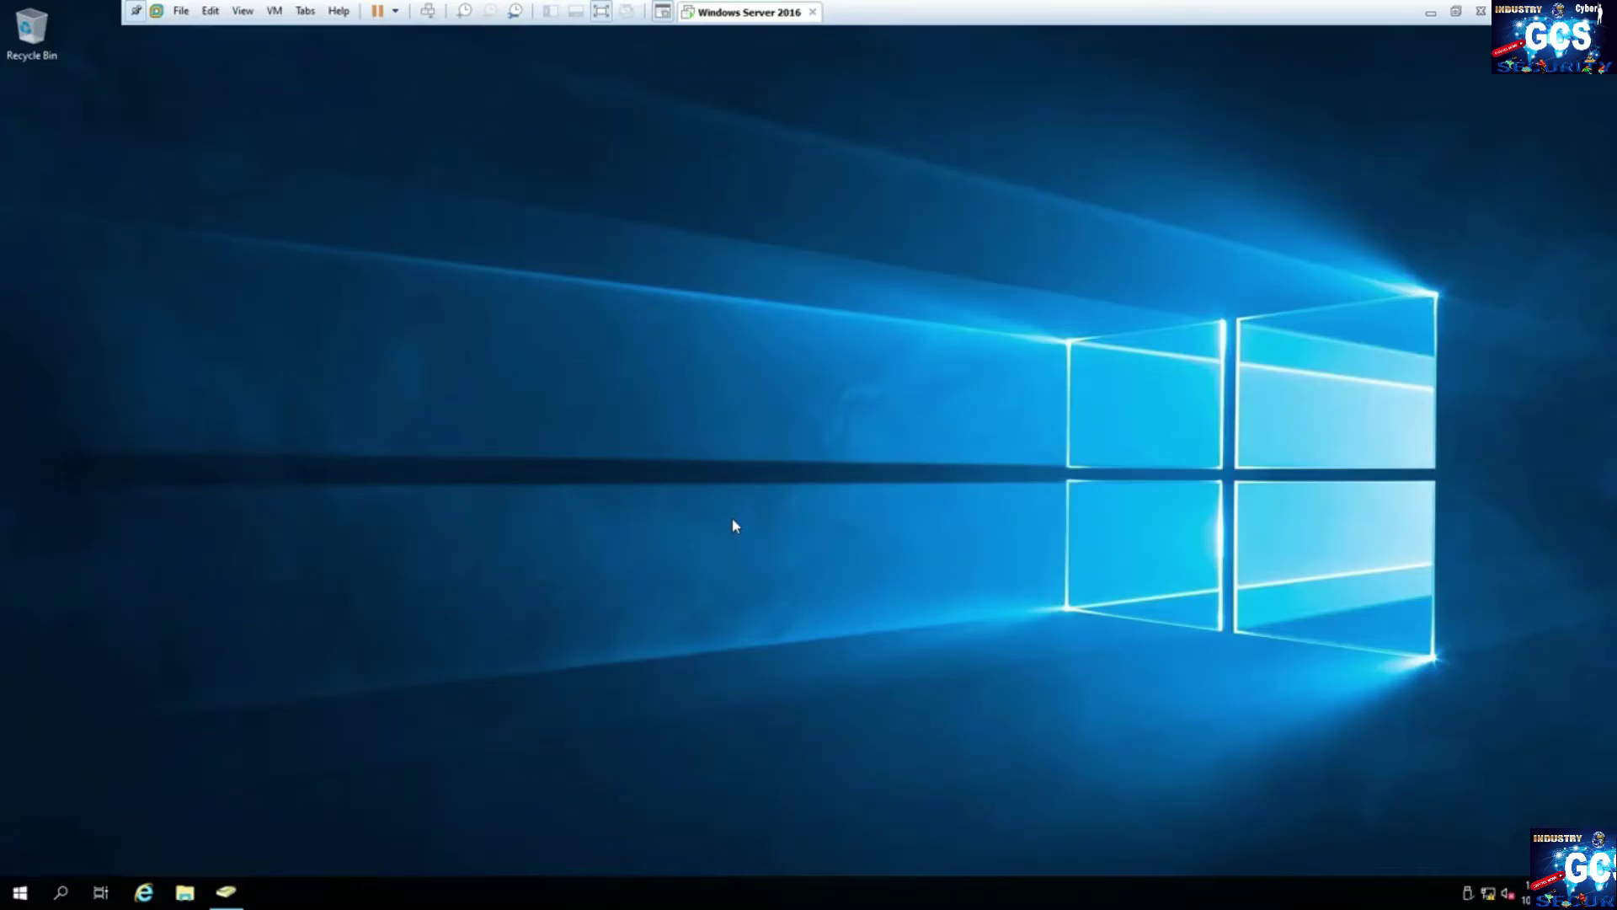
- Start Server Manager from Start and bring Active Directory Users and Computers back to front
{"action": "left_click", "coordinate": [240, 894]}
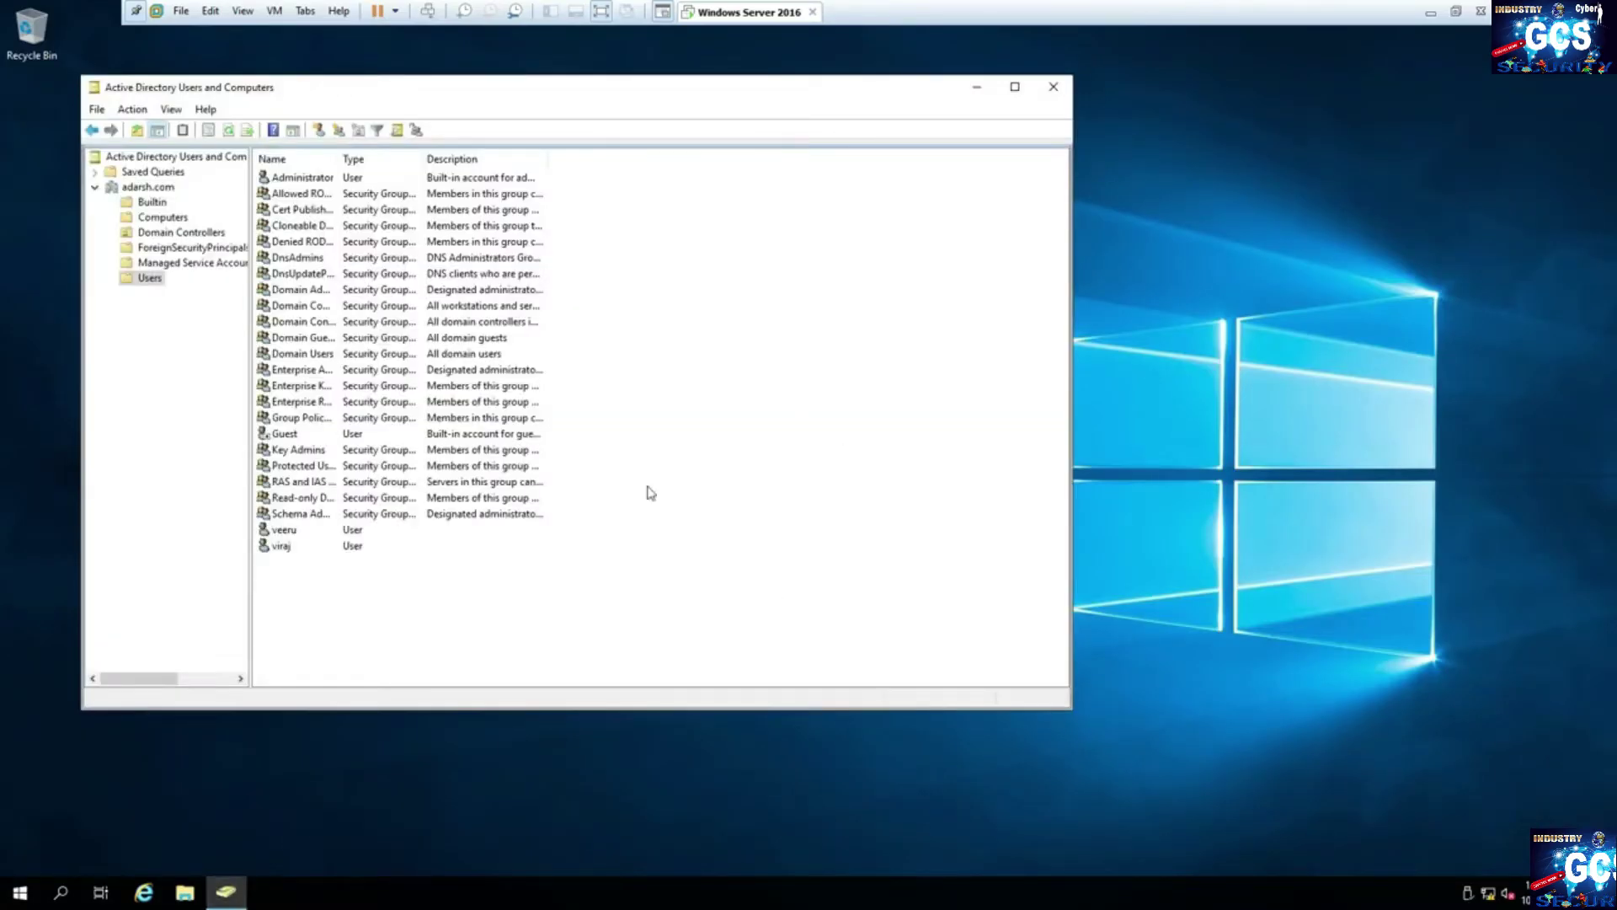
{"action": "left_click", "coordinate": [20, 892]}
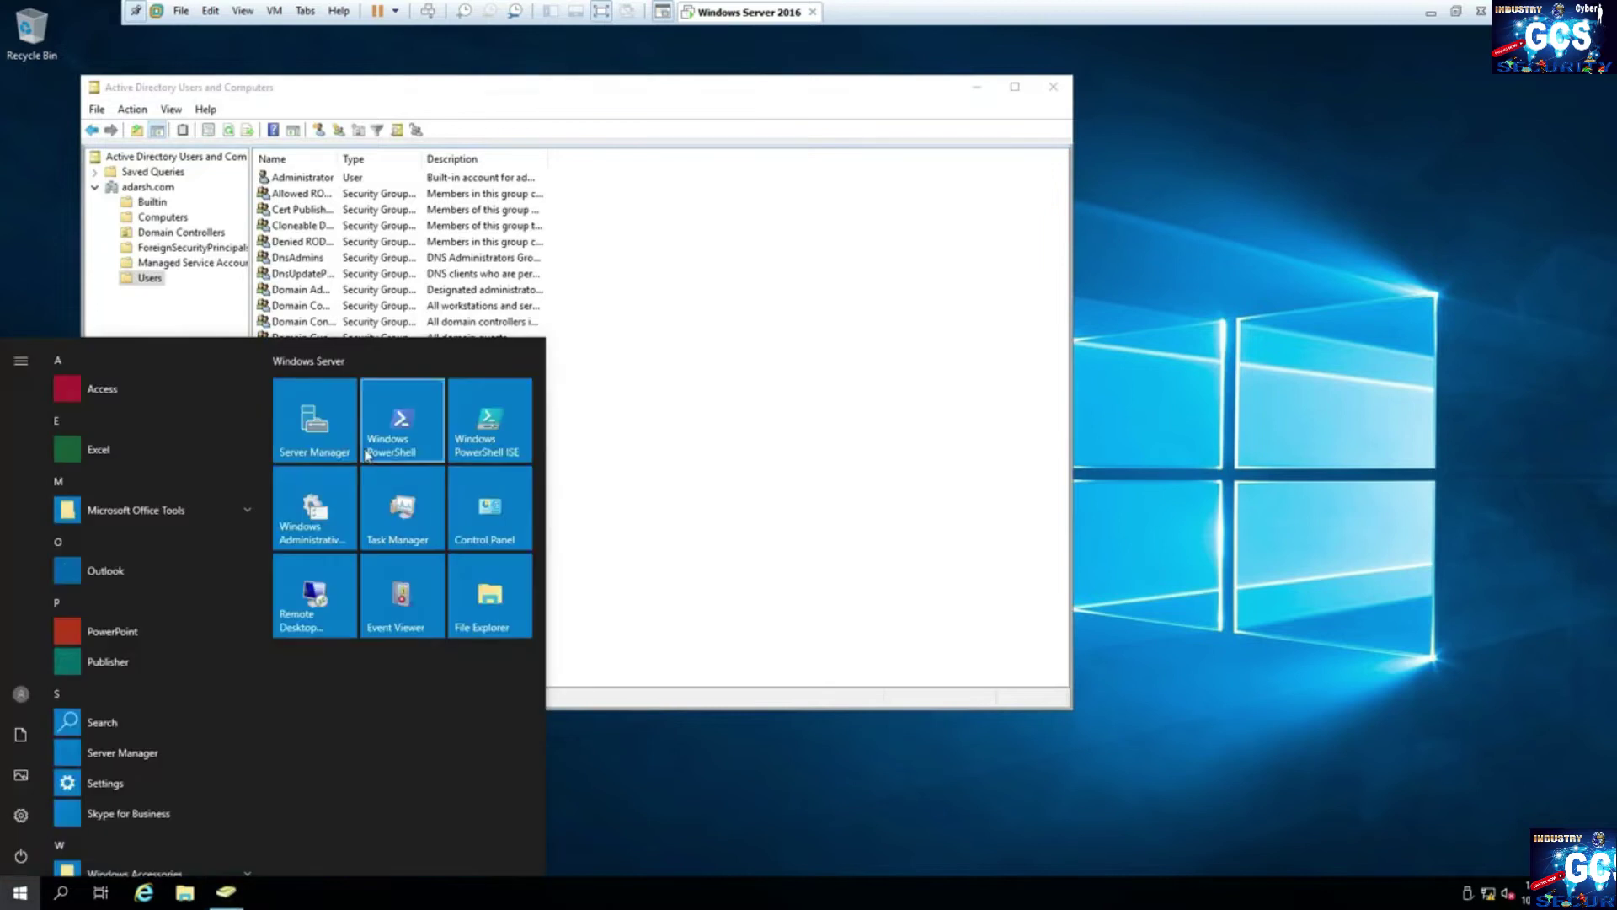
{"action": "left_click", "coordinate": [314, 455]}
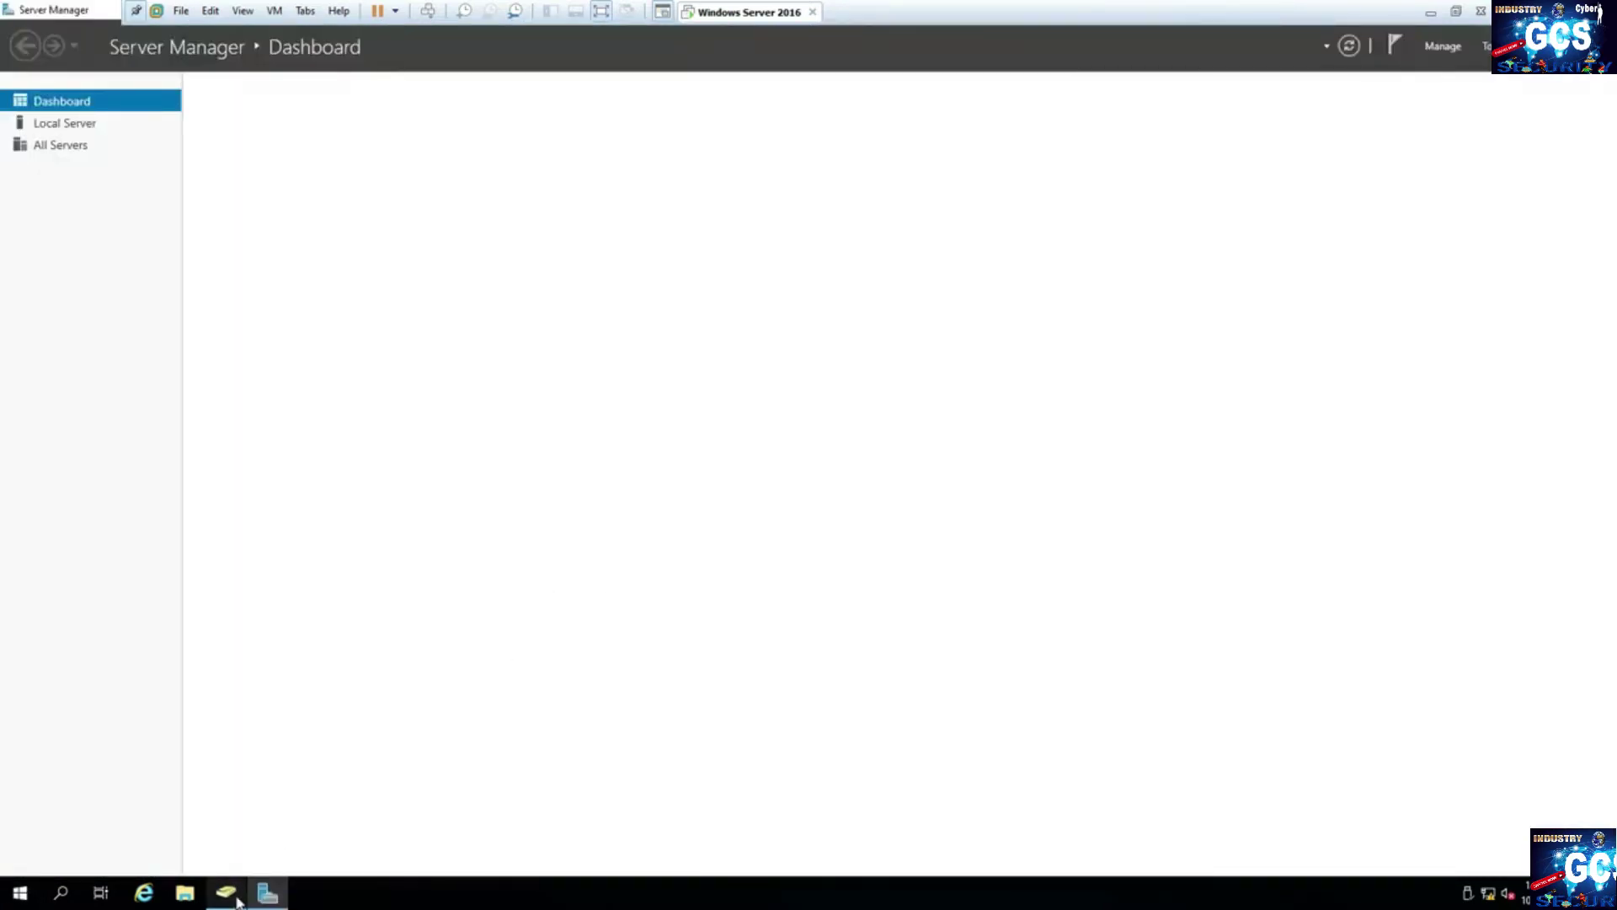
{"action": "left_click", "coordinate": [226, 891]}
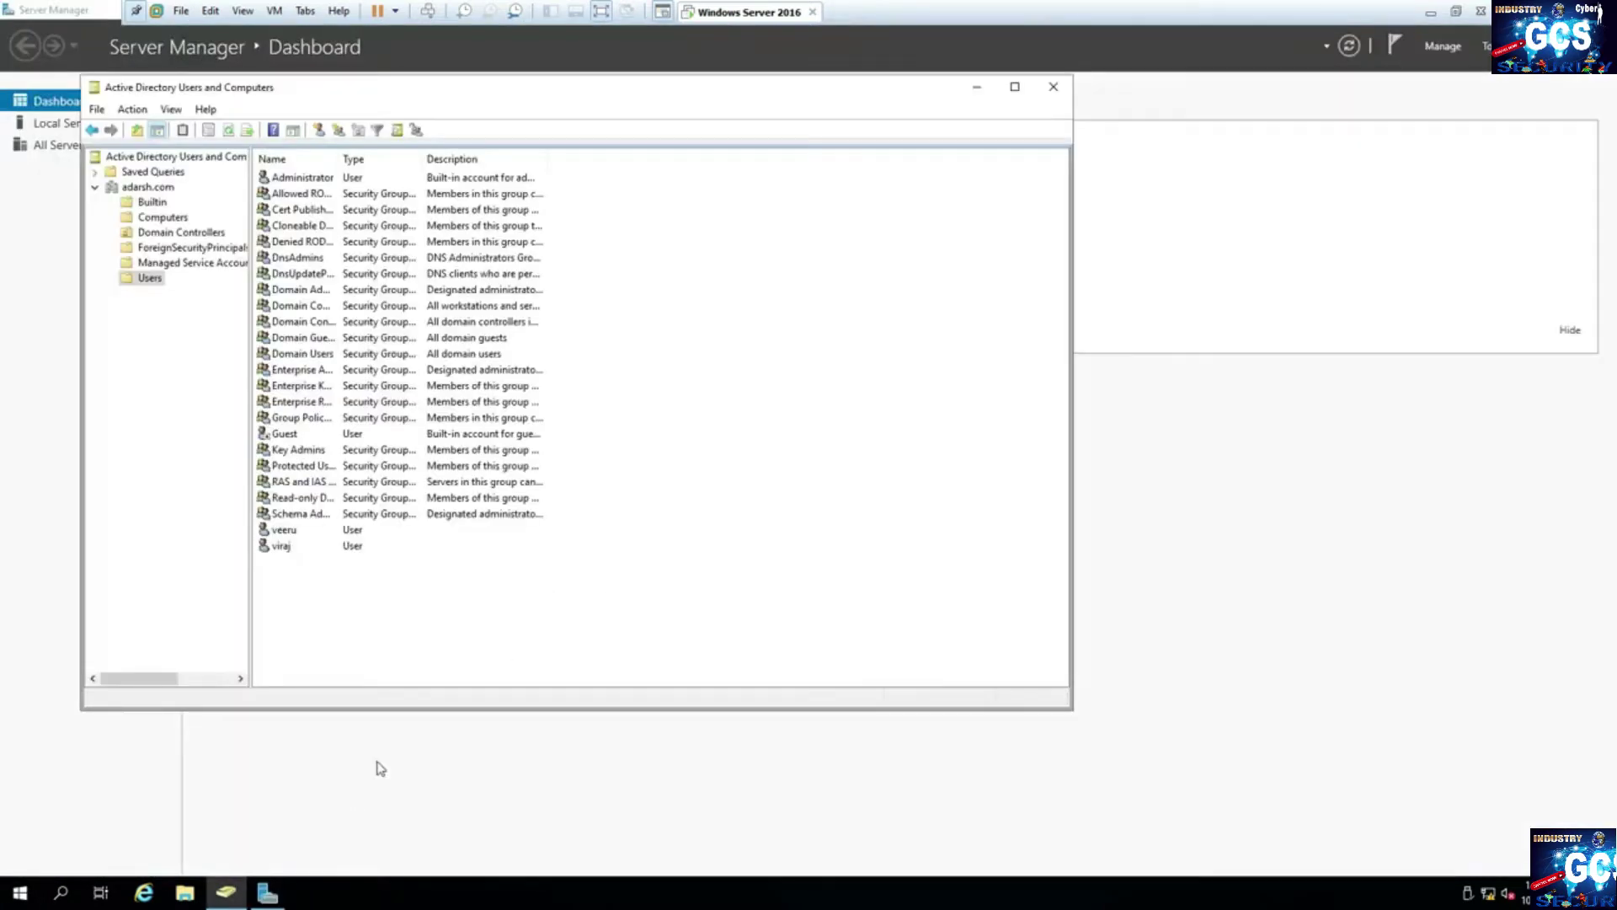
- Inspect the domain user accounts and Schema Admins group in the Users list, then clear the selection
{"action": "left_click", "coordinate": [285, 530]}
{"action": "left_click", "coordinate": [297, 577]}
{"action": "left_click", "coordinate": [297, 554]}
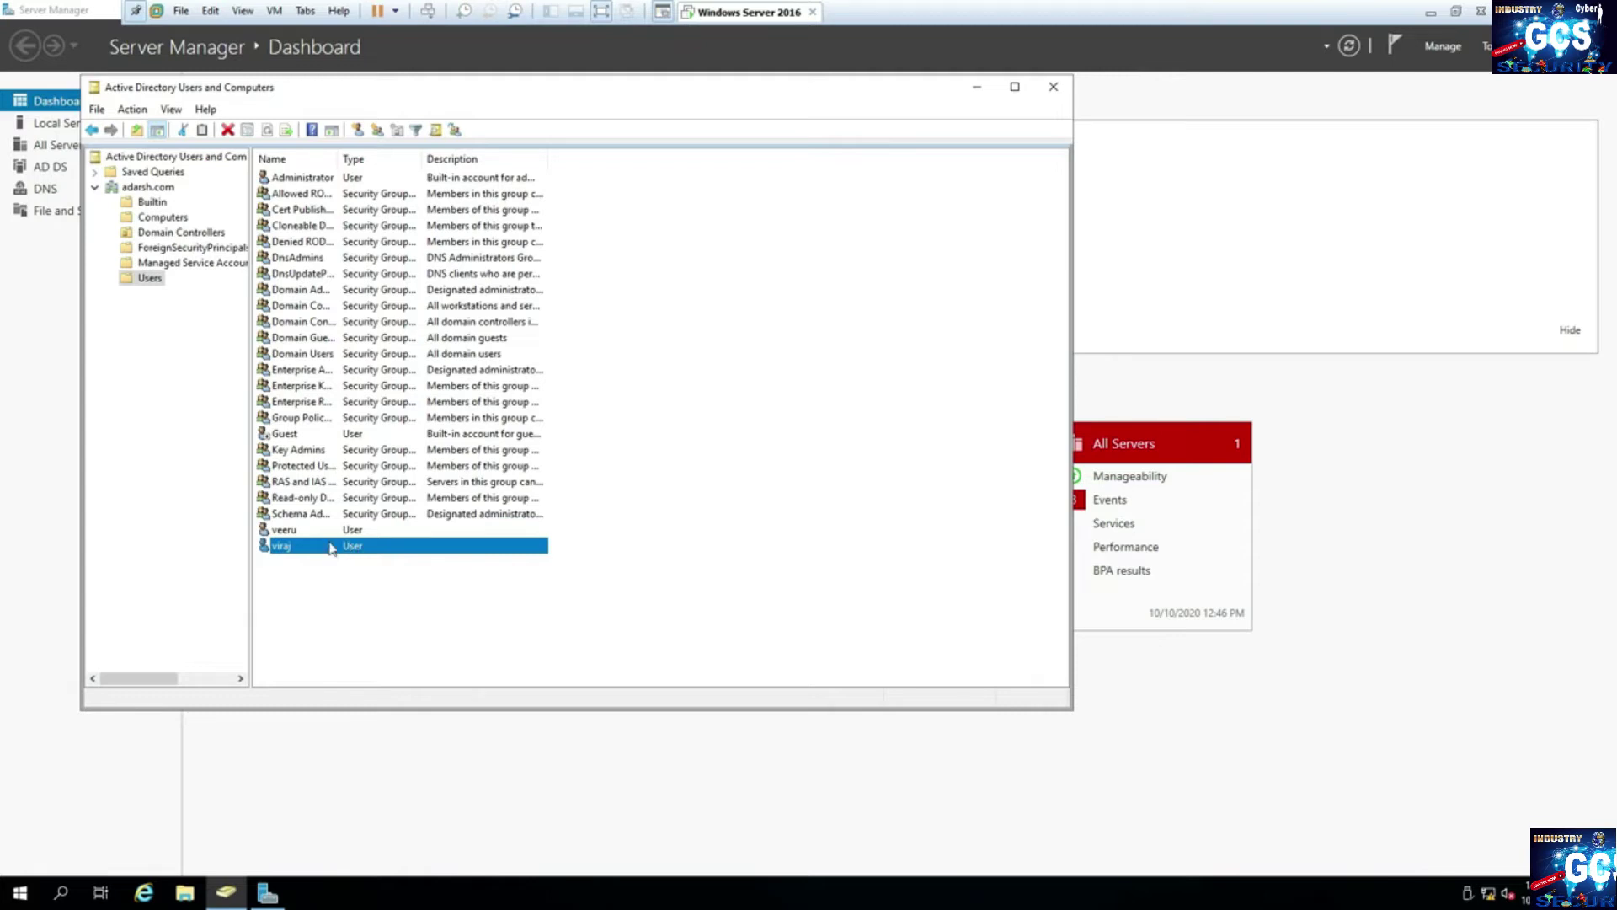
{"action": "left_click", "coordinate": [329, 517]}
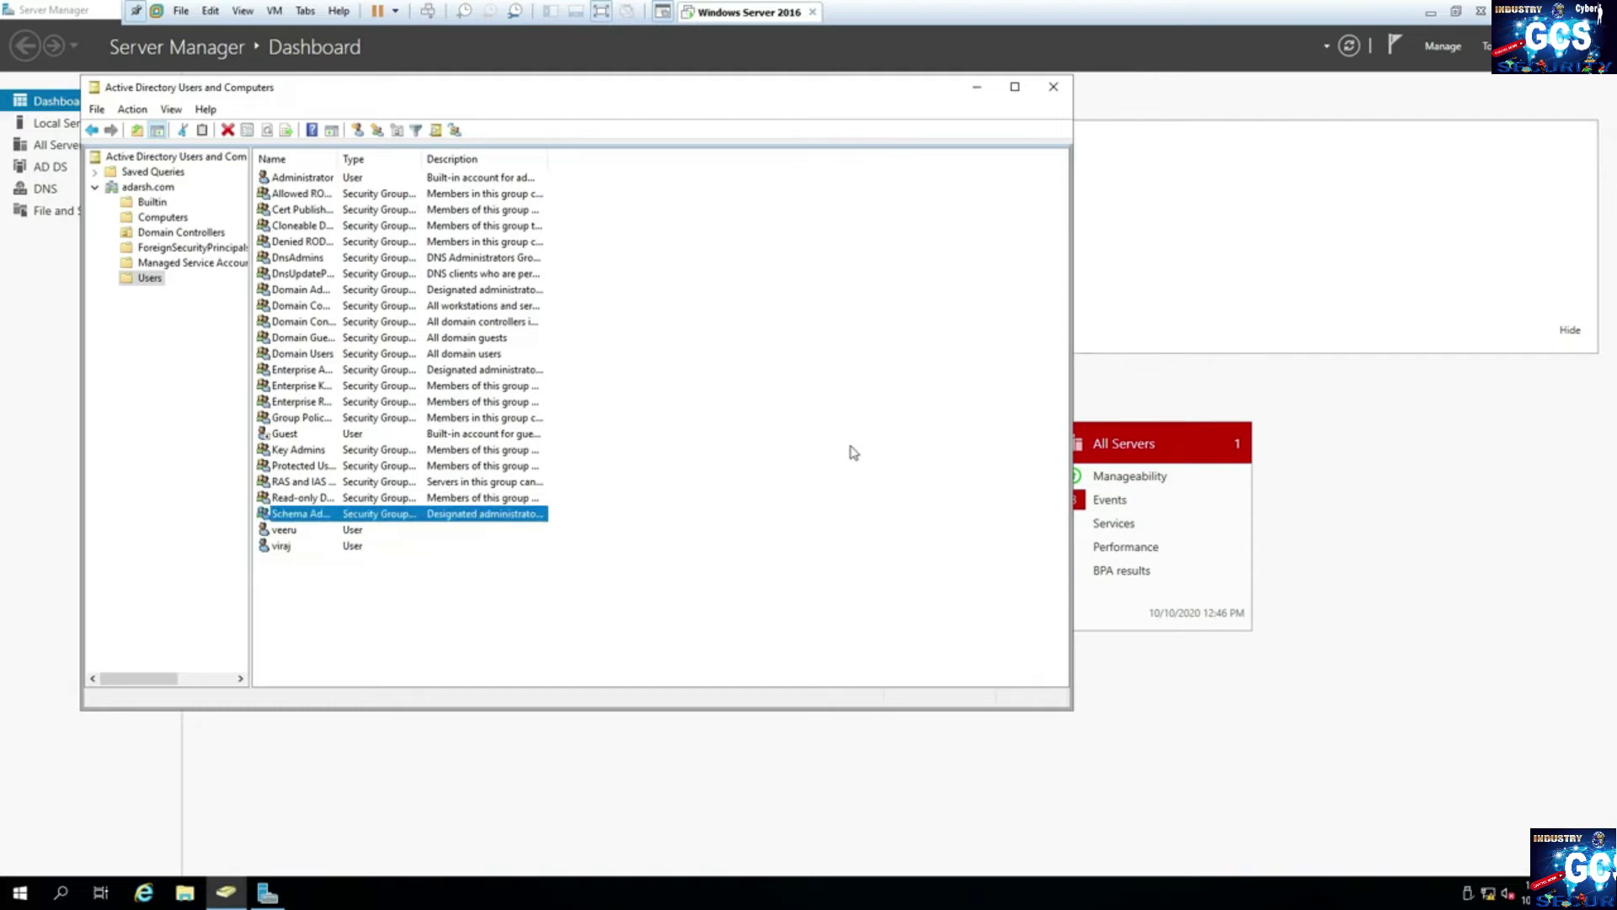
{"action": "left_click", "coordinate": [662, 583]}
{"action": "left_click", "coordinate": [289, 548]}
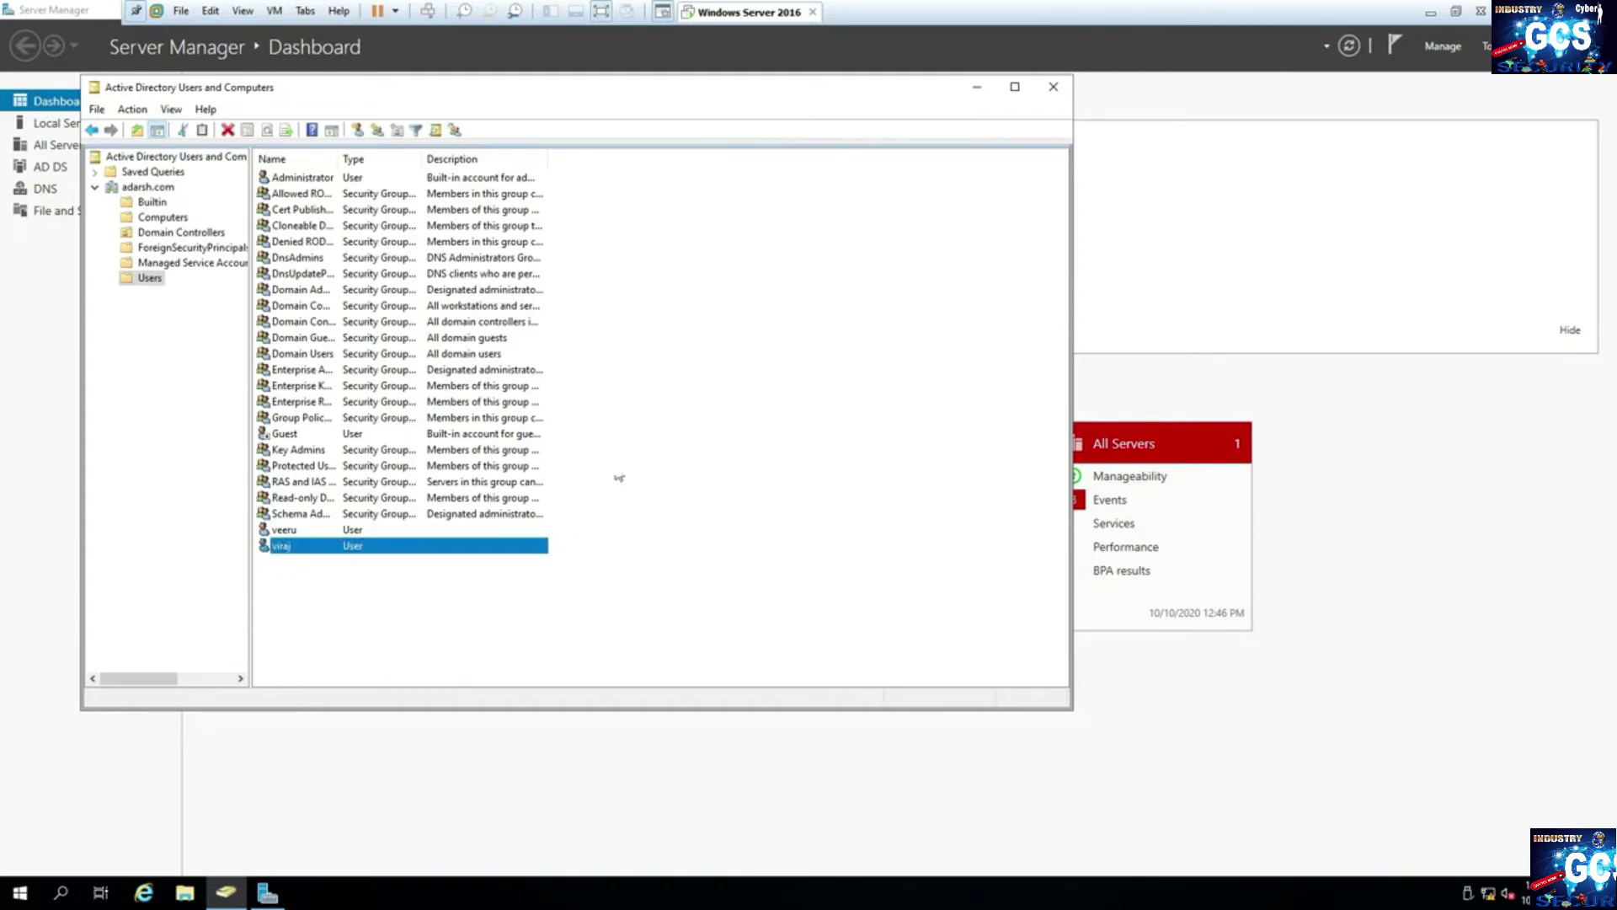
{"action": "left_click", "coordinate": [590, 498]}
- Add a Global Security group named adiuser to adarsh.com's Users container
{"action": "right_click", "coordinate": [670, 369]}
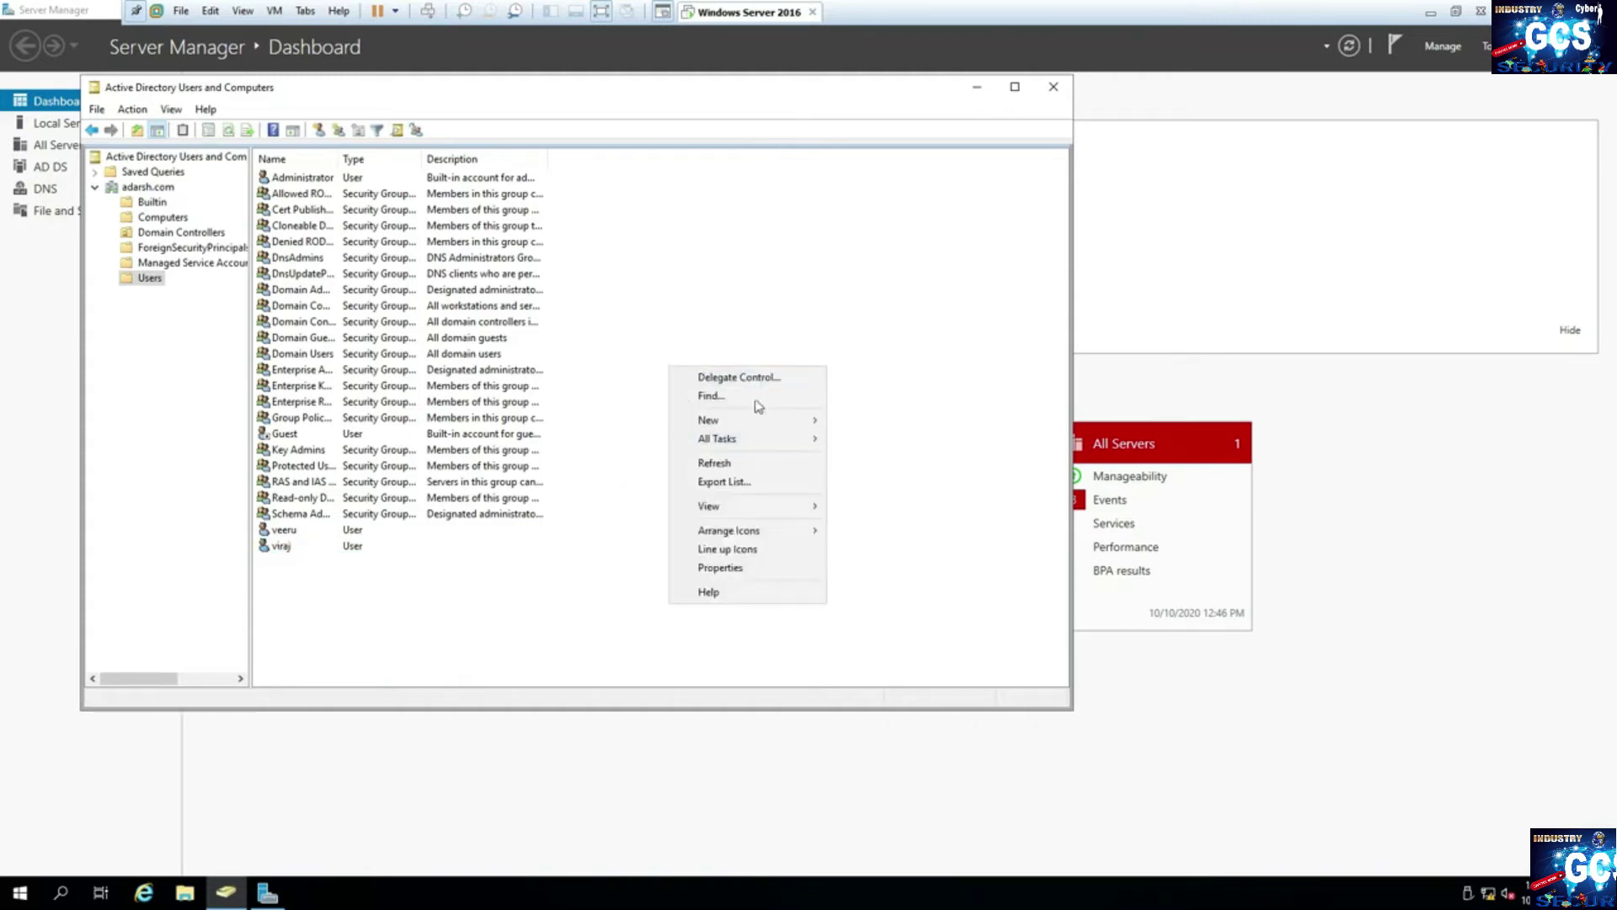
{"action": "mouse_move", "coordinate": [757, 421]}
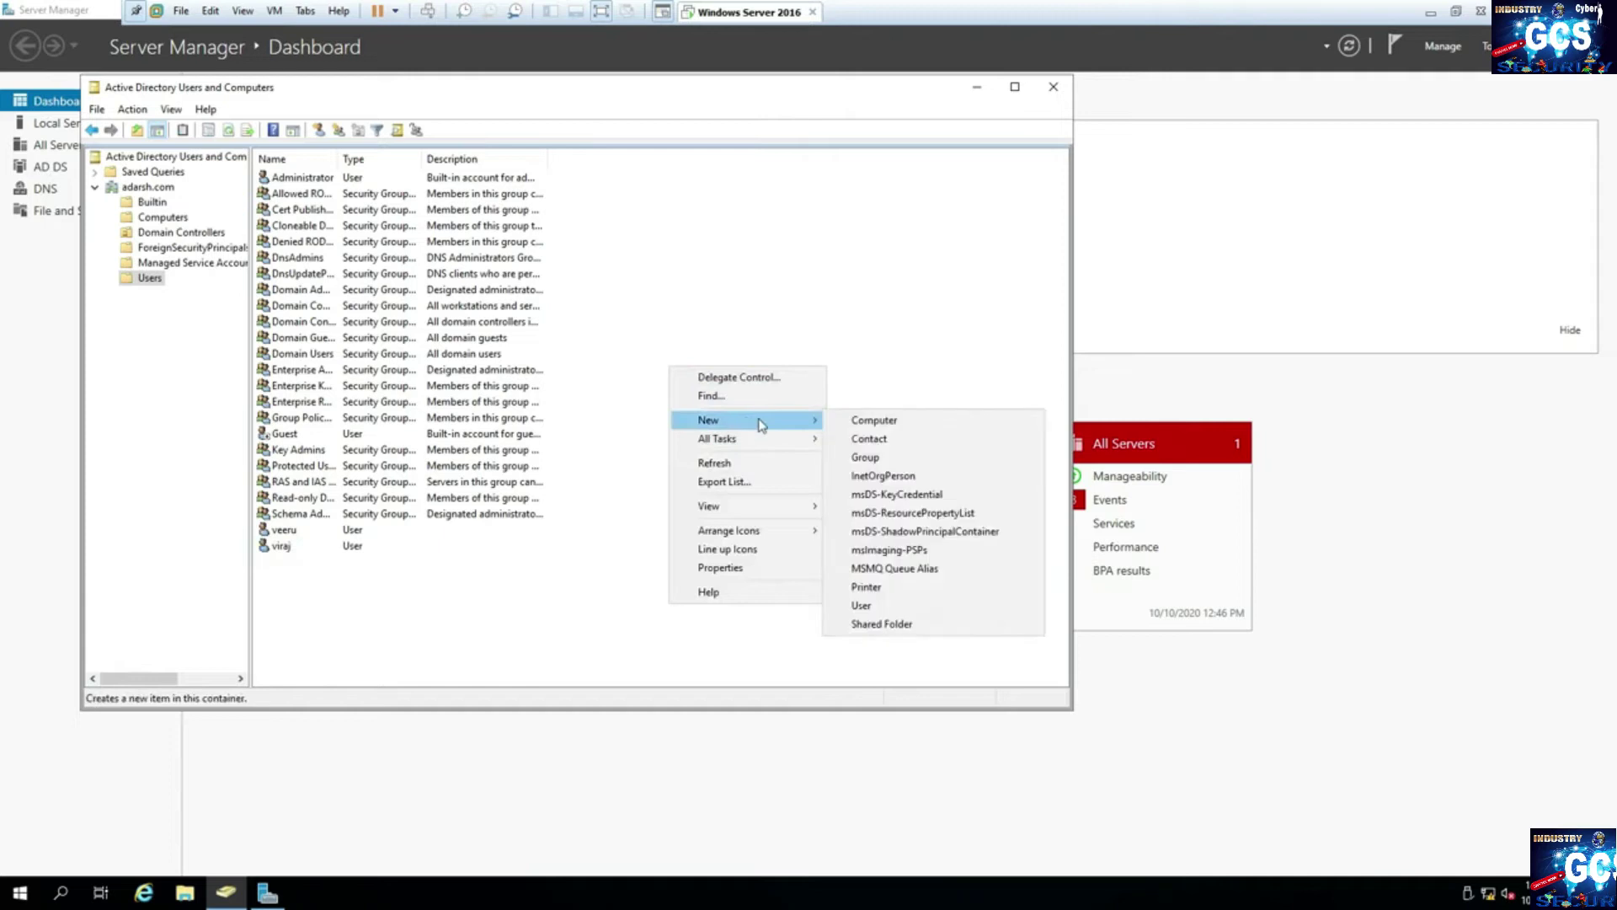
{"action": "left_click", "coordinate": [882, 459]}
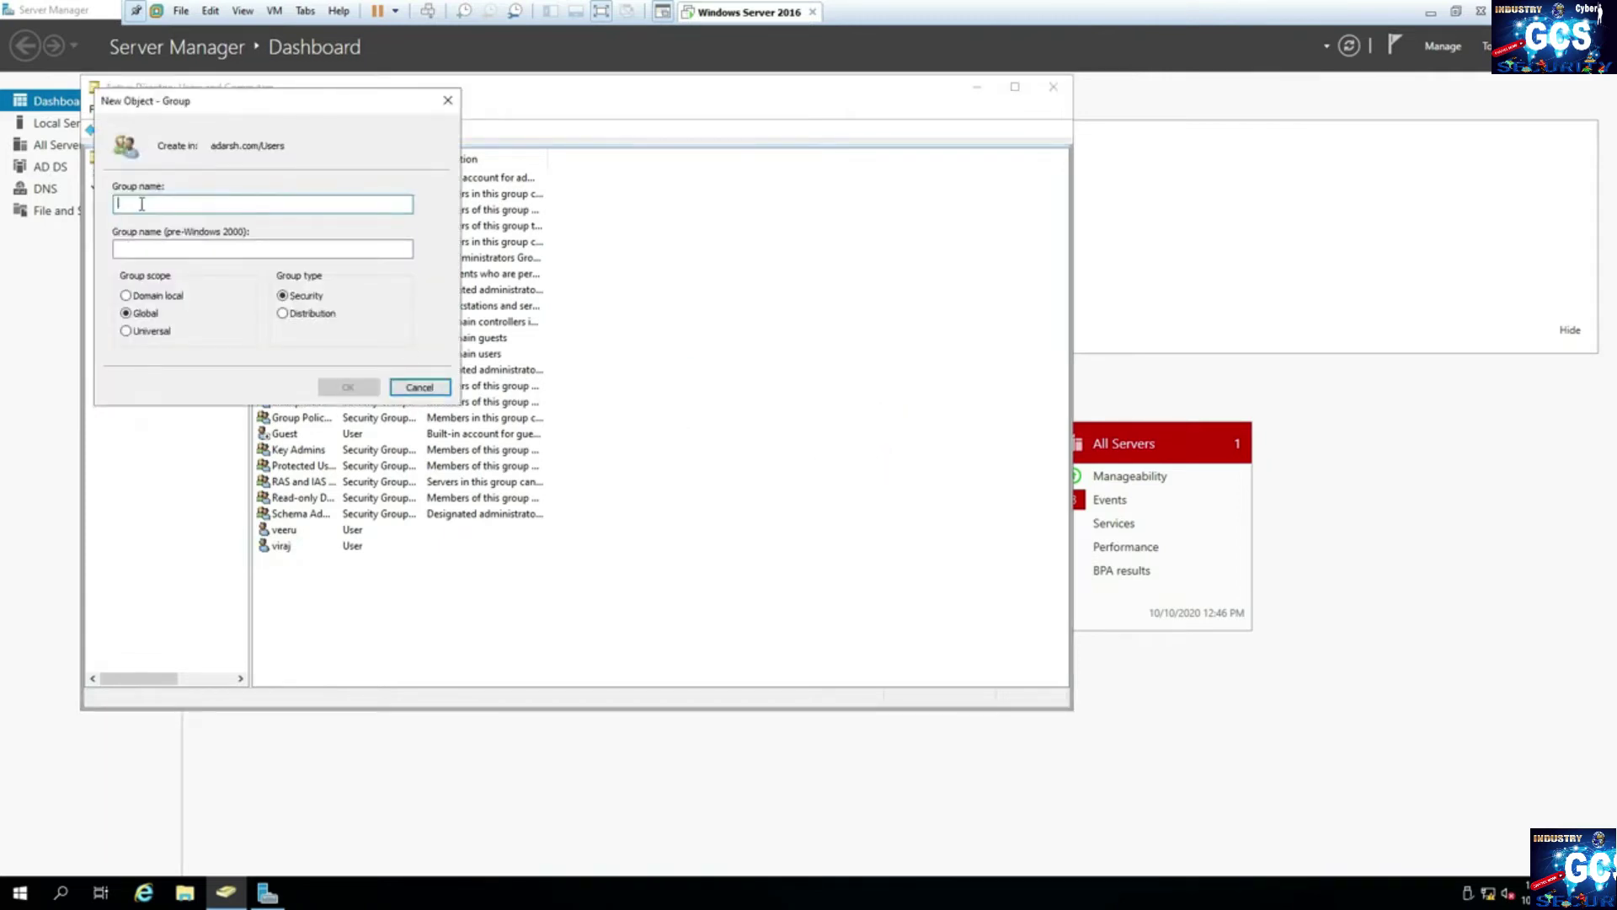
{"action": "type", "text": "aduser"}
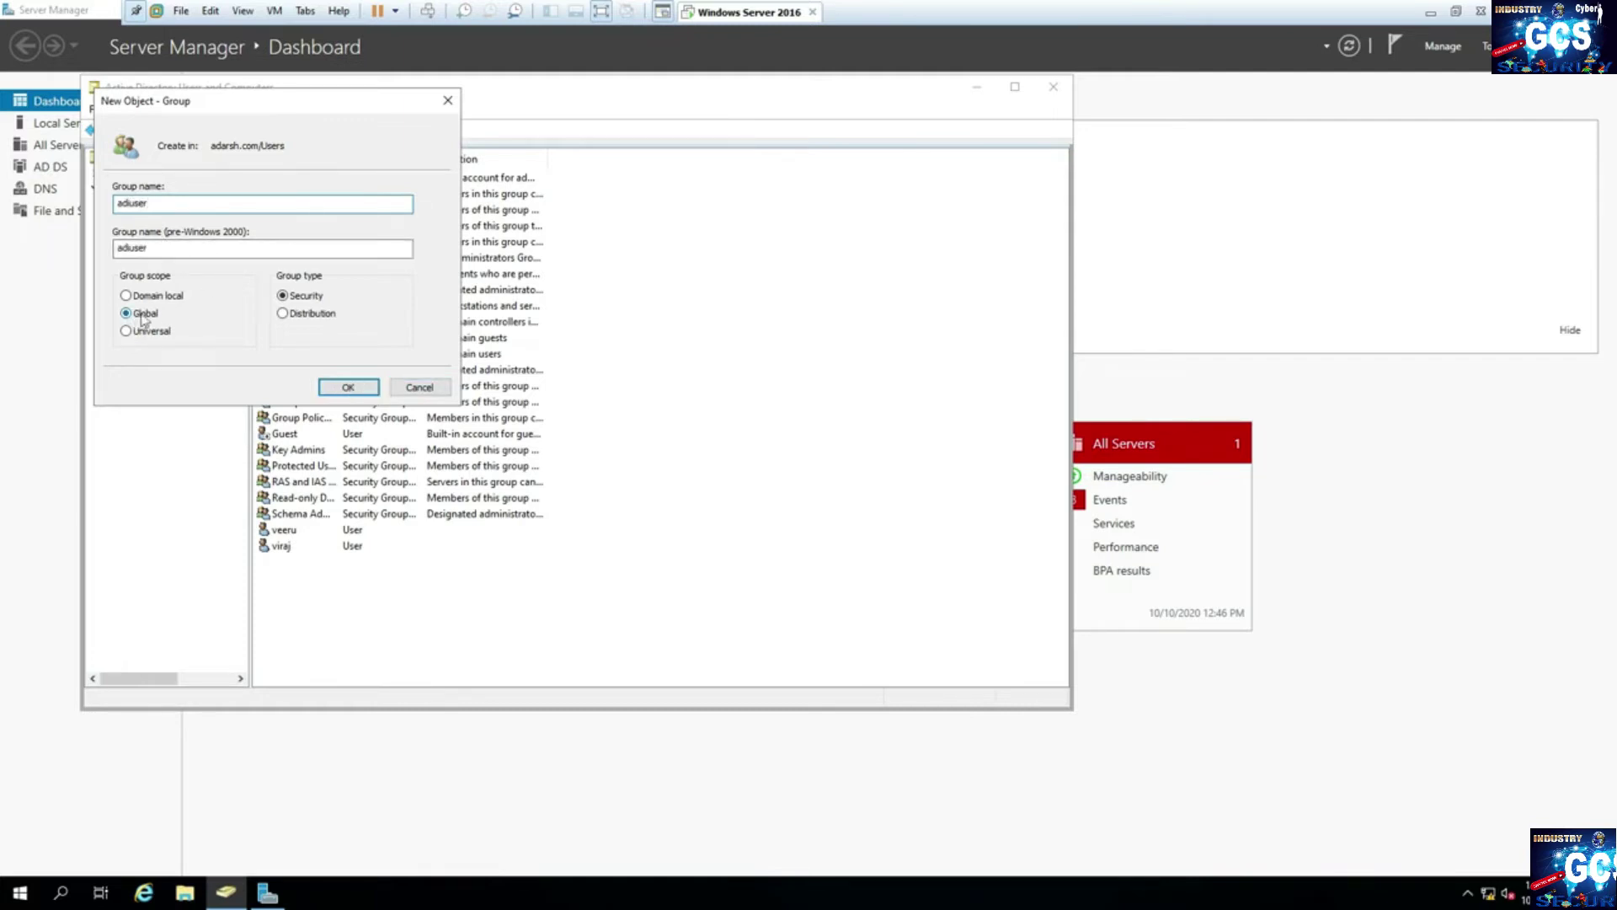
{"action": "left_click", "coordinate": [346, 387]}
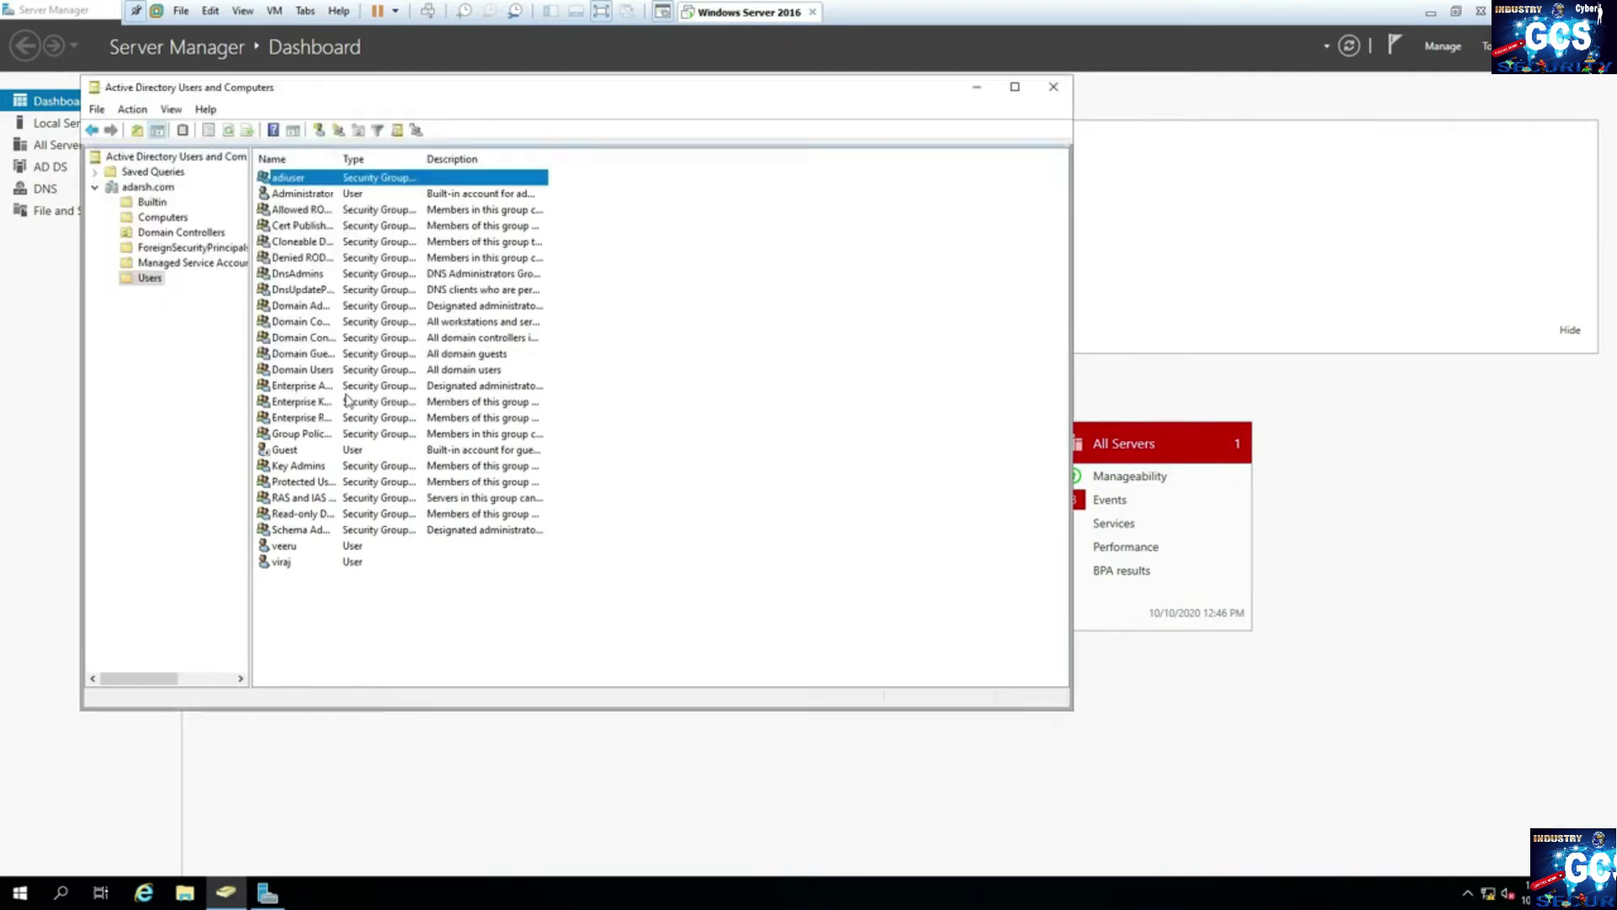
{"action": "right_click", "coordinate": [322, 176]}
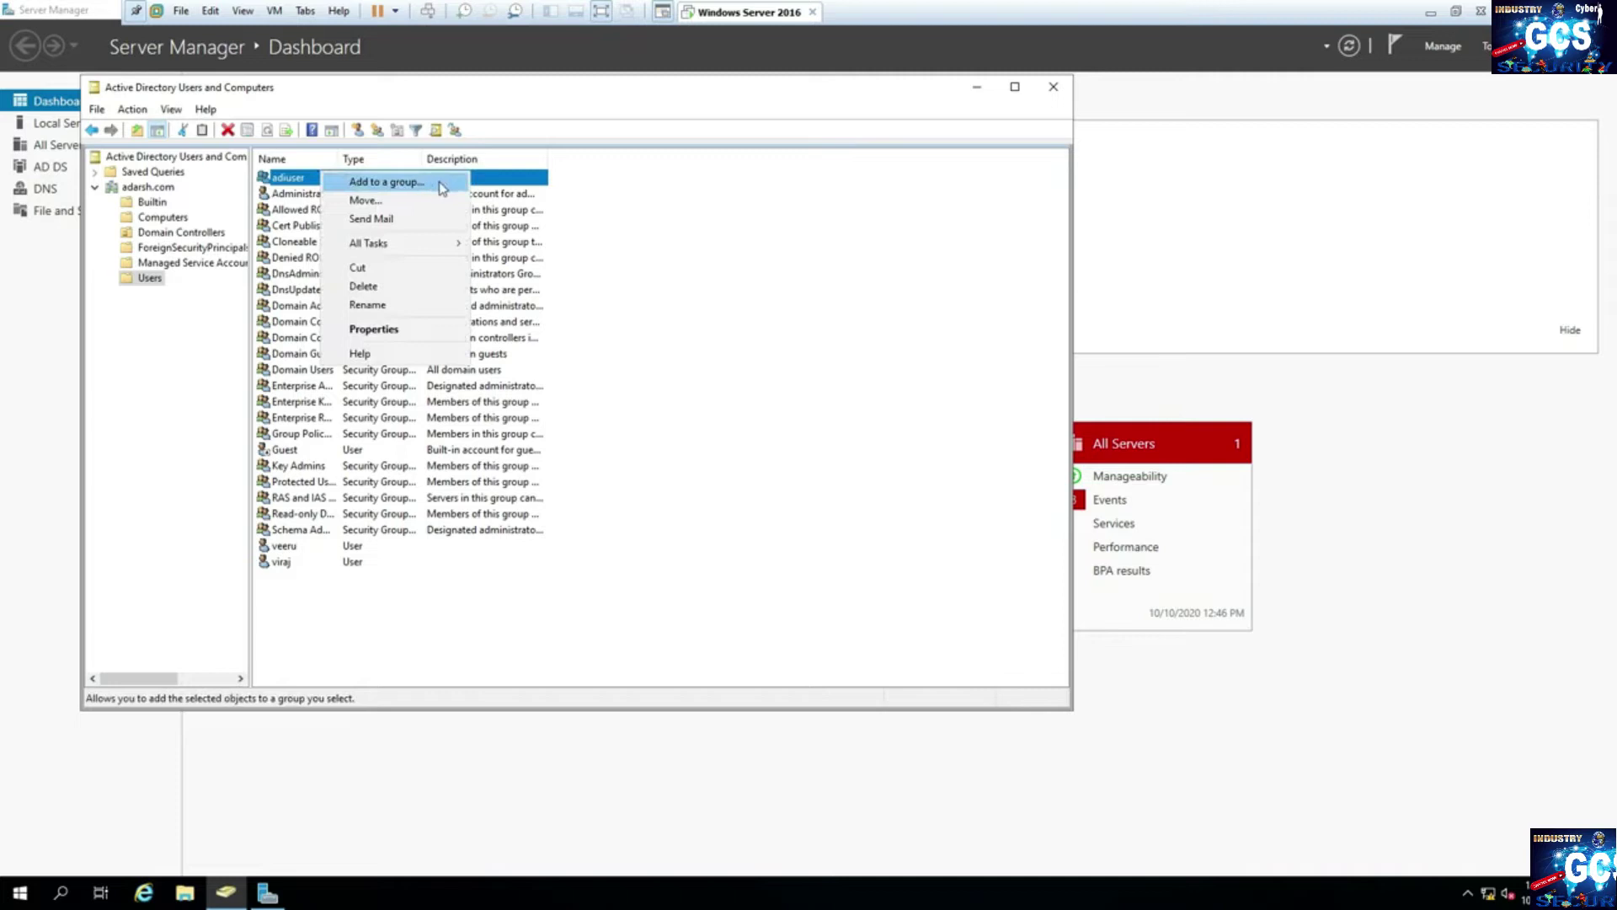
- Add both domain user accounts to adiuser's Members list and apply the properties
{"action": "left_click", "coordinate": [406, 330]}
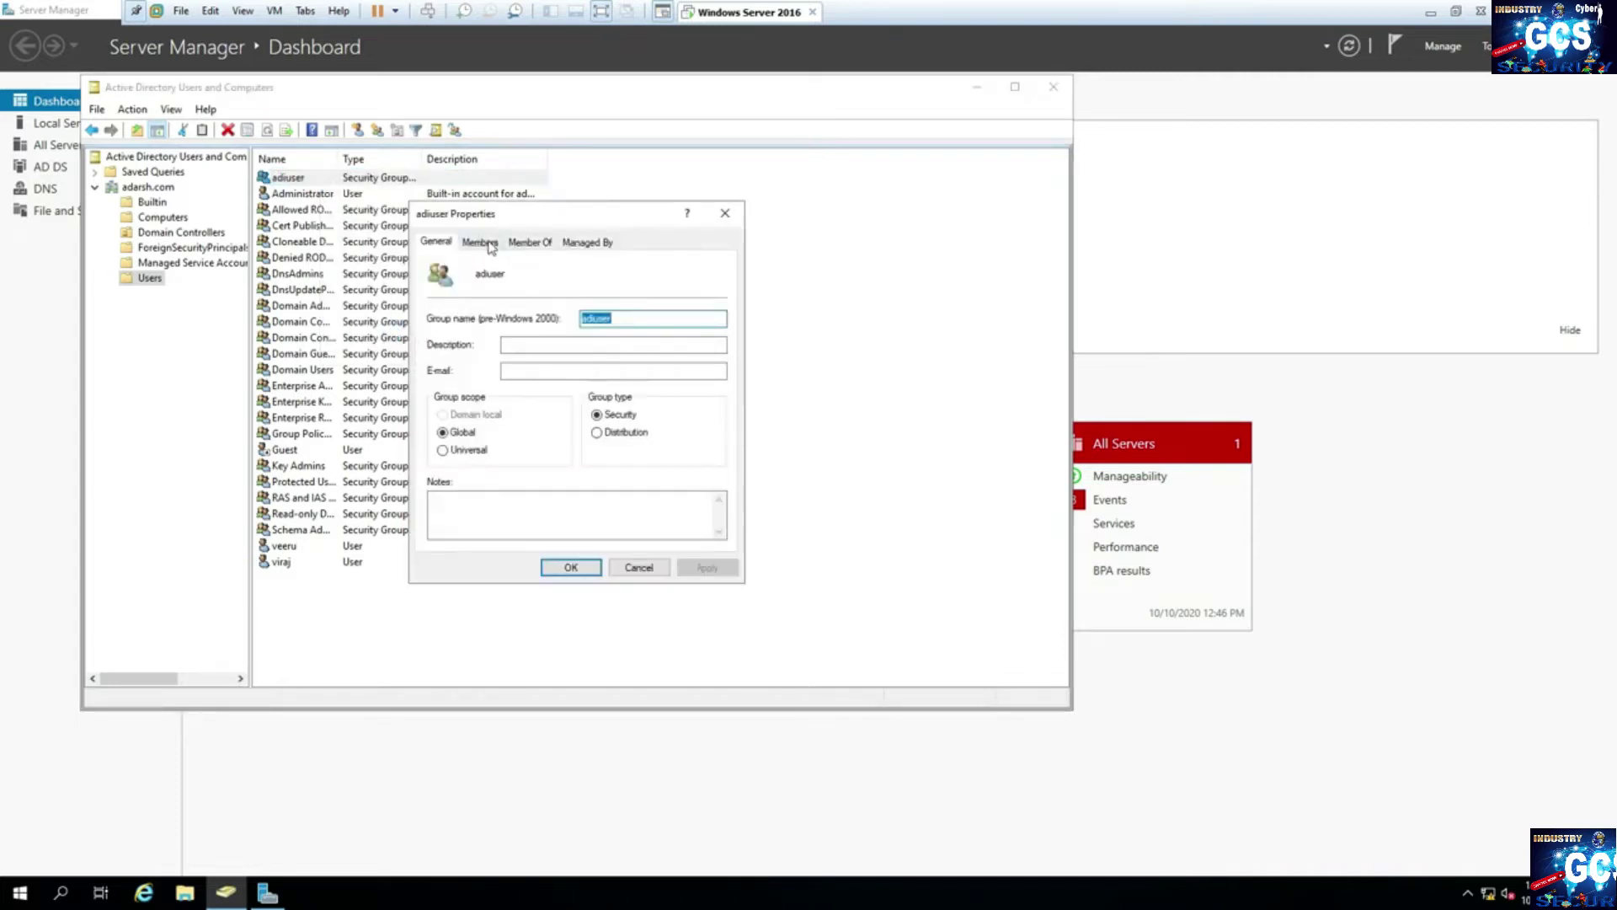
{"action": "left_click", "coordinate": [481, 244]}
{"action": "left_click", "coordinate": [454, 519]}
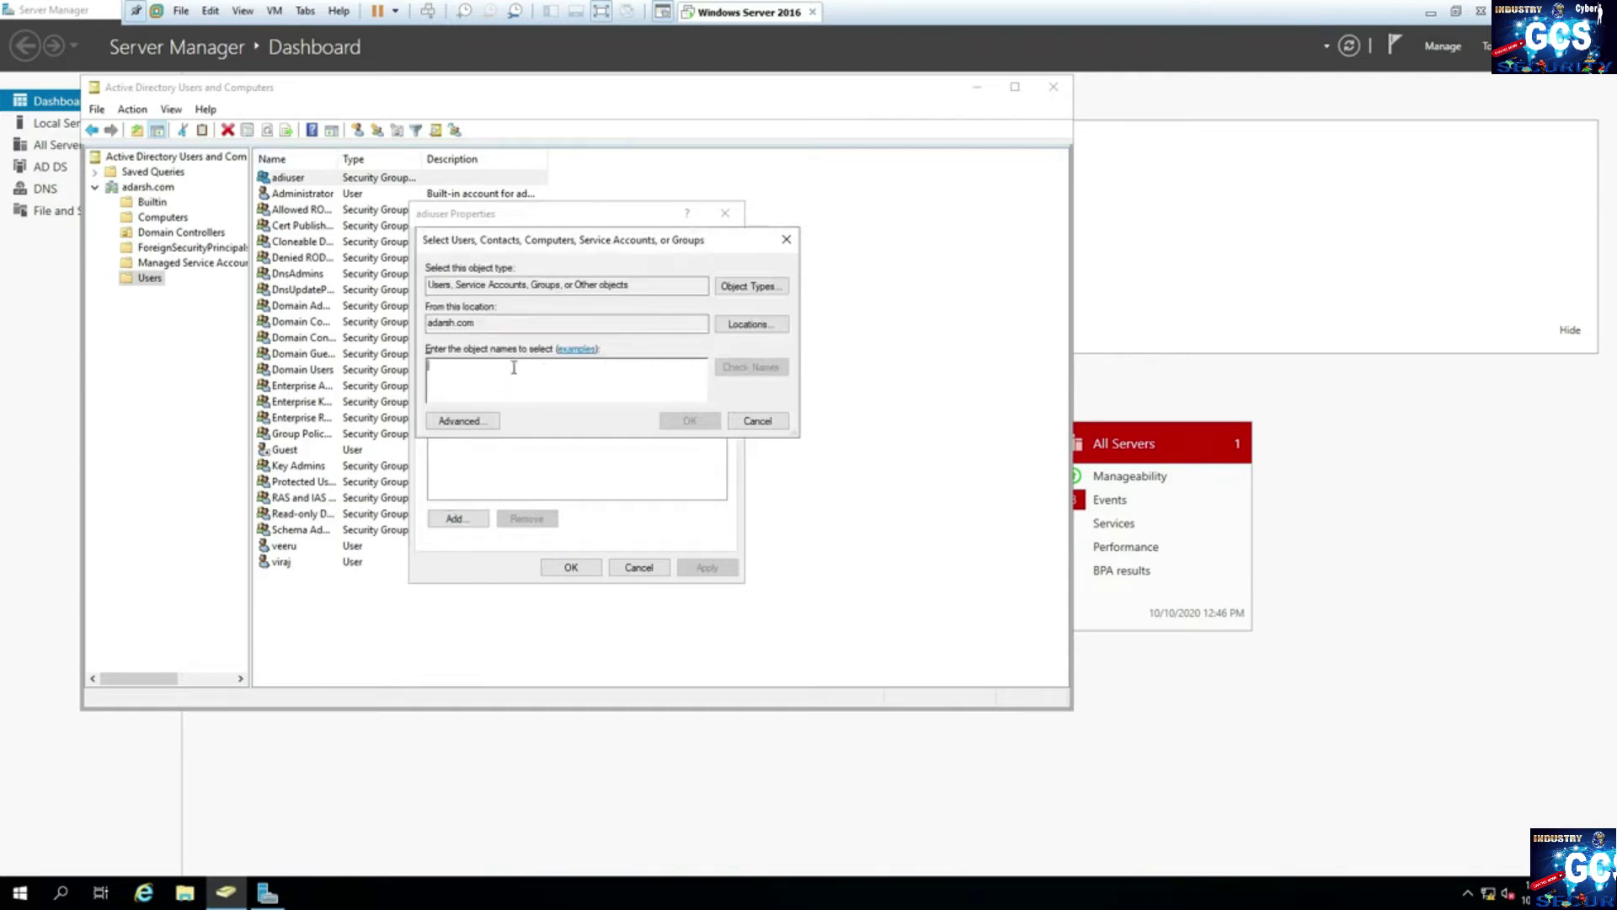
{"action": "type", "text": "veeru"}
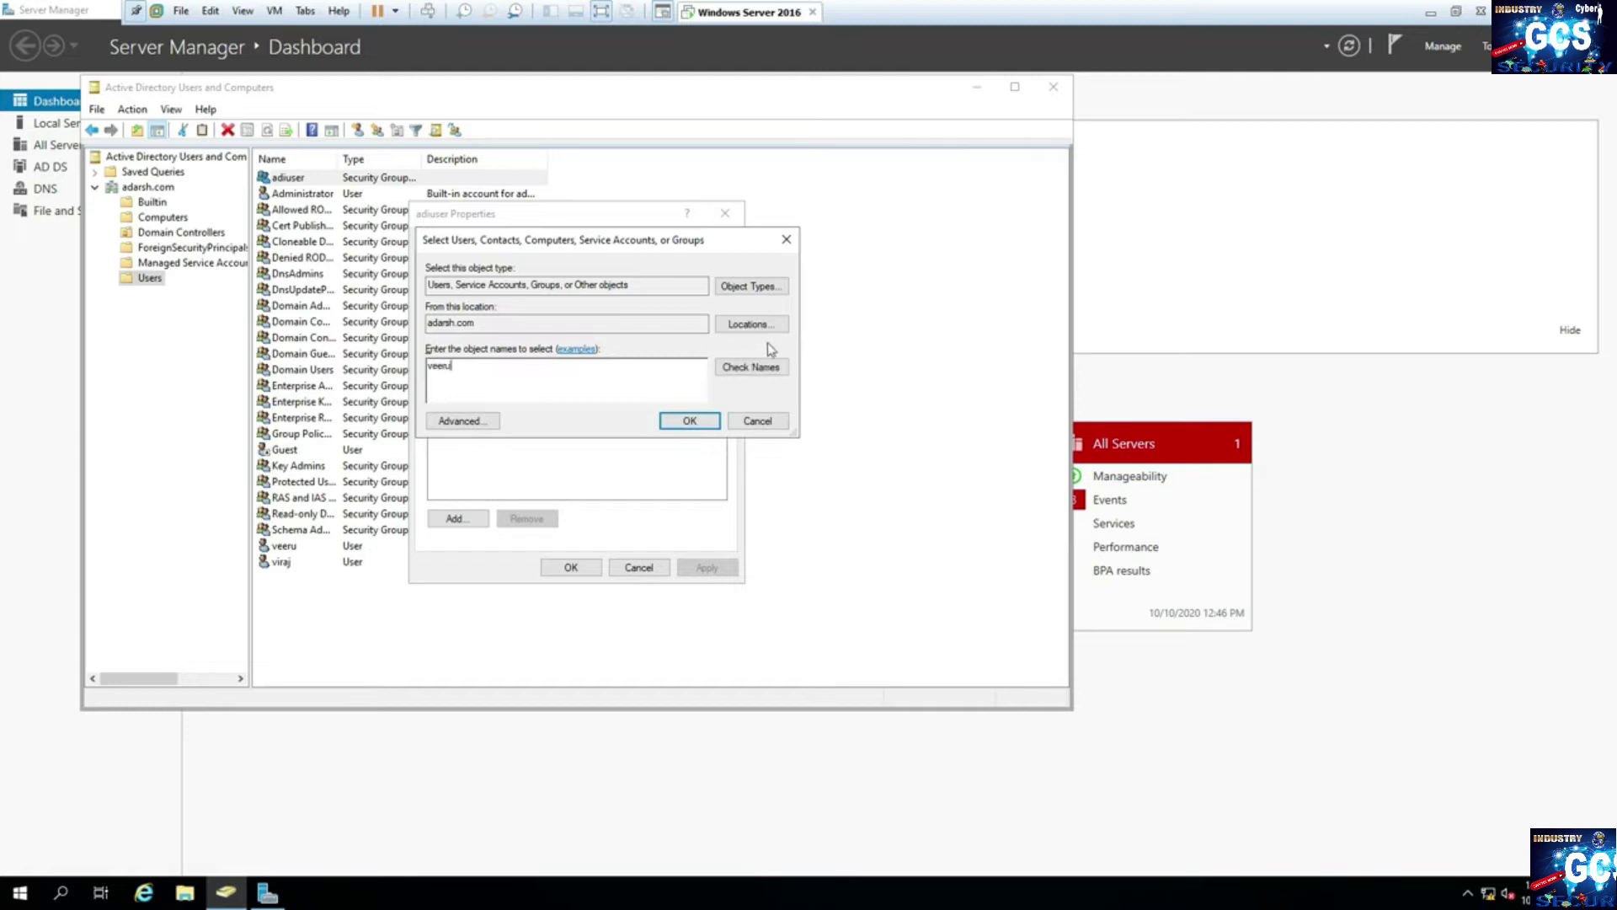
{"action": "left_click", "coordinate": [750, 366]}
{"action": "left_click", "coordinate": [687, 420]}
{"action": "left_click", "coordinate": [487, 306]}
{"action": "left_click", "coordinate": [455, 518]}
{"action": "type", "text": "v"}
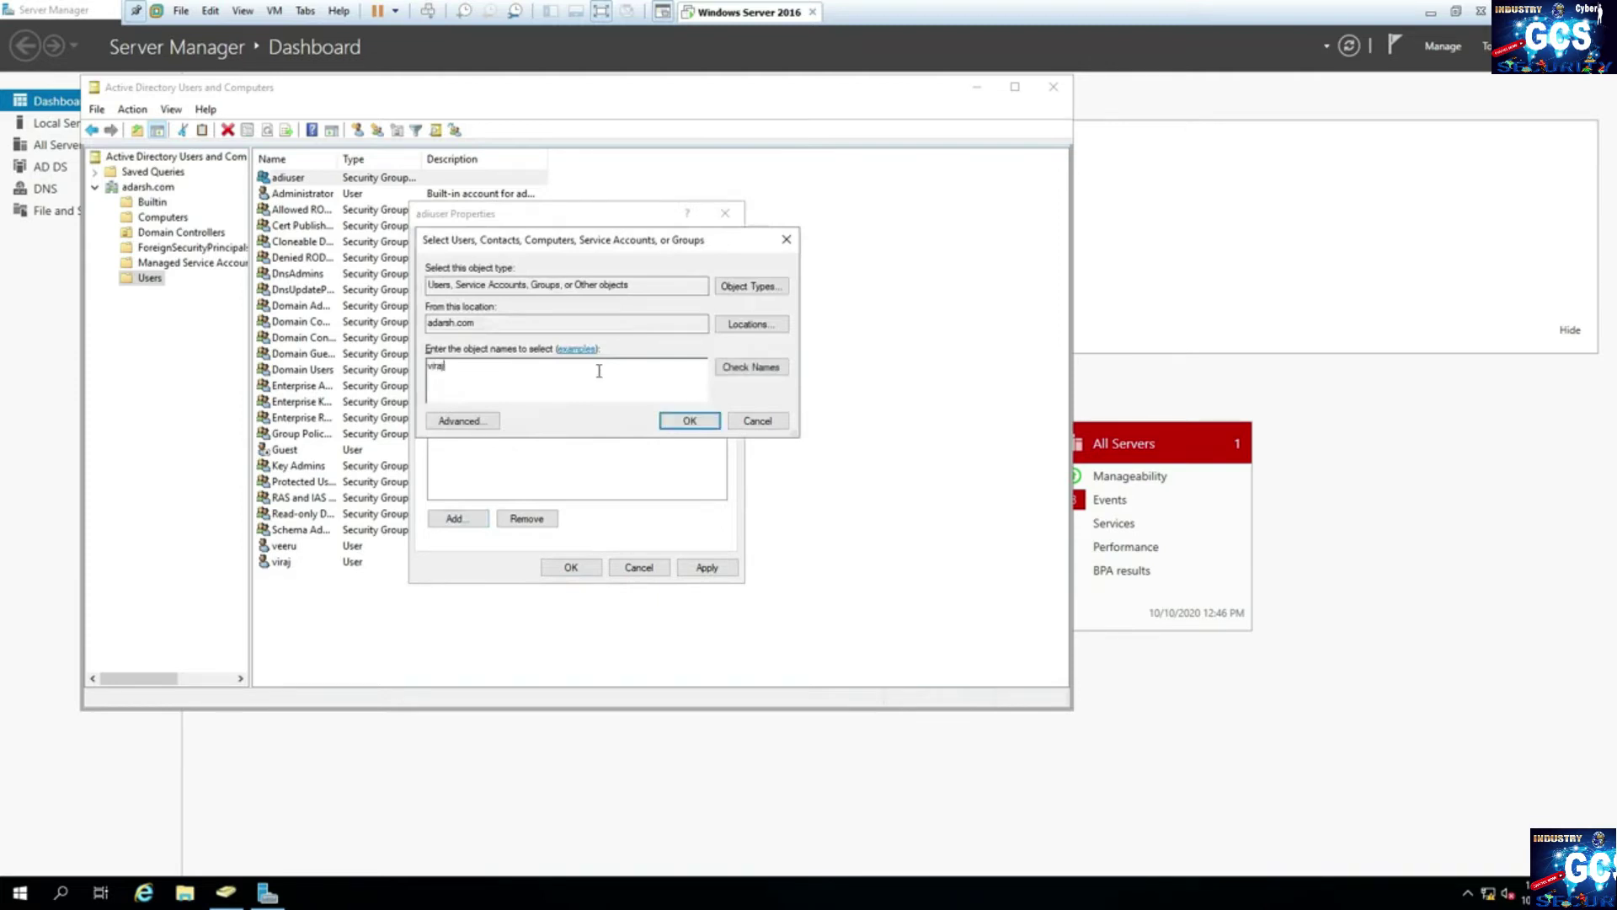
{"action": "left_click", "coordinate": [775, 368]}
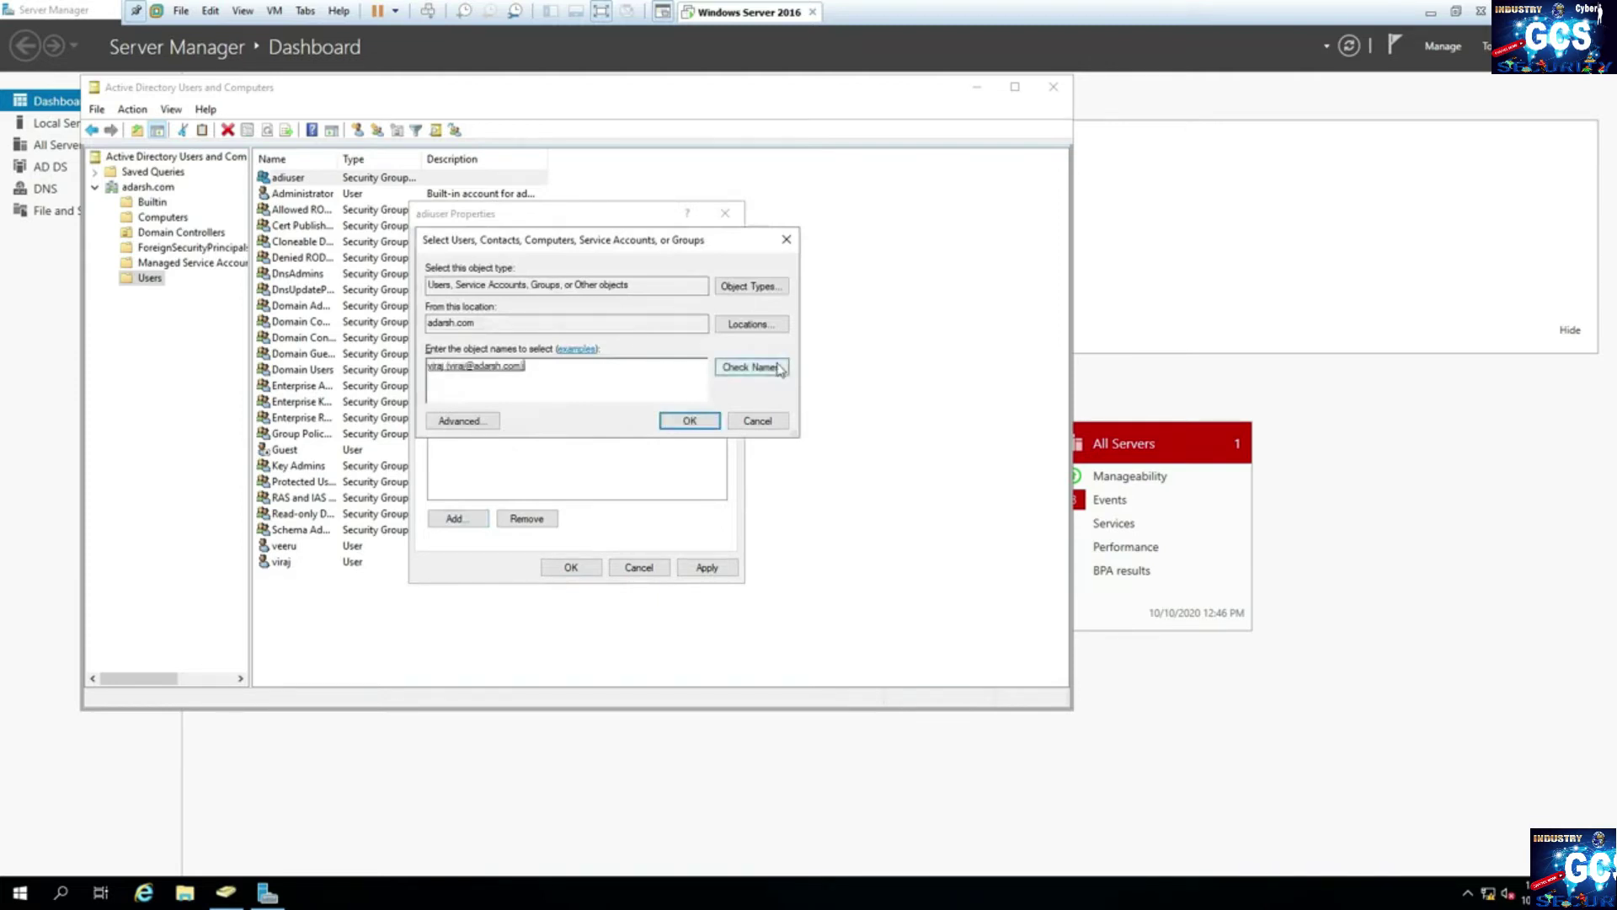
{"action": "left_click", "coordinate": [688, 420]}
{"action": "left_click", "coordinate": [570, 567]}
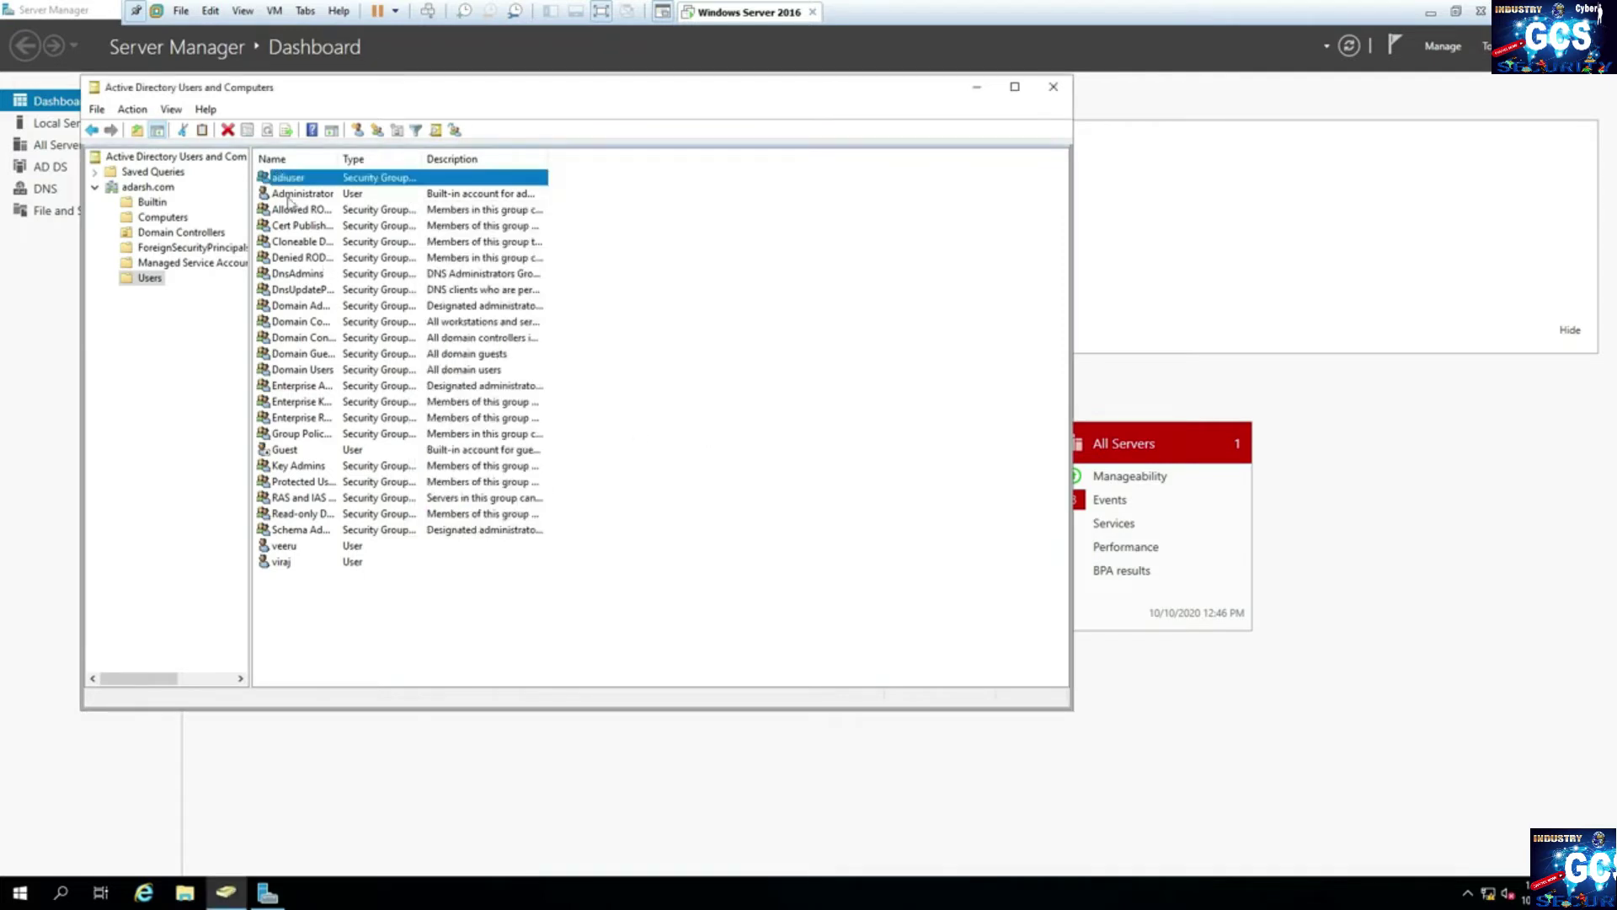
- Review the two user accounts and the adiuser group in the Users container
{"action": "left_click", "coordinate": [295, 545]}
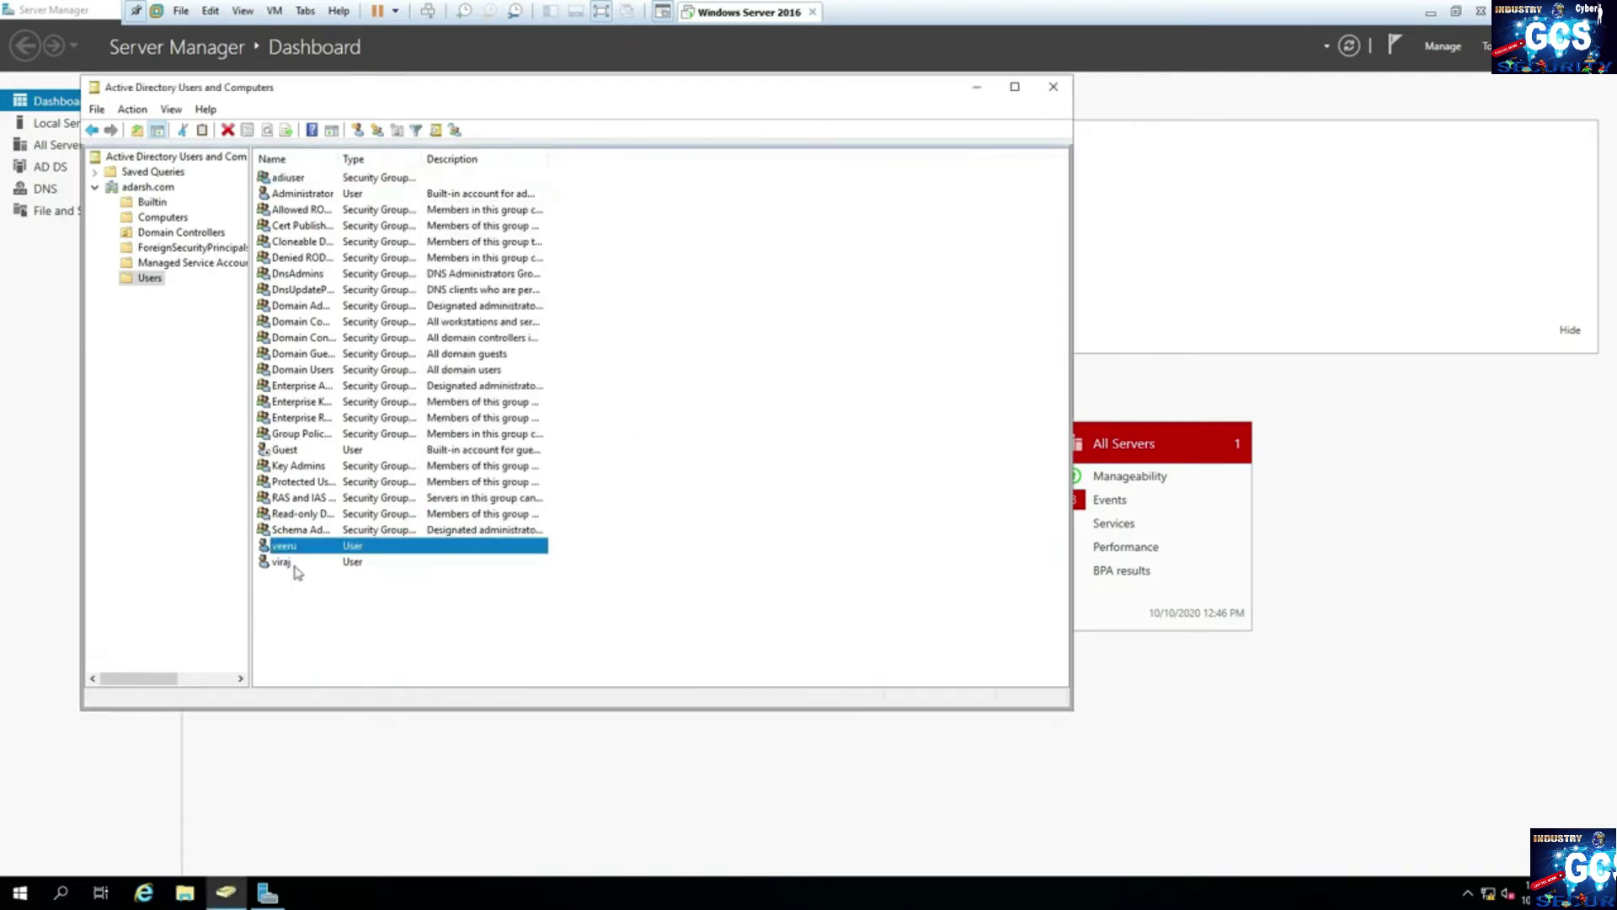
{"action": "left_click", "coordinate": [294, 562]}
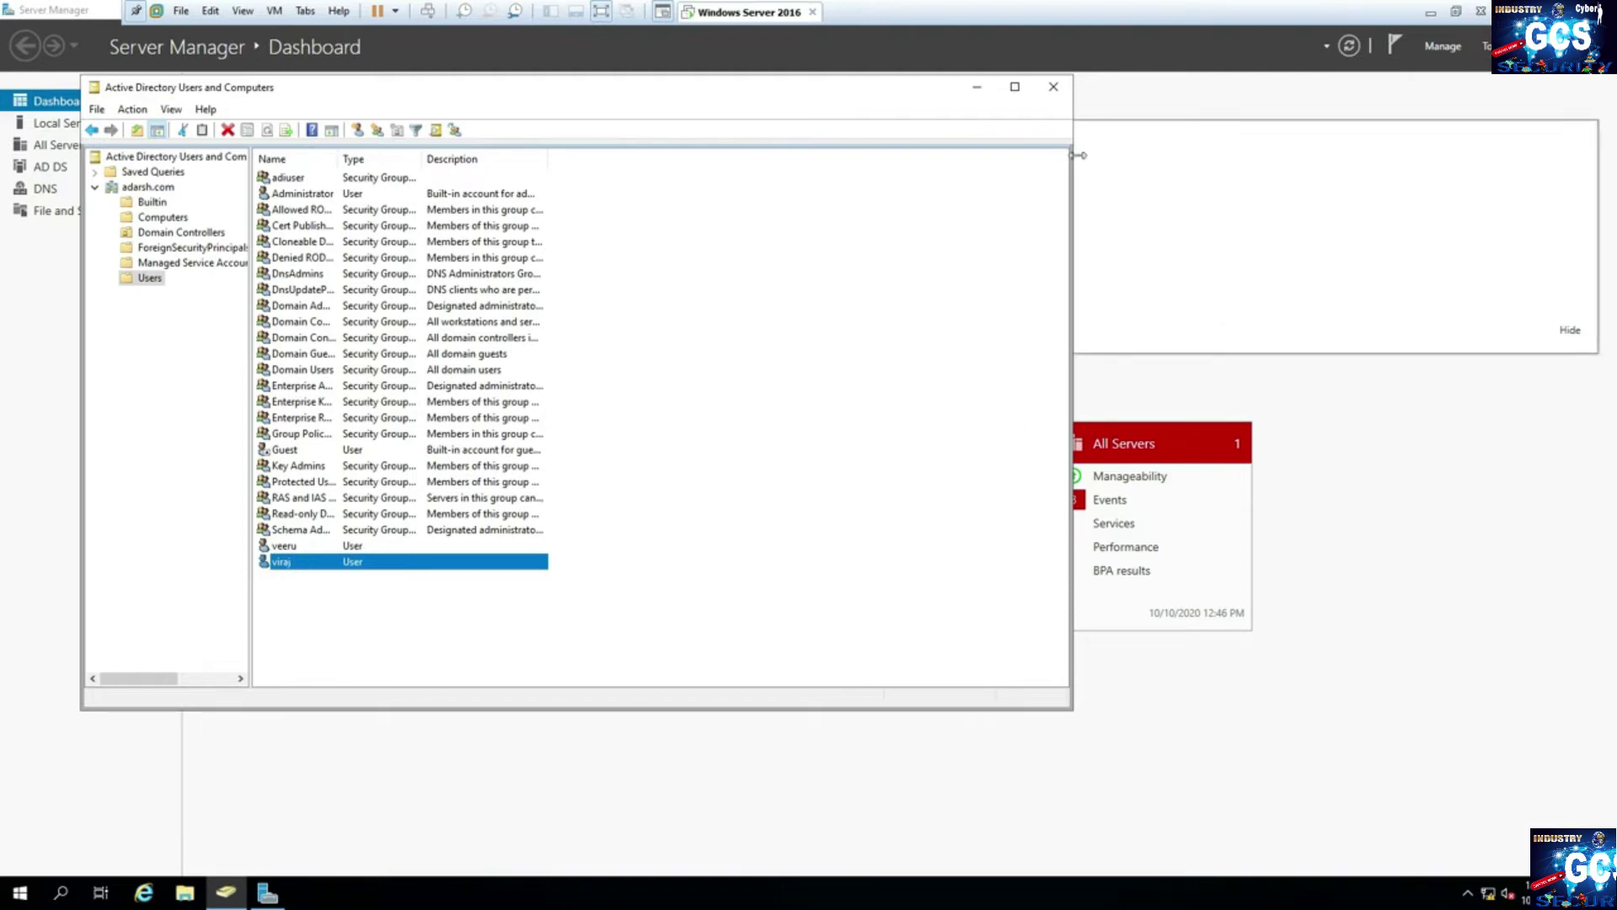
{"action": "left_click", "coordinate": [302, 179]}
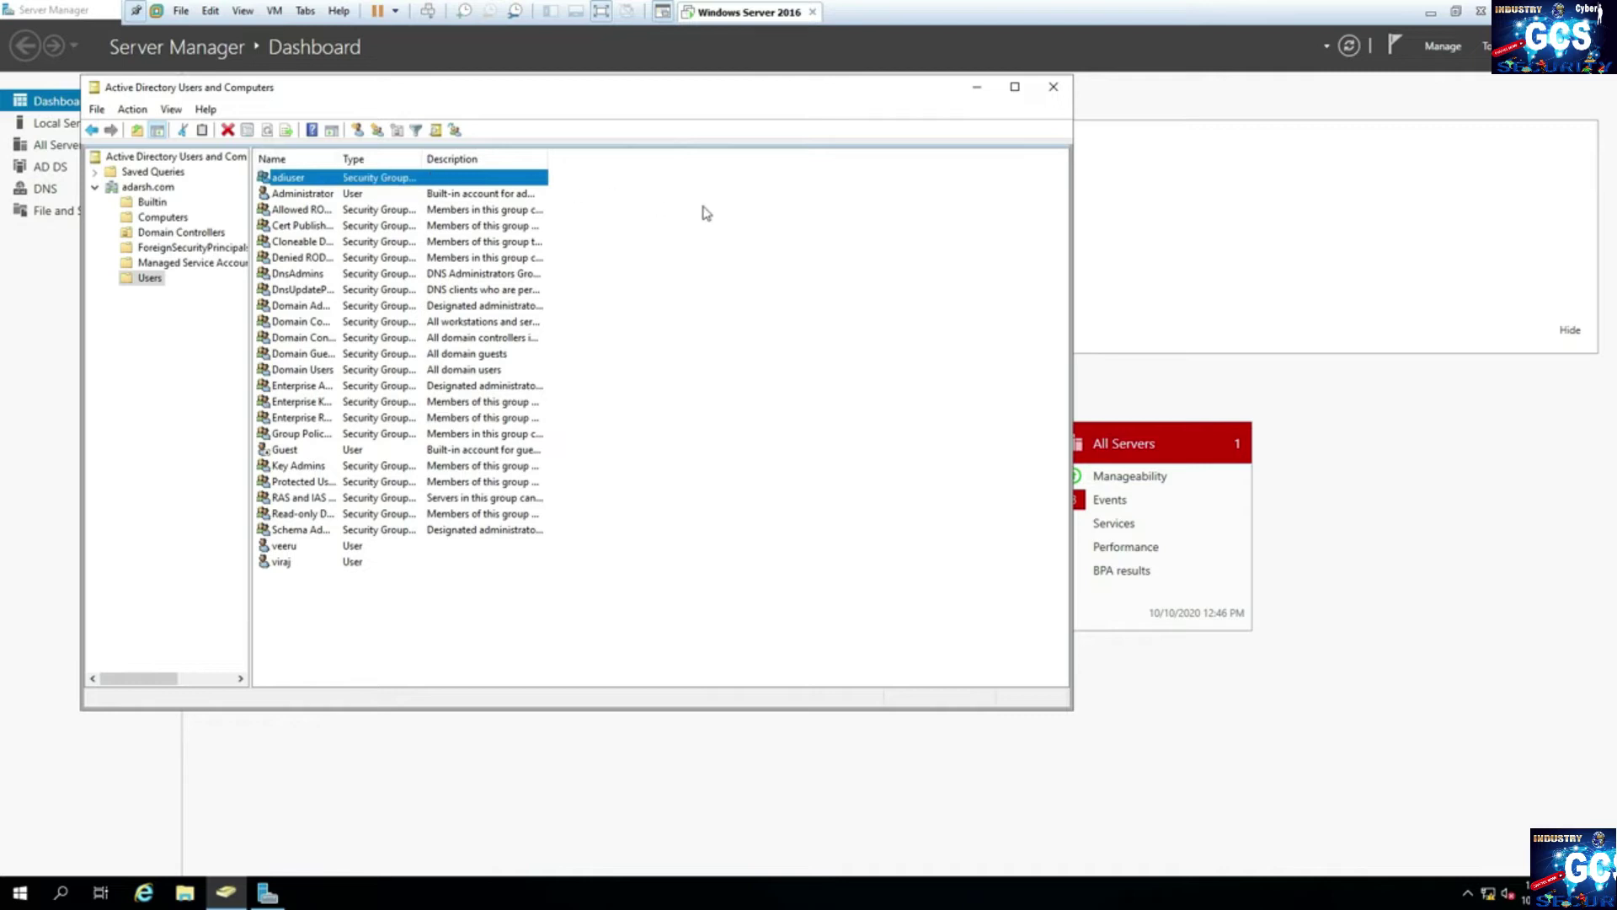
{"action": "left_click", "coordinate": [310, 563]}
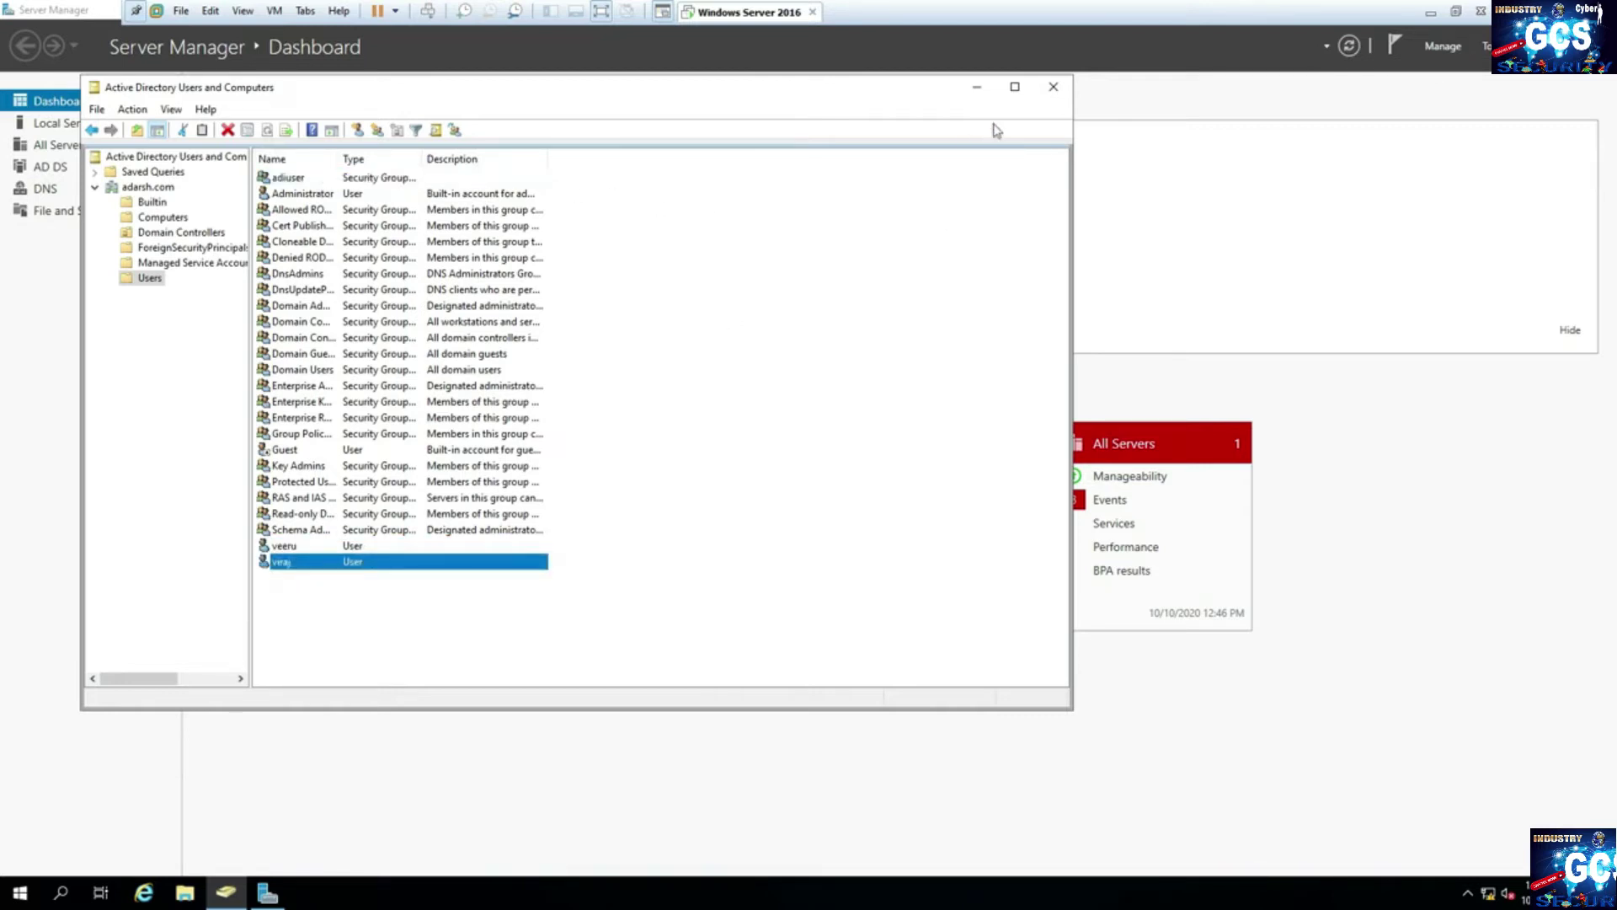
- Close Active Directory Users and Computers and launch Group Policy Management from Tools
{"action": "left_click", "coordinate": [1054, 88]}
{"action": "left_click", "coordinate": [1495, 46]}
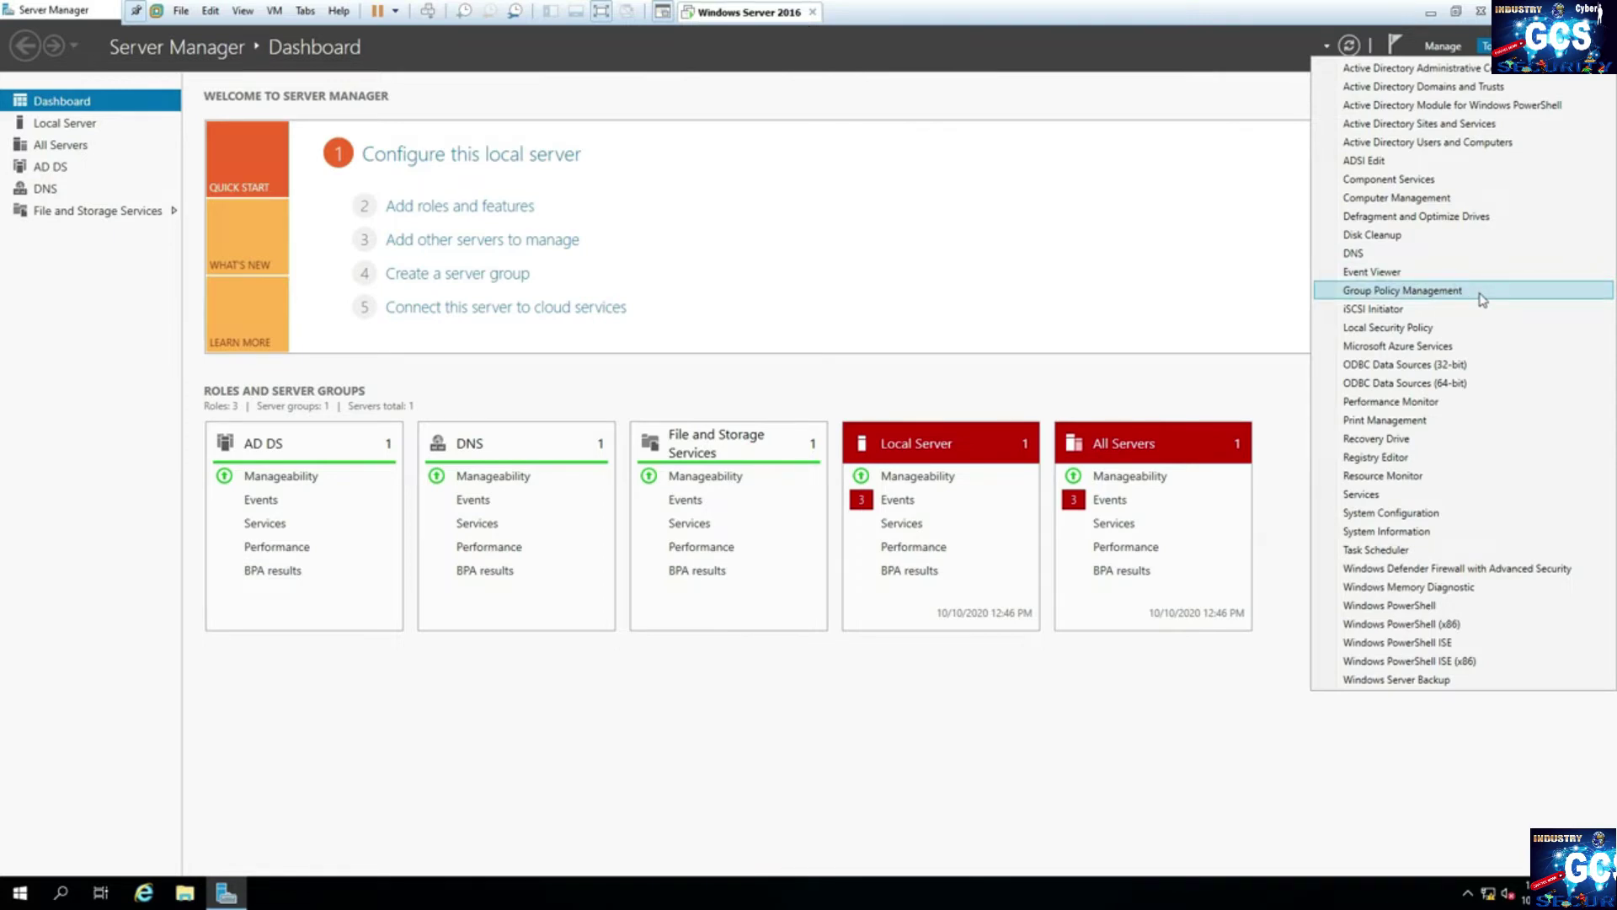
{"action": "left_click", "coordinate": [1482, 298]}
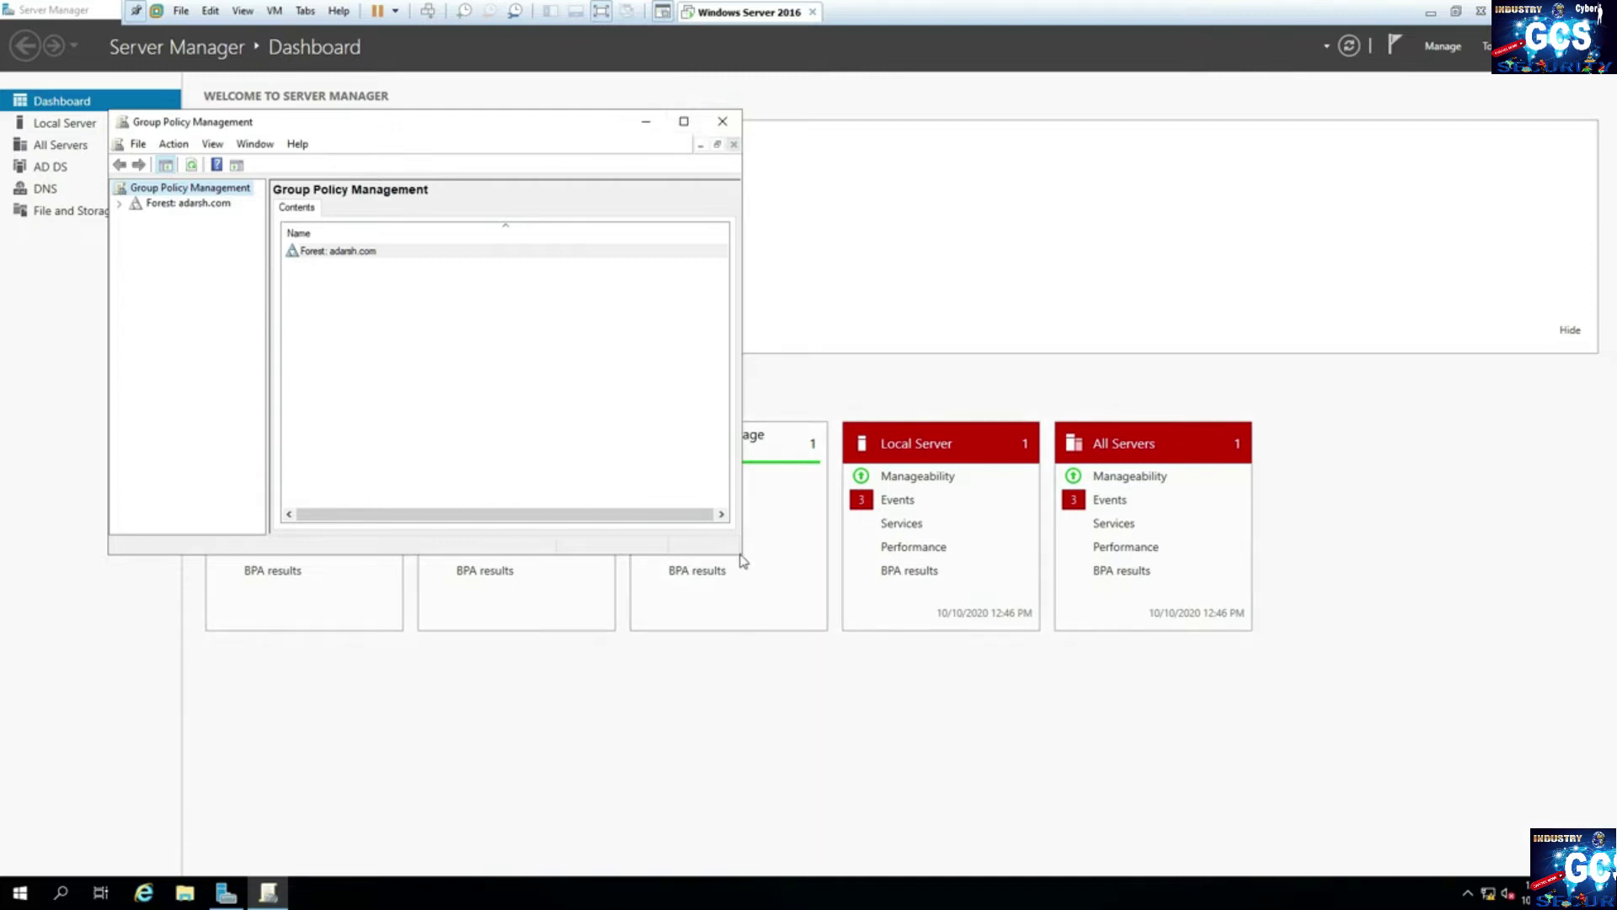
- Maximize Group Policy Management, expand the adarsh.com forest and browse Sites, Modeling and Results
{"action": "left_click_drag", "start_coordinate": [740, 554], "coordinate": [1432, 815]}
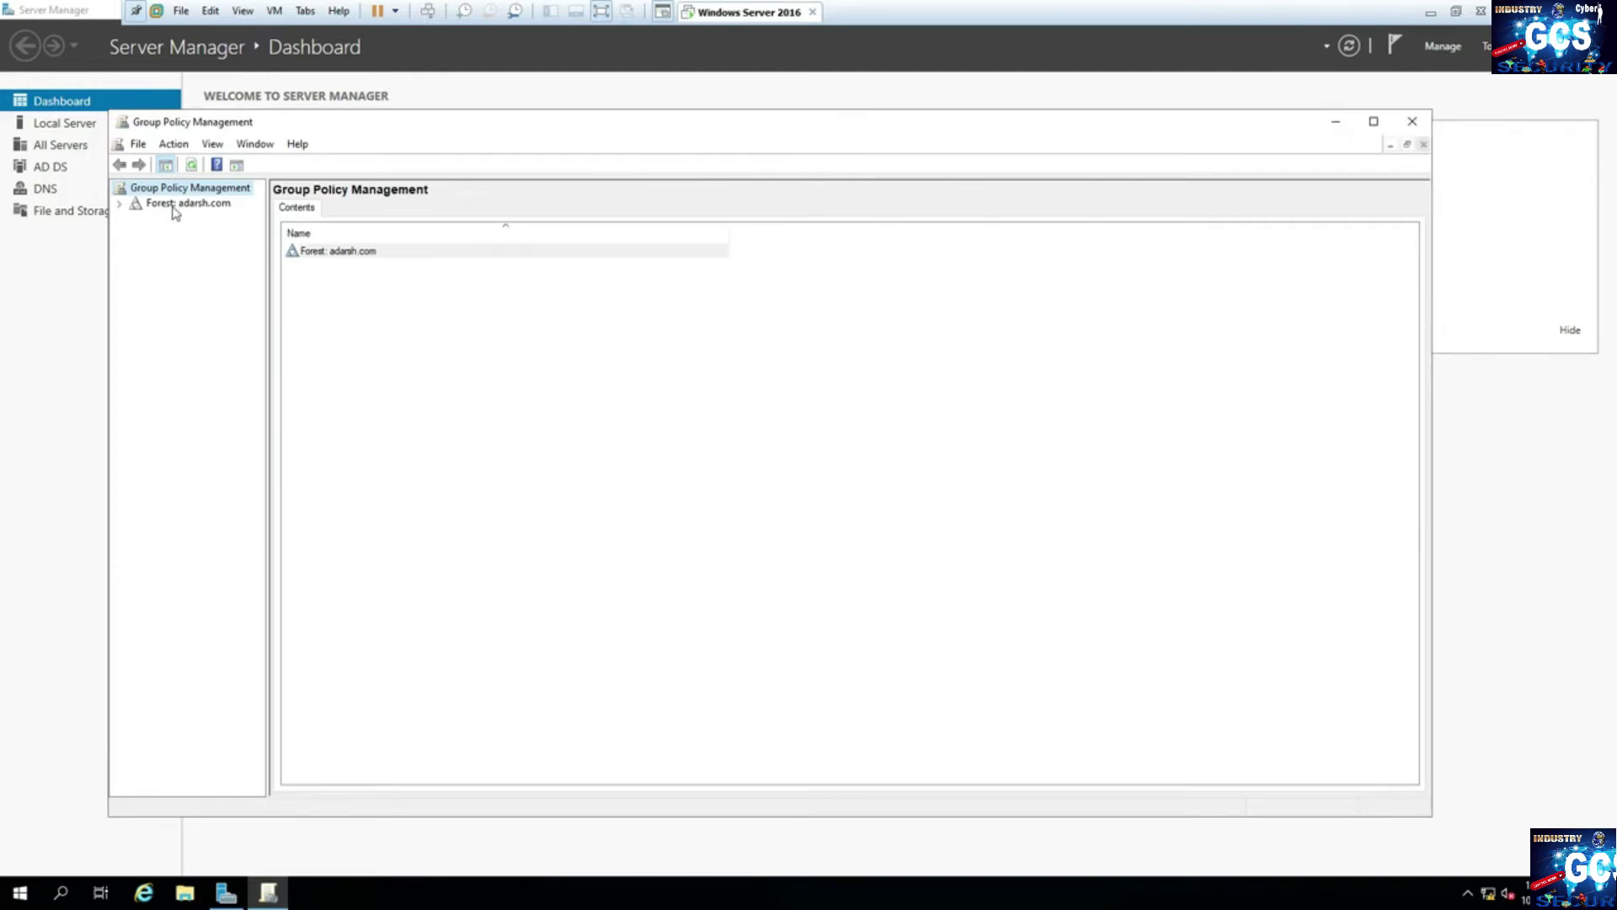
{"action": "left_click", "coordinate": [121, 204]}
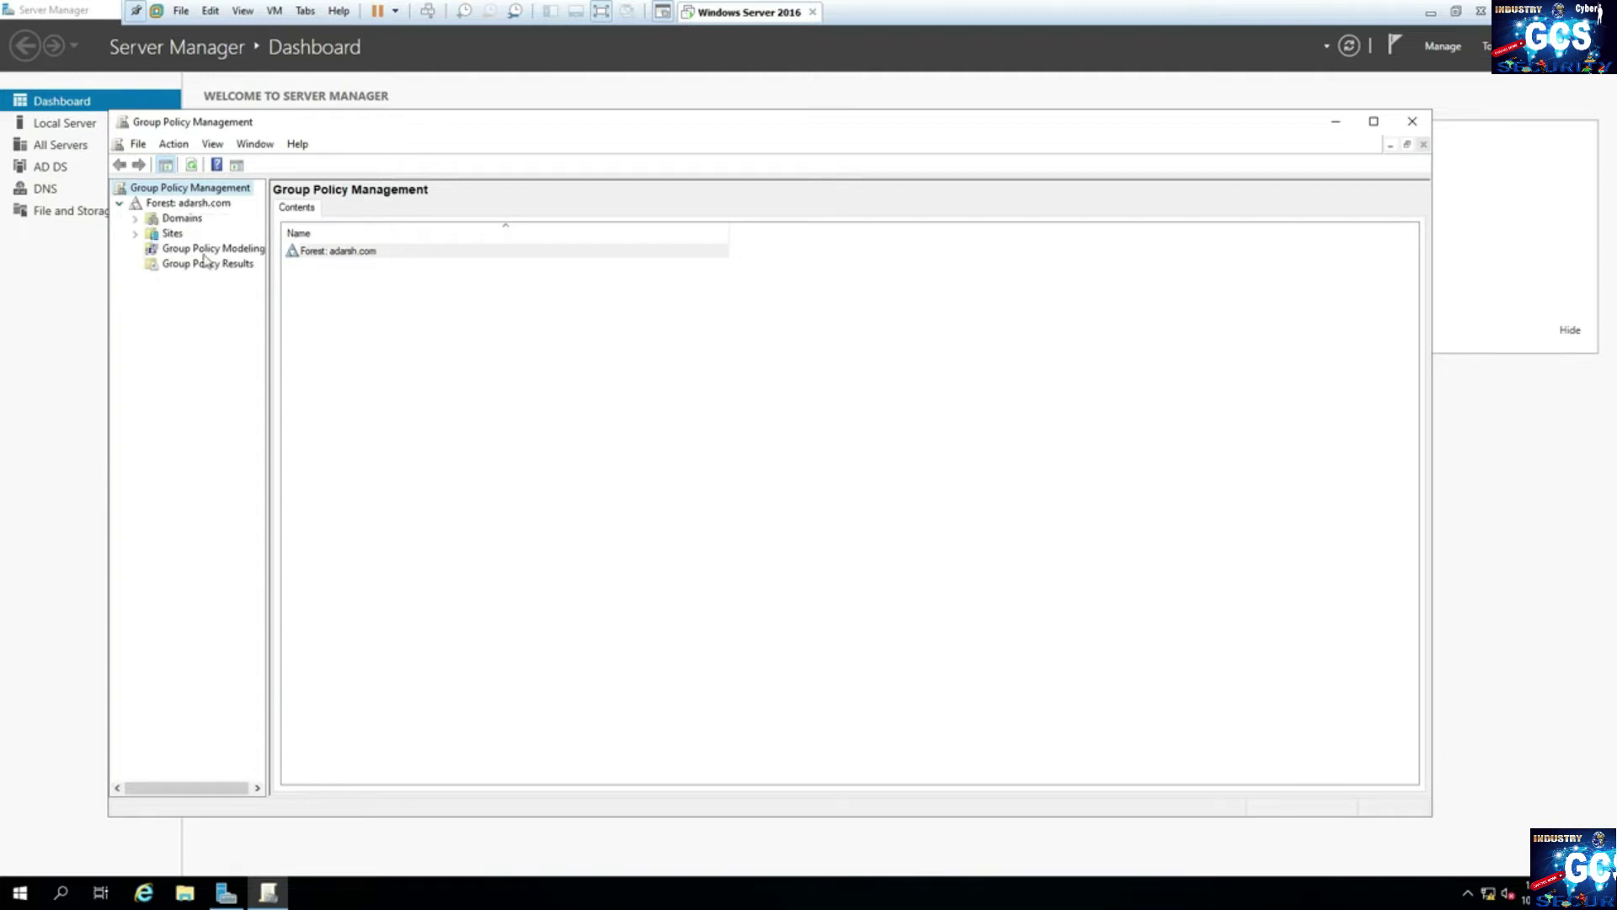
{"action": "left_click_drag", "start_coordinate": [268, 269], "coordinate": [302, 268]}
{"action": "left_click", "coordinate": [170, 234]}
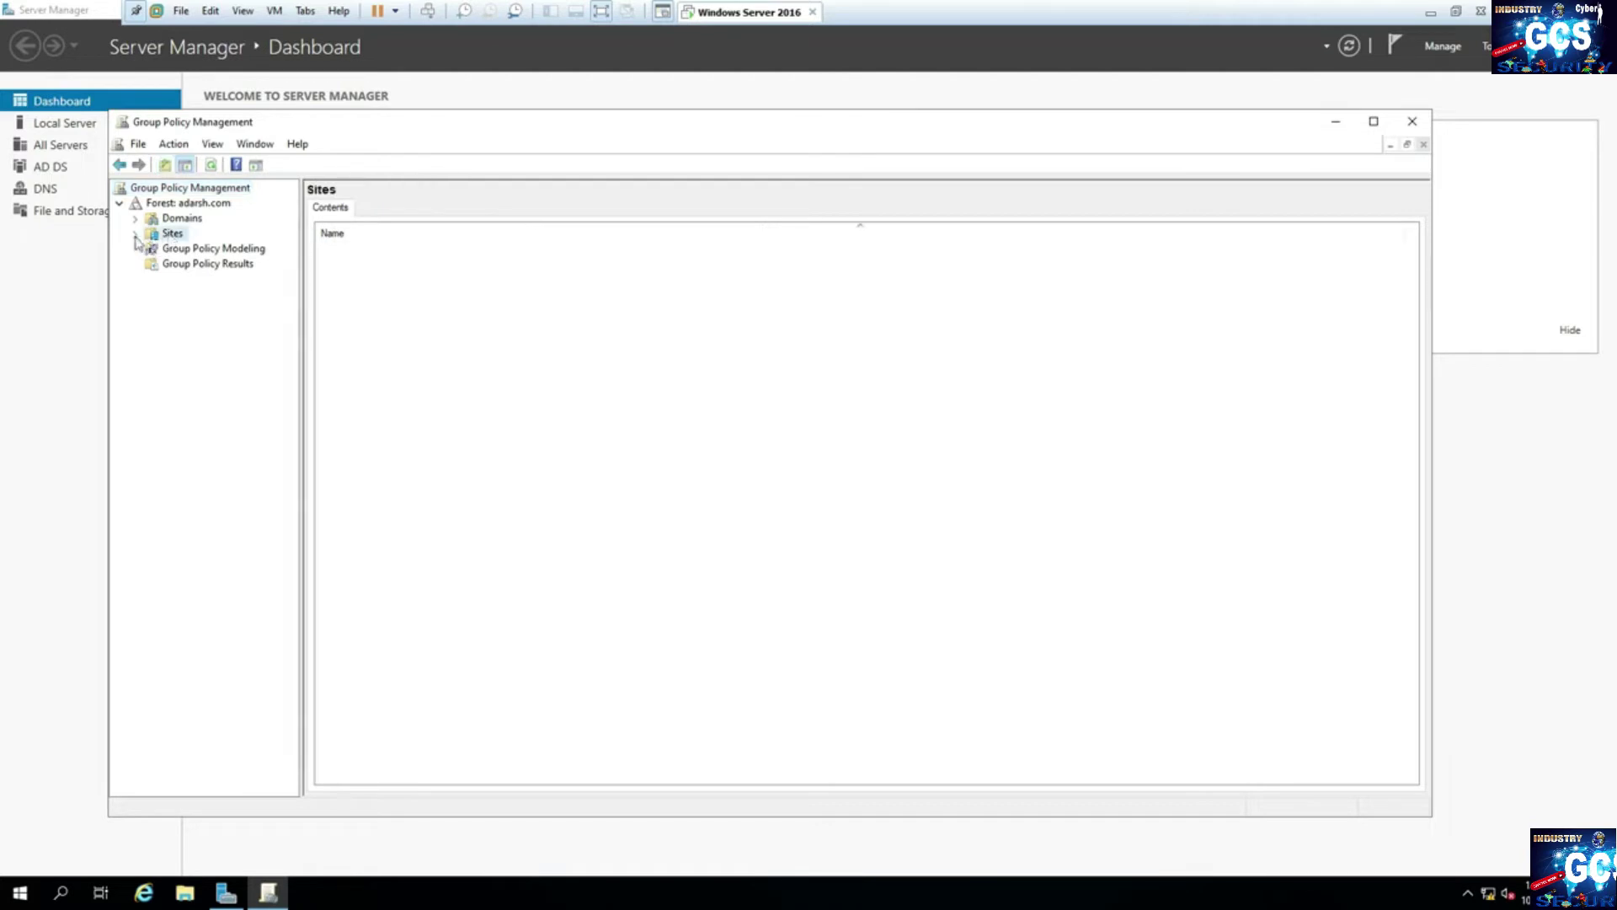
{"action": "left_click", "coordinate": [195, 250]}
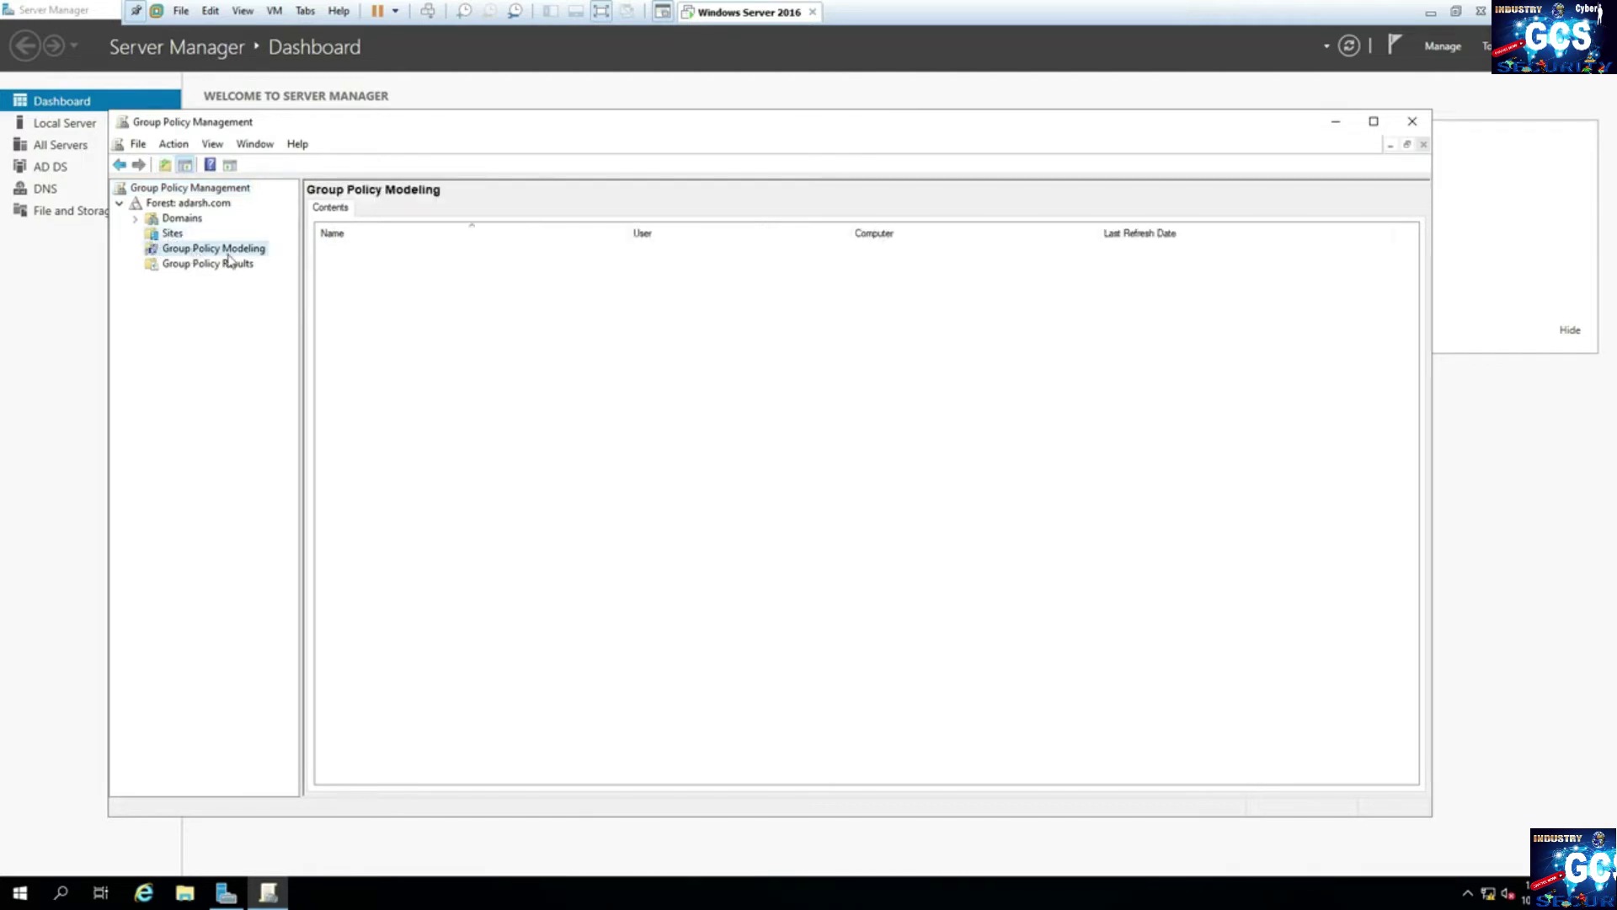
{"action": "left_click", "coordinate": [236, 266]}
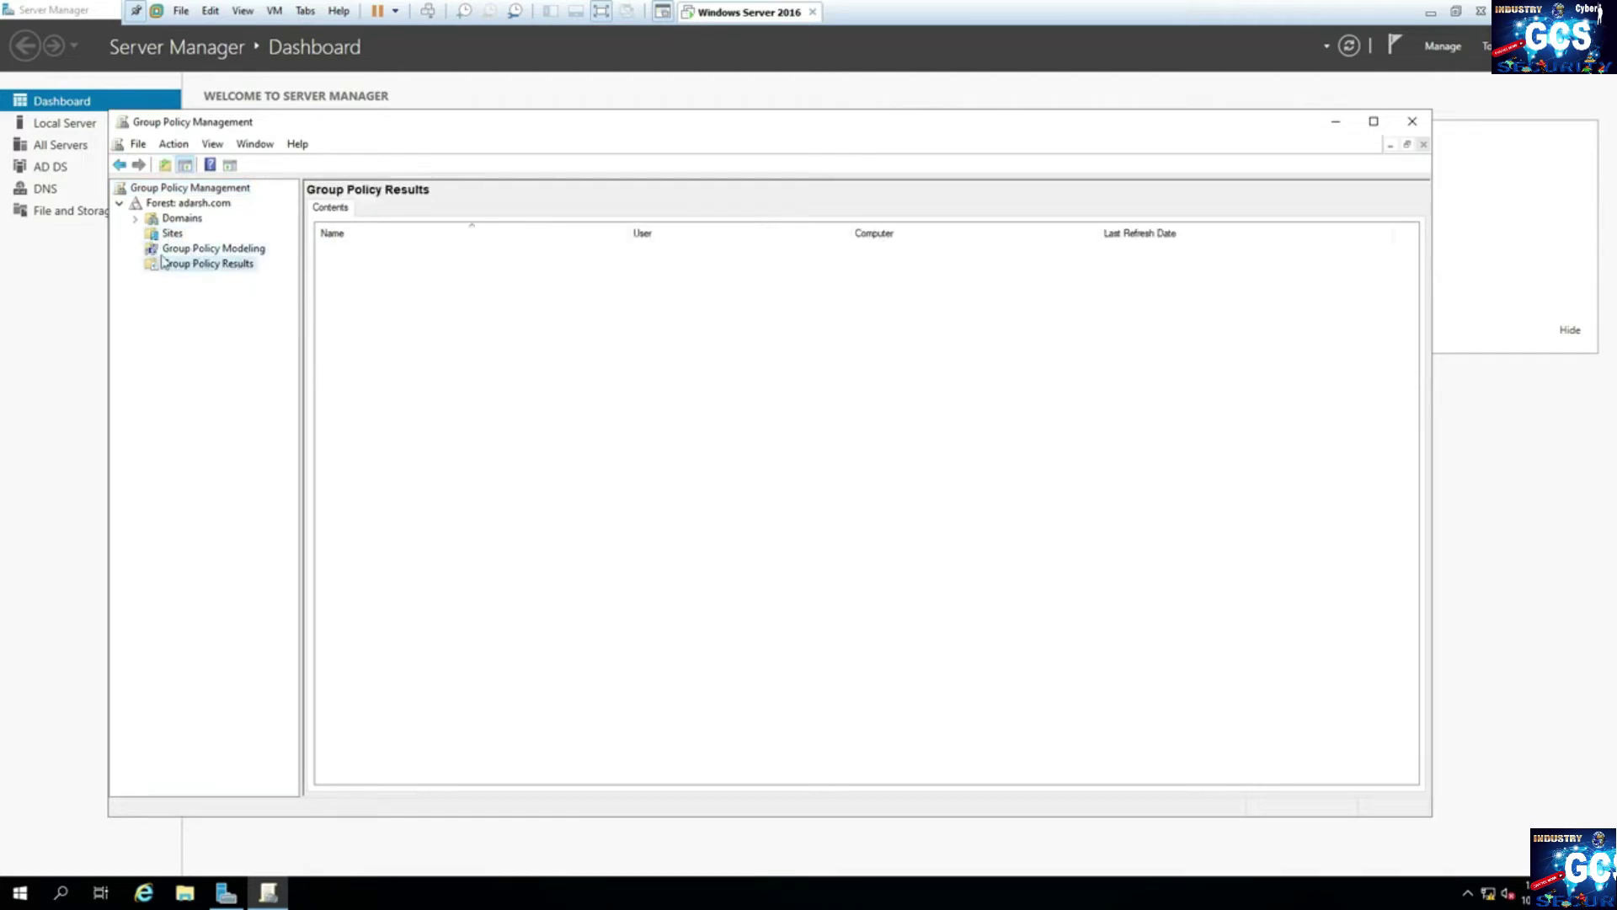
- Expand Domains > adarsh.com to list its Group Policy Objects and select Default Domain Policy
{"action": "double_click", "coordinate": [181, 218]}
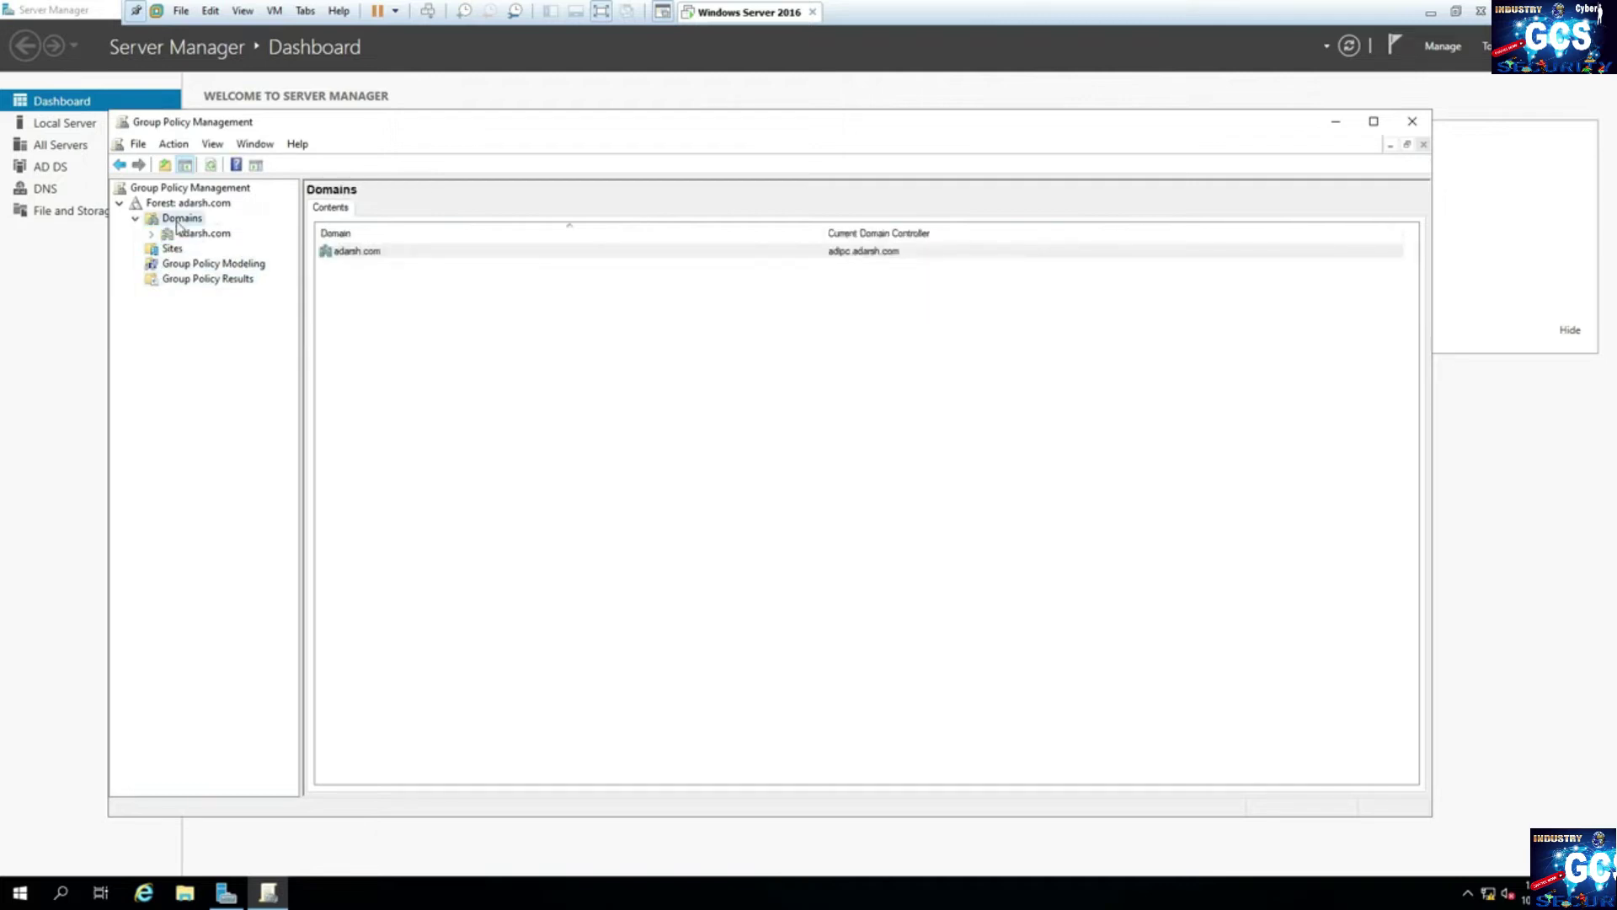
{"action": "double_click", "coordinate": [350, 252]}
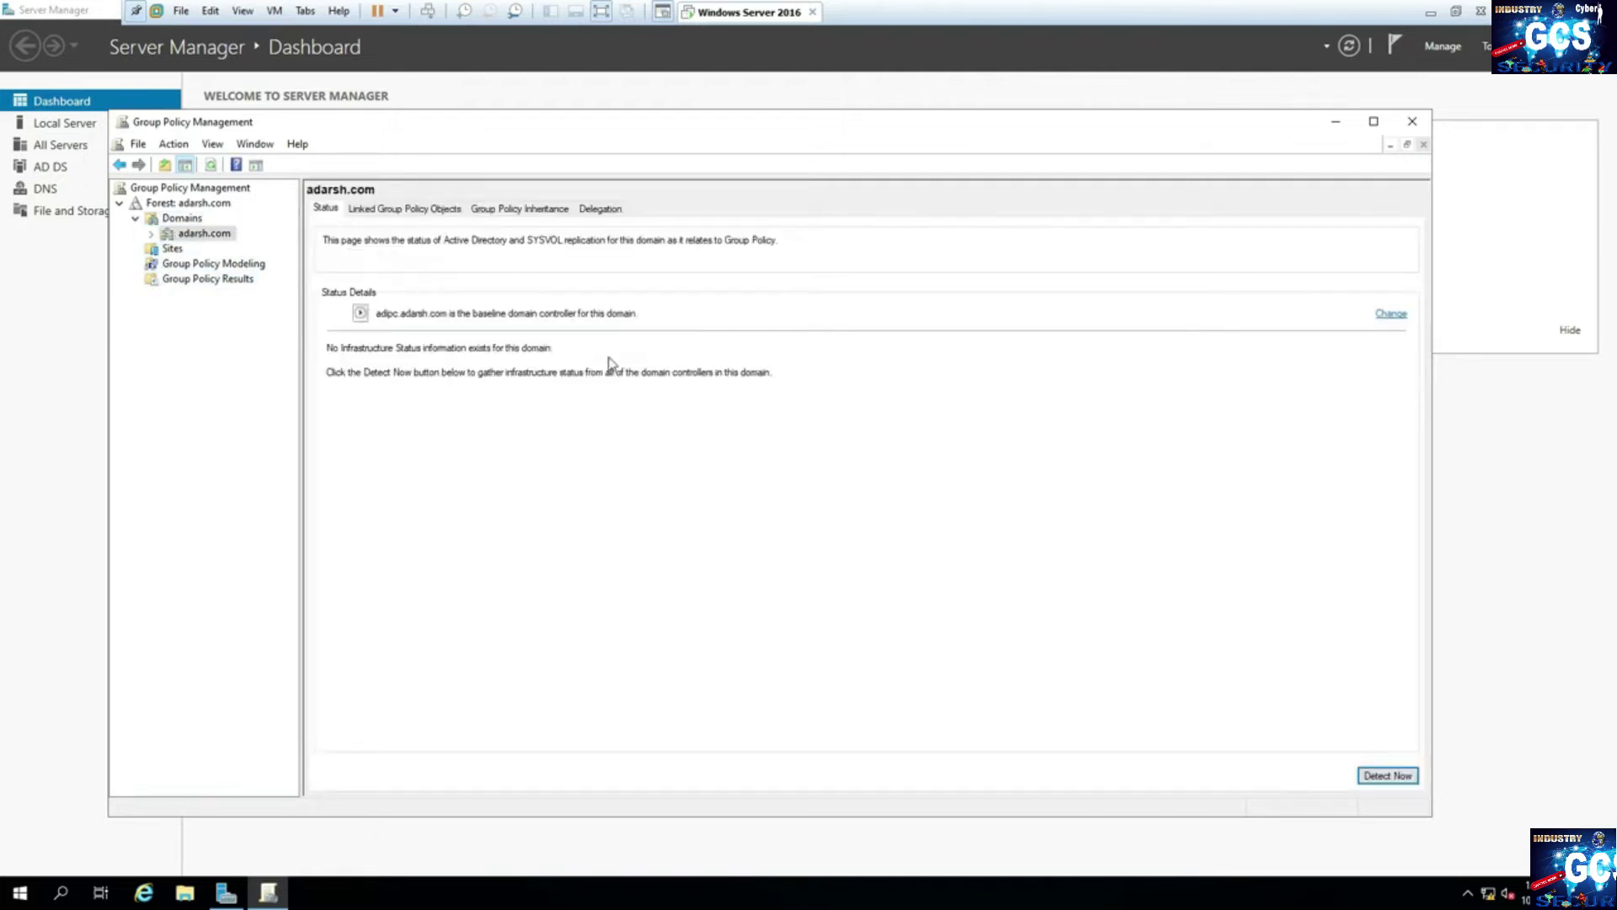
{"action": "left_click", "coordinate": [156, 205]}
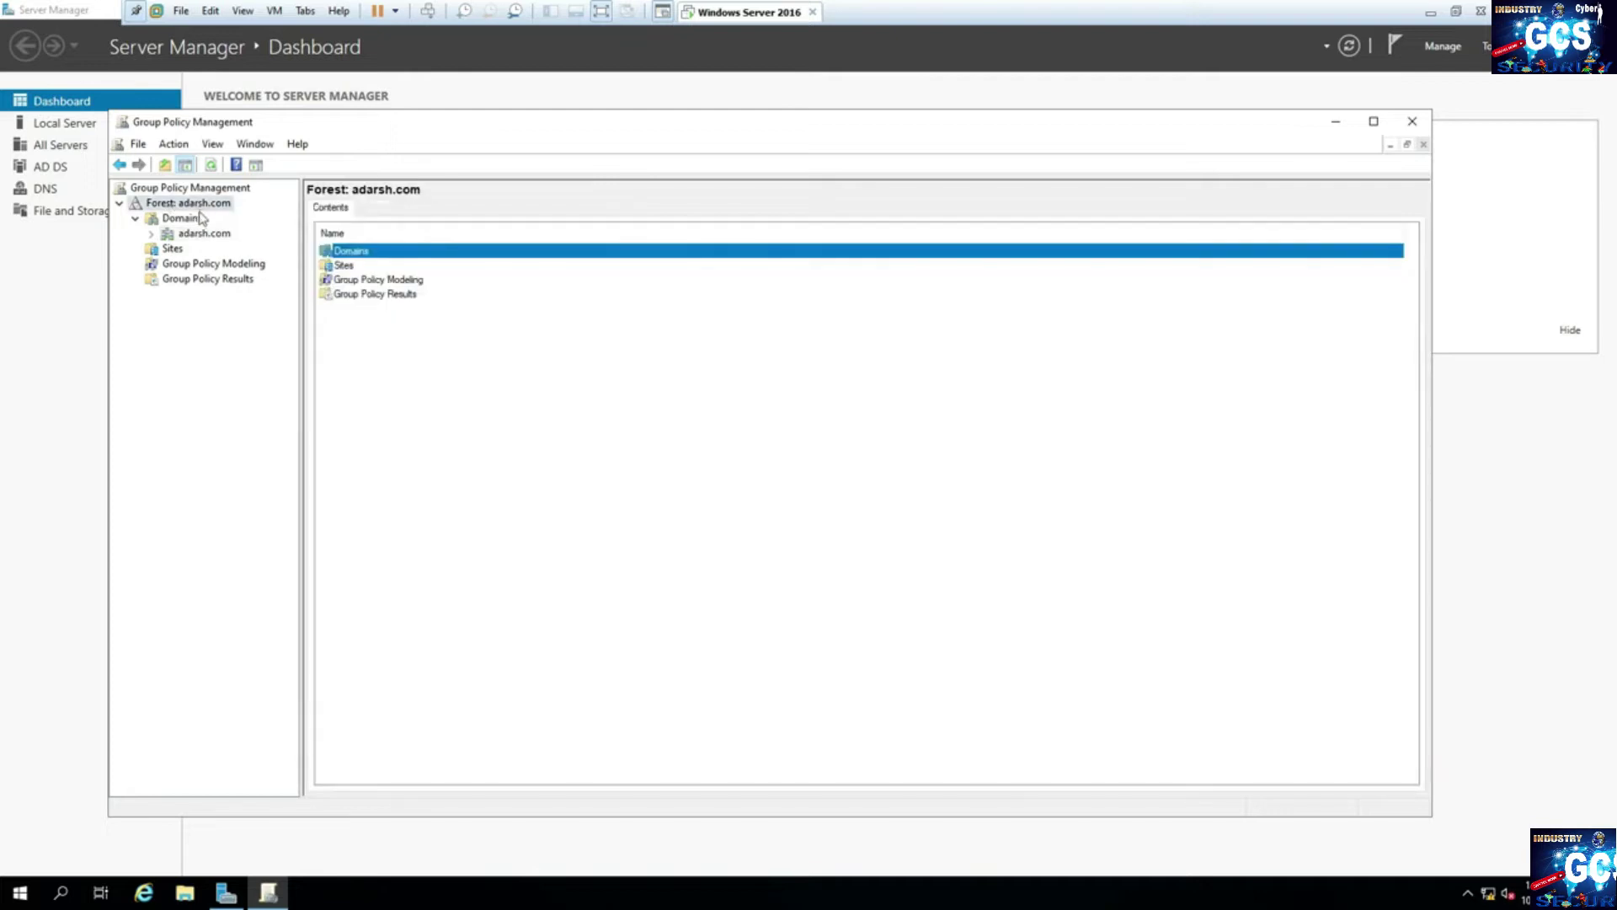
{"action": "left_click", "coordinate": [135, 219]}
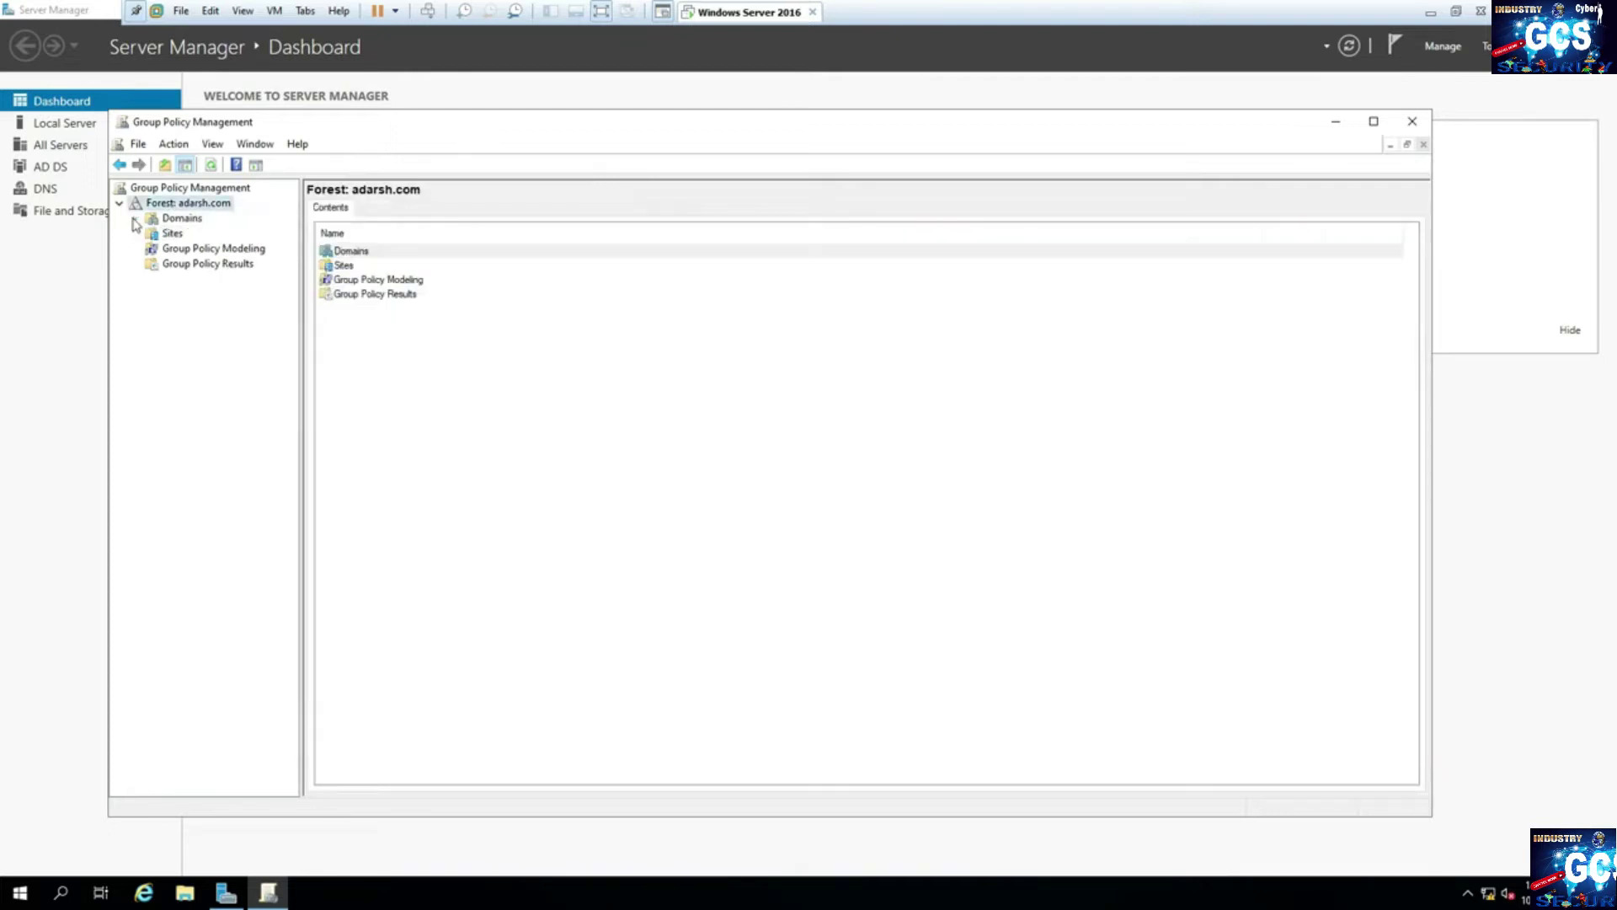
{"action": "double_click", "coordinate": [172, 219]}
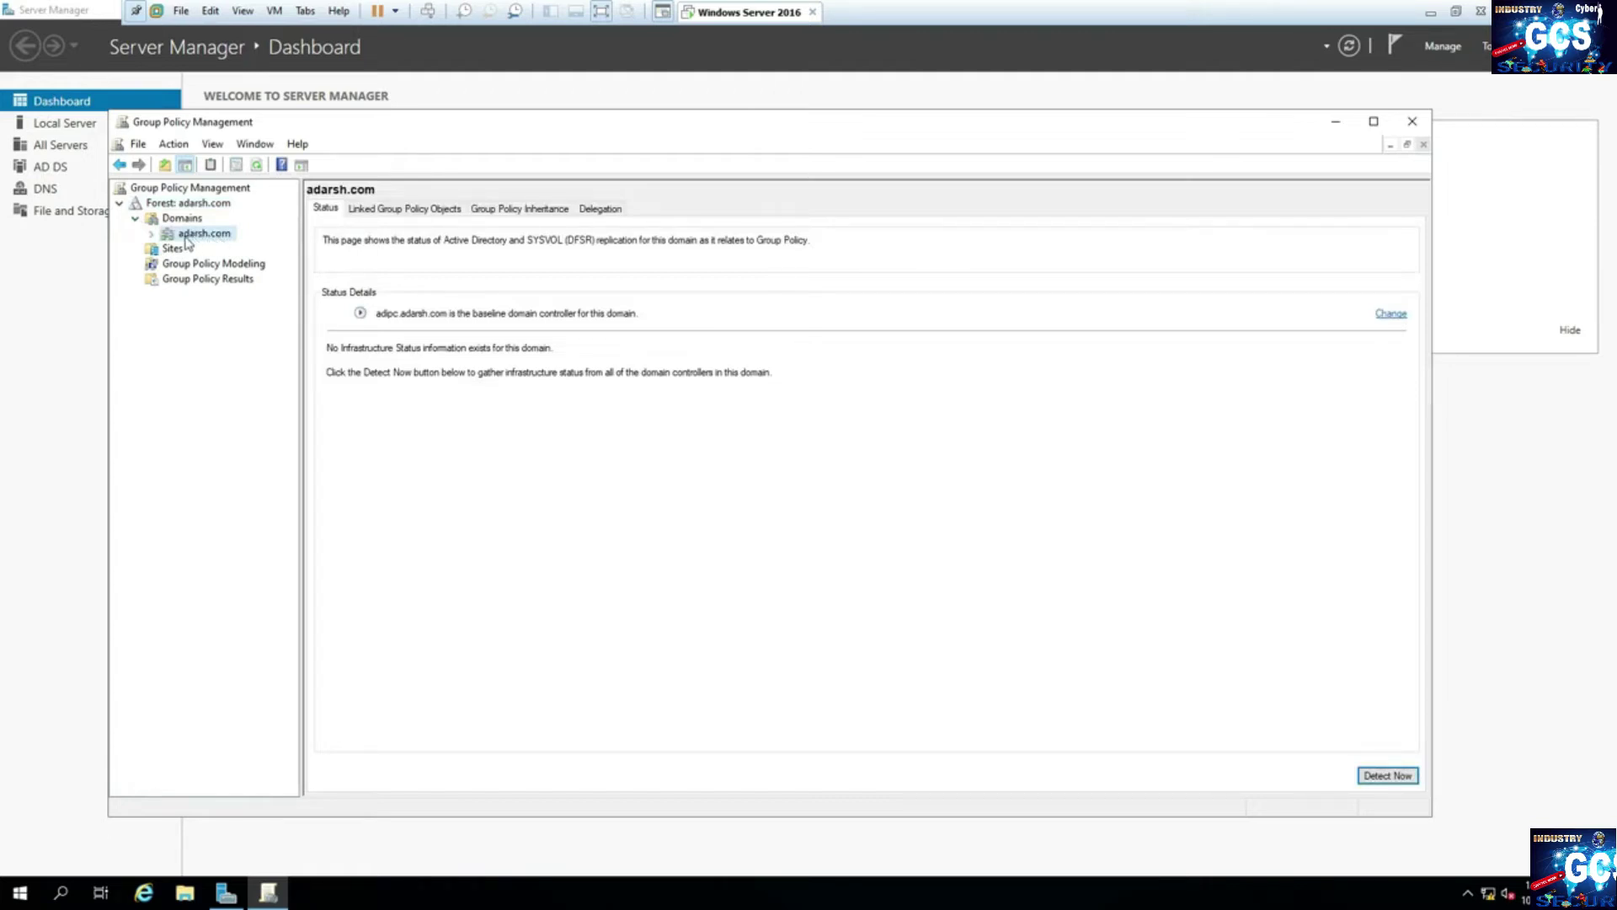
{"action": "double_click", "coordinate": [198, 235]}
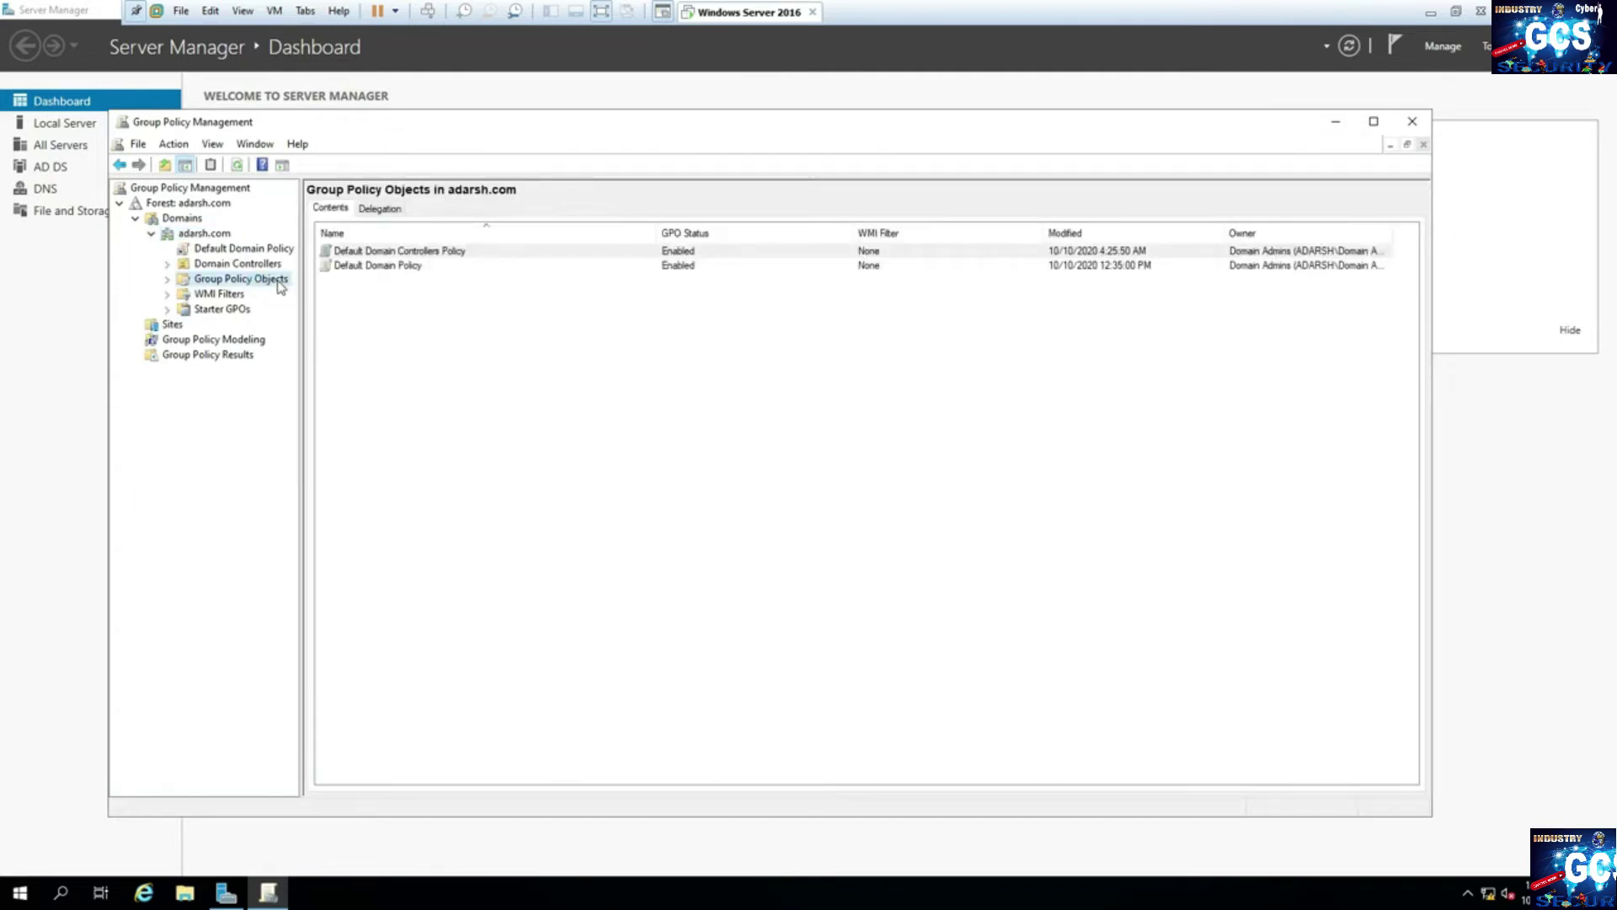
{"action": "left_click", "coordinate": [398, 268]}
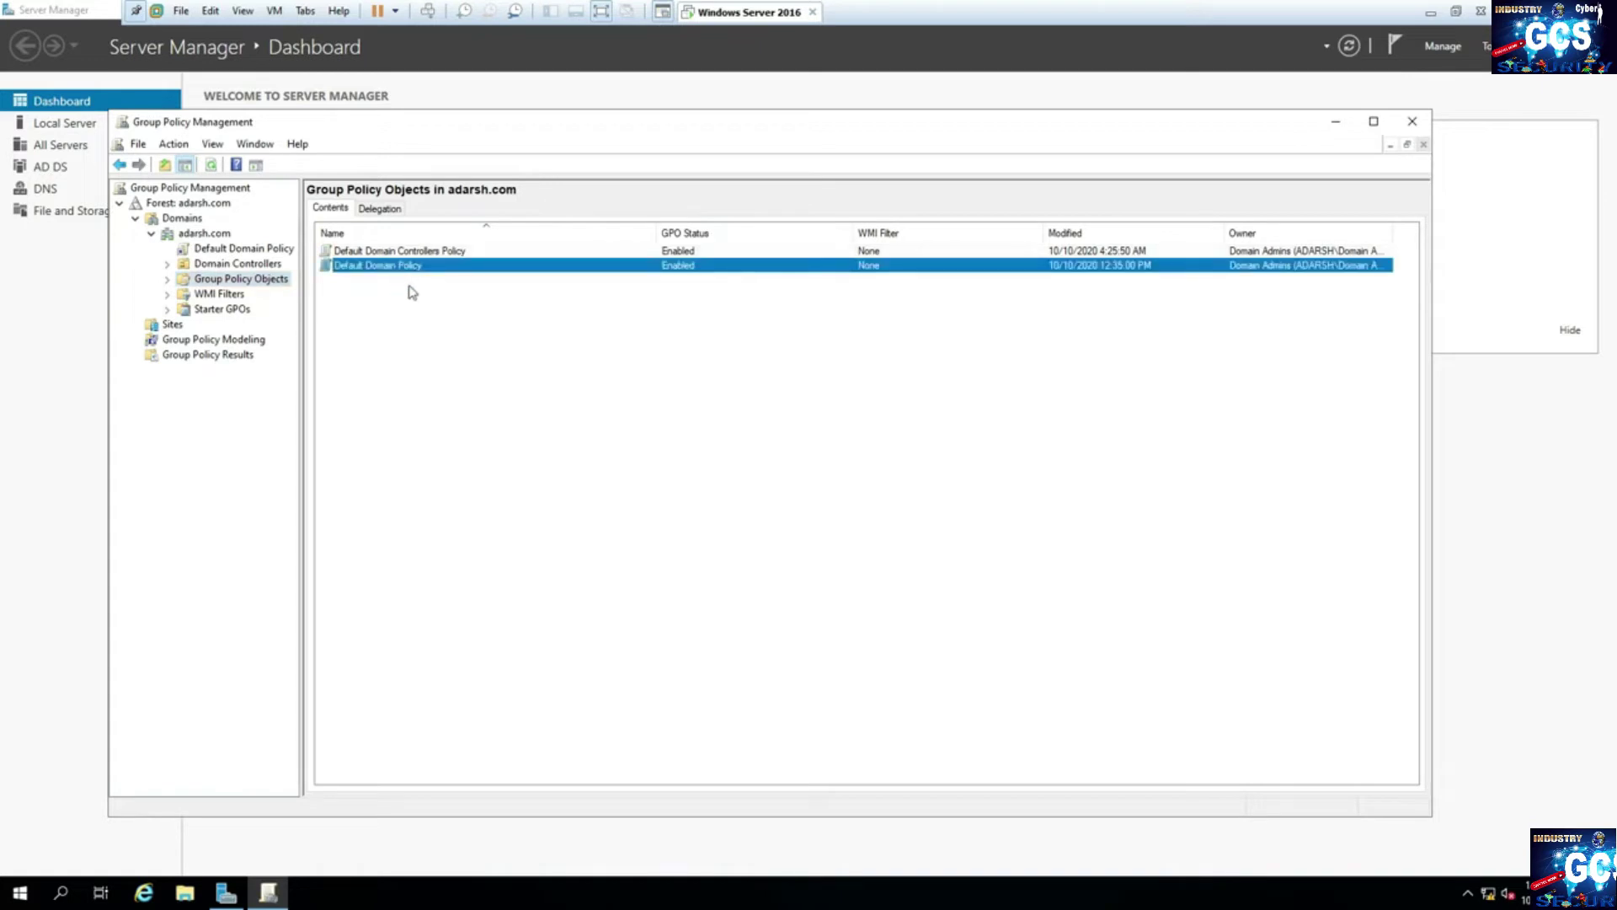
- Open the Default Domain Policy's scope and make its SYSVOL permissions consistent
{"action": "left_click", "coordinate": [445, 252]}
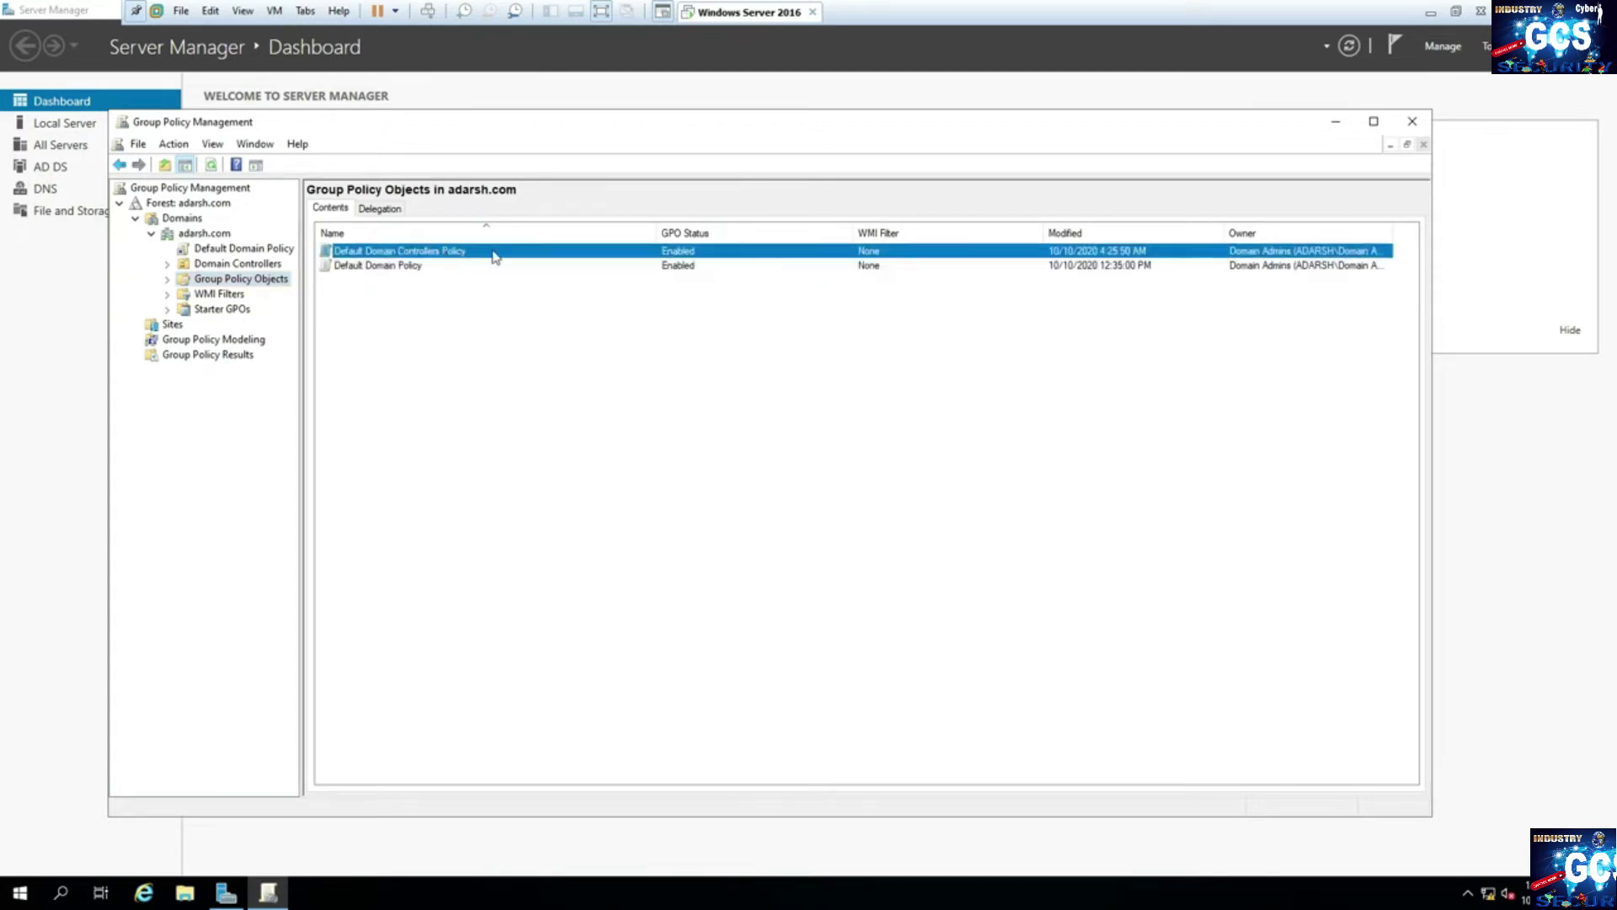
{"action": "left_click", "coordinate": [431, 268]}
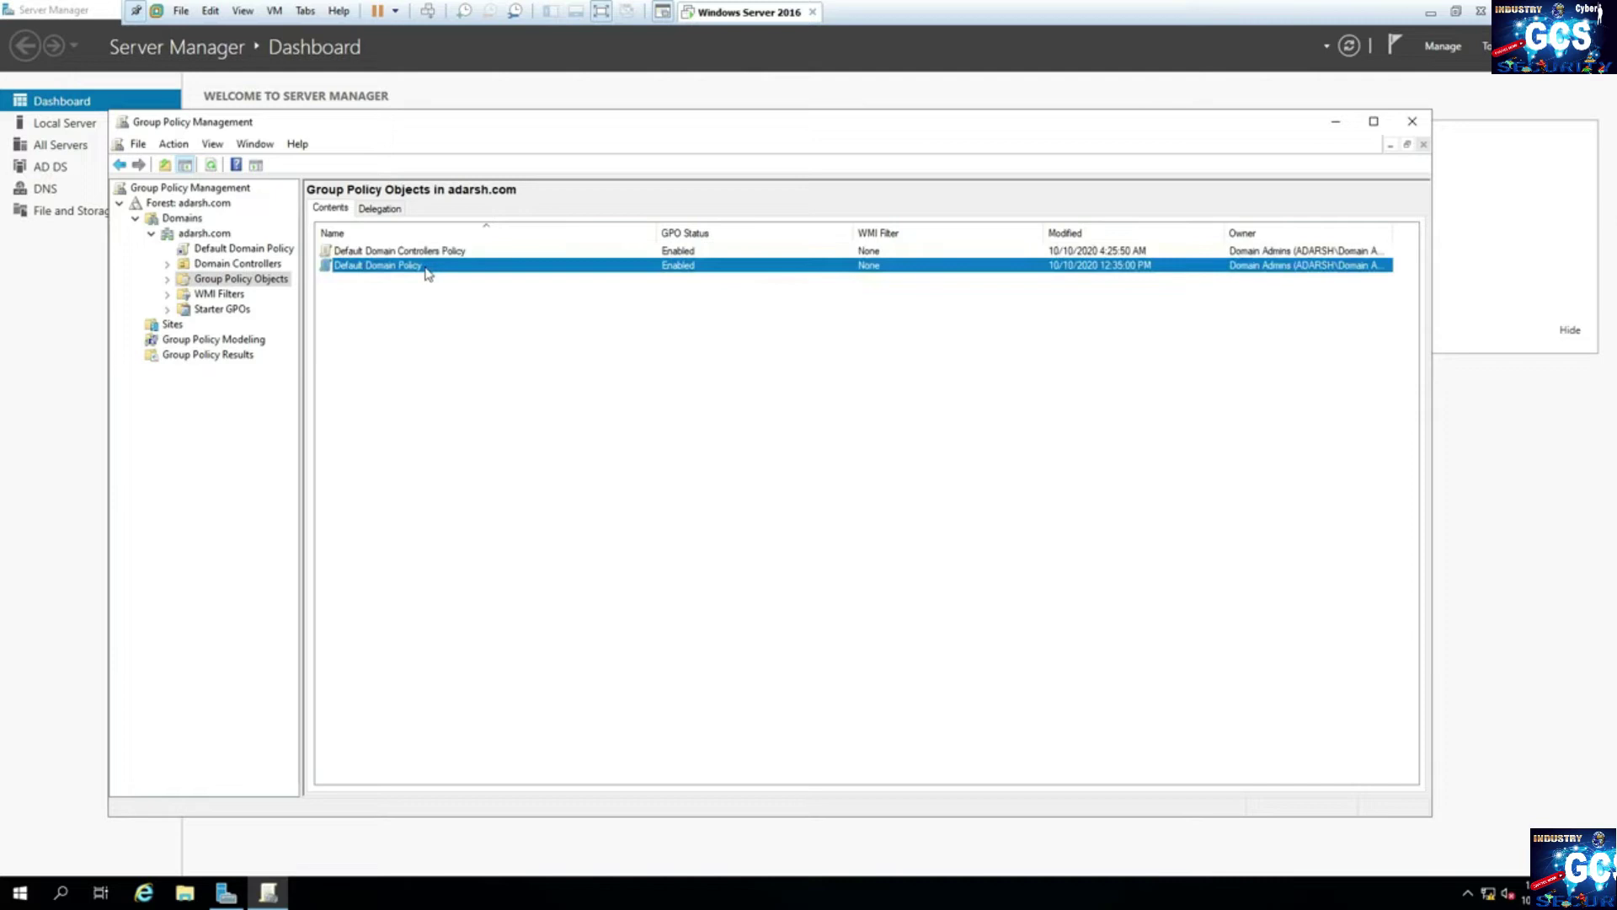
{"action": "double_click", "coordinate": [443, 267]}
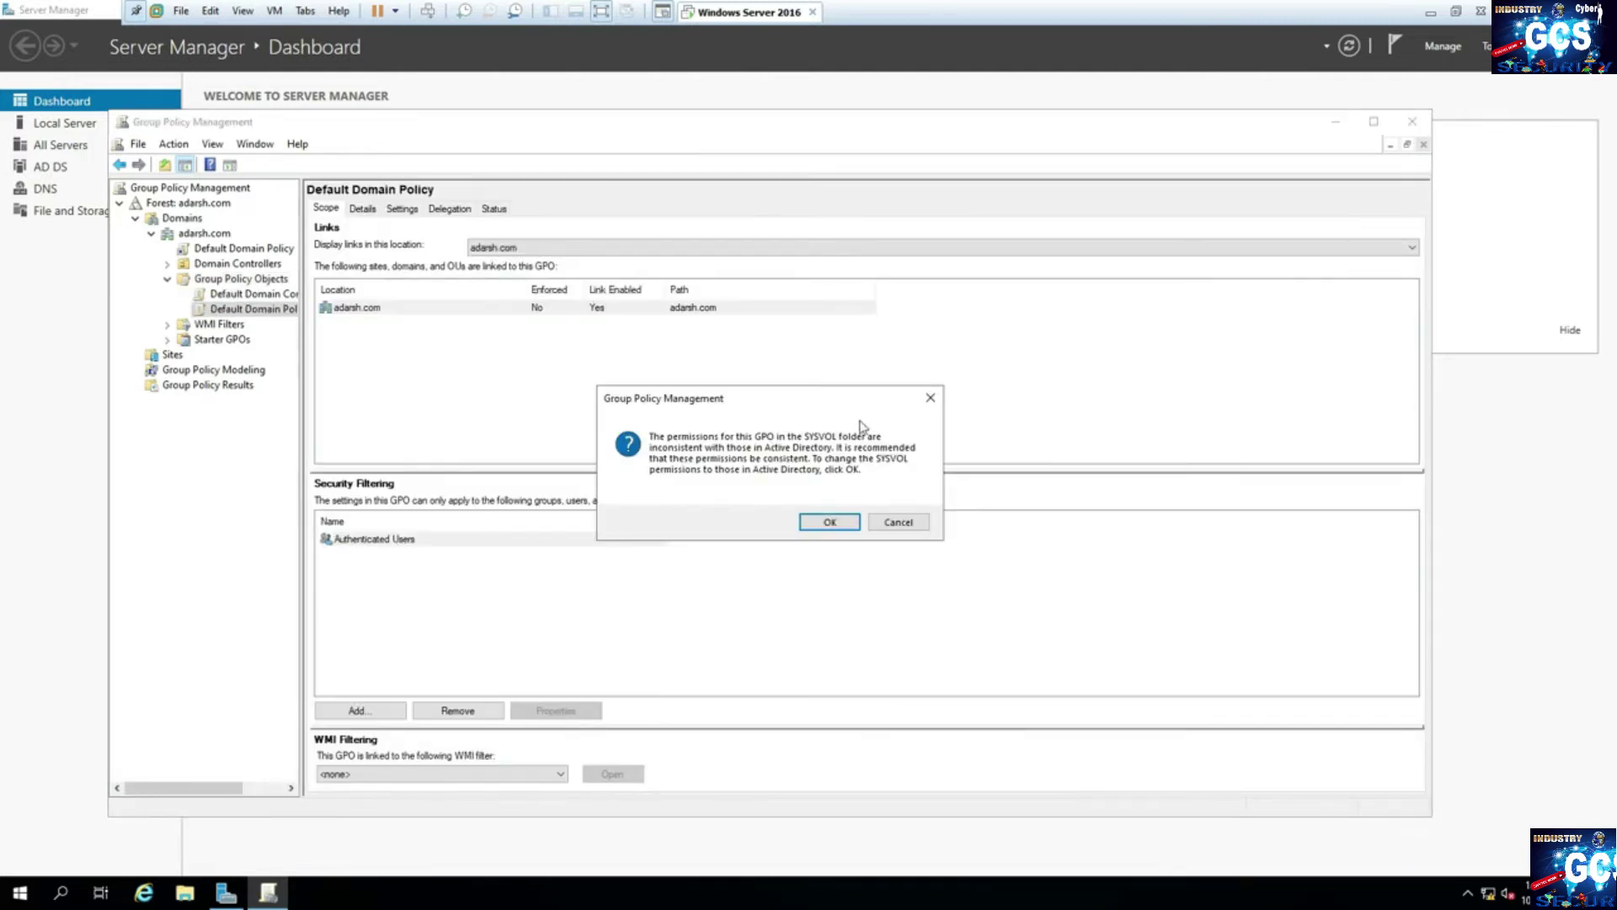
{"action": "left_click", "coordinate": [830, 521]}
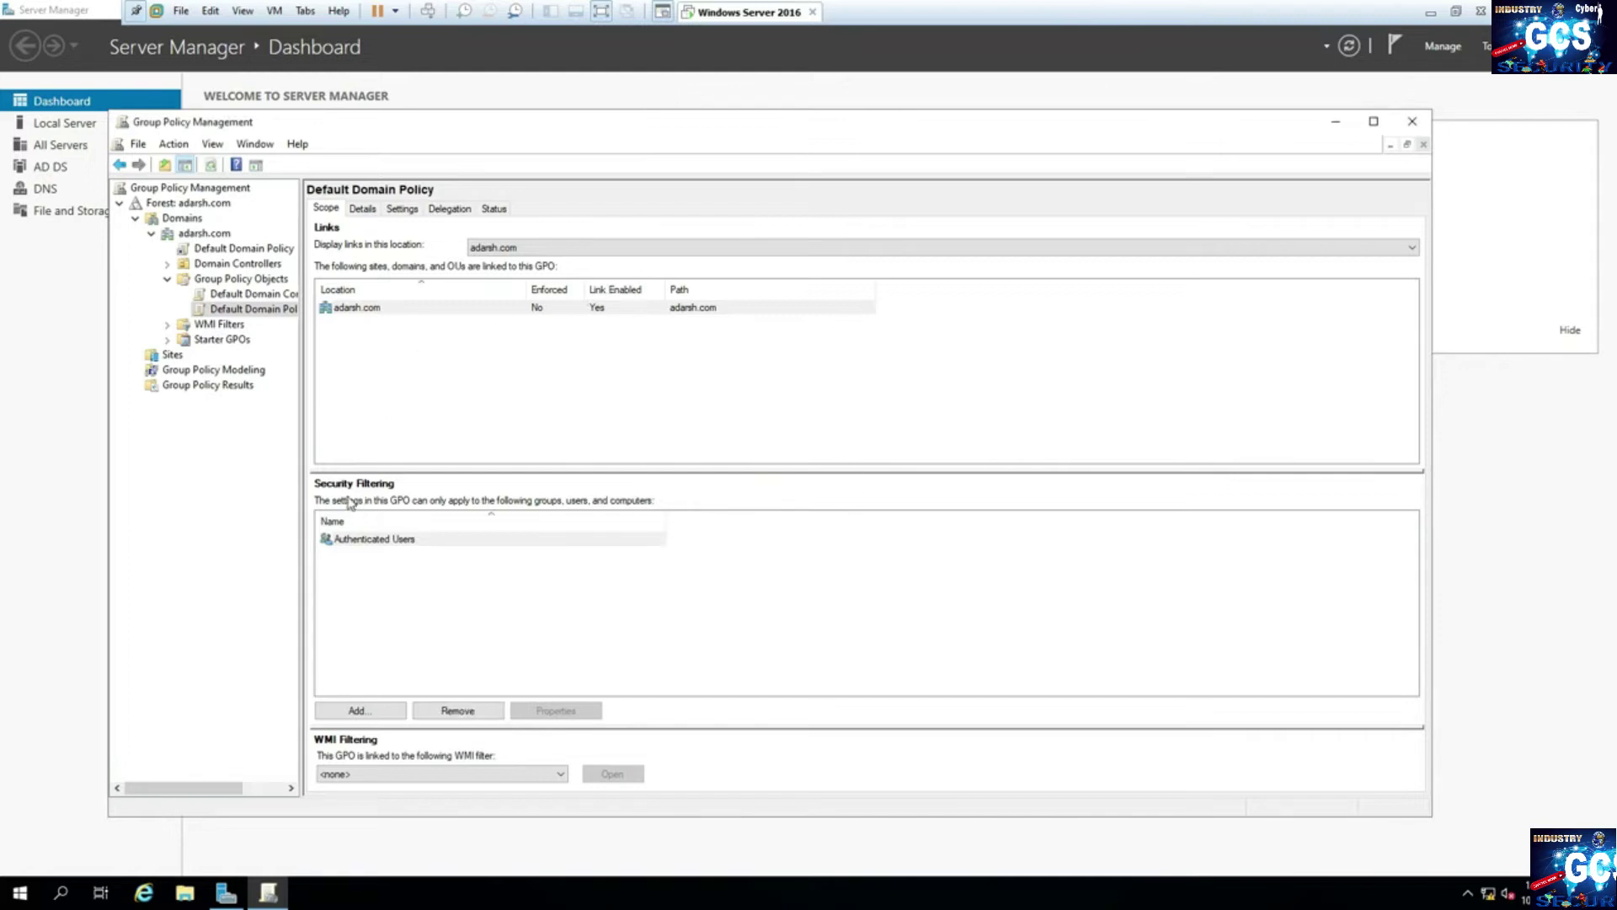
- Remove Authenticated Users from security filtering, confirming both warnings
{"action": "left_click", "coordinate": [424, 540]}
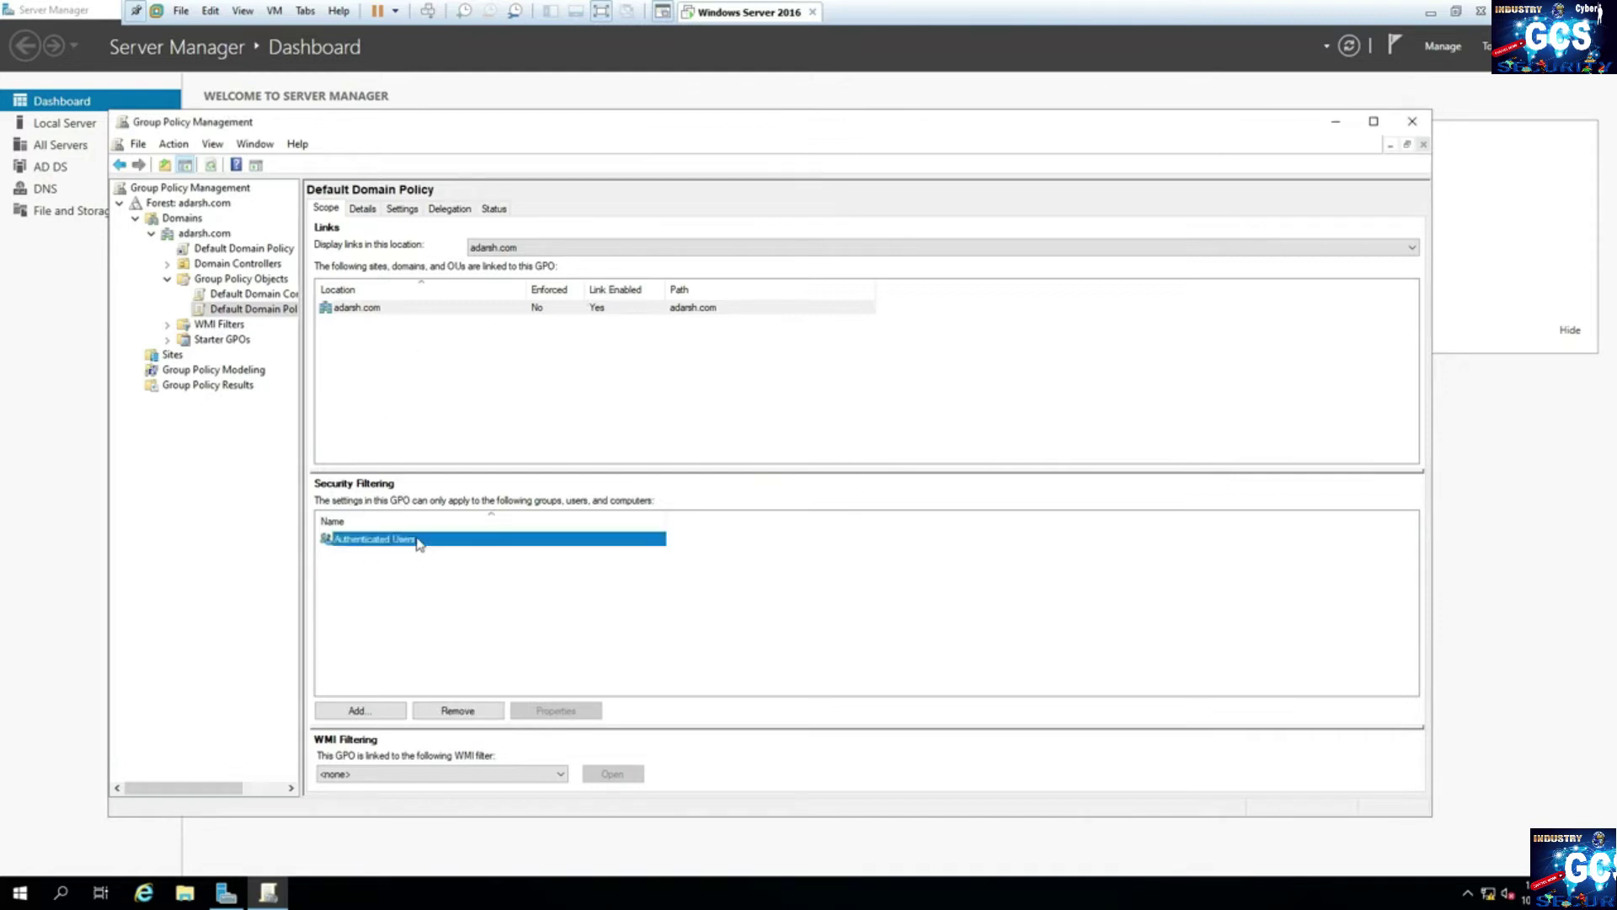
{"action": "left_click", "coordinate": [458, 710]}
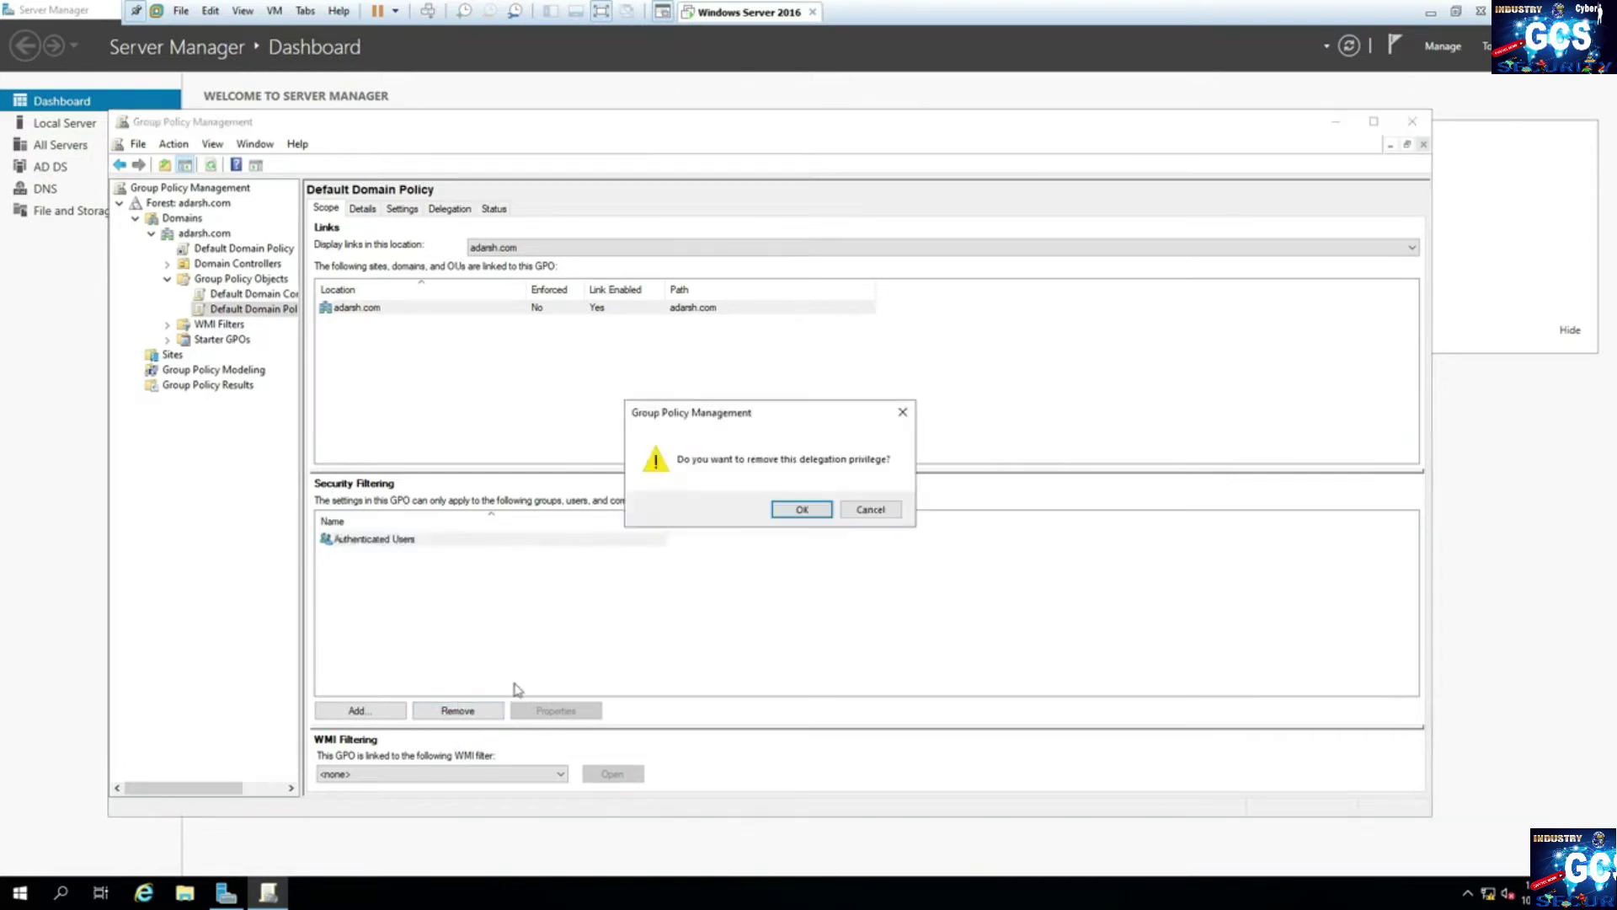
{"action": "left_click", "coordinate": [801, 510]}
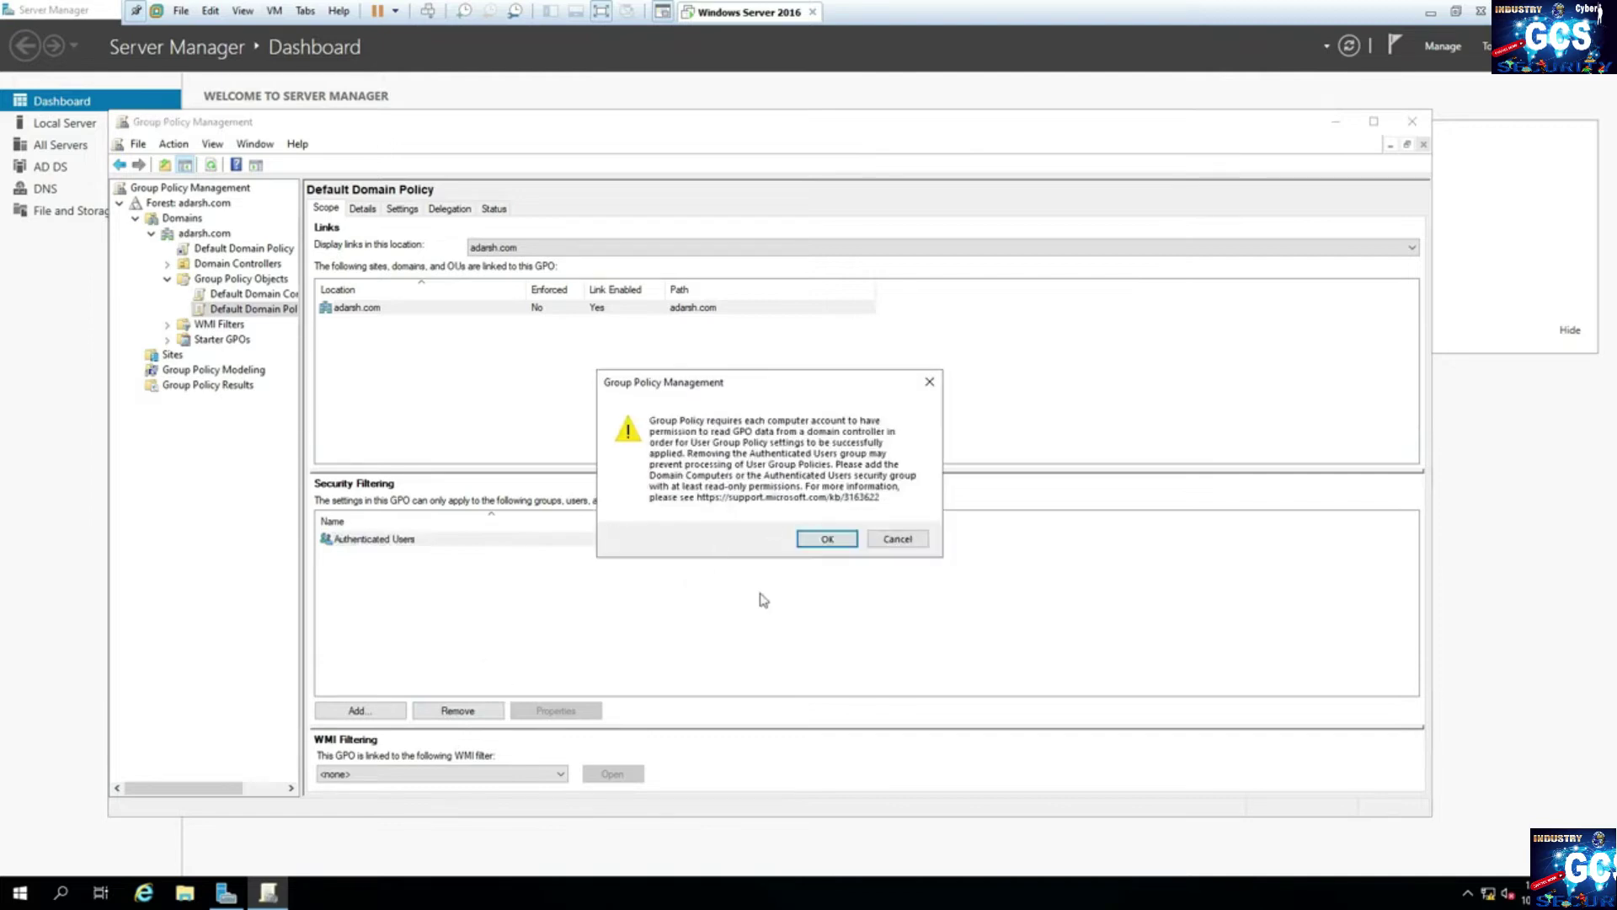
{"action": "left_click", "coordinate": [816, 543]}
- Start adding a principal to security filtering and enter 'a' to resolve the name
{"action": "left_click", "coordinate": [370, 712]}
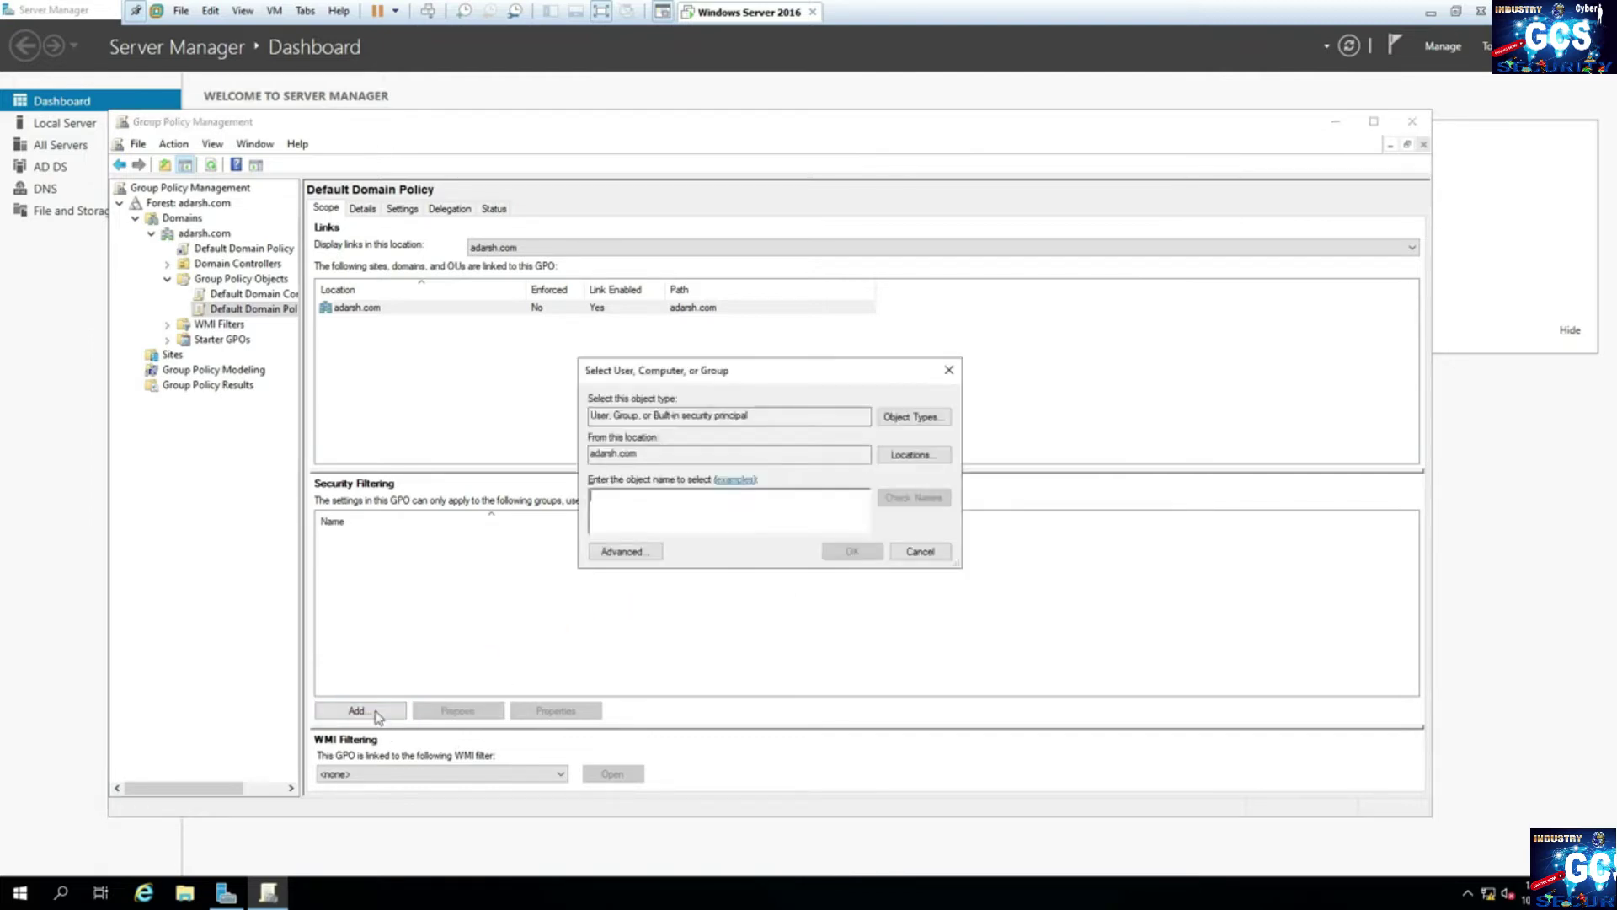
{"action": "mouse_move", "coordinate": [601, 414]}
{"action": "left_mouse_down"}
{"action": "mouse_move", "coordinate": [750, 414]}
{"action": "mouse_move", "coordinate": [570, 412]}
{"action": "left_mouse_up"}
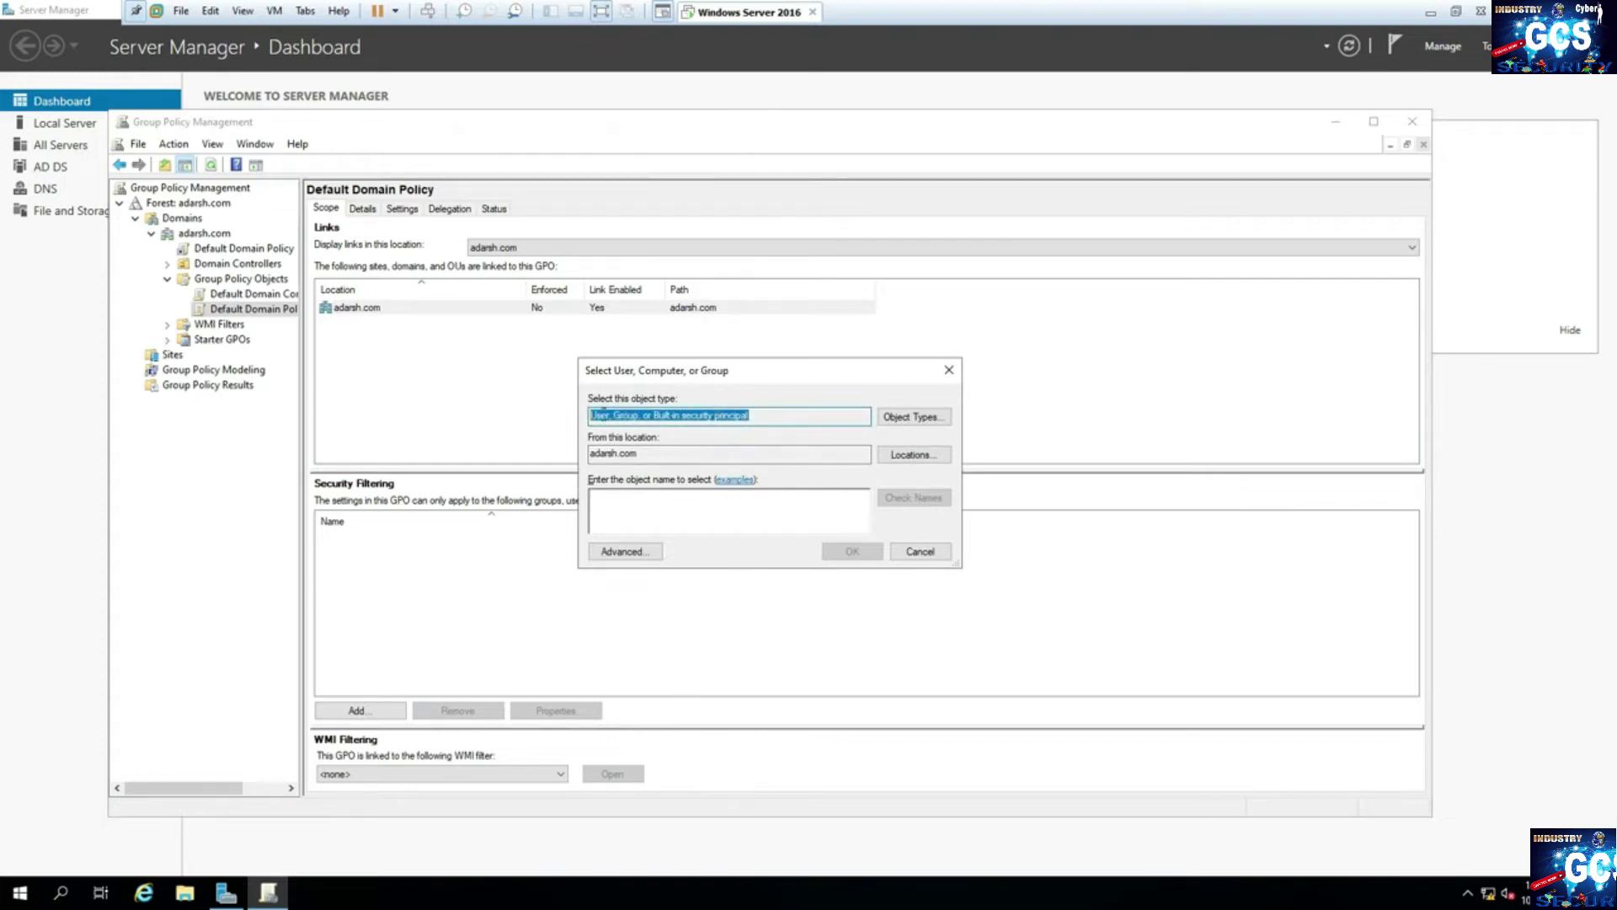
{"action": "left_click", "coordinate": [594, 414]}
{"action": "left_click_drag", "start_coordinate": [652, 416], "coordinate": [692, 418]}
{"action": "left_click", "coordinate": [744, 502]}
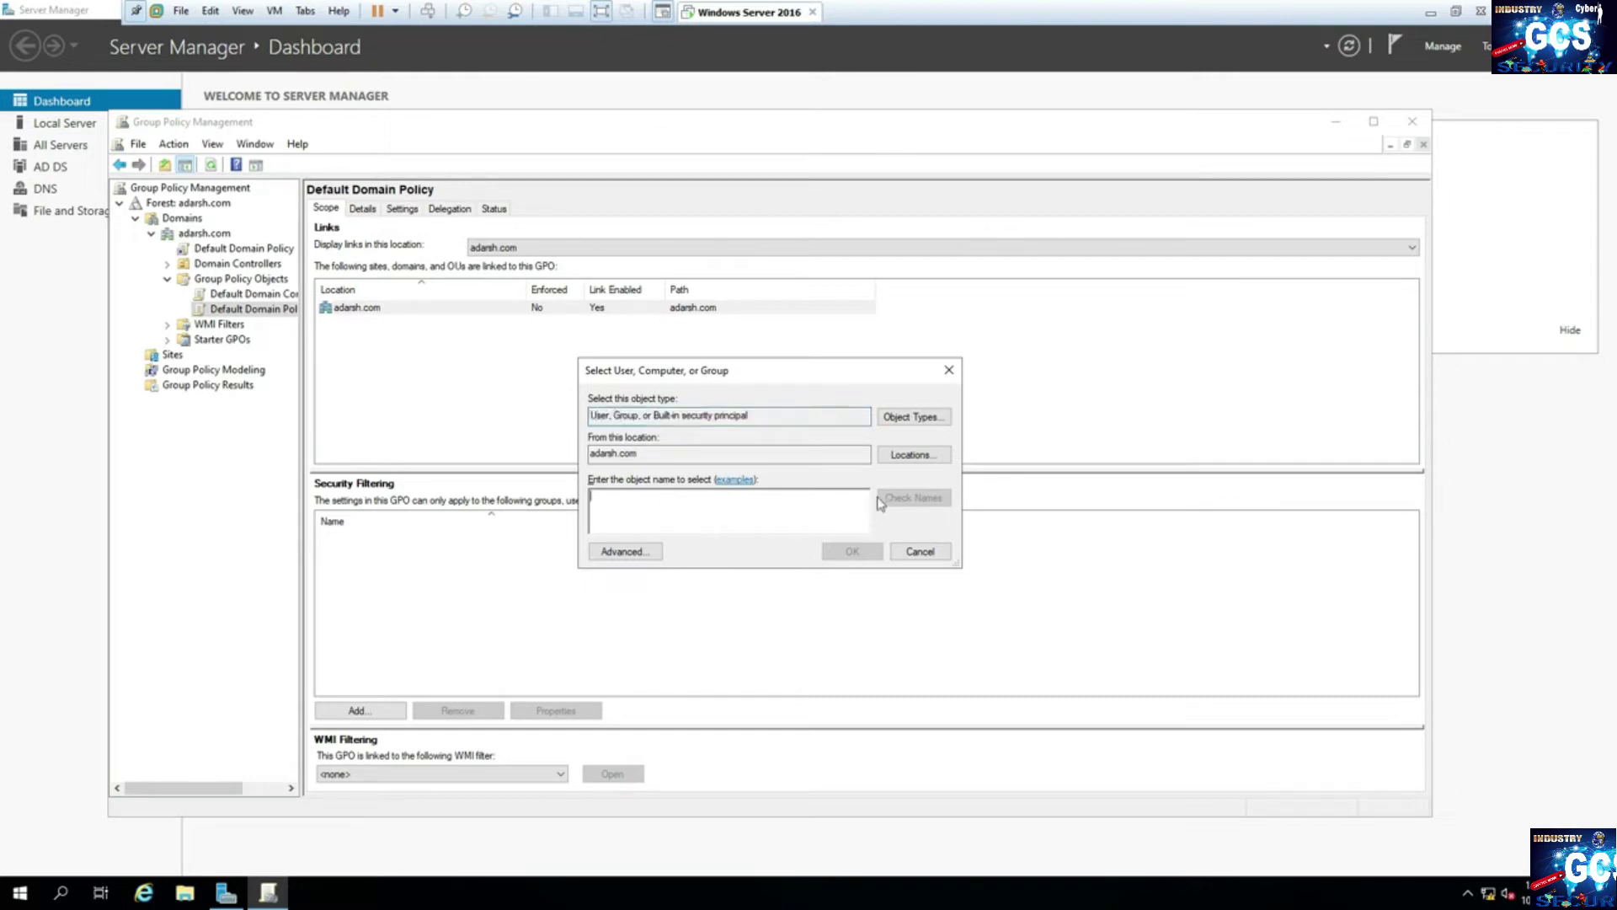
{"action": "type", "text": "aduser"}
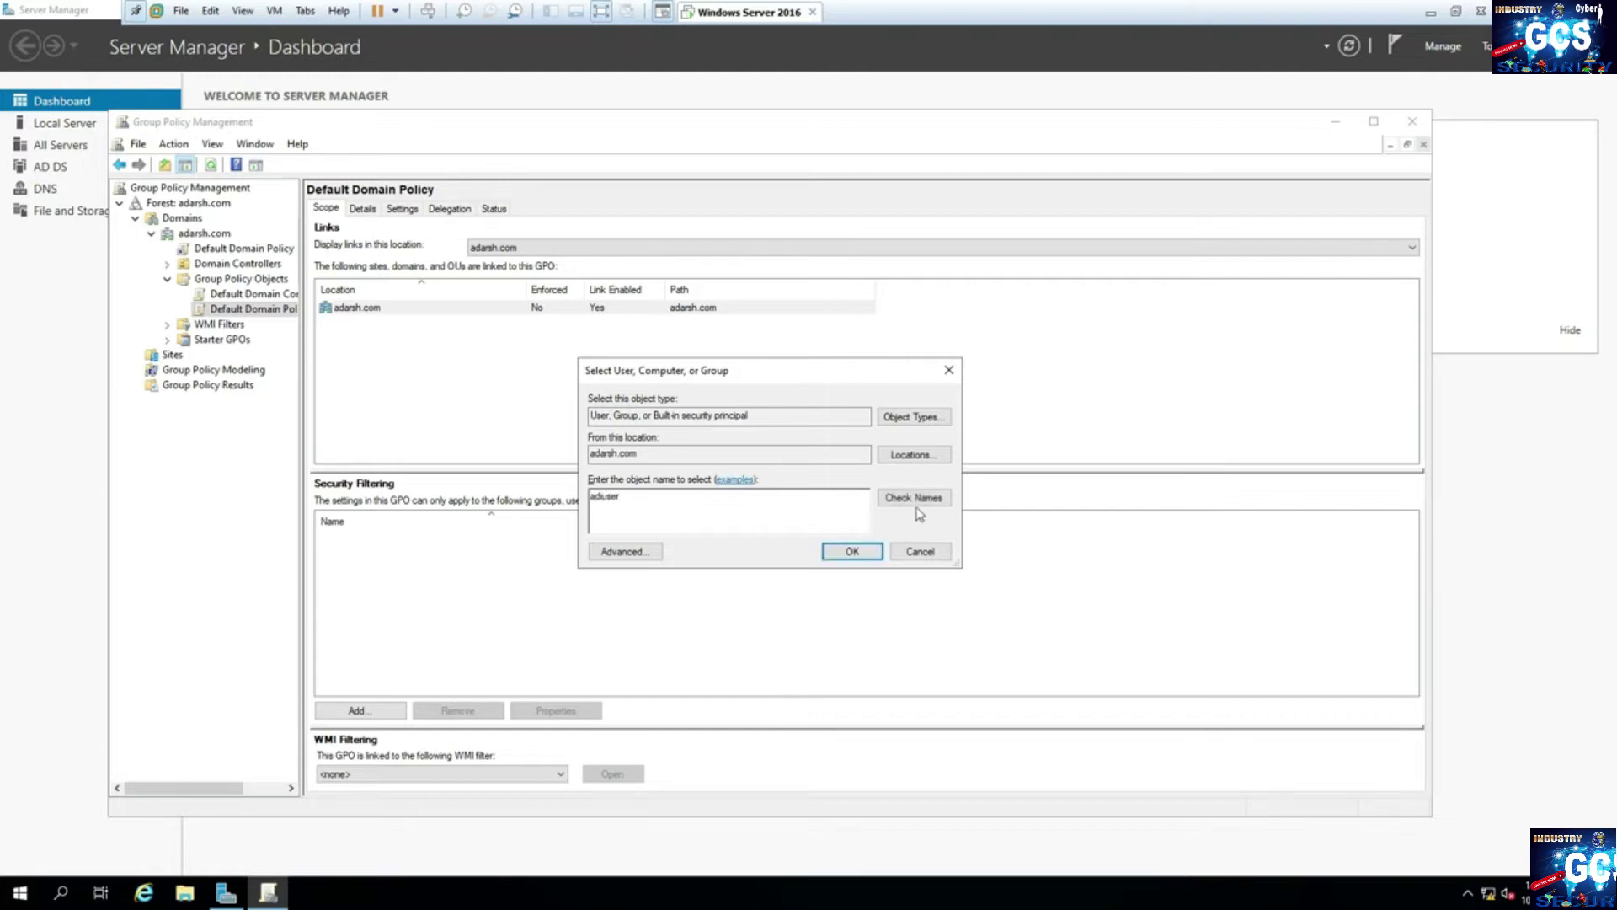
{"action": "left_click", "coordinate": [913, 498]}
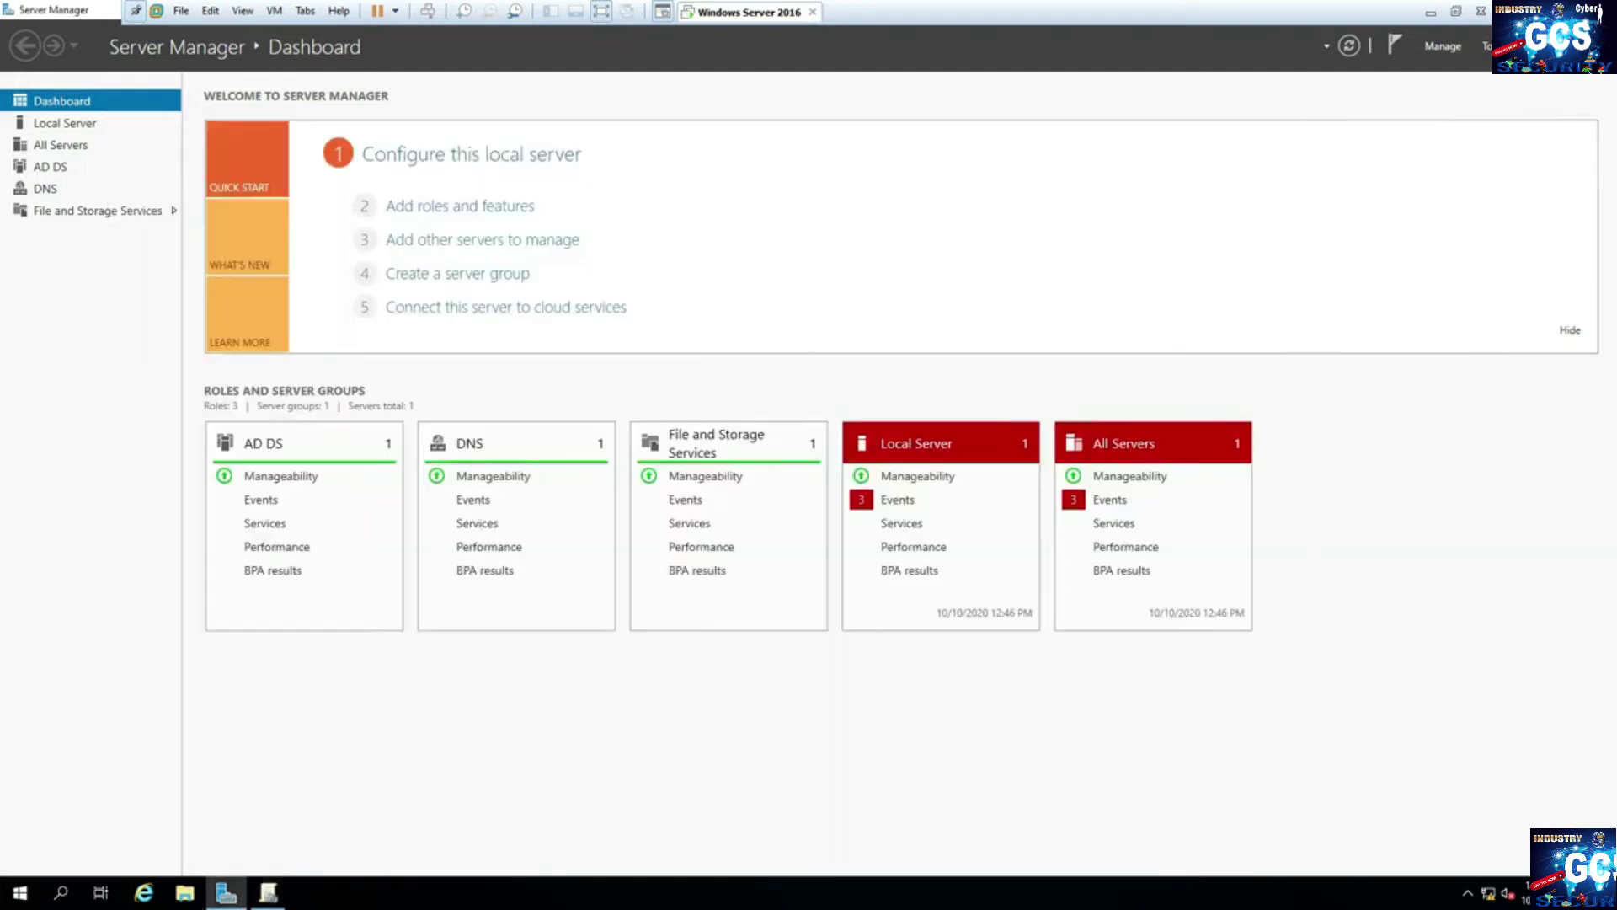
- Look up the adiuser group in Active Directory Users and Computers, then close it
{"action": "left_click", "coordinate": [1487, 46]}
{"action": "left_click", "coordinate": [1453, 143]}
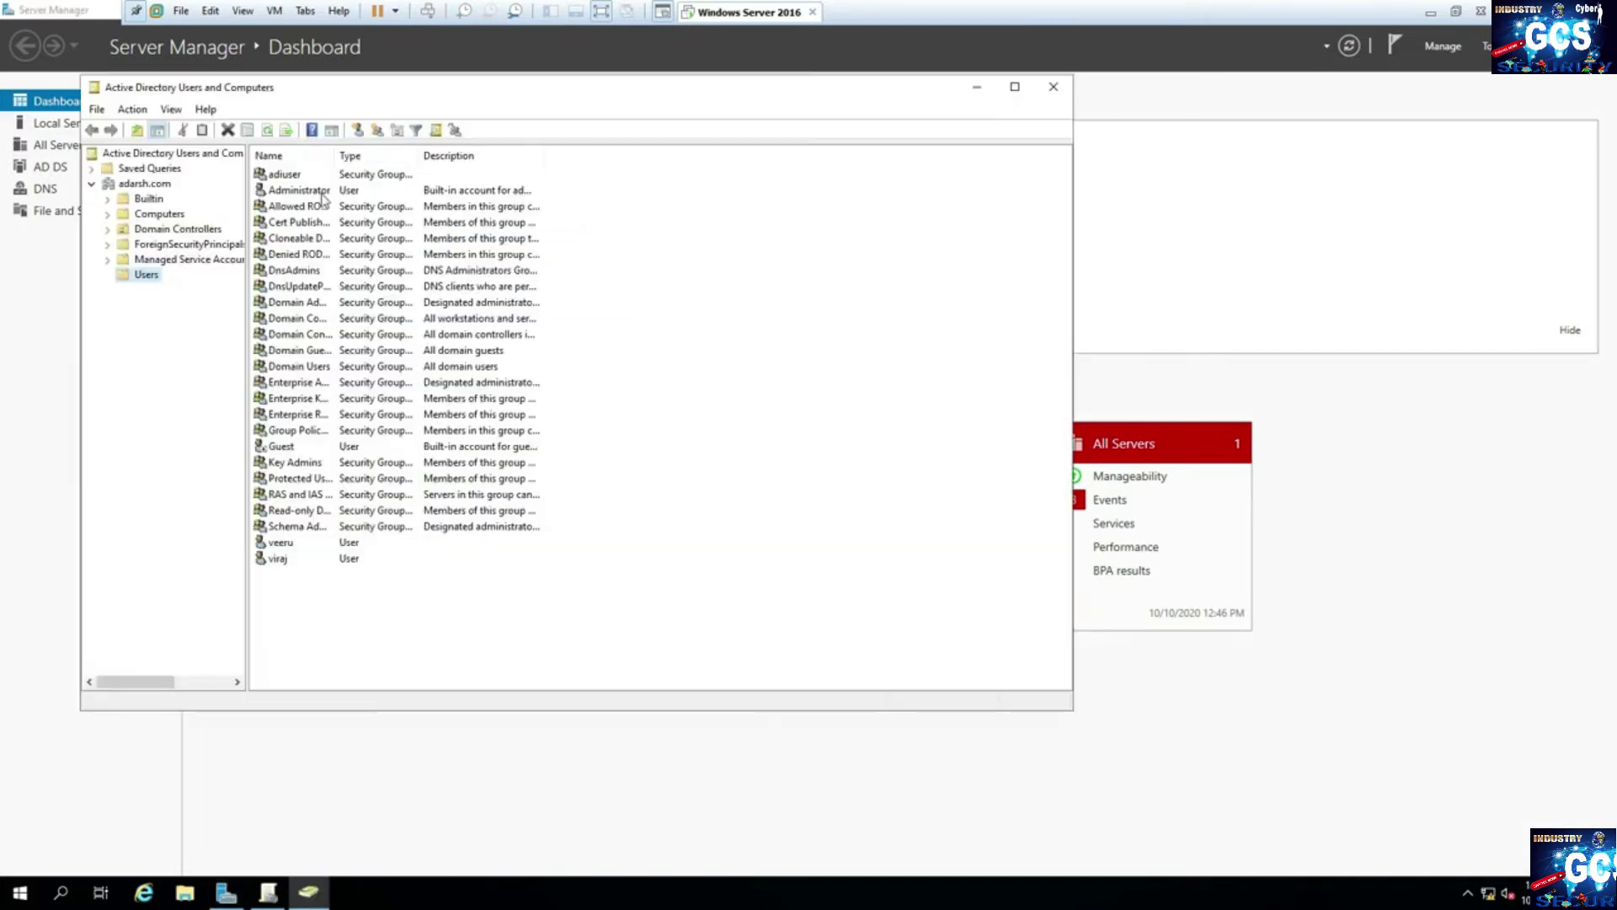
{"action": "left_click", "coordinate": [305, 176]}
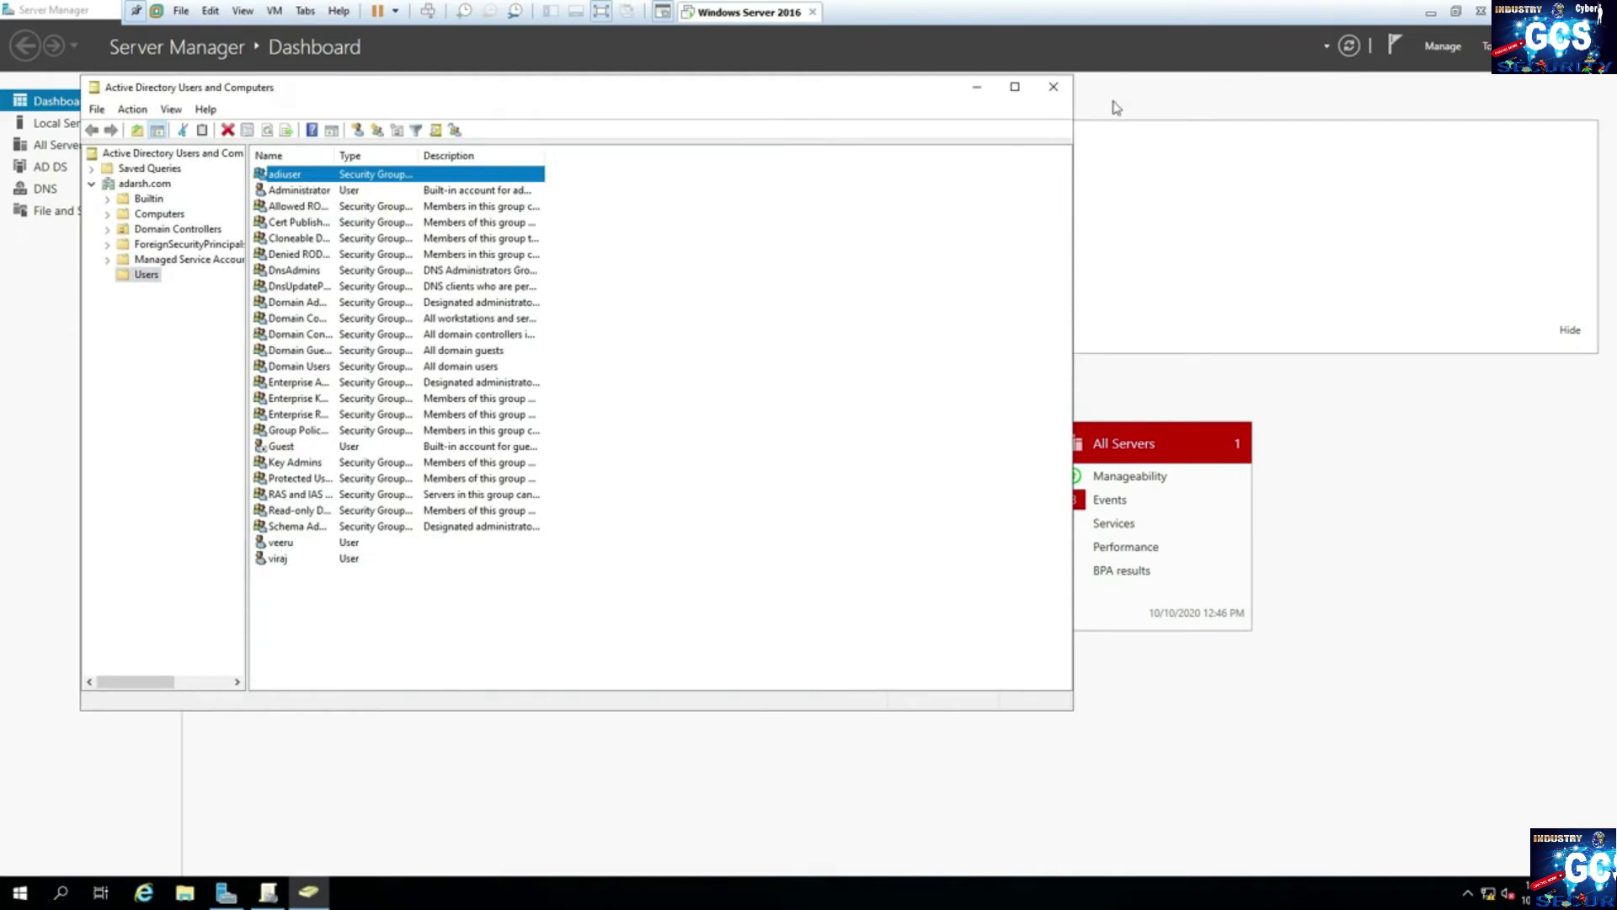
{"action": "left_click", "coordinate": [1057, 88]}
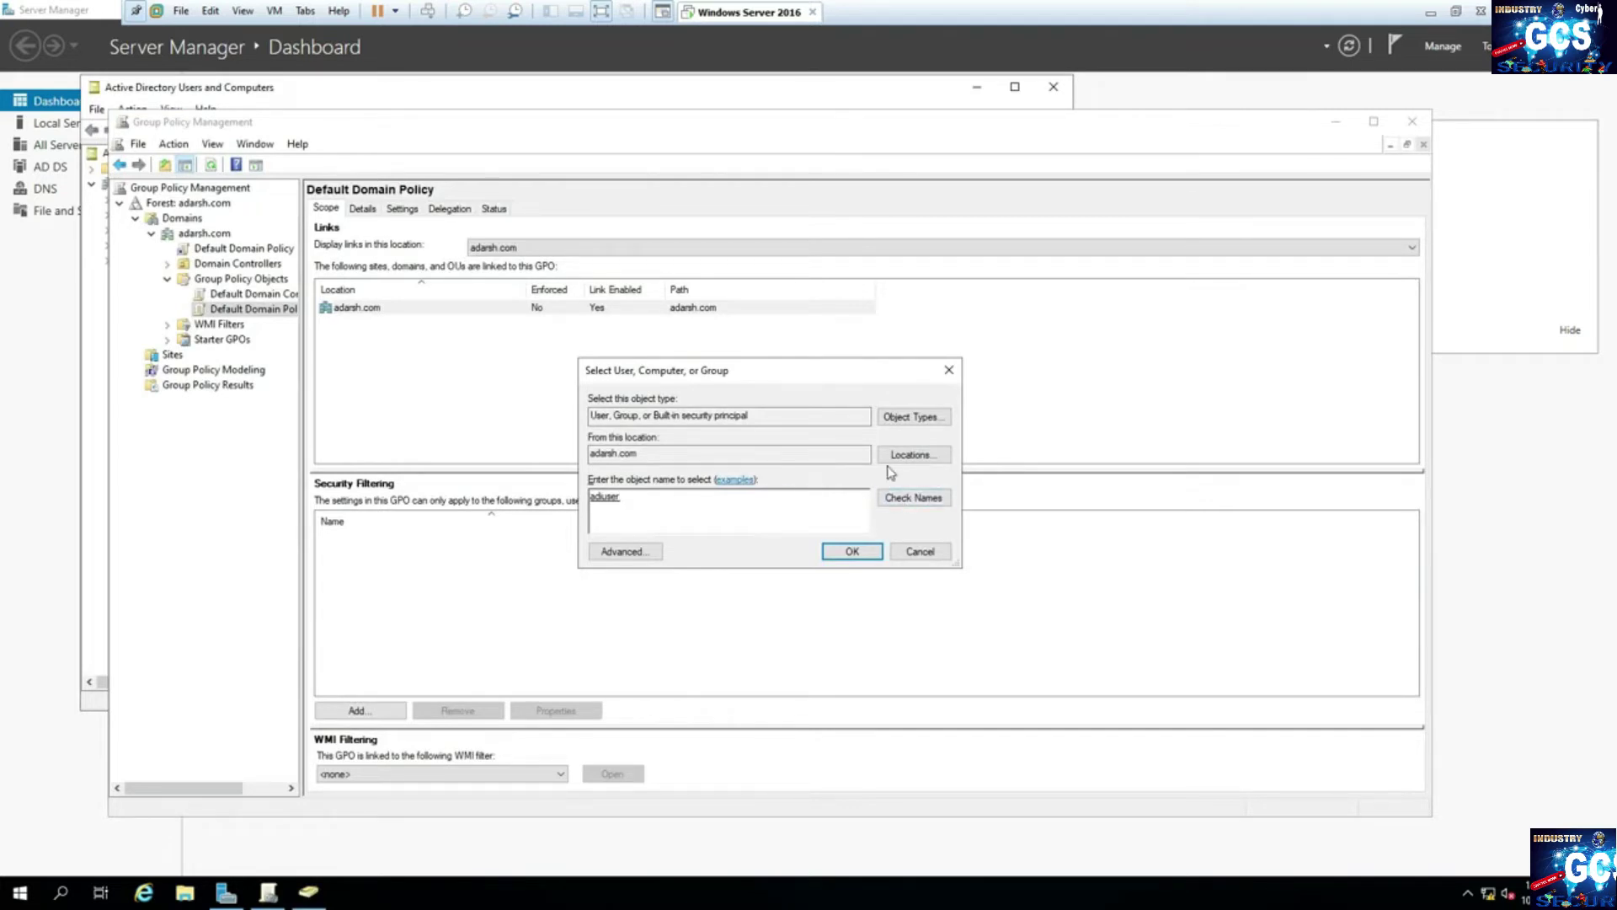
- Find the adiuser group with Advanced > Find Now and add it to security filtering
{"action": "left_click", "coordinate": [640, 552]}
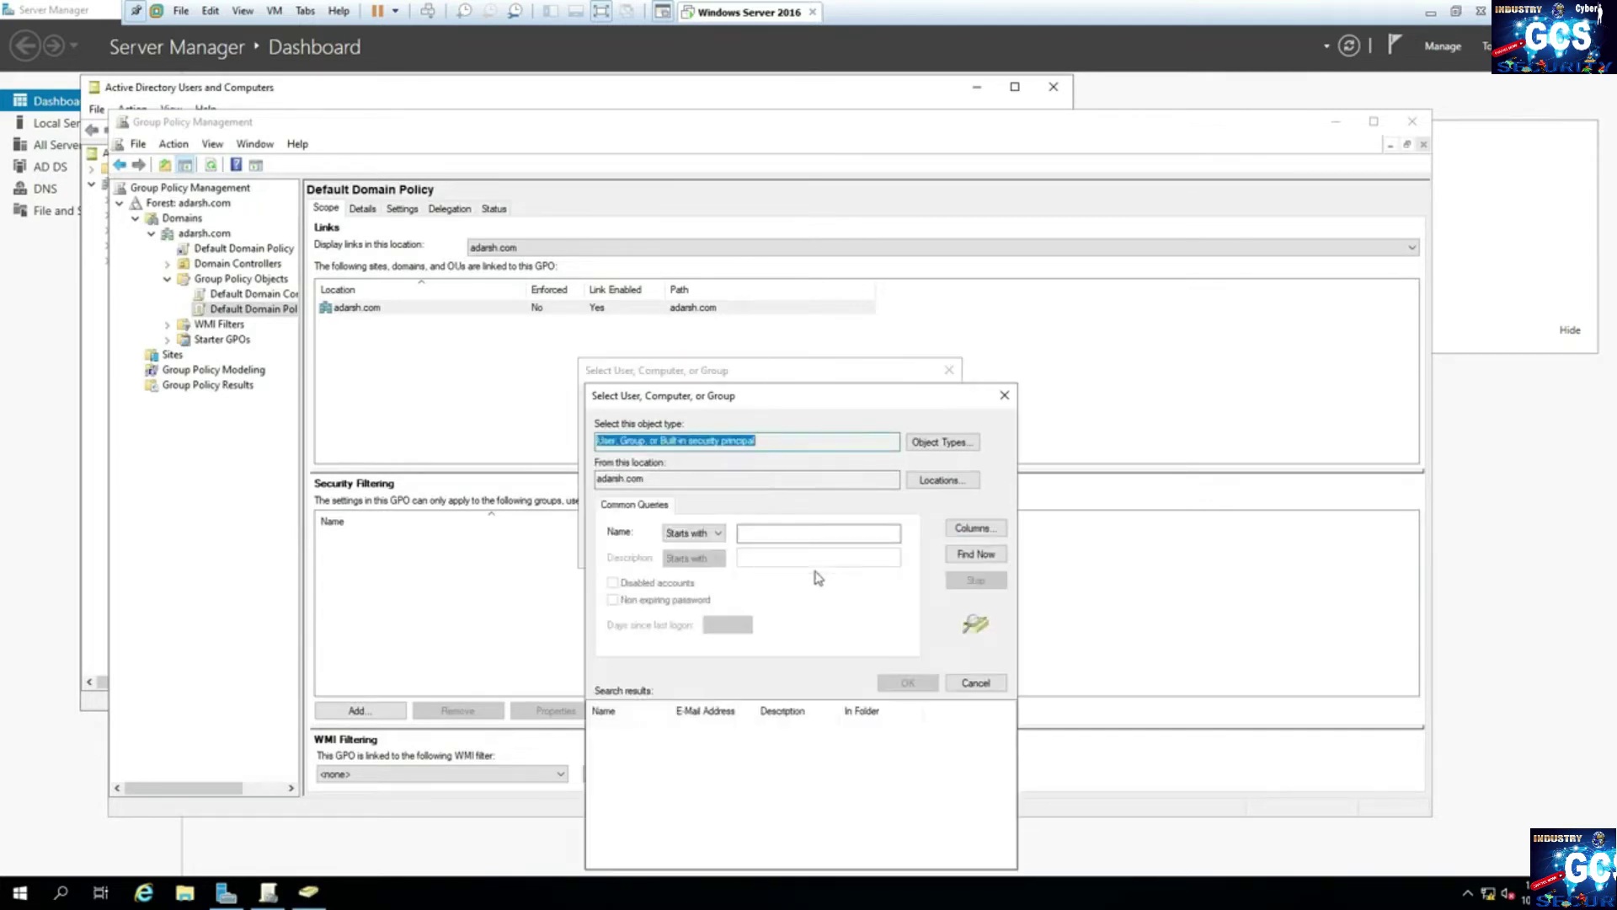
{"action": "left_click", "coordinate": [960, 560]}
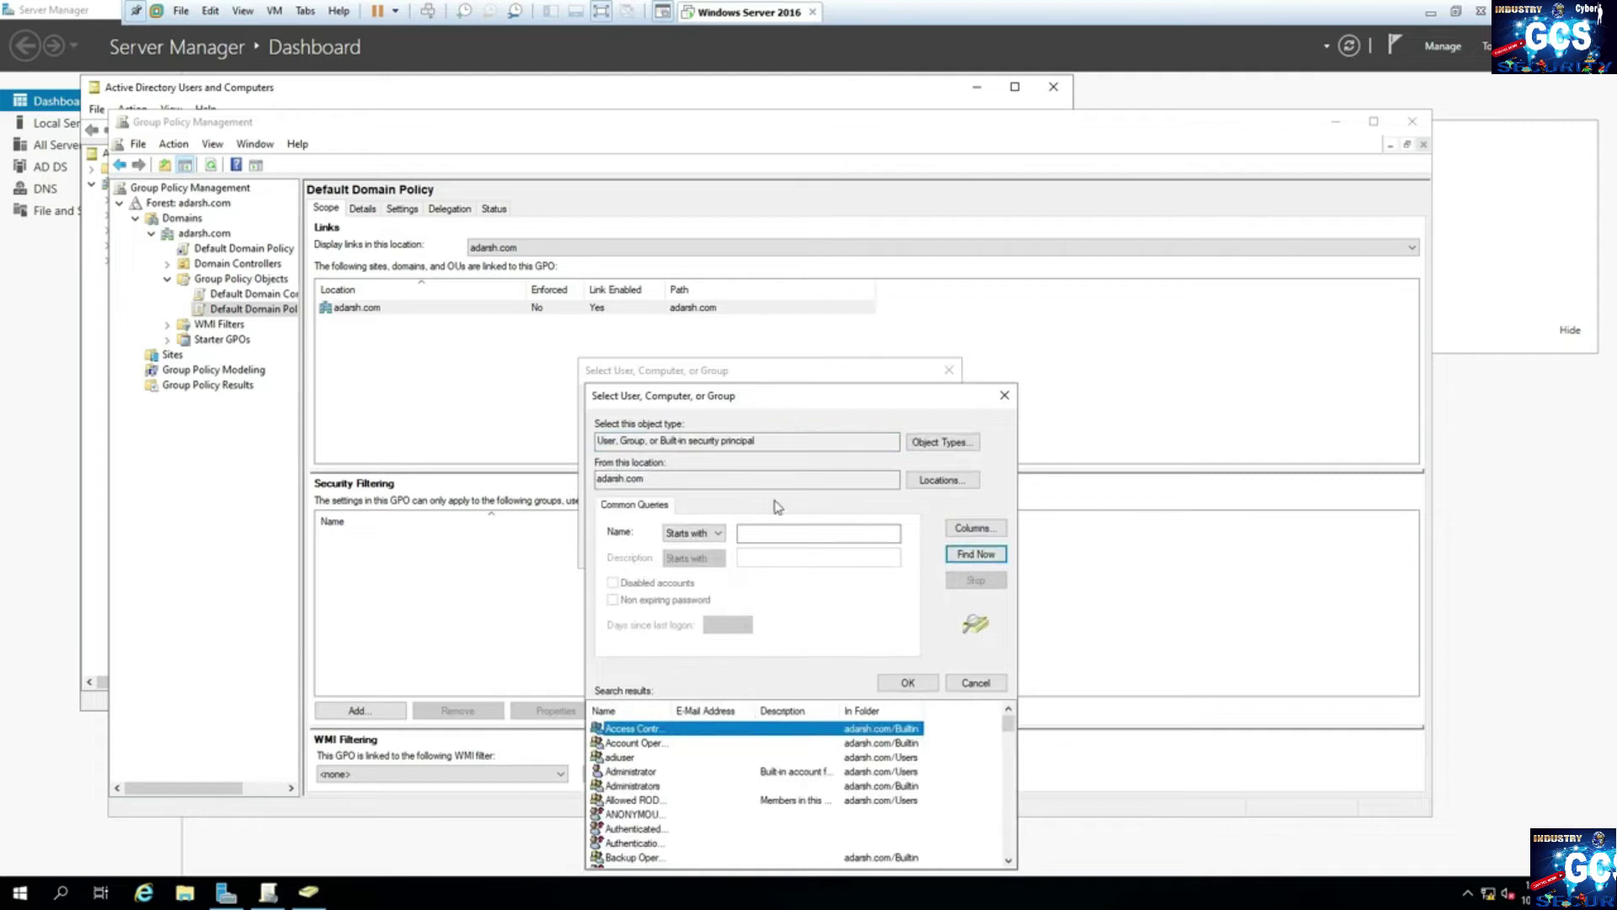
{"action": "left_click_drag", "start_coordinate": [763, 404], "coordinate": [736, 187]}
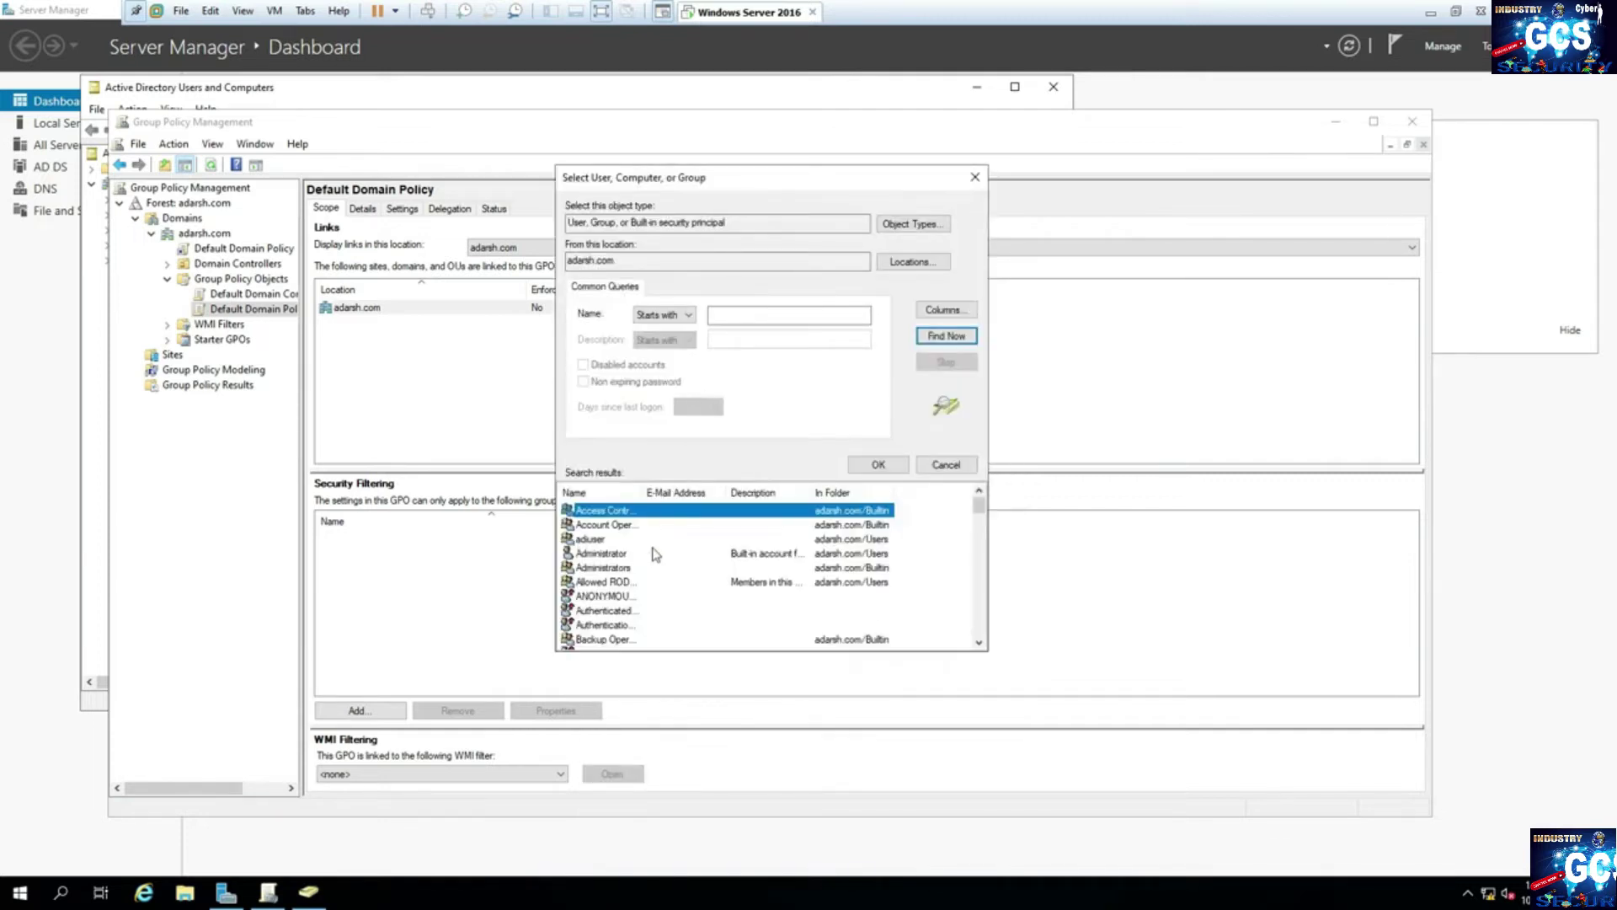
{"action": "left_click", "coordinate": [638, 541]}
{"action": "left_click", "coordinate": [899, 463]}
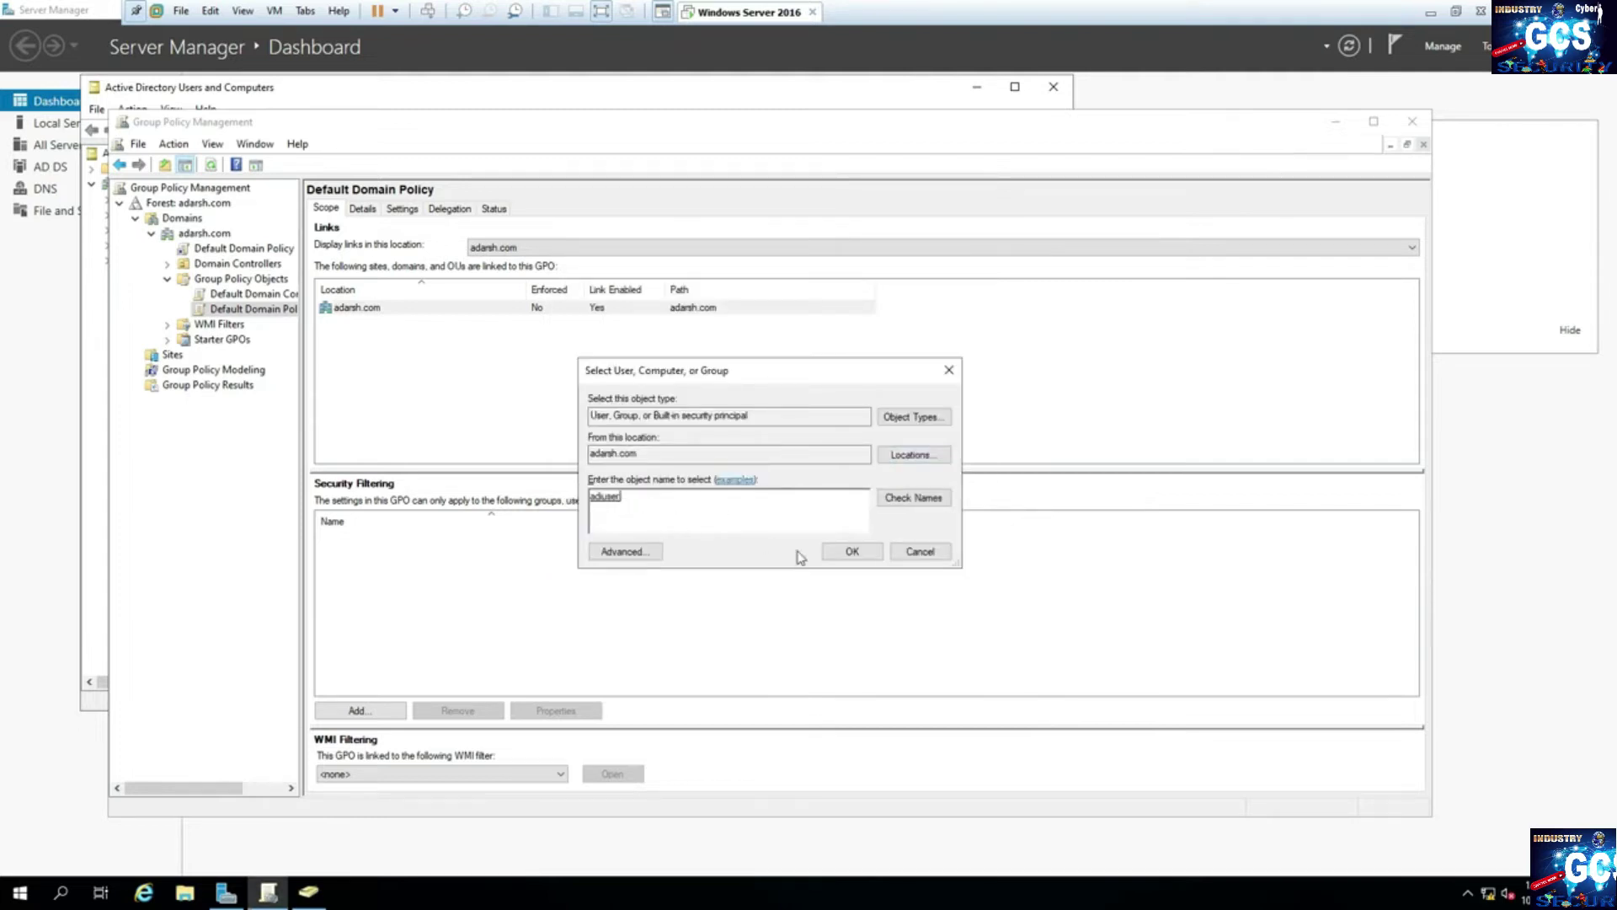
{"action": "left_click", "coordinate": [852, 552]}
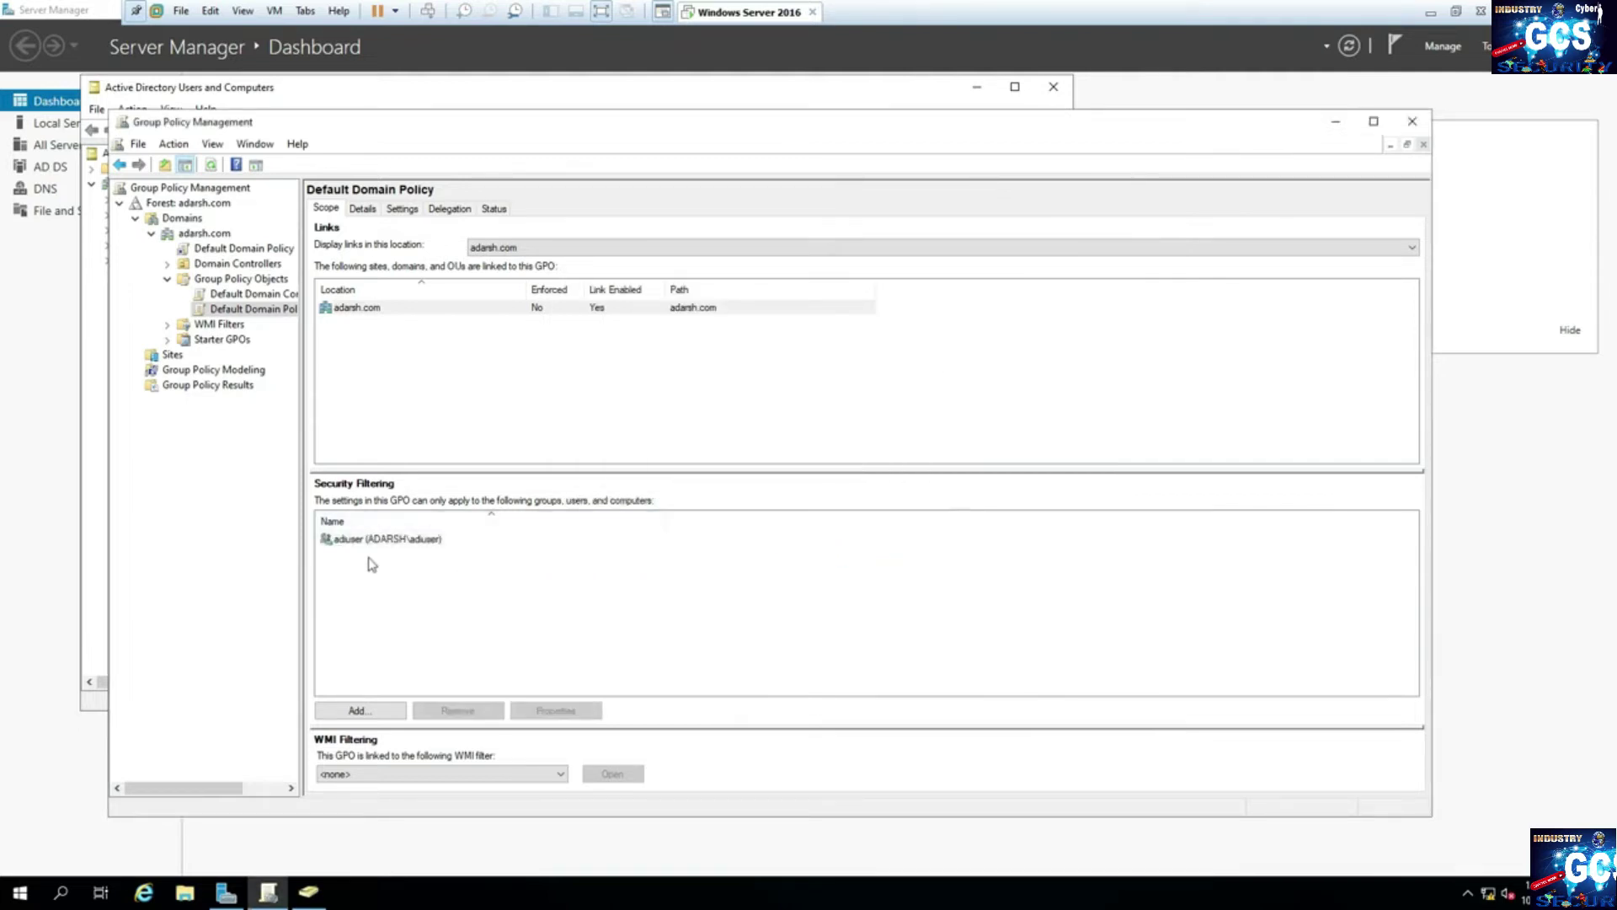
{"action": "left_click", "coordinate": [421, 542]}
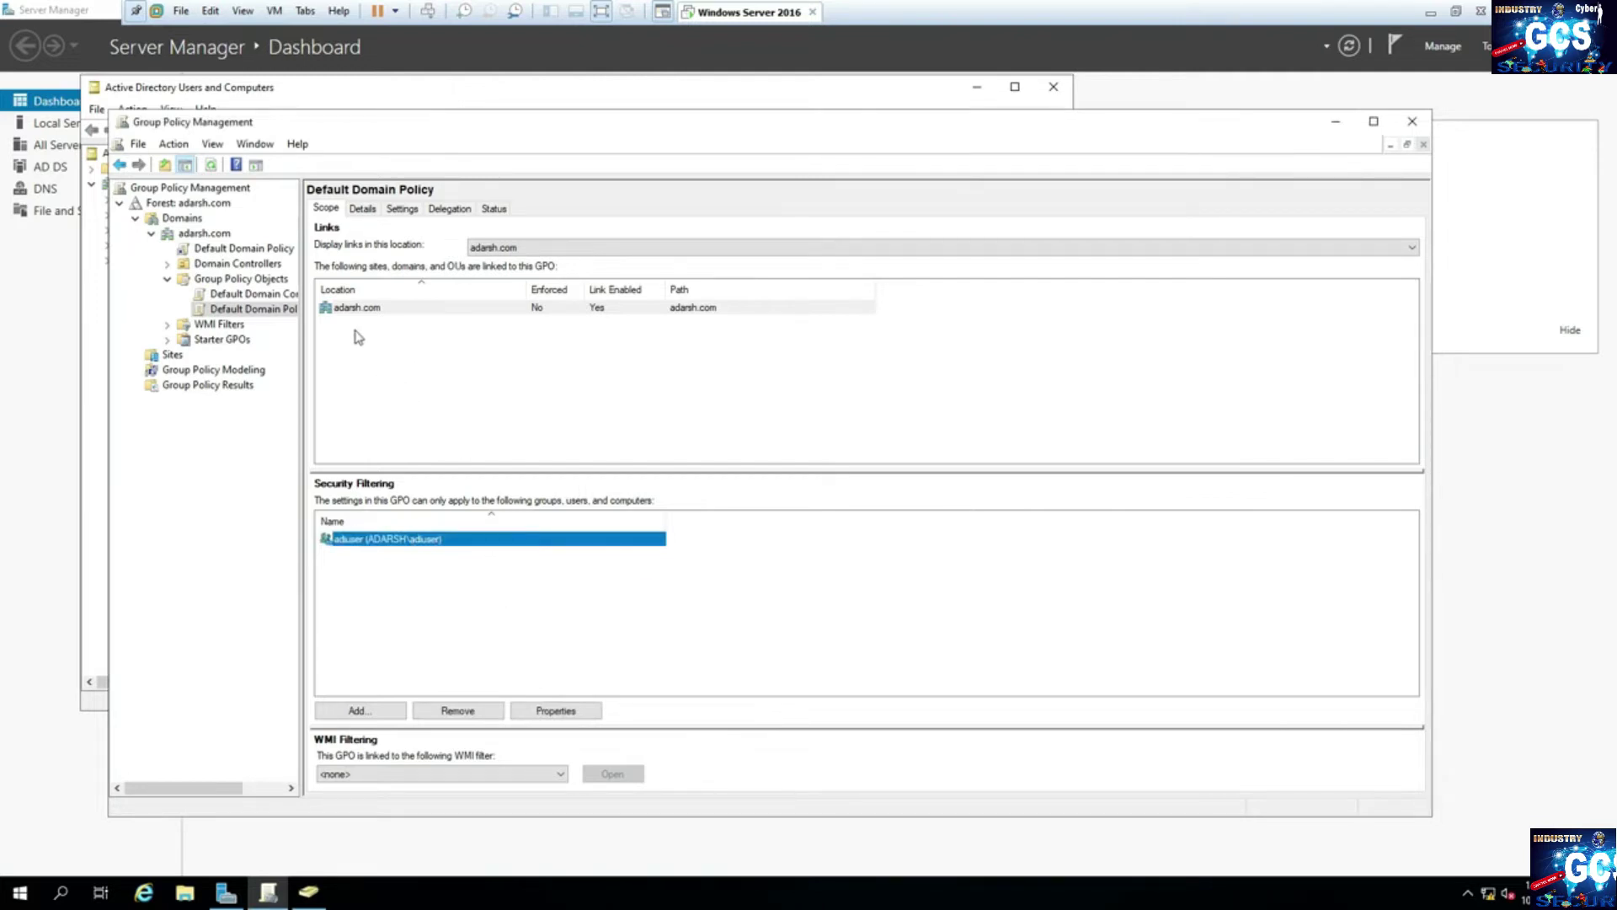
- Select the Default Domain Controllers Policy, accept the SYSVOL permissions fix, and edit it
{"action": "left_click", "coordinate": [281, 295]}
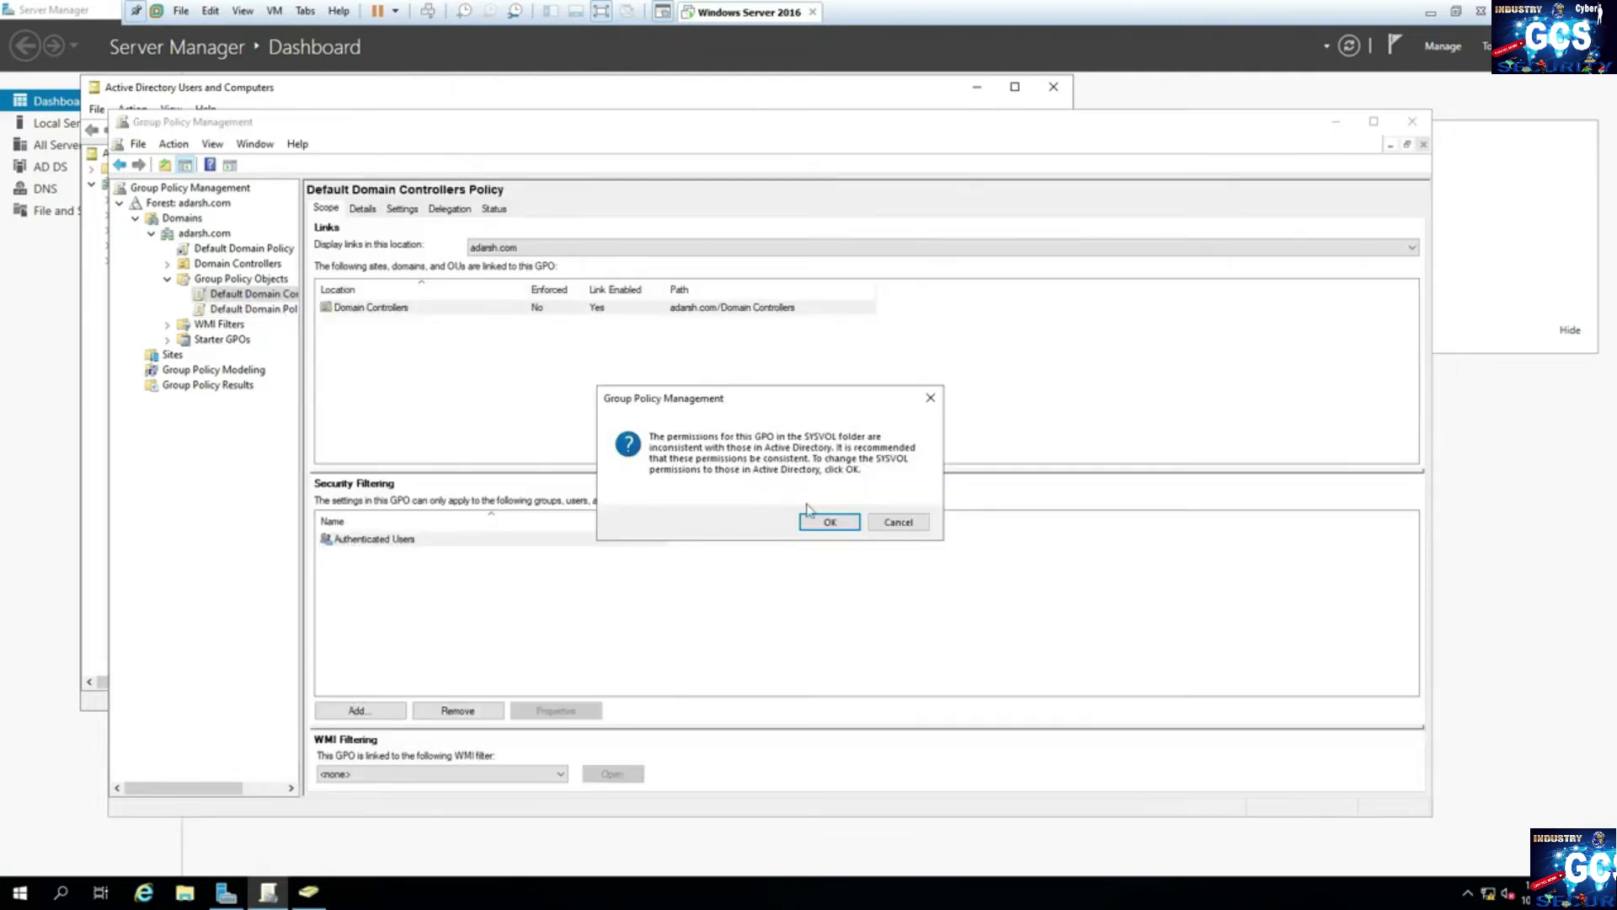
{"action": "left_click", "coordinate": [830, 521]}
{"action": "right_click", "coordinate": [270, 295]}
{"action": "left_click", "coordinate": [321, 307]}
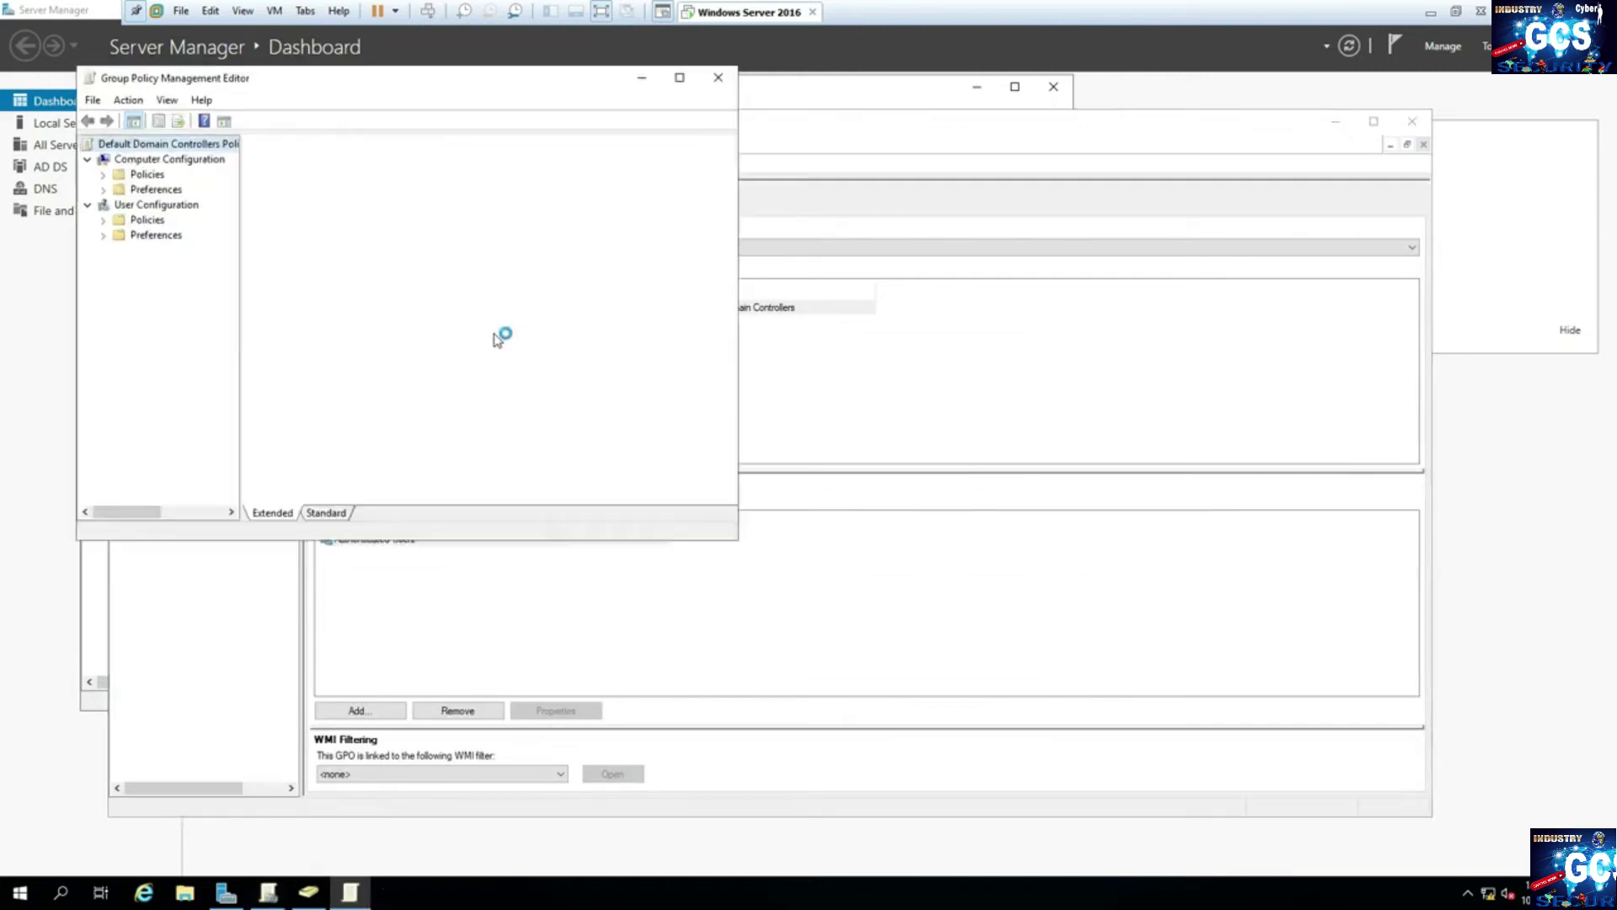
- Navigate to Computer Configuration > Policies > Windows Settings > Security Settings > Local Policies > User Rights Assignment > Allow log on locally
{"action": "double_click", "coordinate": [493, 186]}
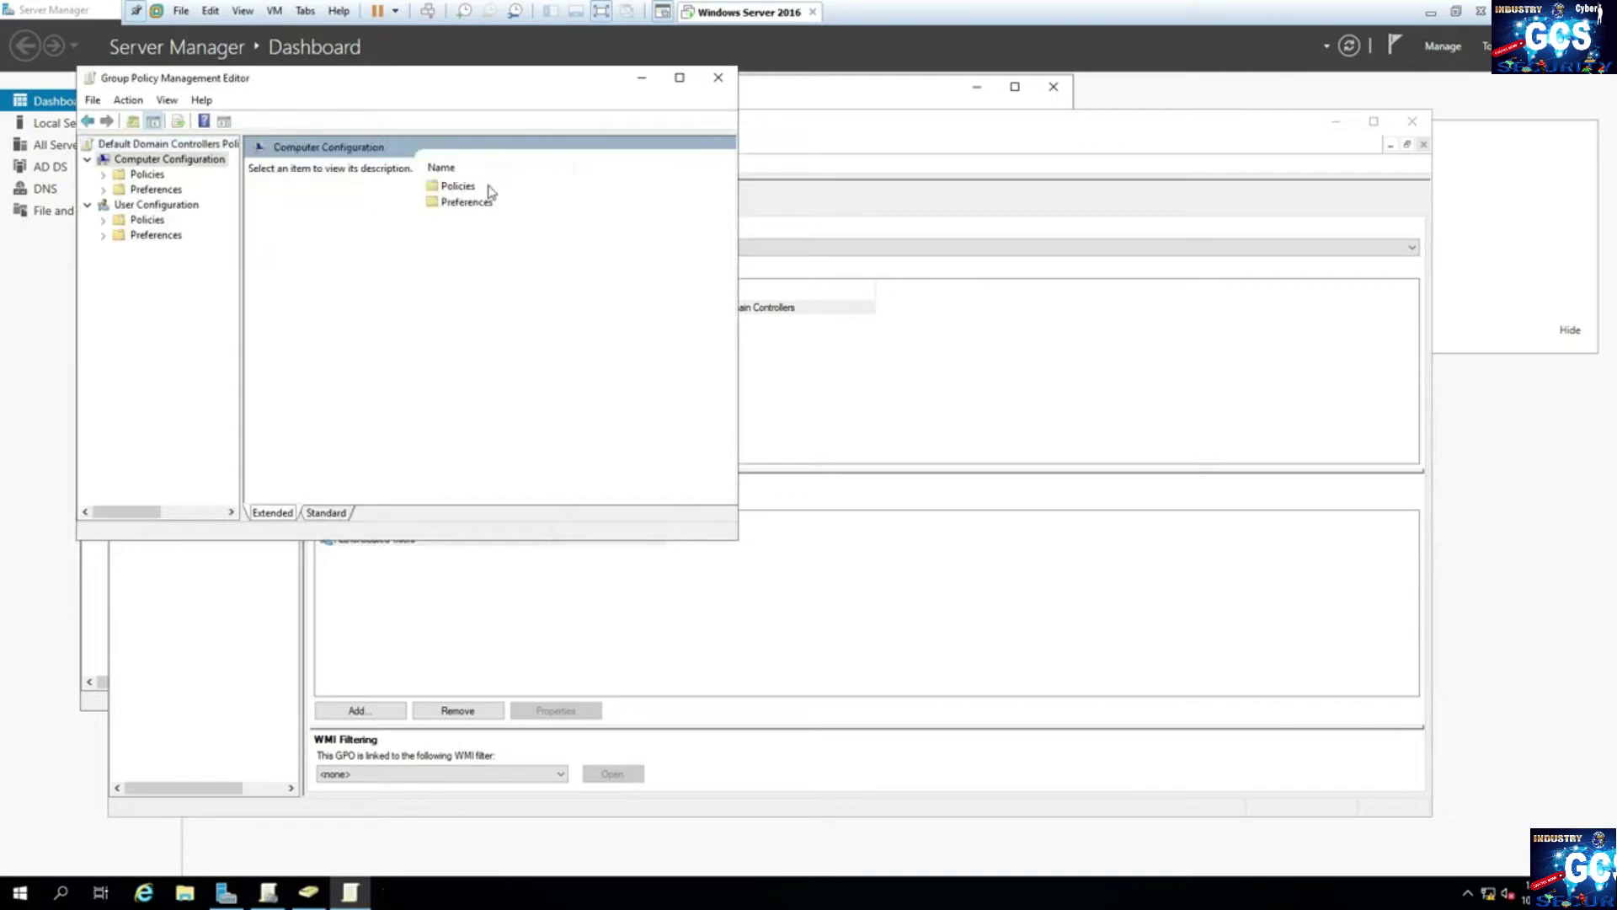
{"action": "double_click", "coordinate": [453, 186]}
{"action": "double_click", "coordinate": [482, 202]}
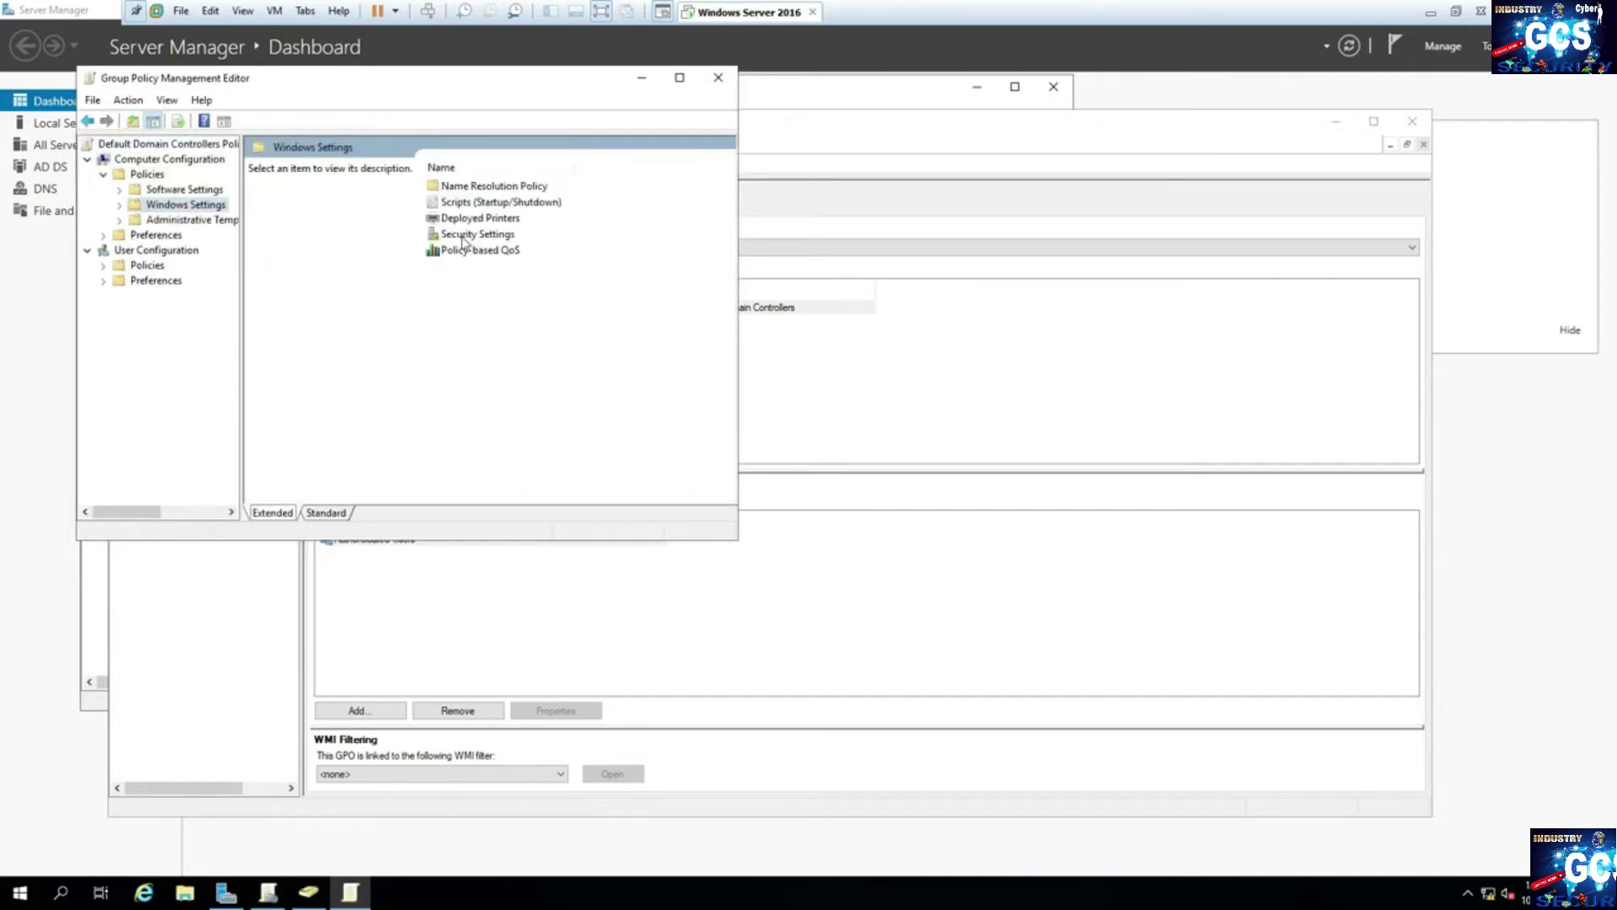
{"action": "double_click", "coordinate": [477, 235]}
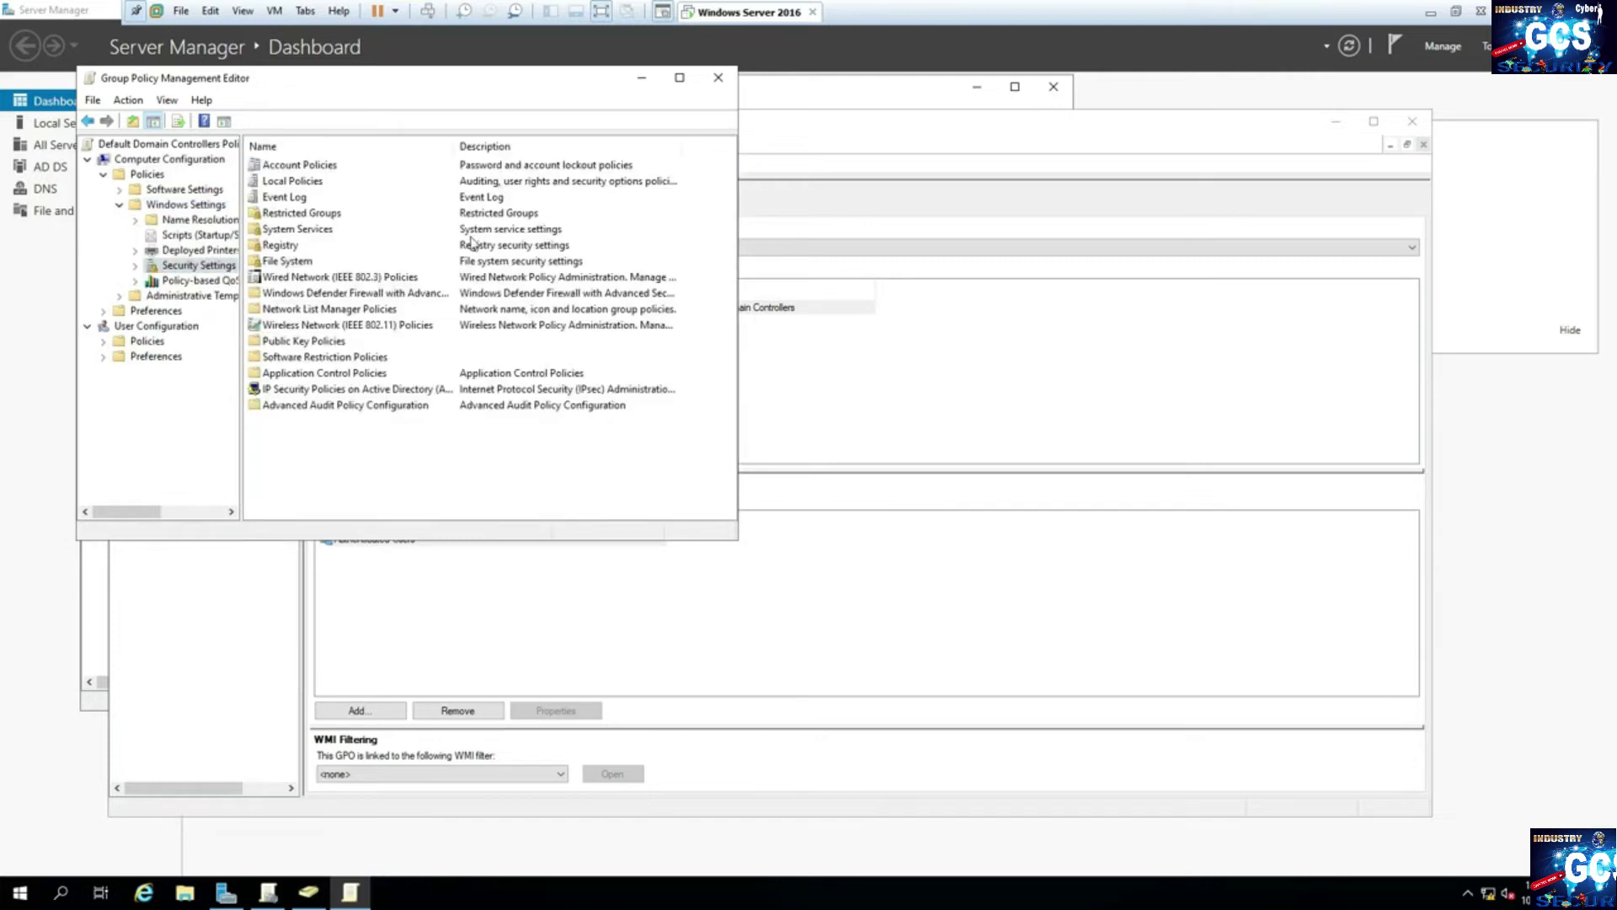
{"action": "double_click", "coordinate": [287, 182]}
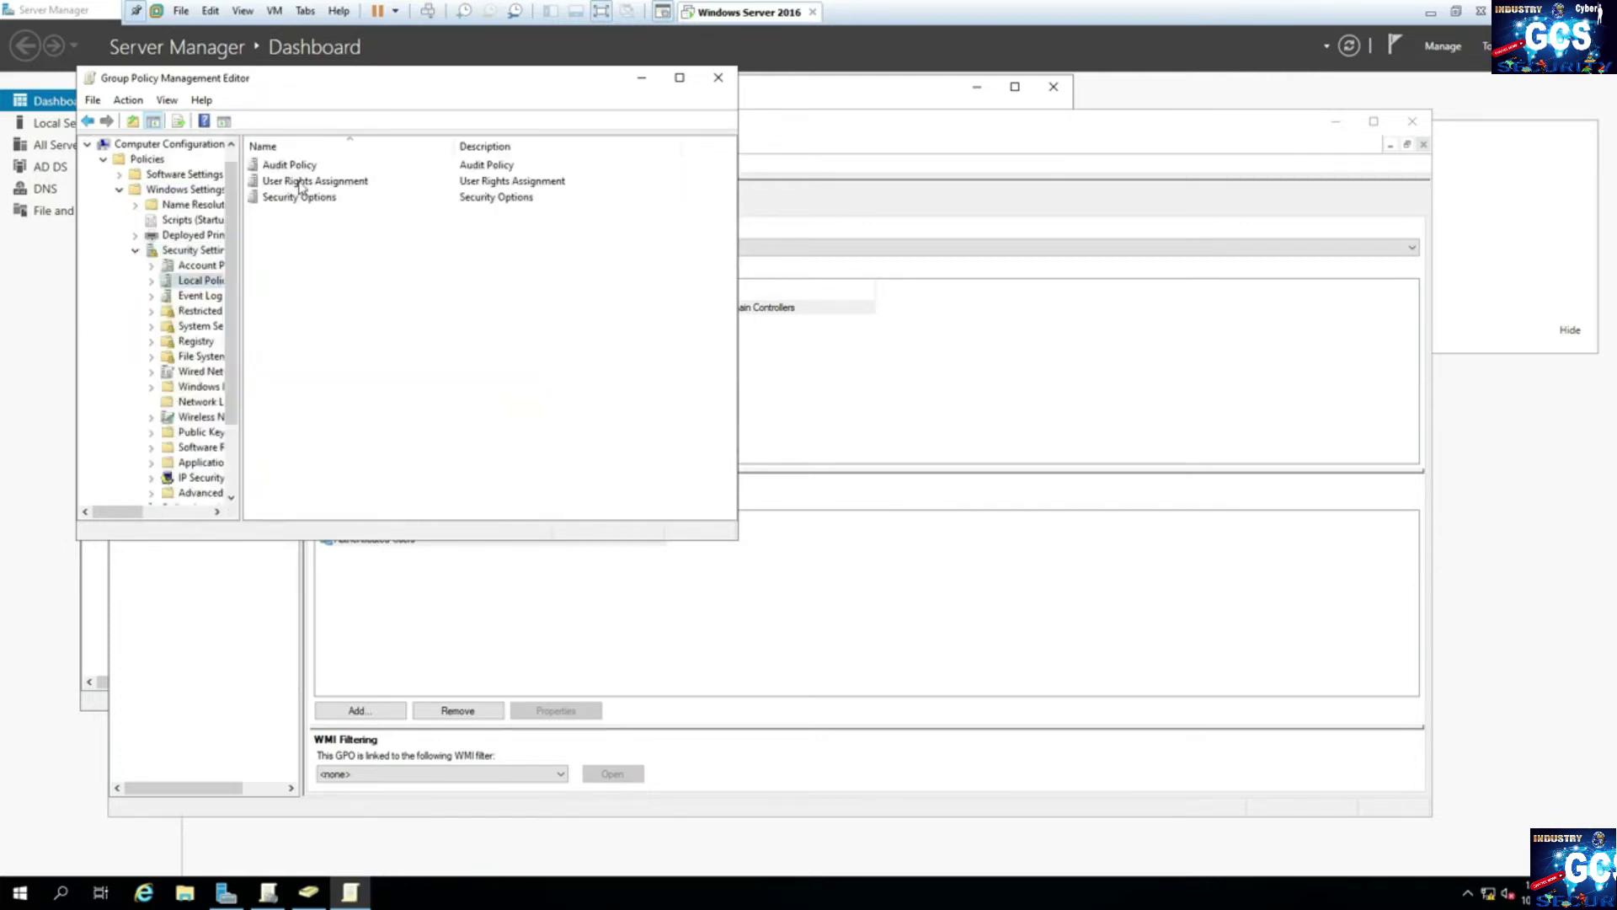
{"action": "double_click", "coordinate": [298, 181]}
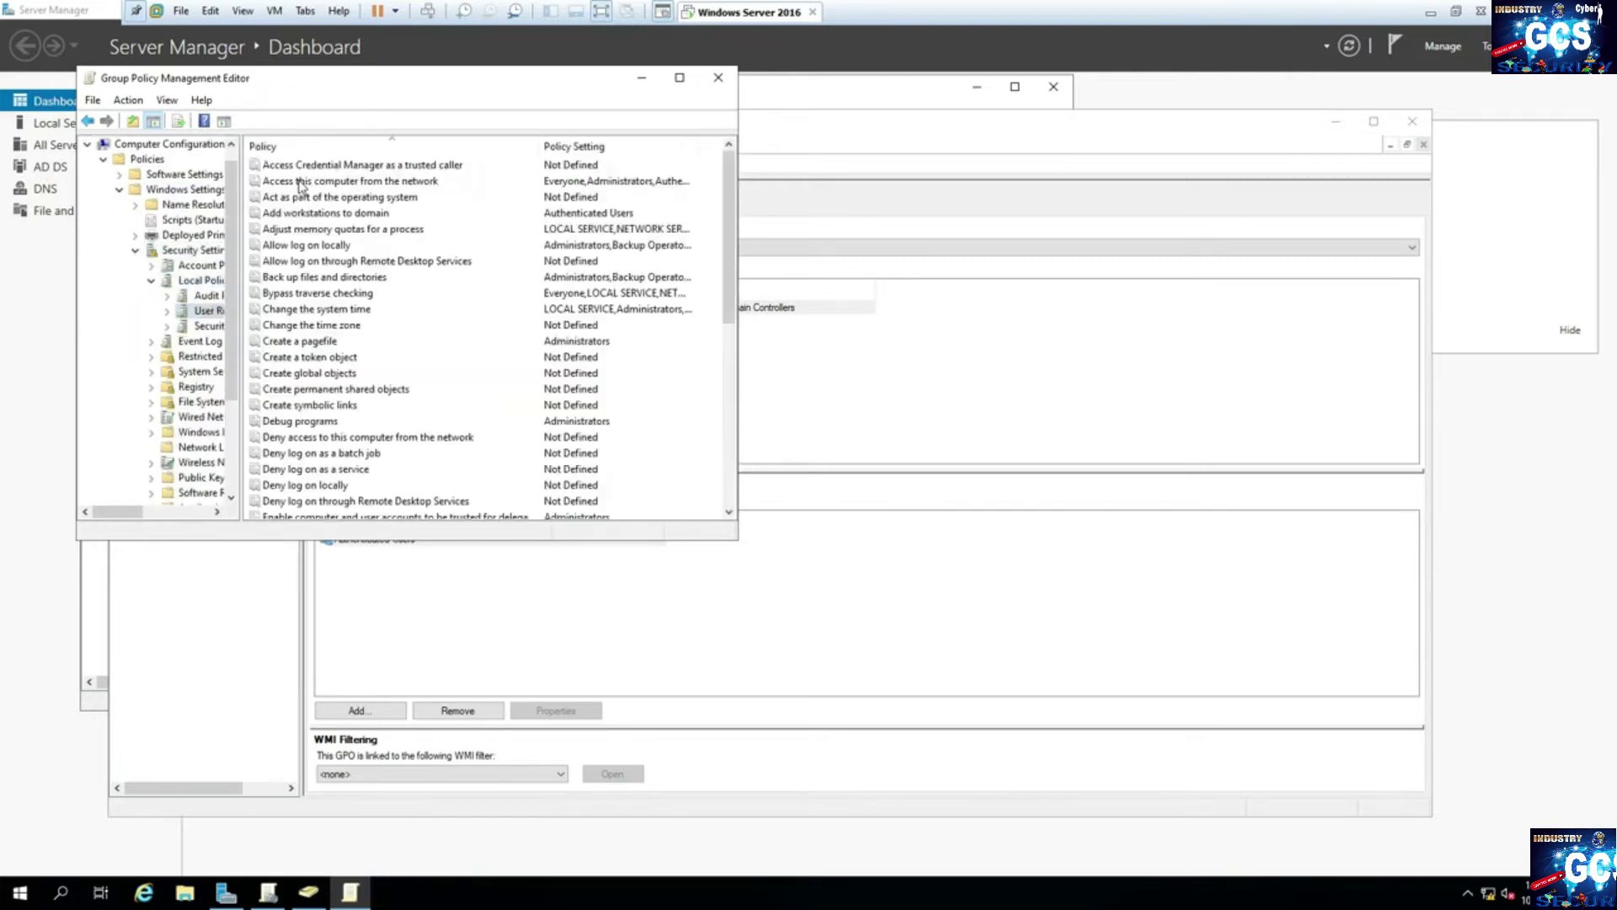
{"action": "left_click", "coordinate": [363, 246]}
- Add ADARSH\aduser to the Allow log on locally right and save it
{"action": "double_click", "coordinate": [363, 246]}
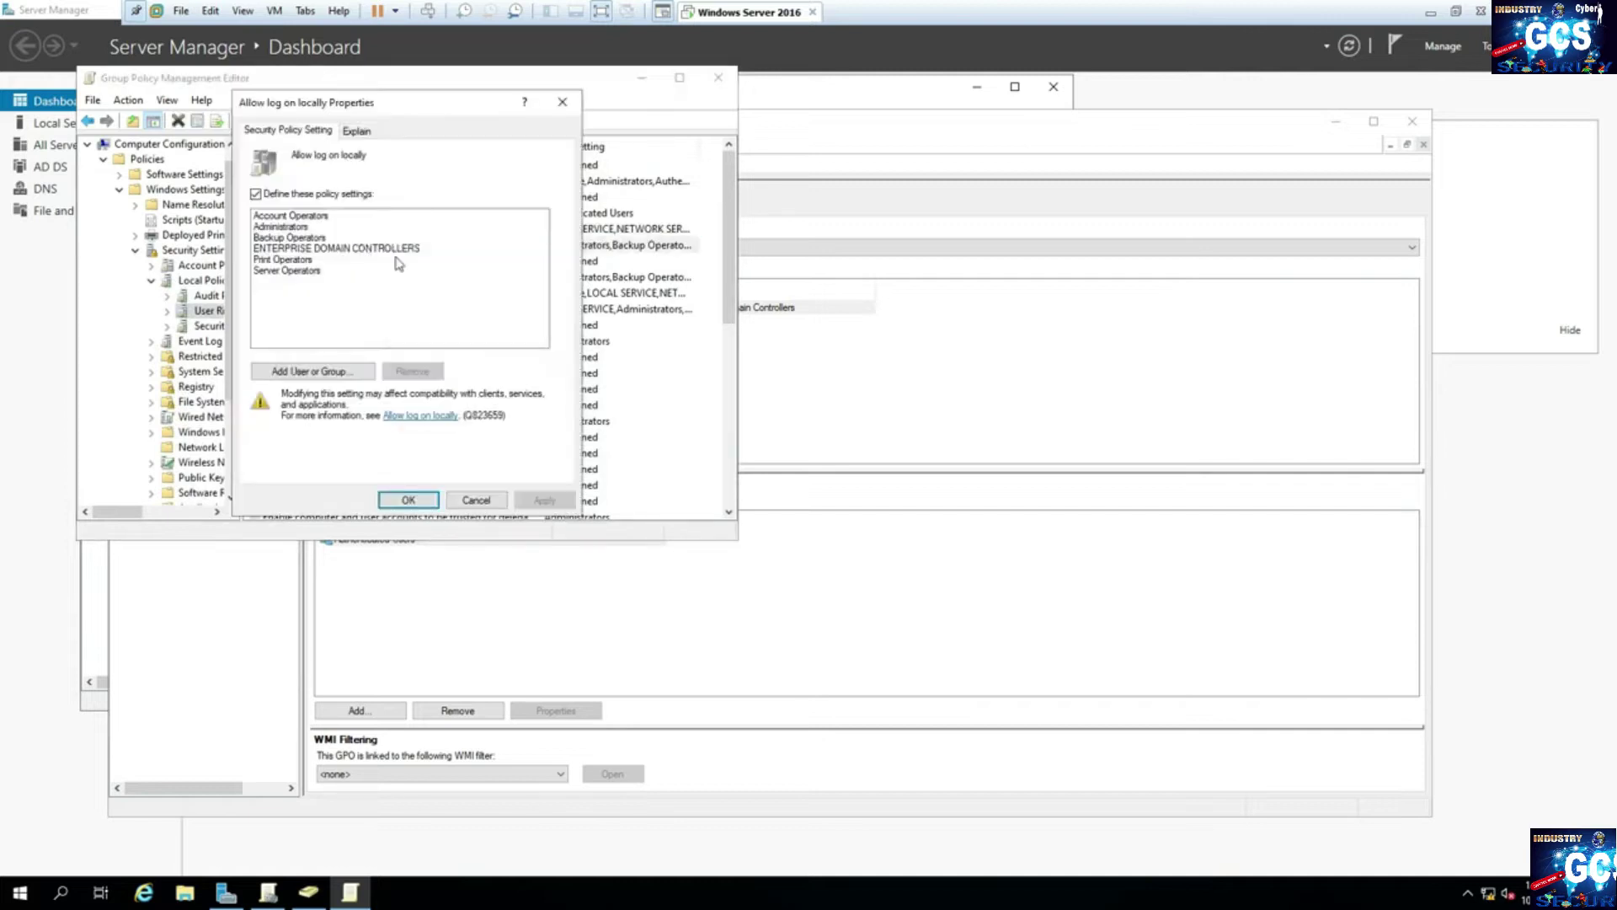
{"action": "left_click", "coordinate": [353, 374]}
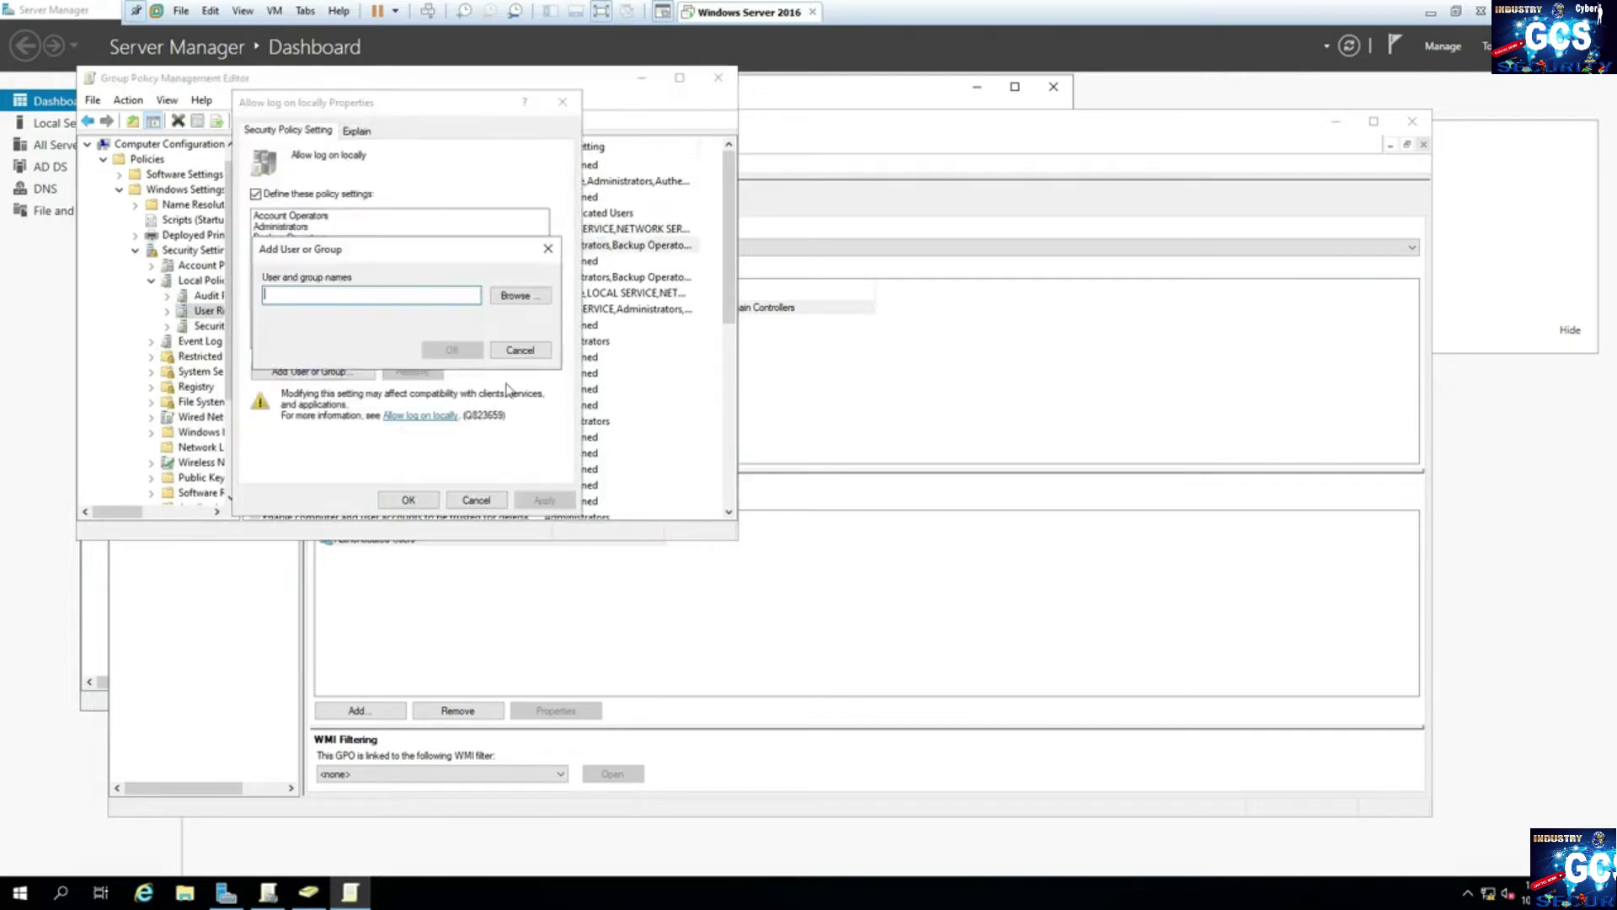
{"action": "left_click", "coordinate": [518, 298]}
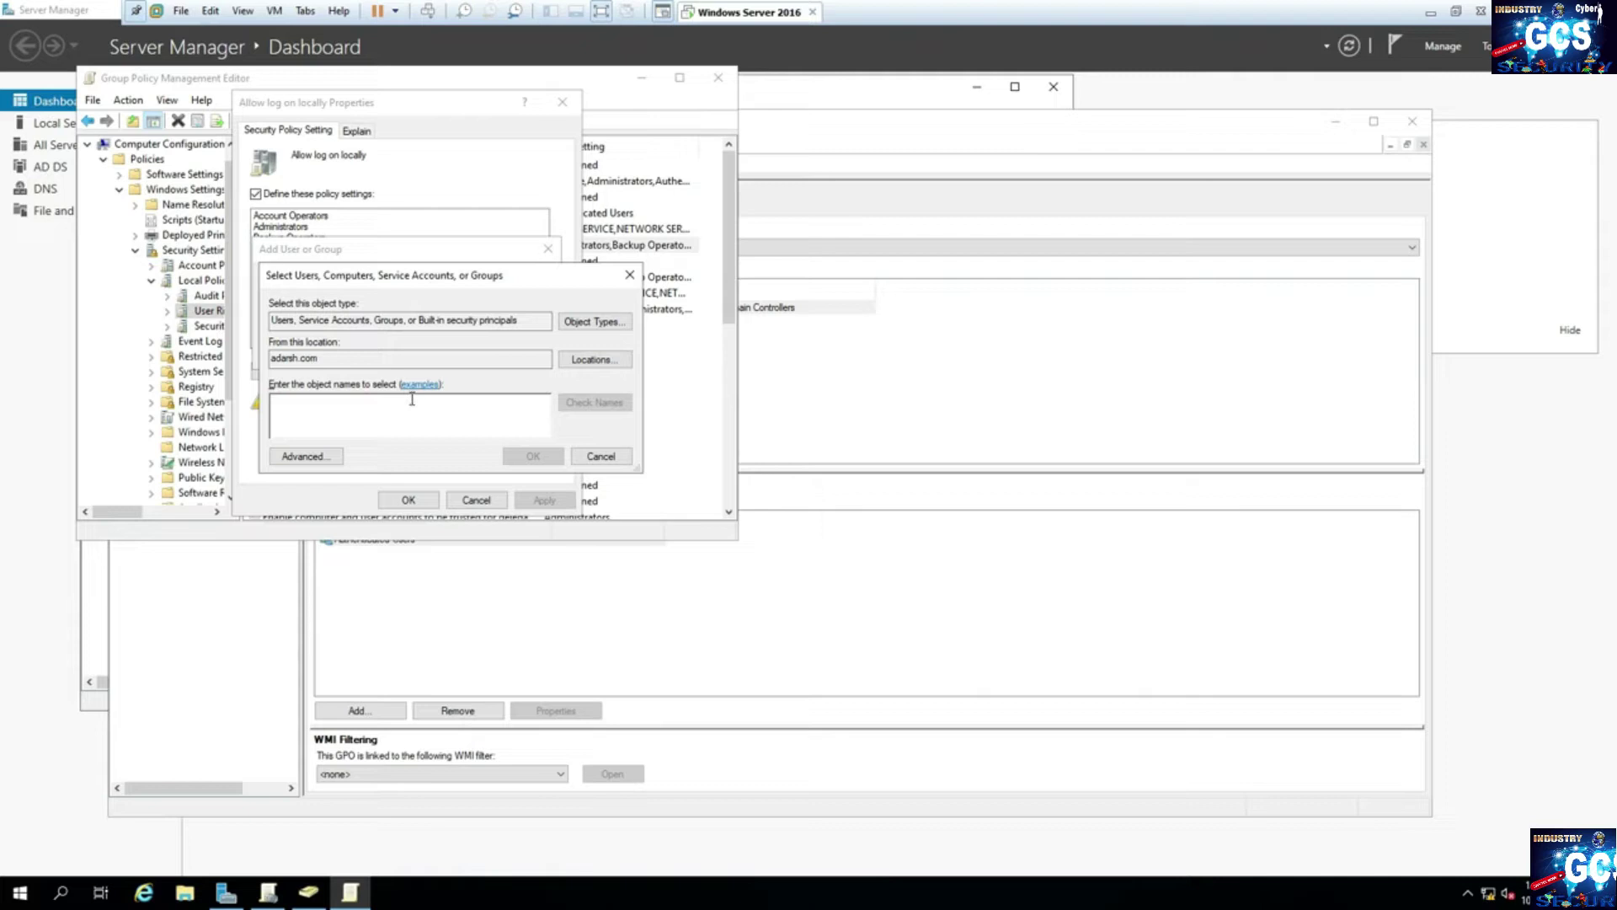
{"action": "type", "text": "ad"}
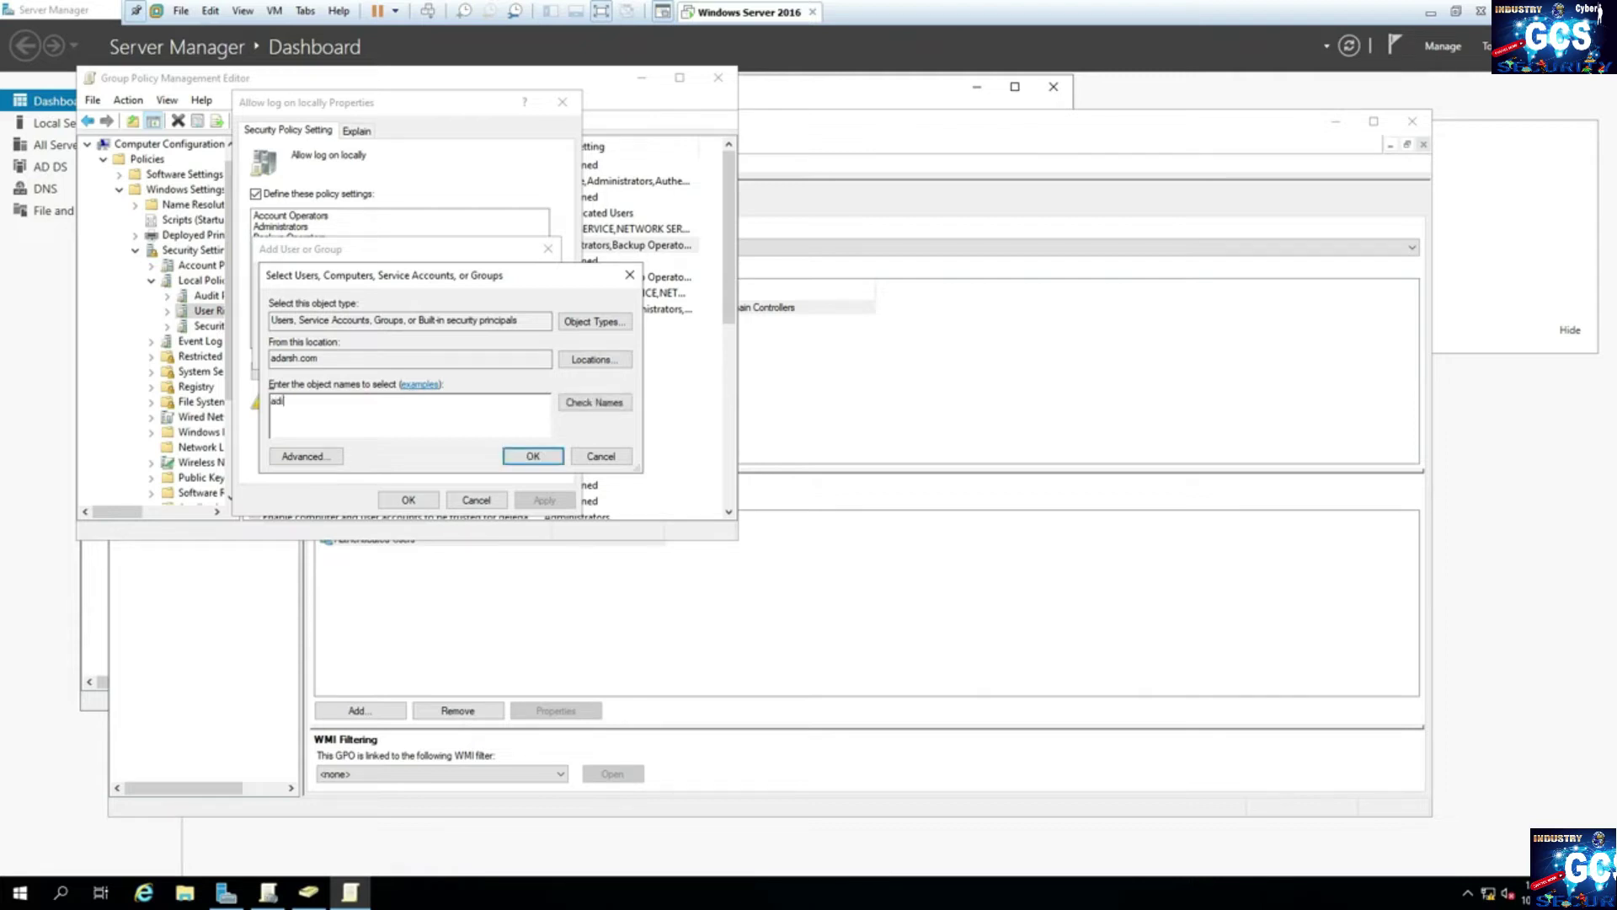
{"action": "left_click", "coordinate": [593, 402]}
{"action": "left_click", "coordinate": [533, 455]}
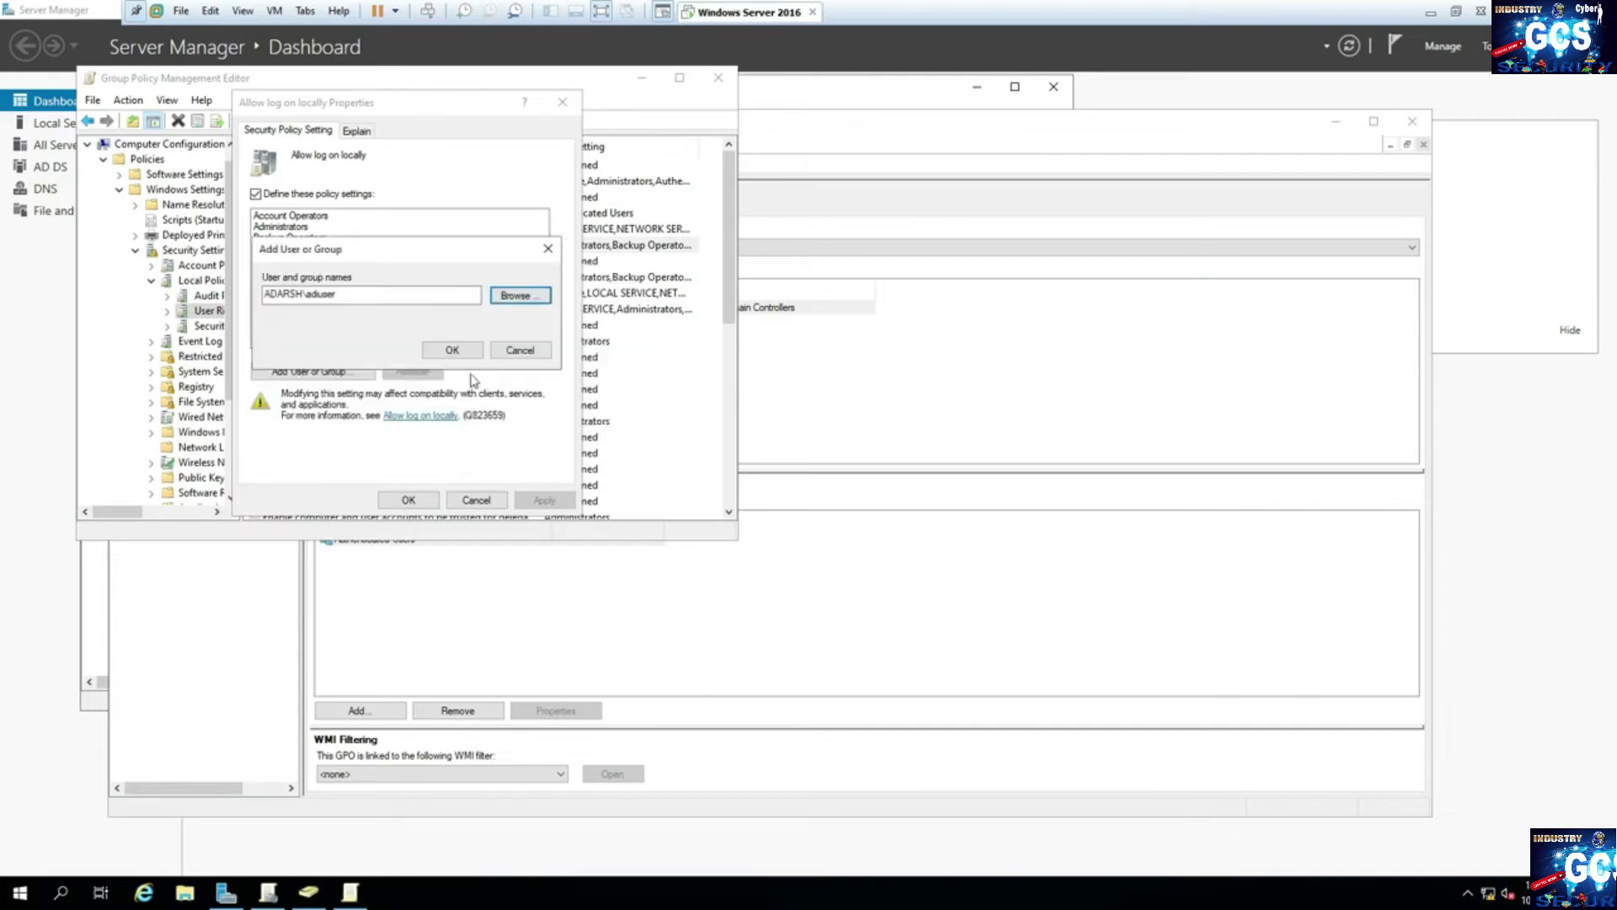
{"action": "left_click", "coordinate": [452, 350]}
{"action": "left_click", "coordinate": [407, 500]}
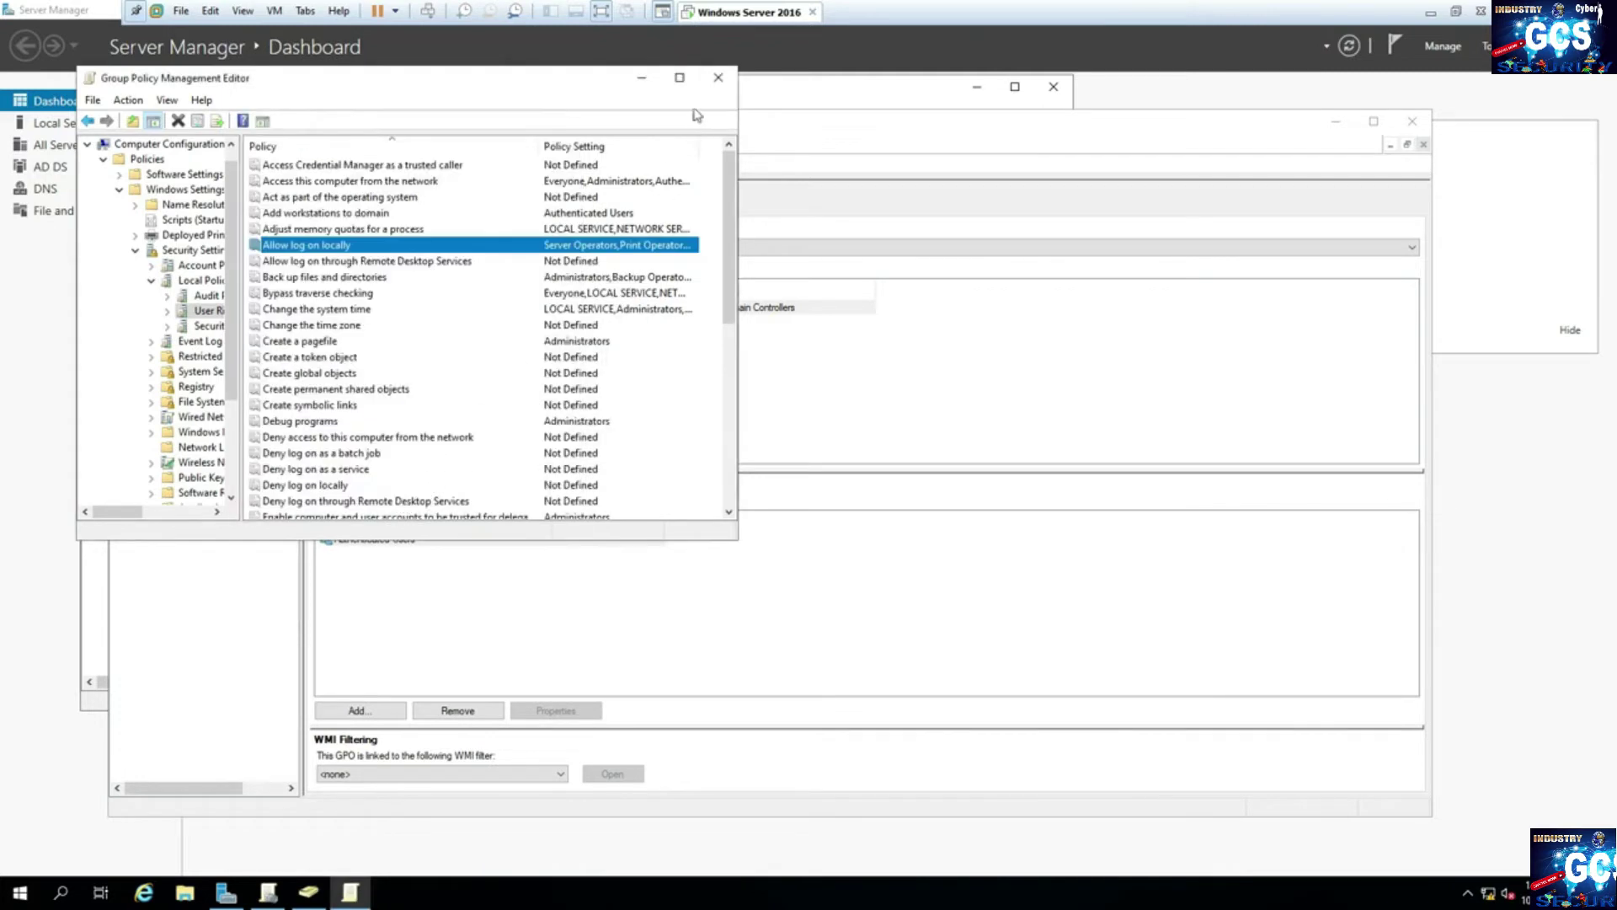
- Close the policy editor, Group Policy Management, and Active Directory Users and Computers
{"action": "left_click", "coordinate": [718, 78]}
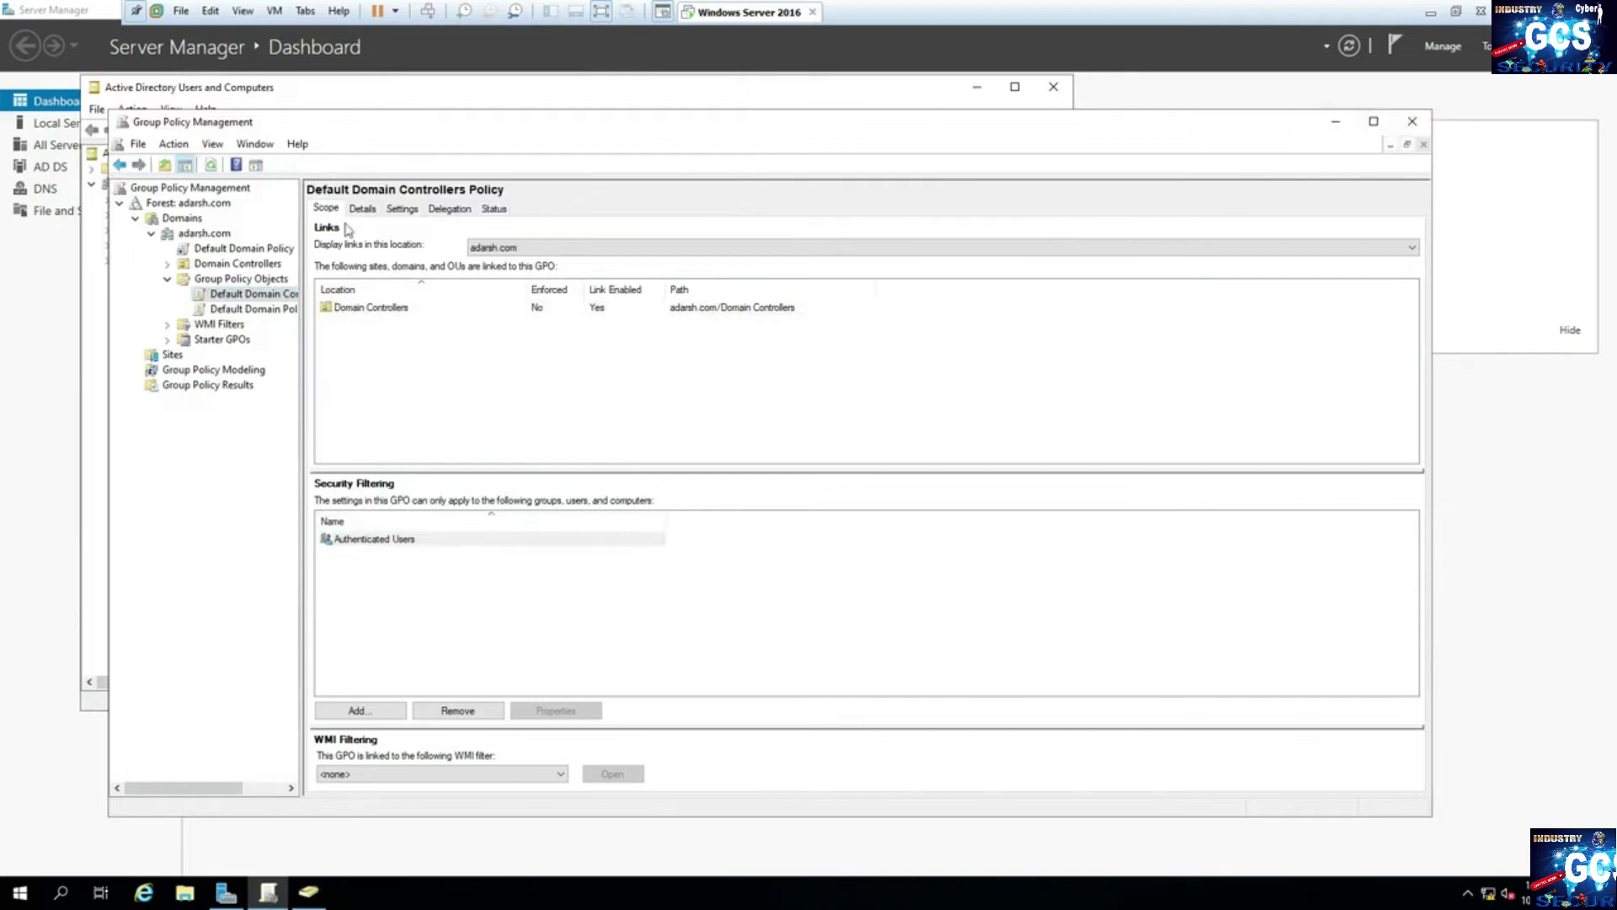
{"action": "left_click", "coordinate": [1413, 121]}
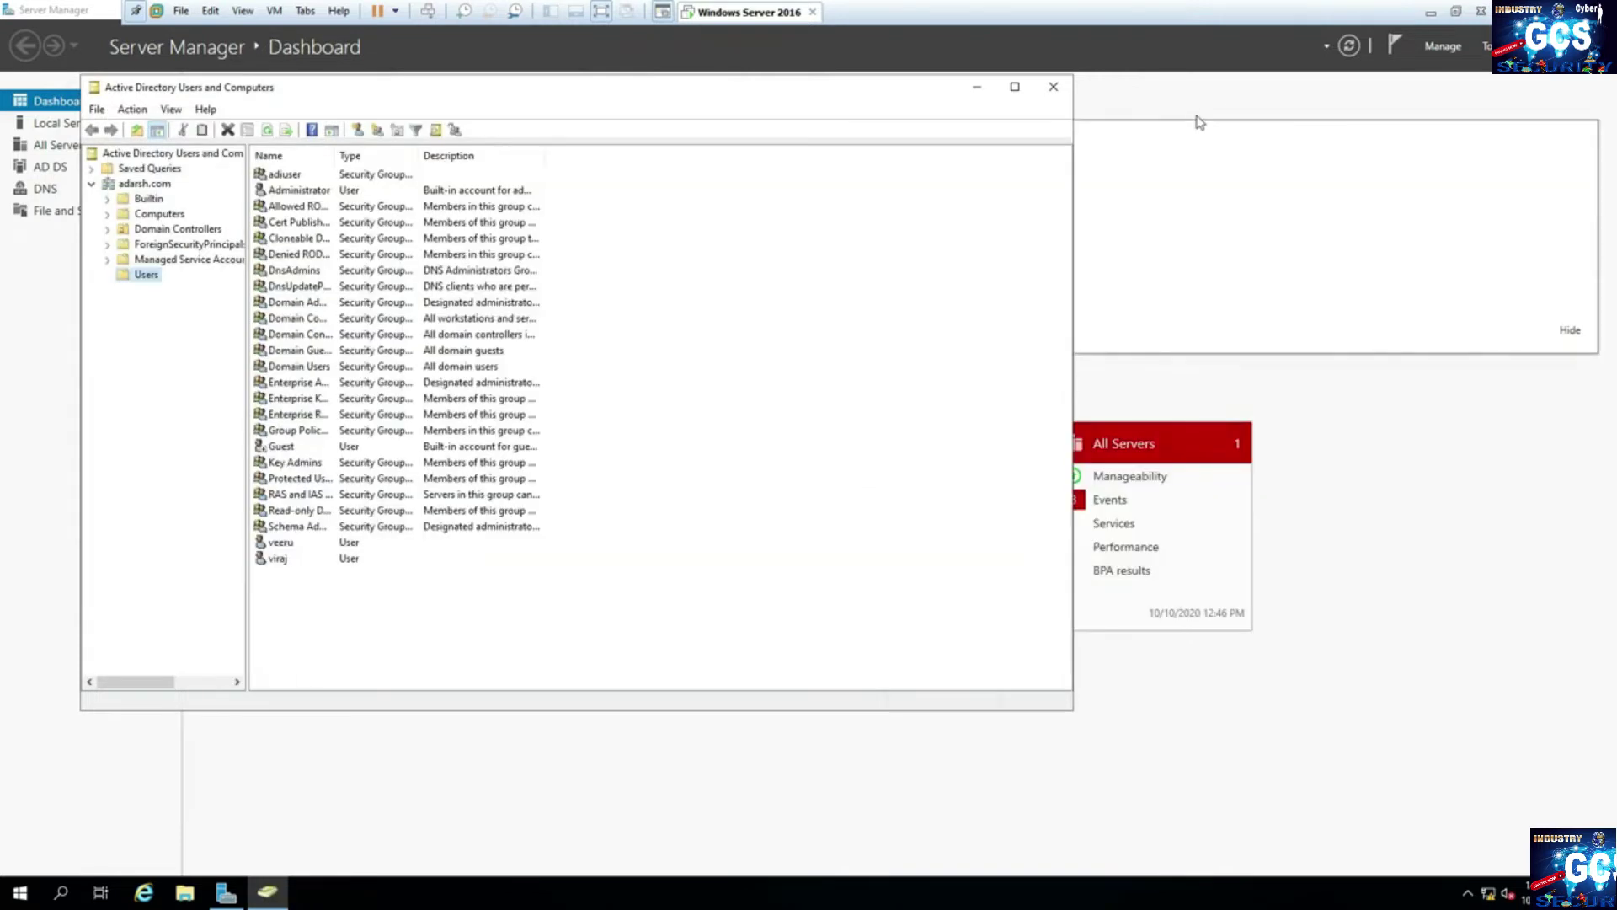
{"action": "left_click", "coordinate": [1053, 88]}
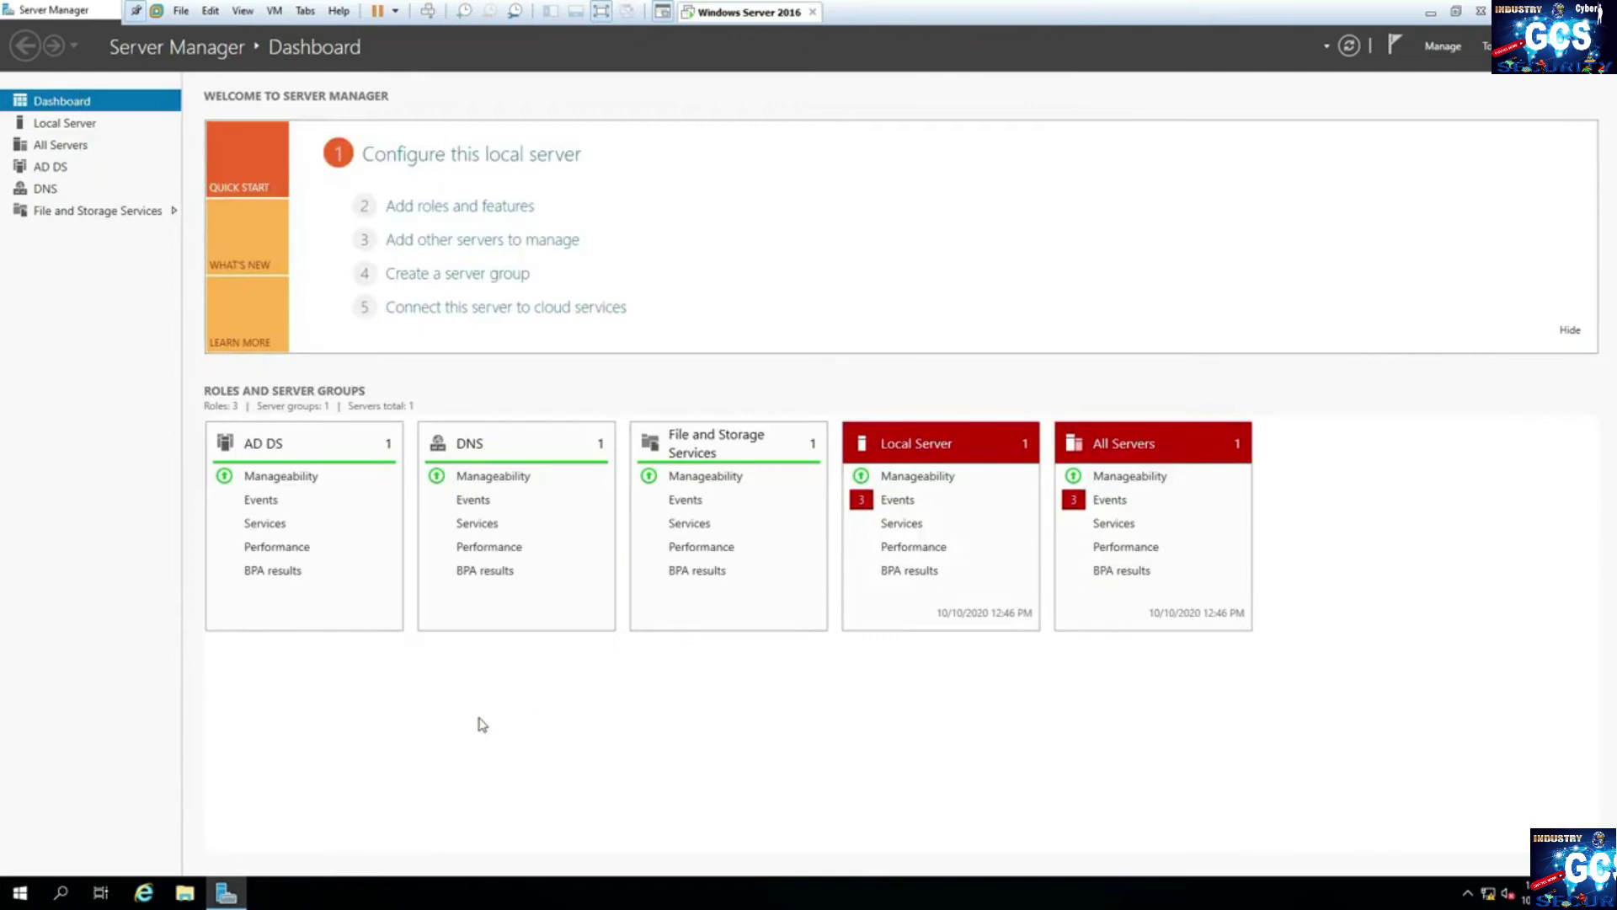
- Run gpupdate /force in a Command Prompt until it completes, then close the window
{"action": "key", "text": "super+r"}
{"action": "type", "text": "c"}
{"action": "key", "text": "Return"}
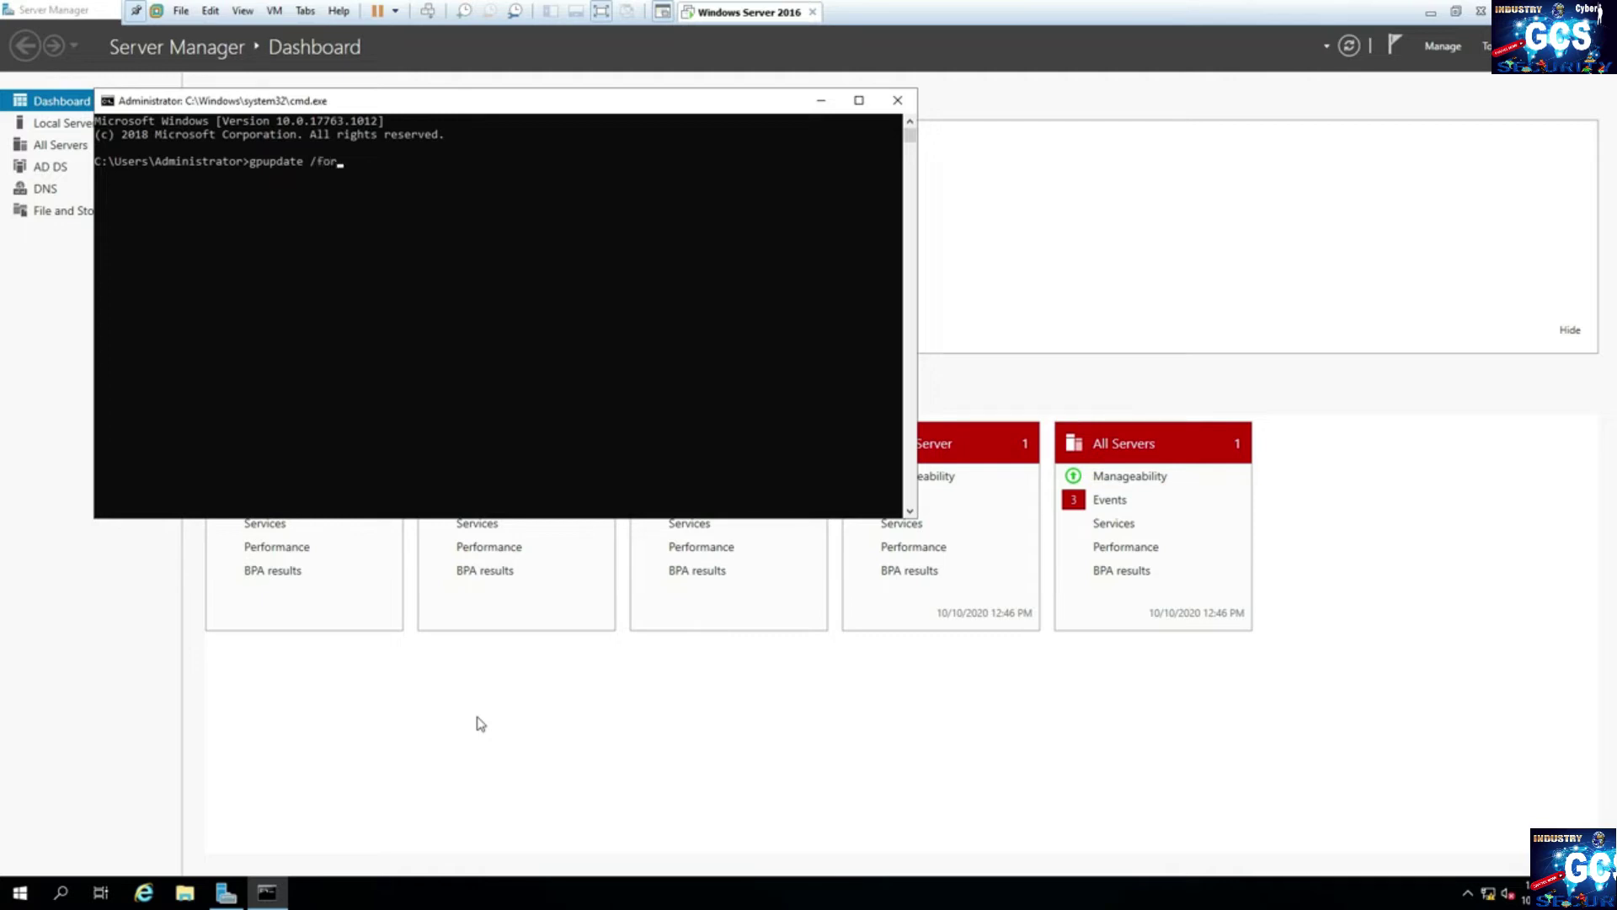
{"action": "key", "text": "Return"}
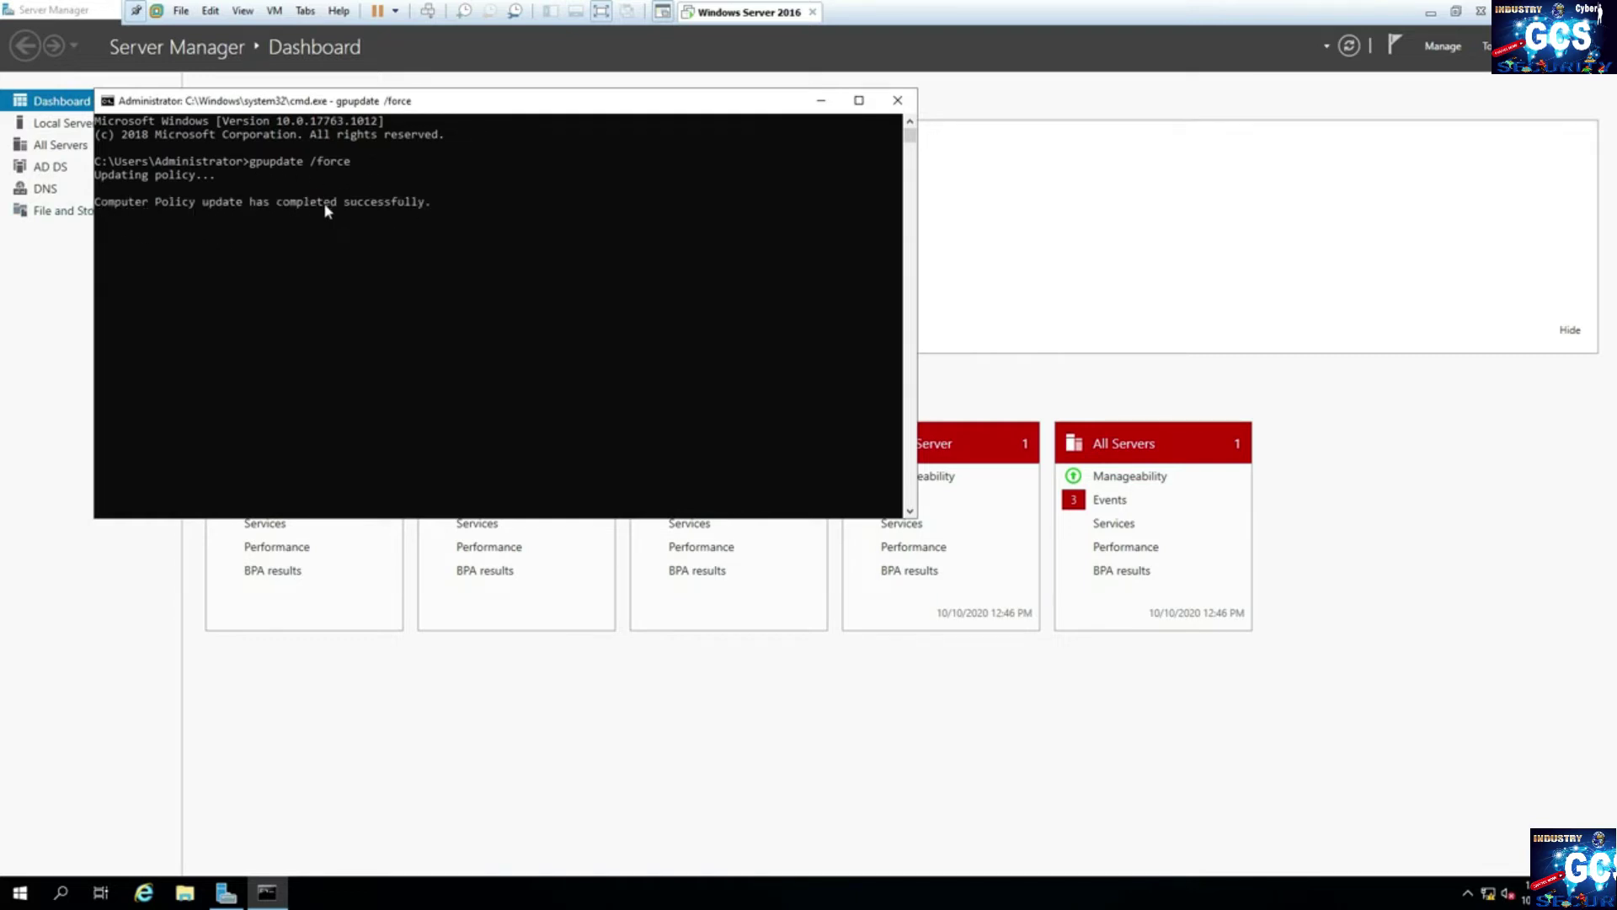
{"action": "left_click", "coordinate": [897, 100]}
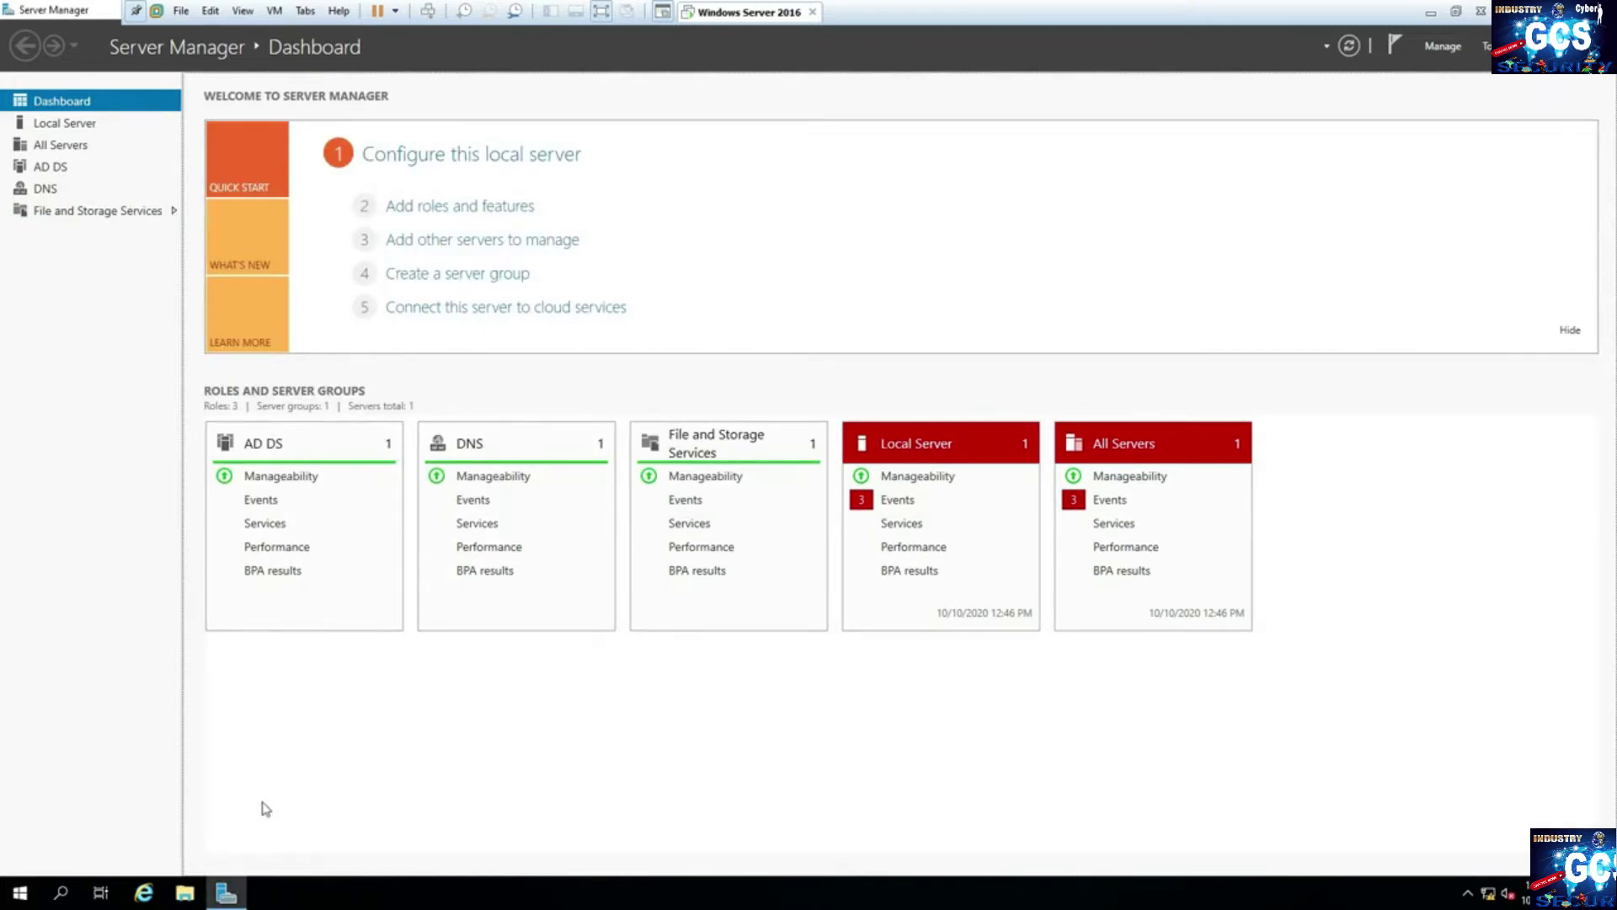
- Close Server Manager and switch user to reach the Windows sign-in screen
{"action": "key", "text": "alt+F4"}
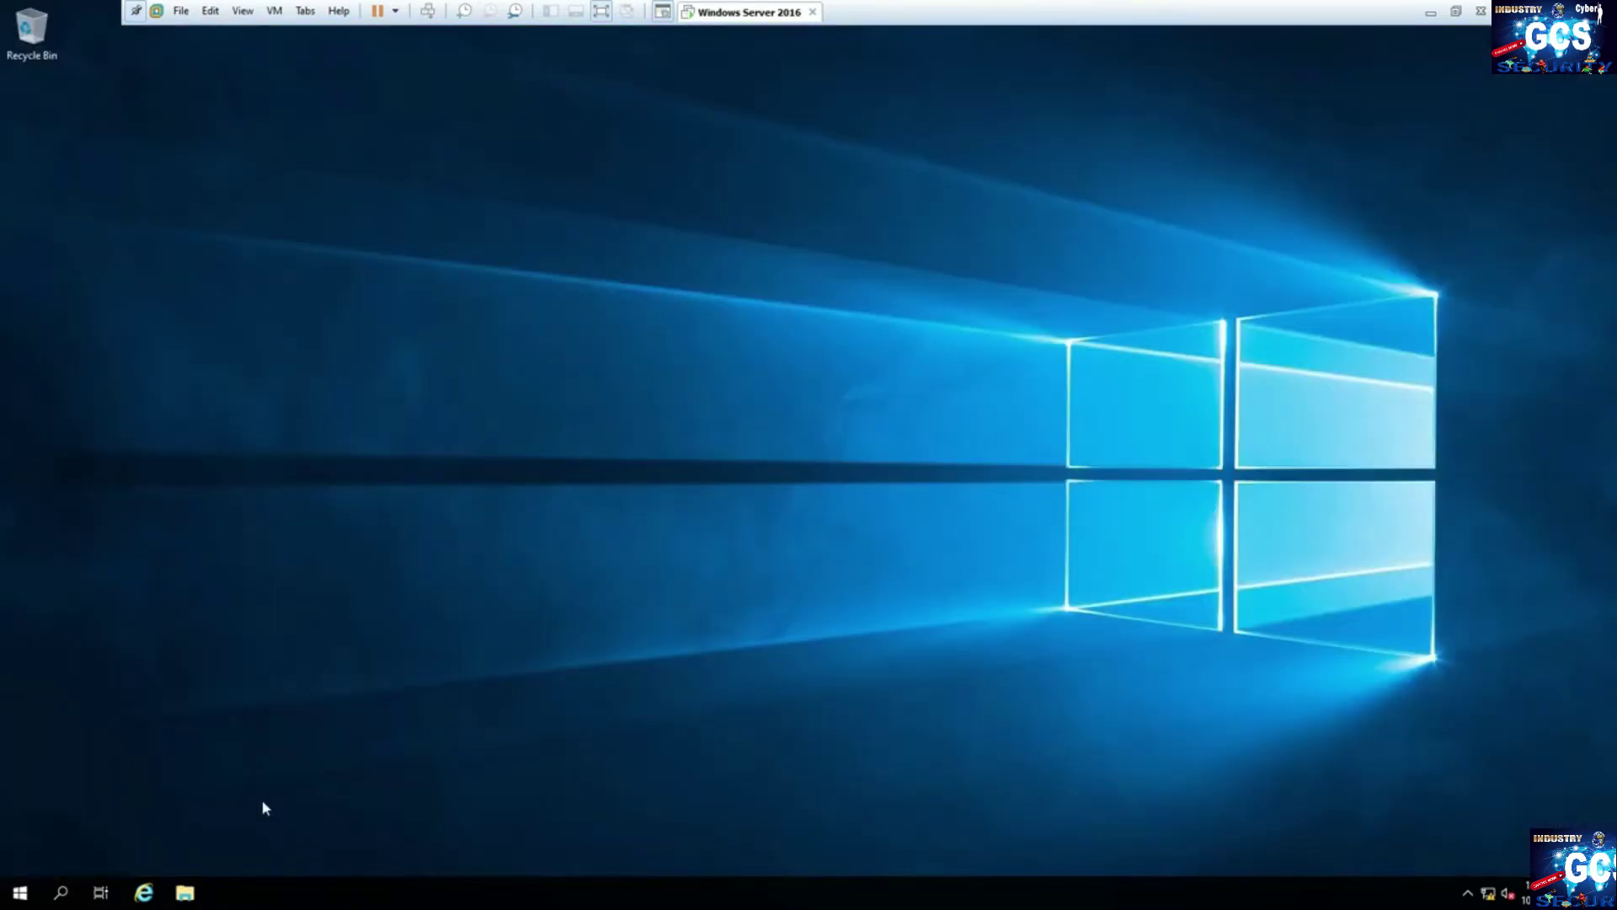
{"action": "key", "text": "alt+F4"}
{"action": "left_click", "coordinate": [744, 263]}
{"action": "left_click", "coordinate": [752, 290]}
{"action": "left_click", "coordinate": [889, 580]}
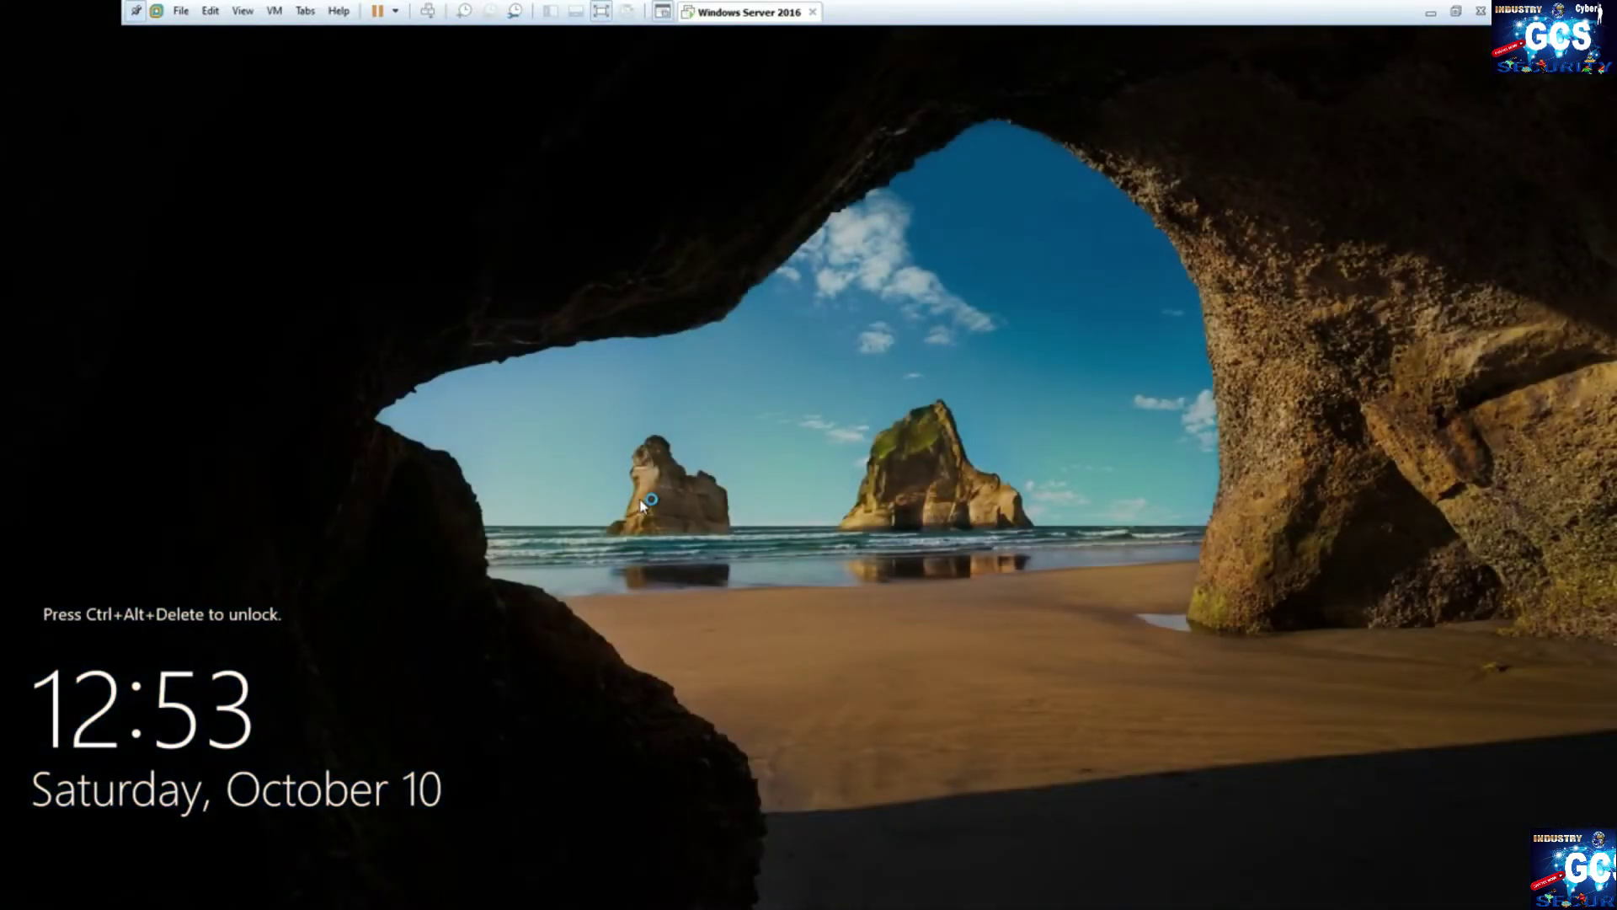
{"action": "key", "text": "ctrl+alt+Insert"}
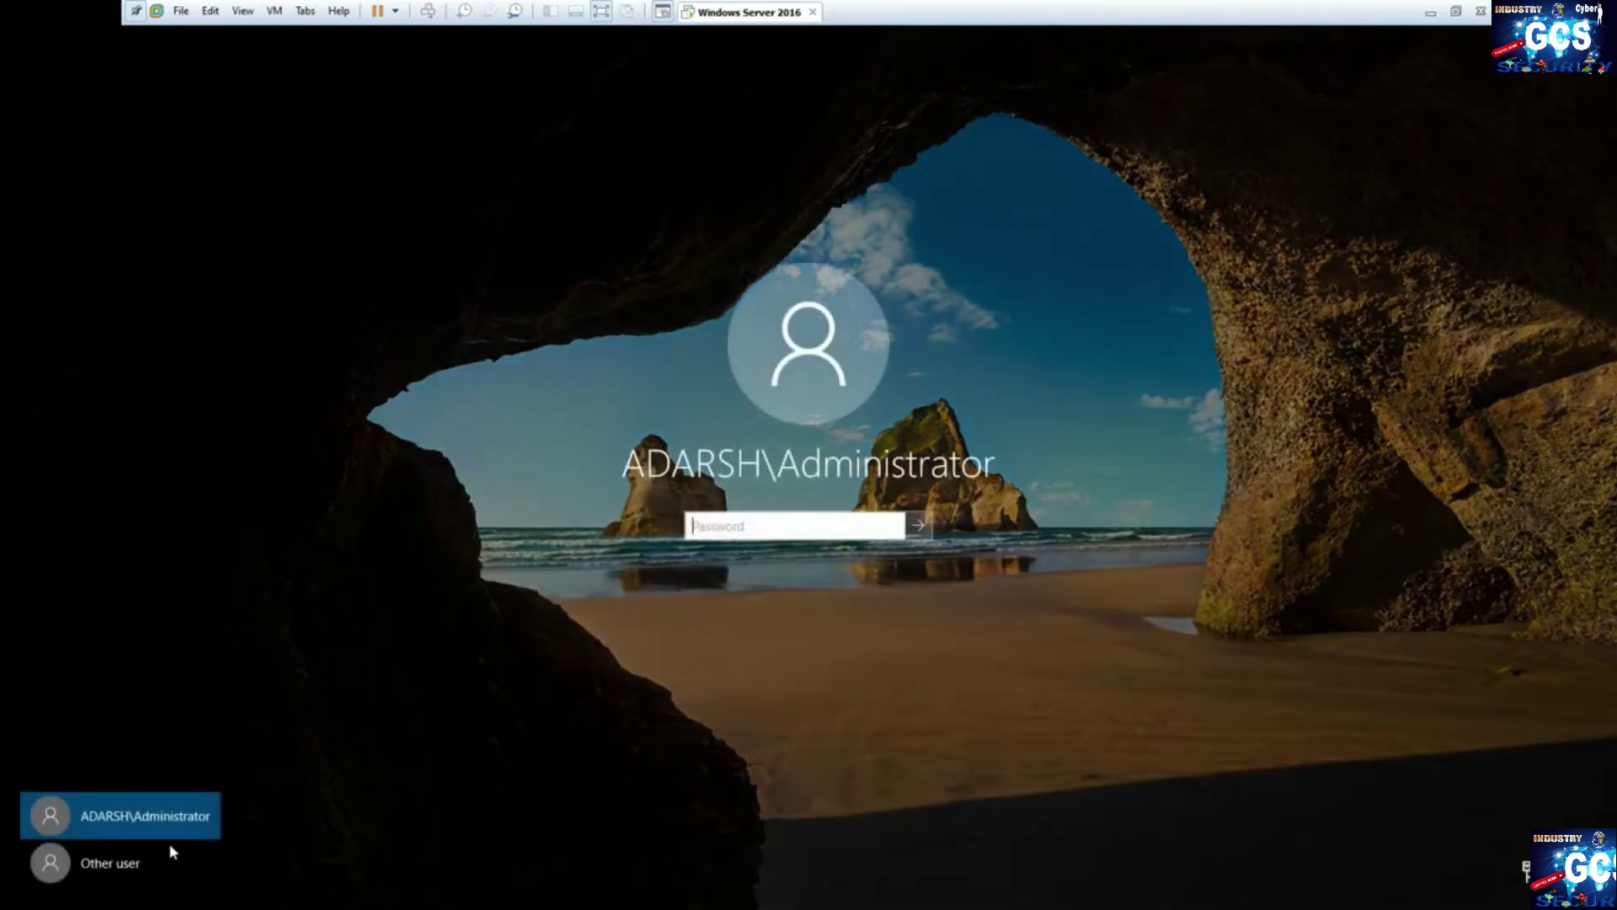
- Sign in via Other user with the domain user's name and password
{"action": "left_click", "coordinate": [124, 867]}
{"action": "left_click", "coordinate": [729, 517]}
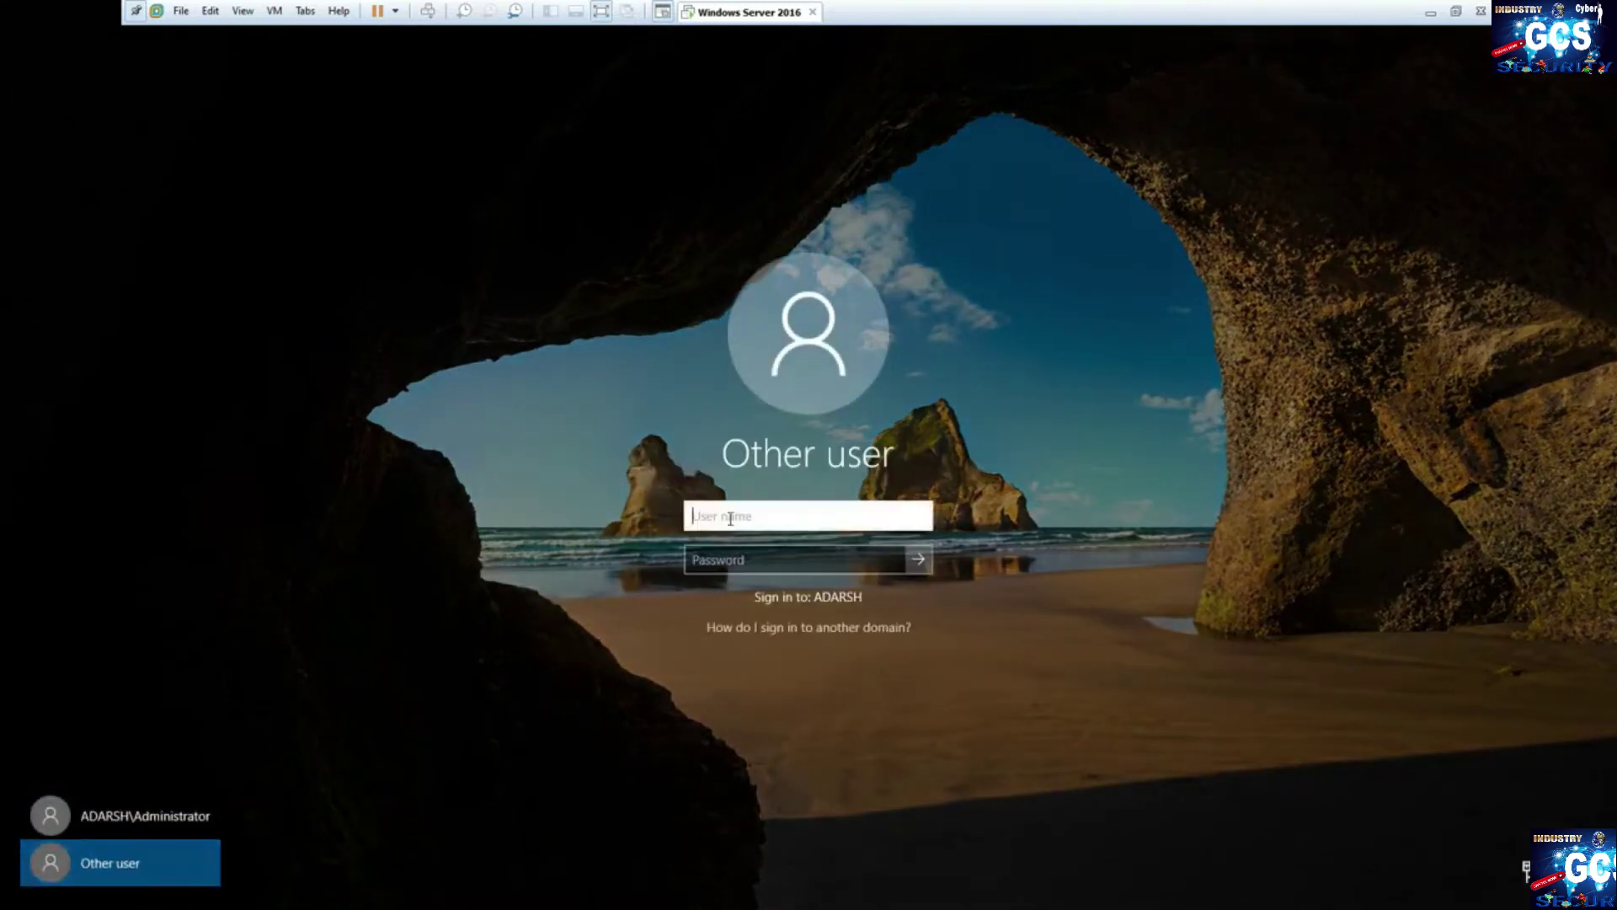
{"action": "type", "text": "viraj"}
{"action": "key", "text": "Tab"}
{"action": "type", "text": "***"}
{"action": "key", "text": "BackSpace"}
{"action": "type", "text": "****"}
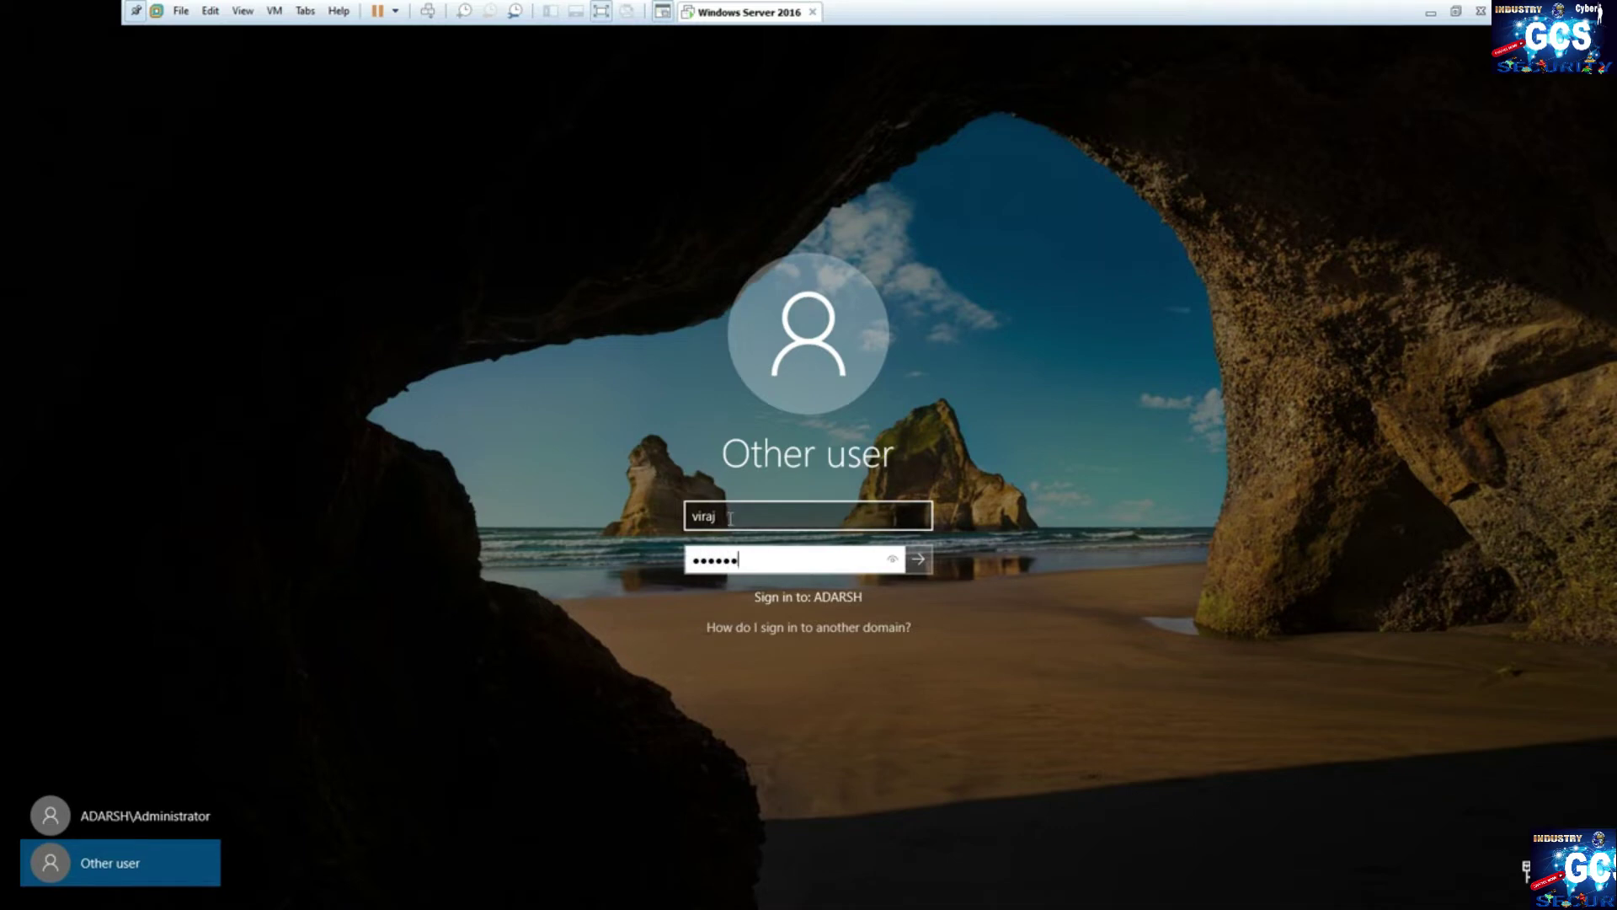
{"action": "key", "text": "BackSpace"}
{"action": "key", "text": "BackSpace"}
{"action": "key", "text": "BackSpace"}
{"action": "key", "text": "BackSpace"}
{"action": "key", "text": "BackSpace"}
{"action": "type", "text": "*"}
{"action": "left_click", "coordinate": [918, 559]}
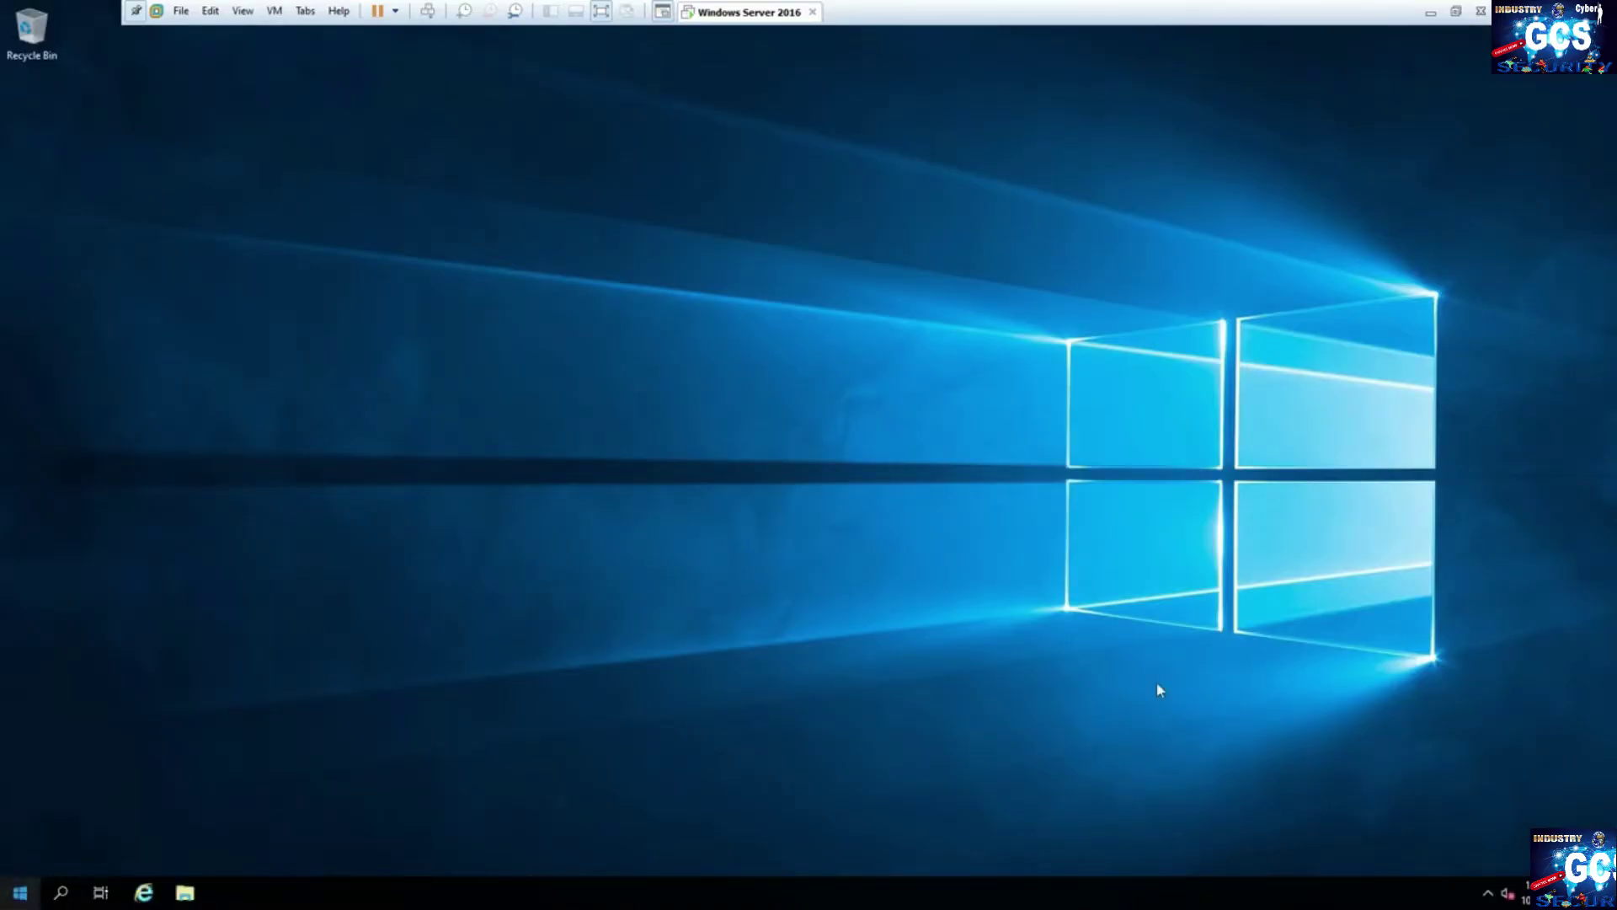
{"action": "key", "text": "super"}
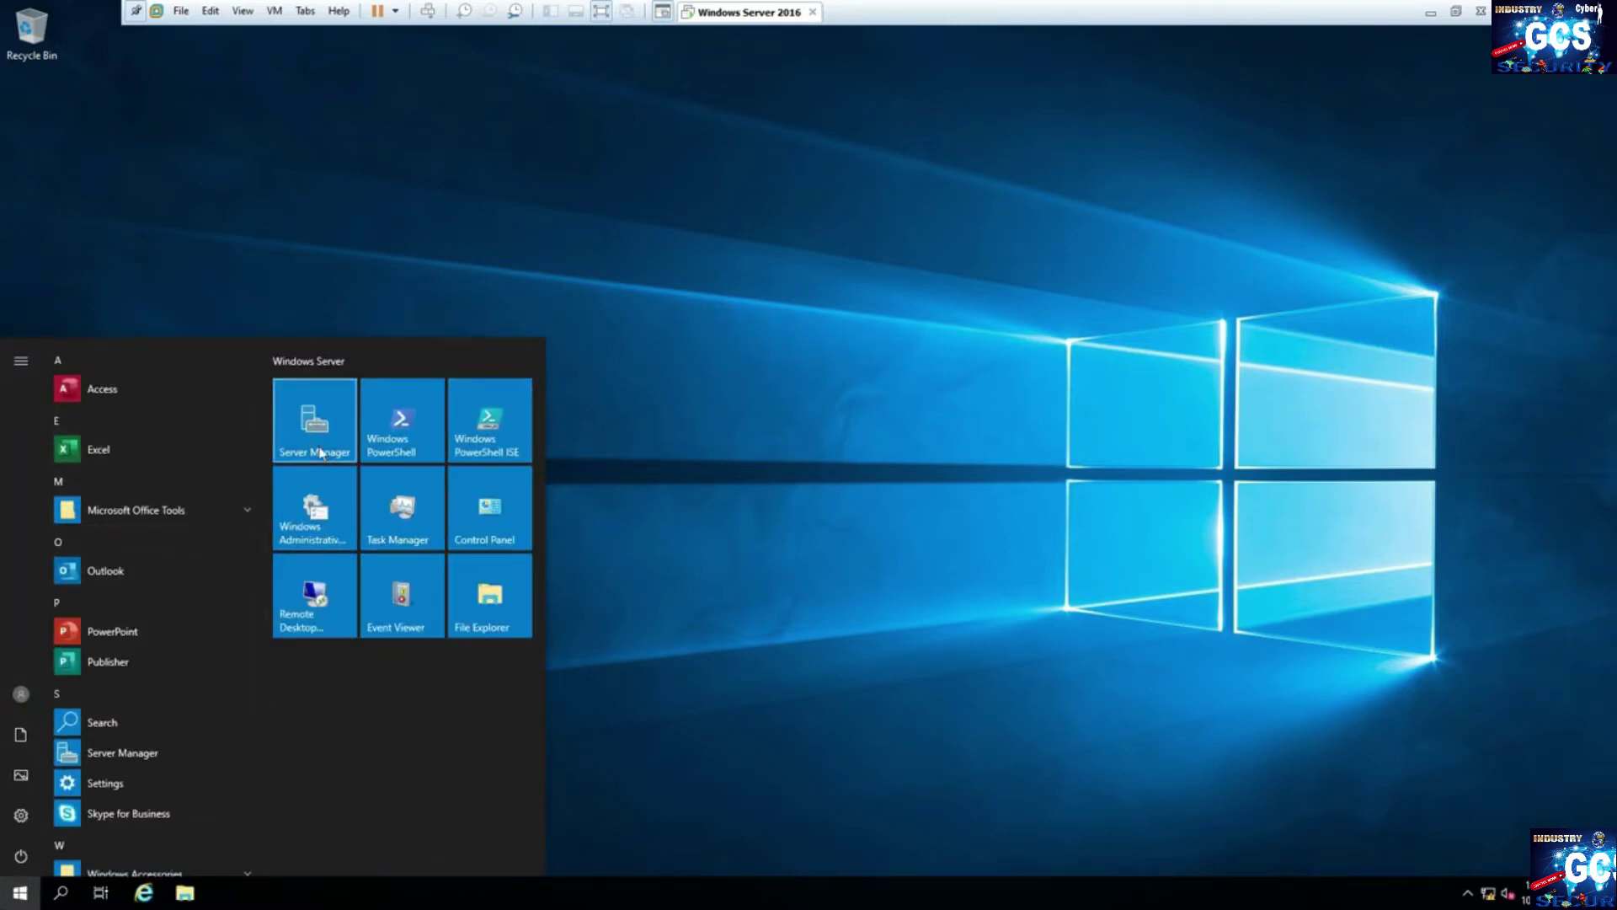
{"action": "left_click", "coordinate": [327, 493]}
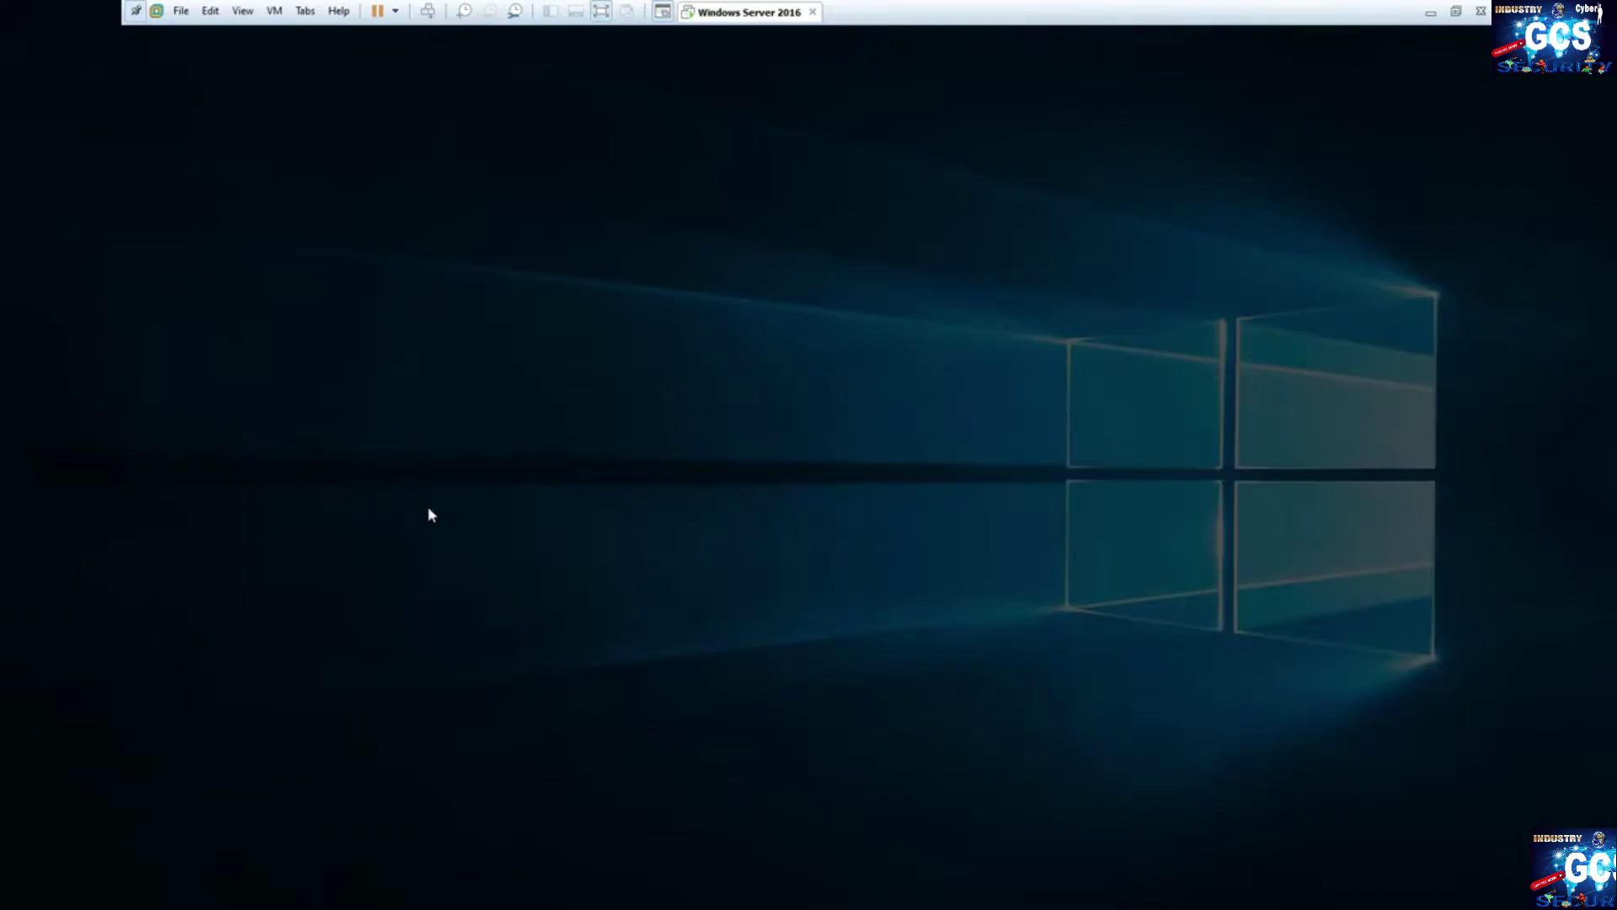
{"action": "left_click", "coordinate": [684, 573]}
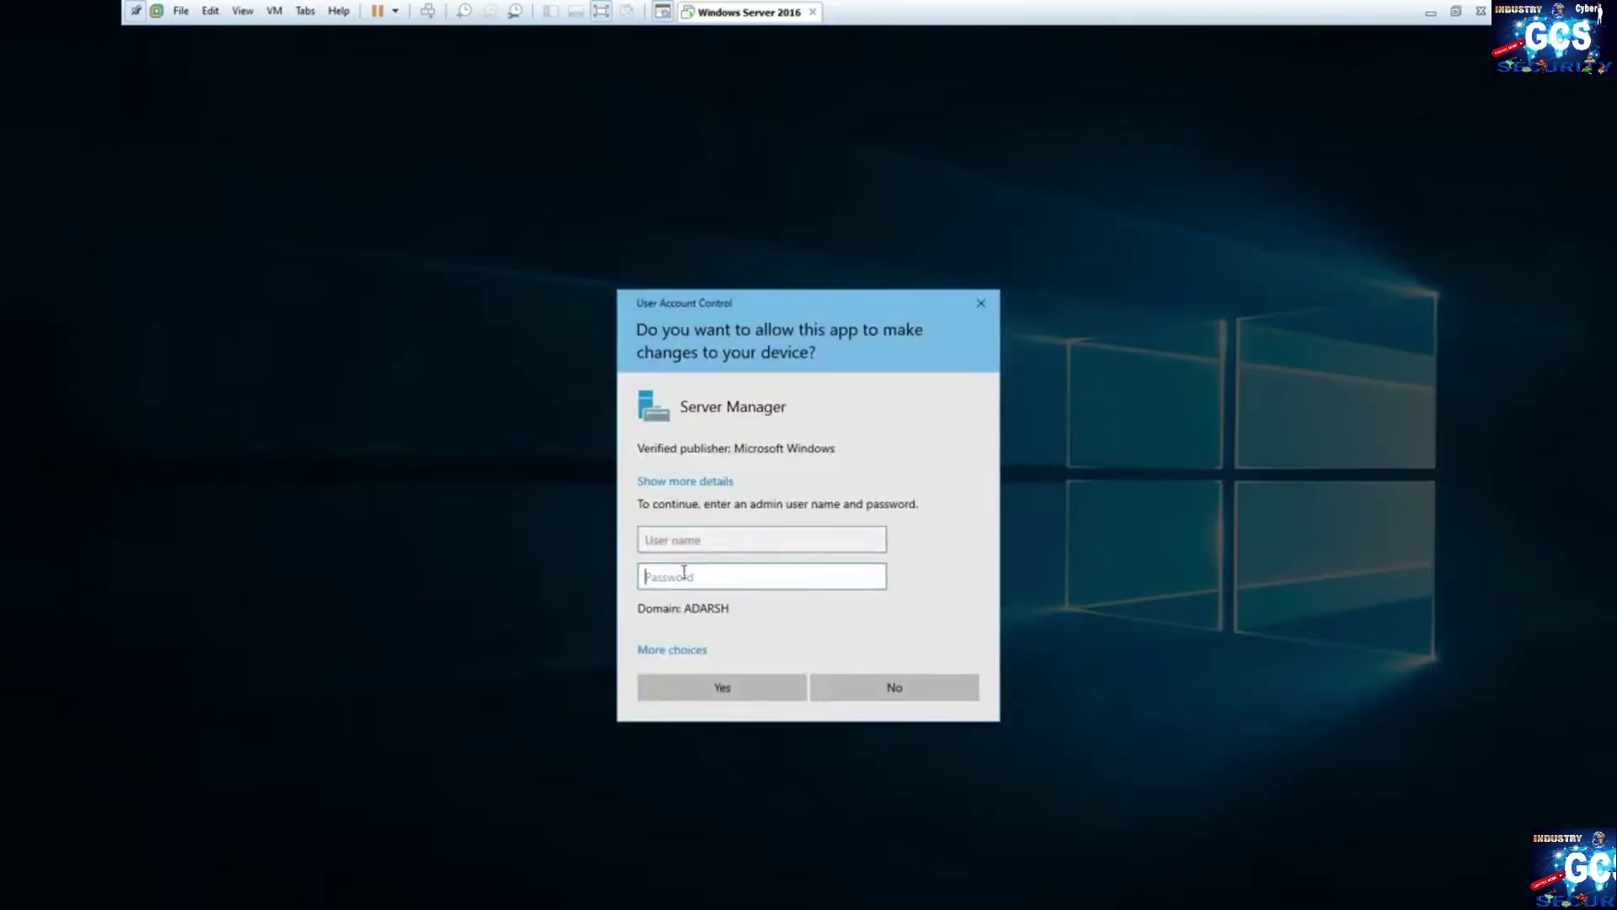
{"action": "left_click", "coordinate": [700, 546]}
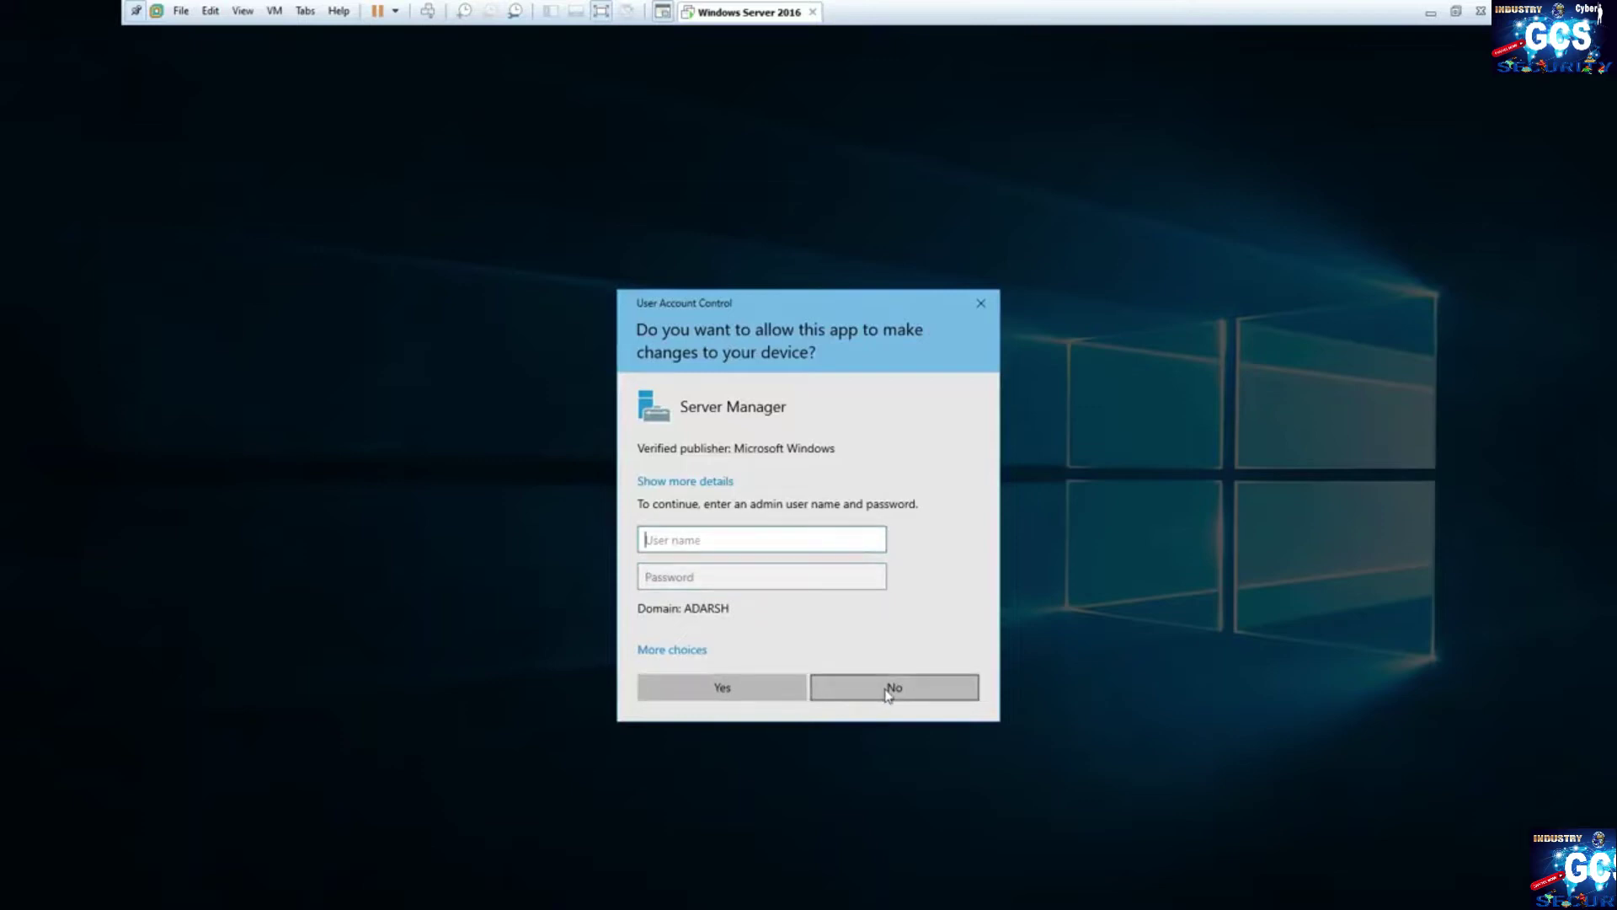
{"action": "left_click", "coordinate": [887, 694]}
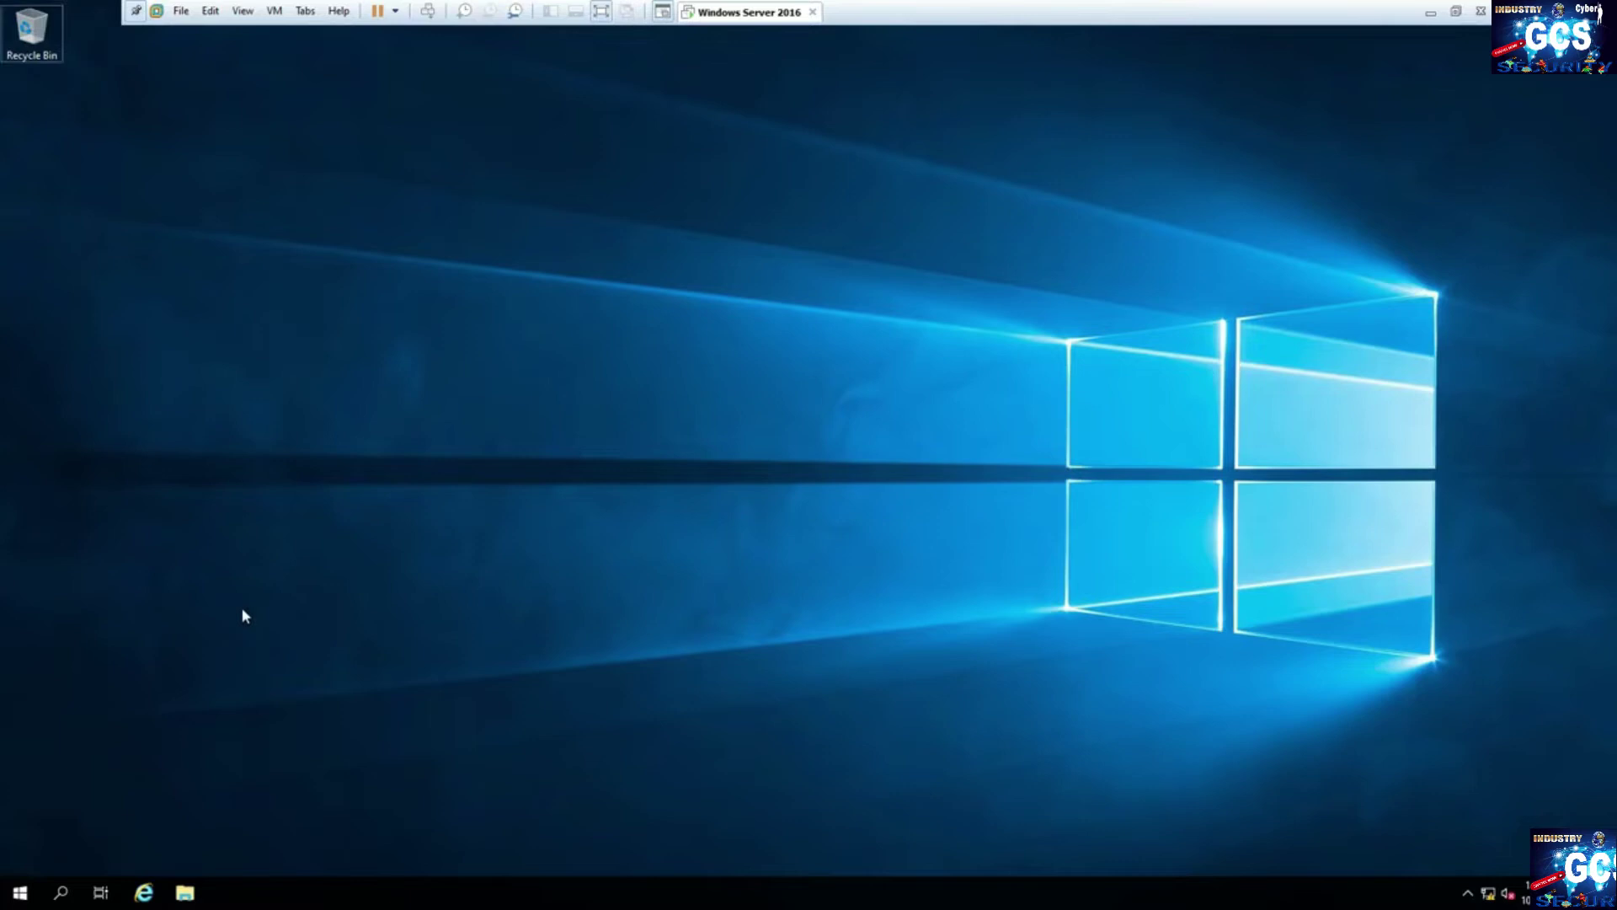
{"action": "key", "text": "super+r"}
{"action": "type", "text": "lusrmgr.msc"}
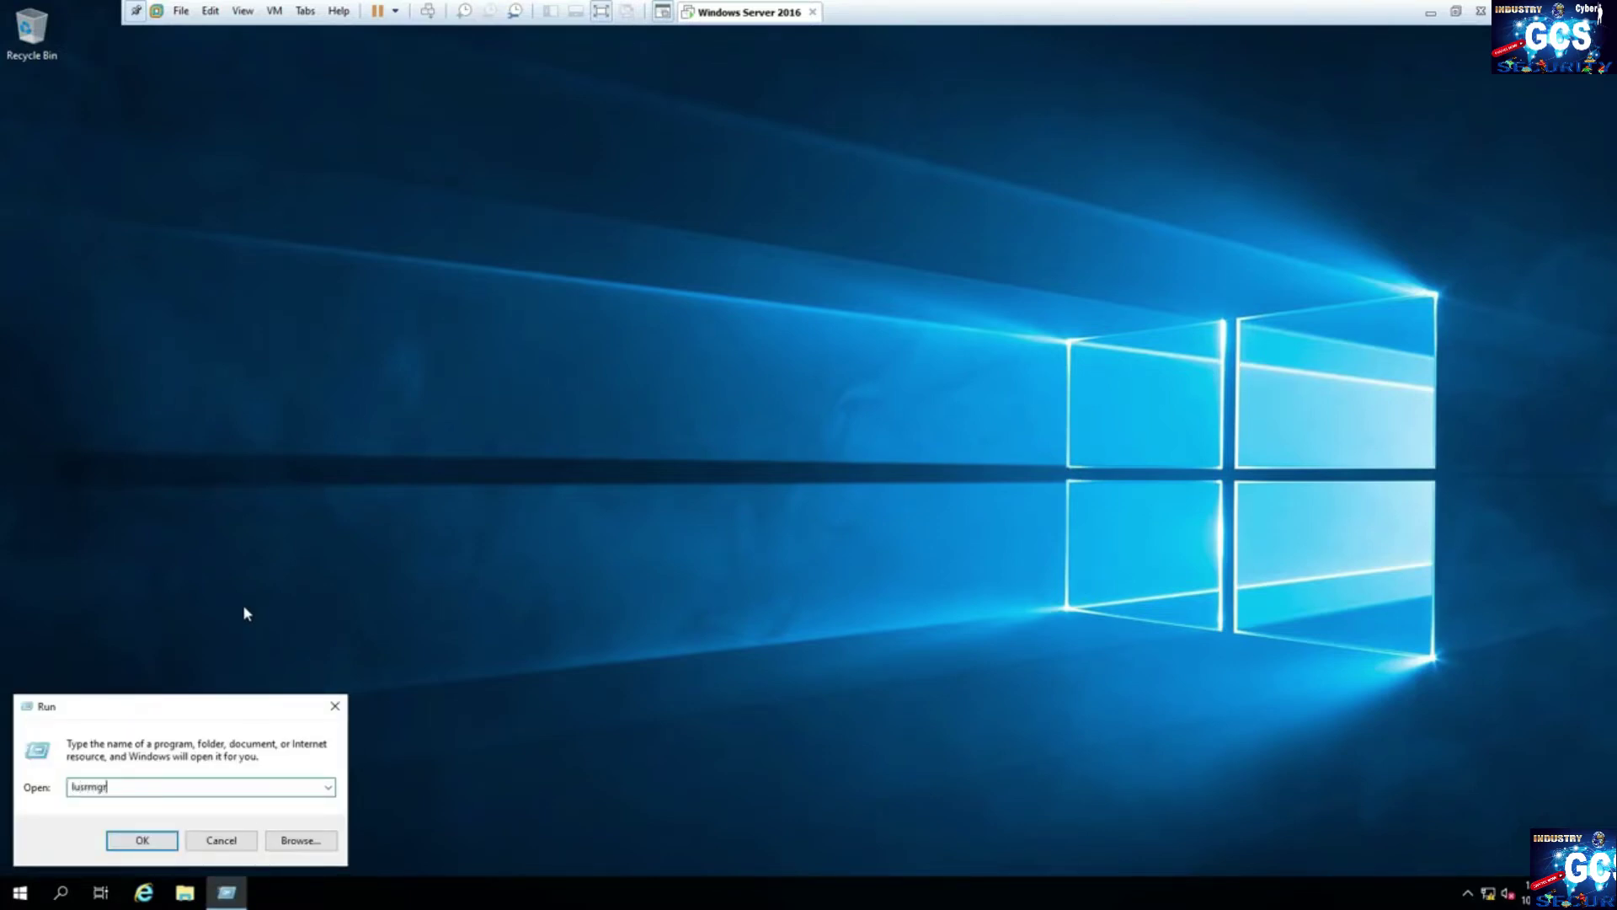
{"action": "key", "text": "Return"}
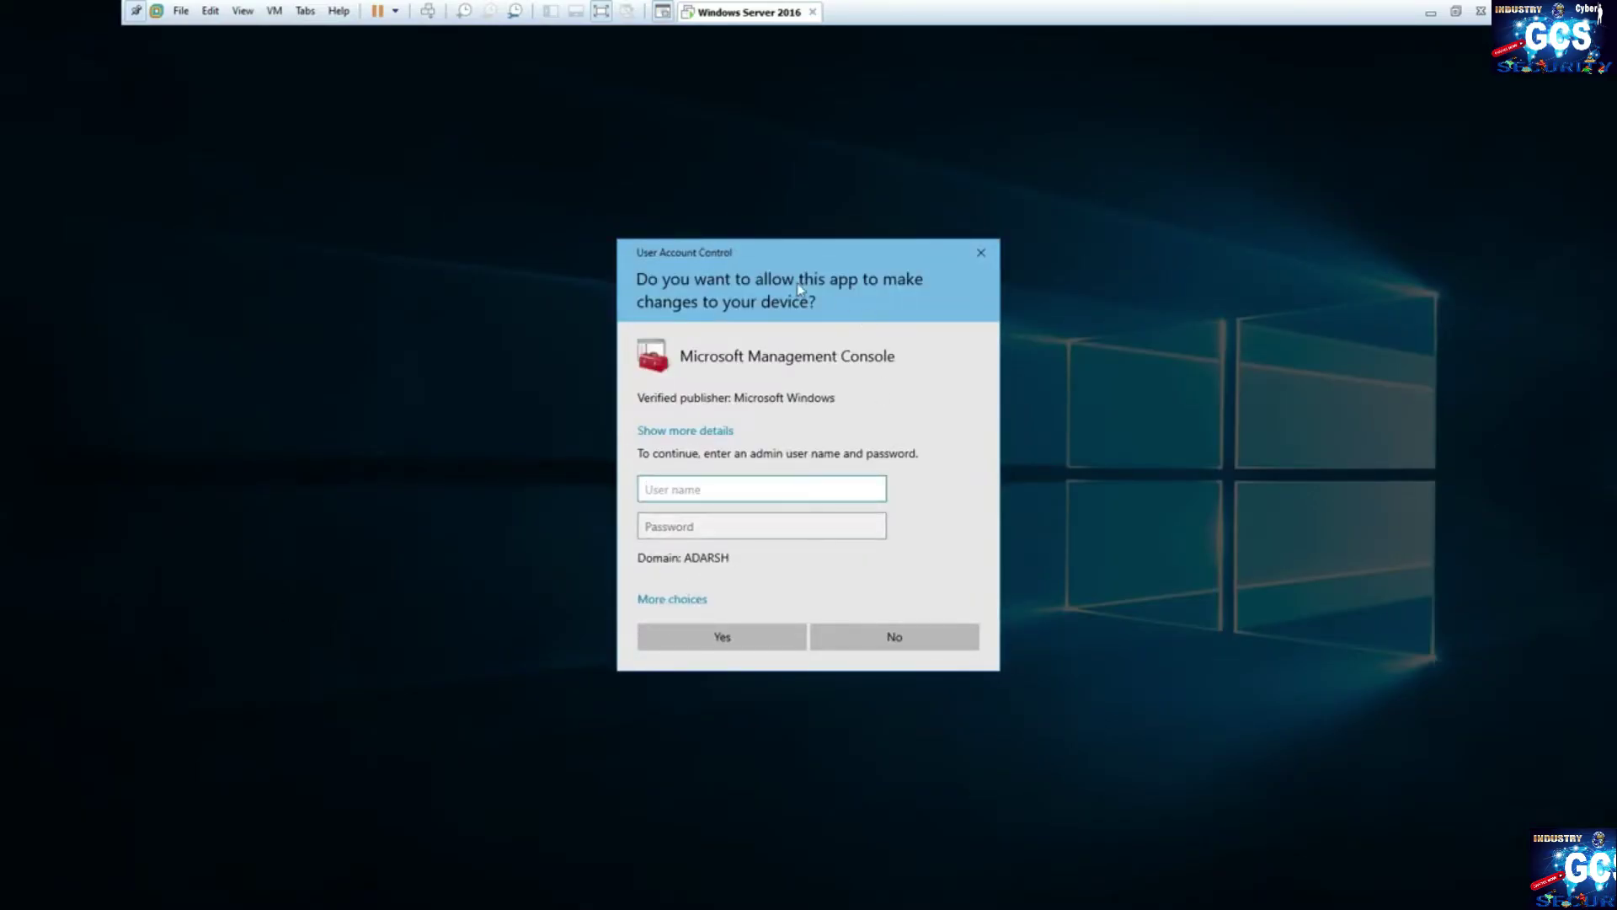
{"action": "left_click", "coordinate": [874, 642]}
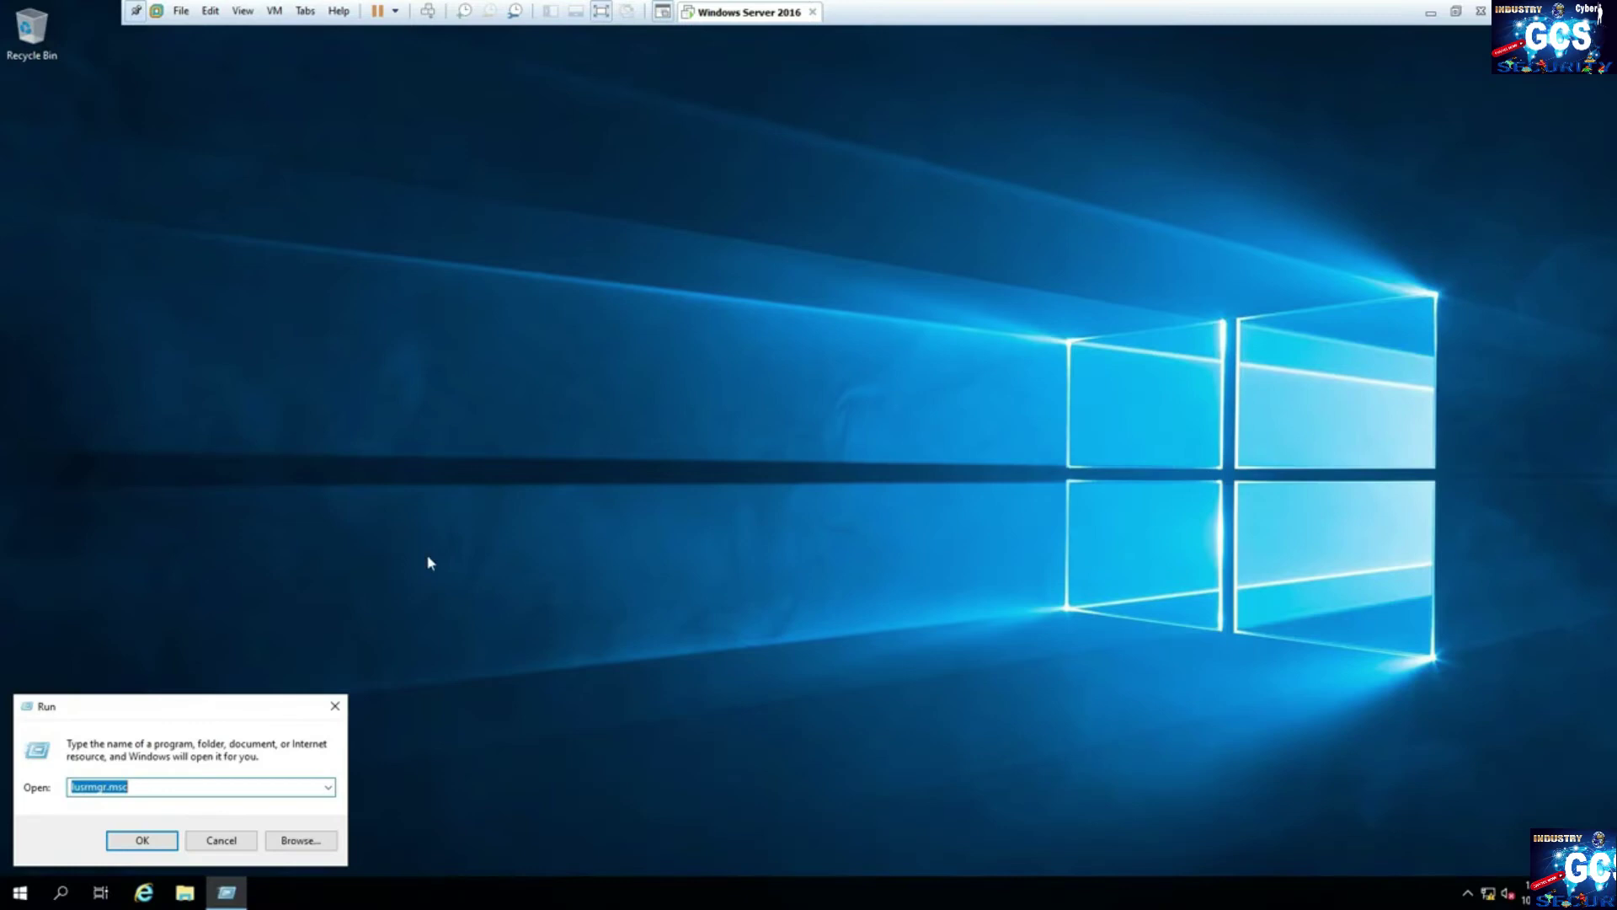
{"action": "left_click", "coordinate": [335, 704]}
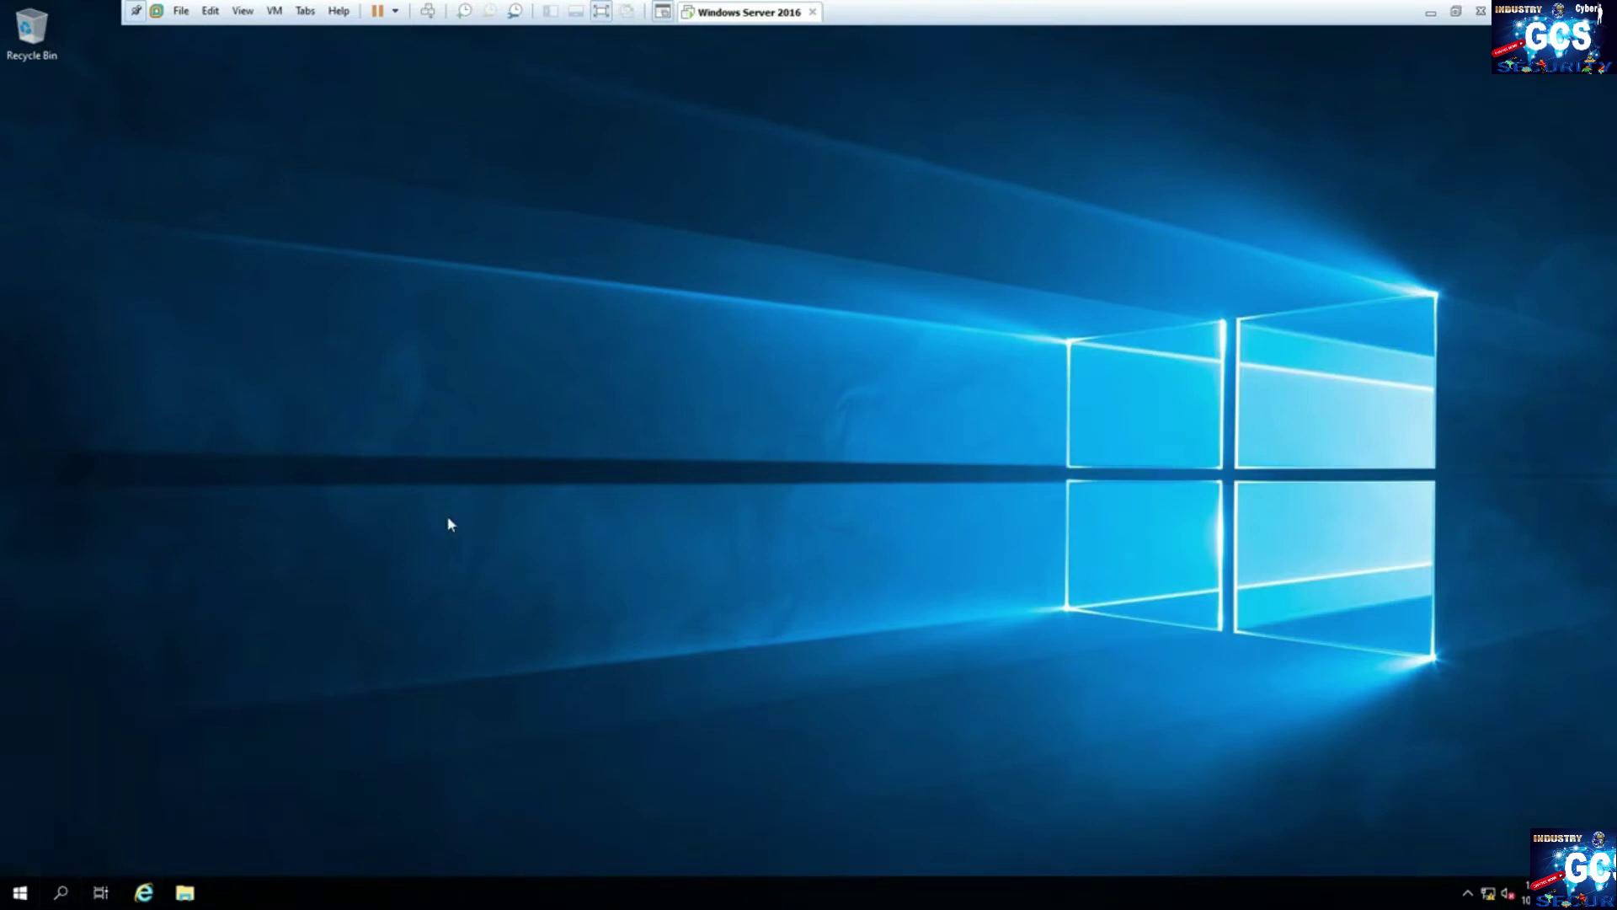
{"action": "right_click", "coordinate": [446, 427]}
{"action": "left_click", "coordinate": [477, 476]}
{"action": "left_click", "coordinate": [20, 892]}
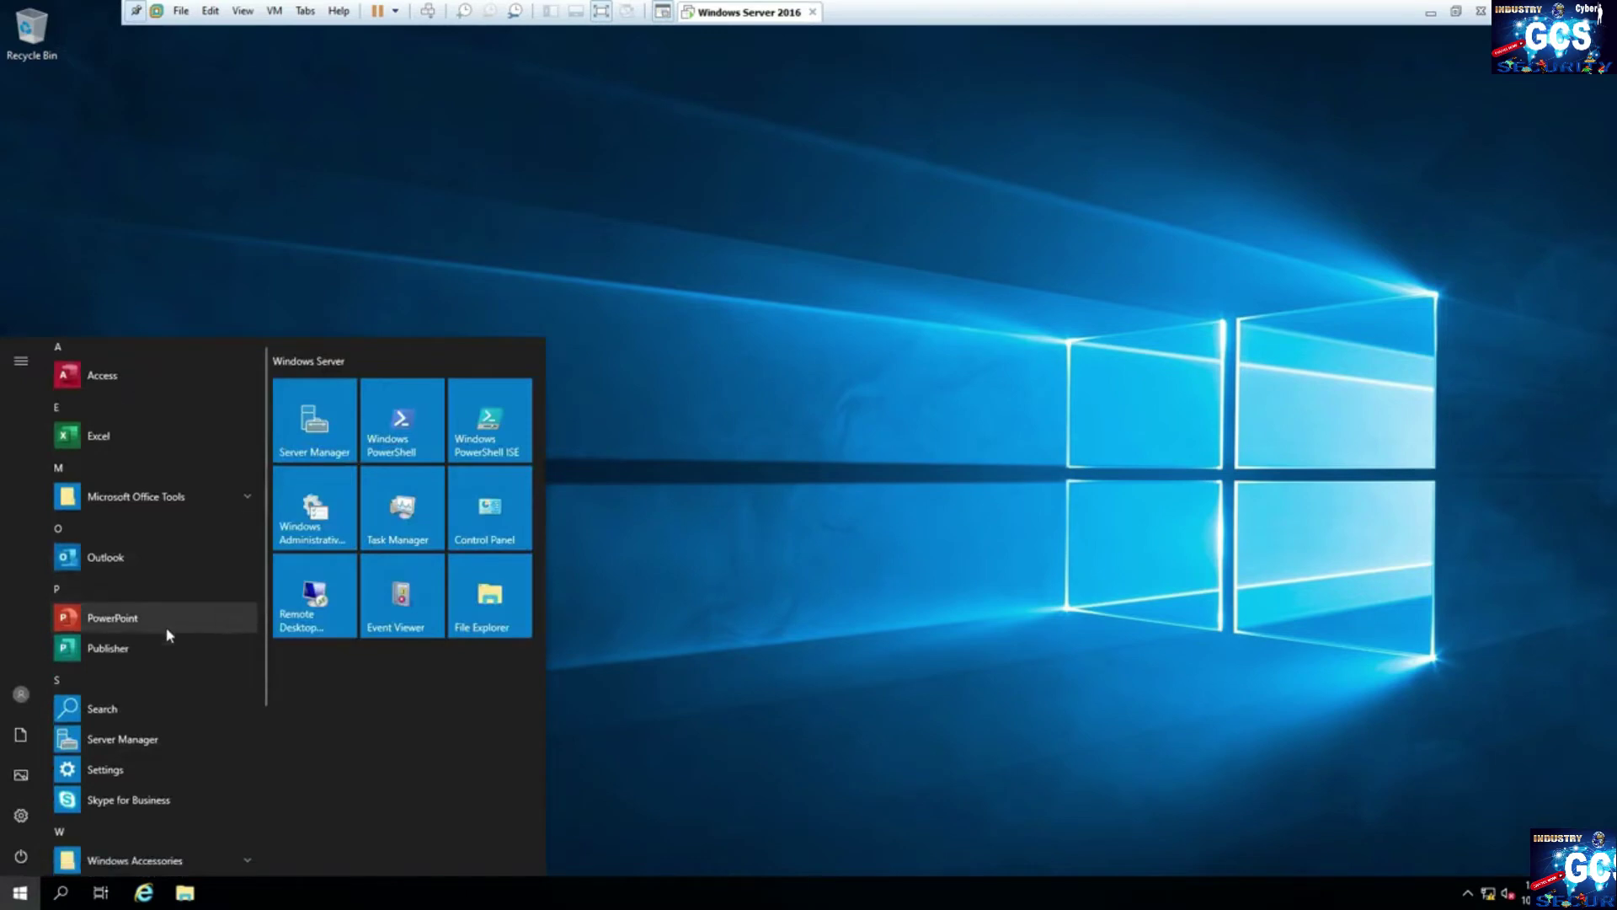
{"action": "scroll", "coordinate": [169, 631], "scroll_direction": "down", "scroll_amount": 3}
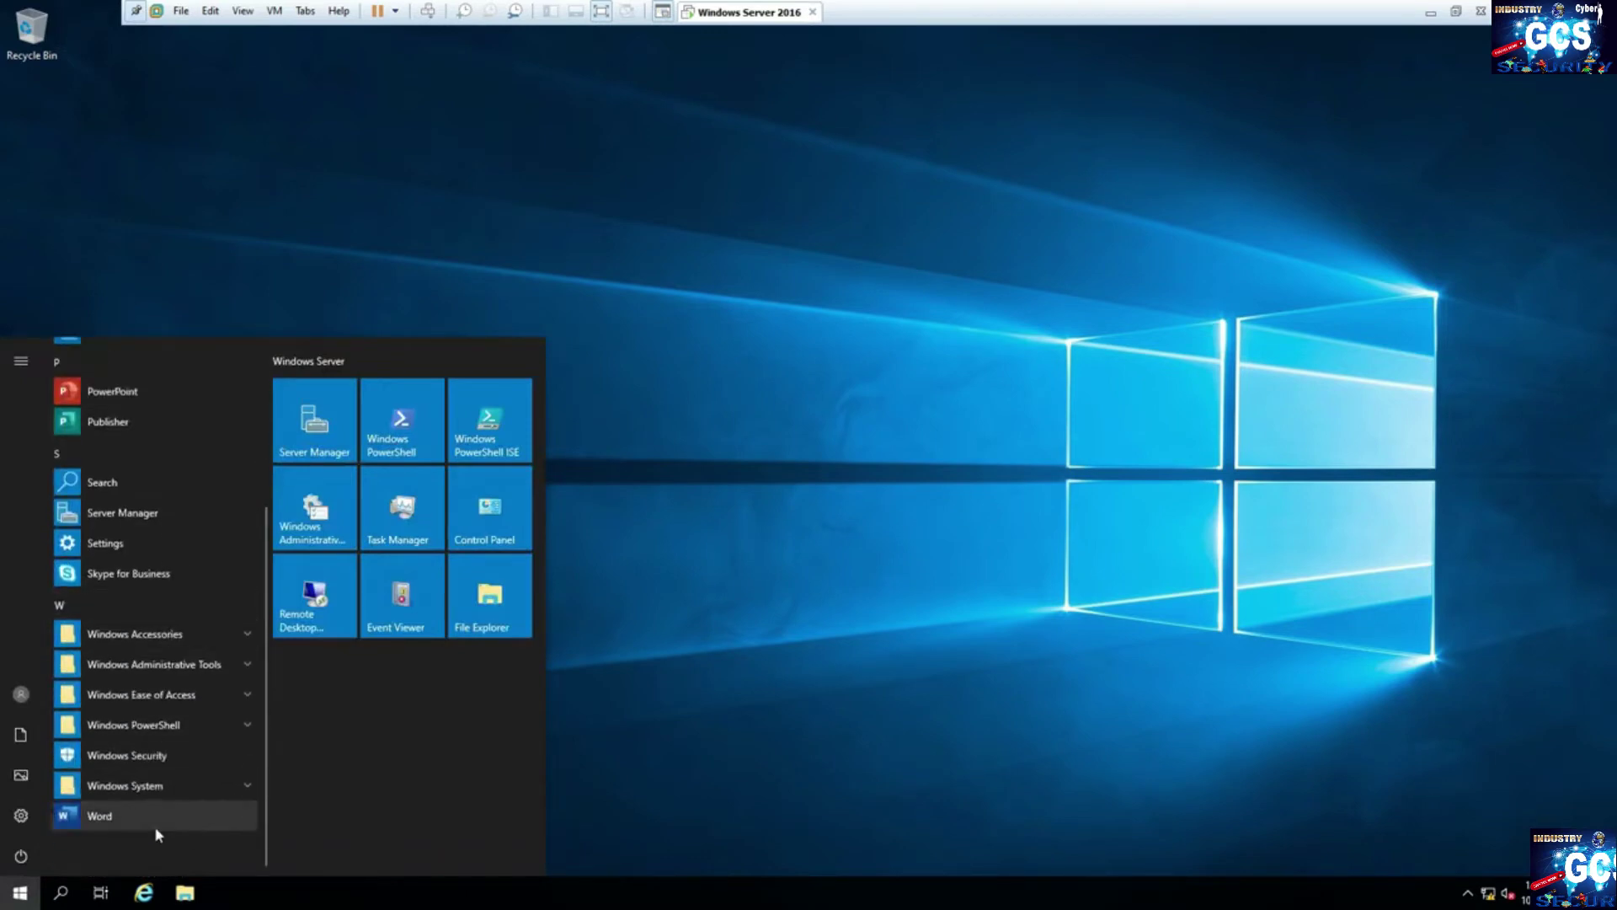
{"action": "left_click", "coordinate": [174, 894]}
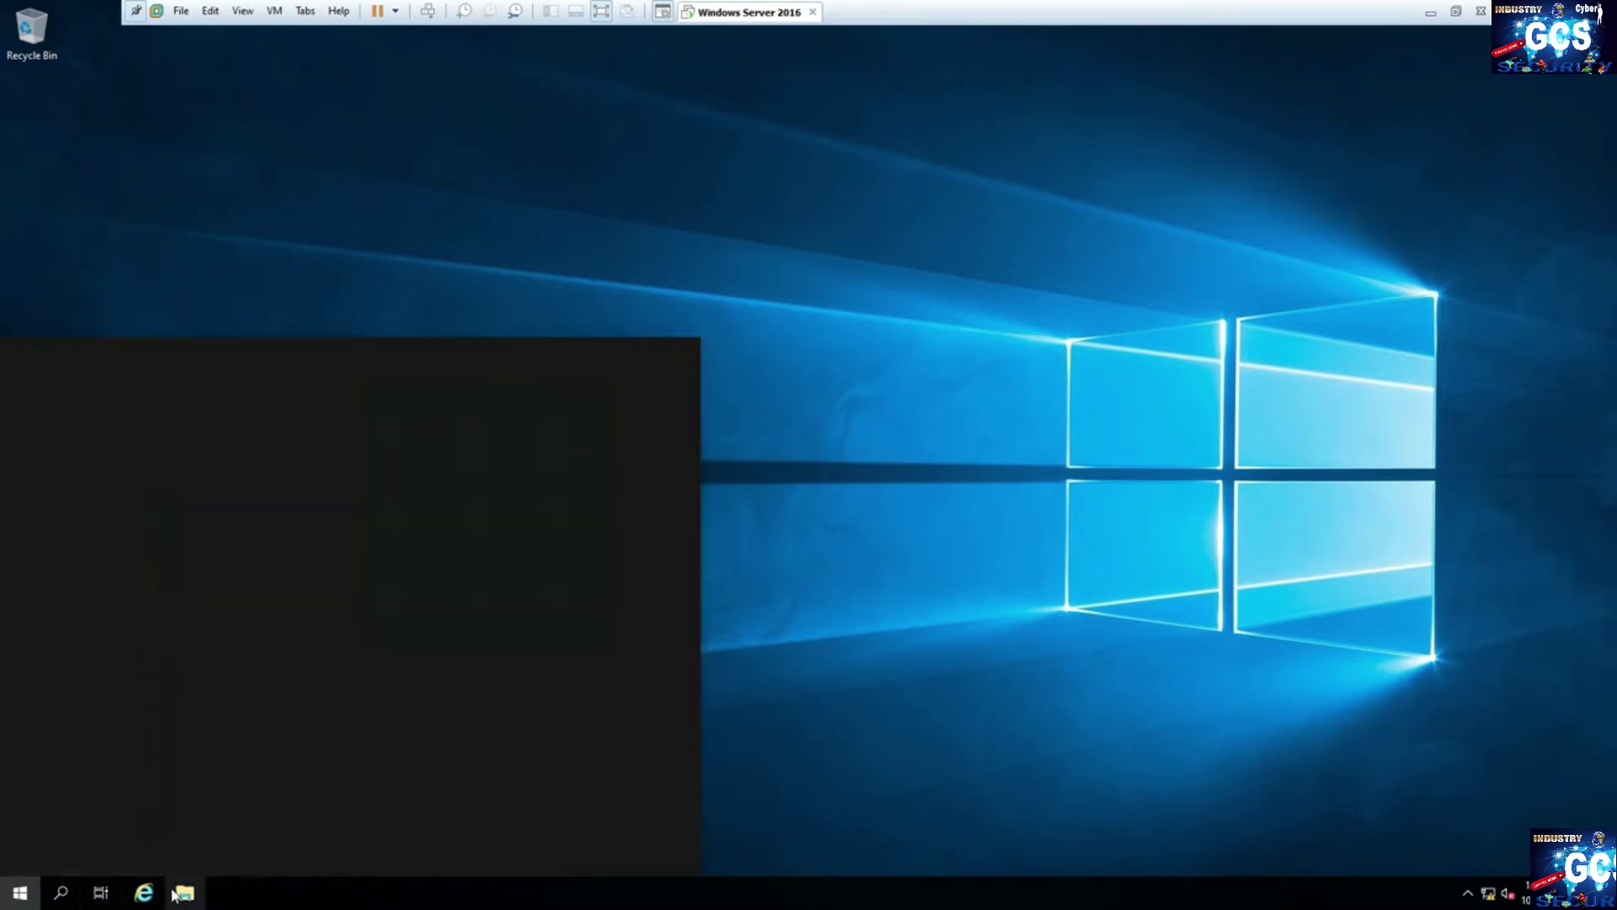
{"action": "left_click", "coordinate": [899, 308]}
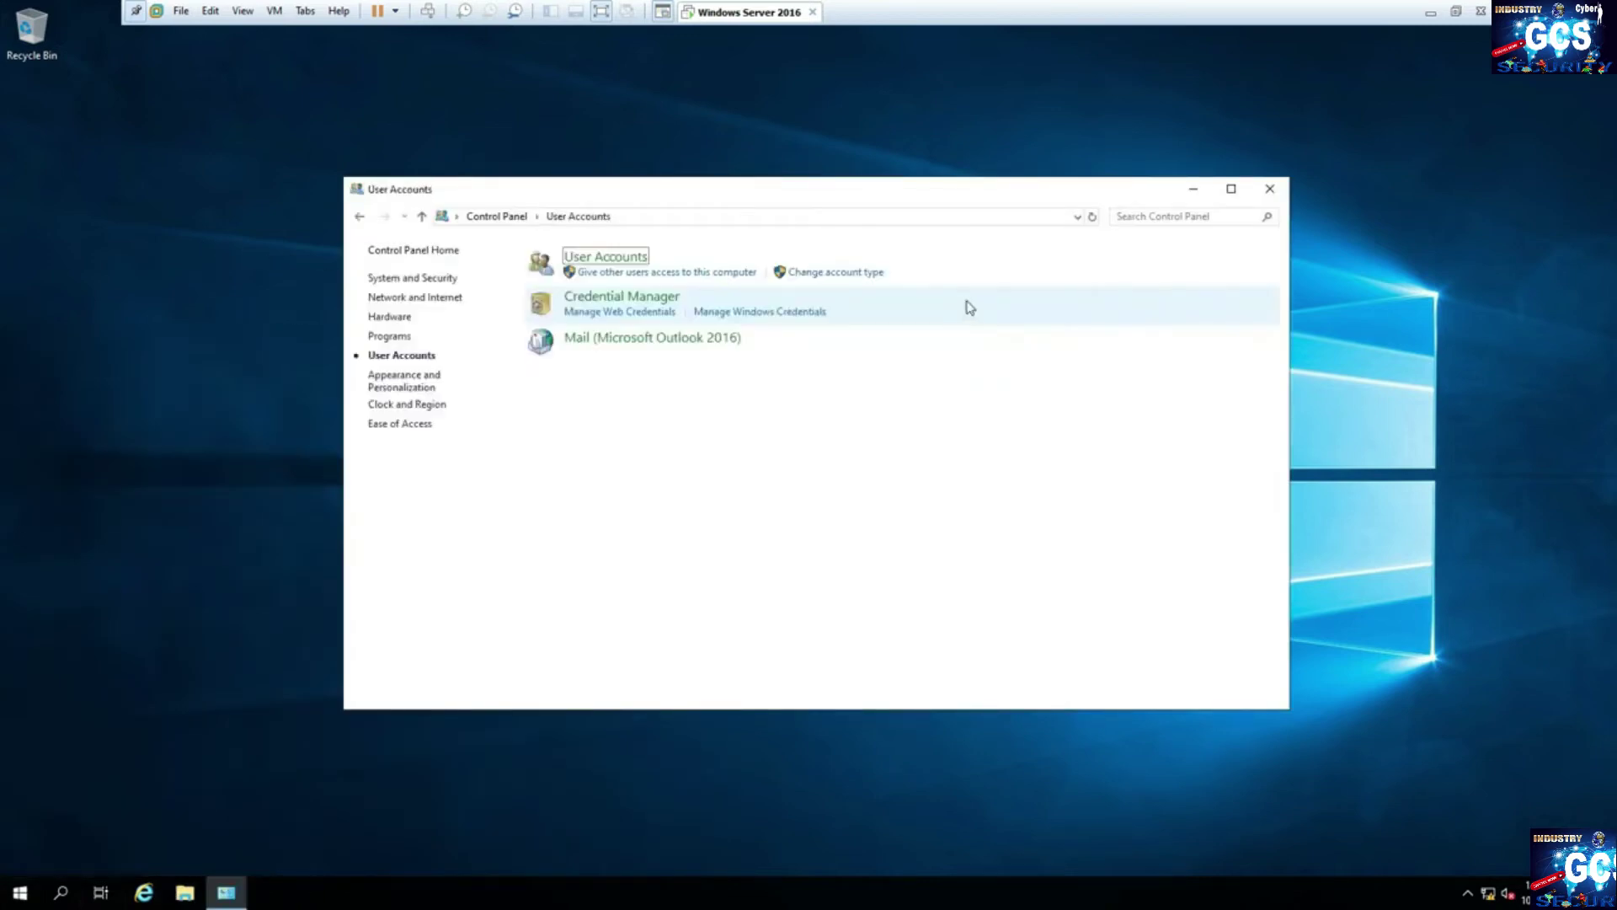
{"action": "left_click", "coordinate": [600, 258]}
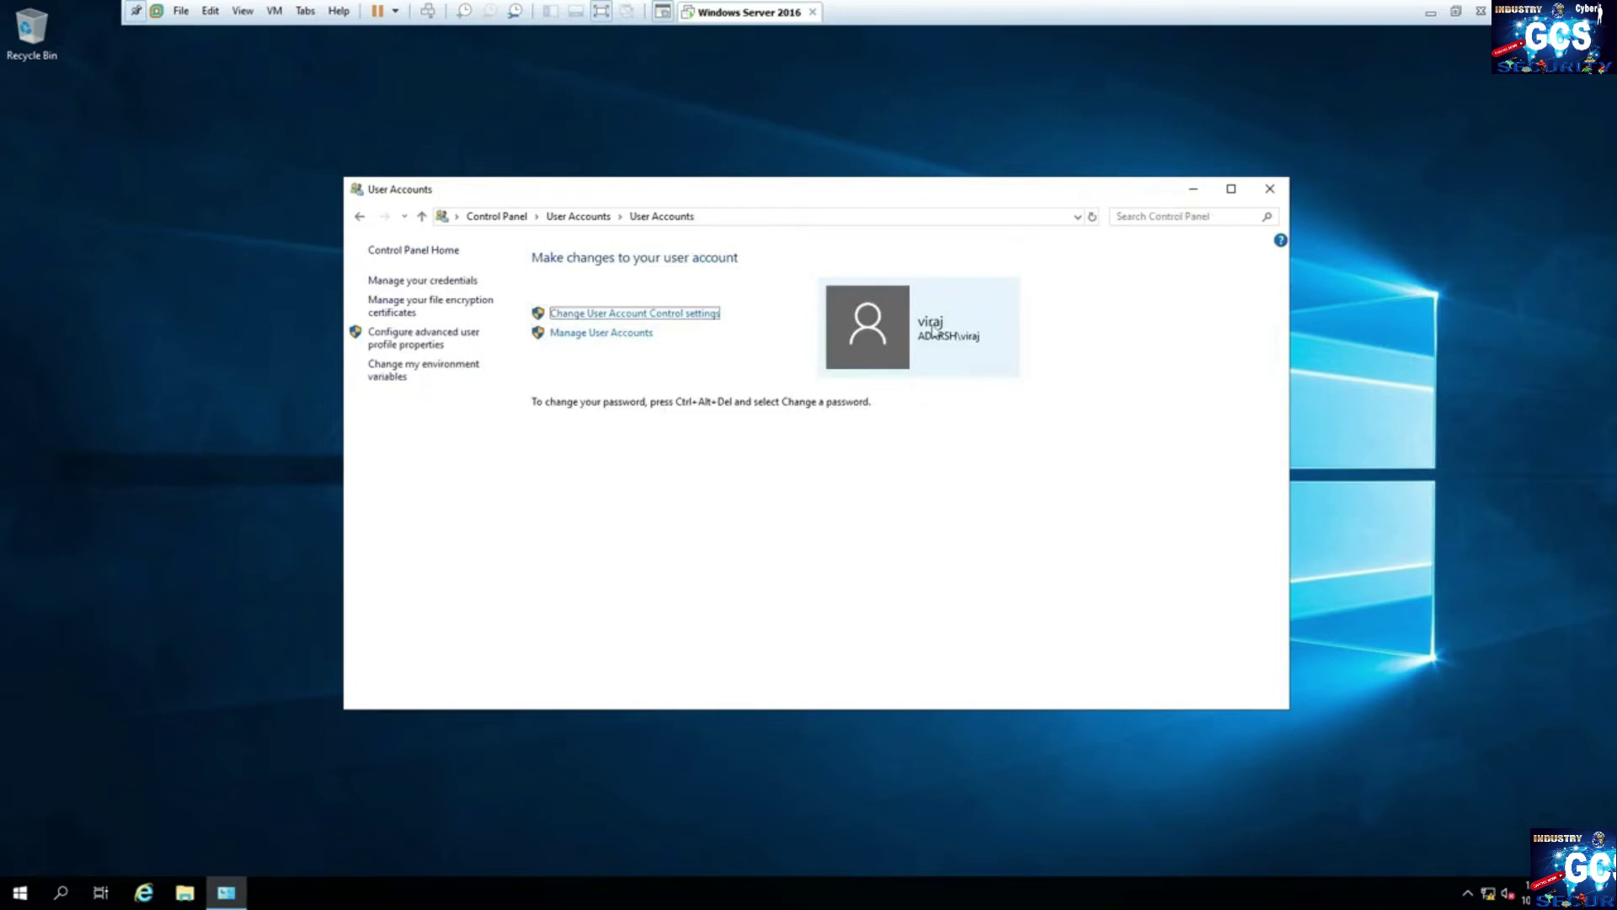
{"action": "left_click", "coordinate": [1276, 189]}
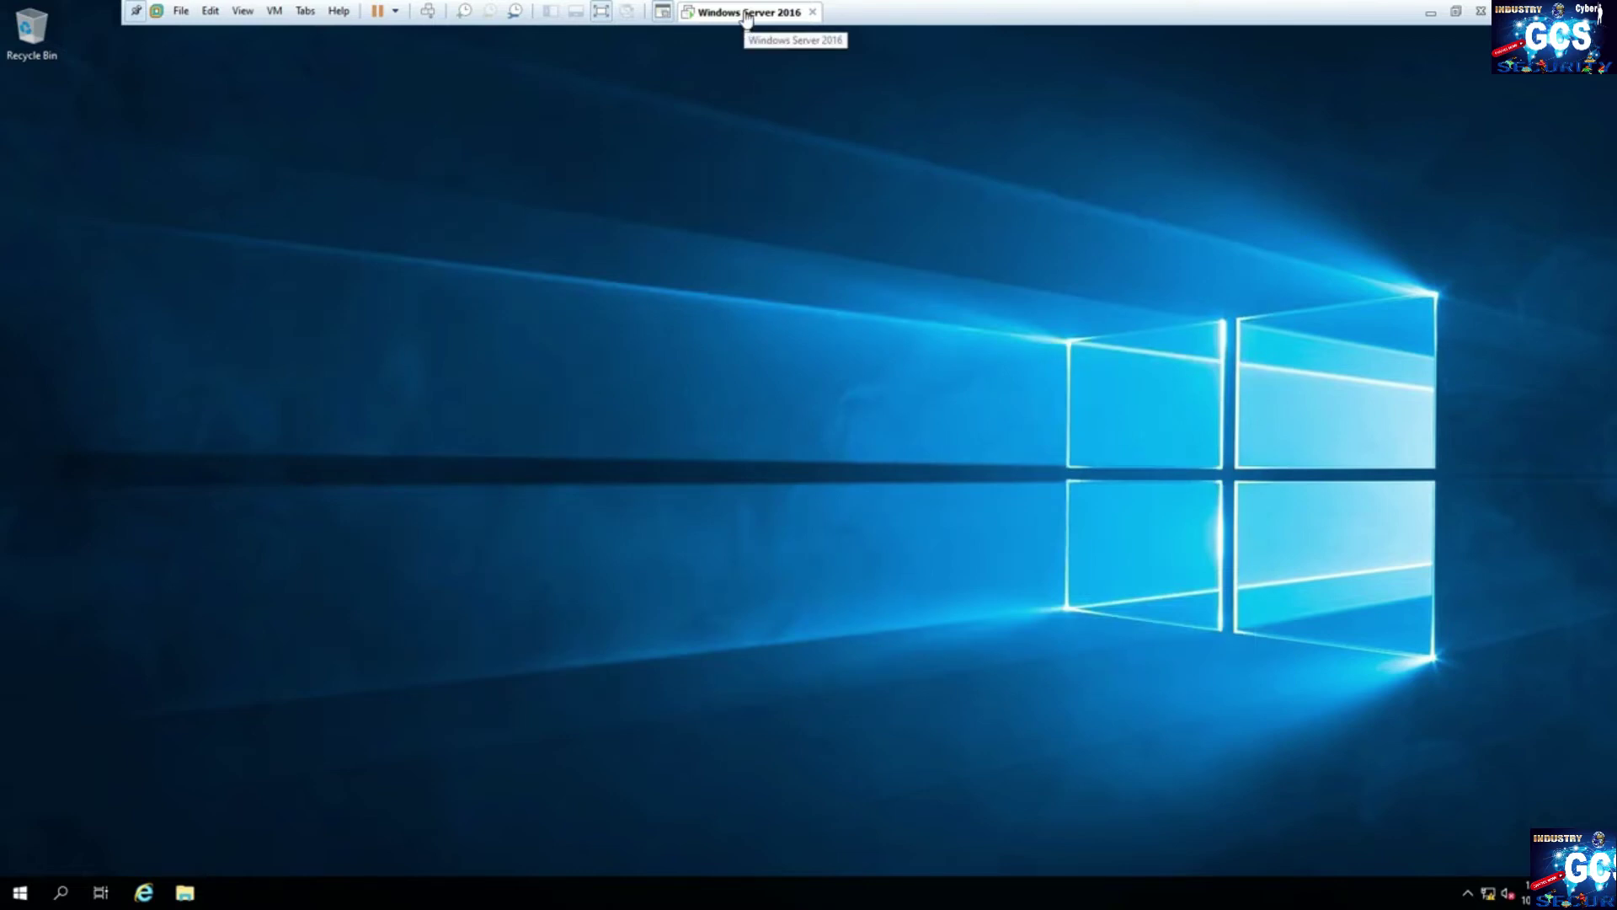
{"action": "left_click", "coordinate": [20, 892]}
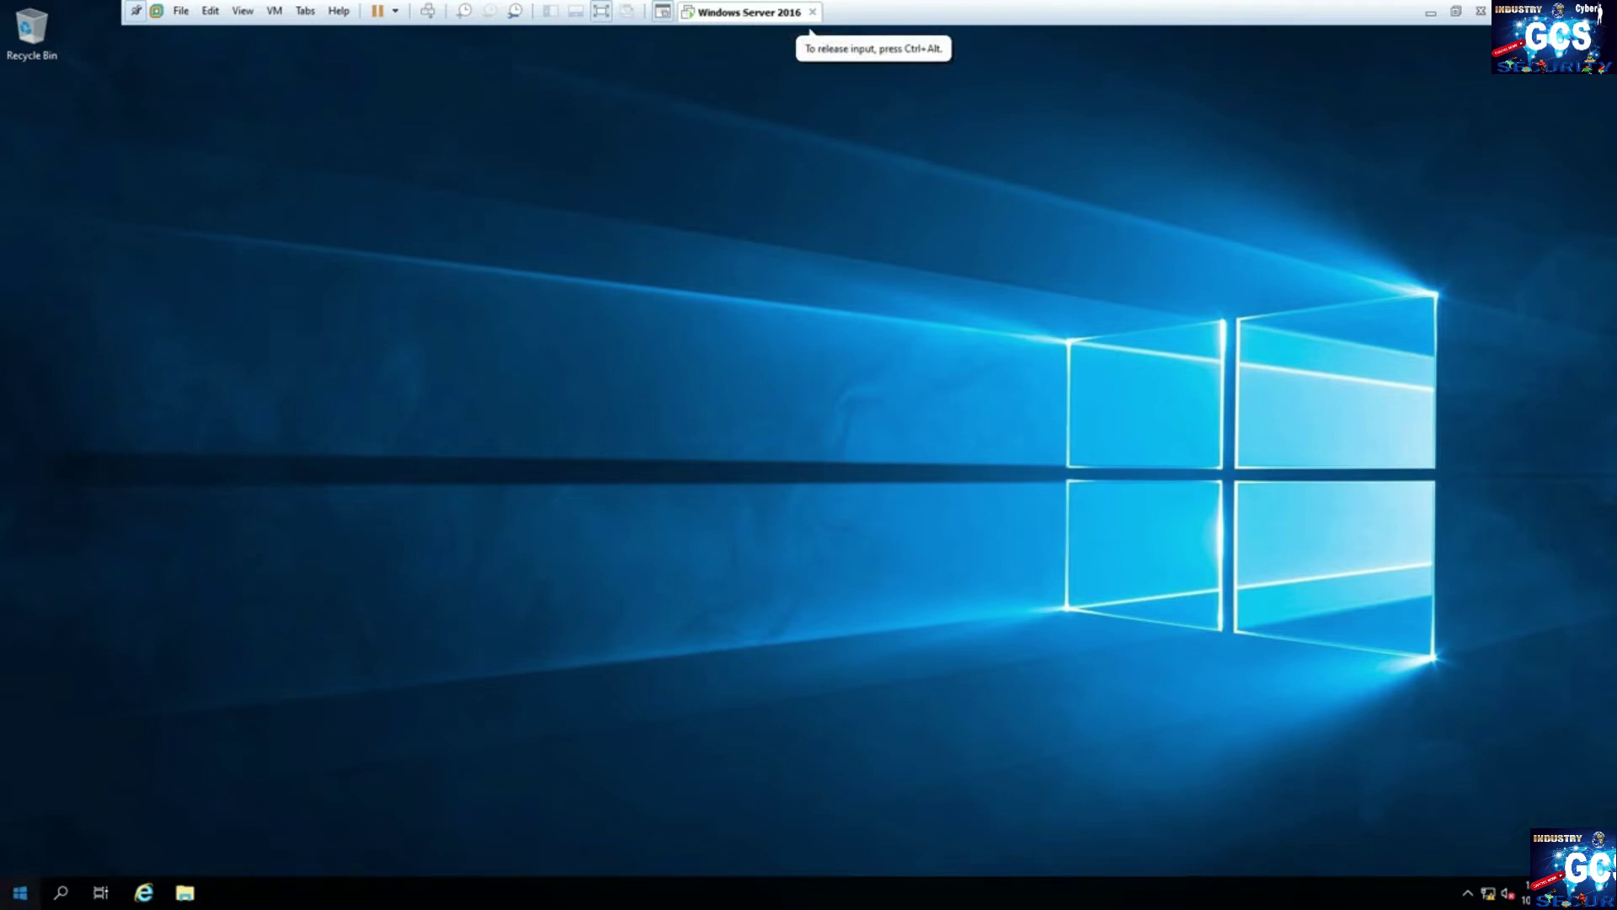
{"action": "left_click", "coordinate": [882, 507]}
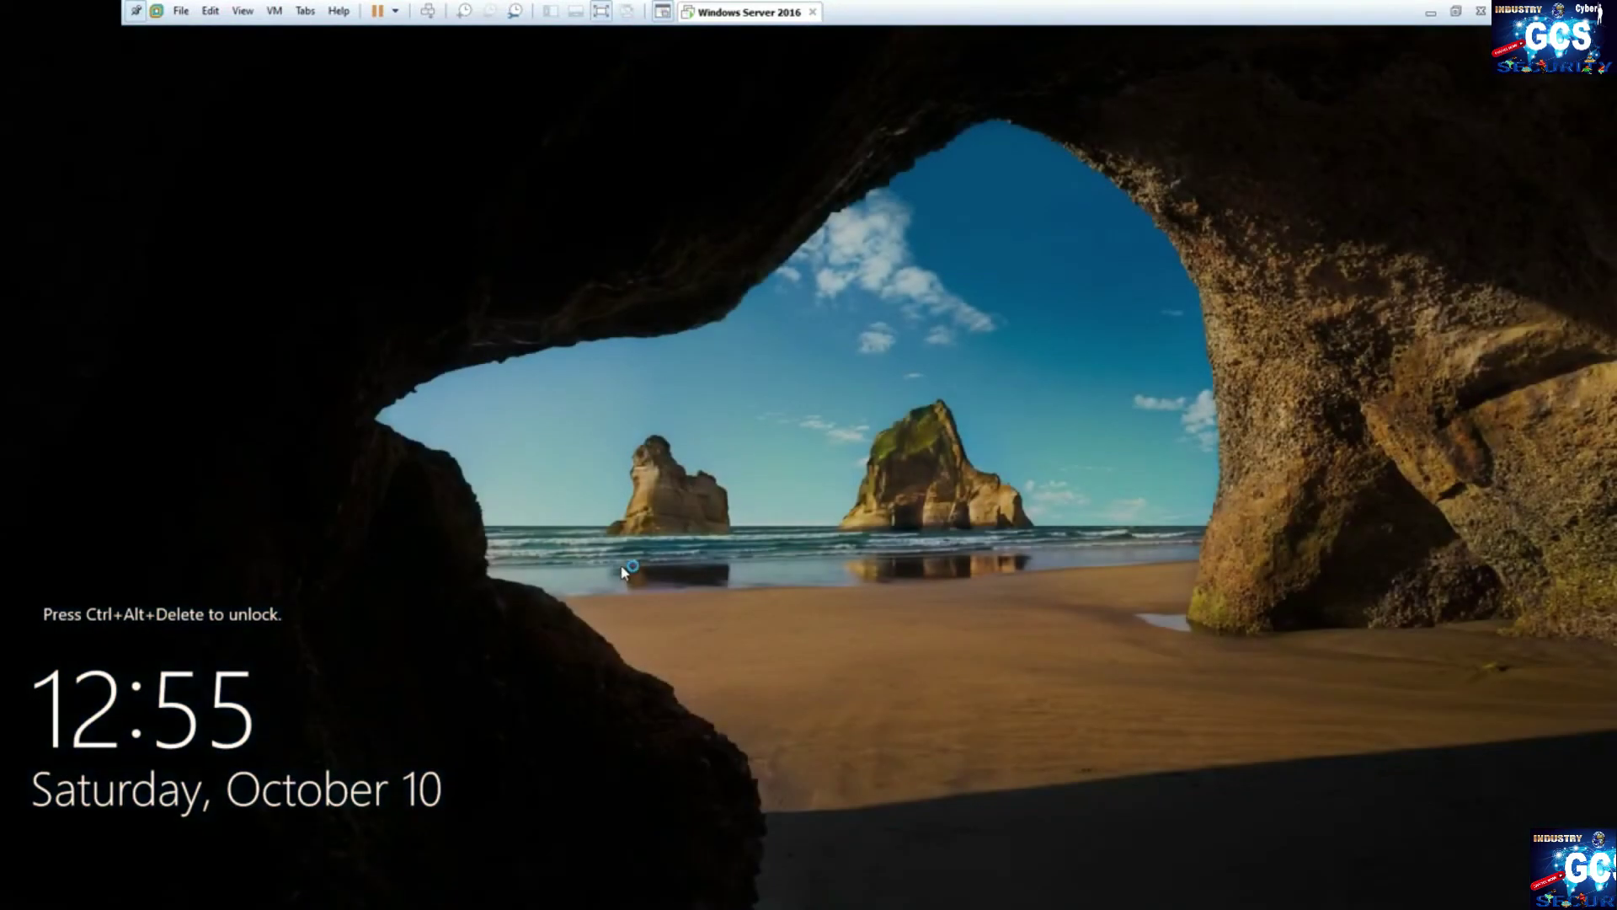
- Sign in as administrator via Other user, then launch Server Manager from Start
{"action": "key", "text": "ctrl+alt+Insert"}
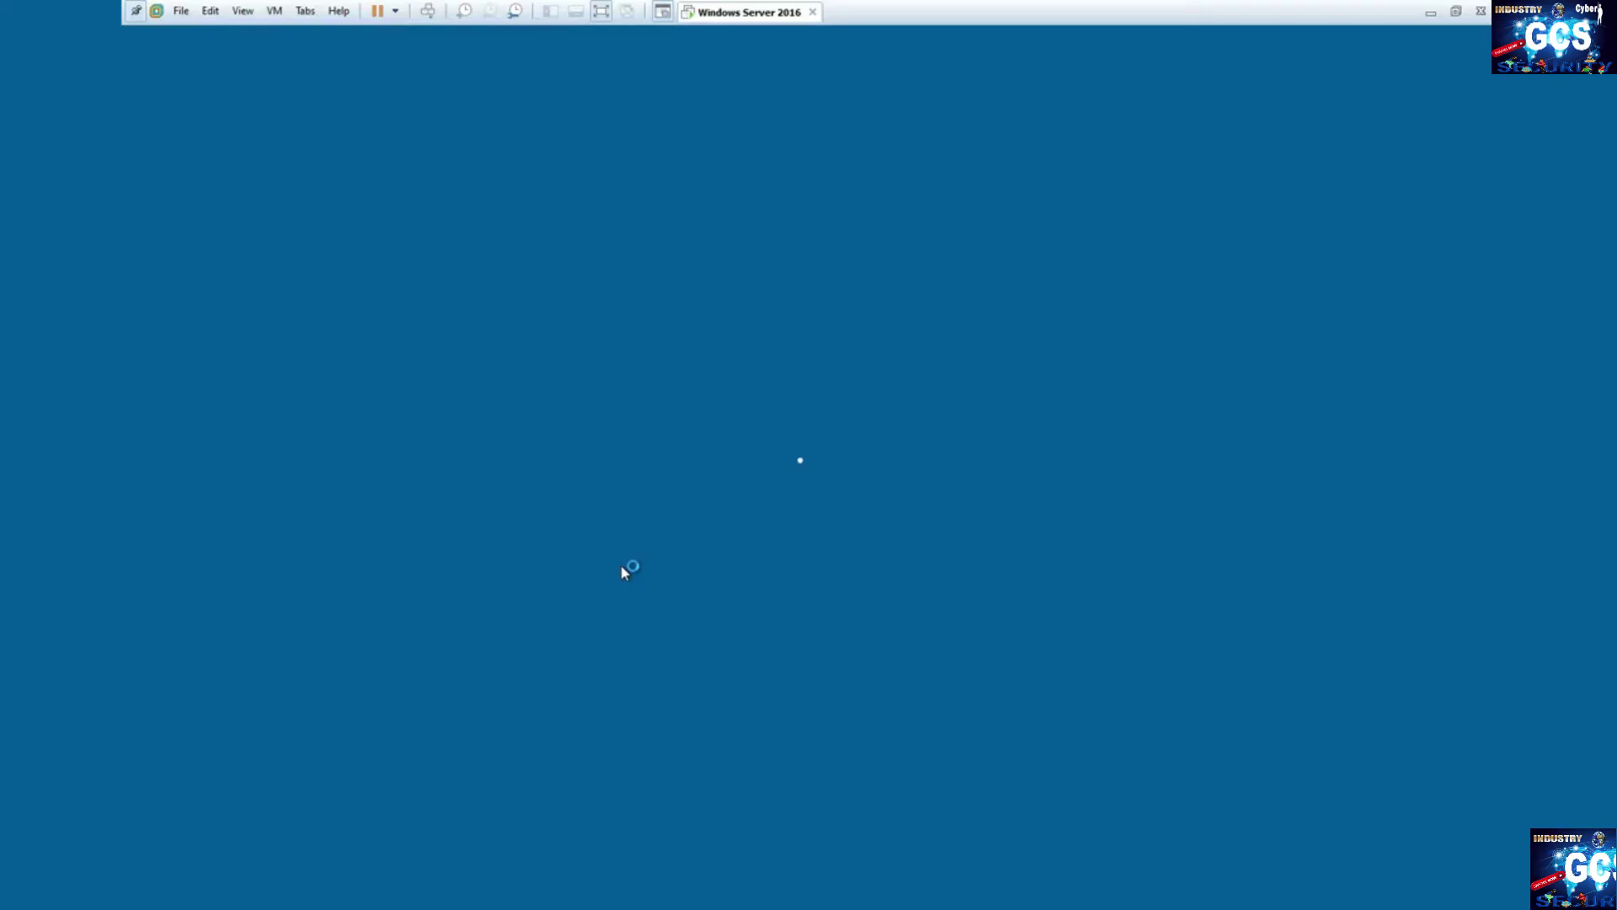
{"action": "left_click", "coordinate": [132, 863]}
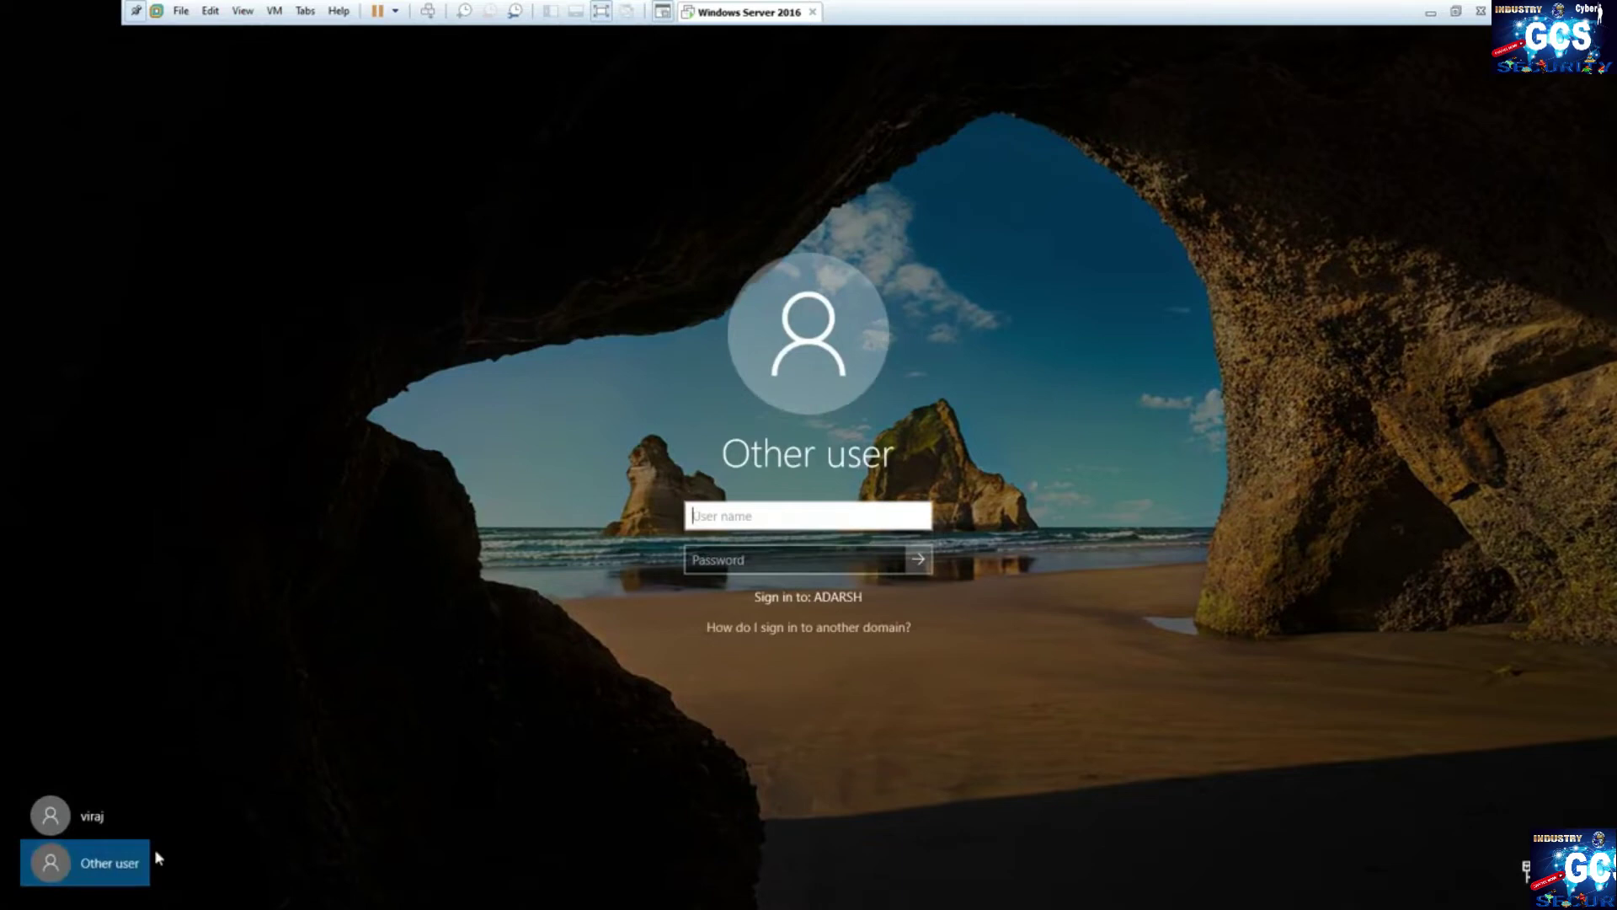
{"action": "type", "text": "adminis"}
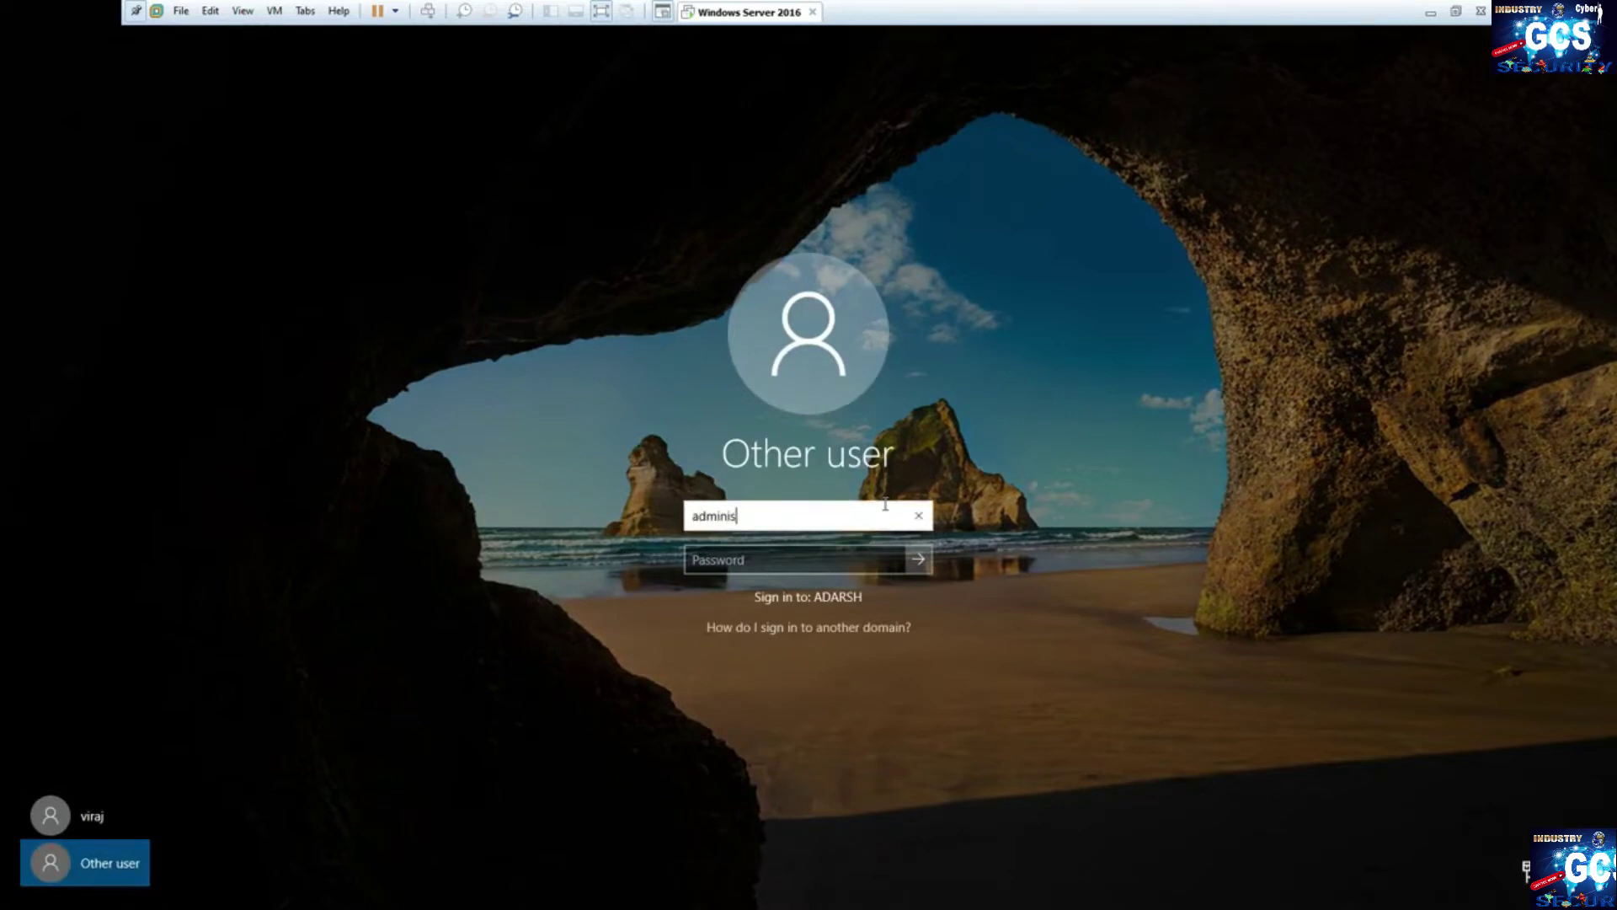
{"action": "type", "text": "trator"}
{"action": "key", "text": "Tab"}
{"action": "type", "text": "*******"}
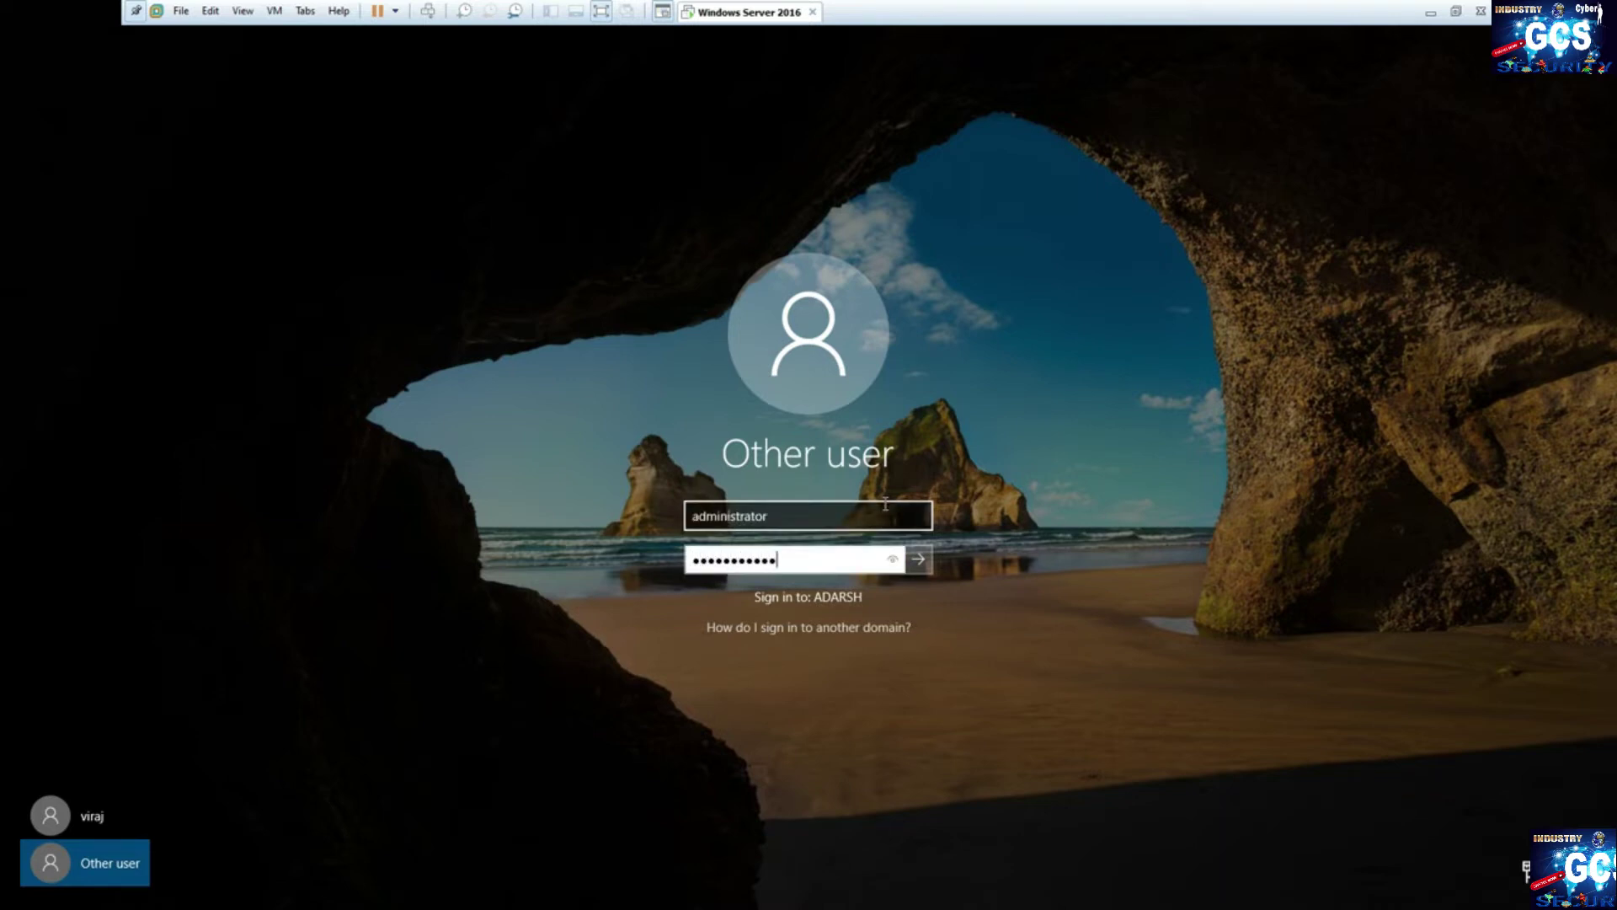
{"action": "key", "text": "Return"}
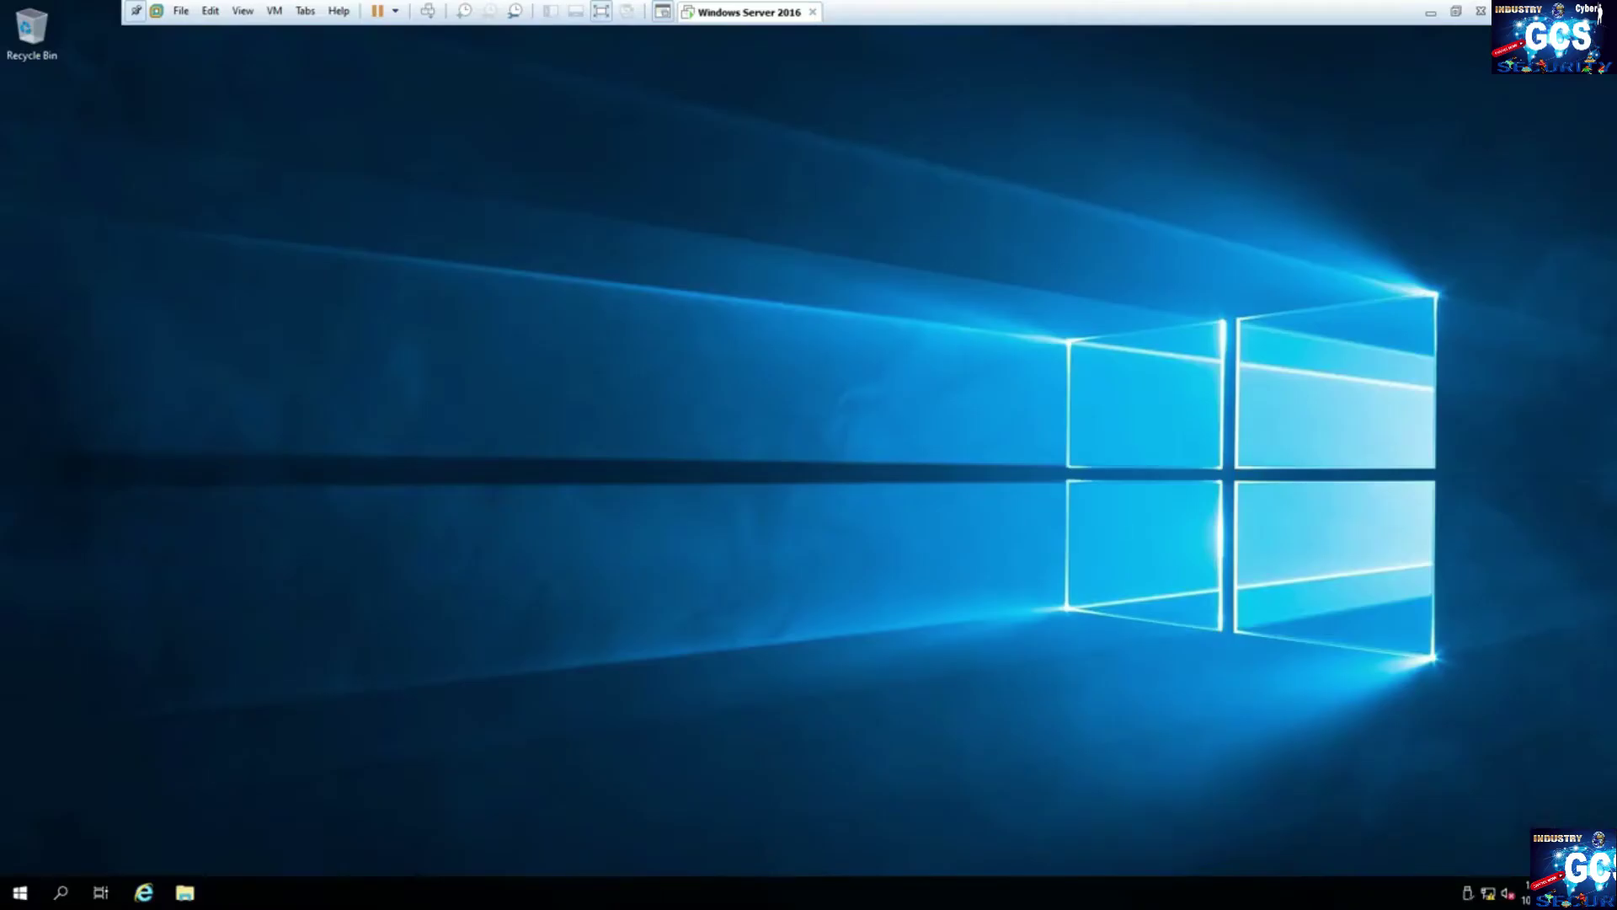
{"action": "left_click", "coordinate": [21, 892]}
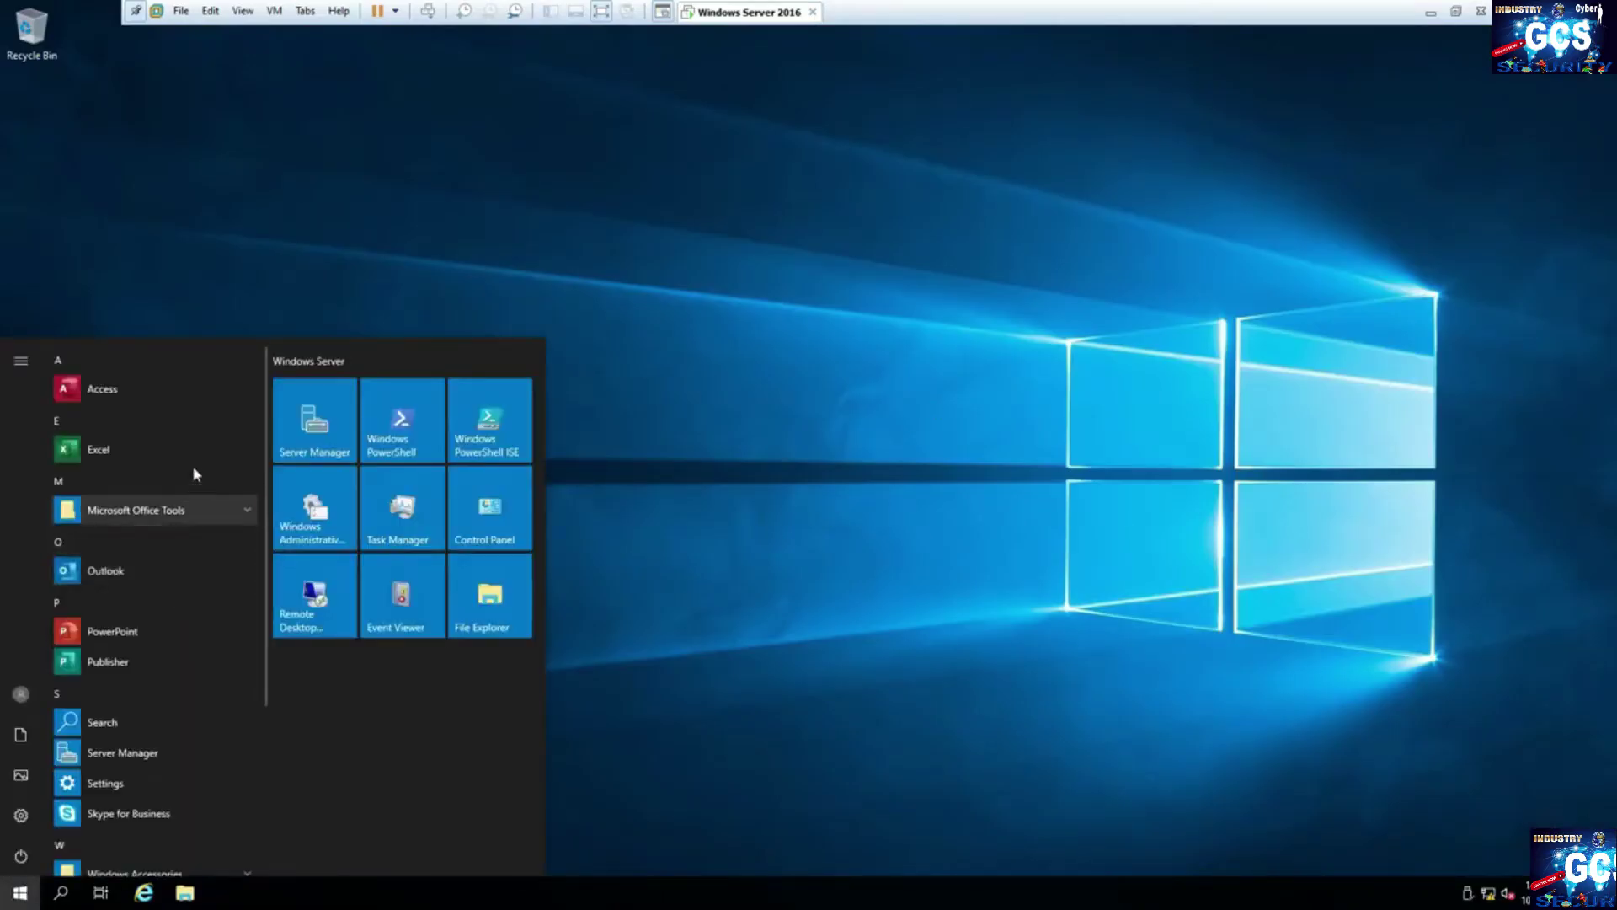
{"action": "left_click", "coordinate": [310, 419]}
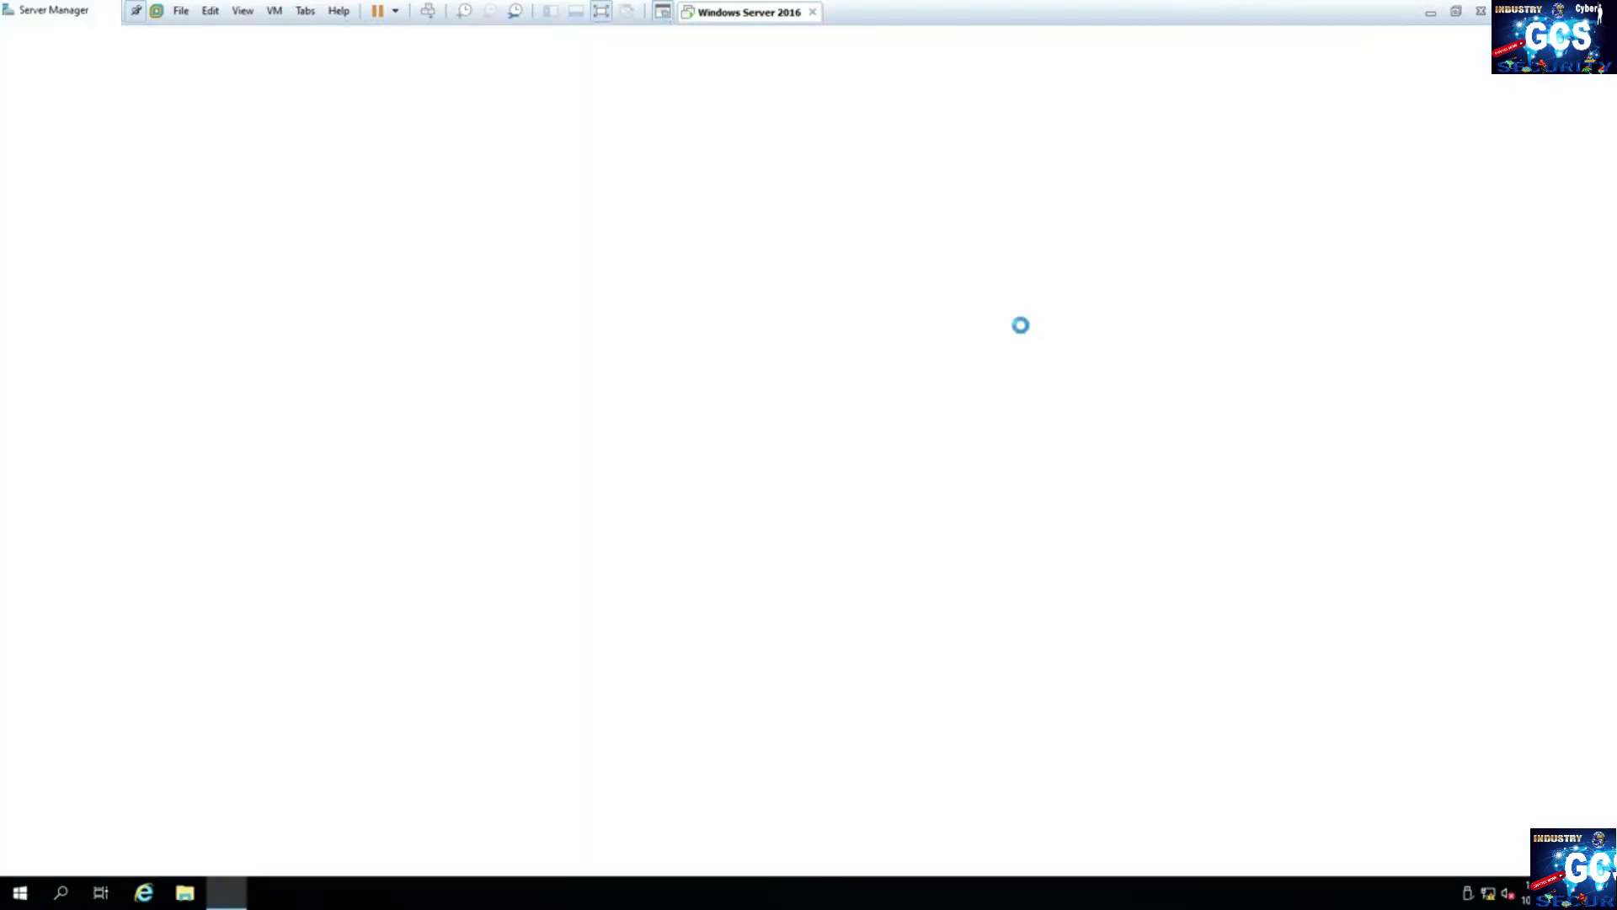
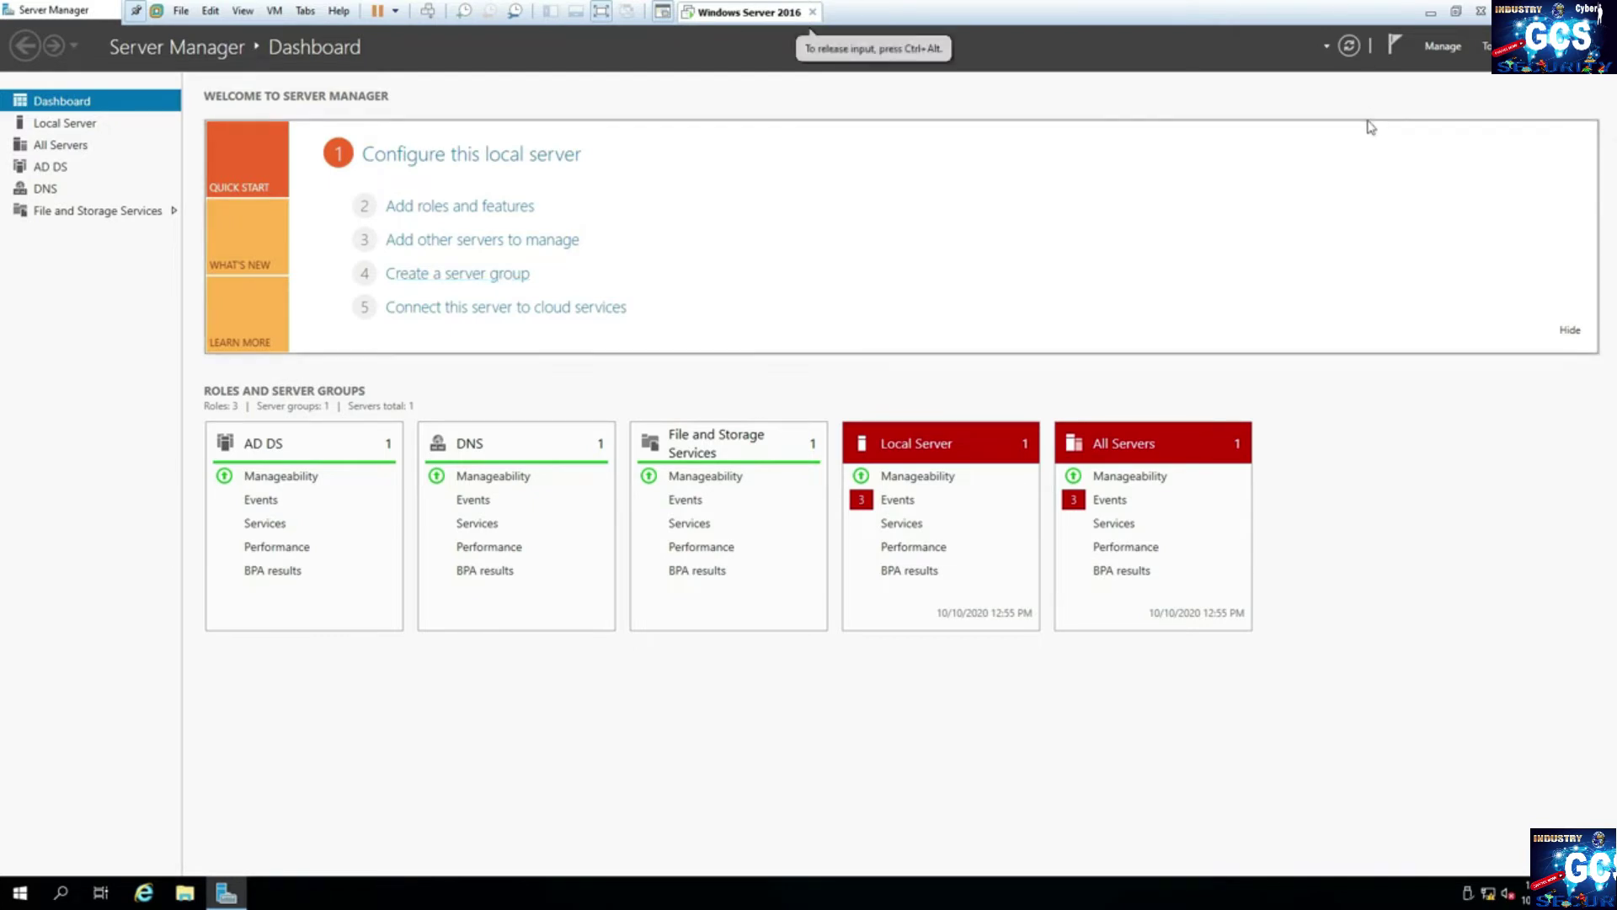
- Power on the Windows 10 VM from the library, then show the Windows Server 2016 VM full screen
{"action": "left_click", "coordinate": [1456, 11]}
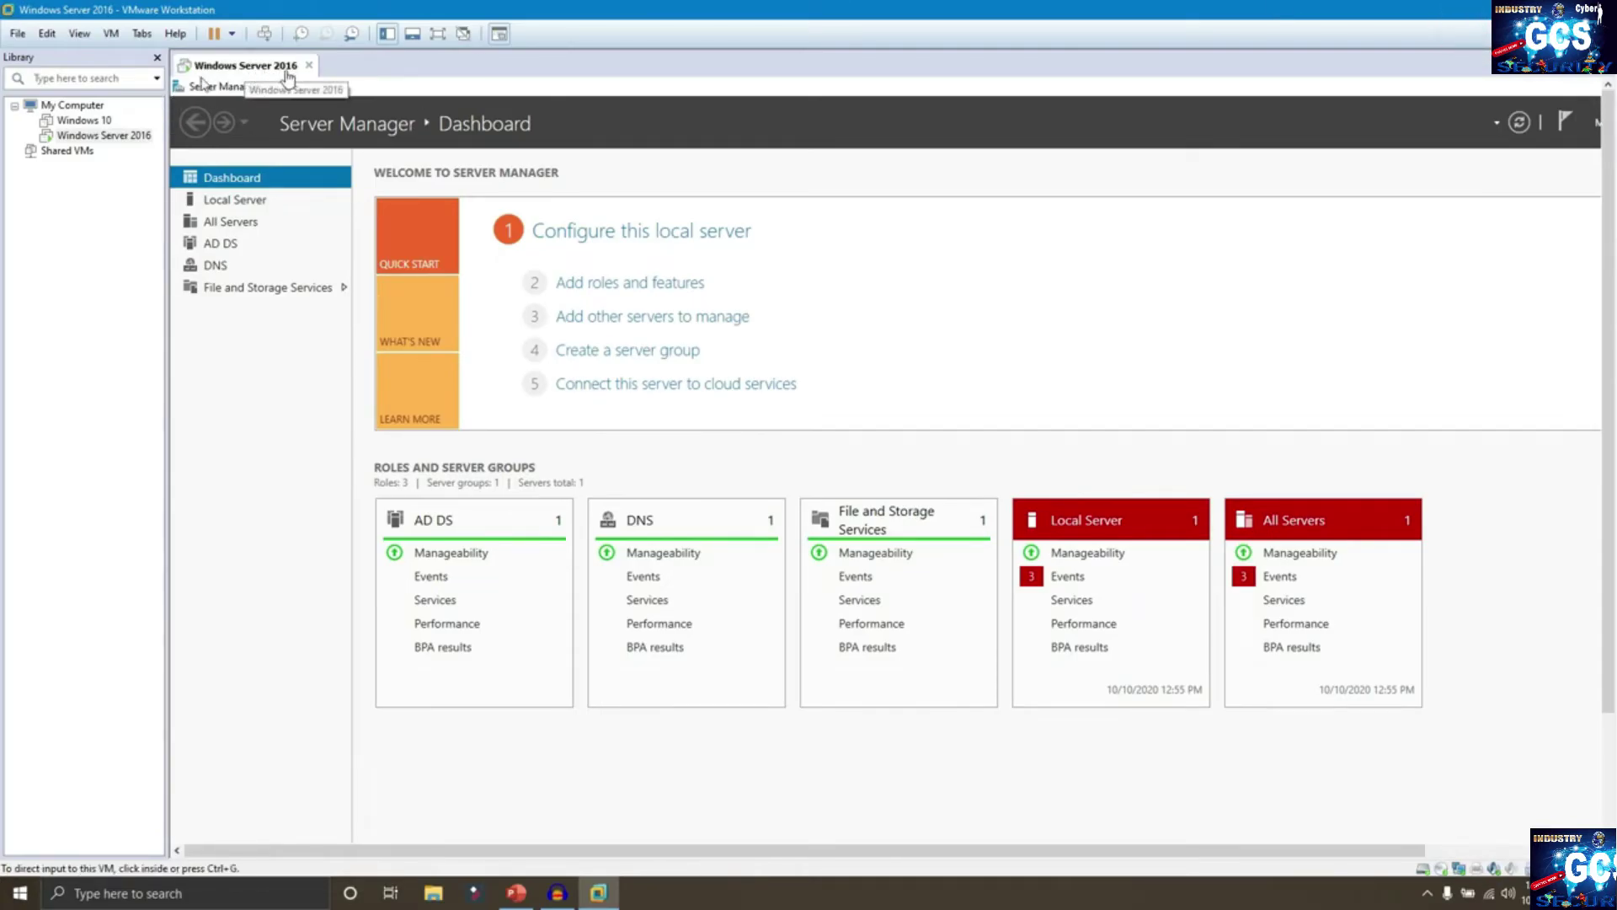
{"action": "left_click", "coordinate": [85, 120]}
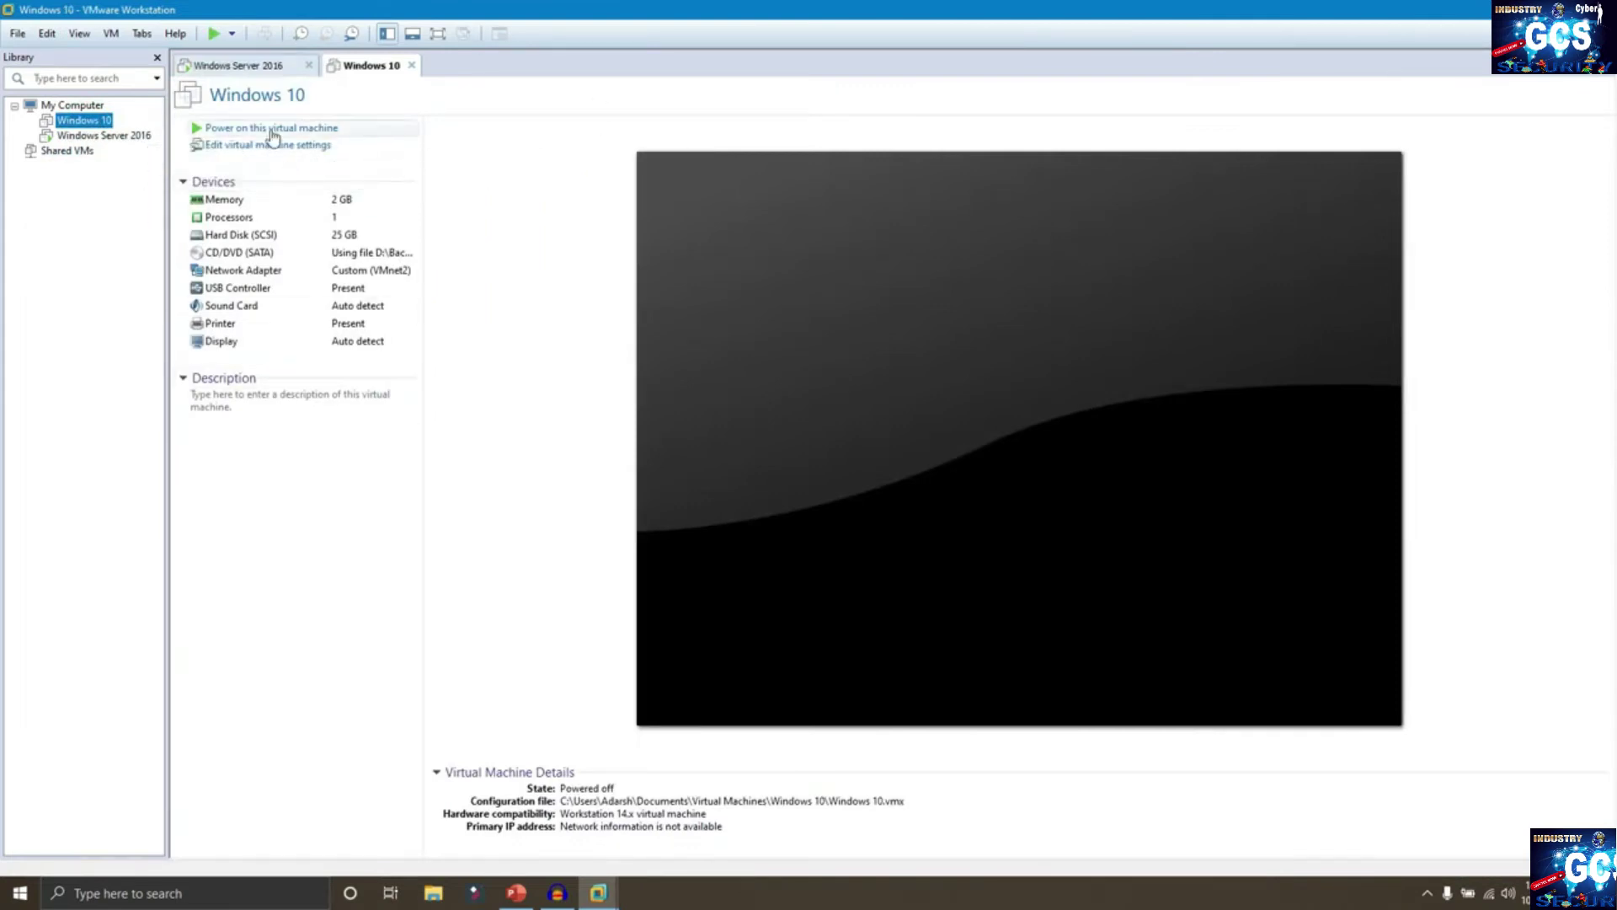
{"action": "left_click", "coordinate": [272, 128]}
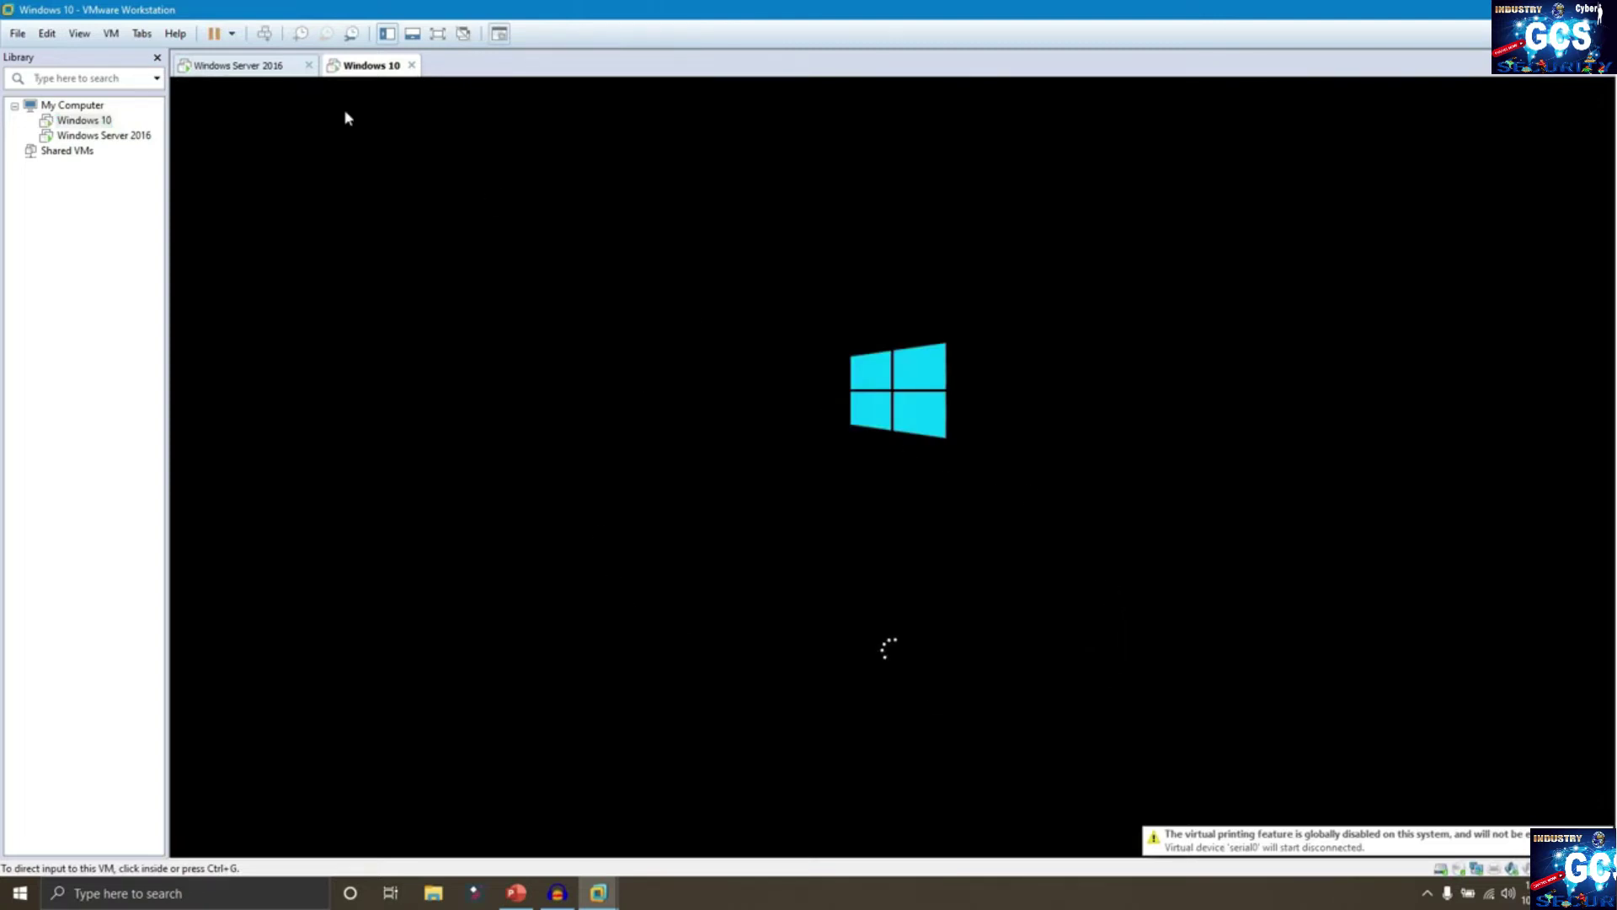
{"action": "left_click", "coordinate": [224, 70]}
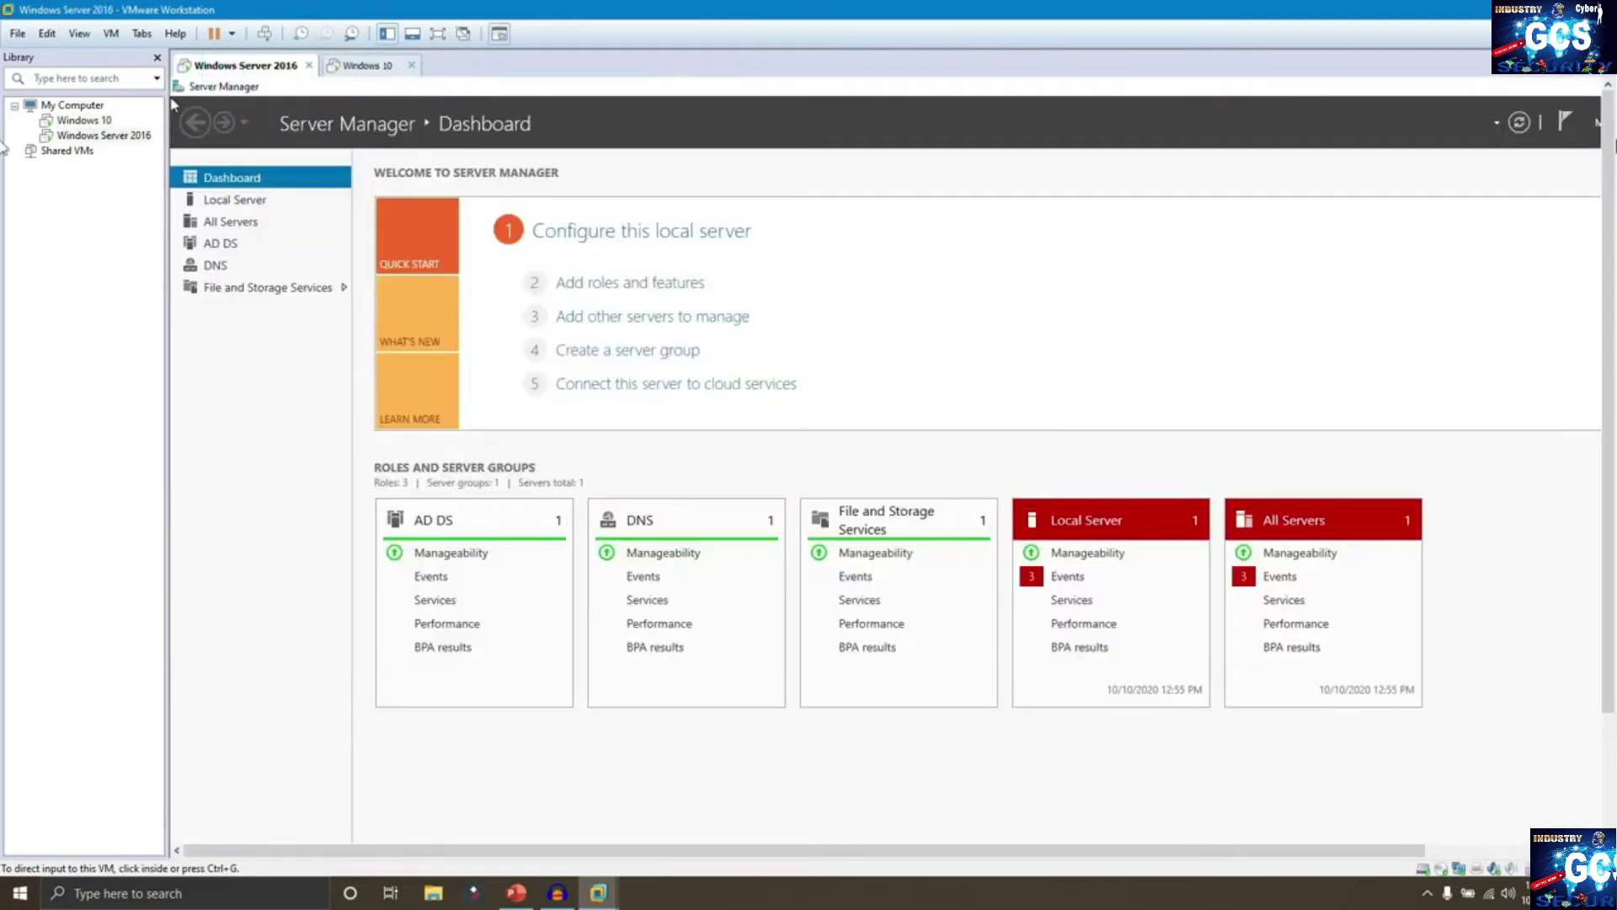
{"action": "left_click", "coordinate": [445, 36]}
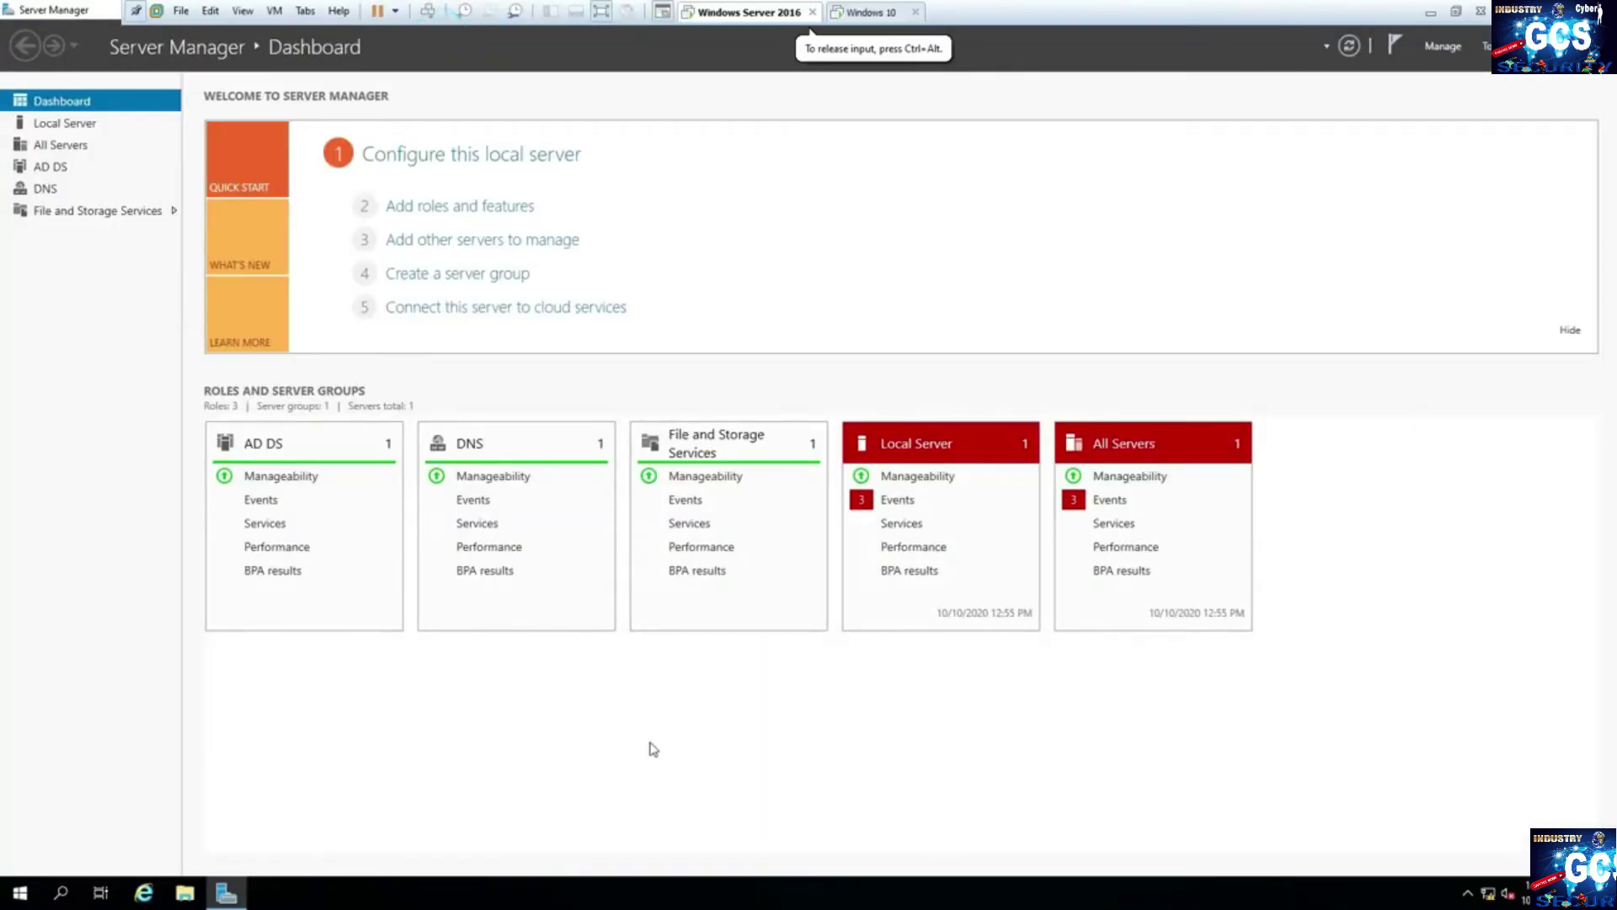
- Through ncpa.cpl, briefly set the server's Ethernet0 IPv4 to obtain an address automatically
{"action": "key", "text": "super+r"}
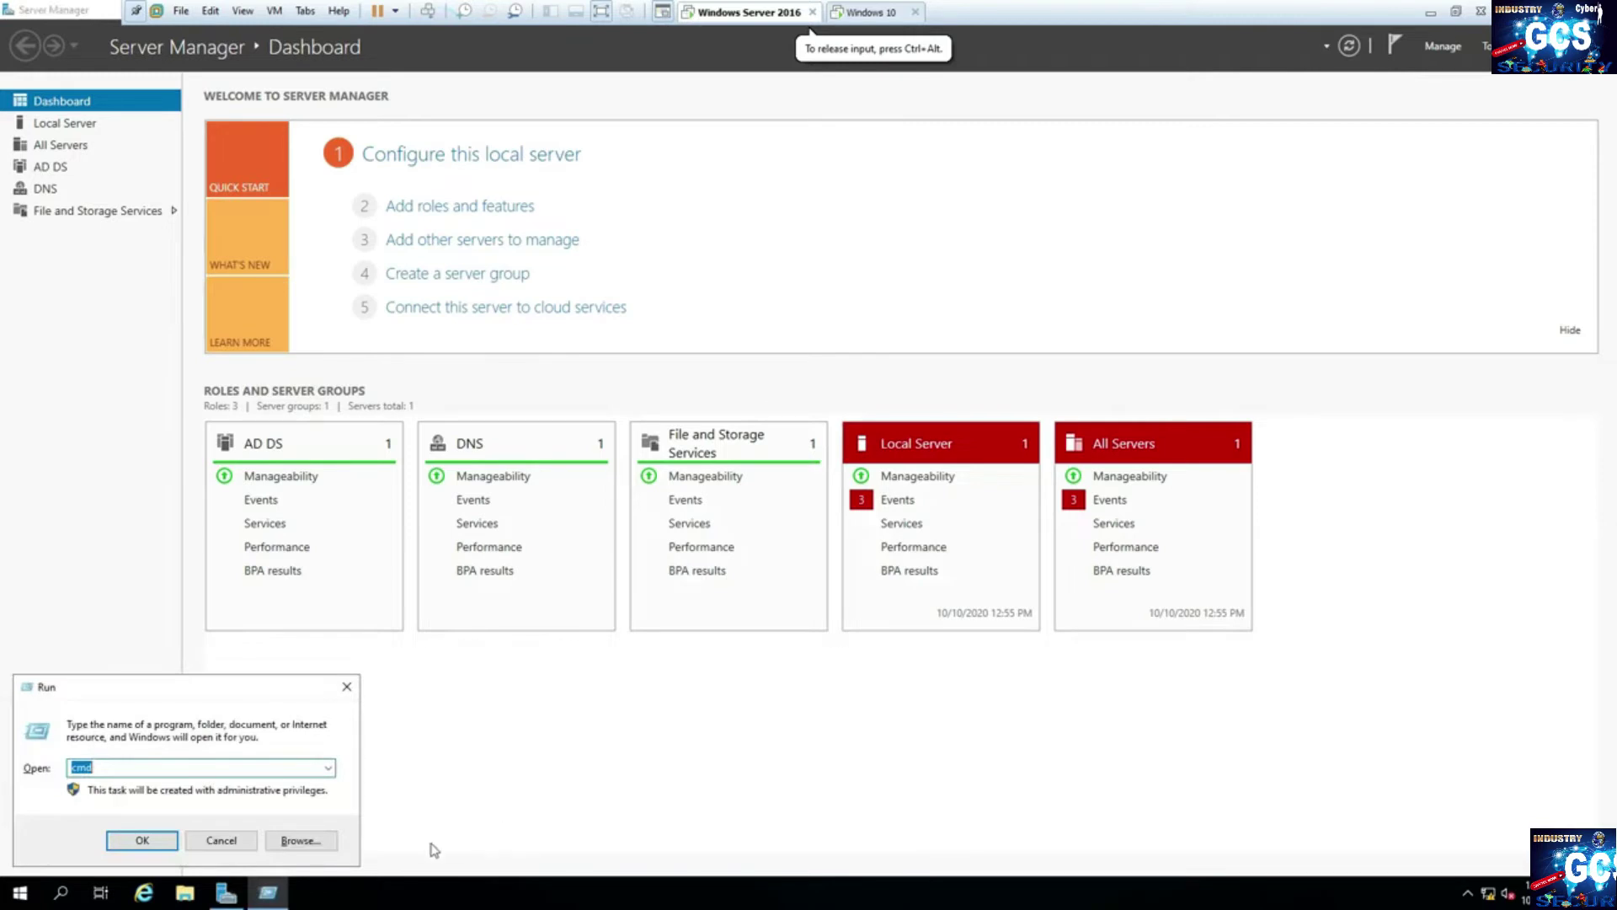
{"action": "type", "text": "ncpa.cpl"}
{"action": "key", "text": "Return"}
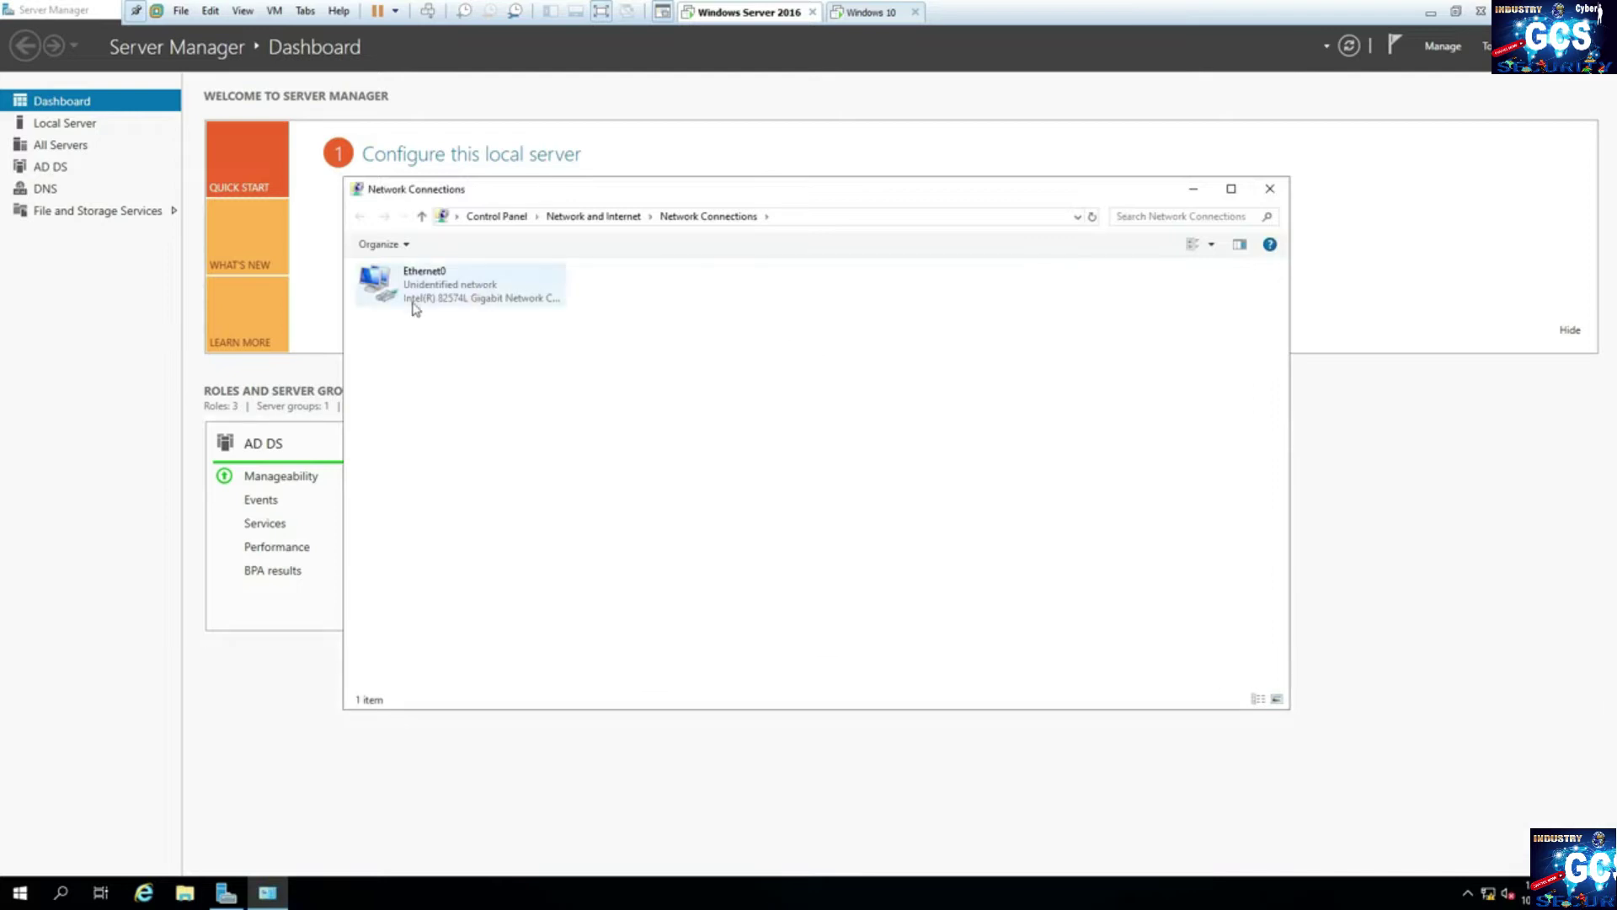
{"action": "right_click", "coordinate": [462, 297]}
{"action": "left_click", "coordinate": [522, 457]}
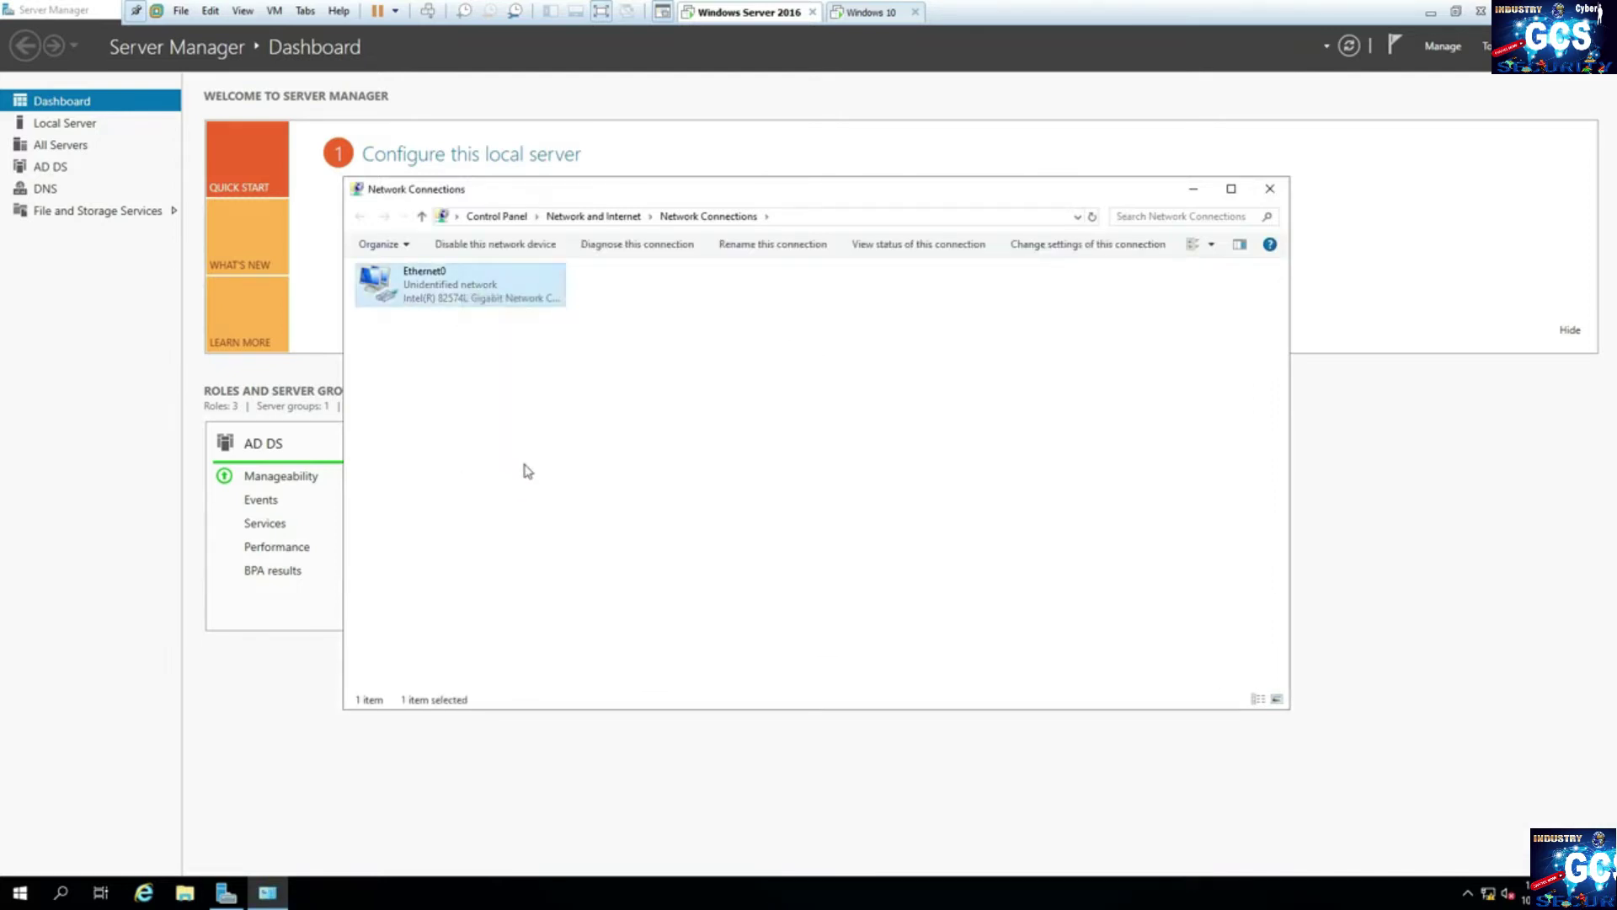
{"action": "double_click", "coordinate": [519, 439]}
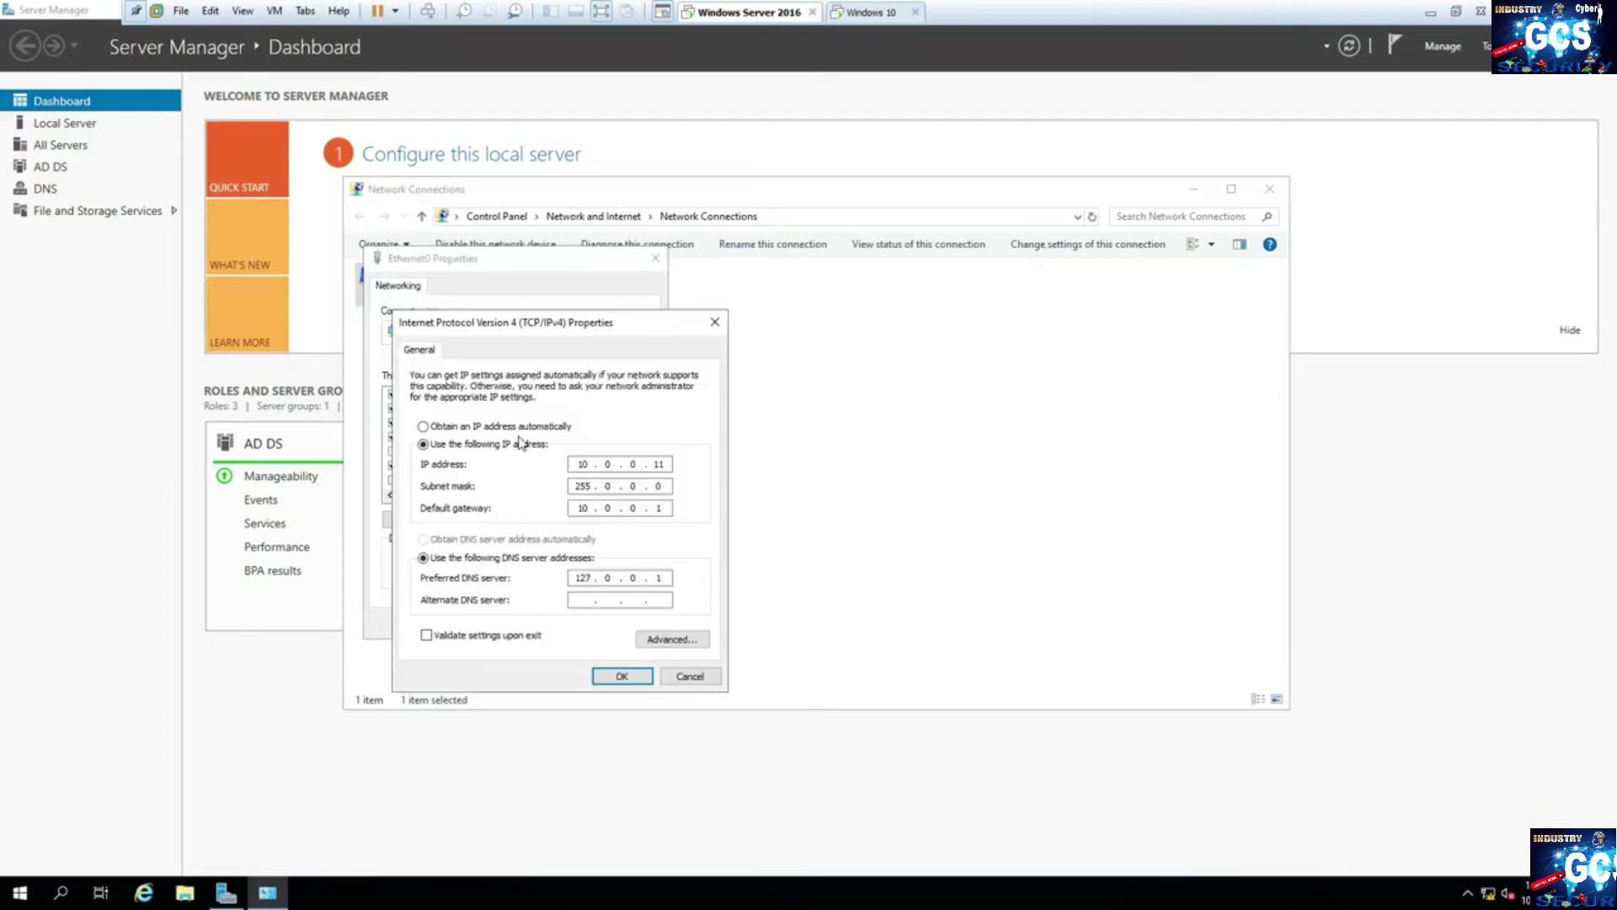
{"action": "double_click", "coordinate": [661, 465]}
{"action": "left_click", "coordinate": [455, 428]}
{"action": "left_click", "coordinate": [630, 676]}
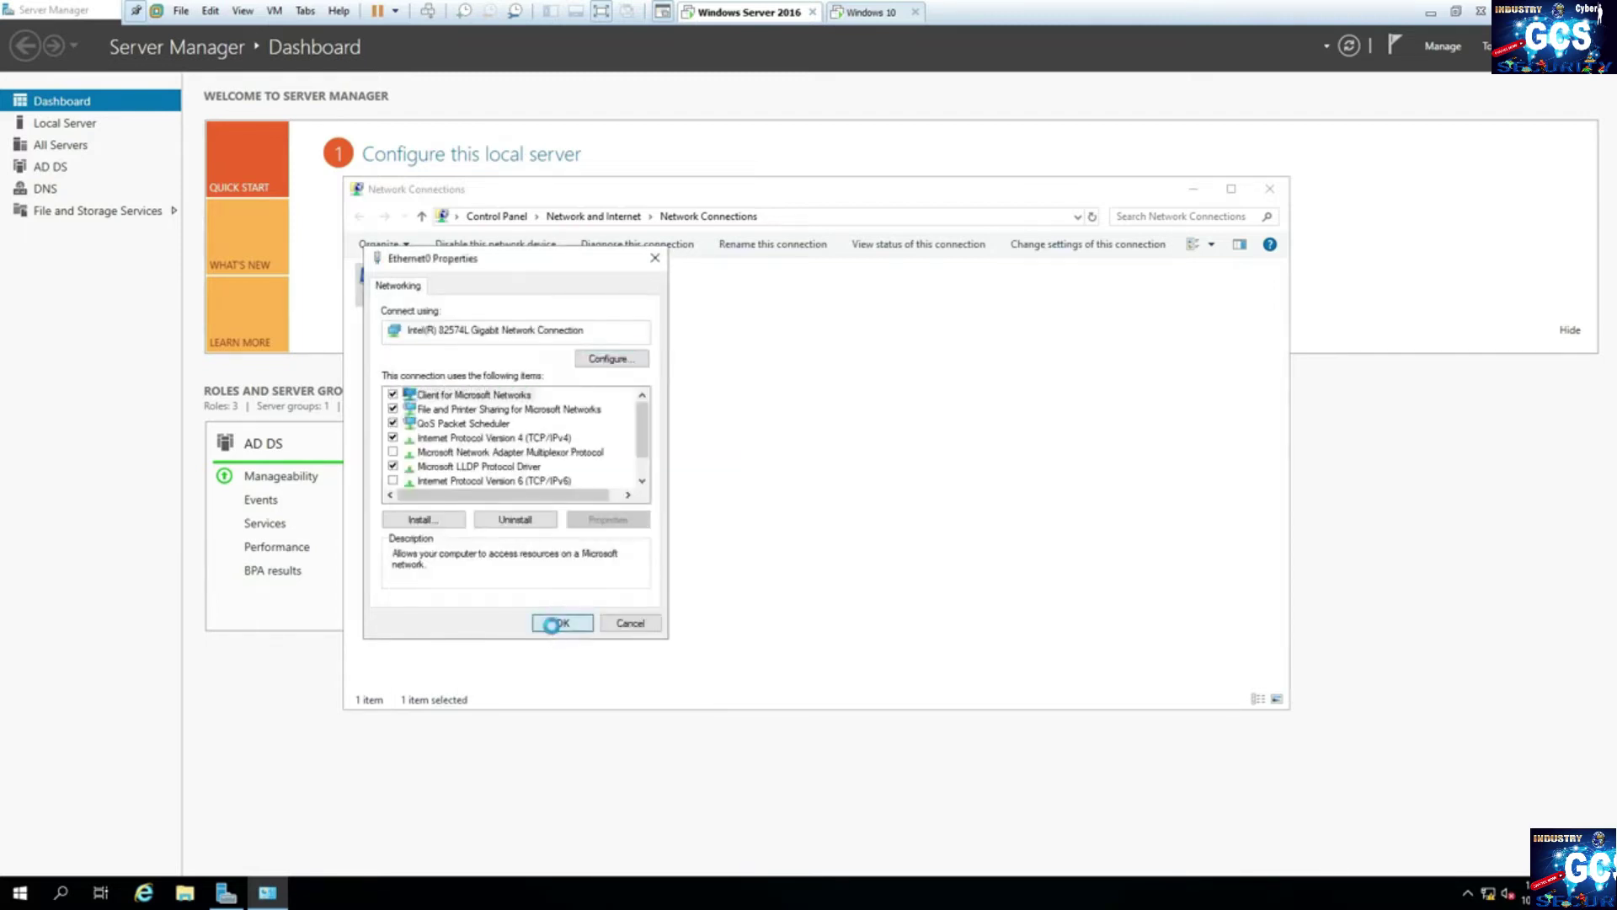
{"action": "left_click", "coordinate": [551, 623]}
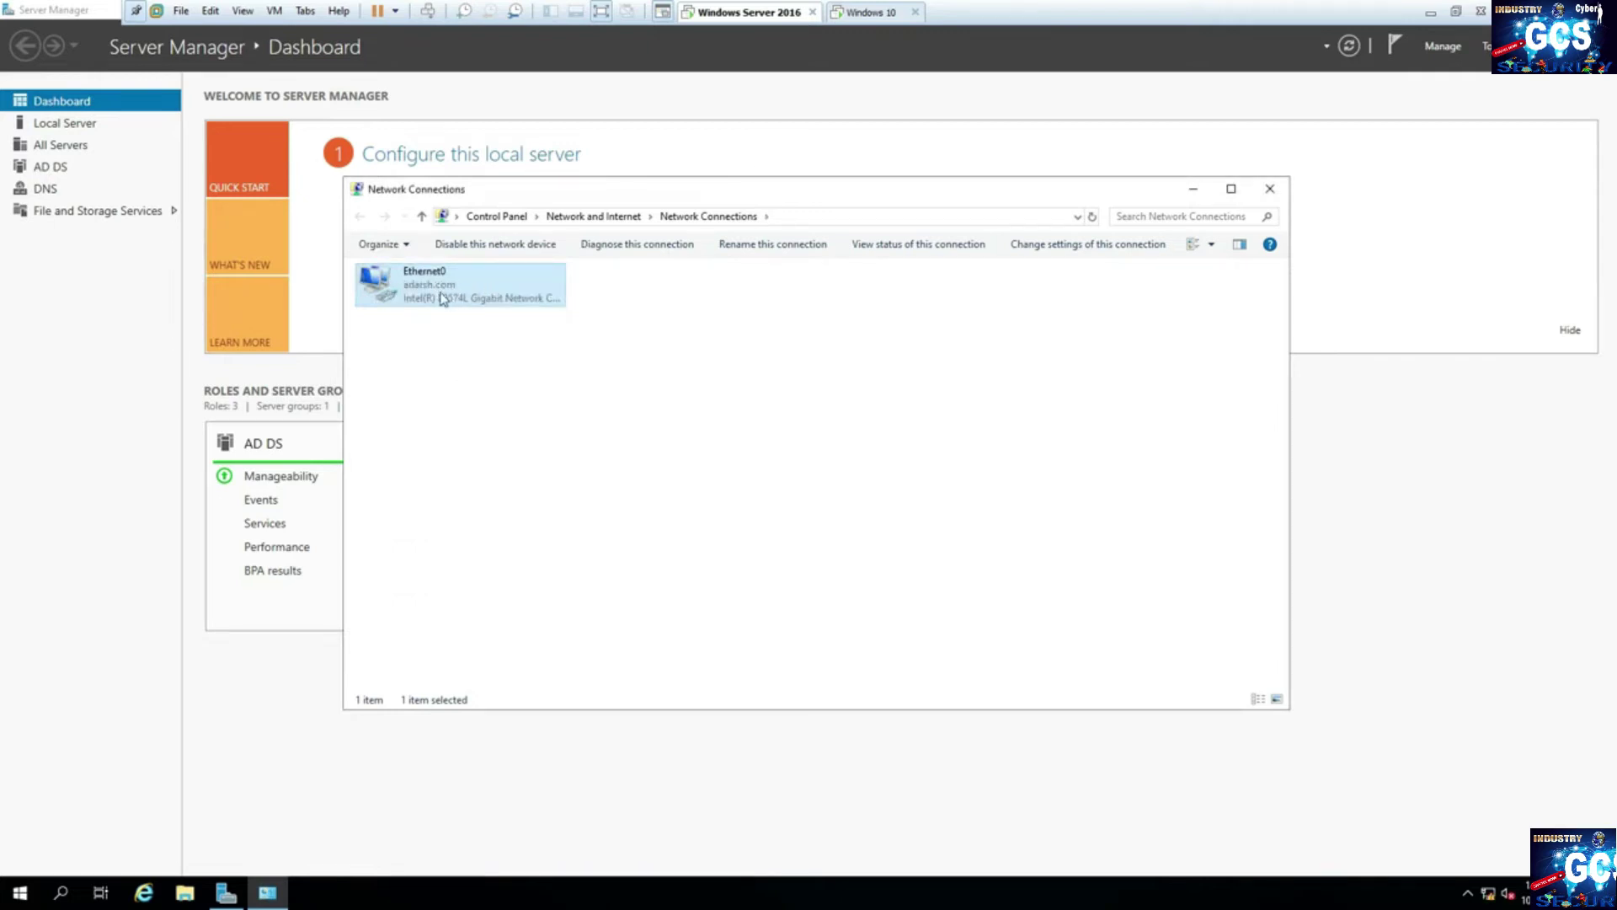
- Switch Ethernet0 back to a manual IP, entering 10.0.0.5 with mask 255.255.255.0
{"action": "right_click", "coordinate": [498, 291]}
{"action": "left_click", "coordinate": [534, 453]}
{"action": "double_click", "coordinate": [503, 435]}
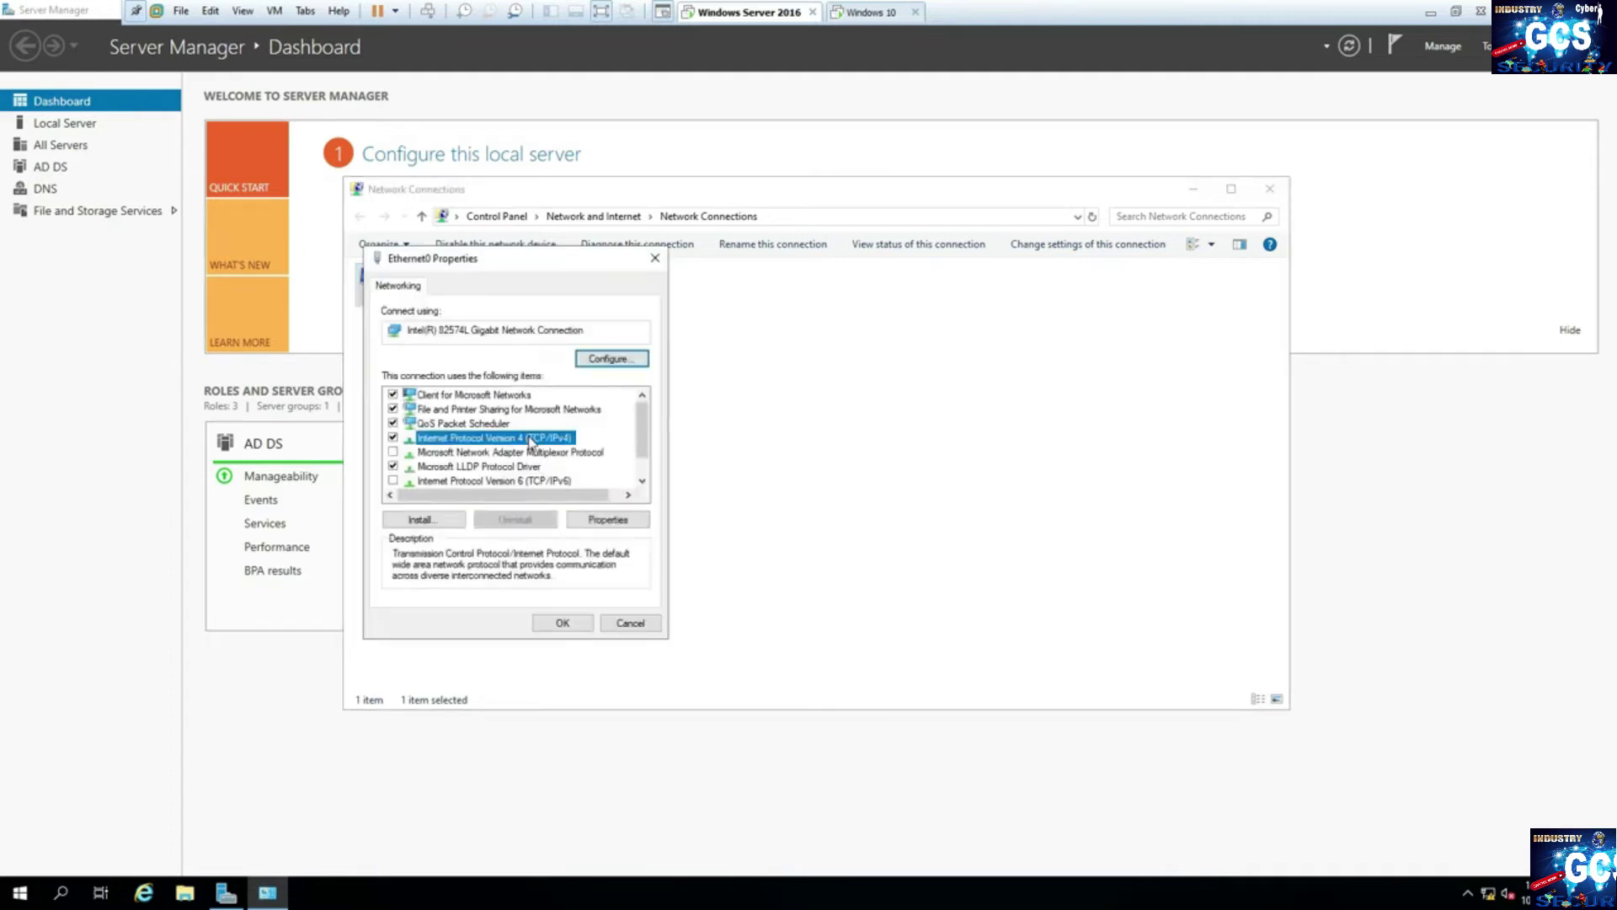
{"action": "left_click", "coordinate": [497, 444]}
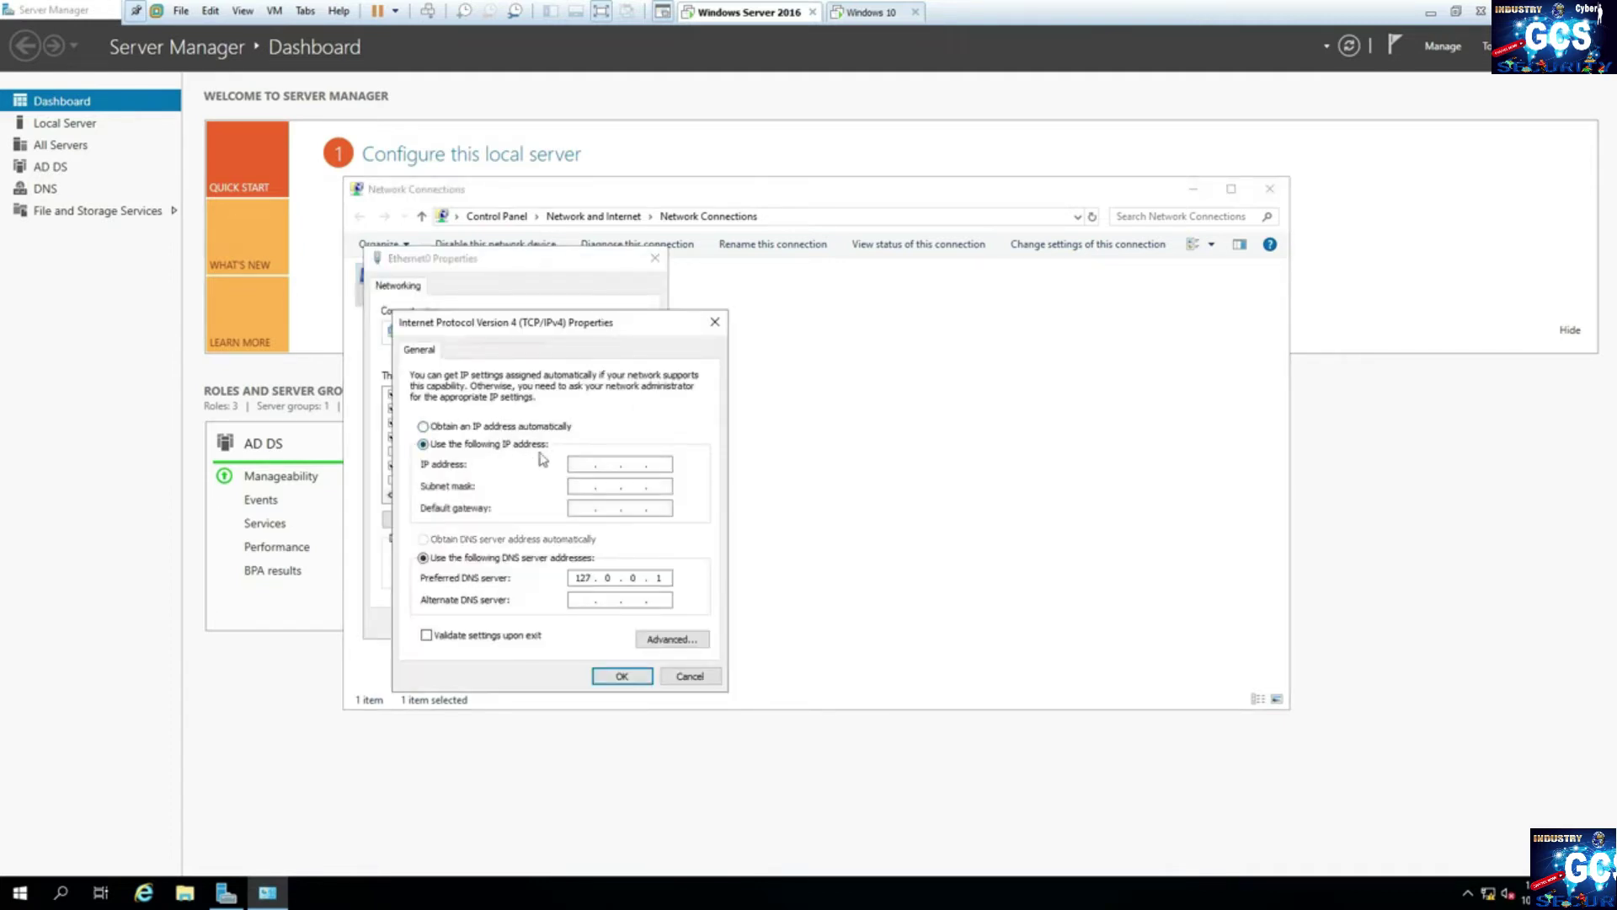
{"action": "left_click", "coordinate": [587, 463]}
{"action": "type", "text": "1"}
{"action": "key", "text": "Tab"}
{"action": "left_click", "coordinate": [615, 493]}
{"action": "type", "text": "255 . 255"}
- Set gateway and DNS to 10.0.0.1, save, and disable then re-enable the adapter
{"action": "left_click", "coordinate": [579, 508]}
{"action": "type", "text": "1"}
{"action": "type", "text": "10"}
{"action": "left_click", "coordinate": [623, 676]}
{"action": "left_click", "coordinate": [562, 624]}
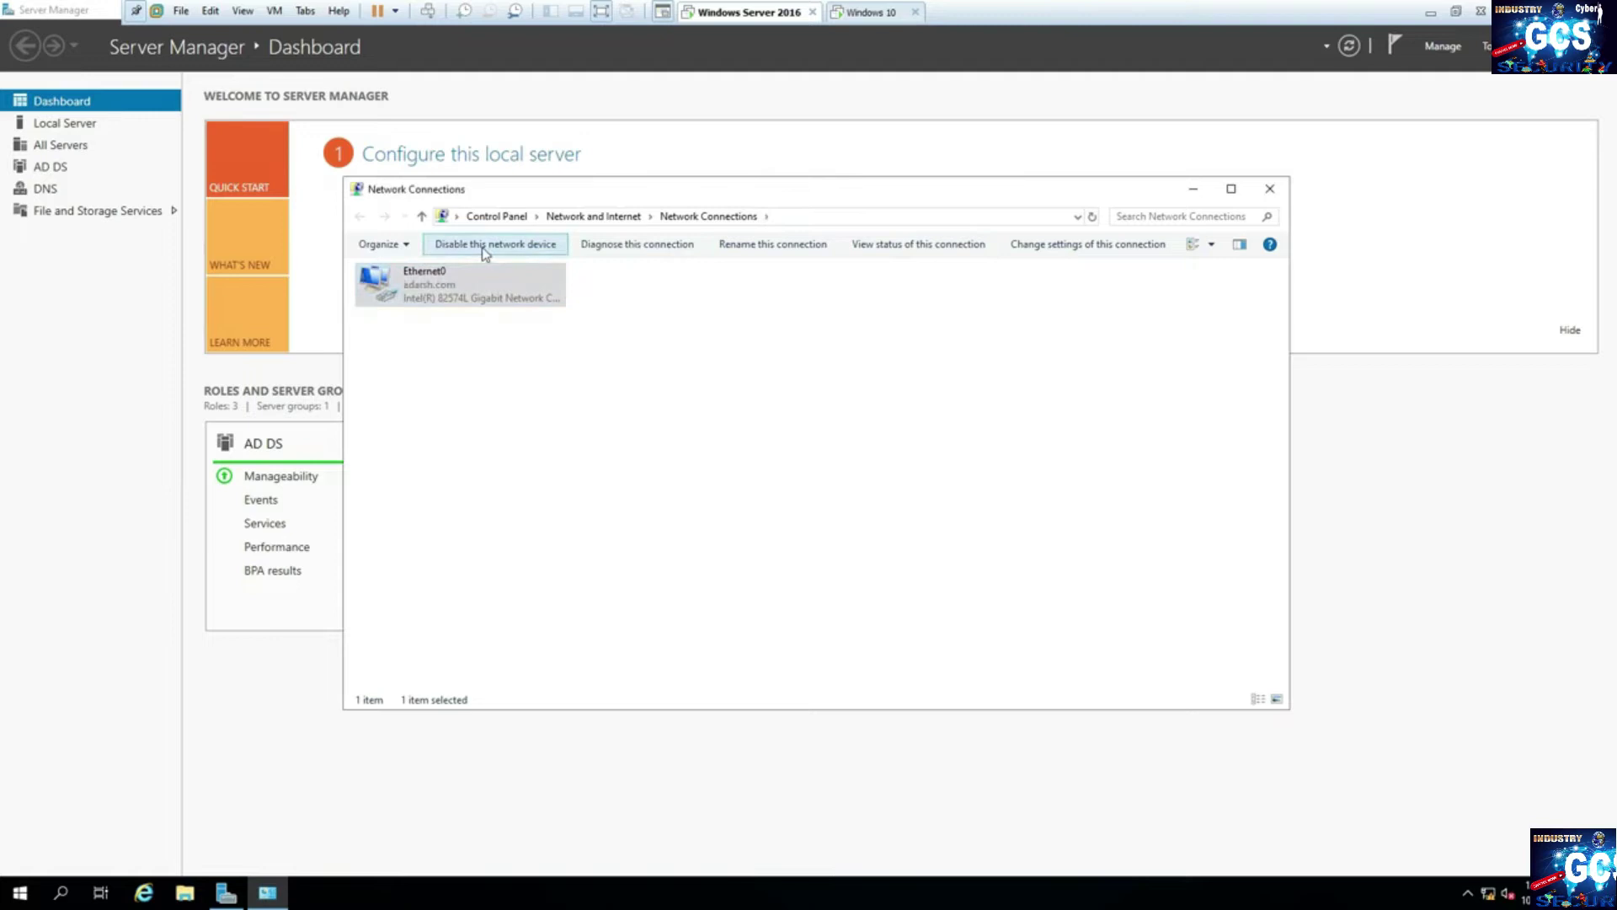
{"action": "left_click", "coordinate": [482, 245]}
{"action": "left_click", "coordinate": [495, 244]}
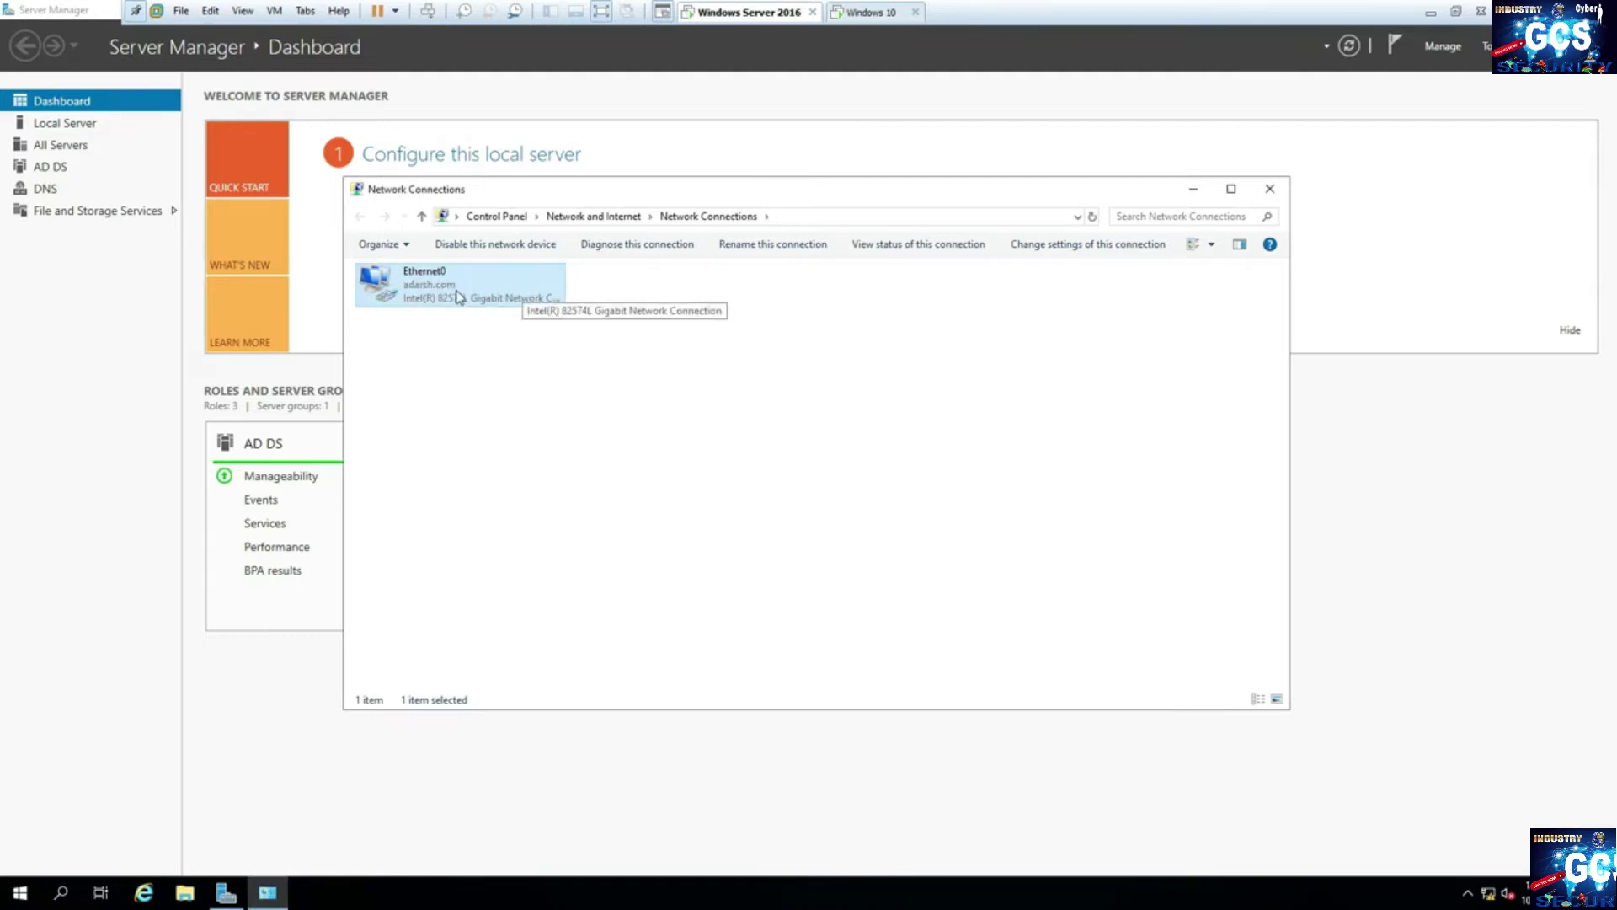
- Review the server's Ethernet0 details: DHCP off, IPv4 10.0.0.5, gateway and DNS 10.0.0.1. Then close every window
{"action": "right_click", "coordinate": [460, 289]}
{"action": "left_click", "coordinate": [526, 322]}
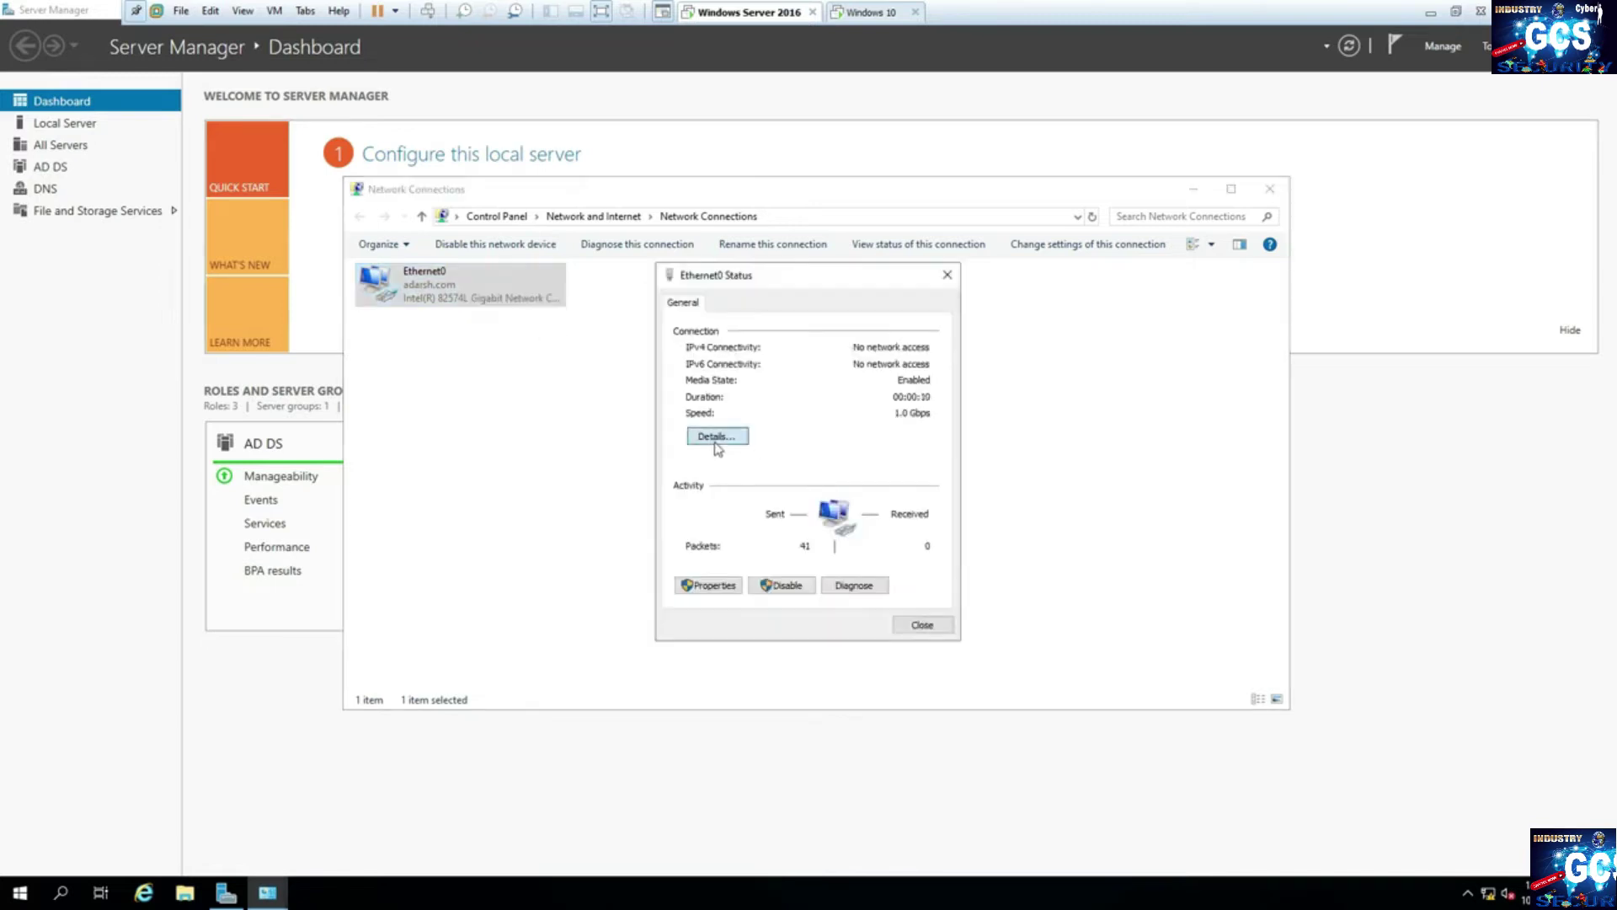
{"action": "left_click", "coordinate": [709, 437]}
{"action": "left_click", "coordinate": [731, 410]}
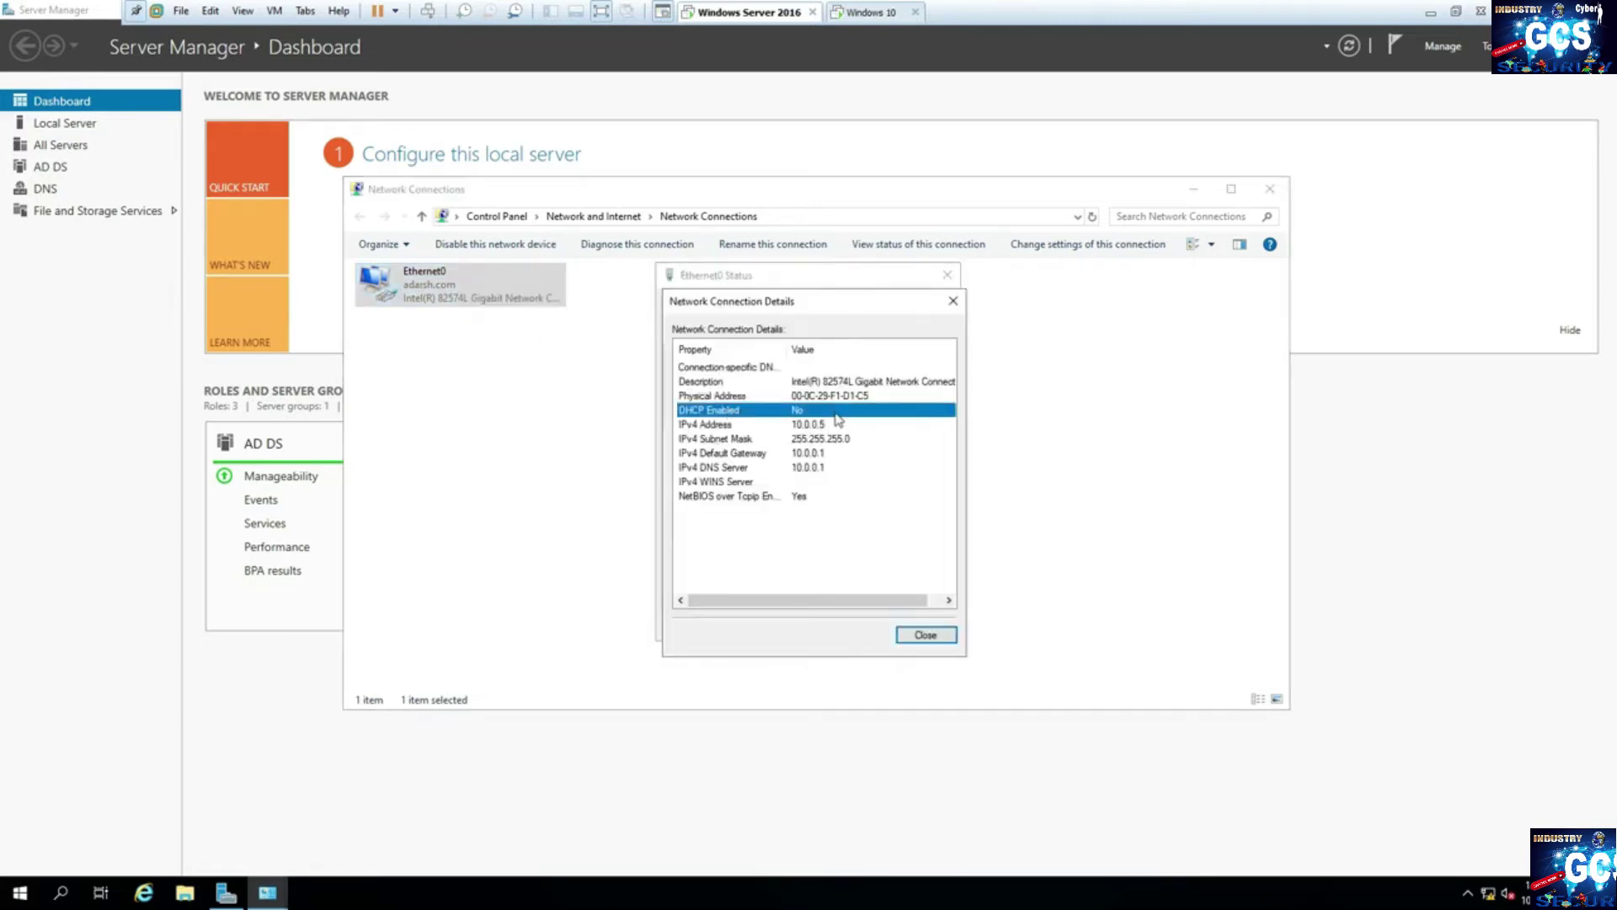
{"action": "left_click", "coordinate": [819, 425]}
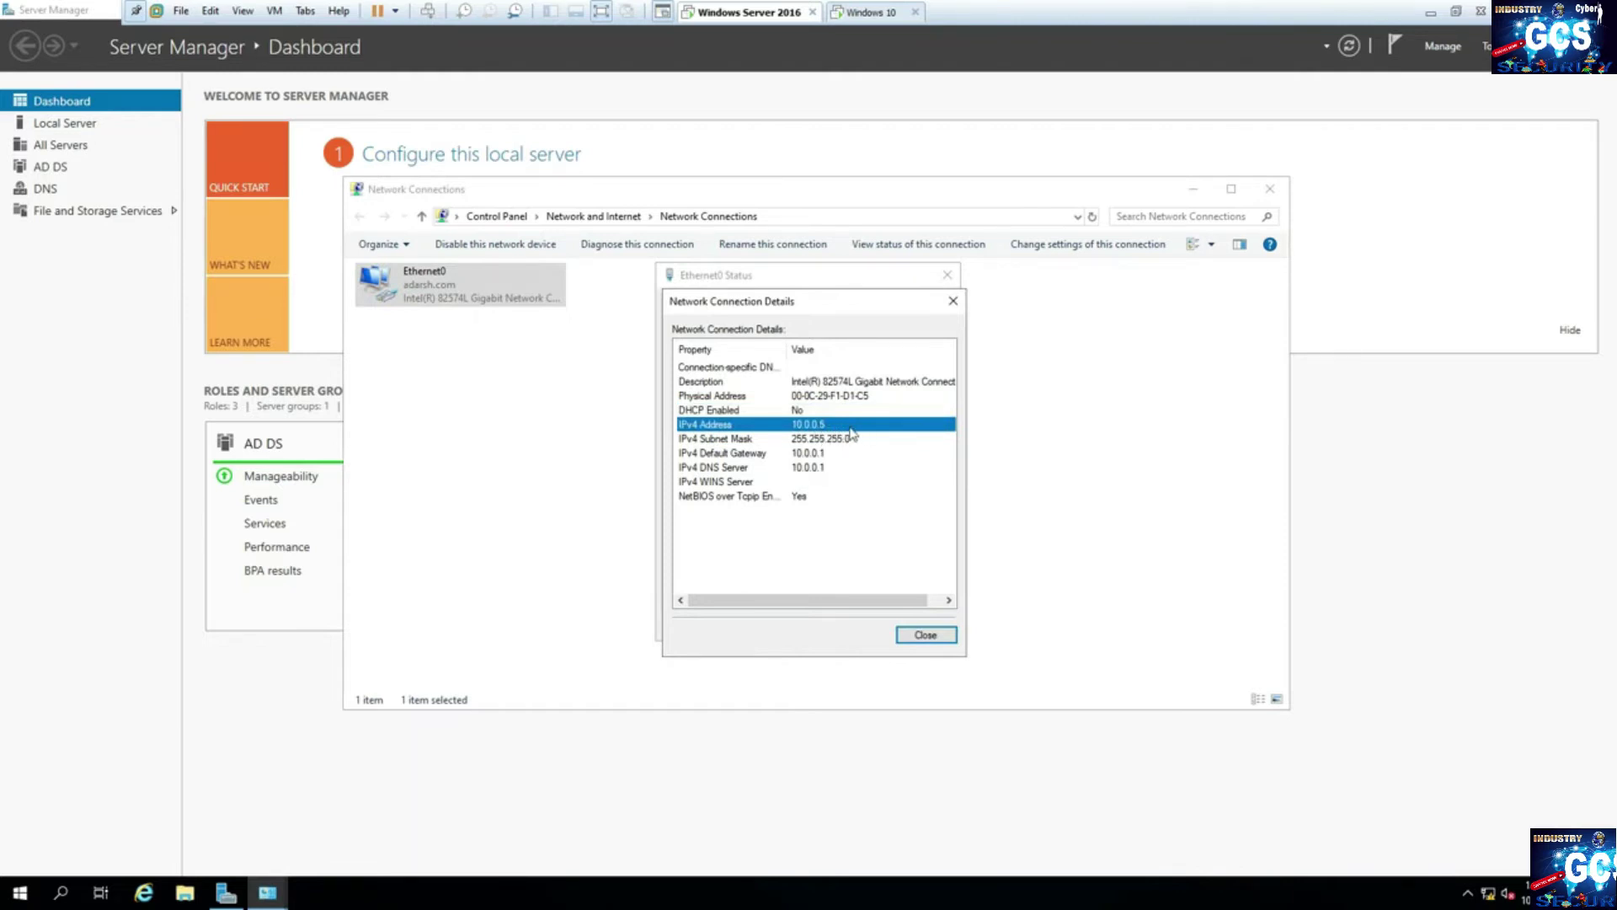
{"action": "left_click", "coordinate": [839, 454]}
{"action": "left_click", "coordinate": [839, 467]}
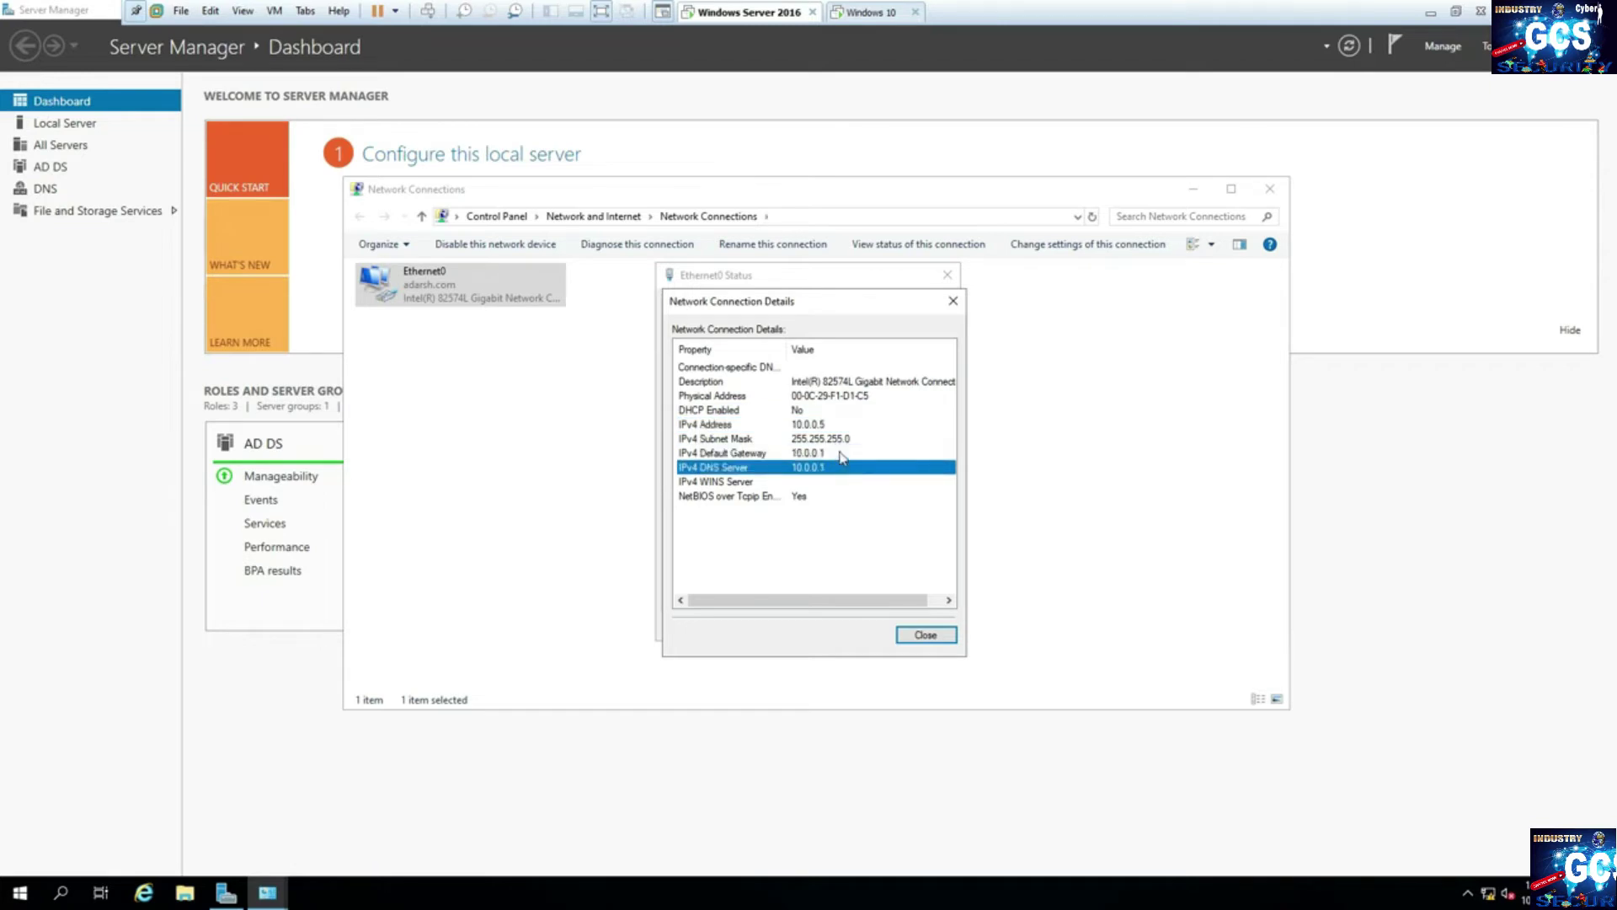
{"action": "left_click", "coordinate": [927, 634]}
{"action": "left_click", "coordinate": [923, 625]}
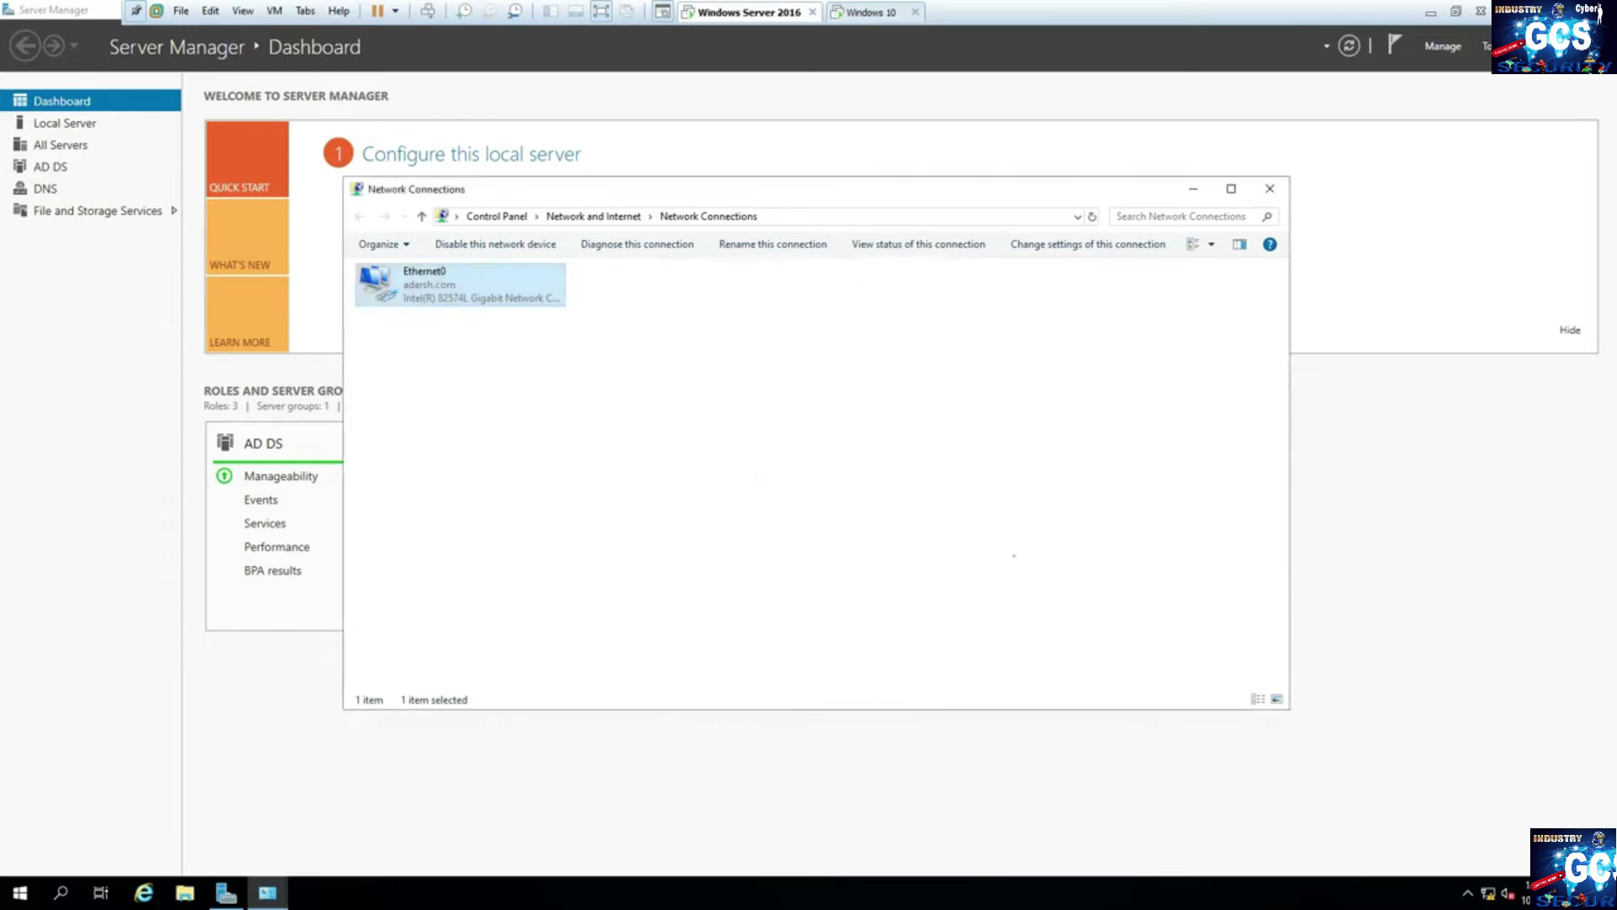
{"action": "left_click", "coordinate": [1269, 188]}
- Sign in to the Windows 10 VM with its account password
{"action": "left_click", "coordinate": [855, 12]}
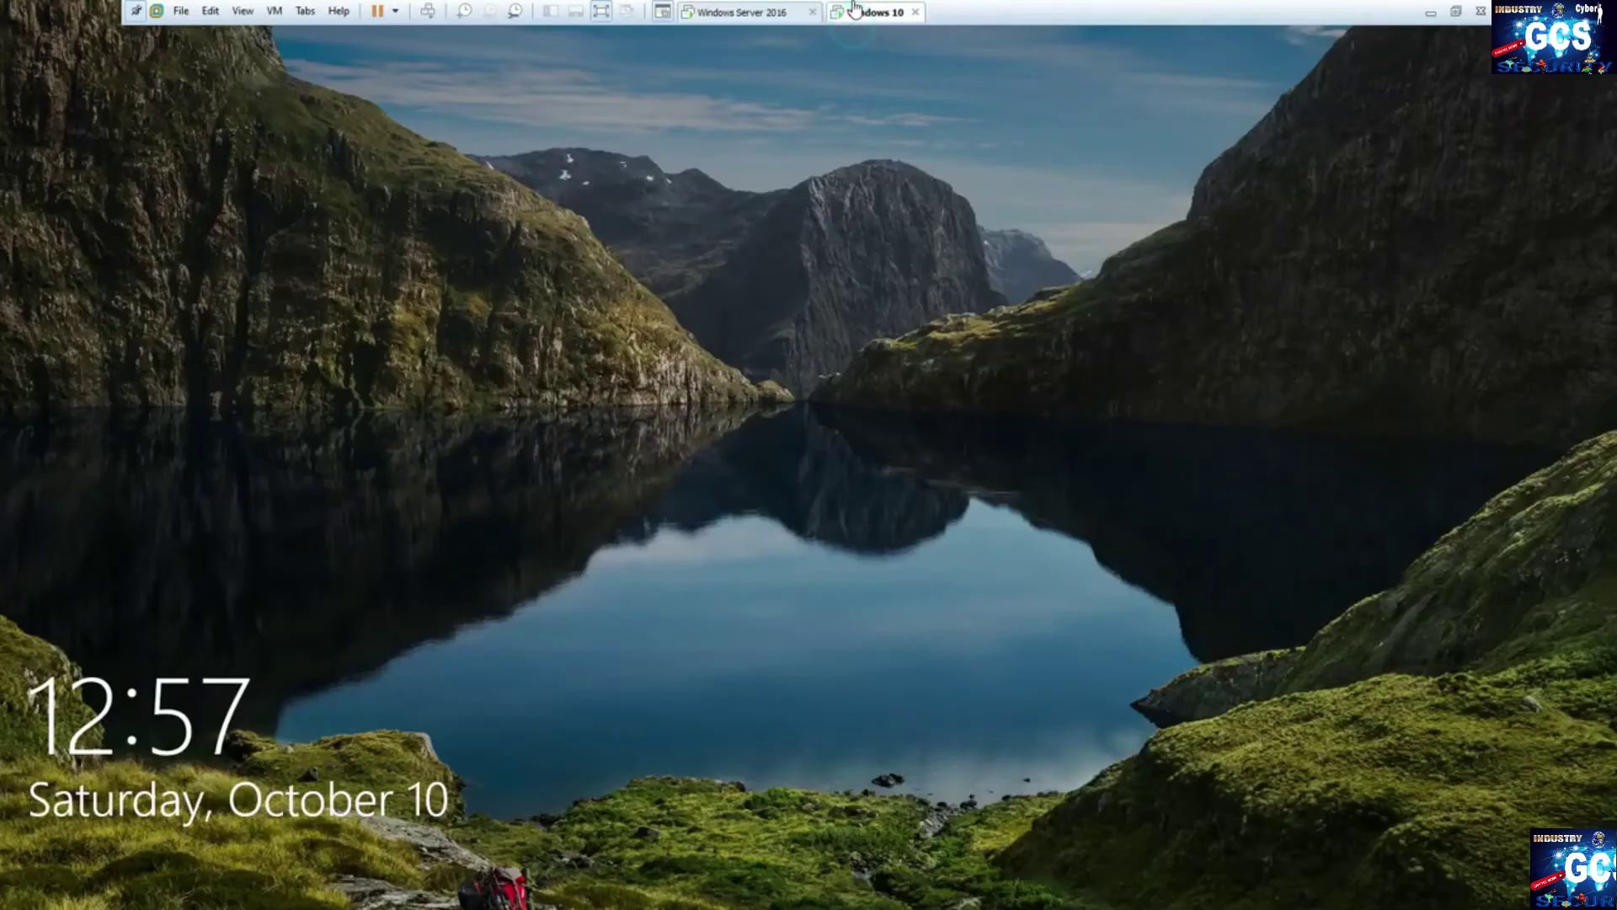
{"action": "left_click", "coordinate": [624, 807]}
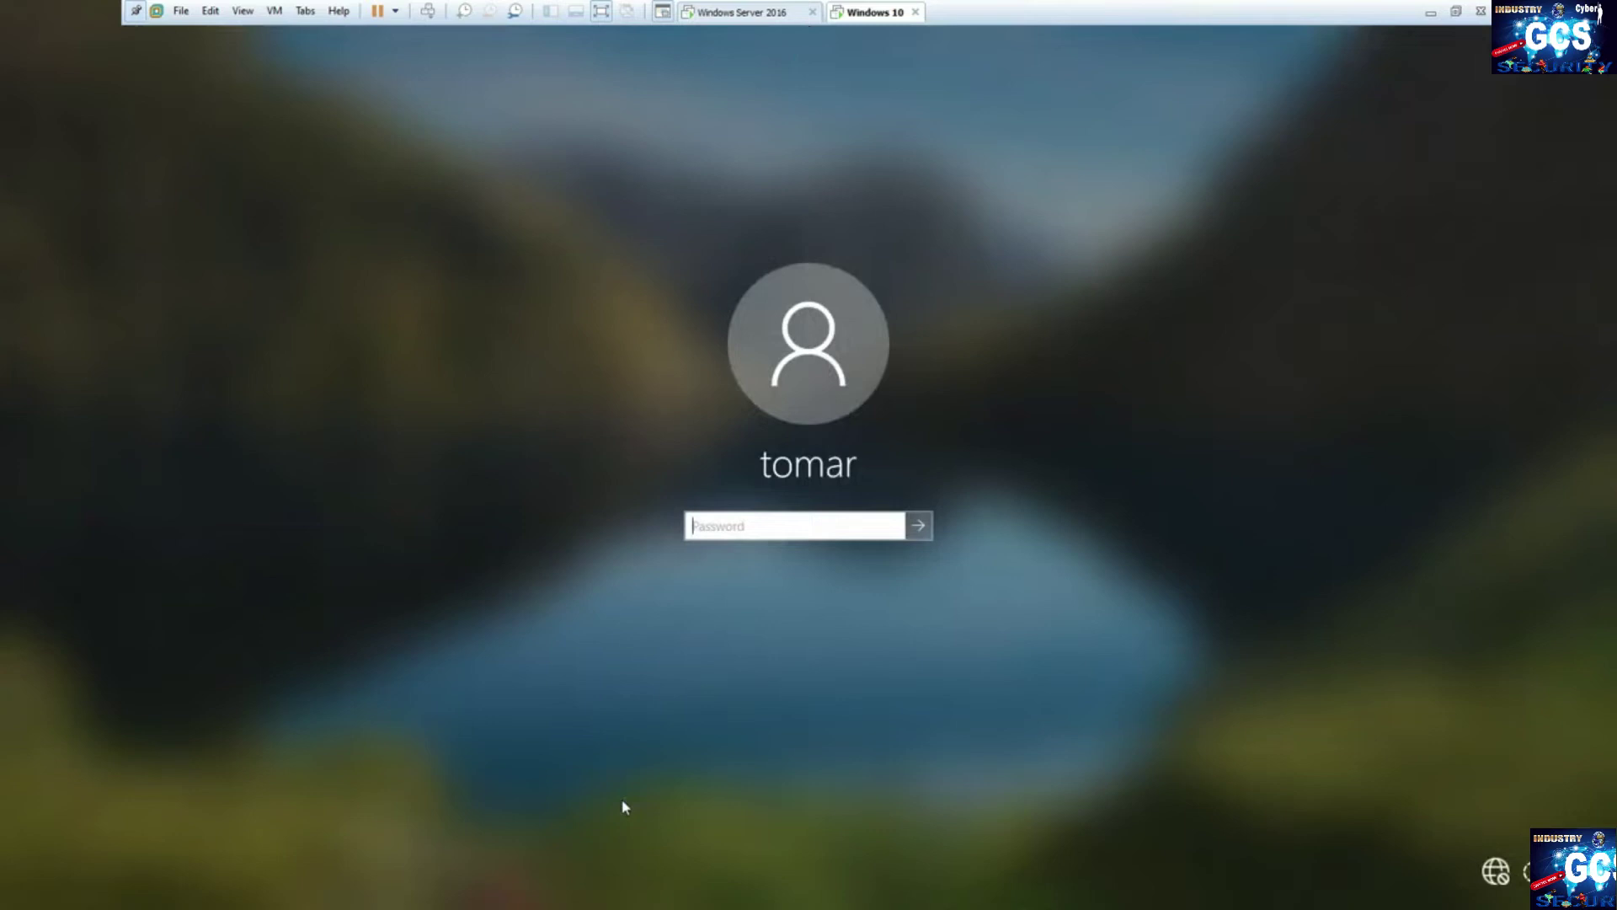
{"action": "type", "text": "•"}
{"action": "left_click", "coordinate": [744, 526]}
{"action": "key", "text": "BackSpace"}
{"action": "key", "text": "BackSpace"}
{"action": "key", "text": "BackSpace"}
{"action": "key", "text": "Return"}
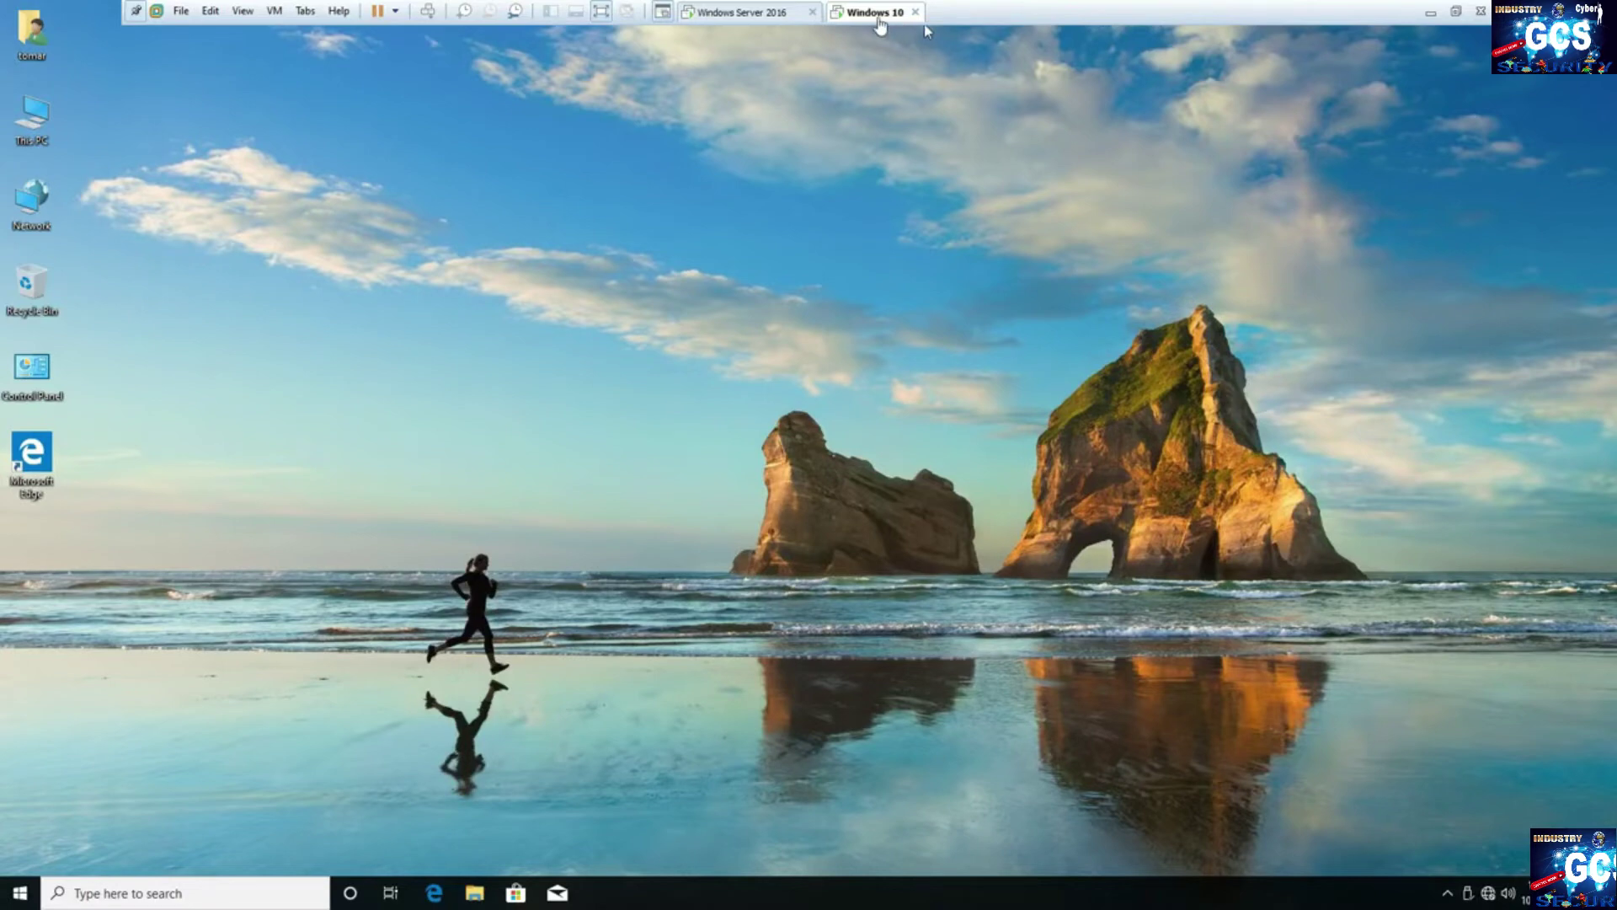
- Sign in to the Windows Server 2016 VM as Administrator
{"action": "left_click", "coordinate": [771, 12]}
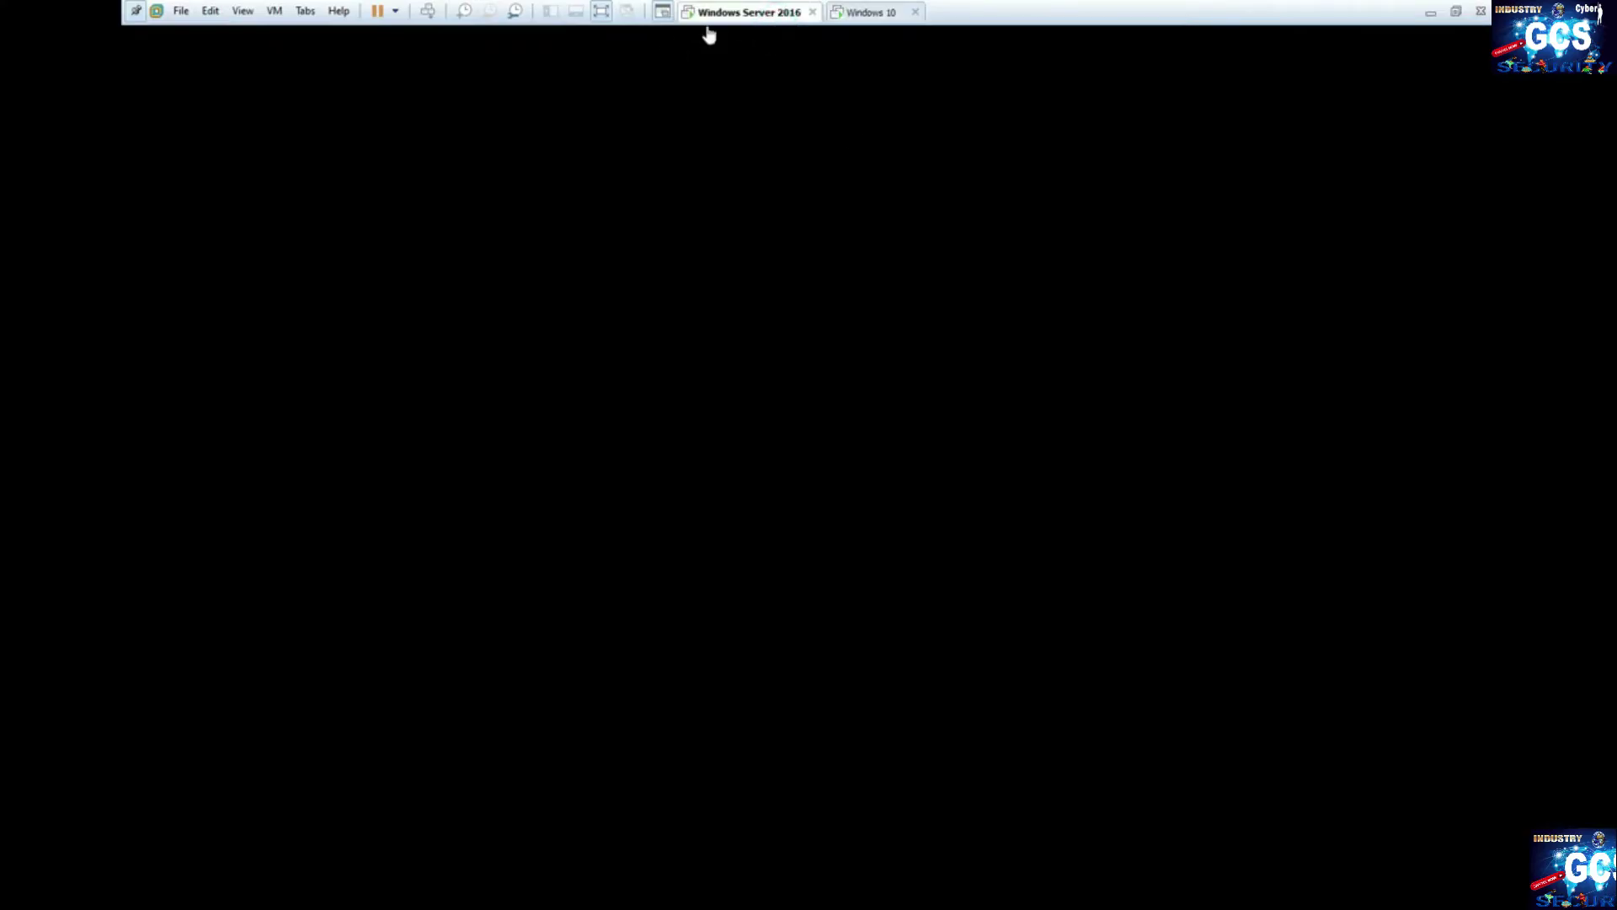
{"action": "left_click", "coordinate": [866, 12]}
{"action": "left_click", "coordinate": [739, 12]}
{"action": "left_click", "coordinate": [749, 453]}
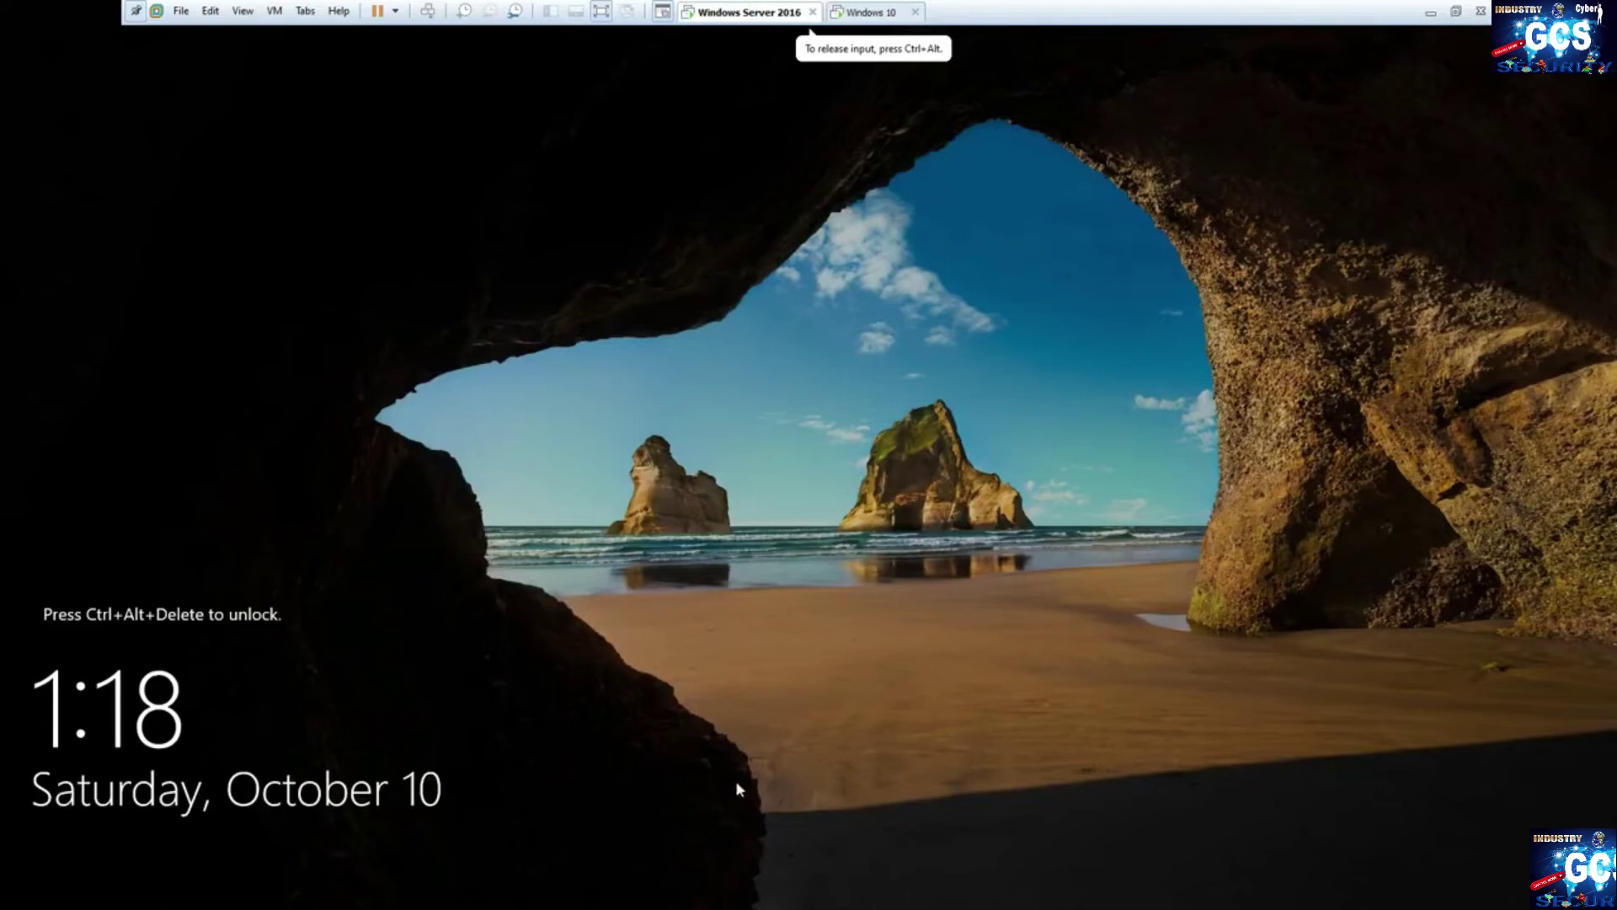
{"action": "key", "text": "ctrl+alt+Insert"}
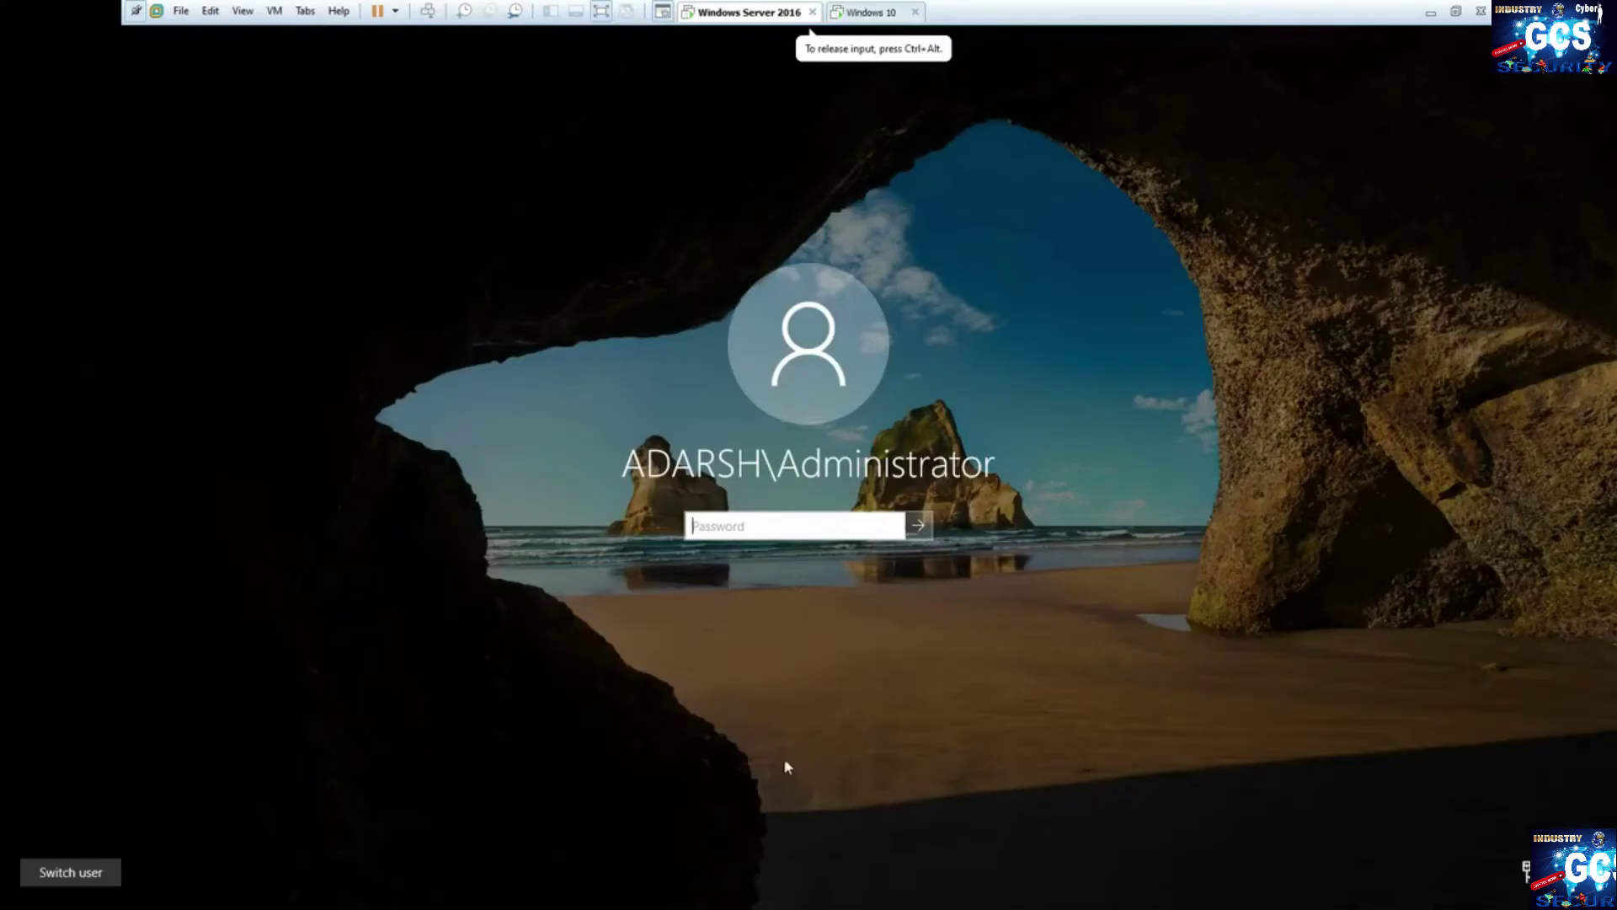
{"action": "type", "text": "P"}
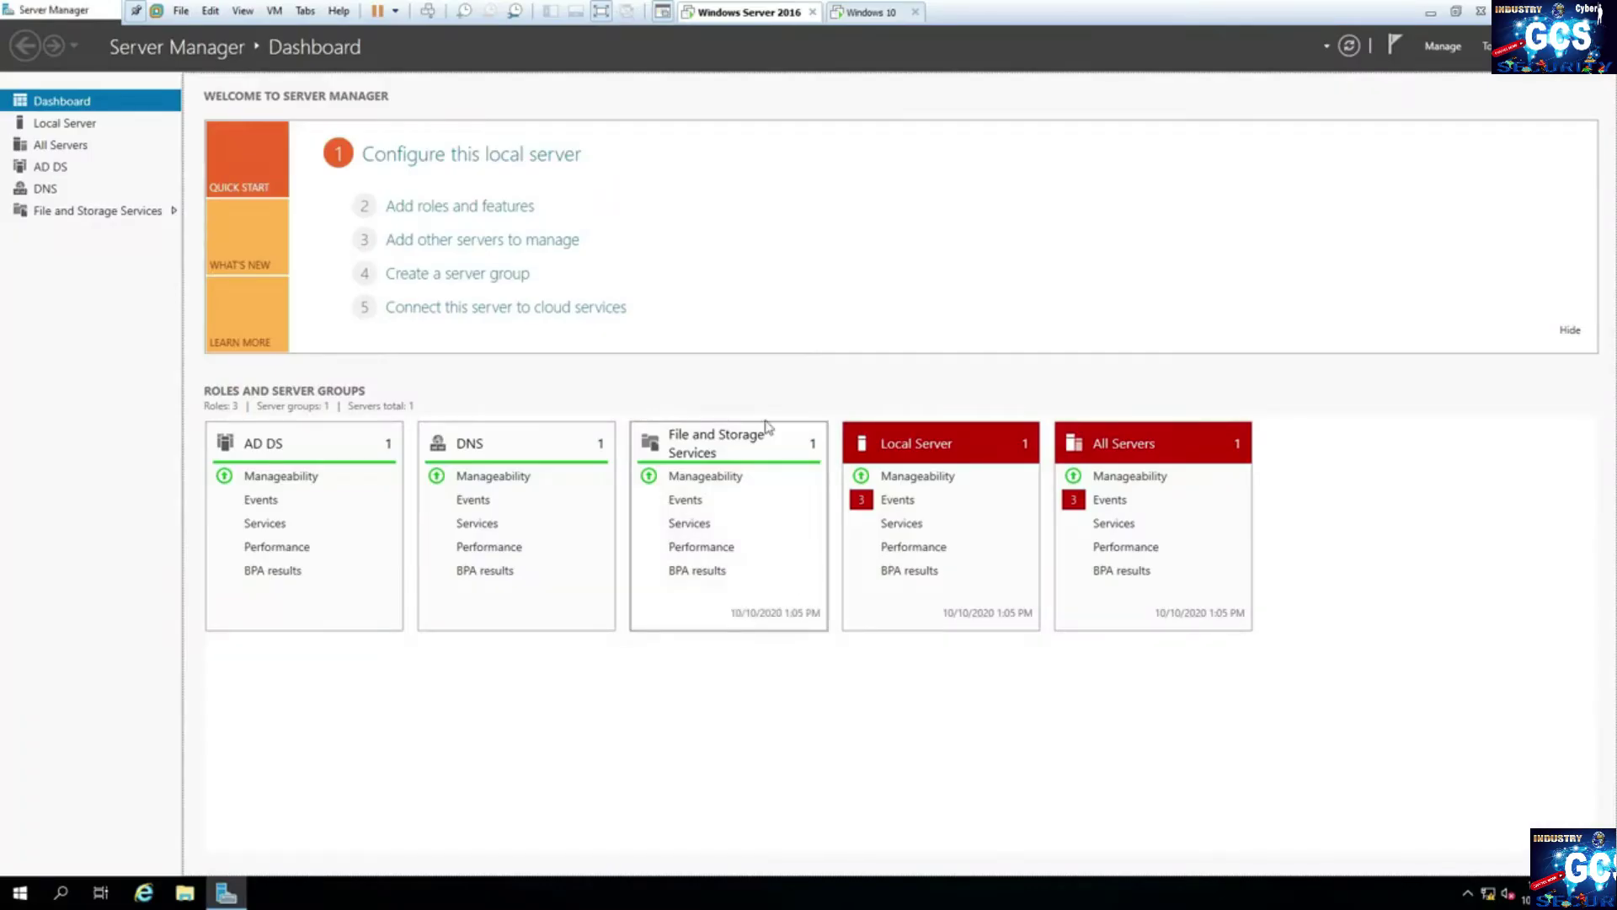
{"action": "left_click", "coordinate": [794, 426]}
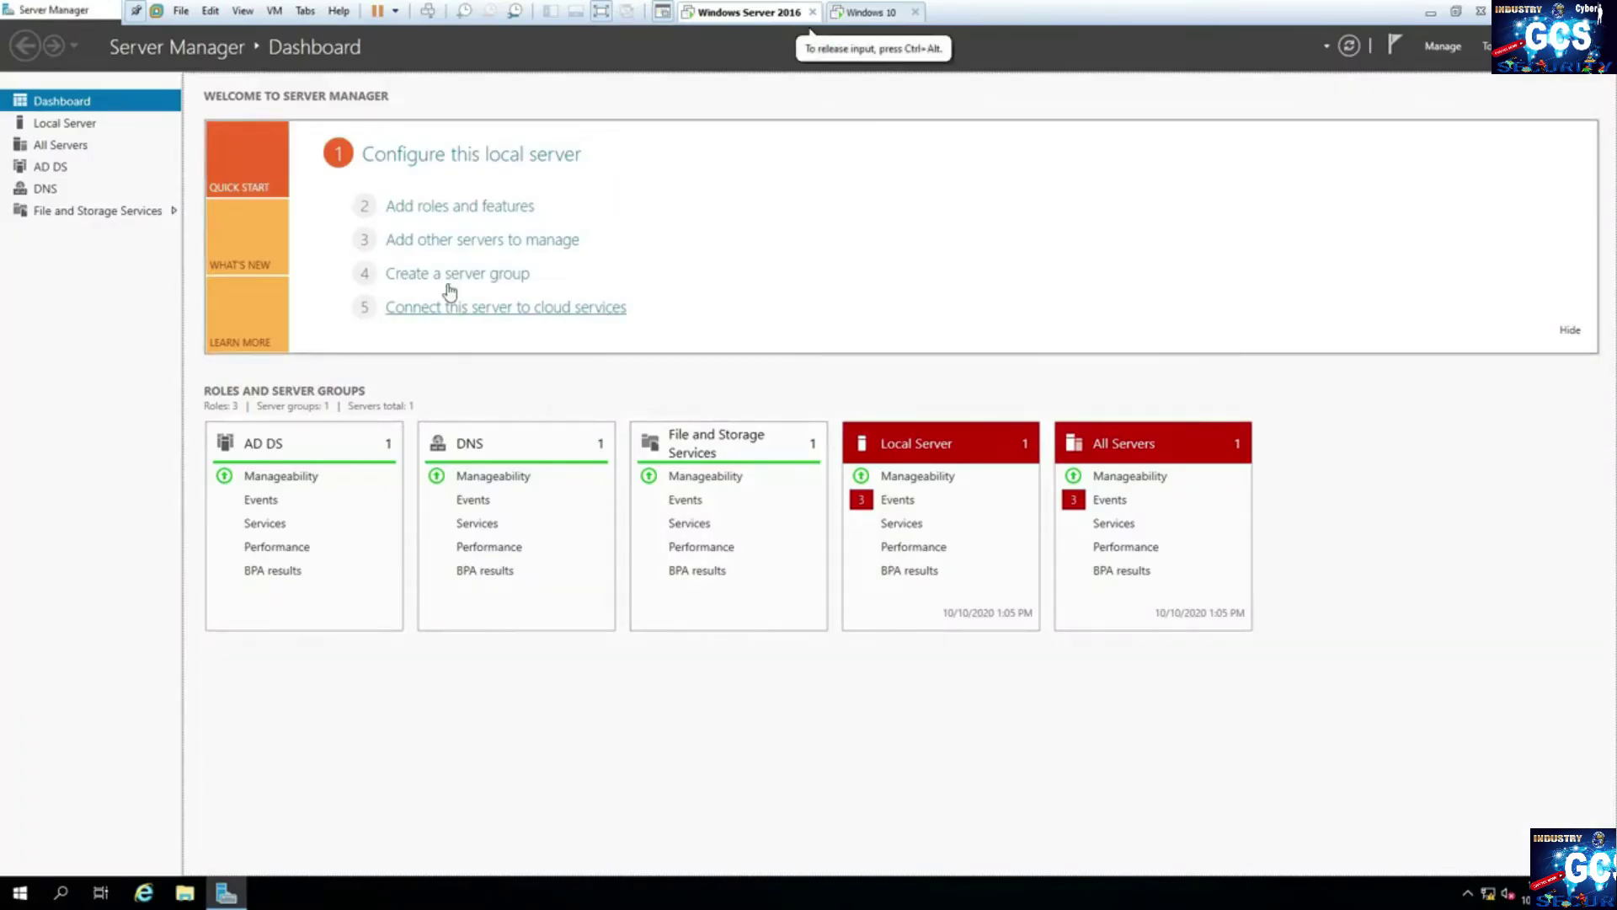
{"action": "left_click", "coordinate": [868, 11]}
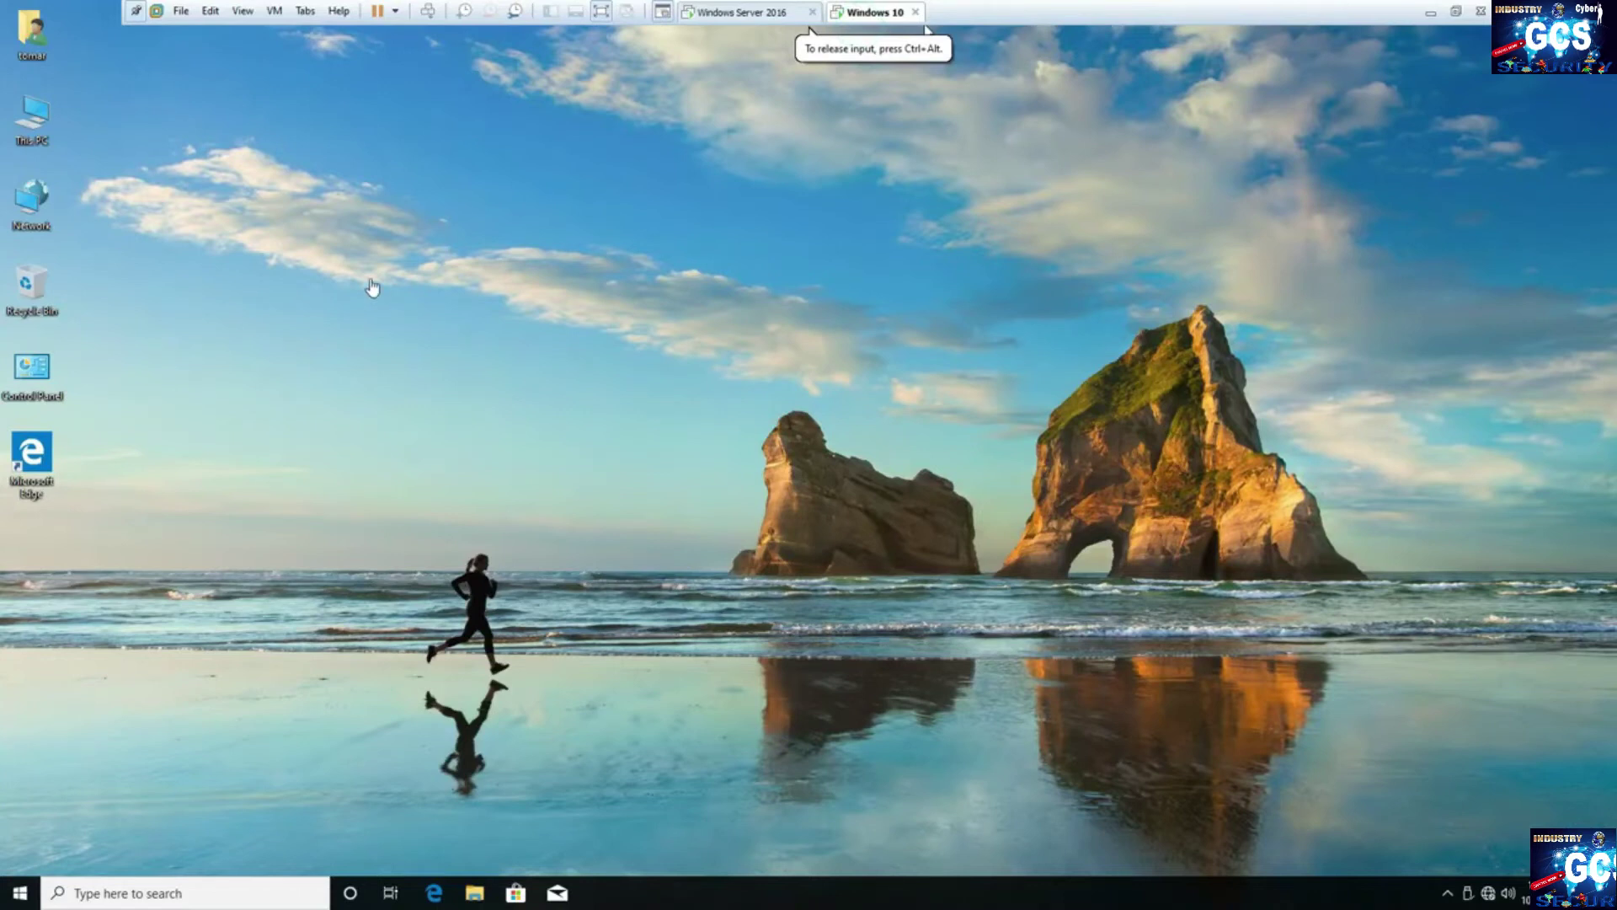
{"action": "left_click", "coordinate": [754, 12]}
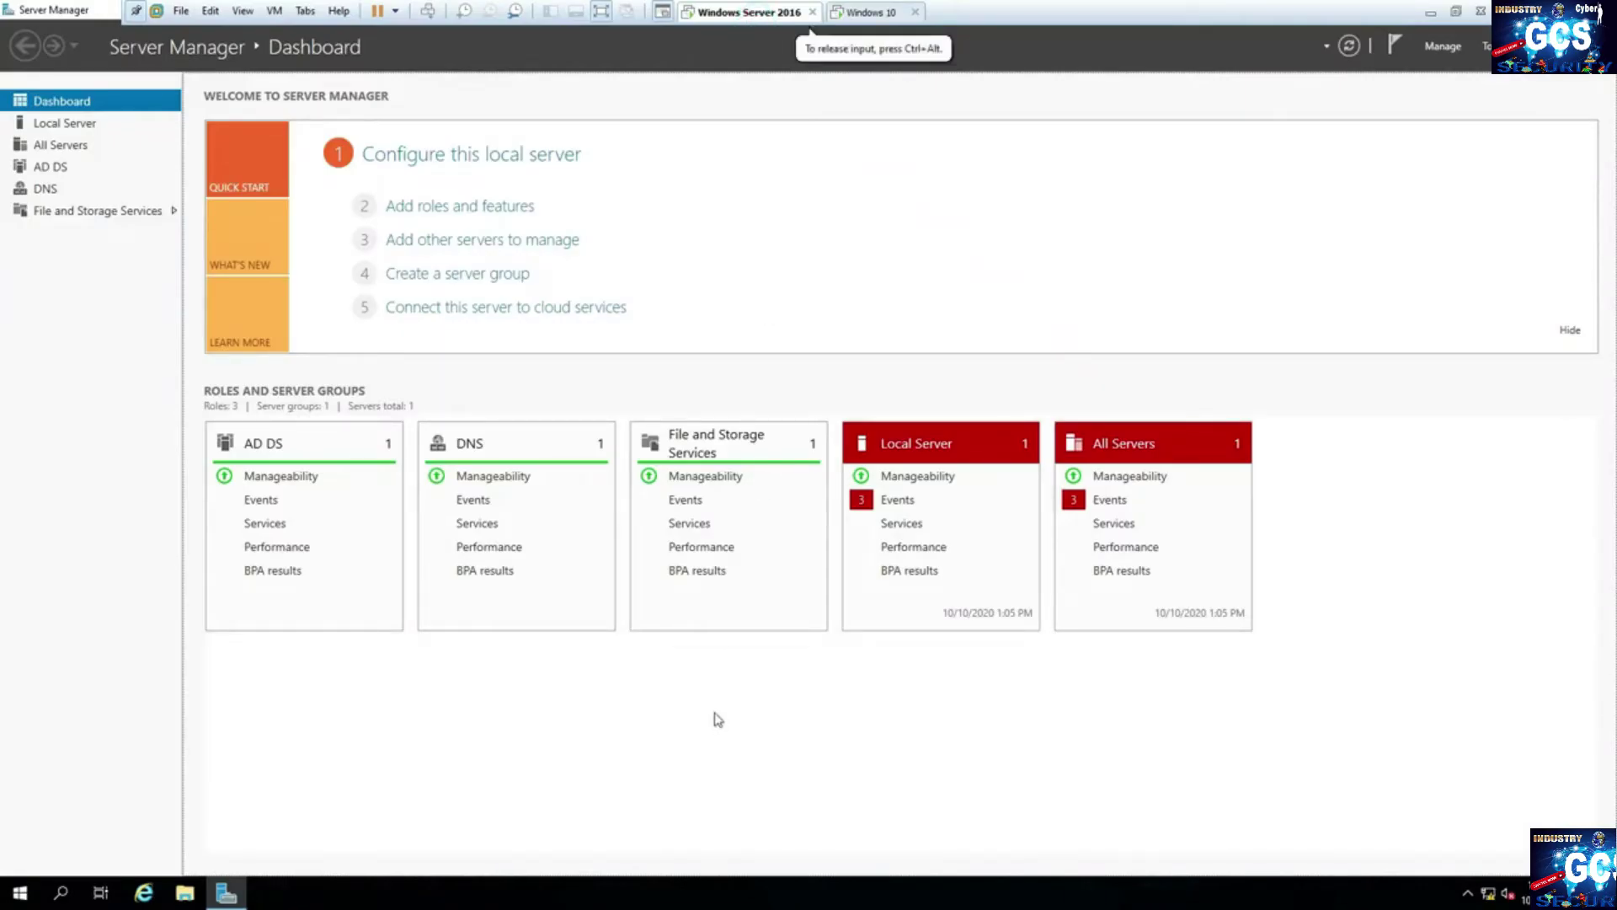
- Reopen the server's Ethernet0 details to confirm IPv4 10.0.0.5, then go to the Windows 10 VM
{"action": "key", "text": "super+r"}
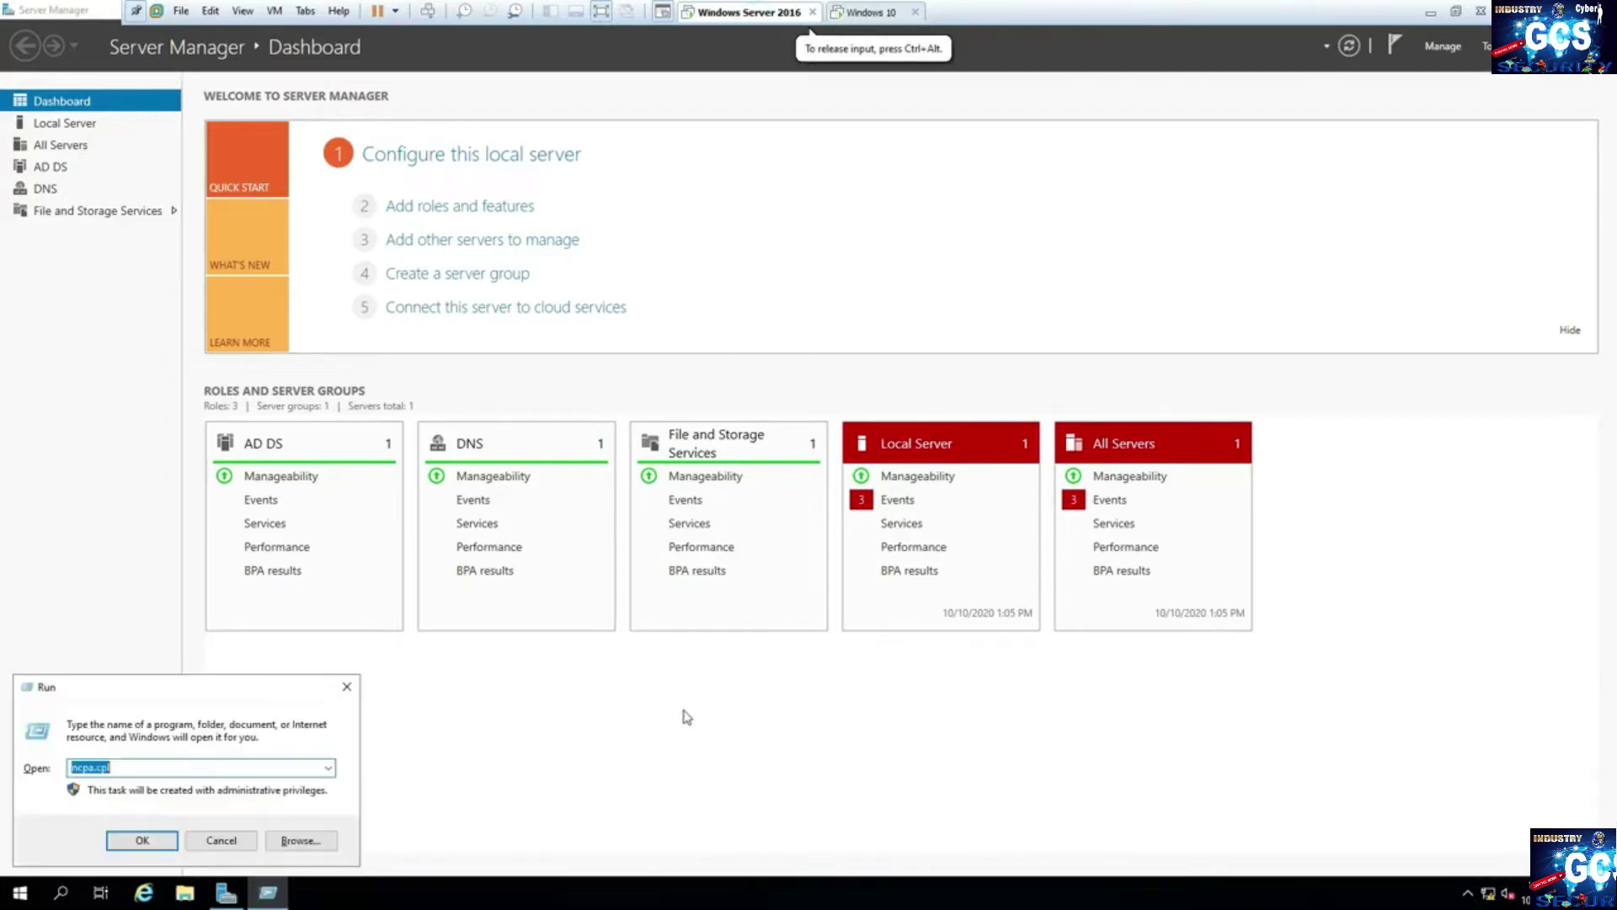
{"action": "key", "text": "Return"}
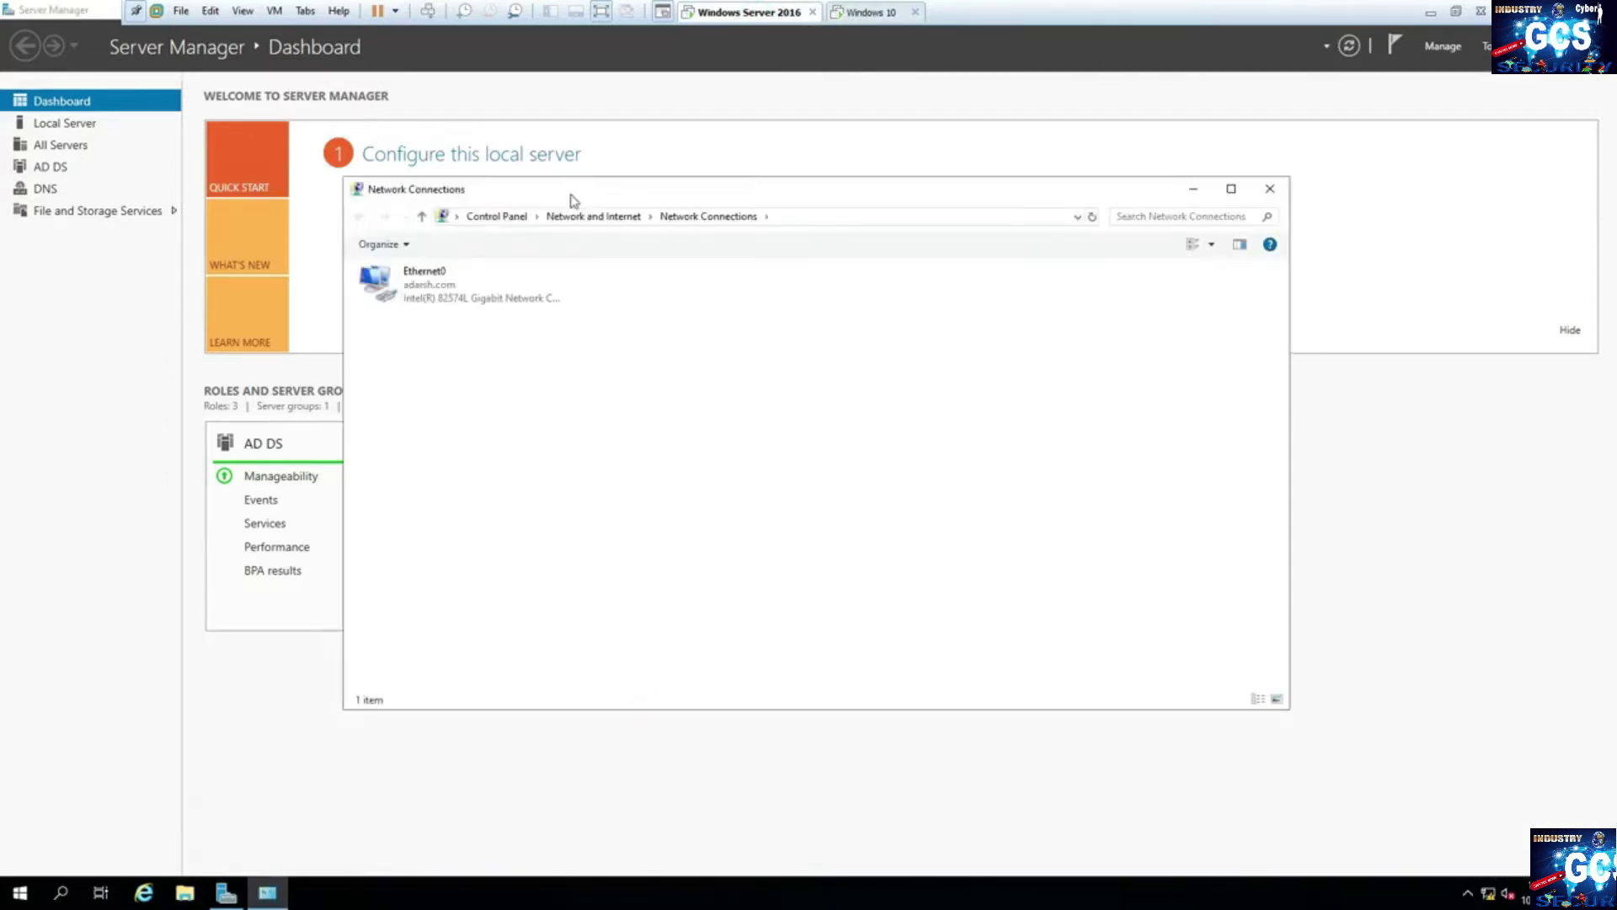
{"action": "right_click", "coordinate": [444, 300]}
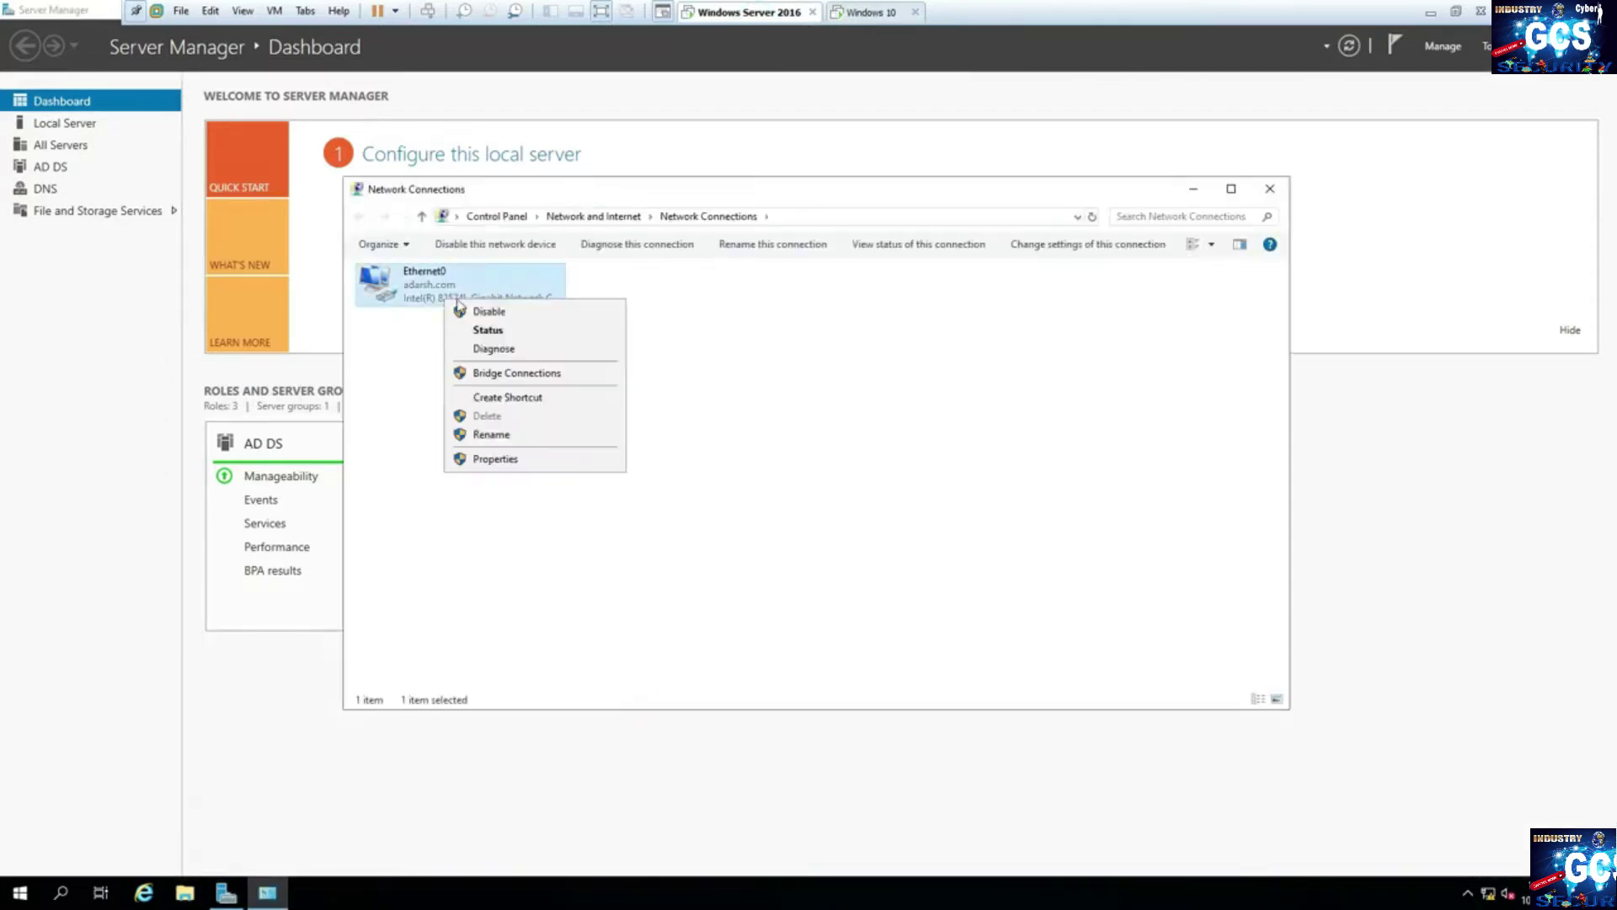
{"action": "left_click", "coordinate": [506, 333]}
{"action": "left_click", "coordinate": [714, 433]}
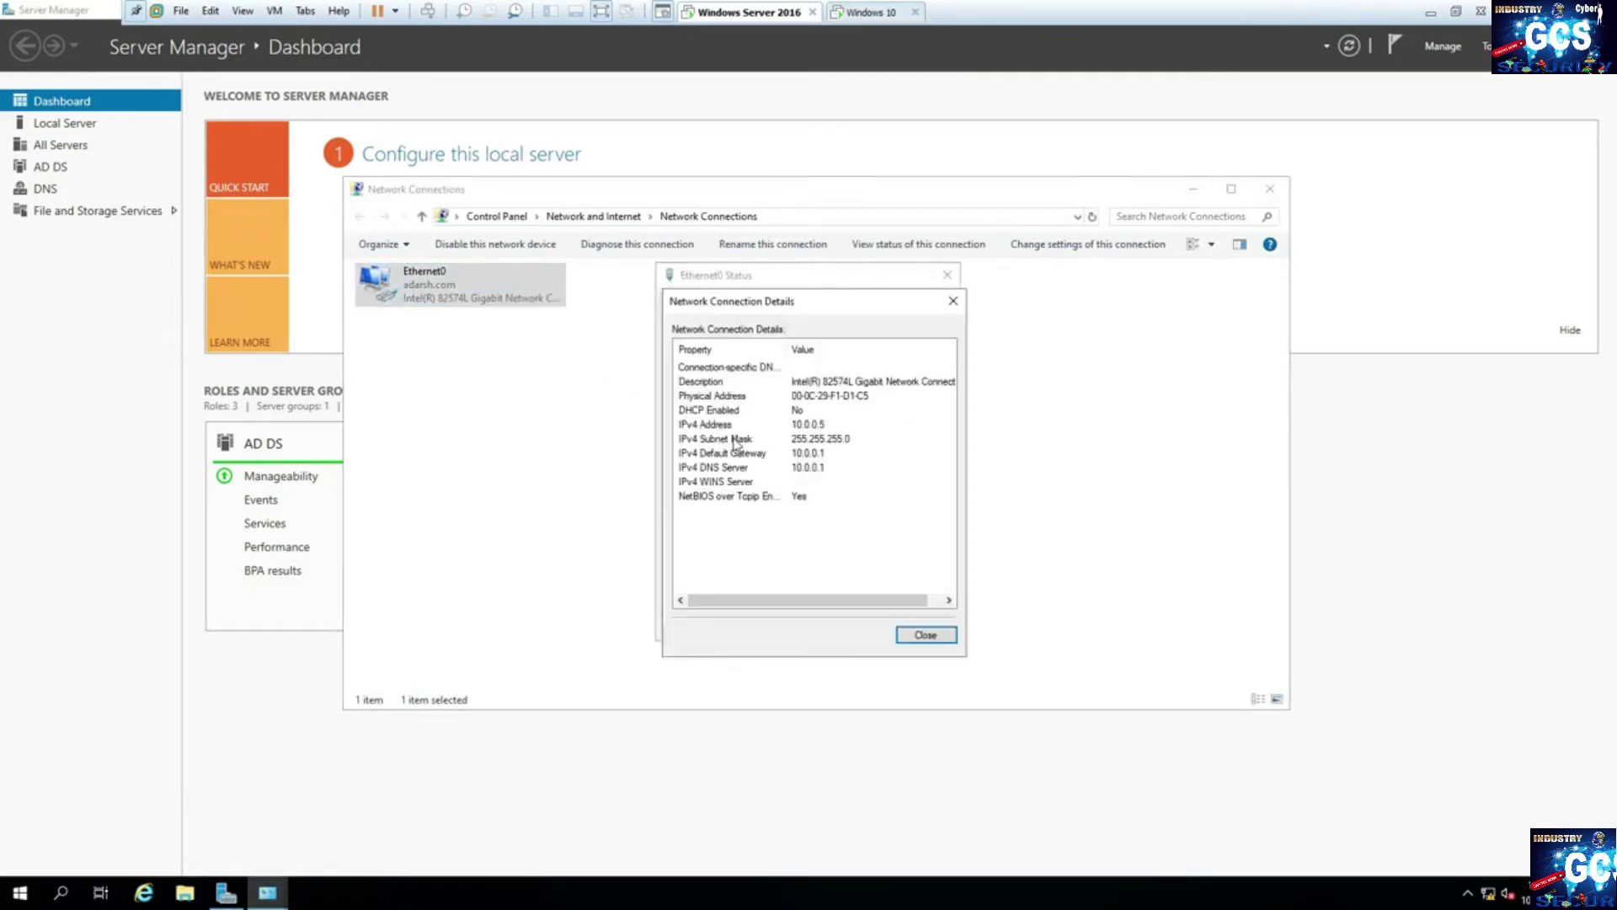
{"action": "left_click", "coordinate": [846, 425]}
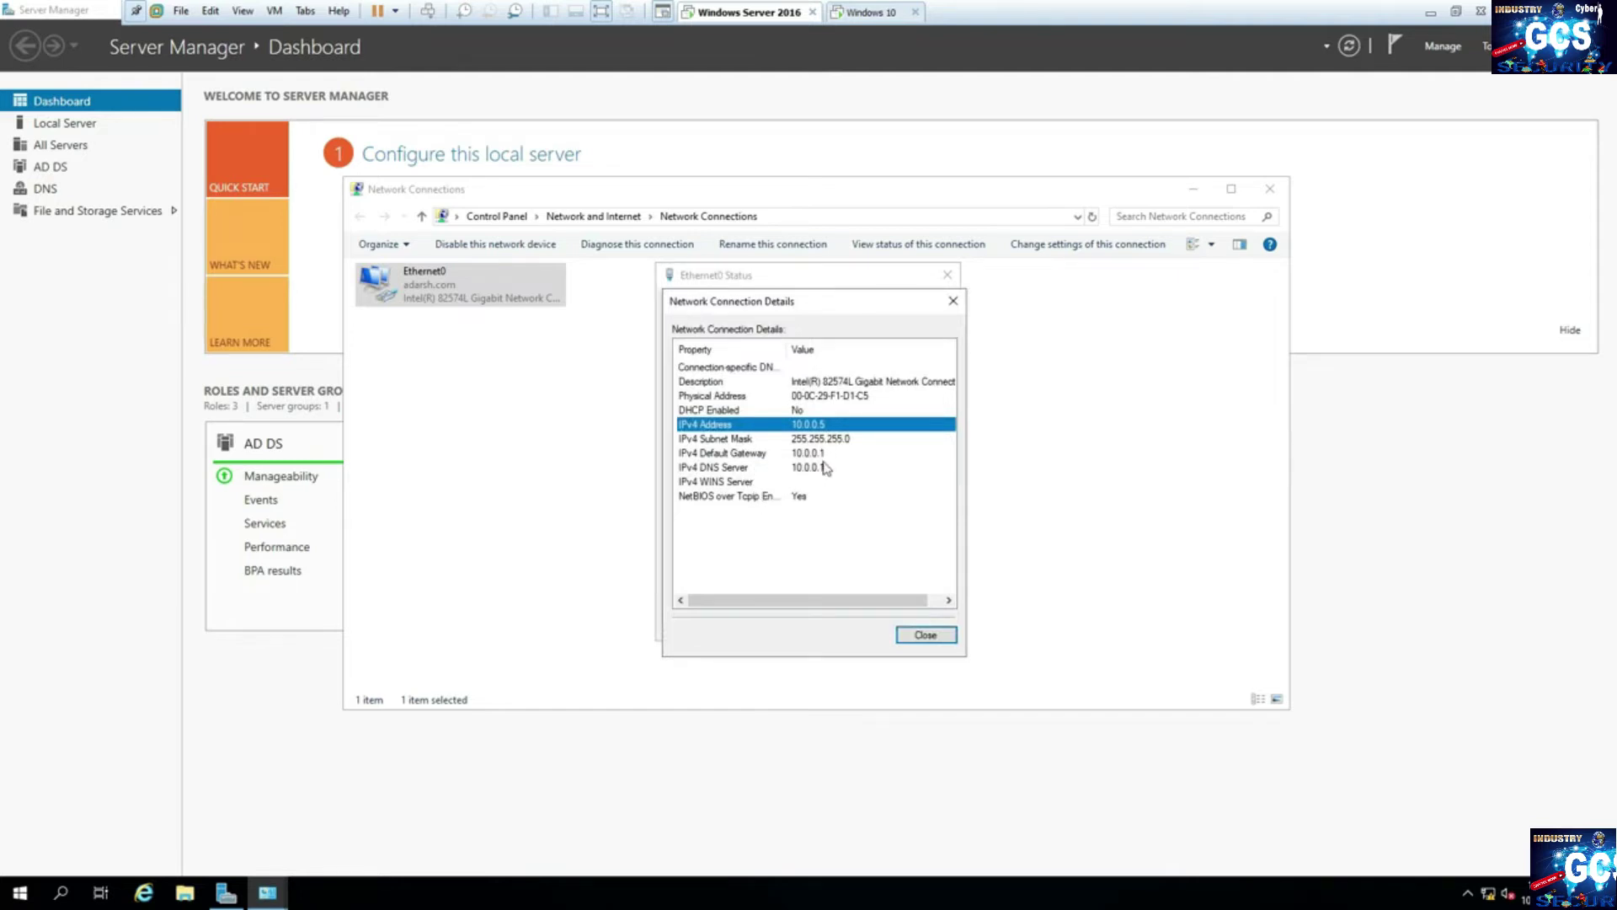
{"action": "left_click", "coordinate": [845, 17]}
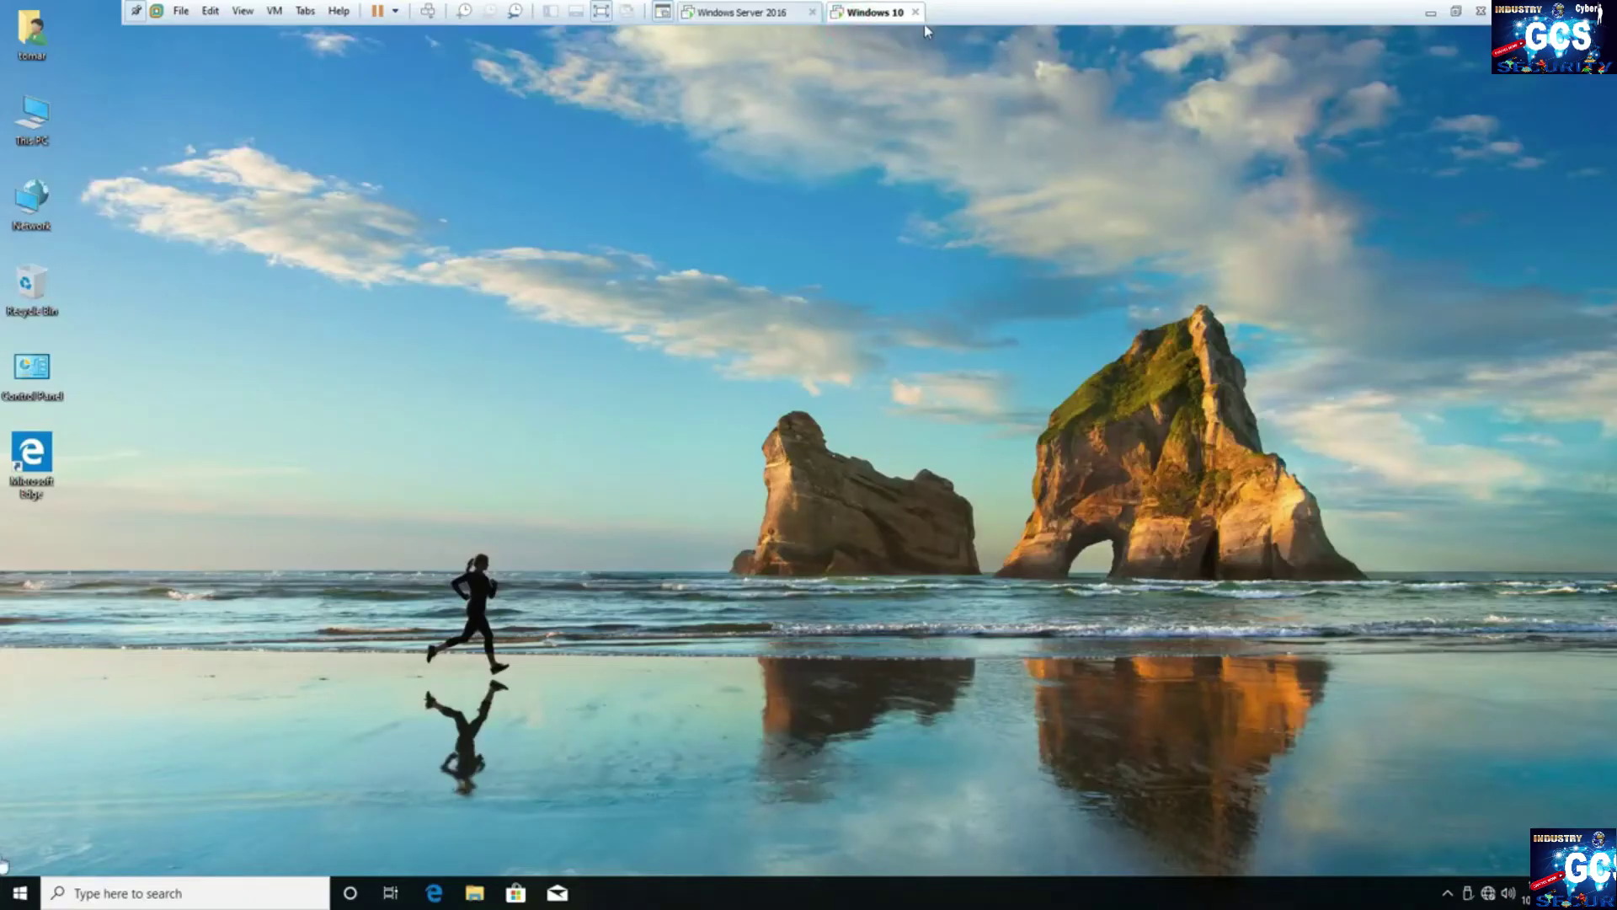
- On the Windows 10 client, open Ethernet0's IPv4 properties via ncpa.cpl
{"action": "left_click", "coordinate": [926, 32]}
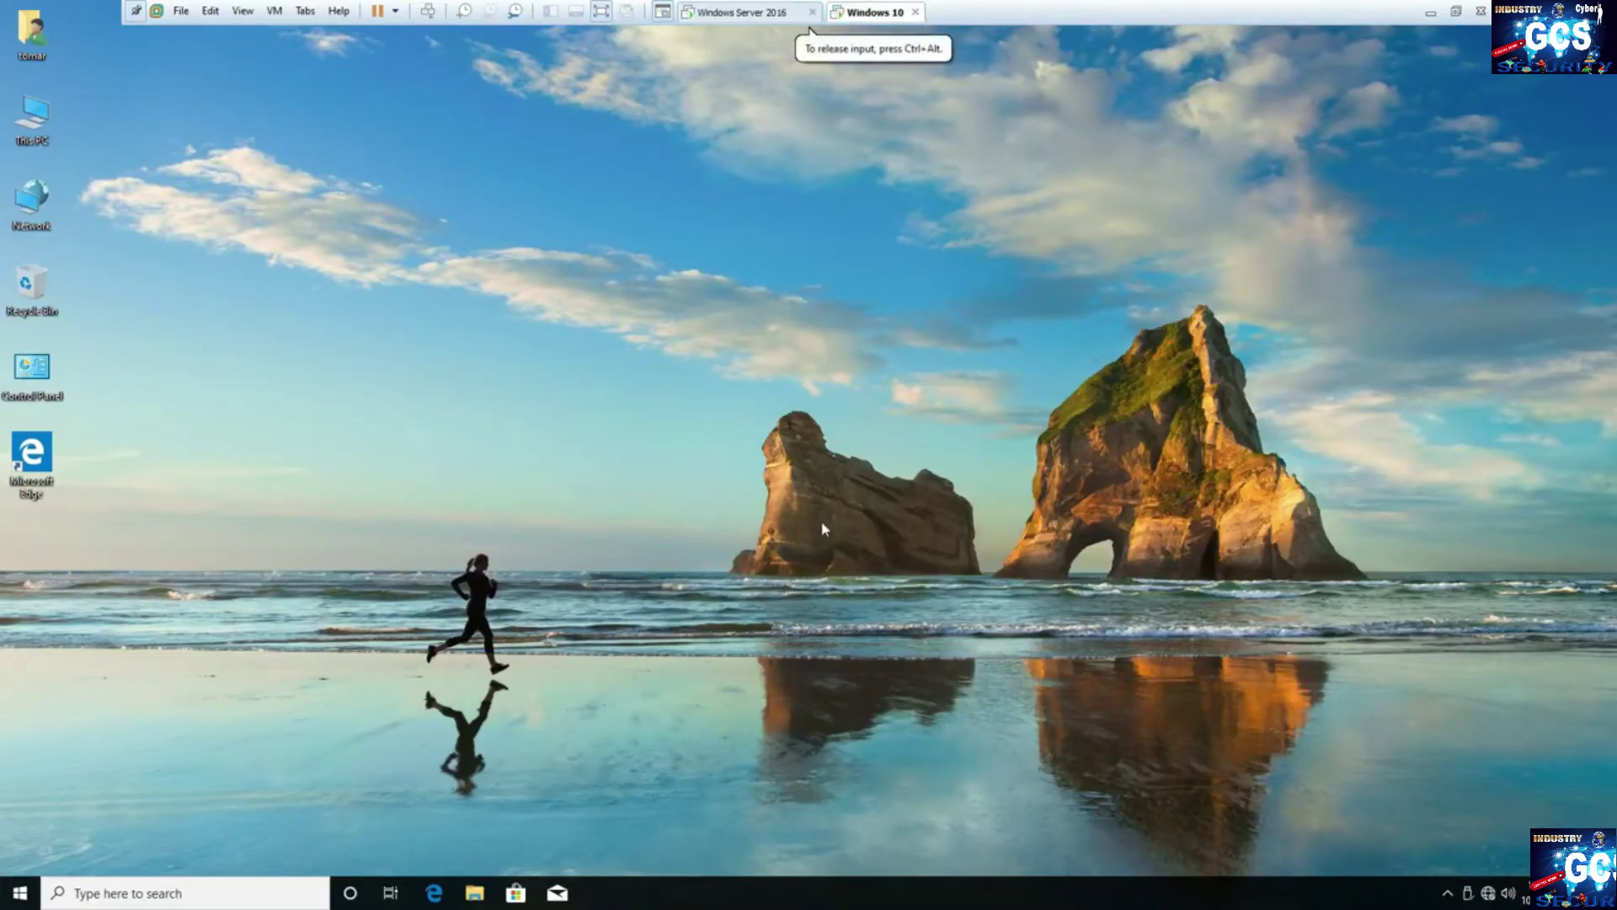
{"action": "key", "text": "super+r"}
{"action": "type", "text": "ncpa.cpl"}
{"action": "key", "text": "Return"}
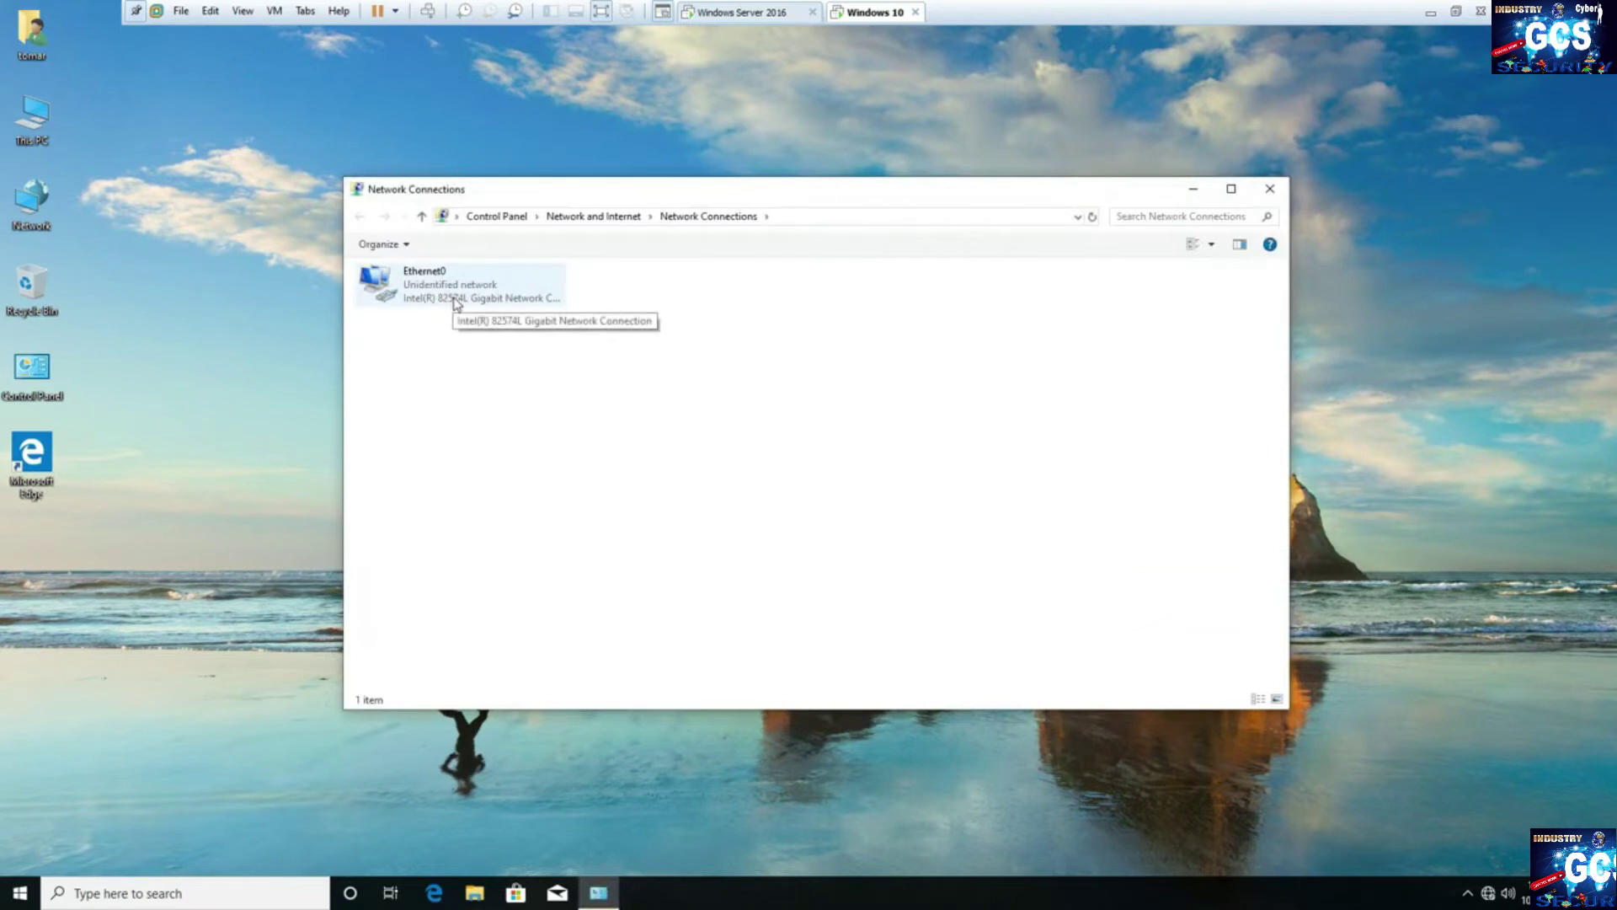
{"action": "right_click", "coordinate": [456, 303]}
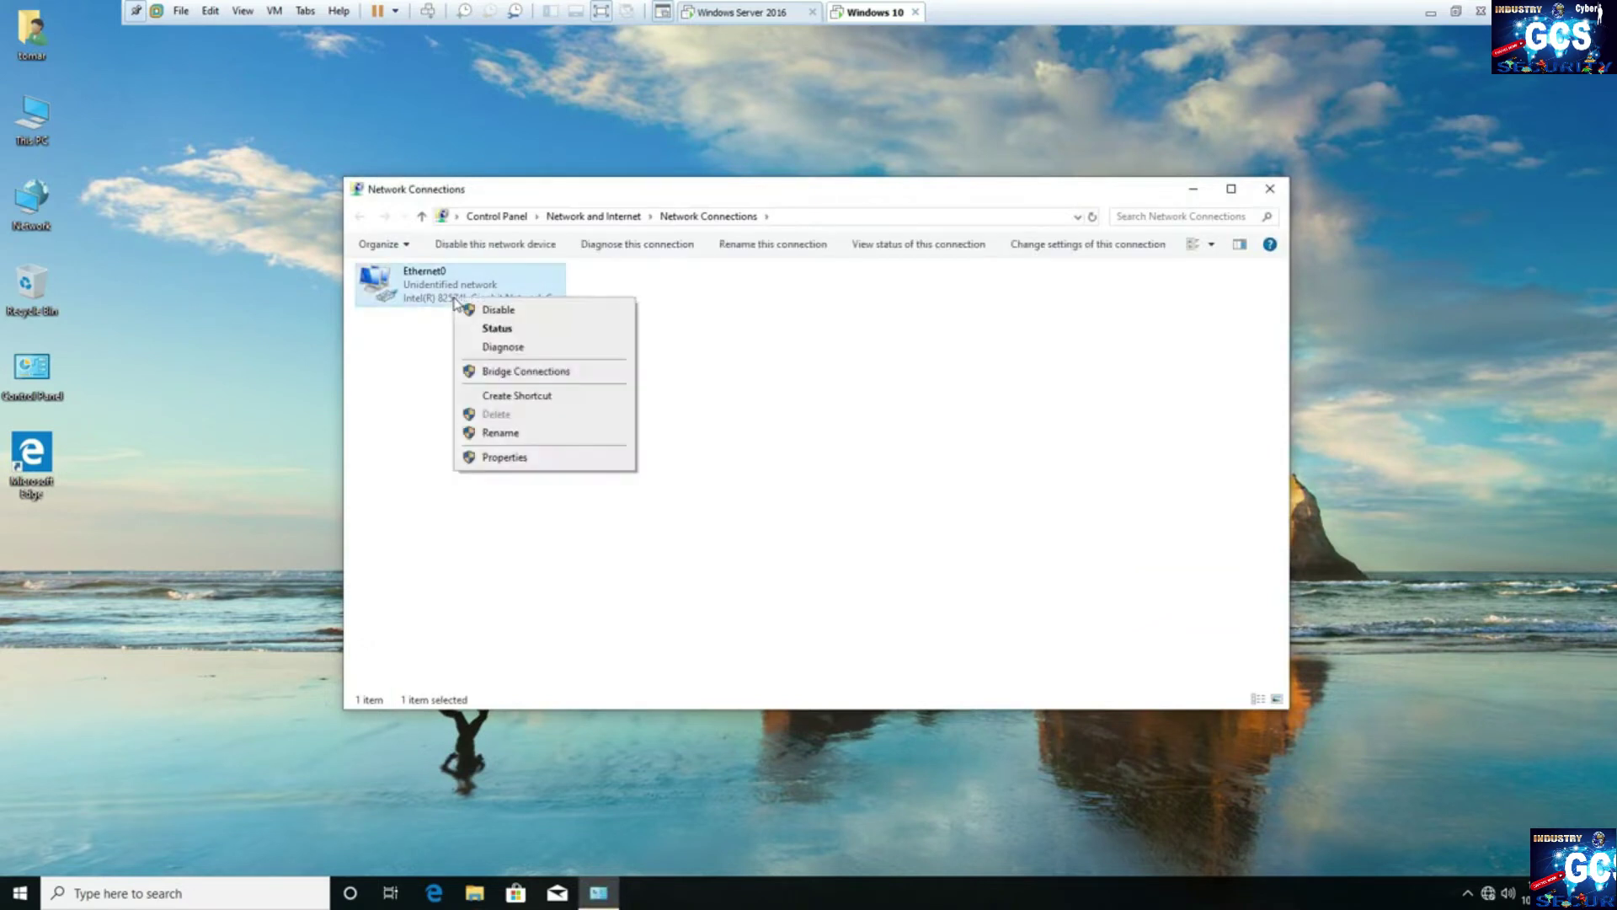
{"action": "left_click", "coordinate": [540, 452]}
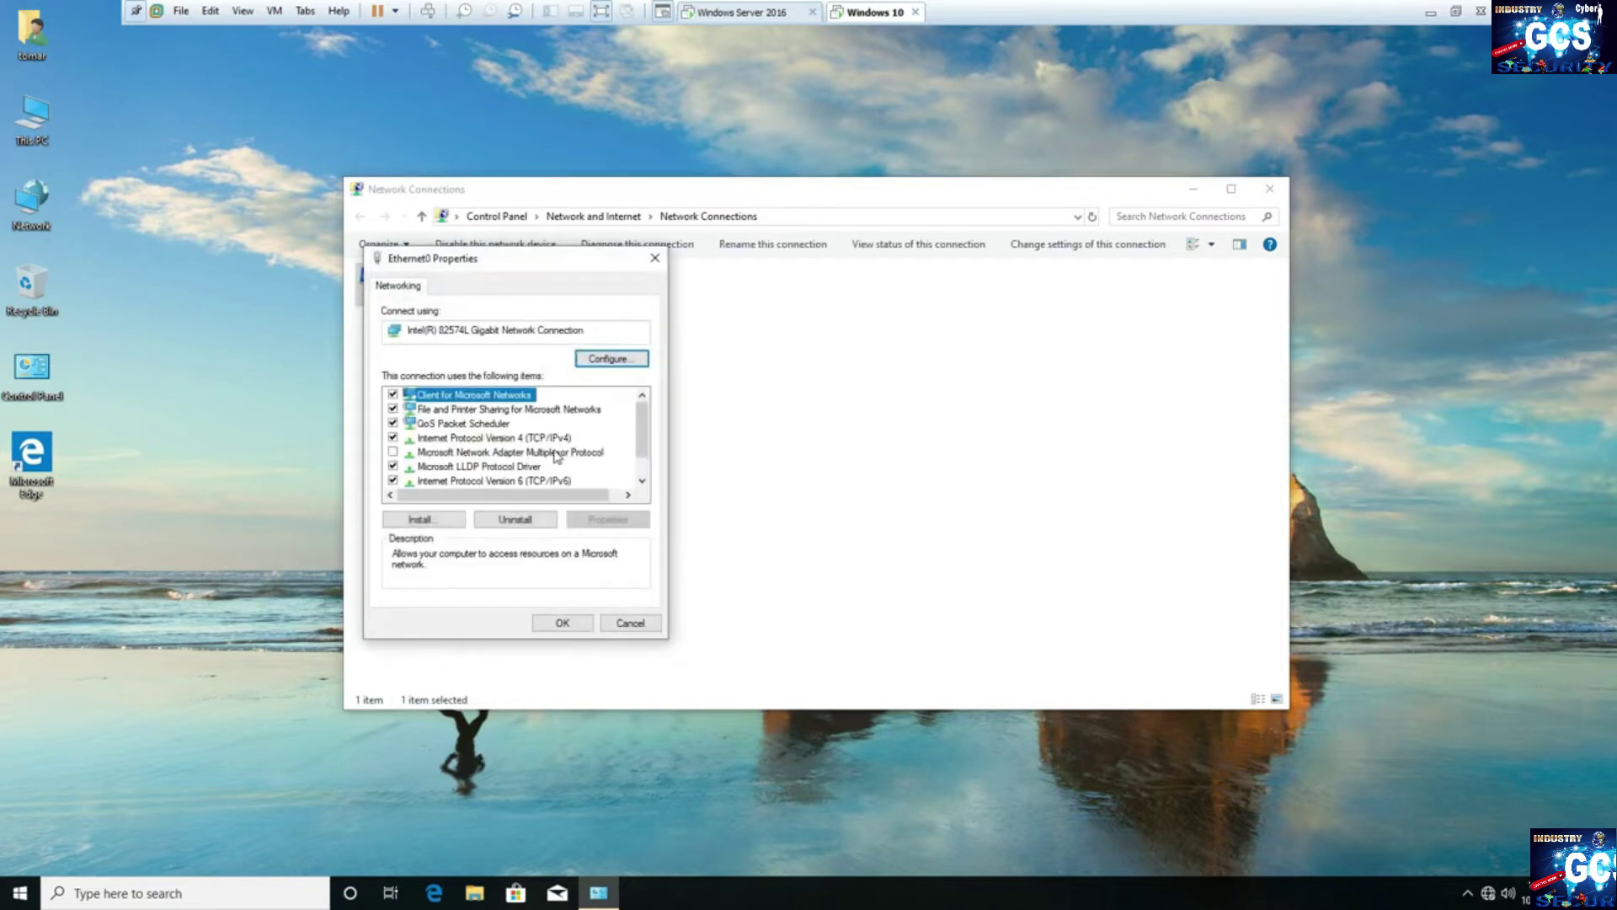
{"action": "double_click", "coordinate": [488, 438]}
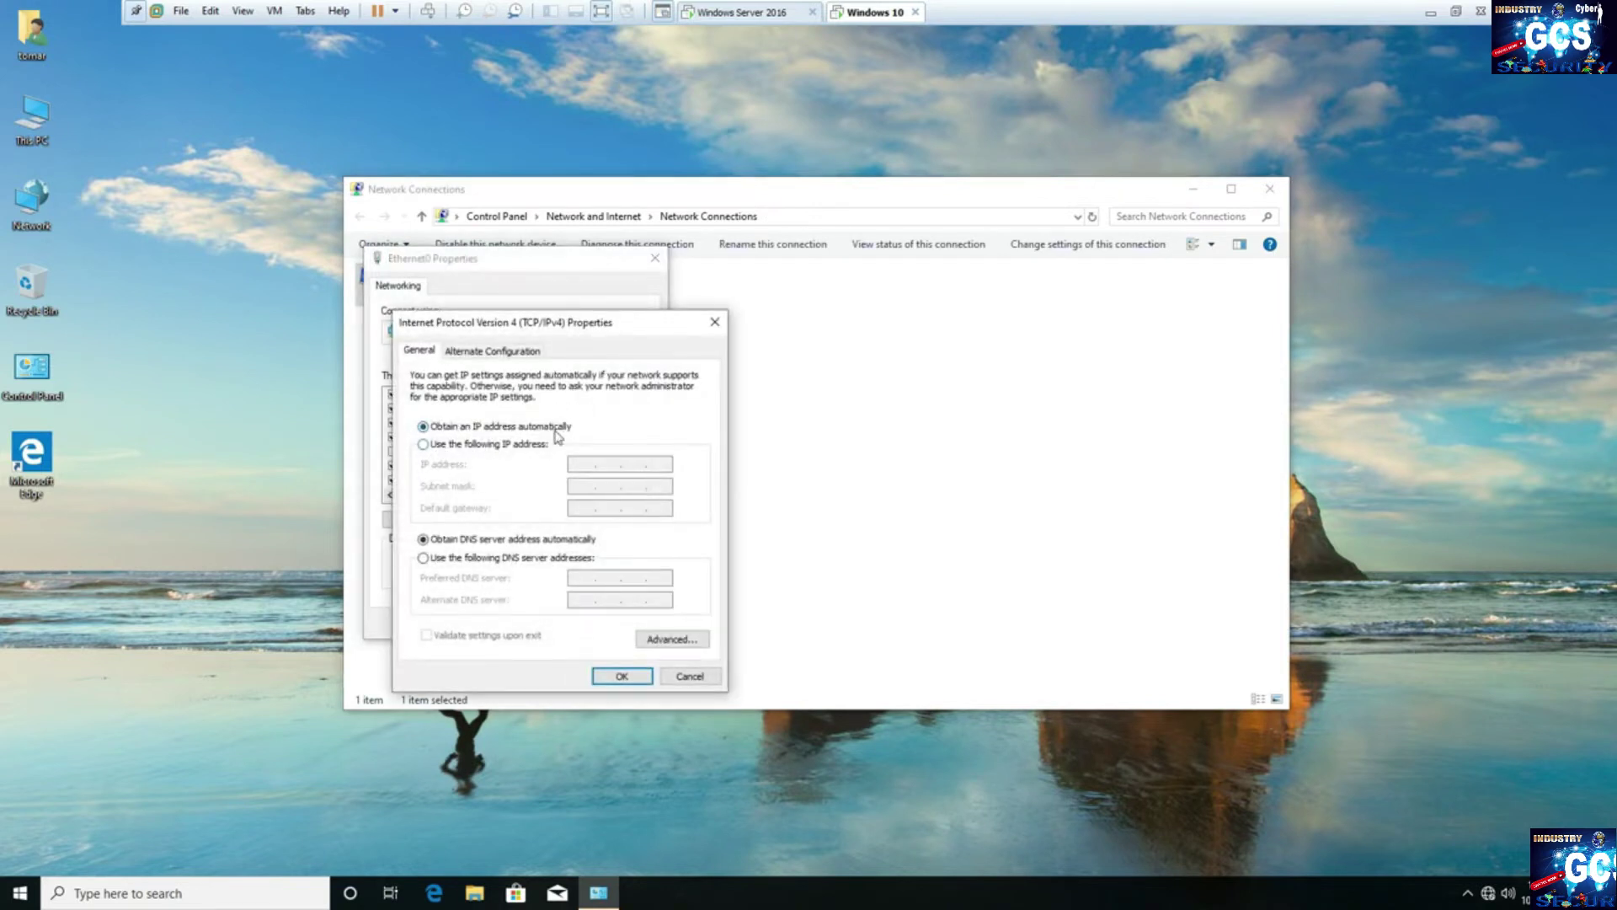
- Assign static IP 10.0.0.6, mask 255.255.255.0, gateway and DNS 10.0.0.1, and save
{"action": "left_click", "coordinate": [429, 448]}
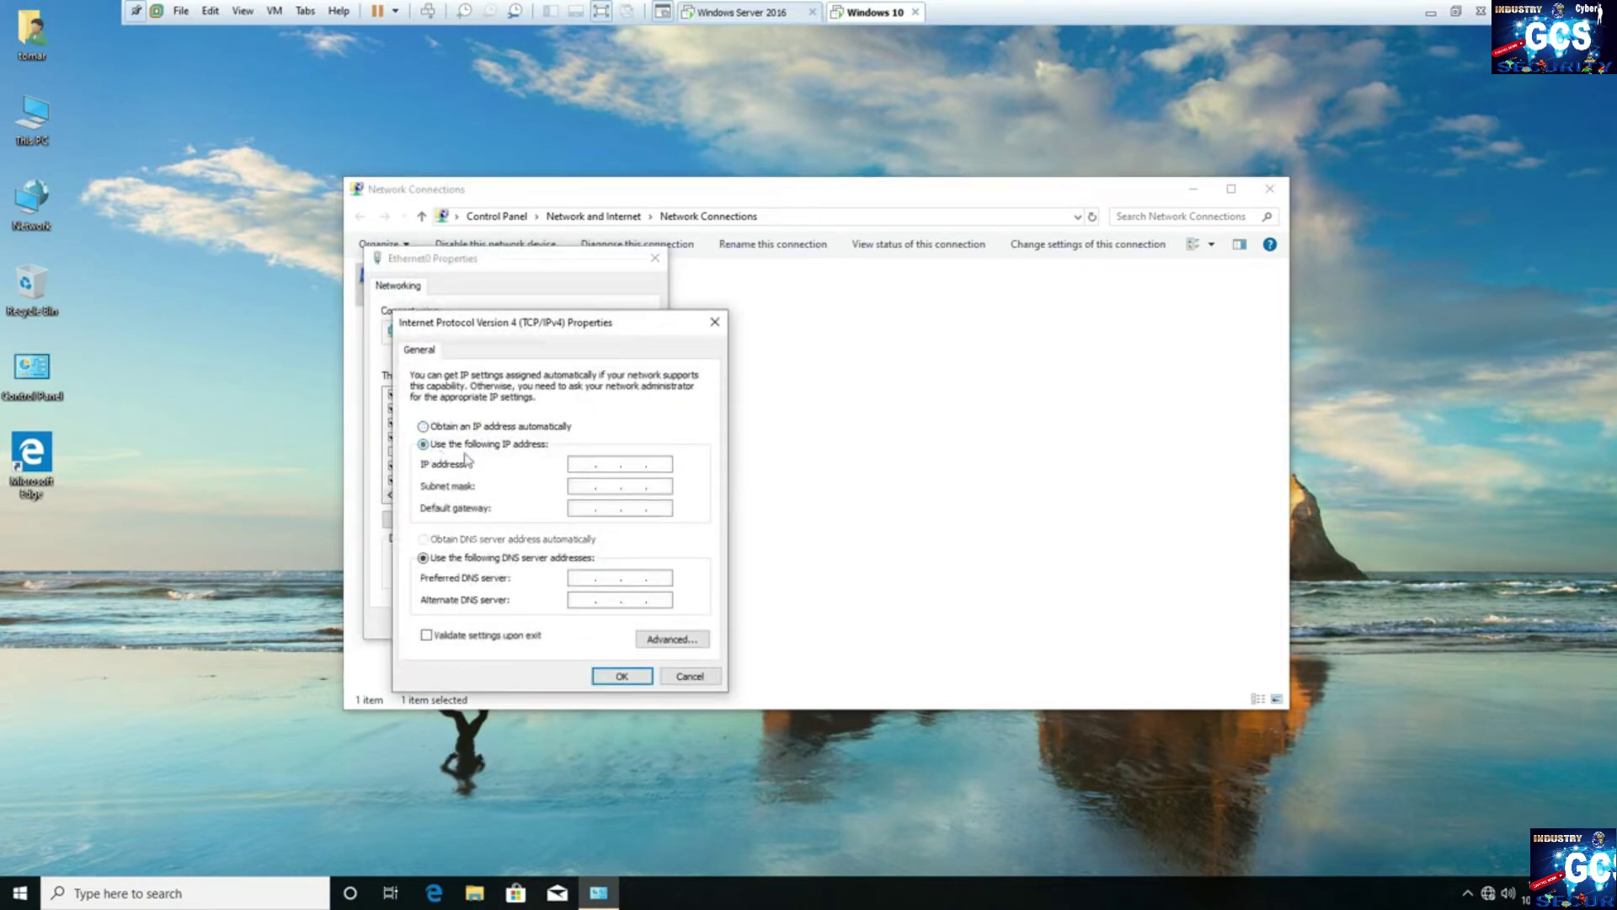
{"action": "left_click", "coordinate": [579, 463]}
{"action": "left_click", "coordinate": [610, 486]}
{"action": "left_click", "coordinate": [600, 492]}
{"action": "left_click", "coordinate": [623, 677]}
{"action": "left_click", "coordinate": [560, 622]}
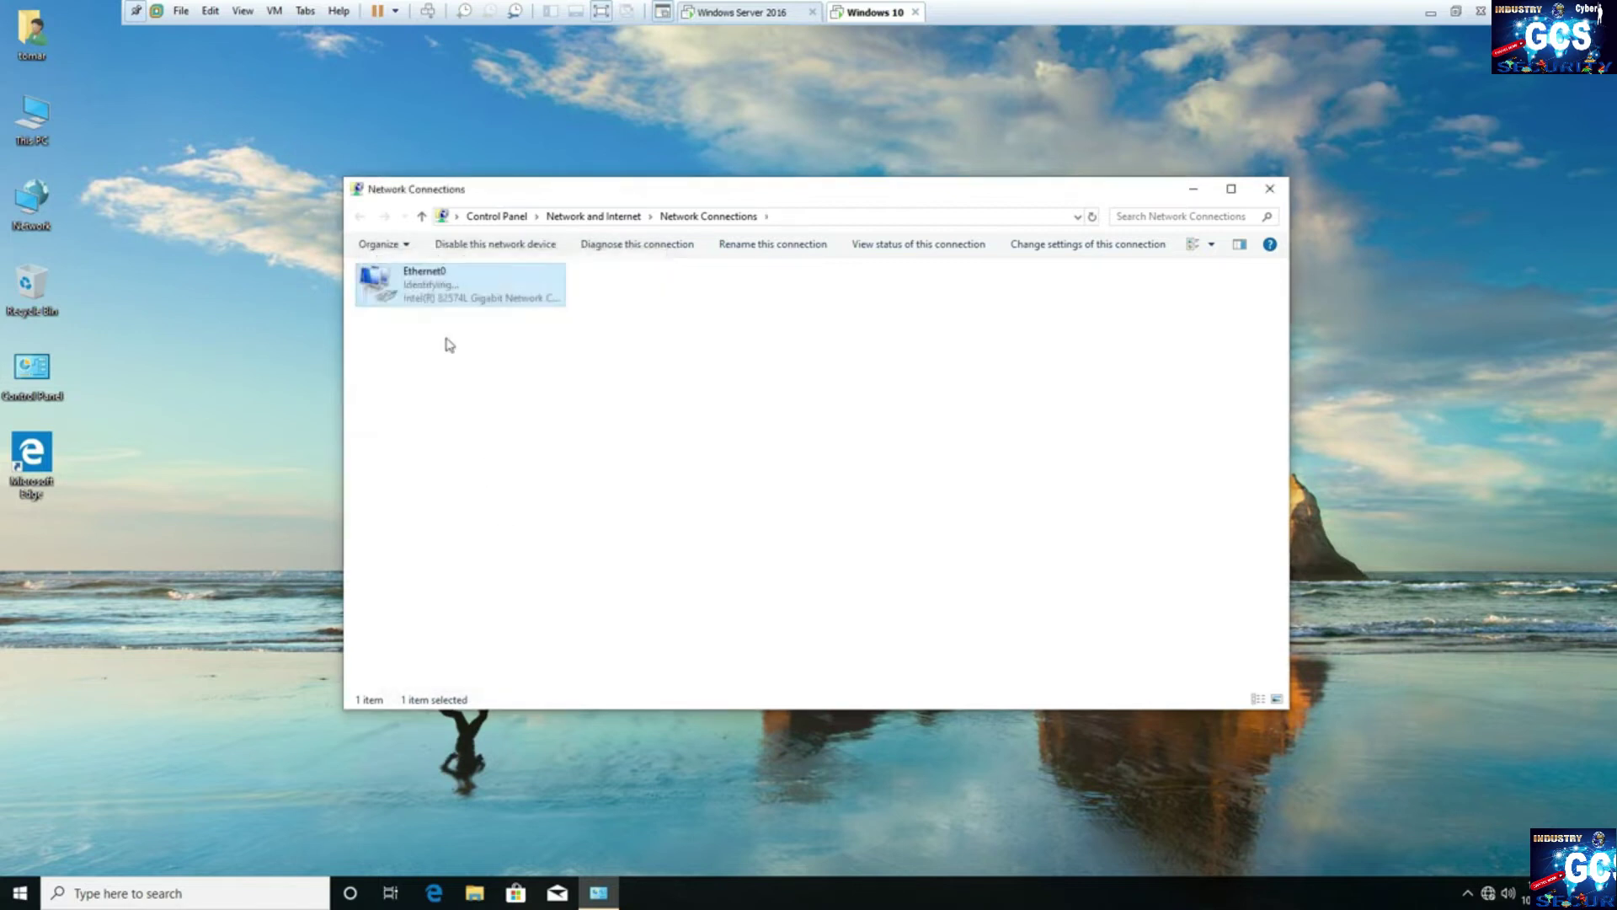
- Verify the client's details show 10.0.0.6, 255.255.255.0, gateway and DNS 10.0.0.1, then refresh connections
{"action": "left_click", "coordinate": [775, 11]}
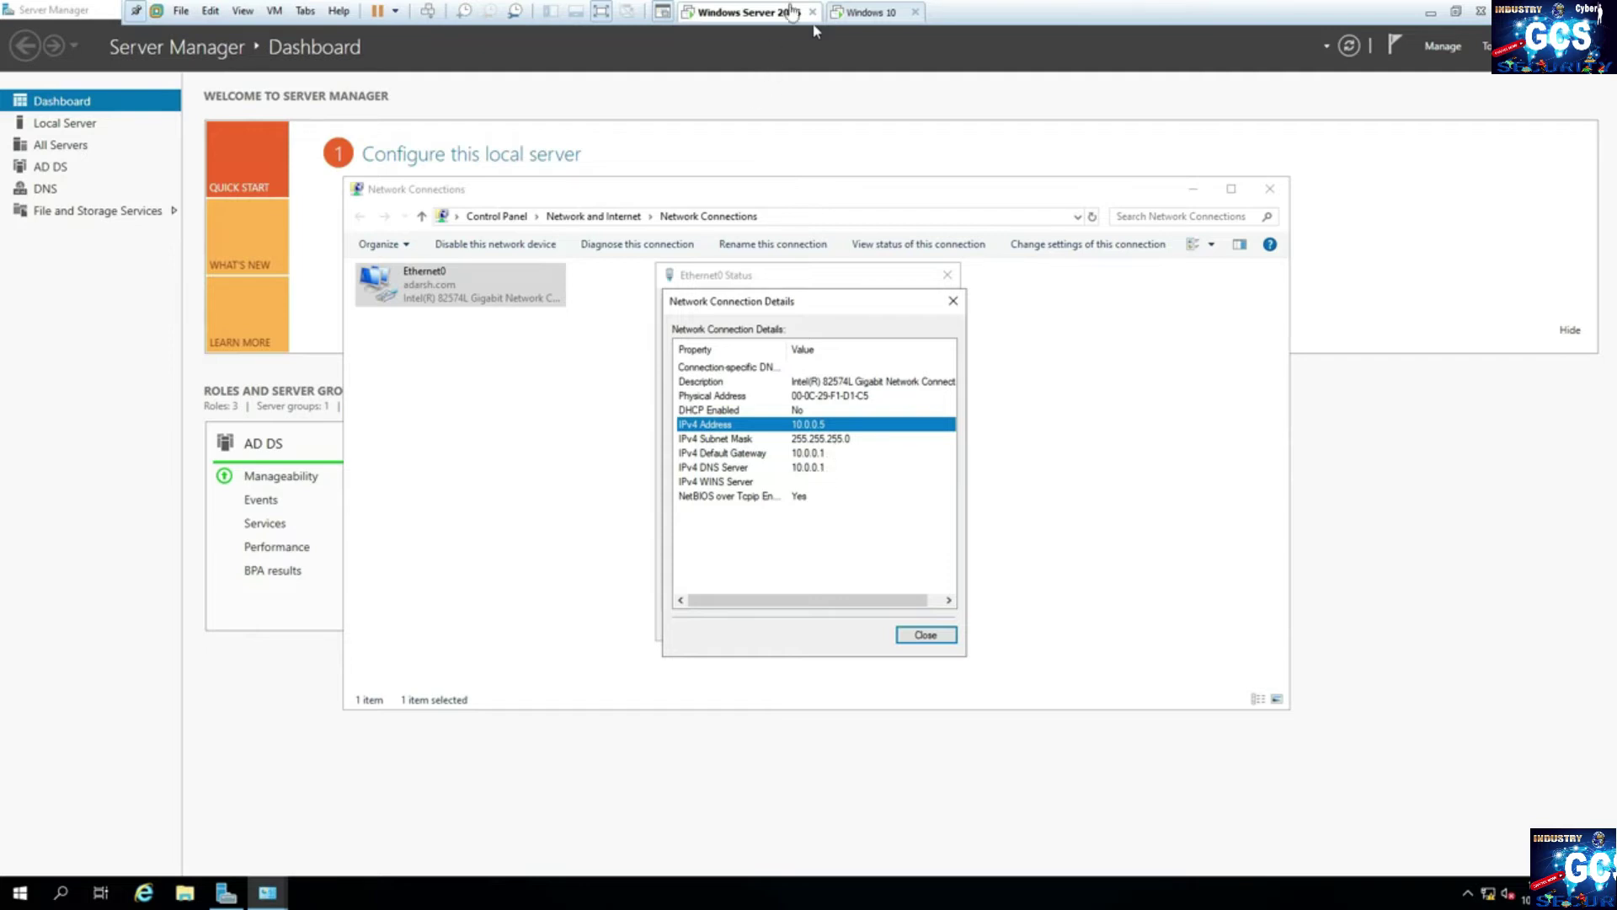
{"action": "left_click", "coordinate": [836, 10]}
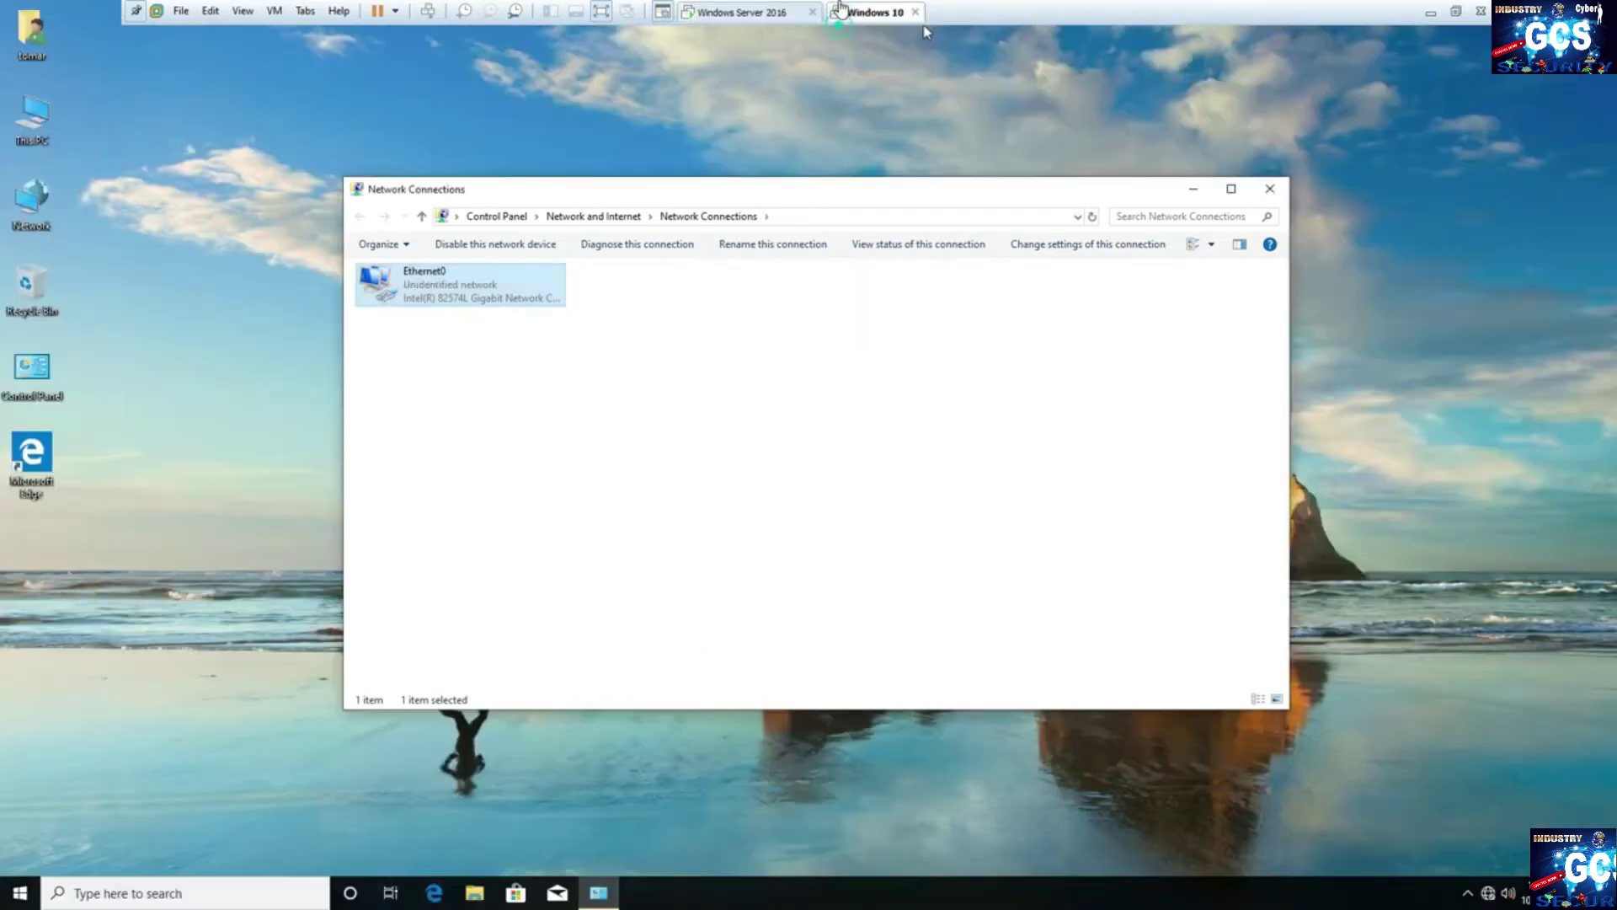
{"action": "right_click", "coordinate": [491, 290]}
{"action": "left_click", "coordinate": [518, 325]}
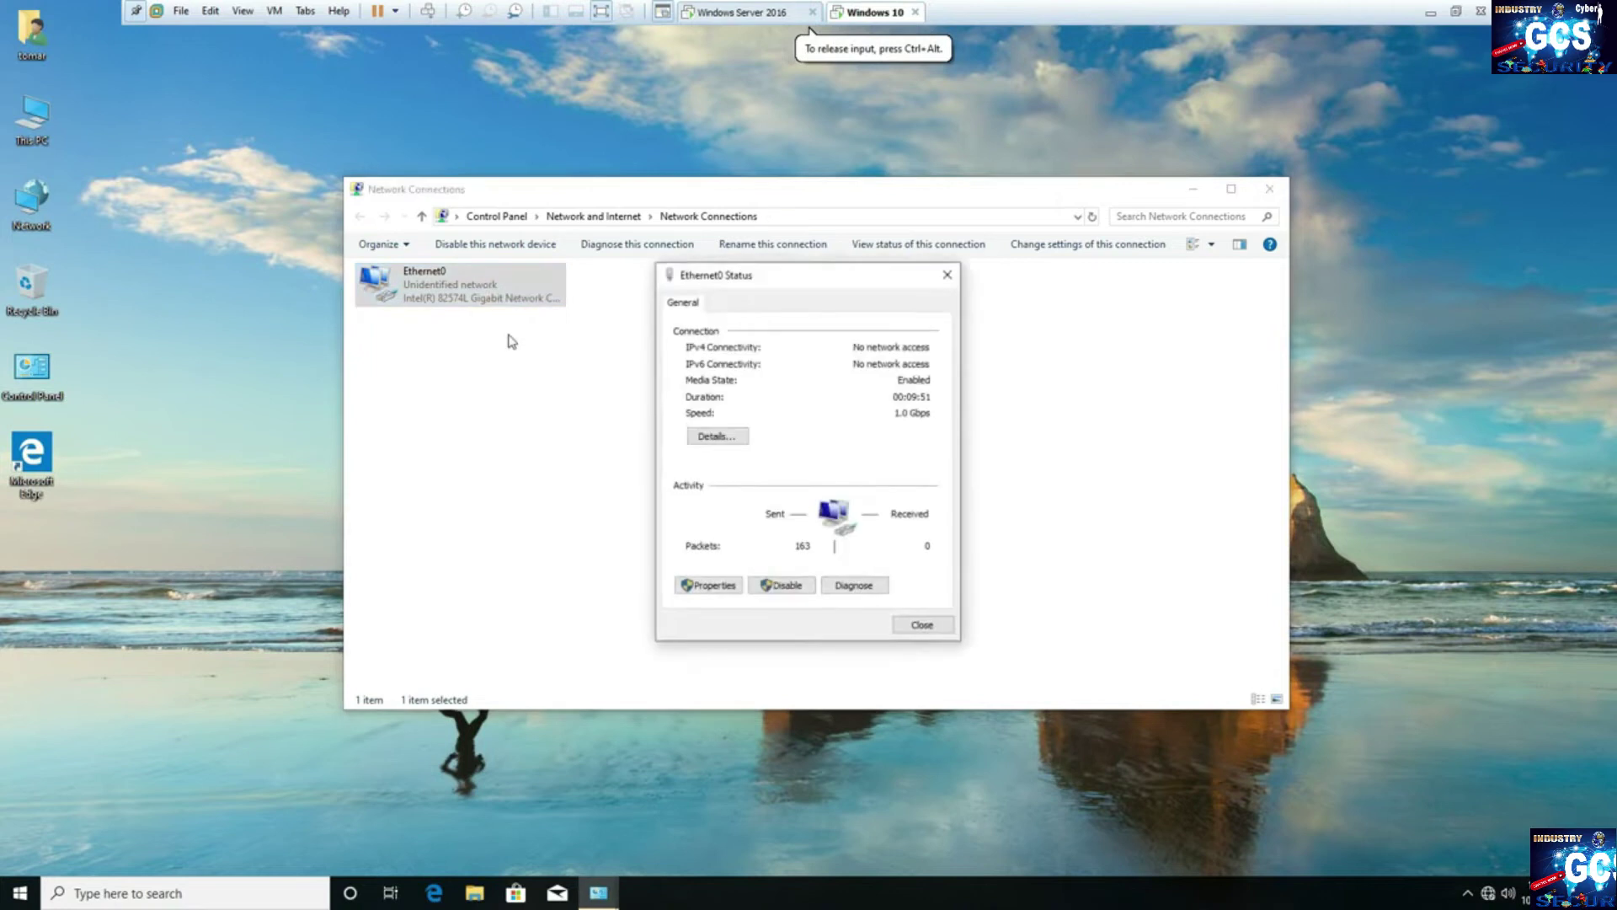
{"action": "left_click", "coordinate": [739, 438]}
{"action": "left_click", "coordinate": [827, 425]}
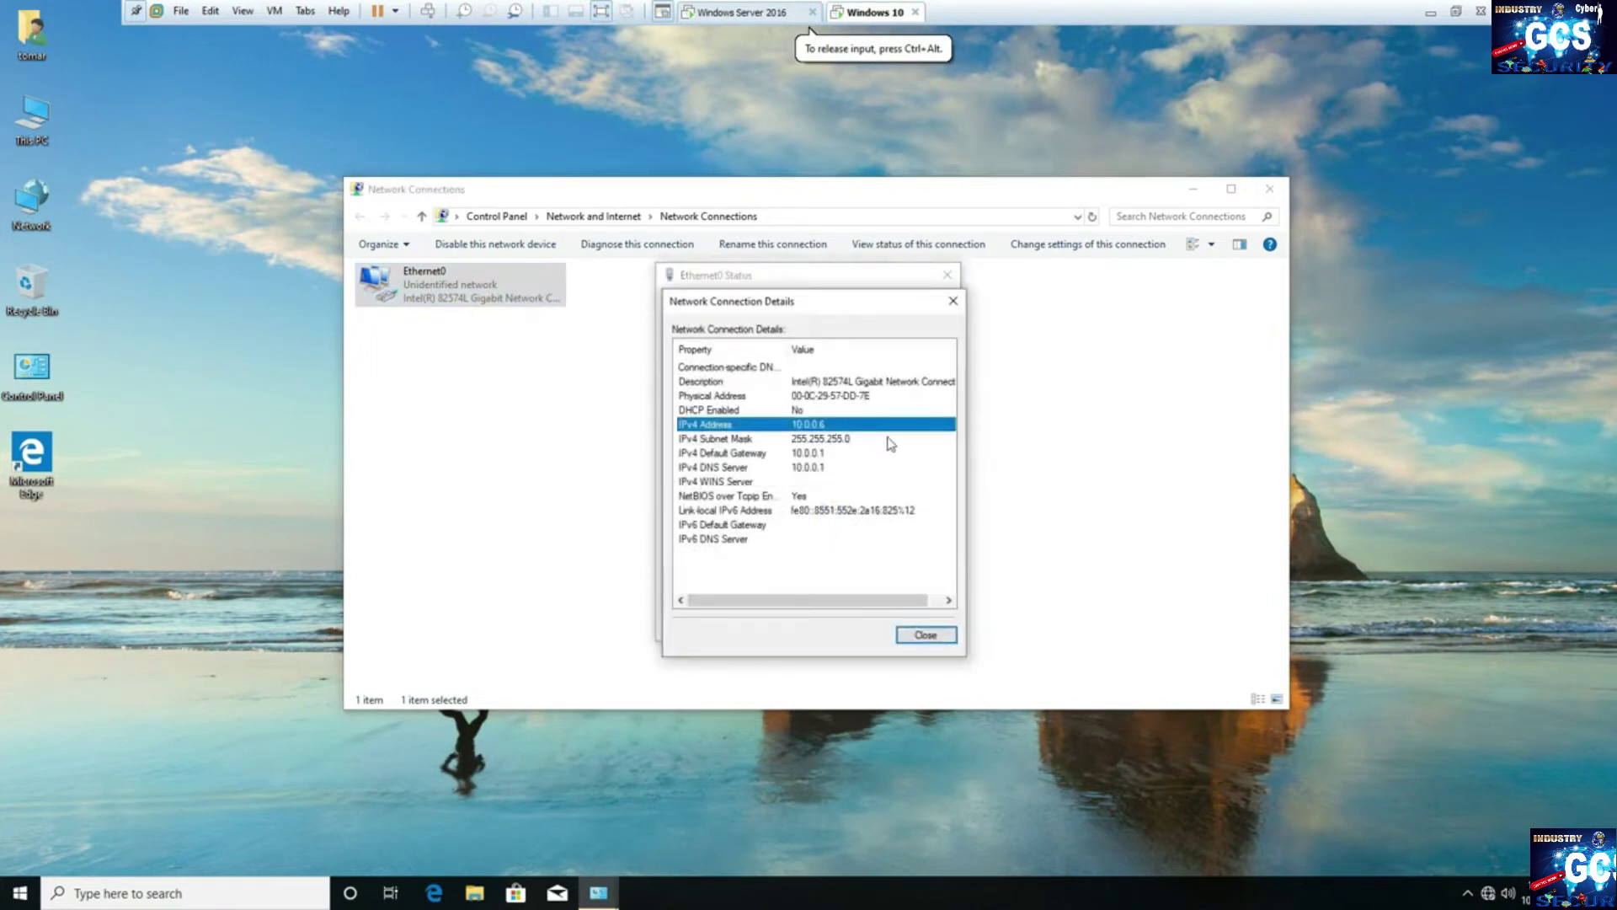
{"action": "left_click", "coordinate": [860, 439]}
{"action": "left_click", "coordinate": [840, 455]}
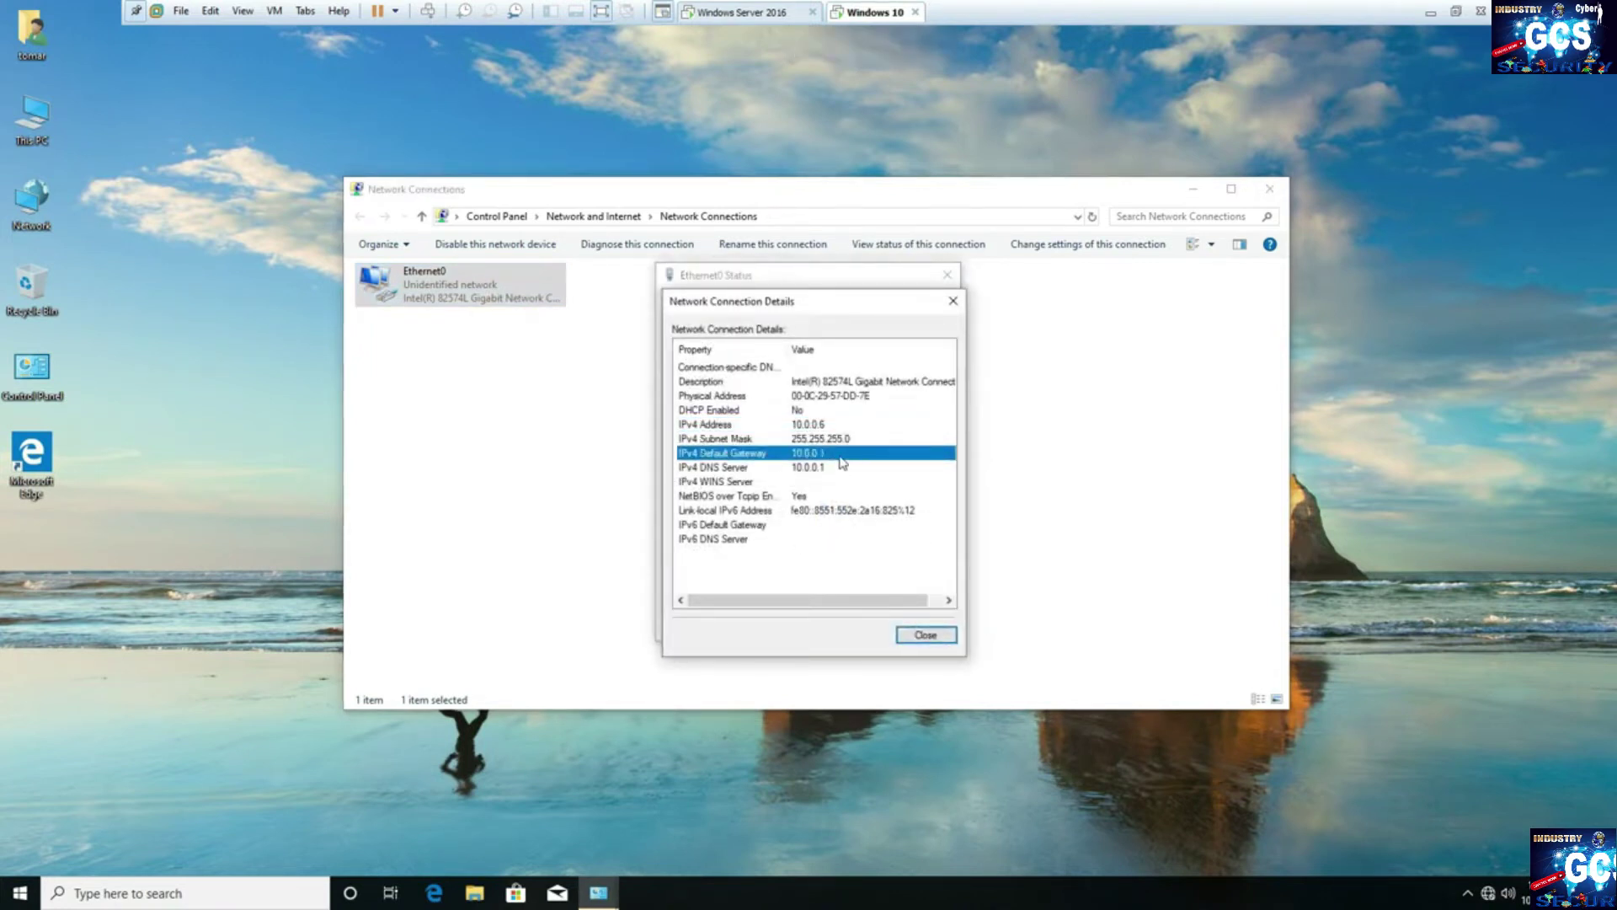
{"action": "left_click", "coordinate": [837, 469]}
{"action": "left_click", "coordinate": [928, 636]}
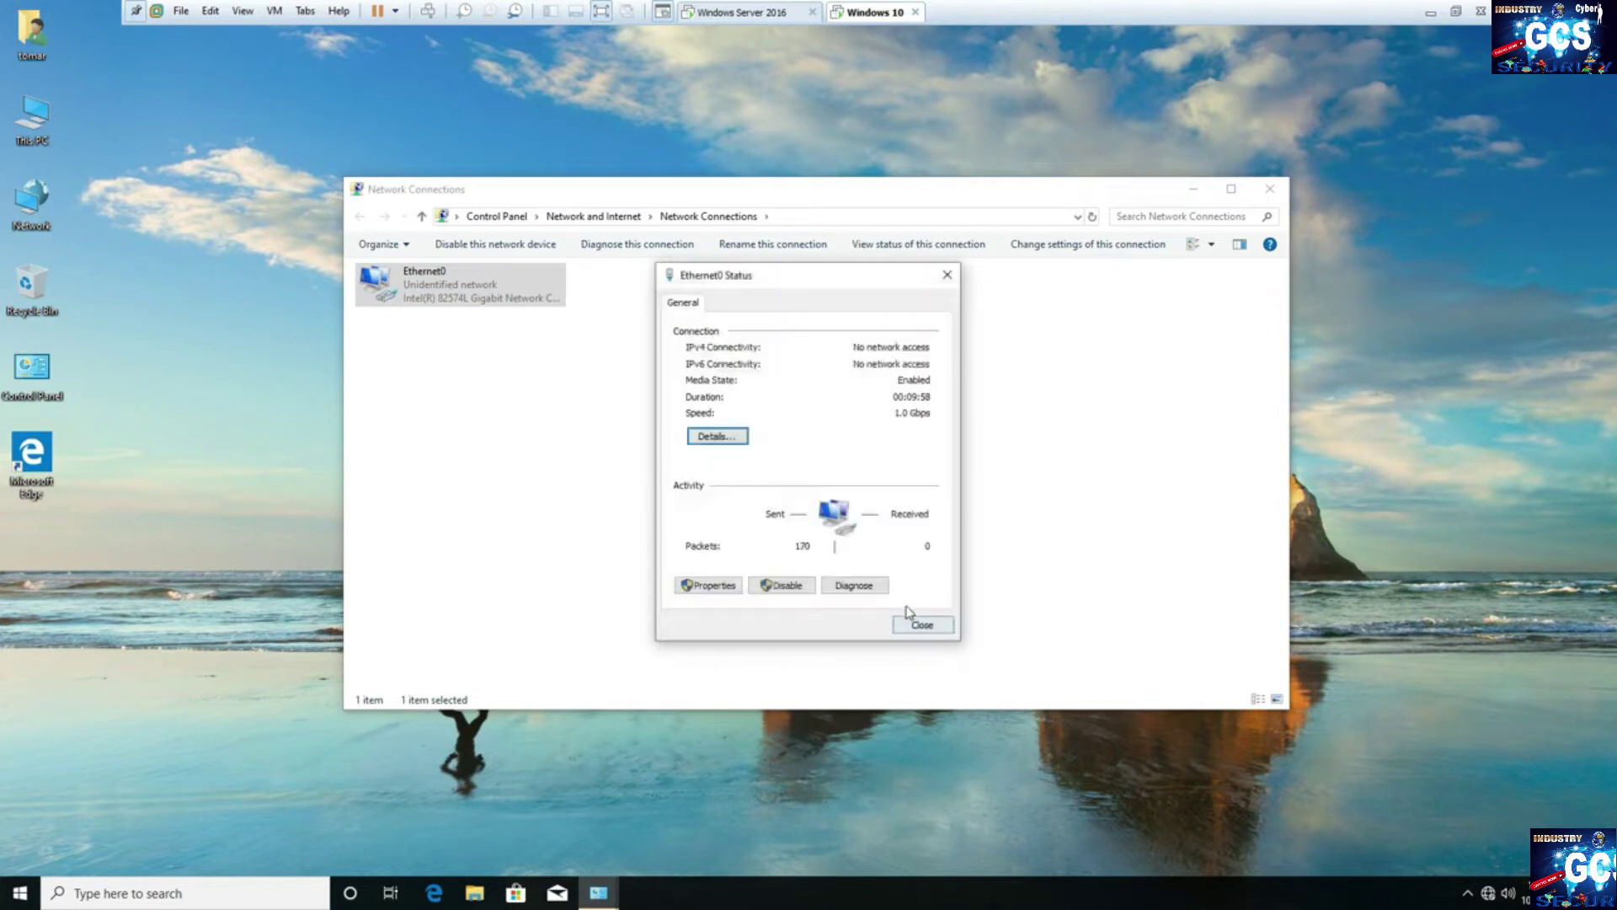
{"action": "left_click", "coordinate": [922, 626]}
{"action": "right_click", "coordinate": [654, 401]}
{"action": "left_click", "coordinate": [700, 465]}
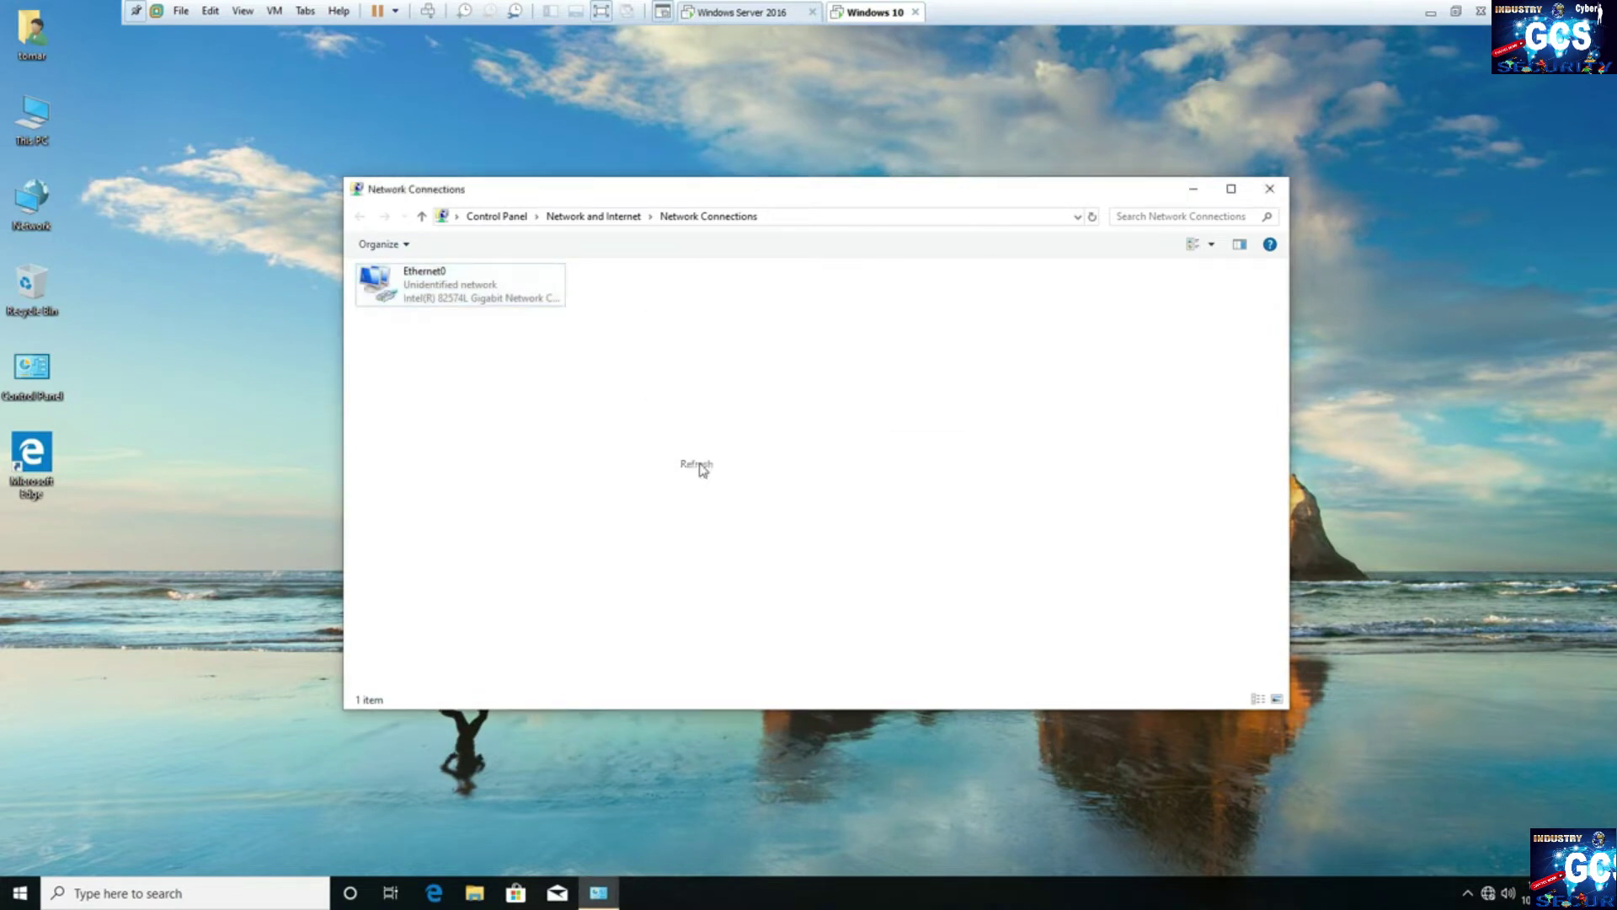
- On the Windows 10 client, turn off the firewall for private and public networks via firewall.cpl
{"action": "left_click", "coordinate": [1269, 189]}
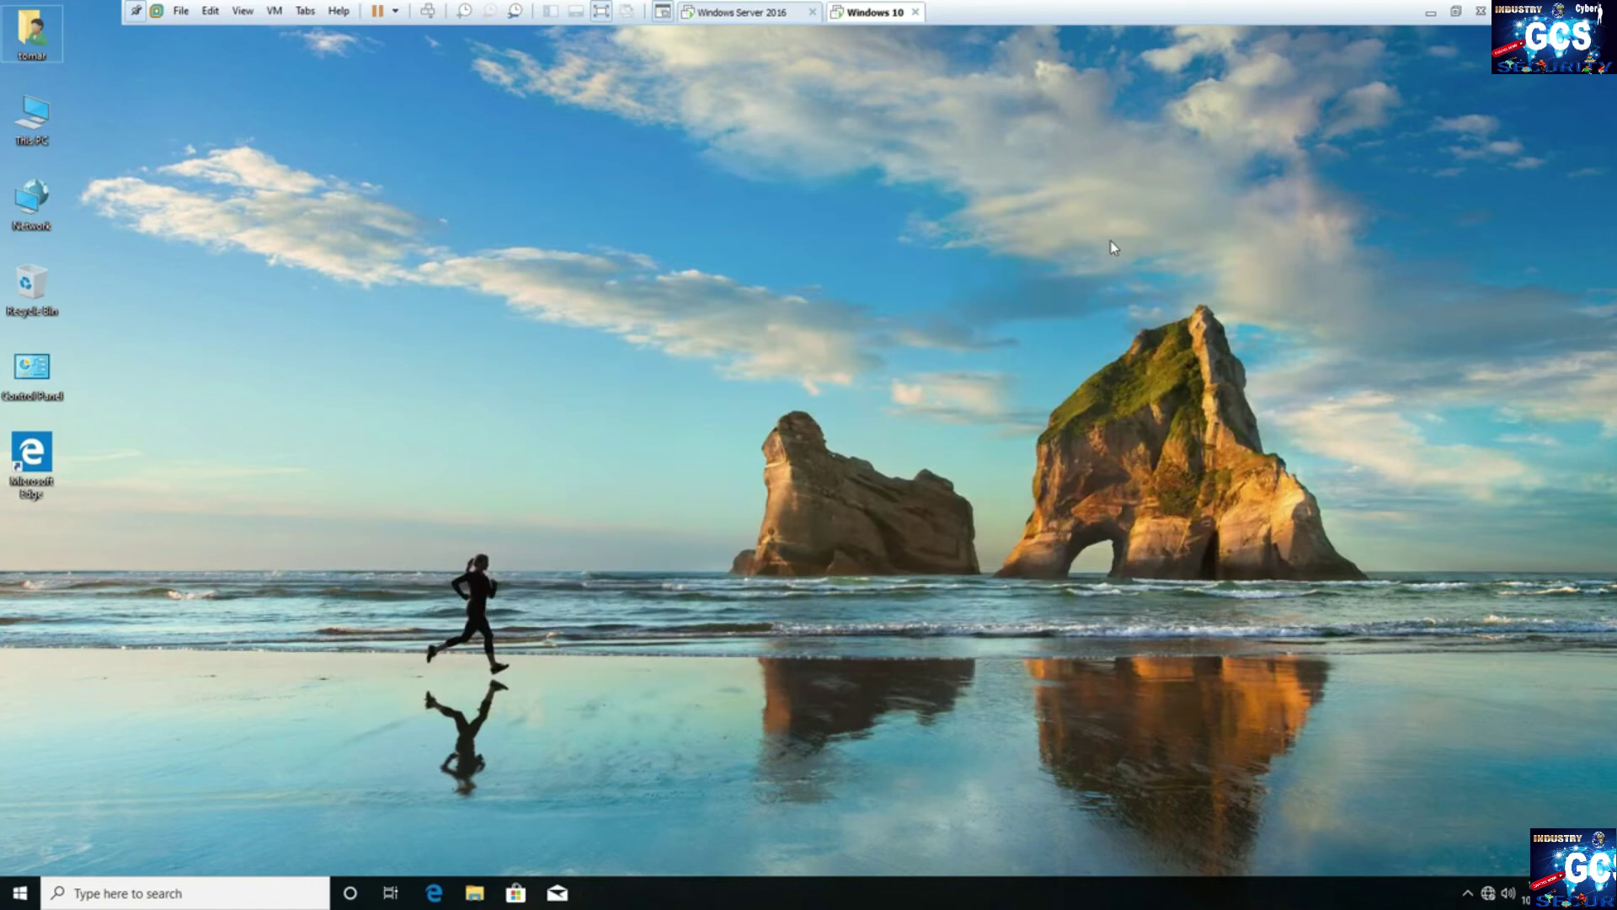
{"action": "key", "text": "super+r"}
{"action": "type", "text": "f"}
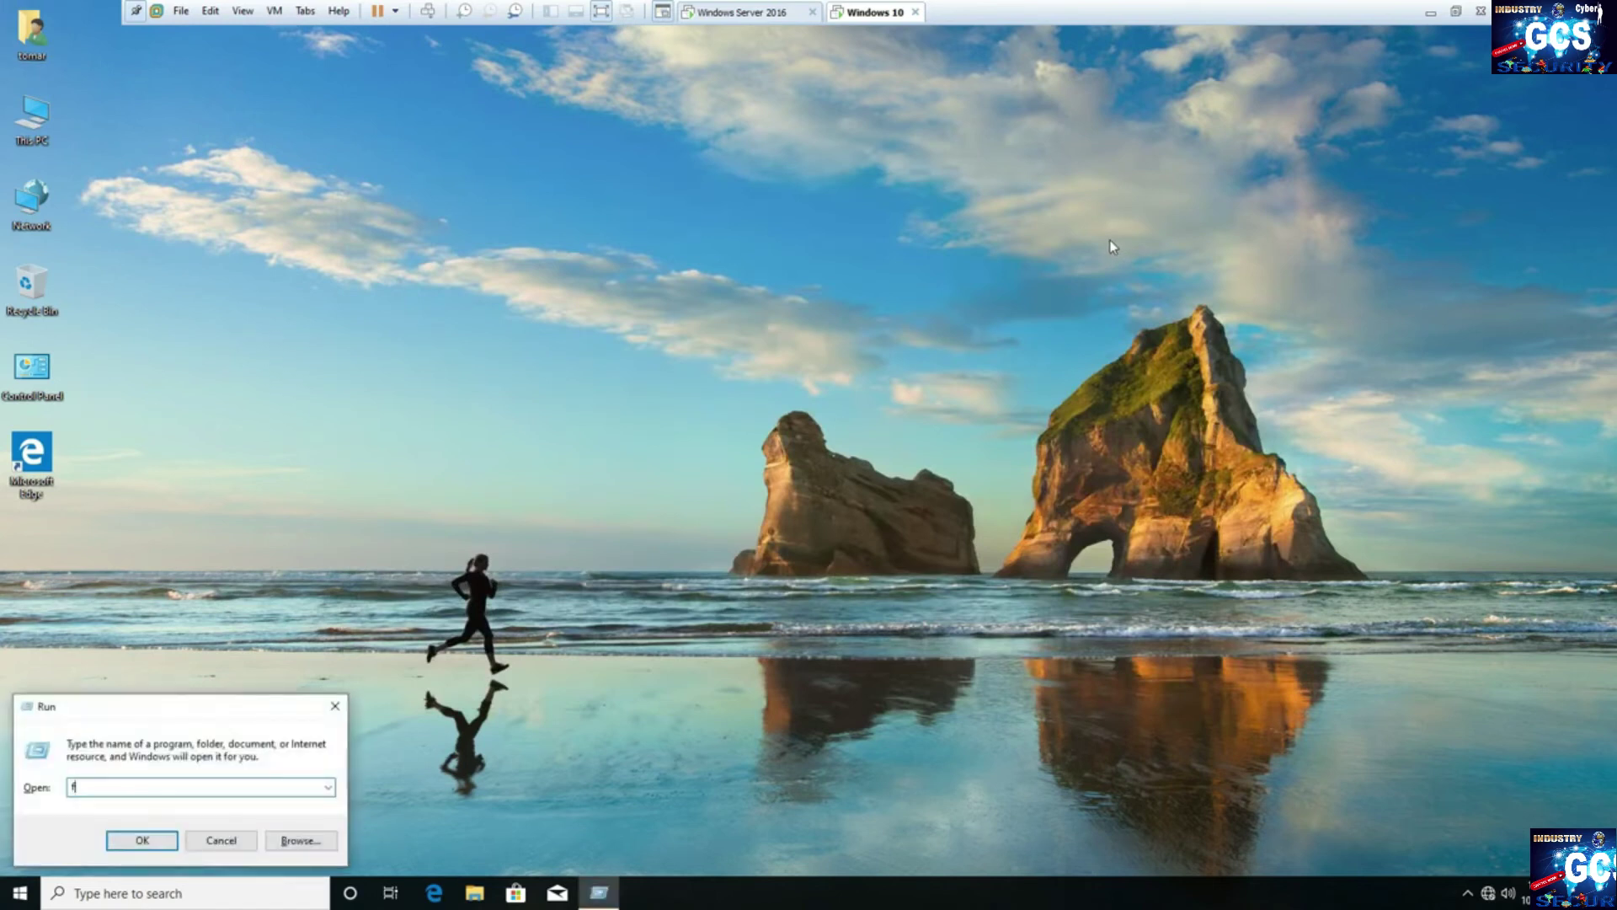
{"action": "type", "text": "irewall.cpl"}
{"action": "key", "text": "Return"}
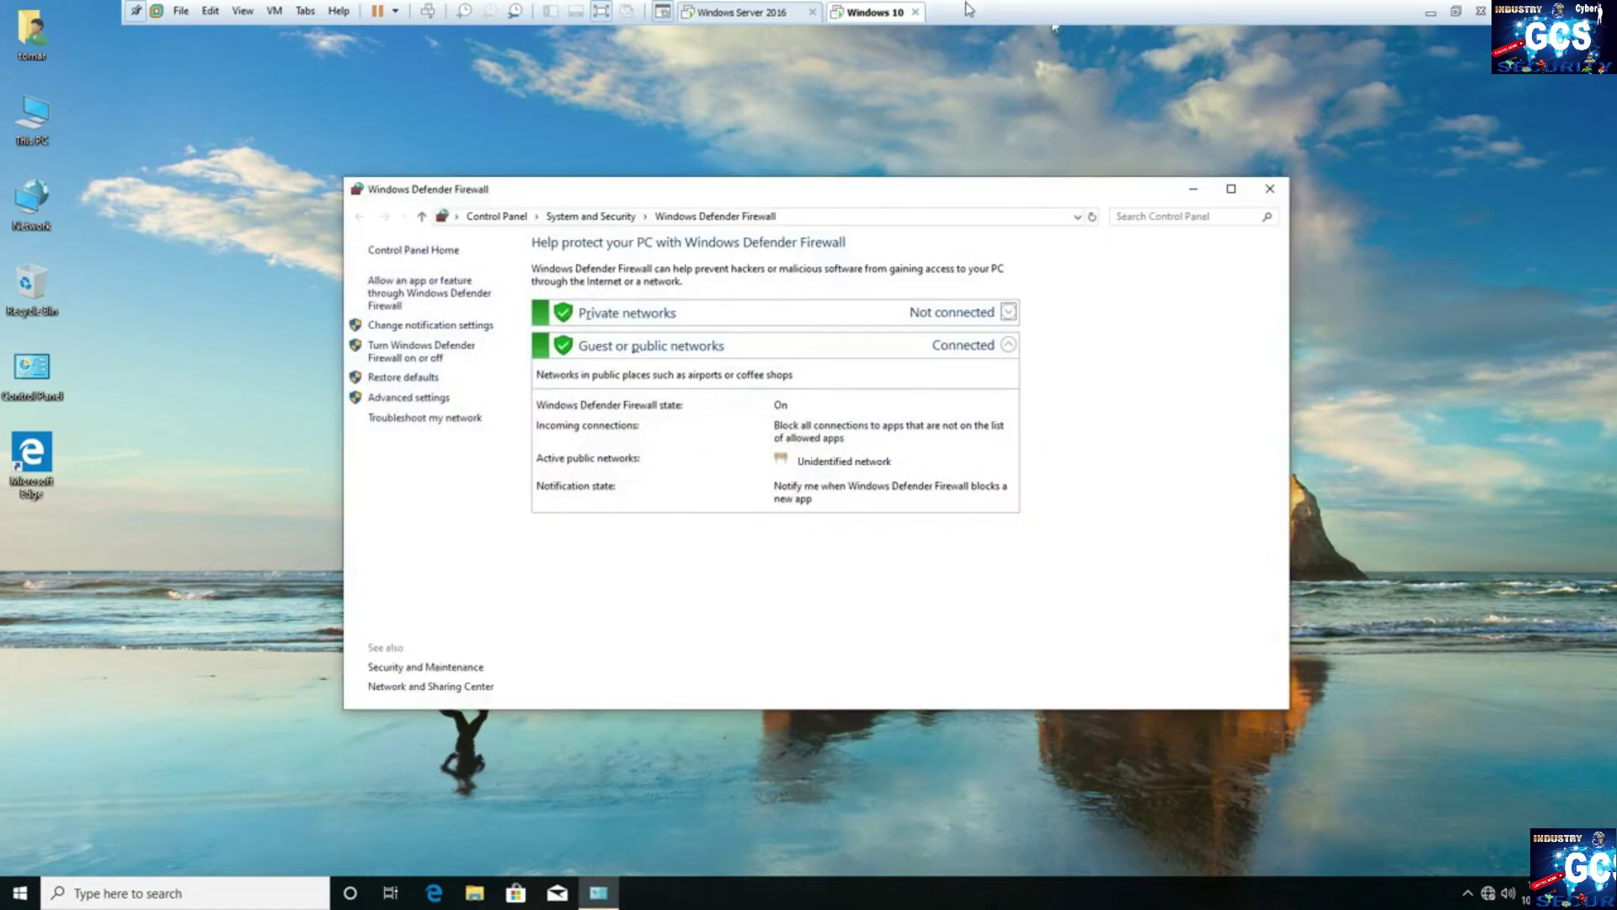
{"action": "left_click", "coordinate": [417, 352]}
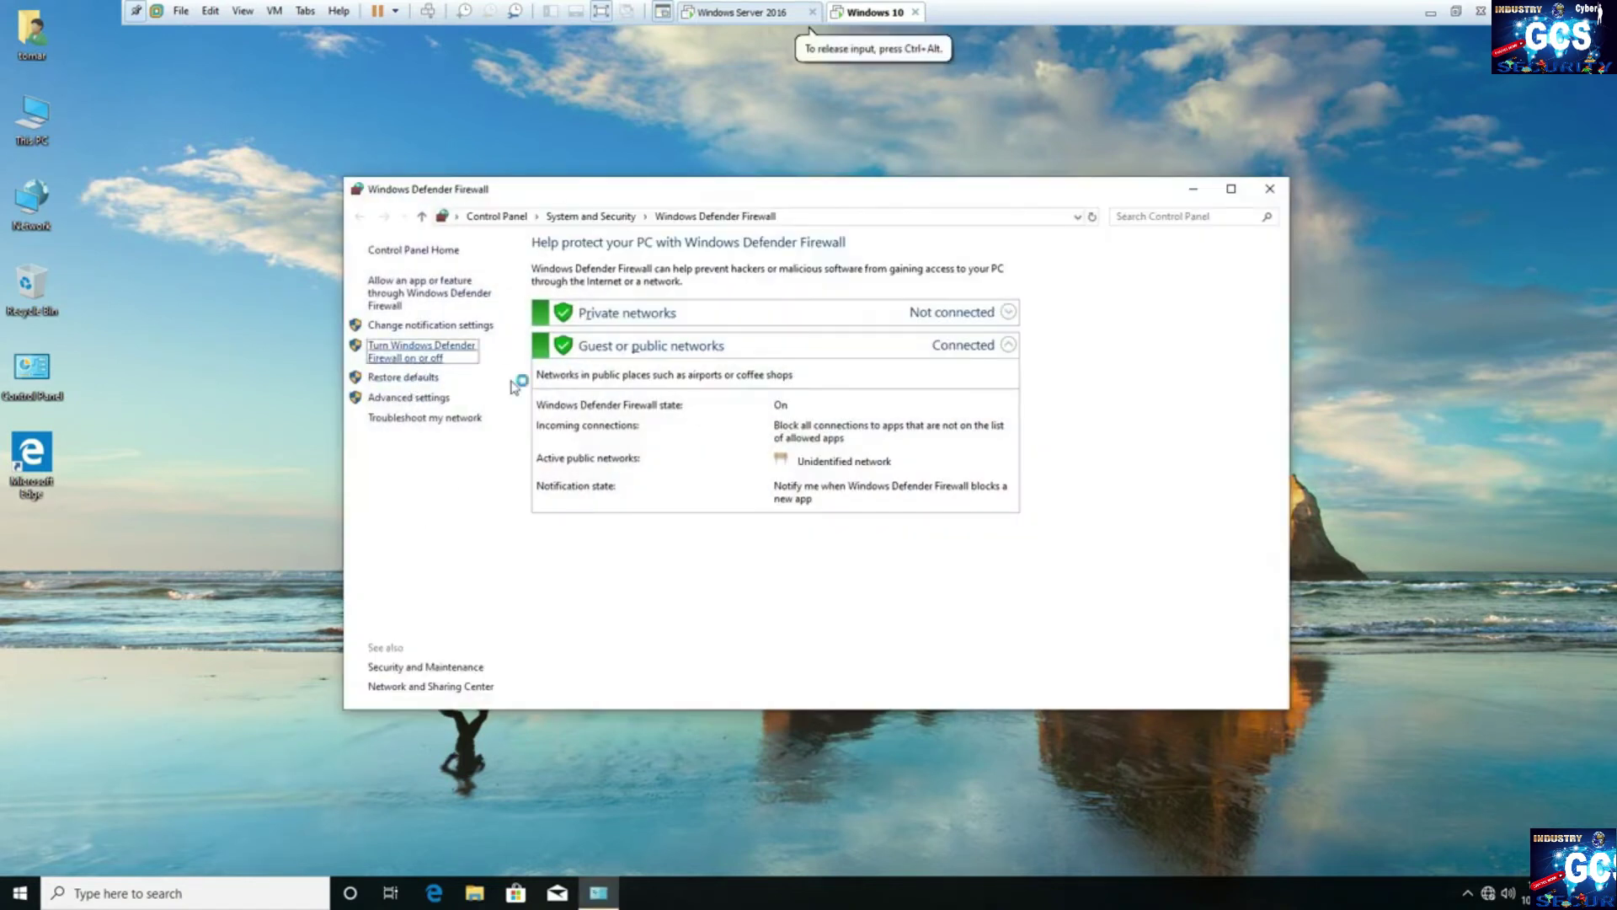
{"action": "left_click", "coordinate": [640, 371]}
{"action": "left_click", "coordinate": [623, 474]}
{"action": "left_click", "coordinate": [954, 693]}
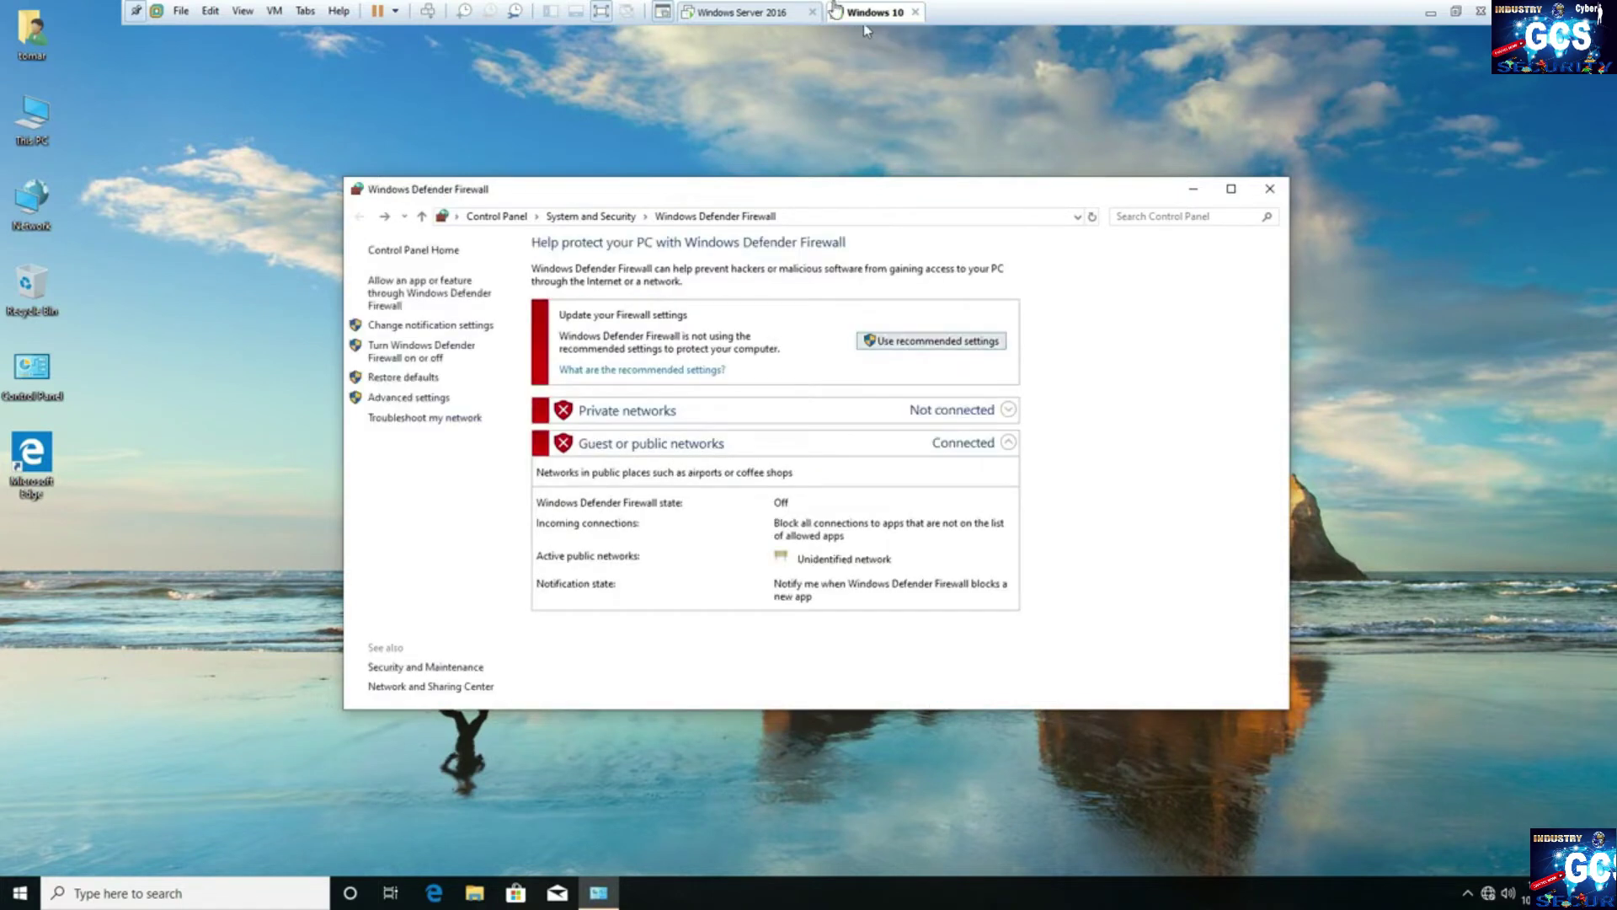
{"action": "left_click", "coordinate": [1269, 189]}
- On the server, close the Ethernet0 details and status dialogs
{"action": "left_click", "coordinate": [749, 12]}
{"action": "left_click", "coordinate": [925, 635]}
{"action": "left_click", "coordinate": [930, 625]}
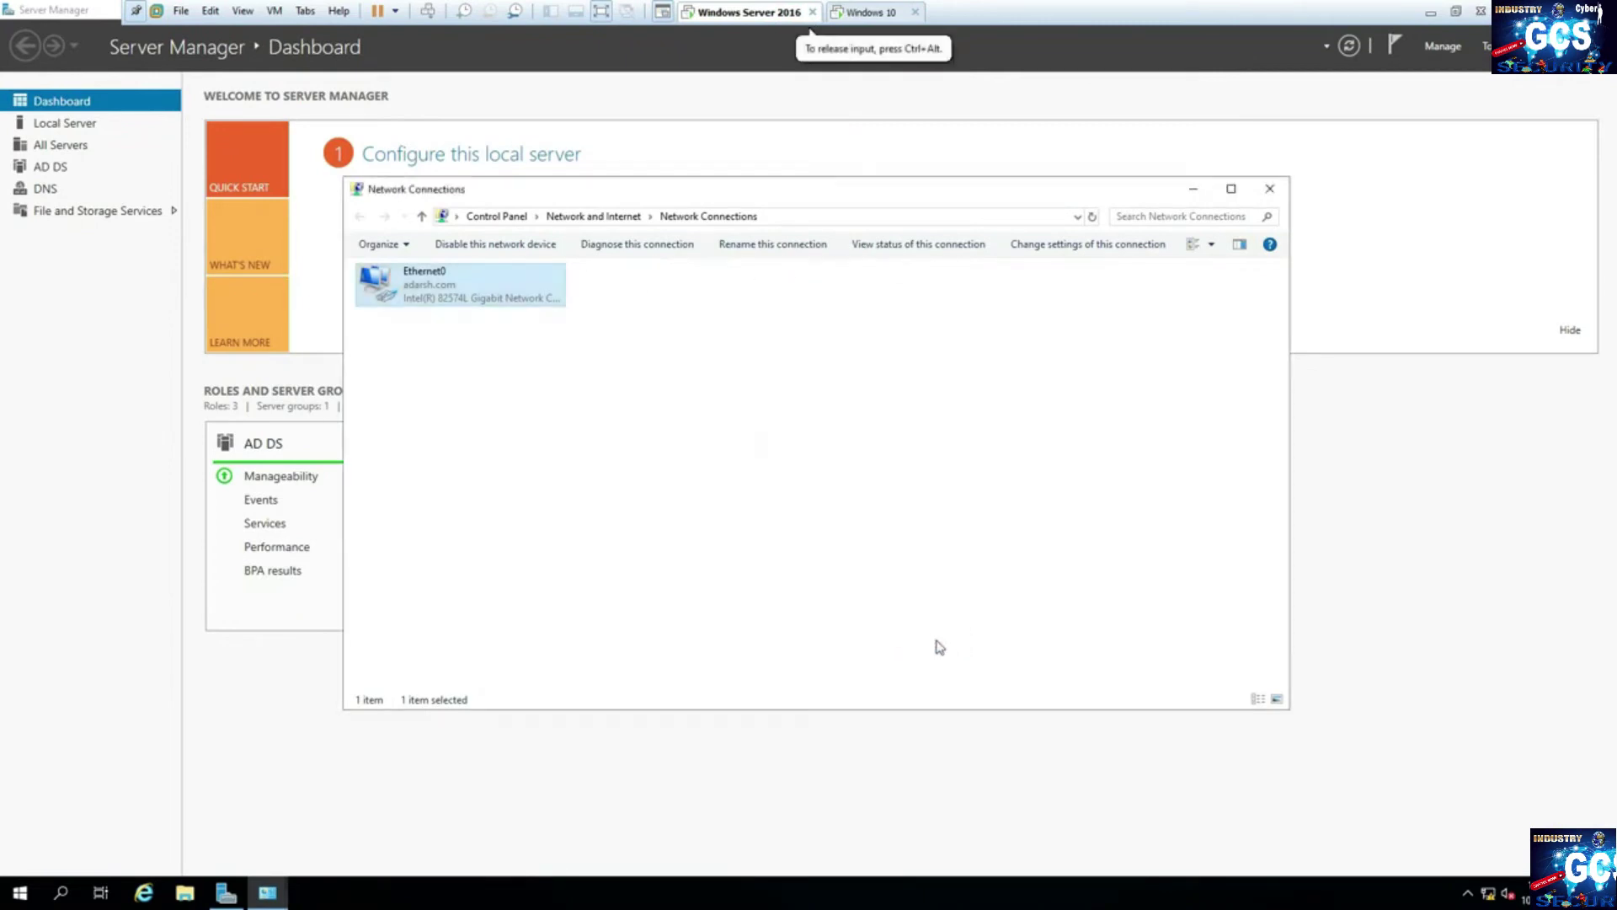
{"action": "left_click", "coordinate": [943, 656]}
- Turn off the server's firewall for domain, private and public networks via firewall.cpl
{"action": "key", "text": "super+r"}
{"action": "type", "text": "firewa"}
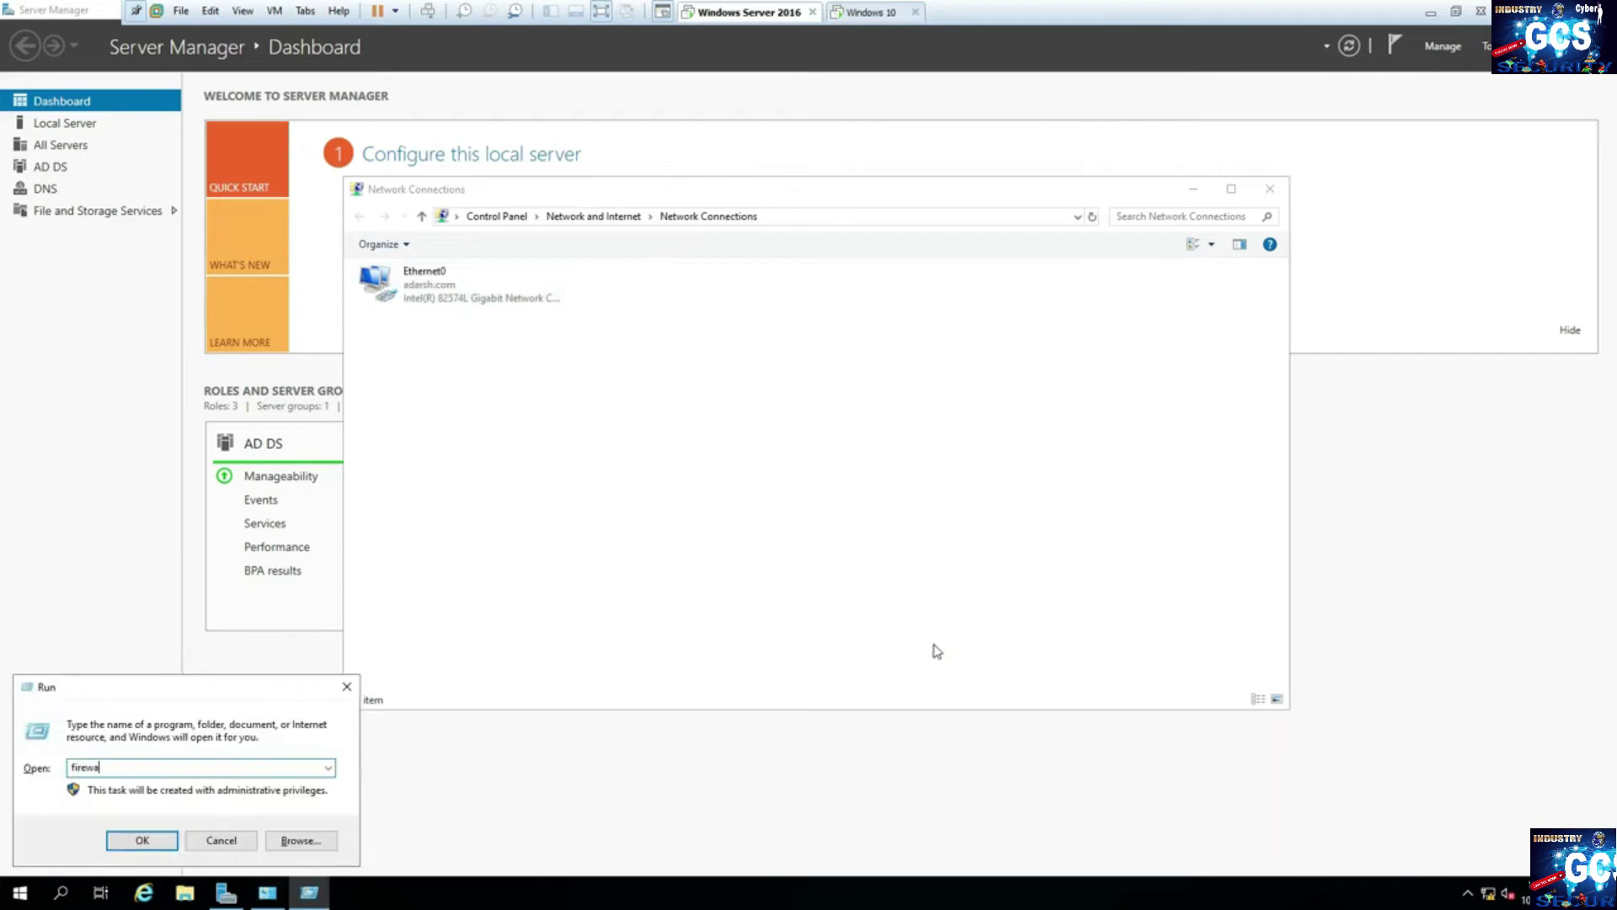
{"action": "type", "text": "ll.cpl"}
{"action": "left_click", "coordinate": [151, 840]}
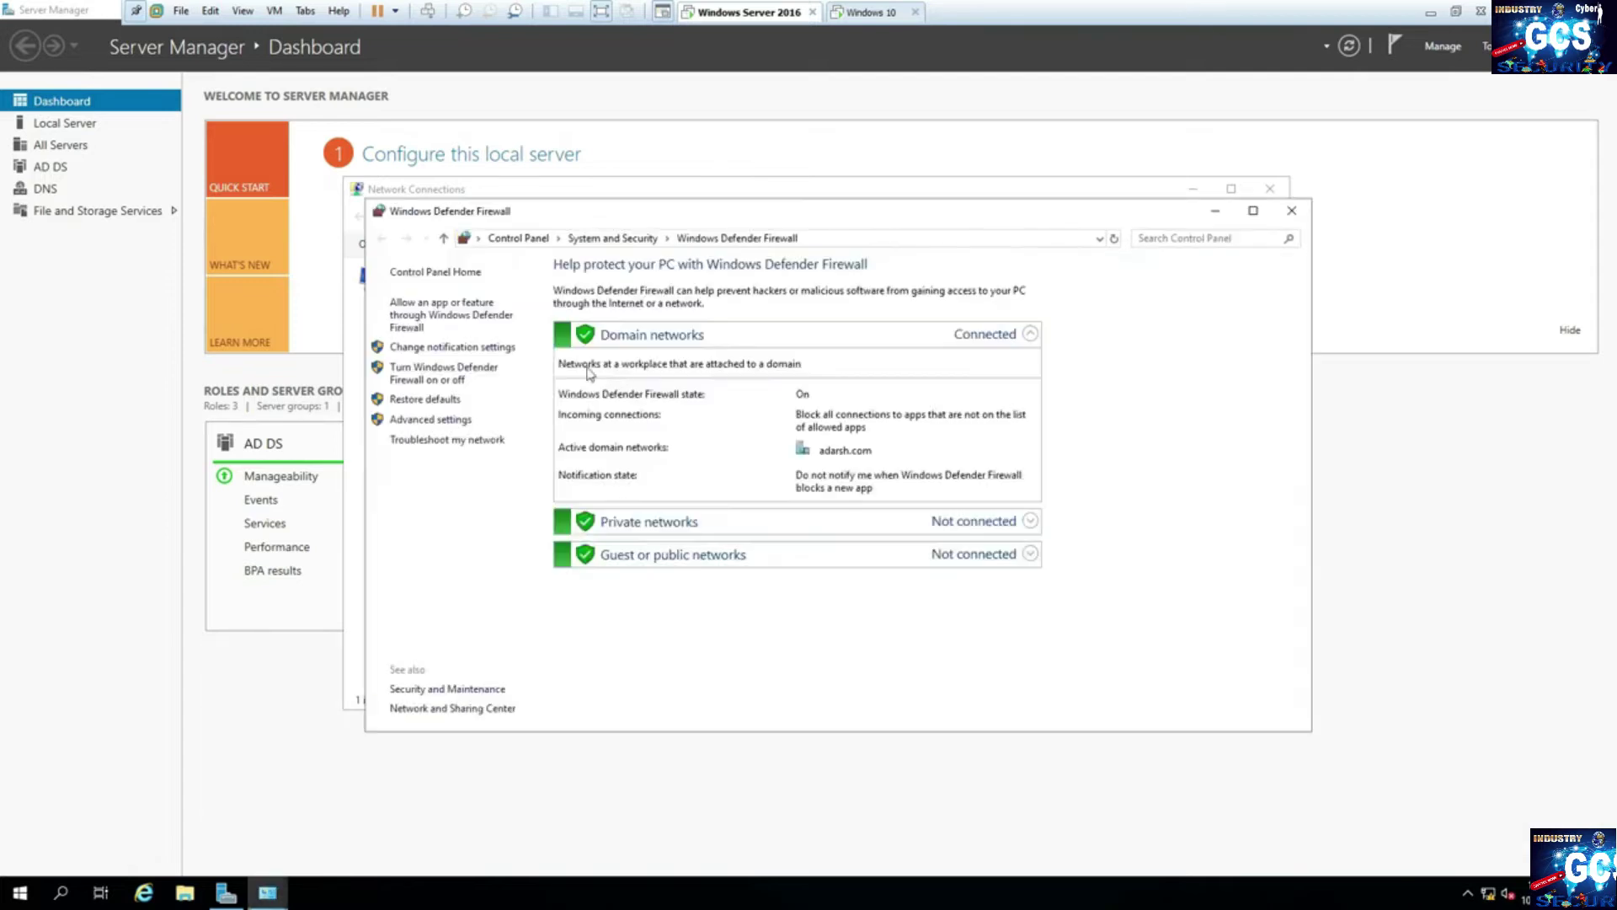
{"action": "left_click", "coordinate": [425, 381]}
{"action": "left_click", "coordinate": [645, 394]}
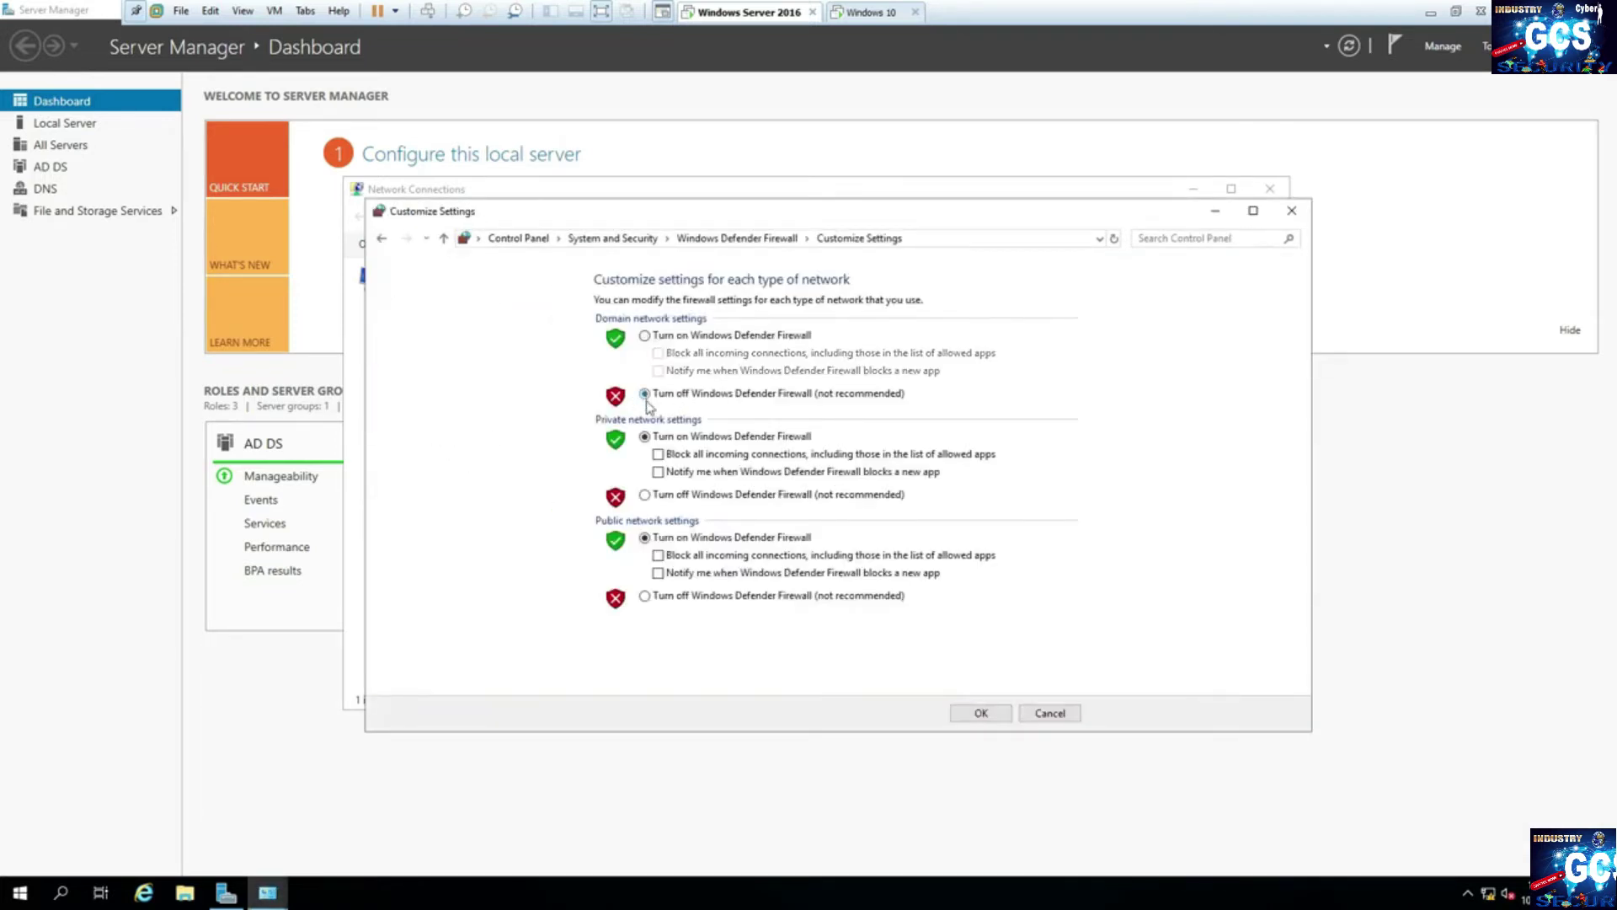
{"action": "left_click", "coordinate": [645, 495]}
{"action": "left_click", "coordinate": [645, 597]}
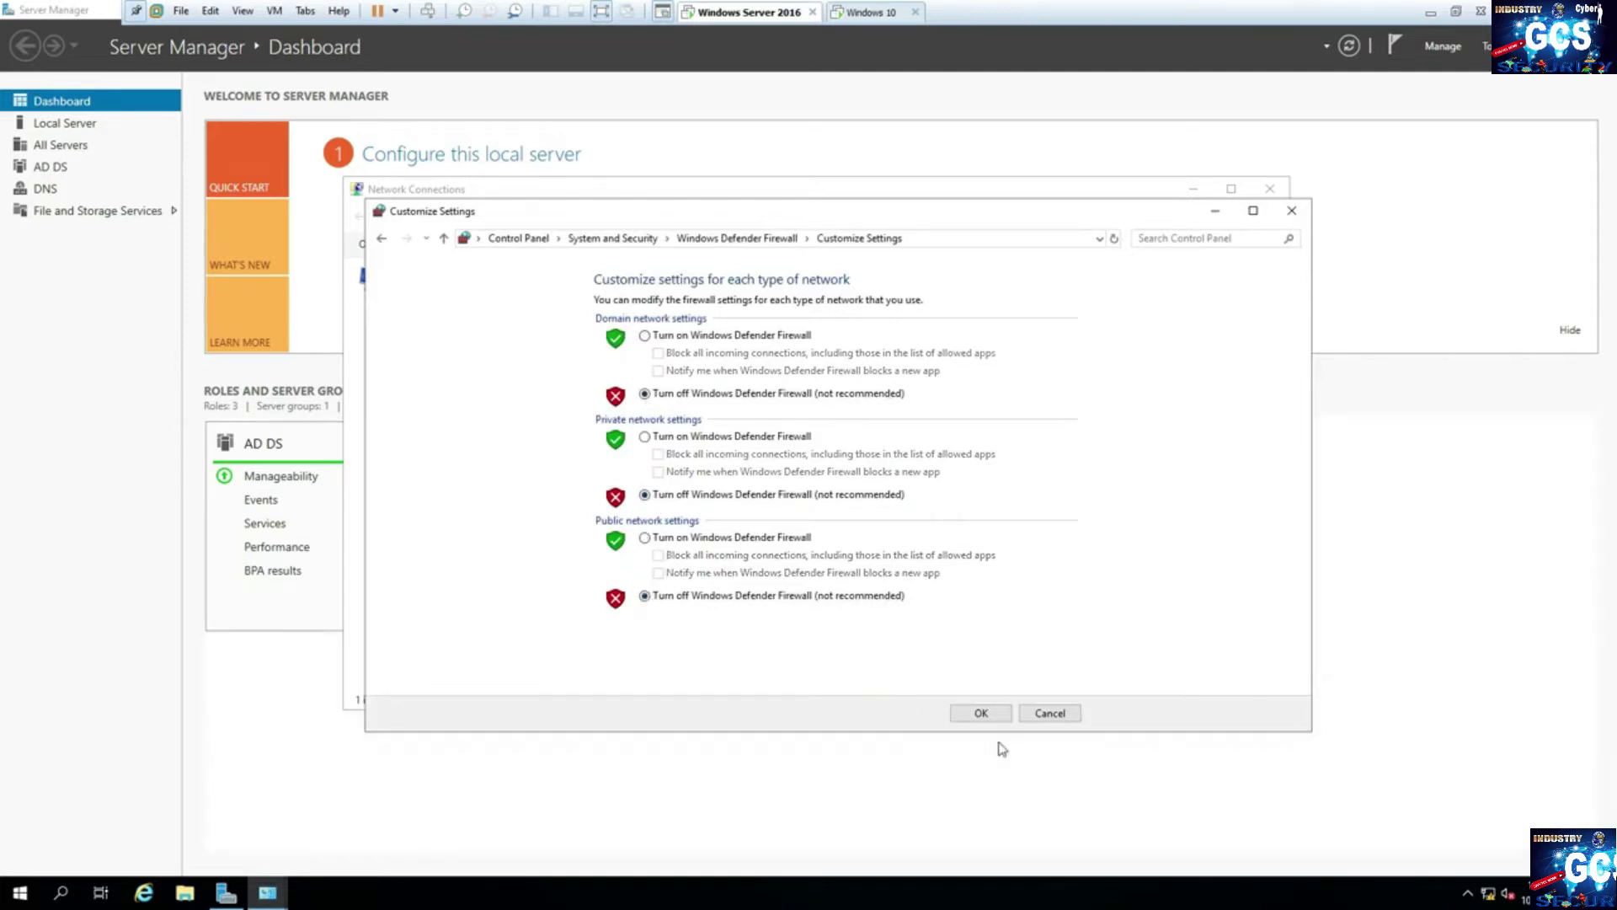
{"action": "left_click", "coordinate": [982, 712]}
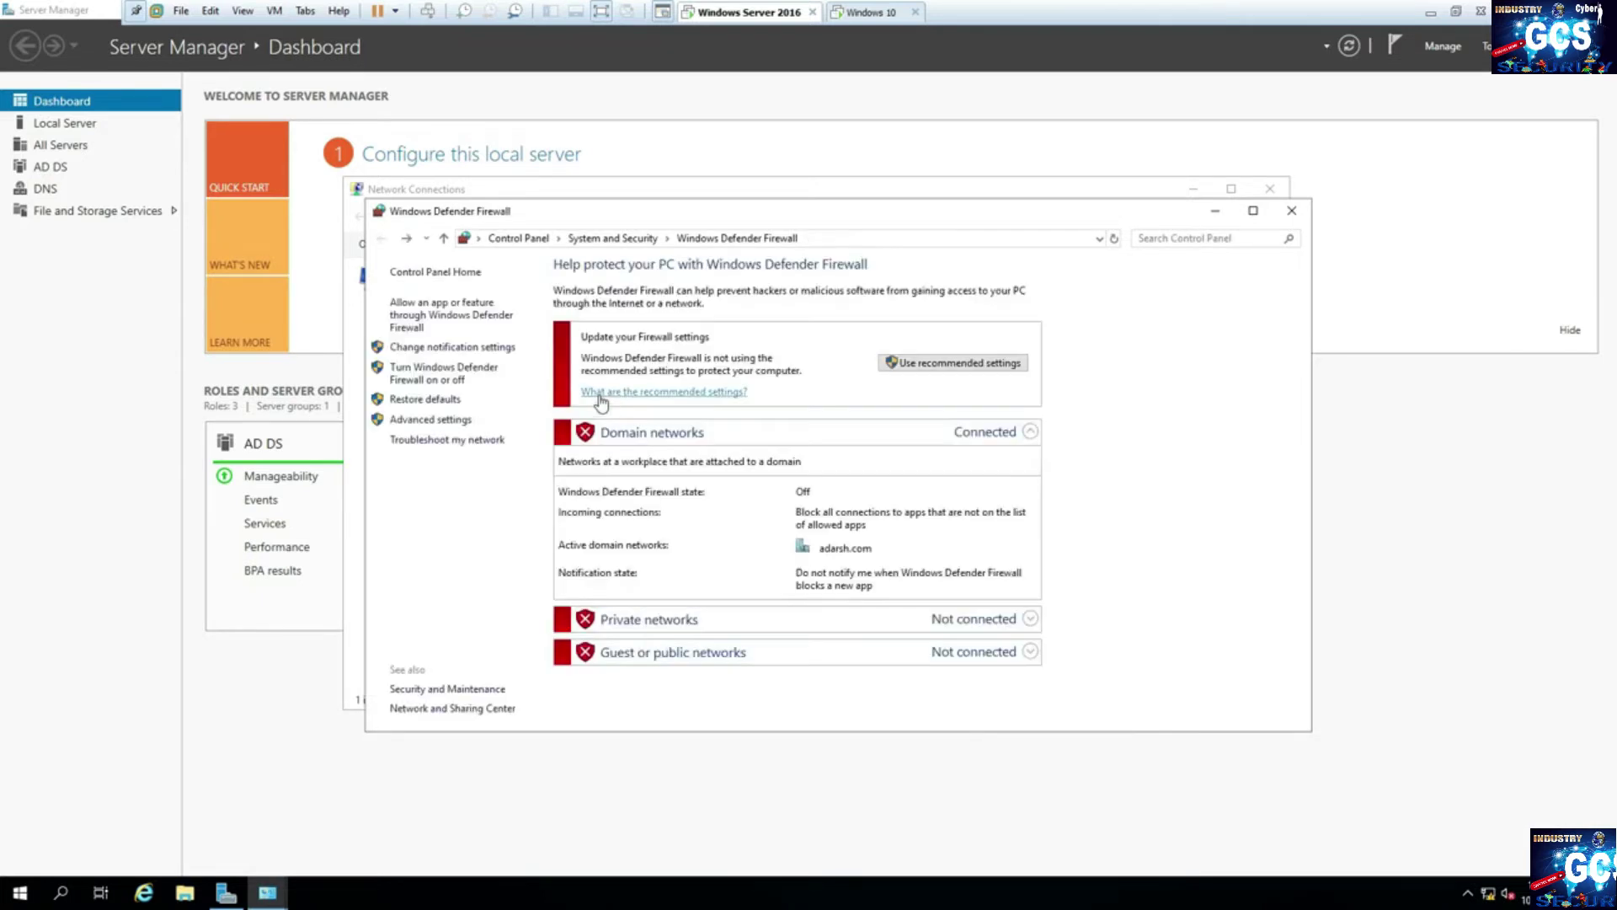
{"action": "left_click", "coordinate": [1288, 217]}
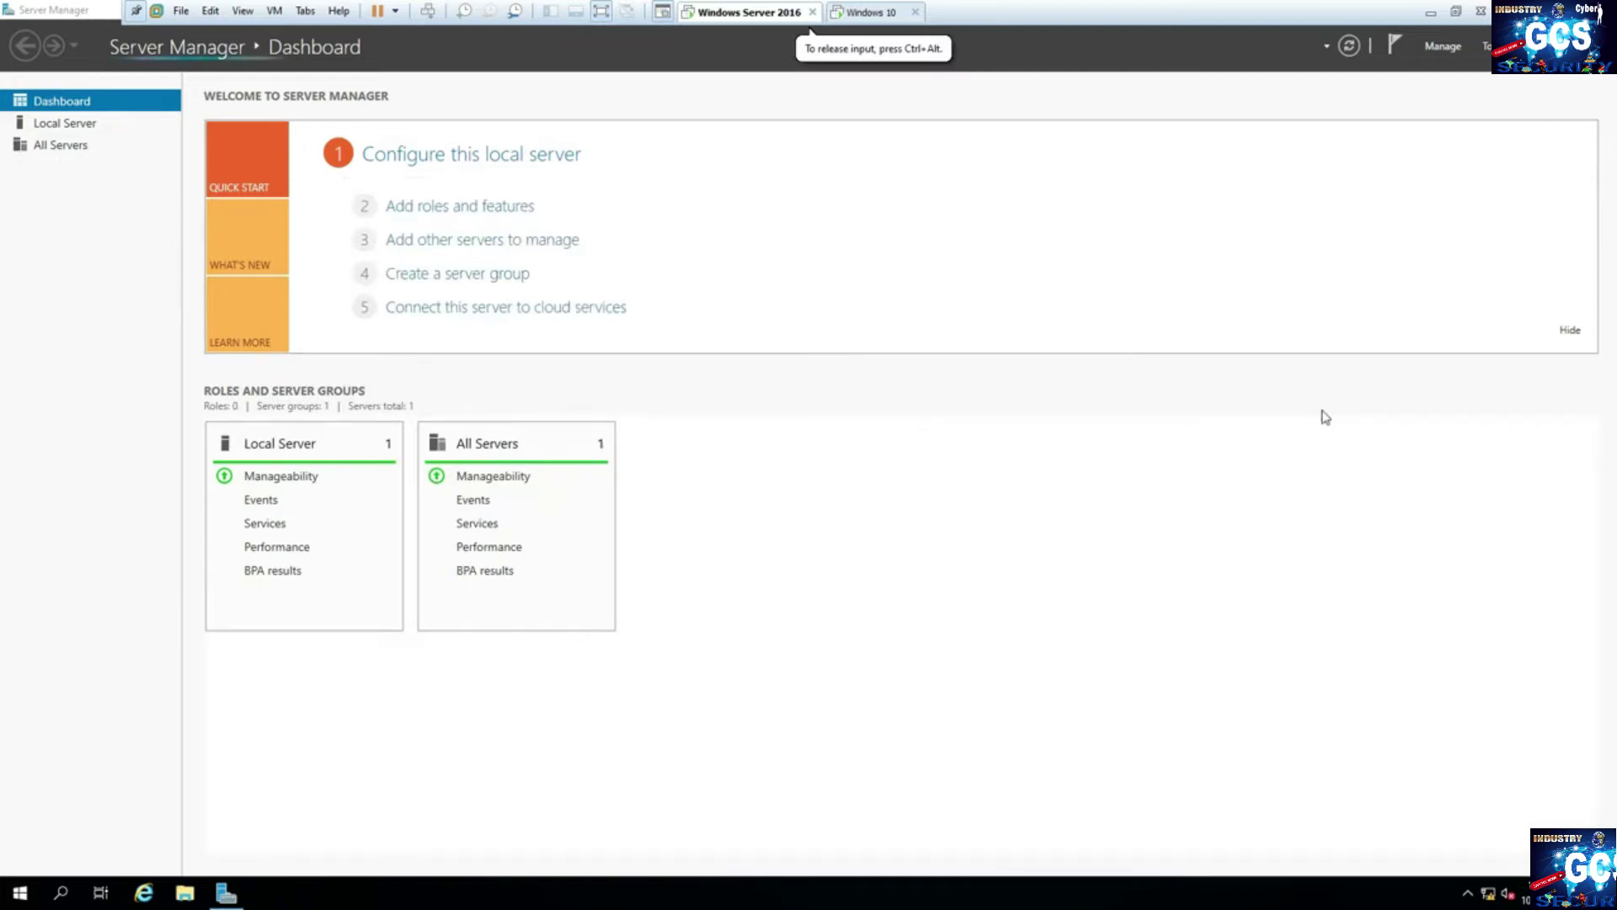
- Run ipconfig on the server, noting IPv4 10.0.0.5 and gateway 10.0.0.1
{"action": "key", "text": "super+r"}
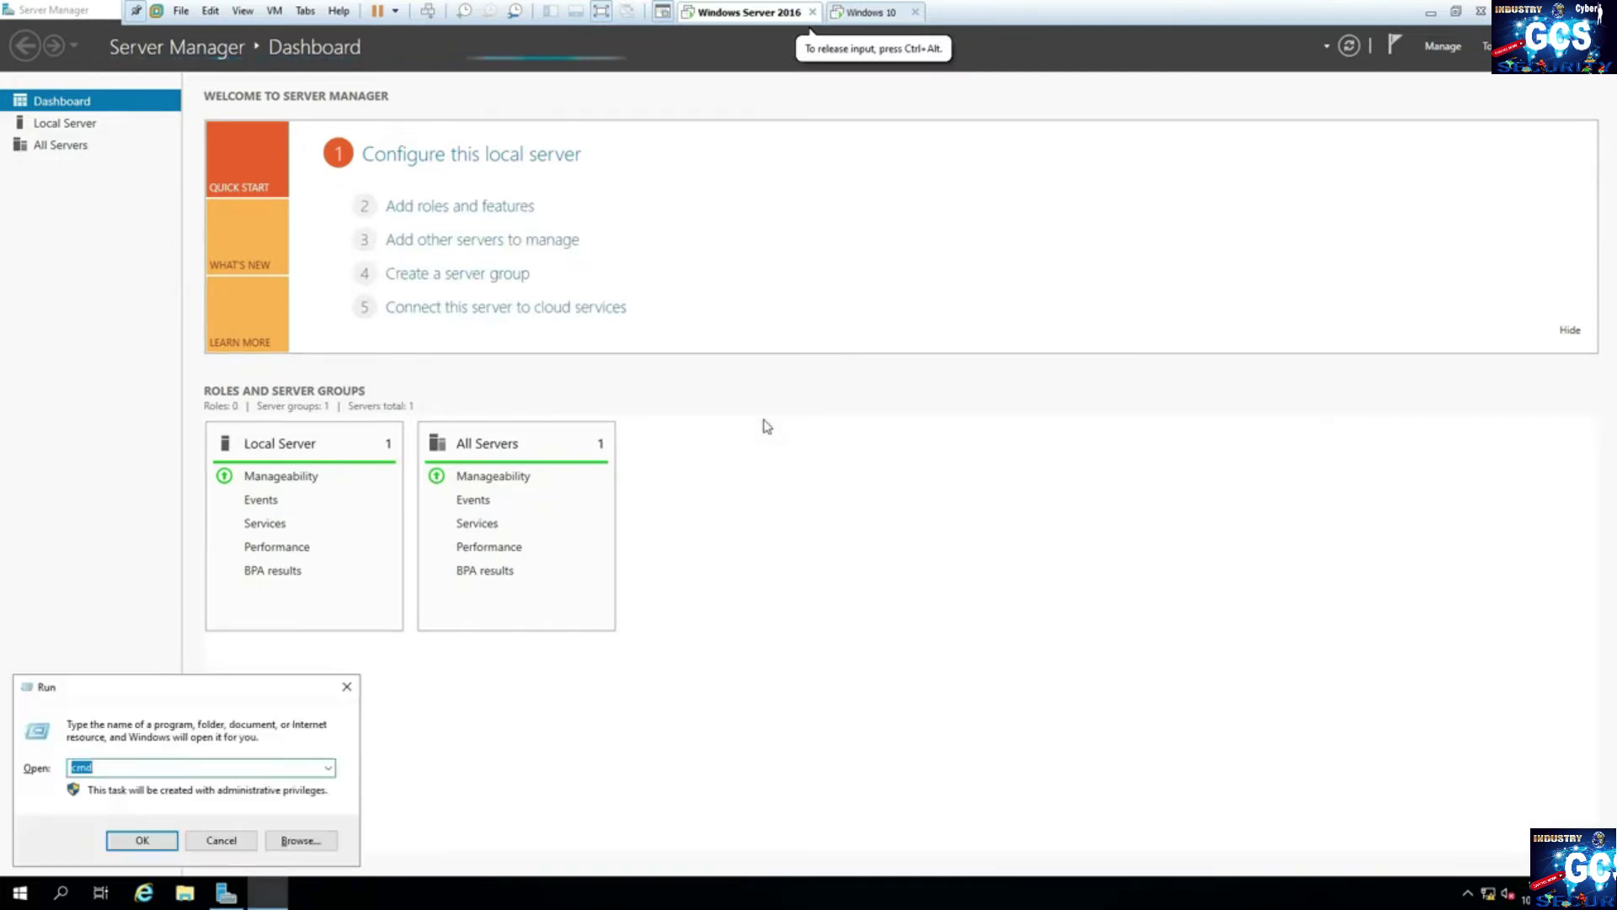
{"action": "key", "text": "Return"}
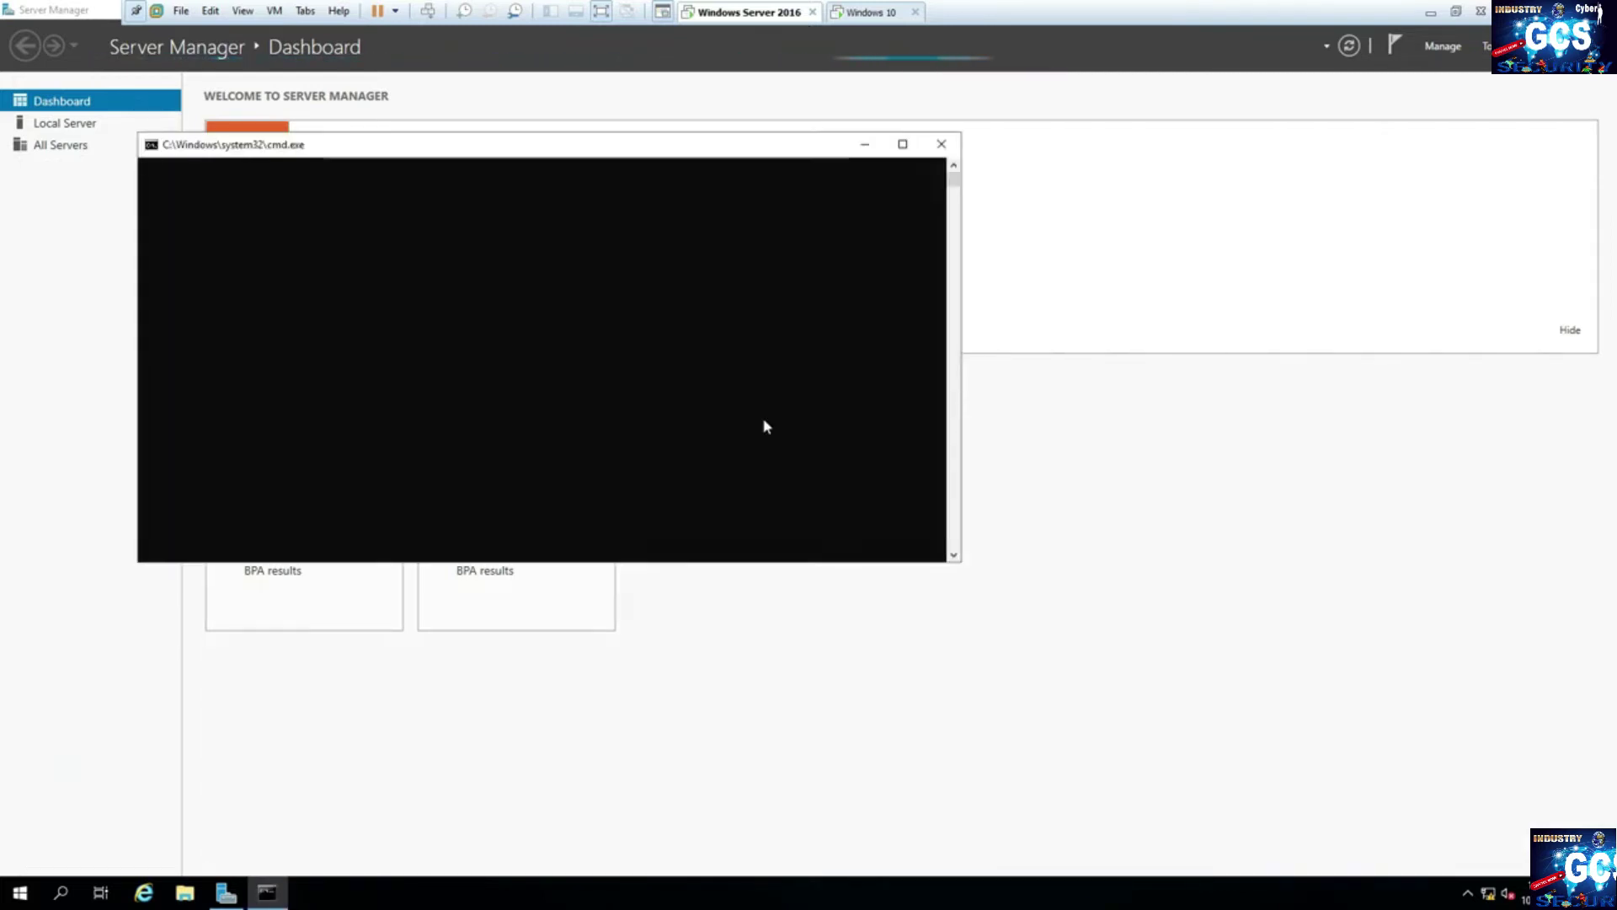
{"action": "type", "text": "ipc"}
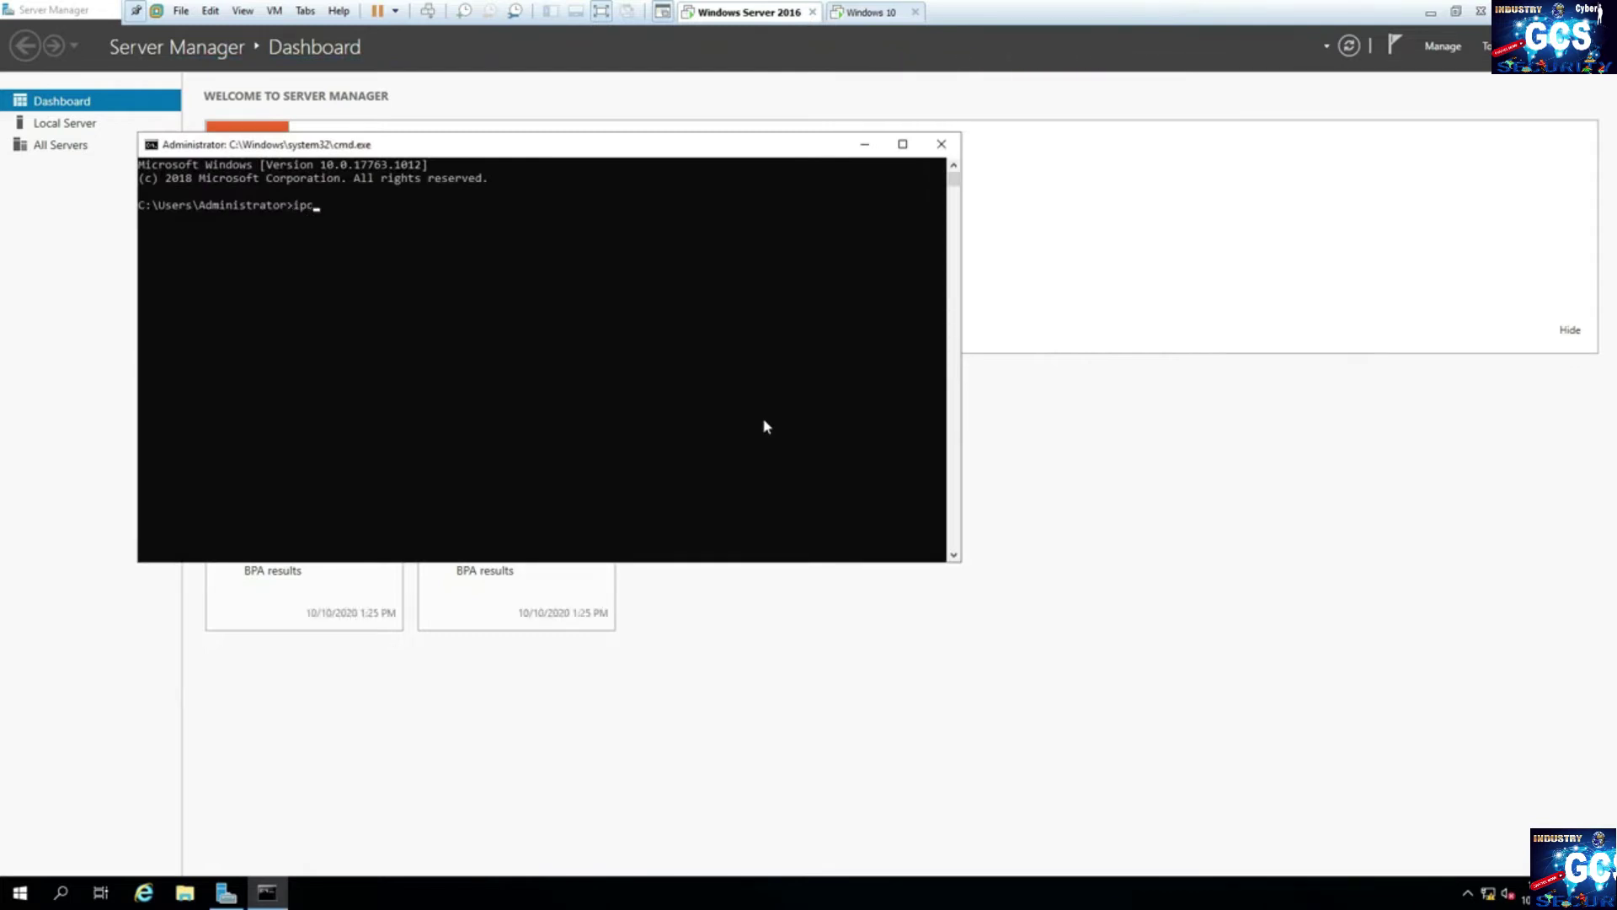
{"action": "type", "text": "onfig"}
{"action": "key", "text": "Return"}
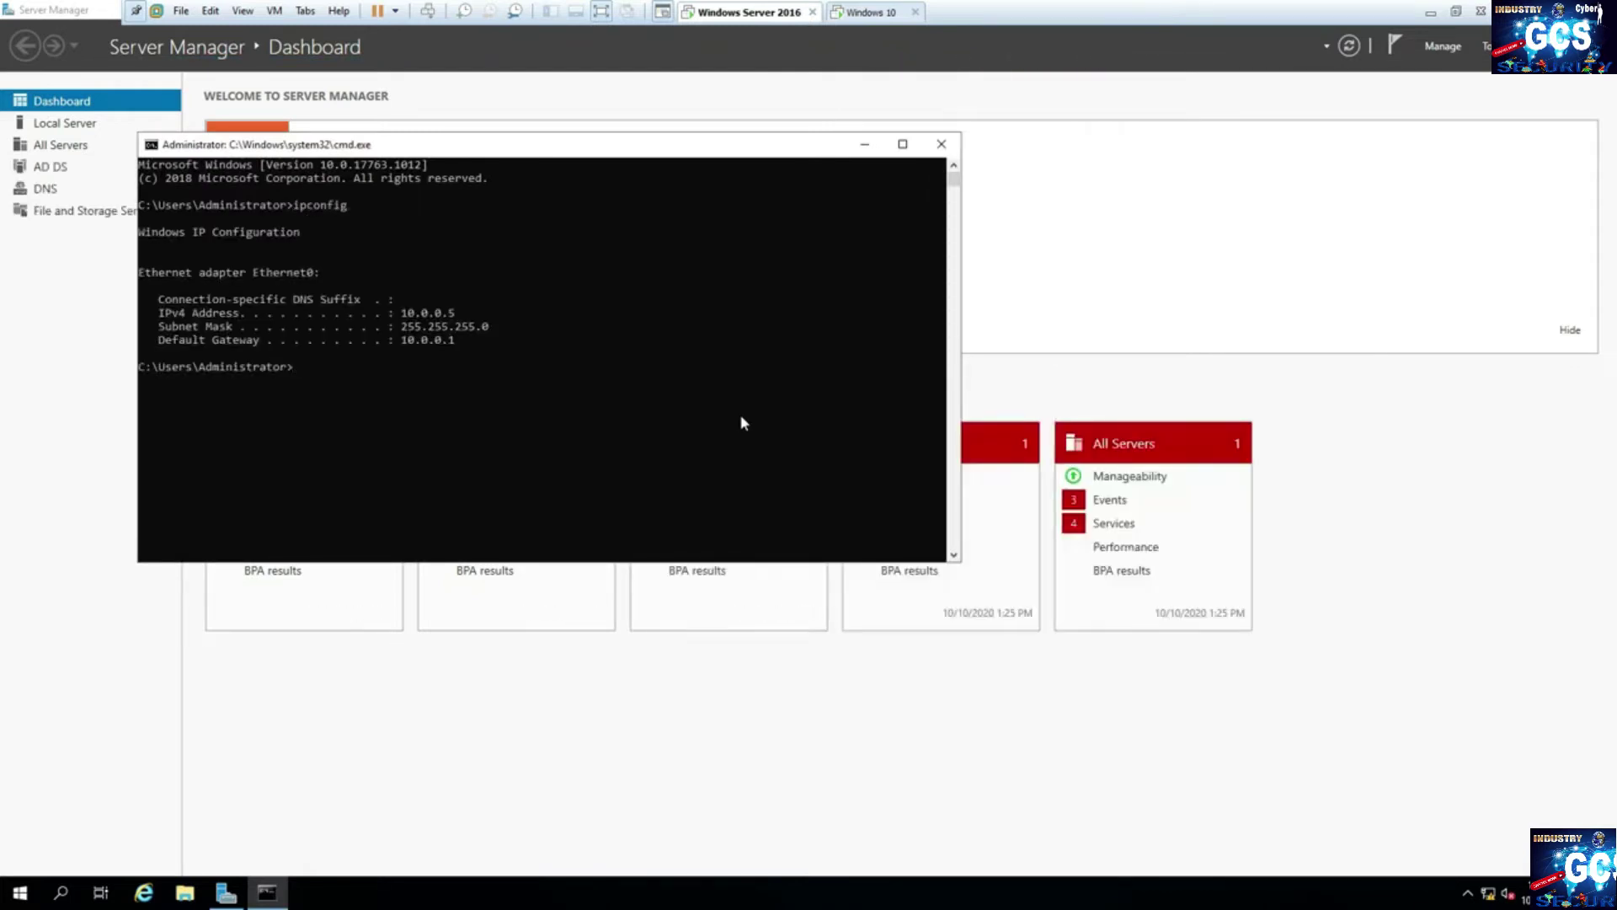
{"action": "mouse_move", "coordinate": [403, 313]}
{"action": "left_mouse_down"}
{"action": "mouse_move", "coordinate": [453, 312]}
{"action": "mouse_move", "coordinate": [455, 329]}
{"action": "mouse_move", "coordinate": [403, 328]}
{"action": "left_mouse_up"}
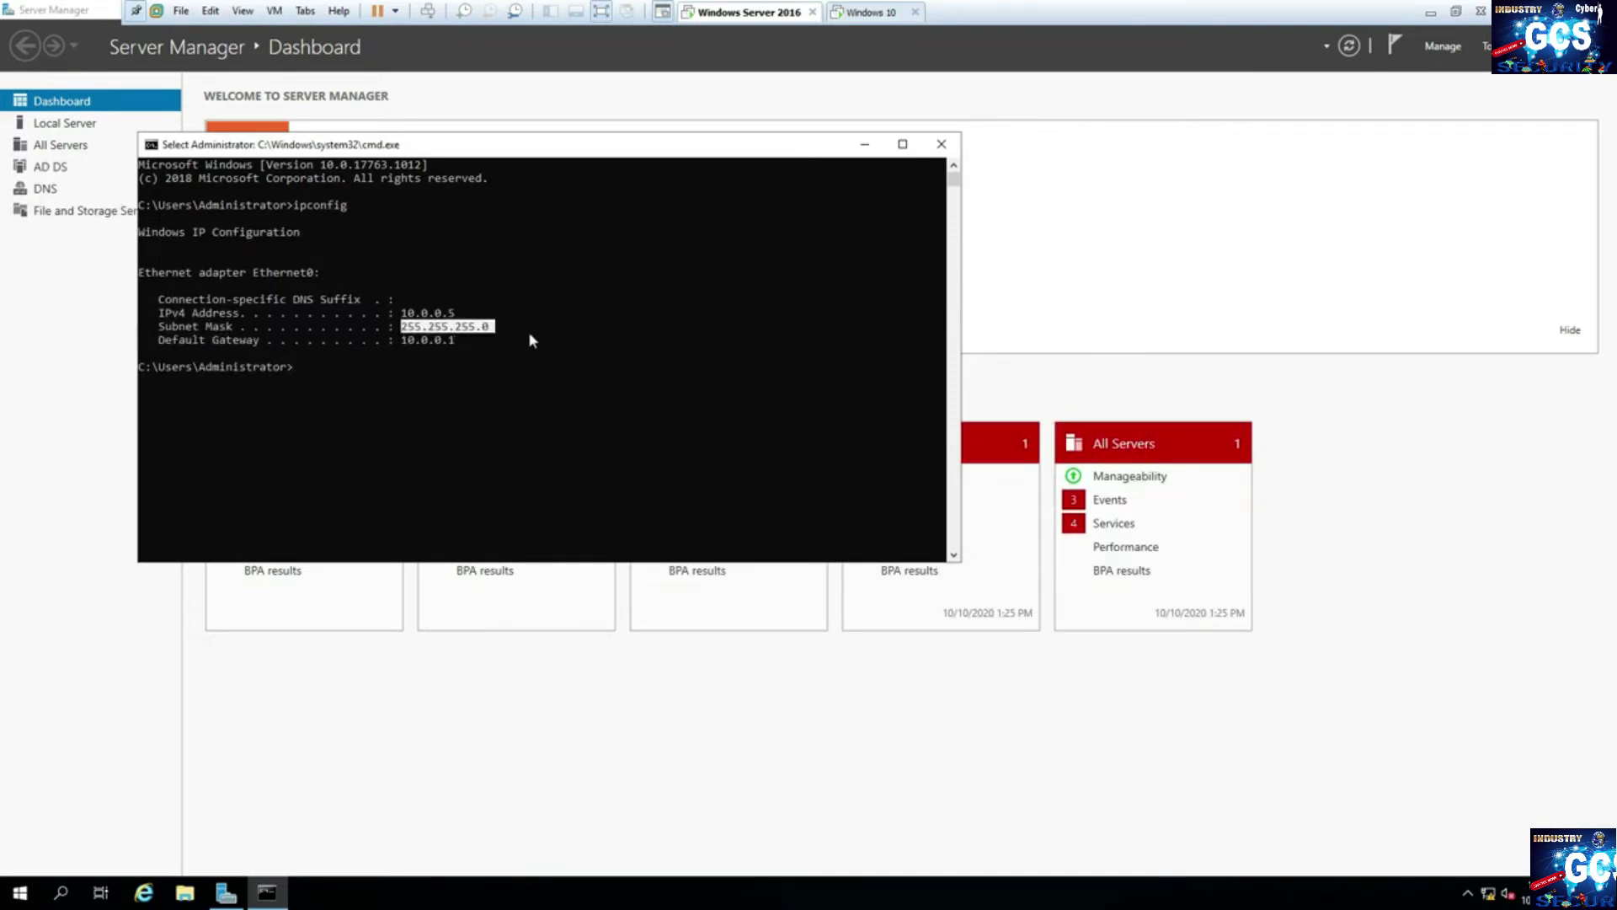
{"action": "left_click_drag", "start_coordinate": [409, 341], "coordinate": [468, 341]}
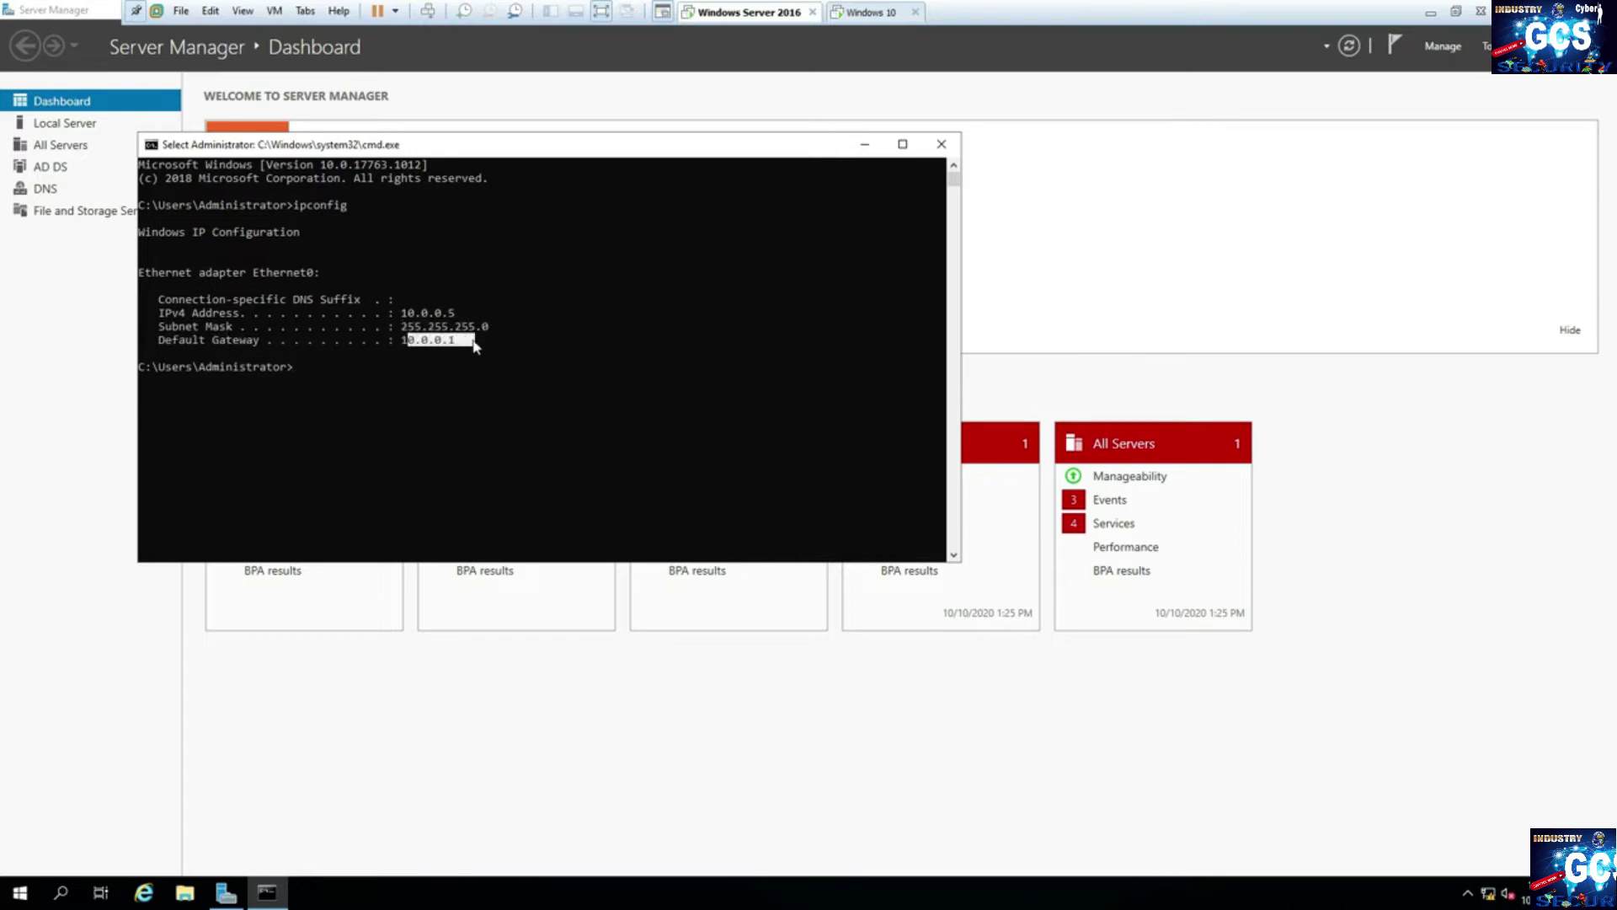
- Run ipconfig in cmd on the Windows 10 client, noting IPv4 10.0.0.6
{"action": "left_click", "coordinate": [871, 12]}
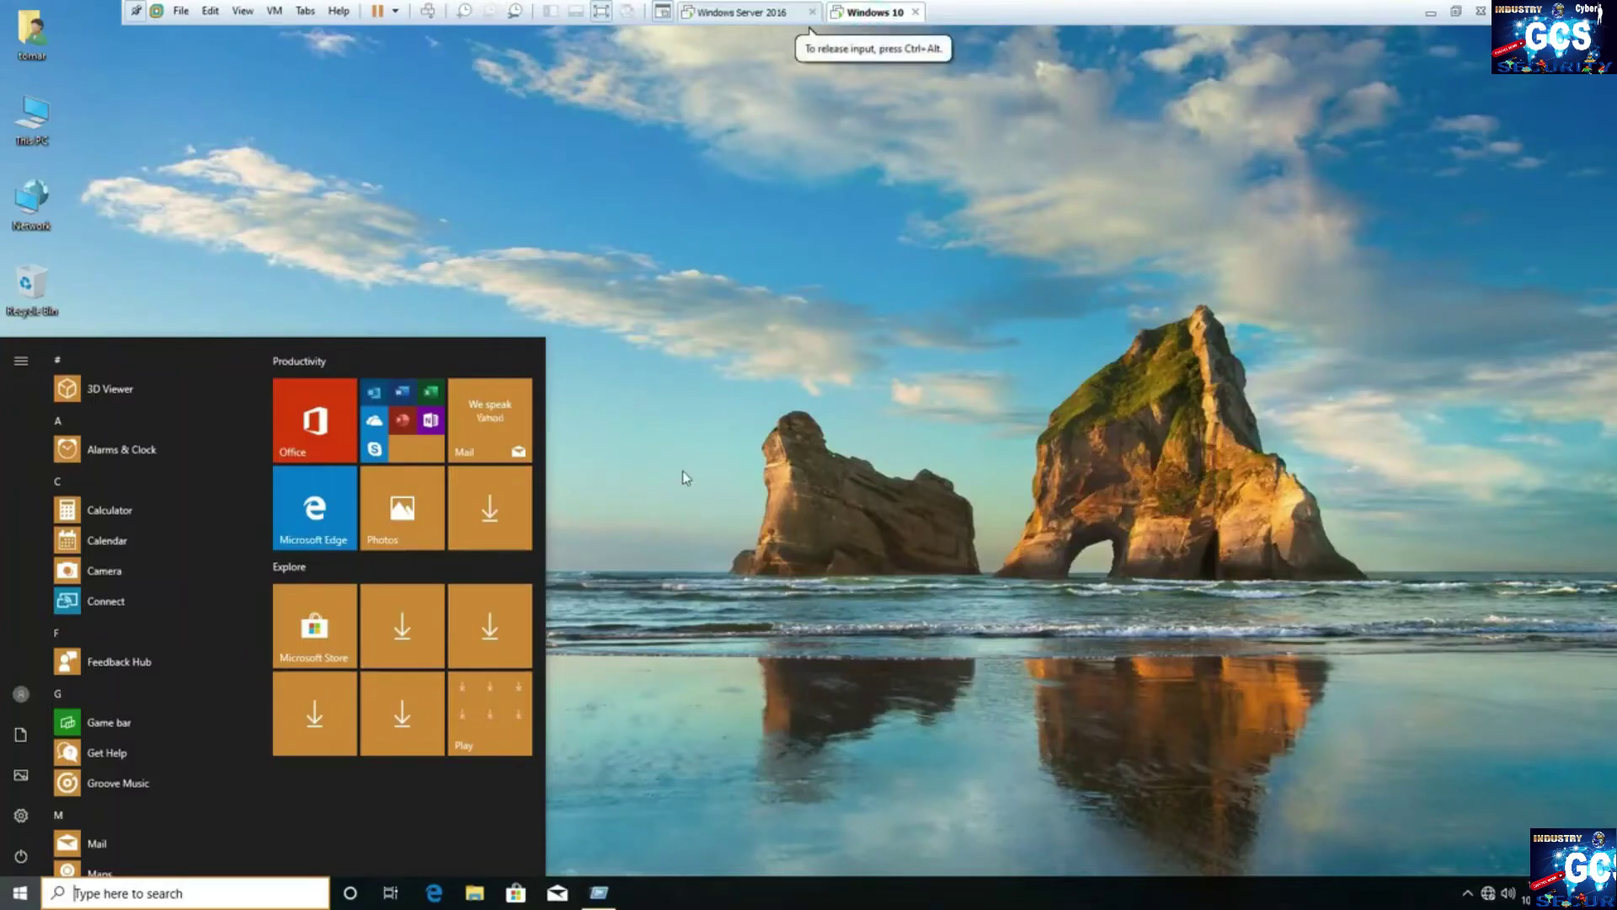
{"action": "key", "text": "super+r"}
{"action": "type", "text": "cmd"}
{"action": "key", "text": "Return"}
{"action": "type", "text": "ip"}
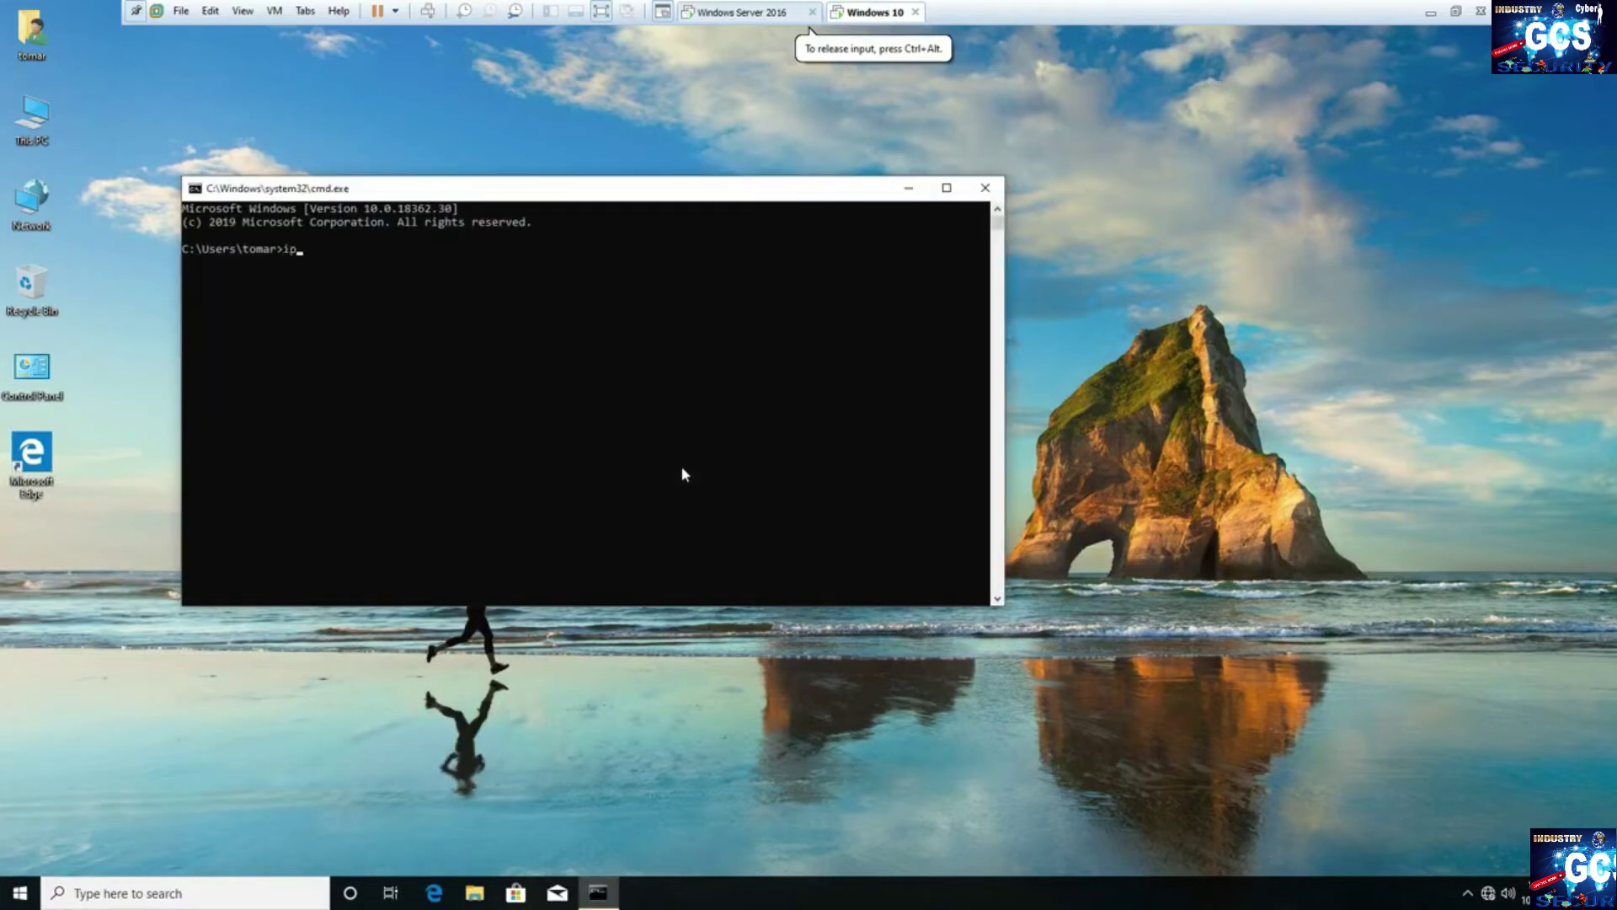
{"action": "type", "text": "config"}
{"action": "key", "text": "Return"}
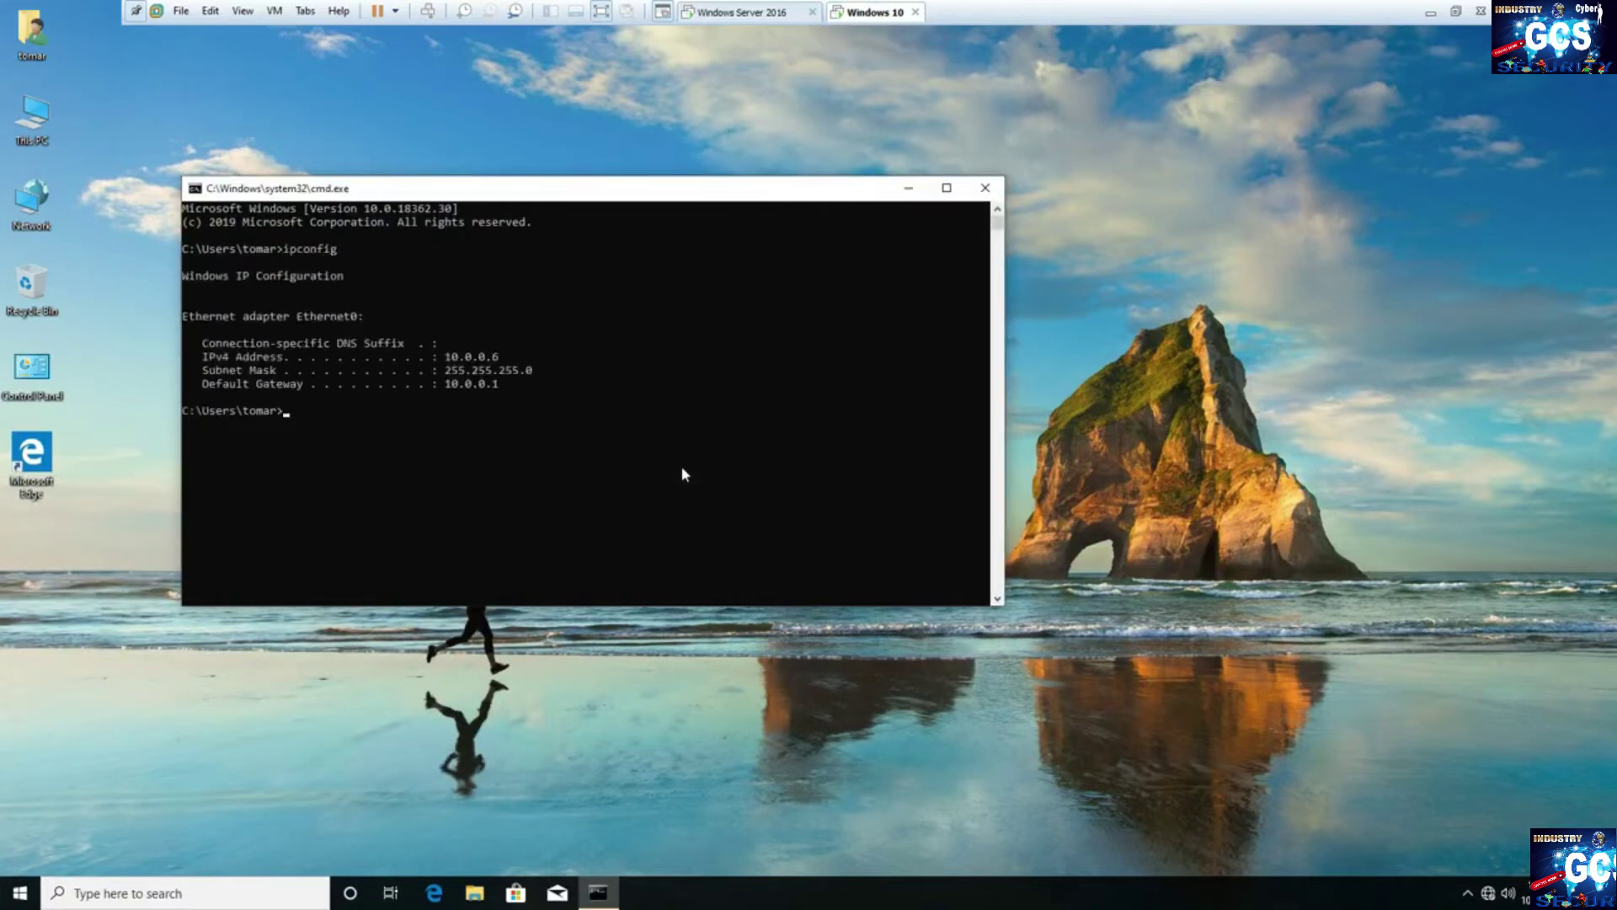
{"action": "left_click_drag", "start_coordinate": [445, 358], "coordinate": [505, 385]}
{"action": "left_click", "coordinate": [542, 411]}
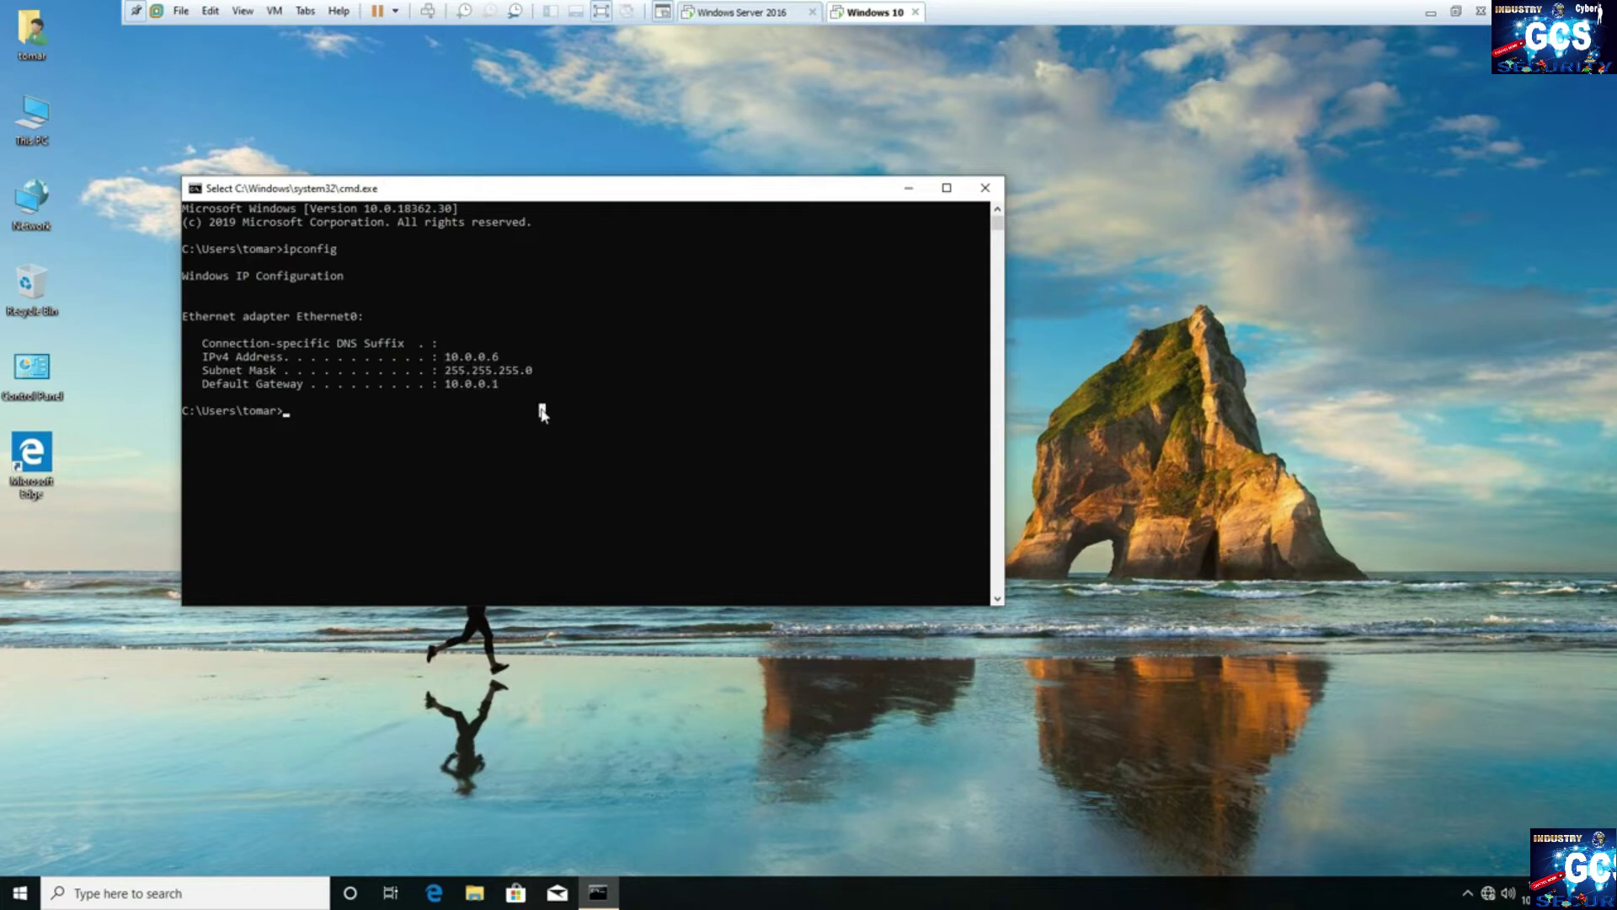
- Ping 10.0.0.5 from the client and 10.0.0.6 from the server, checking the replies
{"action": "type", "text": "ping"}
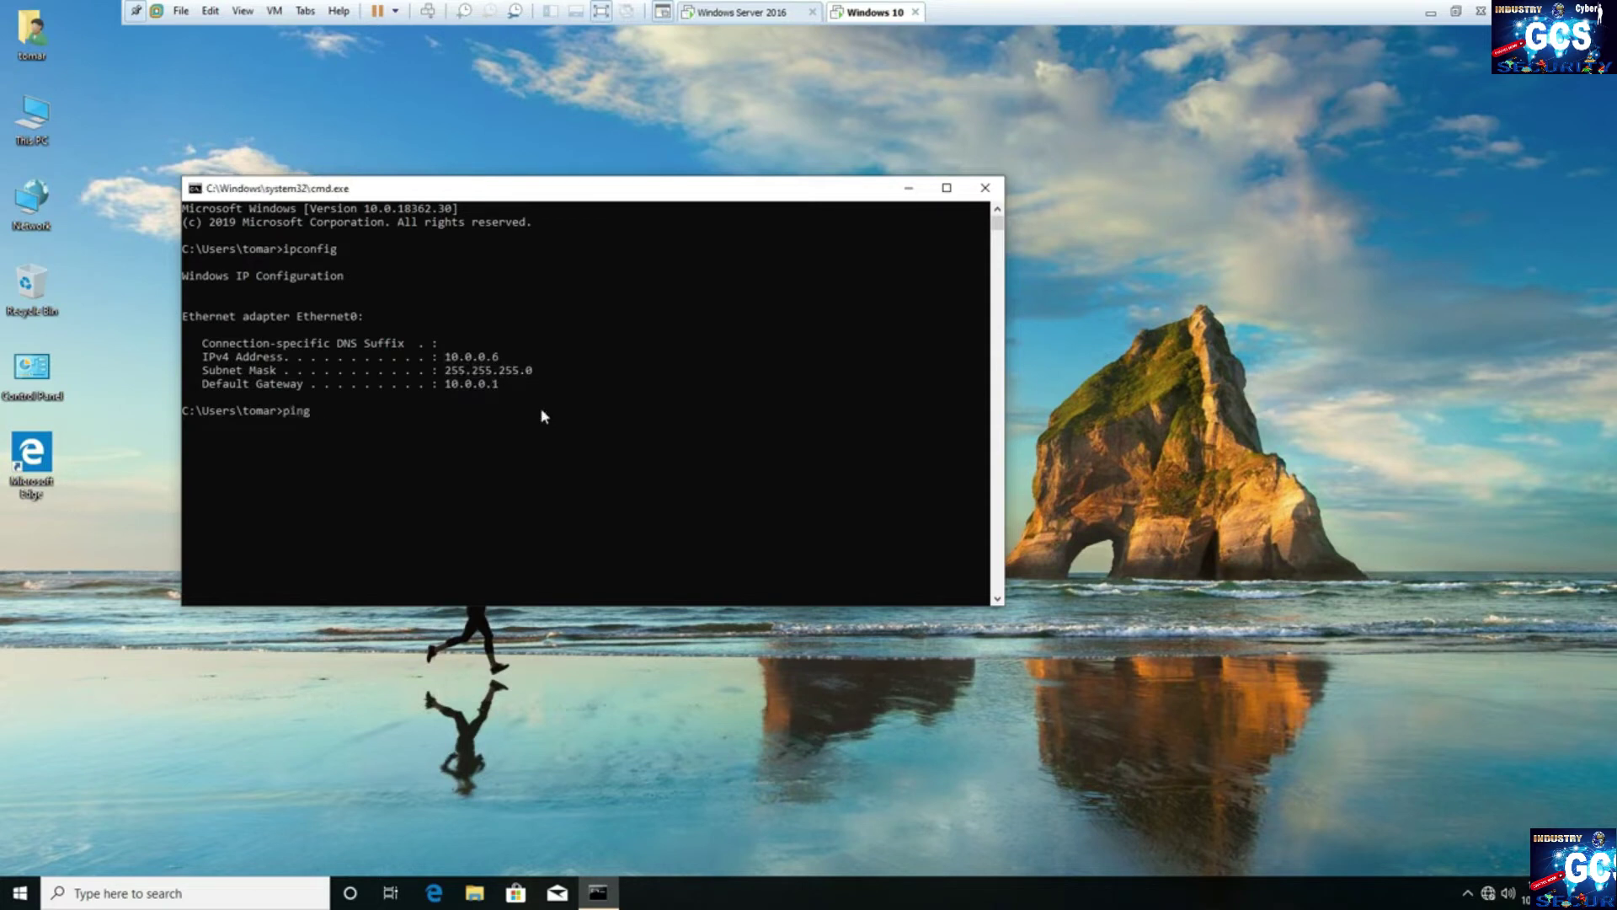
{"action": "type", "text": " 10.0.0.5"}
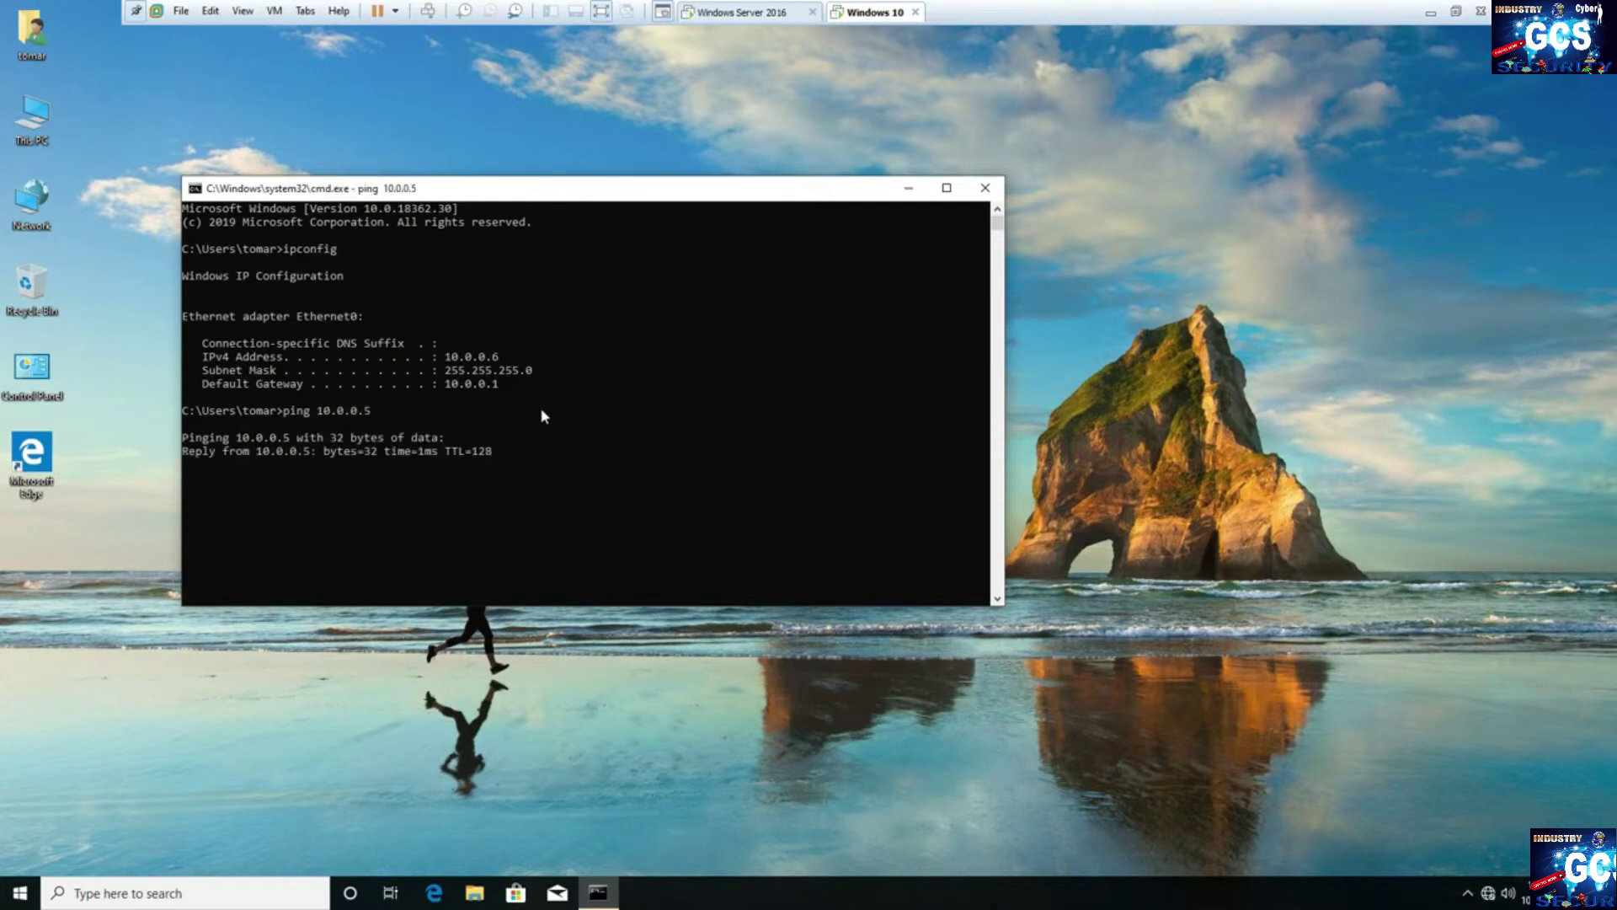
{"action": "left_click", "coordinate": [636, 436]}
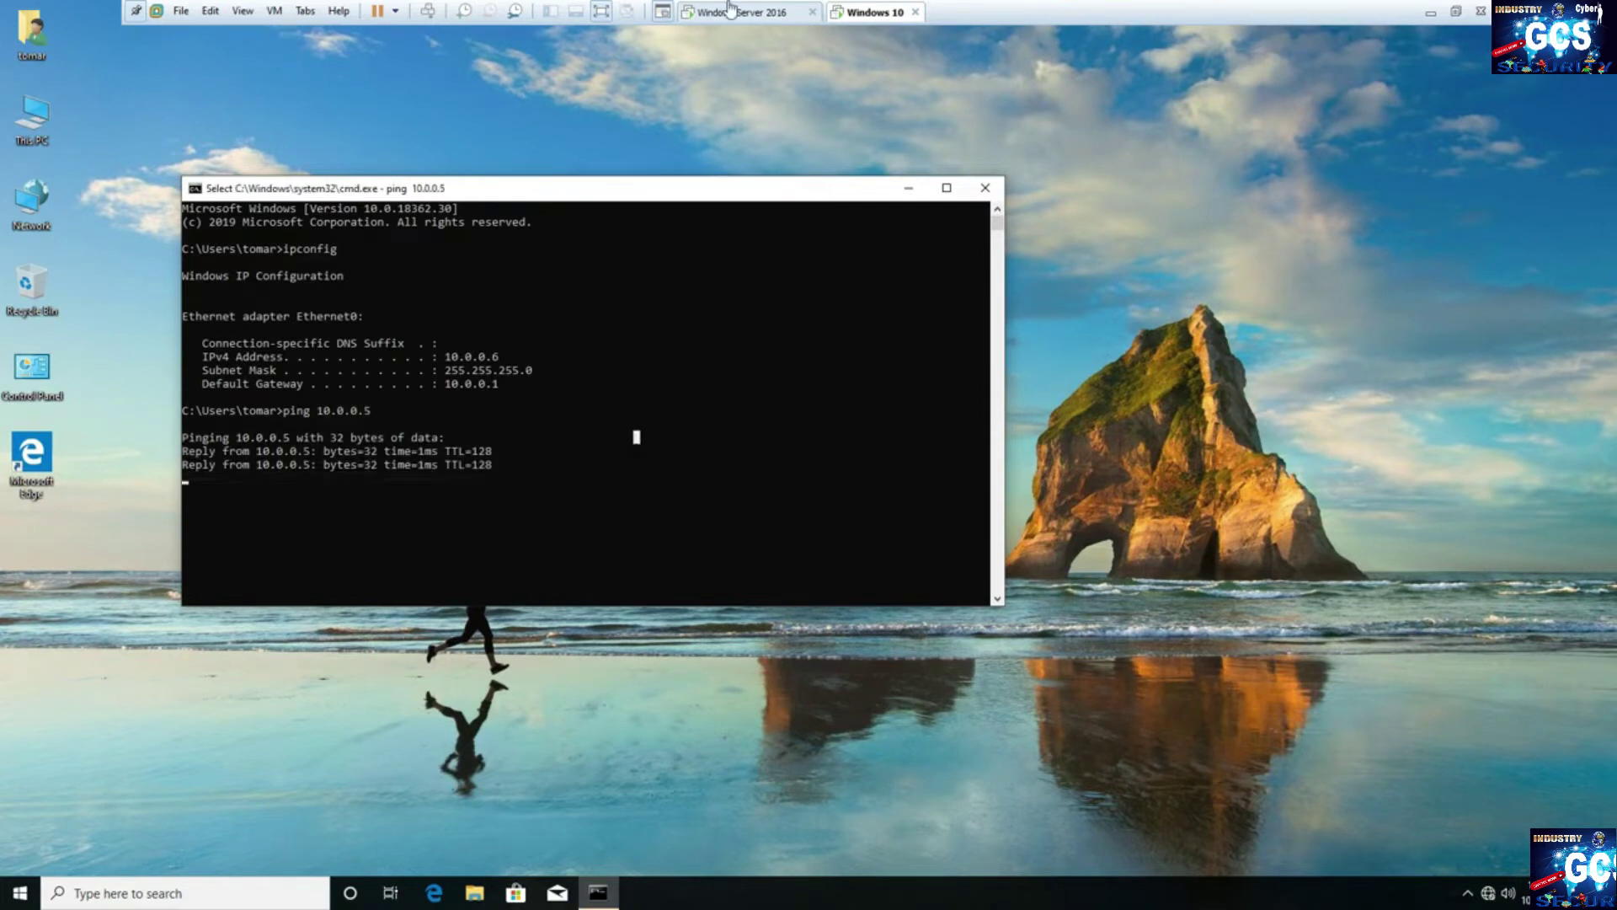
{"action": "left_click", "coordinate": [729, 10]}
{"action": "type", "text": "p"}
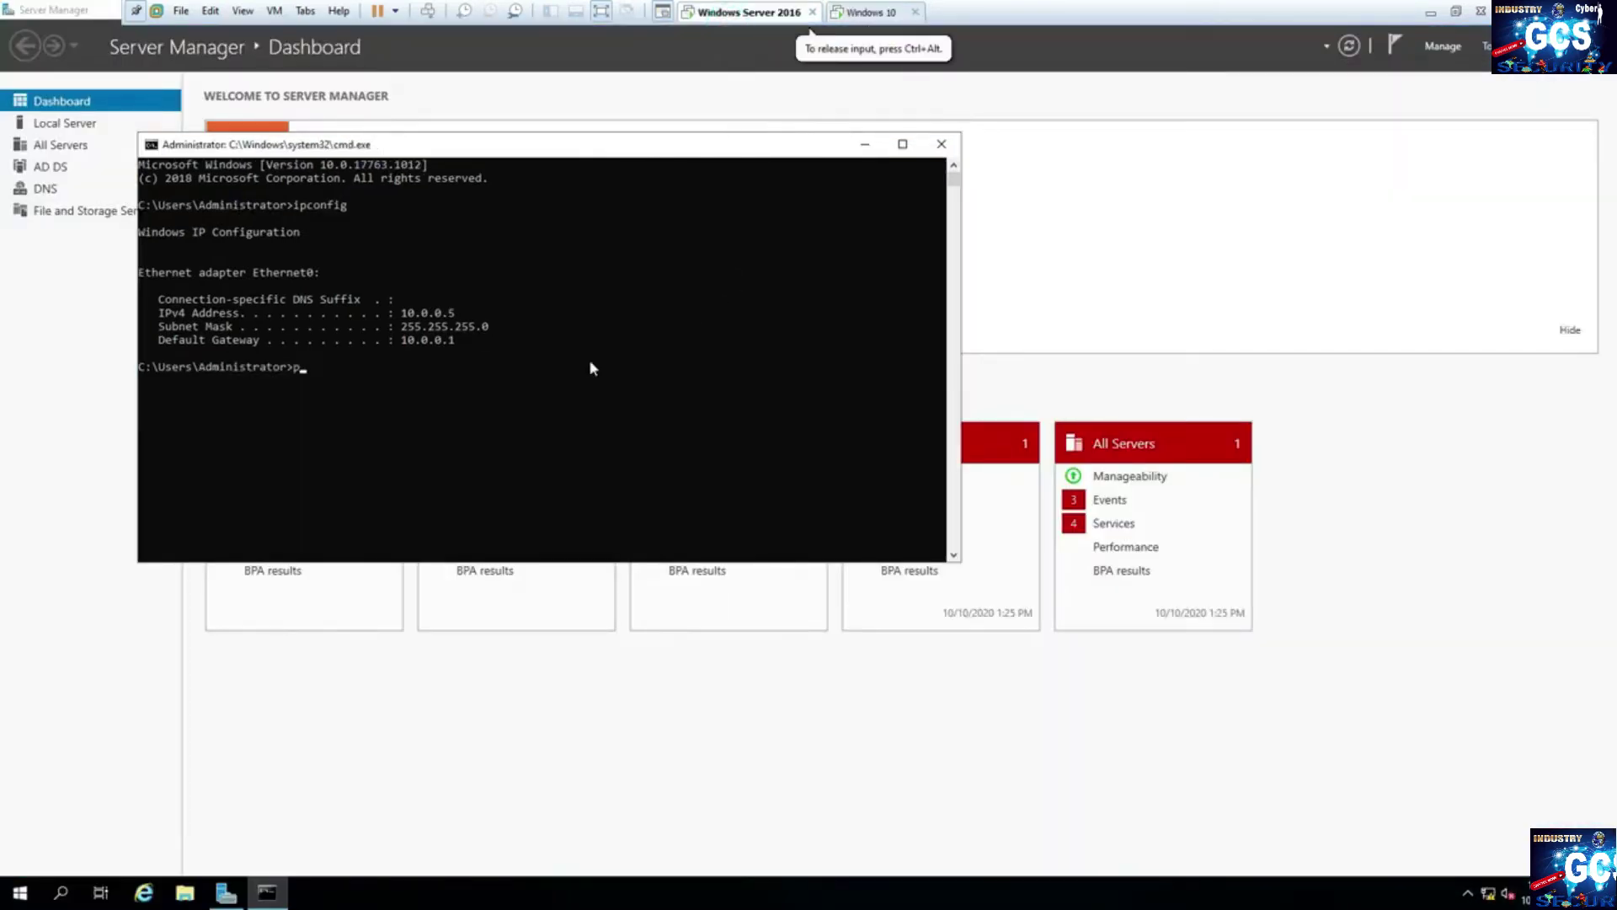
{"action": "type", "text": "ing 10.0.0.6"}
{"action": "key", "text": "Return"}
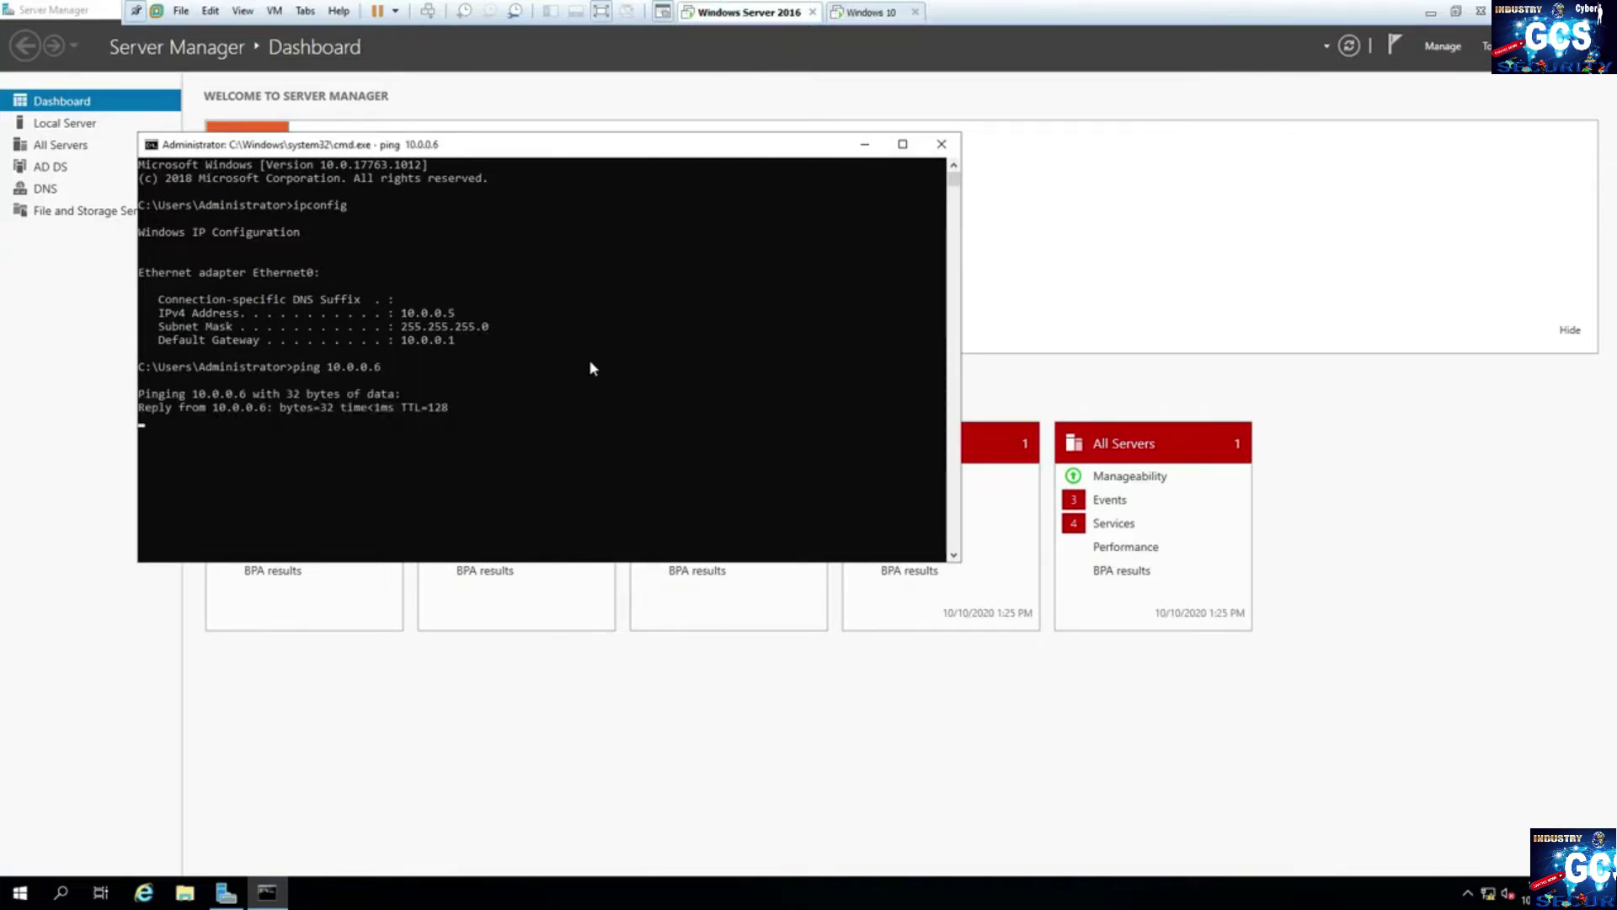
{"action": "left_click_drag", "start_coordinate": [394, 434], "coordinate": [436, 421]}
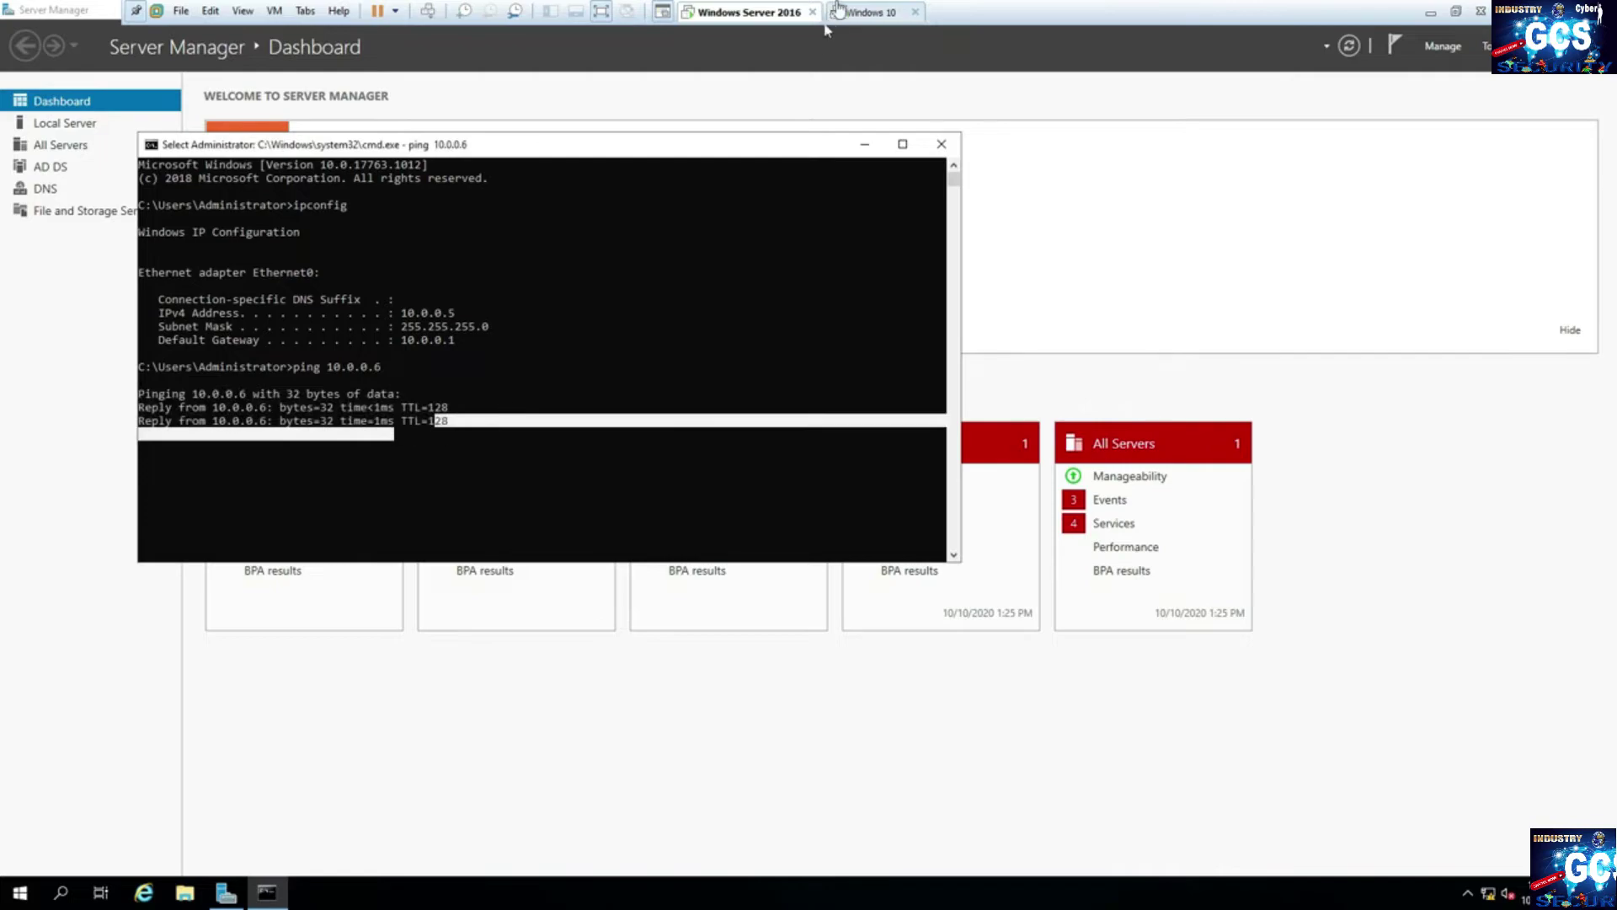
- Compare results on both machines and close both command prompt windows
{"action": "left_click", "coordinate": [838, 10]}
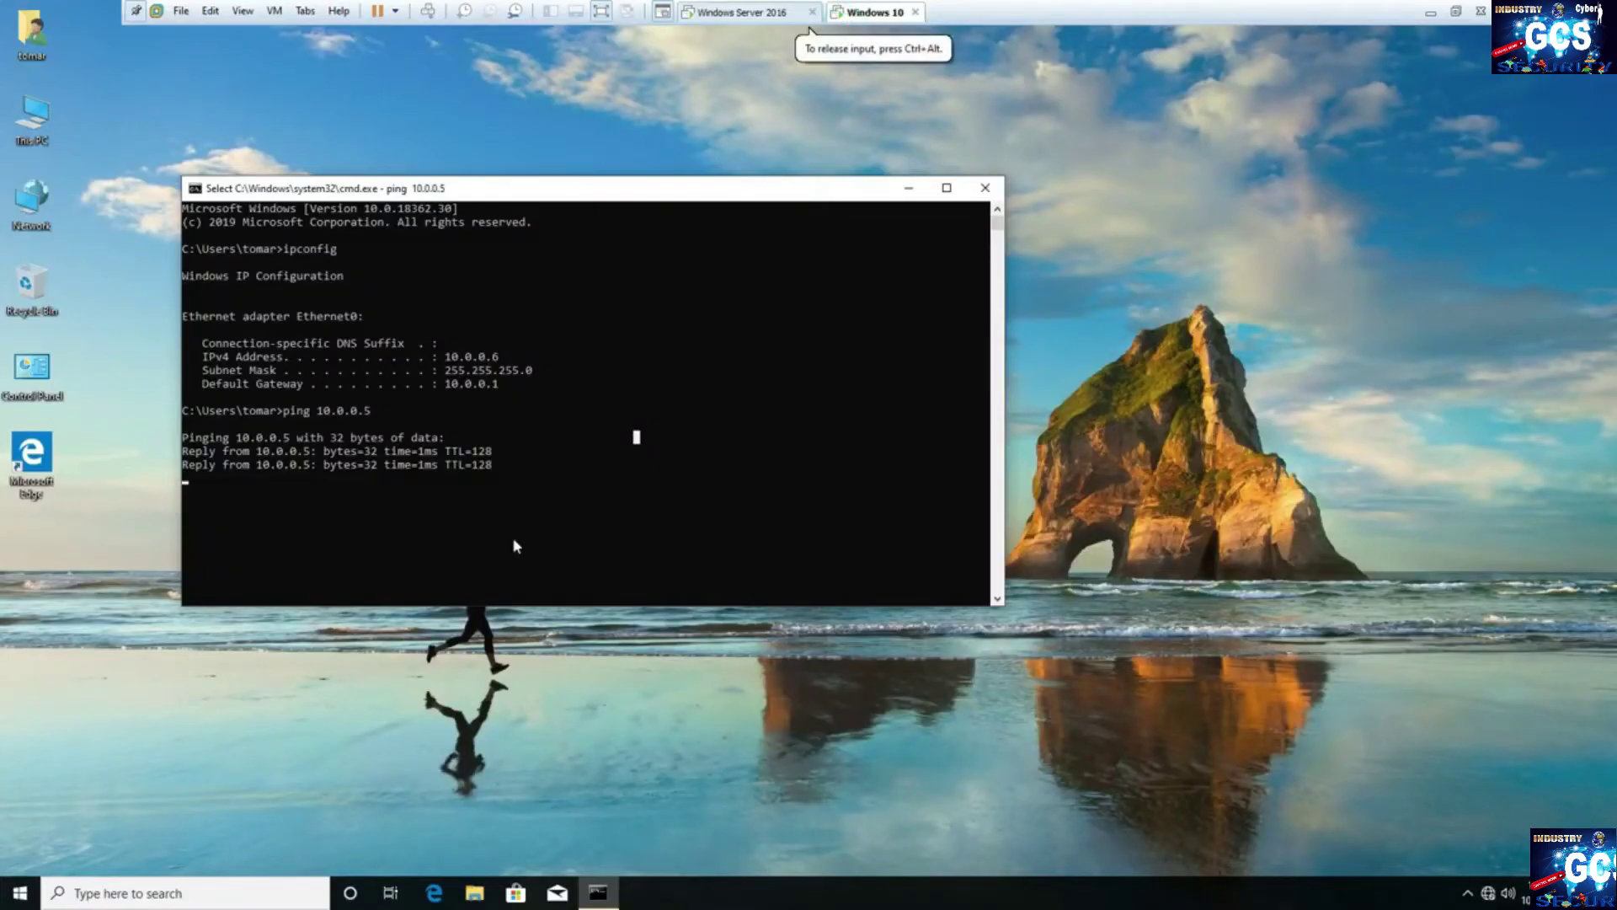
{"action": "left_click", "coordinate": [783, 11]}
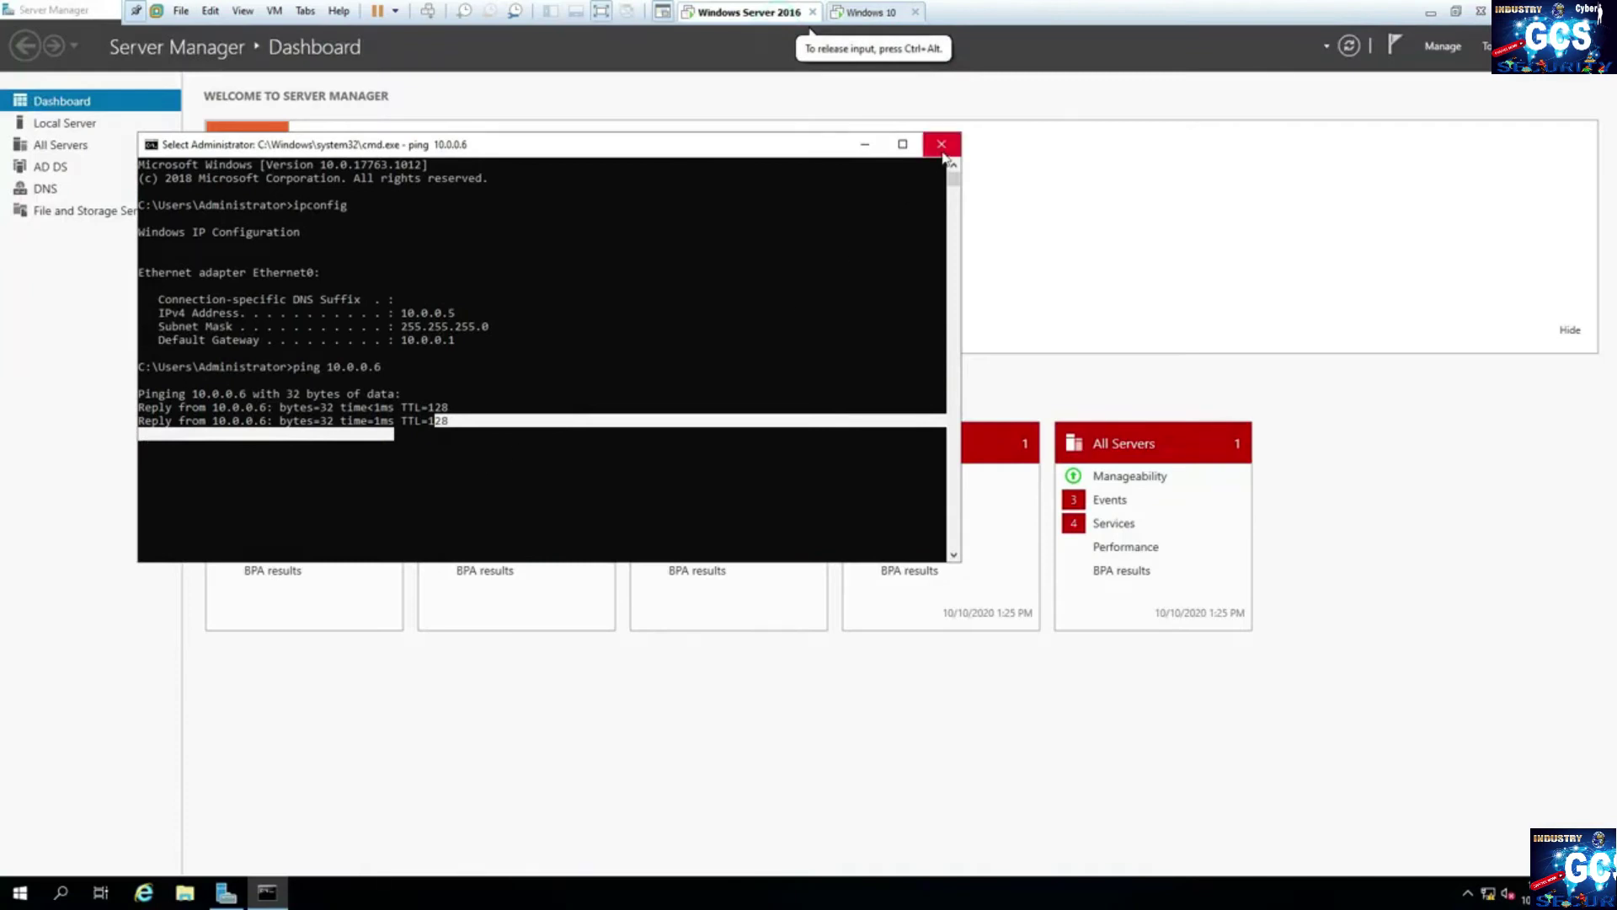
{"action": "left_click", "coordinate": [884, 11]}
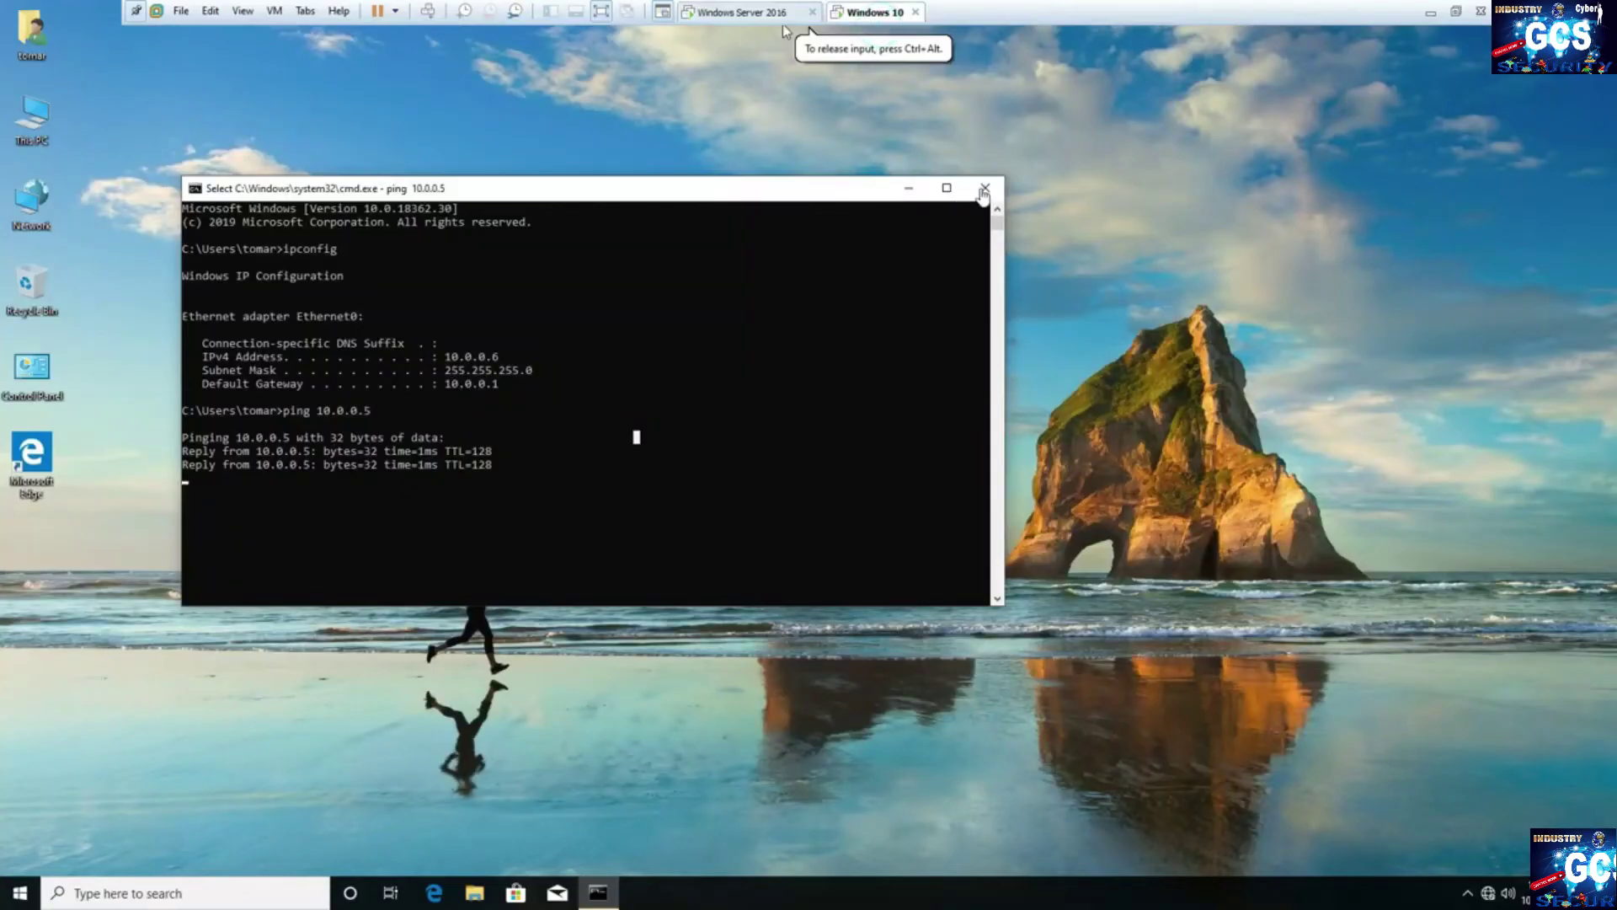
{"action": "left_click", "coordinate": [777, 11]}
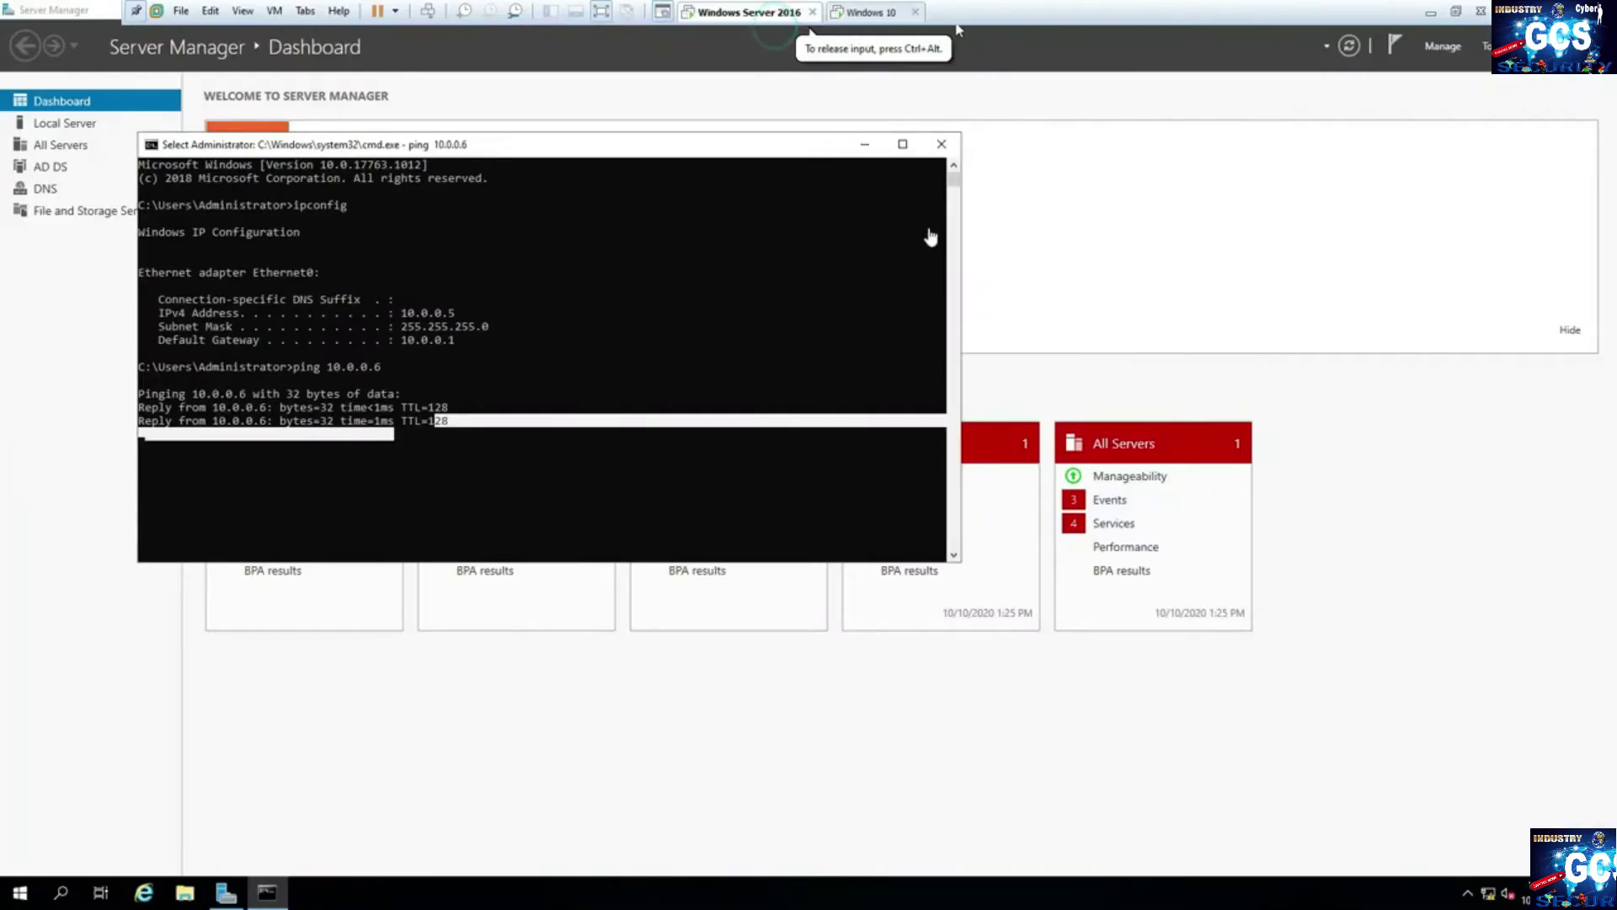
{"action": "left_click", "coordinate": [942, 145]}
{"action": "left_click", "coordinate": [866, 11]}
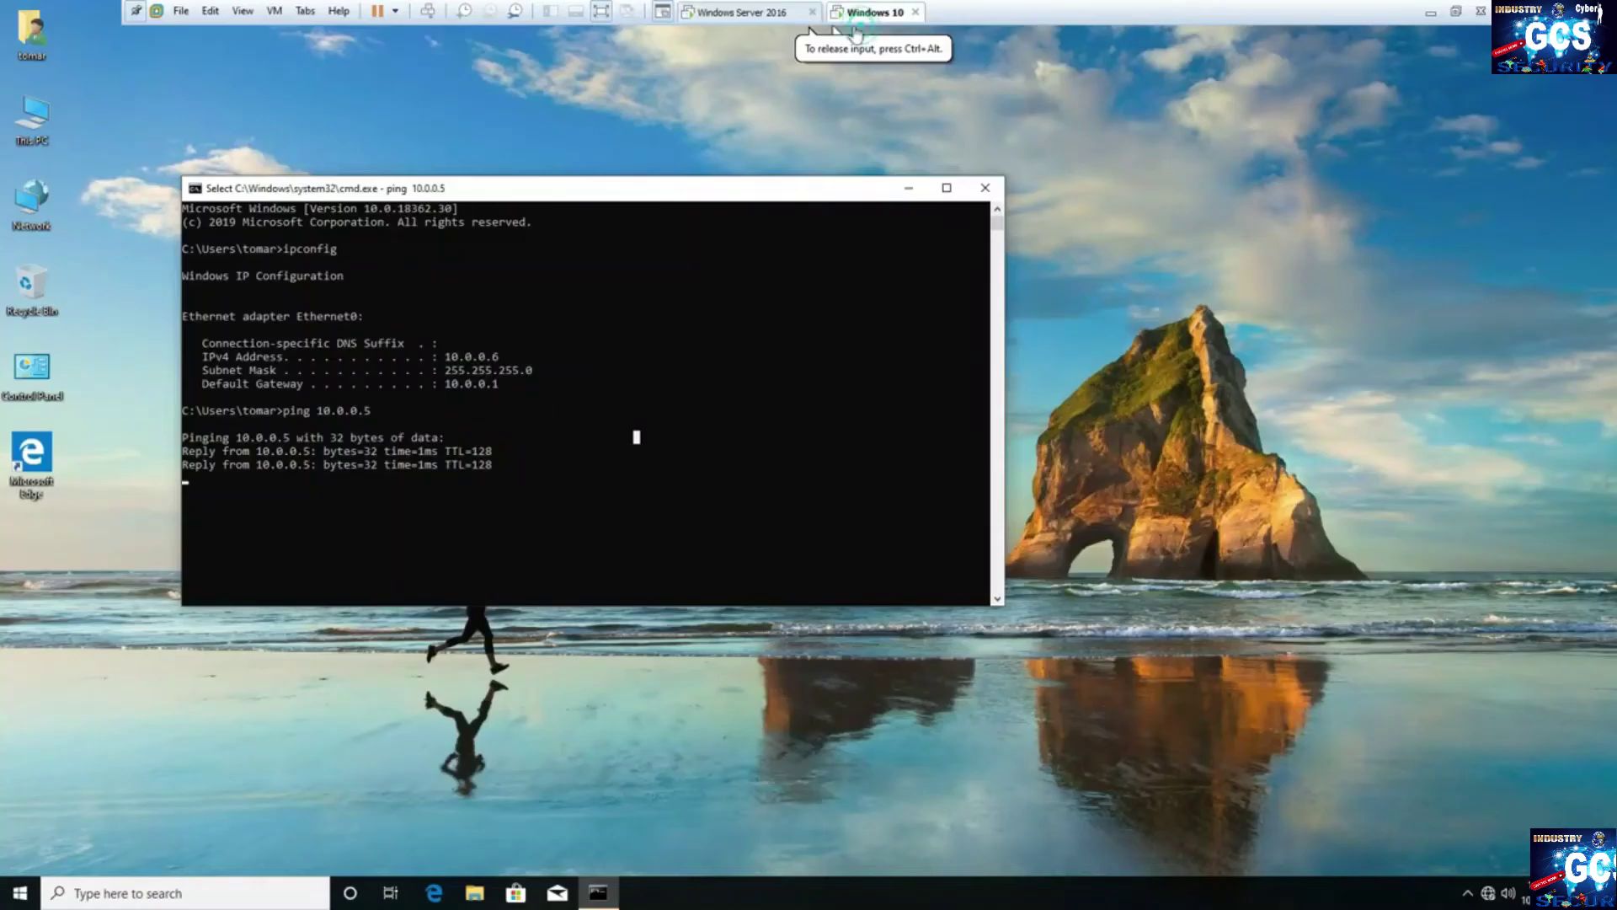
{"action": "left_click", "coordinate": [982, 196]}
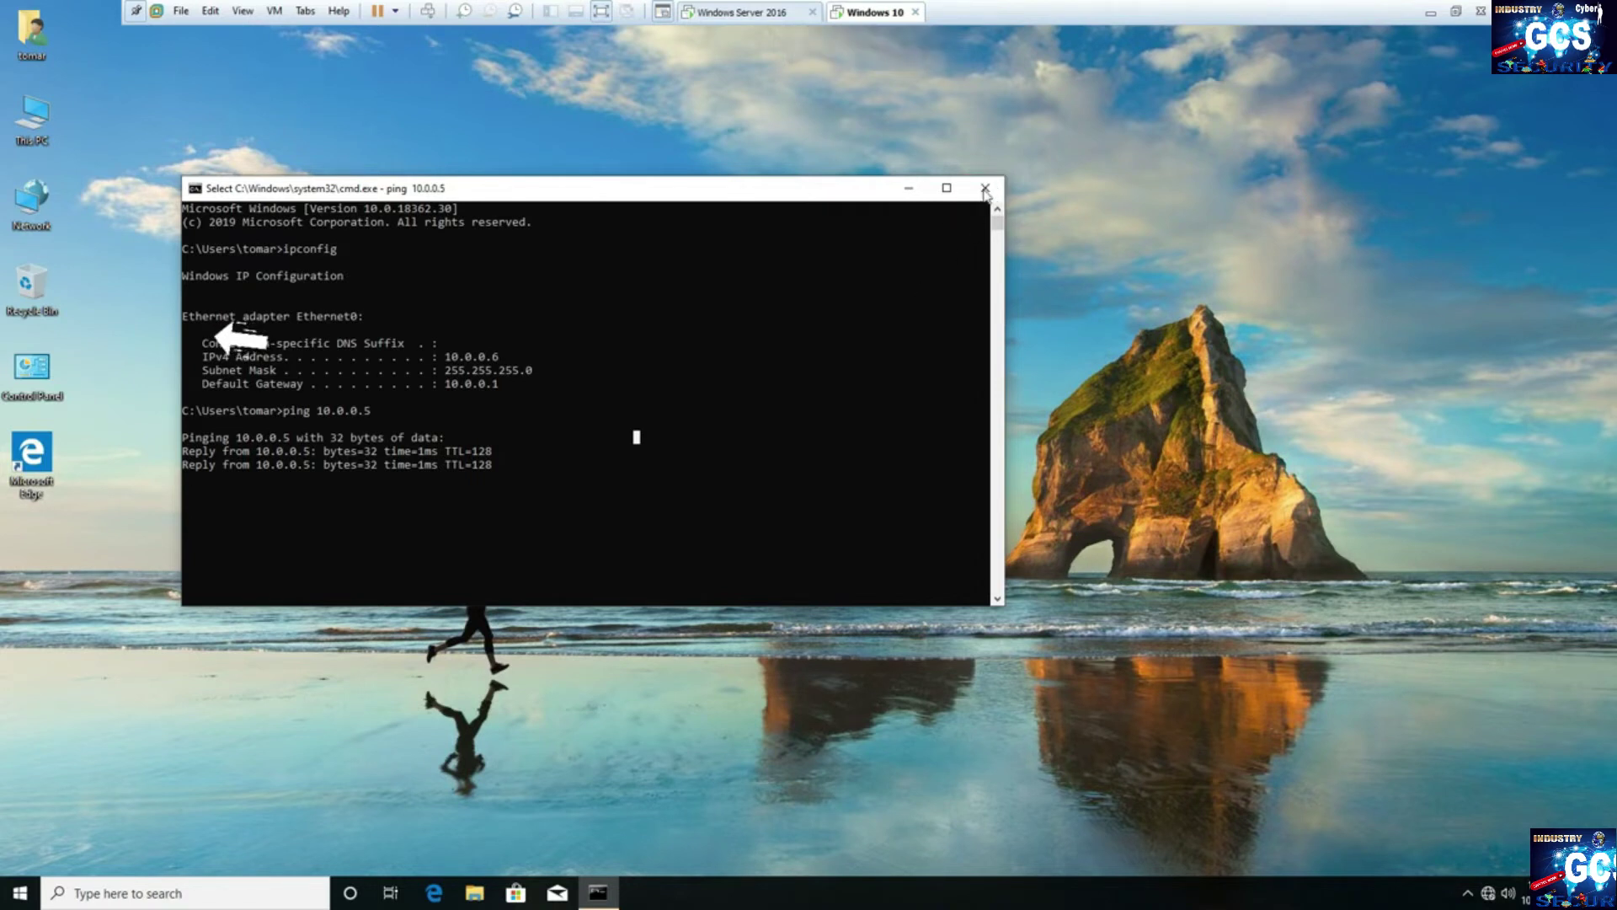
{"action": "left_click", "coordinate": [984, 188]}
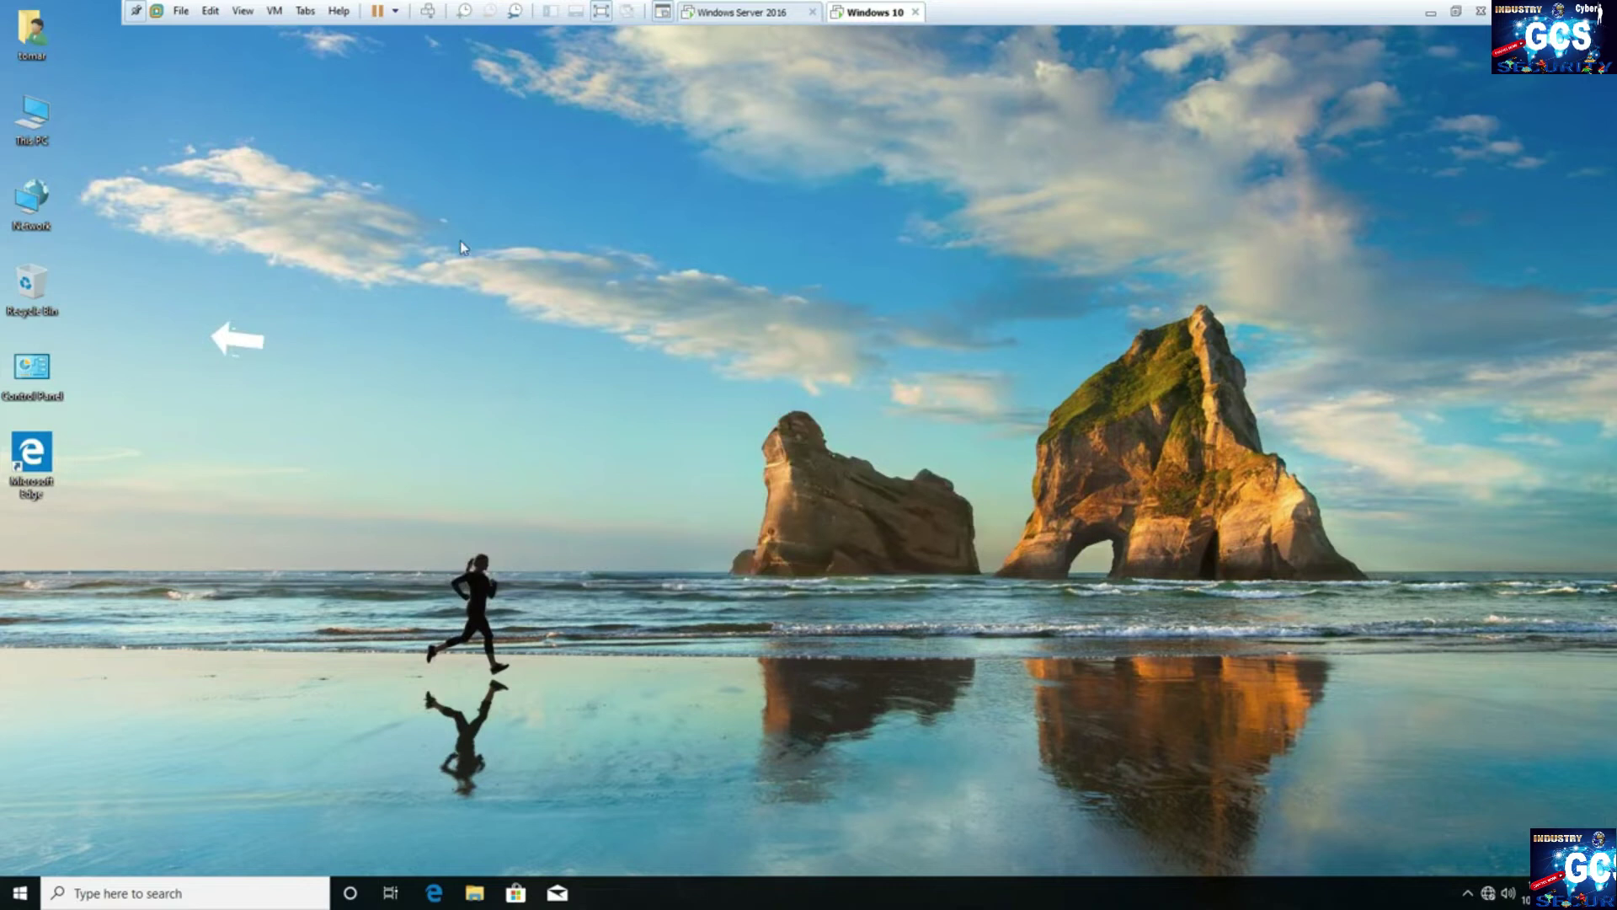
- Open the Windows 10 client's System properties from This PC and maximize the window
{"action": "left_click", "coordinate": [137, 13]}
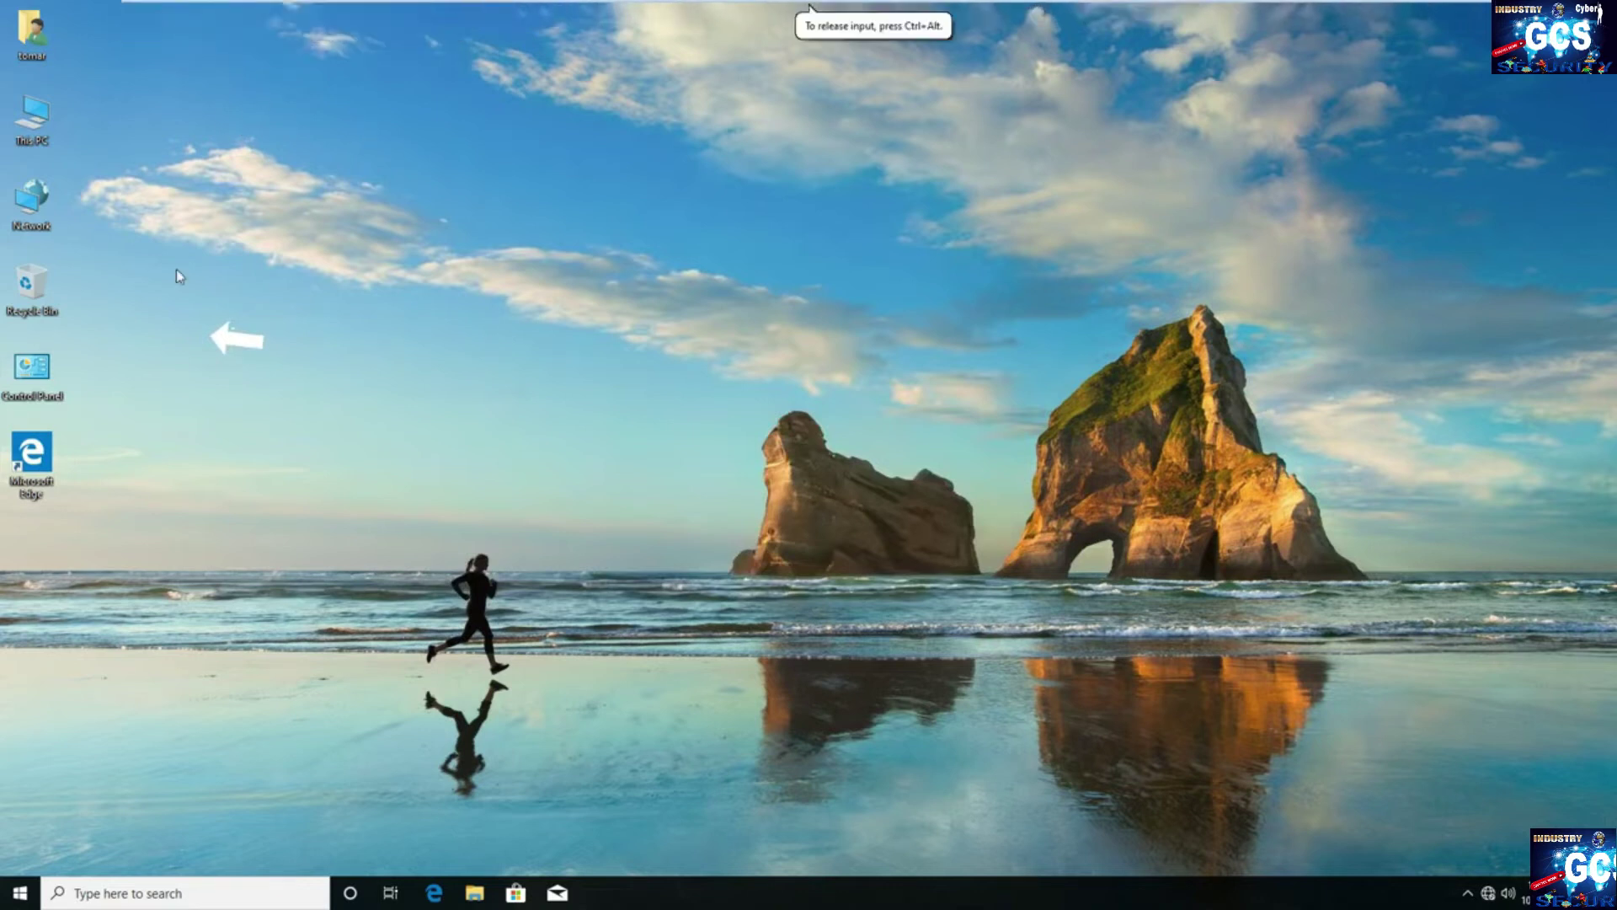
{"action": "right_click", "coordinate": [217, 131]}
{"action": "left_click", "coordinate": [252, 179]}
{"action": "left_click_drag", "start_coordinate": [1231, 190], "coordinate": [444, 602]}
{"action": "right_click", "coordinate": [42, 128]}
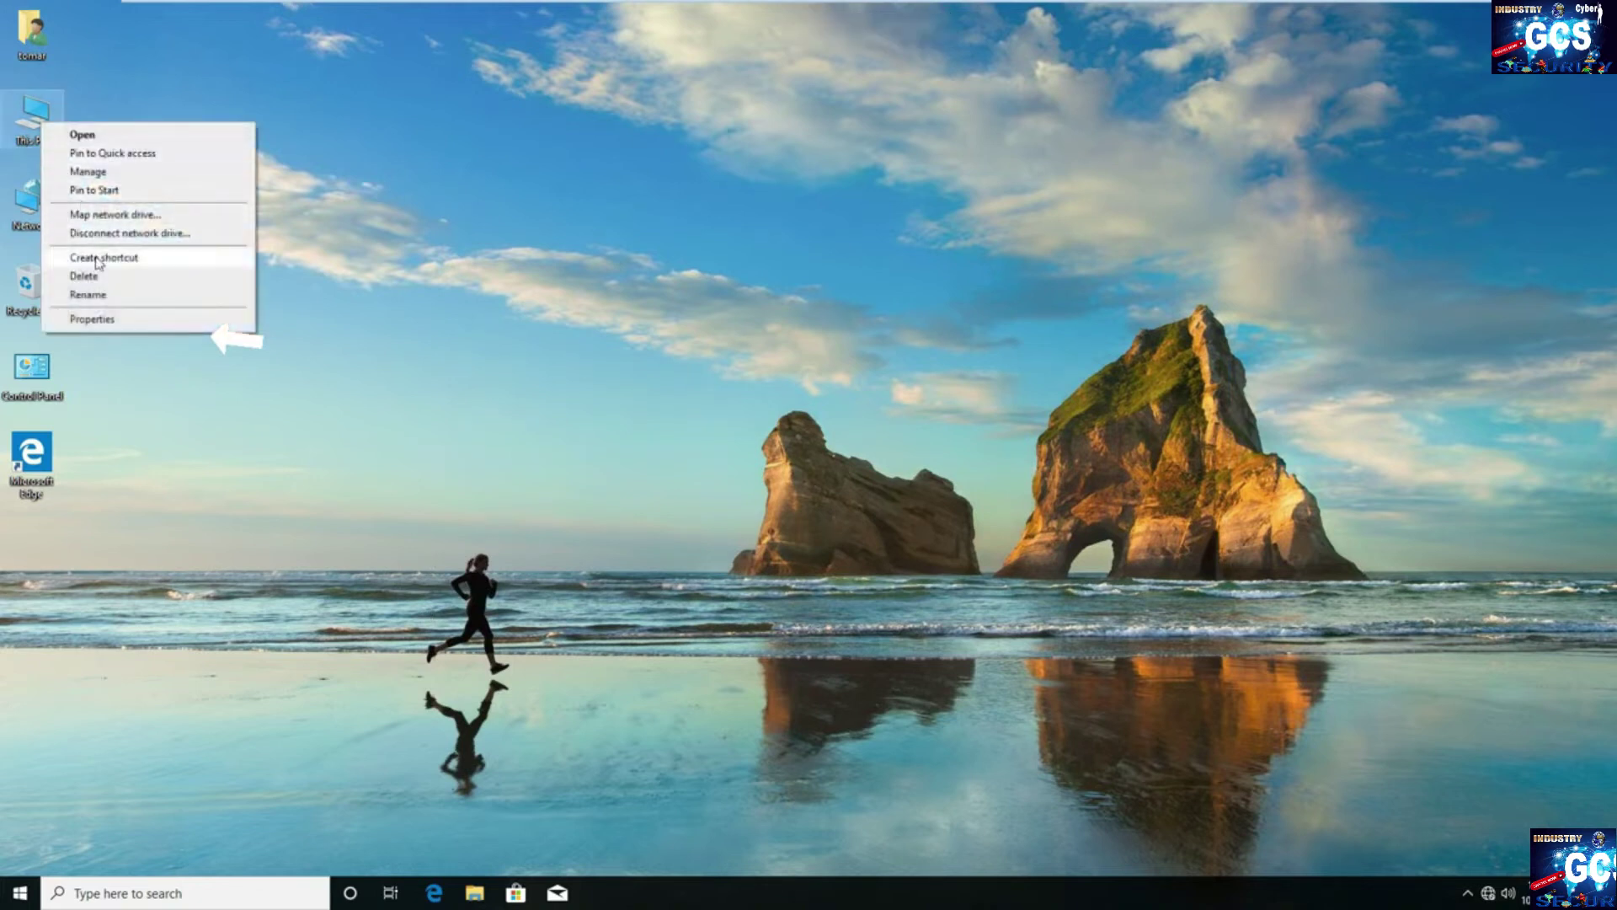
{"action": "left_click", "coordinate": [112, 323]}
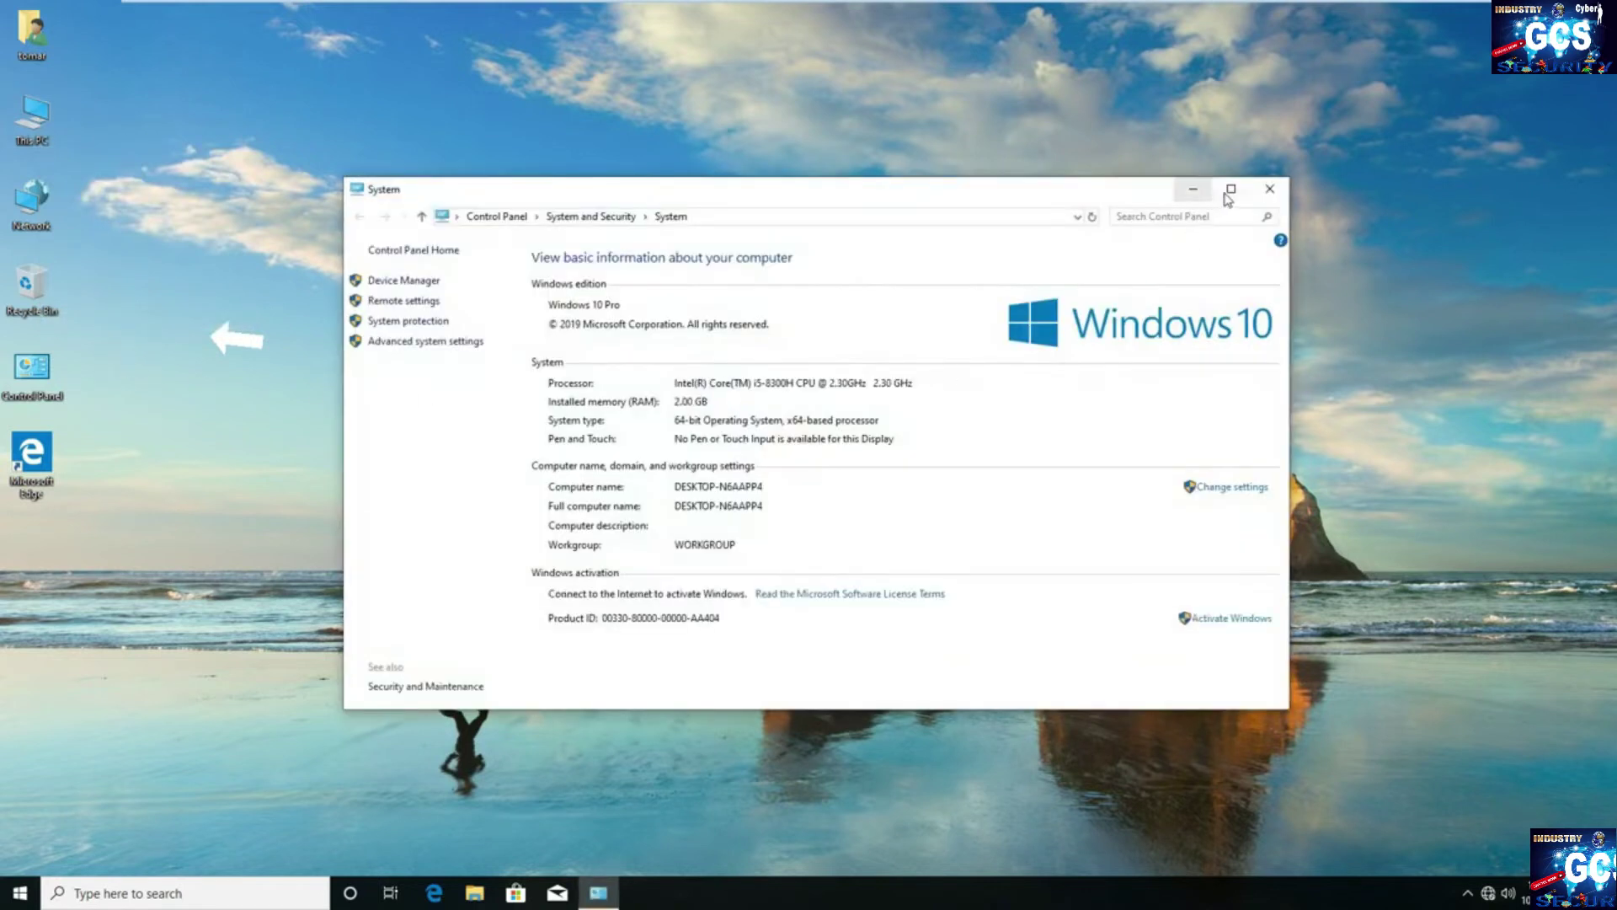
{"action": "left_click", "coordinate": [1231, 188]}
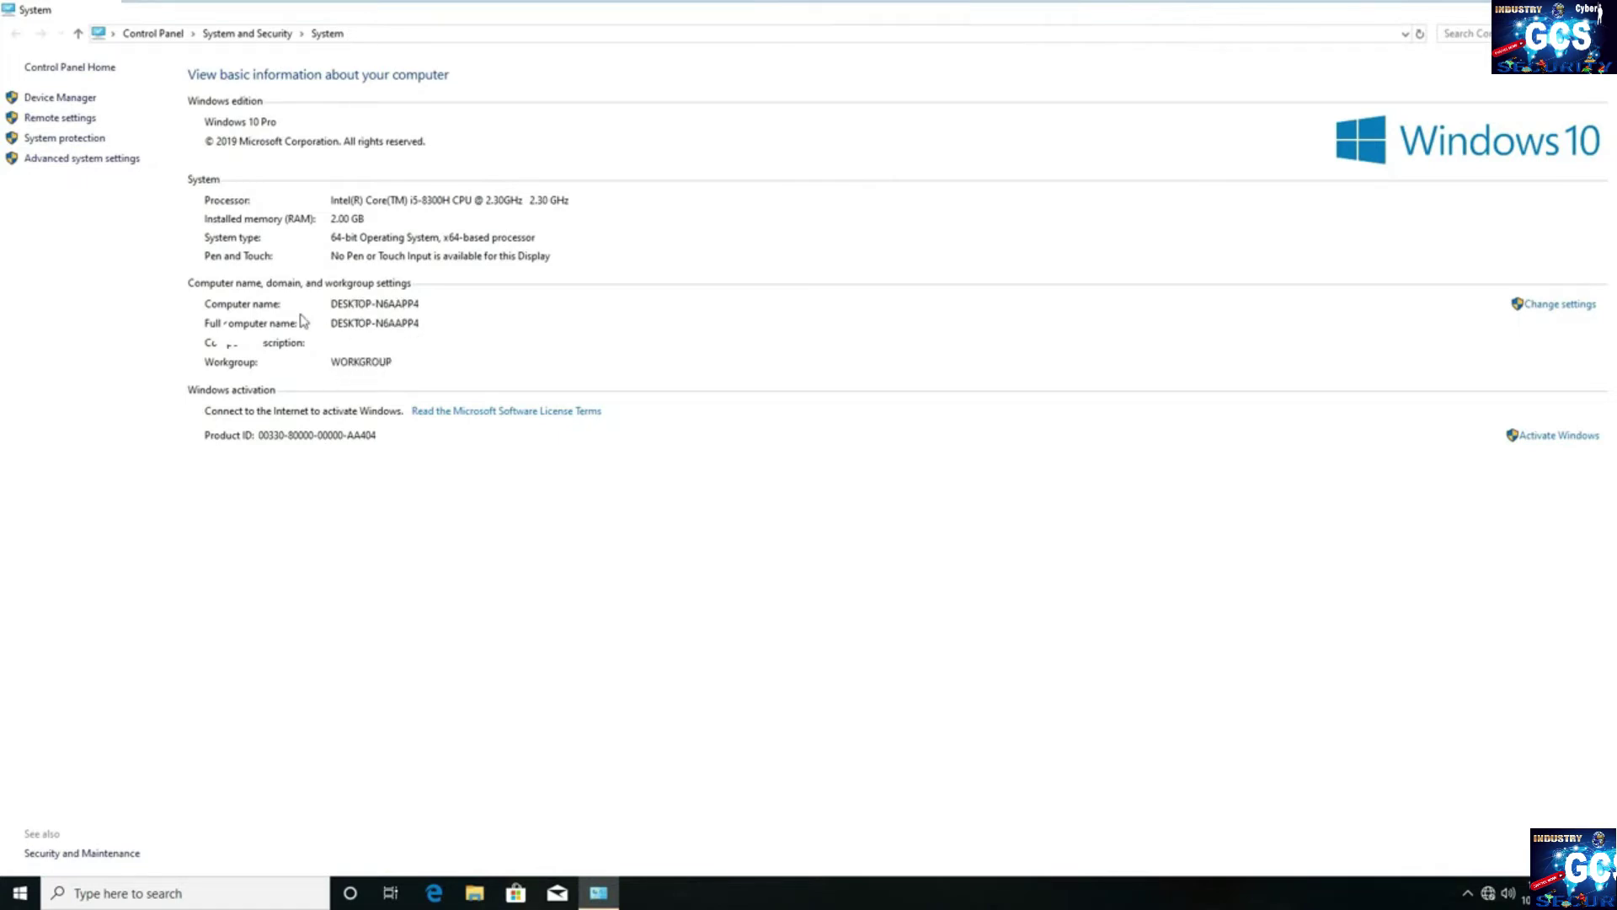
- Rename the computer to 'tomar pc' and make it a member of the adarsh domain
{"action": "left_click", "coordinate": [1558, 305]}
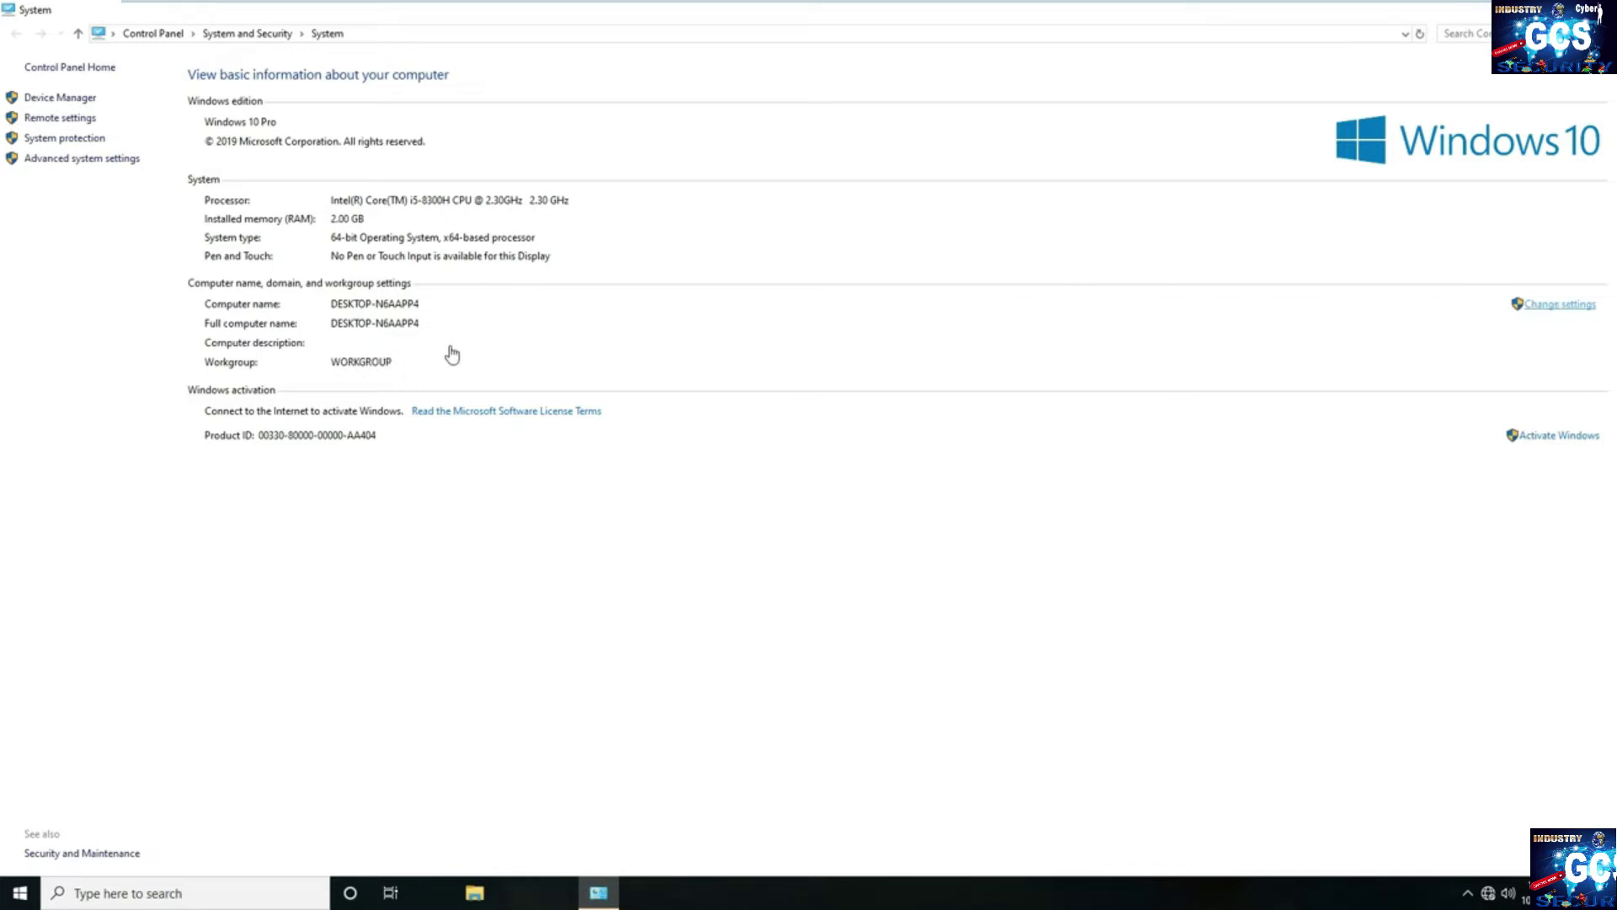
{"action": "left_click", "coordinate": [1575, 310]}
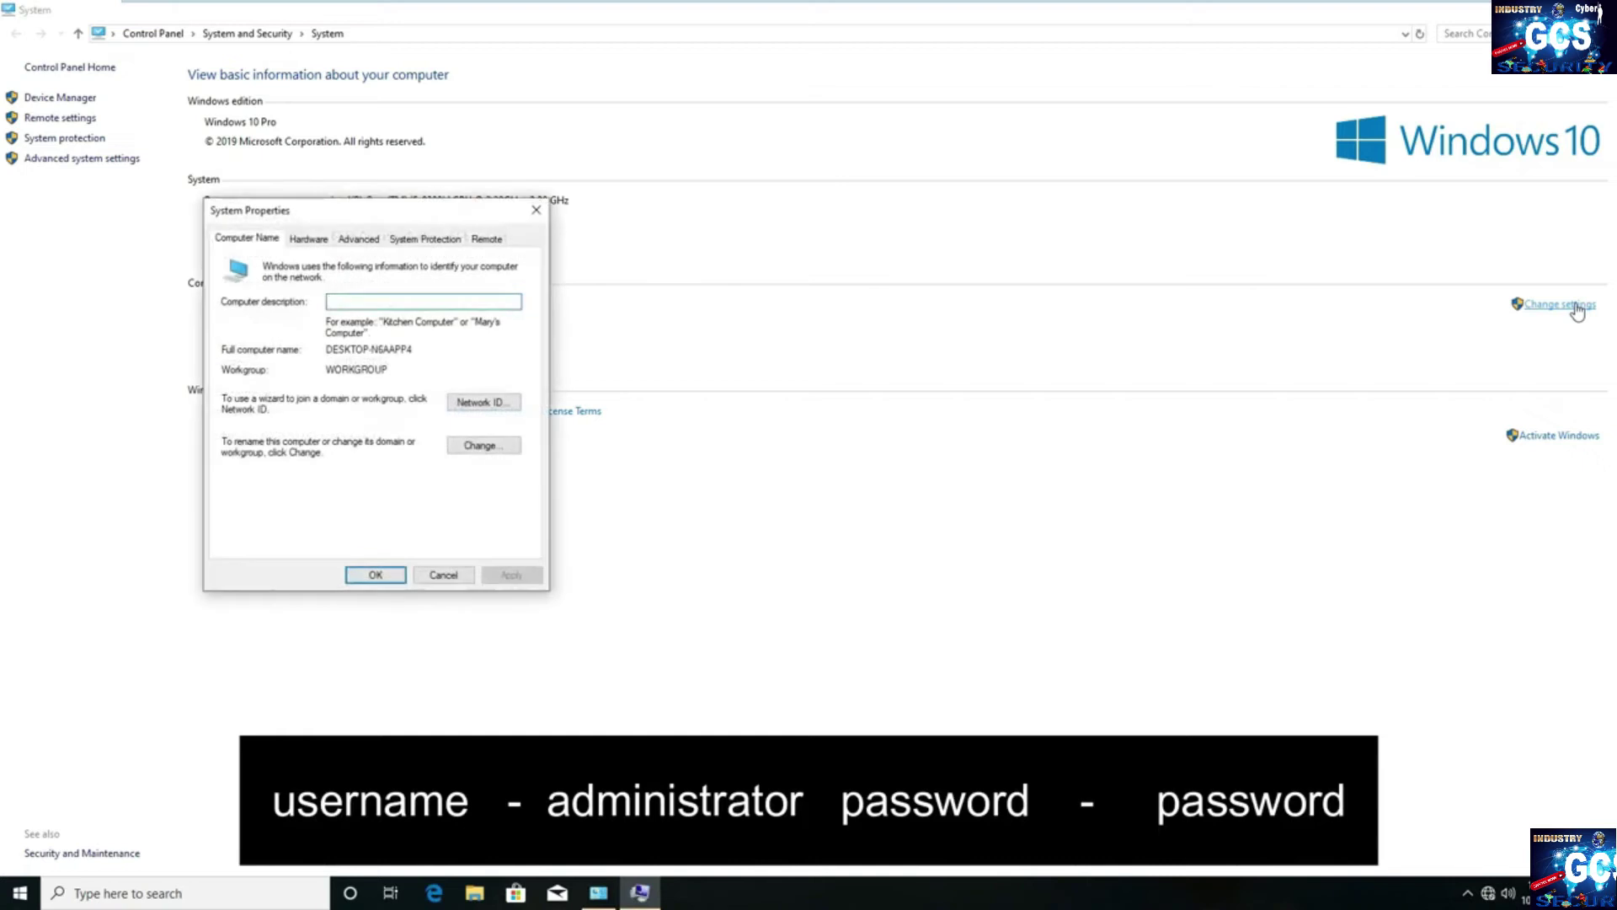
{"action": "left_click", "coordinate": [471, 458]}
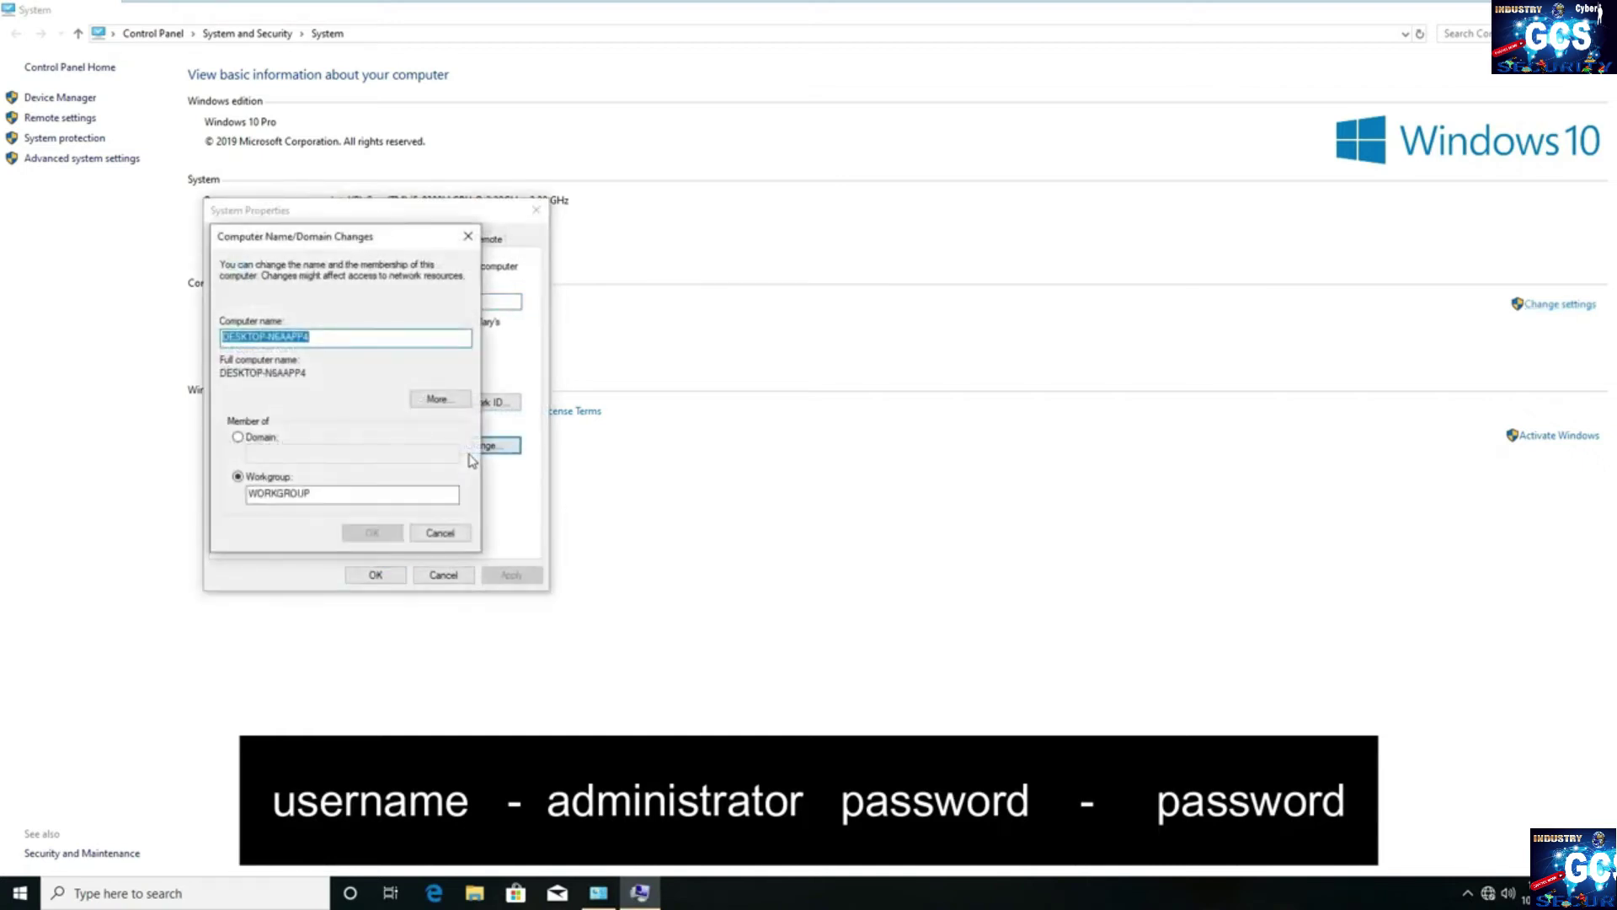
{"action": "type", "text": "tomar pc"}
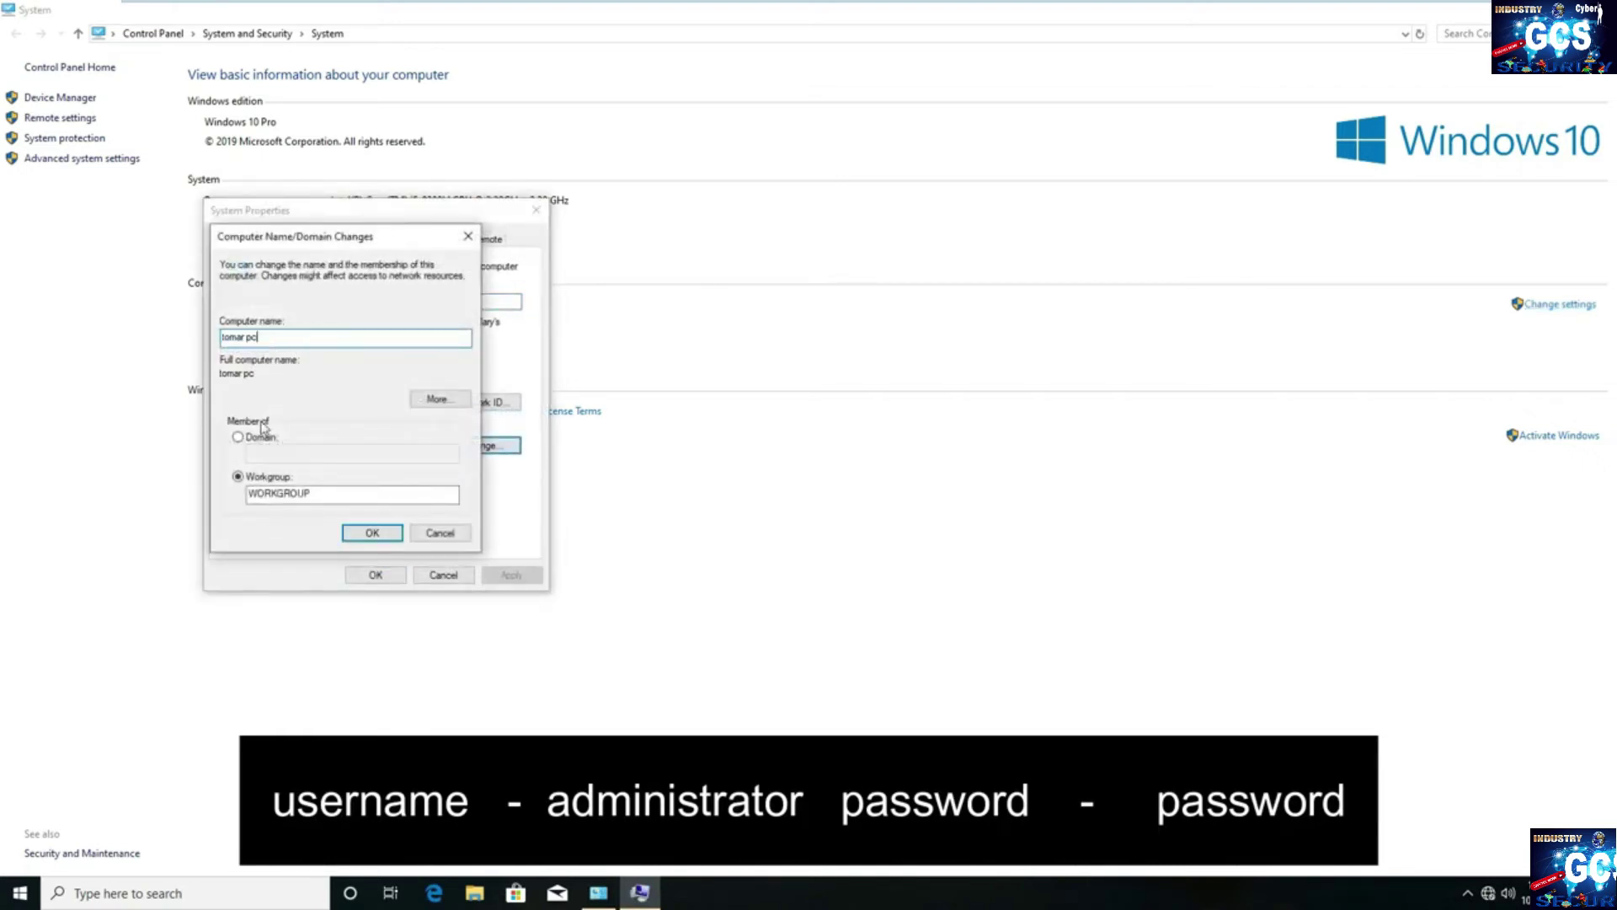
{"action": "left_click", "coordinate": [238, 438]}
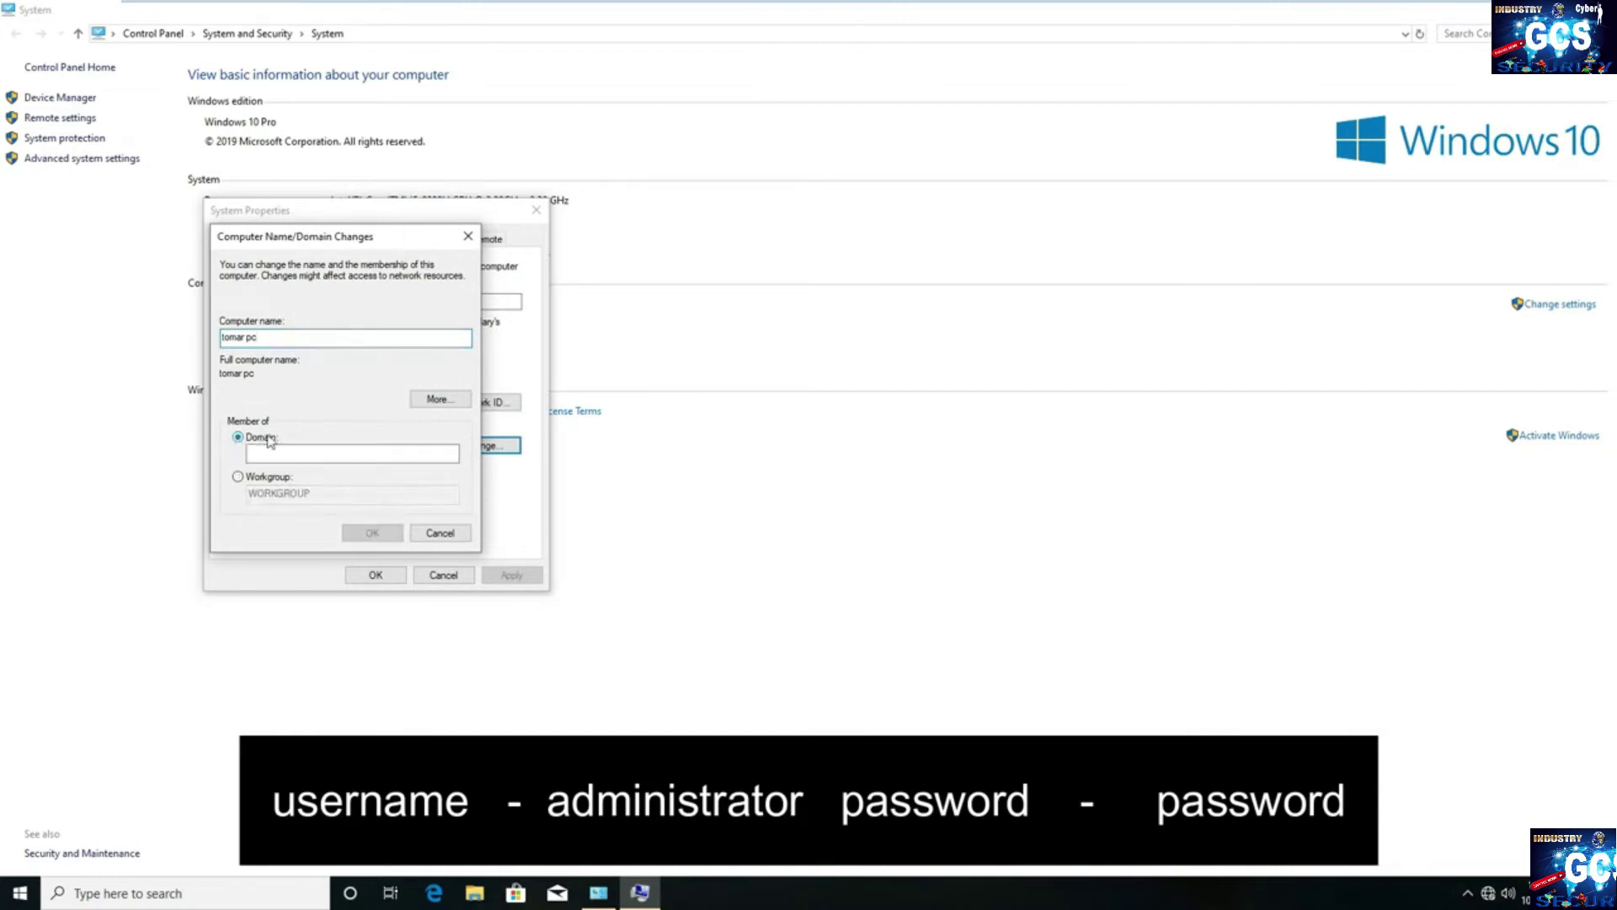
{"action": "left_click", "coordinate": [341, 456]}
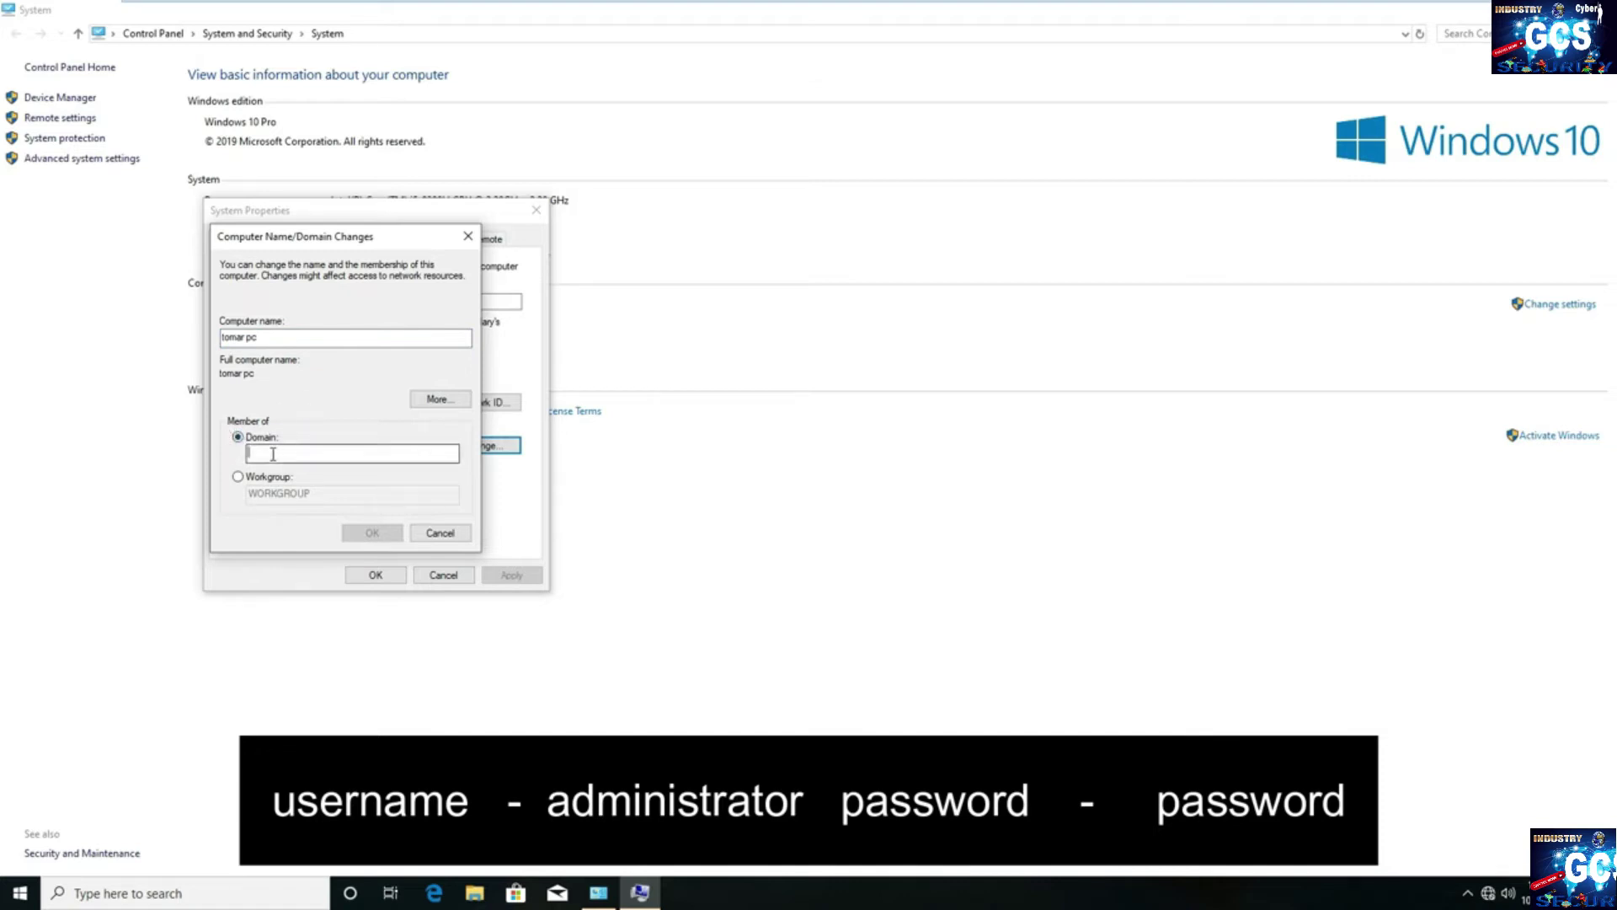
{"action": "type", "text": "adarsh com"}
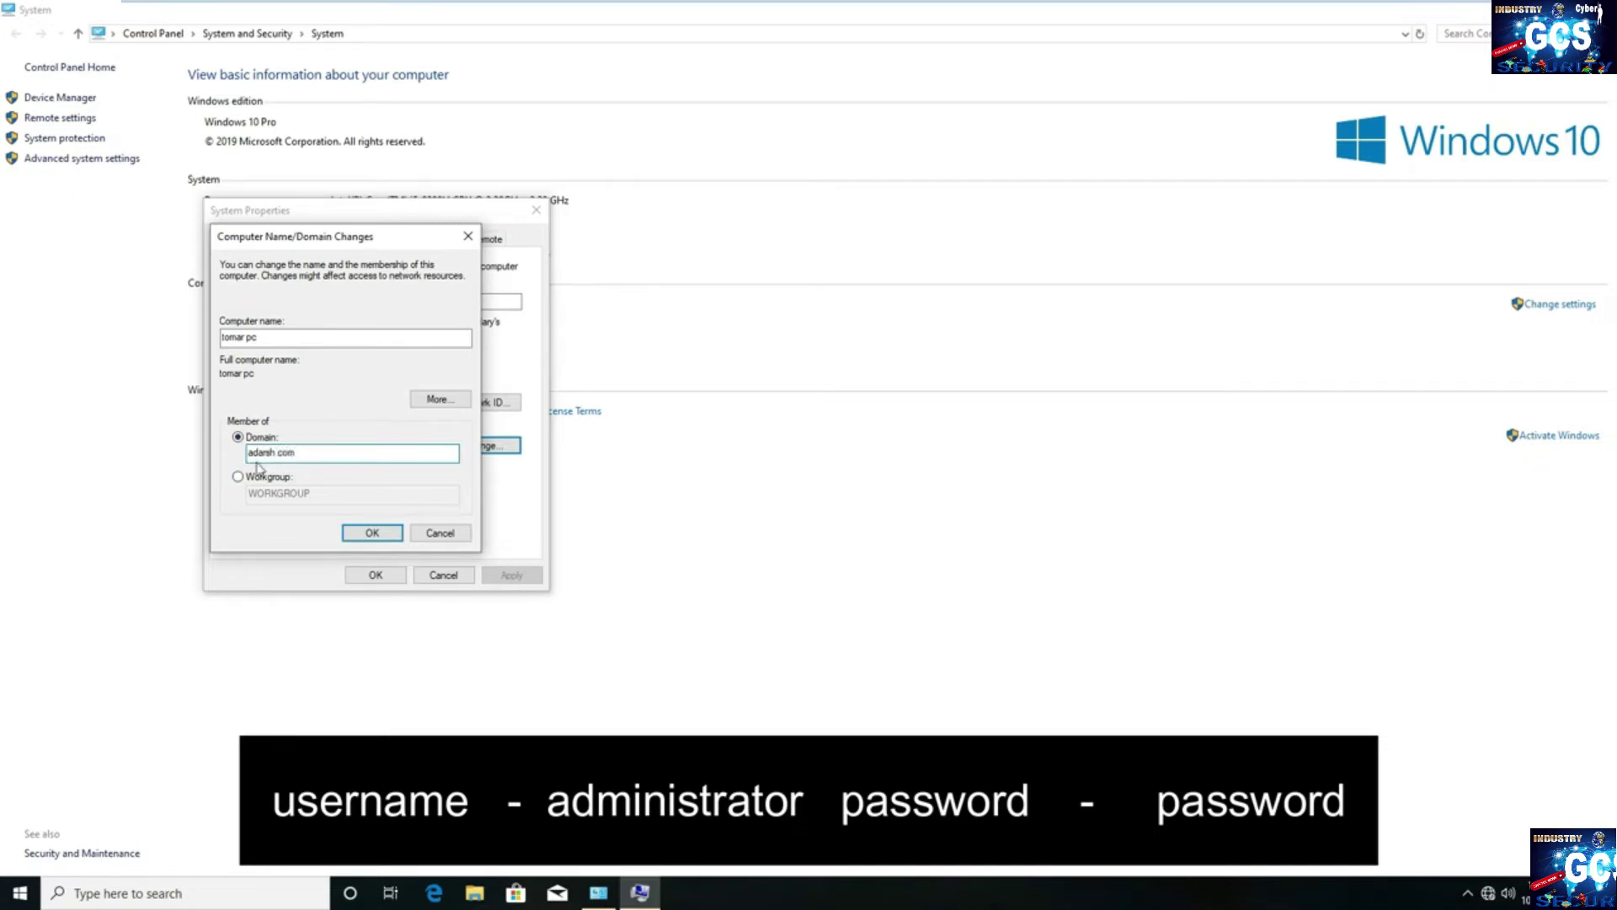
{"action": "left_click_drag", "start_coordinate": [272, 452], "coordinate": [367, 452]}
{"action": "type", "text": "h"}
{"action": "double_click", "coordinate": [286, 453]}
{"action": "type", "text": "adarsh"}
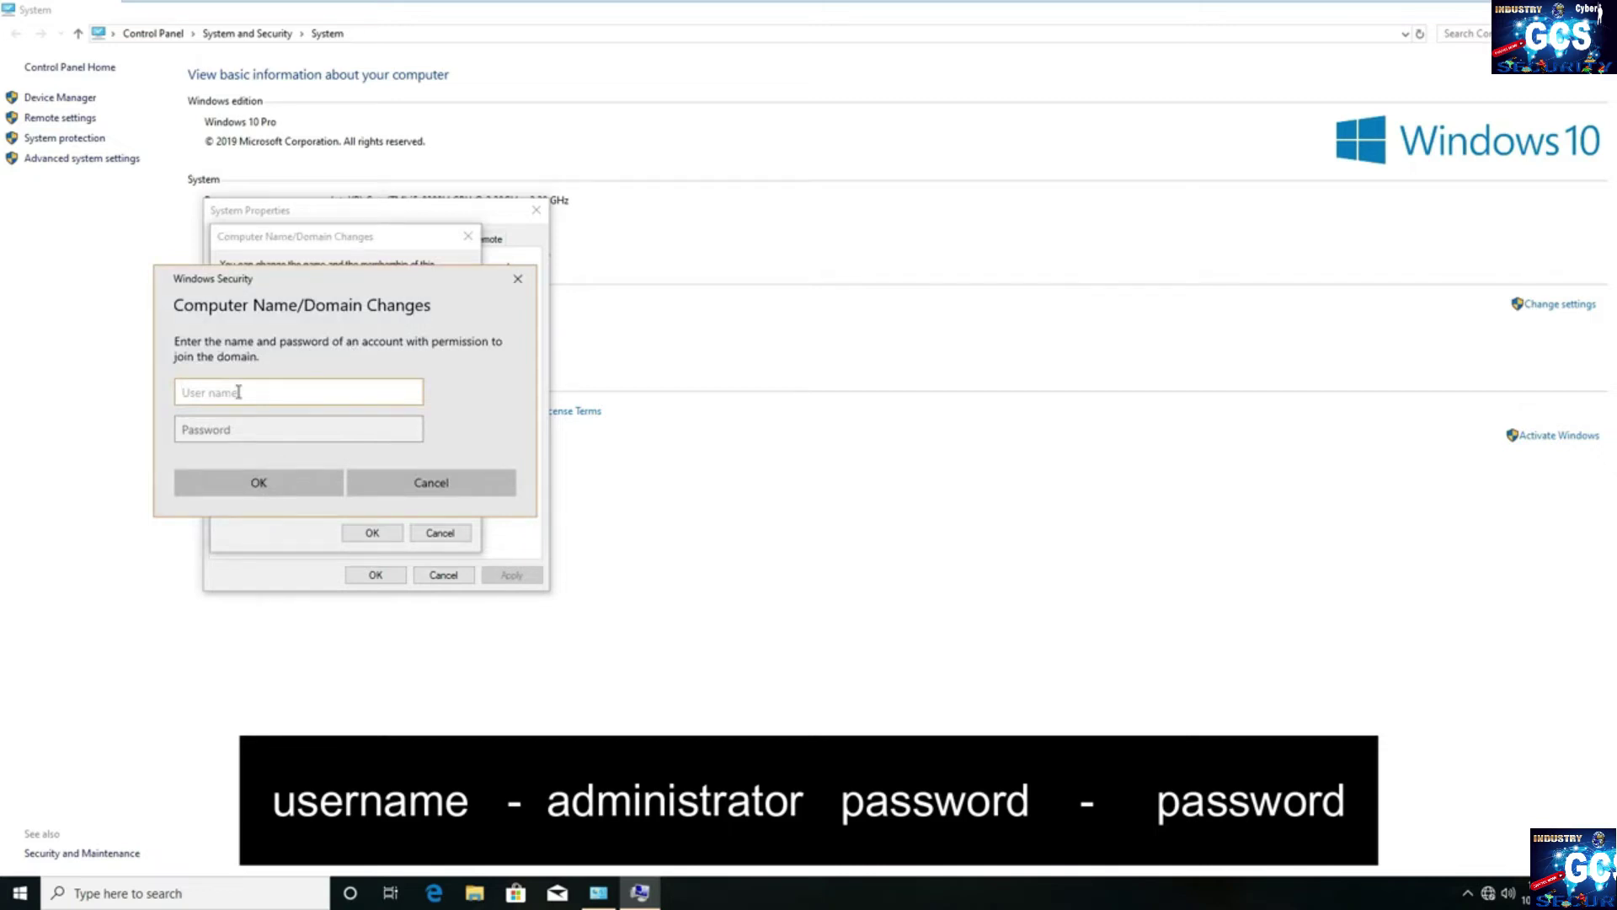
- Enter the domain administrator's user name and password and submit them to join adarsh
{"action": "type", "text": "adarsh/administrator"}
{"action": "left_click", "coordinate": [277, 427]}
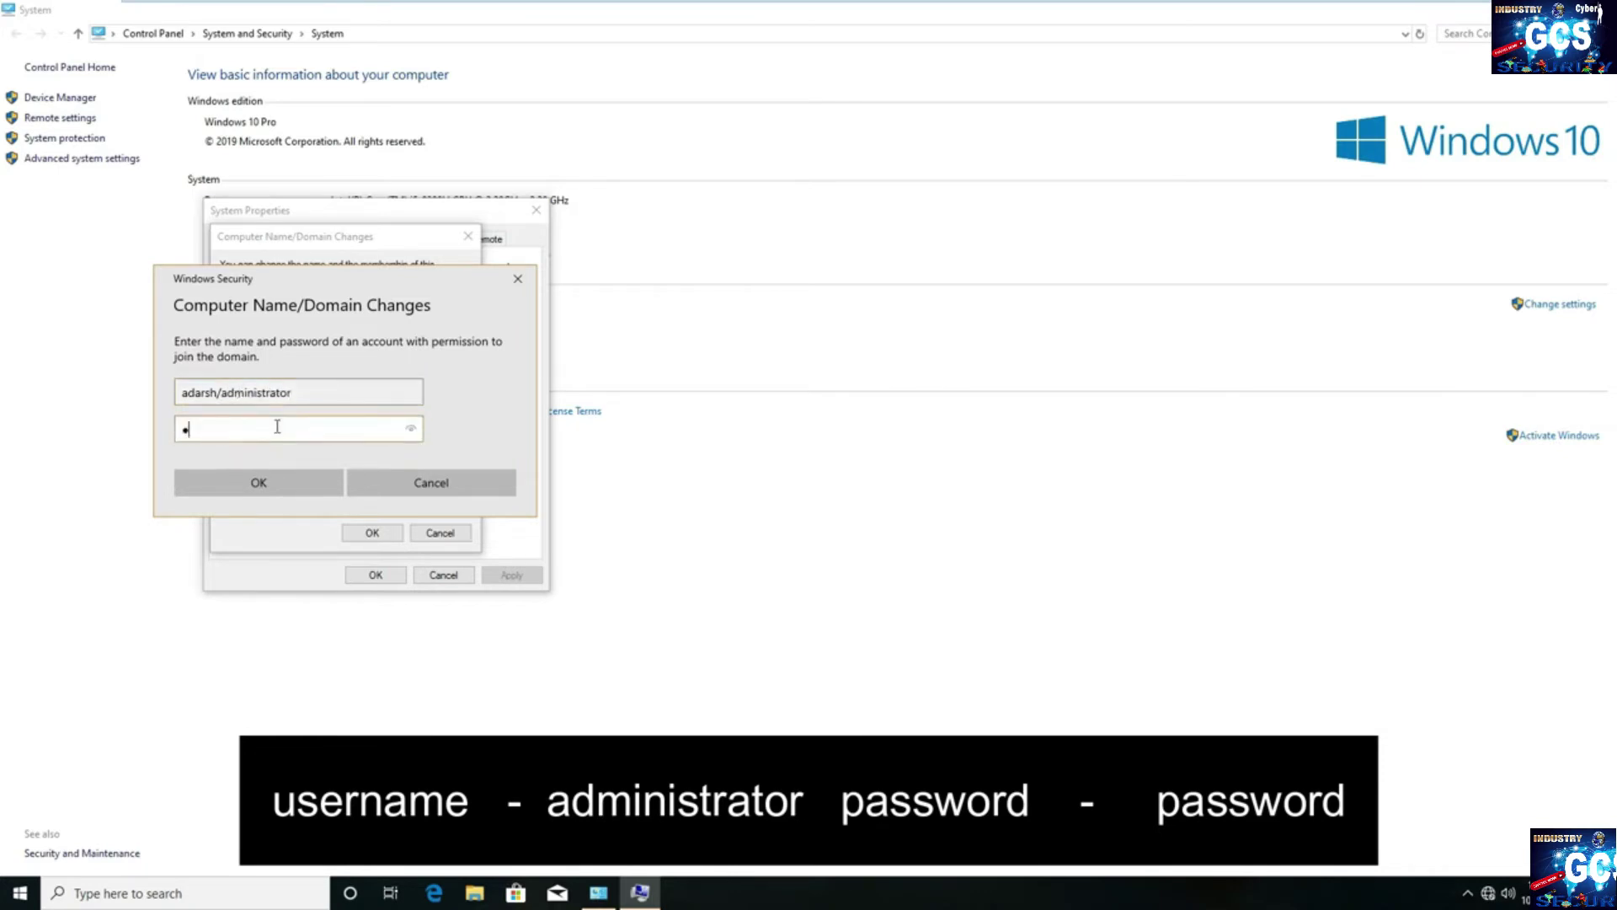
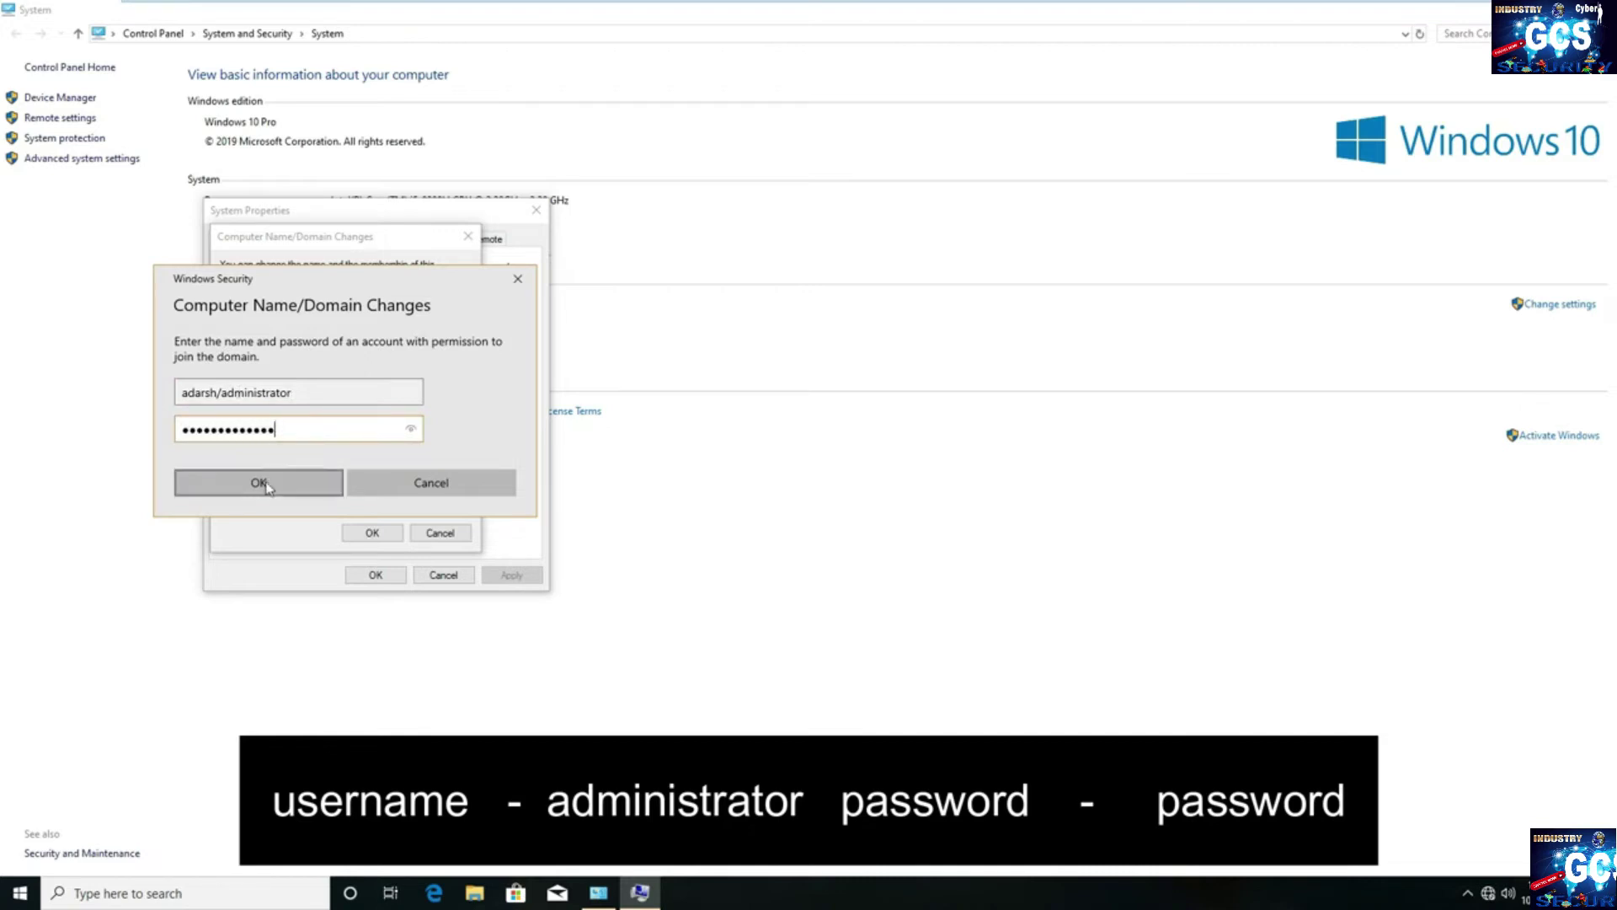
{"action": "left_click", "coordinate": [264, 483]}
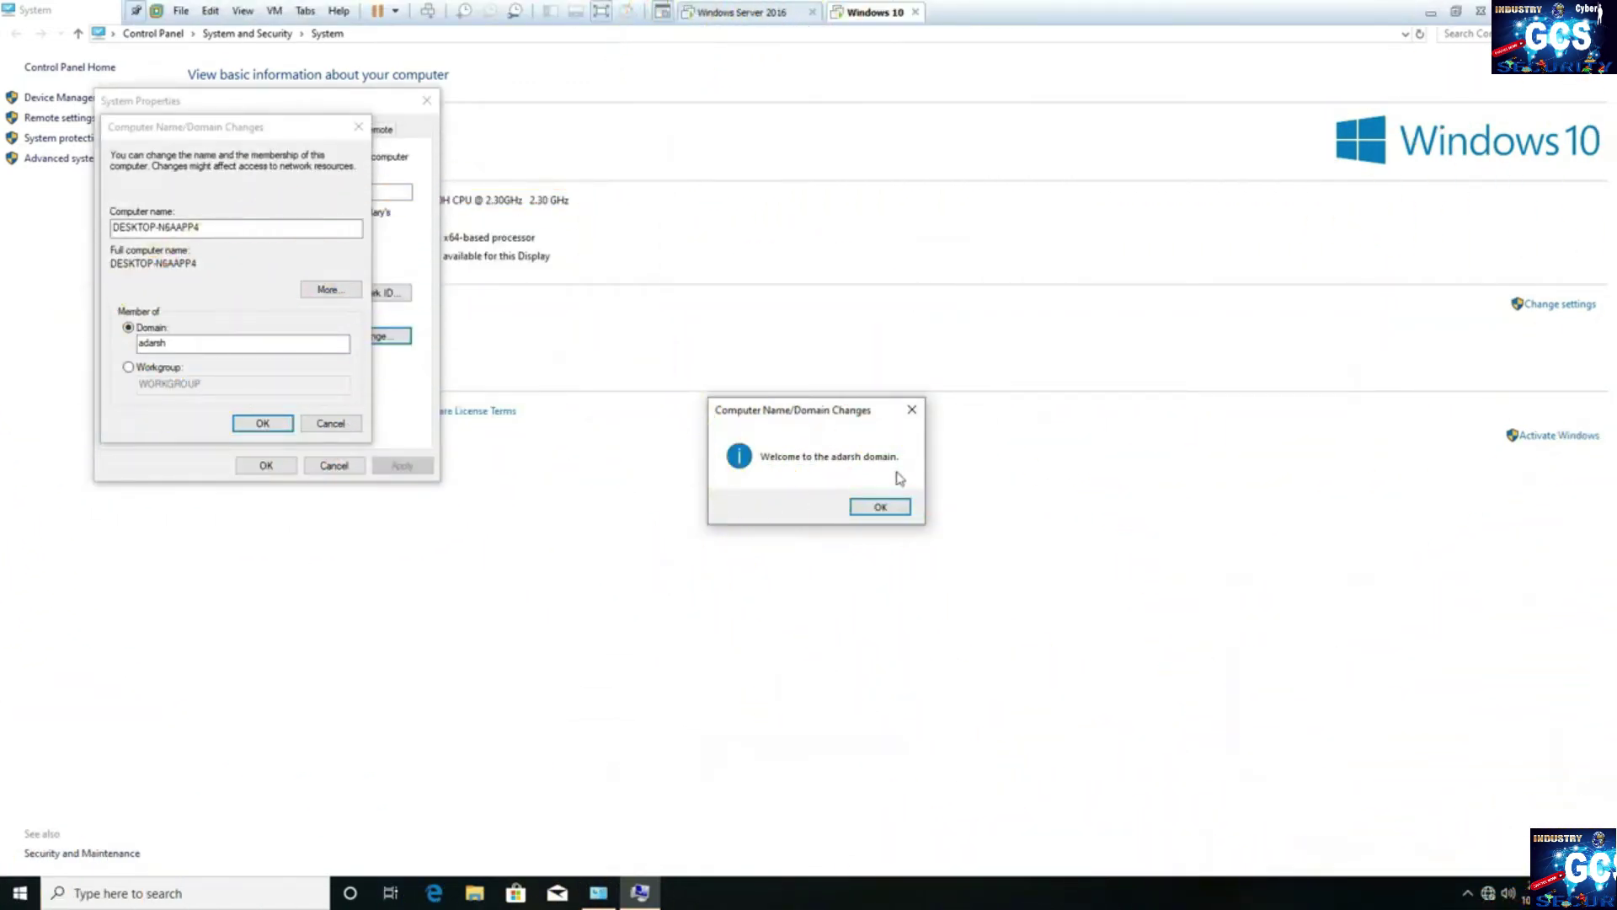
- Acknowledge the domain welcome and restart notices, close System Properties, and restart now
{"action": "left_click", "coordinate": [877, 506]}
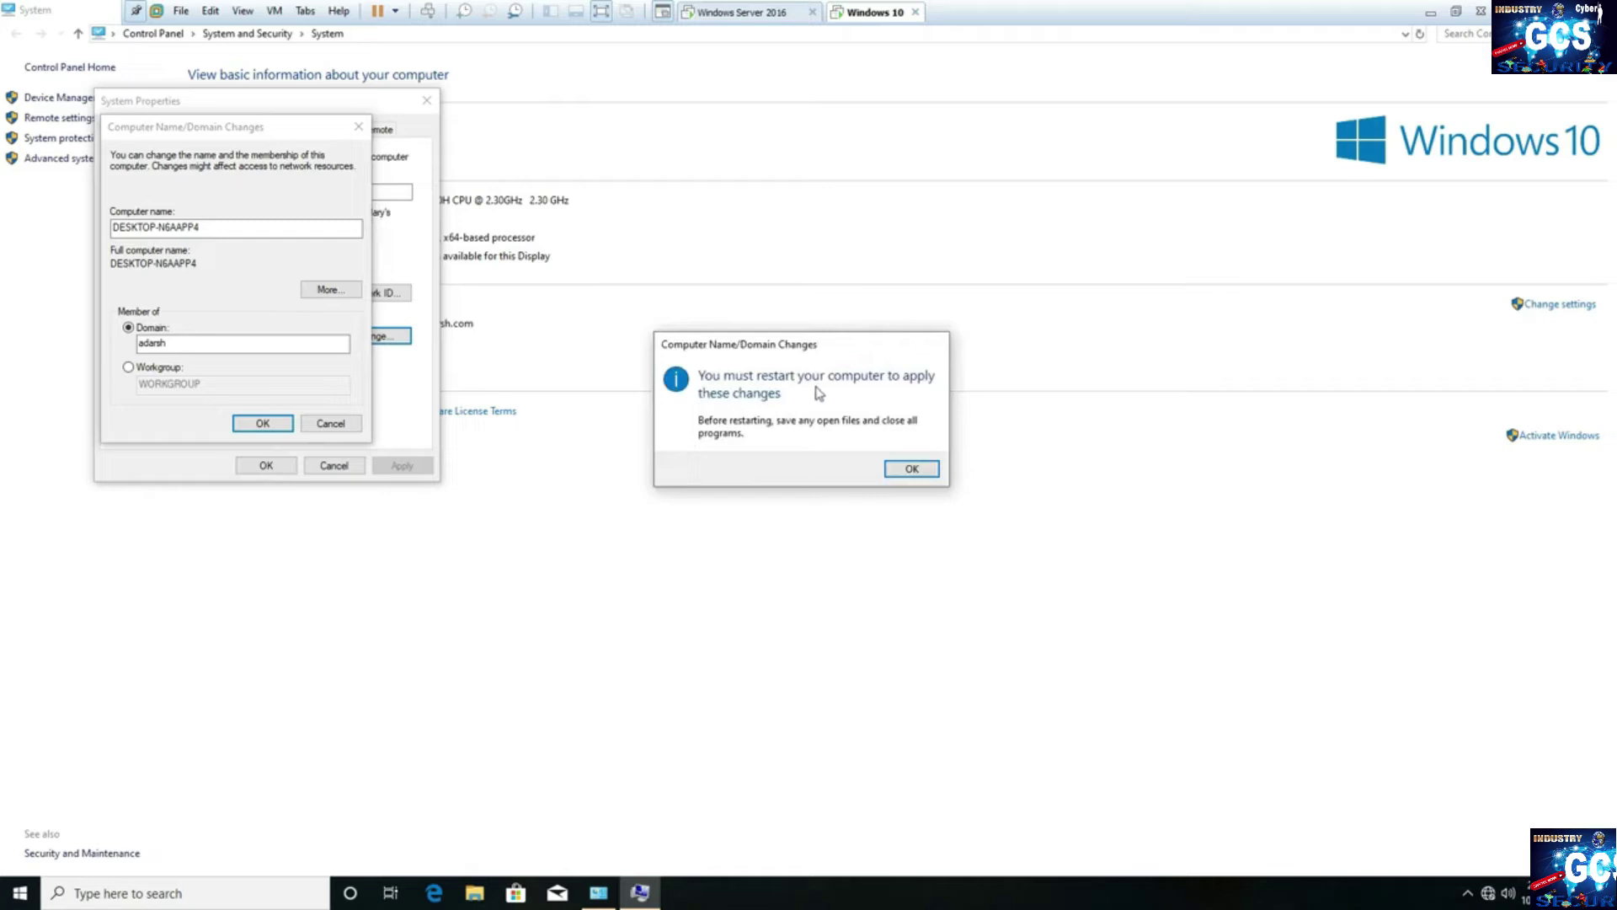
{"action": "left_click", "coordinate": [911, 469]}
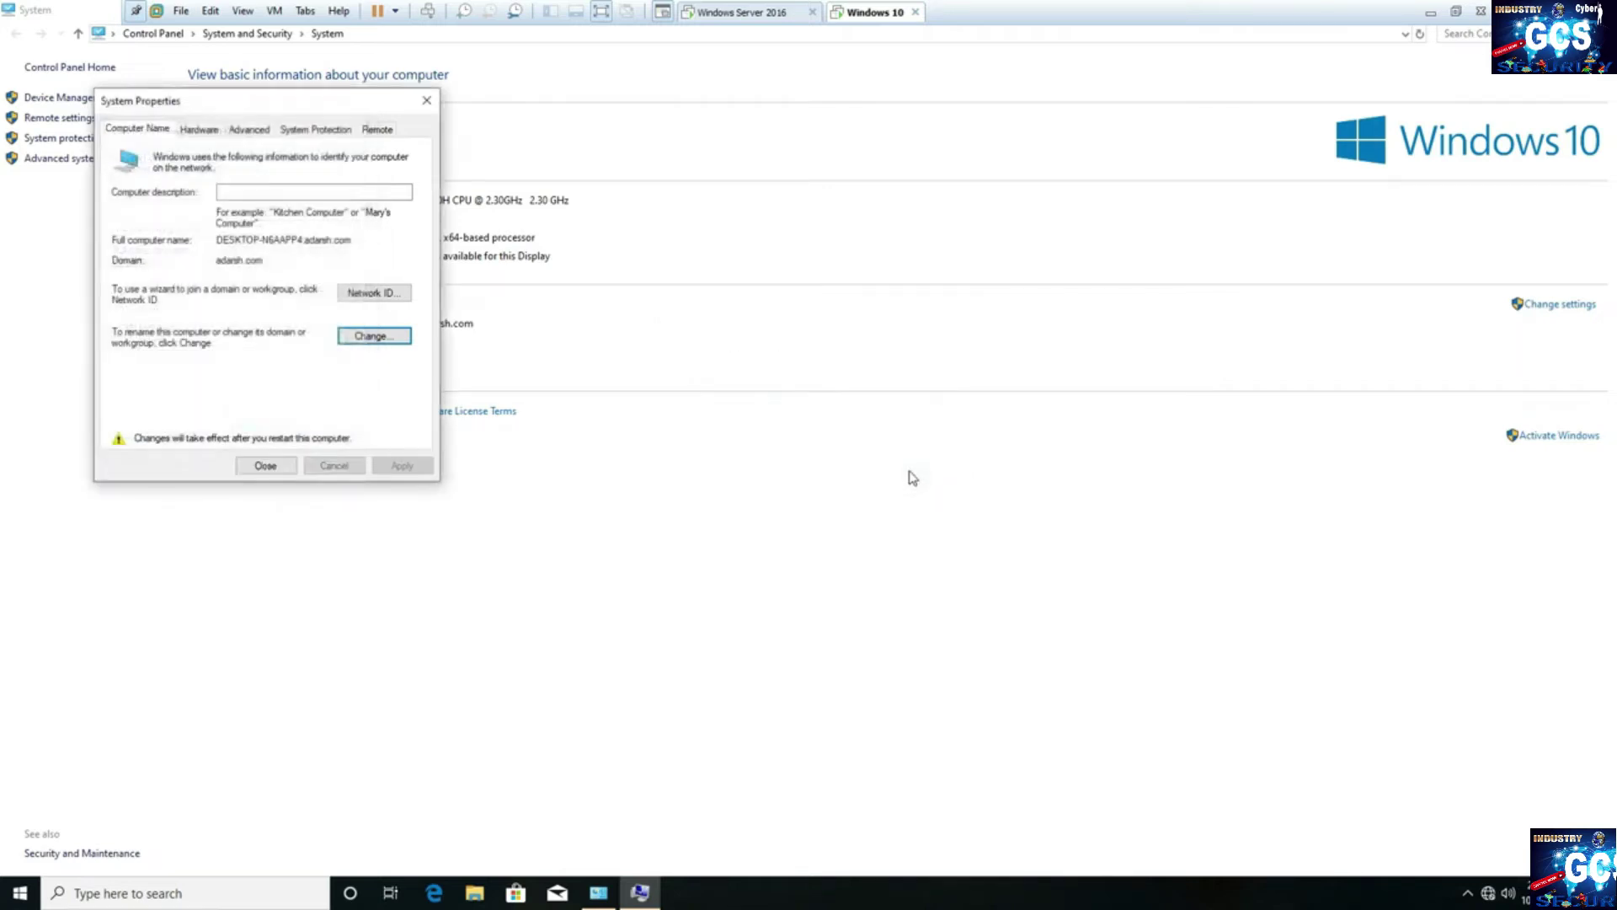
{"action": "left_click", "coordinate": [266, 466]}
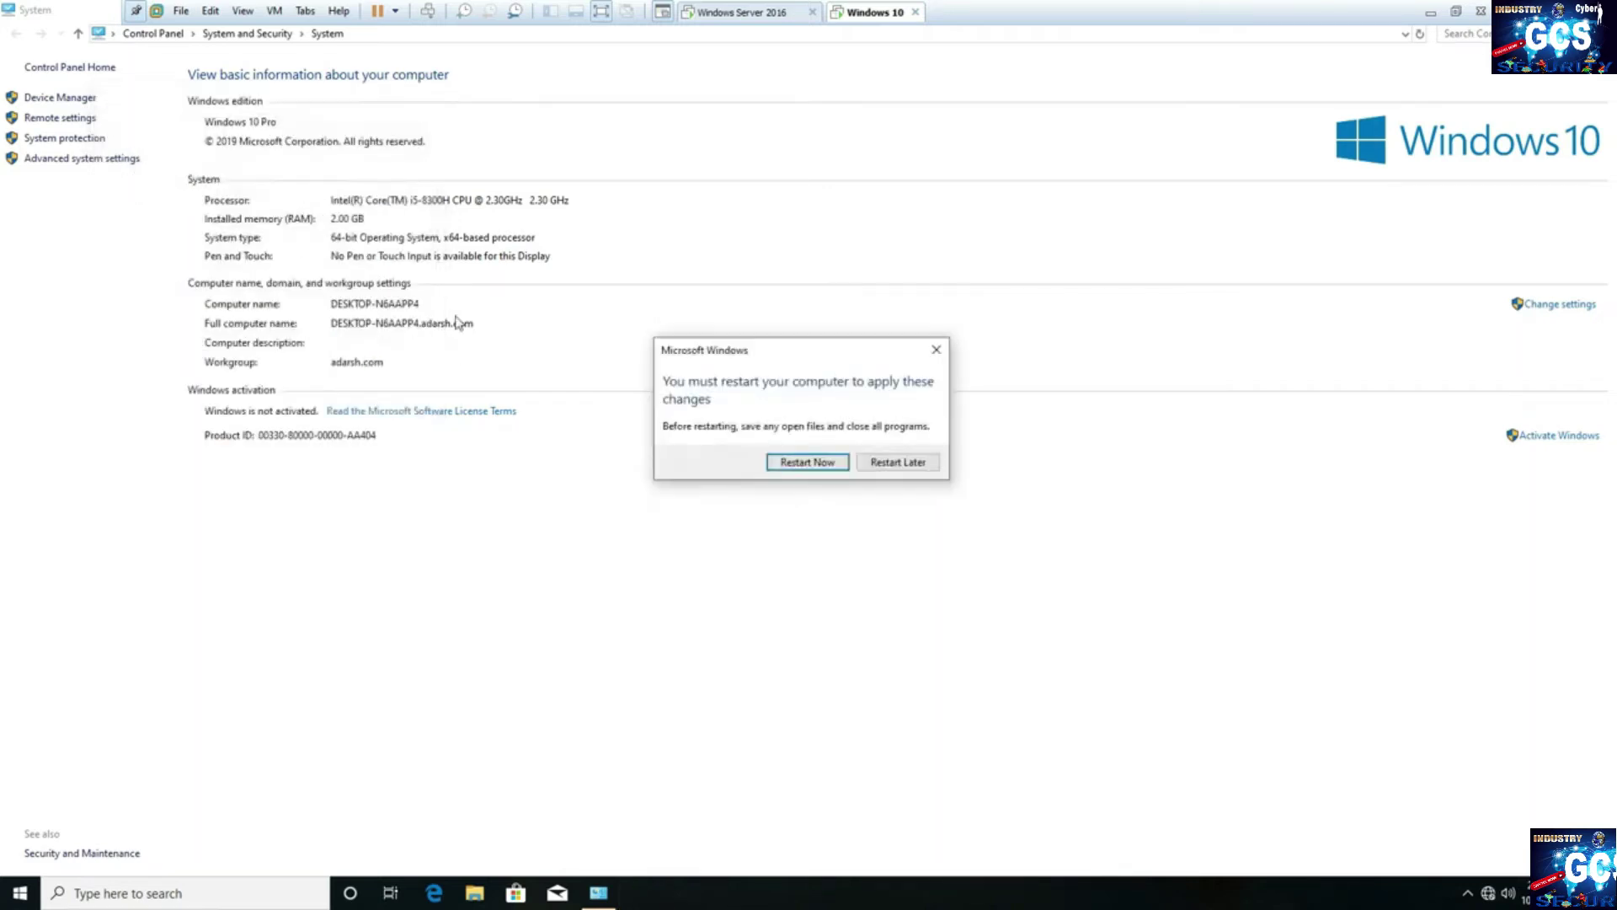
{"action": "left_click", "coordinate": [817, 465]}
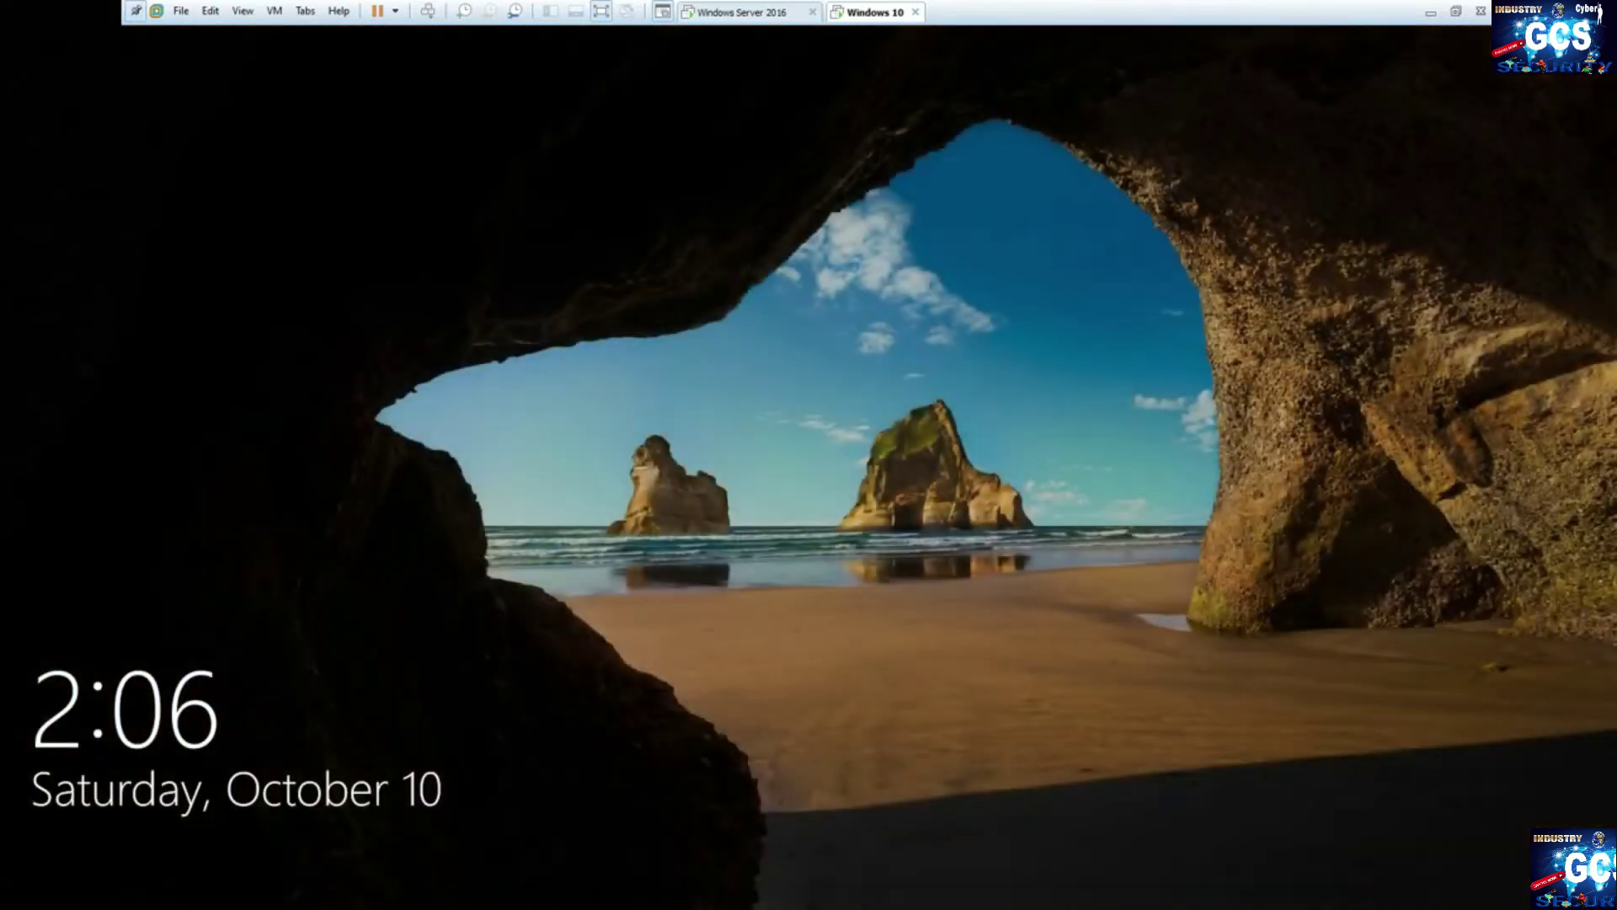
- Sign back in to the Windows 10 user account with its password
{"action": "left_click", "coordinate": [704, 433]}
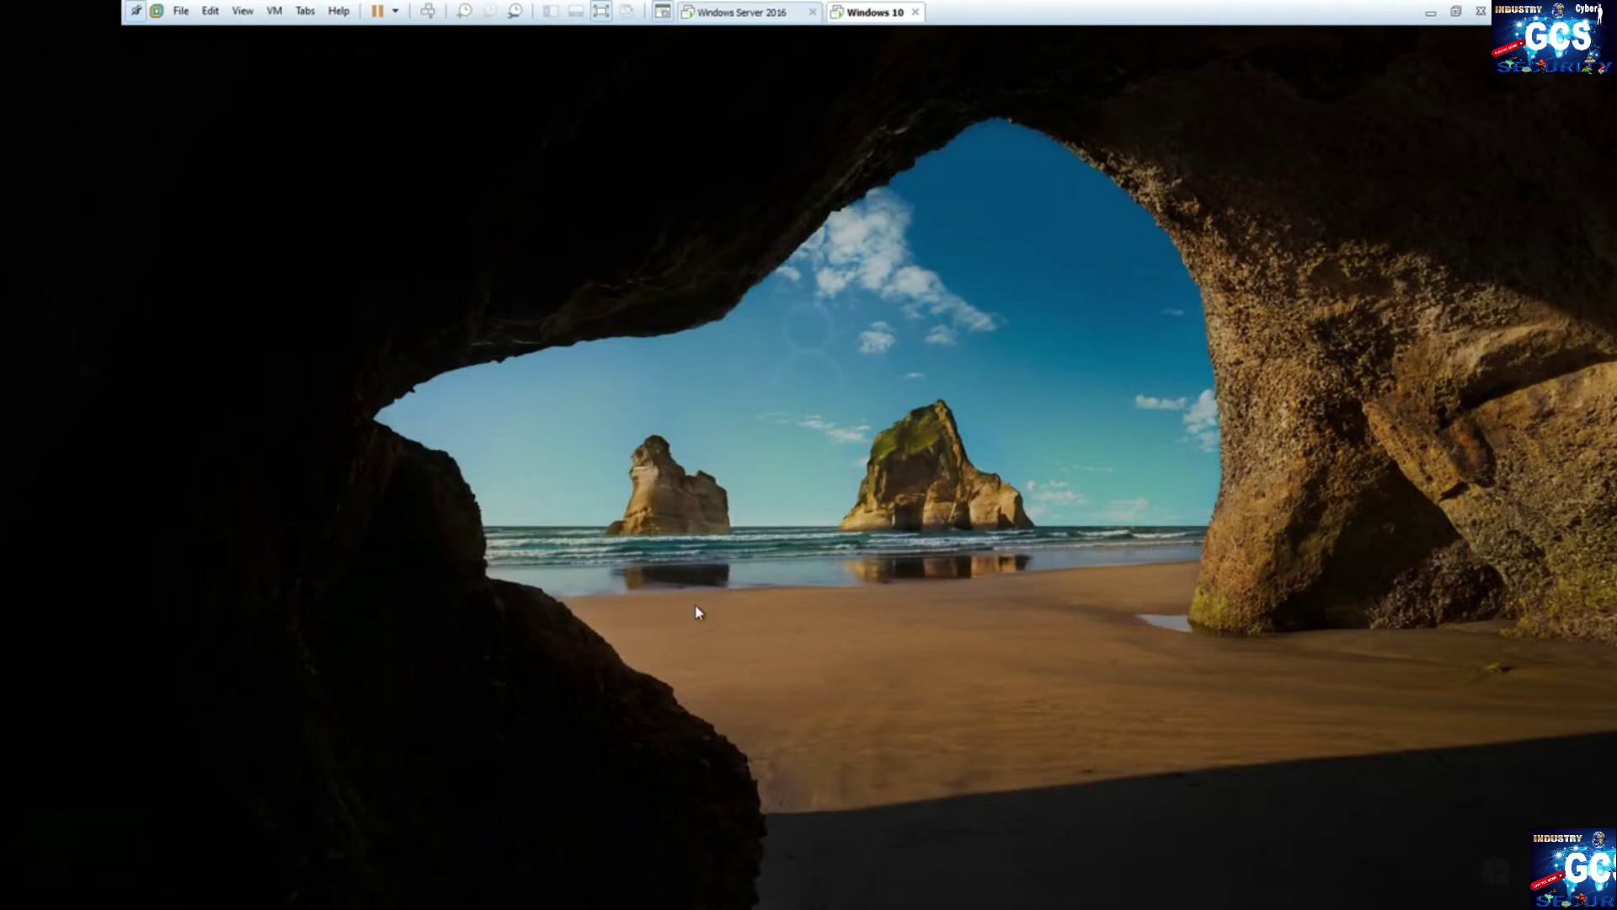
{"action": "type", "text": "••"}
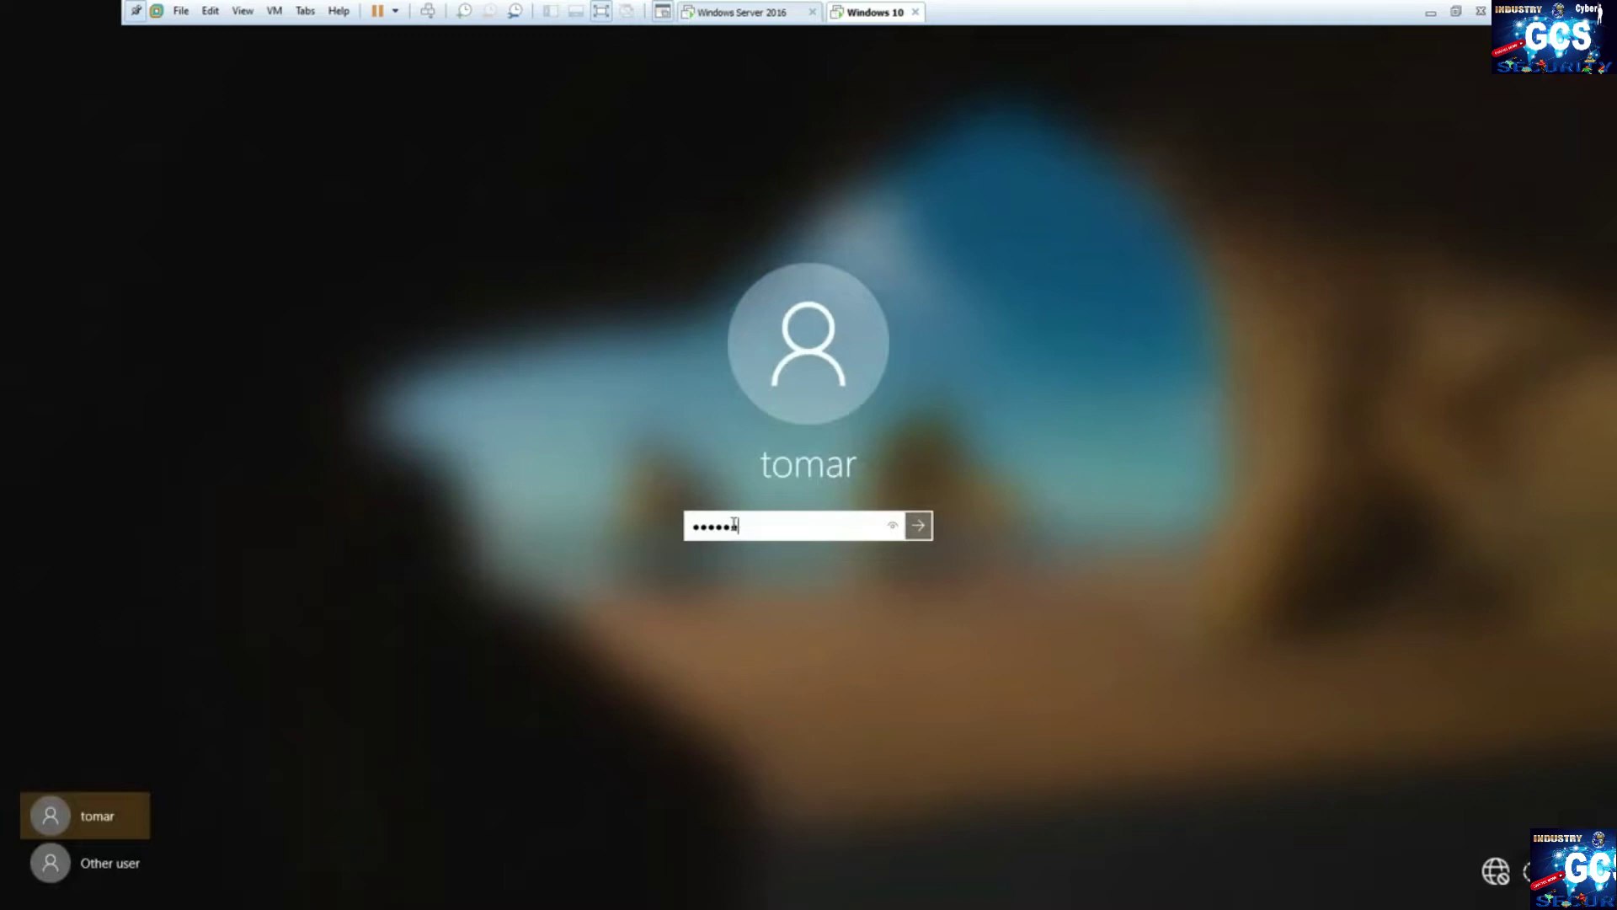
{"action": "type", "text": "•••••••"}
{"action": "key", "text": "Return"}
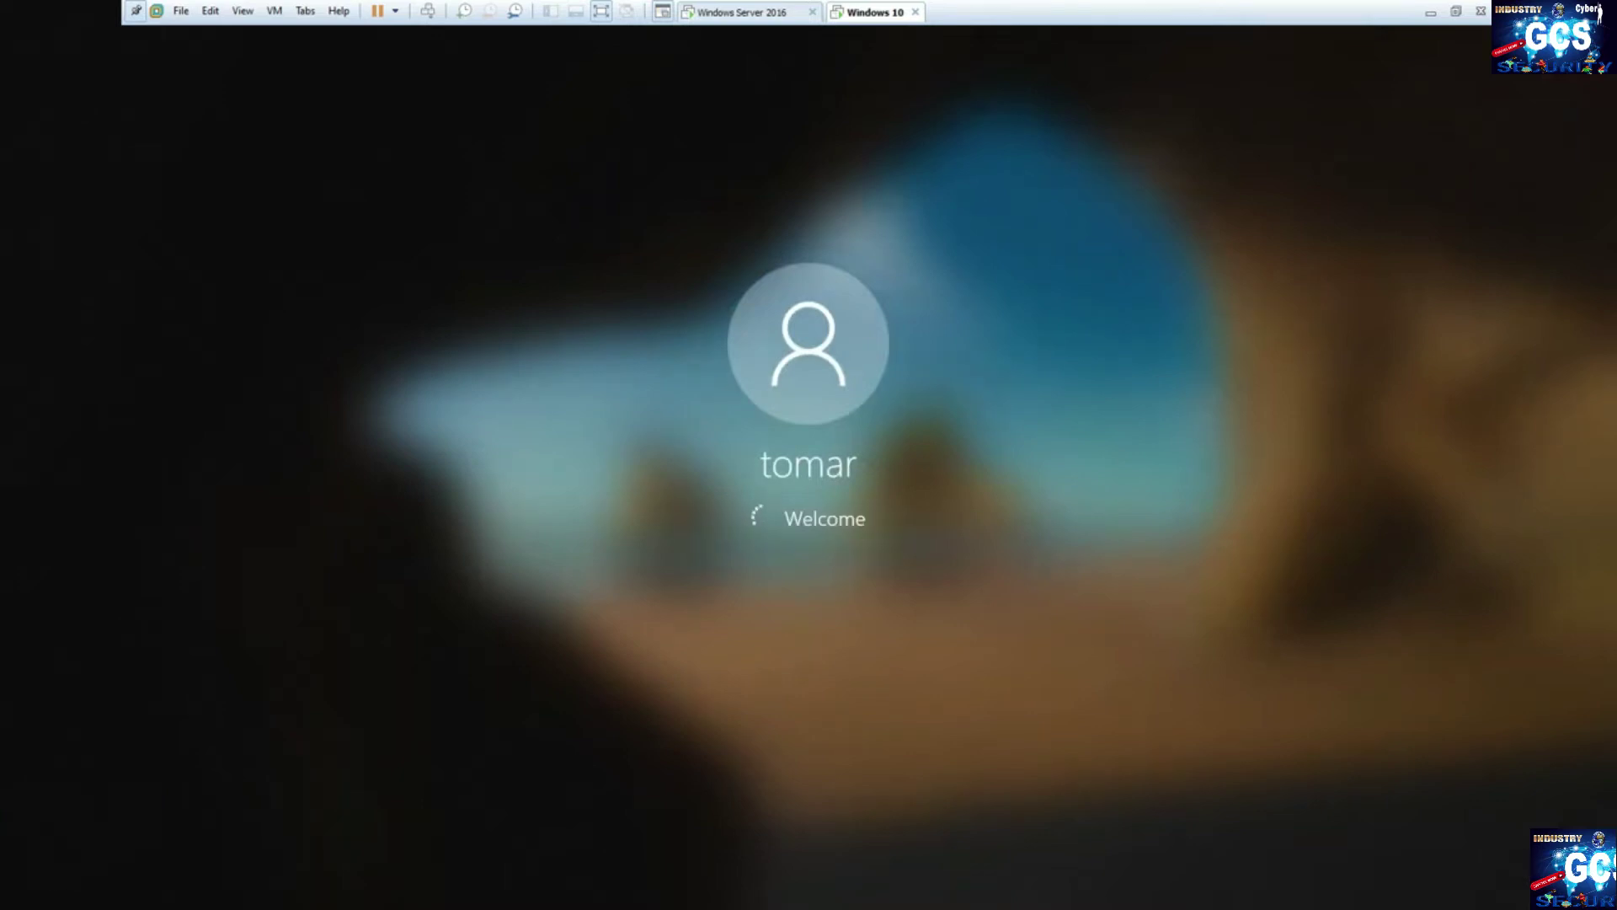
- On the Windows Server 2016 VM, open Network Connections with ncpa.cpl
{"action": "left_click", "coordinate": [743, 13]}
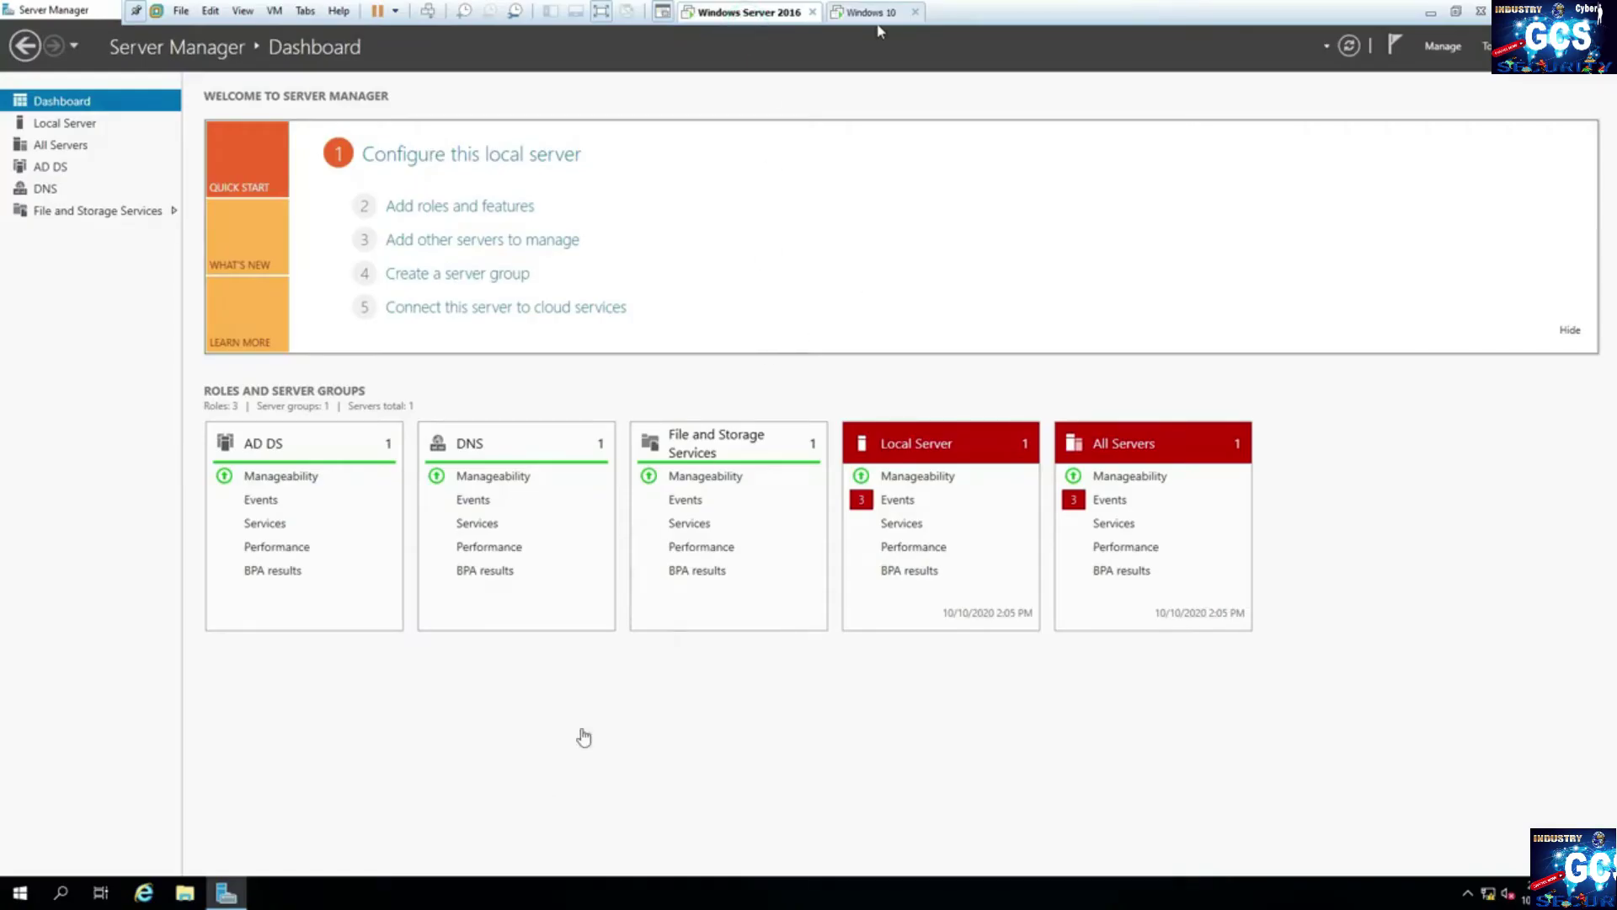
{"action": "key", "text": "super"}
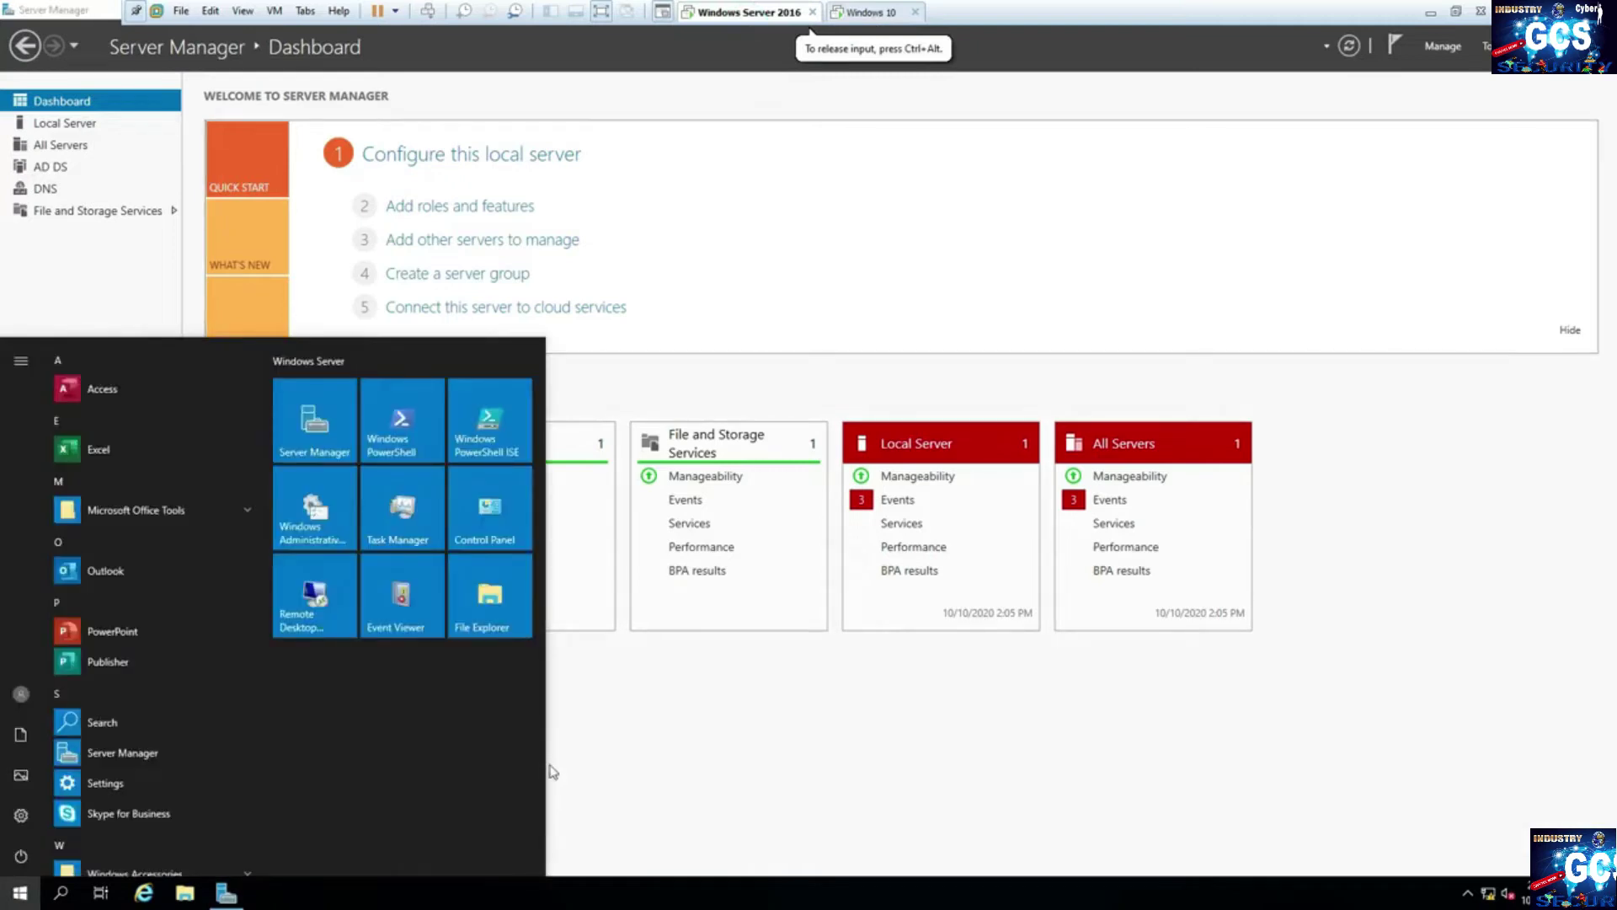
{"action": "key", "text": "super+r"}
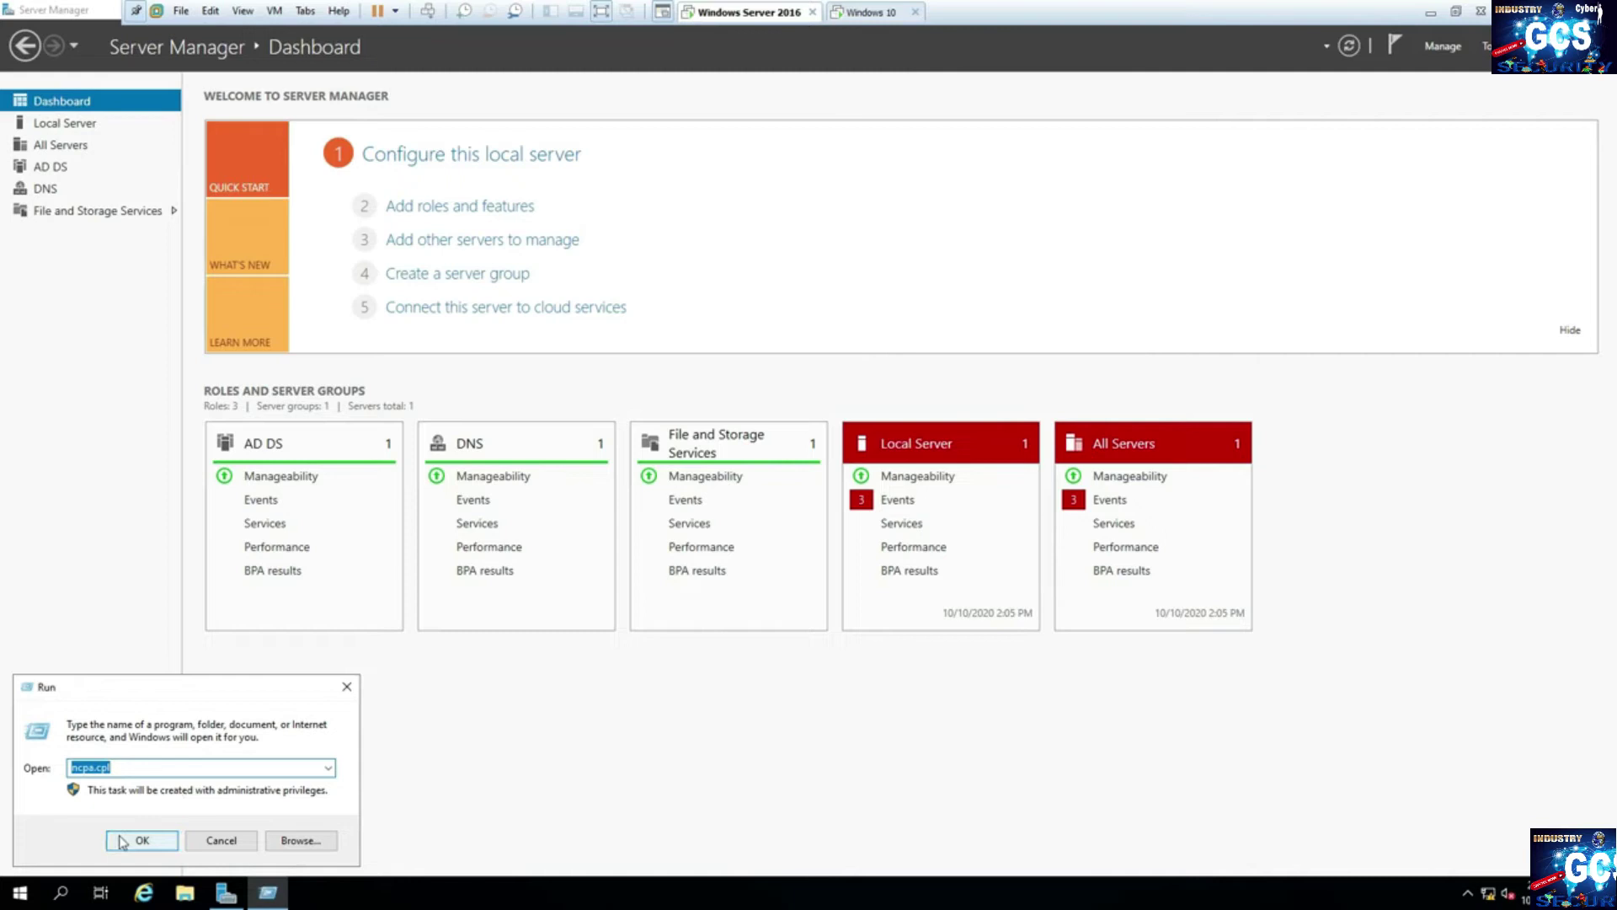
{"action": "left_click", "coordinate": [123, 840]}
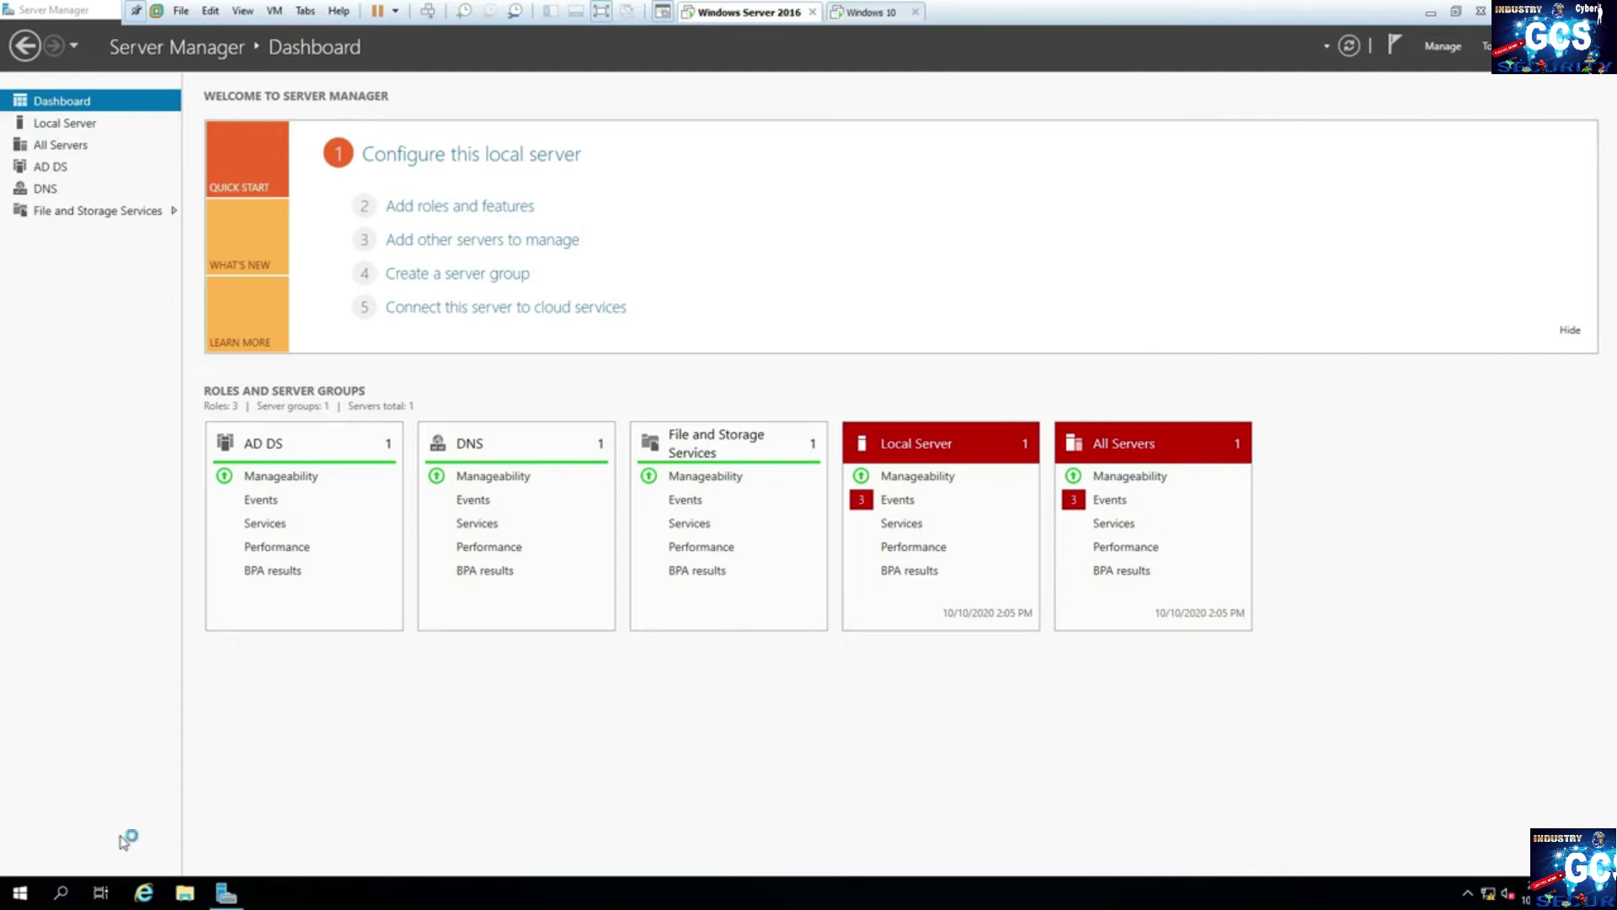
- Review Ethernet0's details showing IPv4 10.0.0.5, then close all the network windows
{"action": "right_click", "coordinate": [410, 280]}
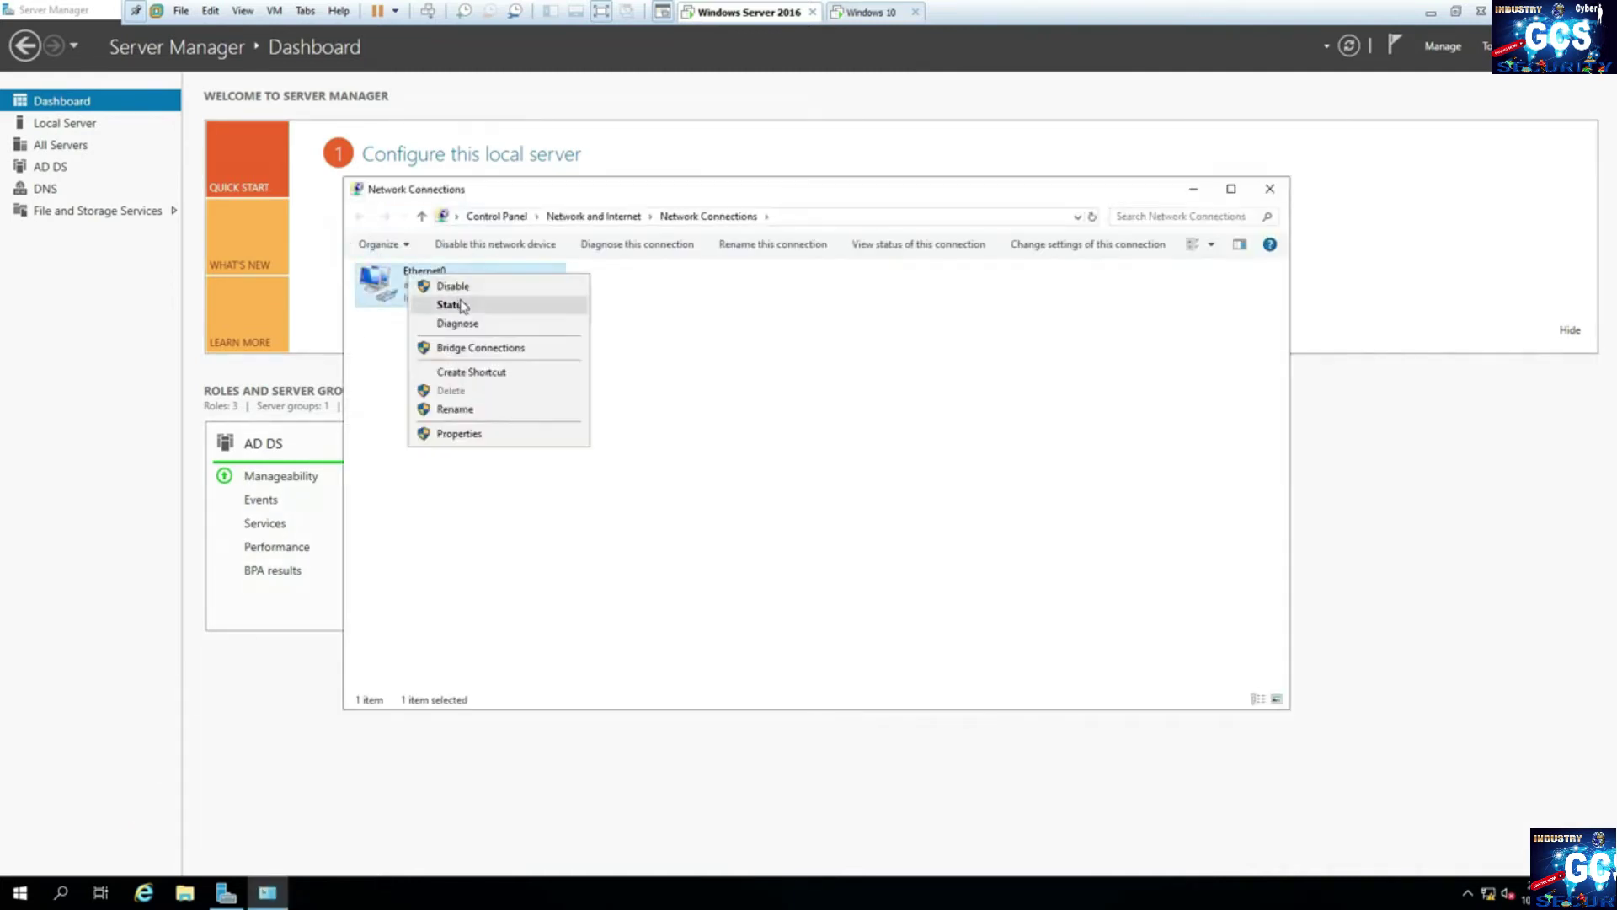
{"action": "left_click", "coordinate": [408, 307]}
{"action": "left_click", "coordinate": [726, 437]}
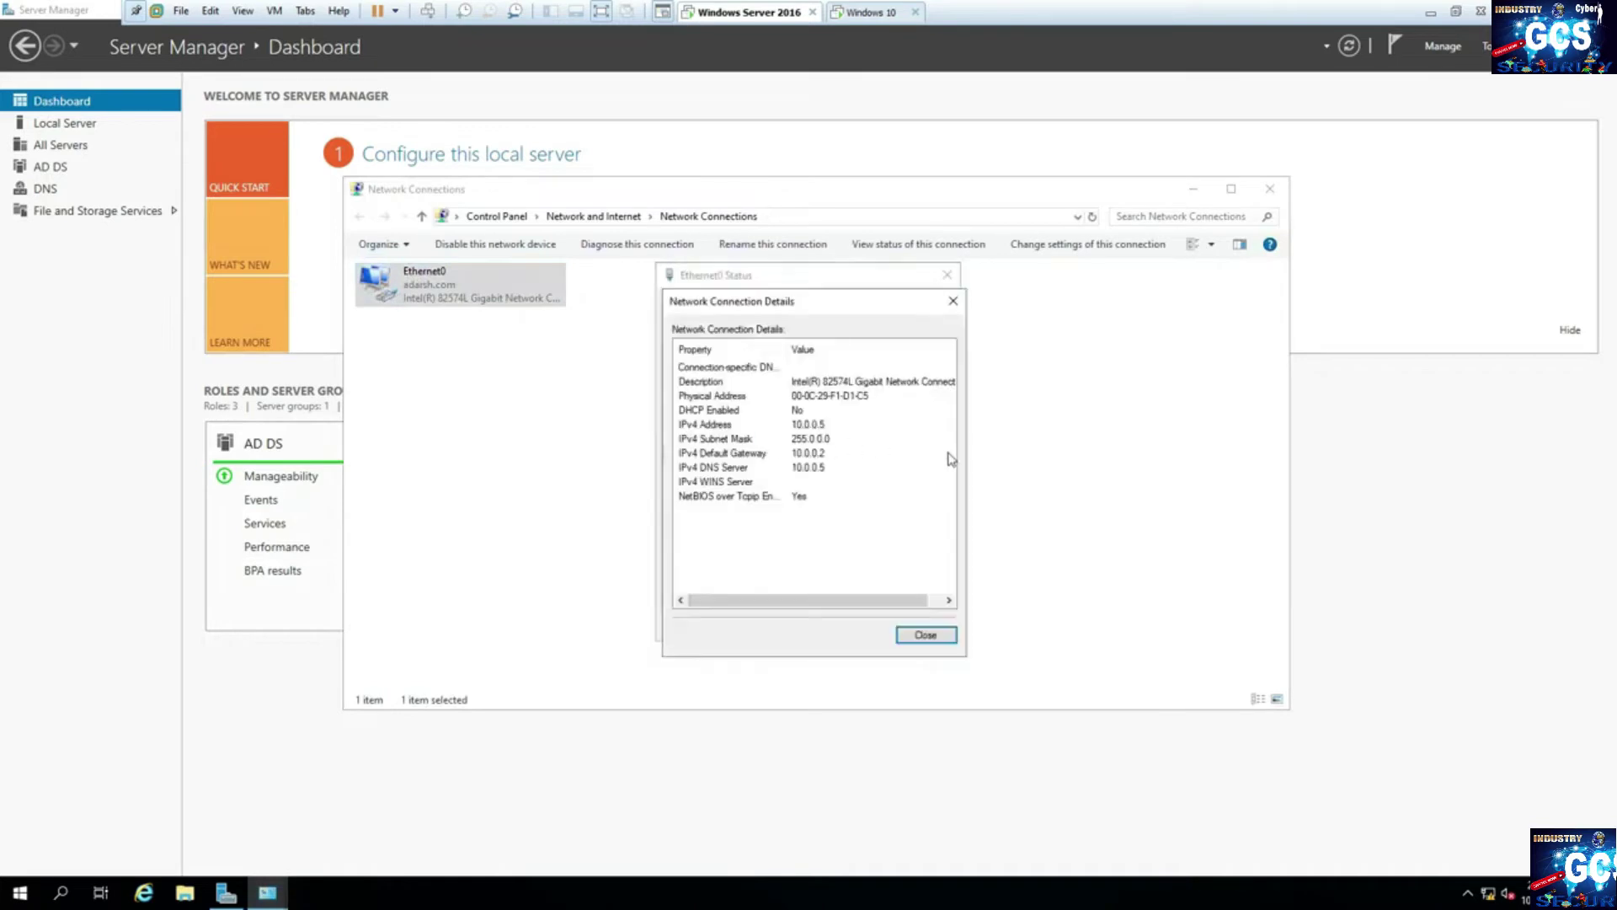
{"action": "left_click", "coordinate": [828, 433]}
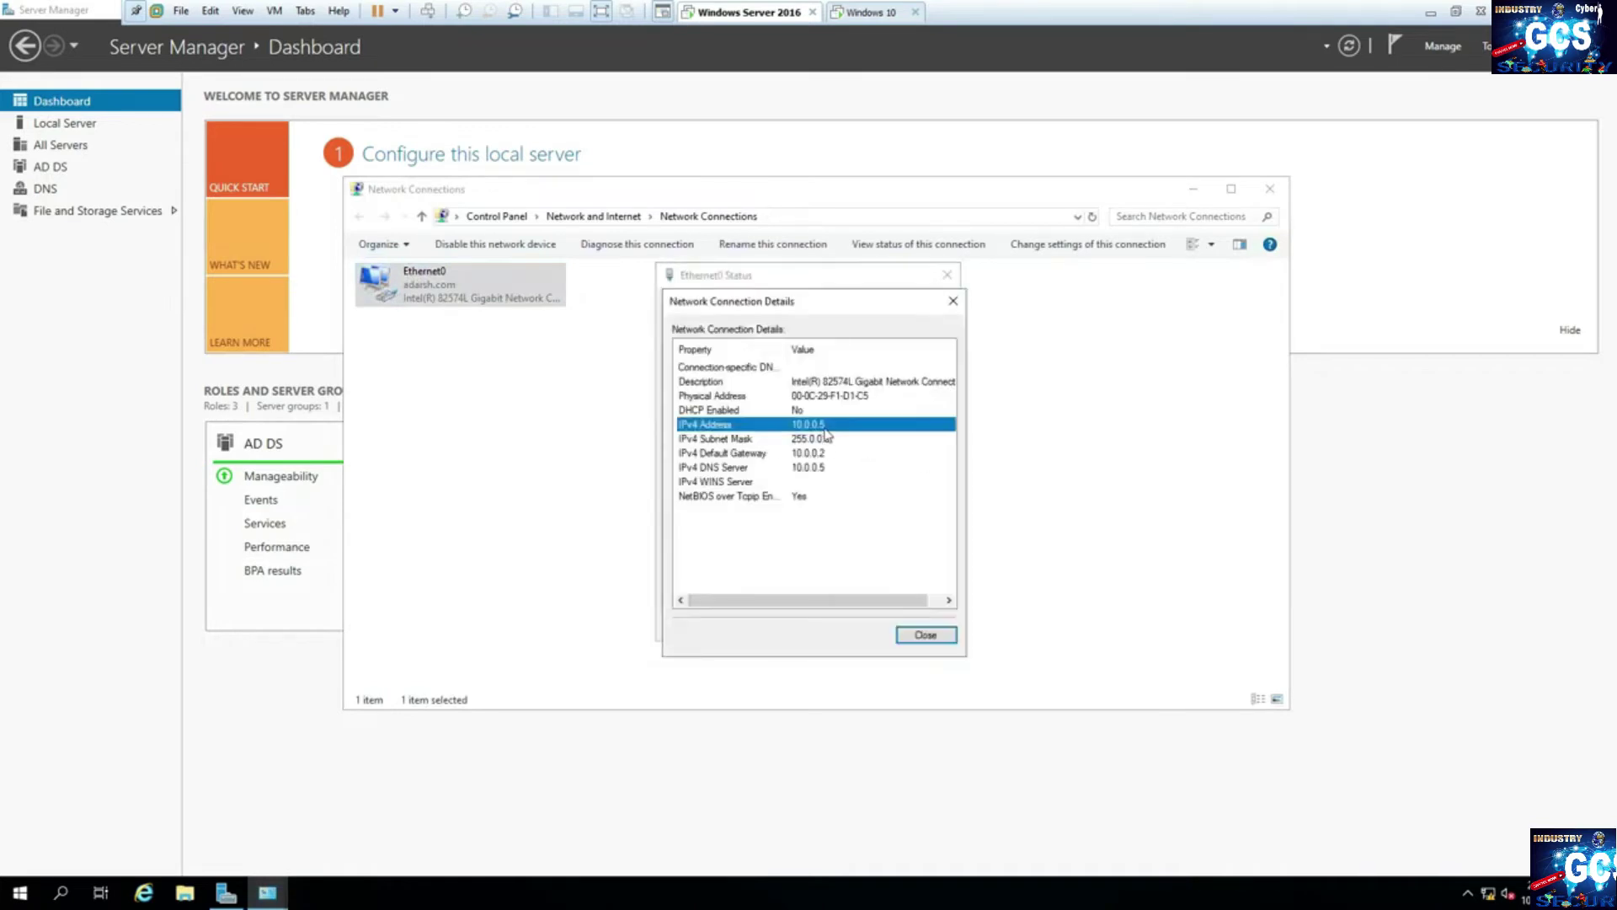
{"action": "left_click", "coordinate": [953, 301]}
{"action": "left_click", "coordinate": [948, 276]}
{"action": "left_click", "coordinate": [1269, 187]}
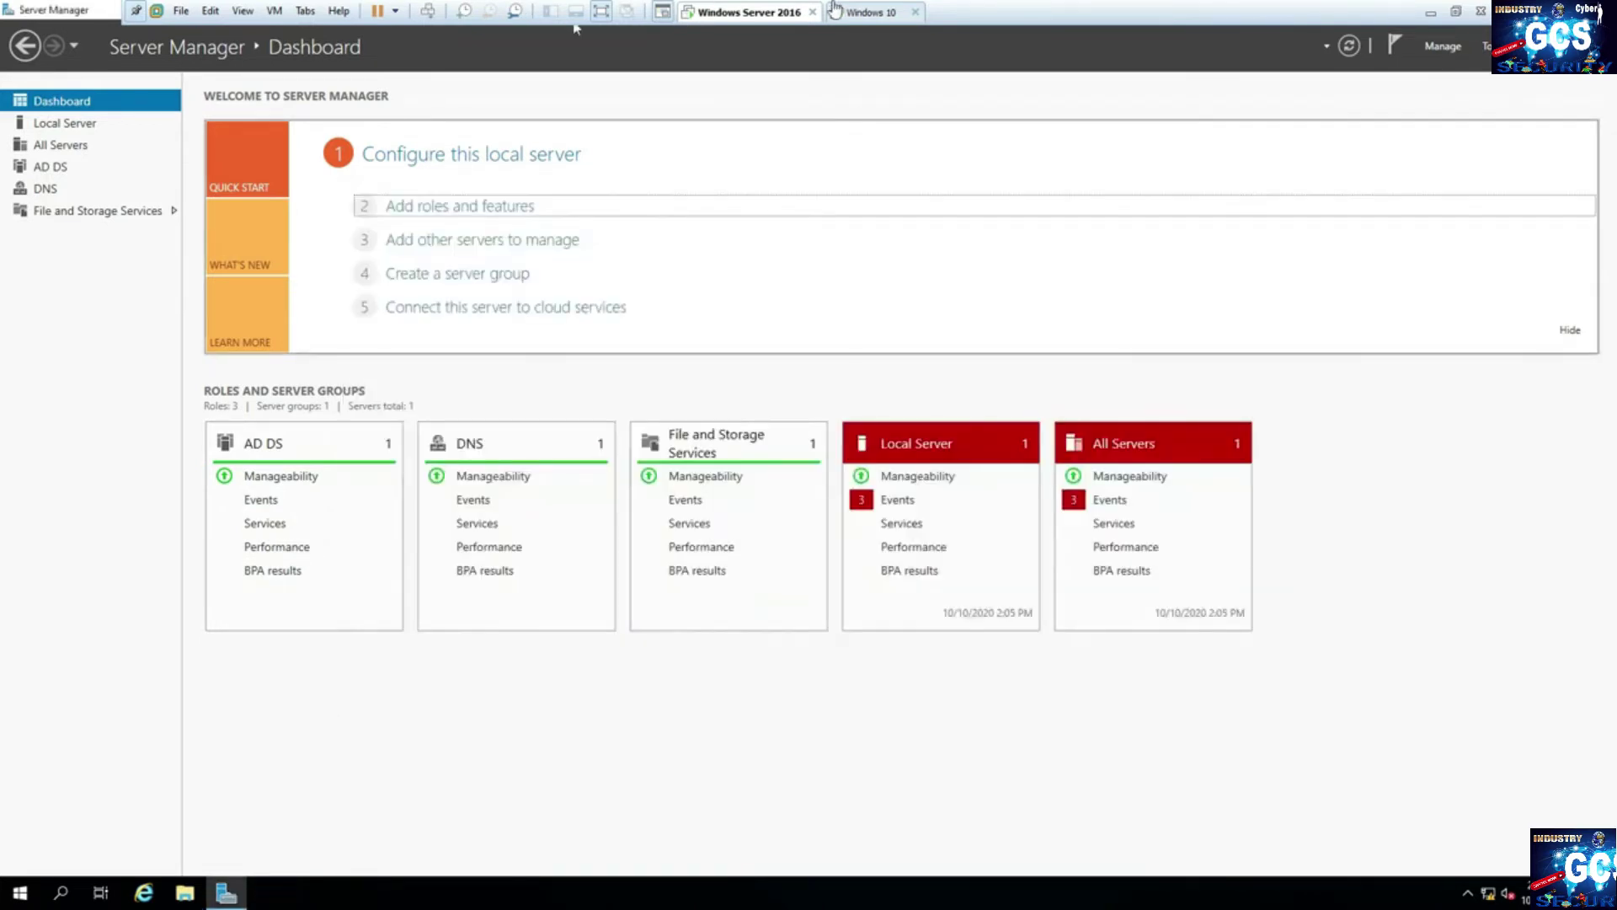
{"action": "left_click", "coordinate": [872, 11]}
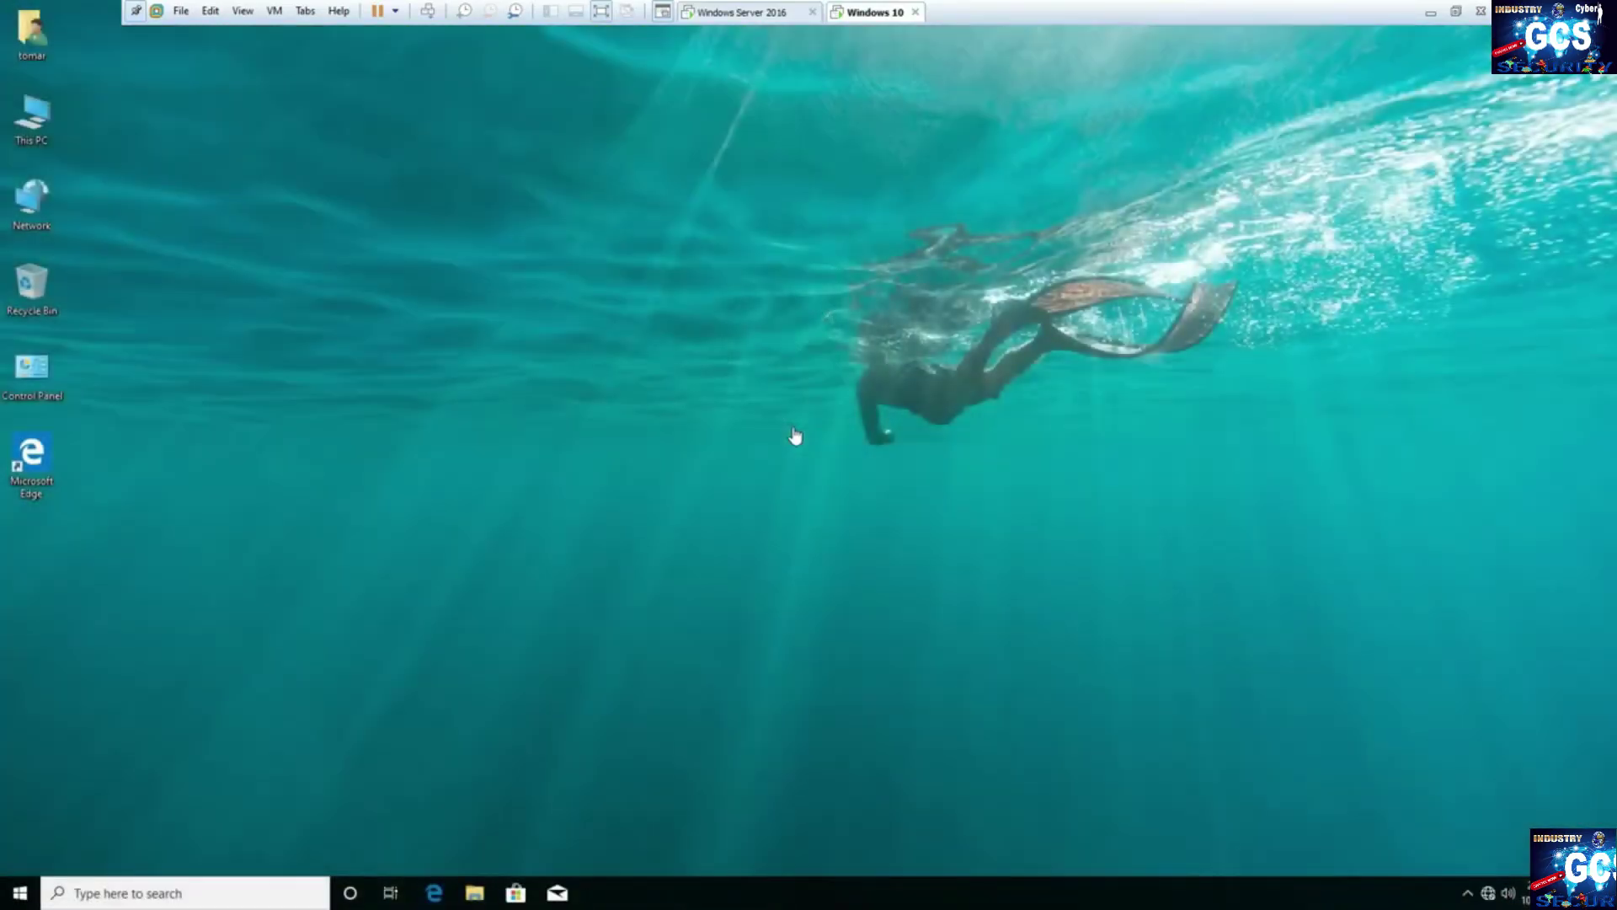
- Show the Windows 10 client's Ethernet0 IPv4 settings with preferred DNS 10.0.0.5
{"action": "left_click", "coordinate": [672, 500]}
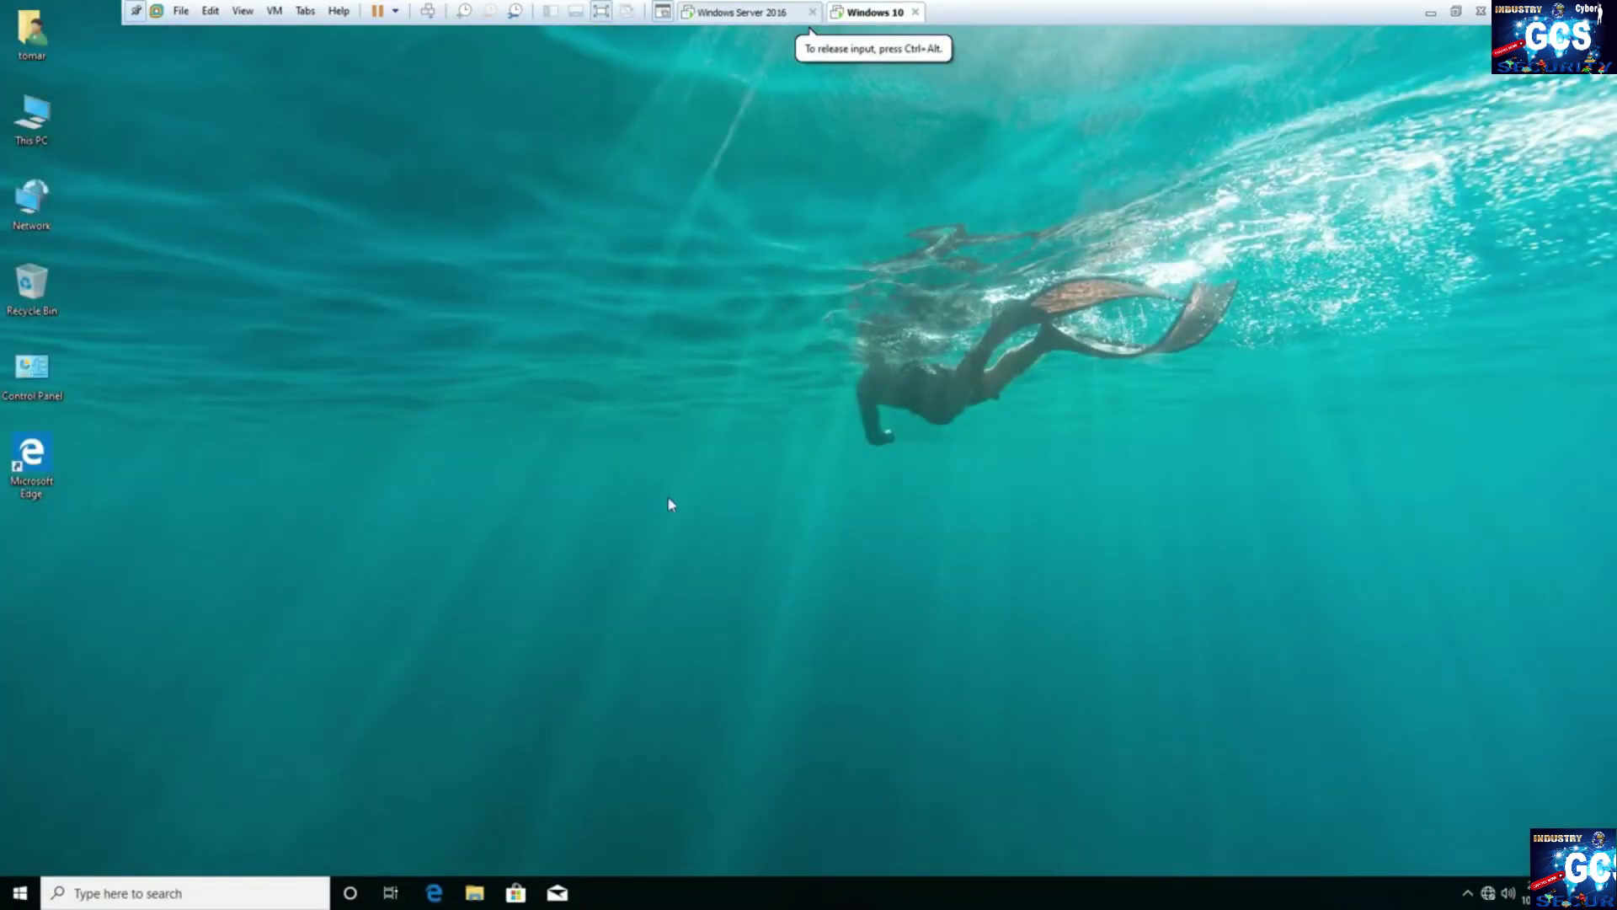
{"action": "key", "text": "super+r"}
{"action": "left_click", "coordinate": [149, 845]}
{"action": "left_click", "coordinate": [135, 118]}
{"action": "right_click", "coordinate": [134, 117]}
{"action": "right_click", "coordinate": [120, 84]}
{"action": "left_click", "coordinate": [106, 116]}
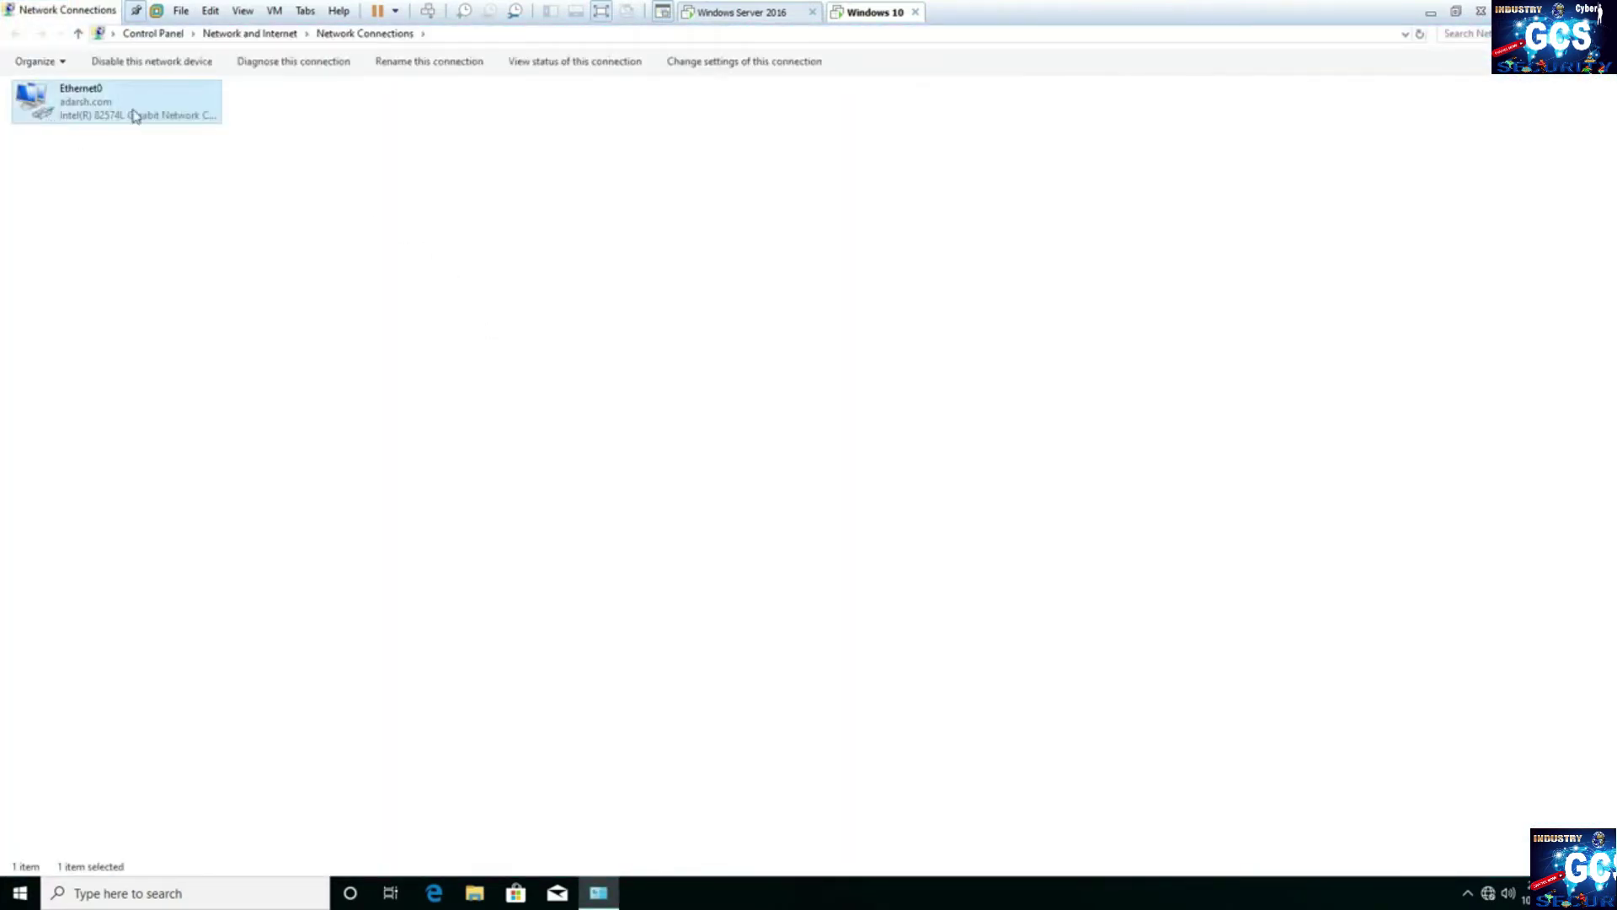
{"action": "right_click", "coordinate": [134, 117]}
{"action": "left_click", "coordinate": [210, 267]}
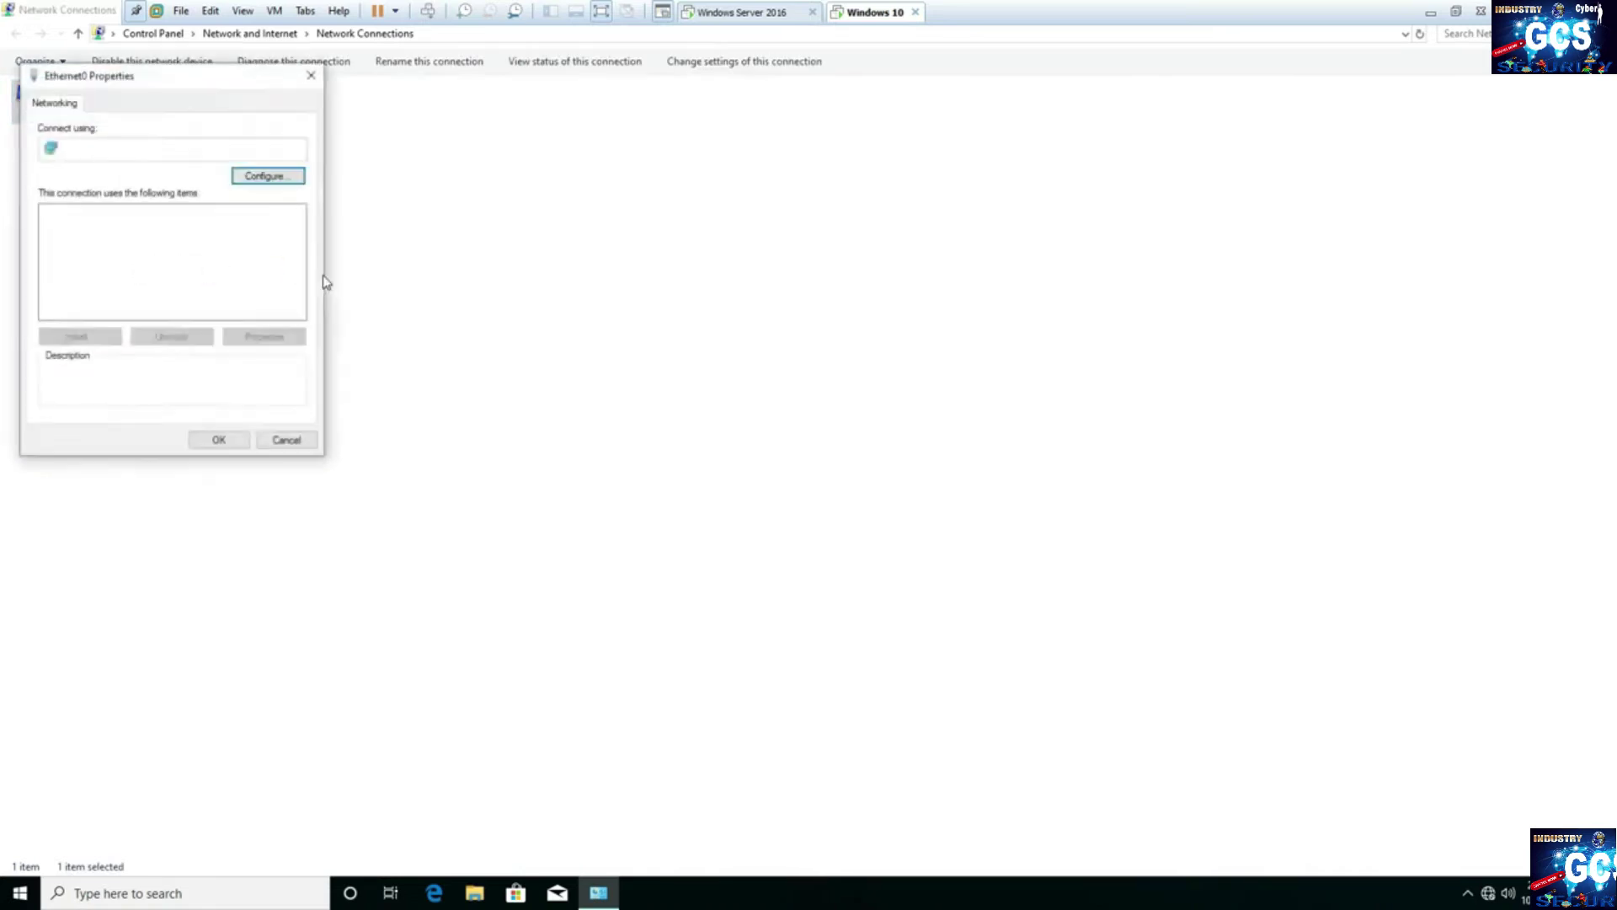
{"action": "double_click", "coordinate": [180, 256]}
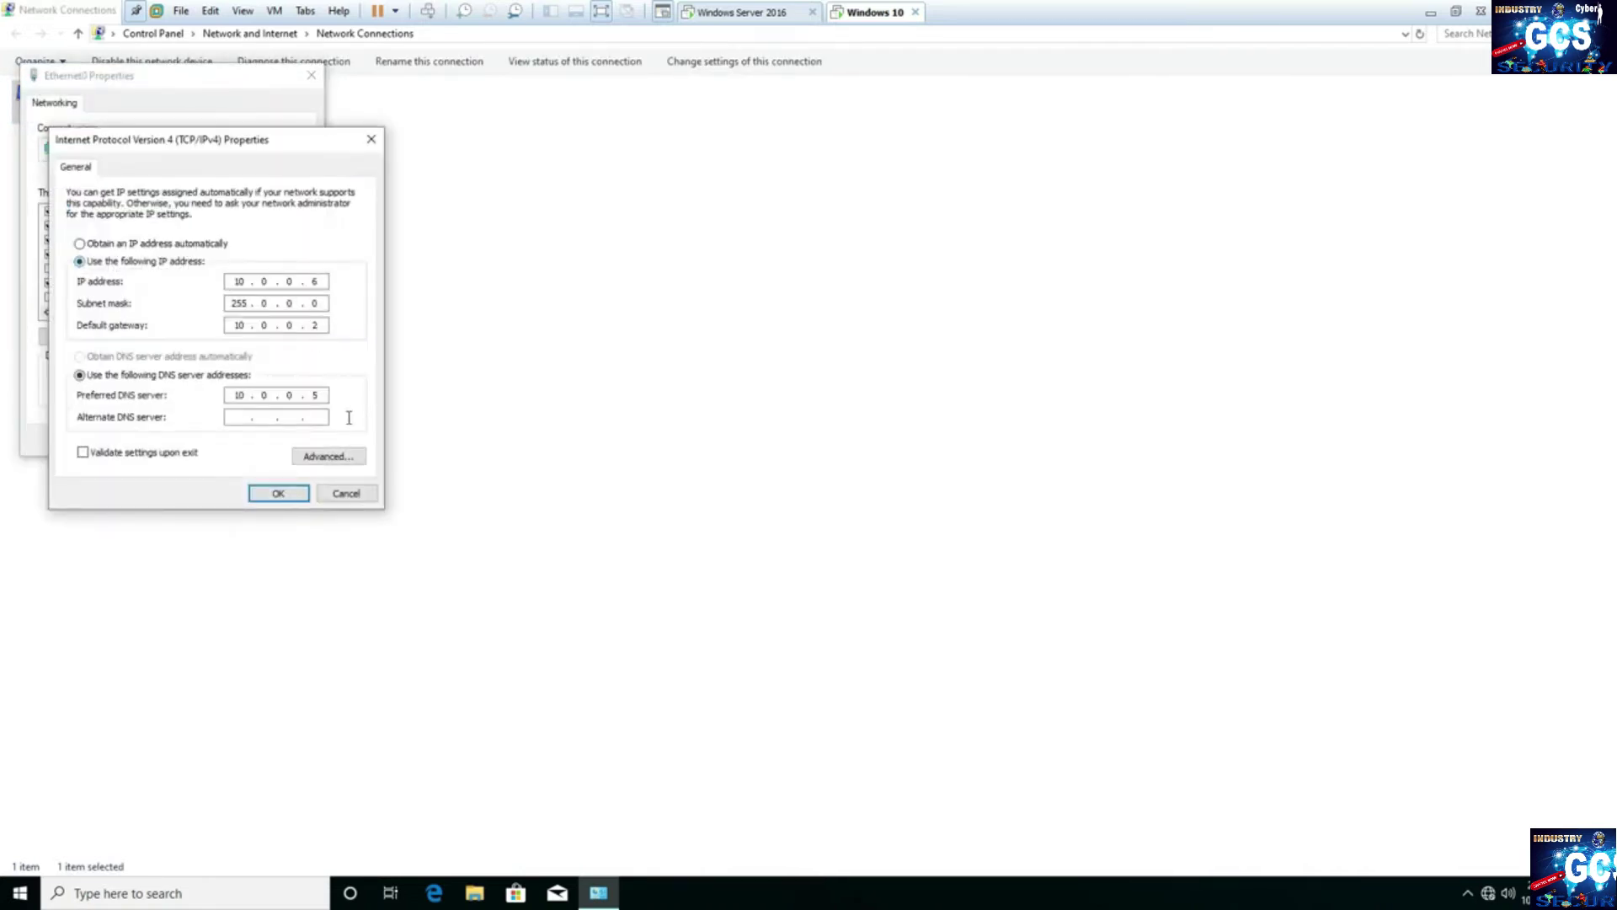
{"action": "double_click", "coordinate": [235, 395]}
{"action": "left_click", "coordinate": [325, 396]}
- Show the Windows Server 2016 Ethernet0 IPv4 settings via ncpa.cpl
{"action": "left_click", "coordinate": [746, 12]}
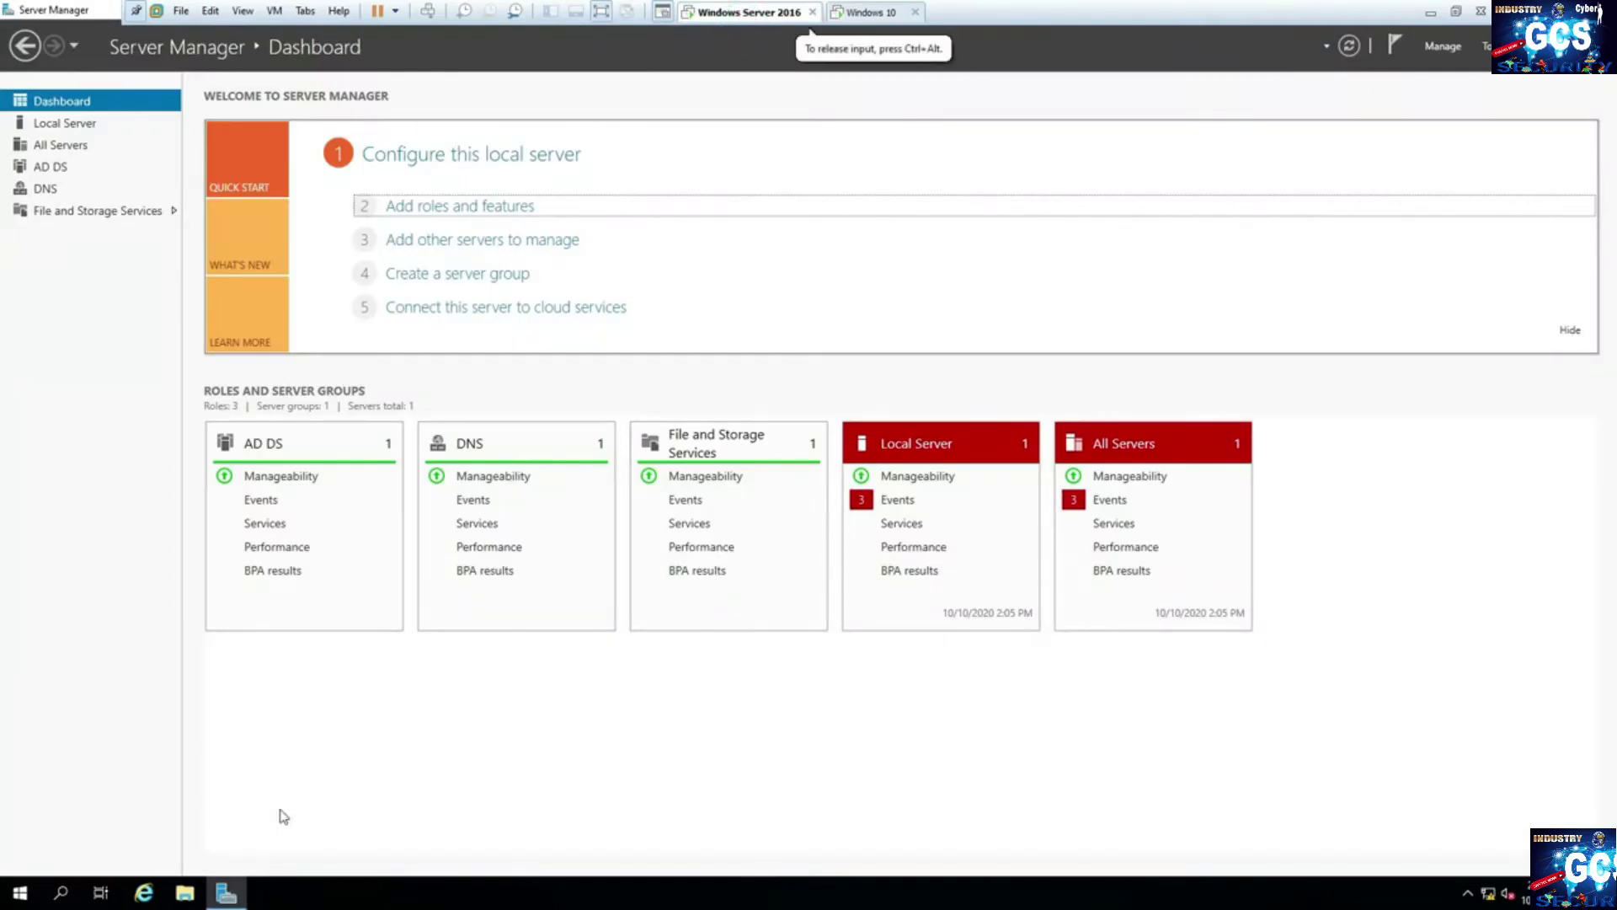
{"action": "key", "text": "super+r"}
{"action": "left_click", "coordinate": [140, 834]}
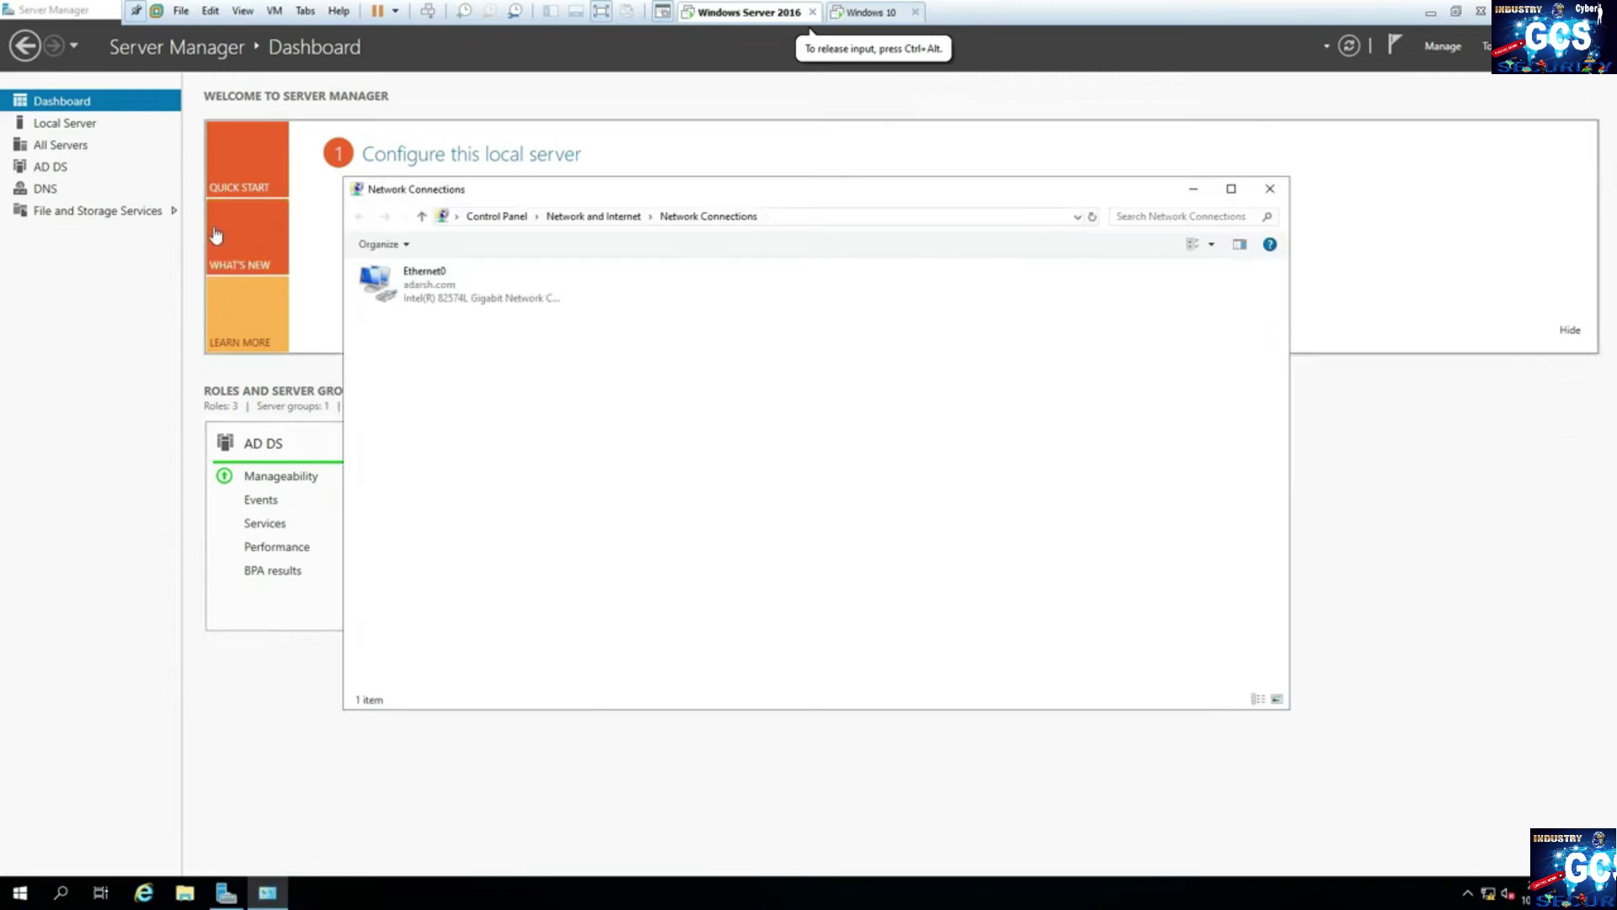
{"action": "right_click", "coordinate": [428, 274]}
{"action": "left_click", "coordinate": [484, 437]}
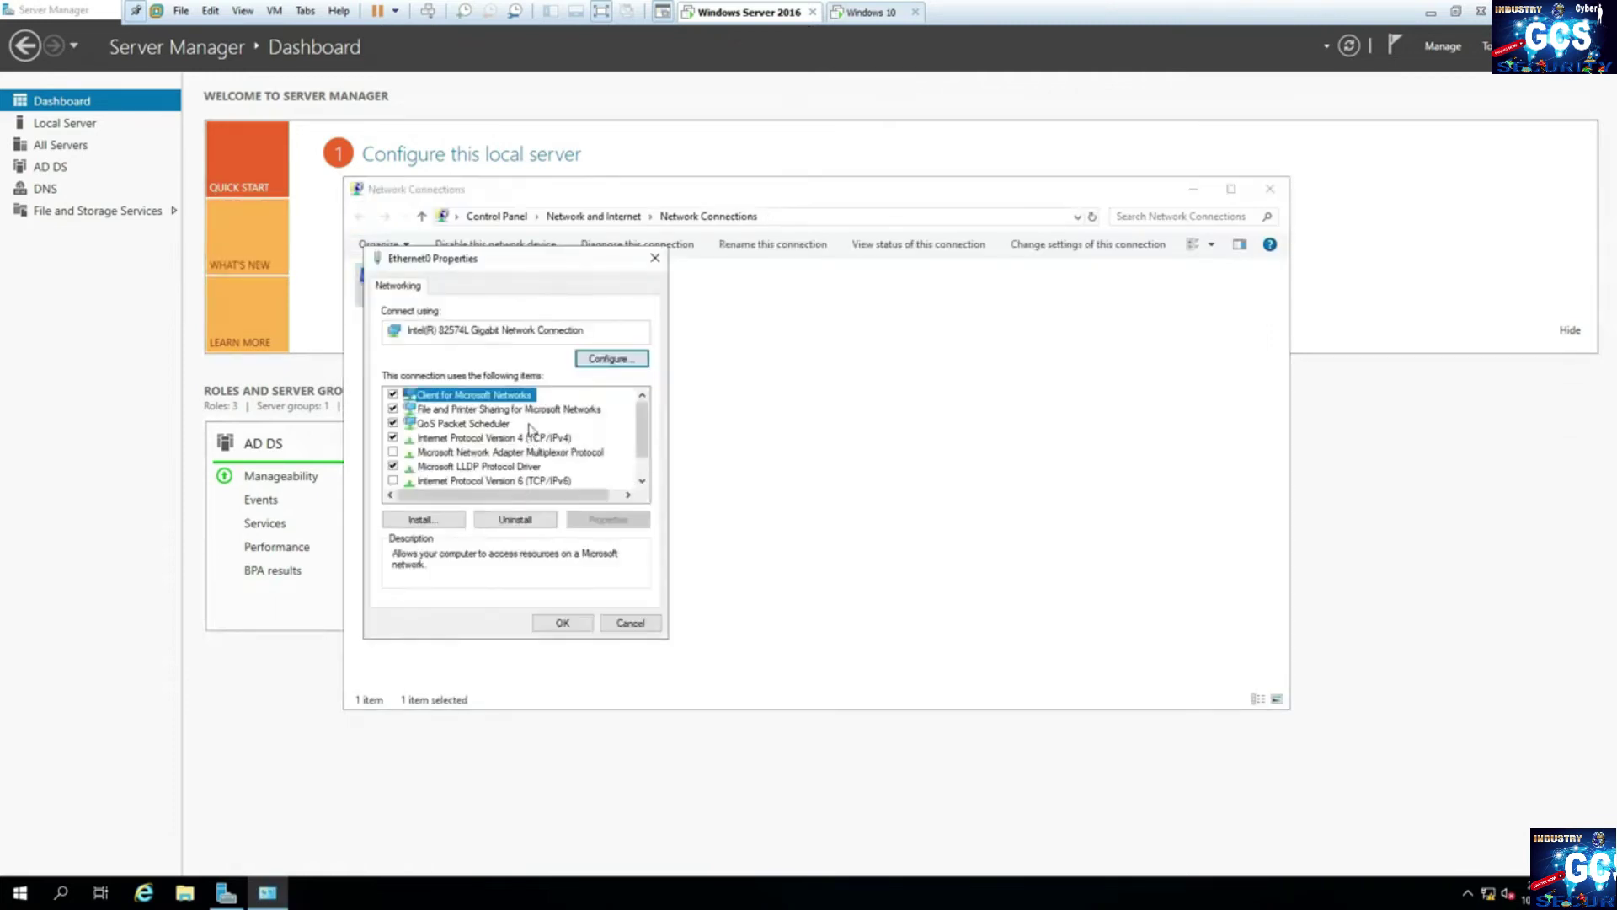
{"action": "double_click", "coordinate": [559, 438]}
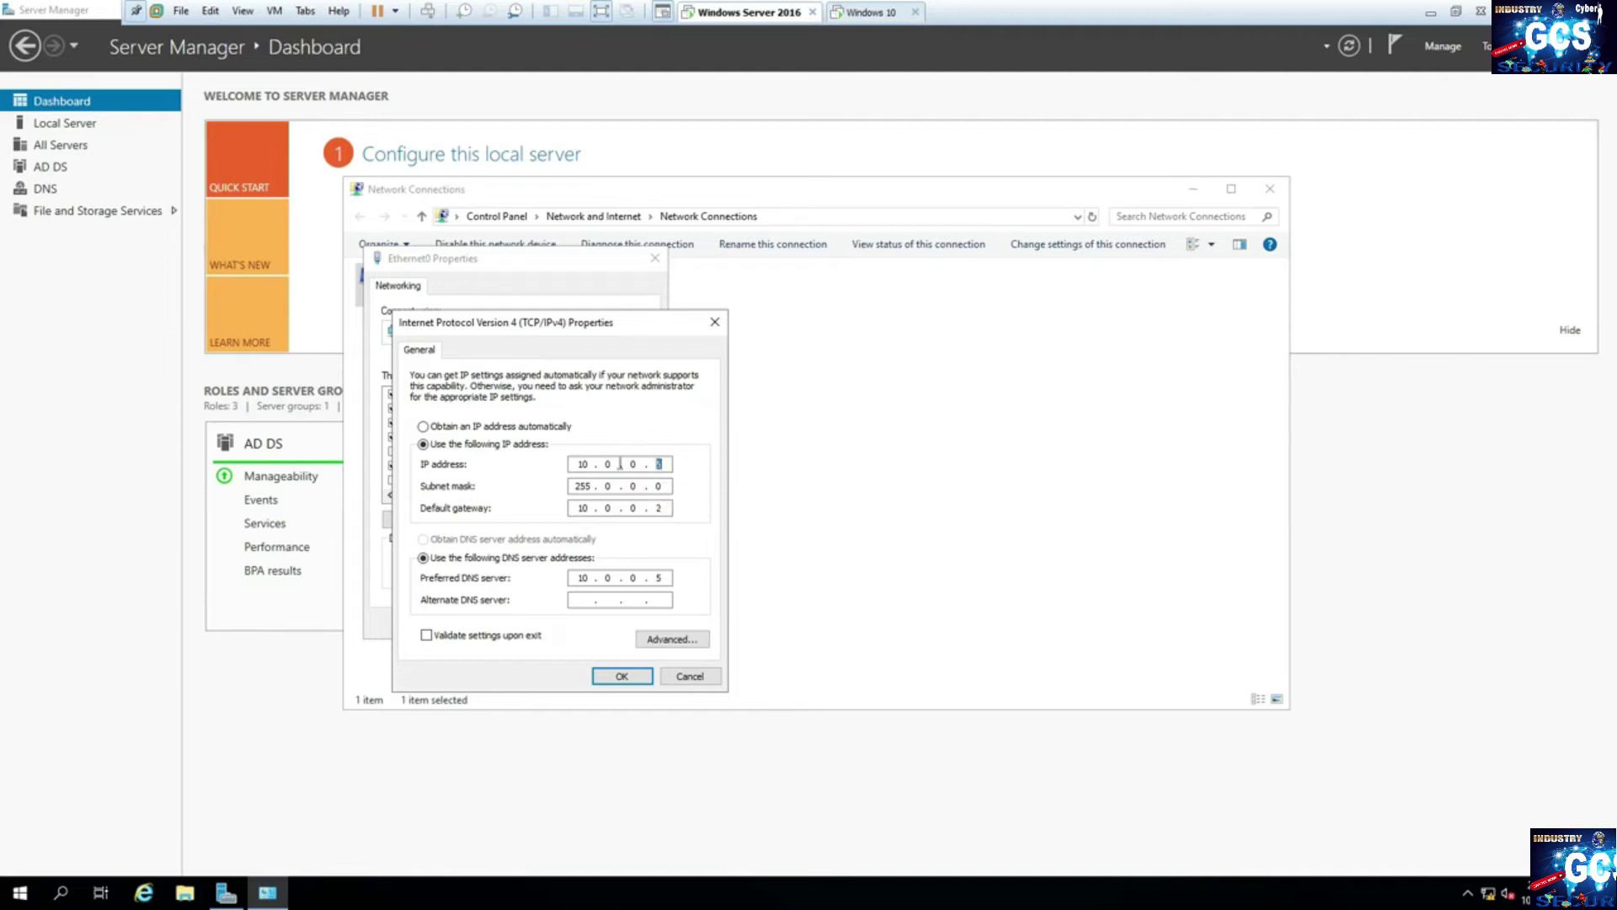
- Switch back and forth between client and server to compare their IPv4 settings
{"action": "left_click", "coordinate": [867, 12]}
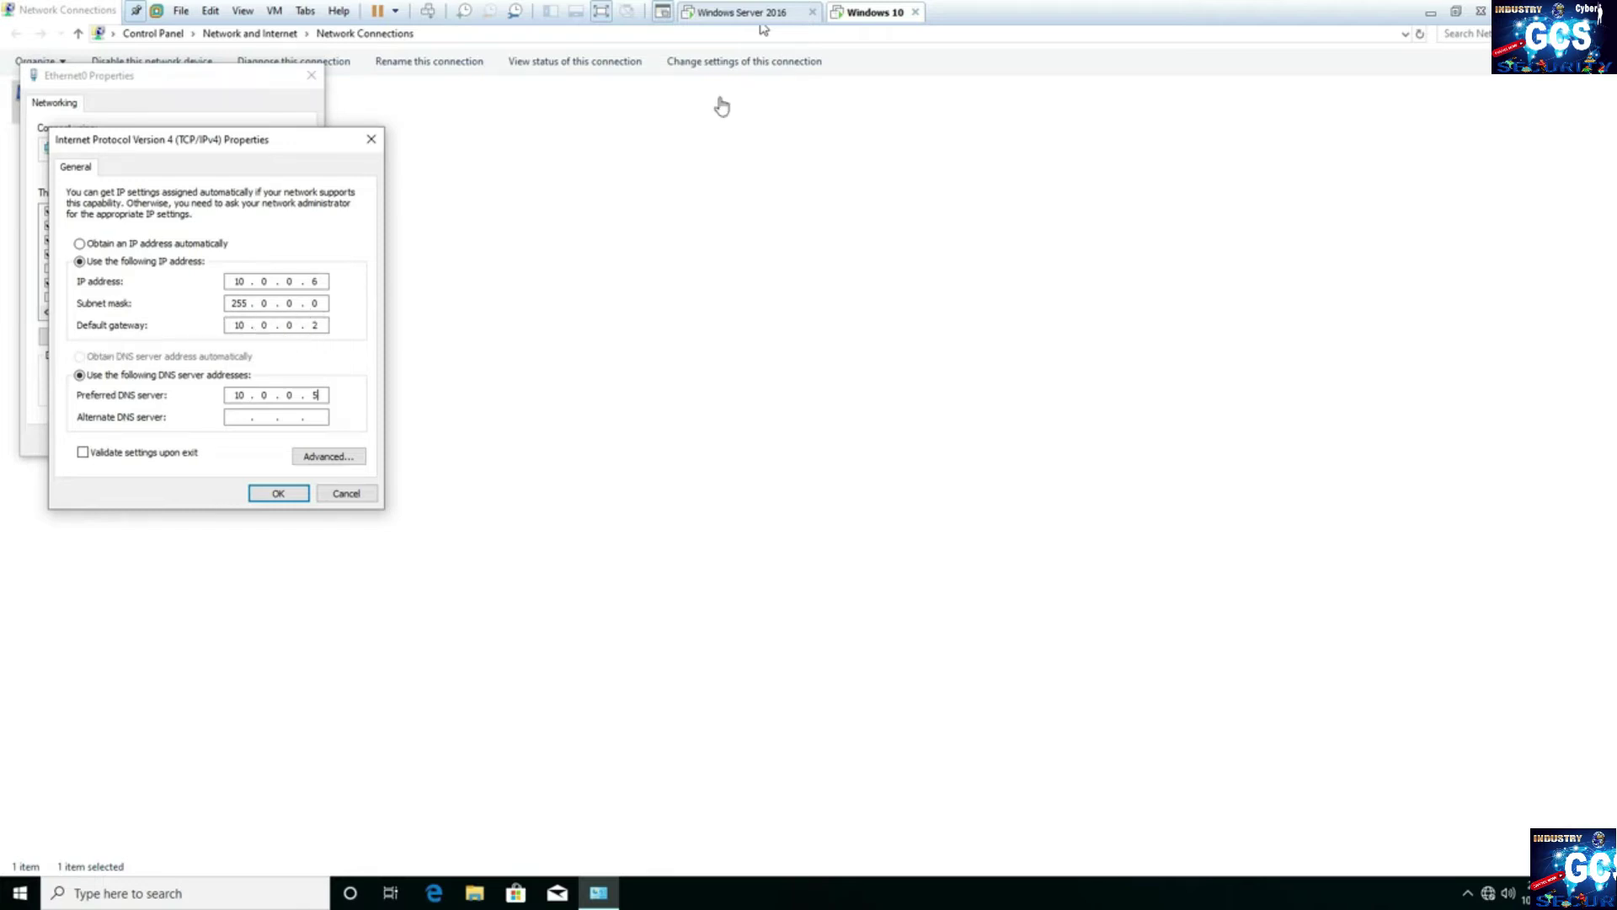
{"action": "left_click", "coordinate": [754, 13]}
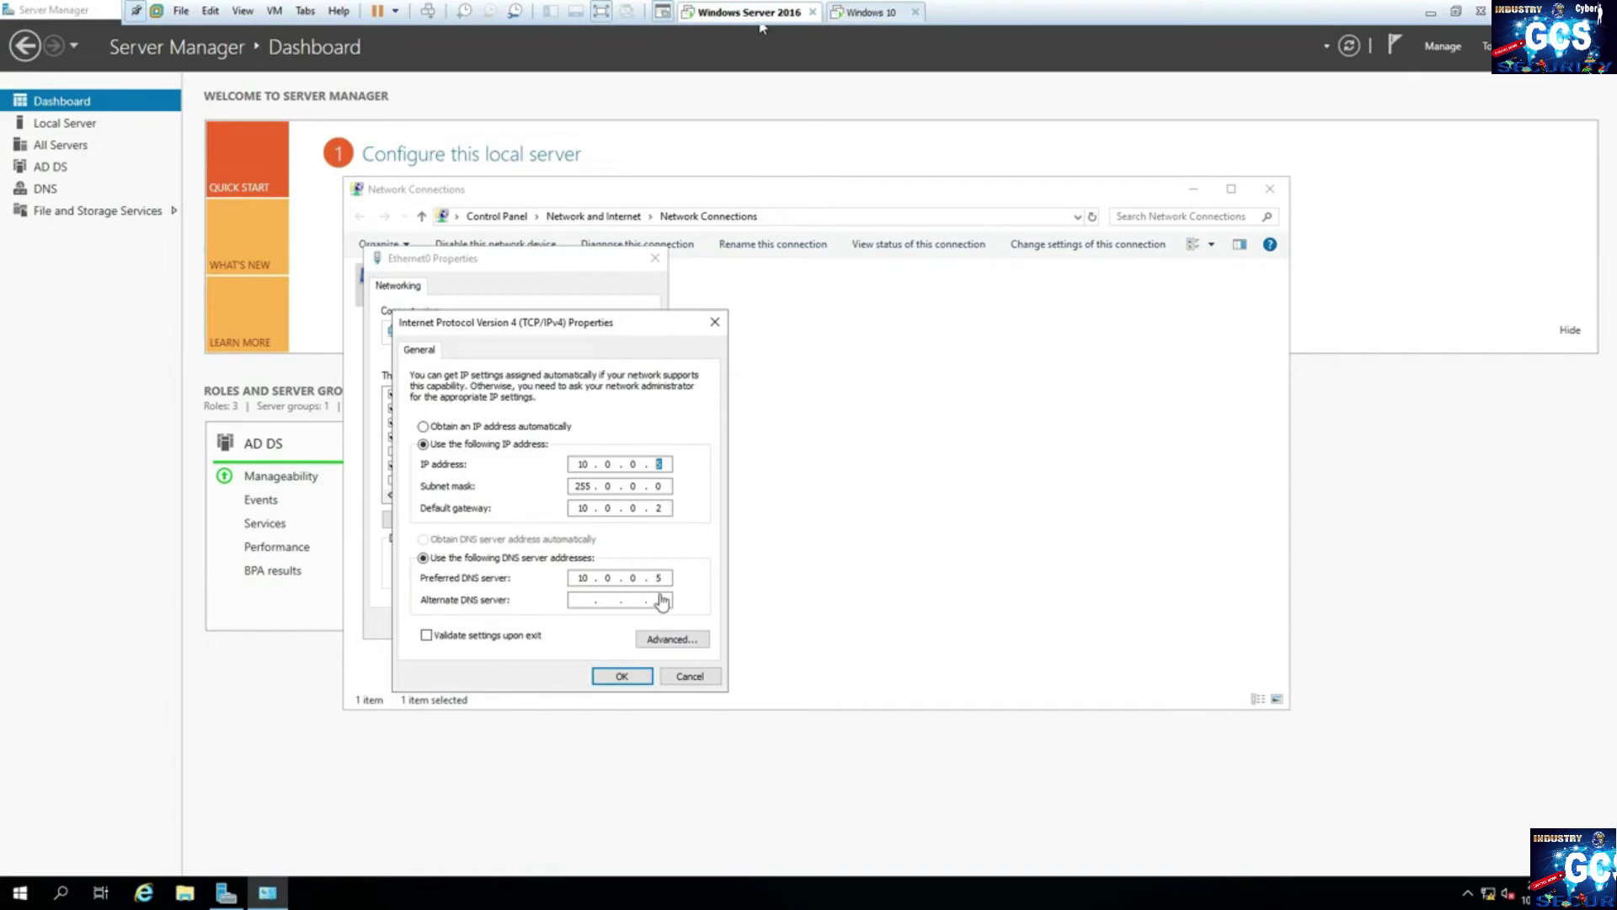
{"action": "left_click", "coordinate": [835, 10]}
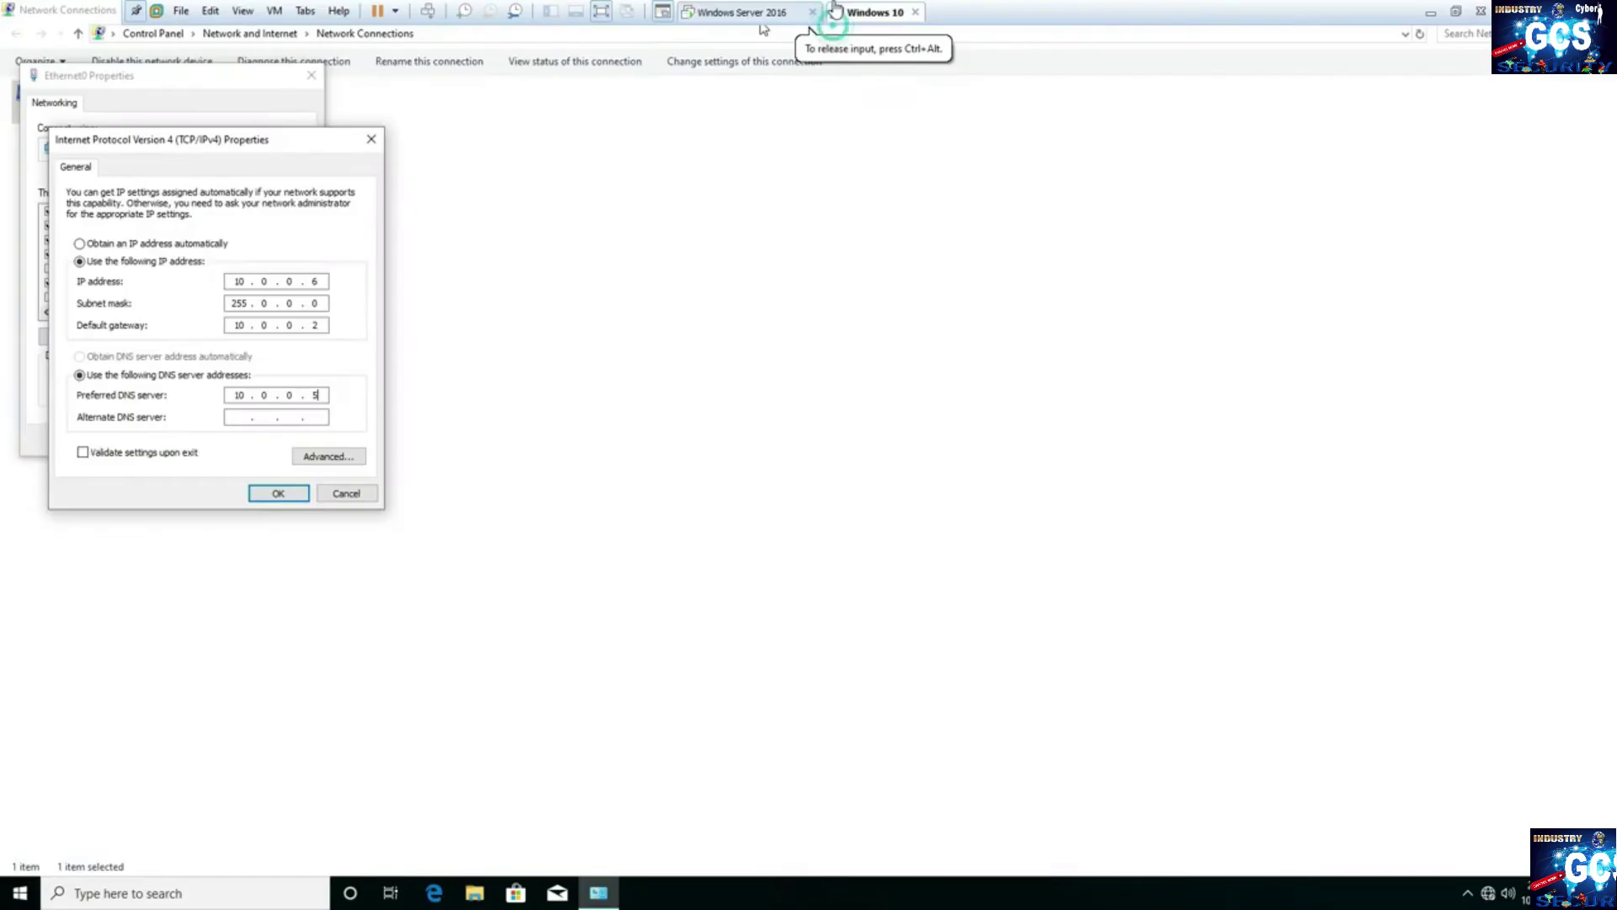
{"action": "left_click", "coordinate": [754, 11]}
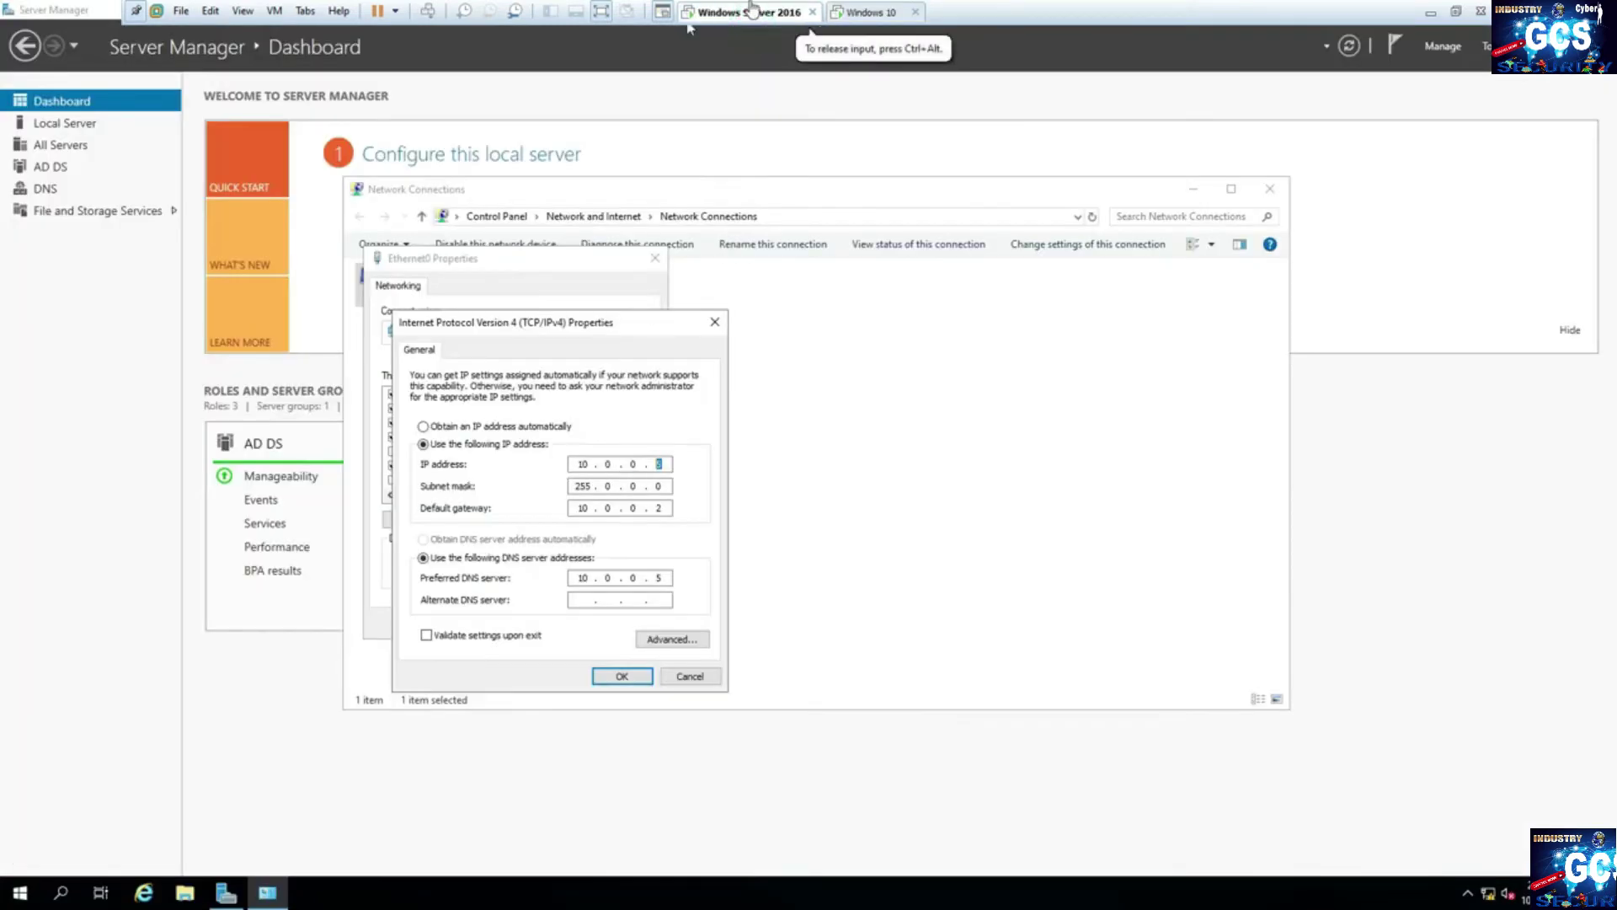
{"action": "left_click", "coordinate": [870, 10]}
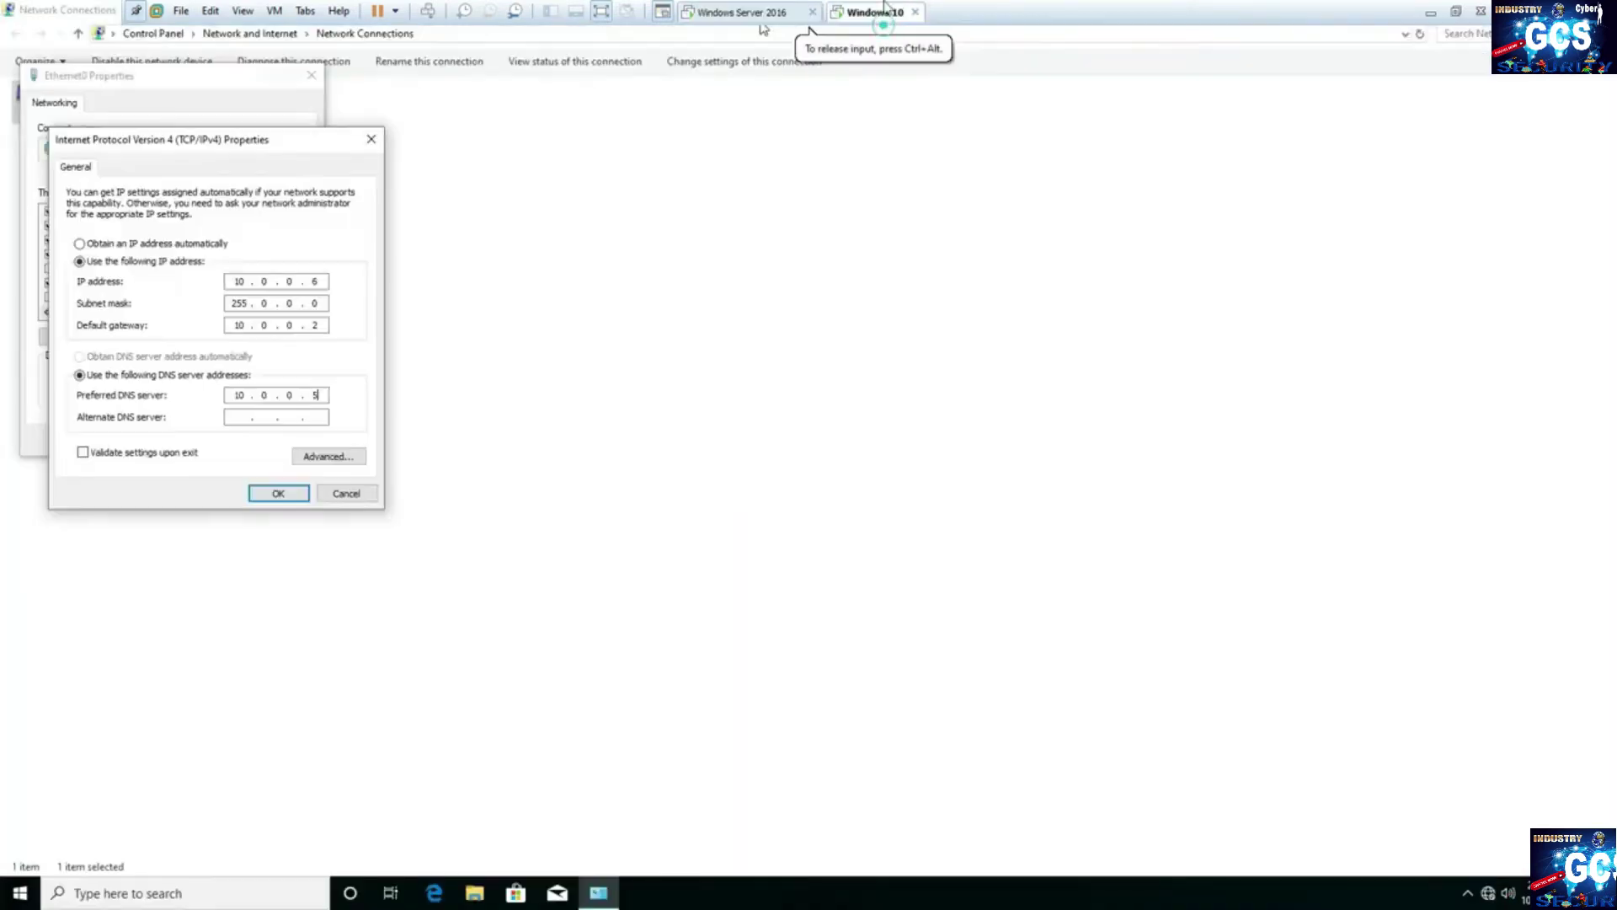
- Accept the client's IPv4 settings and close the Ethernet0 adapter properties
{"action": "left_click", "coordinate": [282, 499]}
{"action": "left_click", "coordinate": [235, 444]}
{"action": "left_click_drag", "start_coordinate": [202, 306], "coordinate": [84, 93]}
{"action": "left_click_drag", "start_coordinate": [94, 185], "coordinate": [113, 109]}
{"action": "key", "text": "alt+F4"}
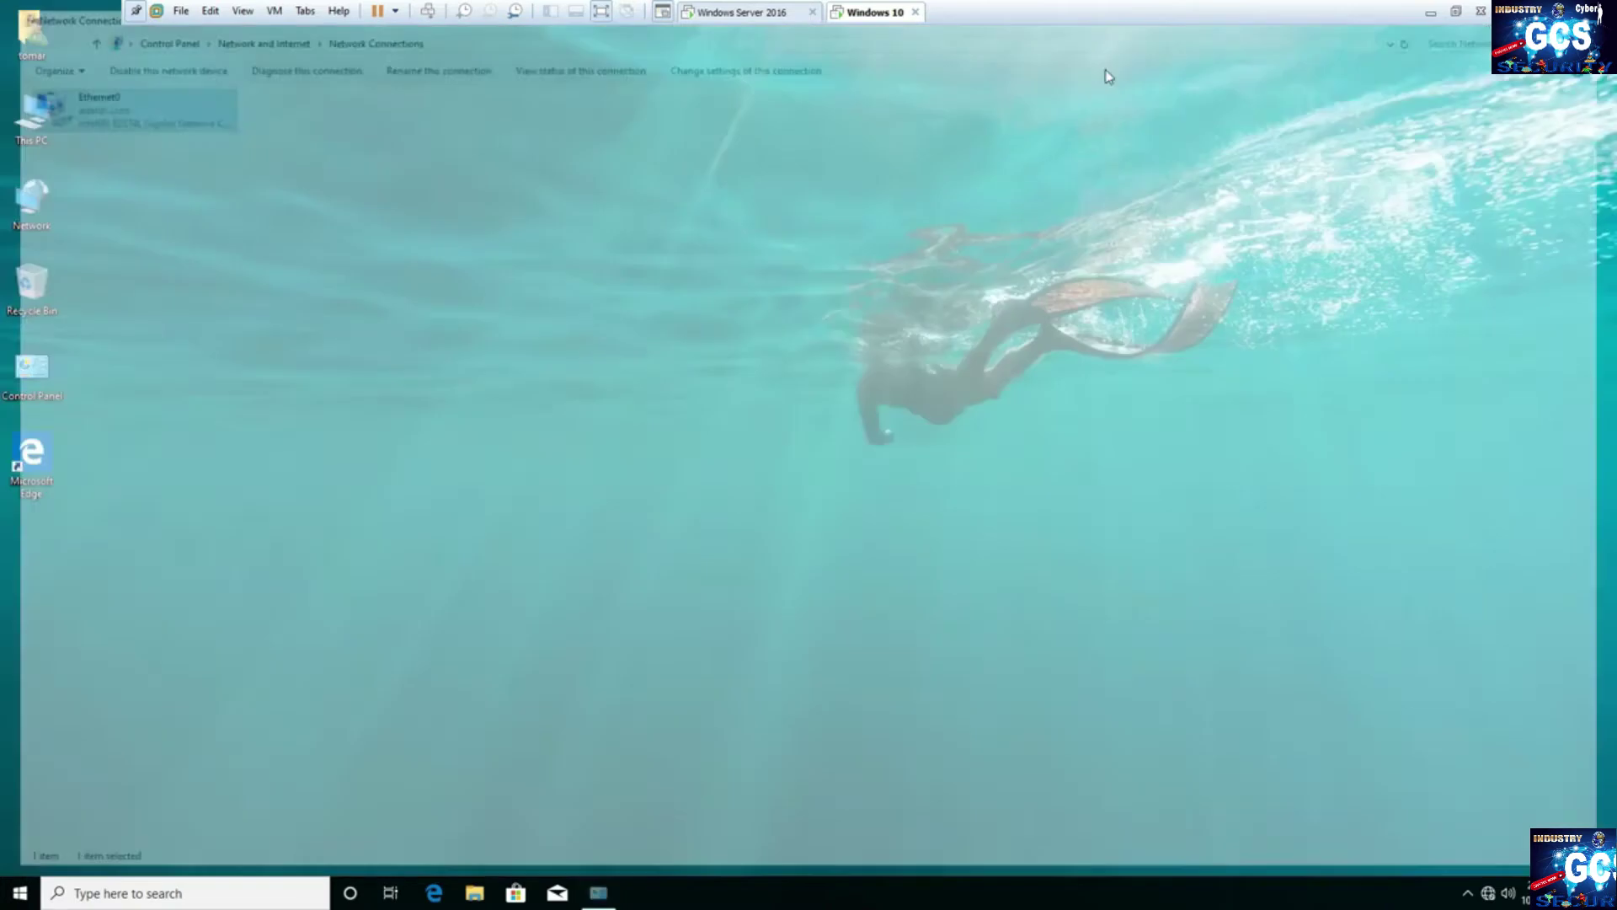
{"action": "right_click", "coordinate": [34, 116]}
{"action": "left_click", "coordinate": [116, 321]}
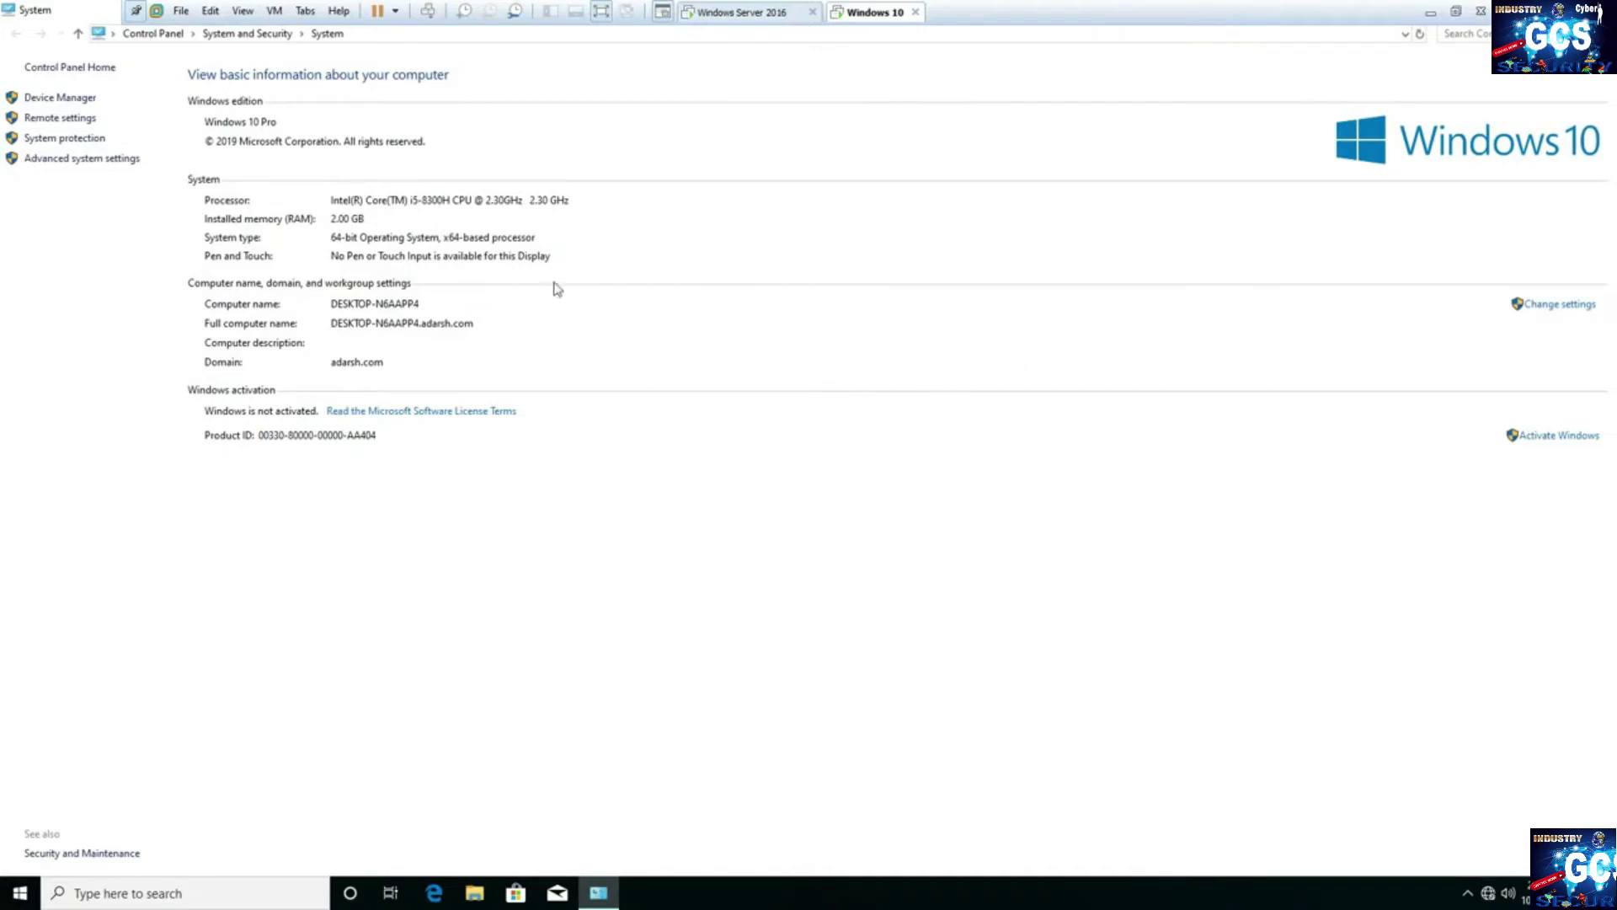
{"action": "left_click", "coordinate": [1568, 308]}
{"action": "left_click", "coordinate": [438, 403]}
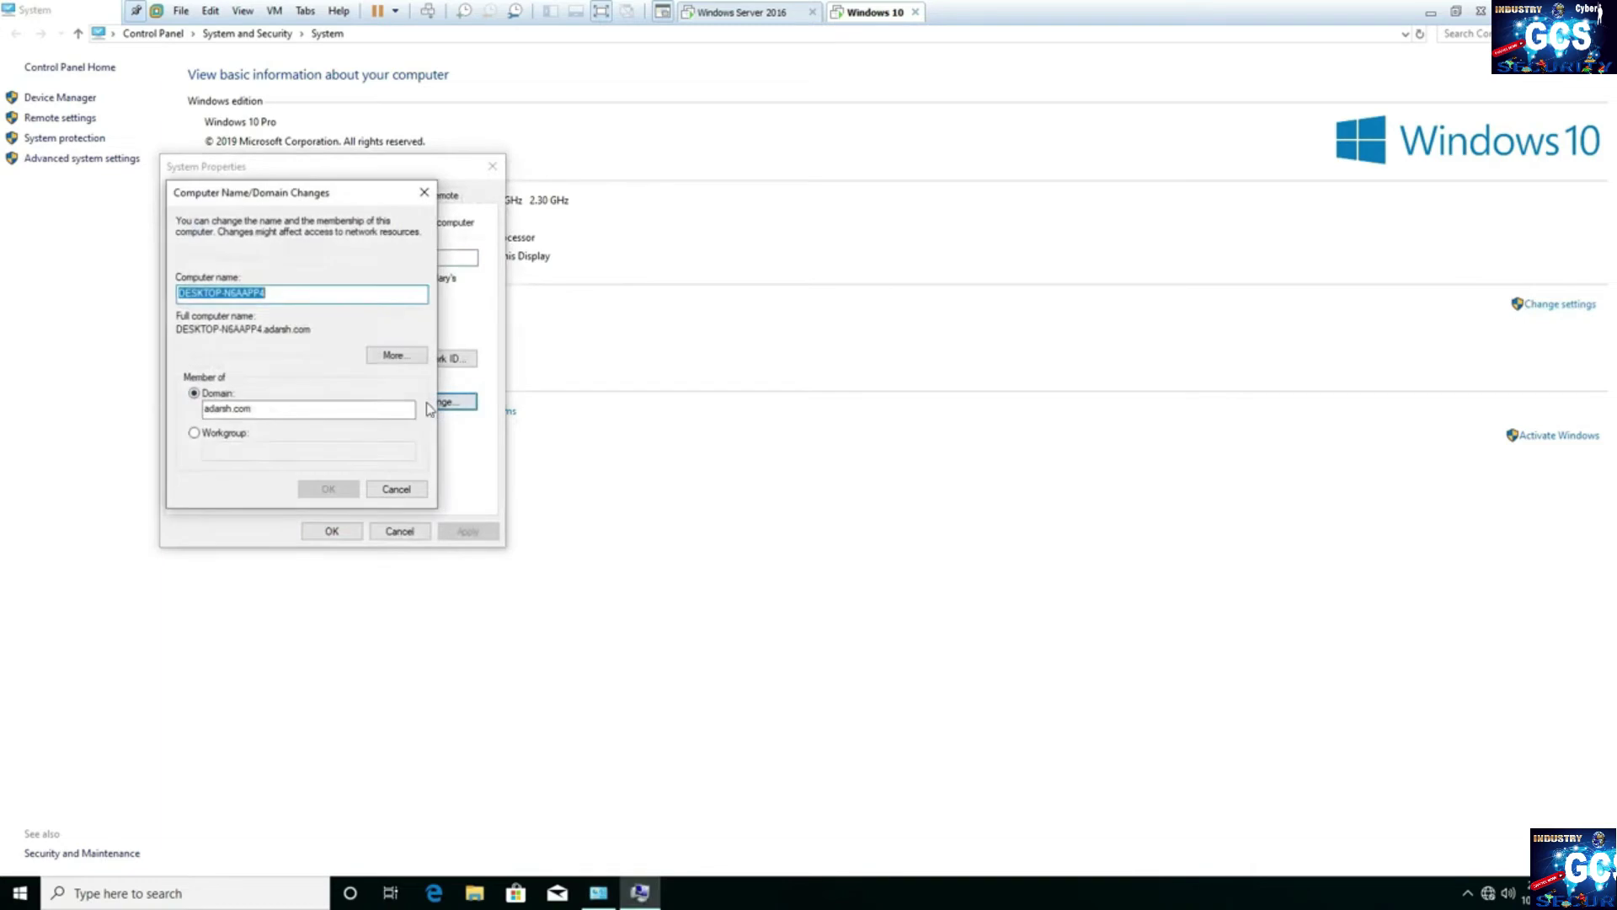
{"action": "left_click", "coordinate": [196, 433]}
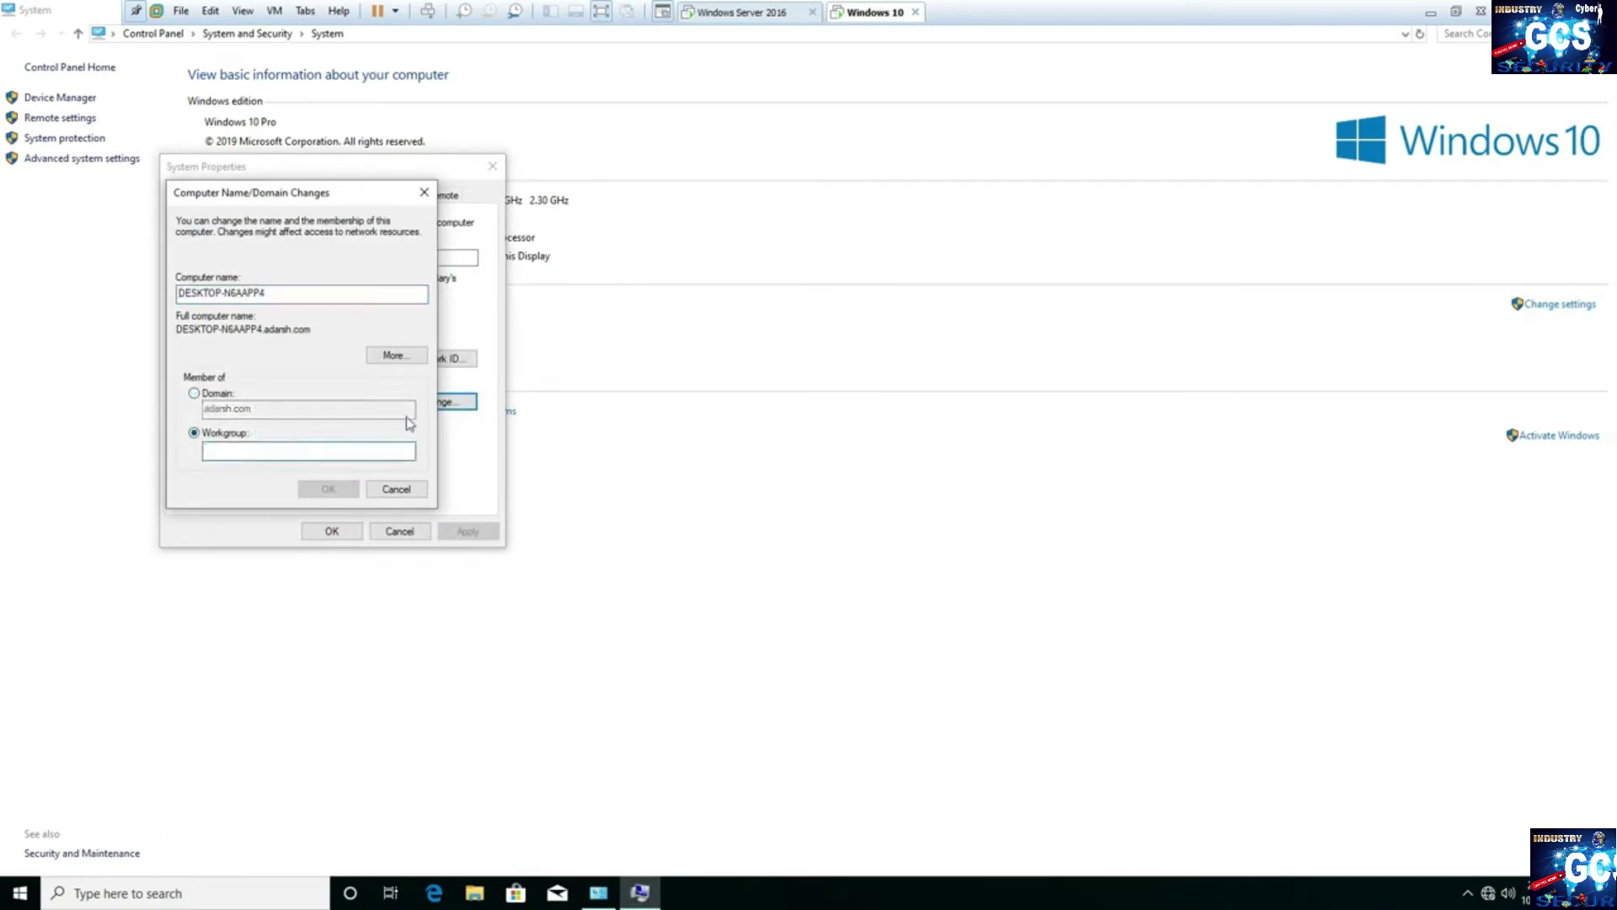
{"action": "left_click", "coordinate": [195, 394]}
{"action": "key", "text": "BackSpace"}
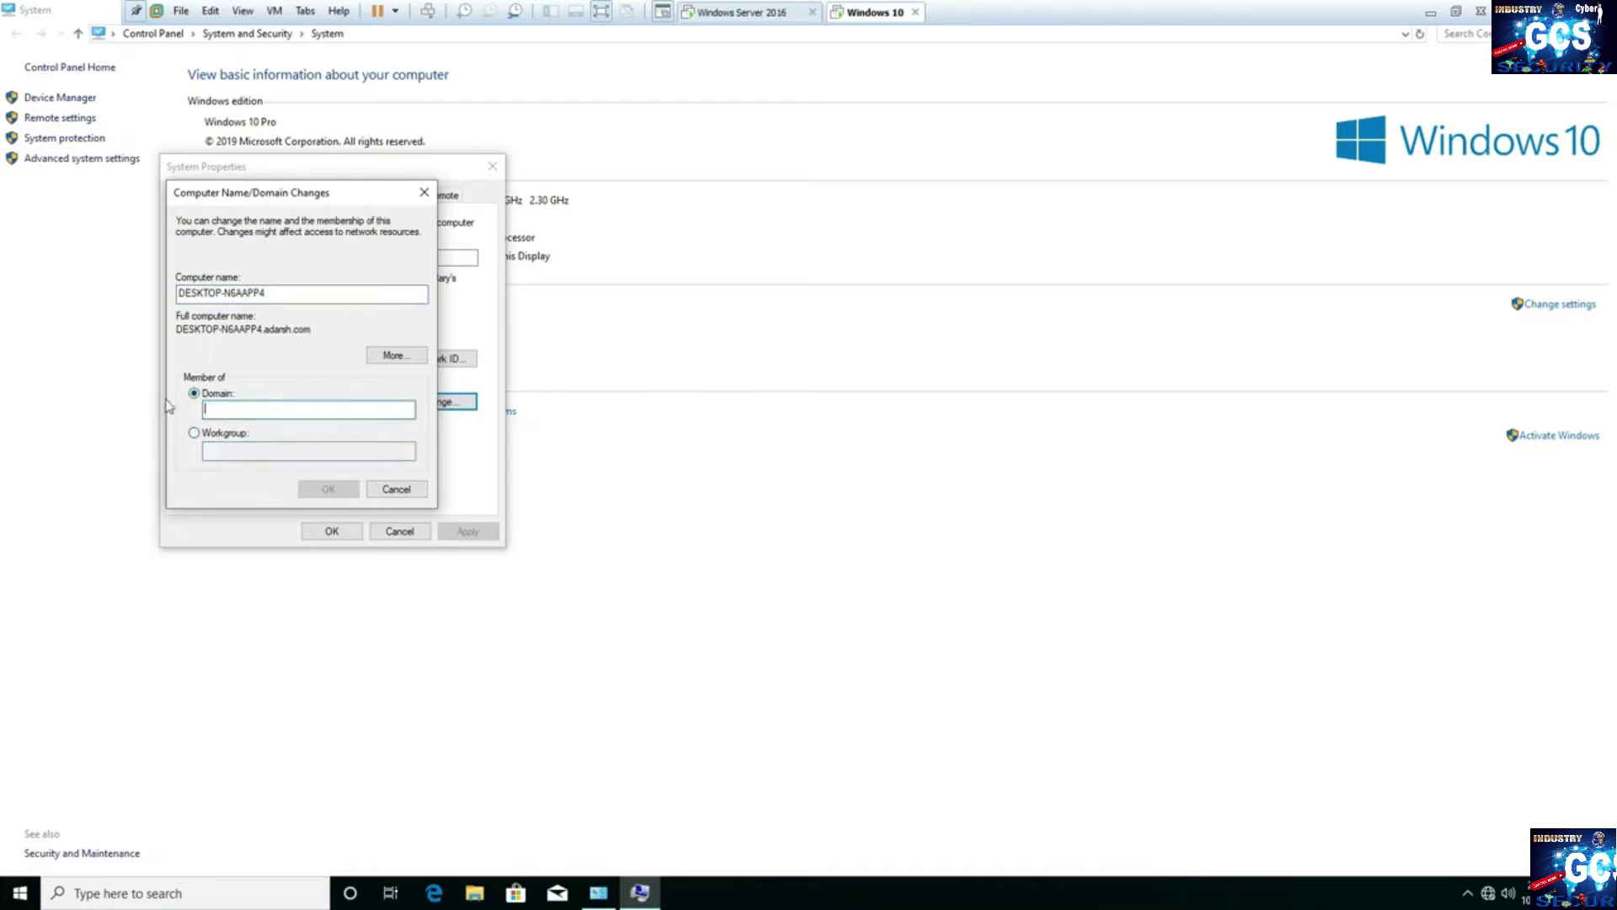
{"action": "left_click", "coordinate": [210, 436]}
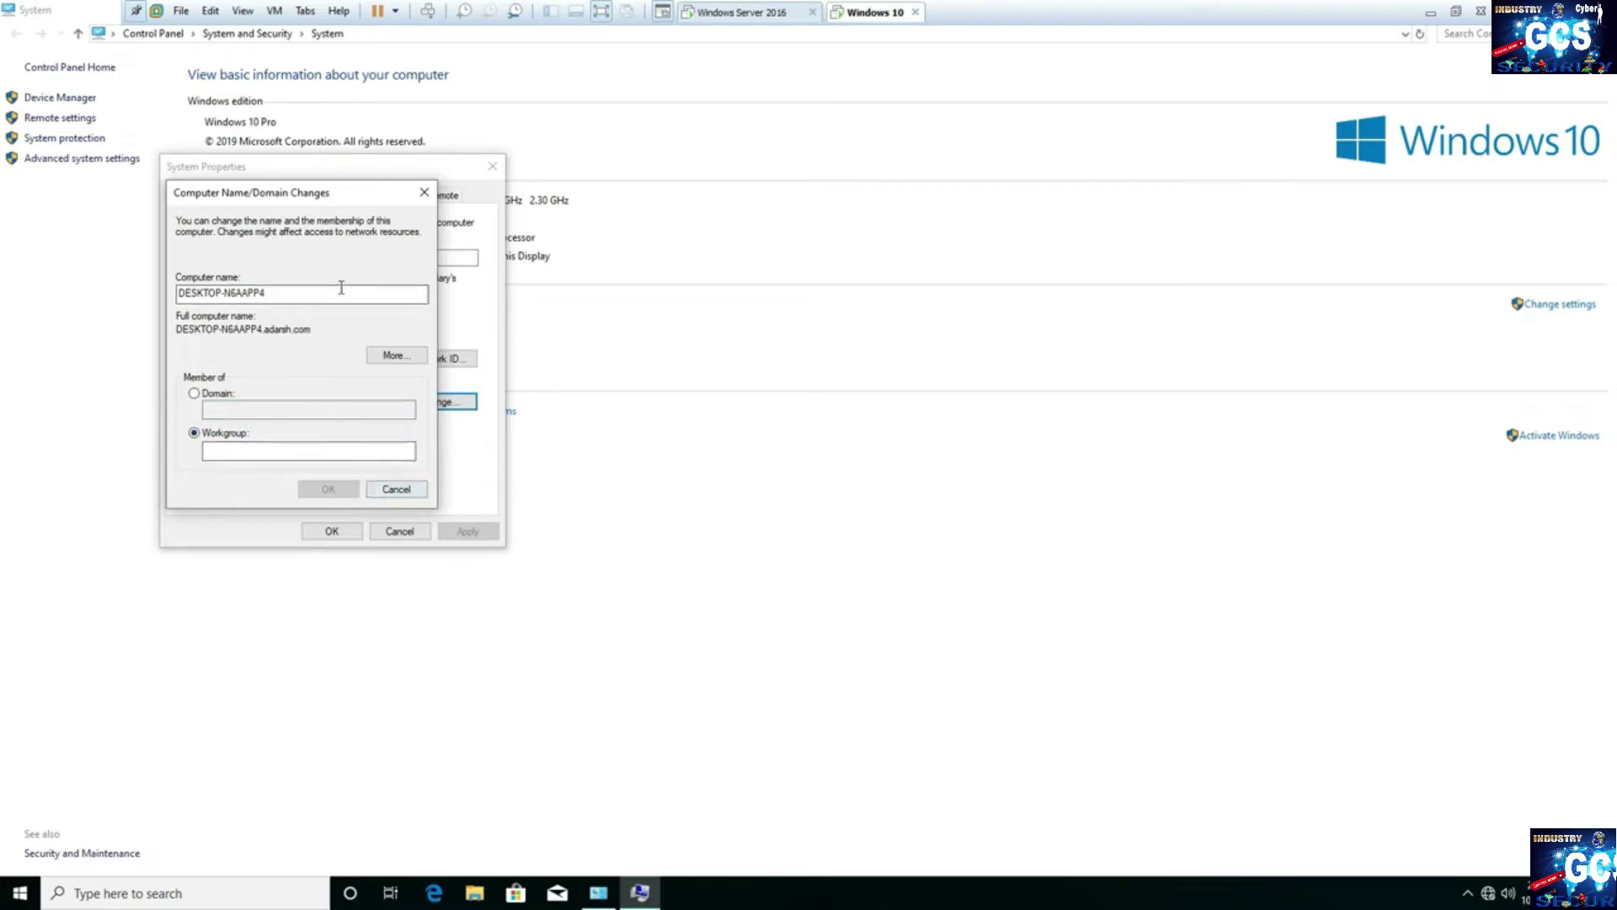
{"action": "left_click", "coordinate": [400, 490]}
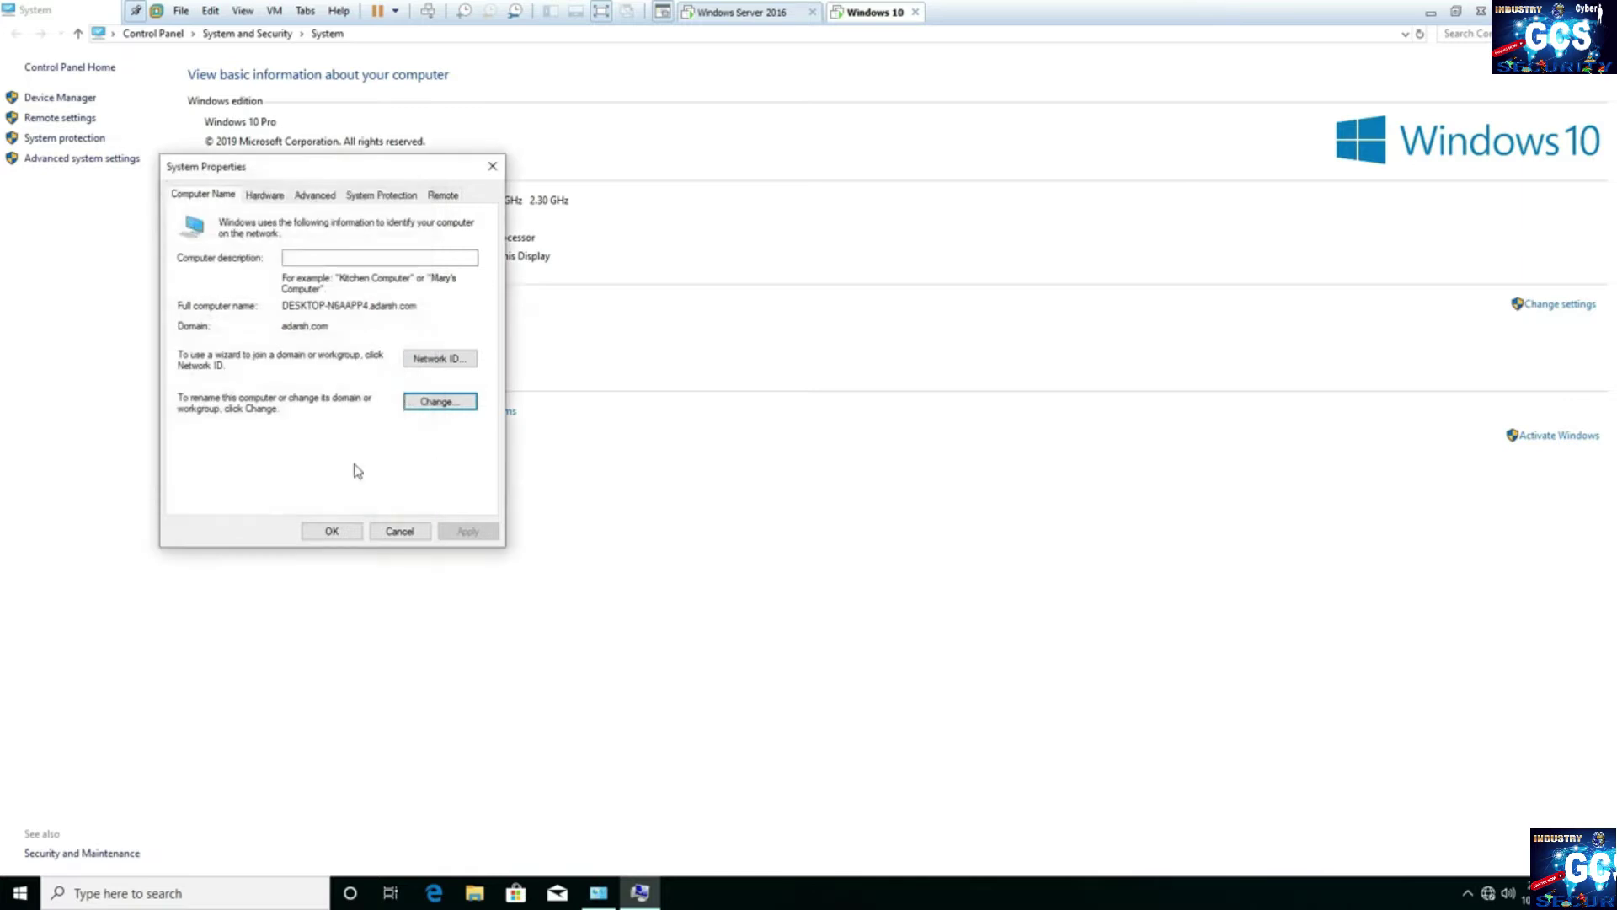
{"action": "left_click", "coordinate": [397, 531]}
{"action": "key", "text": "alt+F4"}
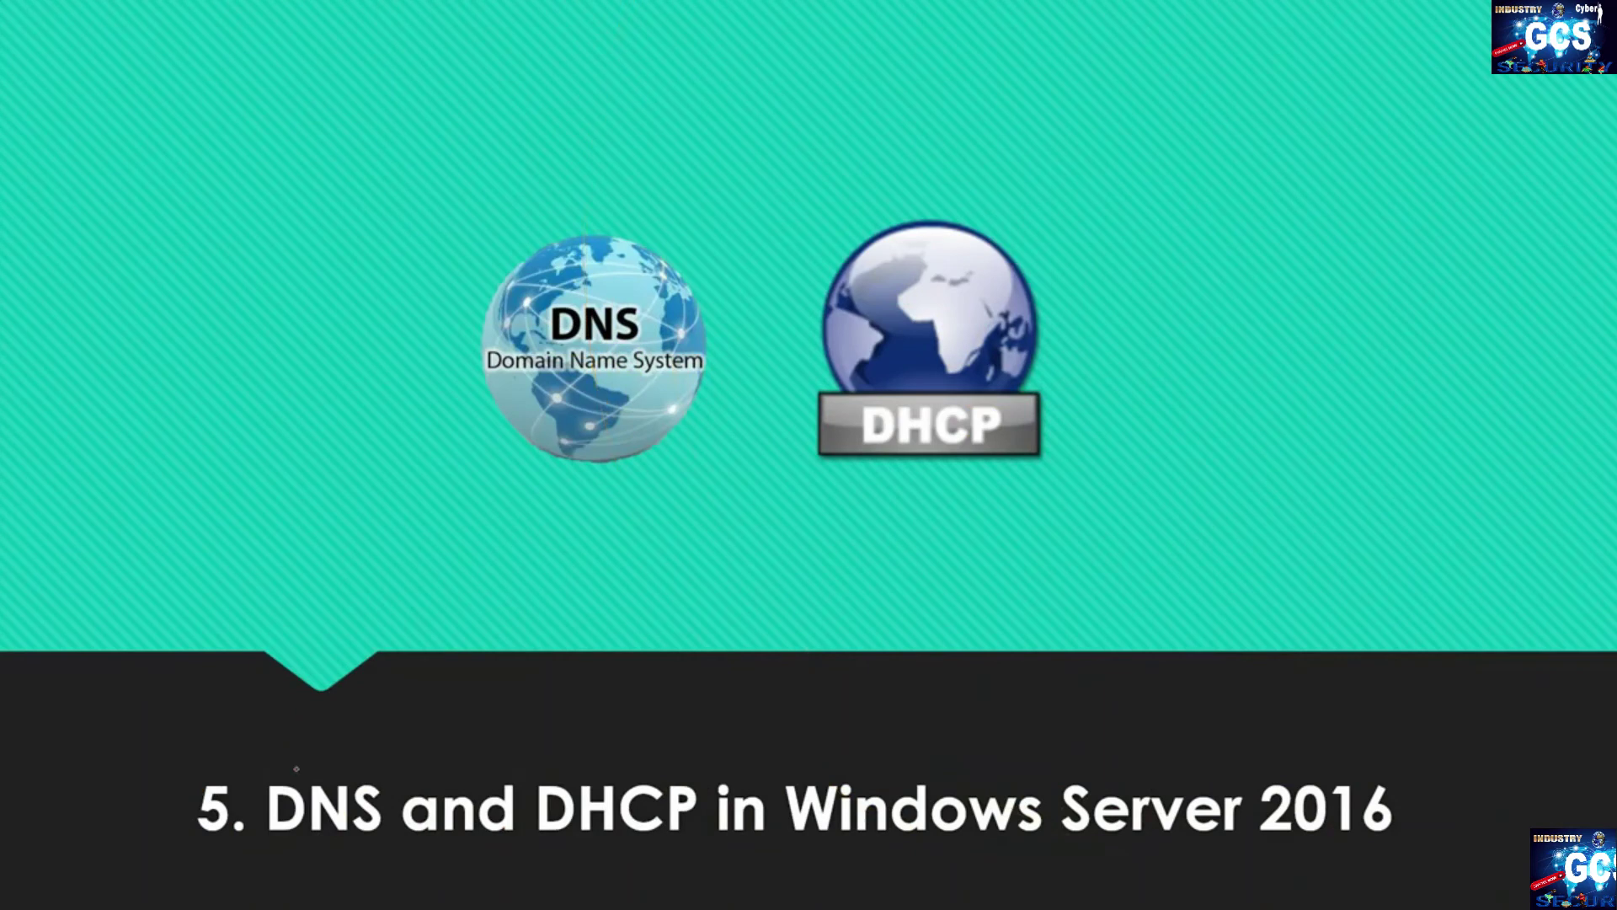
- Draw red underlines and check marks under DNS, DHCP and Windows Server 2016
{"action": "left_click_drag", "start_coordinate": [296, 766], "coordinate": [390, 757]}
{"action": "left_click_drag", "start_coordinate": [561, 756], "coordinate": [699, 755]}
{"action": "left_click_drag", "start_coordinate": [854, 768], "coordinate": [1487, 765]}
{"action": "left_click_drag", "start_coordinate": [380, 722], "coordinate": [486, 684]}
{"action": "left_click_drag", "start_coordinate": [577, 712], "coordinate": [730, 692]}
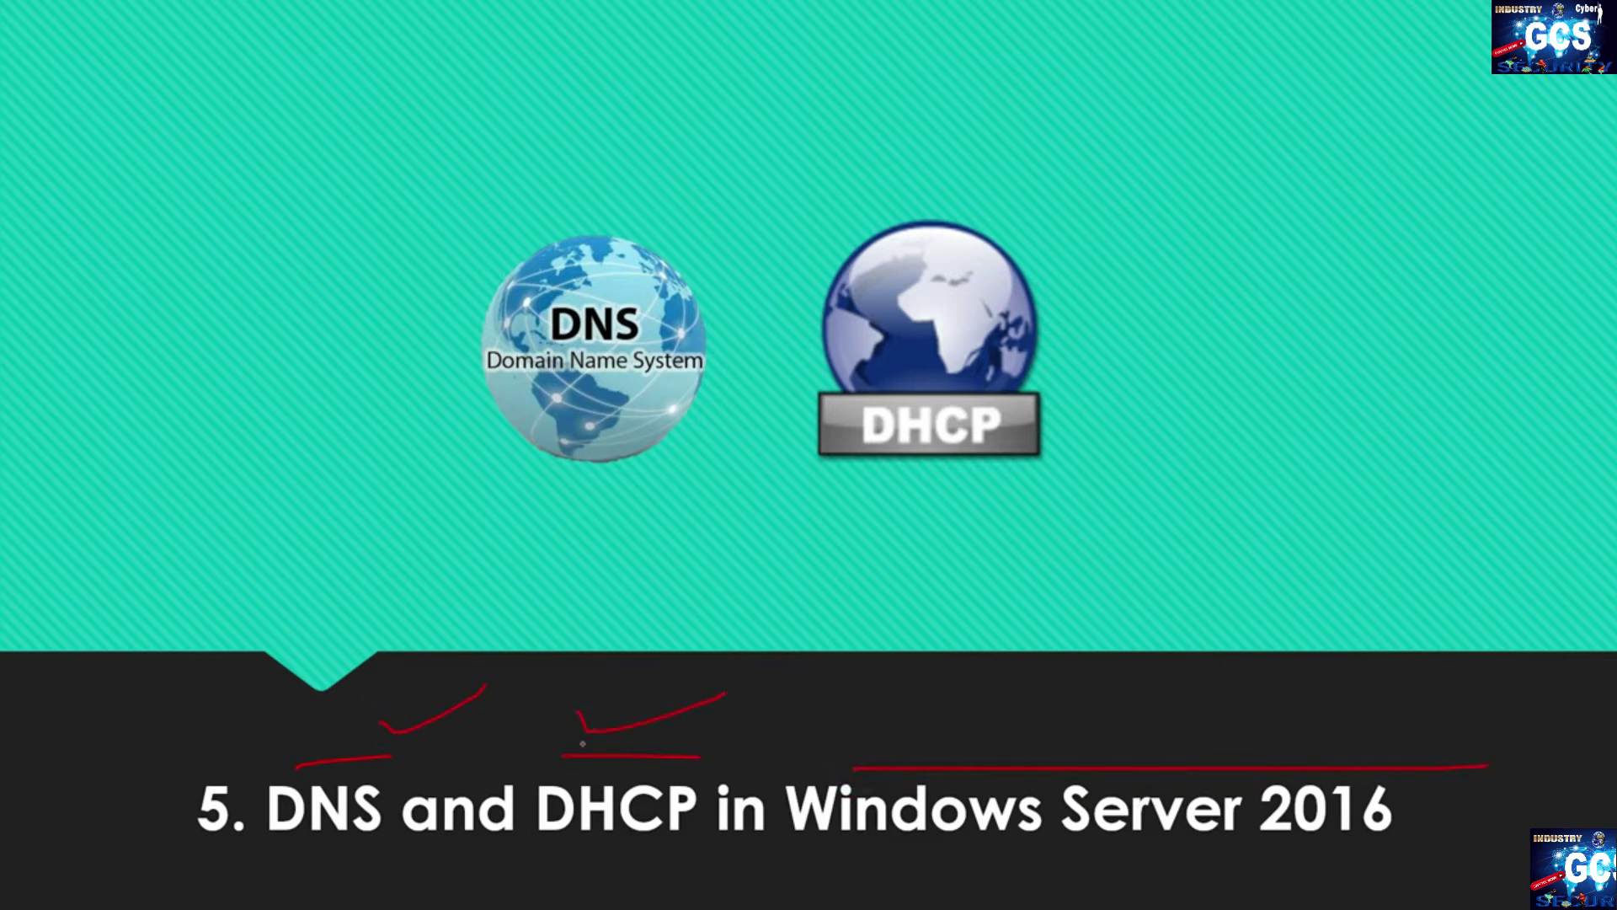
{"action": "left_click_drag", "start_coordinate": [441, 754], "coordinate": [578, 712]}
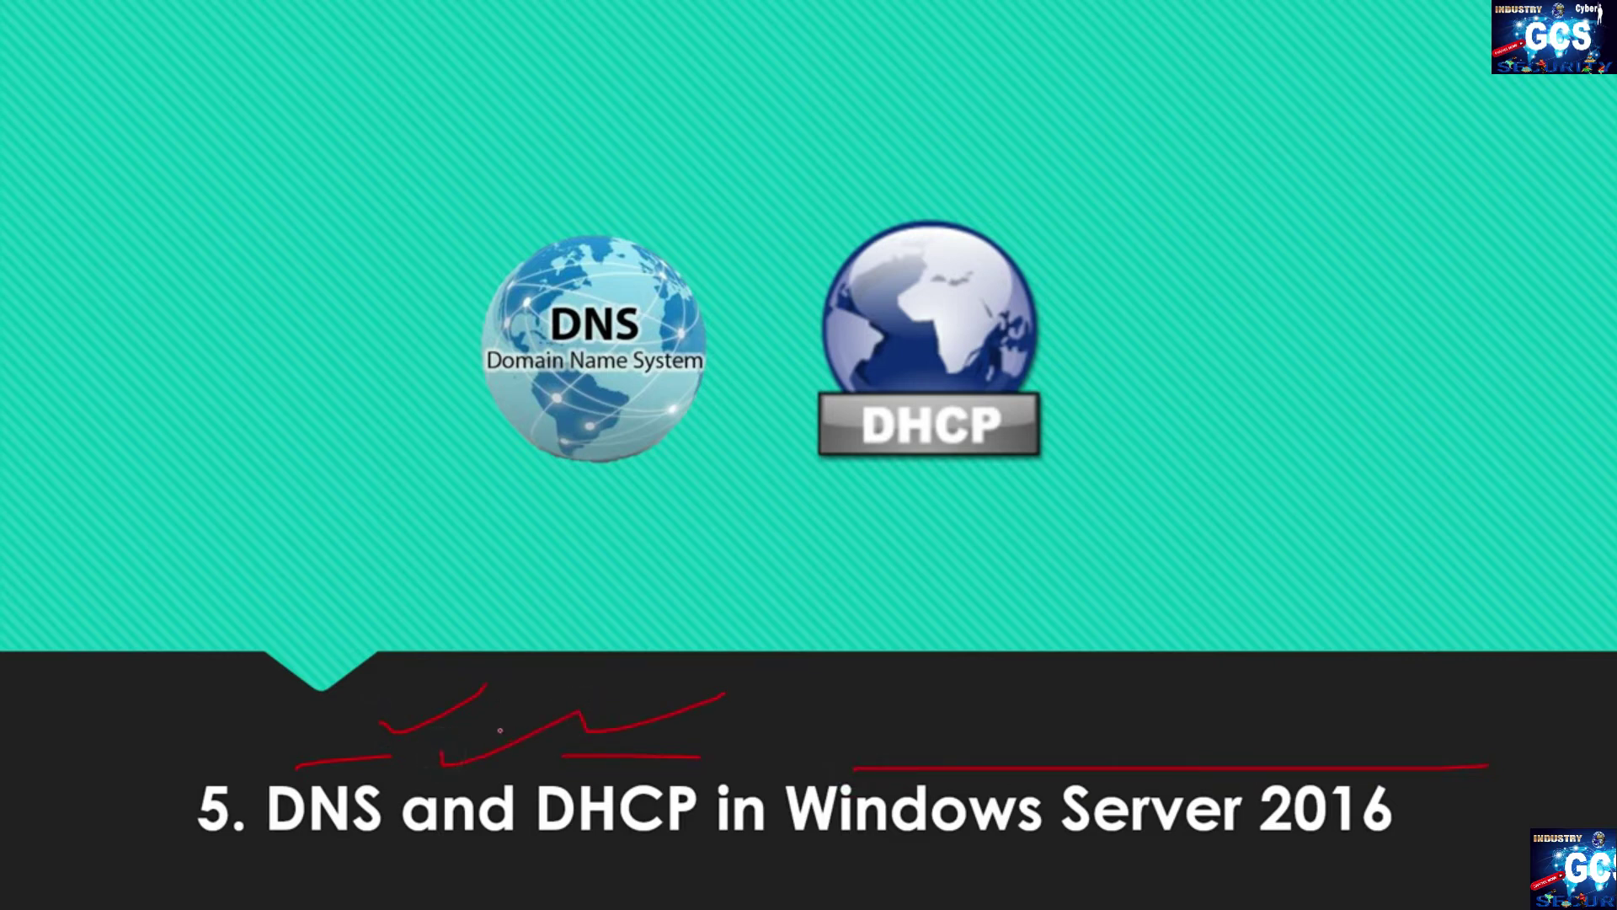
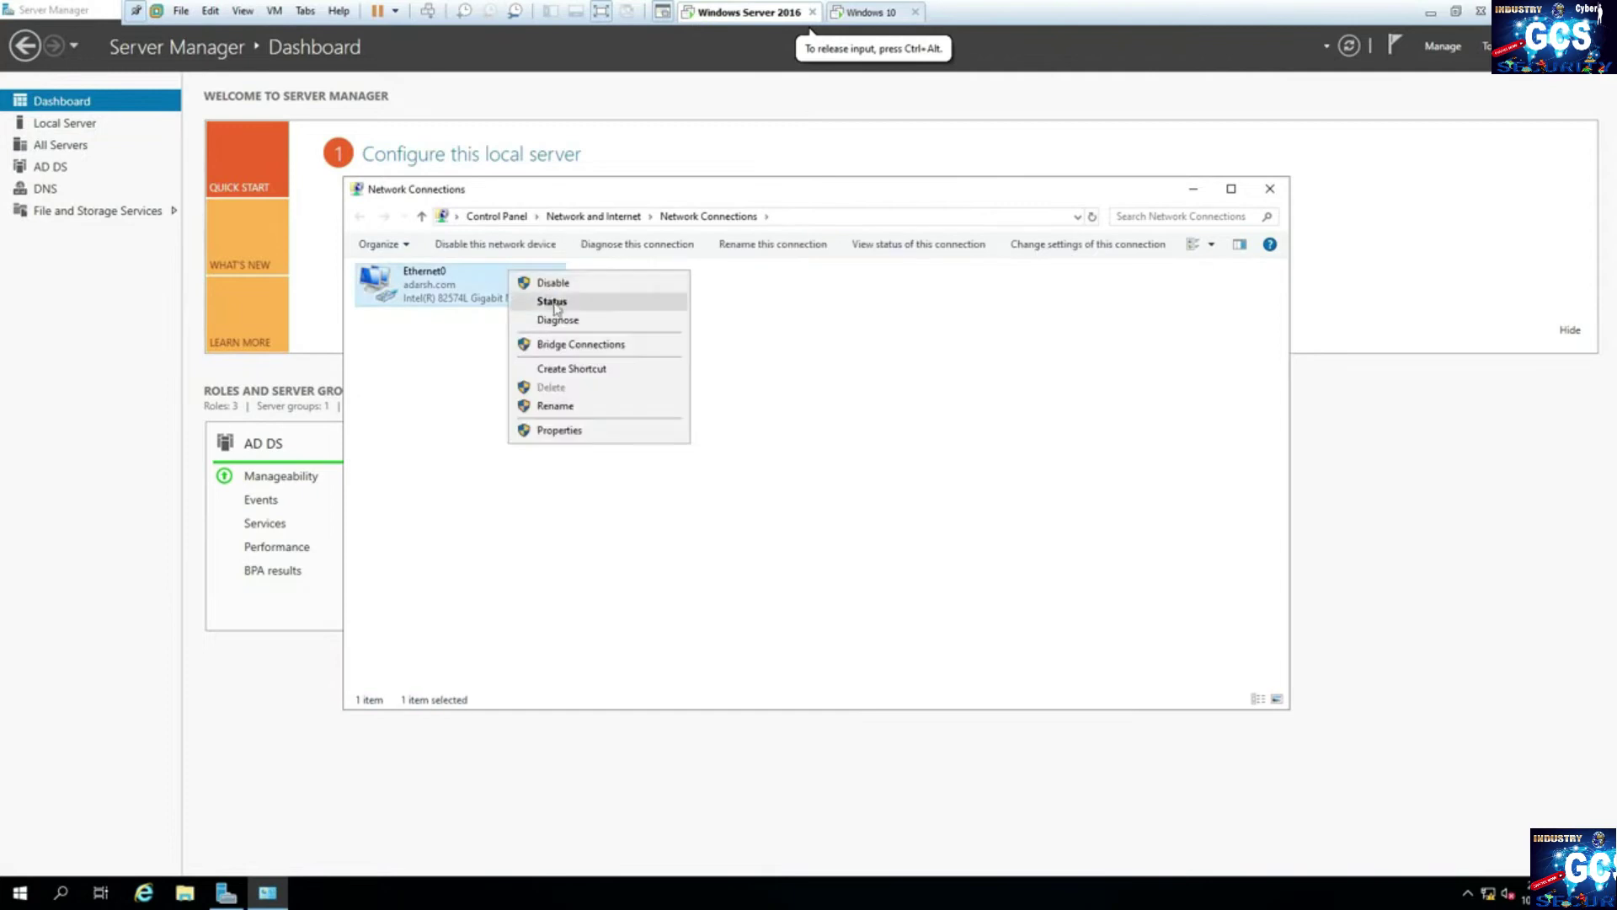
- Check Ethernet0's details show IPv4 address 10.0.0.5 with DHCP Enabled off, then close all connection windows
{"action": "left_click", "coordinate": [531, 303]}
{"action": "left_click", "coordinate": [717, 437]}
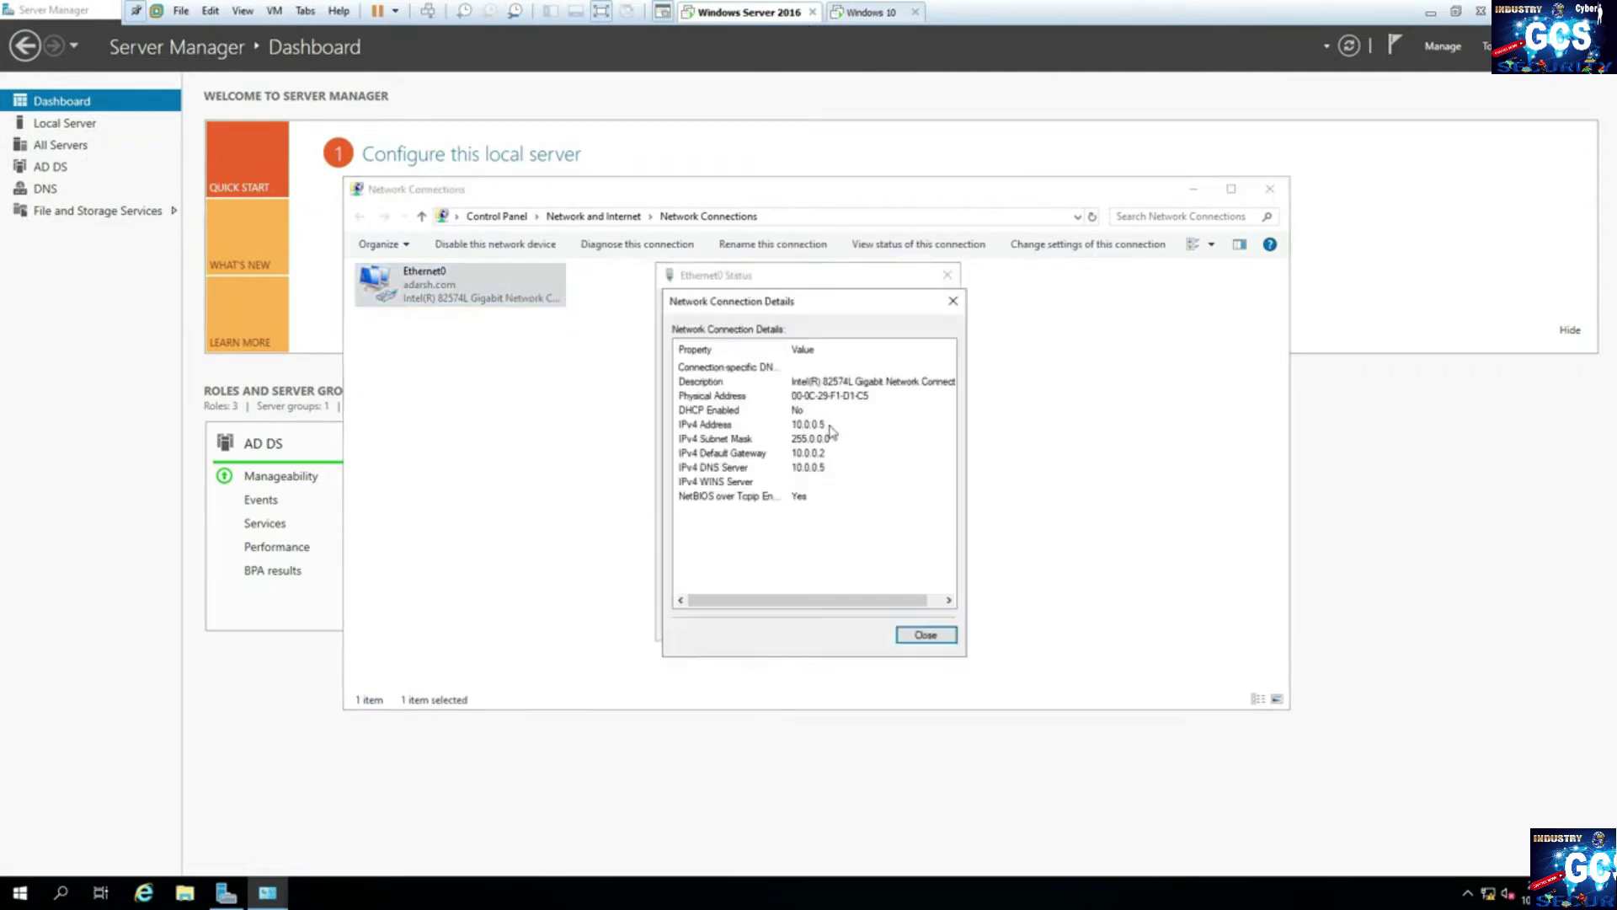
{"action": "left_click", "coordinate": [822, 426]}
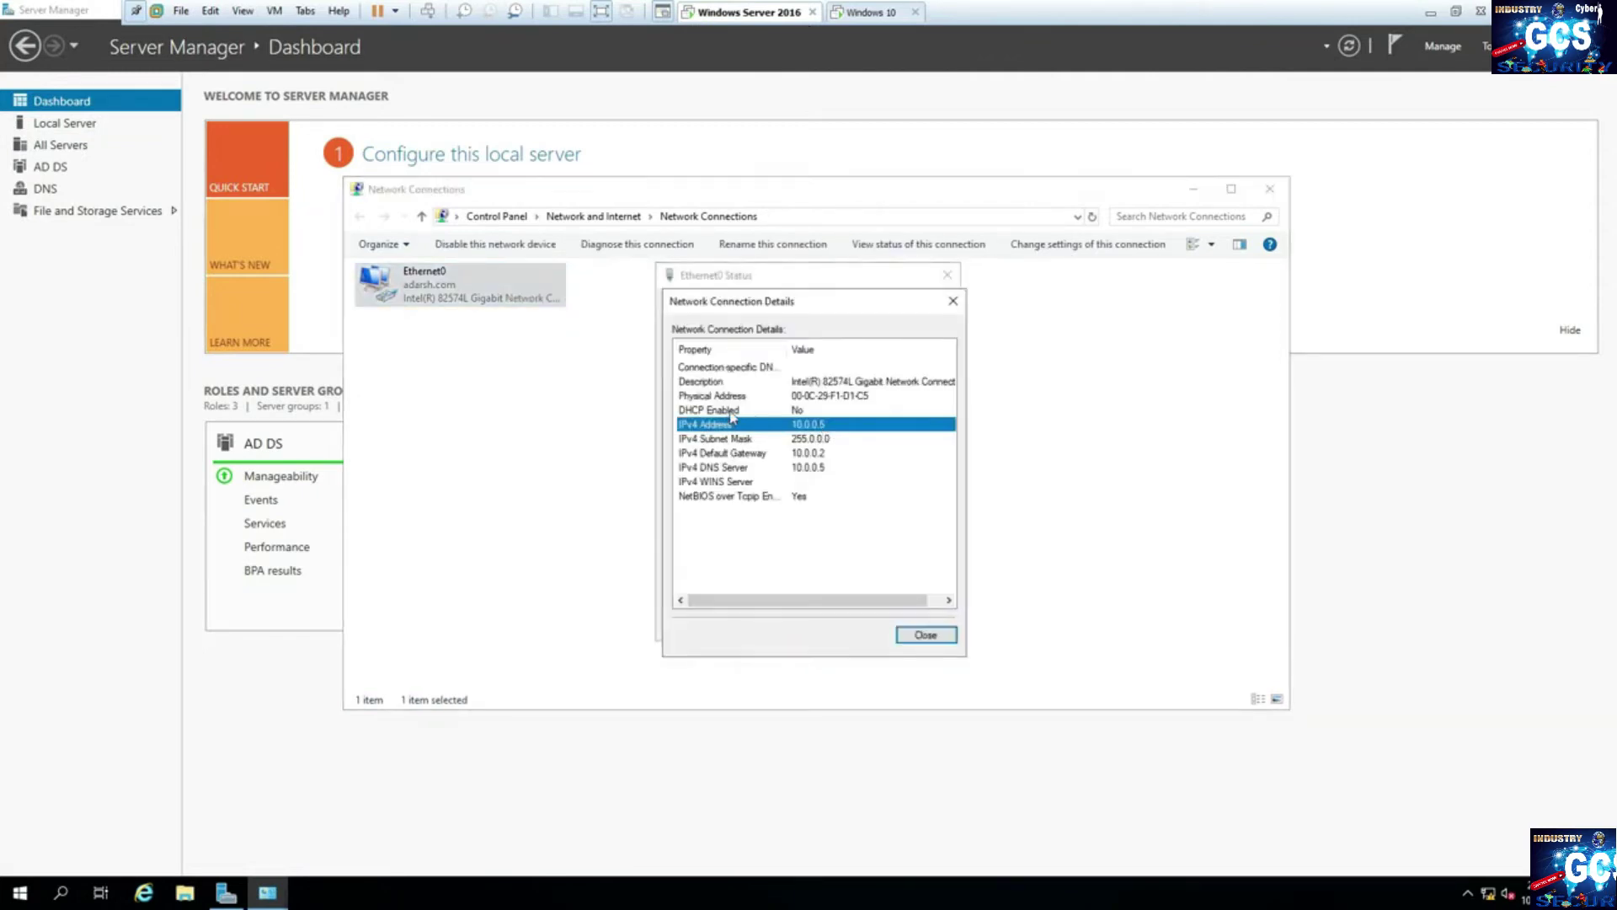
{"action": "left_click", "coordinate": [818, 411]}
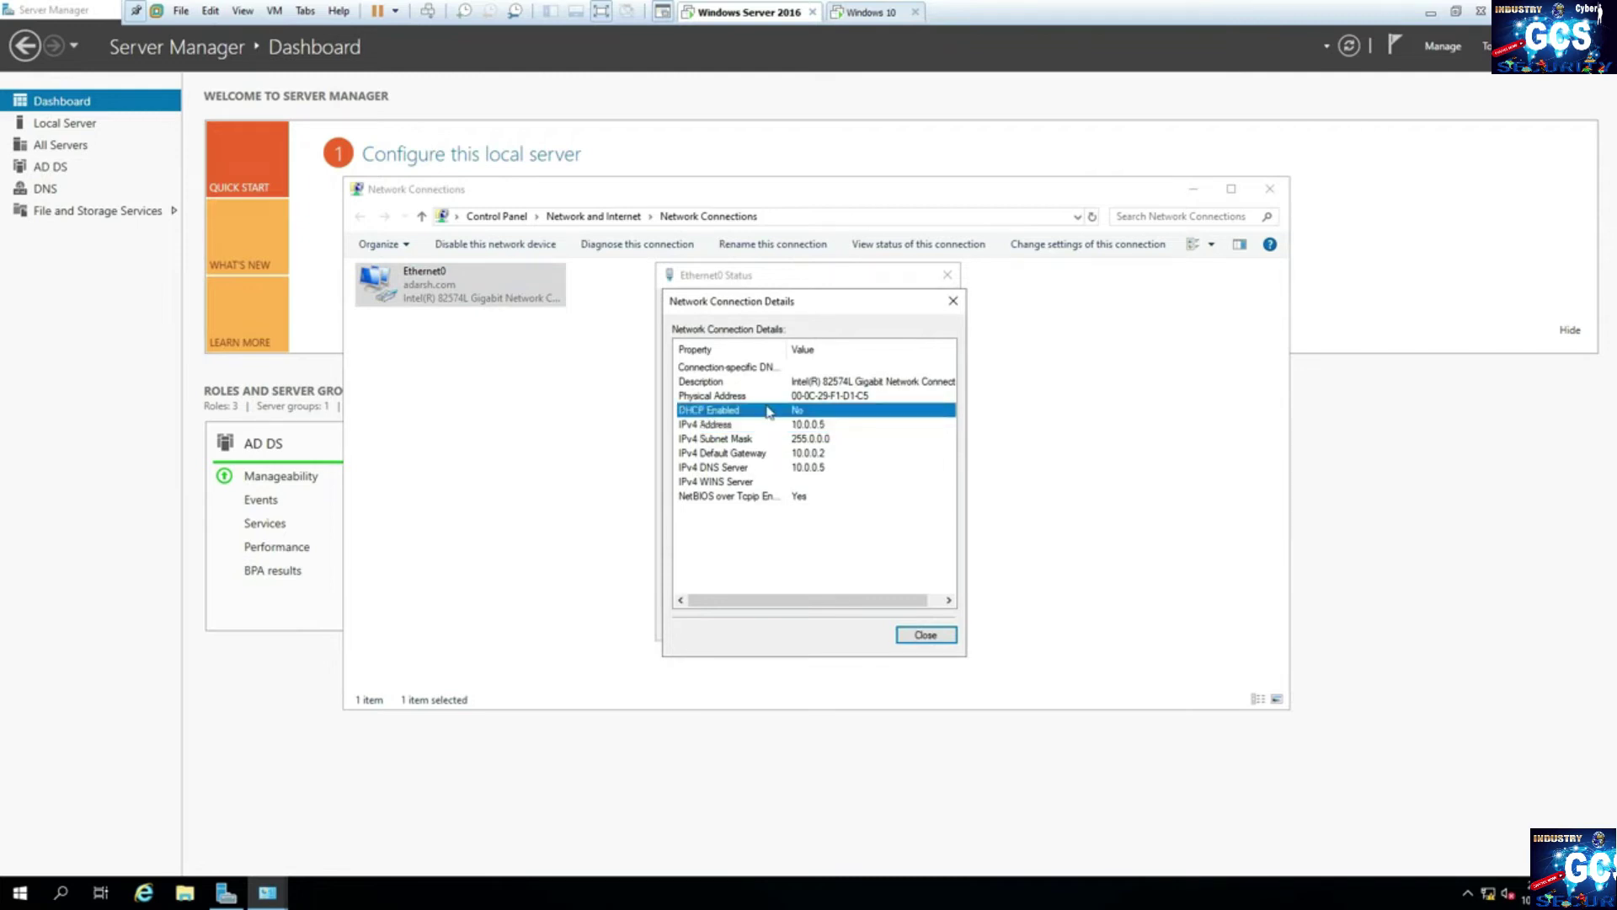
{"action": "left_click", "coordinate": [805, 425]}
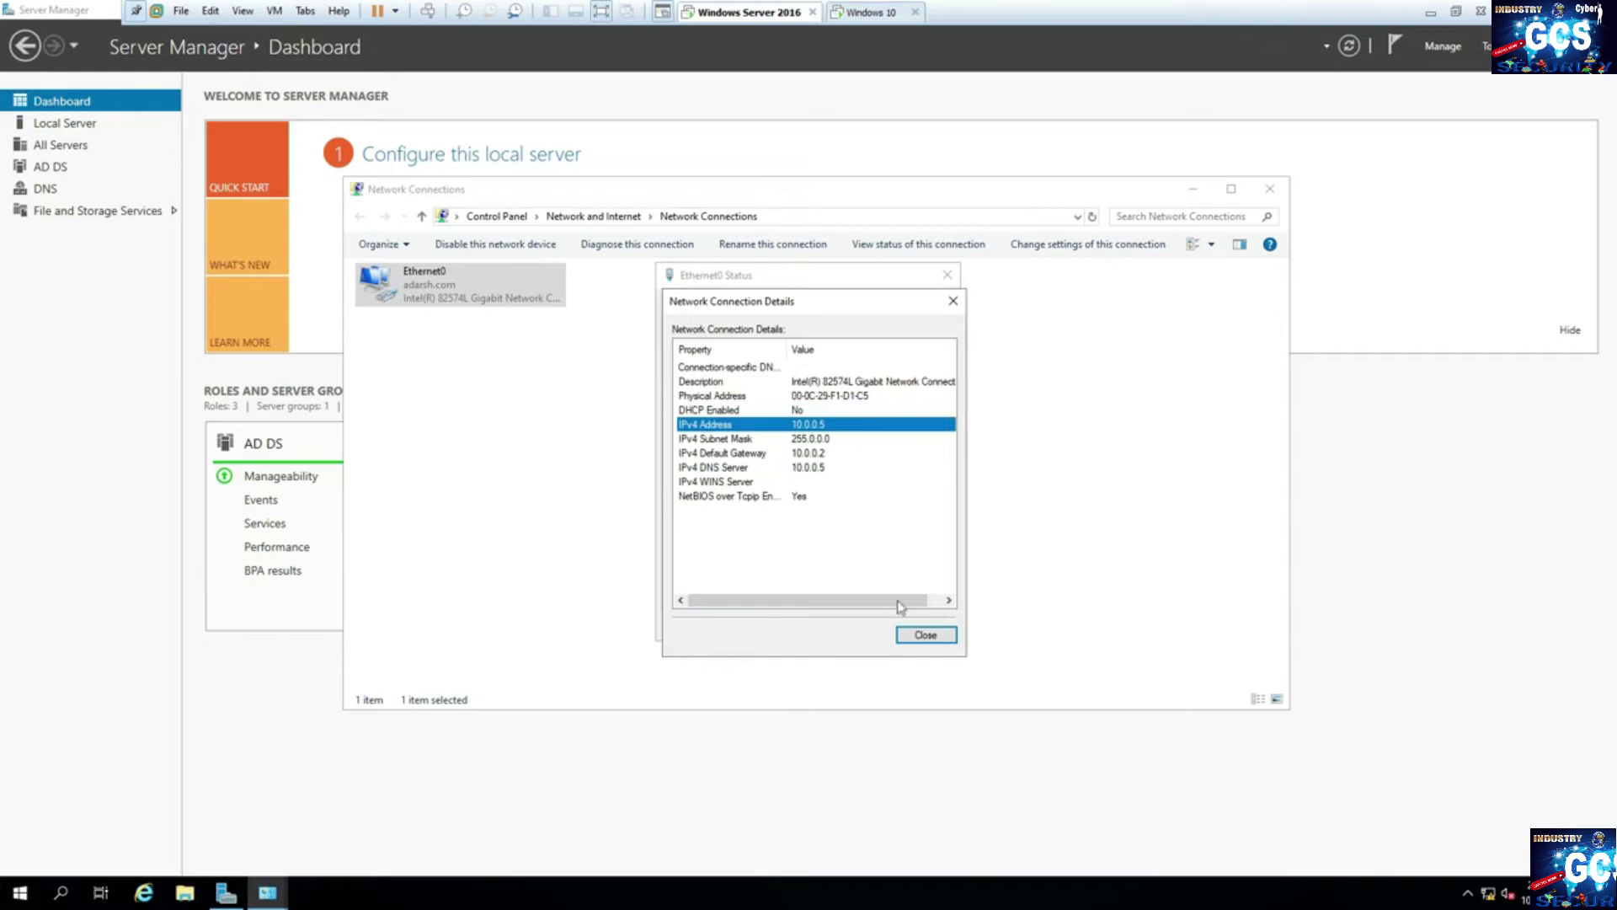
{"action": "left_click", "coordinate": [926, 636]}
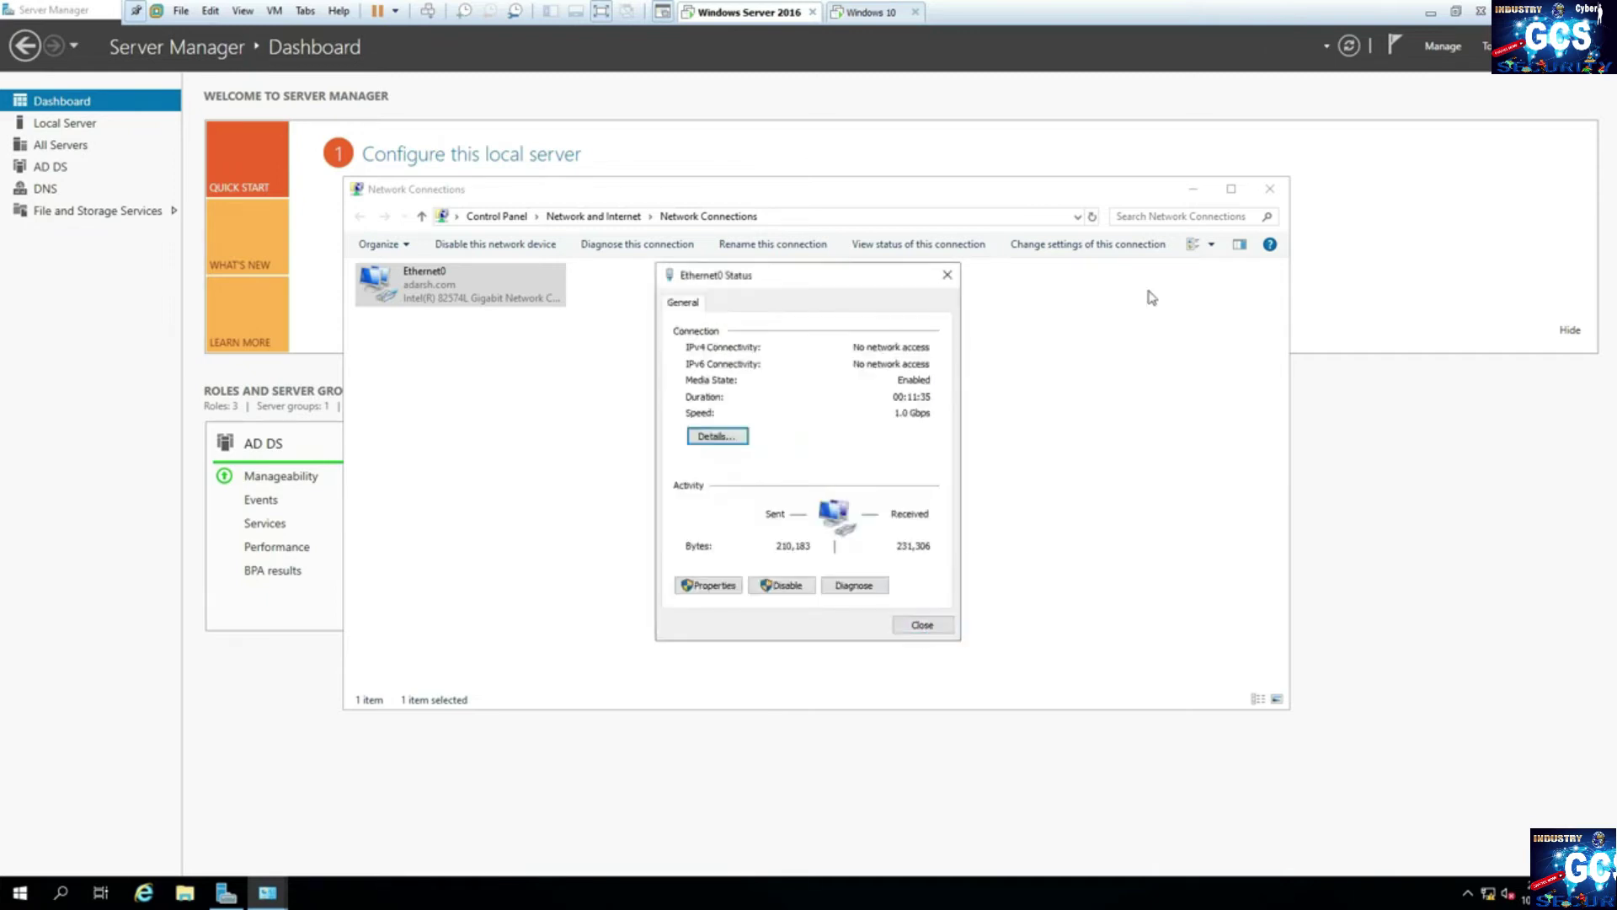
{"action": "left_click", "coordinate": [911, 630]}
{"action": "left_click", "coordinate": [1269, 189]}
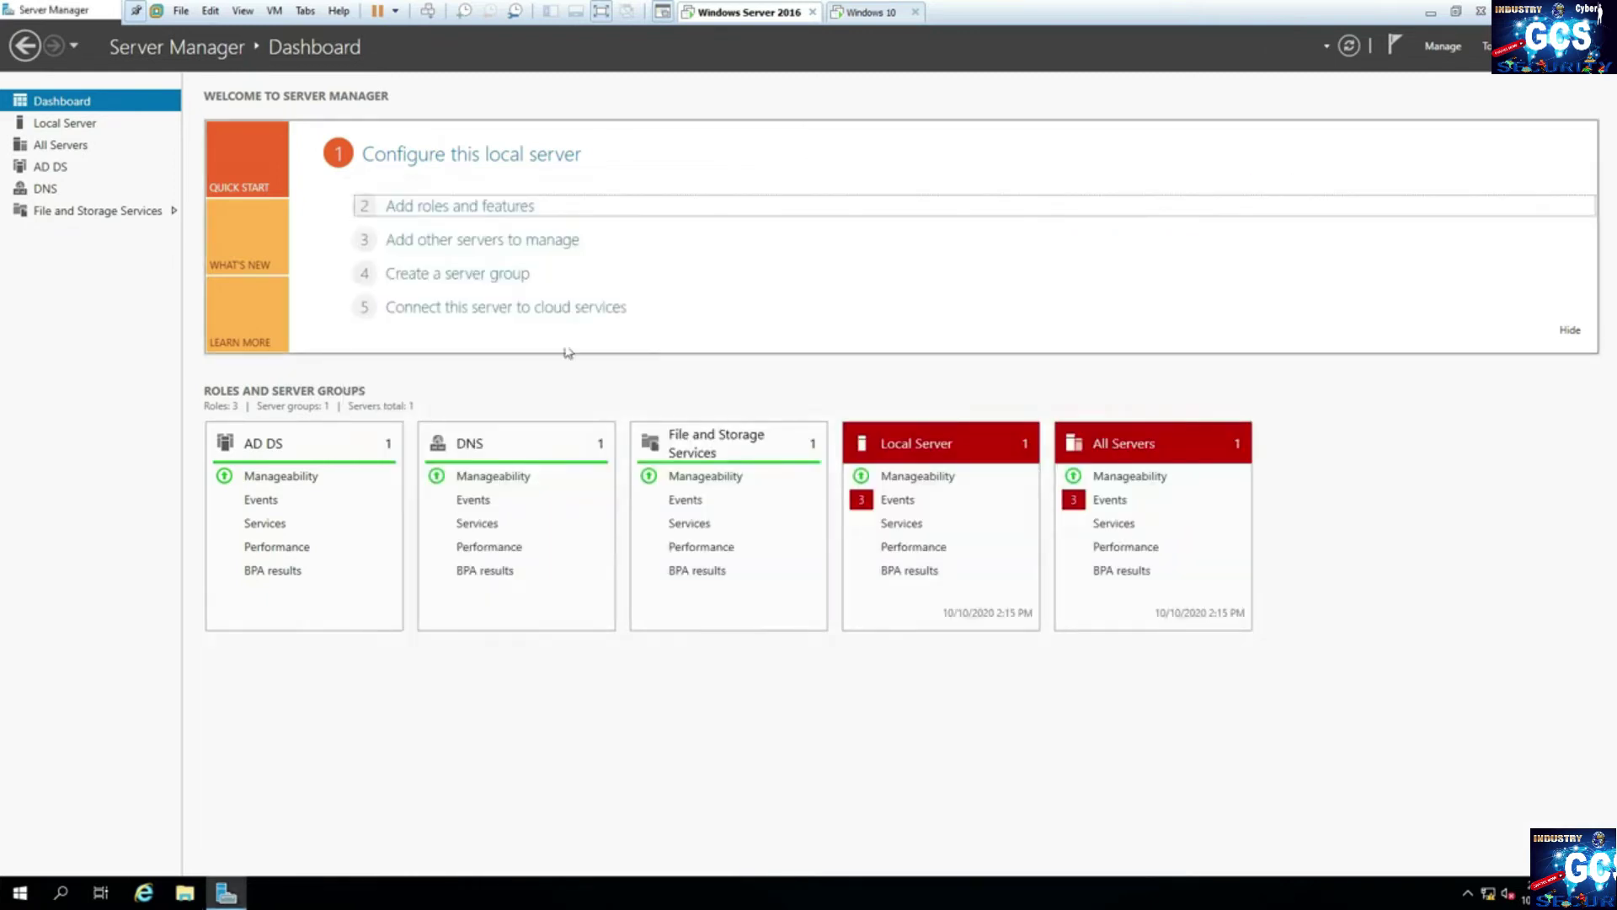
- In the Add Roles and Features wizard, select the DHCP Server role with its management tools
{"action": "left_click", "coordinate": [460, 211]}
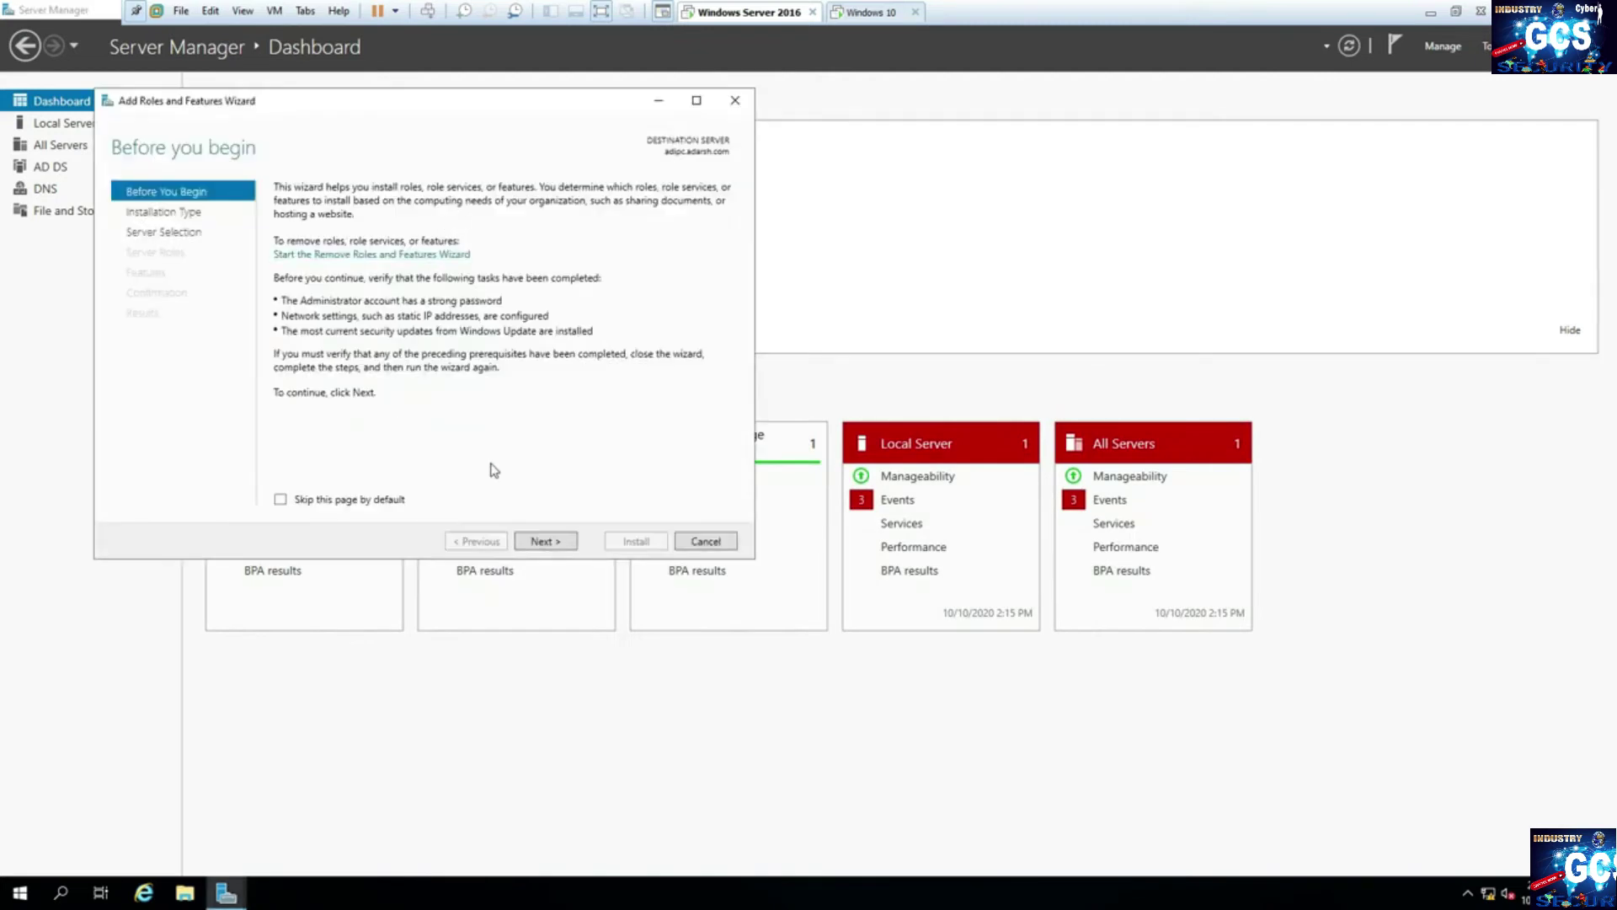
{"action": "left_click", "coordinate": [555, 540]}
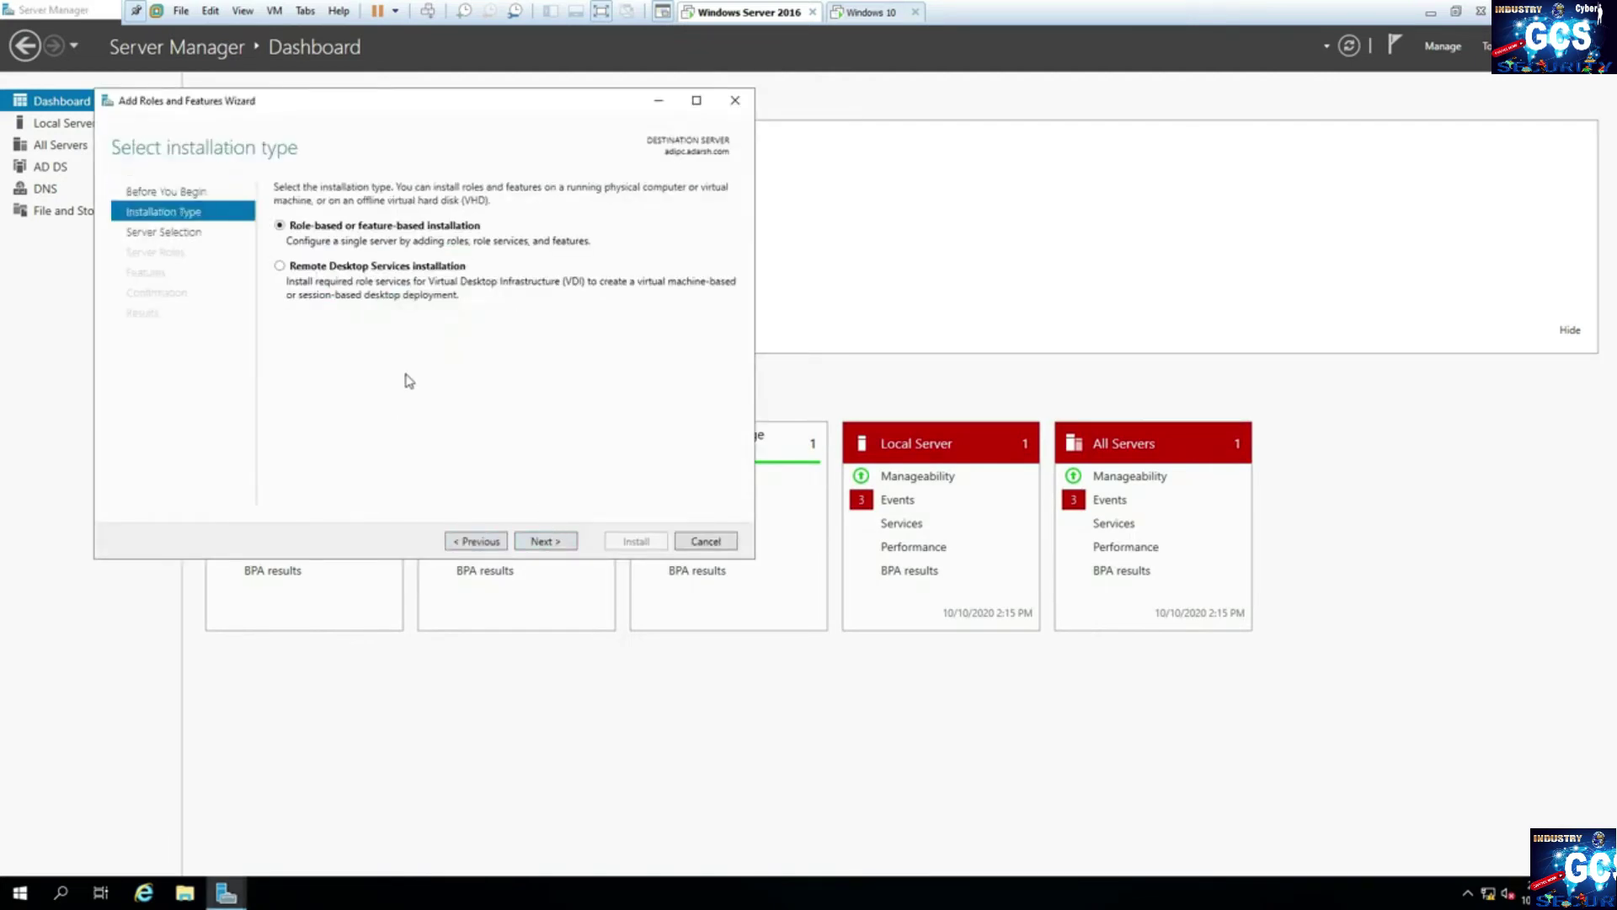
{"action": "left_click", "coordinate": [549, 542]}
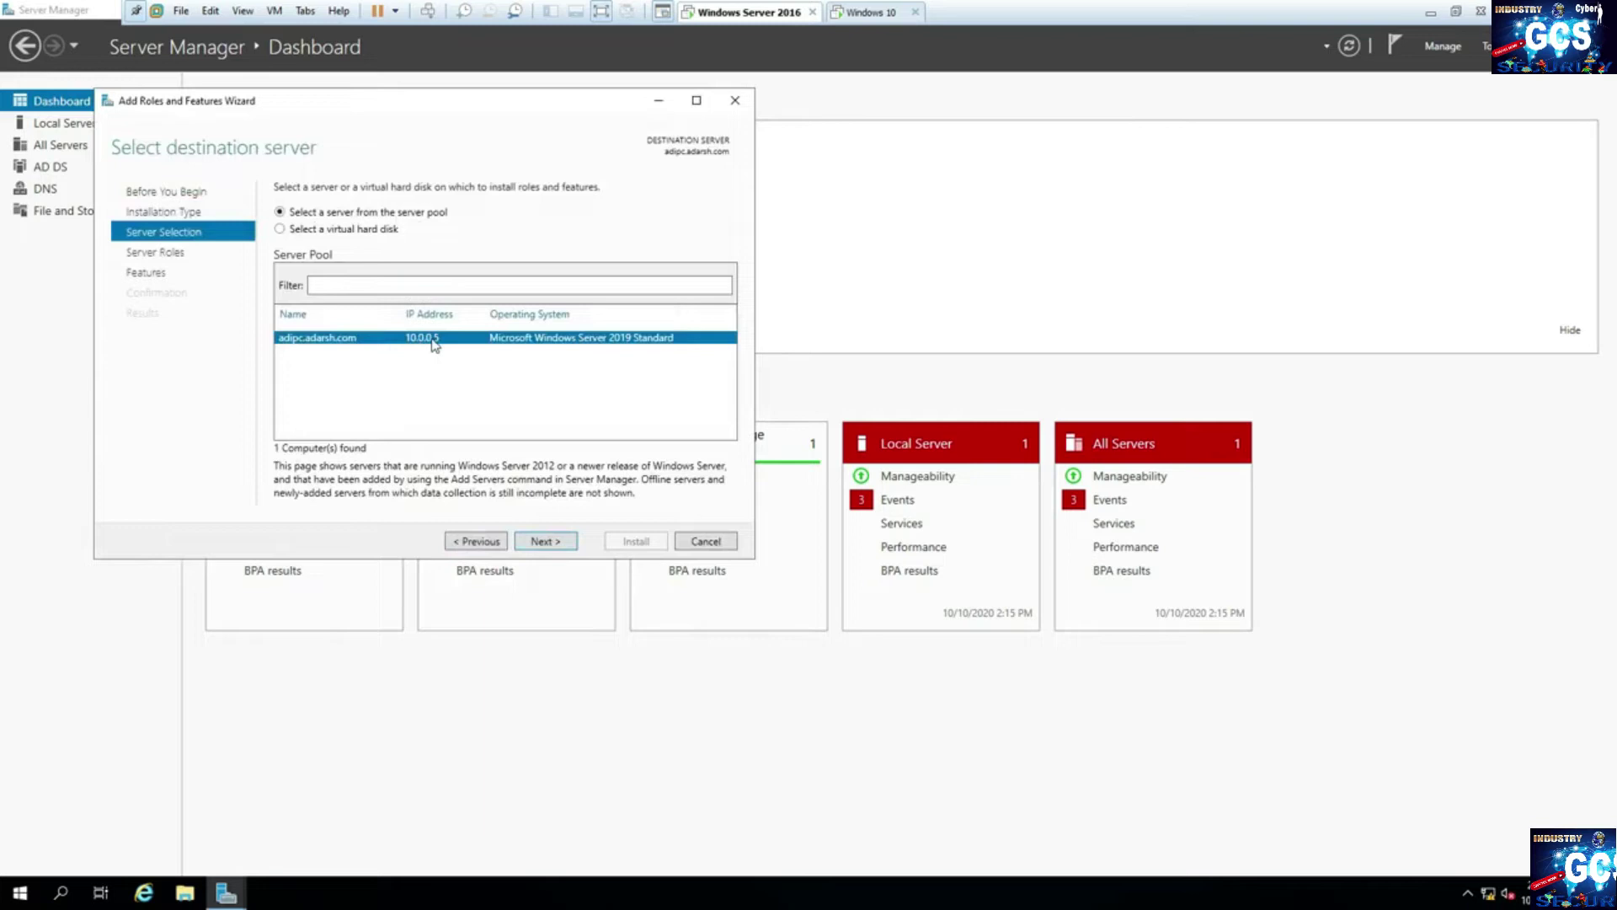
{"action": "left_click", "coordinate": [549, 542]}
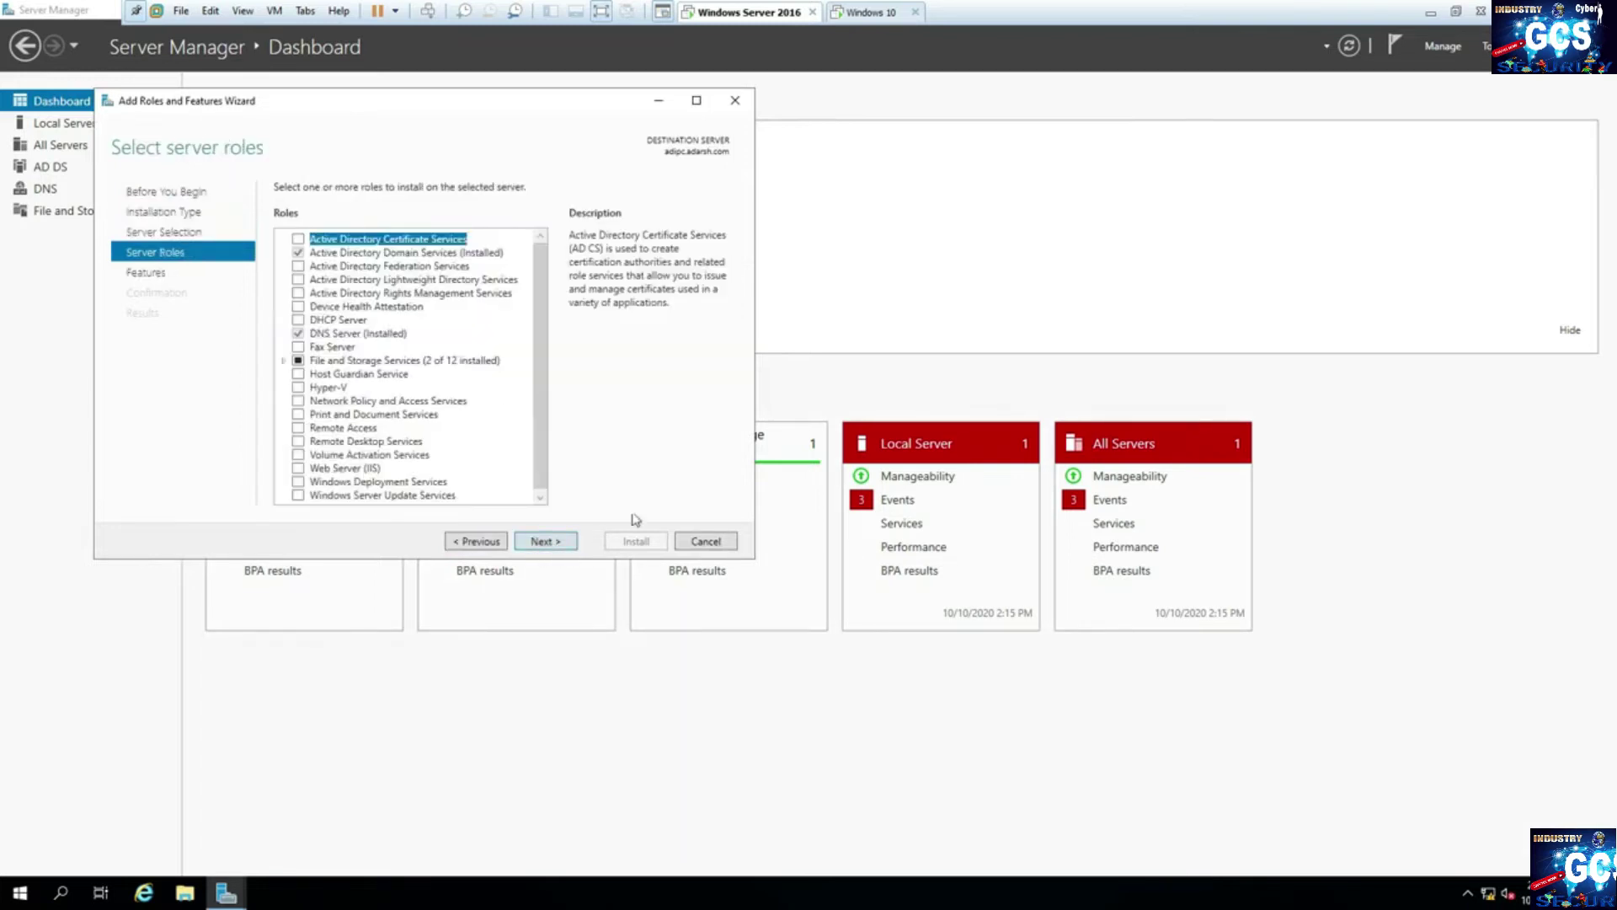
{"action": "left_click", "coordinate": [341, 320]}
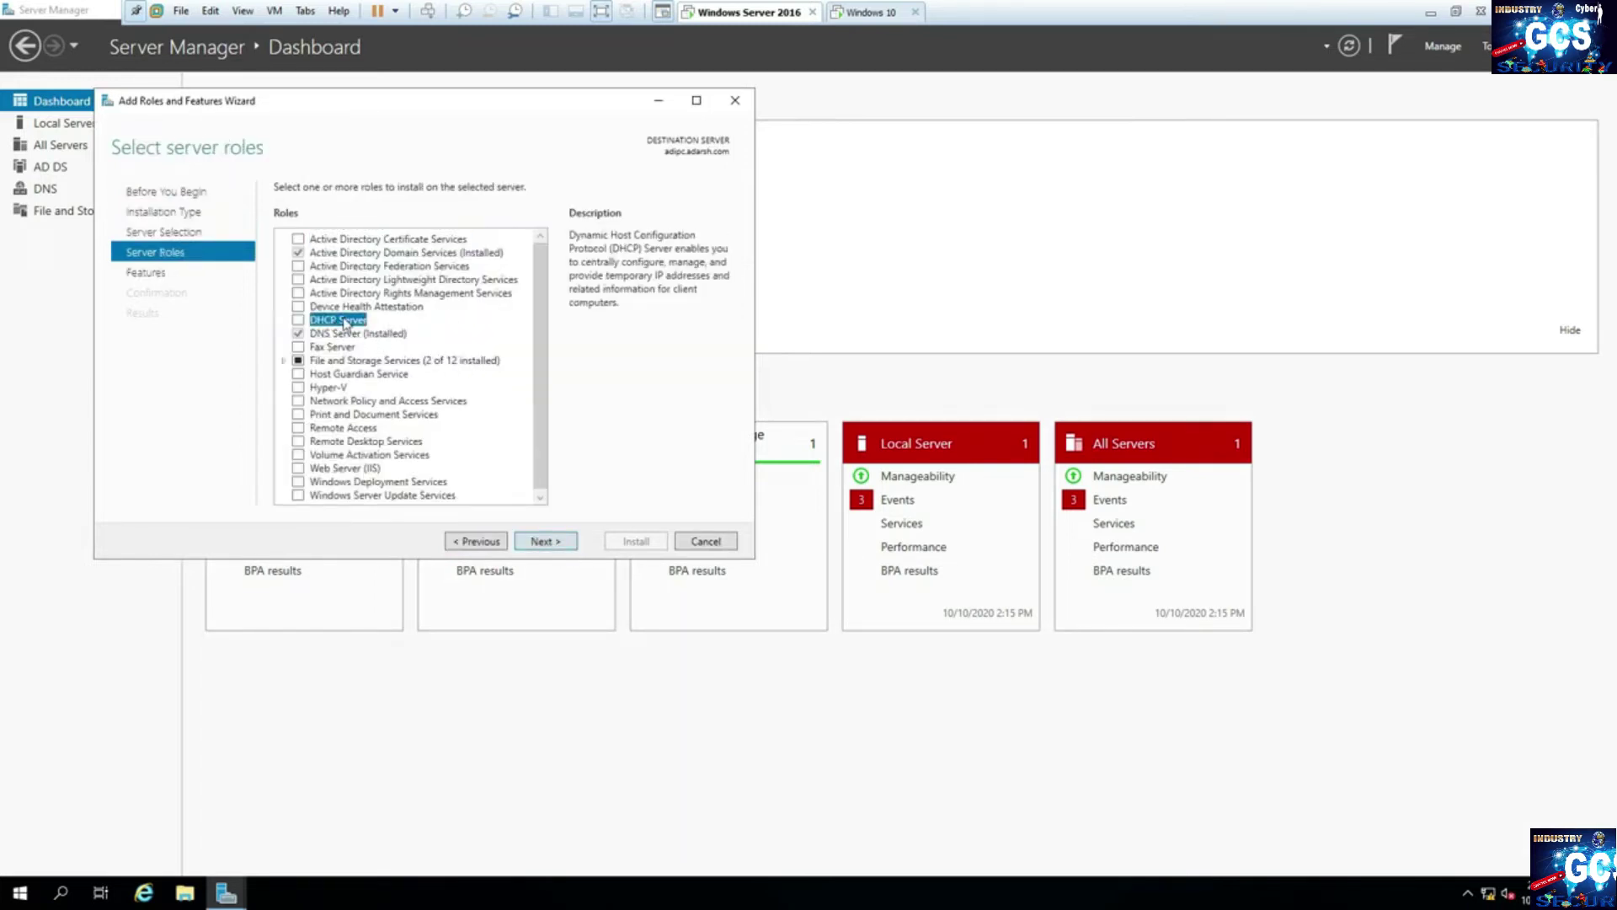
{"action": "left_click", "coordinate": [388, 333]}
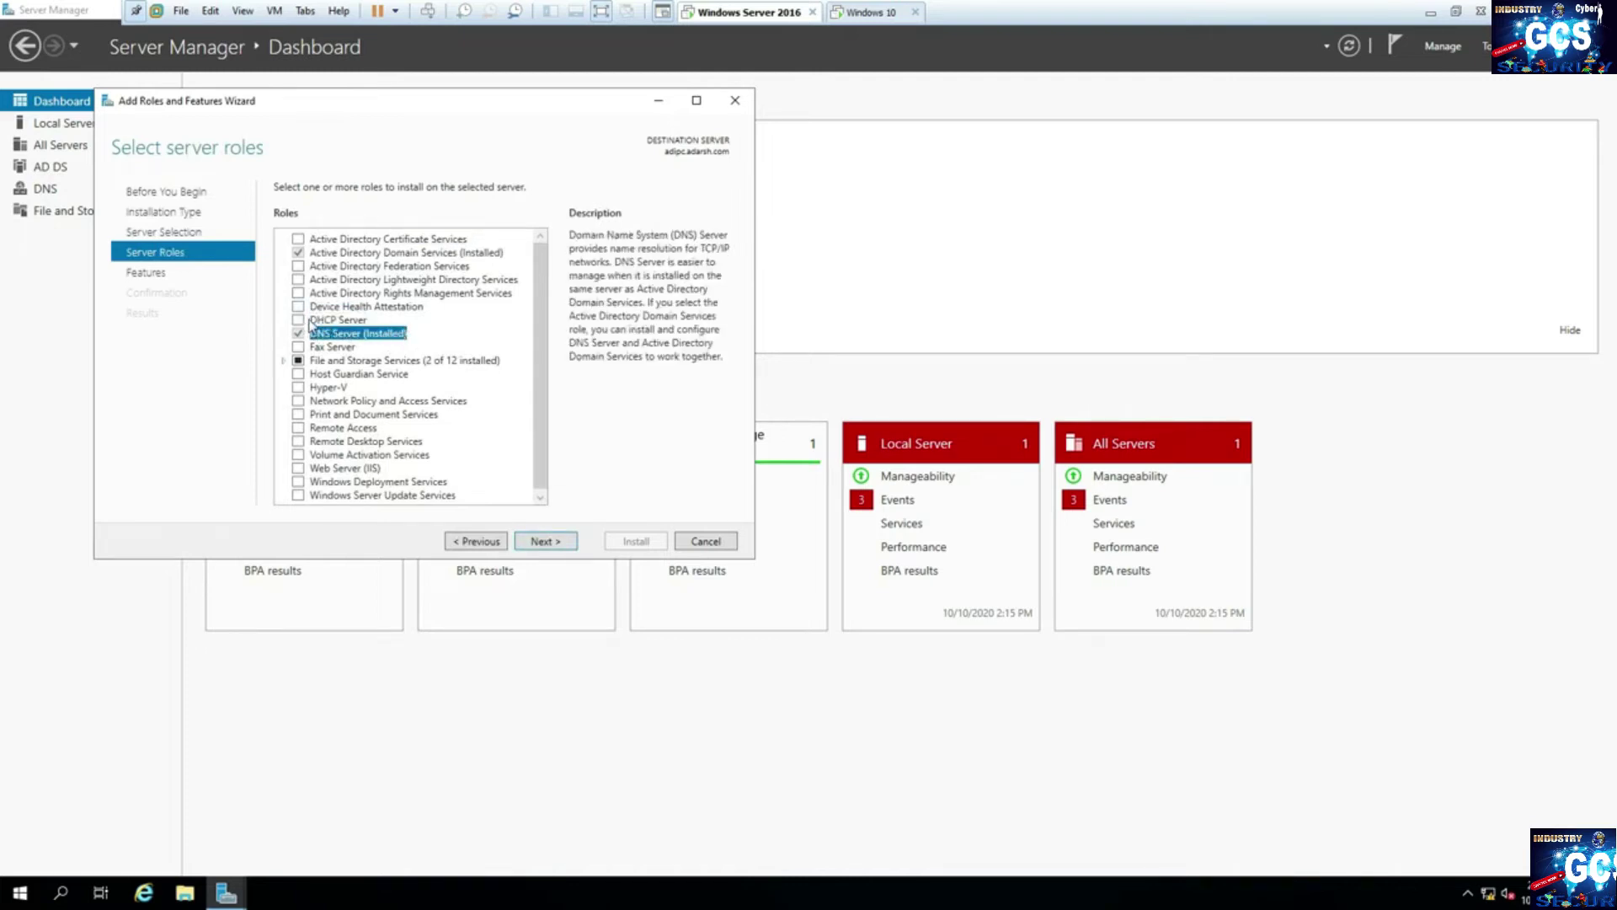
{"action": "left_click", "coordinate": [303, 320]}
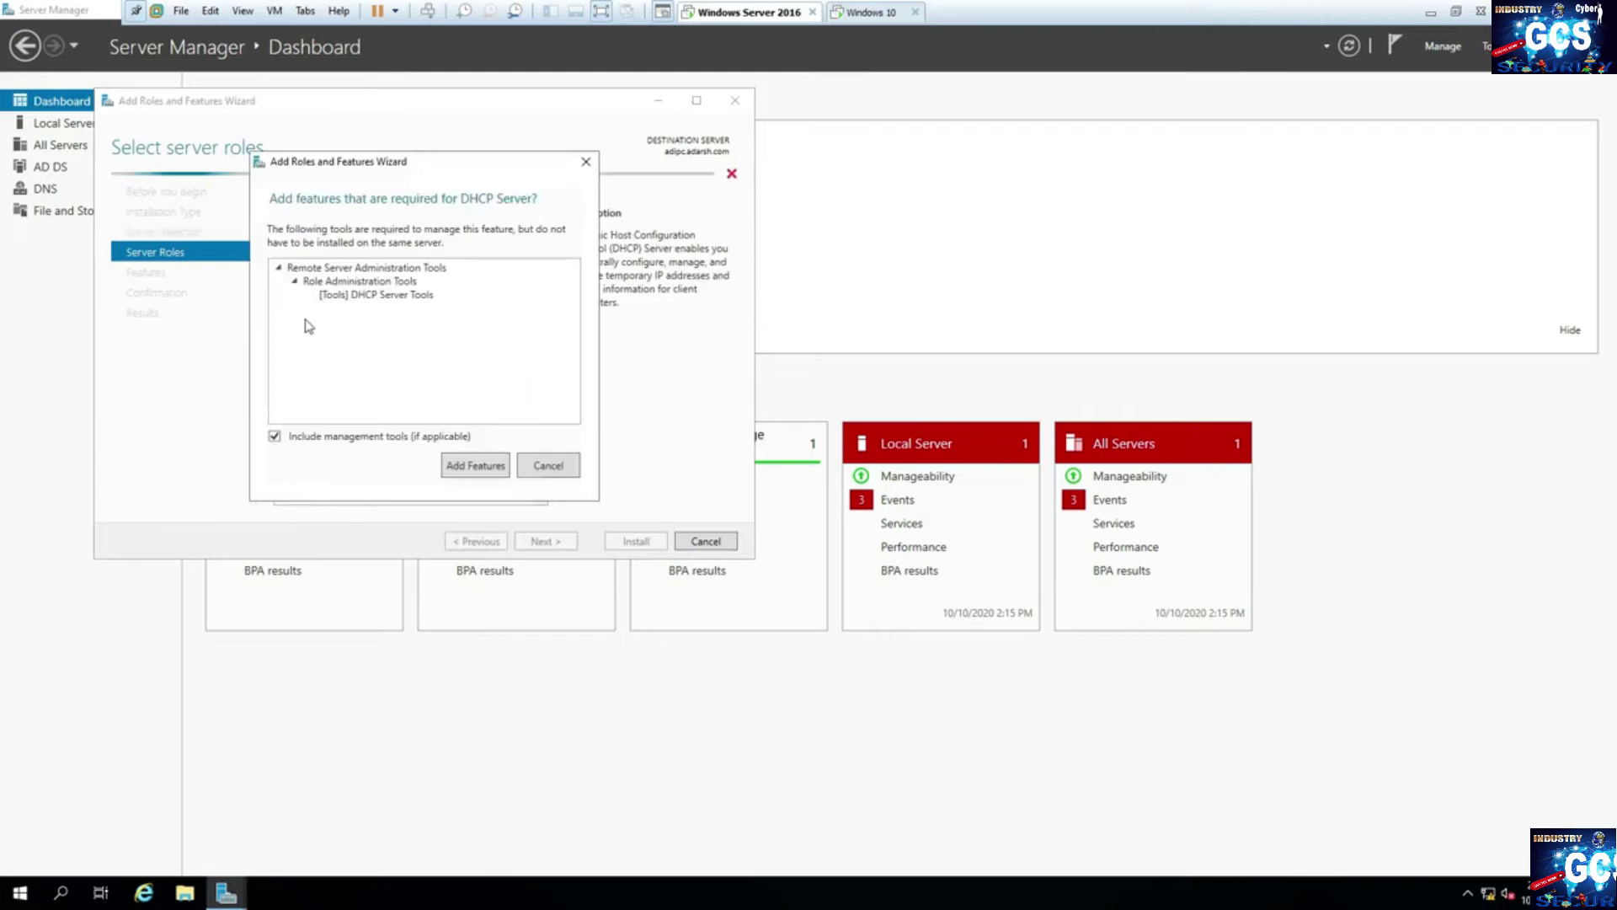
{"action": "left_click", "coordinate": [477, 471]}
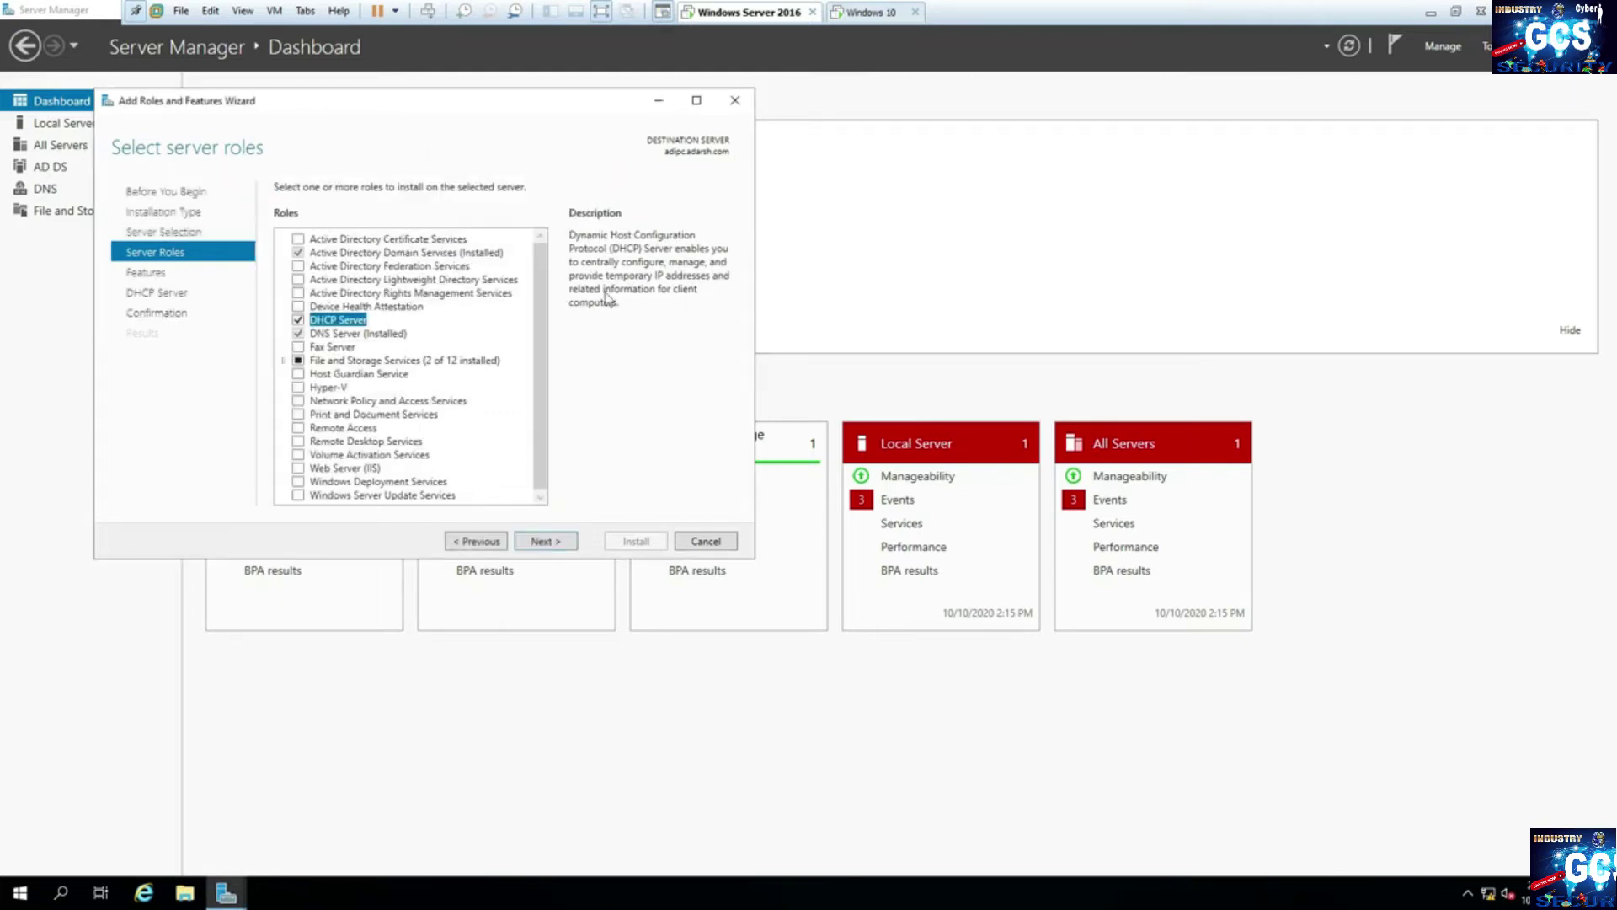
{"action": "left_click", "coordinate": [545, 541]}
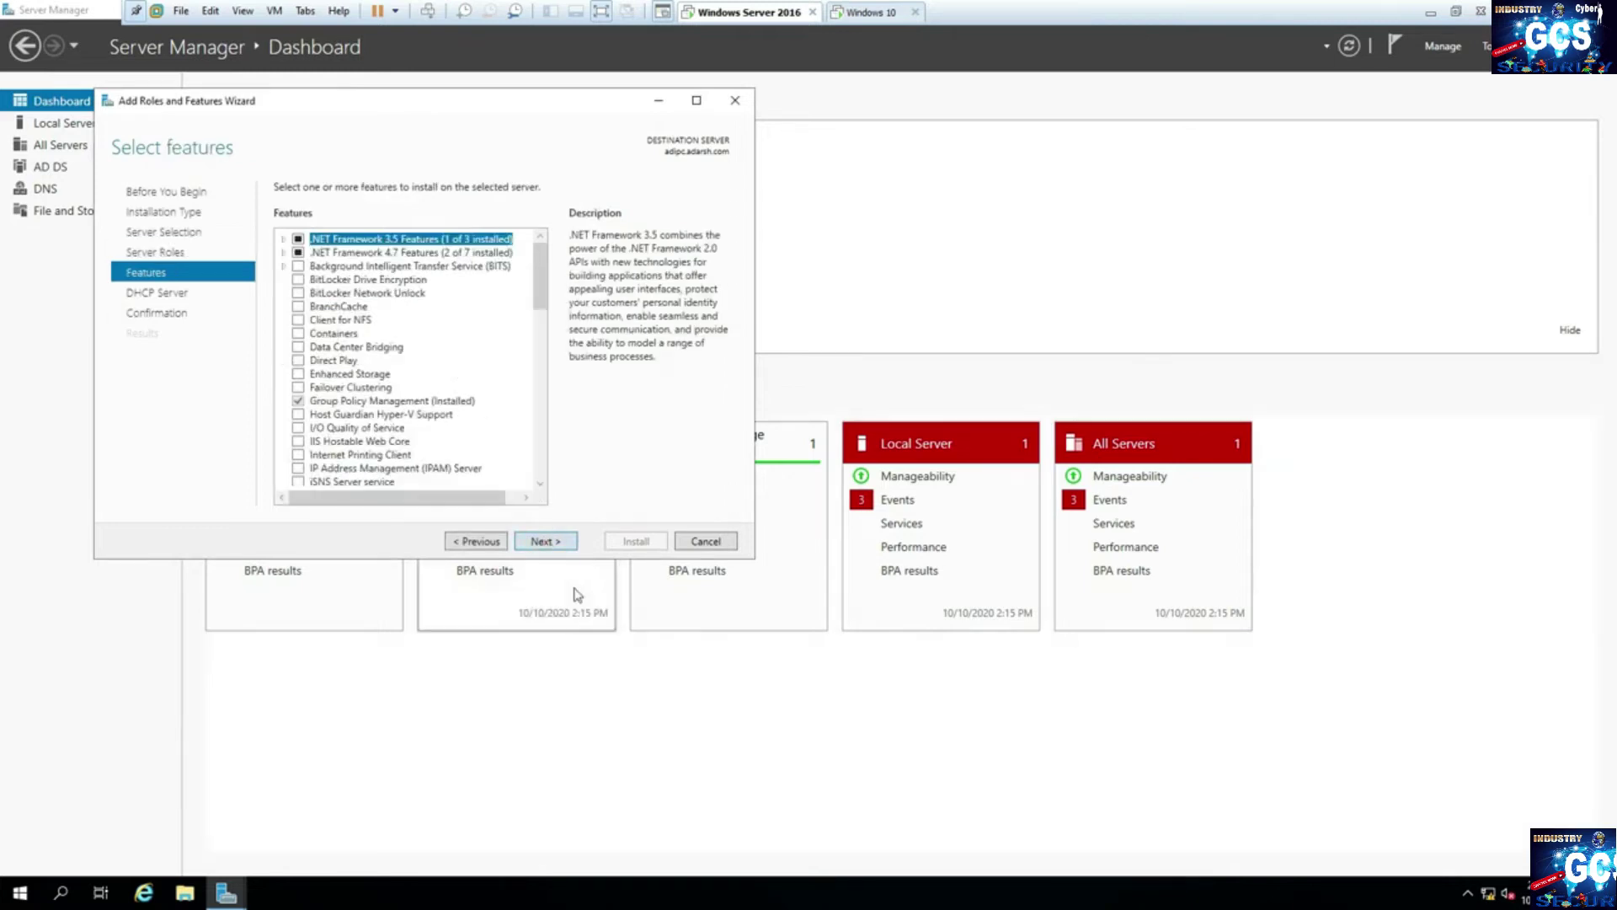
{"action": "left_click", "coordinate": [564, 553]}
{"action": "left_click", "coordinate": [563, 553]}
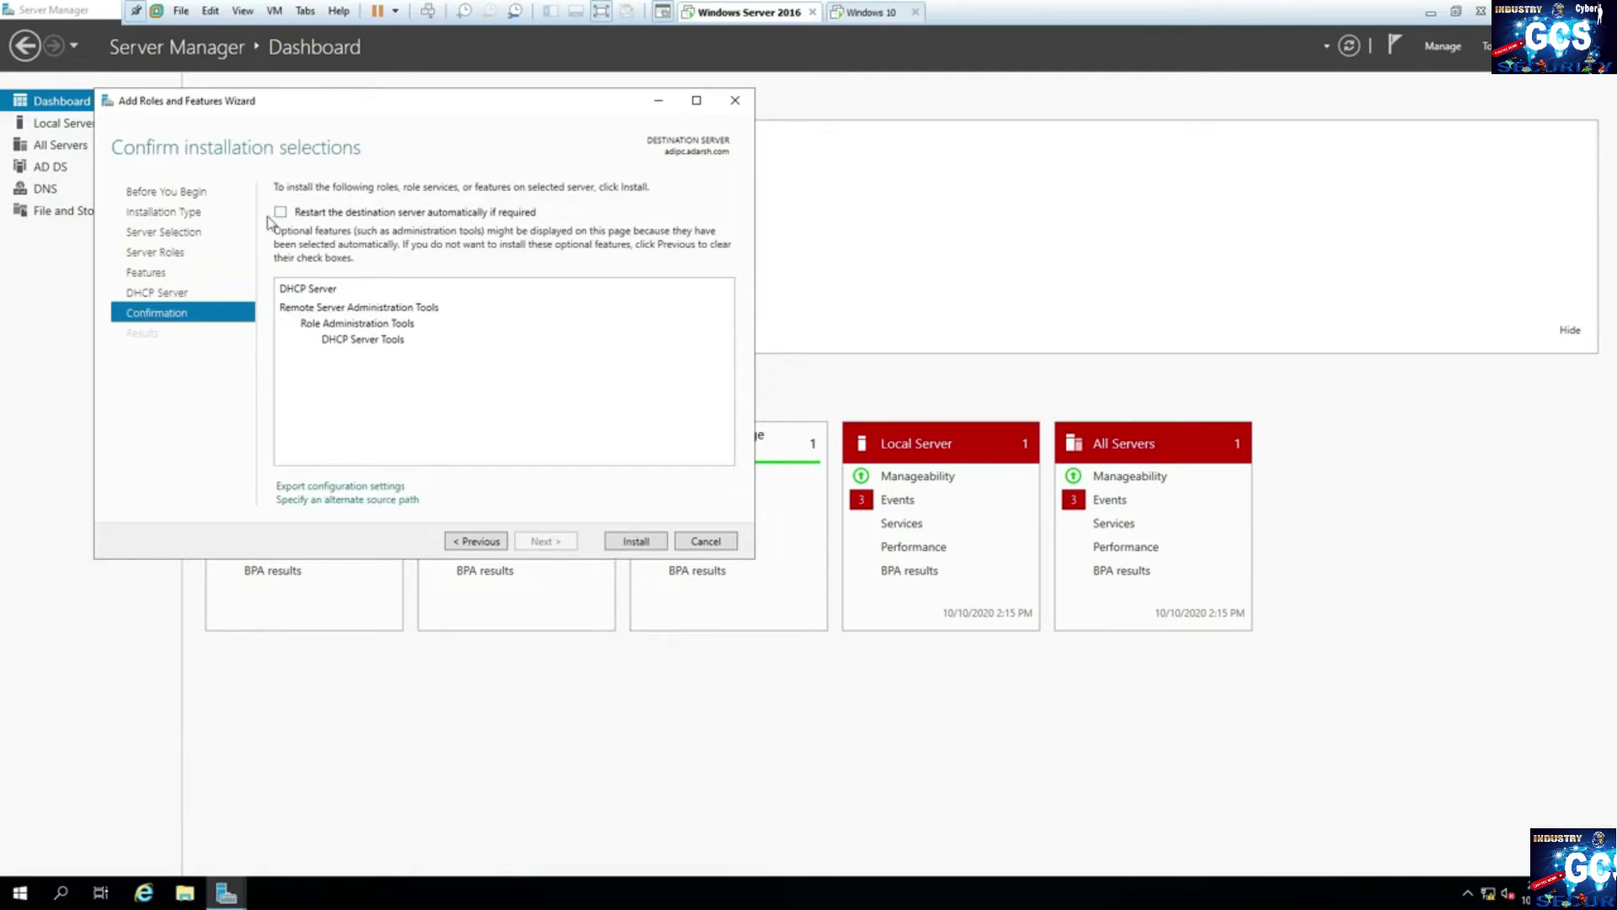
- Allow automatic restart, install the DHCP Server role, and close the wizard when finished
{"action": "left_click", "coordinate": [280, 212]}
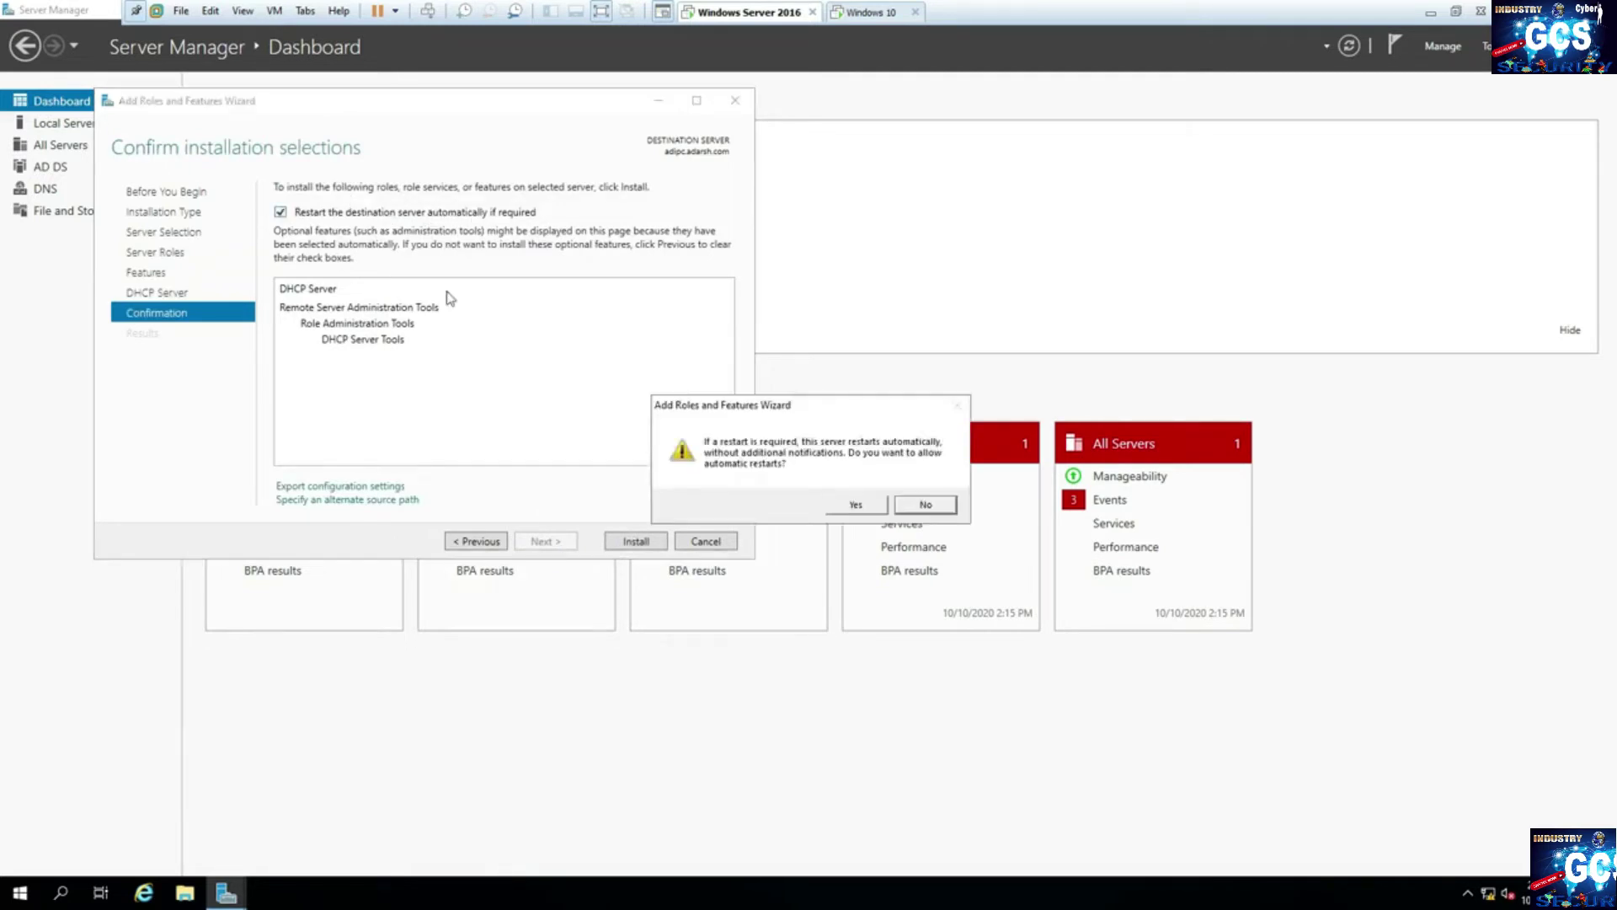
{"action": "left_click", "coordinate": [847, 505]}
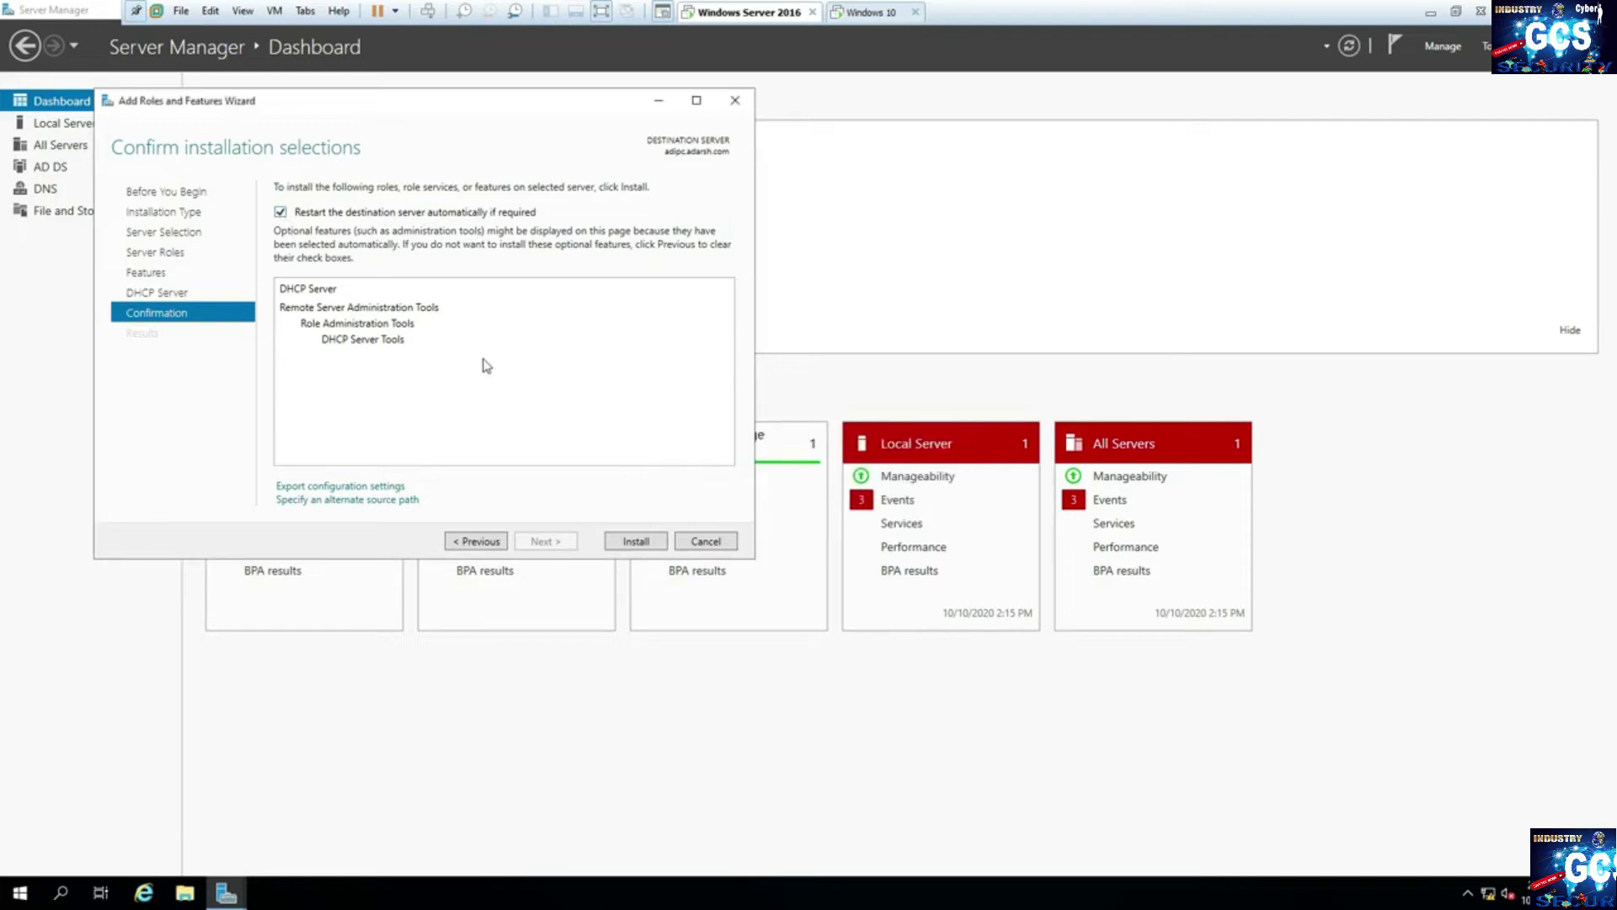
{"action": "left_click", "coordinate": [610, 543]}
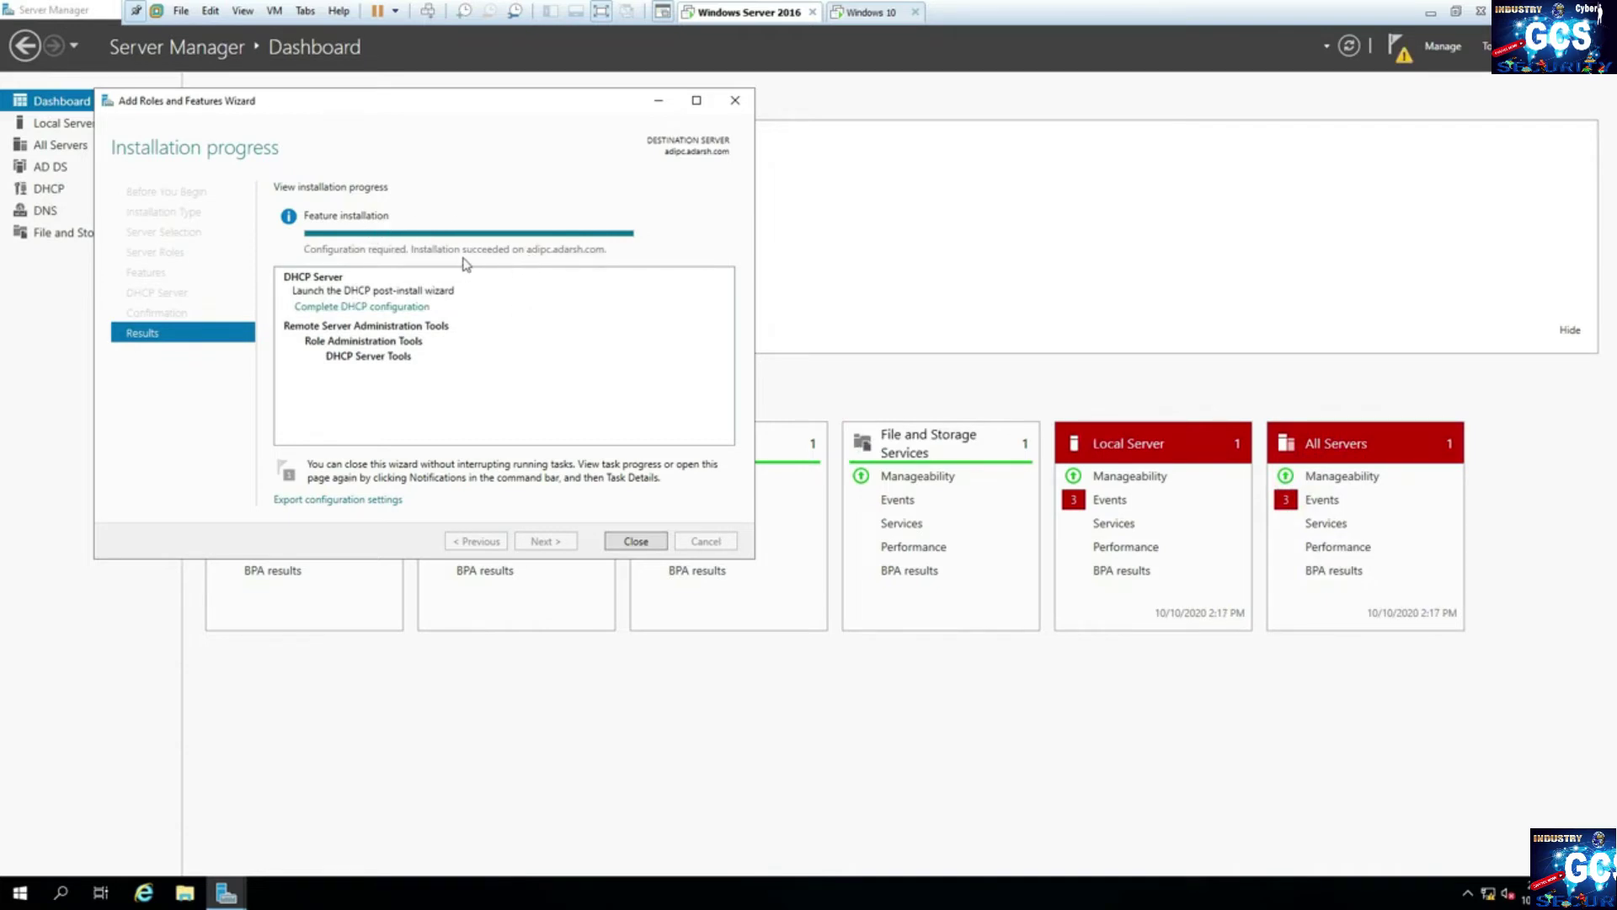
{"action": "left_click", "coordinate": [656, 542]}
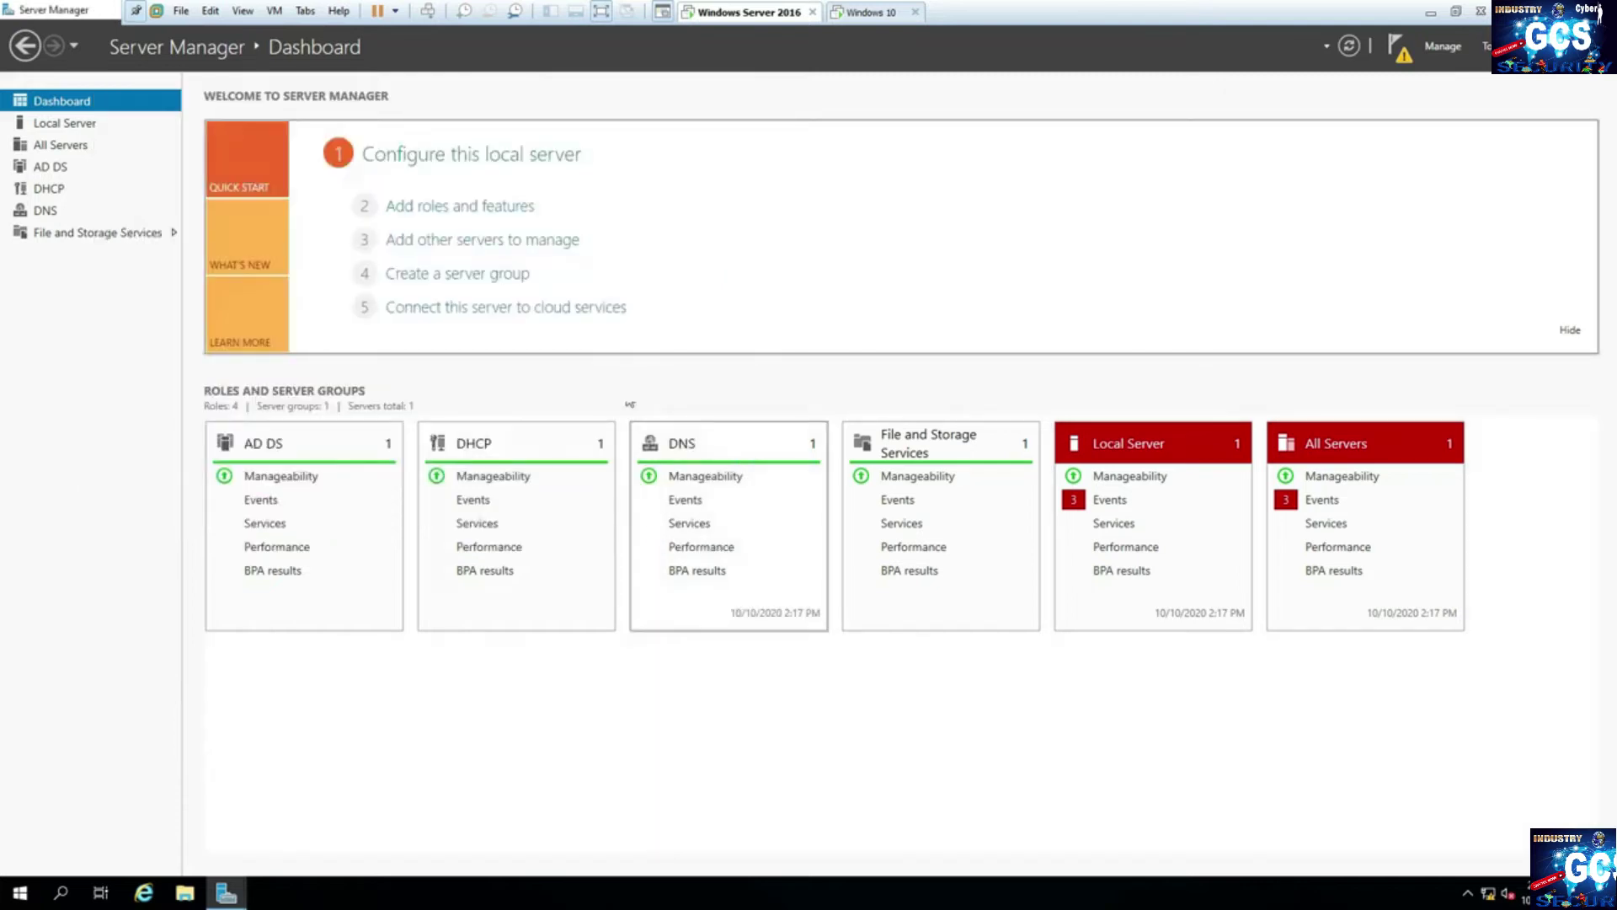
- Run Complete DHCP configuration from the notifications to create security groups and authorize the server
{"action": "left_click", "coordinate": [1402, 50]}
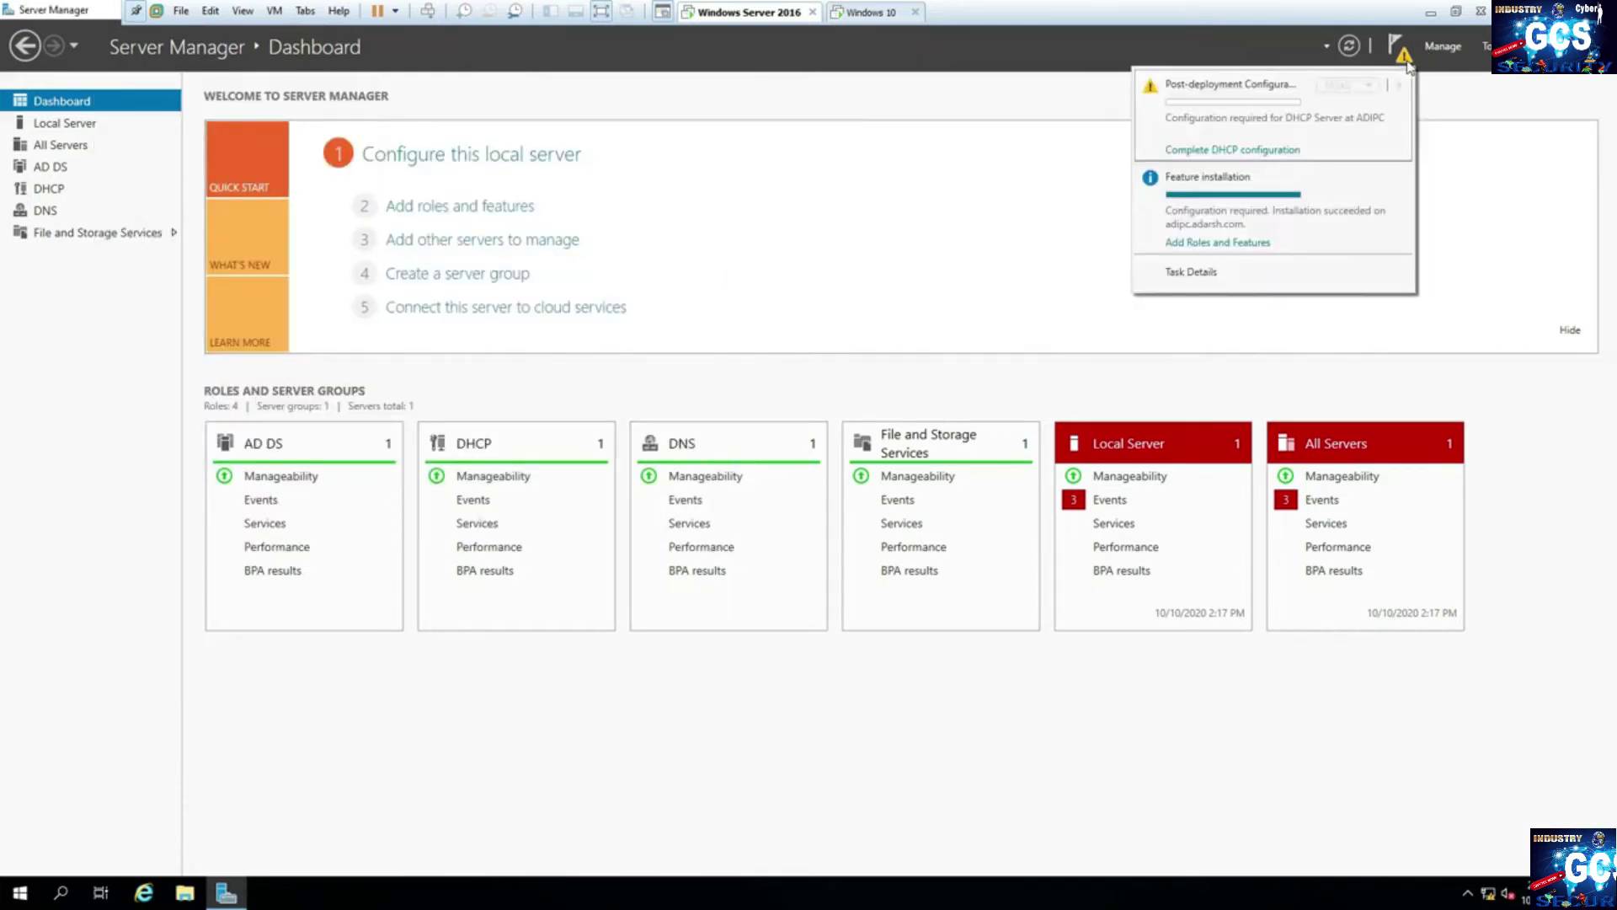
{"action": "left_click", "coordinate": [1259, 152]}
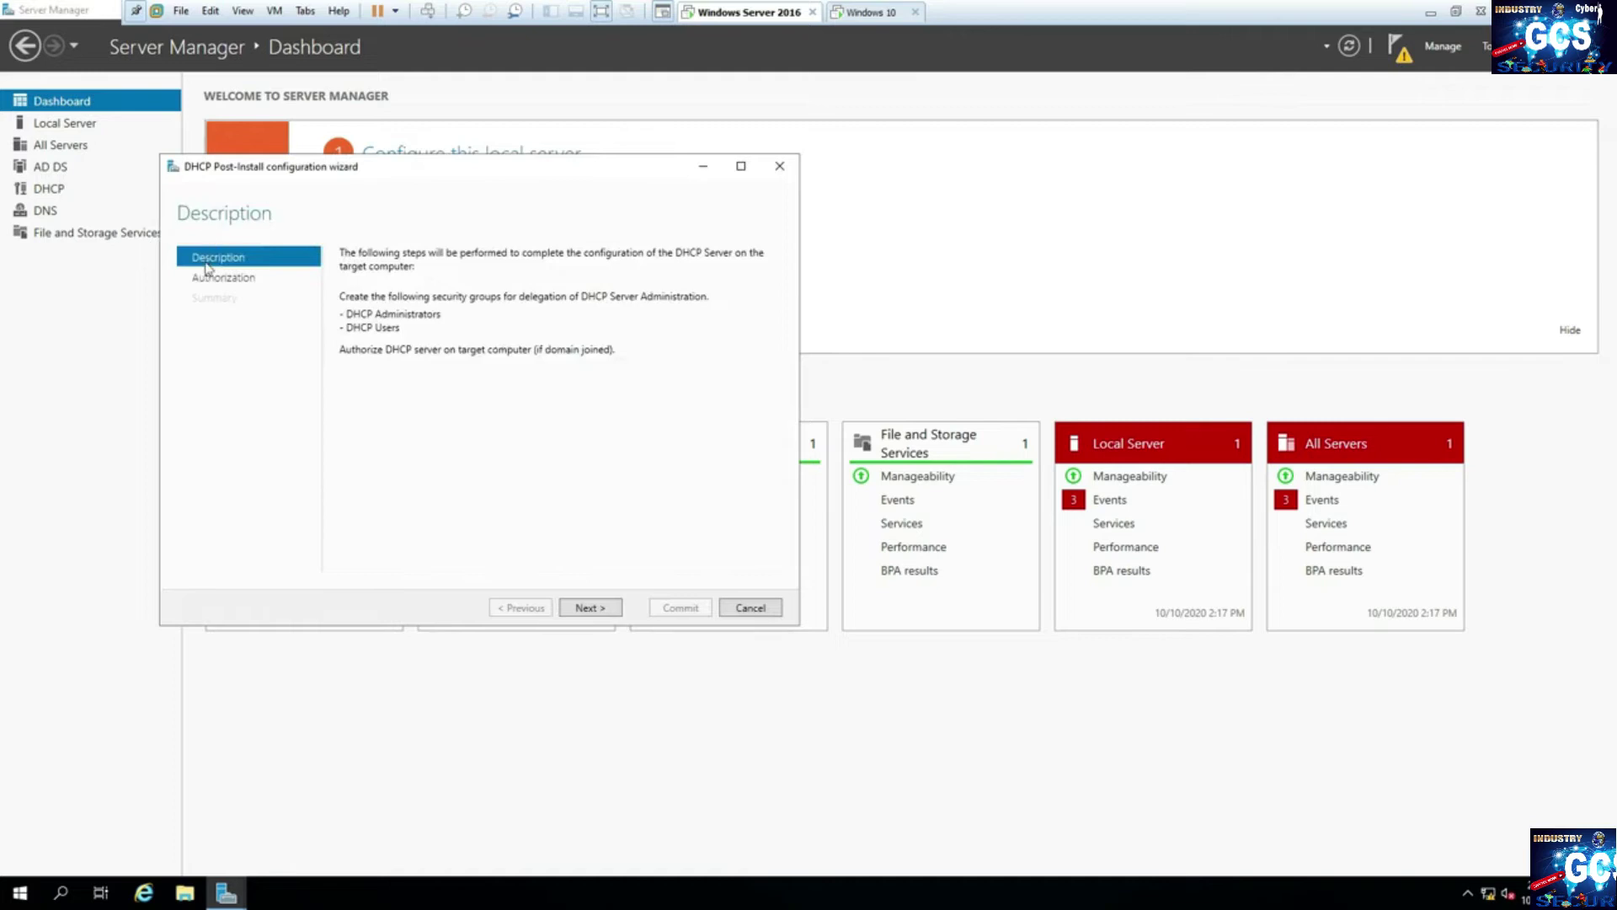
{"action": "left_click", "coordinate": [600, 610]}
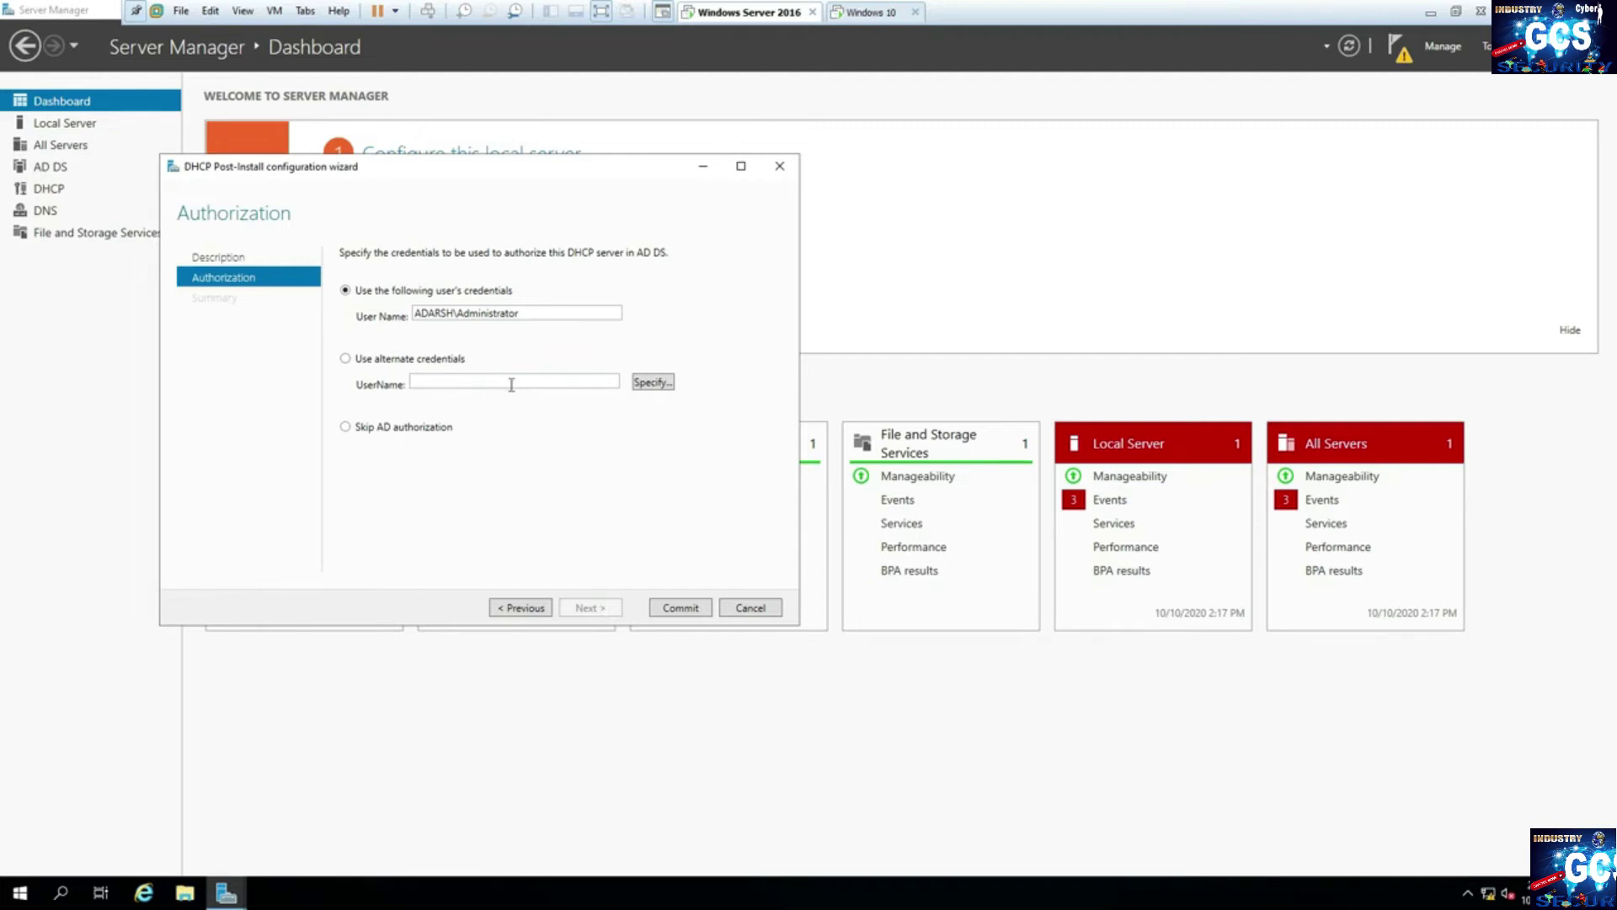
{"action": "left_click", "coordinate": [678, 608]}
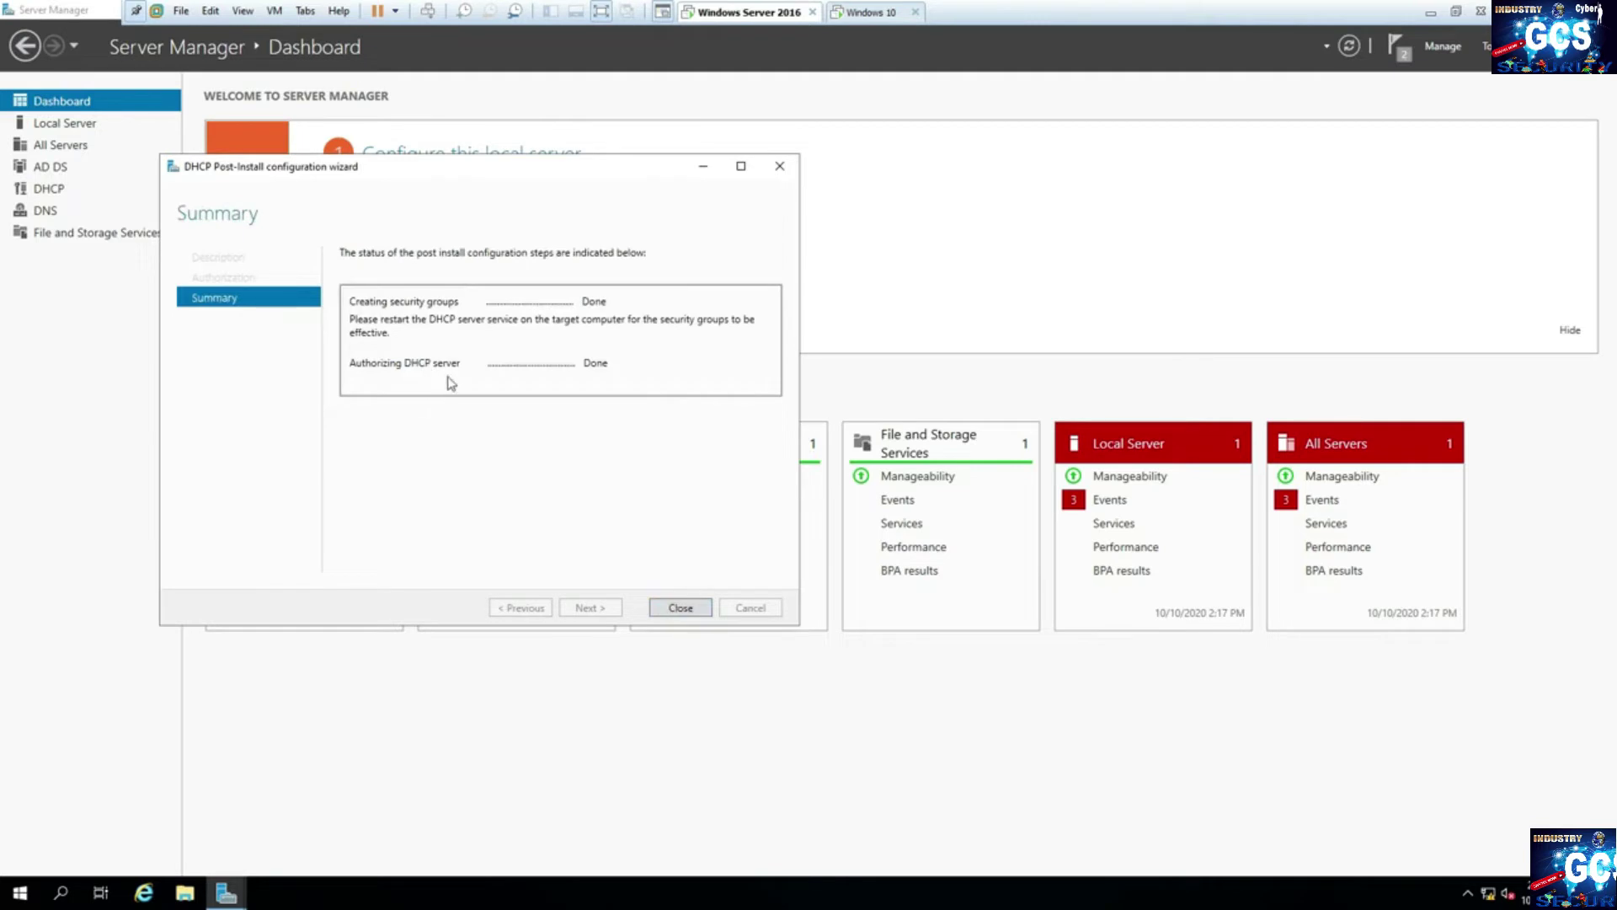
{"action": "left_click", "coordinate": [679, 607]}
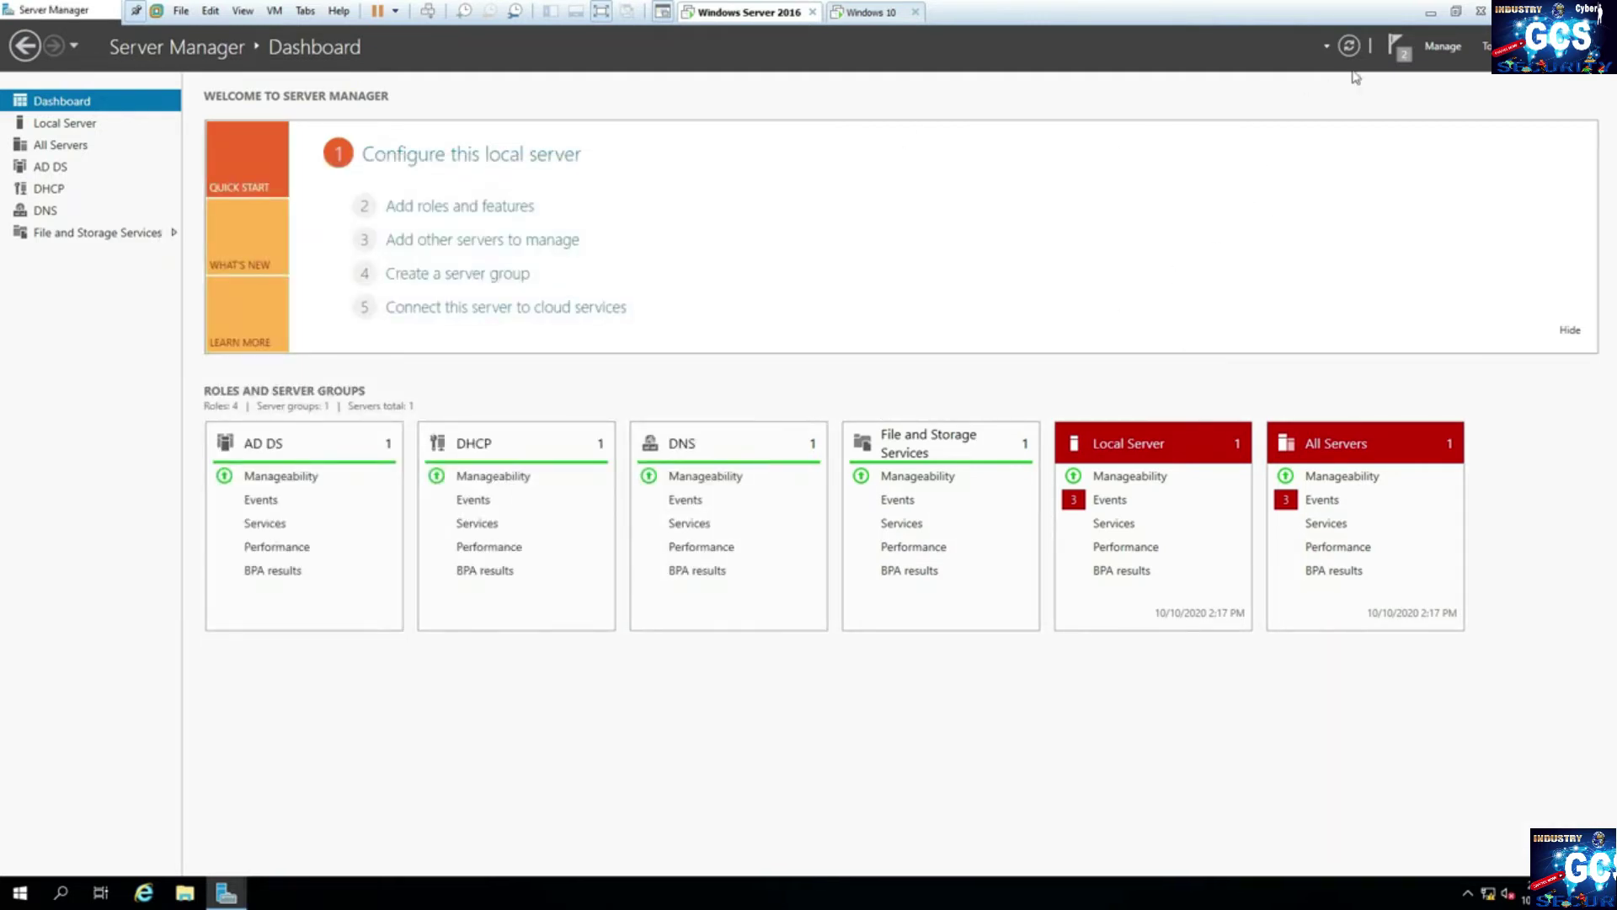
{"action": "left_click", "coordinate": [1395, 52]}
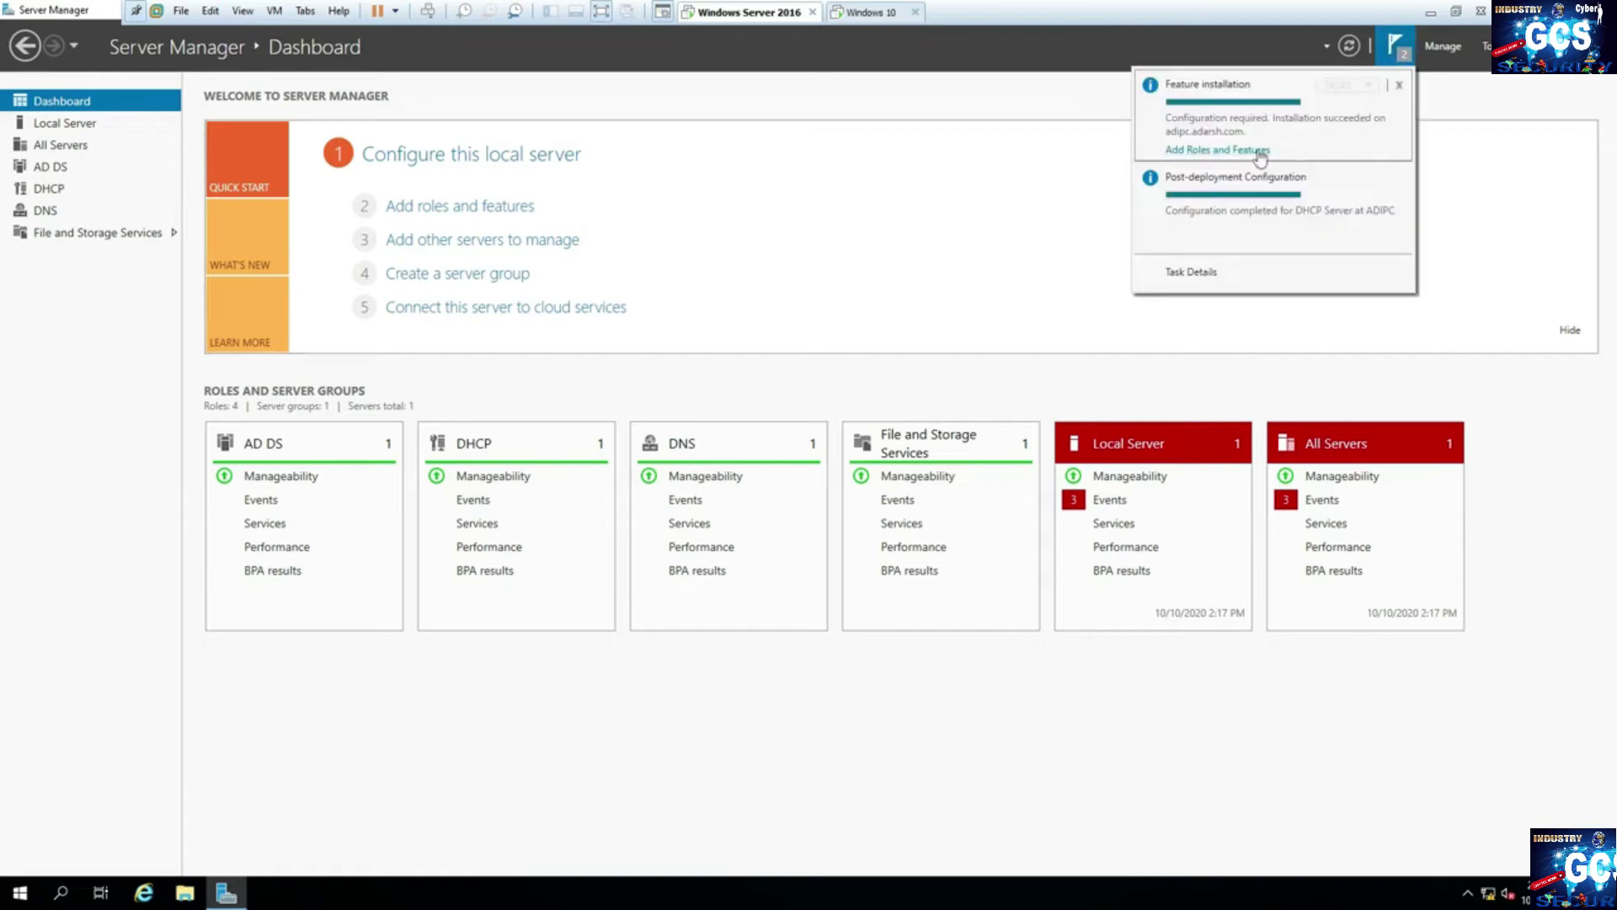
{"action": "left_click", "coordinate": [1051, 123]}
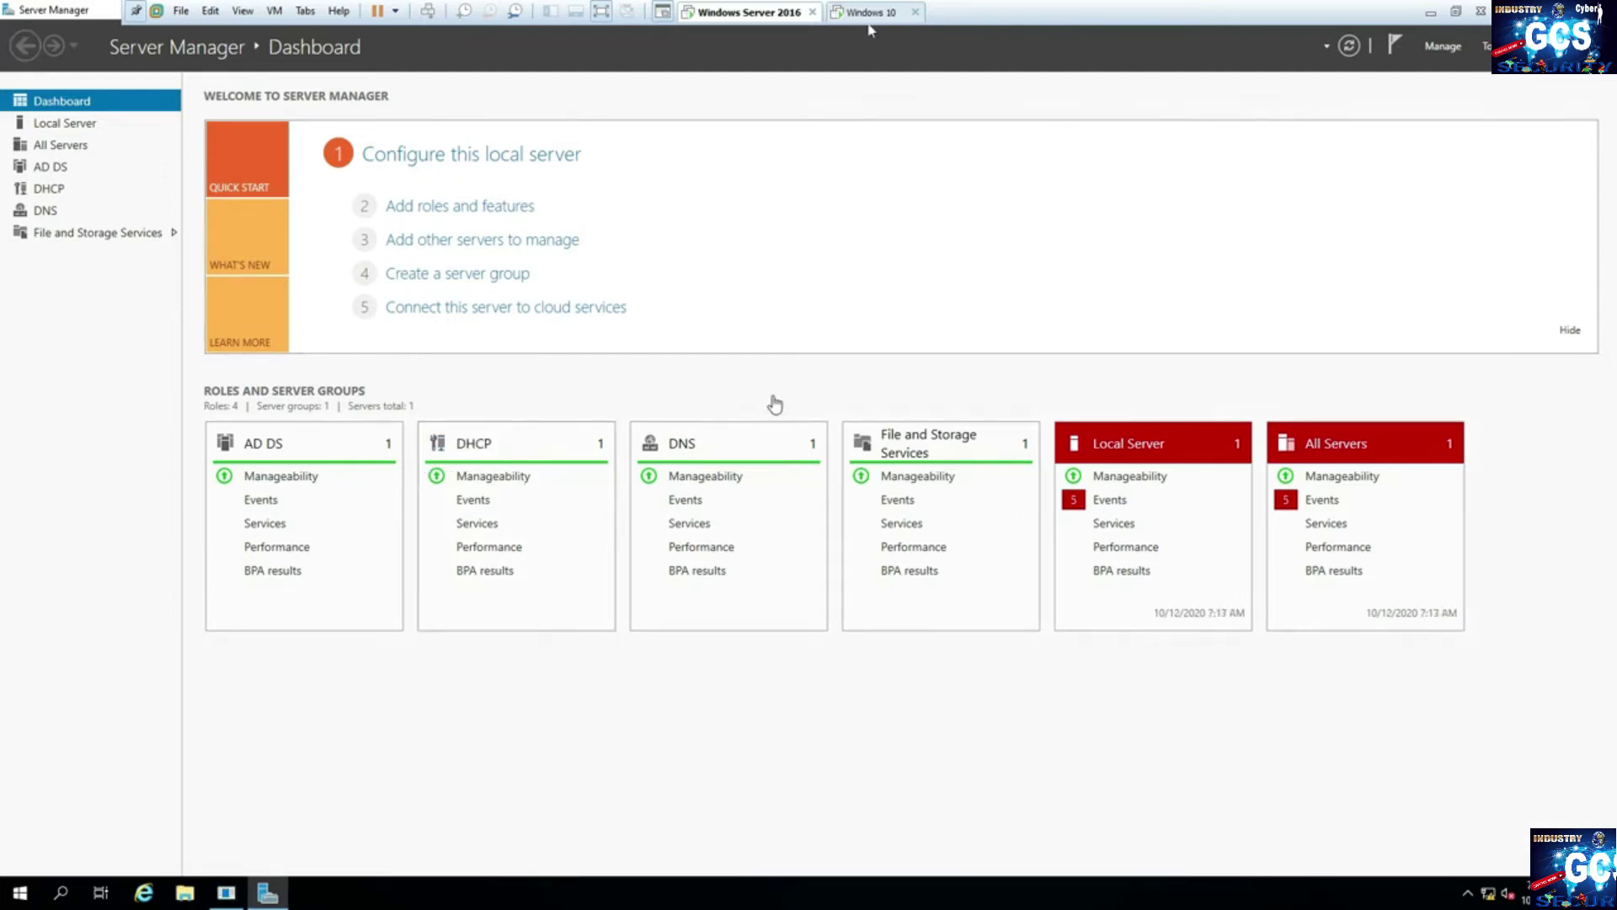
- On the Windows Server 2016 VM, open Network Connections with ncpa.cpl
{"action": "left_click", "coordinate": [766, 397]}
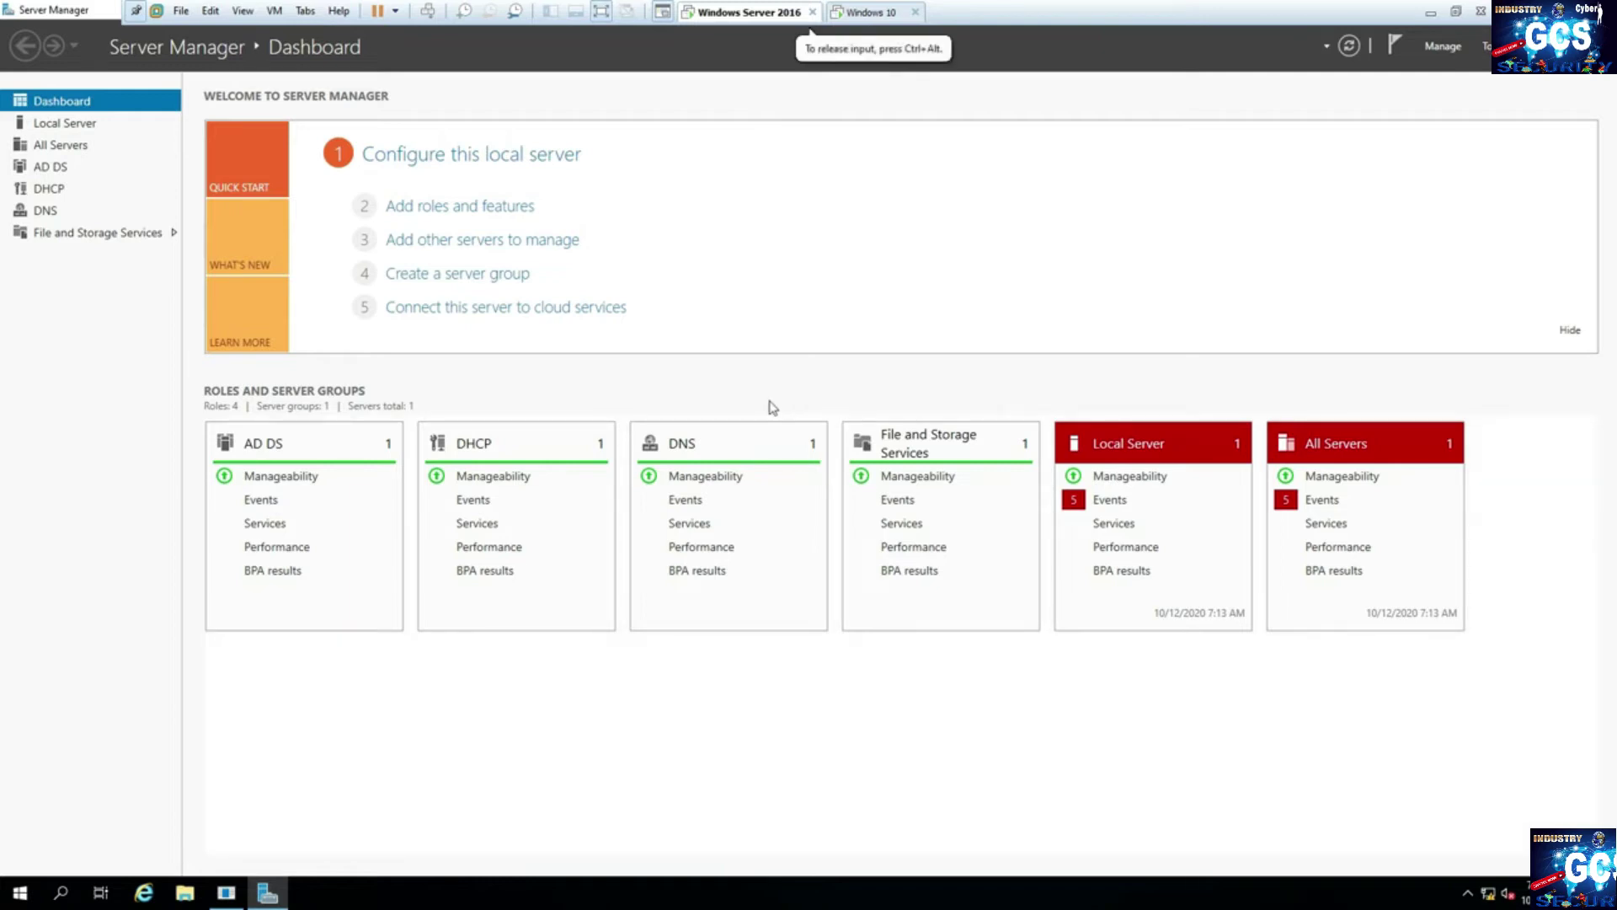
{"action": "left_click", "coordinate": [863, 12]}
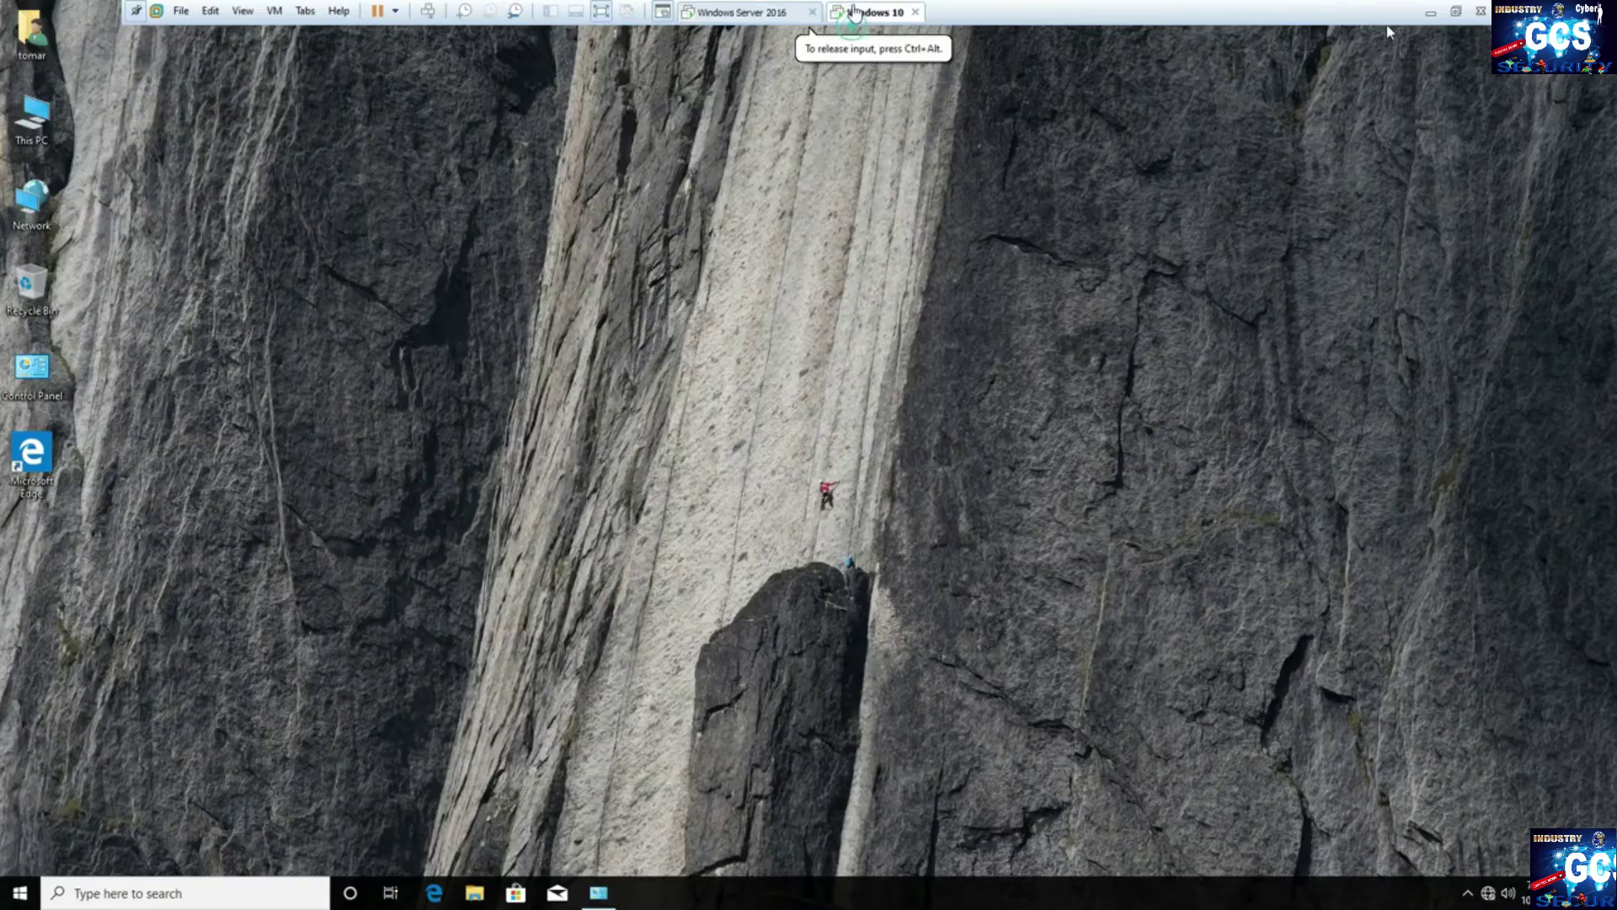
{"action": "left_click", "coordinate": [744, 11]}
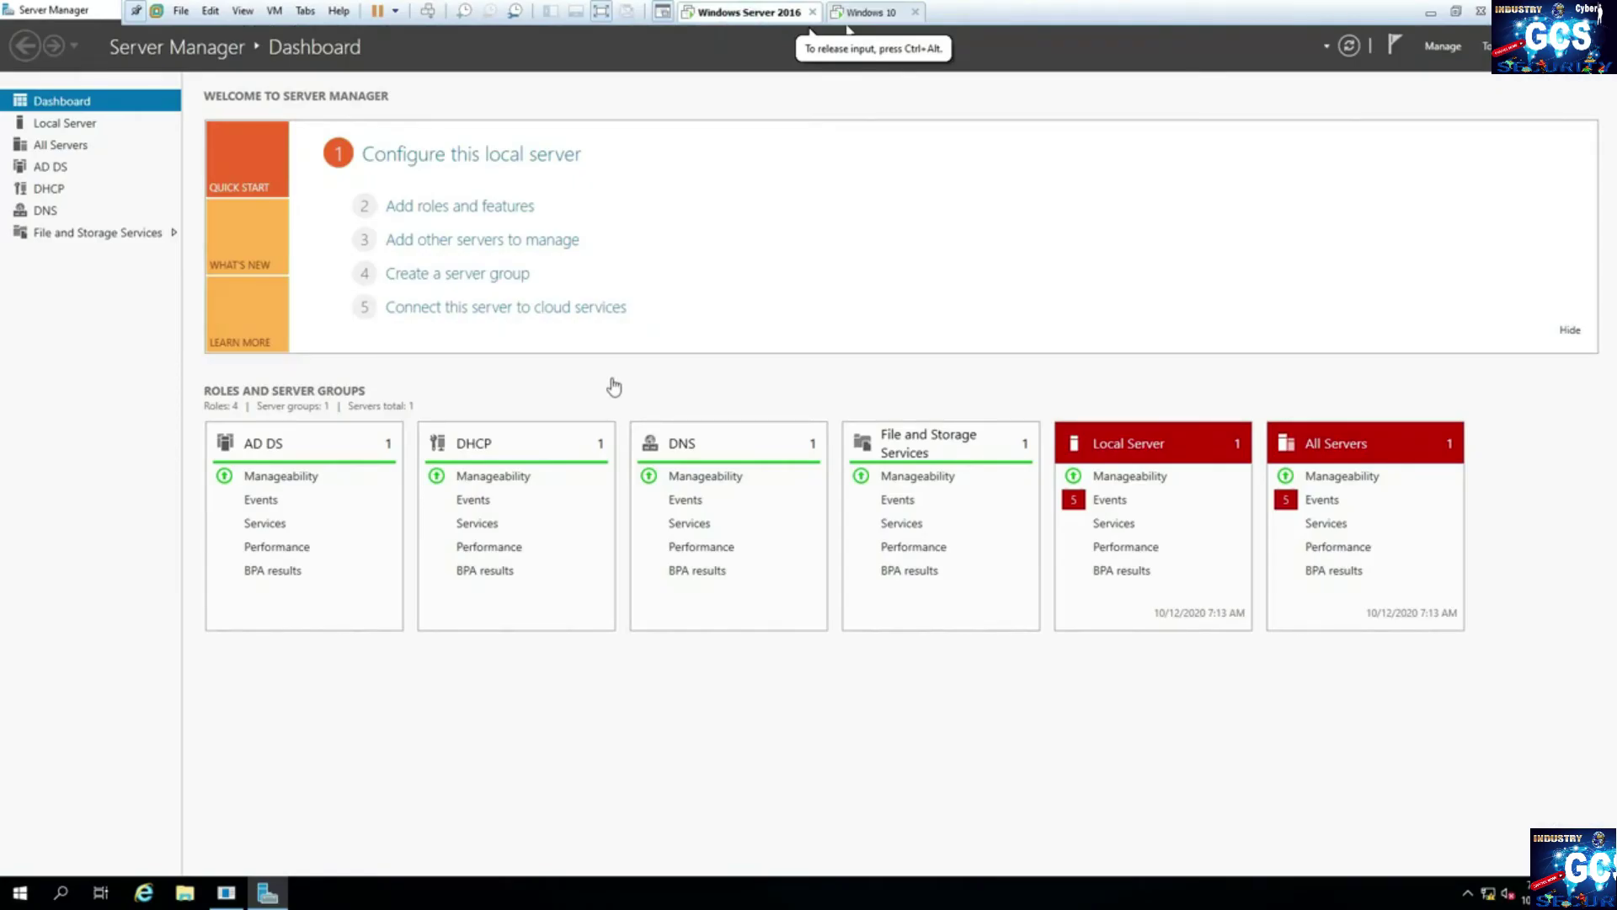
{"action": "key", "text": "super+r"}
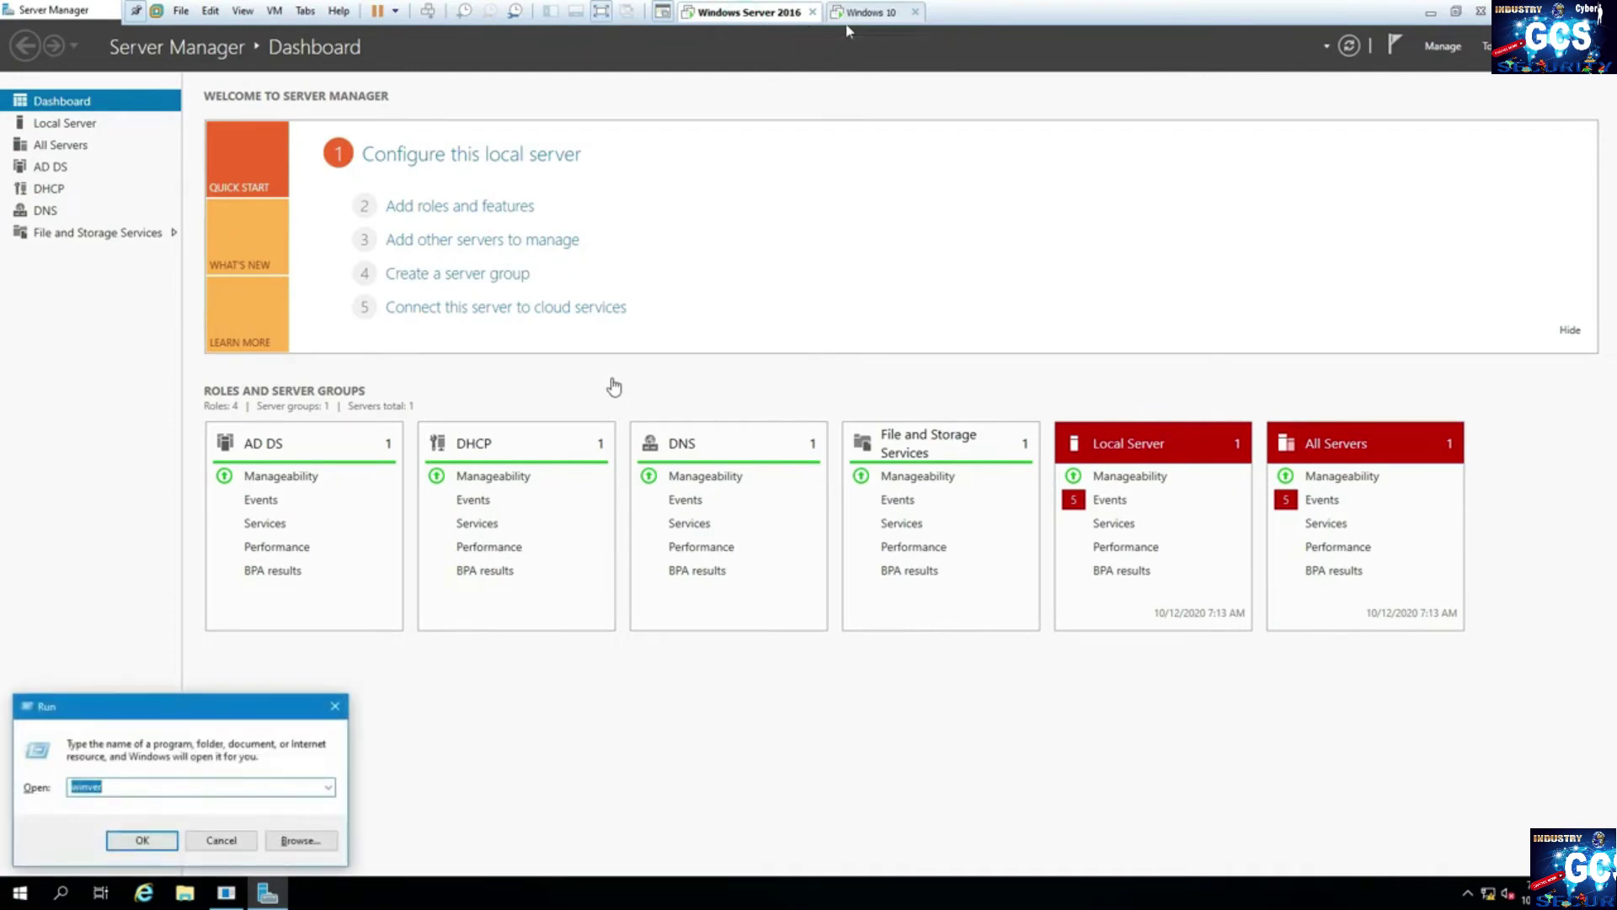
{"action": "key", "text": "Return"}
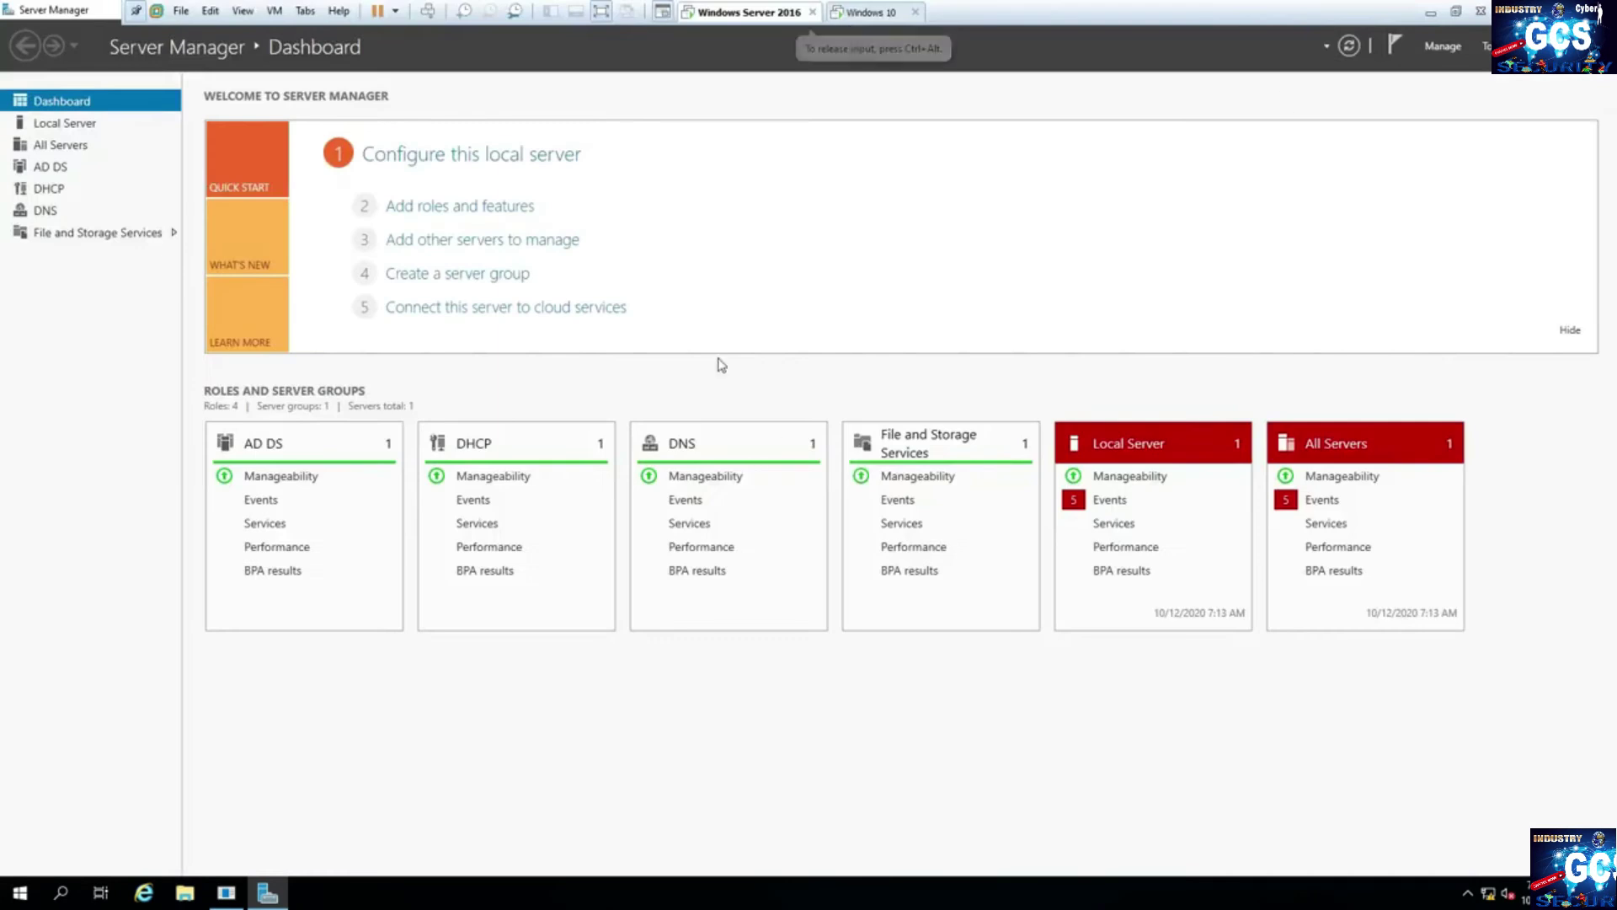
{"action": "key", "text": "super+r"}
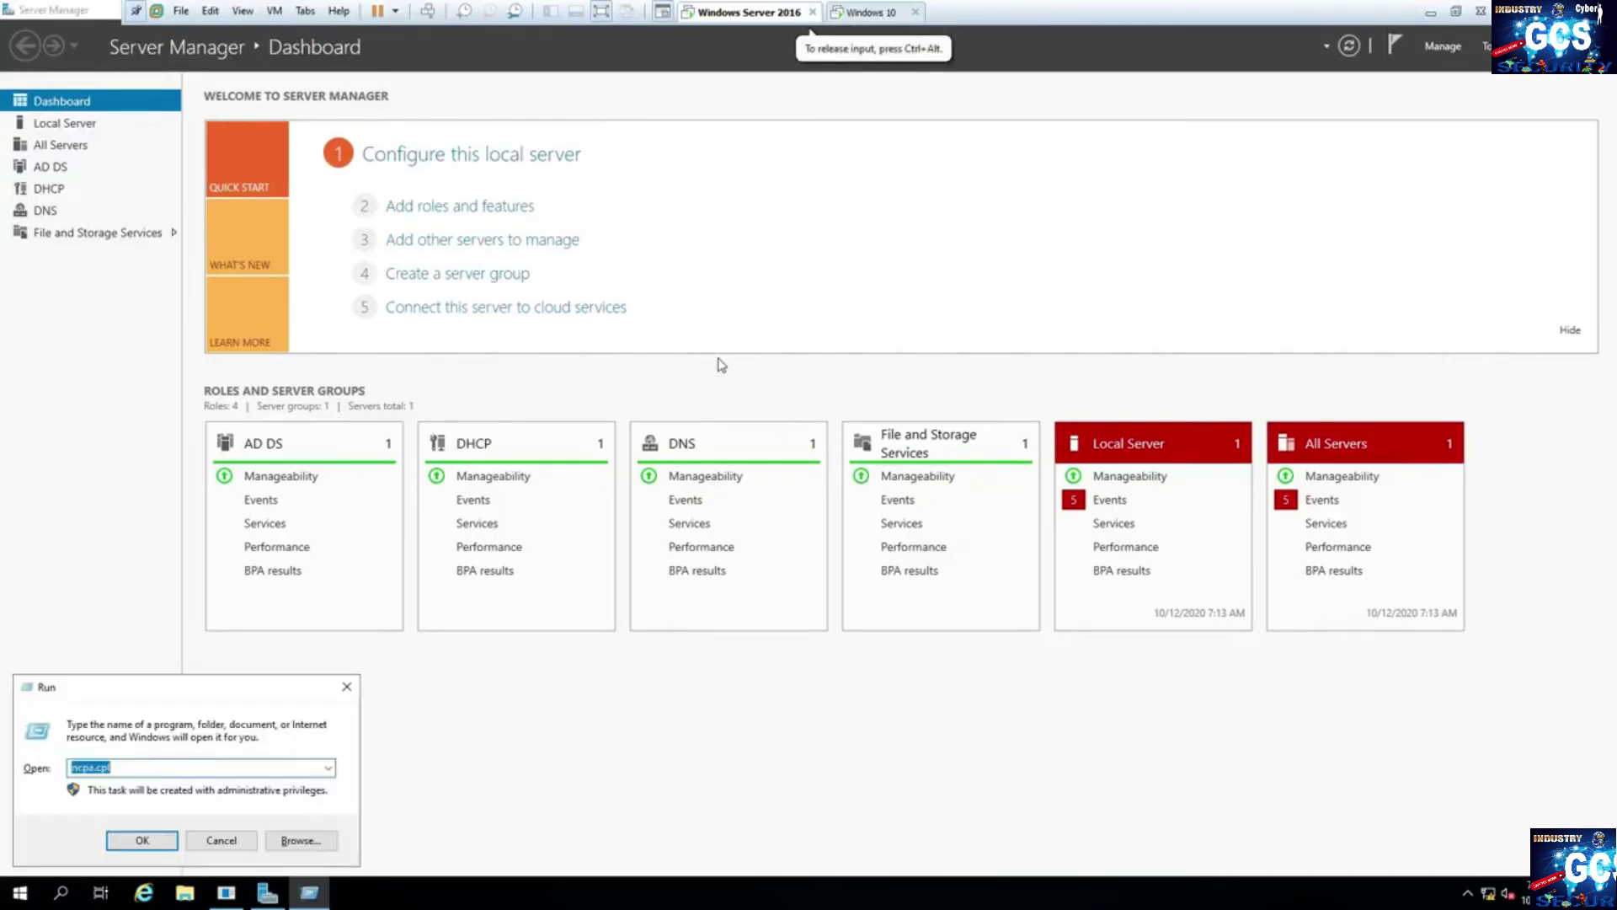
{"action": "key", "text": "Return"}
- Set Ethernet0 IPv4 to 10.0.0.100, mask 255.0.0.0, gateway and DNS 10.0.0.1, and apply
{"action": "left_click", "coordinate": [426, 297]}
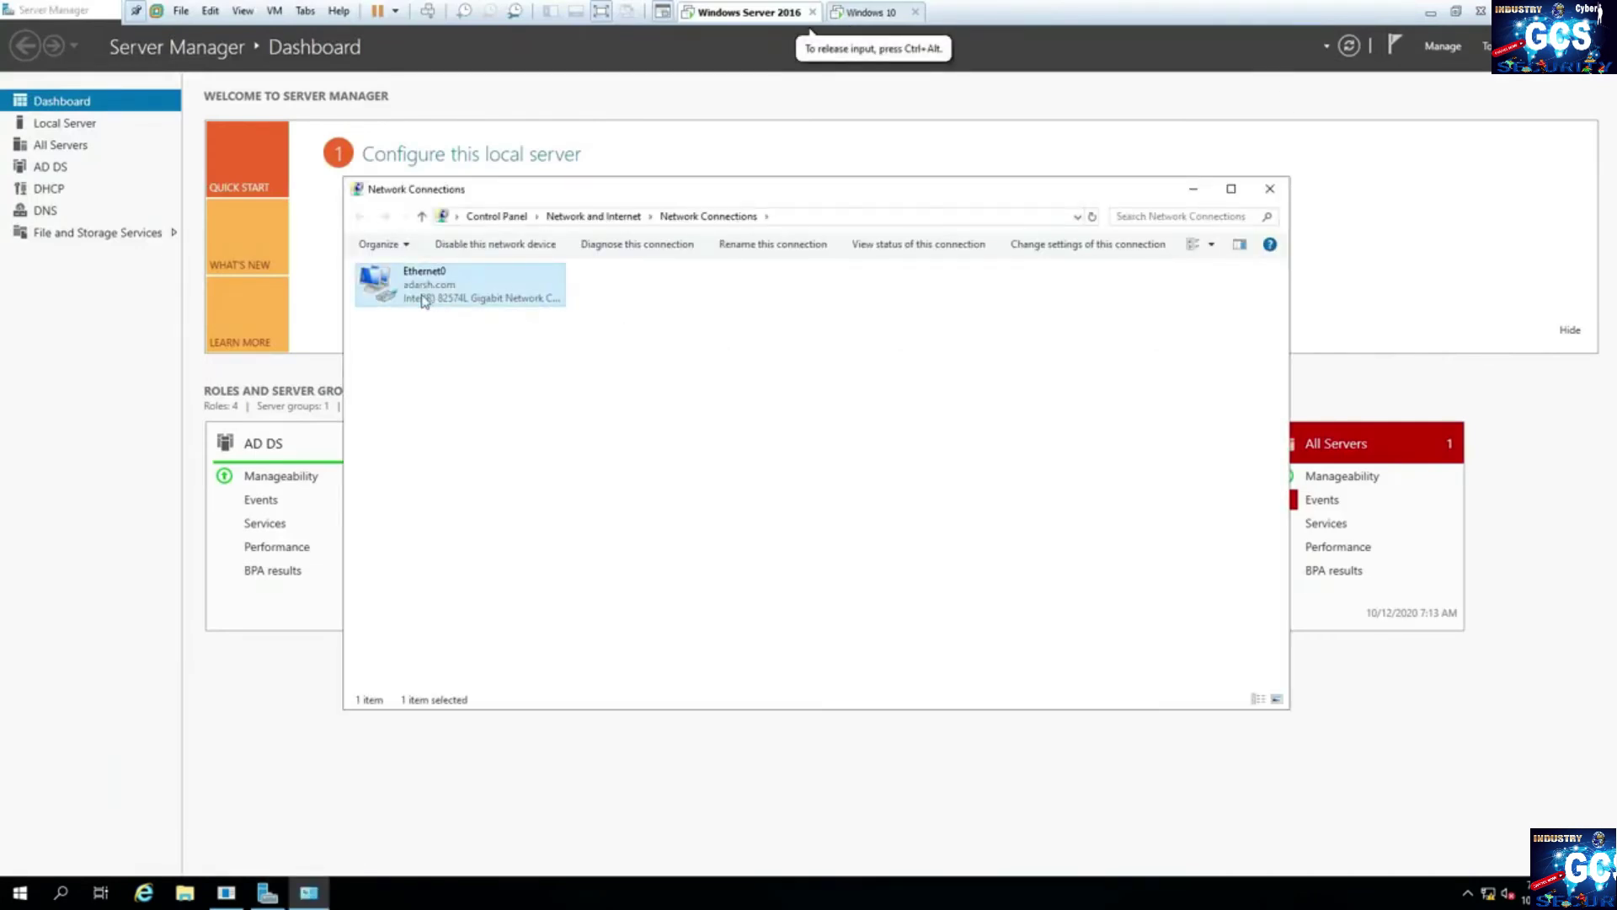
{"action": "right_click", "coordinate": [500, 292]}
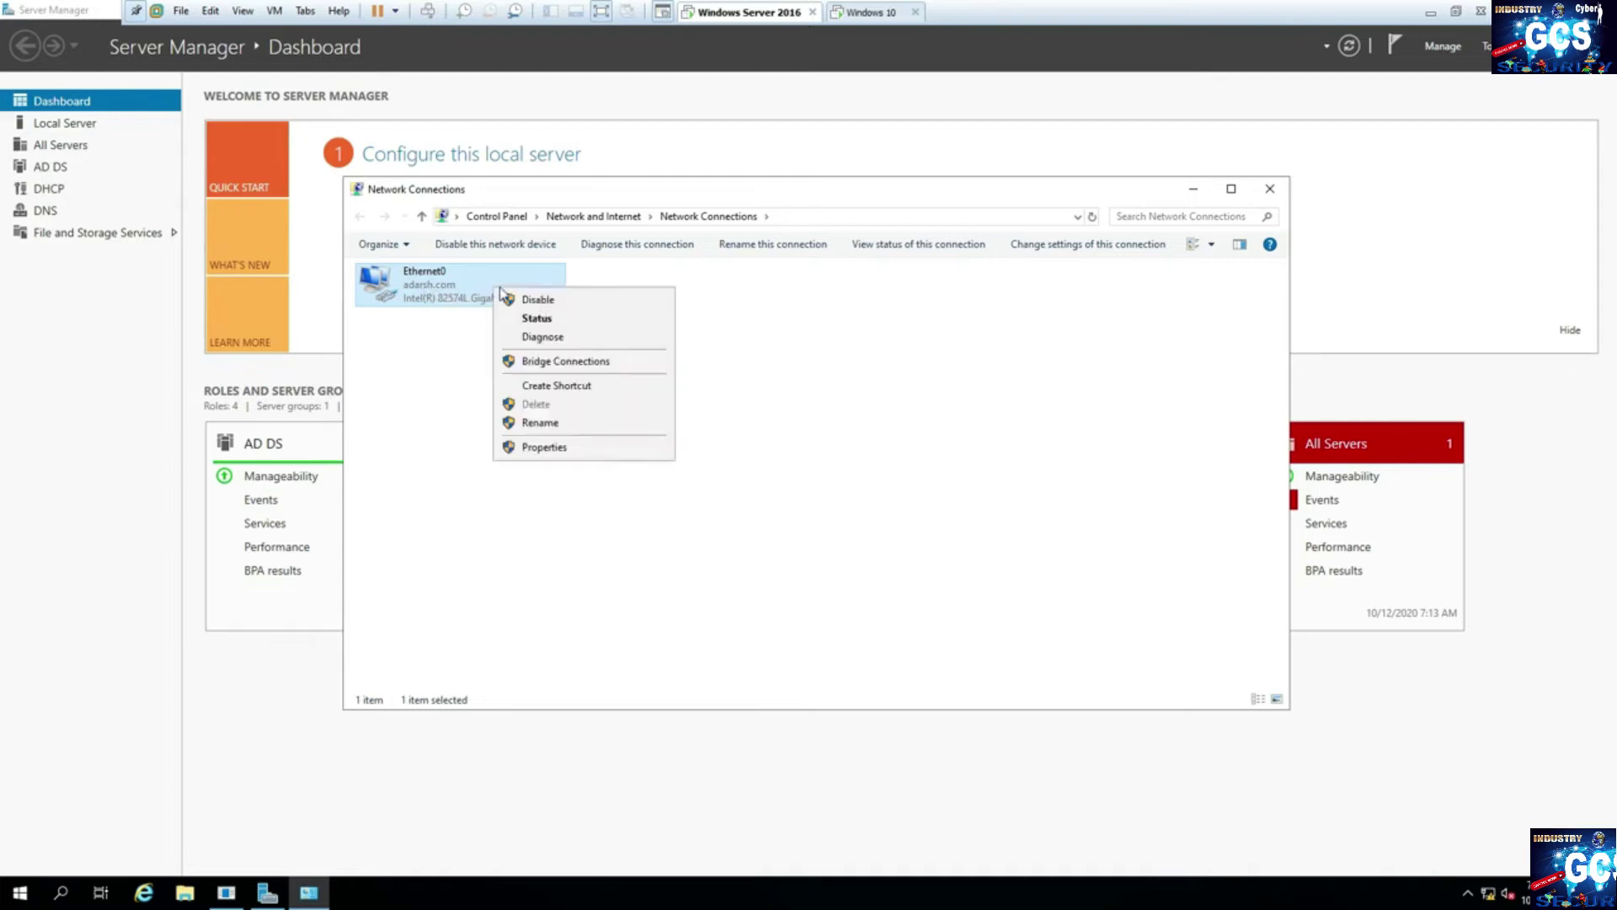
{"action": "left_click", "coordinate": [546, 447]}
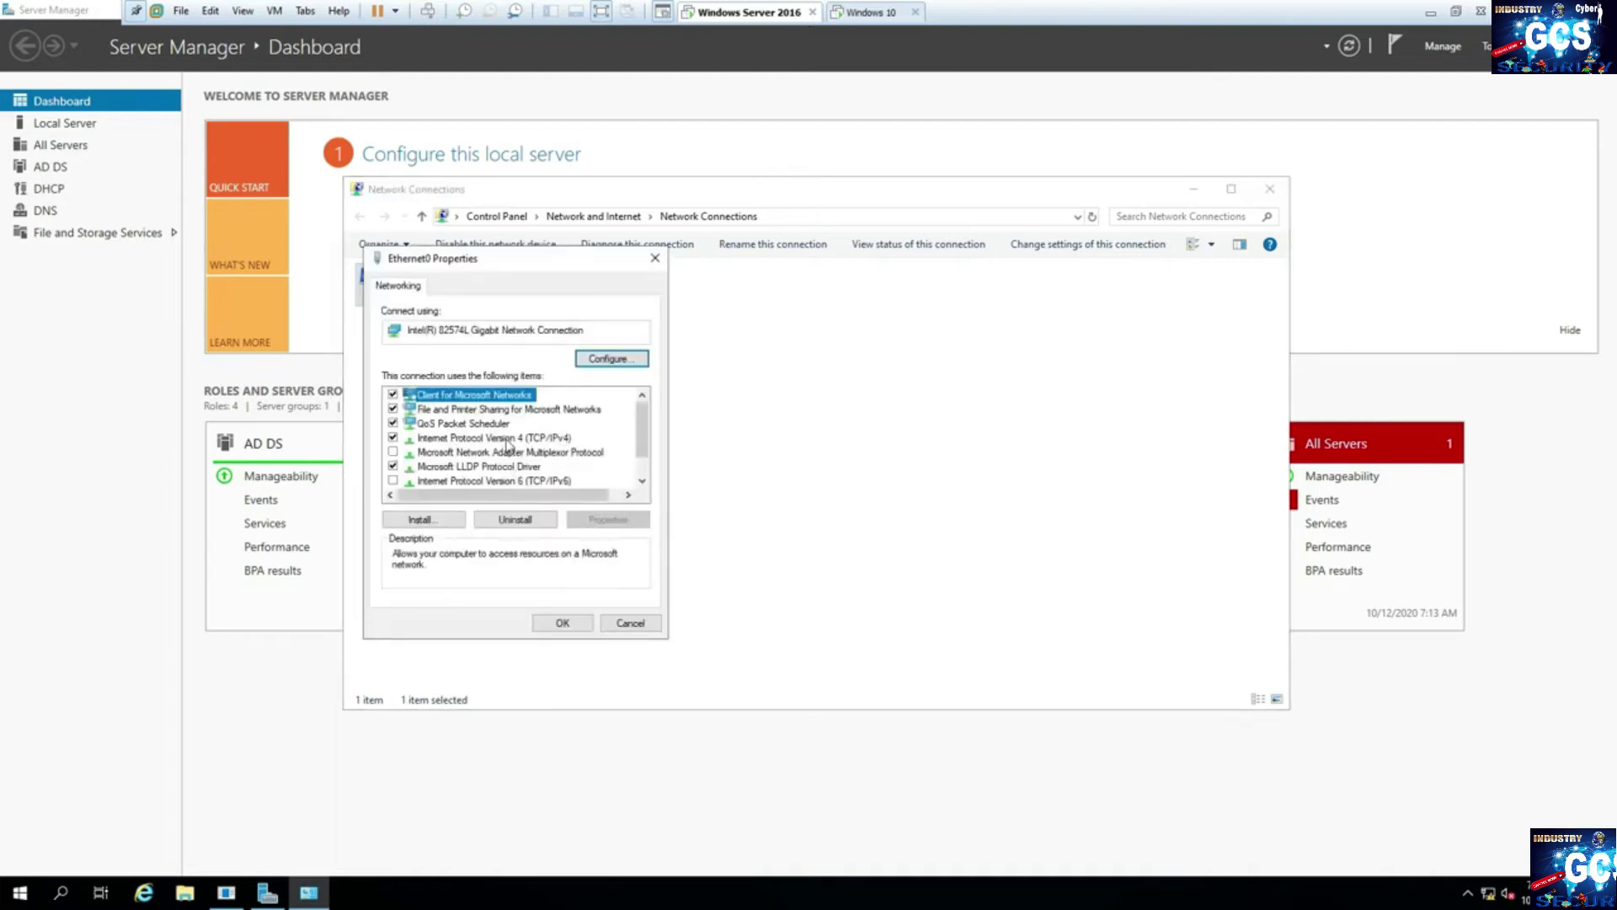
{"action": "double_click", "coordinate": [509, 439]}
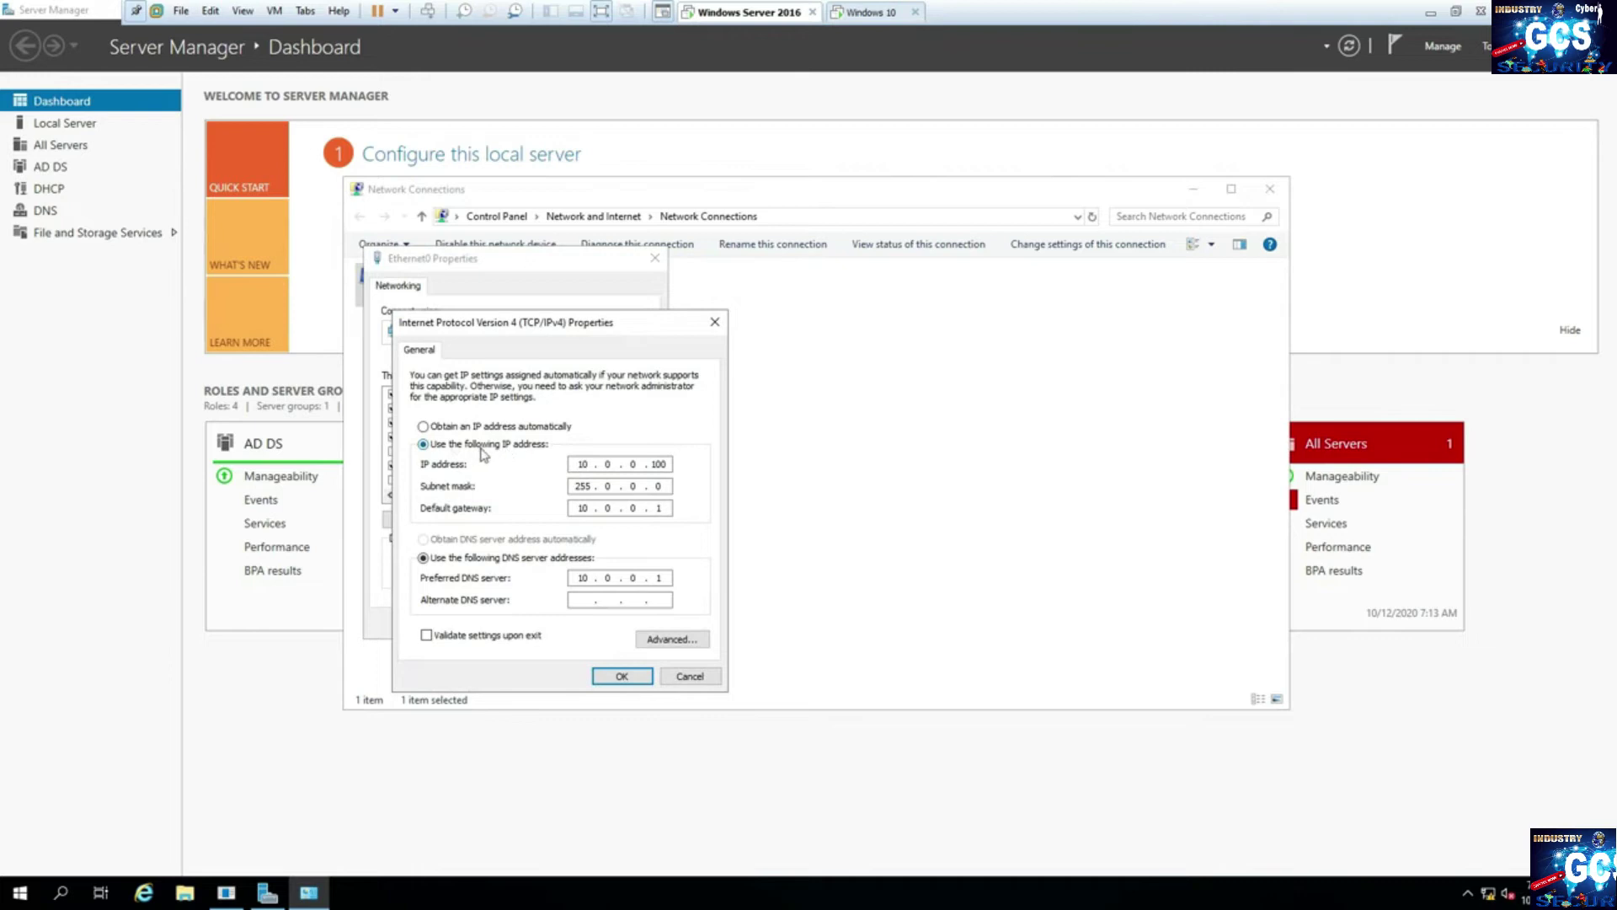
{"action": "double_click", "coordinate": [582, 465]}
{"action": "type", "text": "10 . 0 . 0 ."}
{"action": "double_click", "coordinate": [575, 484]}
{"action": "double_click", "coordinate": [580, 508]}
{"action": "left_click", "coordinate": [581, 577]}
{"action": "type", "text": "10"}
{"action": "left_click", "coordinate": [641, 683]}
{"action": "left_click", "coordinate": [567, 622]}
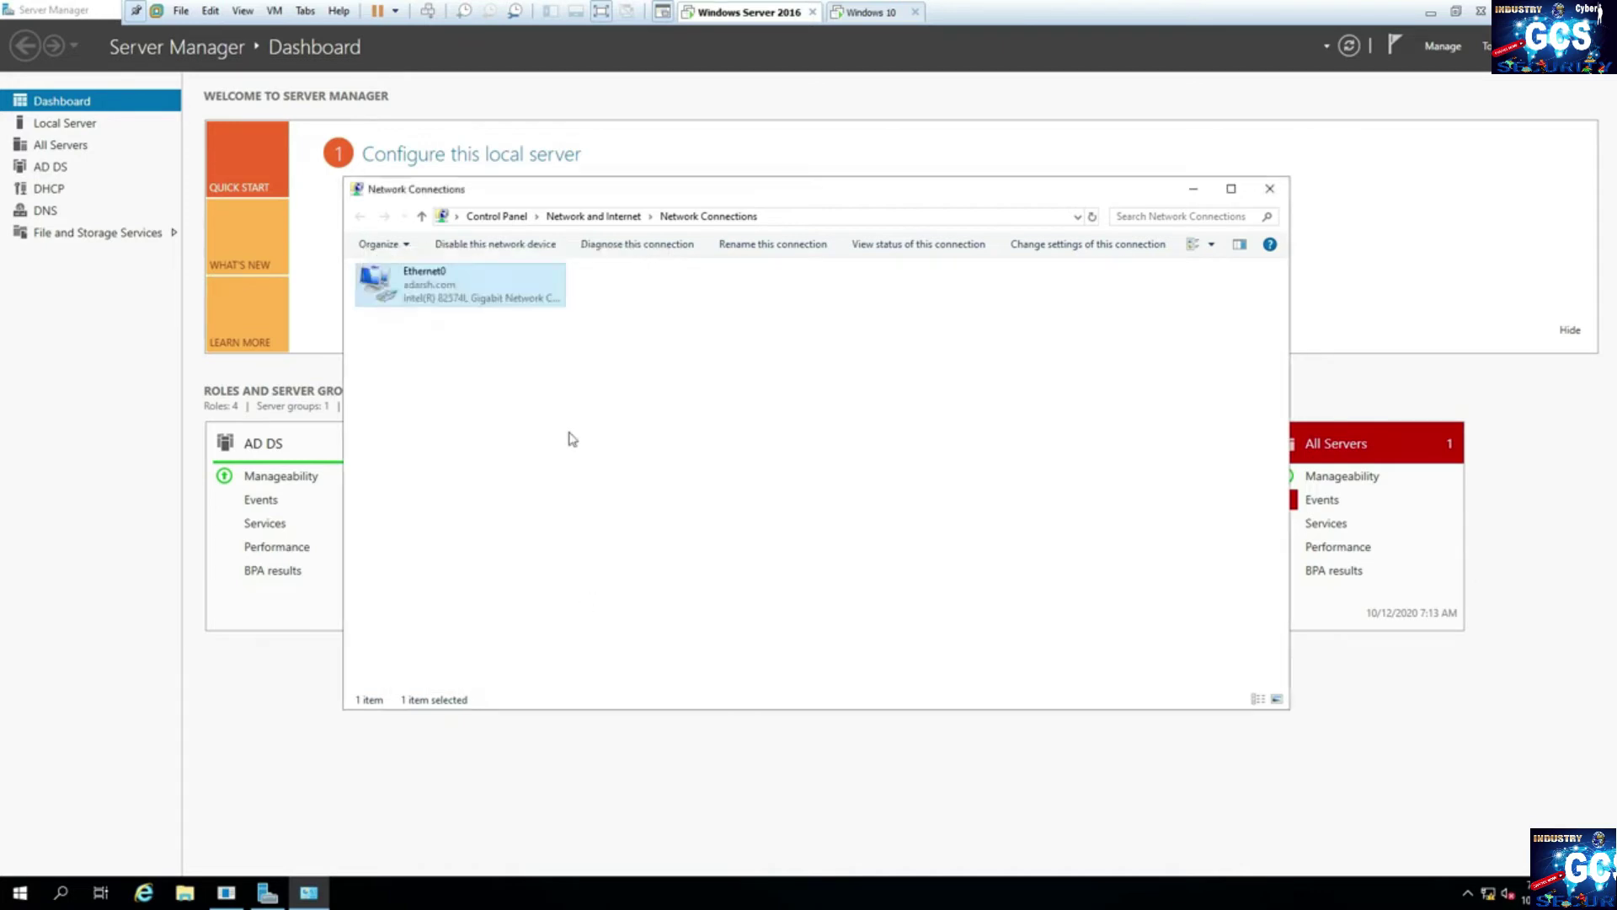
- Refresh the Network Connections list and minimize the window
{"action": "right_click", "coordinate": [567, 433]}
{"action": "left_click", "coordinate": [615, 500]}
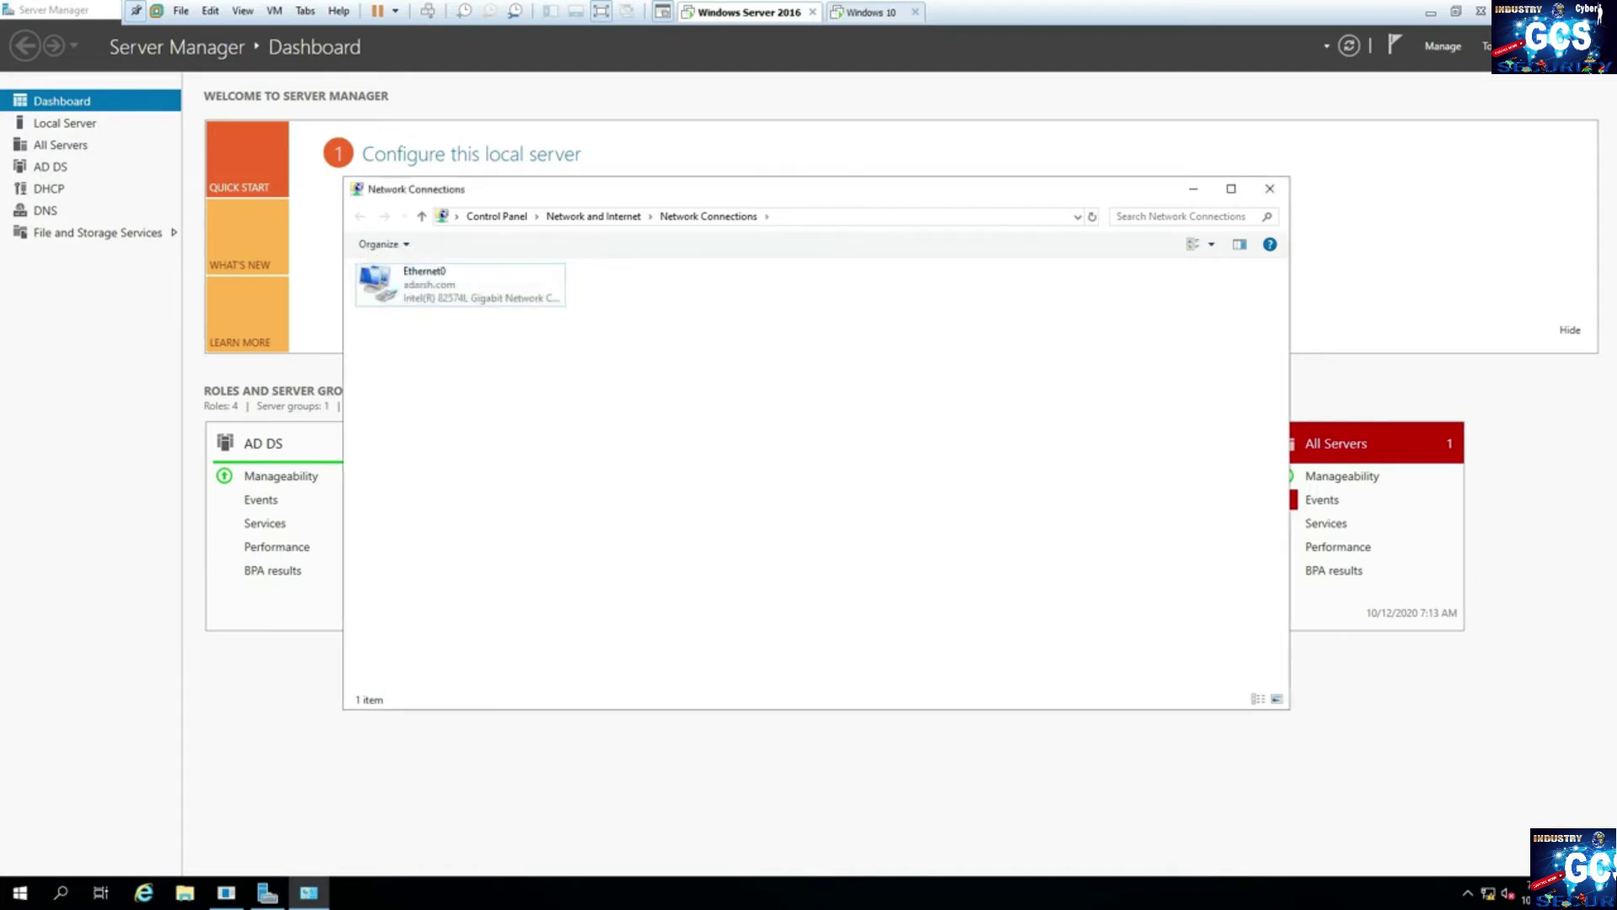
{"action": "left_click", "coordinate": [486, 298]}
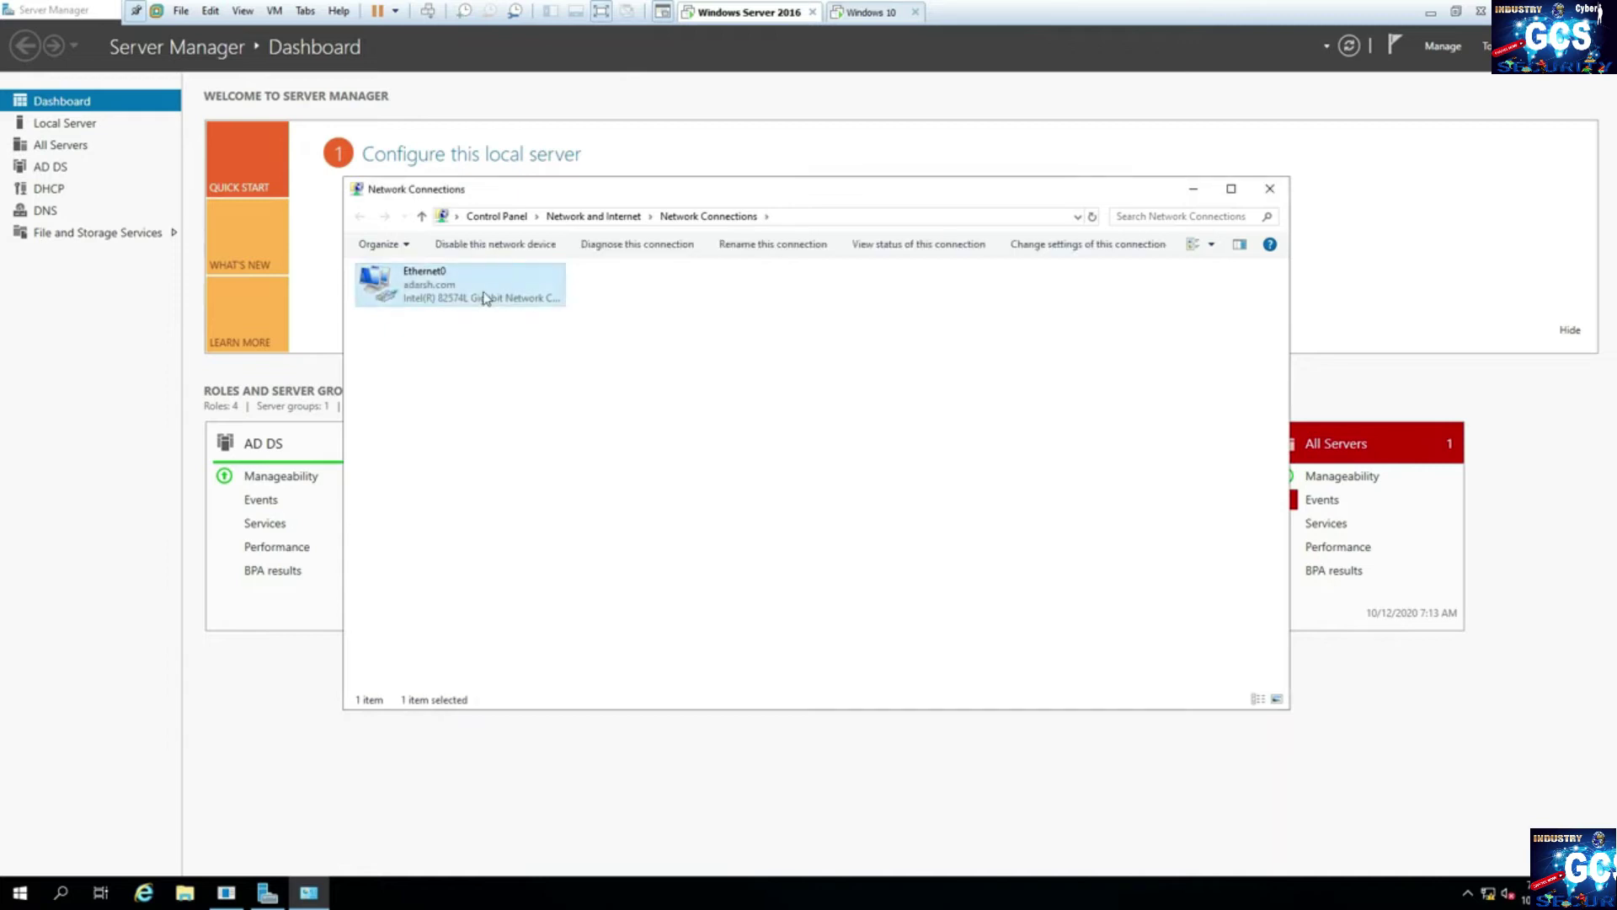
{"action": "left_click", "coordinate": [1193, 189]}
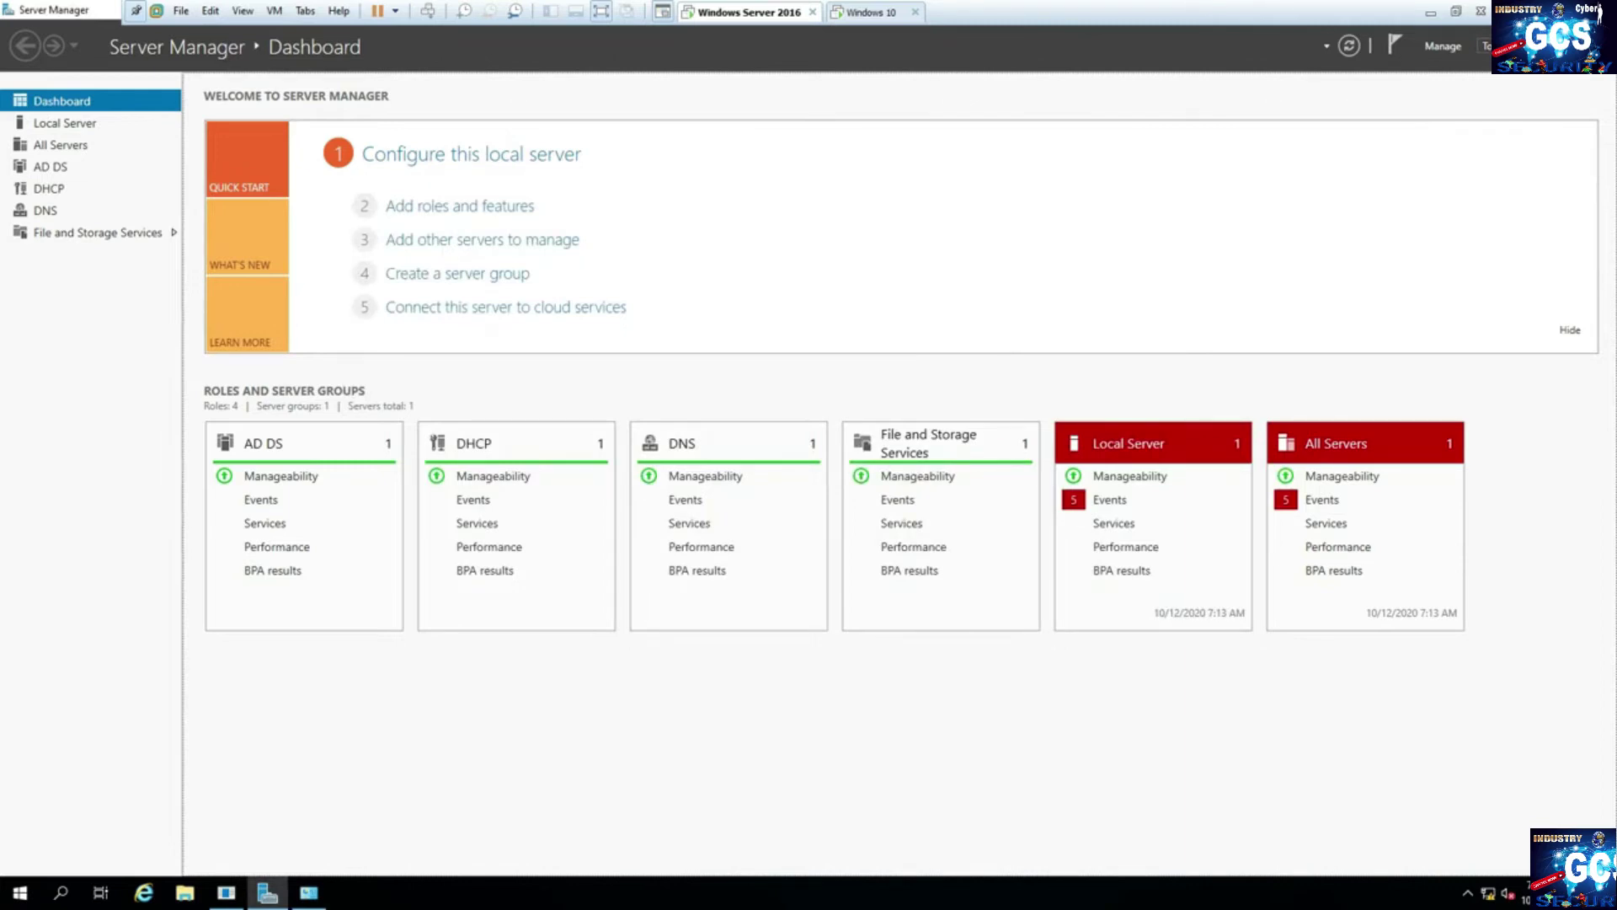
{"action": "left_click", "coordinate": [1501, 47]}
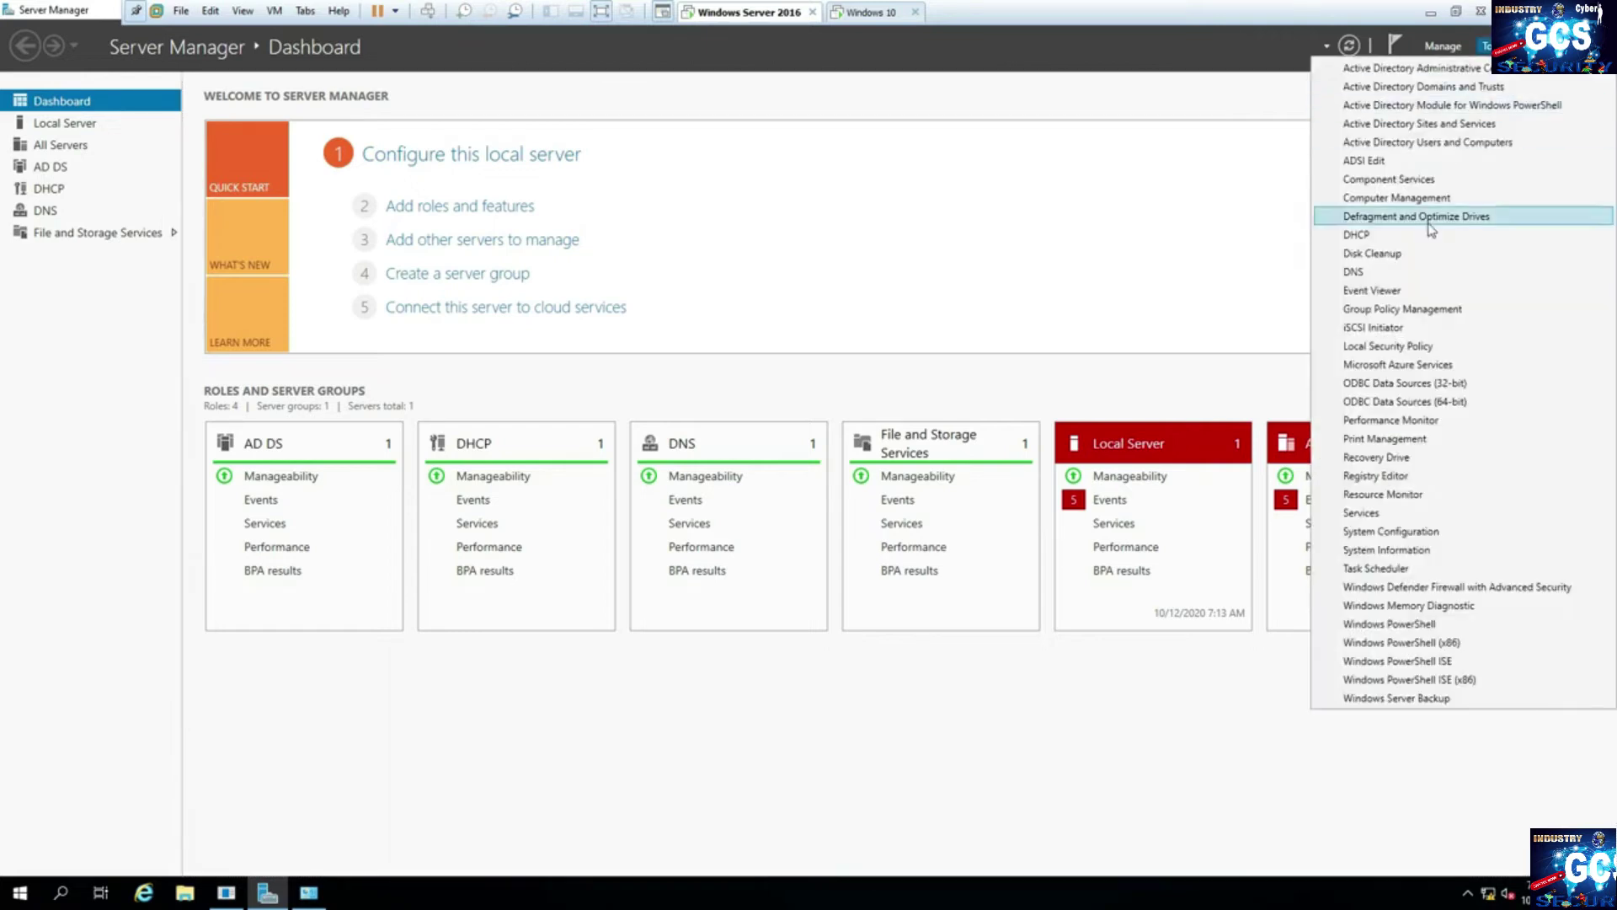
{"action": "left_click", "coordinate": [1354, 271]}
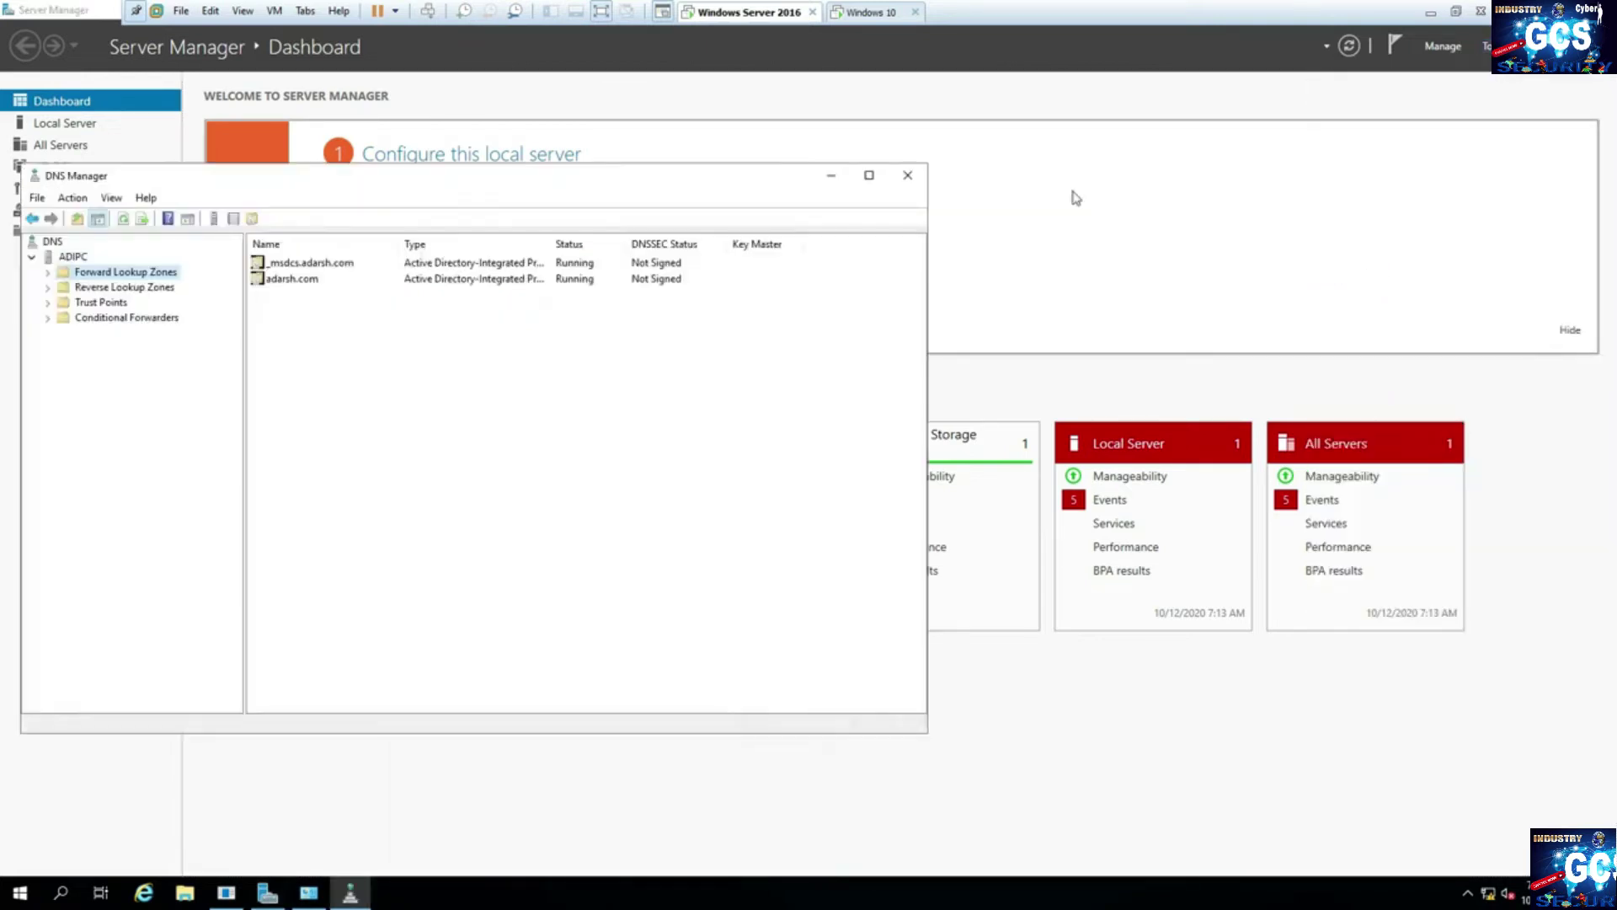
{"action": "left_click", "coordinate": [73, 257]}
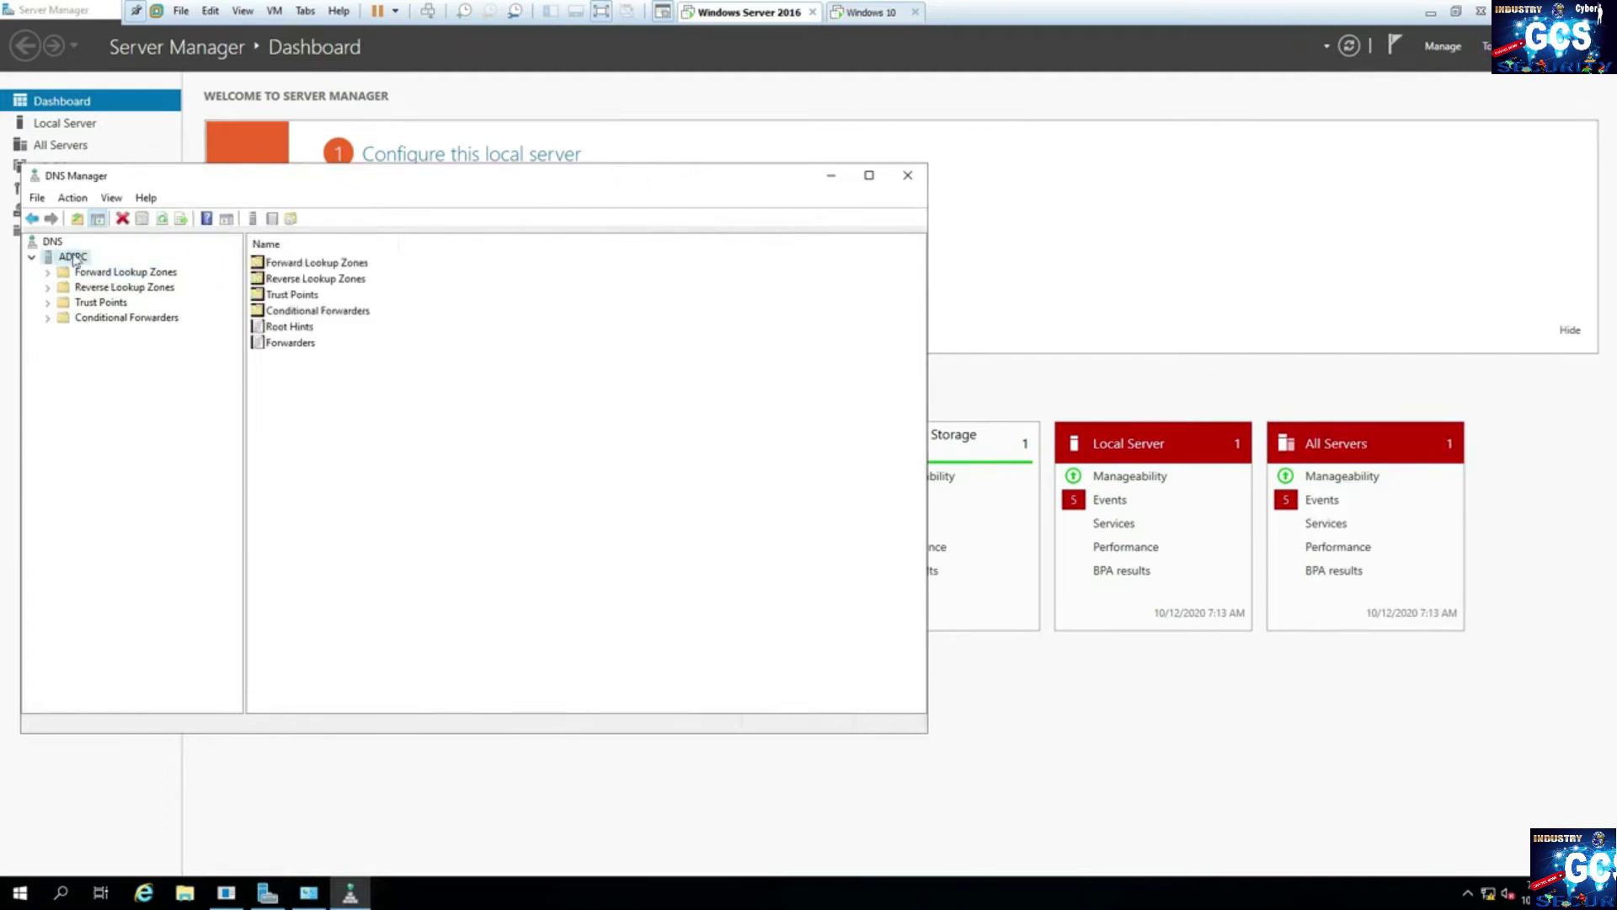
{"action": "left_click", "coordinate": [108, 303]}
{"action": "left_click", "coordinate": [125, 288]}
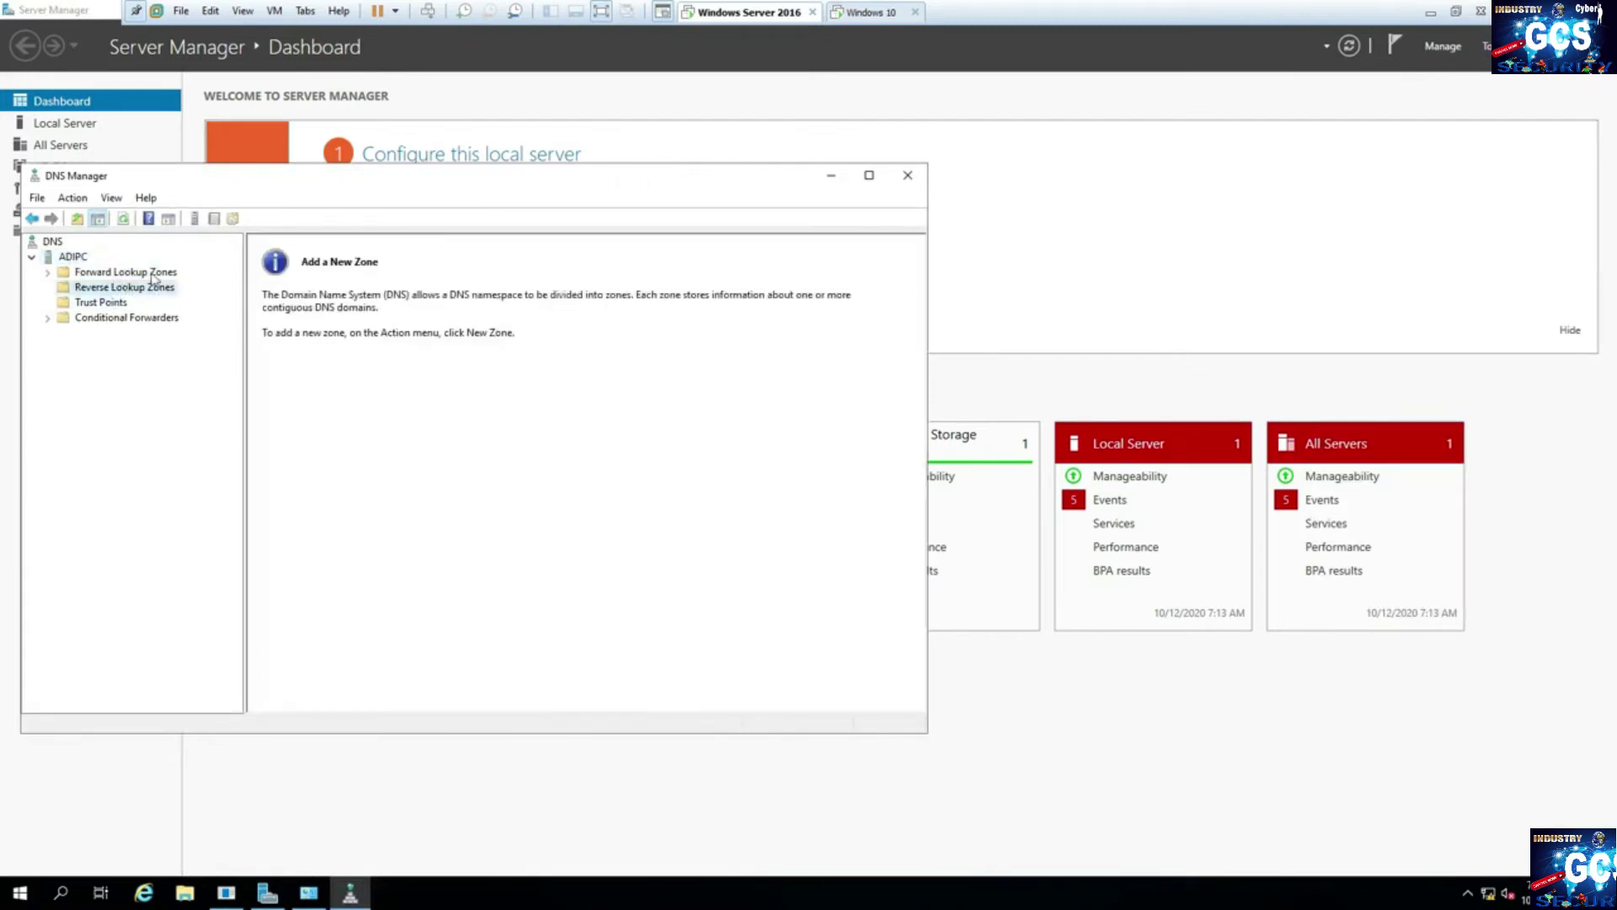
{"action": "left_click", "coordinate": [115, 275]}
{"action": "left_click", "coordinate": [303, 280]}
{"action": "double_click", "coordinate": [301, 280]}
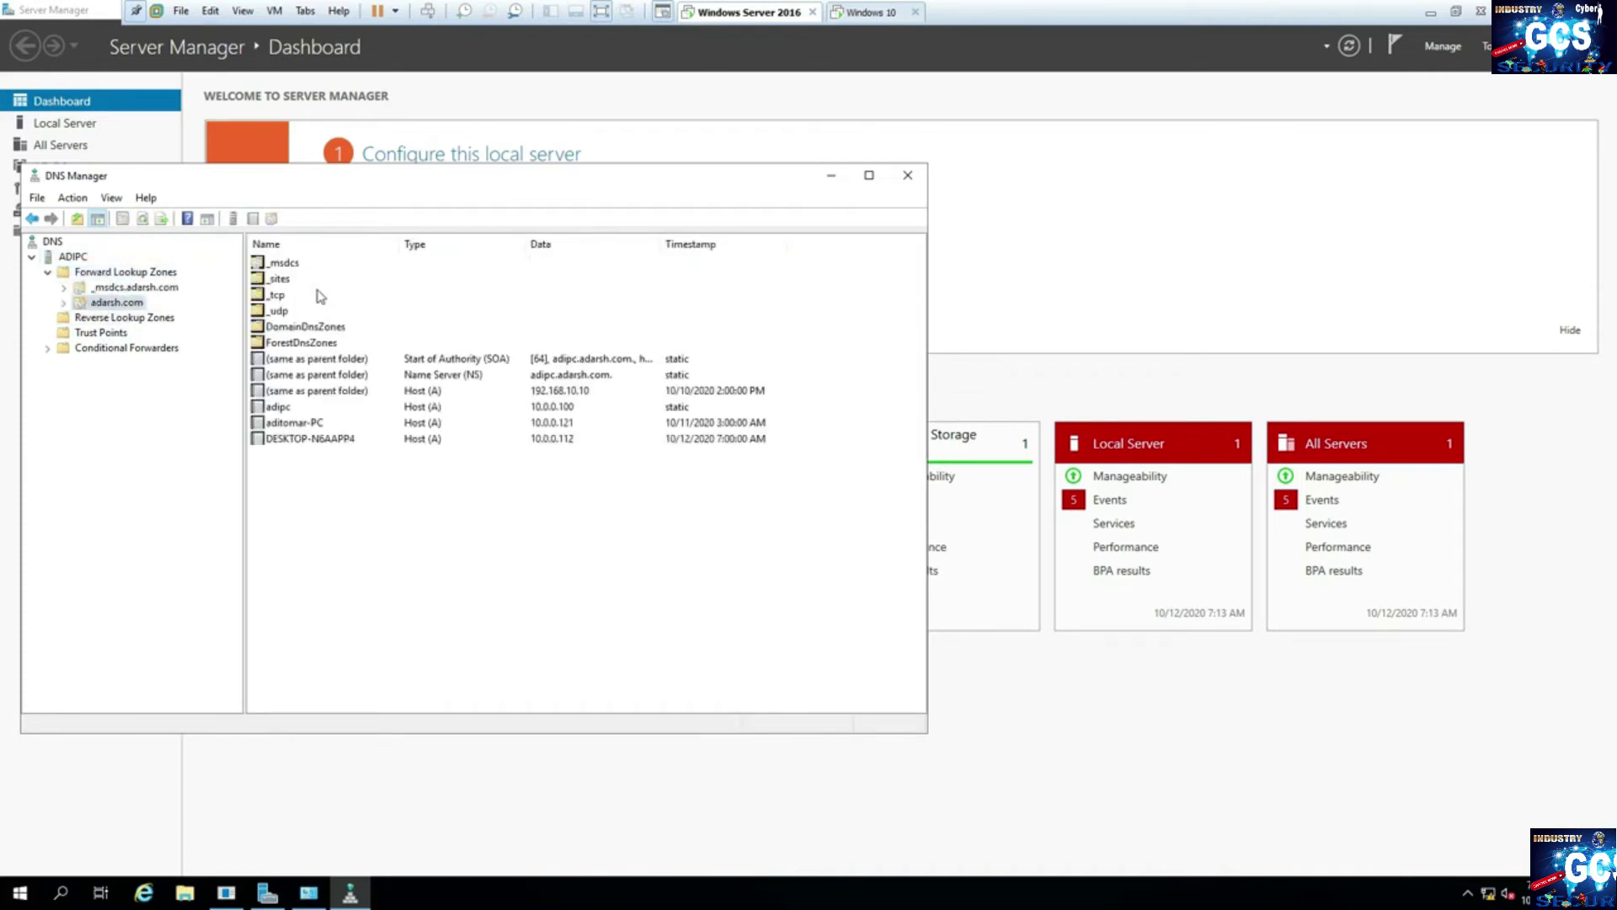
{"action": "left_click", "coordinate": [296, 439]}
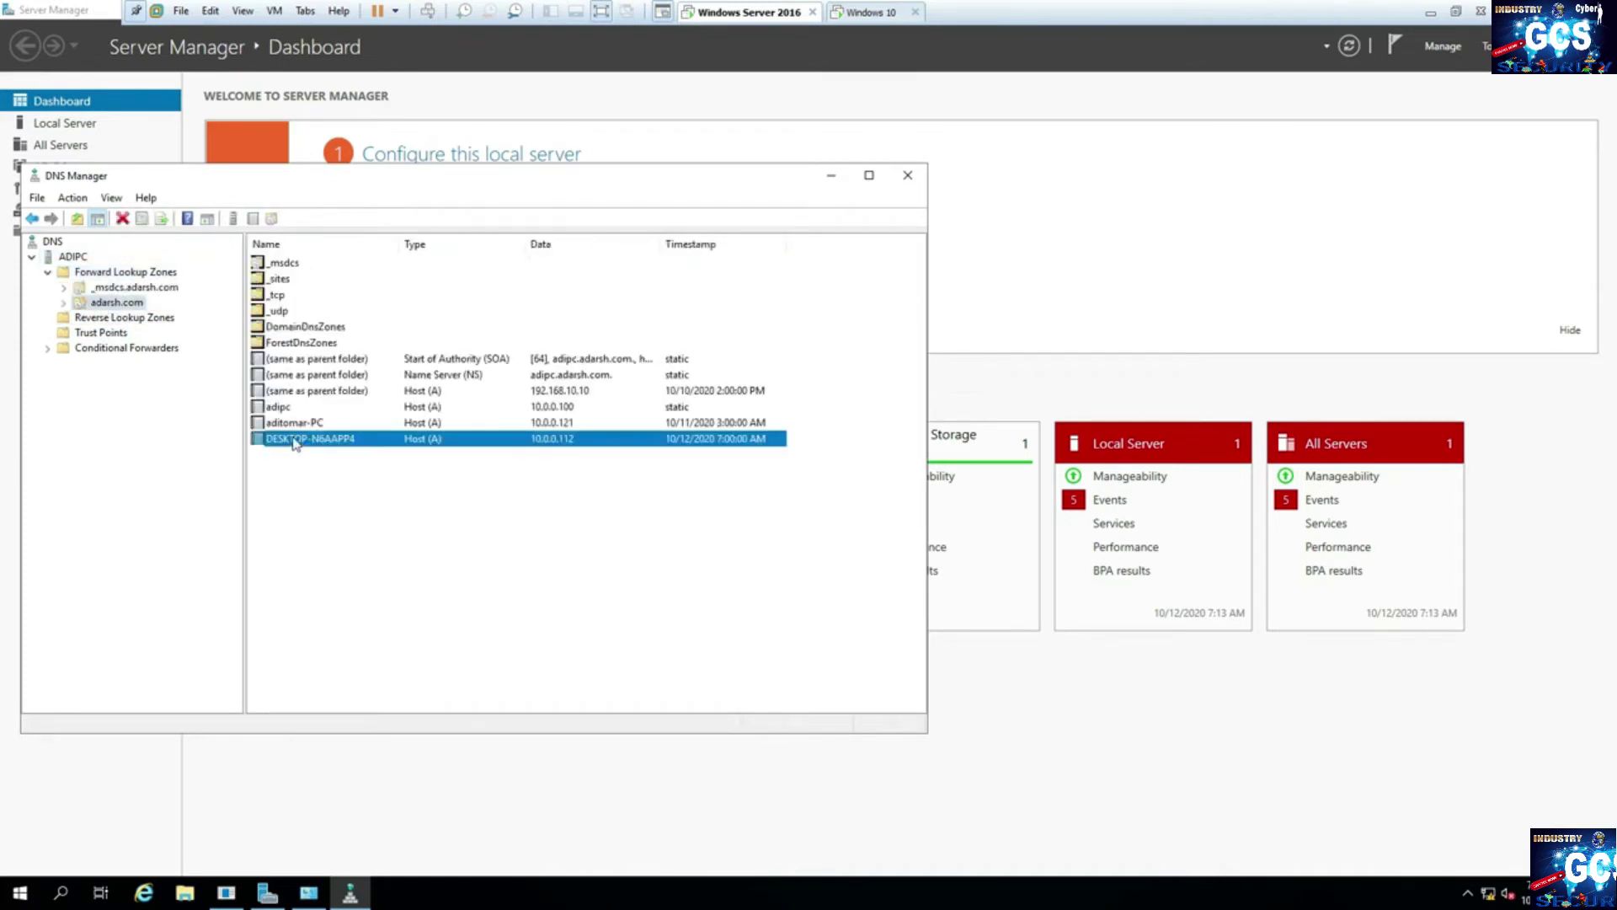
{"action": "left_click", "coordinate": [572, 424]}
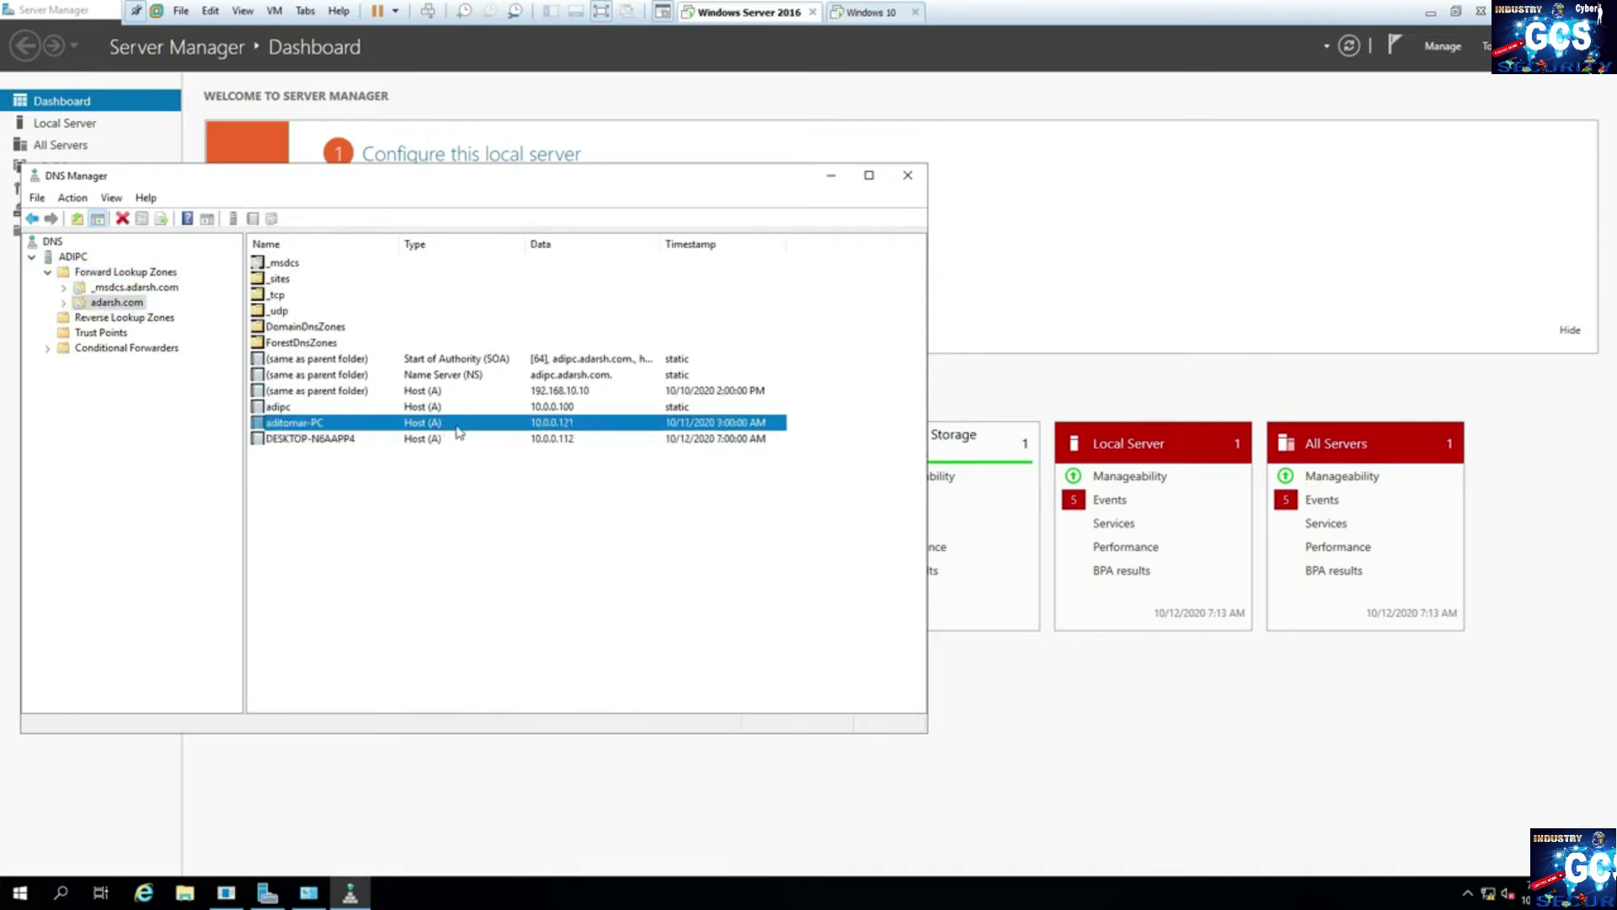
{"action": "left_click", "coordinate": [306, 411]}
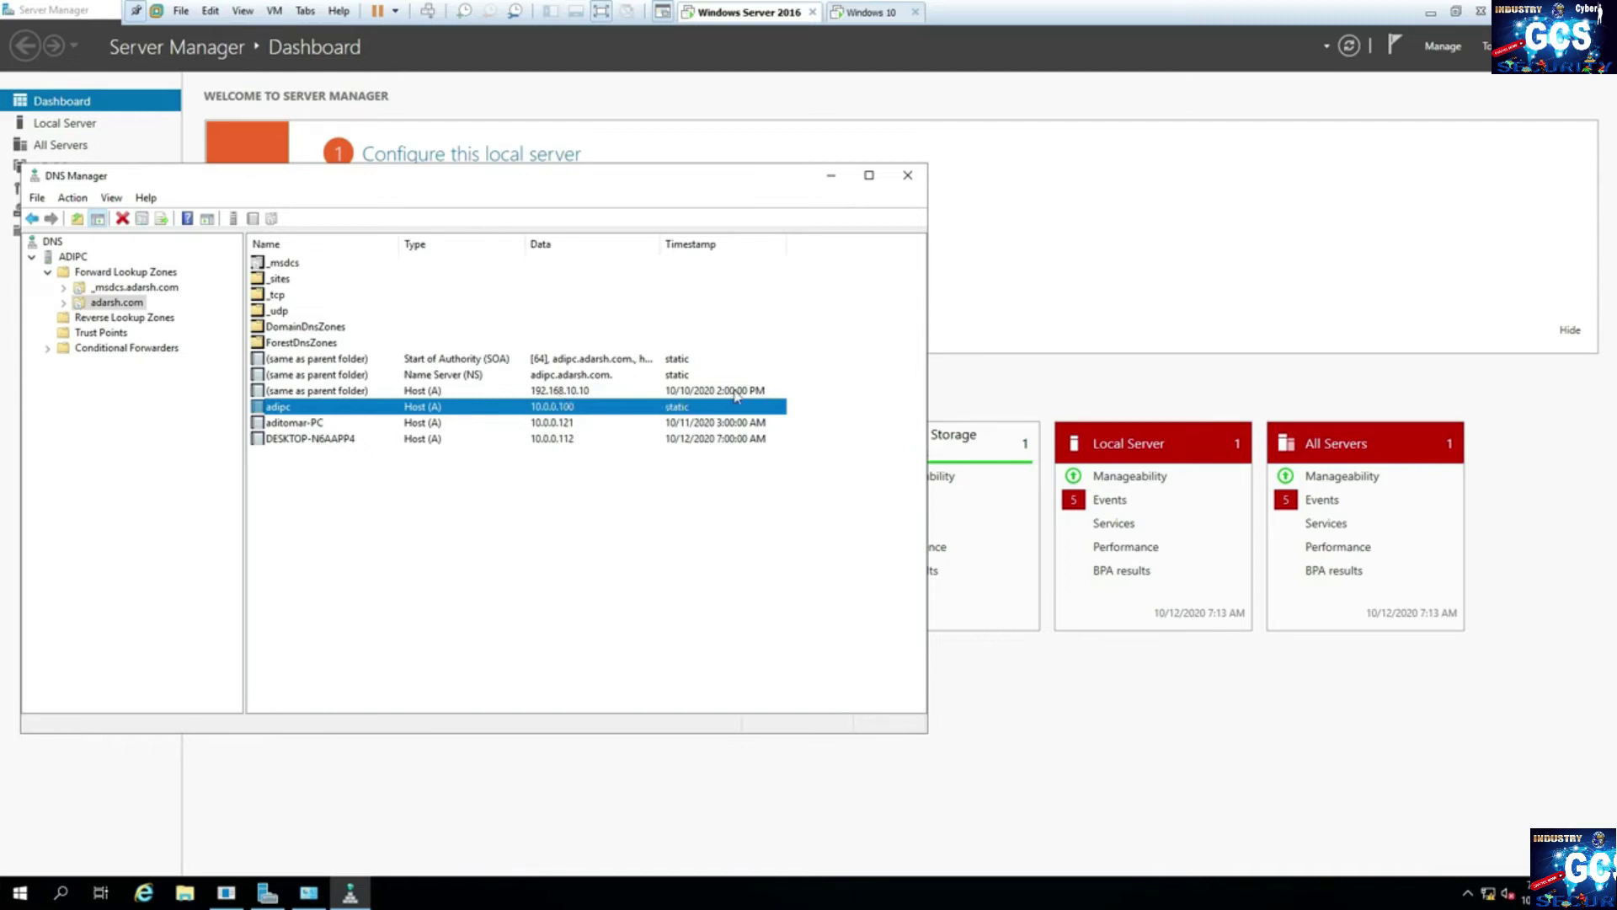
{"action": "left_click", "coordinate": [907, 181]}
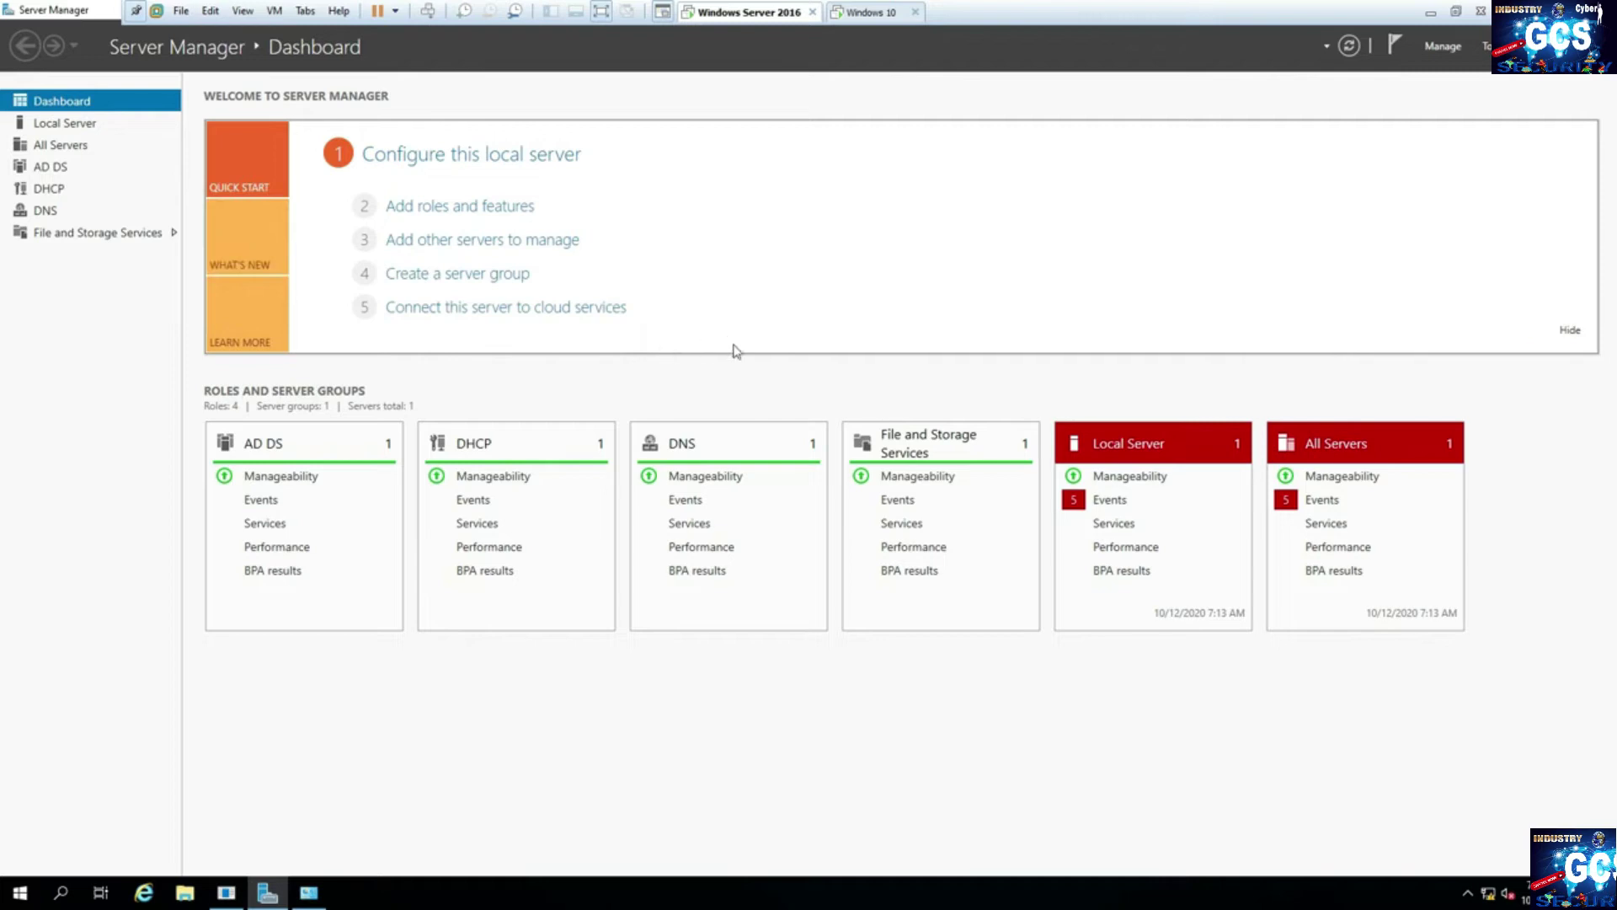
- Reopen Ethernet0's IPv4 properties to confirm the static 10.0.0.100 settings, then close Network Connections
{"action": "left_click", "coordinate": [308, 893]}
{"action": "right_click", "coordinate": [468, 294]}
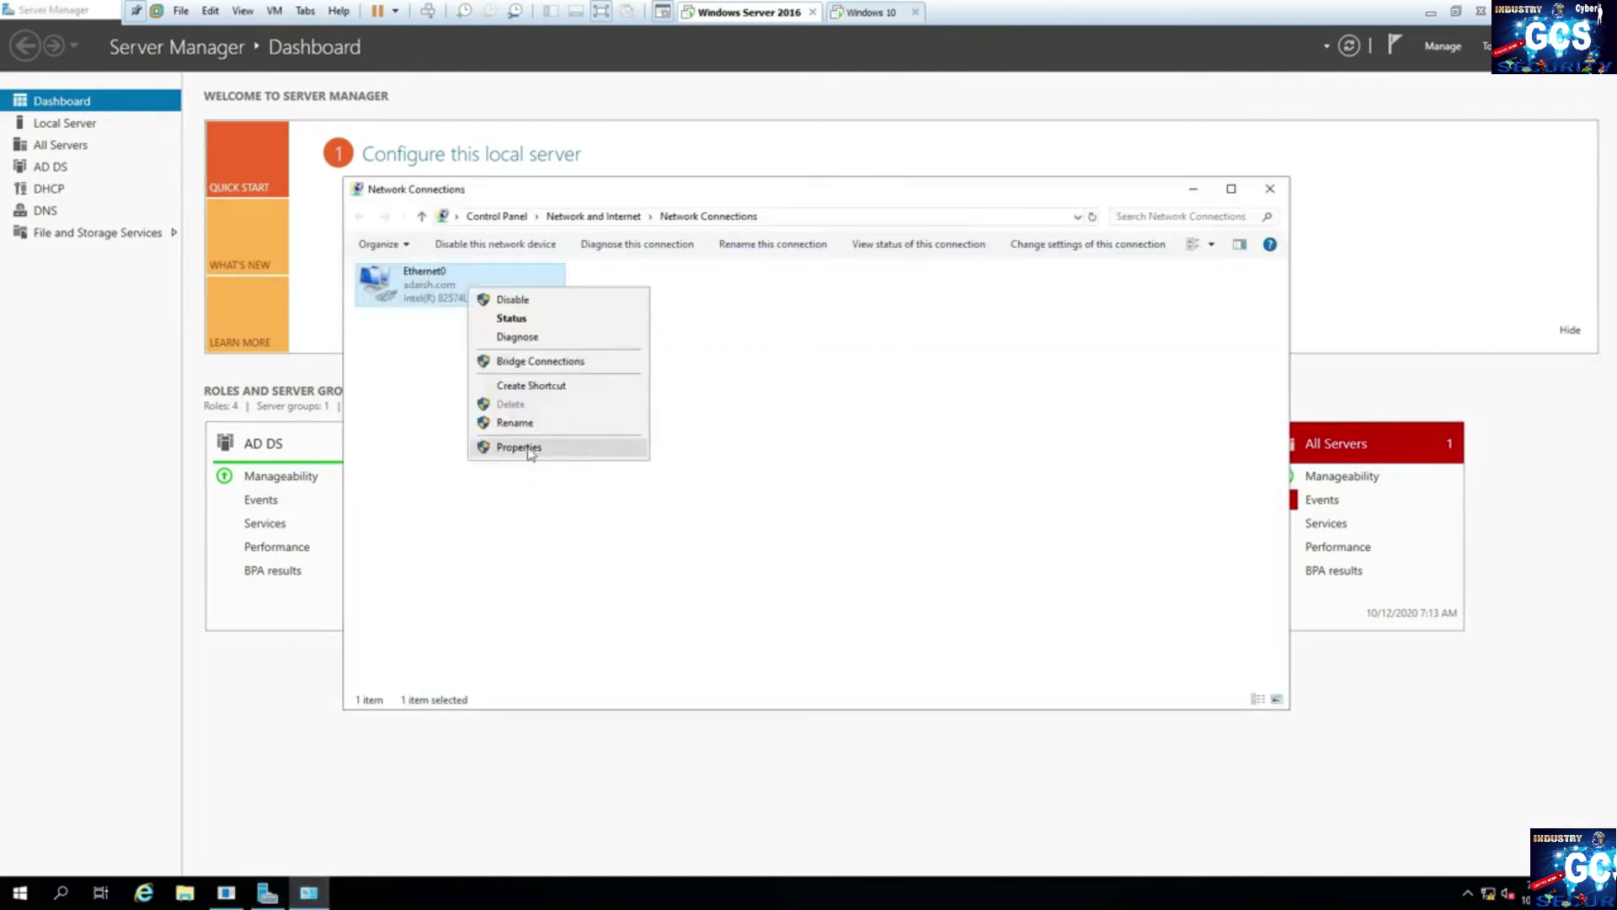
{"action": "left_click", "coordinate": [523, 446]}
{"action": "left_click", "coordinate": [533, 438]}
{"action": "double_click", "coordinate": [533, 438]}
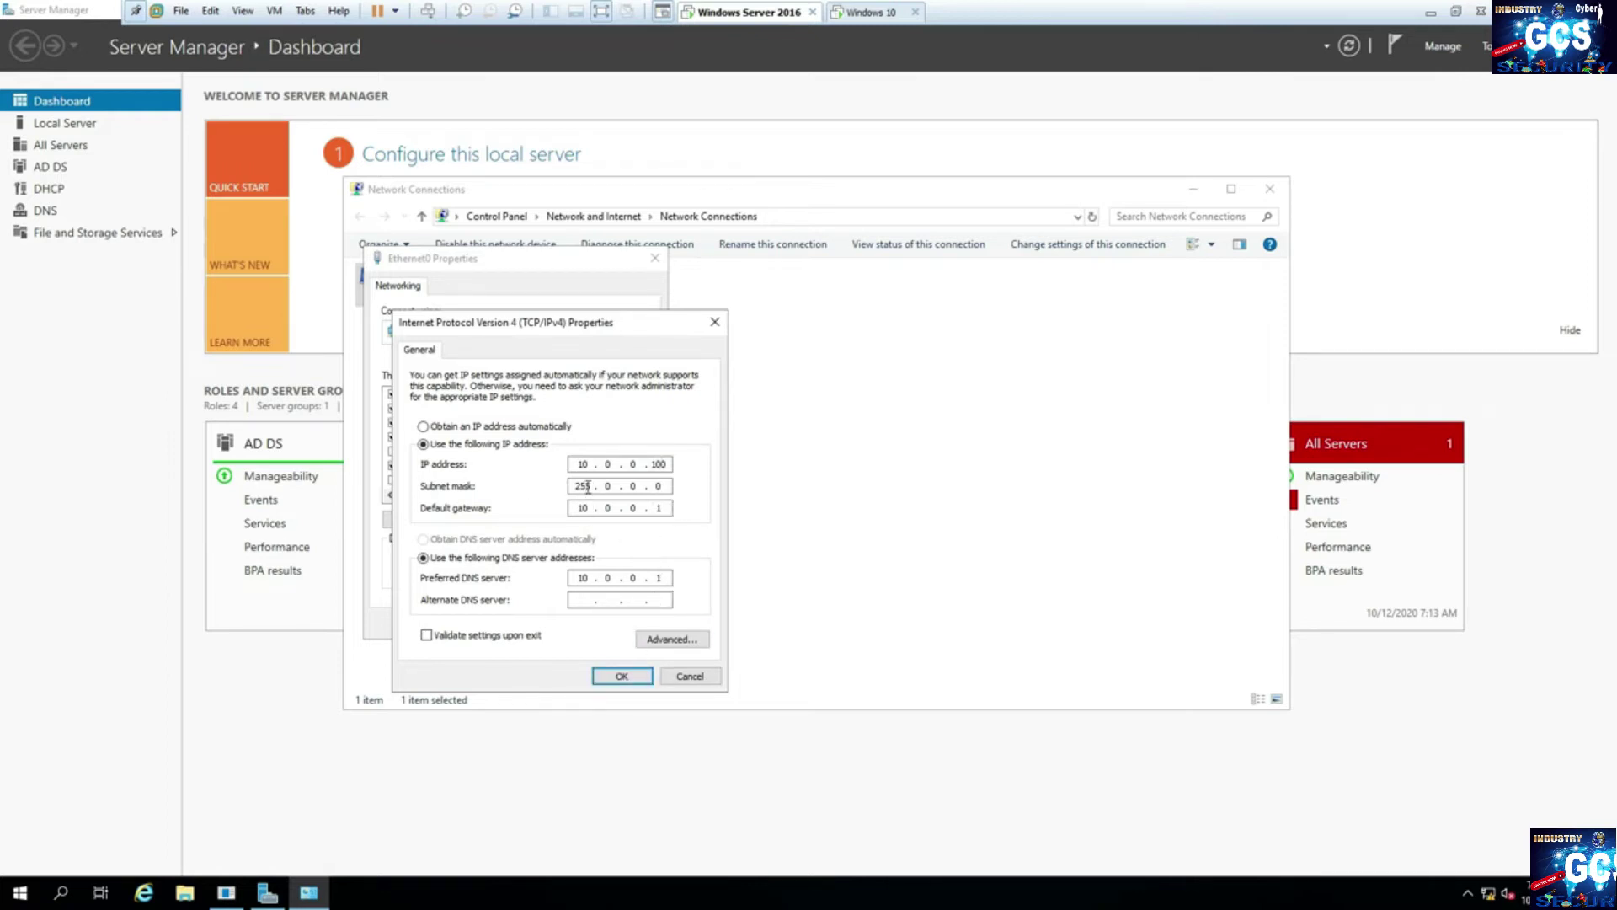
{"action": "left_click", "coordinate": [617, 674]}
{"action": "left_click", "coordinate": [559, 622]}
{"action": "left_click", "coordinate": [1269, 189]}
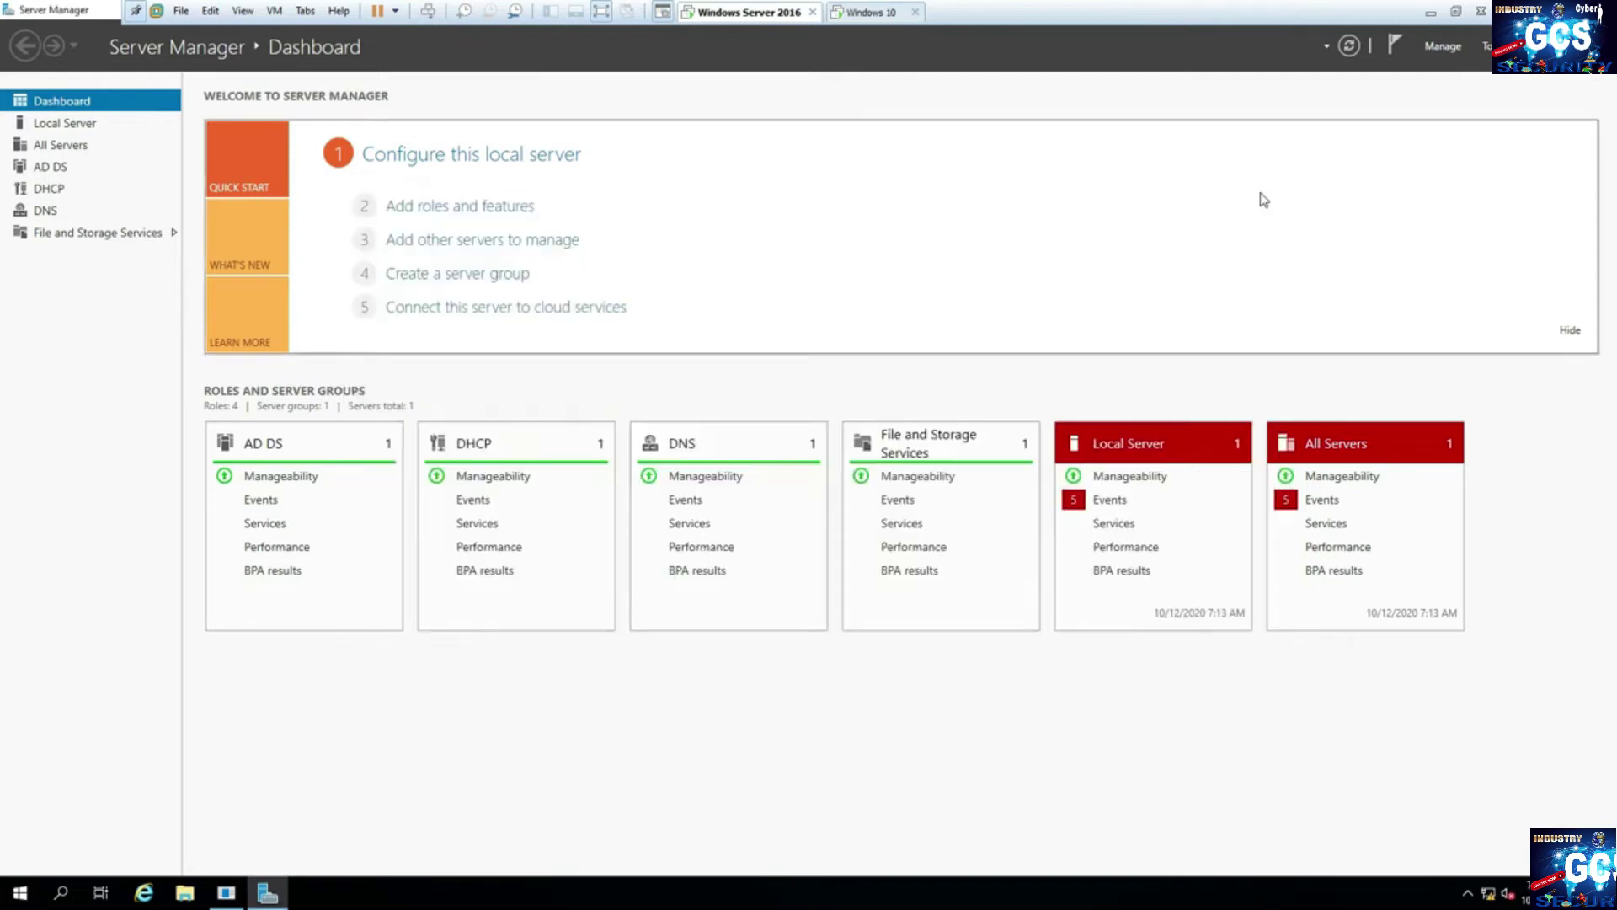
- On the Windows 10 VM, open Network Connections and review Ethernet0's current static IPv4 settings
{"action": "left_click", "coordinate": [872, 12]}
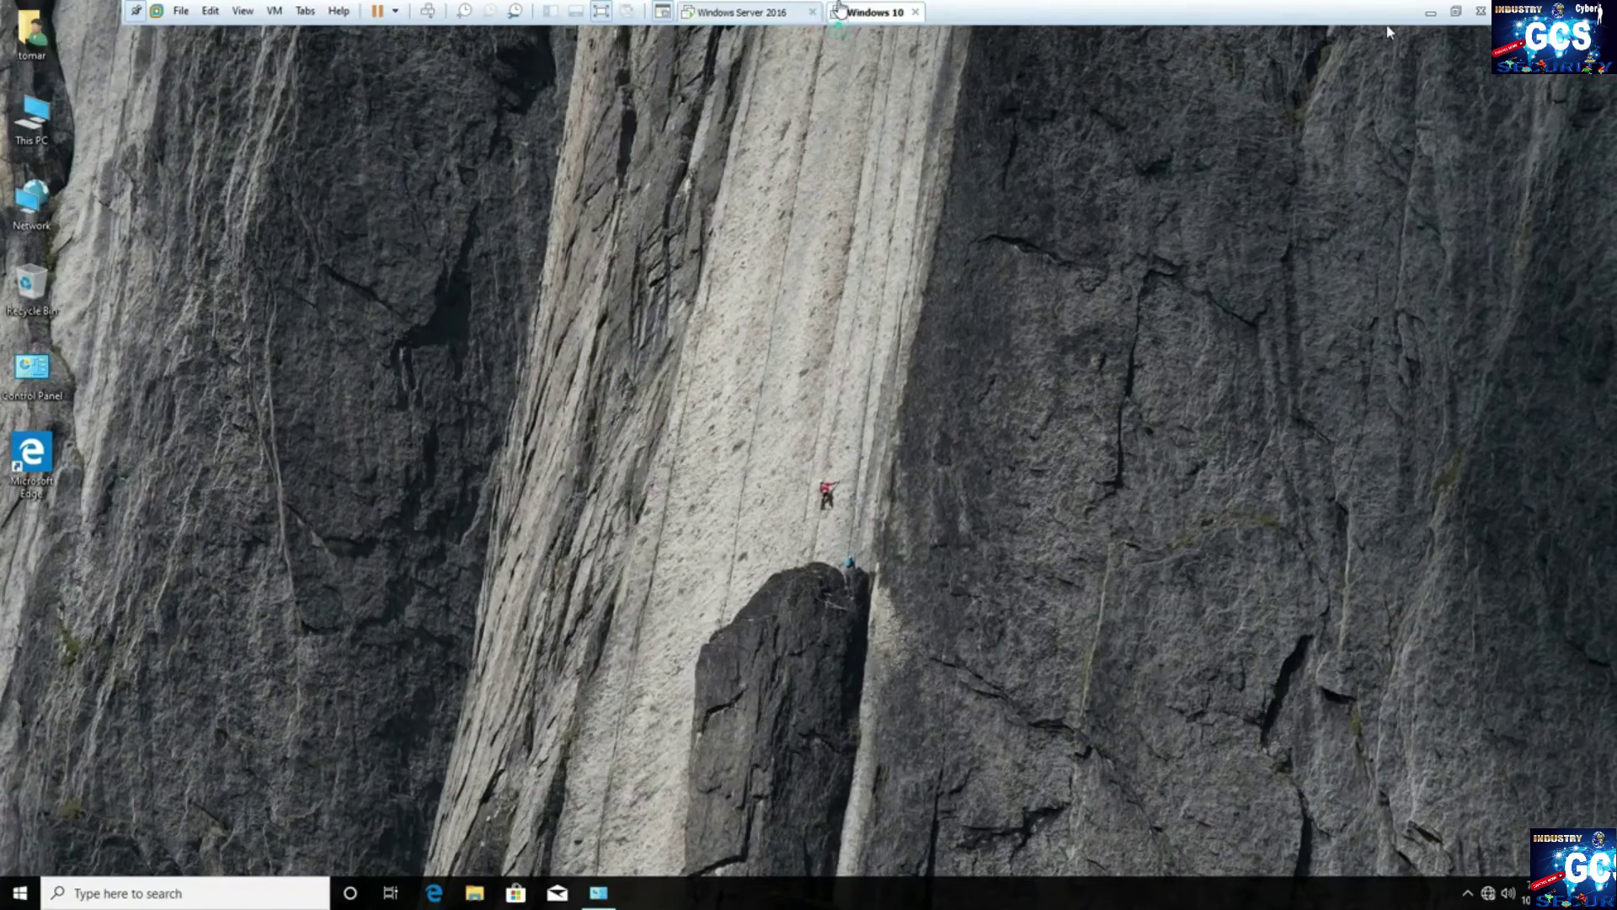
{"action": "key", "text": "super+r"}
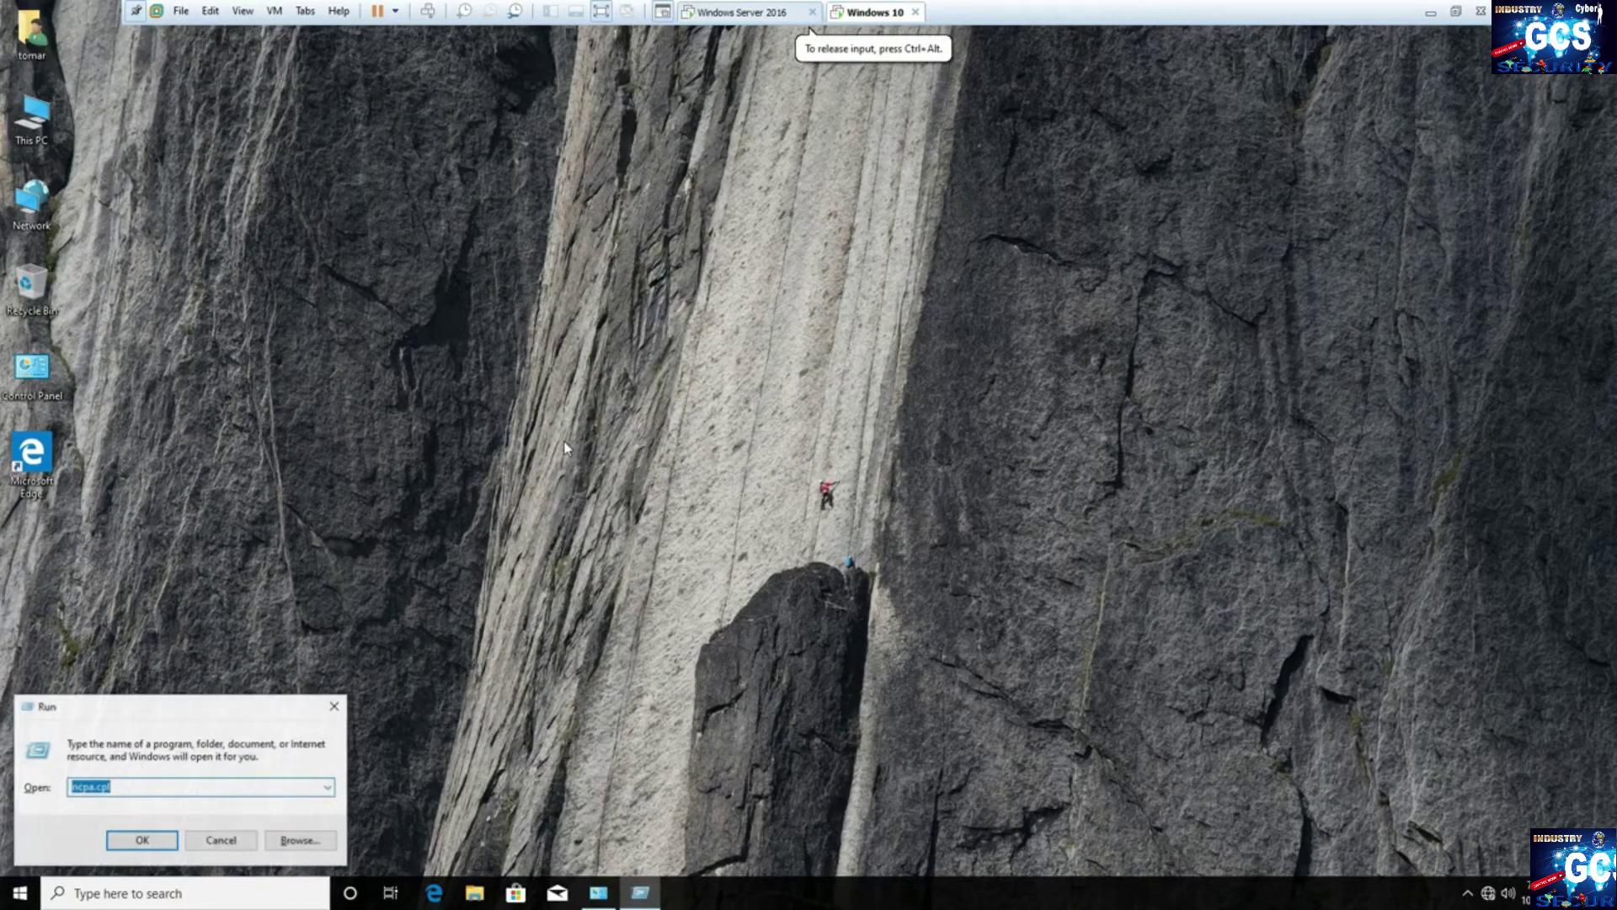
{"action": "key", "text": "Return"}
{"action": "right_click", "coordinate": [417, 379]}
{"action": "left_click", "coordinate": [436, 529]}
{"action": "double_click", "coordinate": [555, 540]}
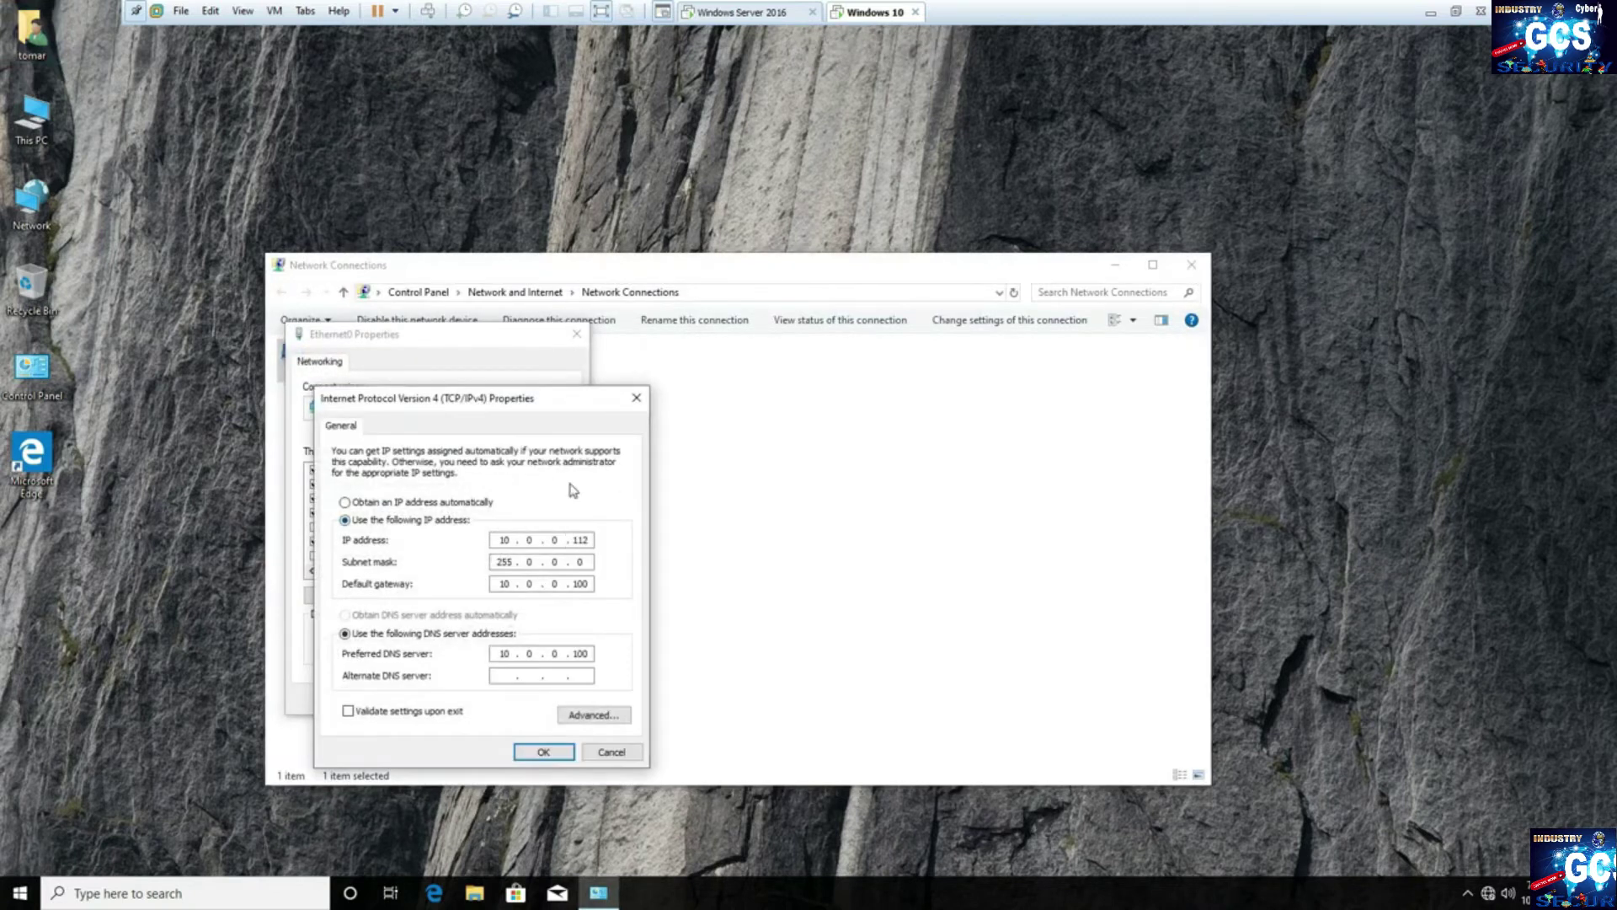
{"action": "left_click_drag", "start_coordinate": [579, 539], "coordinate": [625, 542]}
{"action": "left_click_drag", "start_coordinate": [573, 589], "coordinate": [623, 585]}
{"action": "double_click", "coordinate": [502, 654]}
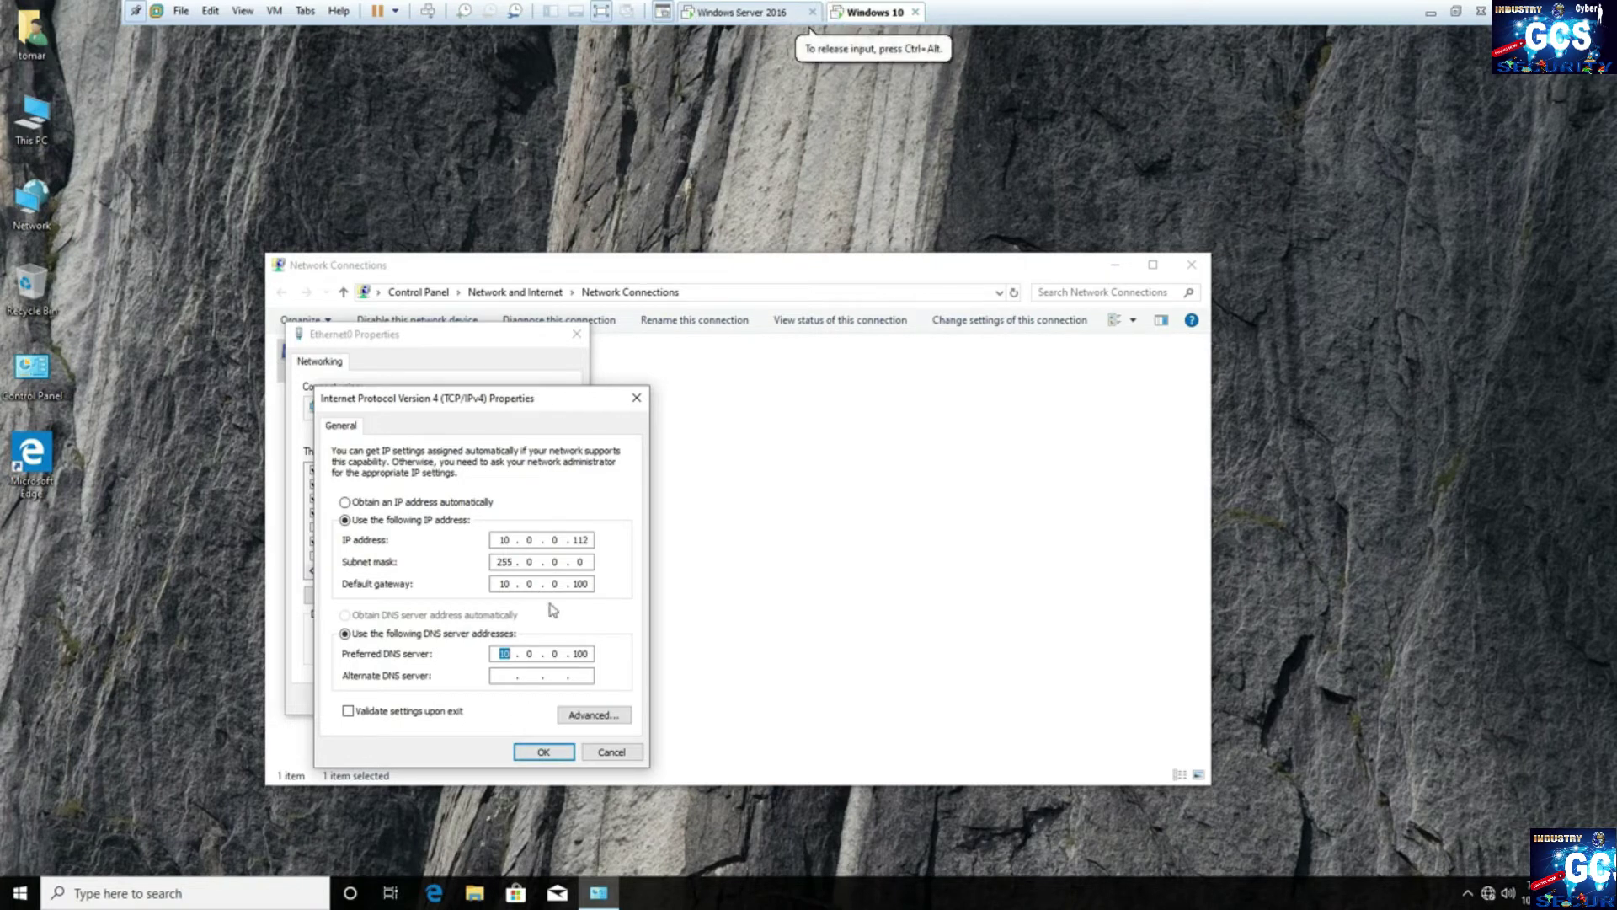
{"action": "left_click", "coordinate": [543, 752]}
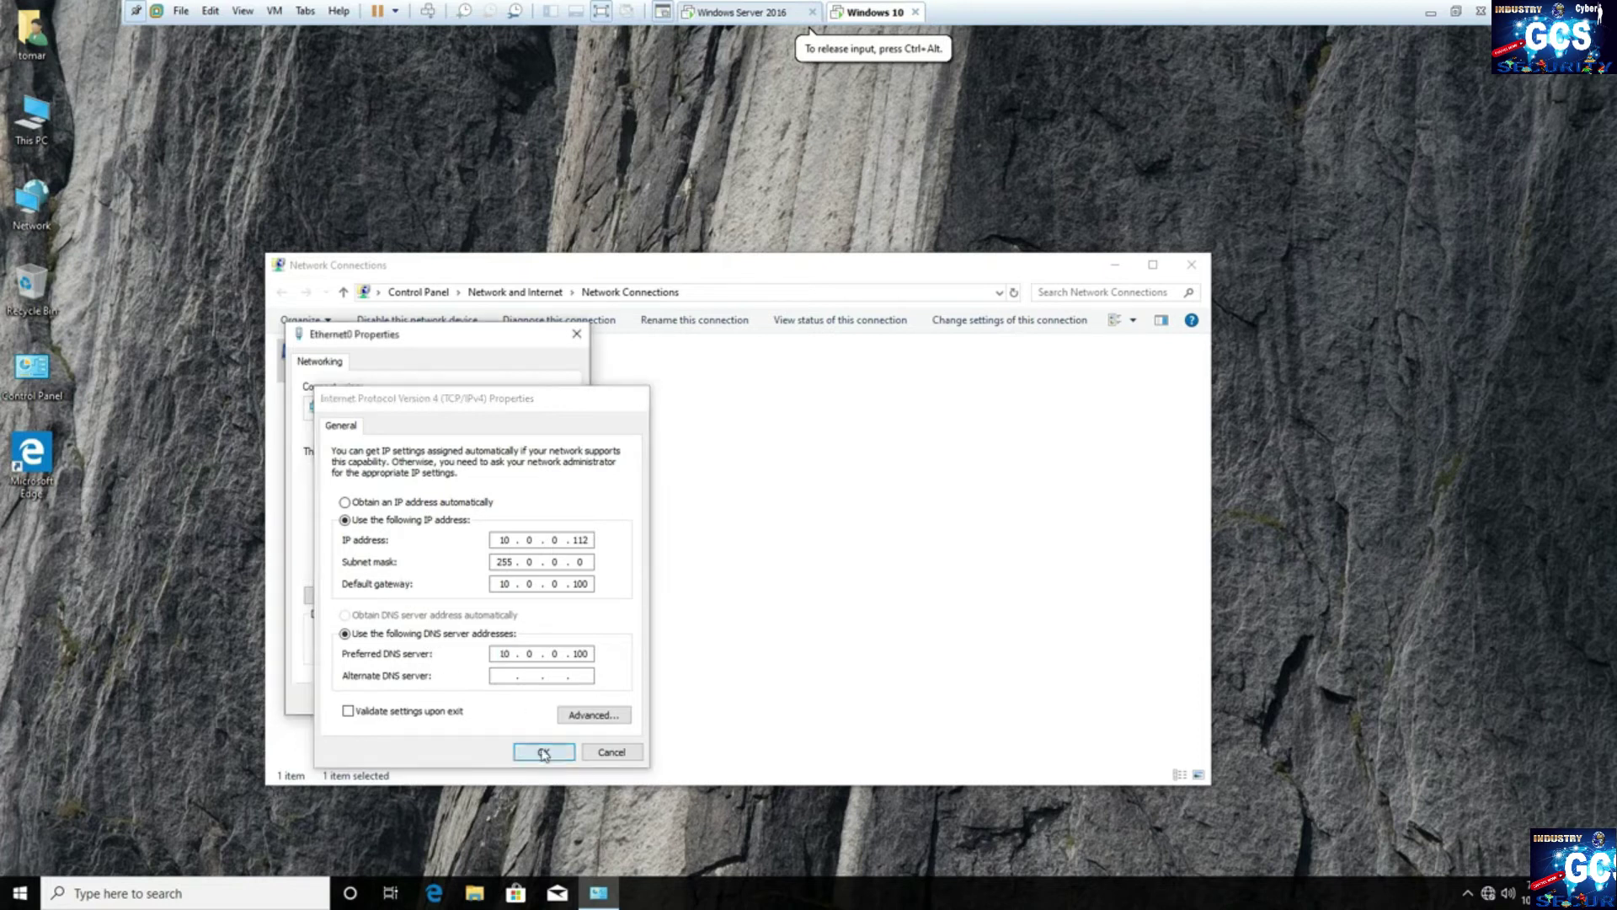
{"action": "left_click", "coordinate": [480, 696]}
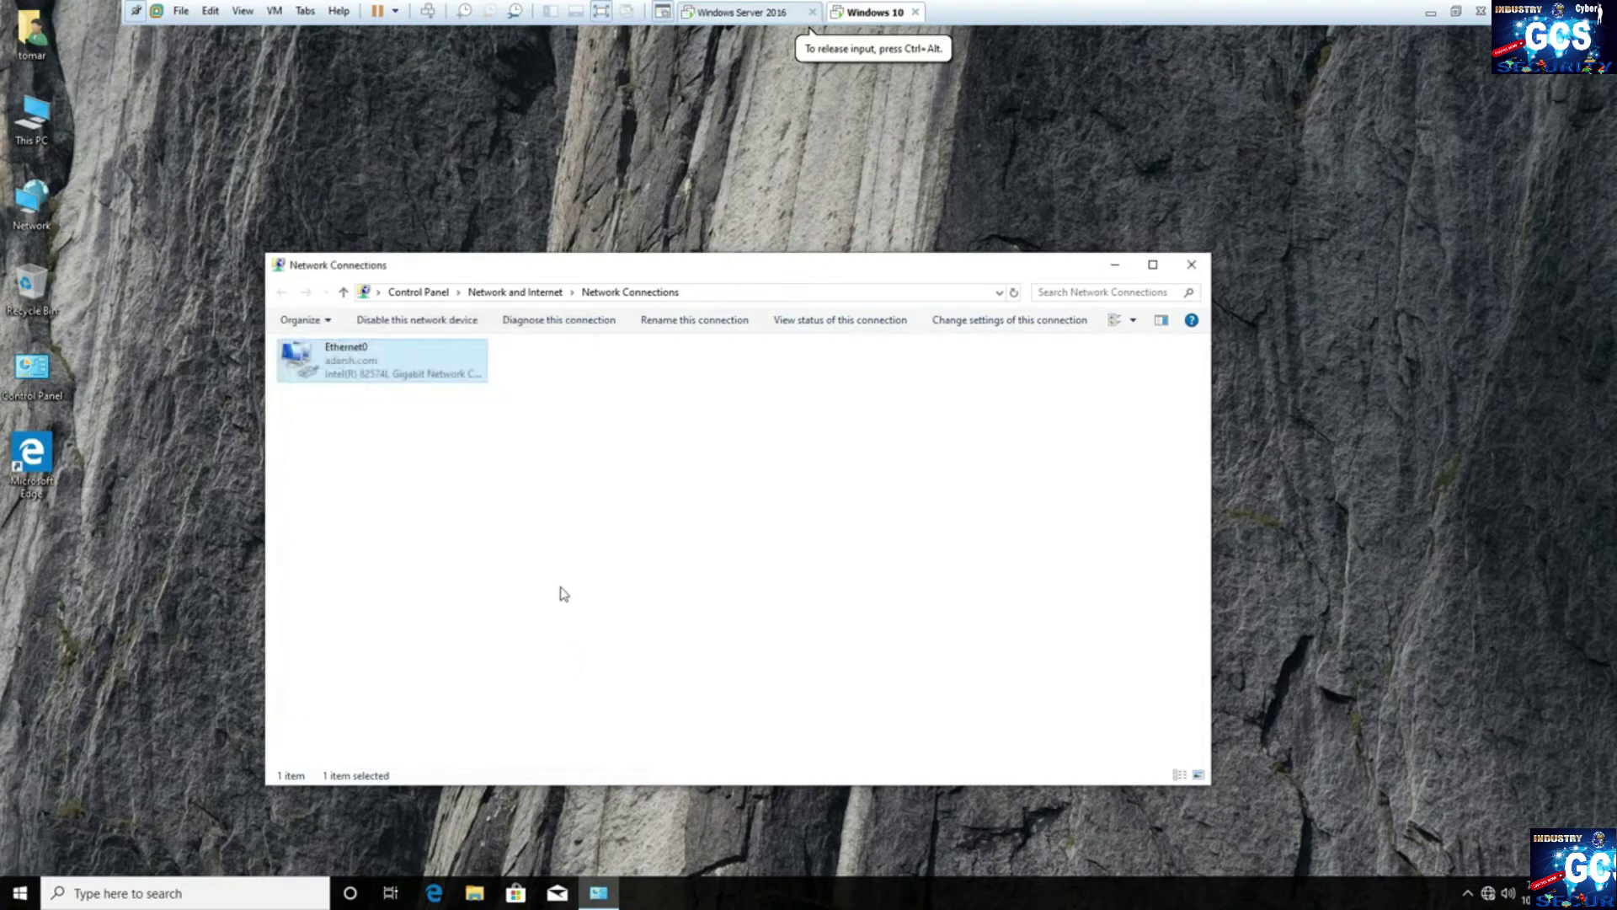
- Set Ethernet0's IPv4 to Obtain an IP address and DNS server address automatically, and apply
{"action": "right_click", "coordinate": [395, 367]}
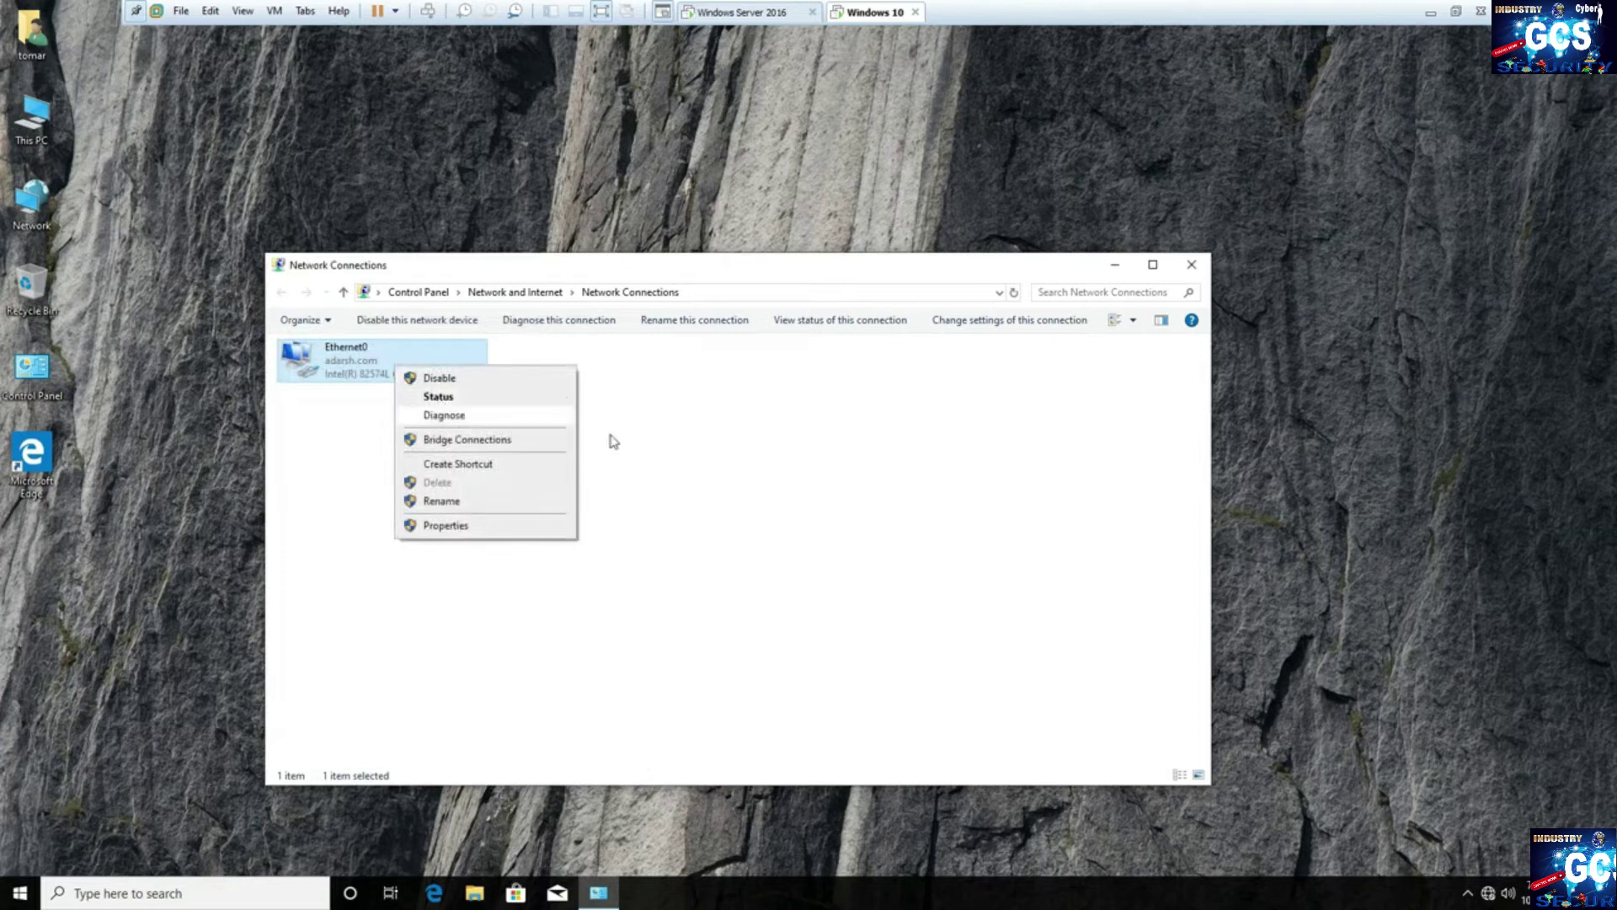
{"action": "left_click", "coordinate": [728, 463]}
{"action": "right_click", "coordinate": [372, 364]}
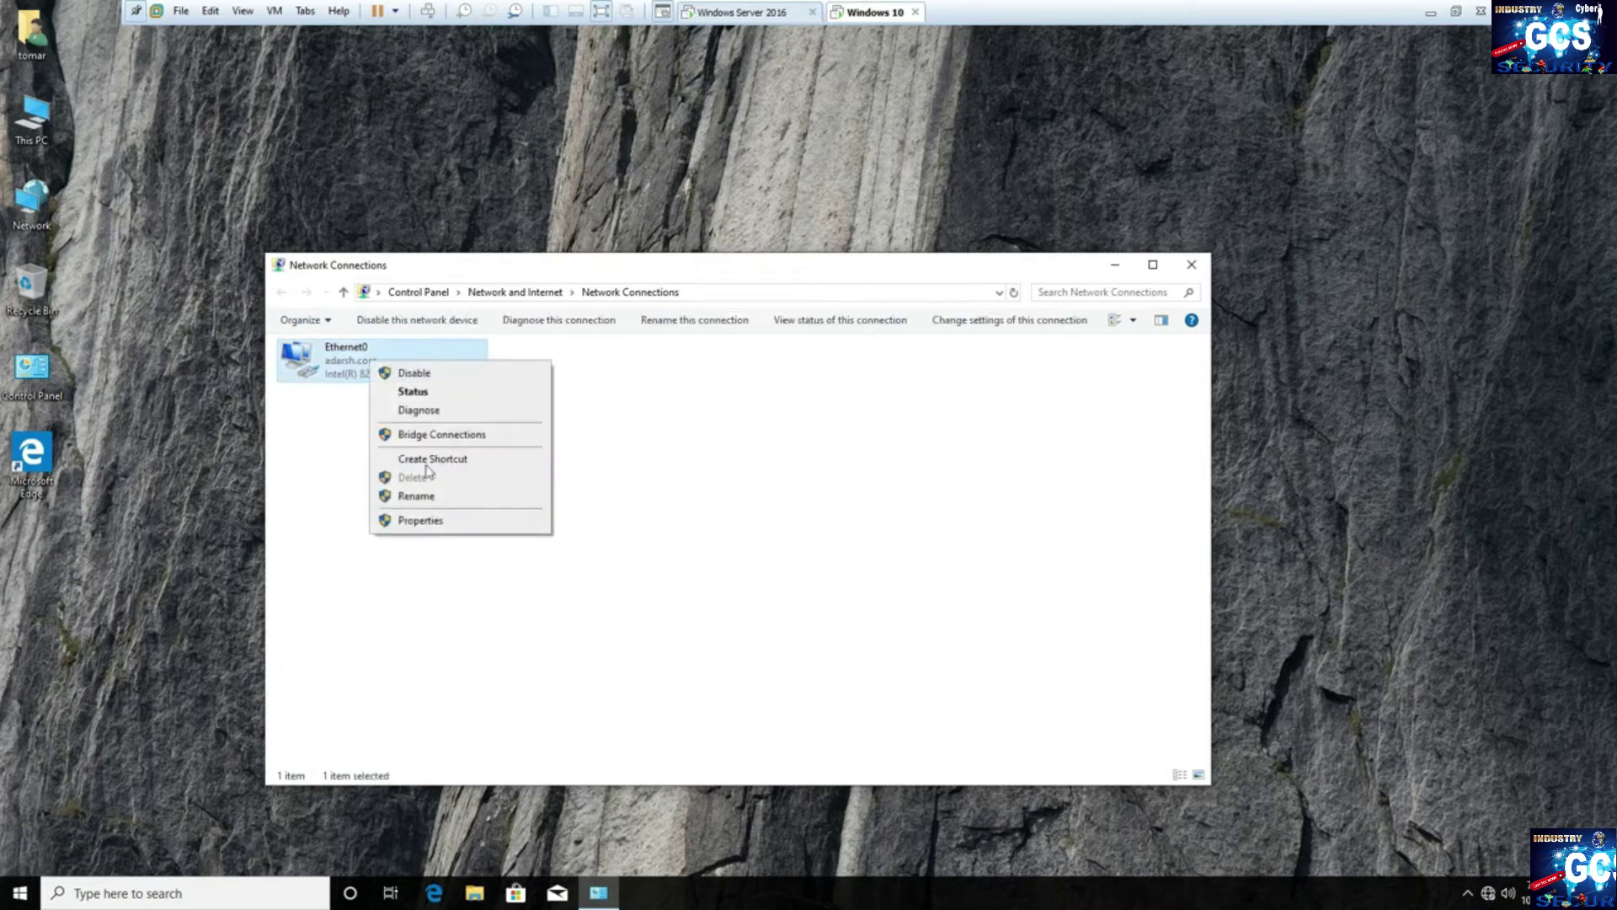
{"action": "left_click", "coordinate": [441, 527]}
{"action": "double_click", "coordinate": [460, 517]}
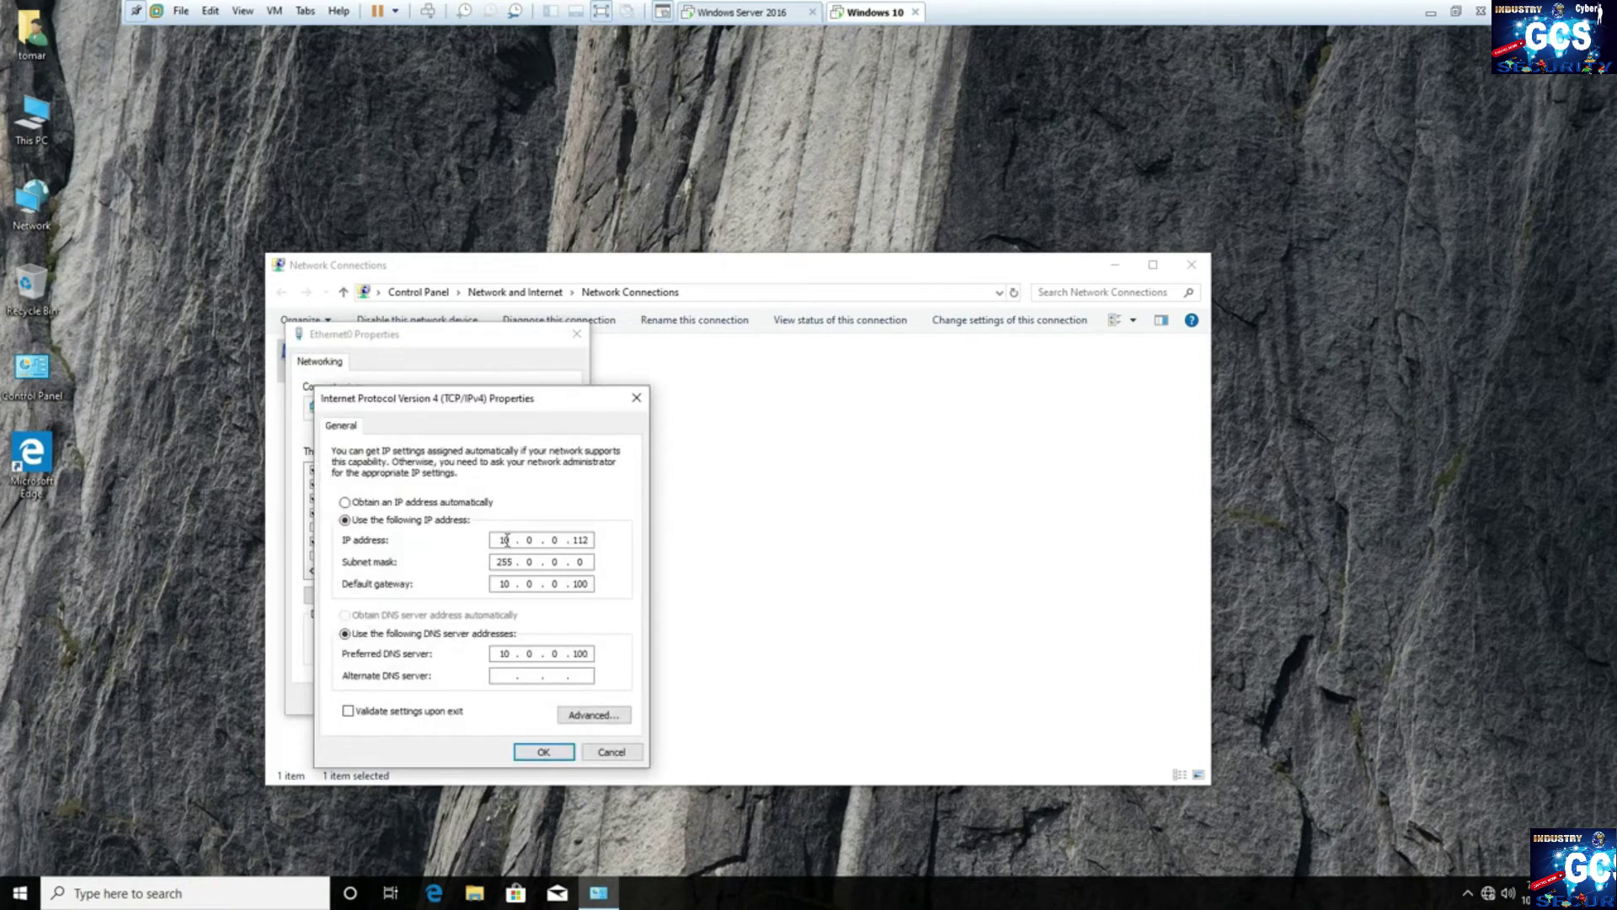
{"action": "left_click", "coordinate": [384, 502]}
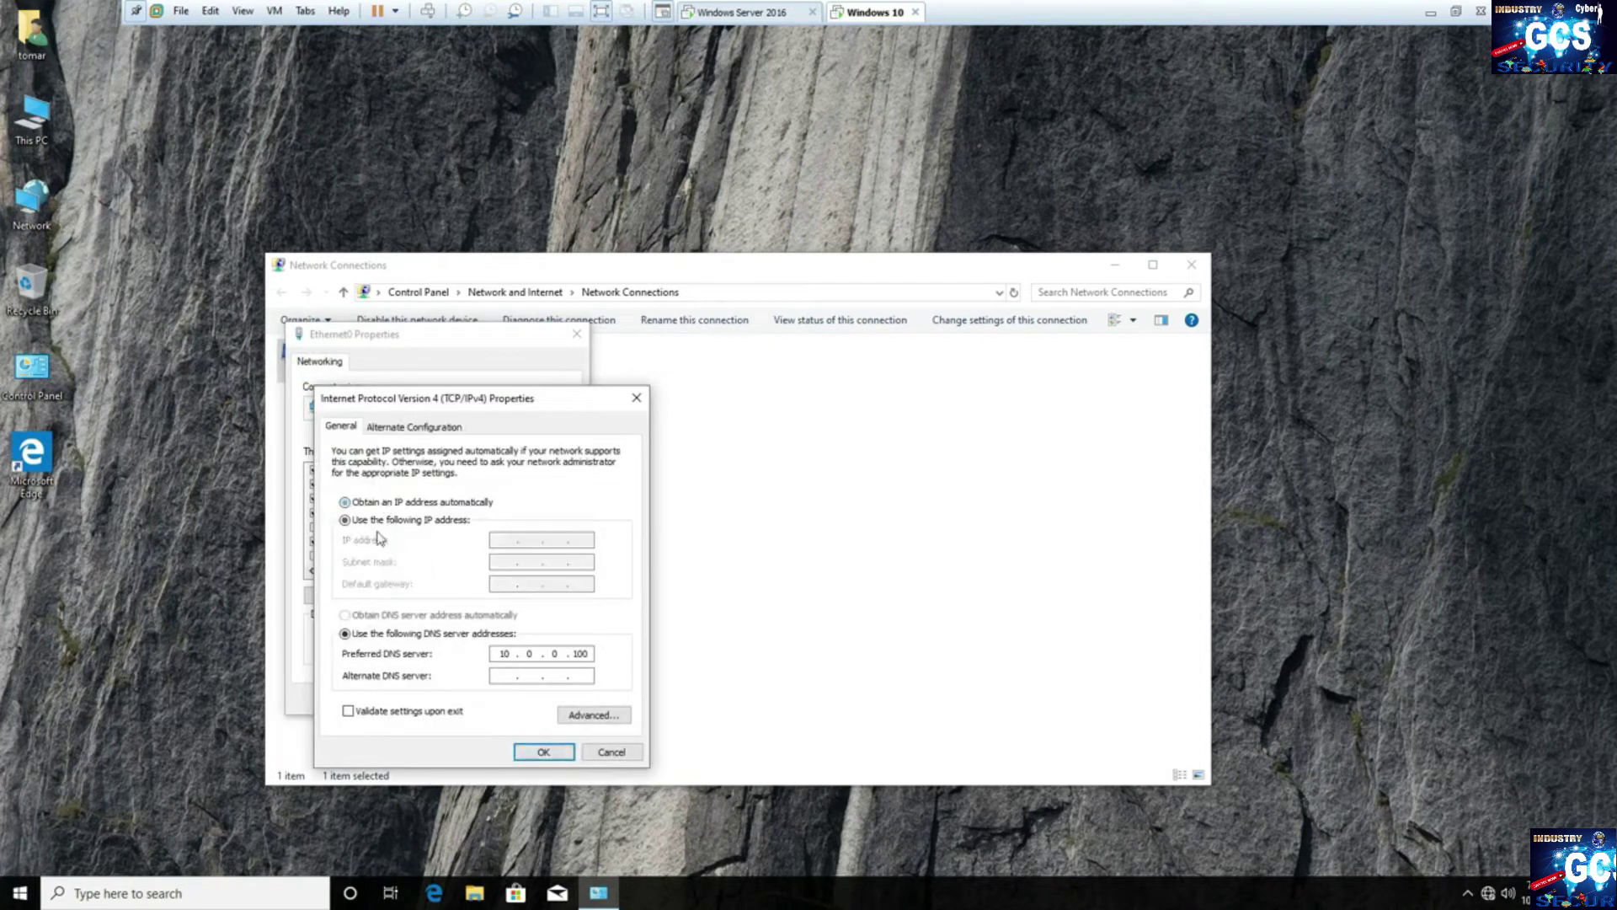
{"action": "left_click", "coordinate": [371, 616]}
{"action": "left_click", "coordinate": [544, 752]}
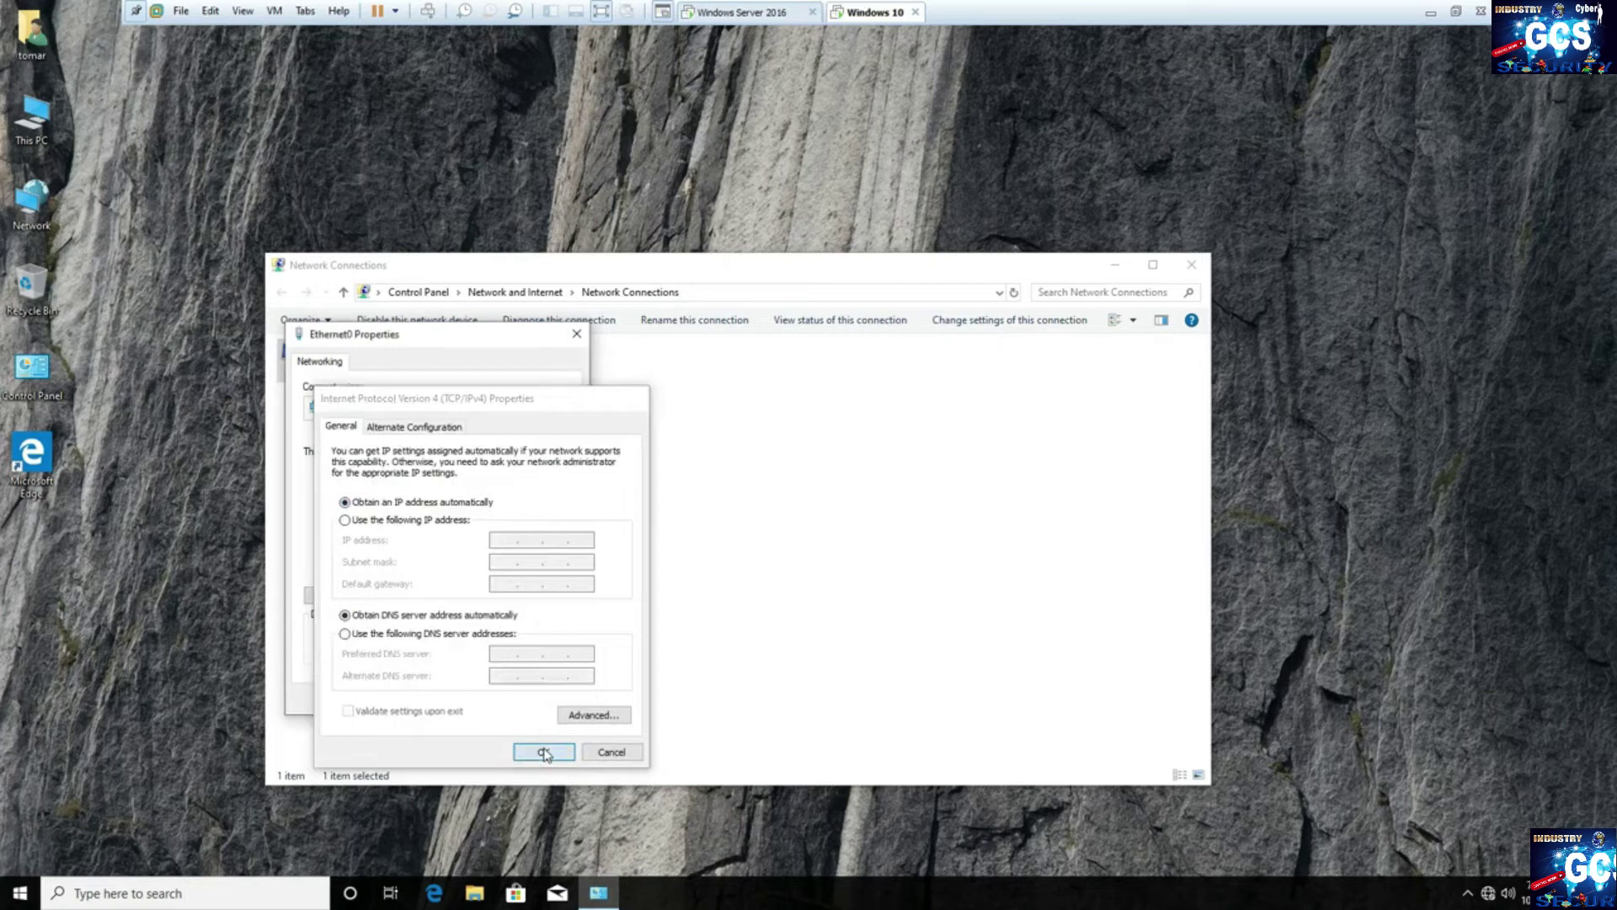
{"action": "left_click", "coordinate": [484, 692]}
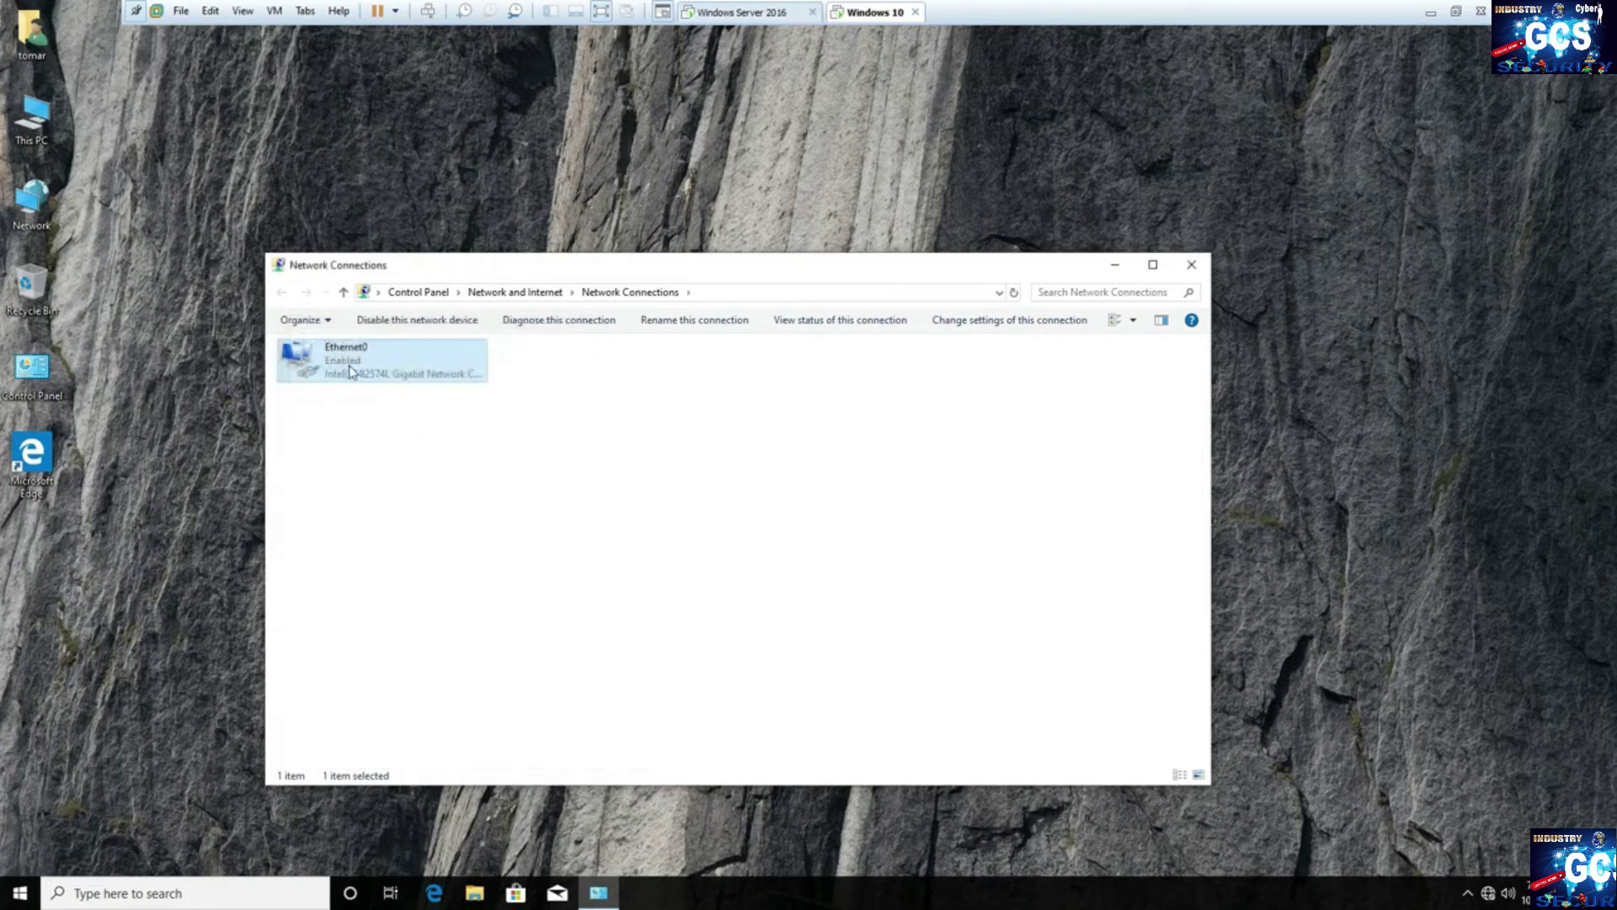
- Confirm Ethernet0 shows DHCP Enabled with IPv4 192.168.106.129, disable the adapter, and return to the server VM
{"action": "right_click", "coordinate": [376, 354]}
{"action": "left_click", "coordinate": [430, 389]}
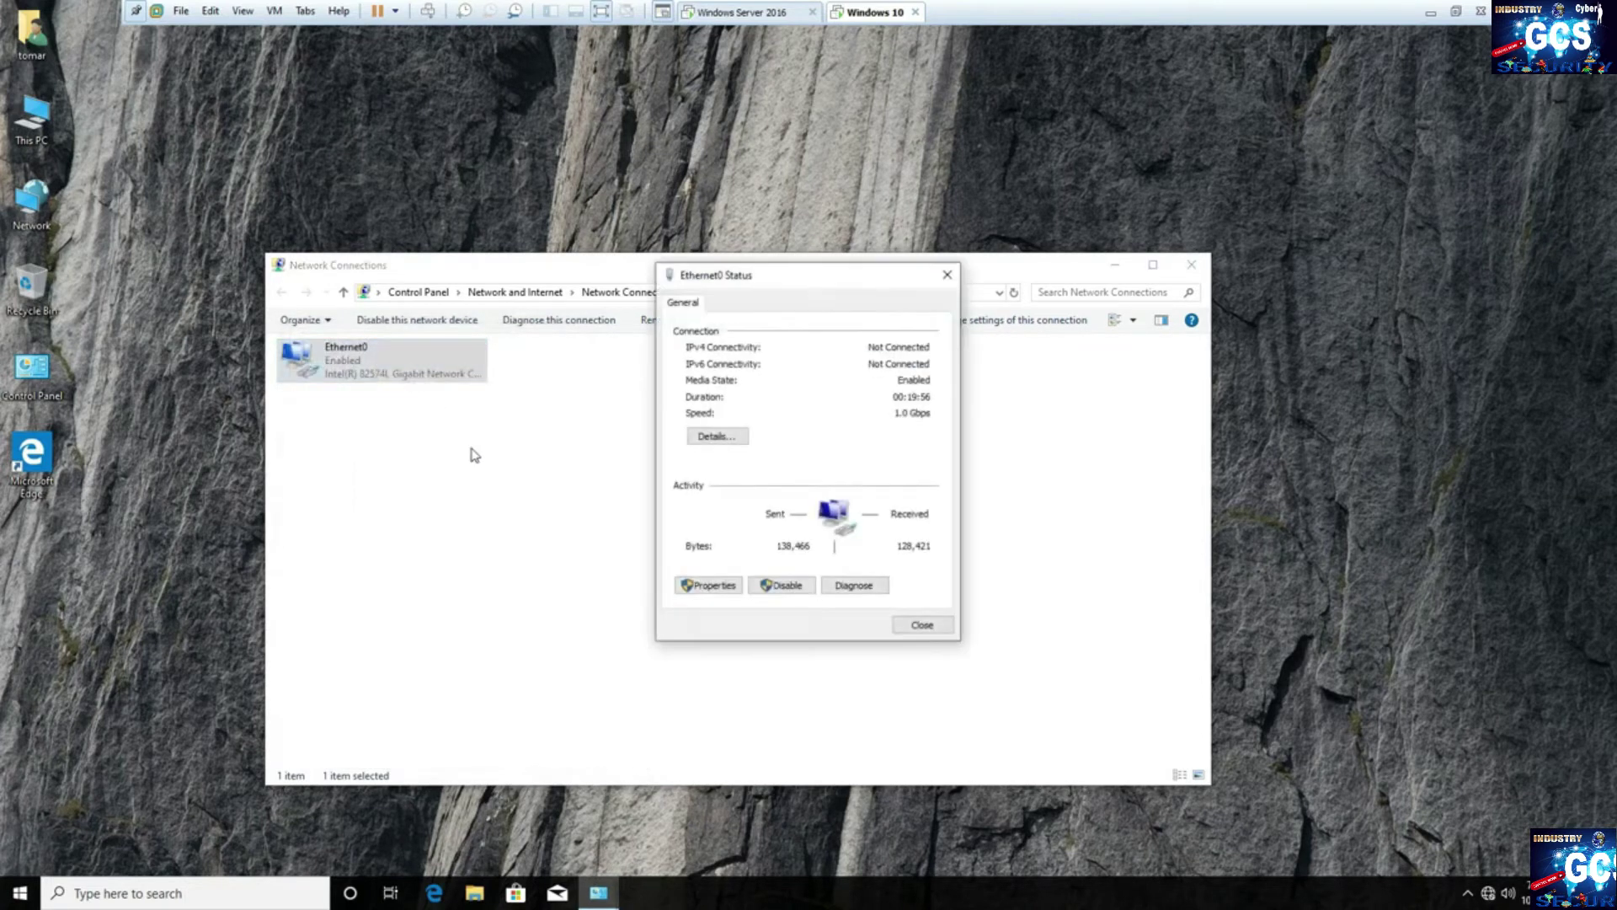
{"action": "left_click", "coordinate": [716, 437]}
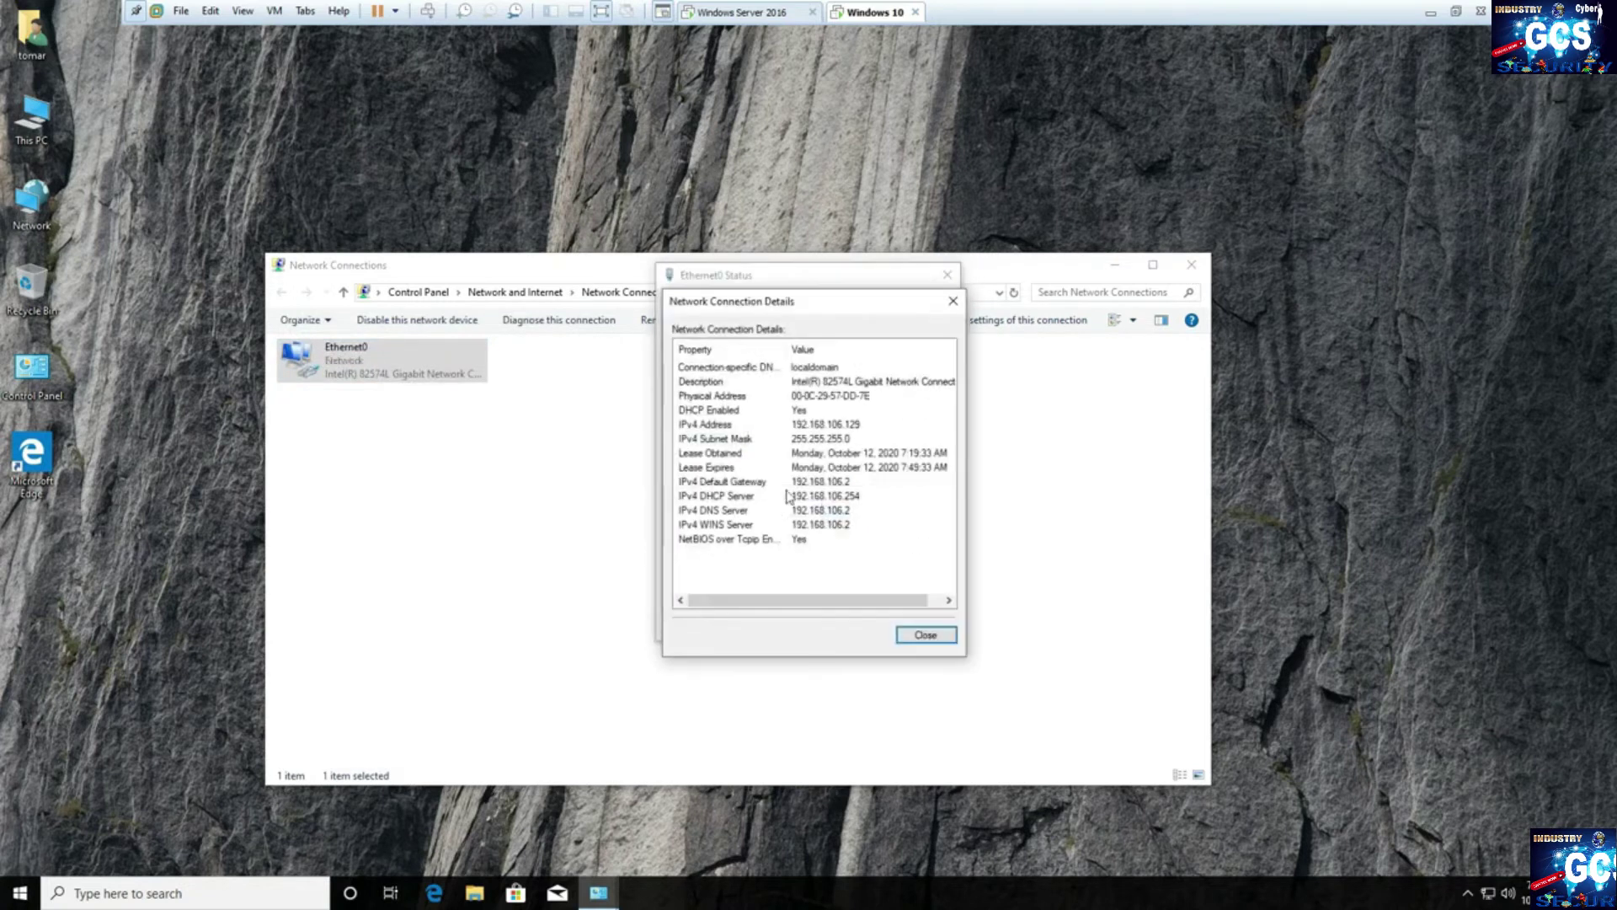
{"action": "left_click", "coordinate": [760, 371]}
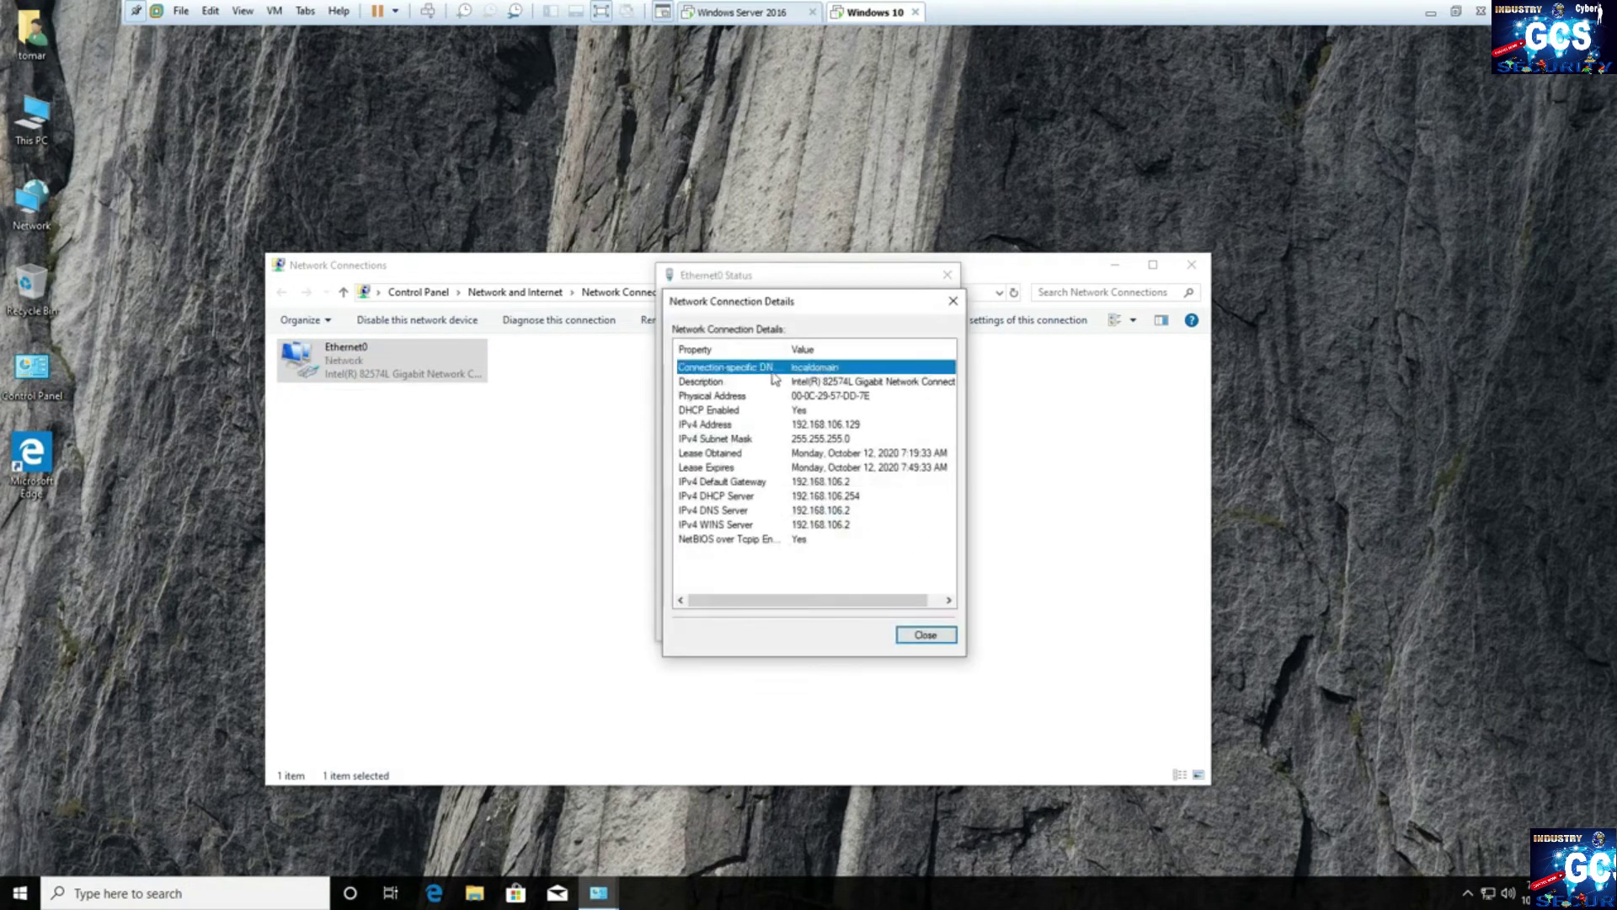
{"action": "left_click", "coordinate": [829, 413]}
{"action": "left_click", "coordinate": [870, 424]}
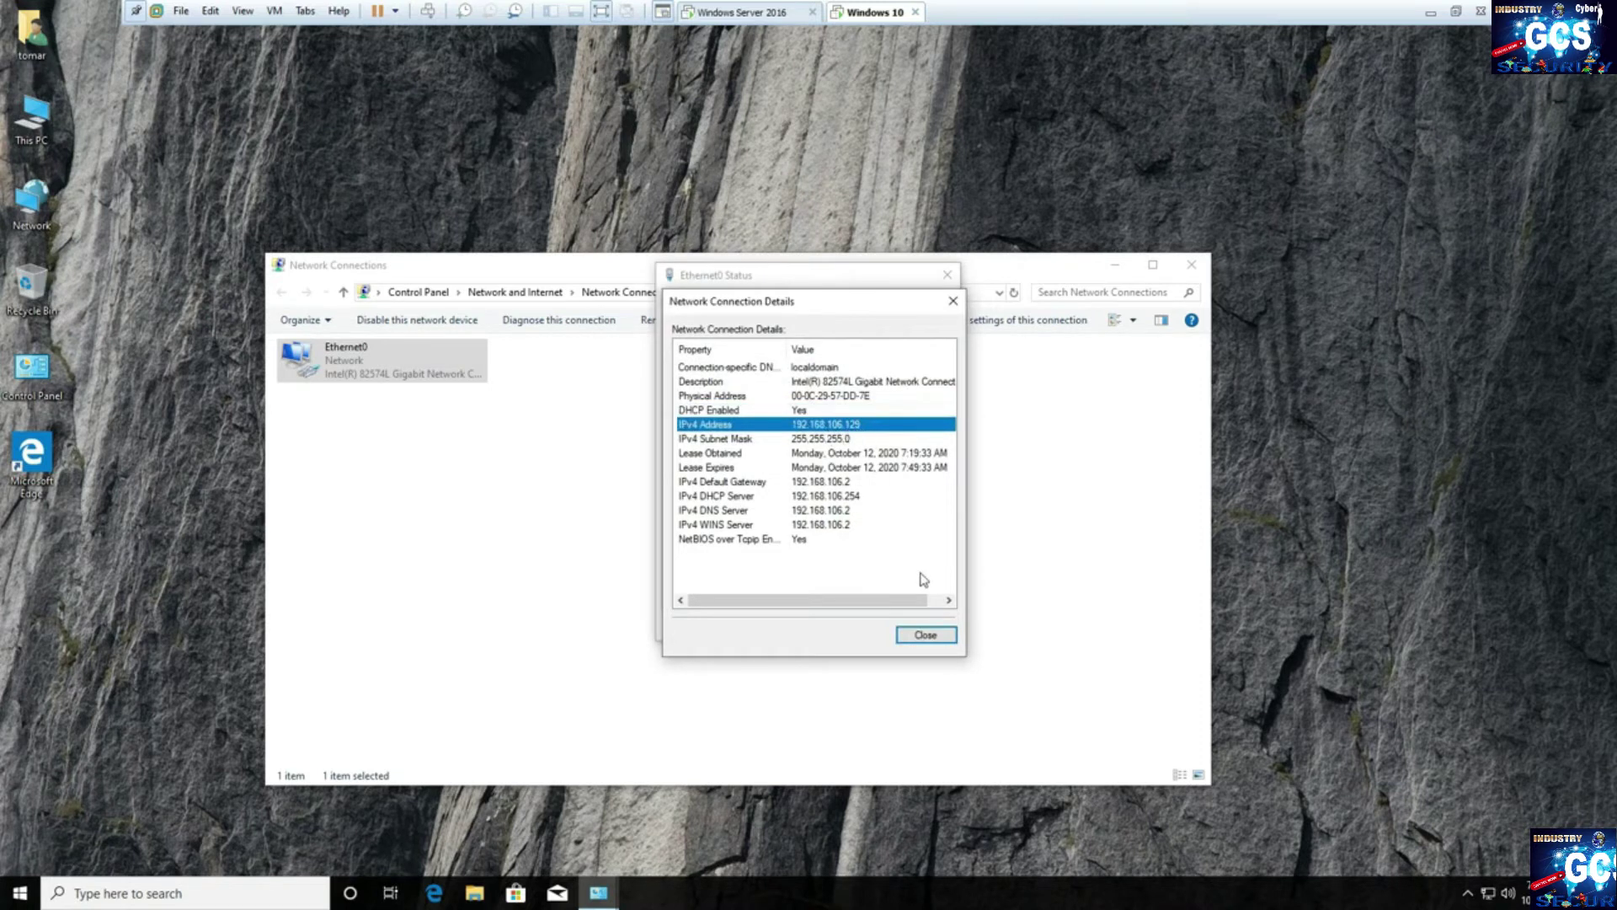
{"action": "left_click", "coordinate": [931, 638]}
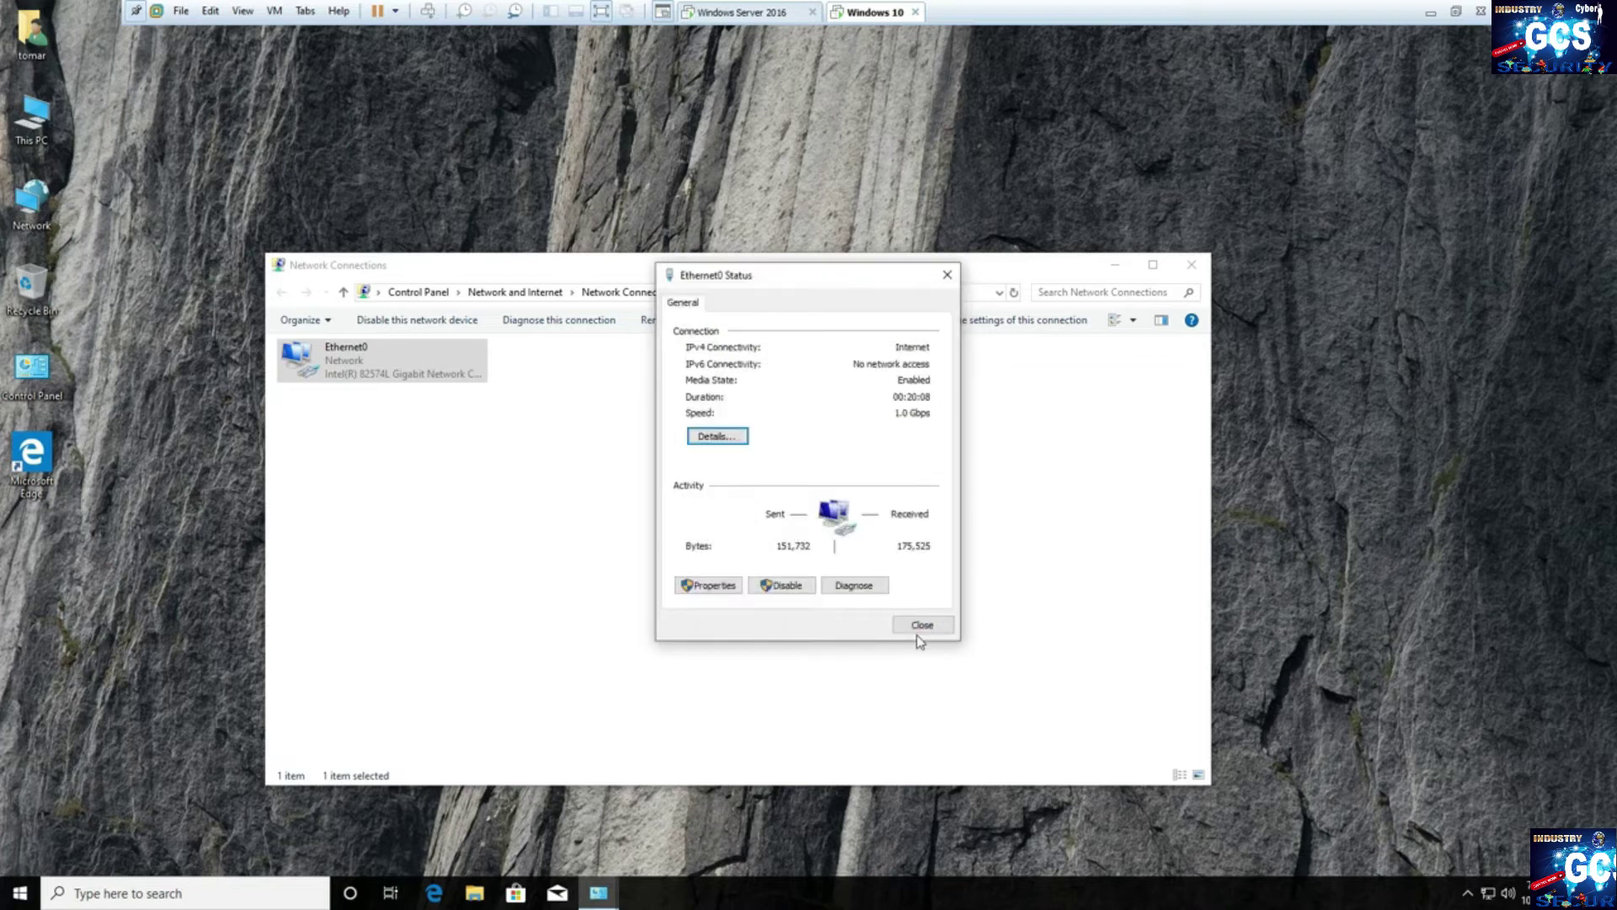
{"action": "left_click", "coordinate": [779, 585]}
{"action": "left_click", "coordinate": [762, 11]}
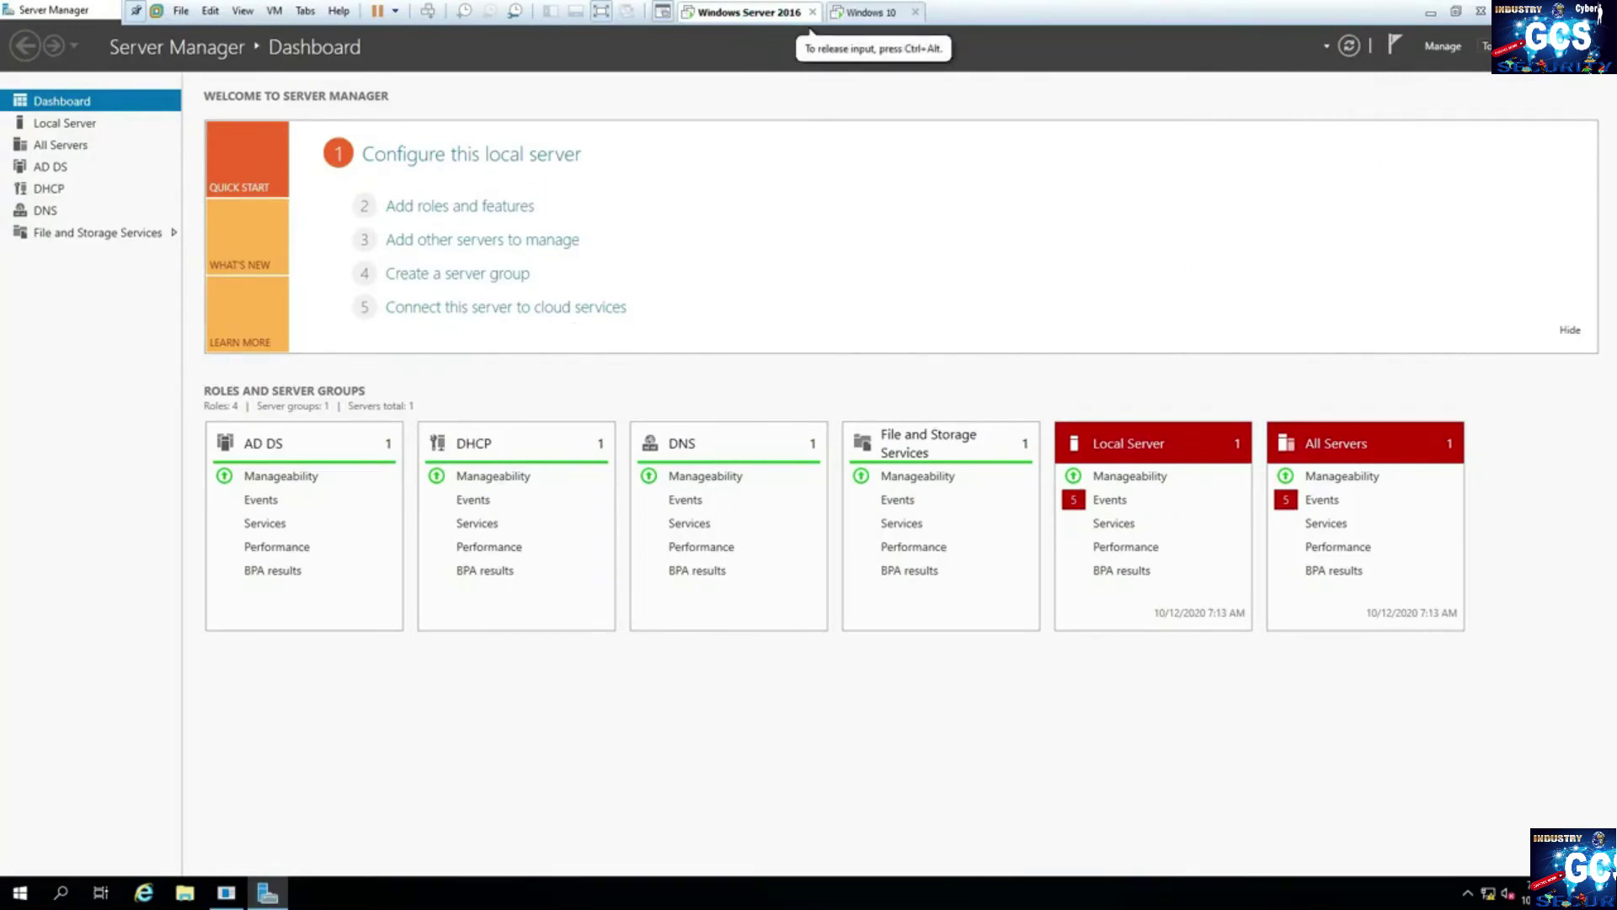
- Launch the DHCP console from Tools and enlarge its window and tree pane
{"action": "left_click", "coordinate": [1490, 46]}
{"action": "left_click", "coordinate": [1351, 238]}
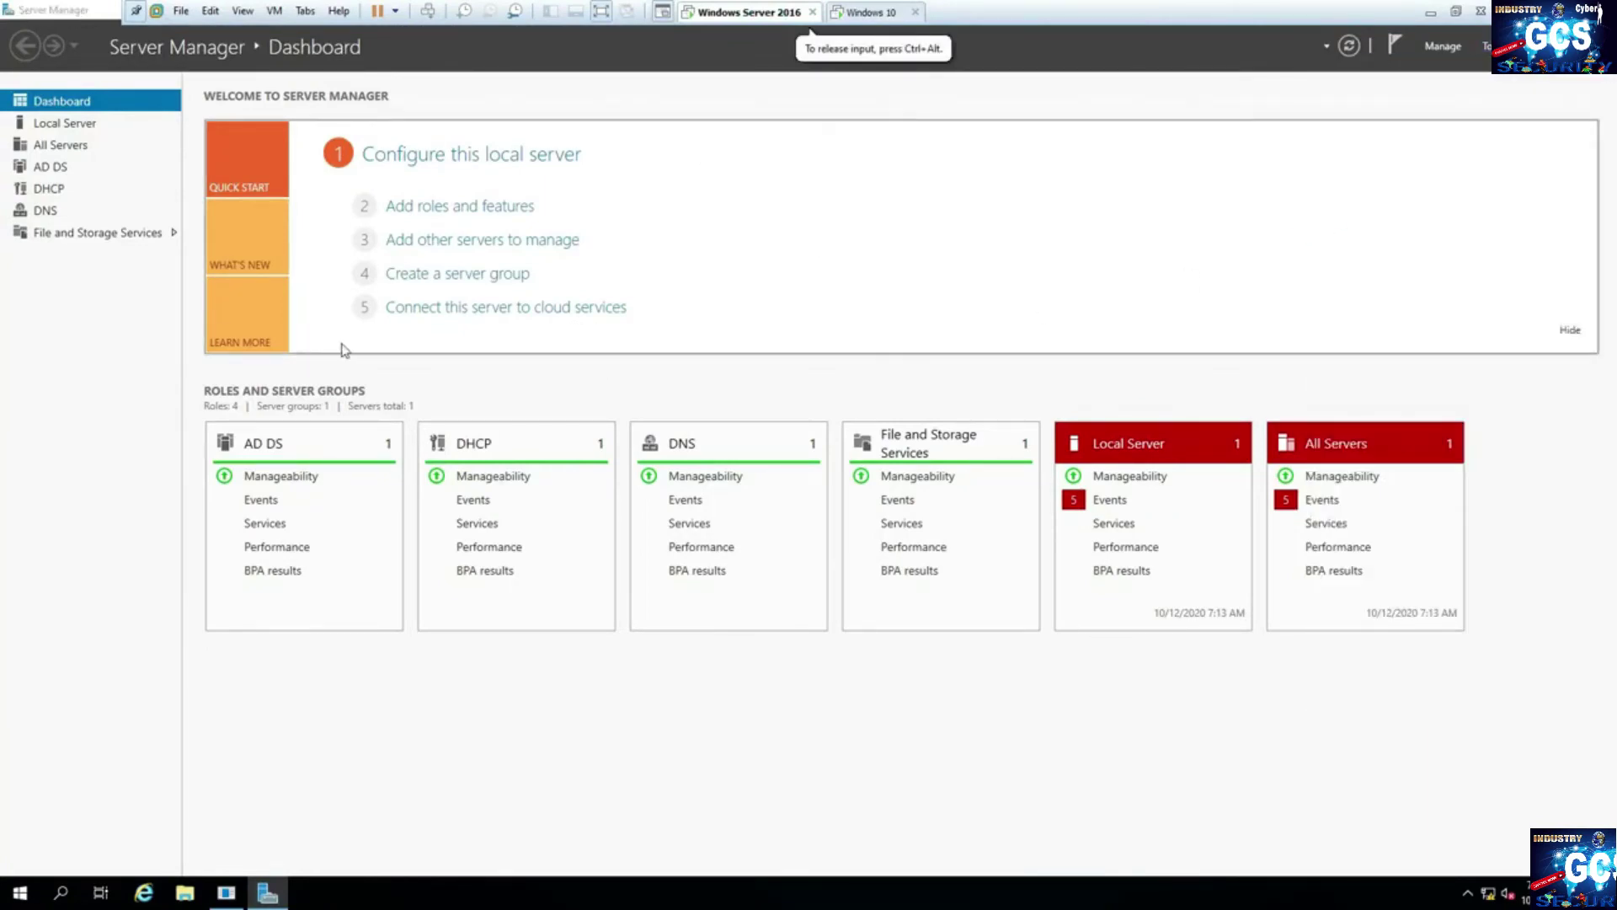
{"action": "left_click_drag", "start_coordinate": [552, 397], "coordinate": [991, 686]}
{"action": "left_click_drag", "start_coordinate": [165, 308], "coordinate": [257, 310]}
- Expand adipc.adarsh.com and its IPv4 node, then choose New Scope from IPv4
{"action": "right_click", "coordinate": [138, 150]}
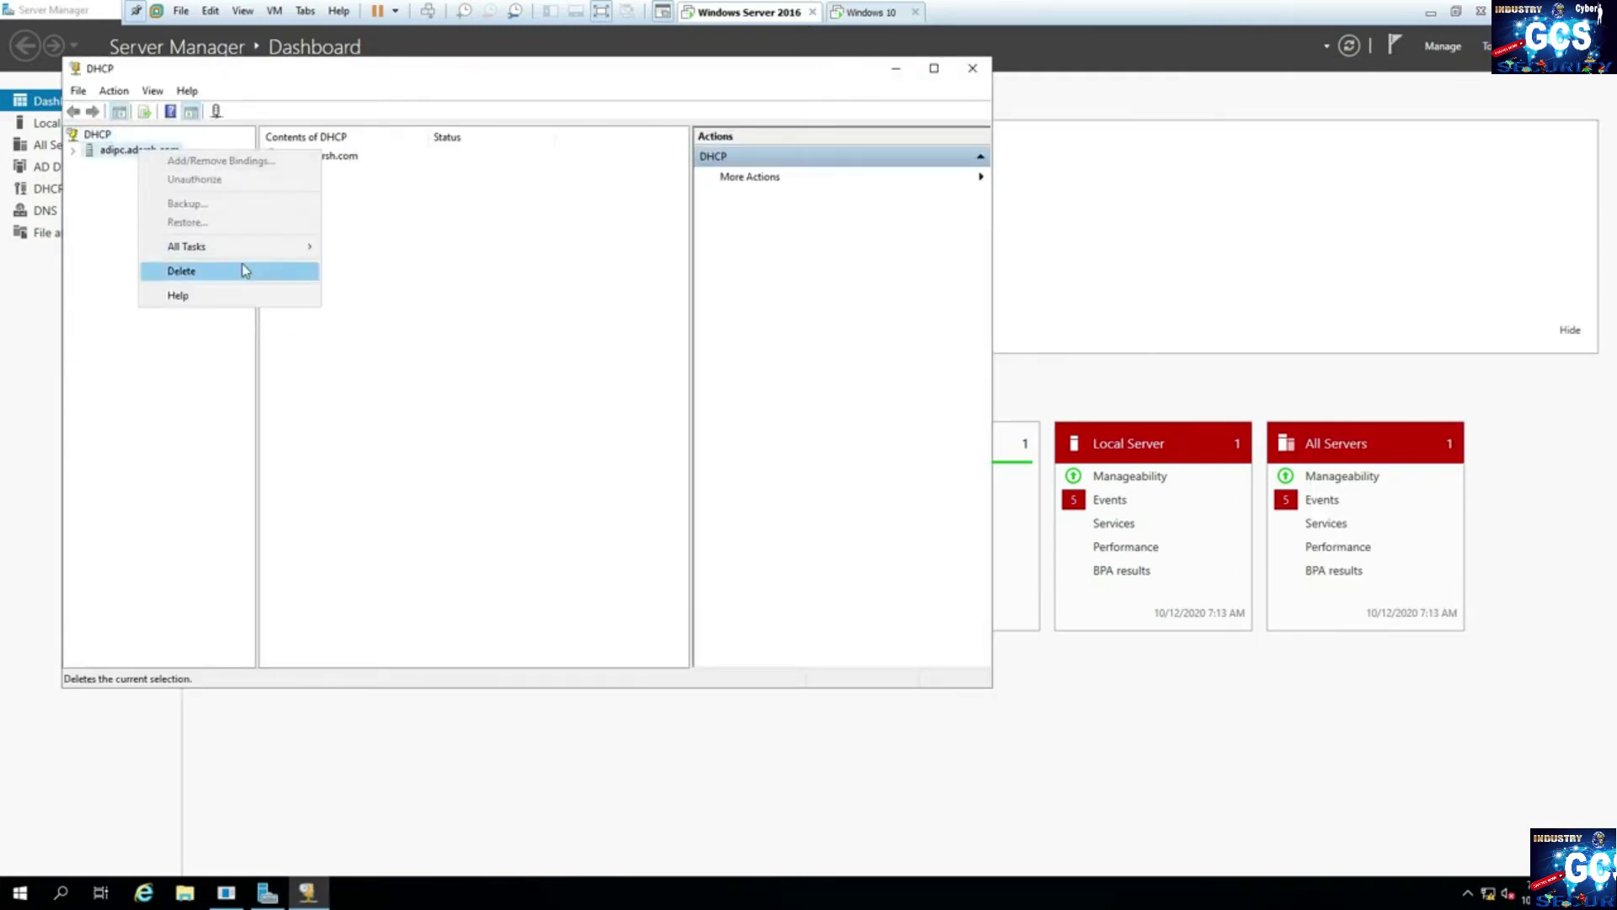
{"action": "left_click", "coordinate": [135, 151]}
{"action": "double_click", "coordinate": [135, 151]}
{"action": "right_click", "coordinate": [135, 168]}
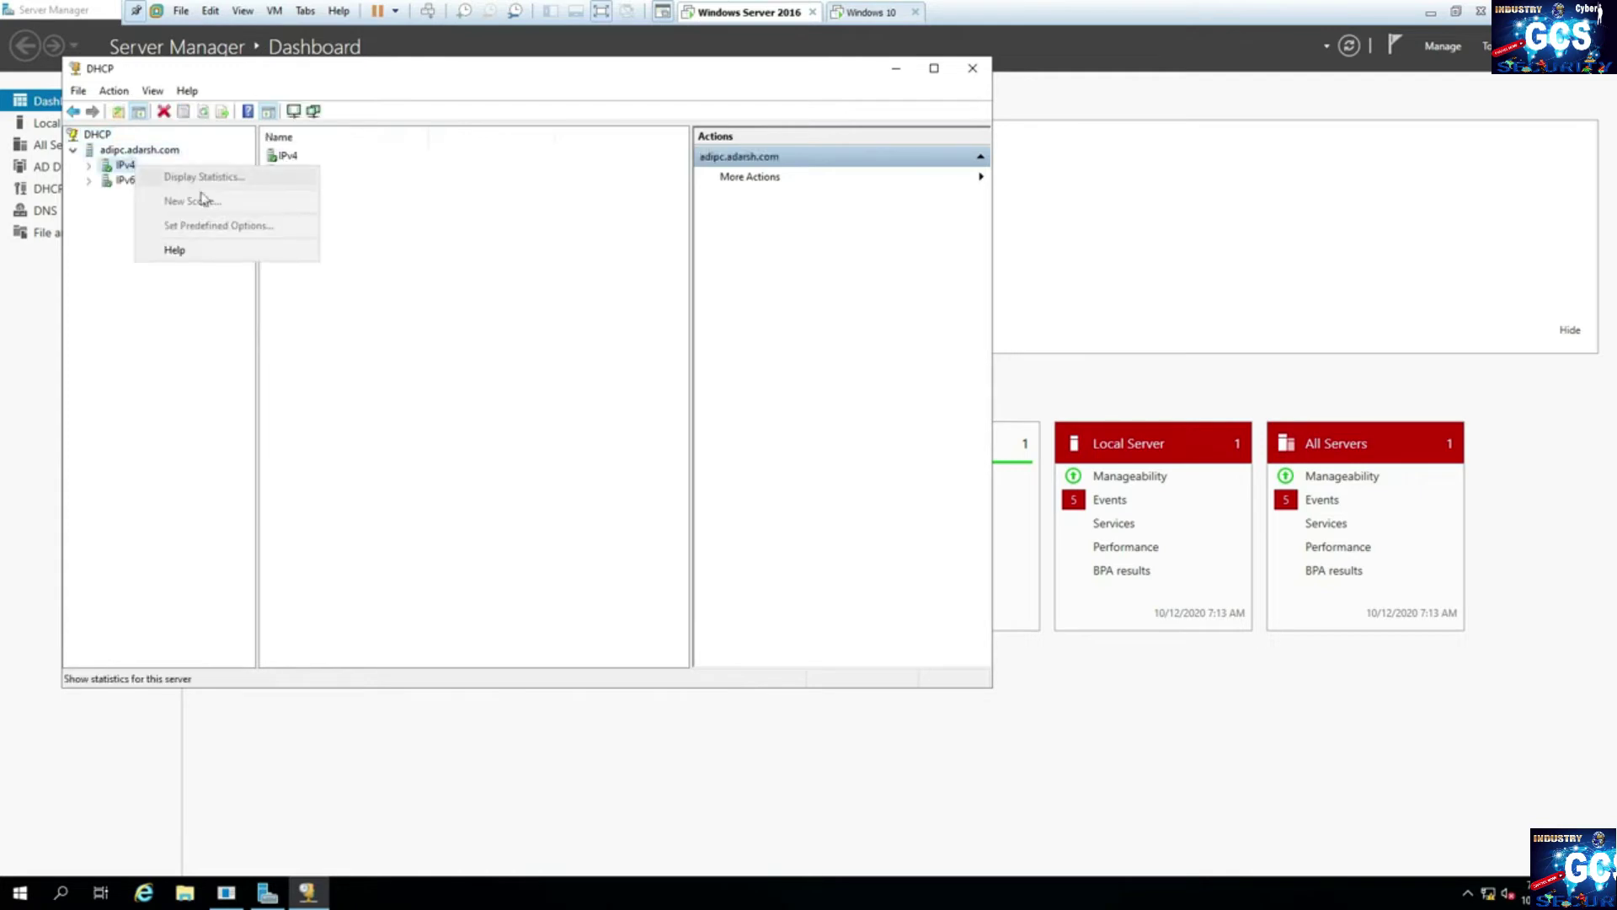
{"action": "left_click", "coordinate": [122, 166]}
{"action": "double_click", "coordinate": [122, 166]}
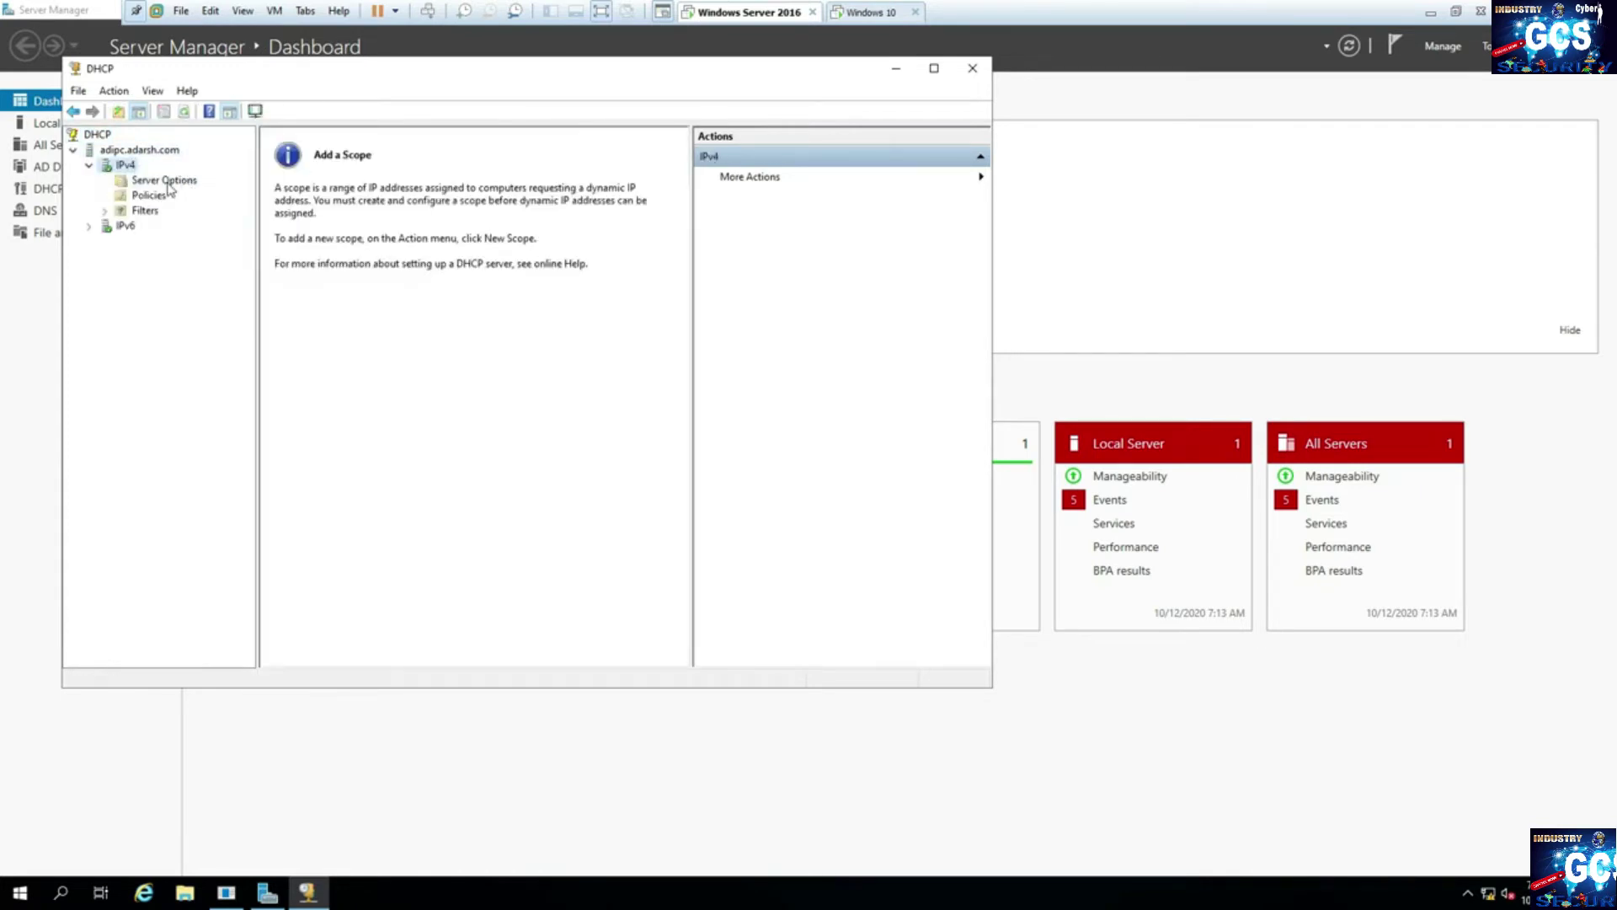
{"action": "right_click", "coordinate": [122, 165]}
{"action": "left_click", "coordinate": [185, 199]}
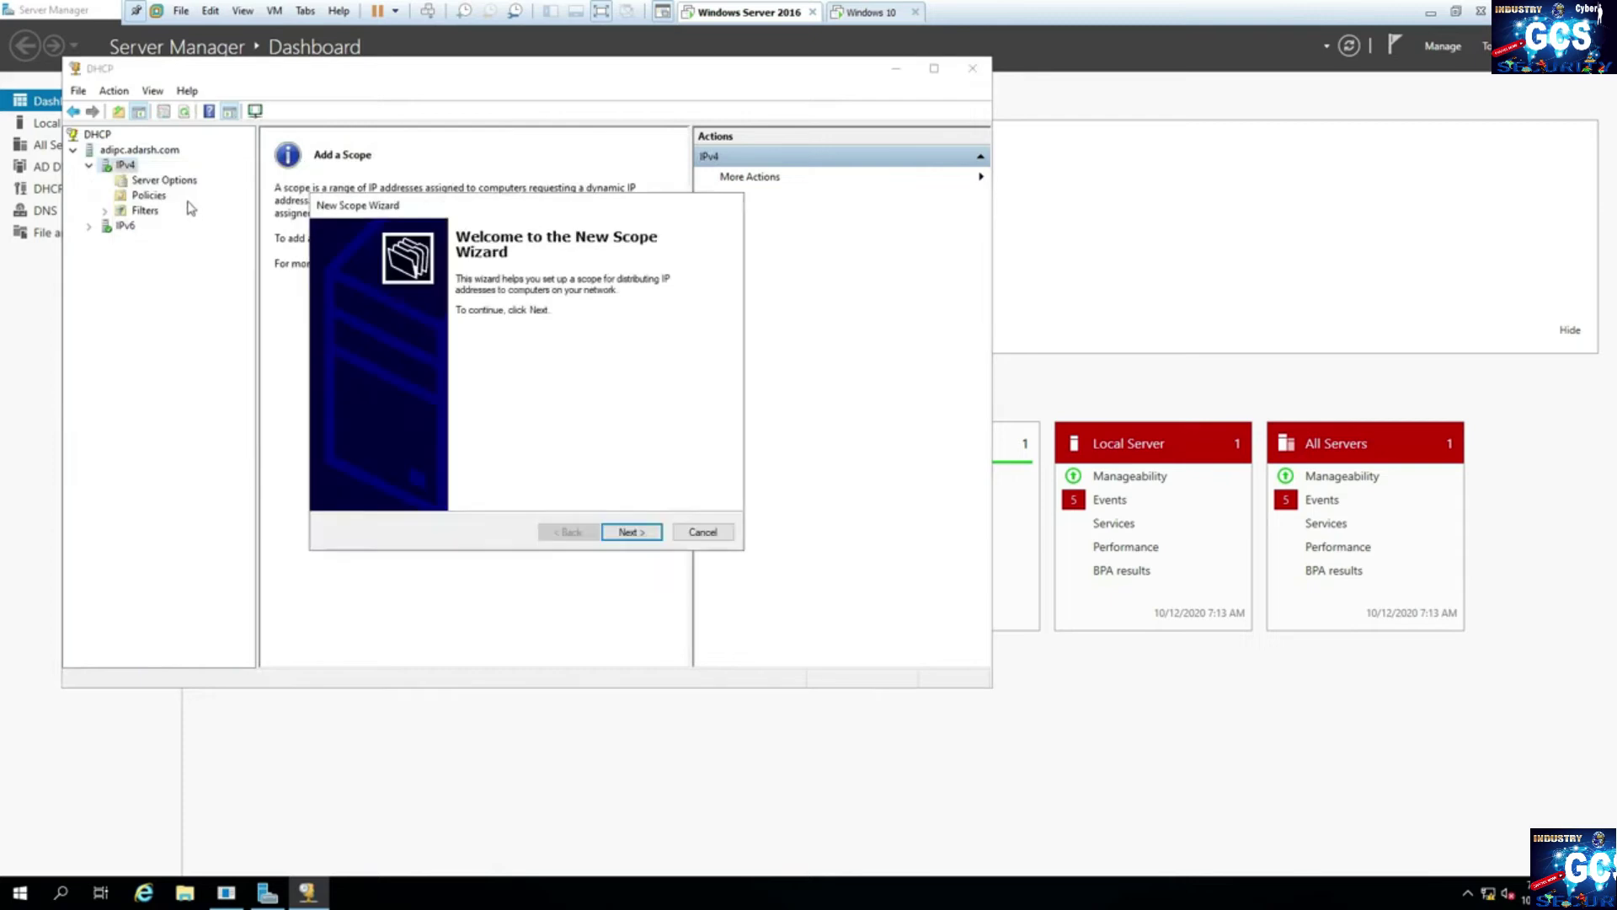
- Enter scope name 'dhcp pool' and address range 10.0.0.105–10.0.0.150 with mask 255.0.0.0
{"action": "left_click", "coordinate": [630, 532]}
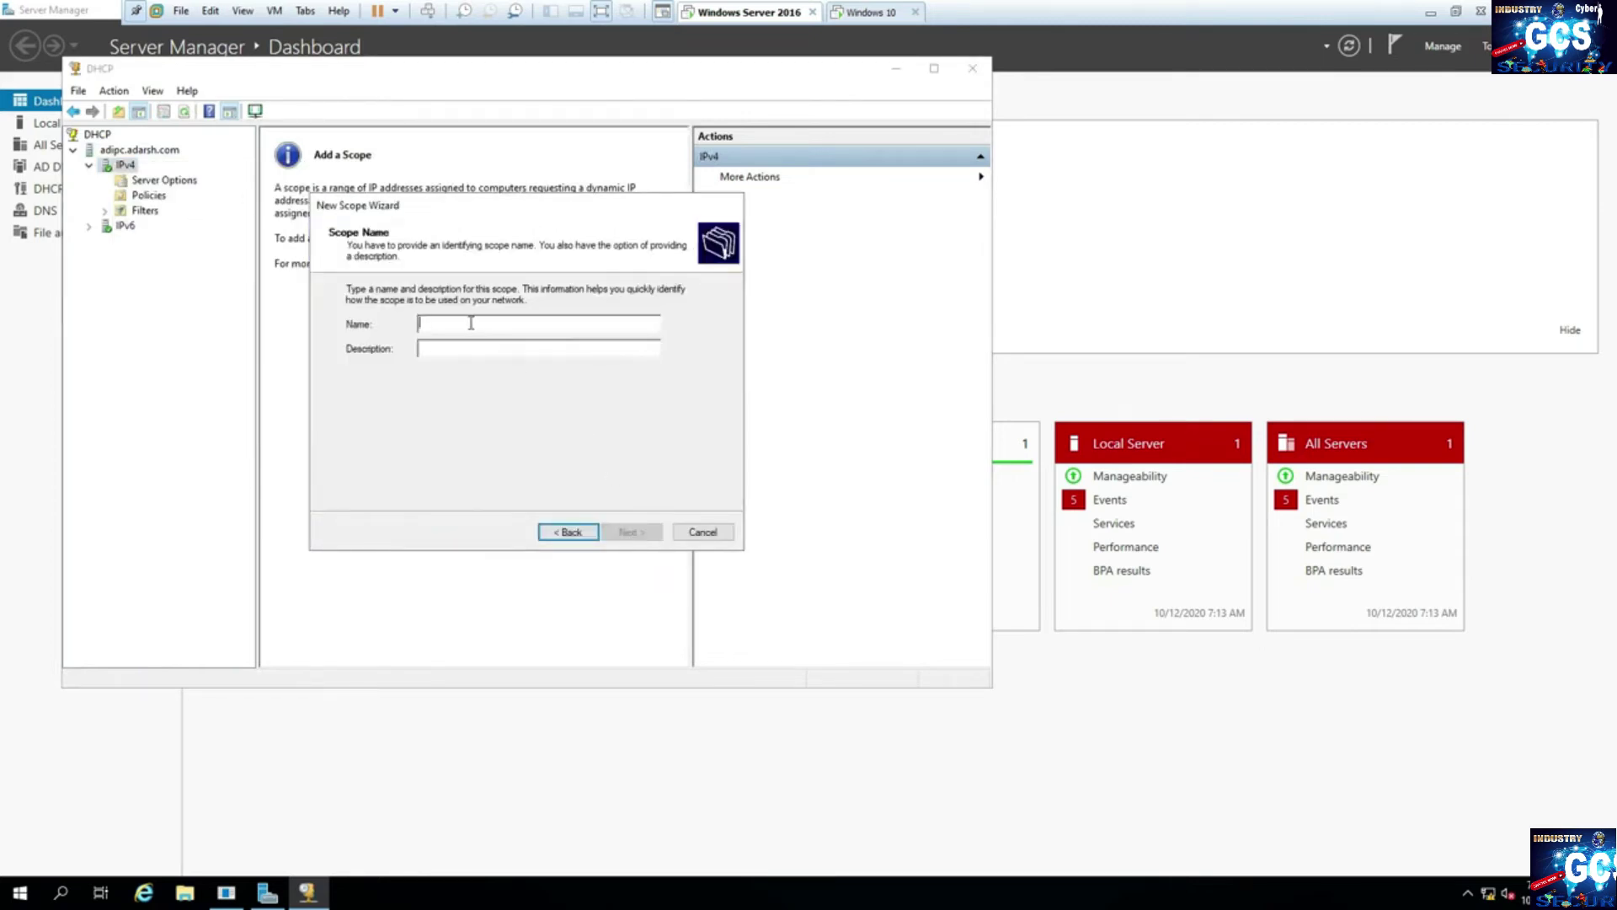
{"action": "type", "text": "dhcp configuration"}
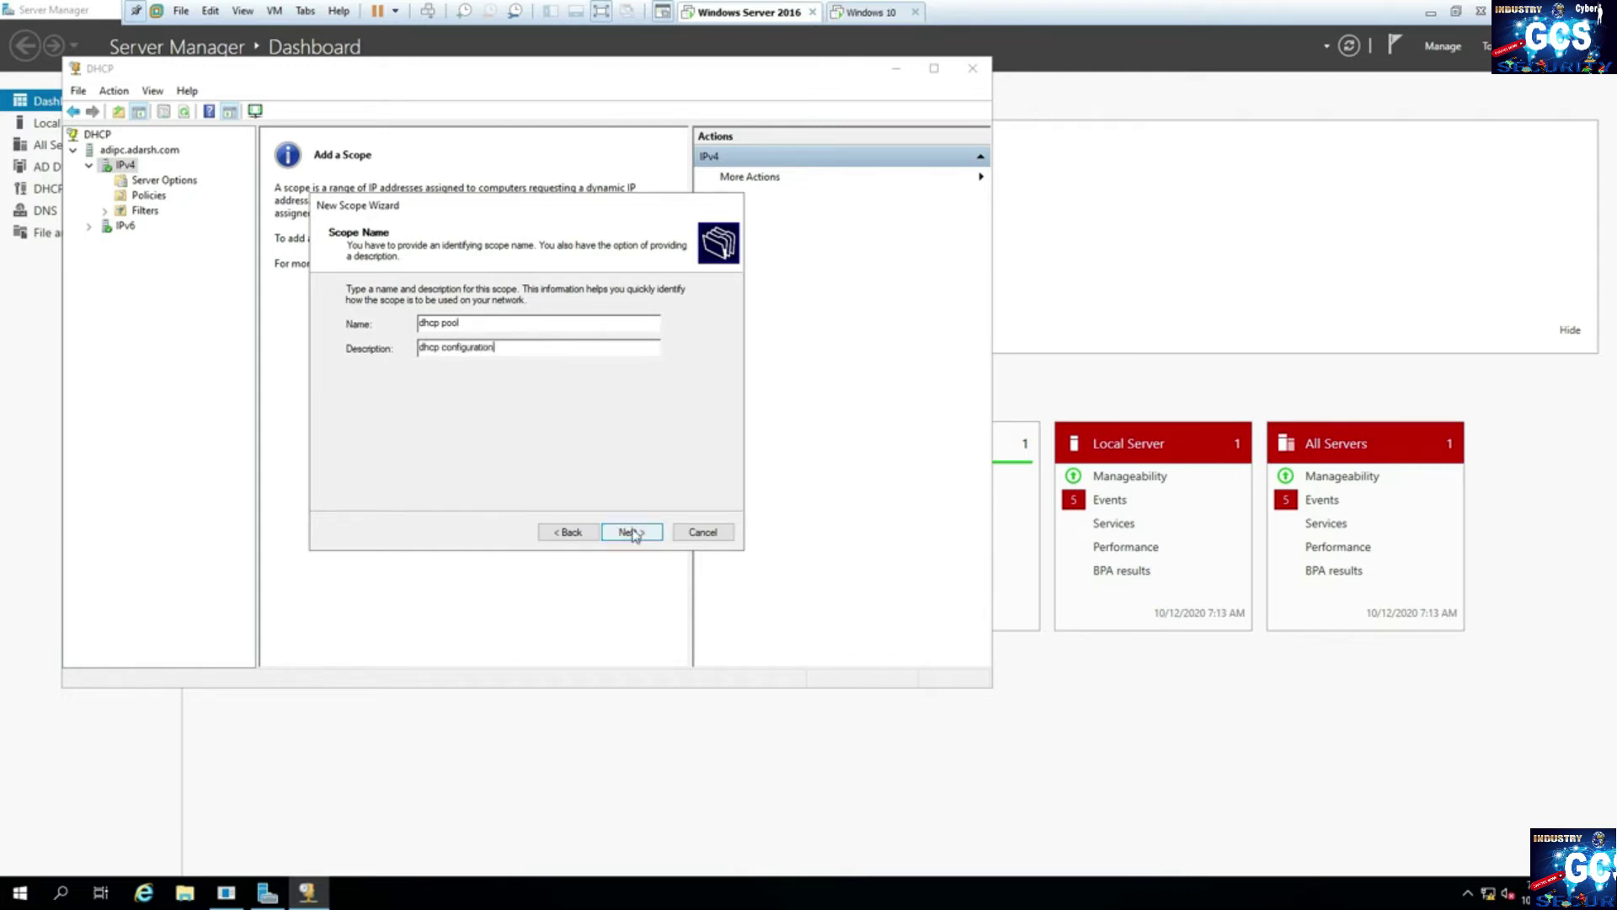
{"action": "left_click", "coordinate": [632, 532]}
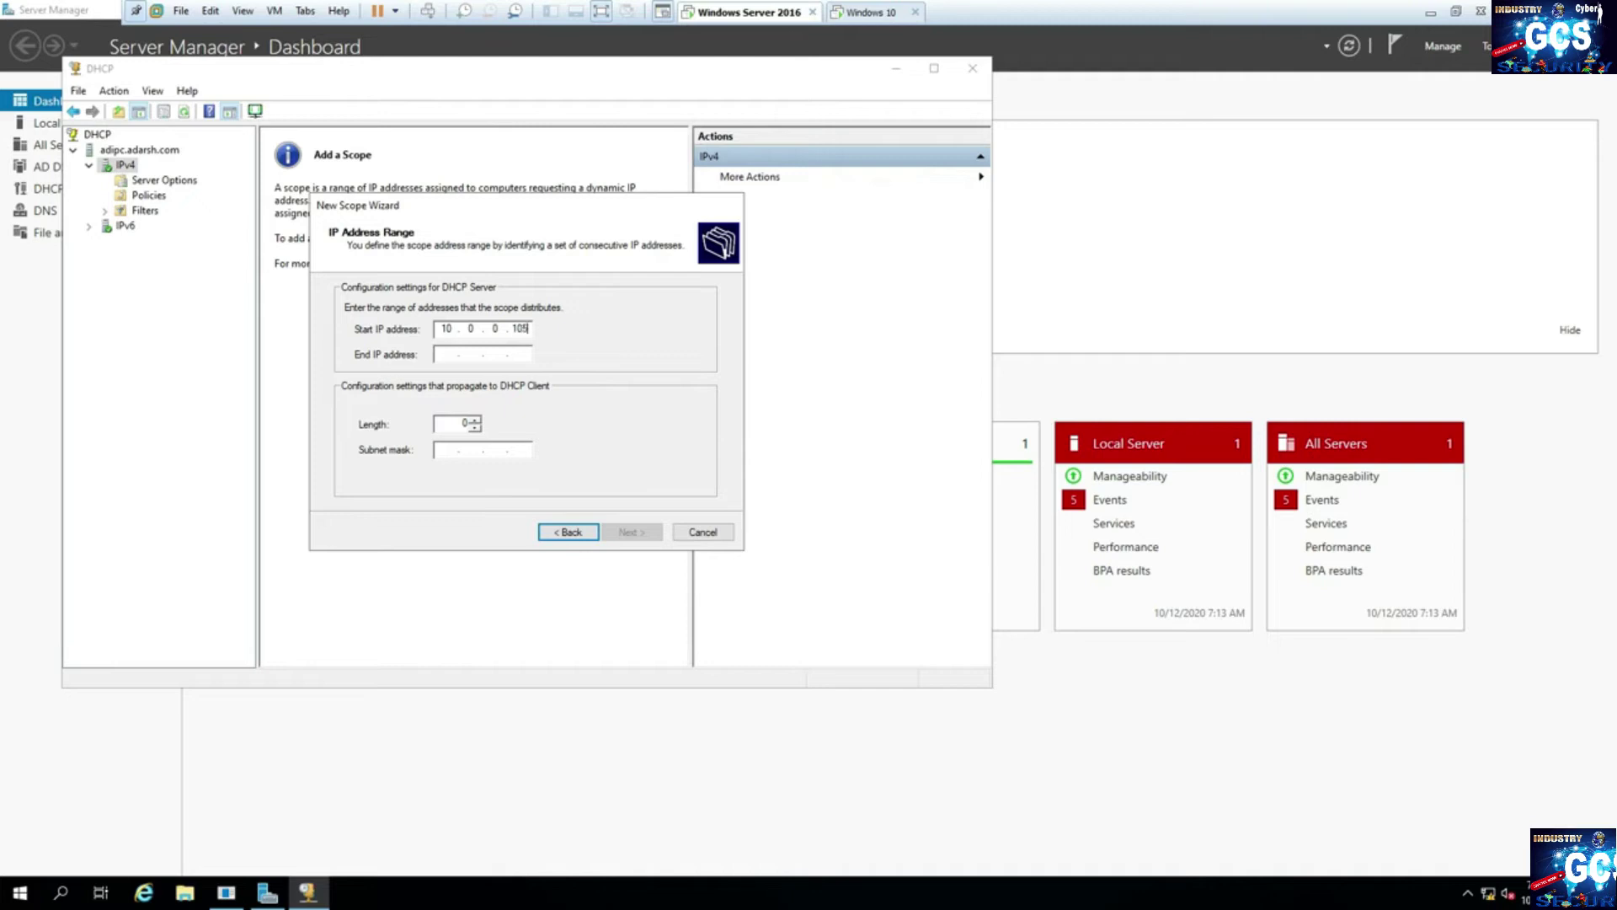
{"action": "left_click", "coordinate": [455, 354]}
{"action": "type", "text": "10.0.0.150"}
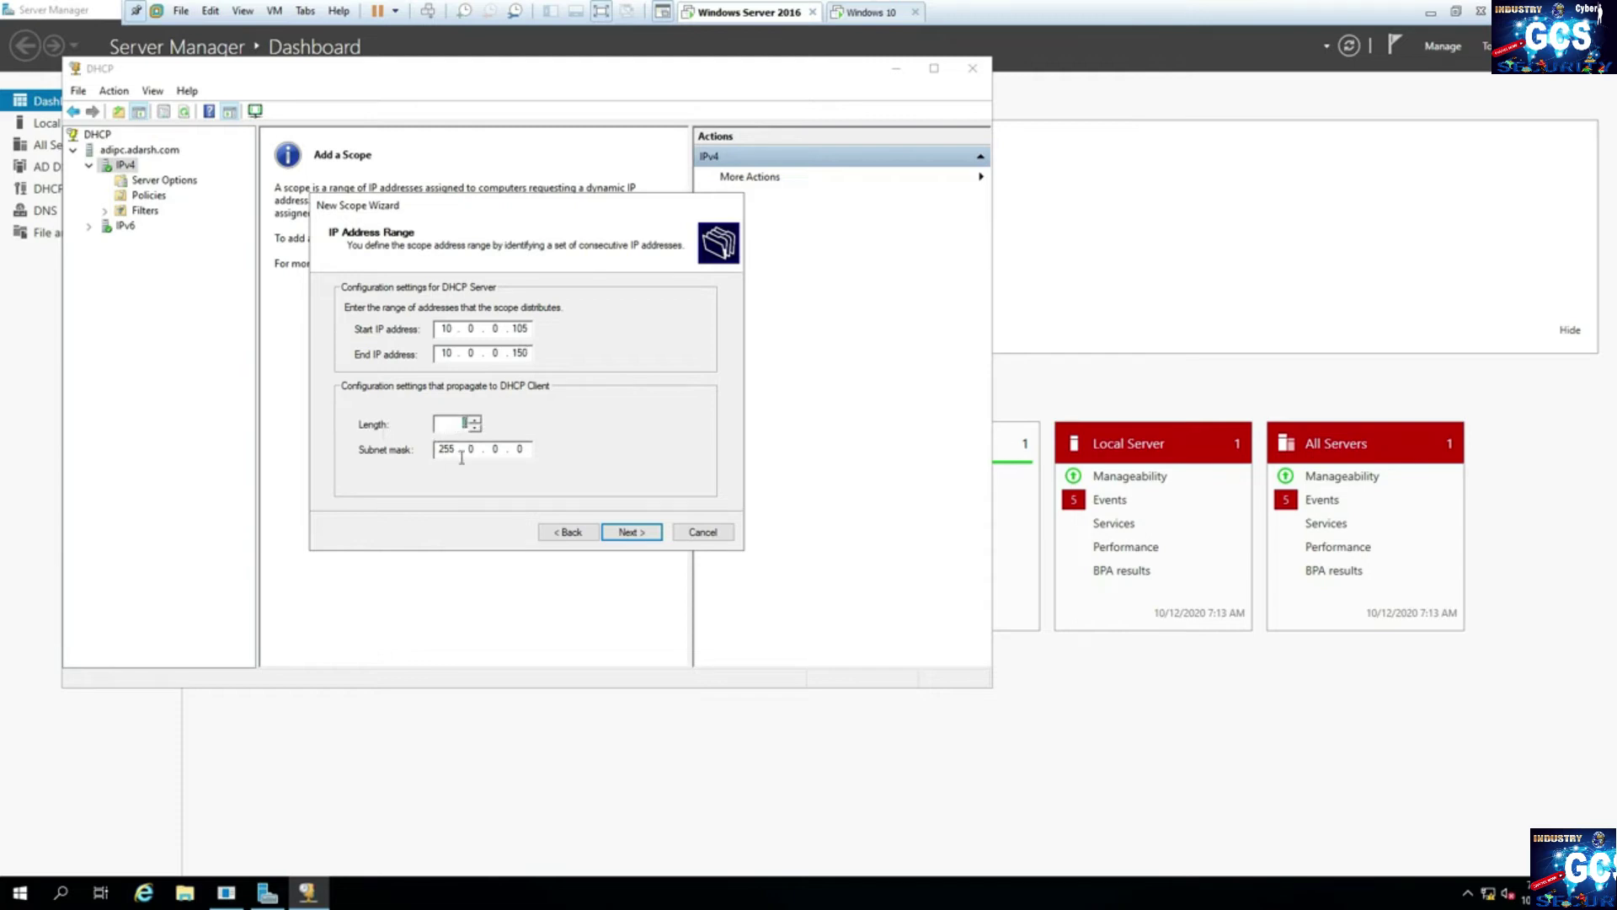
{"action": "left_click", "coordinate": [631, 535]}
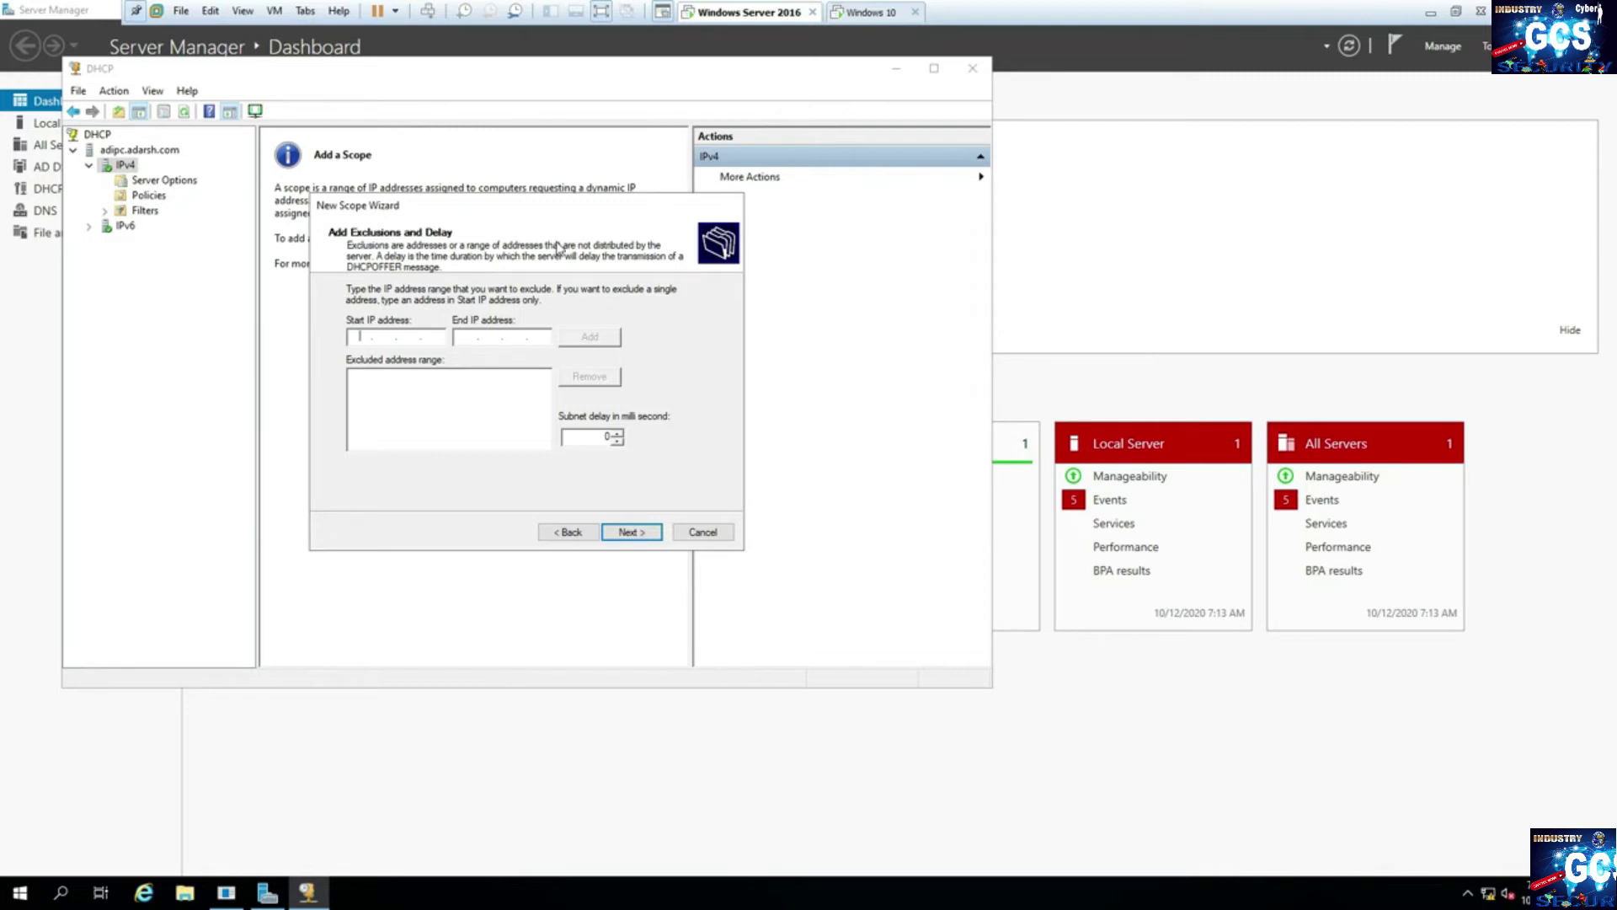
- Add the 10.0.0.110–10.0.0.115 exclusion after an out-of-range first try, keeping the default lease duration
{"action": "type", "text": "10.0.0.10"}
{"action": "left_click", "coordinate": [590, 336]}
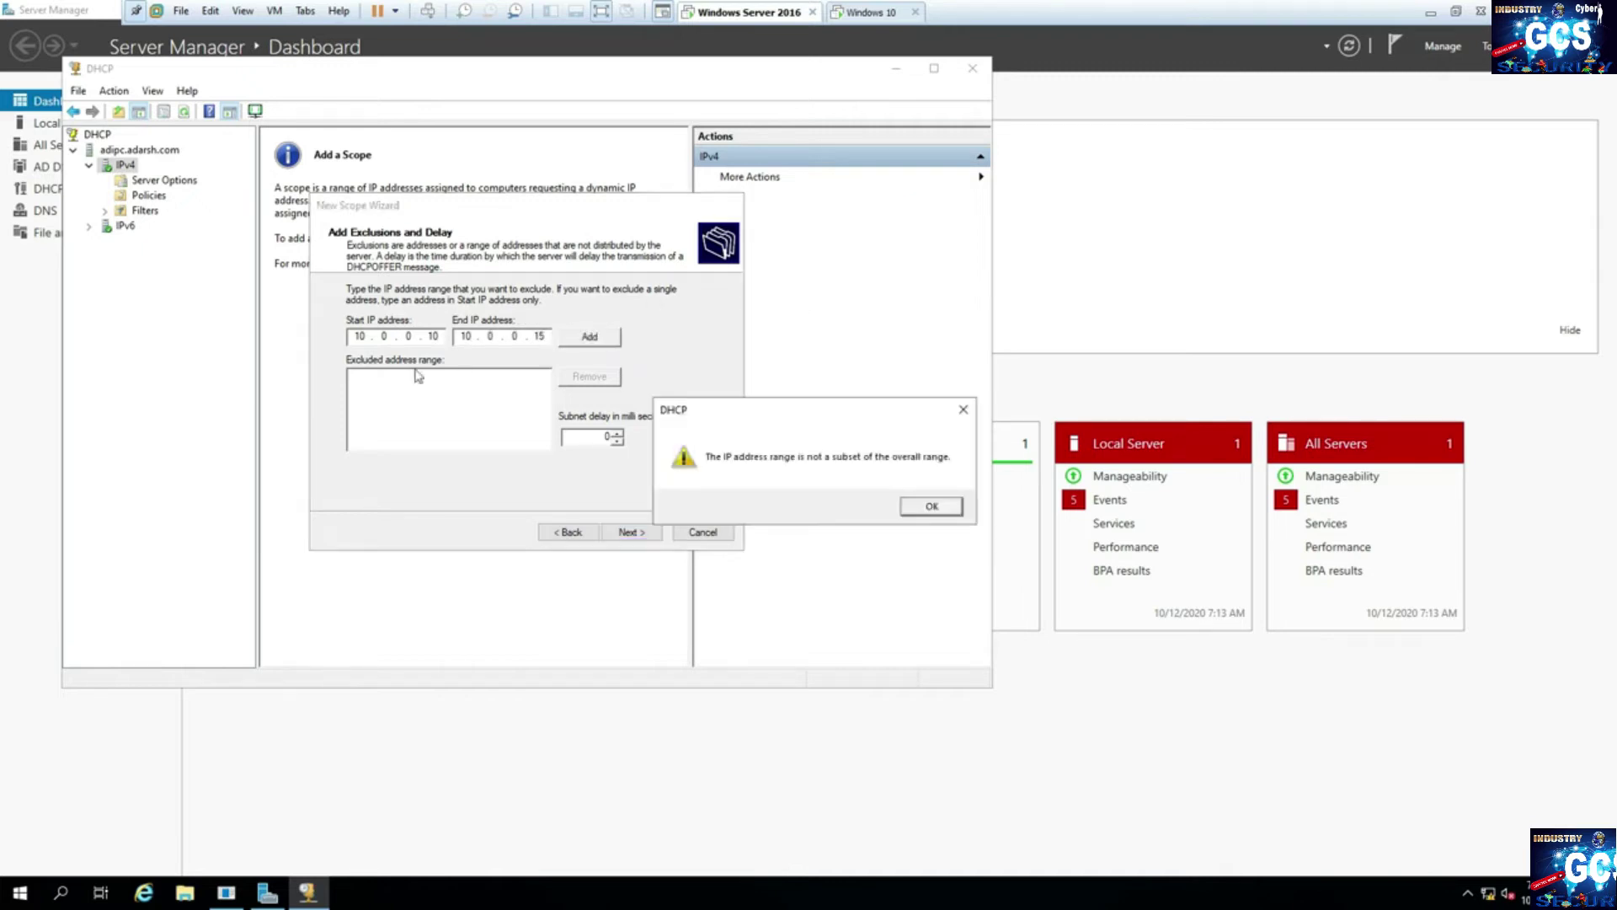
{"action": "left_click", "coordinate": [928, 506]}
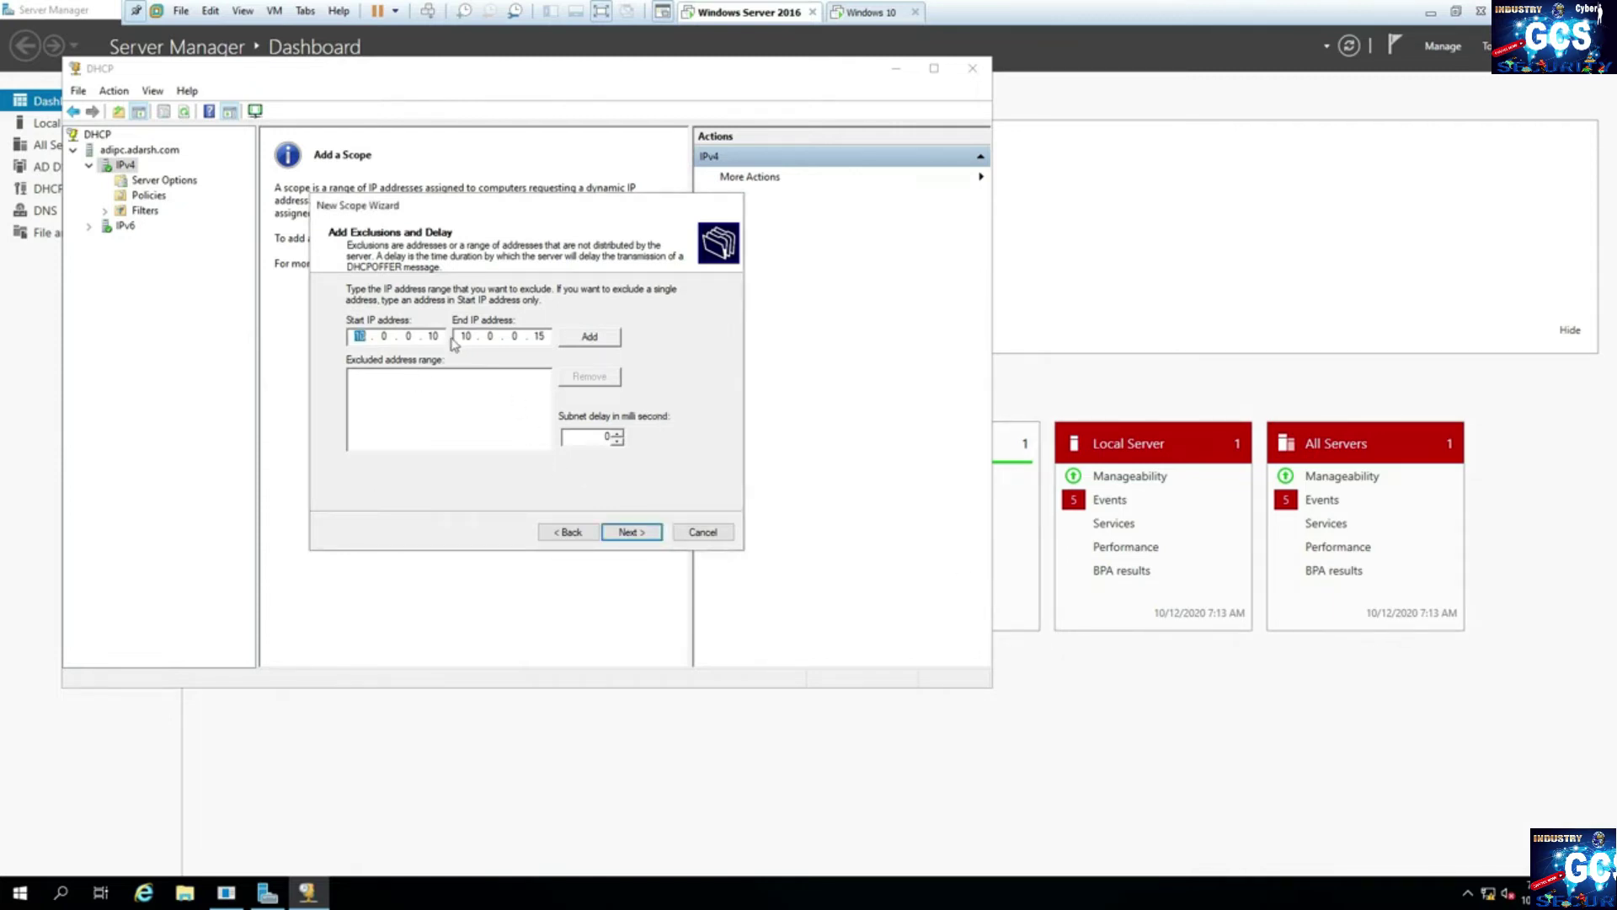
{"action": "type", "text": "111"}
{"action": "left_click", "coordinate": [590, 337]}
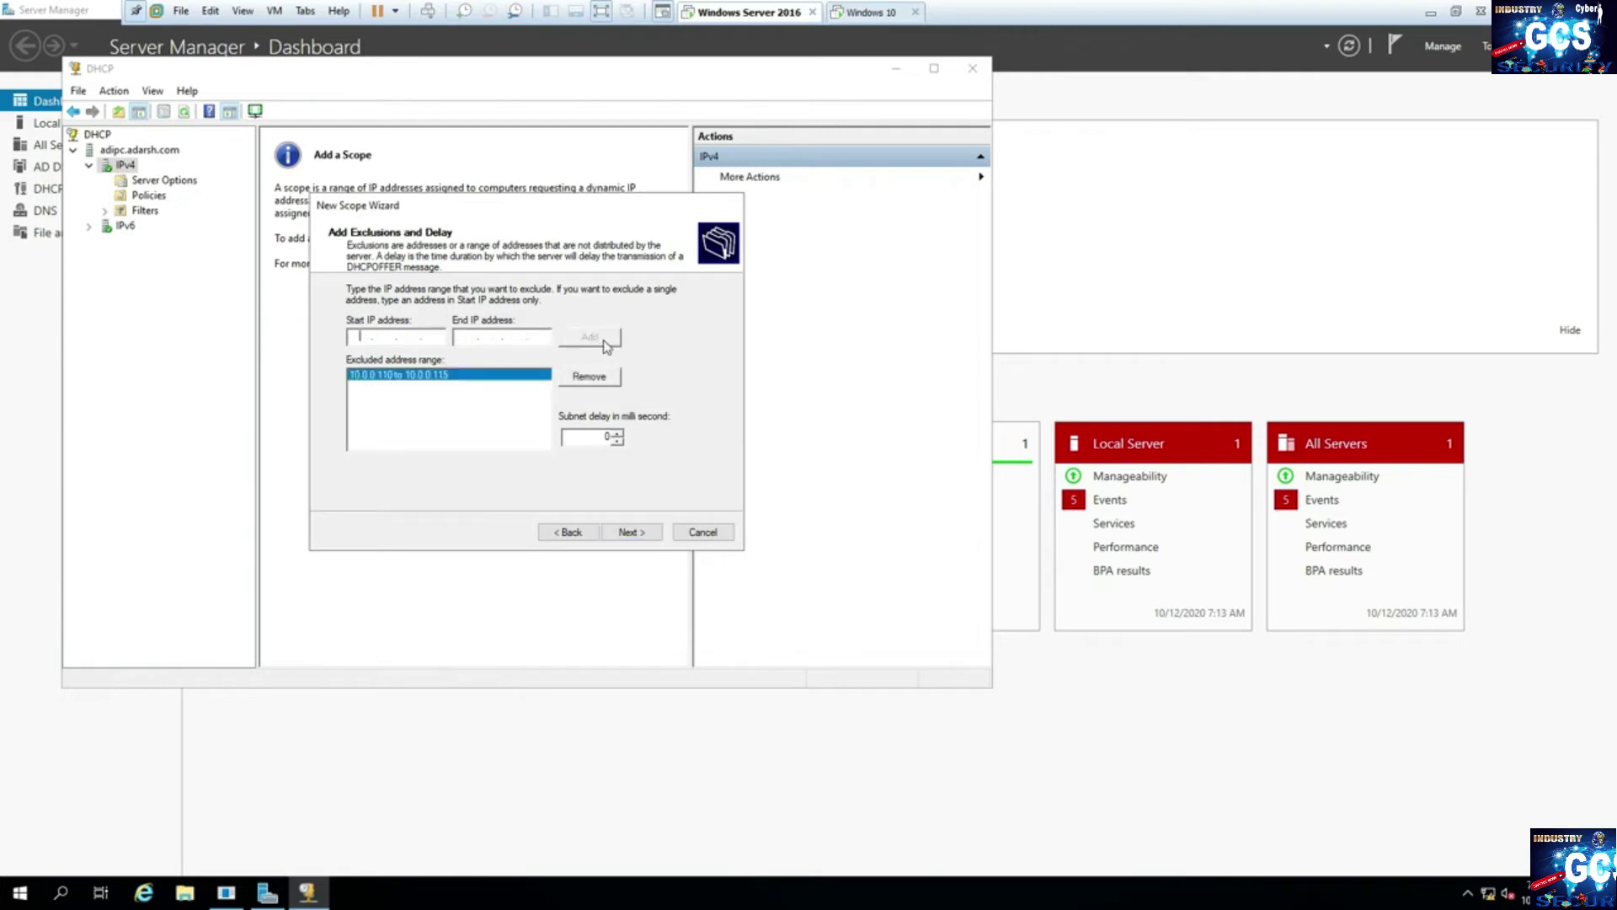
{"action": "left_click", "coordinate": [630, 532]}
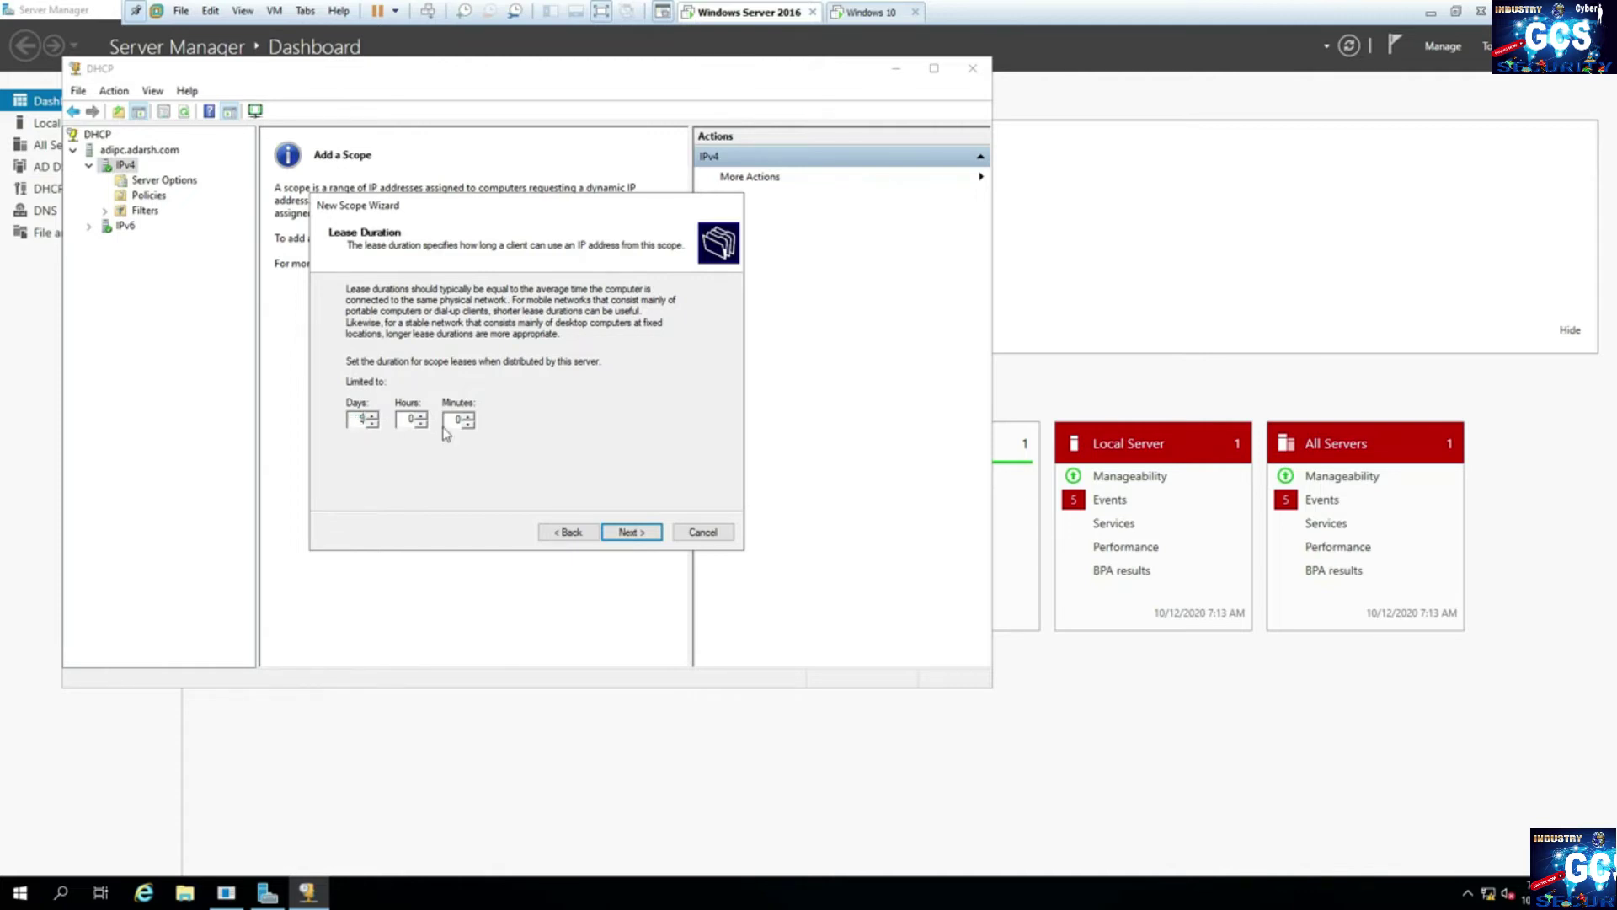
{"action": "left_click", "coordinate": [631, 531]}
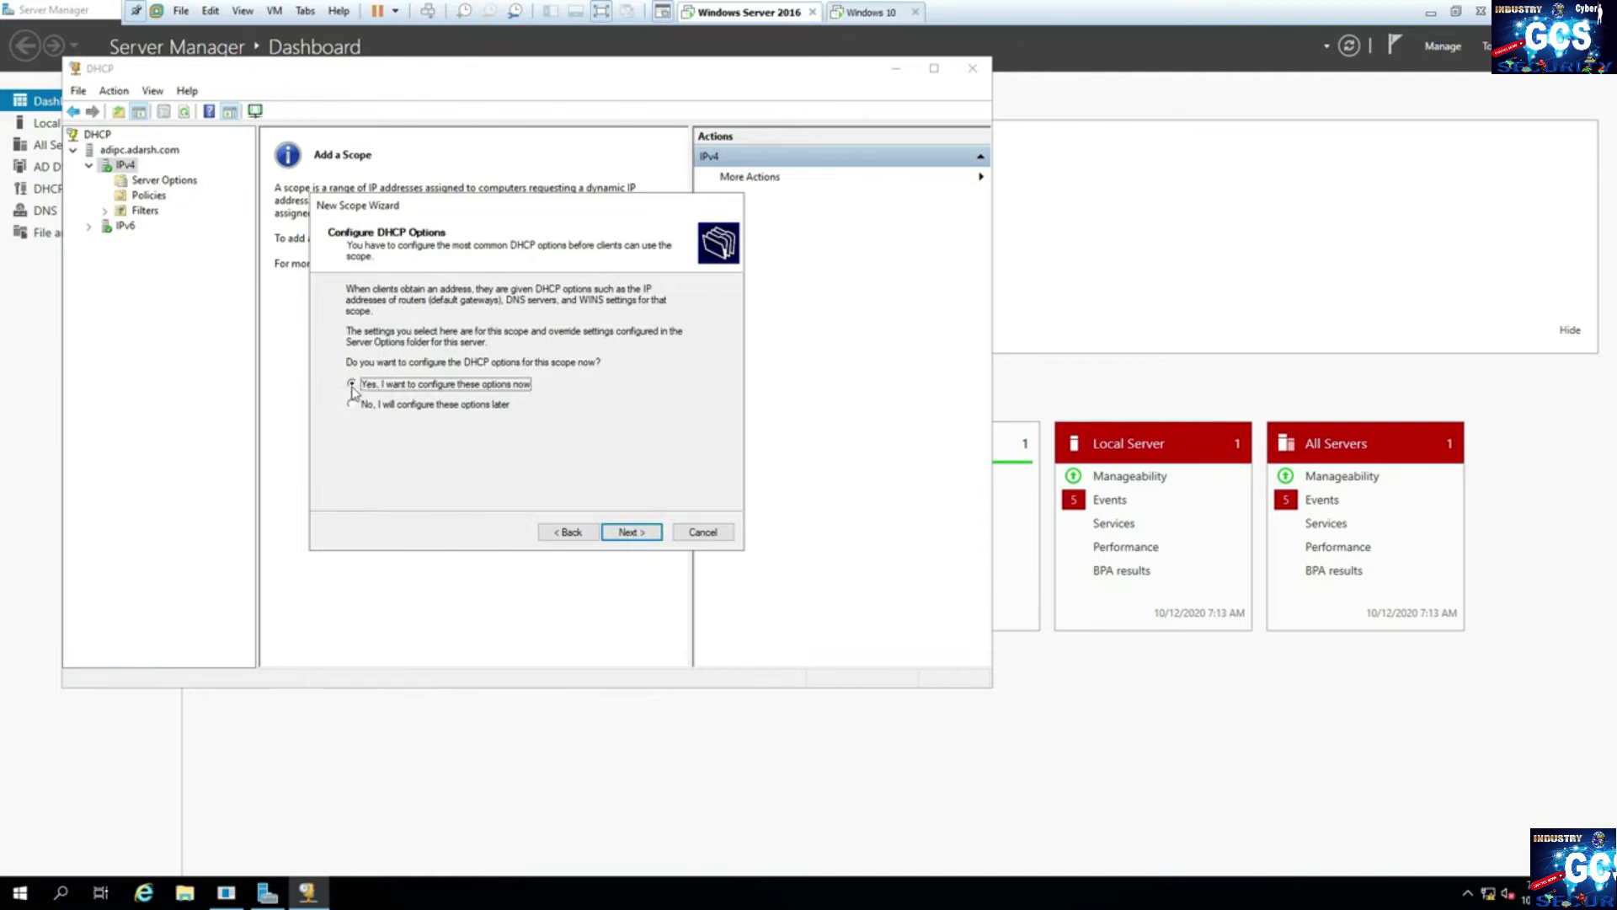
- Add 10.0.0.1 as the new scope's default gateway router
{"action": "left_click", "coordinate": [632, 532]}
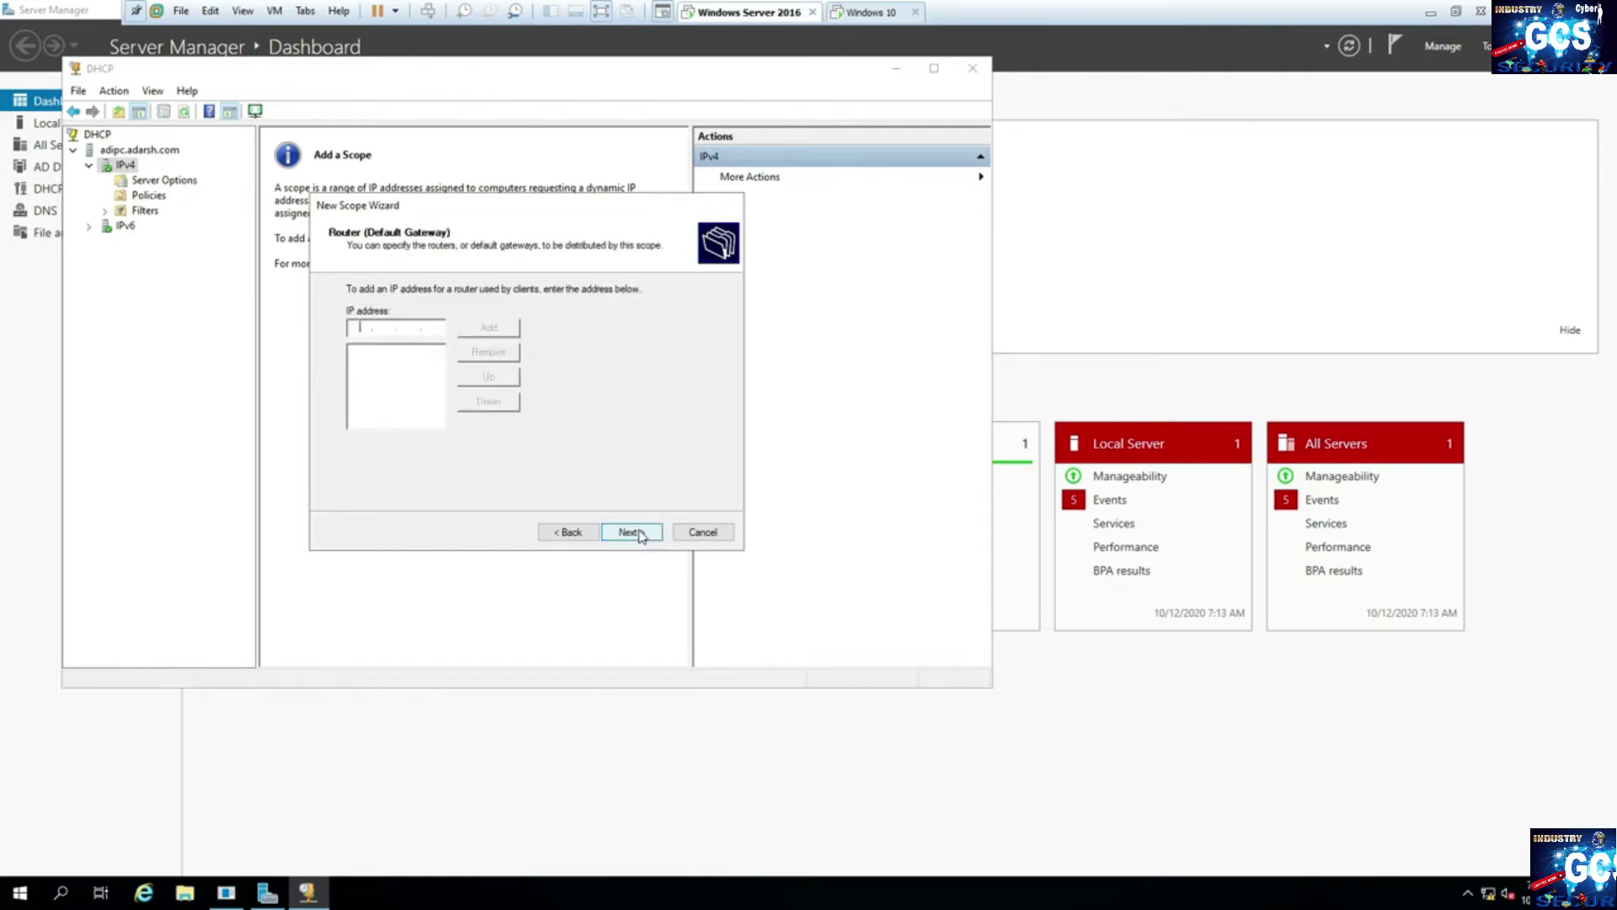
{"action": "left_click", "coordinate": [355, 327]}
{"action": "type", "text": "10.0.0.1"}
{"action": "left_click", "coordinate": [506, 331]}
- Keep DNS server 10.0.0.1 for adarsh.com, skip WINS, and choose to activate the scope now
{"action": "left_click", "coordinate": [636, 532]}
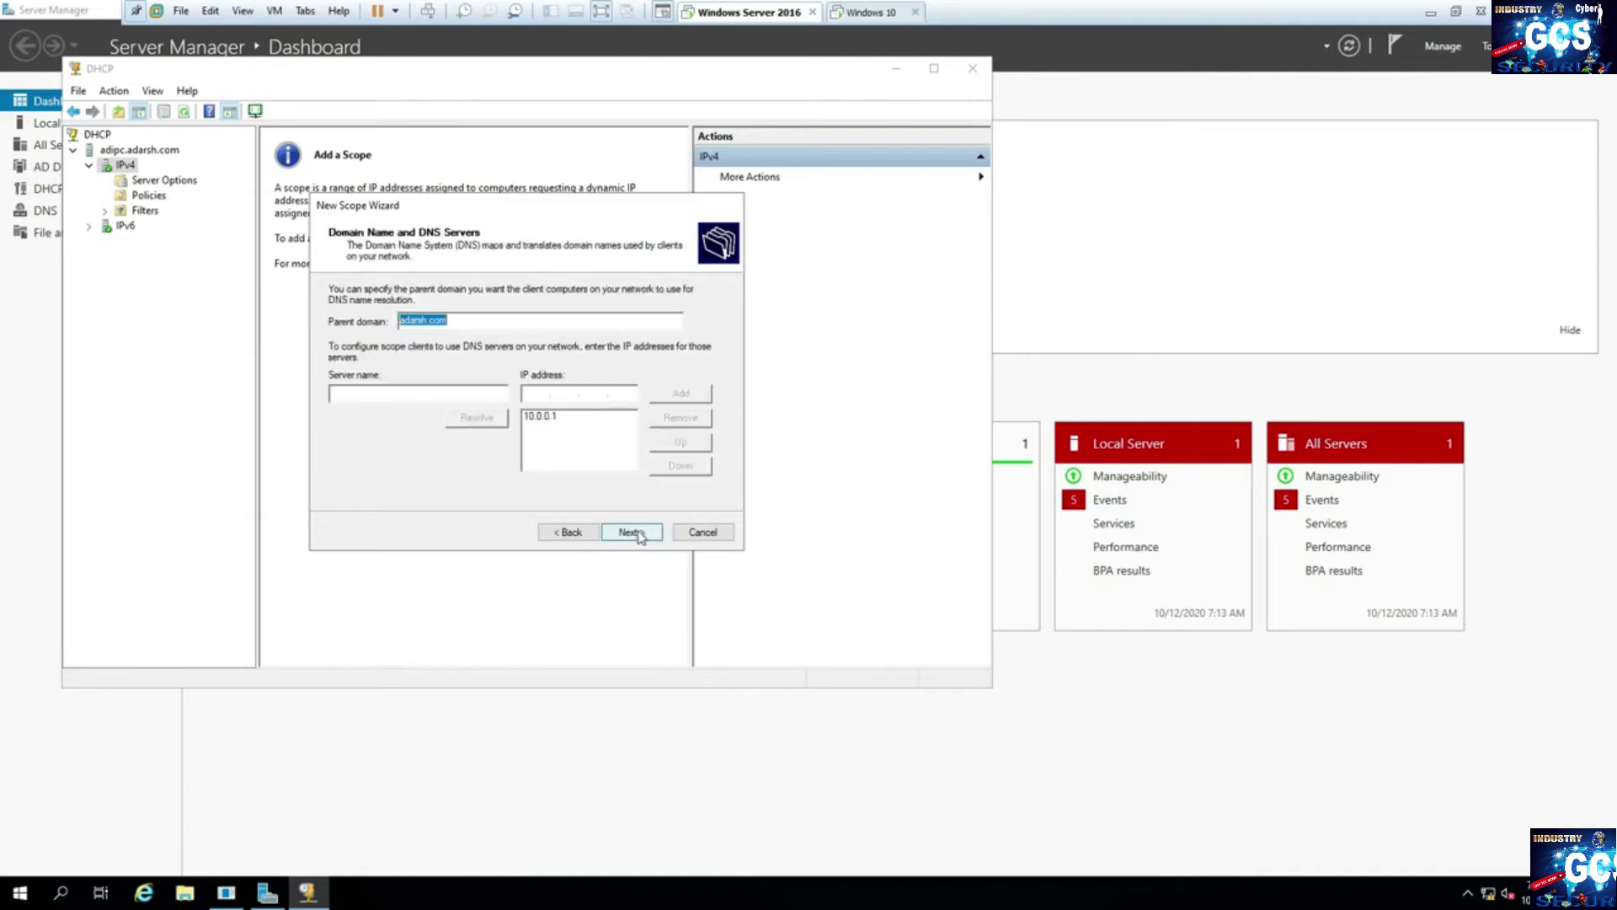
{"action": "left_click", "coordinate": [588, 421]}
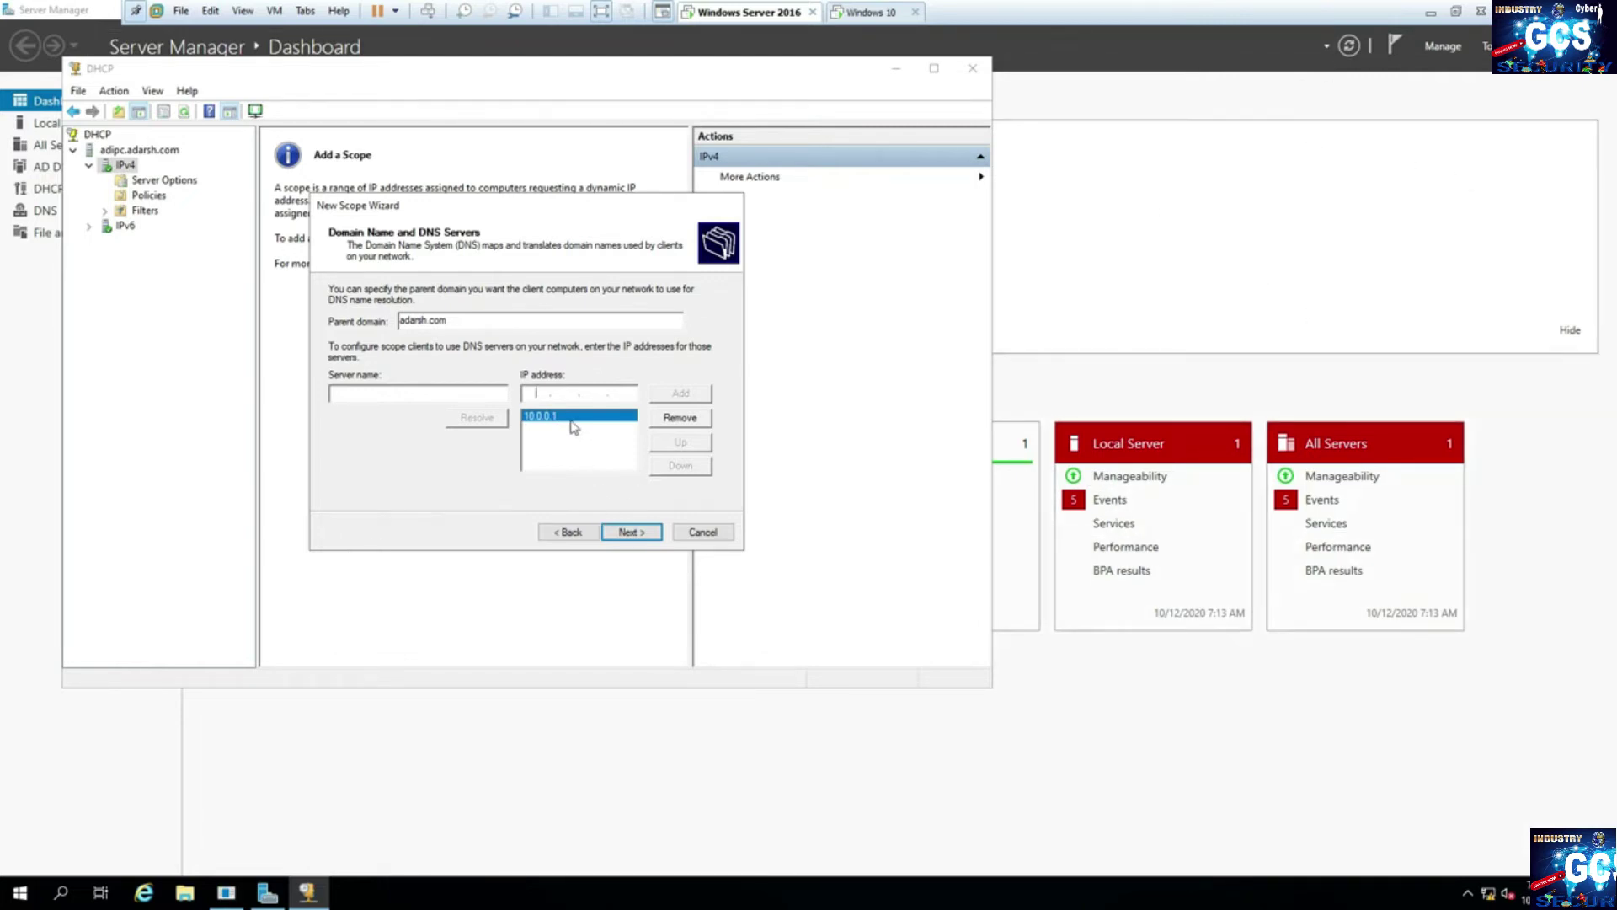
{"action": "left_click", "coordinate": [627, 531]}
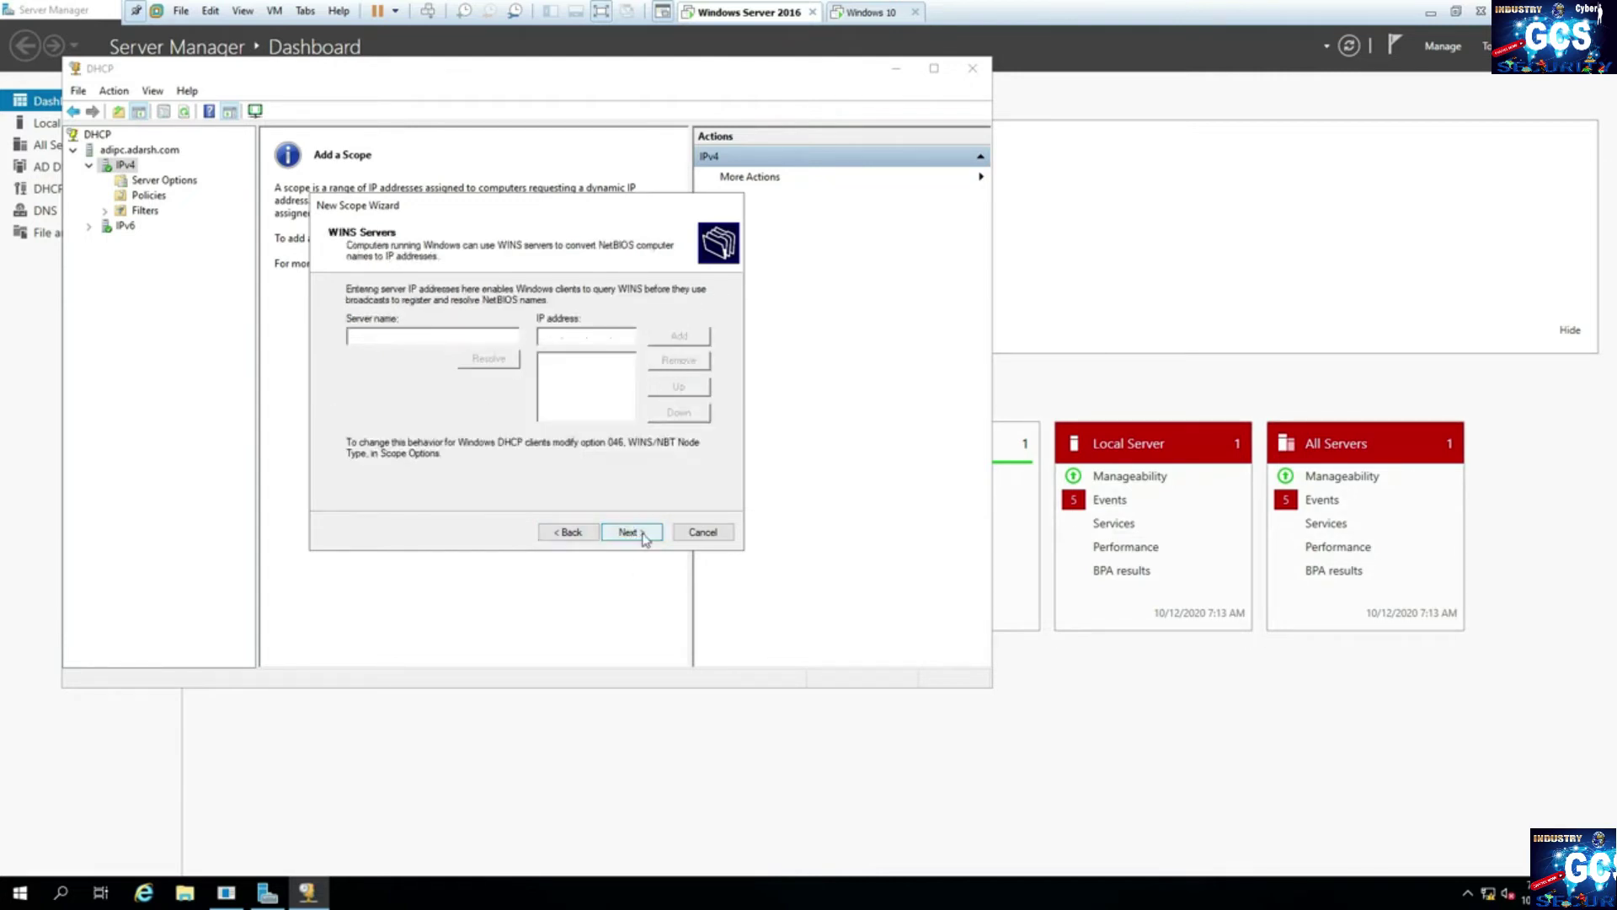
{"action": "left_click", "coordinate": [628, 532]}
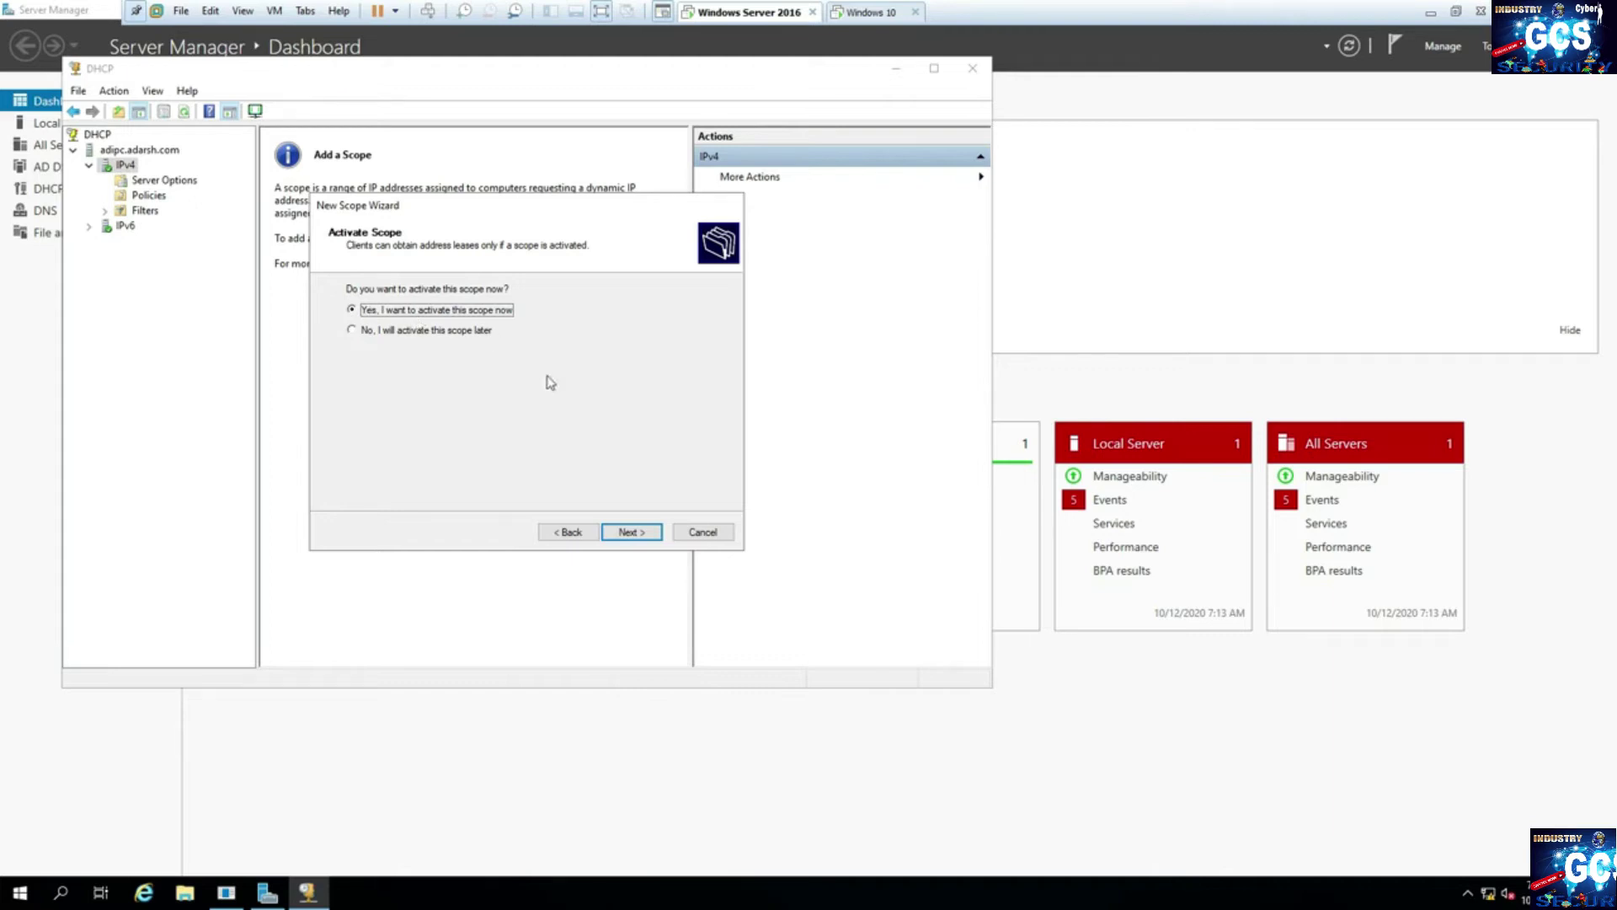
{"action": "left_click", "coordinate": [633, 531]}
- Finish the wizard and inspect the pool range 10.0.0.105–10.0.0.150 and exclusion 10.0.0.110–10.0.0.115
{"action": "left_click", "coordinate": [634, 532]}
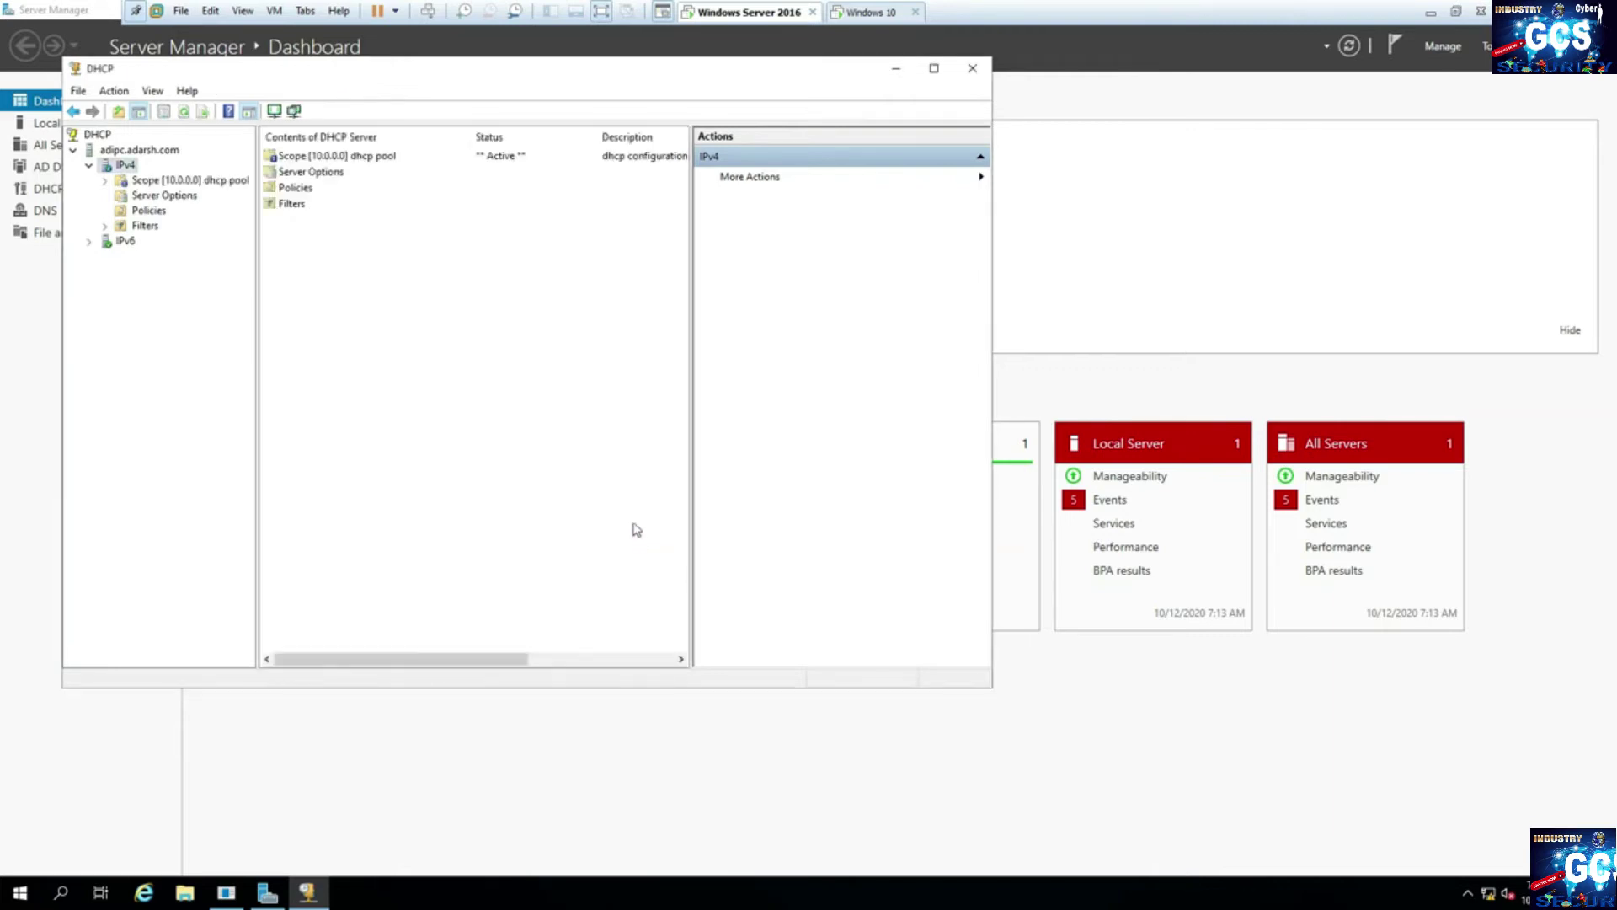
{"action": "left_click", "coordinate": [492, 160]}
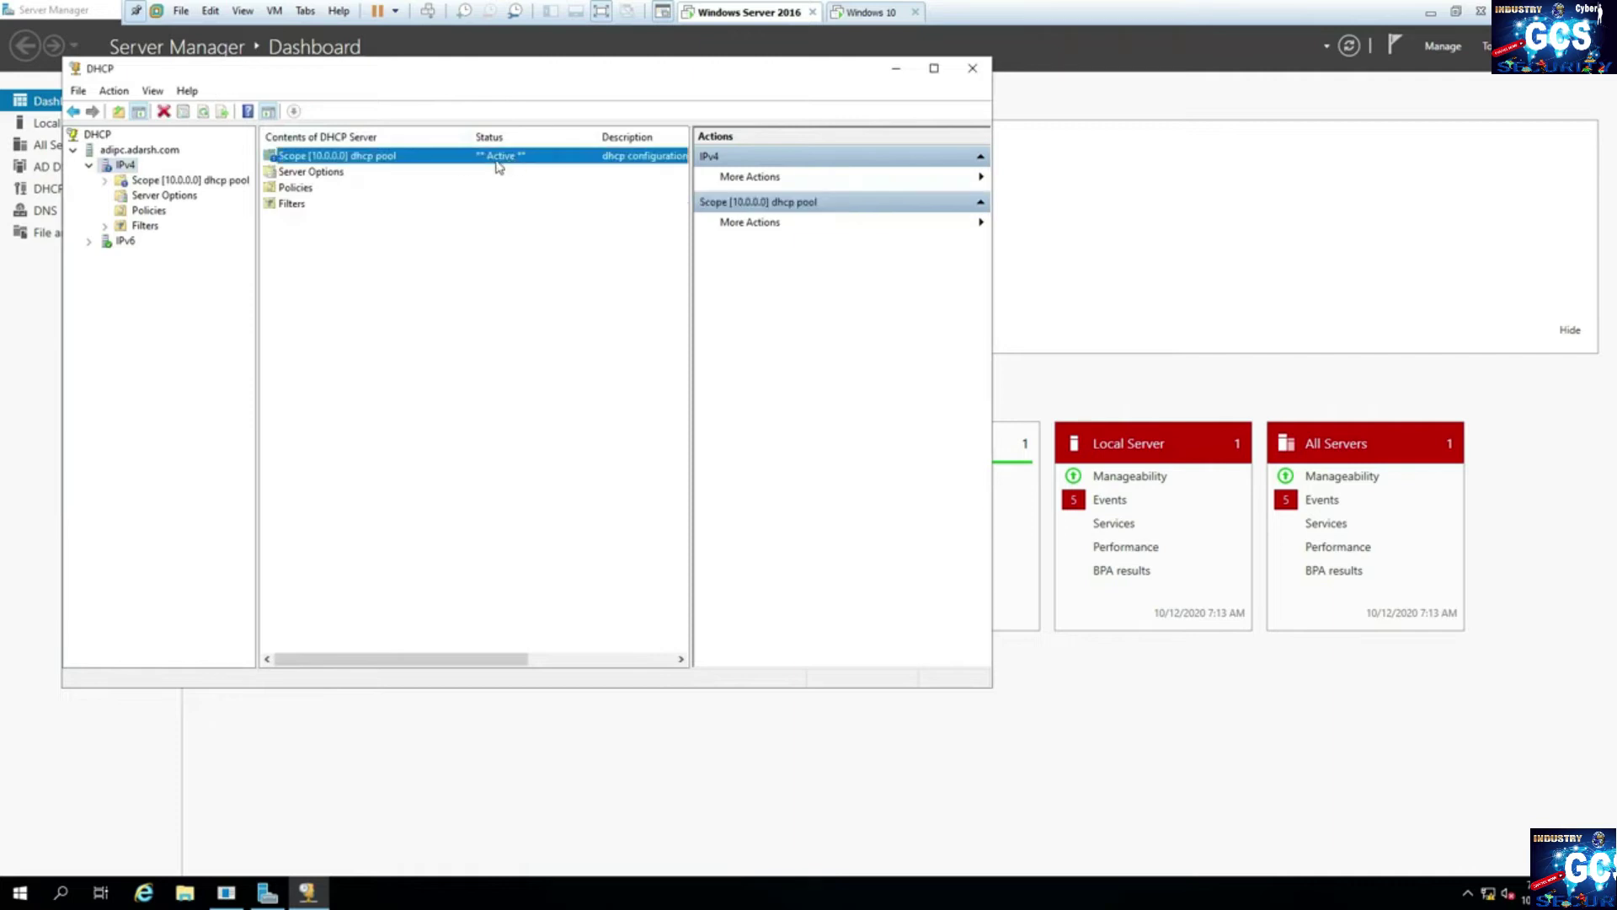
{"action": "double_click", "coordinate": [360, 160]}
{"action": "double_click", "coordinate": [313, 159]}
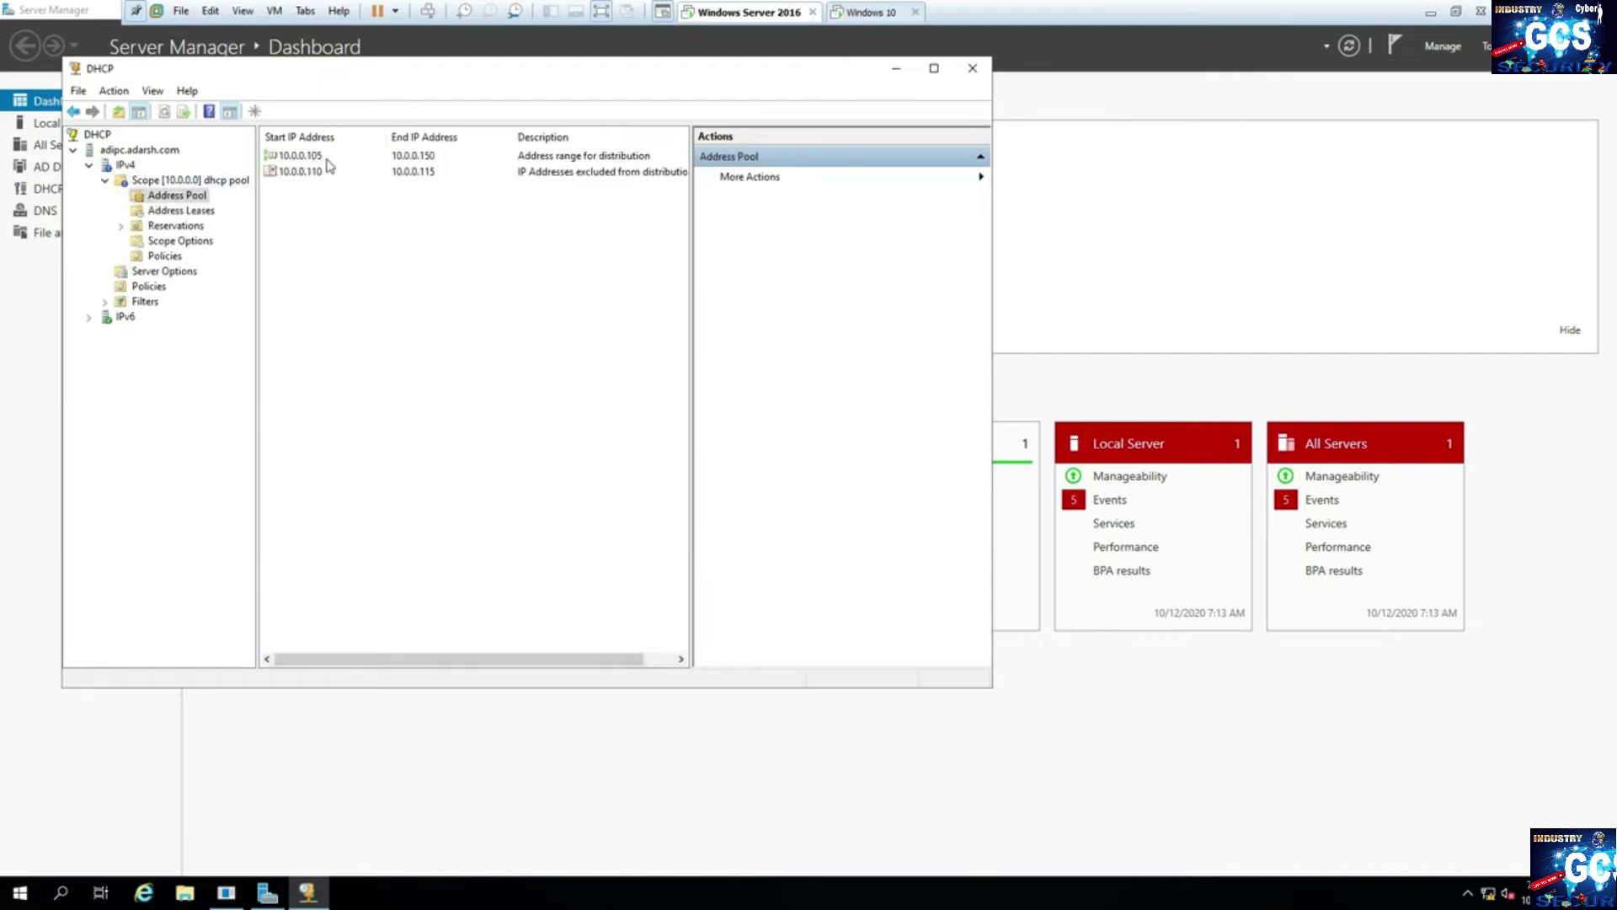
{"action": "left_click", "coordinate": [476, 158]}
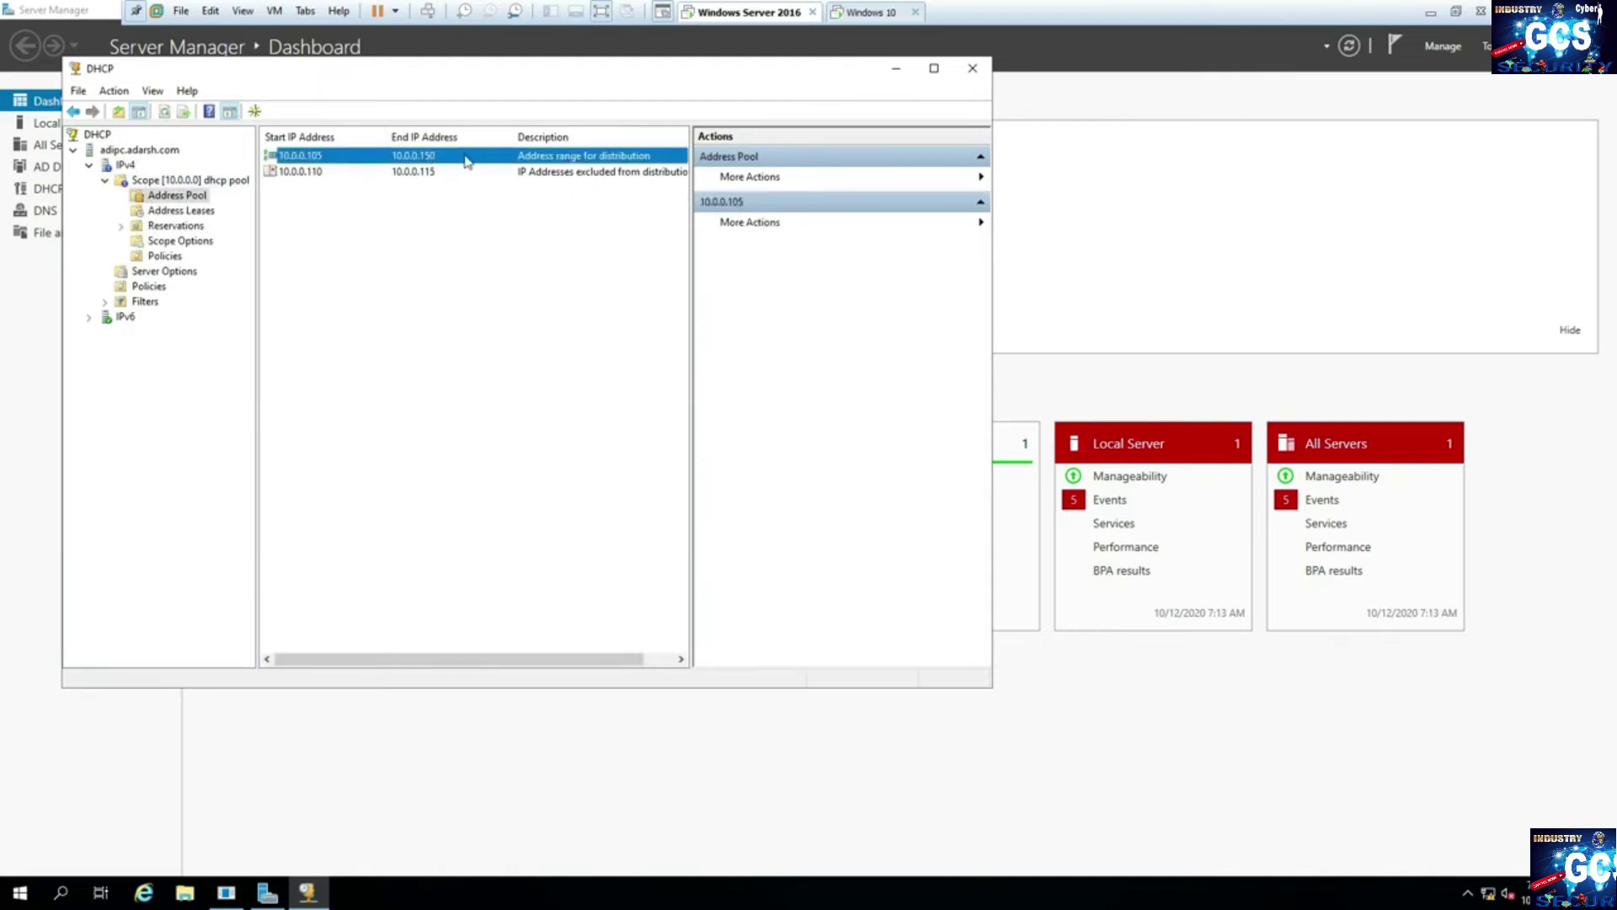
{"action": "left_click", "coordinate": [531, 172]}
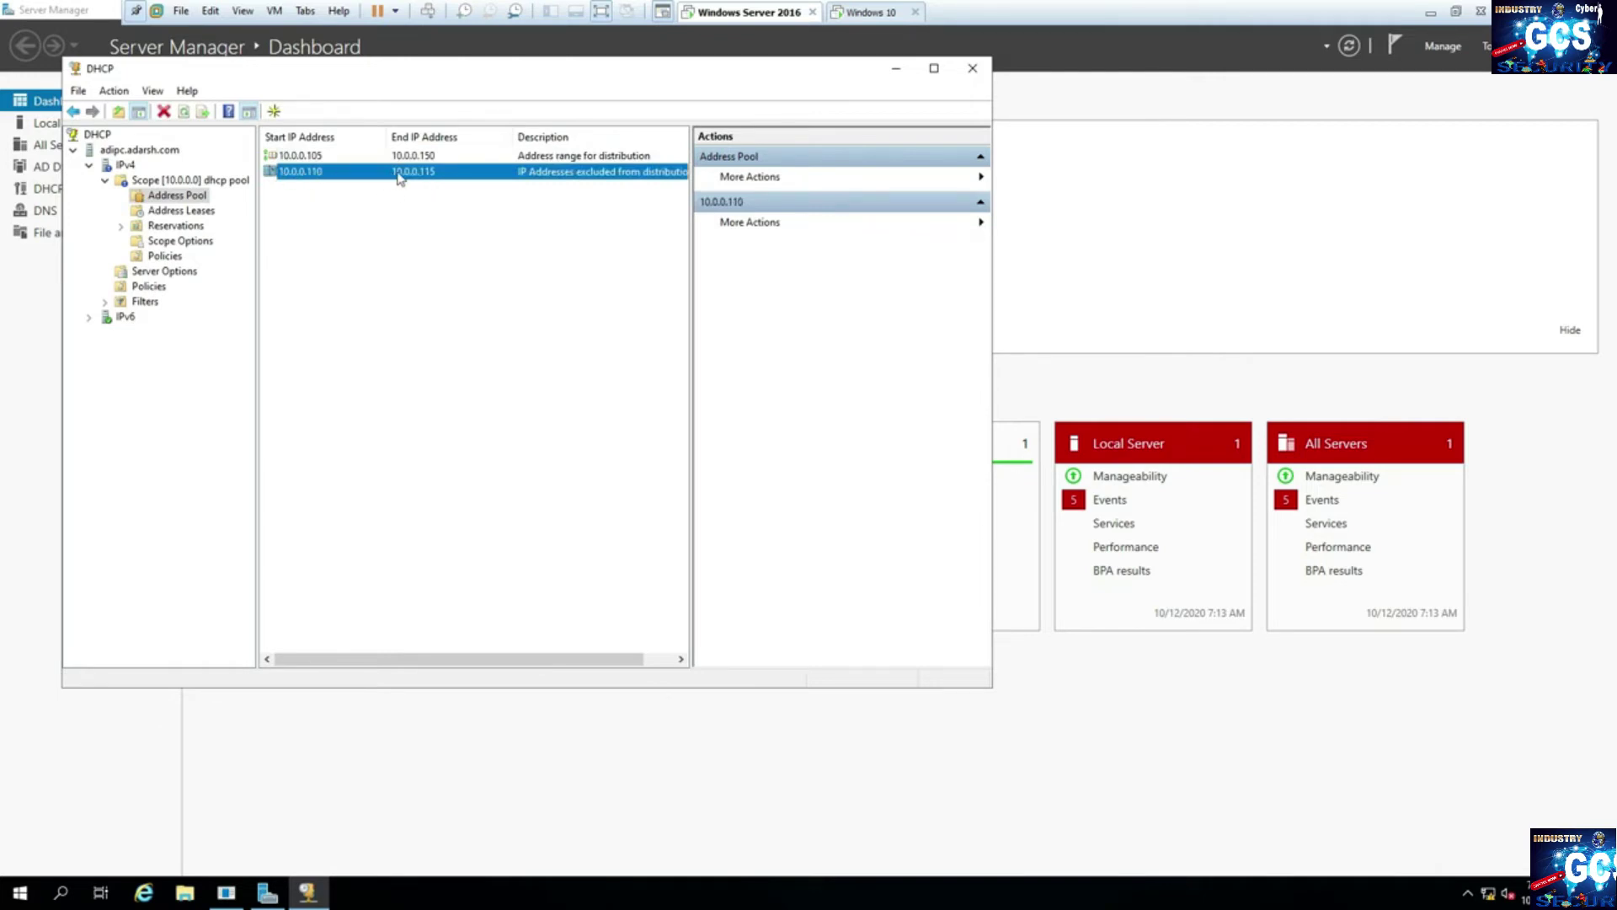
- Review the scope's empty Address Leases, Reservations, Scope Options and Policies pages
{"action": "left_click", "coordinate": [208, 211]}
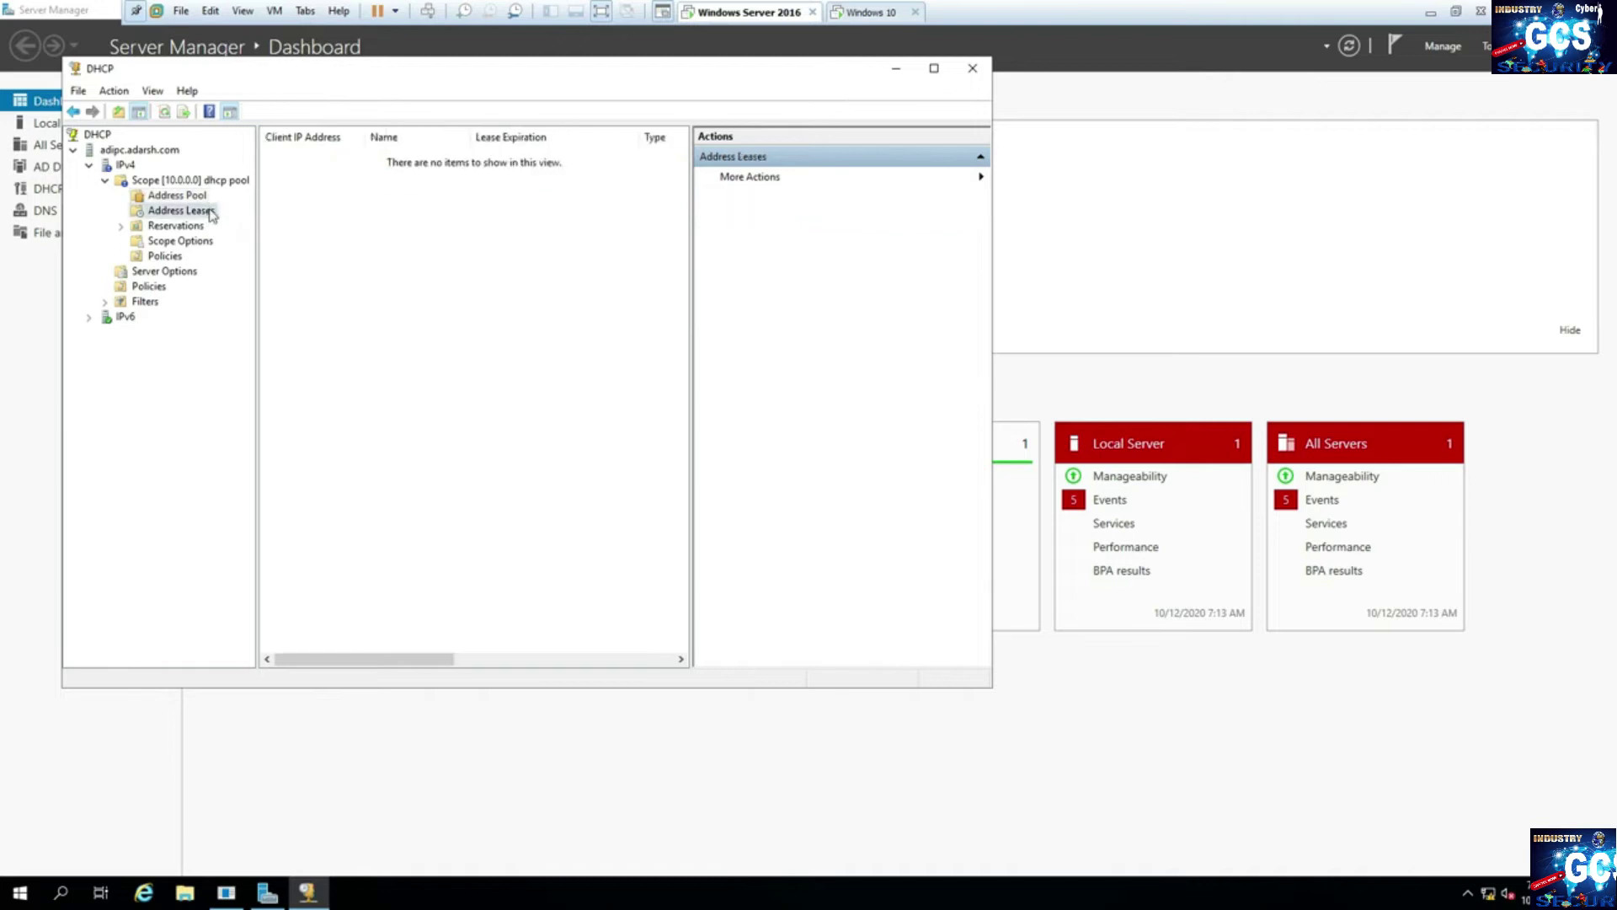
{"action": "left_click_drag", "start_coordinate": [574, 179], "coordinate": [598, 143]}
{"action": "left_click_drag", "start_coordinate": [576, 348], "coordinate": [368, 190]}
{"action": "left_click", "coordinate": [173, 227]}
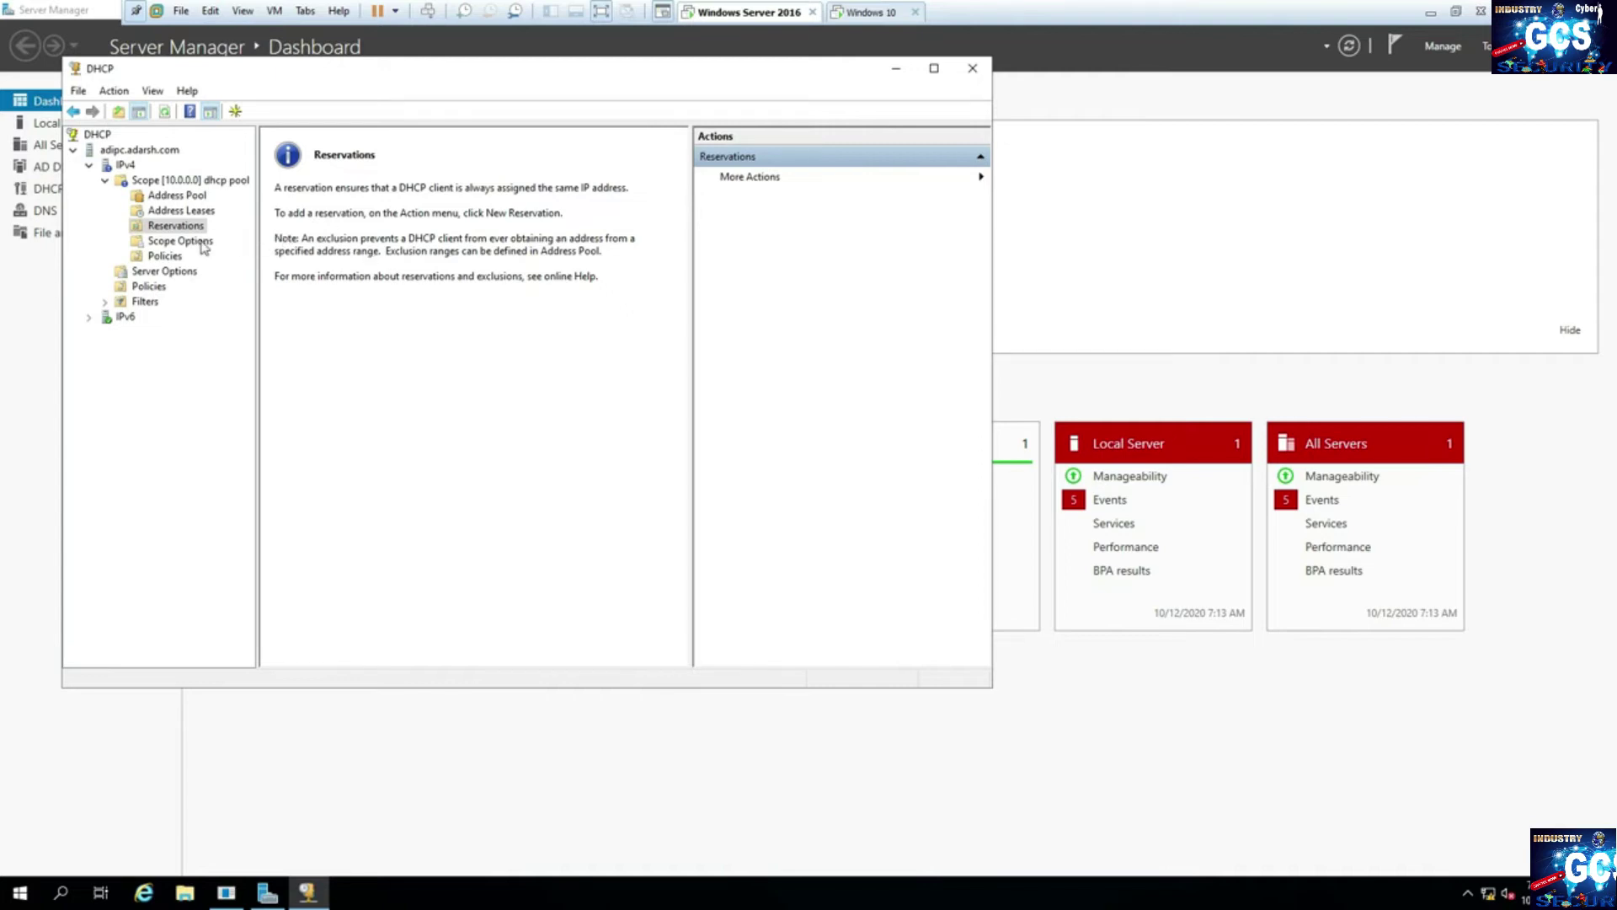
{"action": "left_click", "coordinate": [202, 244]}
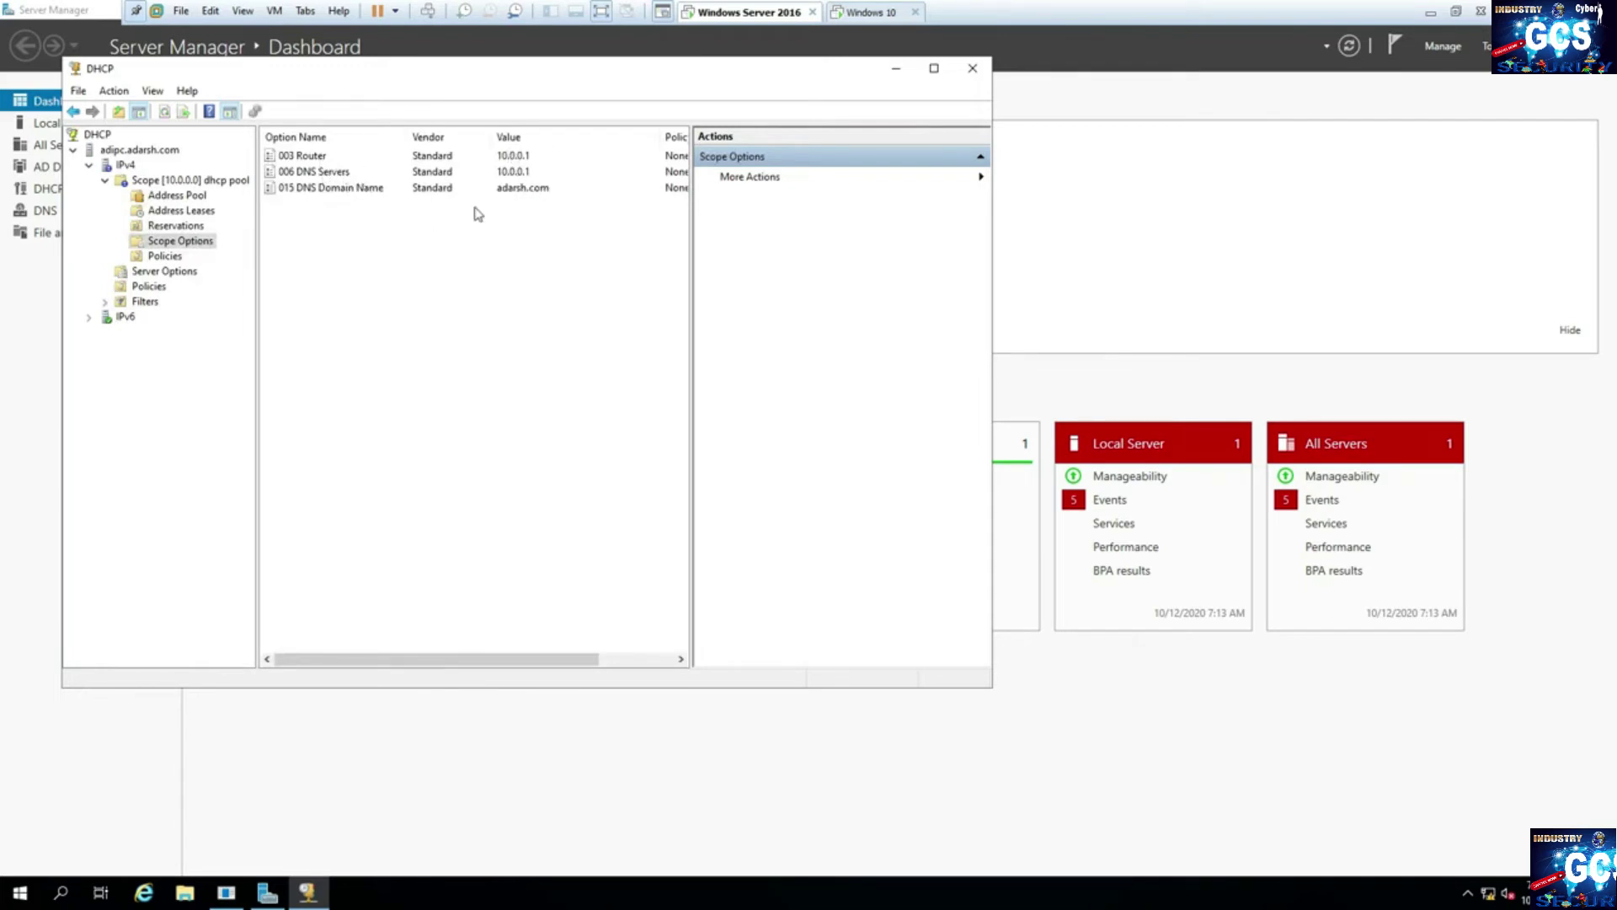
{"action": "left_click", "coordinate": [163, 257]}
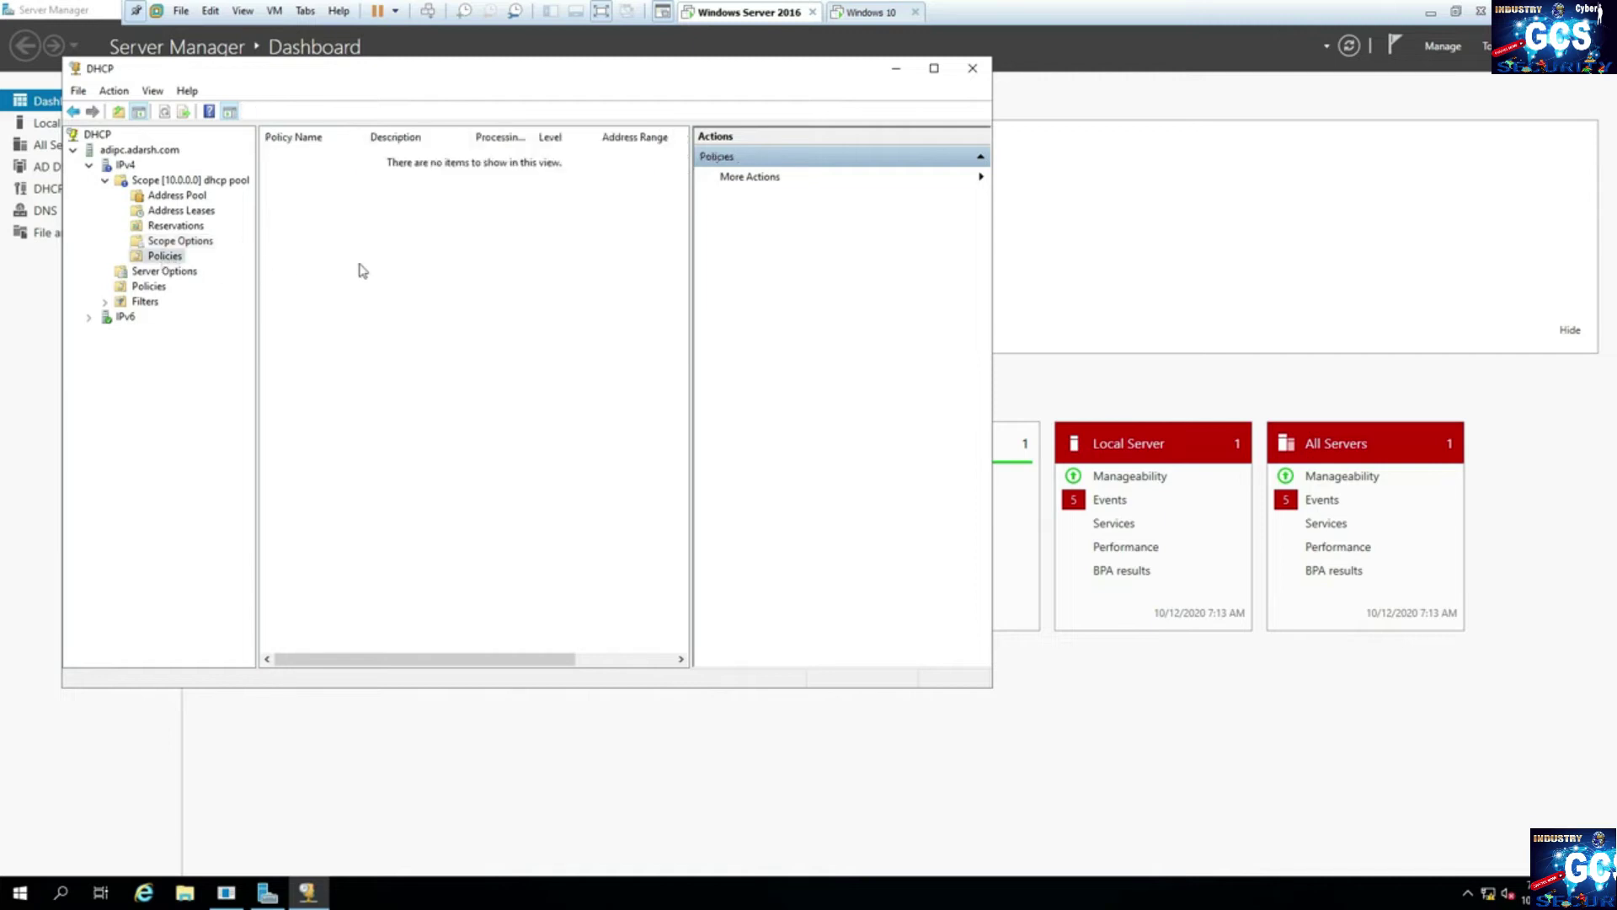
- Start a New Policy from Policies, cancel it, and return to the scope's contents
{"action": "right_click", "coordinate": [366, 217]}
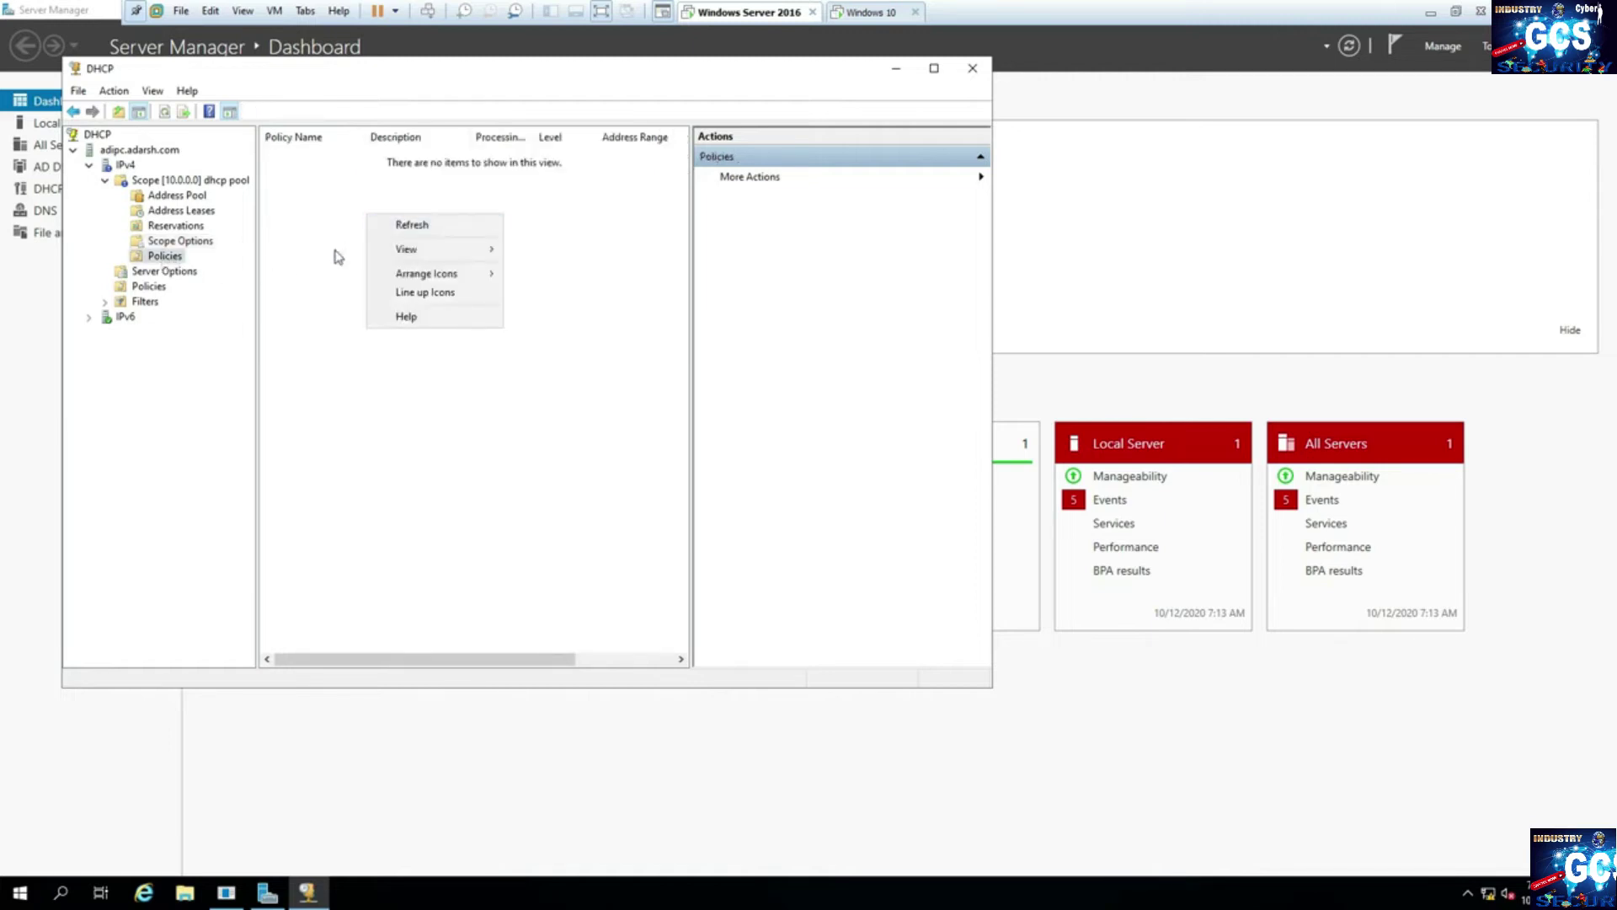
{"action": "left_click", "coordinate": [163, 256]}
{"action": "right_click", "coordinate": [159, 254]}
{"action": "left_click", "coordinate": [214, 264]}
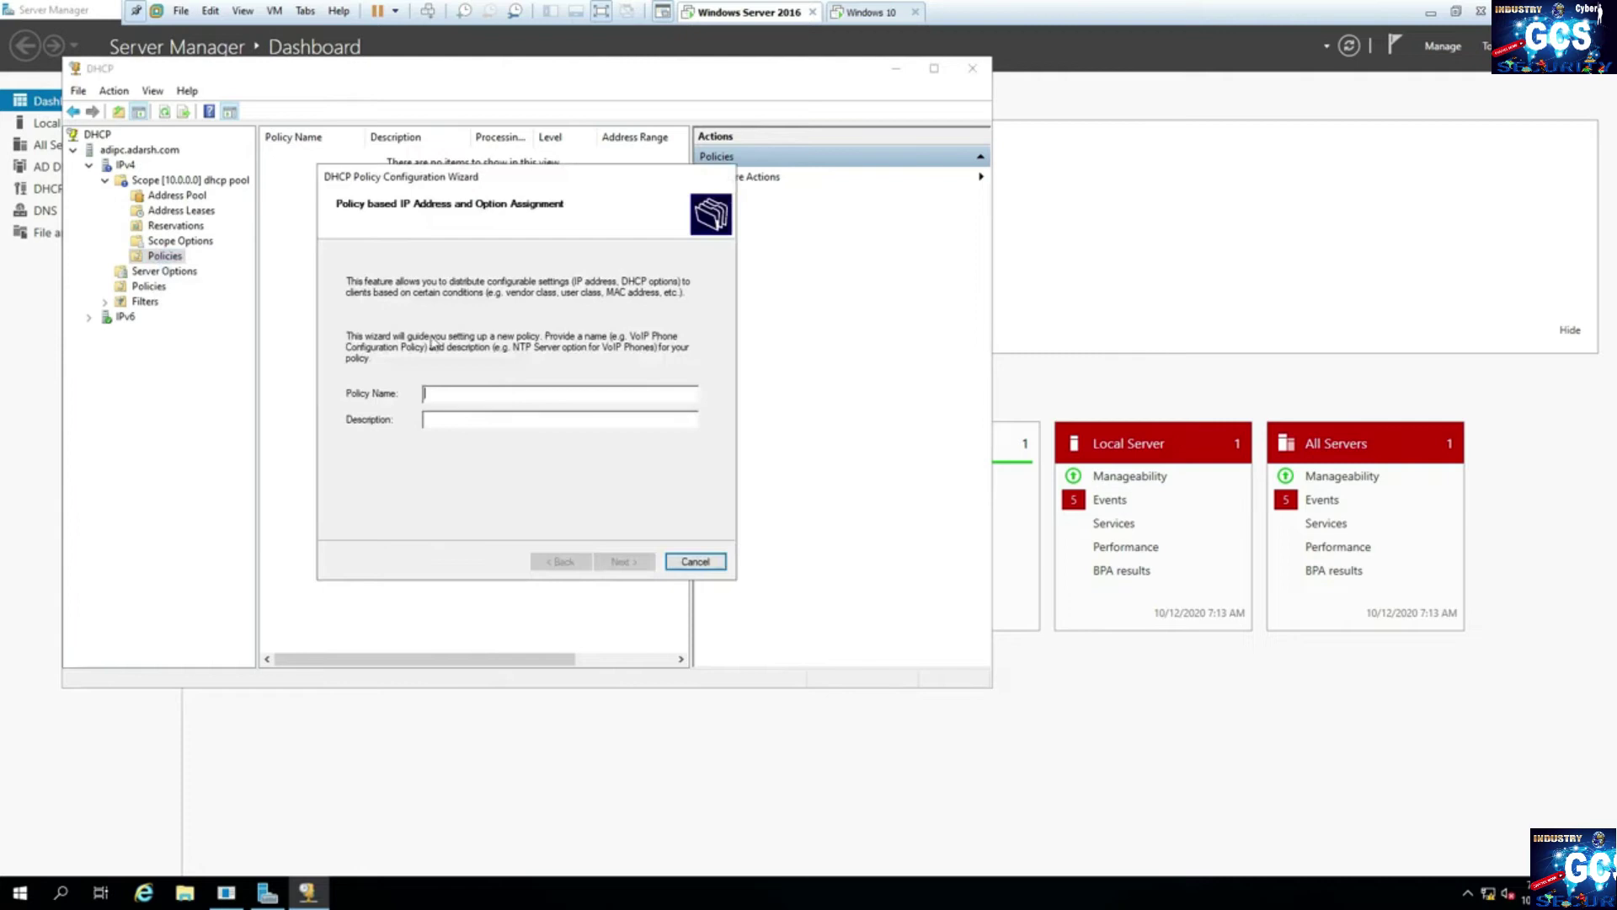
{"action": "left_click", "coordinate": [695, 561]}
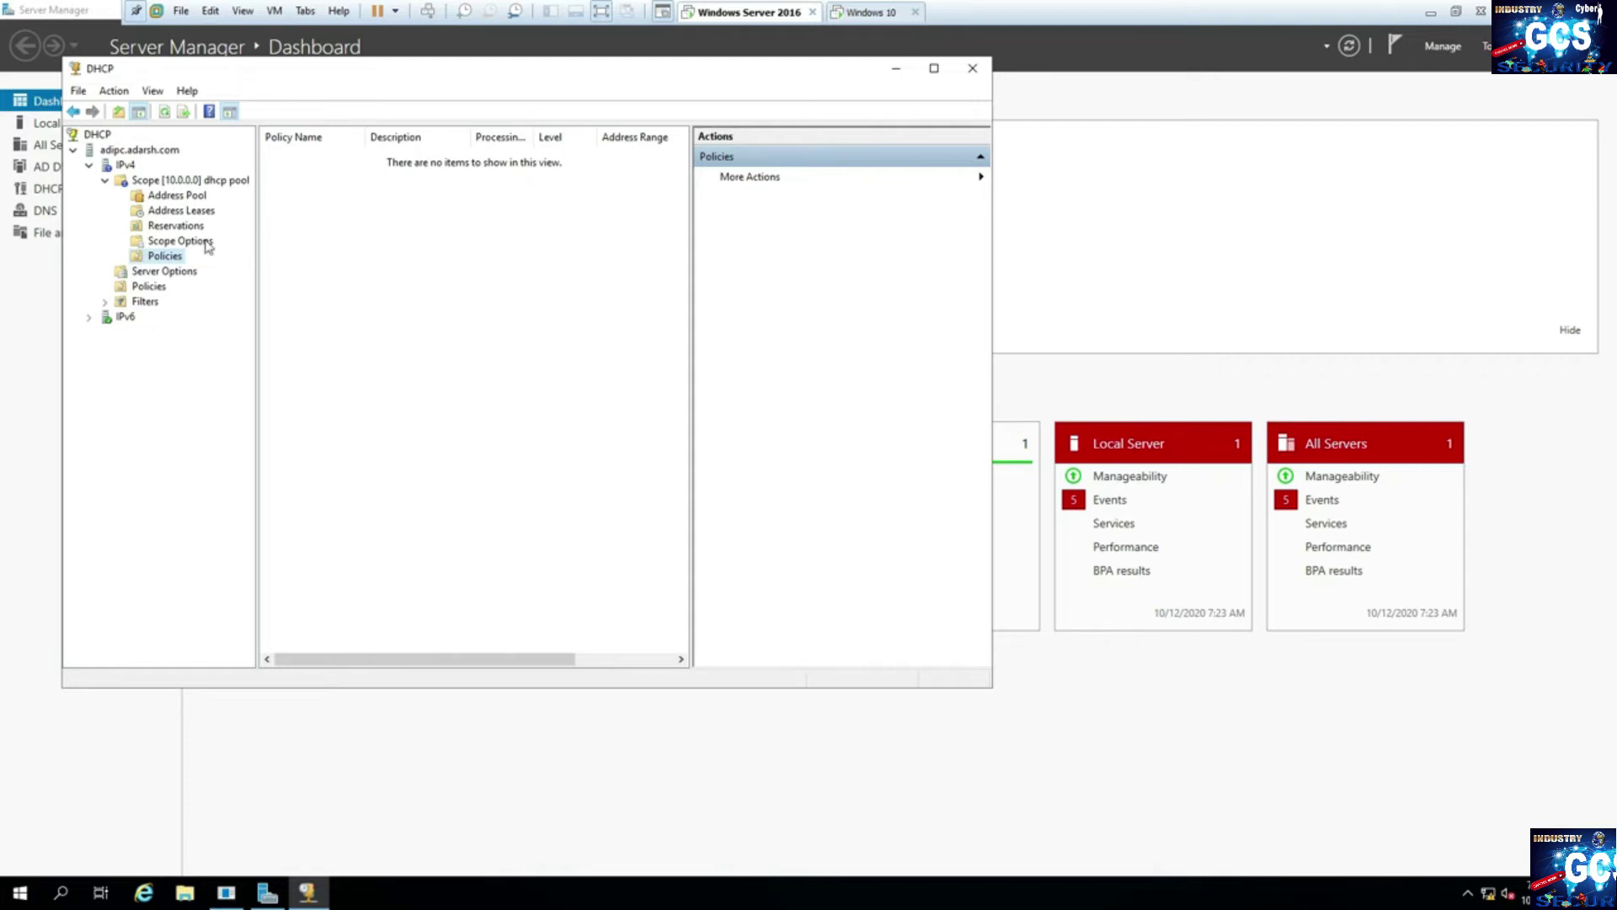
{"action": "left_click", "coordinate": [214, 181]}
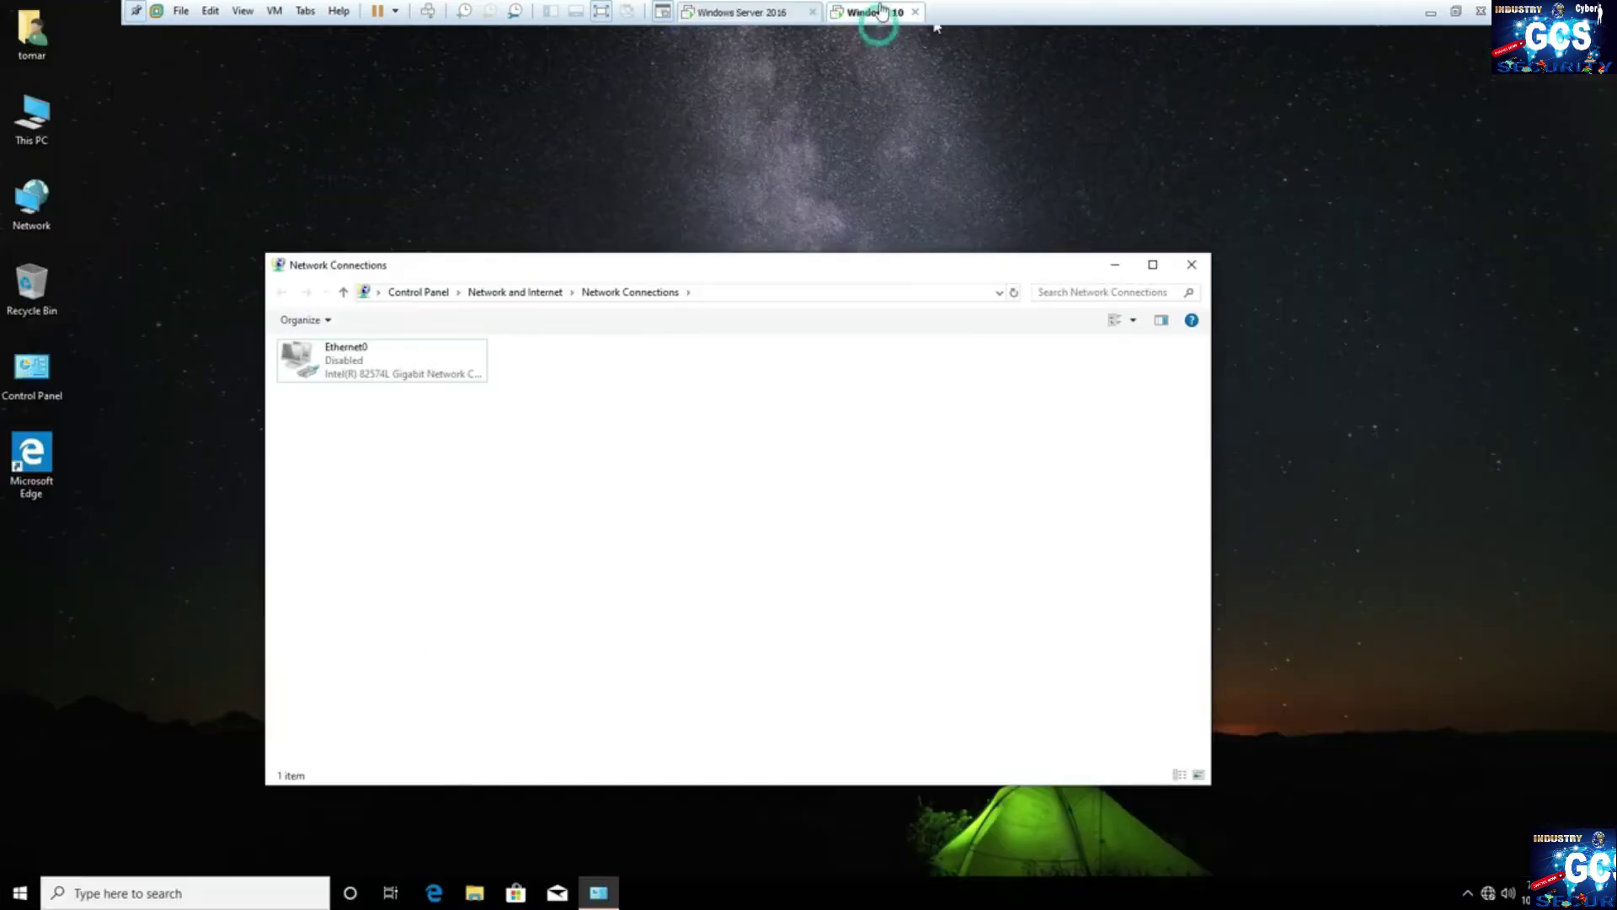
- Enable the disabled Ethernet0 adapter on the Windows 10 machine
{"action": "left_click", "coordinate": [880, 15]}
{"action": "left_click", "coordinate": [379, 364]}
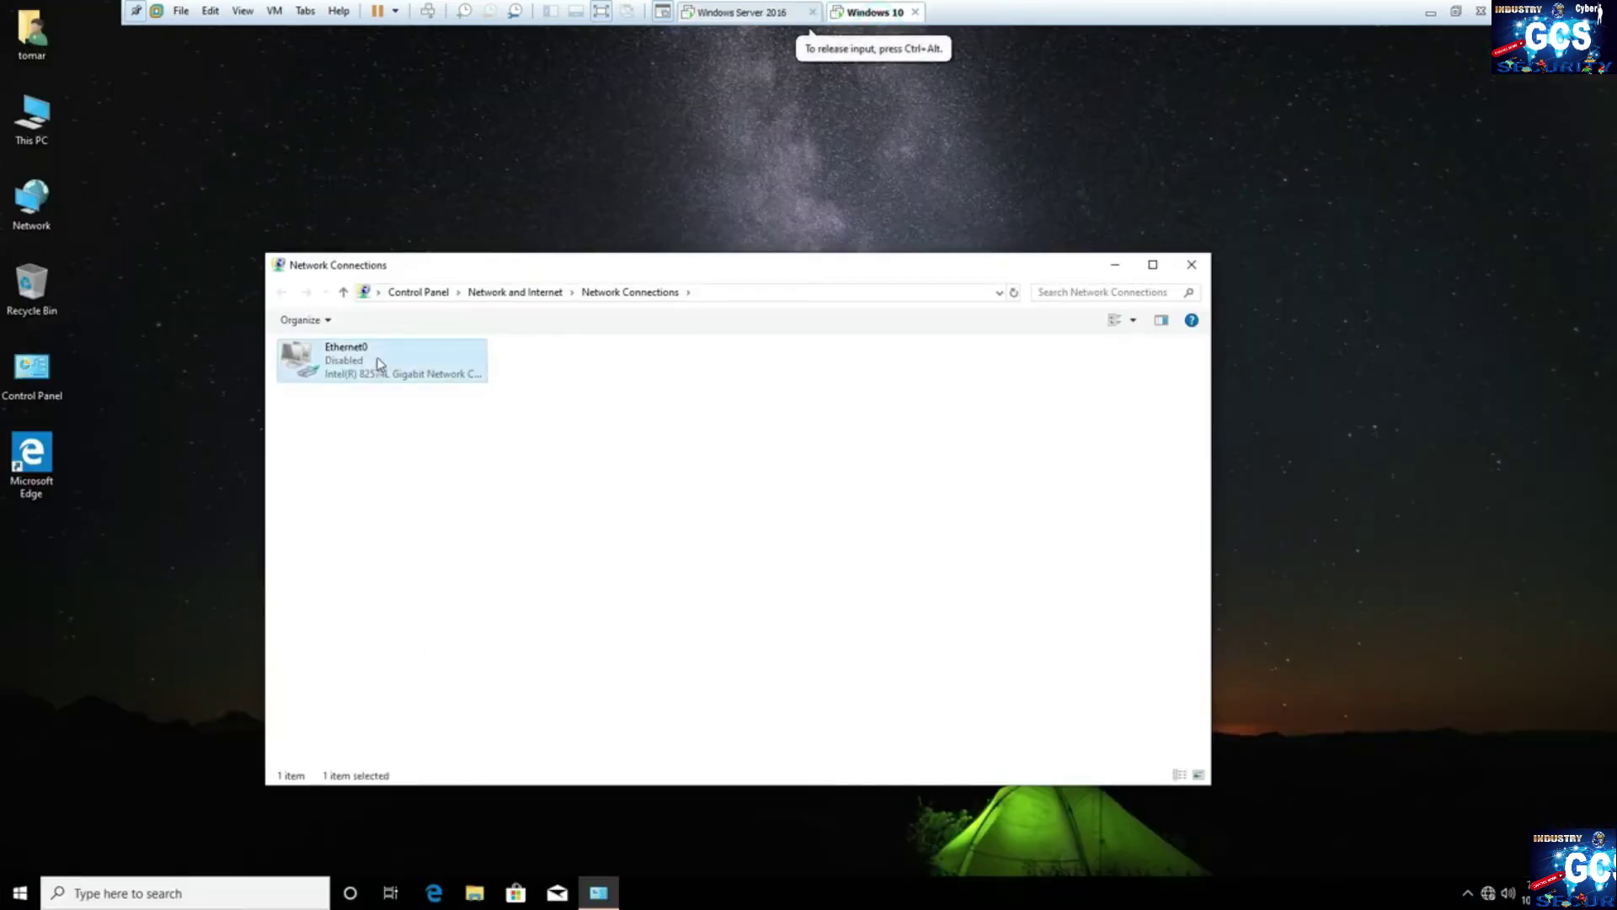
{"action": "double_click", "coordinate": [379, 364]}
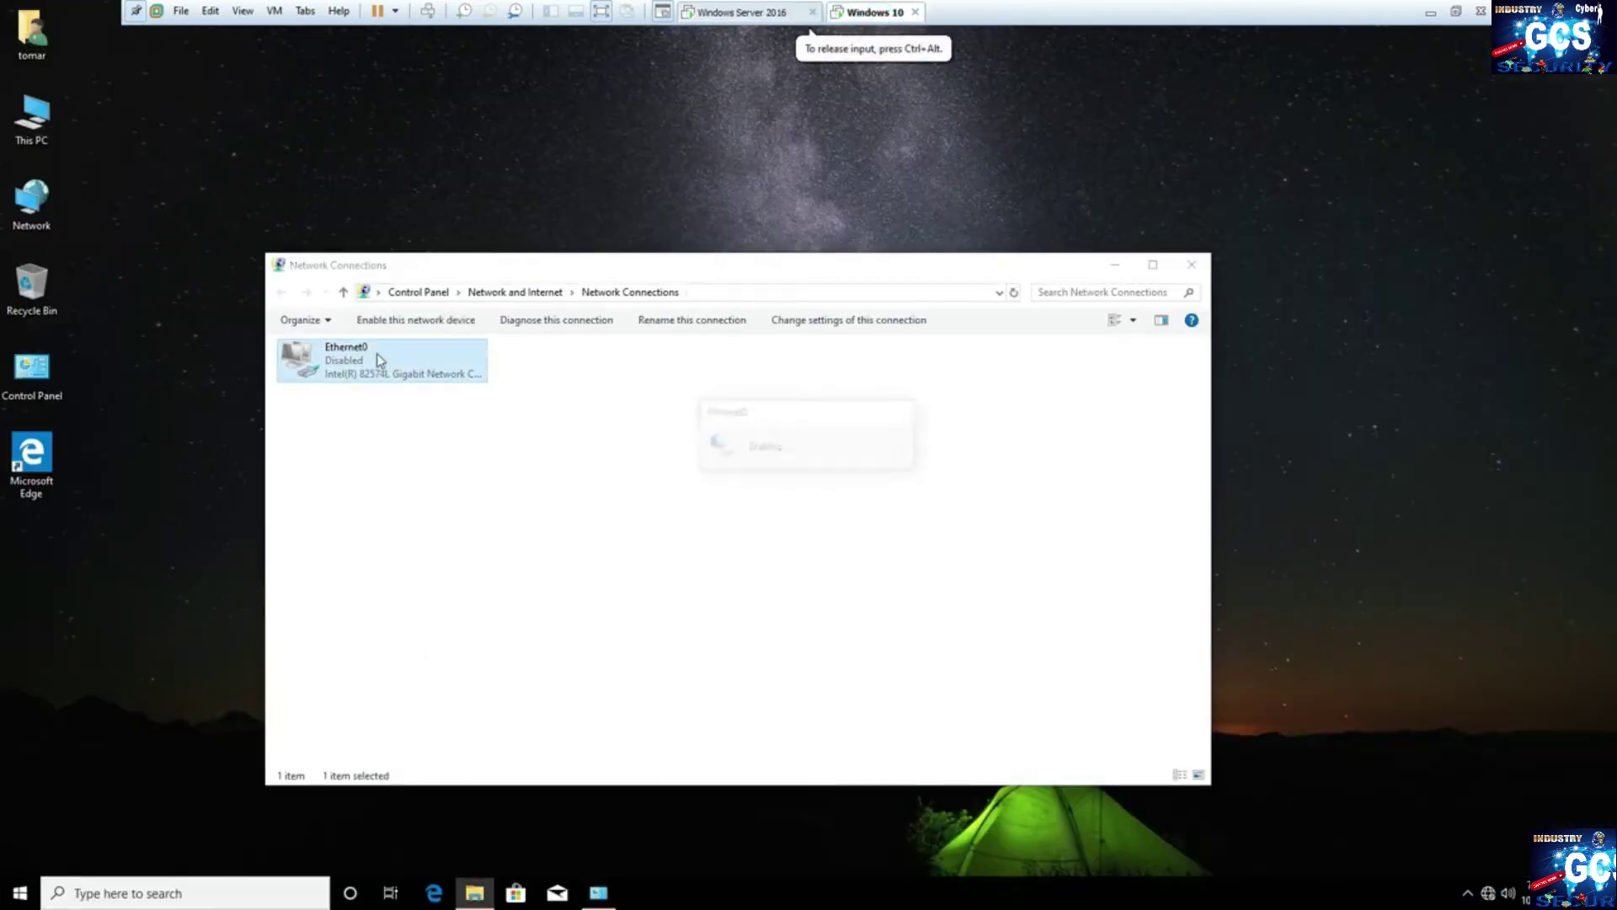
- Set Ethernet0's IPv4 to obtain the IP address and DNS server automatically
{"action": "right_click", "coordinate": [421, 374]}
{"action": "left_click", "coordinate": [470, 532]}
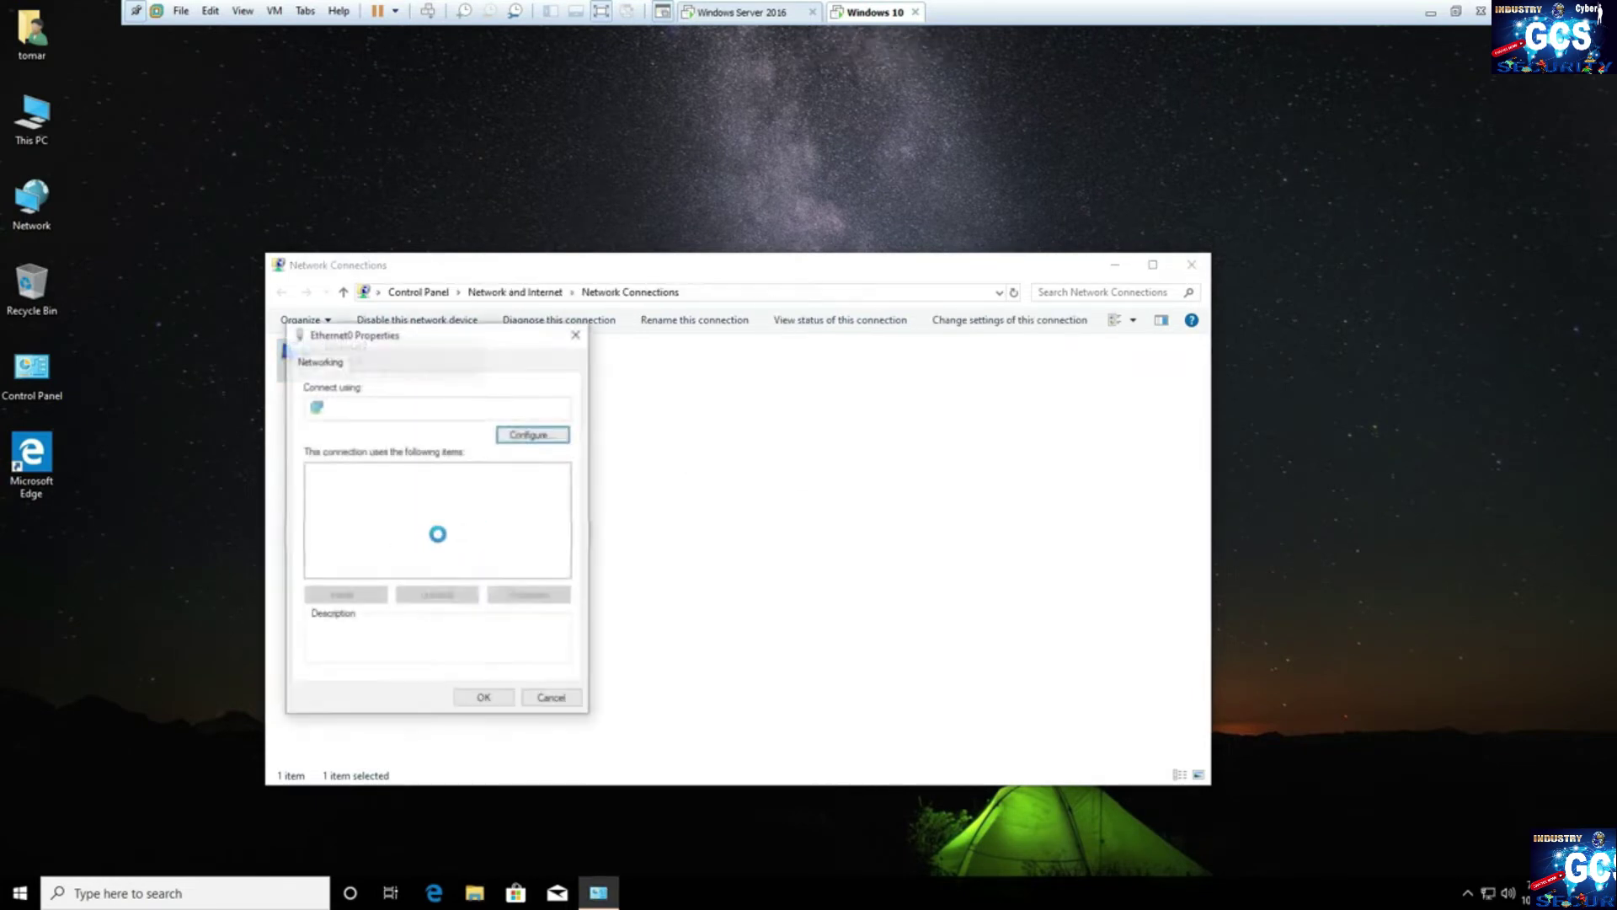
{"action": "double_click", "coordinate": [413, 514]}
{"action": "left_click", "coordinate": [455, 520]}
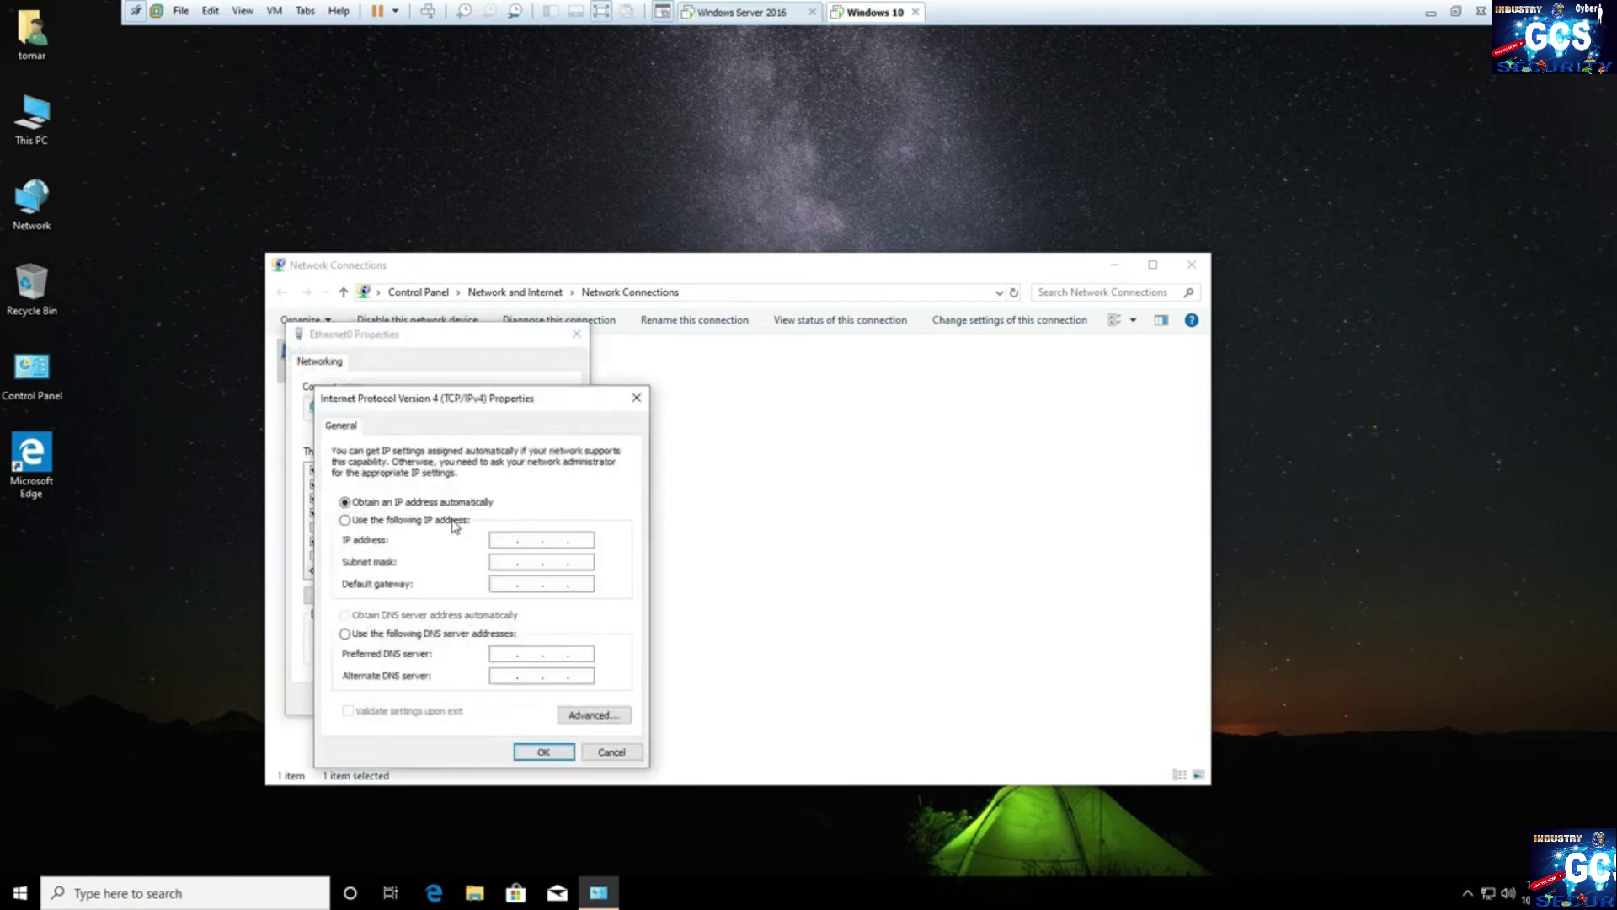
{"action": "left_click", "coordinate": [422, 503]}
{"action": "left_click", "coordinate": [363, 616]}
{"action": "left_click", "coordinate": [539, 750]}
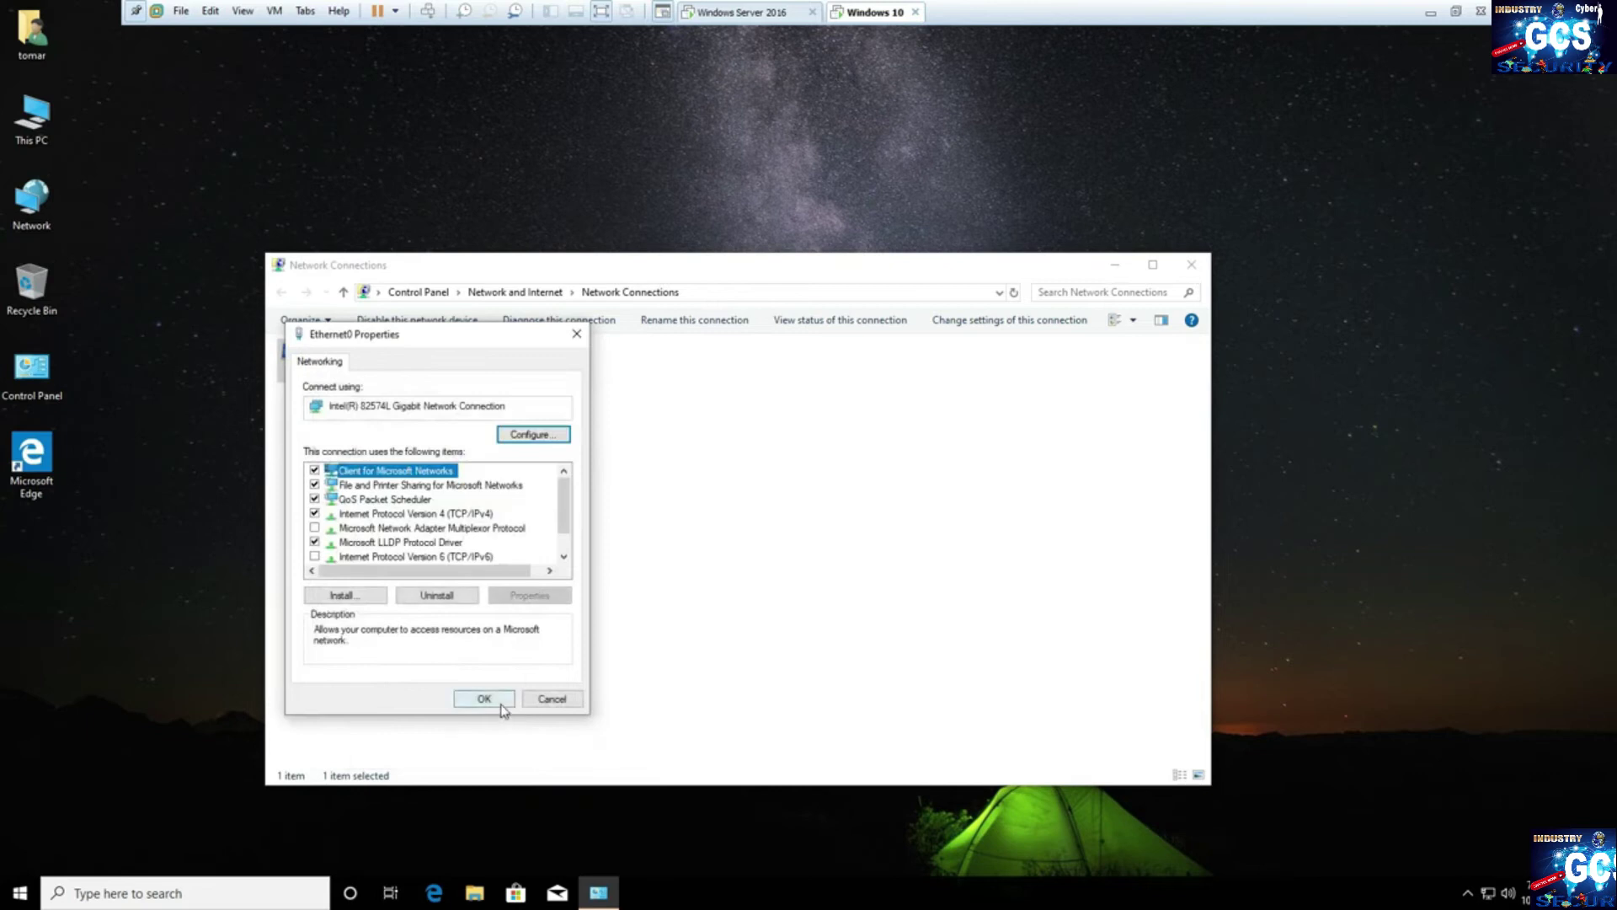
{"action": "left_click", "coordinate": [496, 701]}
- Check Ethernet0's details: leased IP 10.0.0.105, mask 255.0.0.0, DNS 10.0.0.100, then return to the server
{"action": "right_click", "coordinate": [441, 525]}
{"action": "right_click", "coordinate": [424, 373]}
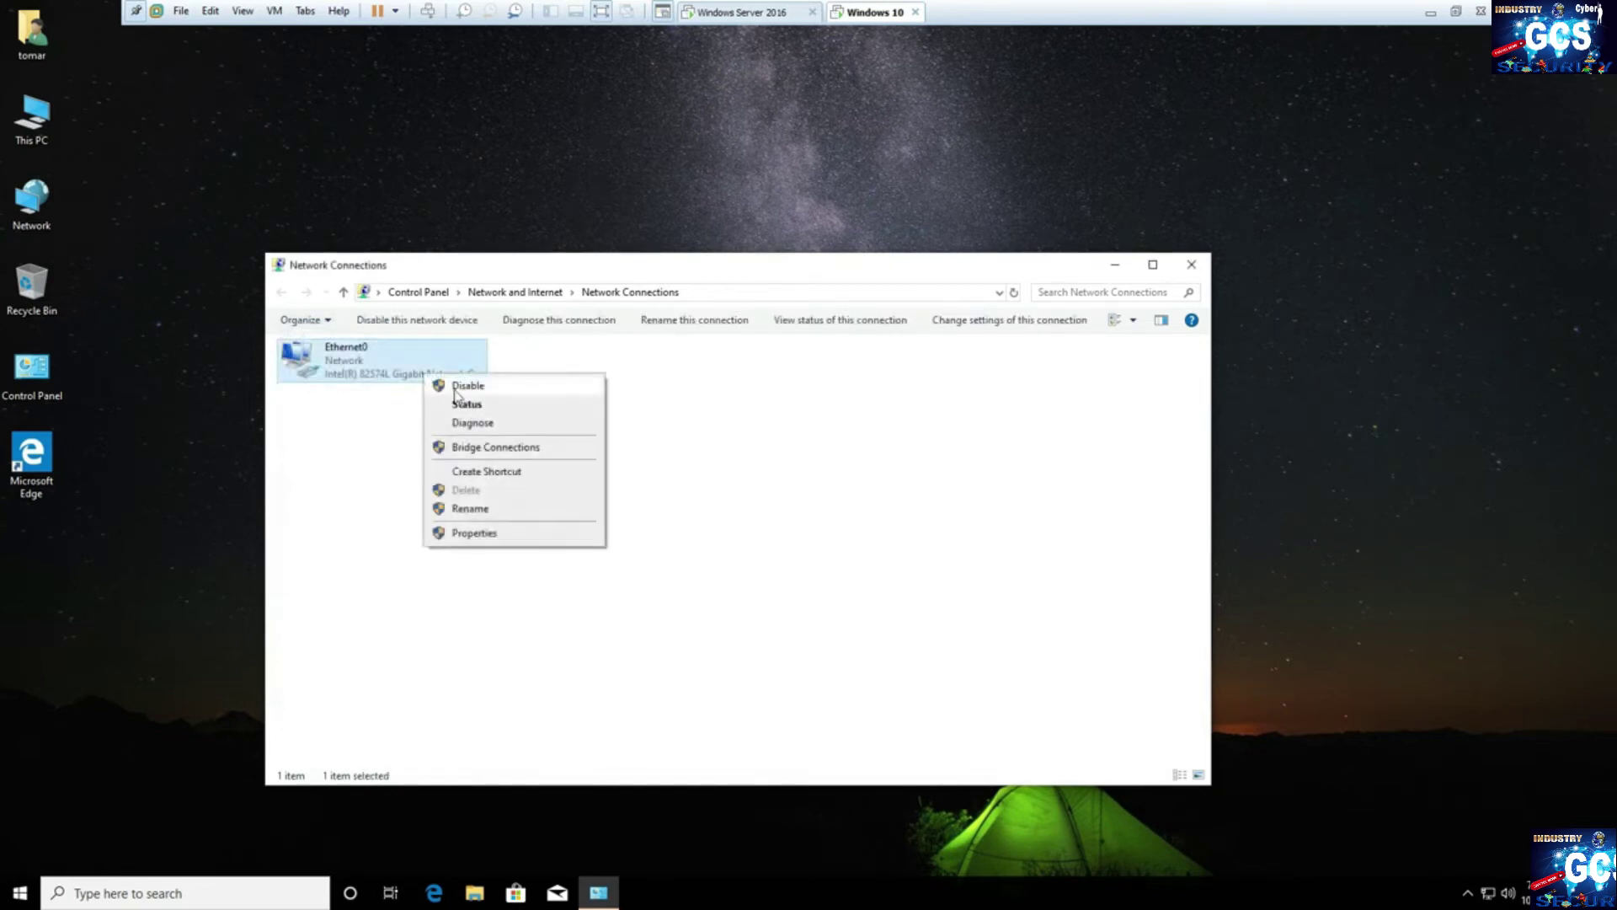
{"action": "left_click", "coordinate": [465, 404]}
{"action": "left_click", "coordinate": [707, 436]}
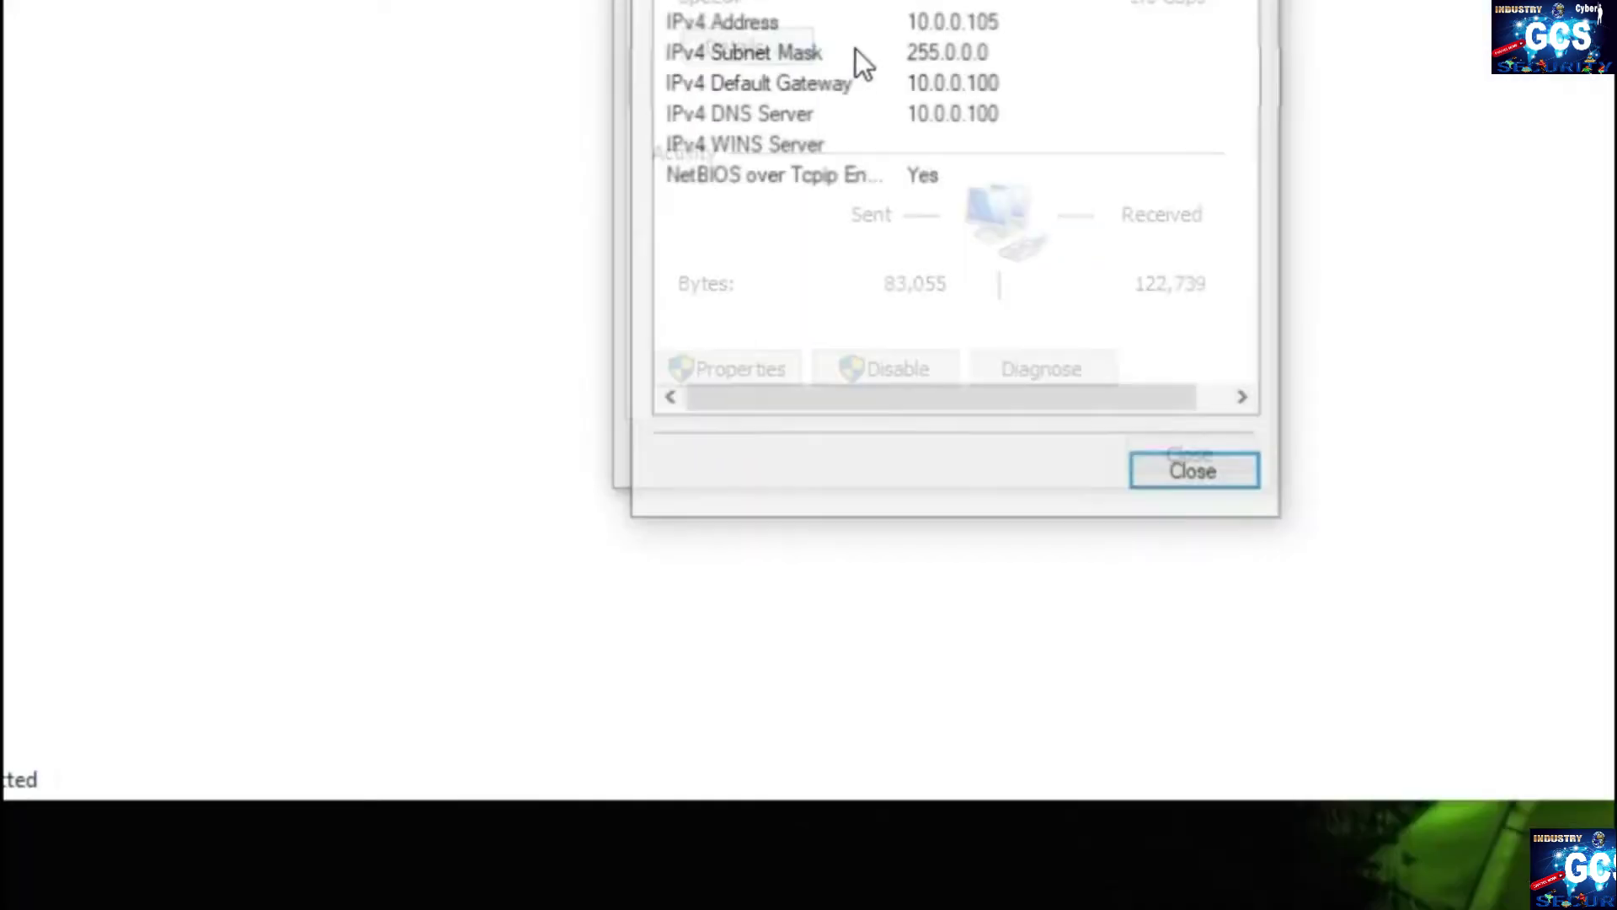
{"action": "left_click", "coordinate": [923, 62]}
{"action": "left_click", "coordinate": [1040, 25]}
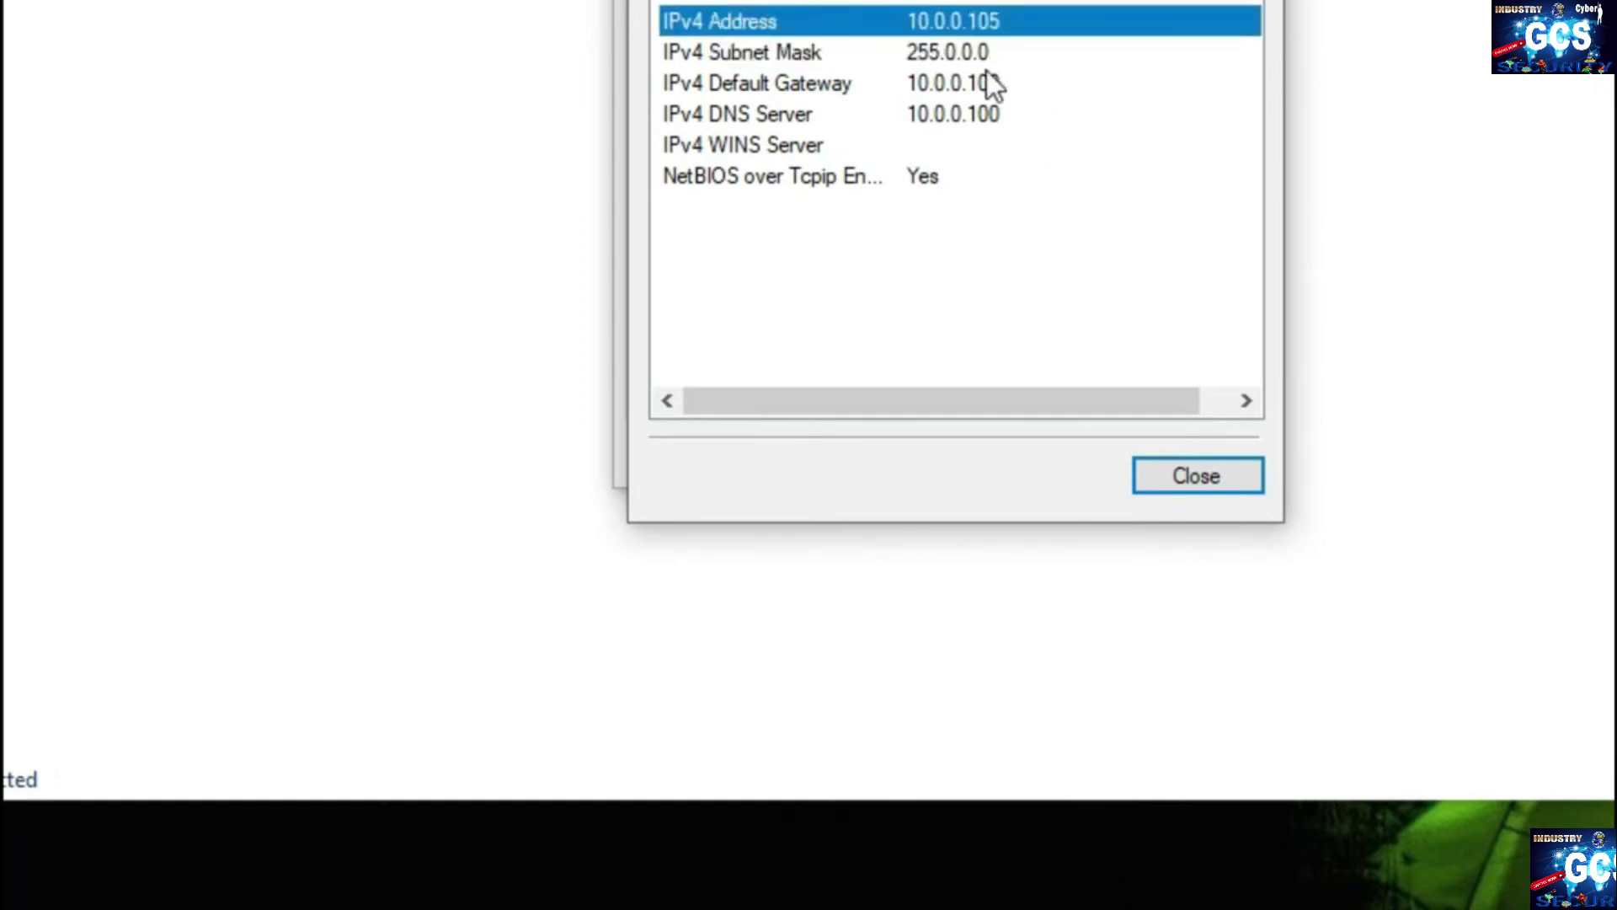
{"action": "left_click", "coordinate": [1024, 63]}
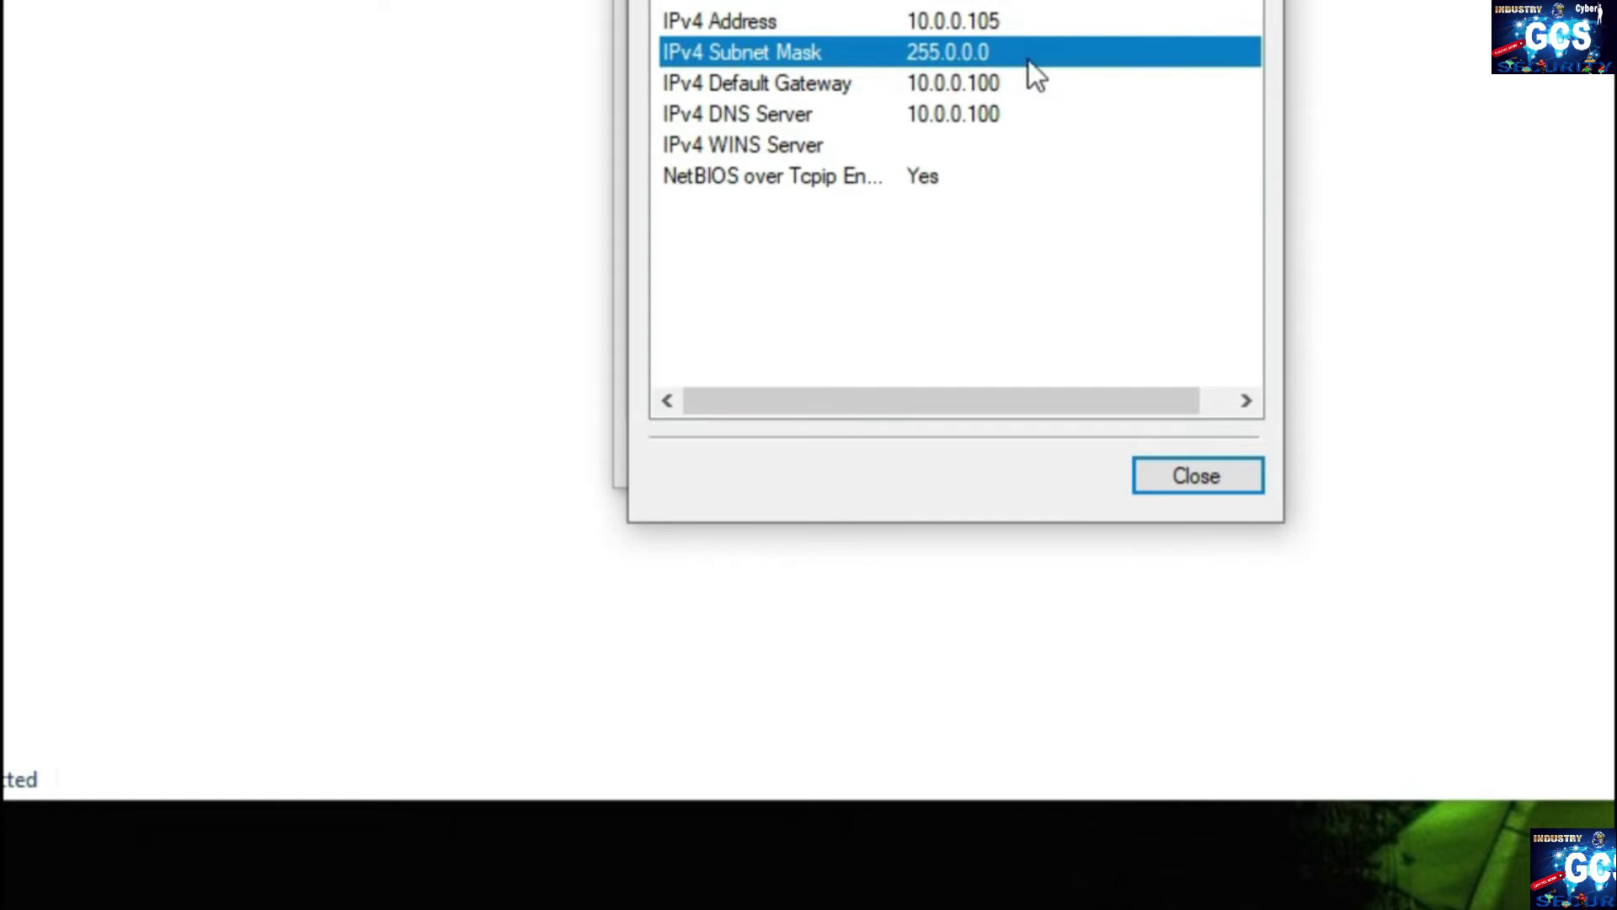
{"action": "left_click", "coordinate": [1017, 23]}
{"action": "left_click", "coordinate": [1018, 64]}
{"action": "left_click", "coordinate": [1053, 139]}
{"action": "left_click", "coordinate": [1053, 103]}
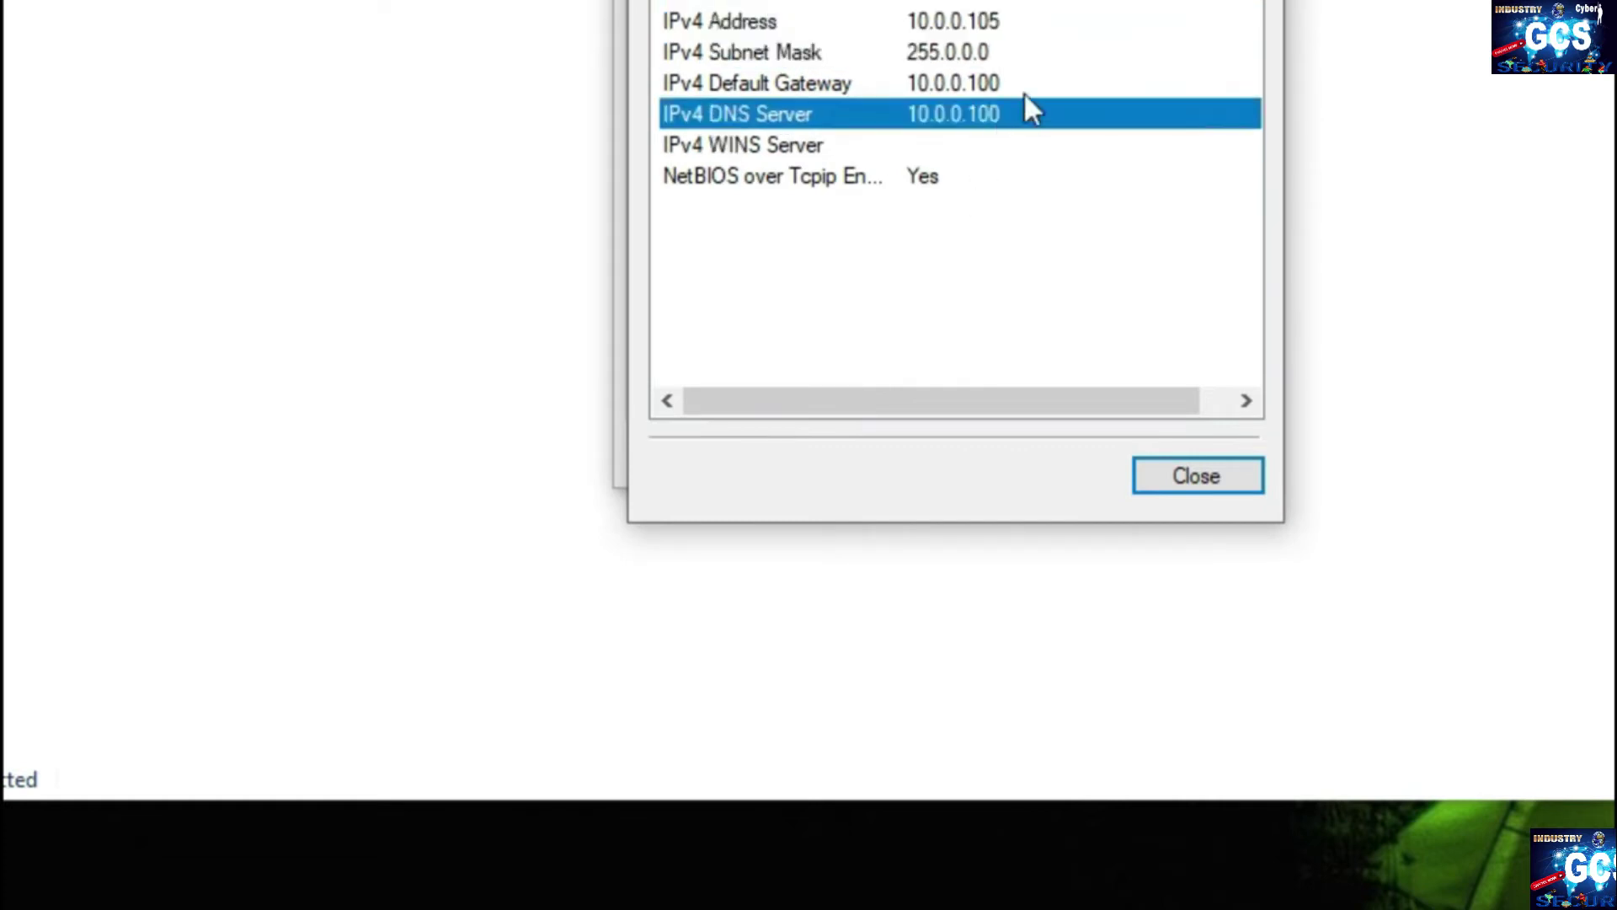
{"action": "left_click", "coordinate": [1197, 476]}
{"action": "left_click", "coordinate": [923, 627]}
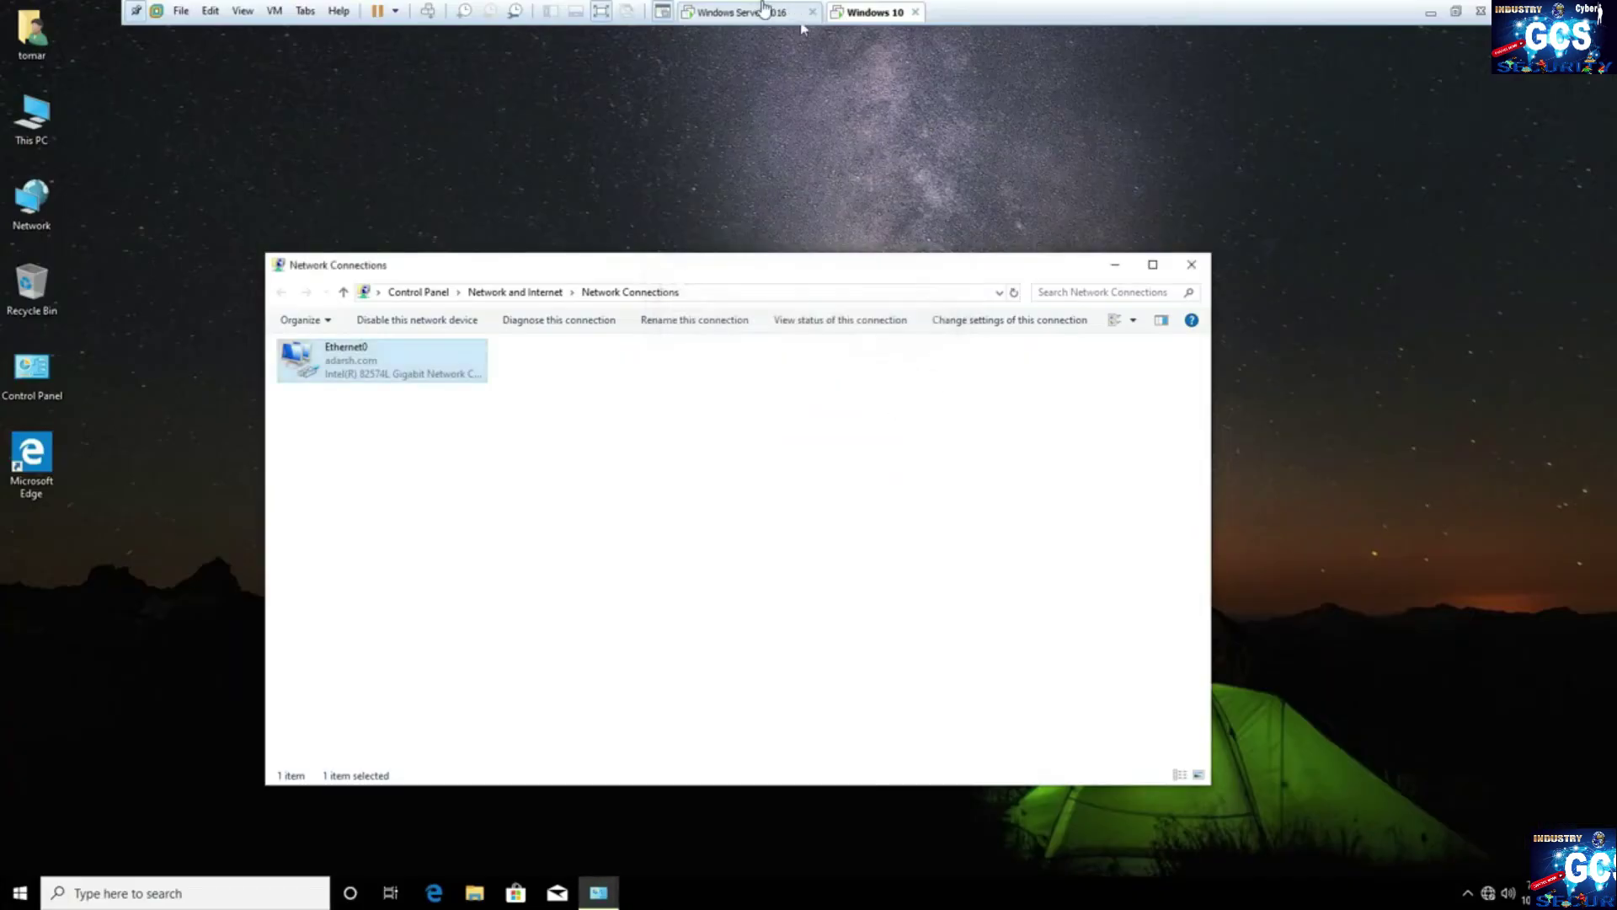
{"action": "left_click", "coordinate": [764, 10]}
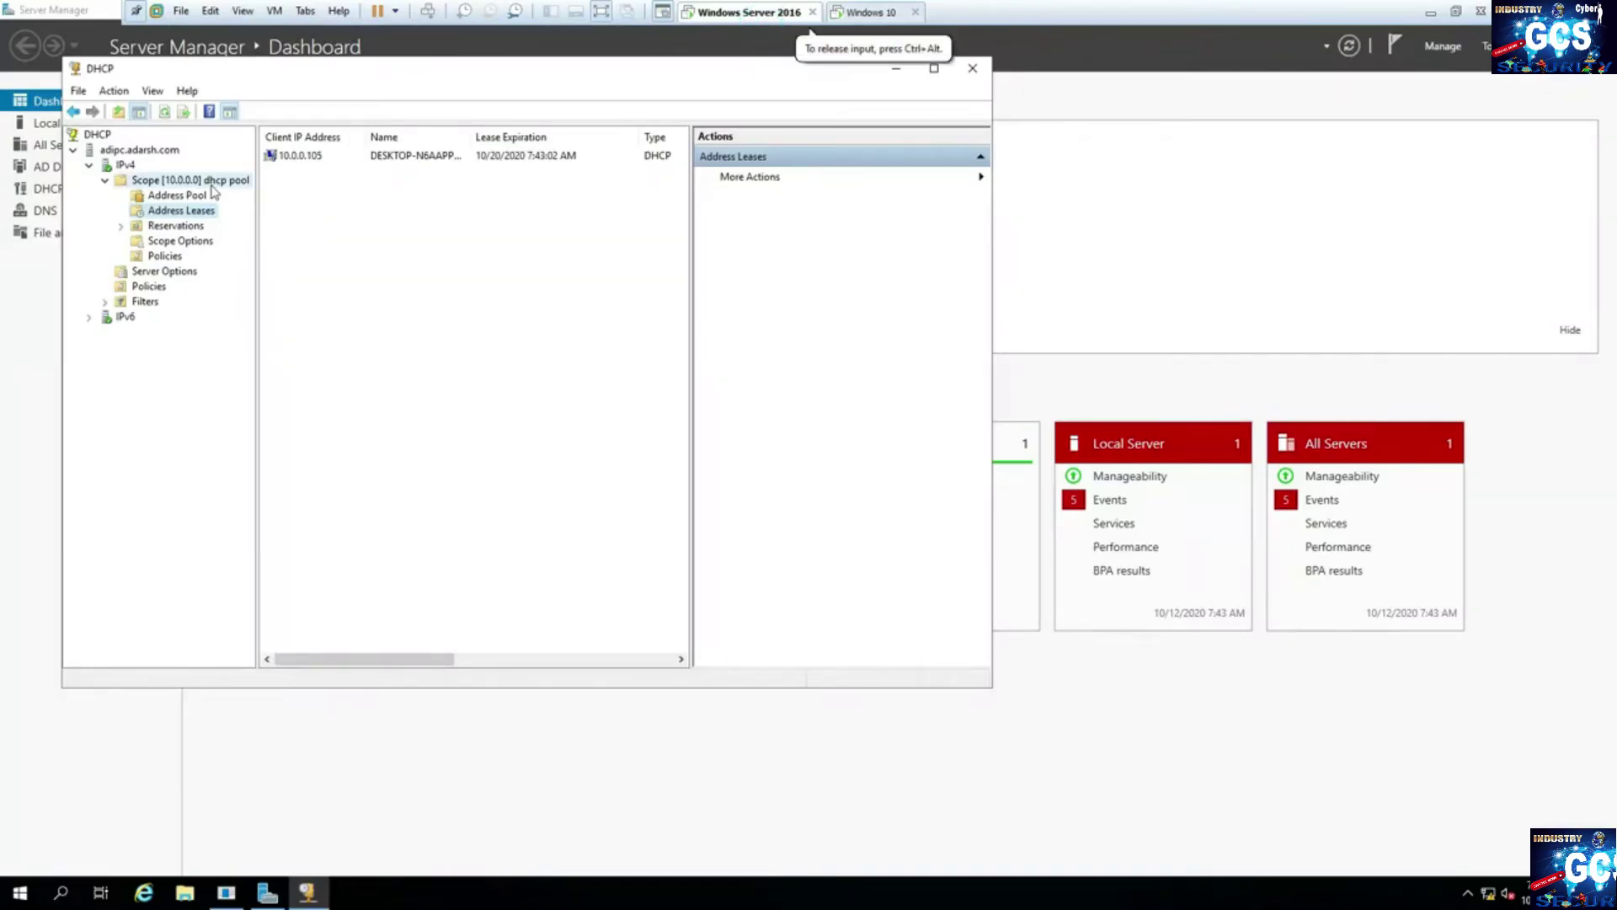
- Inspect the scope's 10.0.0.105–10.0.0.150 distribution range and 10.0.0.110–10.0.0.115 exclusion range
{"action": "left_click", "coordinate": [211, 193]}
{"action": "left_click", "coordinate": [299, 172]}
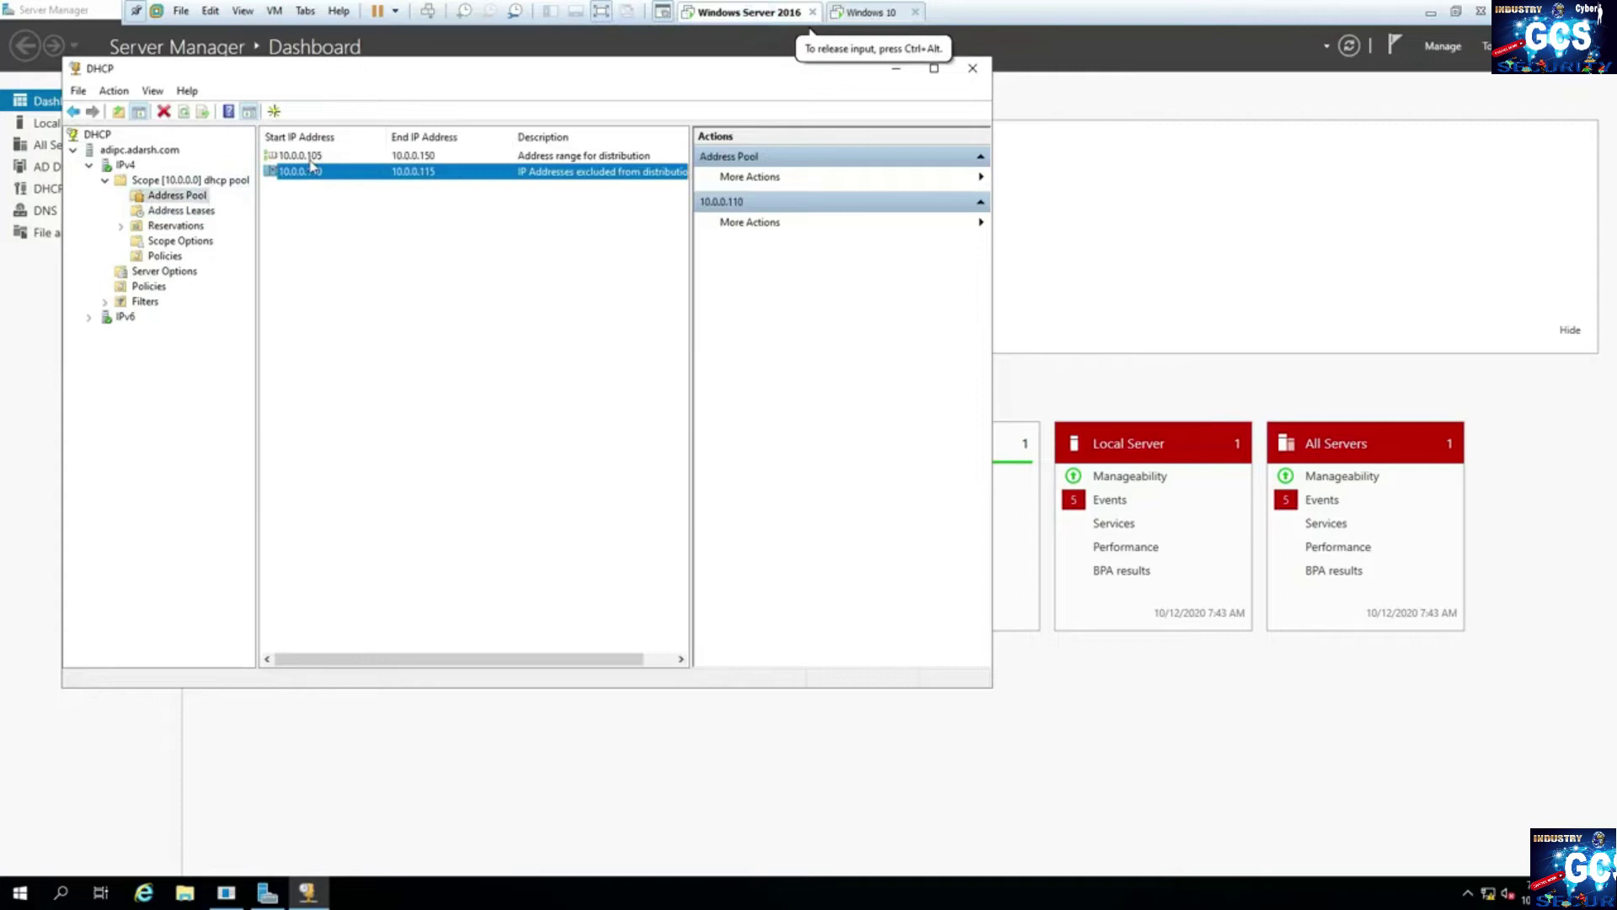
{"action": "left_click", "coordinate": [312, 157]}
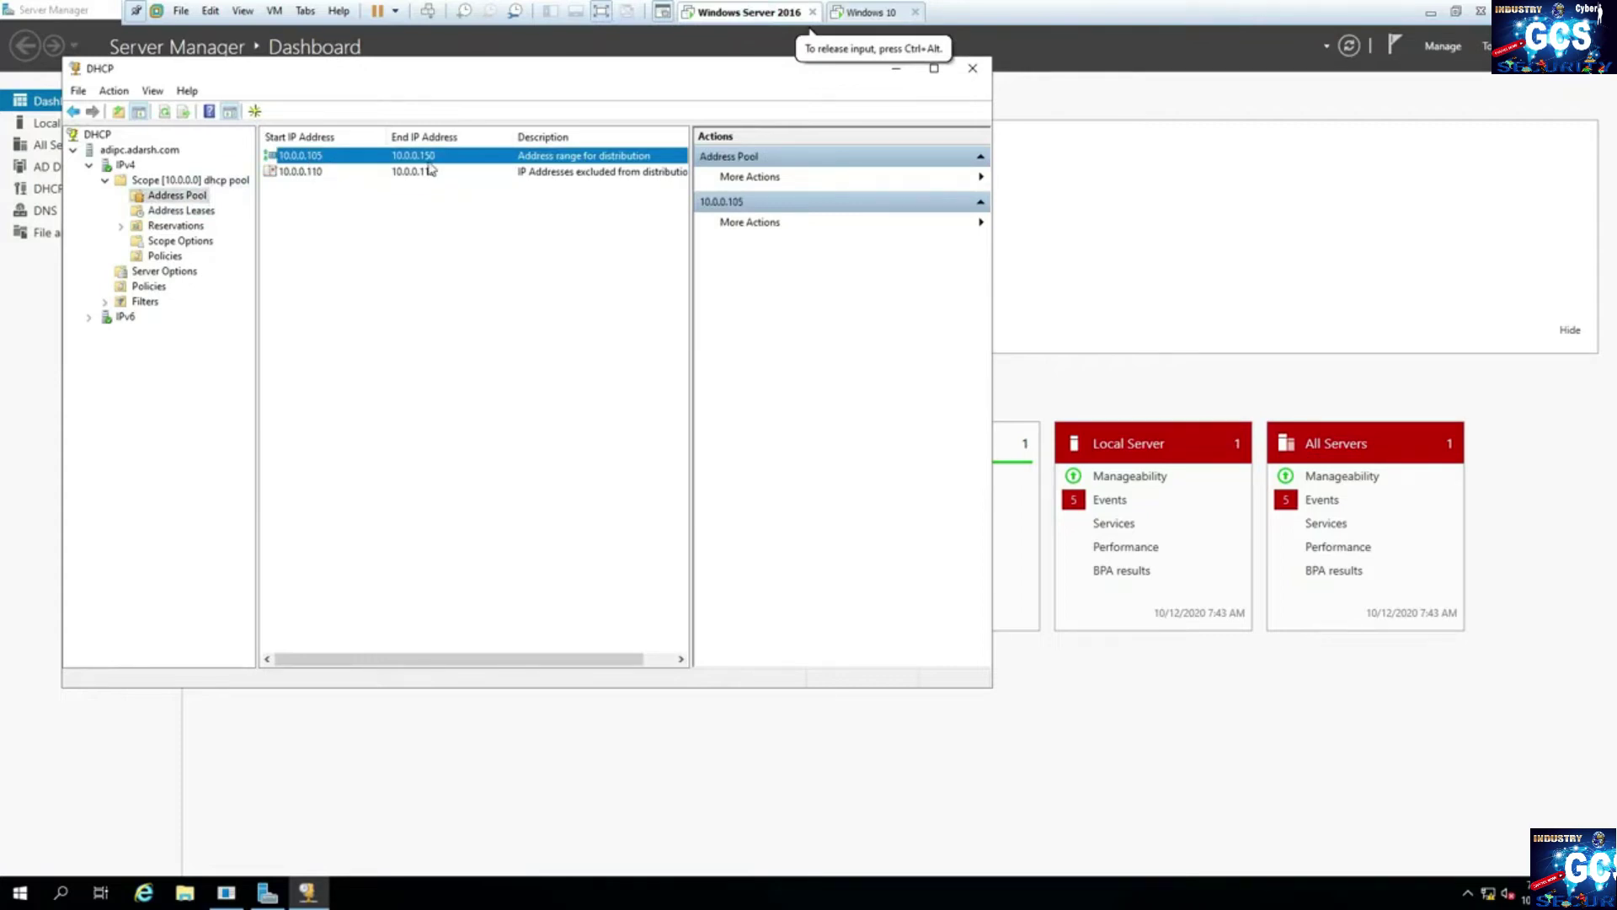
{"action": "left_click", "coordinate": [315, 175]}
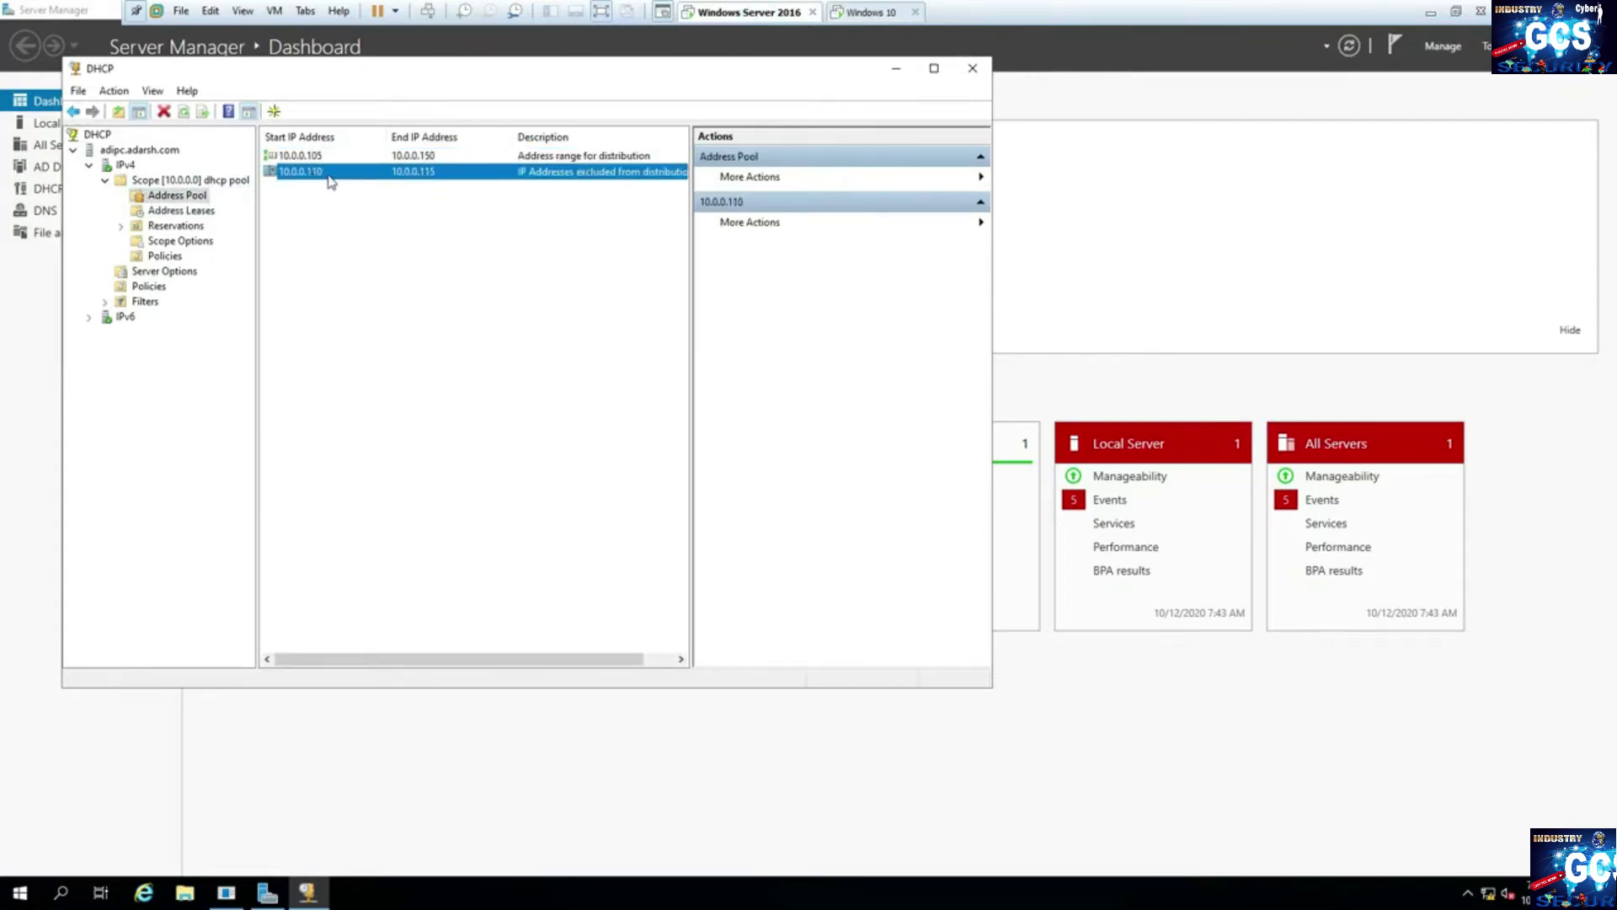
{"action": "left_click", "coordinate": [421, 266]}
- Check the client's 10.0.0.105 lease in Address Leases, then bring up the Windows 10 machine
{"action": "left_click", "coordinate": [202, 212]}
{"action": "left_click", "coordinate": [387, 155]}
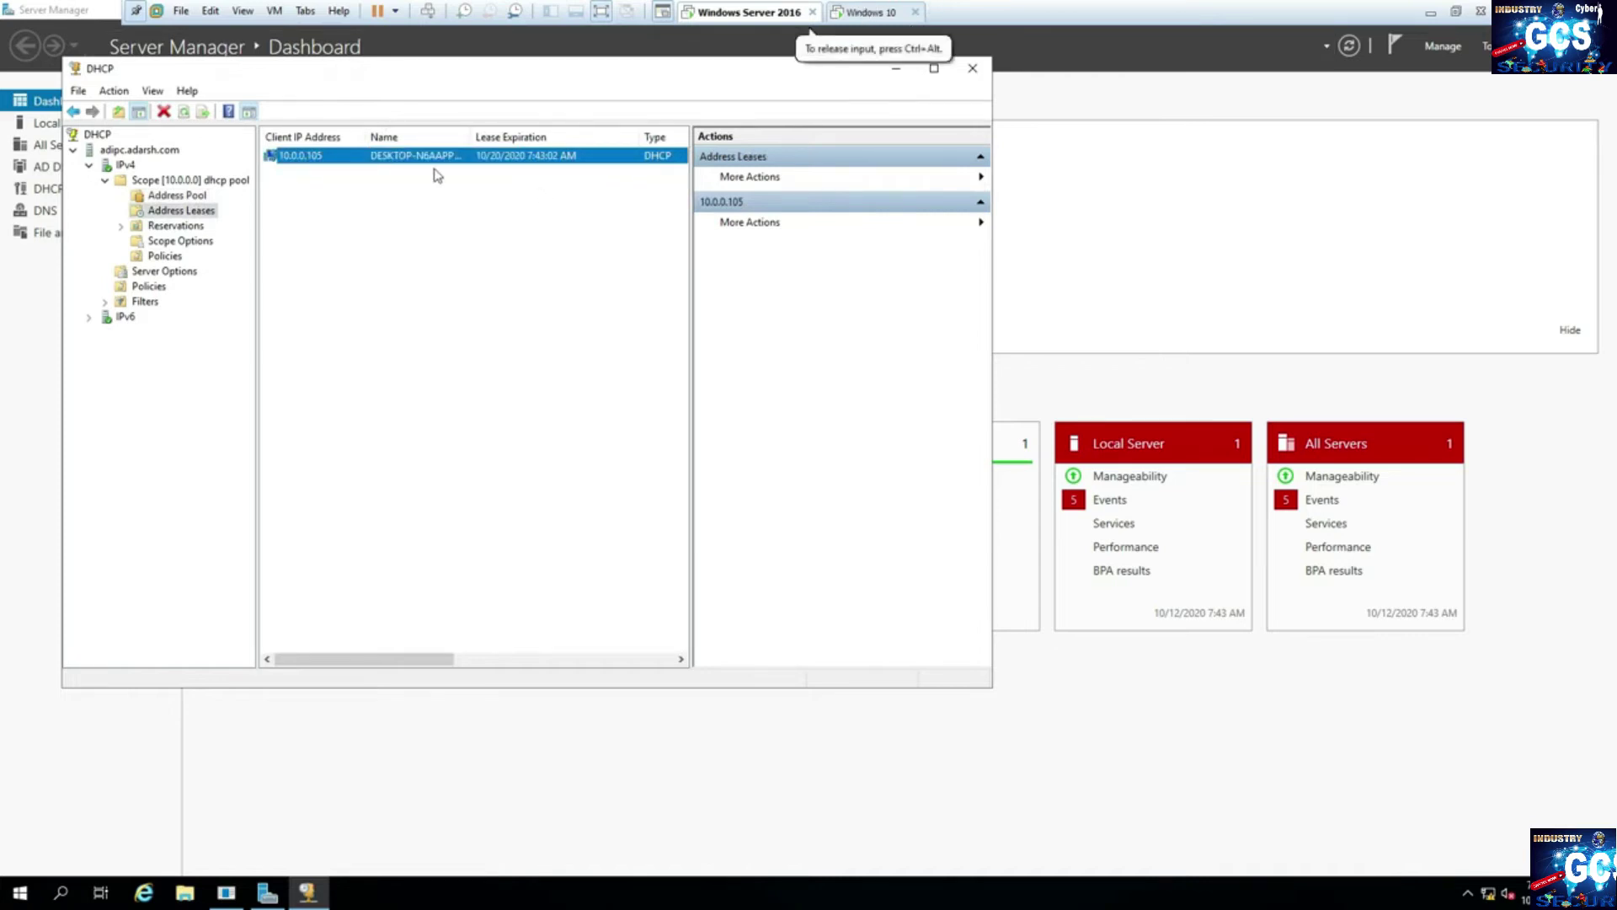
{"action": "left_click", "coordinate": [523, 195]}
{"action": "left_click", "coordinate": [592, 158]}
{"action": "left_click", "coordinate": [333, 179]}
{"action": "left_click", "coordinate": [333, 157]}
{"action": "left_click", "coordinate": [839, 12]}
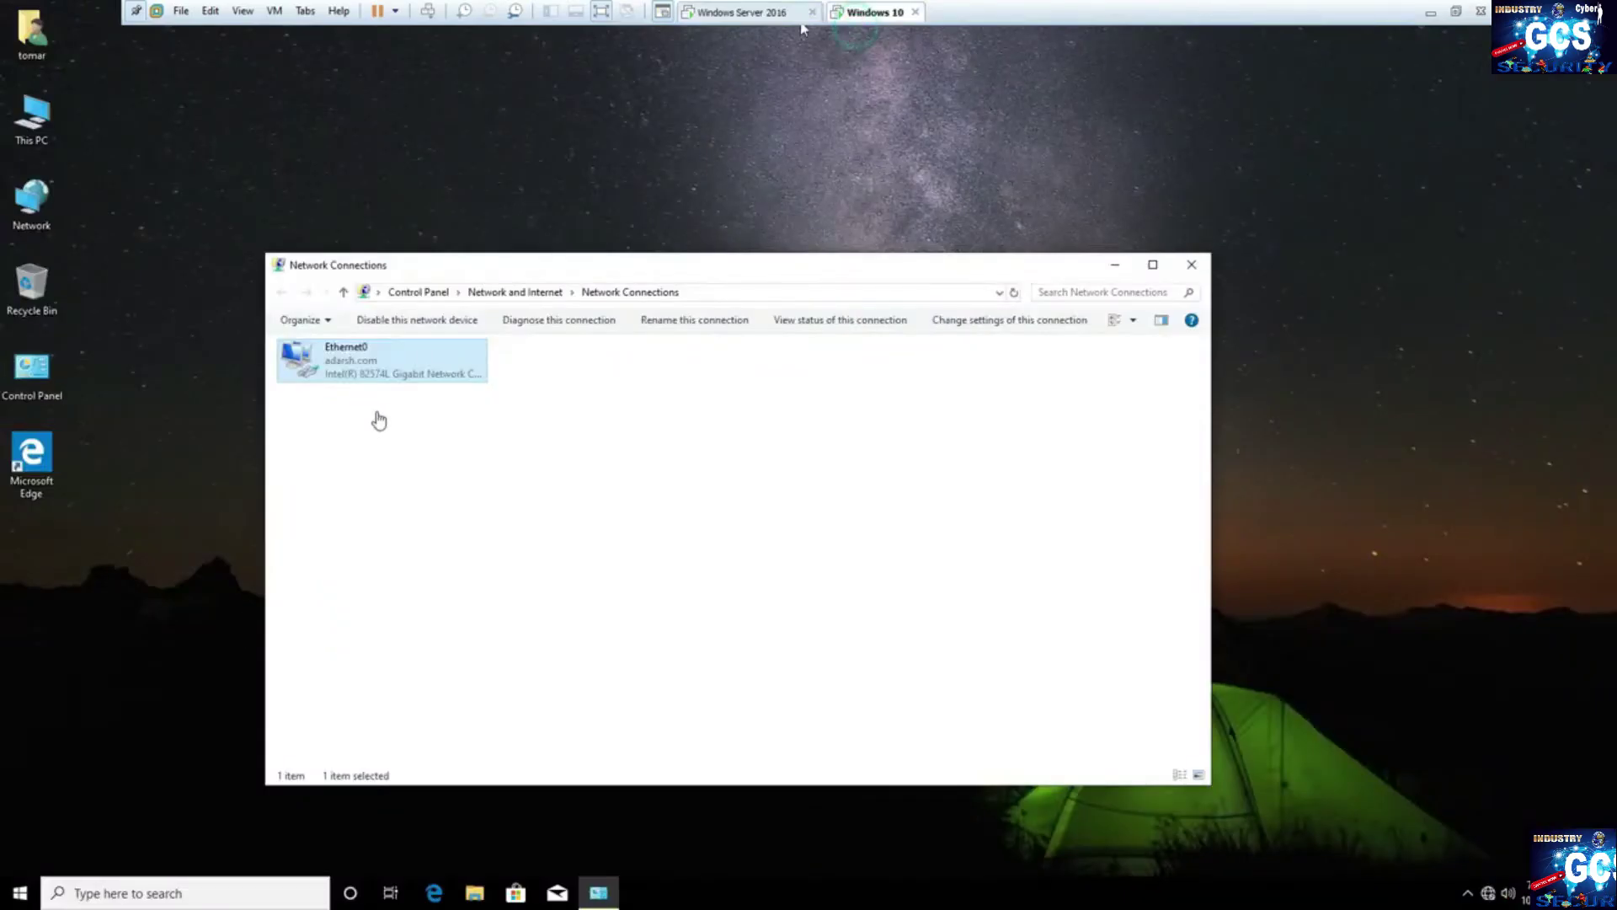
- Open This PC's system properties showing computer name DESKTOP-N6AAPP4, comparing it with the server's lease
{"action": "left_click", "coordinate": [1192, 266]}
{"action": "right_click", "coordinate": [32, 112]}
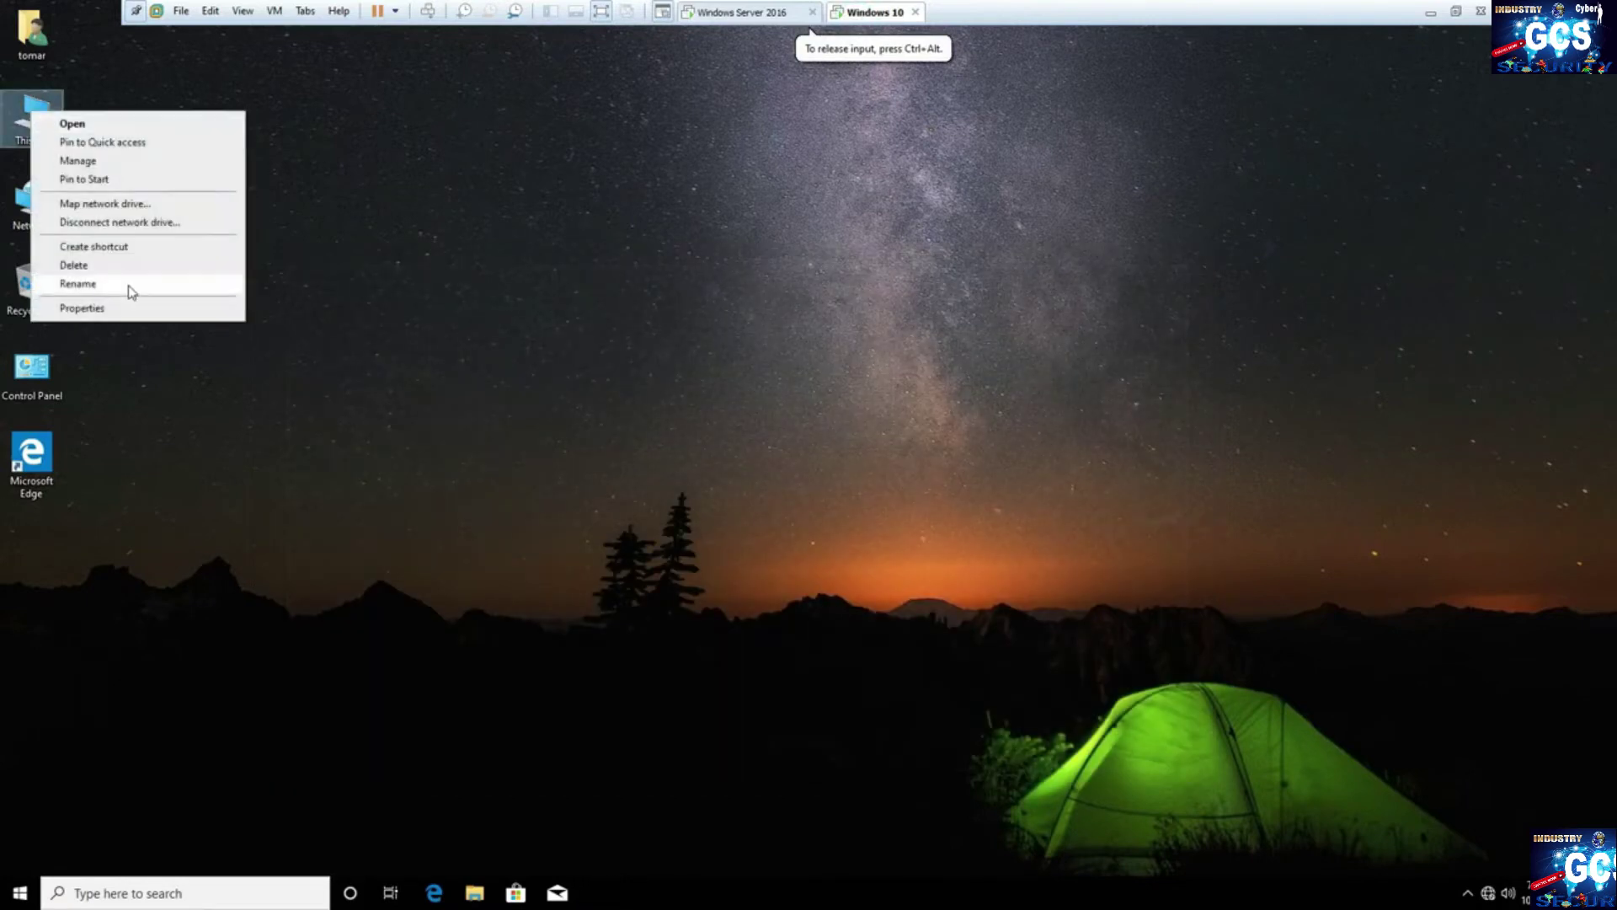
{"action": "left_click", "coordinate": [132, 307]}
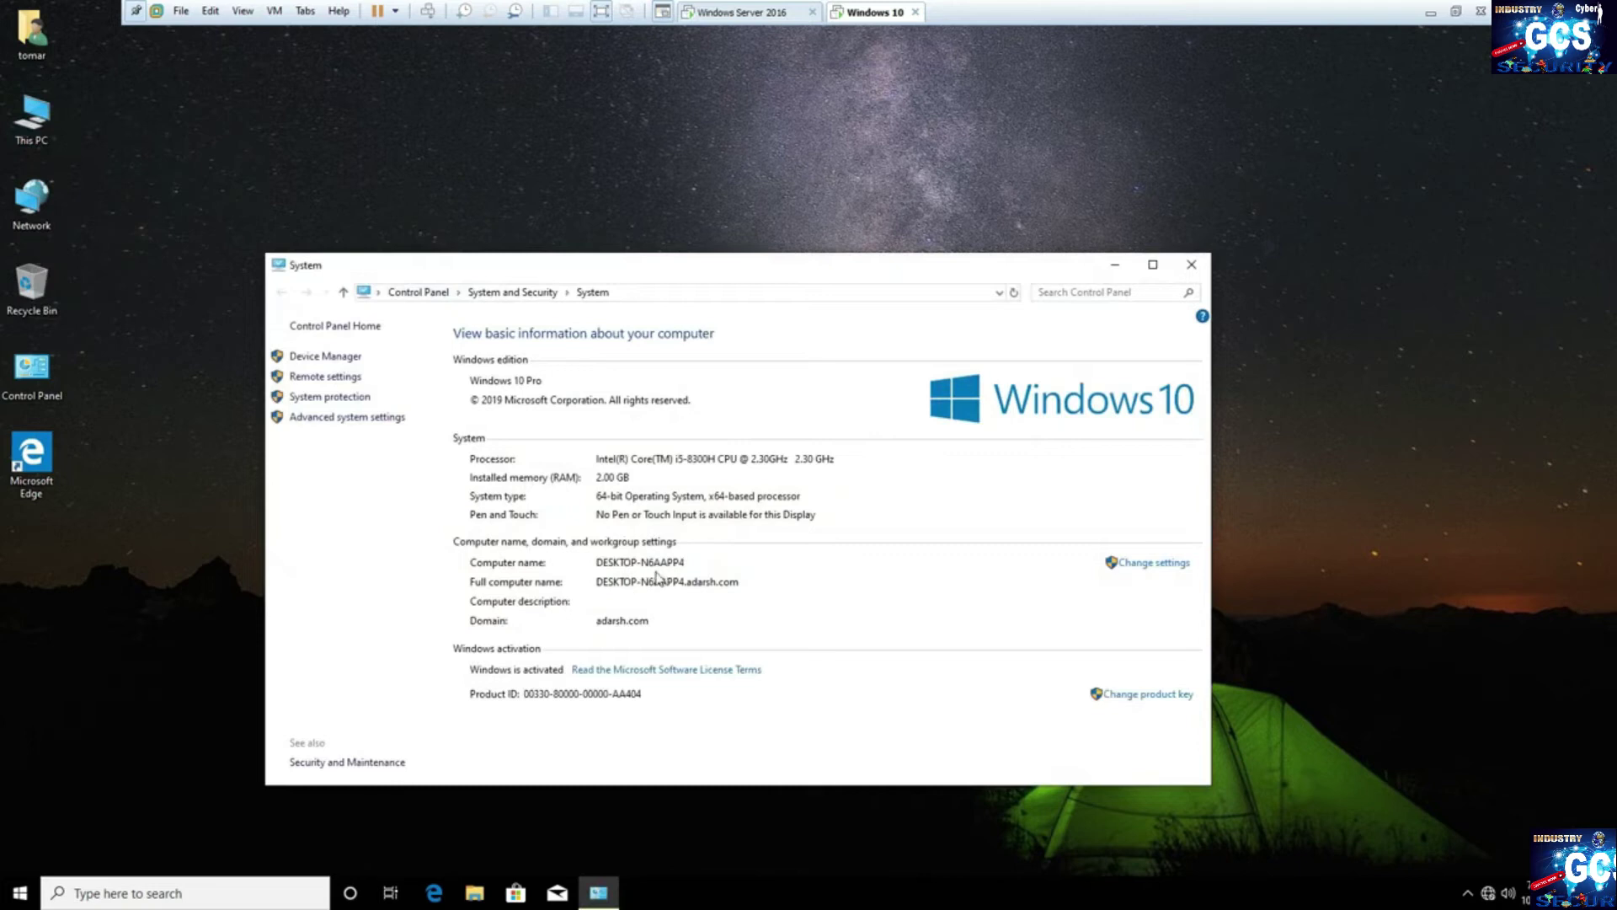
{"action": "left_click", "coordinate": [689, 10]}
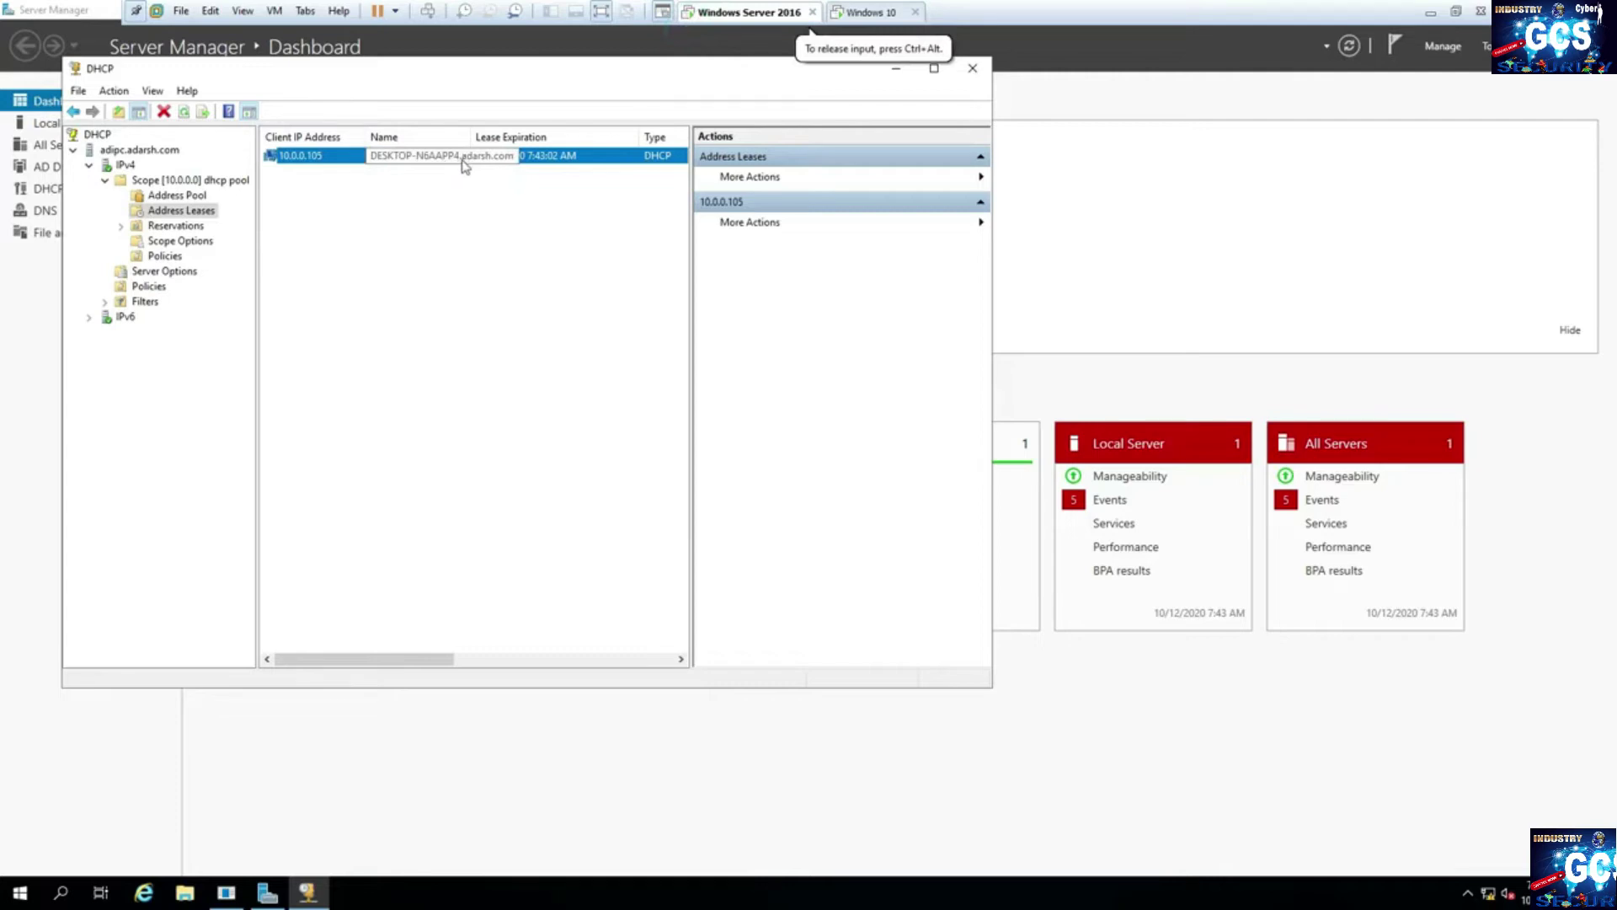
{"action": "left_click", "coordinate": [892, 12]}
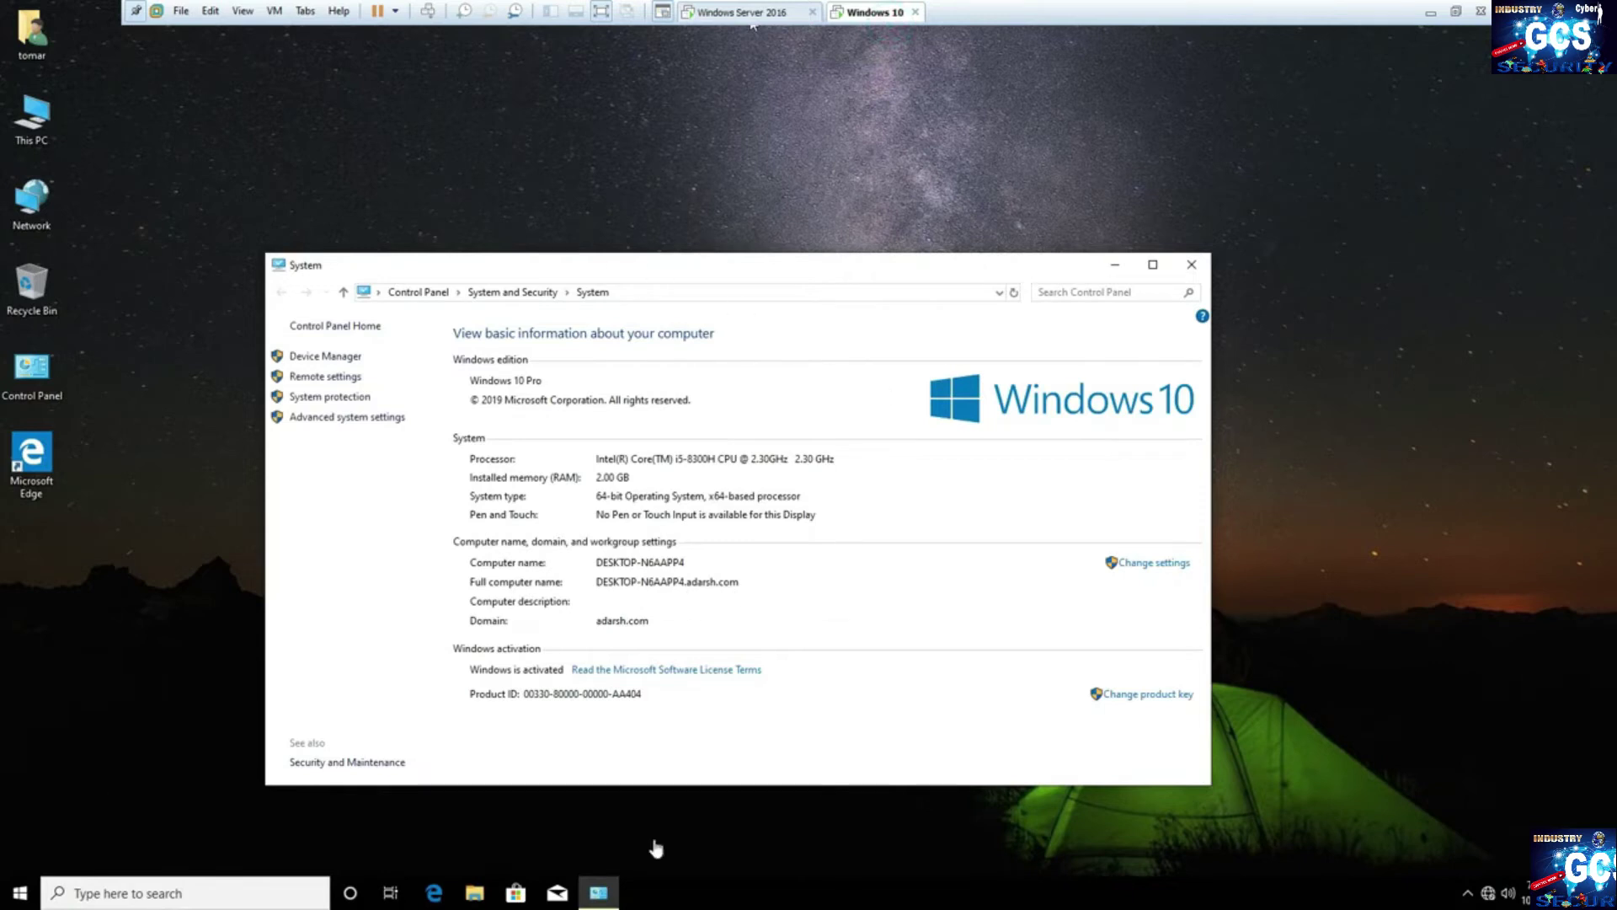
{"action": "left_click", "coordinate": [749, 11]}
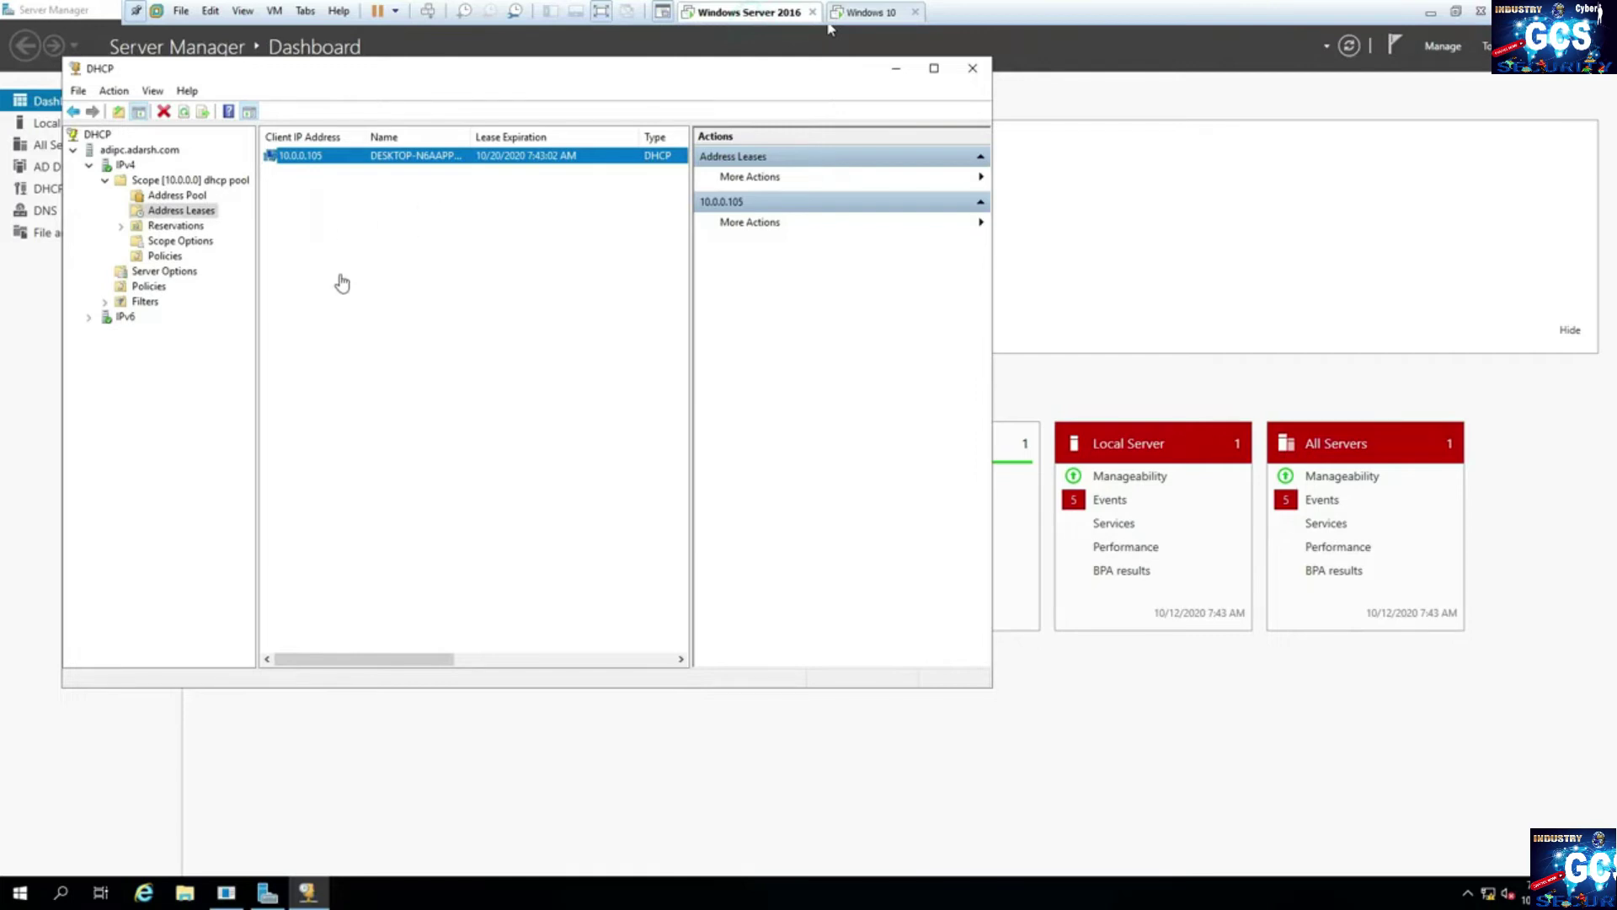
- Open the scope's Reservations and a New Reservation form, then close it without adding anything
{"action": "left_click", "coordinate": [354, 216]}
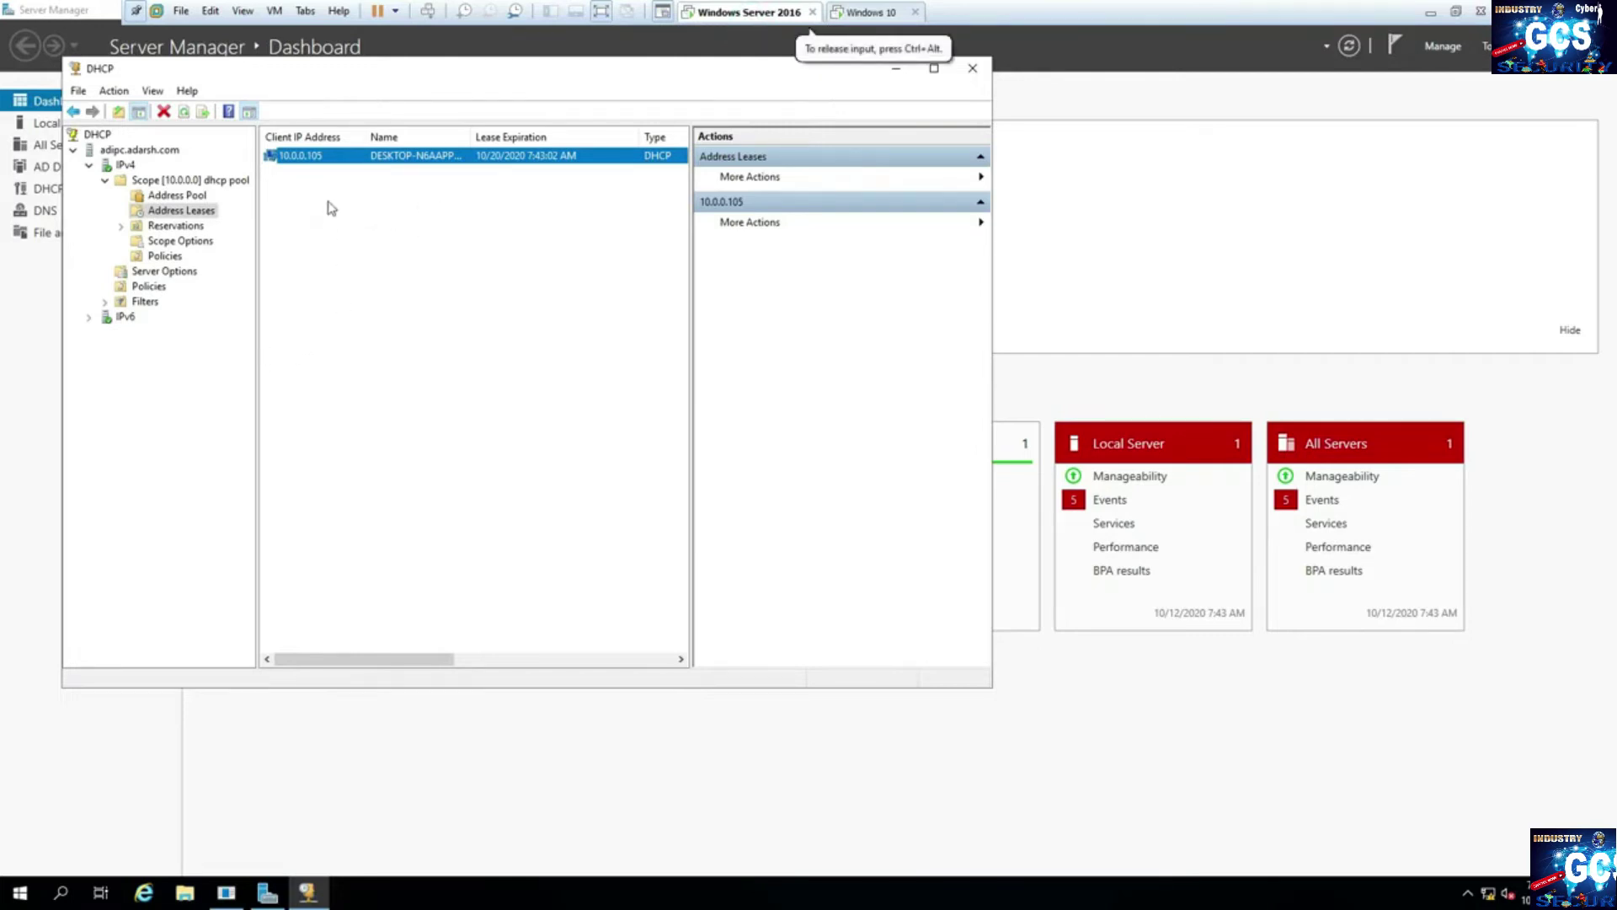
{"action": "left_click", "coordinate": [540, 196]}
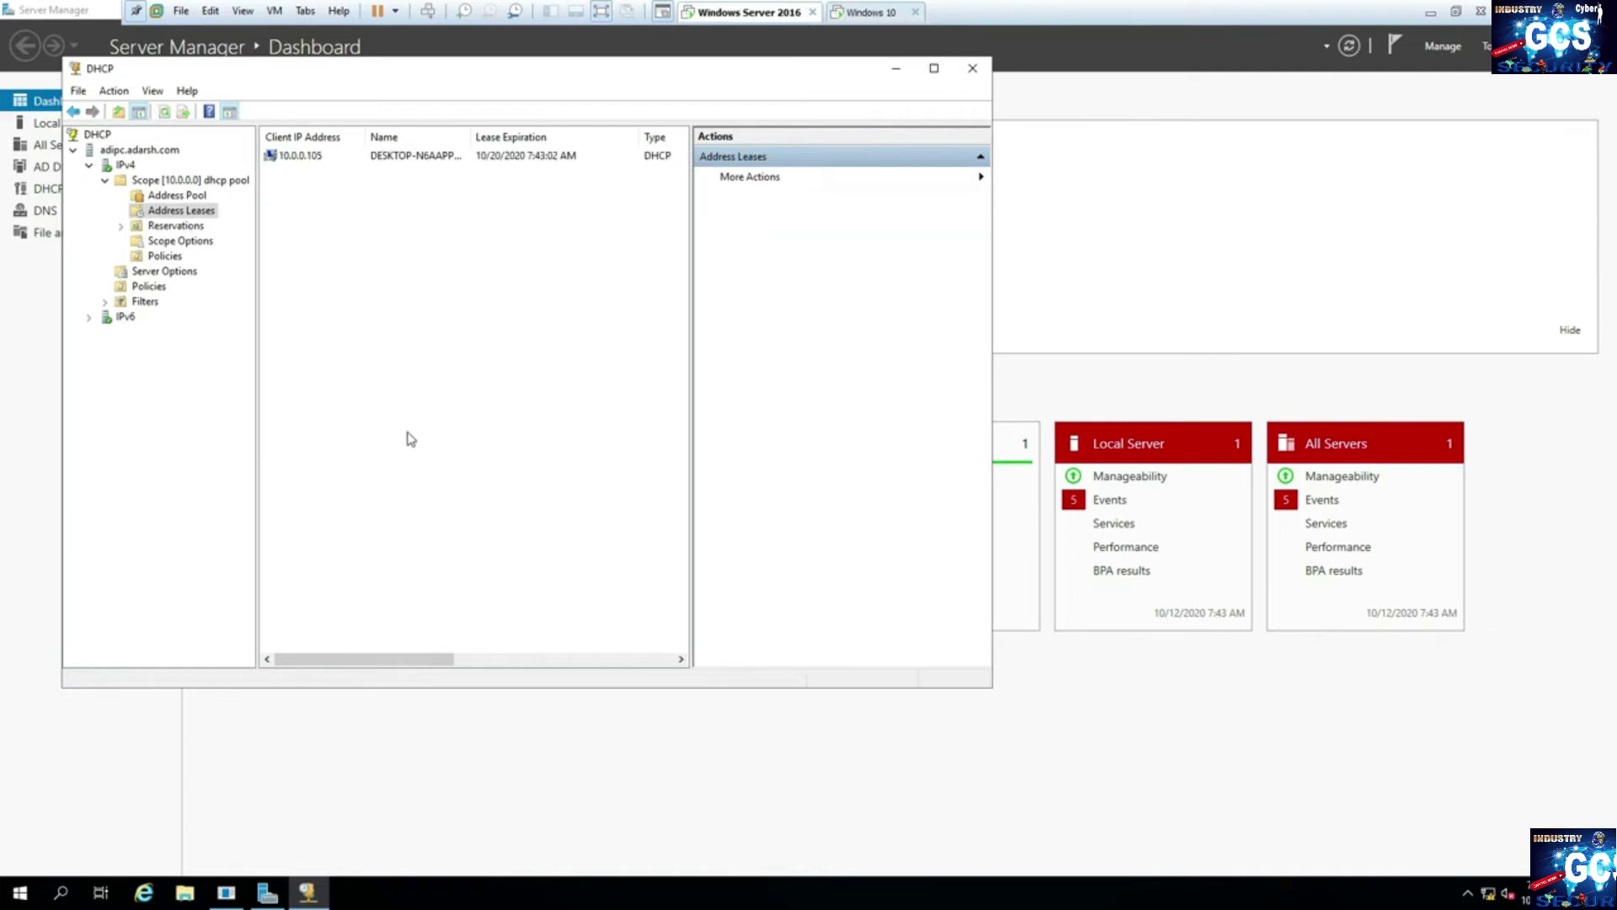
{"action": "left_click", "coordinate": [169, 196]}
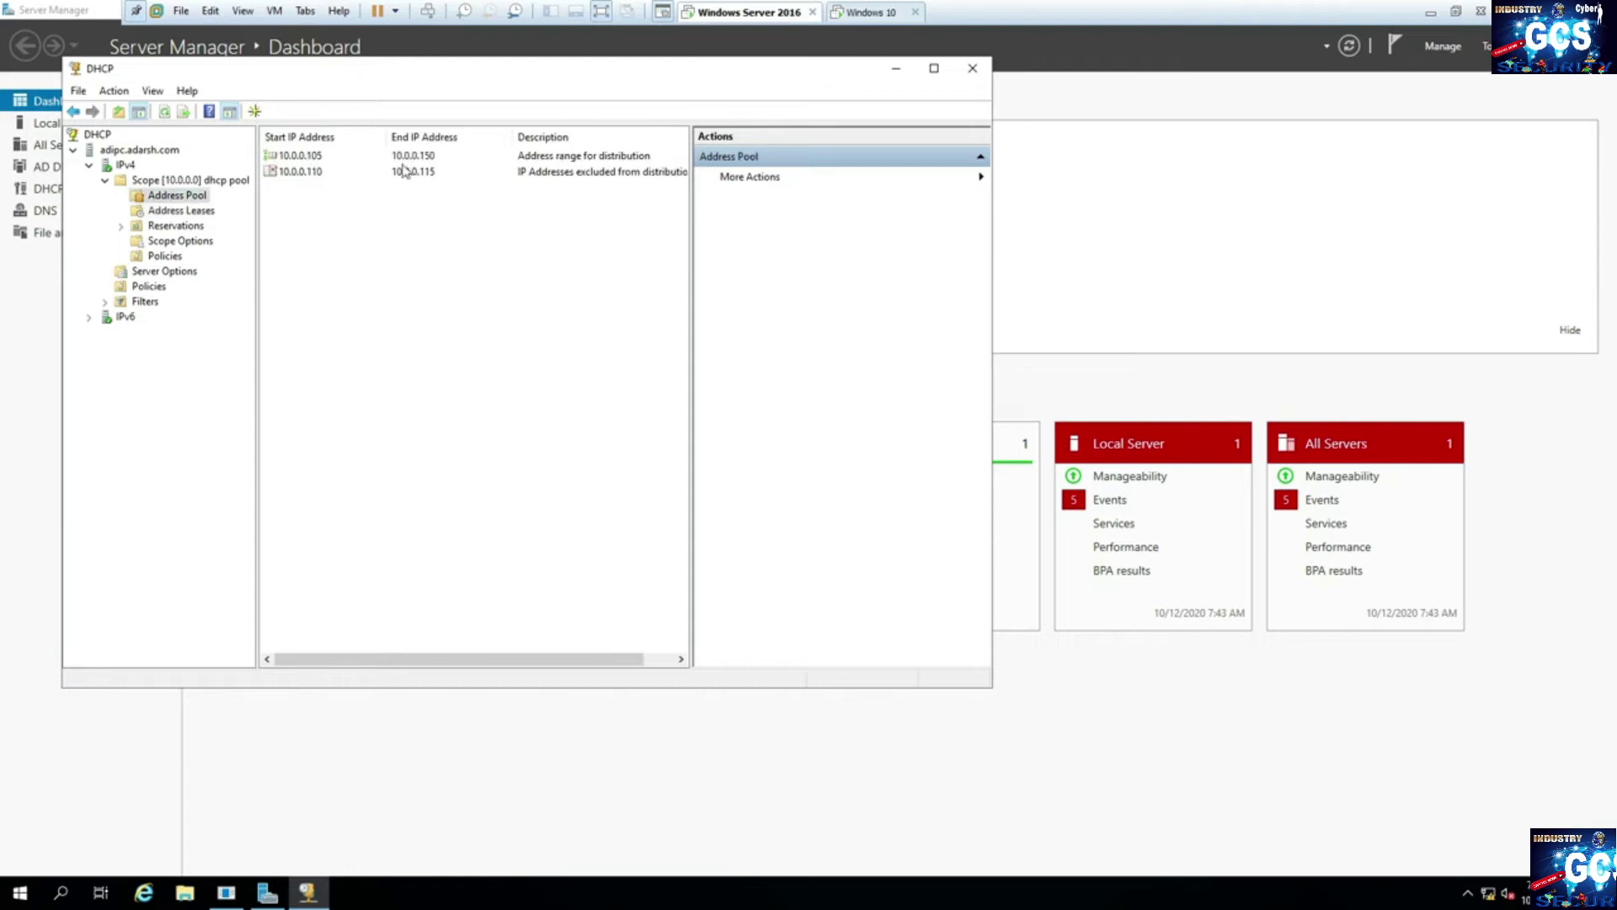
{"action": "left_click", "coordinate": [173, 226]}
{"action": "right_click", "coordinate": [184, 231]}
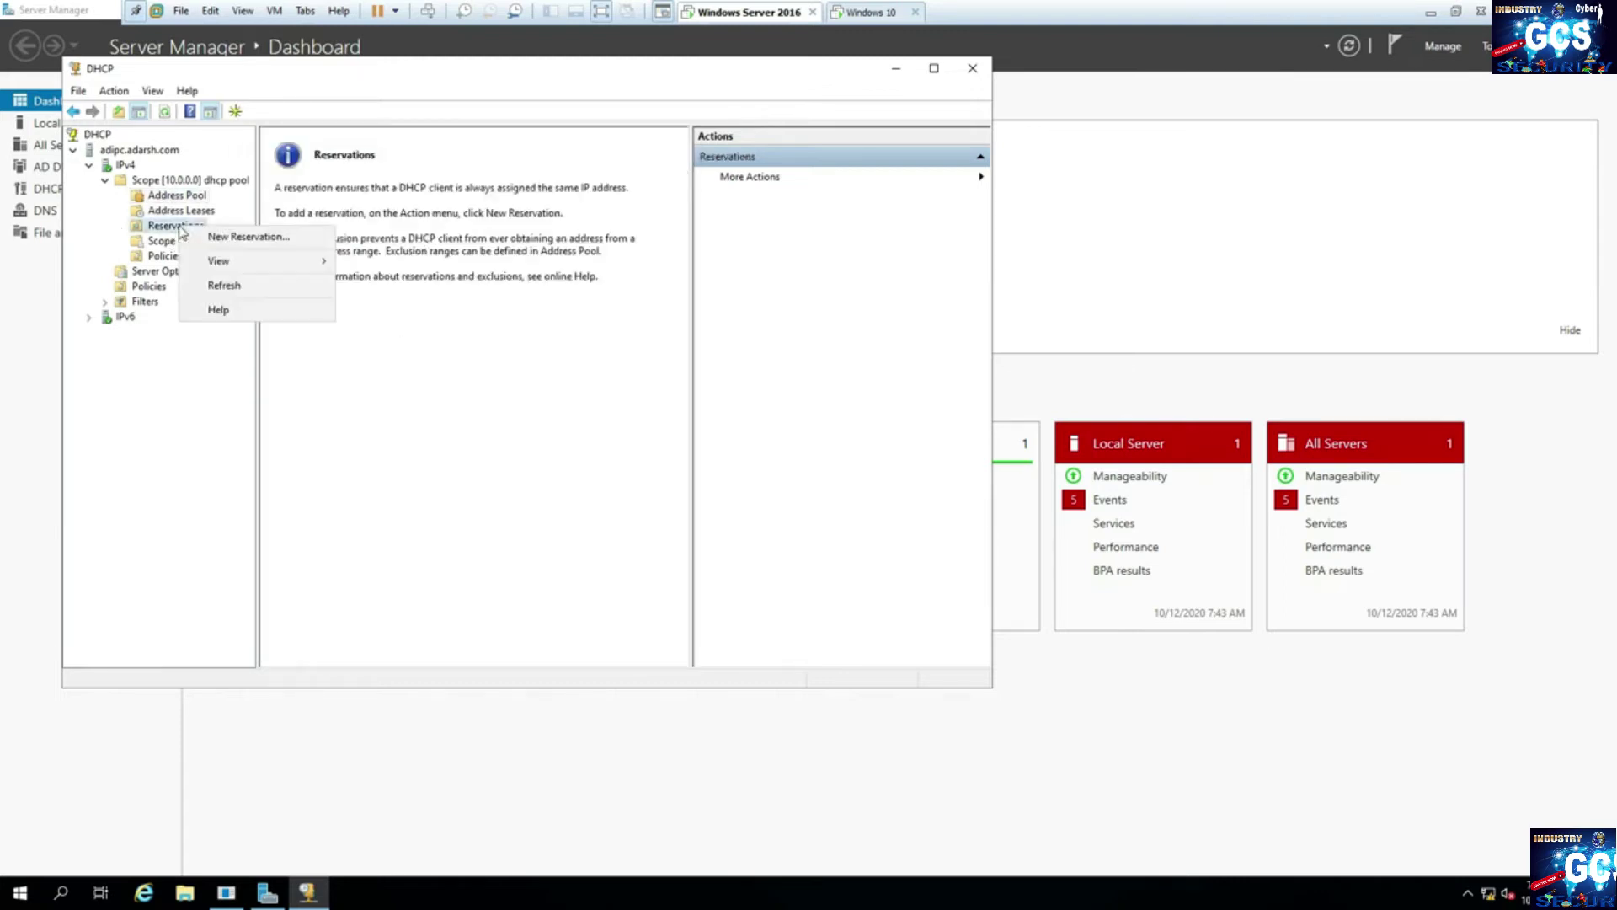
{"action": "left_click", "coordinate": [222, 232]}
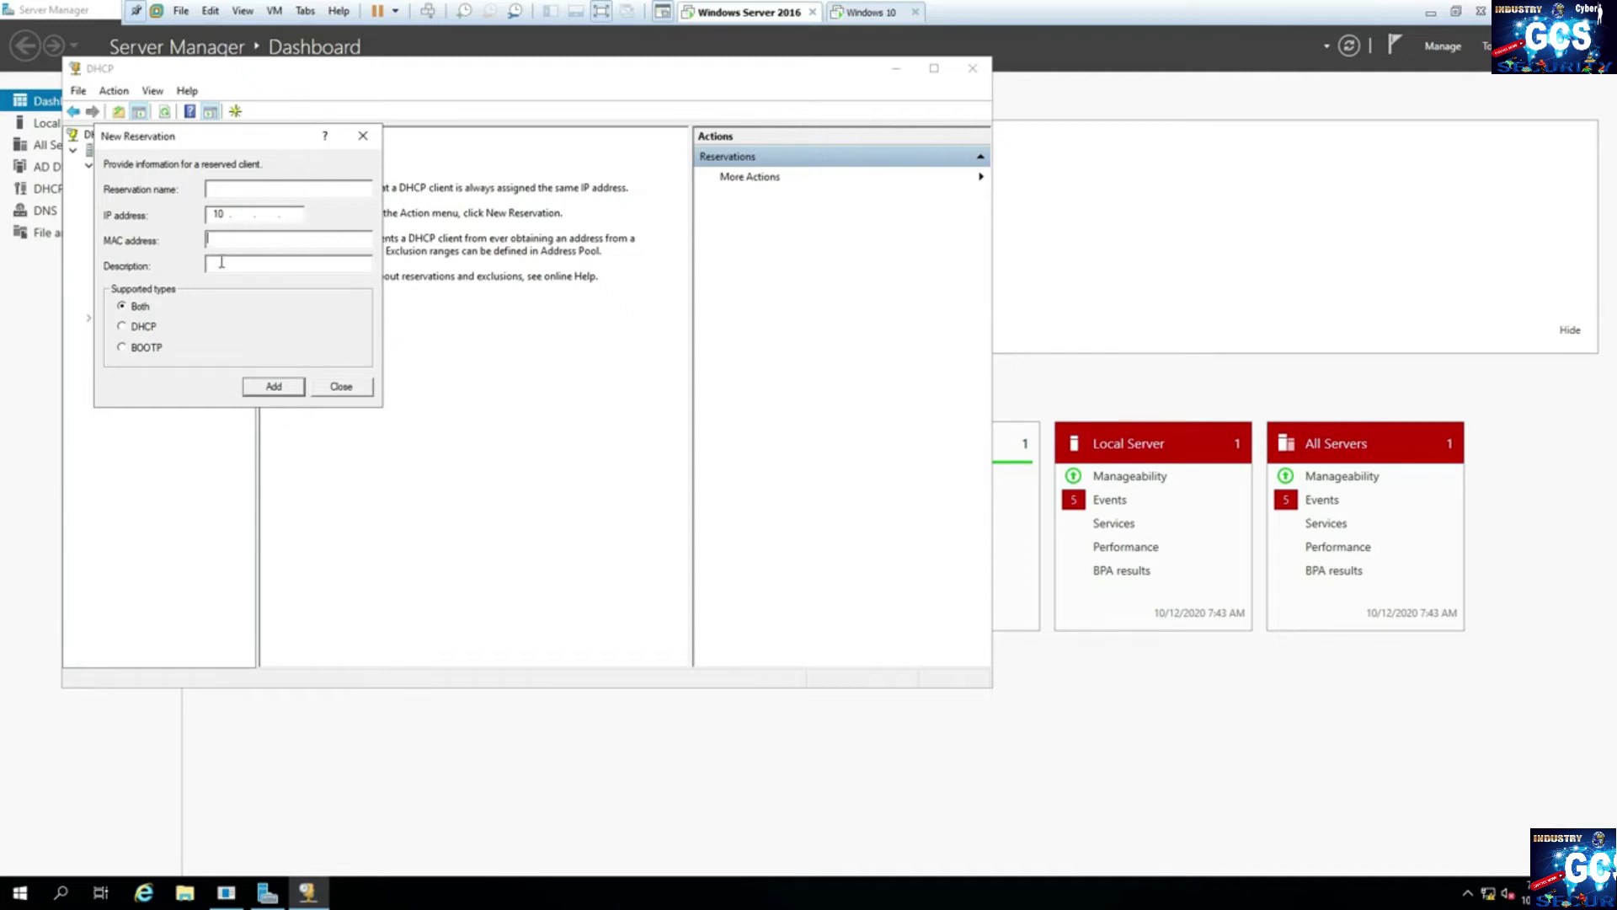
{"action": "left_click", "coordinate": [350, 391]}
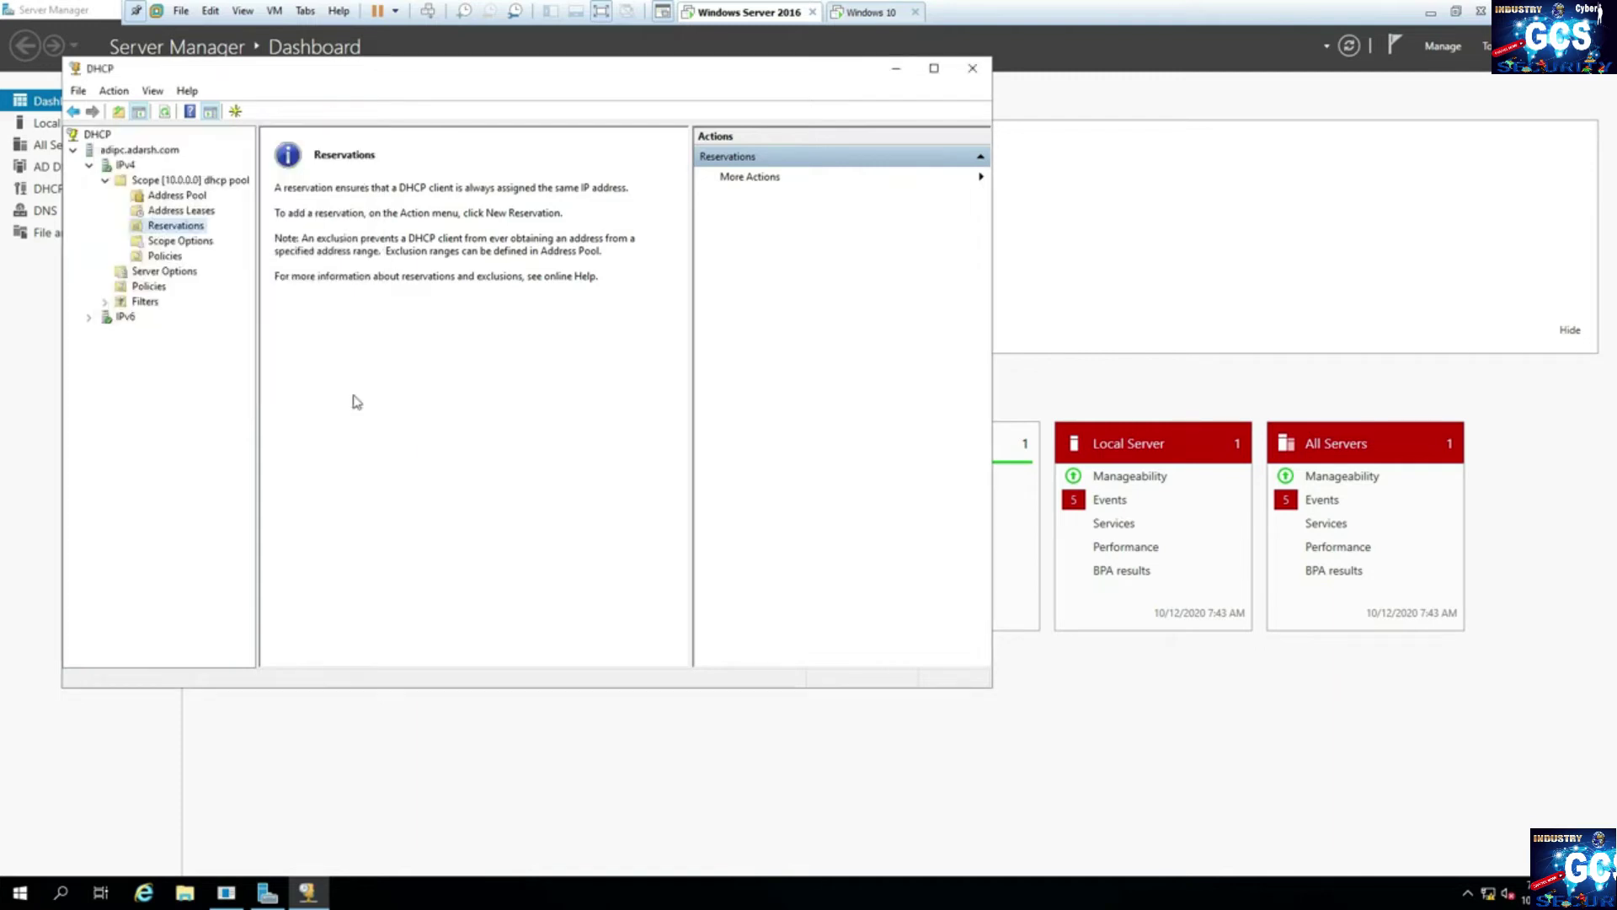
- Inspect scope options 003 Router, 006 DNS Servers and 015 DNS Domain Name, then Policies and IPv6 Server Options
{"action": "left_click", "coordinate": [192, 242]}
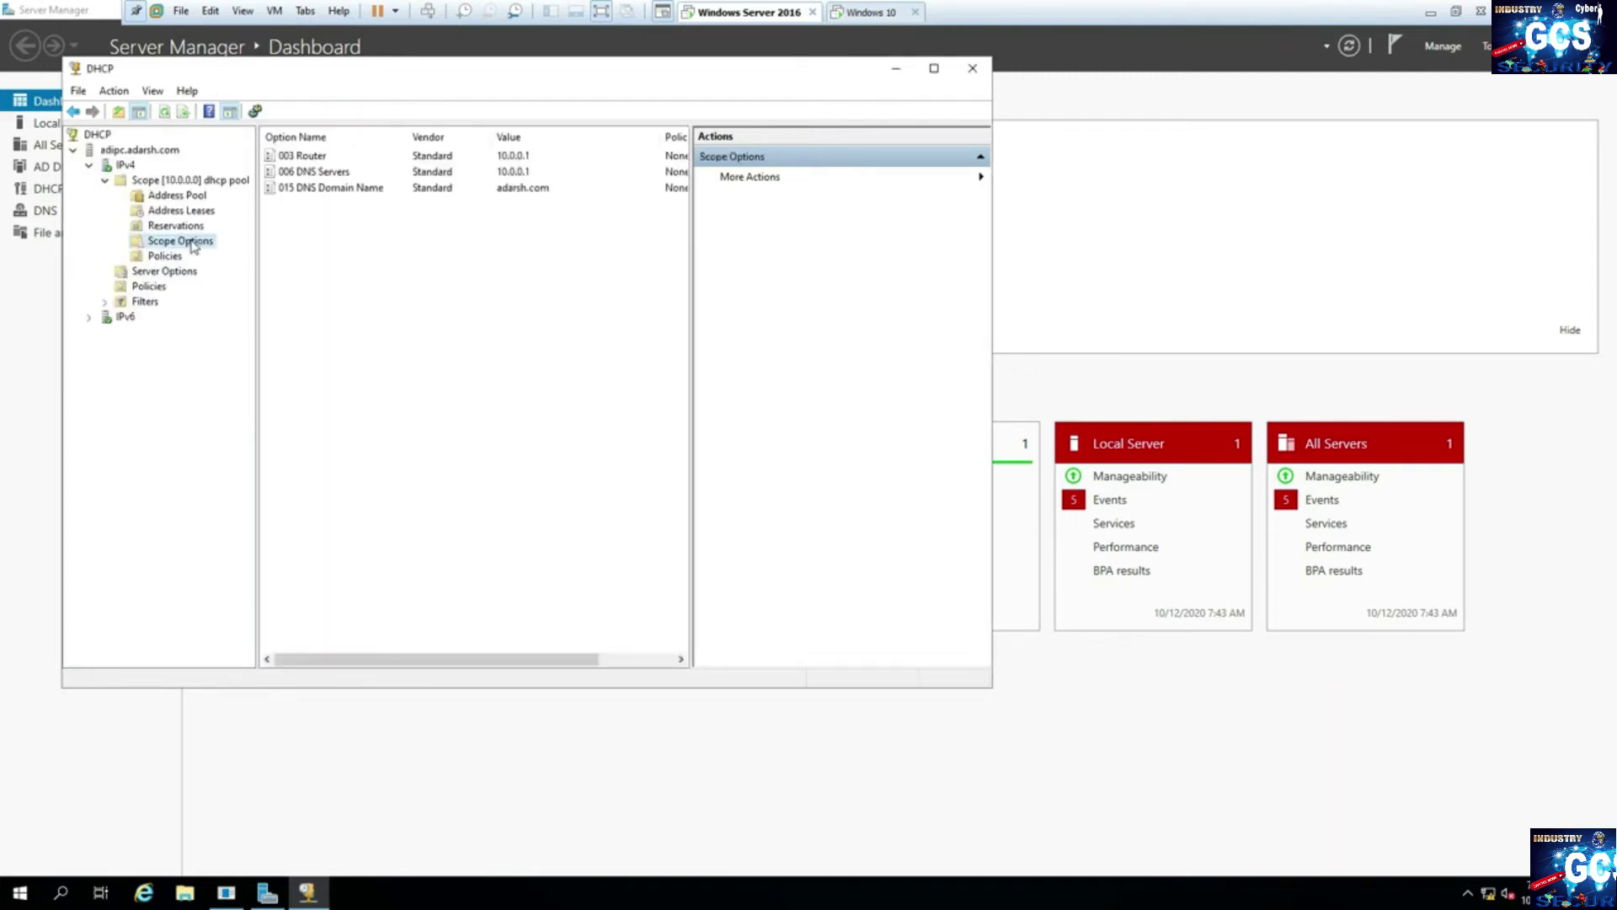
{"action": "left_click", "coordinate": [314, 158]}
{"action": "left_click", "coordinate": [349, 173]}
{"action": "left_click", "coordinate": [391, 189]}
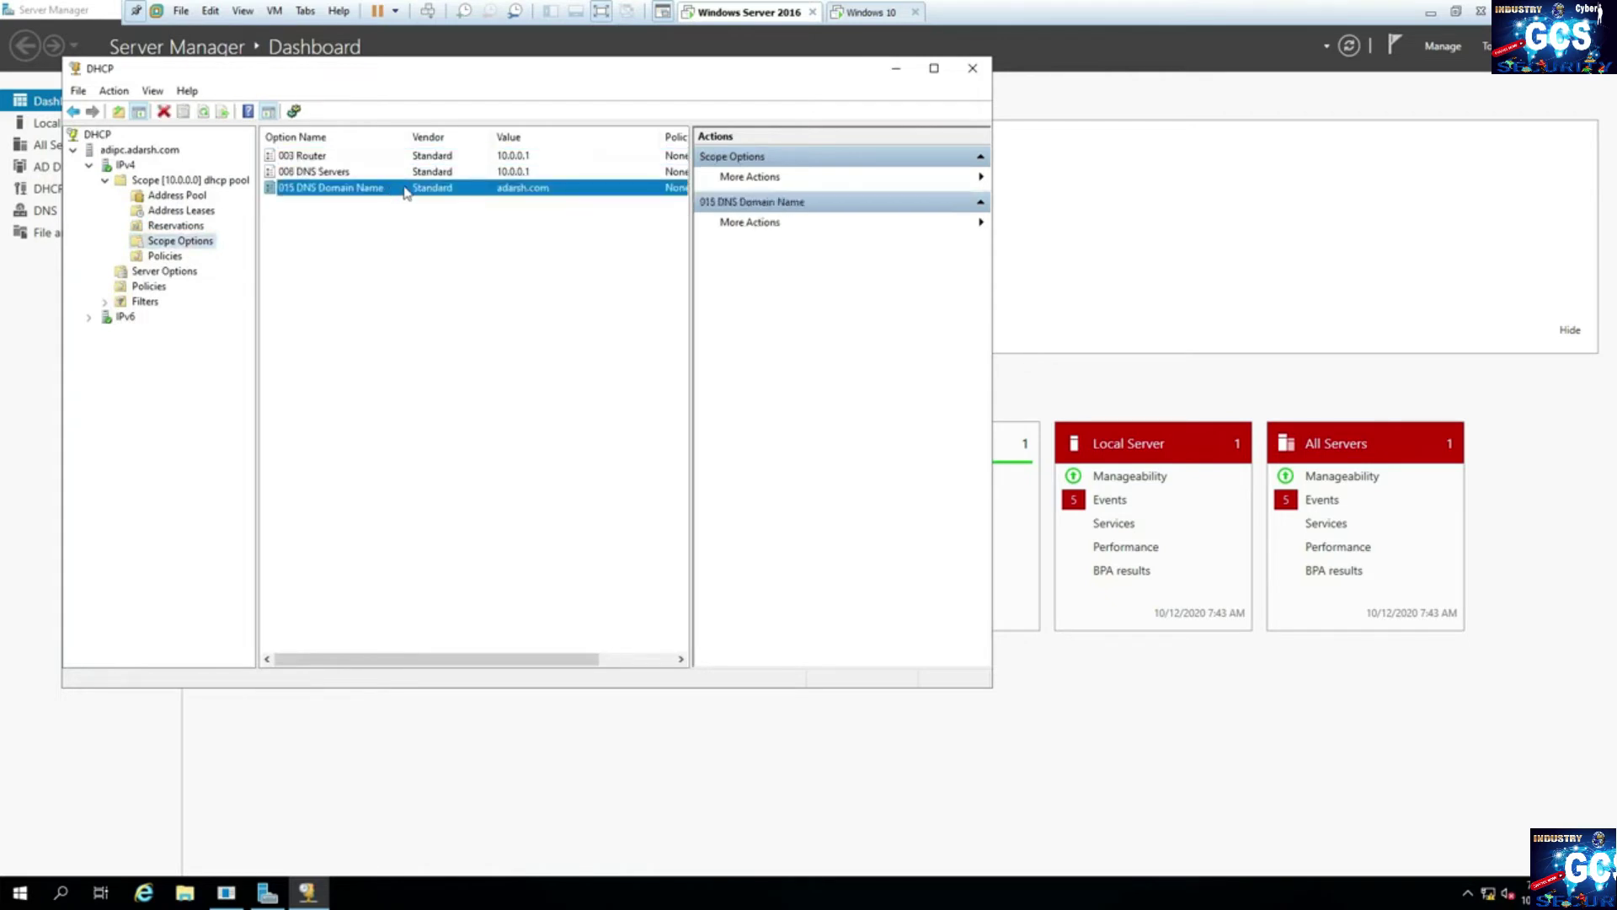
{"action": "left_click", "coordinate": [177, 261]}
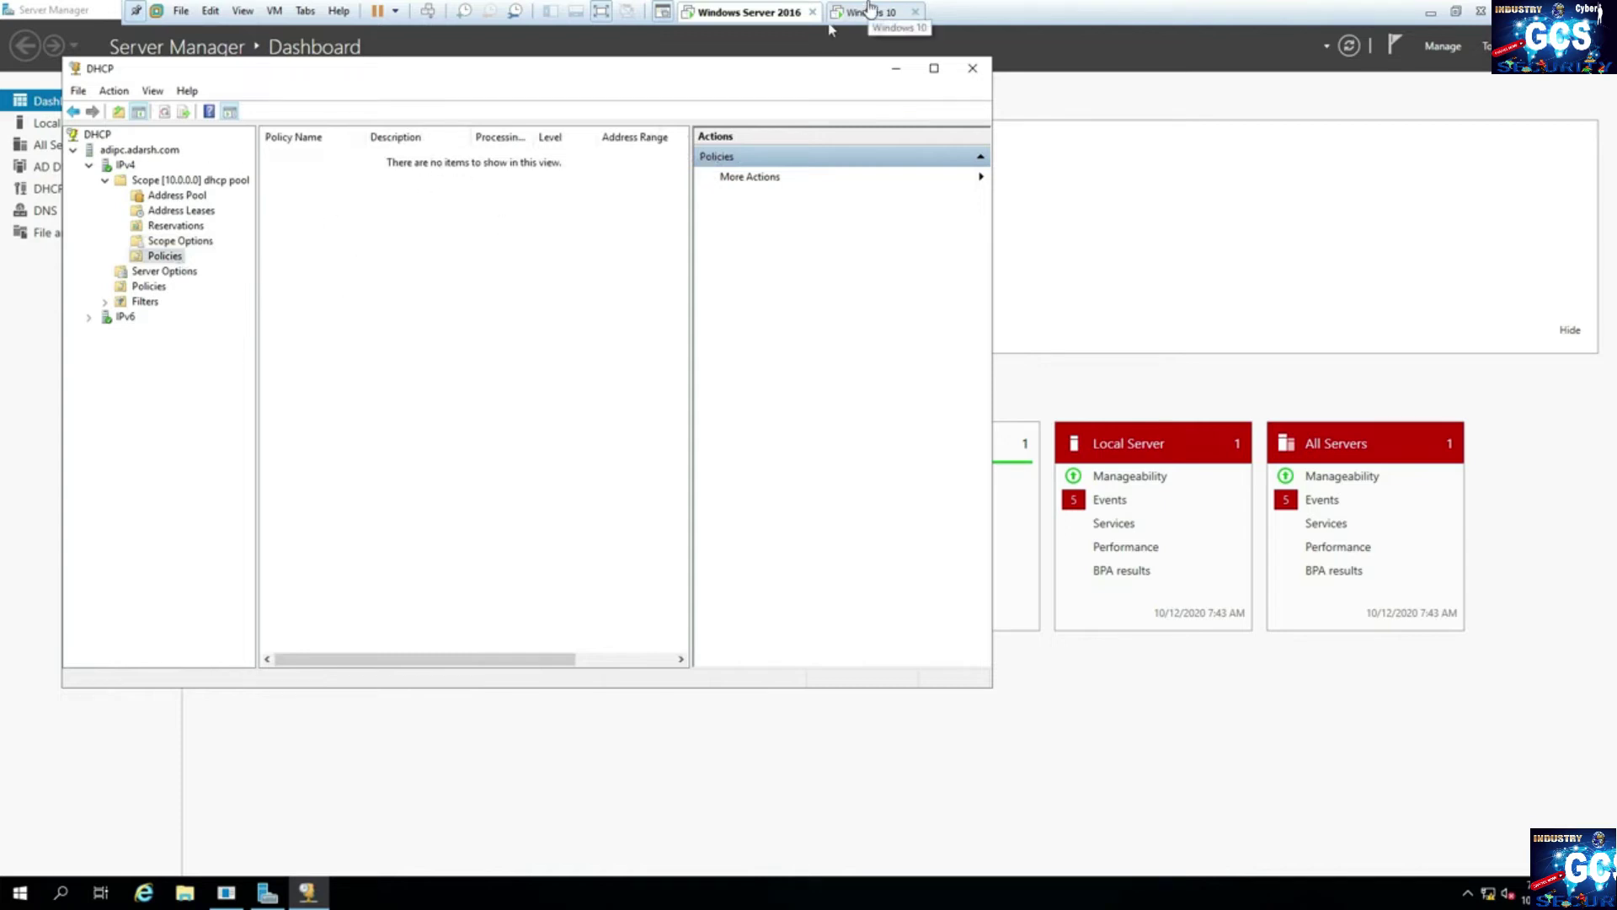
{"action": "left_click", "coordinate": [88, 317]}
{"action": "left_click", "coordinate": [189, 333]}
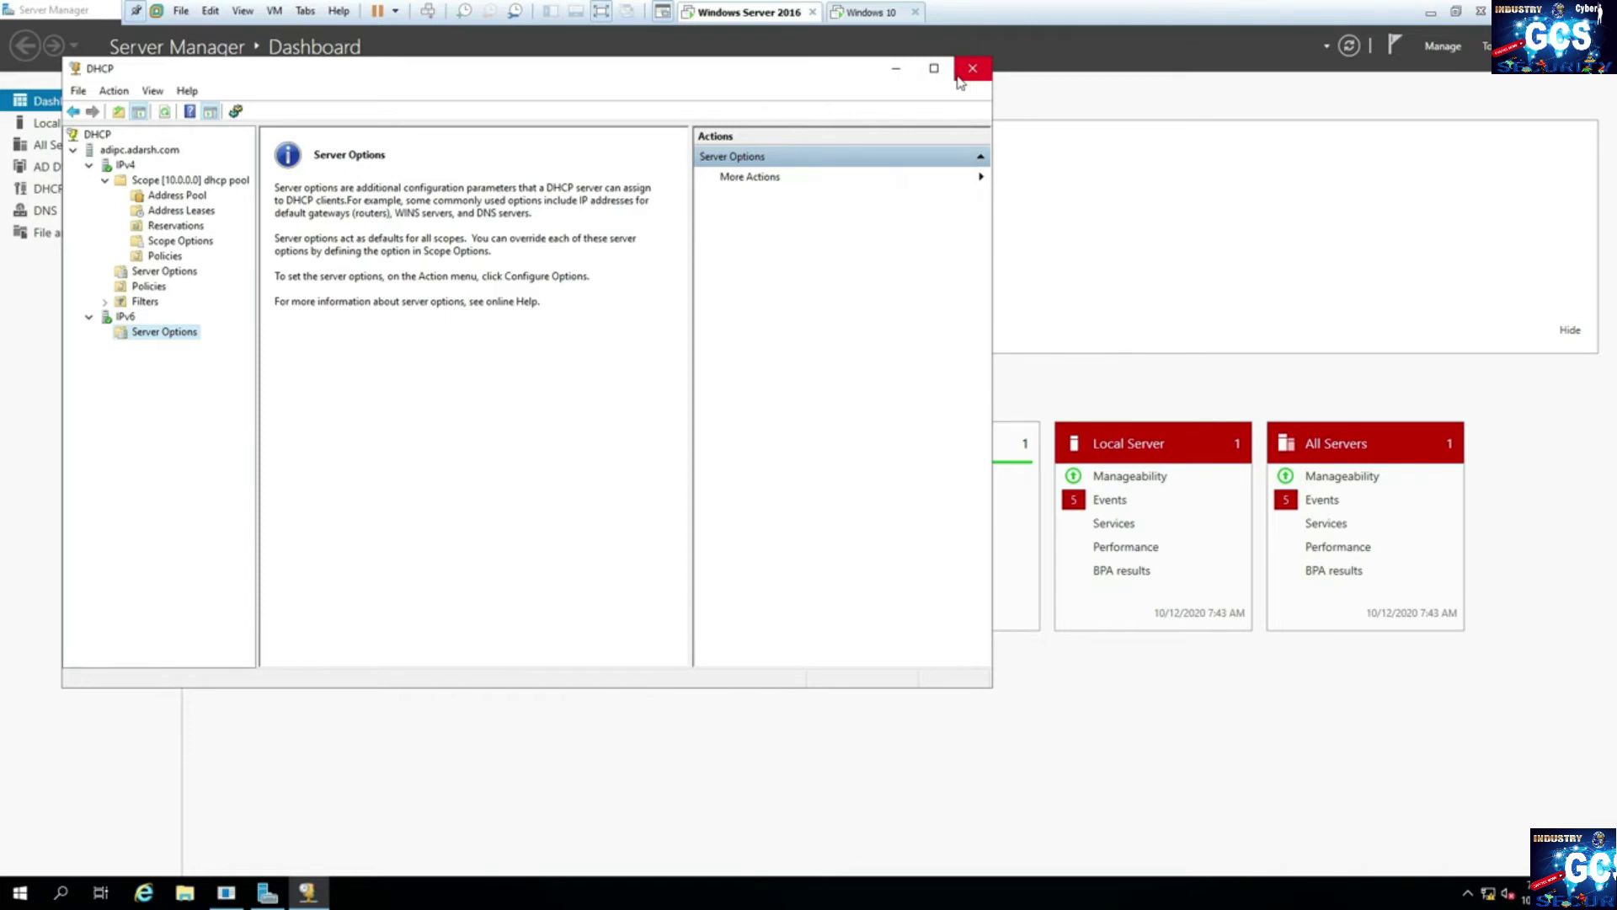
- Open DNS Manager's domain forward lookup zone to find host DESKTOP-N6AAPP4 at 10.0.0.105
{"action": "left_click", "coordinate": [960, 75]}
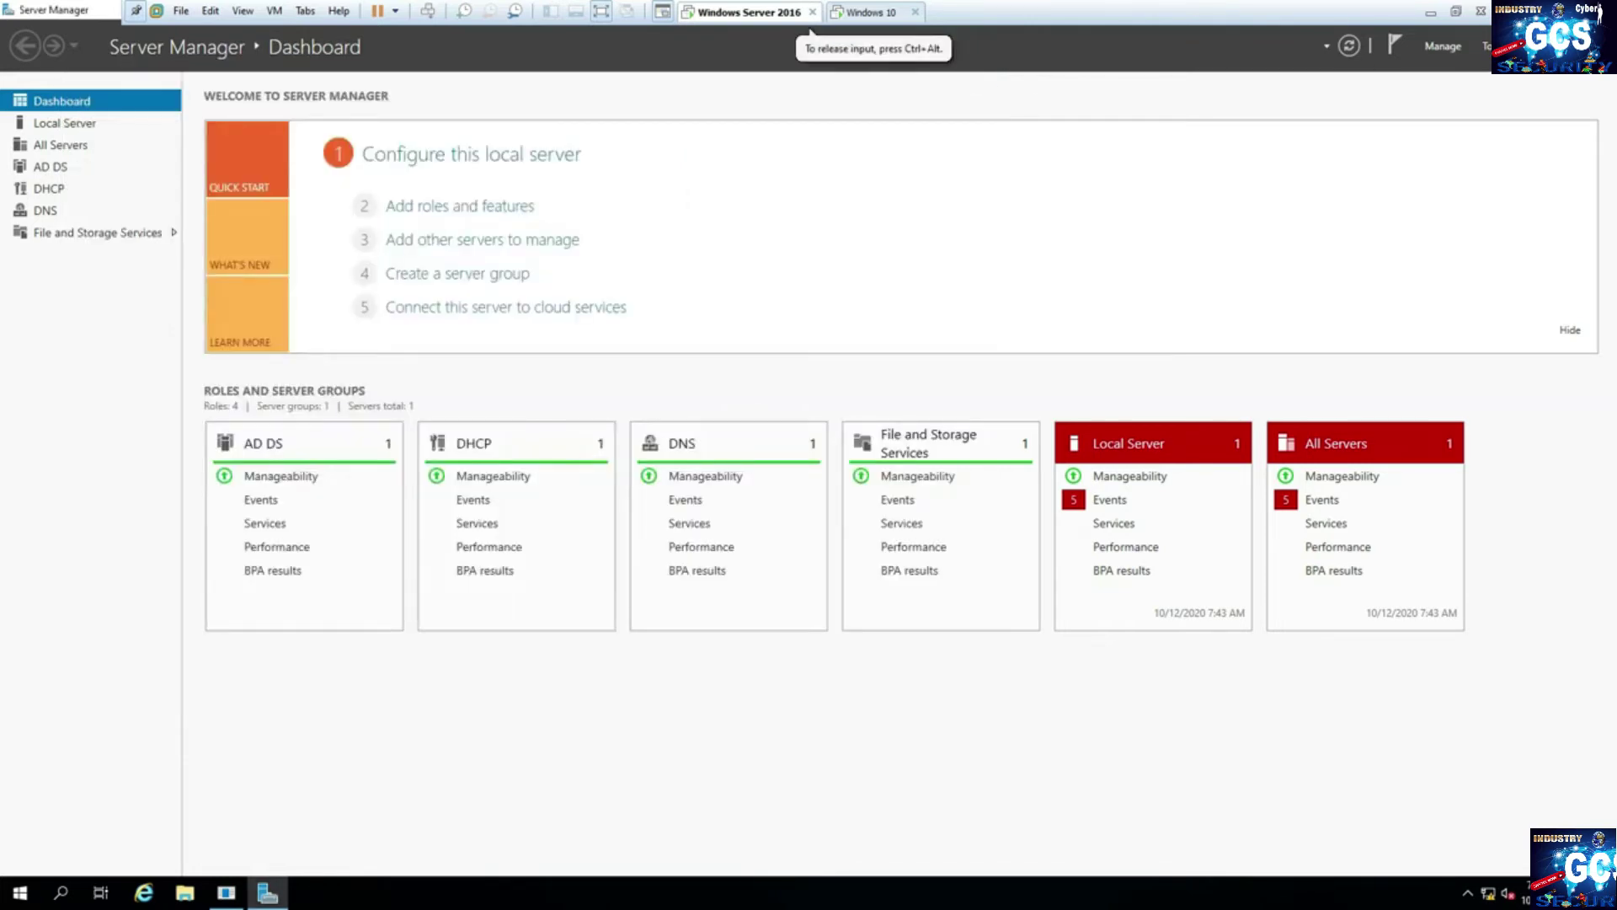
{"action": "left_click", "coordinate": [1489, 45]}
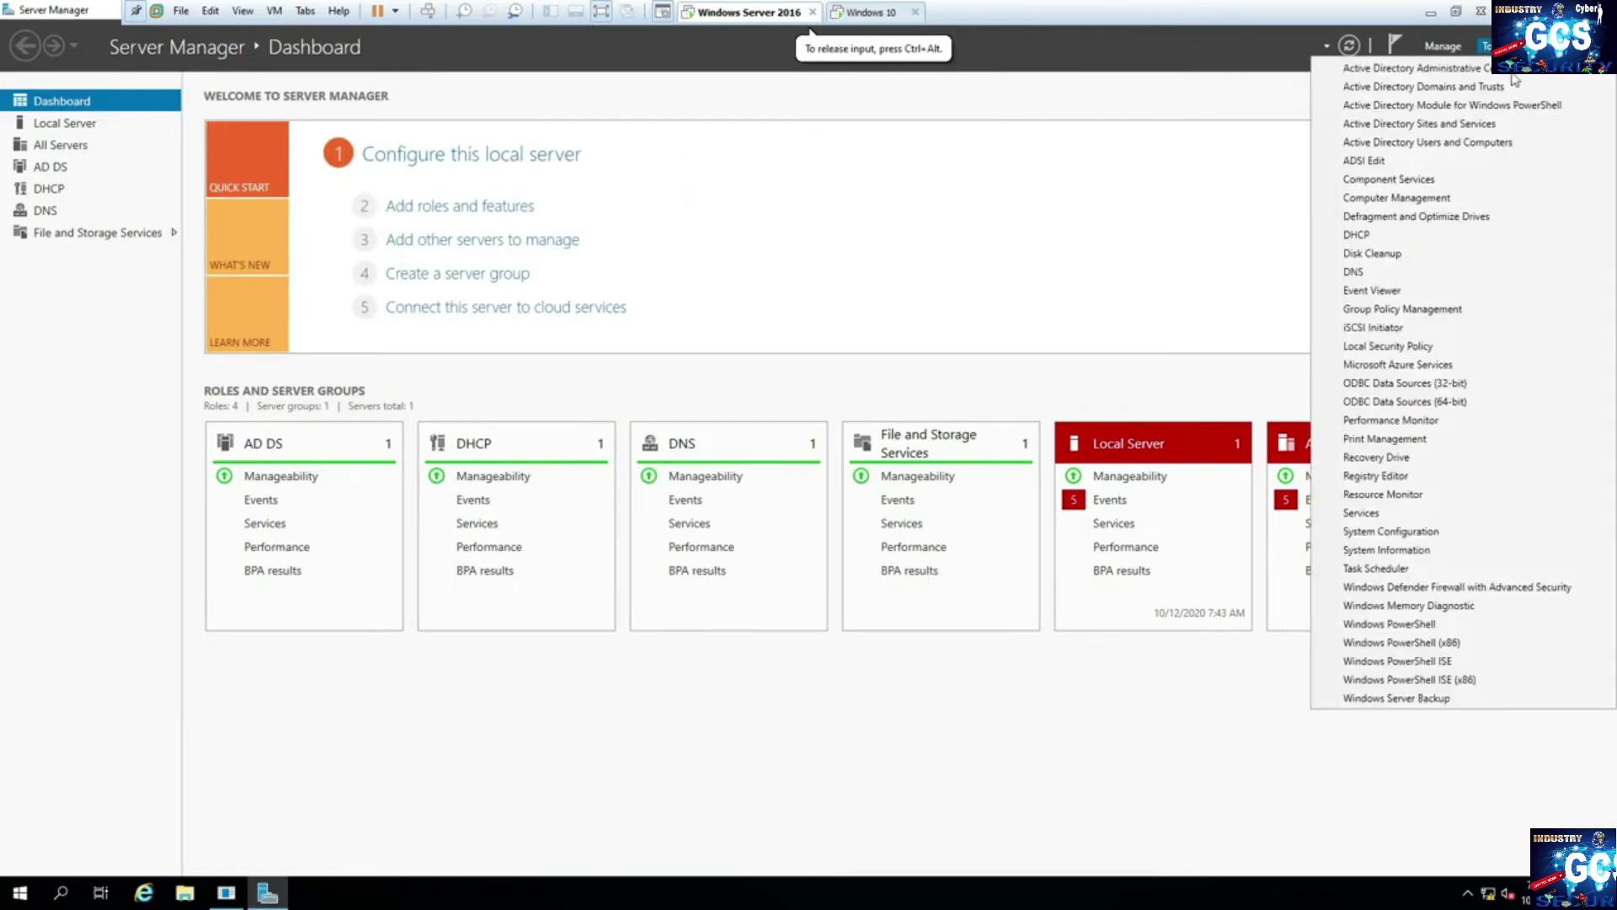
{"action": "left_click", "coordinate": [1353, 271]}
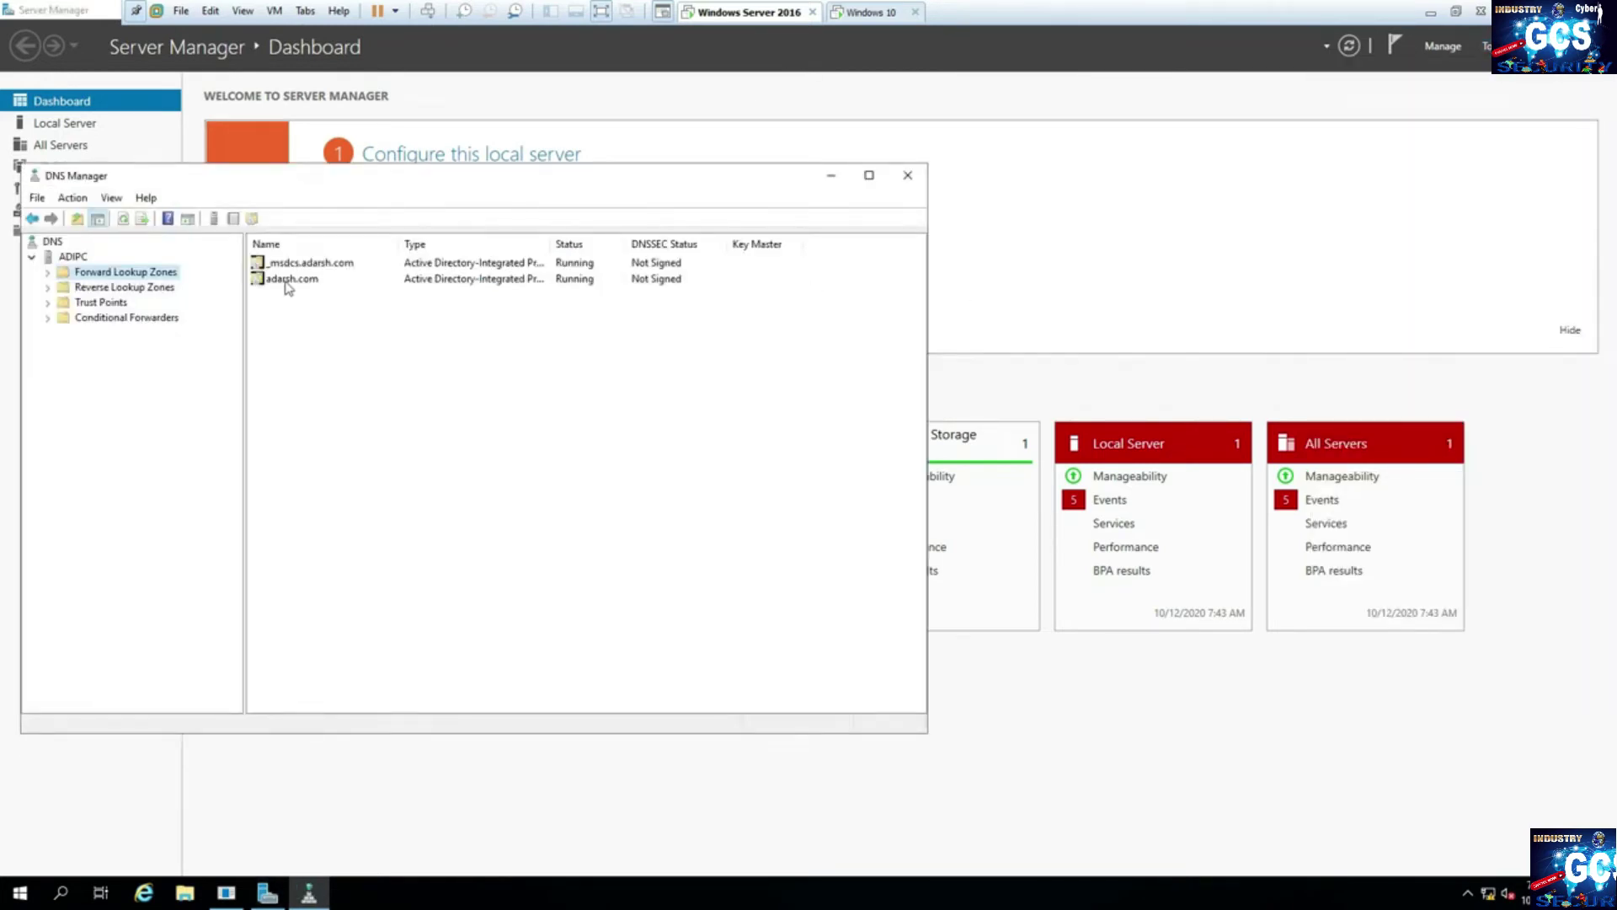
{"action": "double_click", "coordinate": [220, 275]}
{"action": "left_click", "coordinate": [119, 304]}
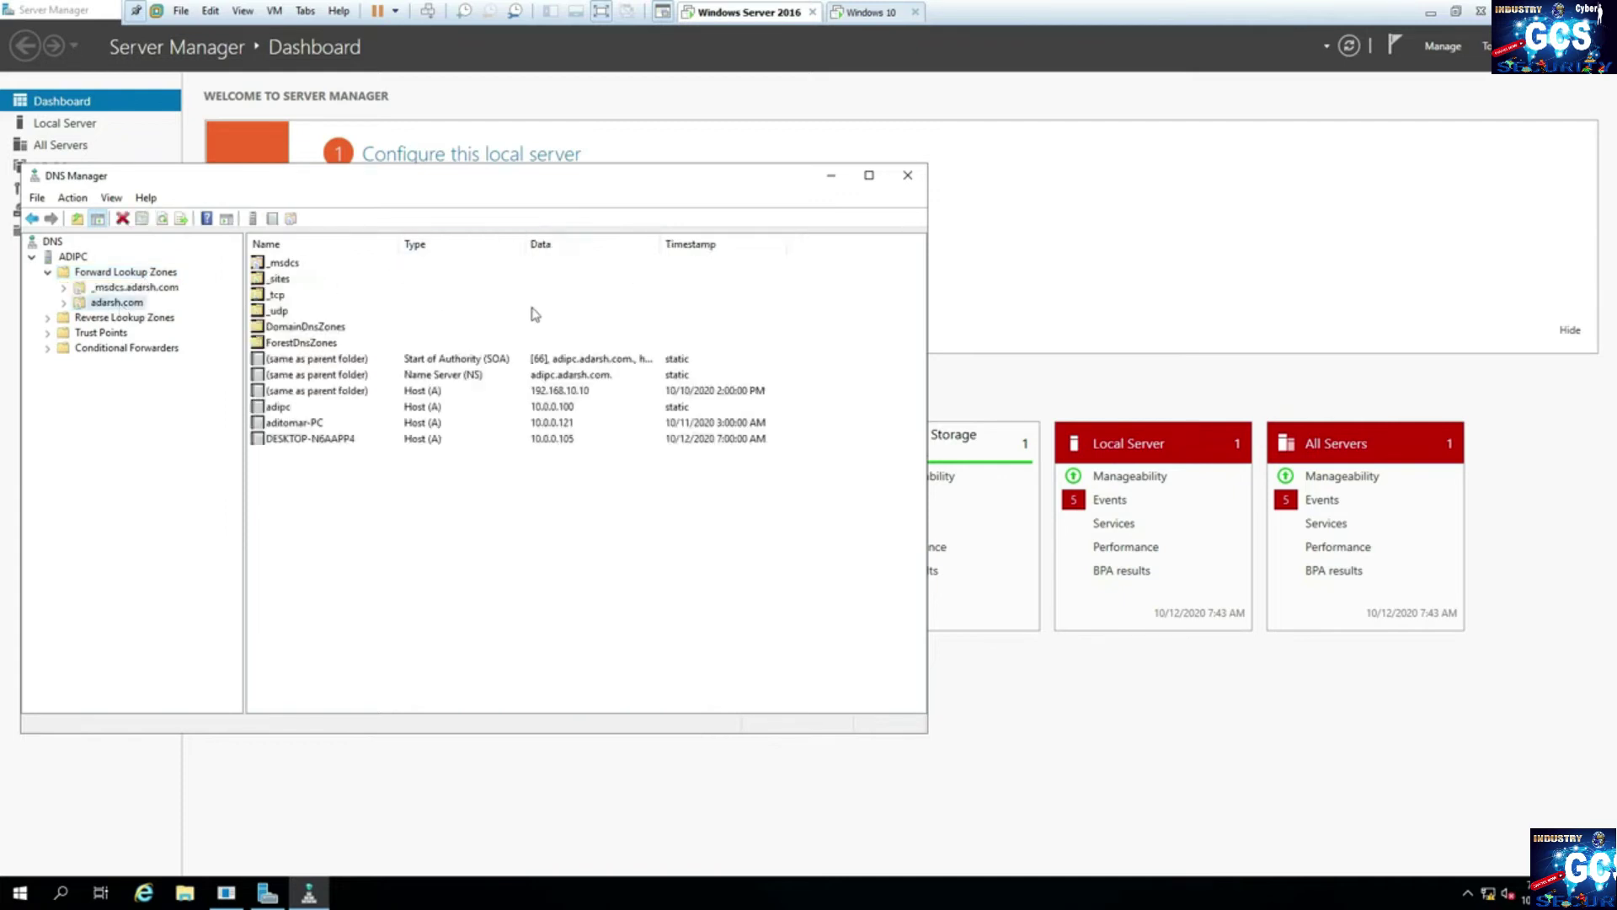
- Close DNS Manager and mark 'workloads' on the section slide with an underline and arrow
{"action": "left_click", "coordinate": [907, 175]}
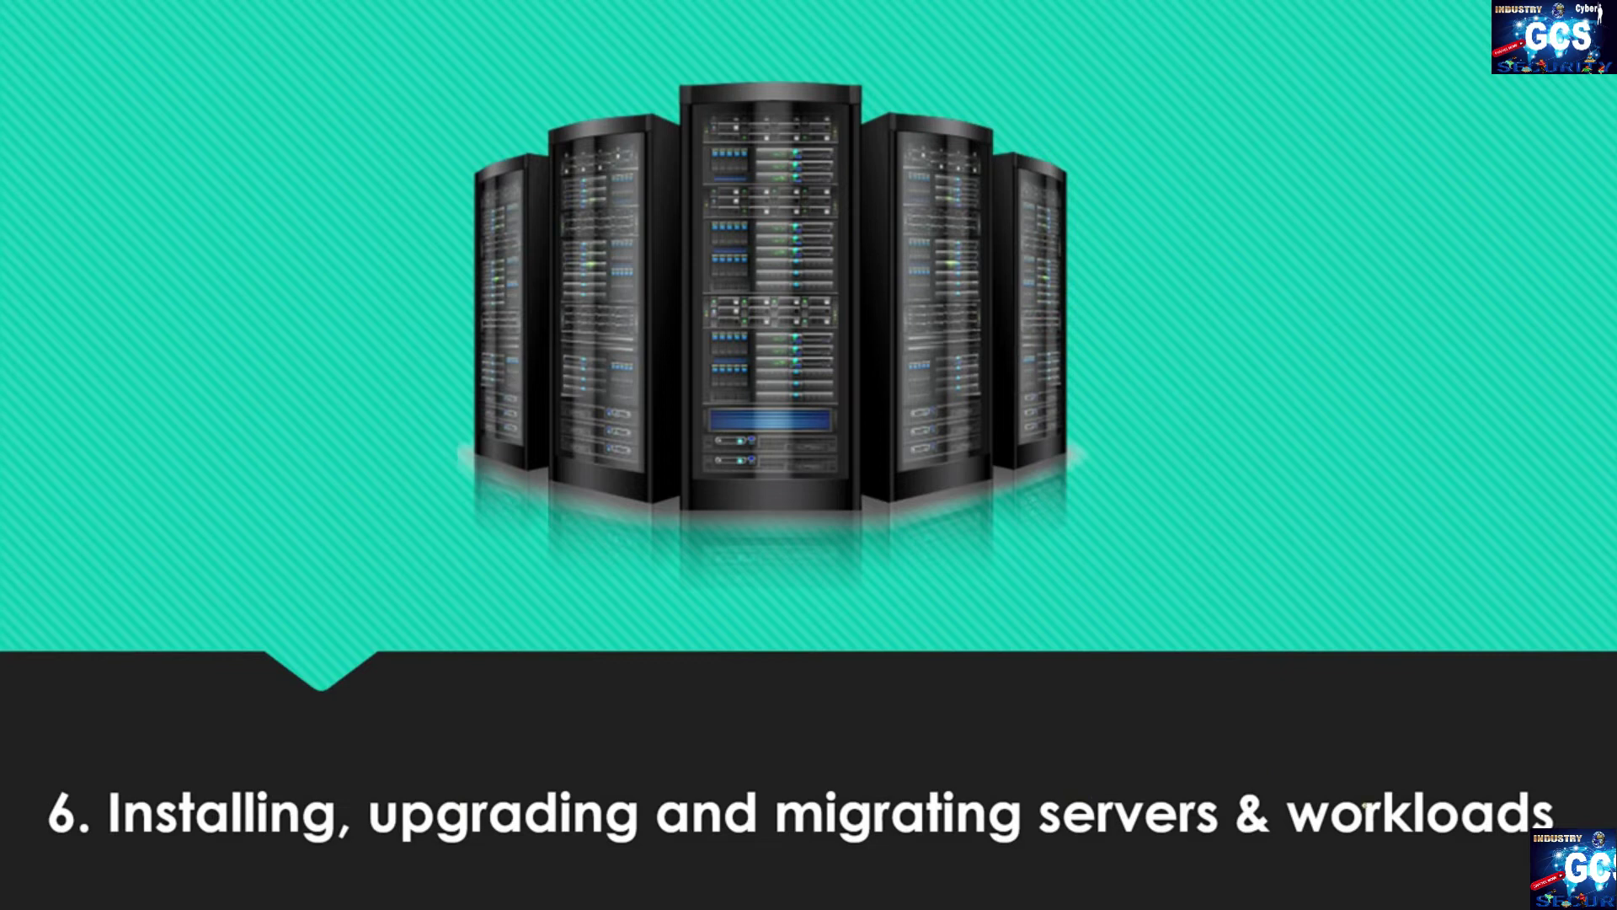
{"action": "left_click_drag", "start_coordinate": [1307, 783], "coordinate": [1516, 782]}
{"action": "mouse_move", "coordinate": [1397, 781]}
{"action": "left_mouse_down"}
{"action": "mouse_move", "coordinate": [1301, 716]}
{"action": "mouse_move", "coordinate": [1312, 746]}
{"action": "left_mouse_up"}
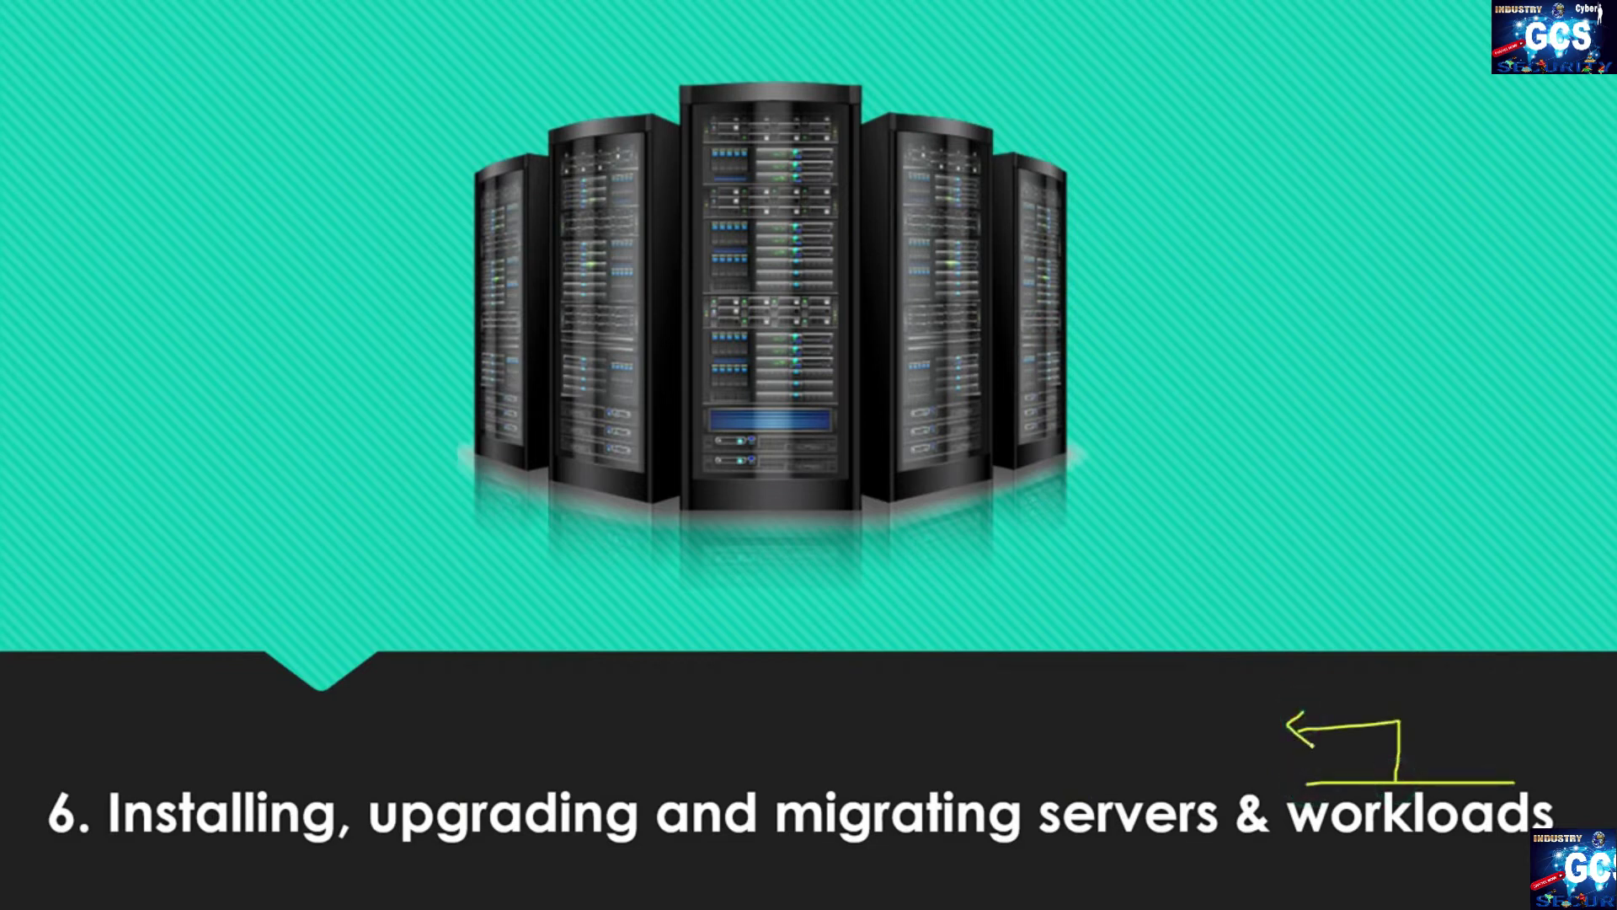
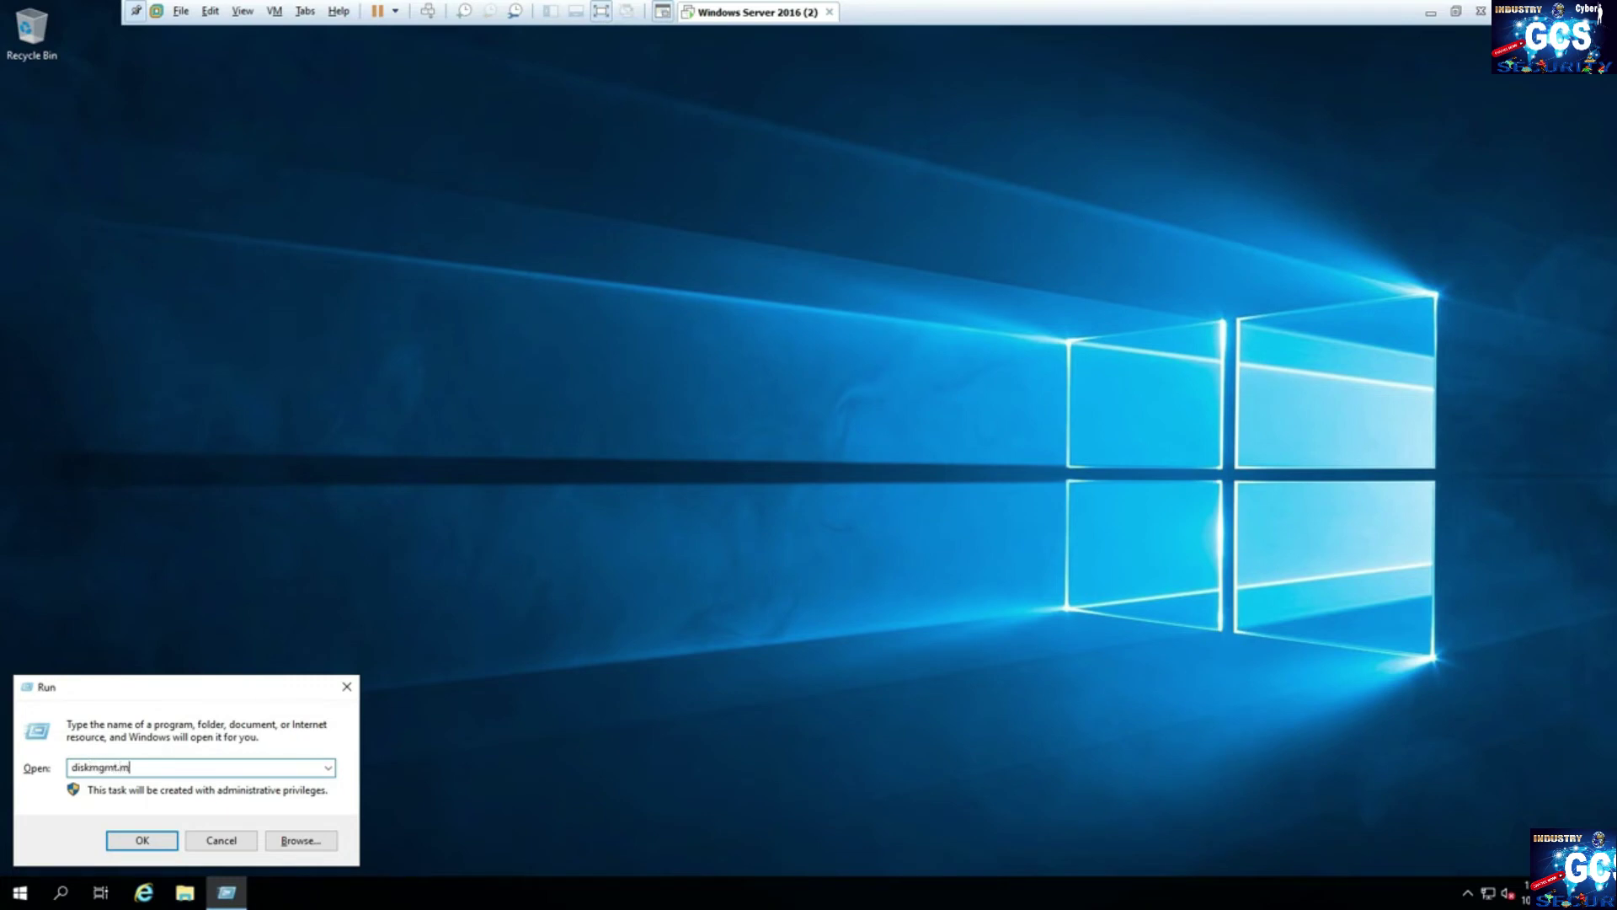
- Launch Disk Management (diskmgmt.msc) and enlarge its window
{"action": "type", "text": "msc"}
{"action": "key", "text": "Return"}
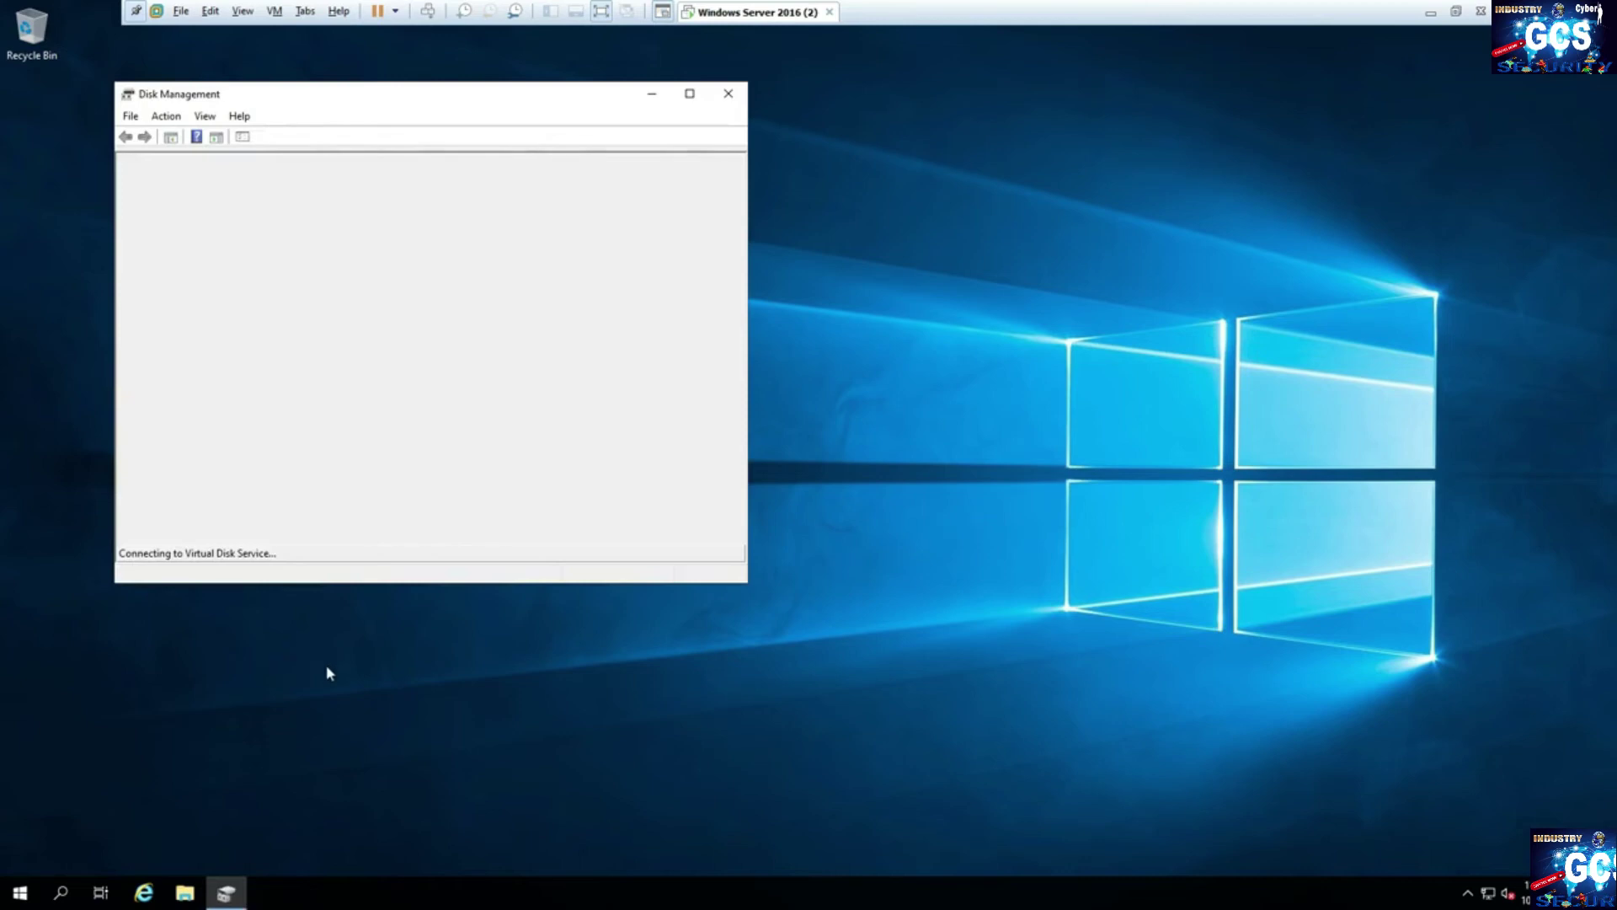
{"action": "left_click_drag", "start_coordinate": [746, 586], "coordinate": [1092, 693]}
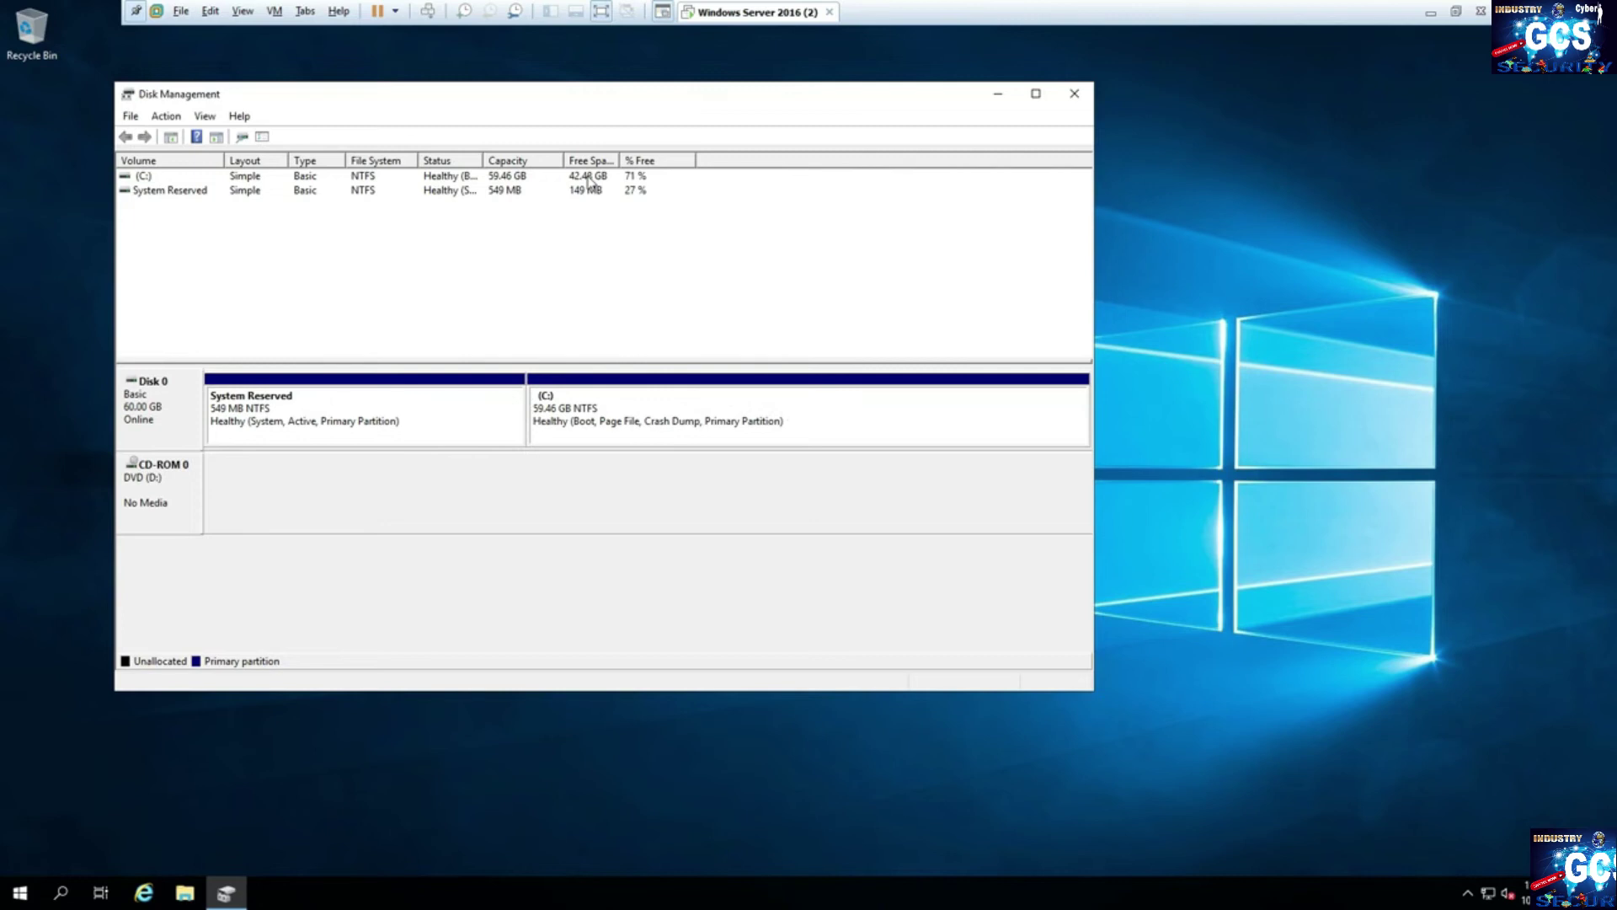
- Shrink drive C: by 10250 MB to 49.45 GB, leaving 10.01 GB unallocated
{"action": "left_click", "coordinate": [595, 421]}
{"action": "right_click", "coordinate": [597, 416]}
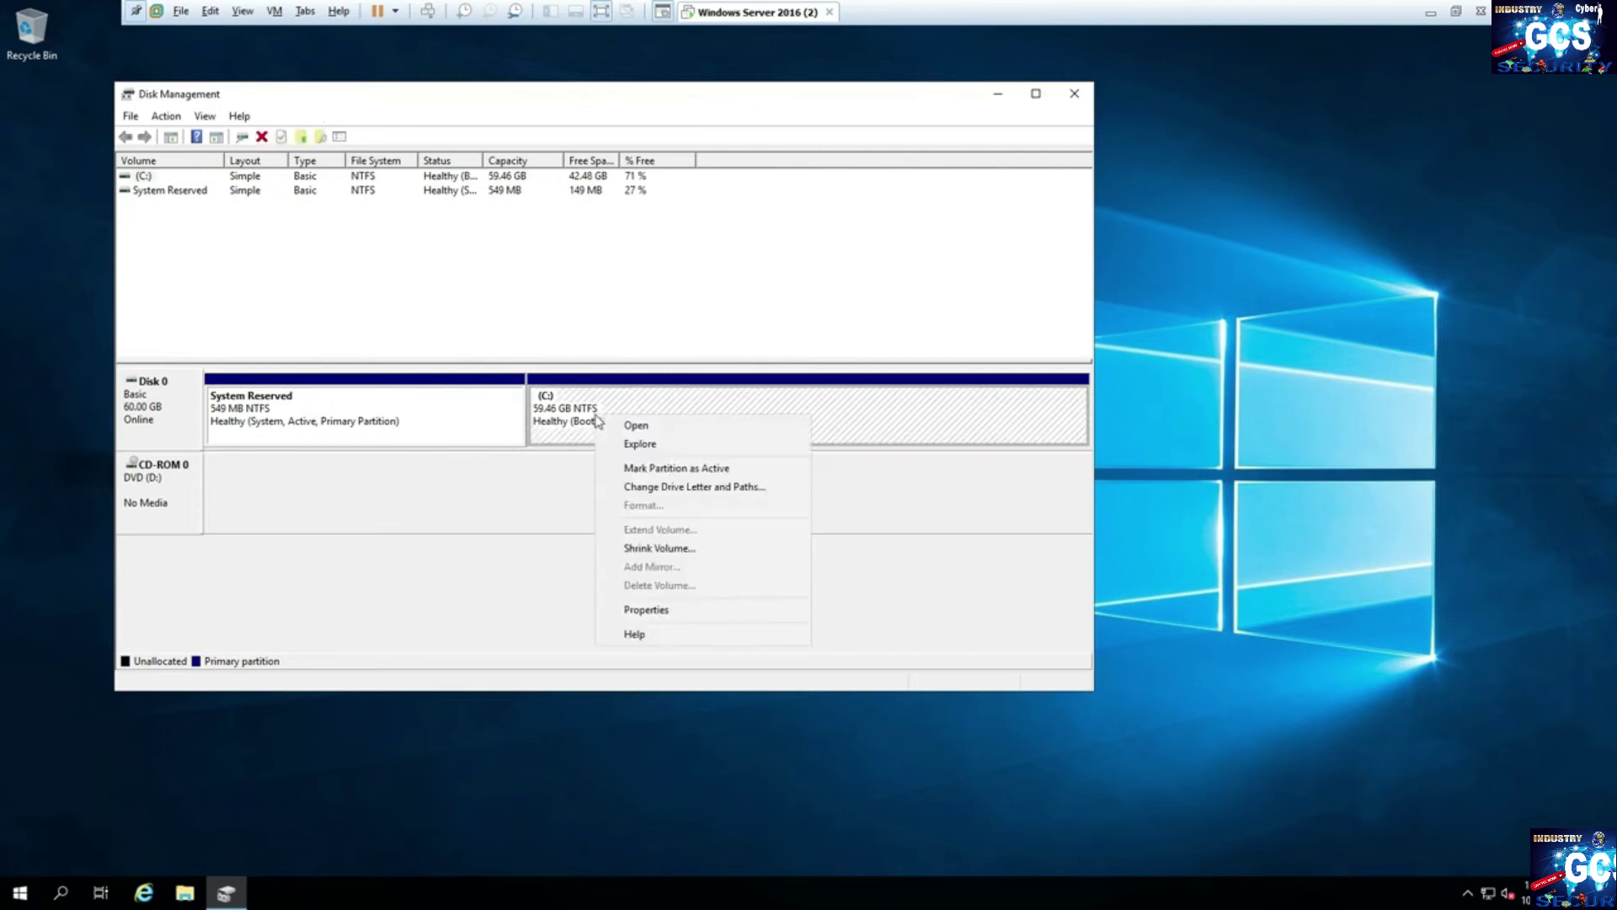
{"action": "left_click", "coordinate": [667, 549]}
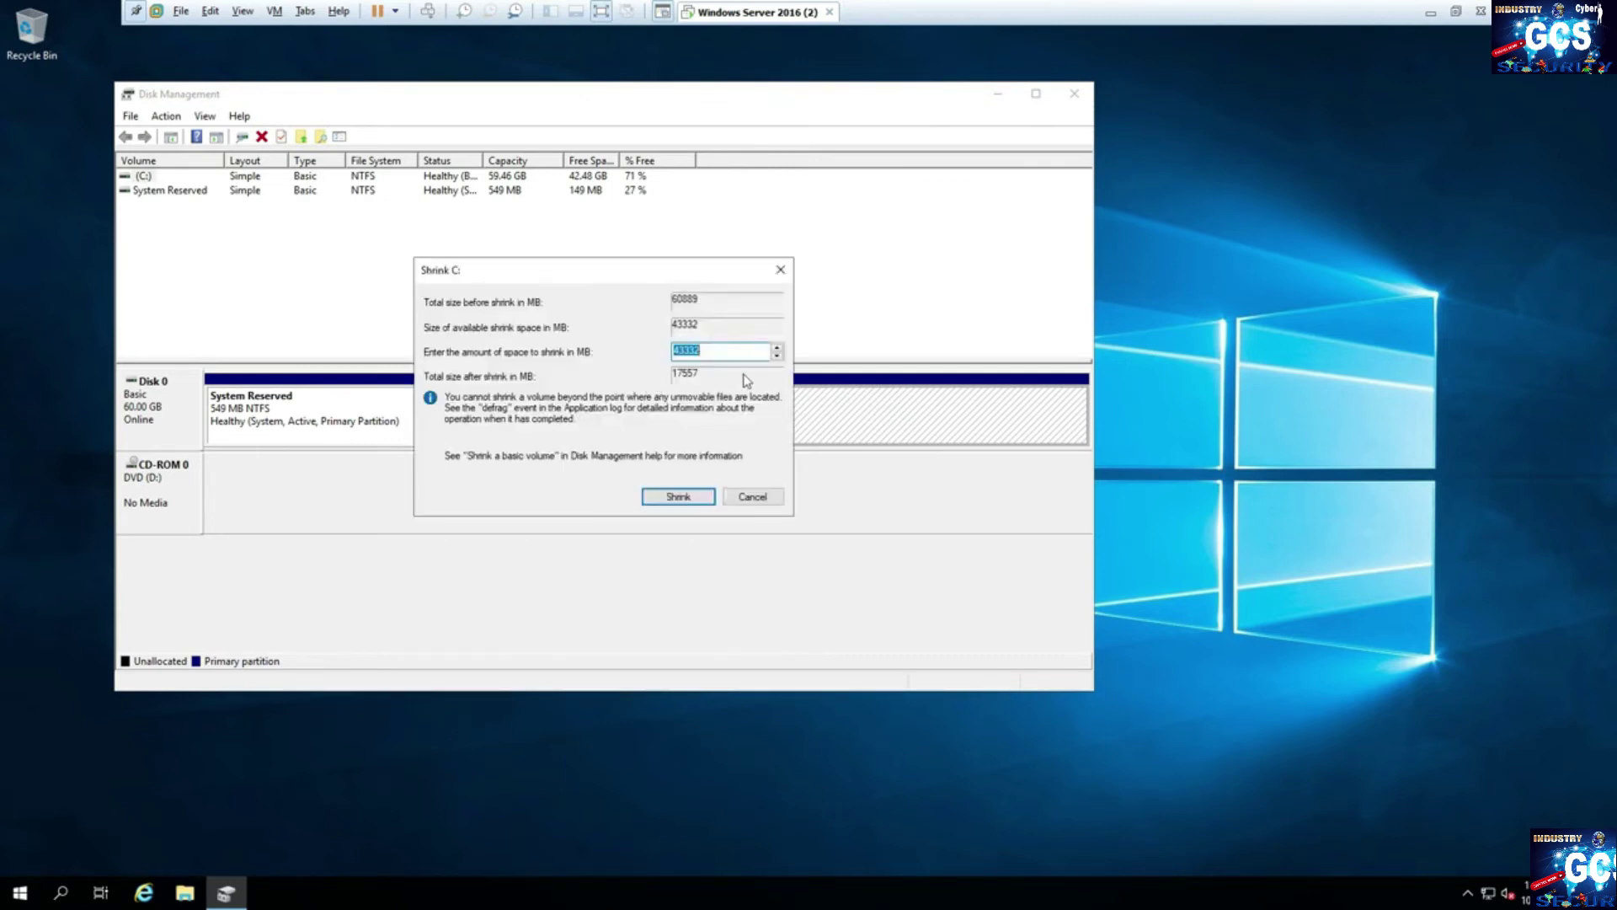
{"action": "key", "text": "End"}
{"action": "left_click_drag", "start_coordinate": [712, 351], "coordinate": [659, 352]}
{"action": "type", "text": "0"}
{"action": "key", "text": "BackSpace"}
{"action": "type", "text": "1"}
{"action": "left_click", "coordinate": [701, 496]}
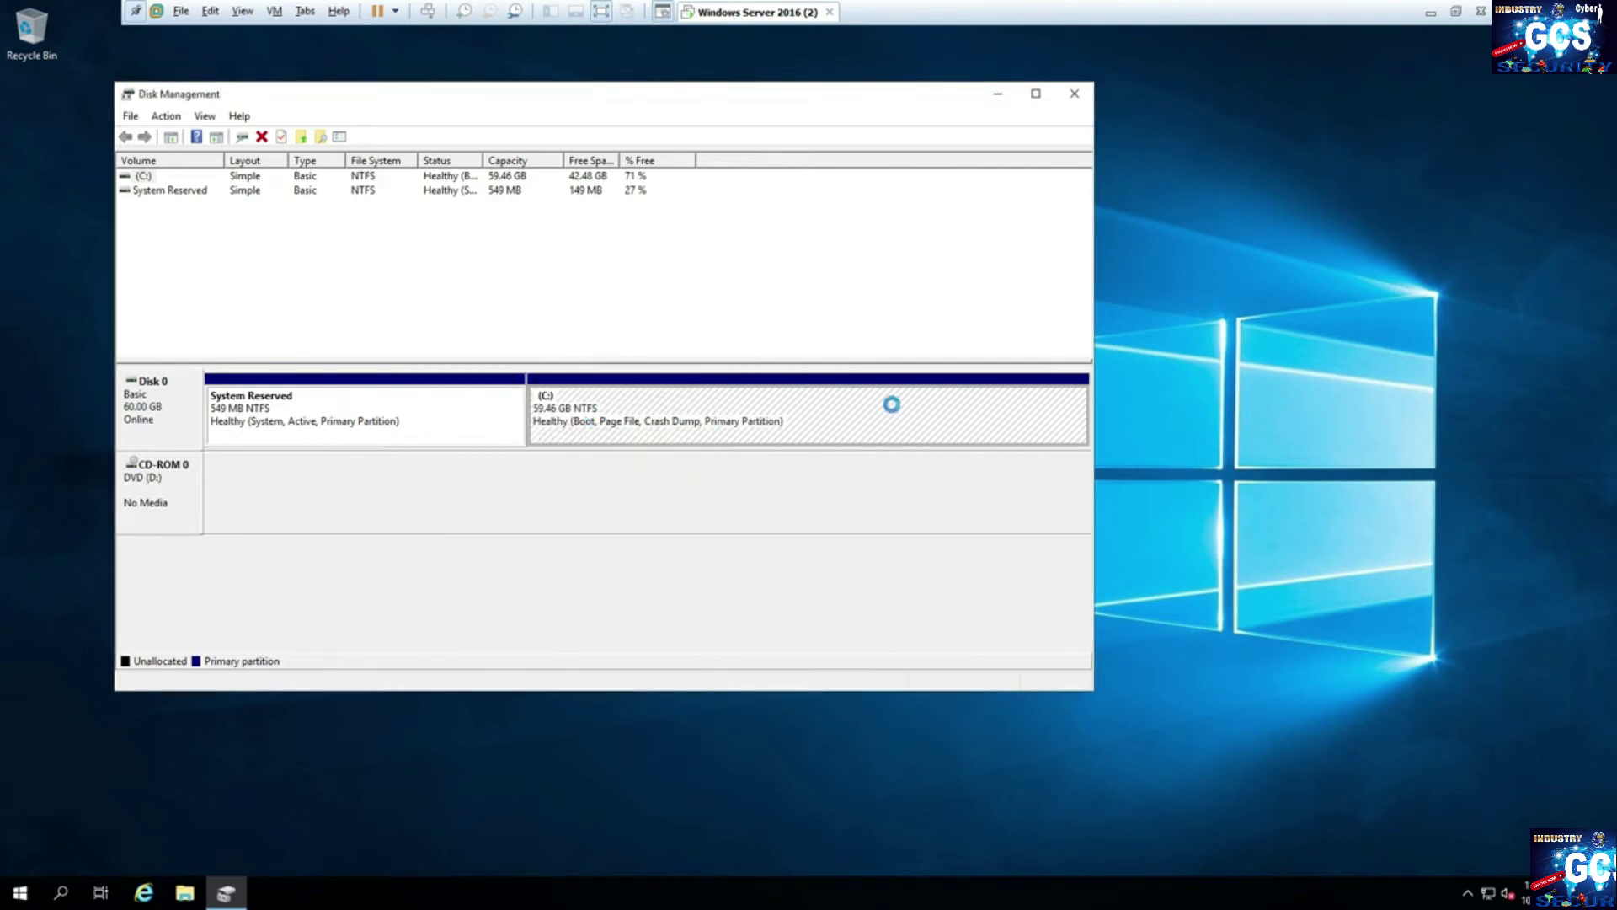
{"action": "right_click", "coordinate": [863, 411]}
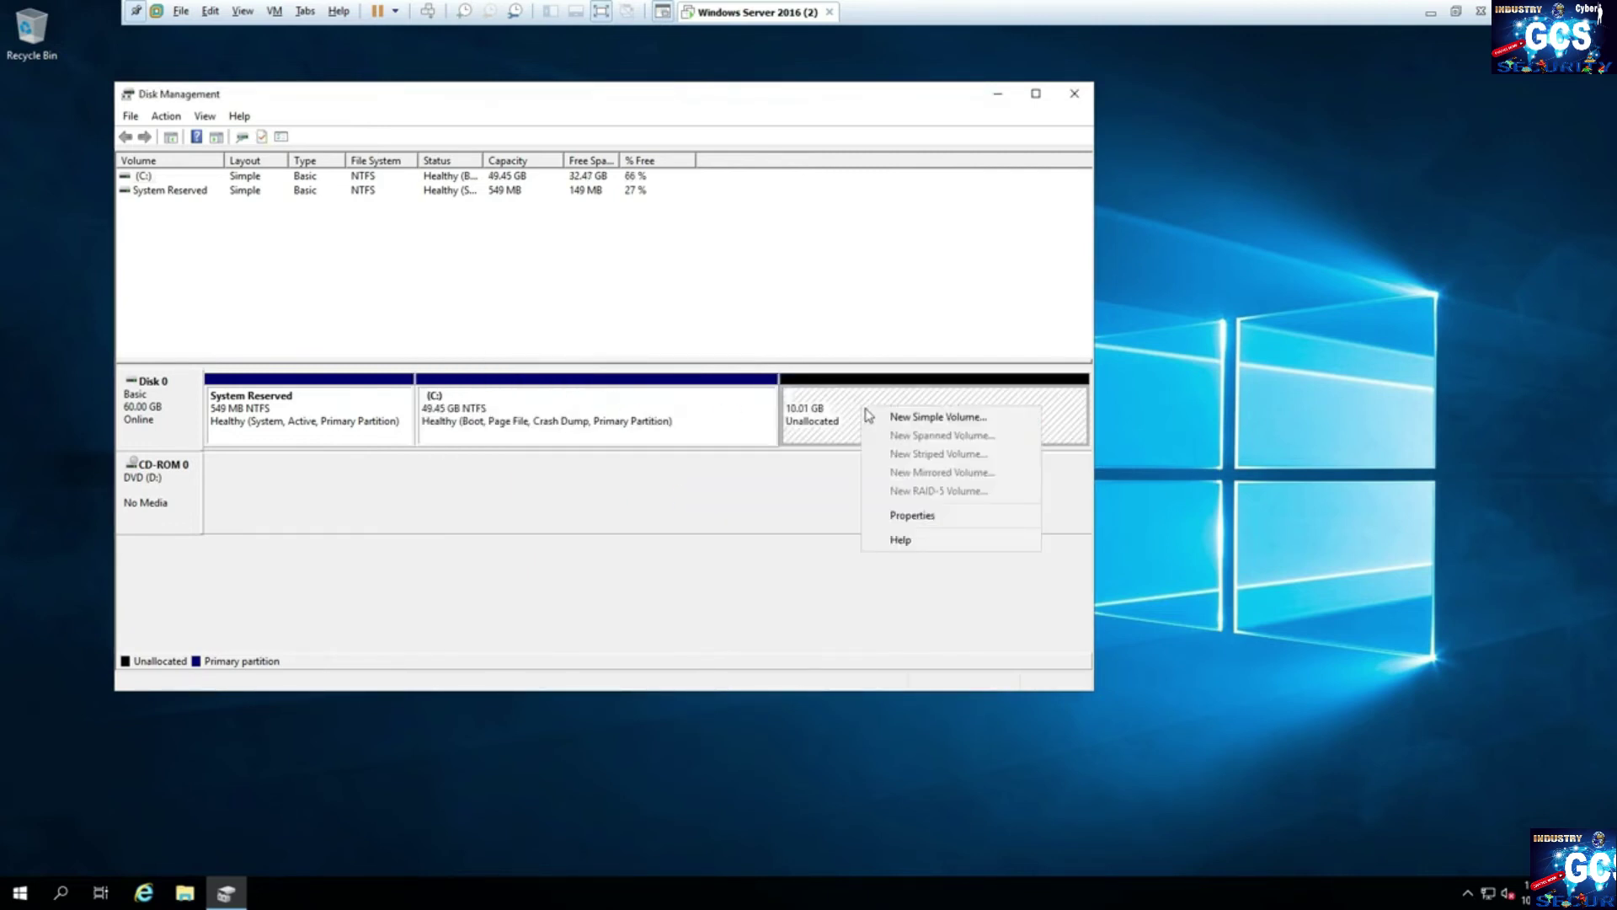
- Create a full-size NTFS simple volume E: labelled 'deduplication', then close Disk Management
{"action": "left_click", "coordinate": [868, 416]}
{"action": "left_click", "coordinate": [440, 477]}
{"action": "left_click", "coordinate": [444, 481]}
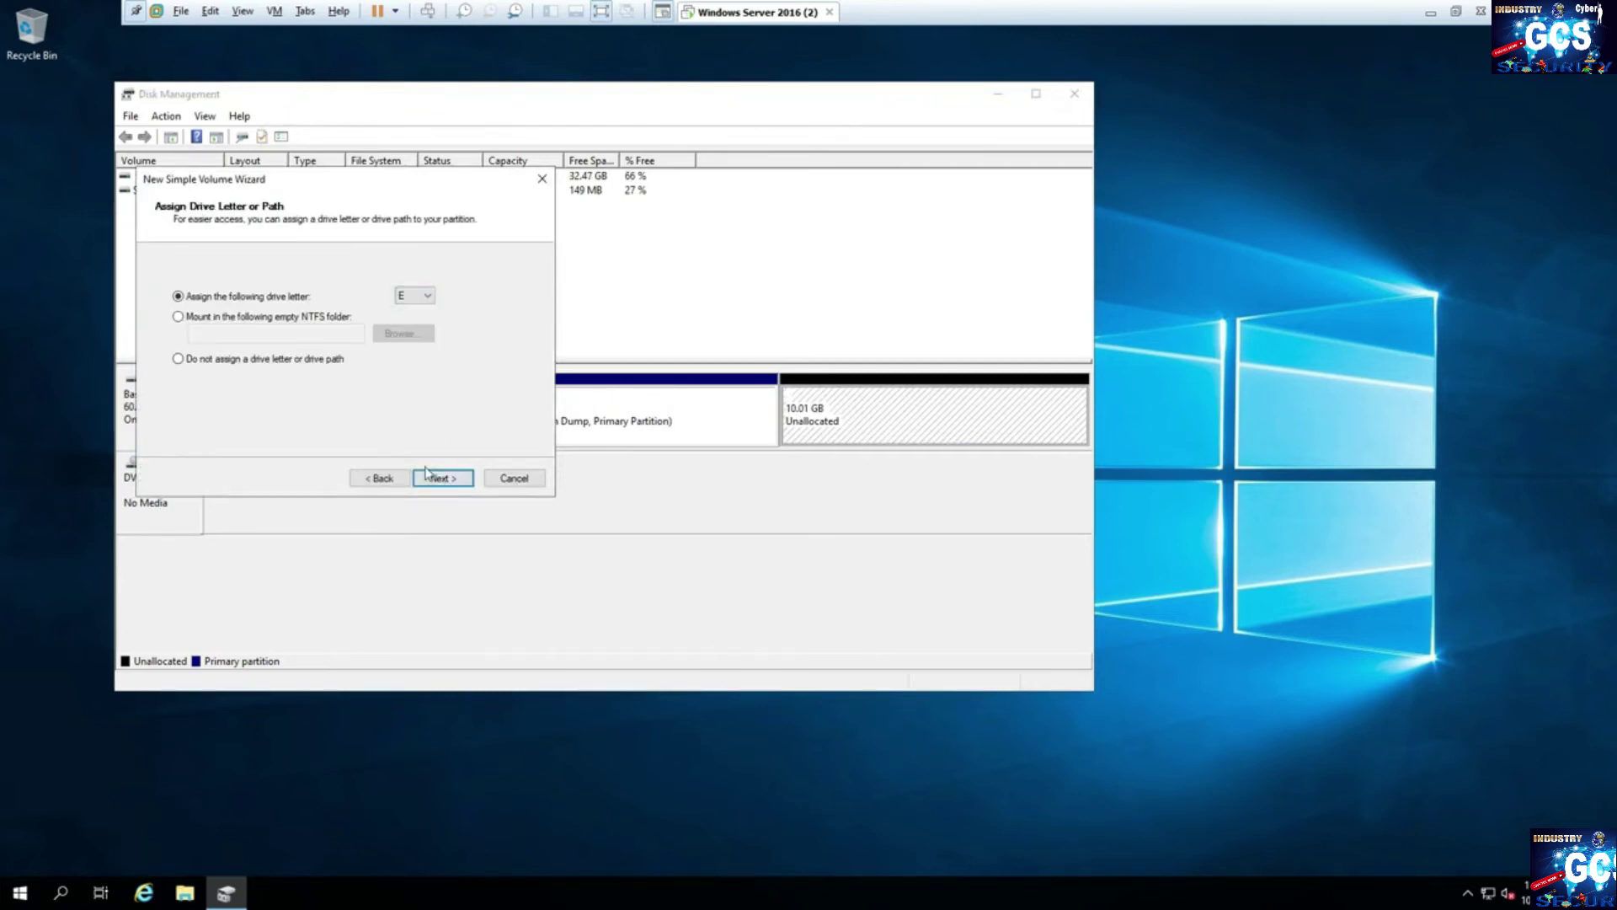
{"action": "left_click", "coordinate": [432, 482]}
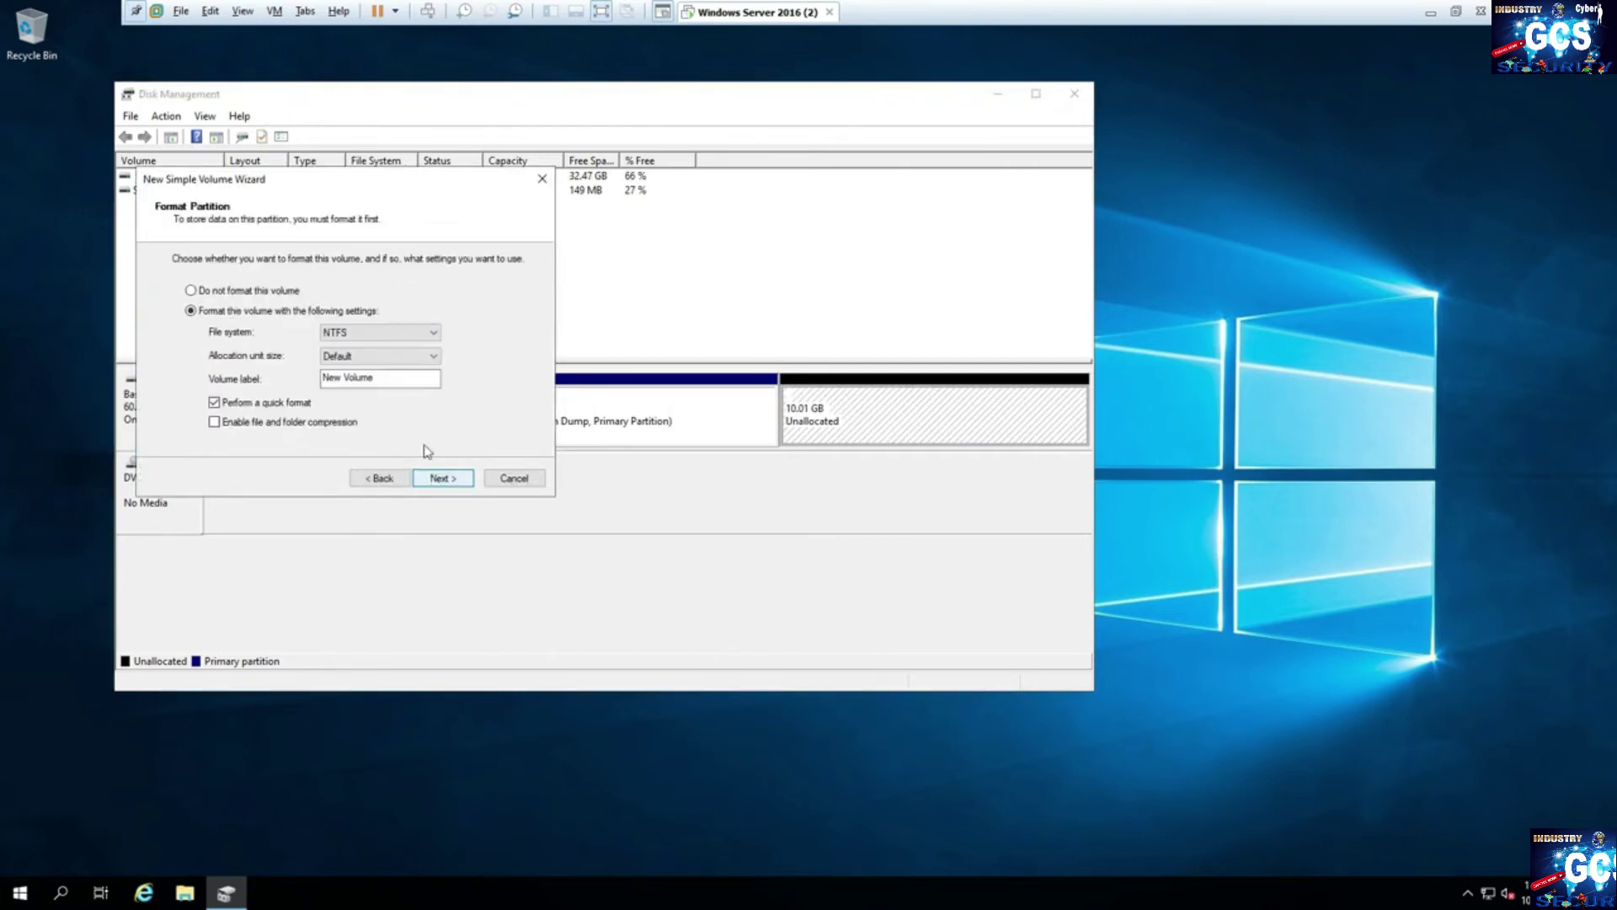
{"action": "left_click", "coordinate": [381, 334]}
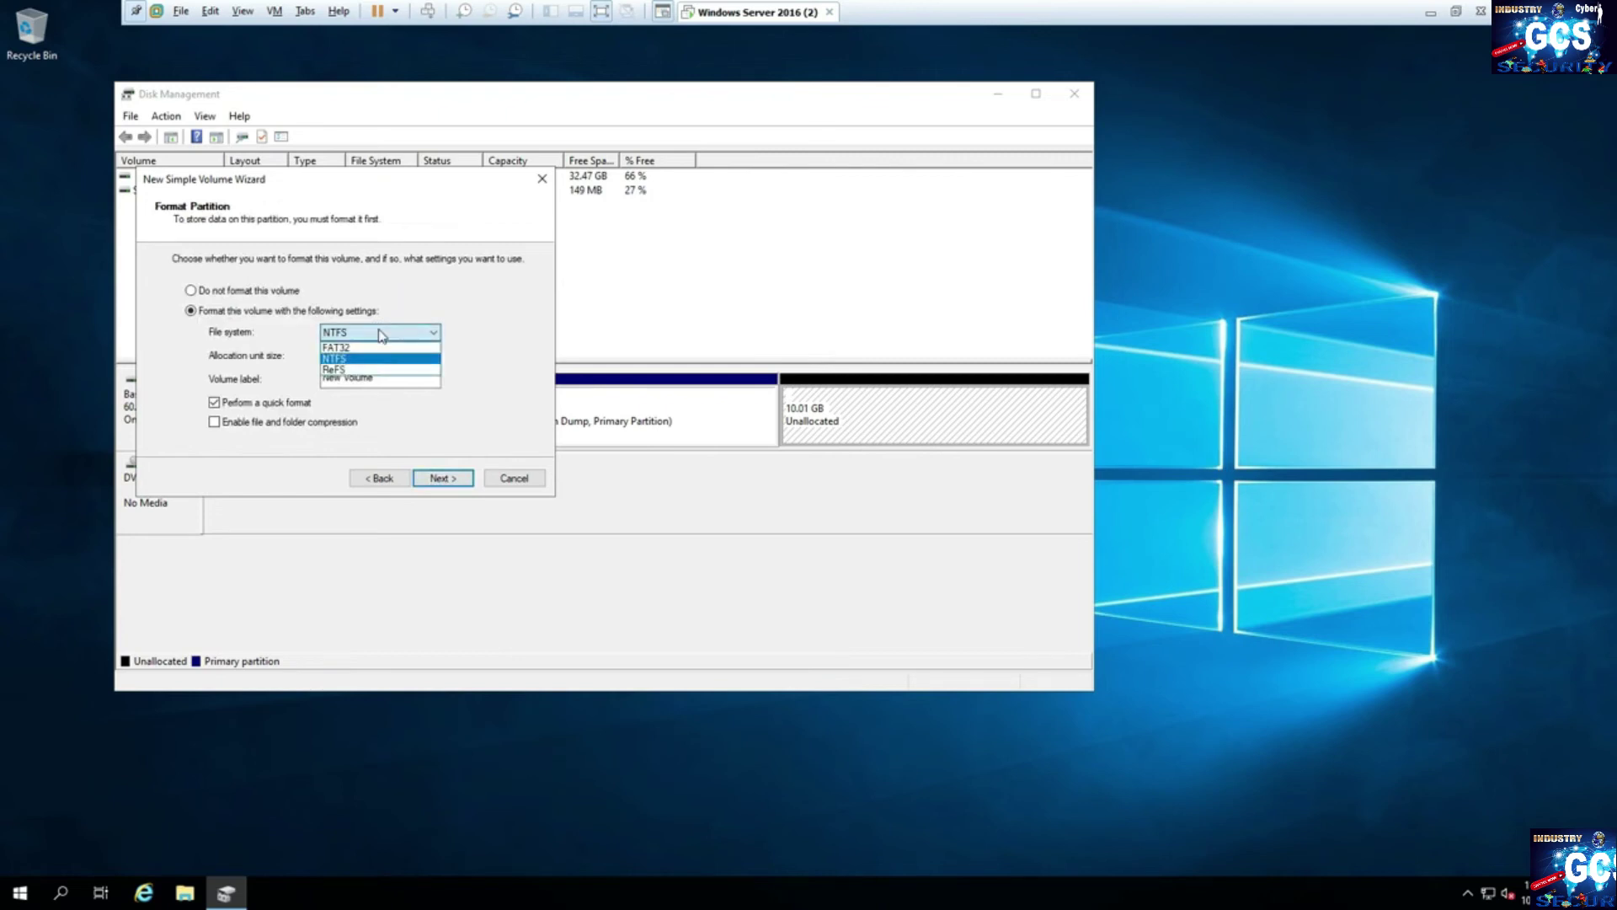
{"action": "left_click", "coordinate": [342, 363]}
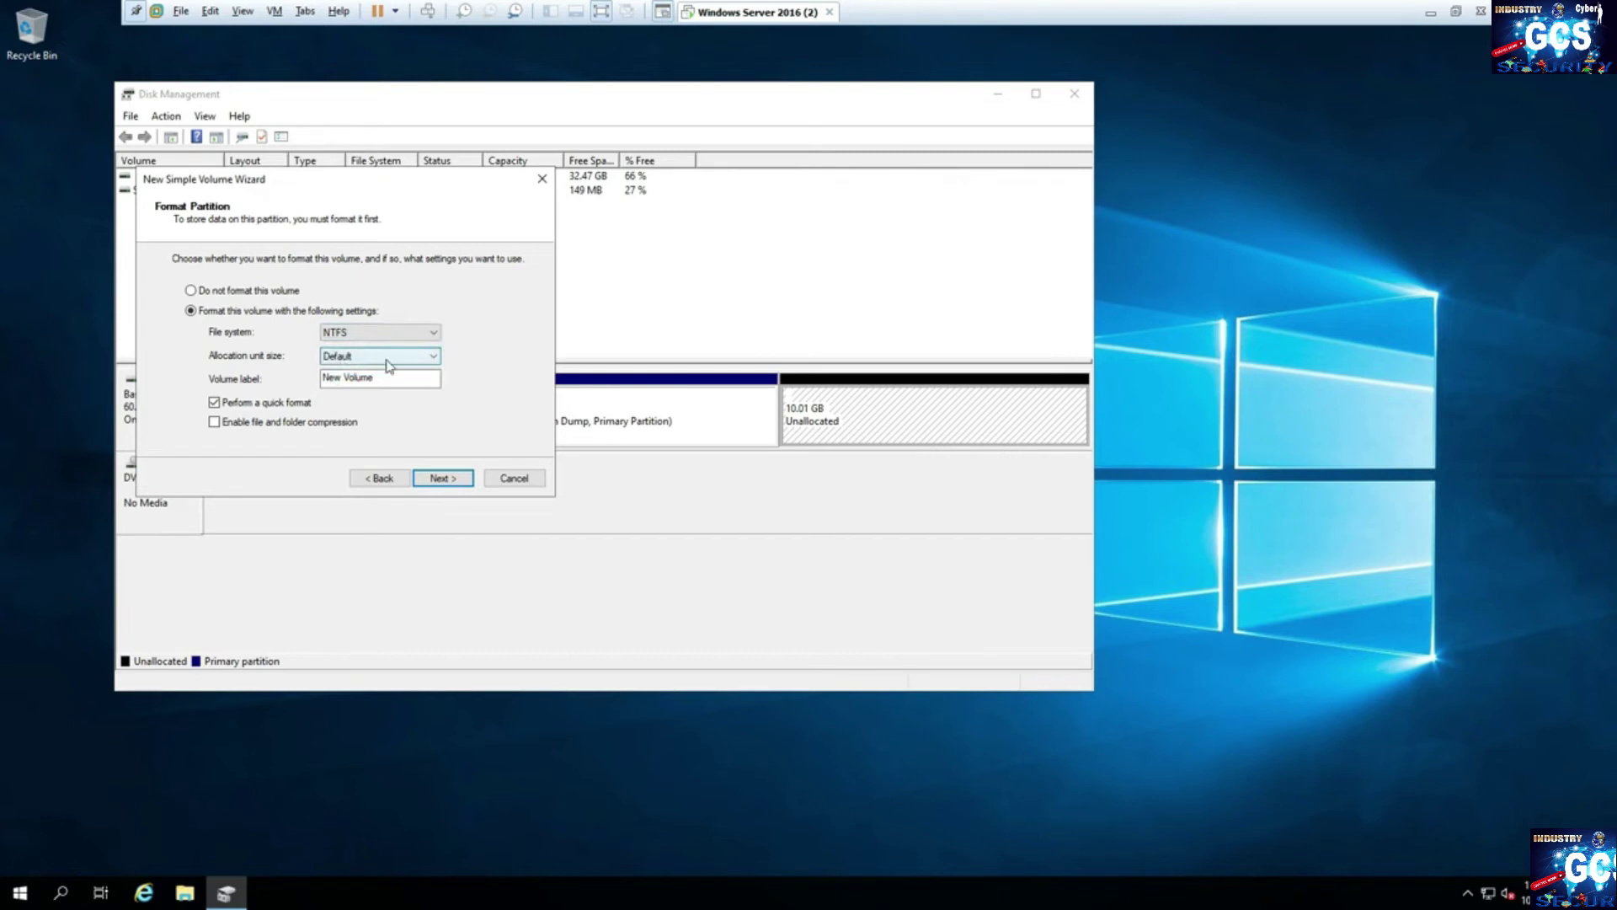
{"action": "key", "text": "Tab"}
{"action": "key", "text": "Tab"}
{"action": "type", "text": "de"}
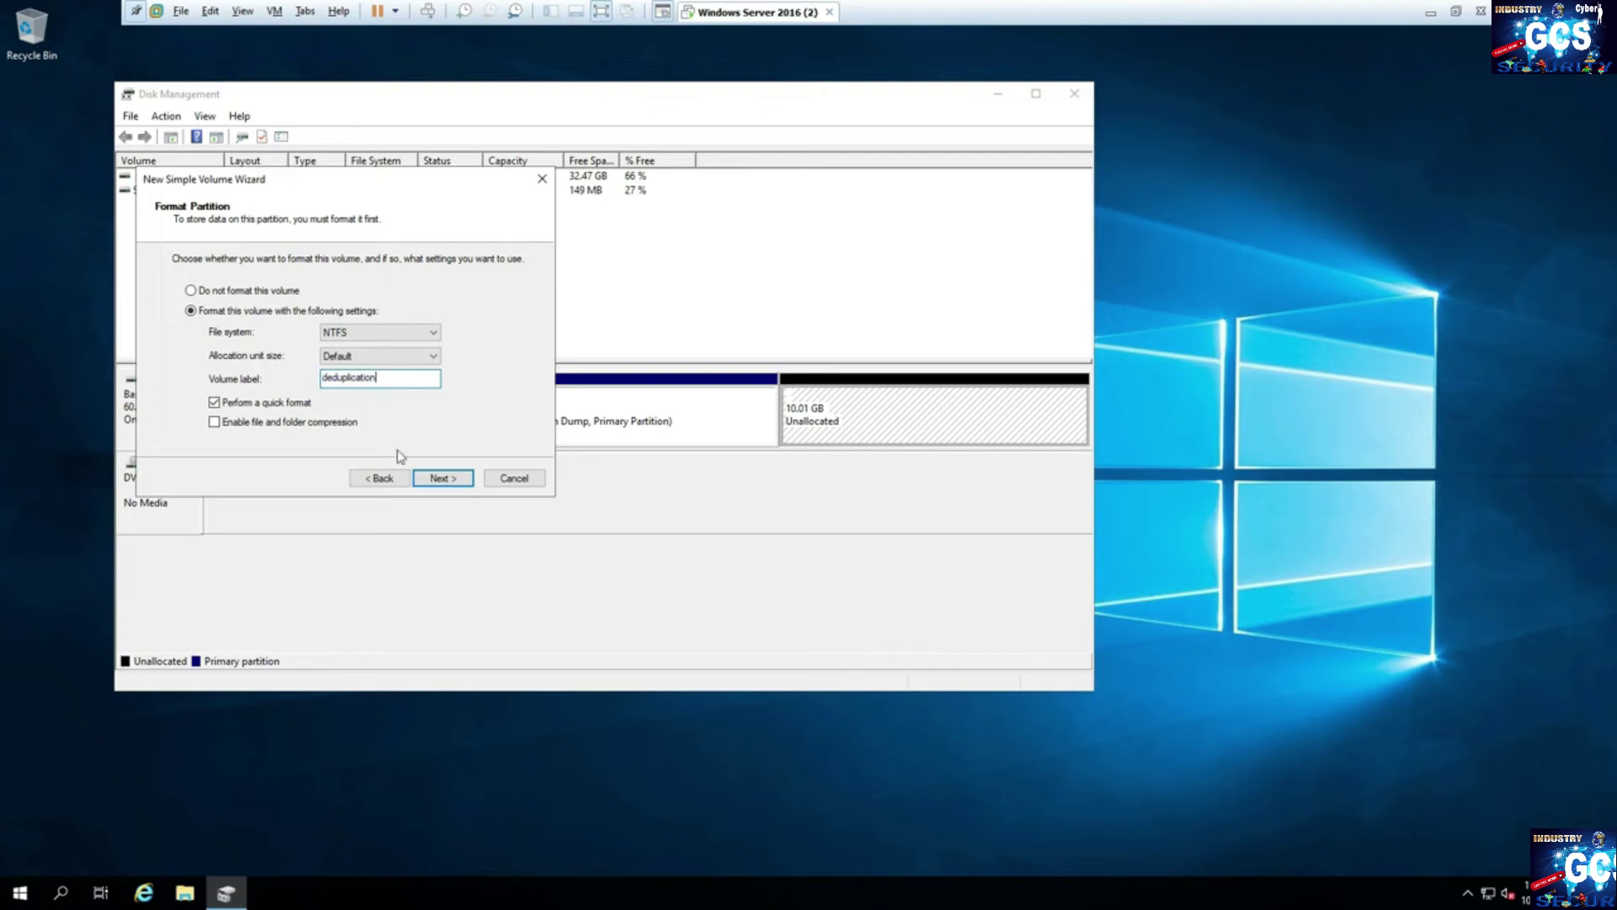
{"action": "left_click", "coordinate": [443, 478]}
{"action": "left_click", "coordinate": [443, 478]}
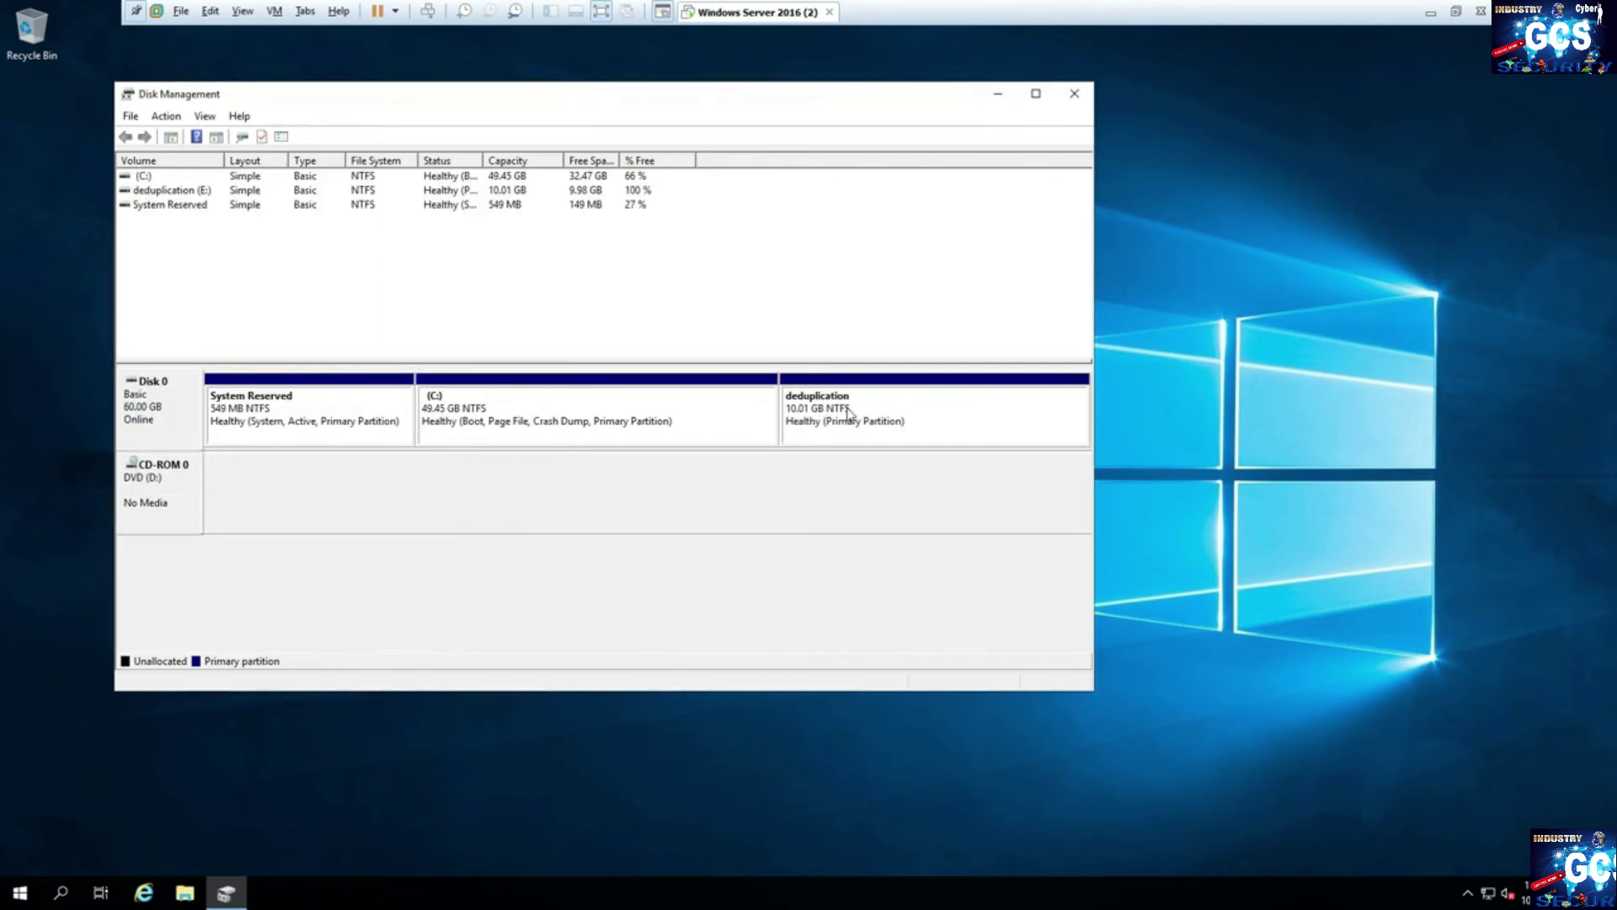
{"action": "left_click", "coordinate": [1073, 94]}
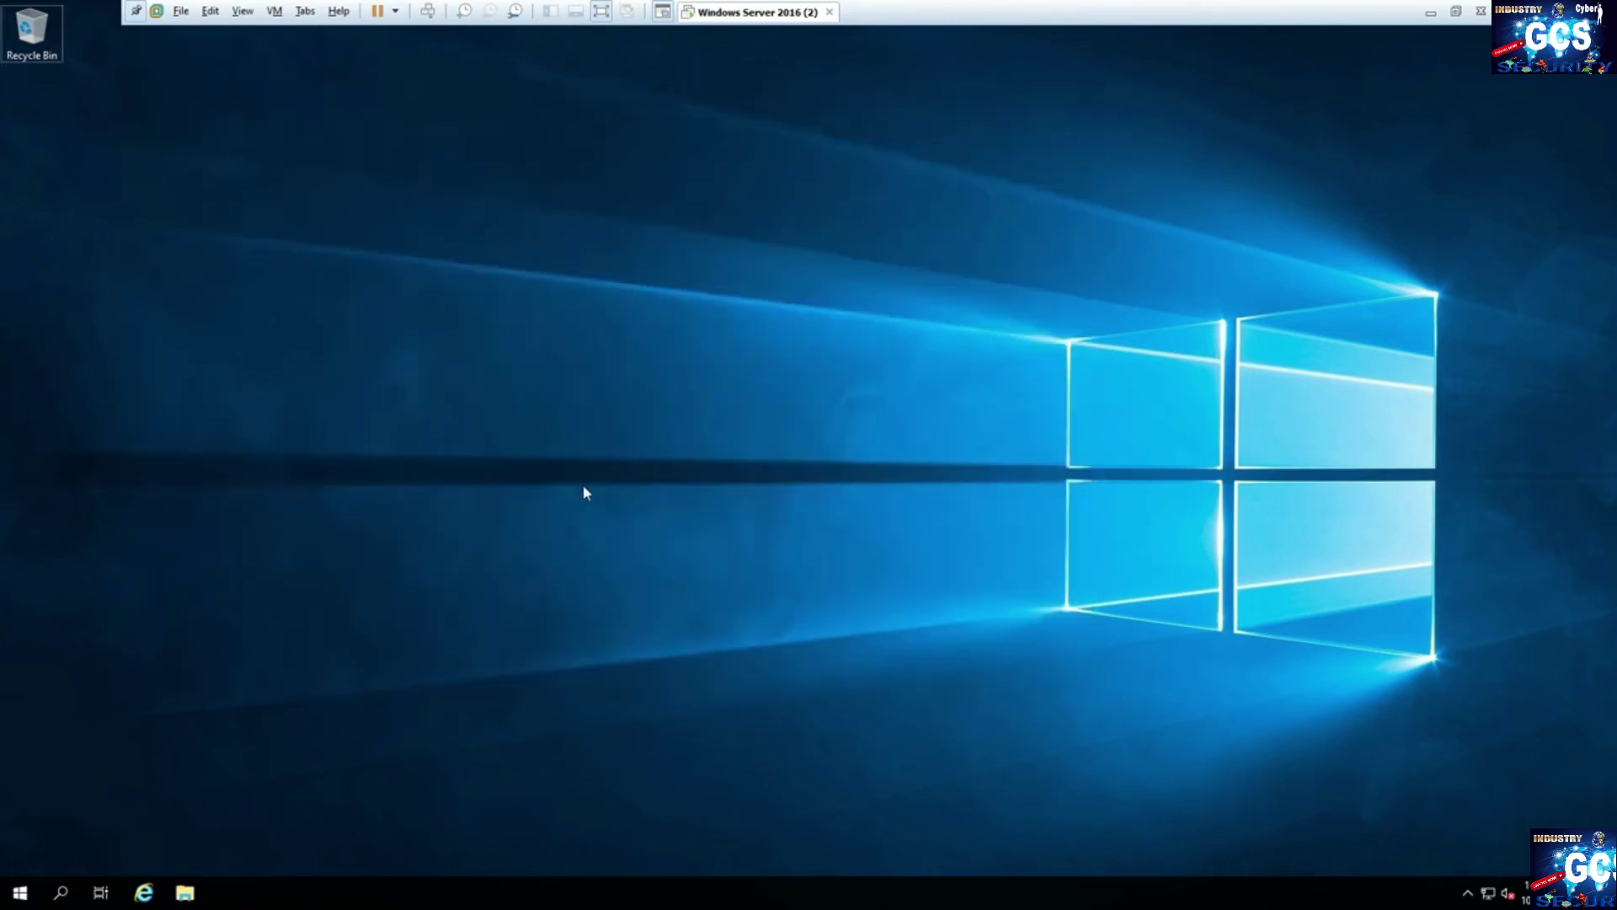
- Open File Explorer's This PC and look inside the new, empty deduplication (E:) drive
{"action": "key", "text": "super+e"}
{"action": "left_click", "coordinate": [70, 203]}
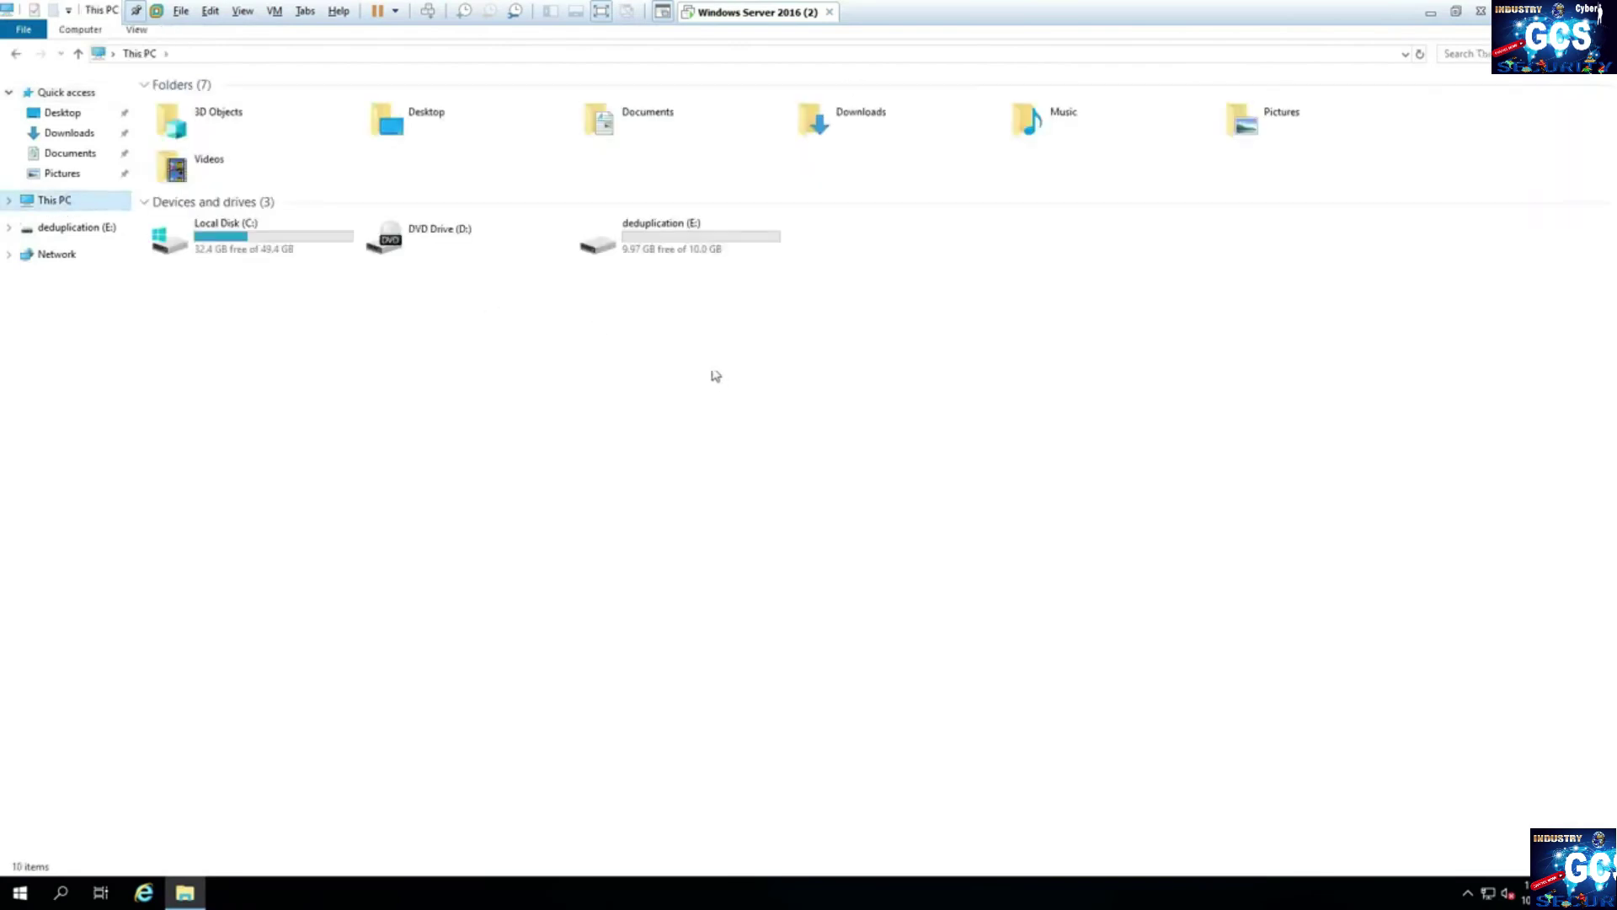
{"action": "left_click", "coordinate": [653, 253]}
{"action": "left_click_drag", "start_coordinate": [687, 260], "coordinate": [634, 237]}
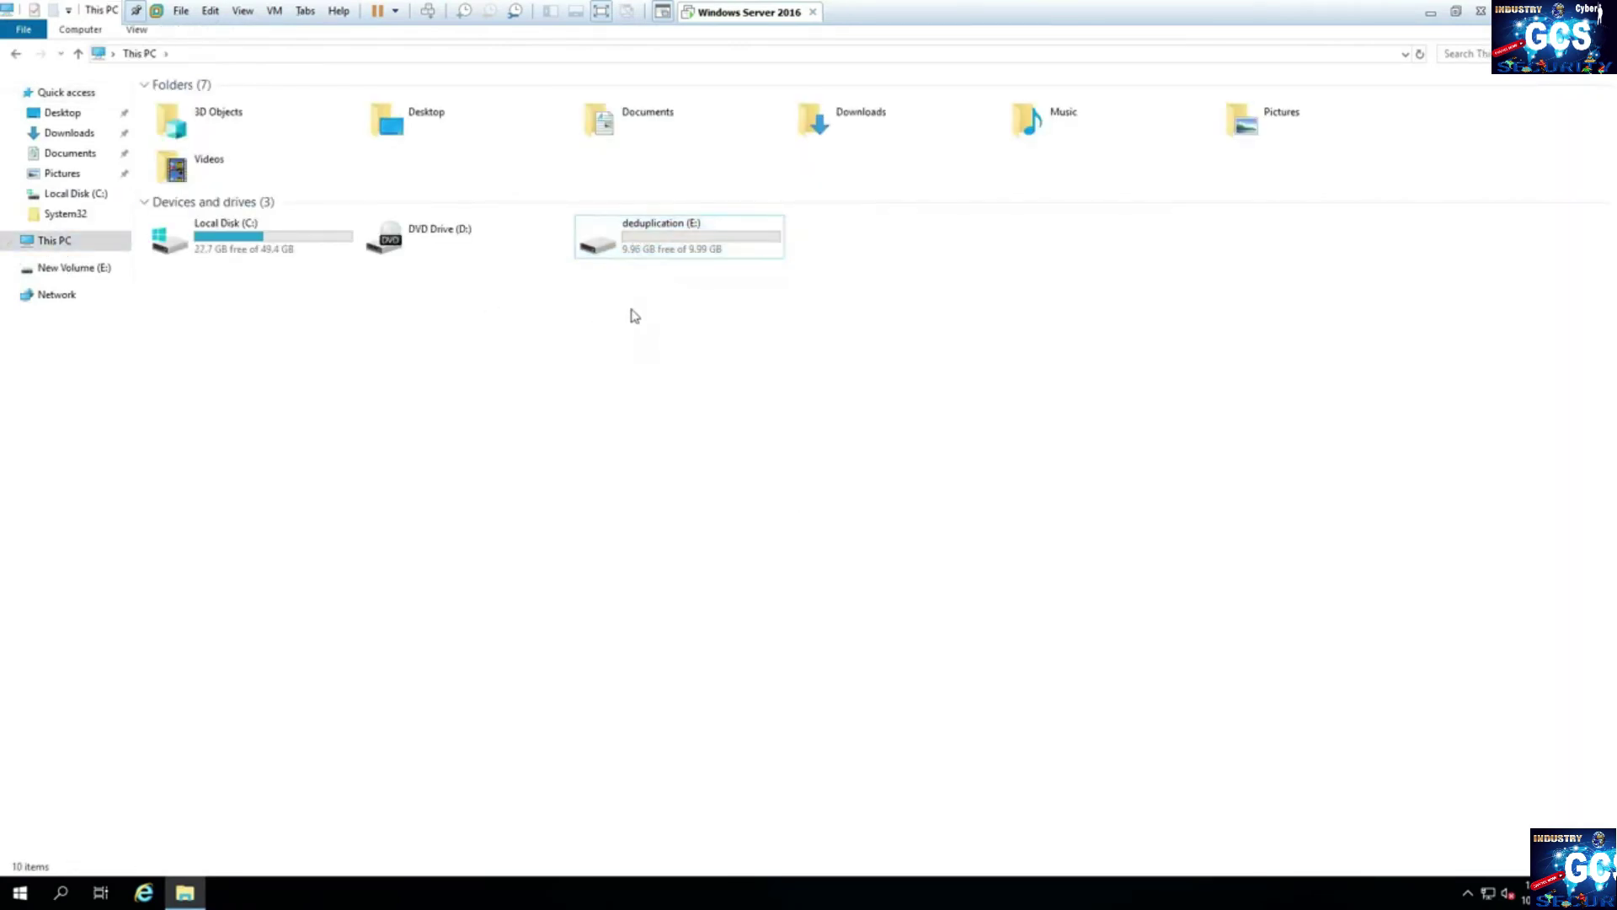
{"action": "left_click", "coordinate": [697, 259]}
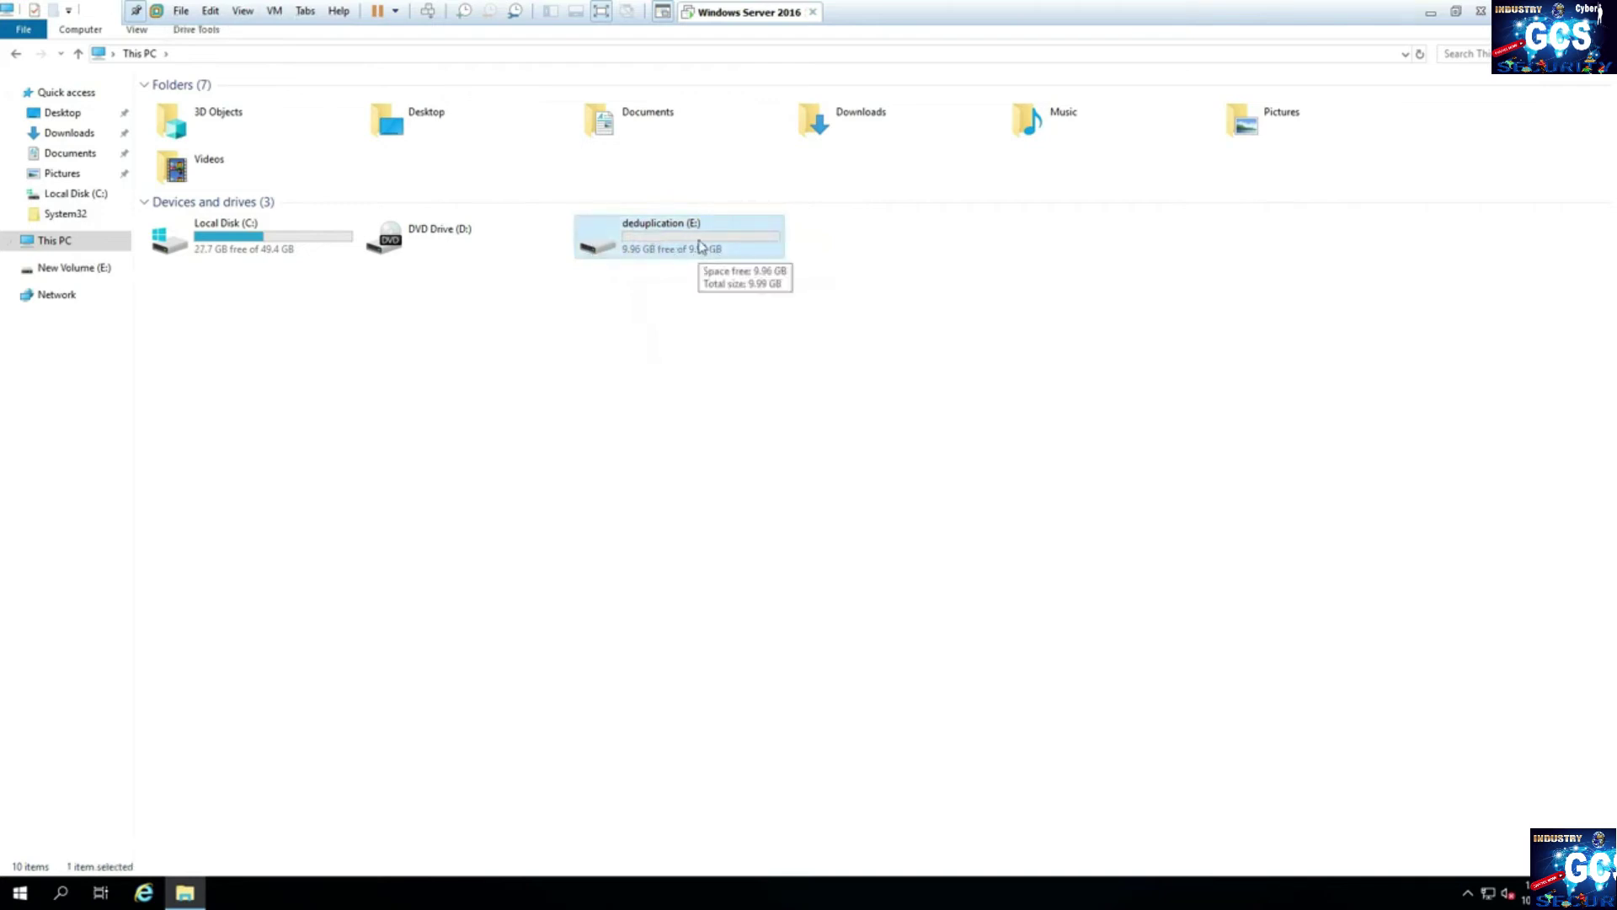
{"action": "double_click", "coordinate": [740, 247]}
{"action": "left_click", "coordinate": [17, 54]}
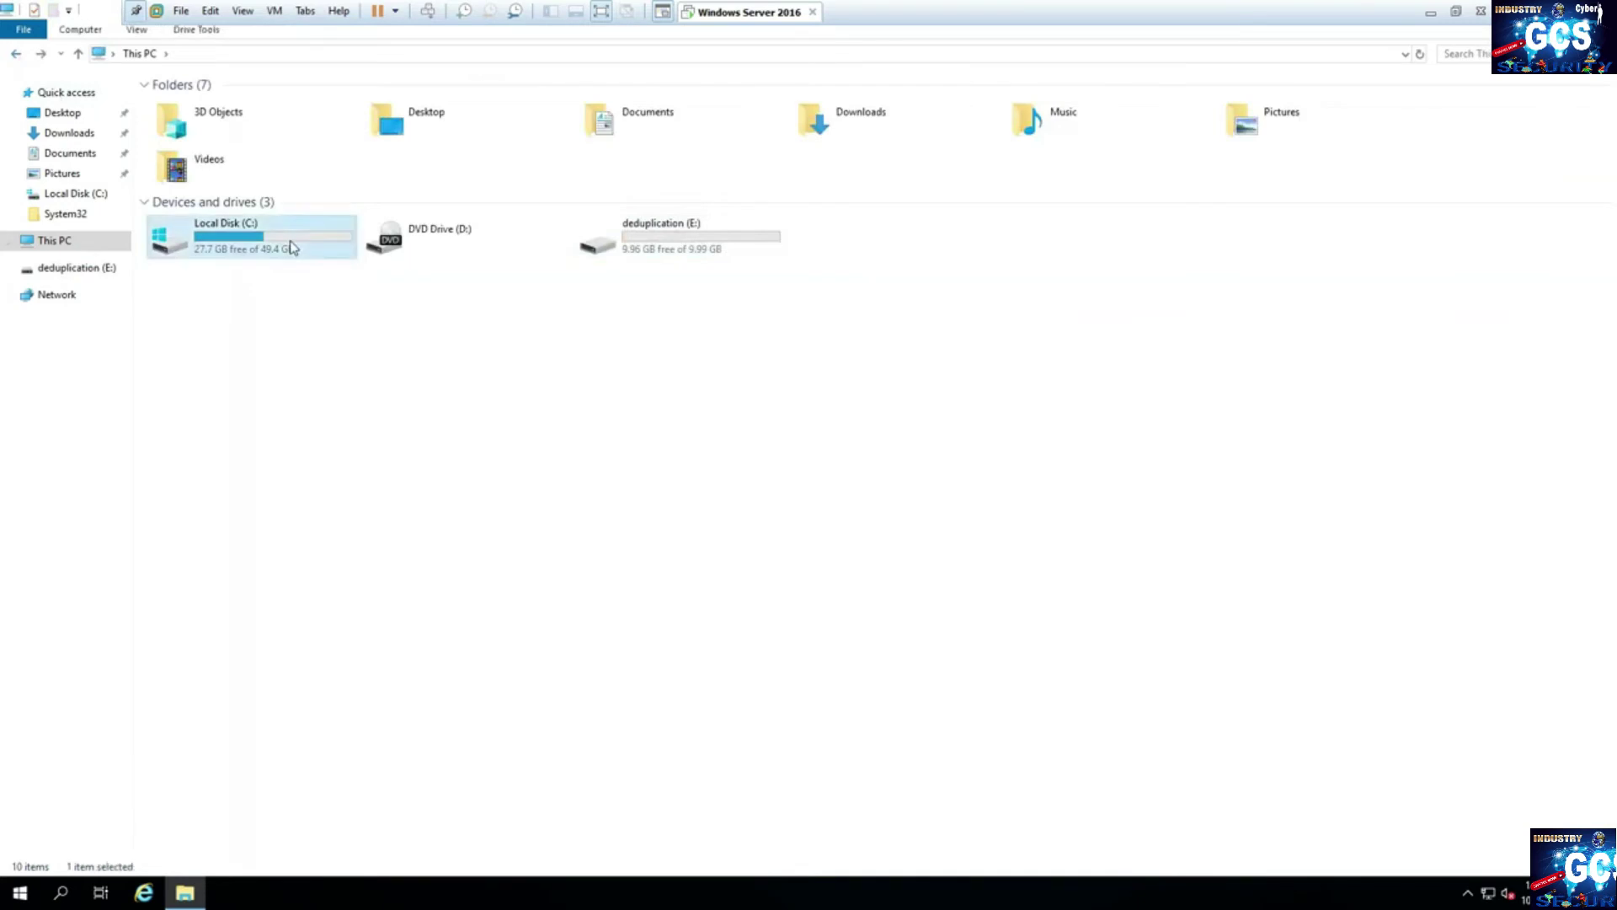
- Confirm the 'file' archive on C: is 3.23 GB and cut it for moving
{"action": "double_click", "coordinate": [292, 246]}
{"action": "left_click", "coordinate": [192, 195]}
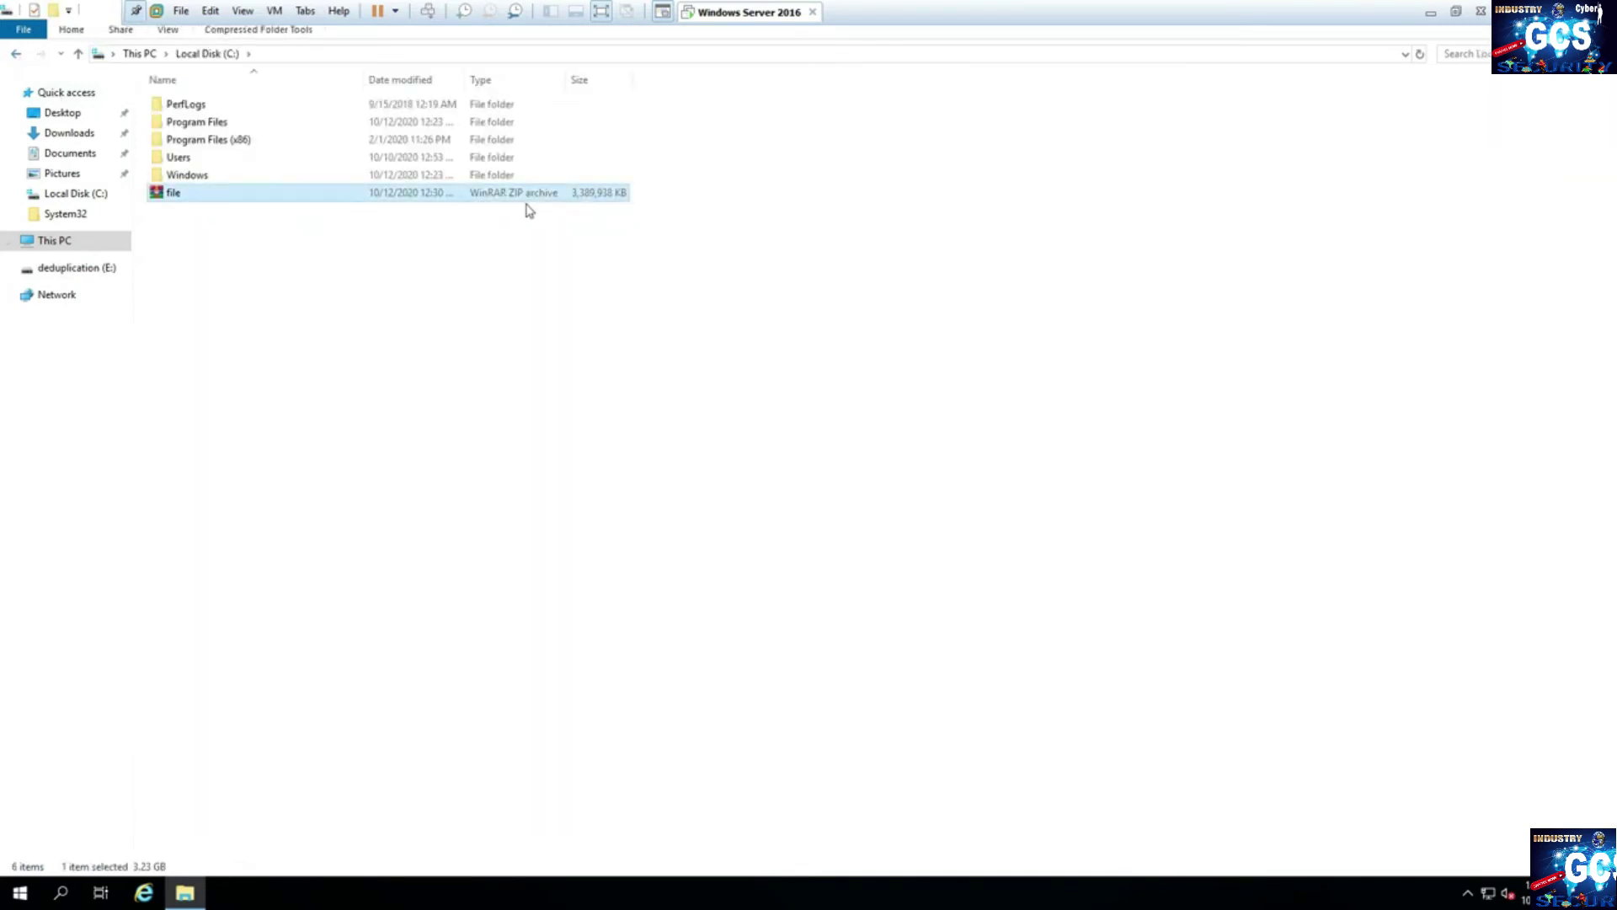
{"action": "right_click", "coordinate": [494, 199]}
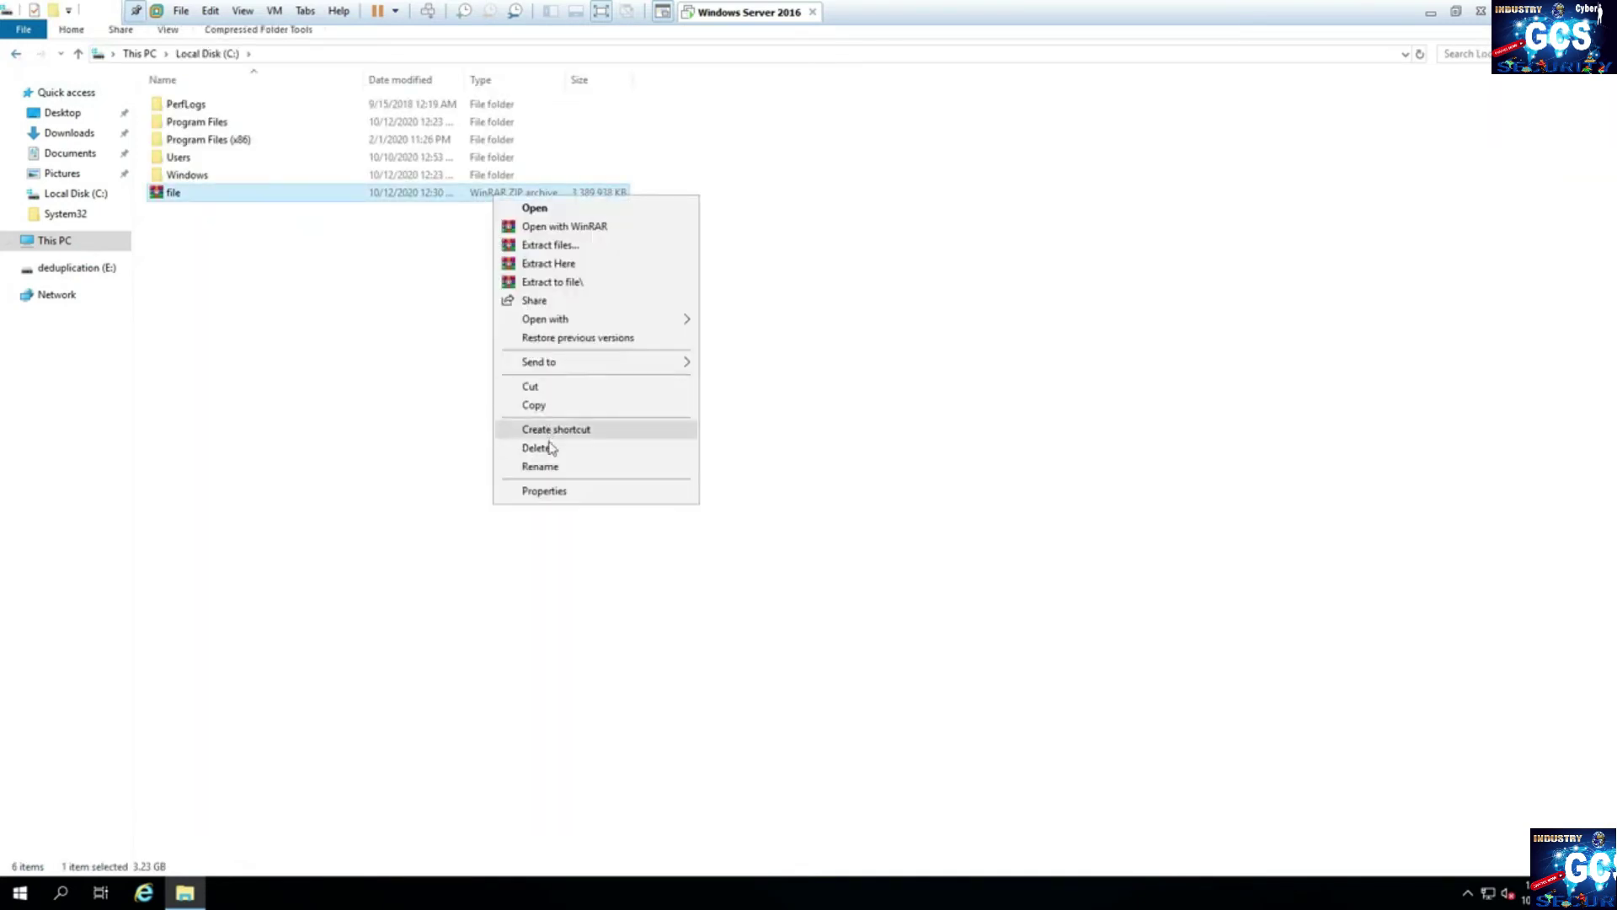
{"action": "left_click", "coordinate": [544, 491]}
{"action": "left_click_drag", "start_coordinate": [614, 383], "coordinate": [564, 387]}
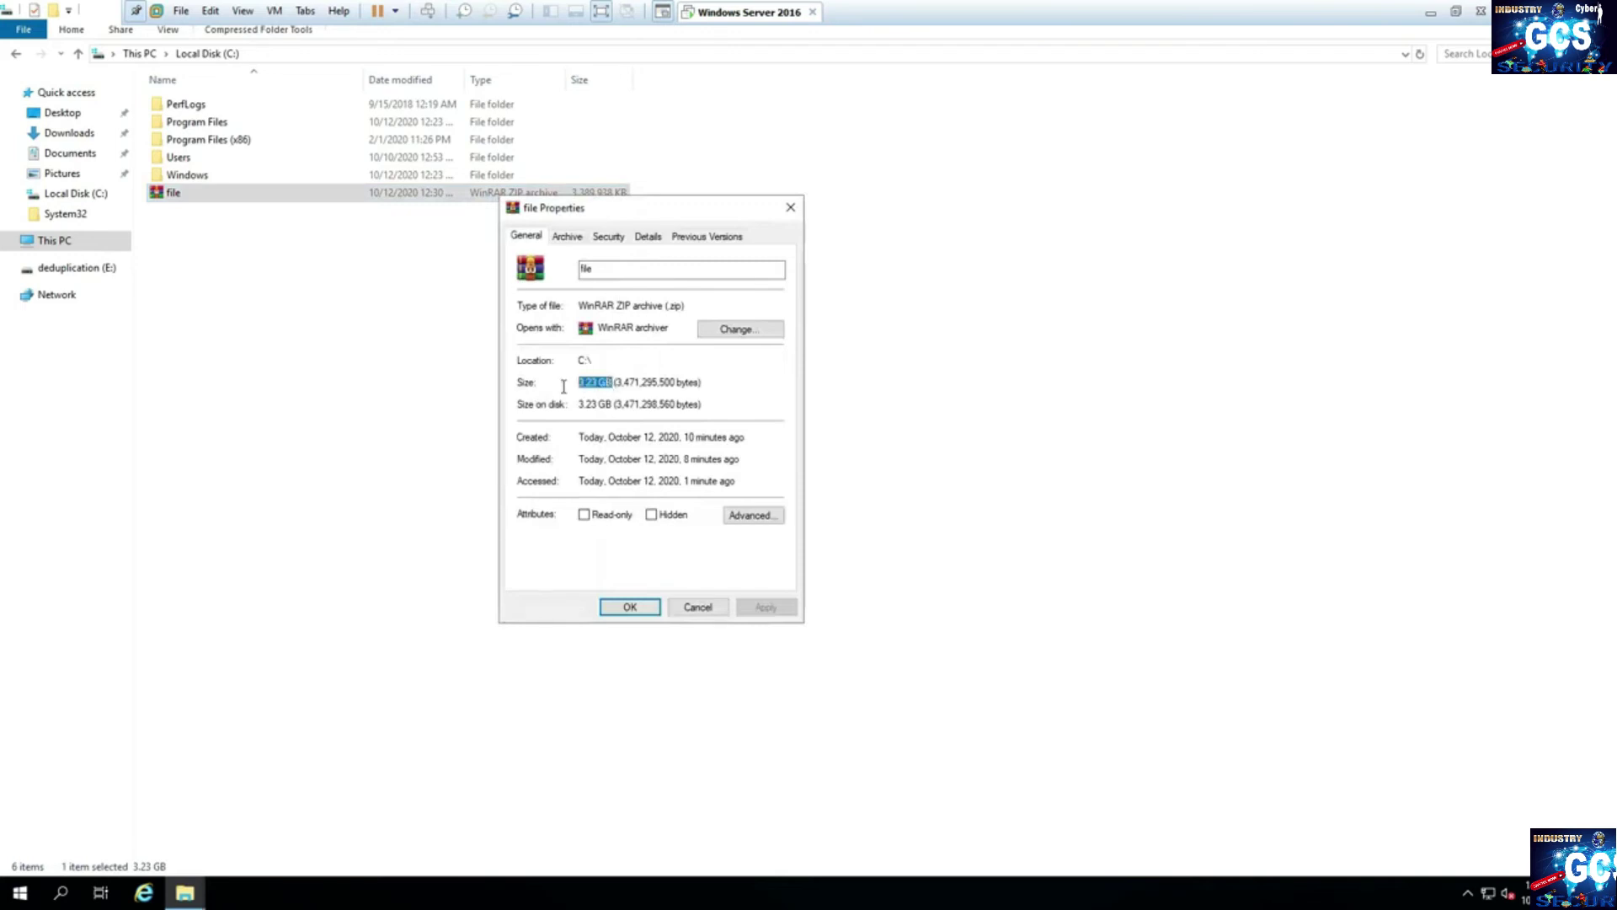
{"action": "left_click", "coordinate": [617, 393]}
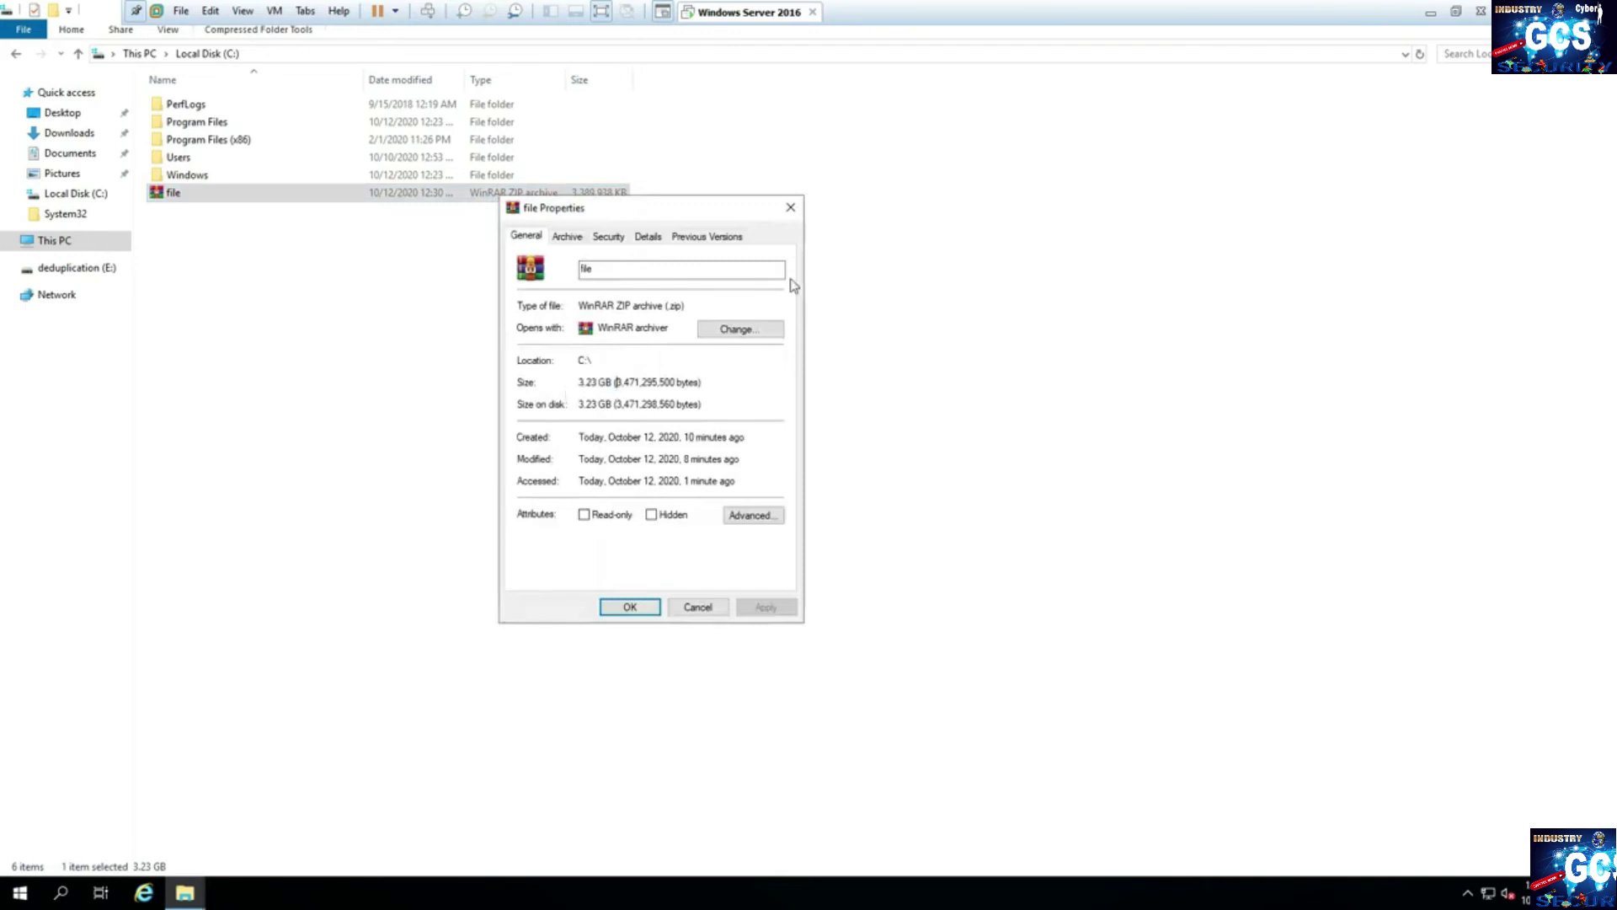
{"action": "left_click", "coordinate": [790, 208]}
{"action": "right_click", "coordinate": [548, 195]}
{"action": "left_click", "coordinate": [587, 387]}
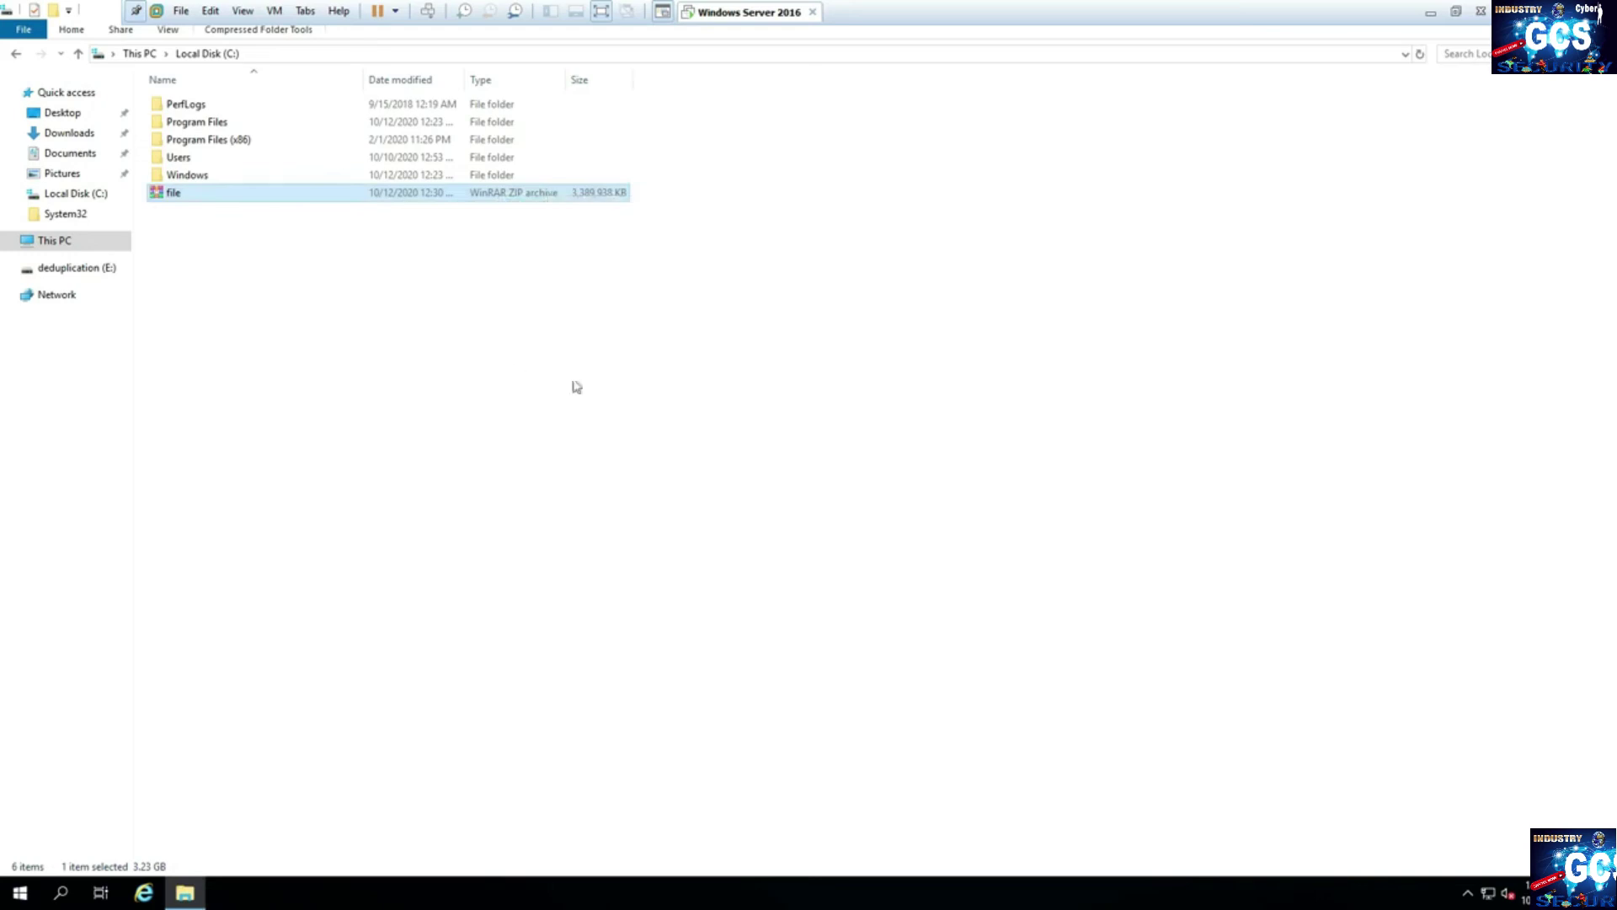
{"action": "left_click", "coordinate": [54, 240]}
{"action": "left_click", "coordinate": [620, 248]}
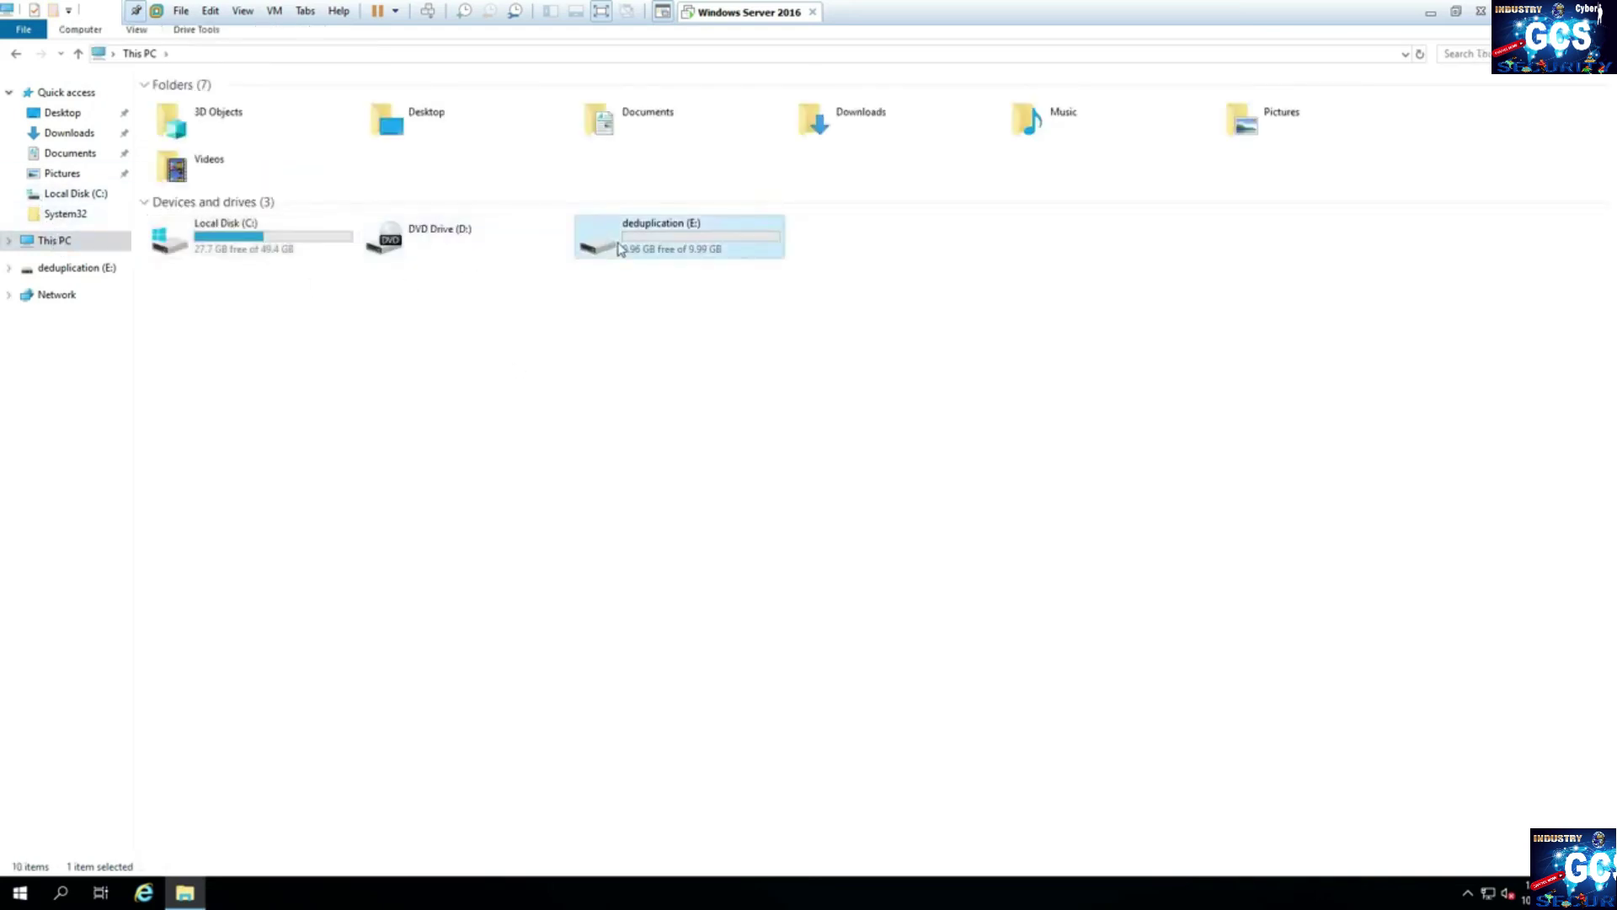
- Paste the 'file' archive onto drive E: and watch the detailed transfer progress
{"action": "double_click", "coordinate": [619, 249]}
{"action": "right_click", "coordinate": [451, 244]}
{"action": "left_click", "coordinate": [508, 362]}
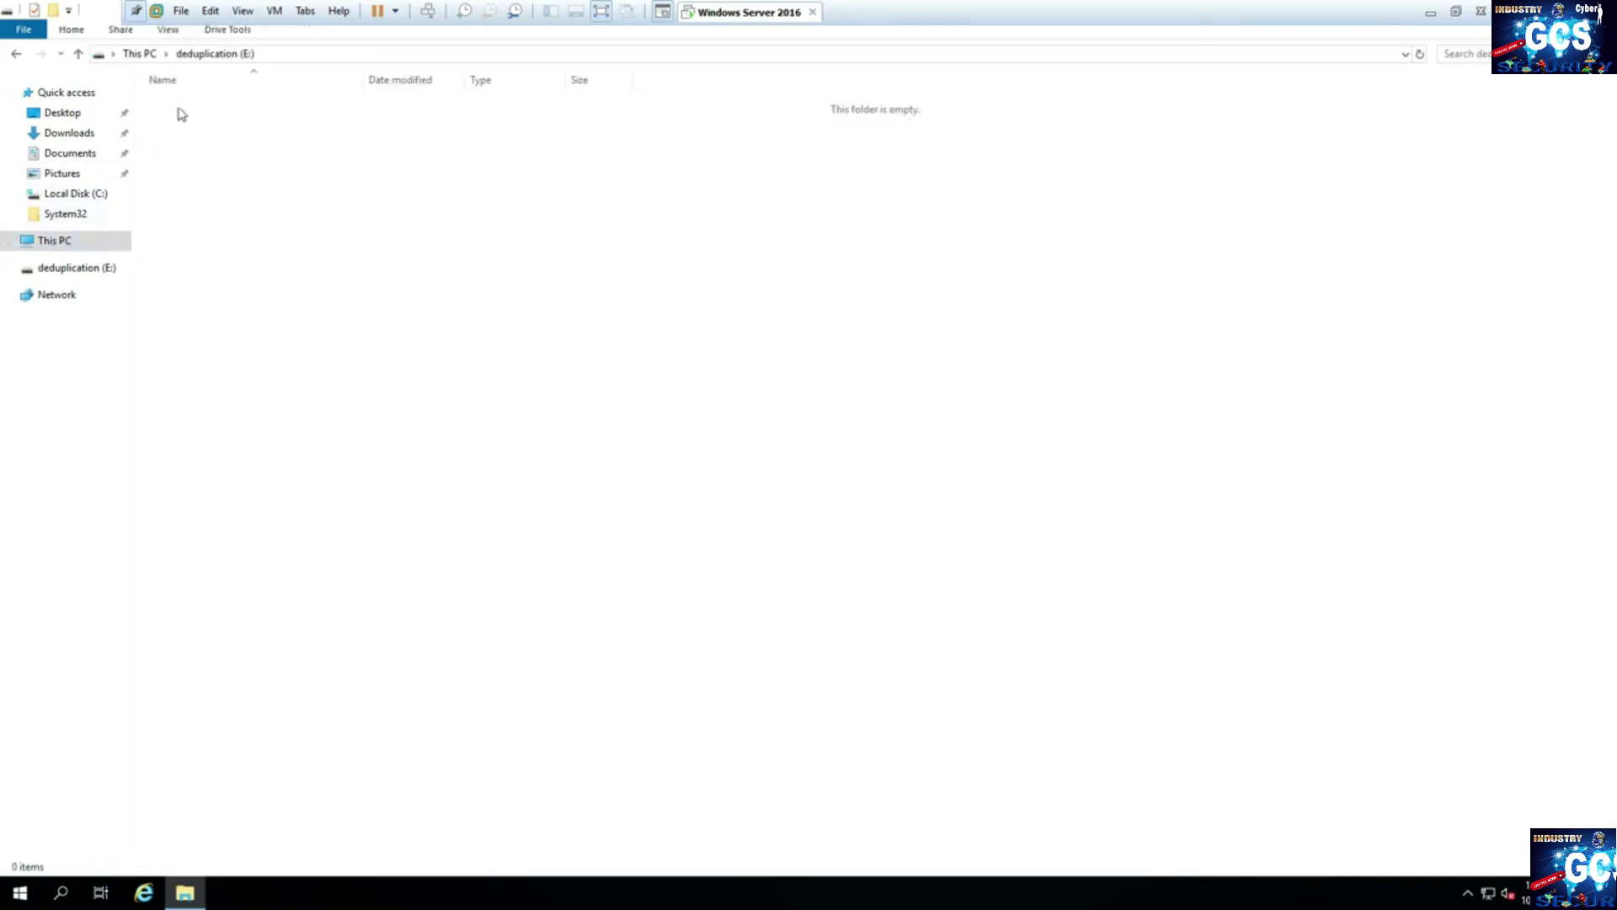
{"action": "left_click", "coordinate": [16, 53]}
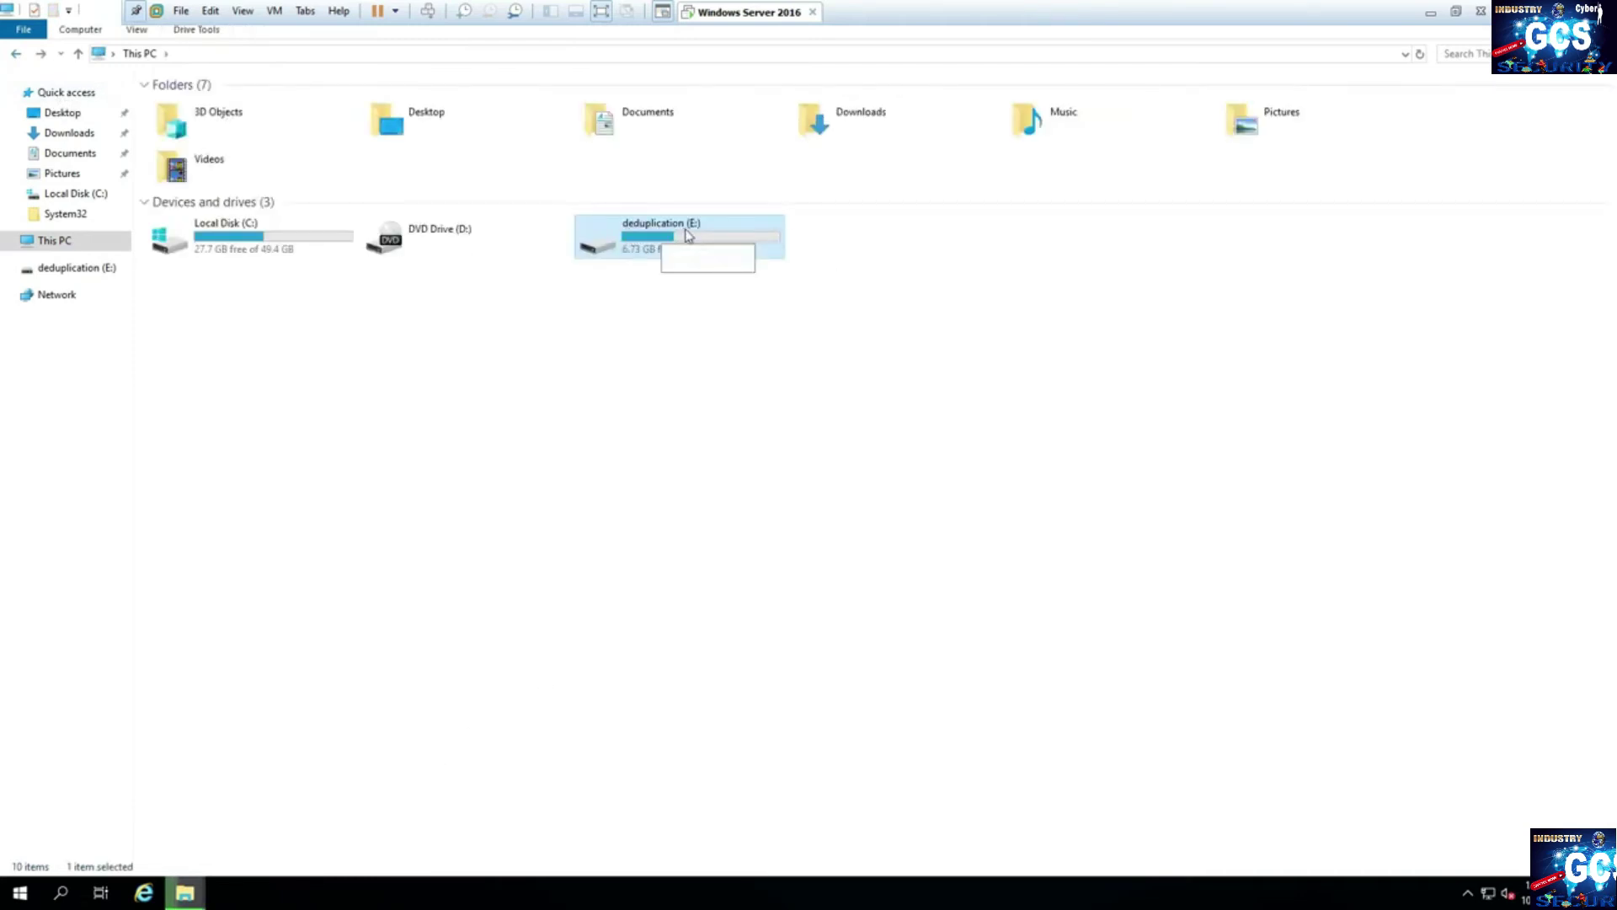
{"action": "left_click", "coordinate": [621, 374]}
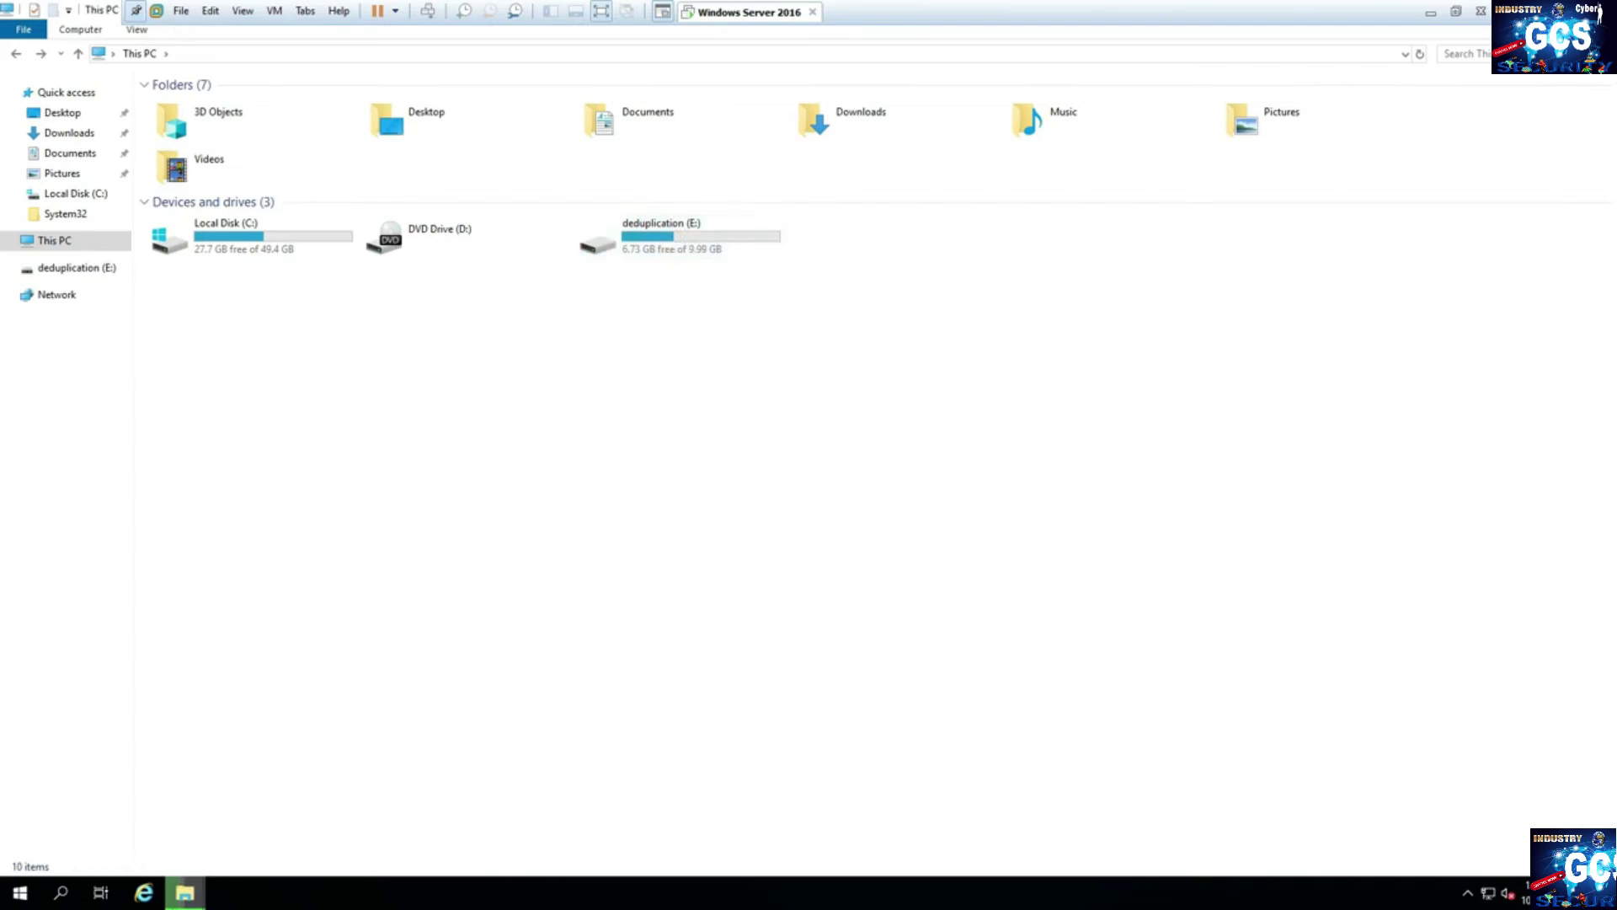
{"action": "left_click", "coordinate": [249, 813]}
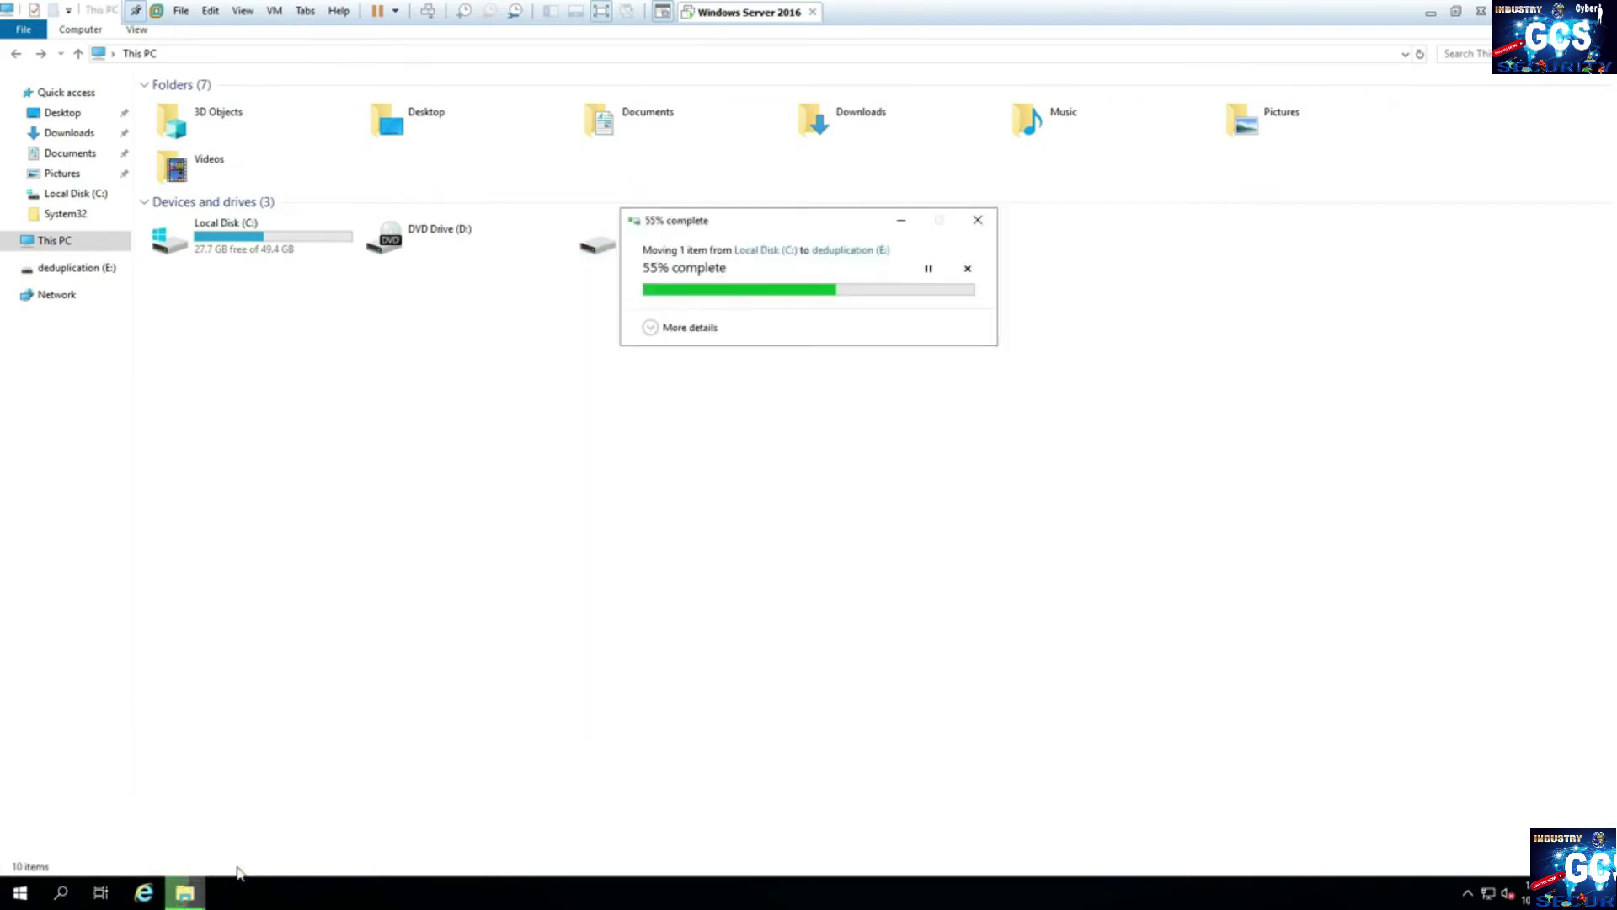
{"action": "left_click", "coordinate": [678, 327]}
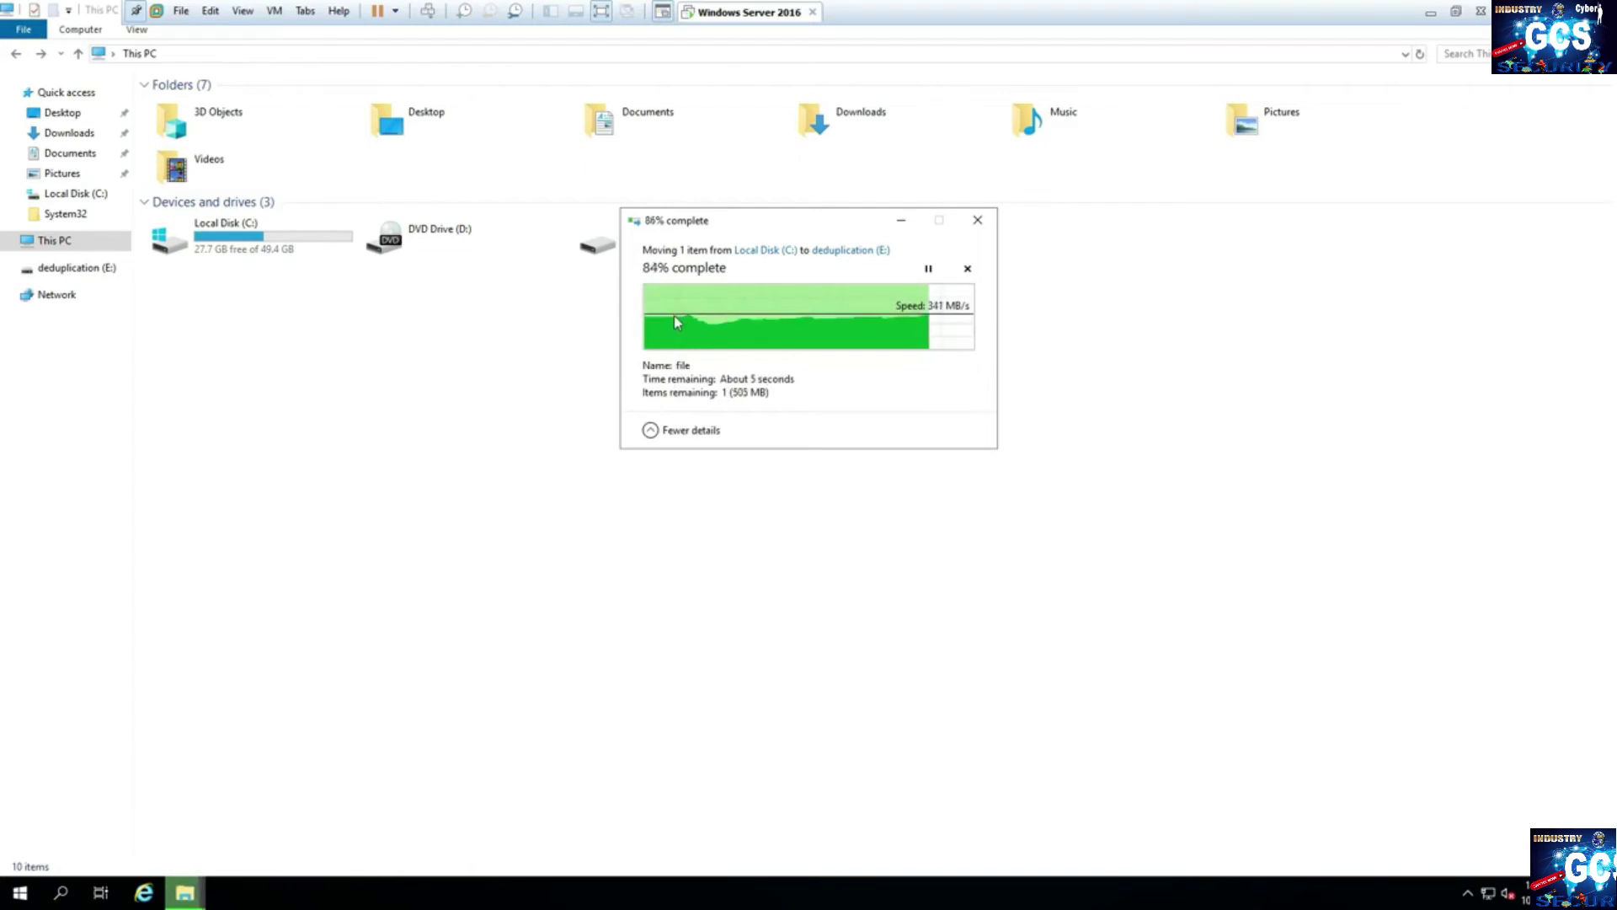
- Check Local Disk (C:), then reopen deduplication (E:) to see the moved archive
{"action": "double_click", "coordinate": [229, 247]}
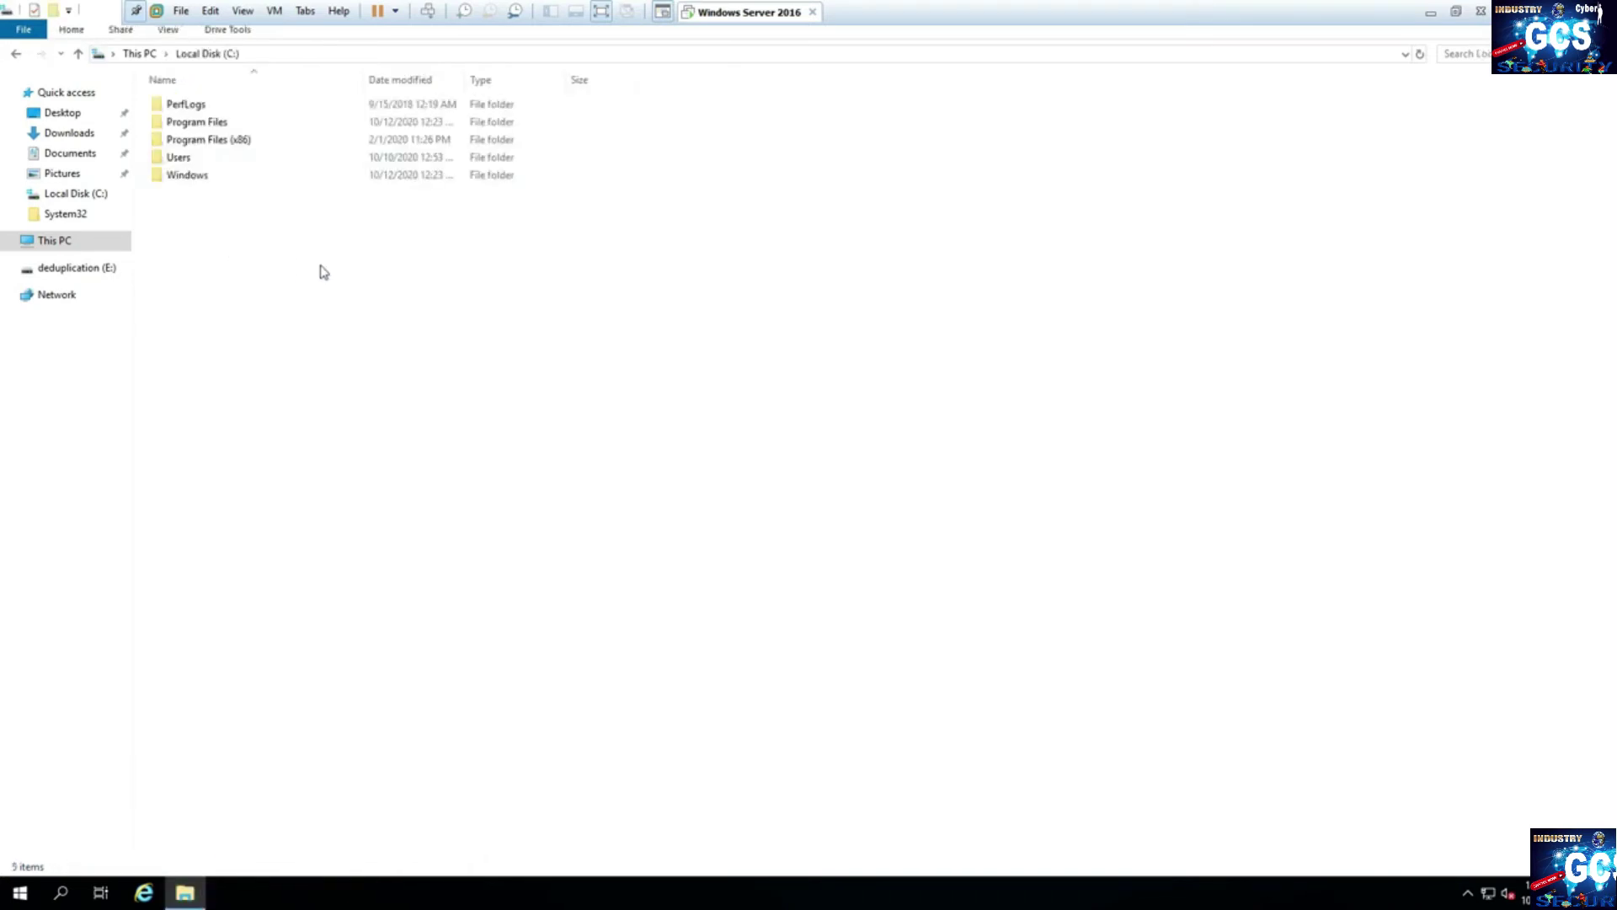
{"action": "left_click", "coordinate": [19, 56]}
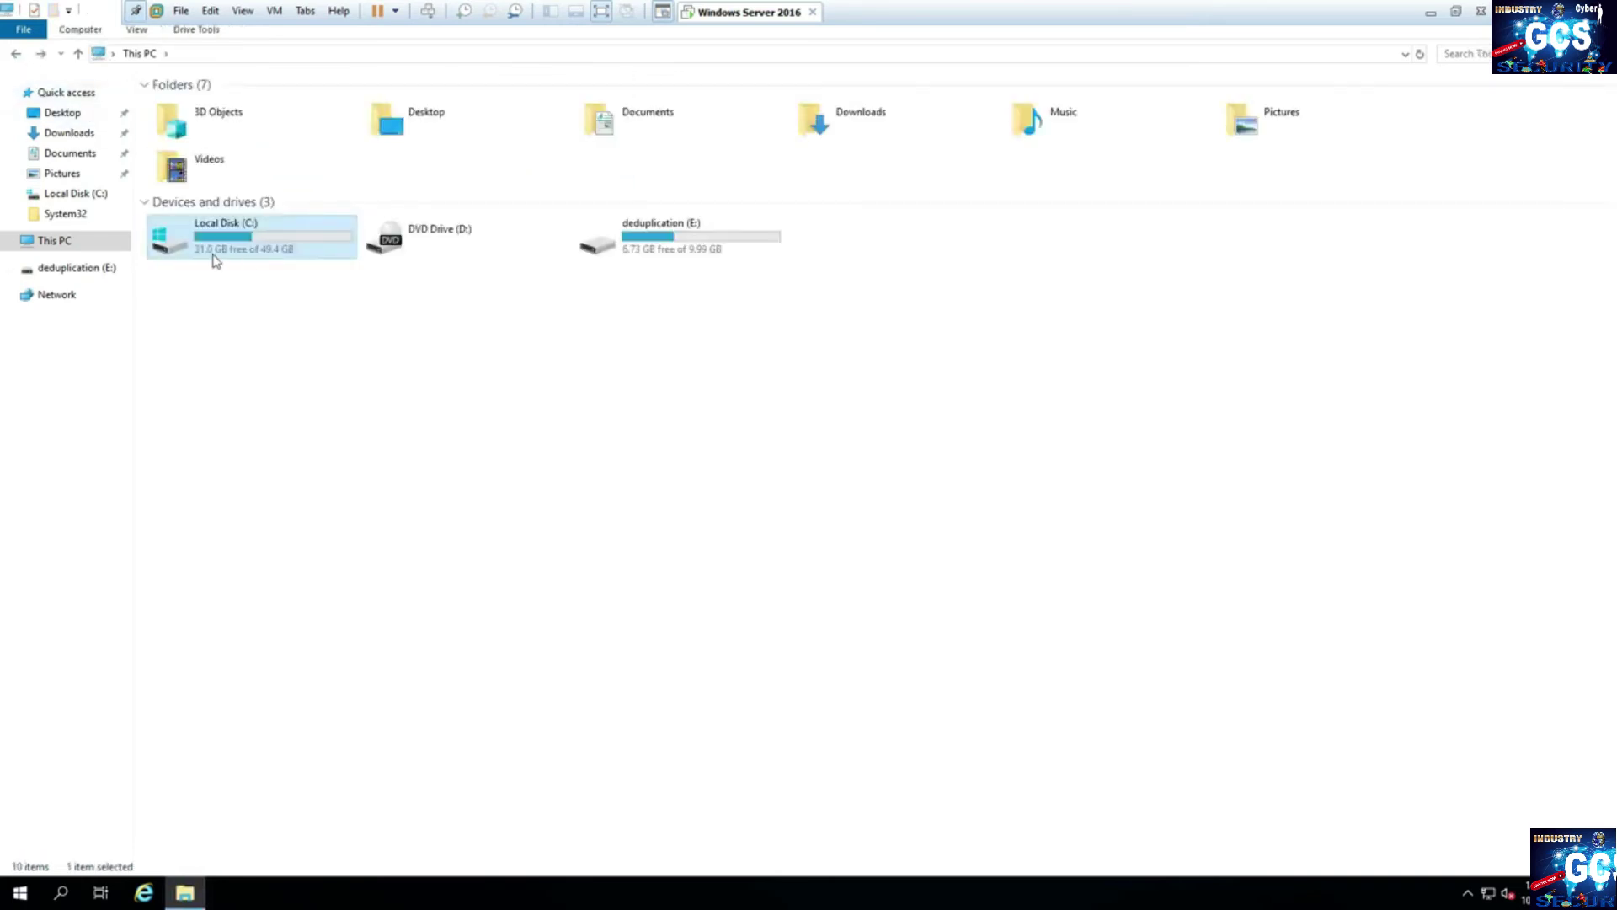
{"action": "left_click", "coordinate": [594, 379]}
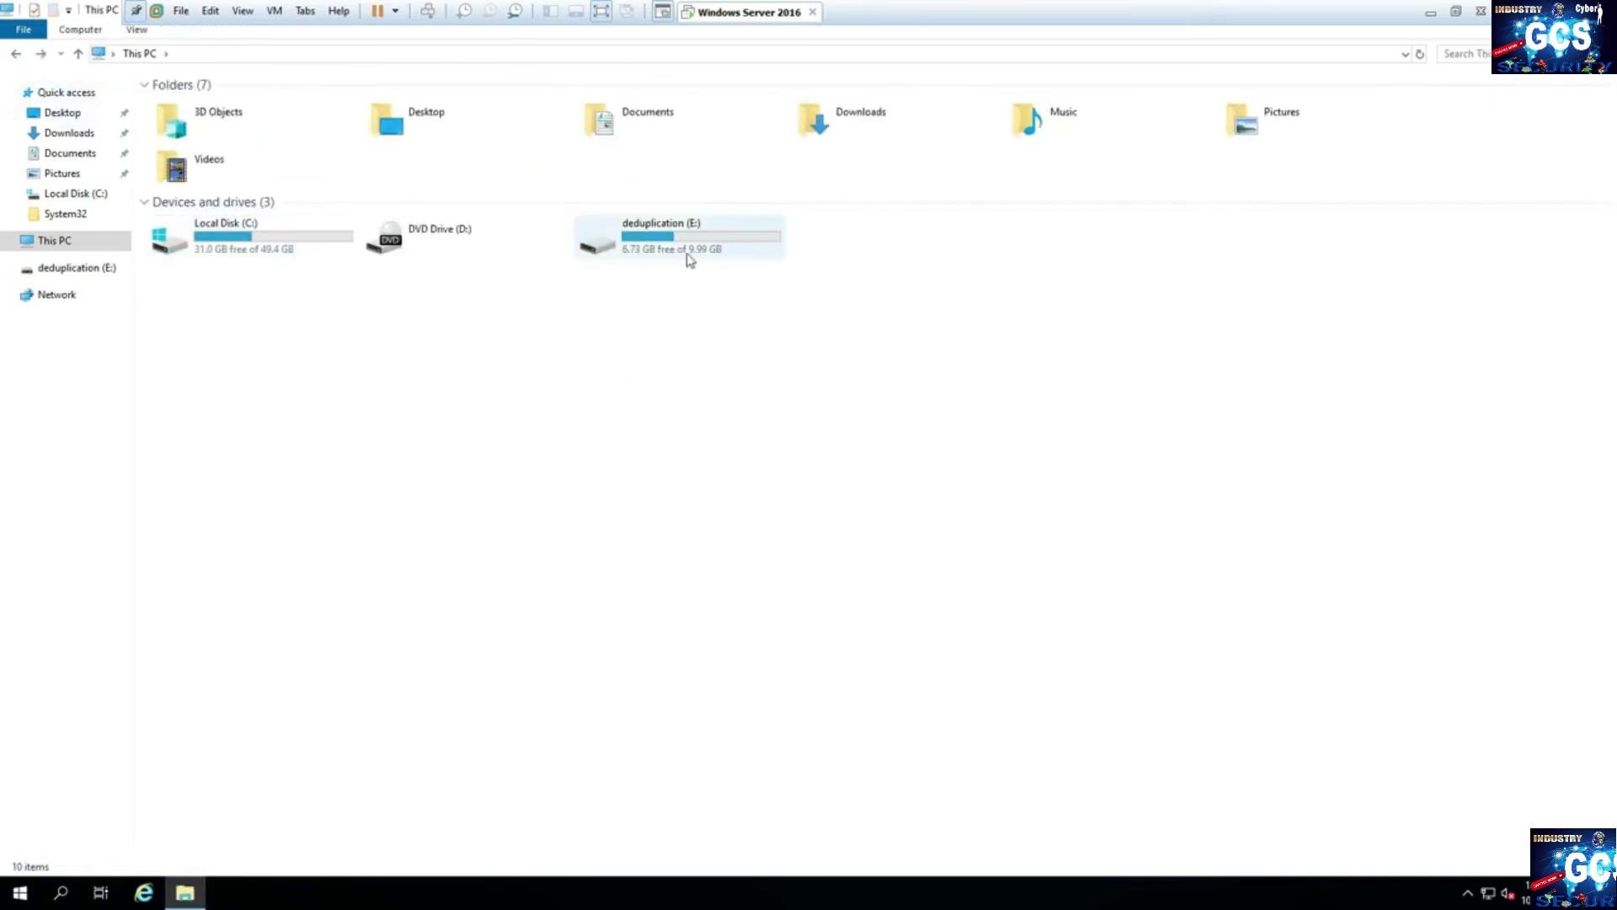
{"action": "double_click", "coordinate": [715, 255]}
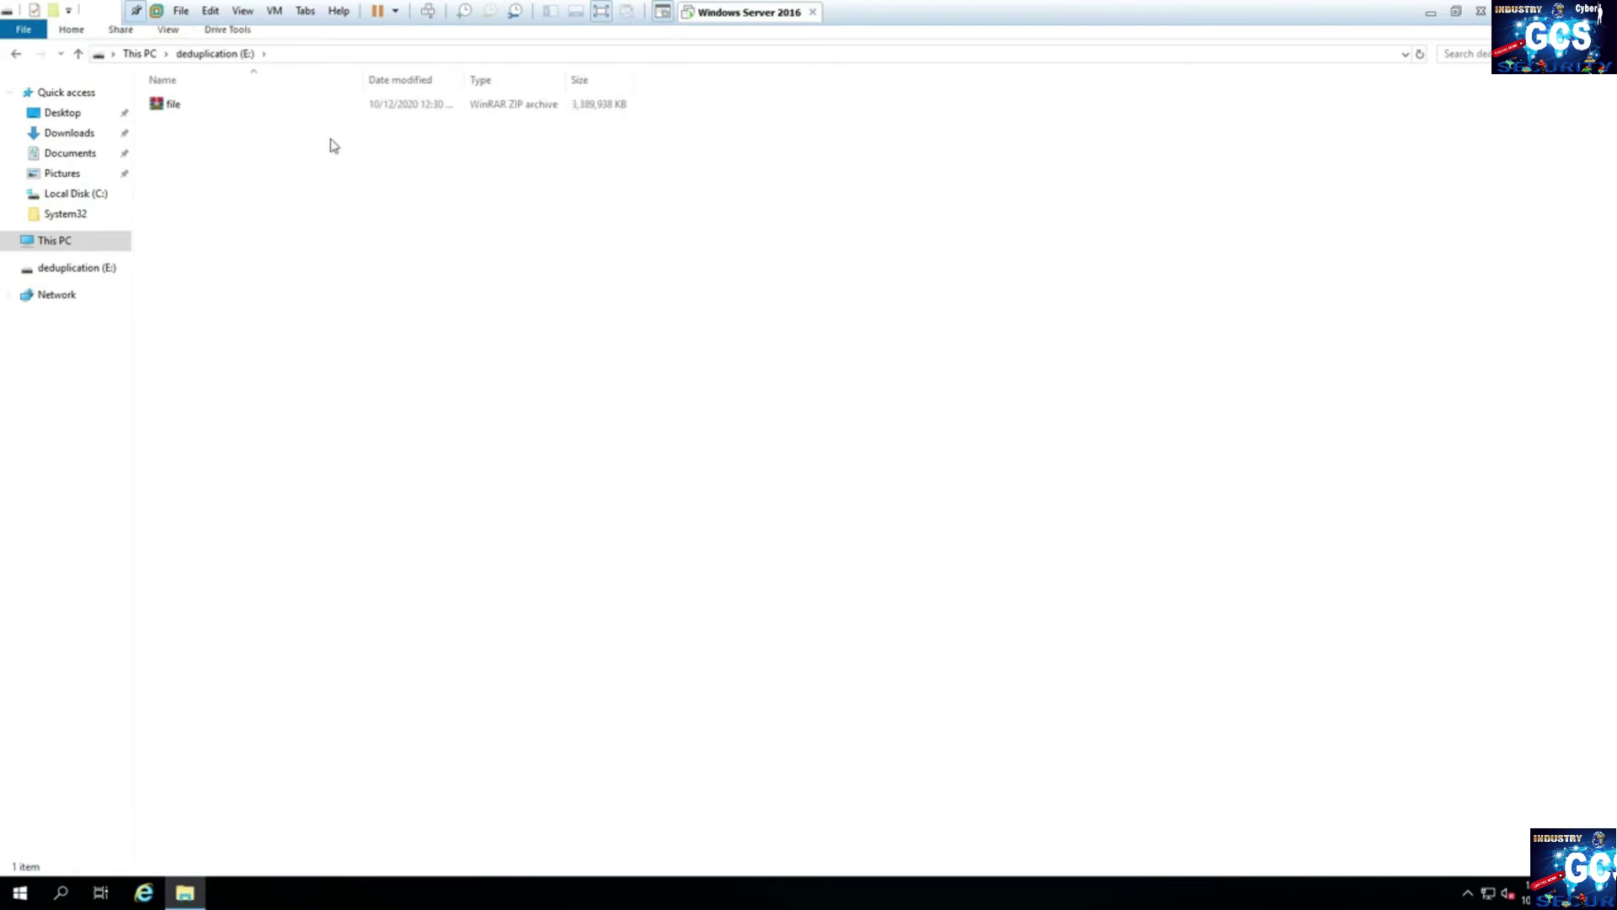
- Create a new folder named 'adarsh' on drive E:
{"action": "right_click", "coordinate": [396, 152]}
{"action": "mouse_move", "coordinate": [483, 354]}
{"action": "left_click", "coordinate": [661, 358]}
{"action": "type", "text": "adarsh"}
{"action": "key", "text": "Return"}
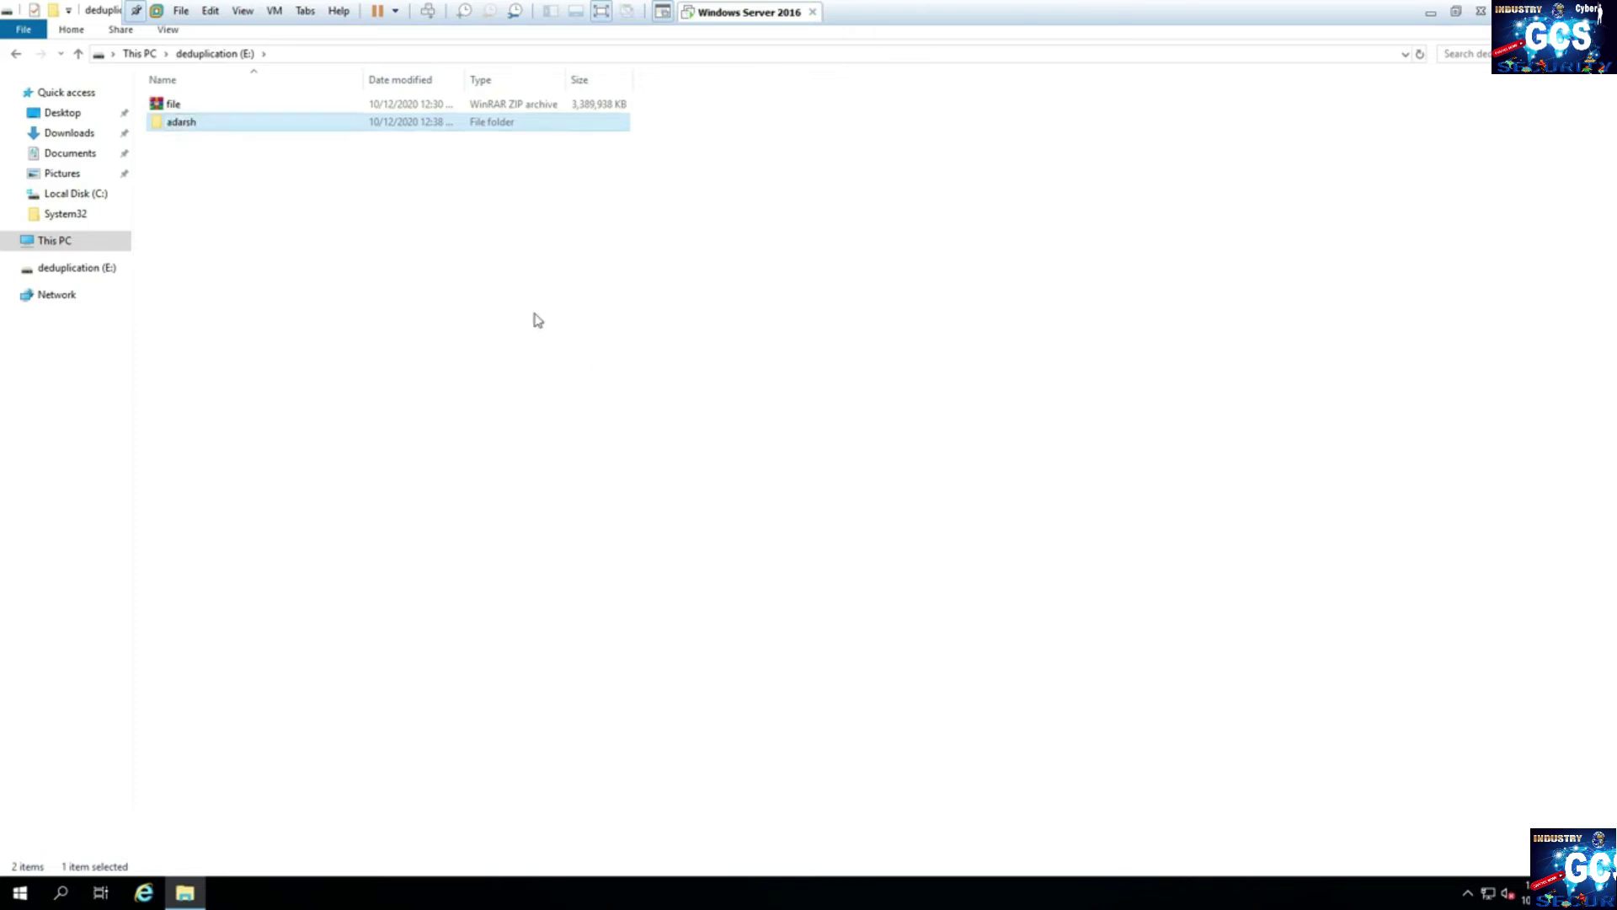
- Copy the 'file' archive into the adarsh folder, then go back to drive E:
{"action": "right_click", "coordinate": [238, 104]}
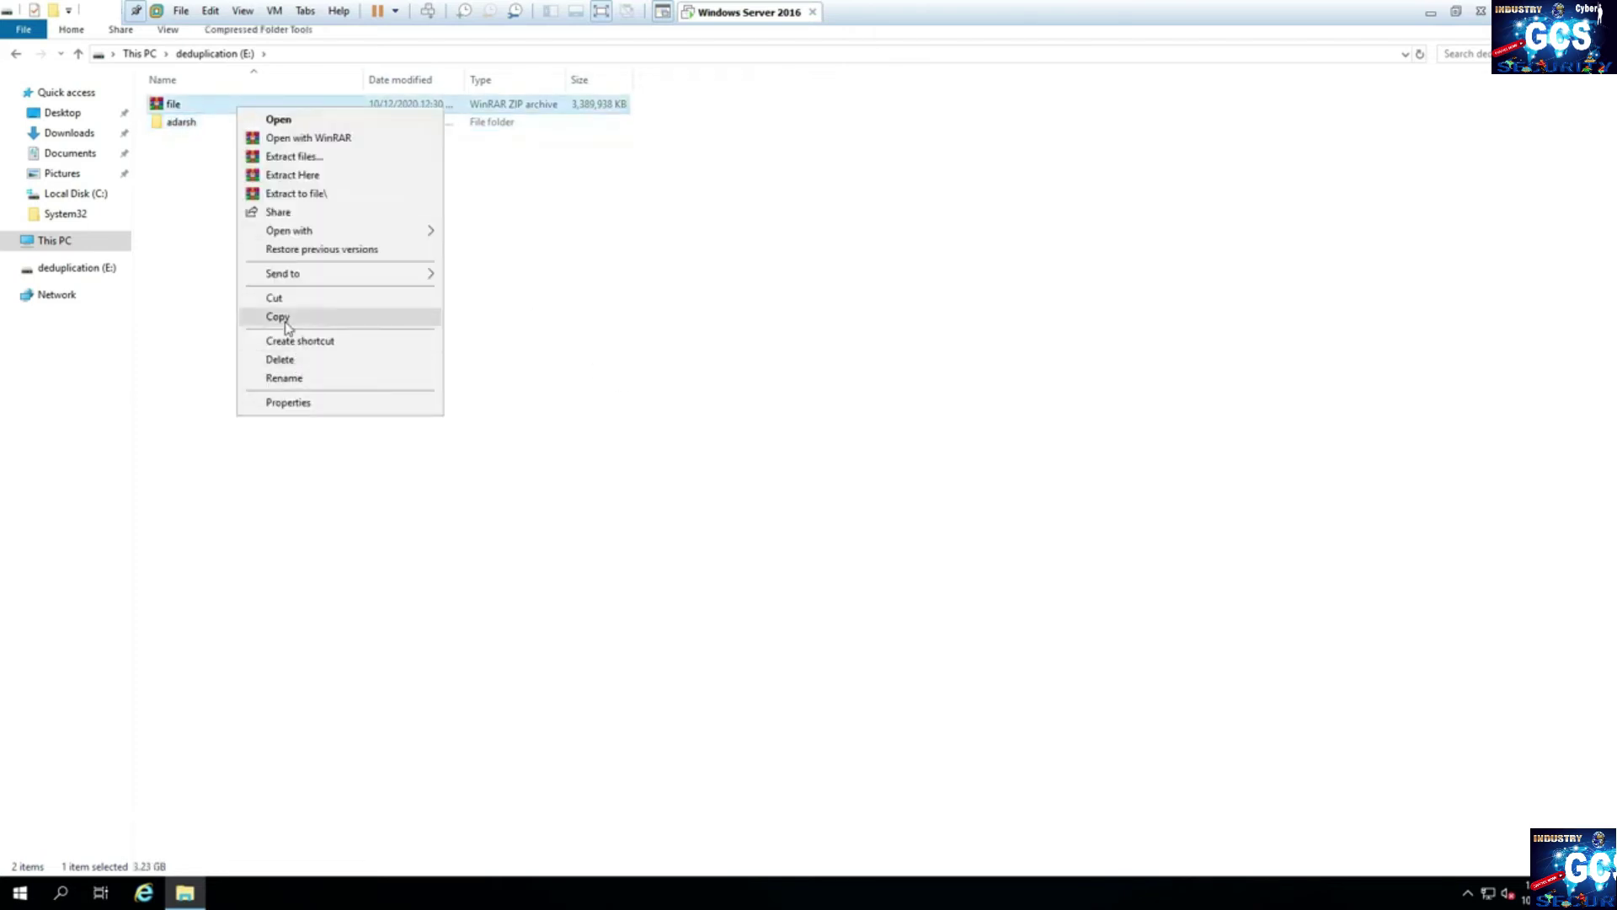
{"action": "left_click", "coordinate": [286, 325]}
{"action": "double_click", "coordinate": [210, 126]}
{"action": "right_click", "coordinate": [278, 199]}
{"action": "left_click", "coordinate": [303, 325]}
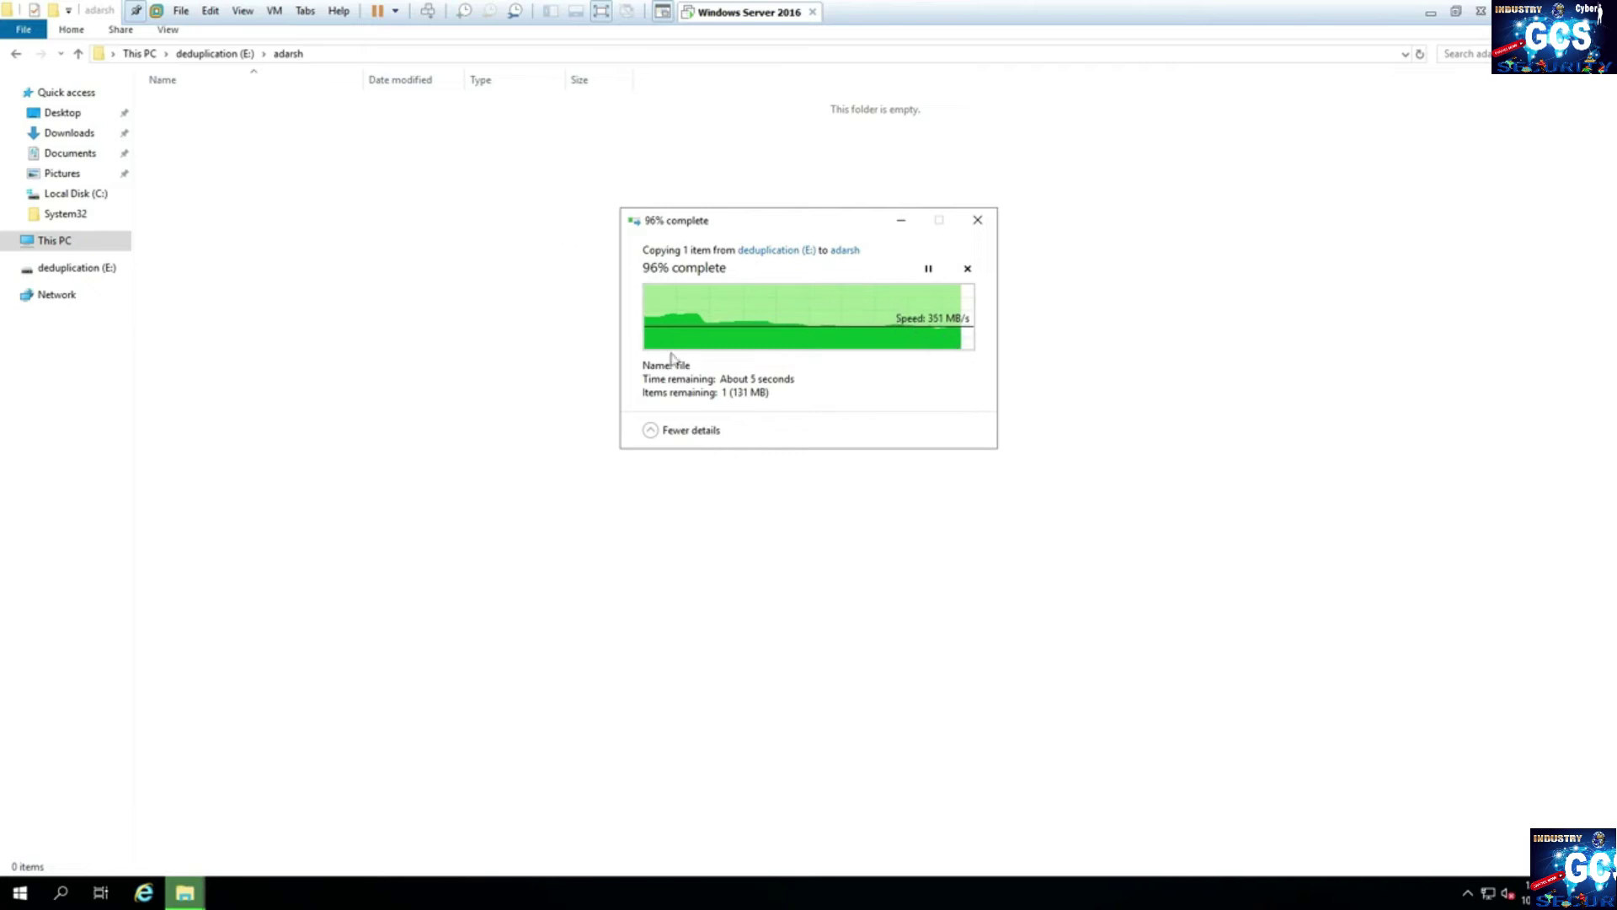
{"action": "left_click", "coordinate": [501, 165]}
{"action": "left_click", "coordinate": [16, 55]}
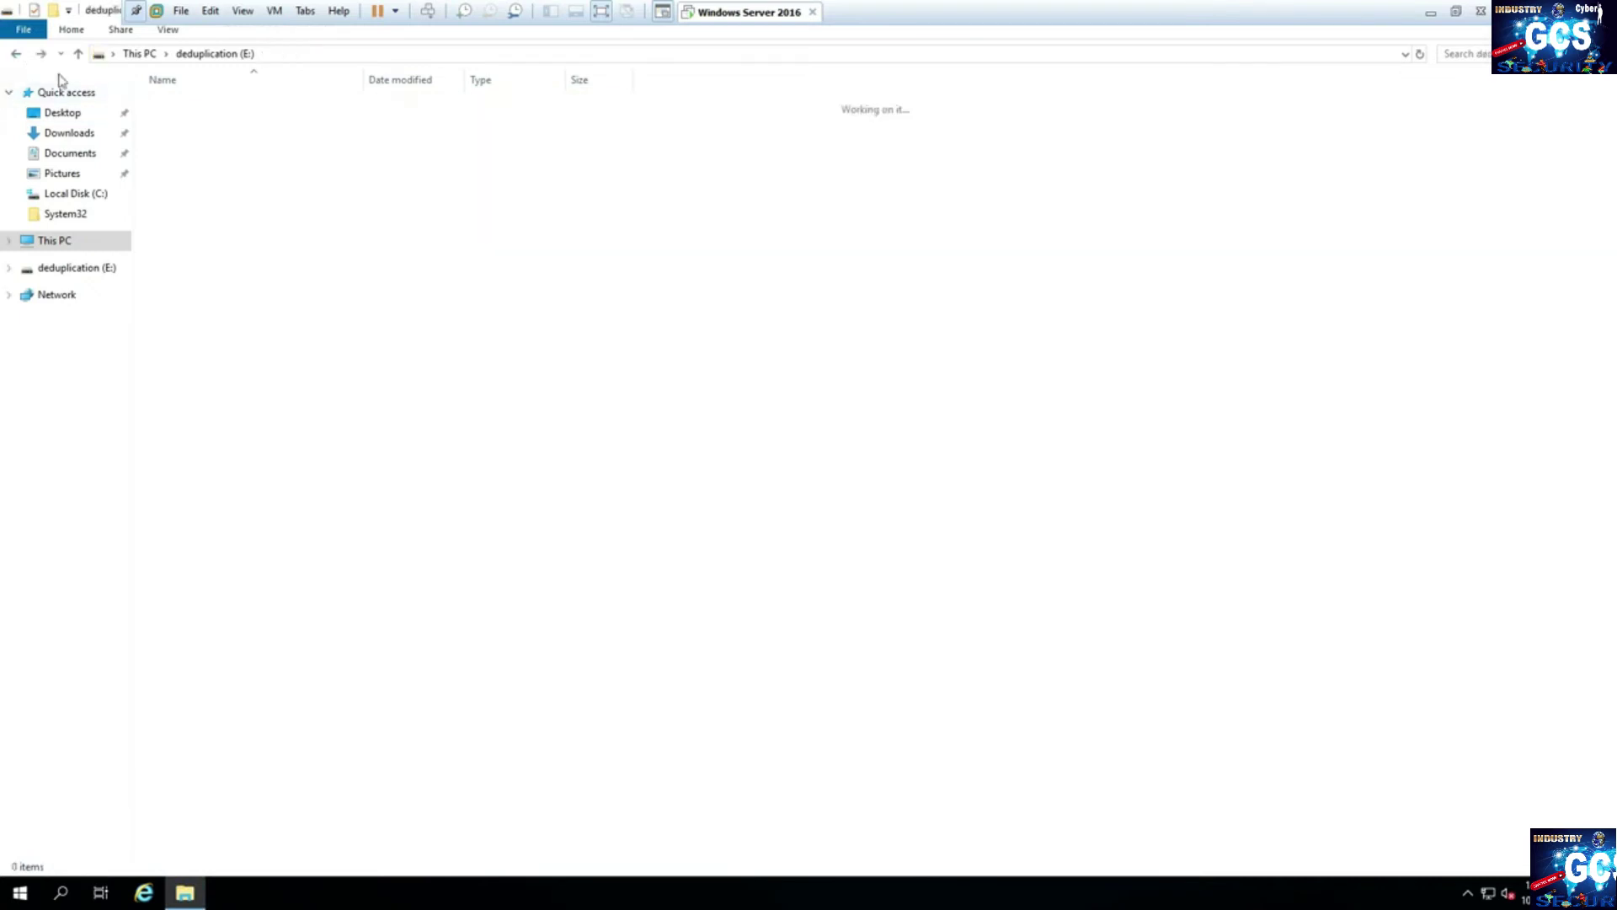
{"action": "key", "text": "Down"}
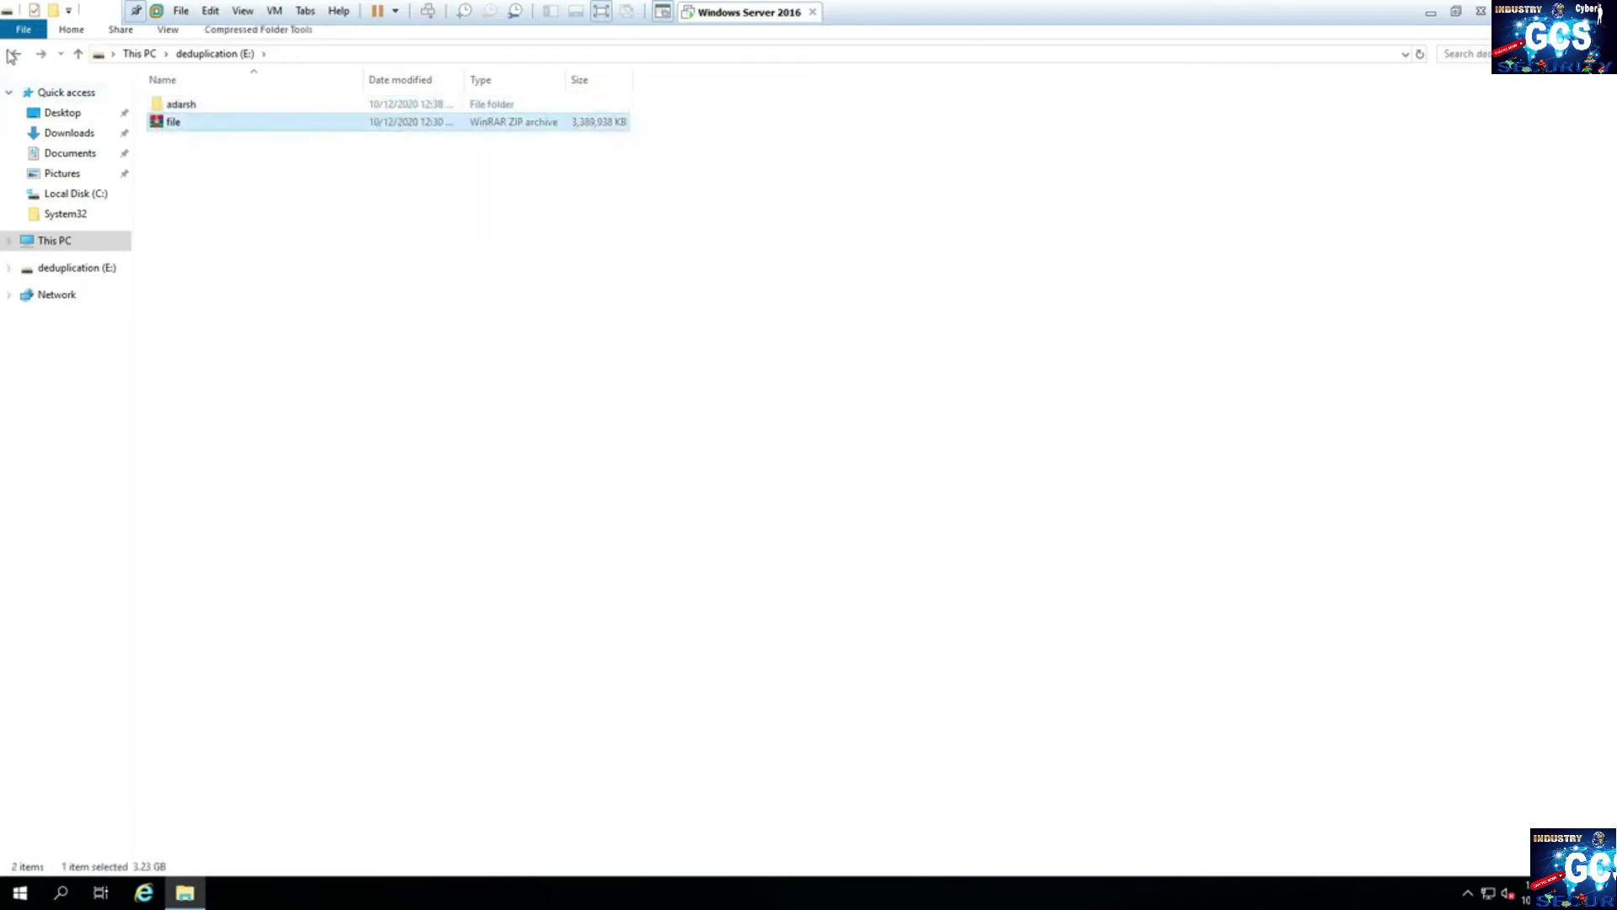
- Check that deduplication (E:) shows 3.49 GB free of 9.99 GB, then close File Explorer
{"action": "left_click", "coordinate": [12, 55]}
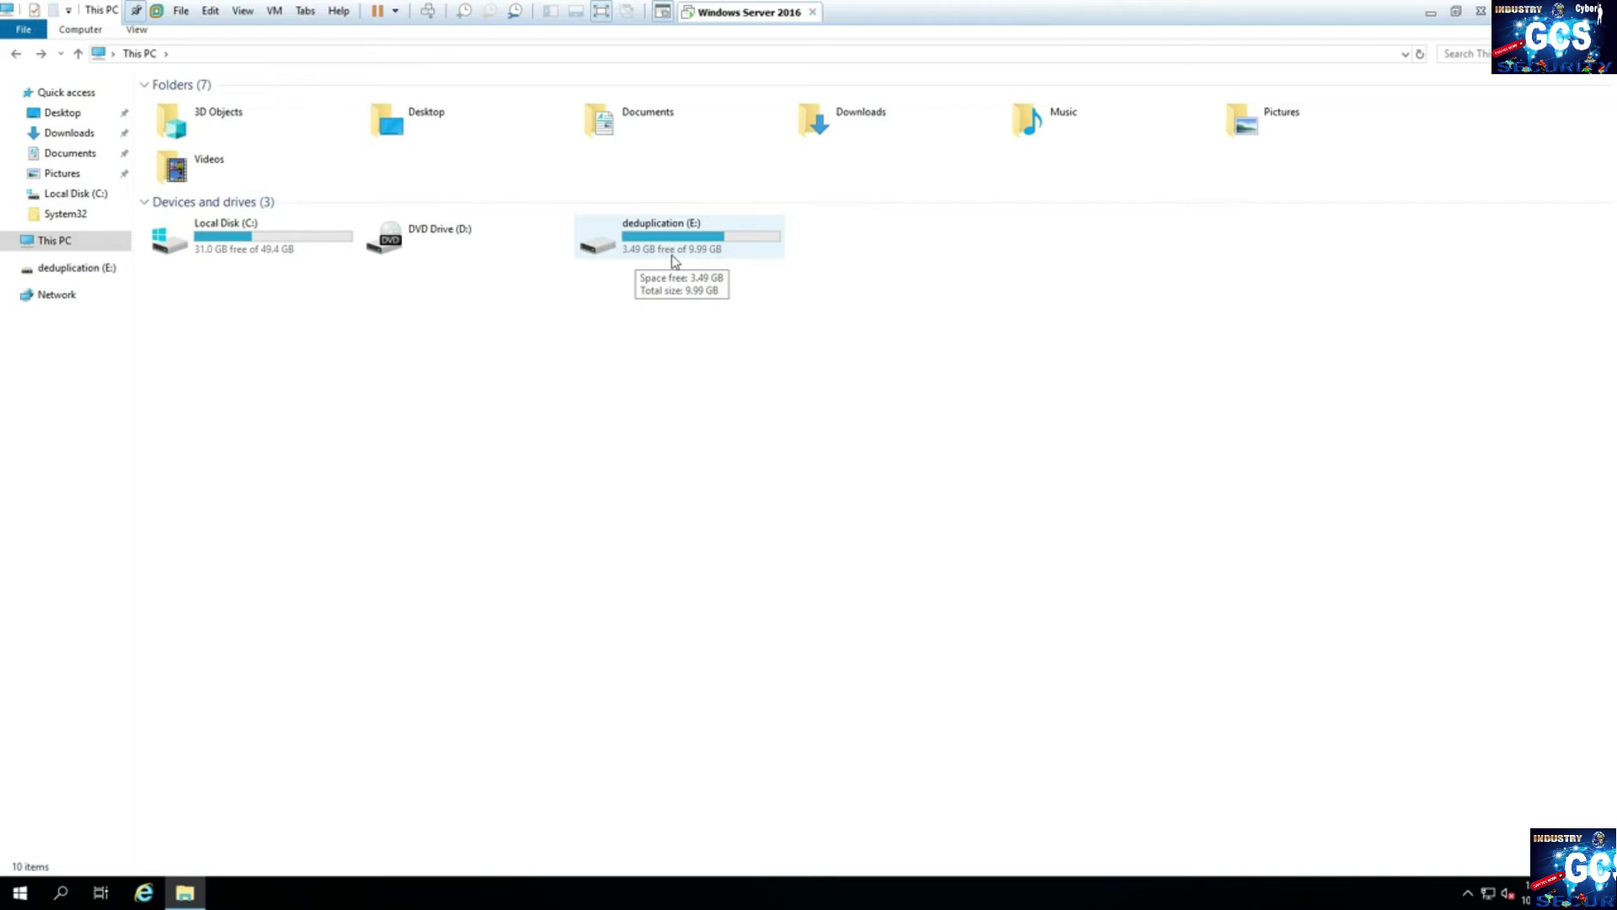
{"action": "left_click_drag", "start_coordinate": [725, 339], "coordinate": [635, 264]}
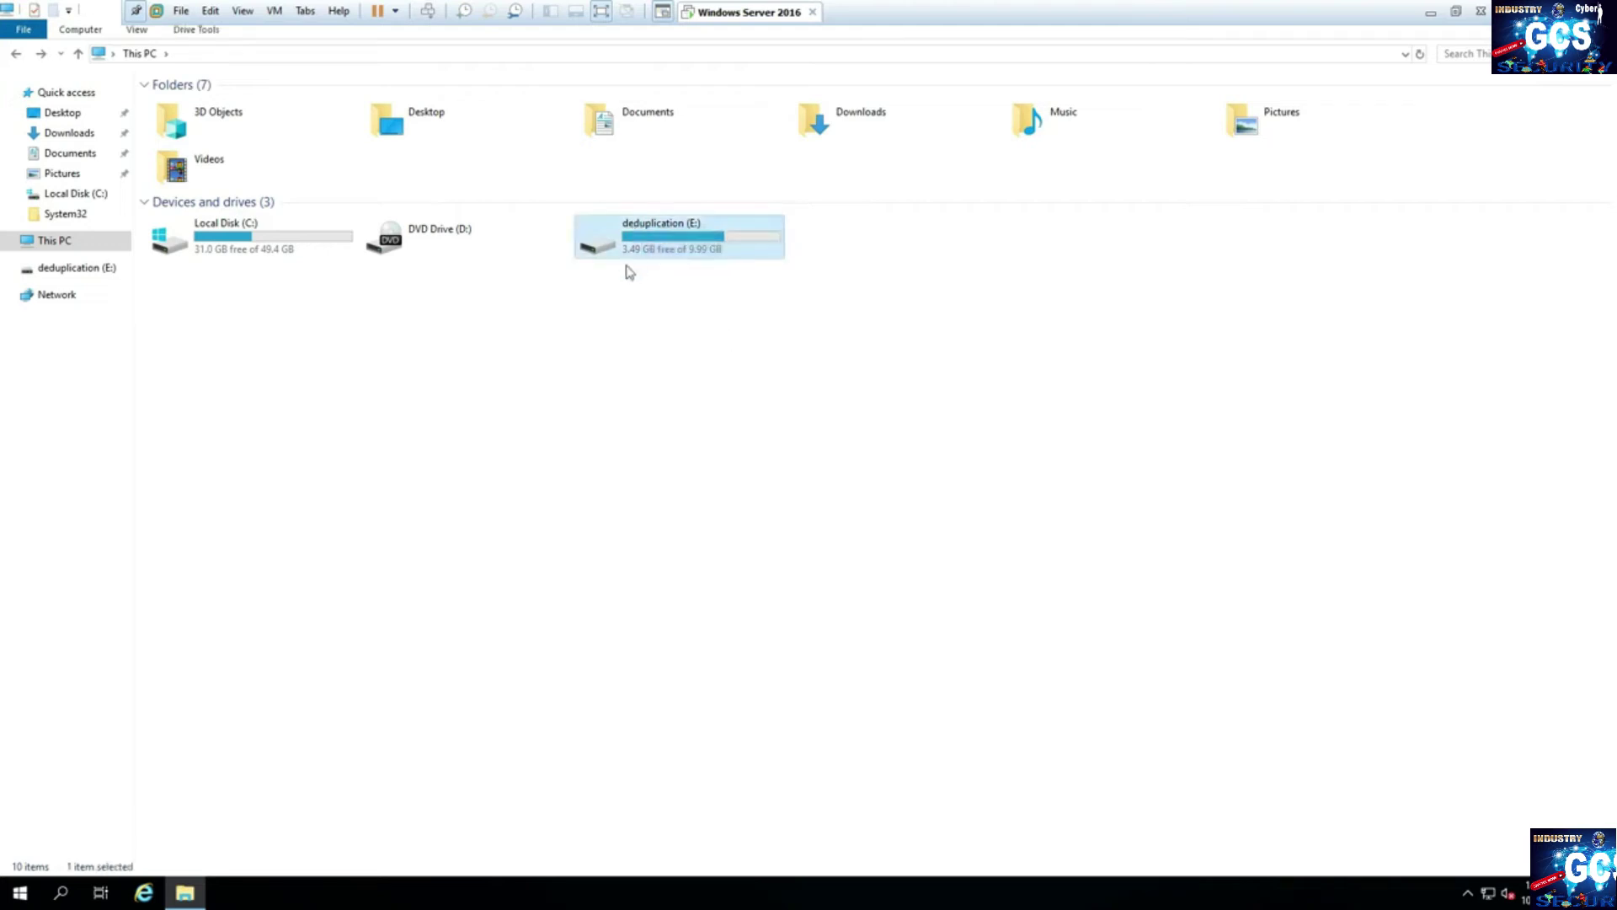
{"action": "left_click_drag", "start_coordinate": [626, 319], "coordinate": [824, 301]}
{"action": "key", "text": "alt+F4"}
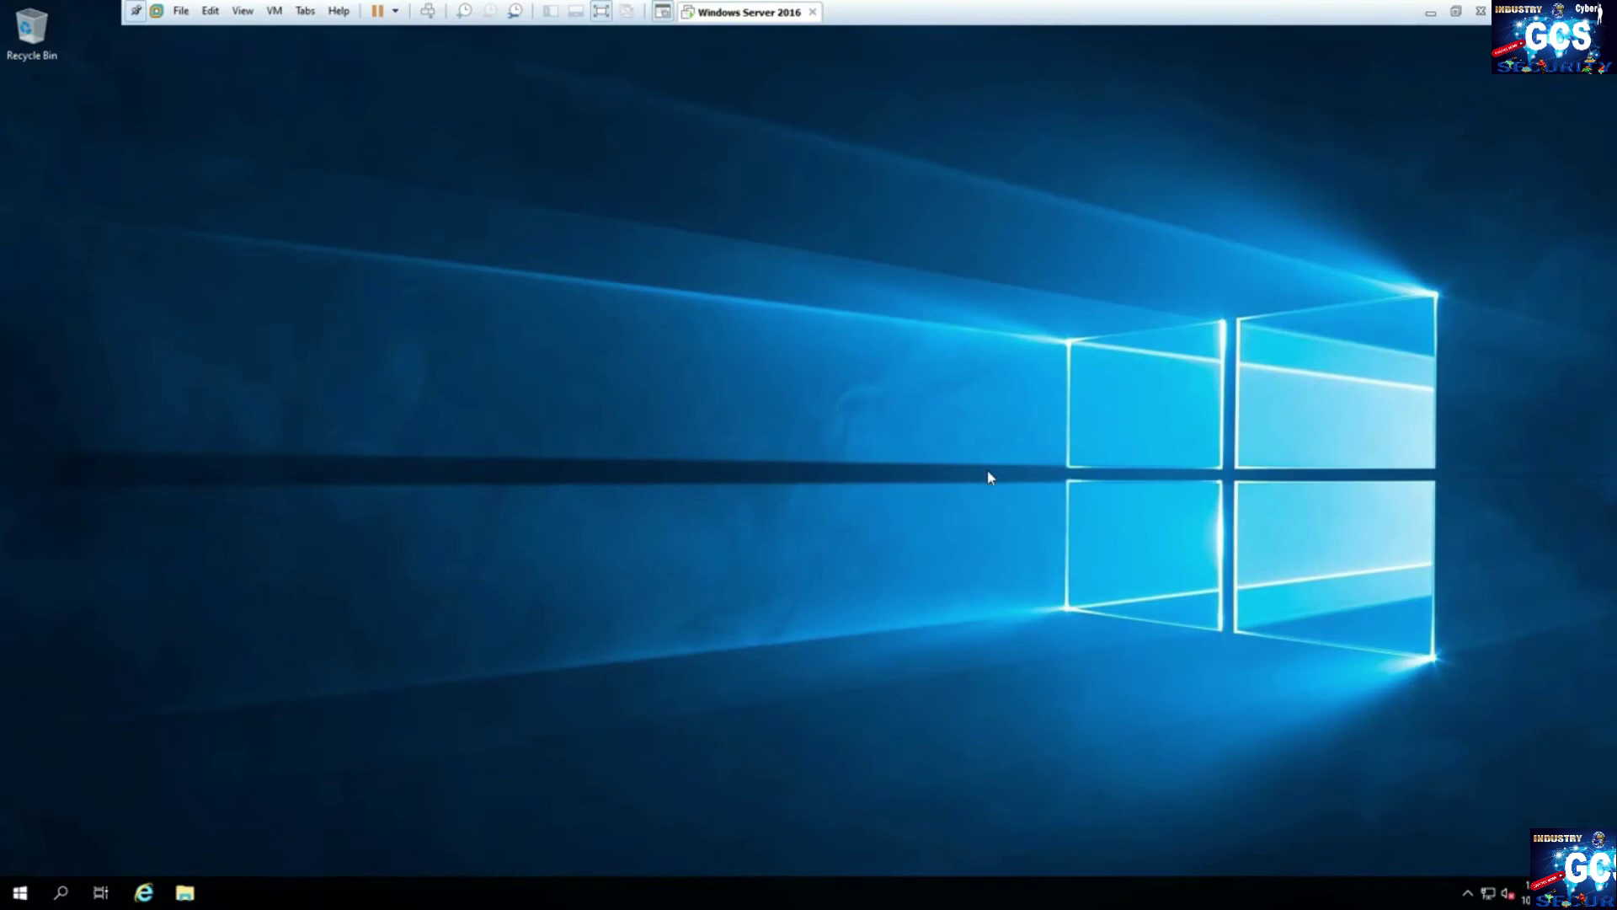
- Launch Server Manager from Start and open the Add Roles and Features Wizard, dismissing the inventory notice
{"action": "left_click", "coordinate": [20, 893]}
{"action": "left_click", "coordinate": [315, 414]}
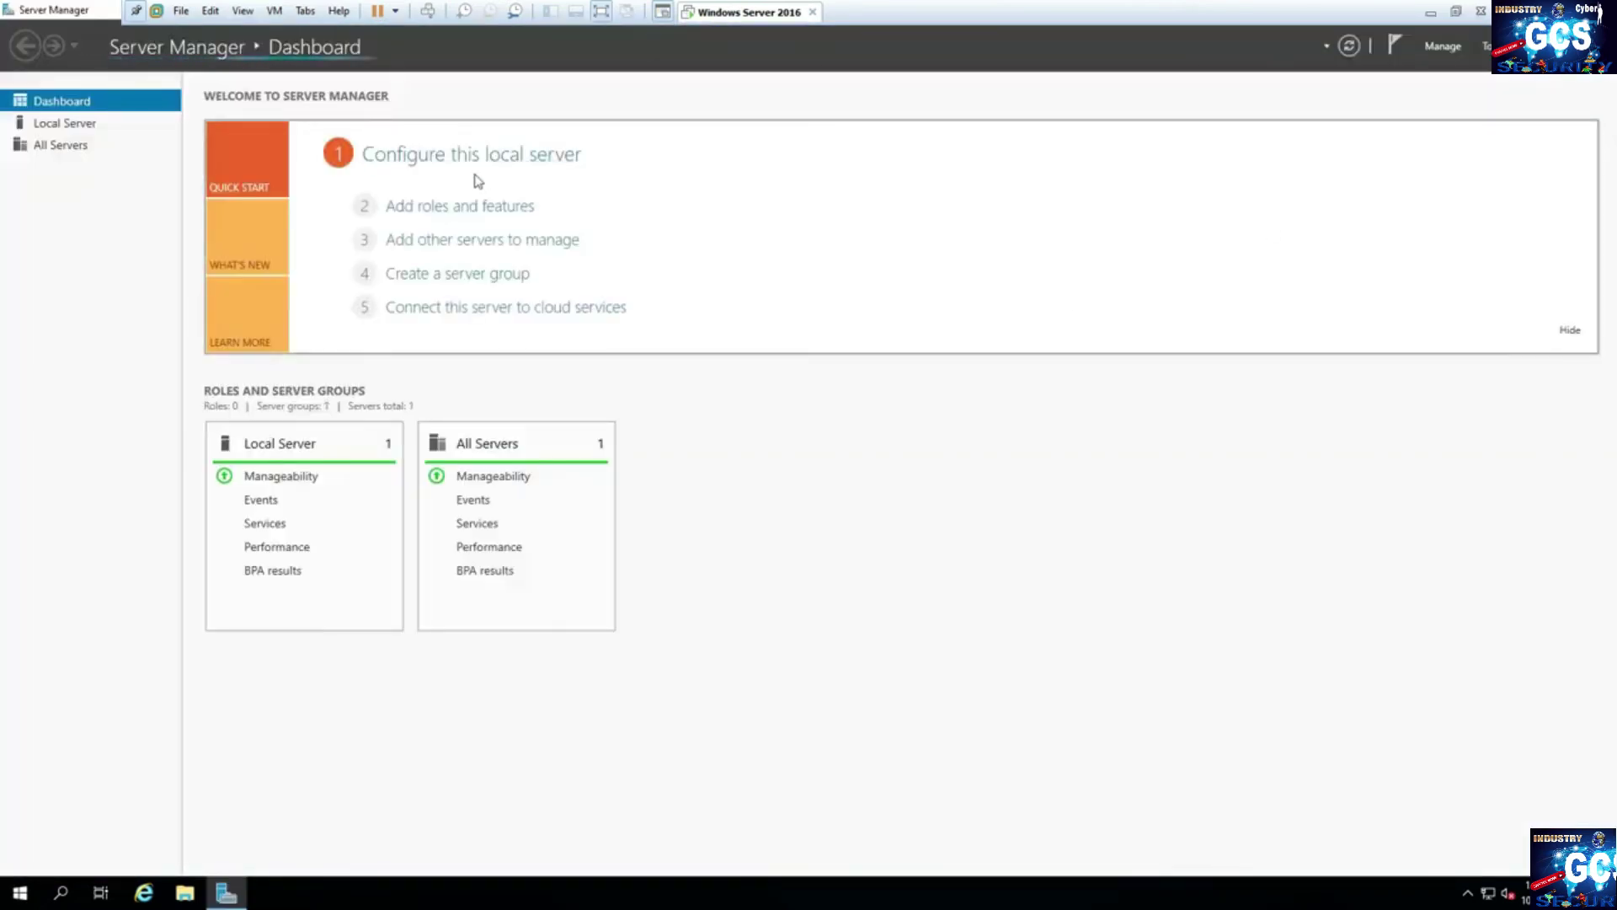
{"action": "left_click", "coordinate": [434, 212]}
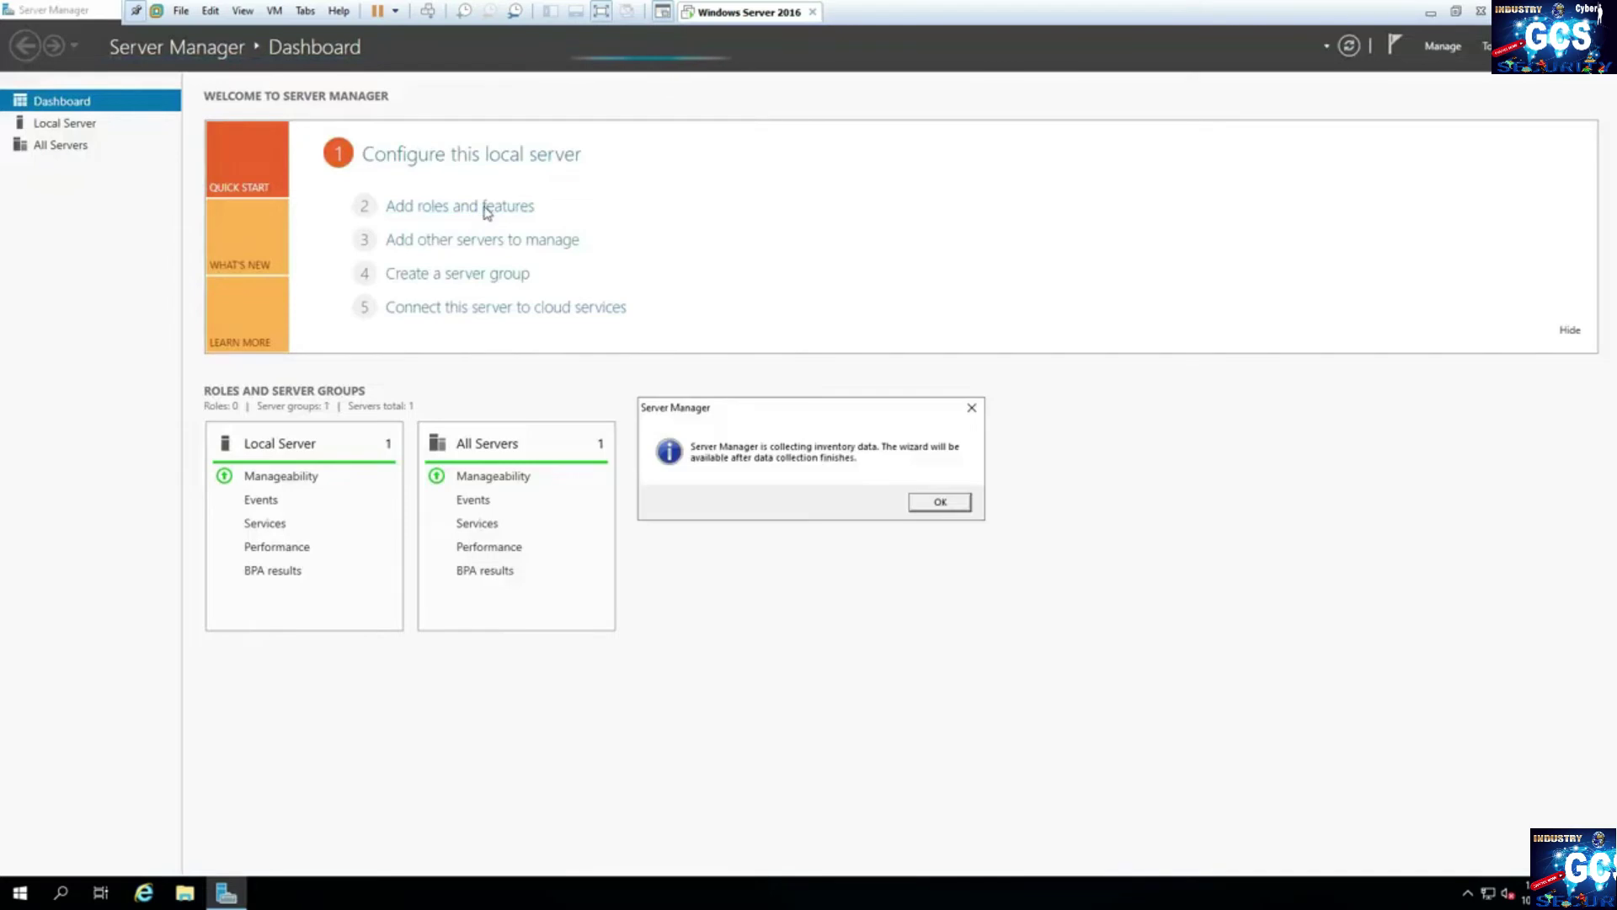
{"action": "left_click", "coordinate": [944, 501]}
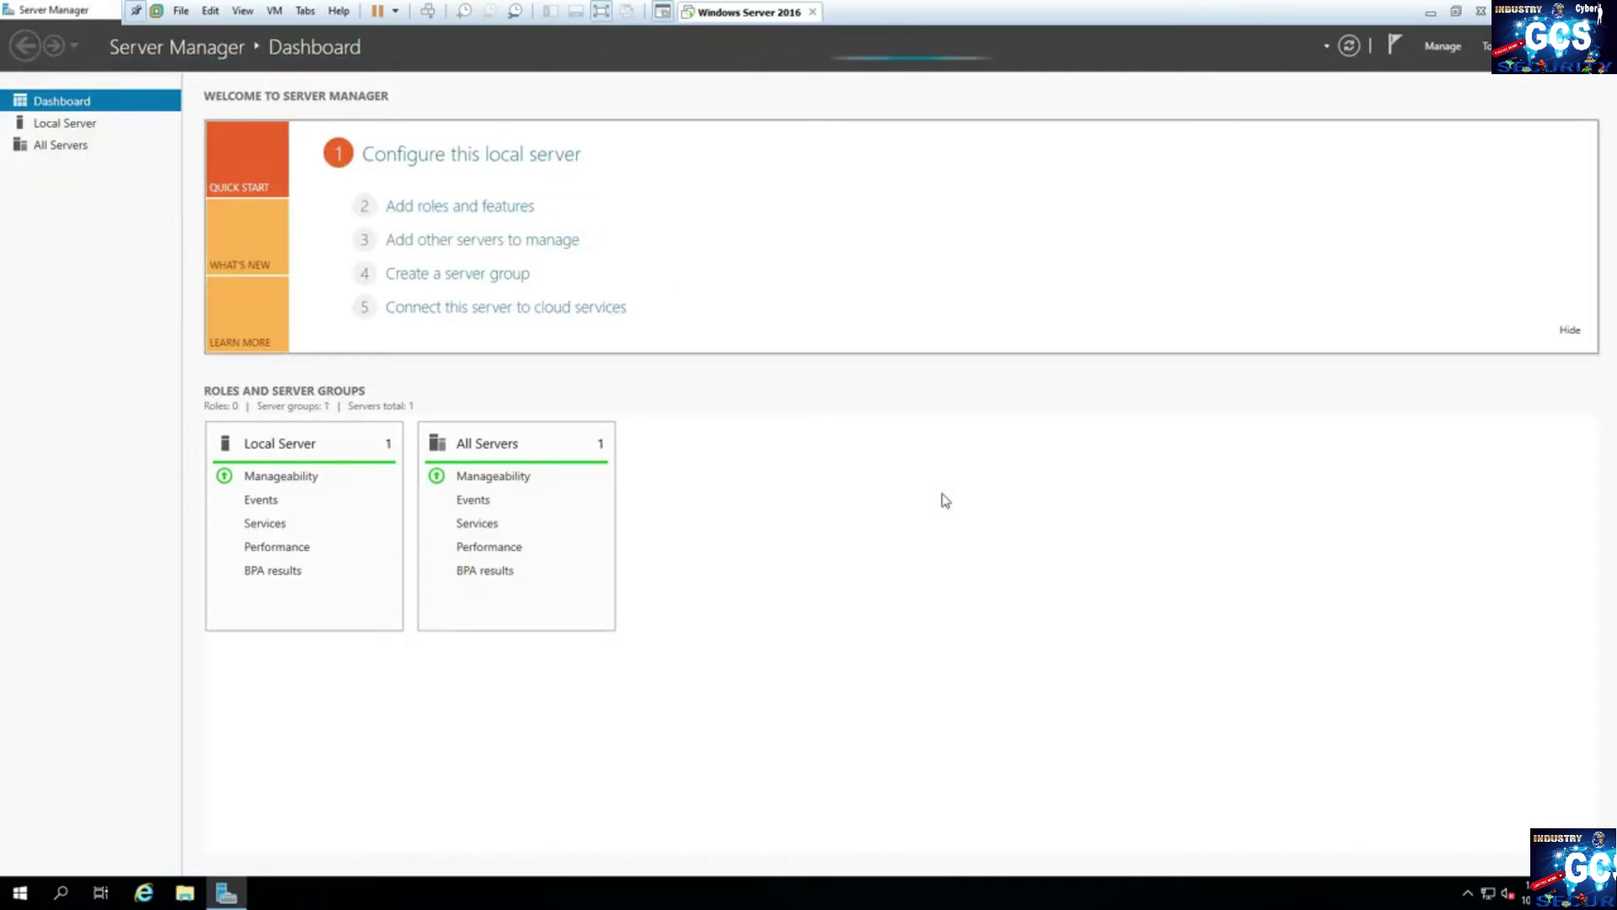
{"action": "left_click", "coordinate": [434, 209]}
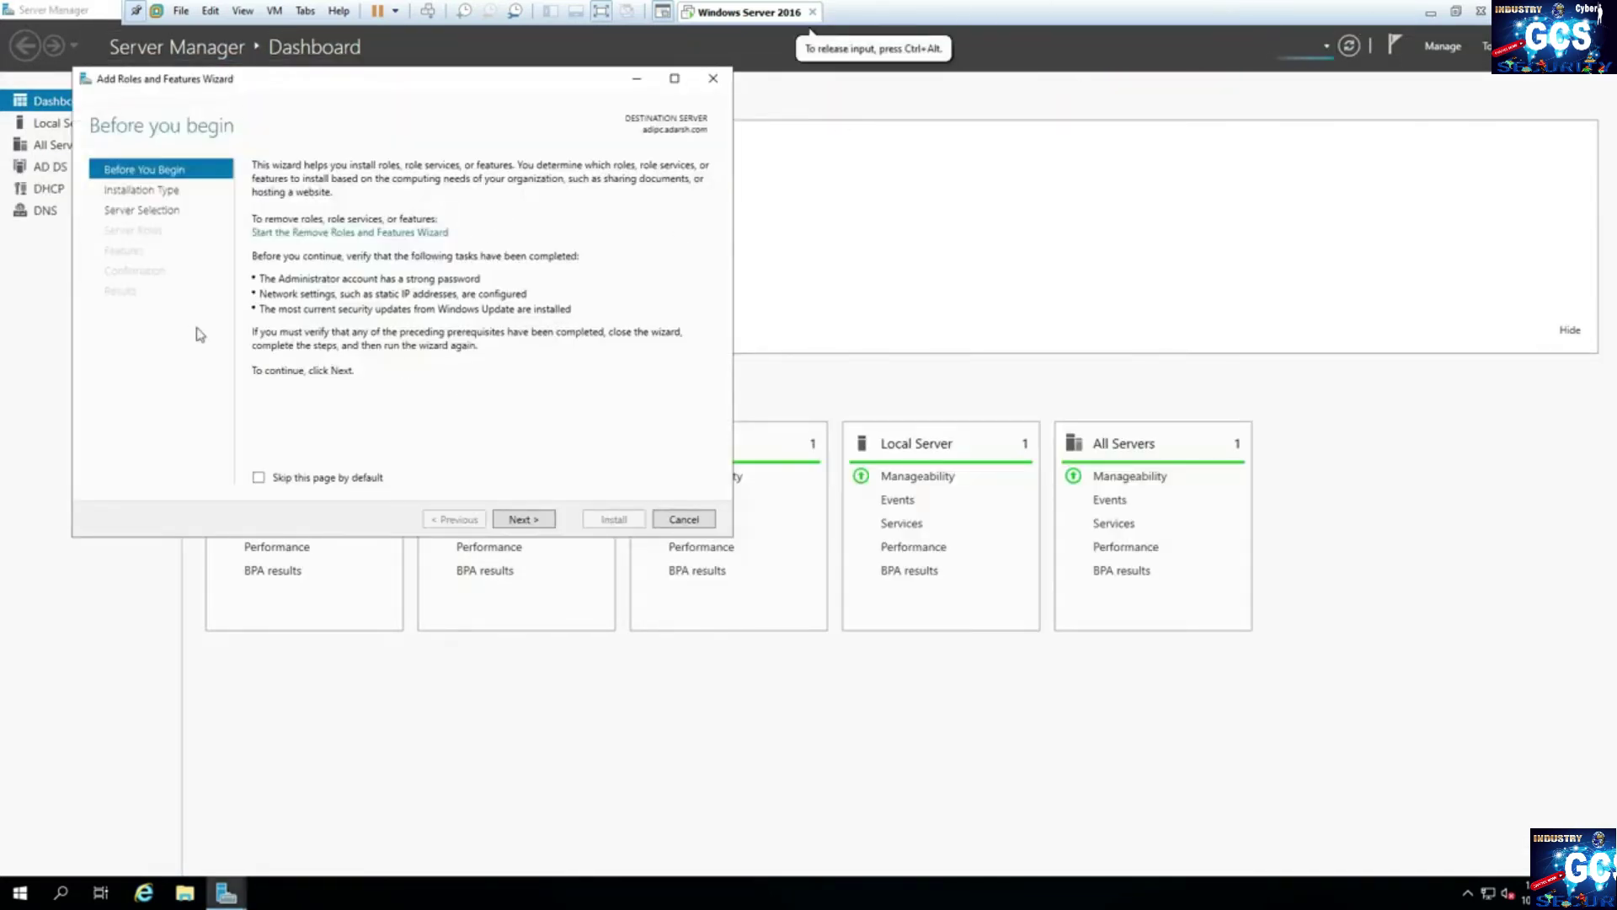
- Advance to Server Roles and tick Data Deduplication under File and iSCSI Services
{"action": "left_click", "coordinate": [543, 520]}
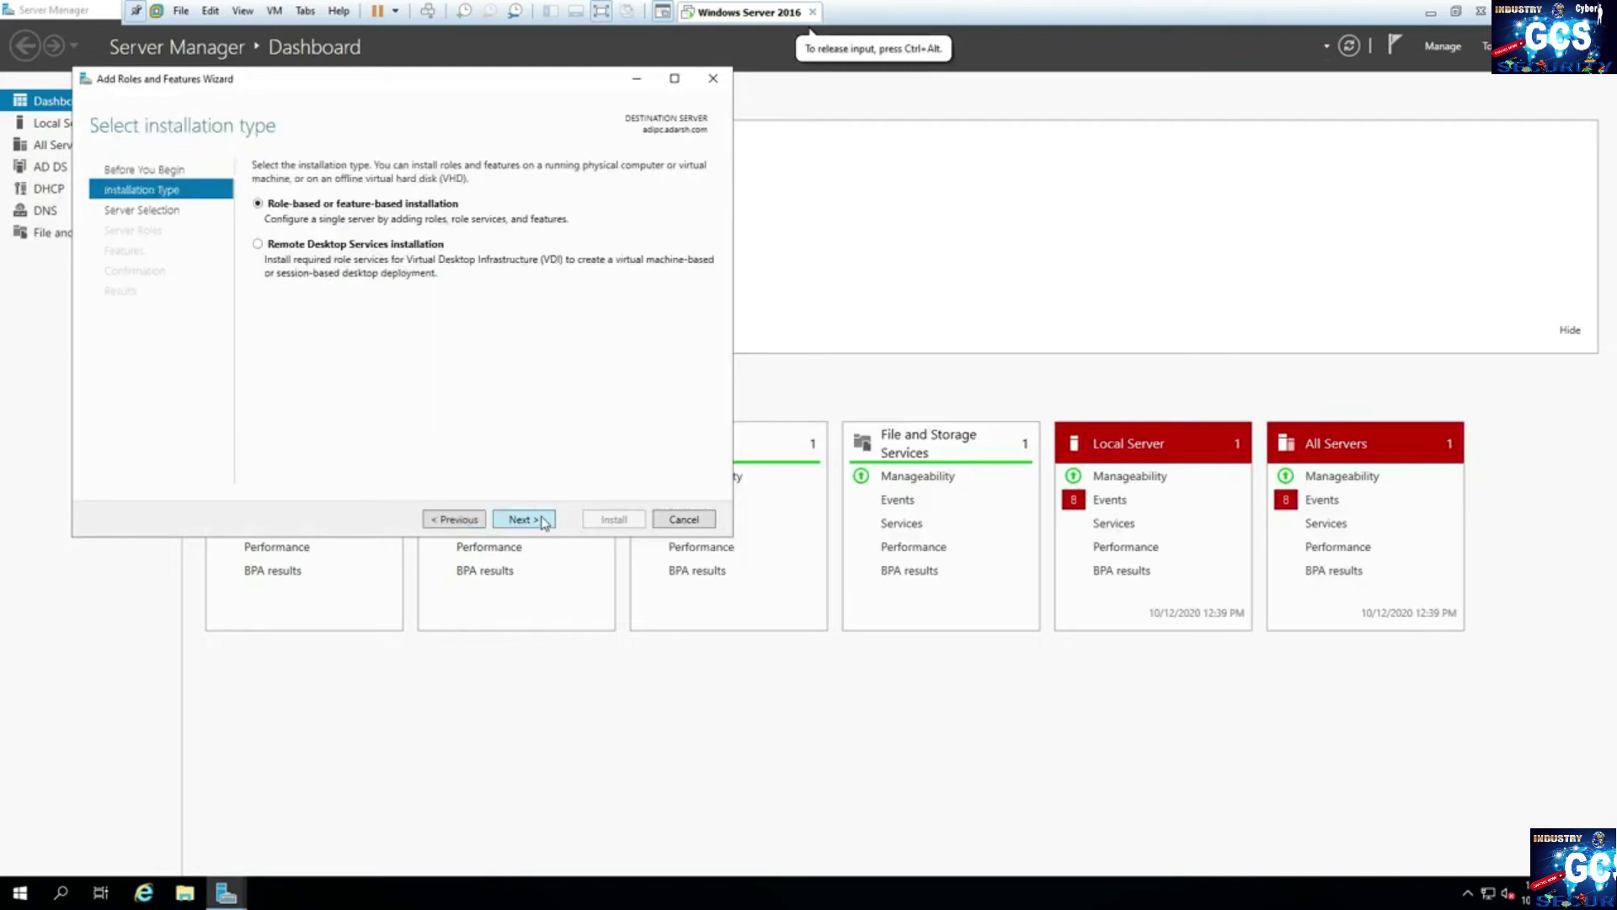
{"action": "left_click", "coordinate": [513, 522]}
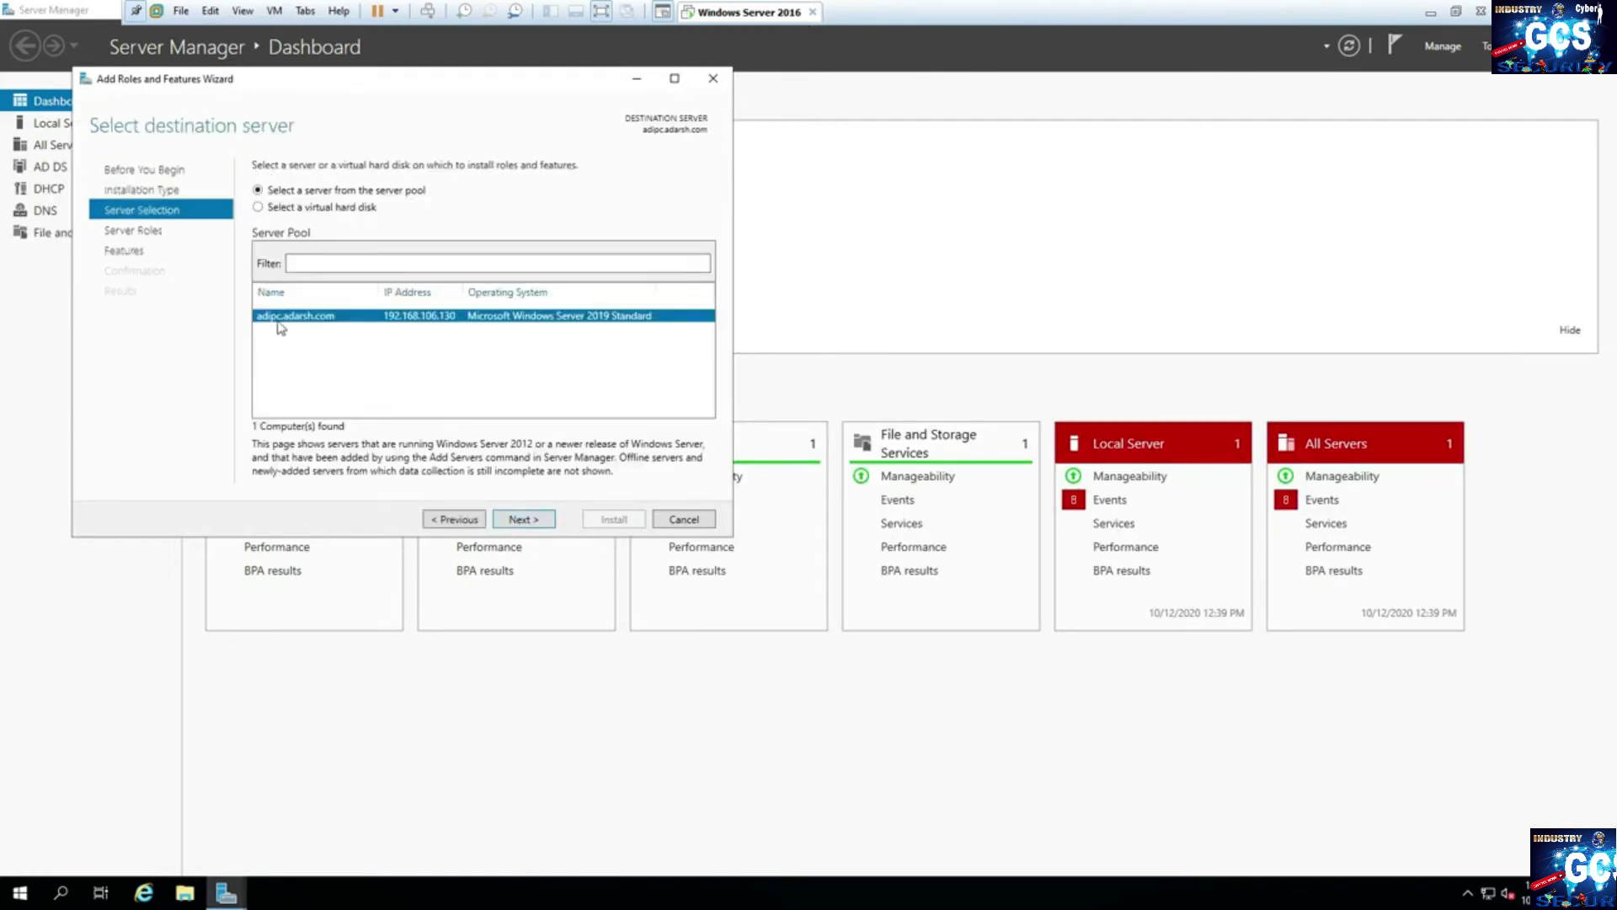
{"action": "left_click", "coordinate": [523, 519]}
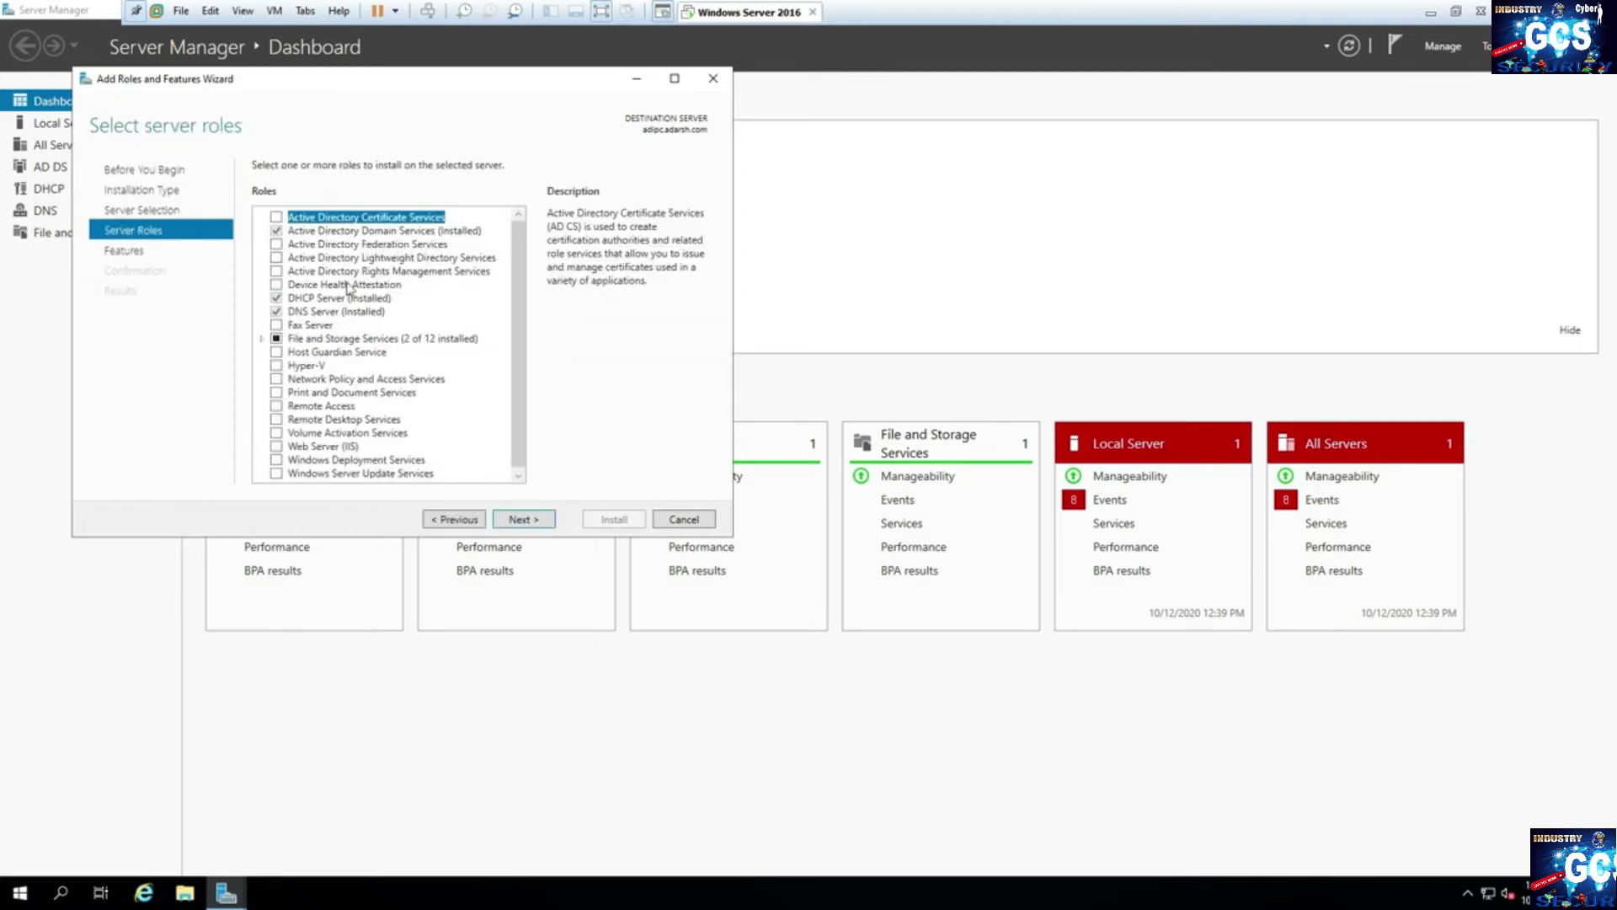
{"action": "double_click", "coordinate": [342, 338]}
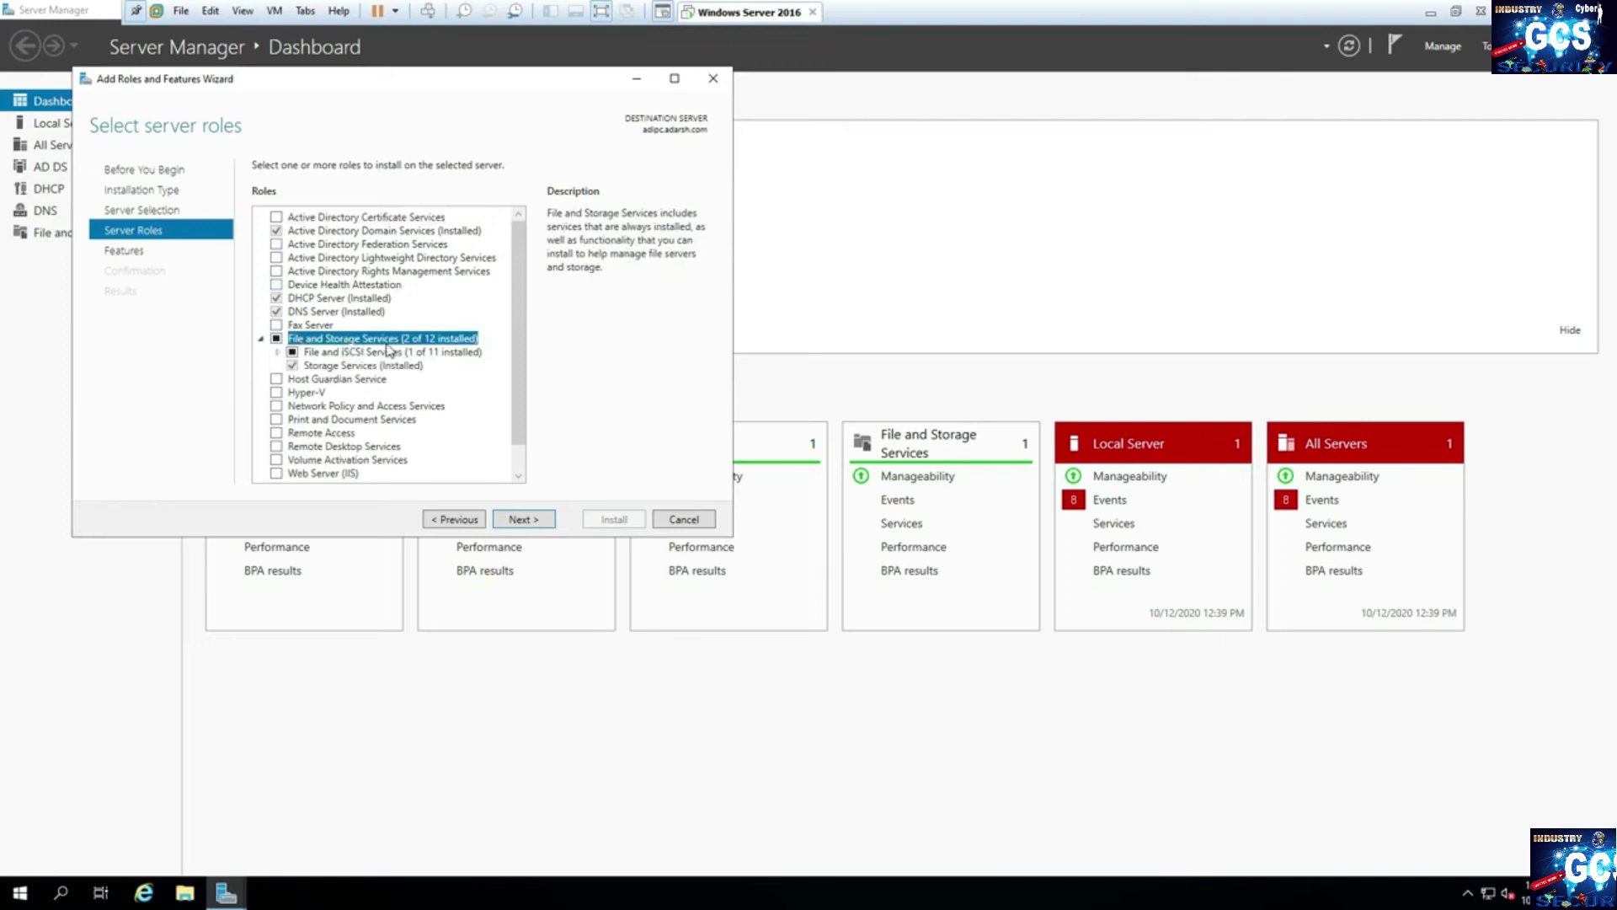
{"action": "left_click", "coordinate": [278, 353]}
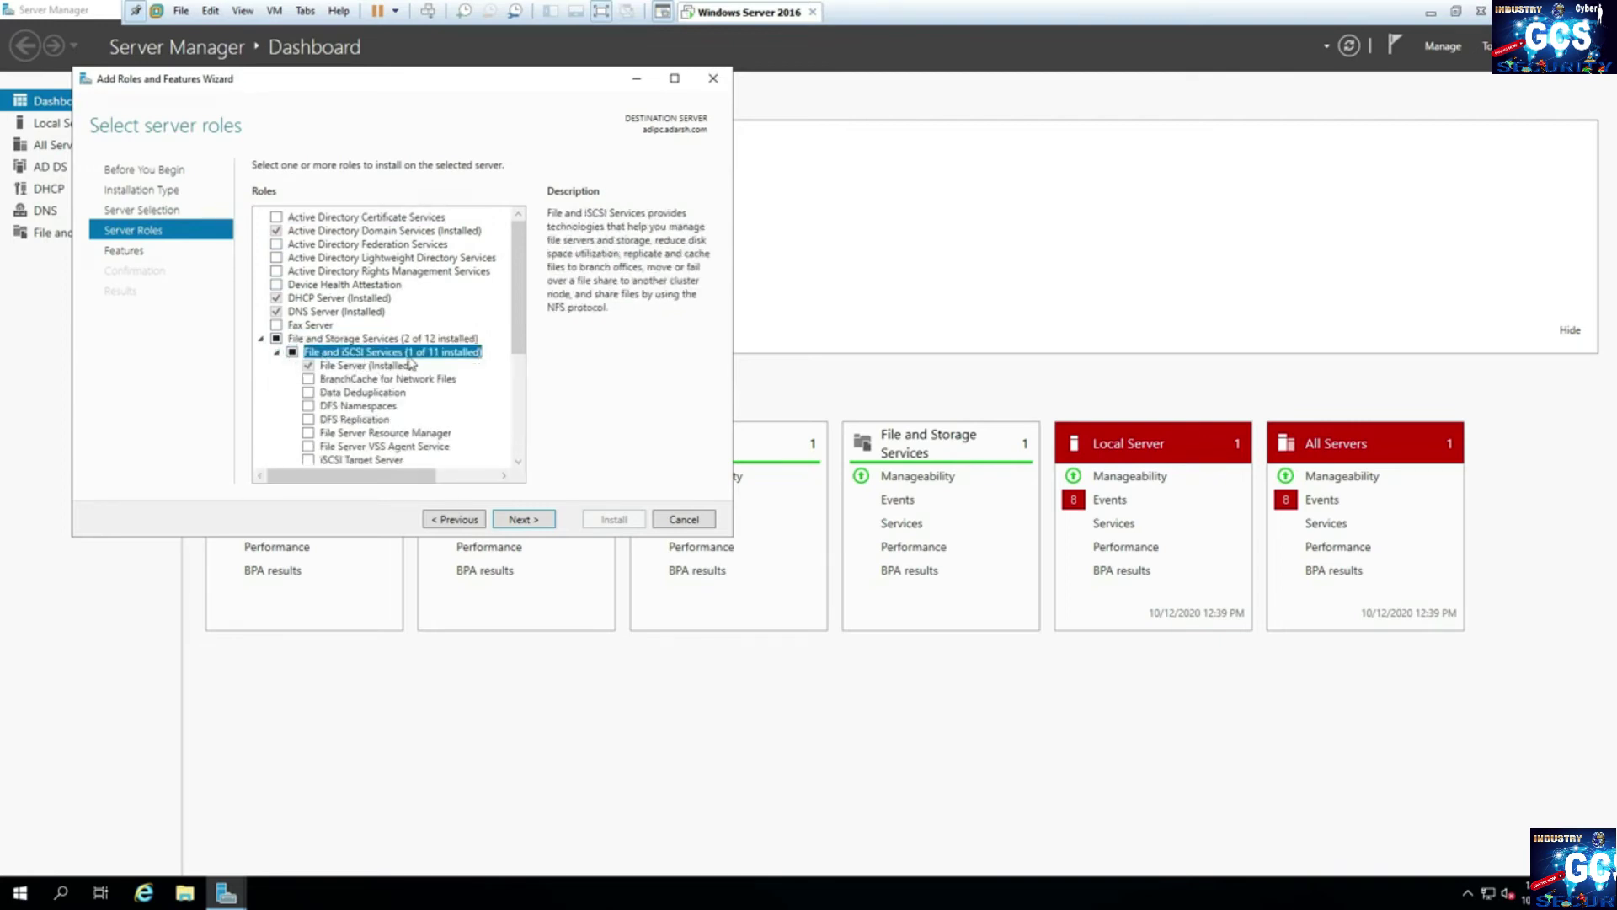
{"action": "left_click", "coordinate": [354, 393]}
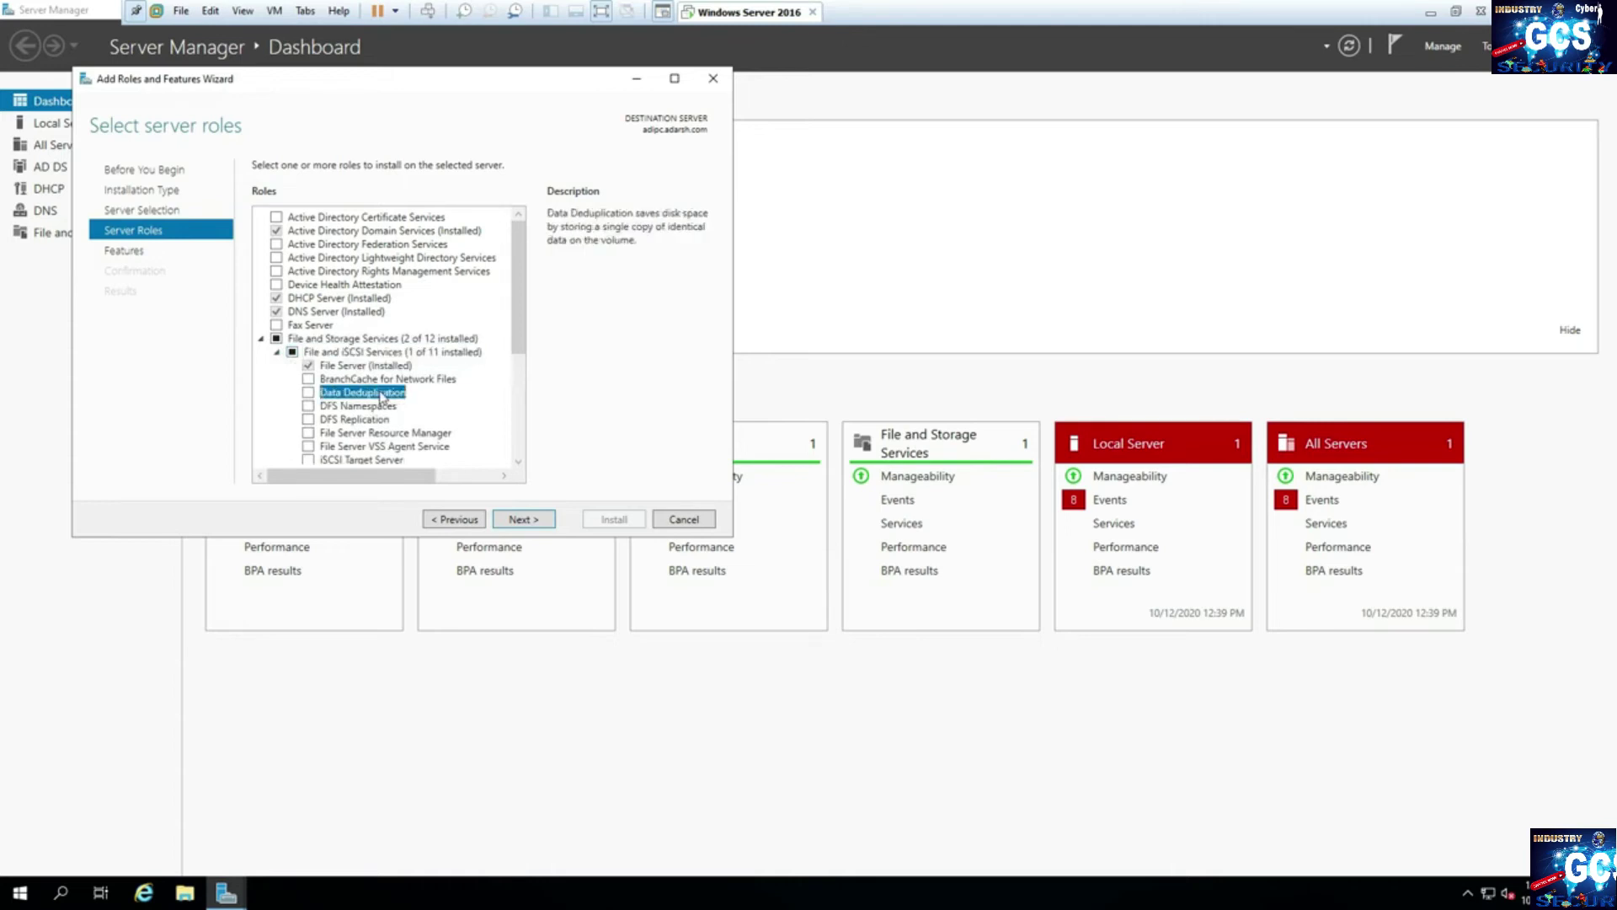
{"action": "left_click", "coordinate": [309, 393]}
- Install Data Deduplication with automatic restart allowed, then close the finished wizard
{"action": "left_click", "coordinate": [520, 522]}
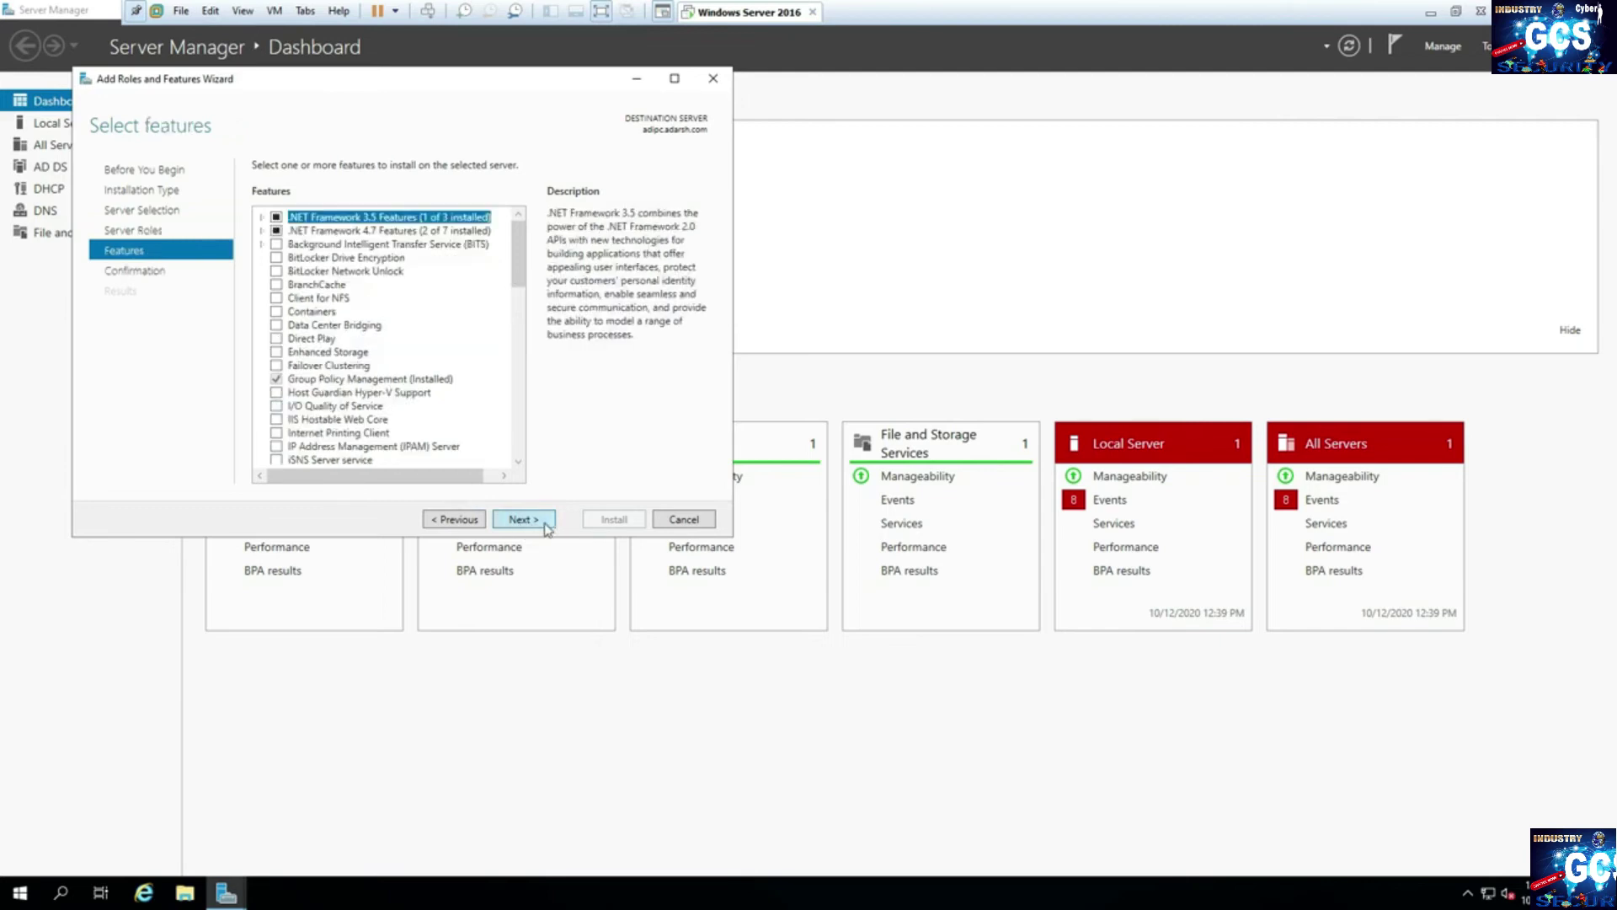
{"action": "left_click", "coordinate": [548, 521]}
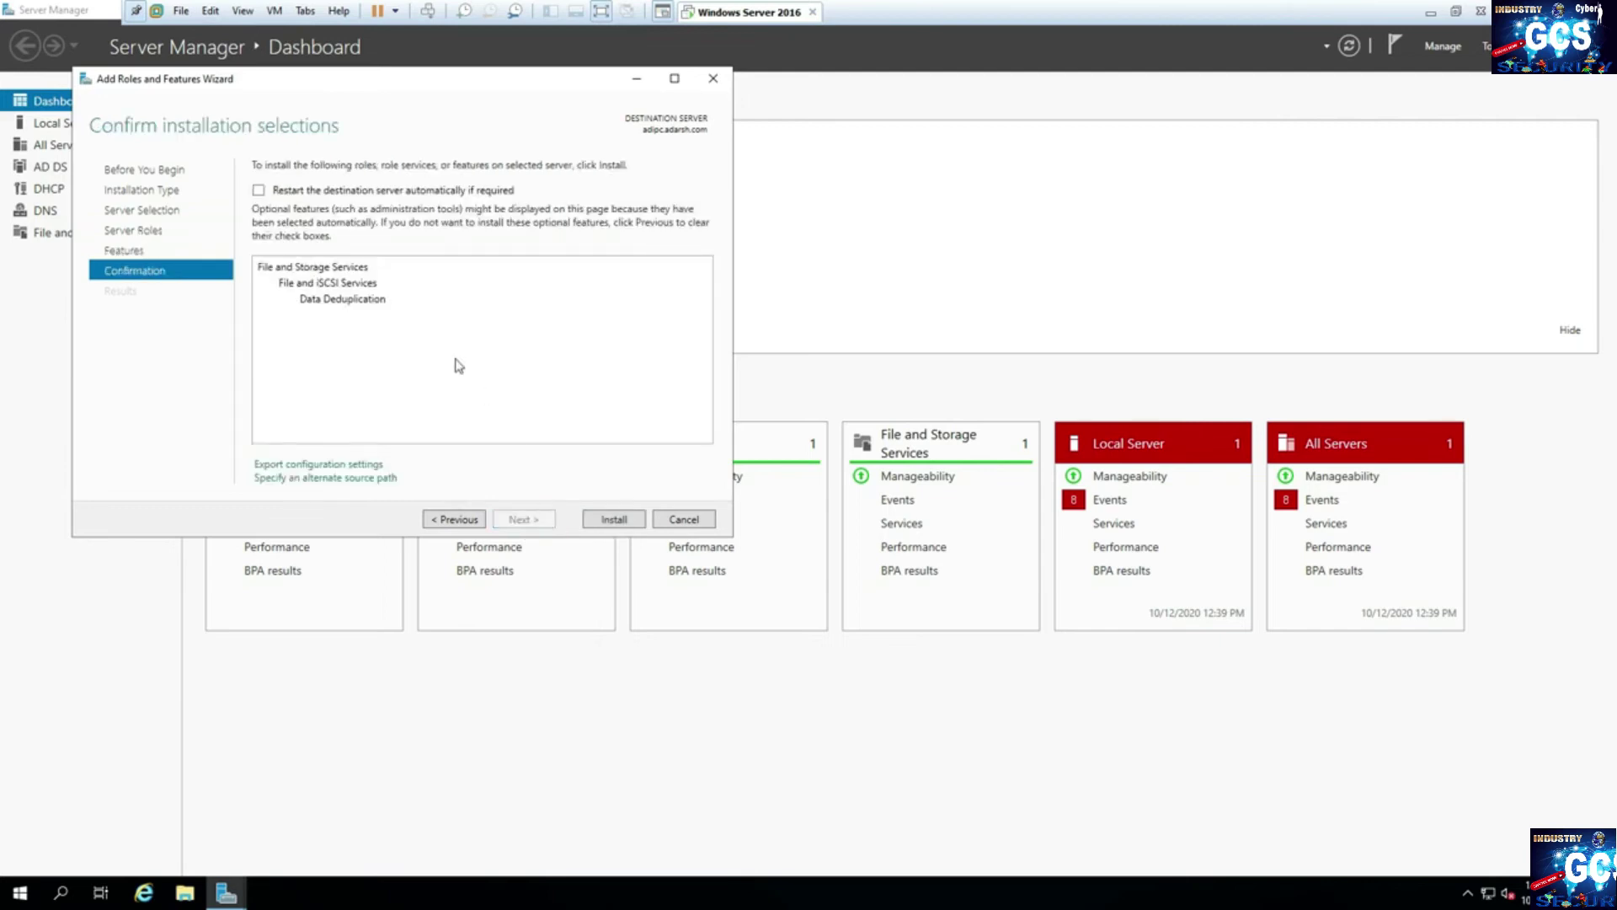
{"action": "left_click", "coordinate": [259, 190]}
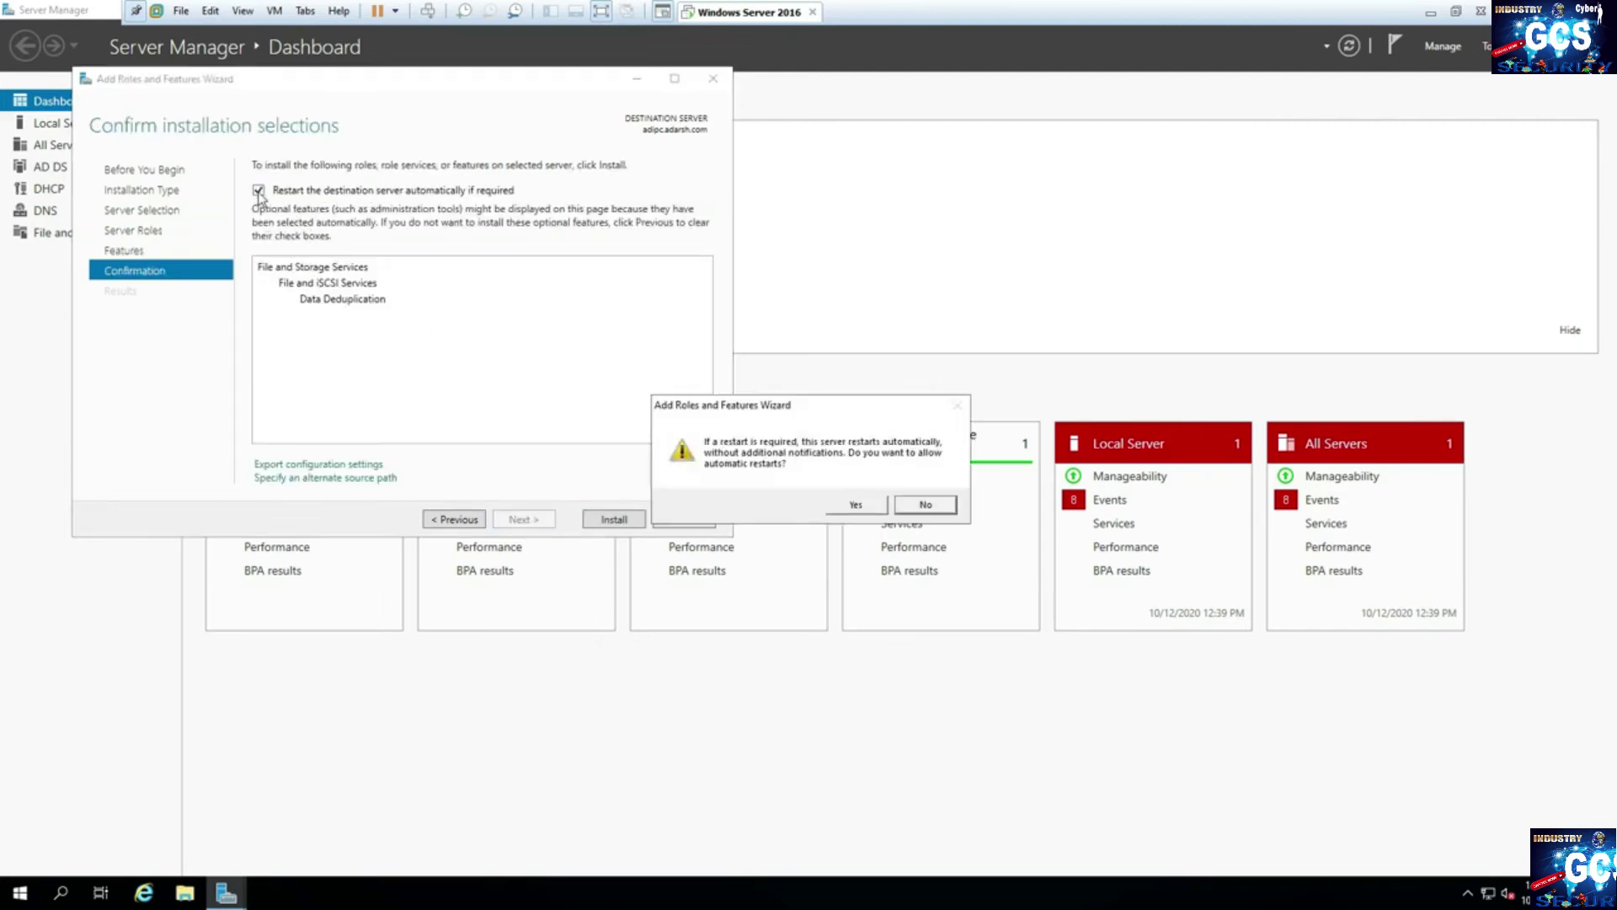
{"action": "left_click", "coordinate": [845, 509]}
{"action": "left_click", "coordinate": [609, 522]}
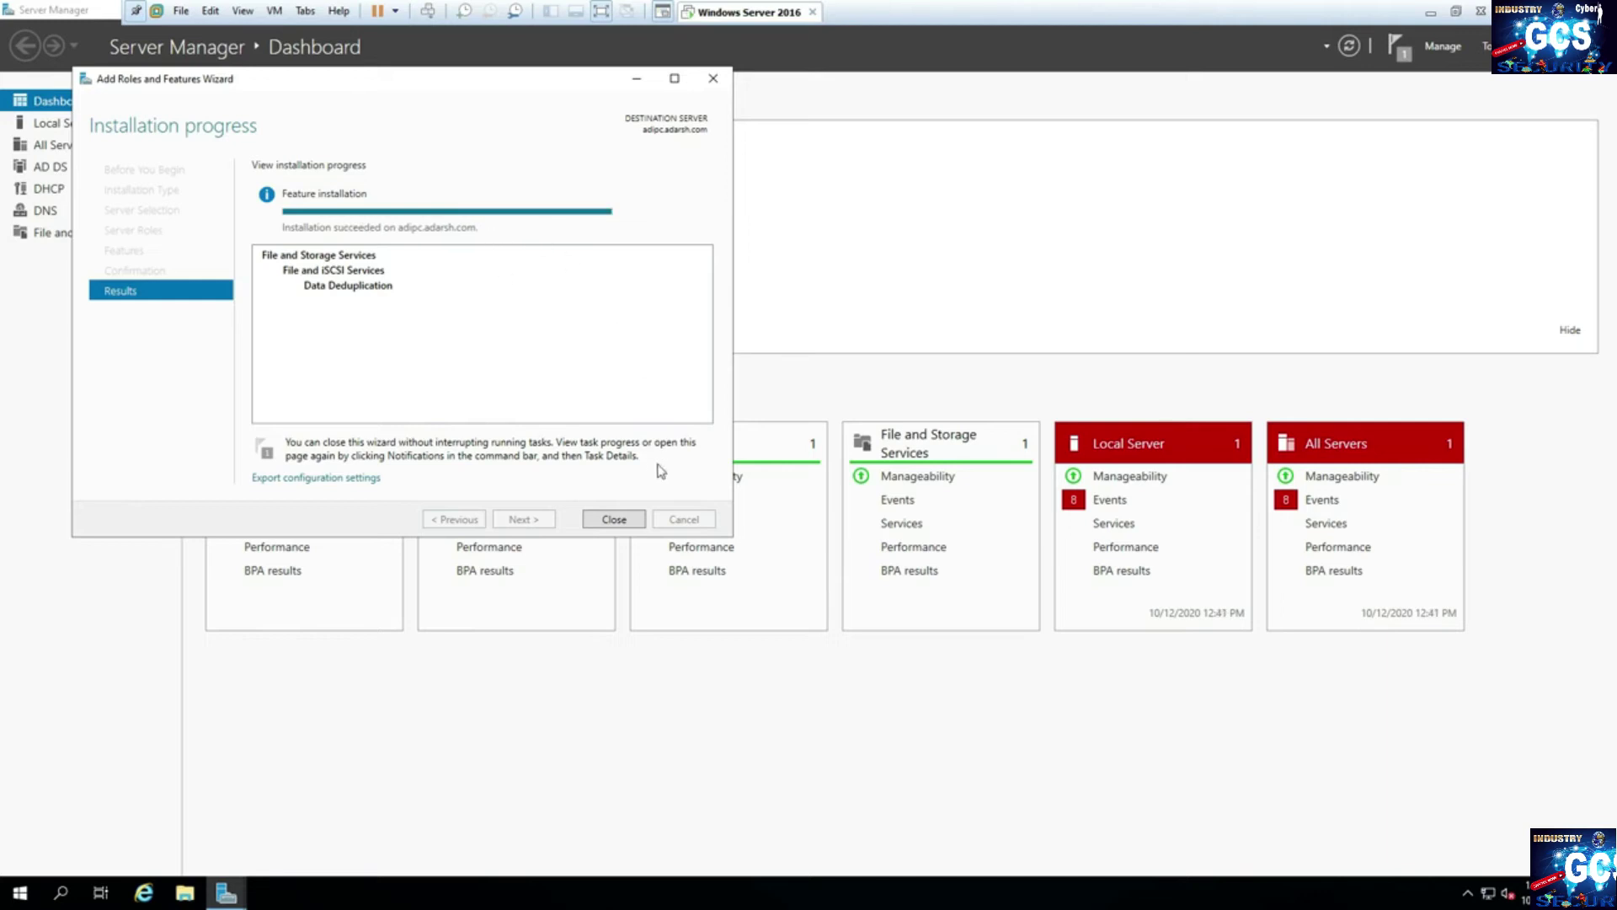
{"action": "left_click", "coordinate": [619, 517]}
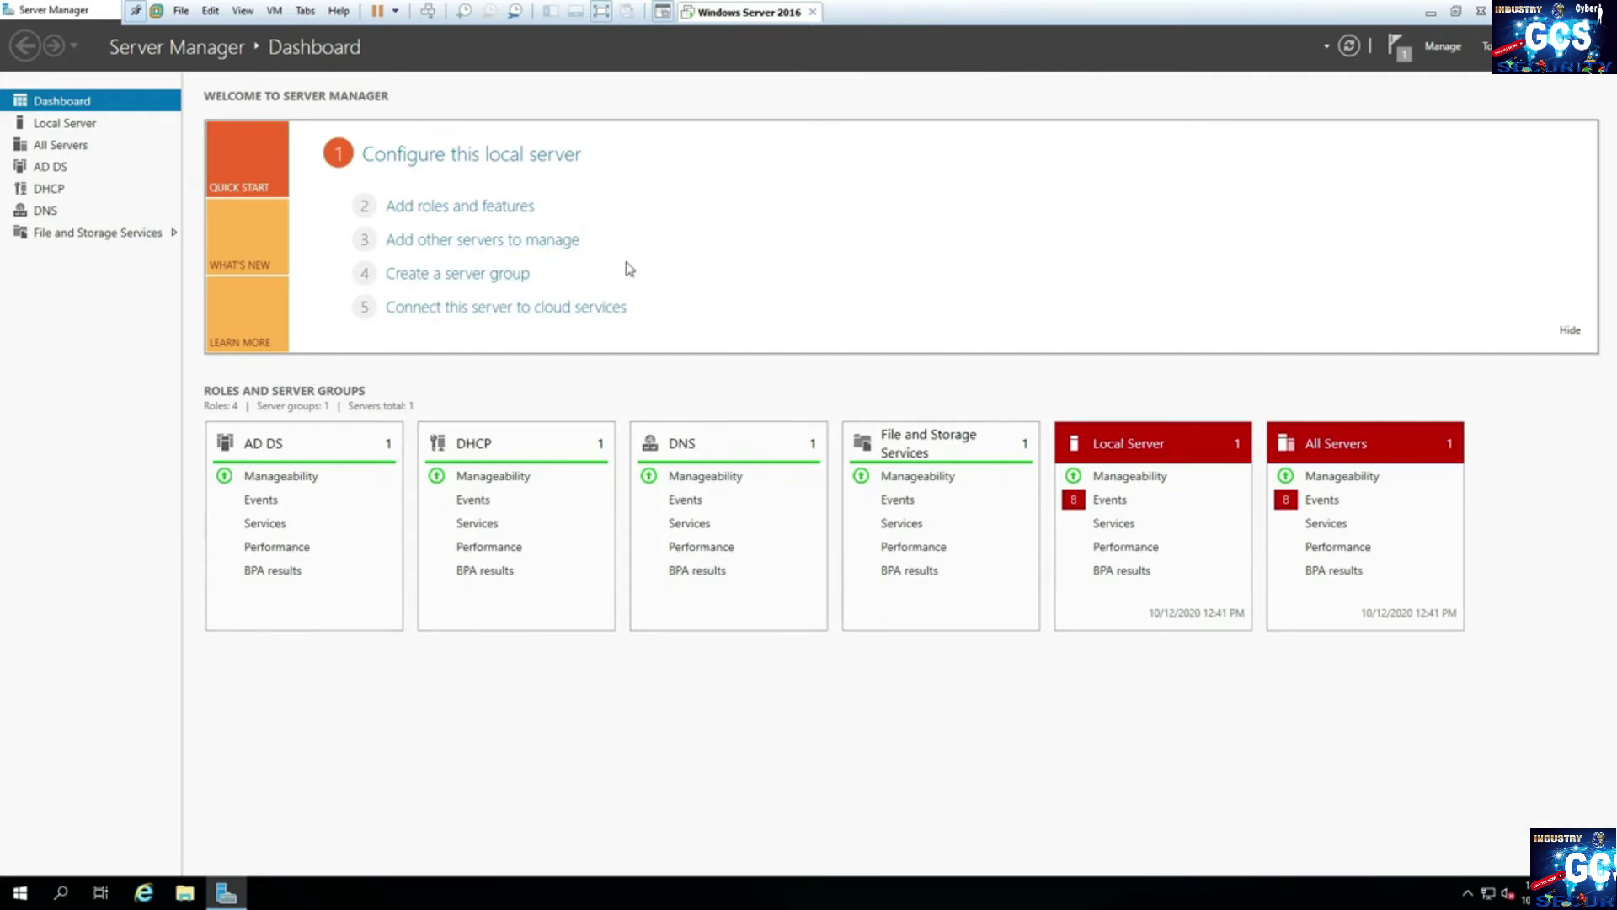
- Open the File and Storage Services Volumes list showing E: (deduplication) at 10.0 GB with 3.50 GB free
{"action": "left_click", "coordinate": [108, 239]}
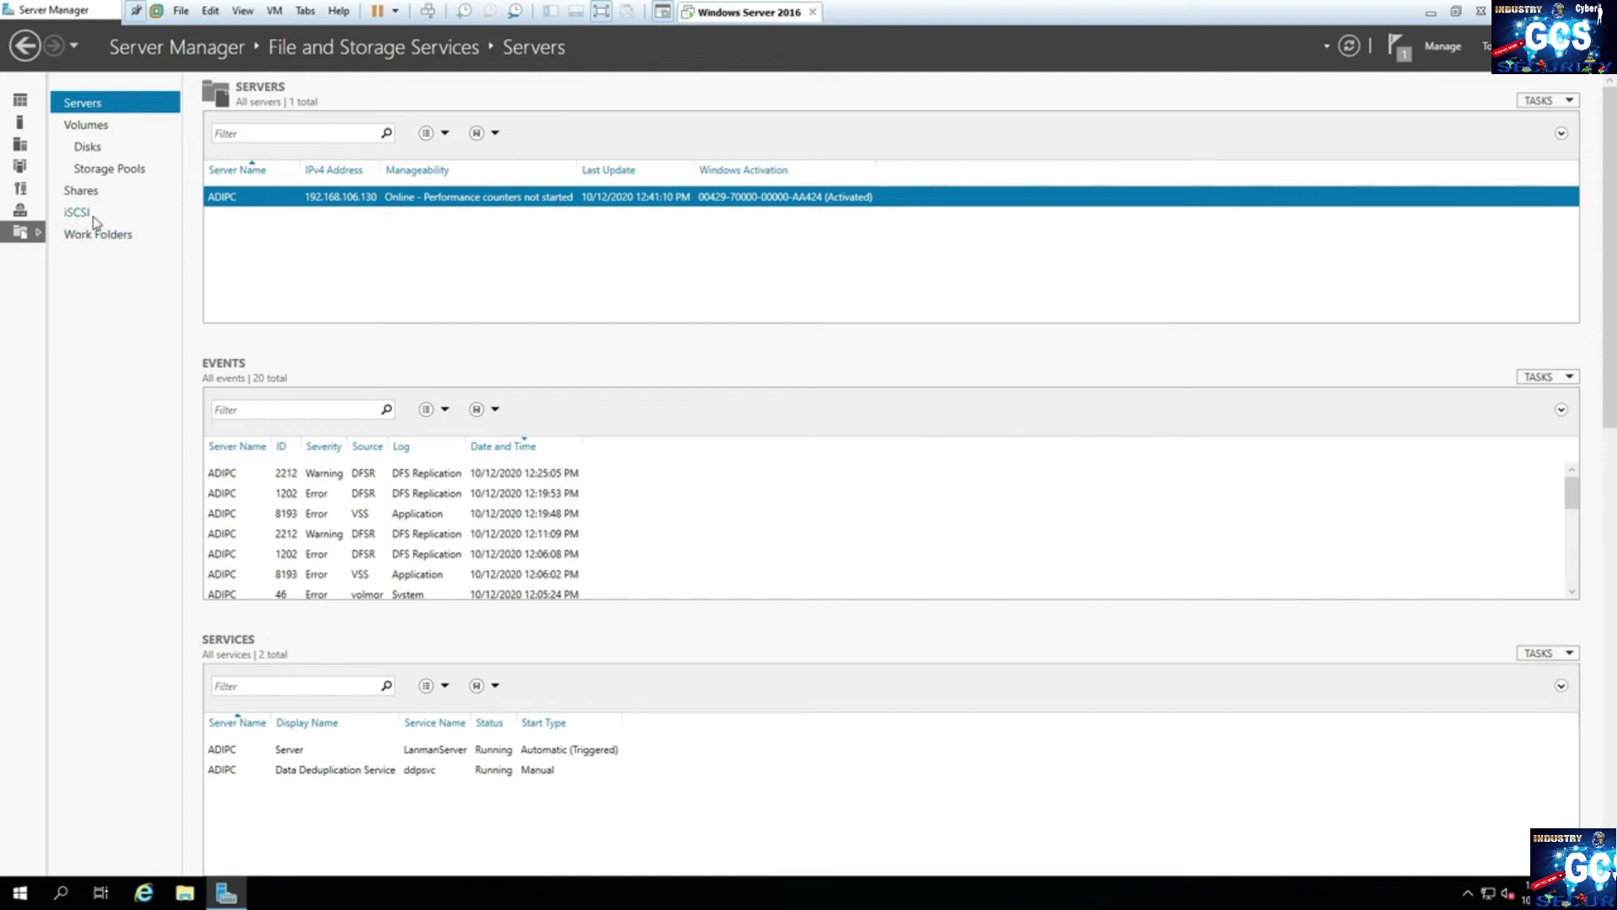
{"action": "left_click", "coordinate": [95, 219]}
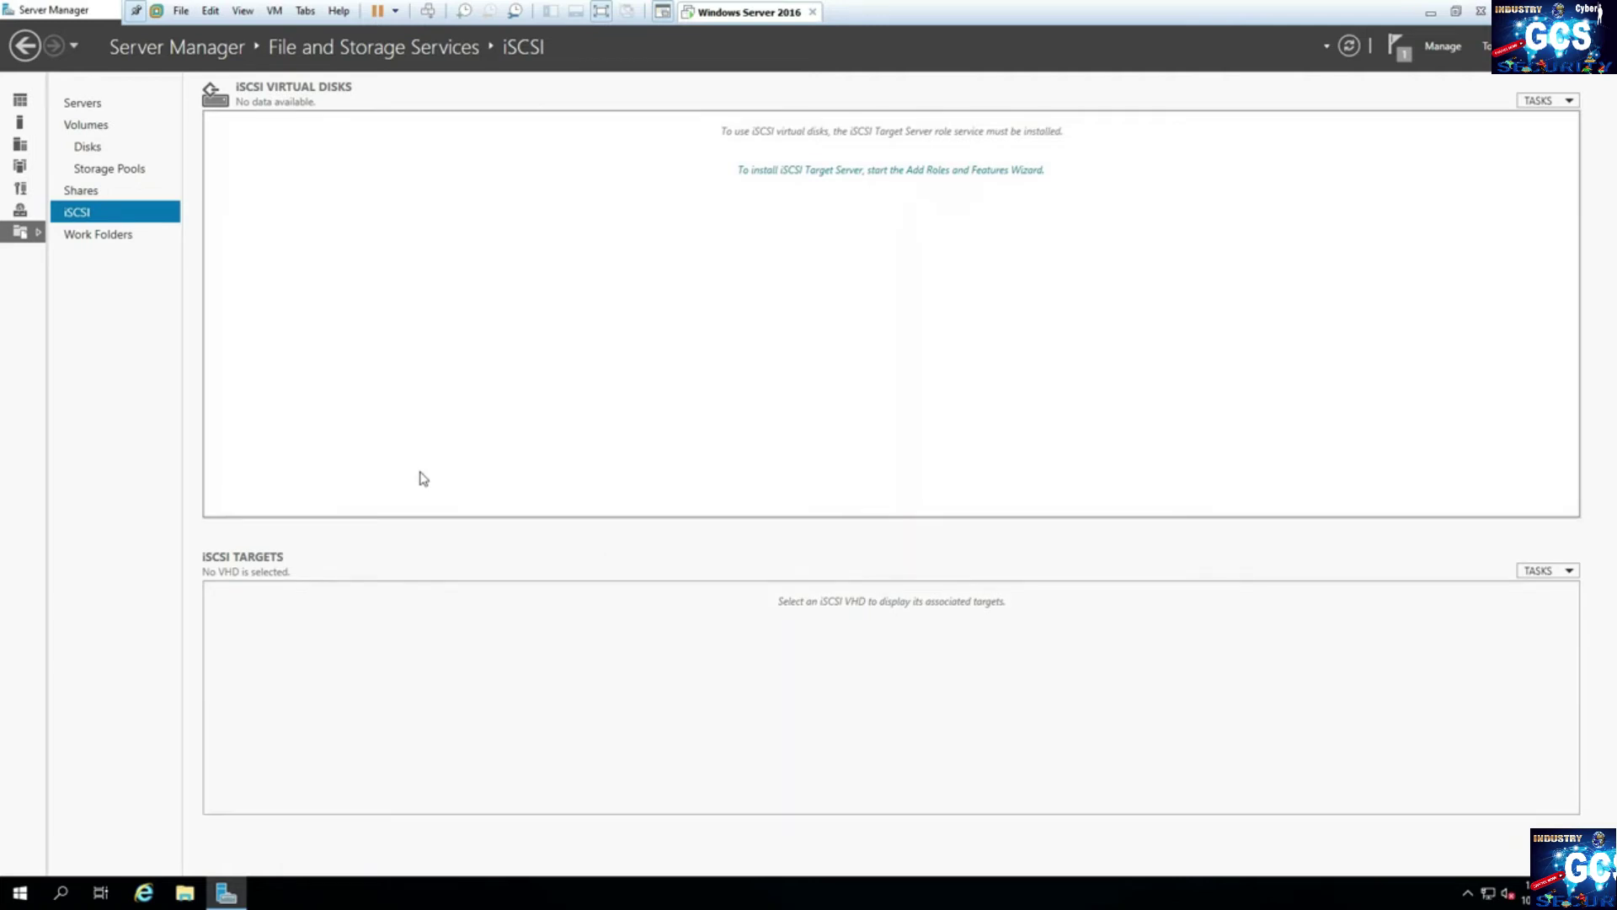
{"action": "left_click", "coordinate": [106, 153]}
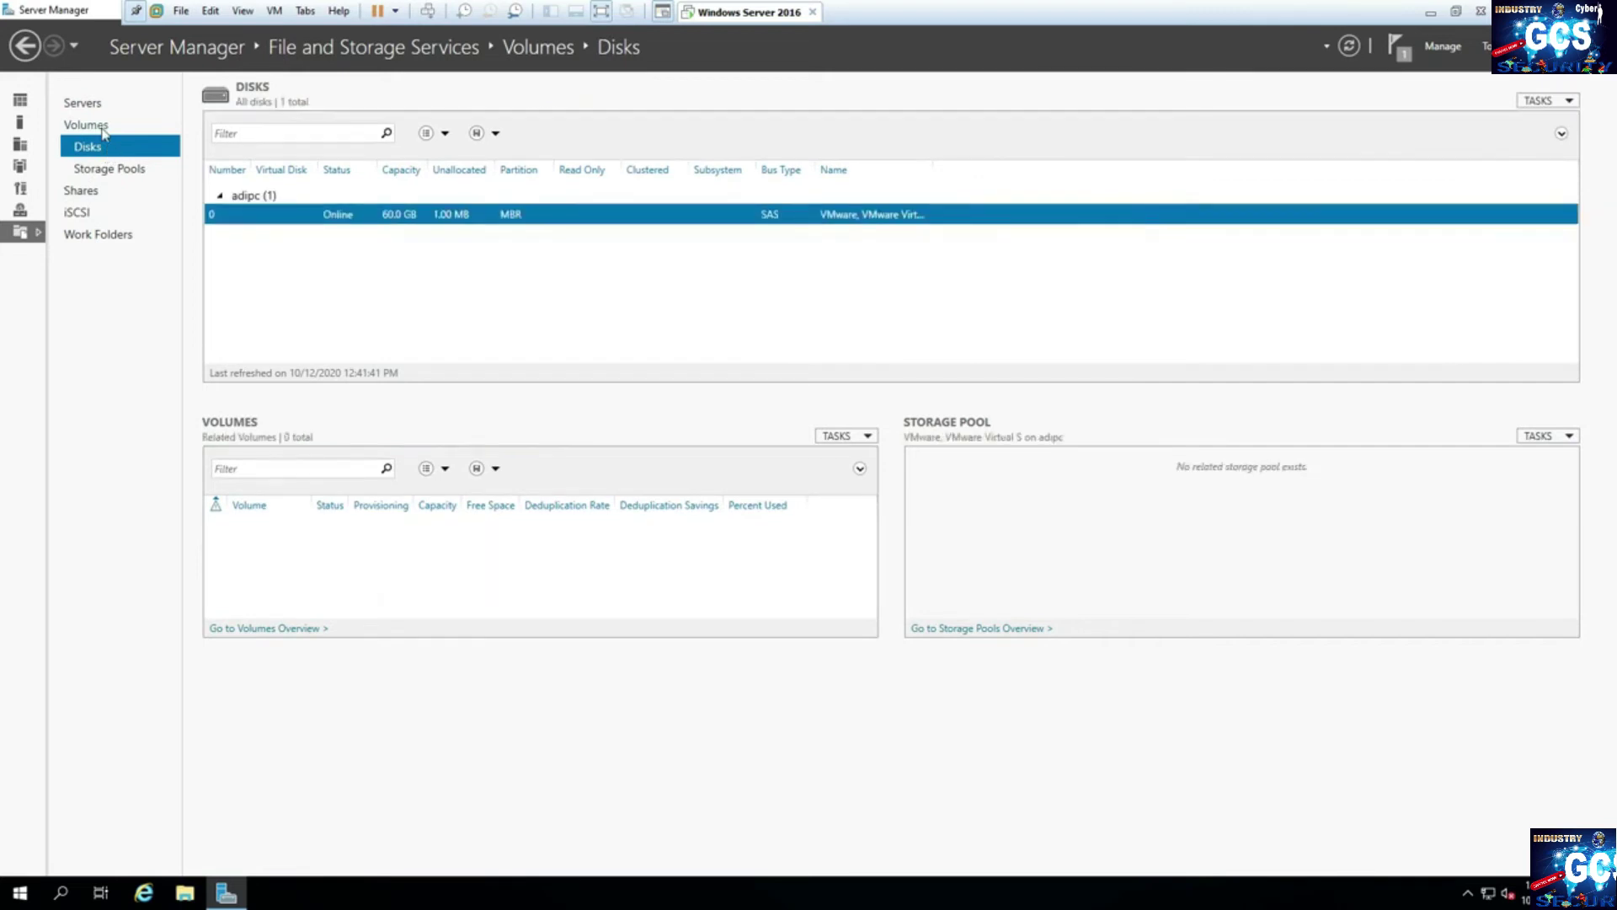
{"action": "left_click", "coordinate": [104, 133]}
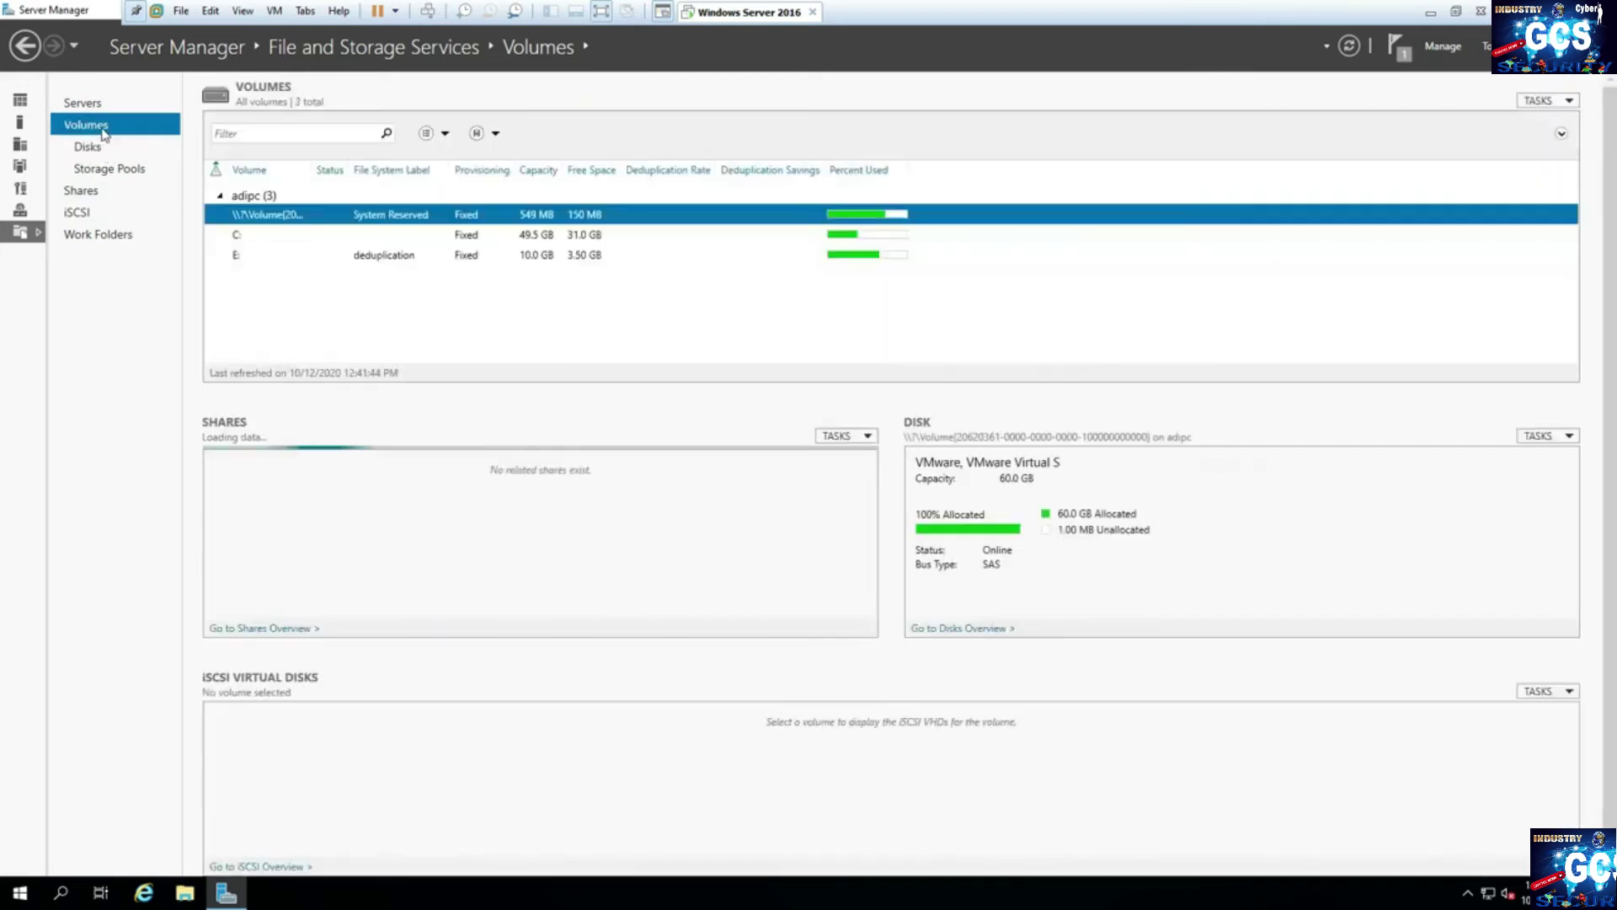
{"action": "left_click", "coordinate": [424, 259]}
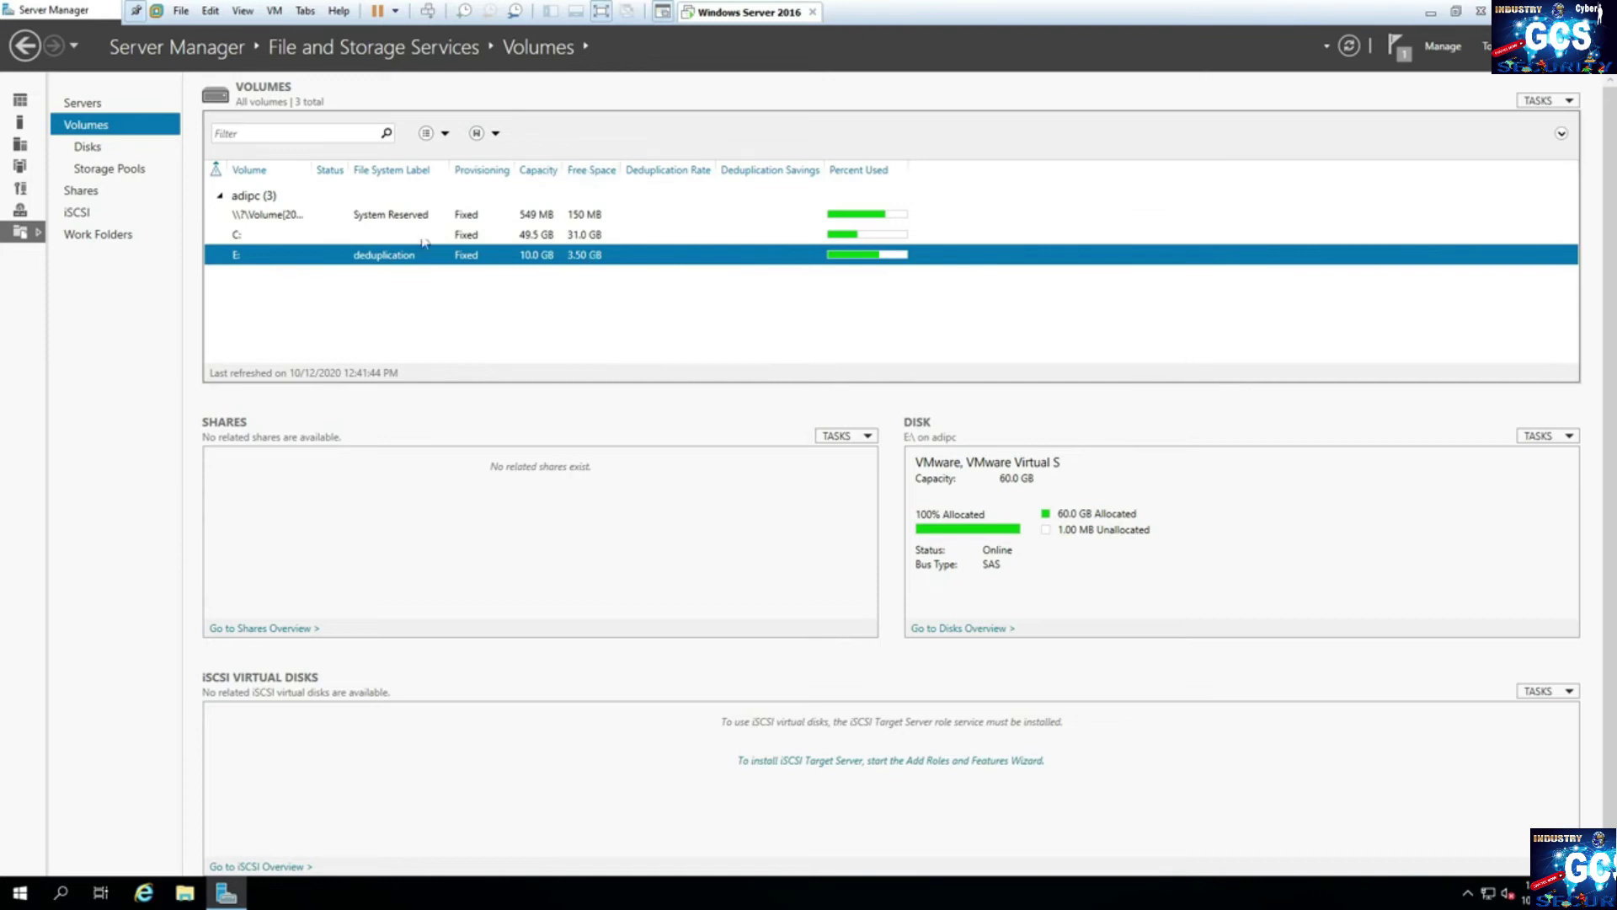
{"action": "left_click", "coordinate": [17, 99]}
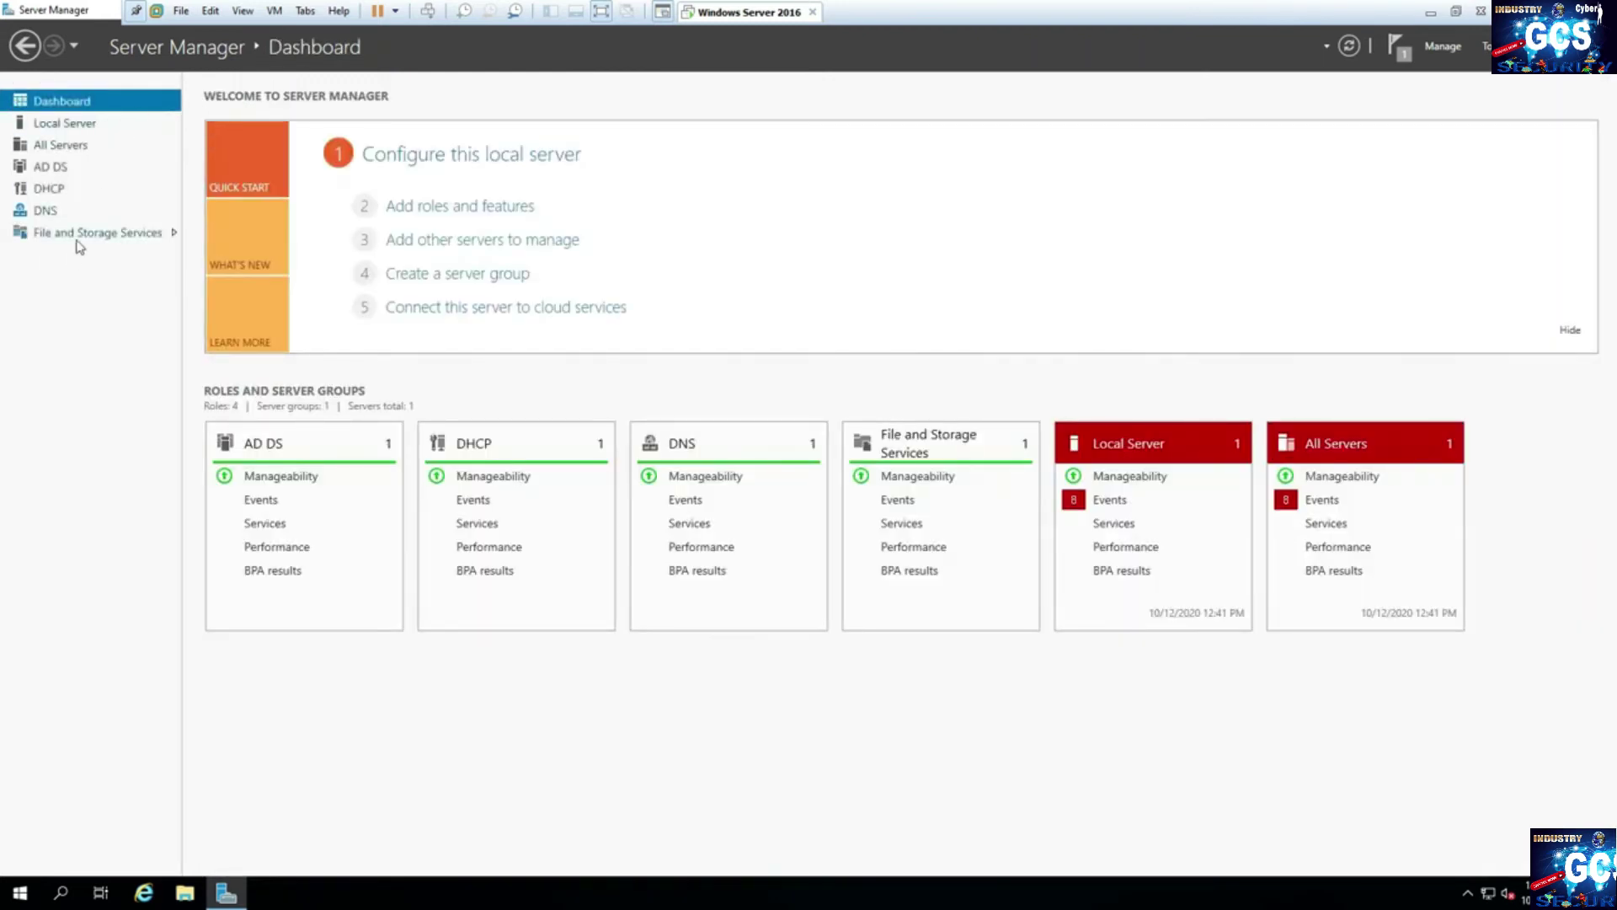
{"action": "left_click", "coordinate": [144, 243]}
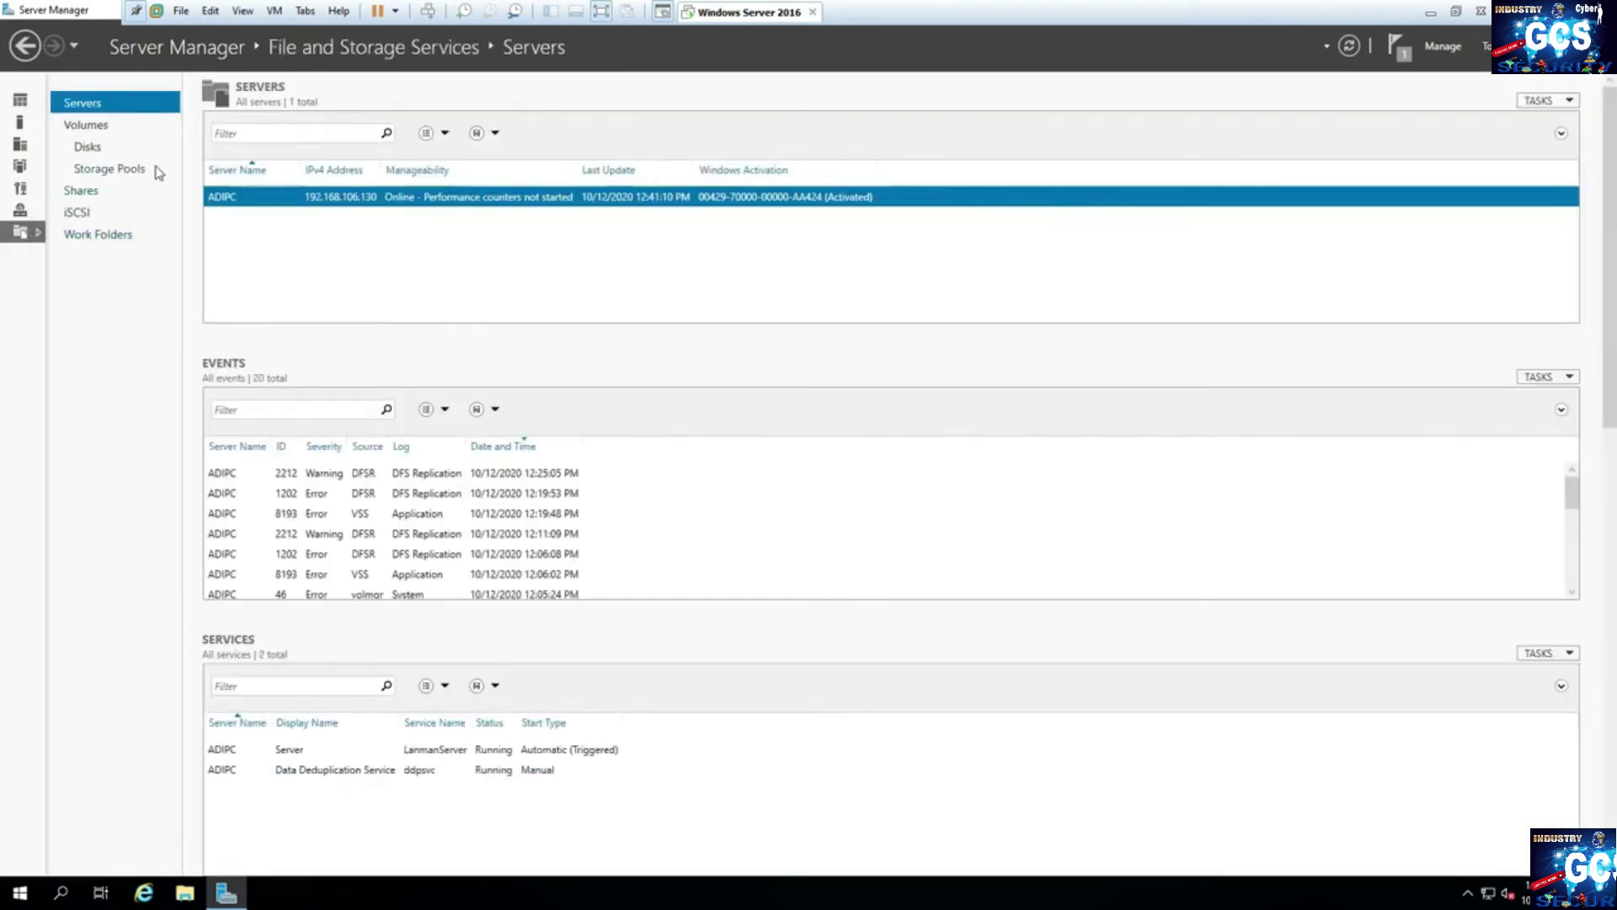
{"action": "left_click", "coordinate": [92, 127]}
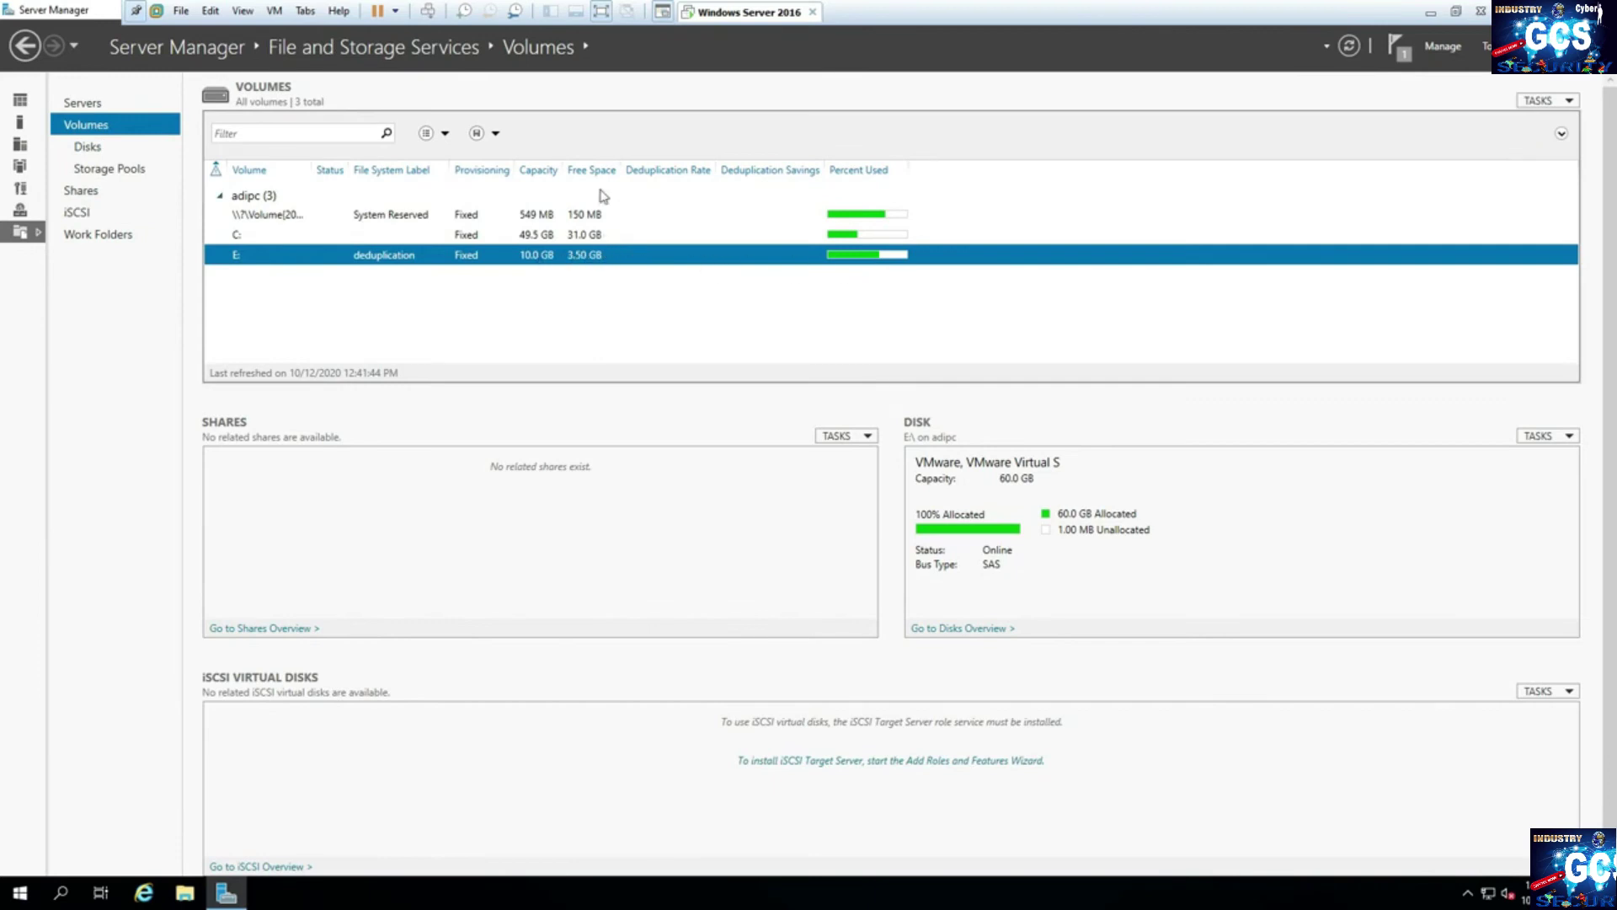
- Configure Data Deduplication on E: as General purpose file server, changing file age from 3 to 1 day
{"action": "right_click", "coordinate": [645, 264]}
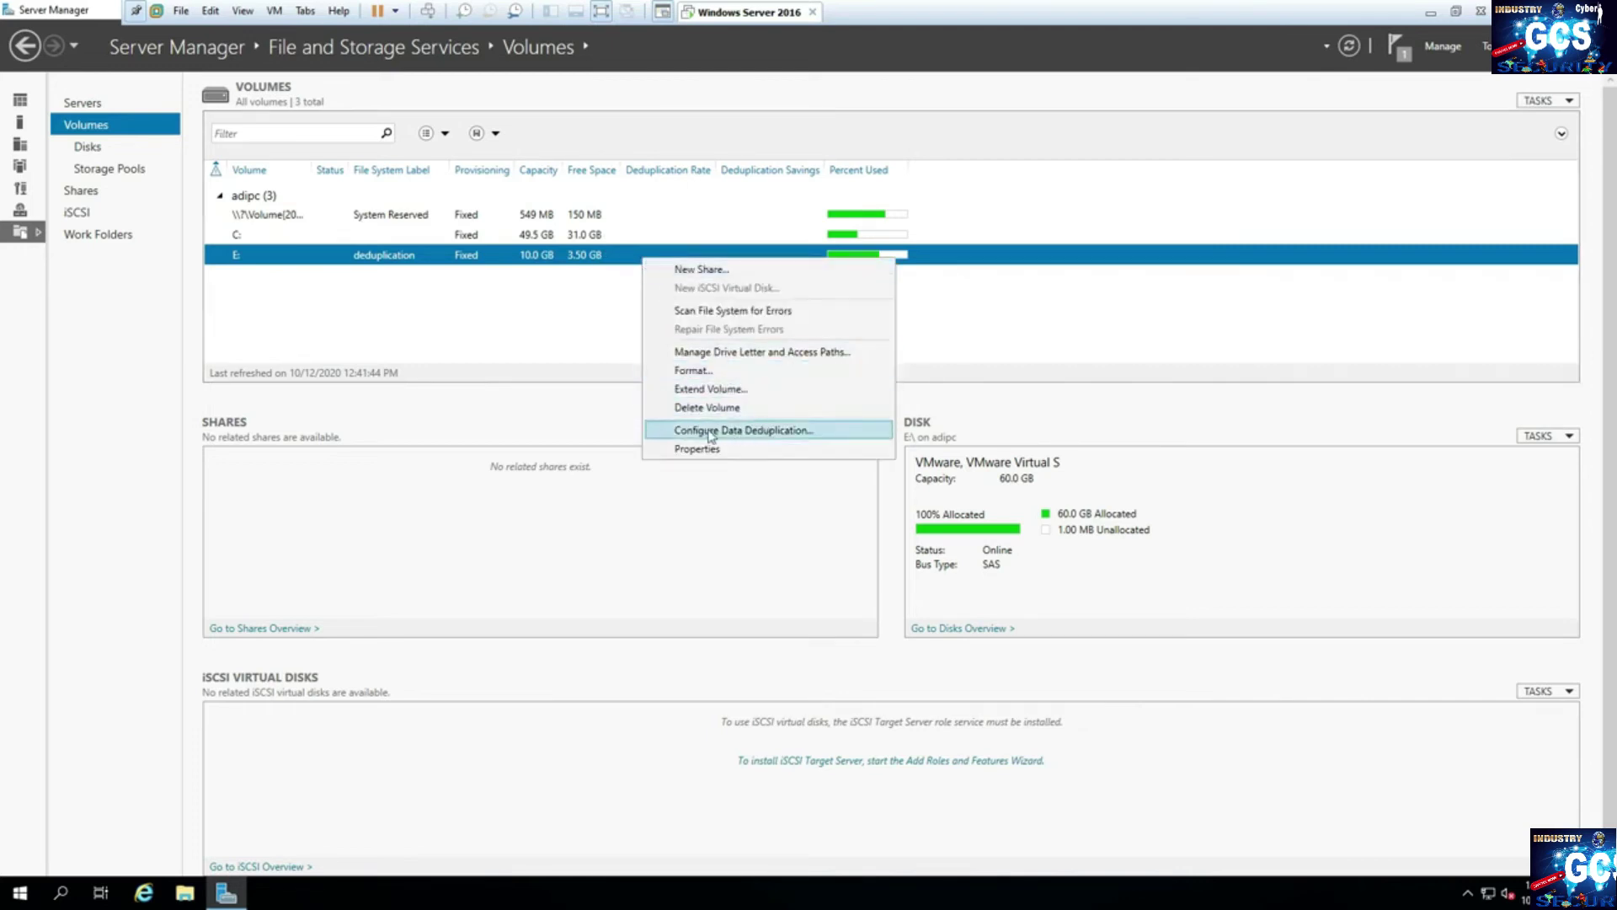
{"action": "left_click", "coordinate": [788, 432]}
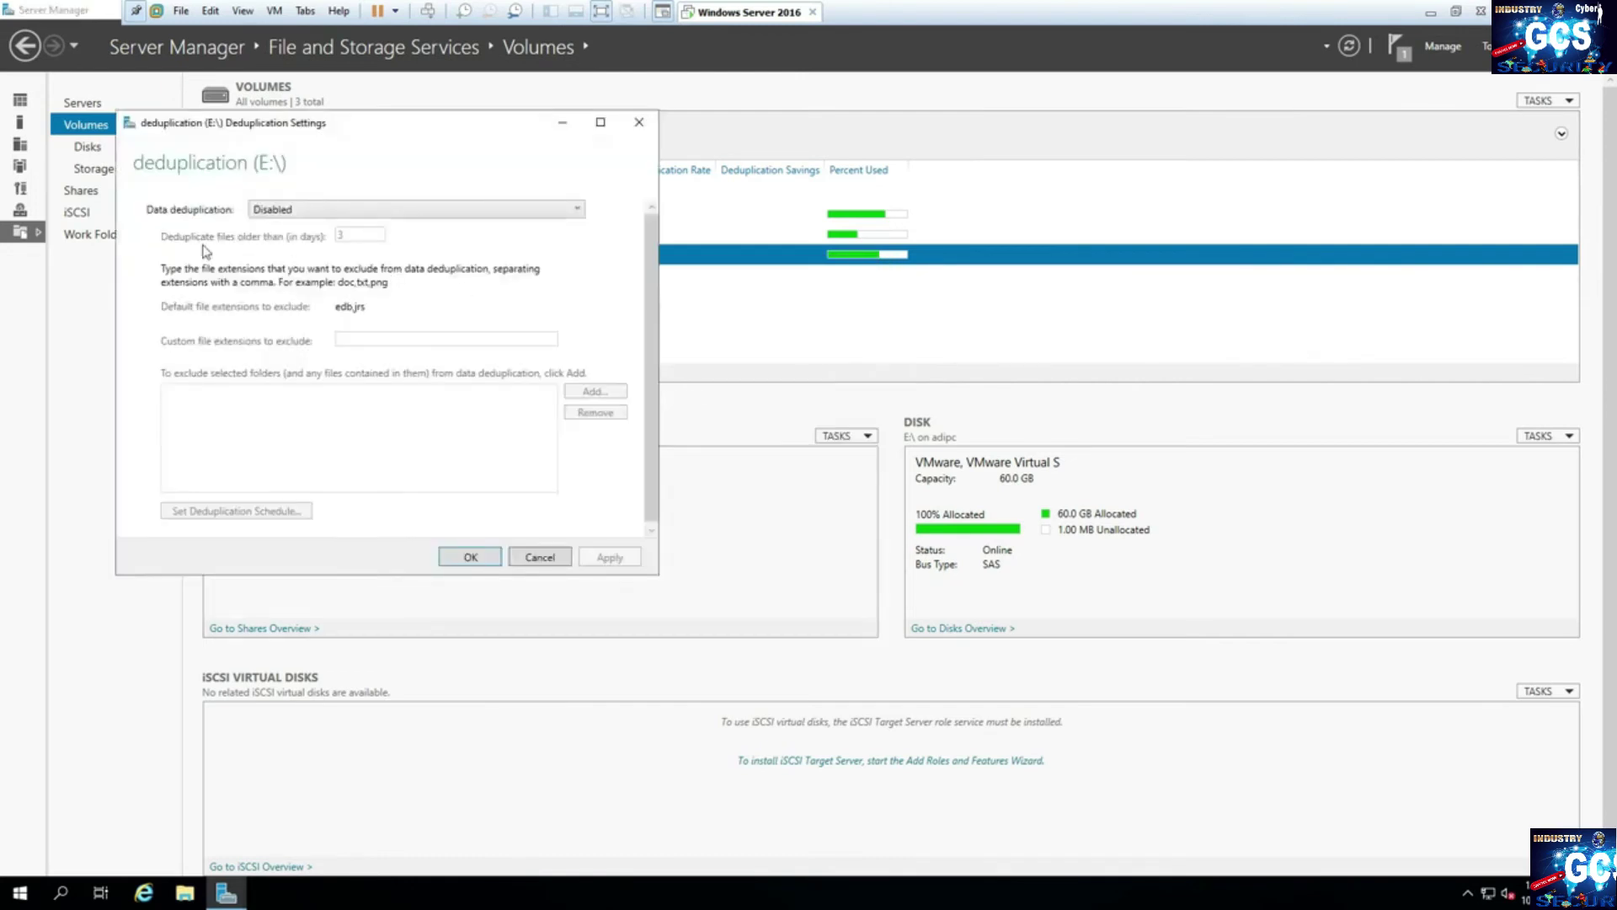
{"action": "left_click", "coordinate": [310, 216]}
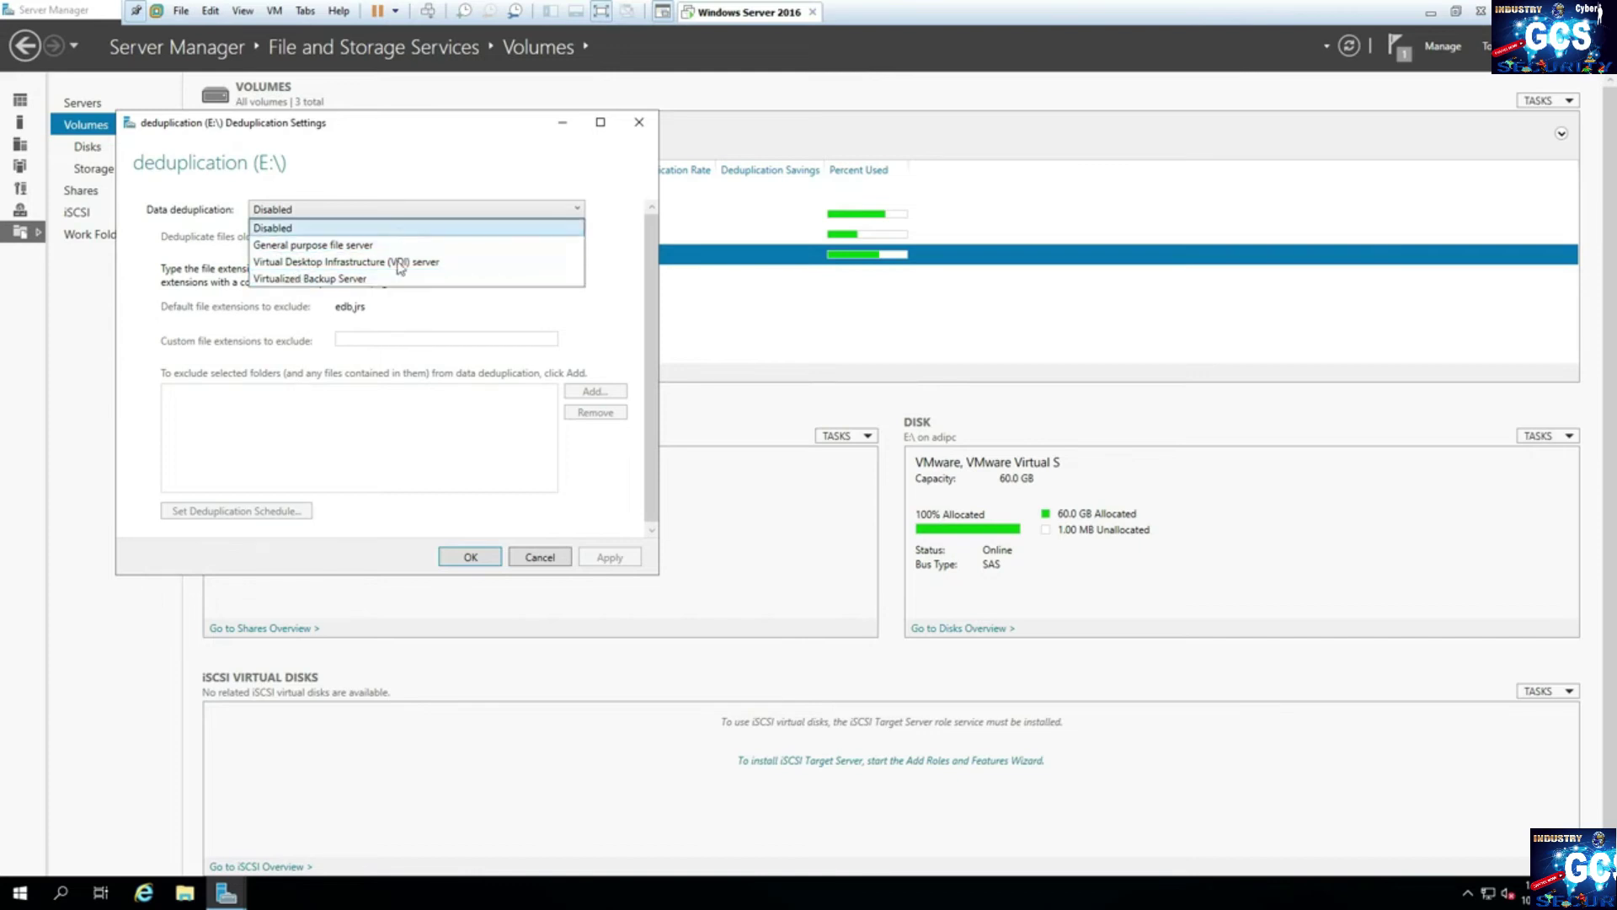
{"action": "left_click", "coordinate": [366, 246]}
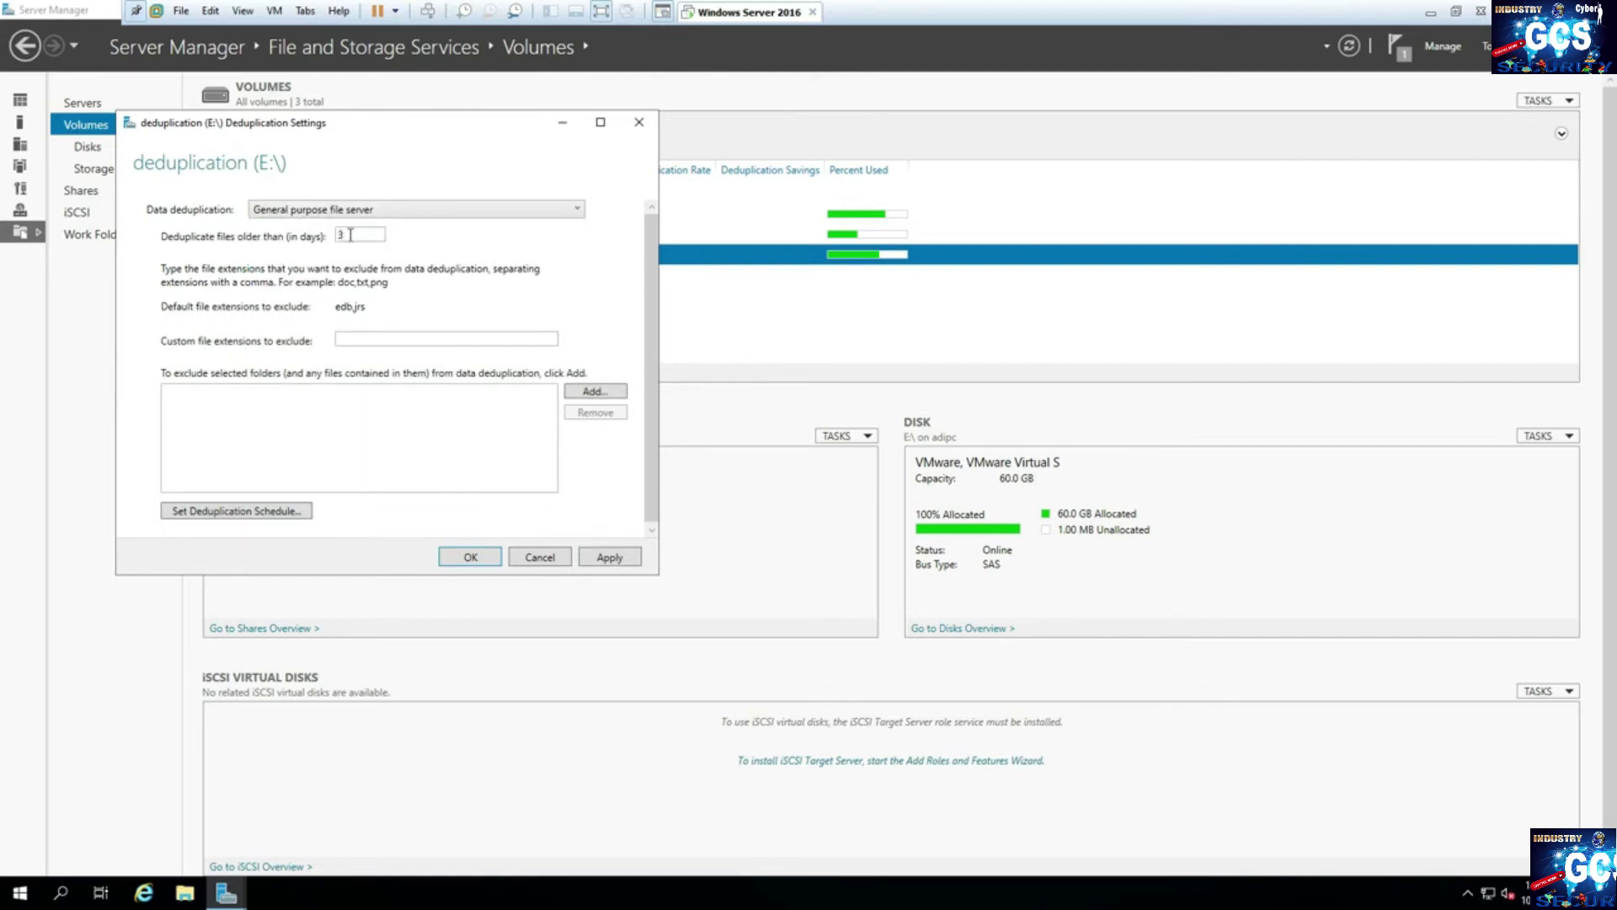
{"action": "left_click_drag", "start_coordinate": [336, 235], "coordinate": [383, 237]}
{"action": "type", "text": "0"}
{"action": "key", "text": "BackSpace"}
{"action": "type", "text": "1"}
{"action": "left_click", "coordinate": [580, 394]}
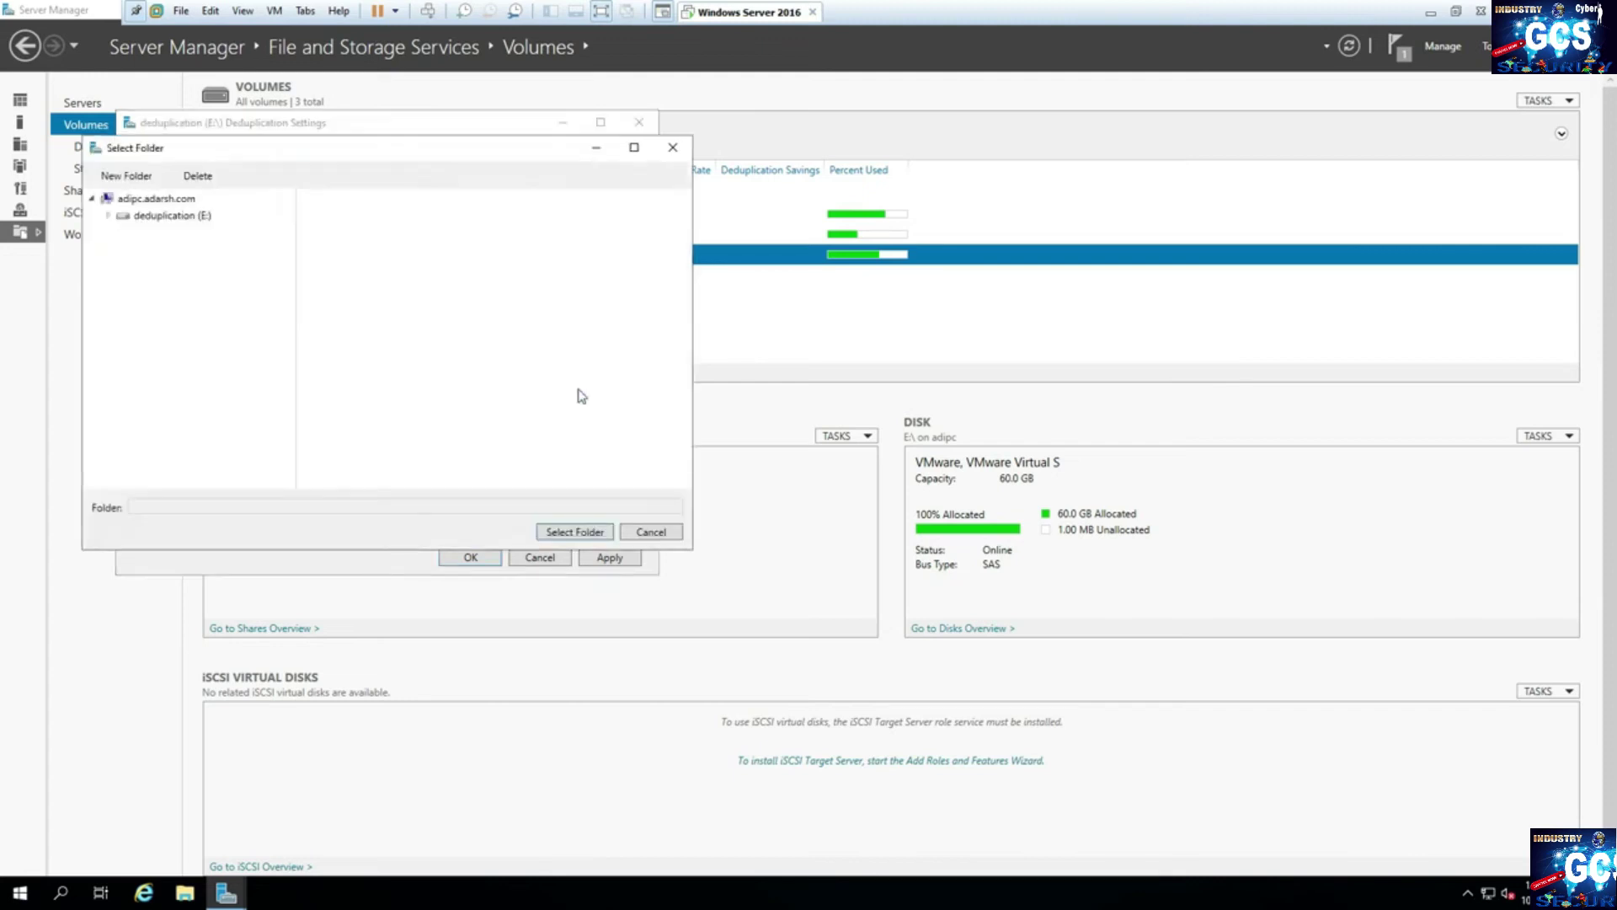
{"action": "left_click", "coordinate": [139, 217]}
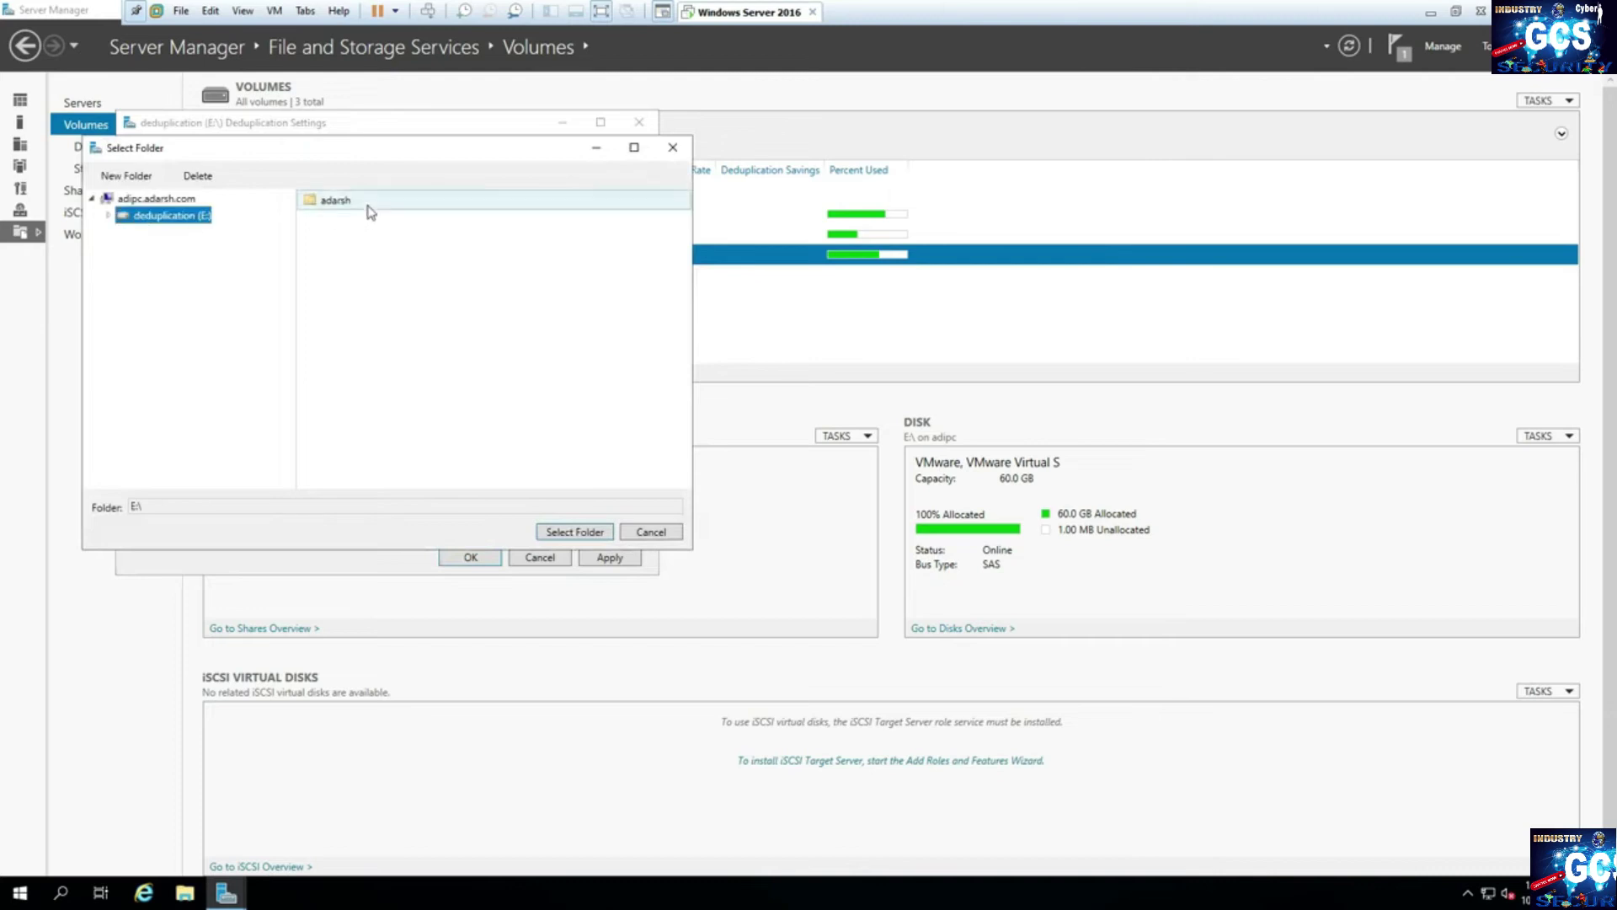
{"action": "left_click", "coordinate": [674, 533]}
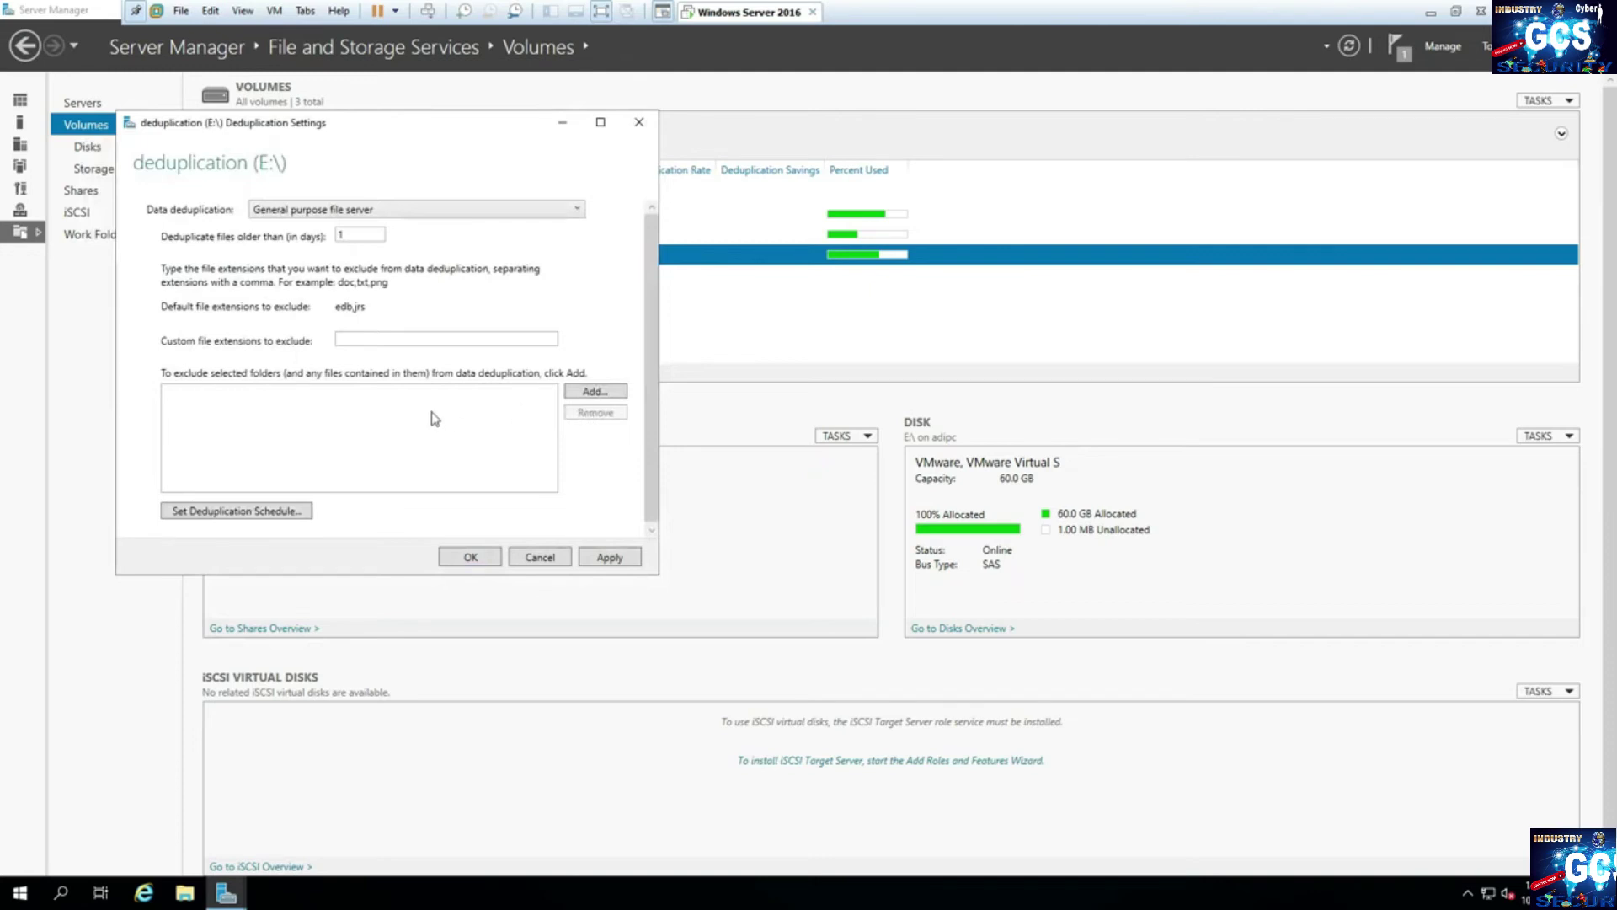
- Accept the default deduplication schedule and apply the E: deduplication settings
{"action": "left_click", "coordinate": [285, 520]}
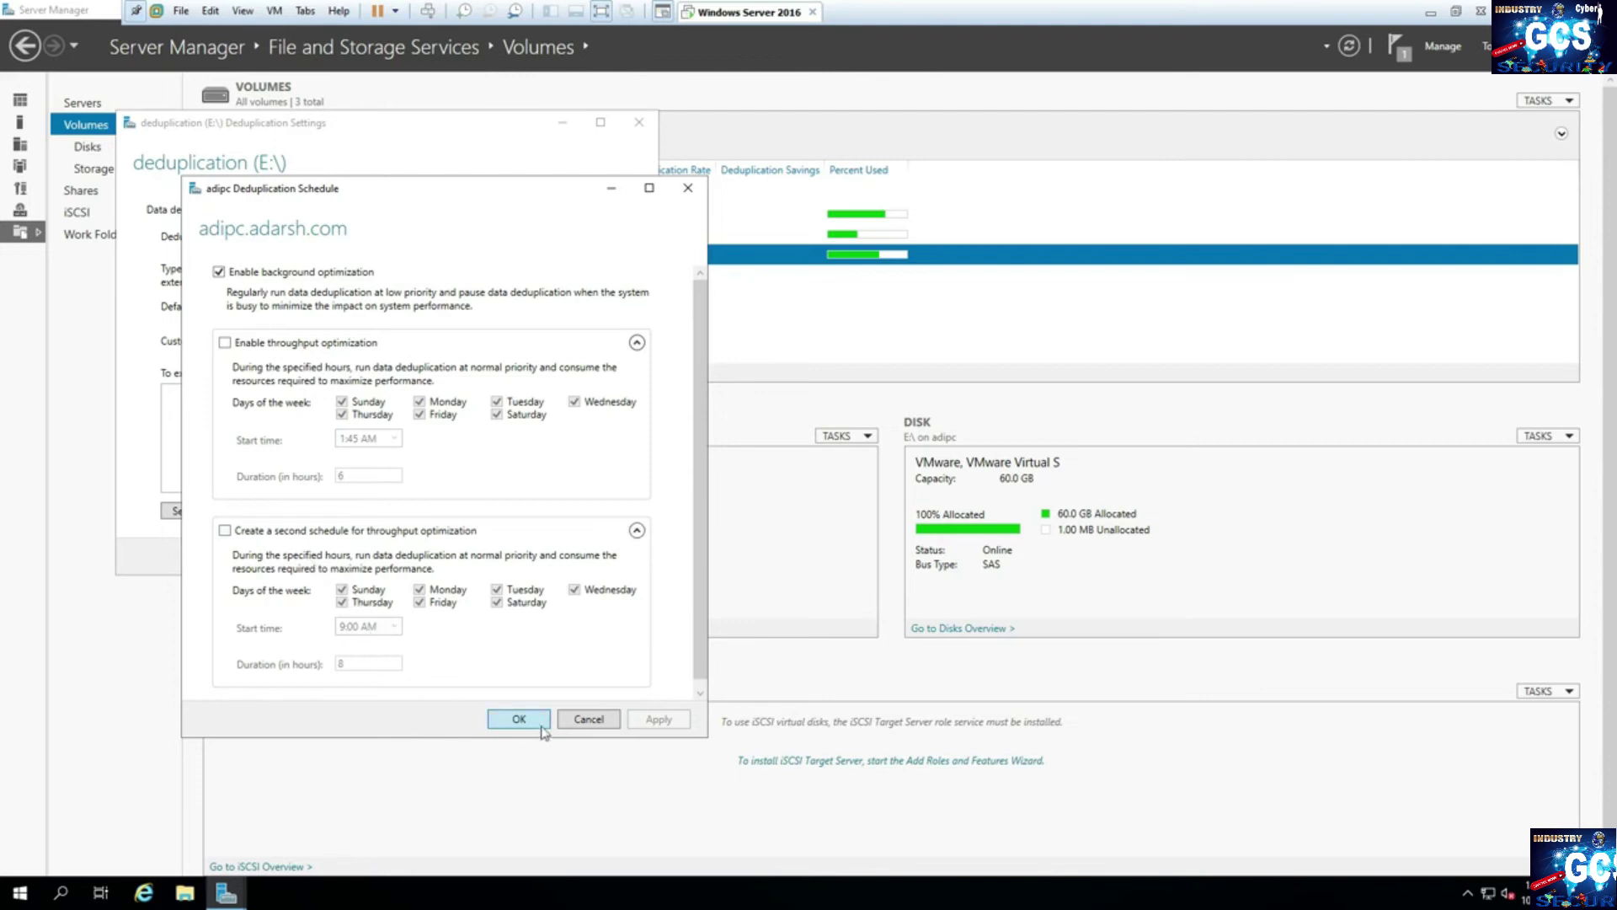
{"action": "left_click", "coordinate": [585, 717]}
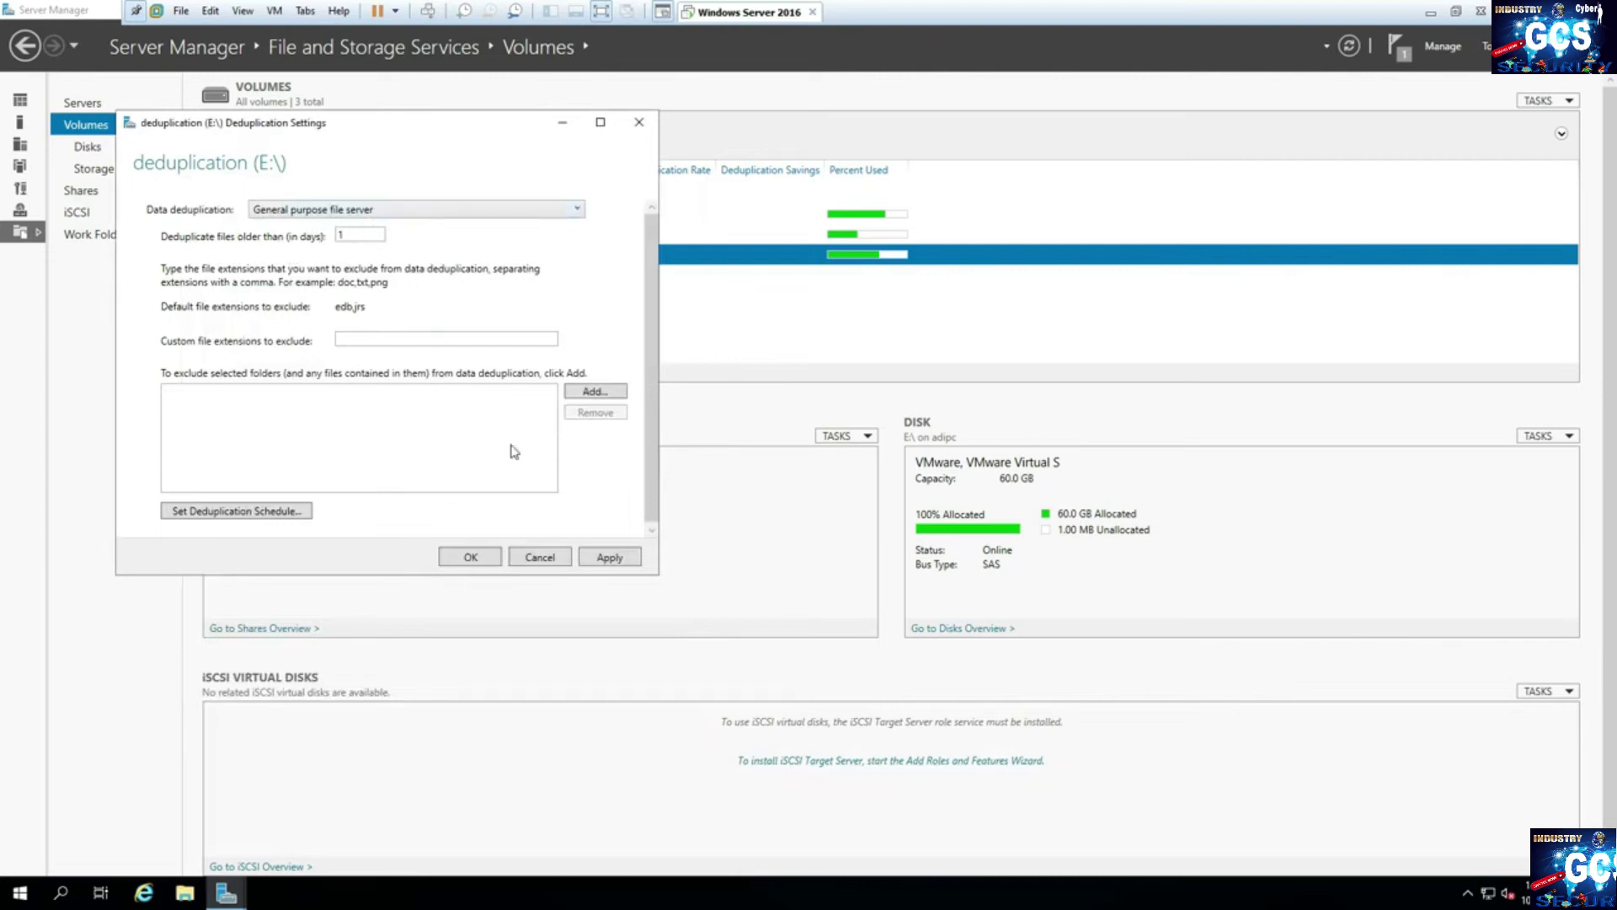
{"action": "left_click", "coordinate": [607, 559]}
{"action": "left_click", "coordinate": [471, 557]}
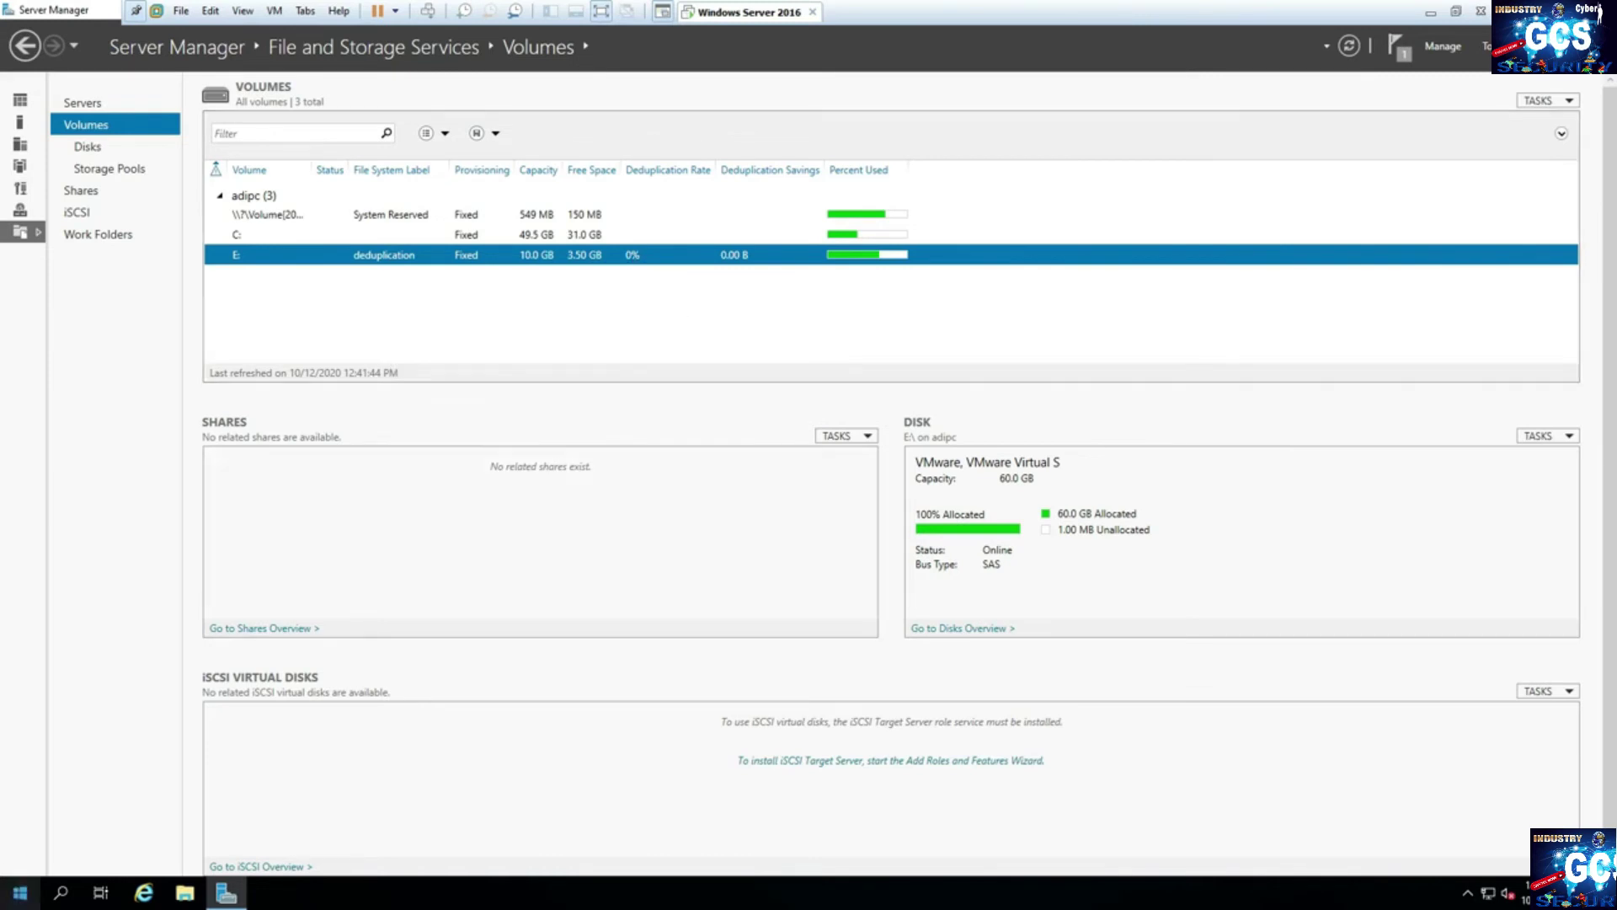
{"action": "left_click", "coordinate": [20, 893]}
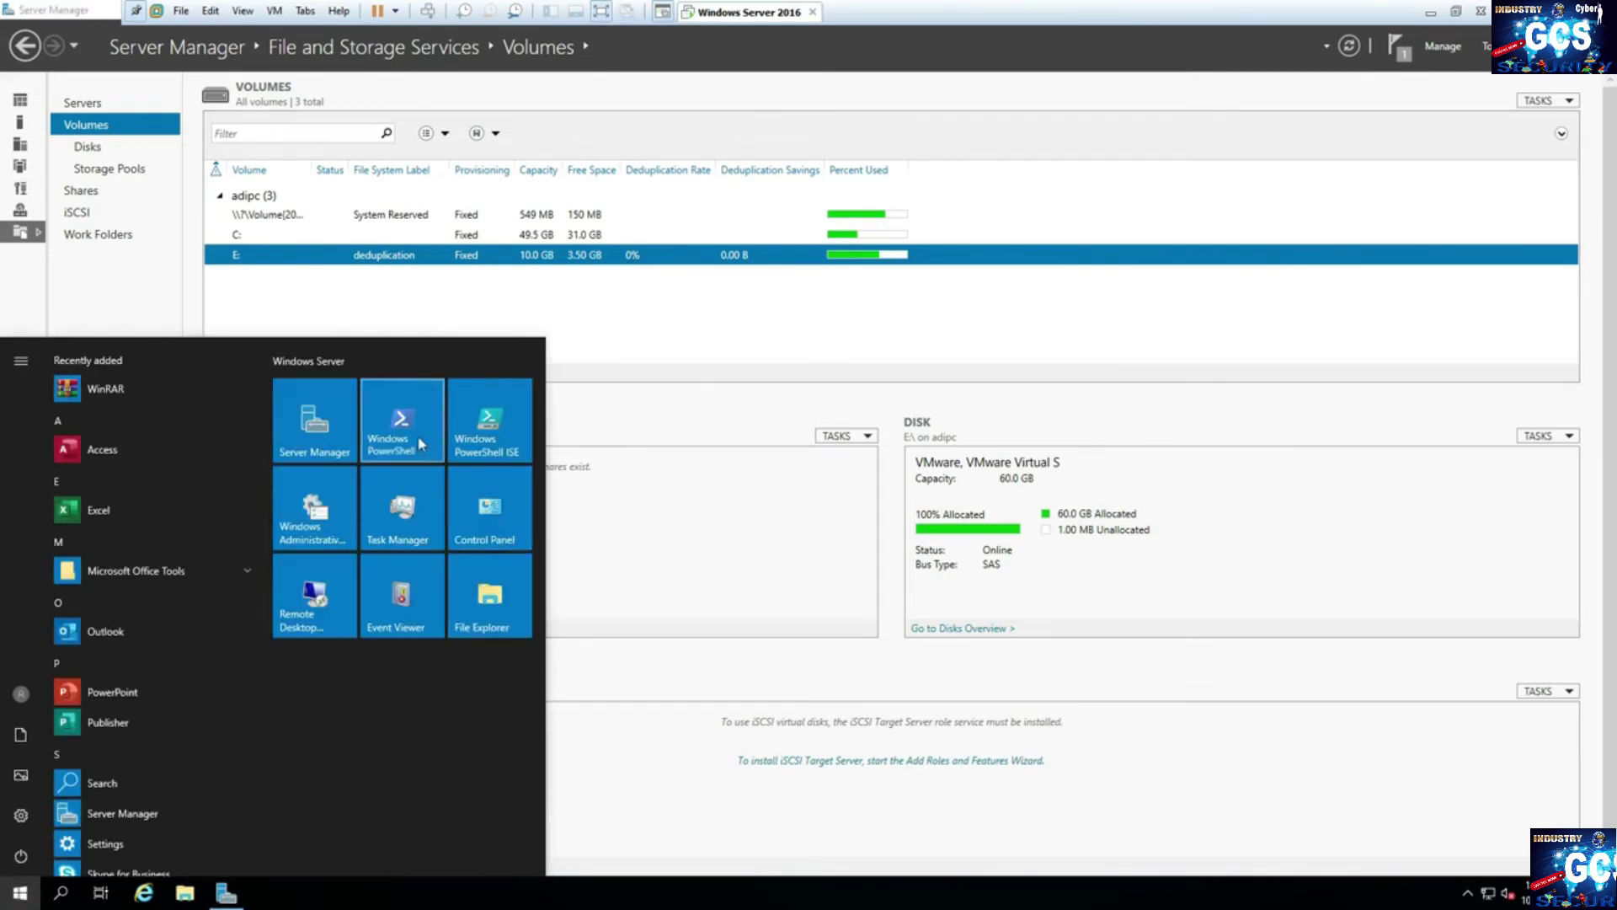
- Launch Windows PowerShell, move it to the right side and run a Start-DedupJob command
{"action": "left_click", "coordinate": [414, 437]}
{"action": "left_click_drag", "start_coordinate": [471, 217], "coordinate": [1039, 192]}
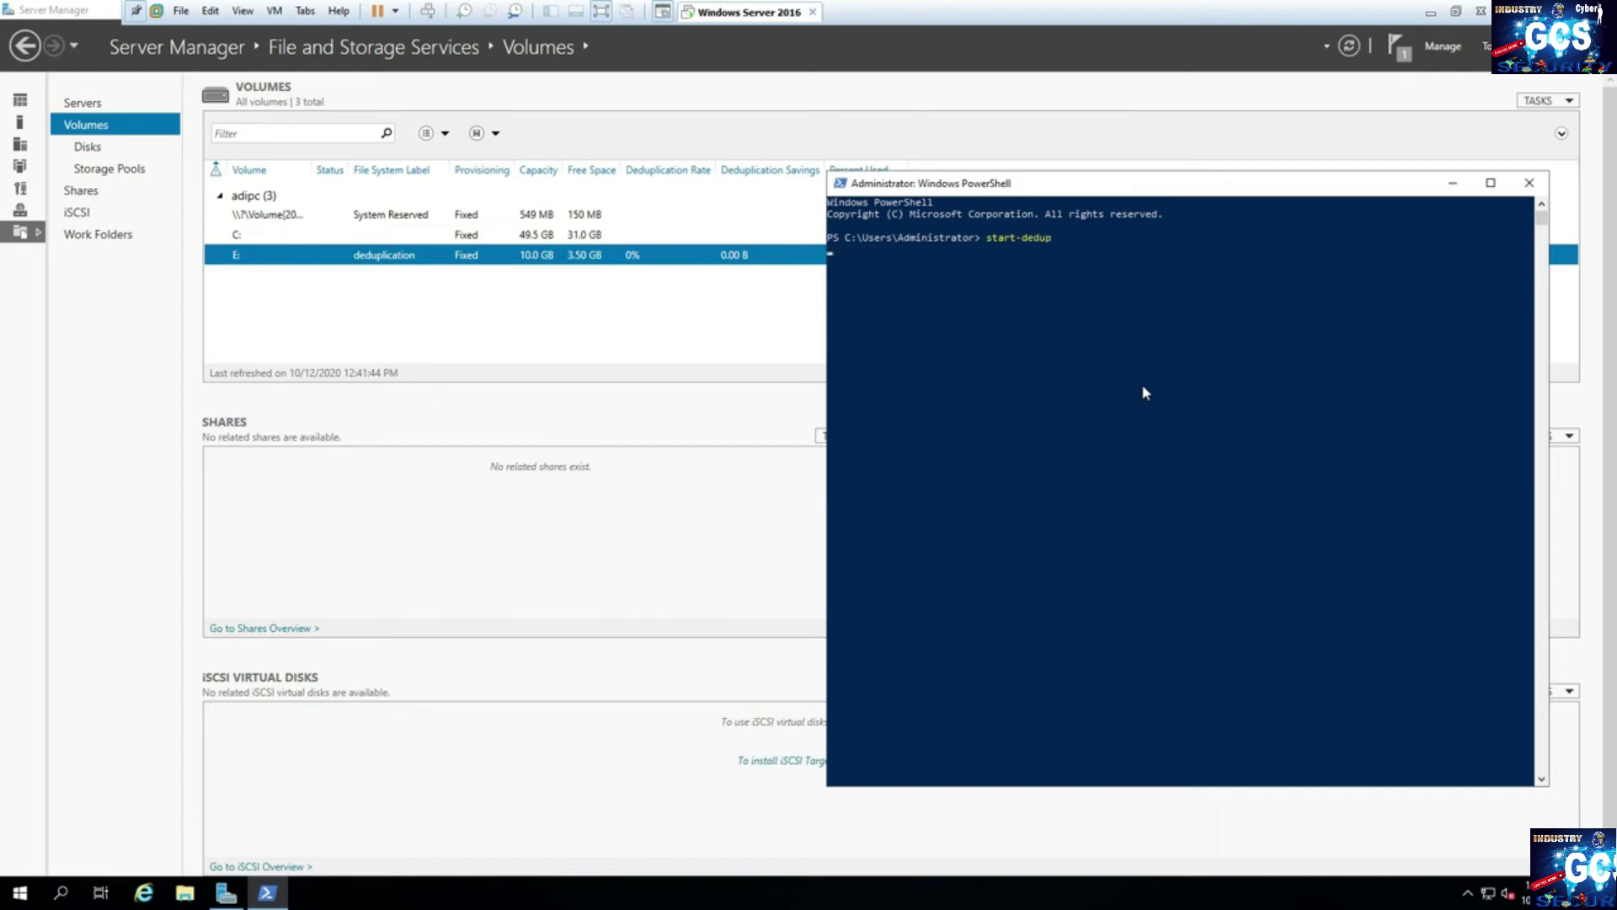
{"action": "key", "text": "Return"}
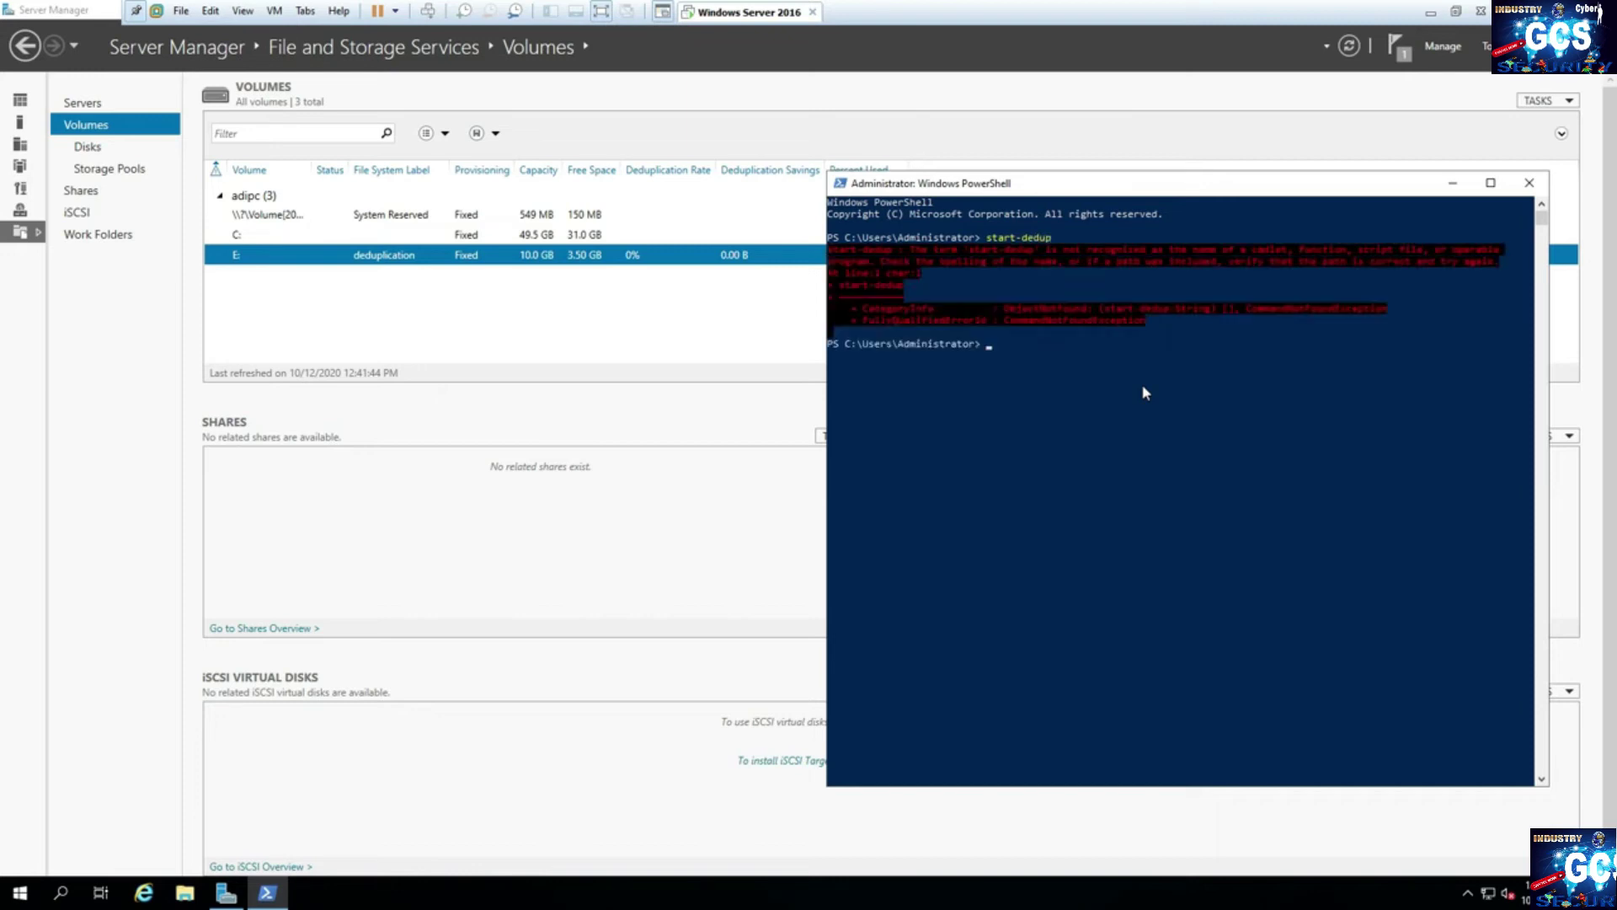
- Rerun Start-DedupJob with -Volume E: -Type Optimization and mark the Queued job state
{"action": "key", "text": "Up"}
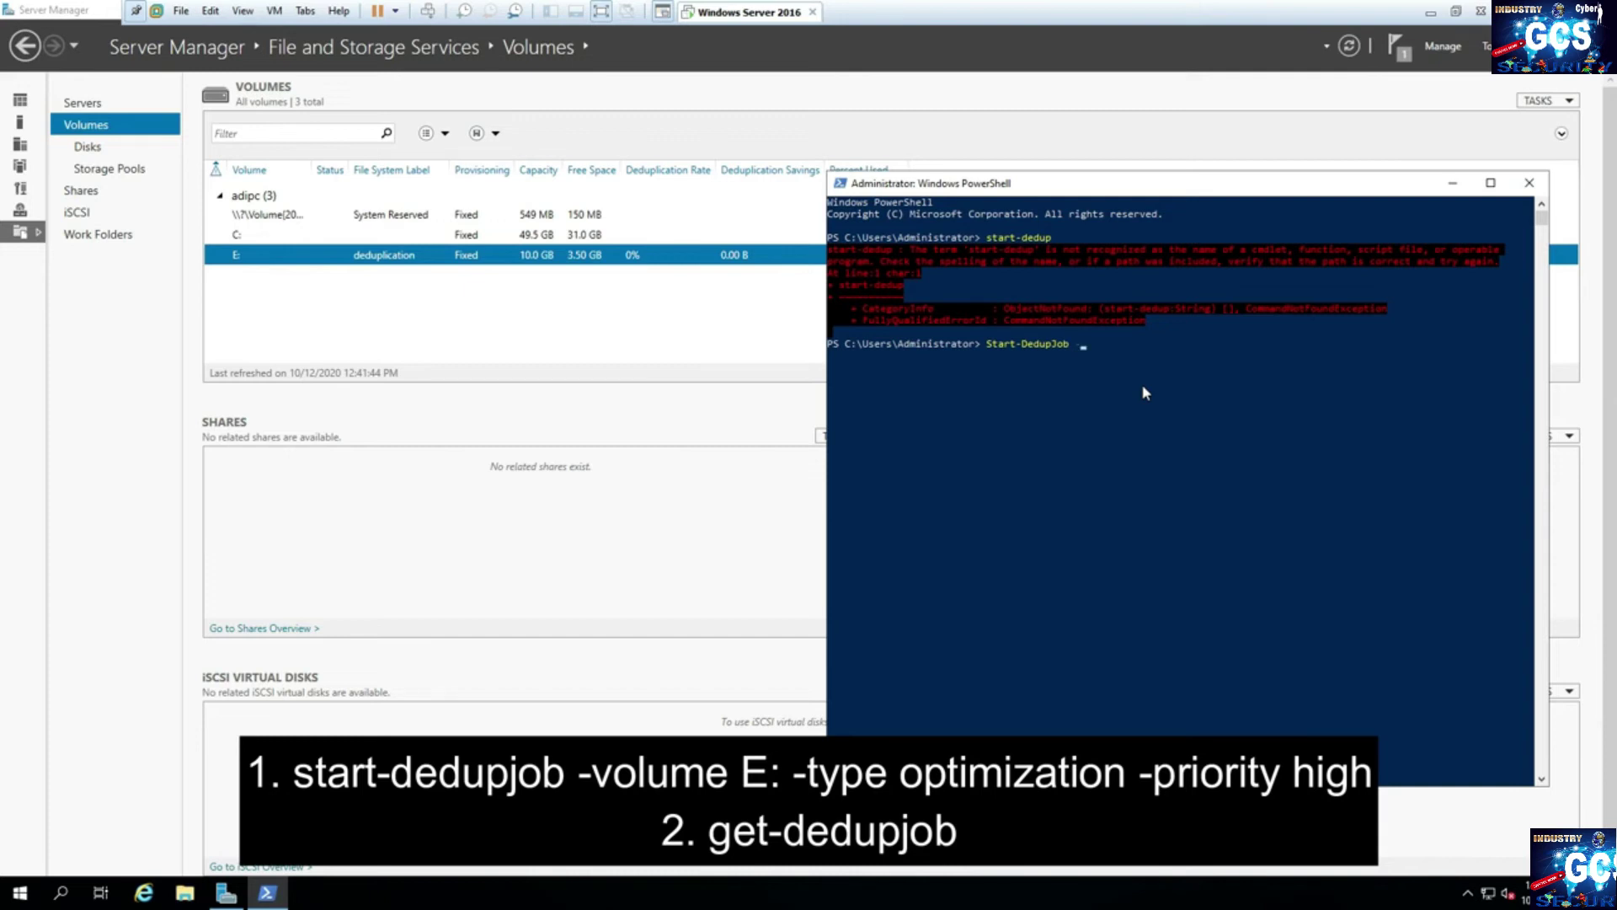
{"action": "type", "text": "-volume E: -Type Op"}
{"action": "type", "text": "tim"}
{"action": "key", "text": "Tab"}
{"action": "key", "text": "Return"}
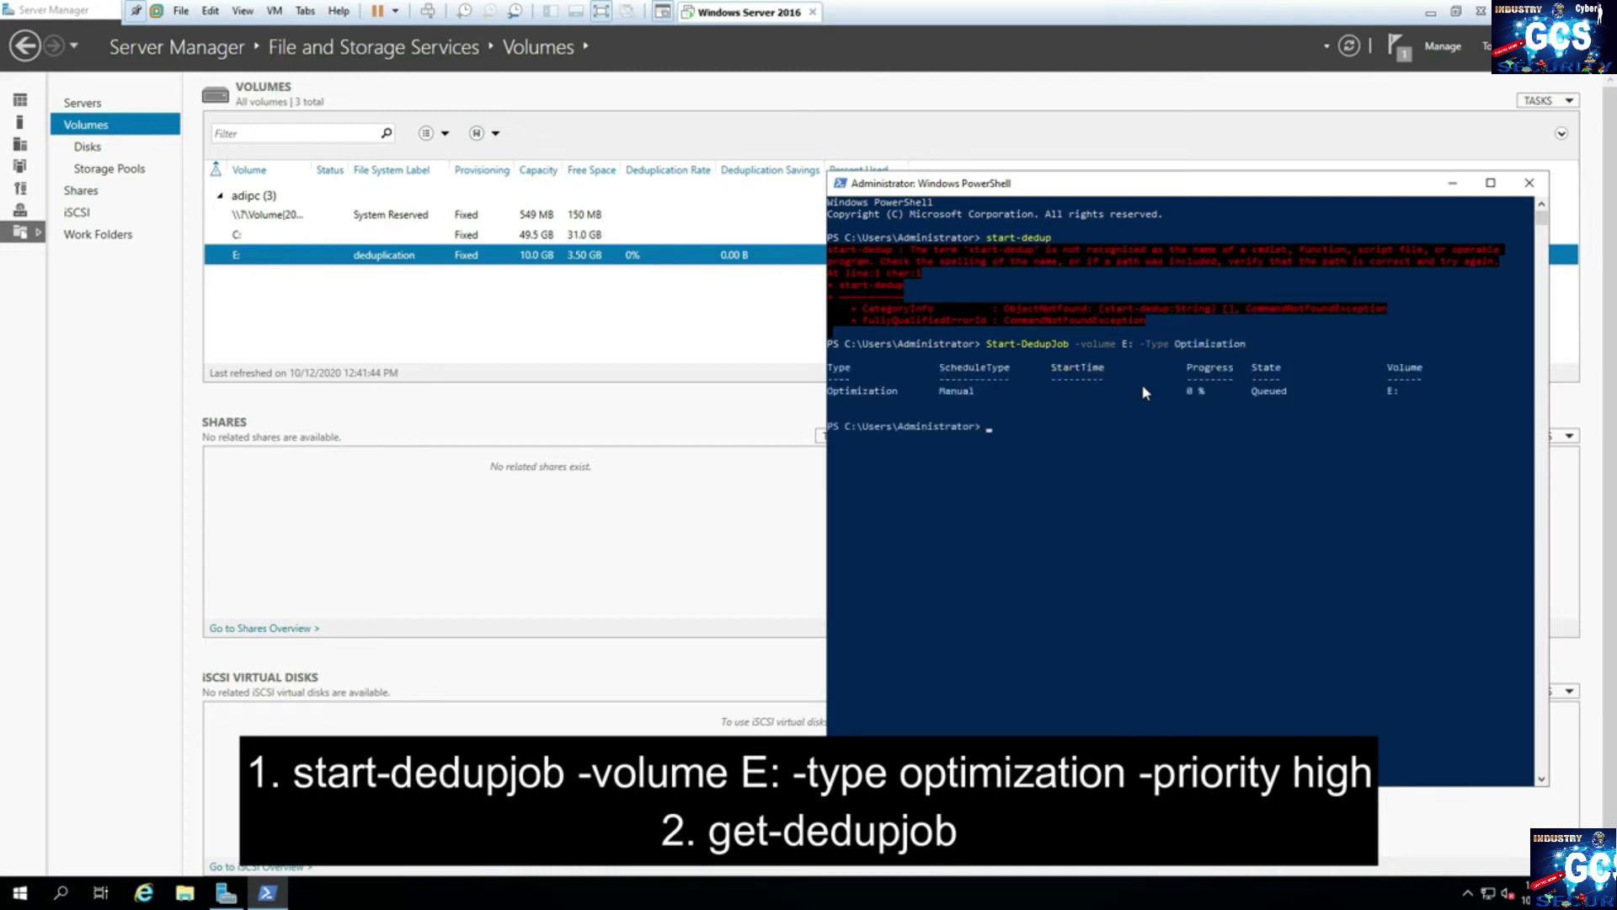
{"action": "left_click_drag", "start_coordinate": [1253, 391], "coordinate": [1295, 406]}
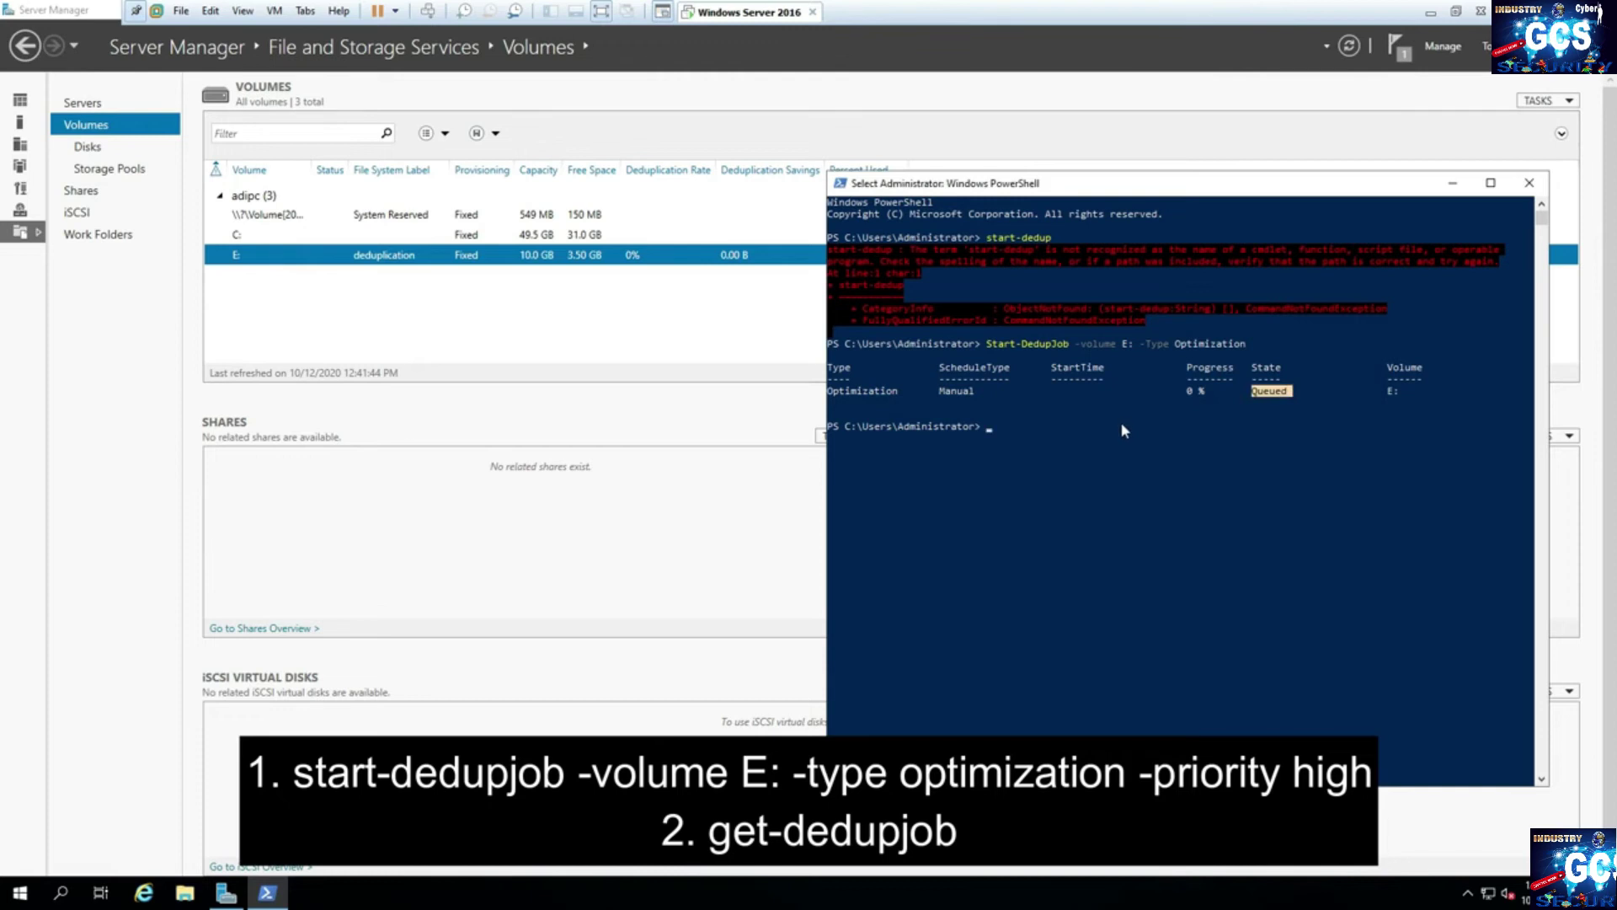
- Edit the recalled command into Get-DedupJob and run it to check the job
{"action": "key", "text": "Up"}
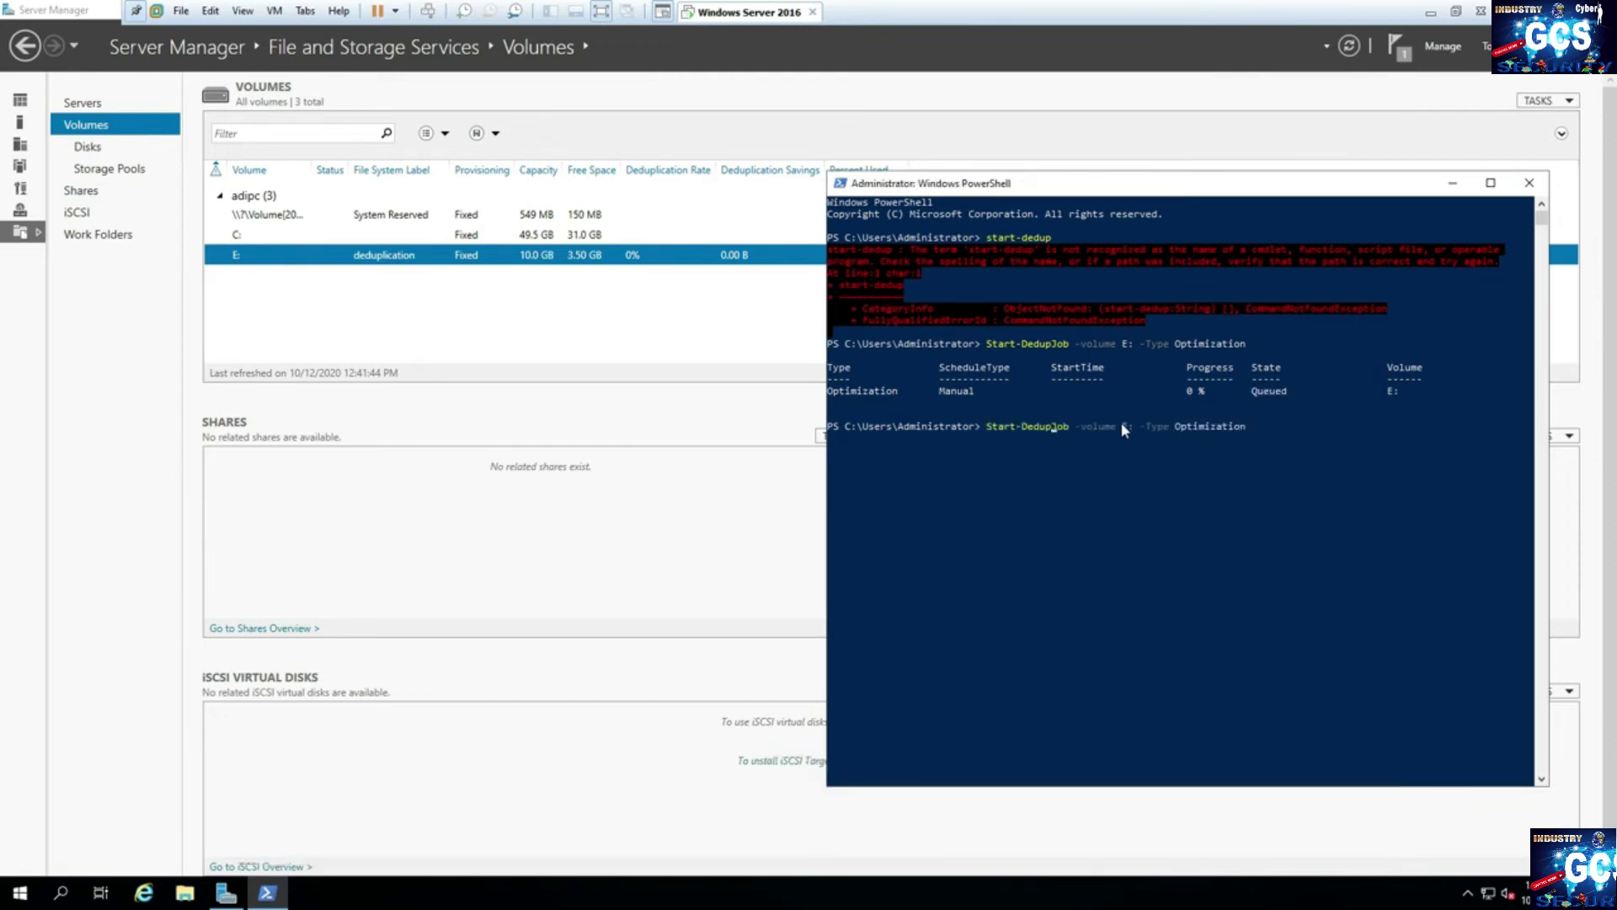
{"action": "key", "text": "ctrl+Left"}
{"action": "key", "text": "ctrl+Left"}
{"action": "key", "text": "ctrl+Left"}
{"action": "key", "text": "ctrl+Left"}
{"action": "key", "text": "ctrl+Left"}
{"action": "key", "text": "BackSpace"}
{"action": "key", "text": "BackSpace"}
{"action": "key", "text": "BackSpace"}
{"action": "key", "text": "BackSpace"}
{"action": "key", "text": "BackSpace"}
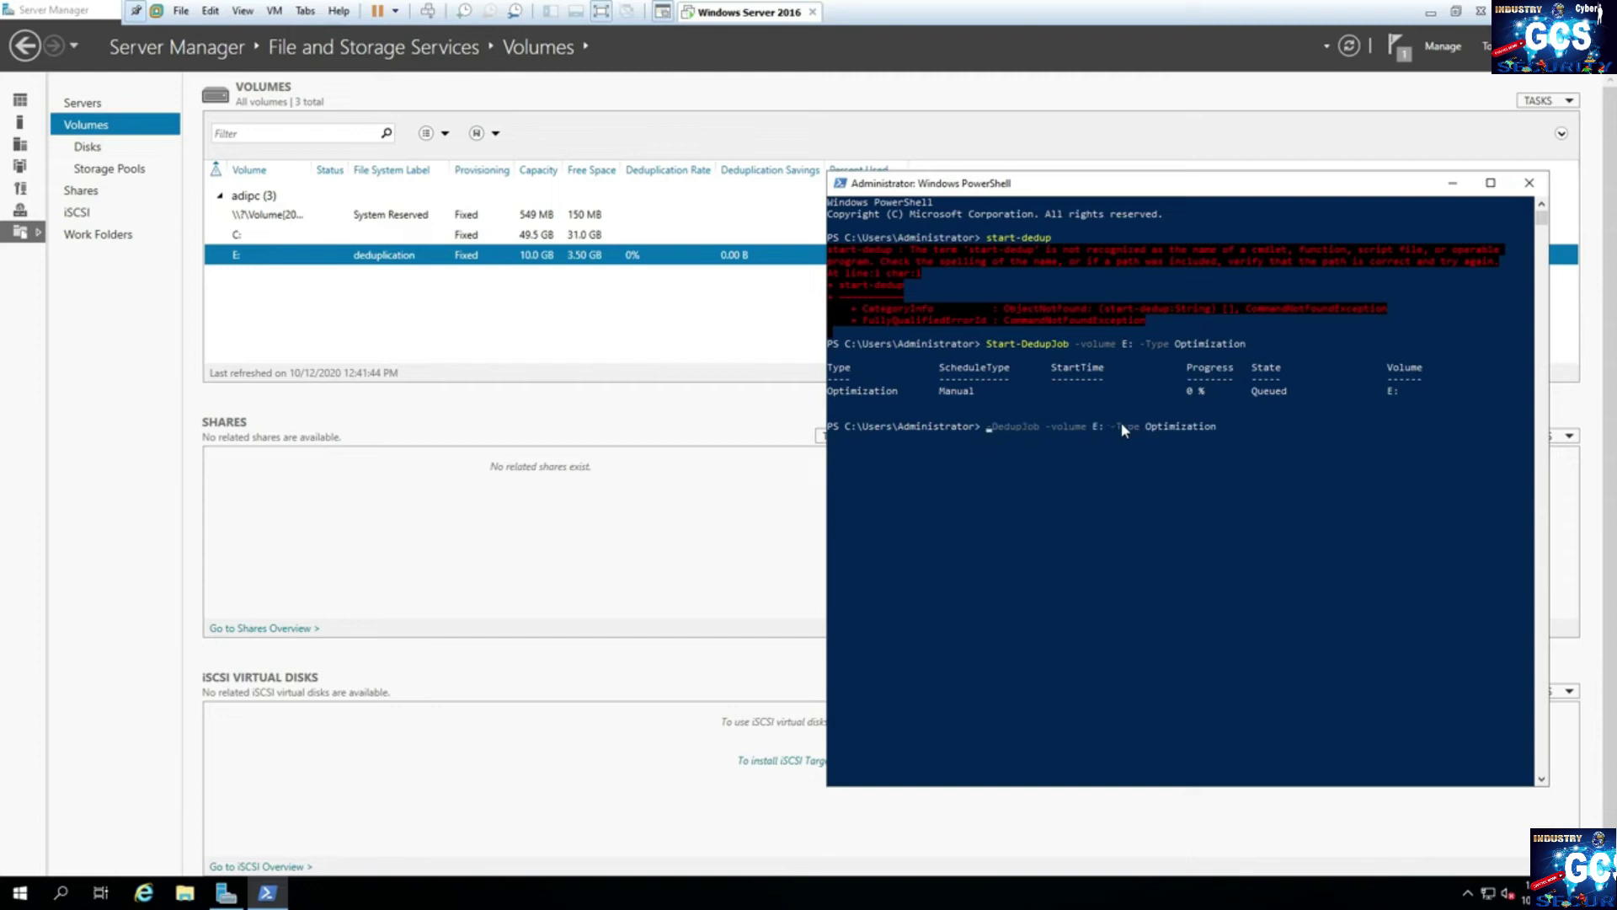
{"action": "type", "text": "get"}
{"action": "key", "text": "Return"}
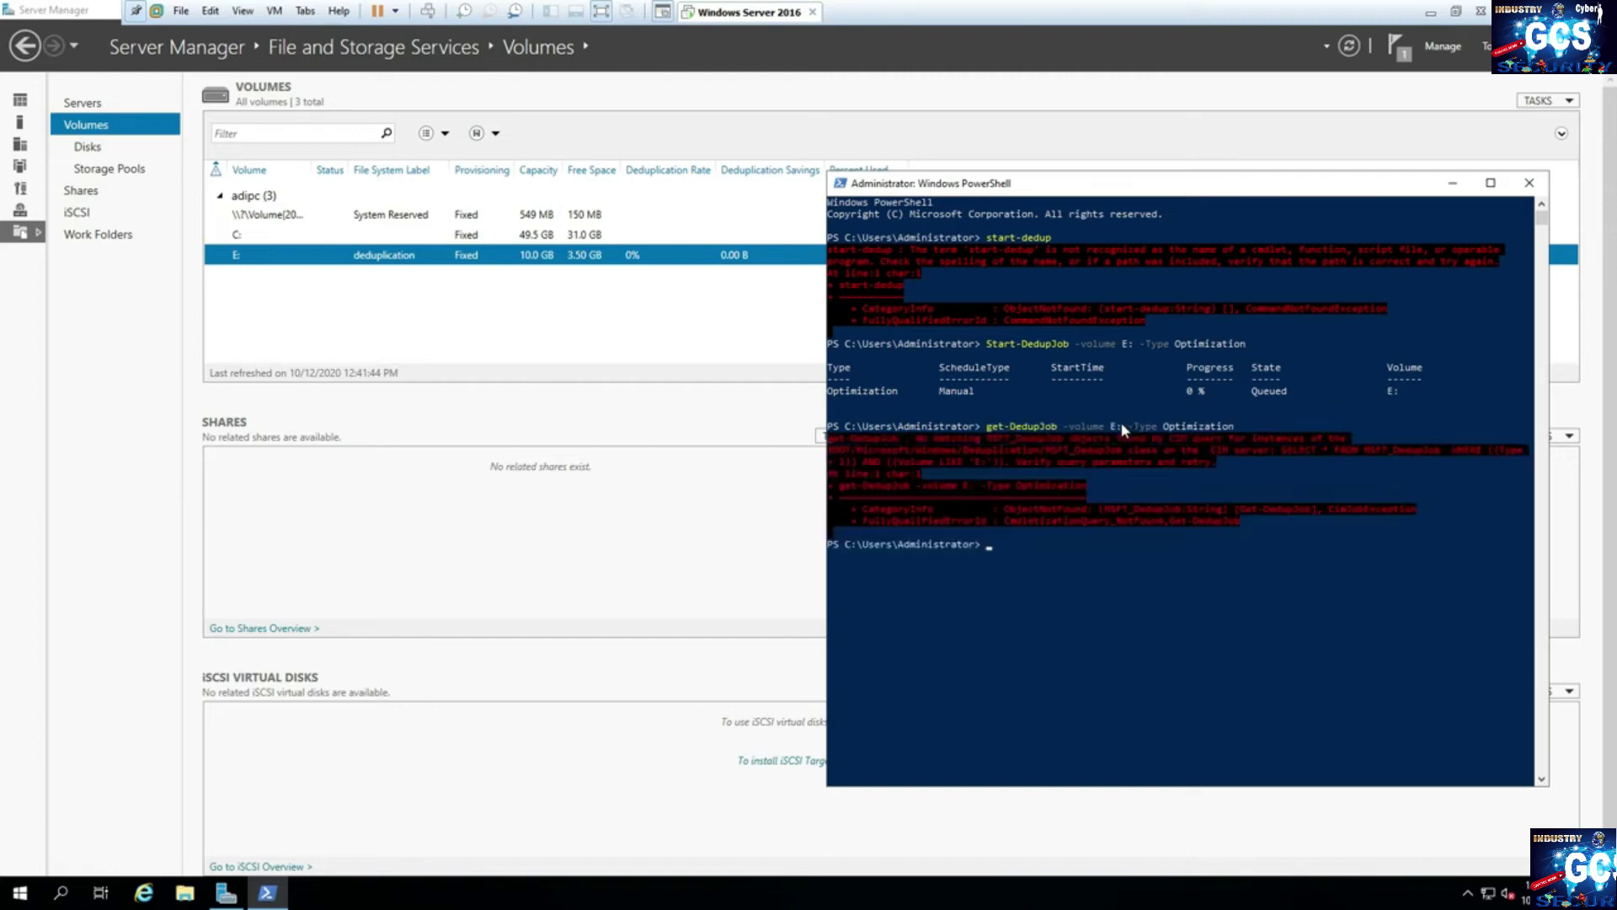
- Run Start-DedupJob -Volume E: -Type Optimization -Priority high
{"action": "key", "text": "Up"}
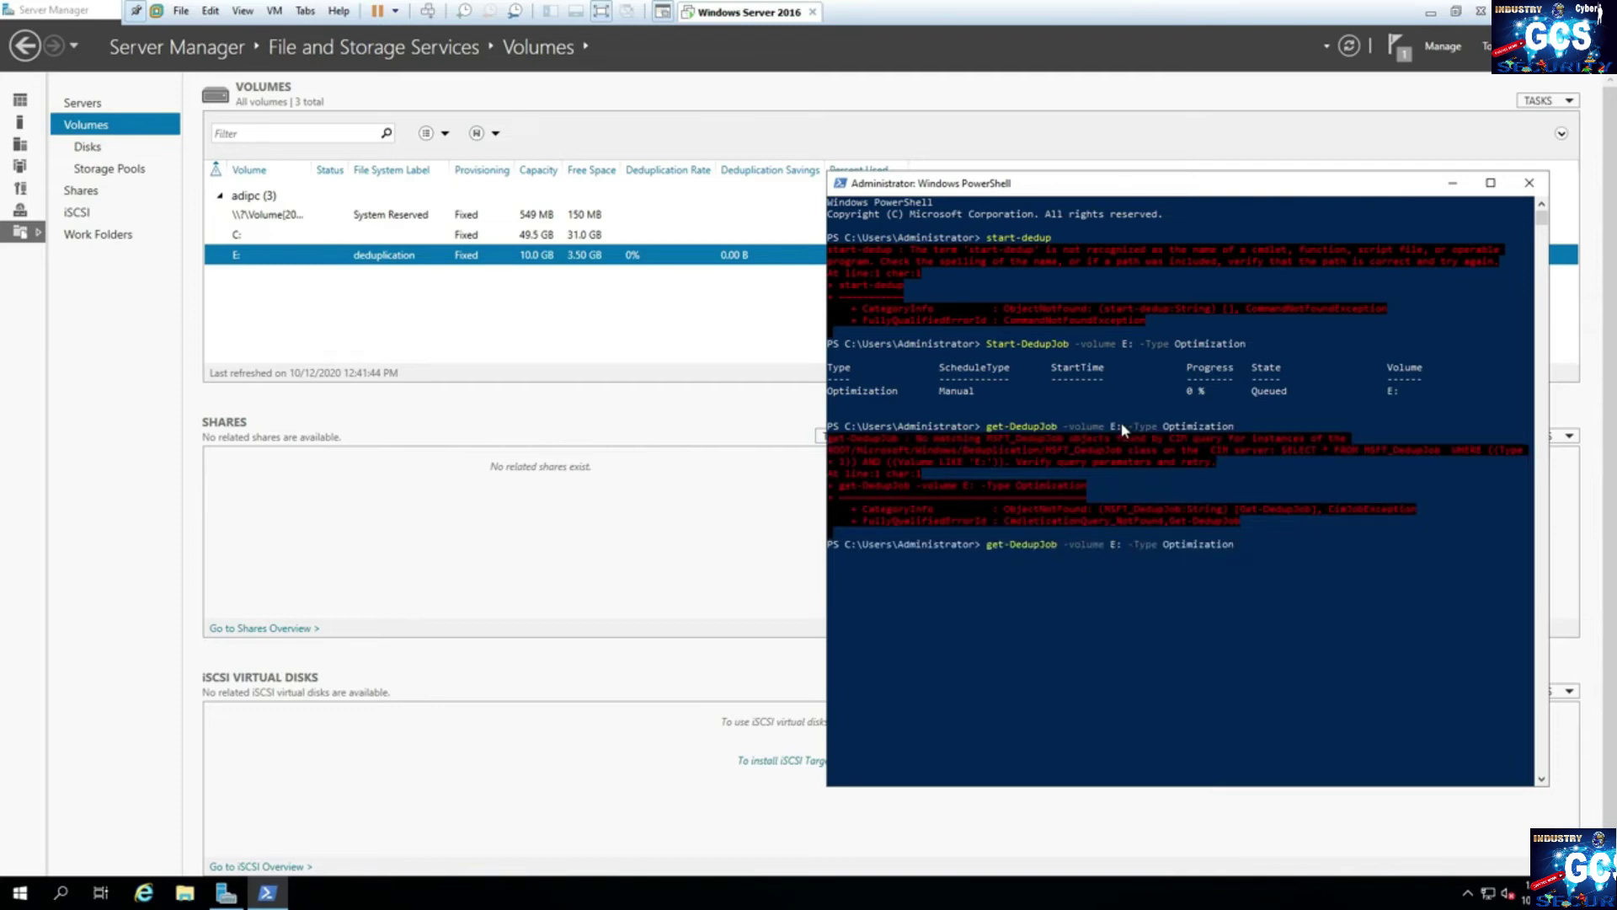
{"action": "left_click", "coordinate": [1147, 712]}
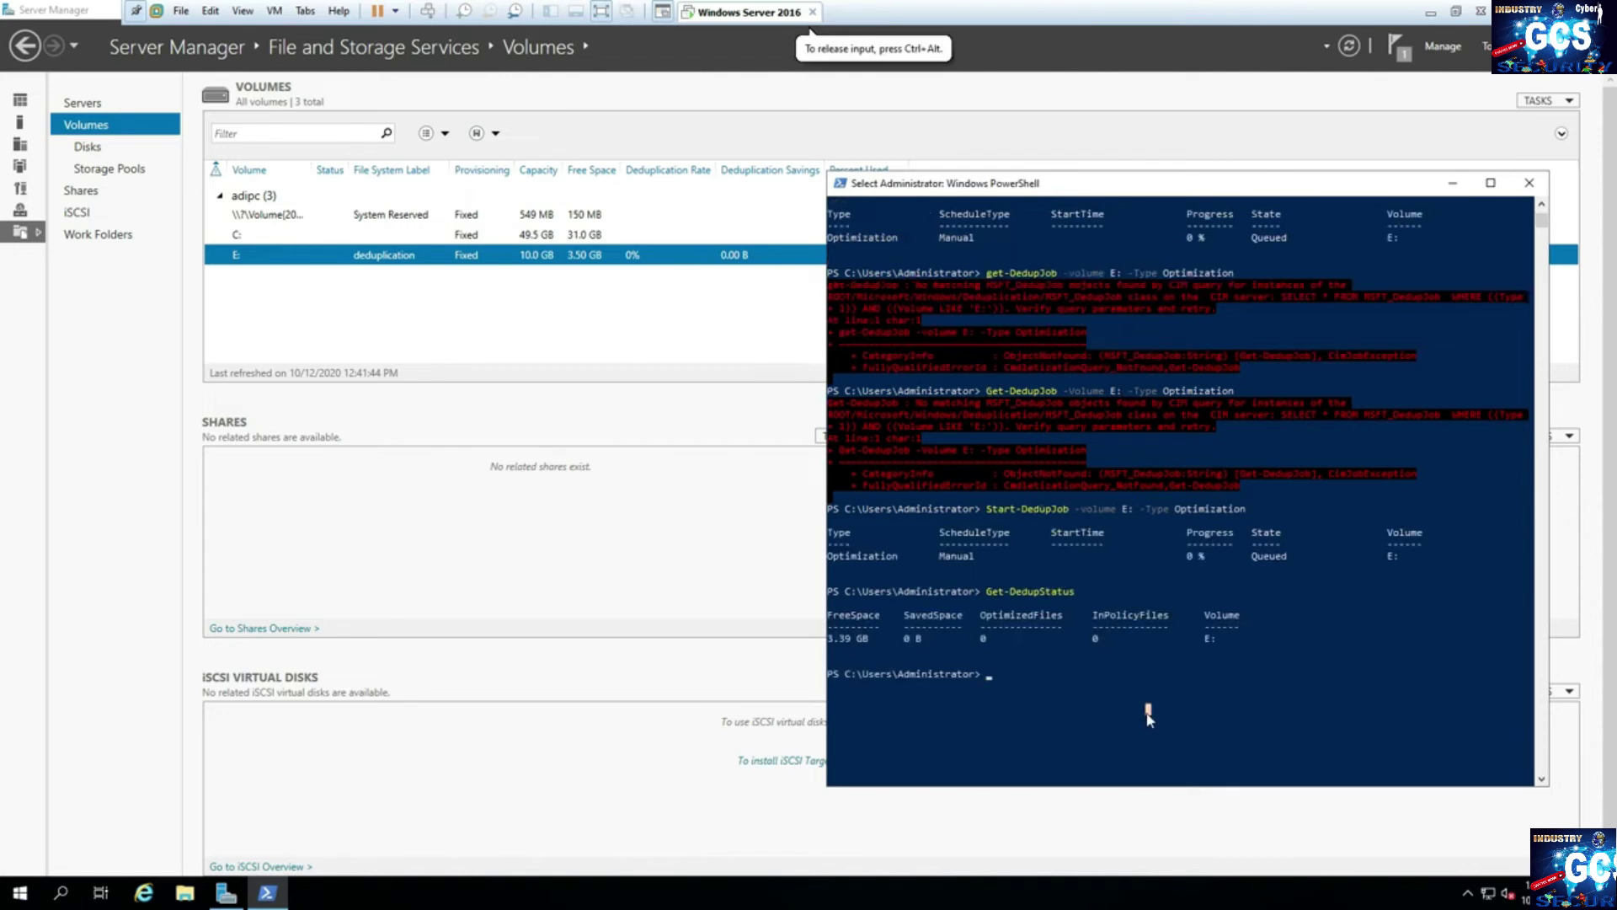
{"action": "key", "text": "Escape"}
{"action": "type", "text": "st"}
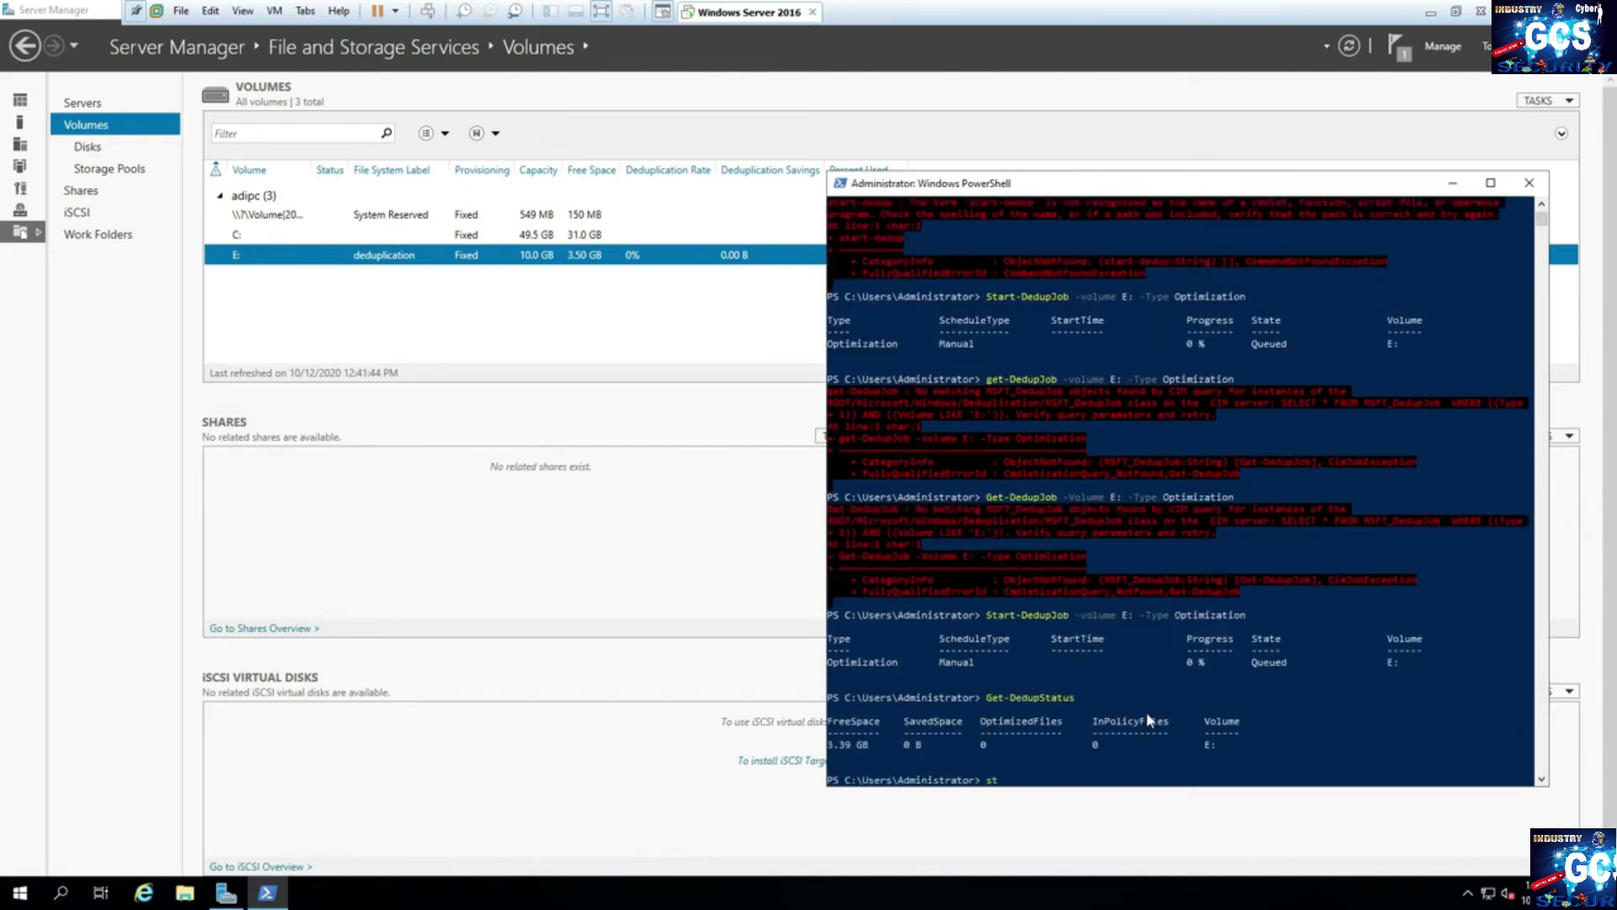
{"action": "type", "text": "art"}
{"action": "scroll", "coordinate": [1120, 718], "scroll_direction": "down", "scroll_amount": 5}
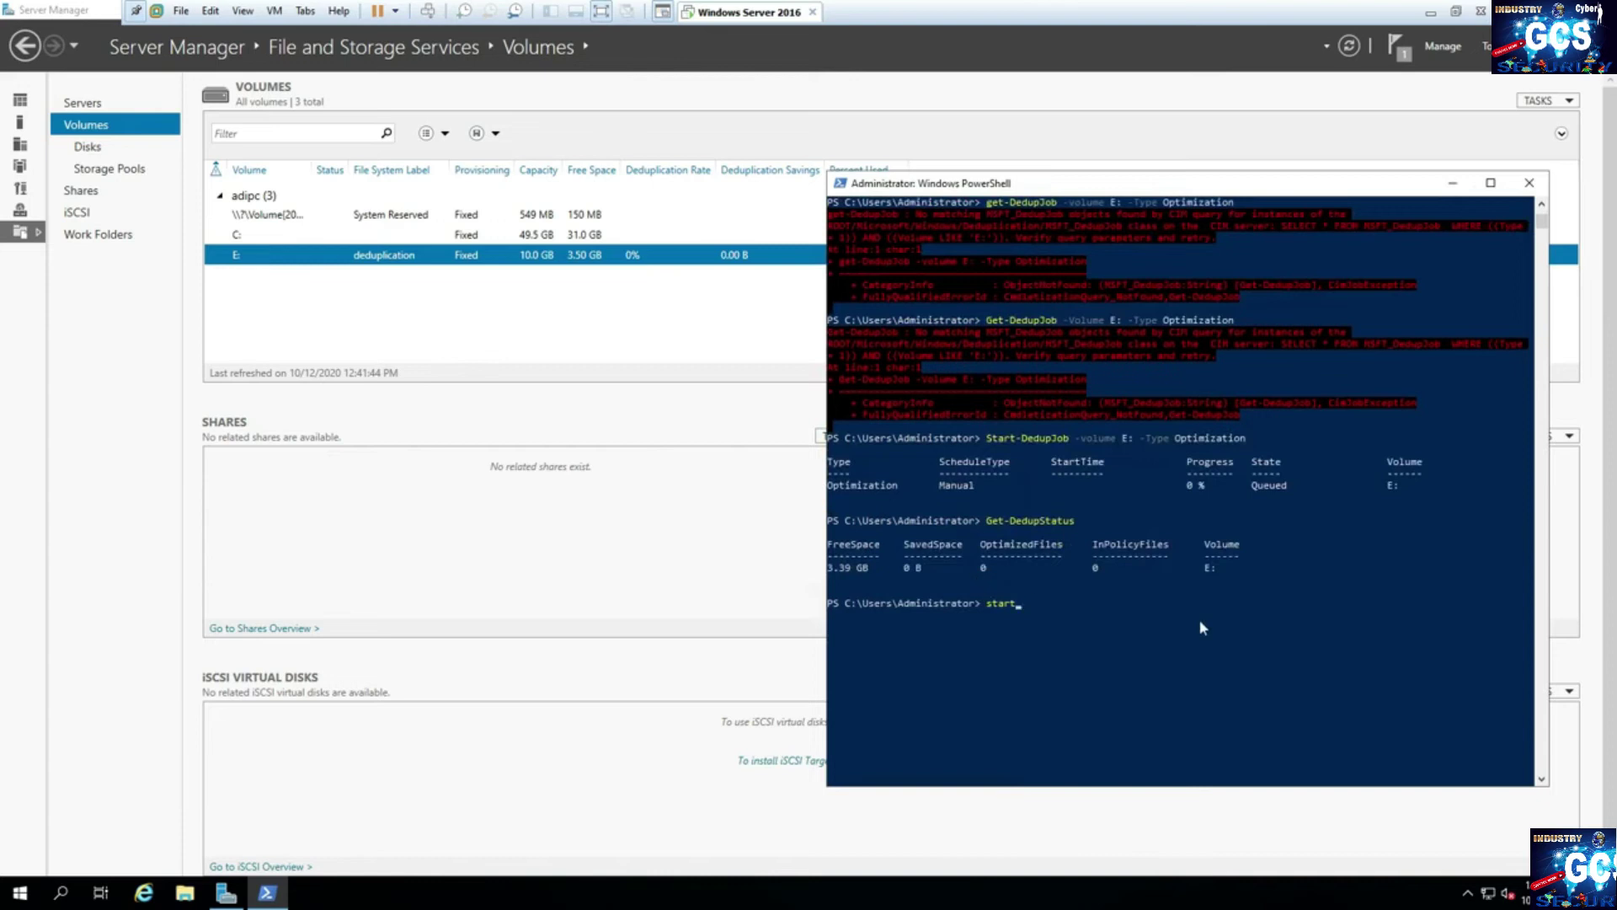
{"action": "type", "text": "-Ded"}
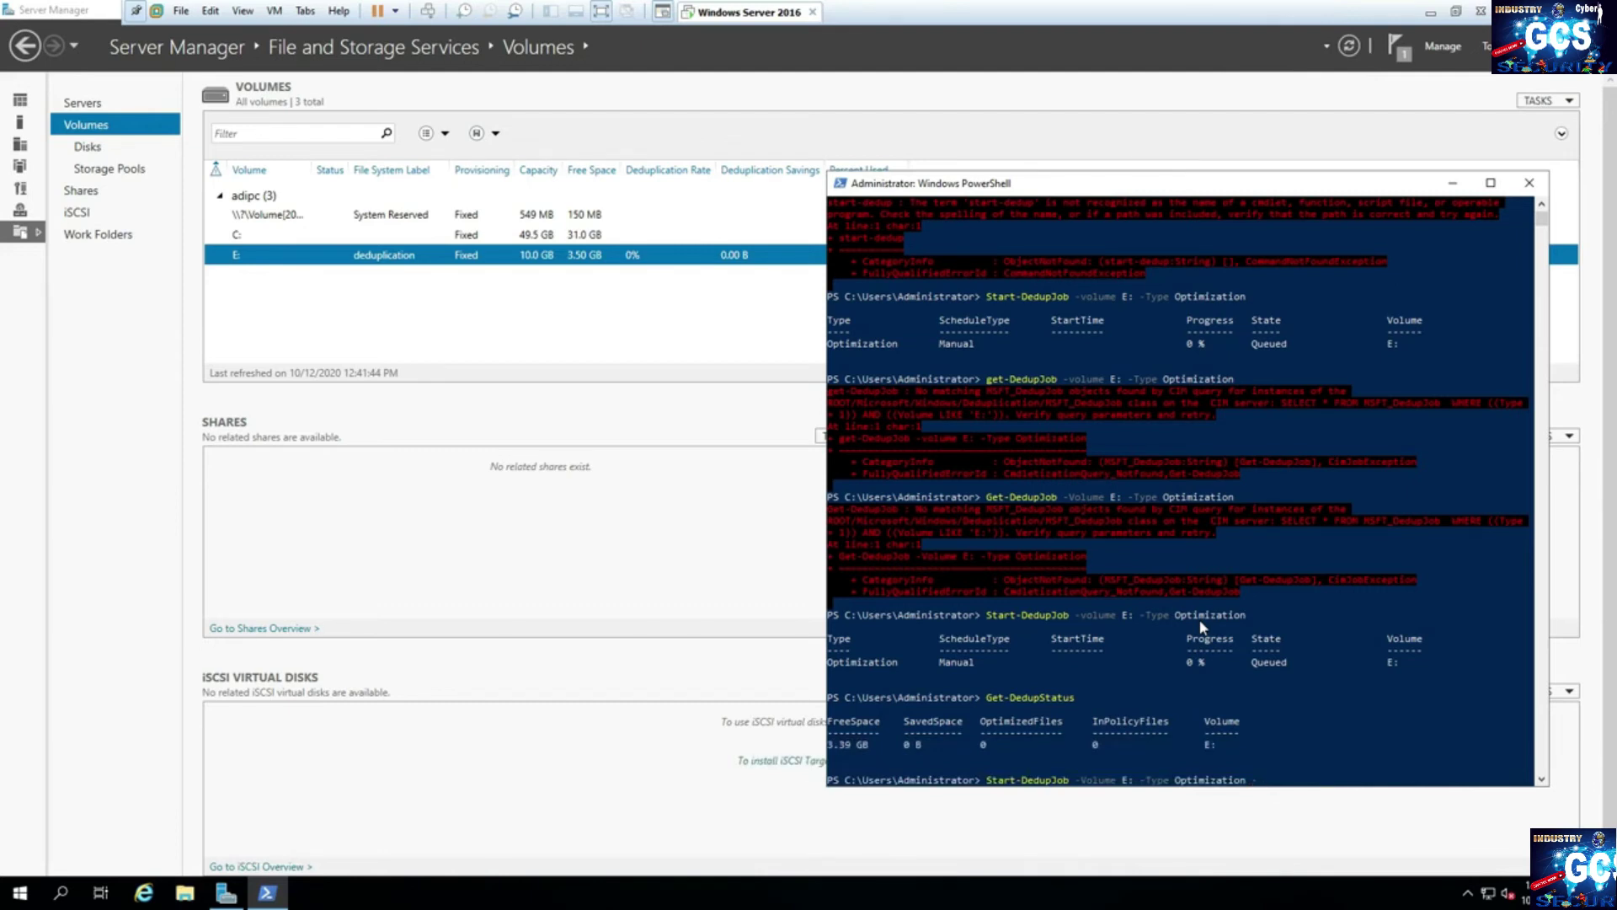
{"action": "left_click", "coordinate": [1394, 729]}
{"action": "key", "text": "Escape"}
{"action": "type", "text": "Priority high"}
{"action": "key", "text": "Return"}
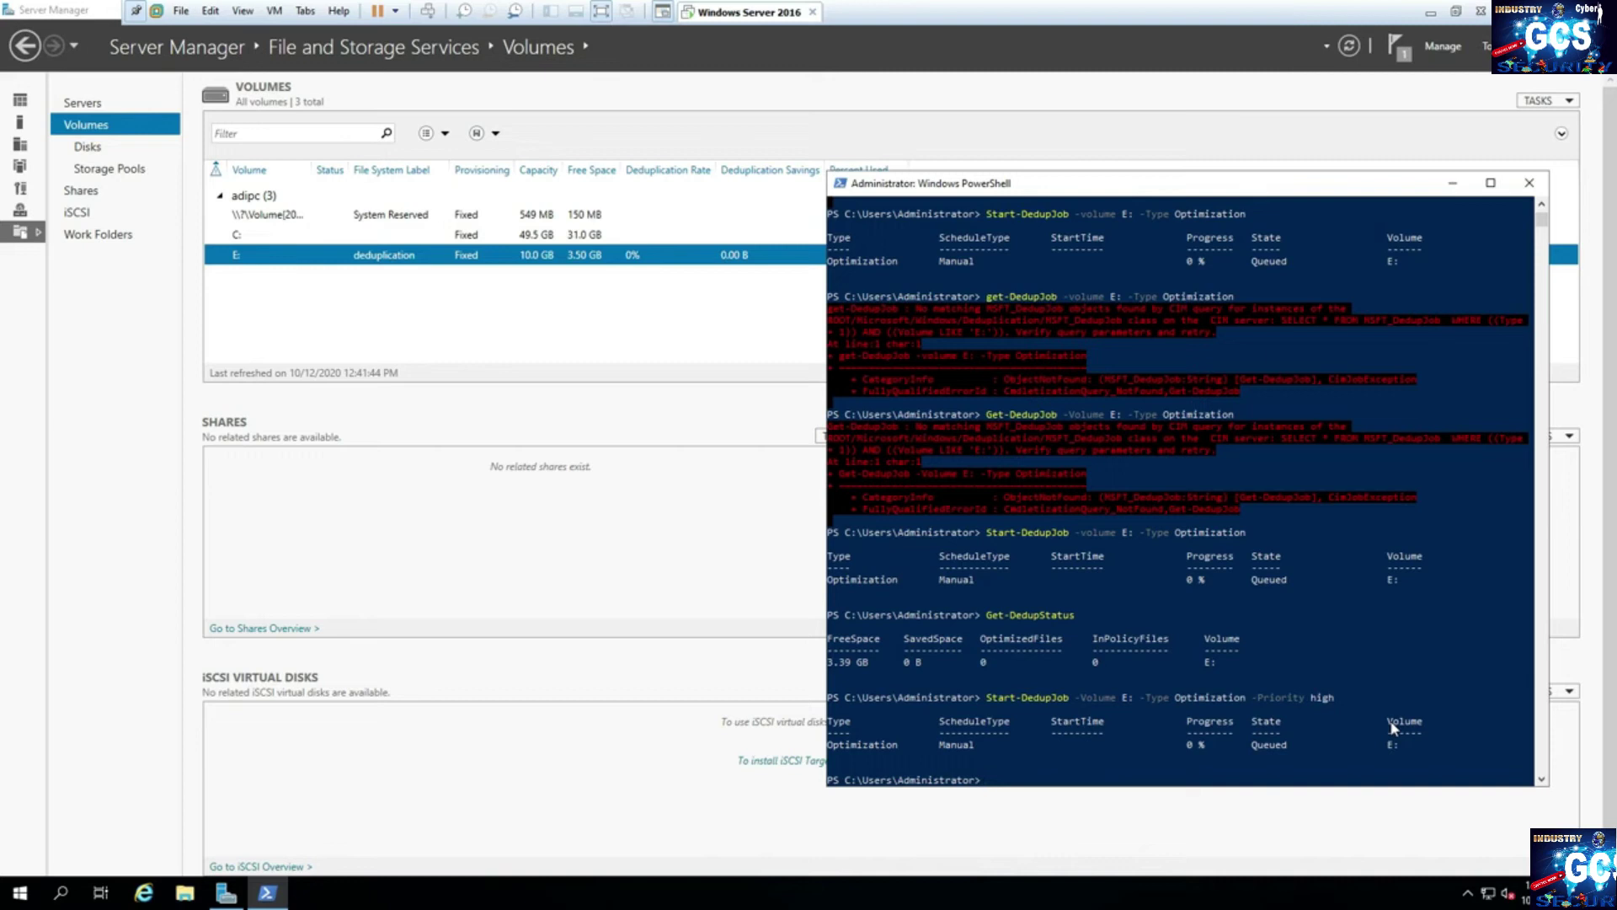
- Rerun Get-DedupJob from history until the E: job shows 100% Completed
{"action": "type", "text": "get-de"}
{"action": "key", "text": "Tab"}
{"action": "key", "text": "Return"}
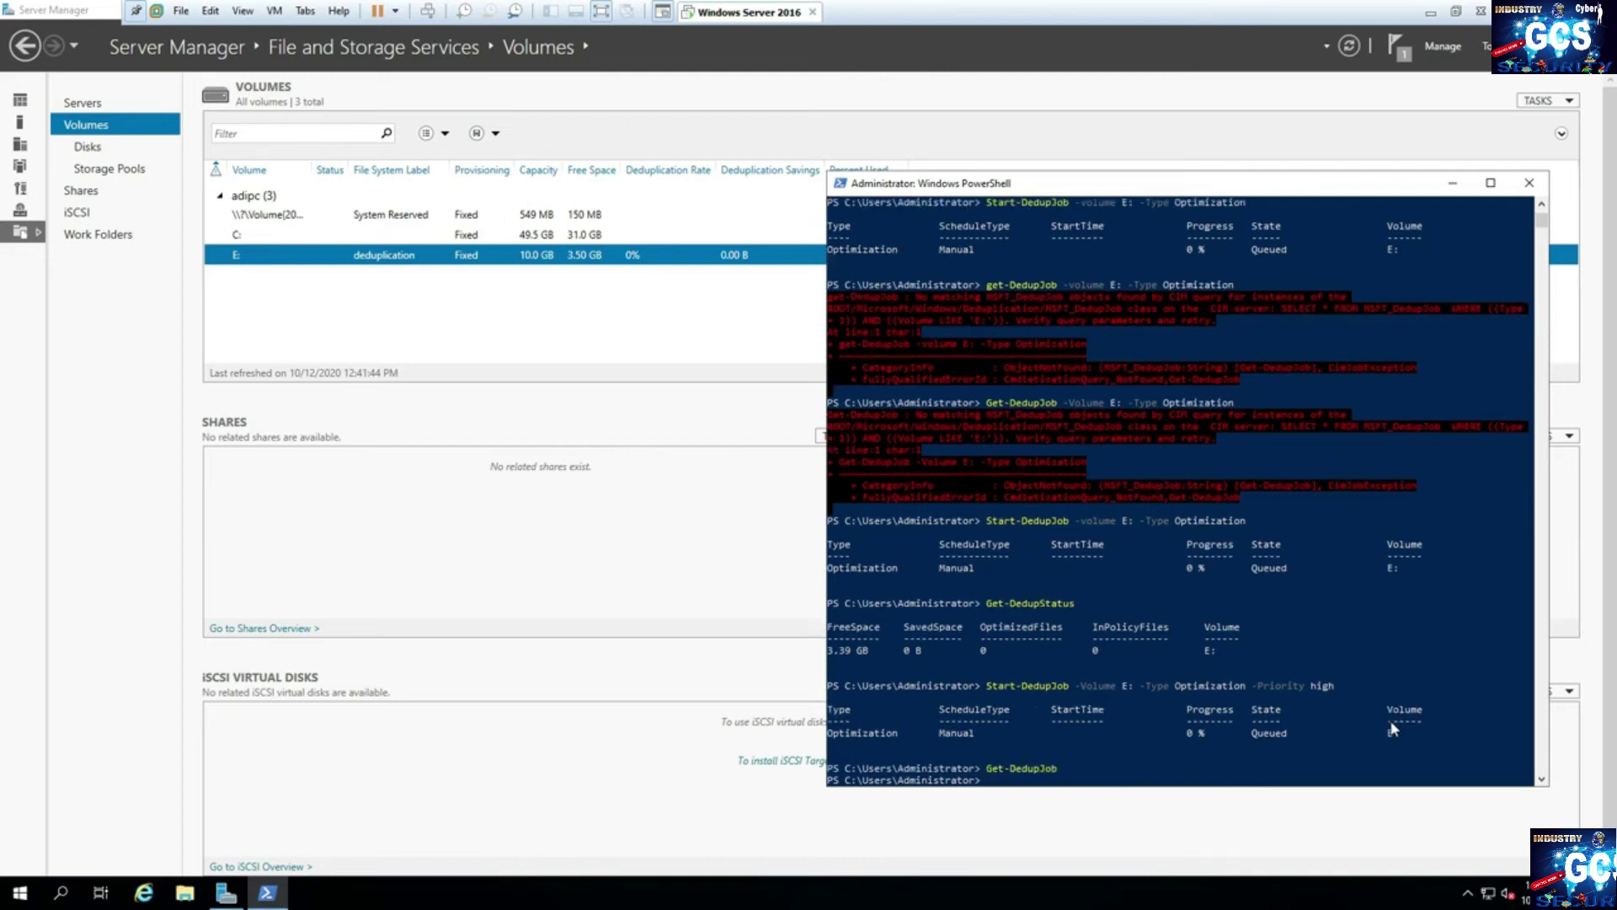
{"action": "key", "text": "Up"}
{"action": "key", "text": "Up"}
{"action": "key", "text": "Up"}
{"action": "key", "text": "Up"}
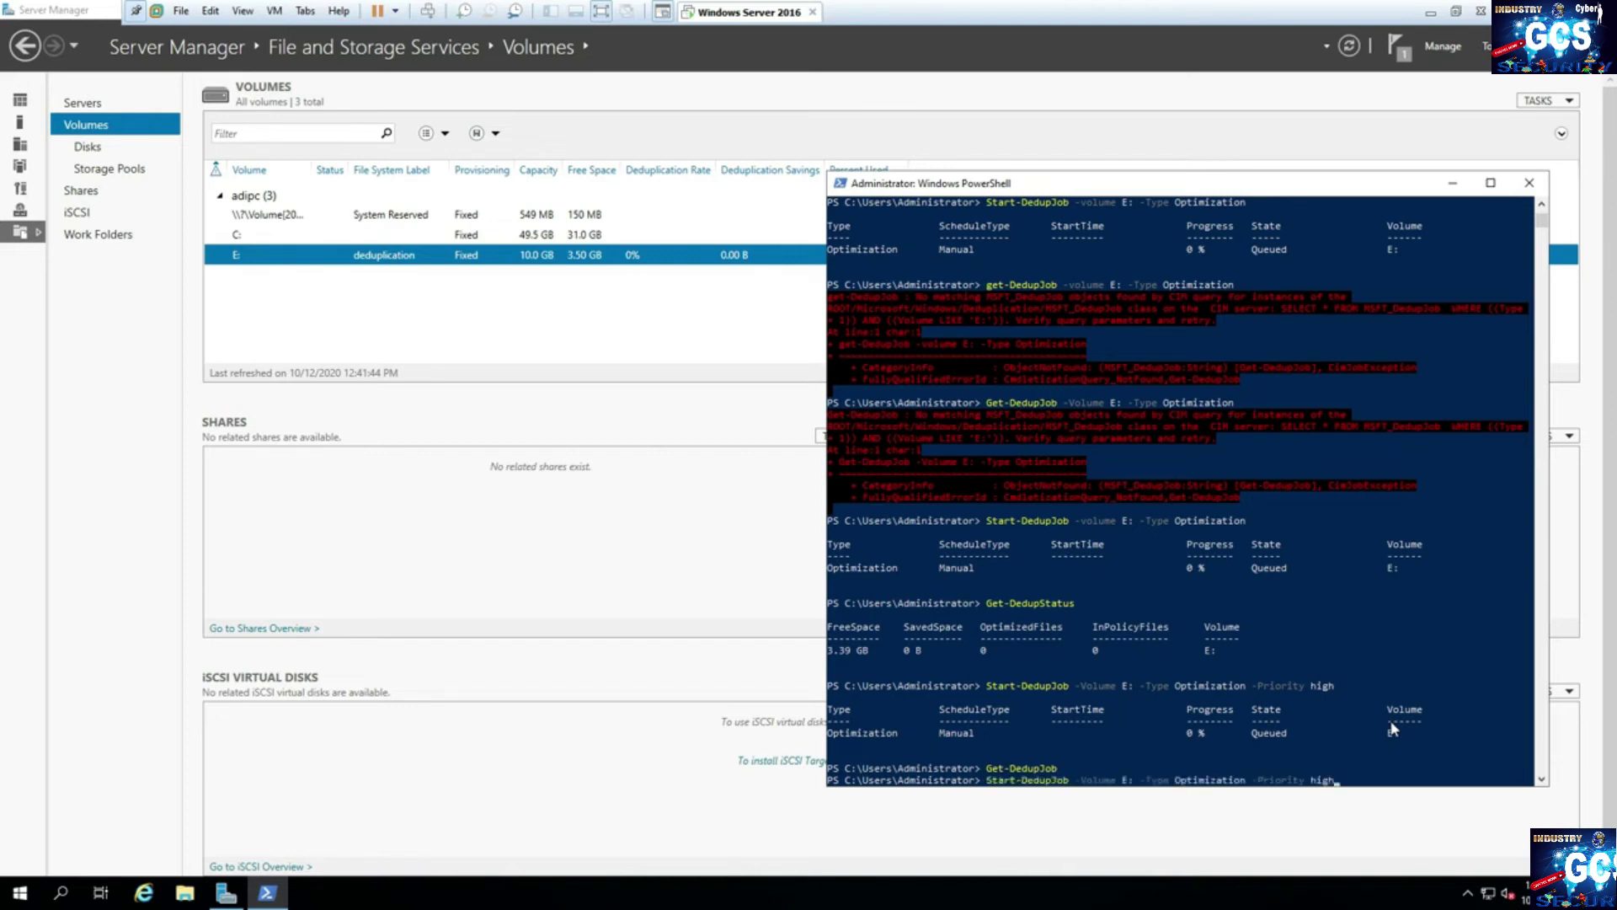
{"action": "key", "text": "Up"}
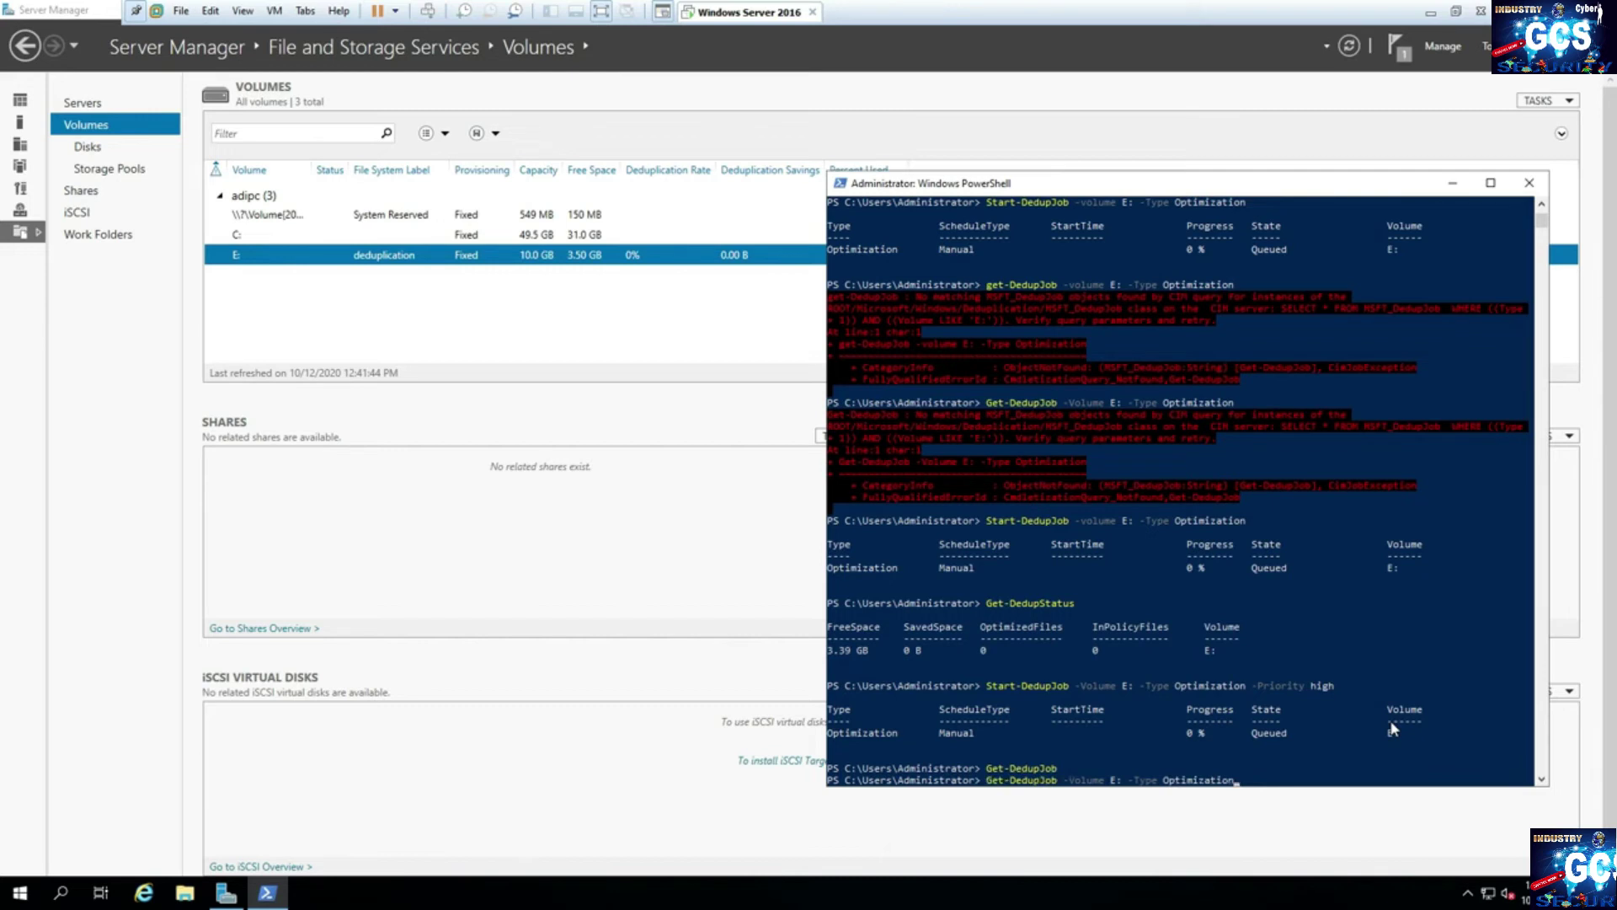
{"action": "key", "text": "Return"}
{"action": "key", "text": "Up"}
{"action": "key", "text": "Up"}
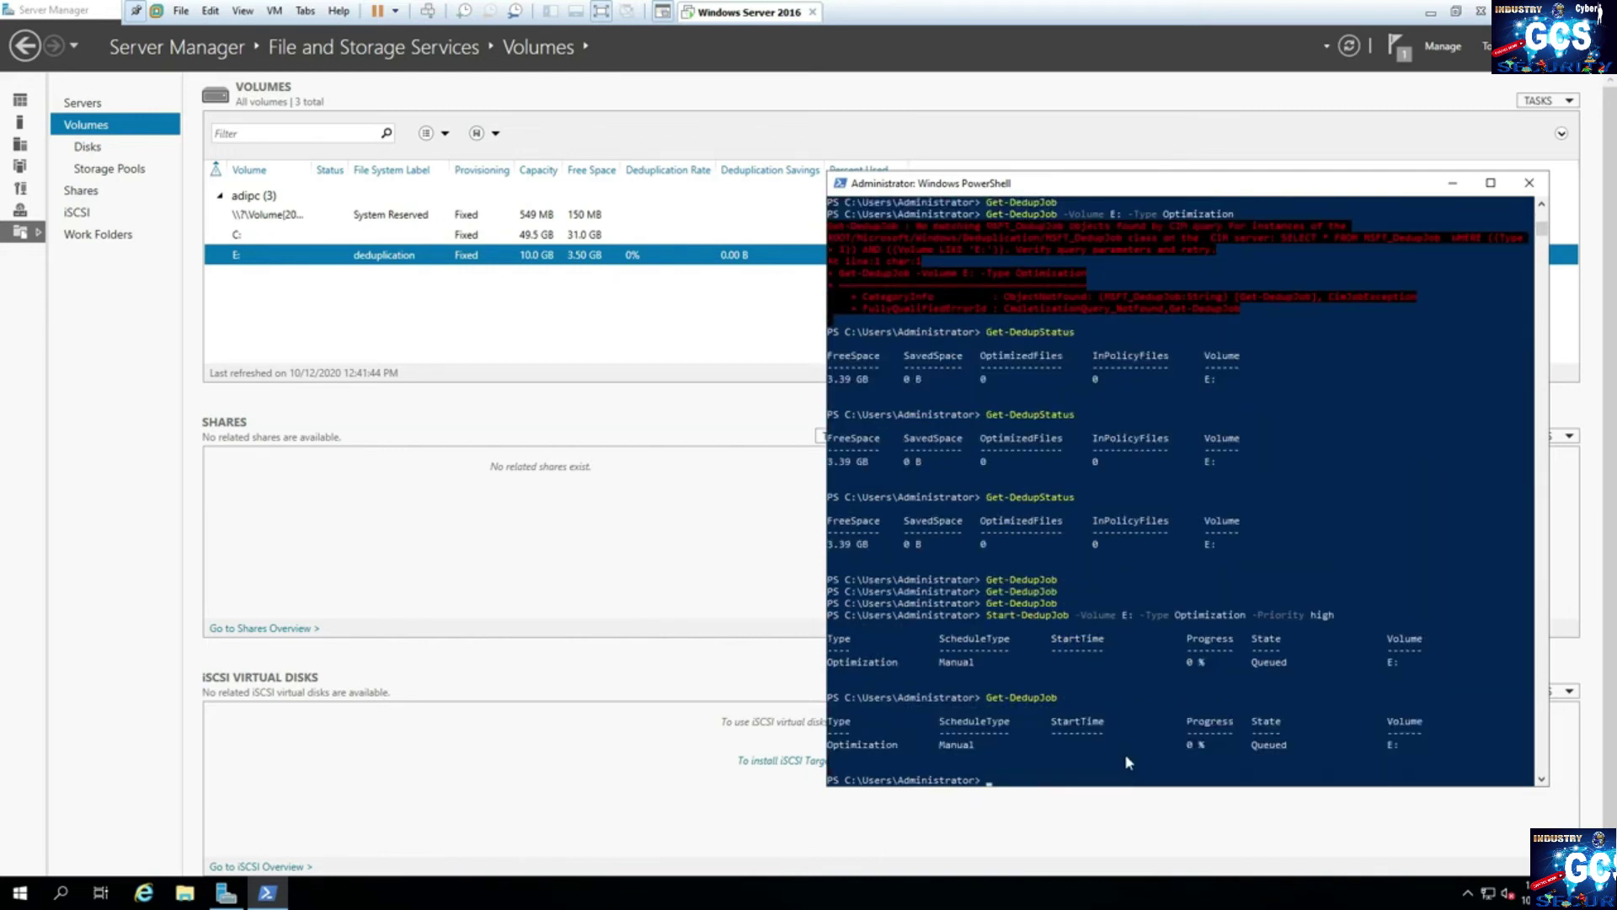
{"action": "key", "text": "Up"}
{"action": "key", "text": "Return"}
{"action": "key", "text": "Up"}
{"action": "key", "text": "Return"}
{"action": "key", "text": "Up"}
{"action": "key", "text": "Return"}
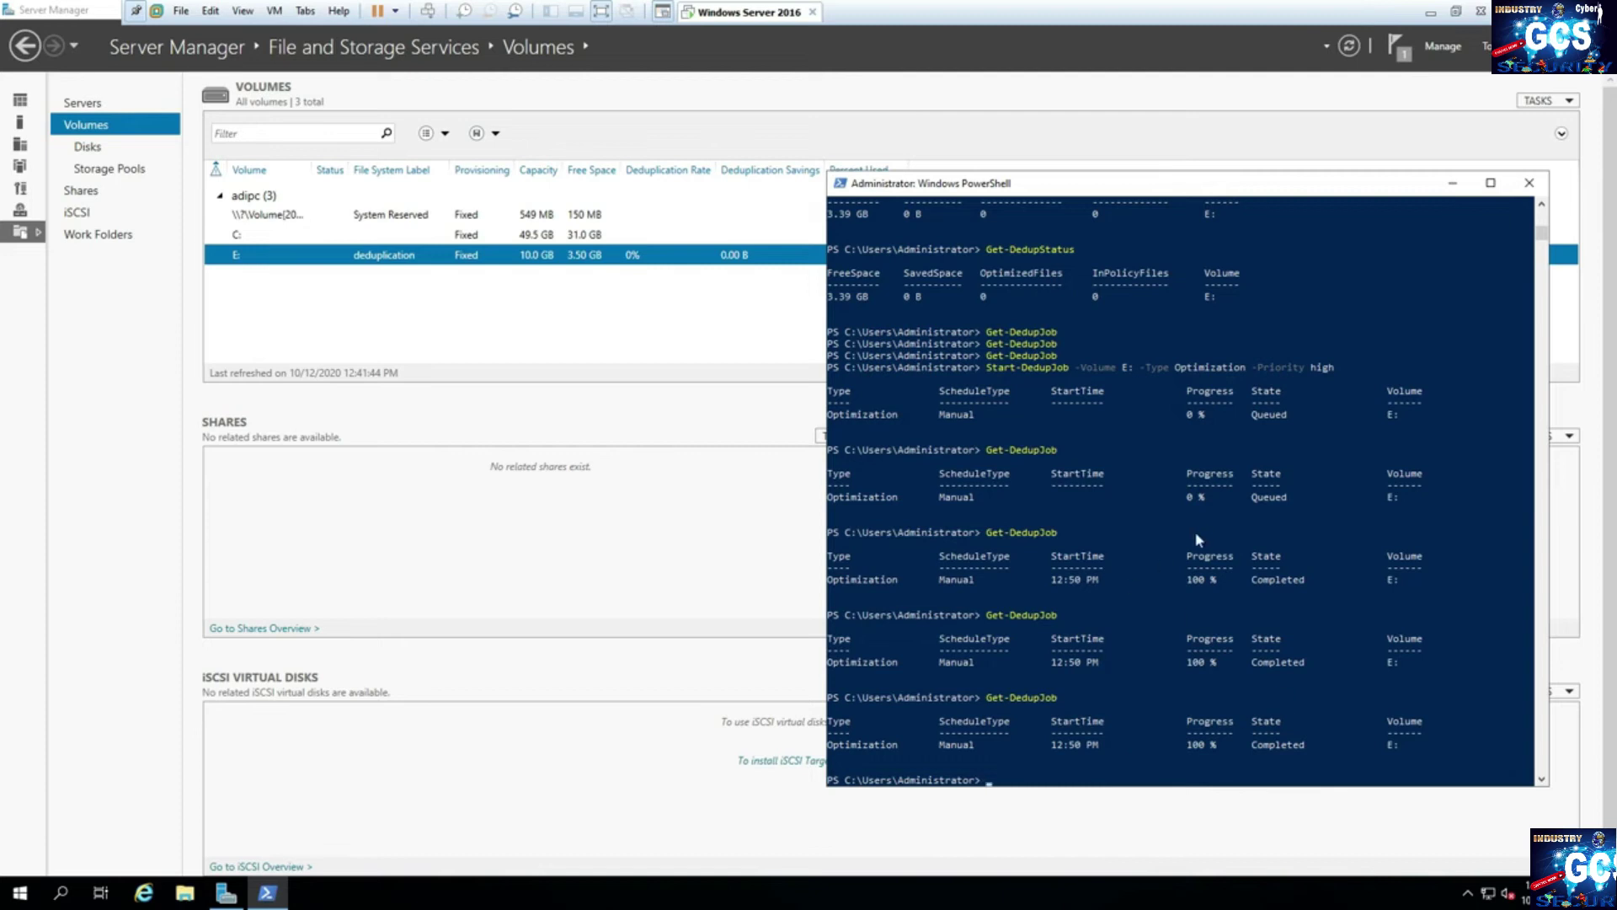
- Highlight the Completed state, -Priority high and Get-DedupJob text, then close PowerShell
{"action": "left_click_drag", "start_coordinate": [1198, 580], "coordinate": [1304, 579]}
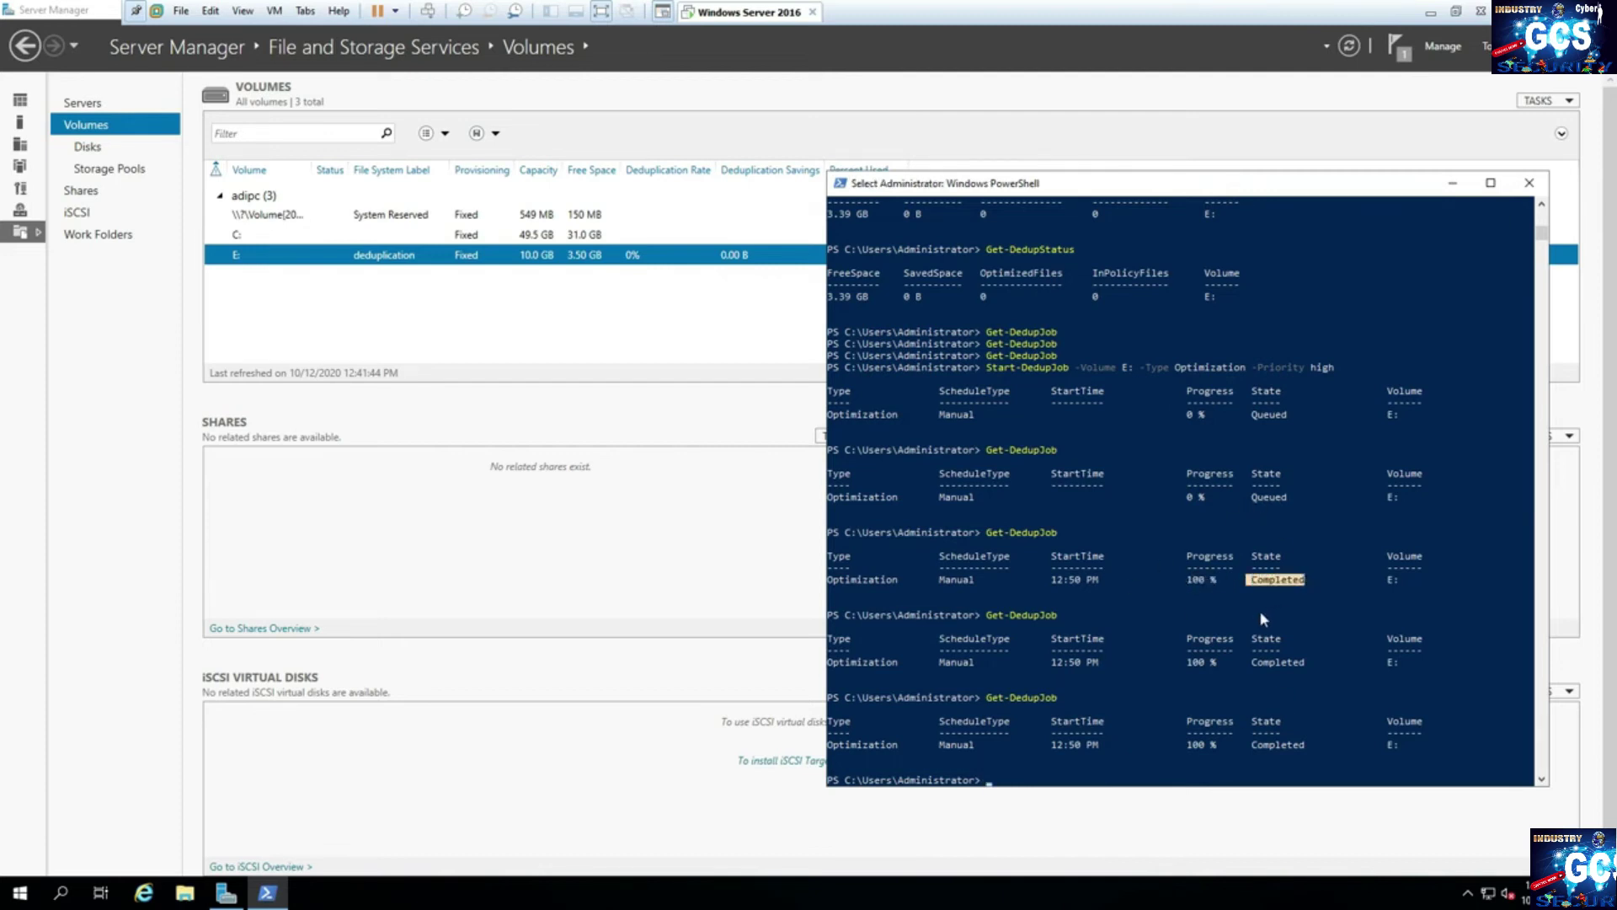
{"action": "scroll", "coordinate": [1094, 574], "scroll_direction": "up", "scroll_amount": 4}
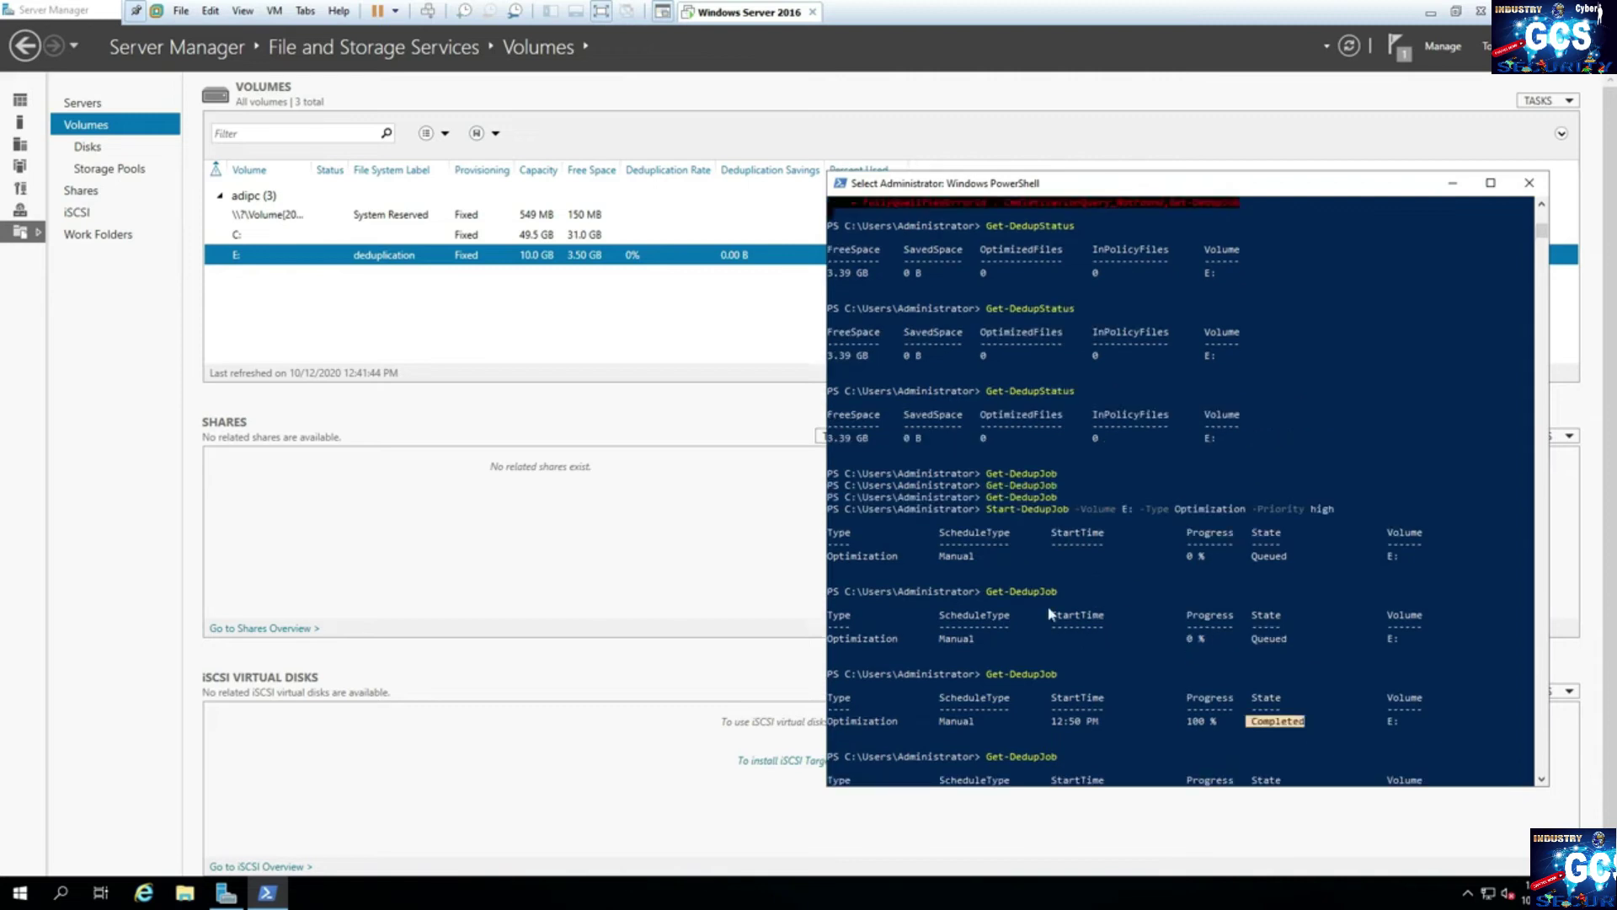
{"action": "scroll", "coordinate": [995, 493], "scroll_direction": "up", "scroll_amount": 6}
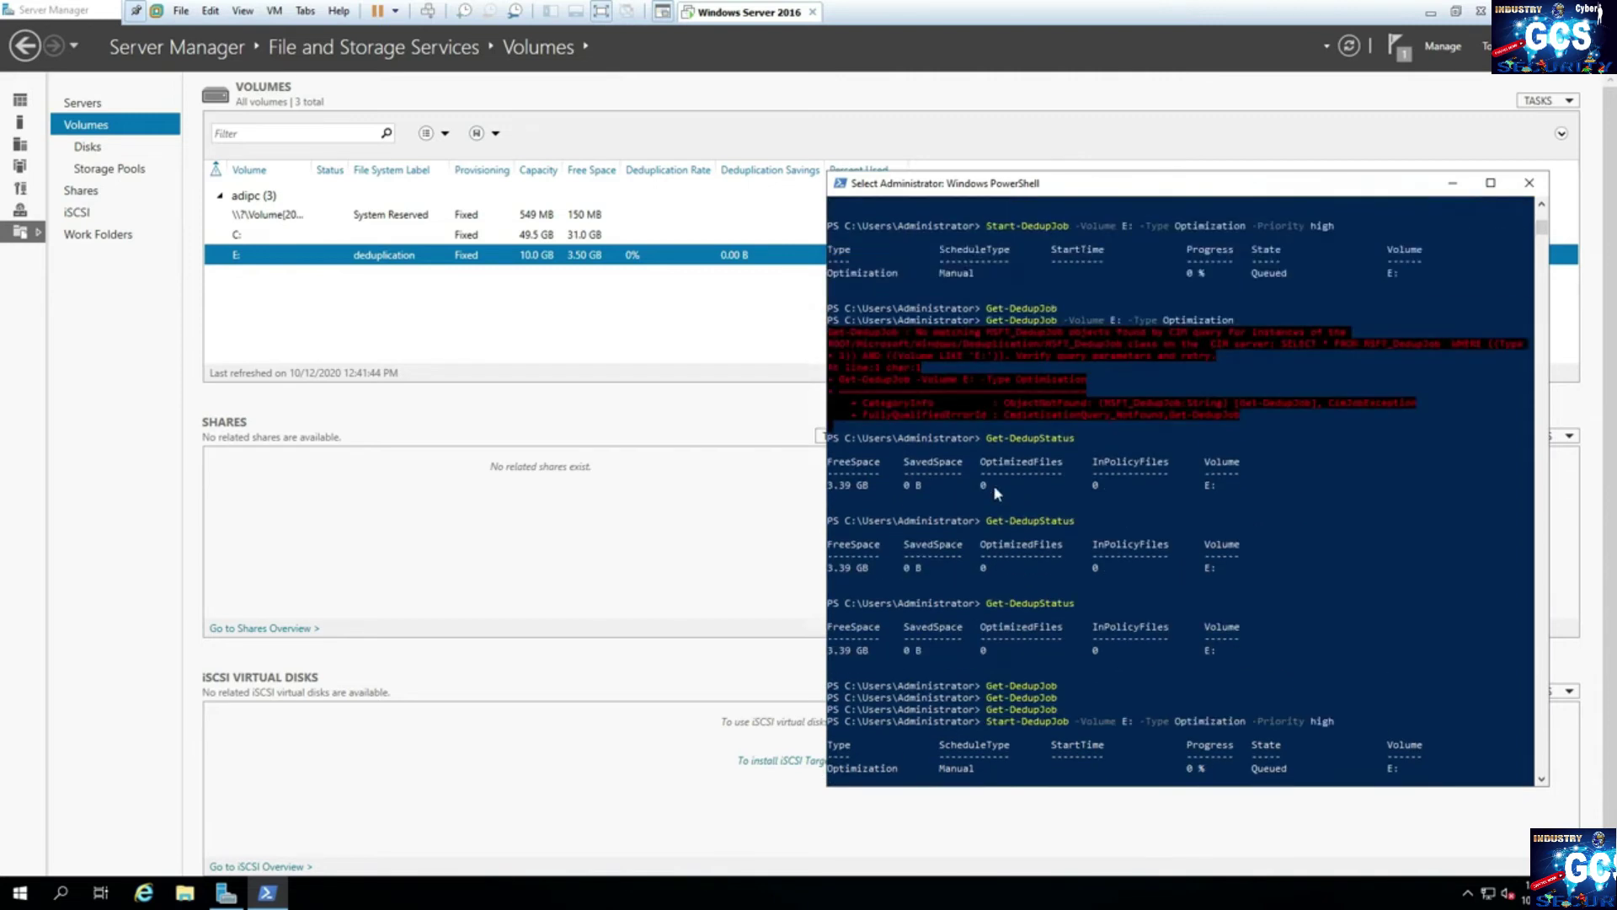
{"action": "scroll", "coordinate": [994, 484], "scroll_direction": "down", "scroll_amount": 3}
{"action": "scroll", "coordinate": [993, 484], "scroll_direction": "up", "scroll_amount": 3}
{"action": "left_click_drag", "start_coordinate": [993, 216], "coordinate": [1028, 226]}
{"action": "scroll", "coordinate": [1120, 438], "scroll_direction": "down", "scroll_amount": 9}
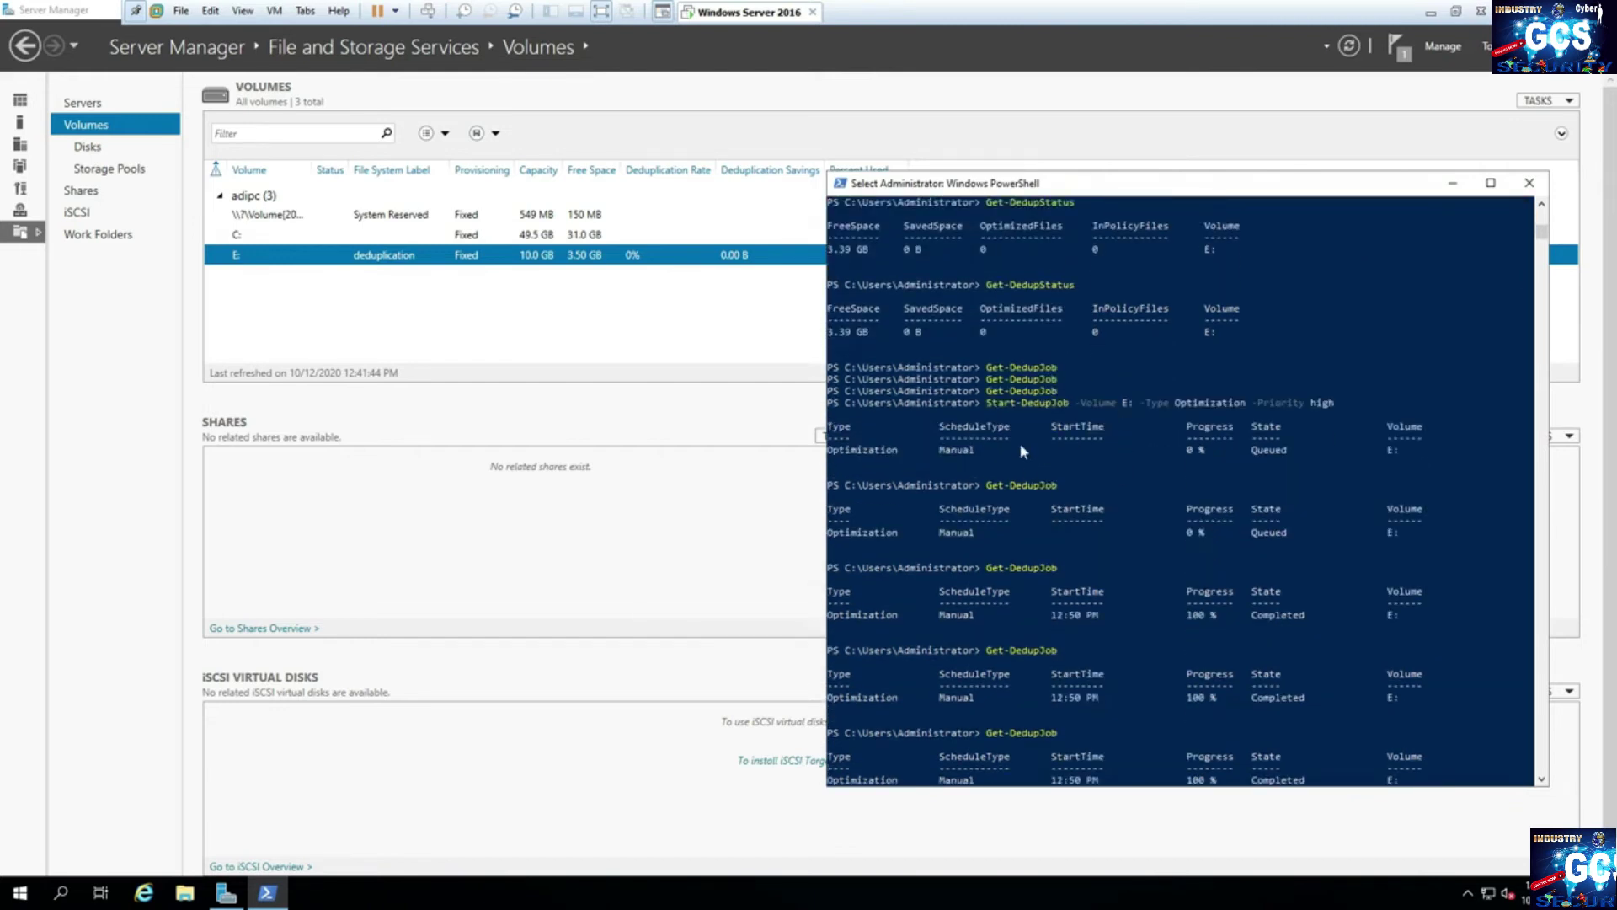
{"action": "left_click_drag", "start_coordinate": [1076, 403], "coordinate": [1340, 404]}
{"action": "scroll", "coordinate": [1159, 455], "scroll_direction": "down", "scroll_amount": 2}
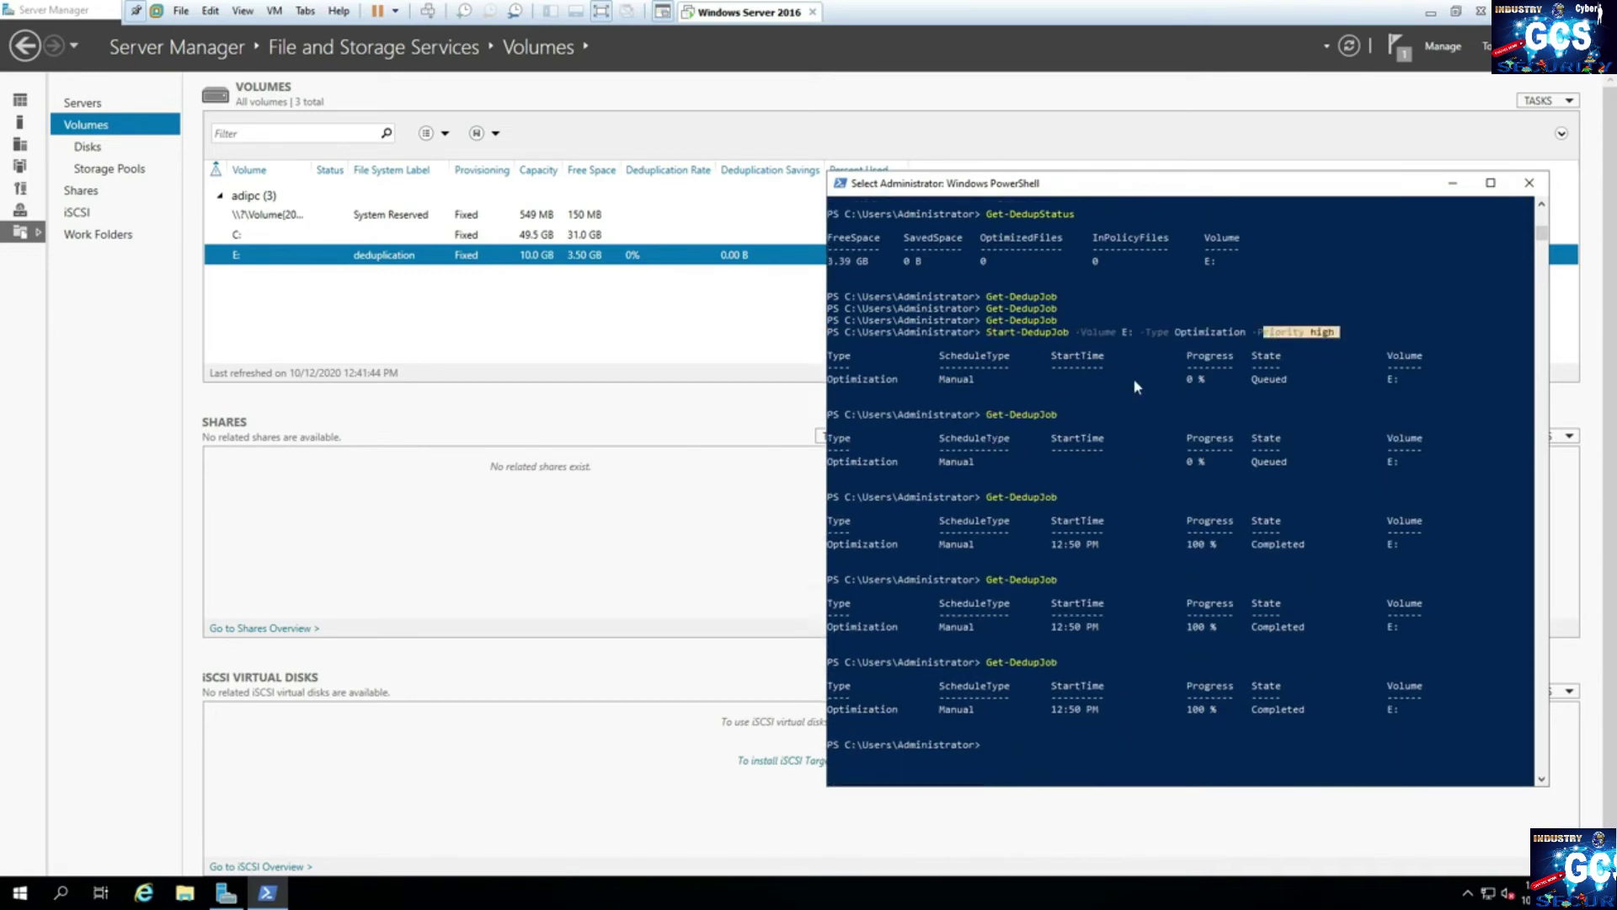
{"action": "left_click_drag", "start_coordinate": [981, 413], "coordinate": [1053, 416]}
{"action": "left_click_drag", "start_coordinate": [1000, 502], "coordinate": [1114, 486]}
{"action": "left_click_drag", "start_coordinate": [1019, 567], "coordinate": [1085, 580]}
{"action": "left_click_drag", "start_coordinate": [1293, 729], "coordinate": [1330, 740]}
{"action": "left_click_drag", "start_coordinate": [1230, 697], "coordinate": [1196, 709]}
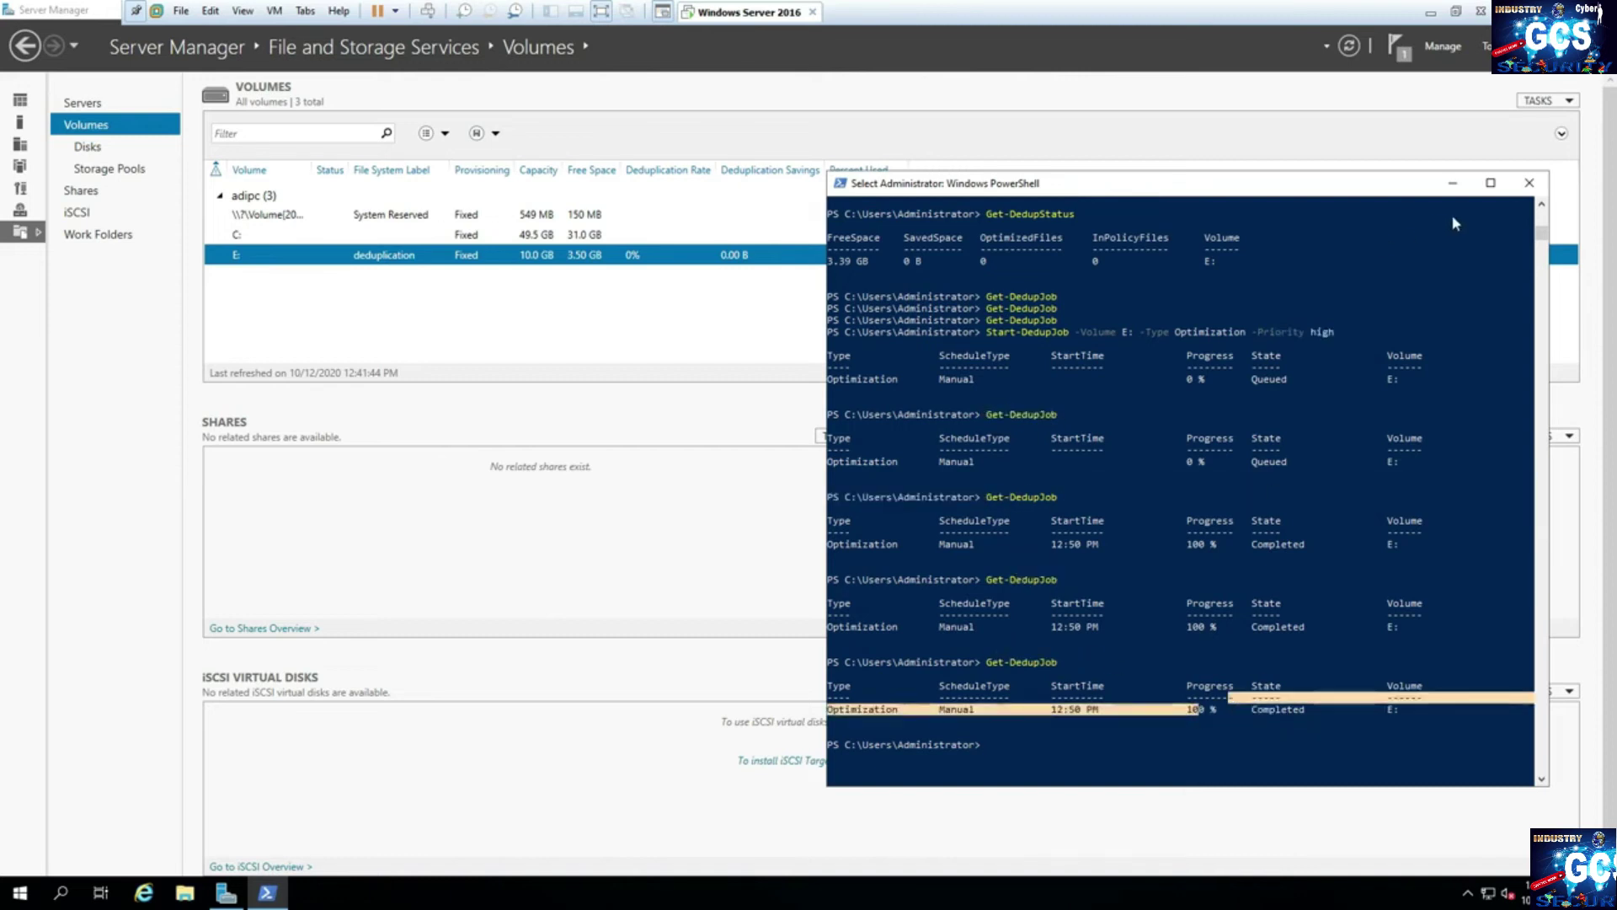
{"action": "left_click", "coordinate": [1529, 185]}
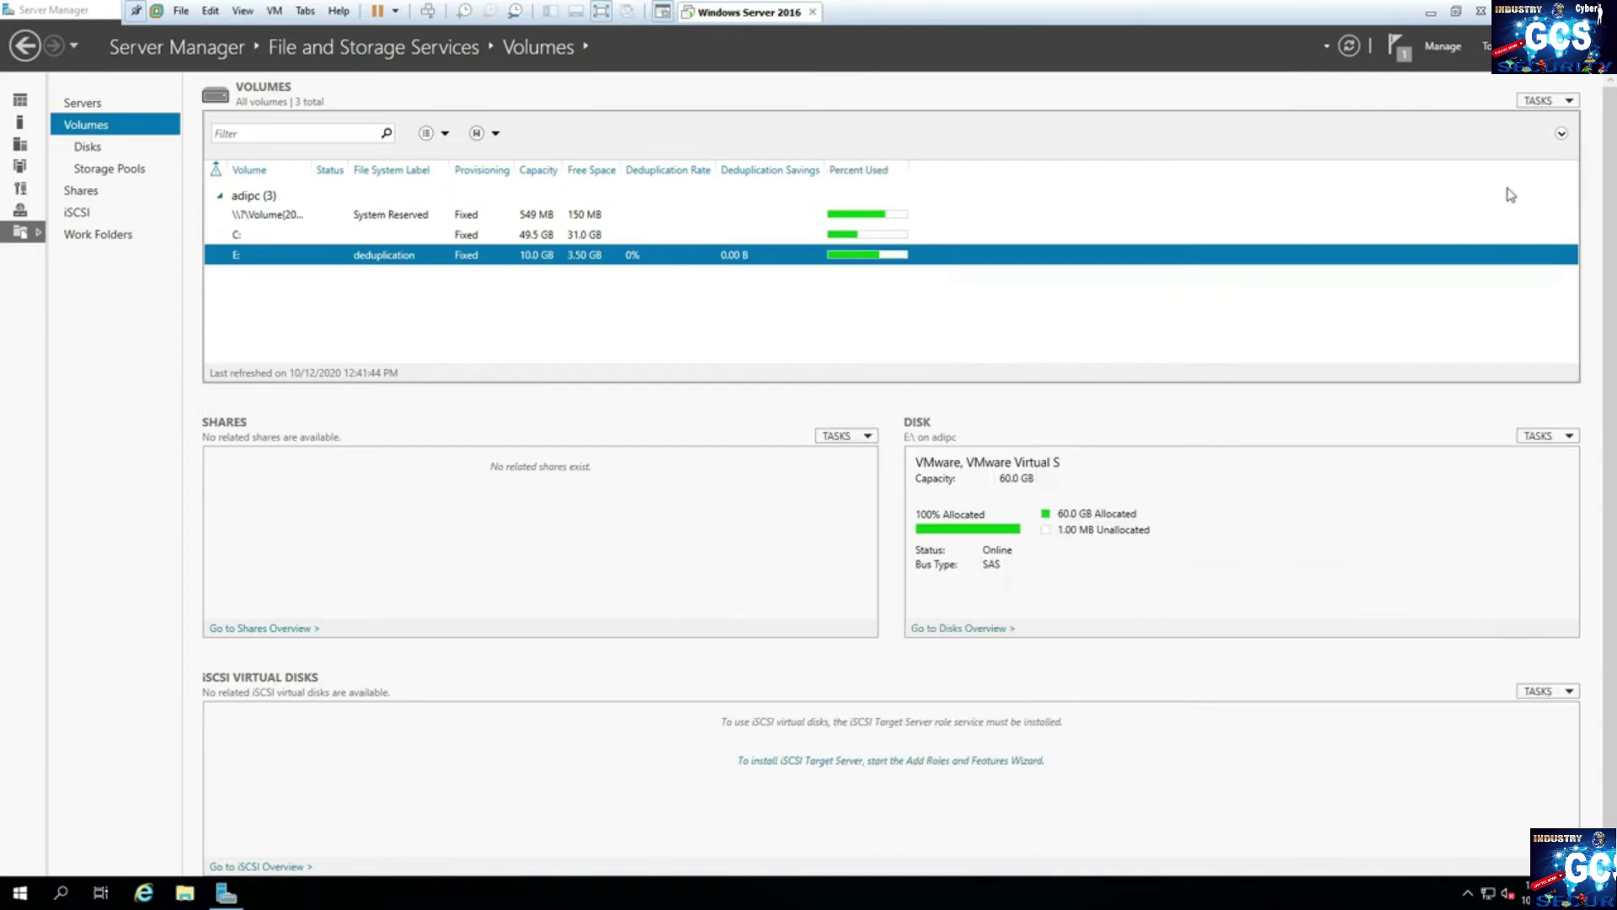
- Refresh the Volumes list until E: reports 9.16 GB free, 87% deduplication and 5.92 GB savings
{"action": "right_click", "coordinate": [744, 324]}
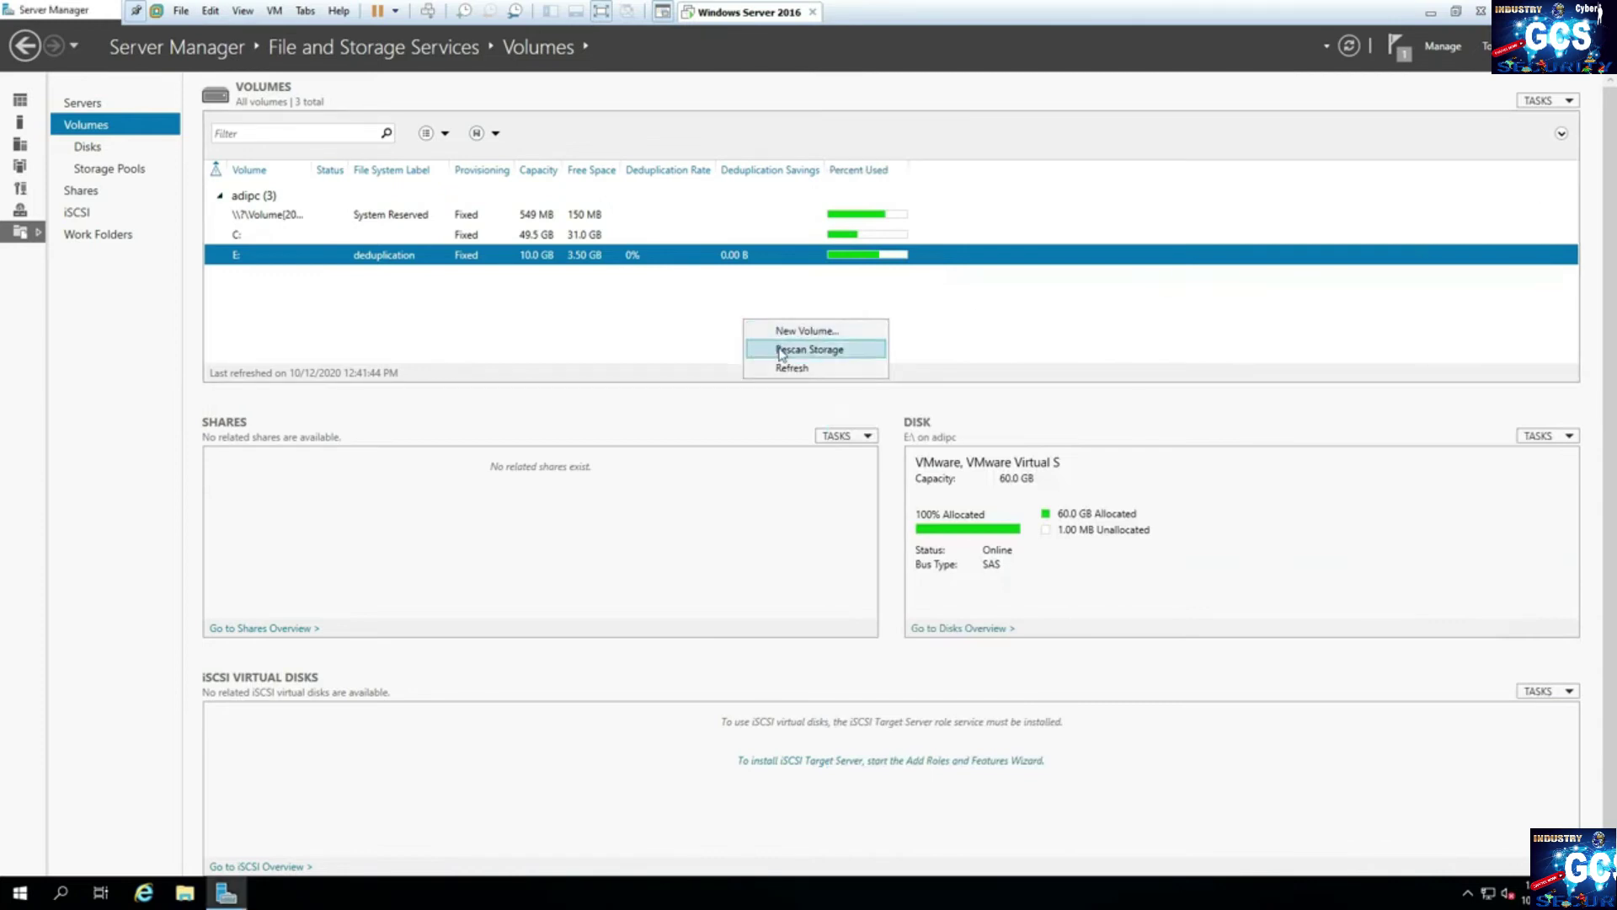
{"action": "left_click", "coordinate": [785, 349]}
{"action": "left_click", "coordinate": [965, 529]}
{"action": "right_click", "coordinate": [758, 322]}
{"action": "left_click", "coordinate": [804, 368]}
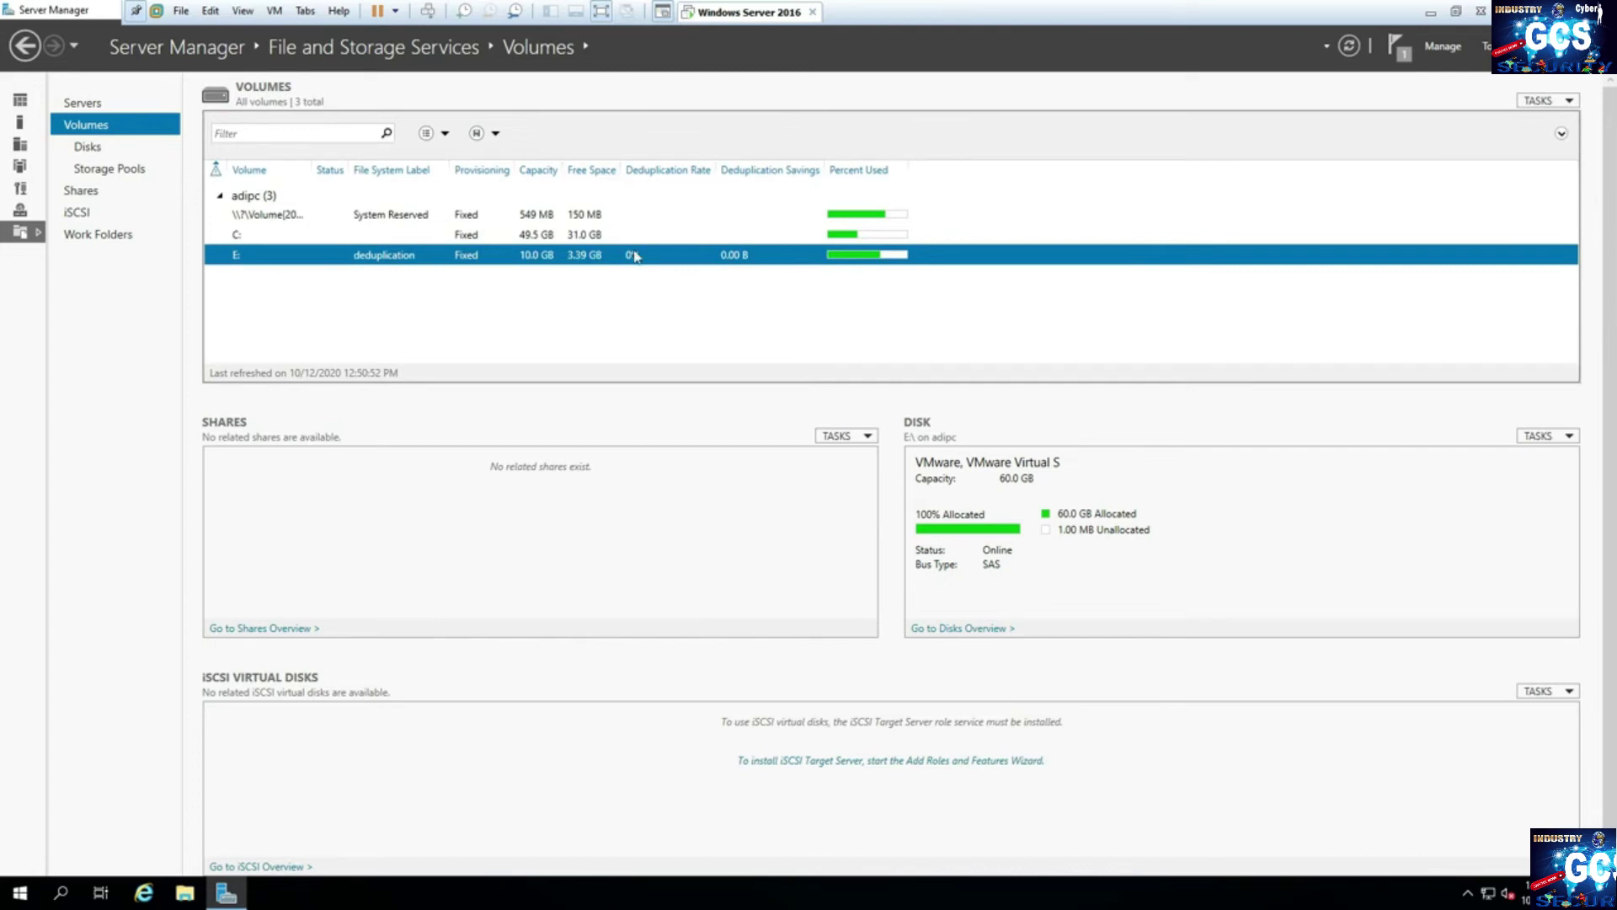
{"action": "left_click", "coordinate": [1349, 47]}
{"action": "left_click", "coordinate": [657, 244]}
{"action": "left_click", "coordinate": [745, 261]}
- From the desktop, browse This PC to deduplication (E:) and select the file archive
{"action": "key", "text": "super+d"}
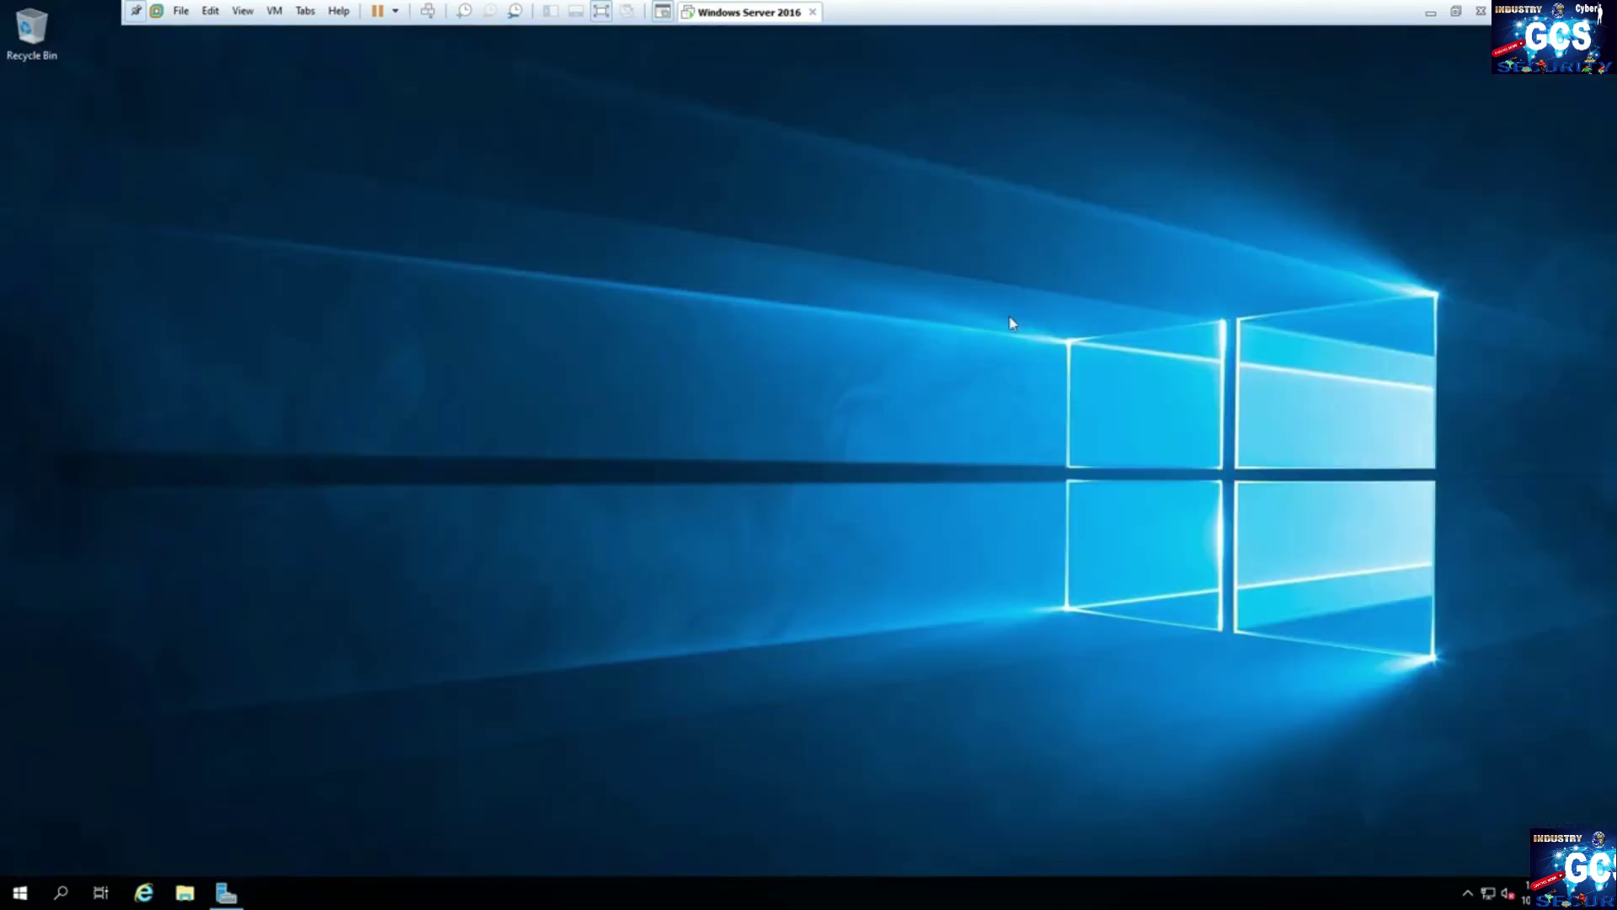
{"action": "key", "text": "super+e"}
{"action": "left_click", "coordinate": [76, 239]}
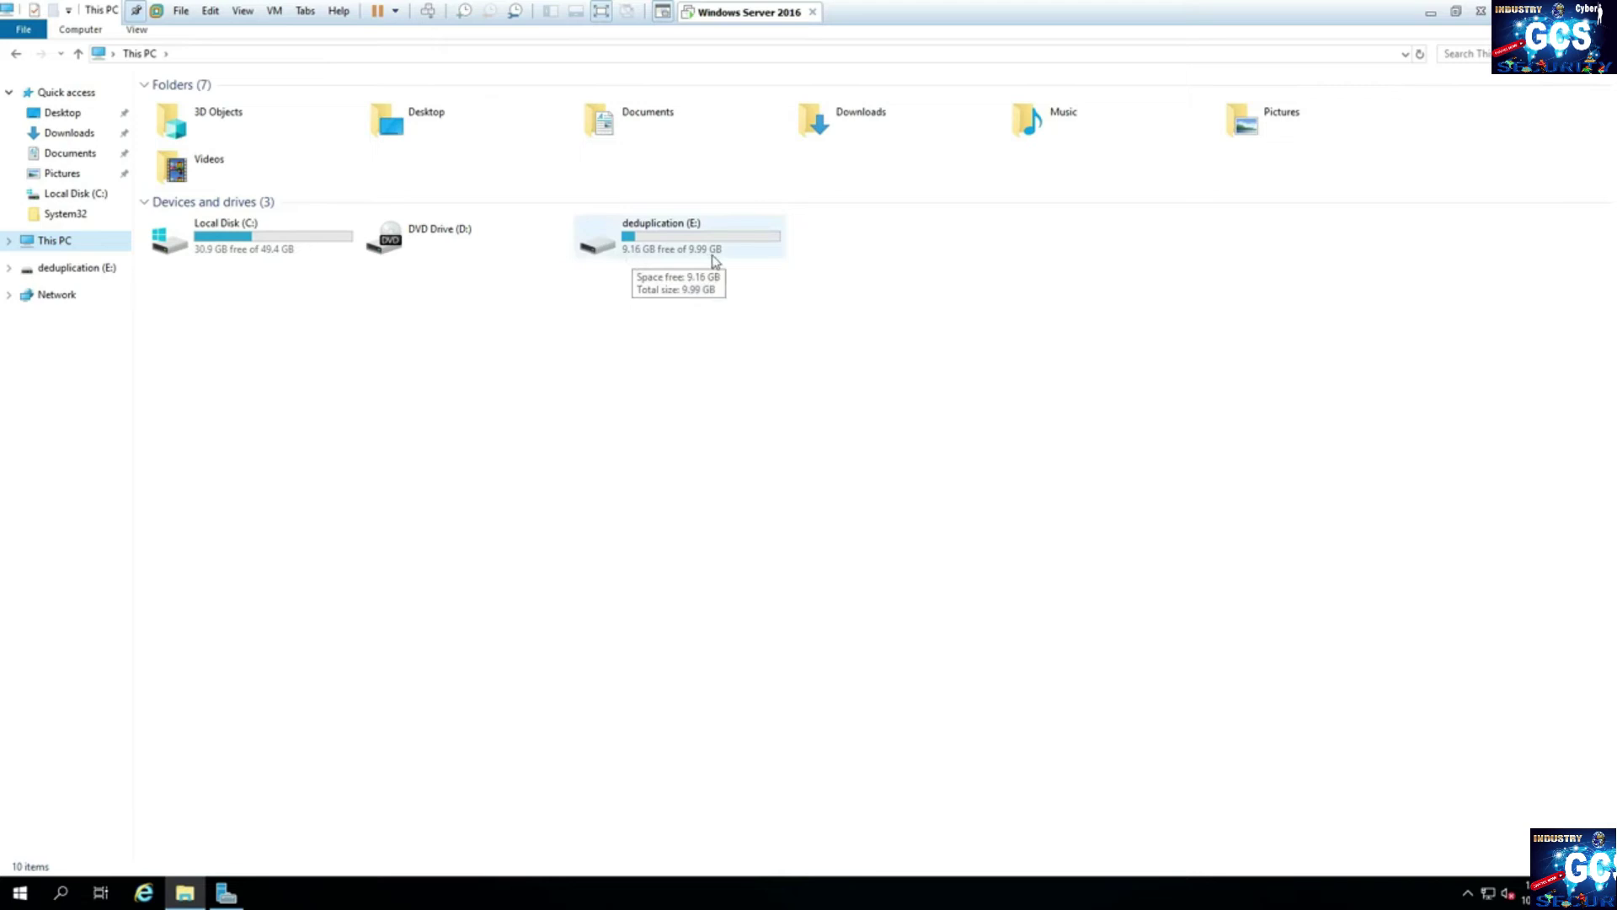
{"action": "double_click", "coordinate": [657, 255]}
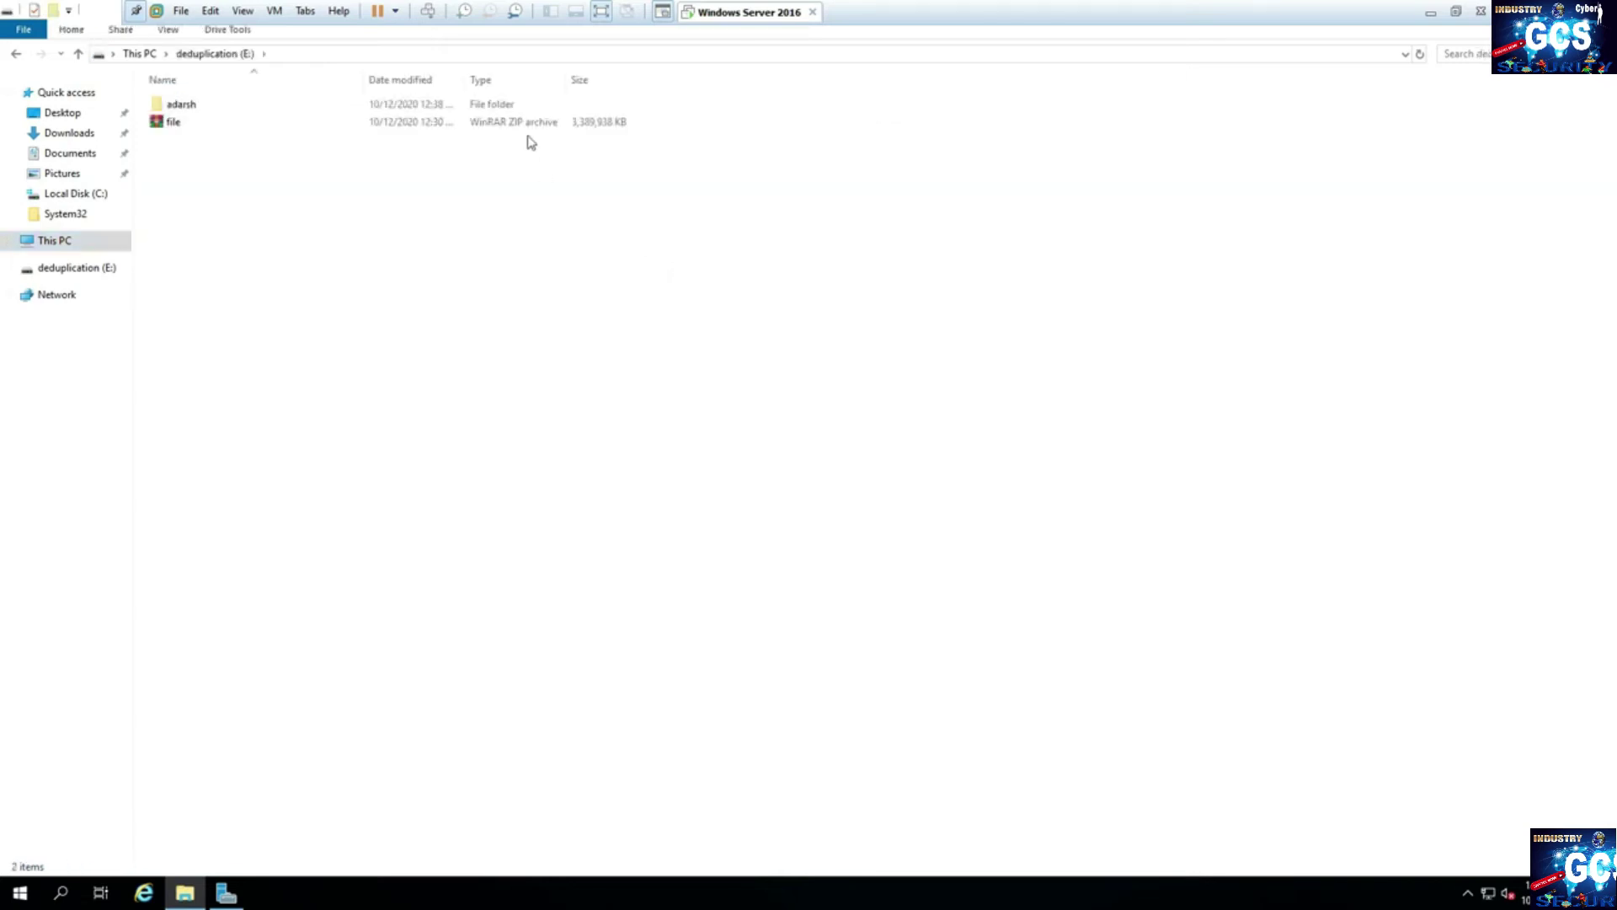
{"action": "left_click", "coordinate": [530, 125]}
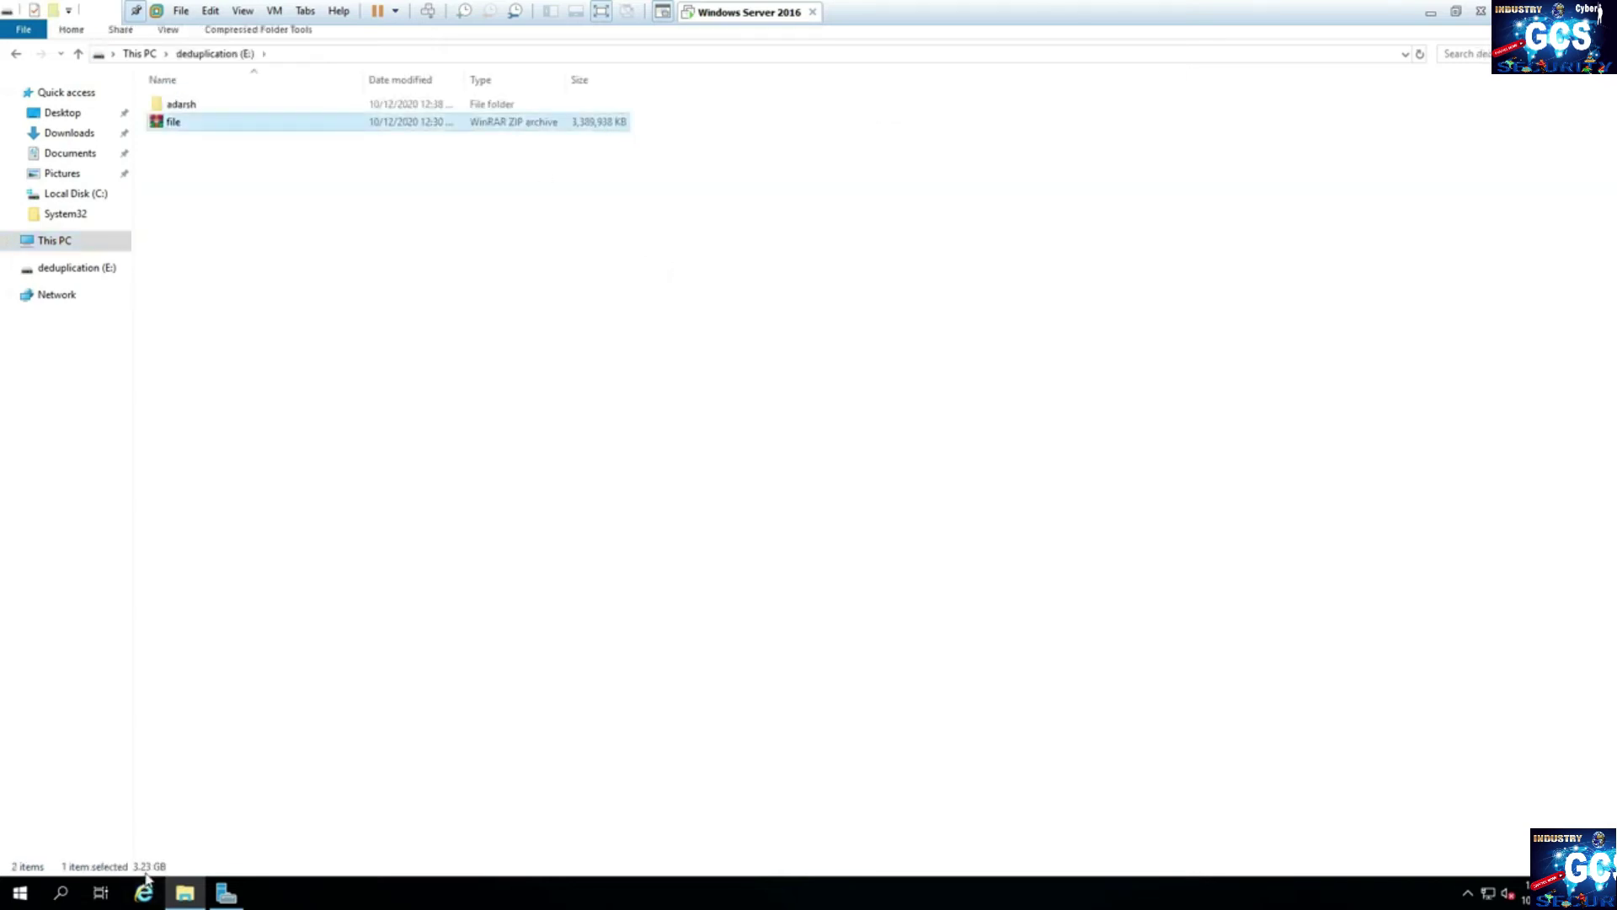
{"action": "double_click", "coordinate": [277, 126]}
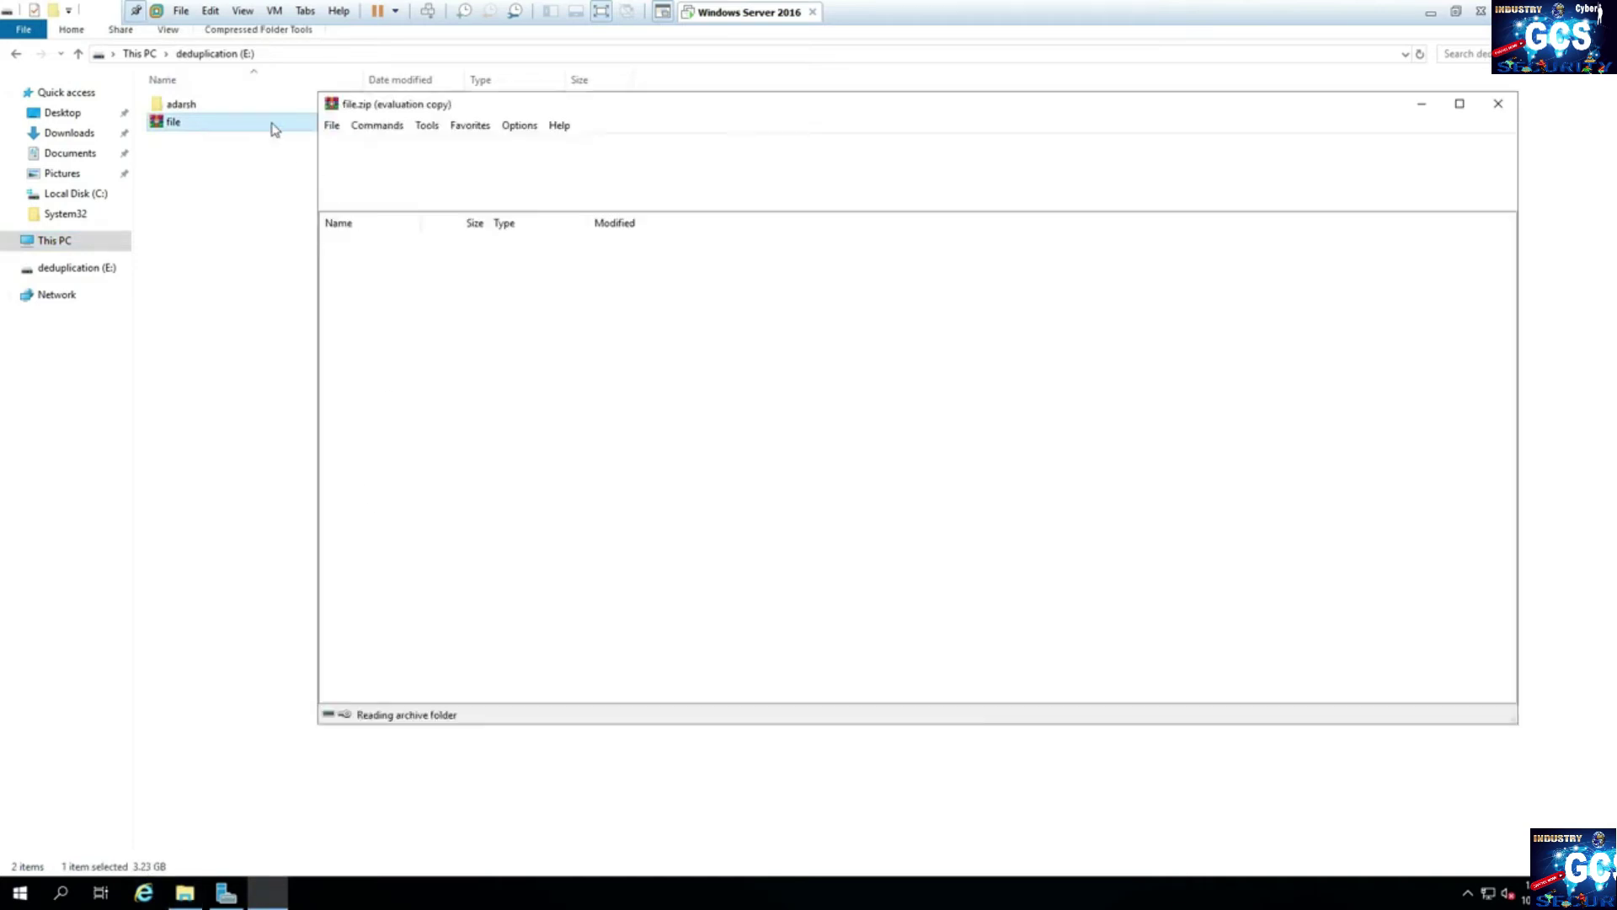
{"action": "left_click", "coordinate": [397, 261]}
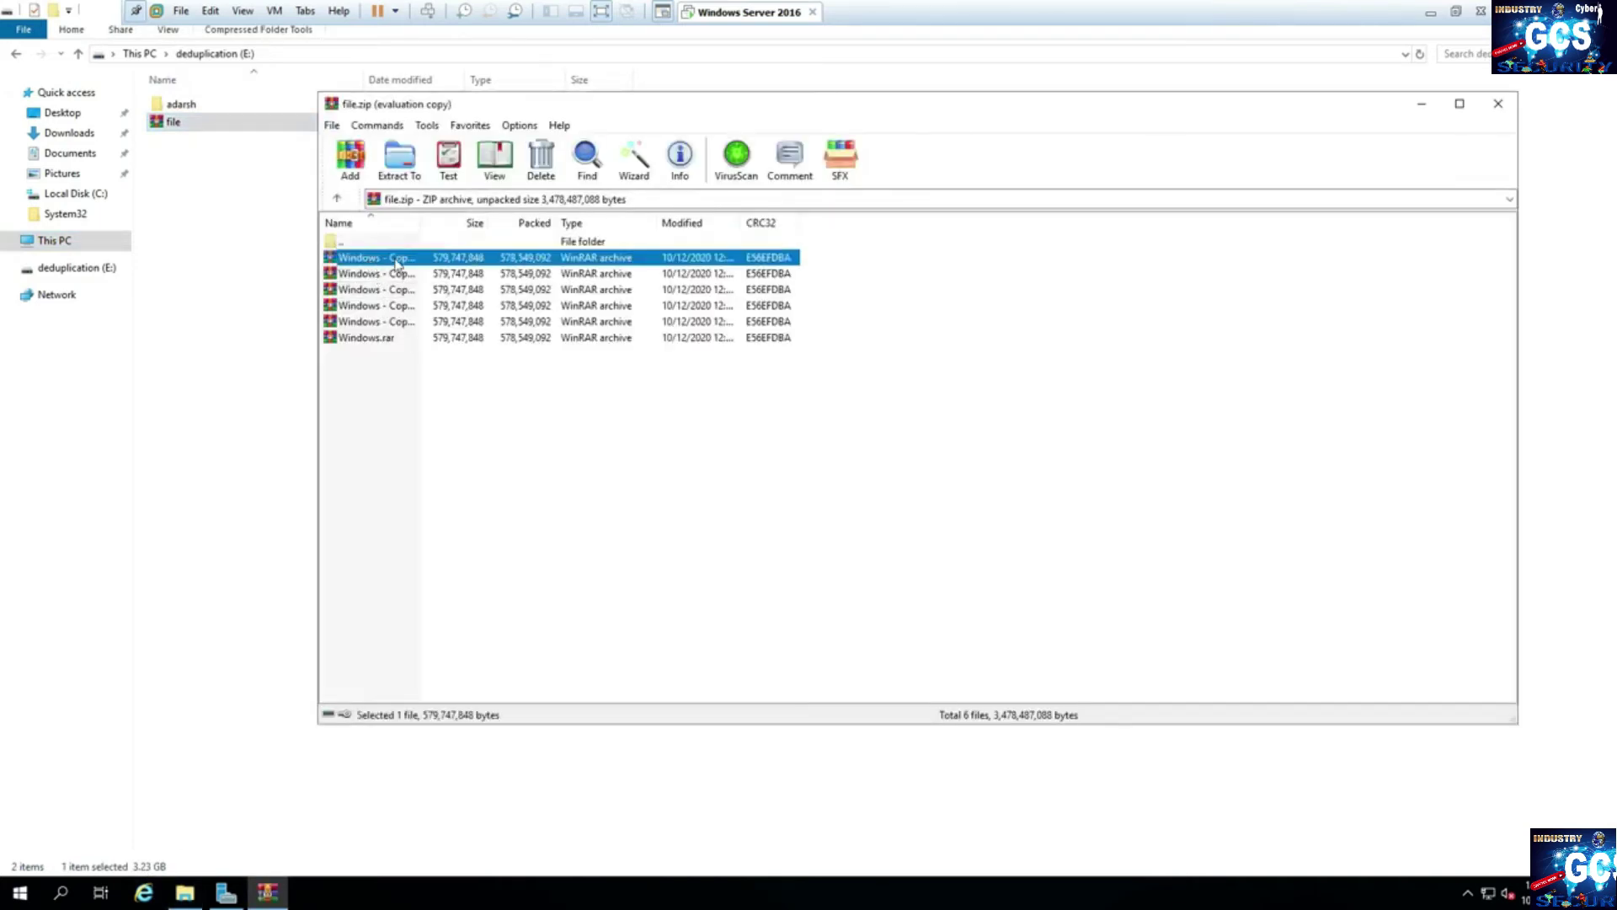
{"action": "right_click", "coordinate": [461, 266]}
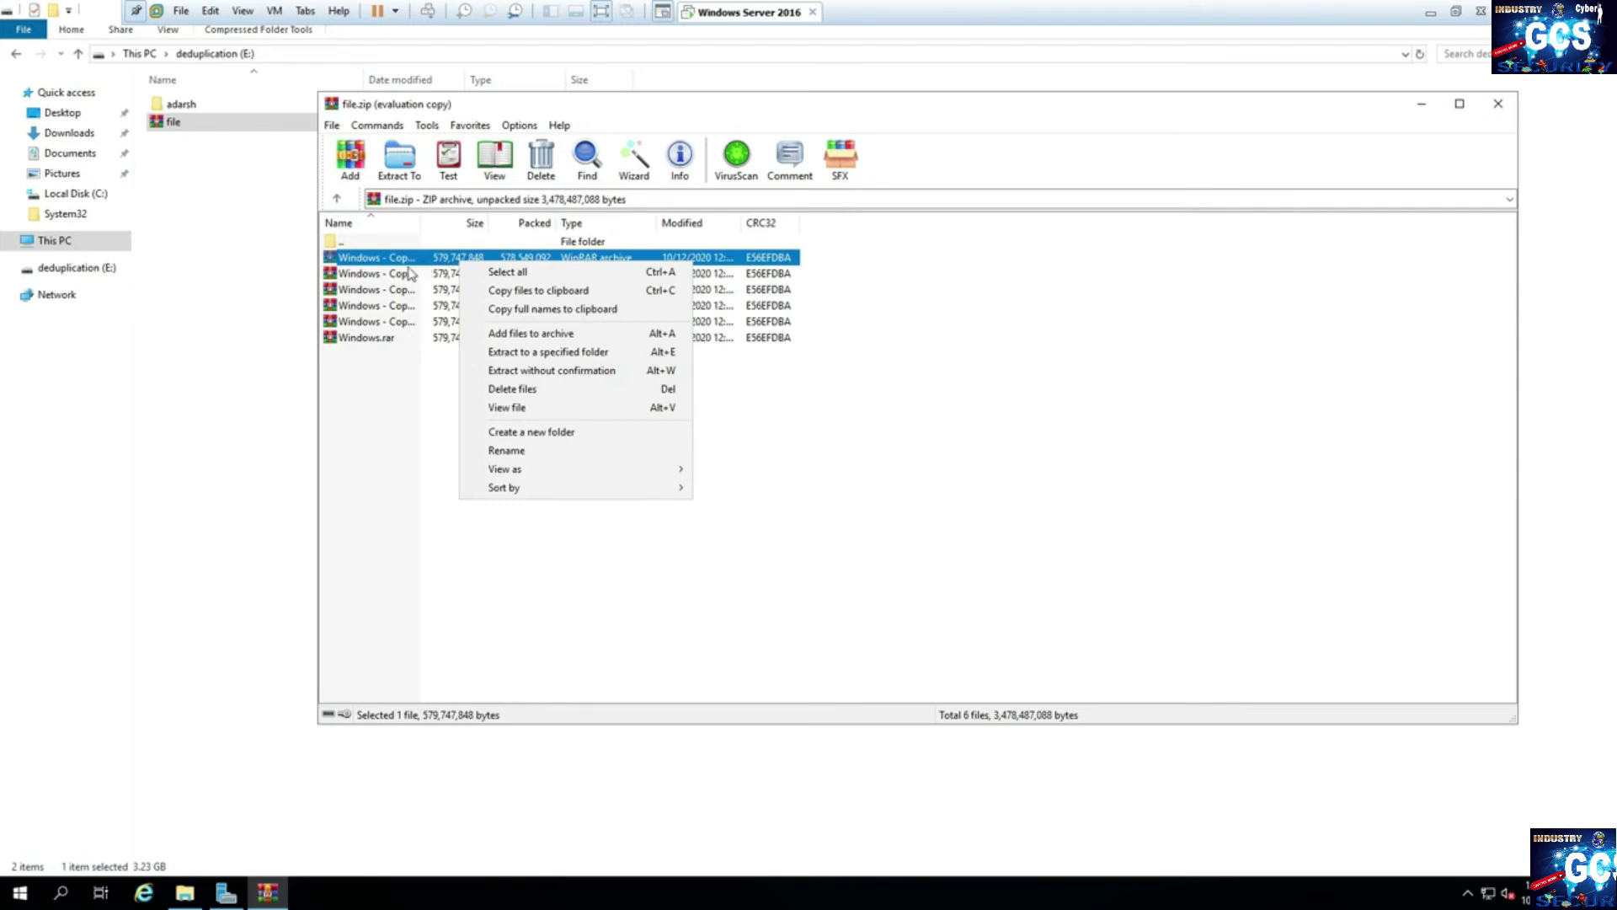
{"action": "left_click", "coordinate": [421, 272]}
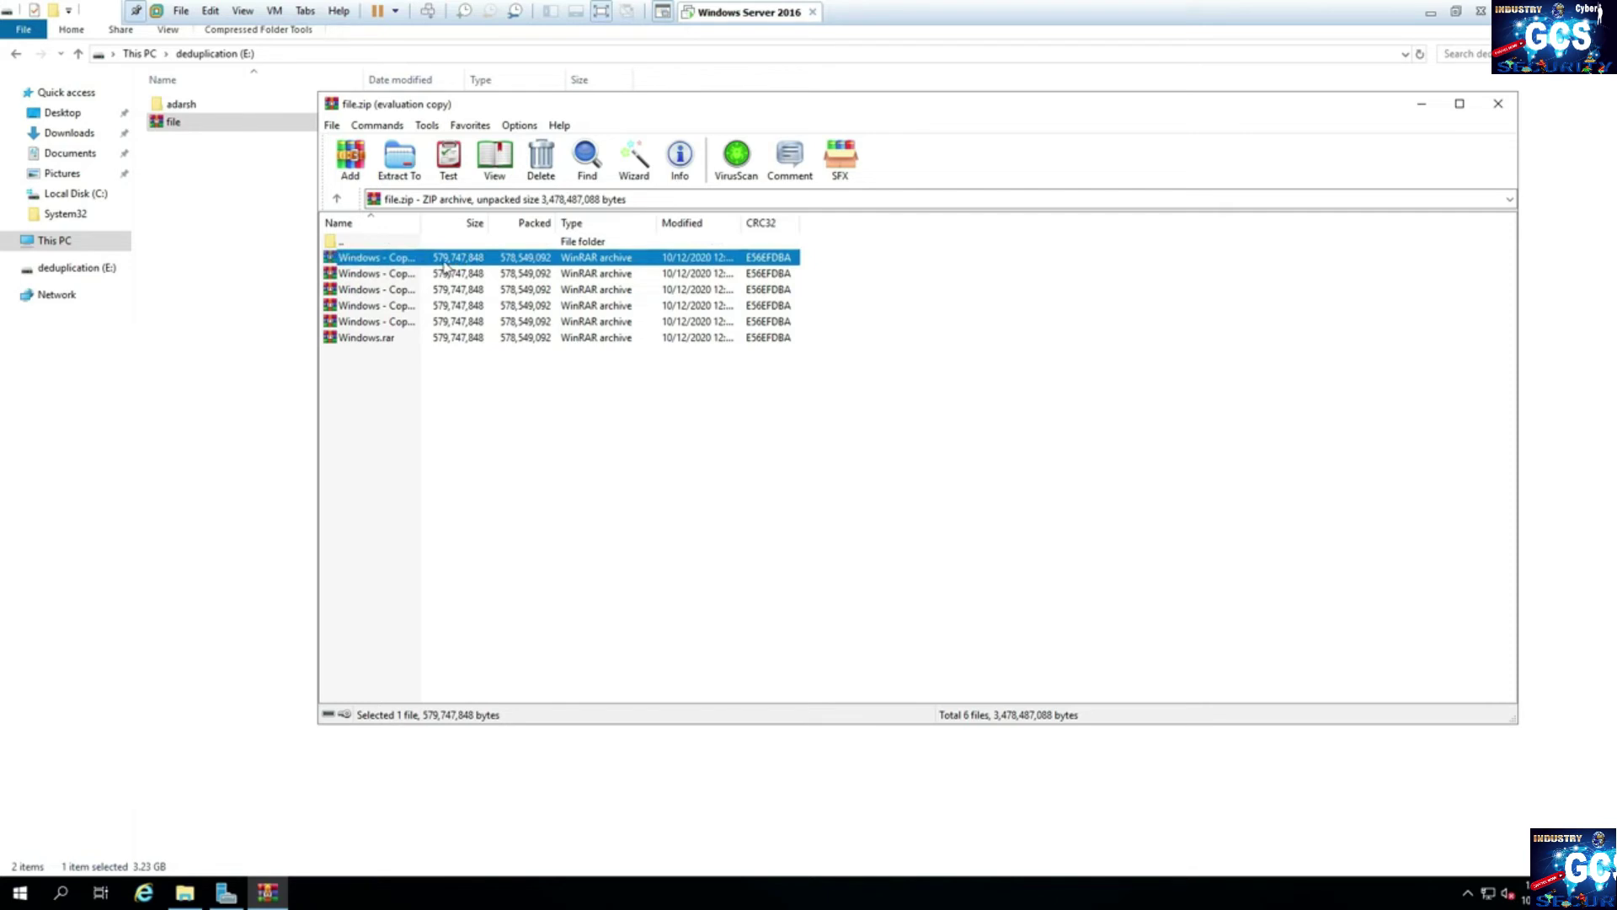
{"action": "left_click_drag", "start_coordinate": [893, 260], "coordinate": [780, 345]}
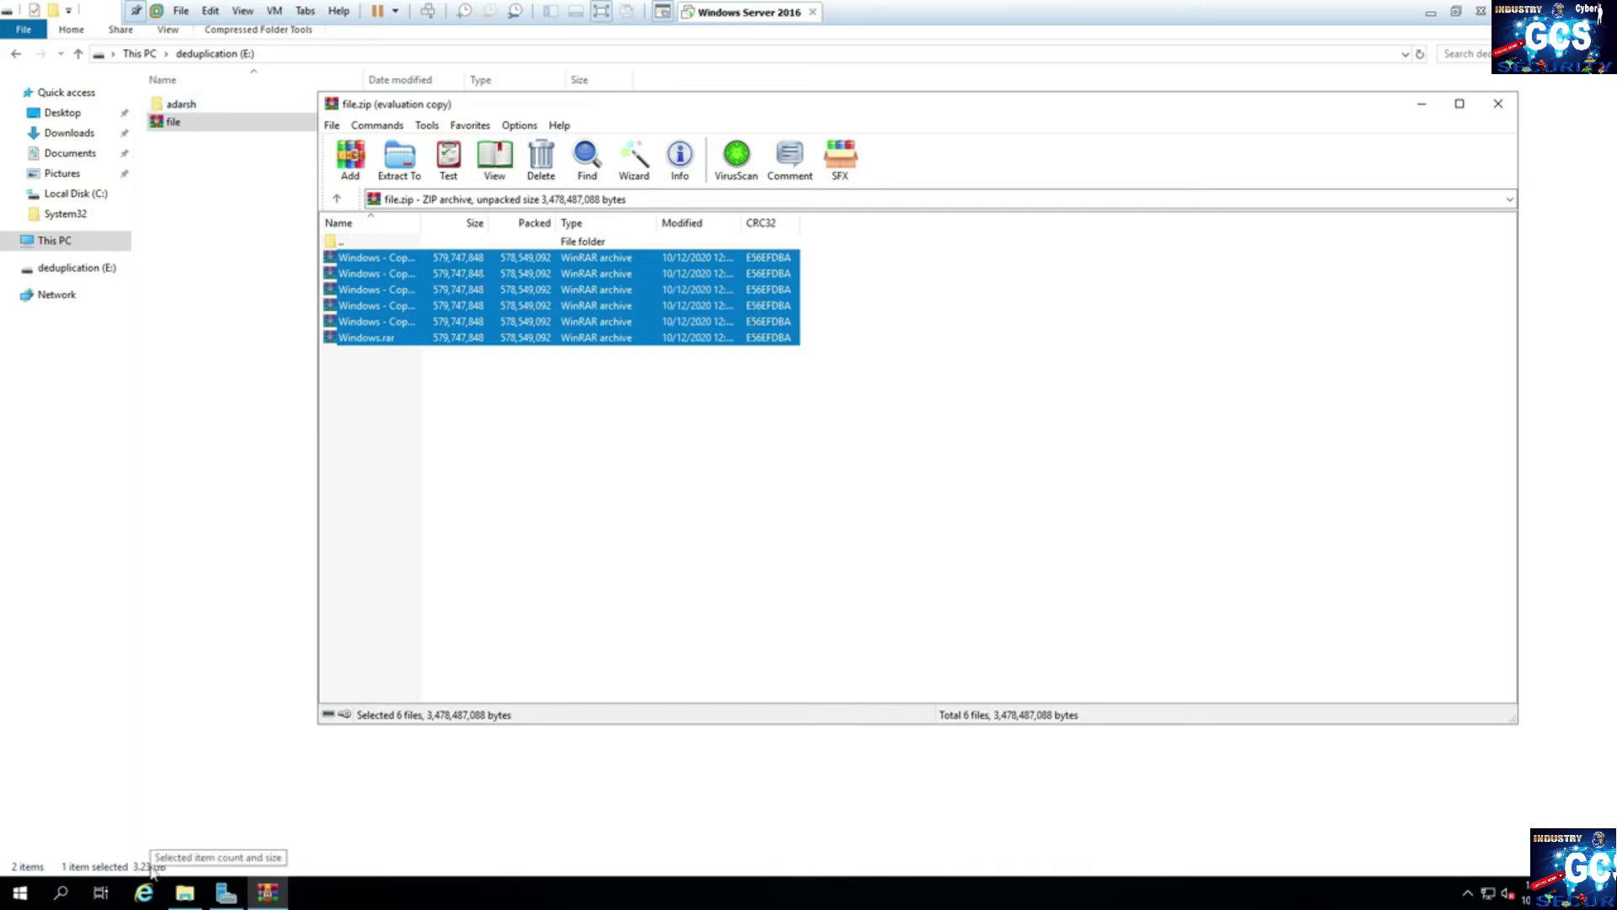
{"action": "left_click", "coordinate": [375, 342]}
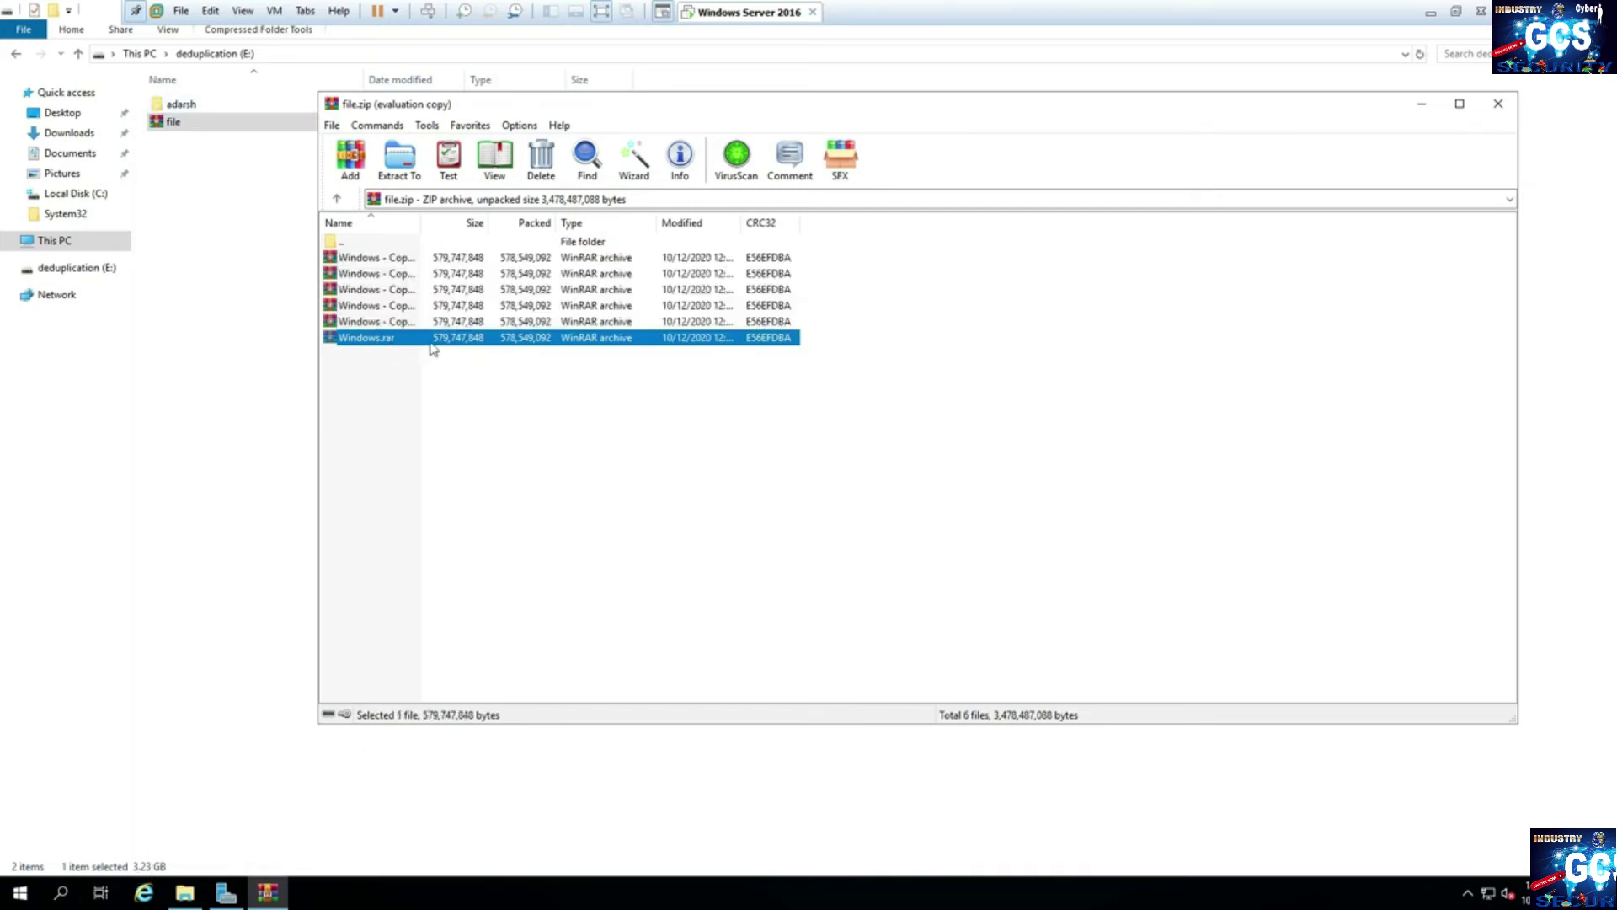
{"action": "left_click_drag", "start_coordinate": [842, 325], "coordinate": [799, 235]}
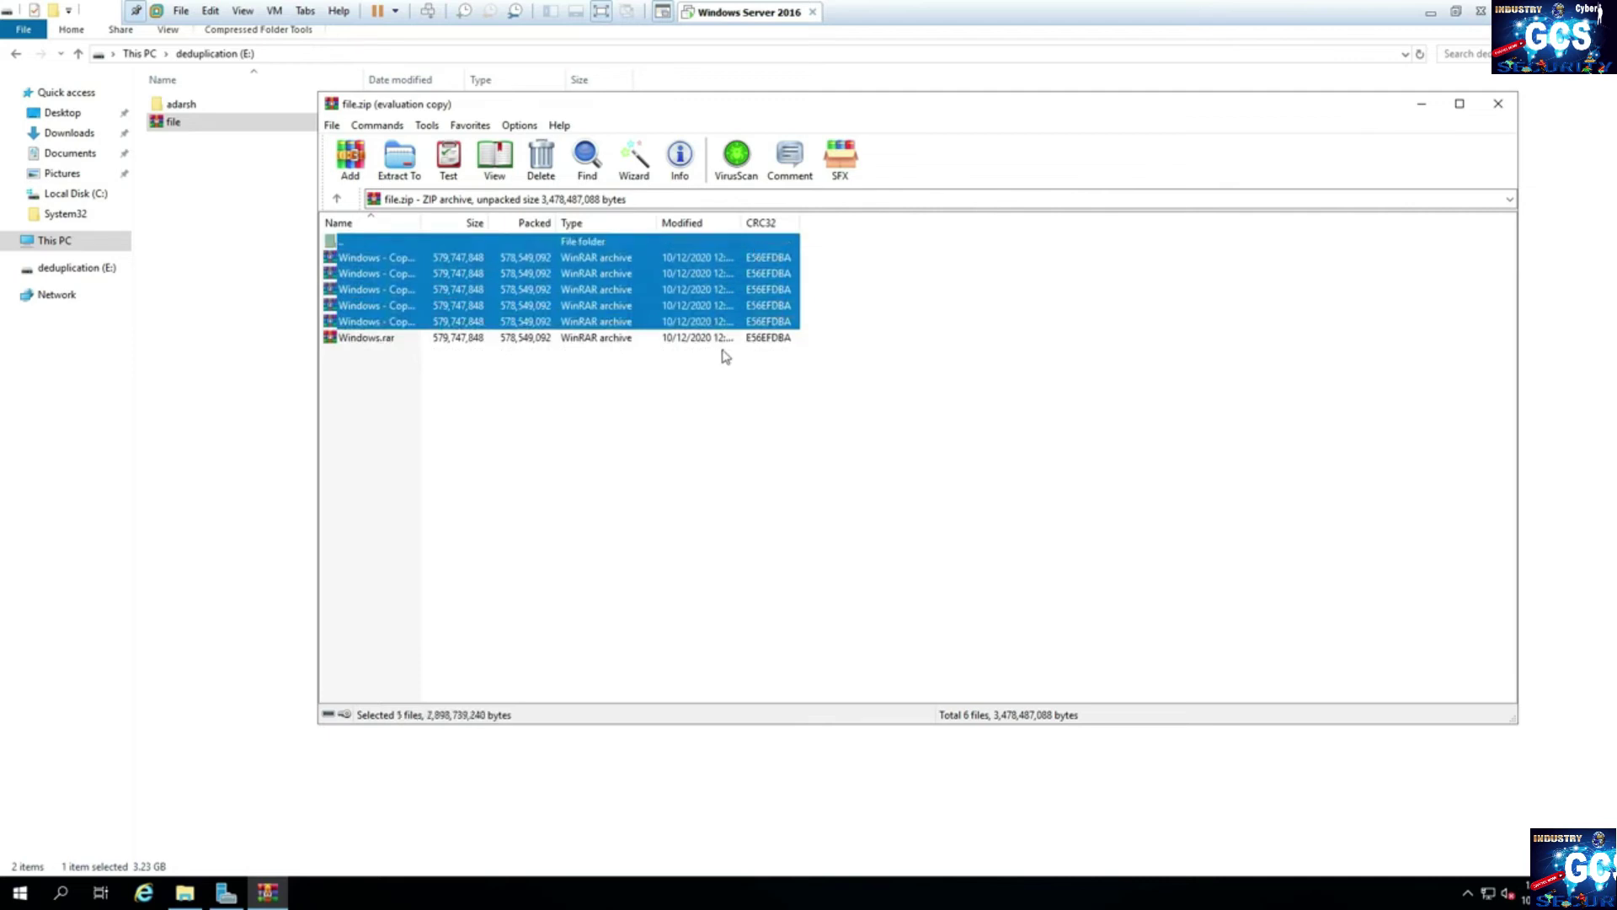
{"action": "left_click", "coordinate": [722, 339]}
{"action": "left_click_drag", "start_coordinate": [814, 327], "coordinate": [753, 368]}
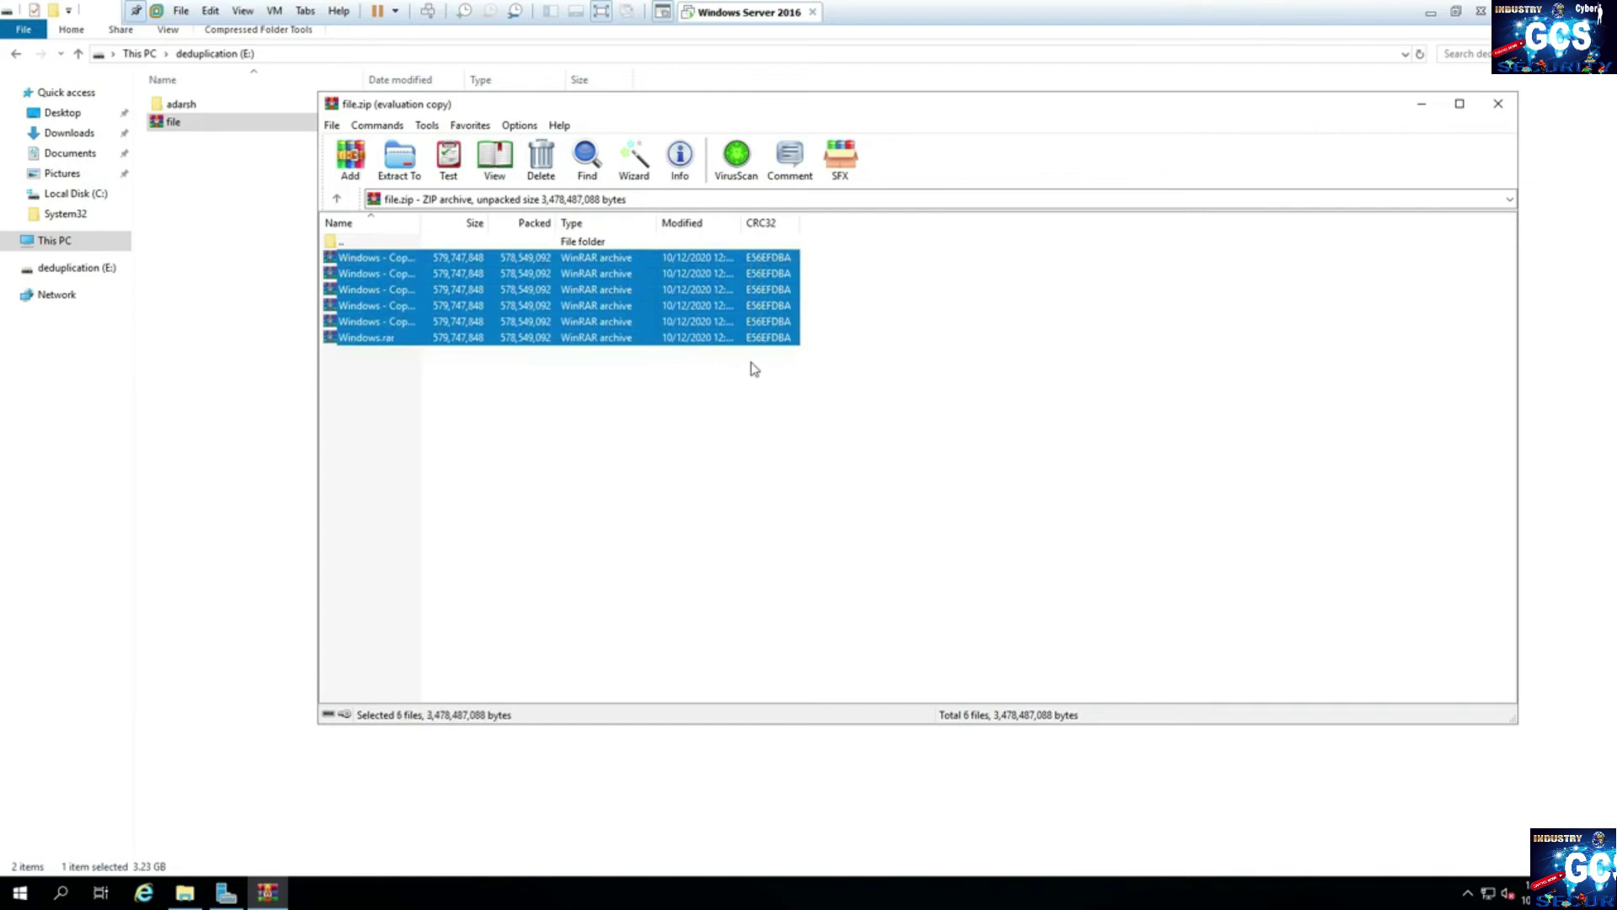
{"action": "left_click", "coordinate": [1498, 104]}
{"action": "double_click", "coordinate": [564, 105]}
{"action": "left_click", "coordinate": [393, 107]}
{"action": "left_click", "coordinate": [10, 58]}
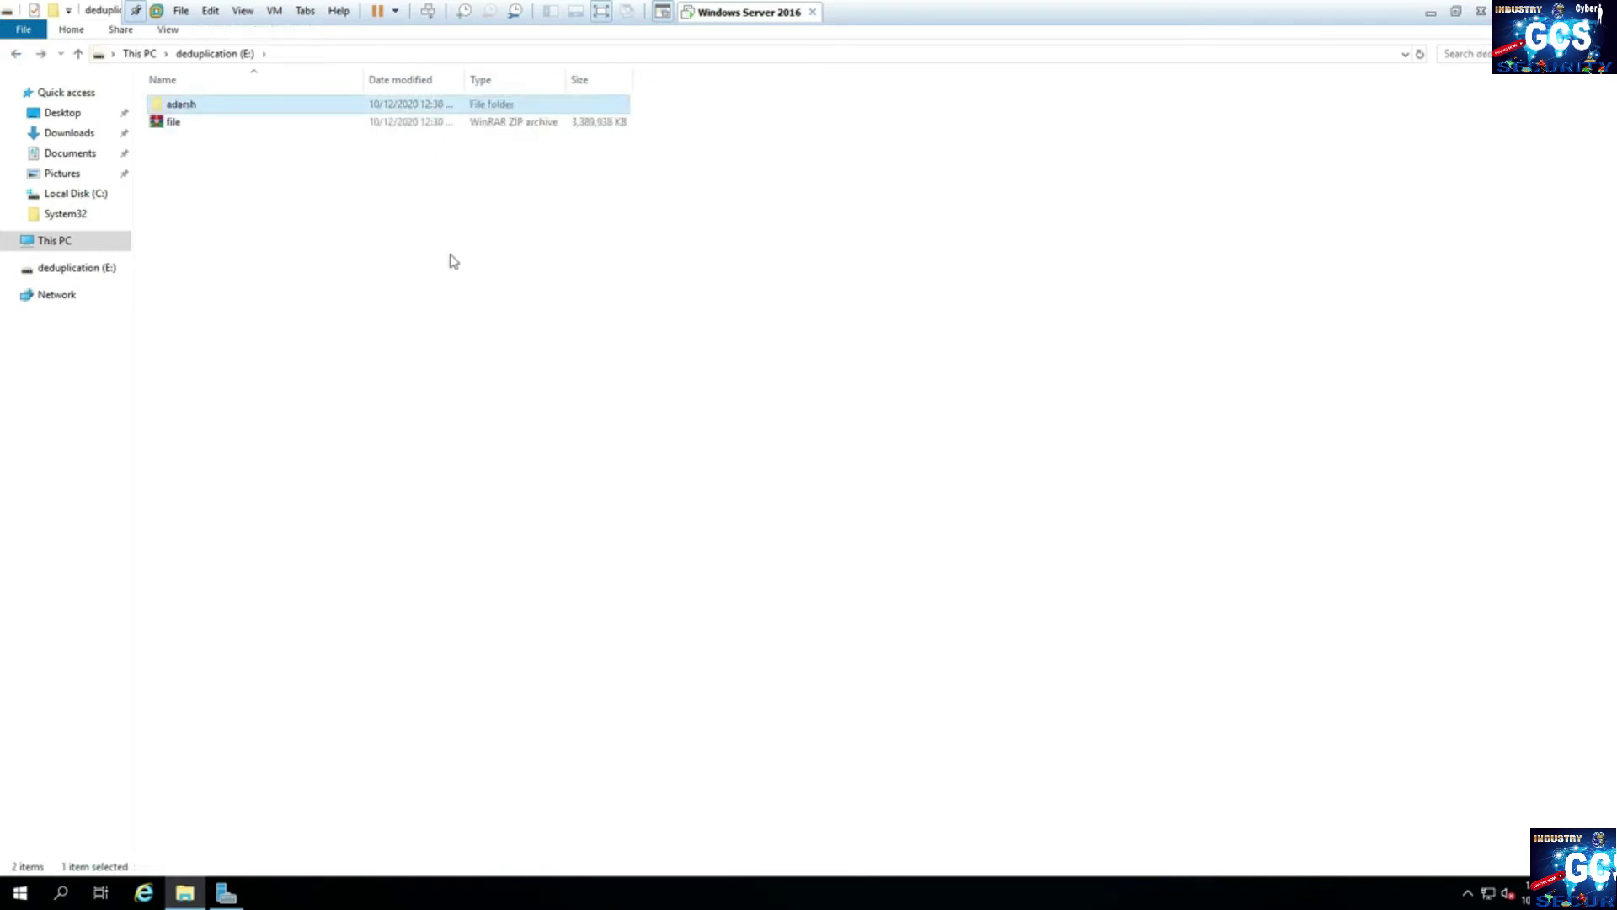
{"action": "right_click", "coordinate": [450, 254]}
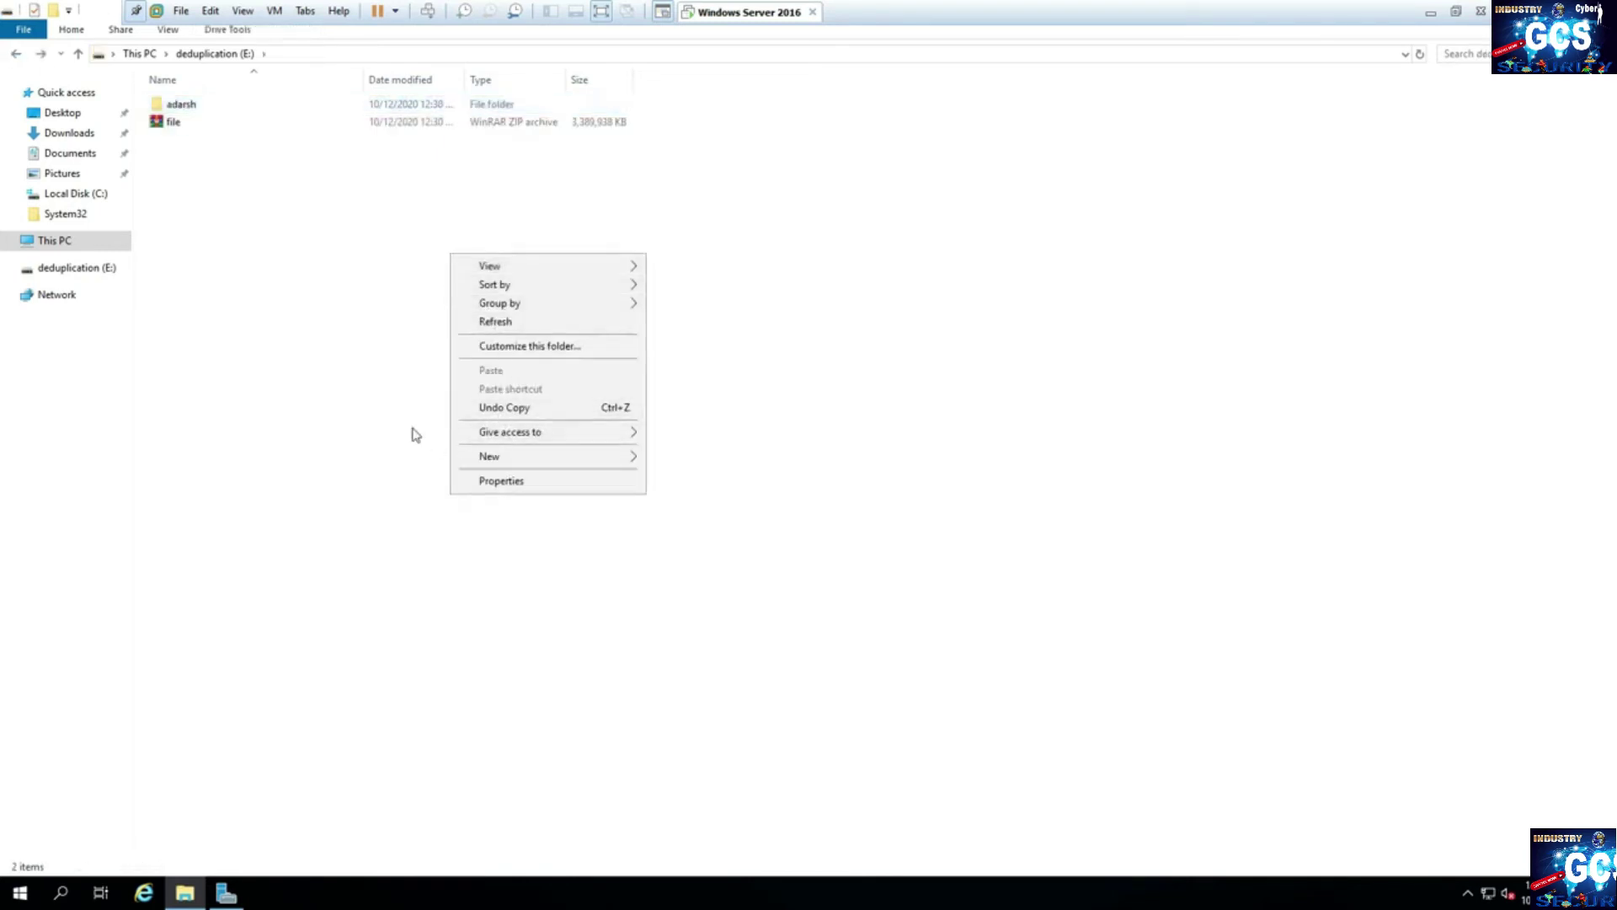
{"action": "left_click", "coordinate": [309, 132]}
{"action": "double_click", "coordinate": [309, 135]}
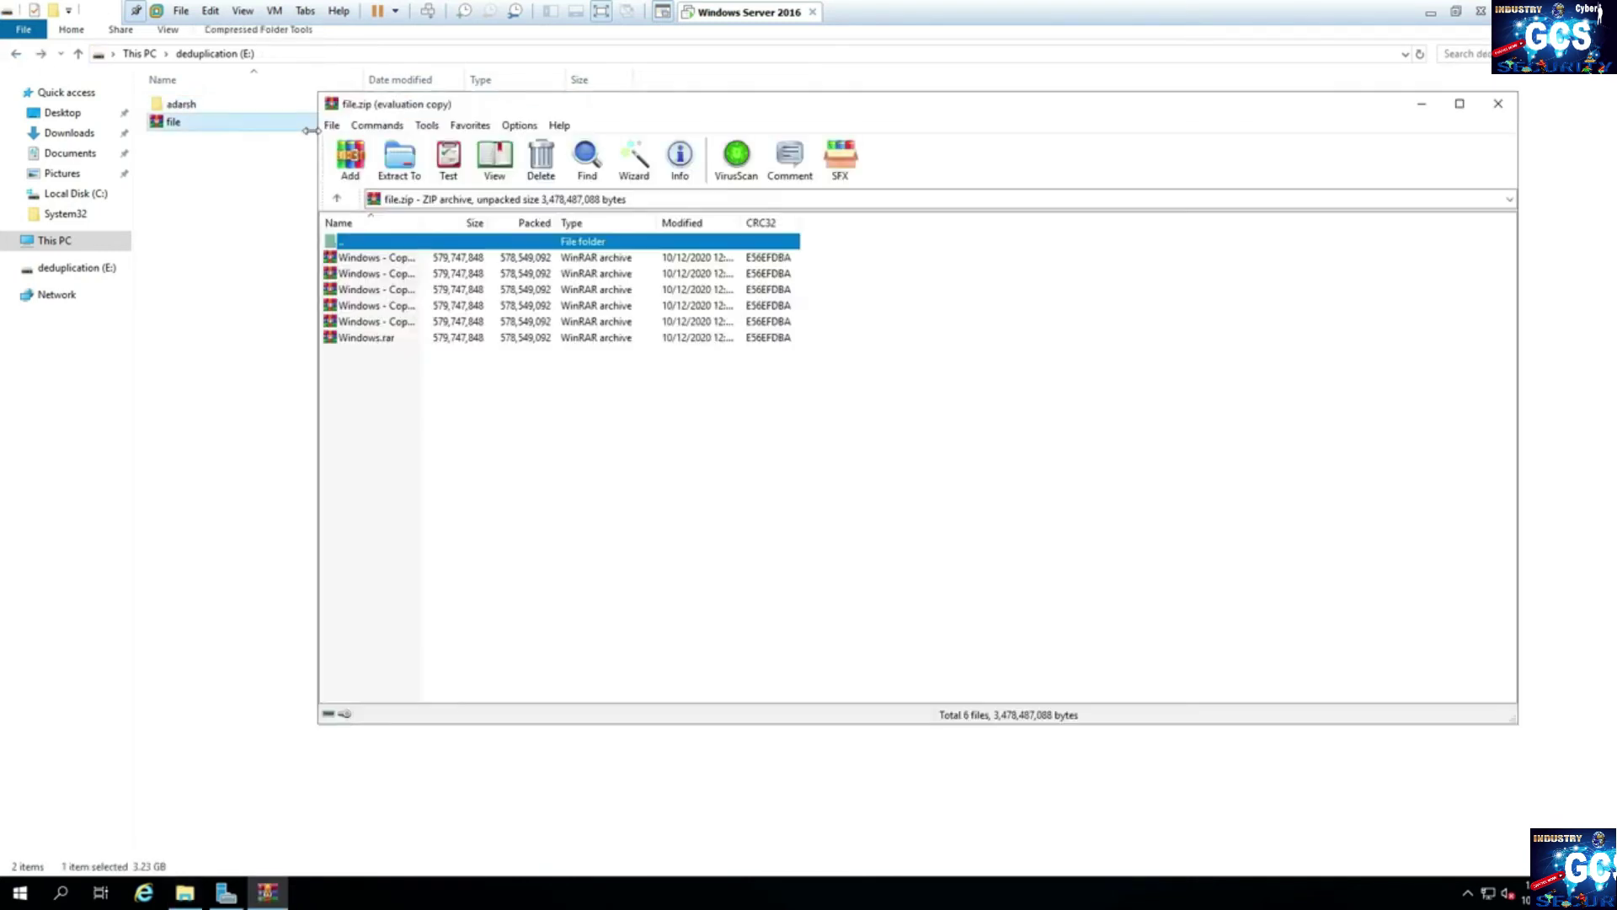
{"action": "left_click", "coordinate": [437, 341]}
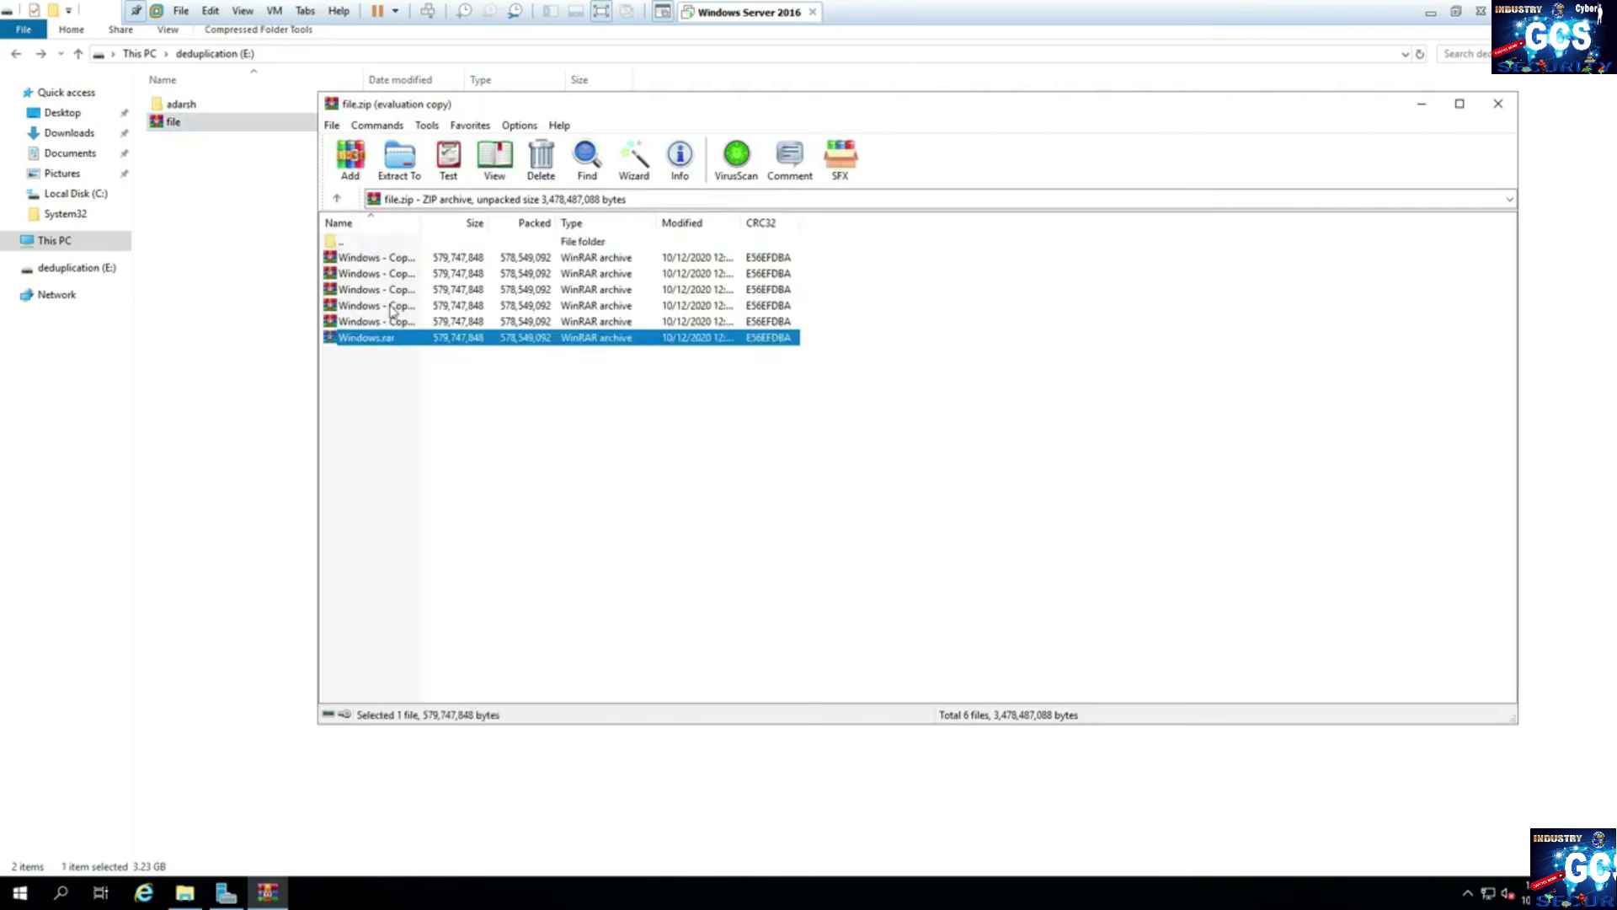
{"action": "left_click", "coordinate": [376, 272]}
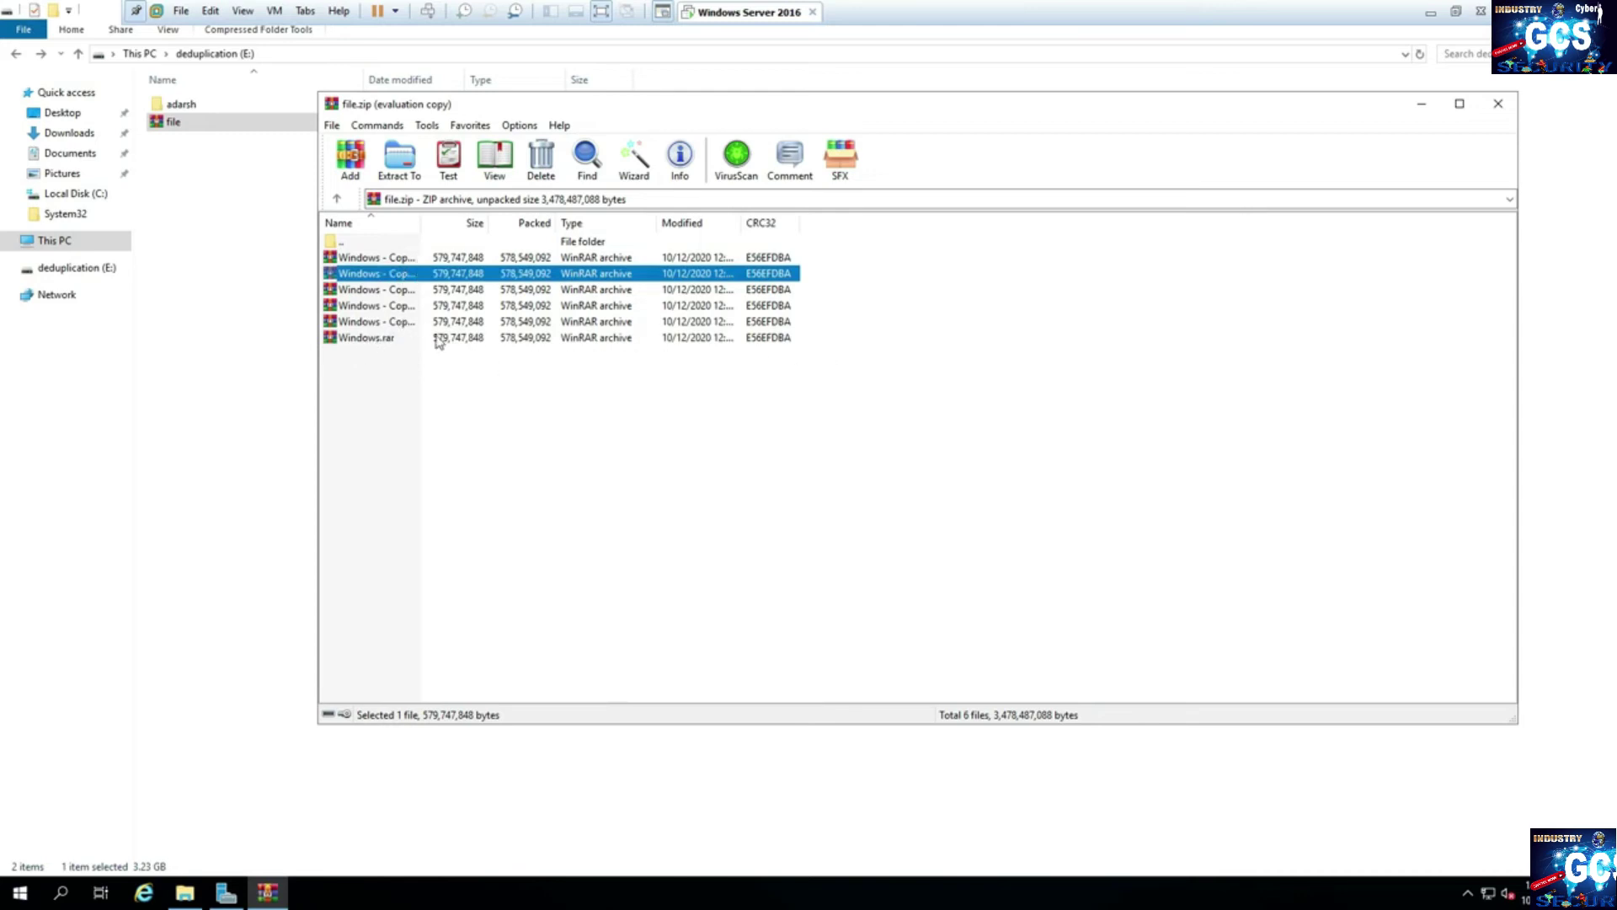
{"action": "left_click", "coordinate": [473, 340]}
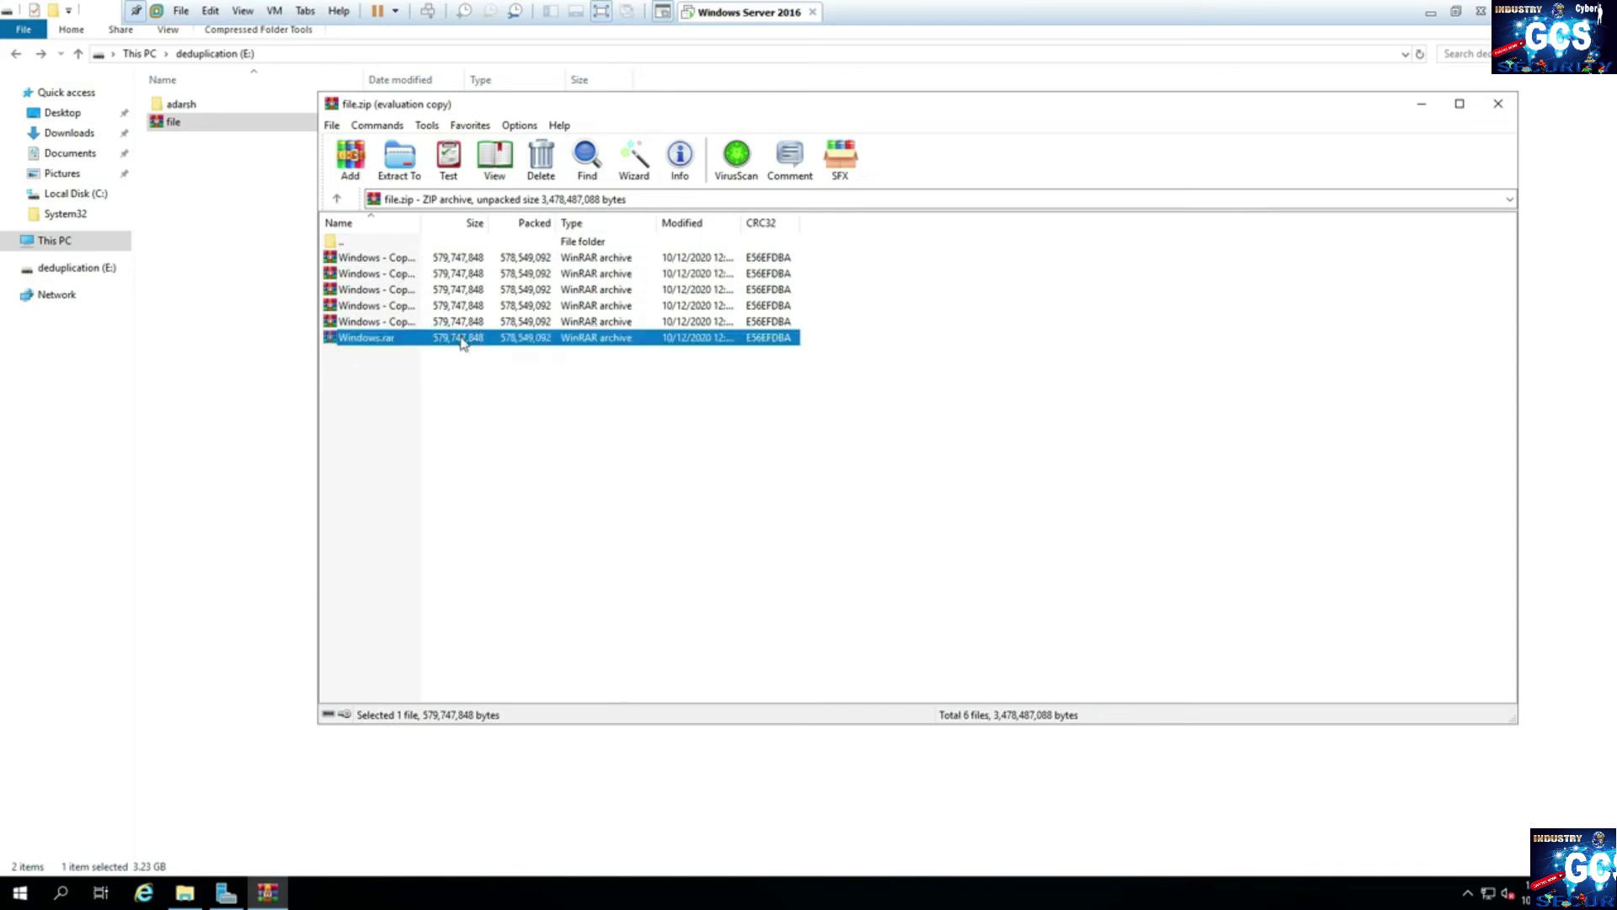
{"action": "left_click_drag", "start_coordinate": [559, 438], "coordinate": [468, 293]}
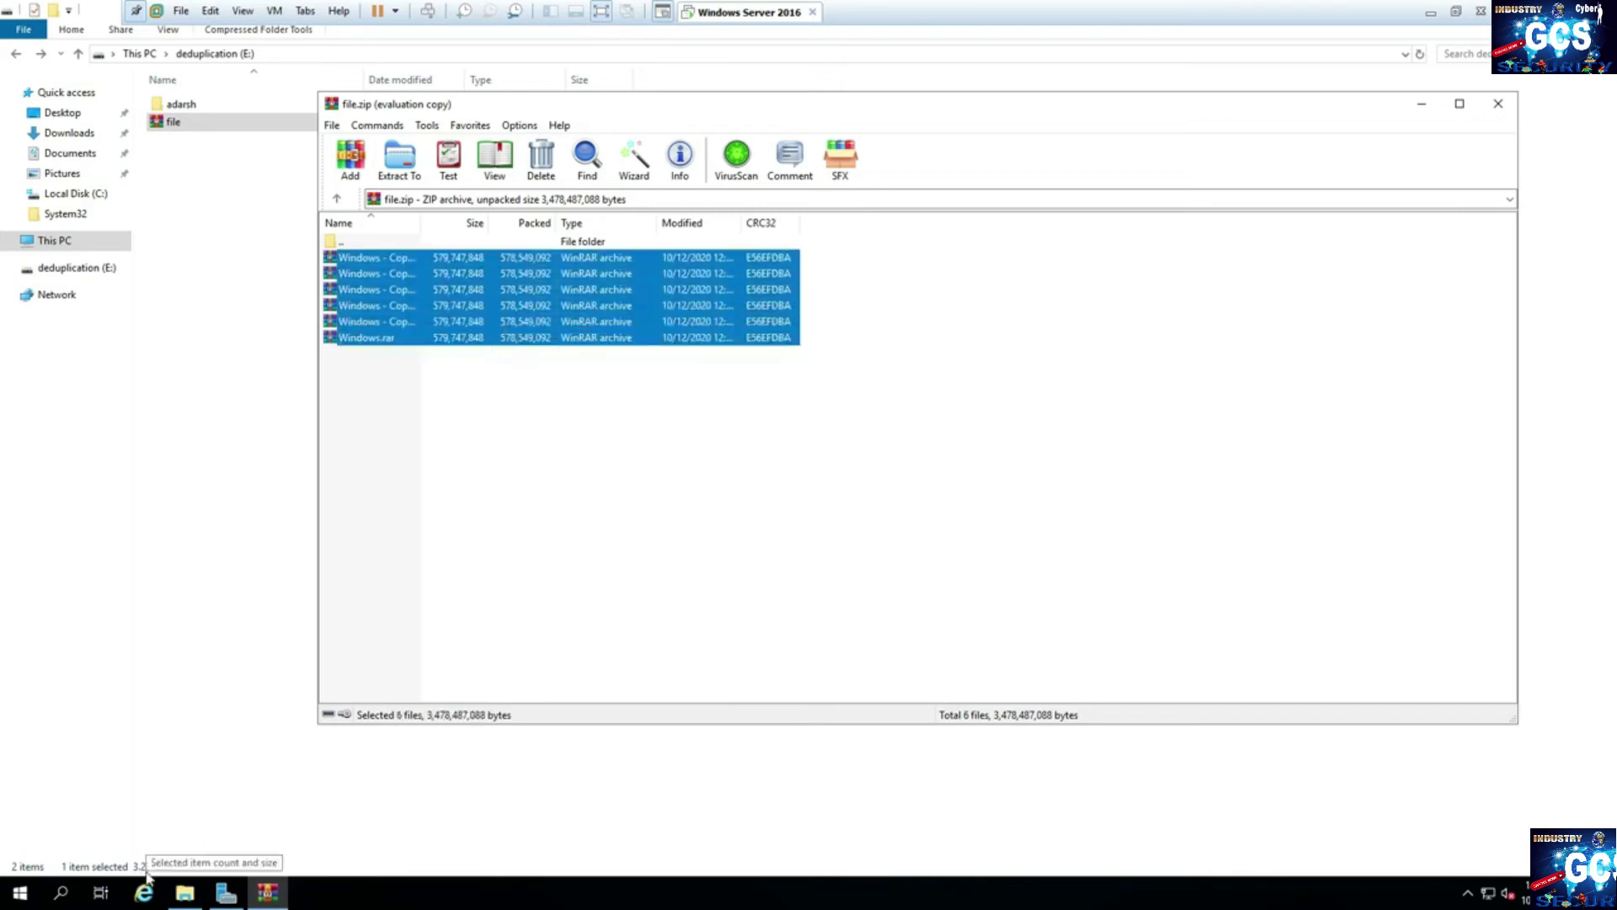
{"action": "left_click", "coordinate": [1498, 103]}
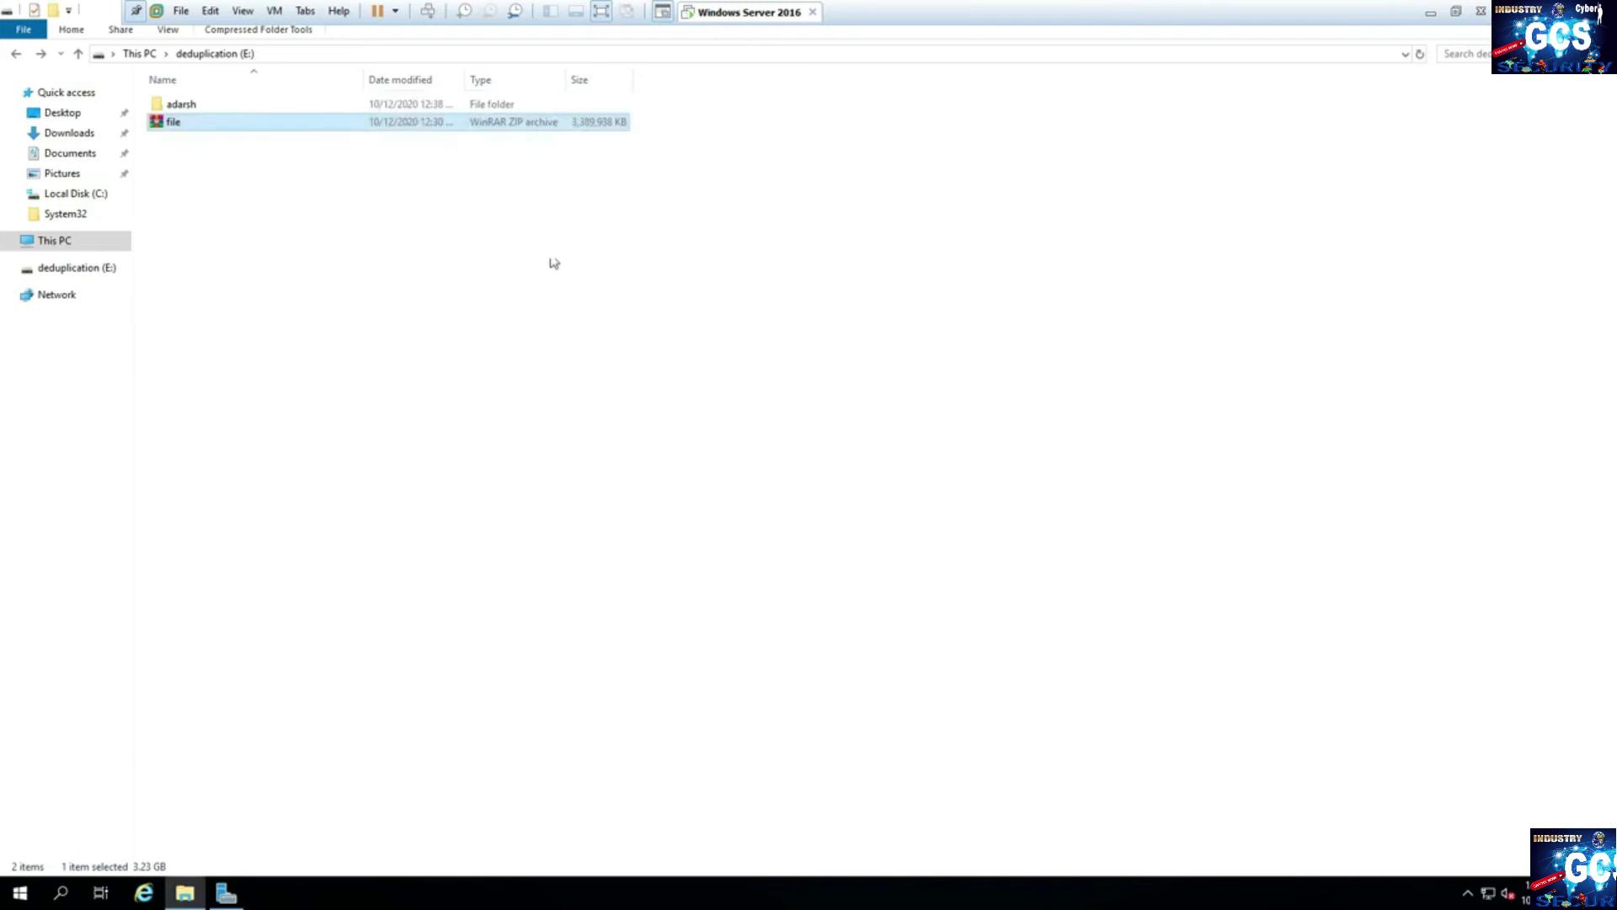
{"action": "left_click", "coordinate": [367, 107]}
{"action": "double_click", "coordinate": [368, 107]}
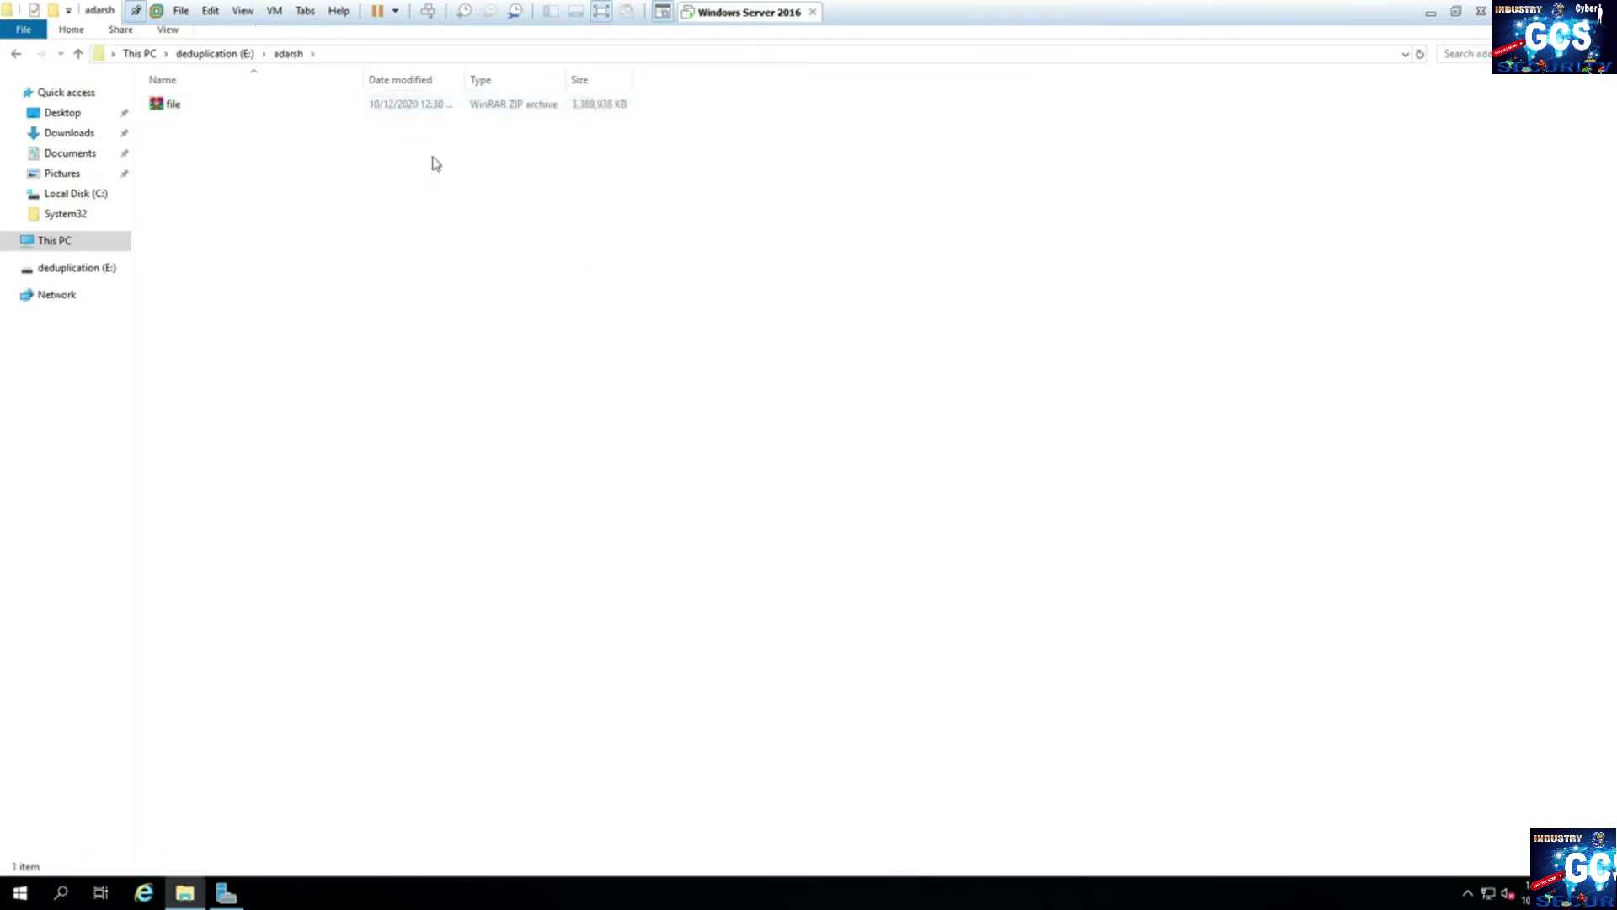
{"action": "left_click", "coordinate": [15, 53]}
{"action": "double_click", "coordinate": [177, 122]}
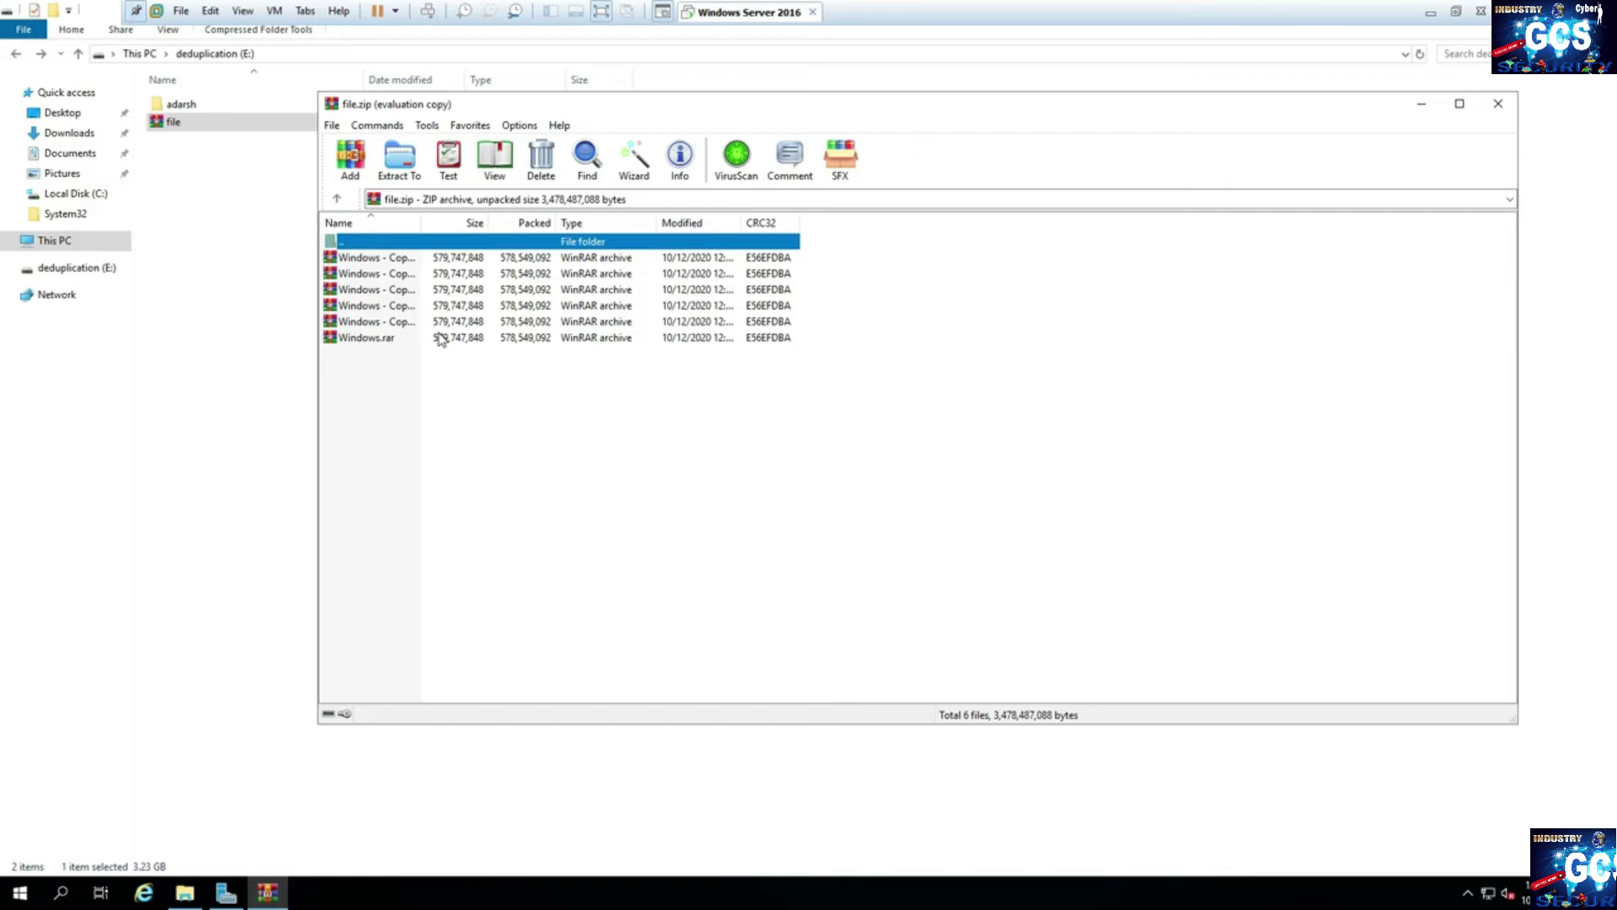
{"action": "left_click_drag", "start_coordinate": [480, 393], "coordinate": [692, 271]}
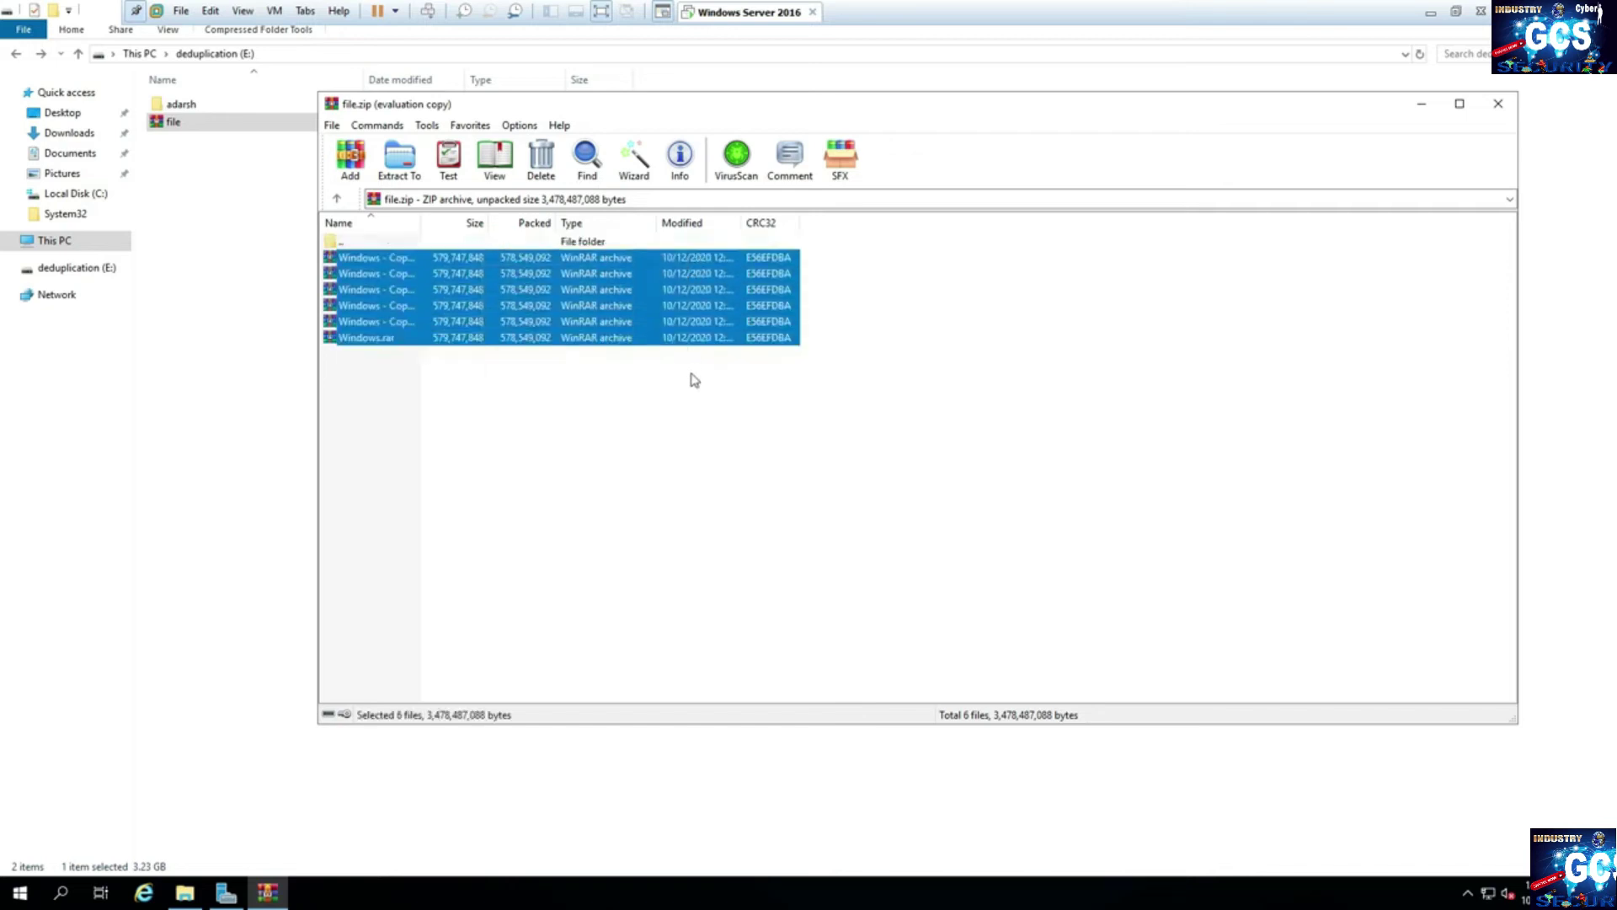
{"action": "left_click", "coordinate": [1498, 103]}
{"action": "left_click", "coordinate": [467, 107]}
{"action": "double_click", "coordinate": [468, 107]}
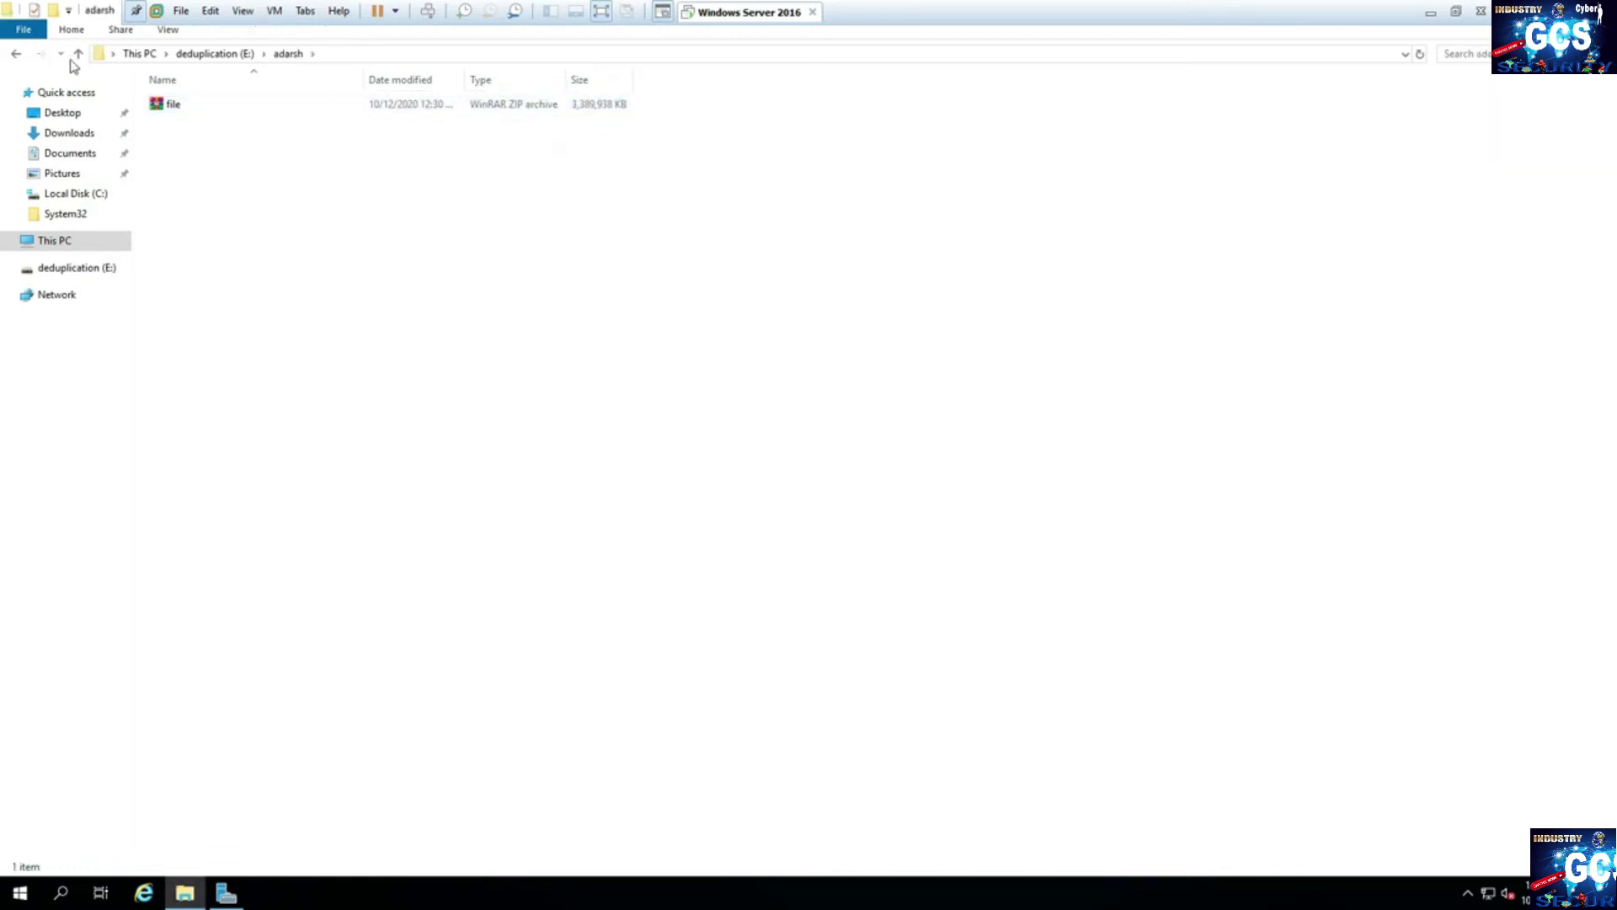
{"action": "left_click", "coordinate": [626, 108]}
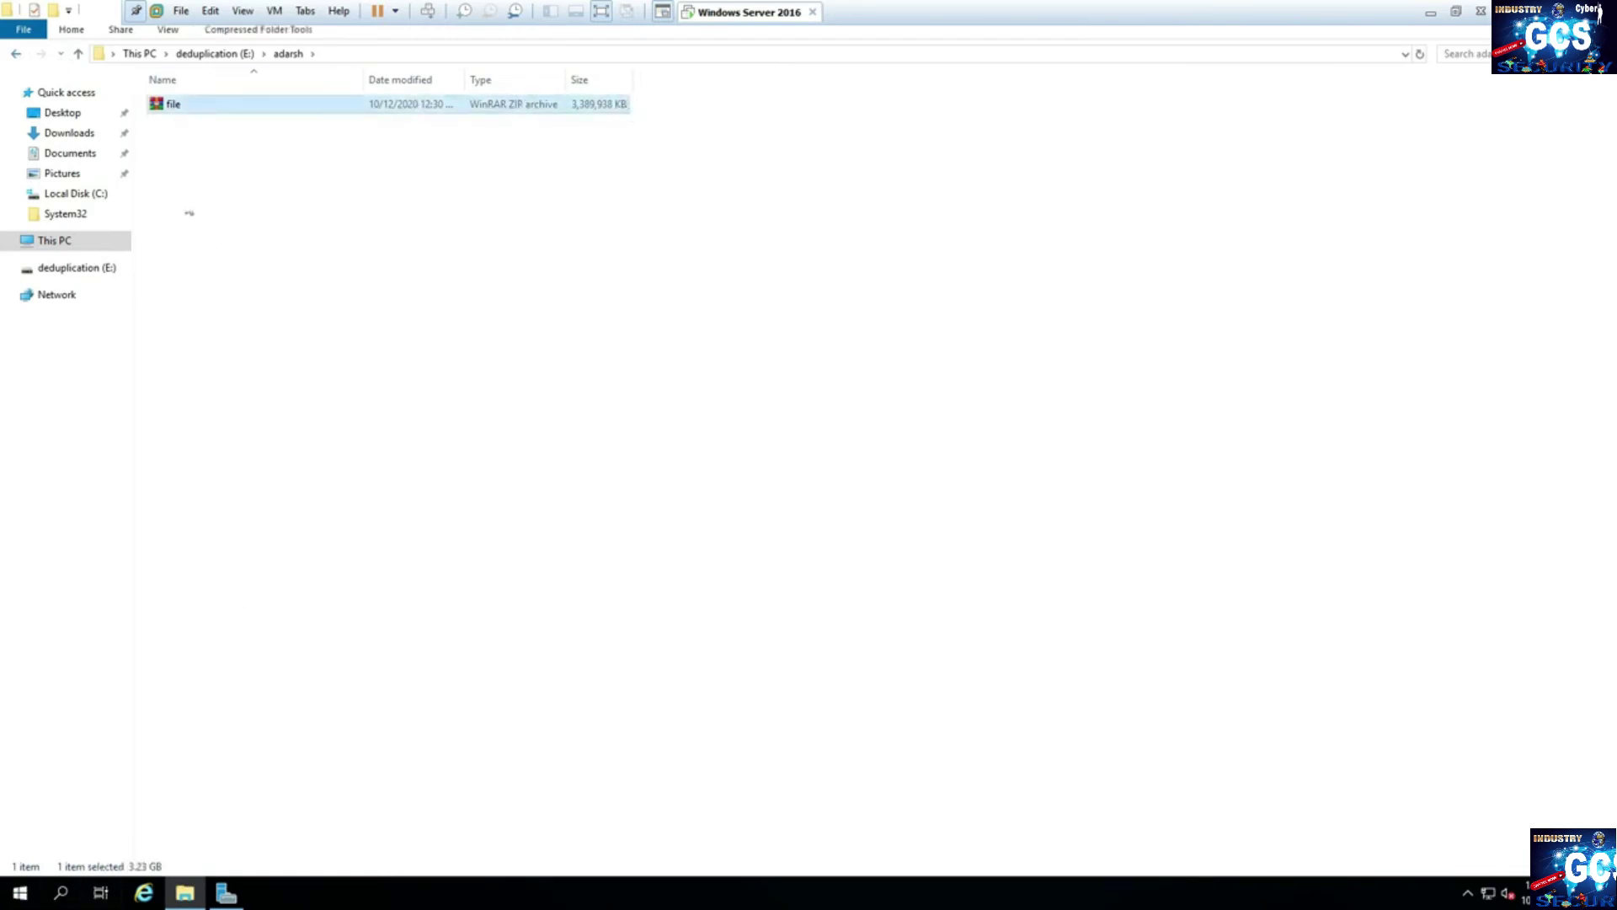
{"action": "left_click", "coordinate": [16, 54]}
{"action": "left_click", "coordinate": [338, 128]}
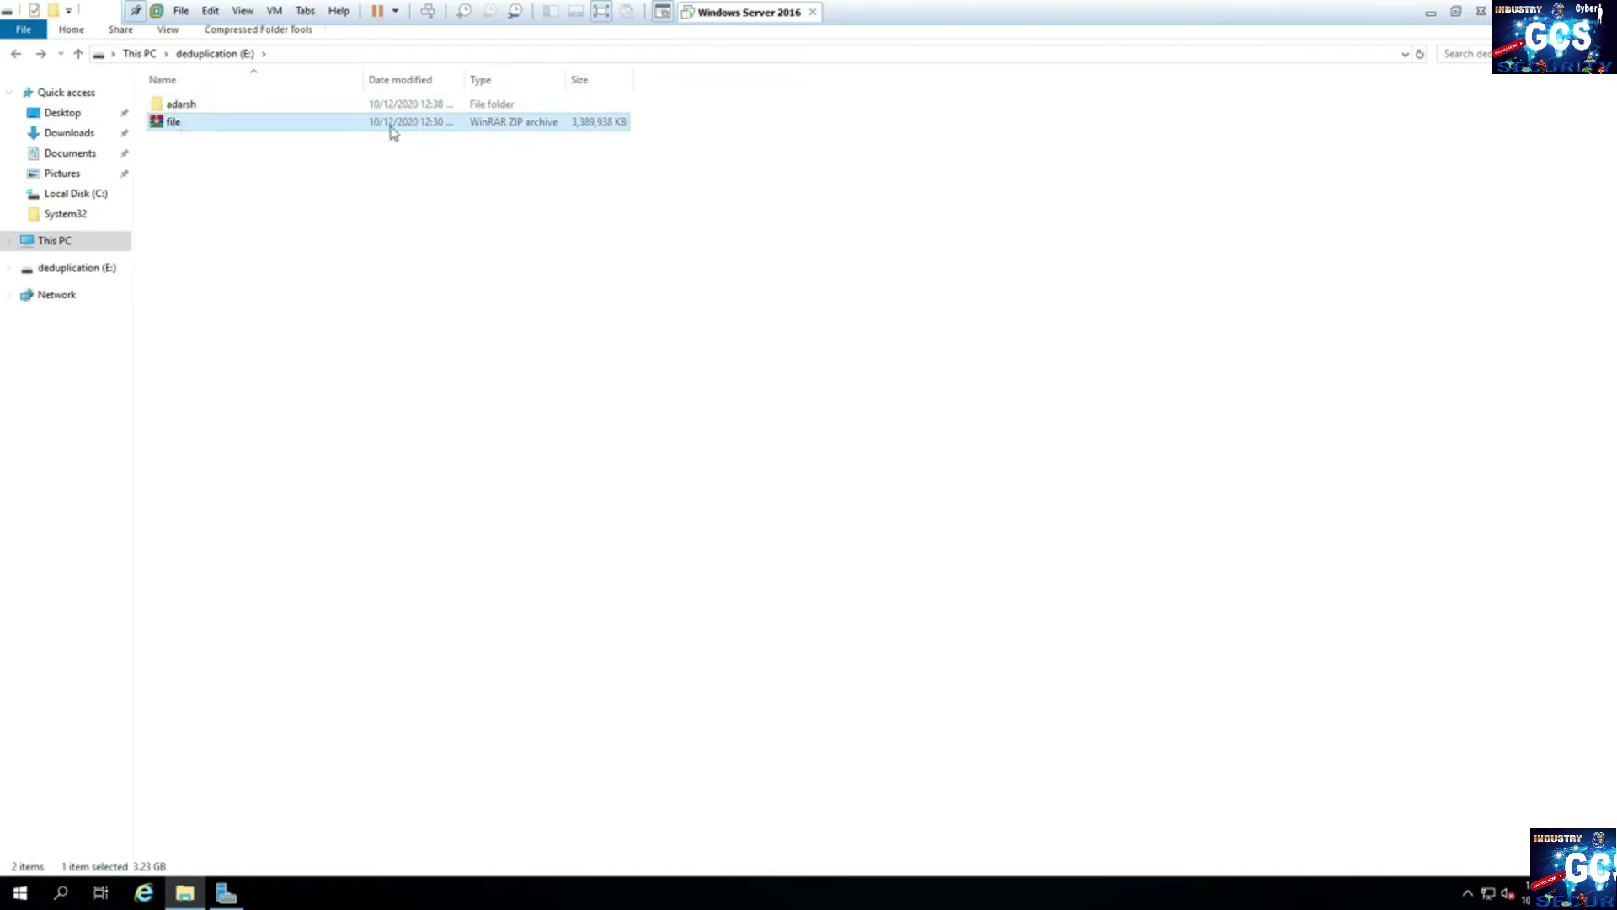
{"action": "double_click", "coordinate": [486, 128]}
{"action": "left_click", "coordinate": [398, 340]}
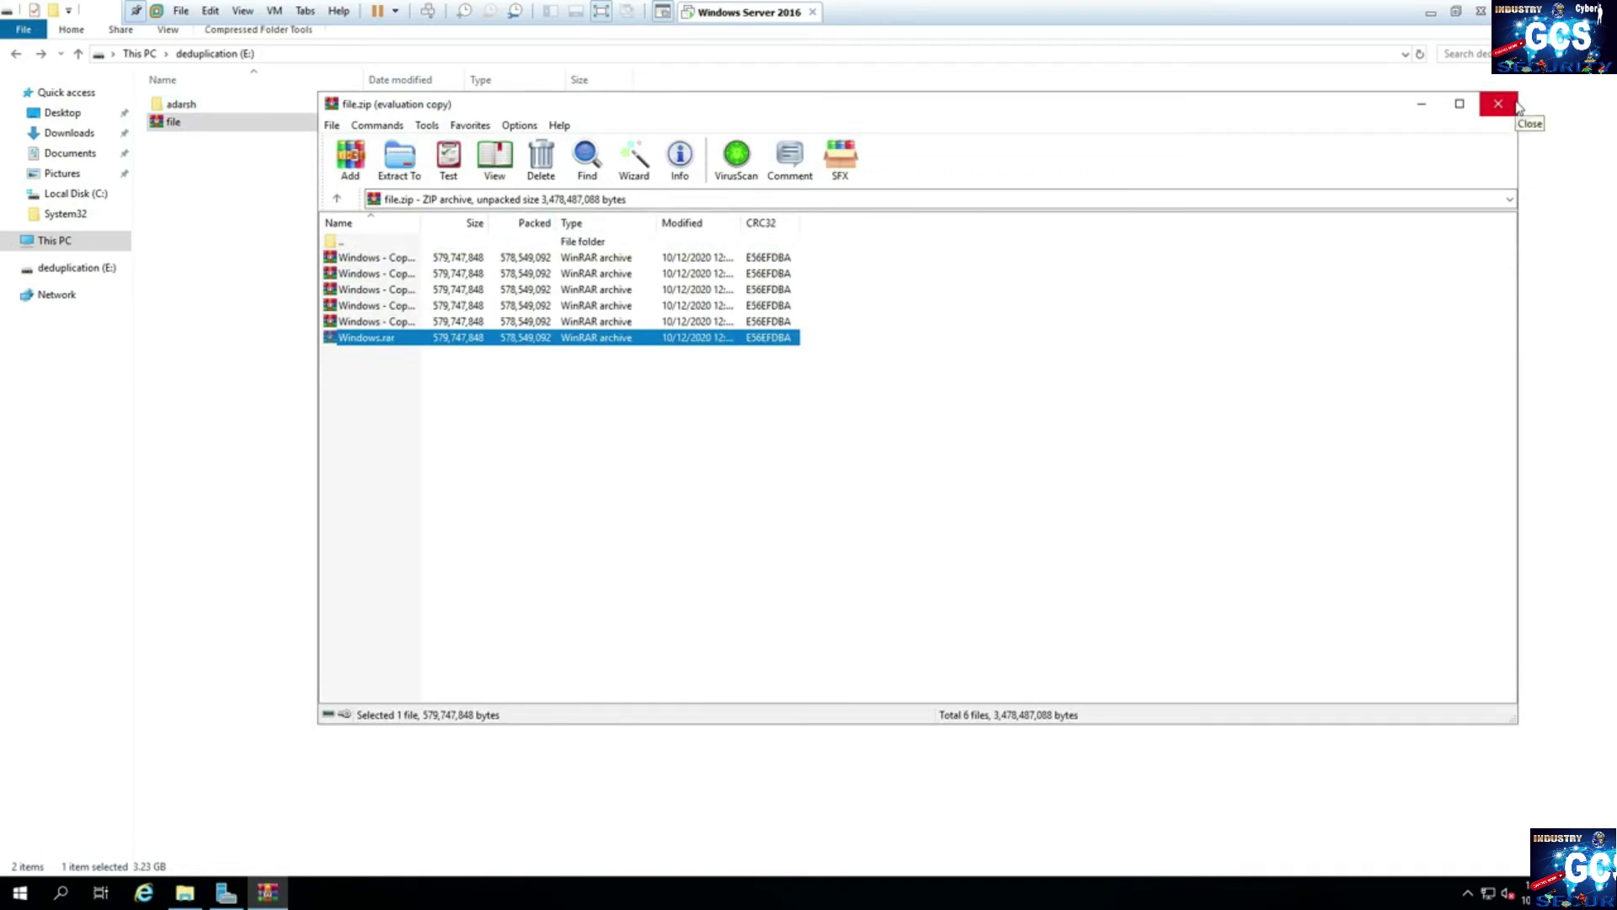
{"action": "left_click_drag", "start_coordinate": [733, 440], "coordinate": [758, 359]}
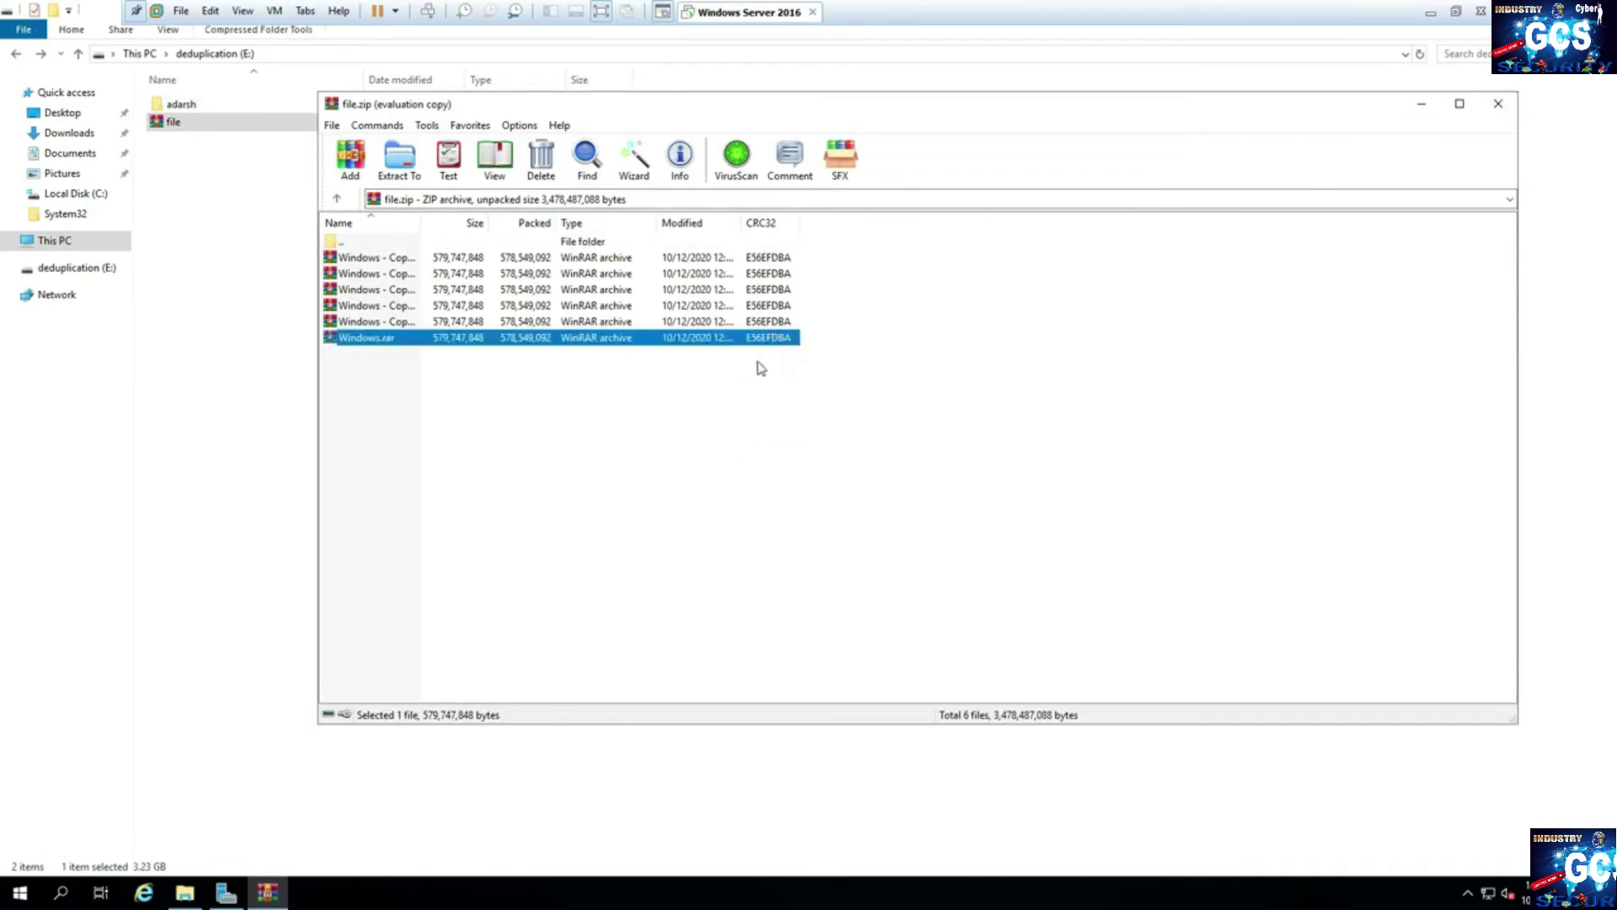
{"action": "left_click", "coordinate": [1497, 103]}
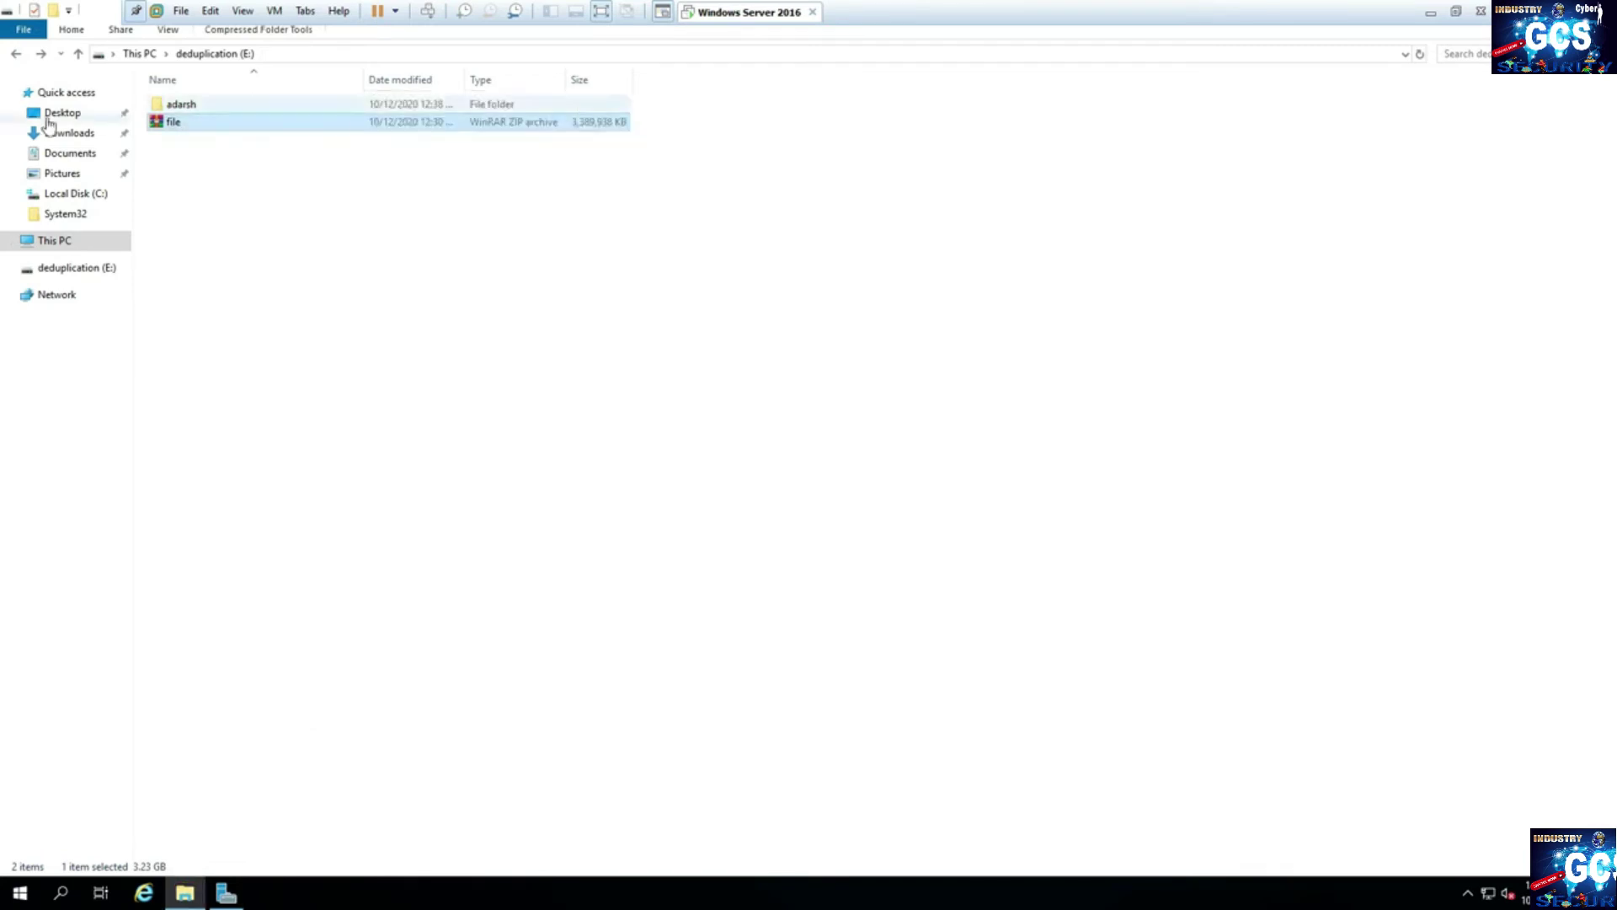
{"action": "left_click", "coordinate": [22, 54]}
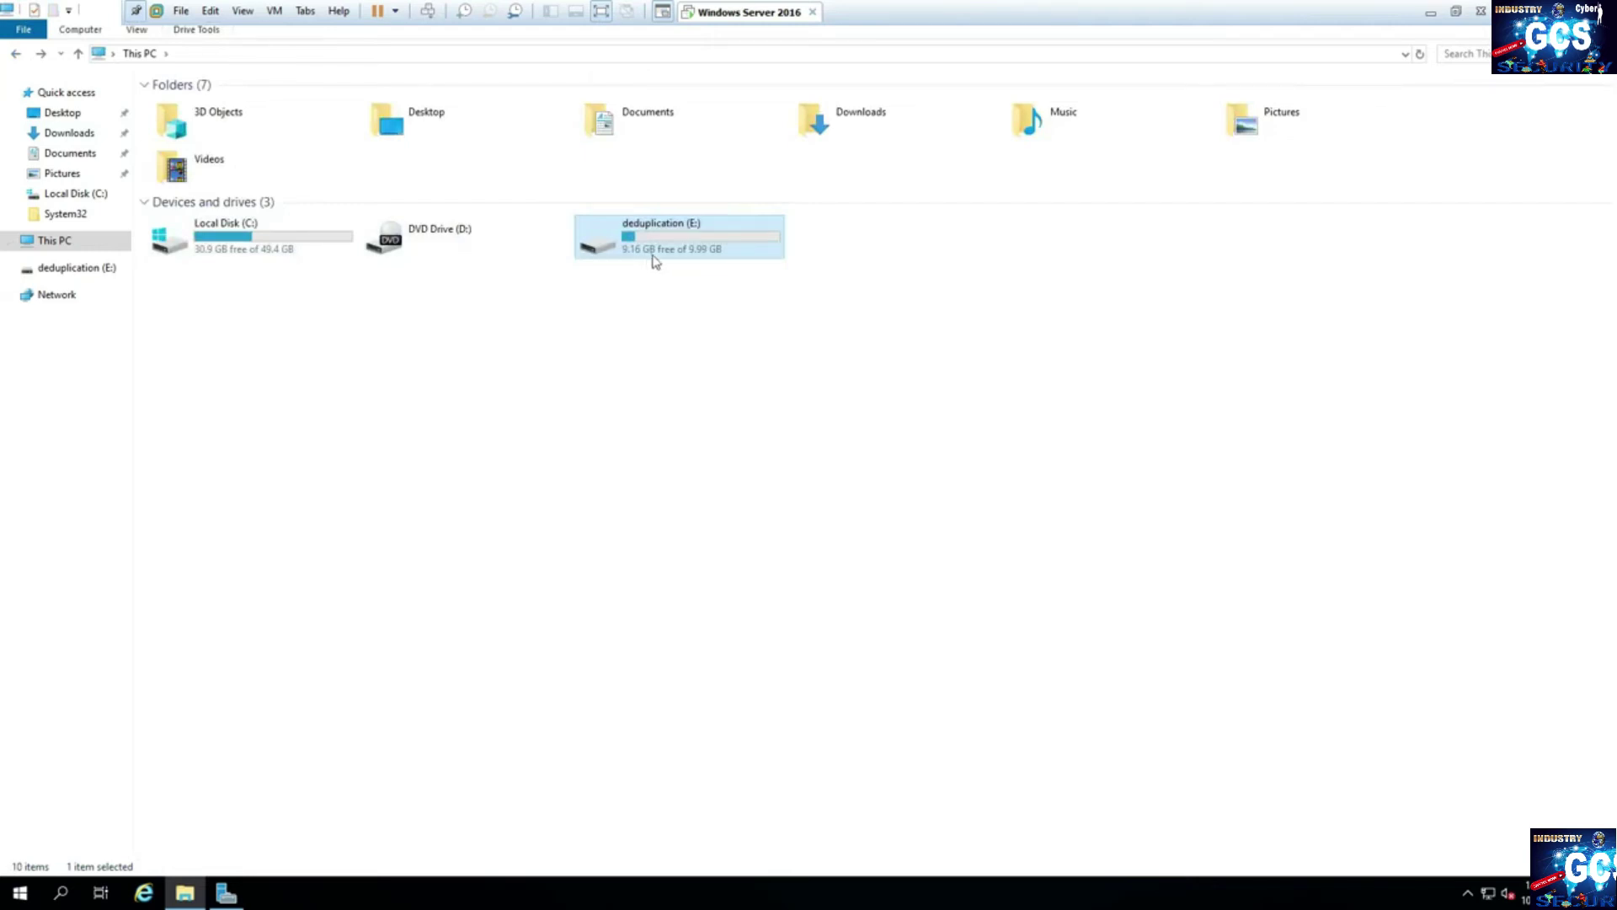
{"action": "double_click", "coordinate": [651, 264]}
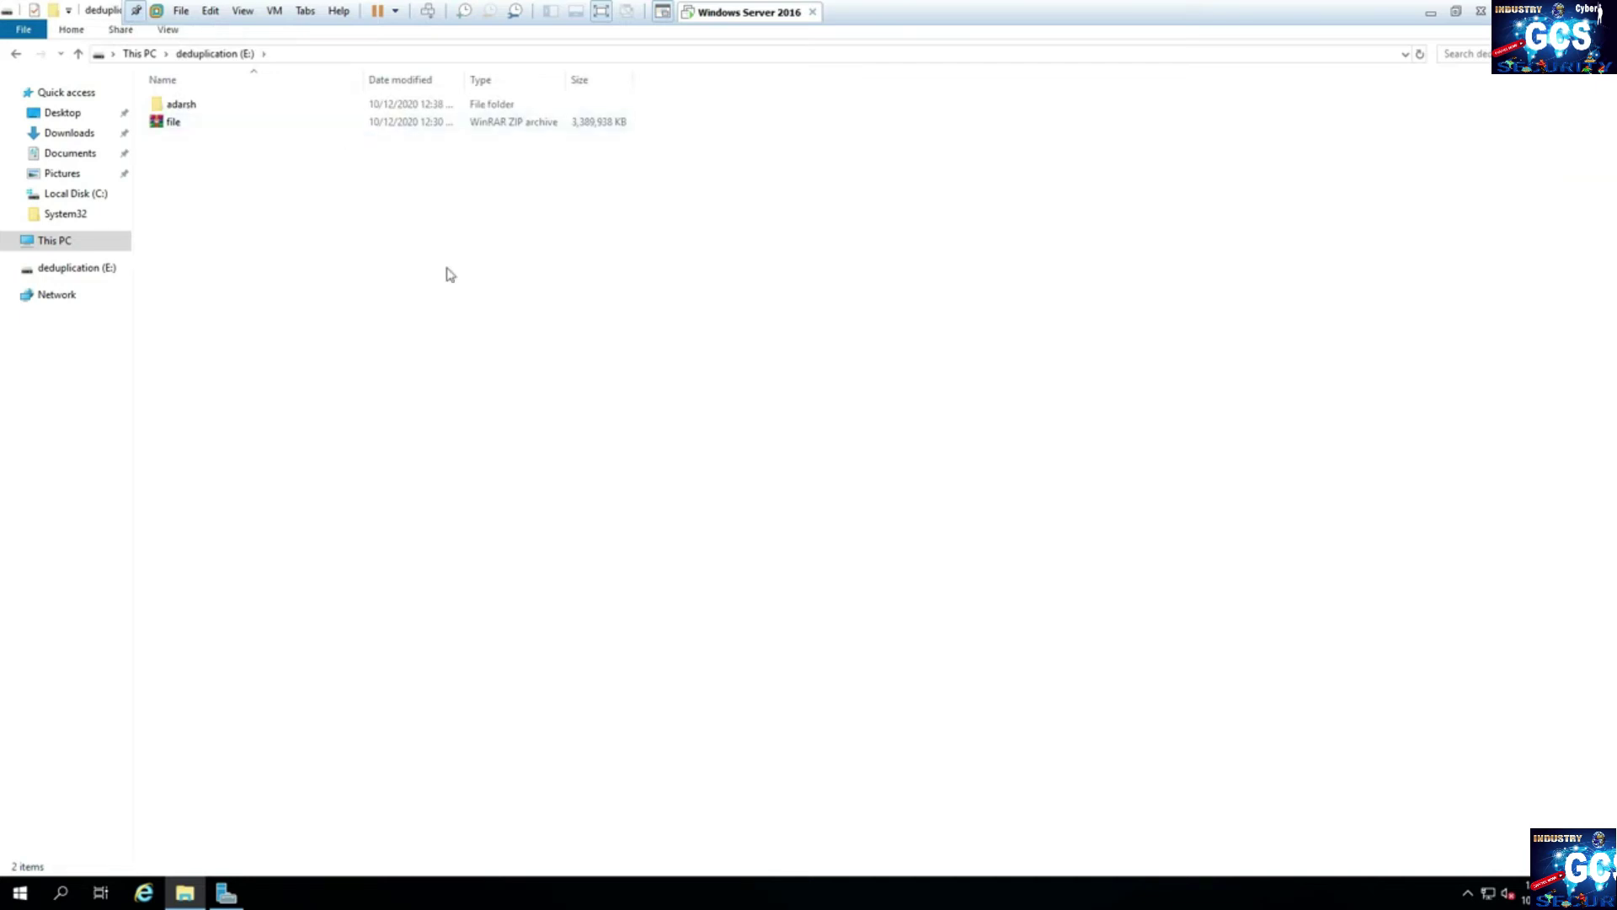
- Search for and launch Paint
{"action": "left_click", "coordinate": [19, 893]}
{"action": "key", "text": "super+s"}
{"action": "type", "text": "pa"}
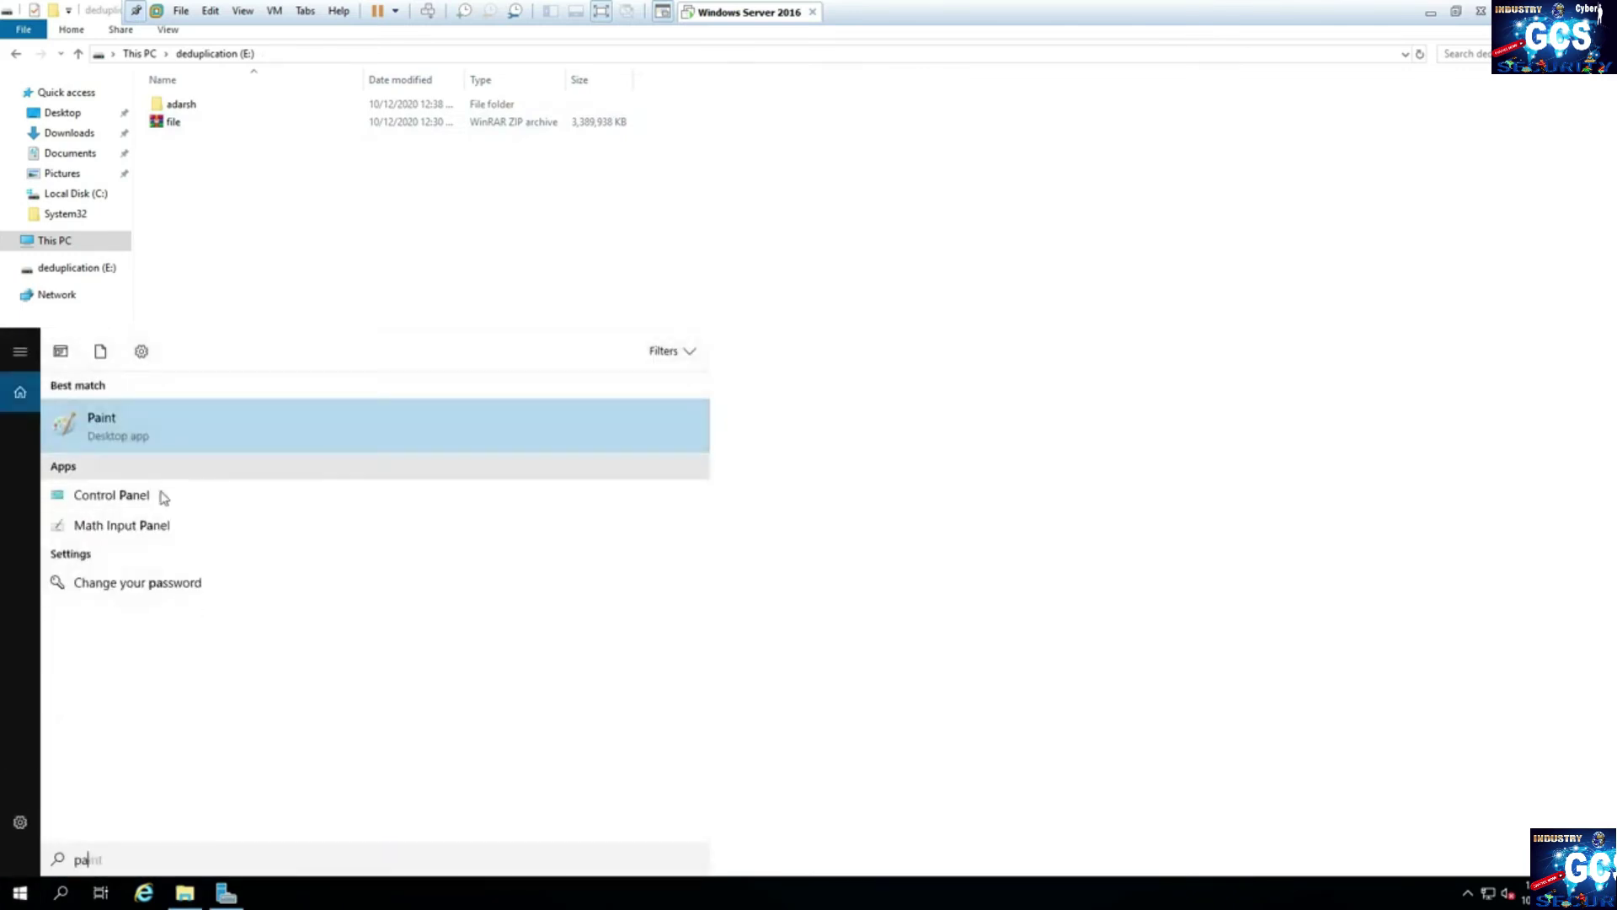
{"action": "left_click", "coordinate": [177, 422]}
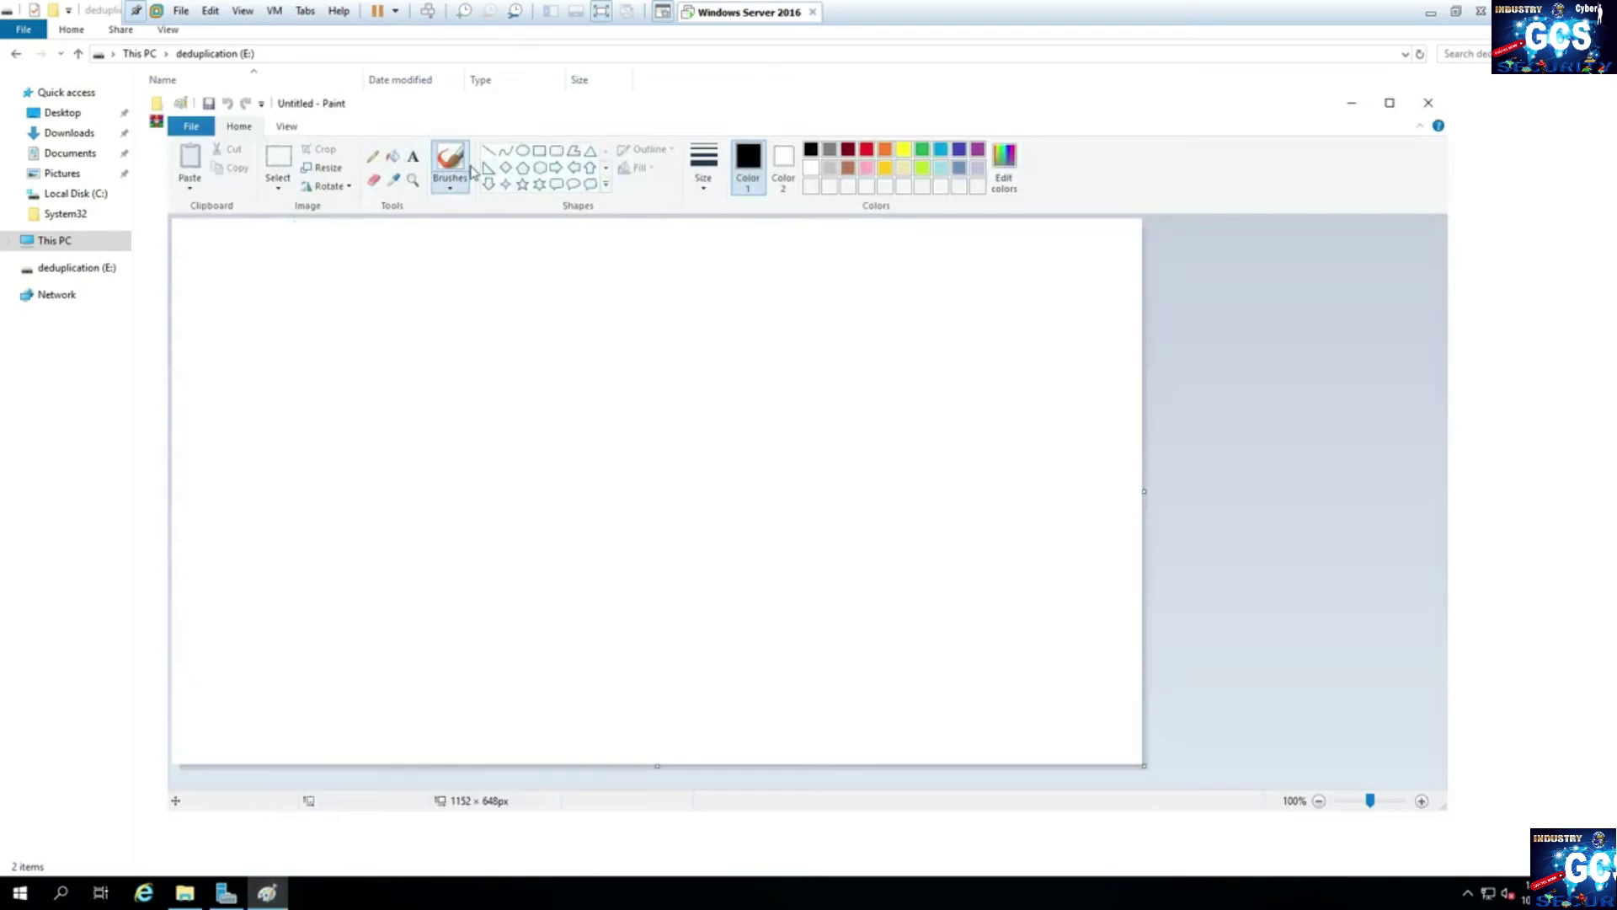
- Pencil-write 570MB × 6 = 3.2GB with 6.5GB beneath, then close Paint without saving
{"action": "left_click", "coordinate": [373, 156]}
{"action": "mouse_move", "coordinate": [236, 250]}
{"action": "left_mouse_down"}
{"action": "mouse_move", "coordinate": [212, 256]}
{"action": "mouse_move", "coordinate": [292, 235]}
{"action": "mouse_move", "coordinate": [278, 261]}
{"action": "mouse_move", "coordinate": [408, 243]}
{"action": "left_mouse_up"}
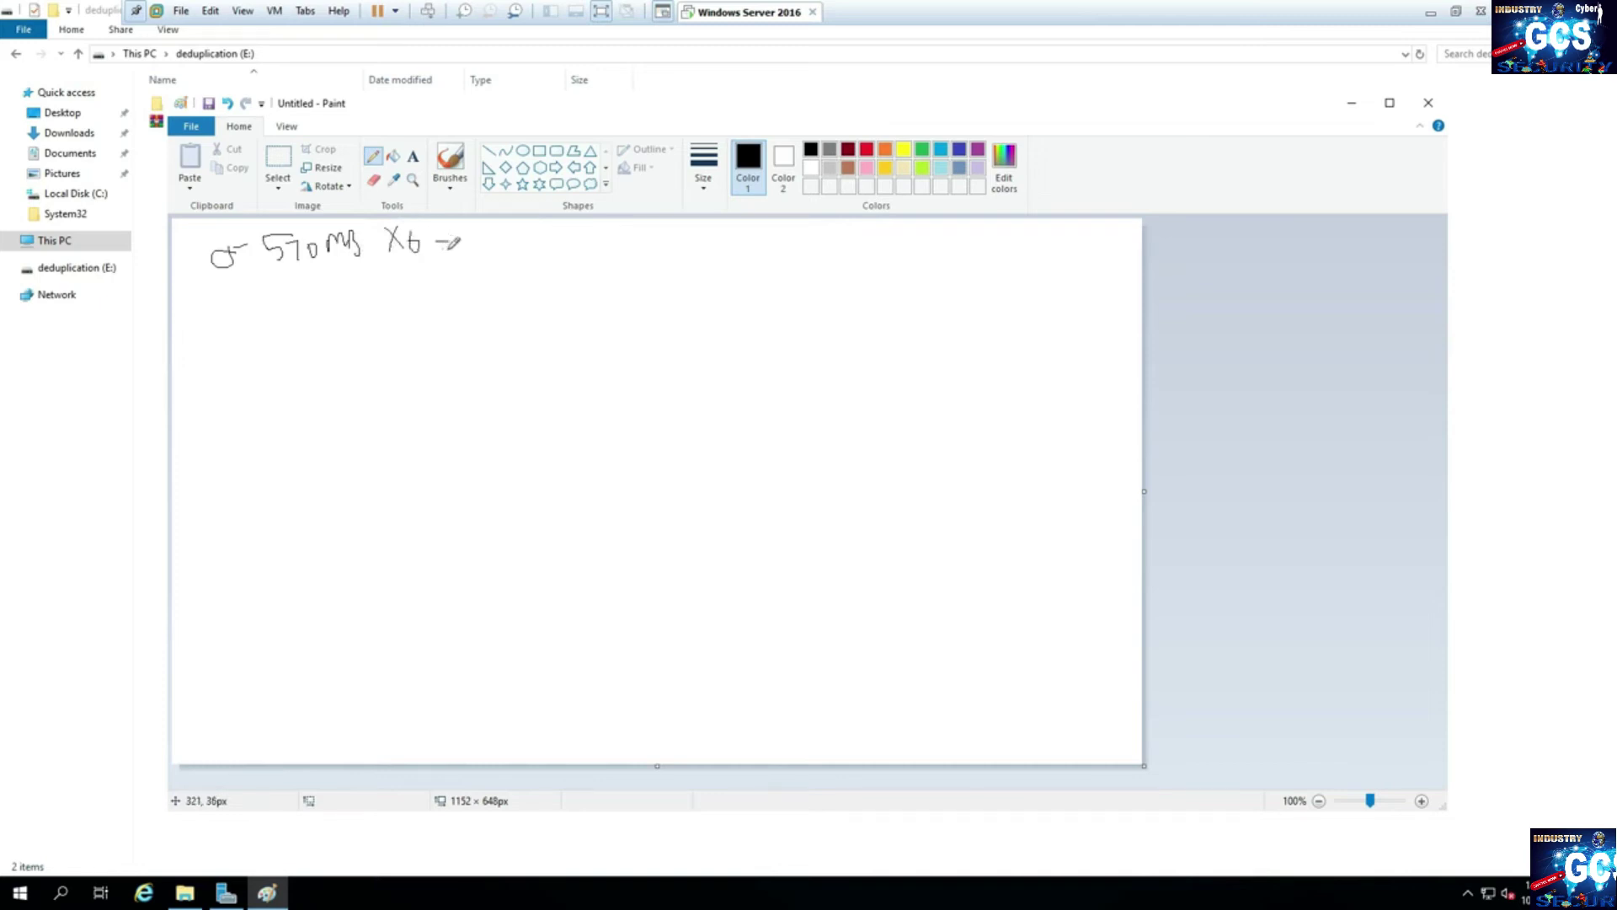
{"action": "mouse_move", "coordinate": [470, 240]}
{"action": "left_mouse_down"}
{"action": "mouse_move", "coordinate": [477, 268]}
{"action": "mouse_move", "coordinate": [517, 250]}
{"action": "mouse_move", "coordinate": [548, 261]}
{"action": "left_mouse_up"}
{"action": "left_click_drag", "start_coordinate": [588, 252], "coordinate": [599, 258]}
{"action": "mouse_move", "coordinate": [625, 246]}
{"action": "left_mouse_down"}
{"action": "mouse_move", "coordinate": [649, 253]}
{"action": "mouse_move", "coordinate": [635, 270]}
{"action": "mouse_move", "coordinate": [729, 266]}
{"action": "mouse_move", "coordinate": [608, 234]}
{"action": "mouse_move", "coordinate": [761, 241]}
{"action": "mouse_move", "coordinate": [739, 333]}
{"action": "mouse_move", "coordinate": [752, 384]}
{"action": "mouse_move", "coordinate": [836, 370]}
{"action": "mouse_move", "coordinate": [852, 341]}
{"action": "mouse_move", "coordinate": [851, 364]}
{"action": "left_mouse_up"}
{"action": "left_click_drag", "start_coordinate": [809, 431], "coordinate": [862, 399]}
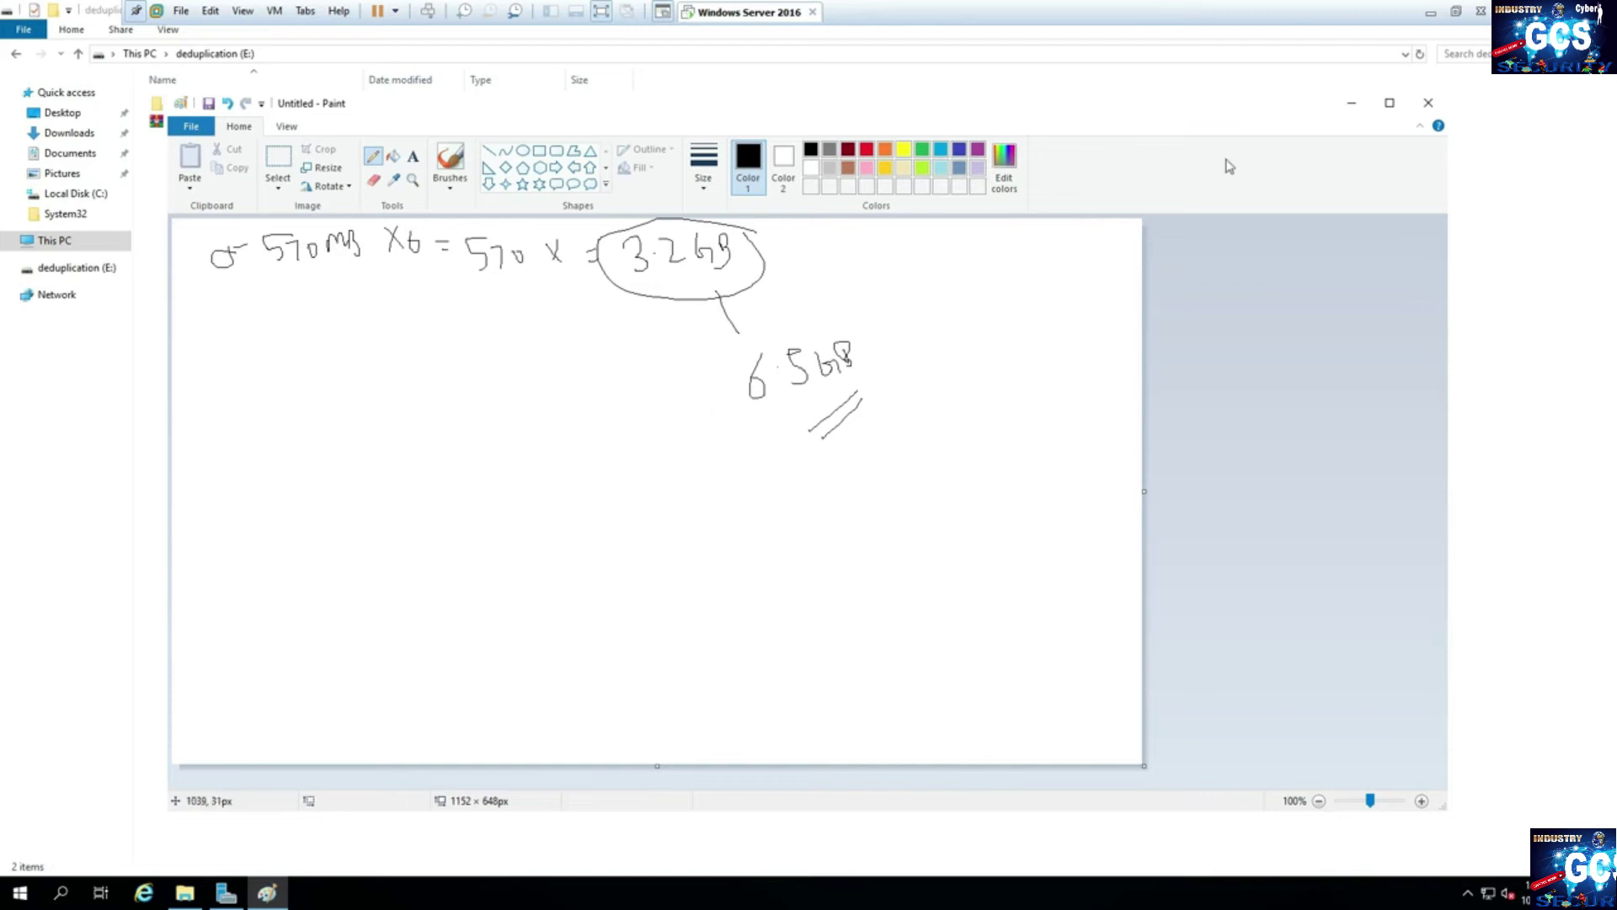
{"action": "left_click", "coordinate": [1427, 101]}
{"action": "left_click", "coordinate": [834, 463]}
- Reopen file.zip to view its contents, then return to This PC
{"action": "double_click", "coordinate": [234, 121]}
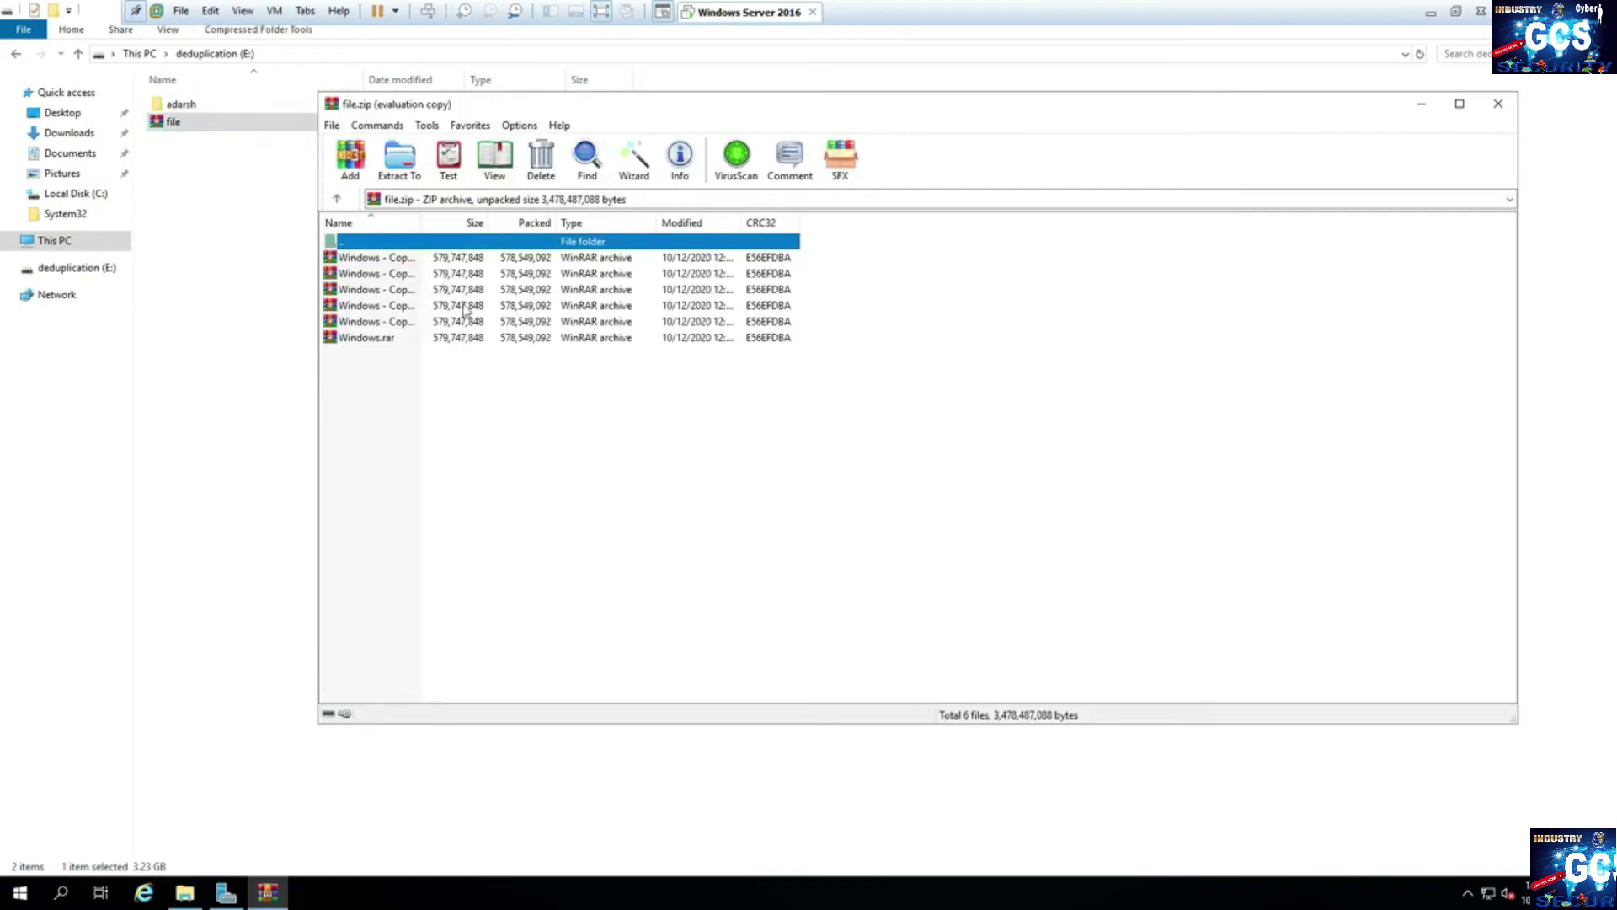
{"action": "left_click", "coordinate": [1481, 104]}
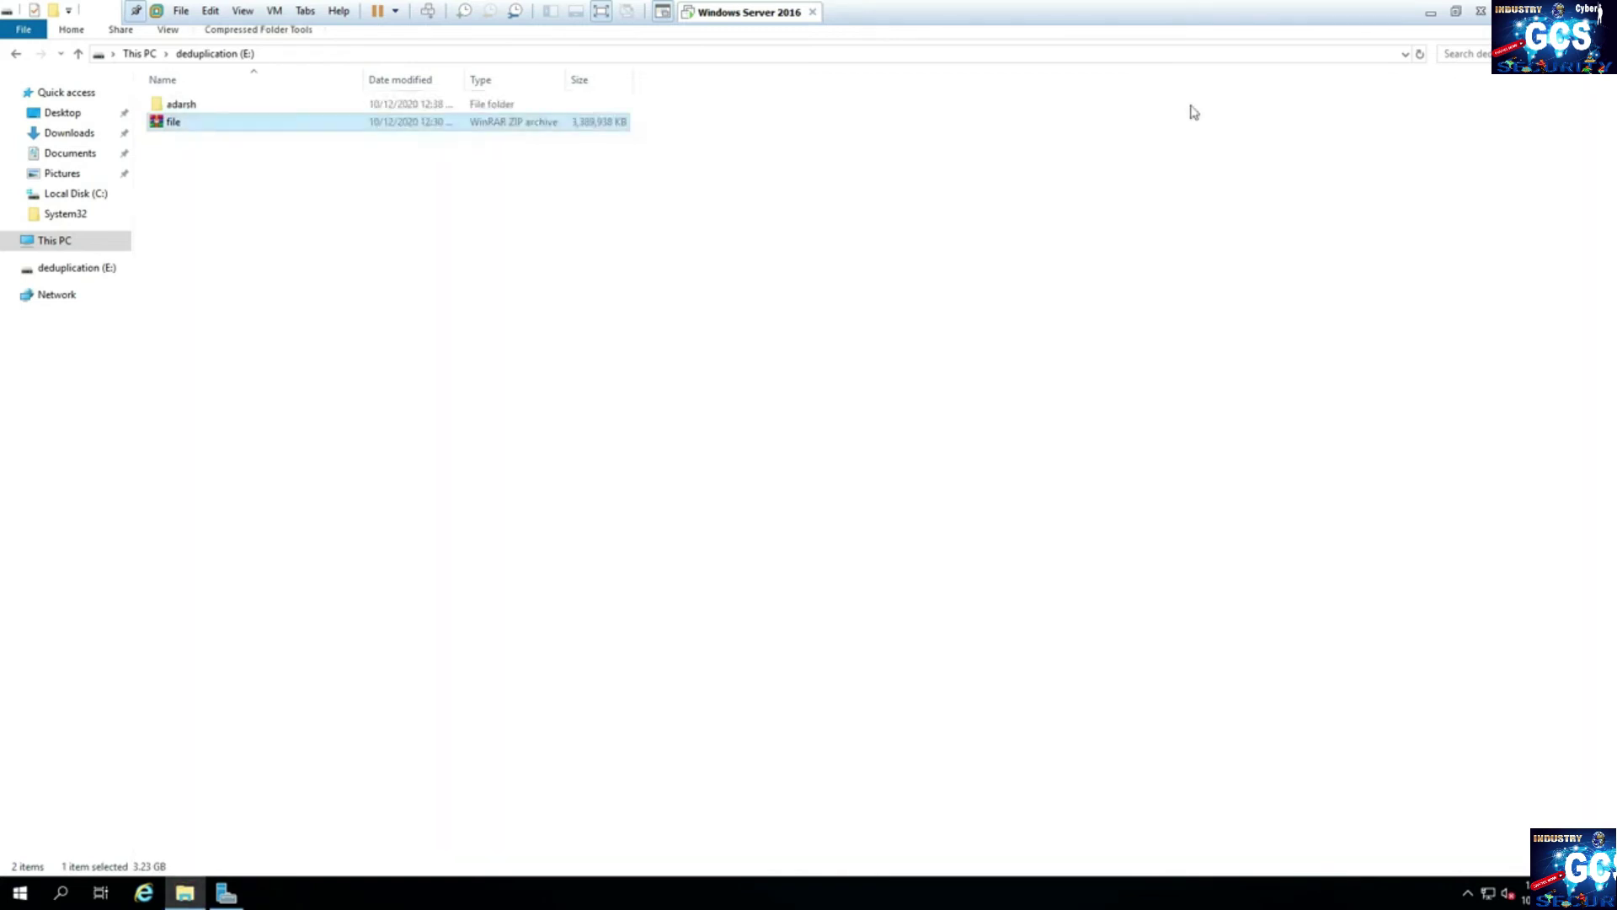
{"action": "left_click", "coordinate": [16, 54]}
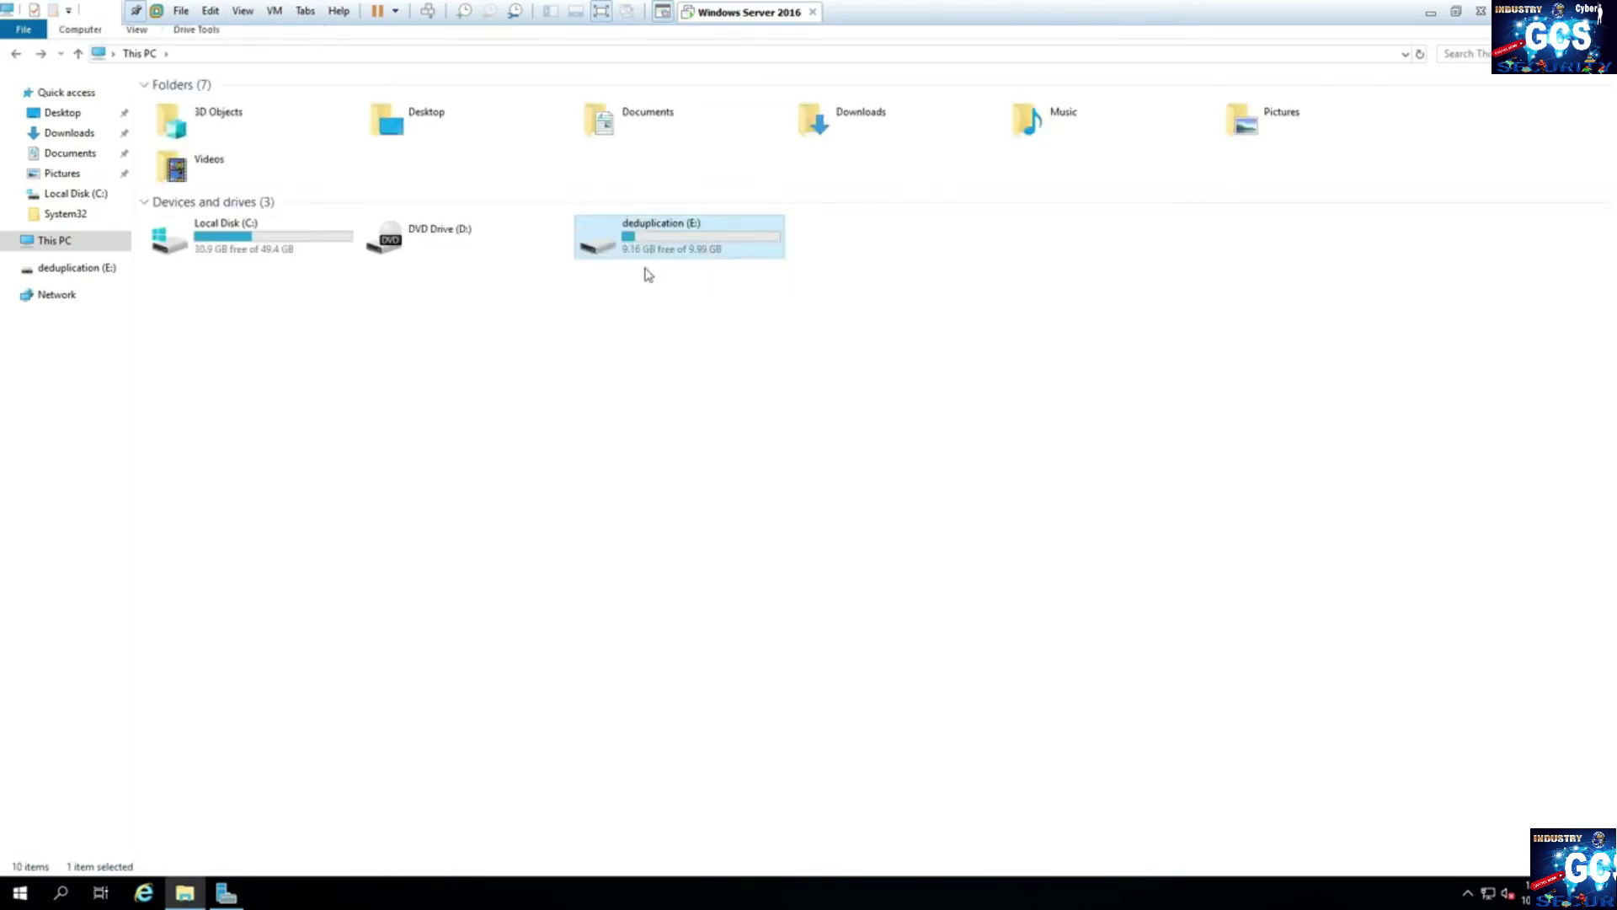
- Read adarsh and file's combined 6,942,591,000-byte size, then check E:'s free space in This PC
{"action": "mouse_move", "coordinate": [660, 254]}
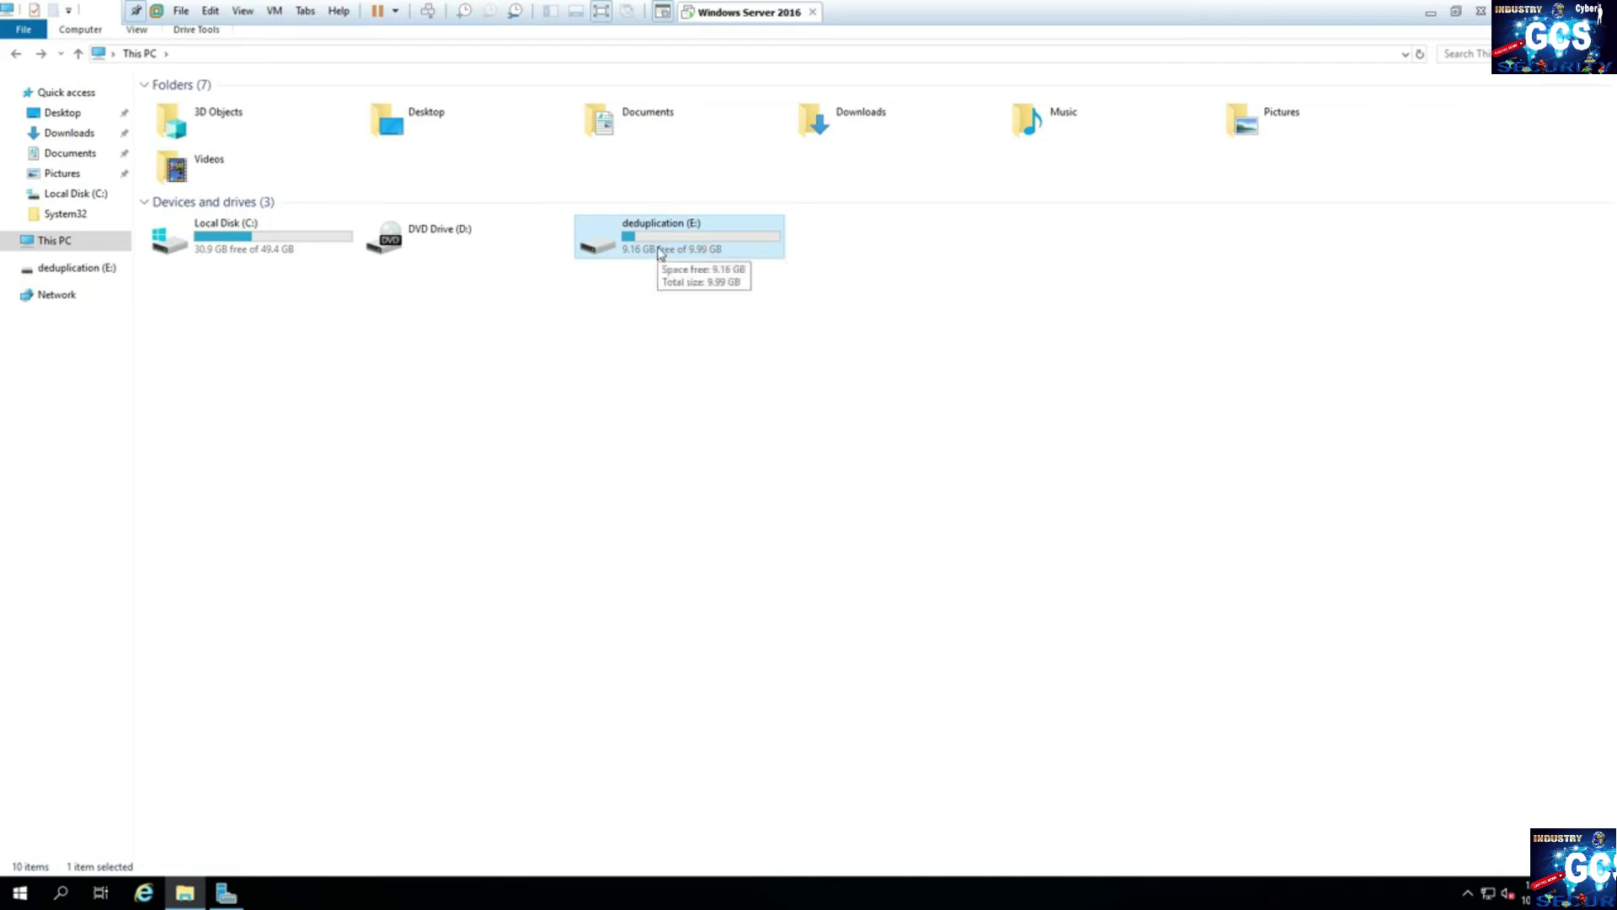
{"action": "double_click", "coordinate": [660, 253]}
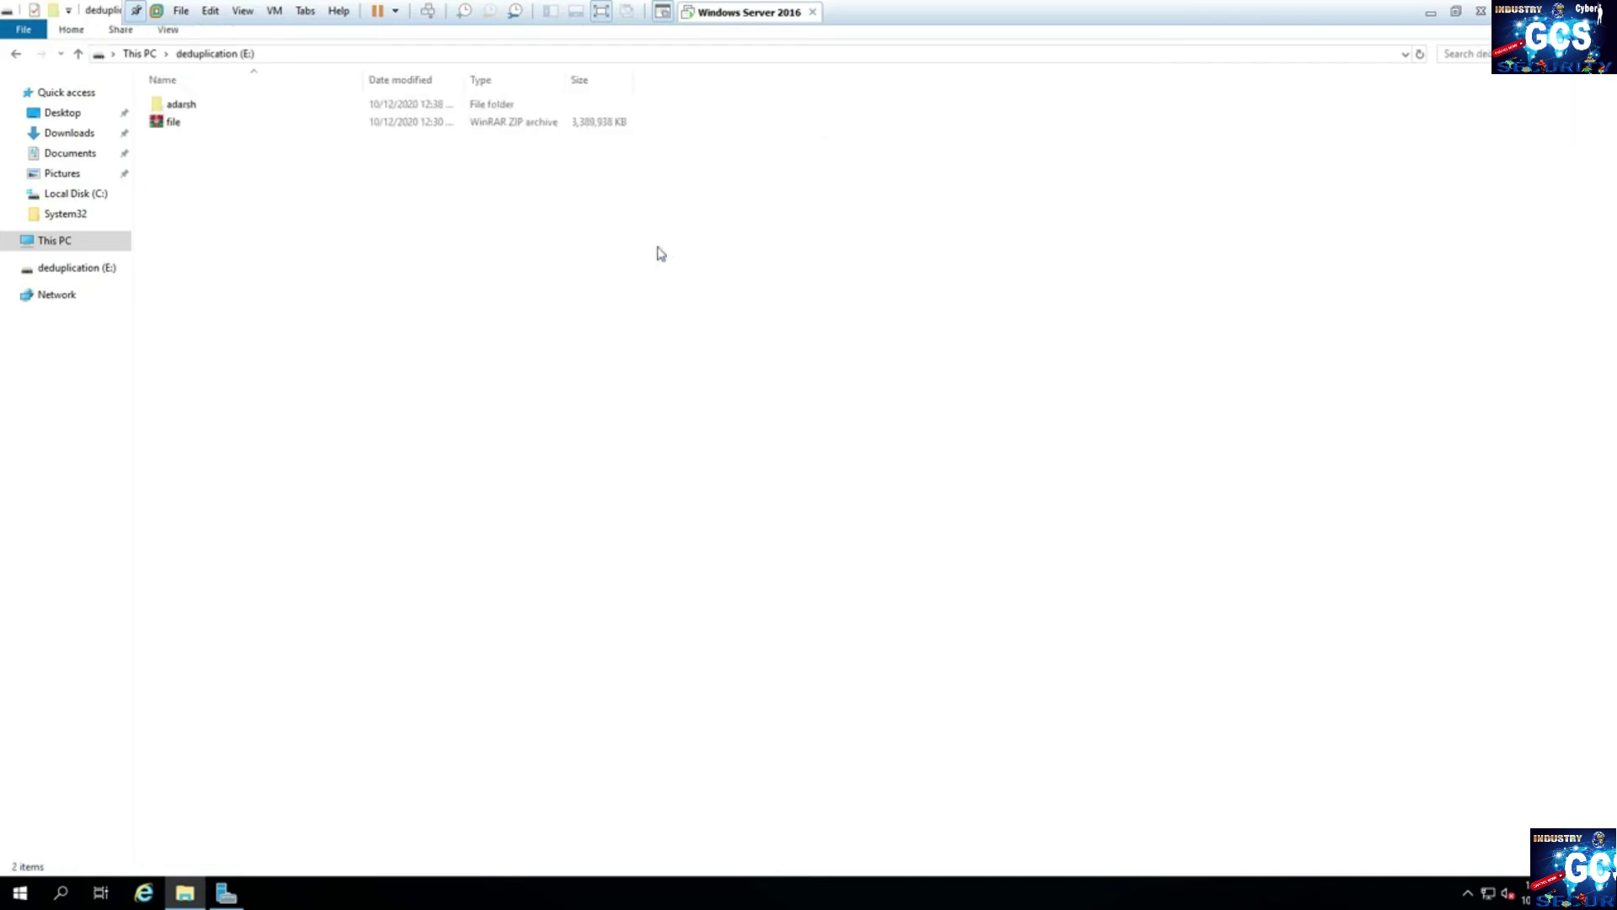
{"action": "left_click_drag", "start_coordinate": [348, 168], "coordinate": [438, 121]}
{"action": "right_click", "coordinate": [438, 121]}
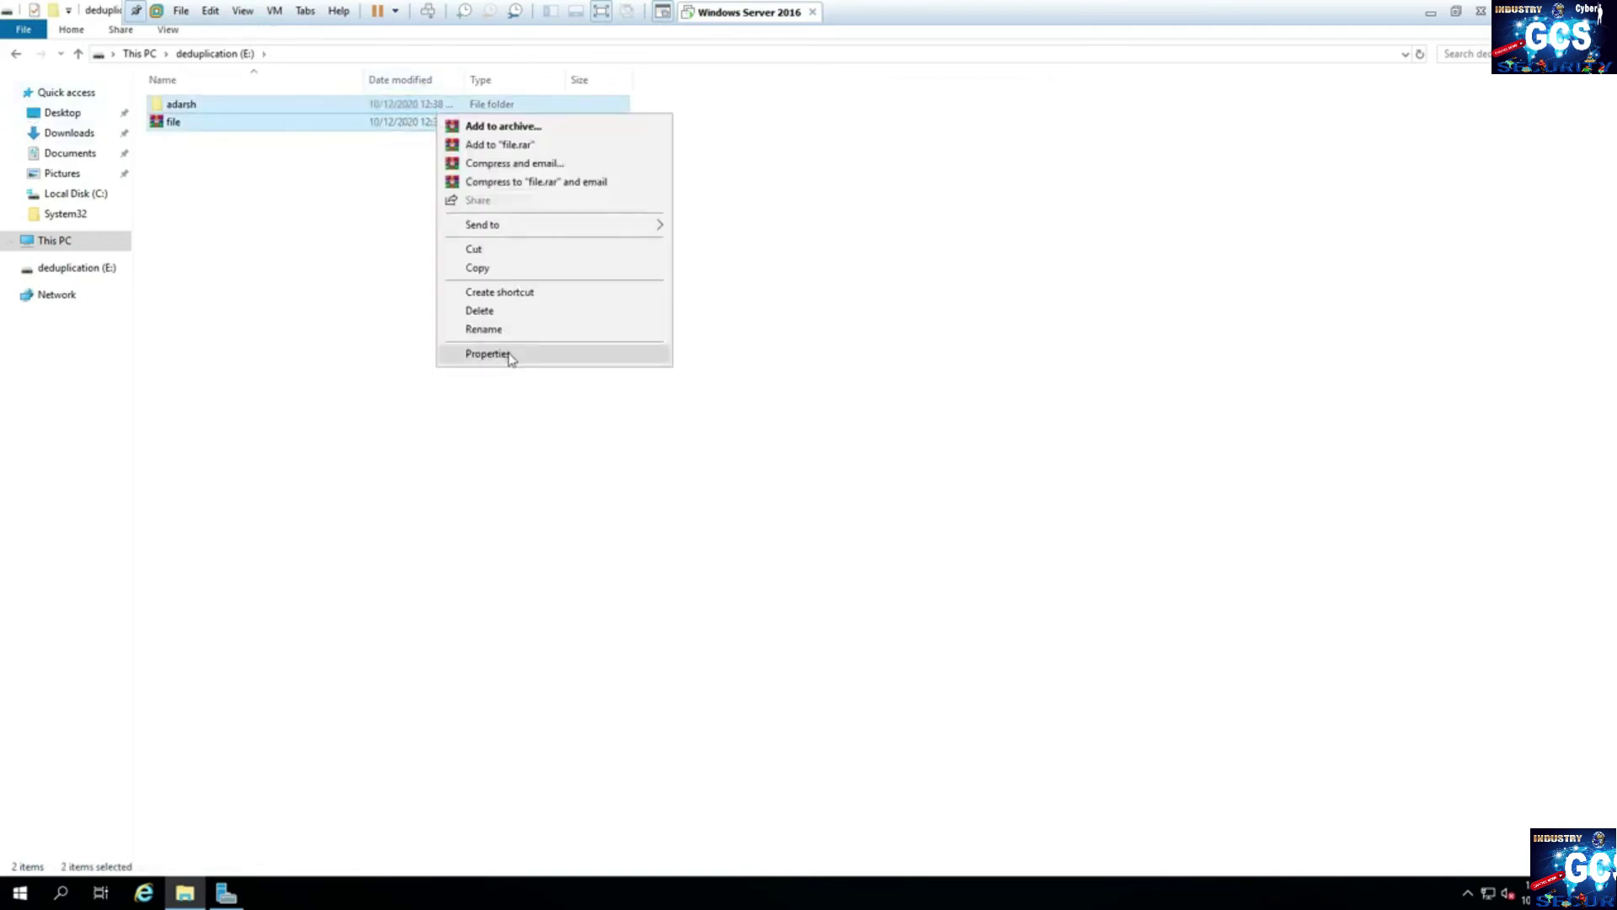
{"action": "left_click", "coordinate": [508, 354]}
{"action": "left_click_drag", "start_coordinate": [547, 272], "coordinate": [523, 269]}
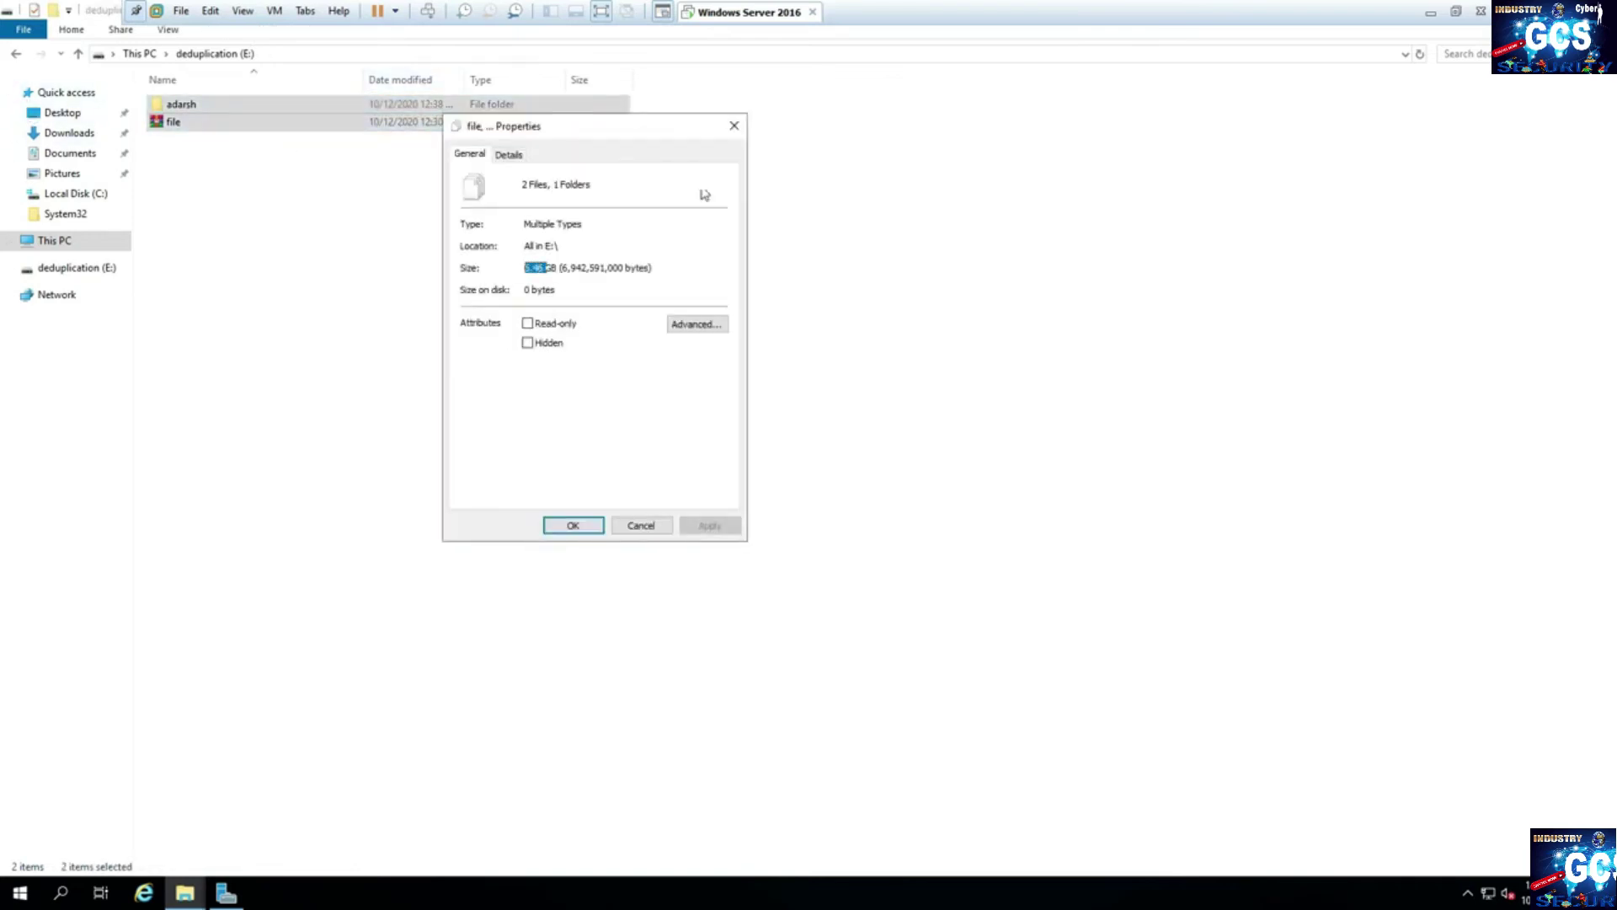
{"action": "left_click", "coordinate": [734, 125]}
{"action": "left_click", "coordinate": [16, 53]}
{"action": "left_click_drag", "start_coordinate": [643, 310], "coordinate": [761, 245]}
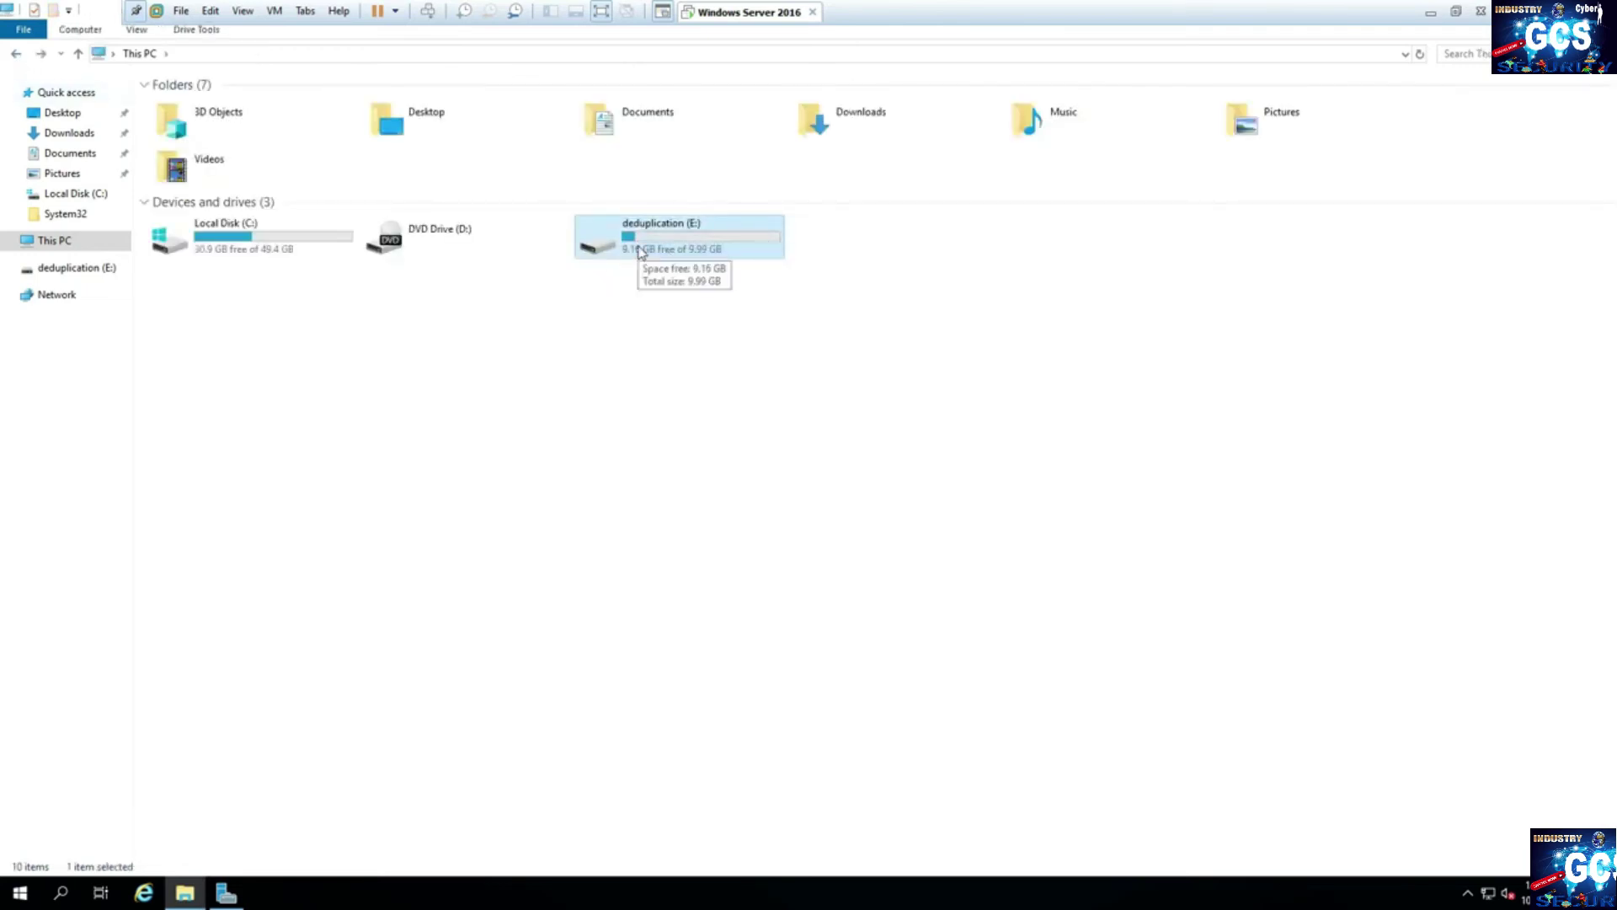
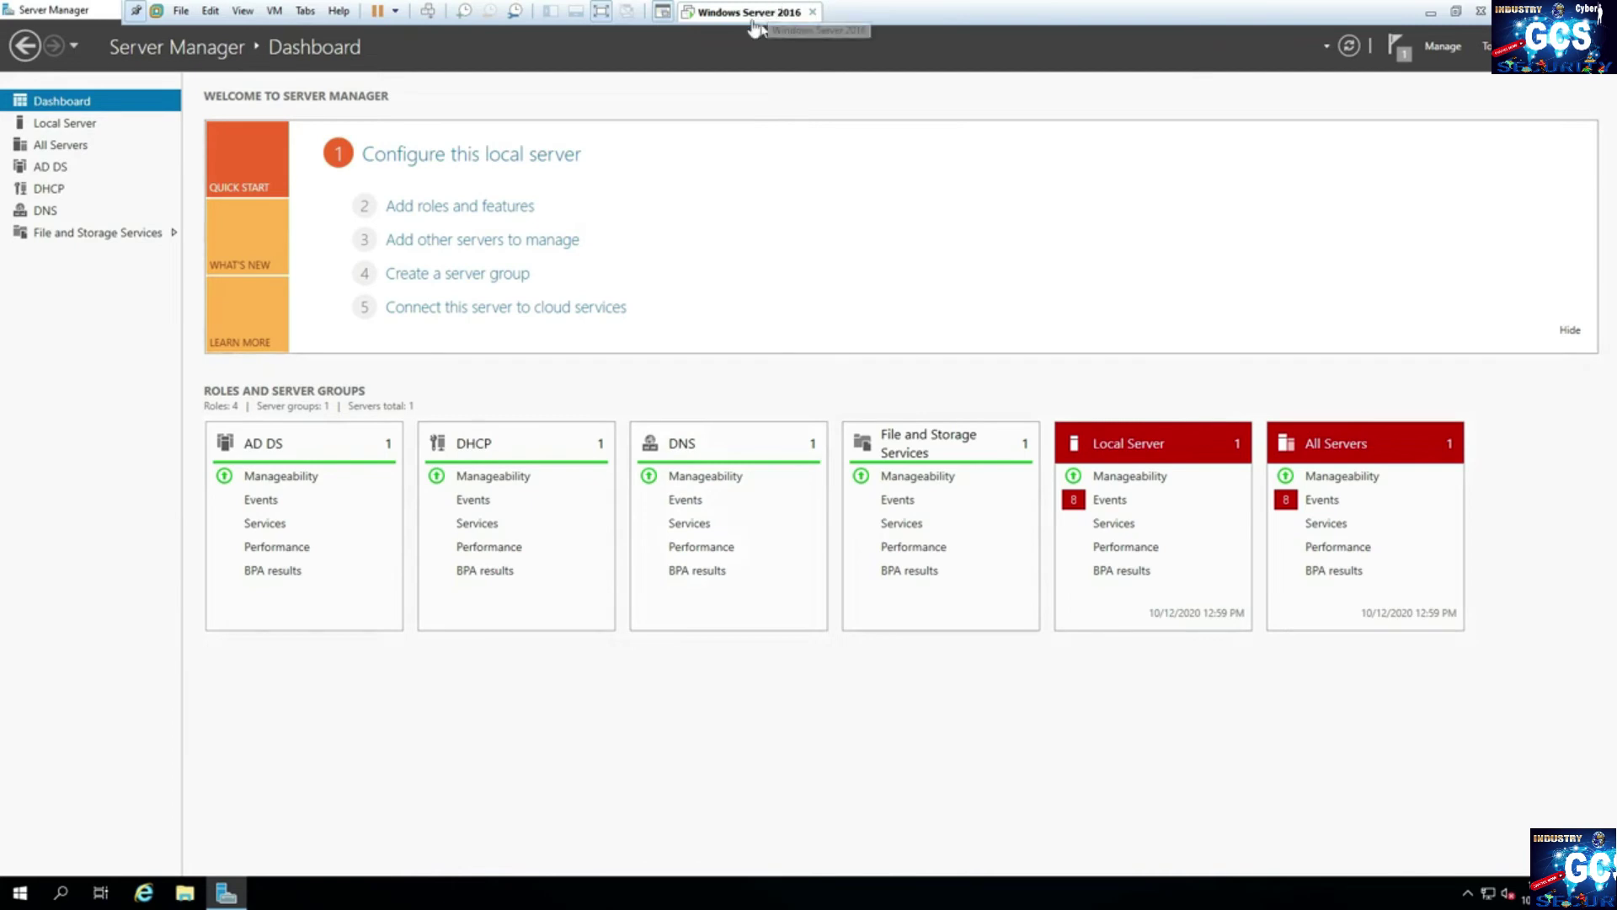
- Exit full screen and start a Typical new VM to install the OS later, with Windows Server 2016 as guest
{"action": "left_click", "coordinate": [809, 34]}
{"action": "left_click", "coordinate": [1459, 12]}
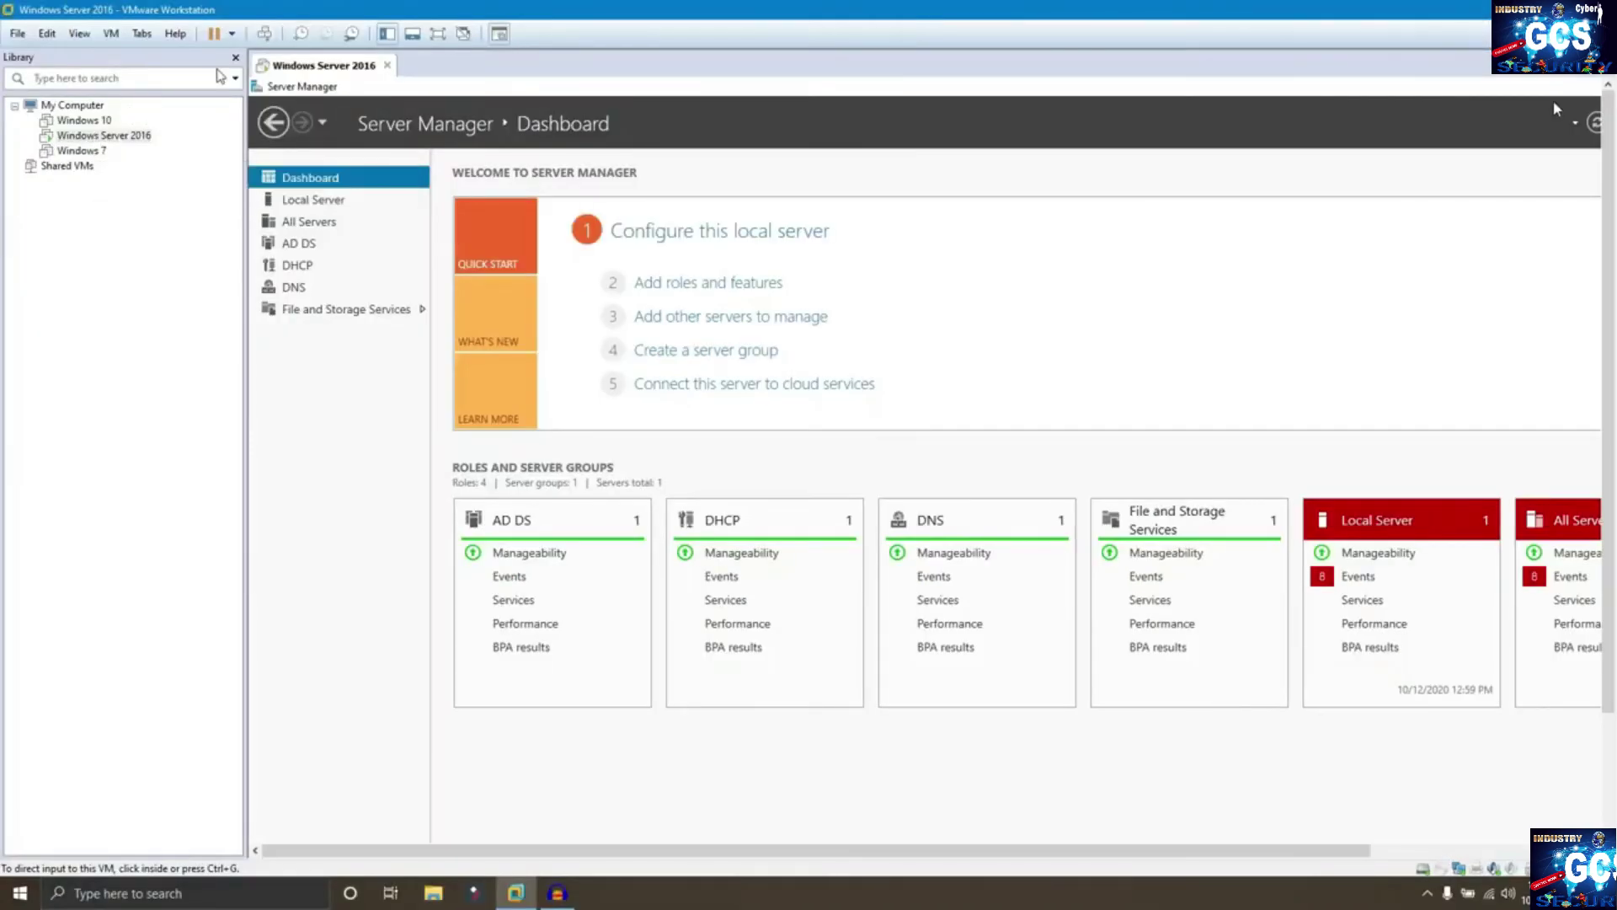
{"action": "left_click", "coordinate": [17, 34]}
{"action": "left_click", "coordinate": [67, 54]}
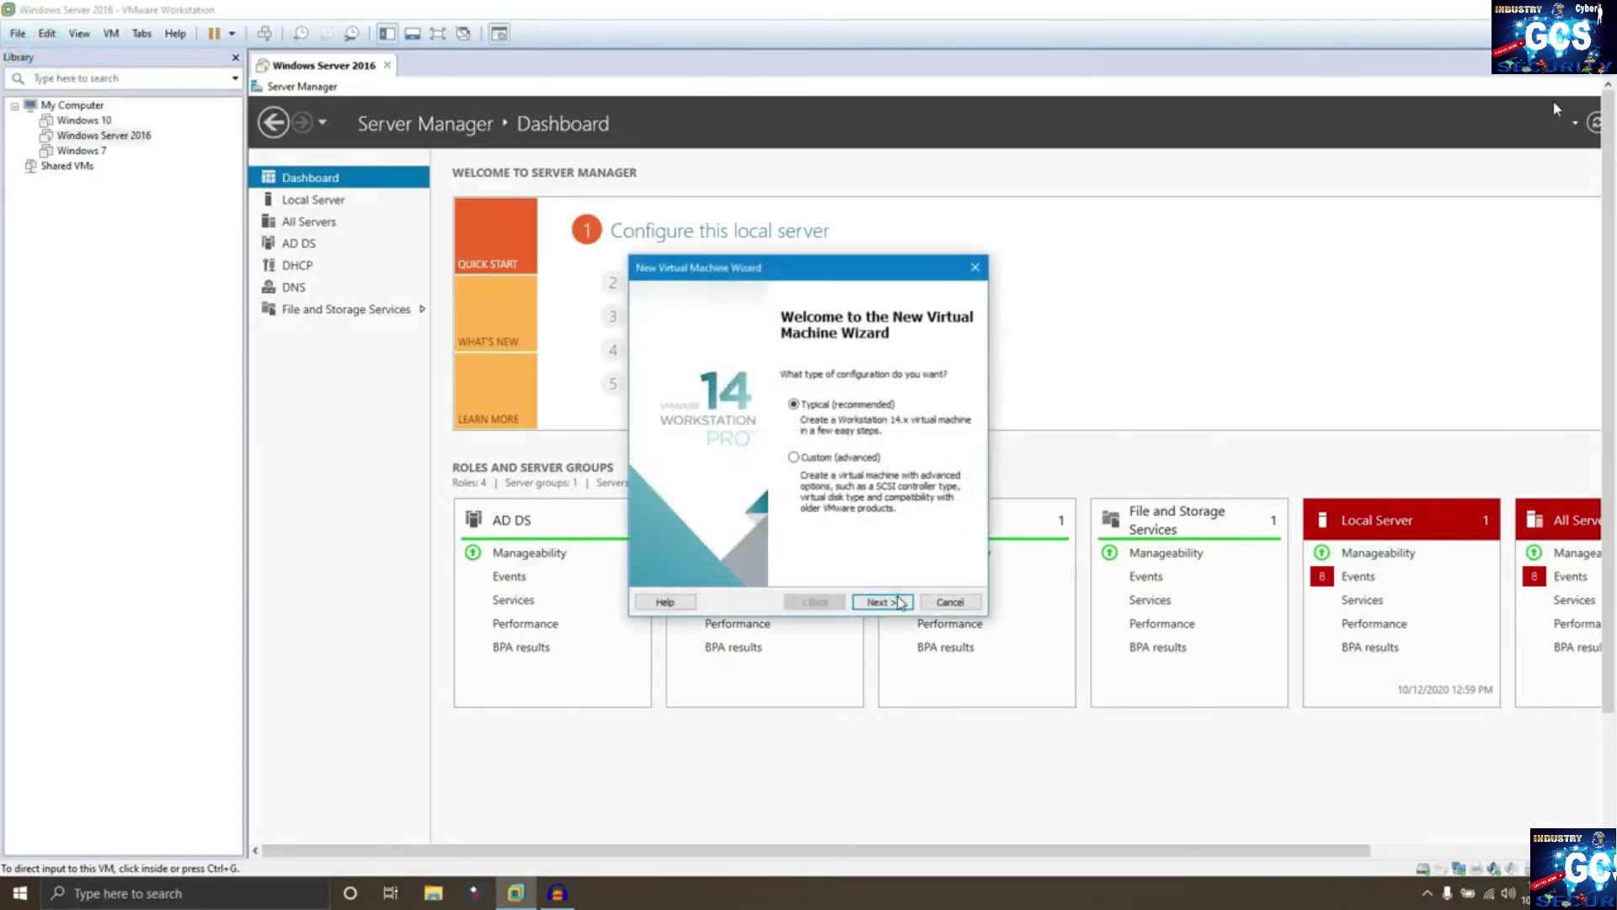
{"action": "left_click", "coordinate": [881, 602]}
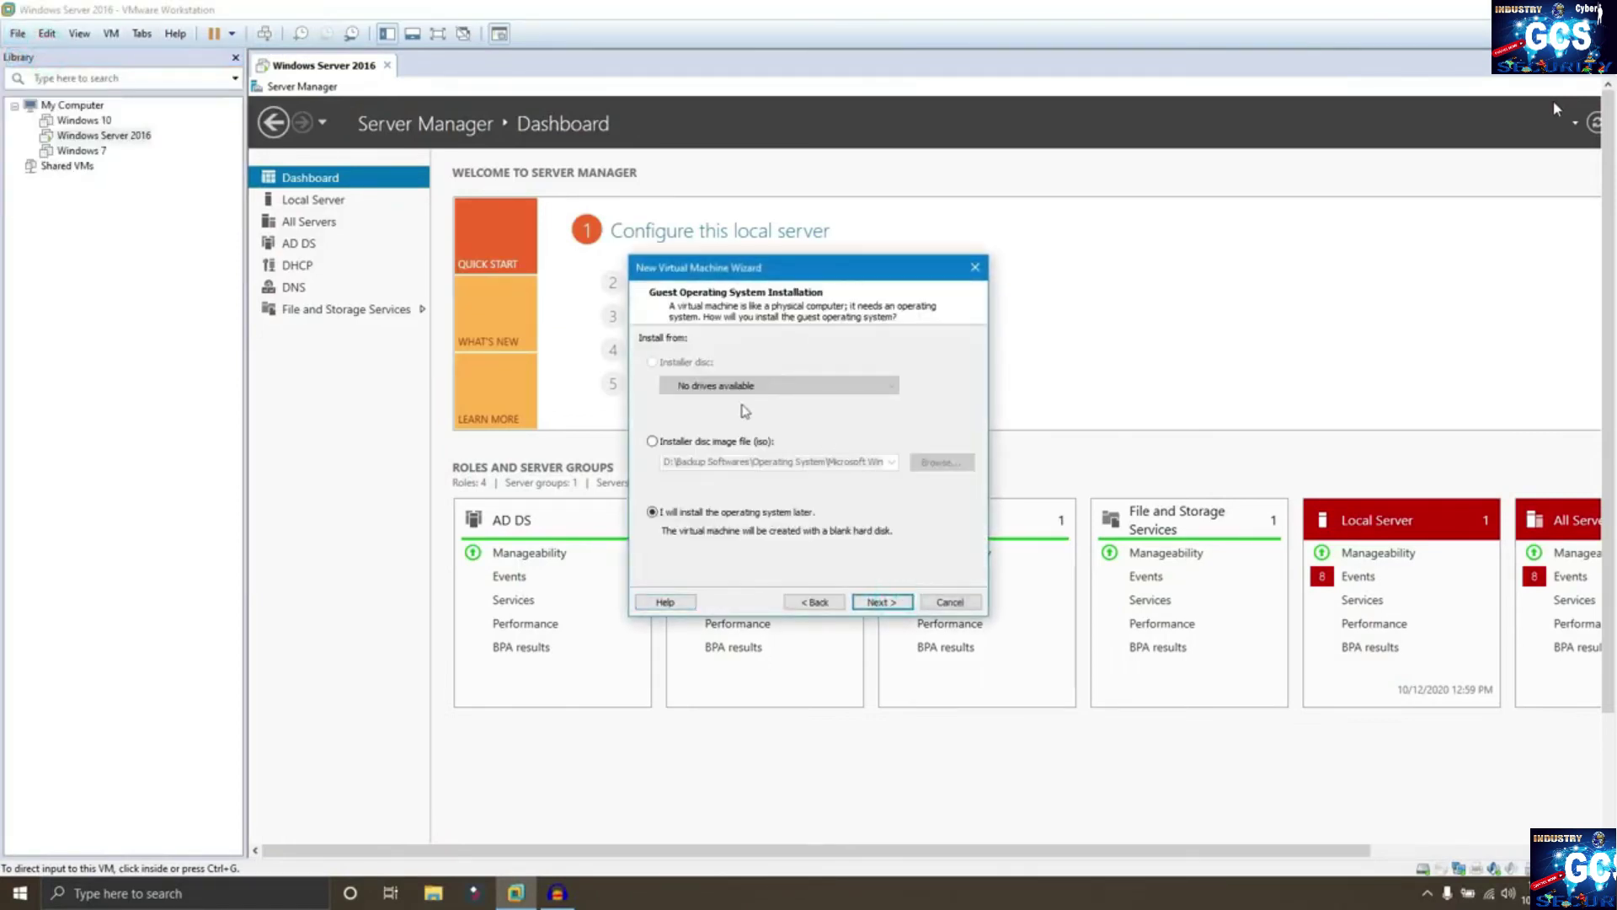
{"action": "left_click", "coordinate": [880, 601]}
{"action": "left_click", "coordinate": [731, 475]}
{"action": "left_click", "coordinate": [763, 763]}
- Keep the default VM name and location, enter disk size 1, and finish creating the VM
{"action": "left_click", "coordinate": [882, 602]}
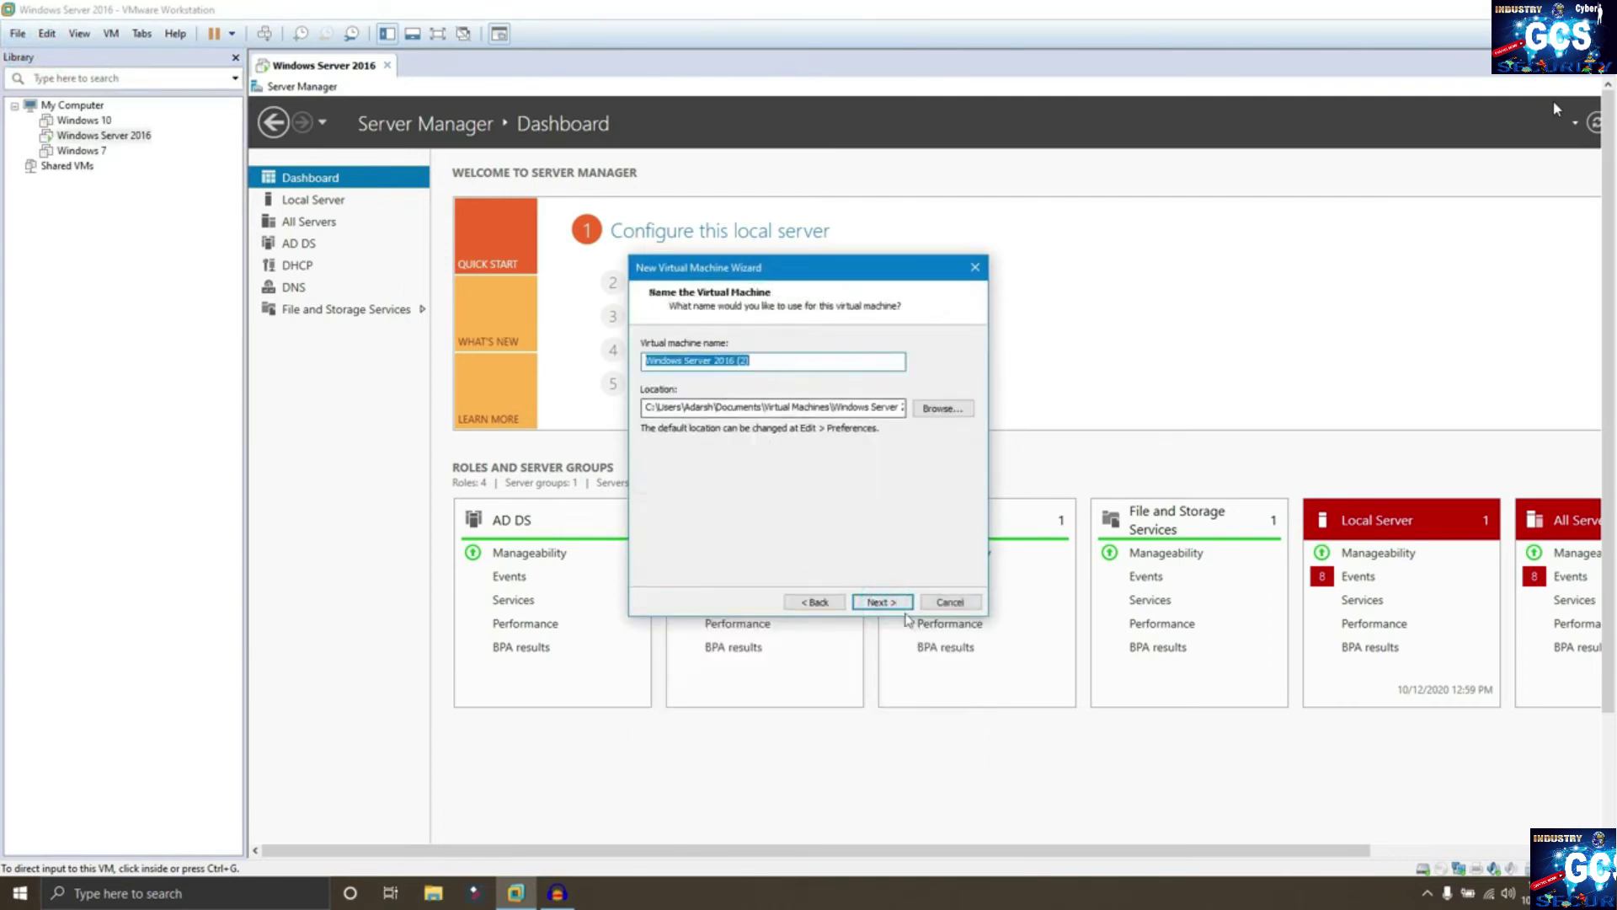
{"action": "left_click", "coordinate": [881, 603]}
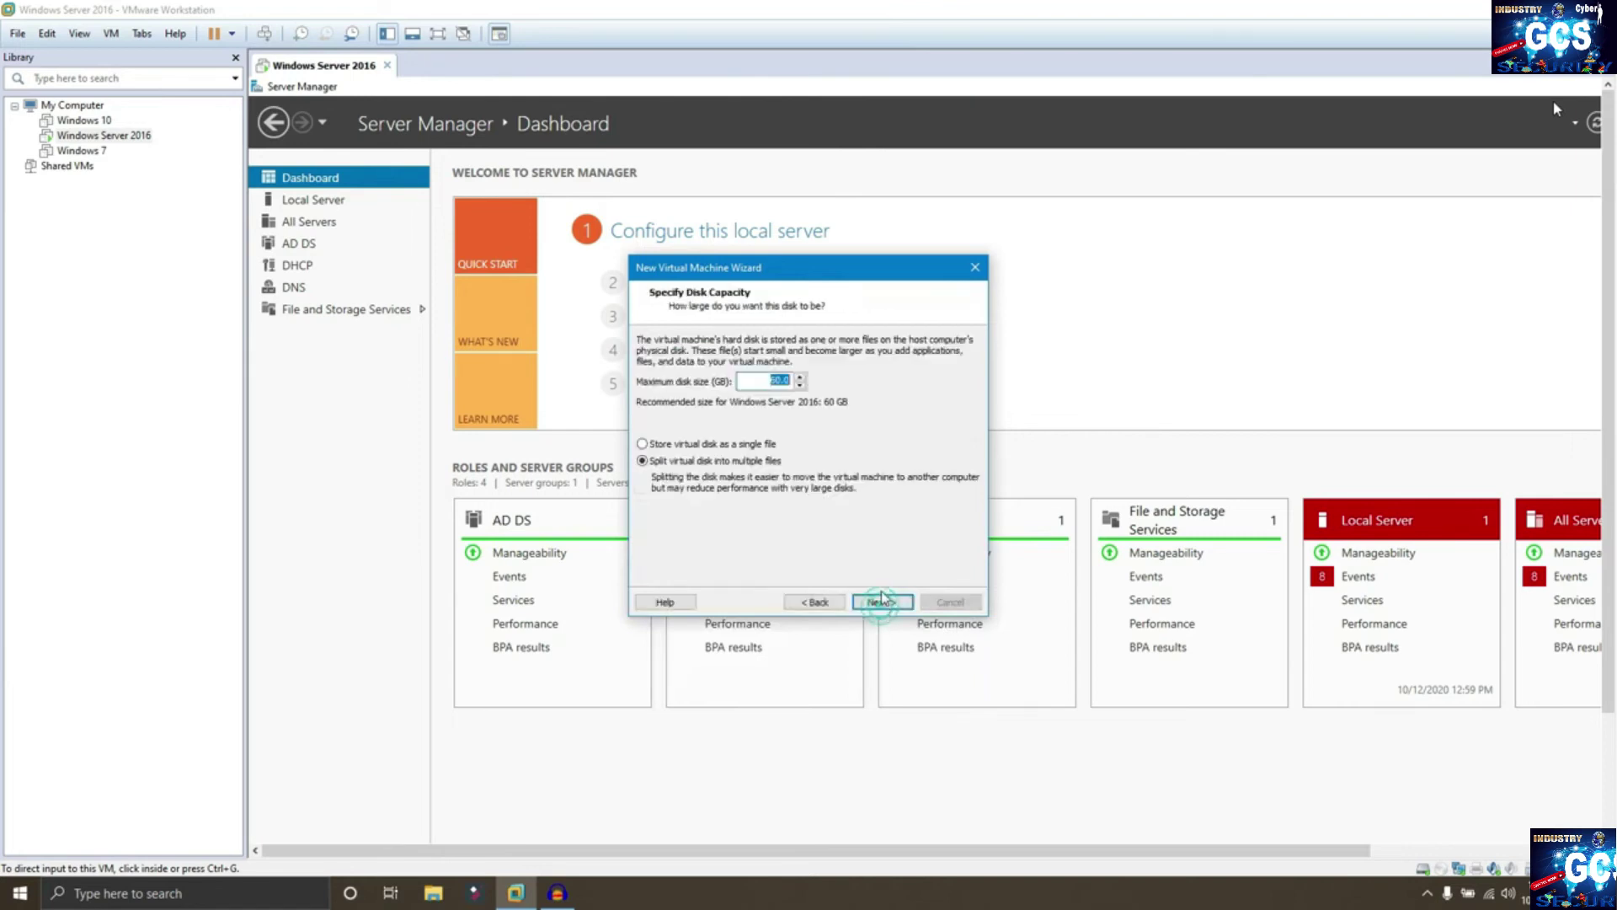
{"action": "type", "text": "1"}
{"action": "left_click", "coordinate": [881, 602]}
{"action": "left_click", "coordinate": [750, 450]}
{"action": "left_click", "coordinate": [882, 601]}
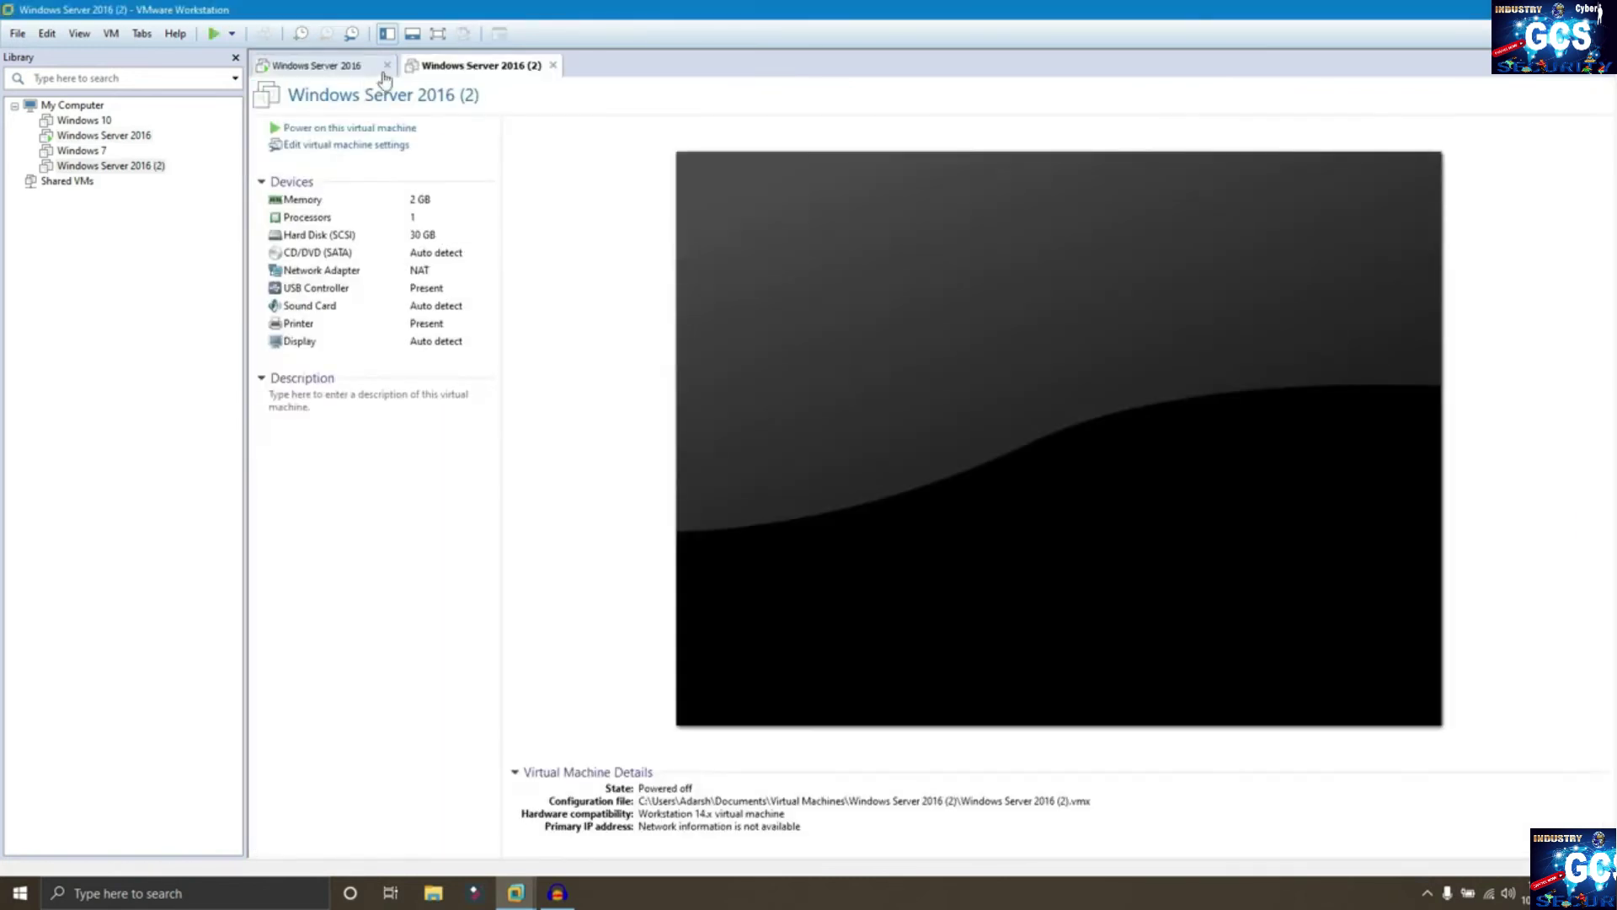
- Change the second server VM's firmware type from UEFI to BIOS in its Advanced options
{"action": "right_click", "coordinate": [465, 69]}
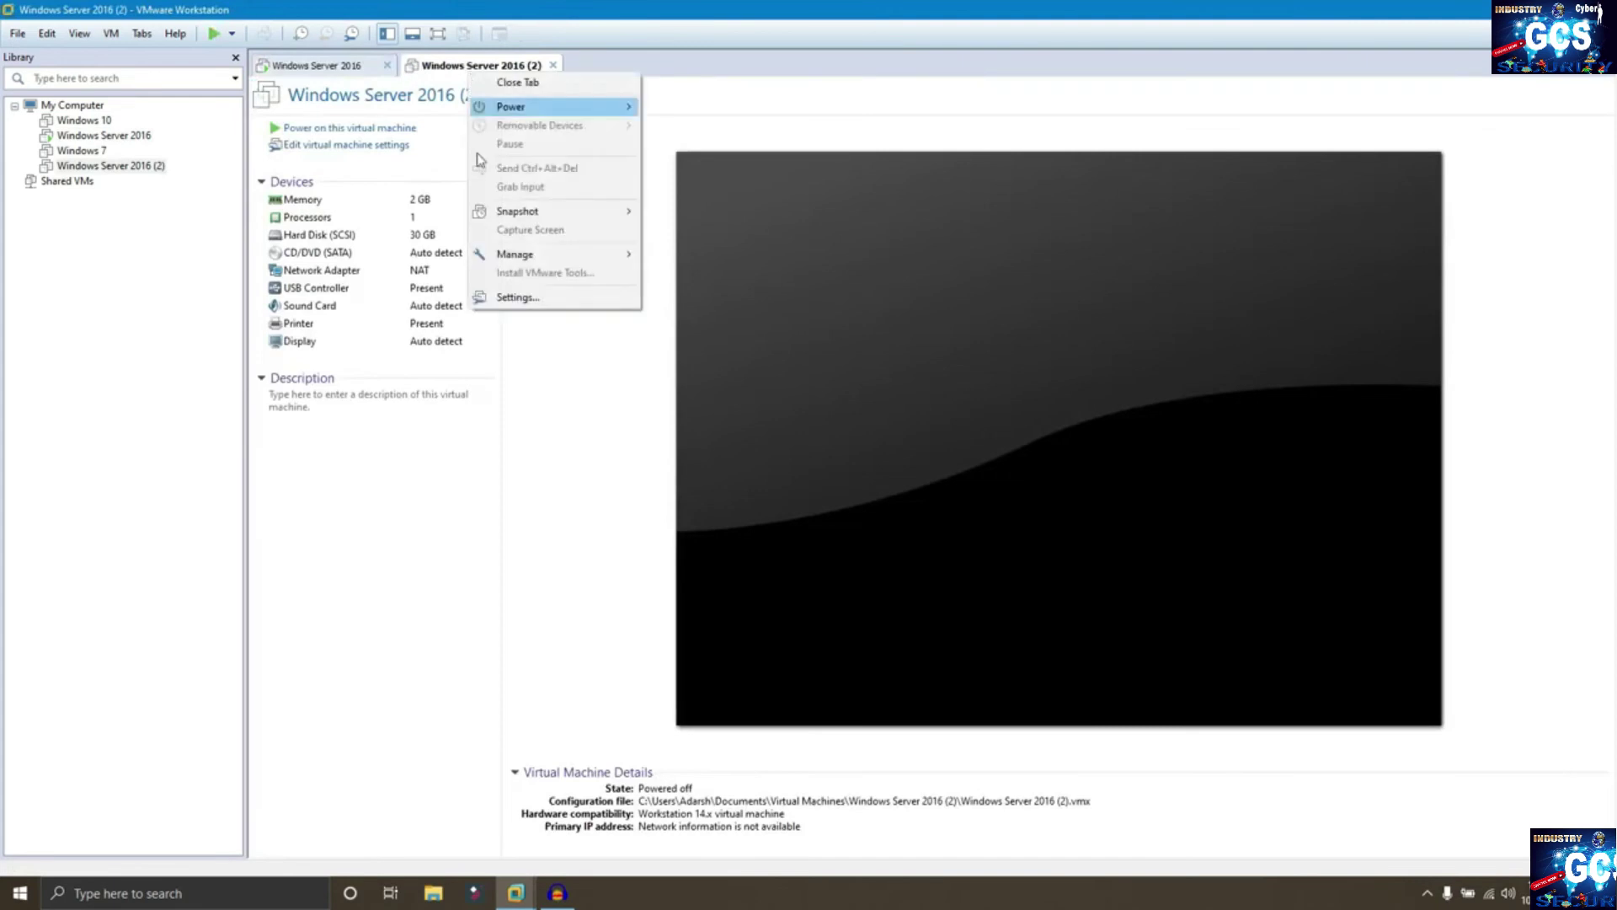
{"action": "left_click", "coordinate": [512, 300]}
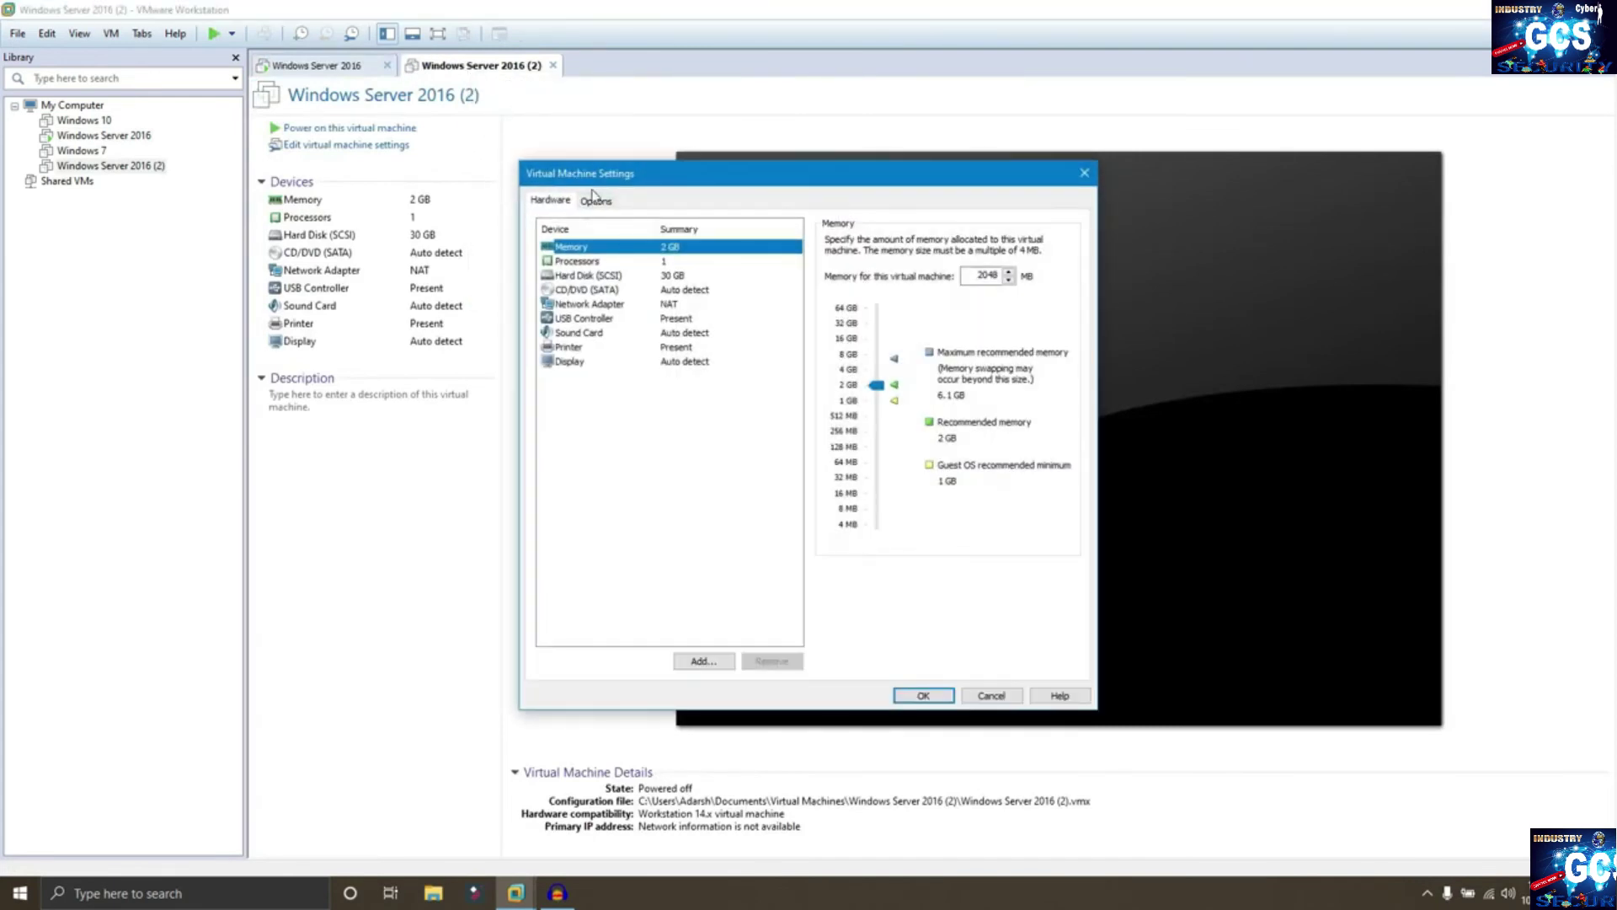
{"action": "left_click", "coordinate": [597, 201]}
{"action": "left_click", "coordinate": [614, 423]}
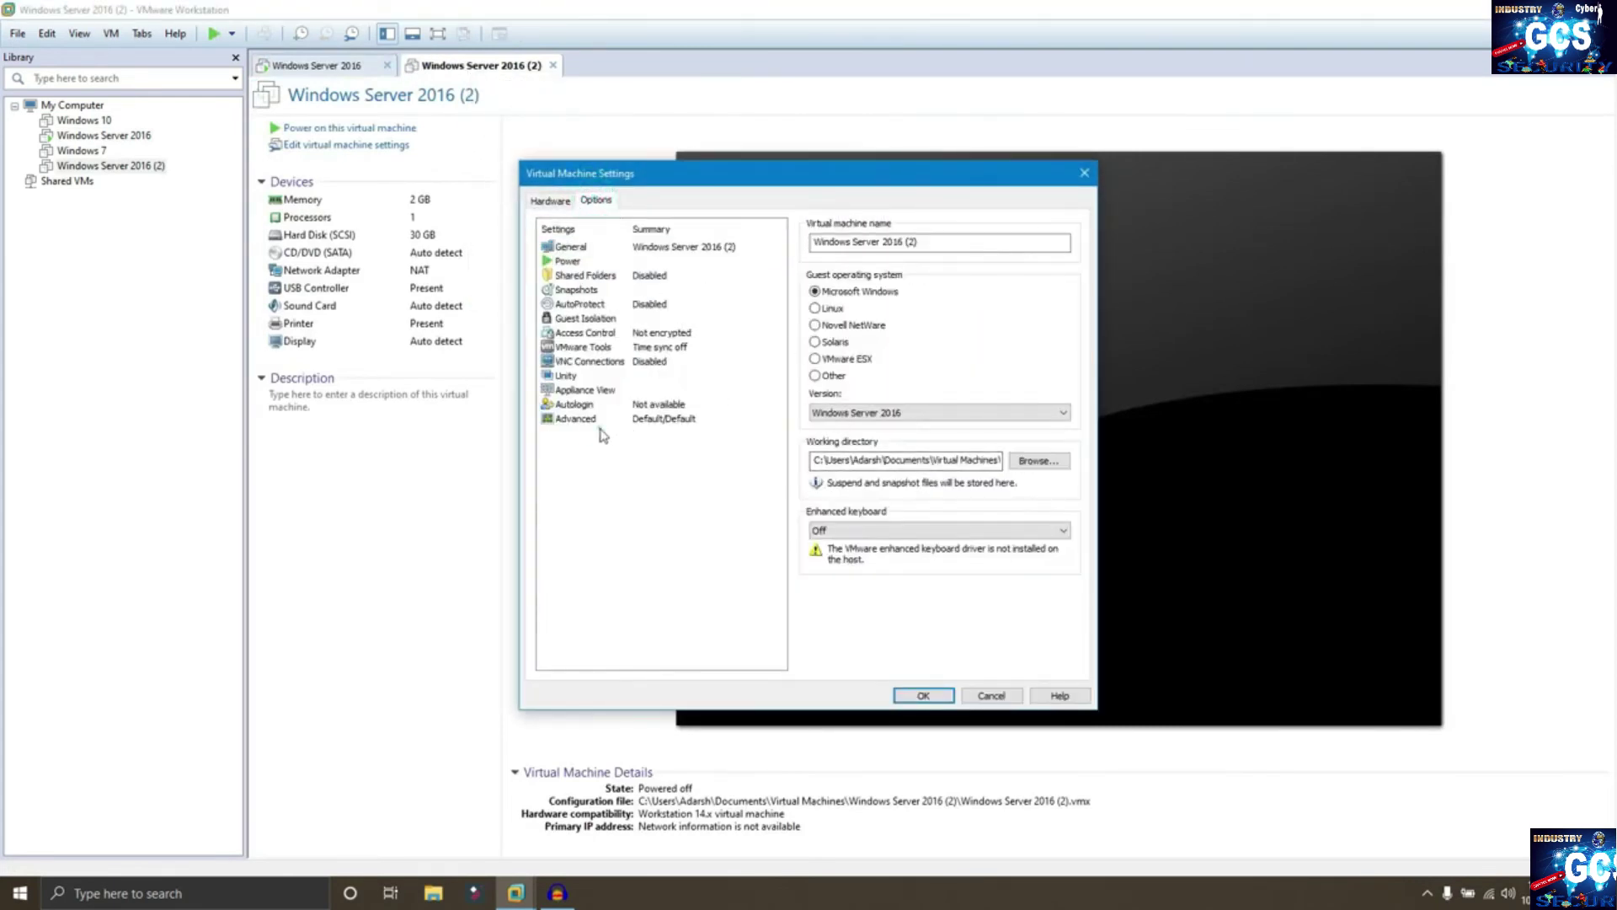
{"action": "left_click", "coordinate": [815, 513]}
{"action": "left_click", "coordinate": [924, 695]}
- Power on the second server VM, sign in as Administrator, and return to the first VM
{"action": "left_click", "coordinate": [232, 34]}
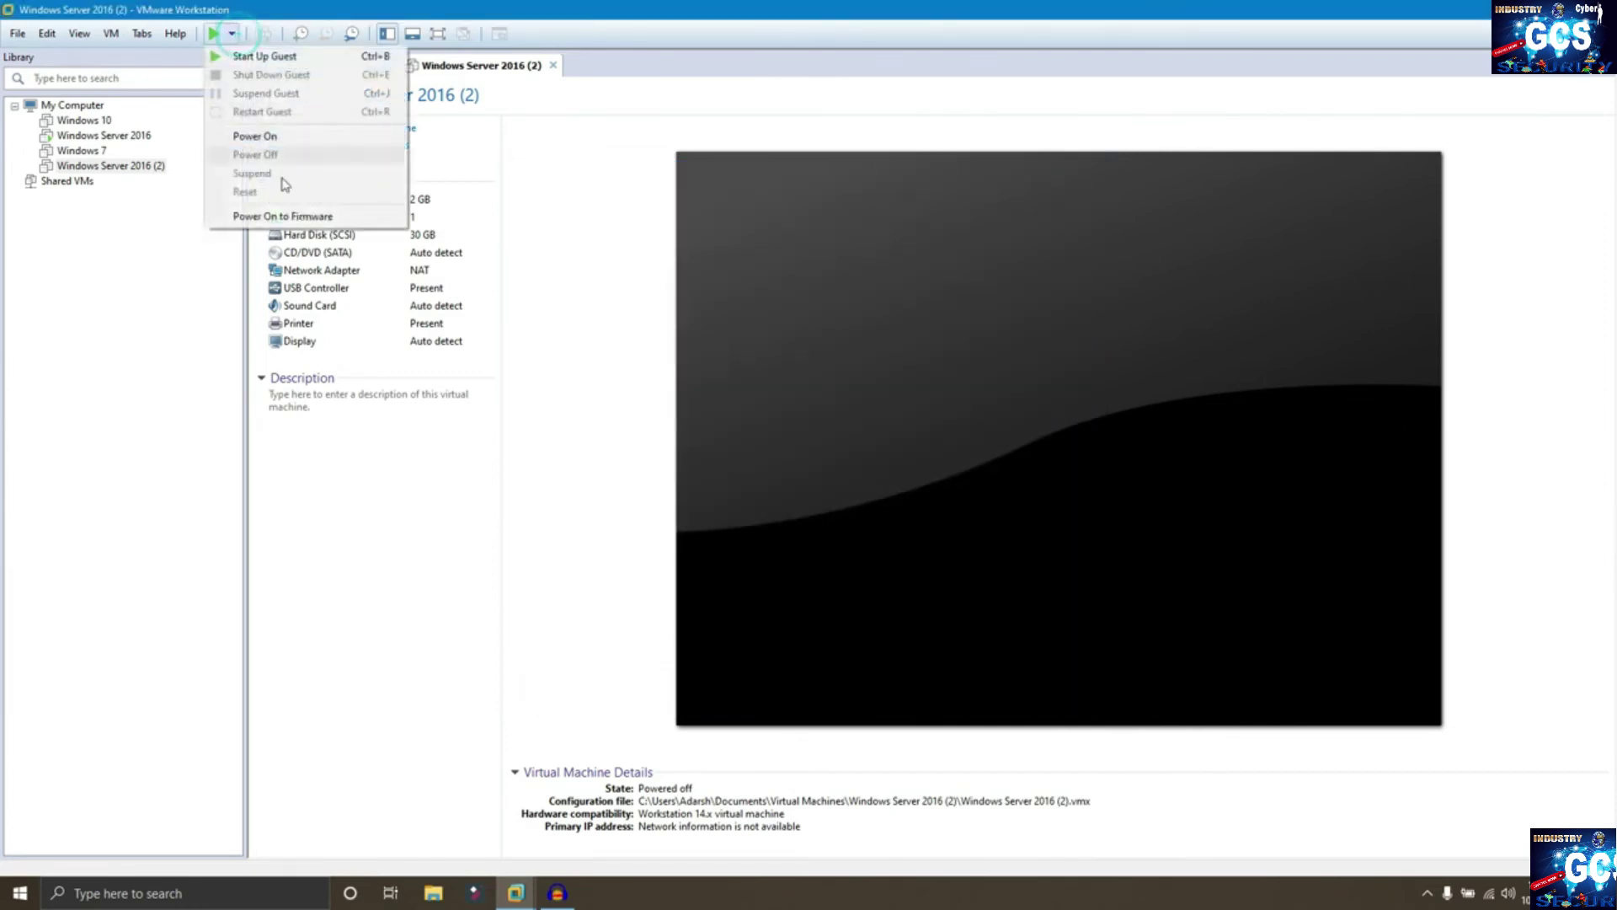
{"action": "left_click", "coordinate": [297, 217]}
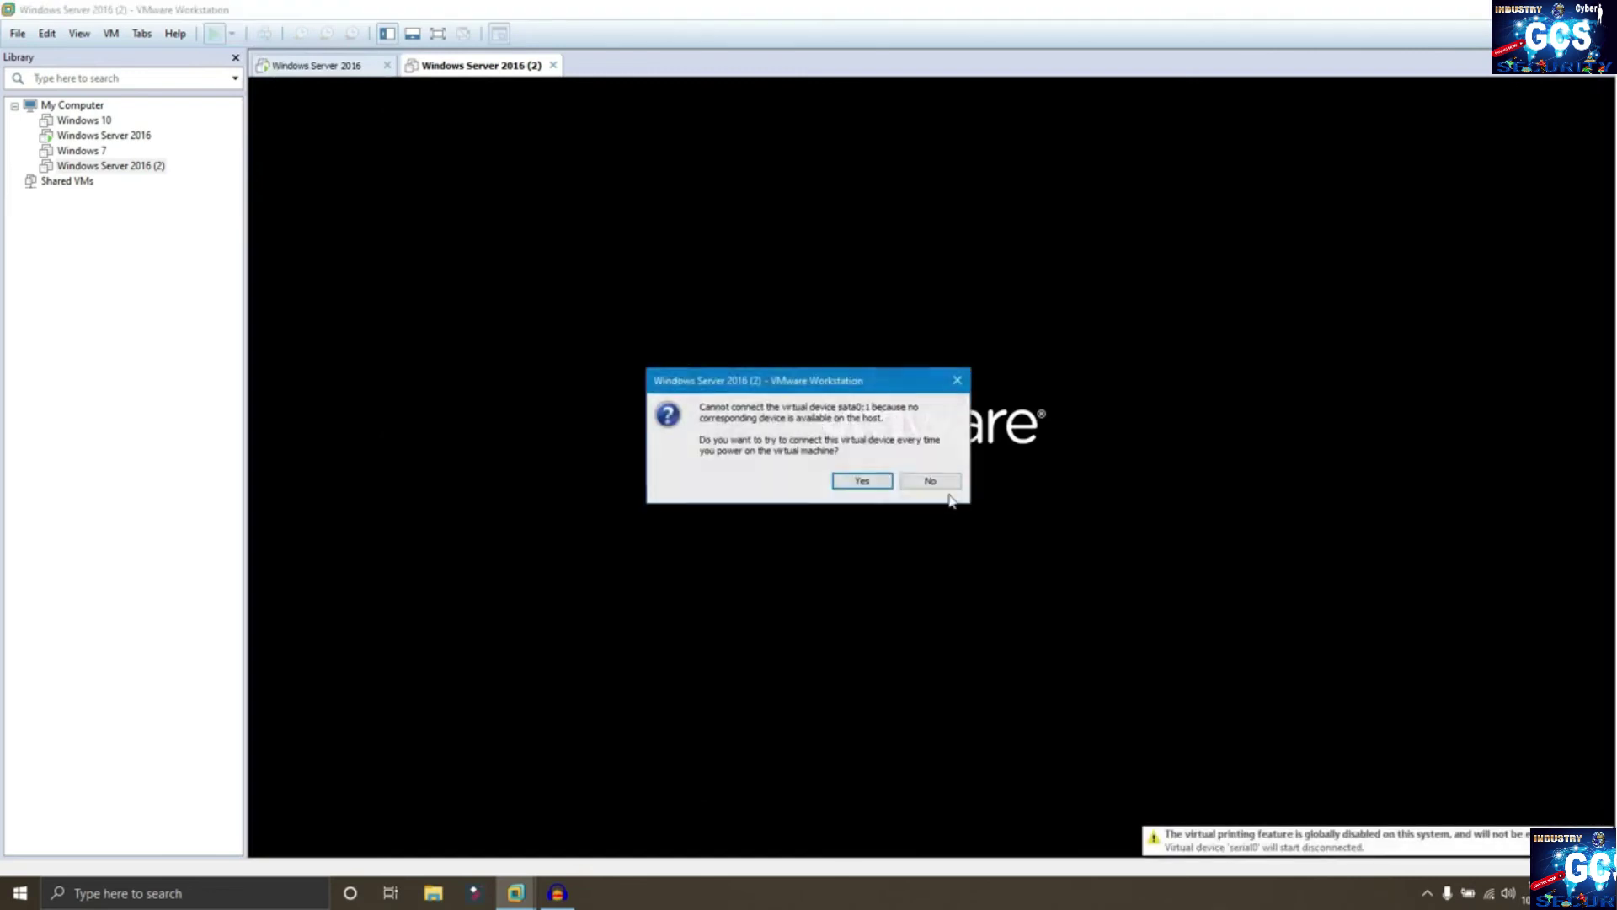
{"action": "left_click", "coordinate": [867, 486]}
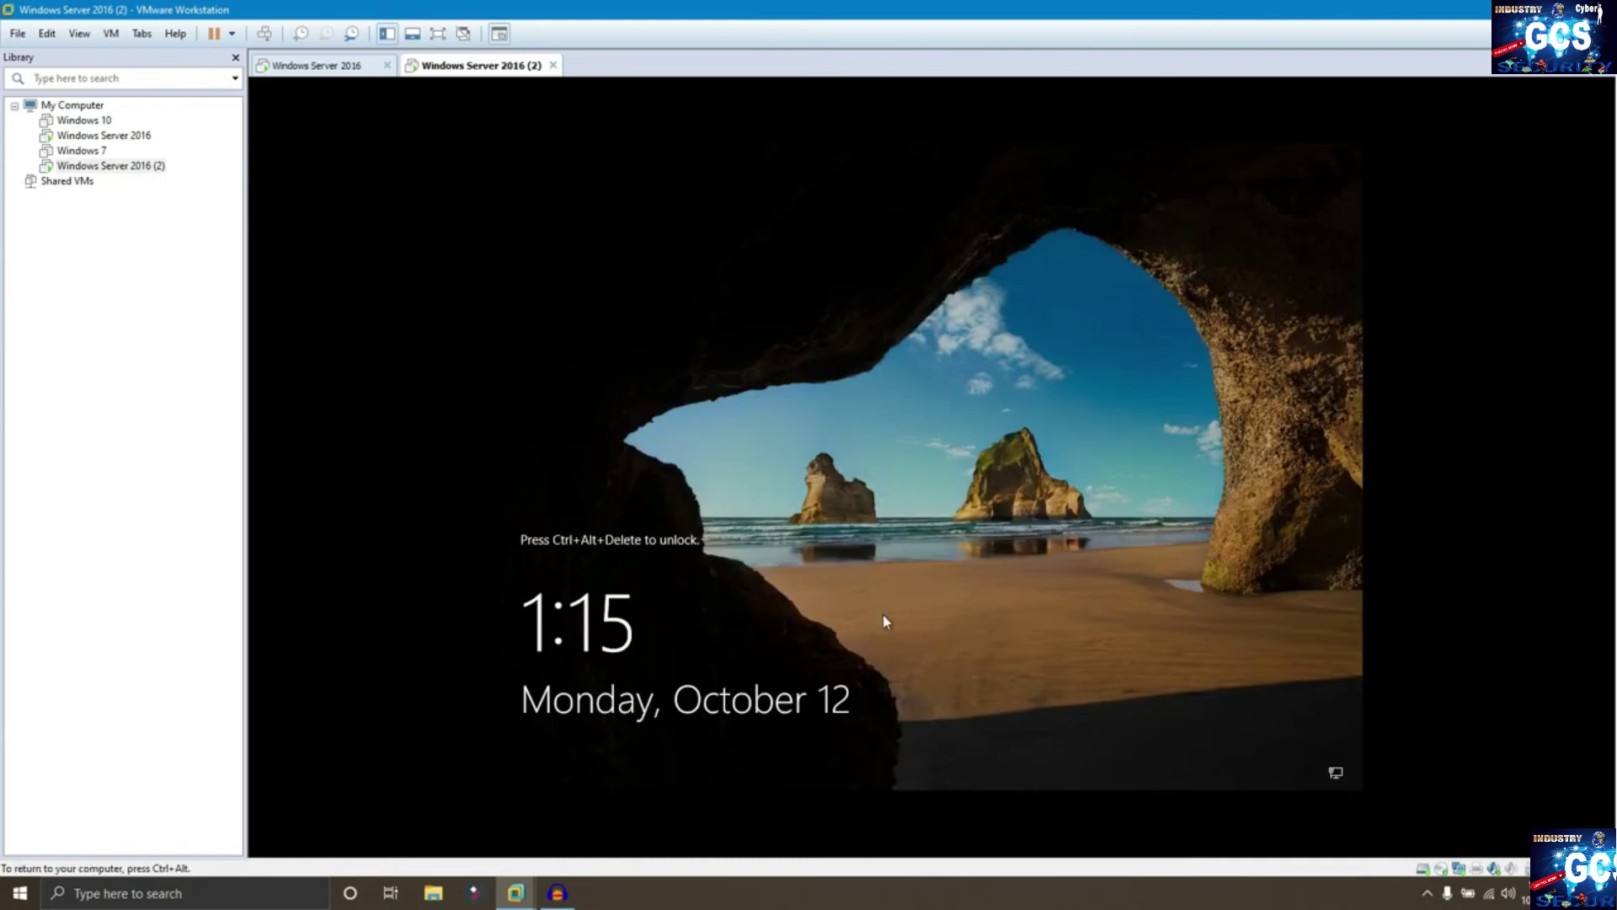
{"action": "key", "text": "ctrl+alt+Insert"}
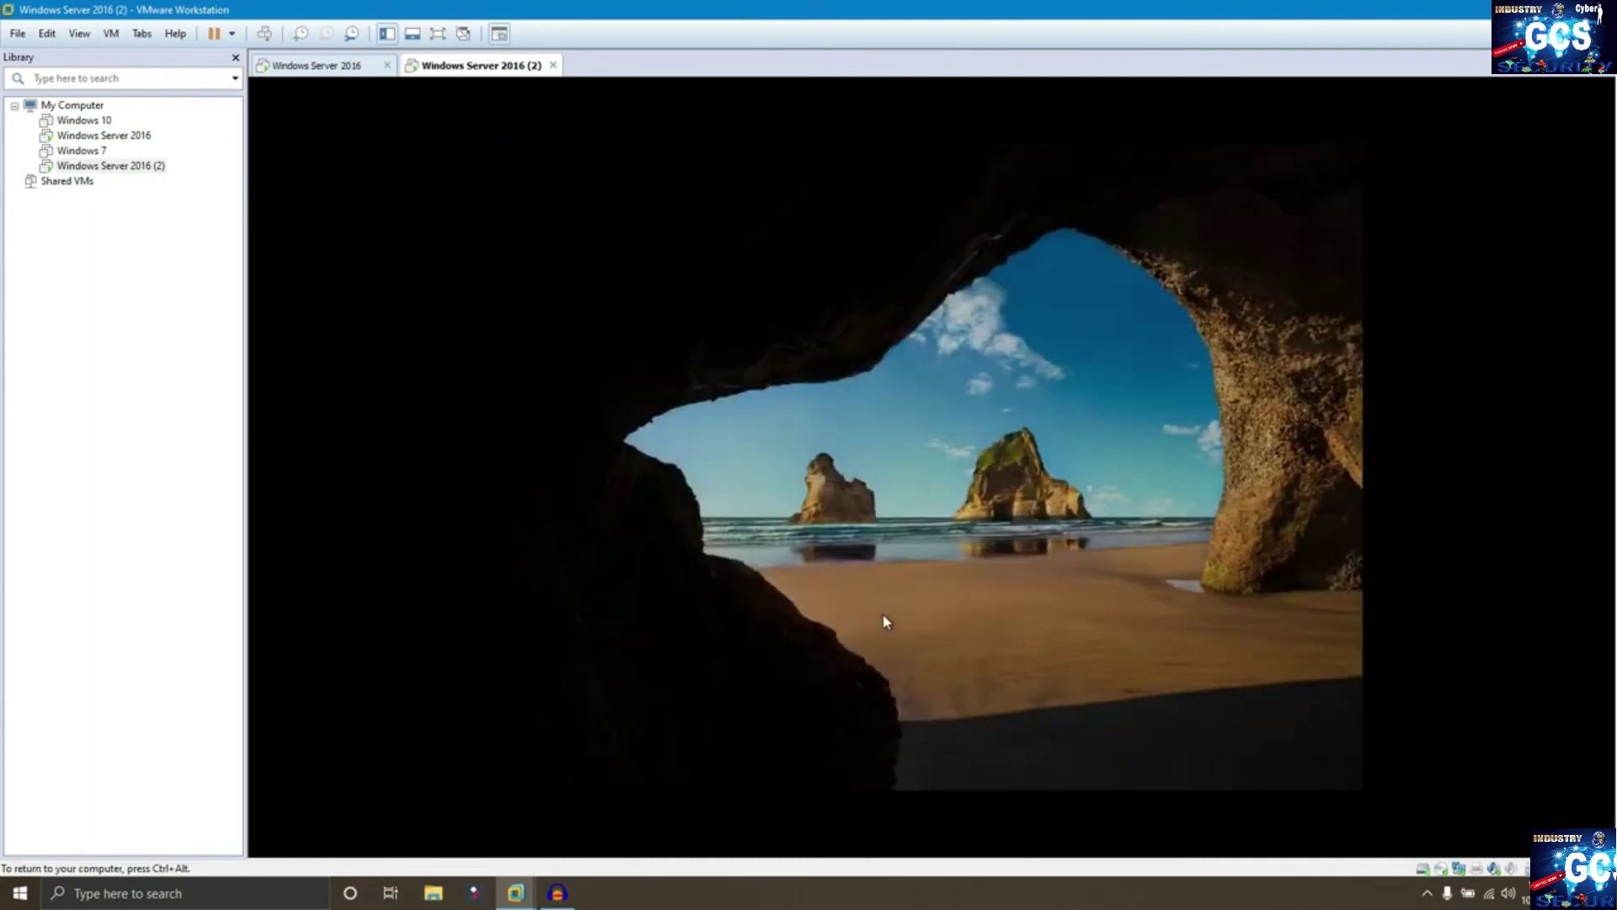
{"action": "type", "text": "••••••"}
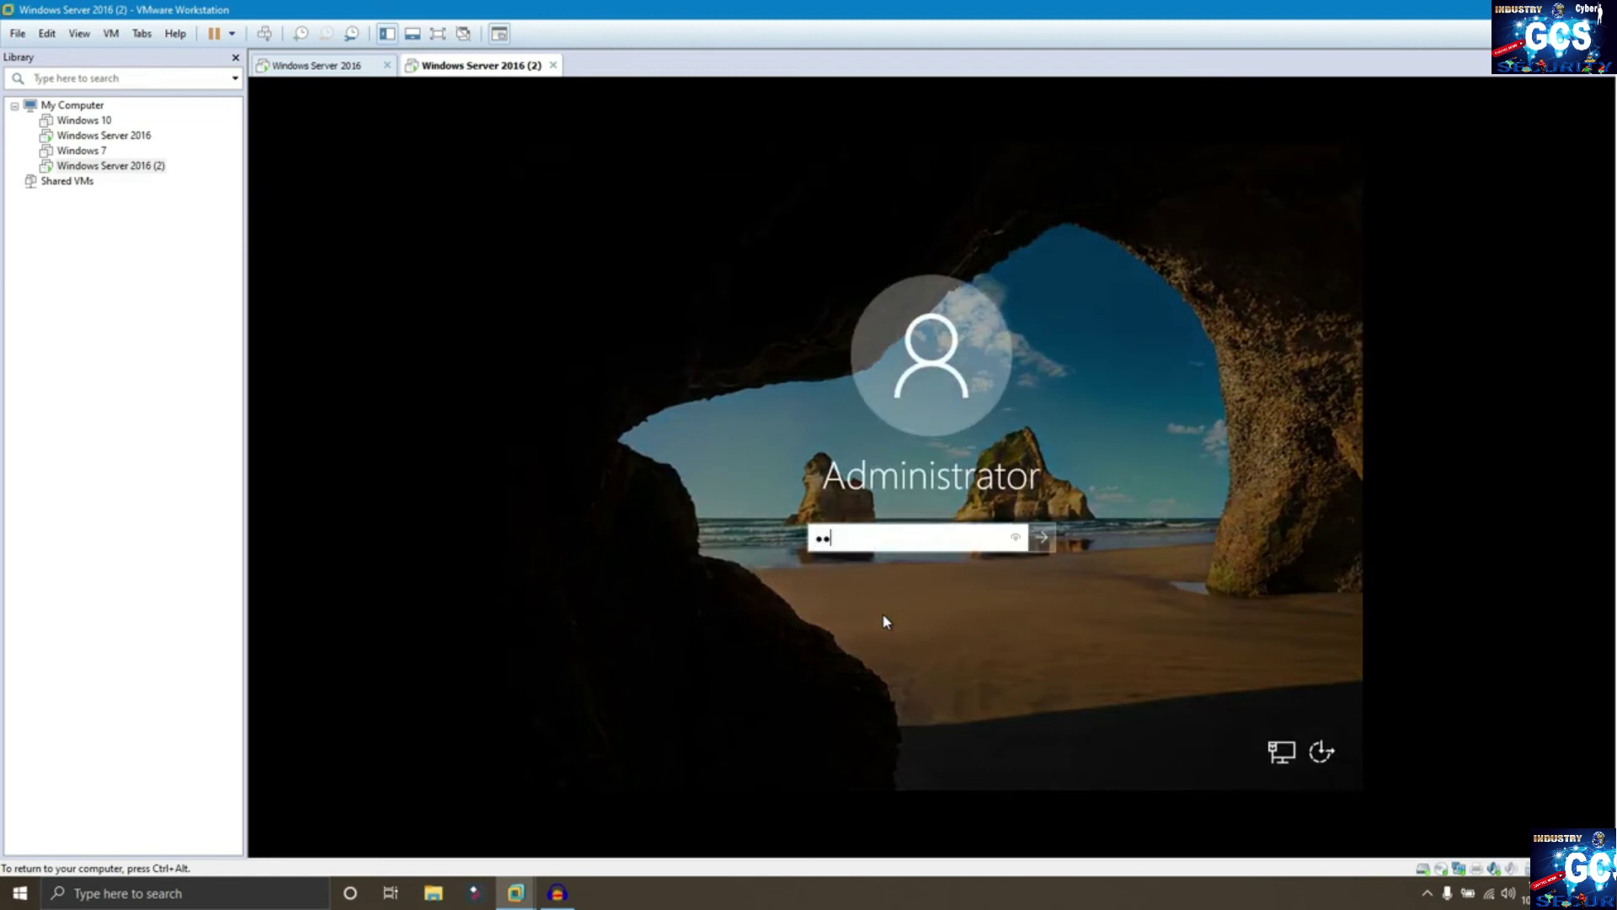
{"action": "type", "text": "••••••"}
{"action": "key", "text": "Return"}
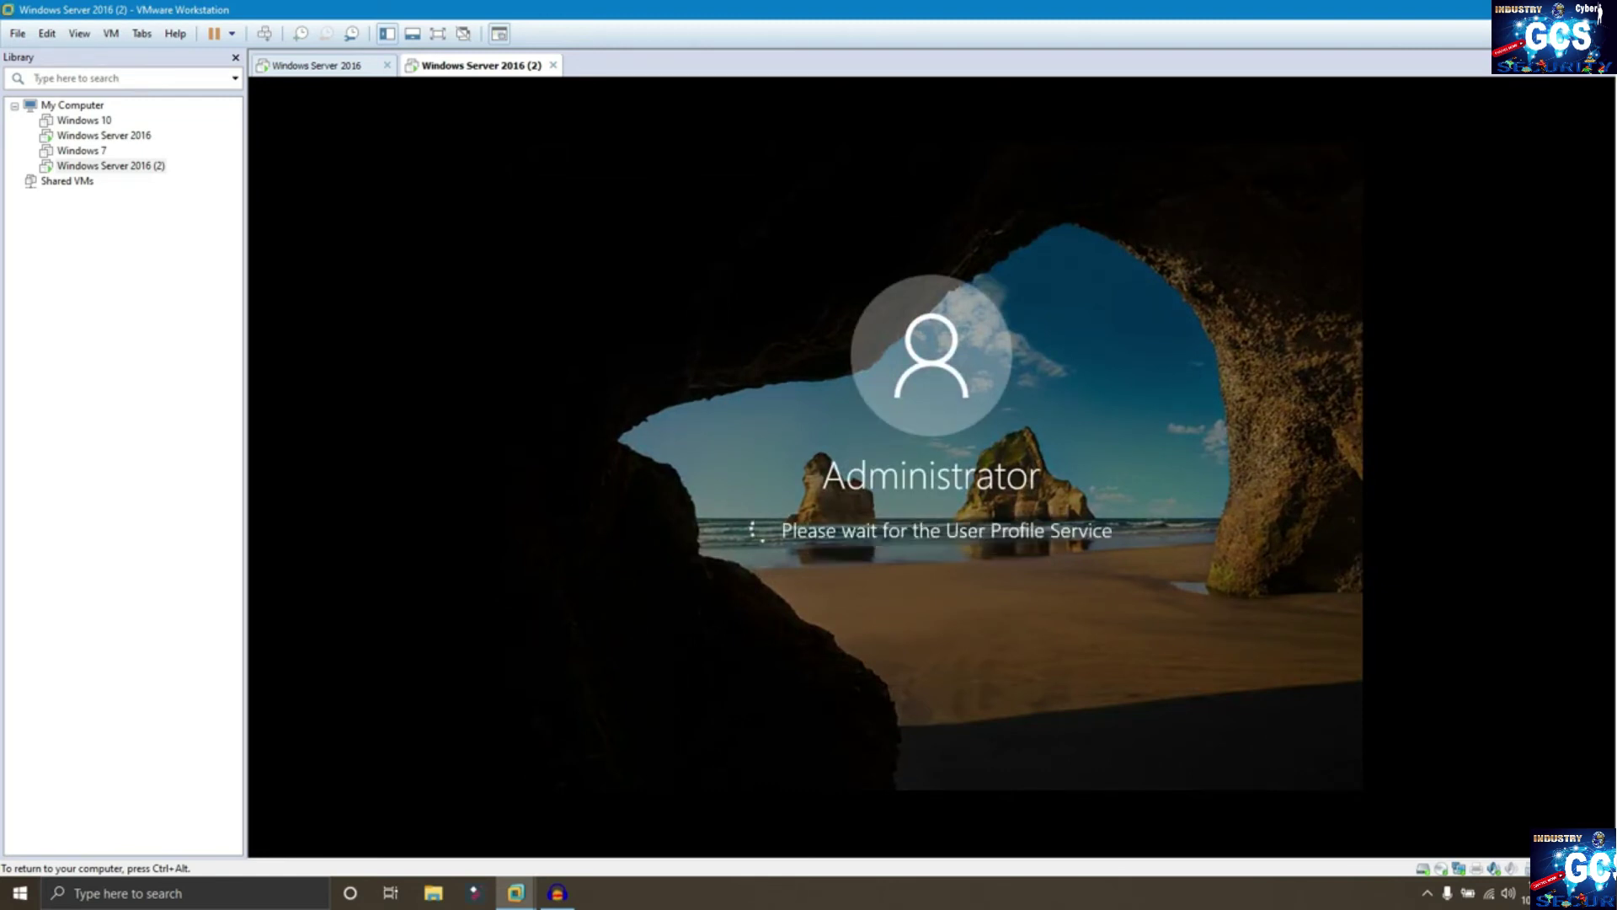
{"action": "left_click", "coordinate": [325, 65]}
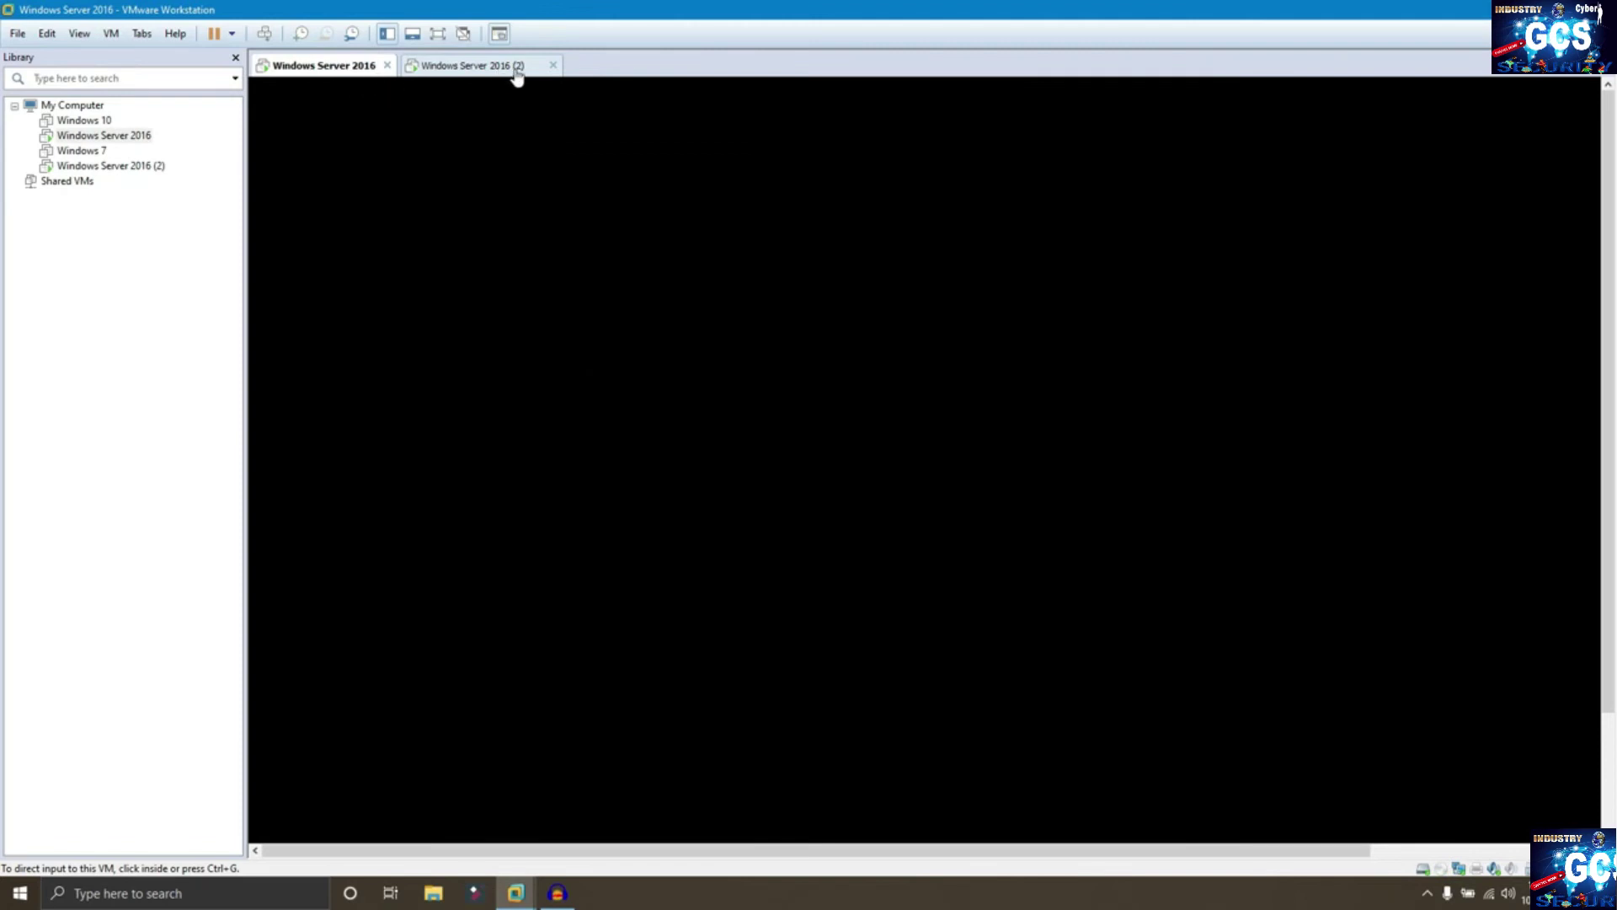
- Sign in to the first server with the Administrator password, then focus the Windows Server 2016 (2) VM
{"action": "left_click", "coordinate": [682, 551]}
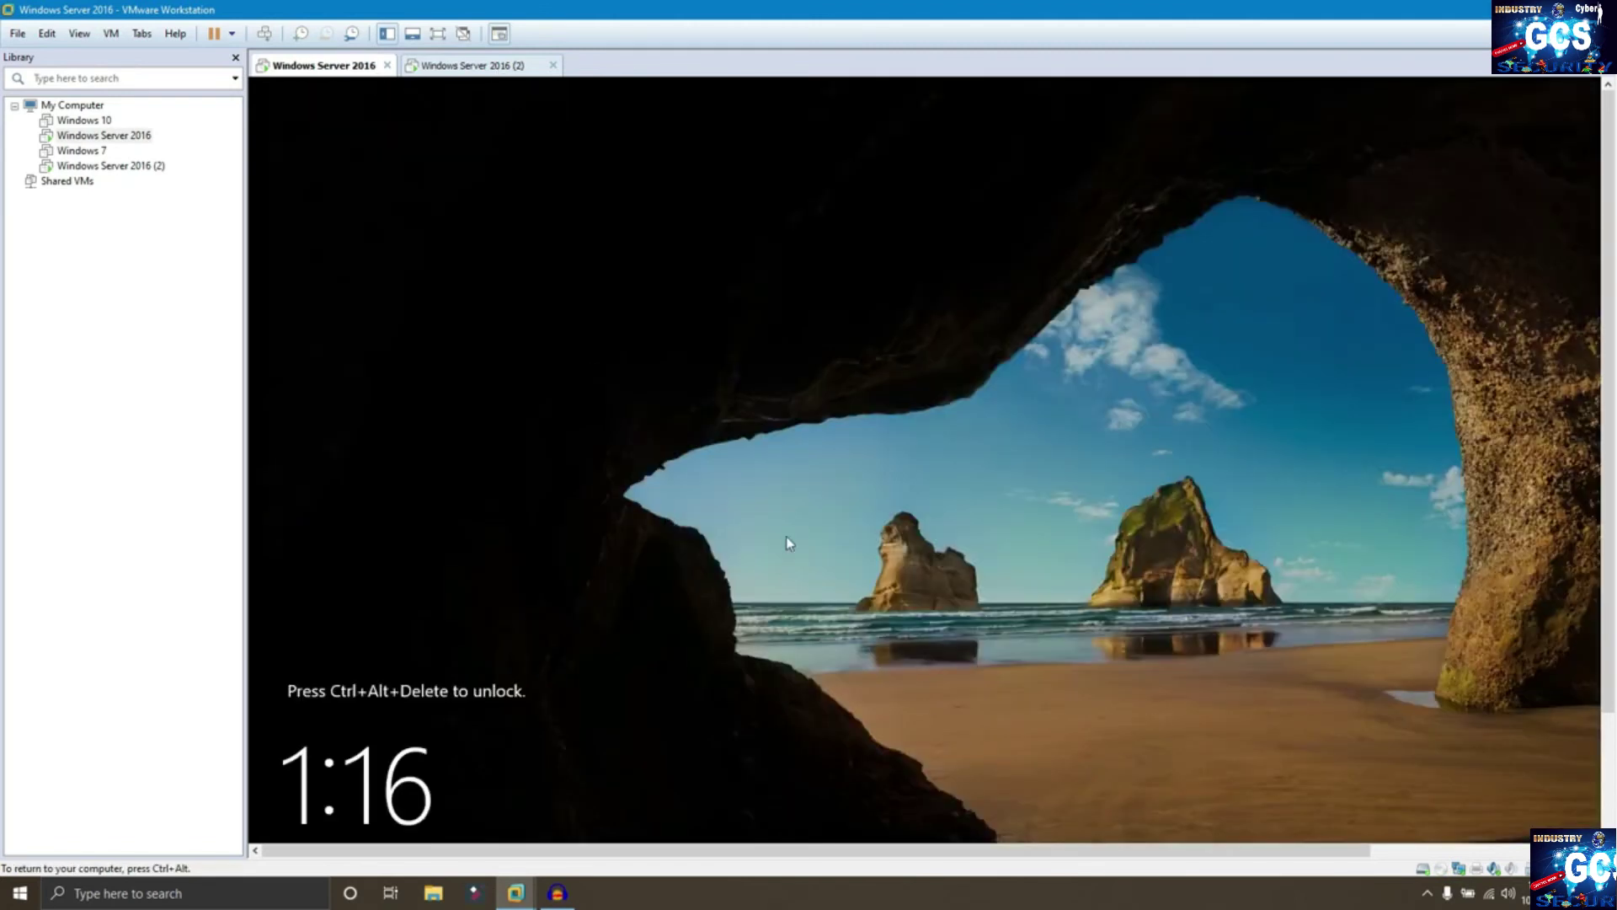
{"action": "key", "text": "ctrl+alt+Insert"}
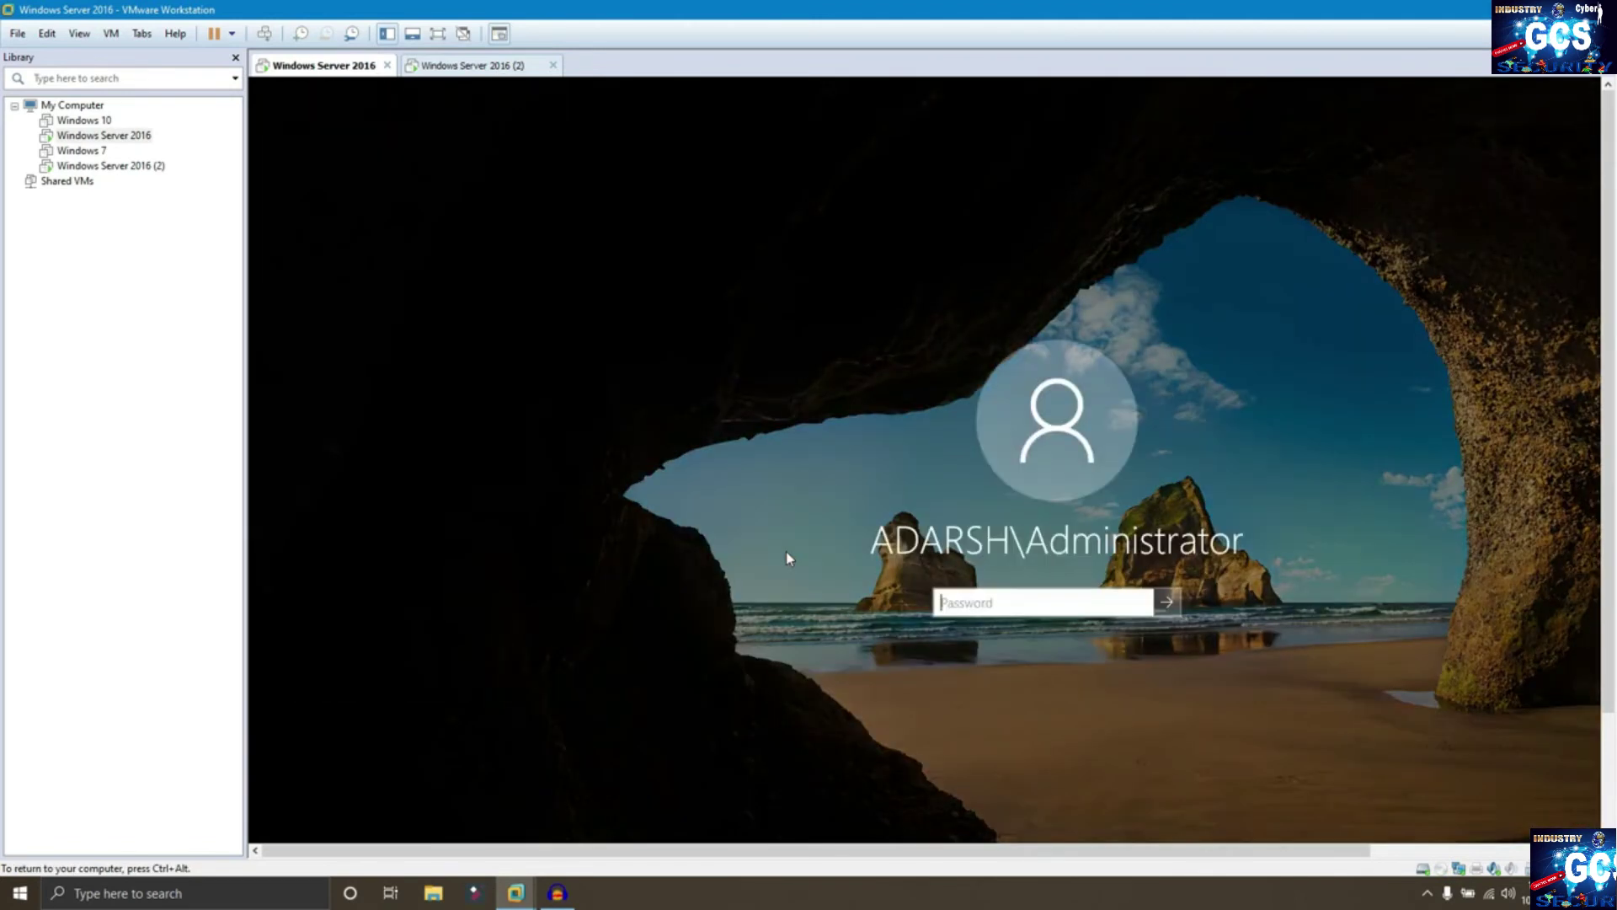
{"action": "type", "text": "••"}
{"action": "key", "text": "Return"}
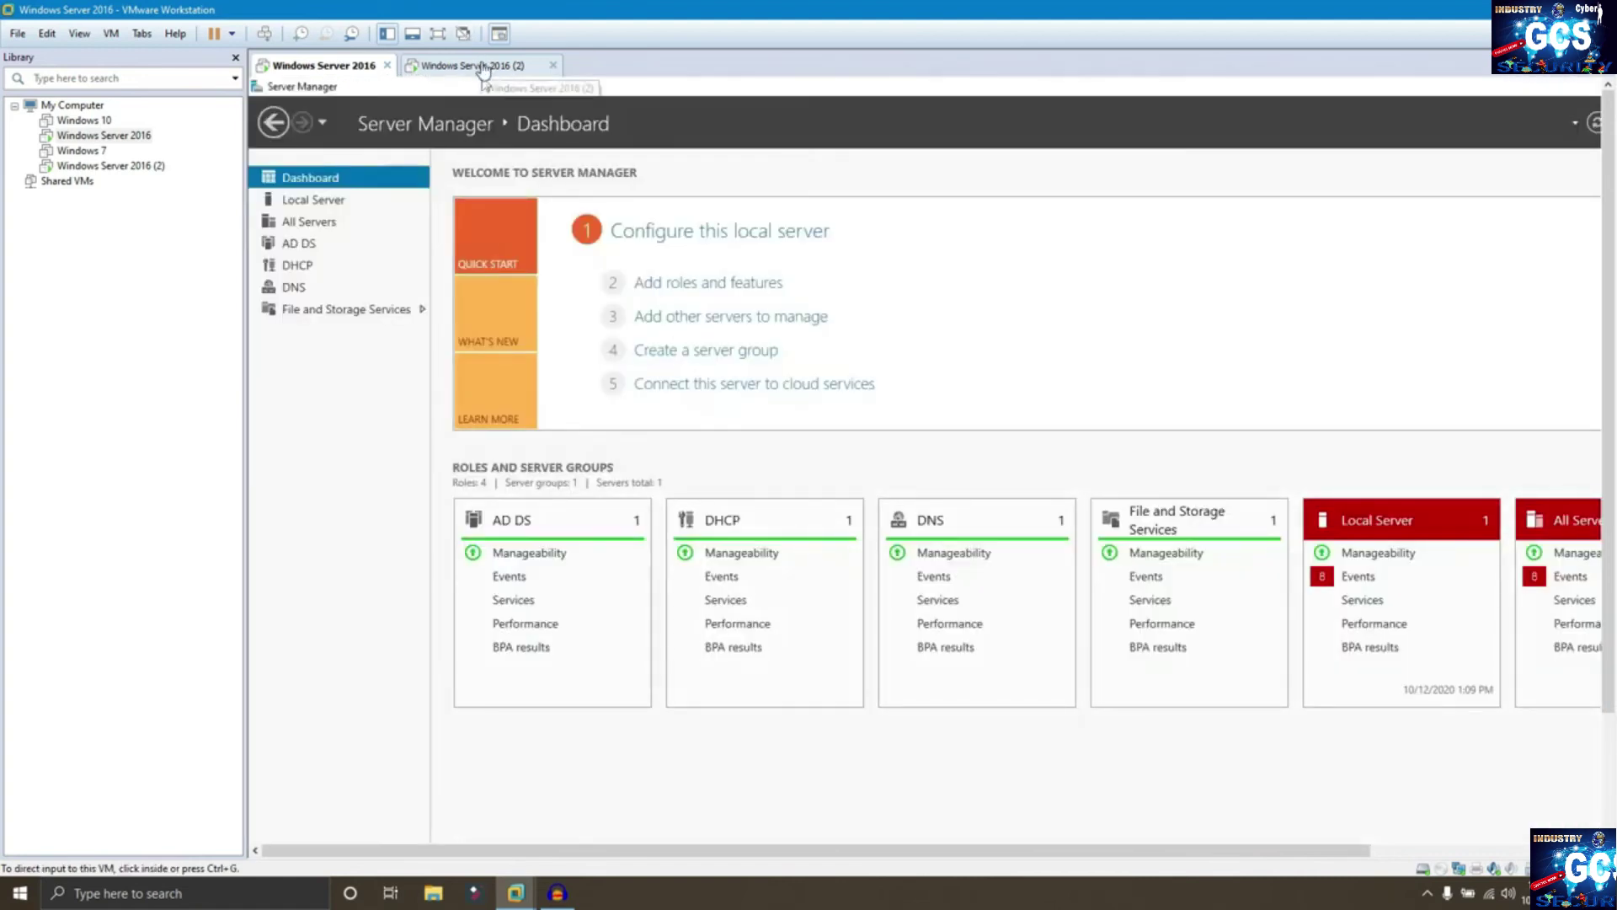
{"action": "left_click", "coordinate": [480, 67]}
{"action": "left_click", "coordinate": [892, 484]}
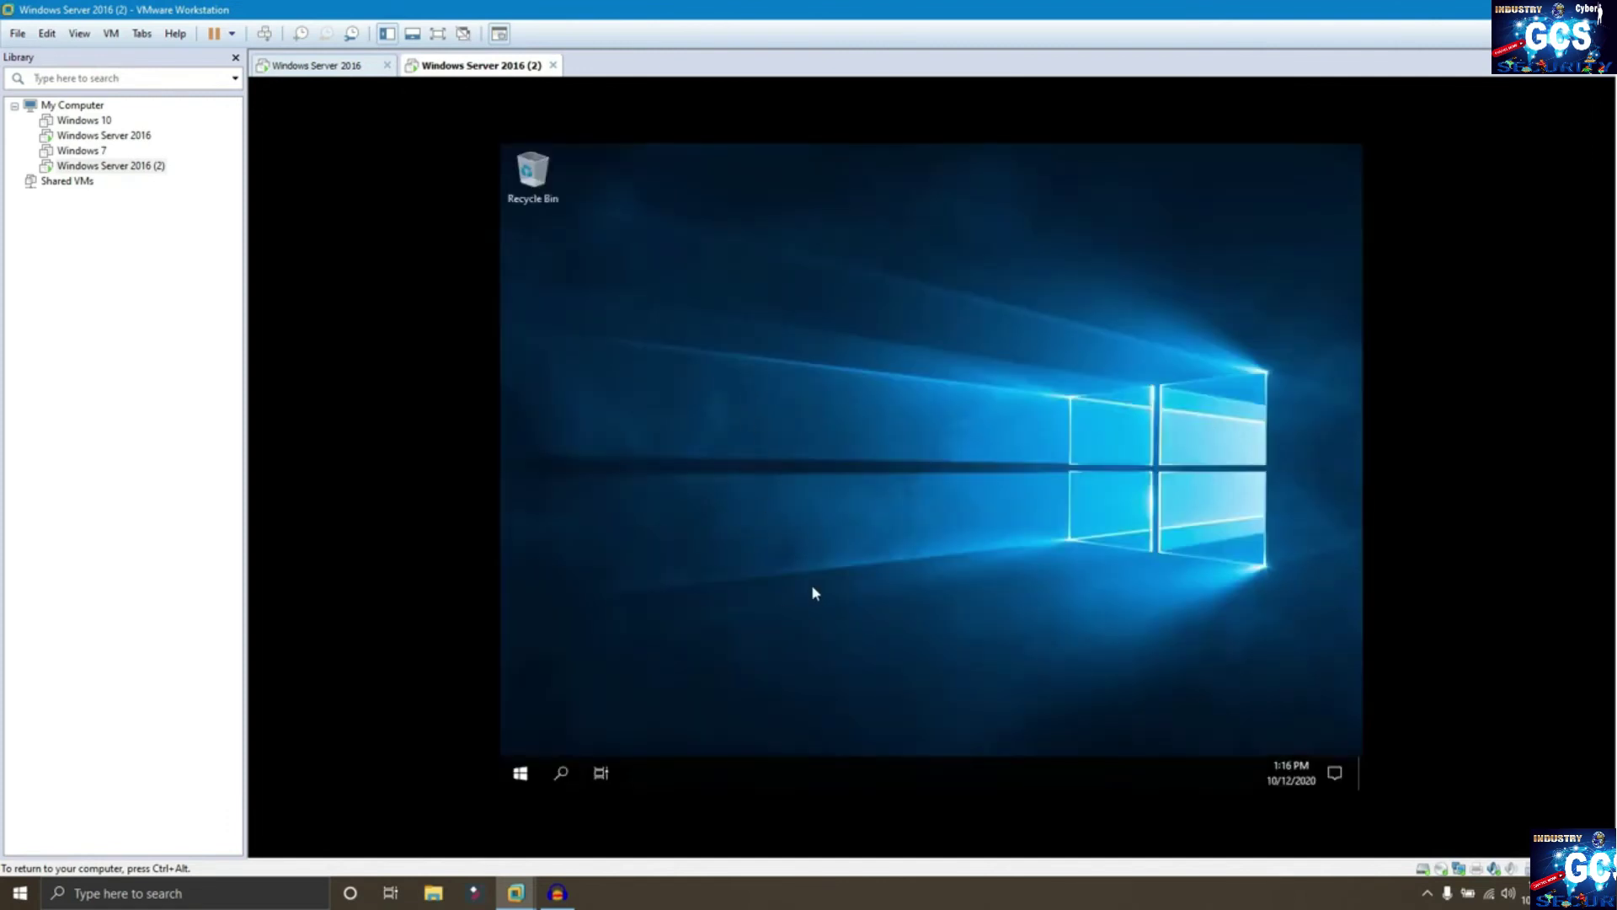
- Set the second server's display resolution to 1920 × 1080 and cancel the Shutdown Event Tracker
{"action": "right_click", "coordinate": [813, 592]}
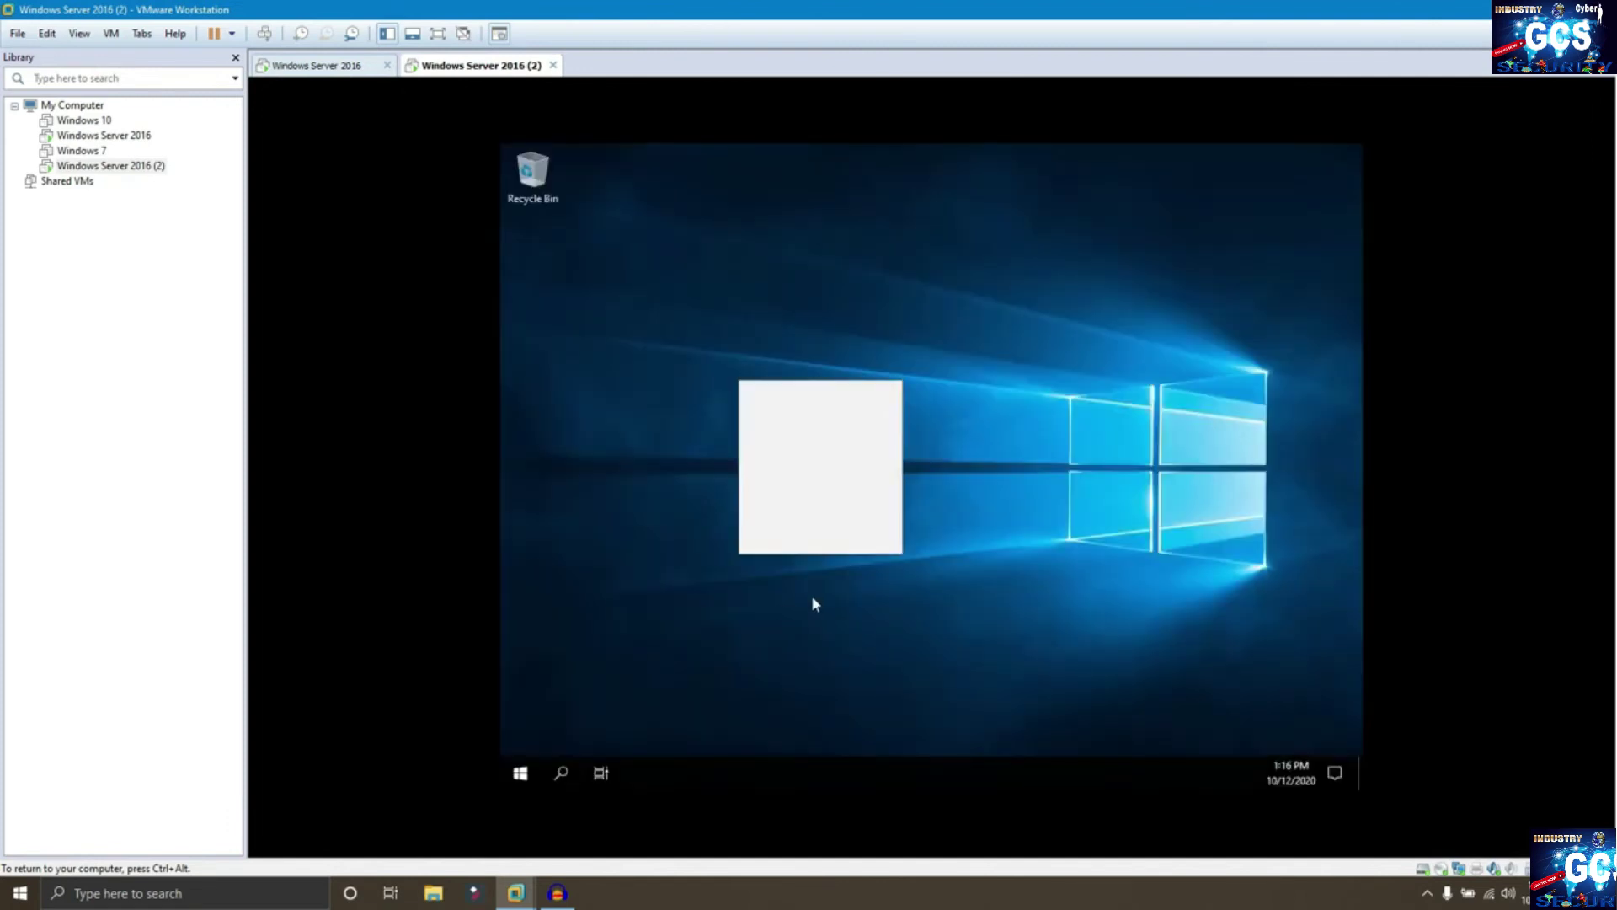
{"action": "left_click", "coordinate": [438, 34]}
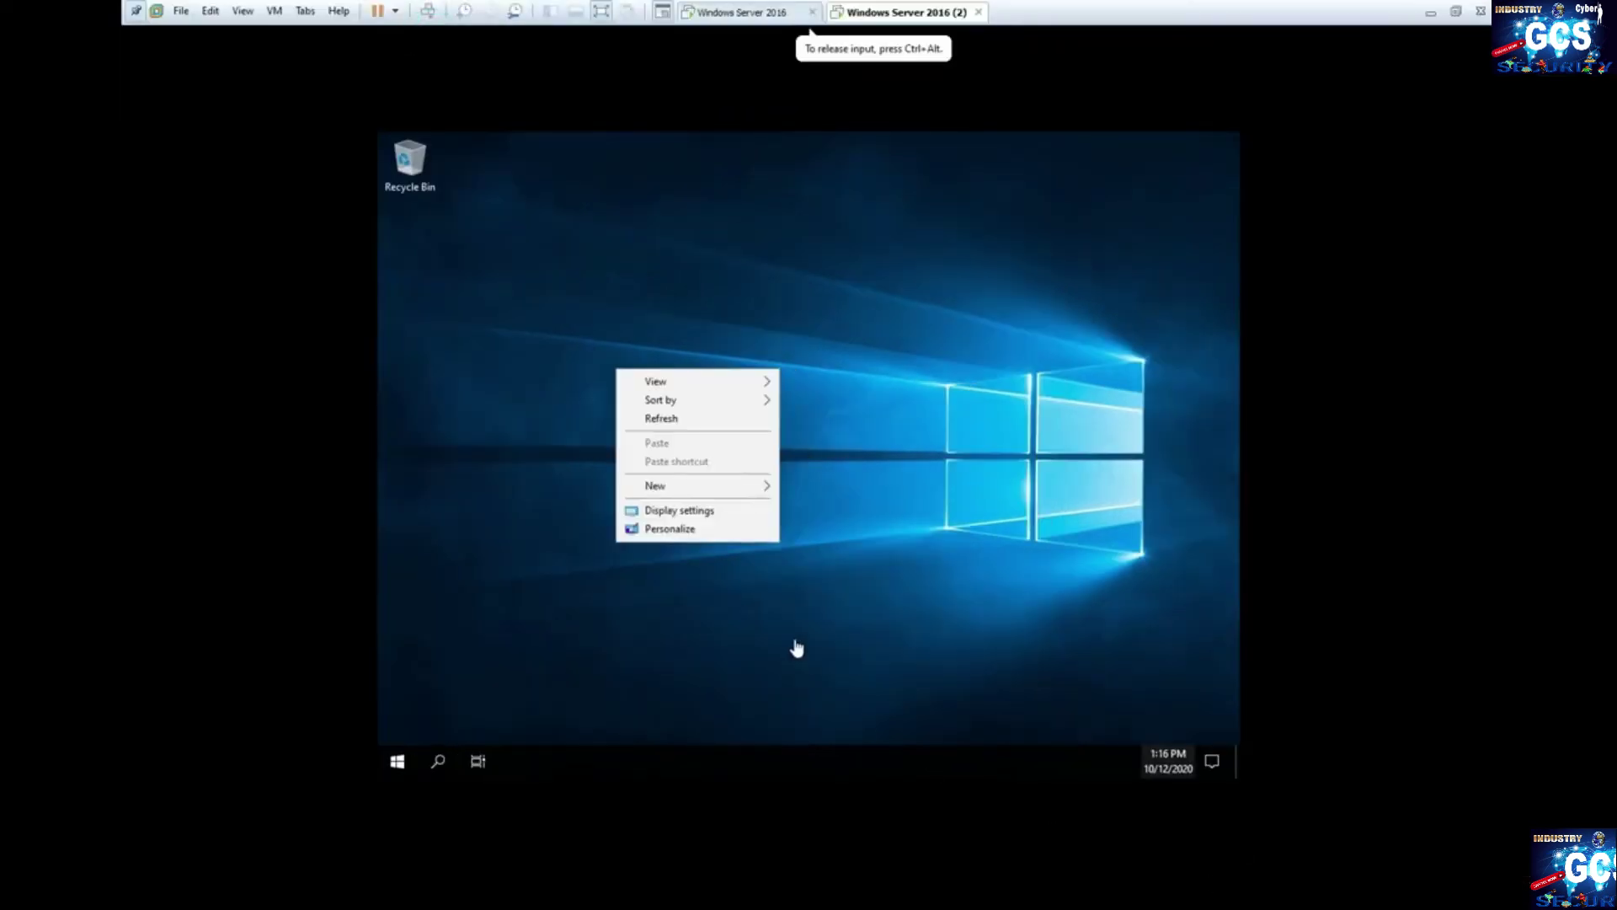
{"action": "left_click", "coordinate": [686, 510]}
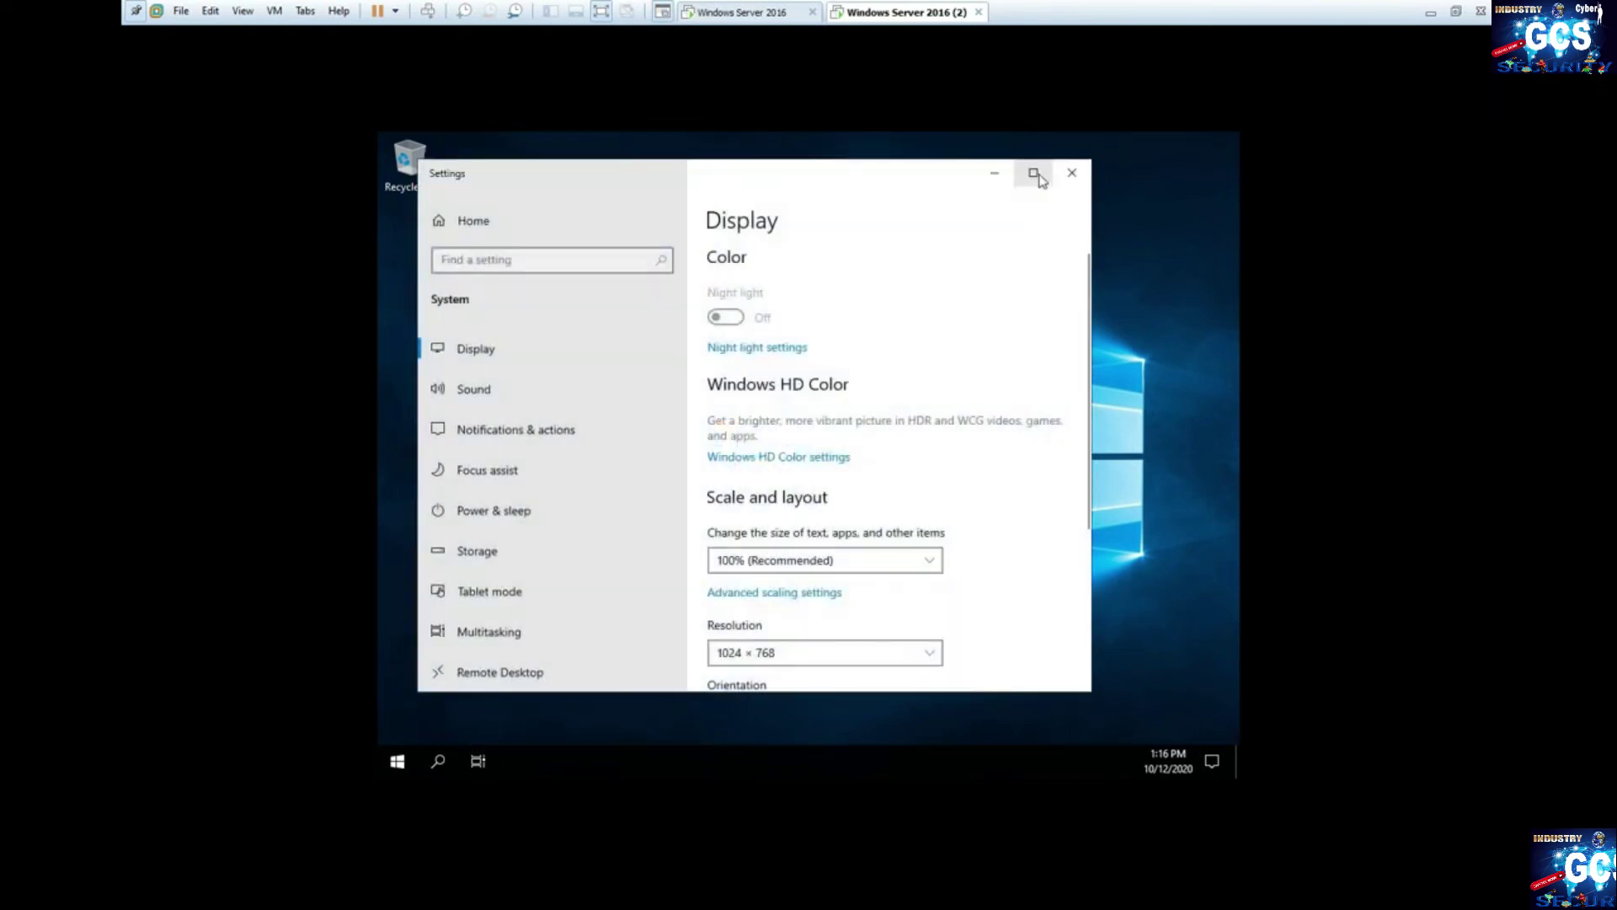
{"action": "left_click", "coordinate": [743, 657]}
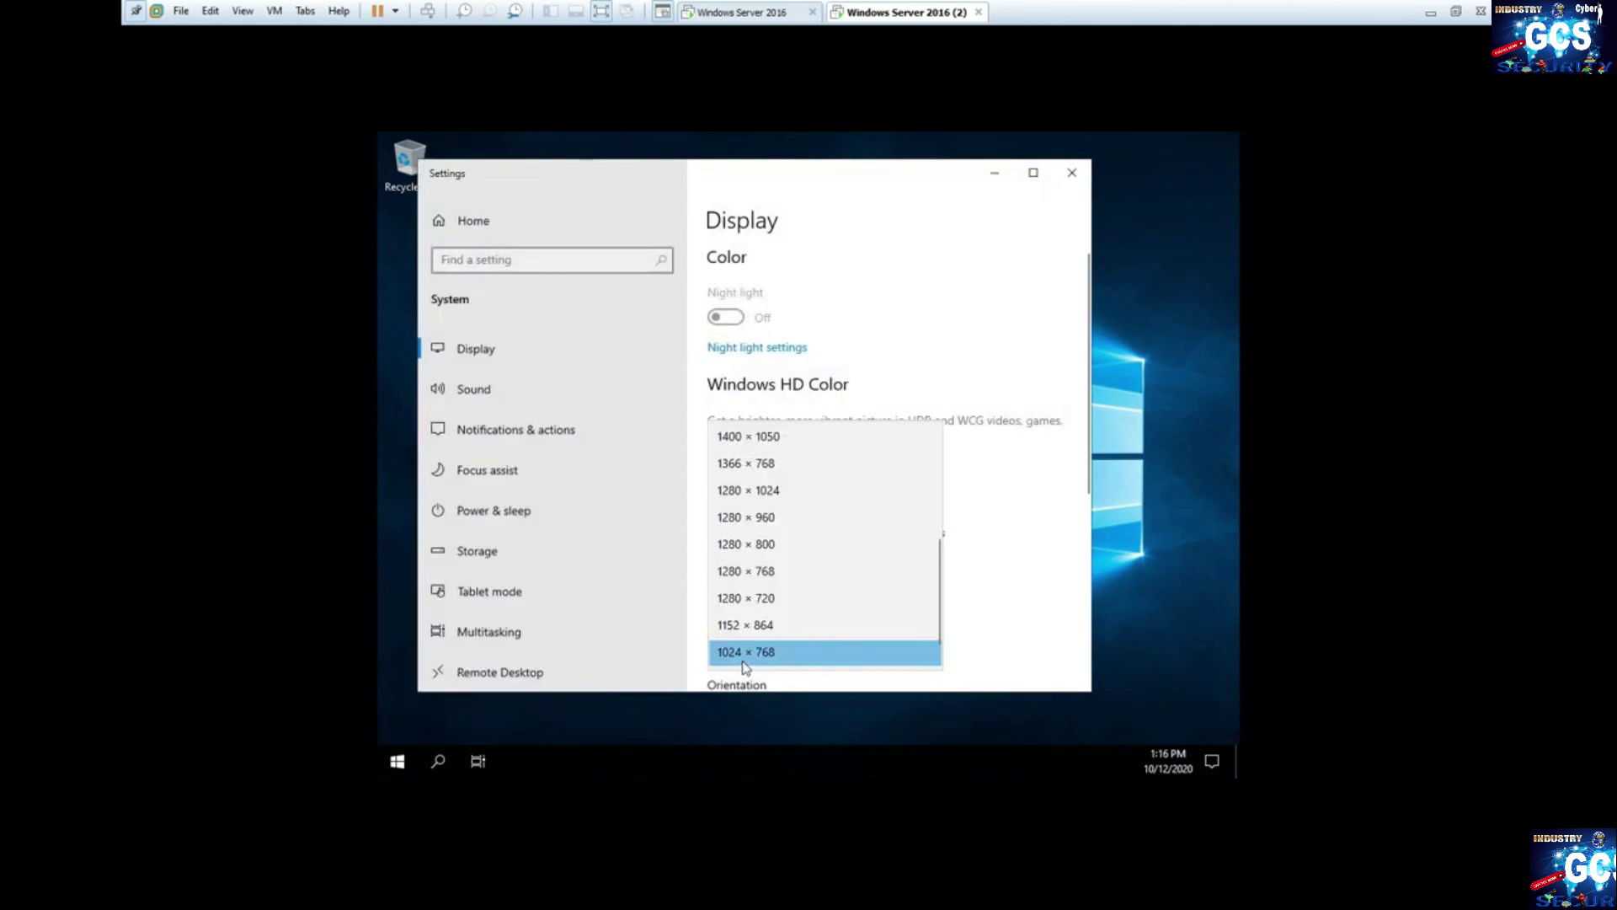
{"action": "scroll", "coordinate": [785, 508], "scroll_direction": "up", "scroll_amount": 3}
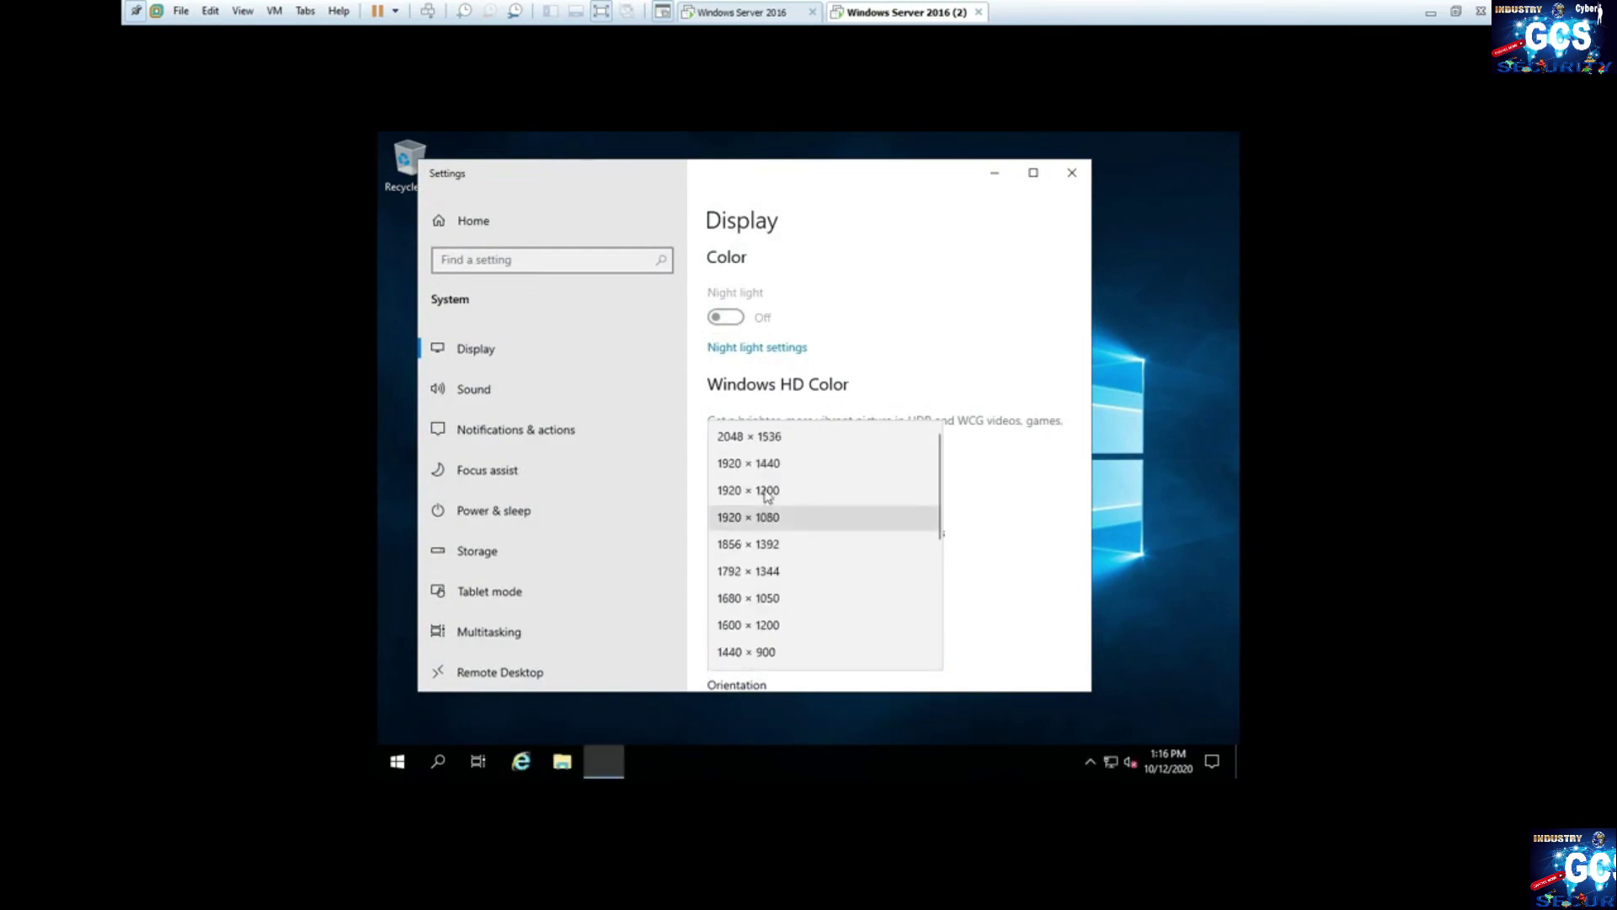
{"action": "left_click", "coordinate": [749, 517]}
{"action": "key", "text": "Return"}
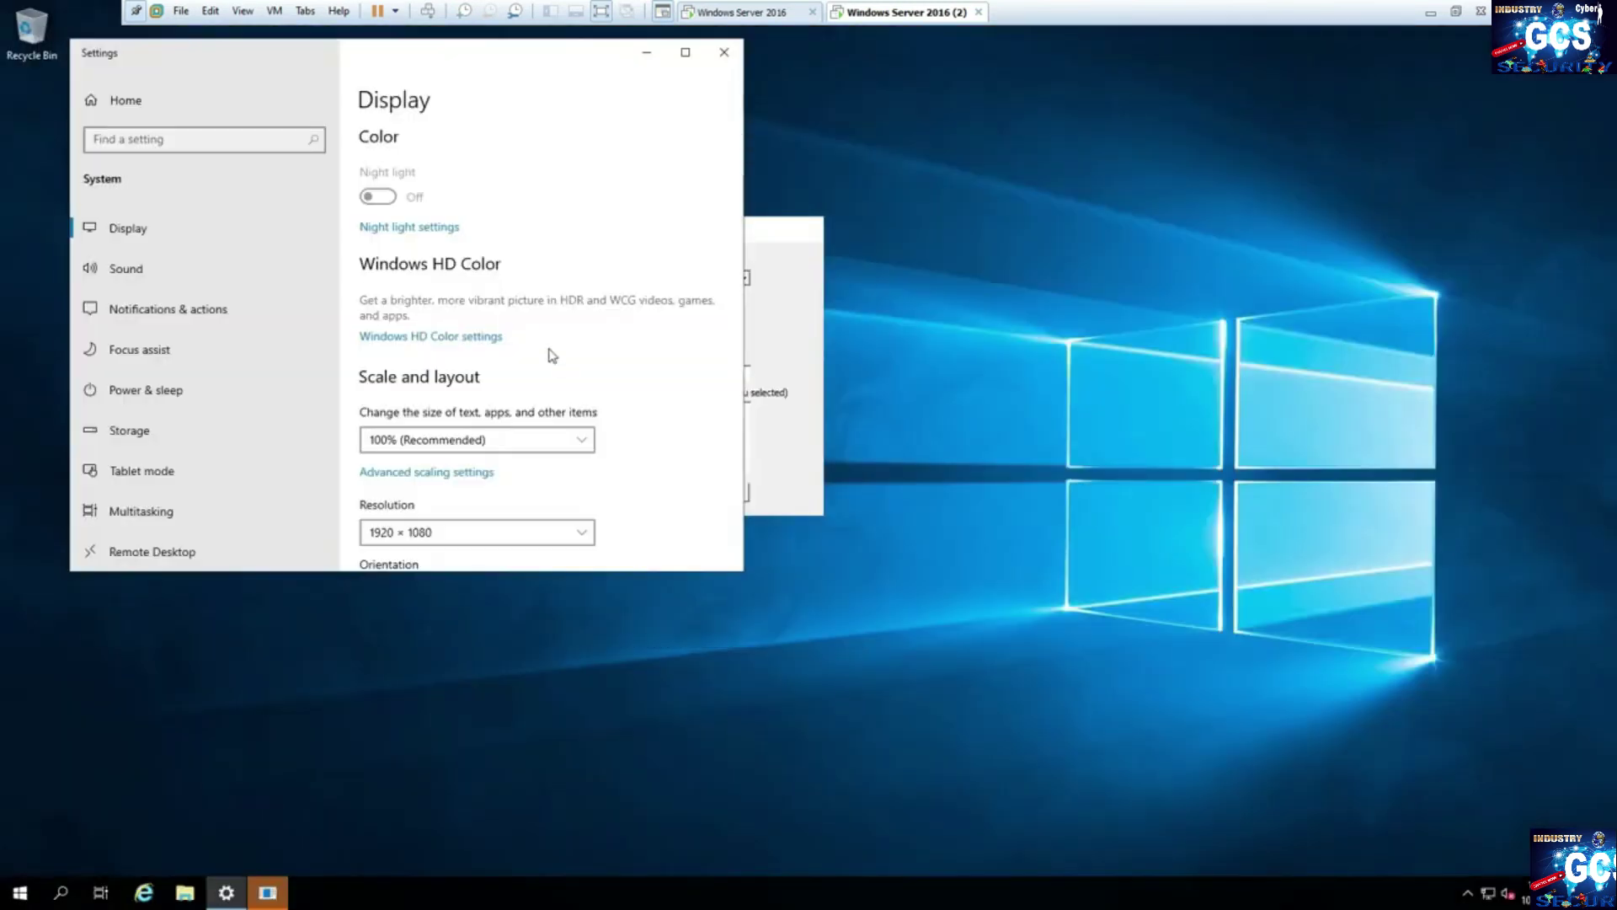
{"action": "left_click", "coordinate": [724, 52]}
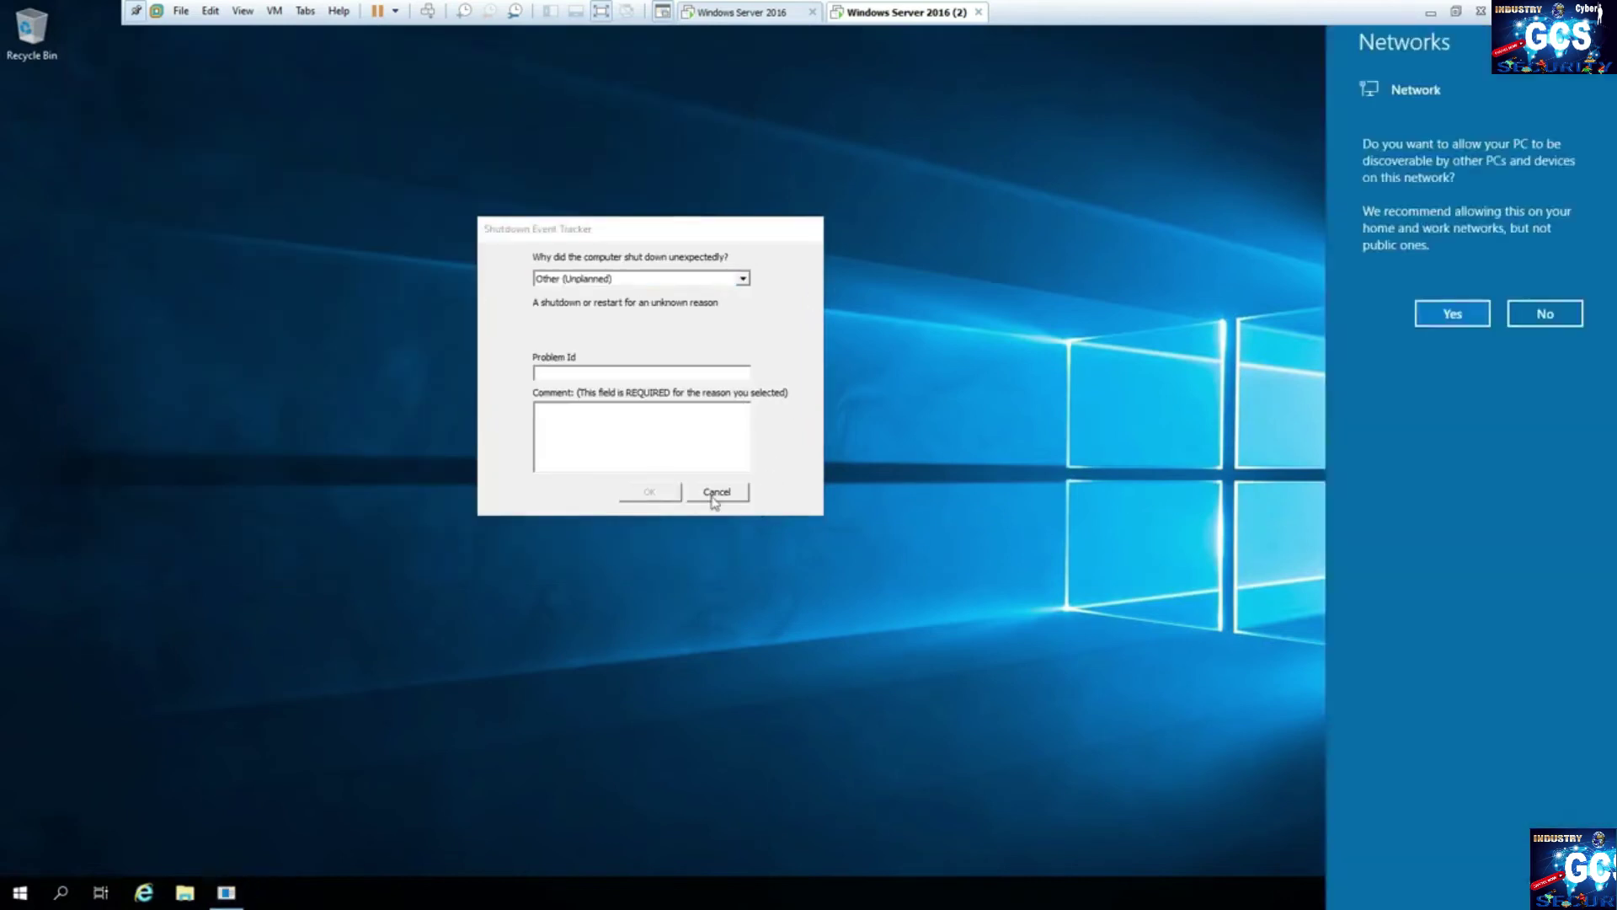
{"action": "left_click", "coordinate": [716, 492]}
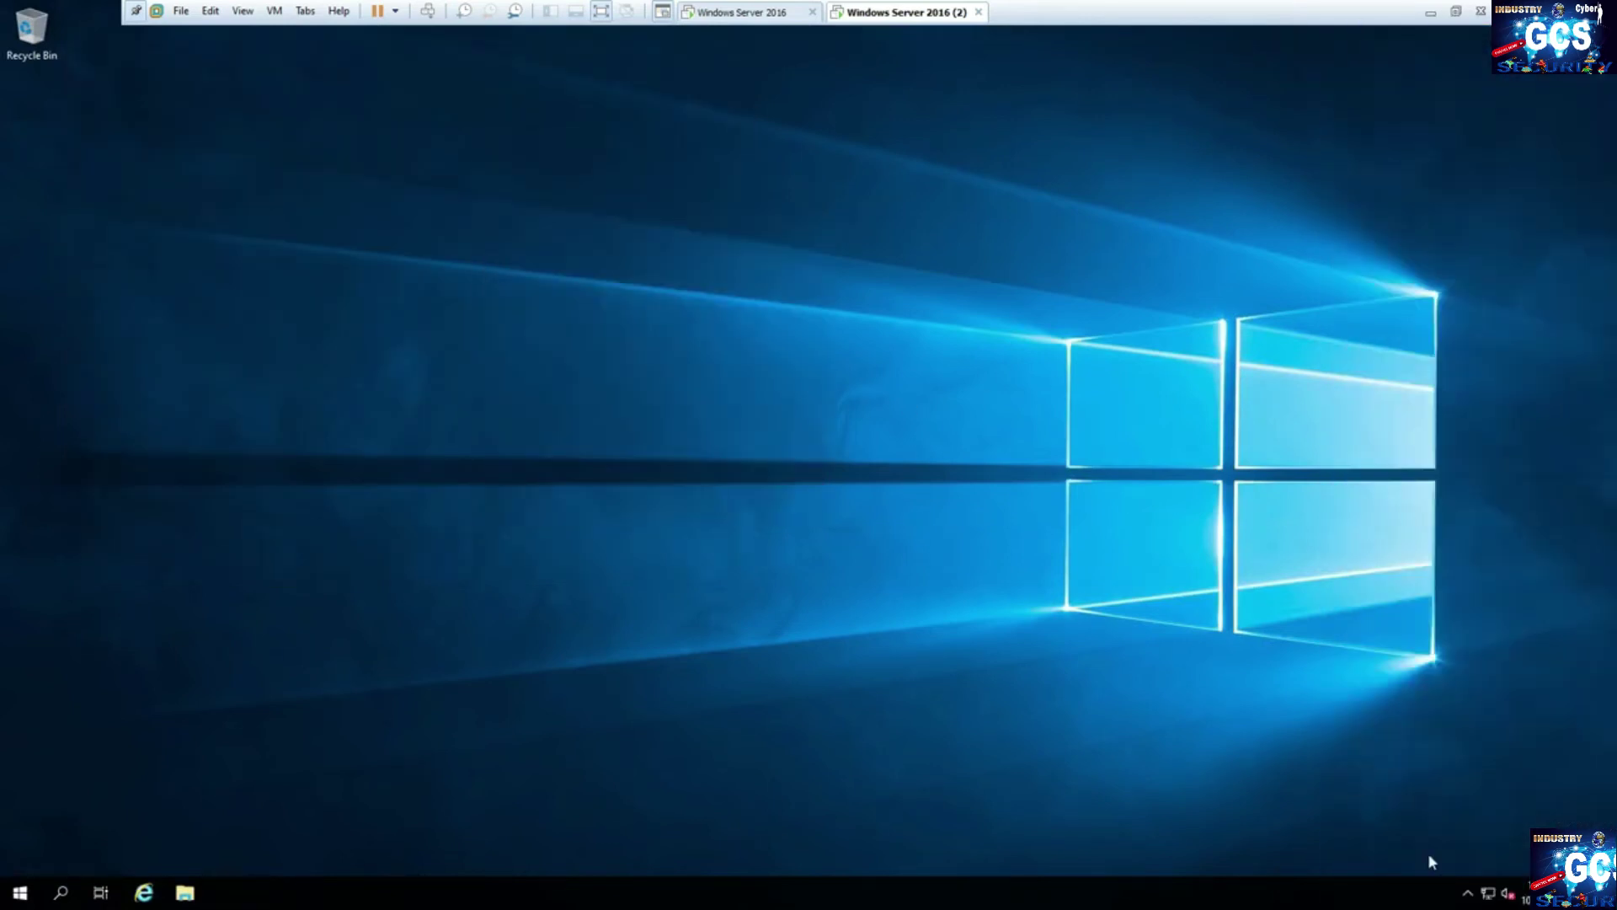
{"action": "right_click", "coordinate": [695, 396]}
- On the first server, minimize Server Manager and open Network Connections with ncpa.cpl
{"action": "left_click", "coordinate": [753, 12]}
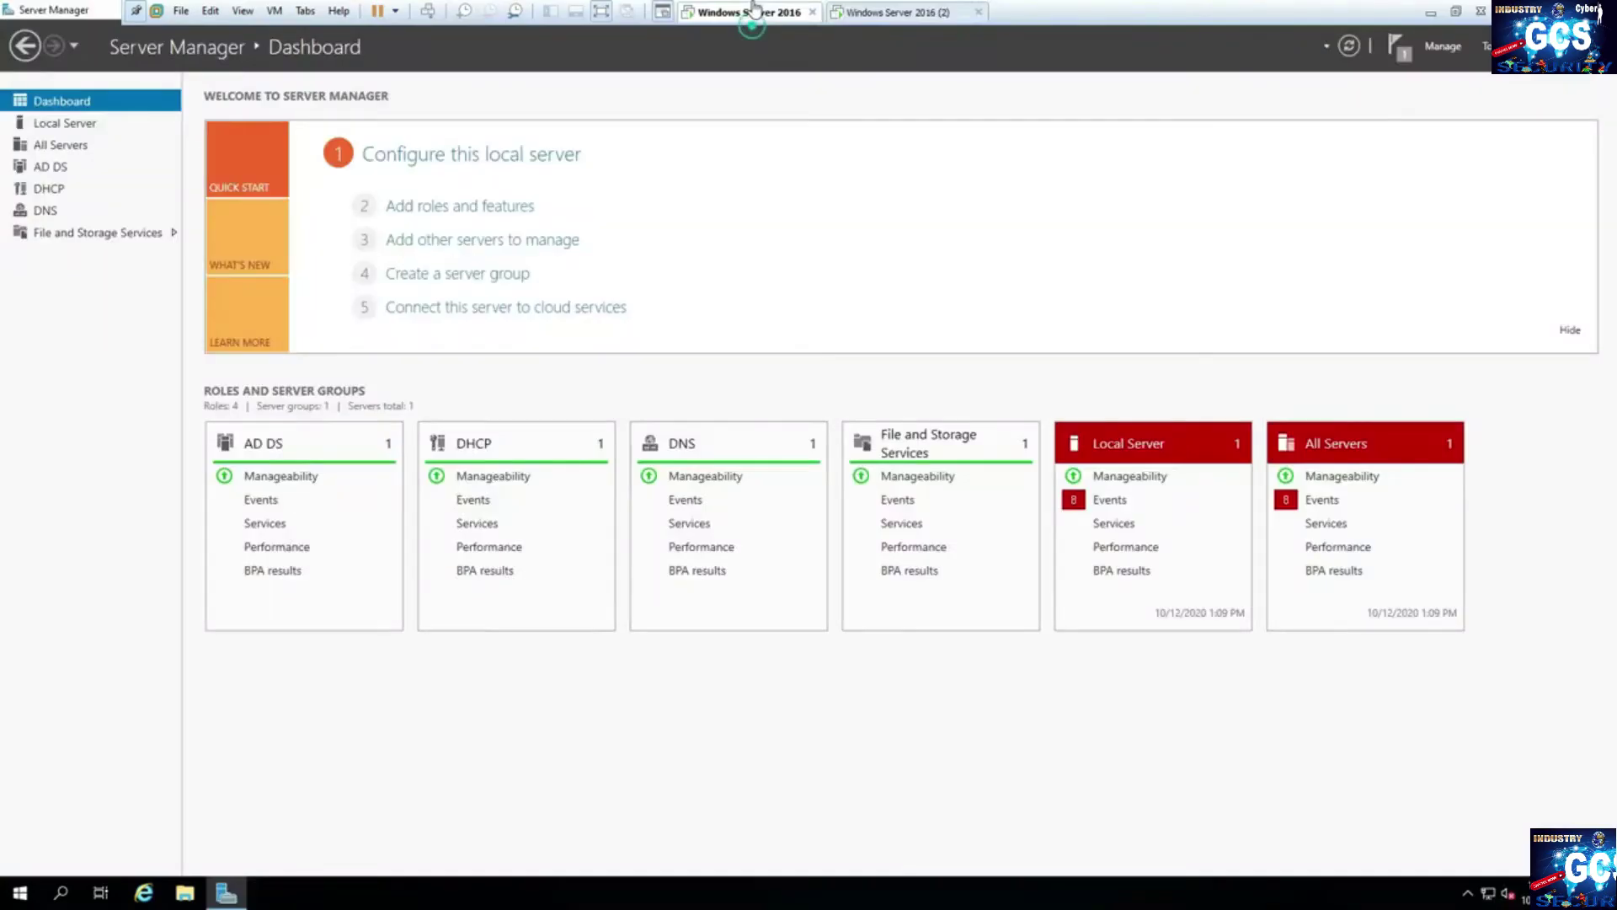
{"action": "left_click", "coordinate": [733, 611]}
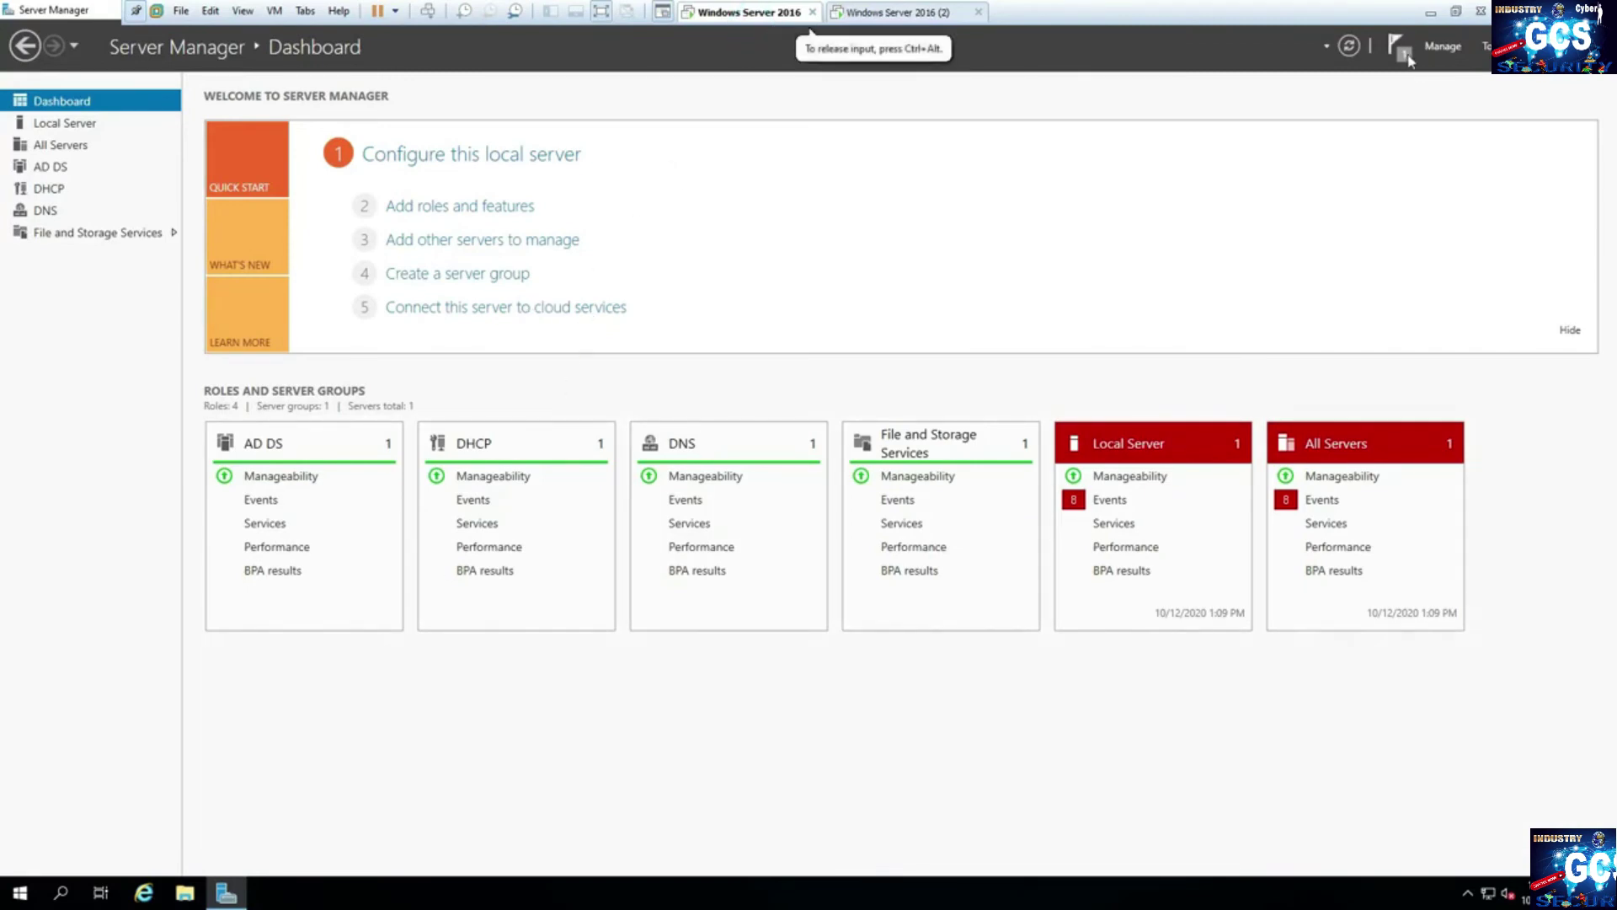
{"action": "key", "text": "super+d"}
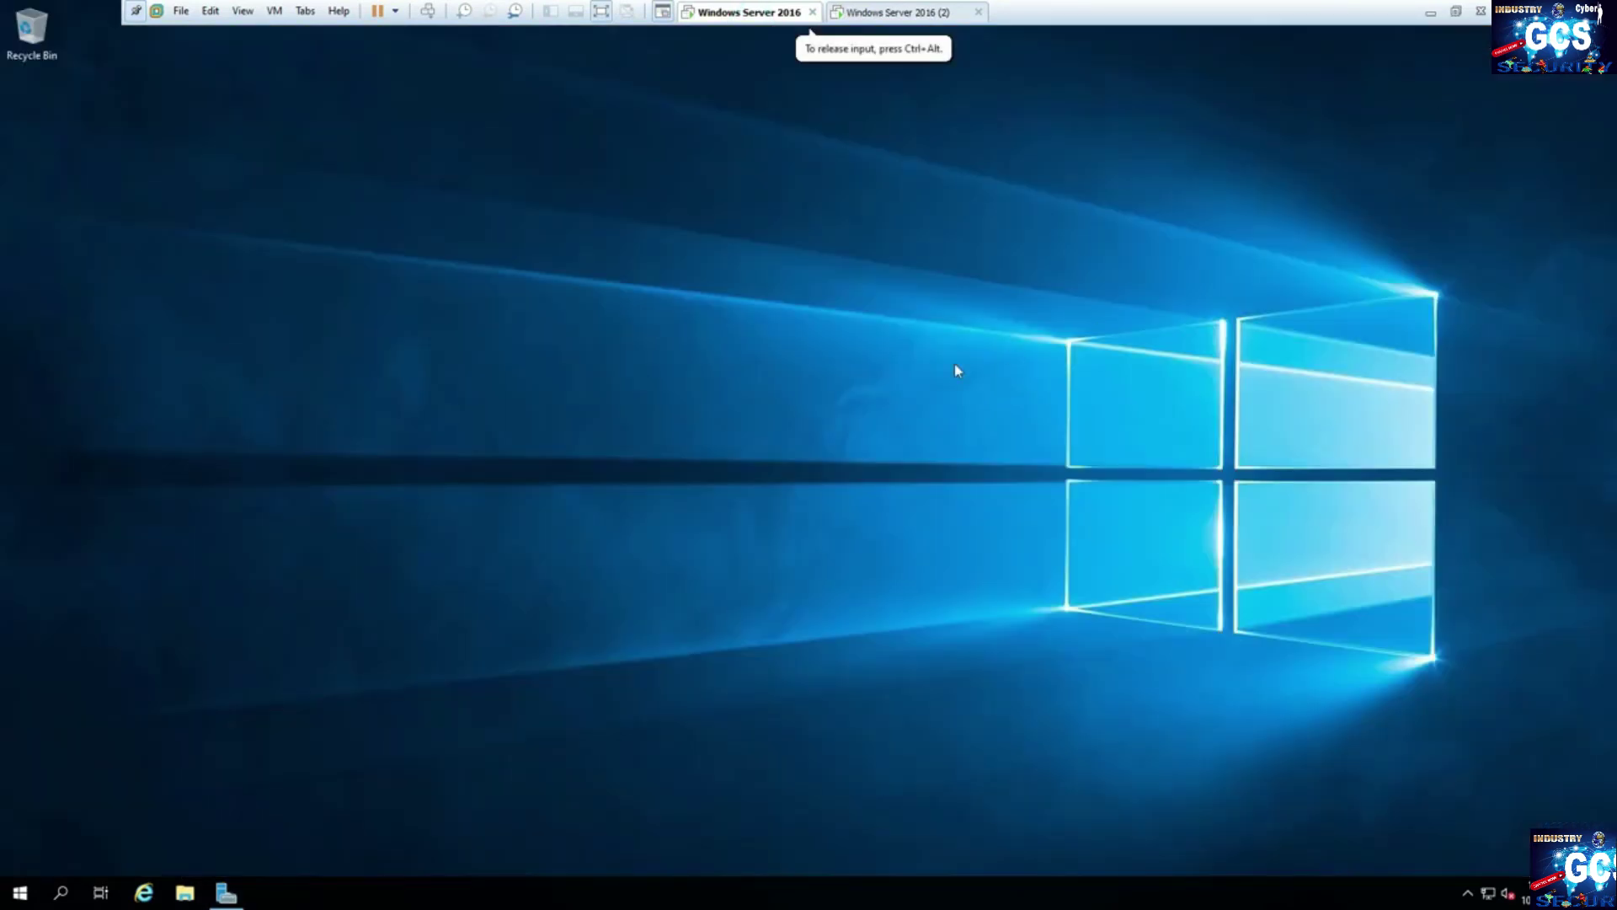
{"action": "key", "text": "super+r"}
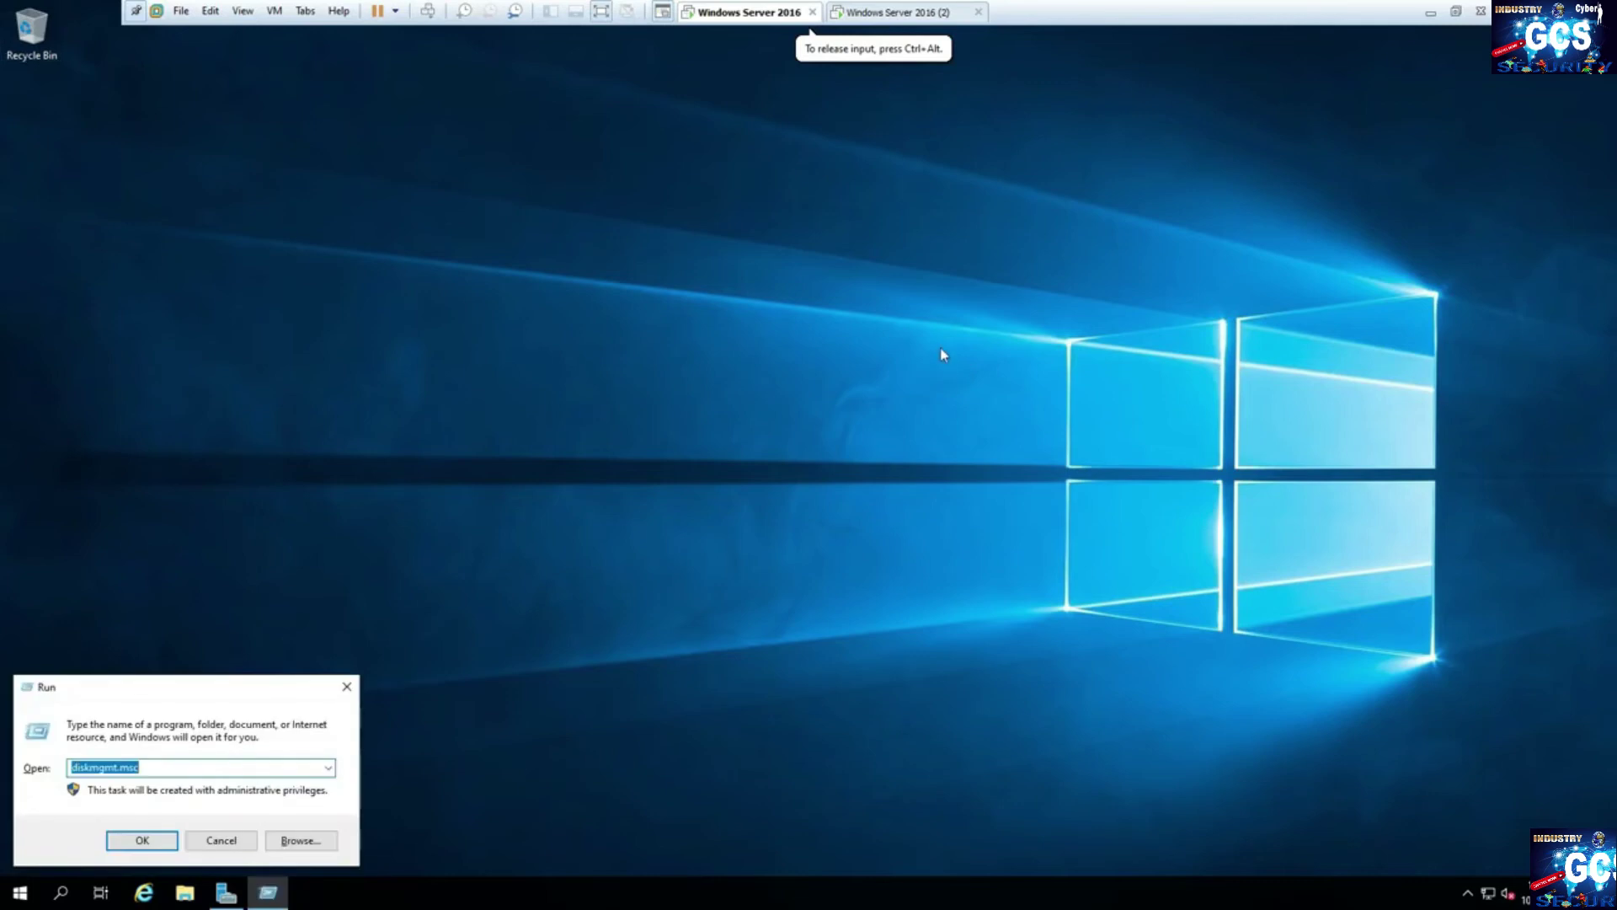
{"action": "type", "text": "ncpa.cpl"}
{"action": "key", "text": "Return"}
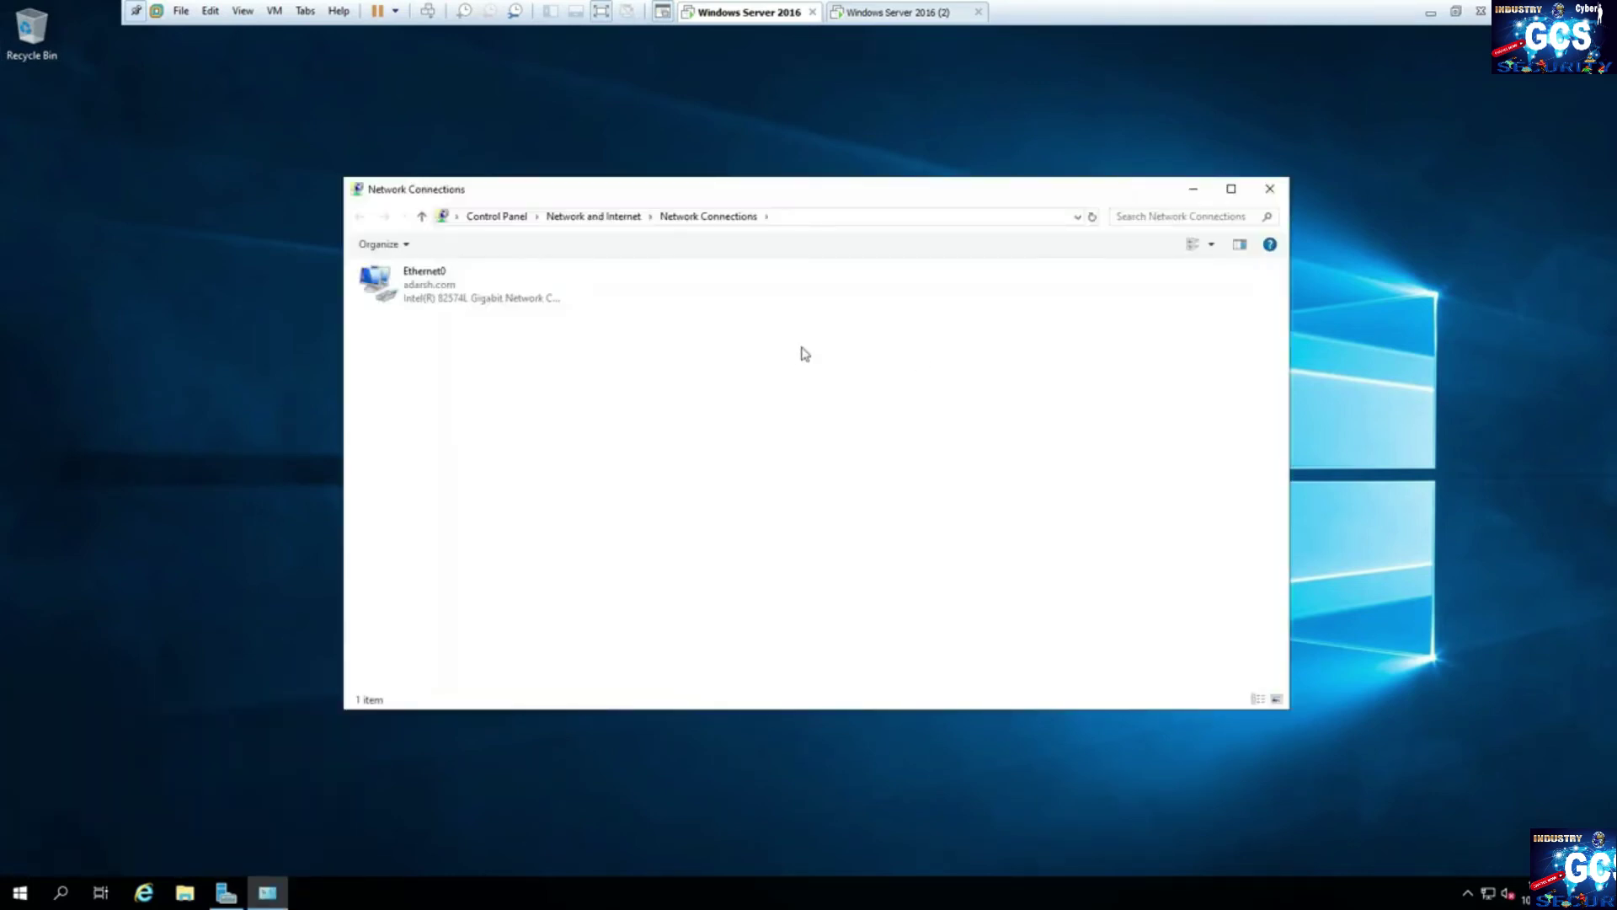
{"action": "left_click", "coordinate": [1230, 188]}
- Set Ethernet0's IPv4 address to 10.0.0.1 with subnet mask 255.0.0.0, accepting the empty-DNS warning
{"action": "left_click", "coordinate": [49, 113]}
{"action": "right_click", "coordinate": [50, 113]}
{"action": "left_click", "coordinate": [152, 273]}
{"action": "left_click", "coordinate": [179, 255]}
{"action": "left_click", "coordinate": [175, 266]}
{"action": "double_click", "coordinate": [195, 256]}
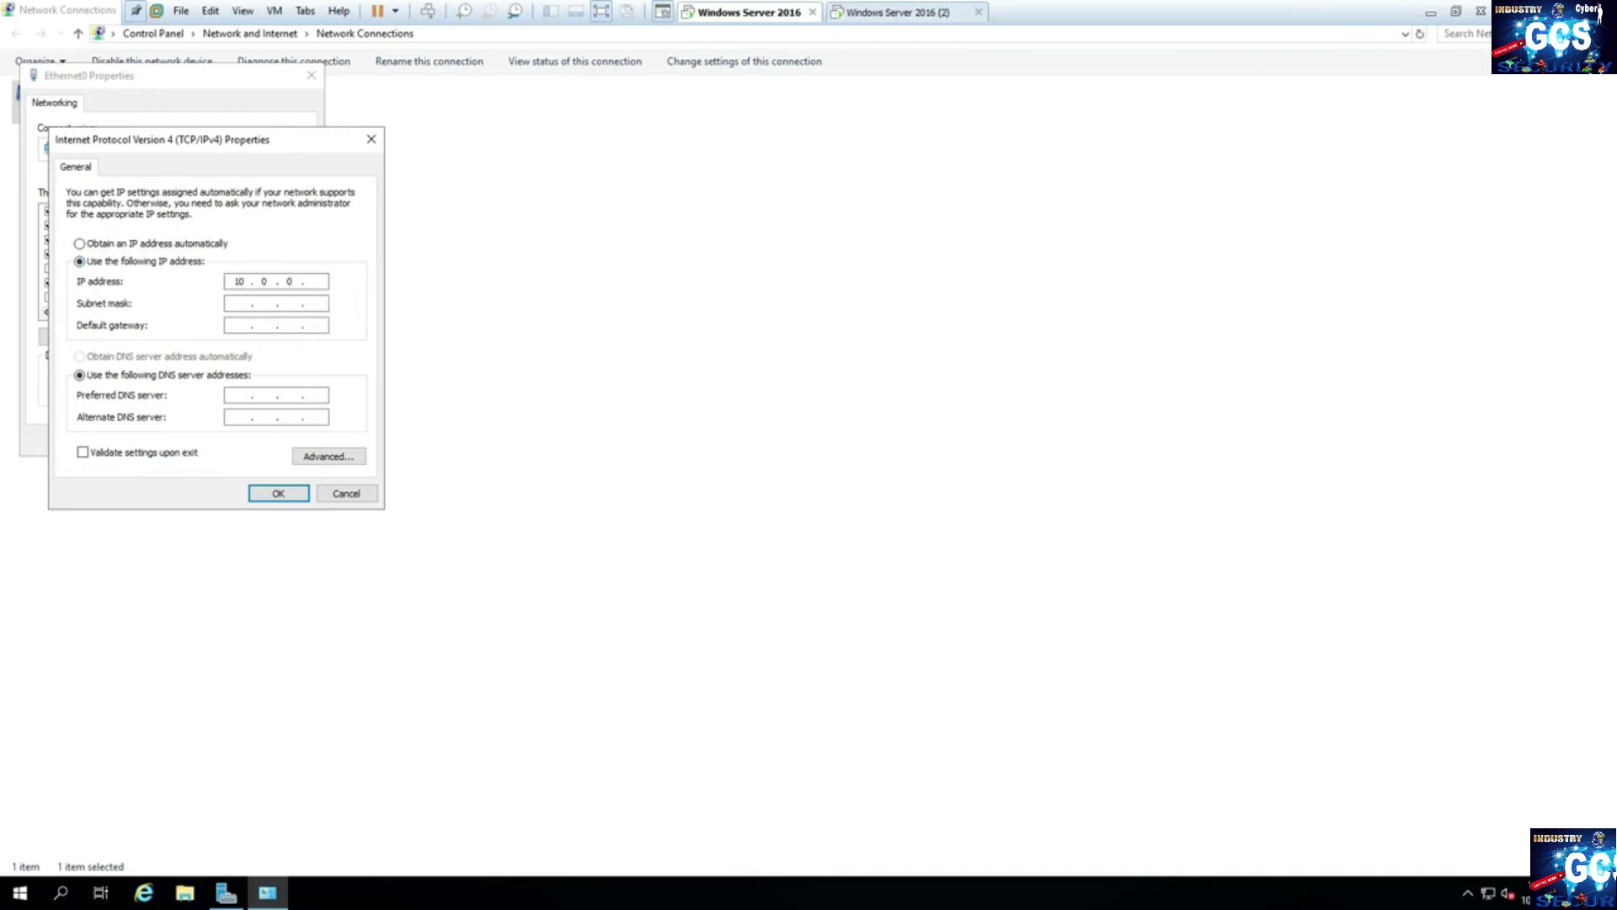
{"action": "key", "text": "Tab"}
{"action": "left_click", "coordinate": [271, 494]}
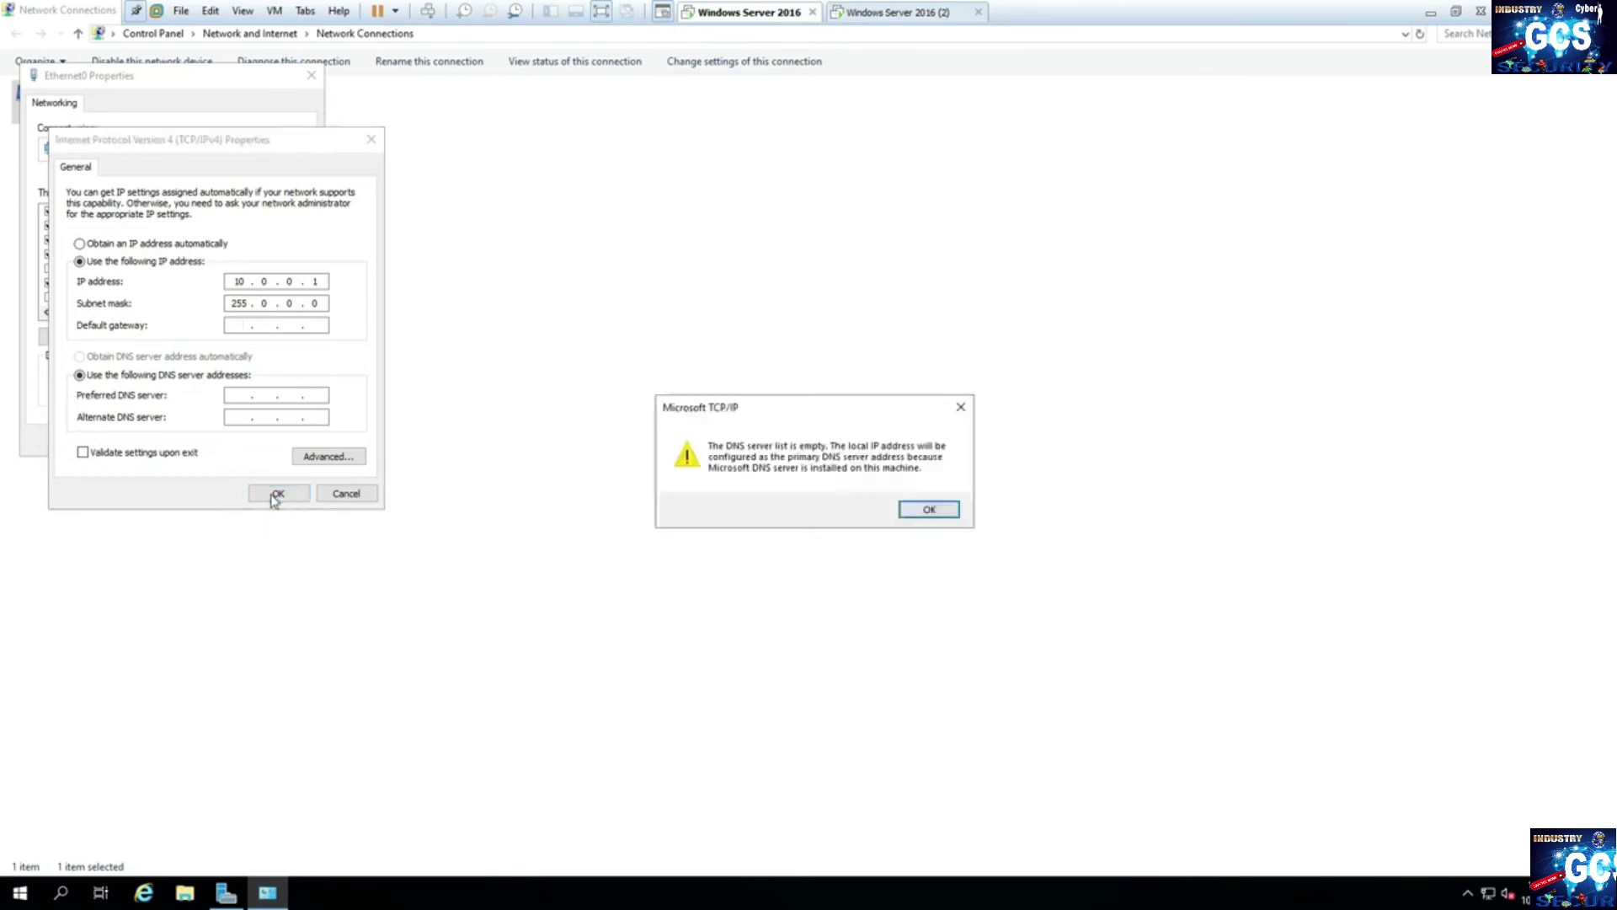
{"action": "left_click", "coordinate": [953, 506]}
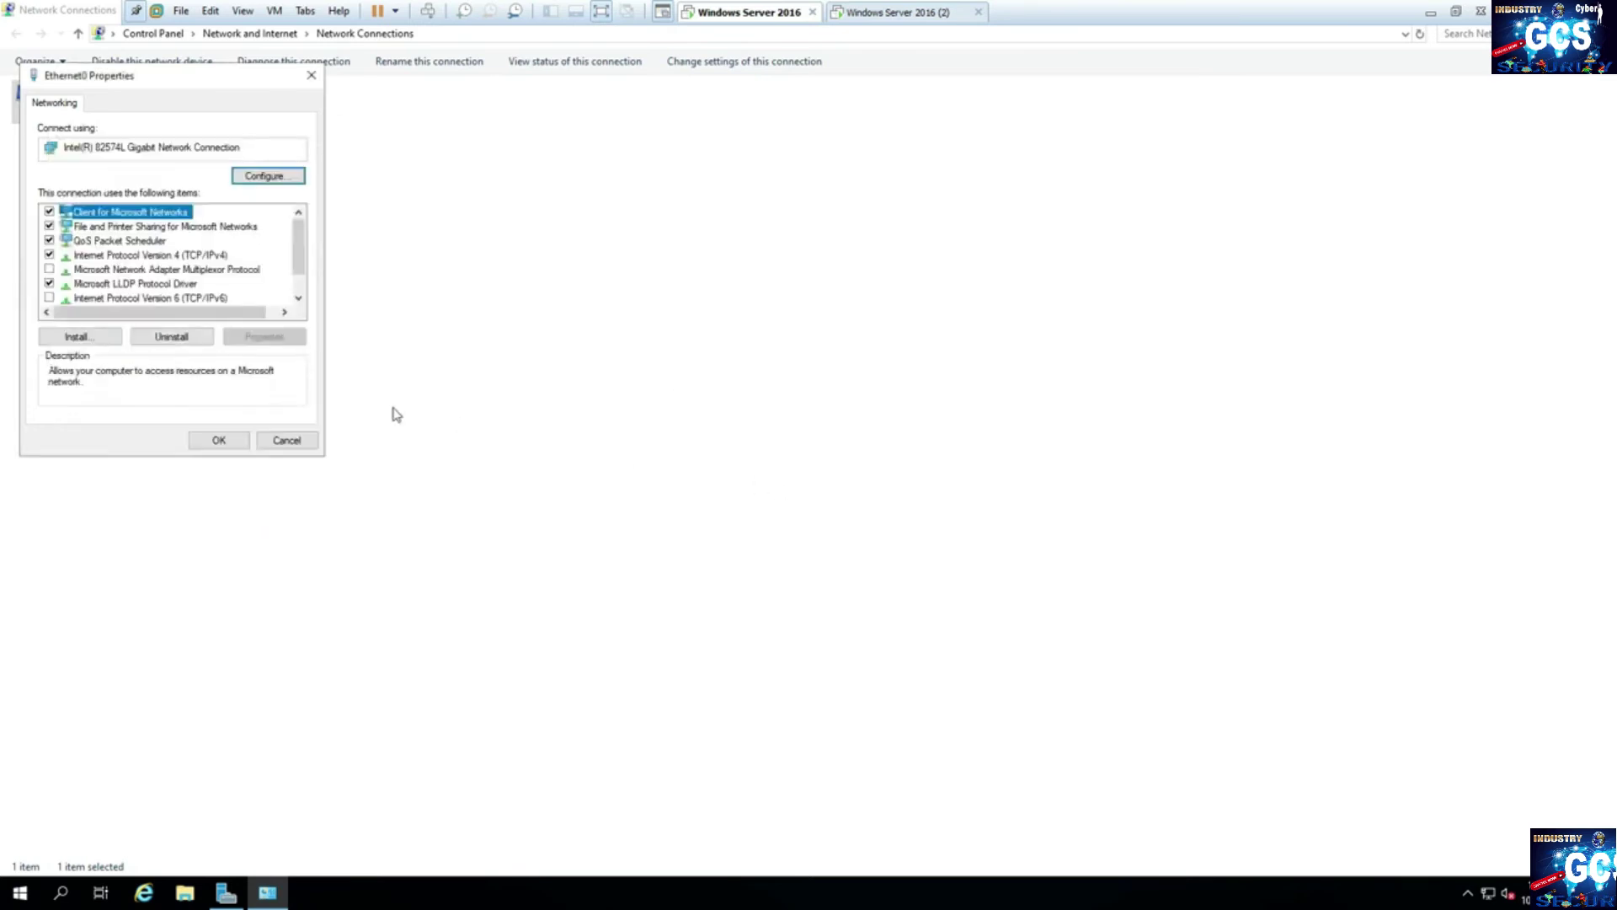
{"action": "left_click", "coordinate": [230, 440]}
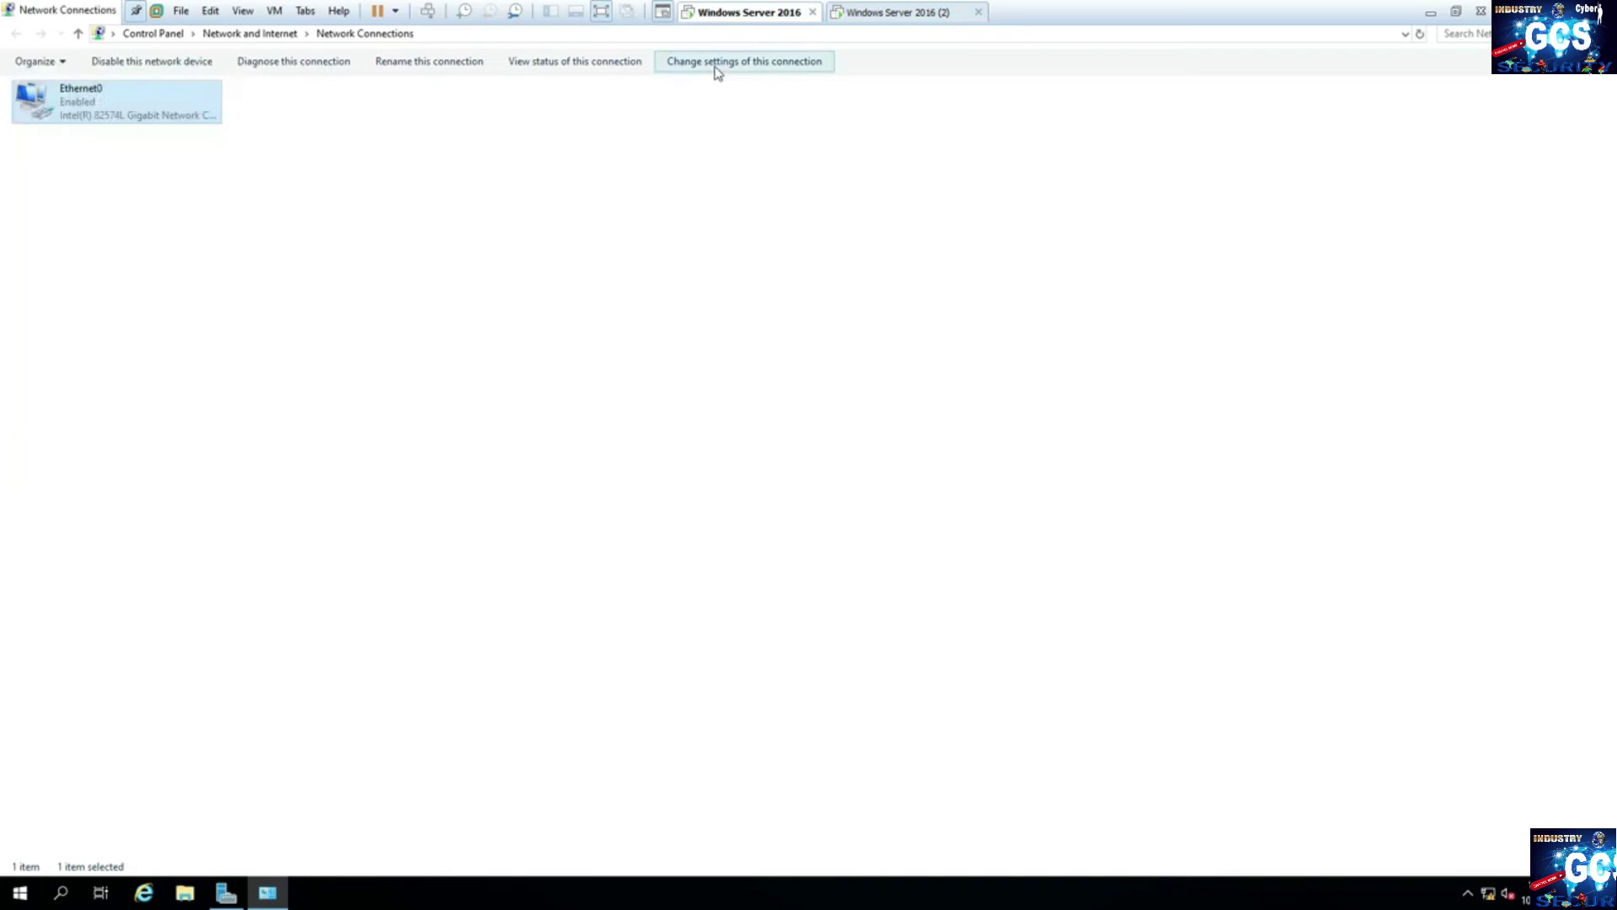
- Add a second network adapter to the first server VM so Ethernet1 appears in Network Connections
{"action": "right_click", "coordinate": [561, 238]}
{"action": "left_click", "coordinate": [619, 308]}
{"action": "right_click", "coordinate": [722, 15]}
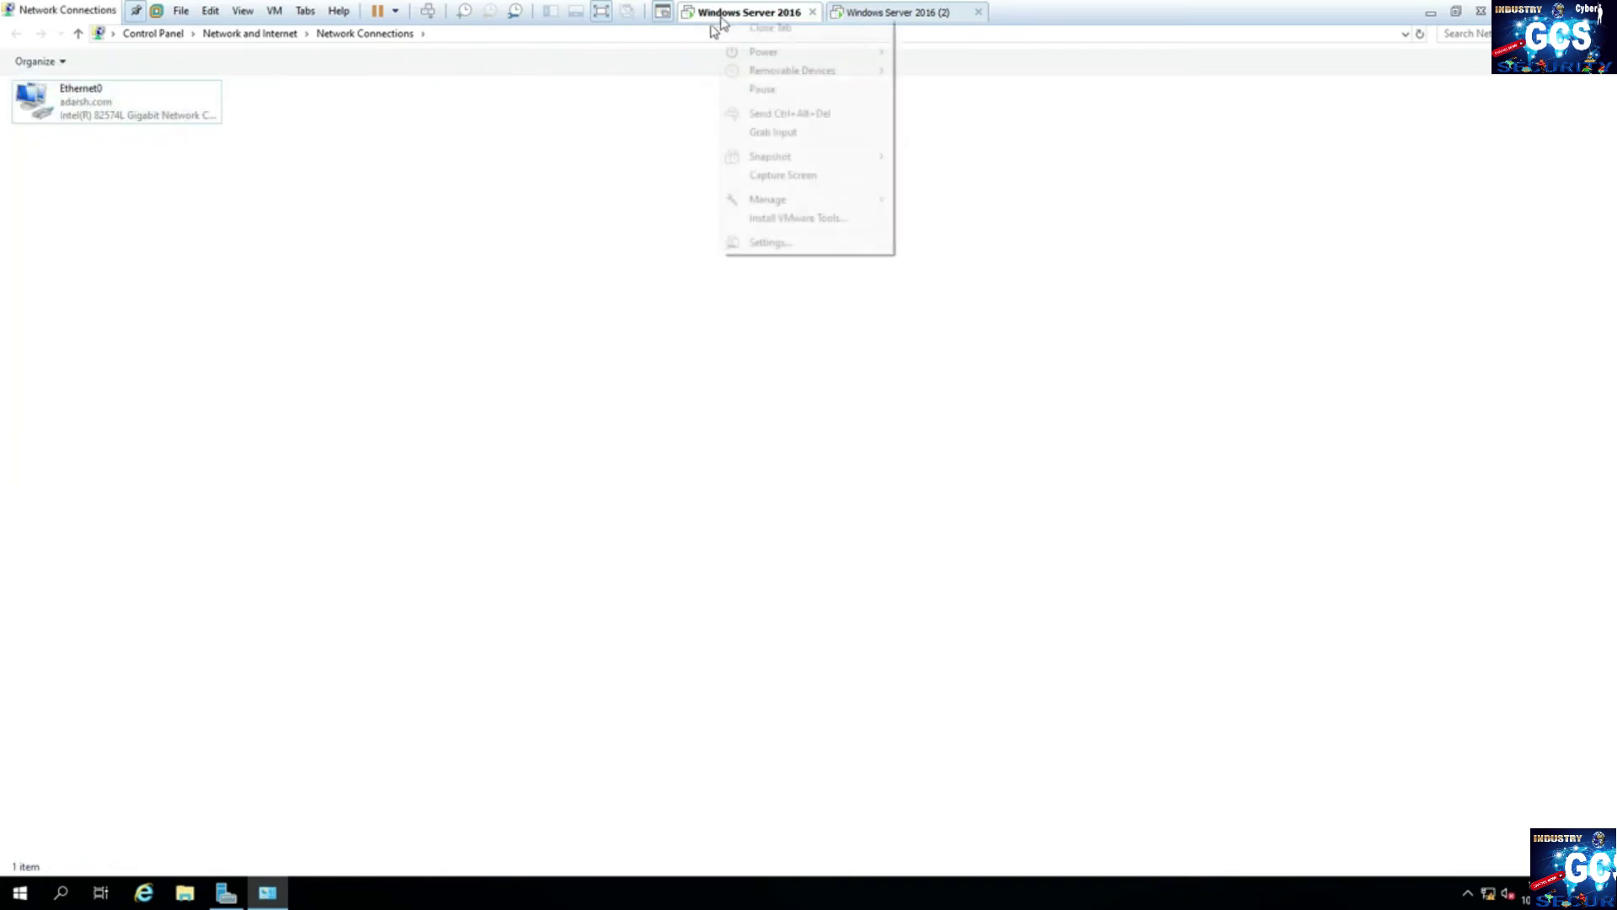
{"action": "left_click", "coordinate": [804, 242]}
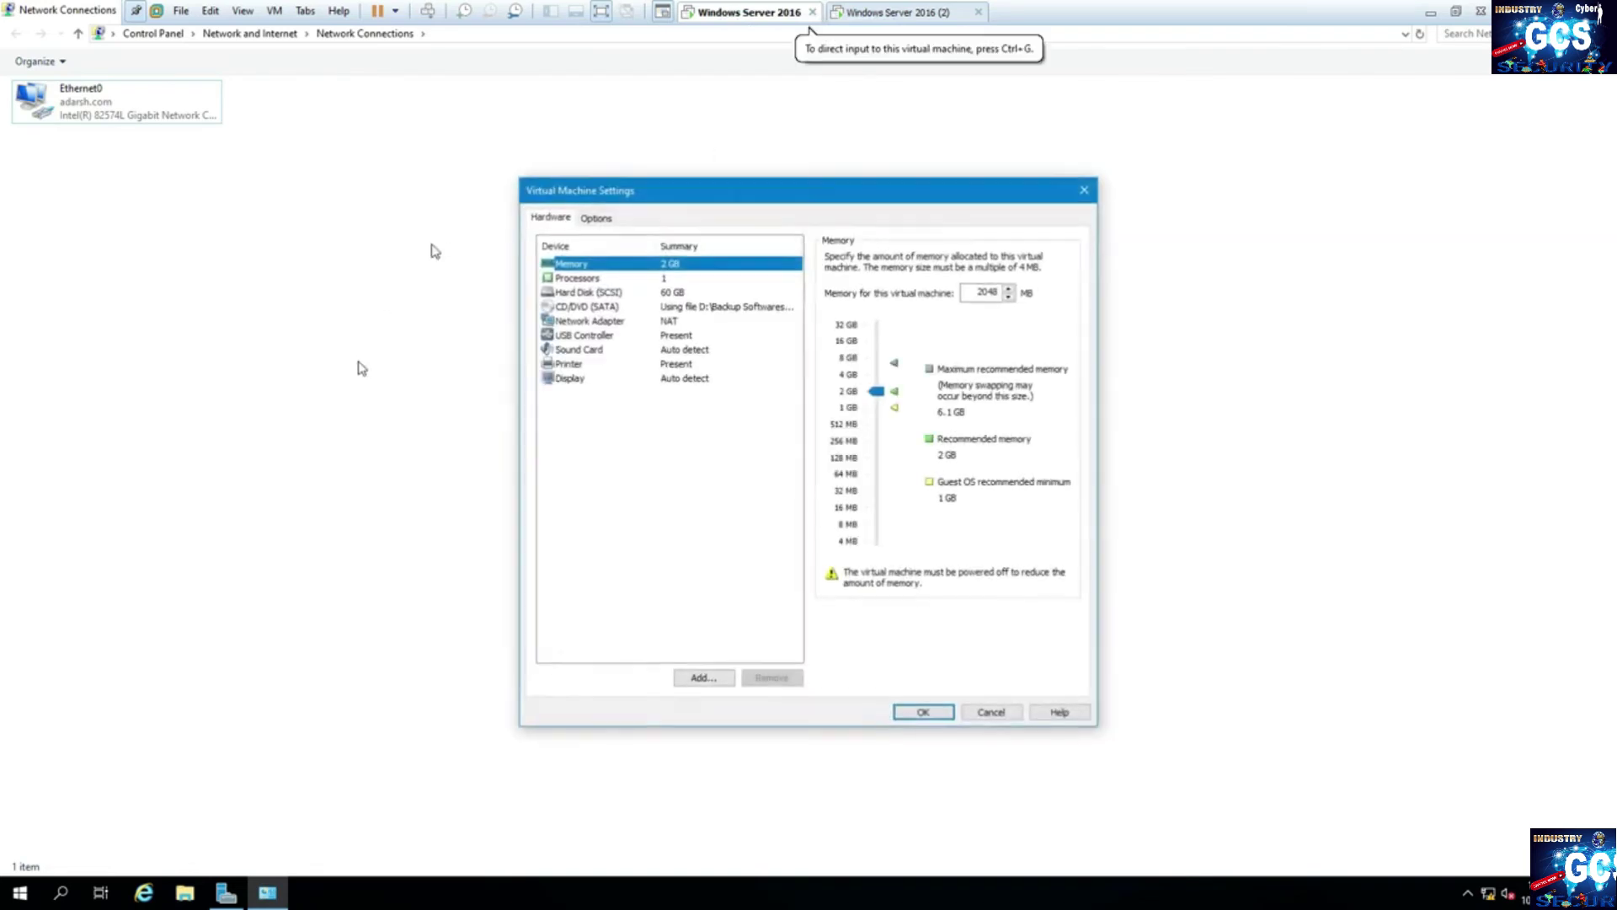
{"action": "left_click", "coordinate": [699, 678]}
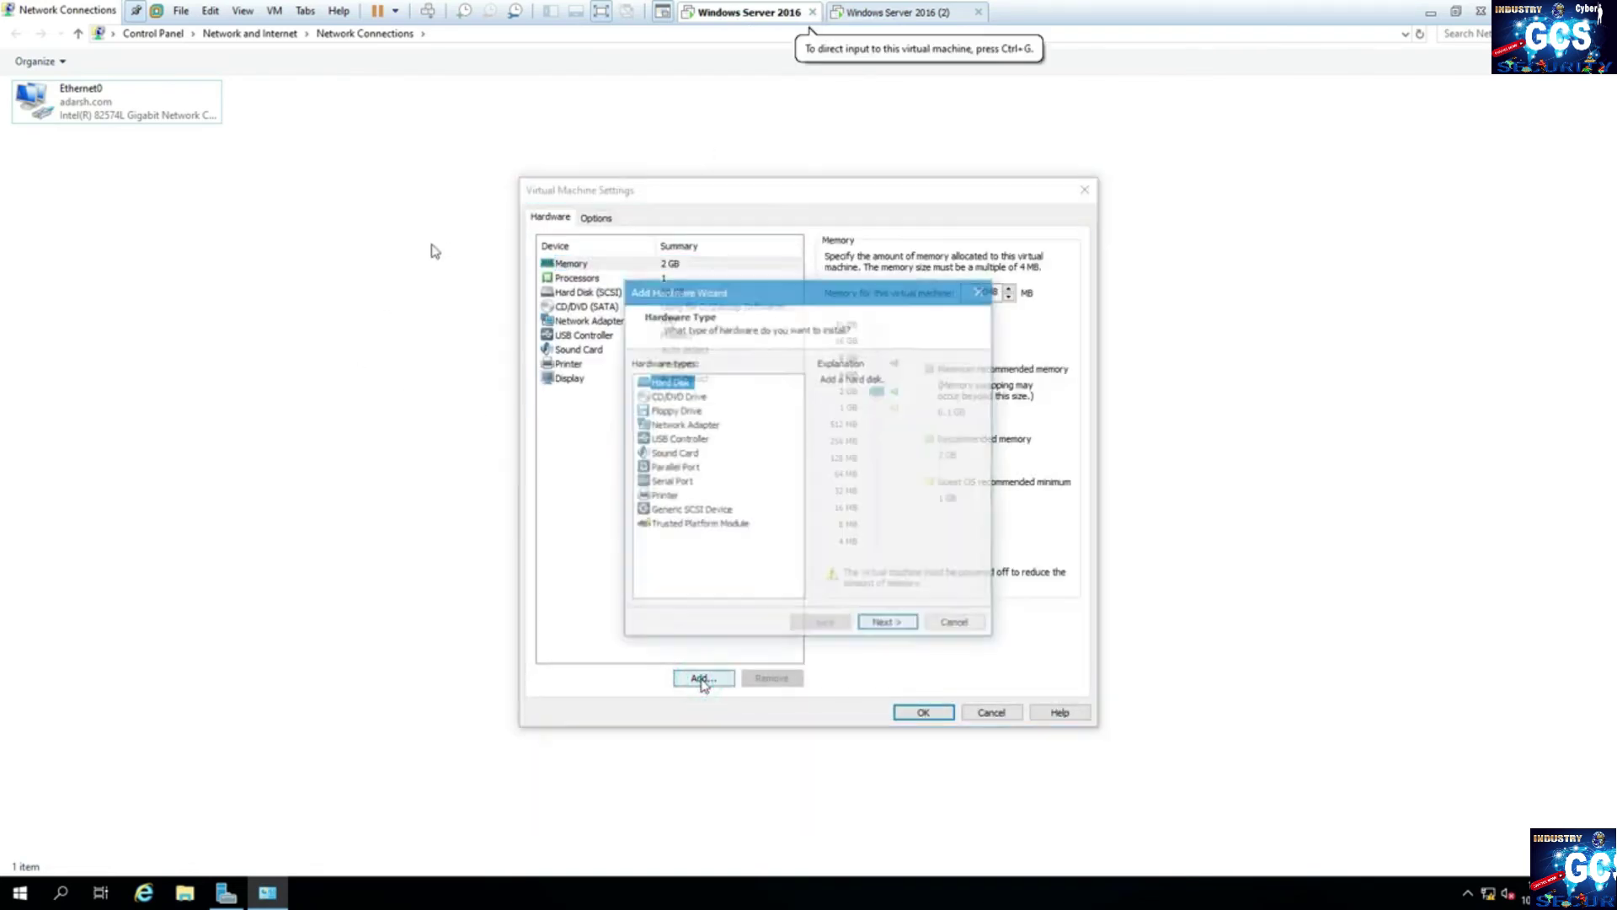
{"action": "left_click", "coordinate": [684, 424]}
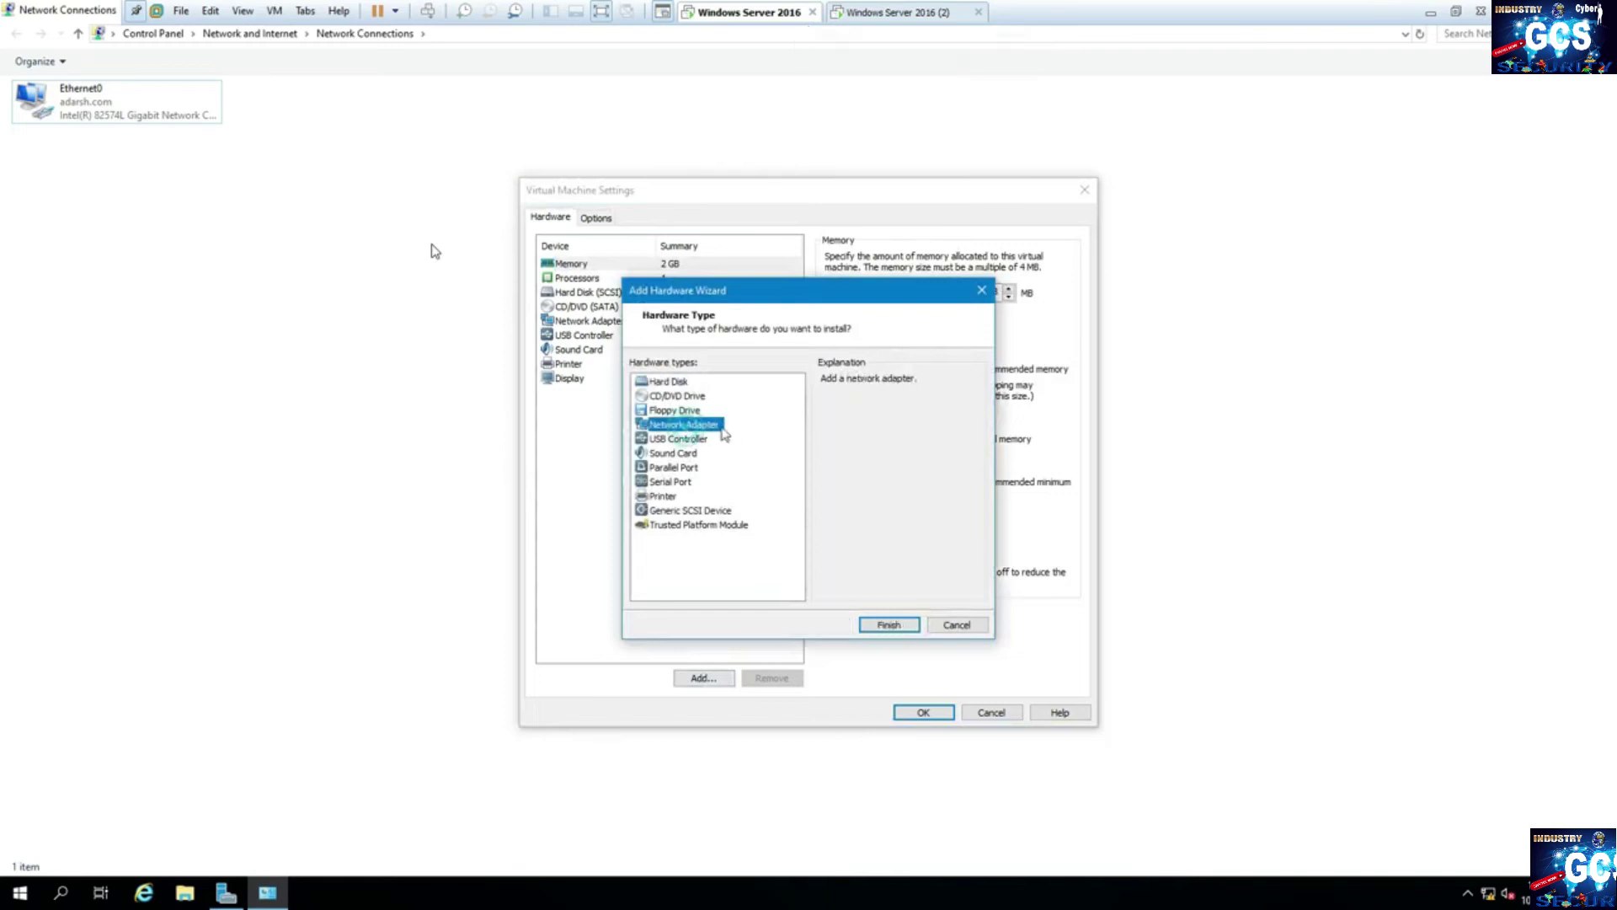
{"action": "left_click", "coordinate": [886, 626]}
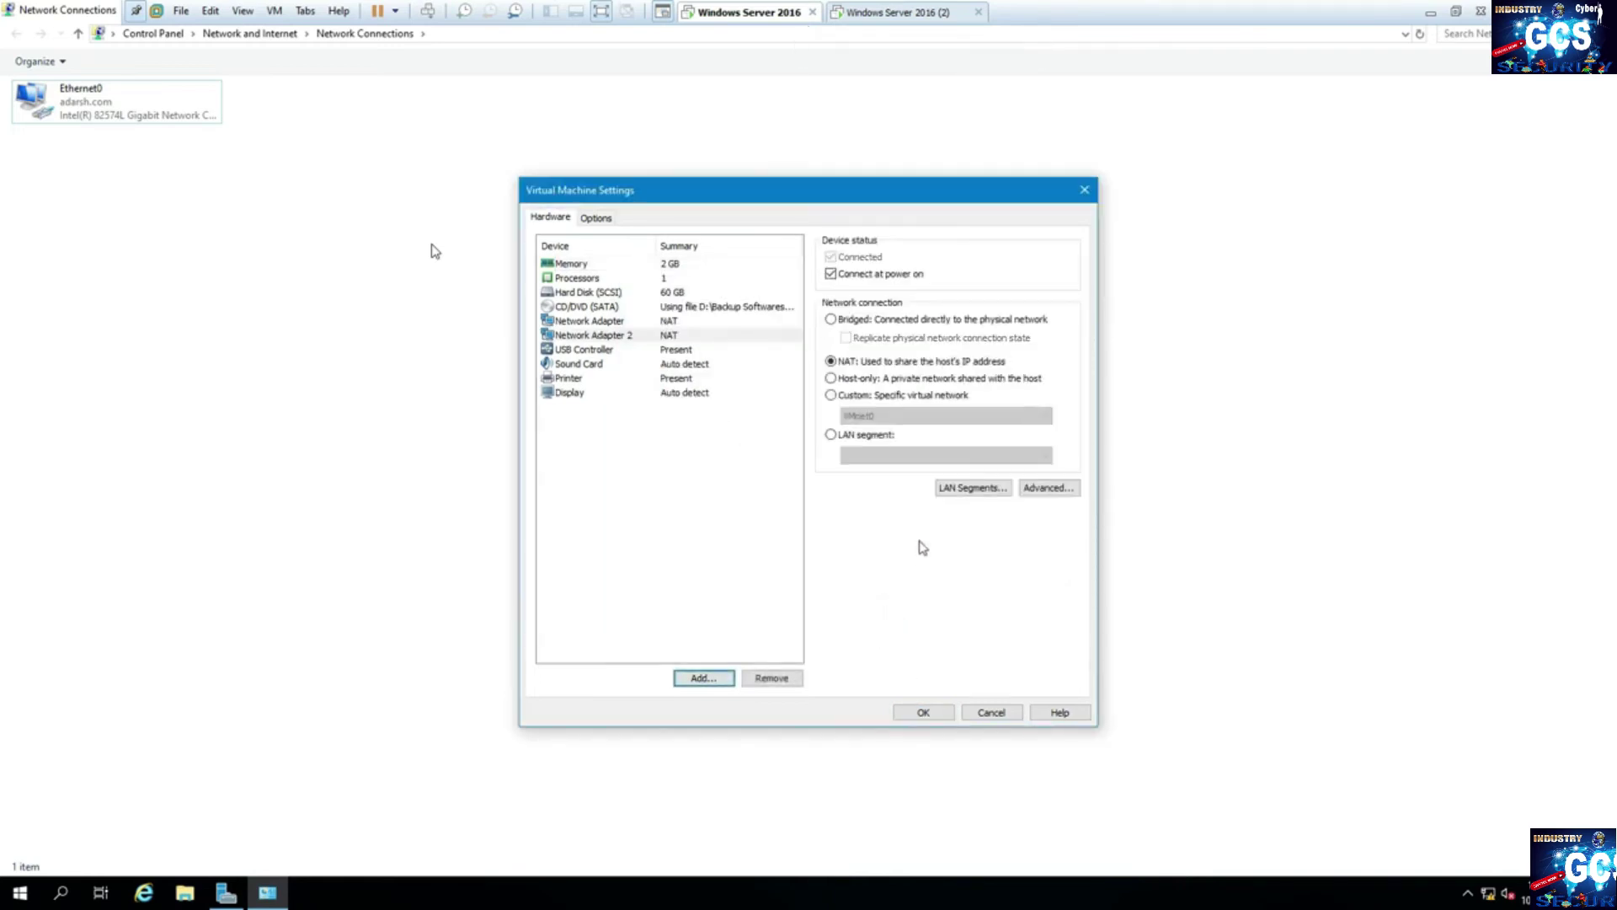
{"action": "left_click", "coordinate": [925, 712]}
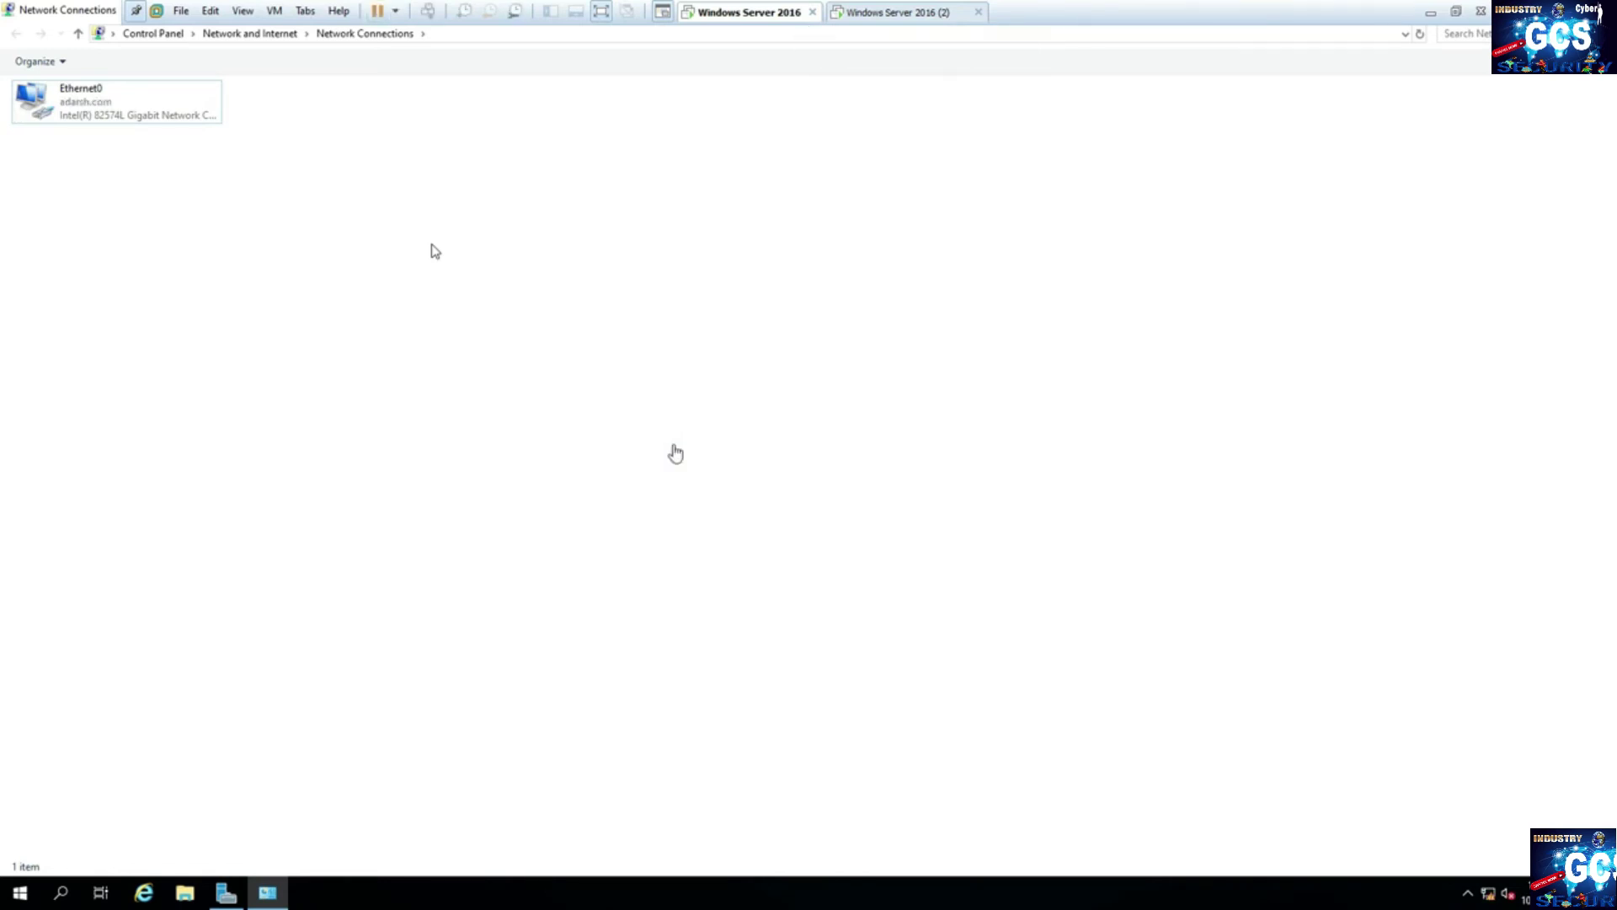
{"action": "left_click", "coordinate": [426, 351]}
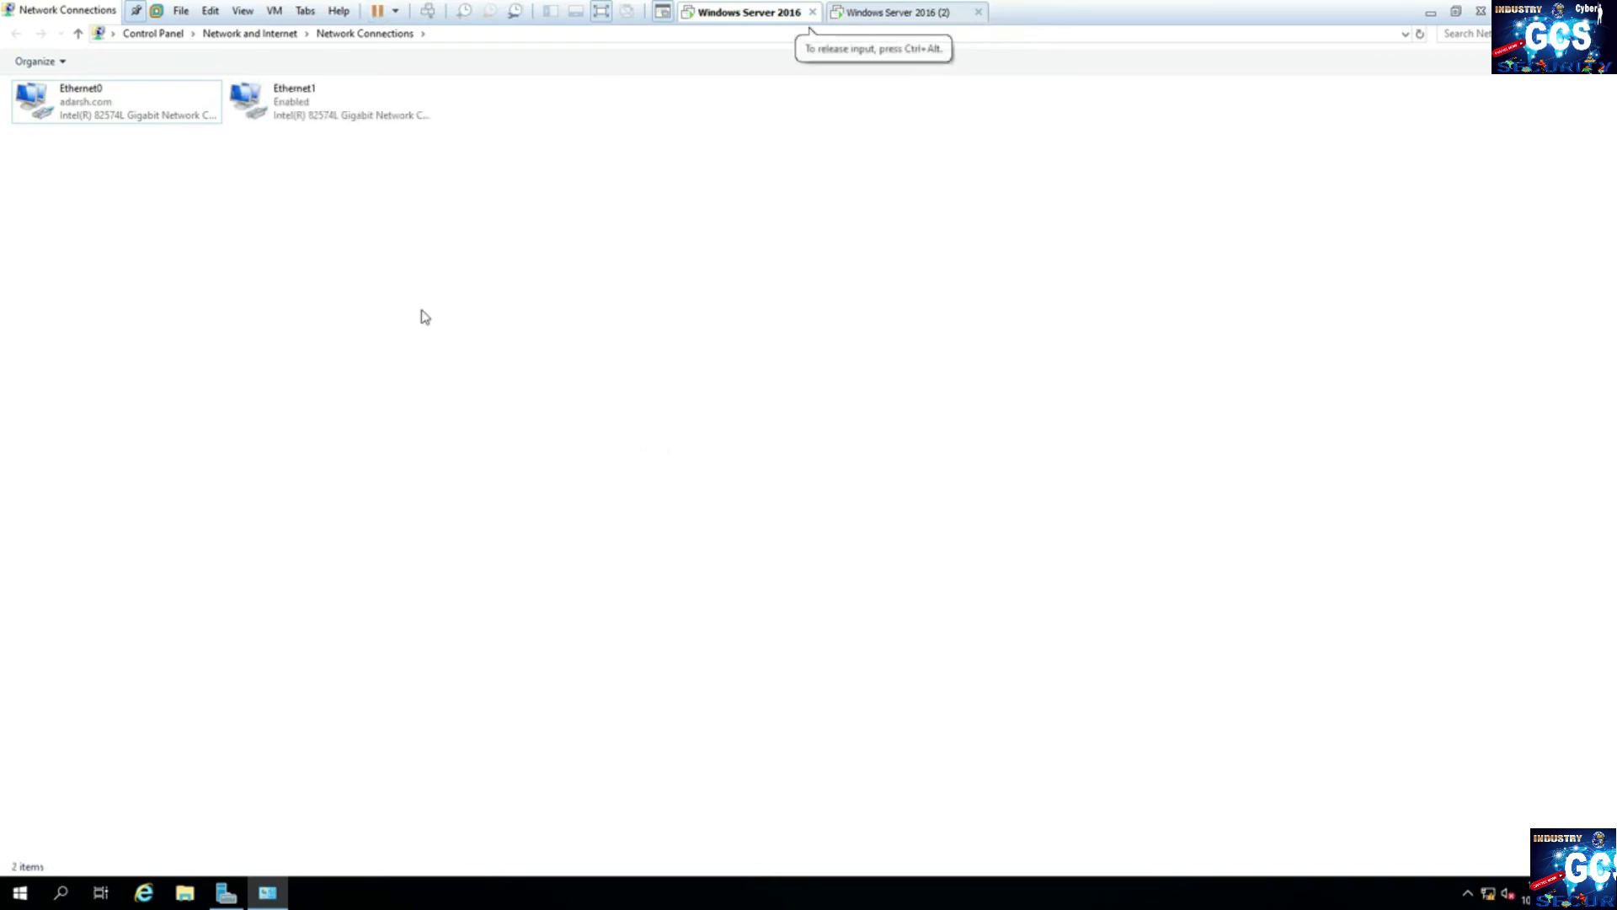
- Assign Ethernet1 the static IPv4 100.0.0.1 with mask 255.0.0.0, then select both adapters
{"action": "right_click", "coordinate": [334, 105]}
{"action": "left_click", "coordinate": [371, 268]}
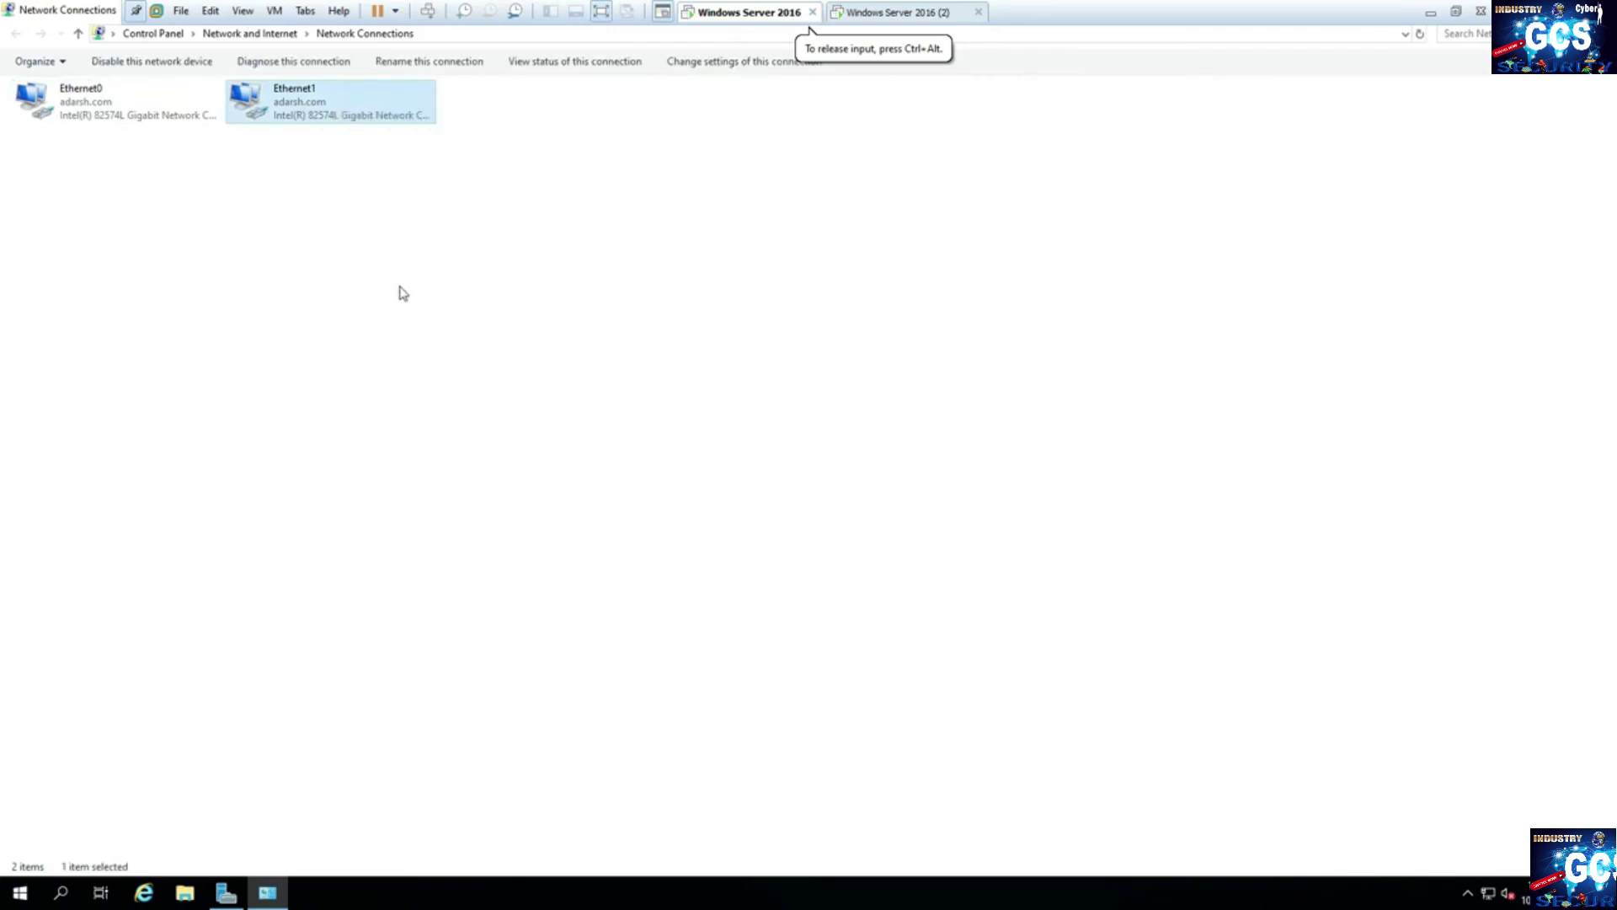
{"action": "double_click", "coordinate": [145, 257]}
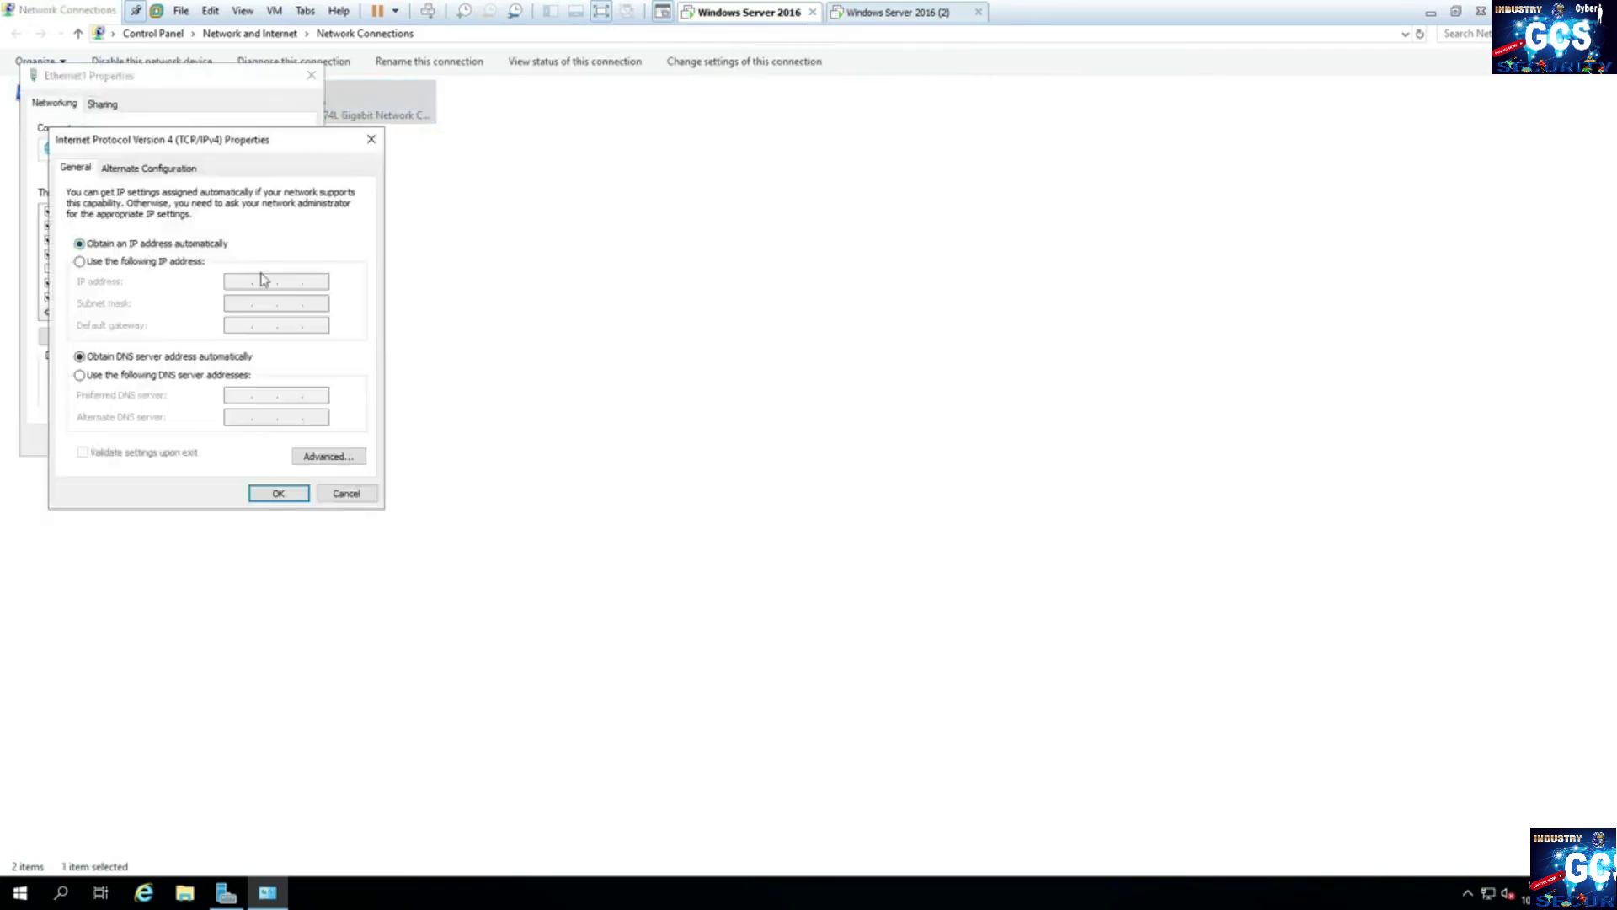
{"action": "left_click", "coordinate": [156, 263]}
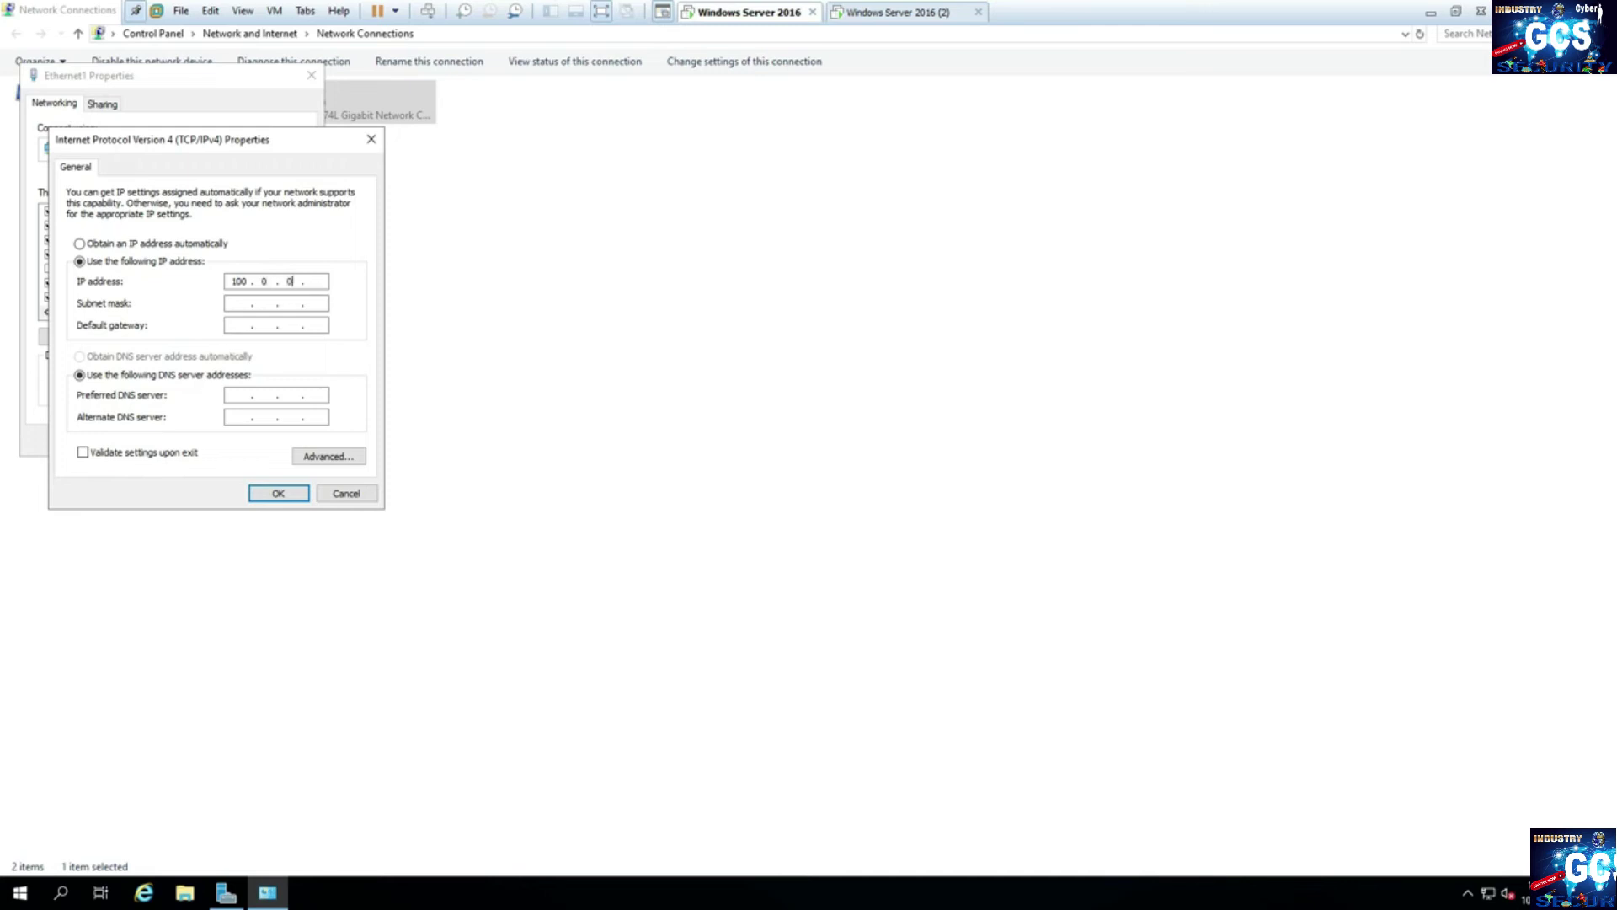
{"action": "left_click", "coordinate": [238, 303]}
{"action": "left_click", "coordinate": [266, 495]}
{"action": "left_click", "coordinate": [897, 508]}
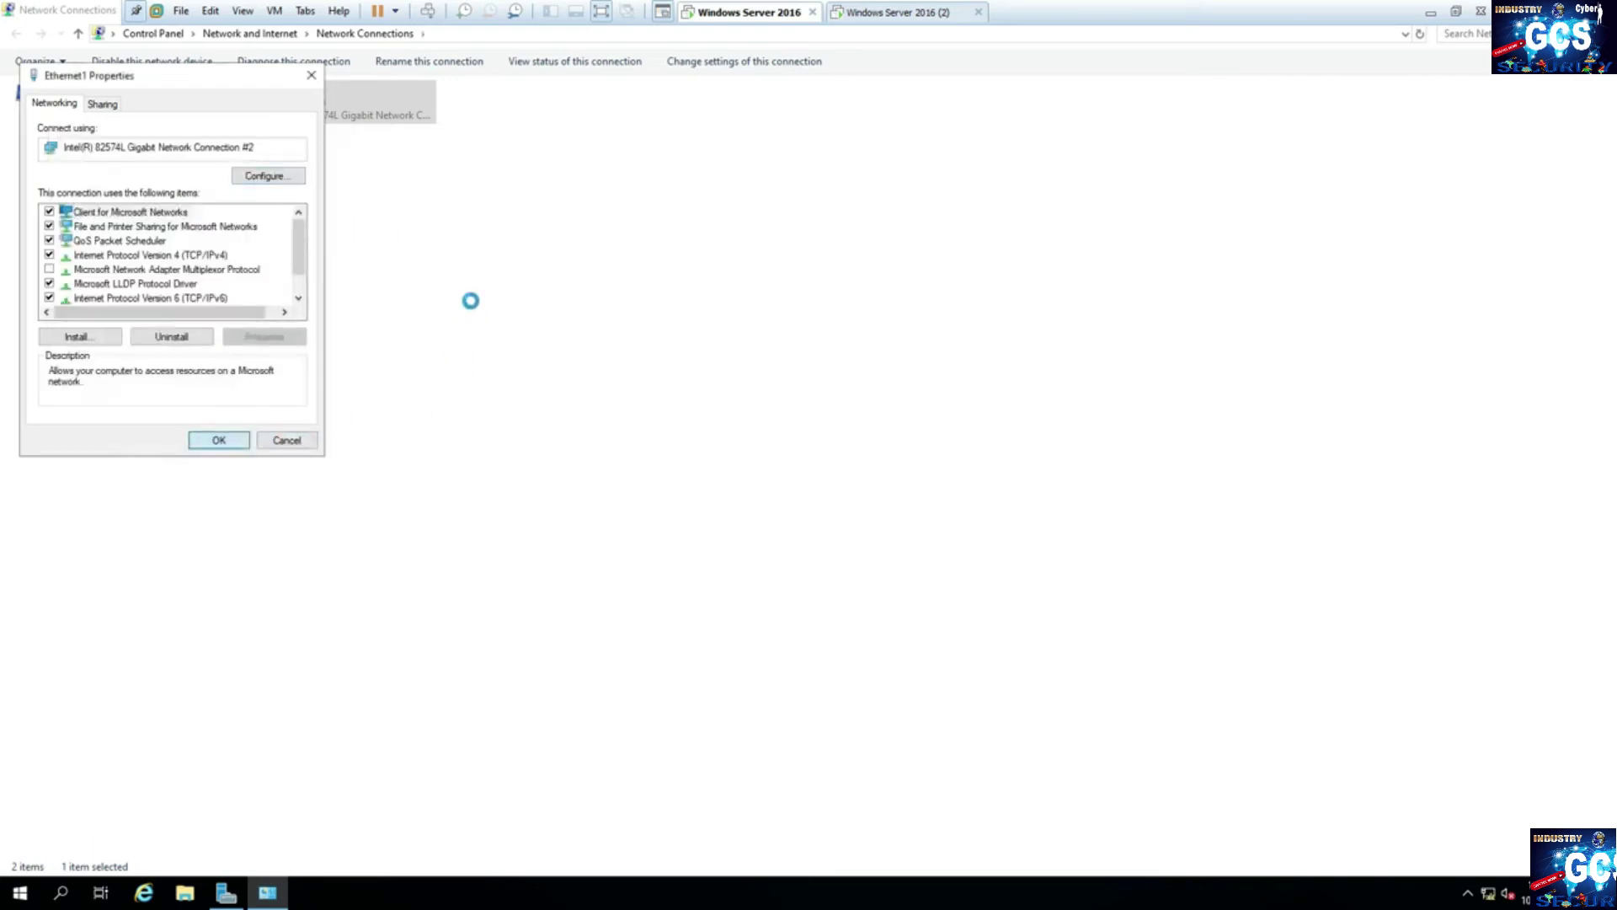
{"action": "key", "text": "Return"}
{"action": "left_click_drag", "start_coordinate": [375, 227], "coordinate": [169, 110]}
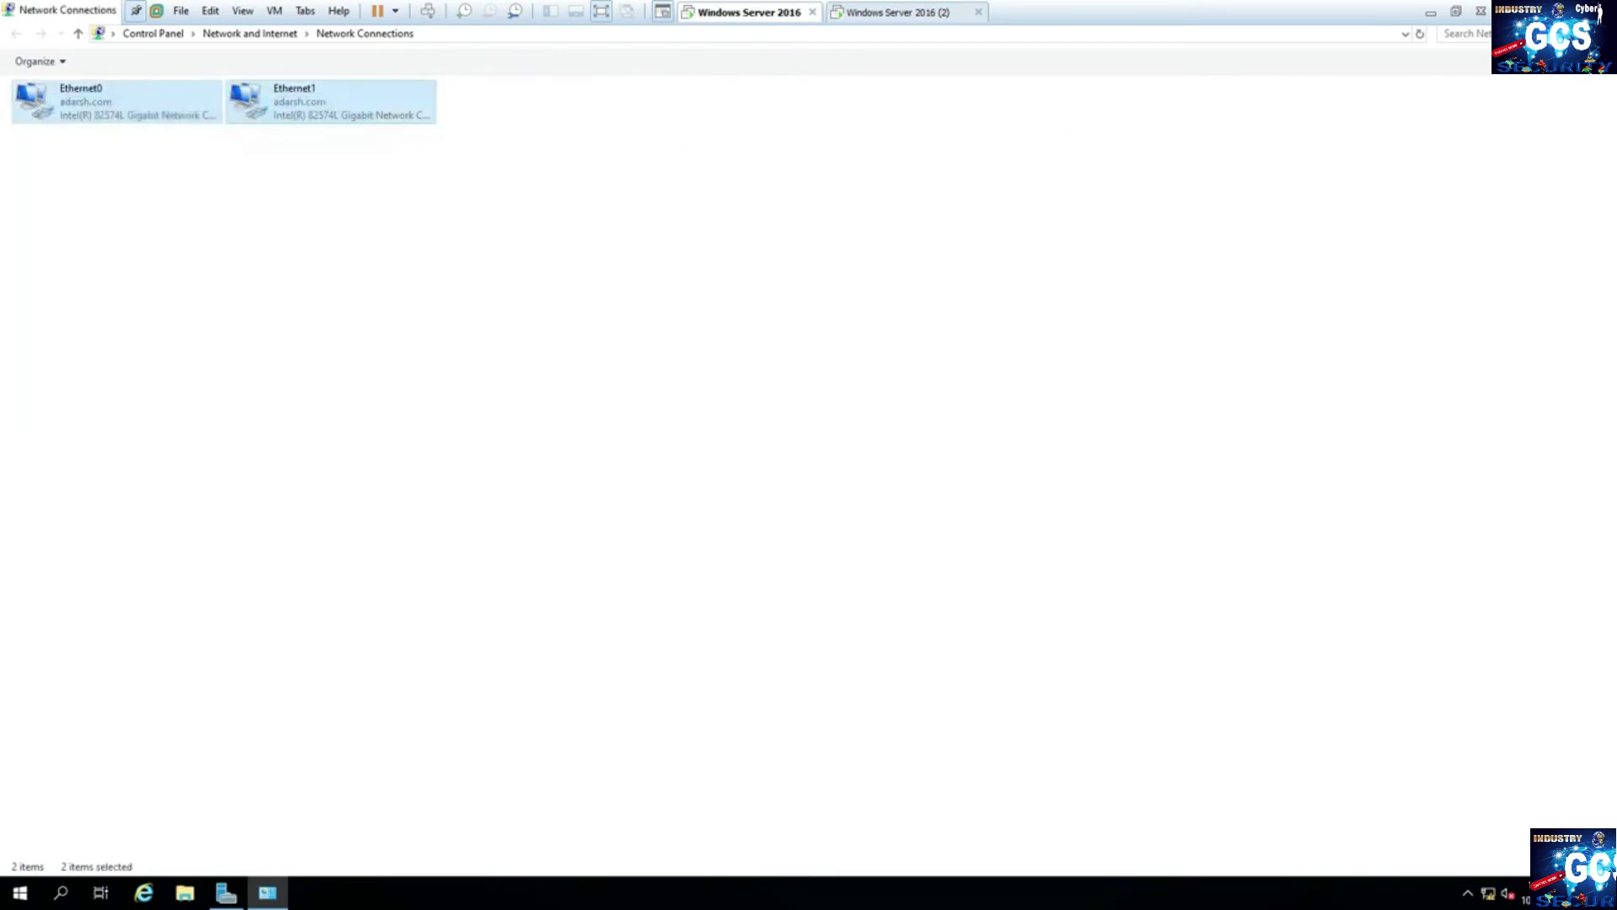
- Switch to the second server, close Server Manager, and open Network Connections from Run
{"action": "left_click", "coordinate": [1430, 13]}
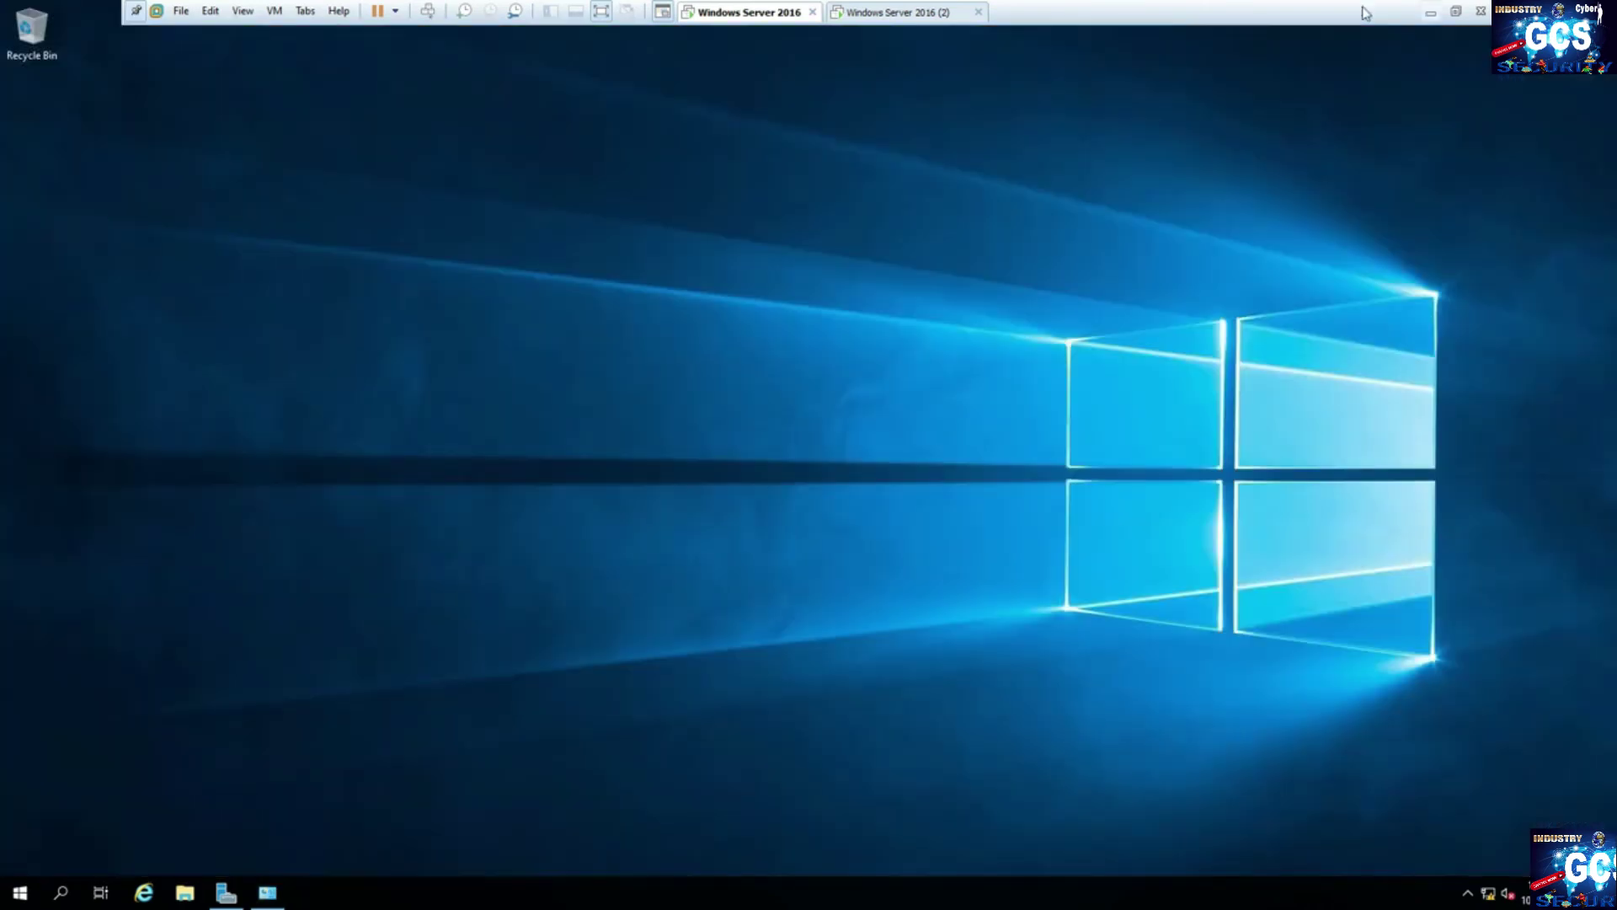
{"action": "left_click", "coordinate": [934, 12]}
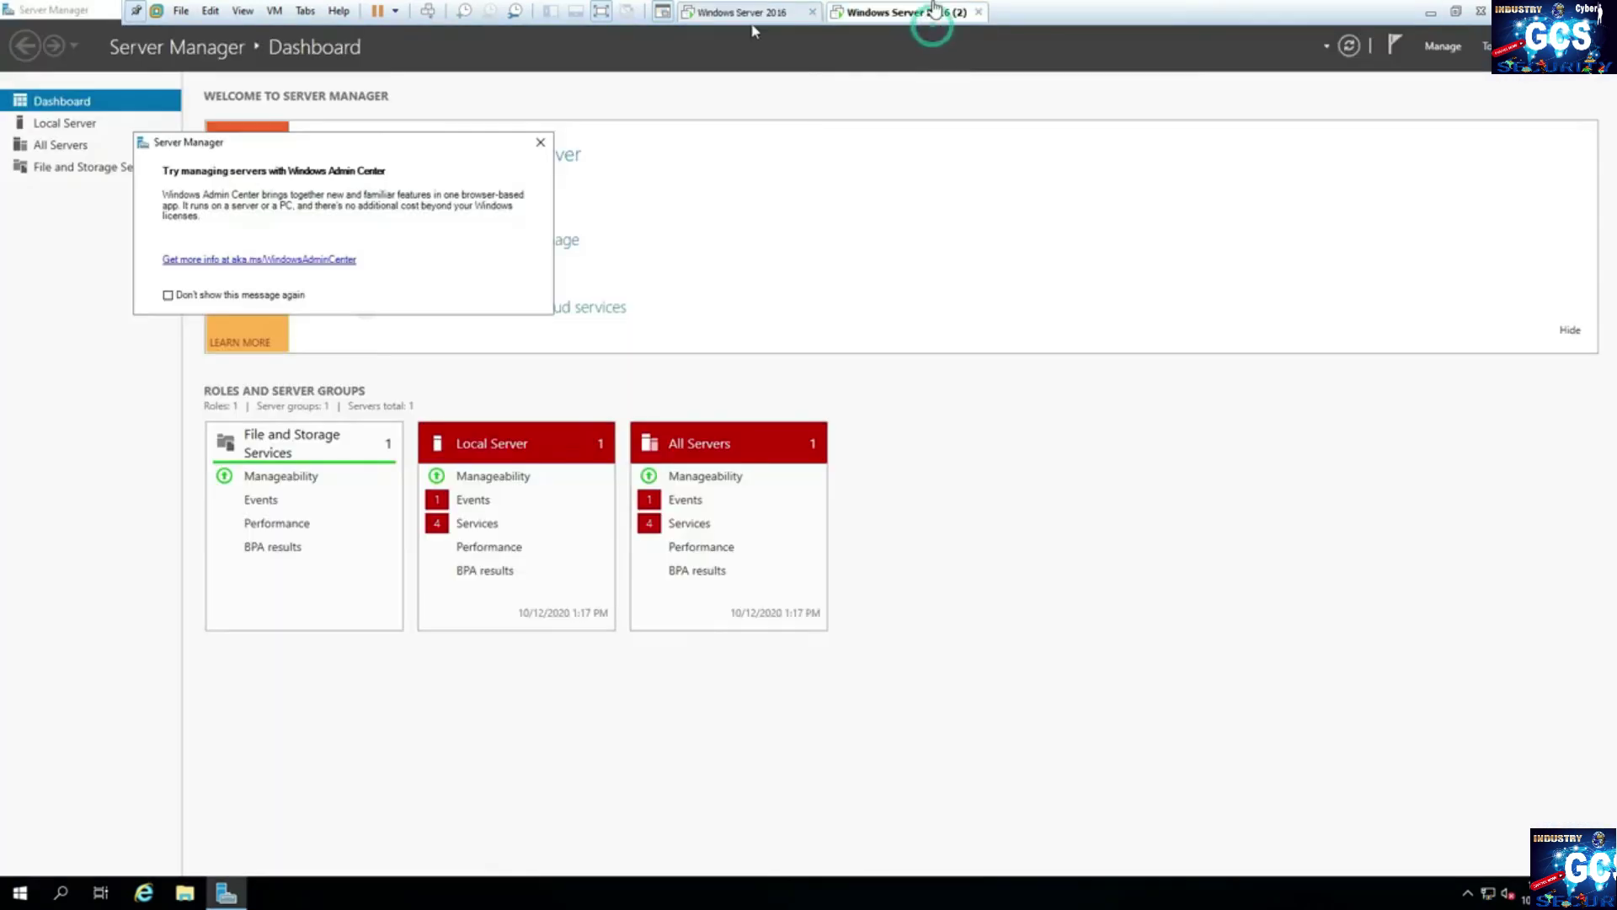
{"action": "left_click", "coordinate": [540, 142]}
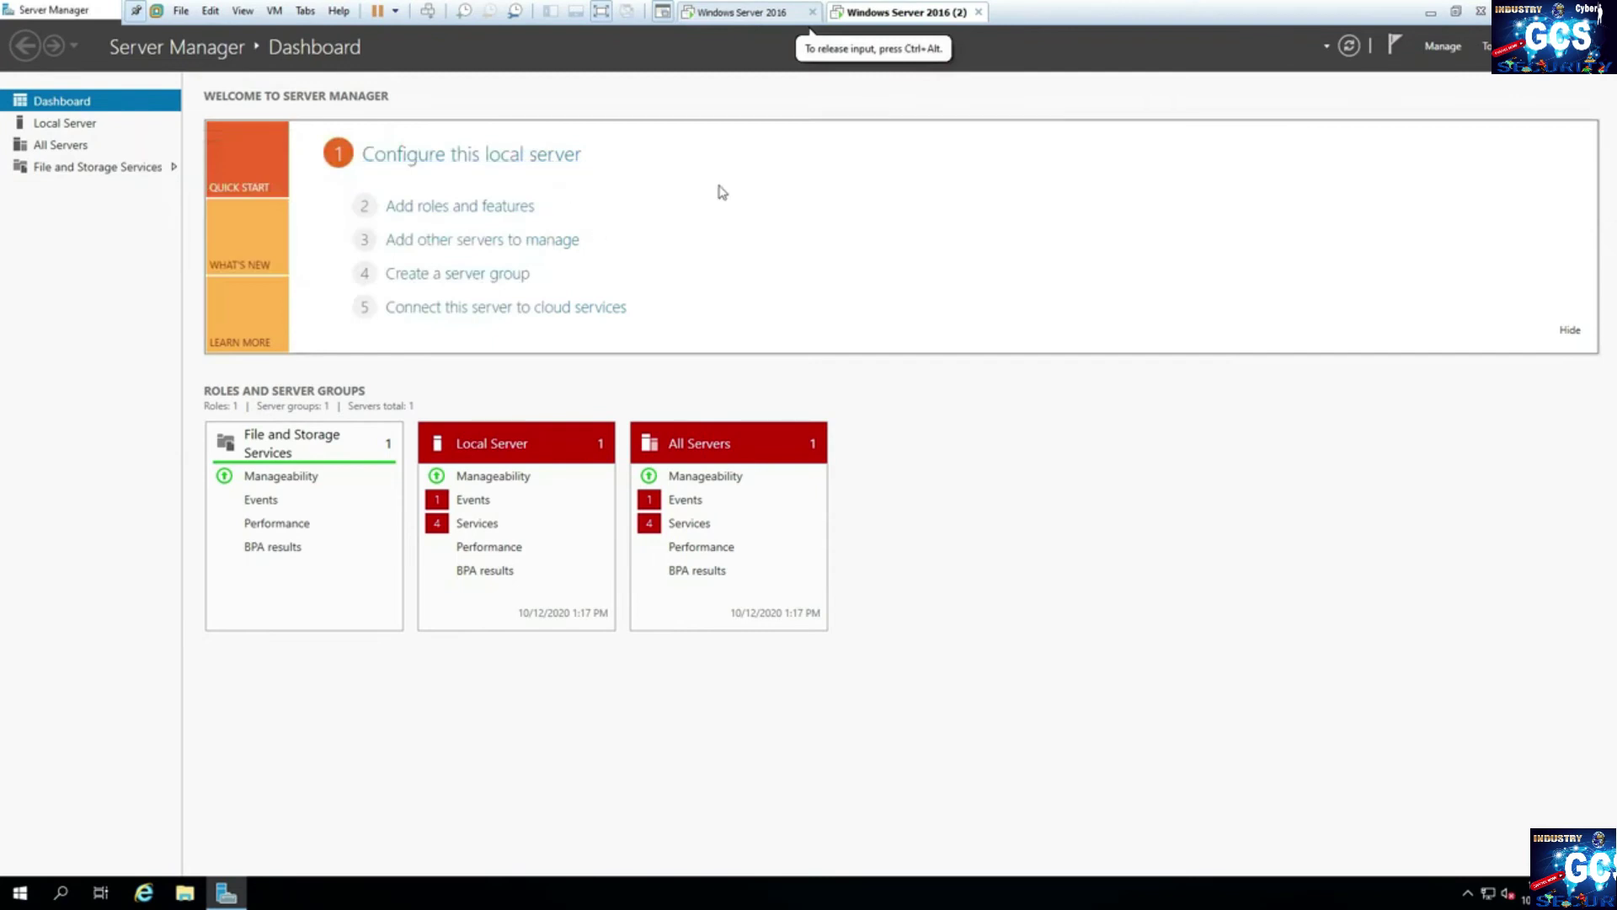
{"action": "key", "text": "alt+F4"}
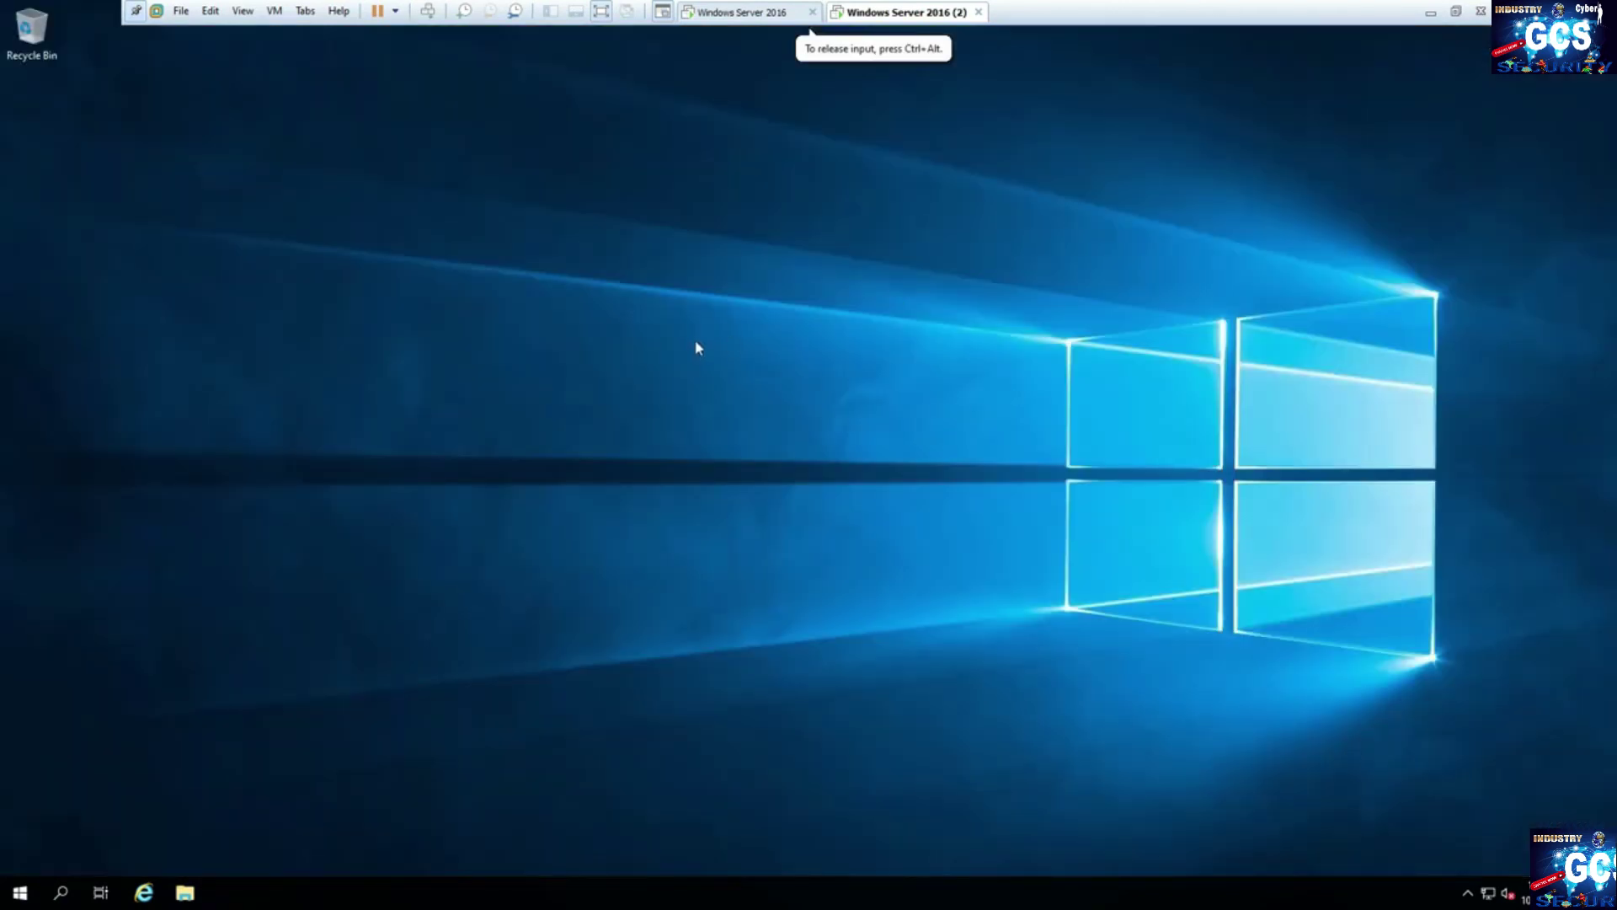
{"action": "key", "text": "super+r"}
{"action": "type", "text": "n"}
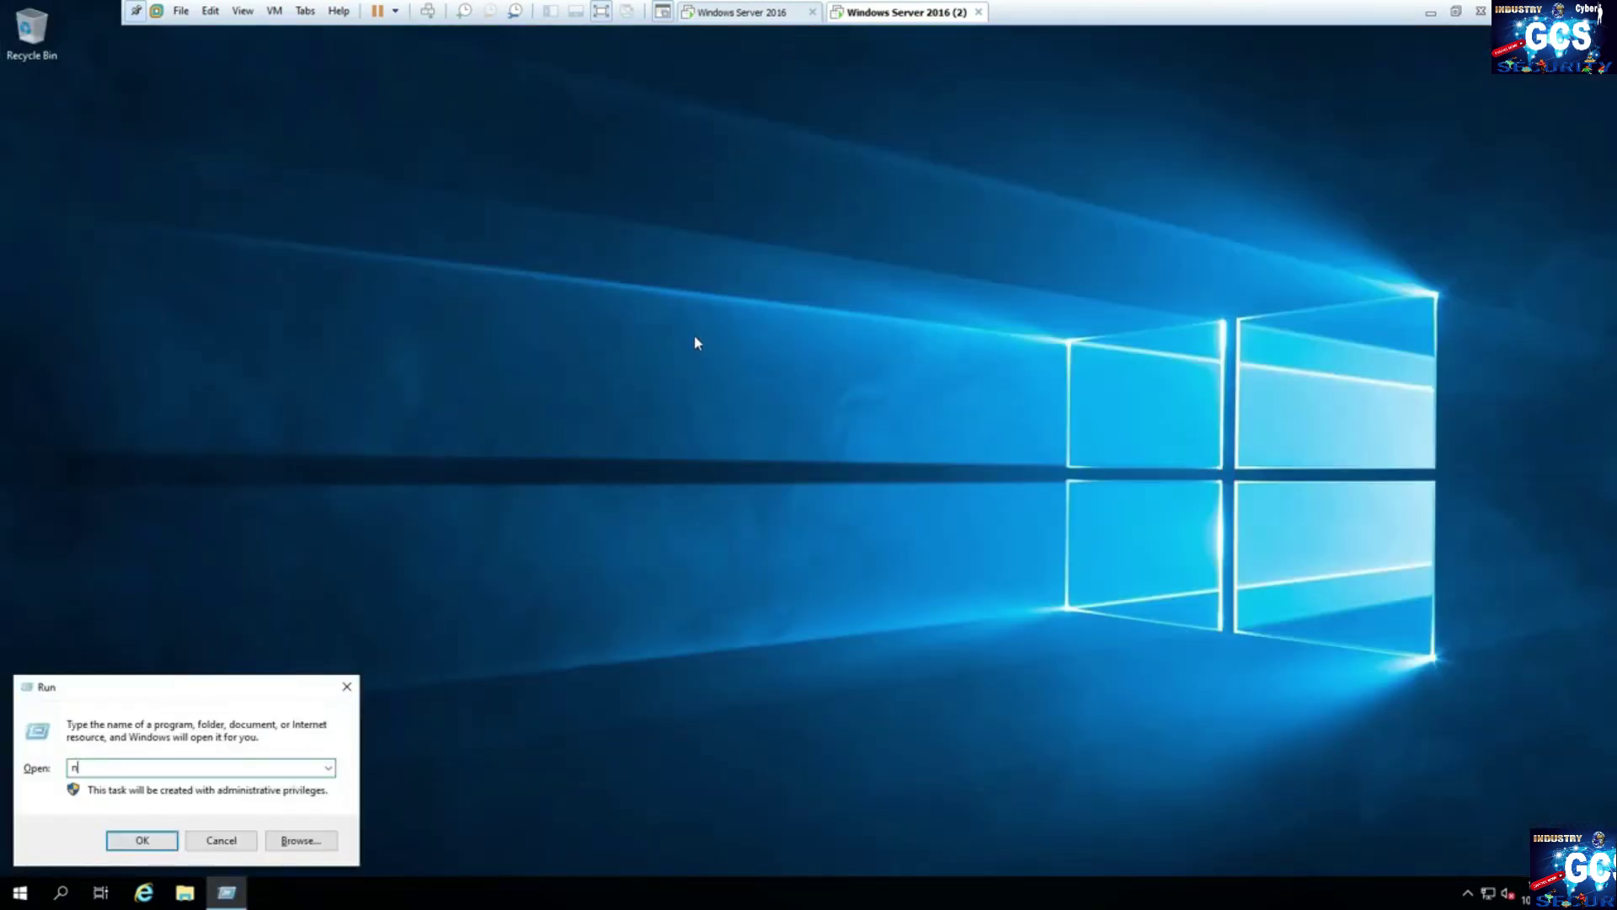
{"action": "key", "text": "Return"}
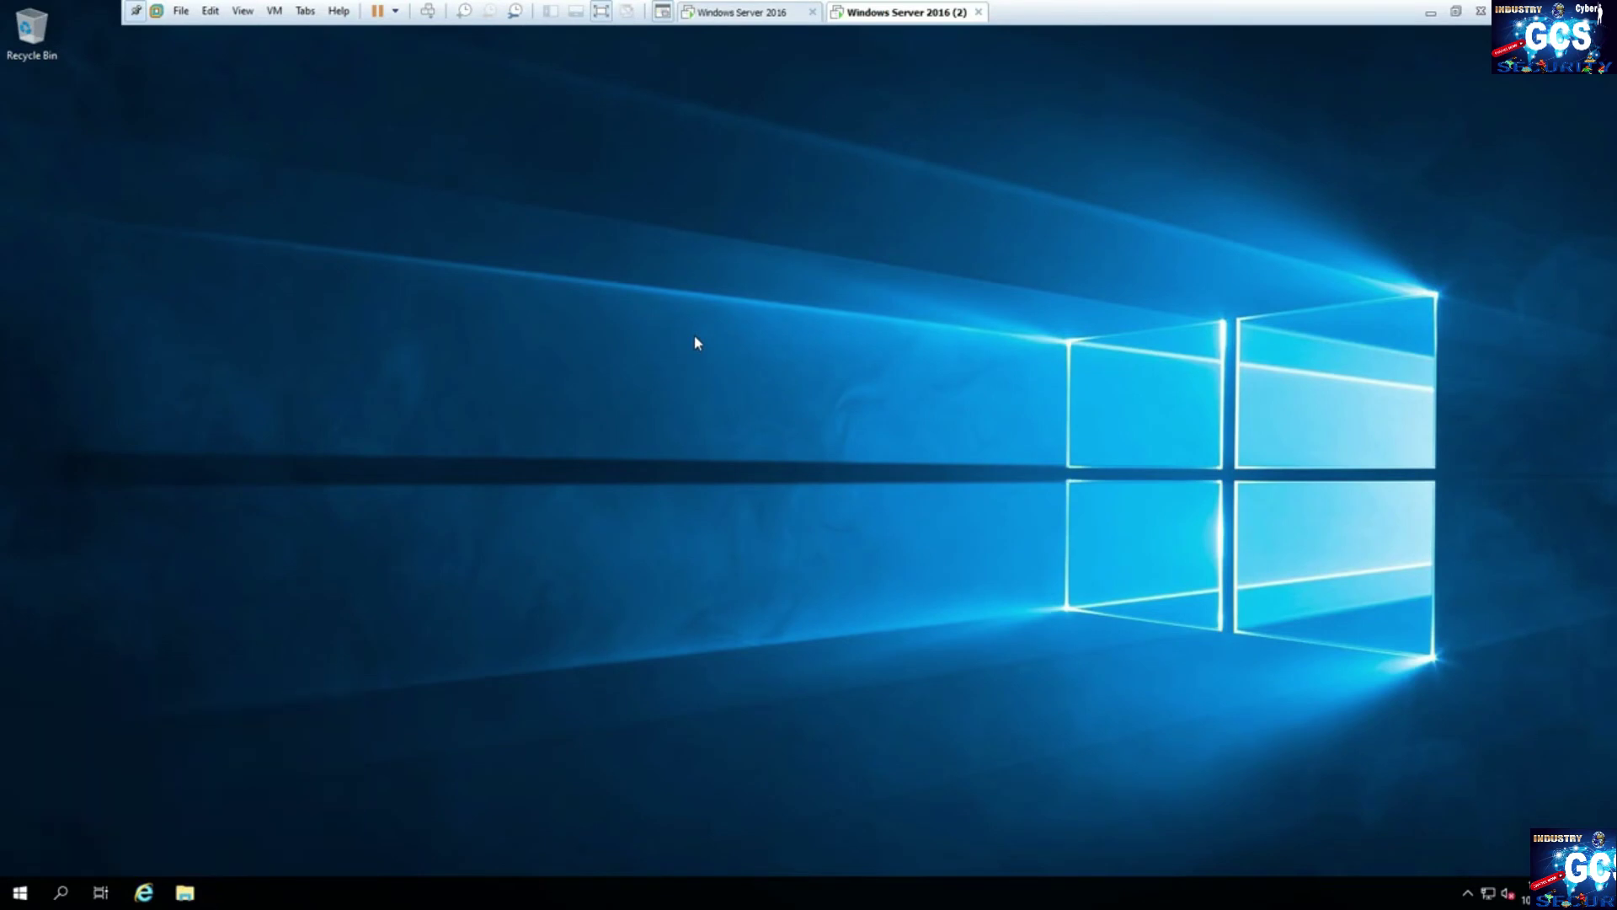
{"action": "left_click", "coordinate": [1231, 189]}
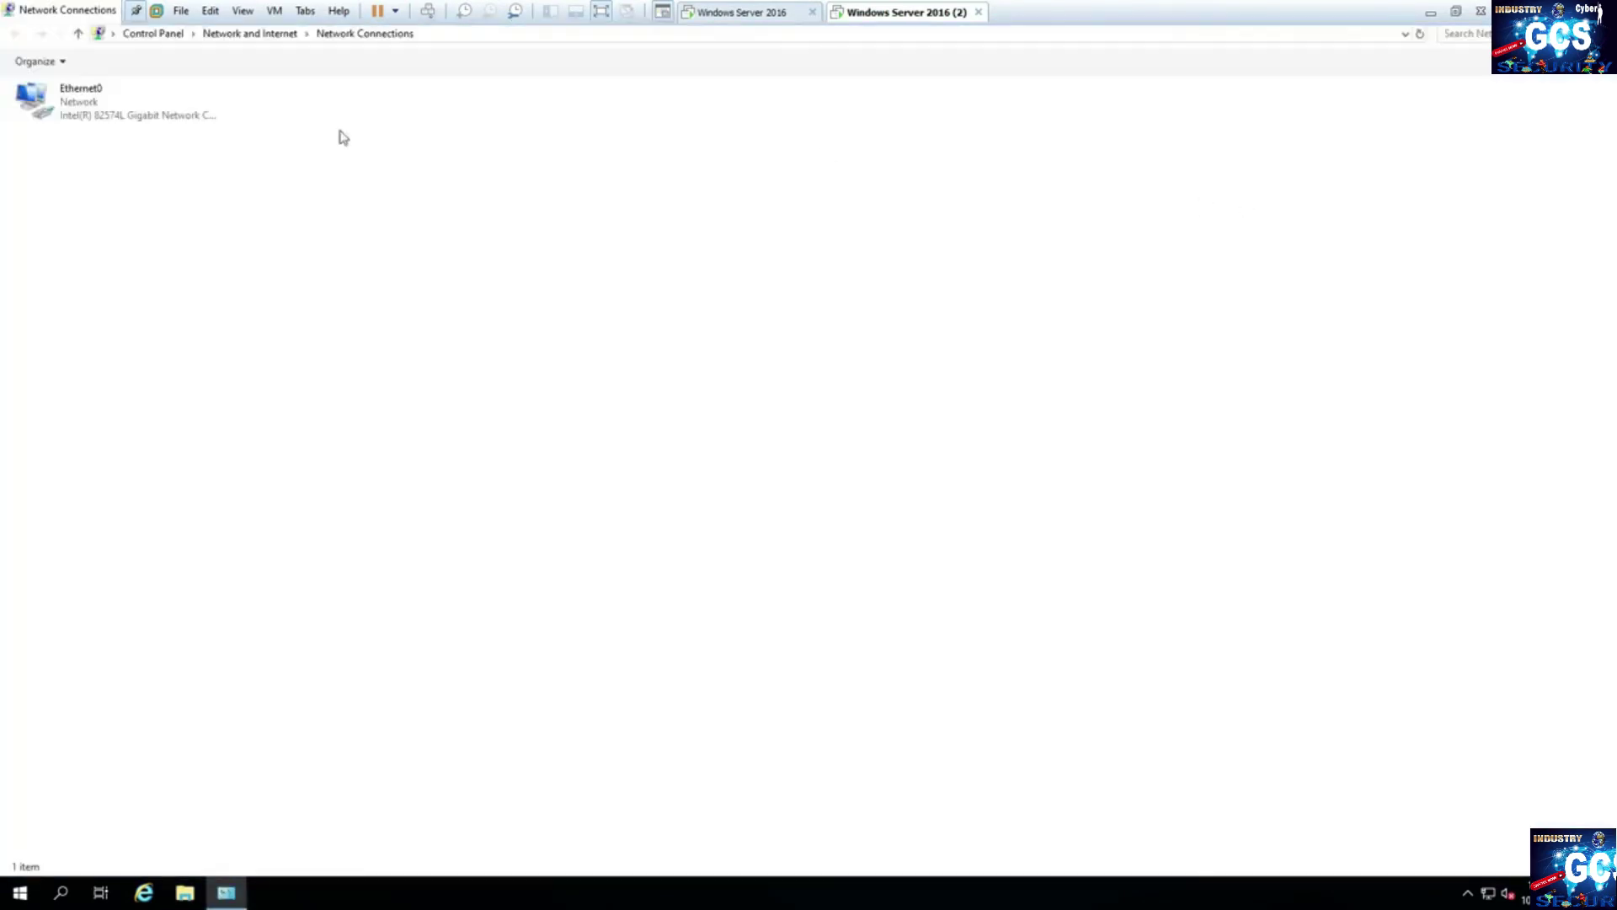
- Give the second server's Ethernet0 static IPv4 10.0.0.2, mask 255.0.0.0, then open its VM settings
{"action": "right_click", "coordinate": [64, 88]}
{"action": "left_click", "coordinate": [118, 248]}
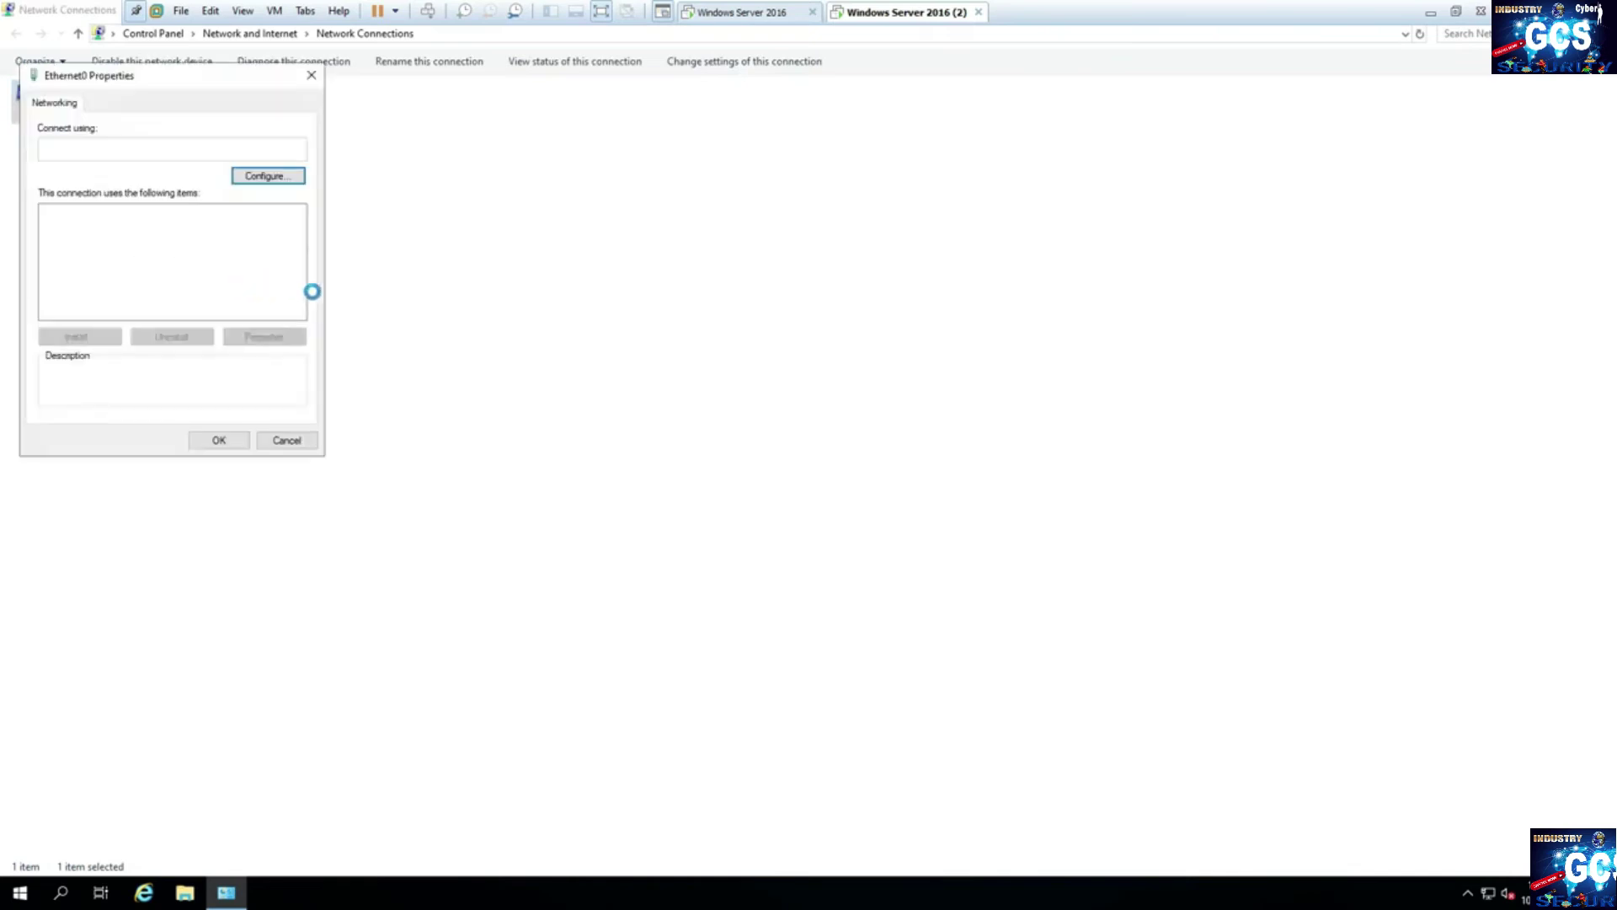
{"action": "double_click", "coordinate": [187, 254]}
{"action": "left_click", "coordinate": [163, 264]}
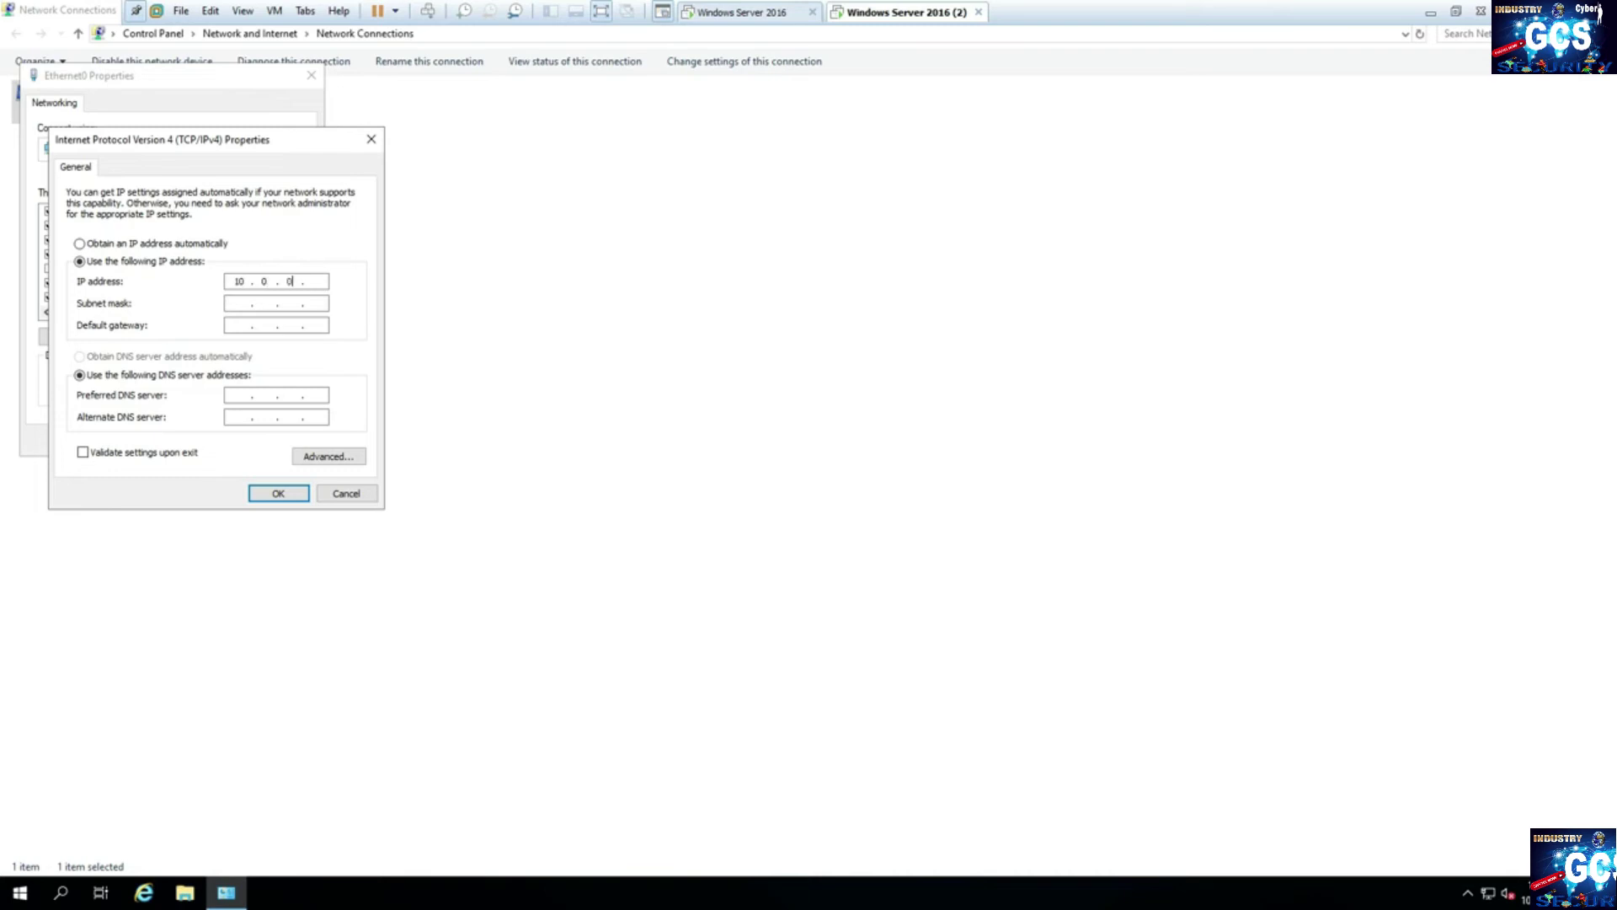
{"action": "key", "text": "Tab"}
{"action": "left_click", "coordinate": [278, 493]}
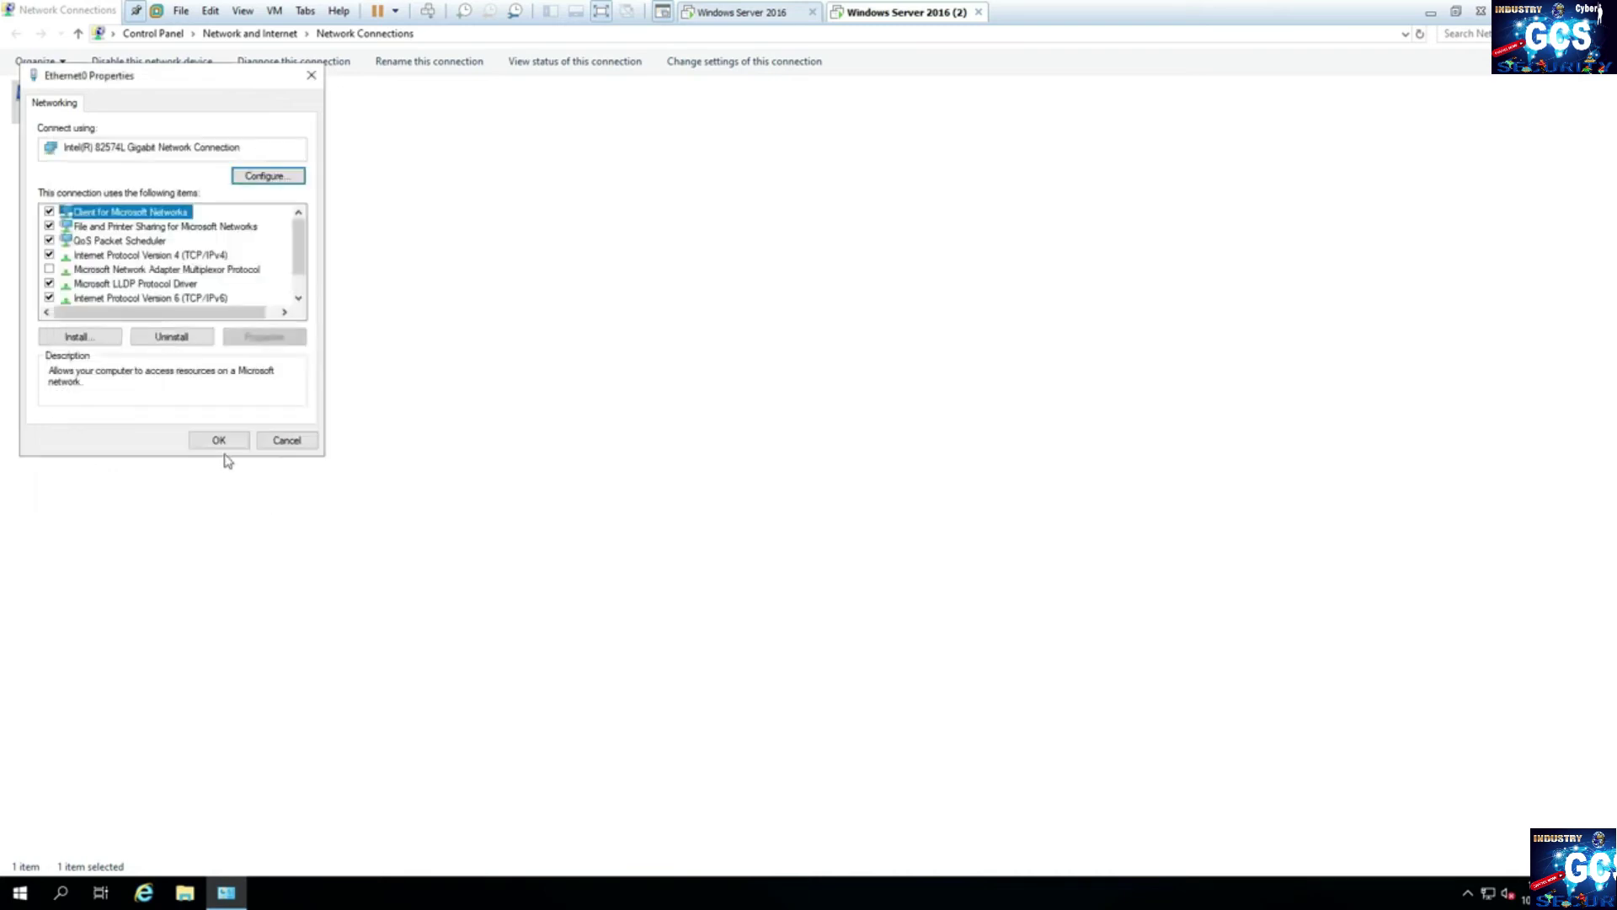
{"action": "left_click", "coordinate": [211, 444]}
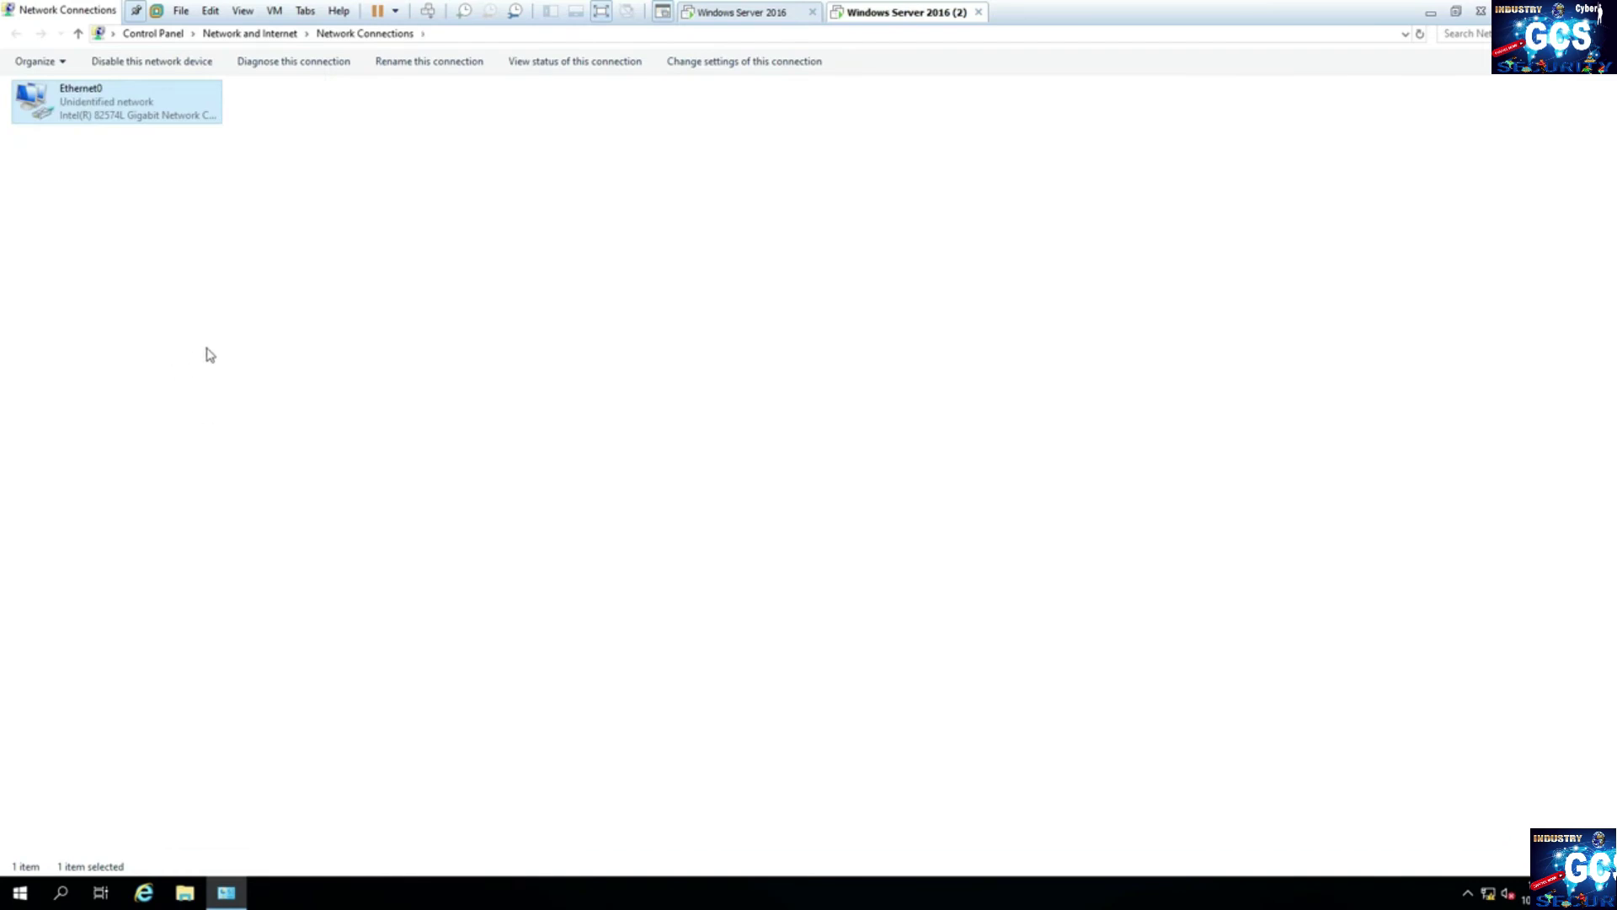
{"action": "right_click", "coordinate": [893, 12]}
{"action": "left_click", "coordinate": [935, 227]}
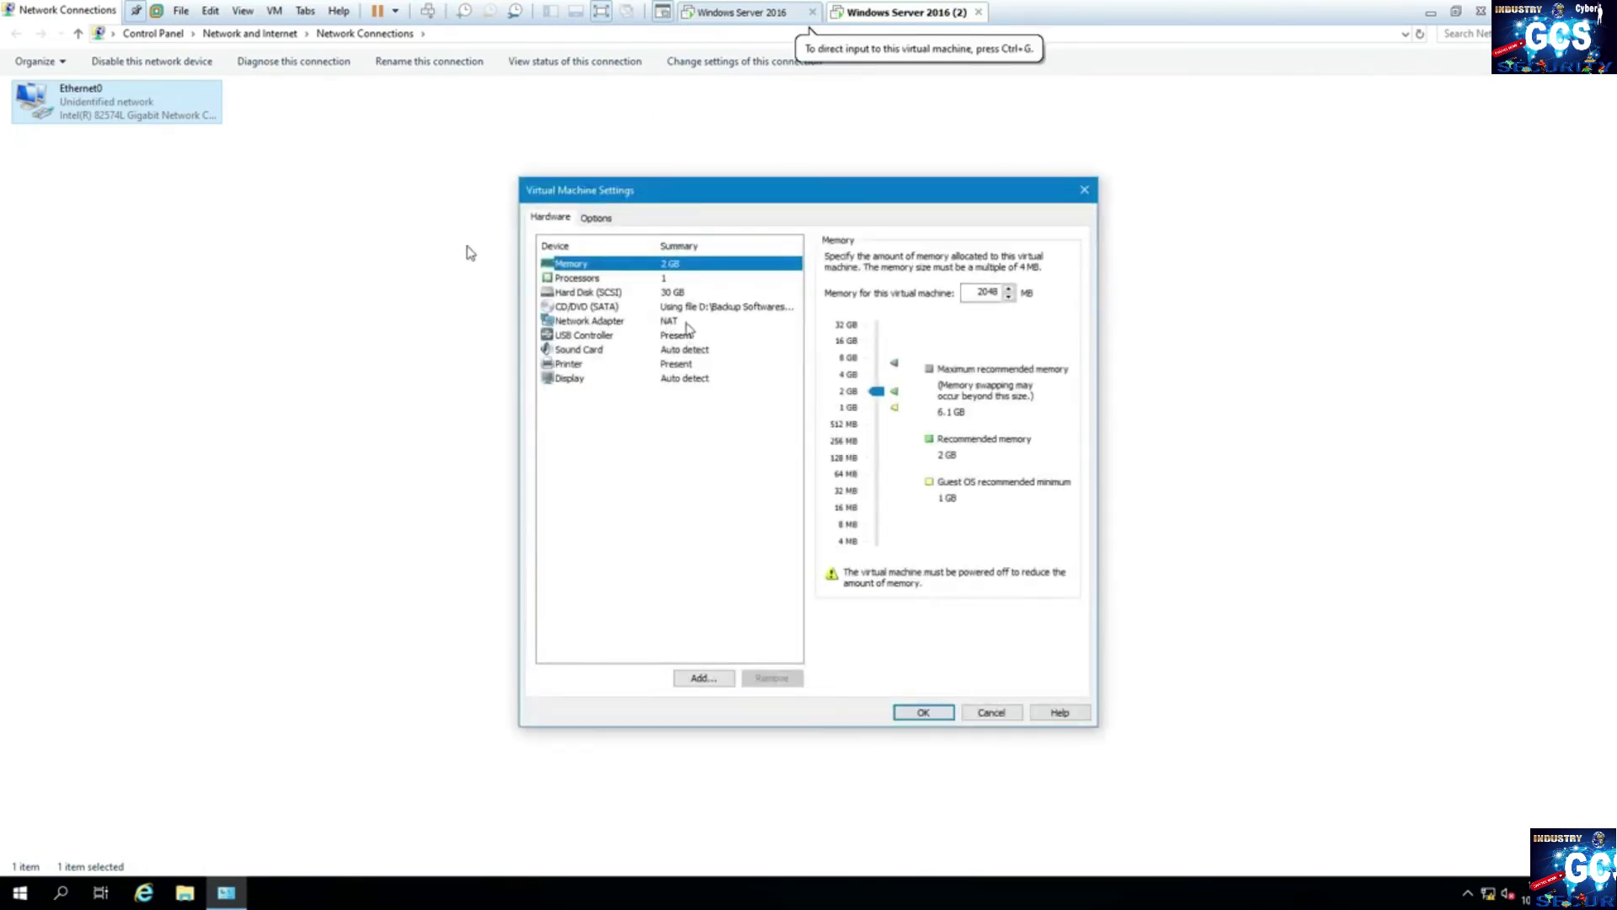
- Add a second network adapter to the second server VM and refresh Network Connections to show Ethernet1
{"action": "left_click", "coordinate": [702, 678]}
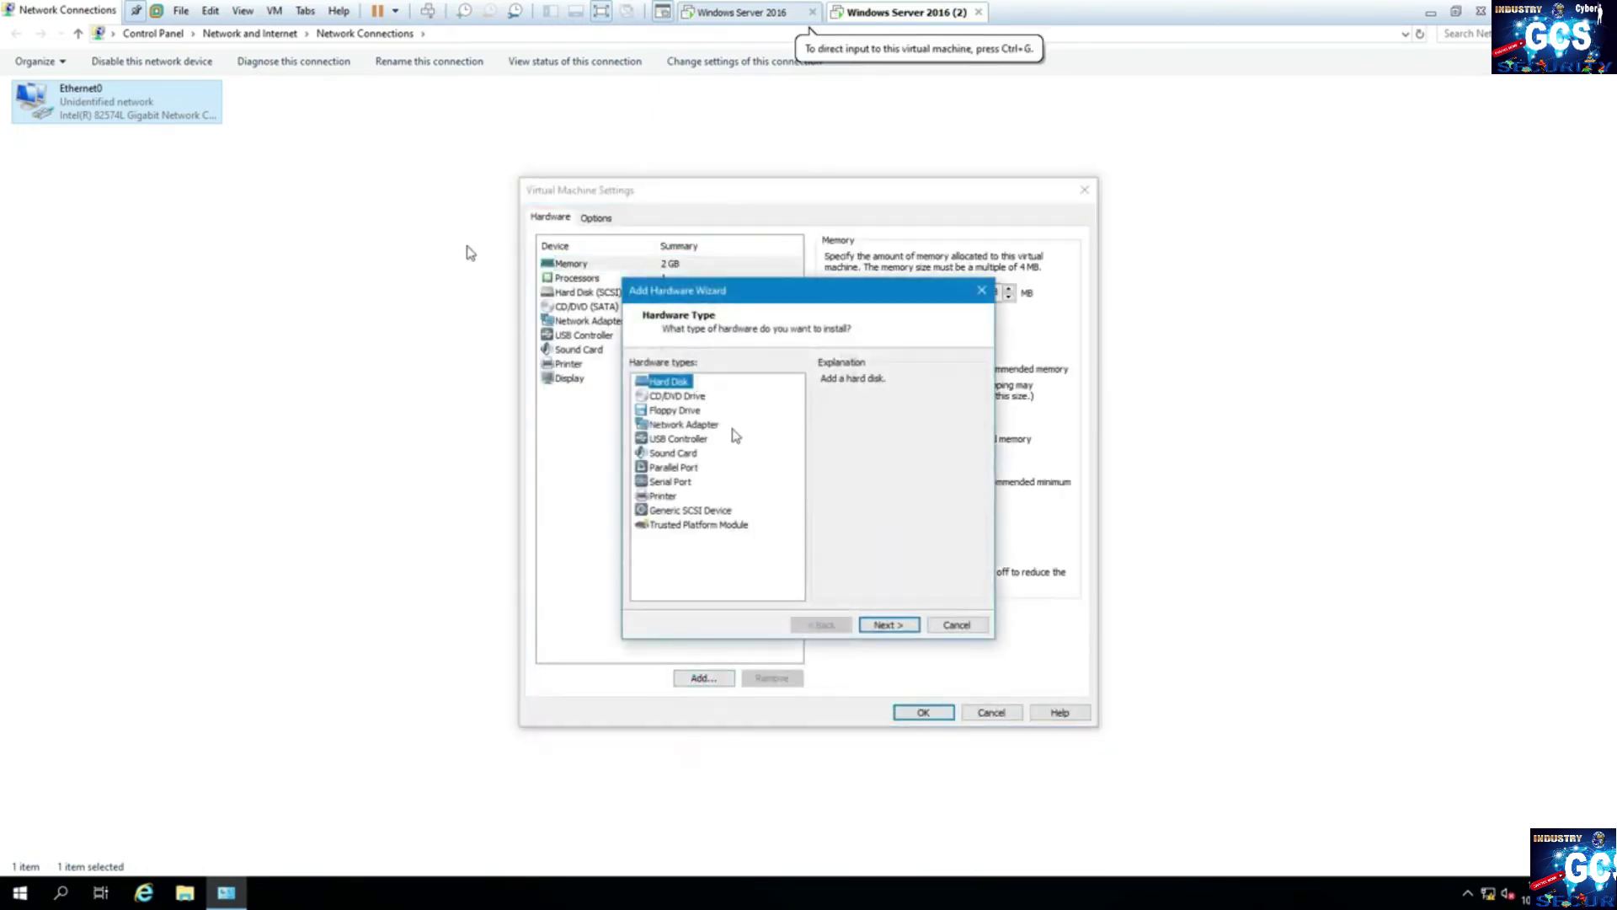
{"action": "left_click", "coordinate": [682, 424]}
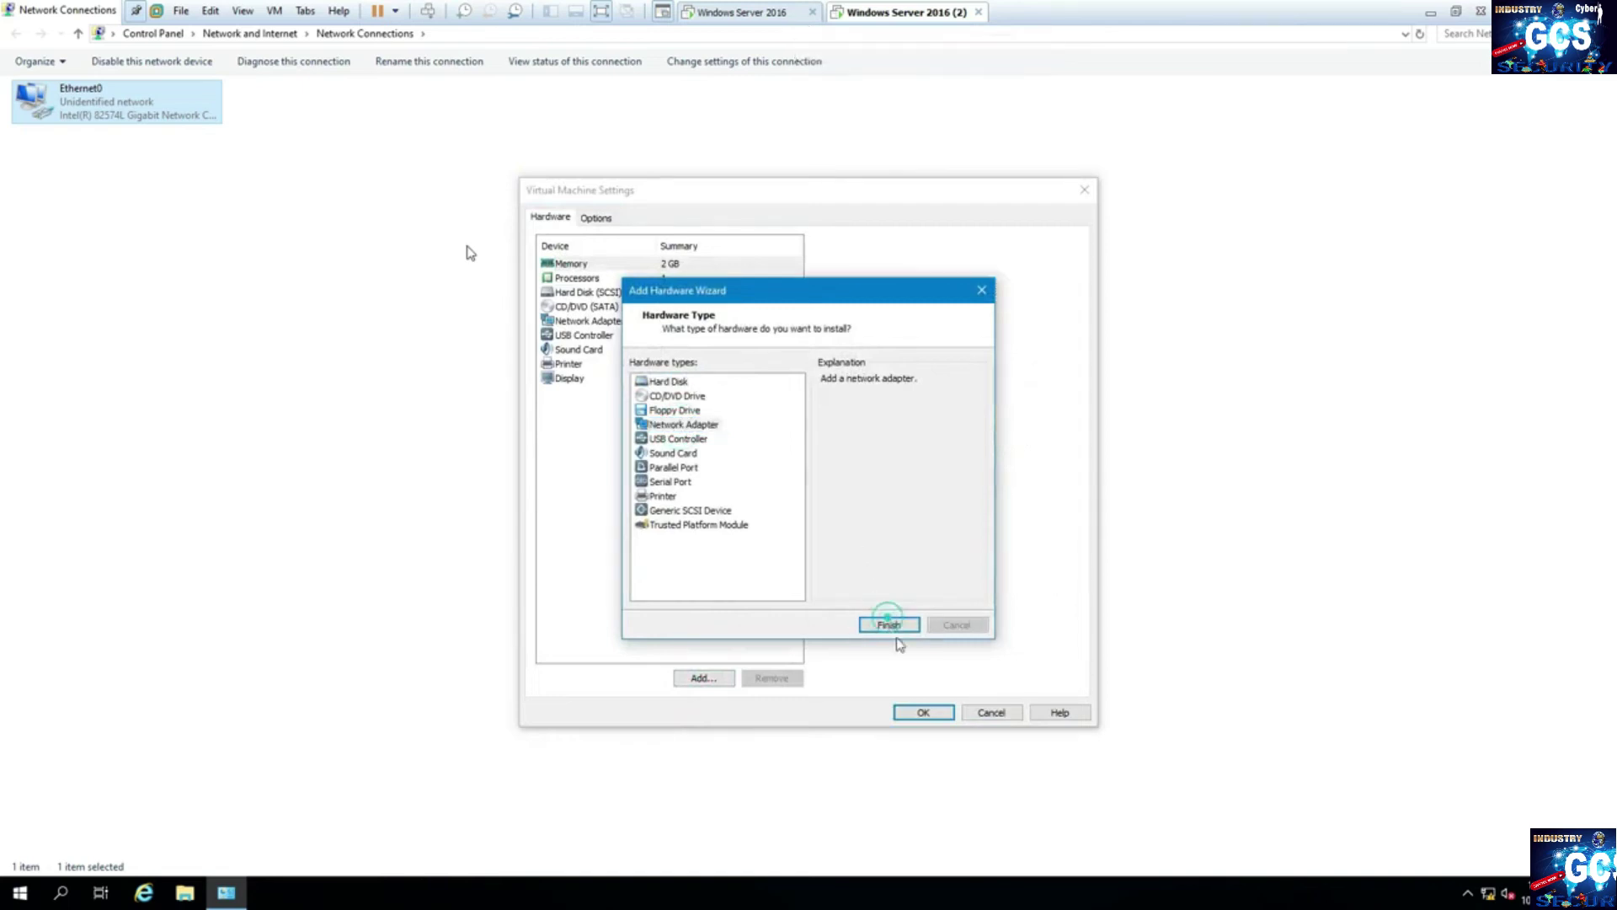
{"action": "left_click", "coordinate": [887, 624]}
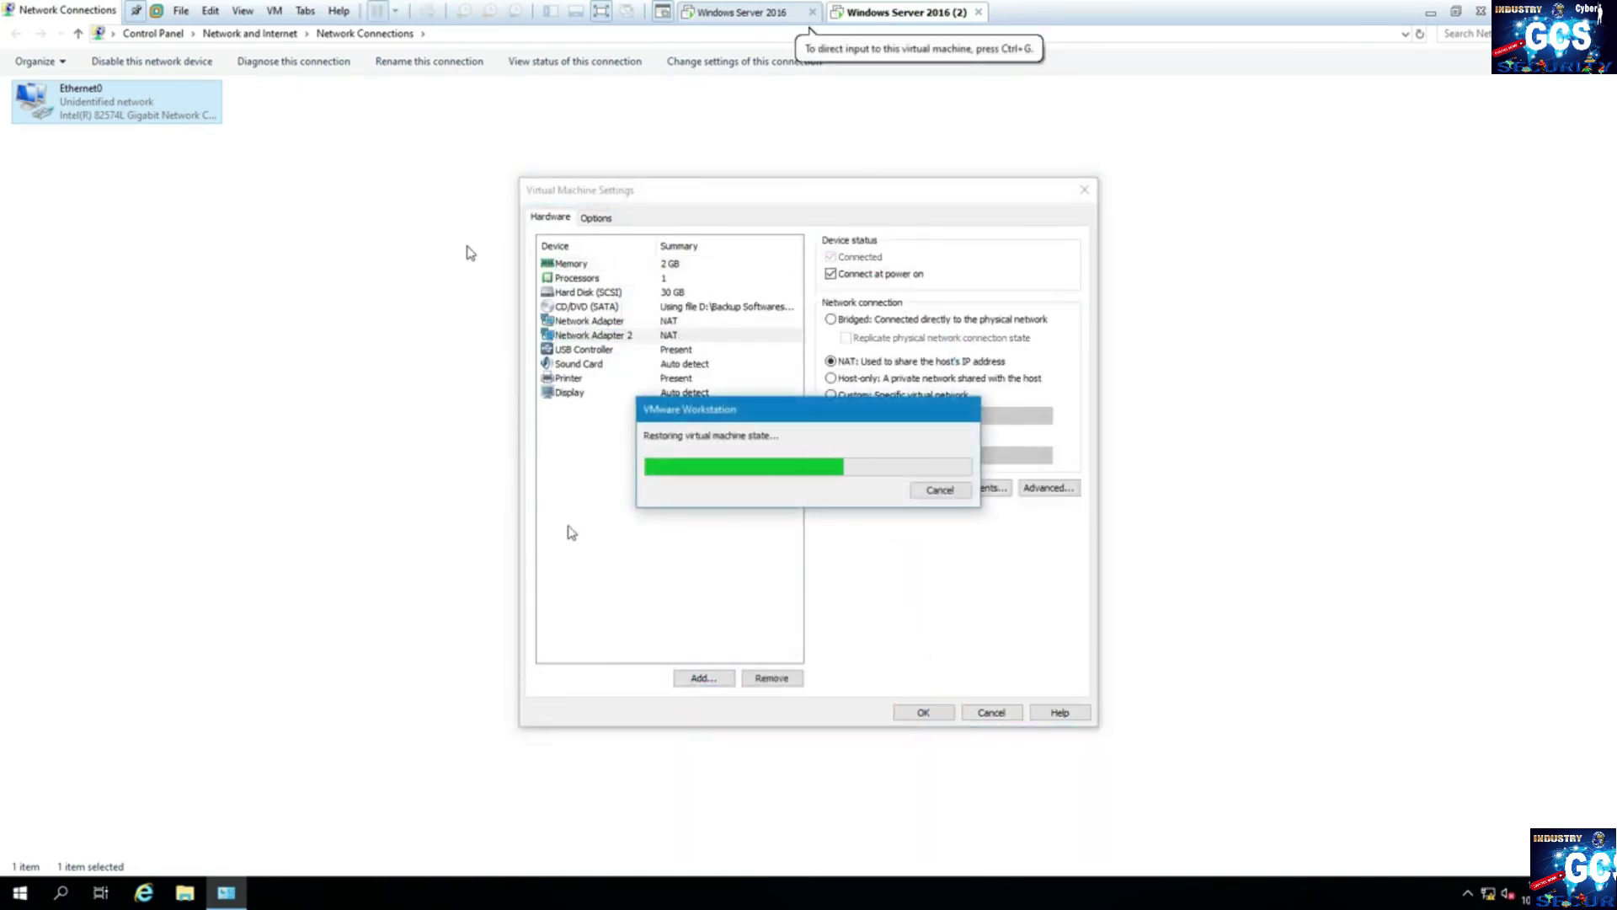
{"action": "key", "text": "Return"}
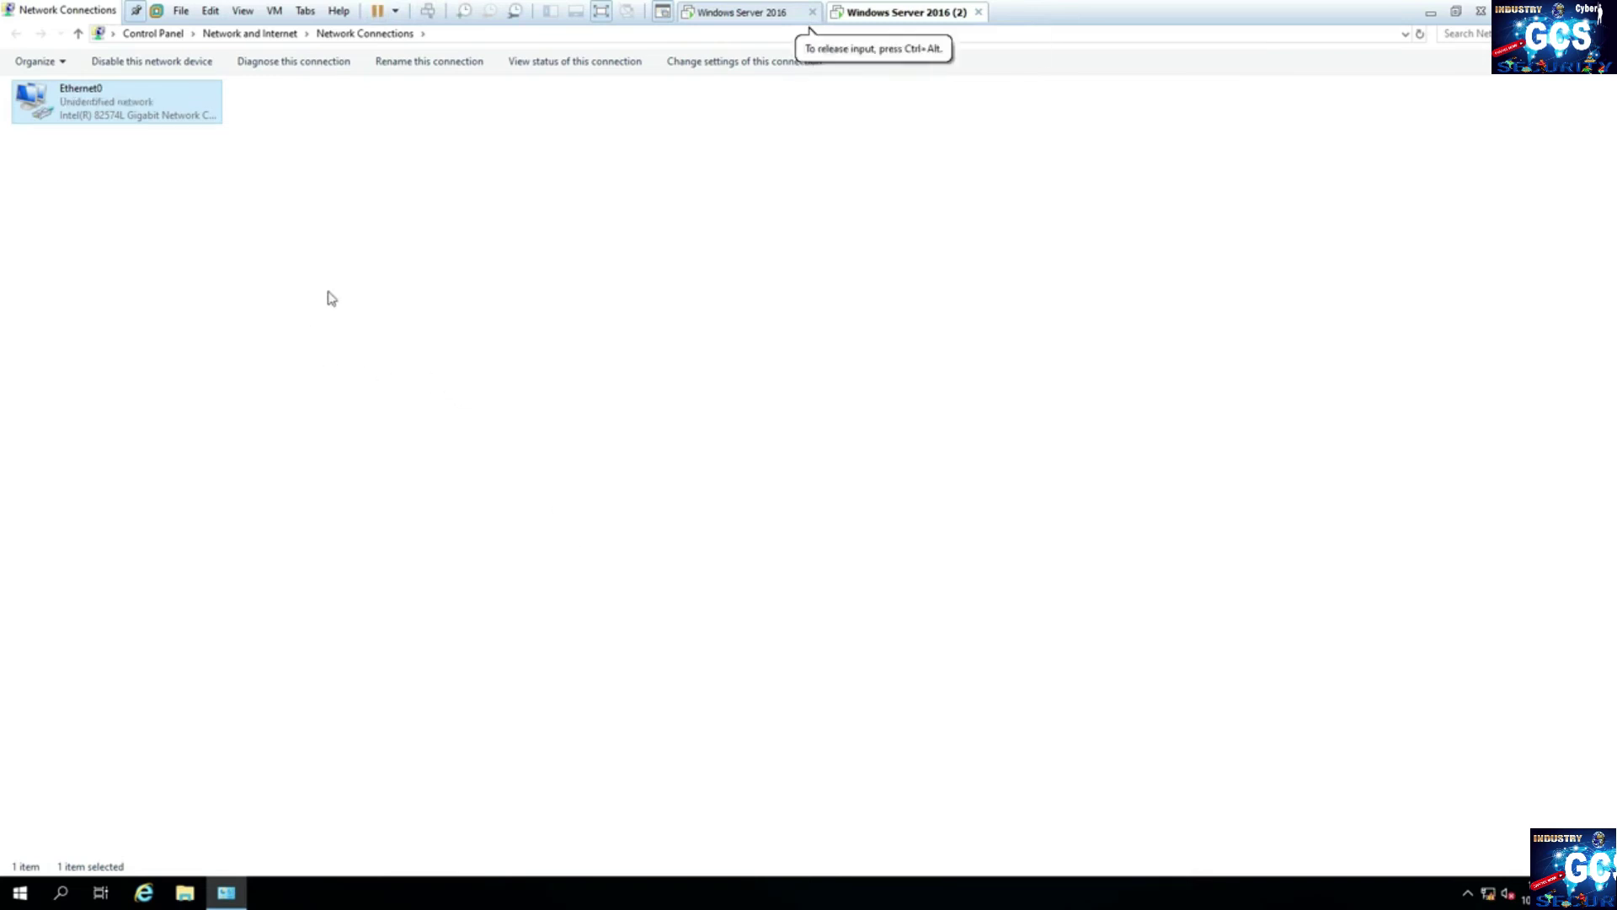
{"action": "right_click", "coordinate": [372, 357]}
{"action": "left_click", "coordinate": [417, 426]}
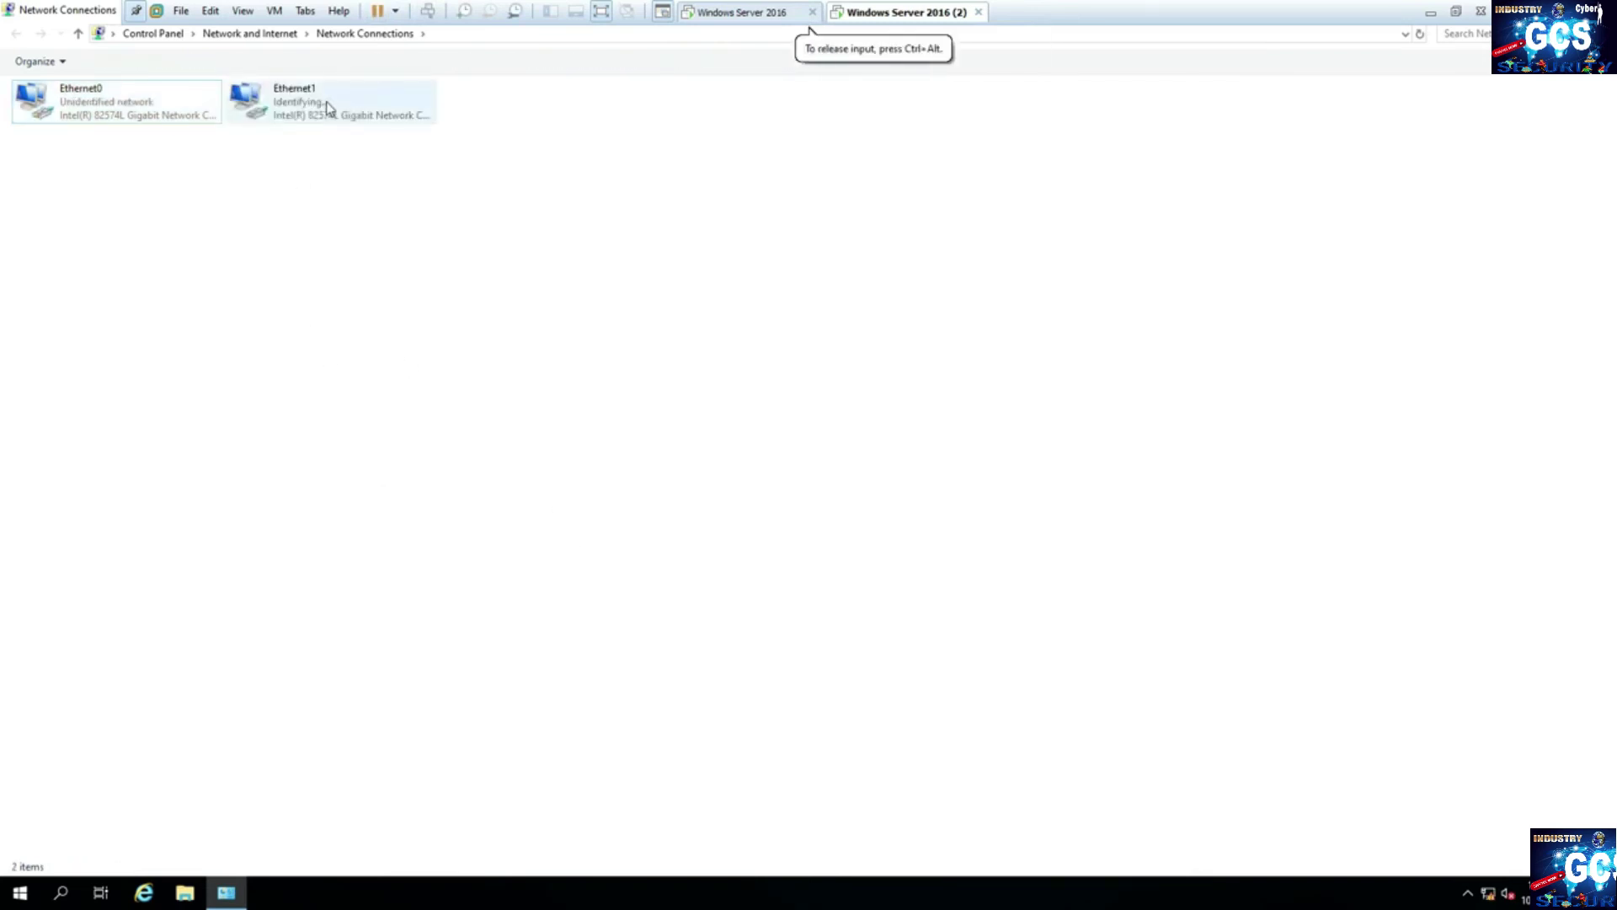
- Set Ethernet1 to static IPv4 100.0.0.2 with mask 255.0.0.0, then return to the first VM
{"action": "right_click", "coordinate": [328, 101]}
{"action": "left_click", "coordinate": [386, 264]}
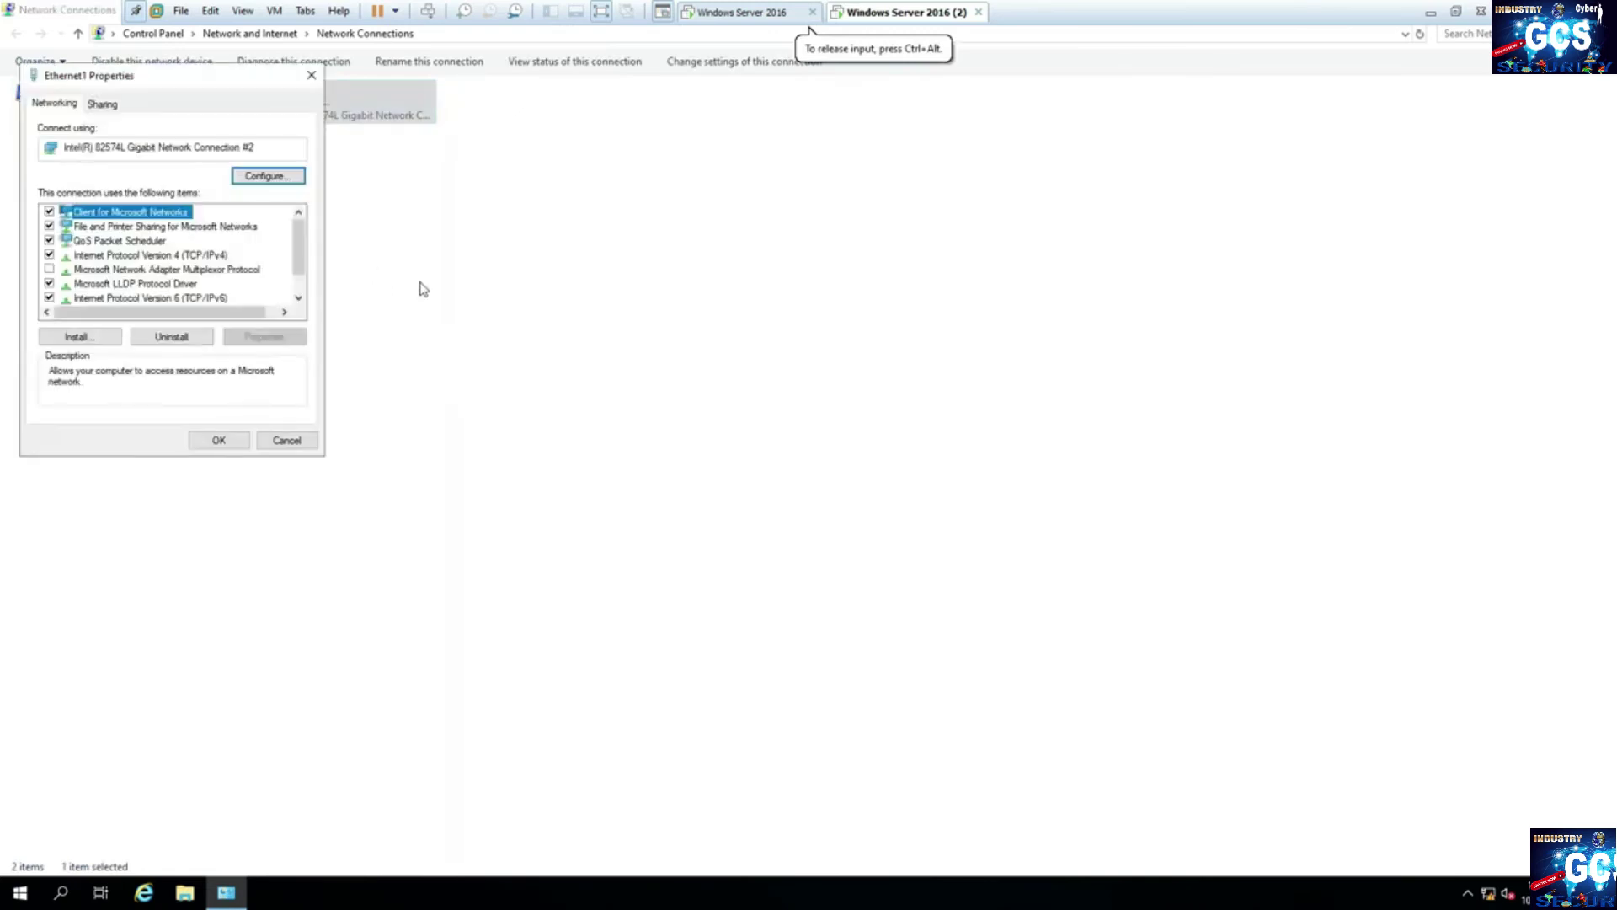
{"action": "double_click", "coordinate": [205, 255]}
{"action": "left_click", "coordinate": [181, 263]}
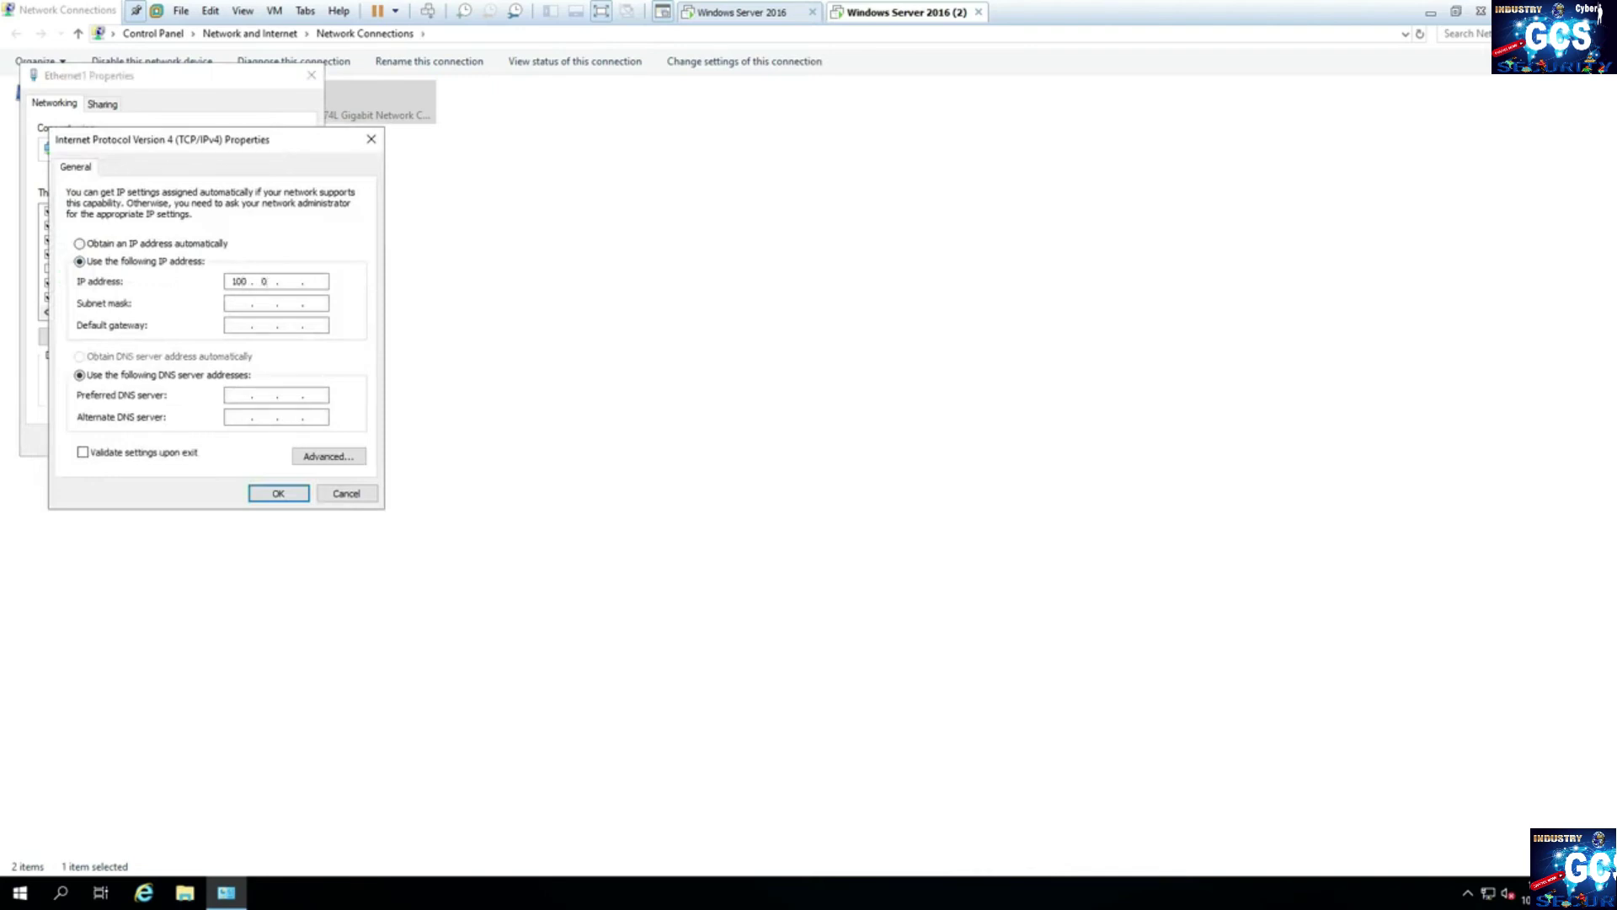
{"action": "key", "text": "Tab"}
{"action": "left_click", "coordinate": [278, 492]}
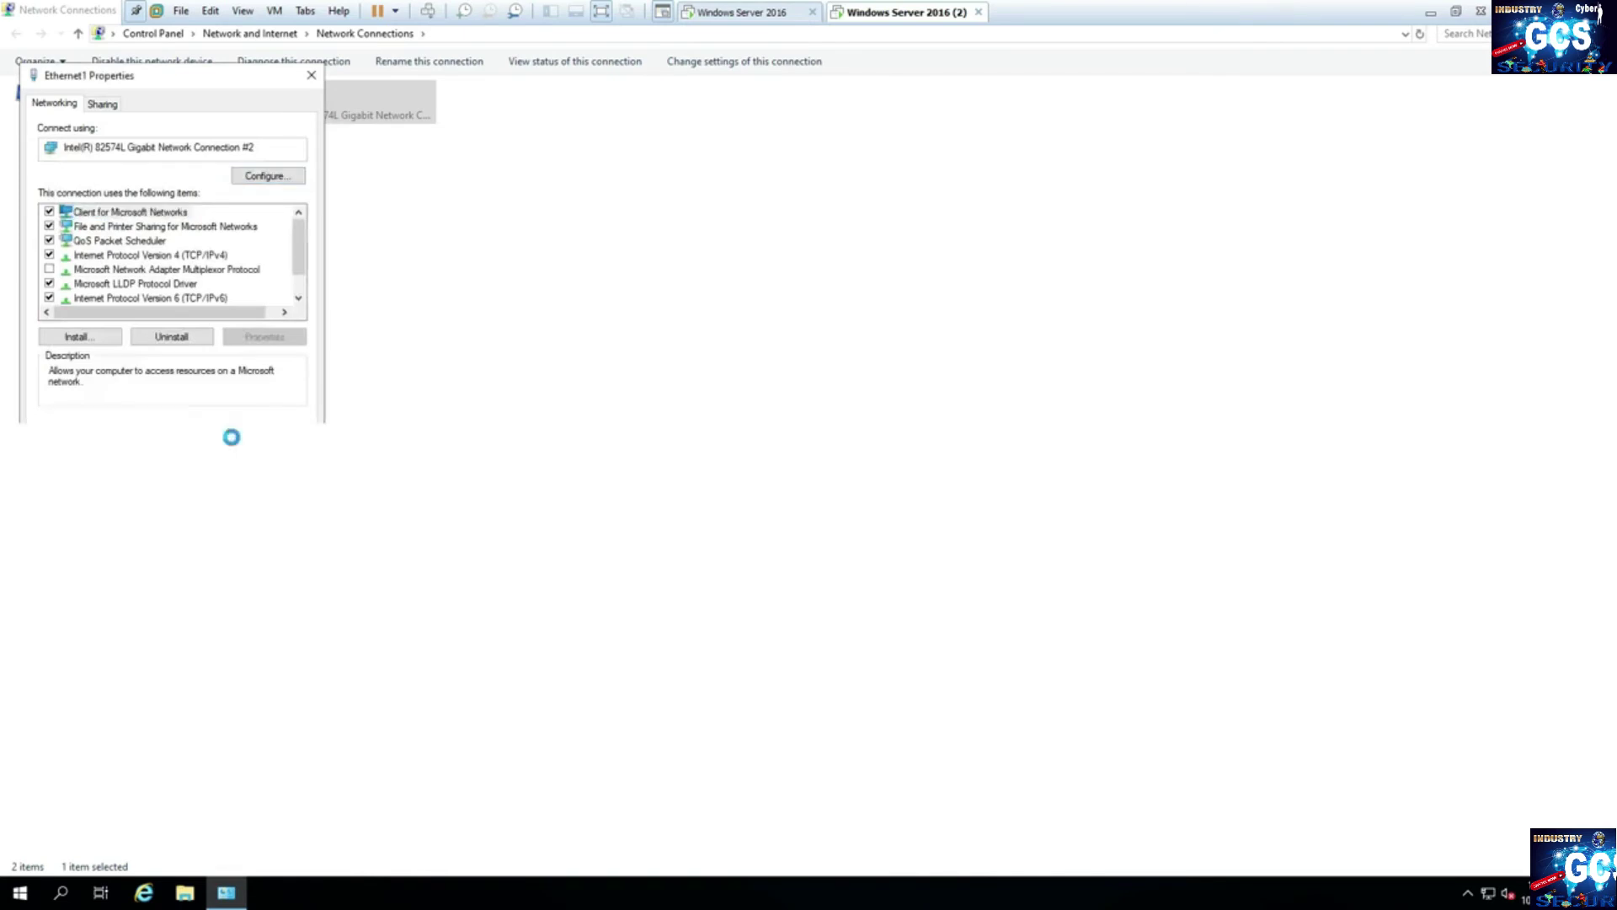
{"action": "left_click", "coordinate": [232, 436]}
{"action": "left_click", "coordinate": [752, 12]}
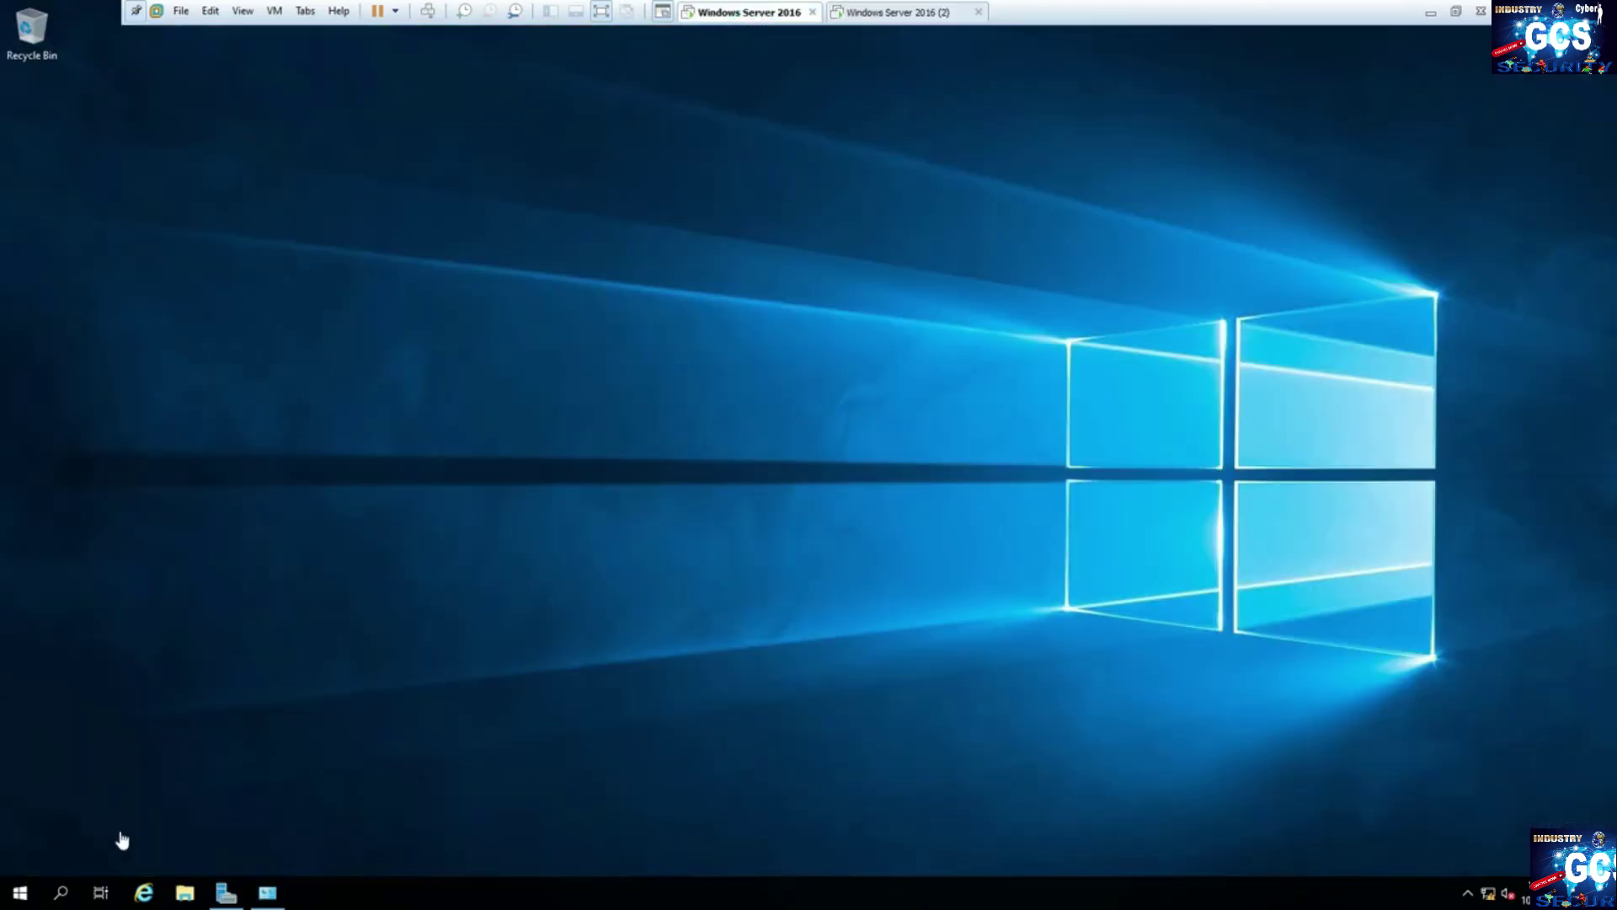
- Review the first server's Local Server properties, then launch Server Manager on the second server from Start
{"action": "left_click", "coordinate": [226, 892]}
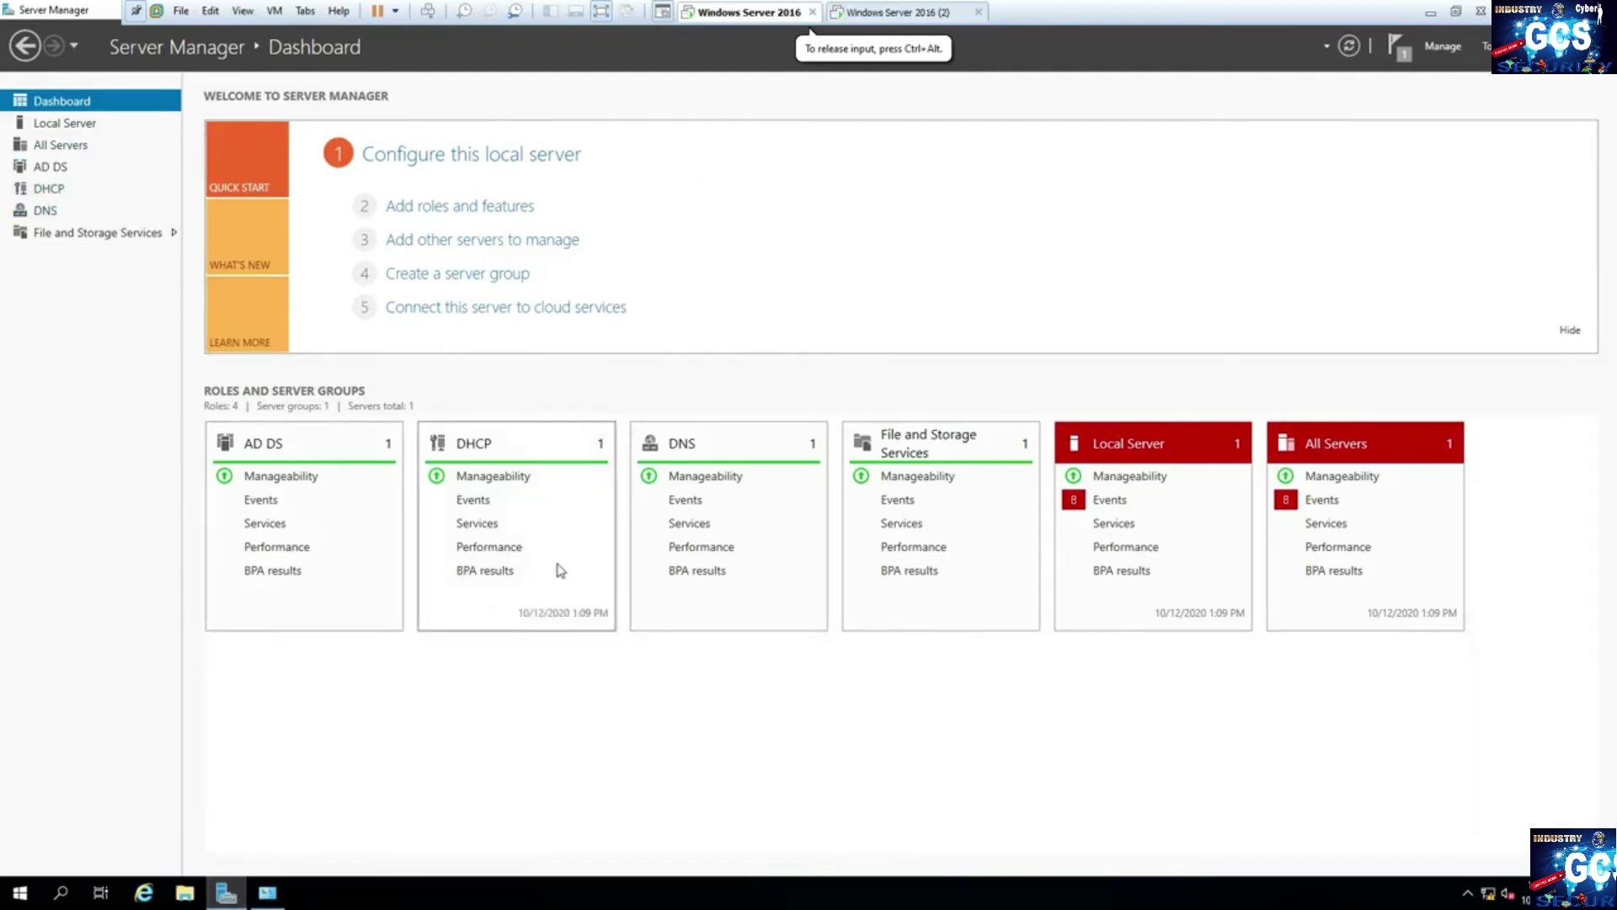
{"action": "left_click", "coordinate": [69, 127]}
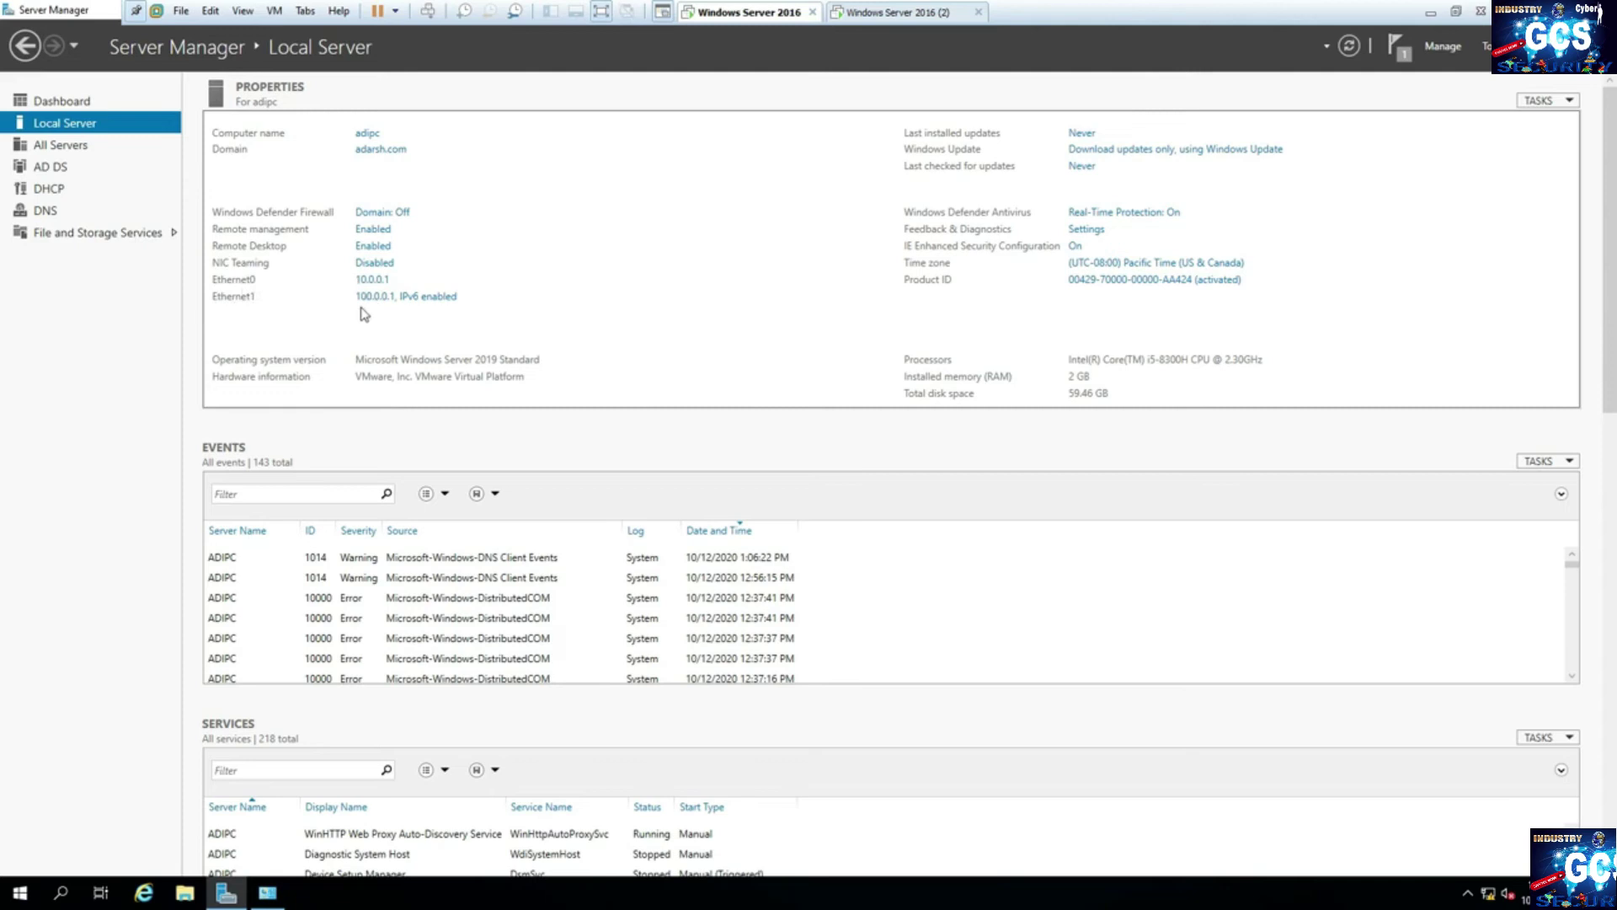
{"action": "left_click", "coordinate": [876, 12]}
{"action": "left_click", "coordinate": [807, 27]}
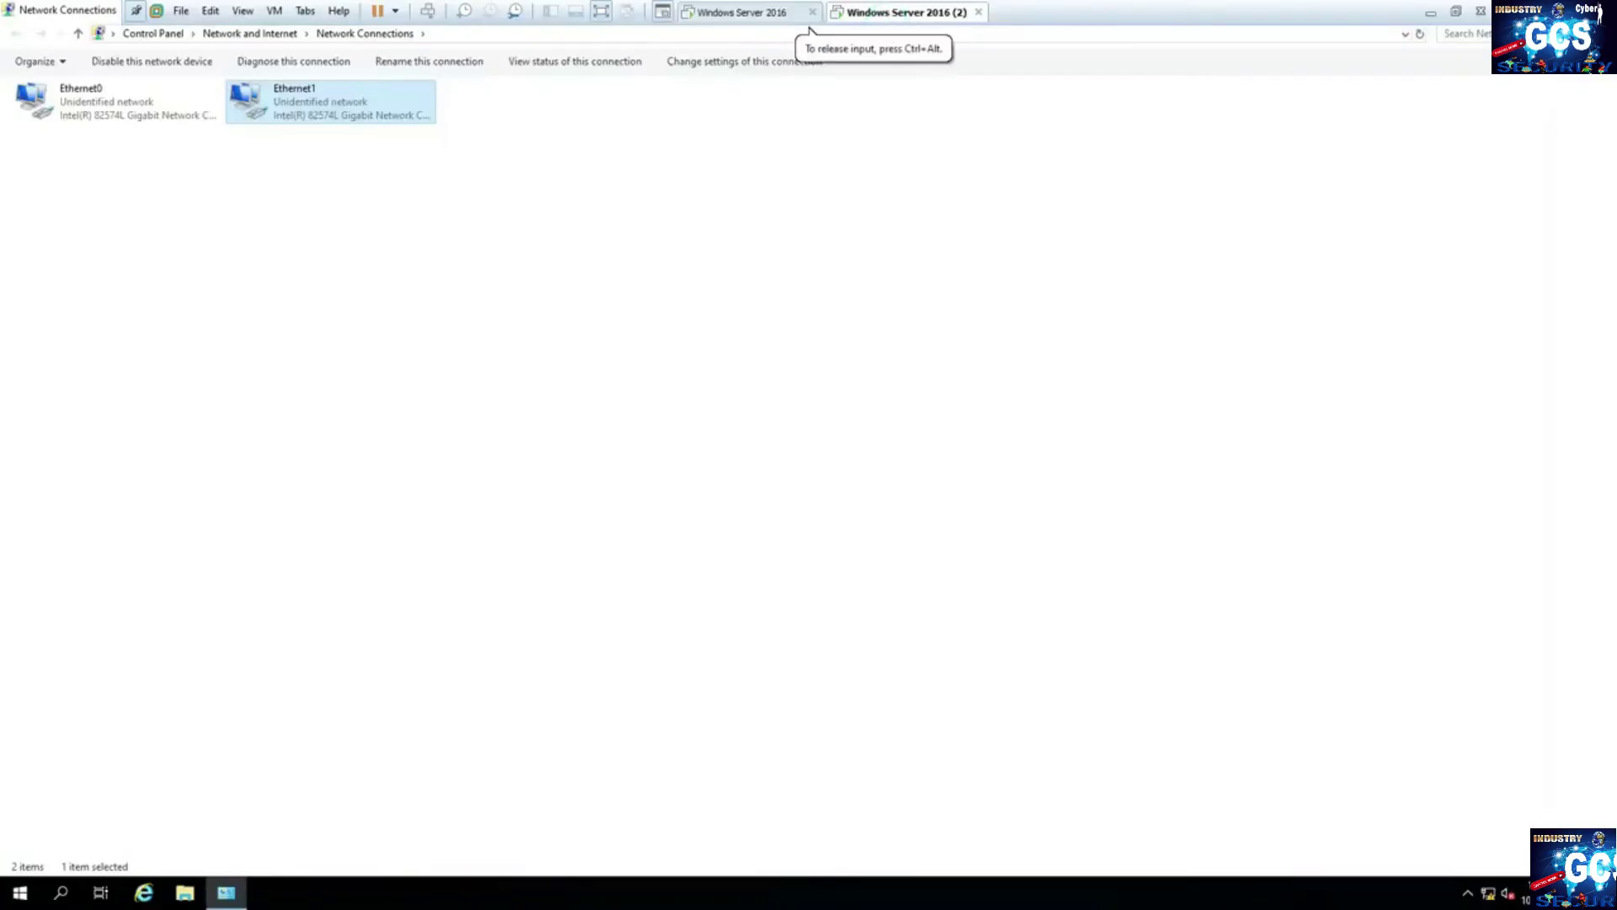
{"action": "key", "text": "super+d"}
{"action": "key", "text": "super"}
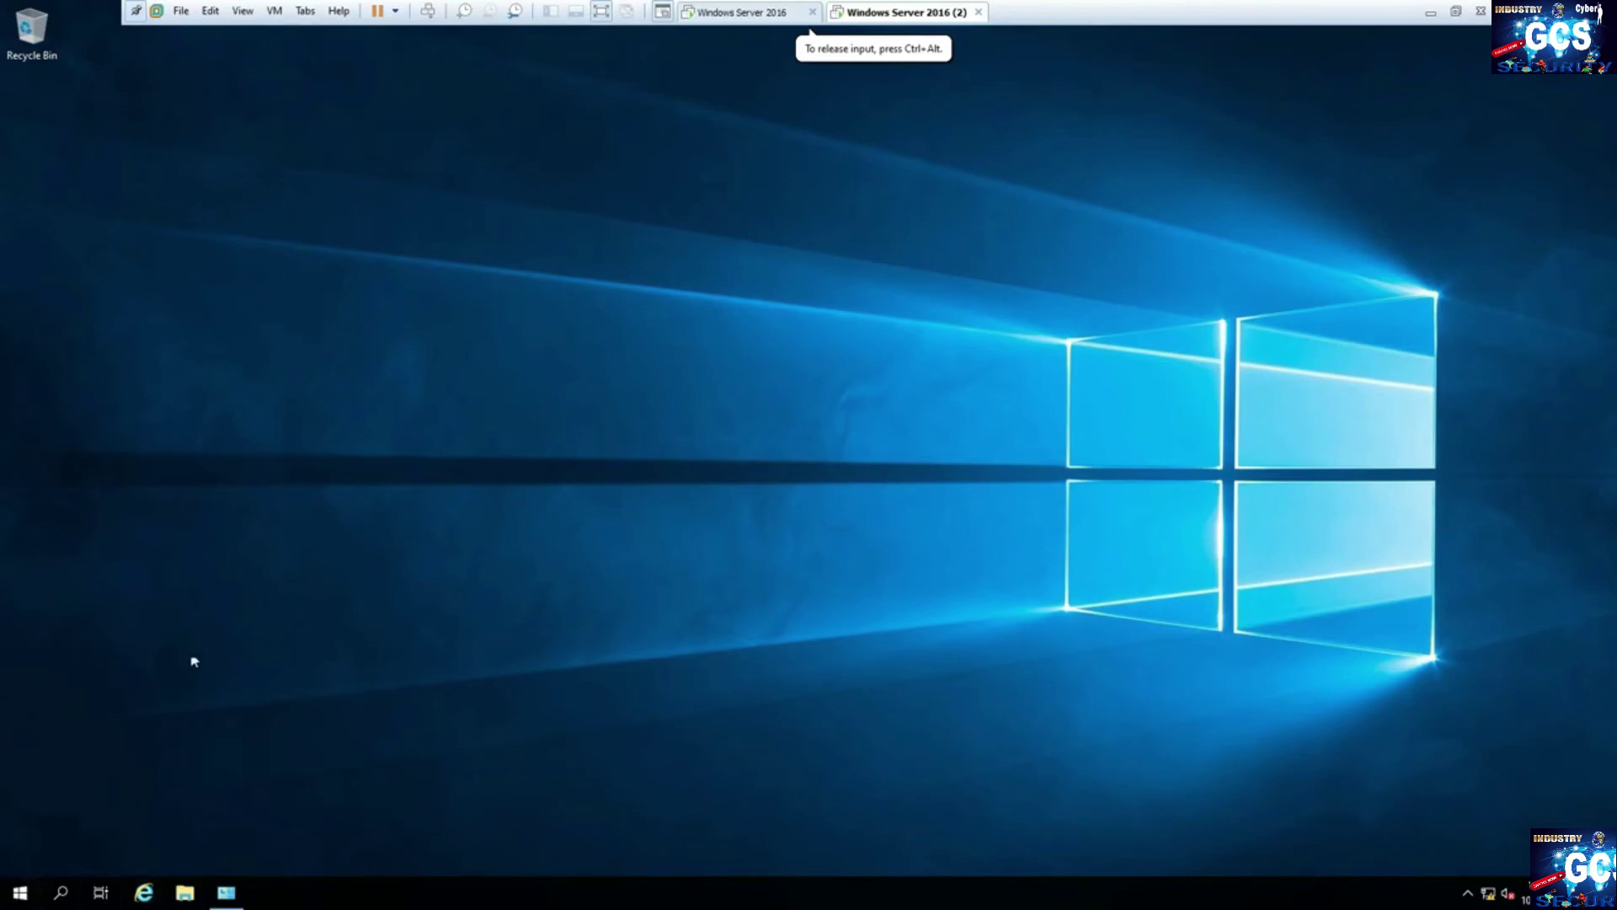
{"action": "left_click", "coordinate": [309, 453]}
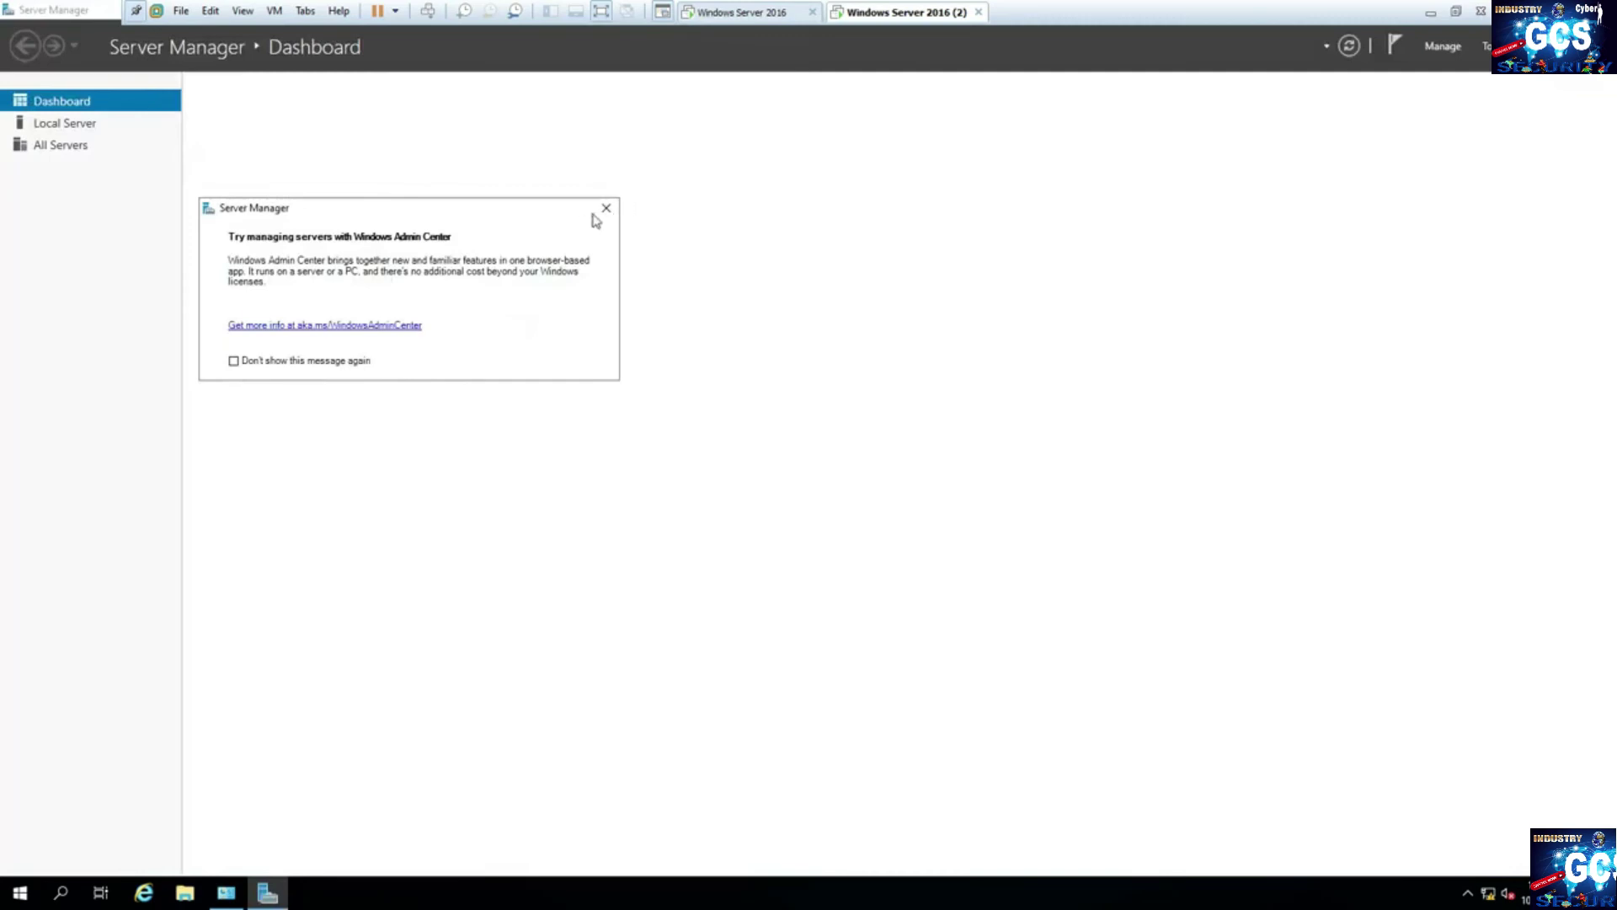
- On the second server, switch Windows Defender Firewall off for private and public networks via firewall.cpl
{"action": "left_click", "coordinate": [605, 208]}
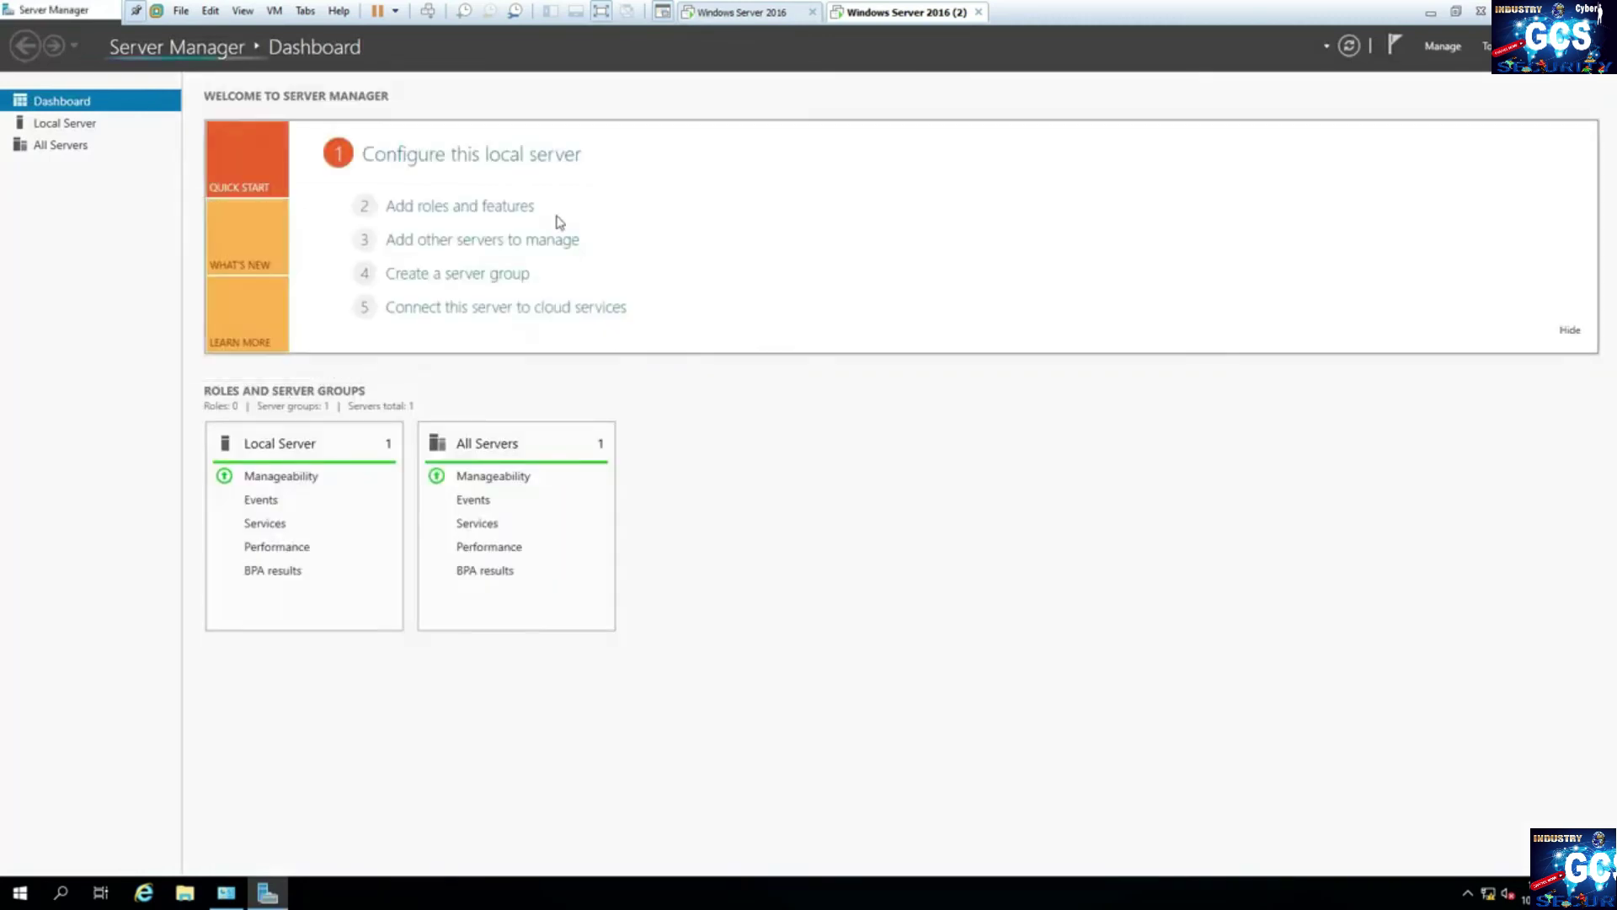
{"action": "left_click", "coordinate": [69, 132]}
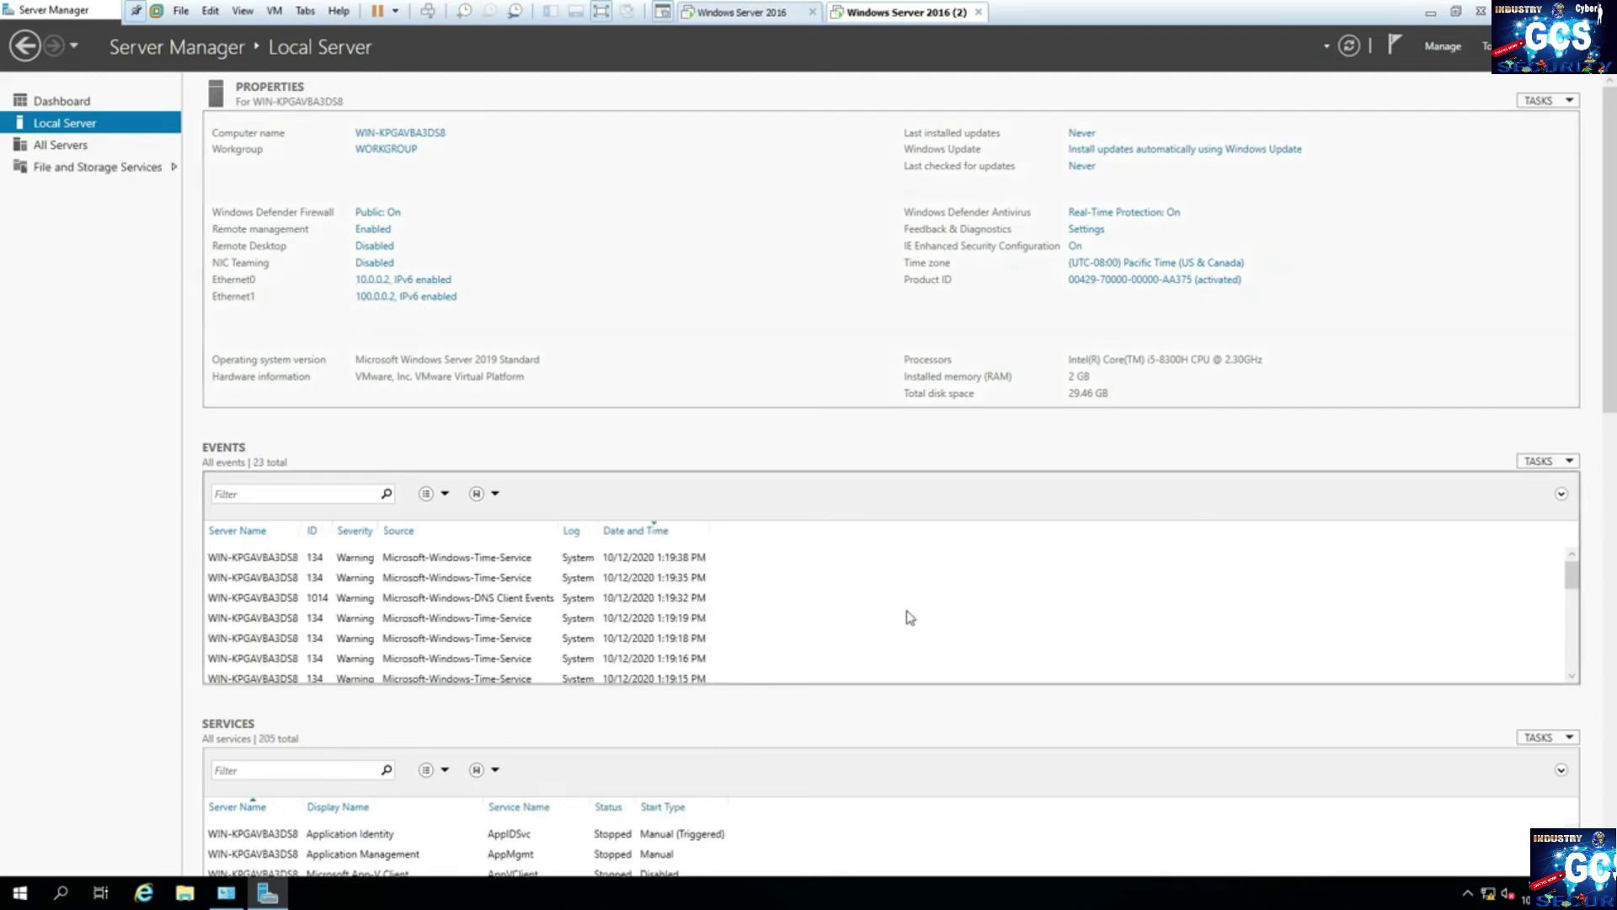
{"action": "key", "text": "super+r"}
{"action": "type", "text": "f"}
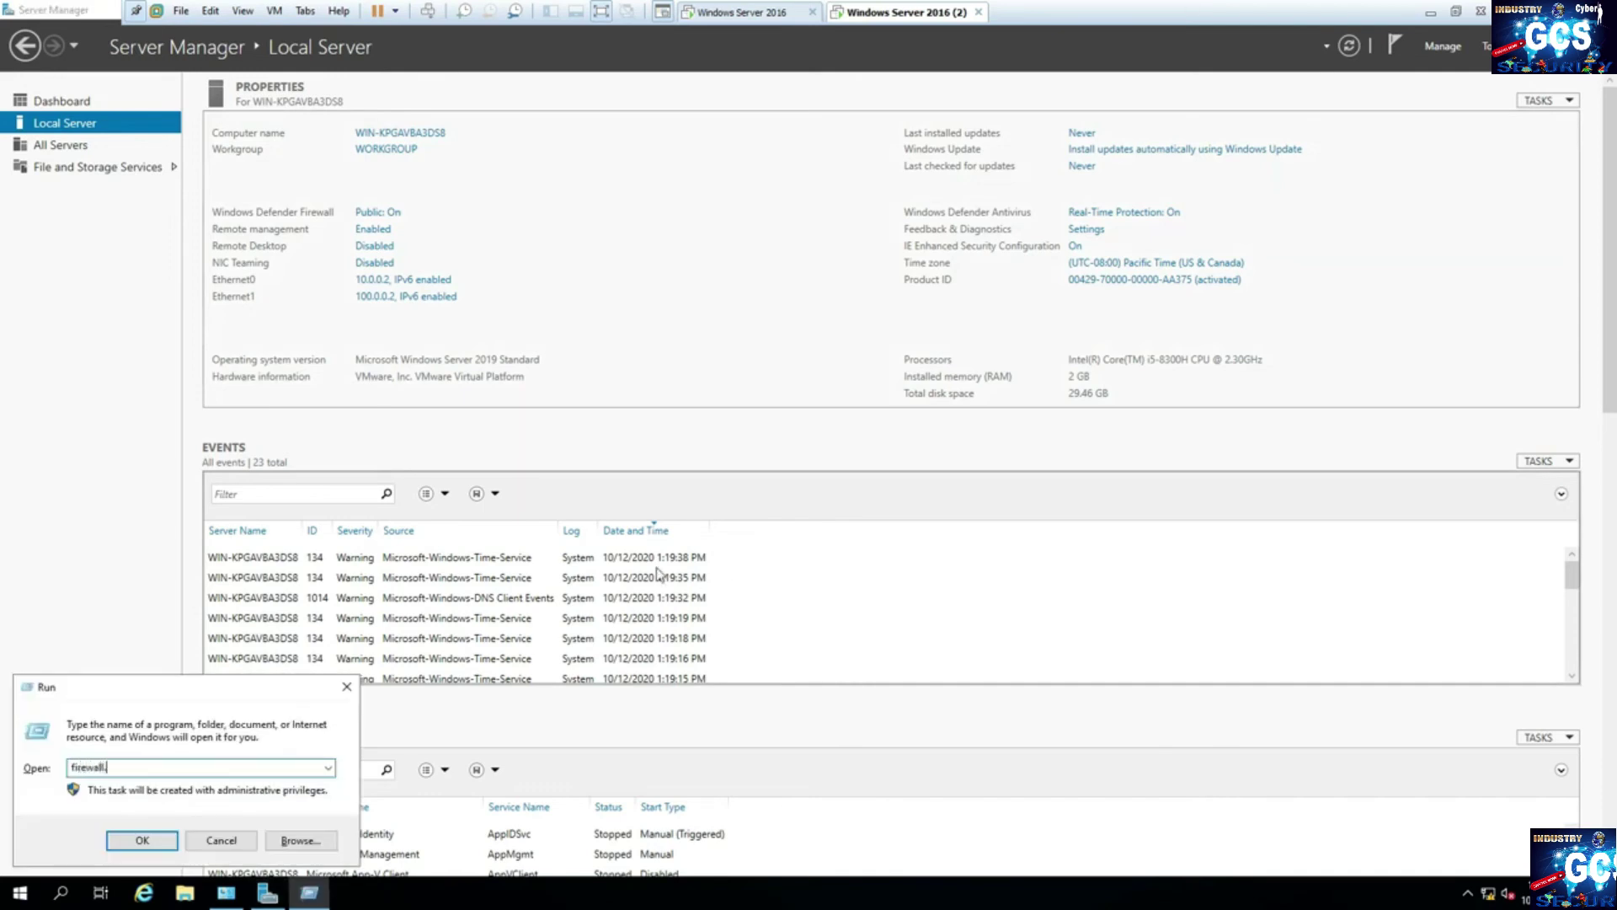
{"action": "key", "text": "Return"}
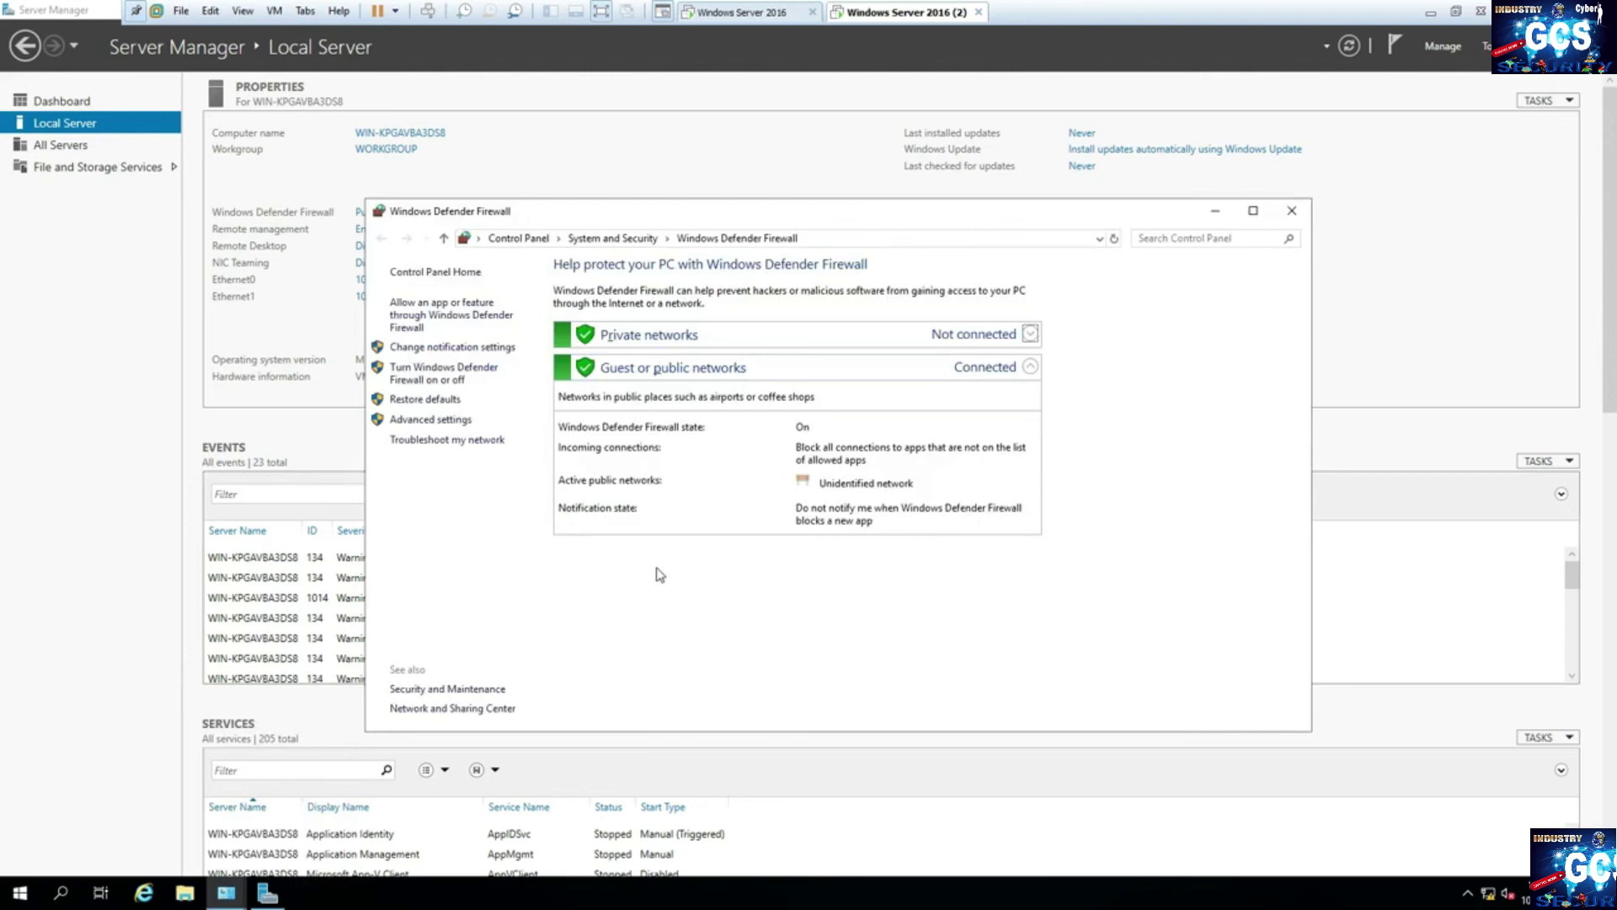
{"action": "left_click", "coordinate": [444, 379]}
{"action": "left_click", "coordinate": [644, 394]}
{"action": "left_click", "coordinate": [644, 495]}
{"action": "left_click", "coordinate": [981, 713]}
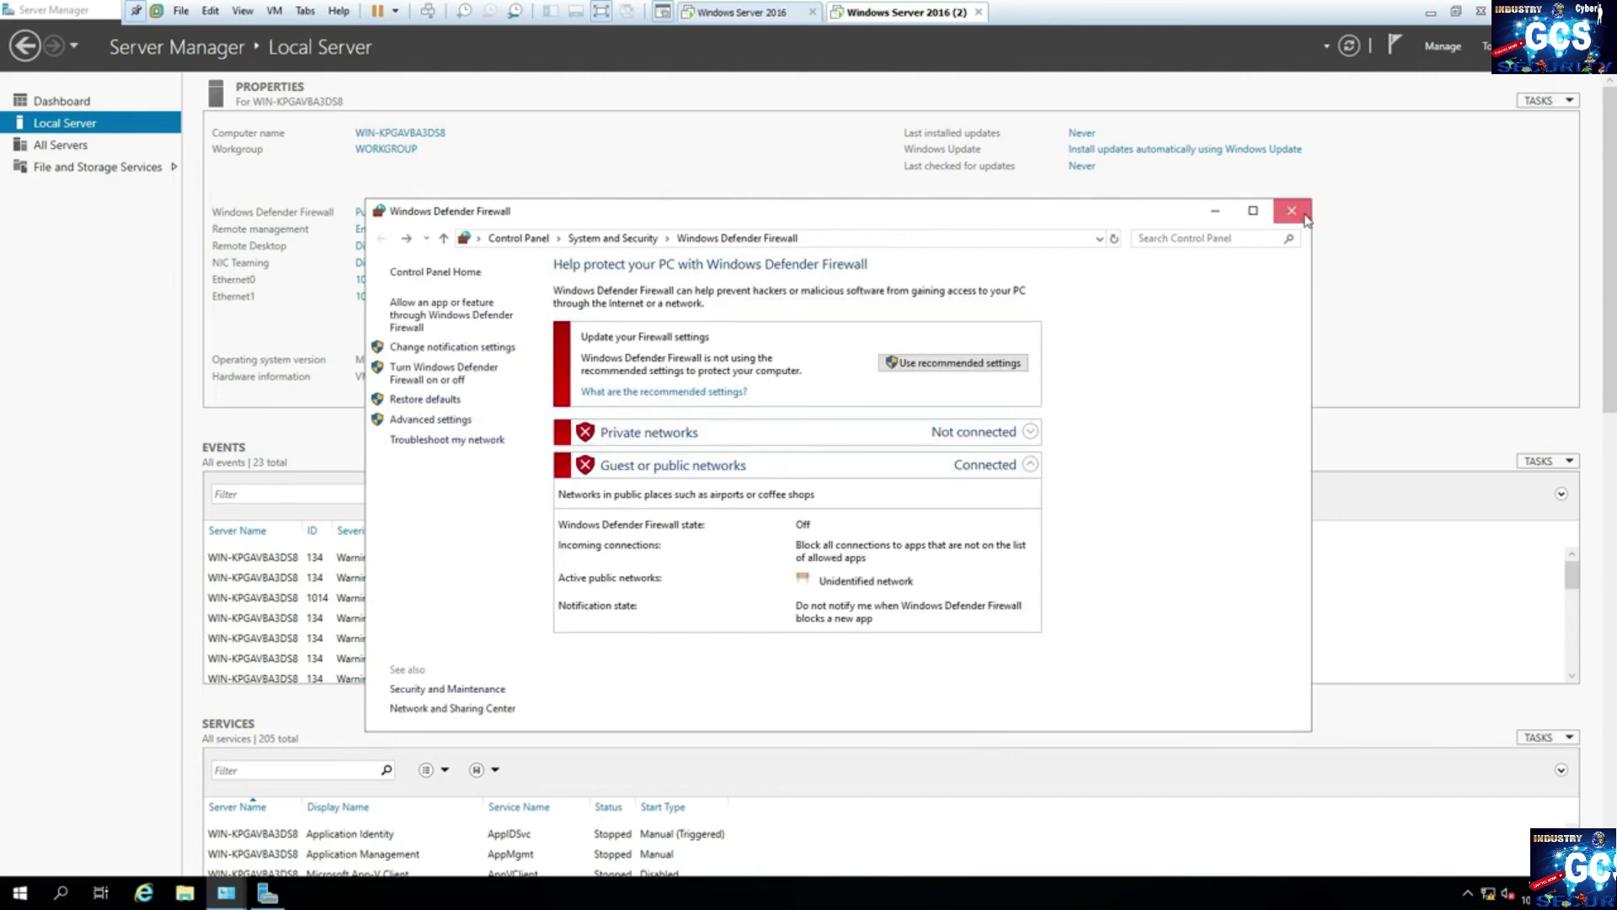
{"action": "left_click", "coordinate": [748, 12]}
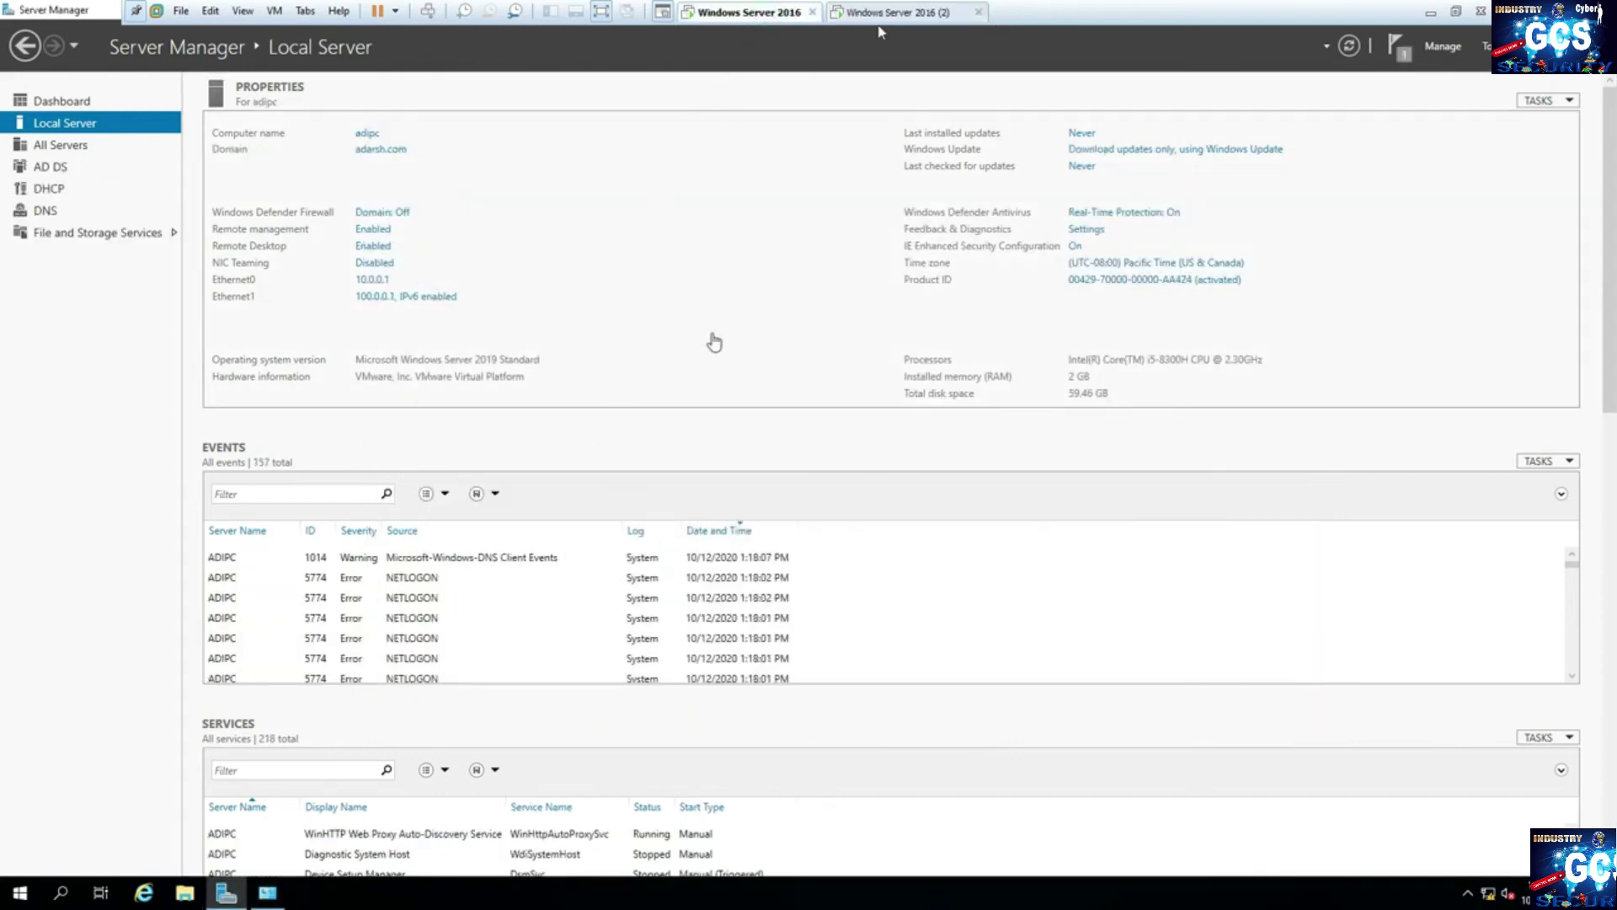
- On the first server, turn Windows Defender Firewall off for private and public networks via firewall.cpl
{"action": "key", "text": "super+r"}
{"action": "type", "text": "fire"}
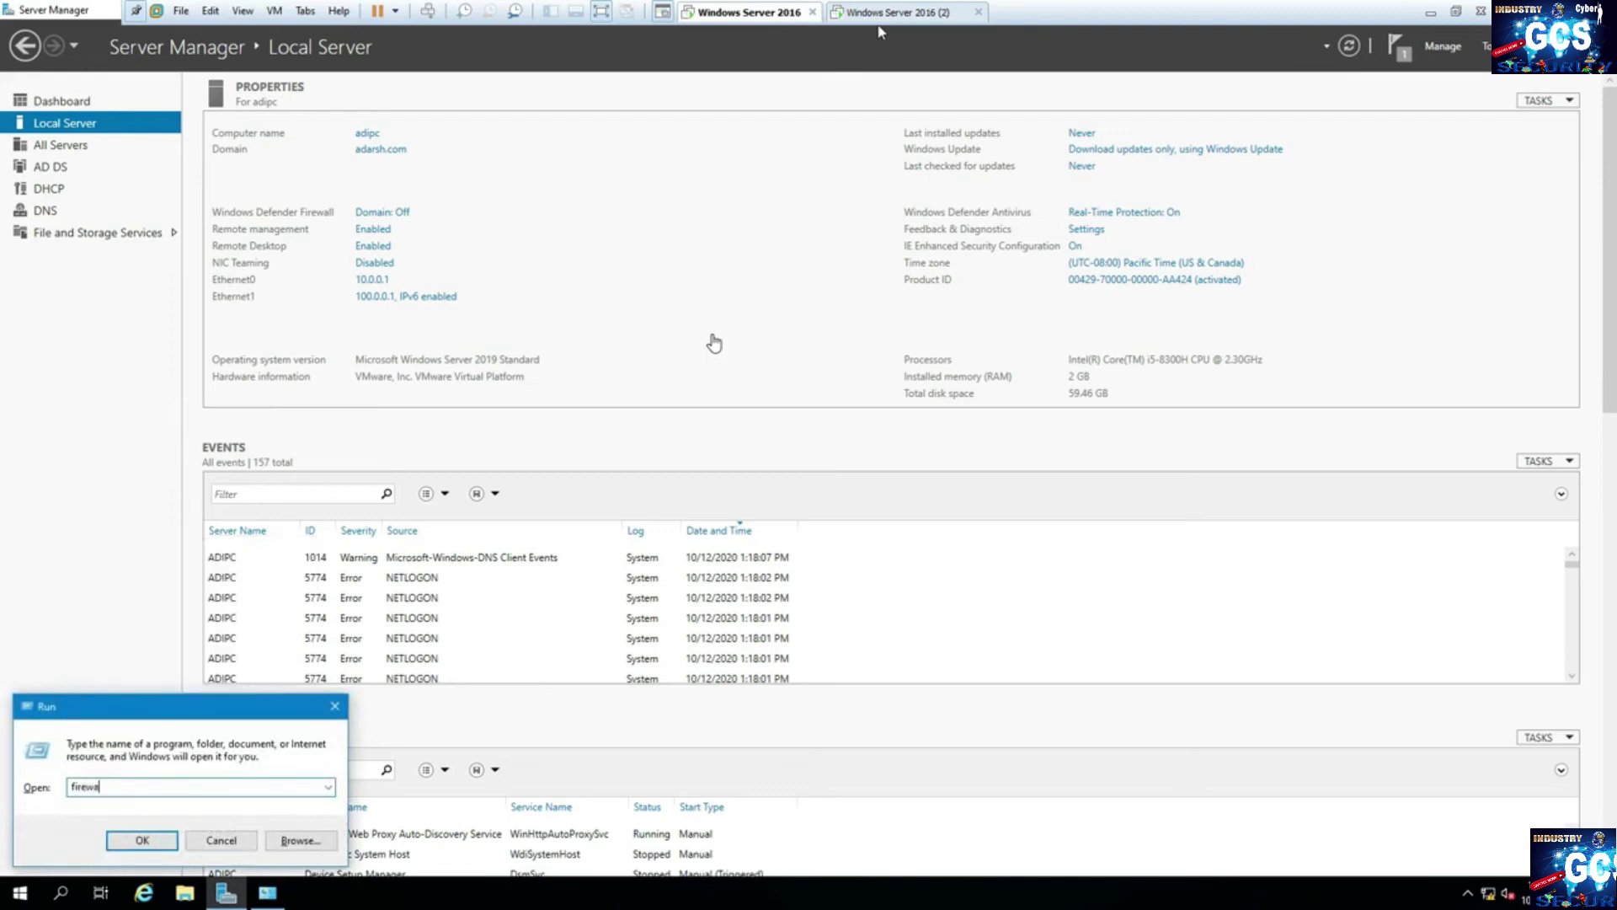
{"action": "key", "text": "Return"}
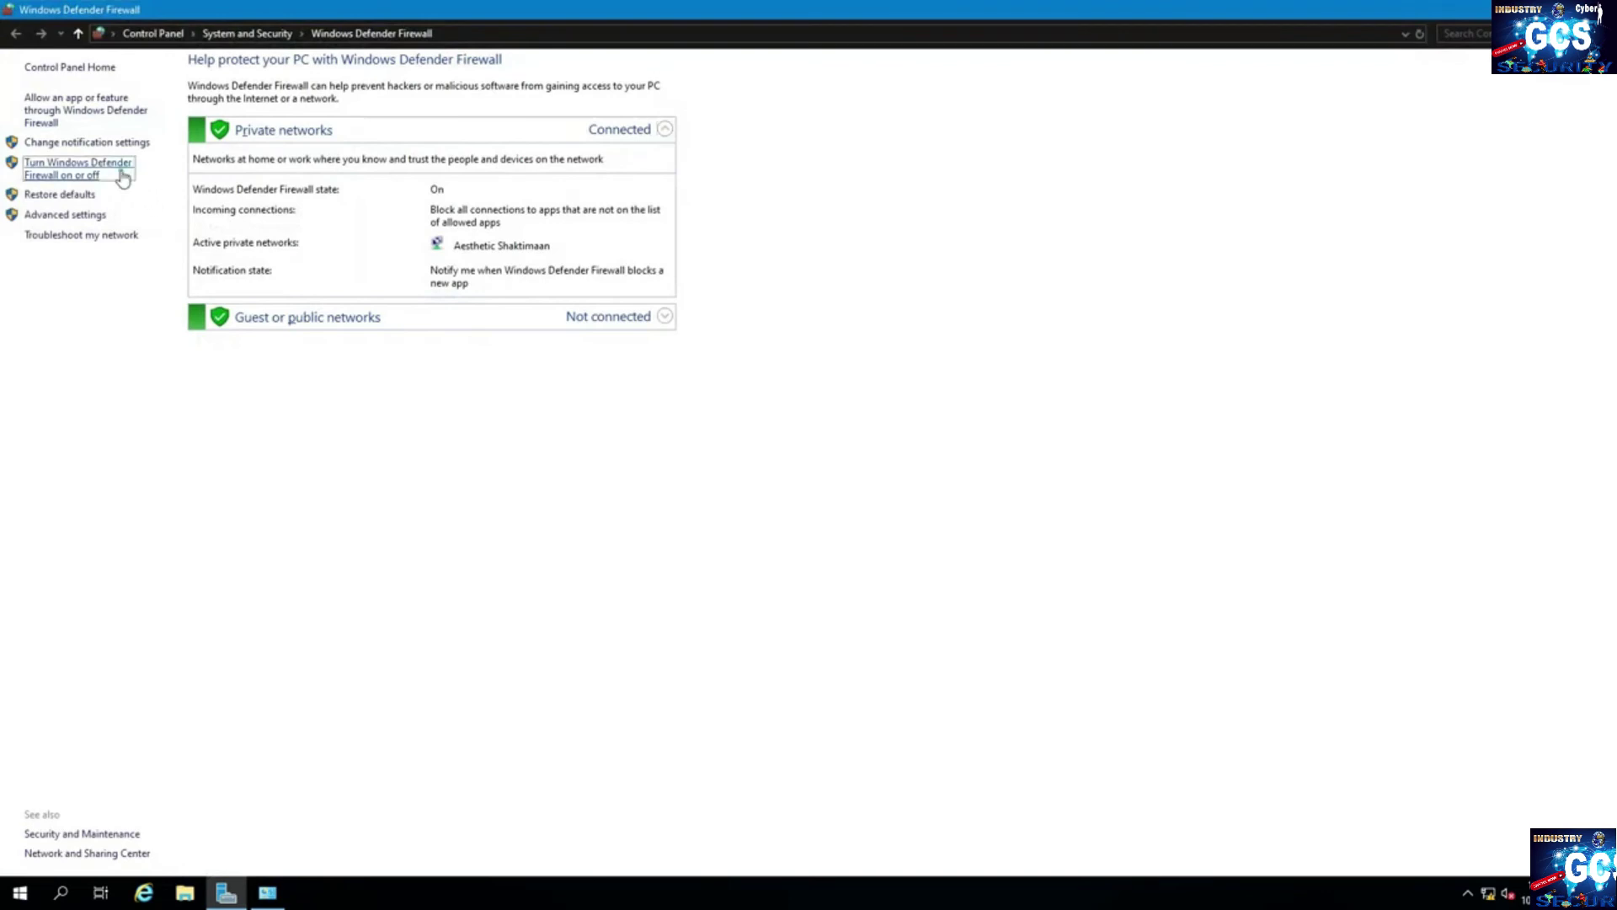
{"action": "left_click", "coordinate": [118, 172]}
{"action": "left_click", "coordinate": [615, 189]}
{"action": "left_click", "coordinate": [615, 290]}
{"action": "left_click", "coordinate": [950, 857]}
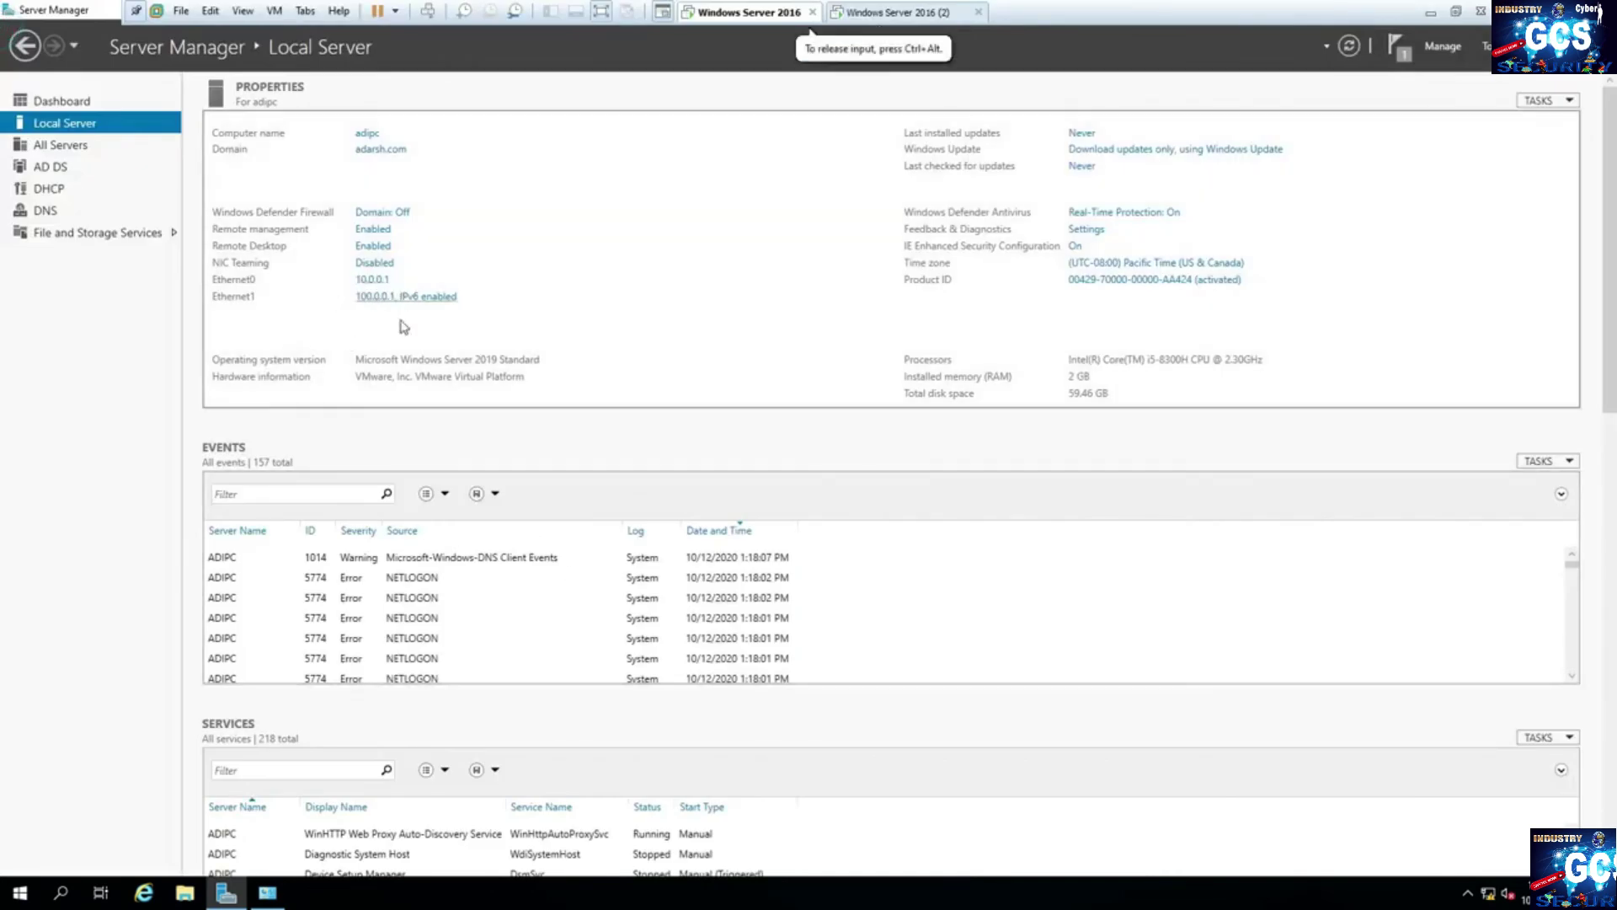
- Open a command prompt and run ipconfig to check the server's addresses, including 100.0.0.1
{"action": "key", "text": "super+r"}
{"action": "type", "text": "cmd"}
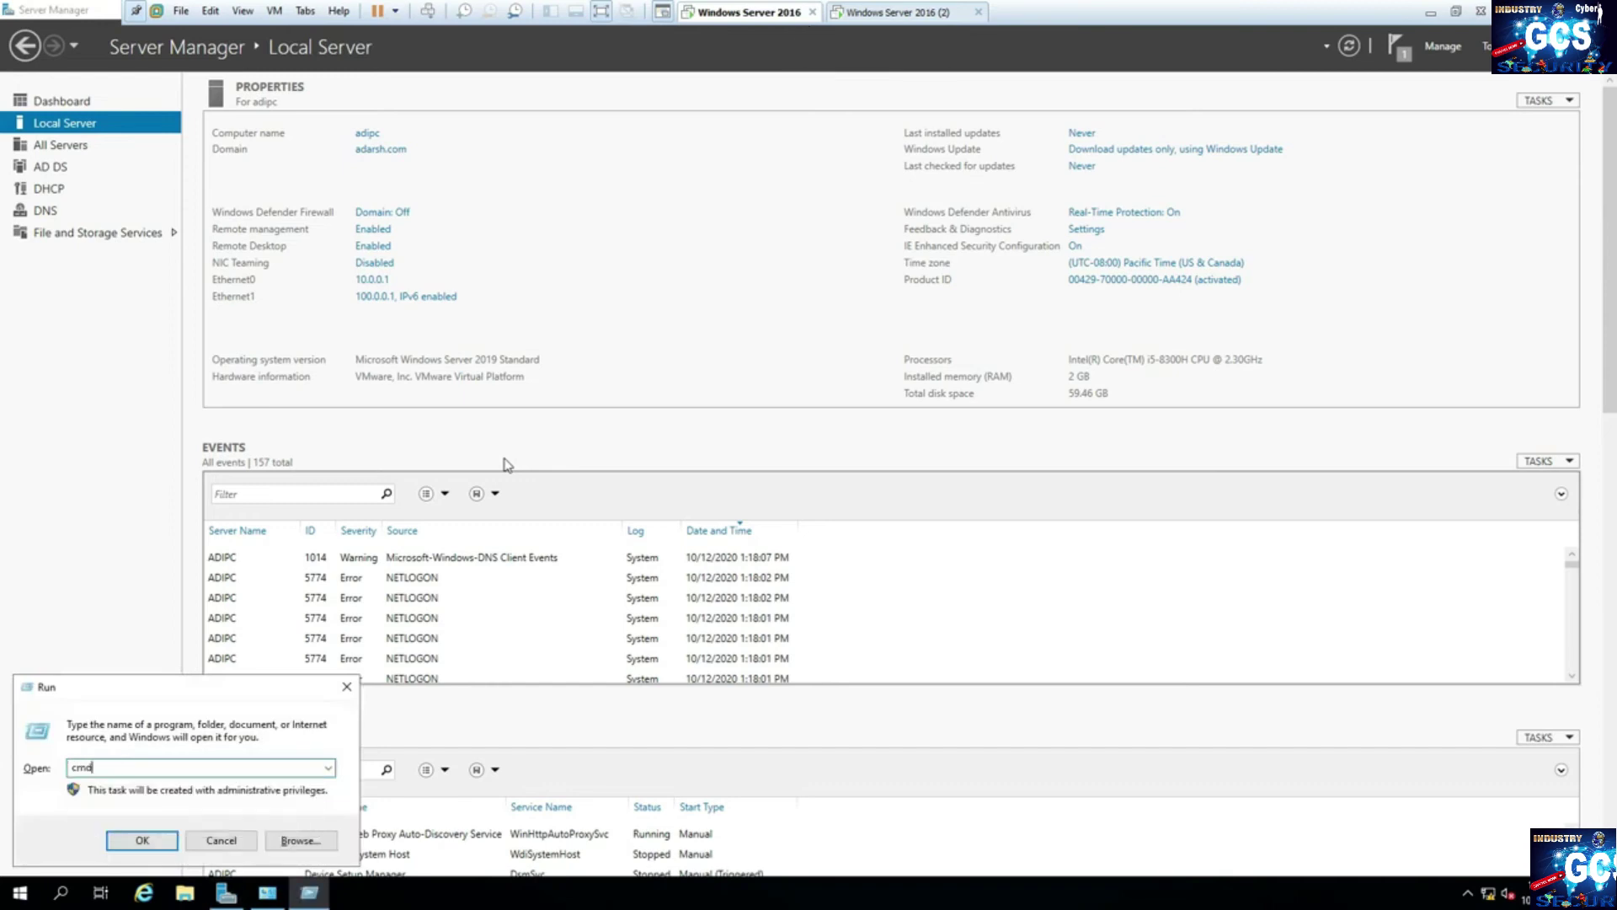
{"action": "key", "text": "Return"}
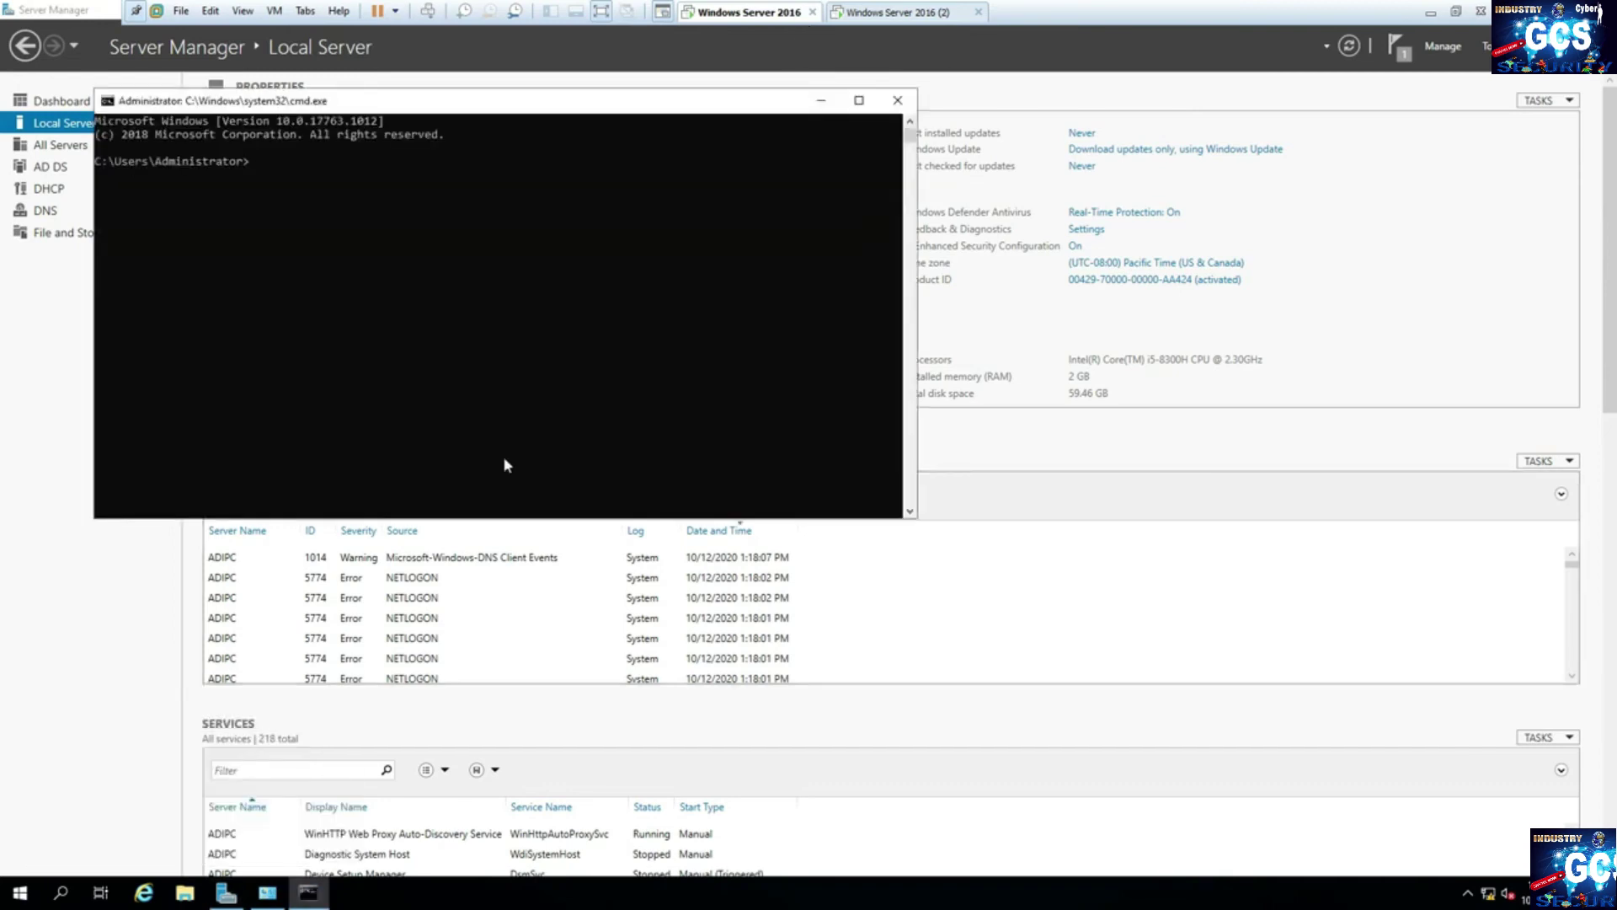
{"action": "type", "text": "ipconfig"}
{"action": "key", "text": "Return"}
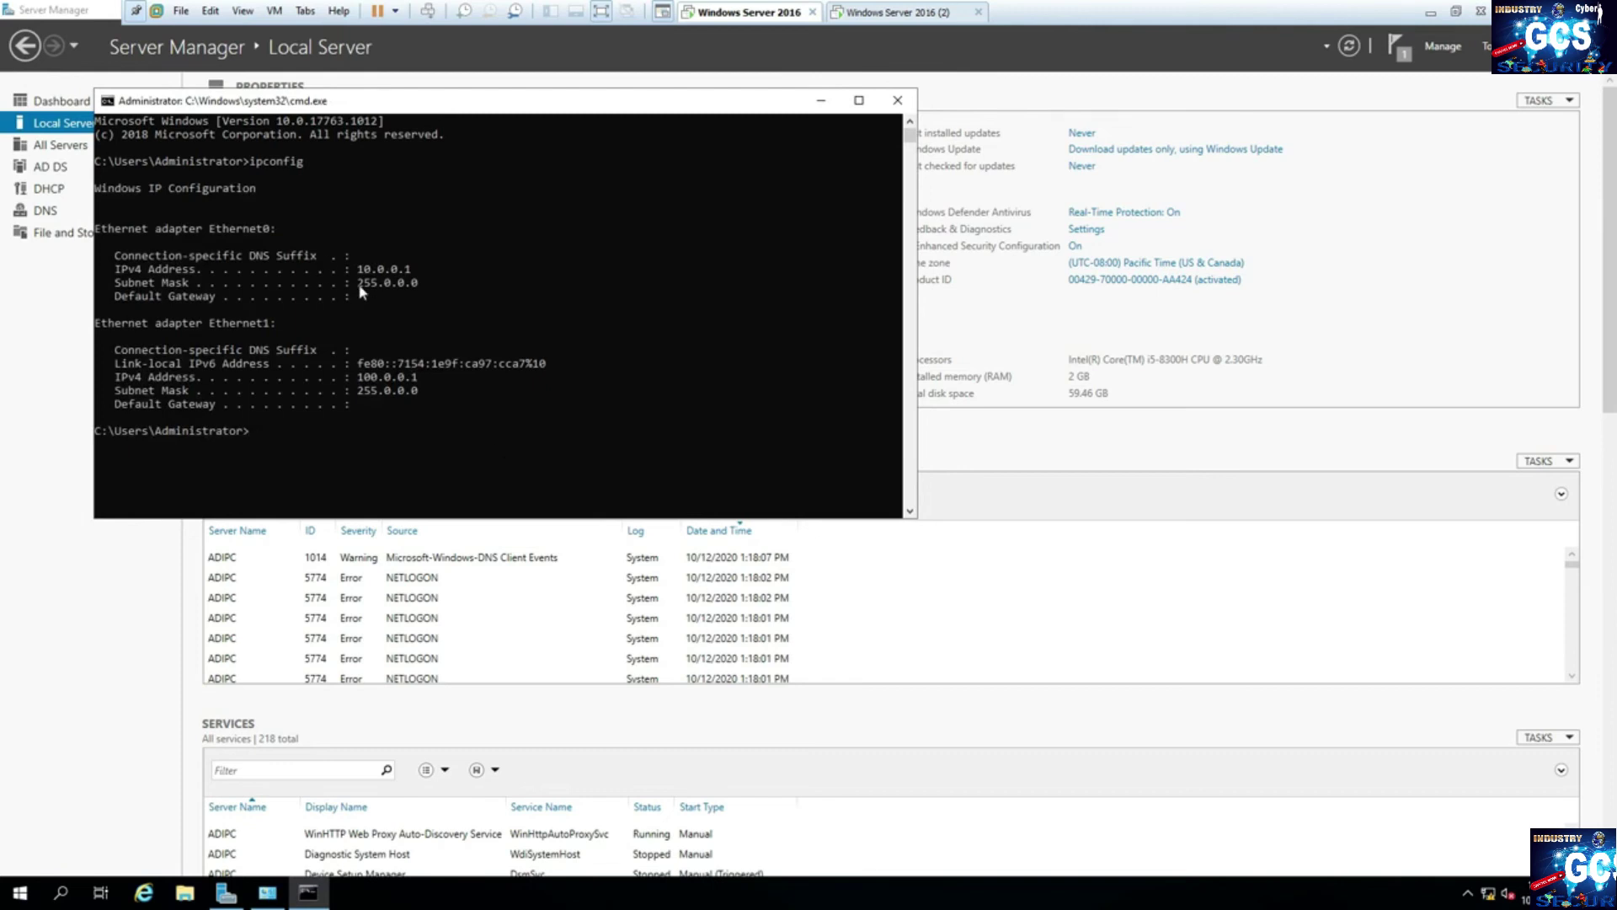
{"action": "left_click_drag", "start_coordinate": [364, 269], "coordinate": [417, 271]}
{"action": "left_click_drag", "start_coordinate": [362, 376], "coordinate": [419, 379]}
{"action": "left_click", "coordinate": [394, 430]}
- Ping the second server at 10.0.0.2 and 100.0.0.2
{"action": "type", "text": "ping 10.0.0.2"}
{"action": "key", "text": "Return"}
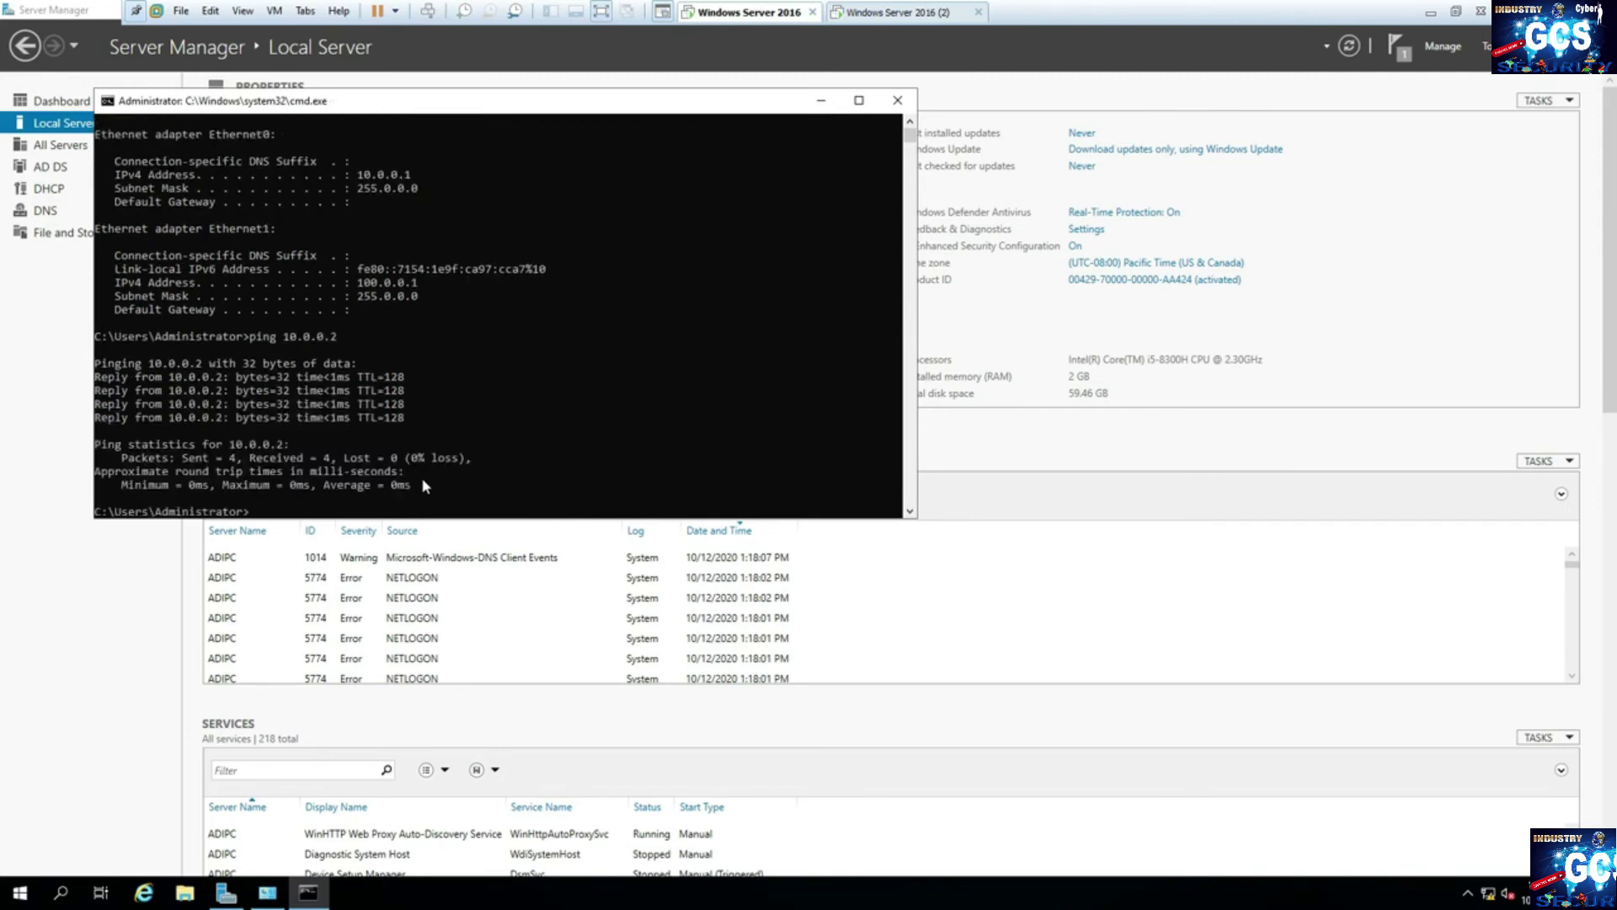
{"action": "key", "text": "Up"}
{"action": "type", "text": "0"}
{"action": "key", "text": "BackSpace"}
{"action": "key", "text": "Right"}
{"action": "type", "text": "0"}
{"action": "key", "text": "Return"}
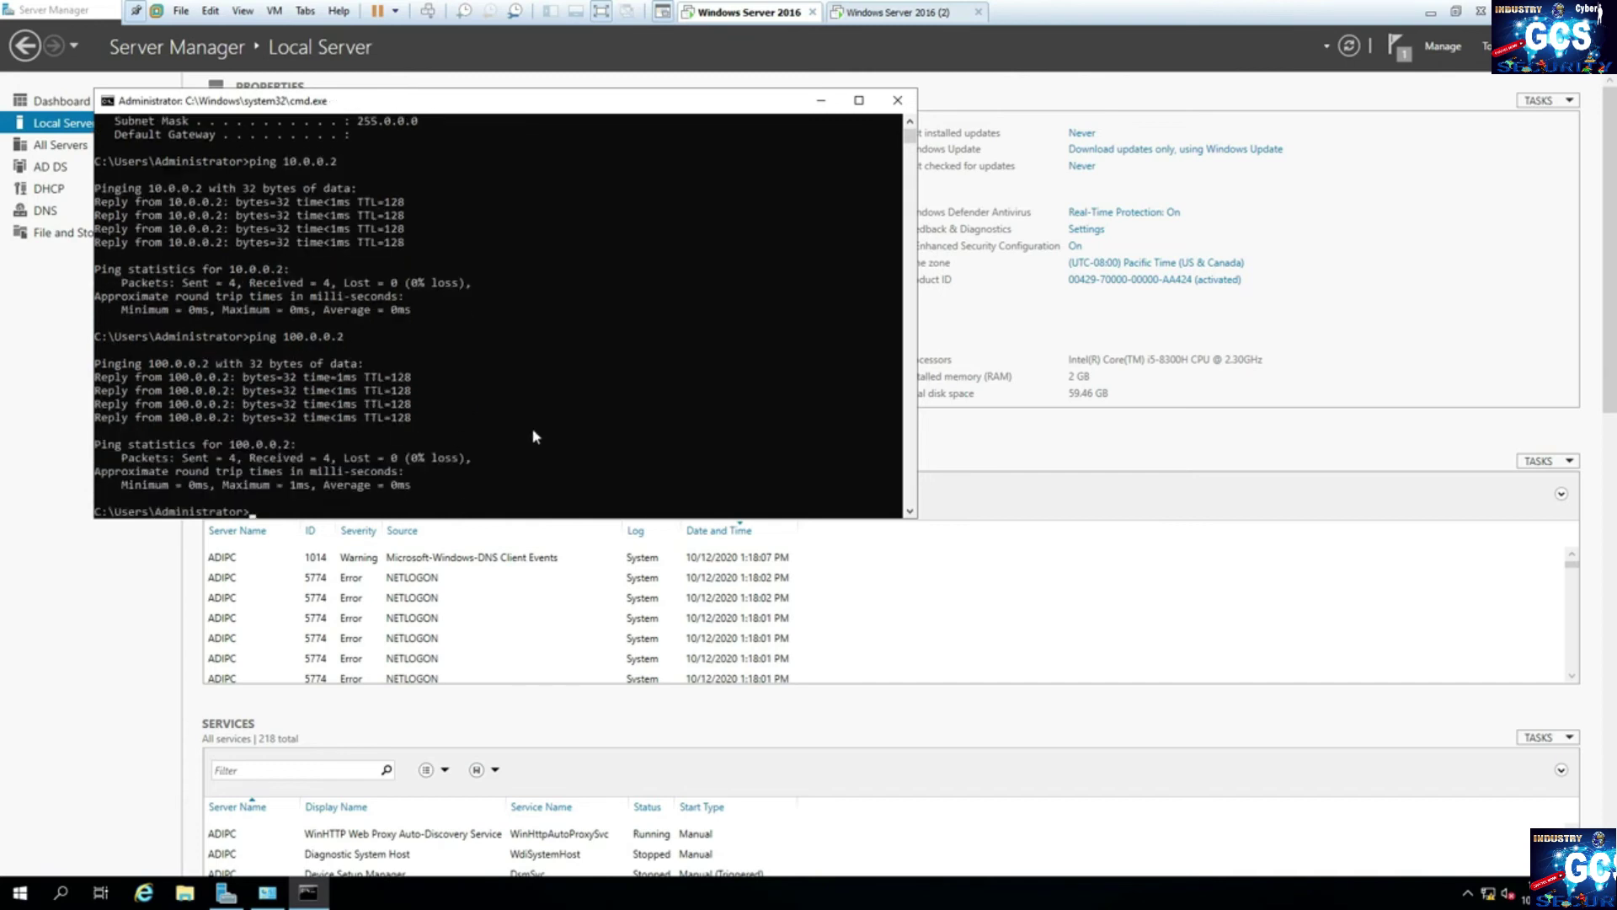
- Ping 100.0.0.1 and 10.0.0.1 from the command prompt
{"action": "key", "text": "Up"}
{"action": "type", "text": "1"}
{"action": "key", "text": "Return"}
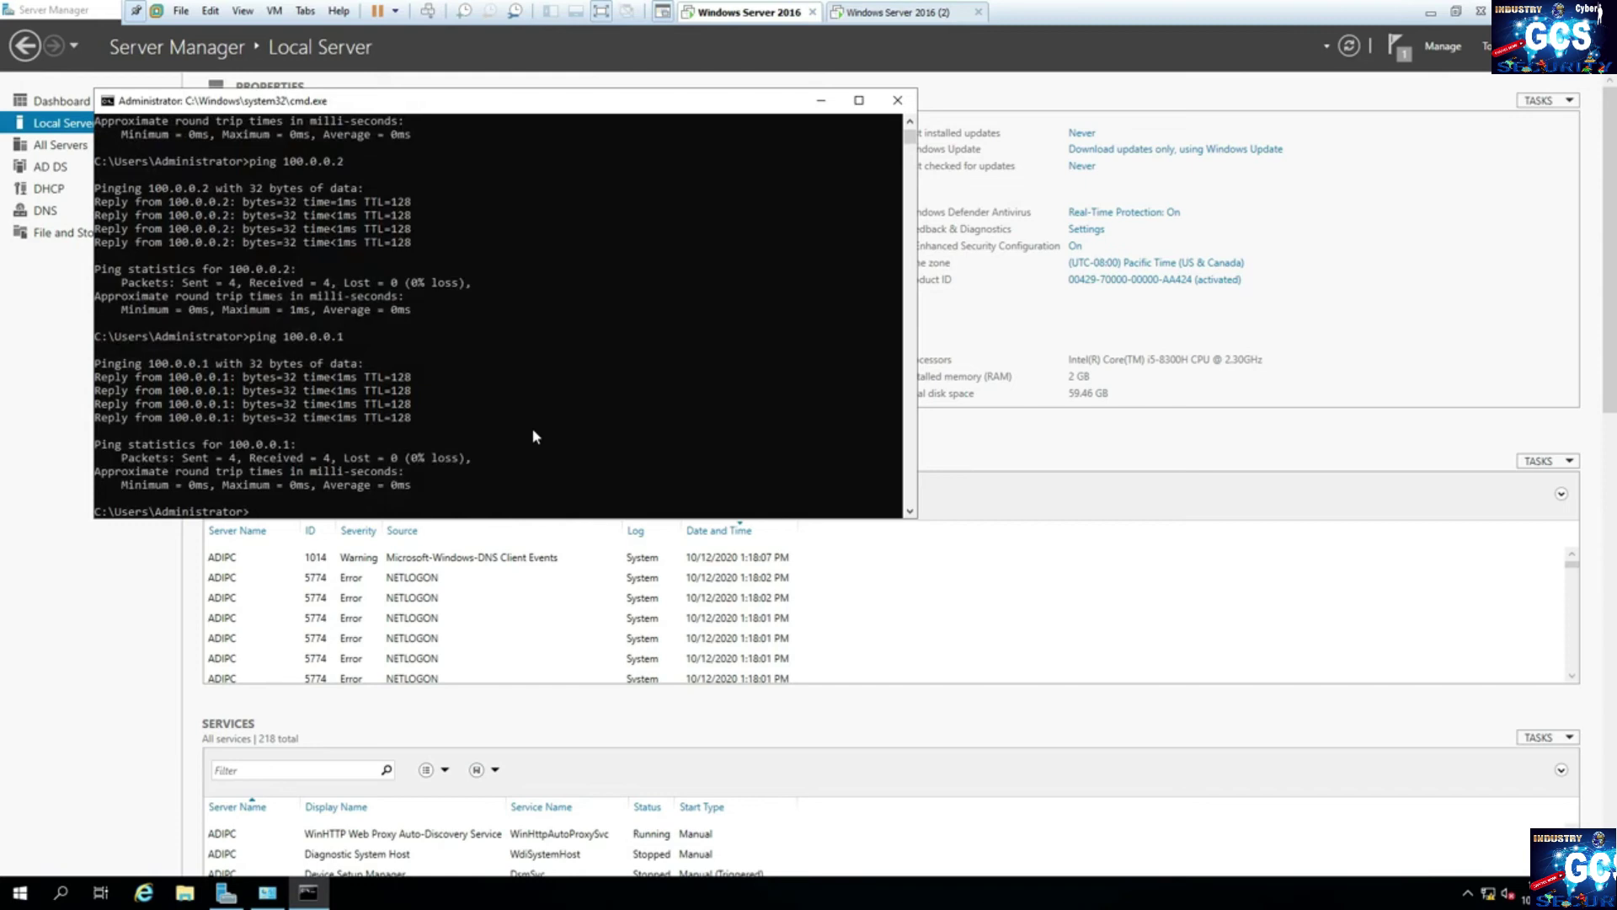
{"action": "key", "text": "Up"}
{"action": "key", "text": "BackSpace"}
{"action": "key", "text": "BackSpace"}
{"action": "key", "text": "BackSpace"}
{"action": "key", "text": "BackSpace"}
{"action": "key", "text": "BackSpace"}
{"action": "key", "text": "BackSpace"}
{"action": "key", "text": "BackSpace"}
{"action": "type", "text": ".0.0.2"}
{"action": "key", "text": "BackSpace"}
{"action": "type", "text": "1"}
{"action": "key", "text": "Return"}
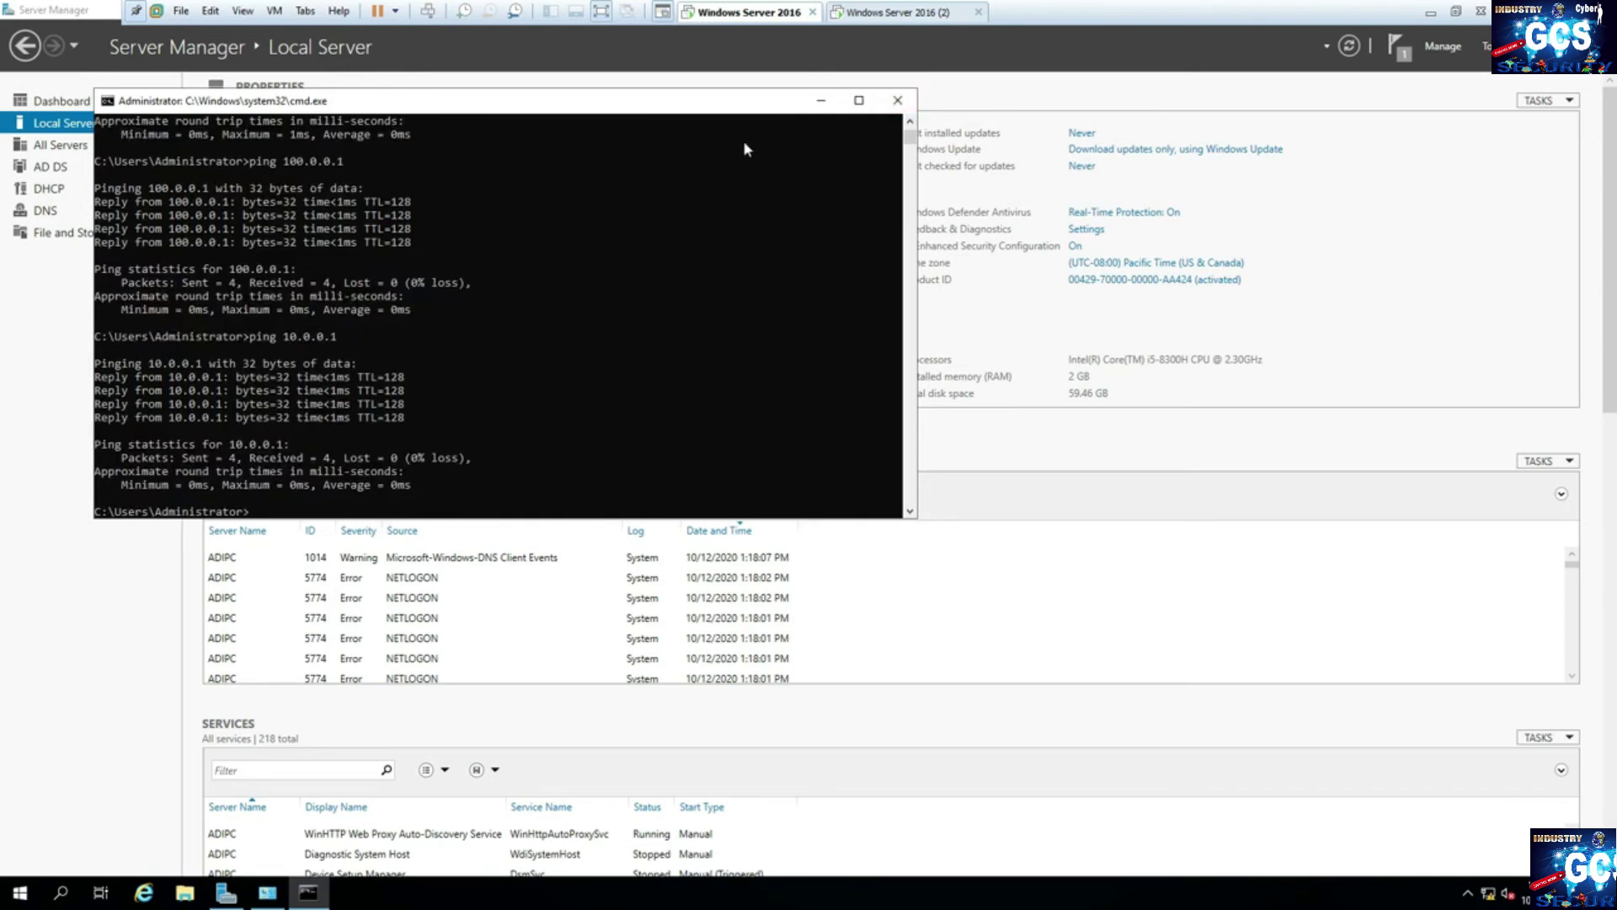
- Close the command prompt and take the Add Roles and Features wizard to the Features page
{"action": "left_click", "coordinate": [898, 102]}
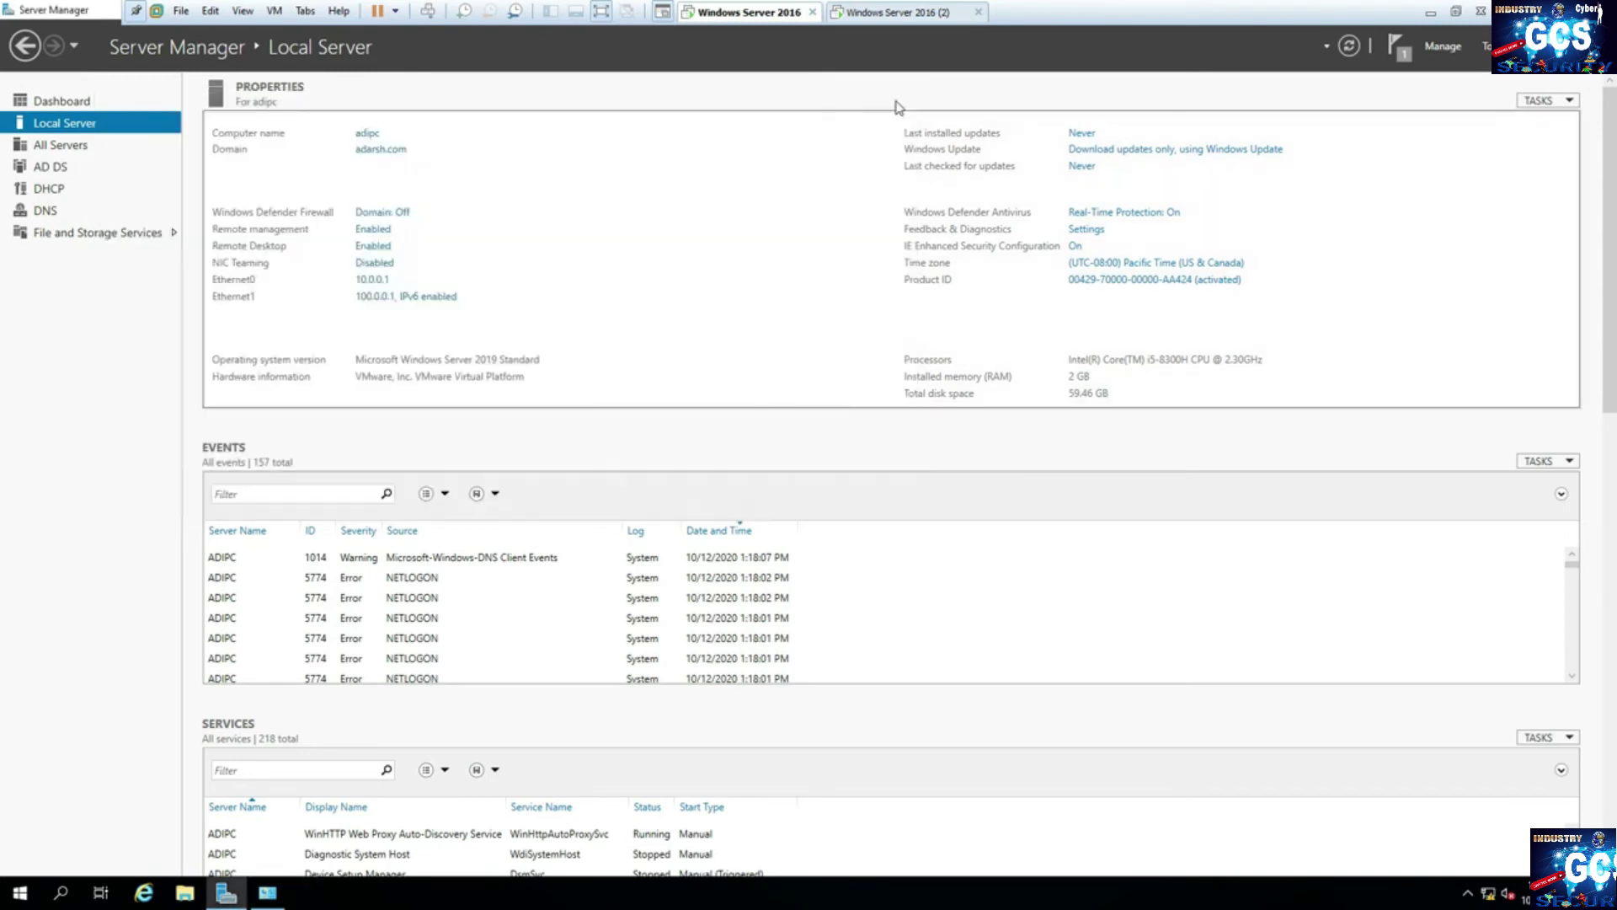
{"action": "left_click", "coordinate": [876, 14]}
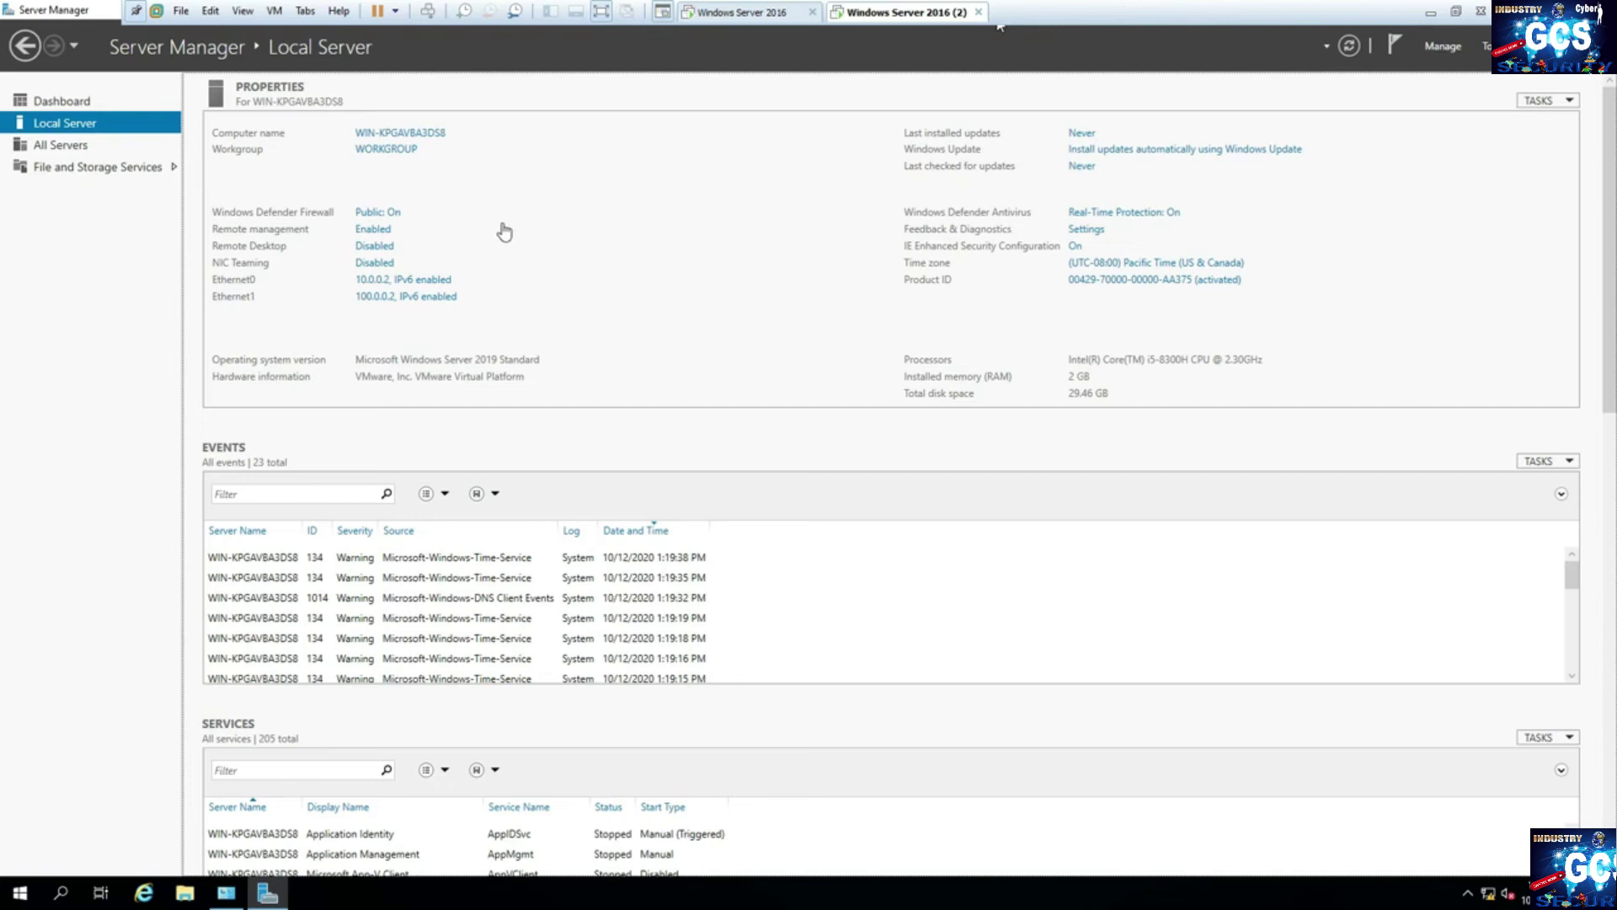
{"action": "left_click", "coordinate": [741, 12]}
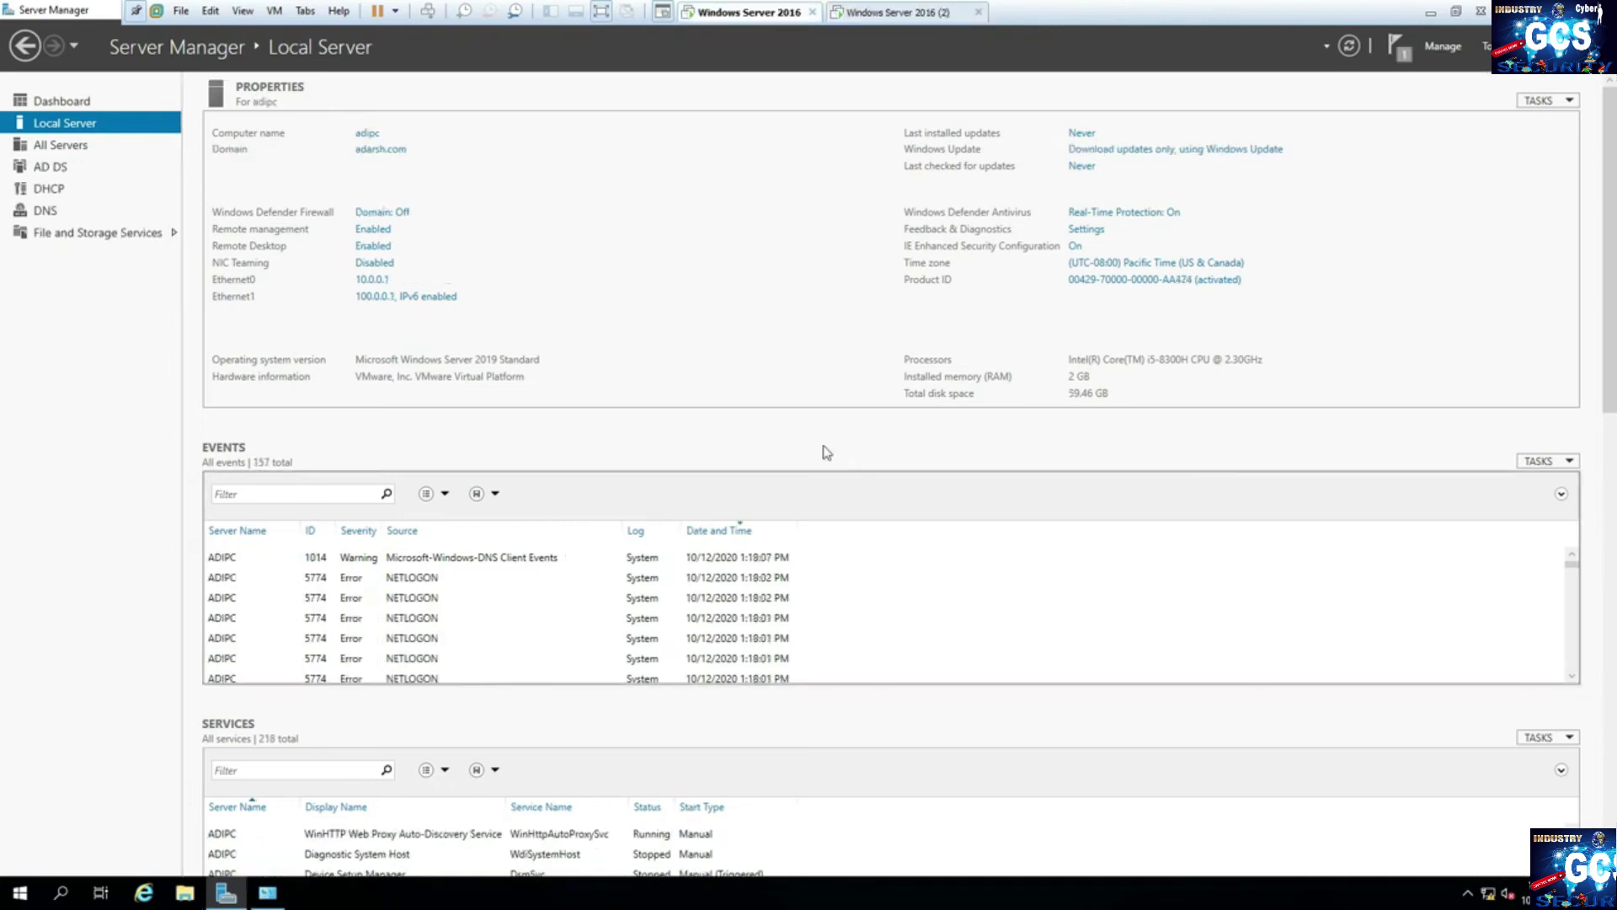
{"action": "left_click", "coordinate": [1443, 48]}
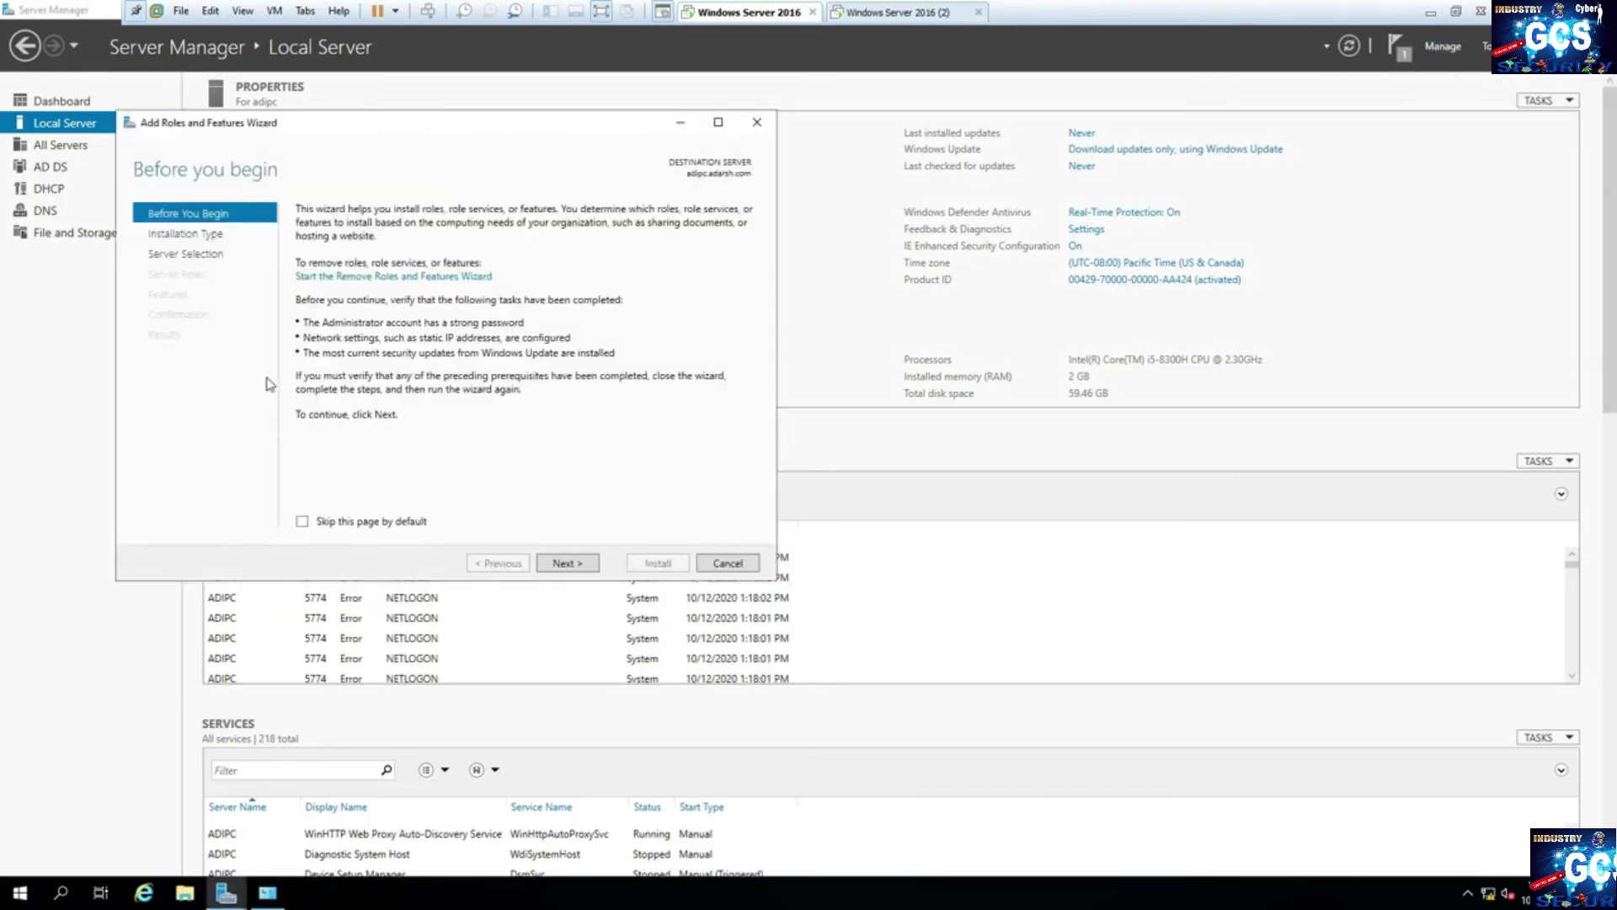
{"action": "left_click", "coordinate": [568, 564]}
{"action": "left_click", "coordinate": [567, 564]}
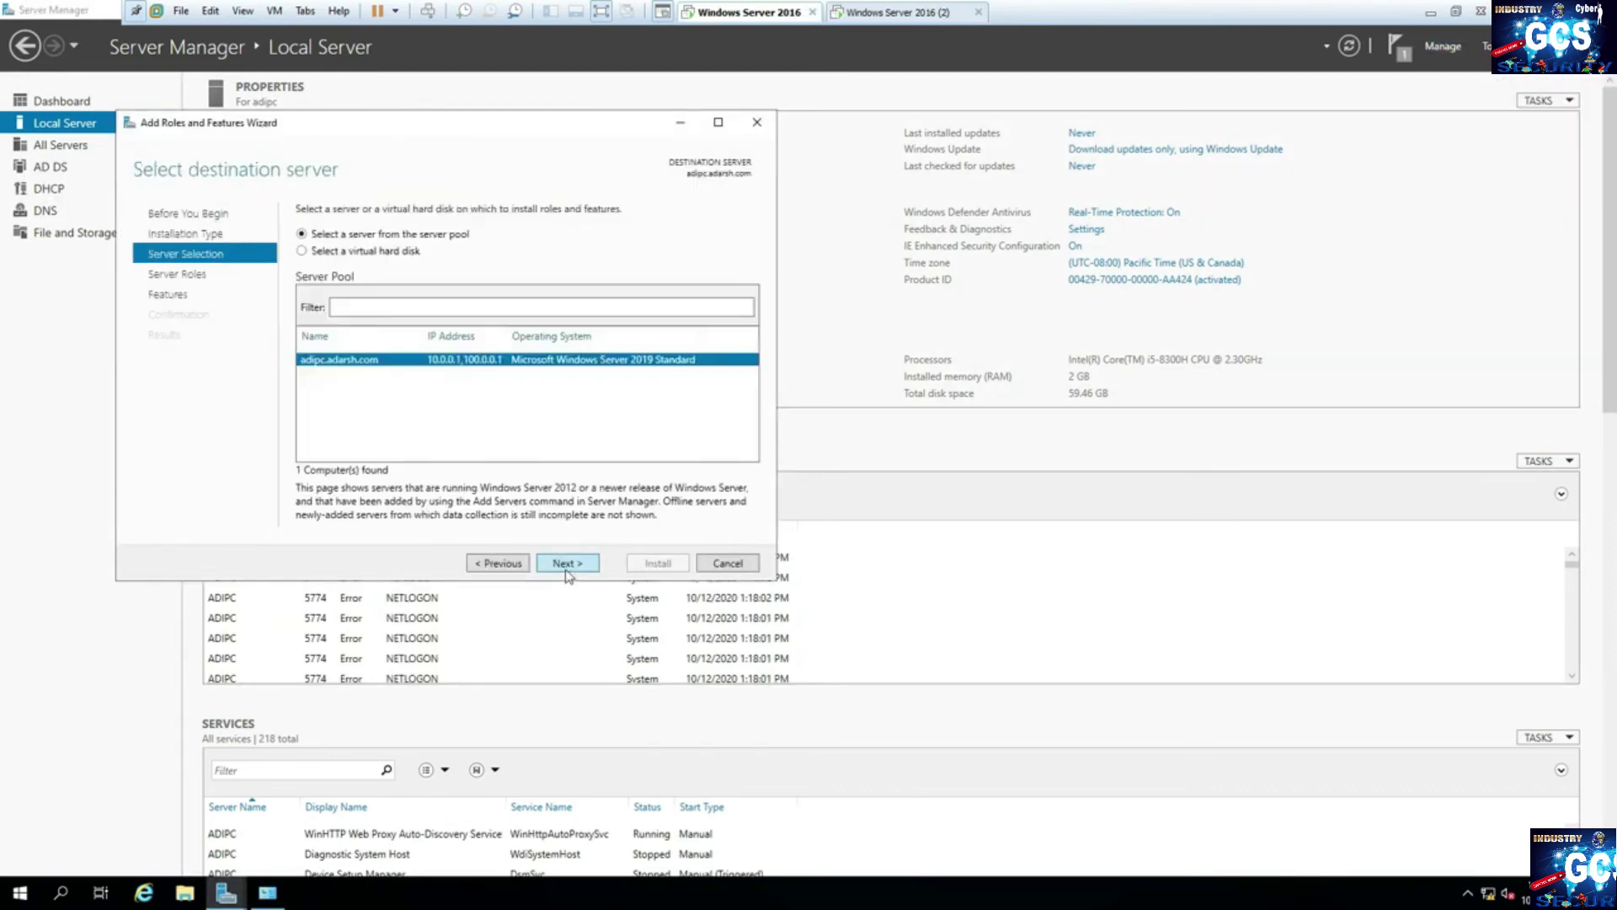
{"action": "left_click", "coordinate": [567, 565]}
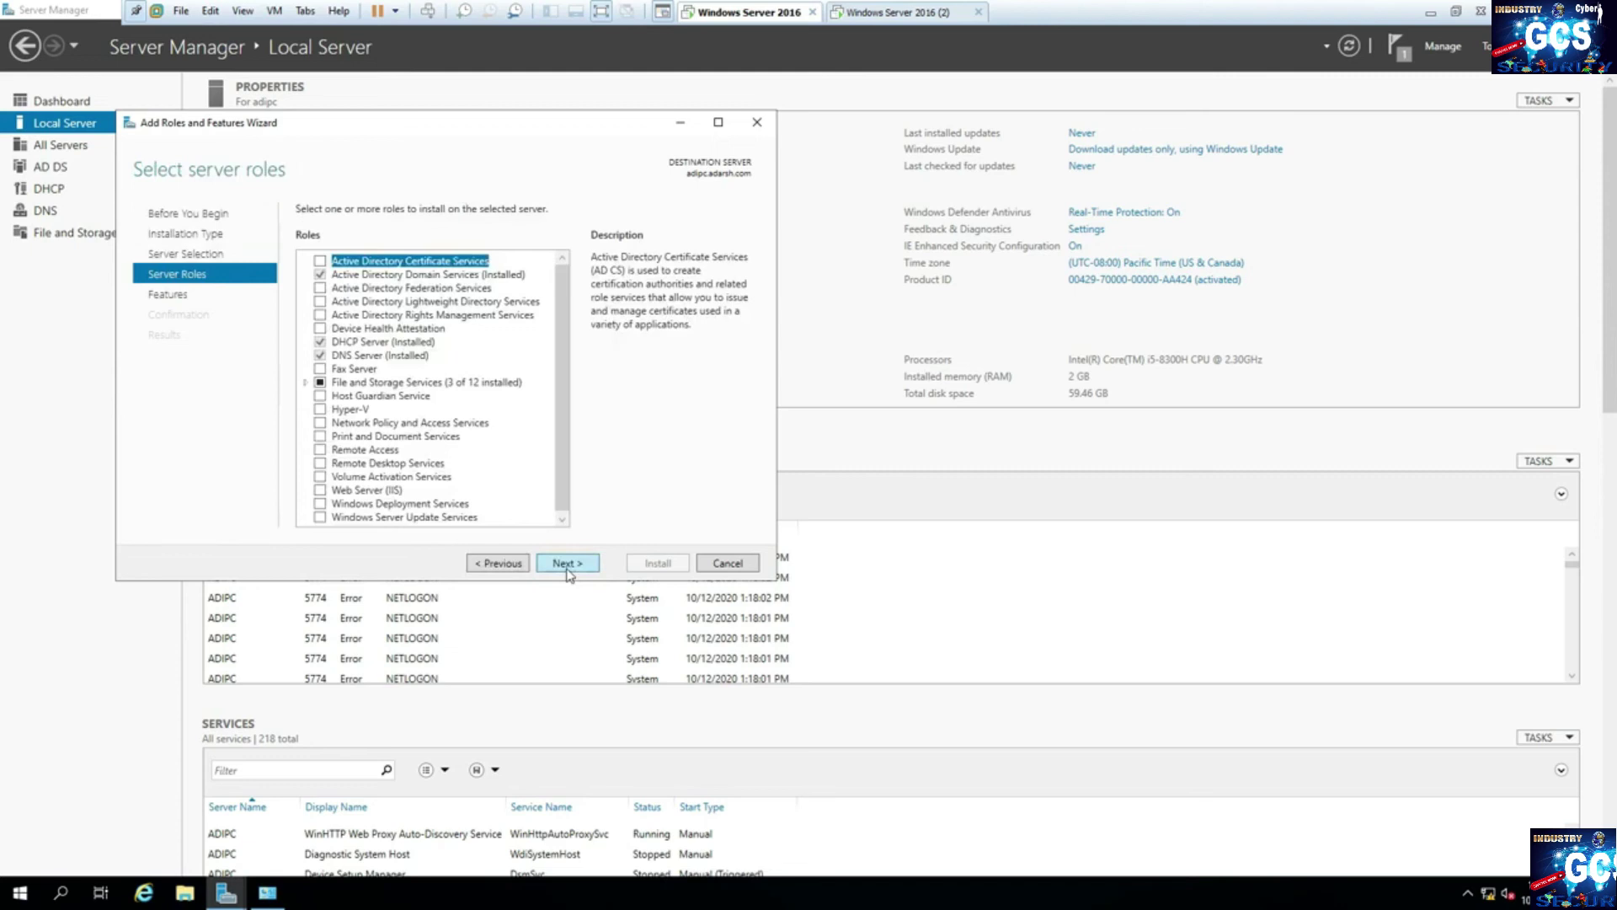
{"action": "left_click", "coordinate": [567, 563]}
- Select Network Load Balancing with its management tools and start the install
{"action": "left_click_drag", "start_coordinate": [562, 312], "coordinate": [571, 377]}
{"action": "left_click", "coordinate": [412, 351]}
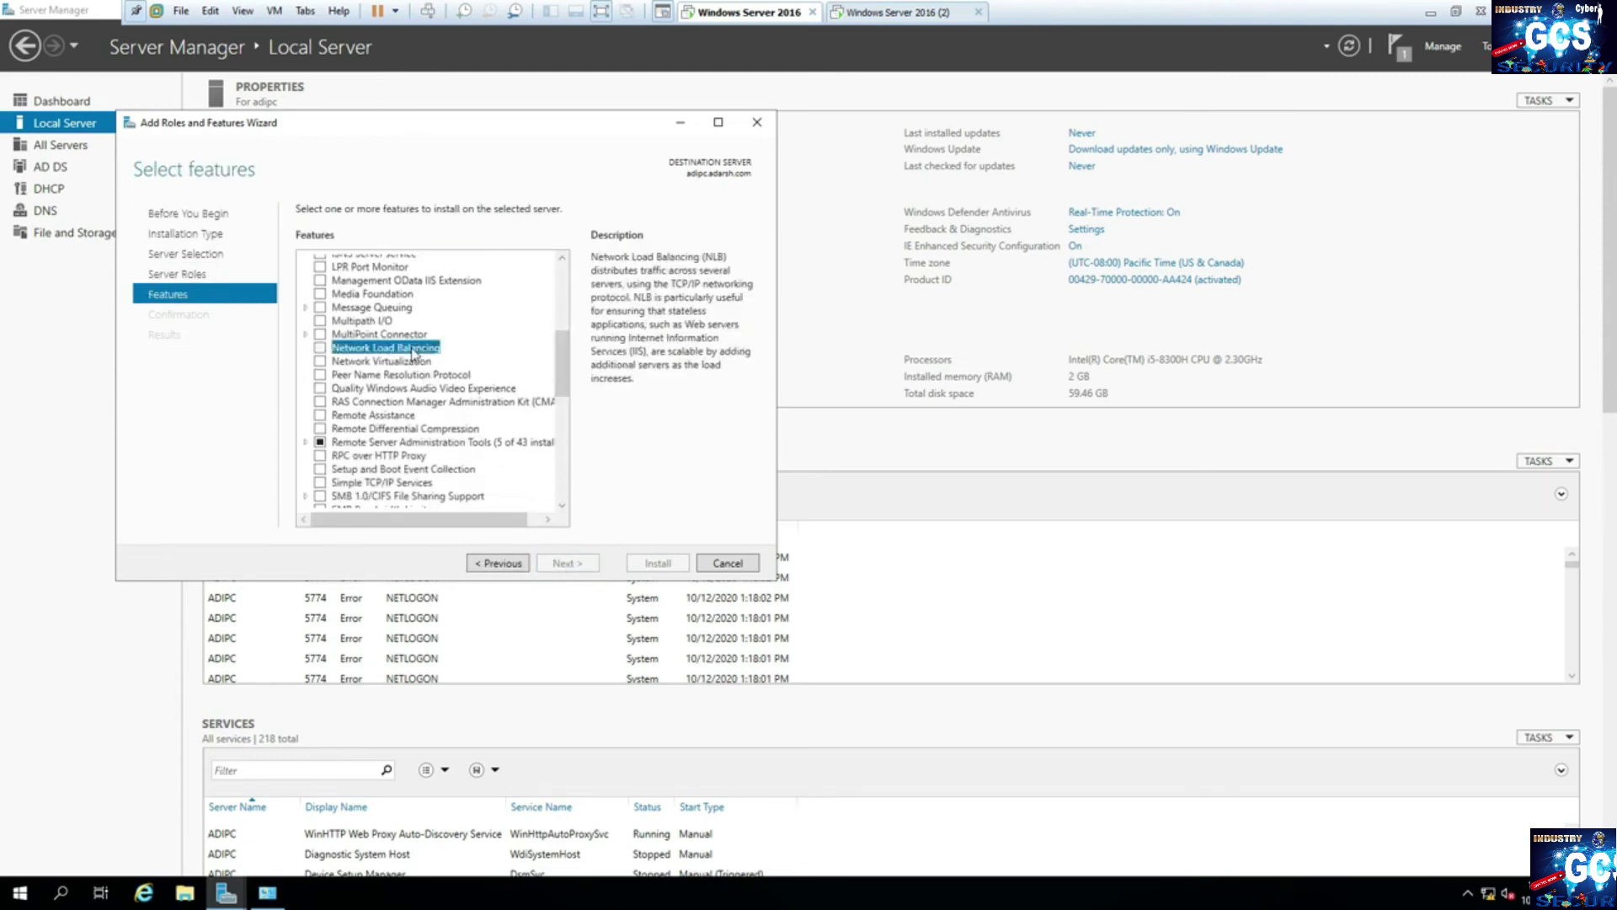
{"action": "left_click", "coordinate": [320, 348]}
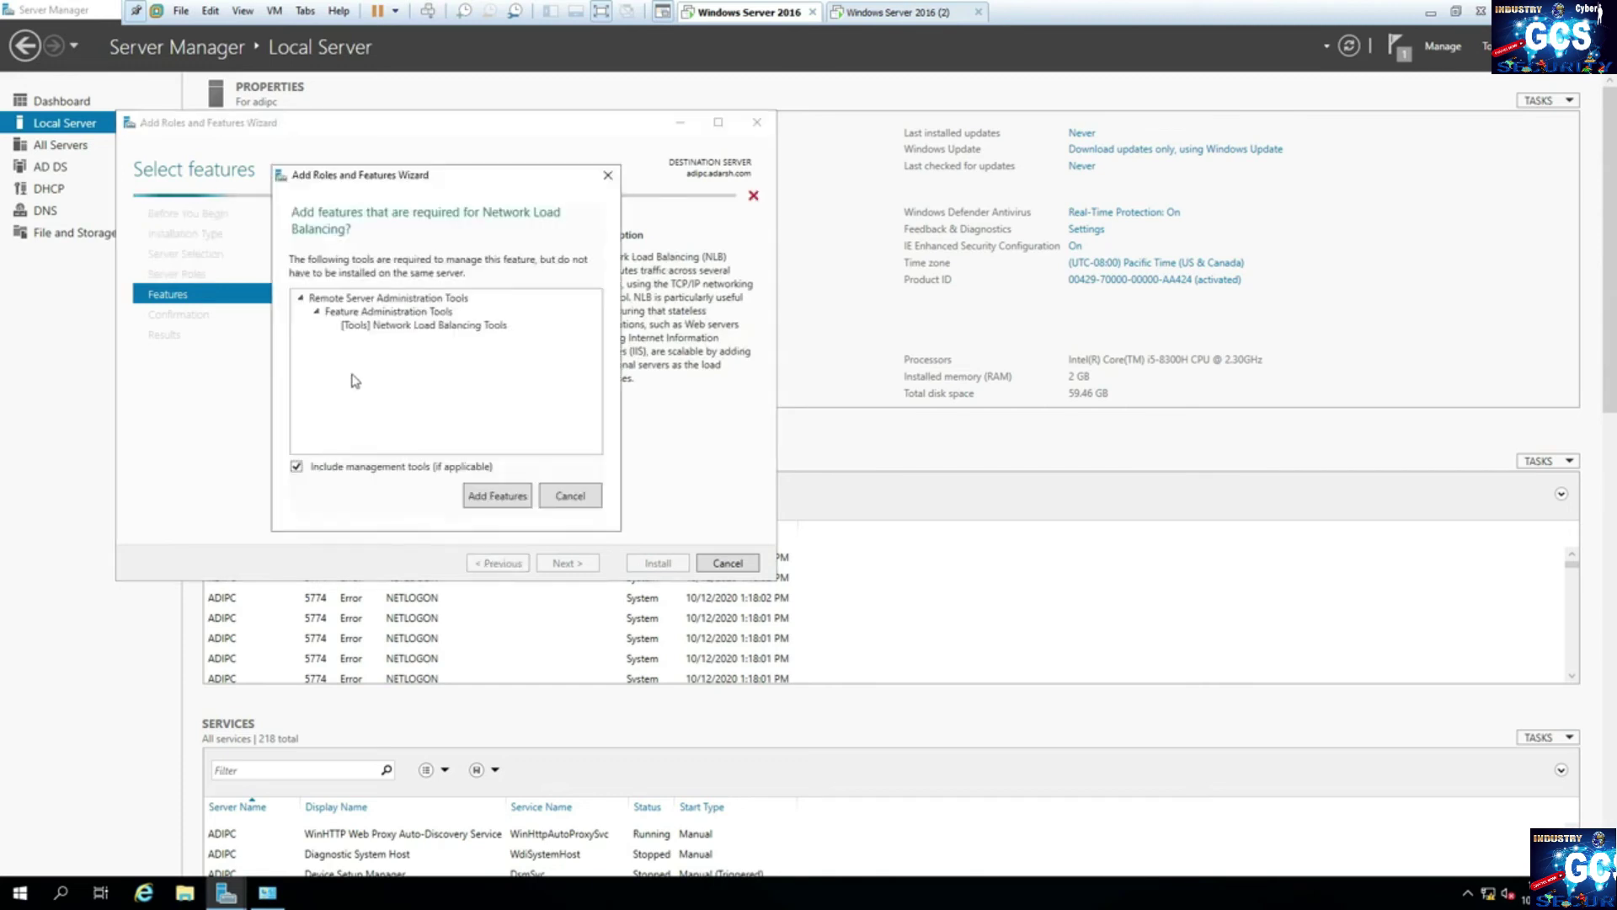
{"action": "left_click", "coordinate": [498, 497]}
{"action": "left_click", "coordinate": [589, 563]}
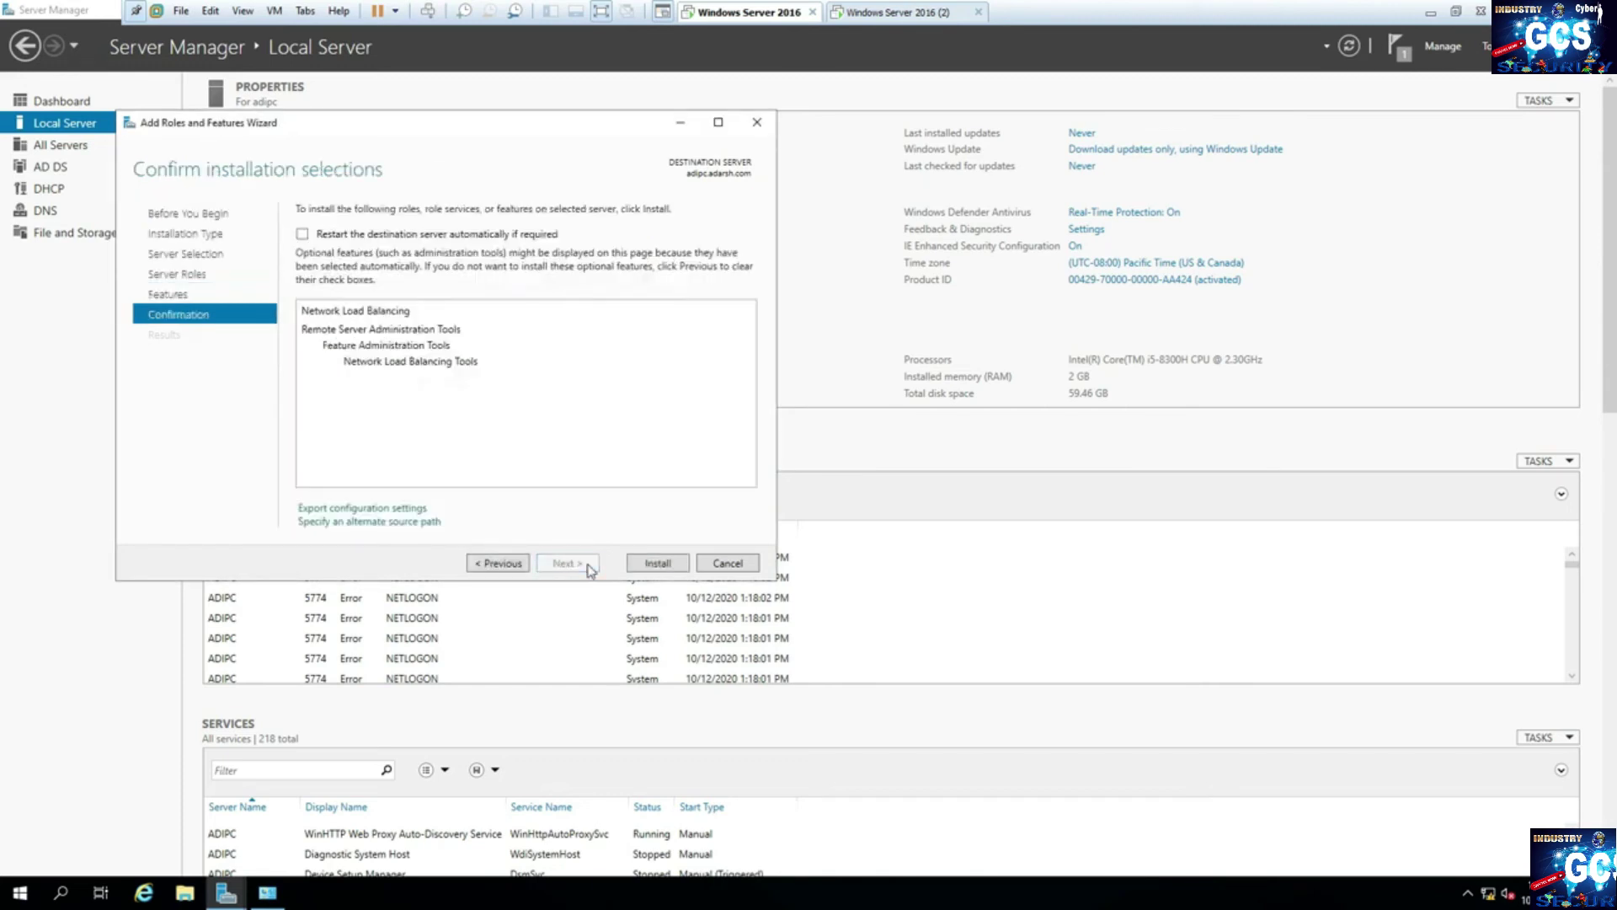
{"action": "left_click", "coordinate": [660, 563]}
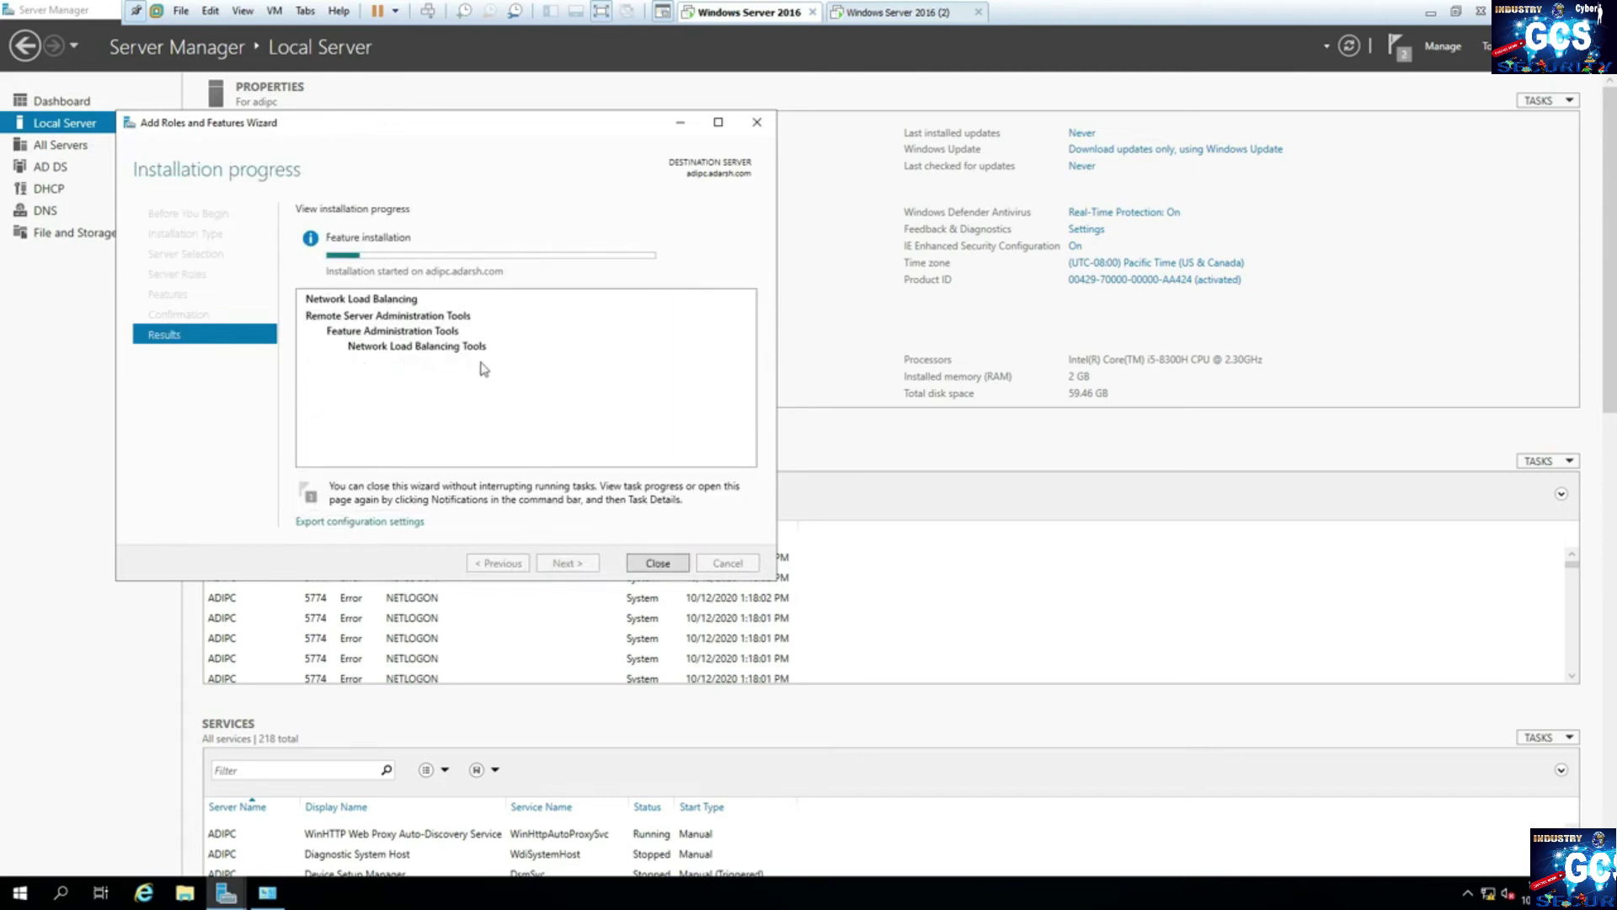
{"action": "left_click", "coordinate": [899, 12]}
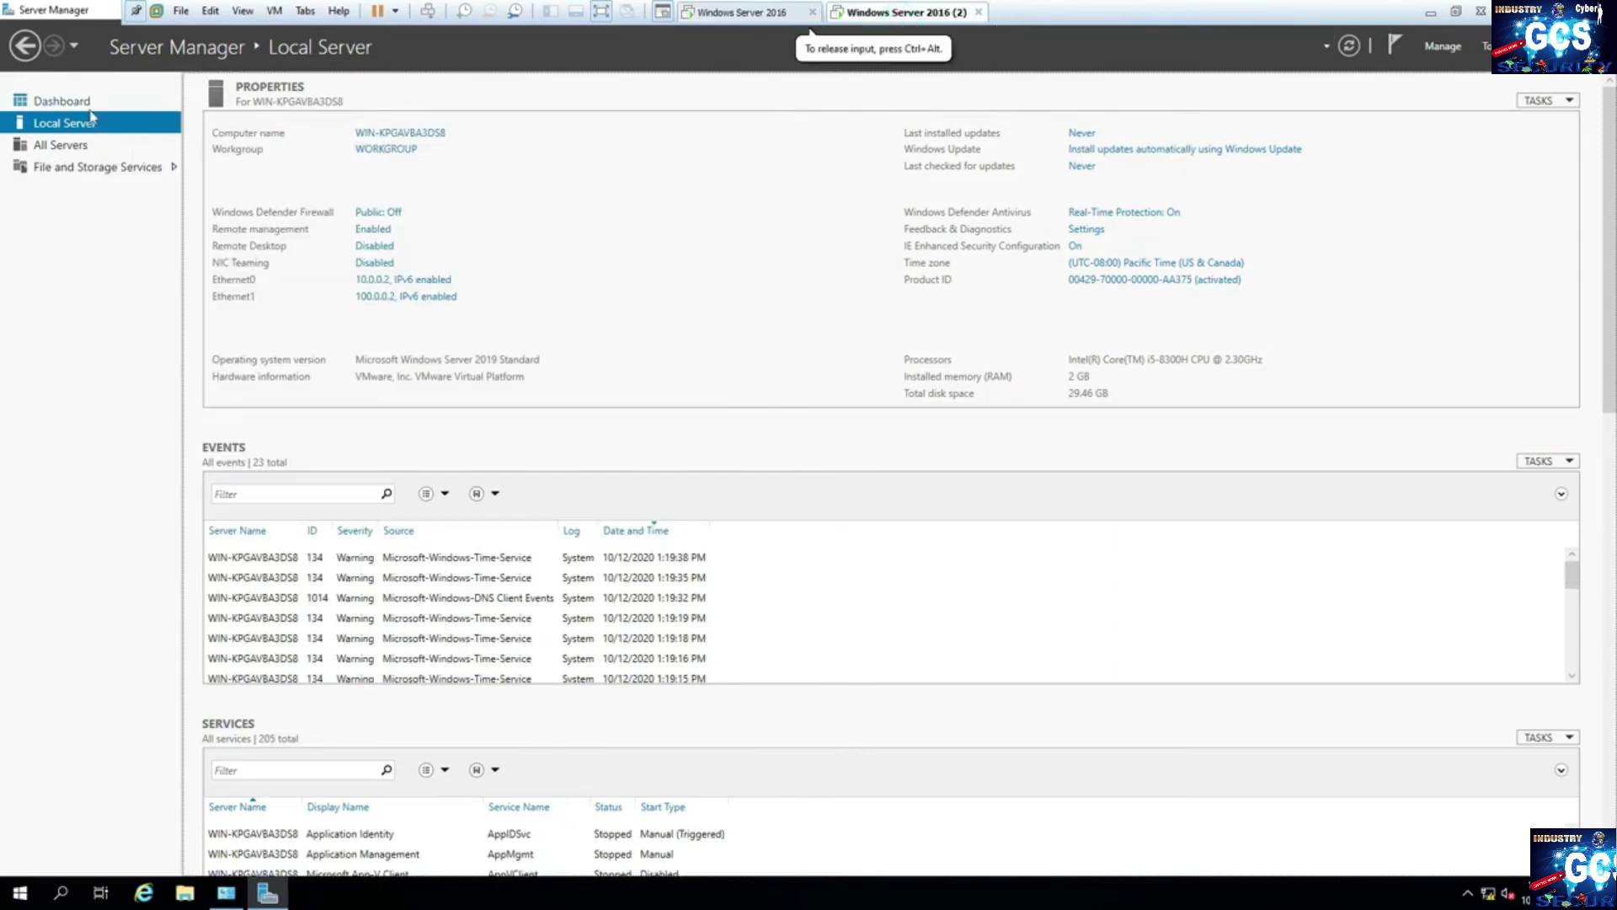
- On the second server, add Network Load Balancing with its management tools and start installing
{"action": "left_click", "coordinate": [93, 108]}
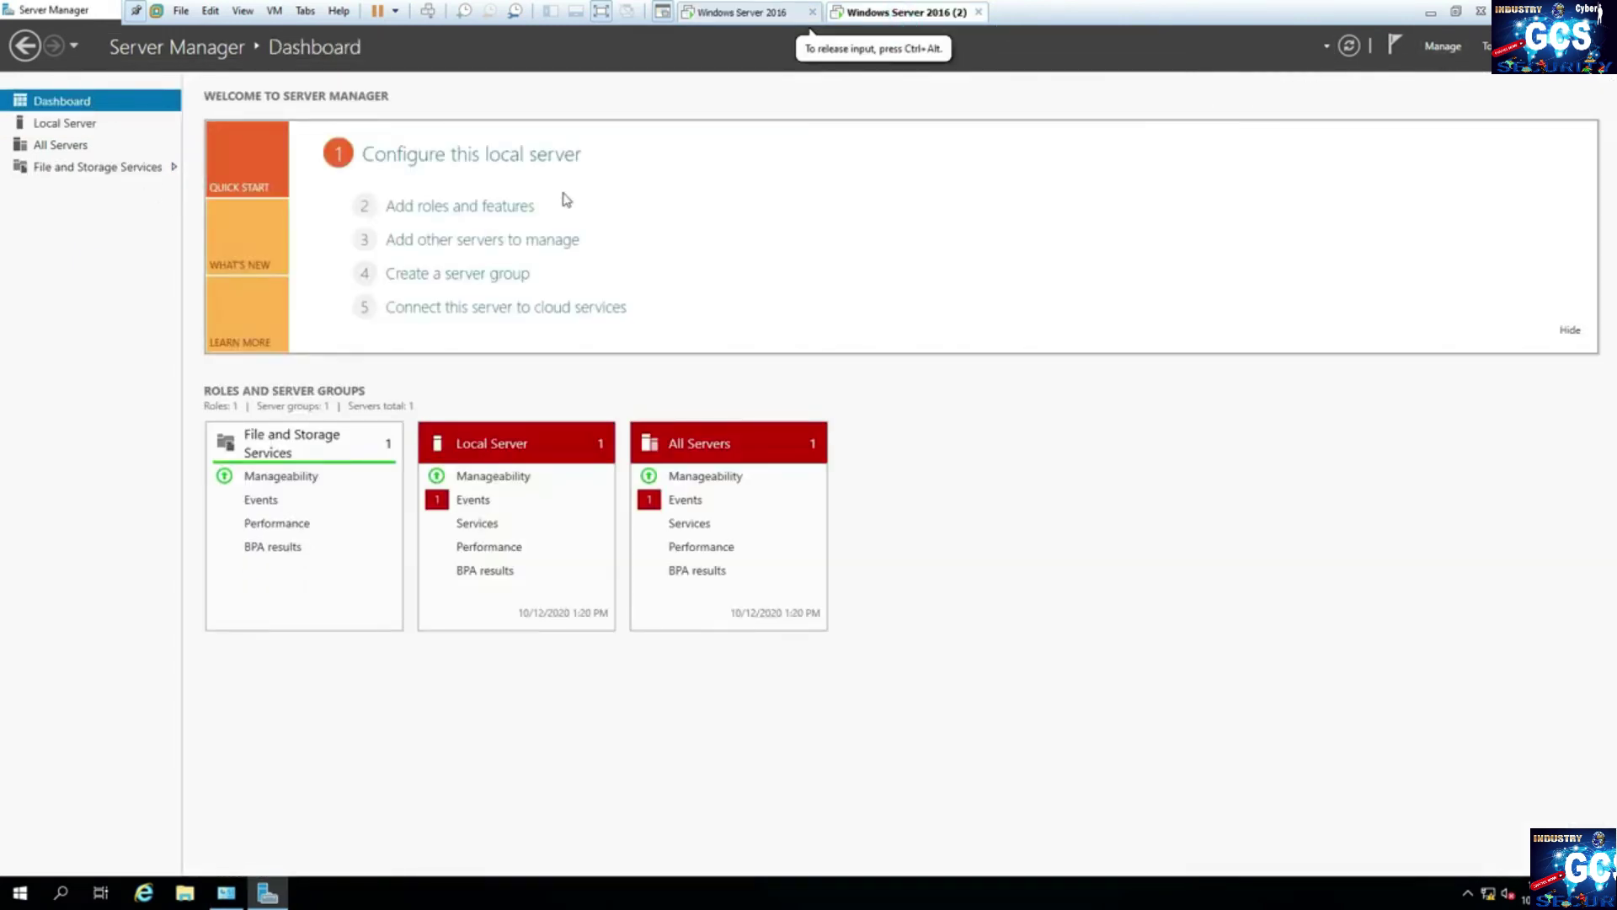
{"action": "left_click", "coordinate": [466, 207]}
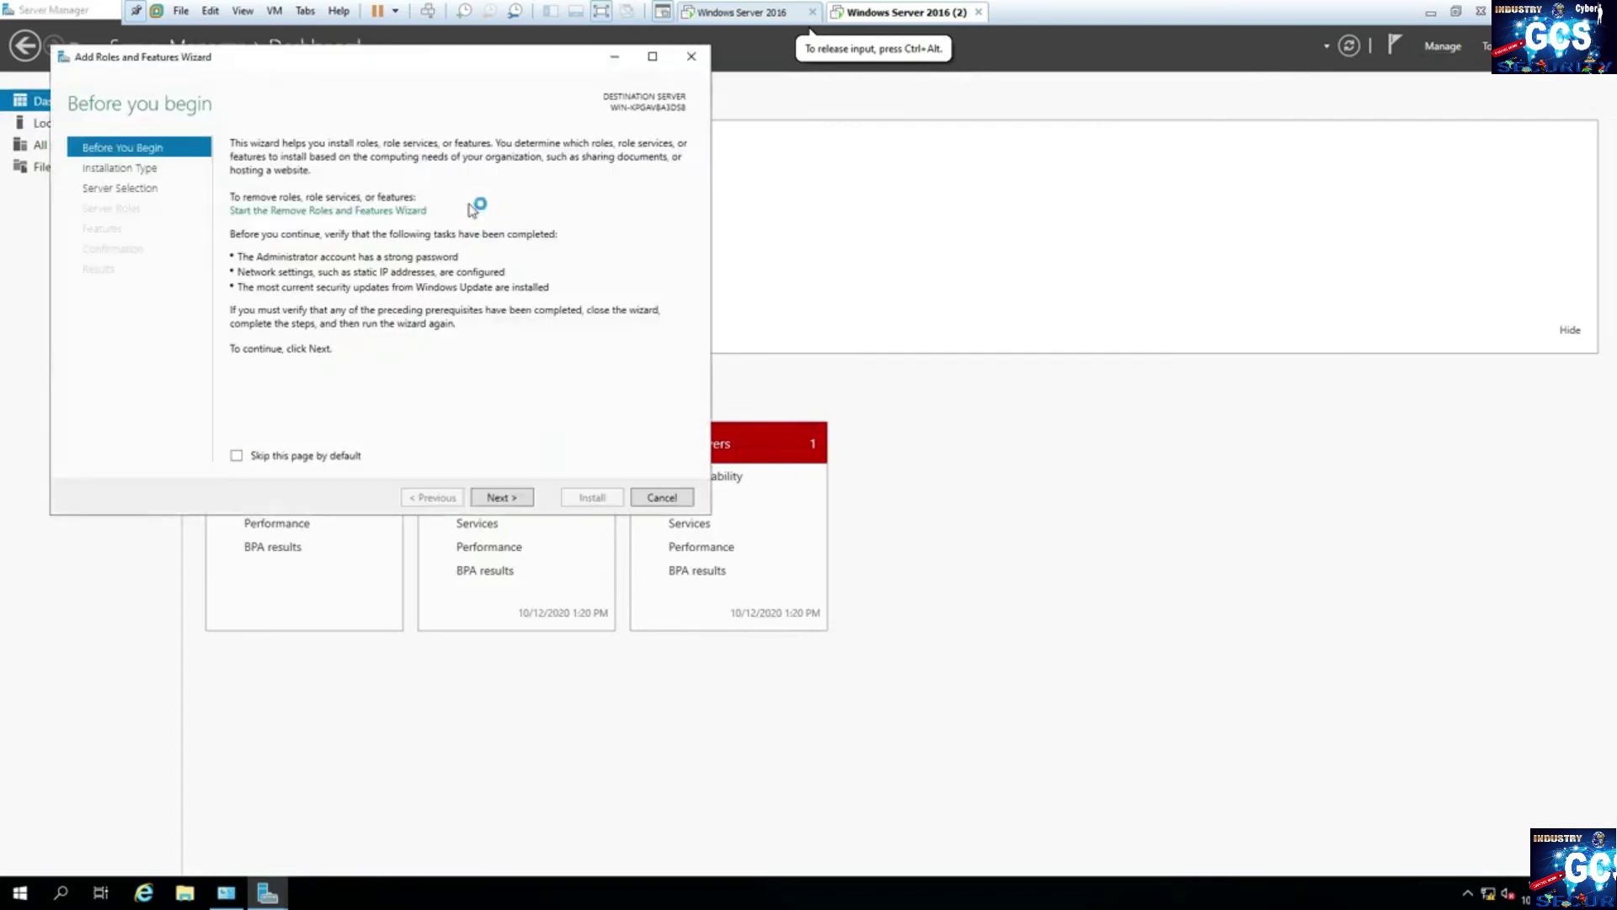
{"action": "left_click", "coordinate": [497, 501]}
{"action": "left_click", "coordinate": [500, 498]}
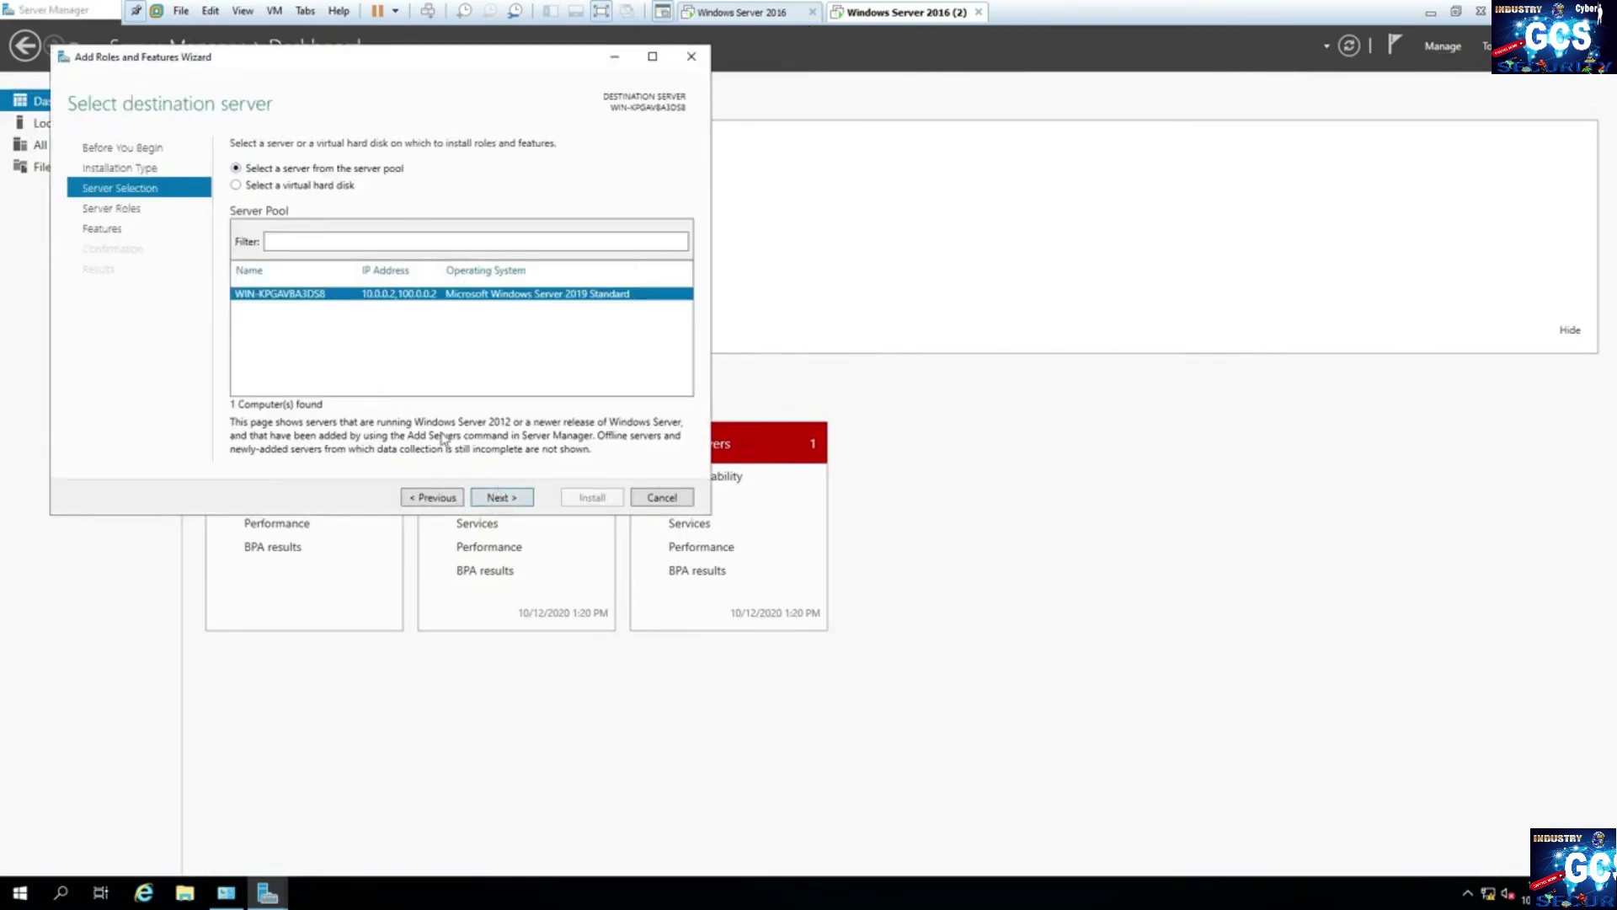
{"action": "left_click", "coordinate": [515, 496]}
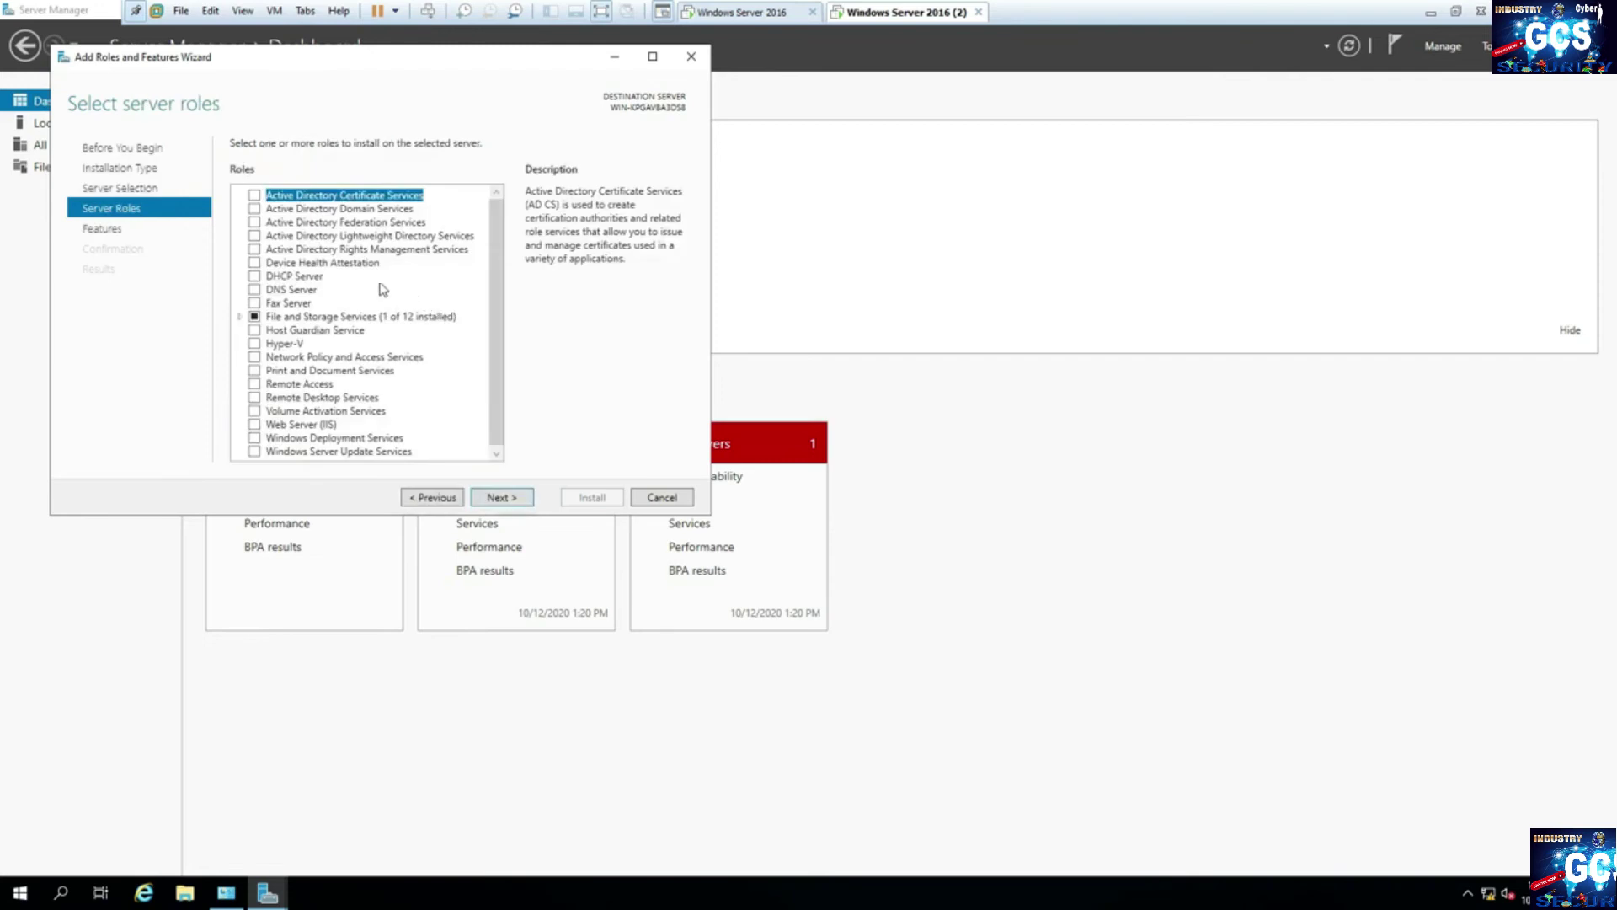
{"action": "key", "text": "Return"}
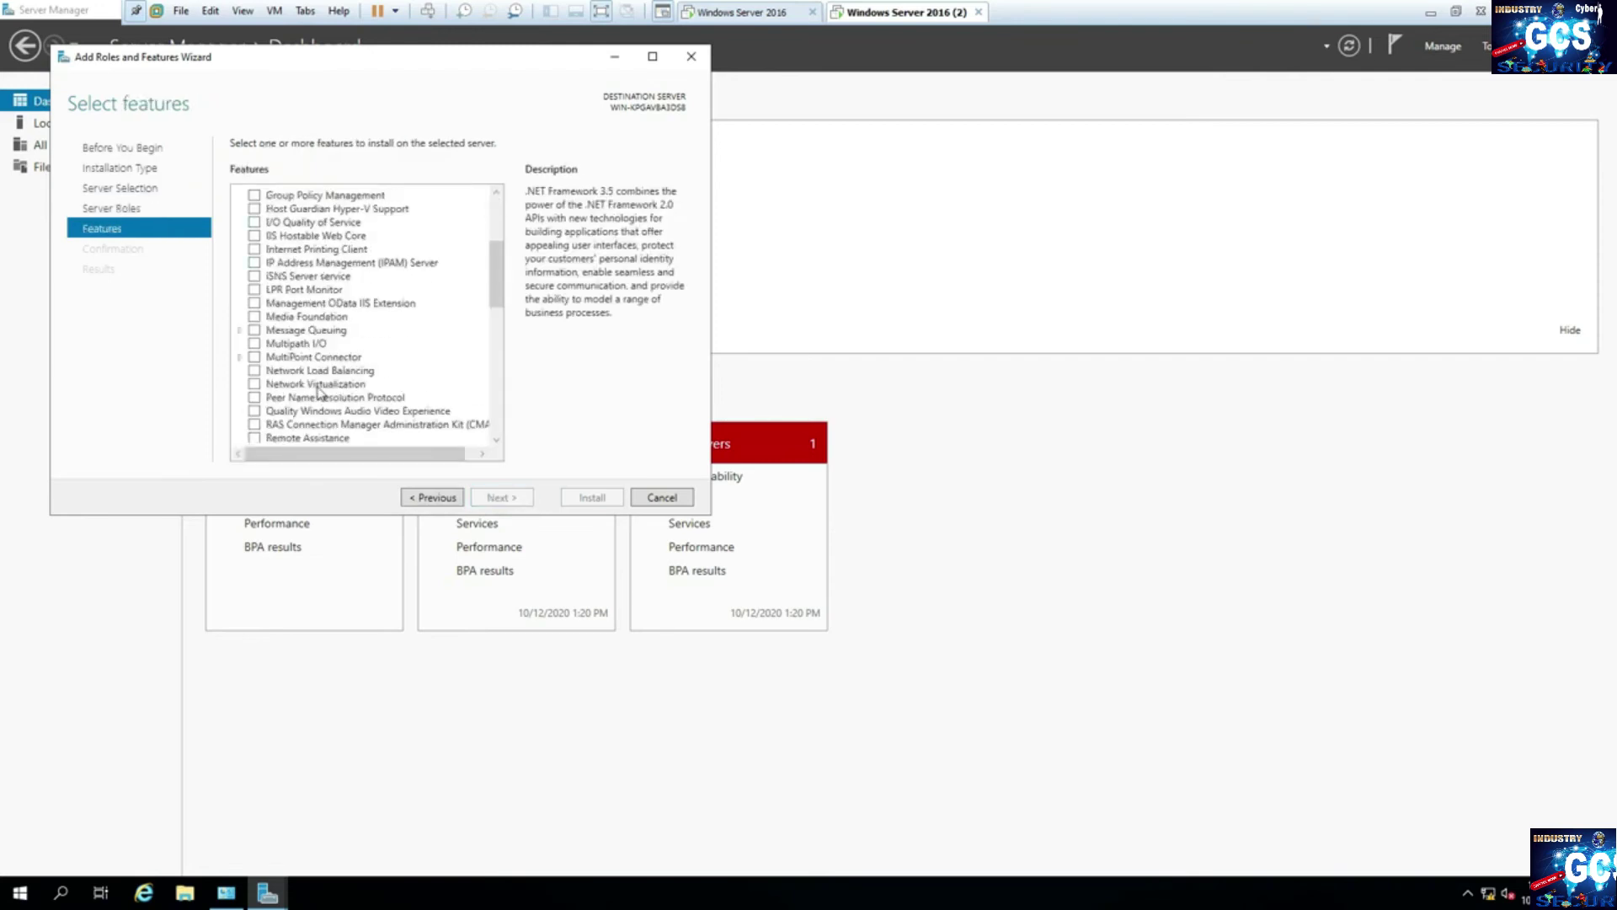
{"action": "left_click", "coordinate": [348, 371]}
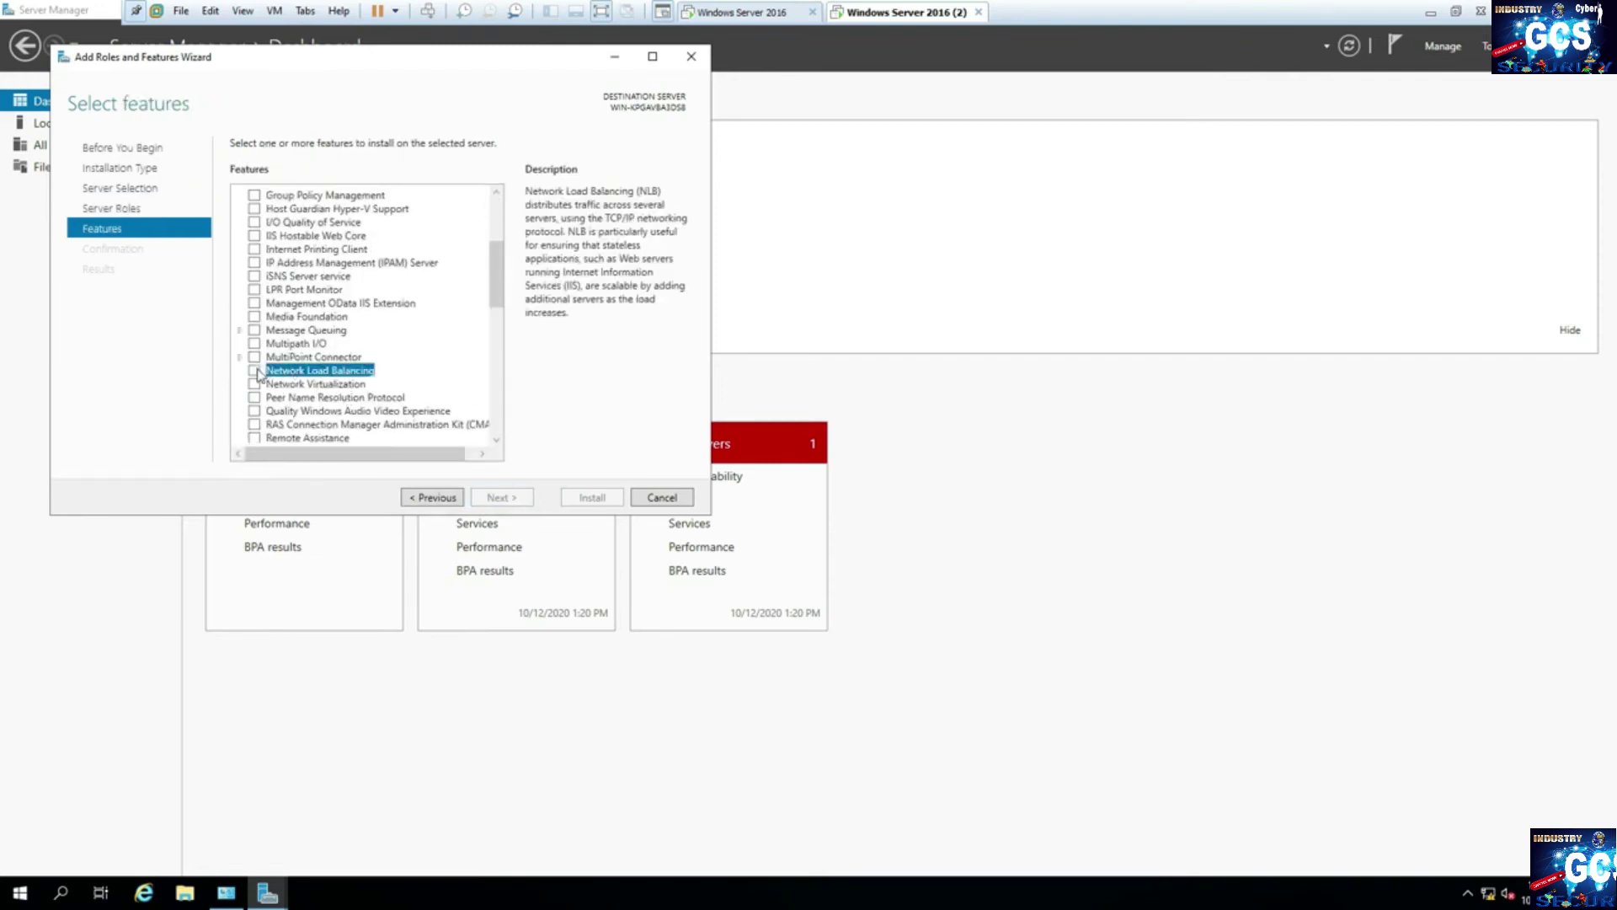
{"action": "left_click", "coordinate": [254, 371]}
{"action": "left_click", "coordinate": [450, 429]}
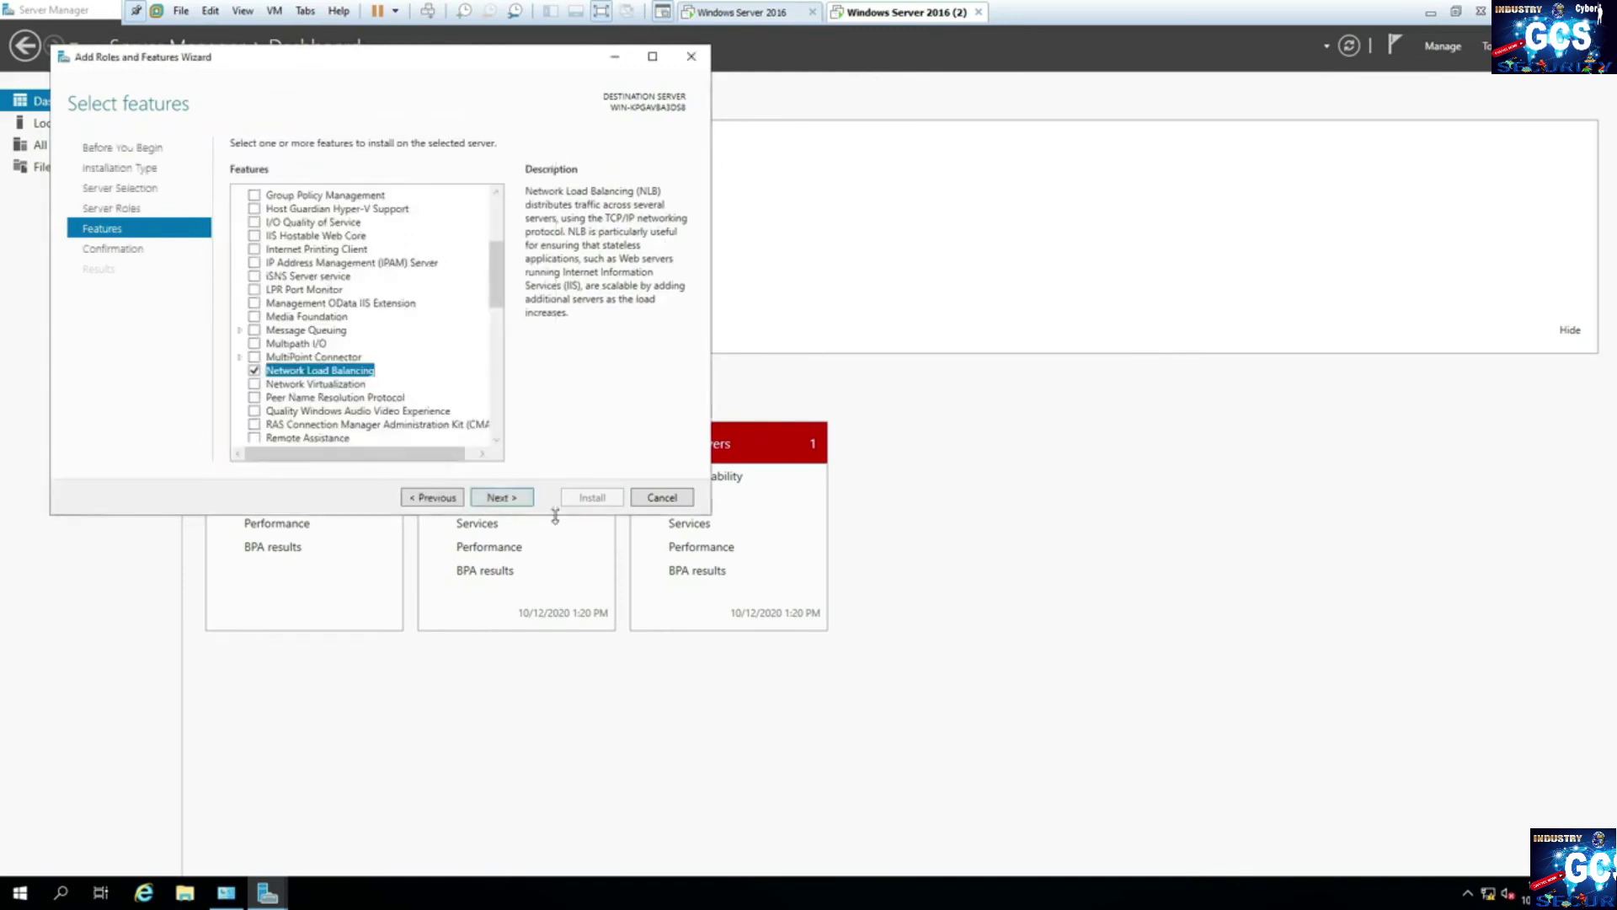
{"action": "left_click", "coordinate": [510, 500]}
{"action": "left_click", "coordinate": [590, 497]}
- Close the first server's finished NLB wizard and reopen Add Roles and Features from its dashboard
{"action": "left_click", "coordinate": [733, 10]}
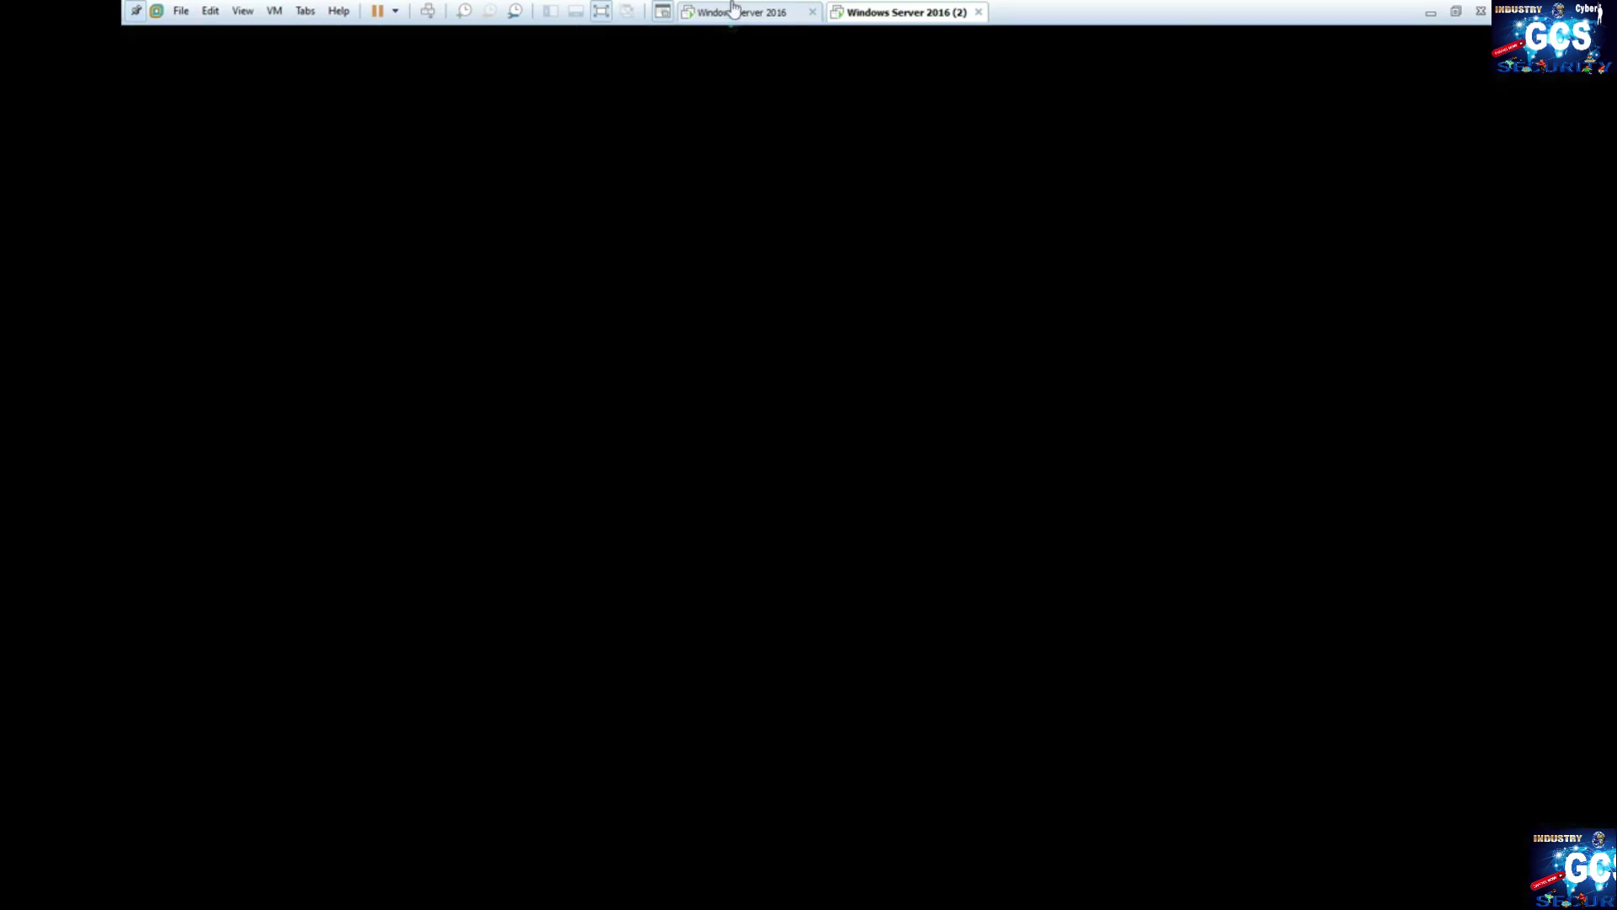
{"action": "left_click", "coordinate": [885, 12]}
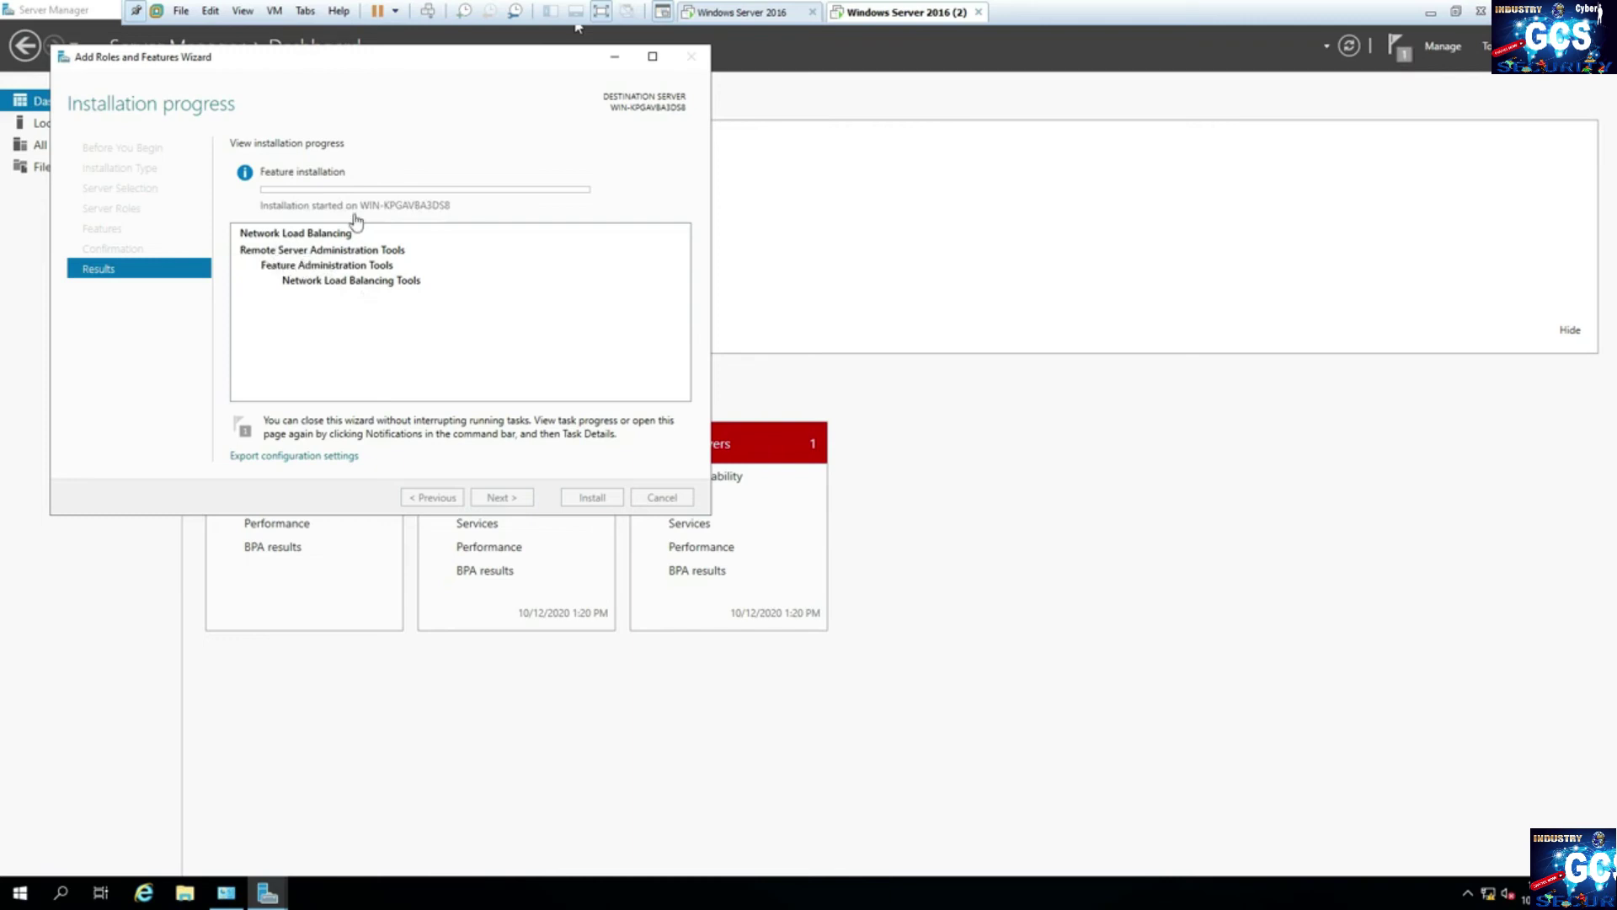
{"action": "left_click", "coordinate": [738, 13]}
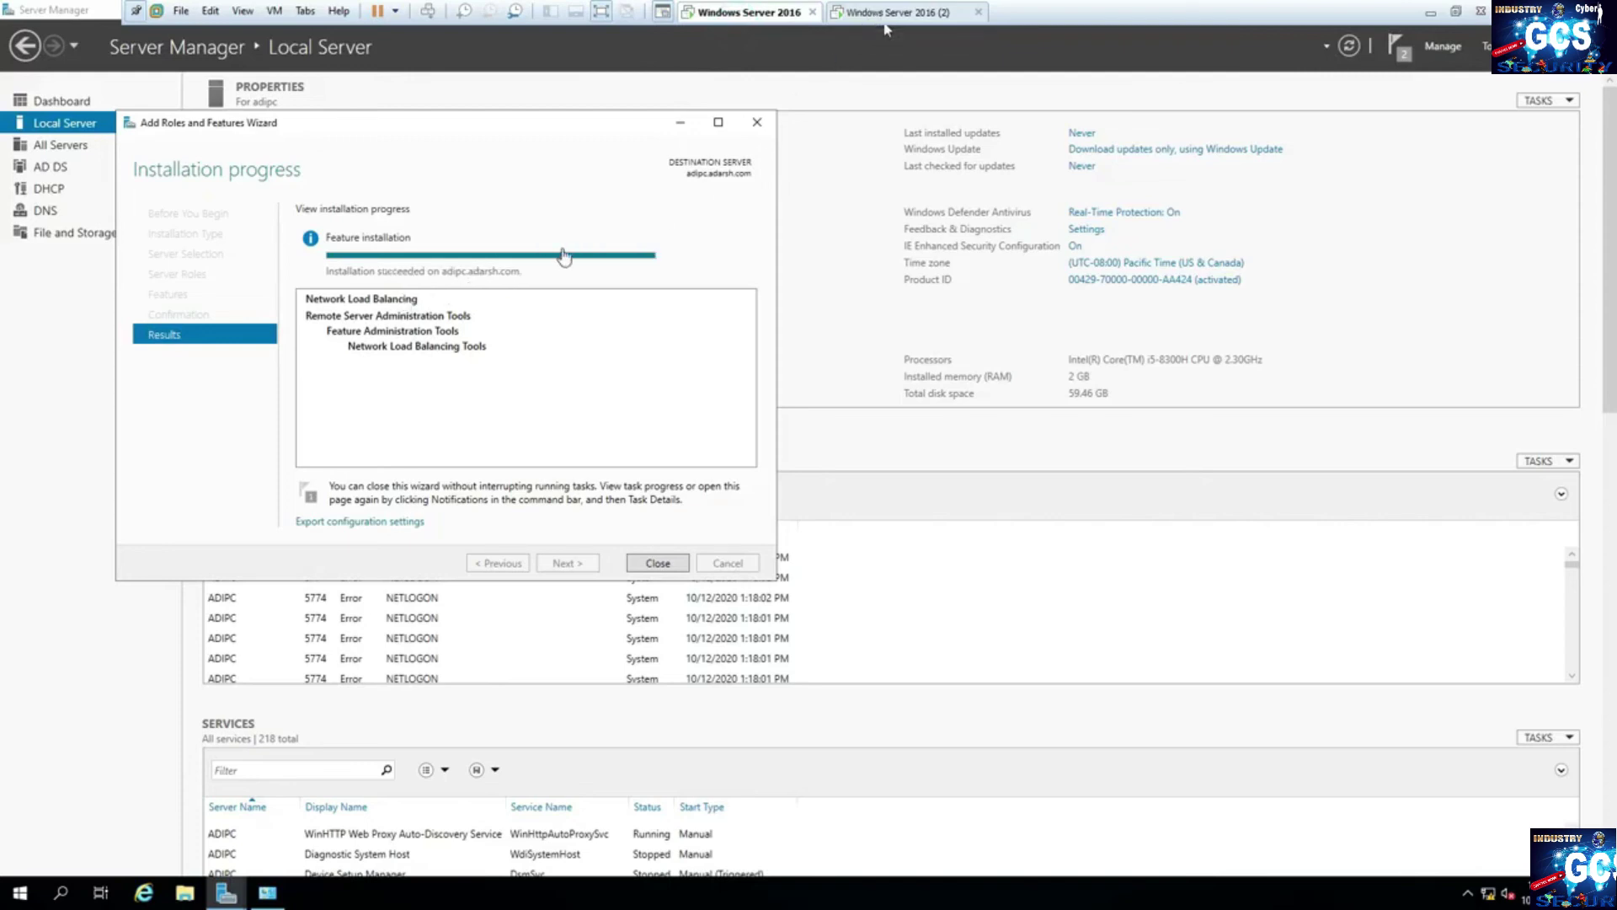
{"action": "left_click", "coordinate": [658, 562]}
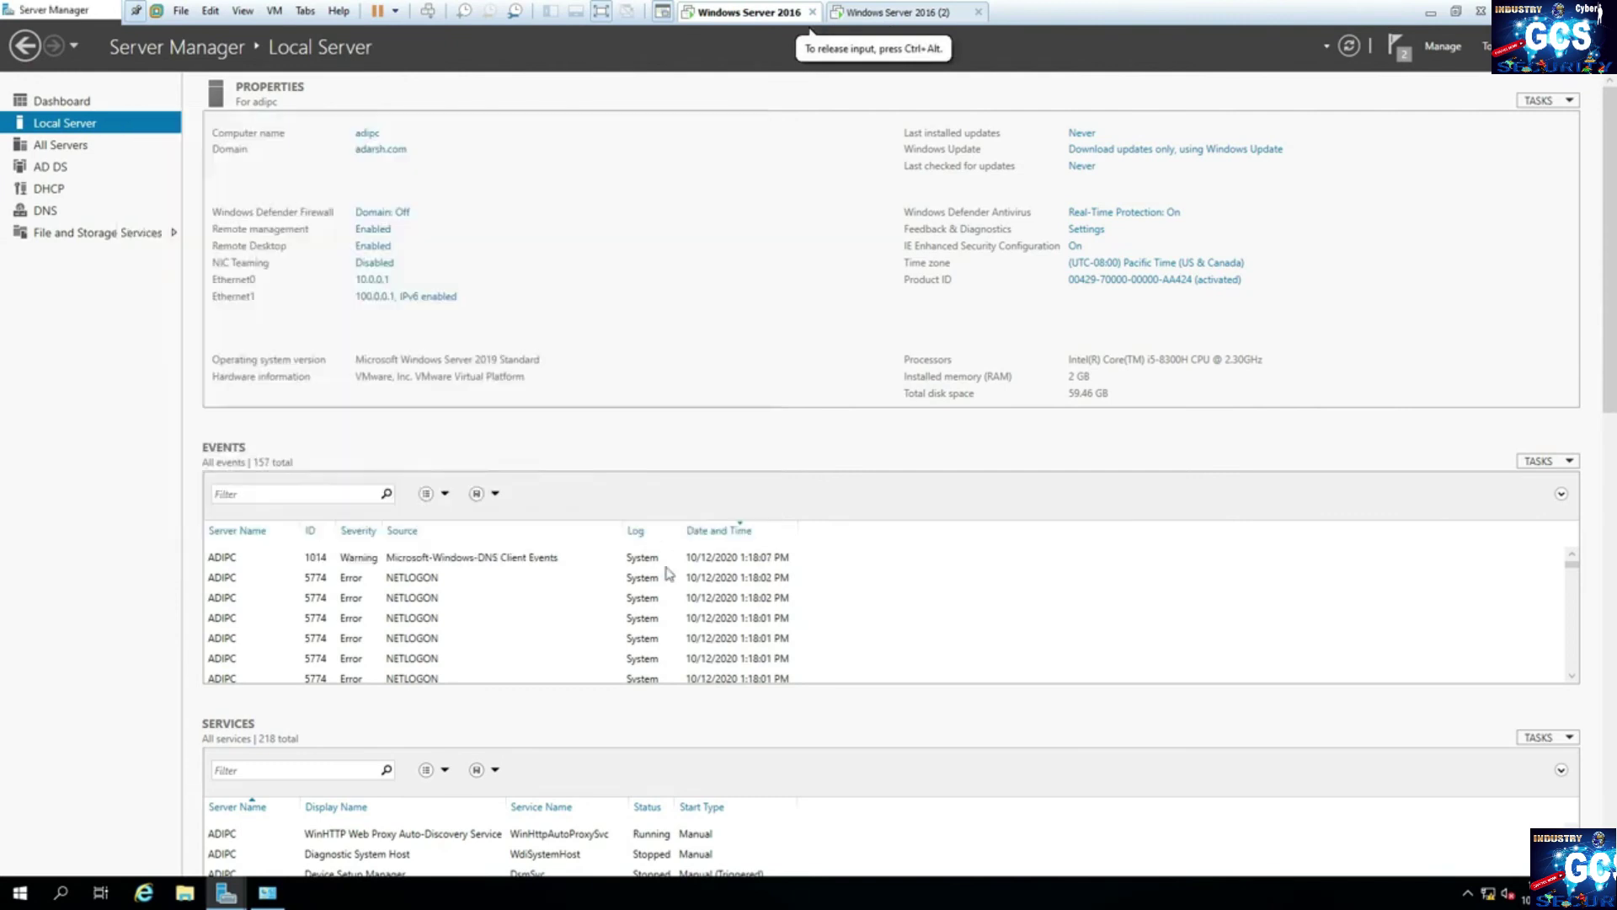
{"action": "left_click", "coordinate": [901, 13]}
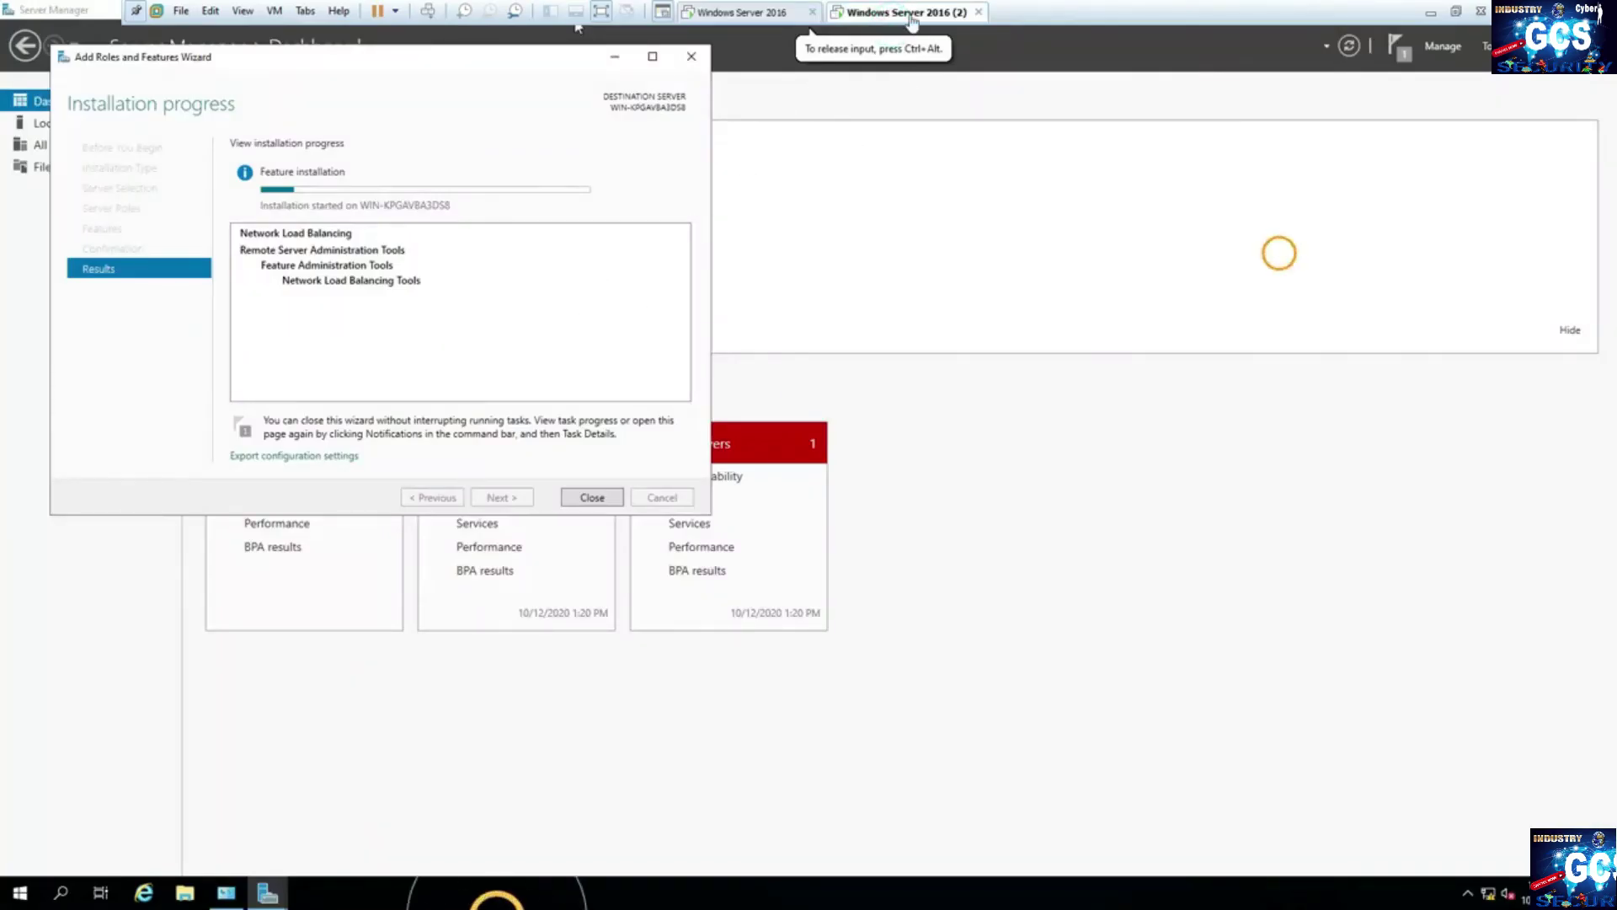
{"action": "left_click", "coordinate": [741, 12]}
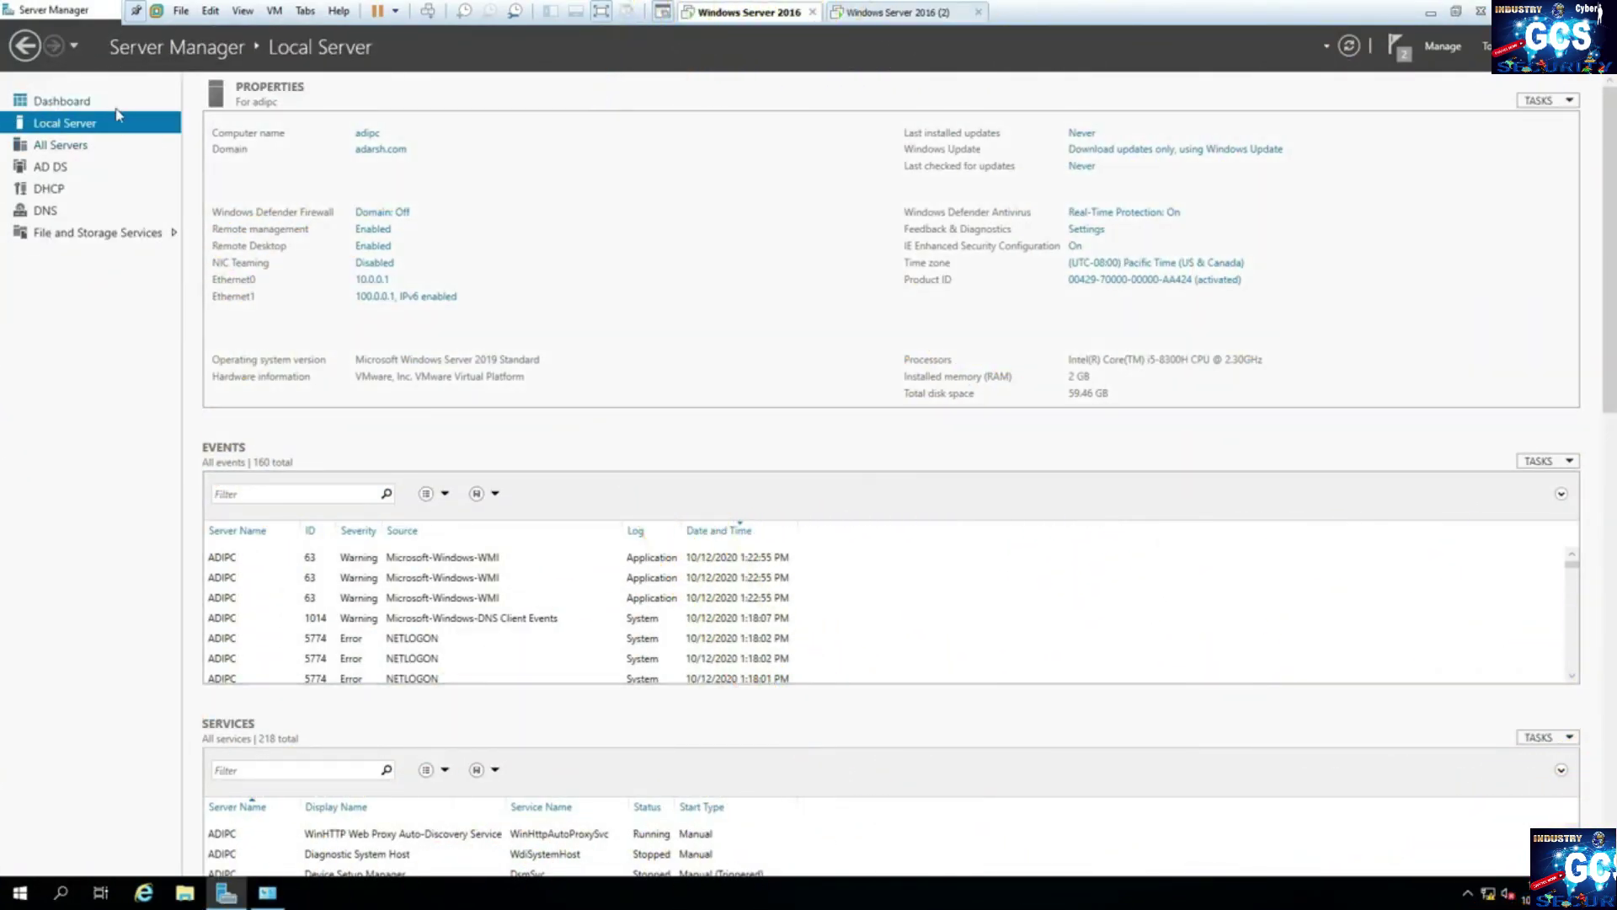
{"action": "left_click", "coordinate": [116, 106]}
{"action": "left_click", "coordinate": [897, 12]}
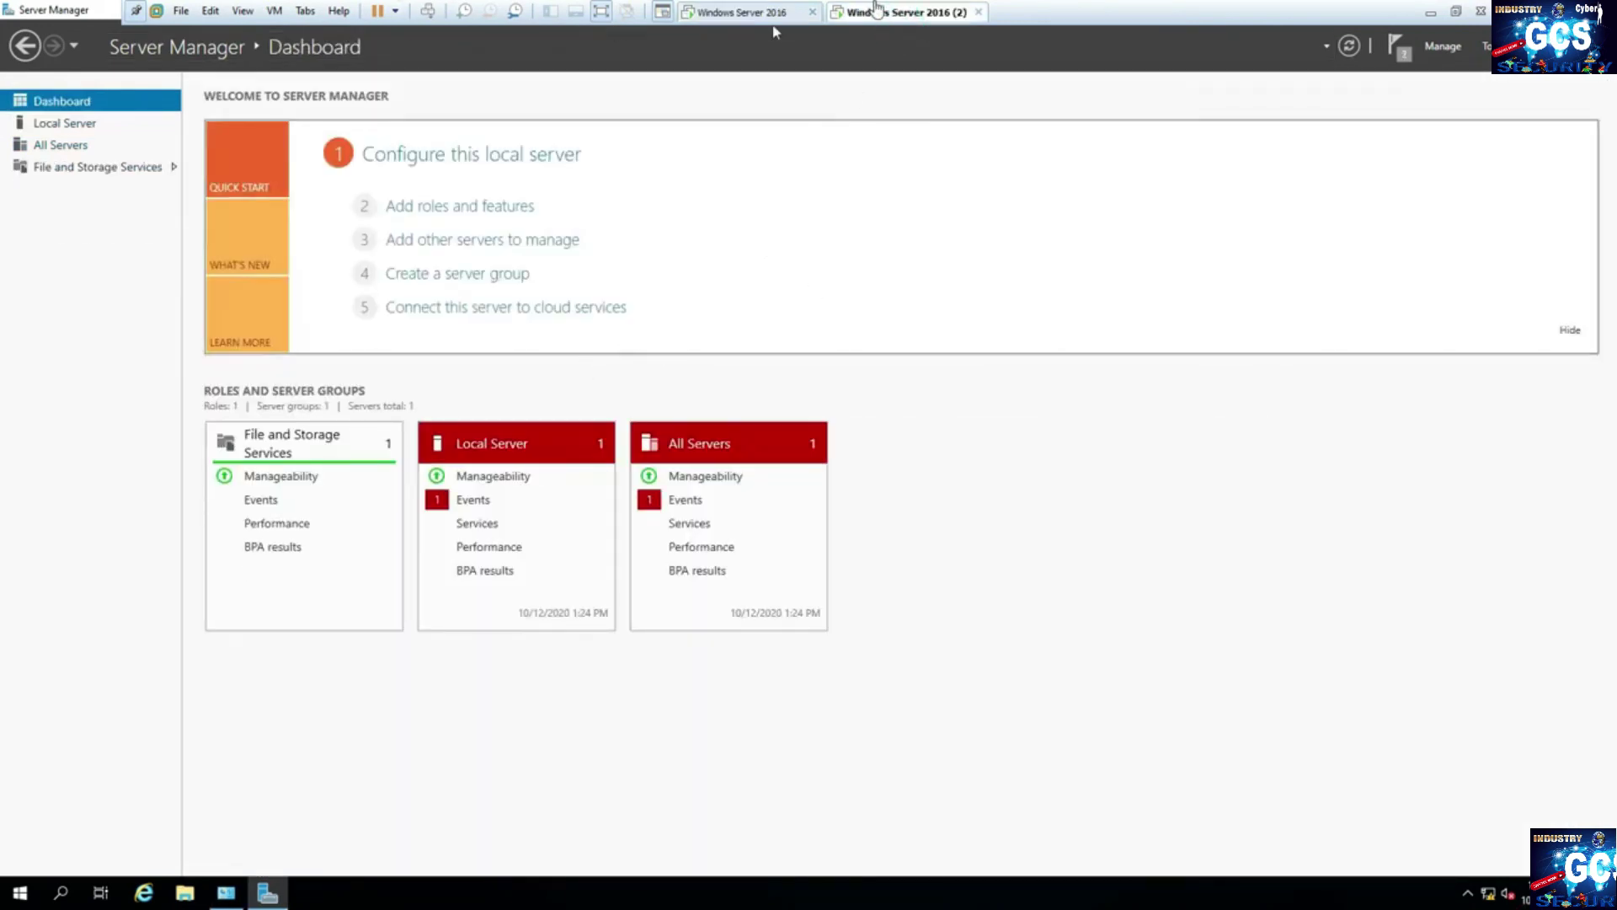
{"action": "left_click", "coordinate": [784, 12]}
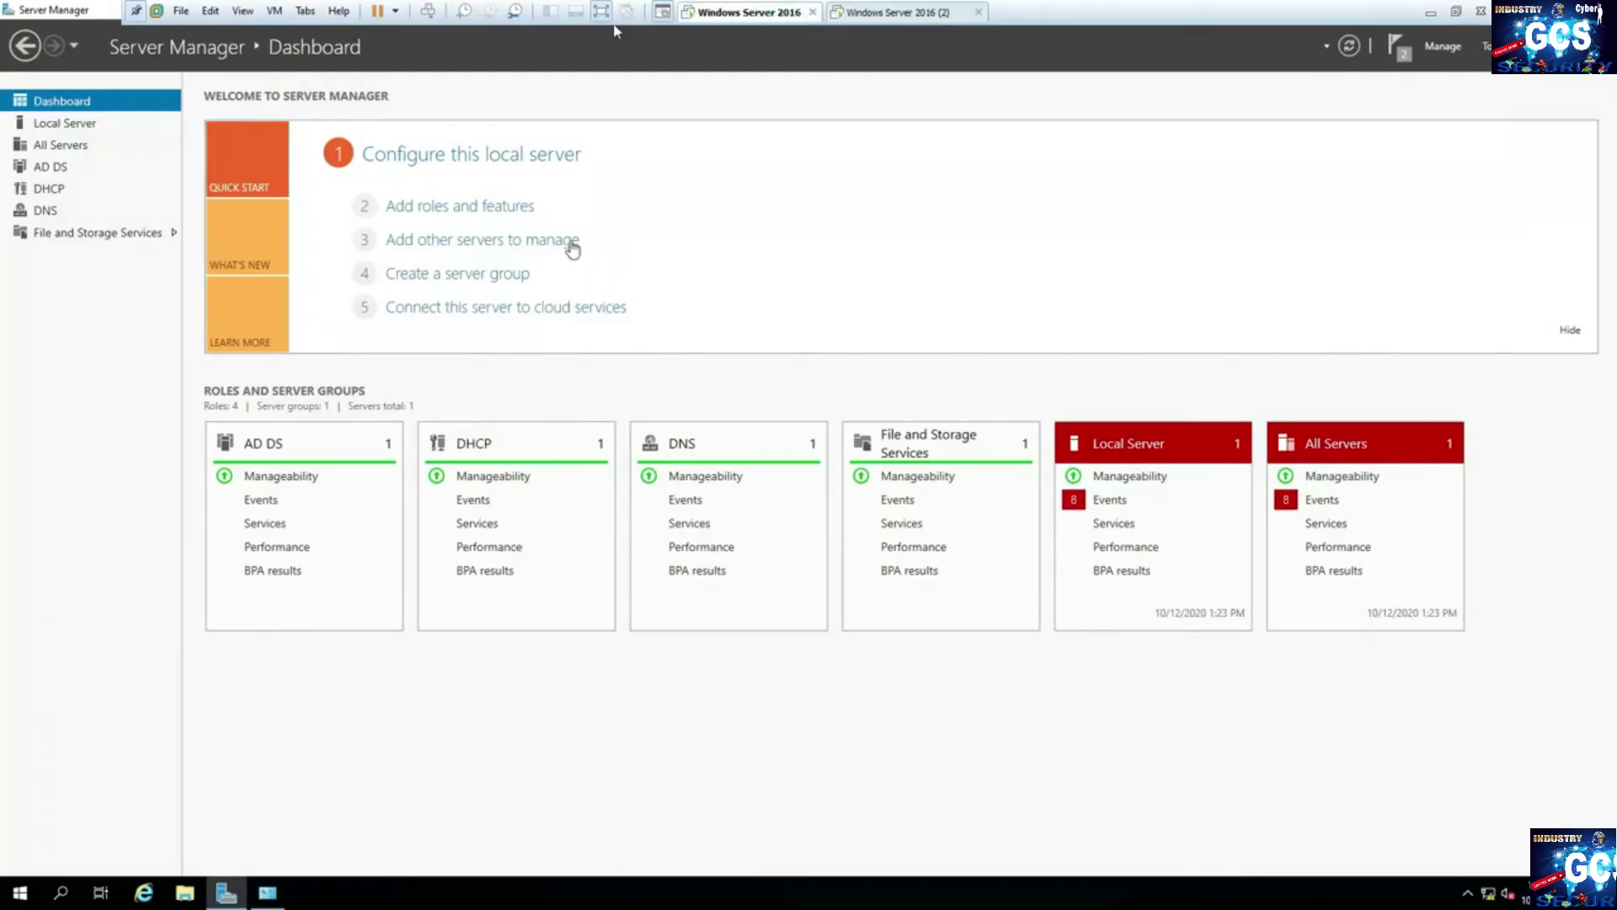
{"action": "left_click", "coordinate": [498, 211]}
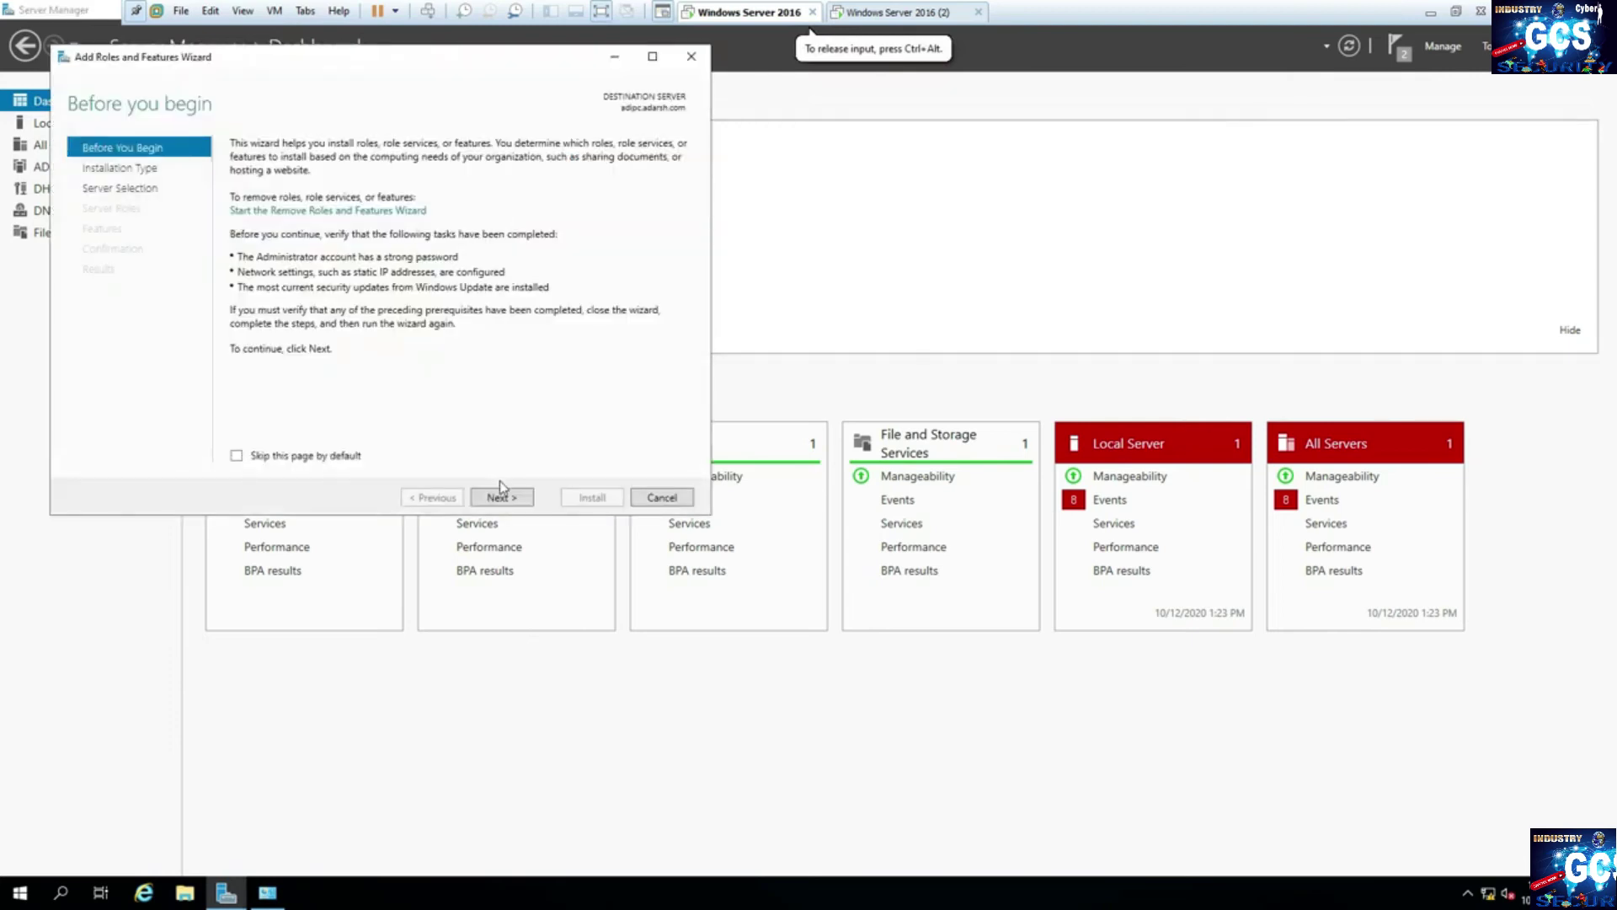
- Select the Web Server (IIS) role plus IIS Management Console and install on the first server
{"action": "left_click", "coordinate": [502, 497]}
{"action": "left_click", "coordinate": [516, 499]}
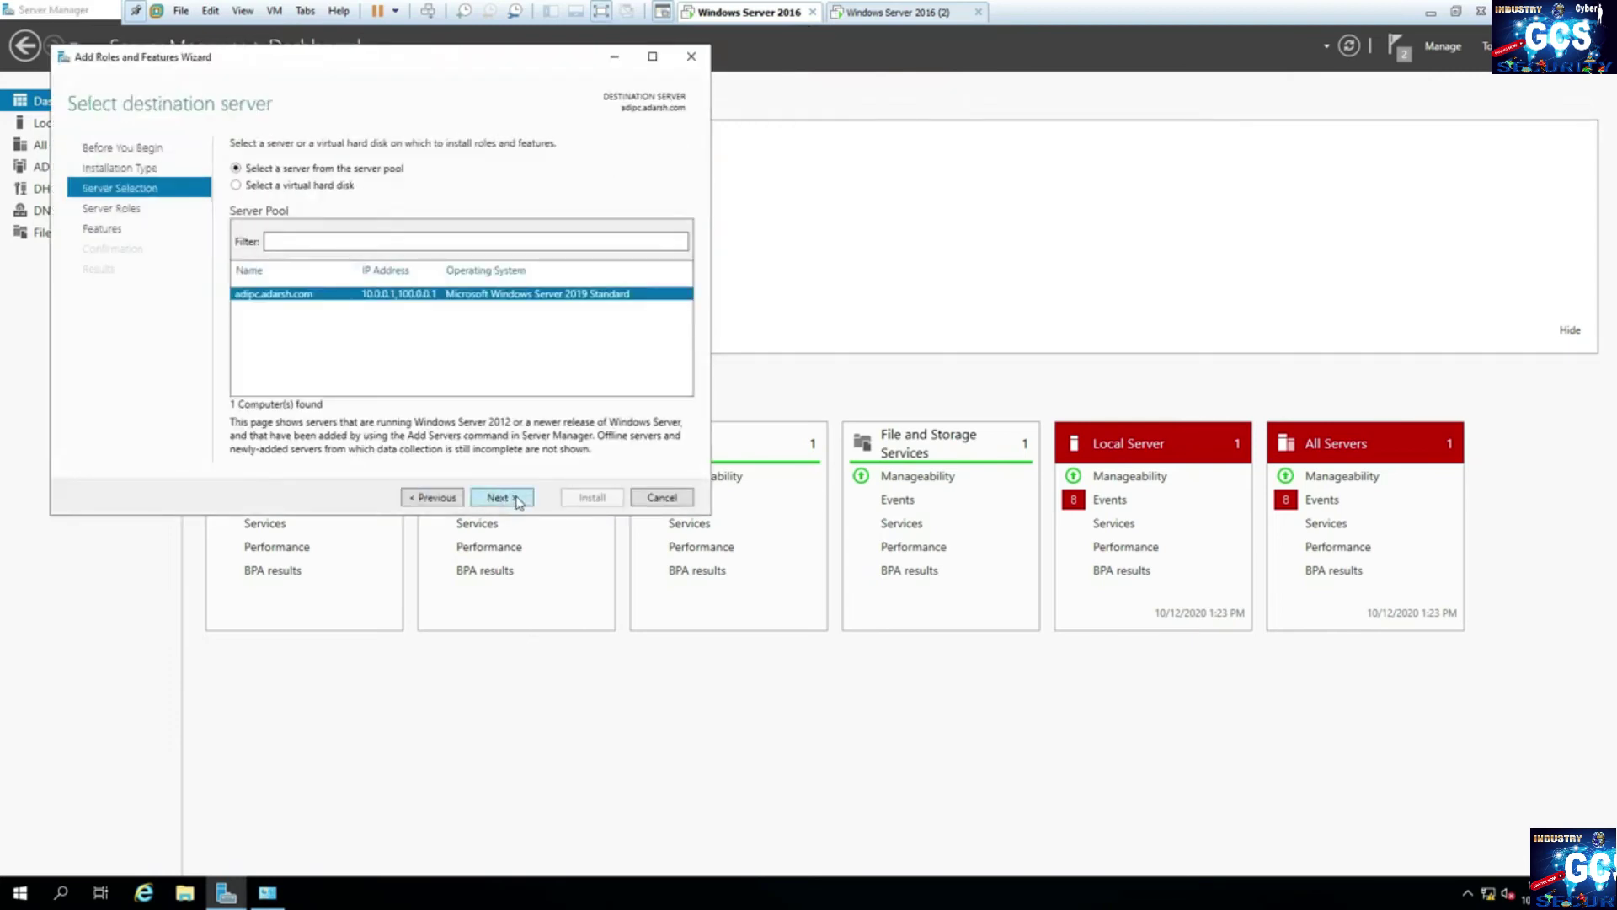
{"action": "left_click", "coordinate": [516, 500]}
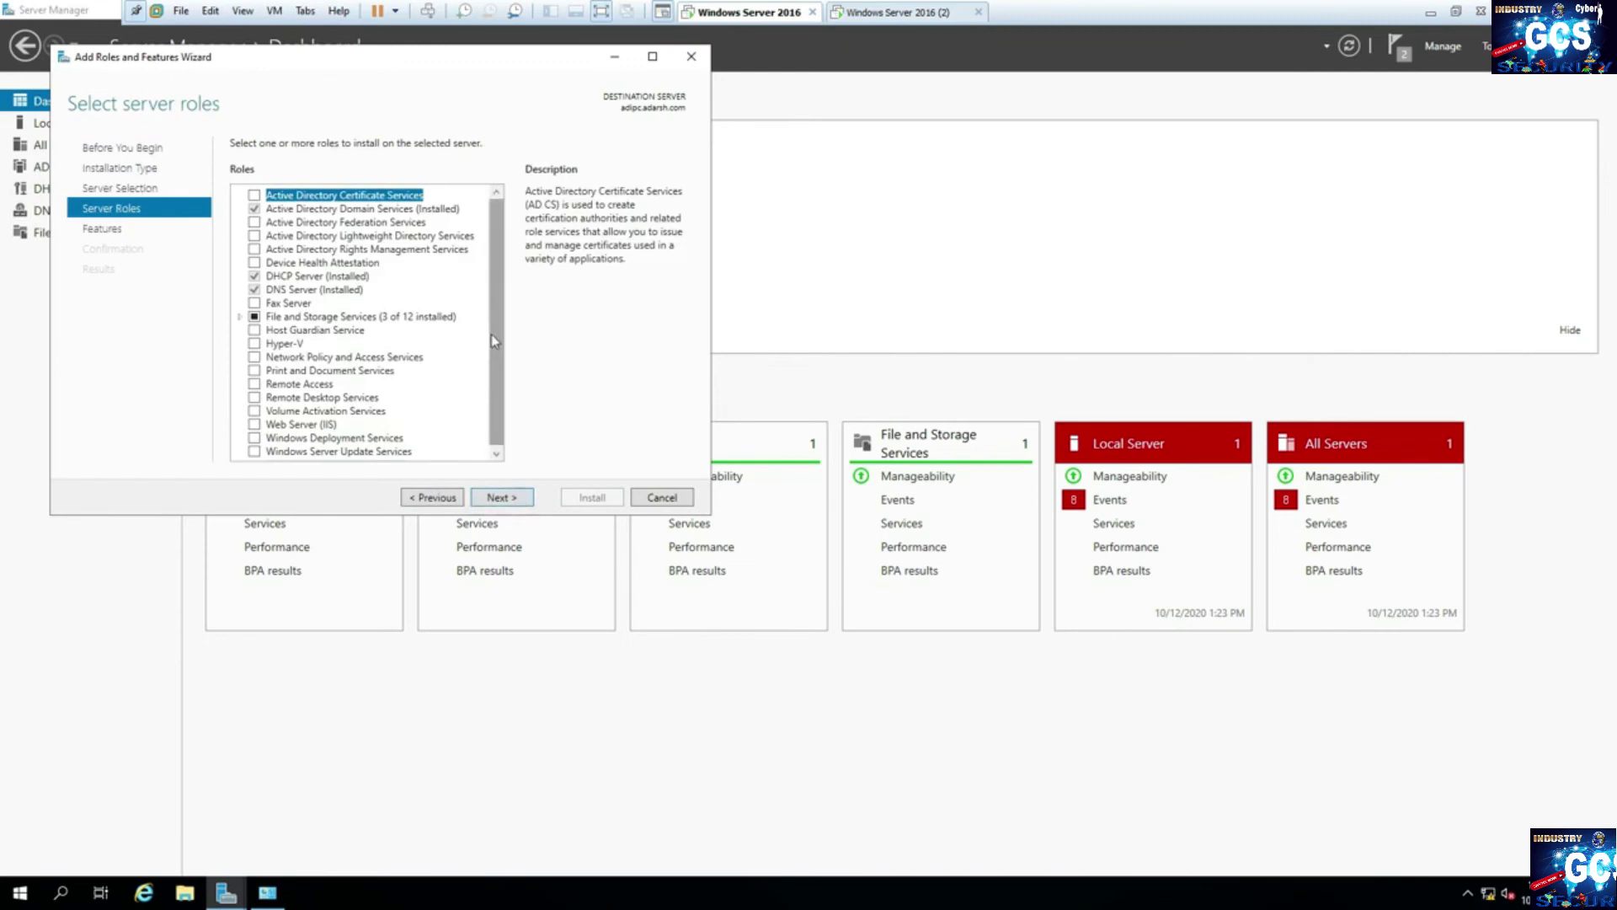
{"action": "left_click", "coordinate": [323, 425]}
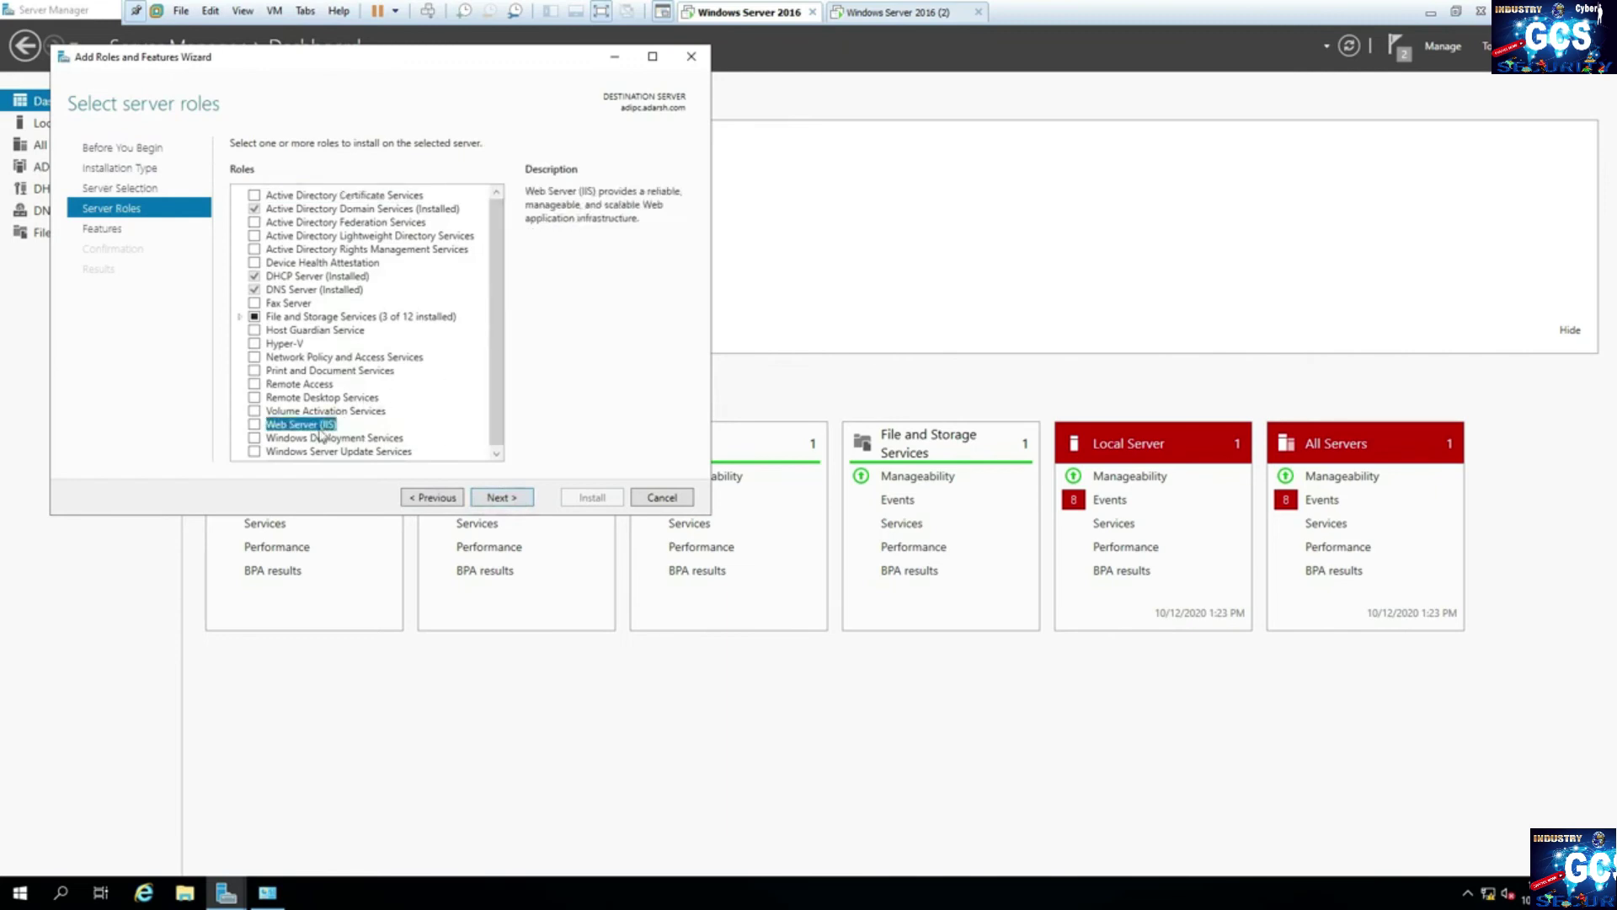
{"action": "left_click", "coordinate": [256, 427]}
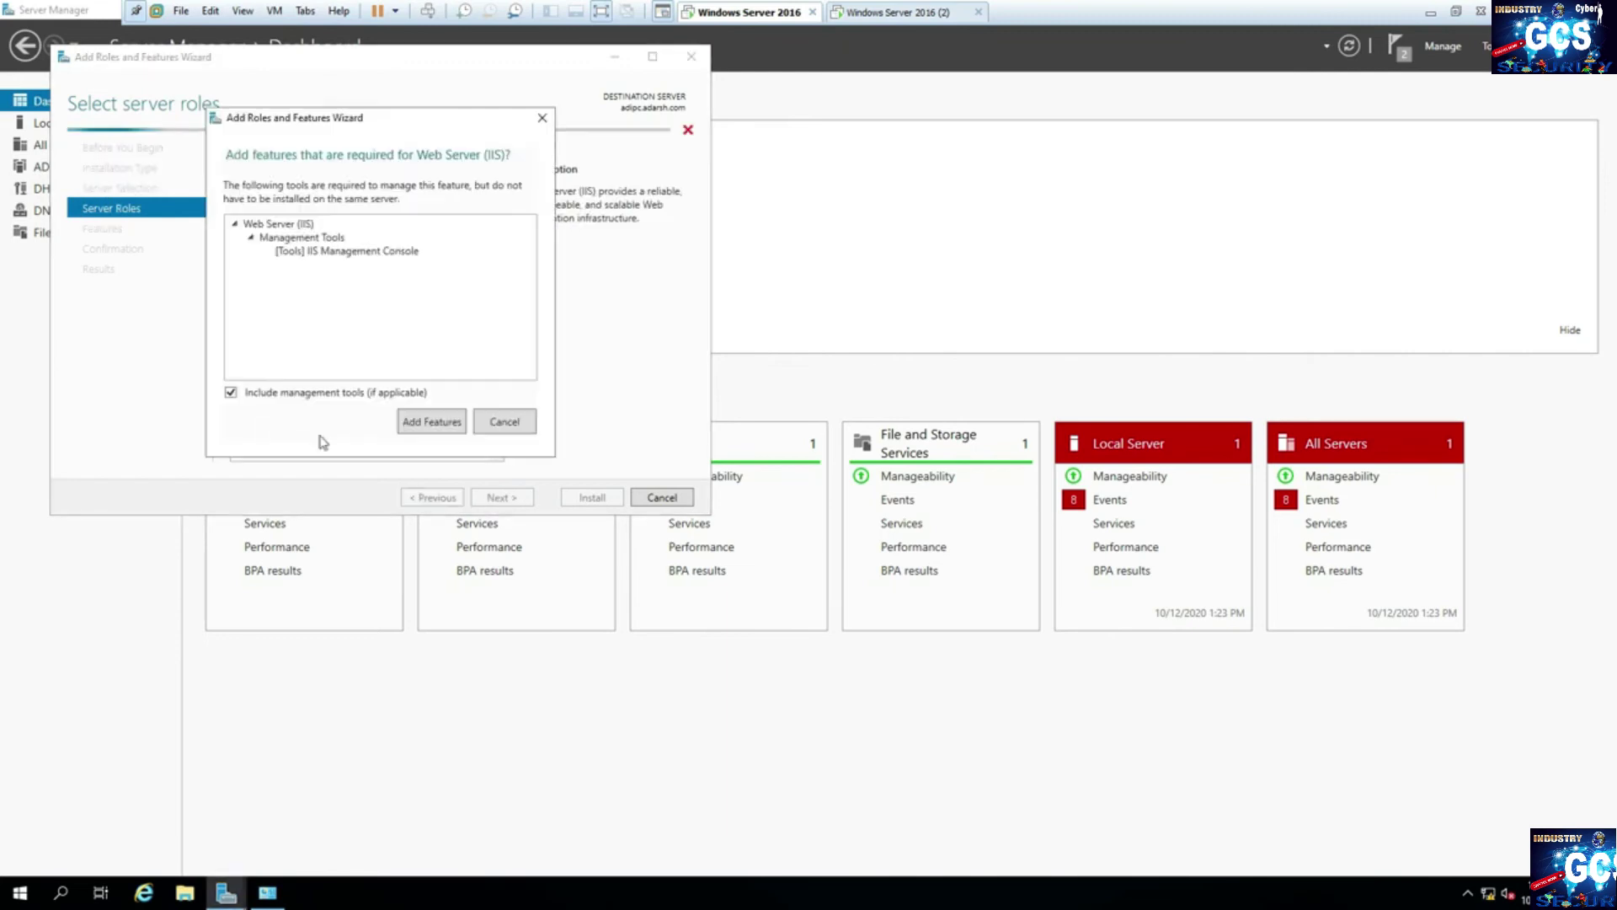
{"action": "left_click", "coordinate": [433, 420]}
{"action": "left_click", "coordinate": [499, 498]}
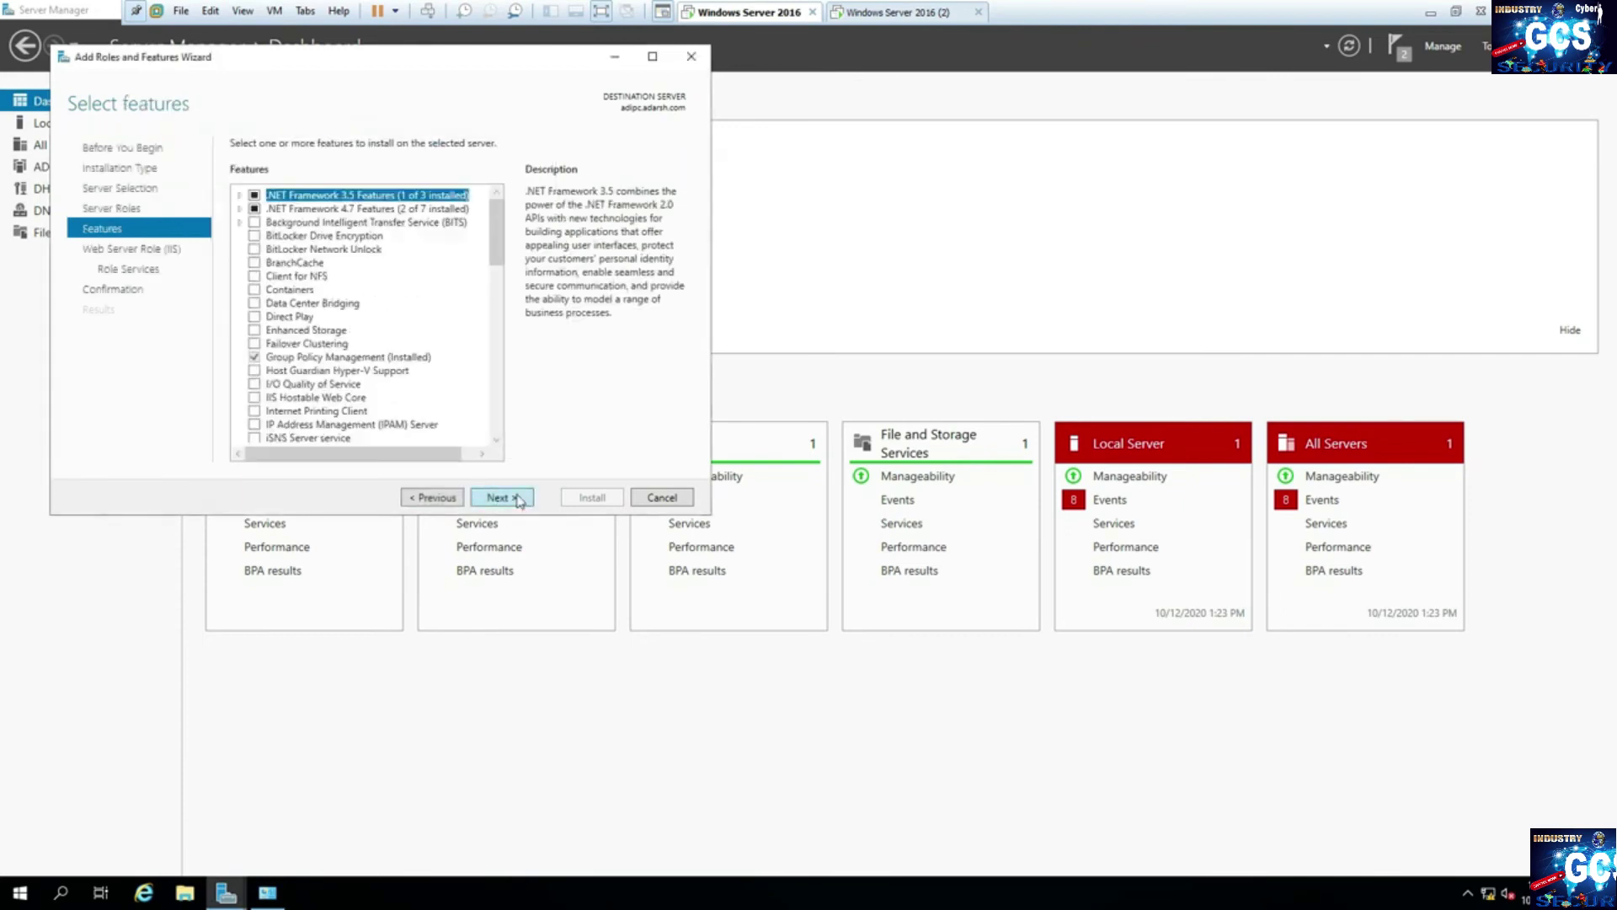
{"action": "left_click", "coordinate": [523, 498]}
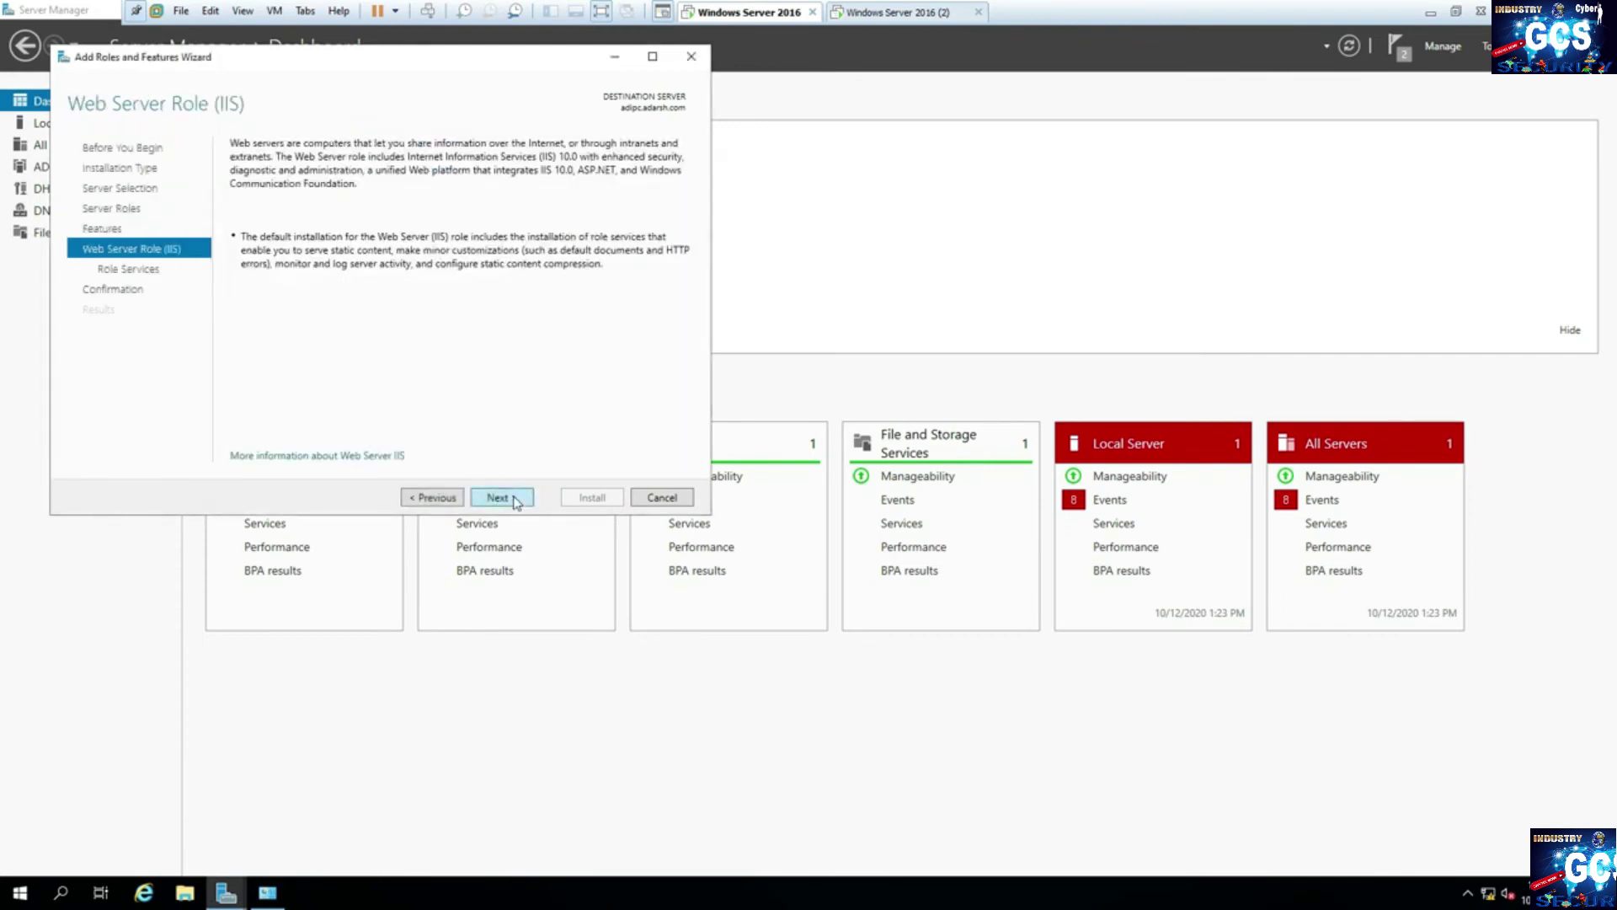
{"action": "left_click", "coordinate": [516, 501]}
{"action": "left_click", "coordinate": [505, 503]}
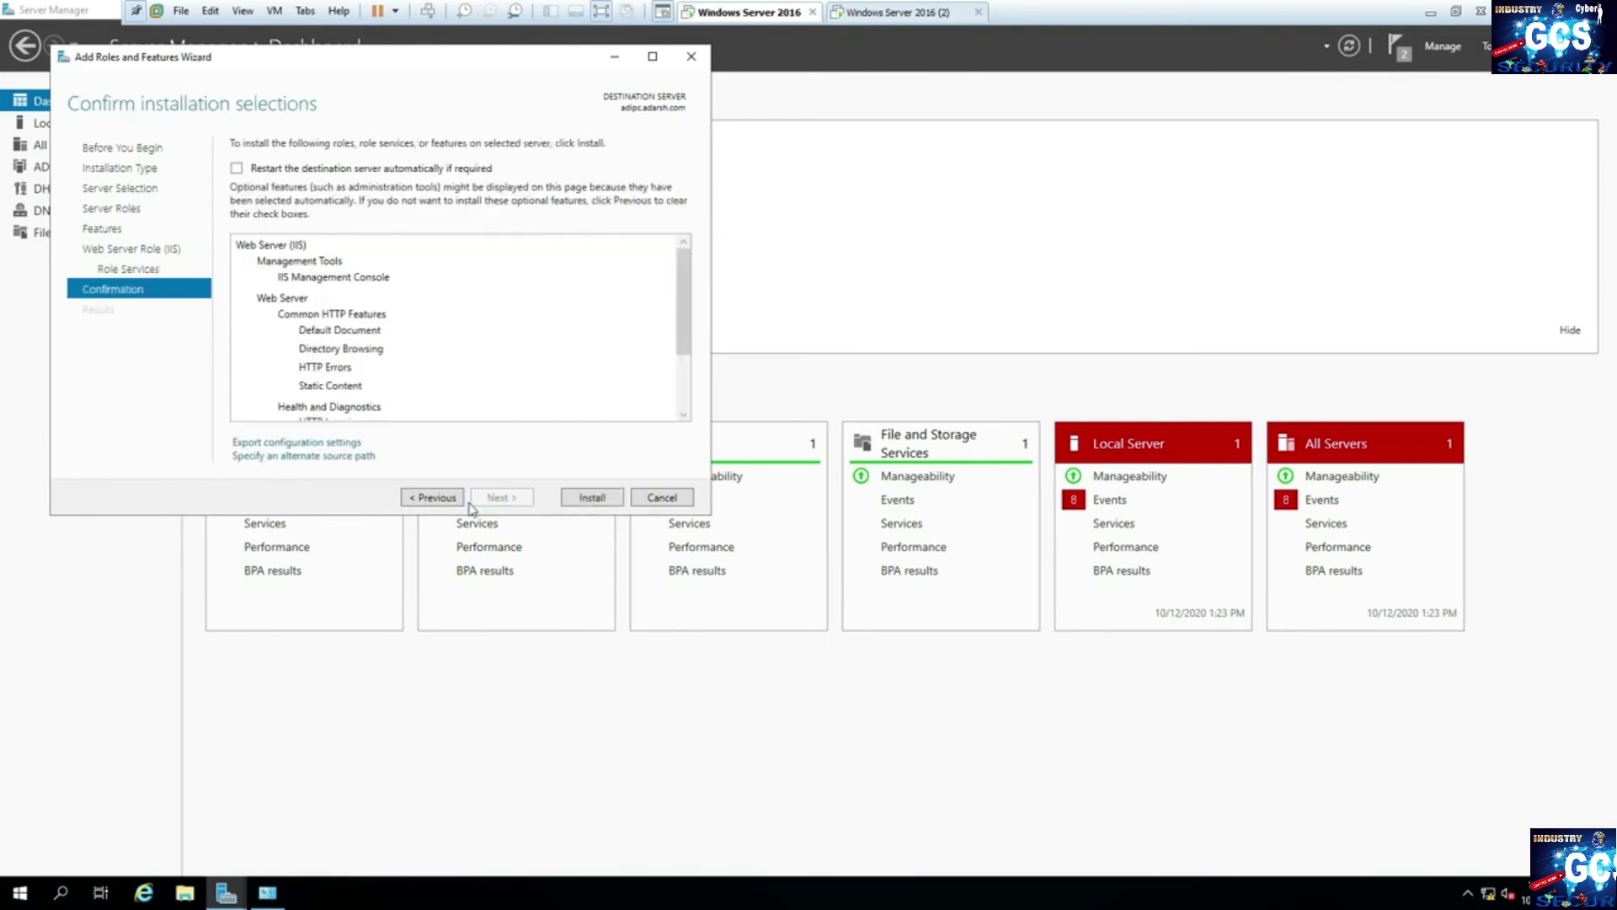
{"action": "left_click", "coordinate": [580, 499]}
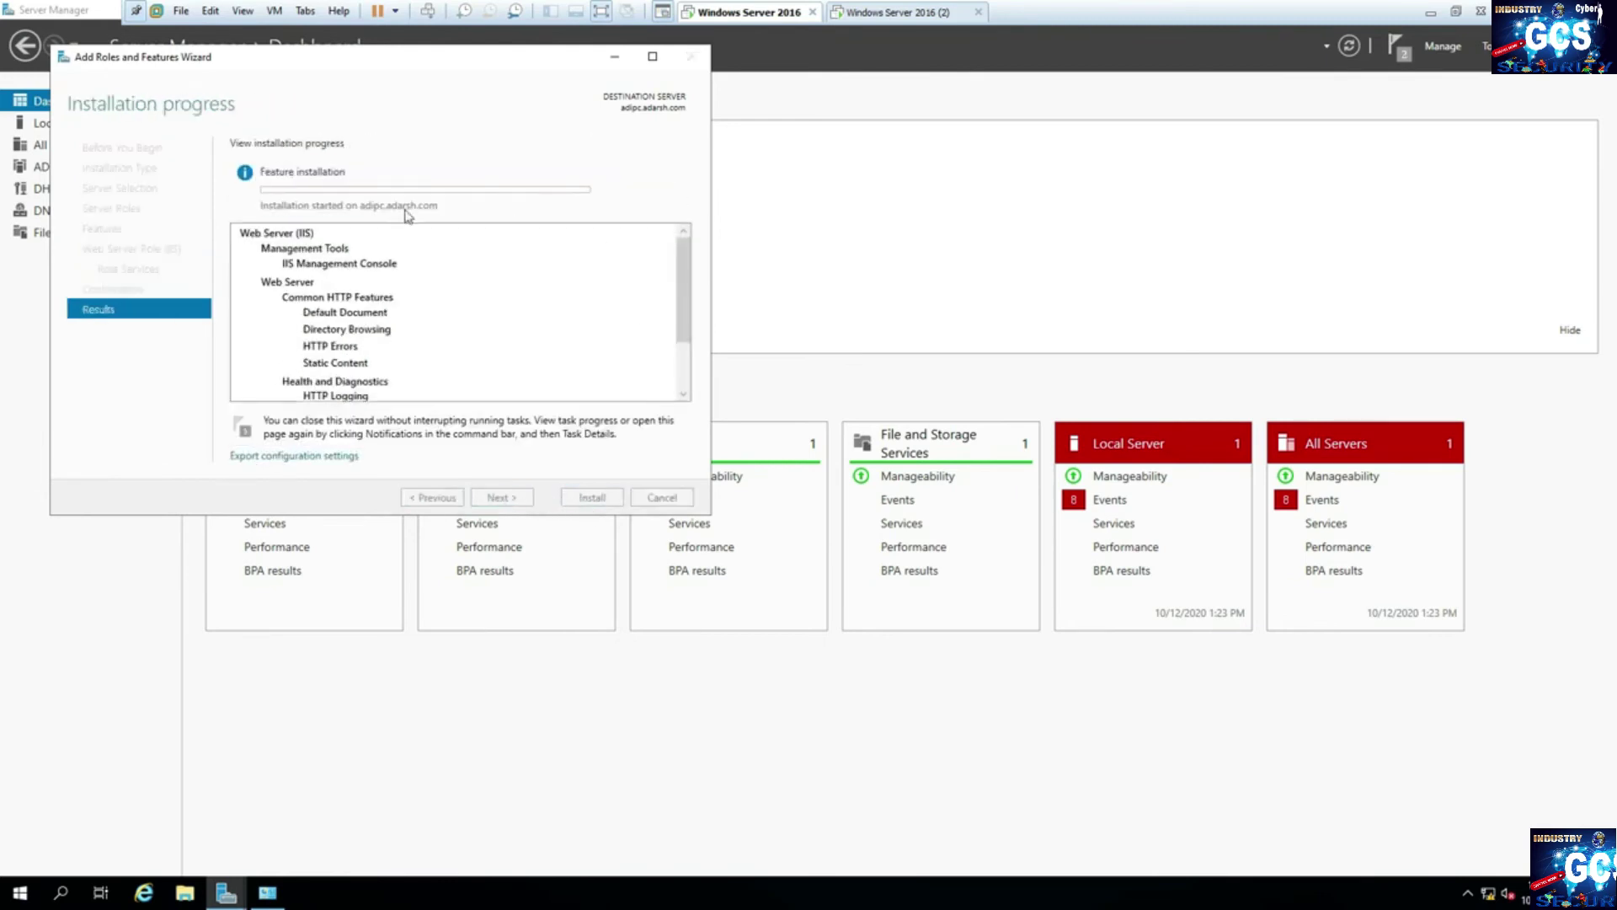
- On the second server, select Web Server (IIS) with its management tools and start installing
{"action": "left_click", "coordinate": [884, 12]}
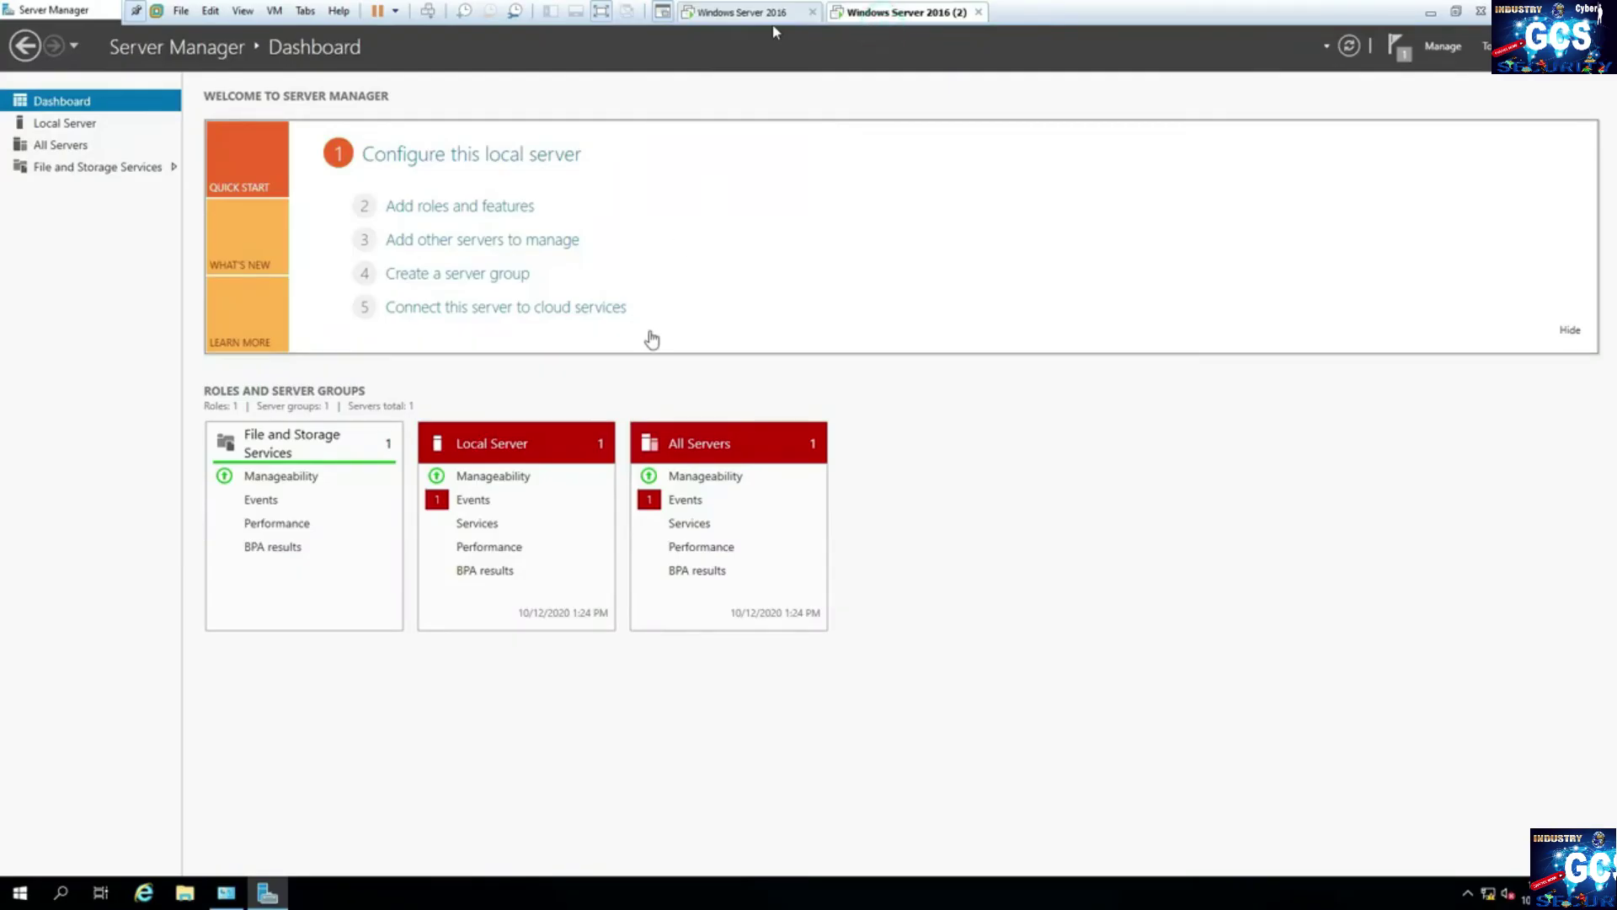
{"action": "left_click", "coordinate": [458, 208]}
{"action": "left_click", "coordinate": [563, 564]}
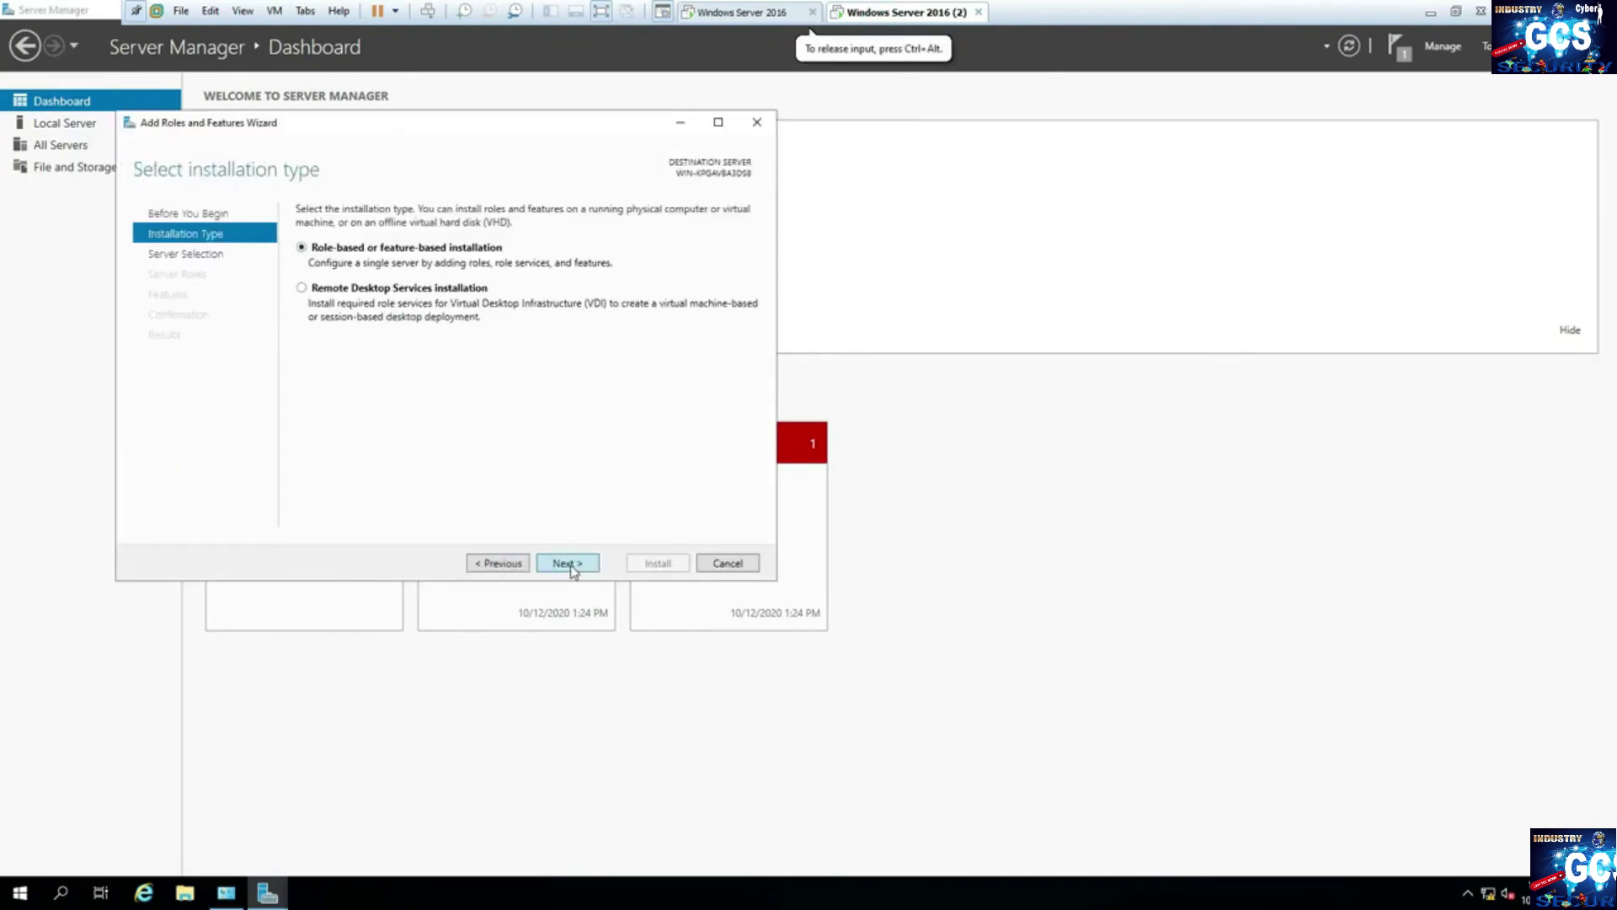
{"action": "left_click", "coordinate": [569, 565]}
{"action": "left_click", "coordinate": [571, 566]}
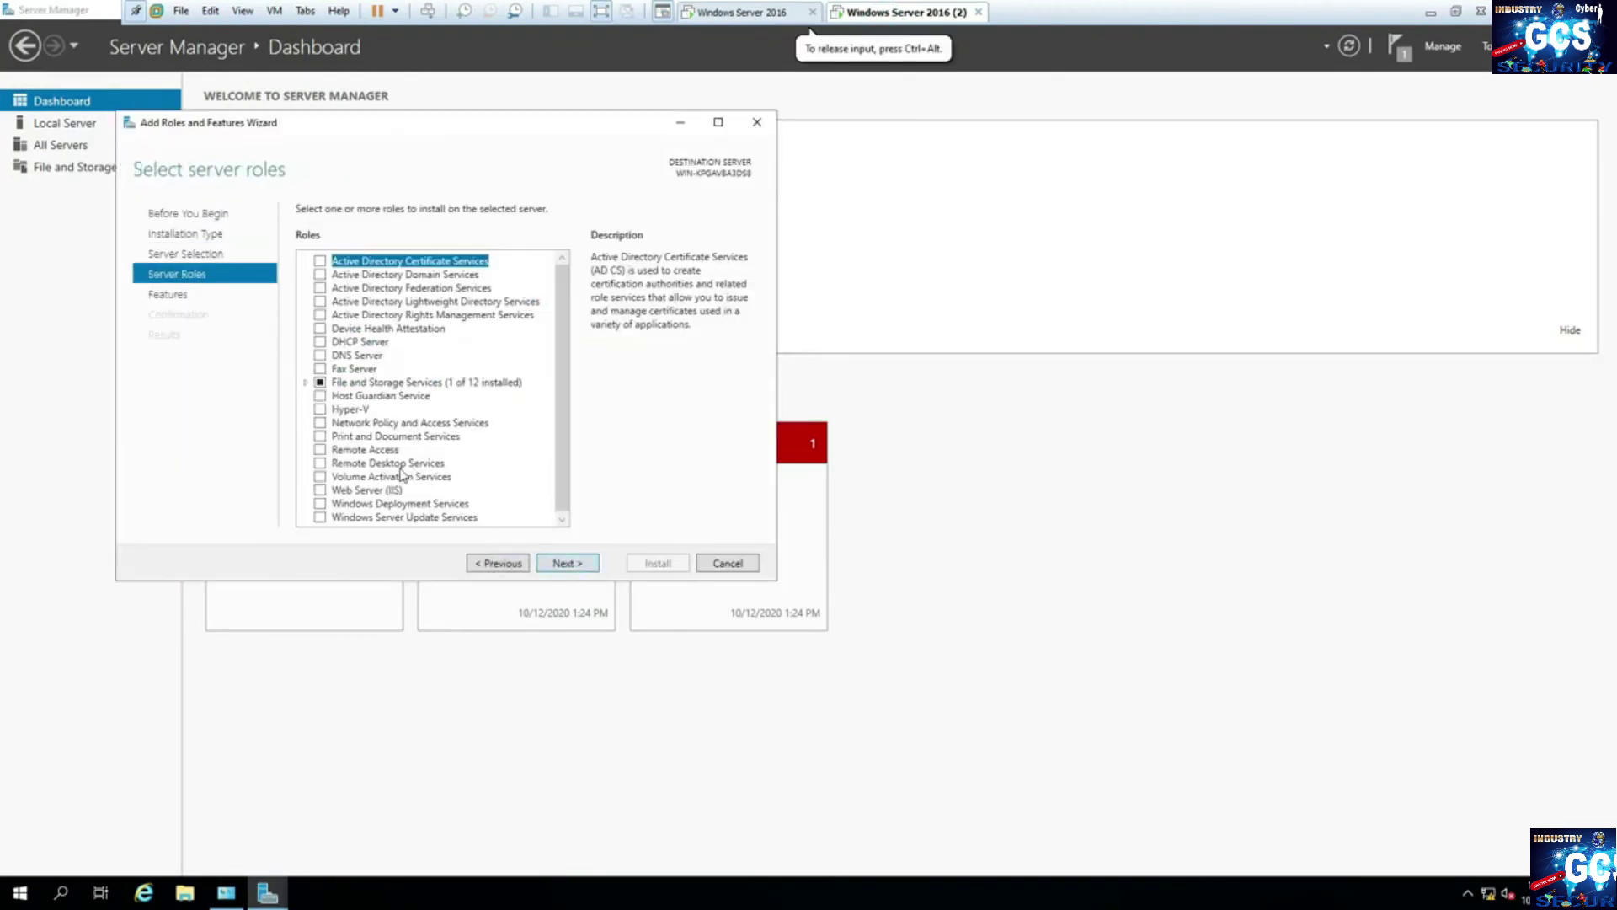
{"action": "left_click", "coordinate": [336, 488]}
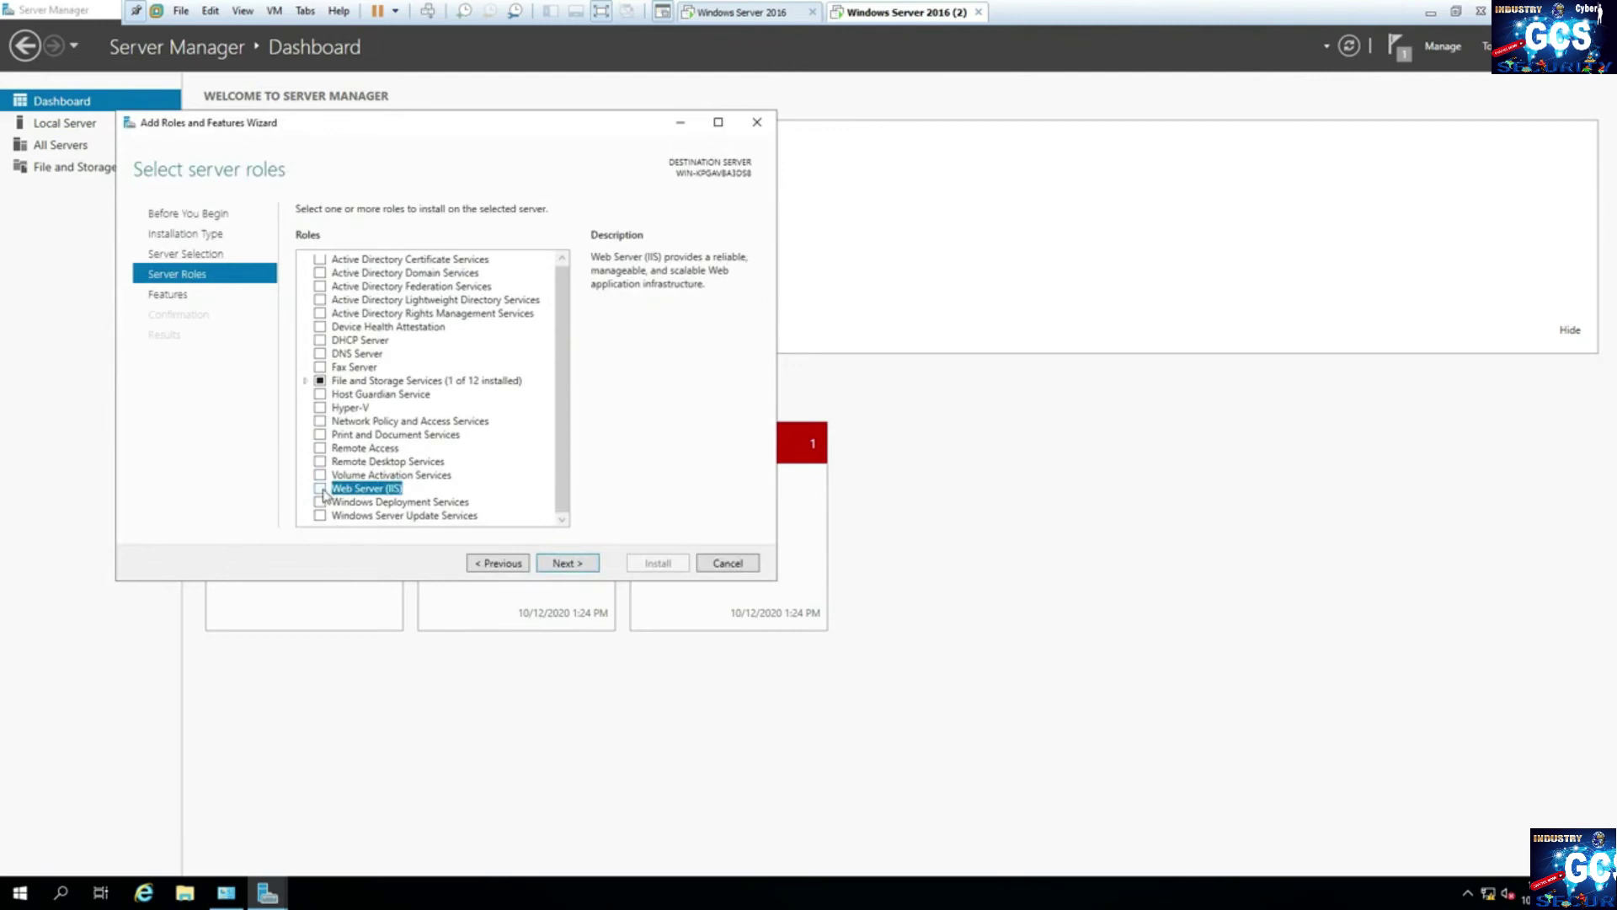
{"action": "left_click", "coordinate": [321, 491]}
{"action": "left_click", "coordinate": [473, 488]}
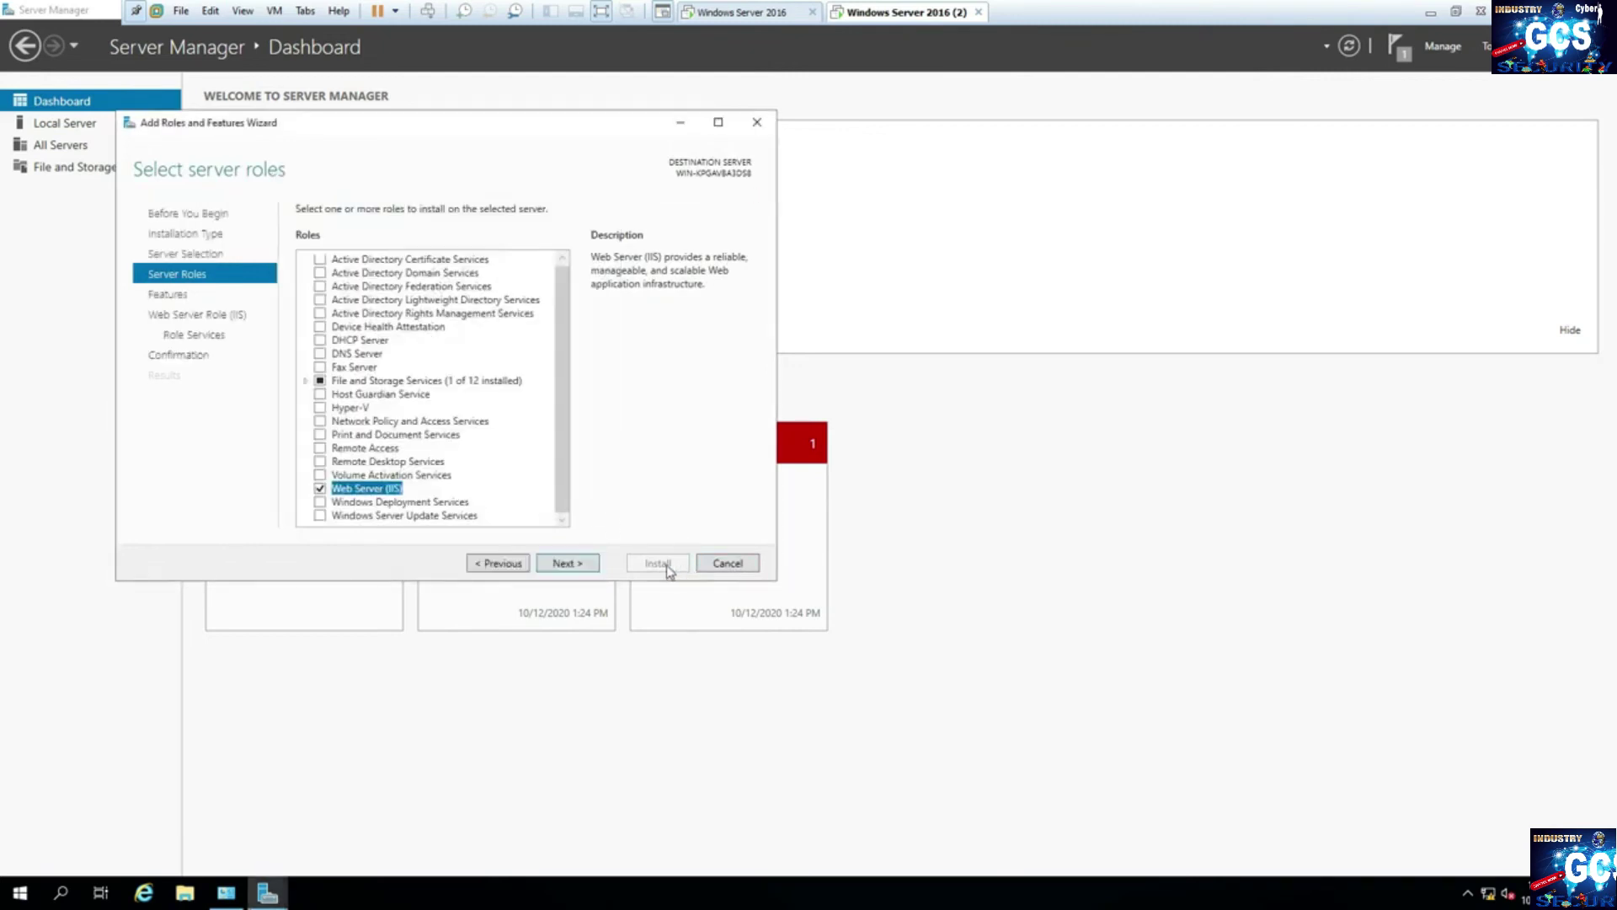
{"action": "left_click", "coordinate": [589, 565]}
{"action": "left_click", "coordinate": [581, 564]}
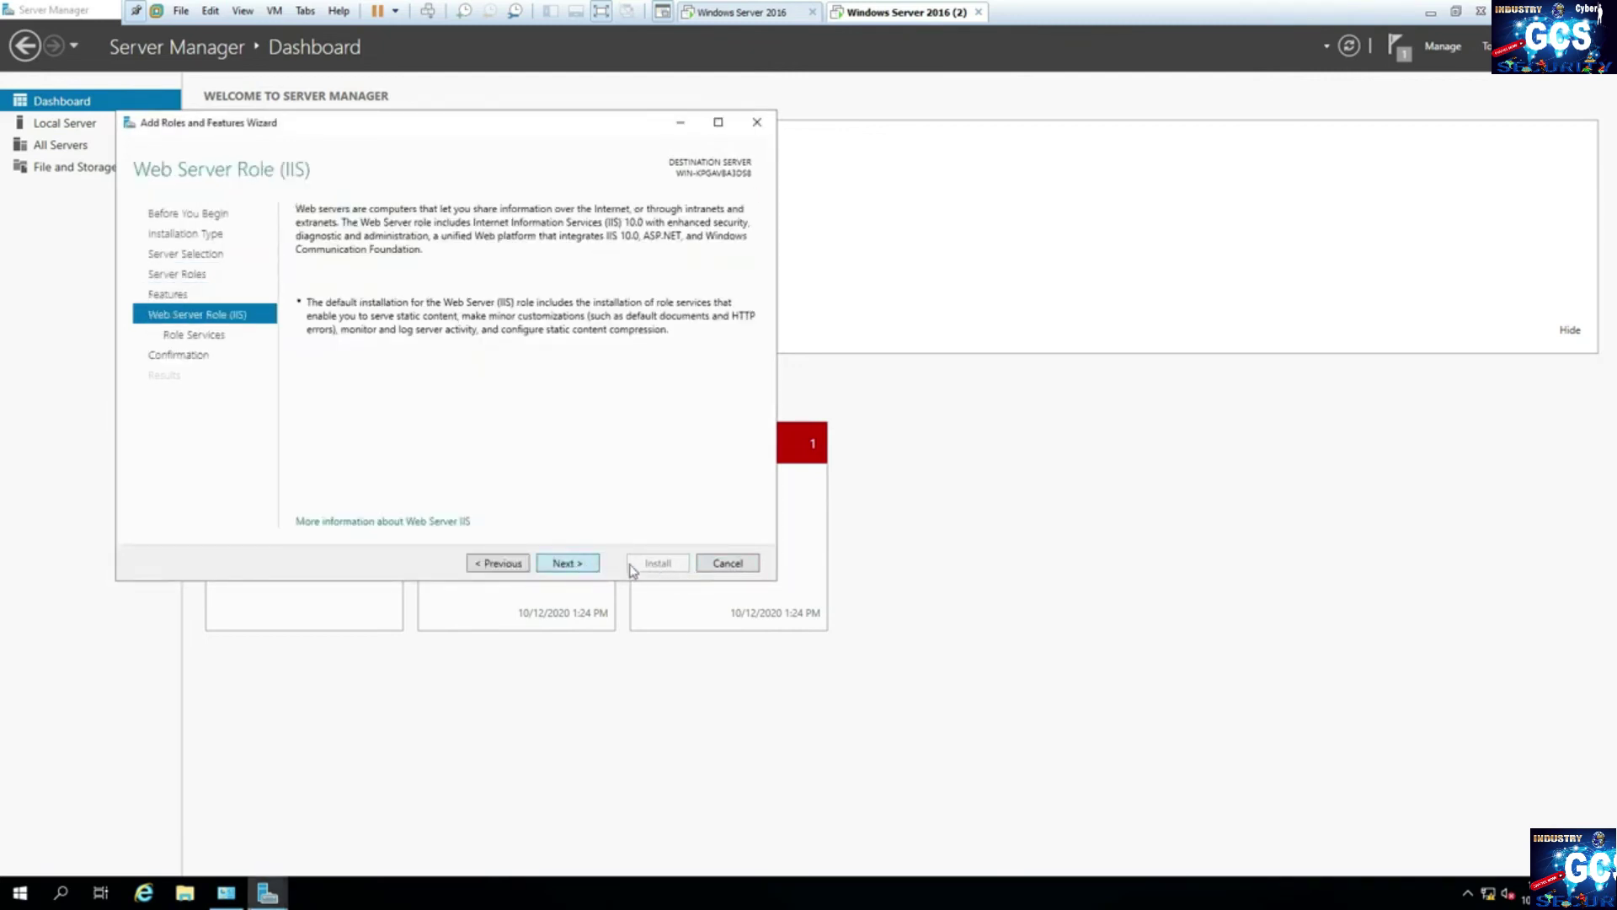
{"action": "left_click", "coordinate": [572, 566]}
{"action": "left_click", "coordinate": [574, 566]}
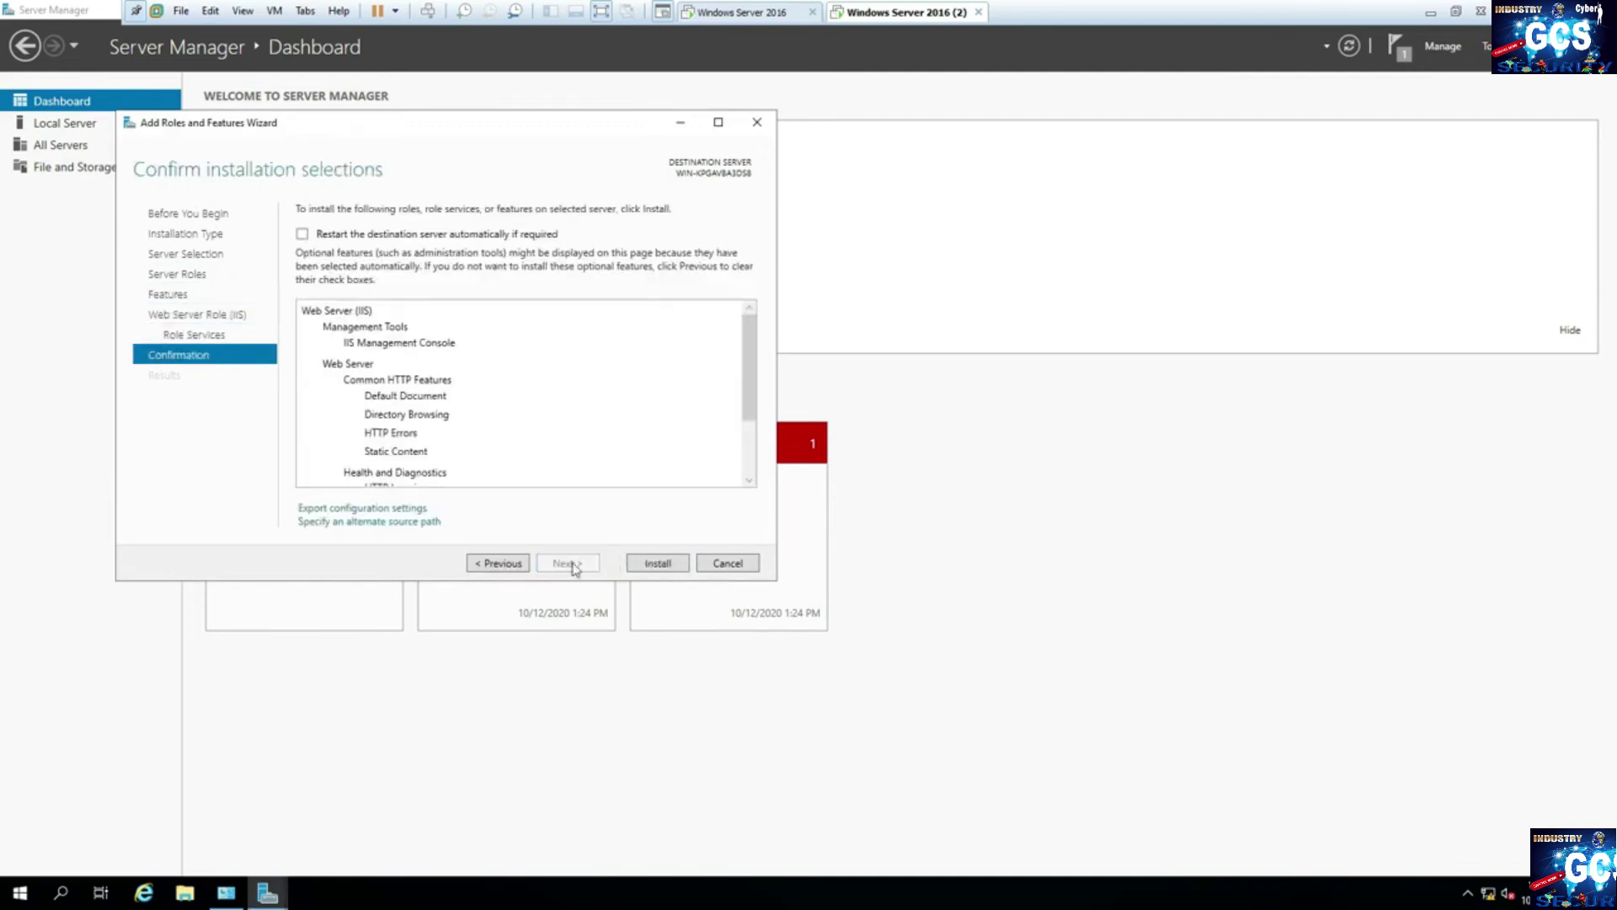
{"action": "left_click", "coordinate": [646, 569]}
- Close the first server's finished IIS wizard and return to its dashboard
{"action": "left_click", "coordinate": [762, 13]}
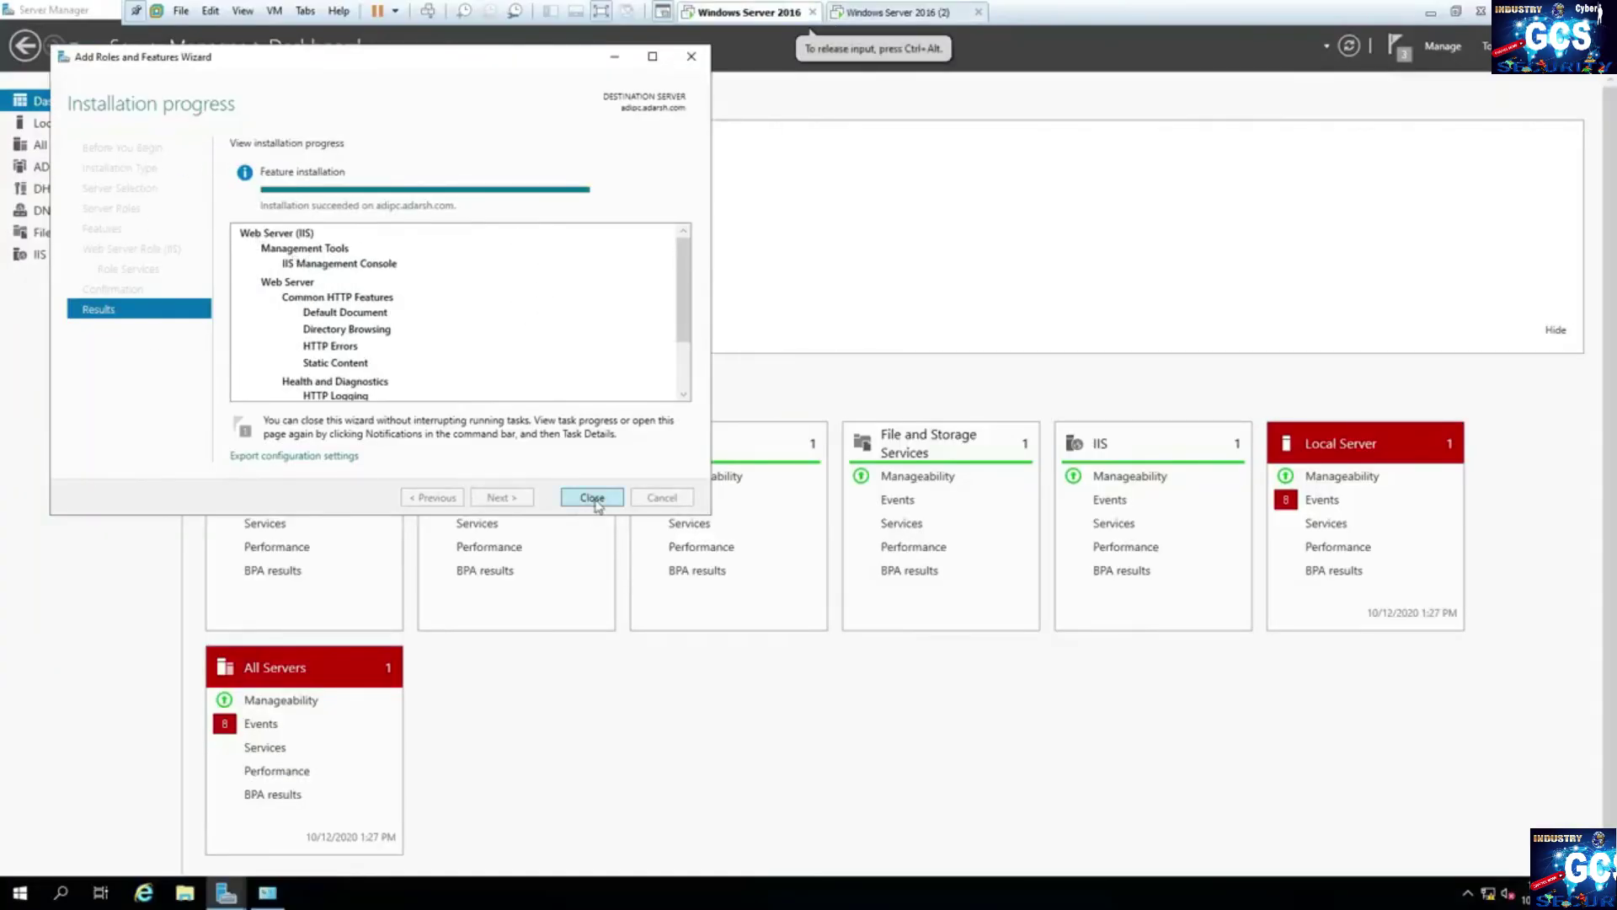
{"action": "left_click", "coordinate": [591, 499]}
{"action": "left_click", "coordinate": [874, 15]}
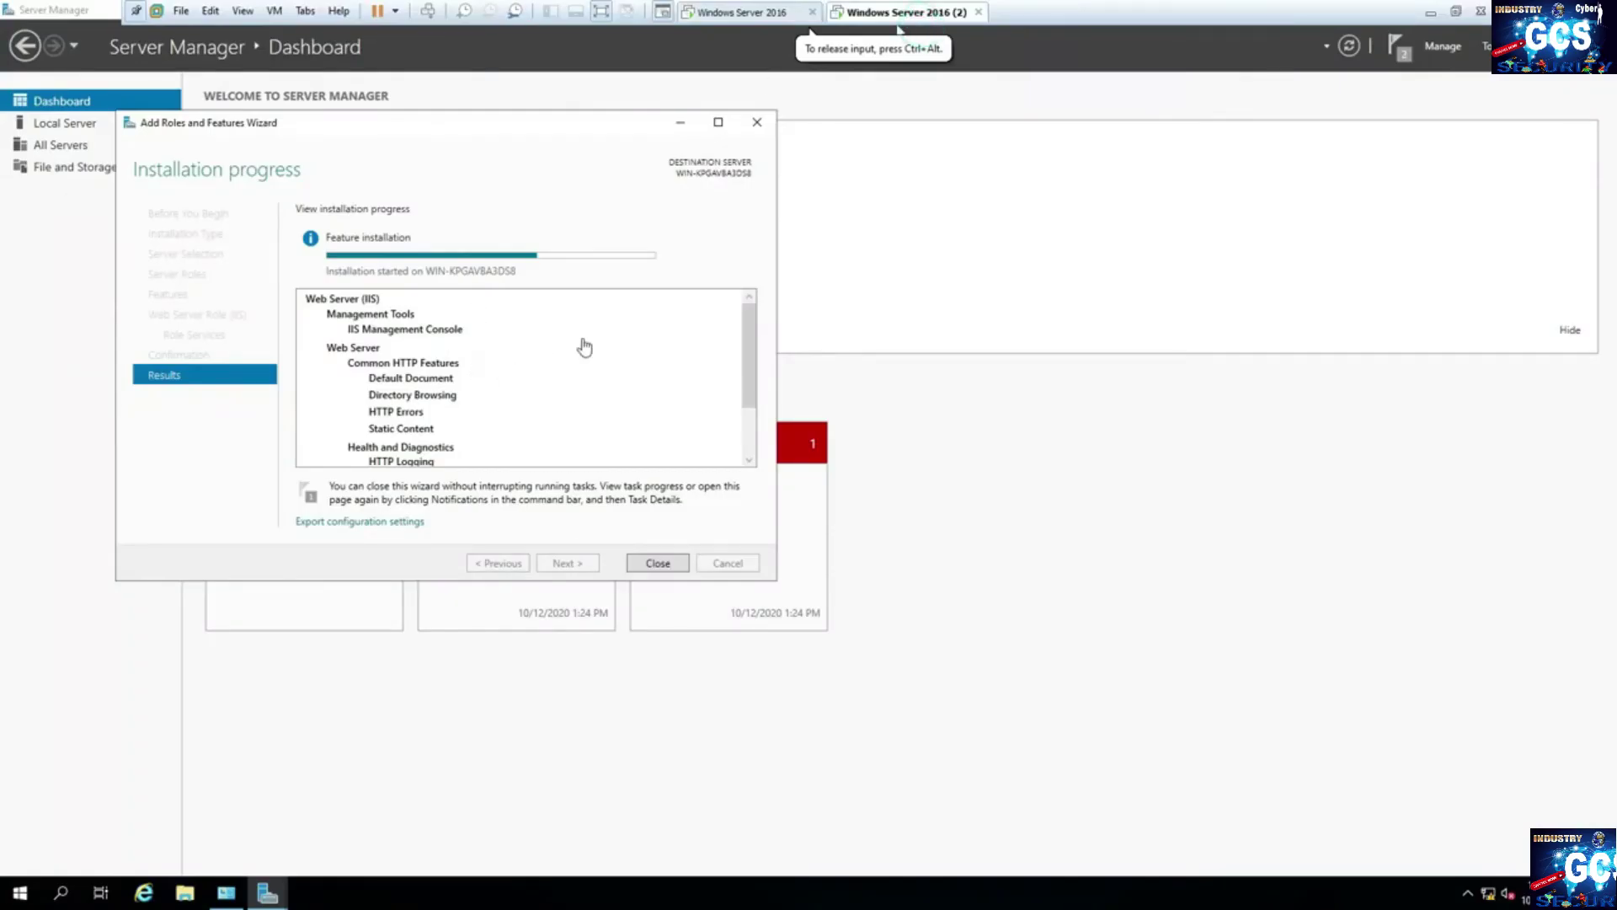
{"action": "left_click", "coordinate": [745, 12]}
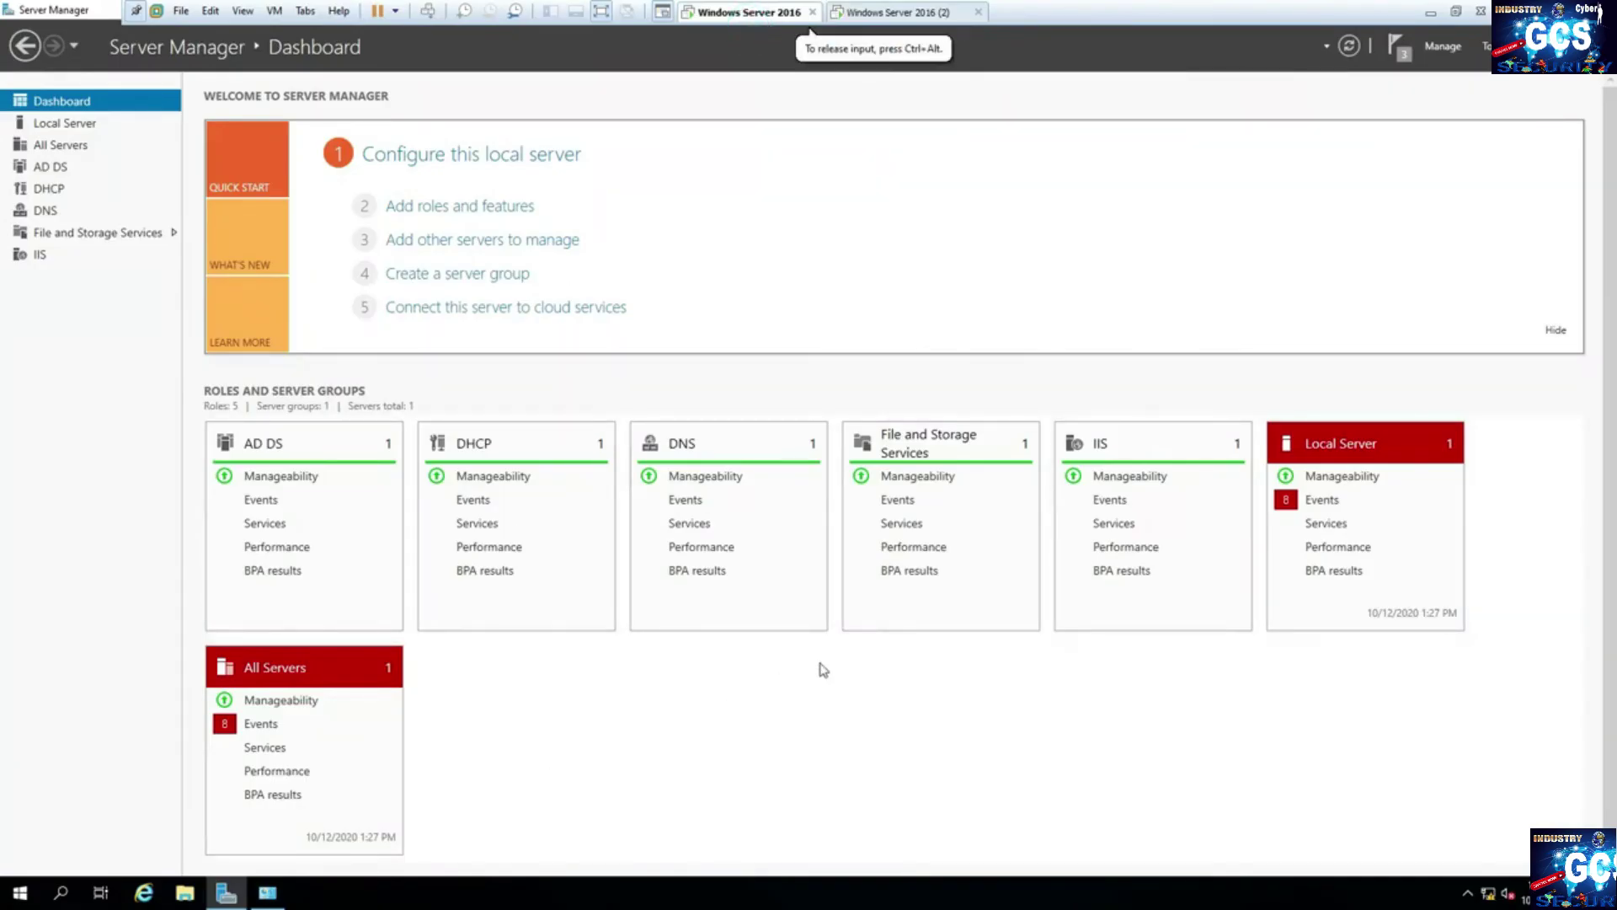
{"action": "left_click", "coordinate": [1106, 446]}
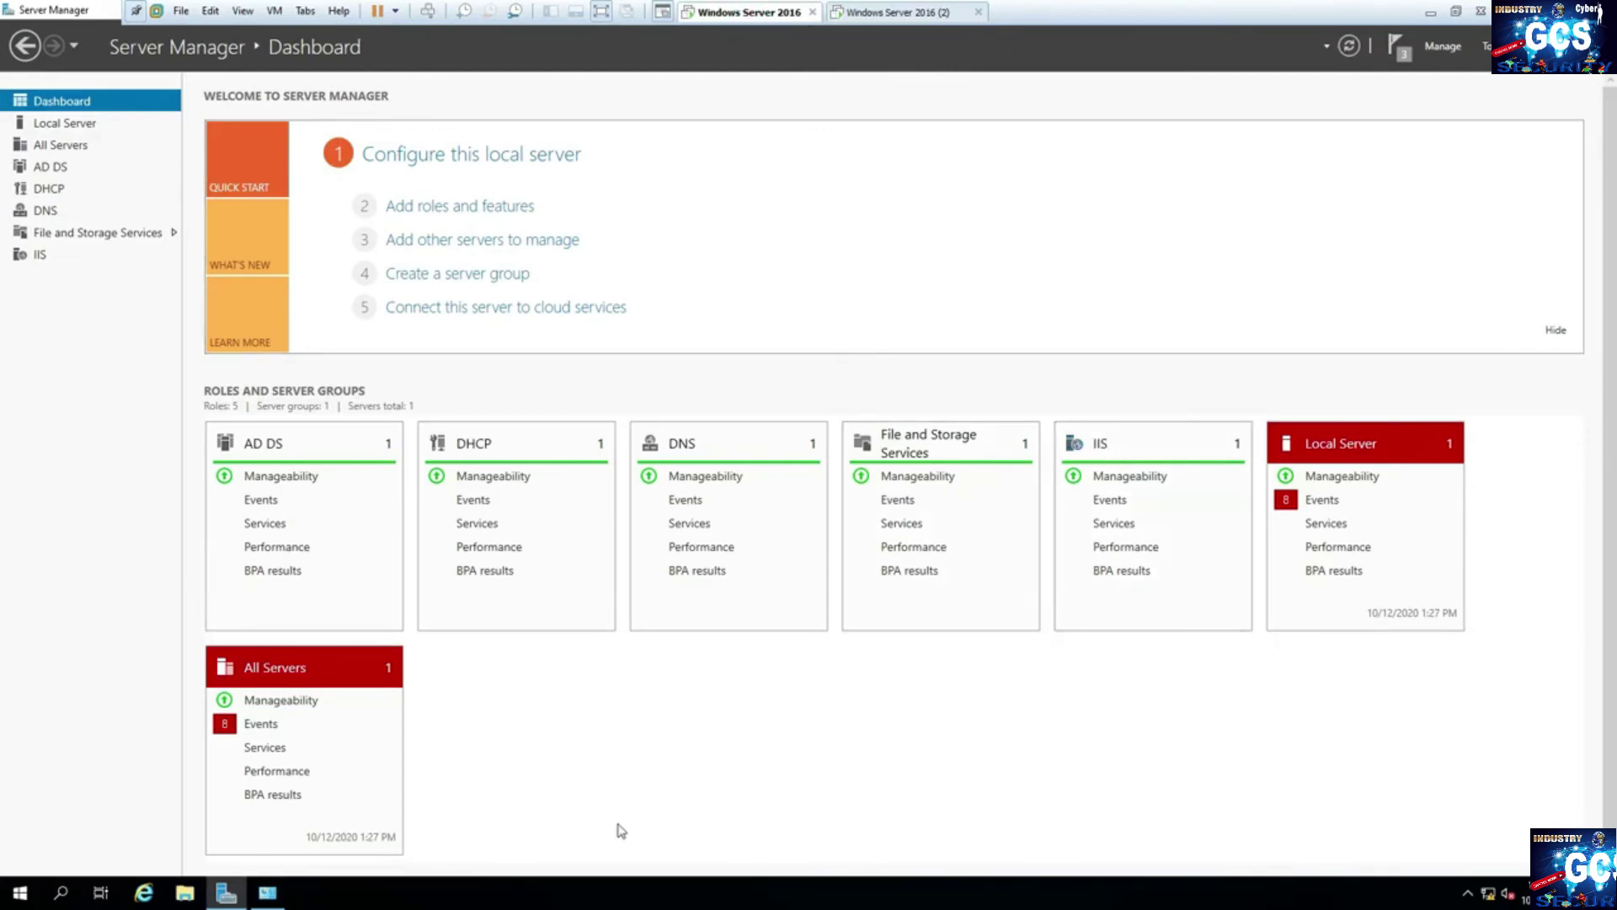
{"action": "key", "text": "super+r"}
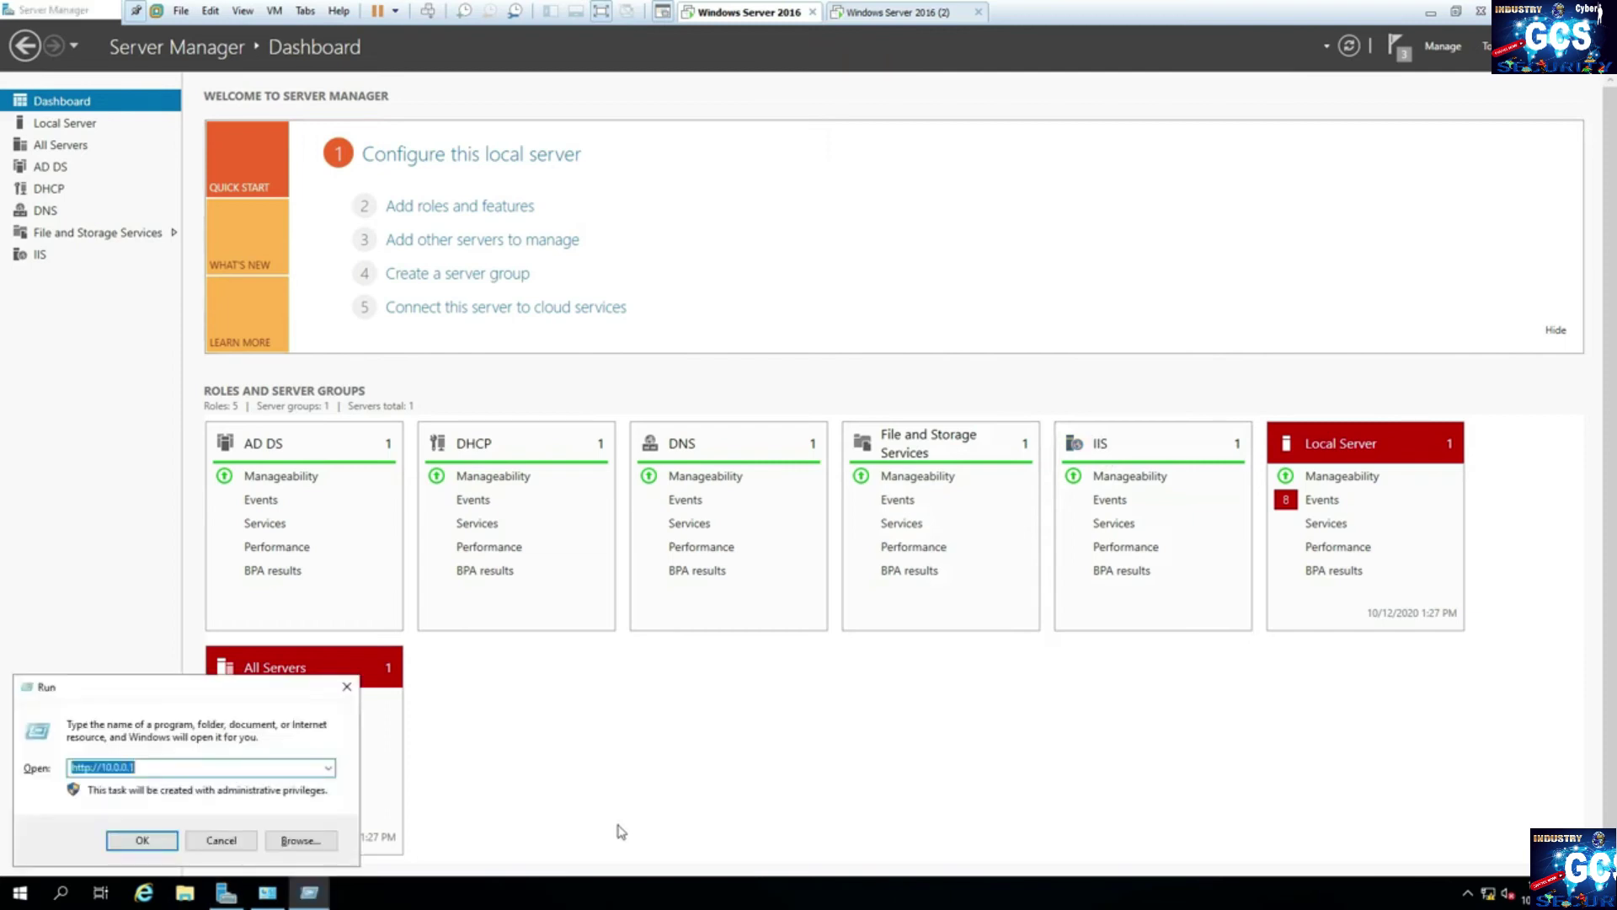
{"action": "key", "text": "BackSpace"}
{"action": "type", "text": "htt"}
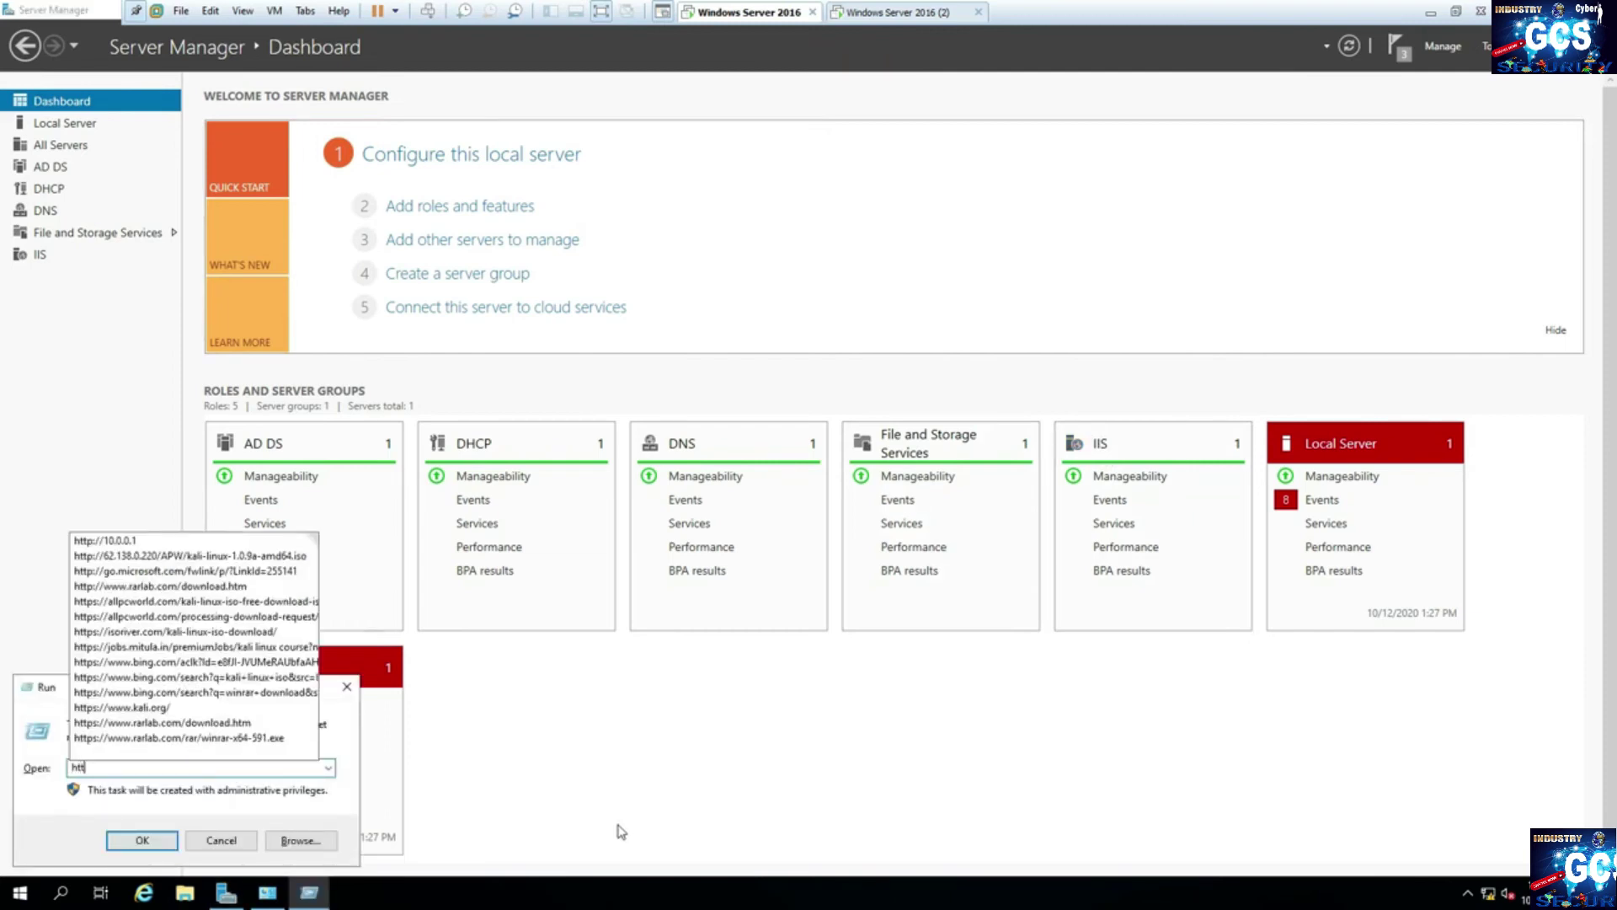
{"action": "type", "text": "p:"}
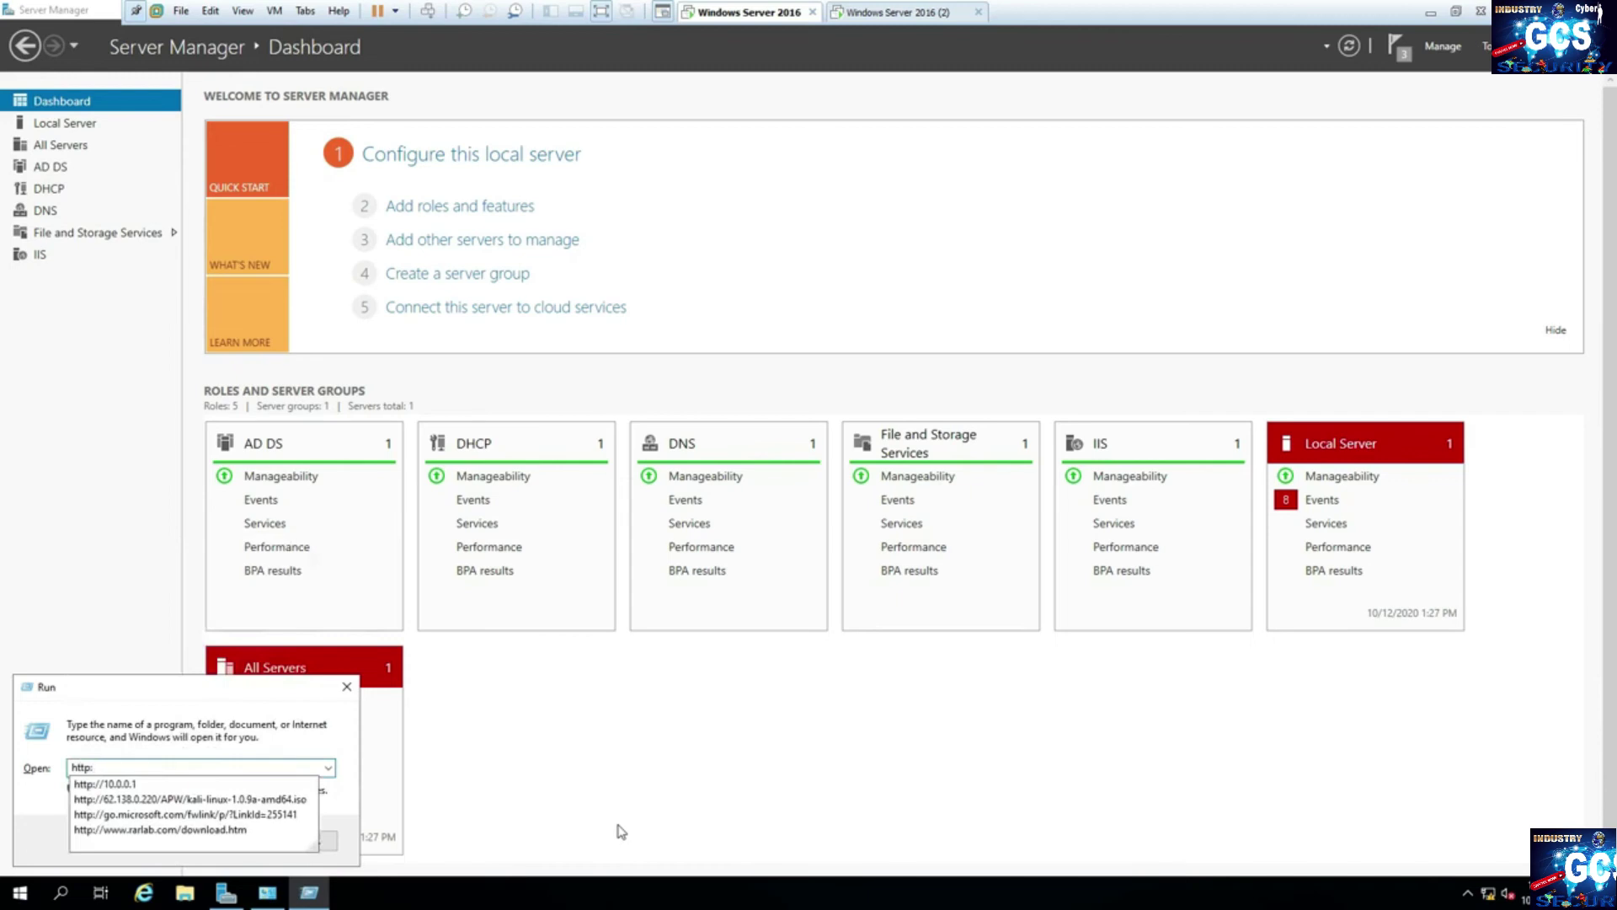
{"action": "type", "text": "//10"}
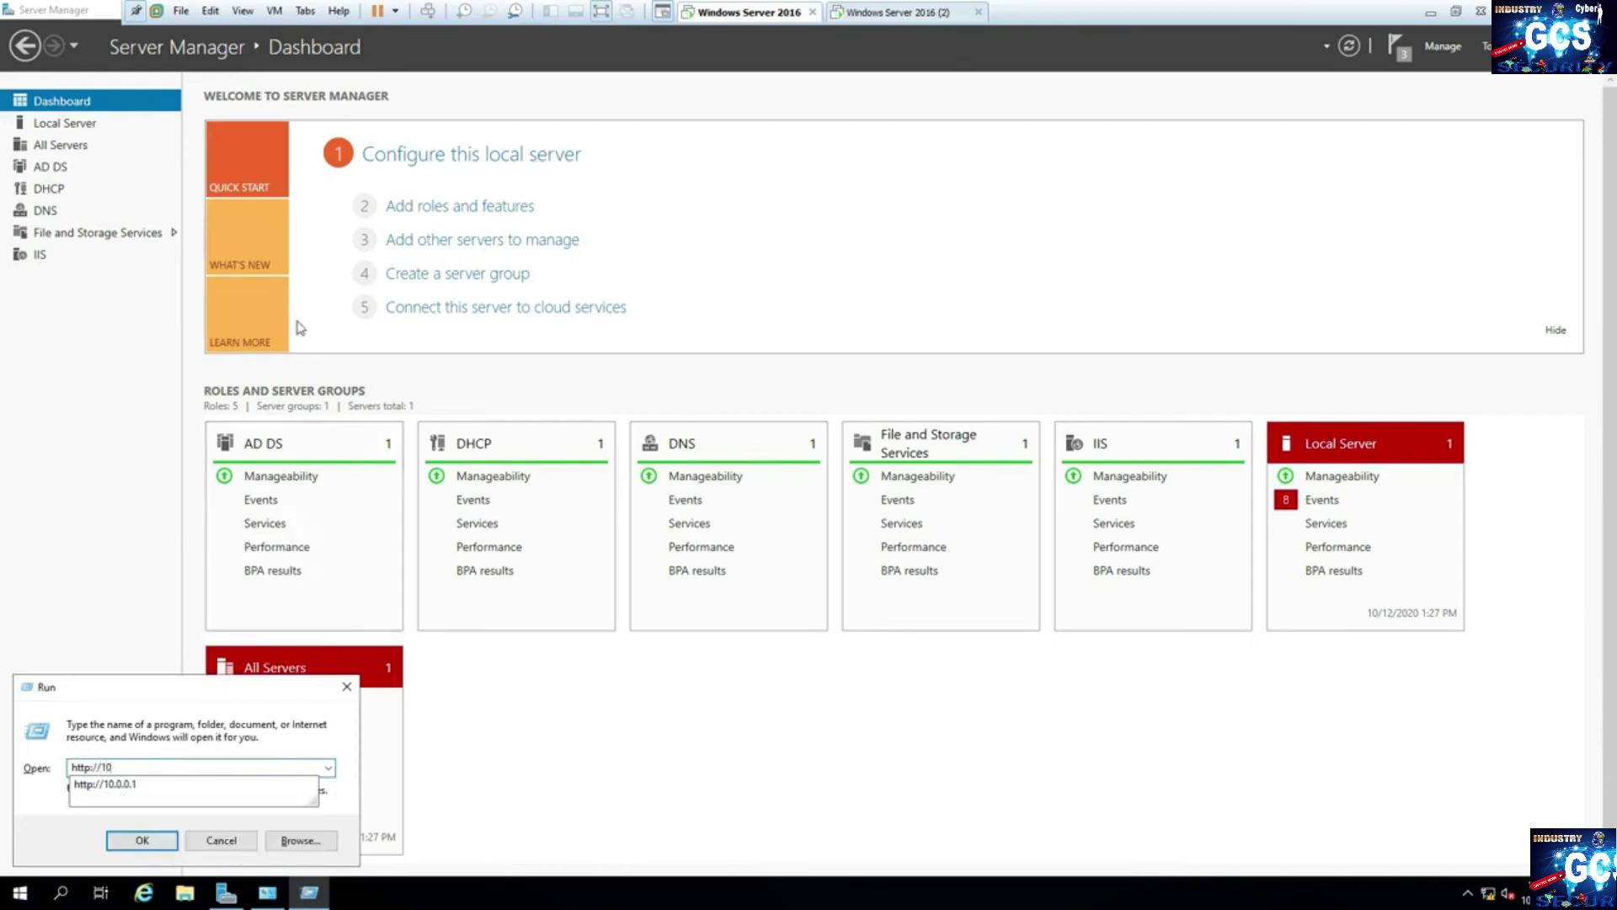
{"action": "left_click", "coordinate": [76, 122]}
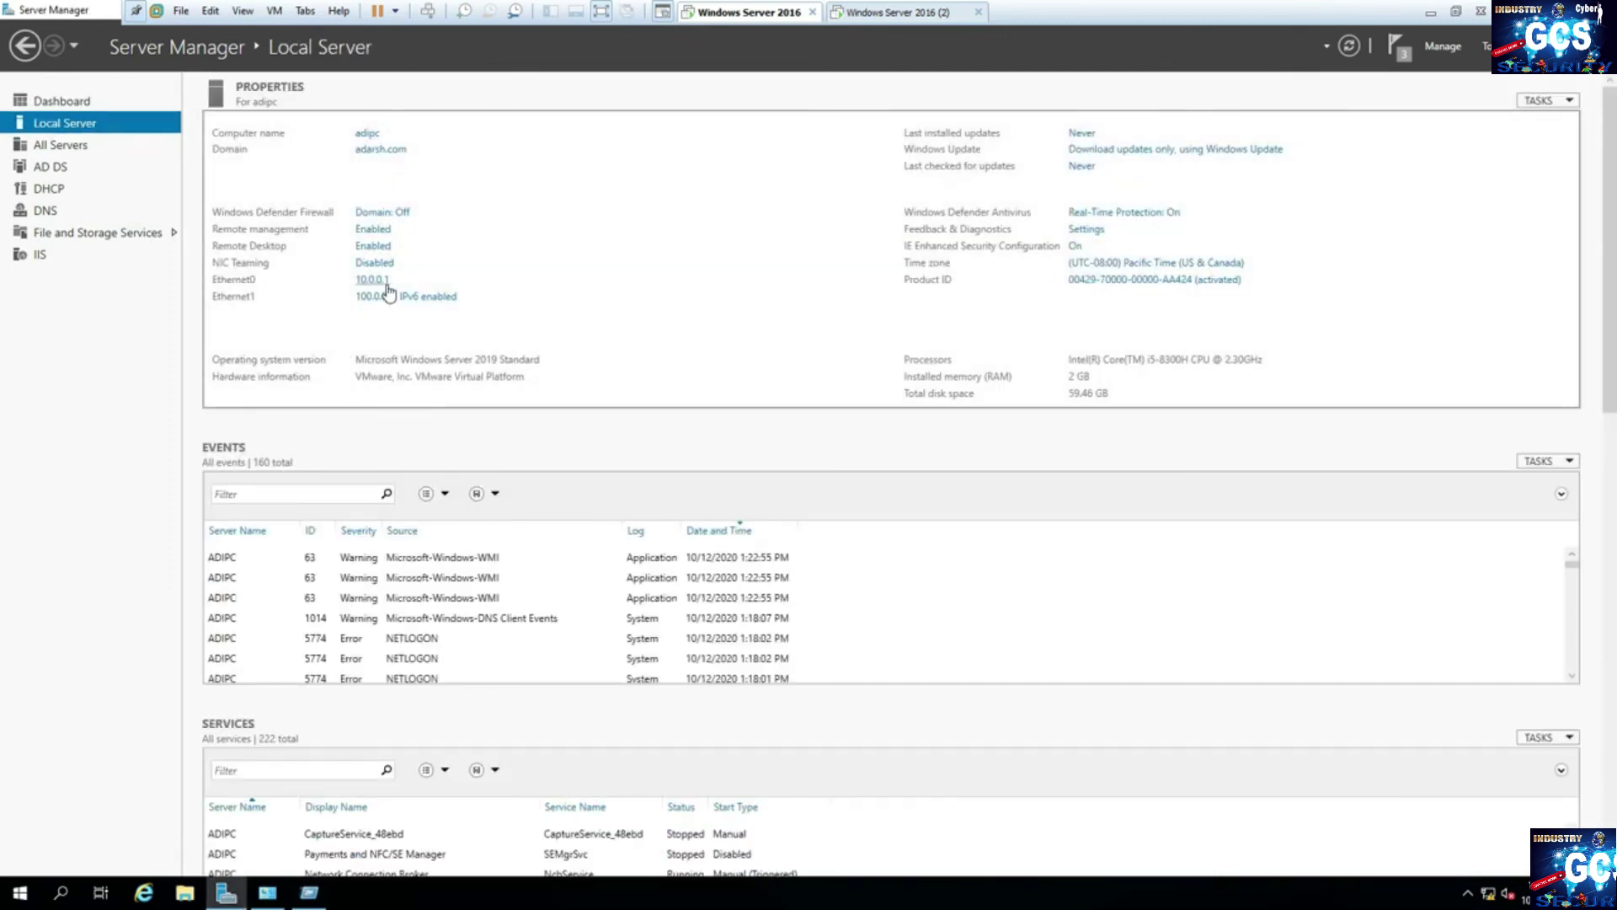
{"action": "left_click", "coordinate": [300, 900]}
{"action": "left_click", "coordinate": [194, 768]}
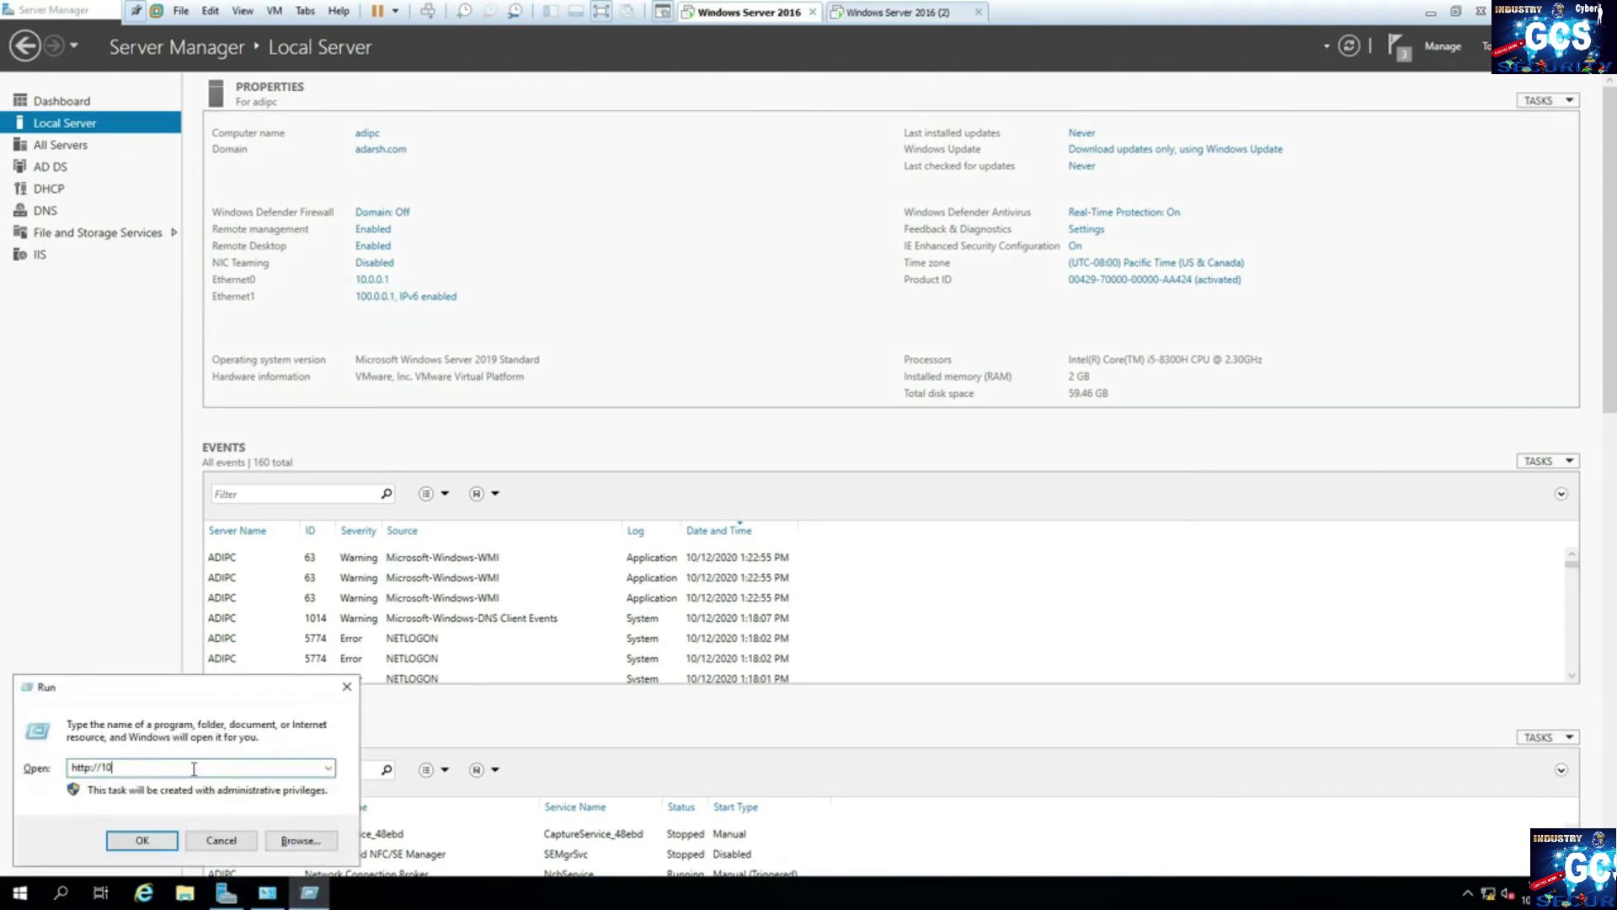
{"action": "type", "text": ".0.0.1"}
{"action": "key", "text": "Return"}
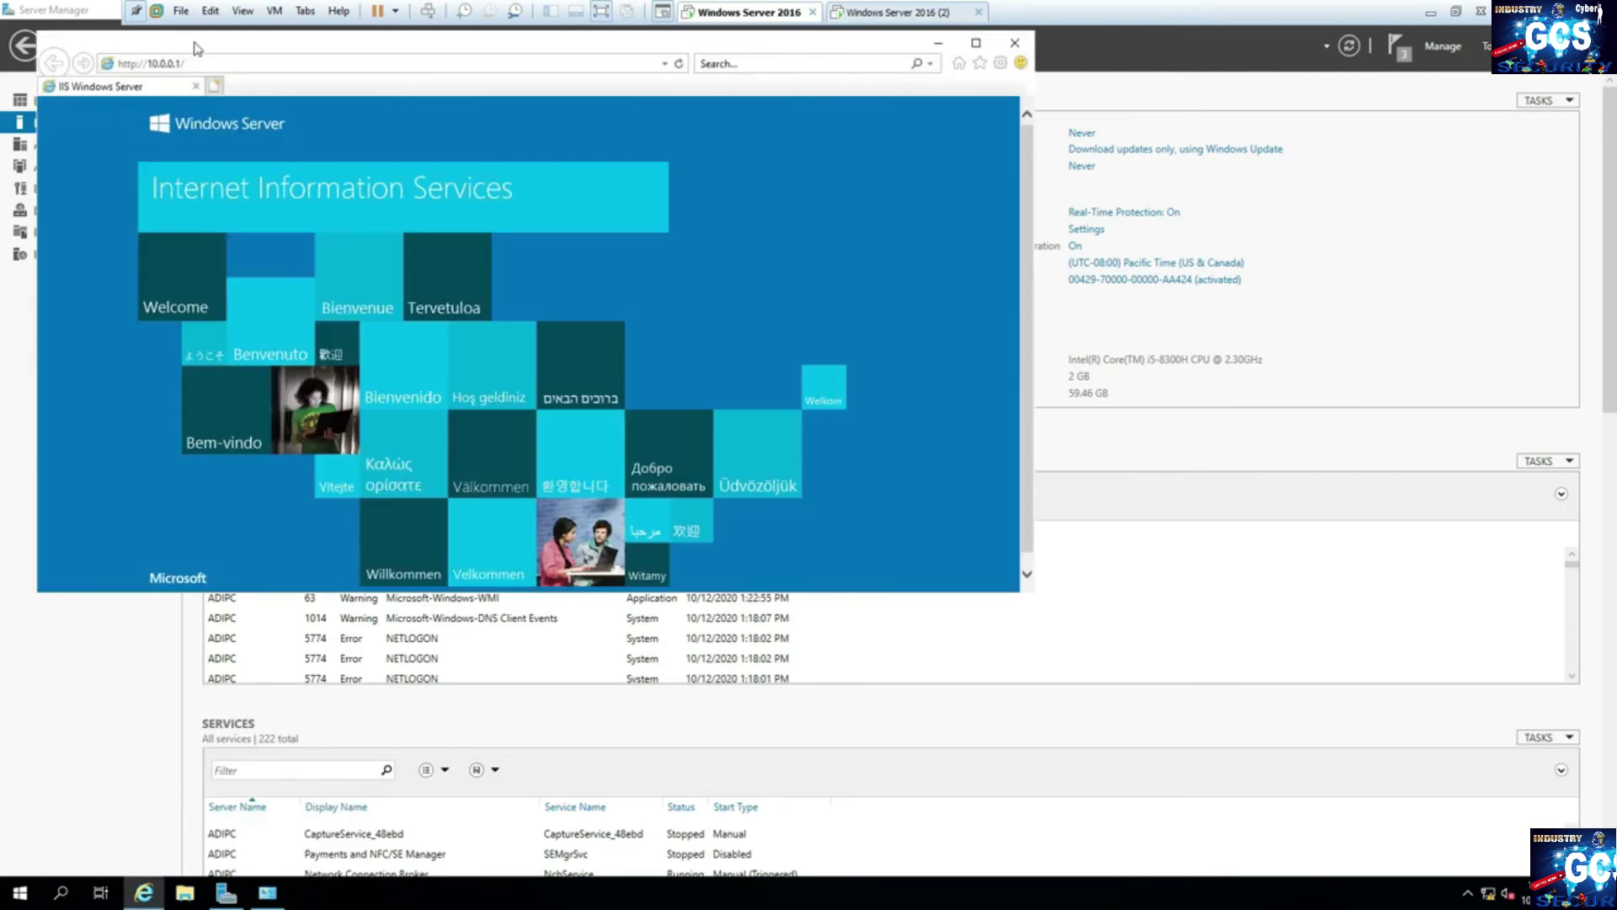
{"action": "left_click_drag", "start_coordinate": [194, 46], "coordinate": [250, 154]}
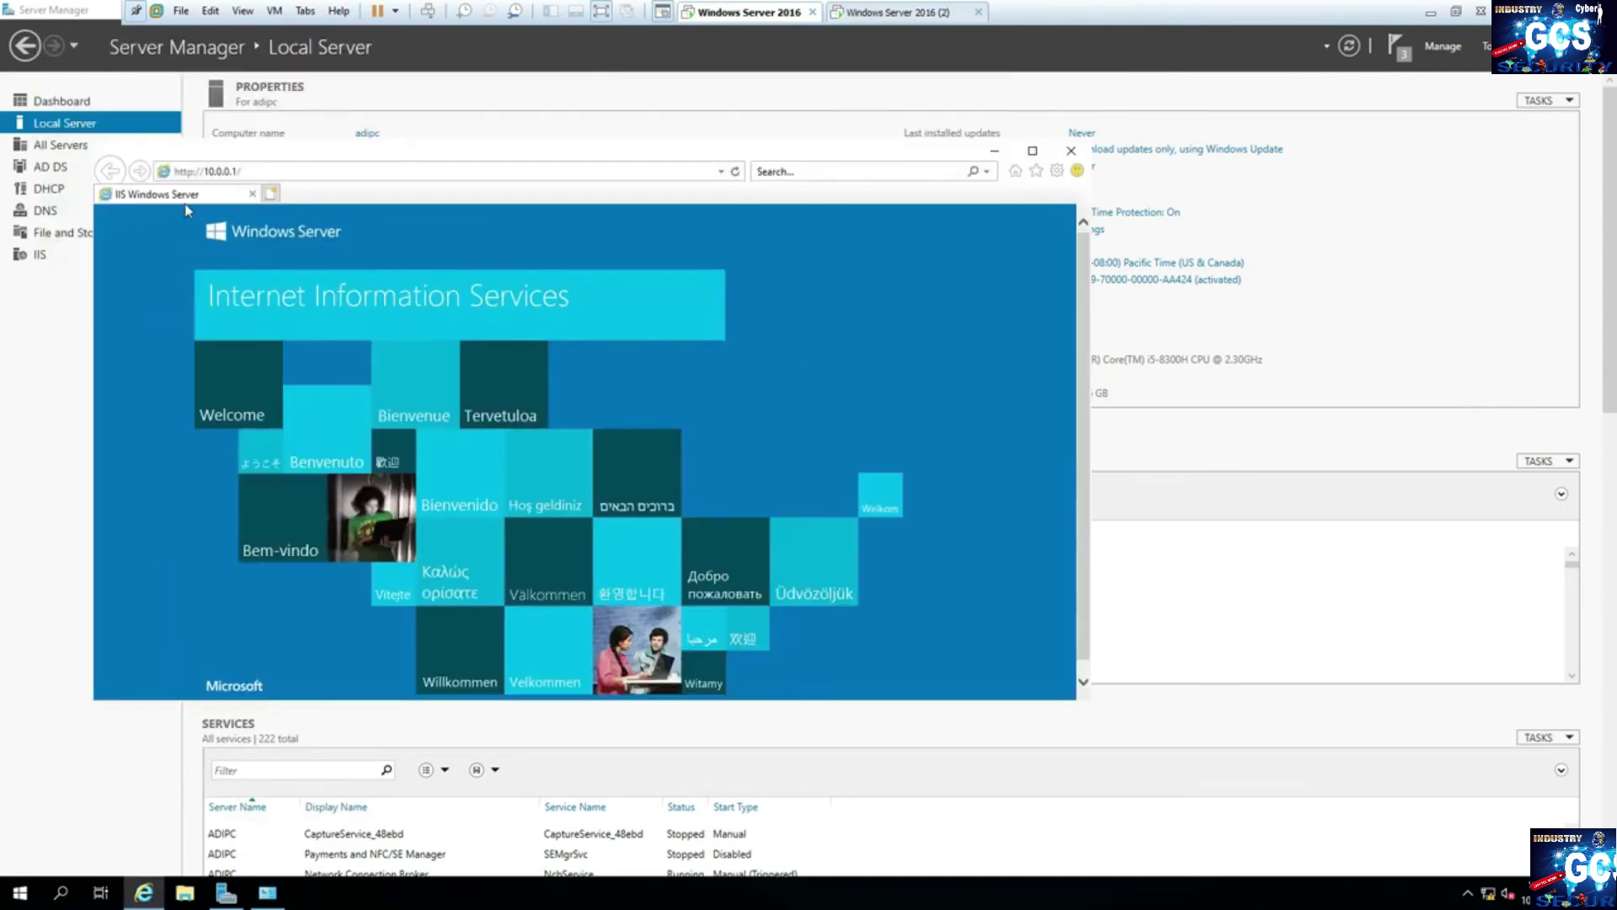
{"action": "left_click", "coordinate": [1081, 682]}
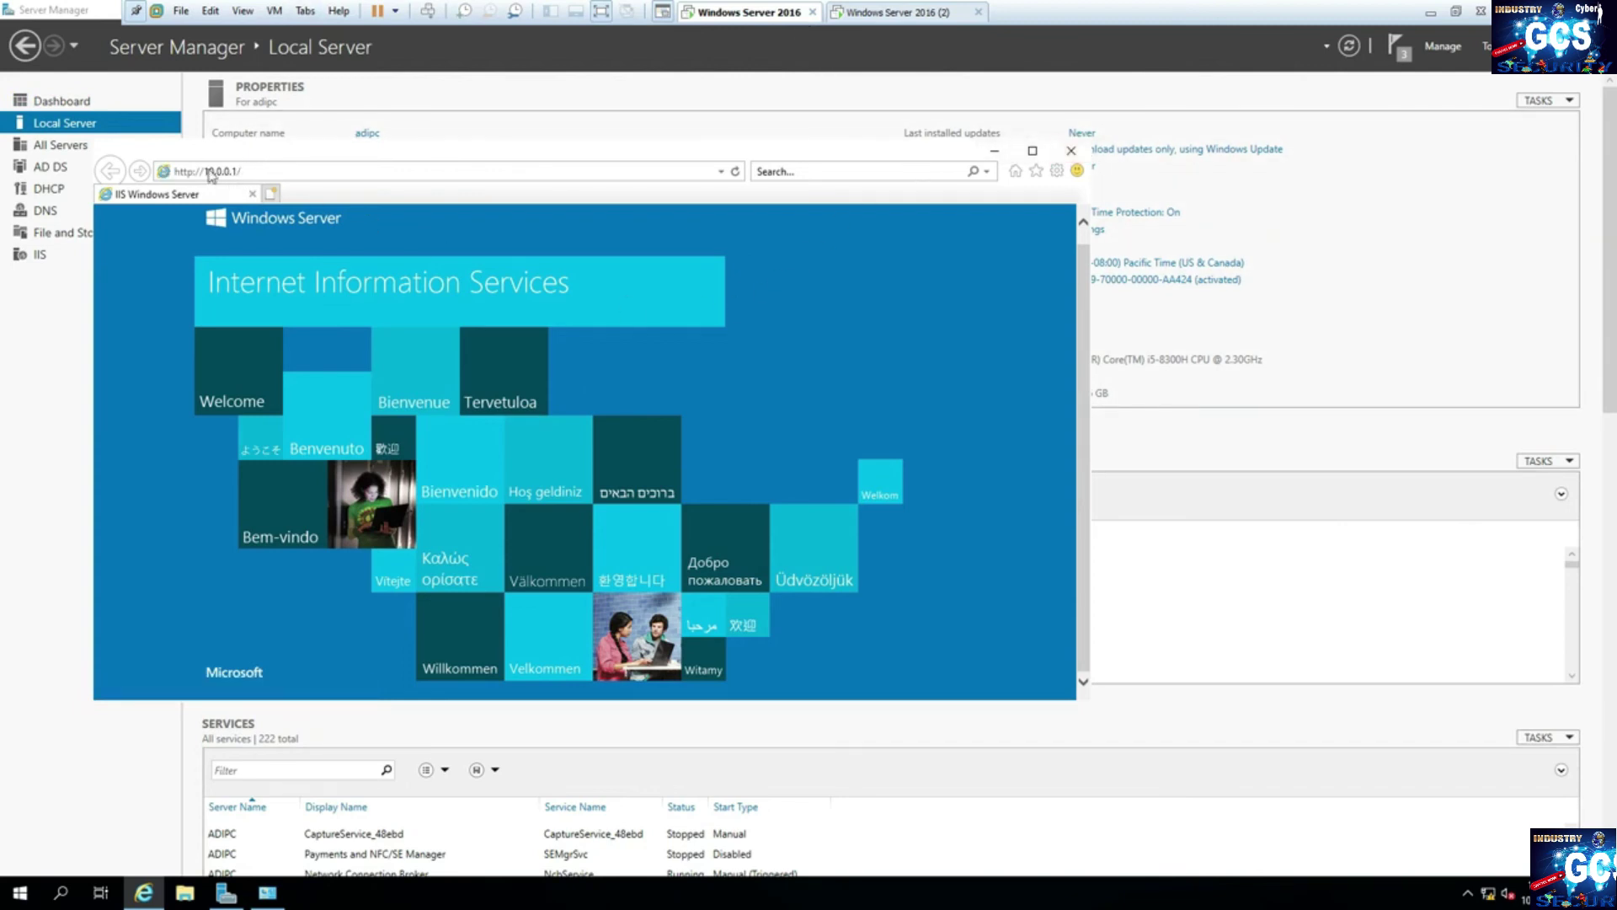
{"action": "left_click", "coordinate": [243, 168]}
{"action": "type", "text": "h"}
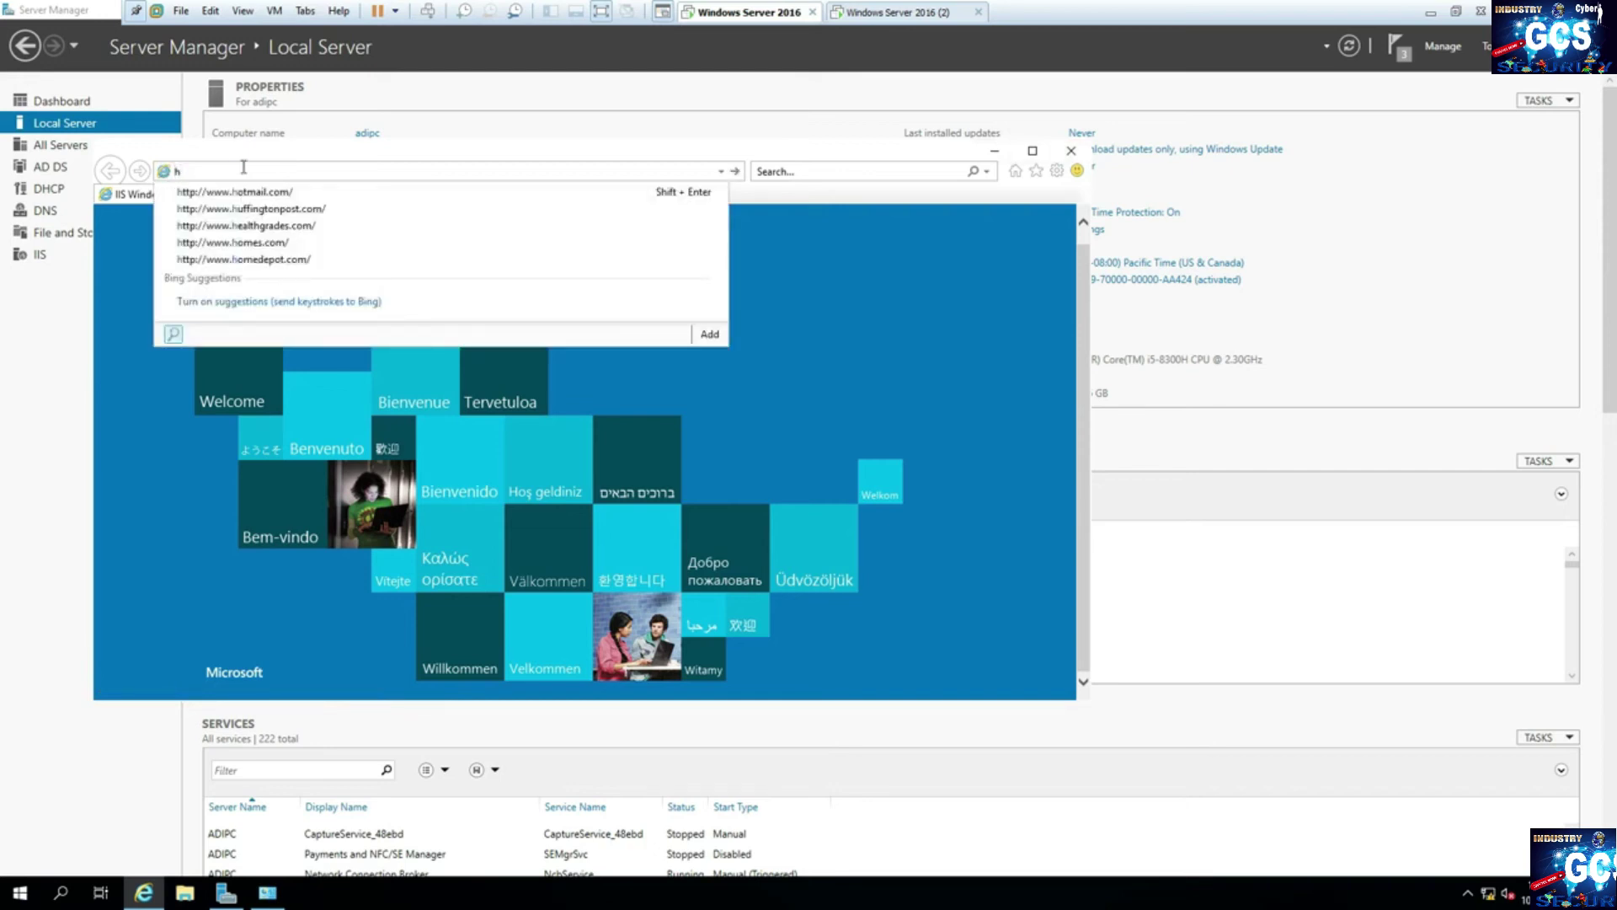
{"action": "type", "text": "tt"}
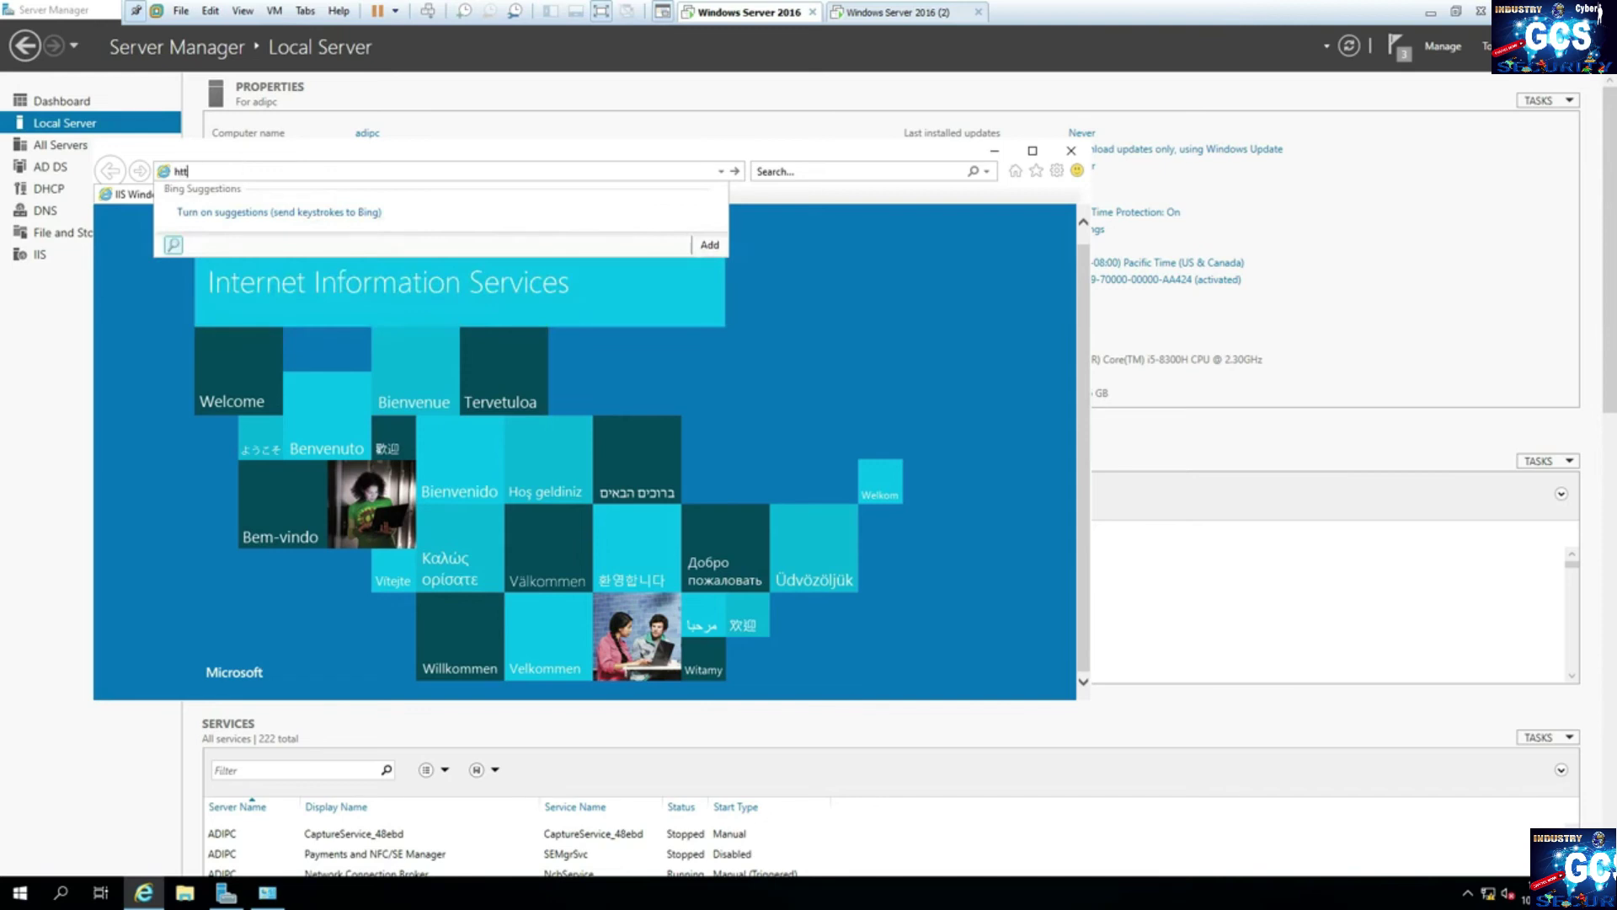
{"action": "type", "text": "p://100.0.0.1"}
{"action": "key", "text": "Return"}
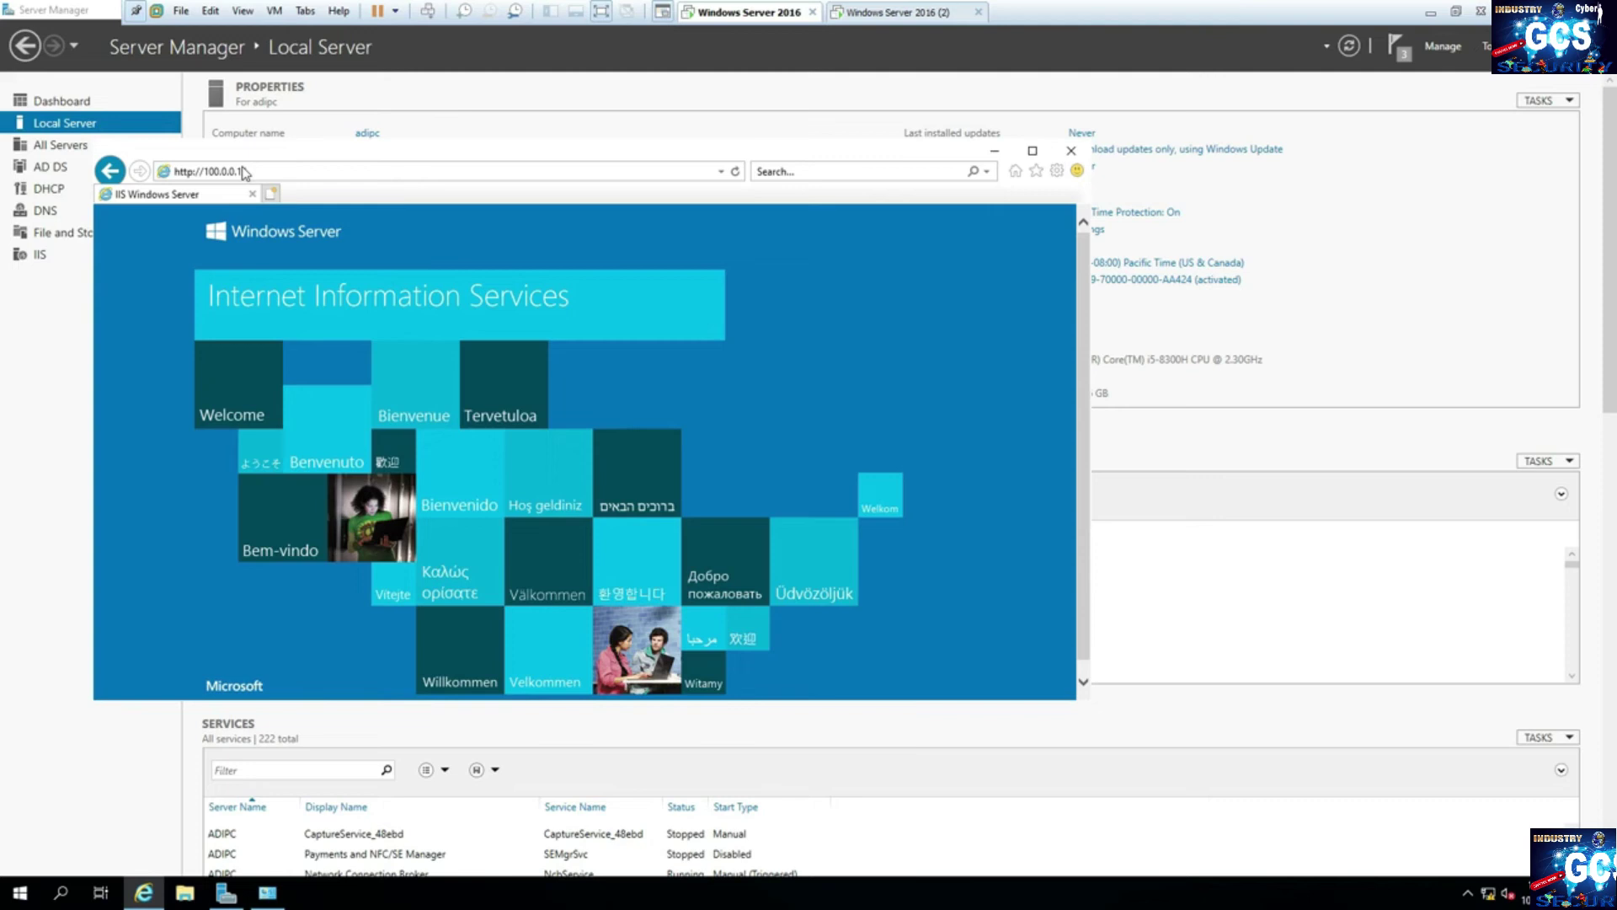
{"action": "left_click", "coordinate": [1071, 151]}
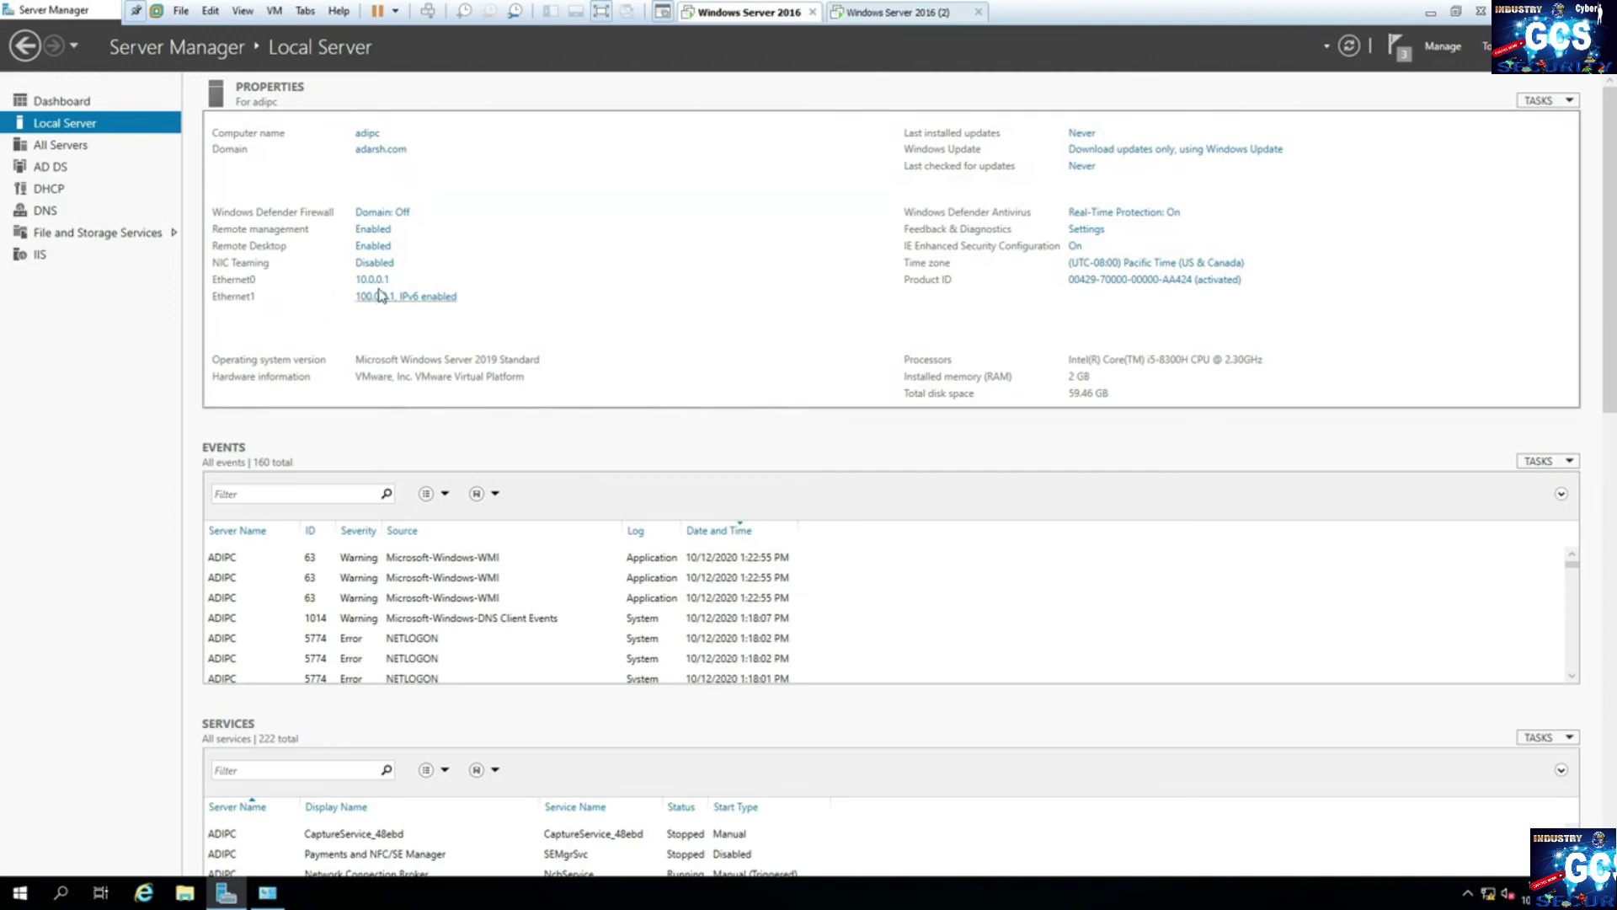
{"action": "left_click", "coordinate": [876, 15]}
{"action": "left_click", "coordinate": [658, 563]}
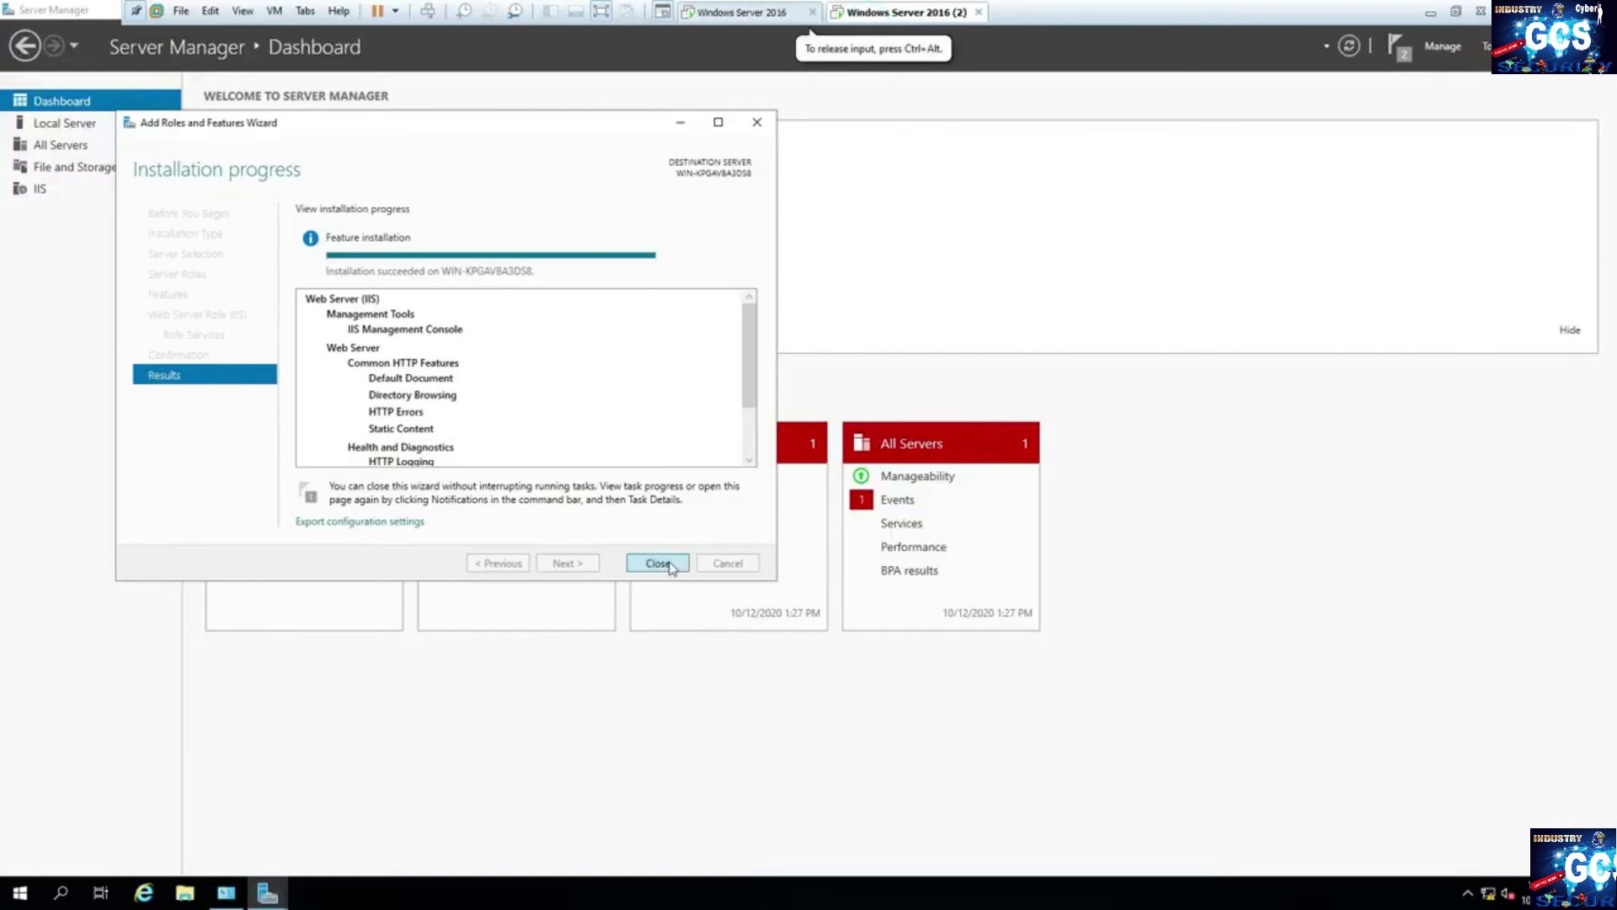
{"action": "left_click", "coordinate": [64, 123]}
{"action": "left_click", "coordinate": [78, 102]}
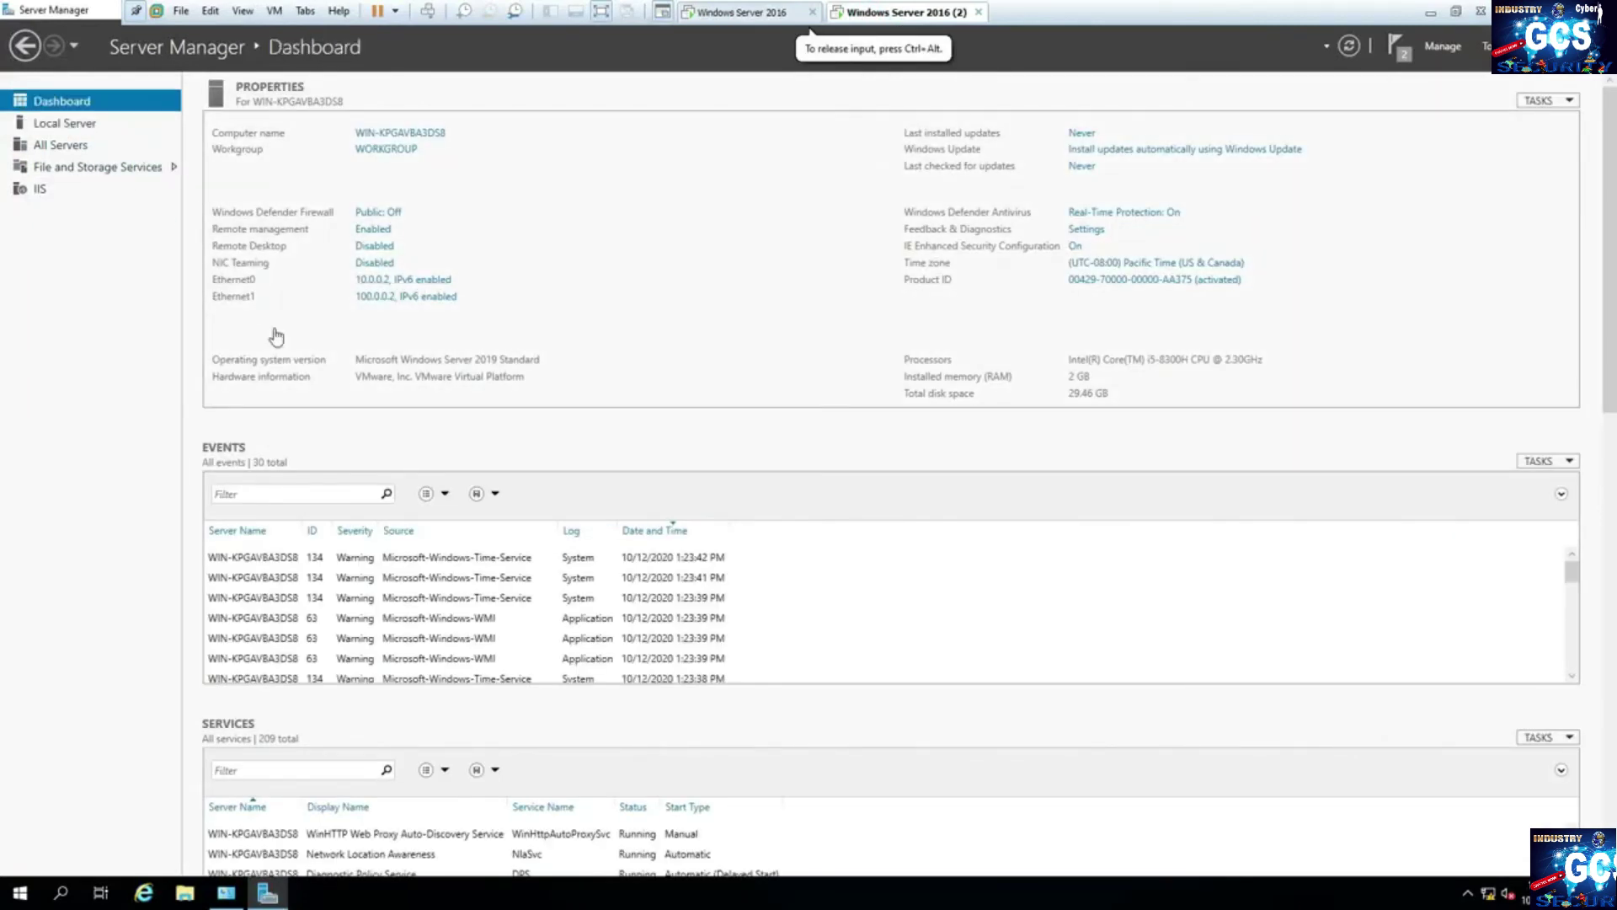
{"action": "key", "text": "super+r"}
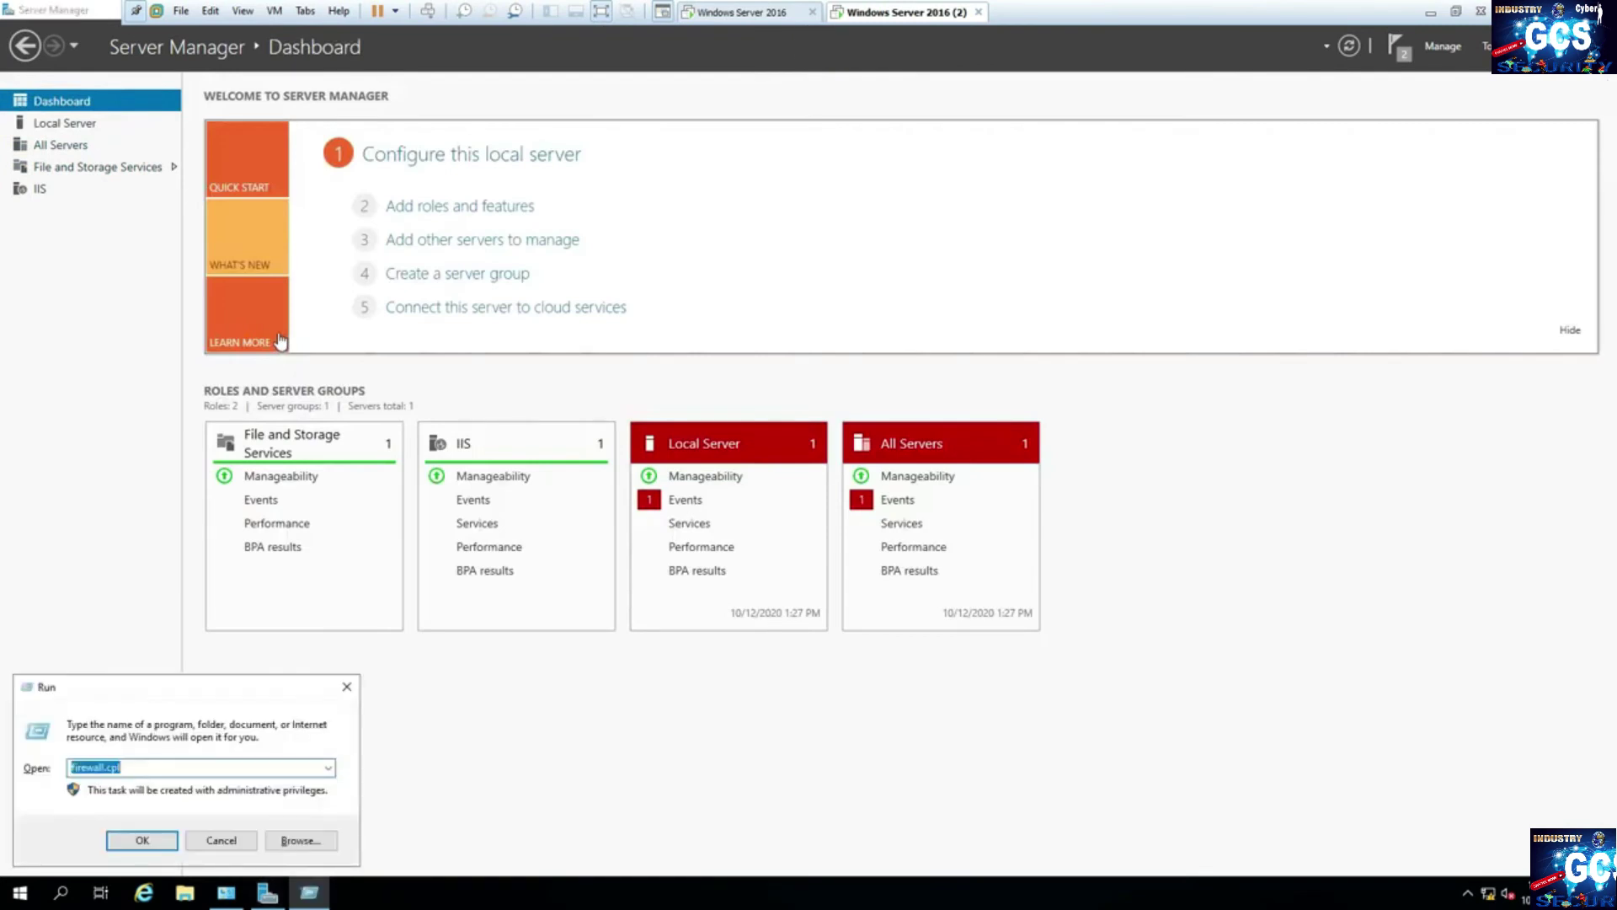
{"action": "type", "text": "http"}
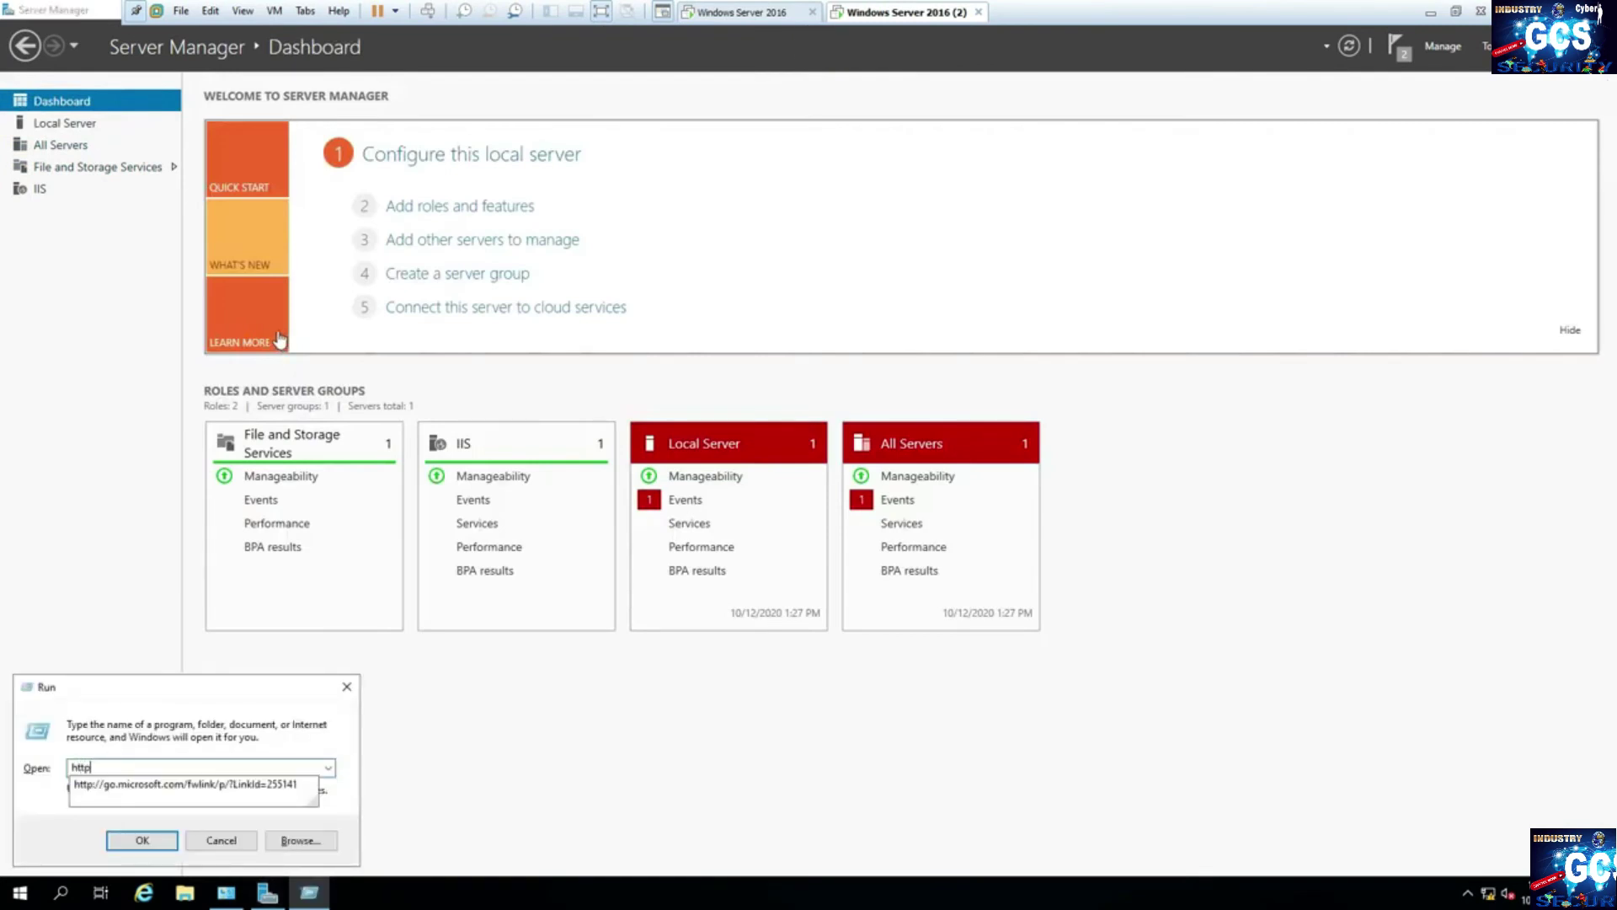
{"action": "type", "text": "://10.0.0.2"}
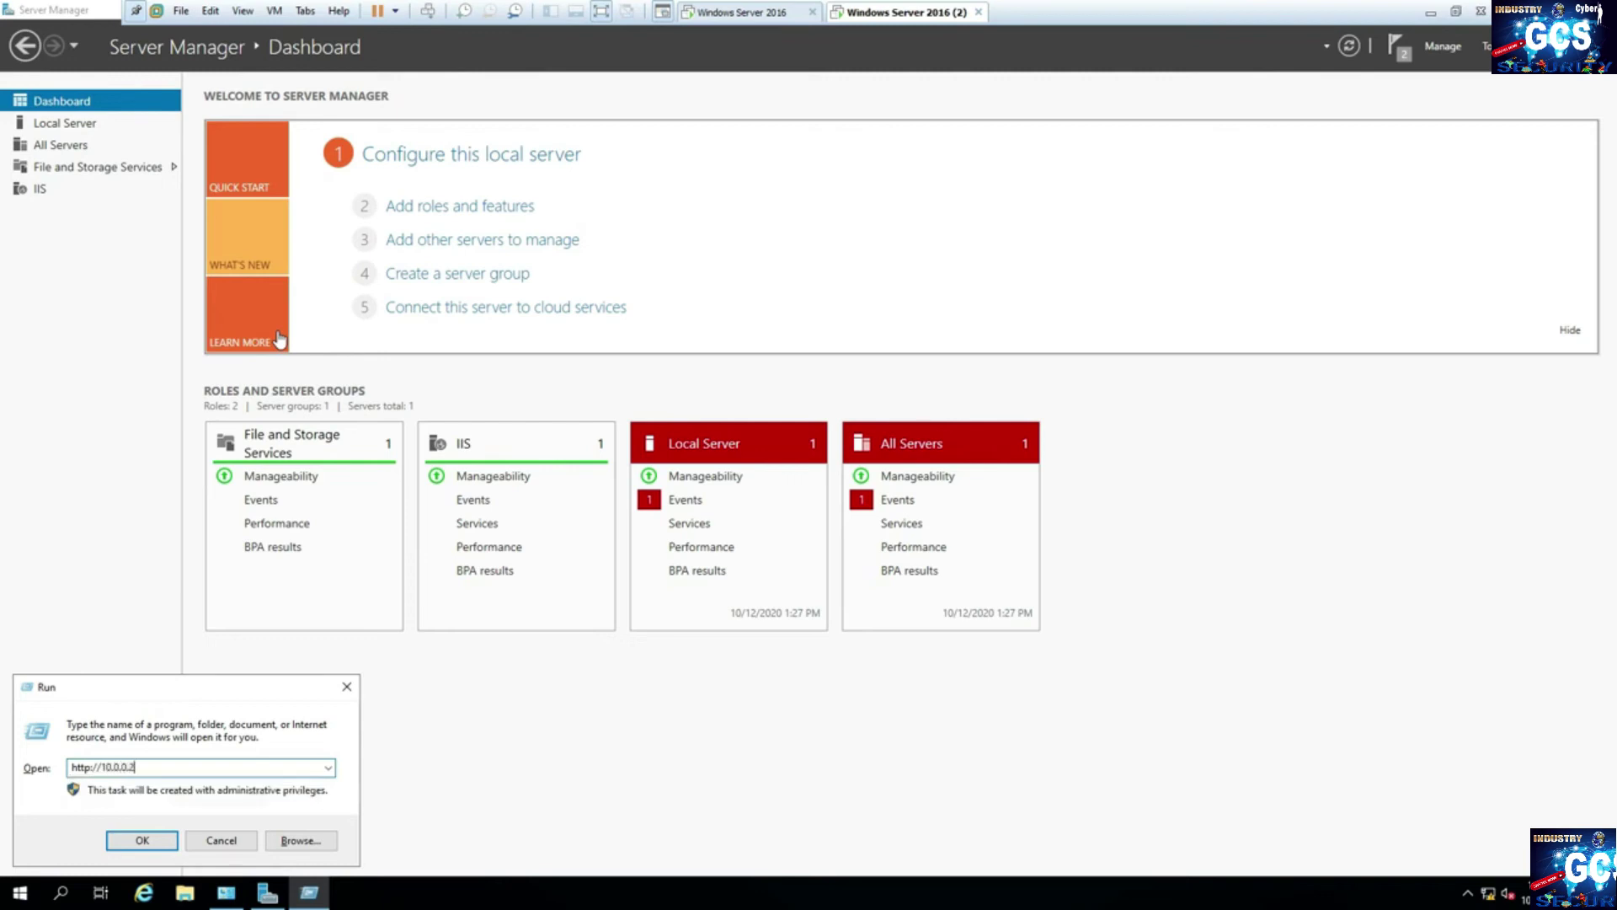
{"action": "key", "text": "Return"}
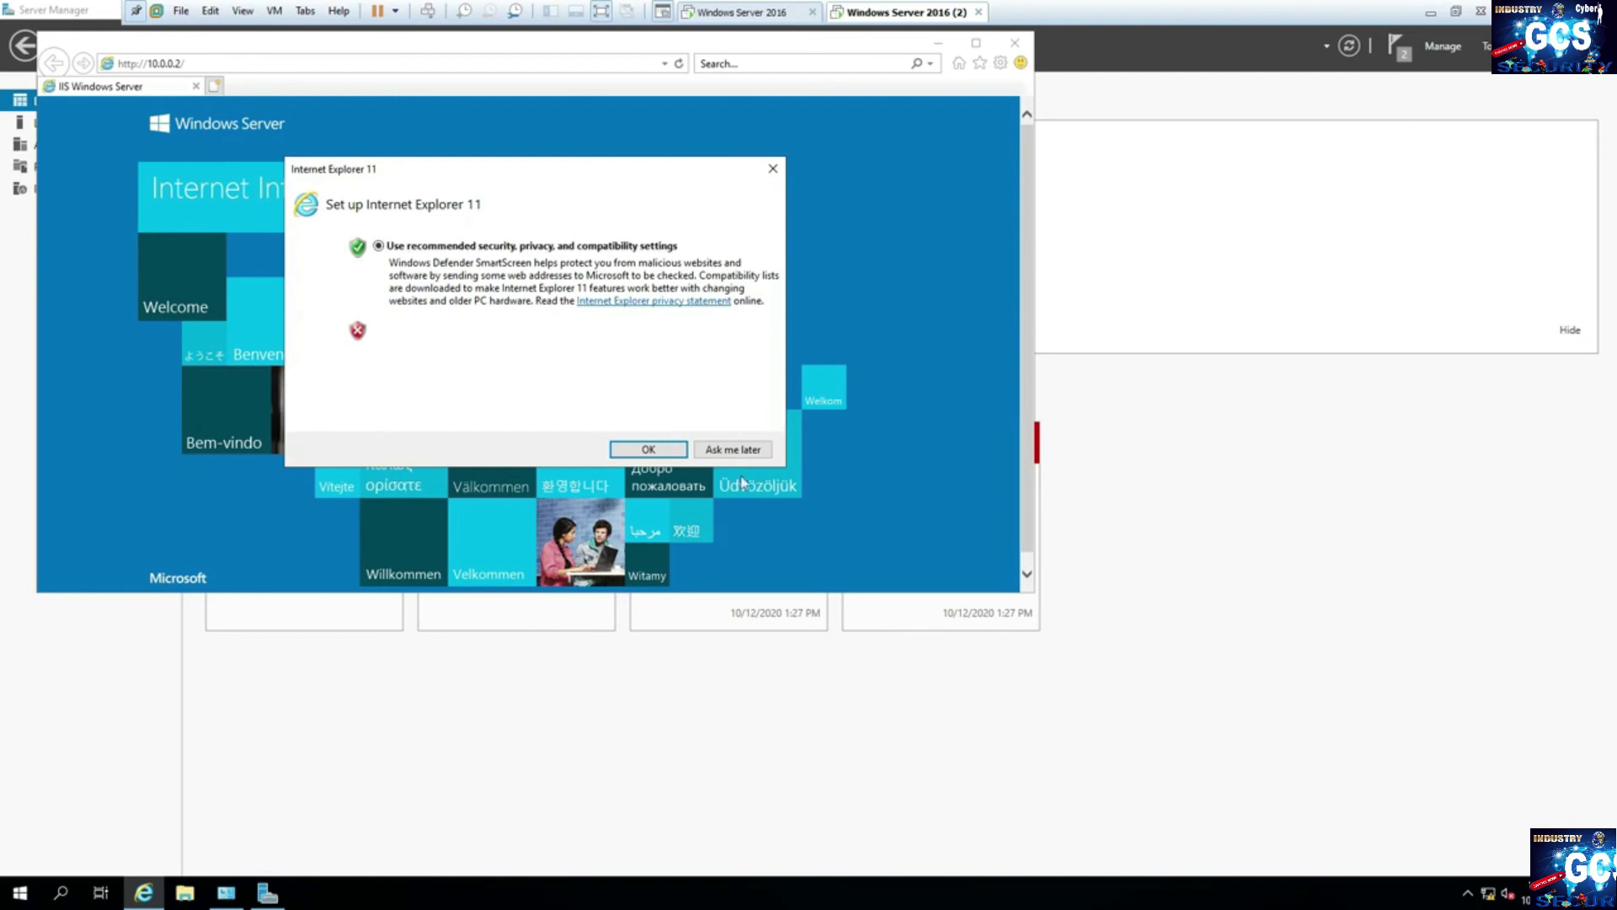
- Dismiss Internet Explorer's setup and security prompts, view the IIS page, and close the browser
{"action": "left_click", "coordinate": [744, 453]}
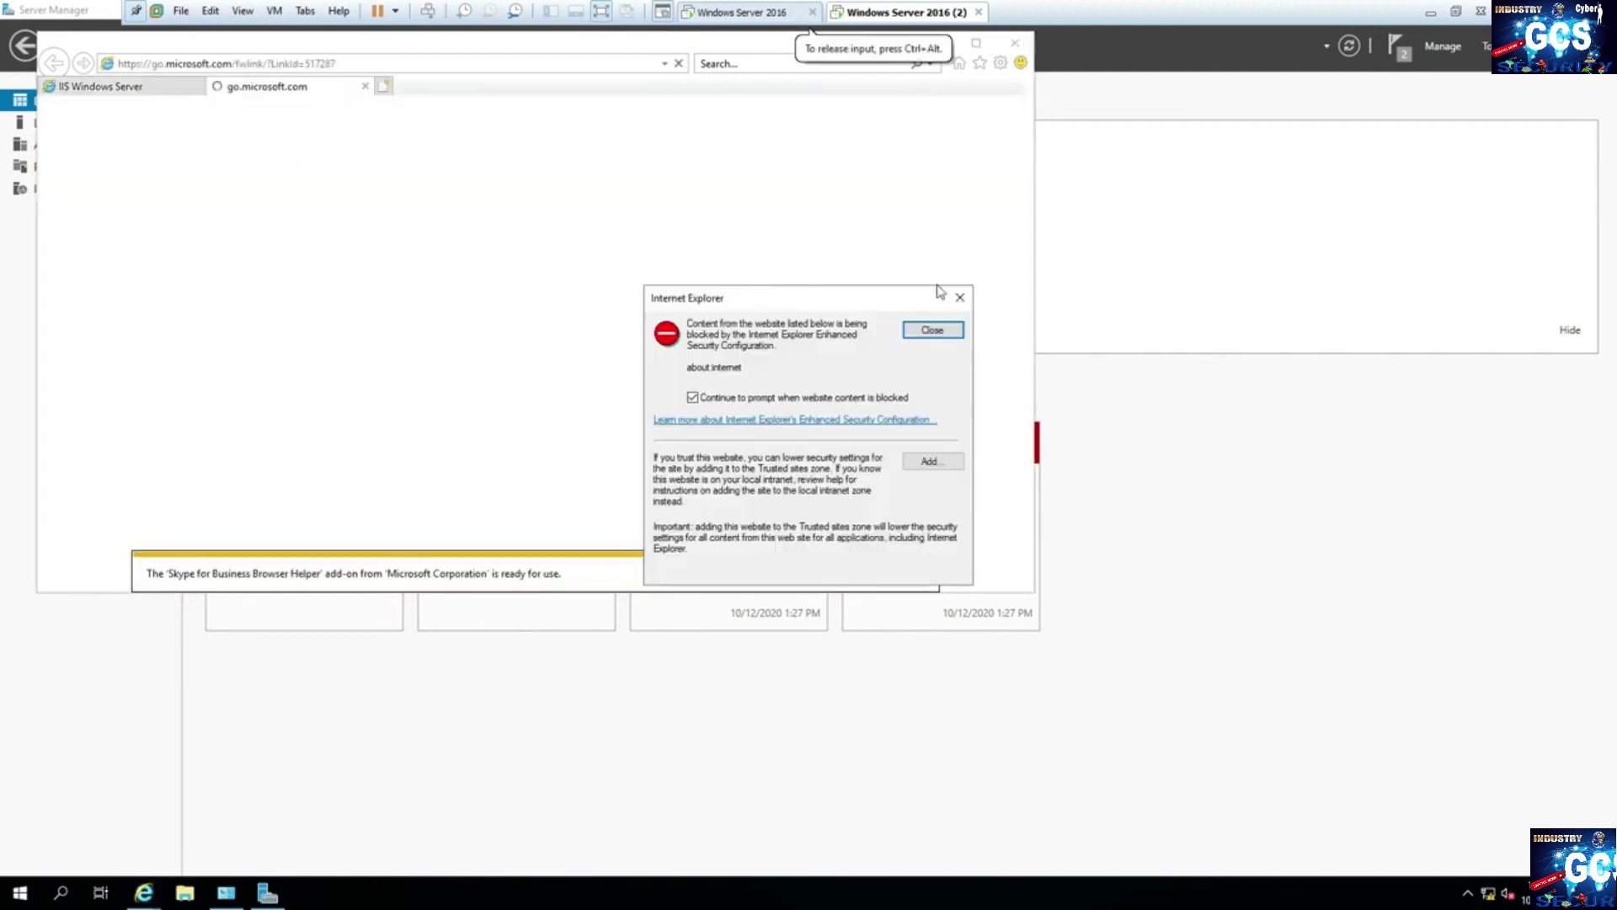
{"action": "left_click", "coordinate": [918, 330]}
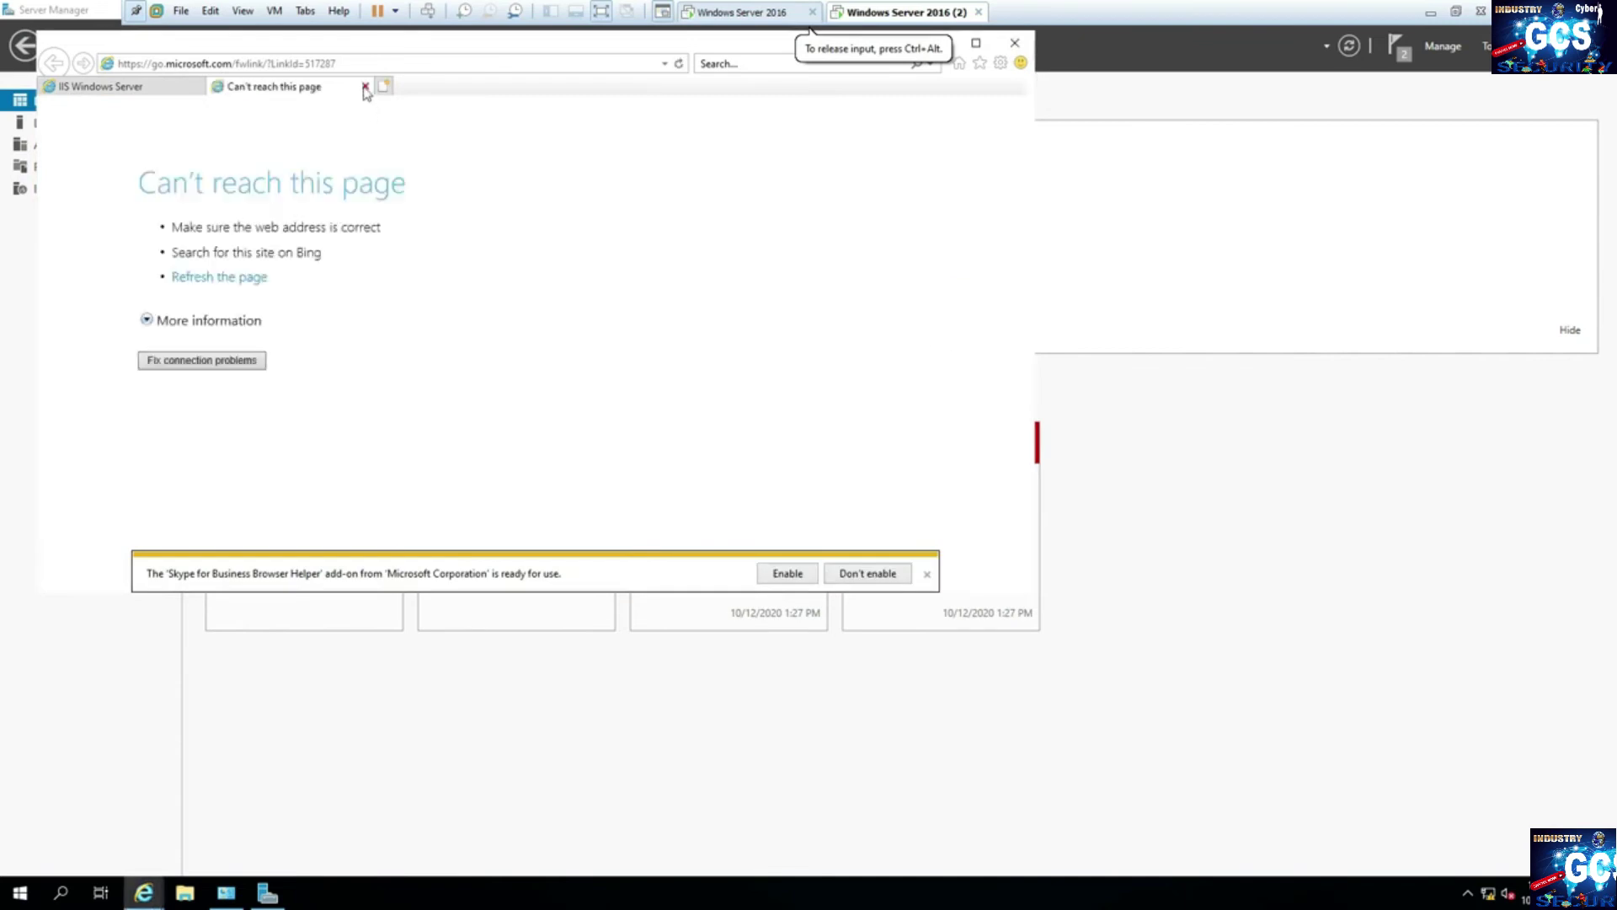
{"action": "left_click", "coordinate": [365, 87]}
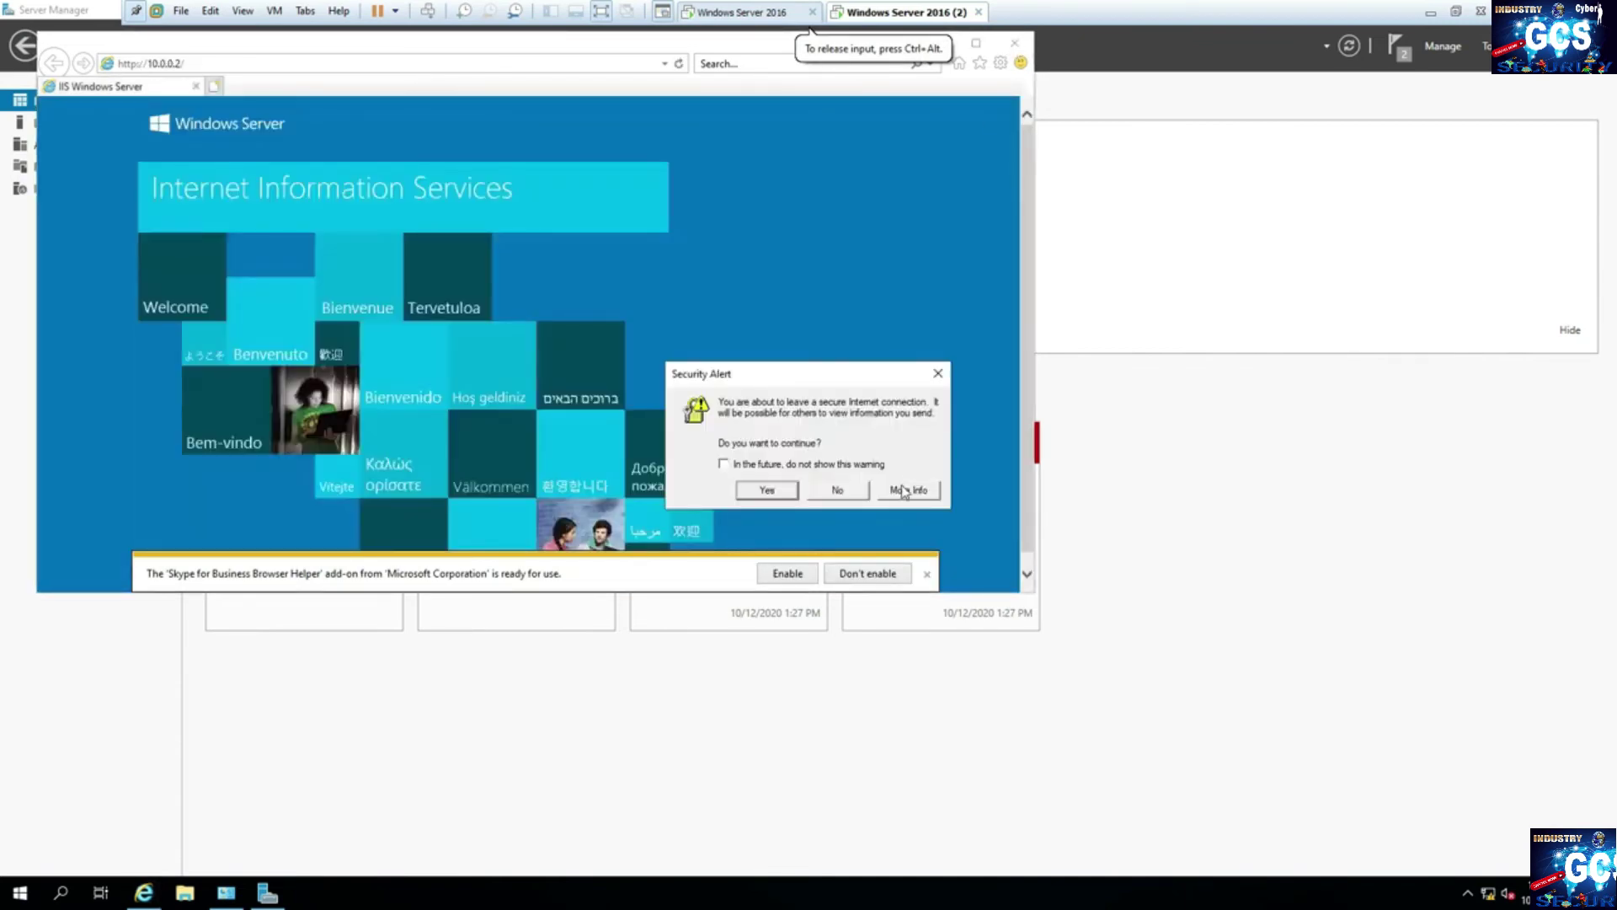
{"action": "left_click", "coordinate": [858, 496]}
{"action": "left_click", "coordinate": [928, 575]}
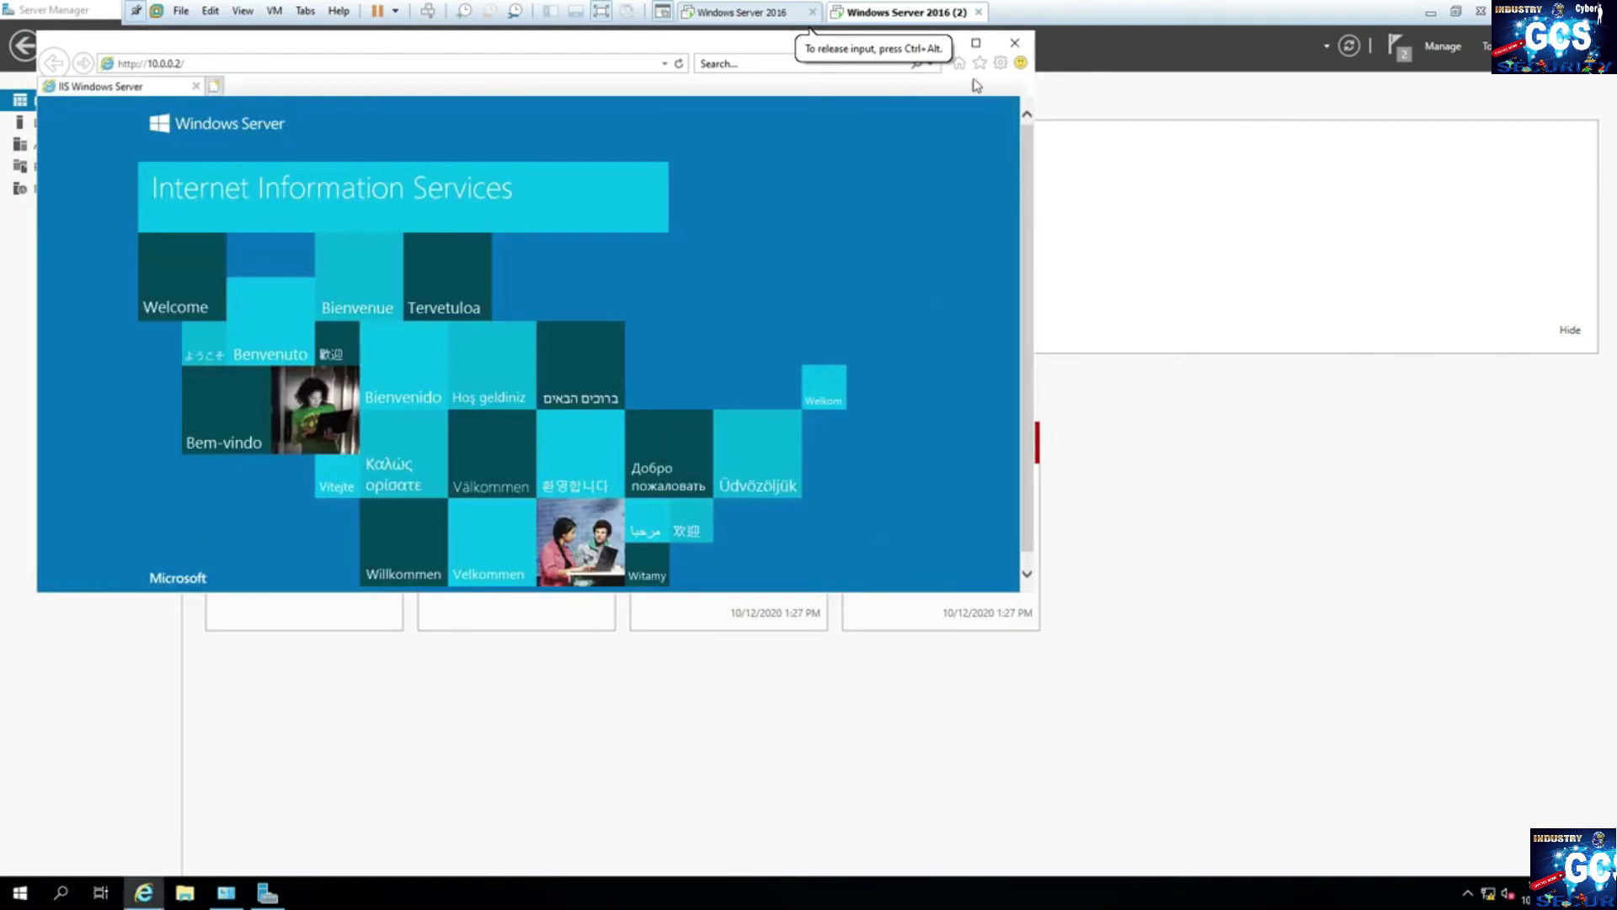
{"action": "left_click", "coordinate": [1015, 42]}
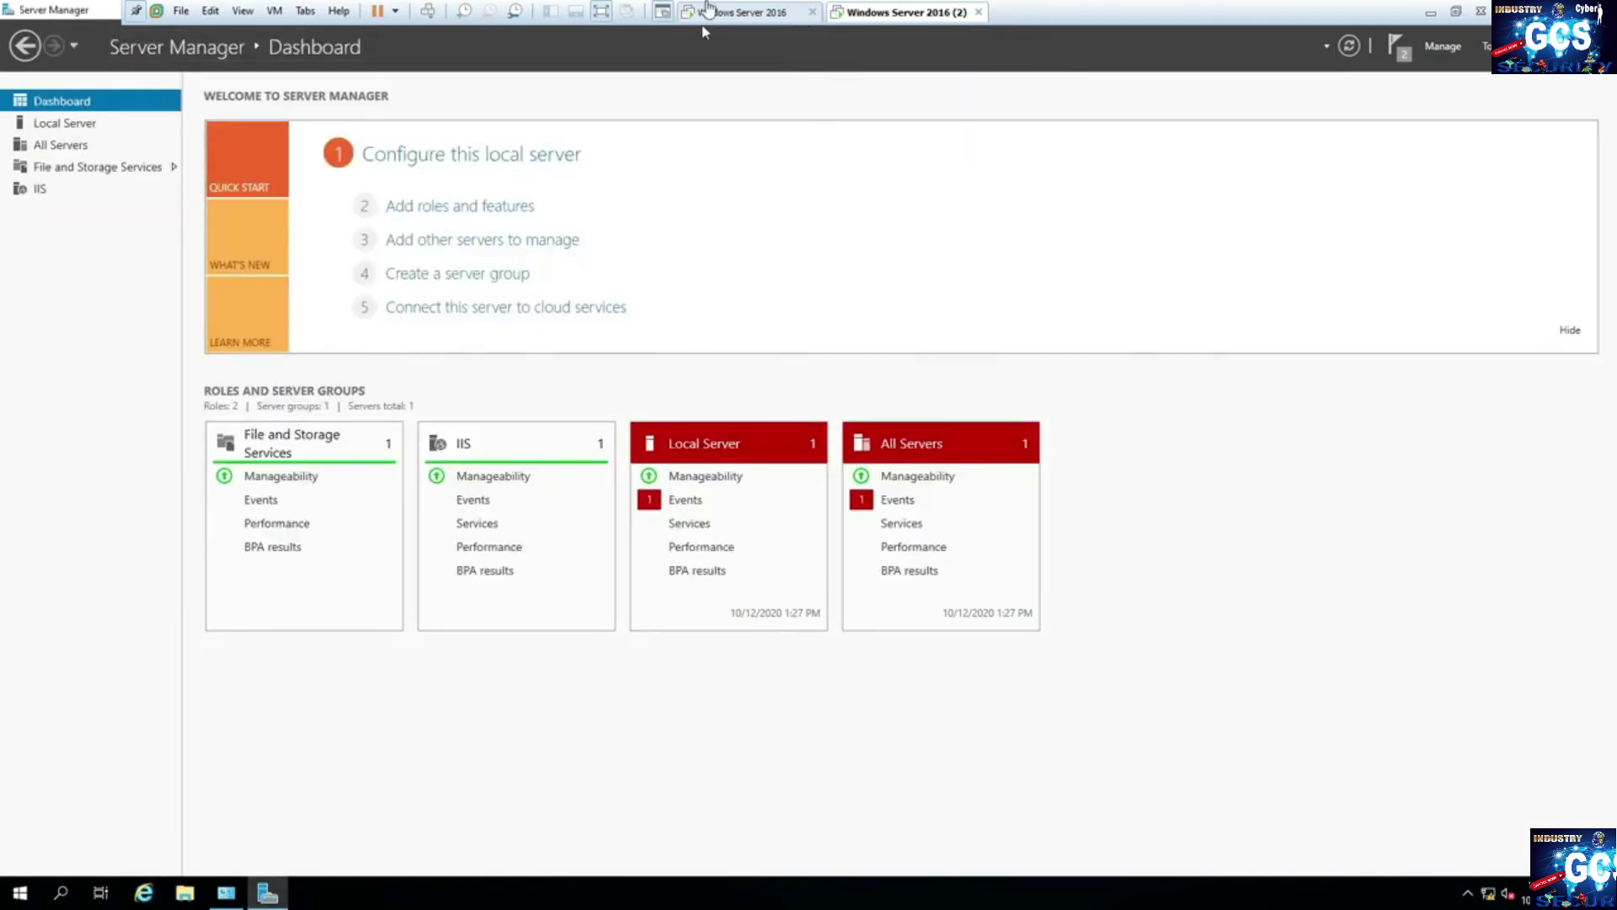
- Return to the Windows Server 2016 VM's Server Manager dashboard and show its Tools menu
{"action": "left_click", "coordinate": [708, 10]}
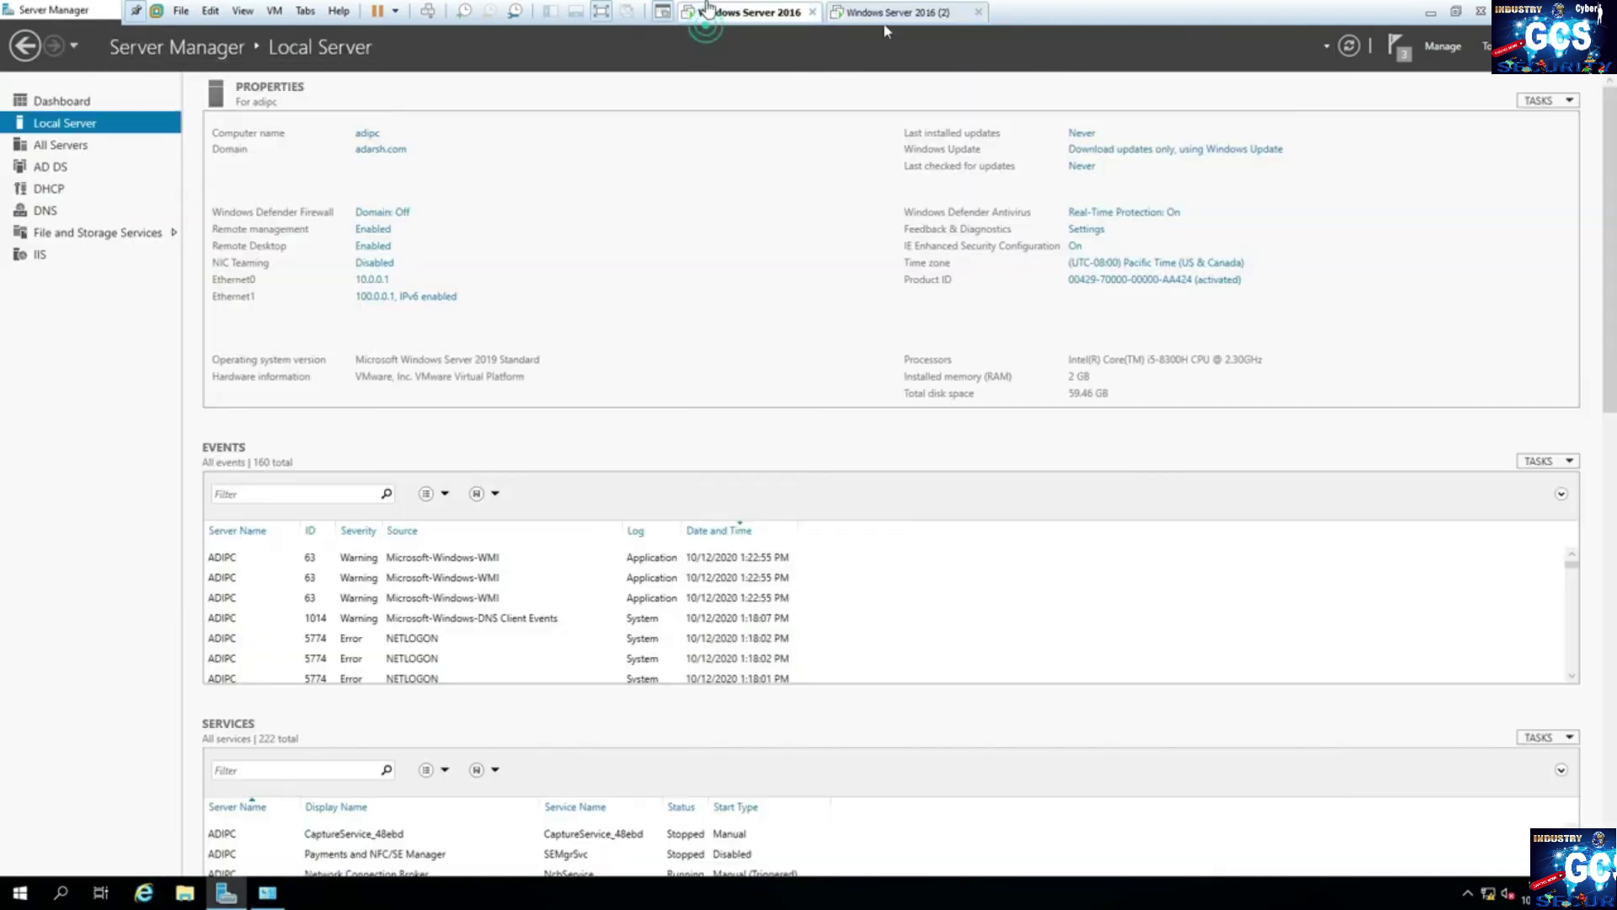
{"action": "left_click", "coordinate": [81, 102]}
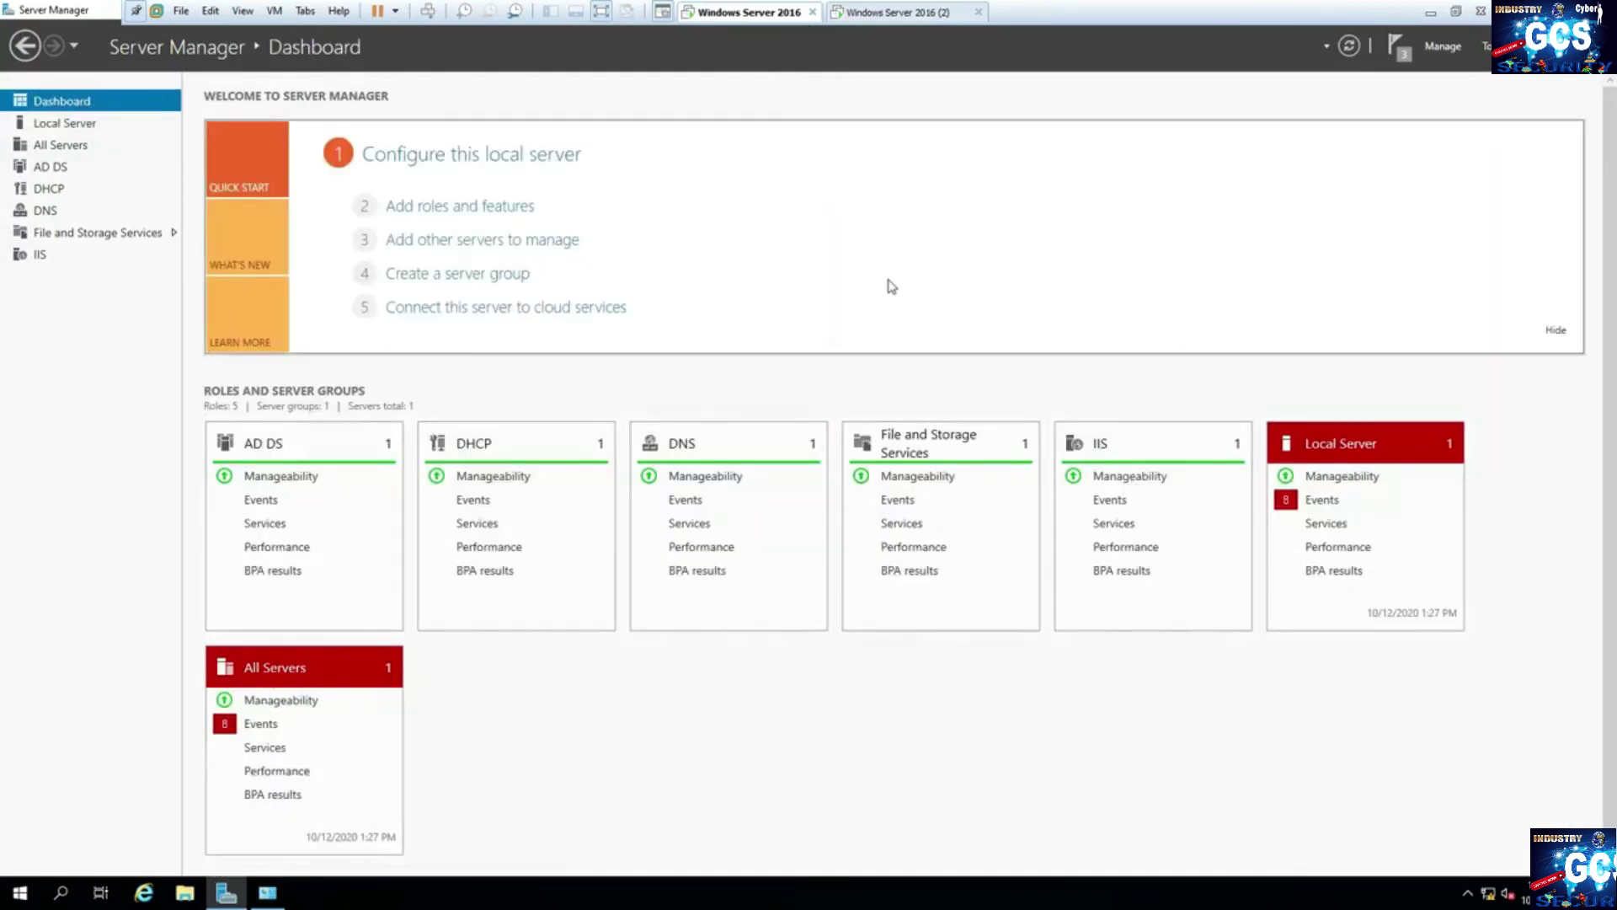
{"action": "left_click", "coordinate": [1487, 46]}
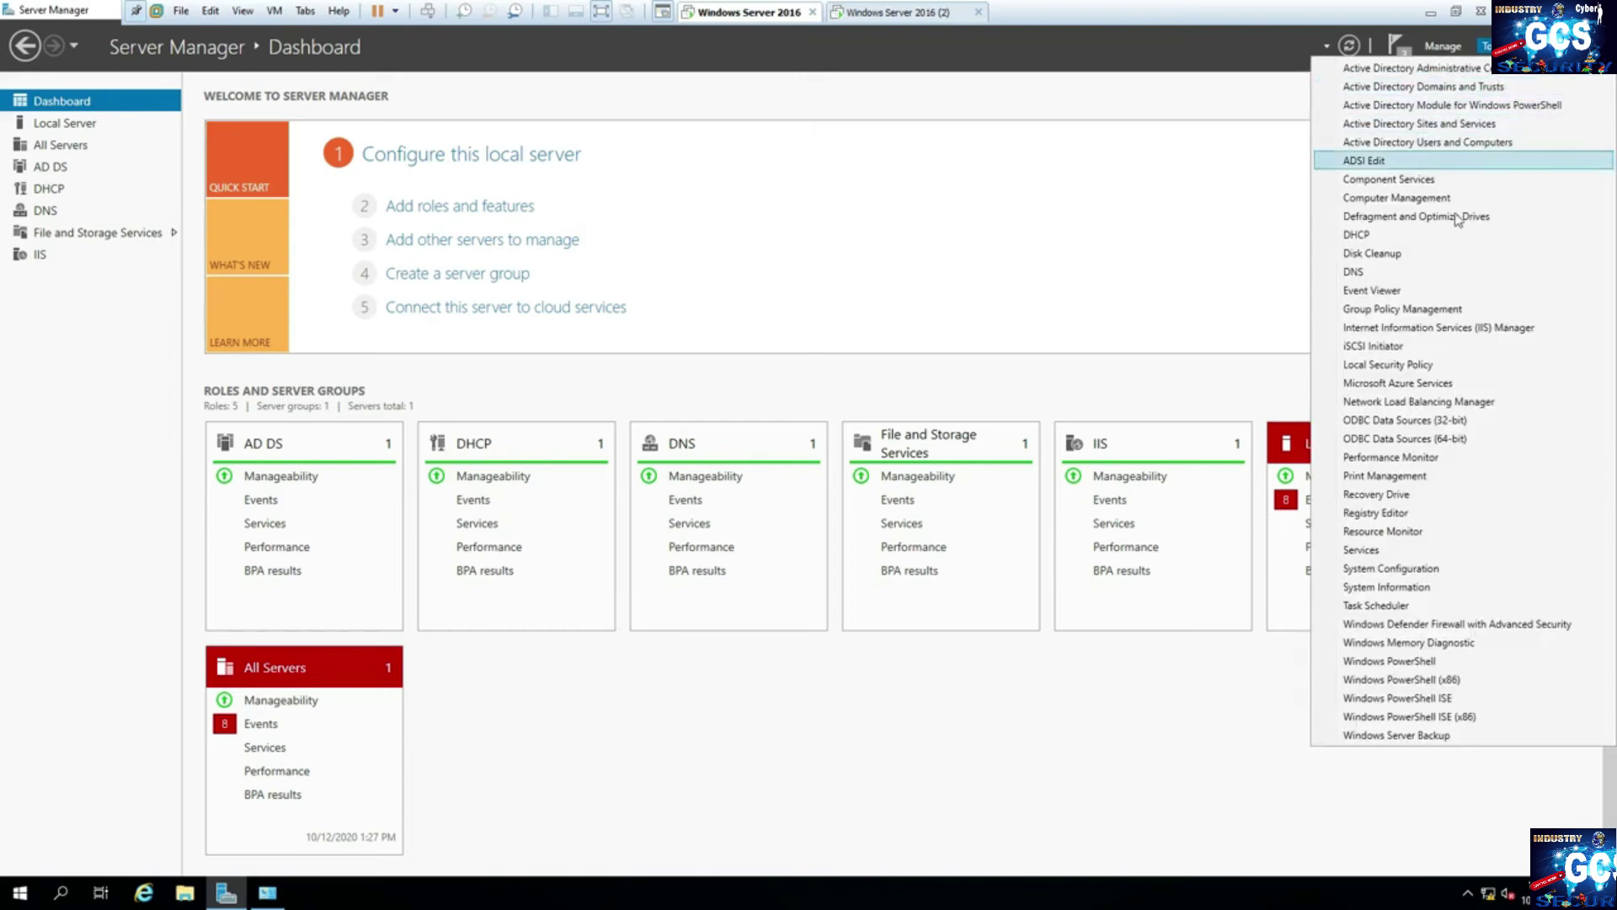
- Launch Network Load Balancing Manager and start a new cluster on host 10.0.0.1's interface
{"action": "left_click", "coordinate": [1497, 412]}
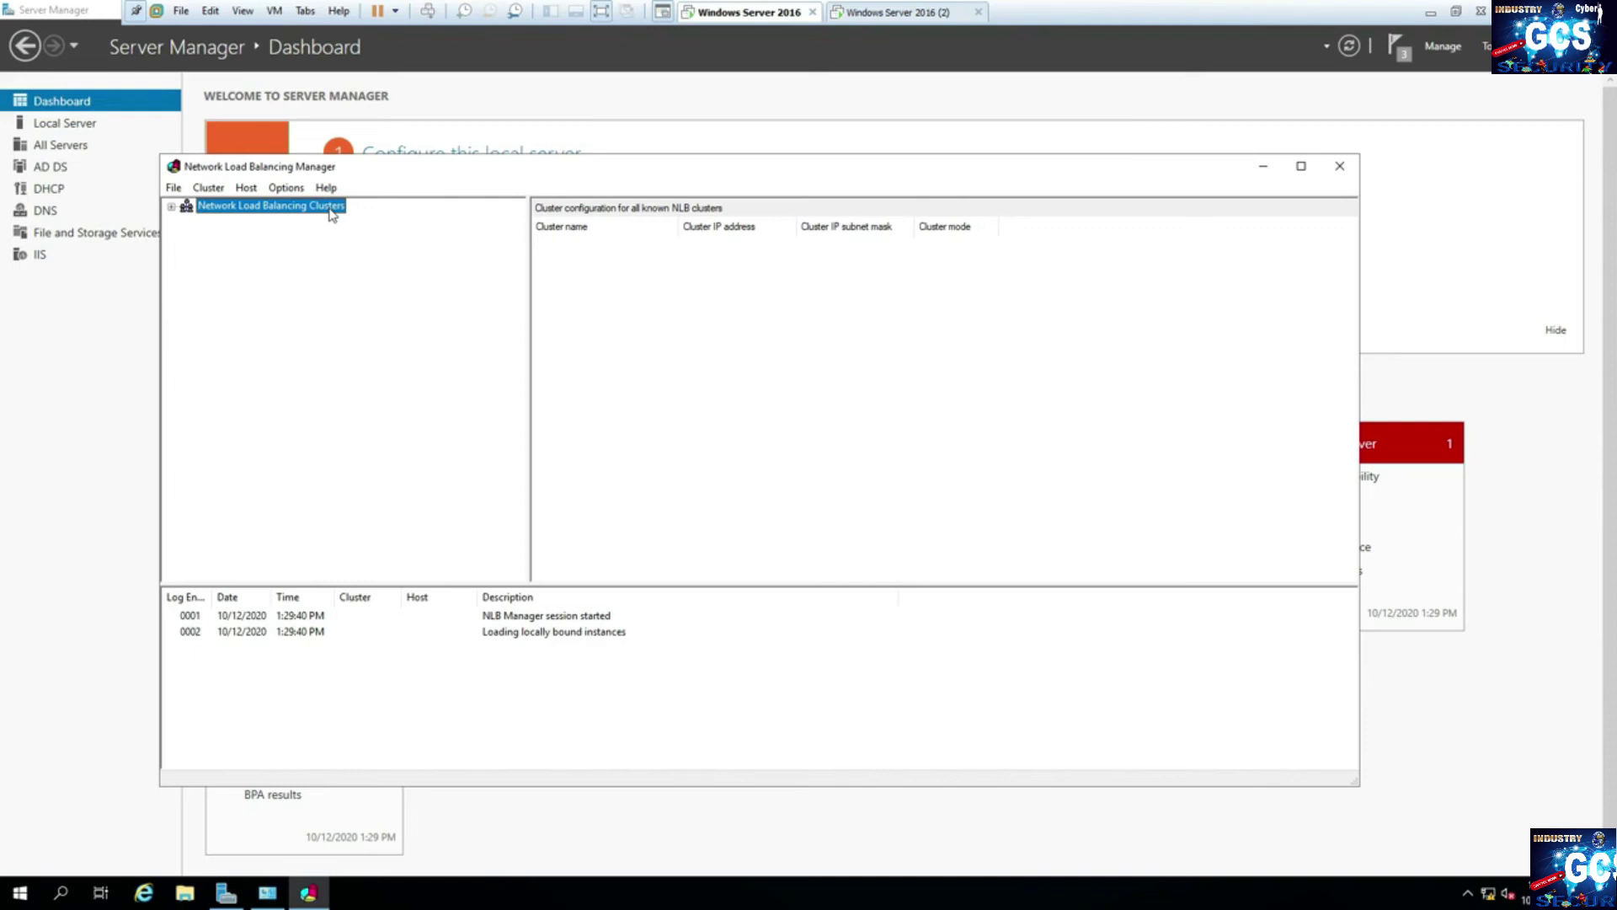
{"action": "right_click", "coordinate": [331, 212]}
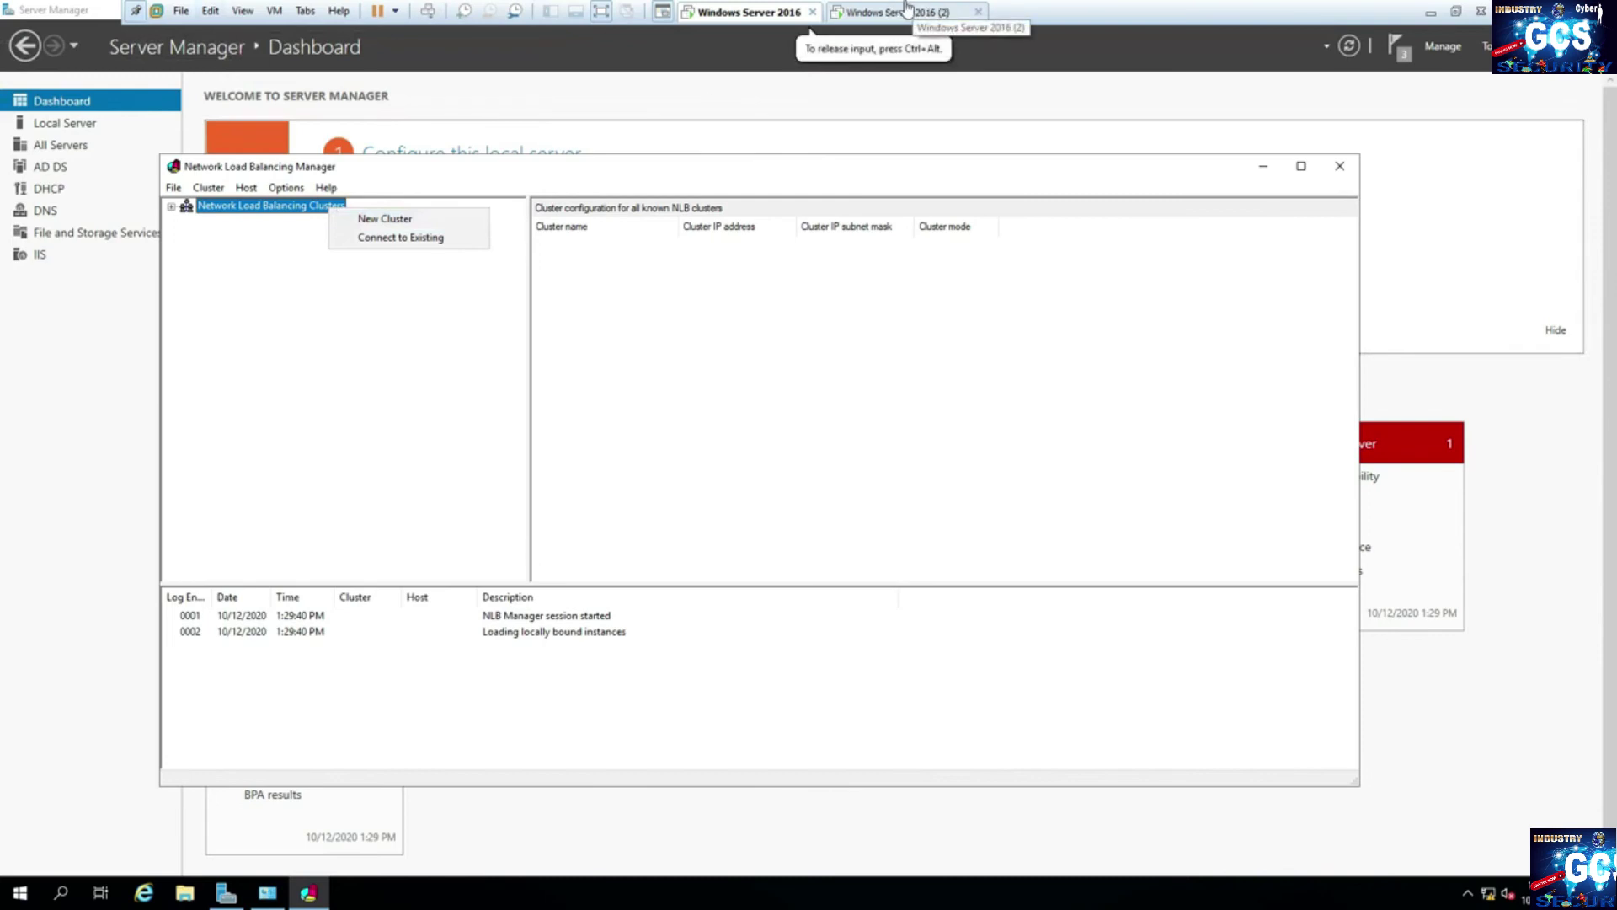
{"action": "left_click", "coordinate": [385, 219]}
{"action": "type", "text": "10.0.0.1"}
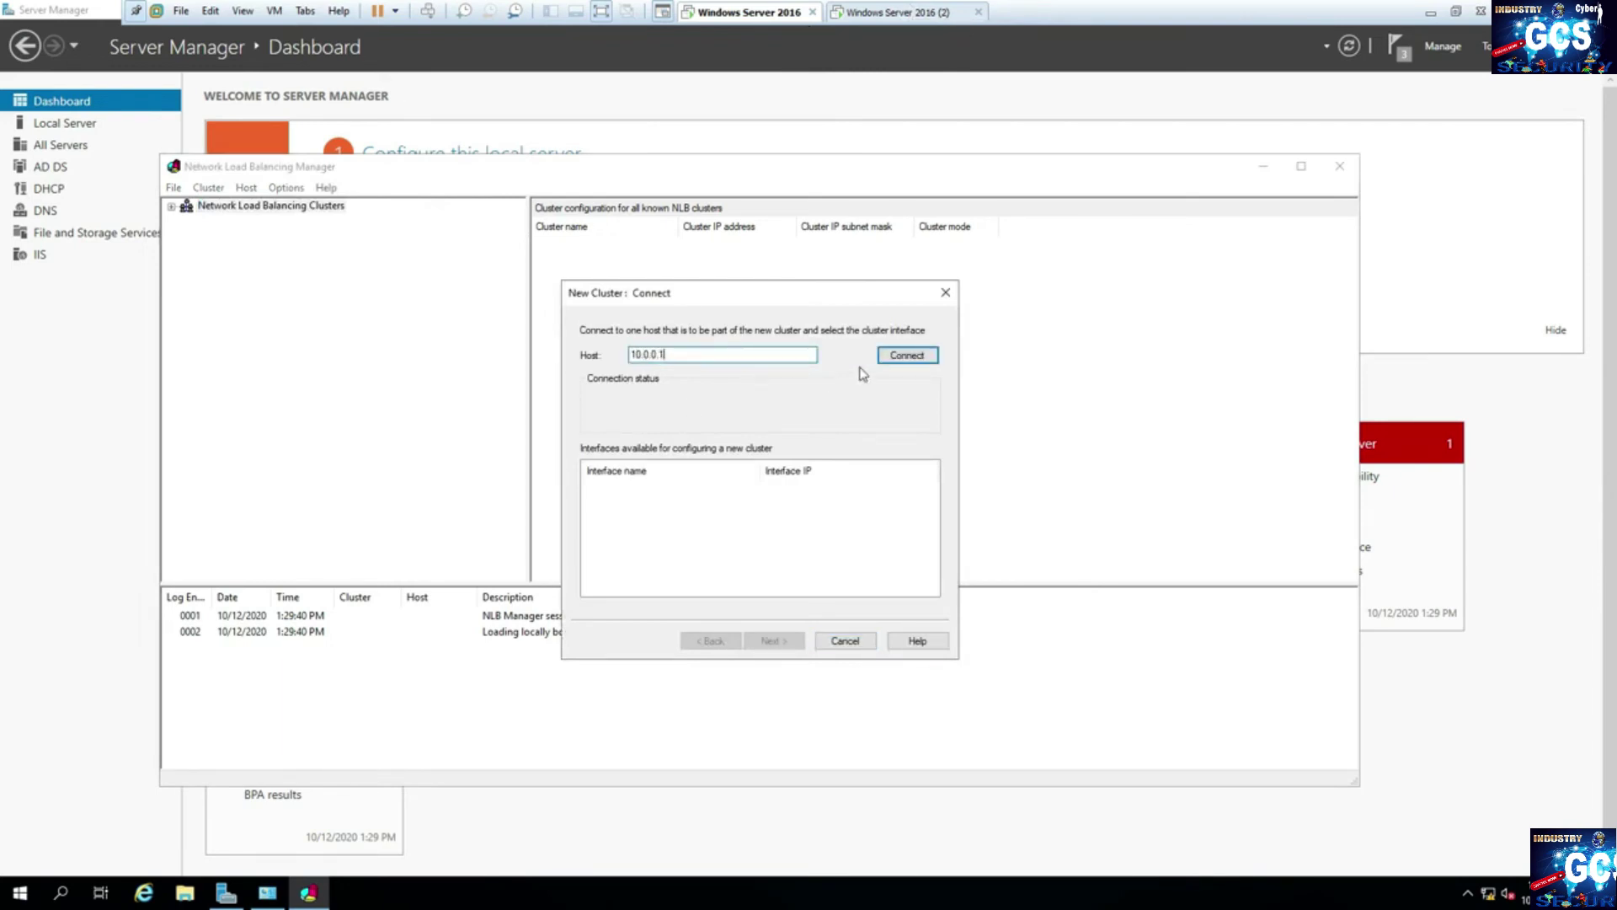
{"action": "left_click", "coordinate": [898, 355]}
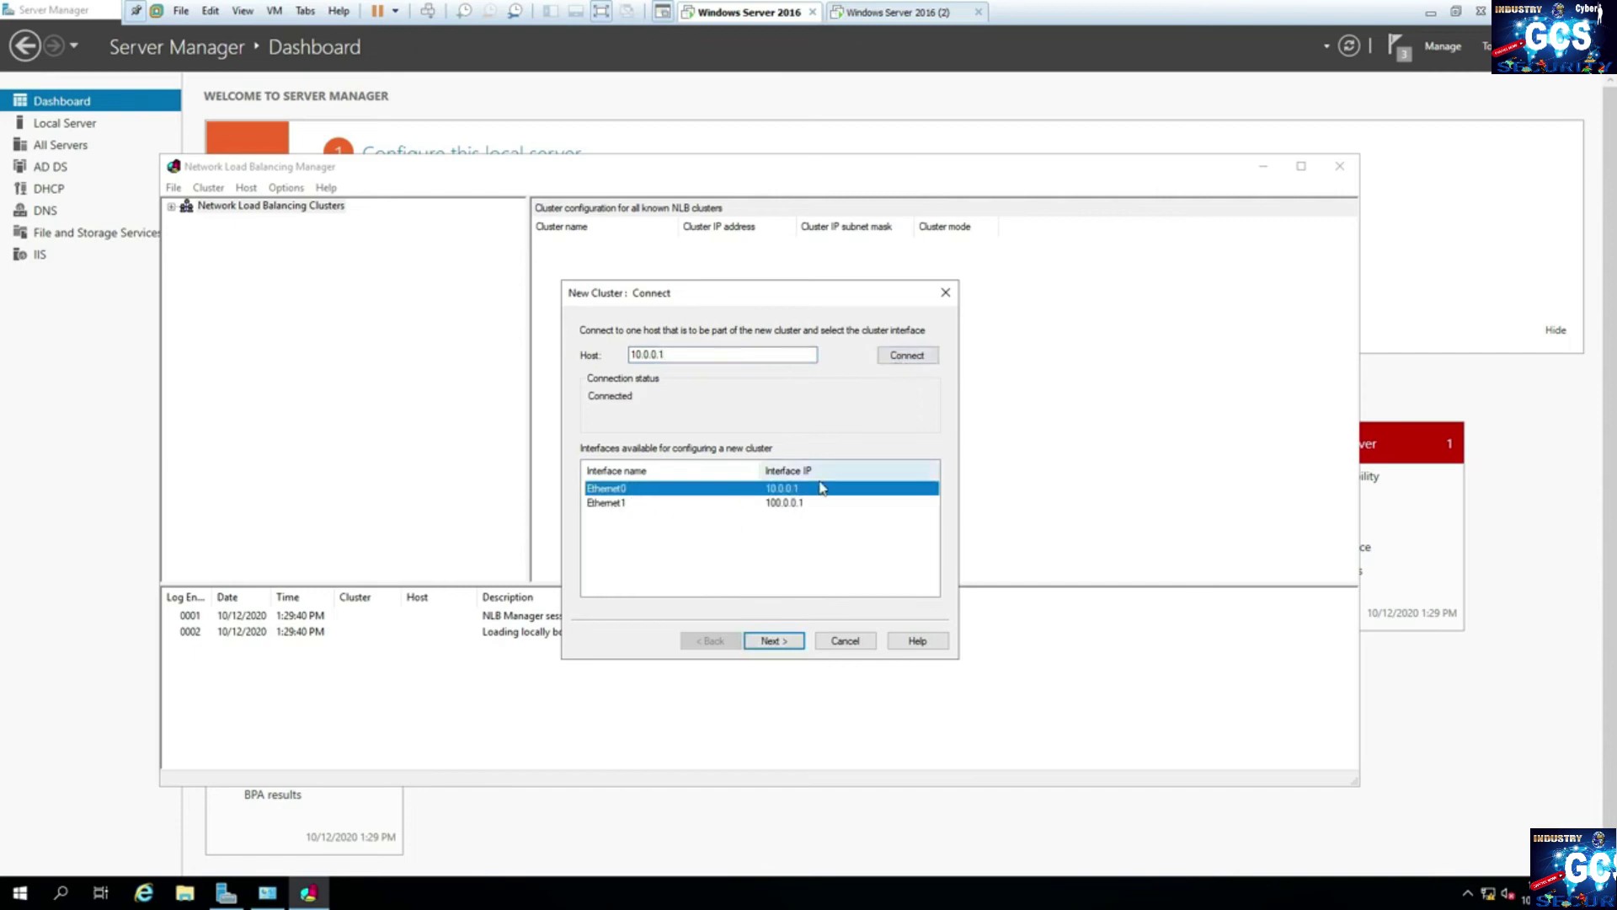
{"action": "left_click", "coordinate": [792, 644]}
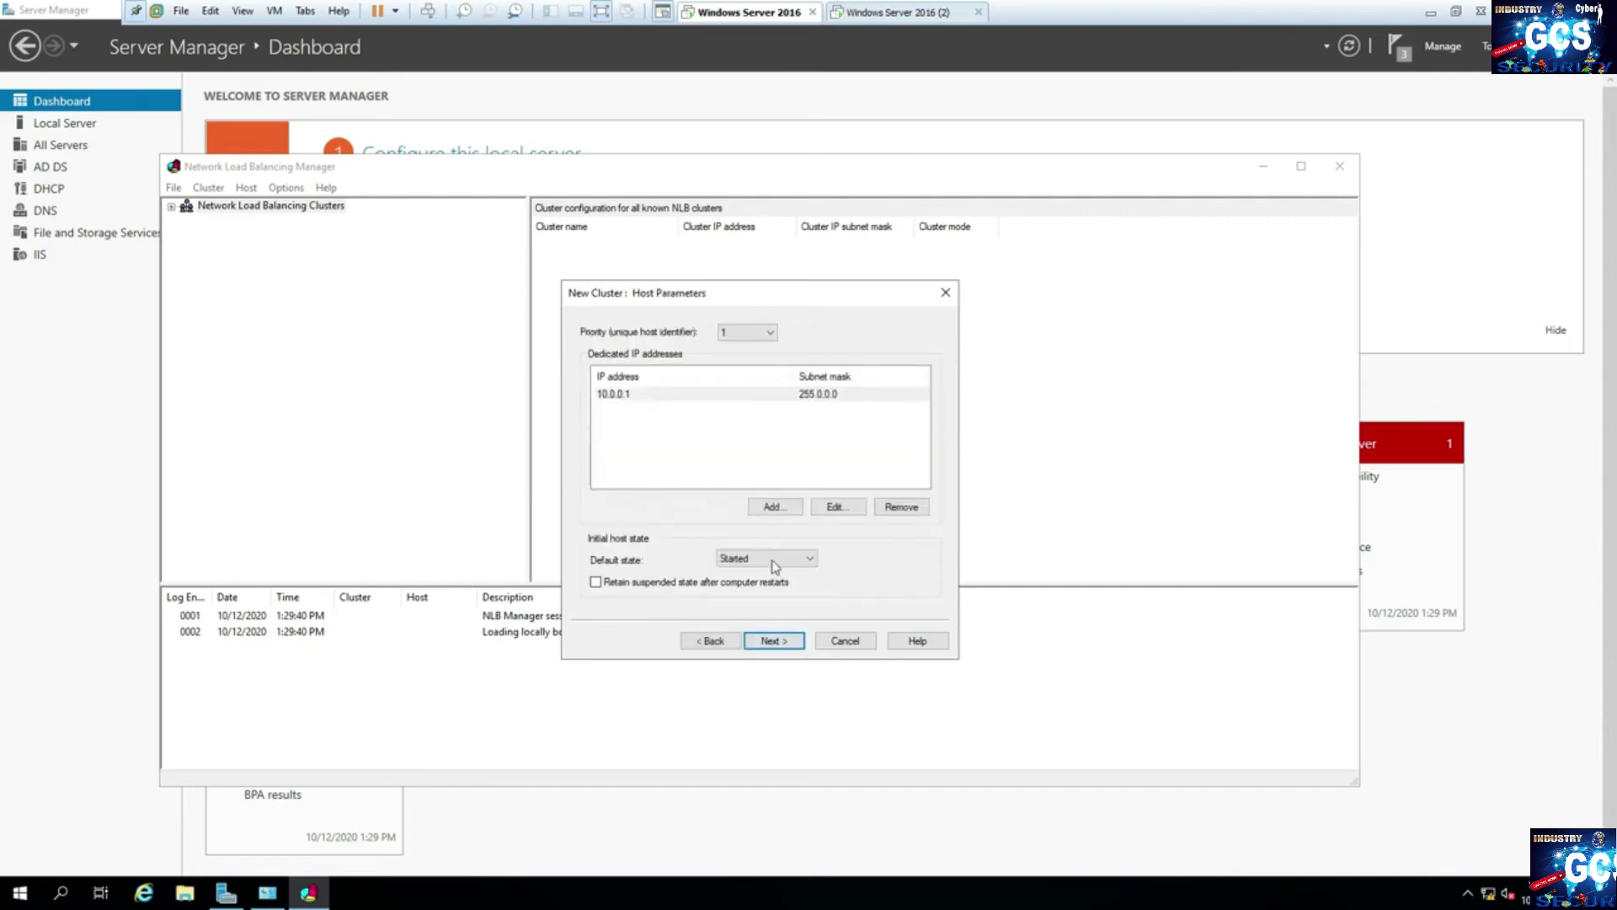
{"action": "left_click", "coordinate": [678, 396]}
- Add cluster IP 10.0.0.5 with mask 255.0.0.0 and finish the new-cluster wizard
{"action": "left_click", "coordinate": [792, 642]}
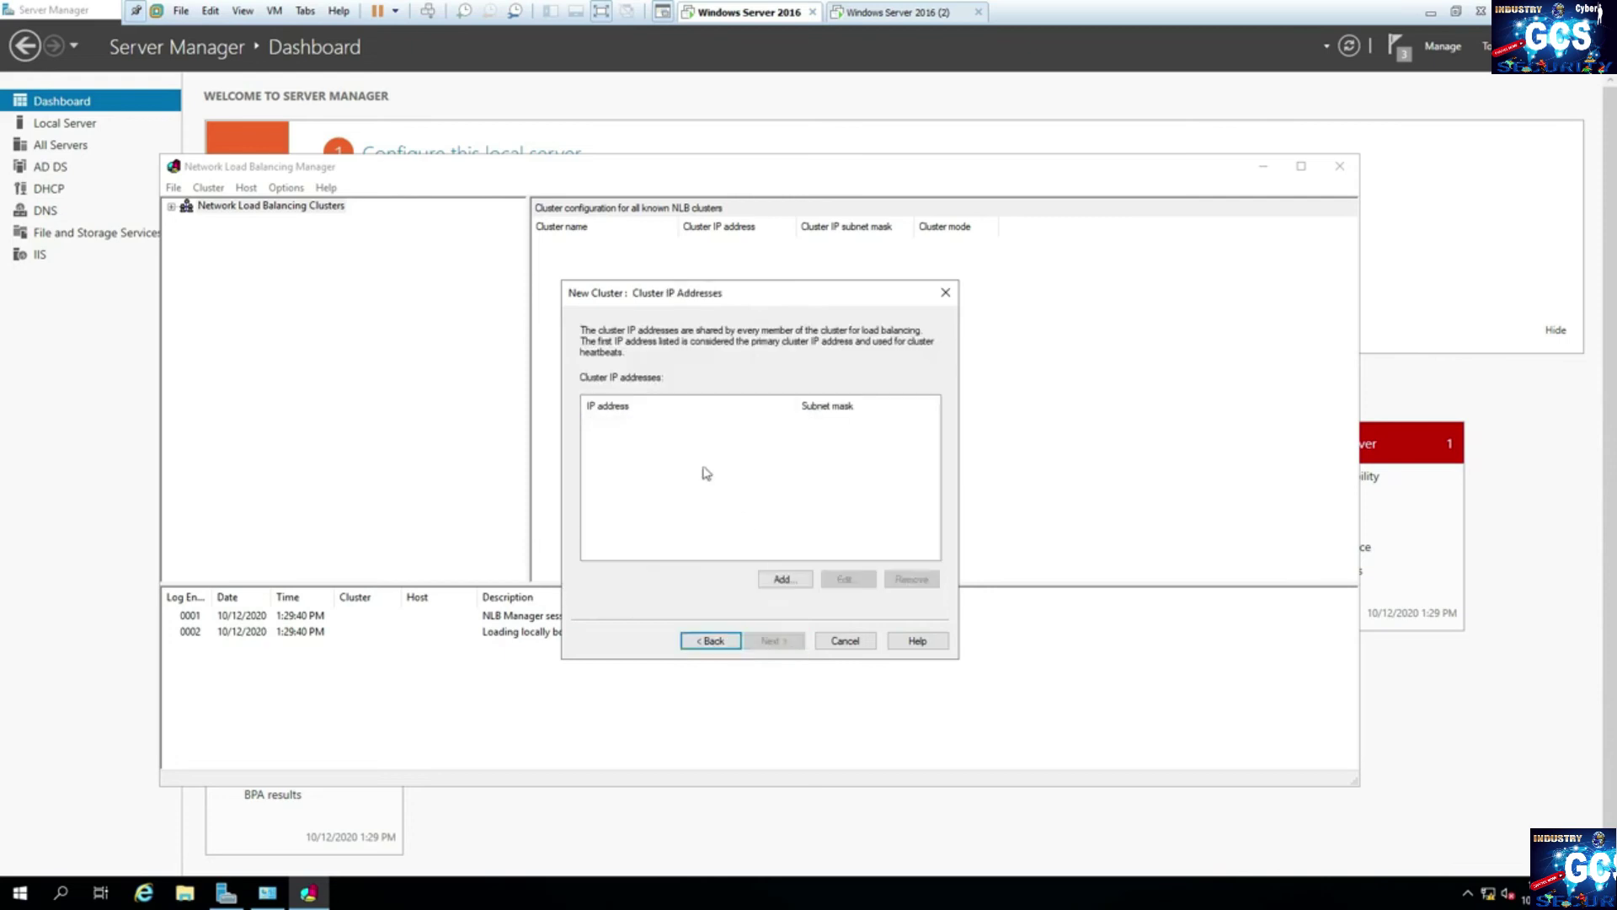
{"action": "left_click", "coordinate": [784, 581]}
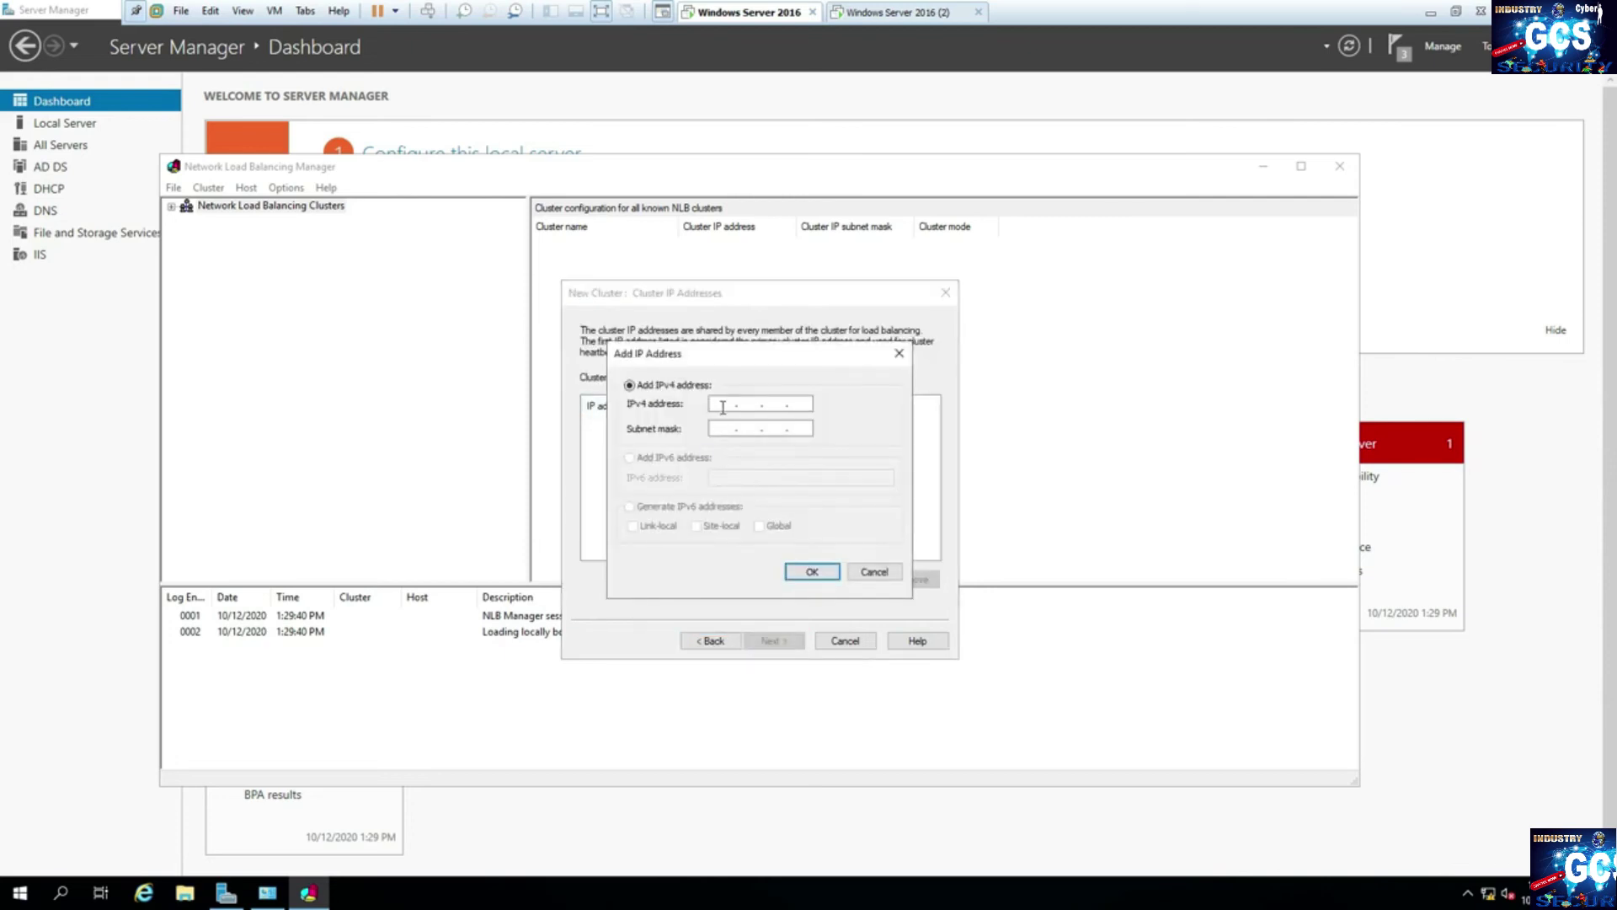
{"action": "type", "text": "10 . 0 . 0 . 5"}
{"action": "left_click", "coordinate": [731, 428]}
{"action": "left_click", "coordinate": [828, 579]}
{"action": "left_click", "coordinate": [773, 640]}
{"action": "left_click", "coordinate": [735, 395]}
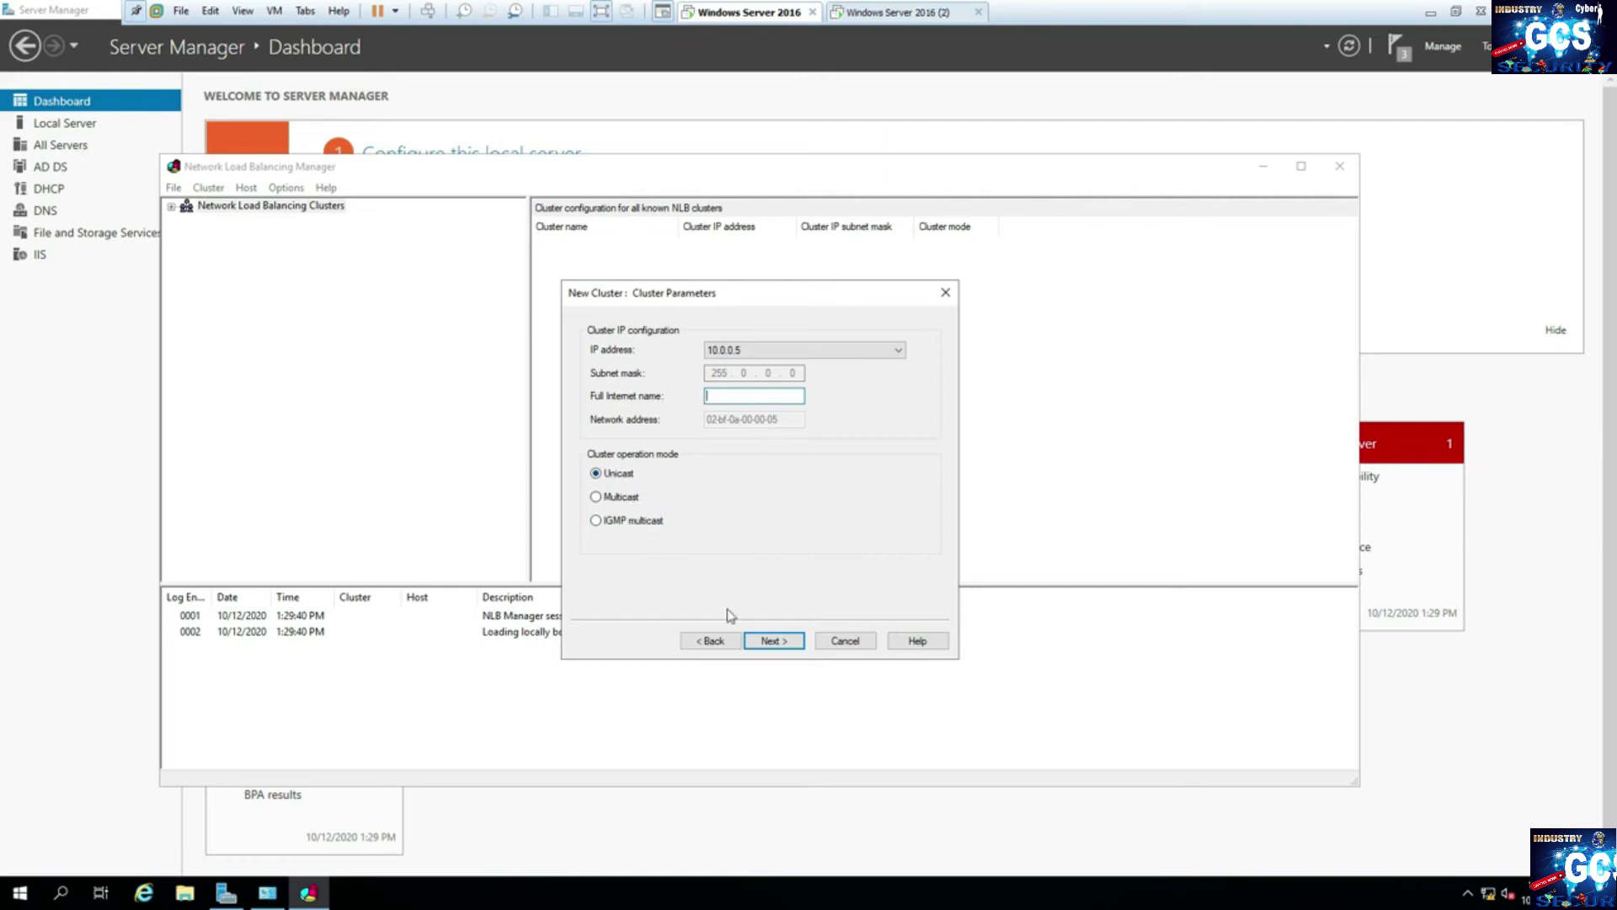
{"action": "left_click", "coordinate": [772, 641]}
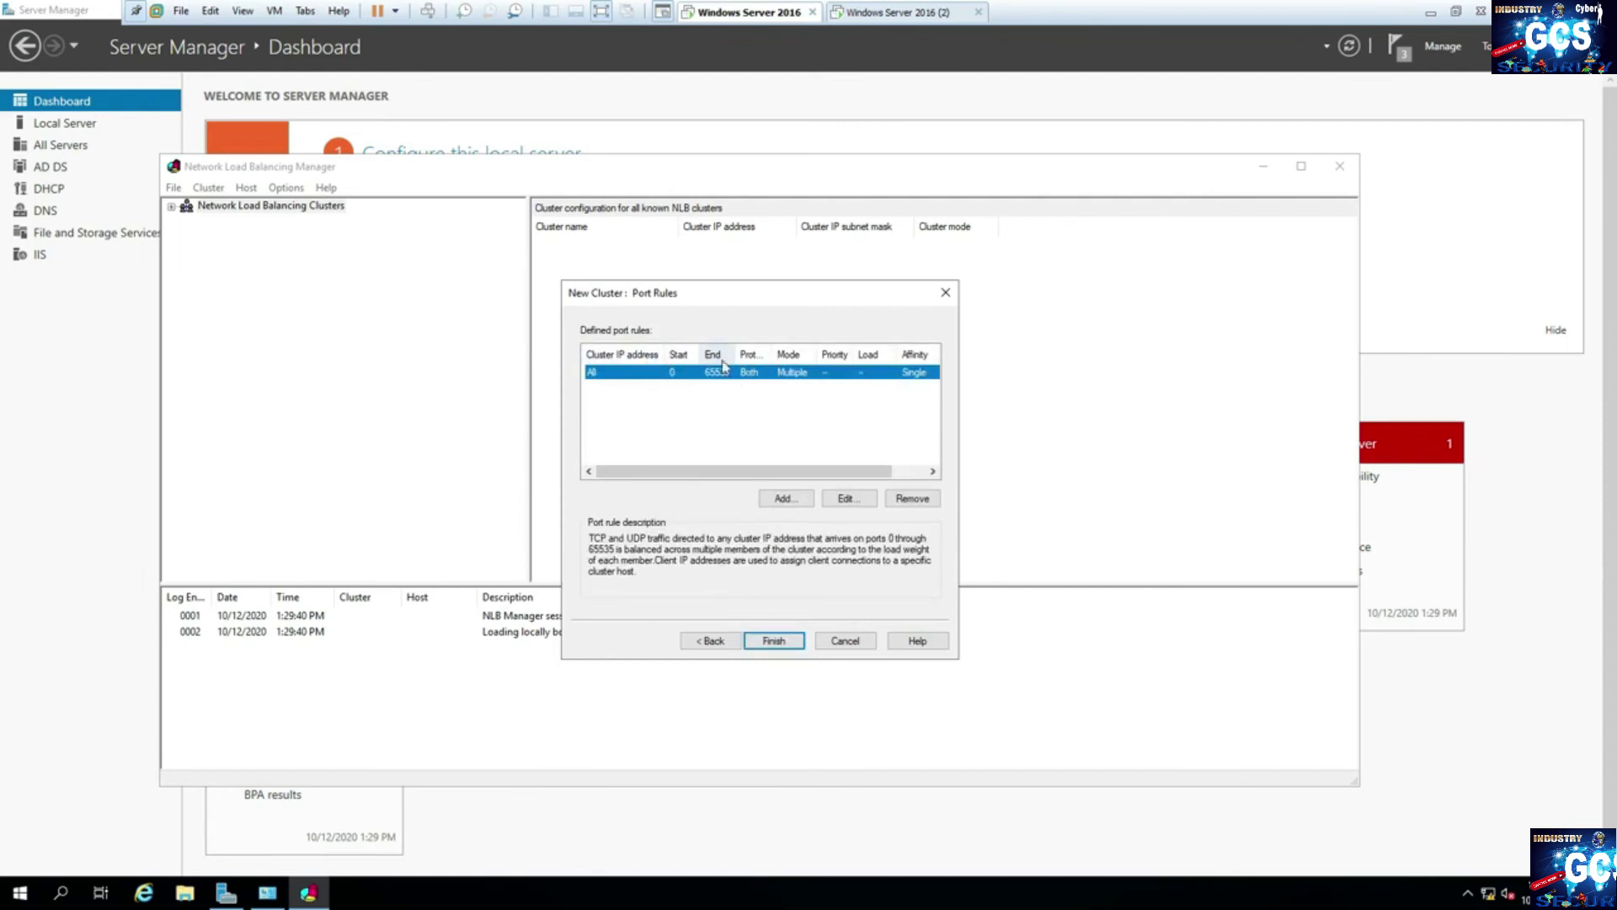
{"action": "left_click", "coordinate": [773, 642]}
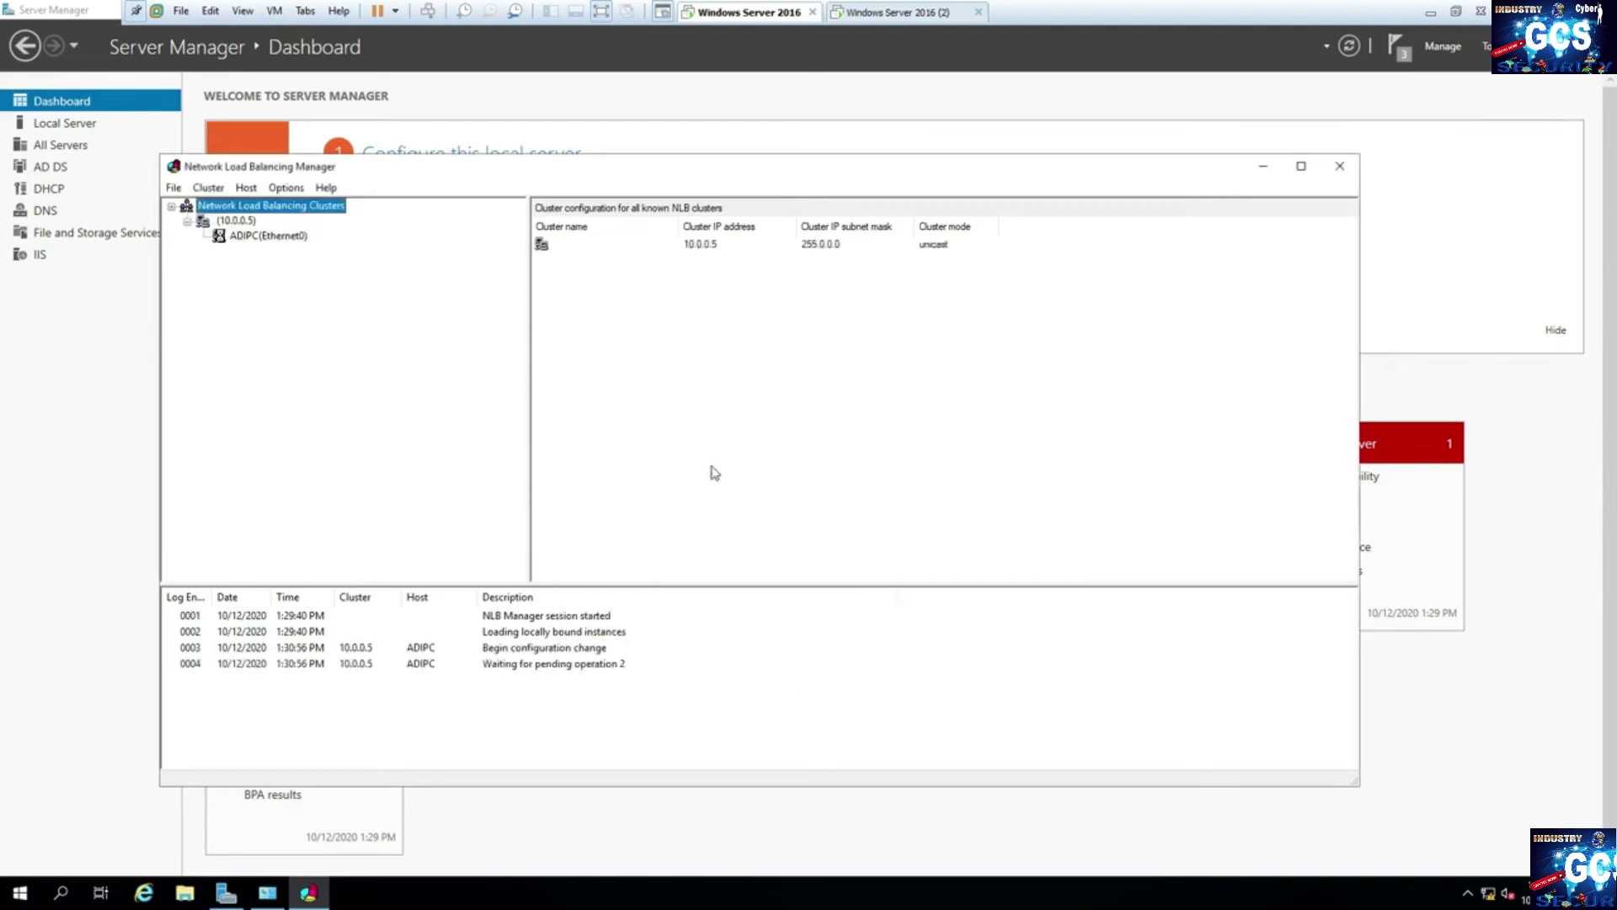
- Use Add Host To Cluster on cluster 10.0.0.5 and connect to host 10.0.0.2
{"action": "left_click", "coordinate": [721, 247]}
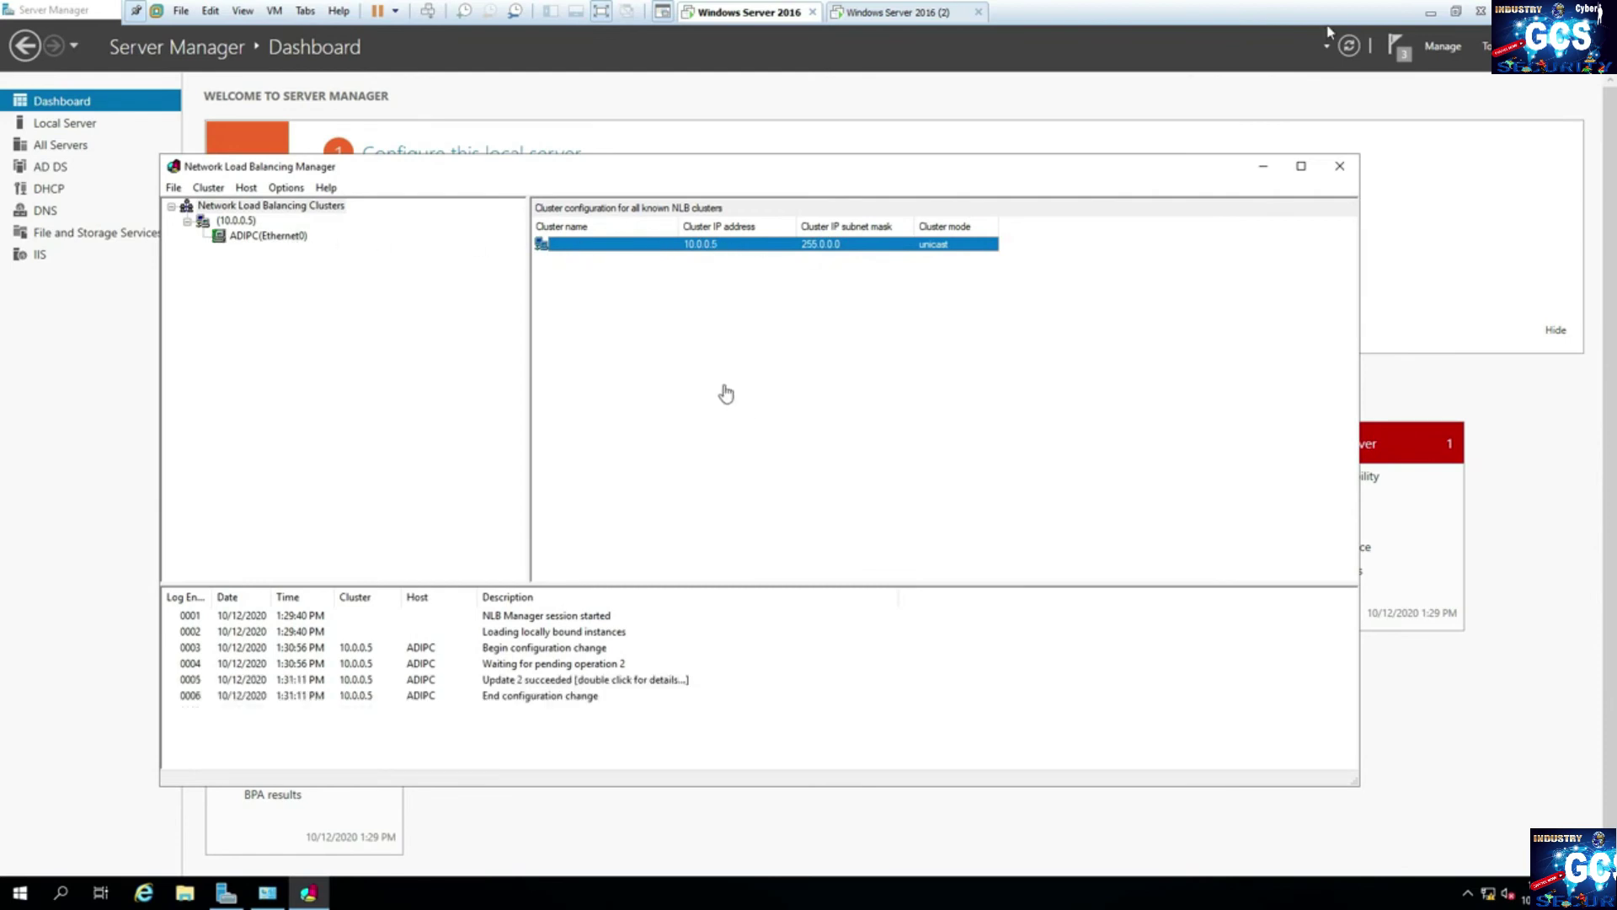
{"action": "left_click", "coordinate": [236, 221]}
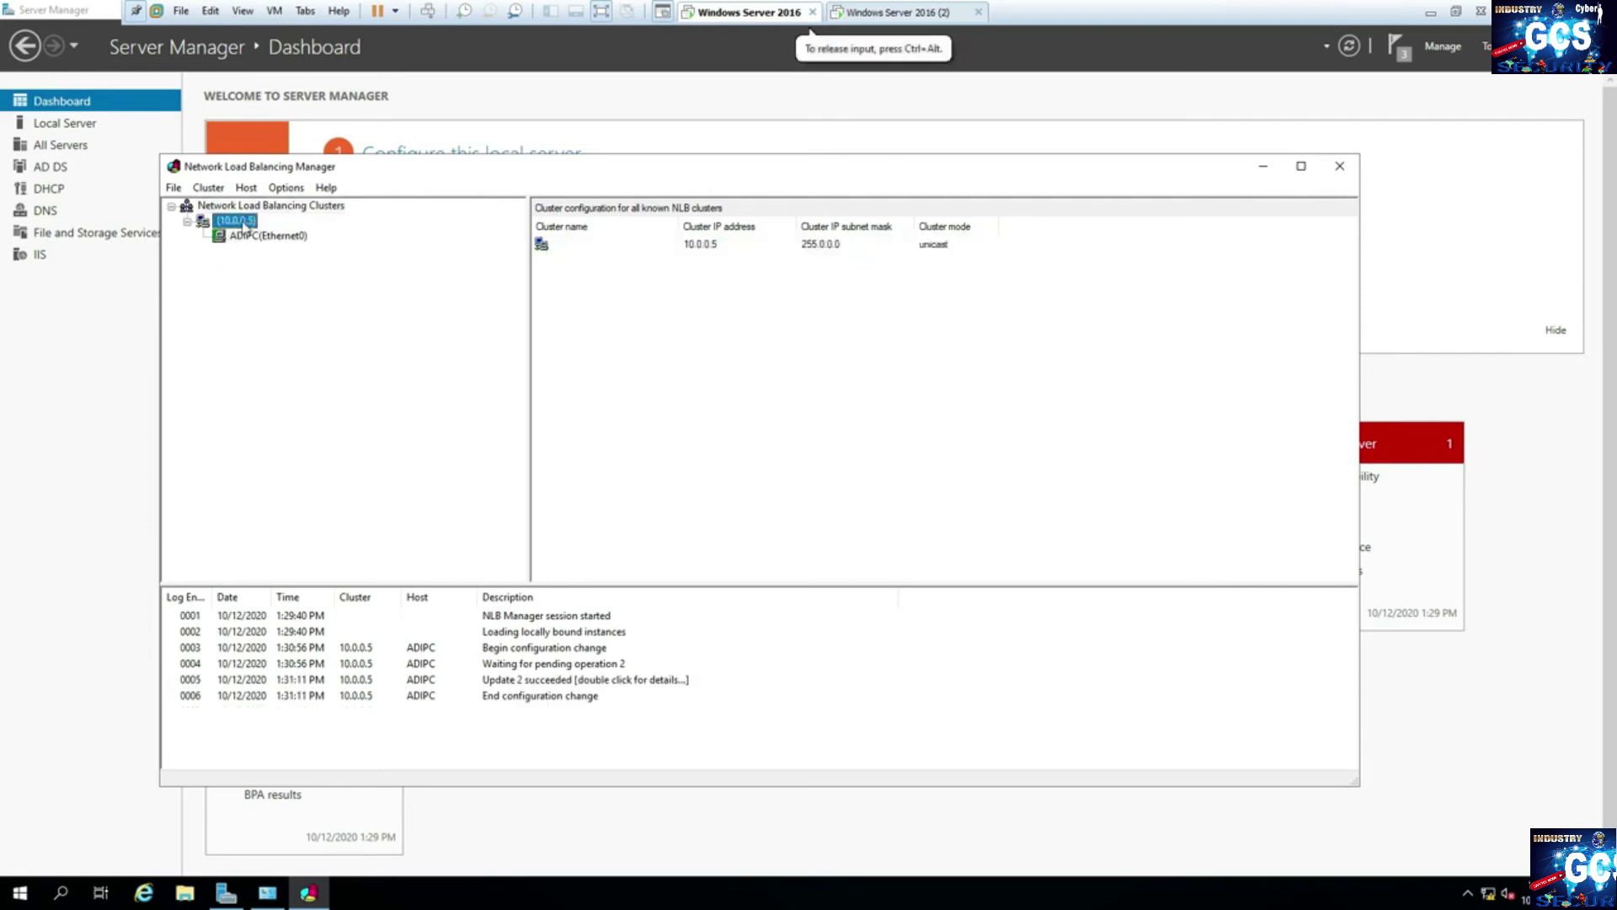
{"action": "right_click", "coordinate": [239, 224]}
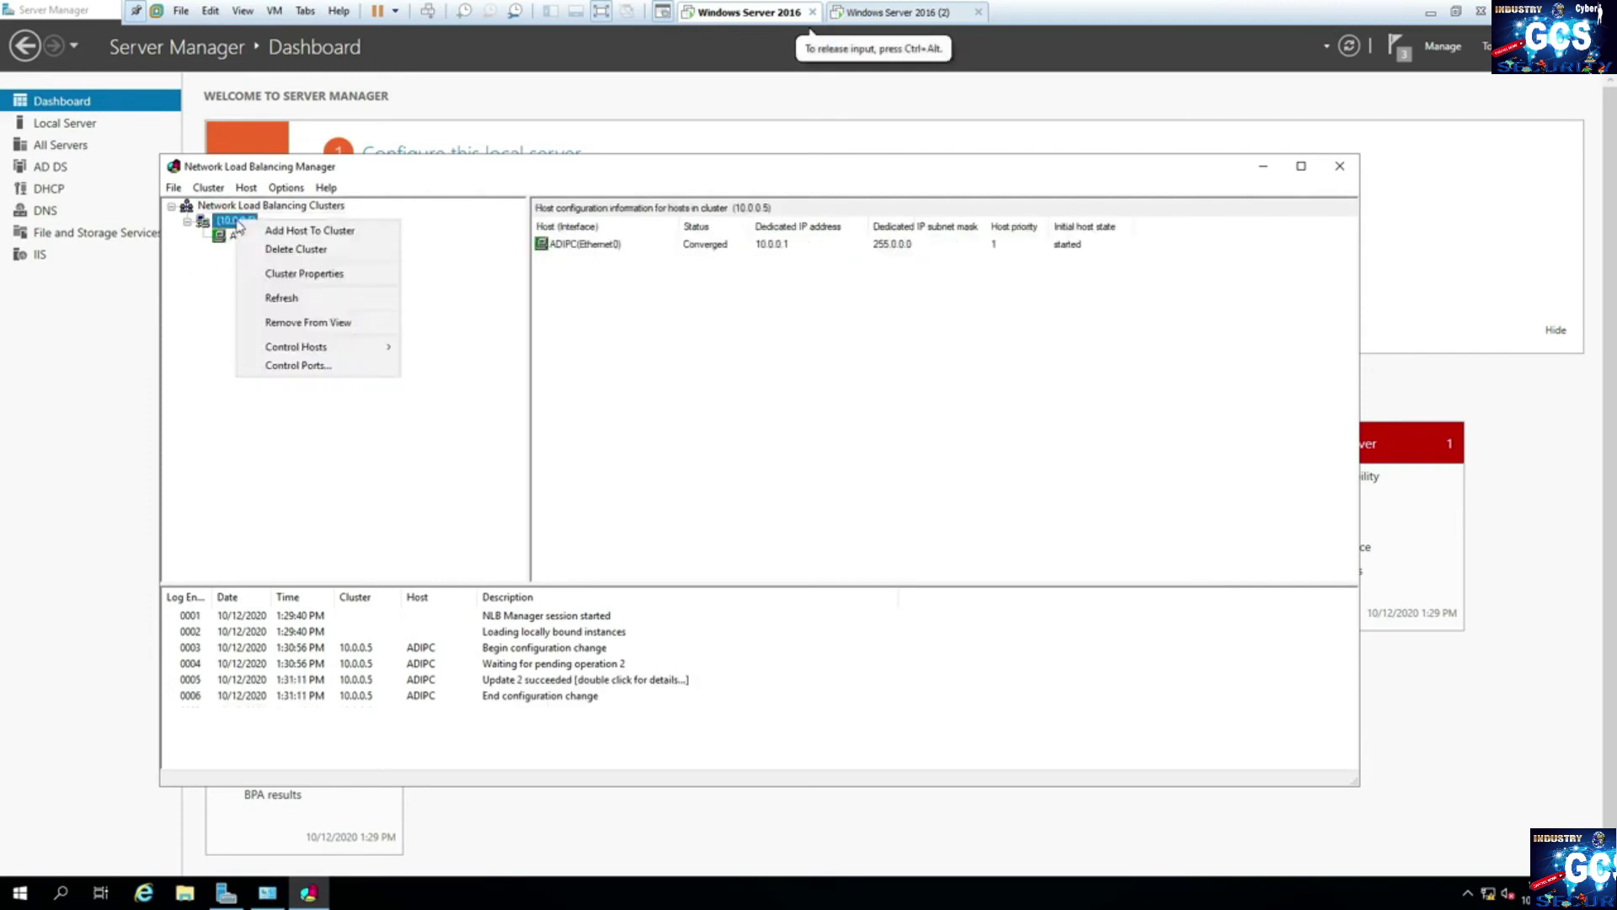
{"action": "left_click", "coordinate": [285, 231]}
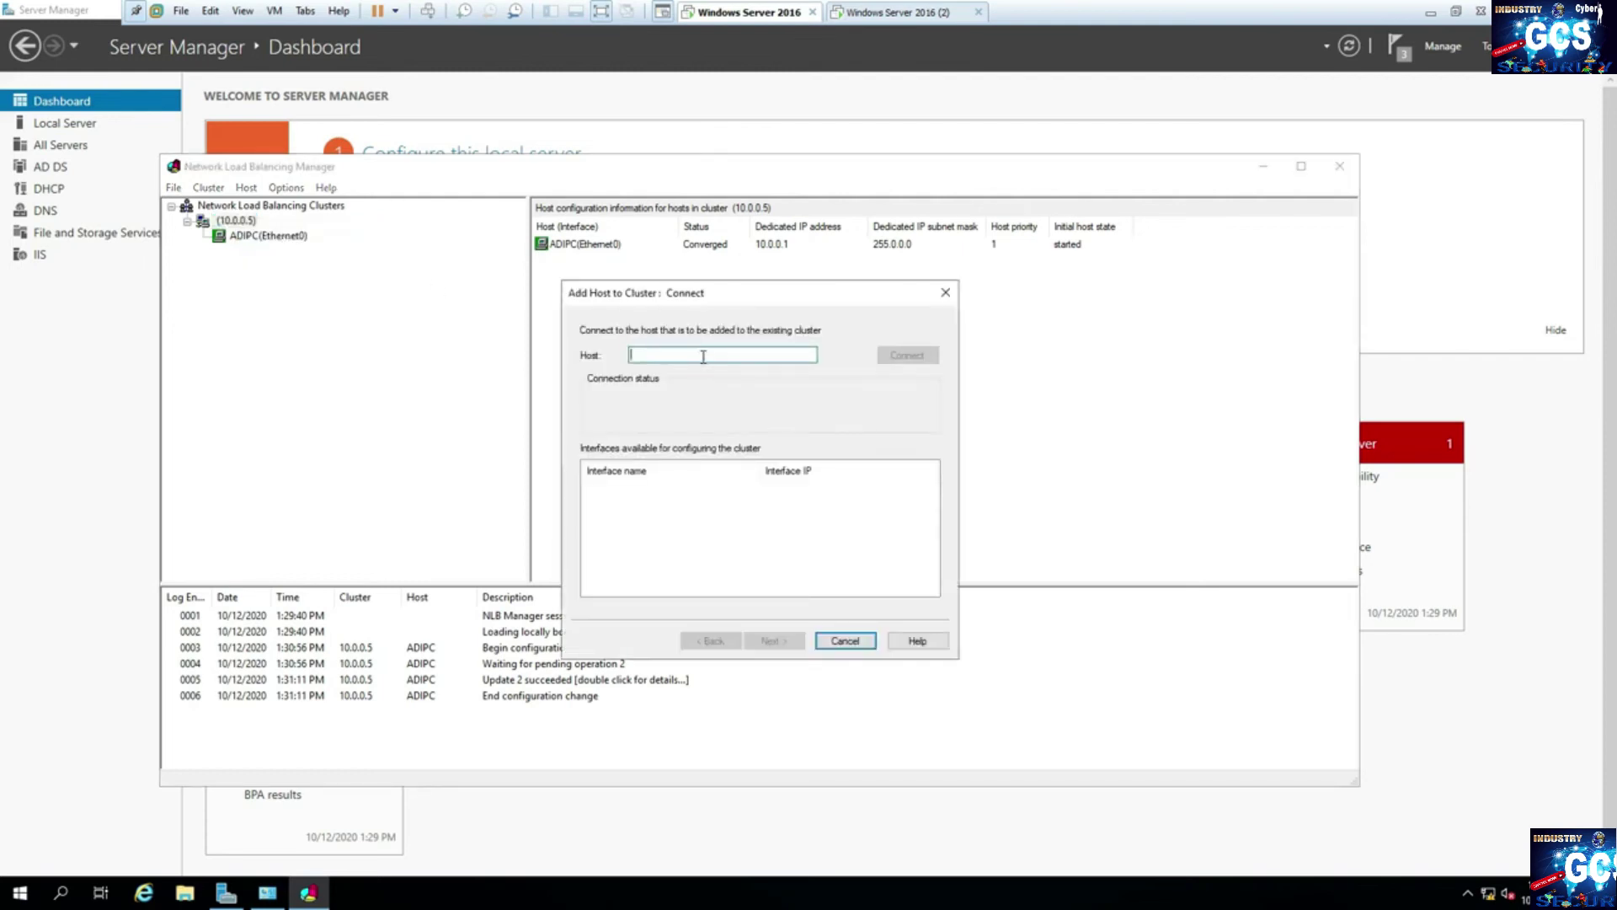
{"action": "type", "text": "10.0.0.2"}
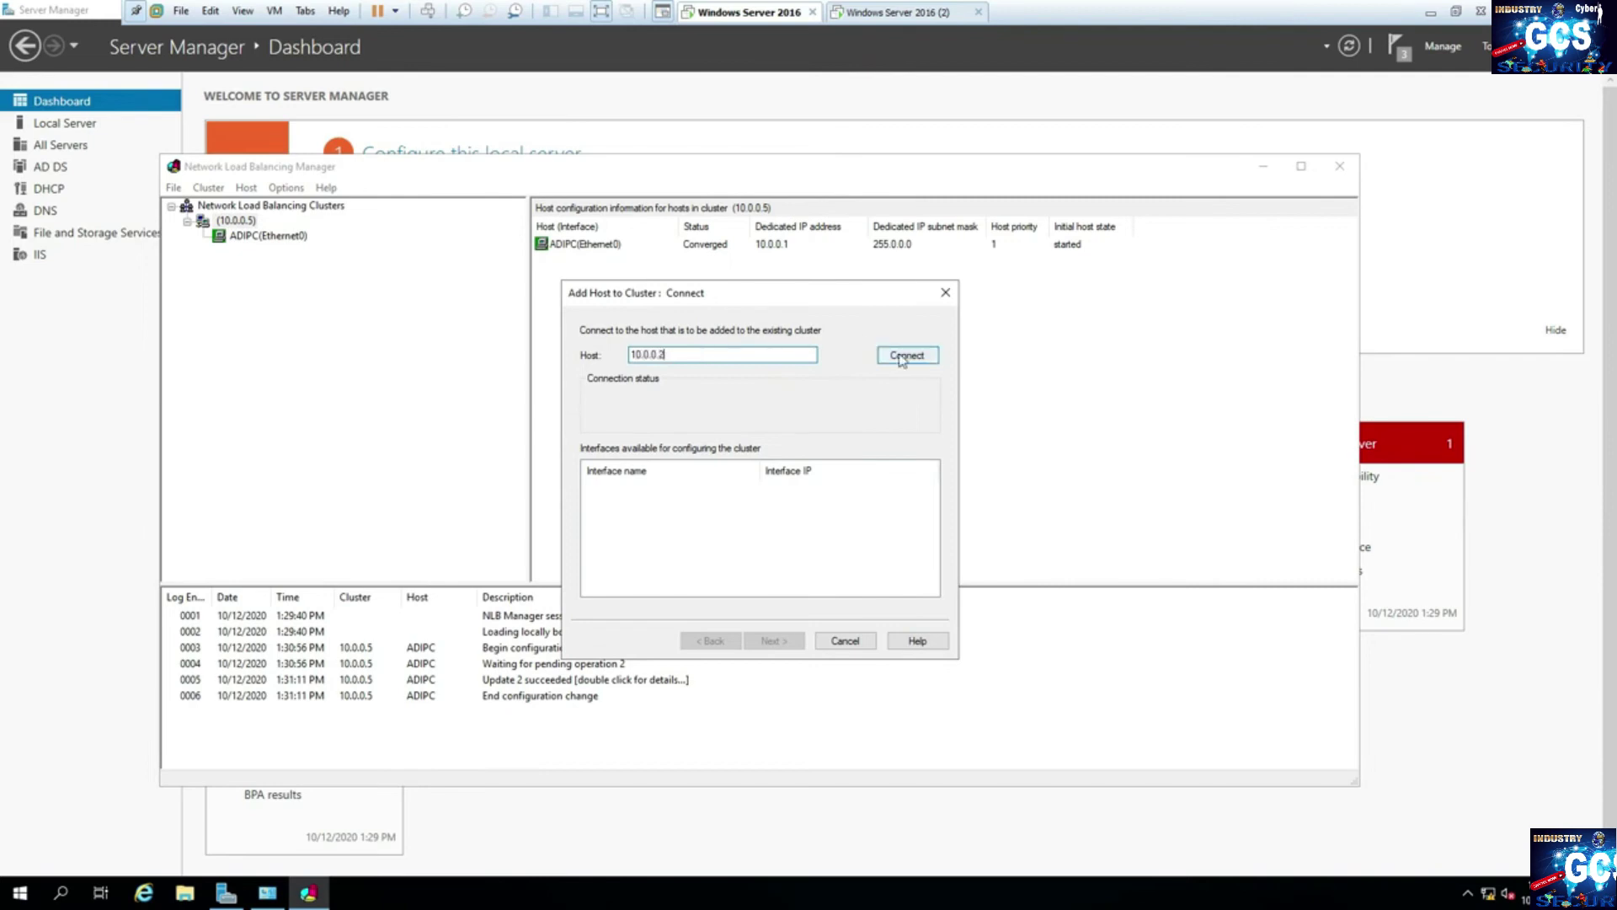
{"action": "left_click", "coordinate": [898, 354]}
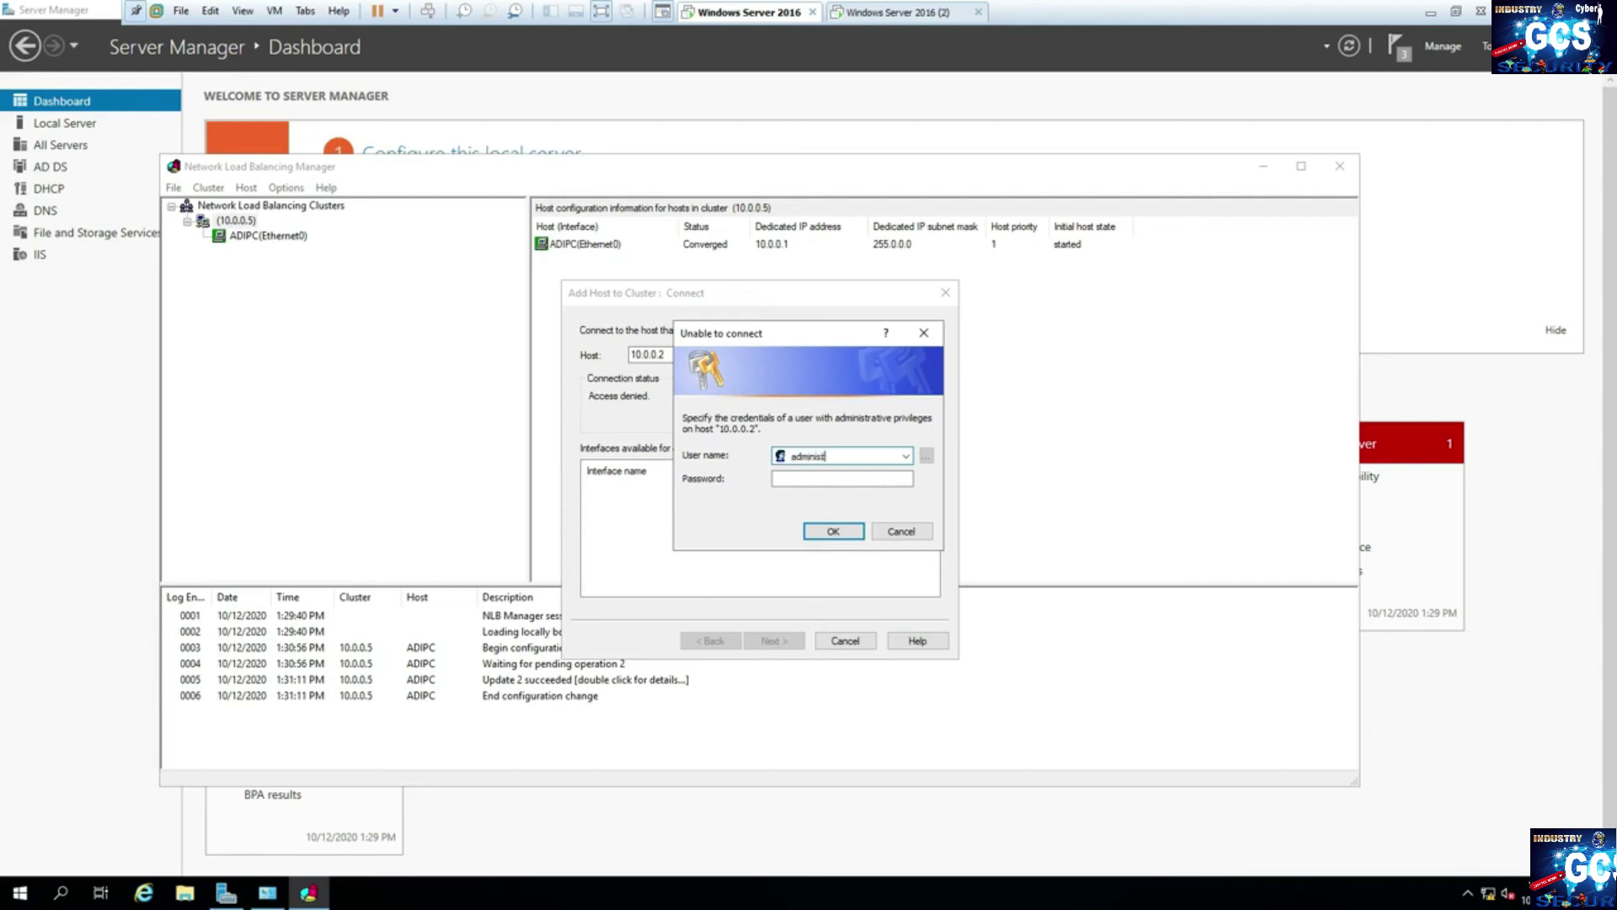
- Enter administrator credentials, pick Ethernet0 at 10.0.0.2, and keep priority 2 and default port rules
{"action": "left_click", "coordinate": [841, 478]}
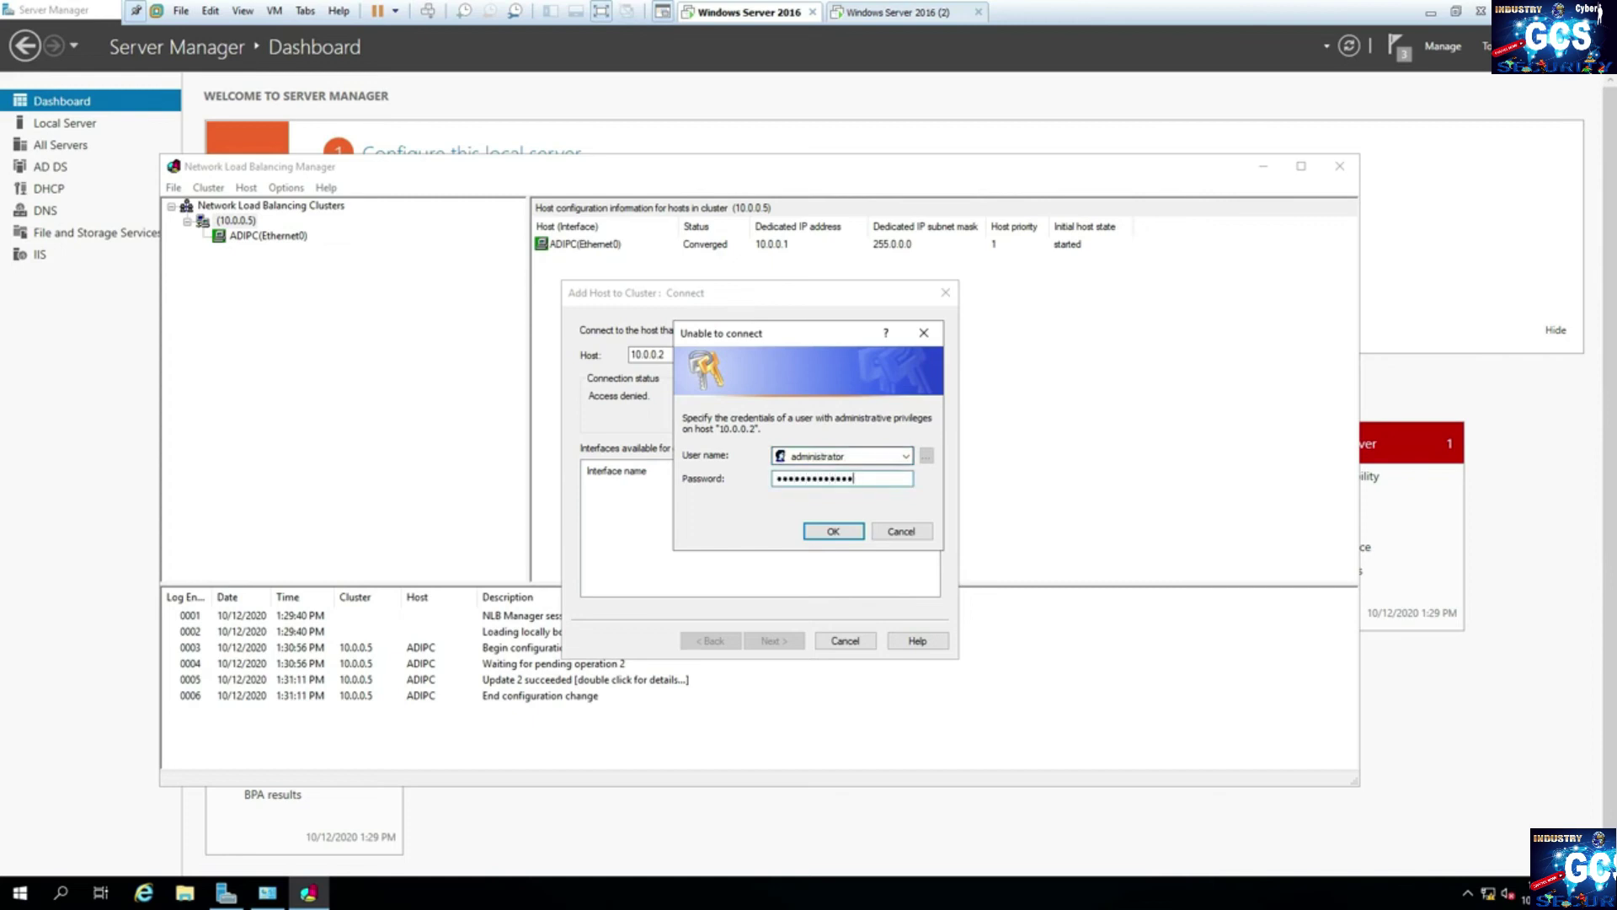
{"action": "left_click", "coordinate": [833, 530]}
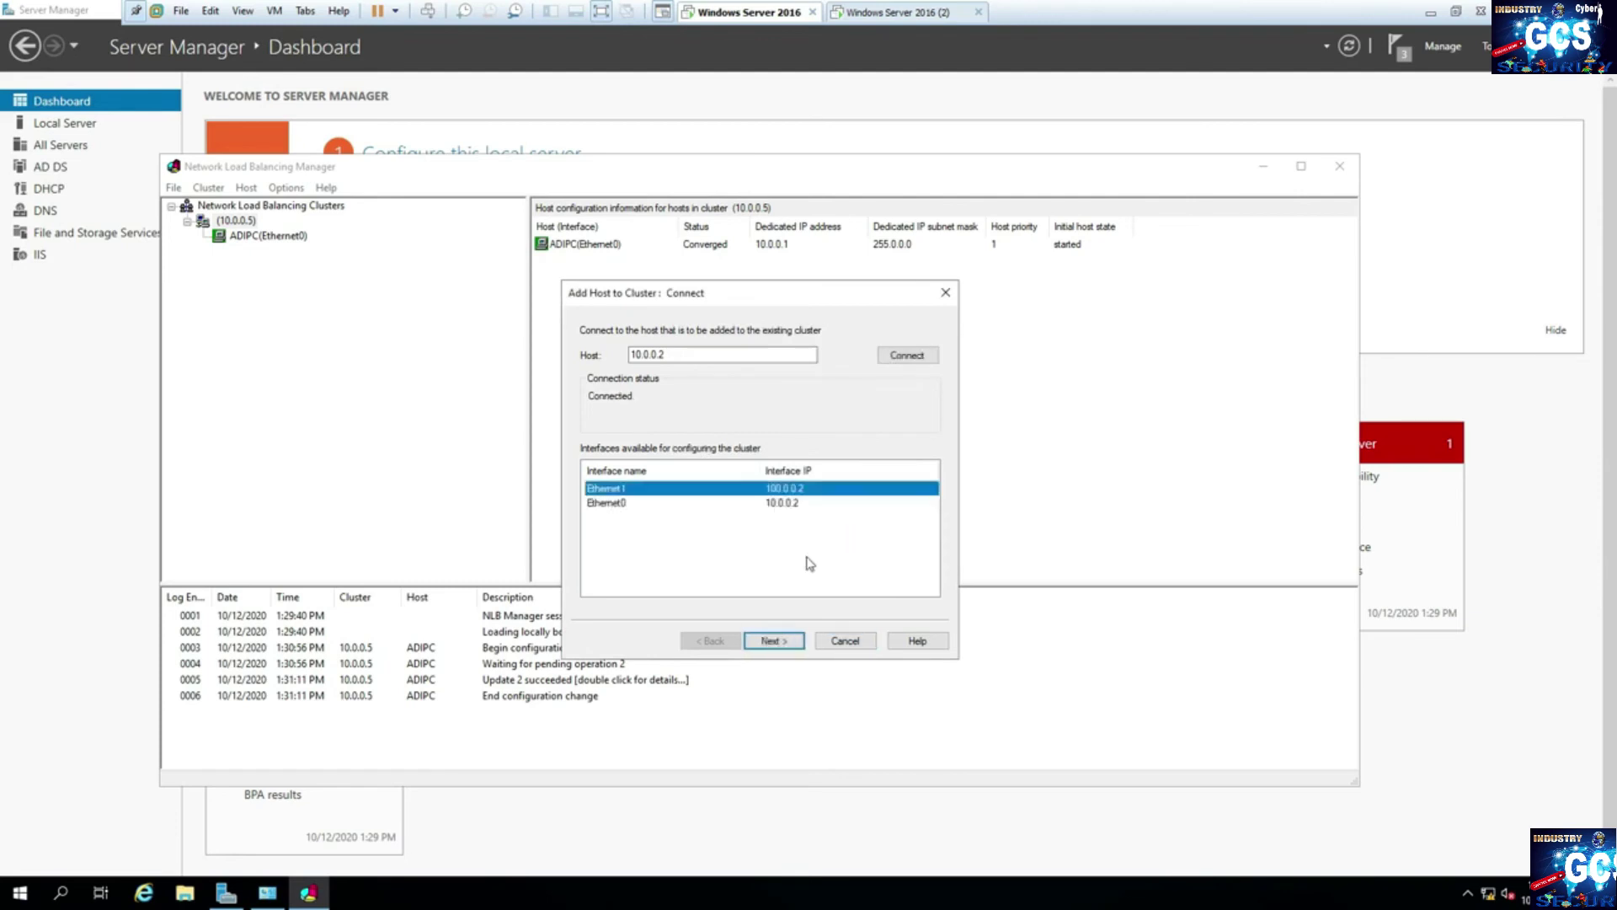
{"action": "left_click", "coordinate": [787, 504]}
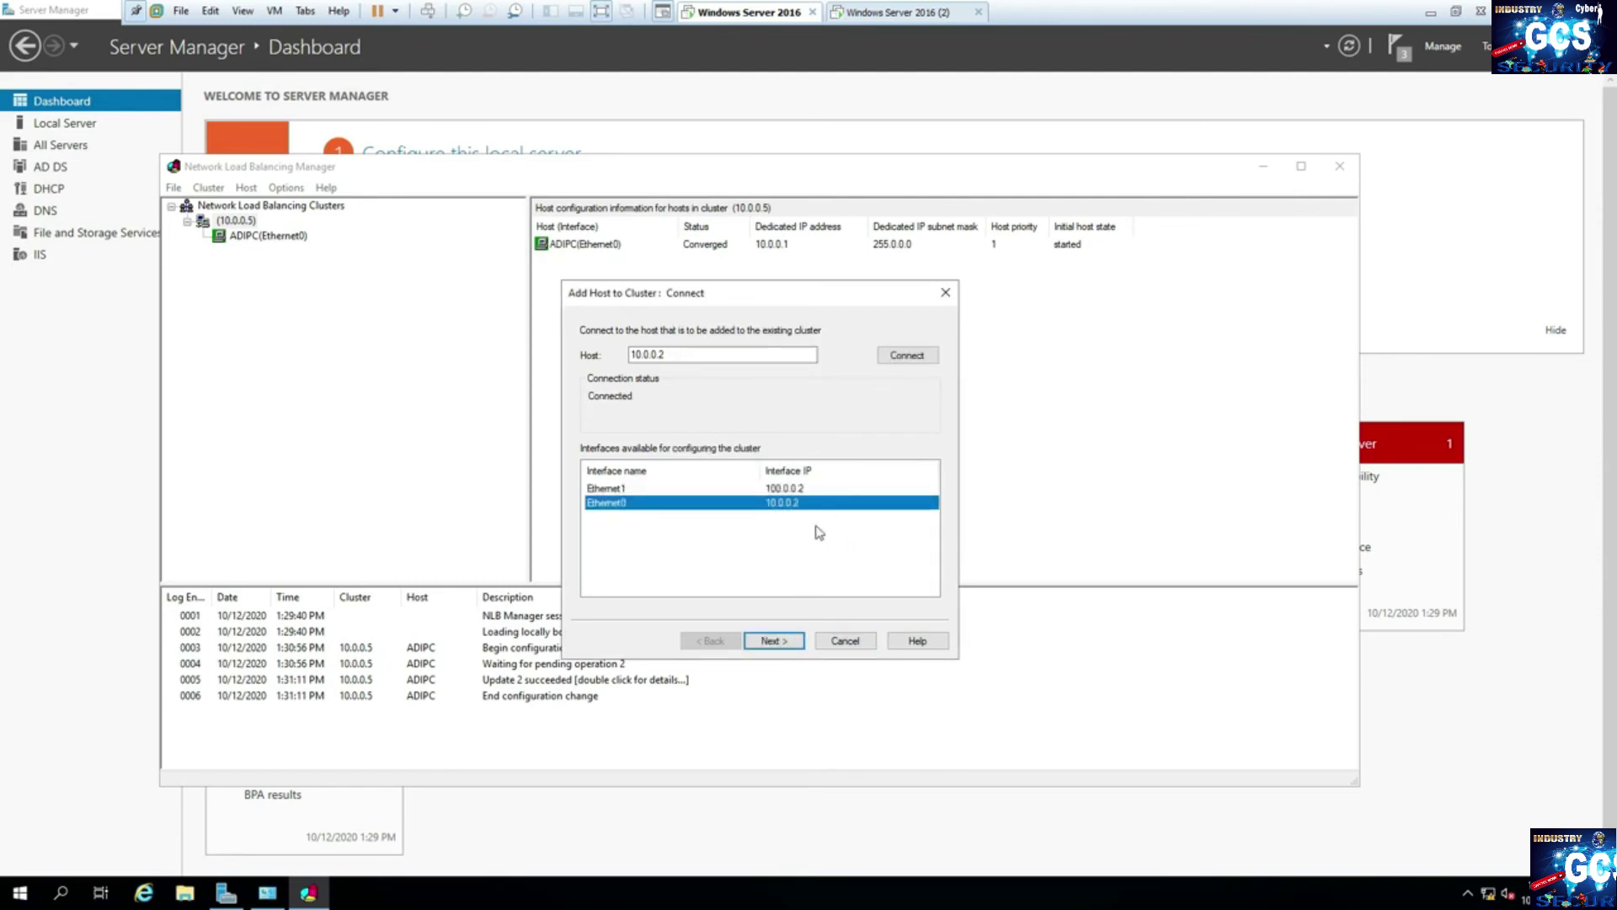
{"action": "left_click", "coordinate": [772, 645]}
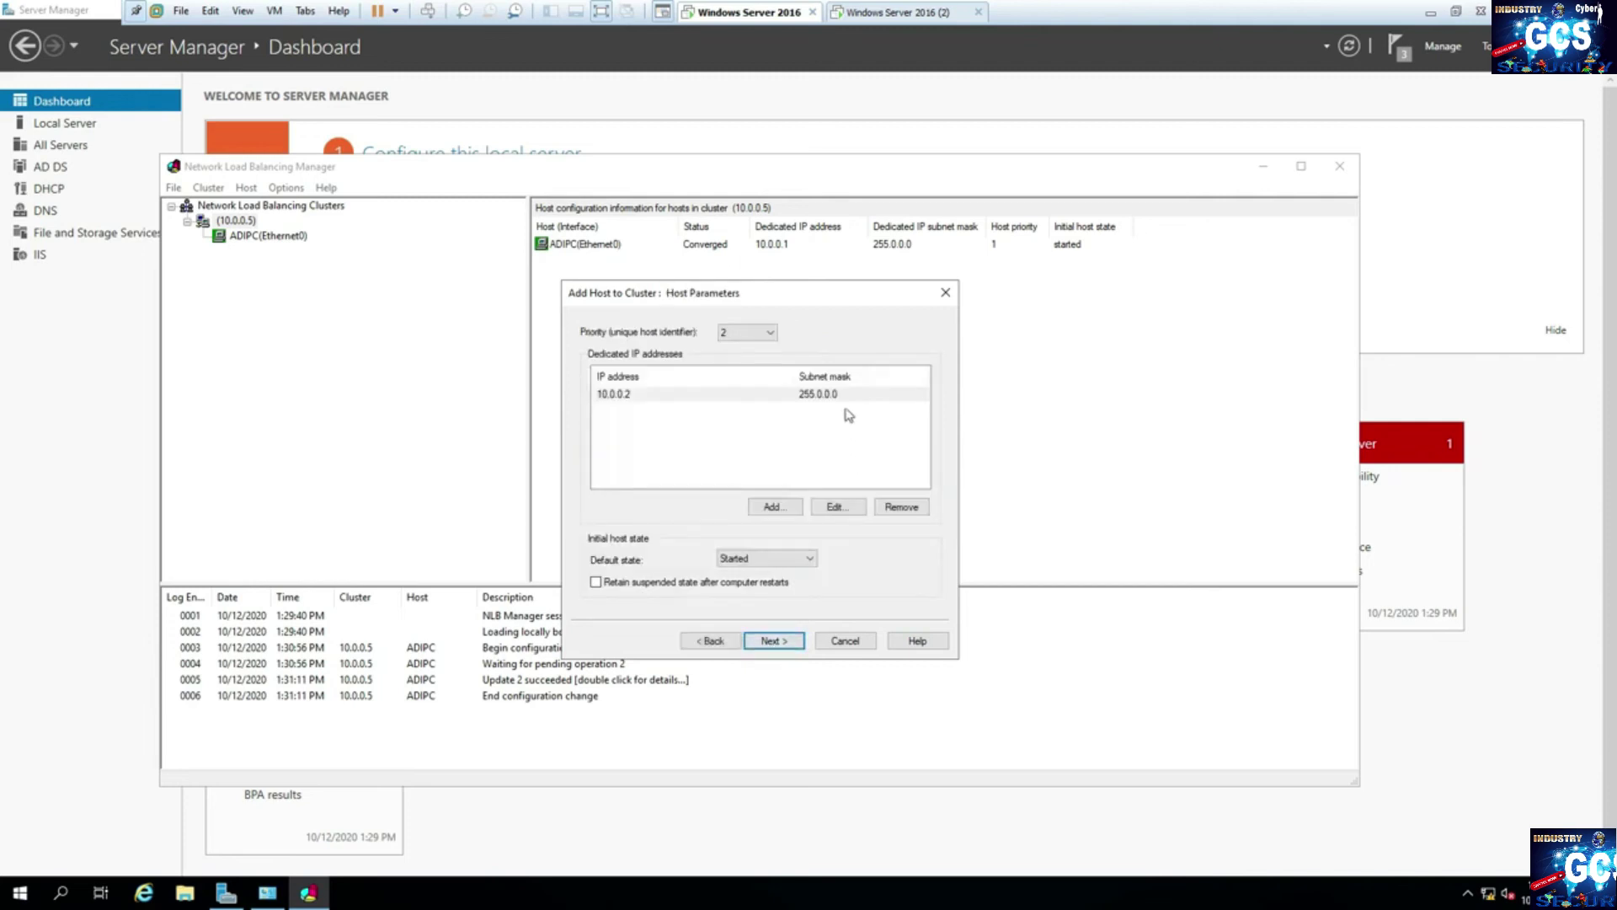
{"action": "left_click", "coordinate": [847, 394]}
{"action": "left_click", "coordinate": [774, 641]}
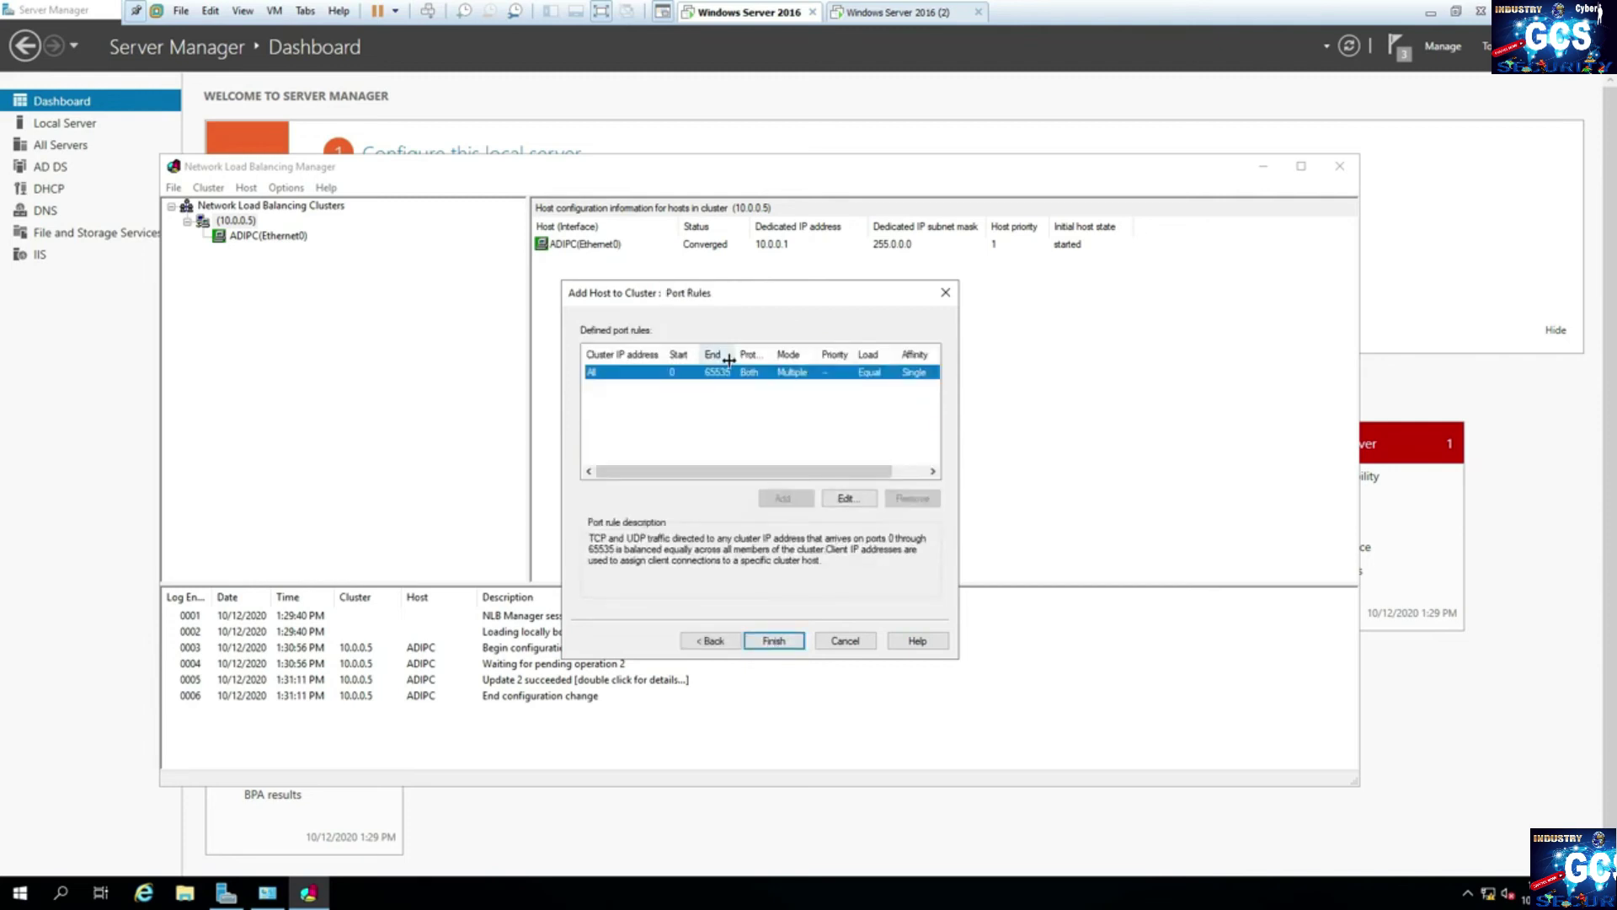
{"action": "left_click", "coordinate": [783, 642]}
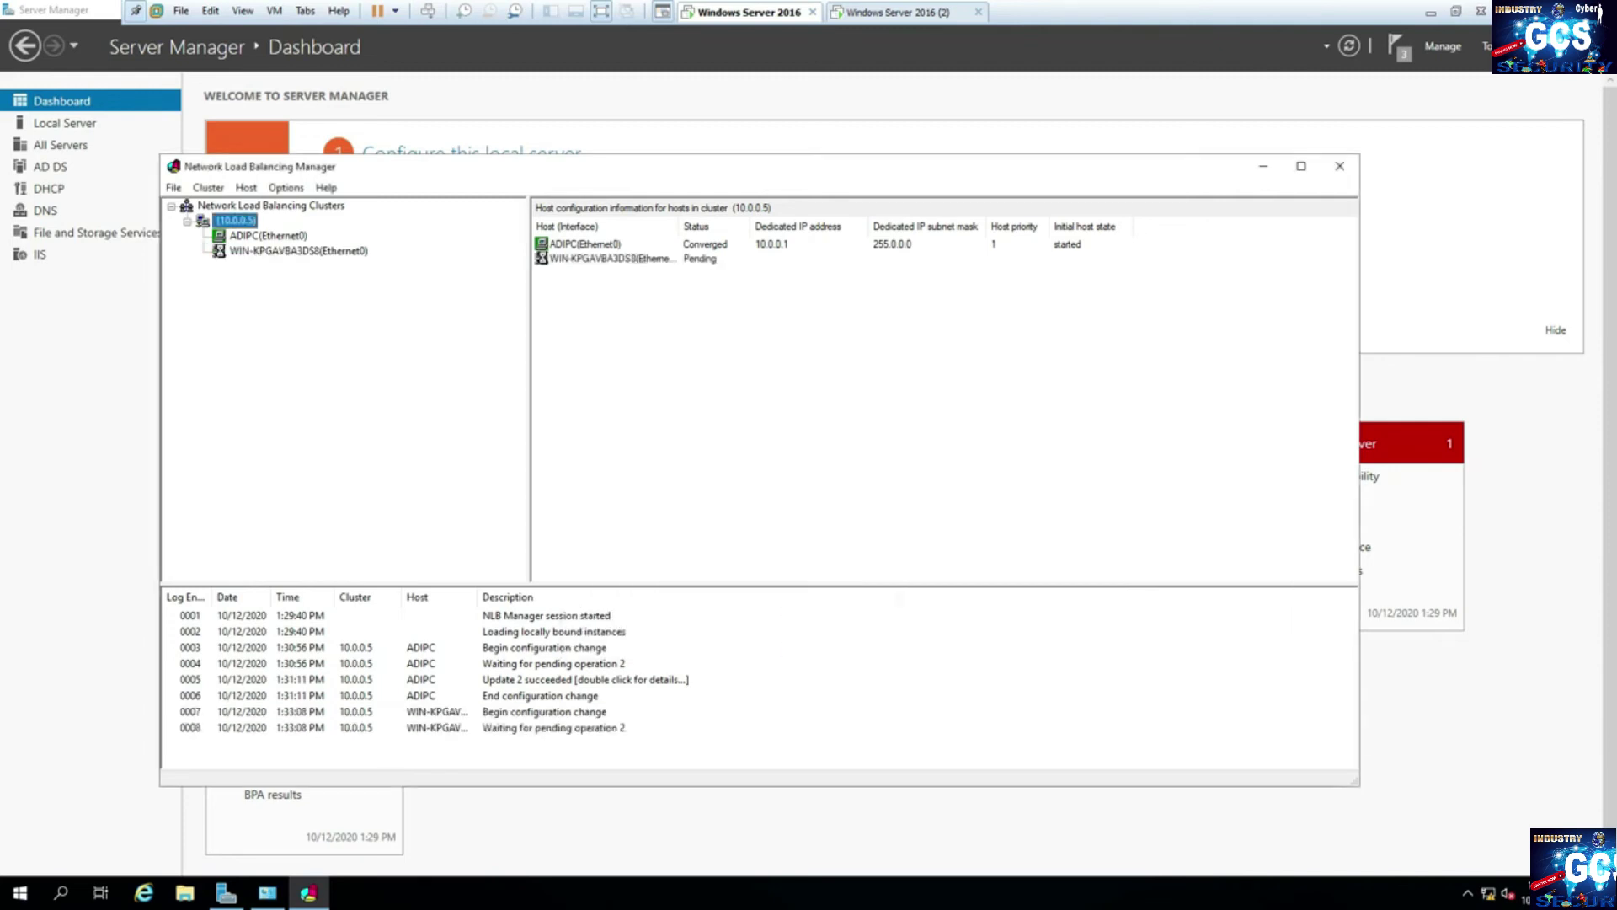
- Check the host rows and refresh cluster 10.0.0.5 until host 10.0.0.2 turns Converged
{"action": "left_click", "coordinate": [722, 246]}
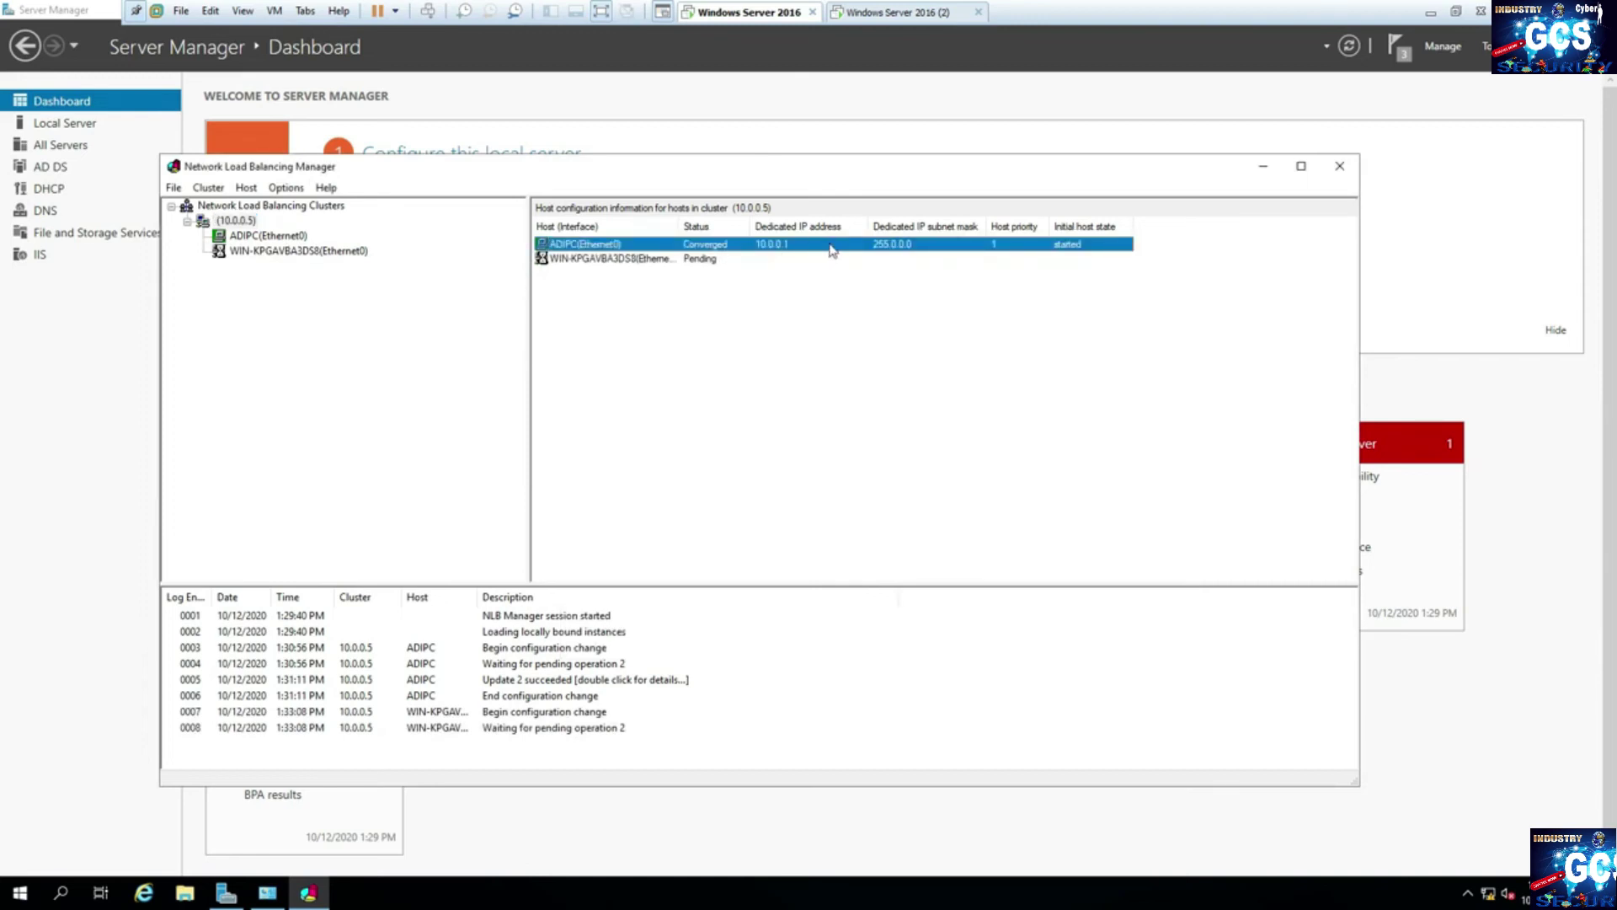
{"action": "left_click", "coordinate": [729, 259]}
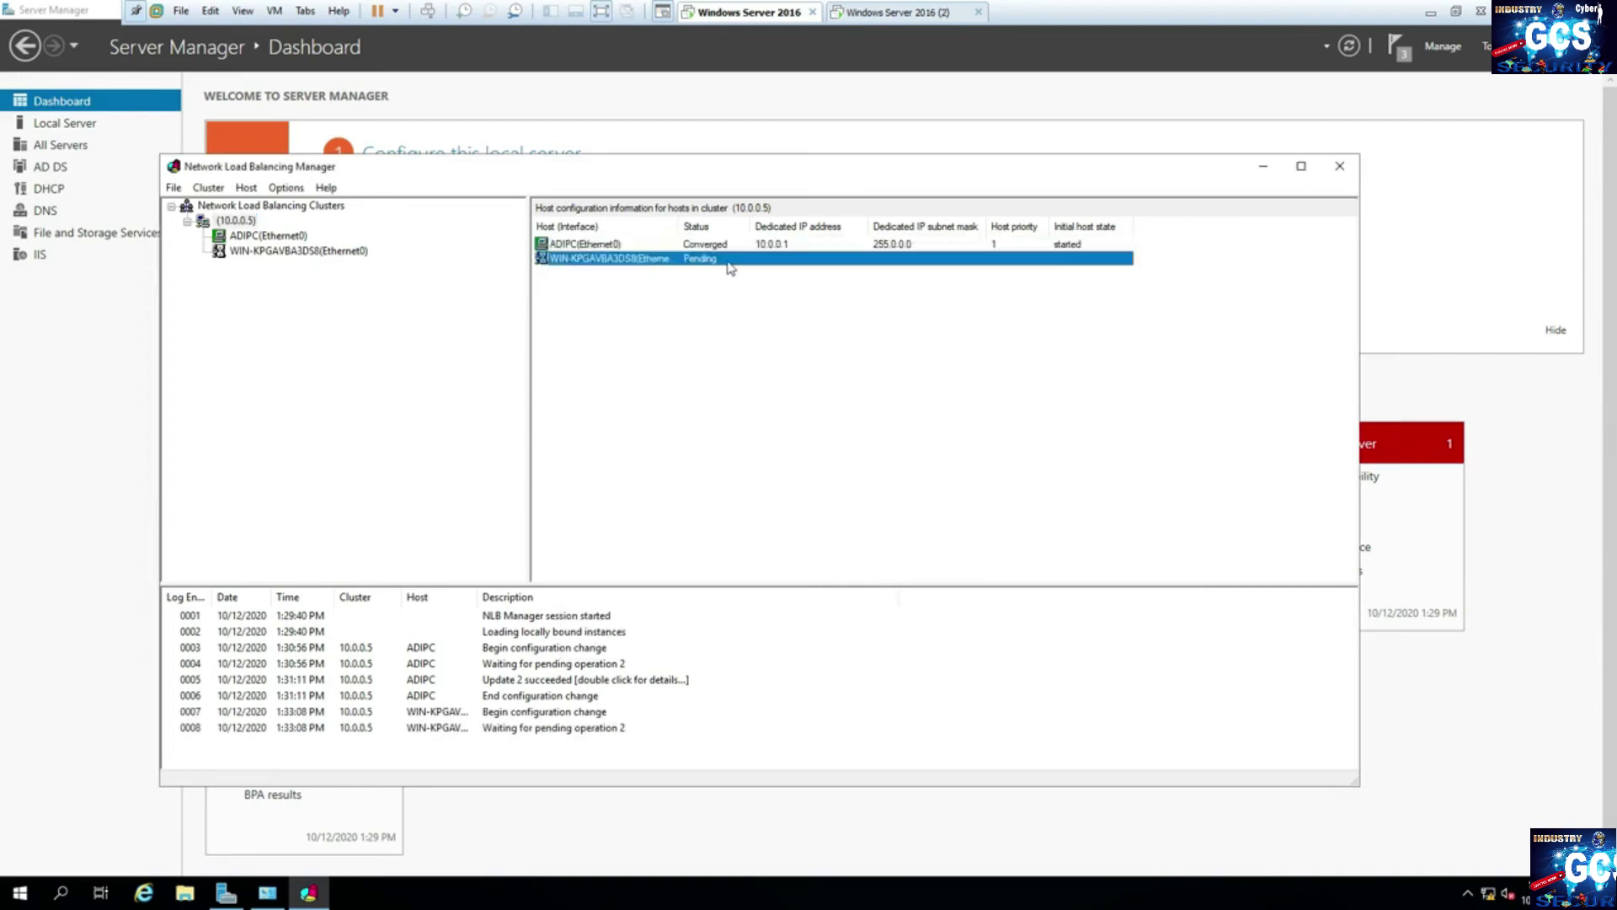
{"action": "left_click", "coordinate": [712, 340]}
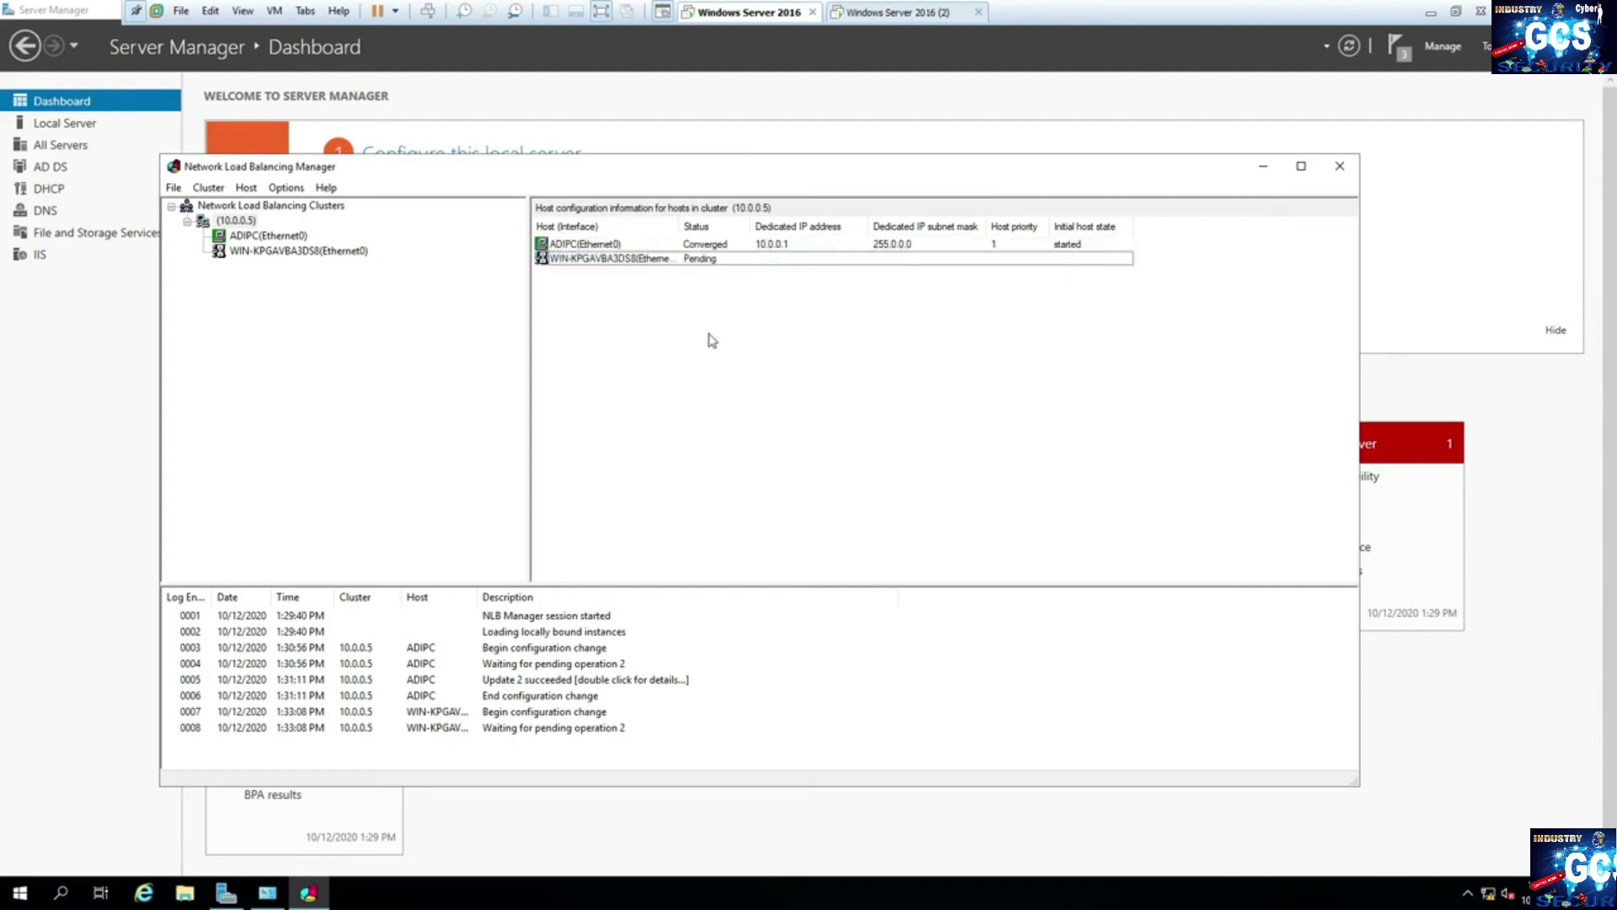
{"action": "left_click", "coordinate": [731, 260]}
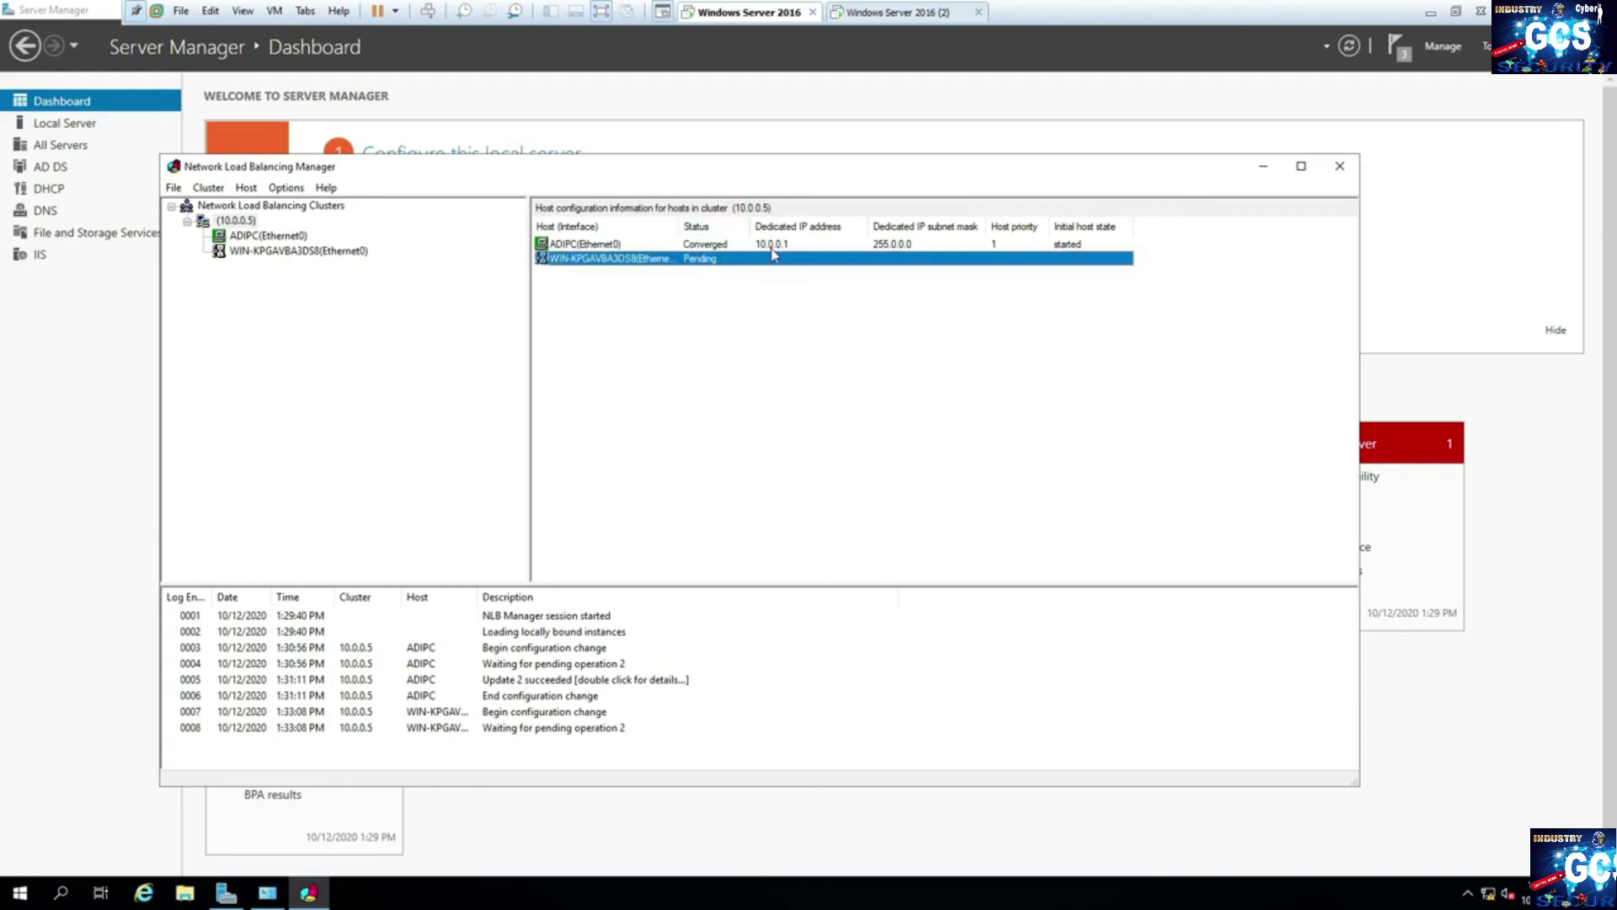
{"action": "left_click", "coordinate": [784, 300]}
{"action": "left_click", "coordinate": [720, 260]}
{"action": "left_click", "coordinate": [246, 222]}
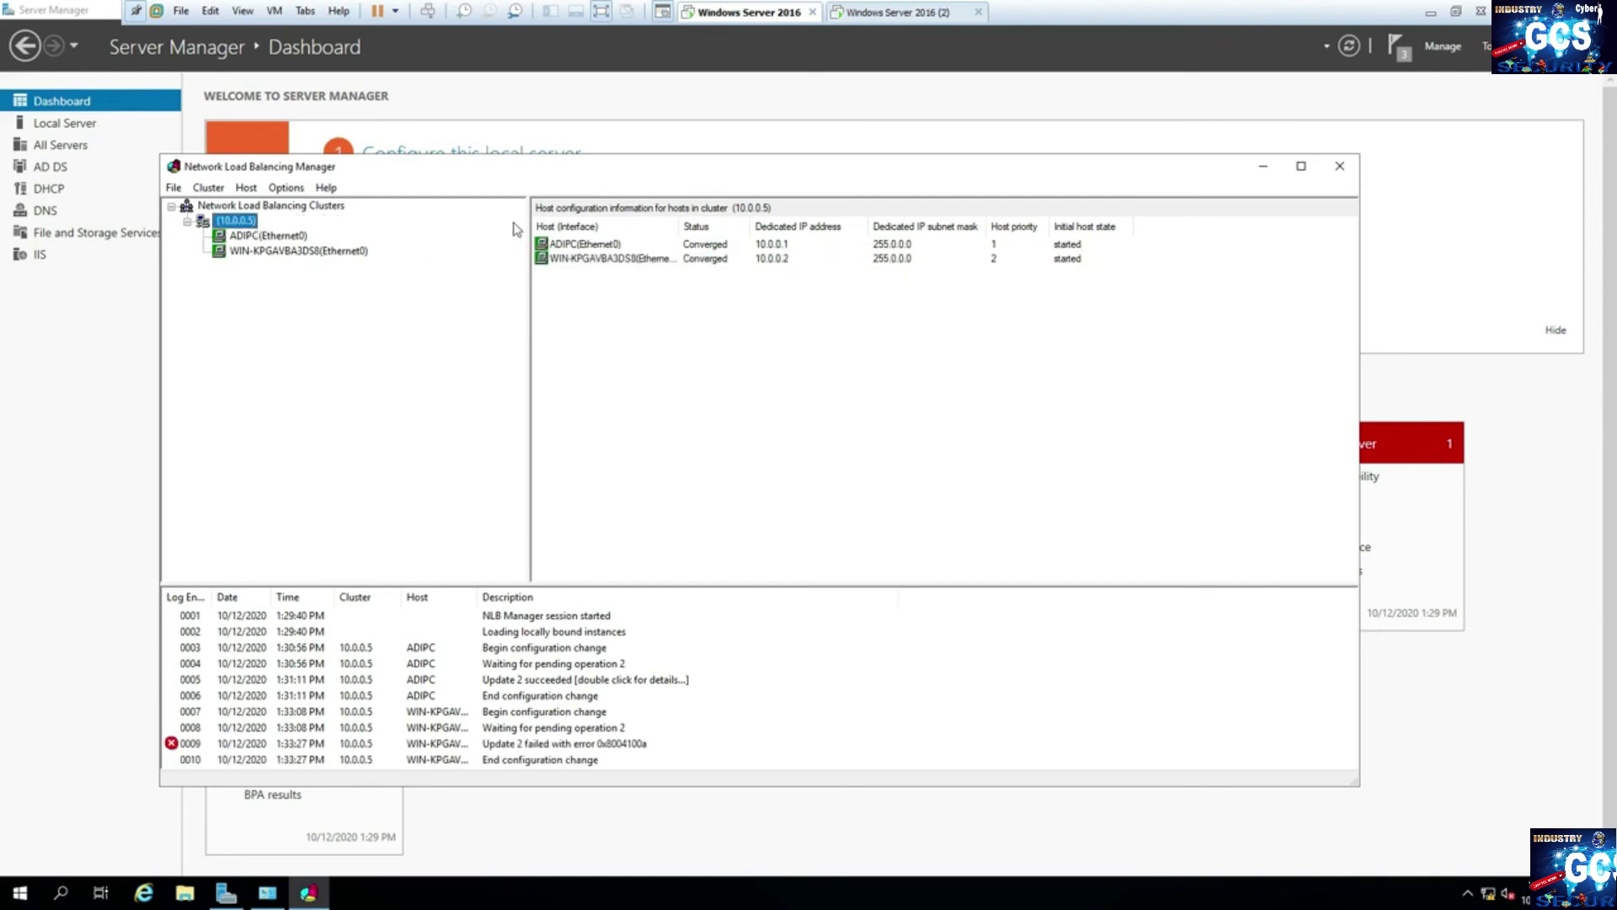
- Click through the ADIPC host, the second host and the 10.0.0.5 cluster to review their status
{"action": "left_click", "coordinate": [596, 245]}
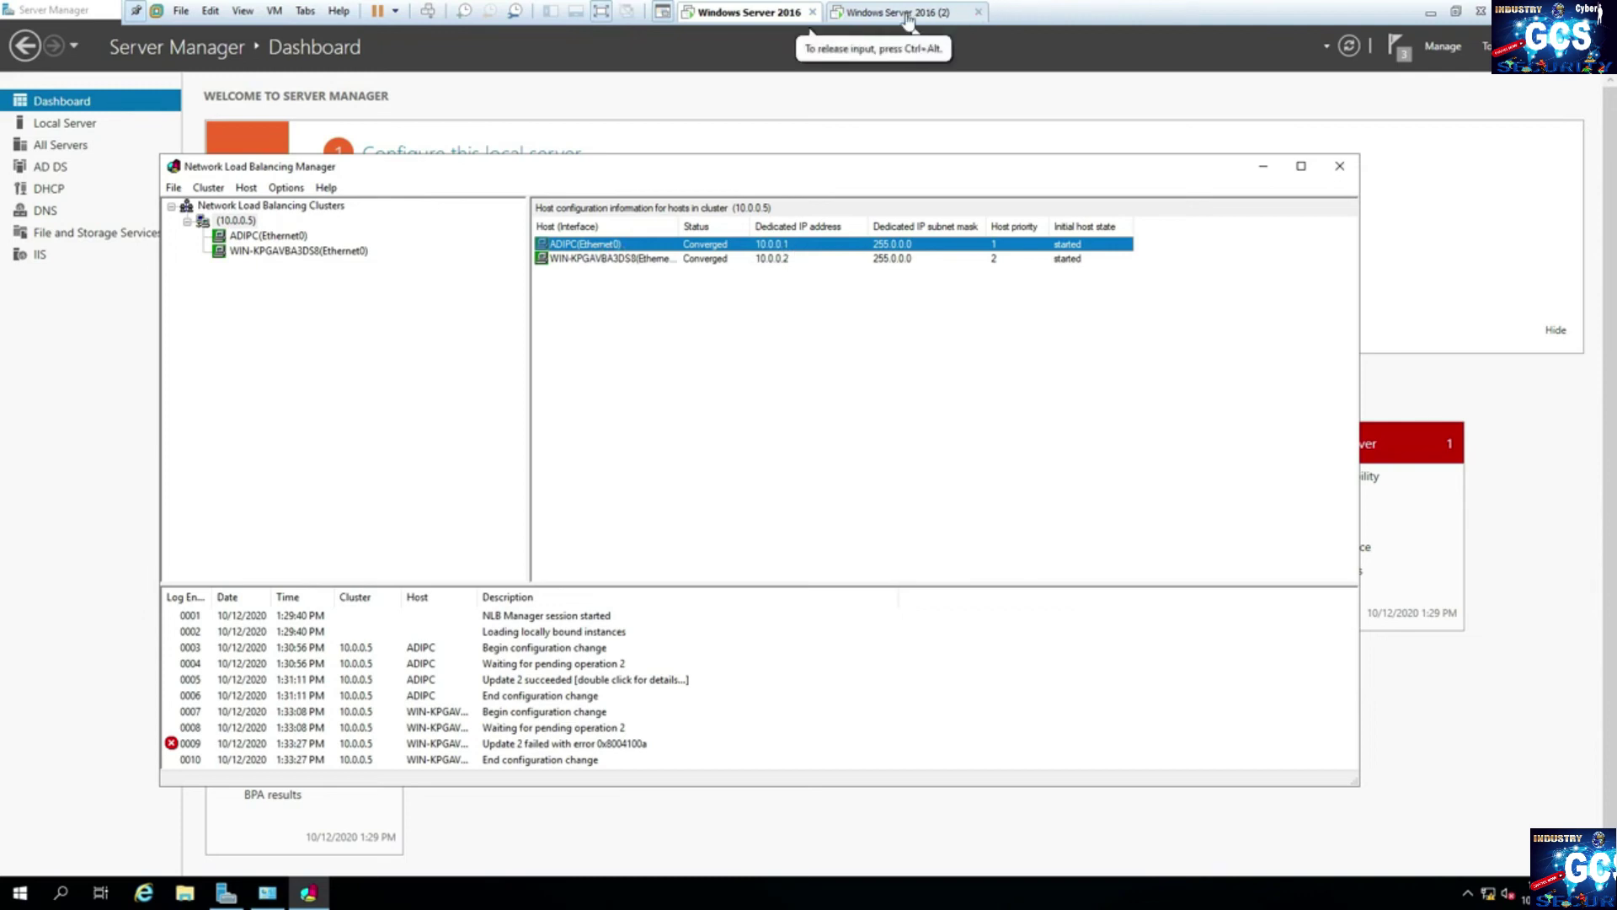
{"action": "left_click", "coordinate": [799, 259]}
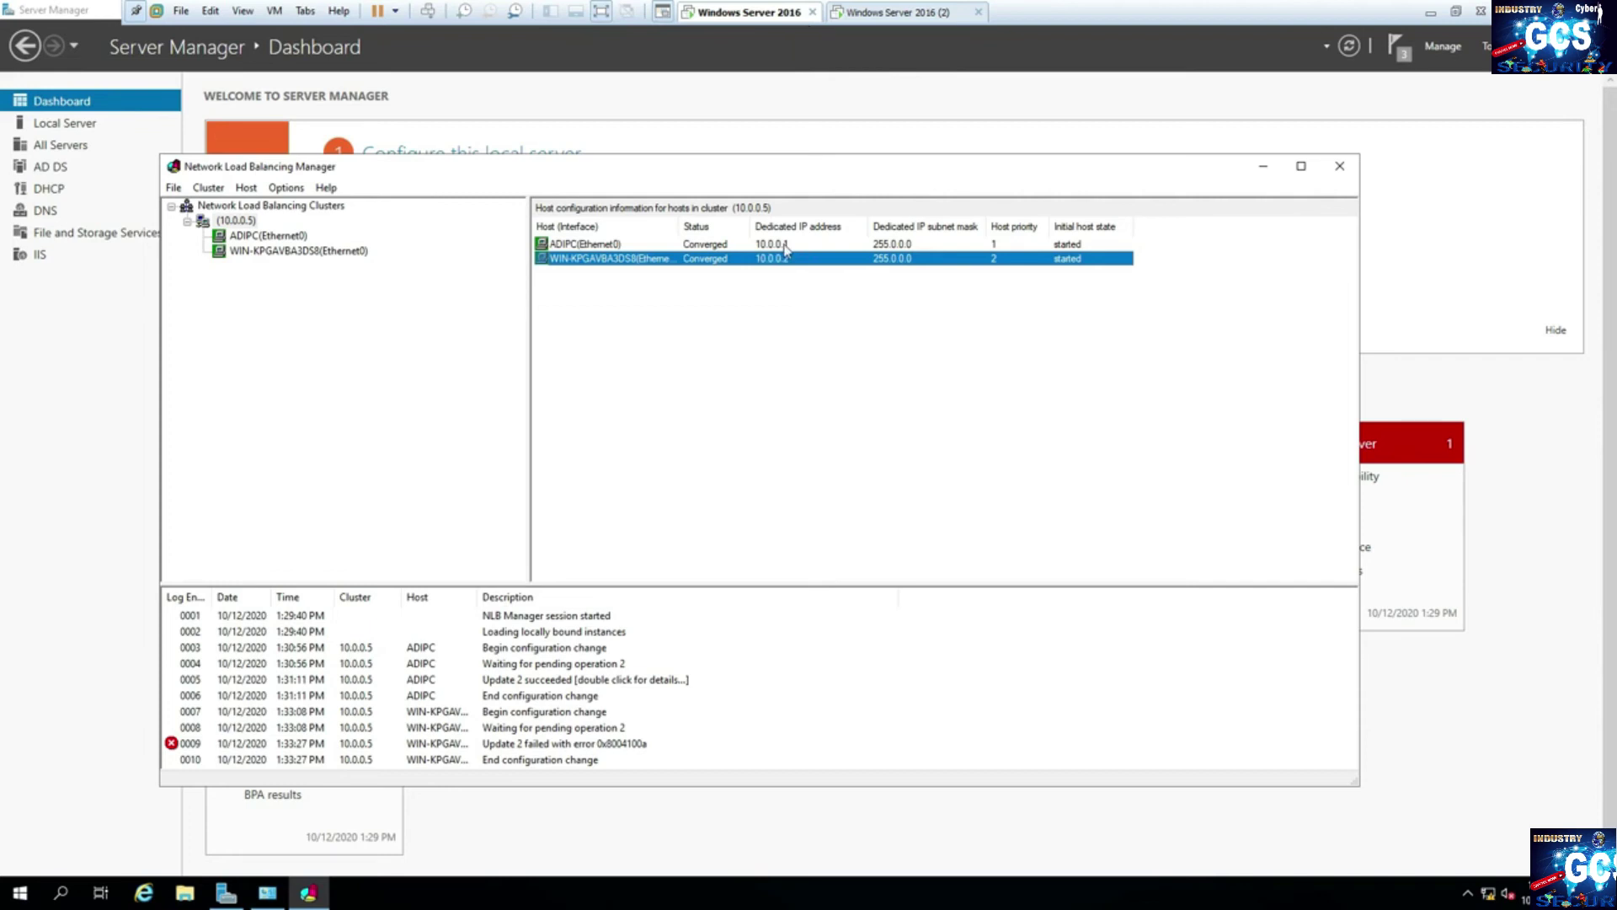
{"action": "left_click", "coordinate": [235, 220]}
{"action": "left_click", "coordinate": [730, 258]}
{"action": "left_click", "coordinate": [737, 245]}
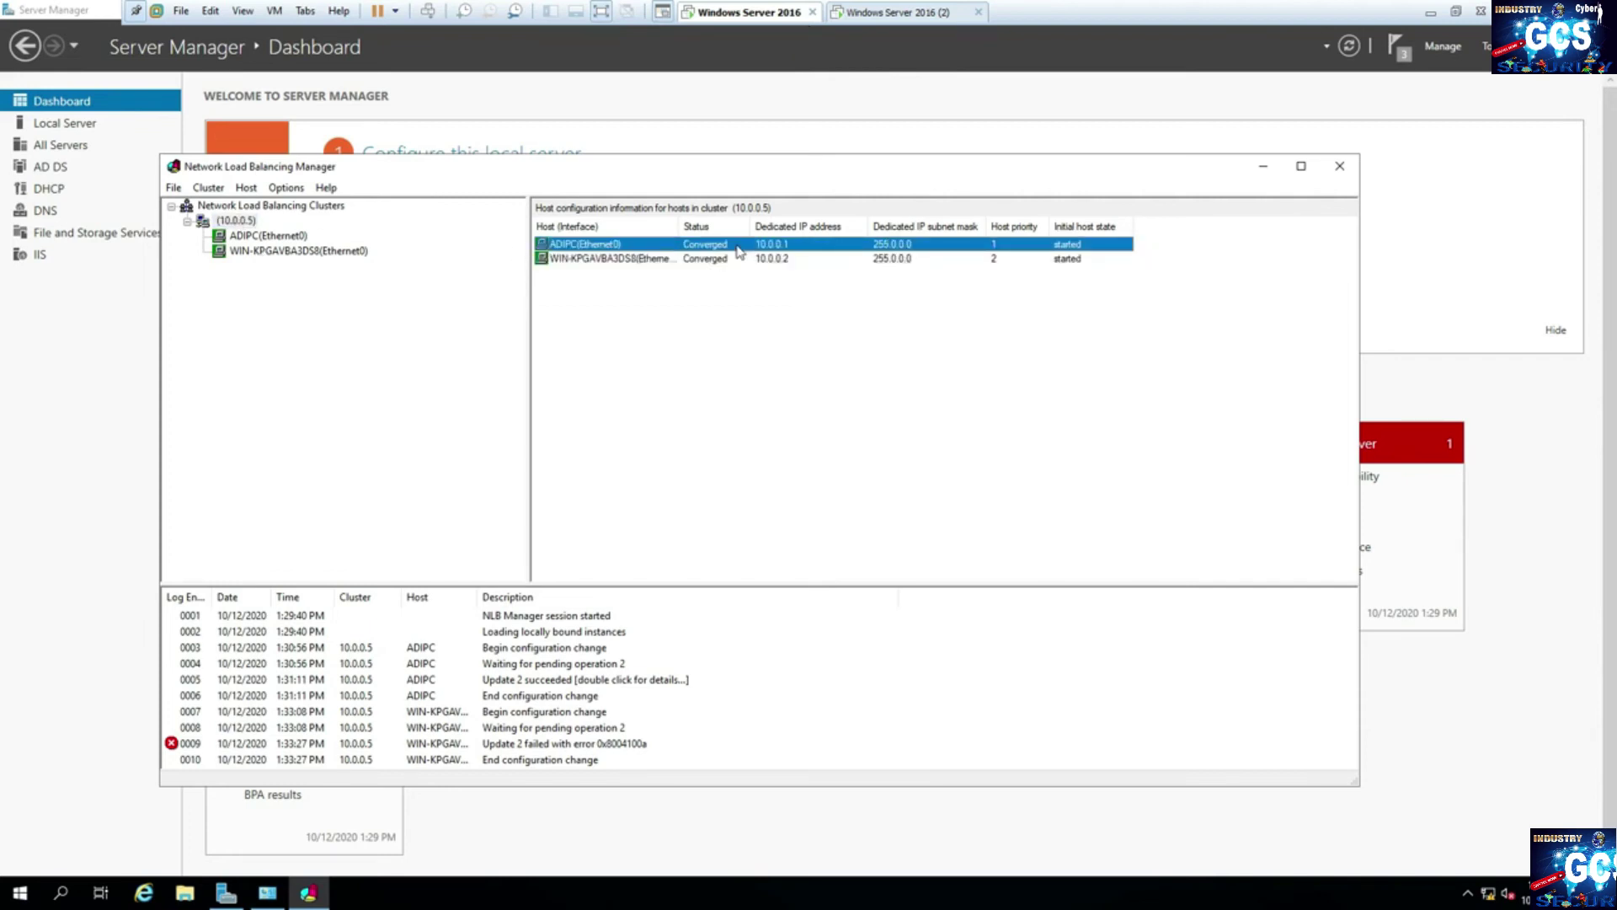
{"action": "left_click", "coordinate": [242, 224]}
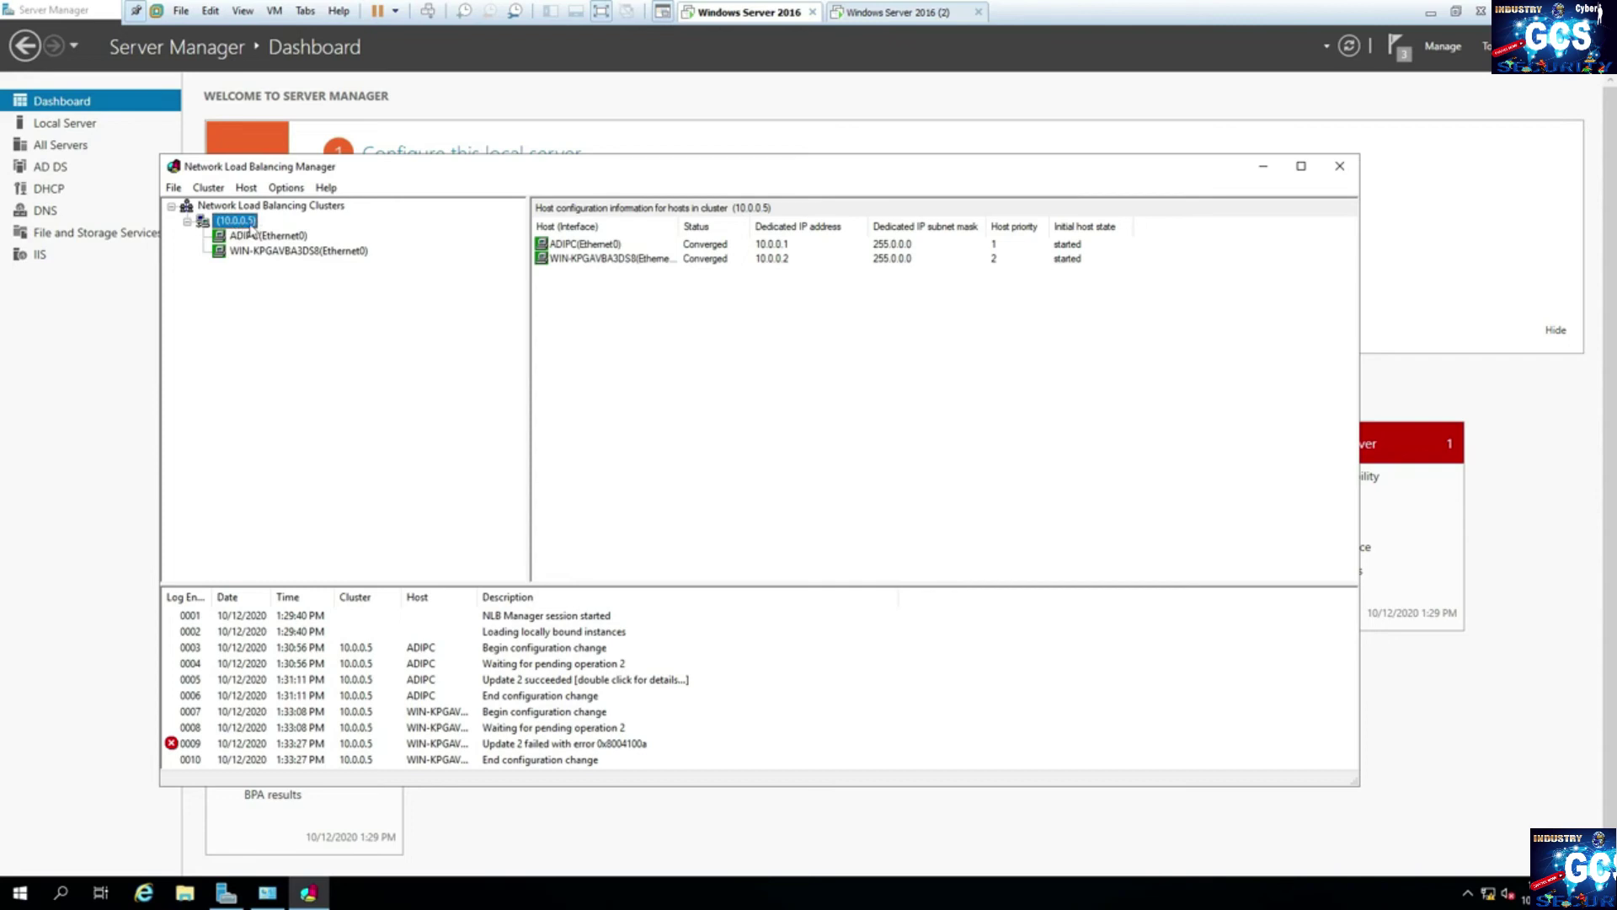
{"action": "left_click", "coordinate": [664, 246]}
{"action": "left_click", "coordinate": [722, 259]}
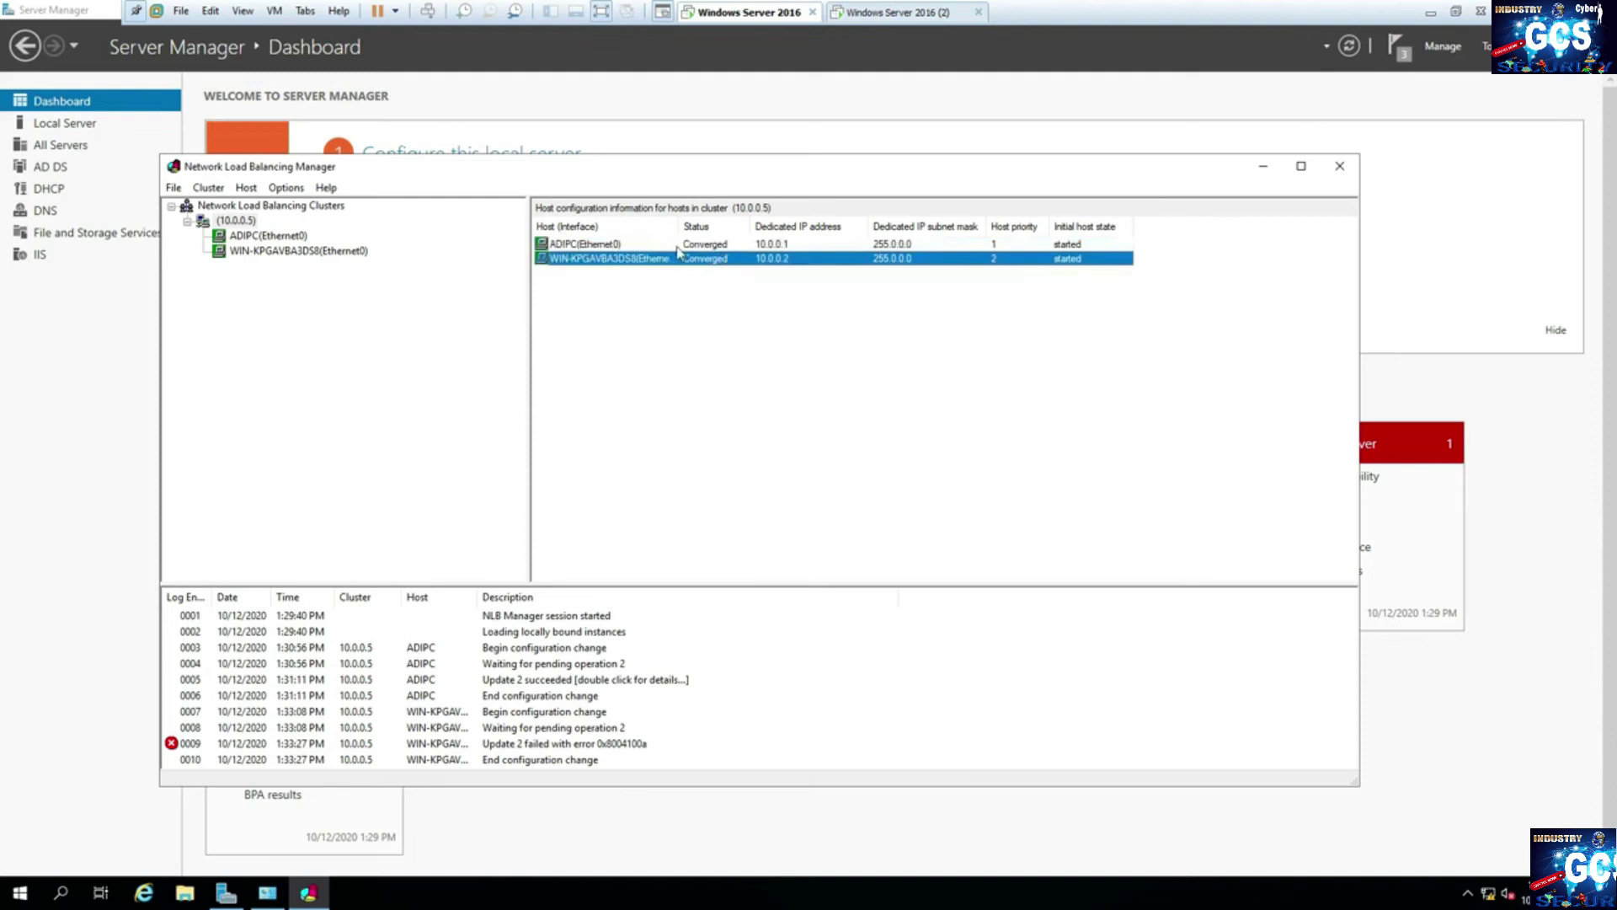
{"action": "left_click", "coordinate": [238, 221]}
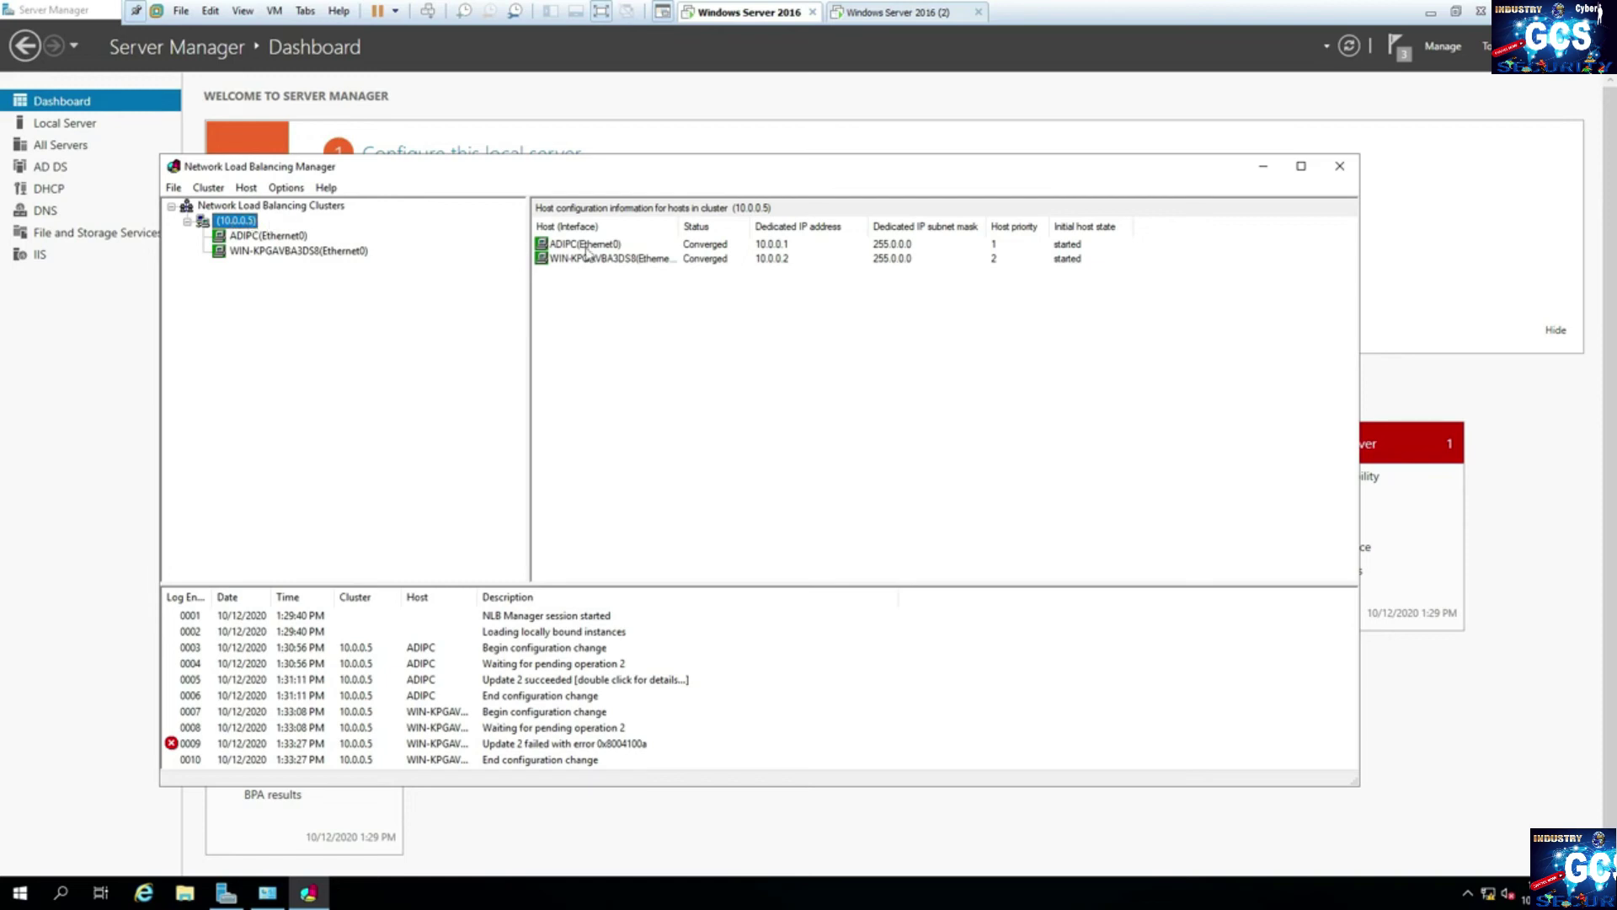
- Select both cluster hosts together and recheck that 10.0.0.1 and 10.0.0.2 are Converged
{"action": "left_click_drag", "start_coordinate": [573, 270], "coordinate": [894, 560]}
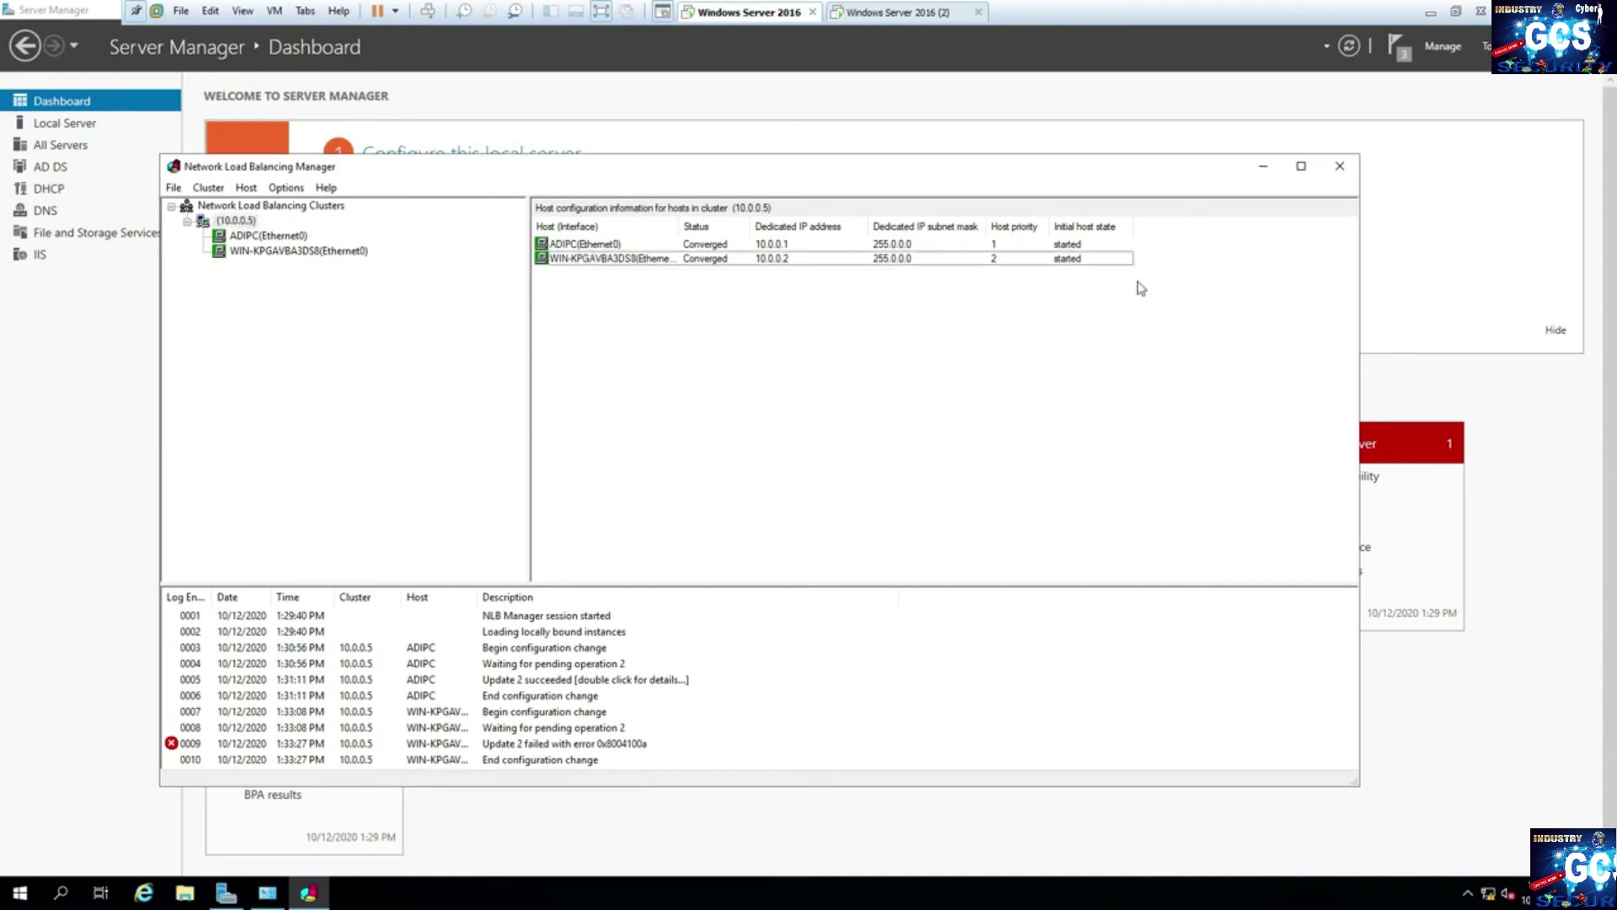
{"action": "left_click_drag", "start_coordinate": [1135, 270], "coordinate": [598, 581]}
{"action": "left_click", "coordinate": [239, 224]}
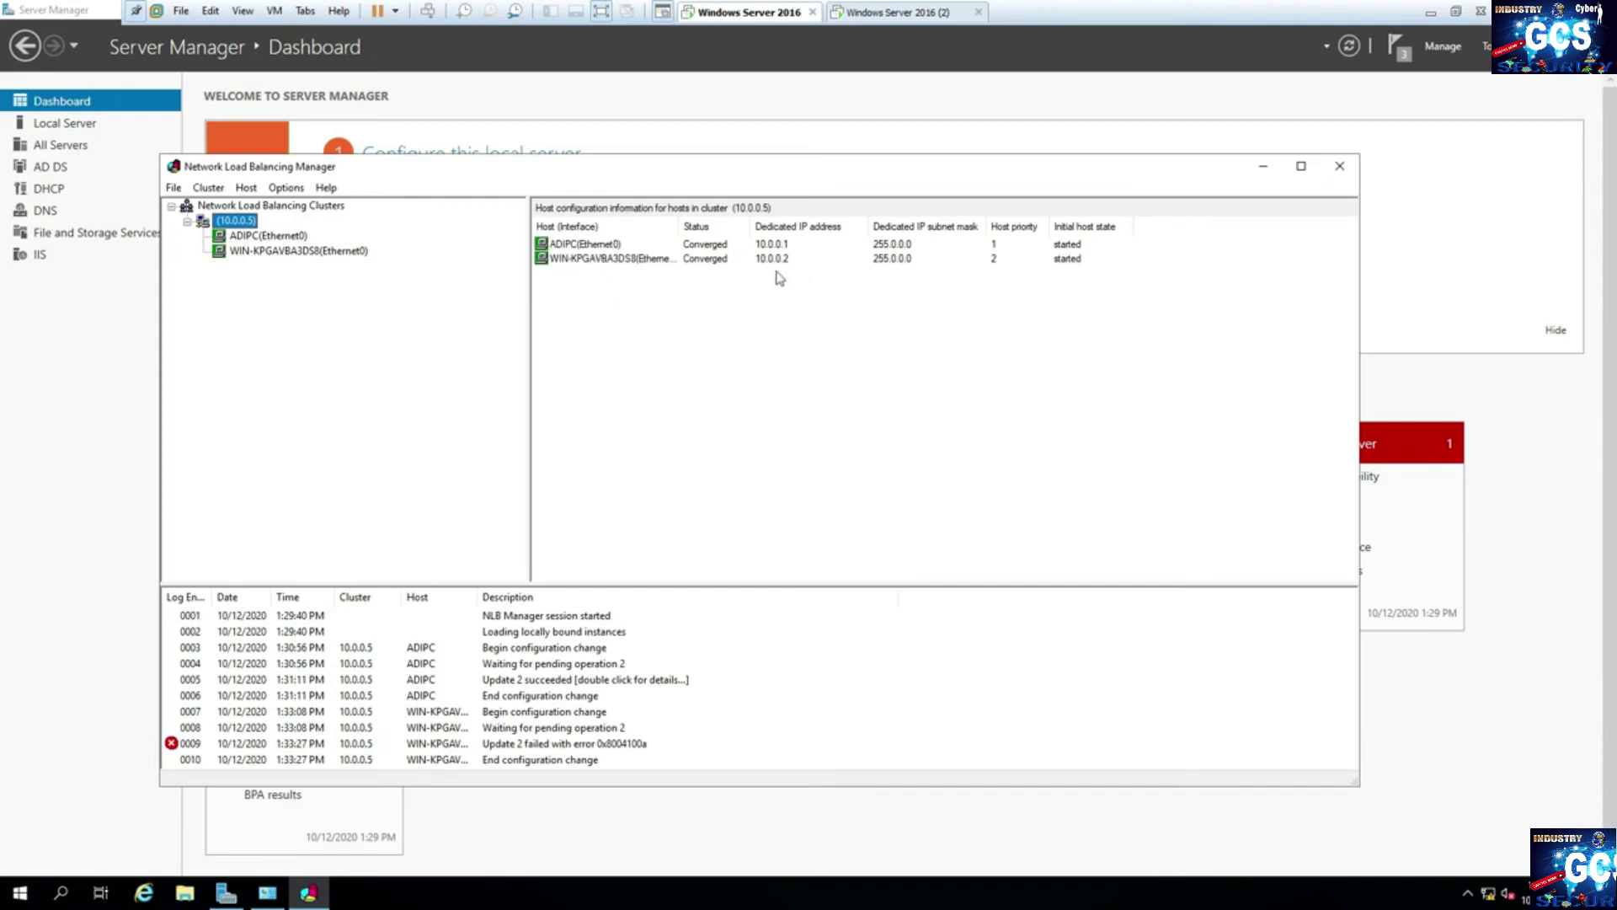
{"action": "left_click_drag", "start_coordinate": [1147, 240], "coordinate": [826, 674]}
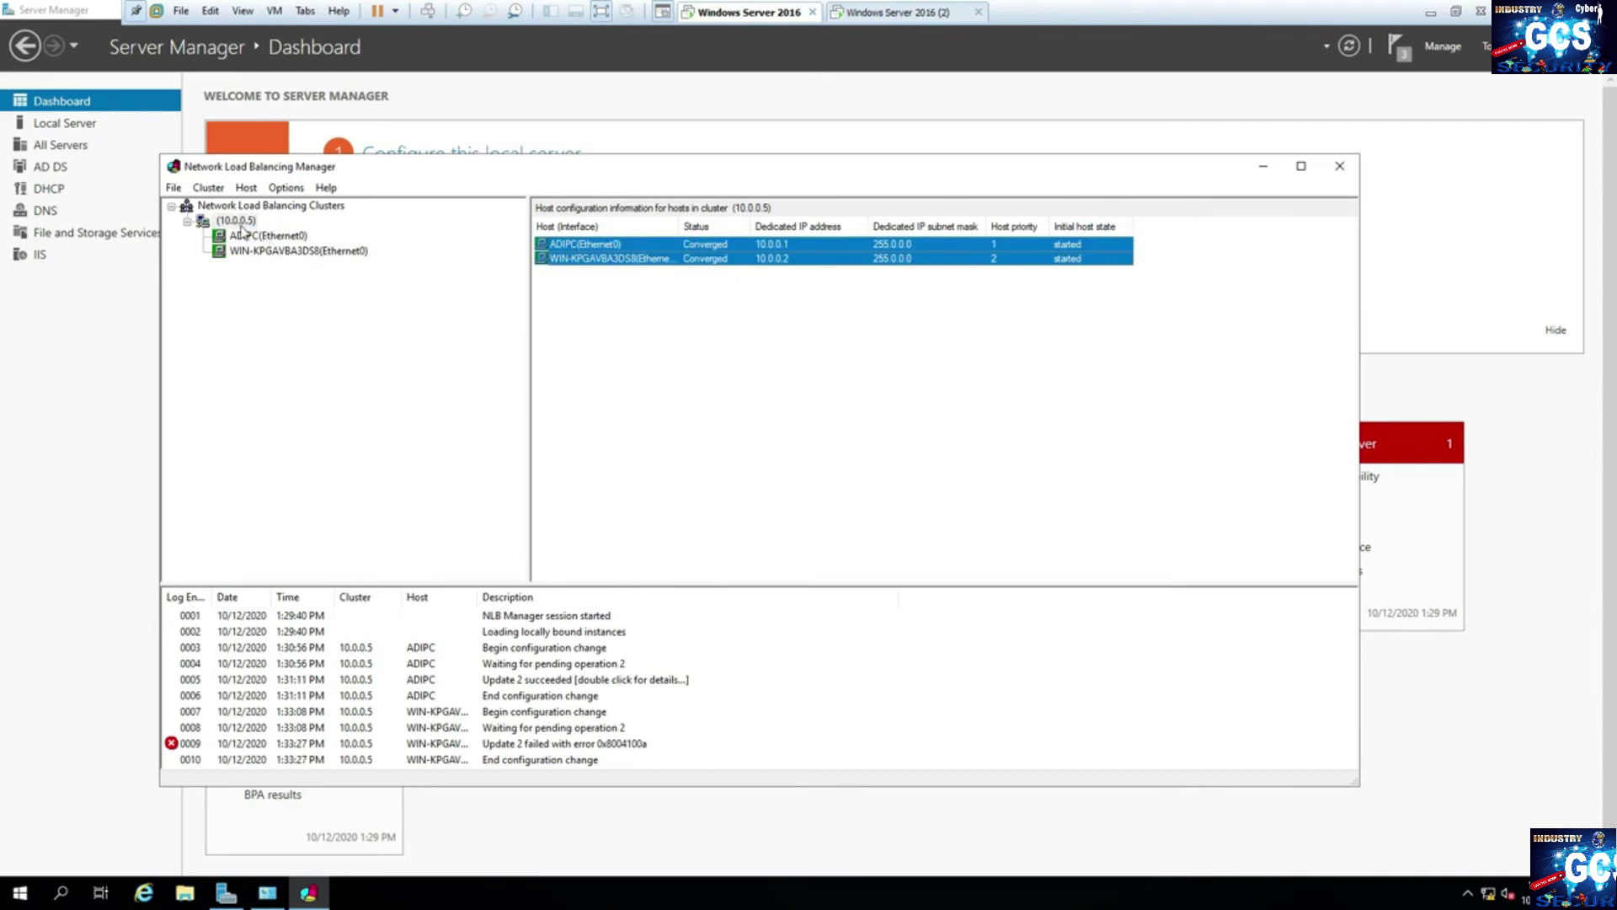
{"action": "left_click", "coordinate": [243, 221]}
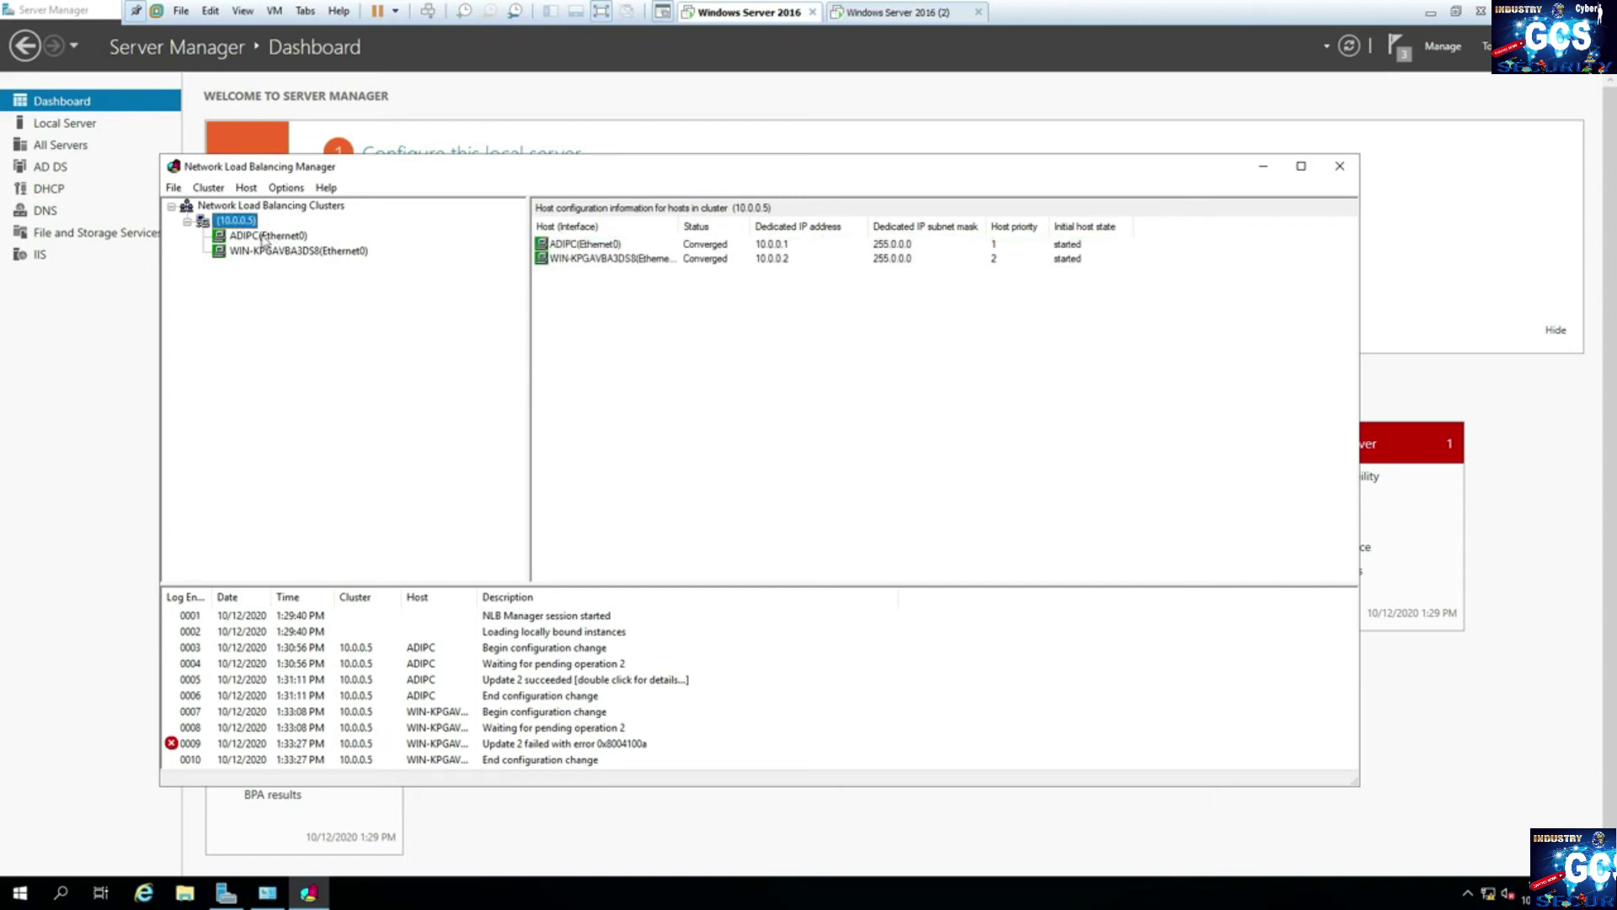
{"action": "left_click", "coordinate": [775, 245]}
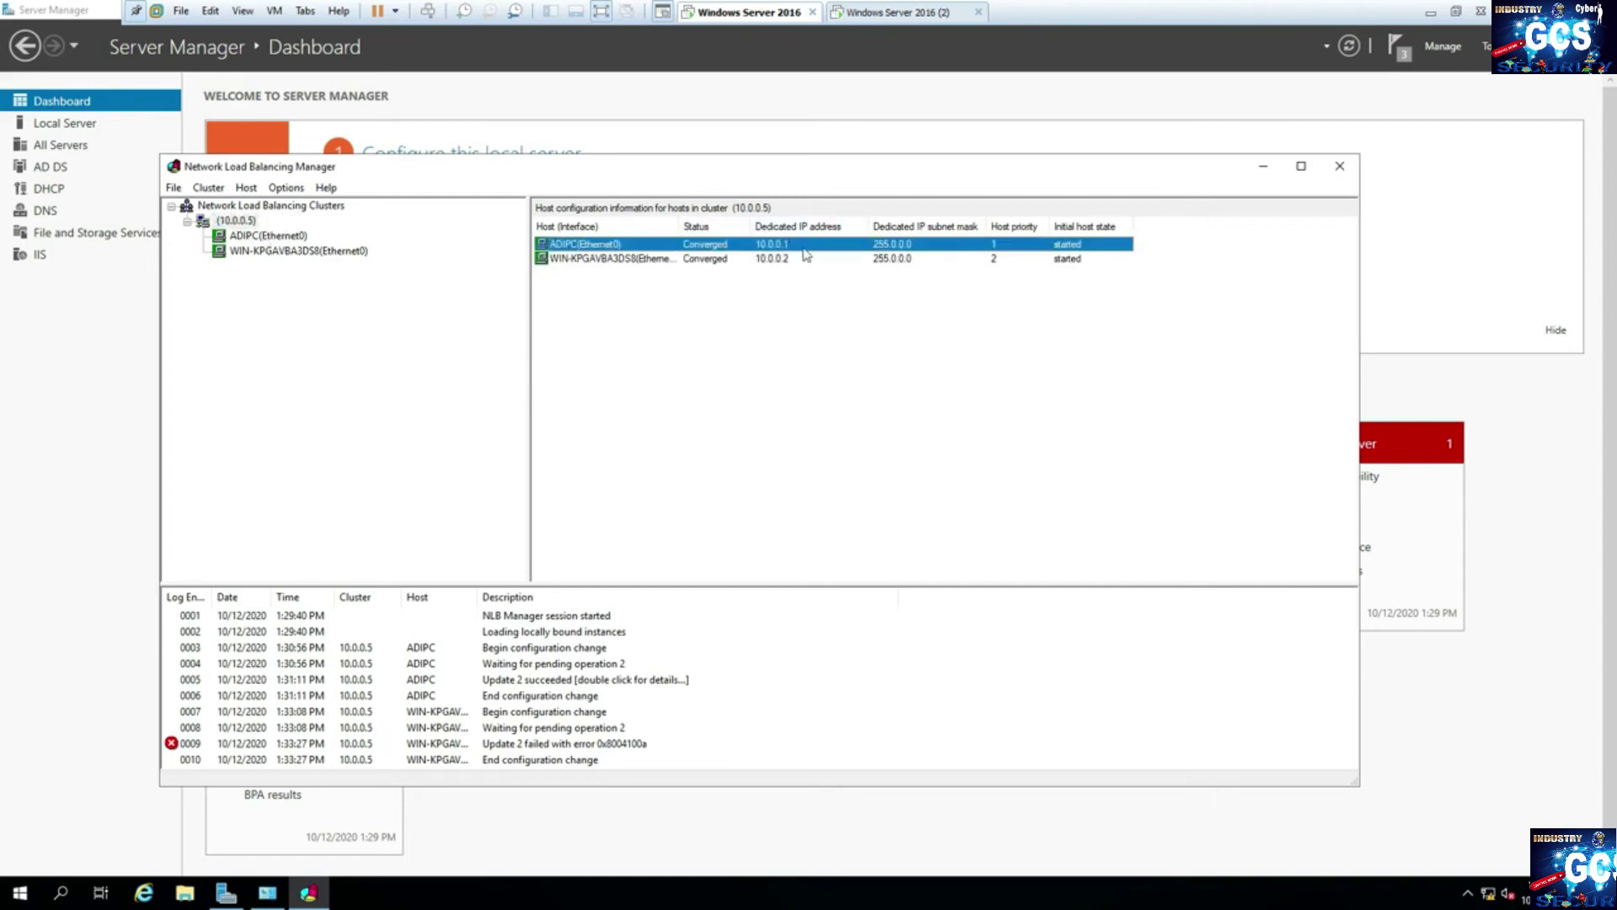
{"action": "left_click", "coordinate": [790, 260]}
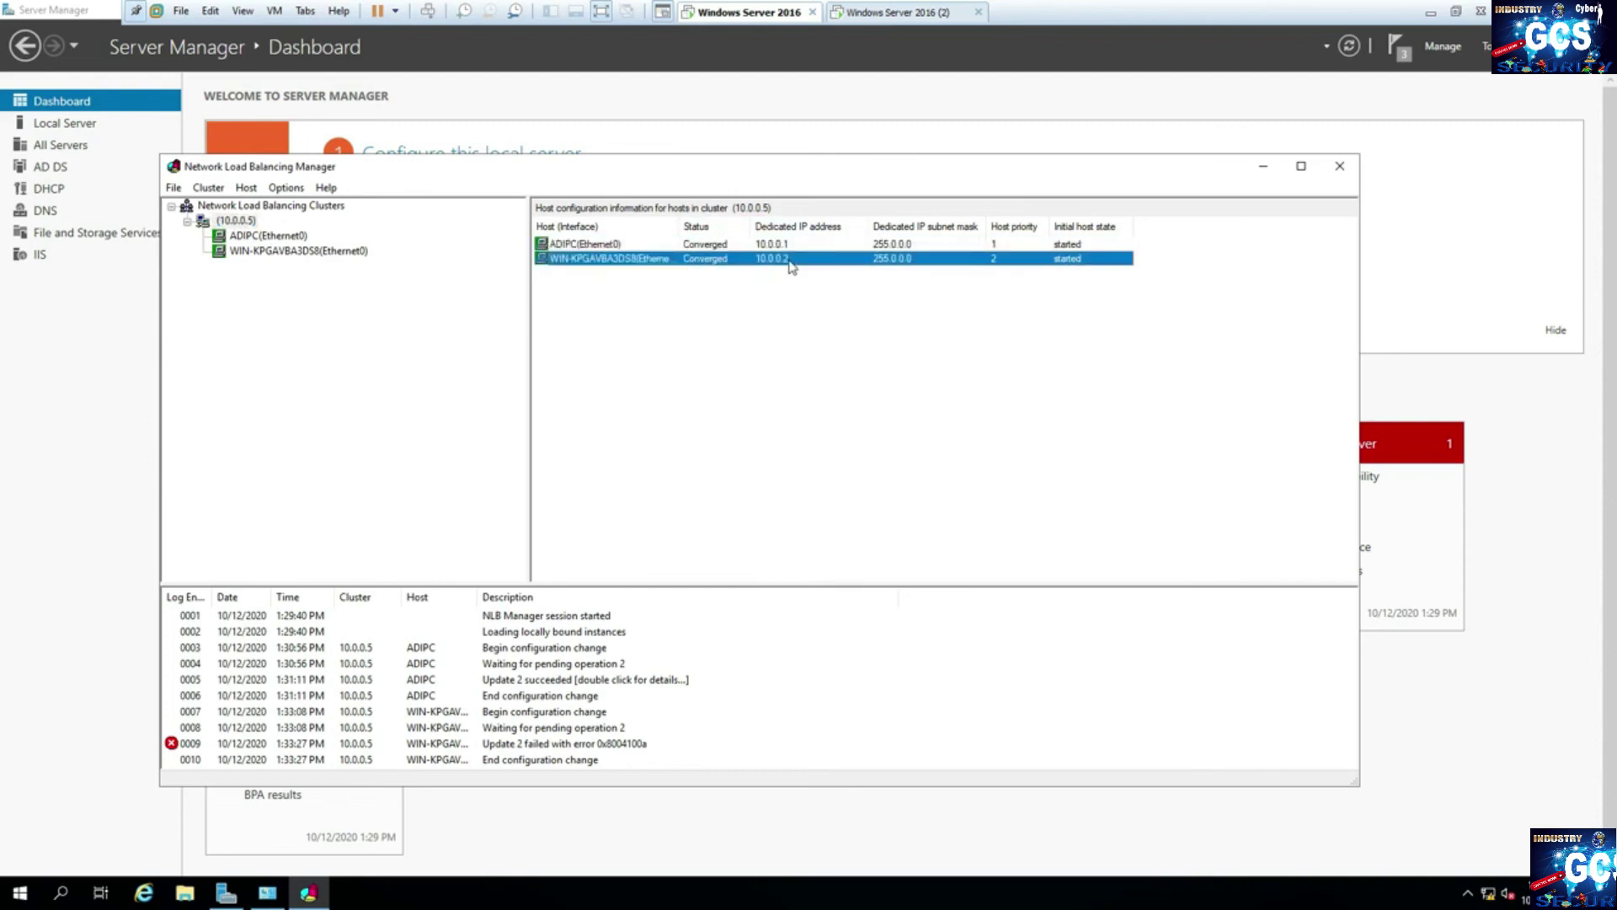
{"action": "left_click", "coordinate": [1340, 167]}
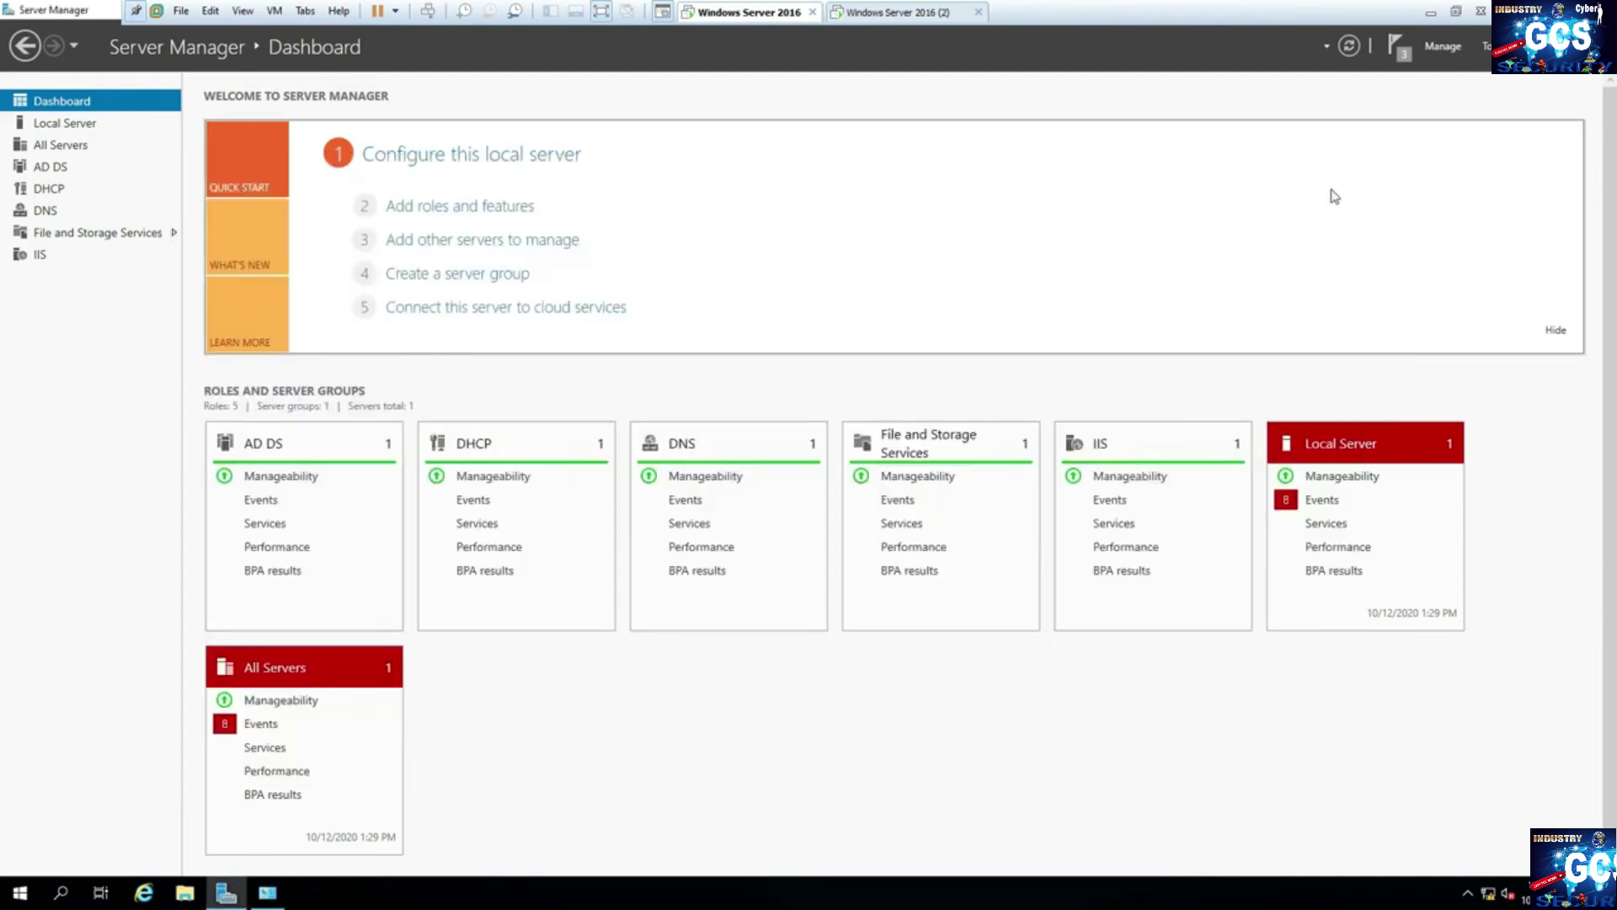
{"action": "key", "text": "super+r"}
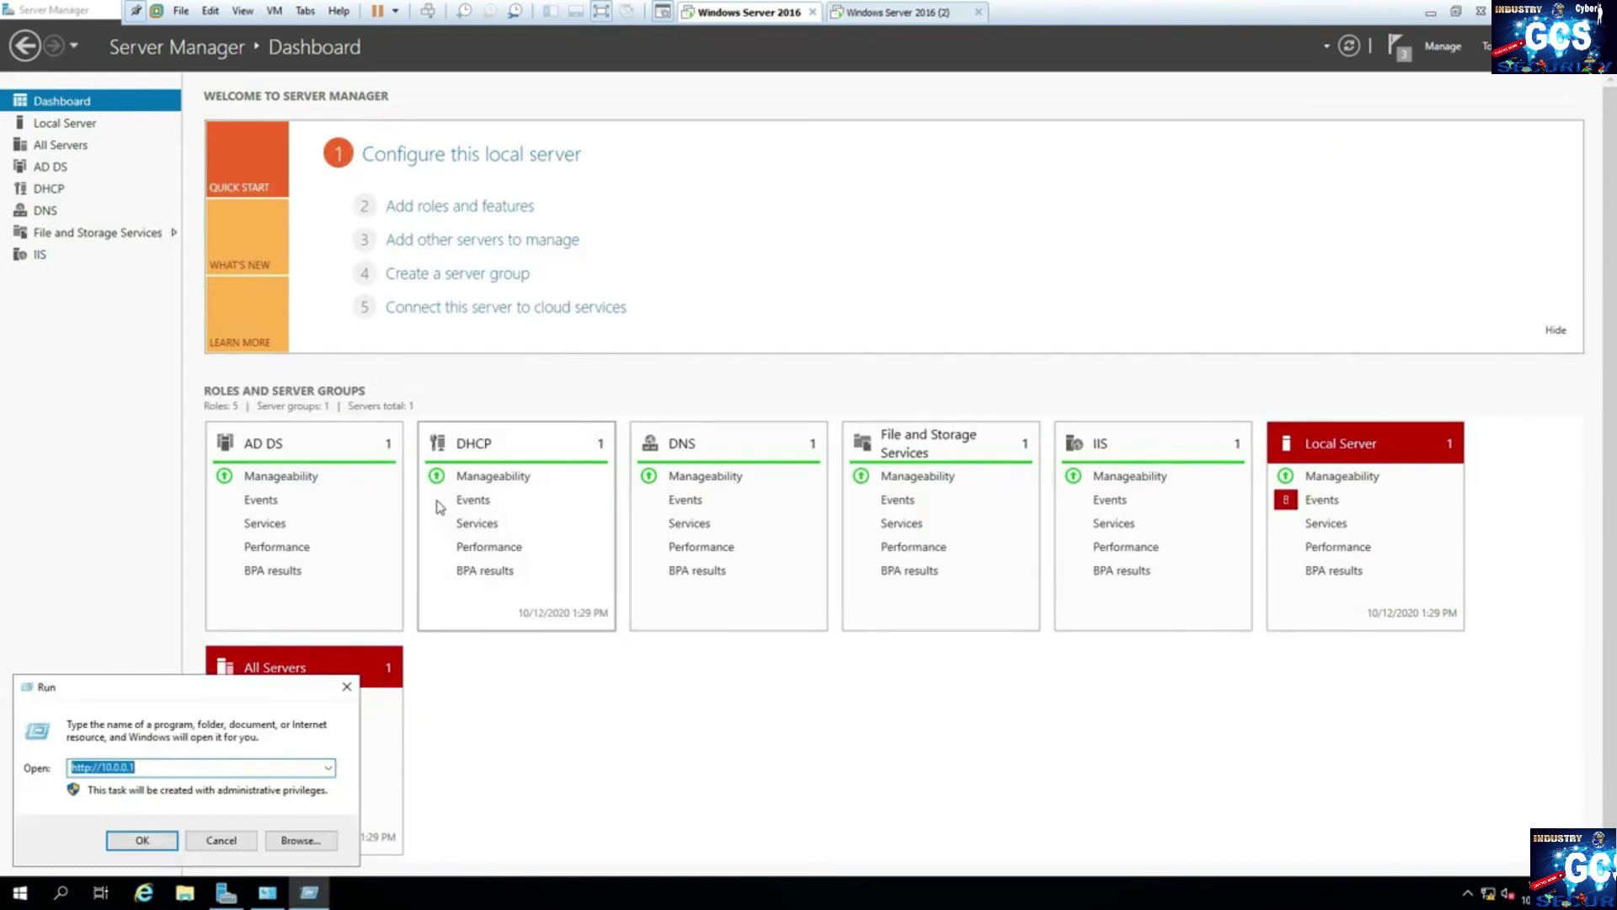
{"action": "type", "text": "http"}
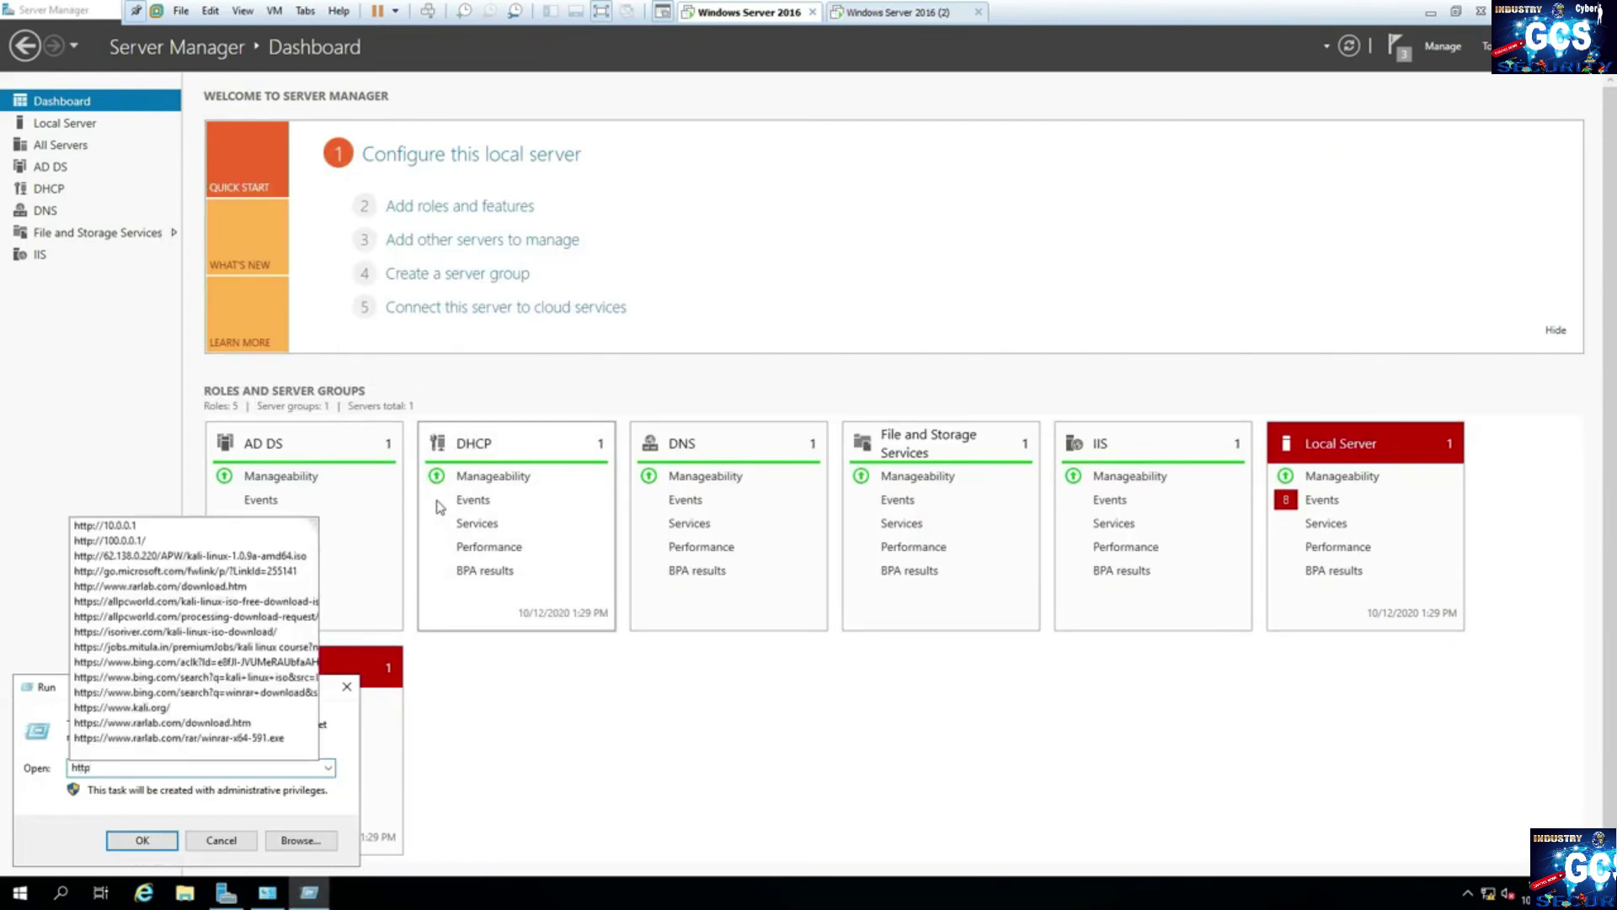
{"action": "type", "text": "://10.0."}
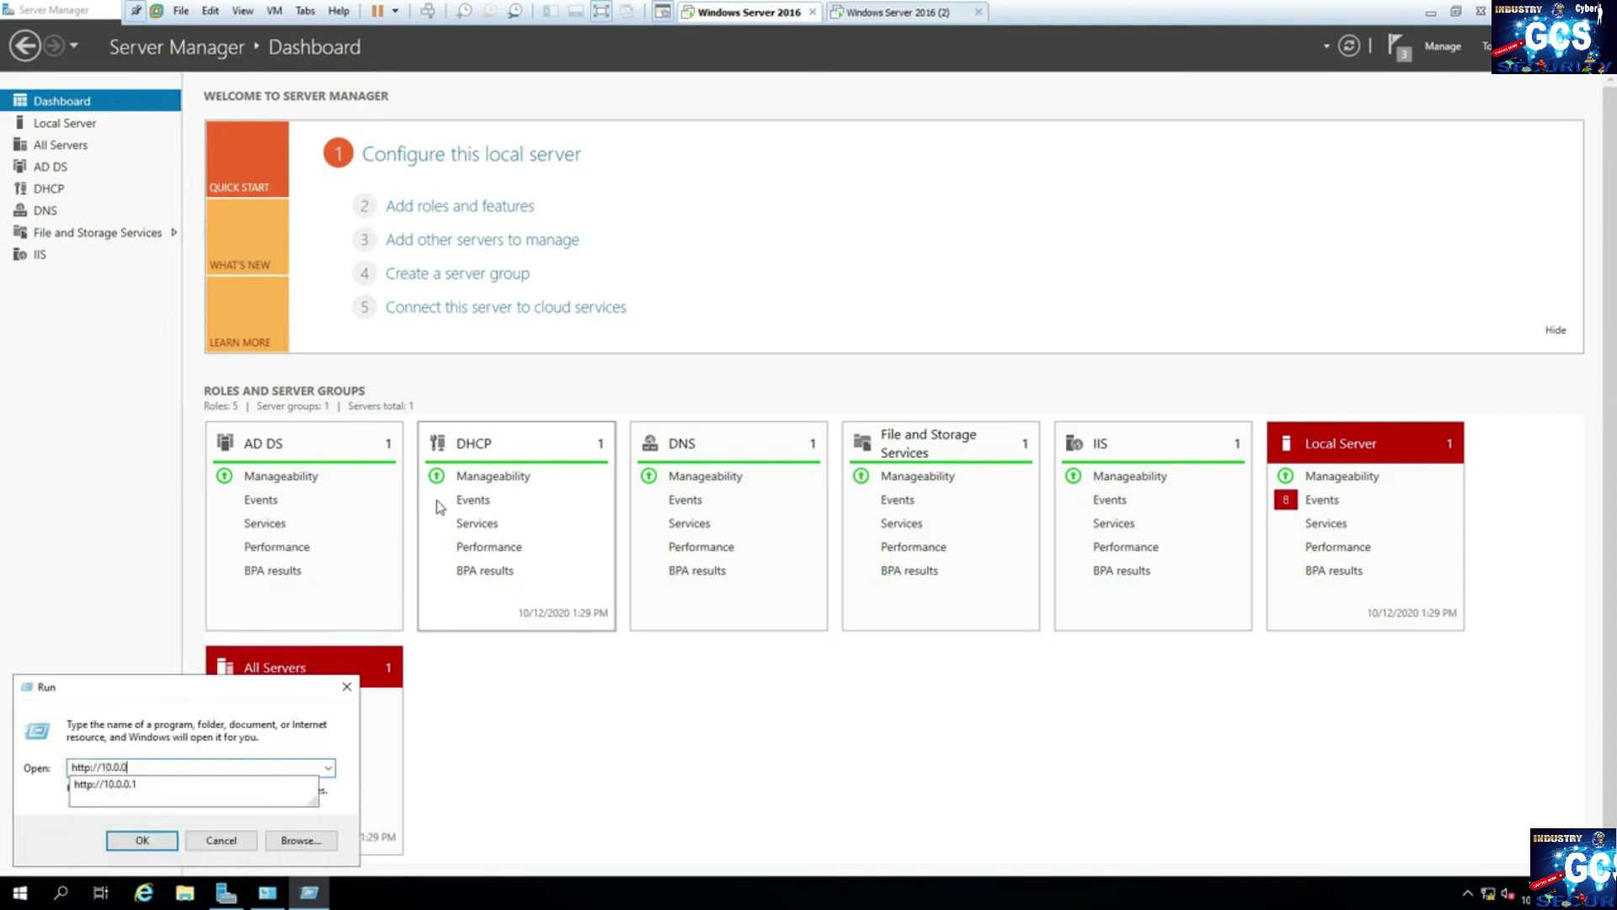
{"action": "type", "text": "0.5"}
{"action": "key", "text": "Return"}
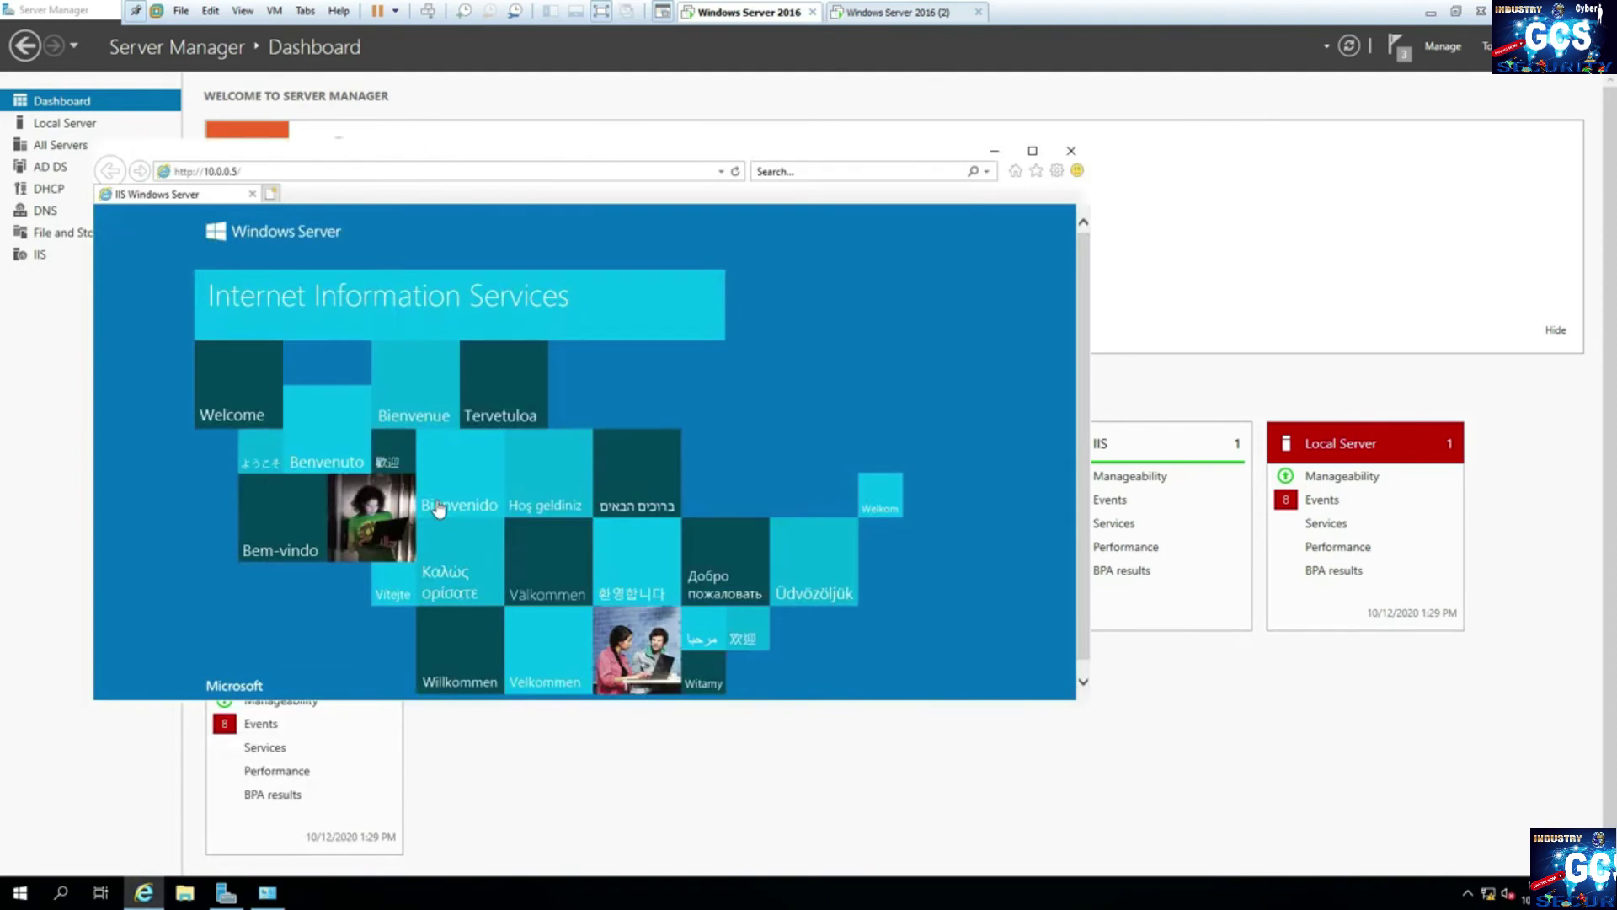
{"action": "left_click", "coordinate": [260, 170]}
{"action": "left_click", "coordinate": [1071, 151]}
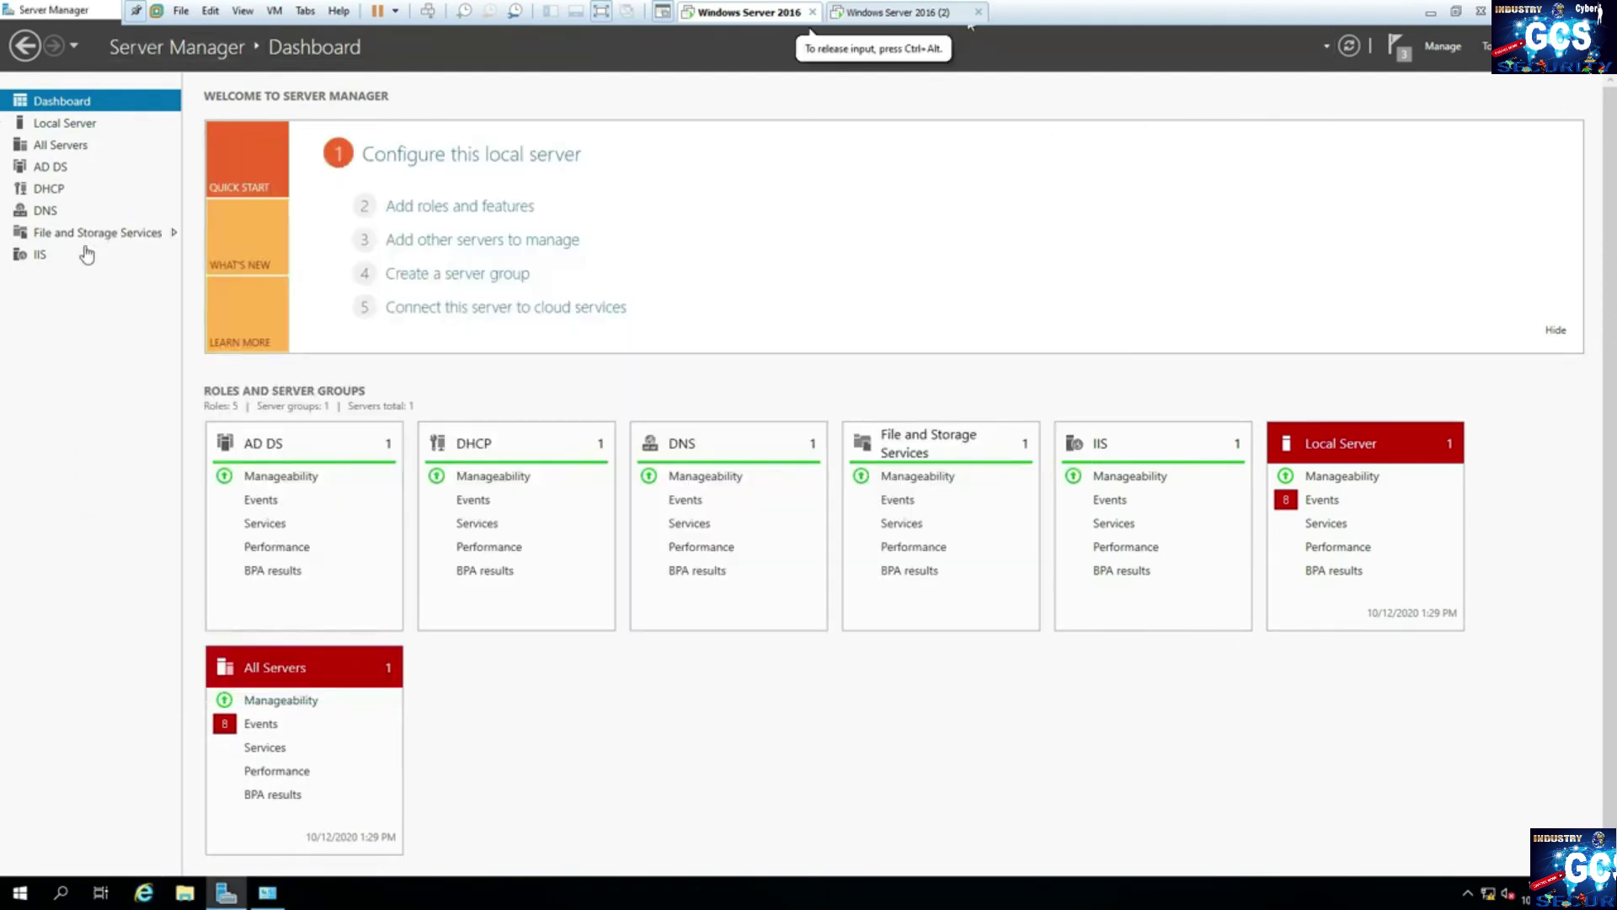
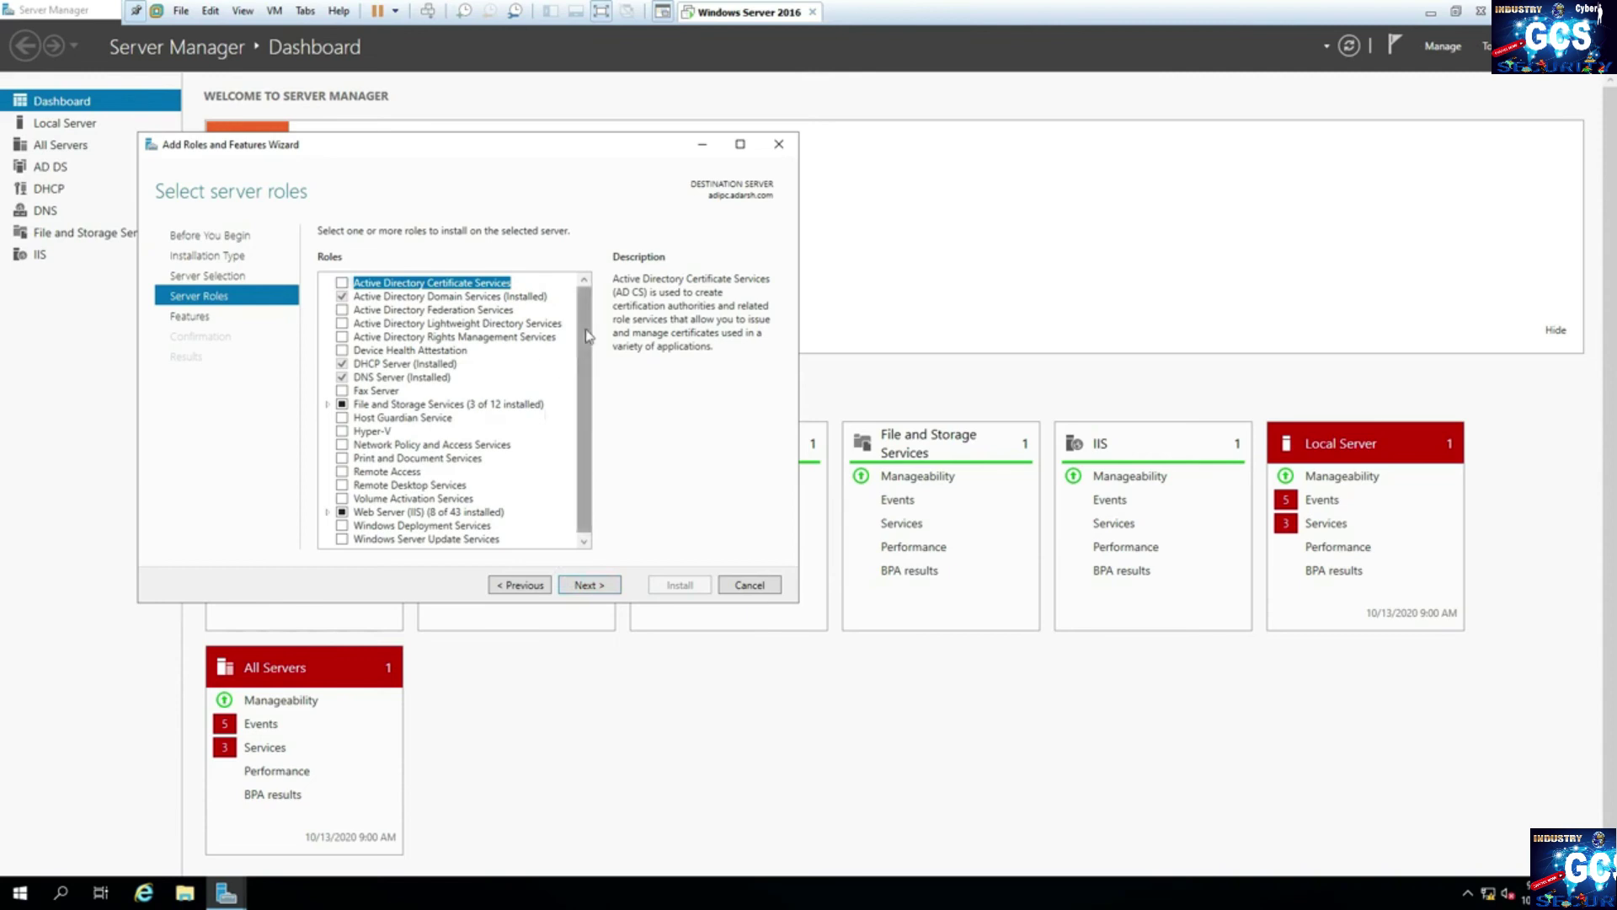
- Select the Windows Deployment Services role and add its required management tools
{"action": "scroll", "coordinate": [586, 333], "scroll_direction": "down", "scroll_amount": 1}
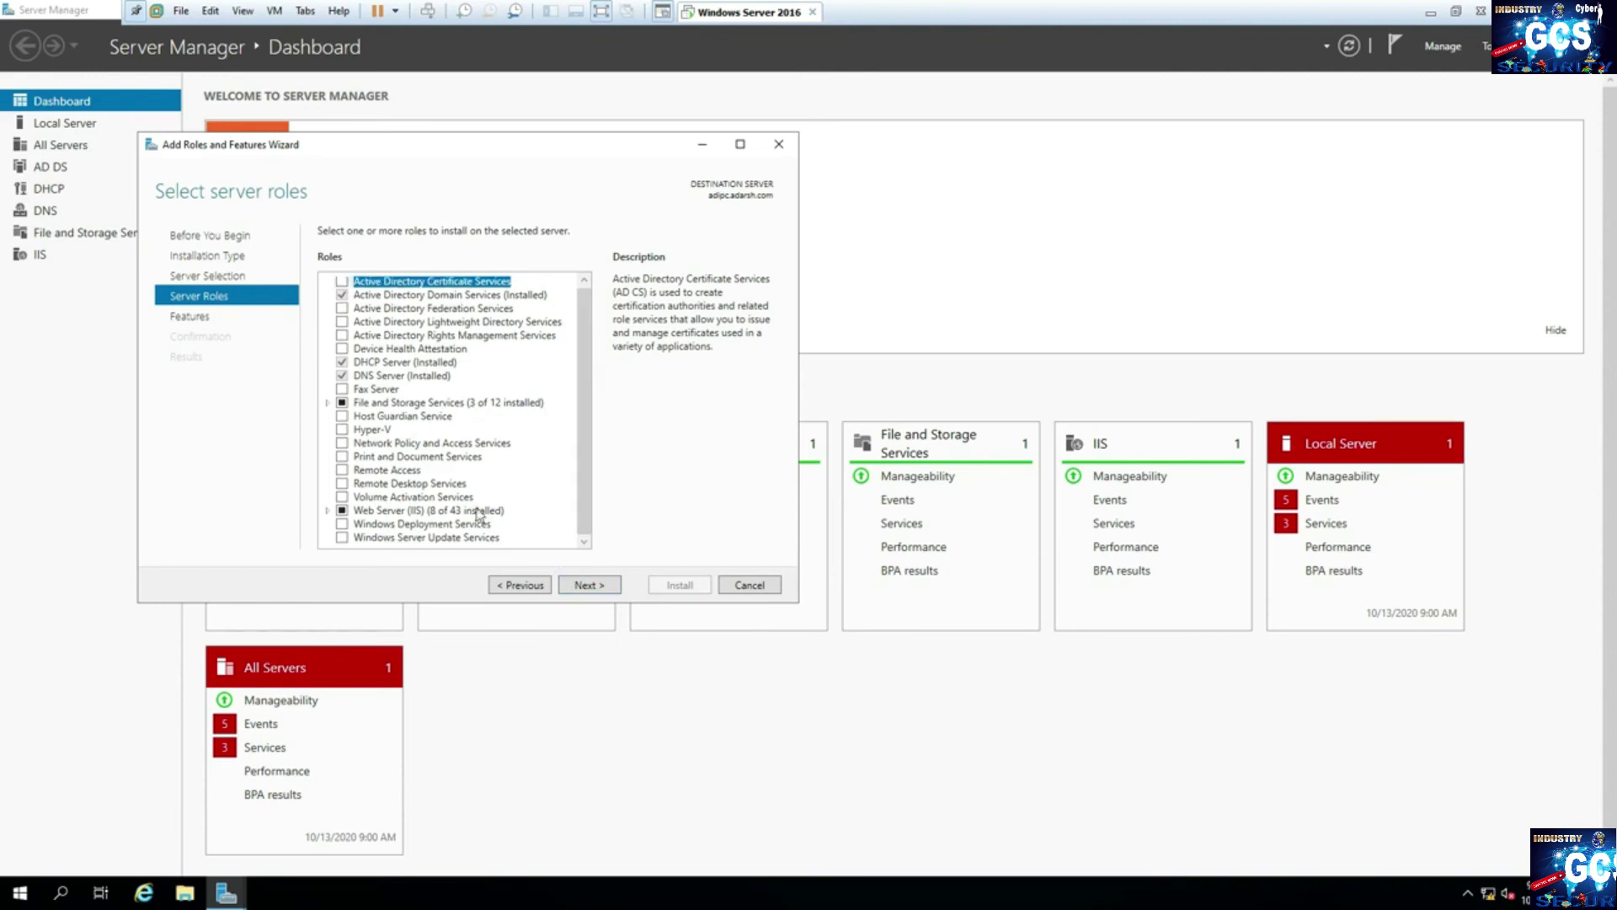
{"action": "left_click", "coordinate": [430, 528]}
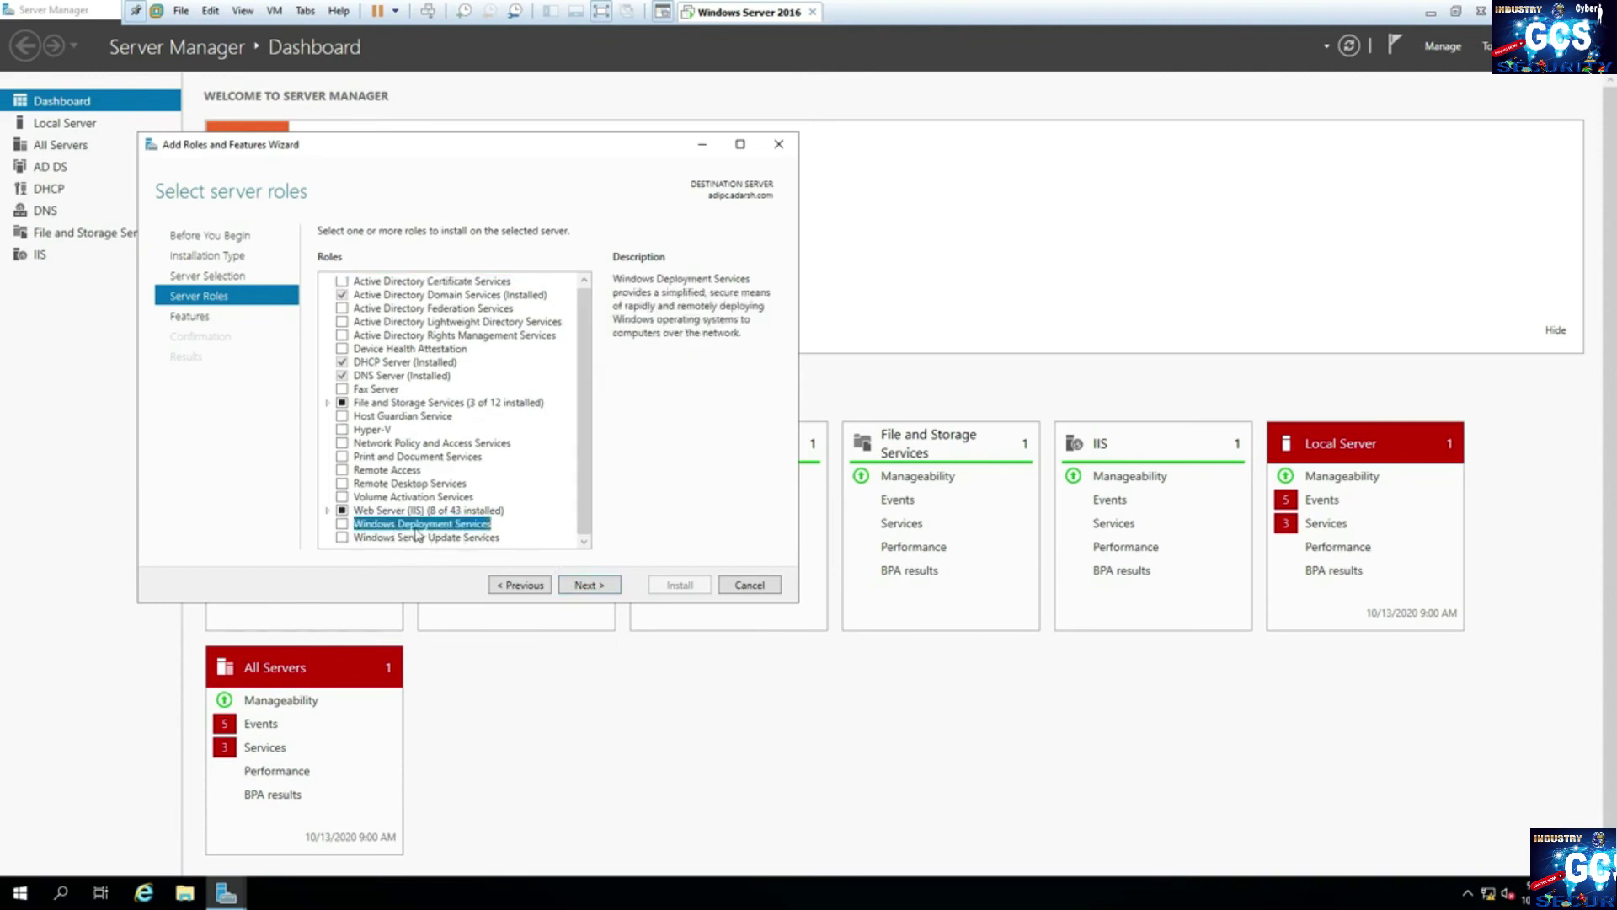
{"action": "left_click", "coordinate": [342, 525]}
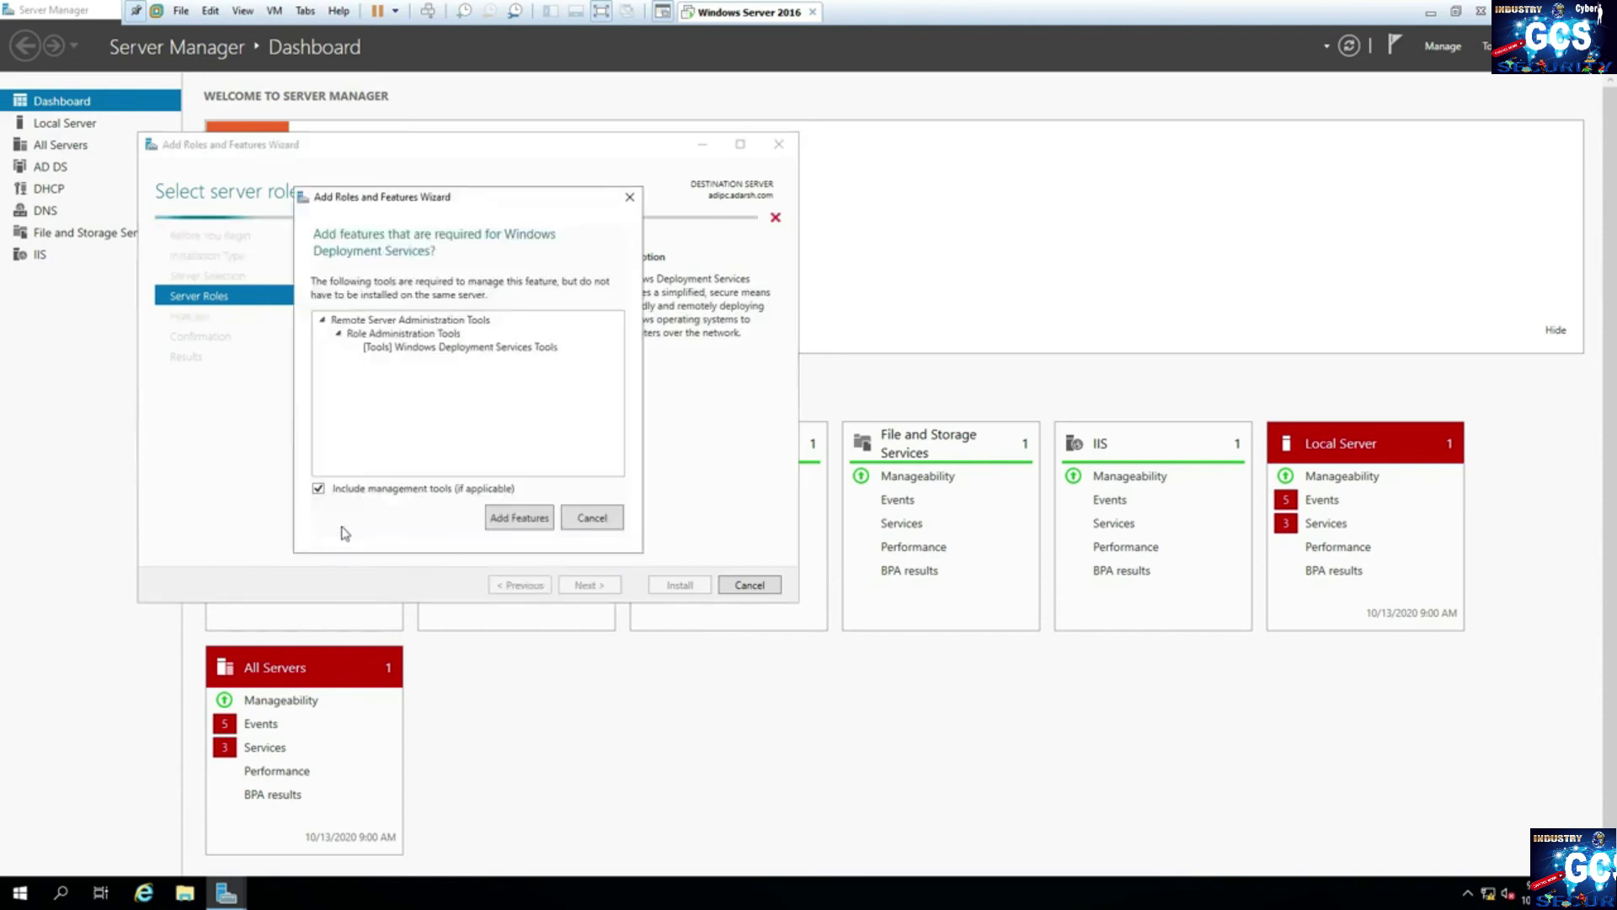
{"action": "left_click", "coordinate": [496, 518]}
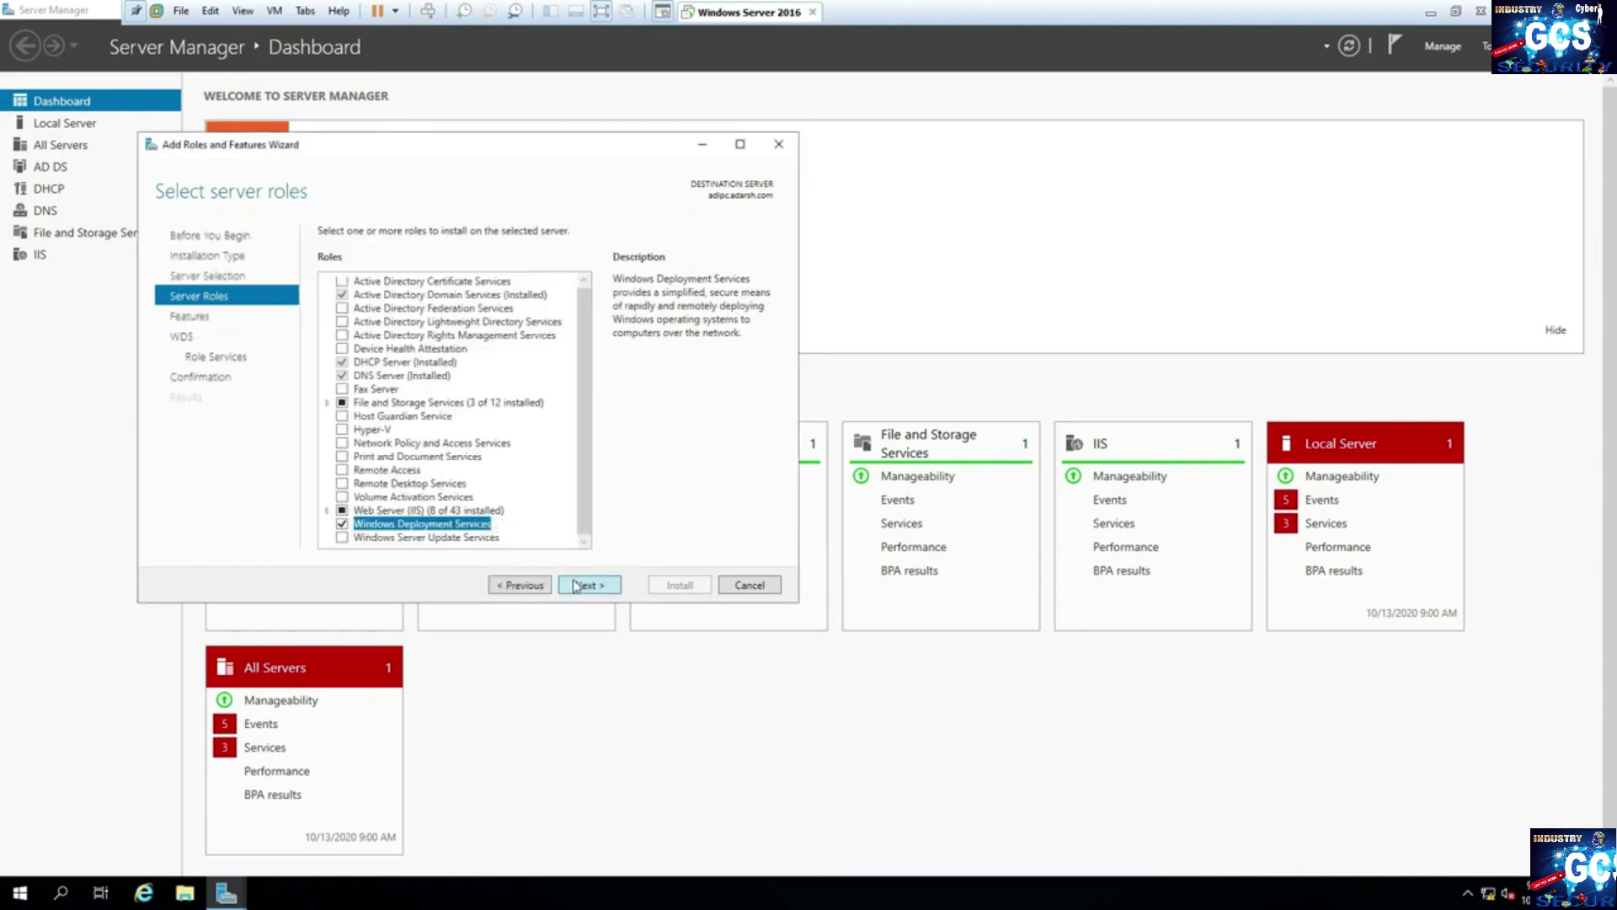
- Install WDS with Deployment and Transport Server, allowing automatic restarts, and close the wizard
{"action": "left_click", "coordinate": [576, 587]}
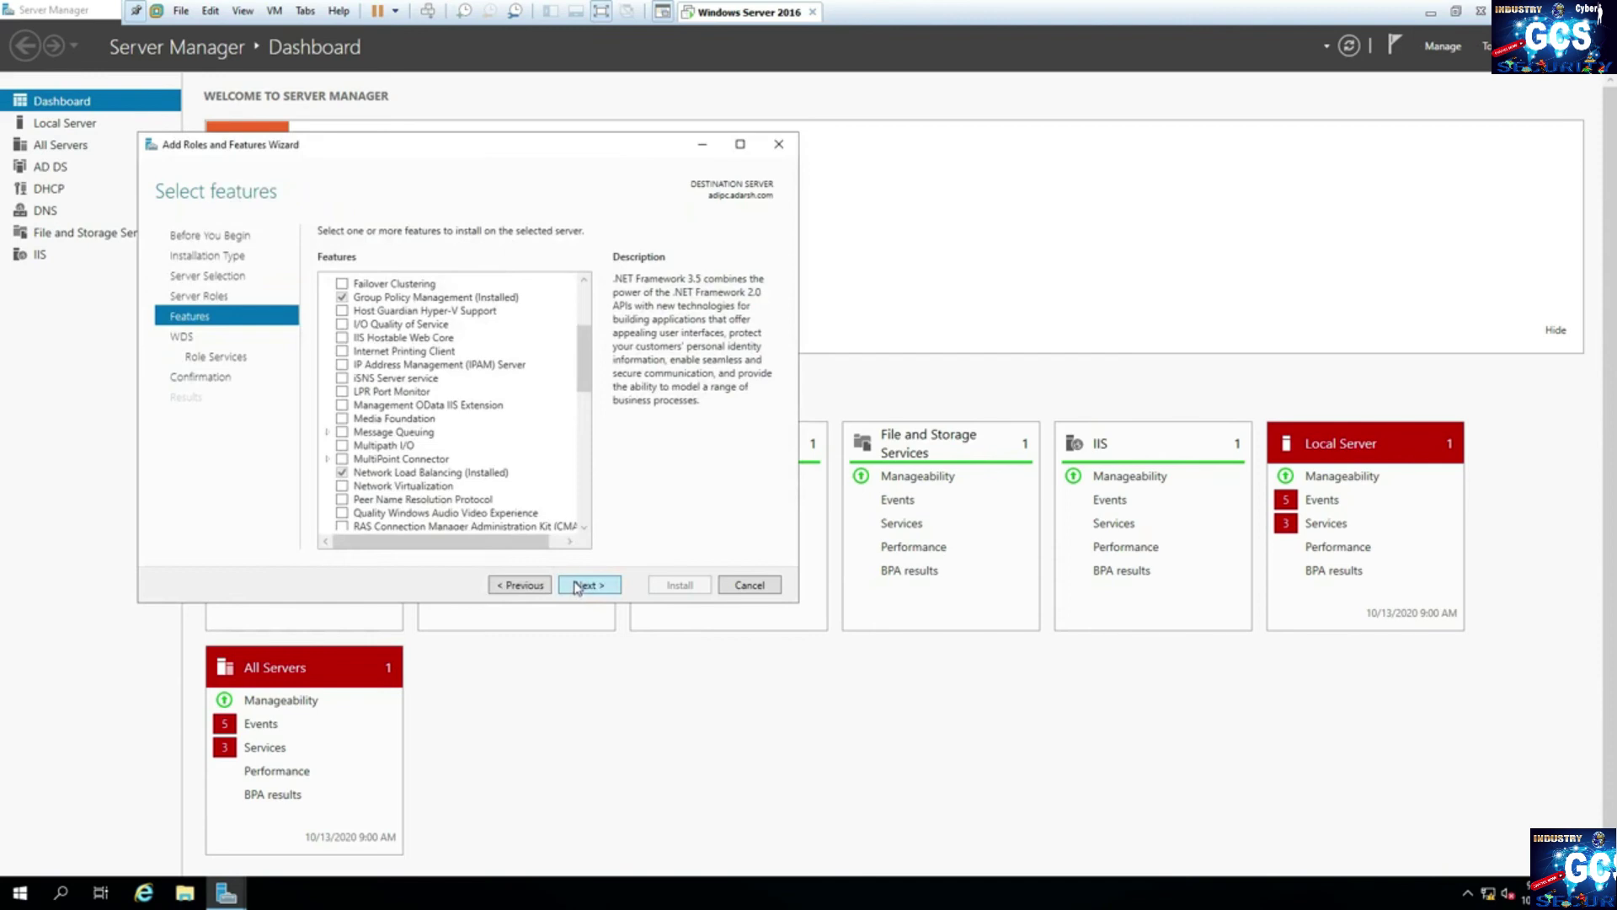
{"action": "left_click", "coordinate": [576, 587]}
{"action": "left_click", "coordinate": [584, 584]}
{"action": "left_click", "coordinate": [616, 585]}
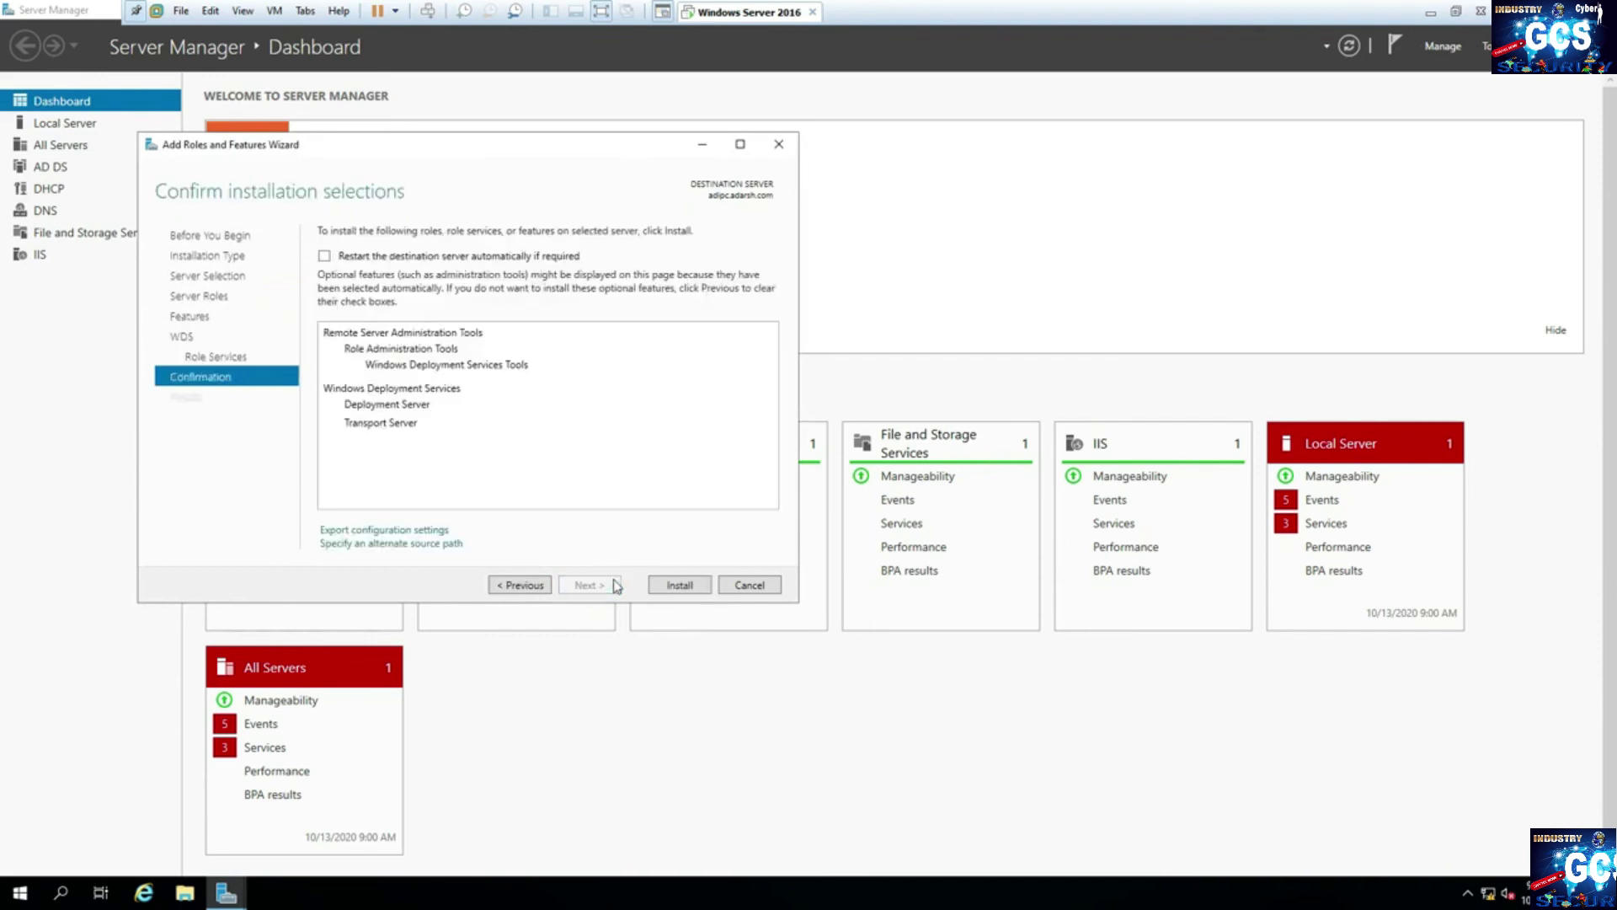
{"action": "left_click", "coordinate": [474, 259]}
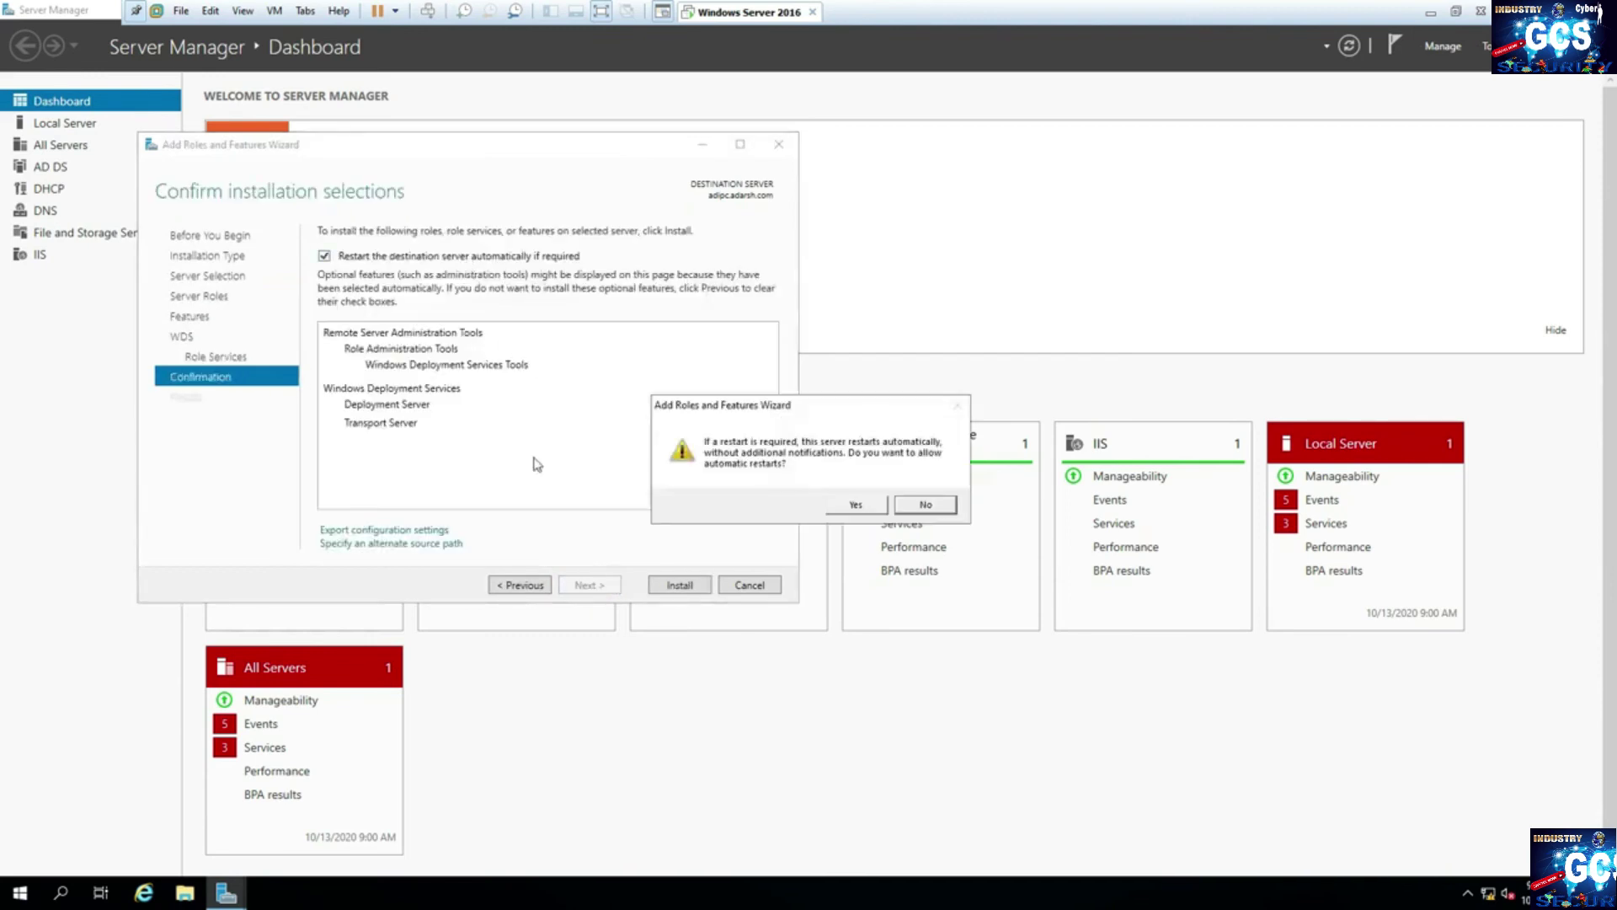
{"action": "left_click", "coordinate": [843, 506]}
{"action": "left_click", "coordinate": [667, 585]}
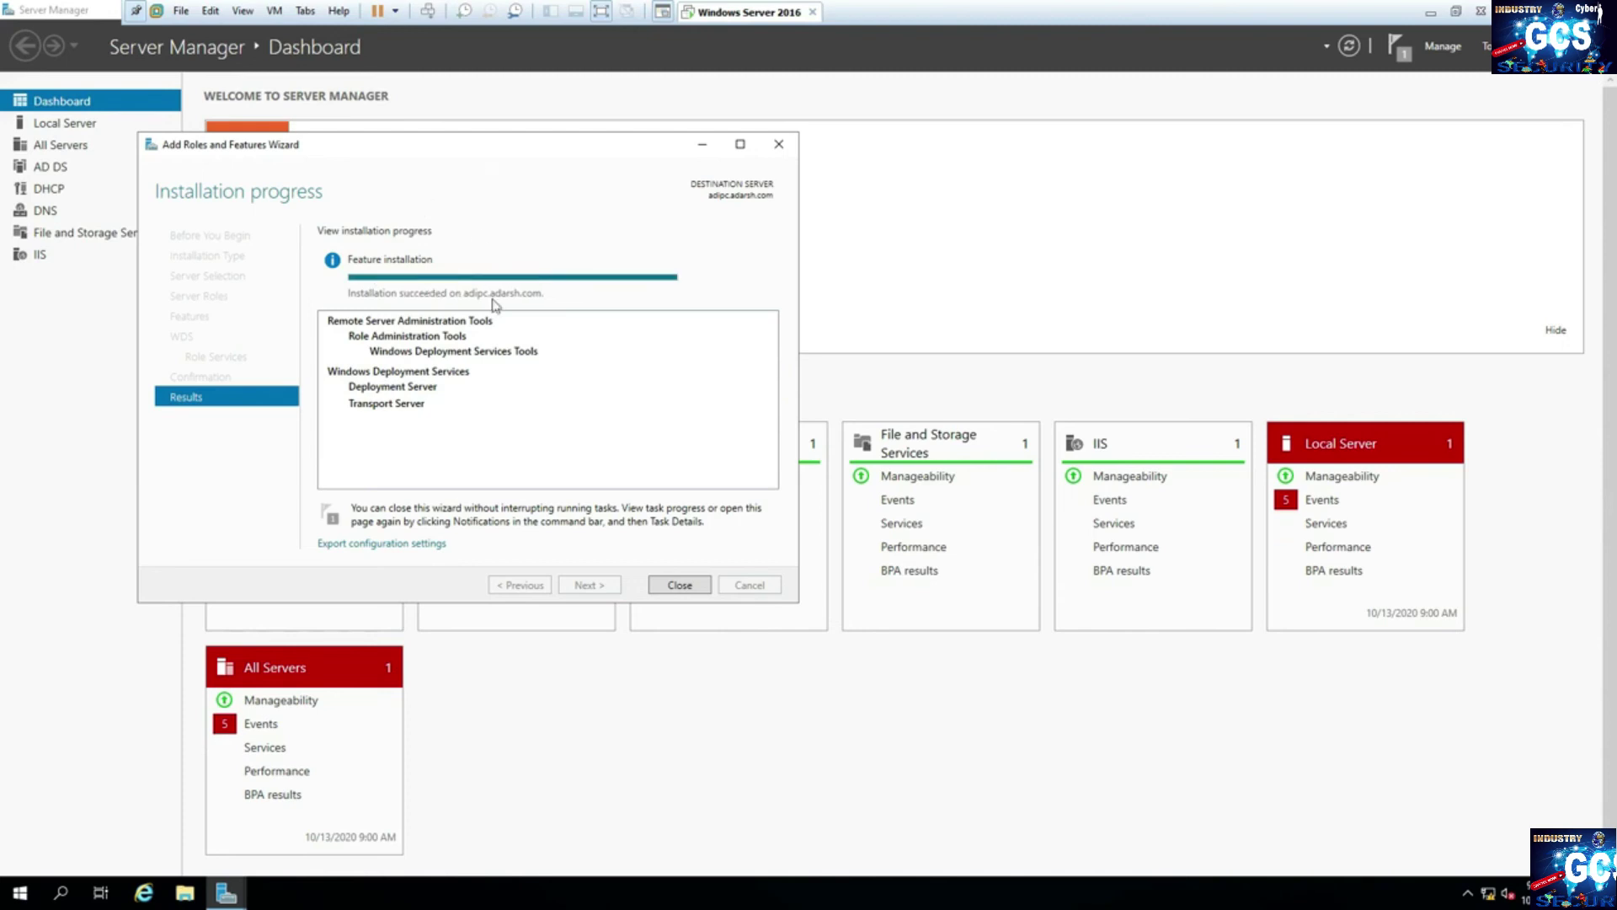
{"action": "left_click", "coordinate": [676, 583]}
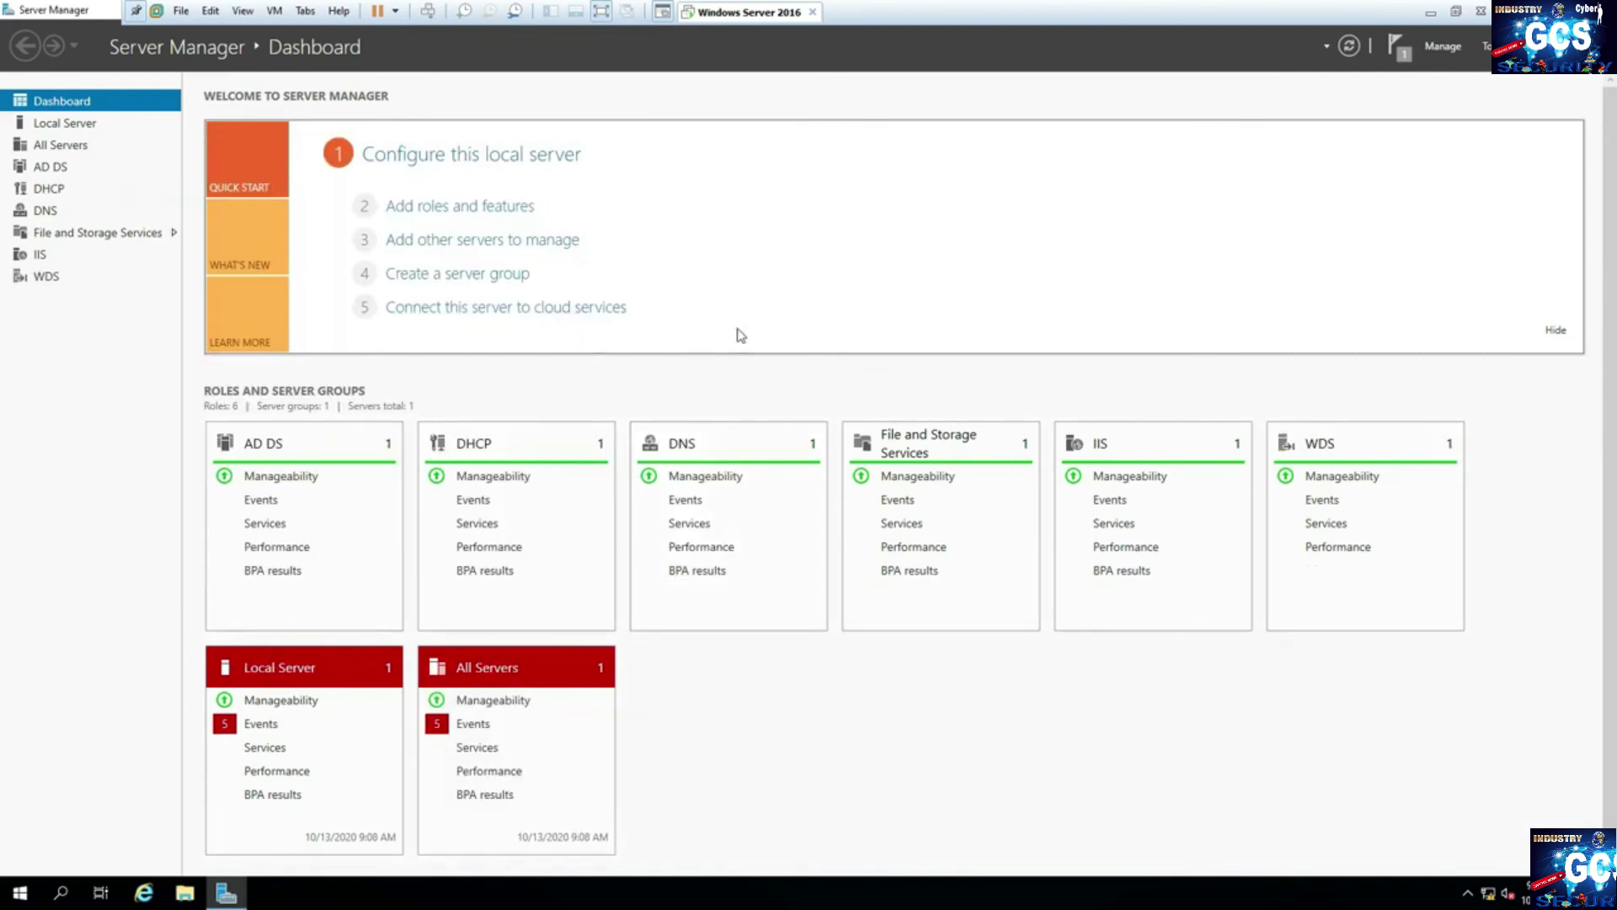
- Open the WDS console, select the listed server, widen the Server Name column and enlarge the window
{"action": "left_click", "coordinate": [1486, 48]}
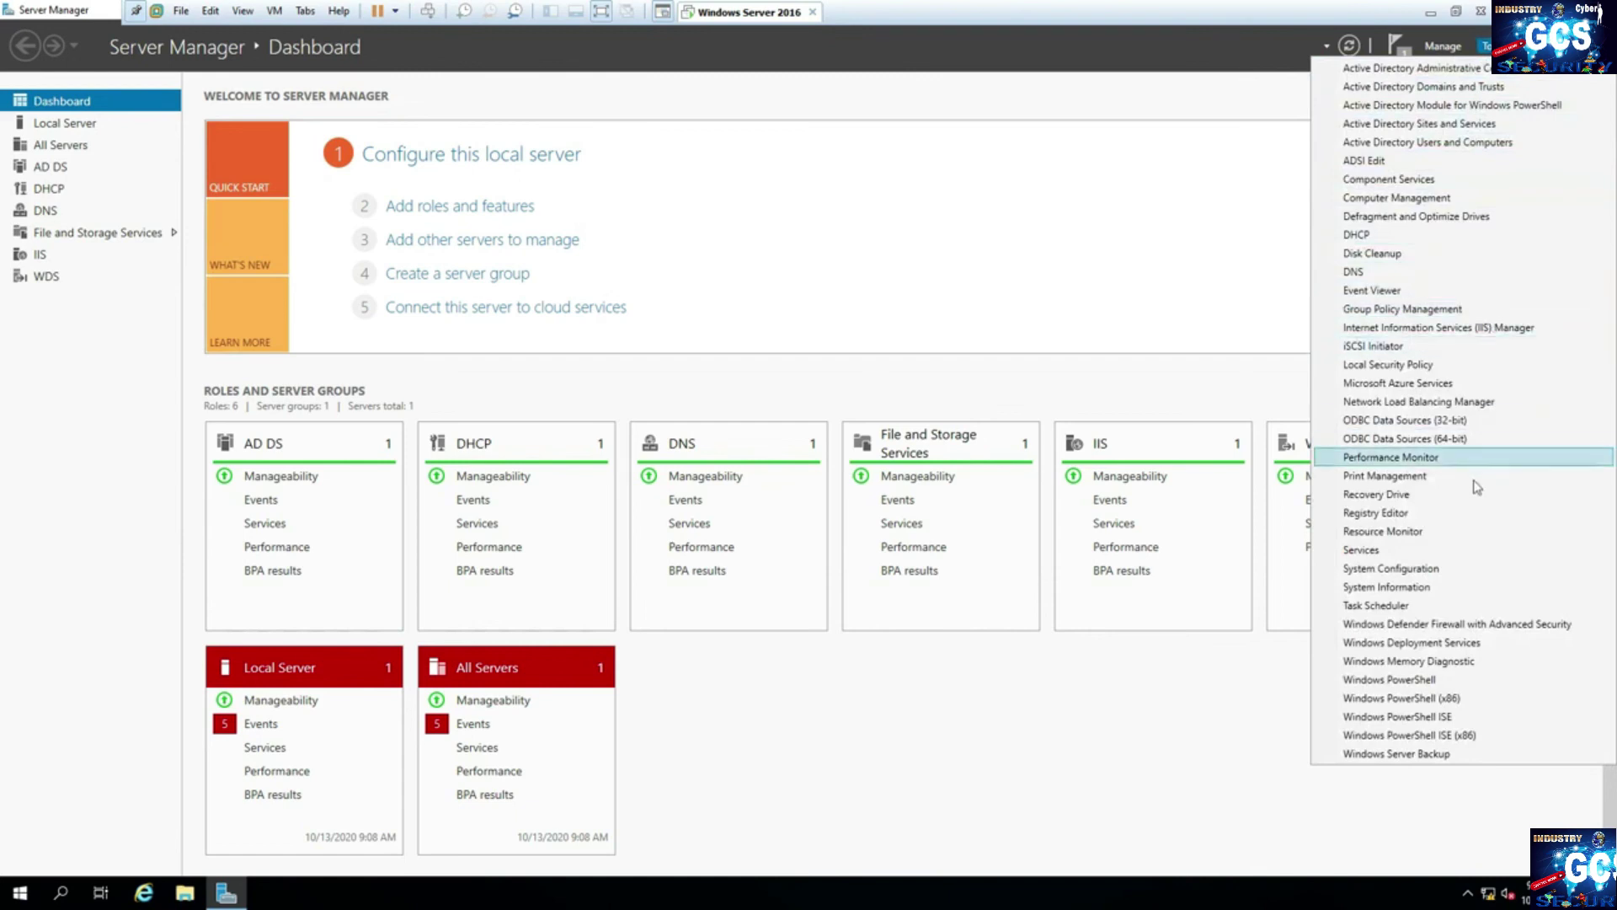
{"action": "left_click", "coordinate": [1495, 647]}
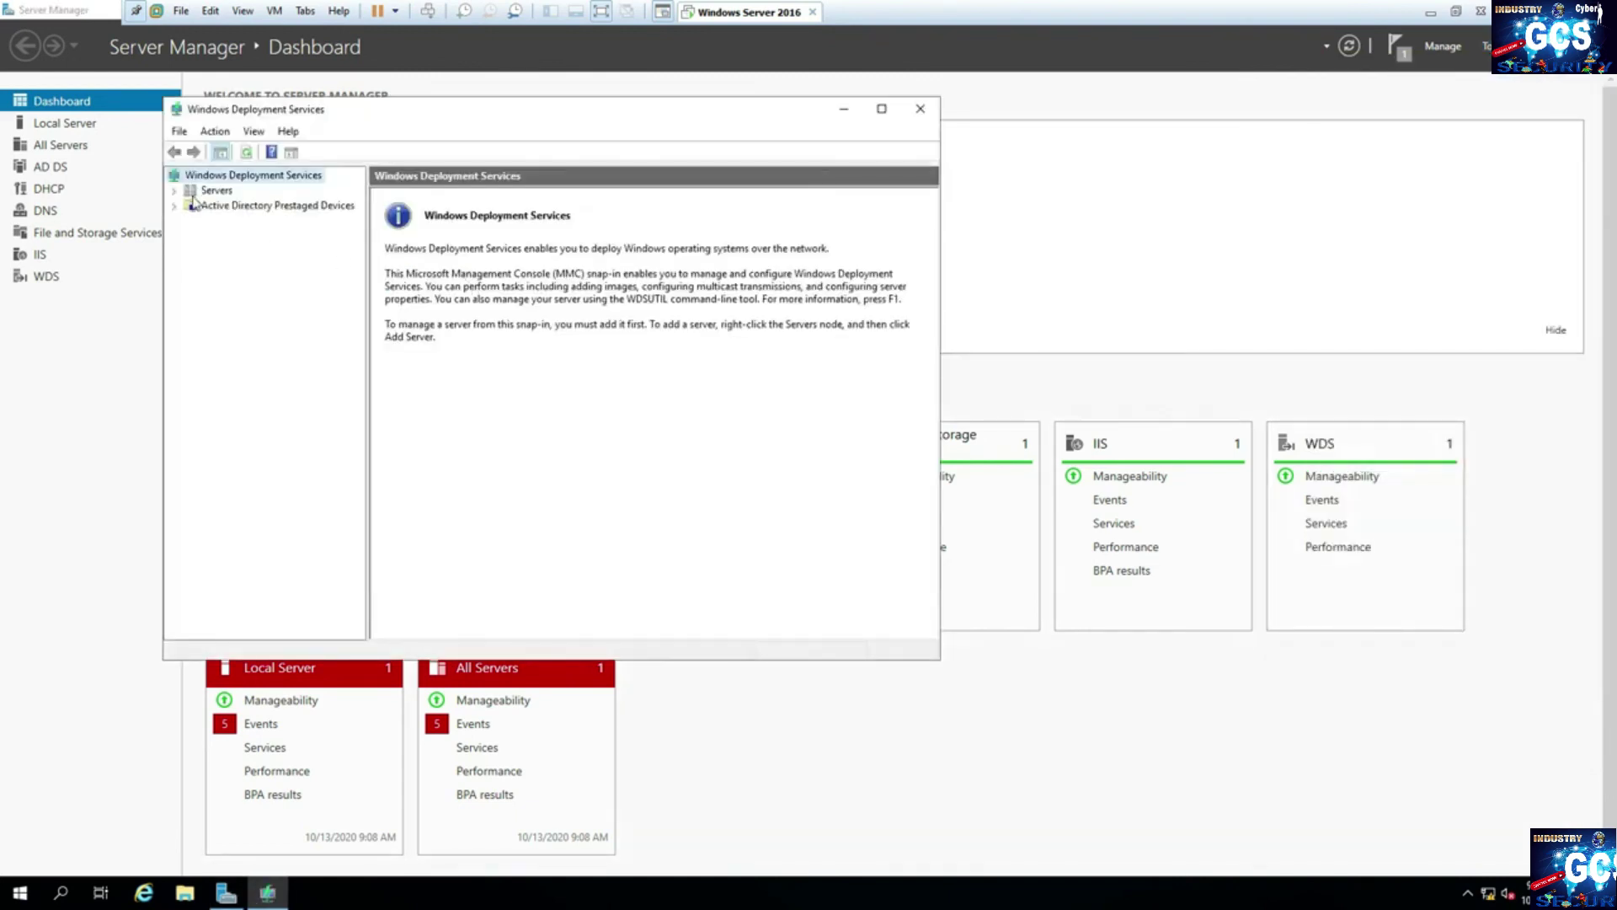
{"action": "left_click", "coordinate": [193, 196]}
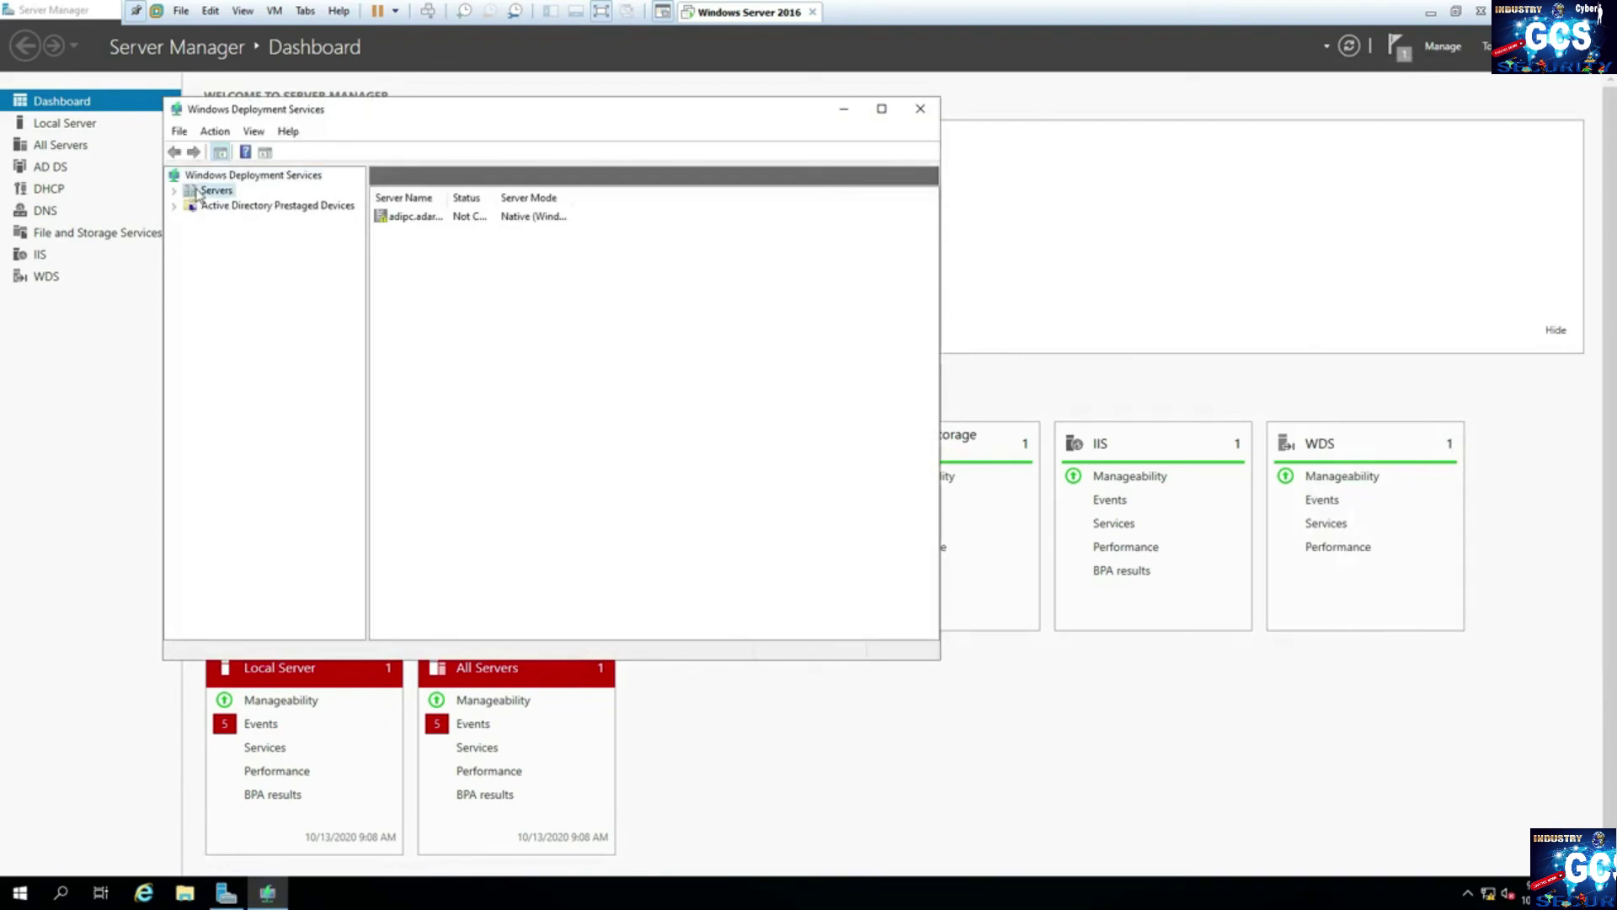
{"action": "left_click", "coordinate": [444, 215]}
{"action": "left_click_drag", "start_coordinate": [445, 198], "coordinate": [497, 198]}
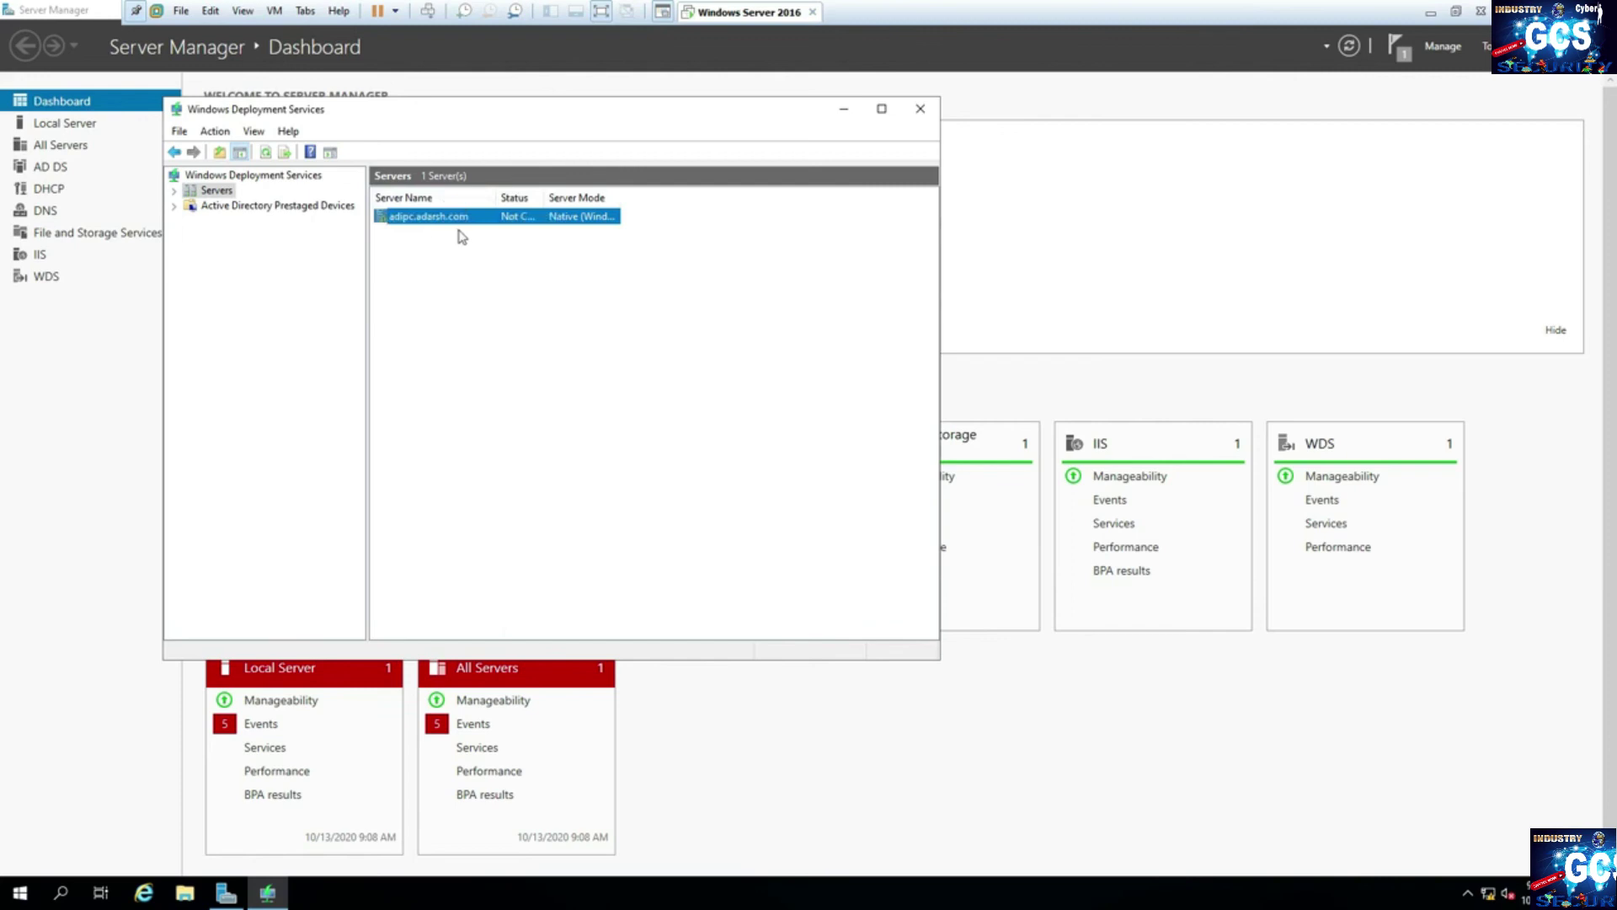
{"action": "left_click_drag", "start_coordinate": [938, 658], "coordinate": [1367, 777]}
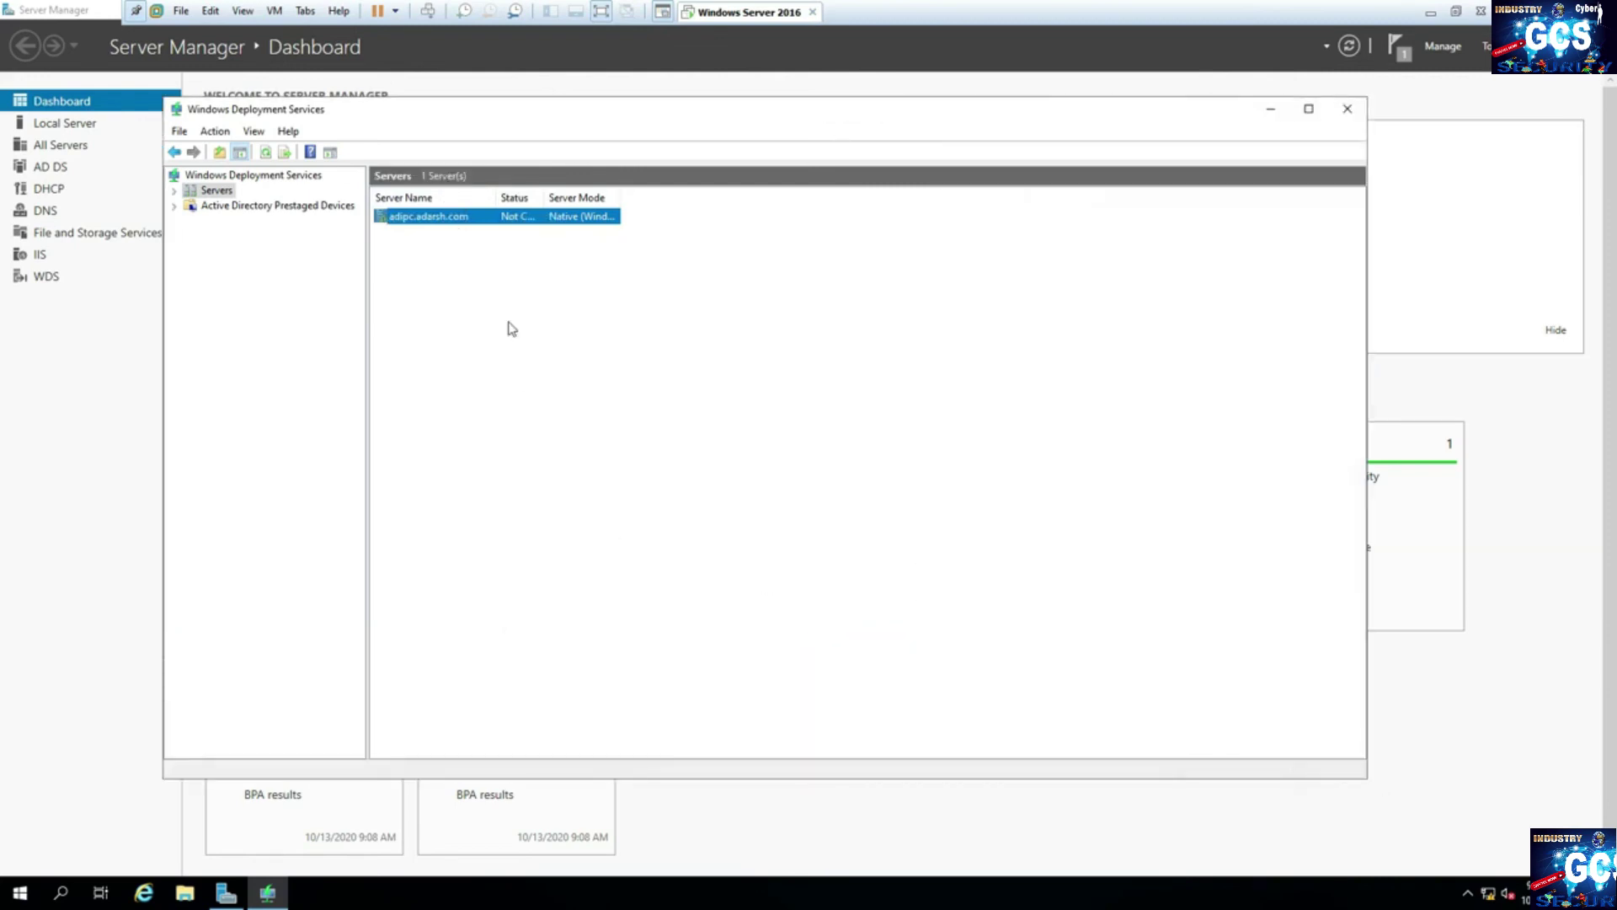
{"action": "left_click", "coordinate": [511, 326]}
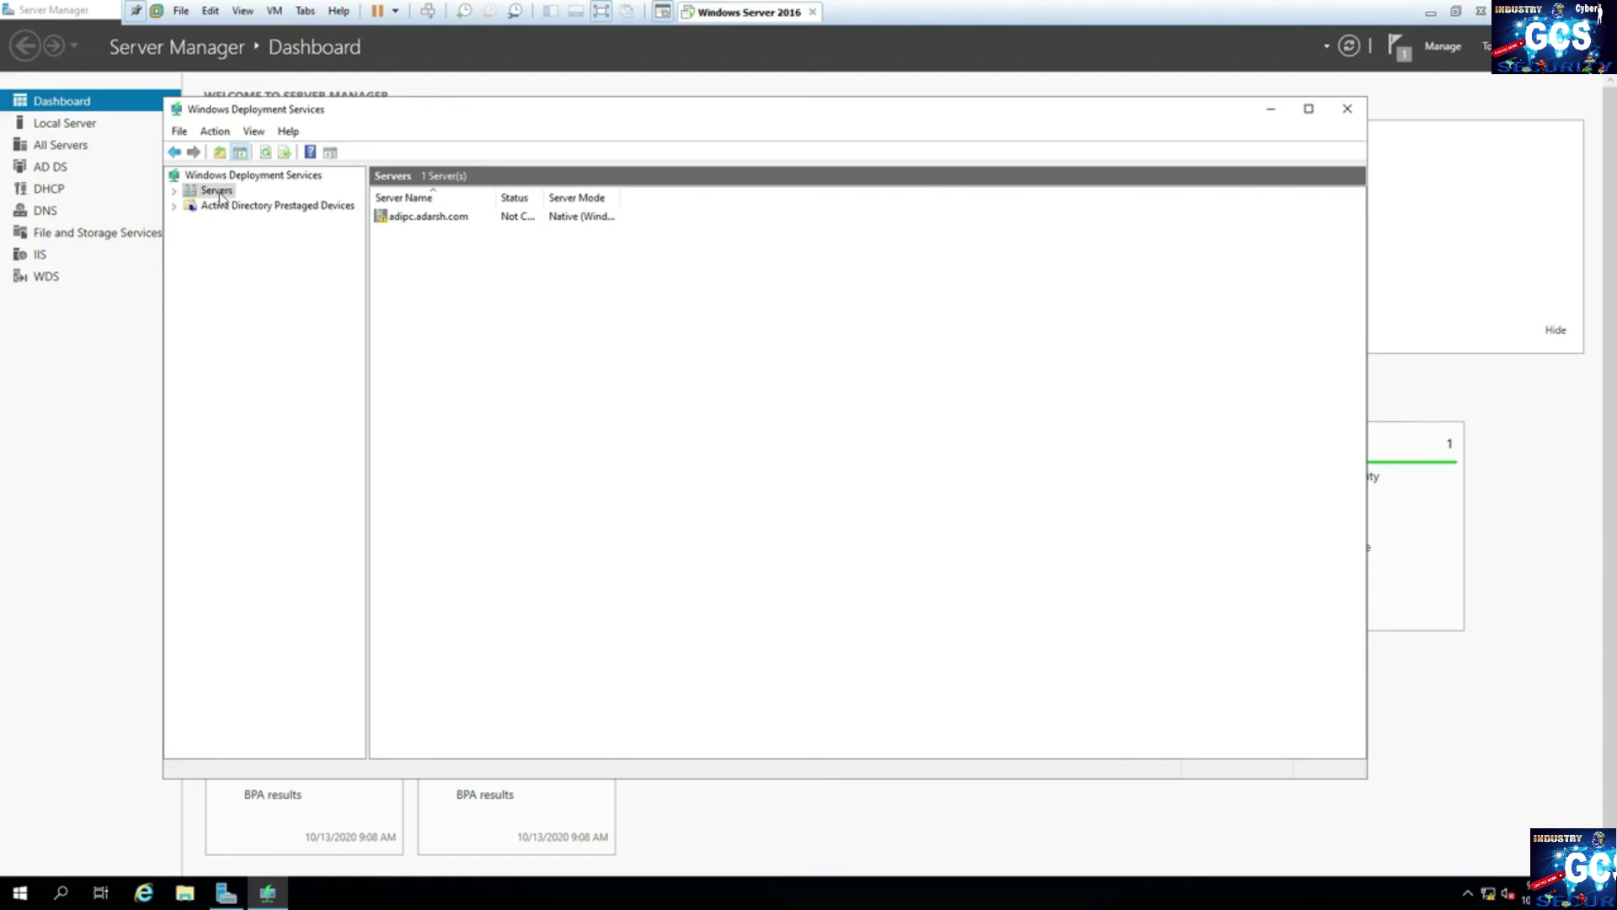
- Close the Windows Deployment Services console and leave the desktop showing
{"action": "right_click", "coordinate": [219, 194]}
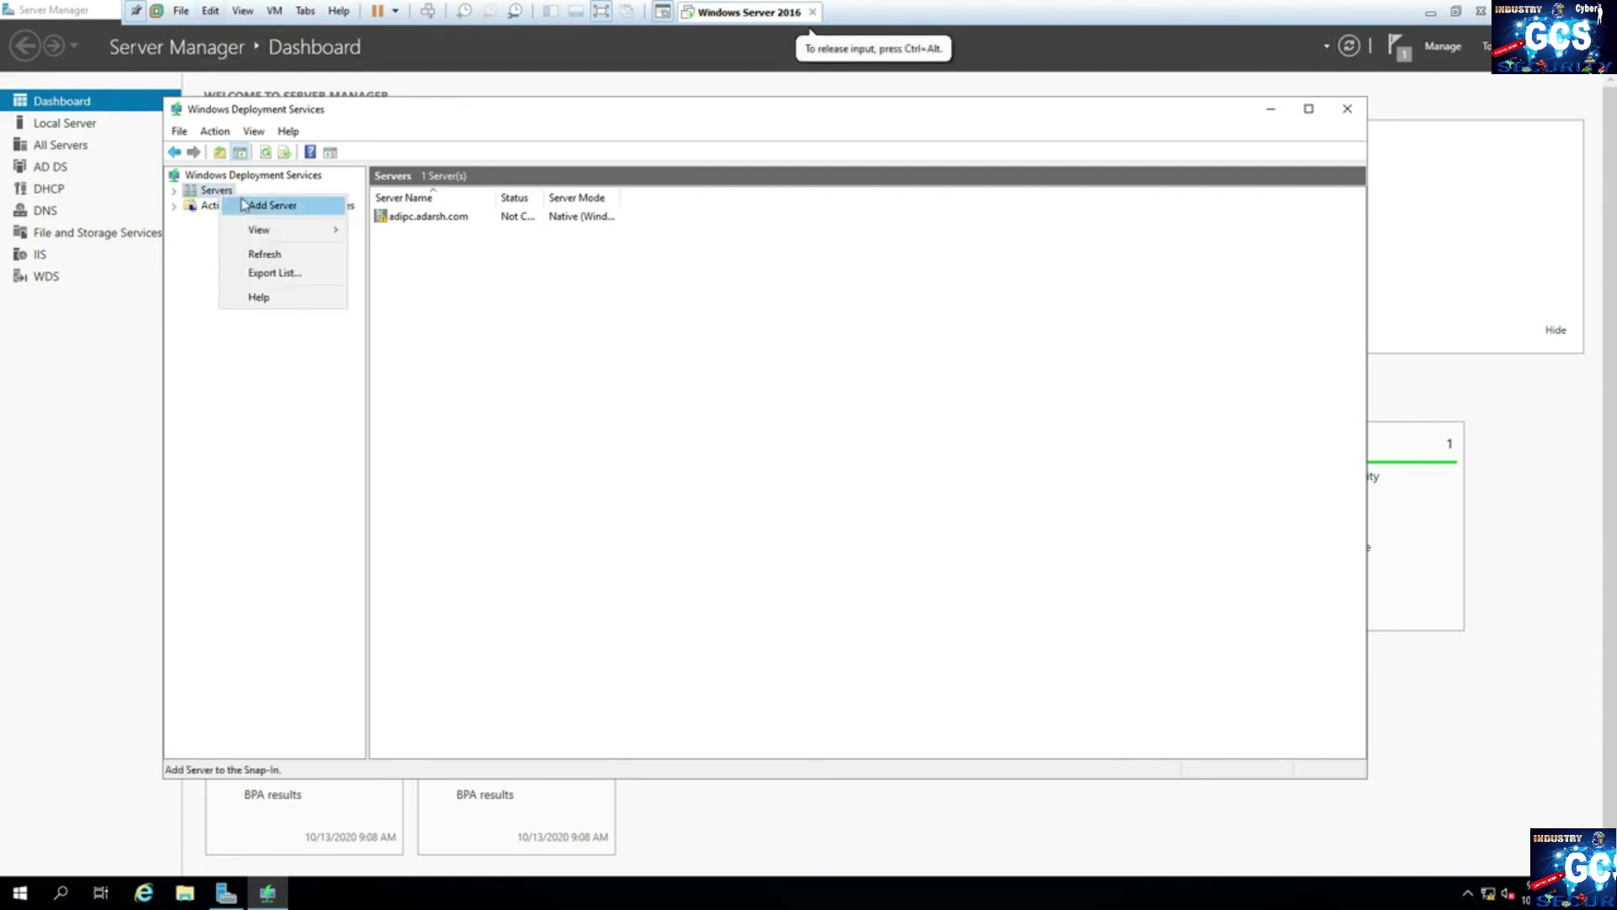
{"action": "left_click", "coordinate": [791, 383]}
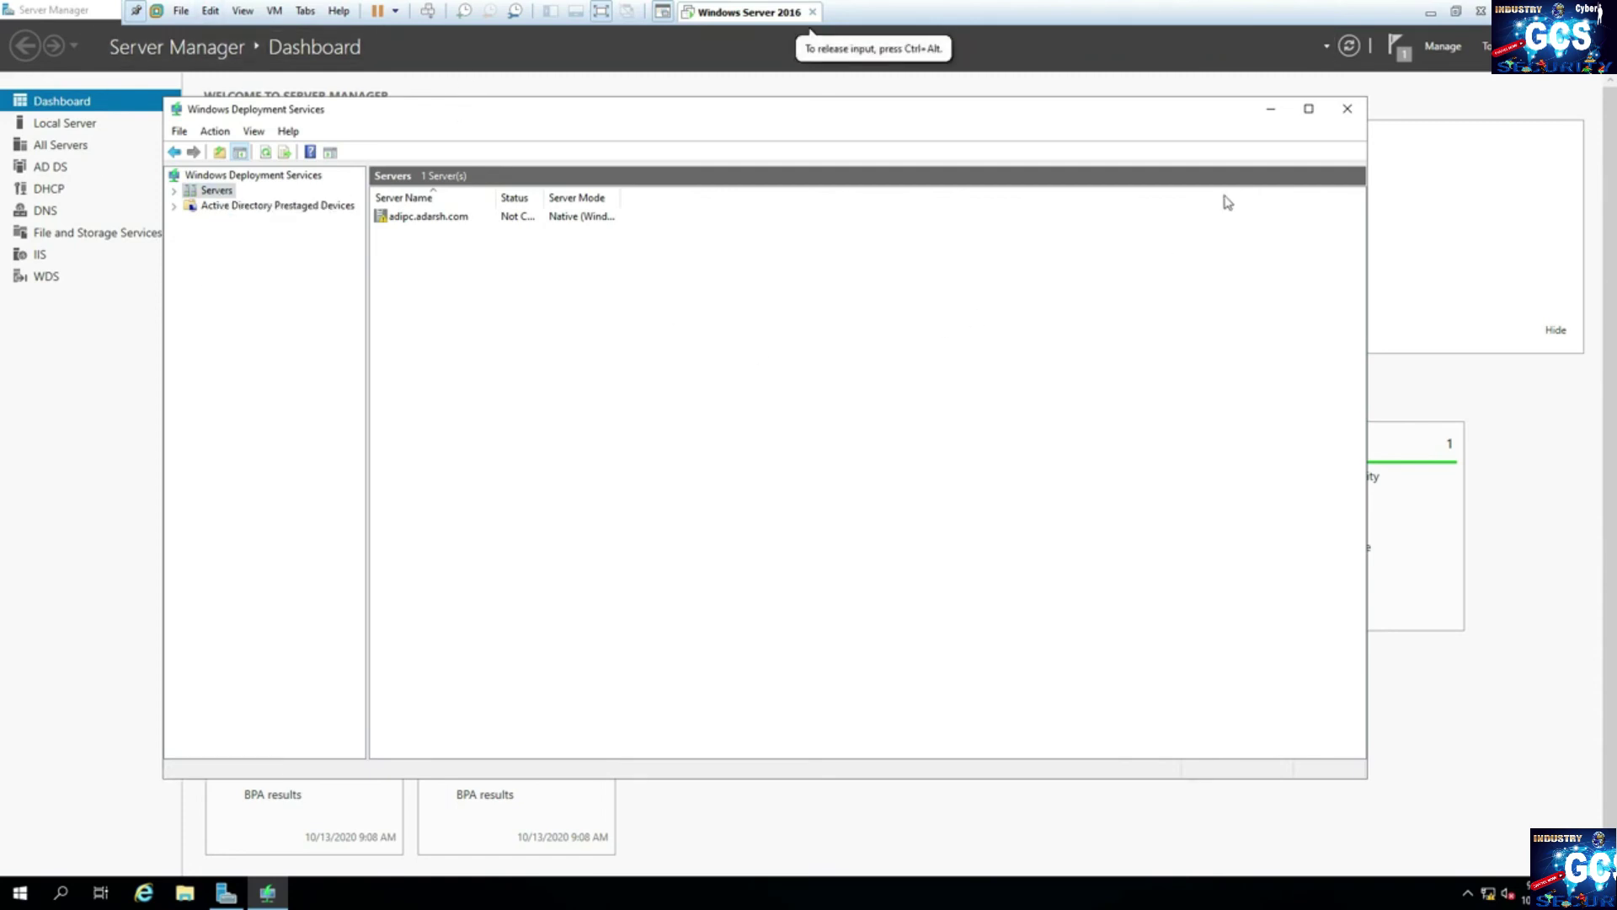
{"action": "left_click", "coordinate": [1271, 109]}
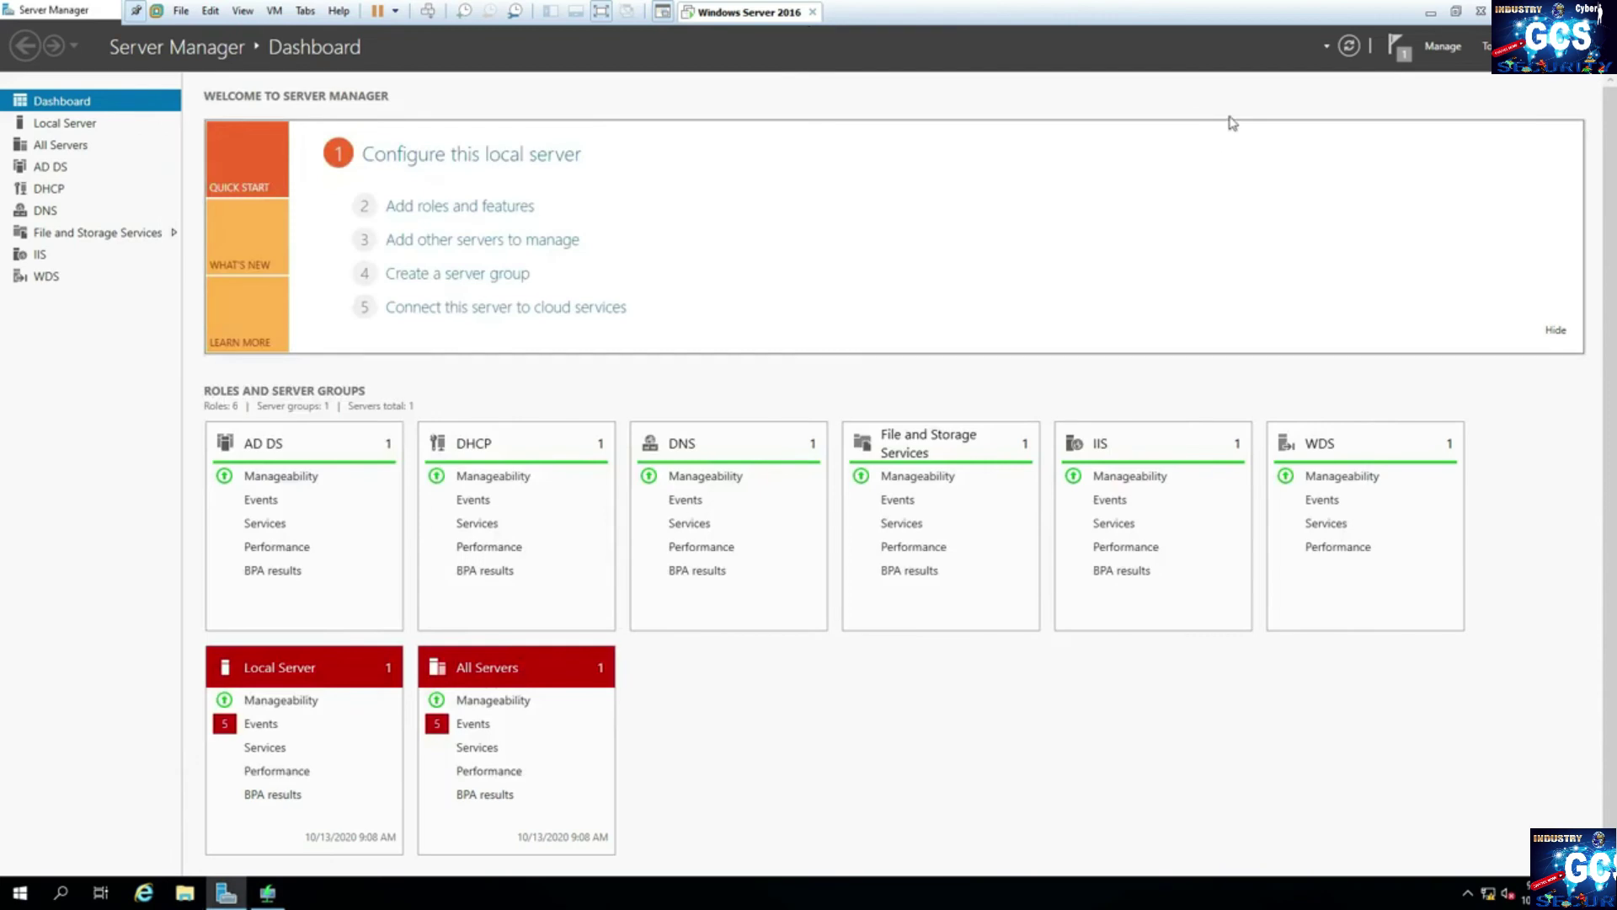
{"action": "left_click", "coordinate": [278, 899]}
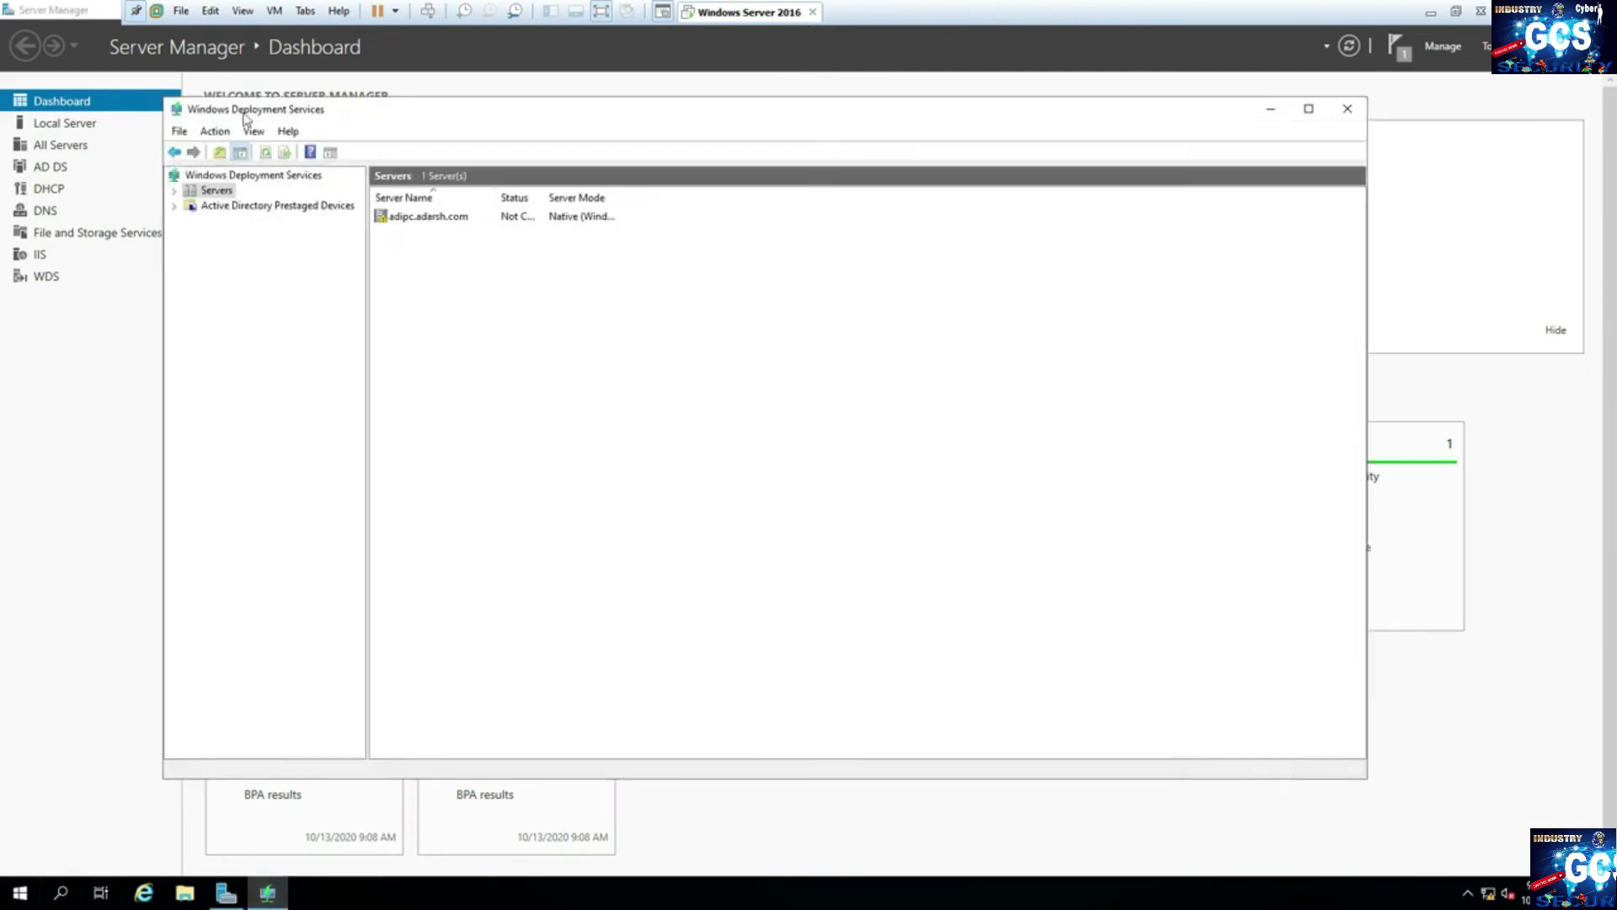
{"action": "left_click", "coordinate": [1346, 109]}
{"action": "key", "text": "super+d"}
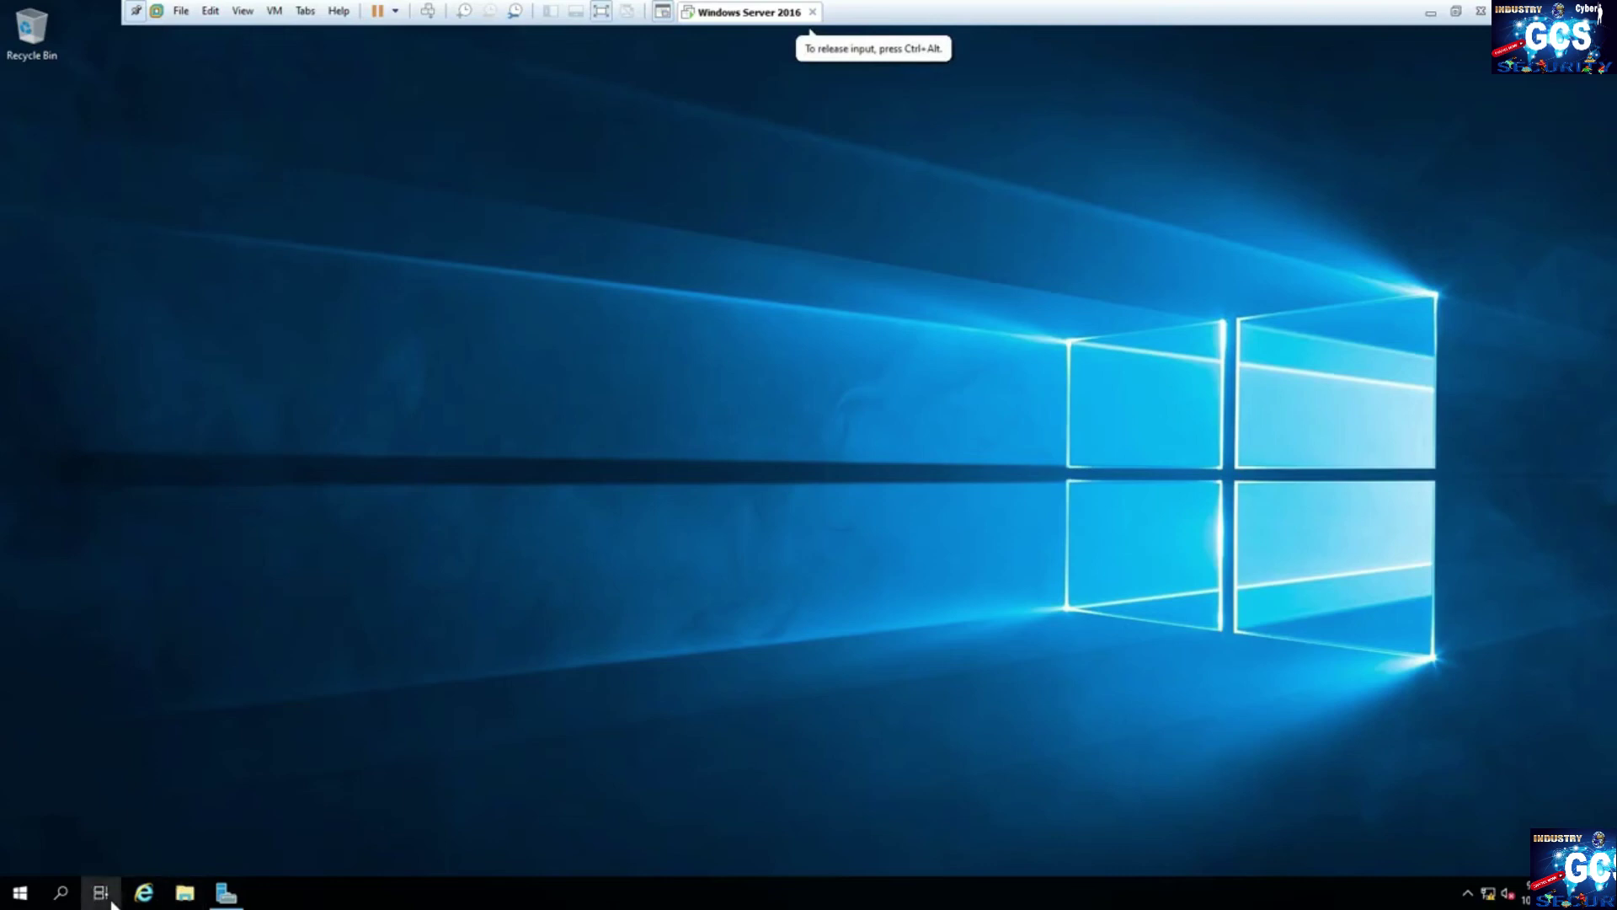
- Open Internet Explorer, then launch Network Connections with ncpa.cpl
{"action": "left_click", "coordinate": [144, 892]}
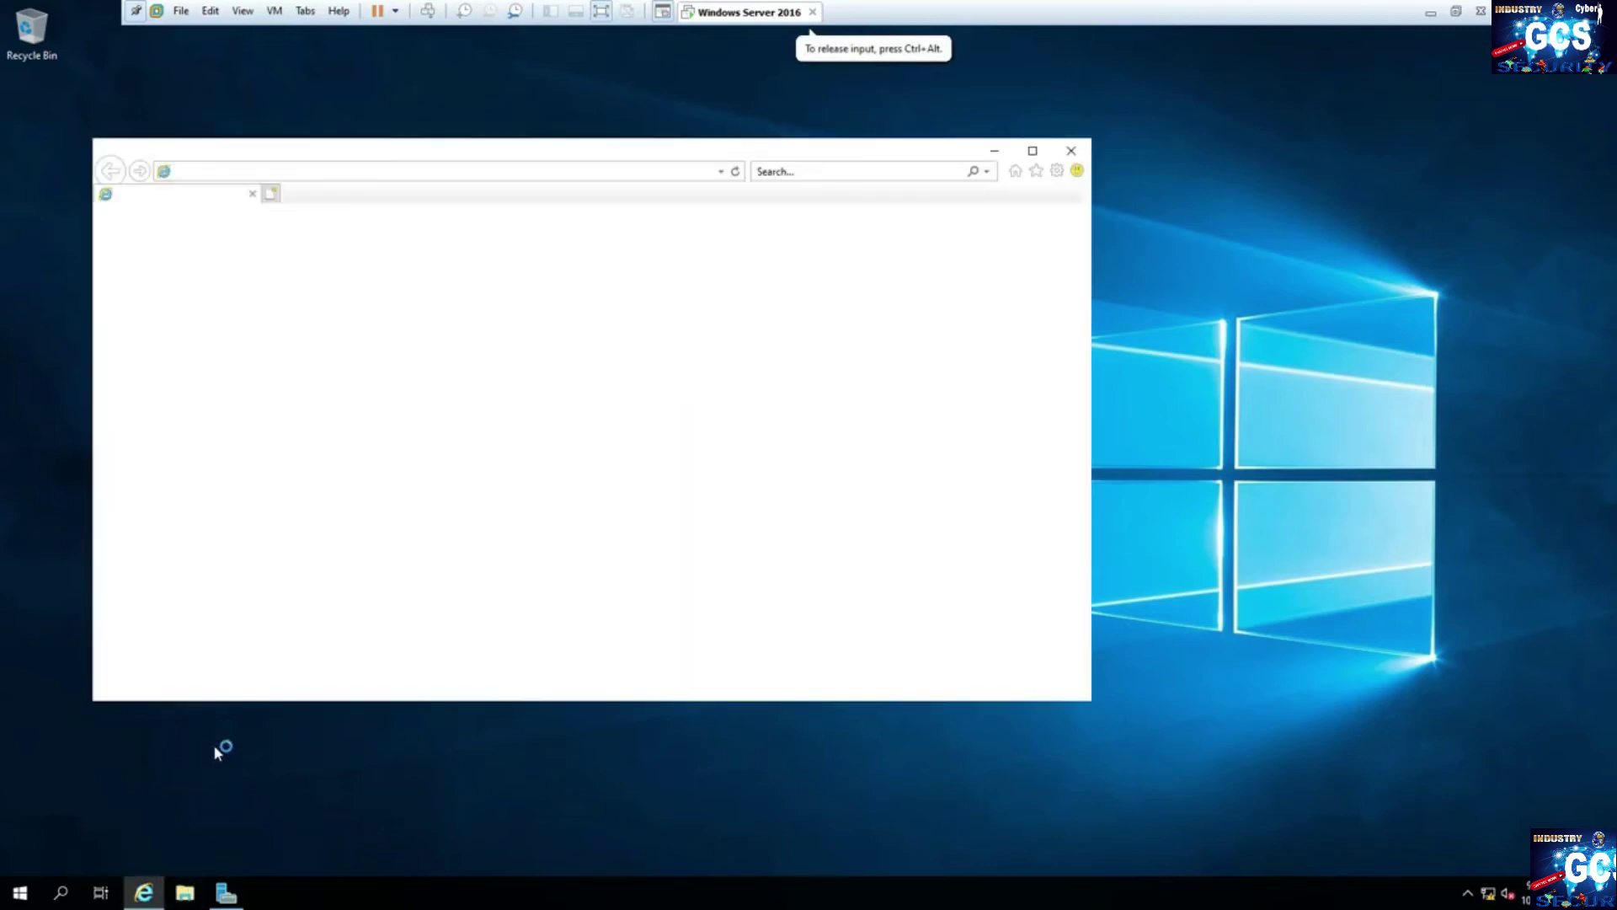
{"action": "left_click", "coordinate": [371, 171]}
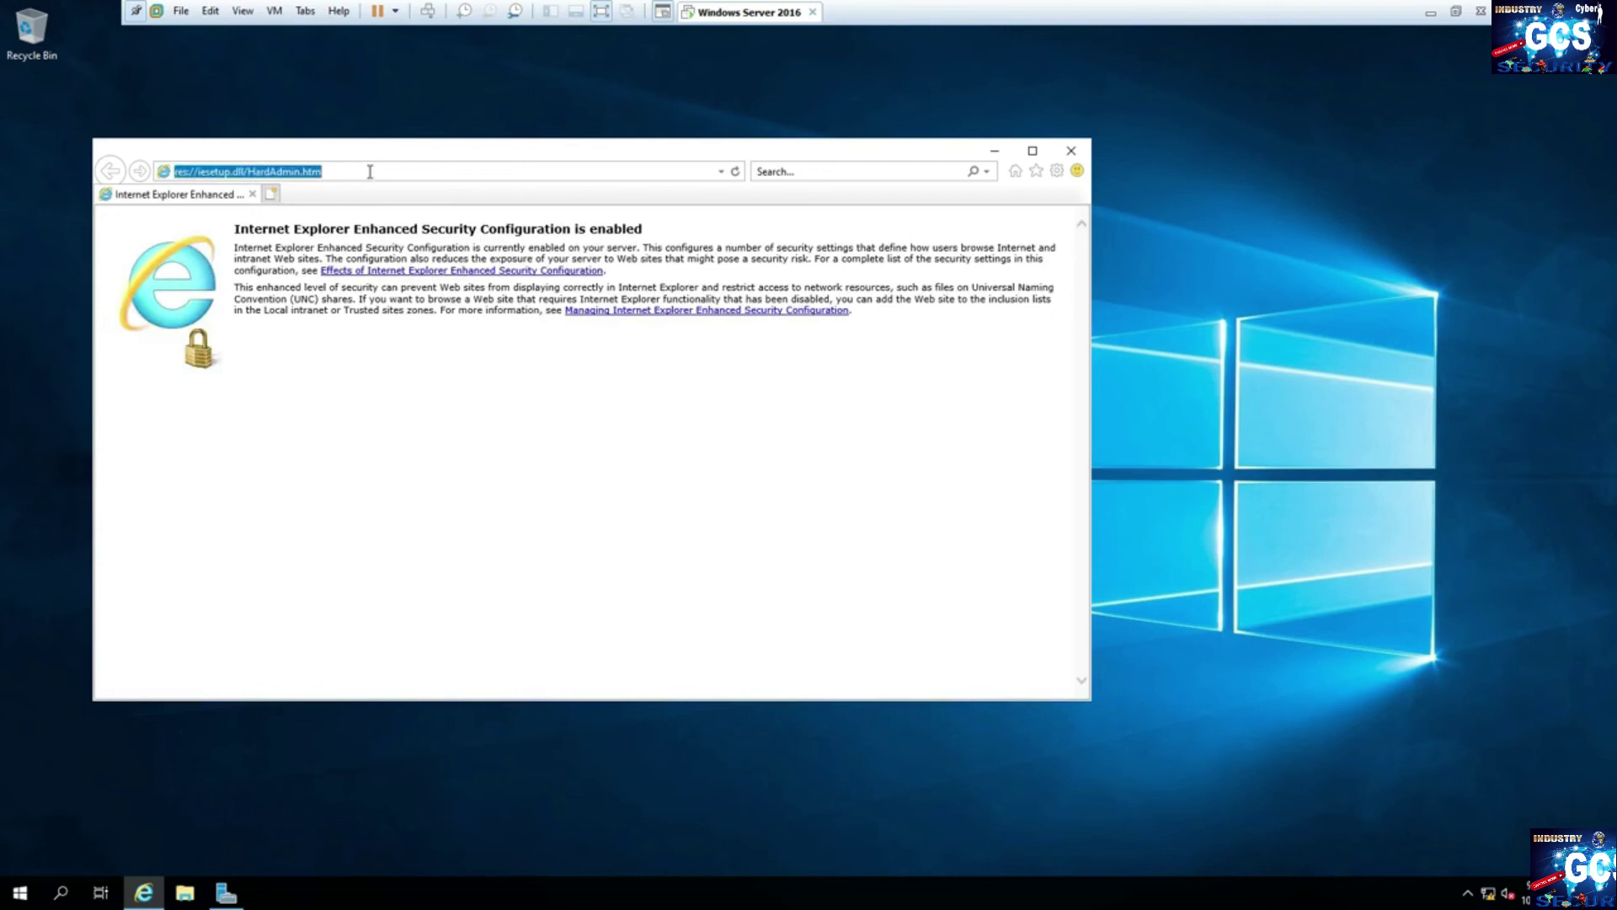
{"action": "key", "text": "super+r"}
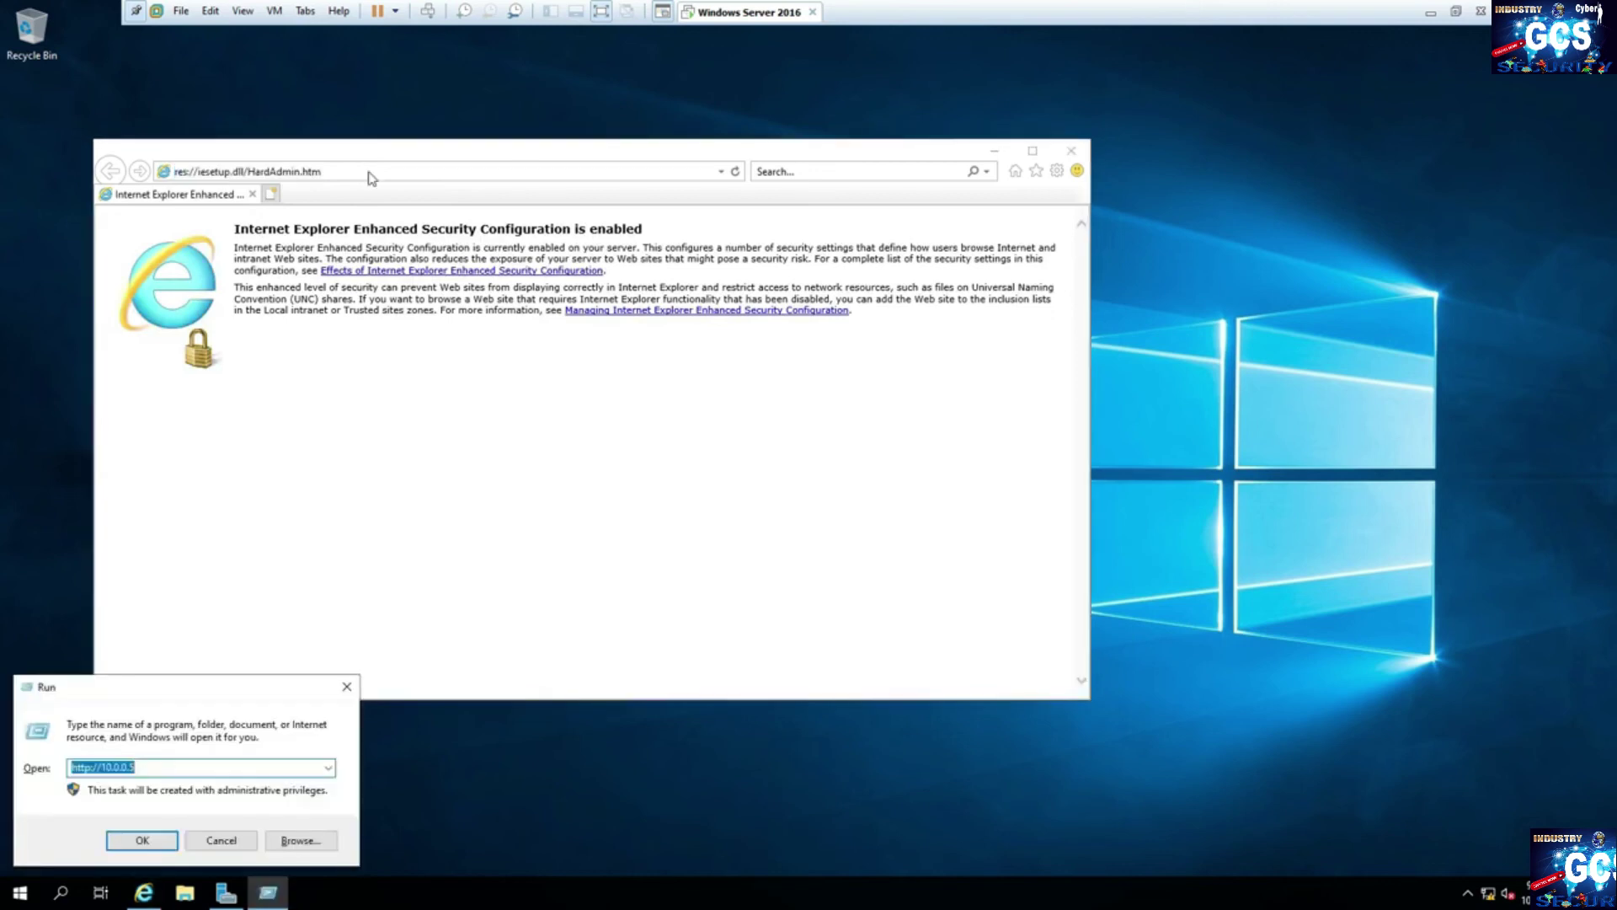
{"action": "key", "text": "BackSpace"}
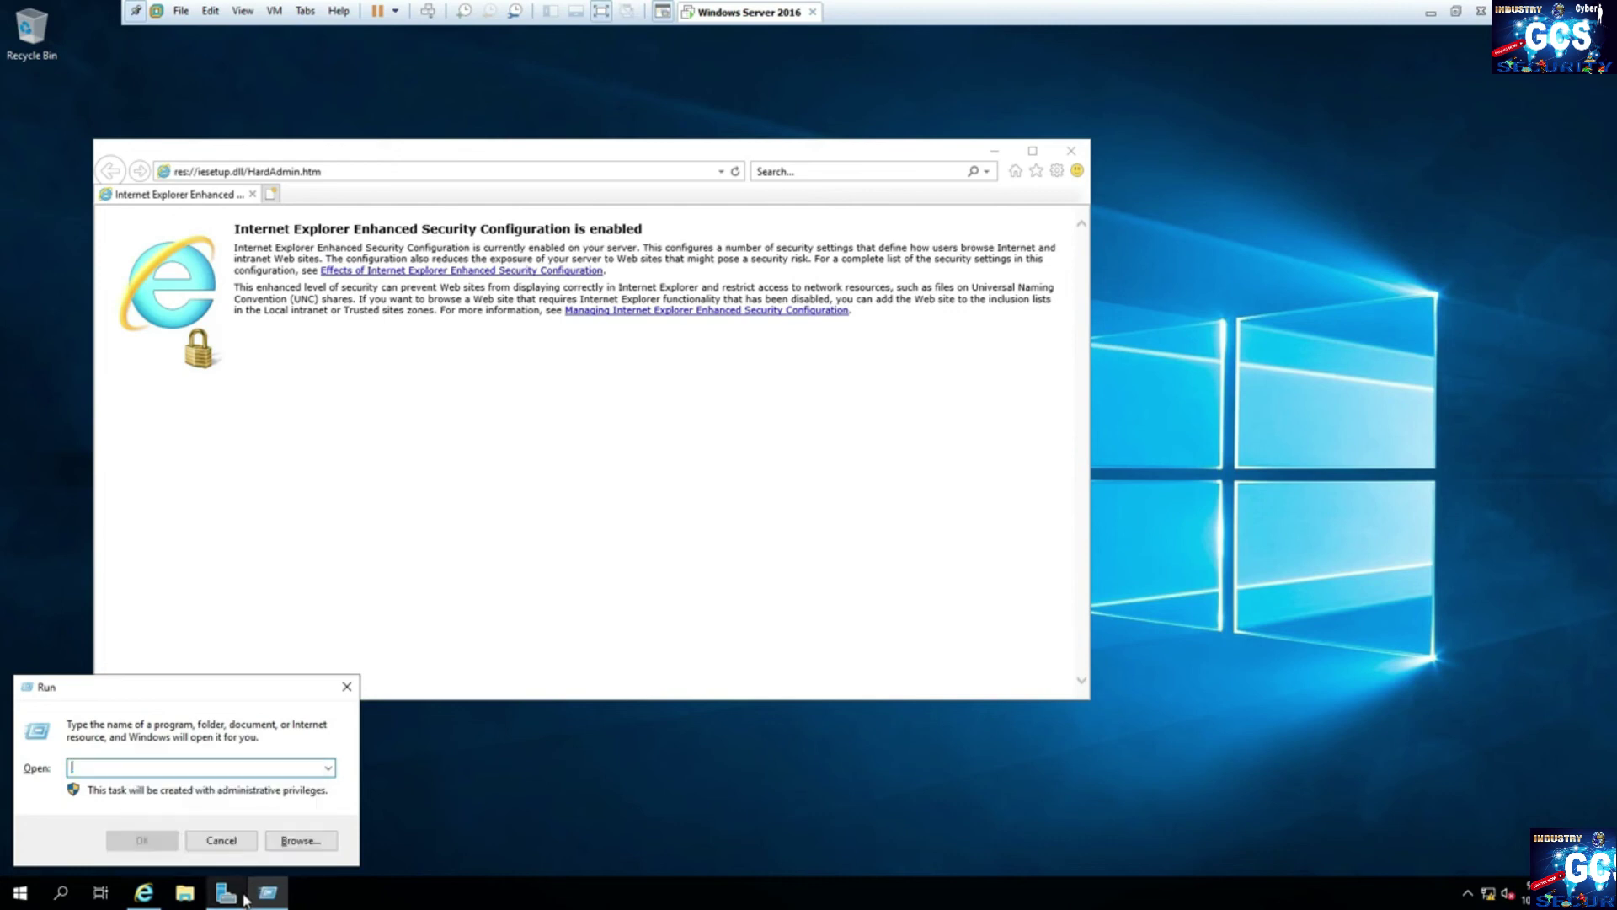
{"action": "type", "text": "ncpa.cpl"}
{"action": "key", "text": "Return"}
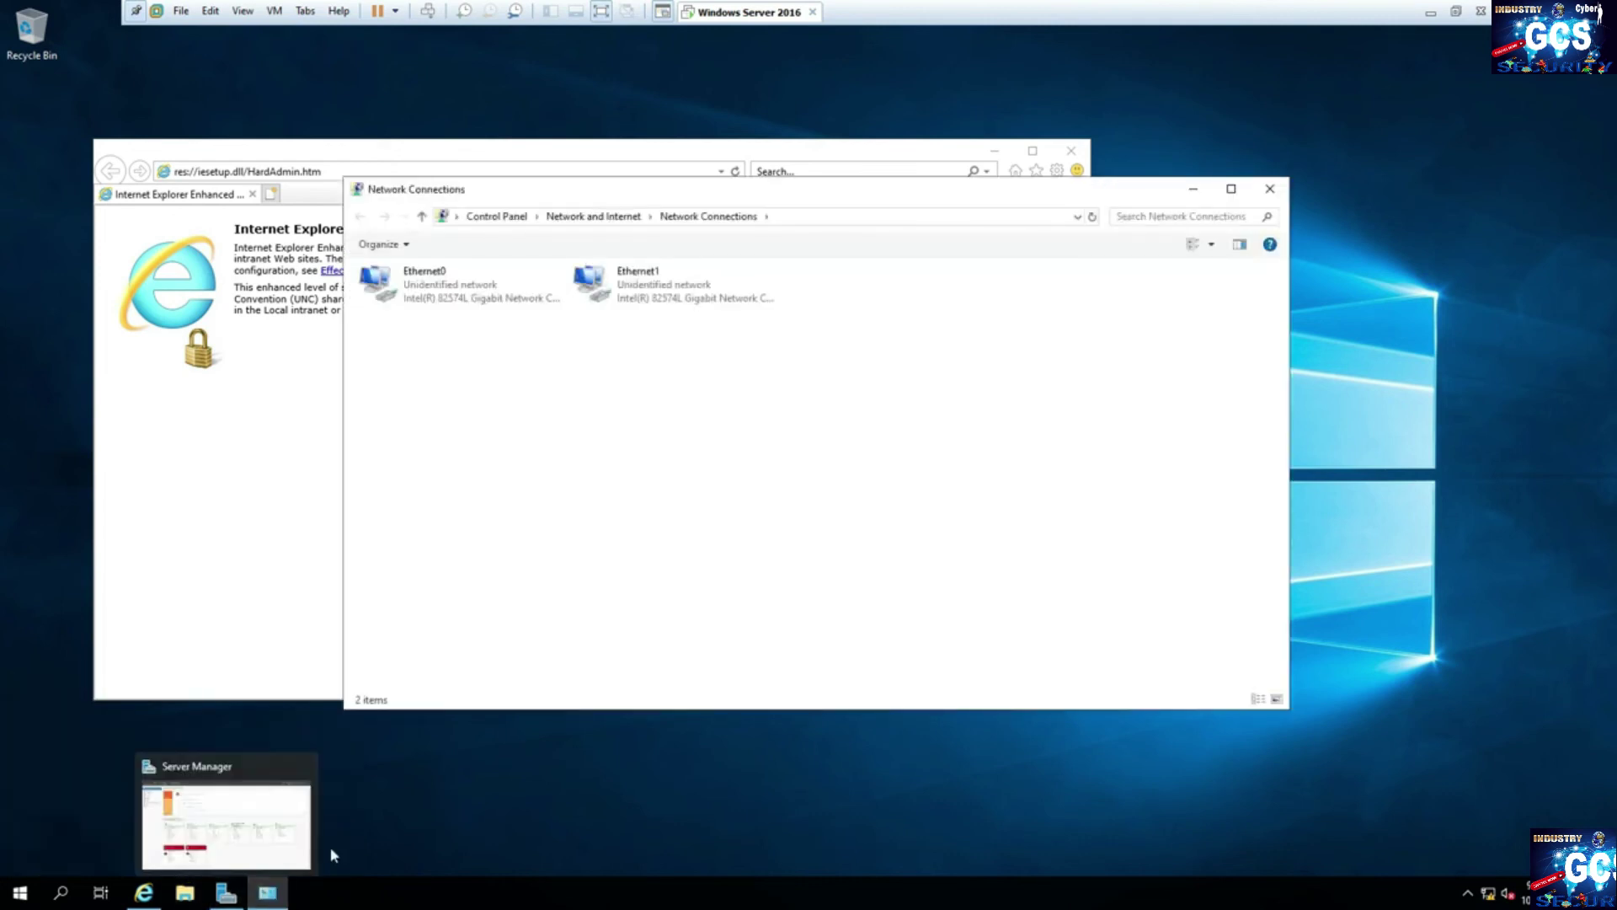
- Confirm Ethernet0's IPv4 obtains IP and DNS automatically, then close Network Connections
{"action": "right_click", "coordinate": [475, 282]}
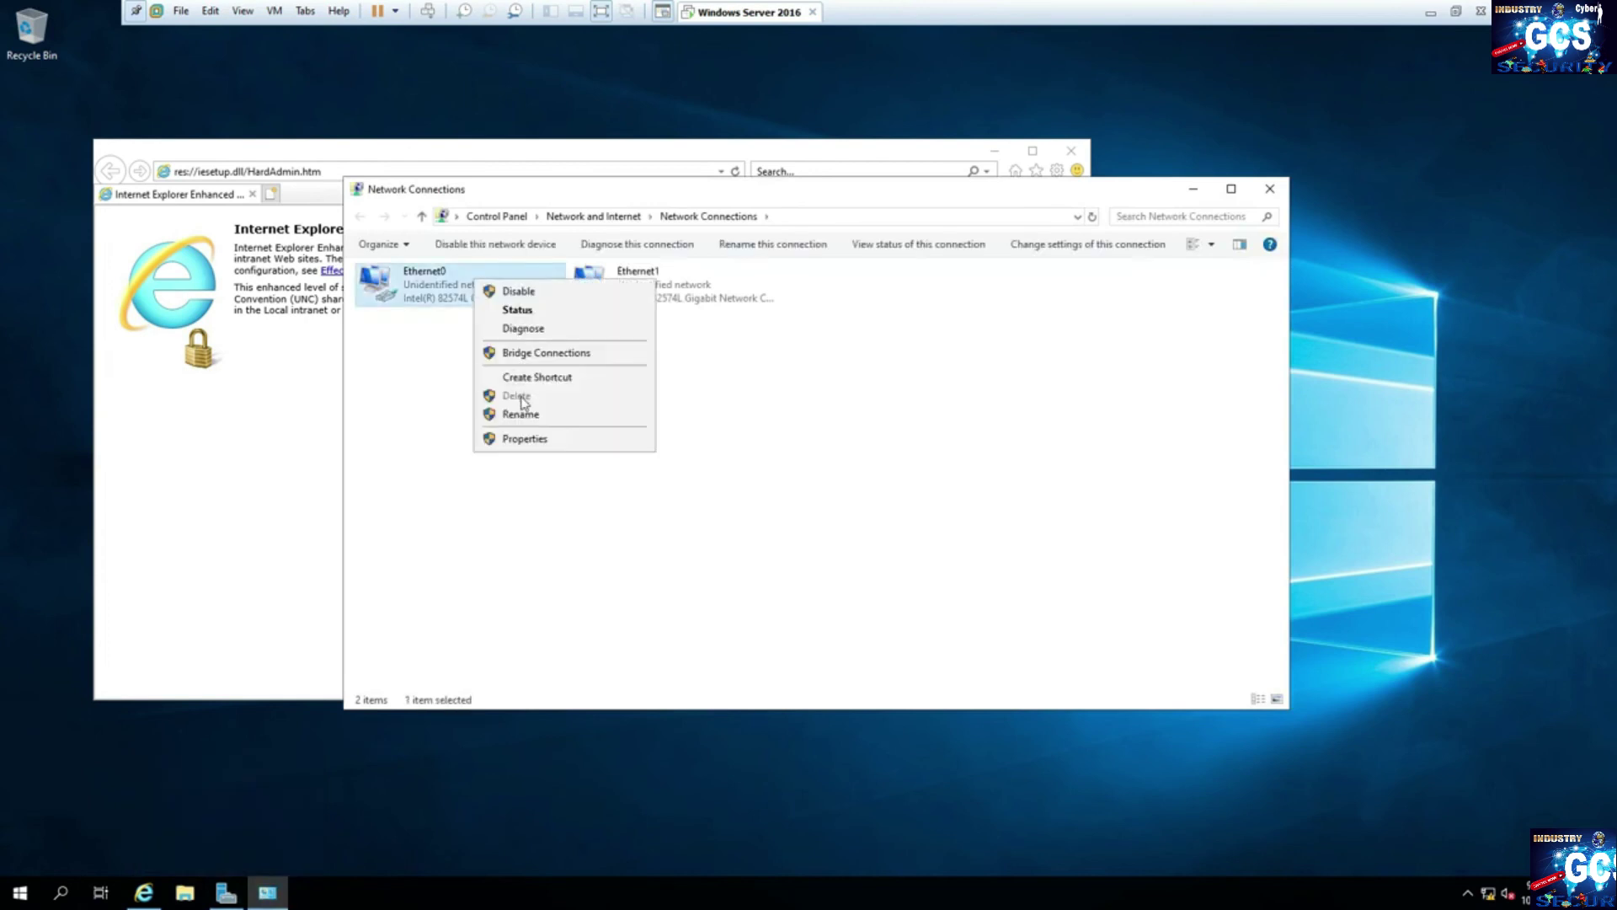
{"action": "left_click", "coordinate": [535, 437]}
{"action": "double_click", "coordinate": [515, 467]}
{"action": "left_click", "coordinate": [604, 678]}
{"action": "left_click", "coordinate": [560, 626]}
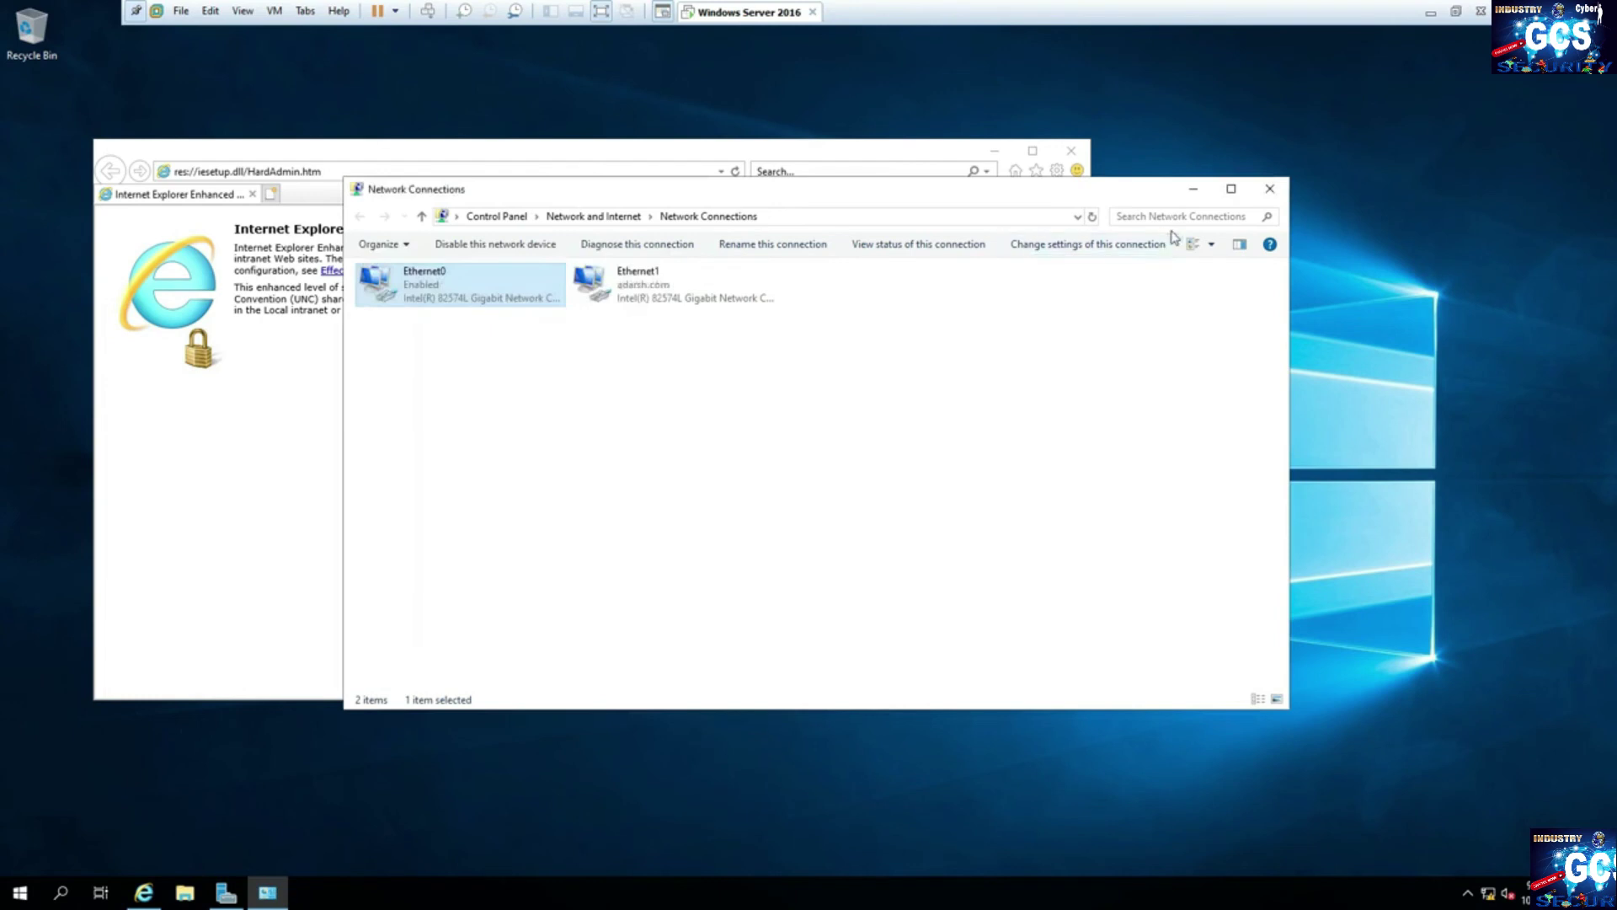
{"action": "left_click", "coordinate": [1270, 189]}
{"action": "left_click", "coordinate": [308, 172]}
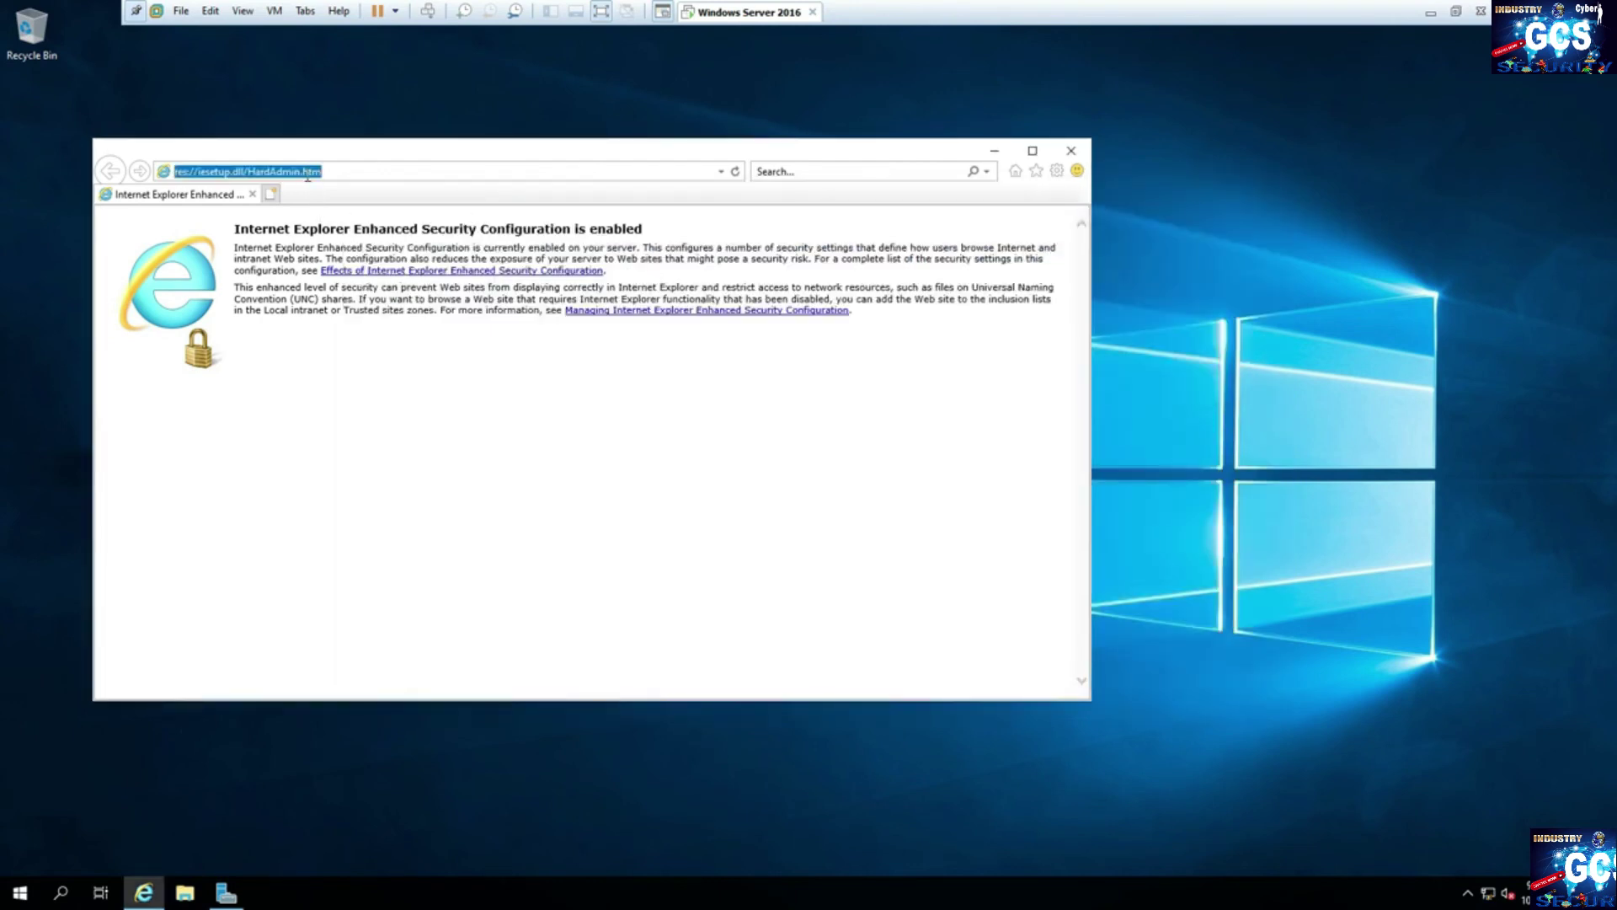
- Search Bing for 'widows adk' and open the Microsoft Docs ADK download page
{"action": "type", "text": "widow"}
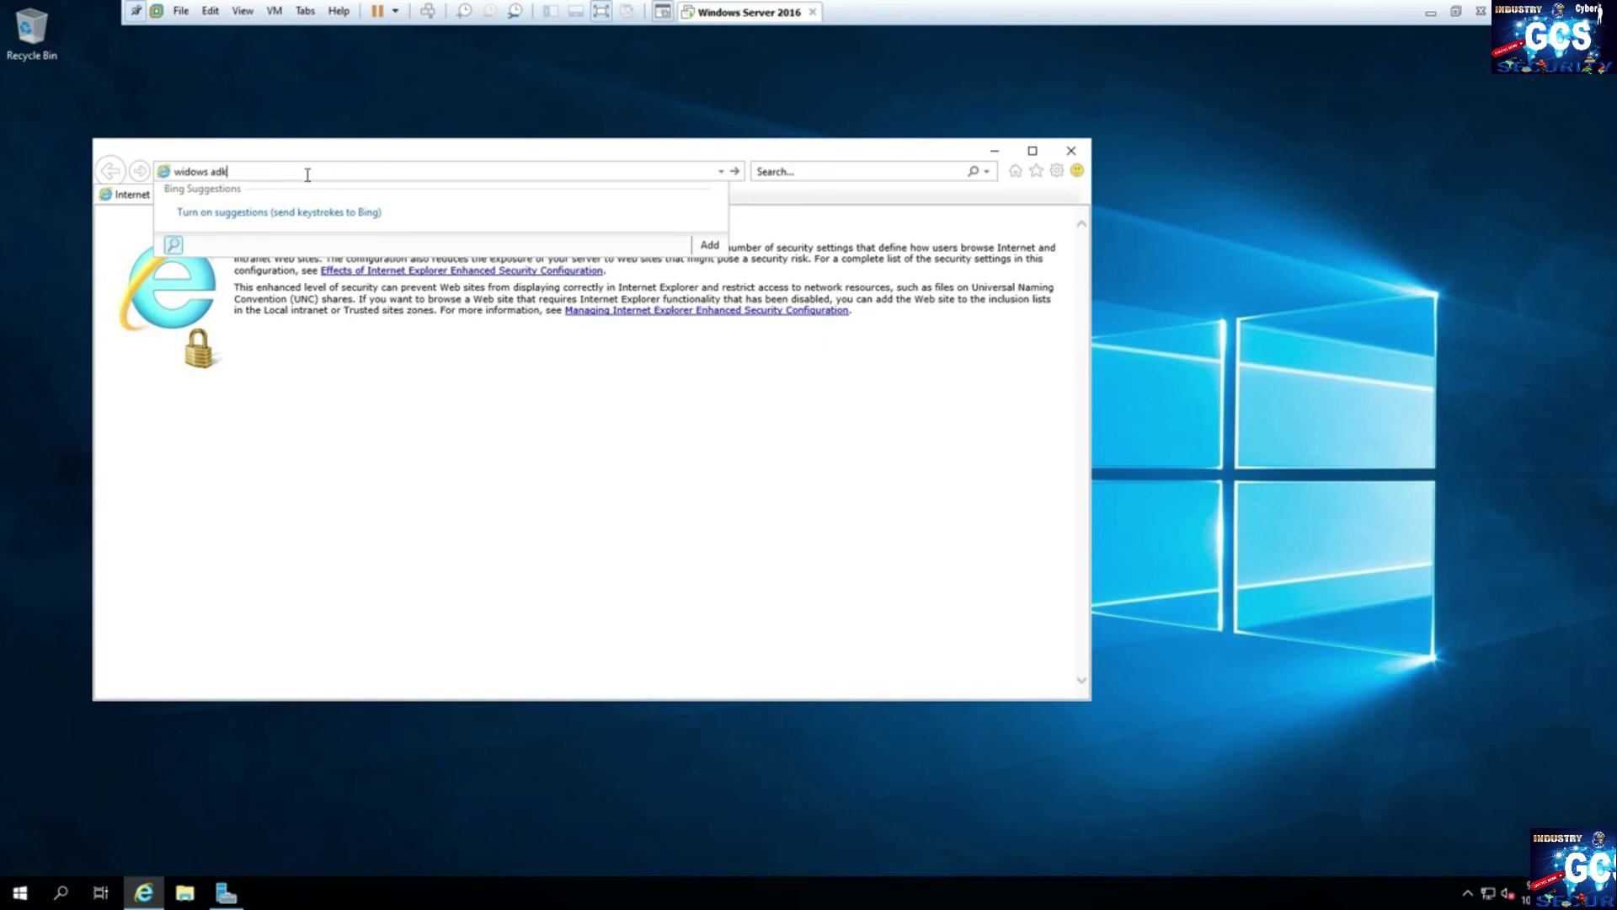
{"action": "type", "text": "s adk"}
{"action": "key", "text": "Return"}
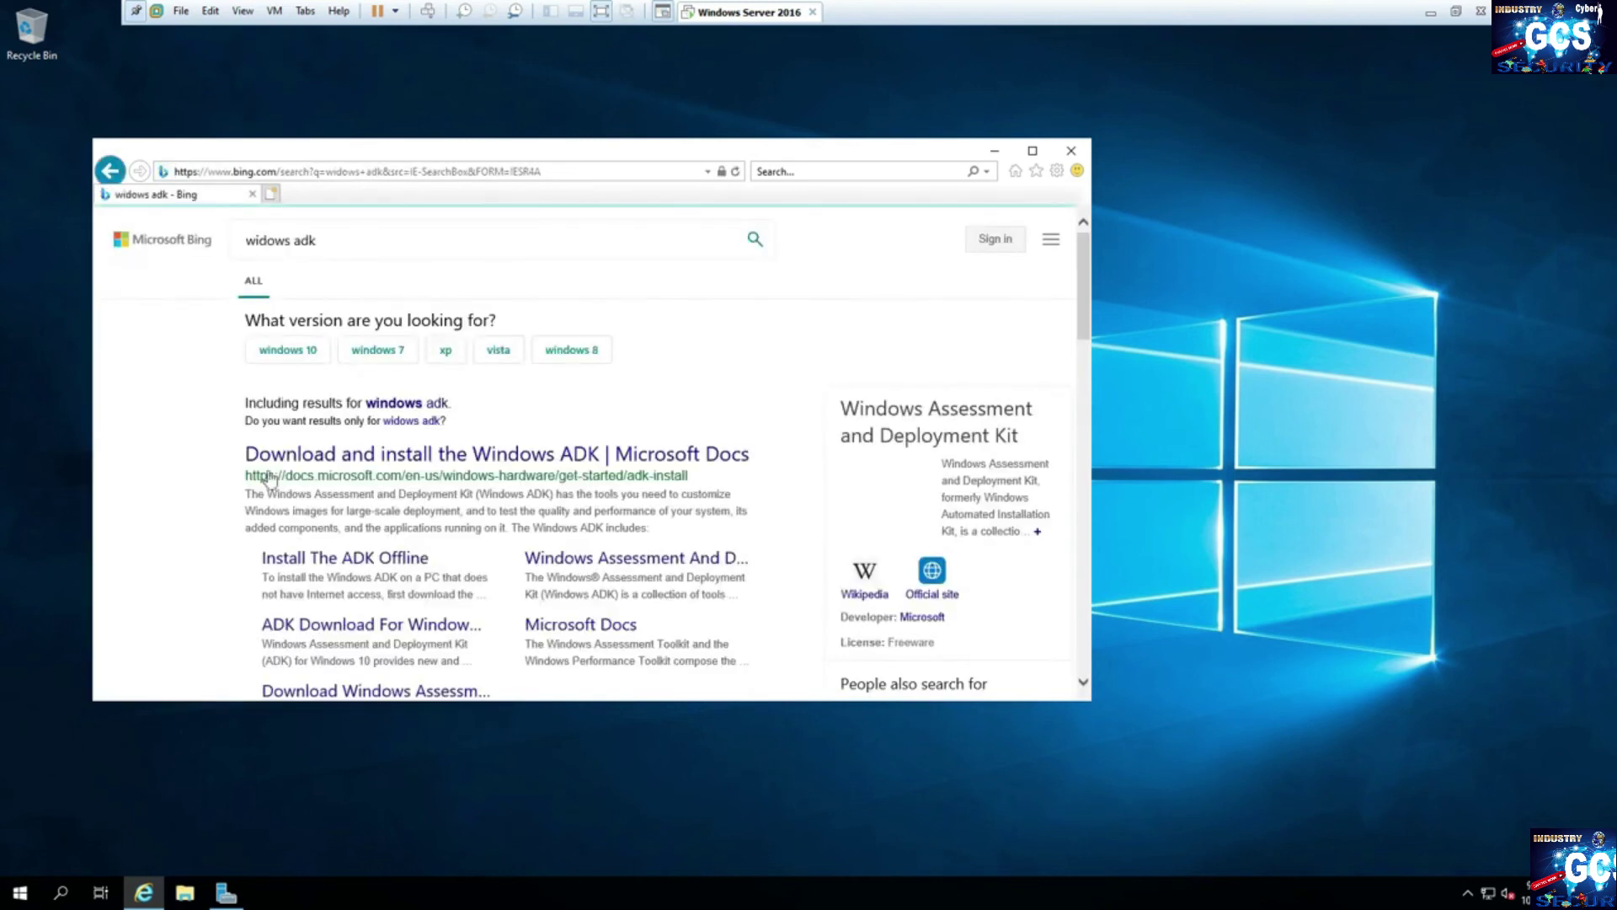
{"action": "left_click", "coordinate": [472, 459]}
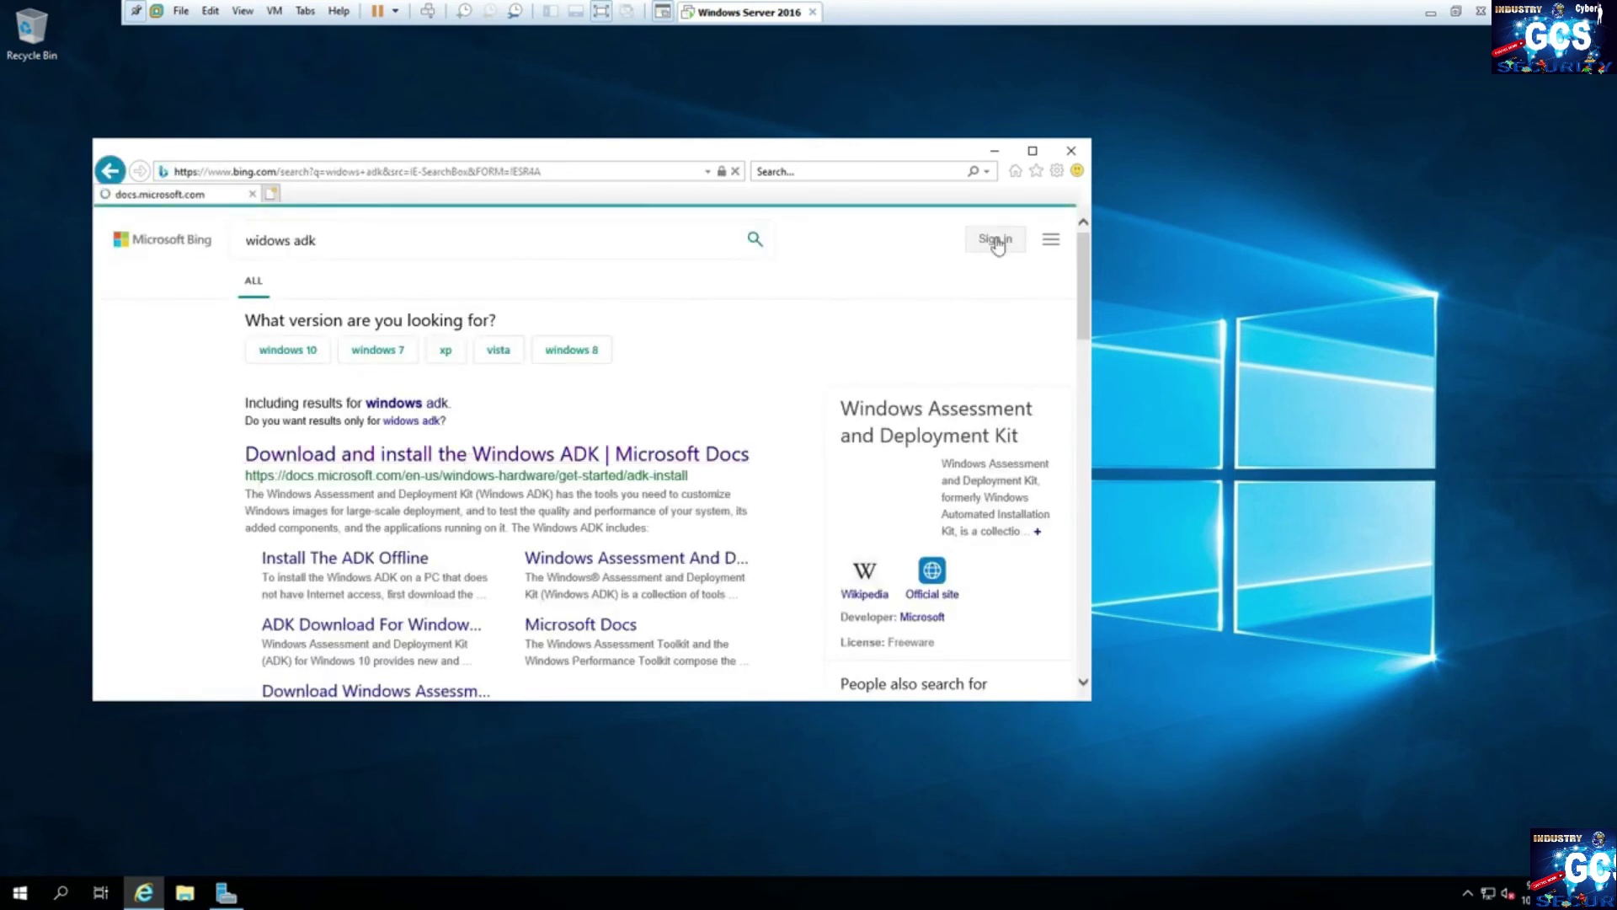
{"action": "left_click", "coordinate": [1032, 151]}
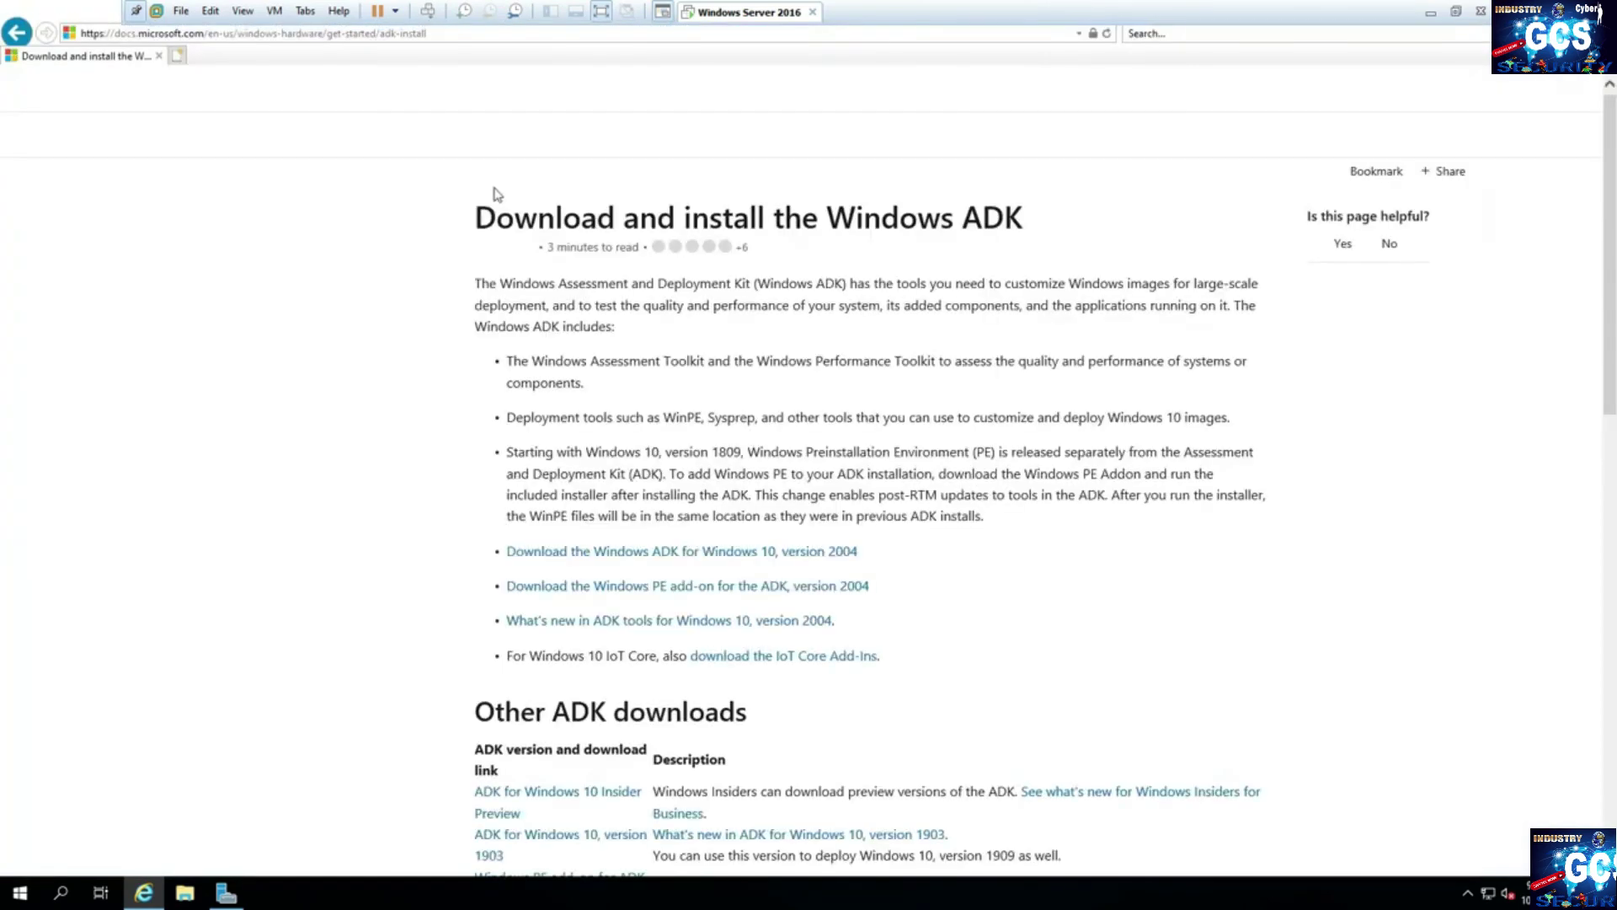
- Add download.microsoft.com to Trusted sites and save adksetup.exe for ADK version 2004
{"action": "left_click", "coordinate": [825, 553]}
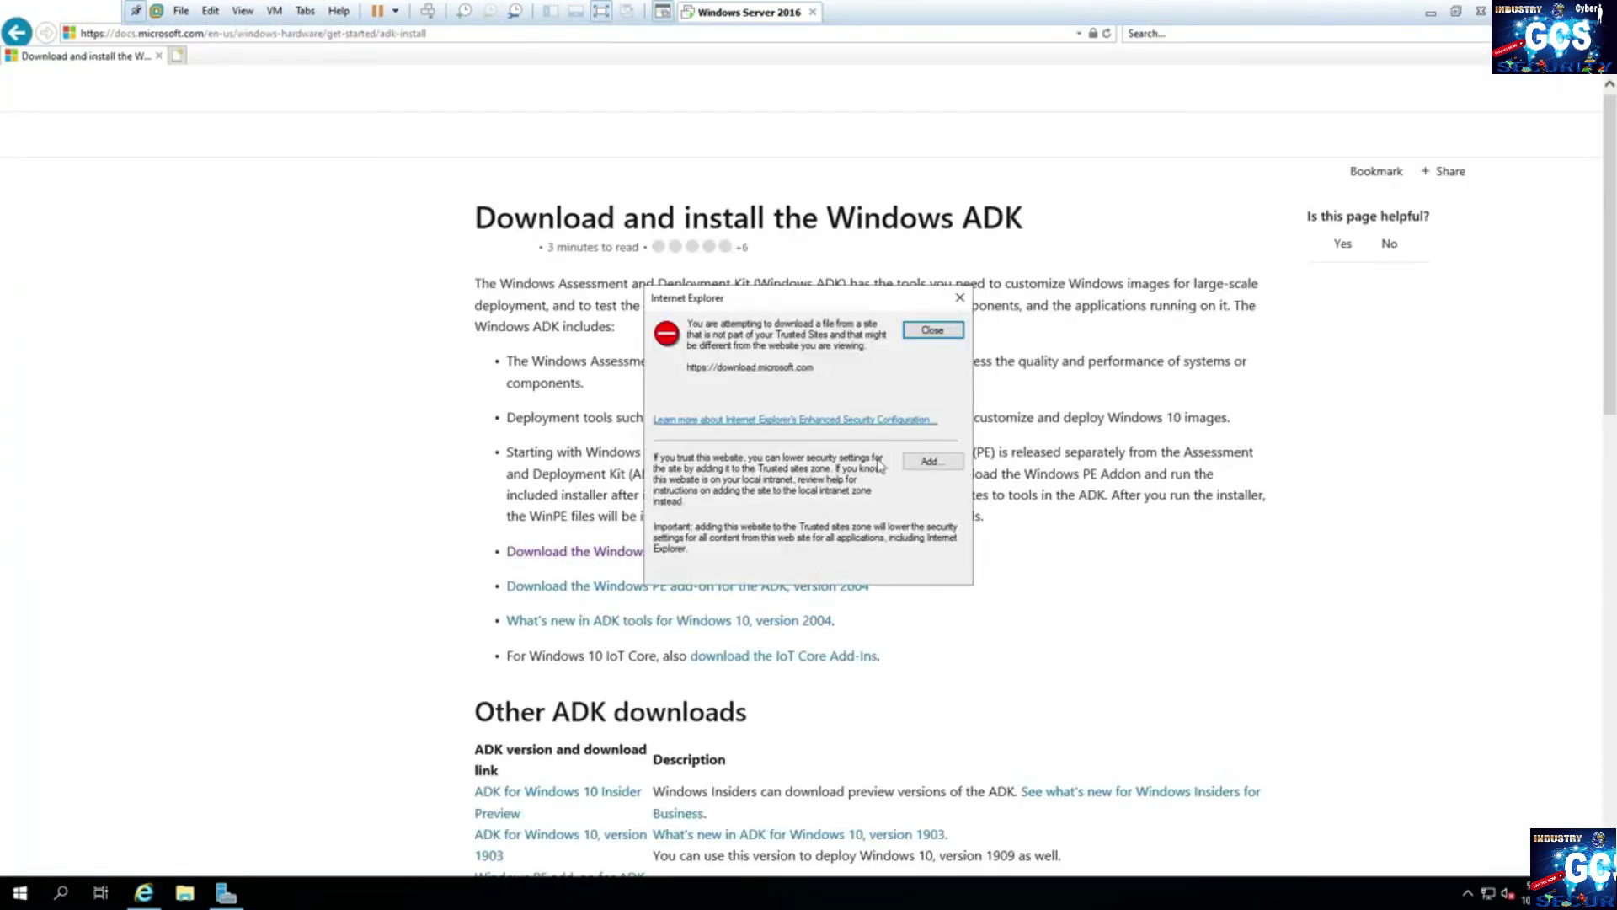
{"action": "left_click", "coordinate": [930, 460]}
{"action": "left_click", "coordinate": [927, 423]}
{"action": "left_click", "coordinate": [927, 578]}
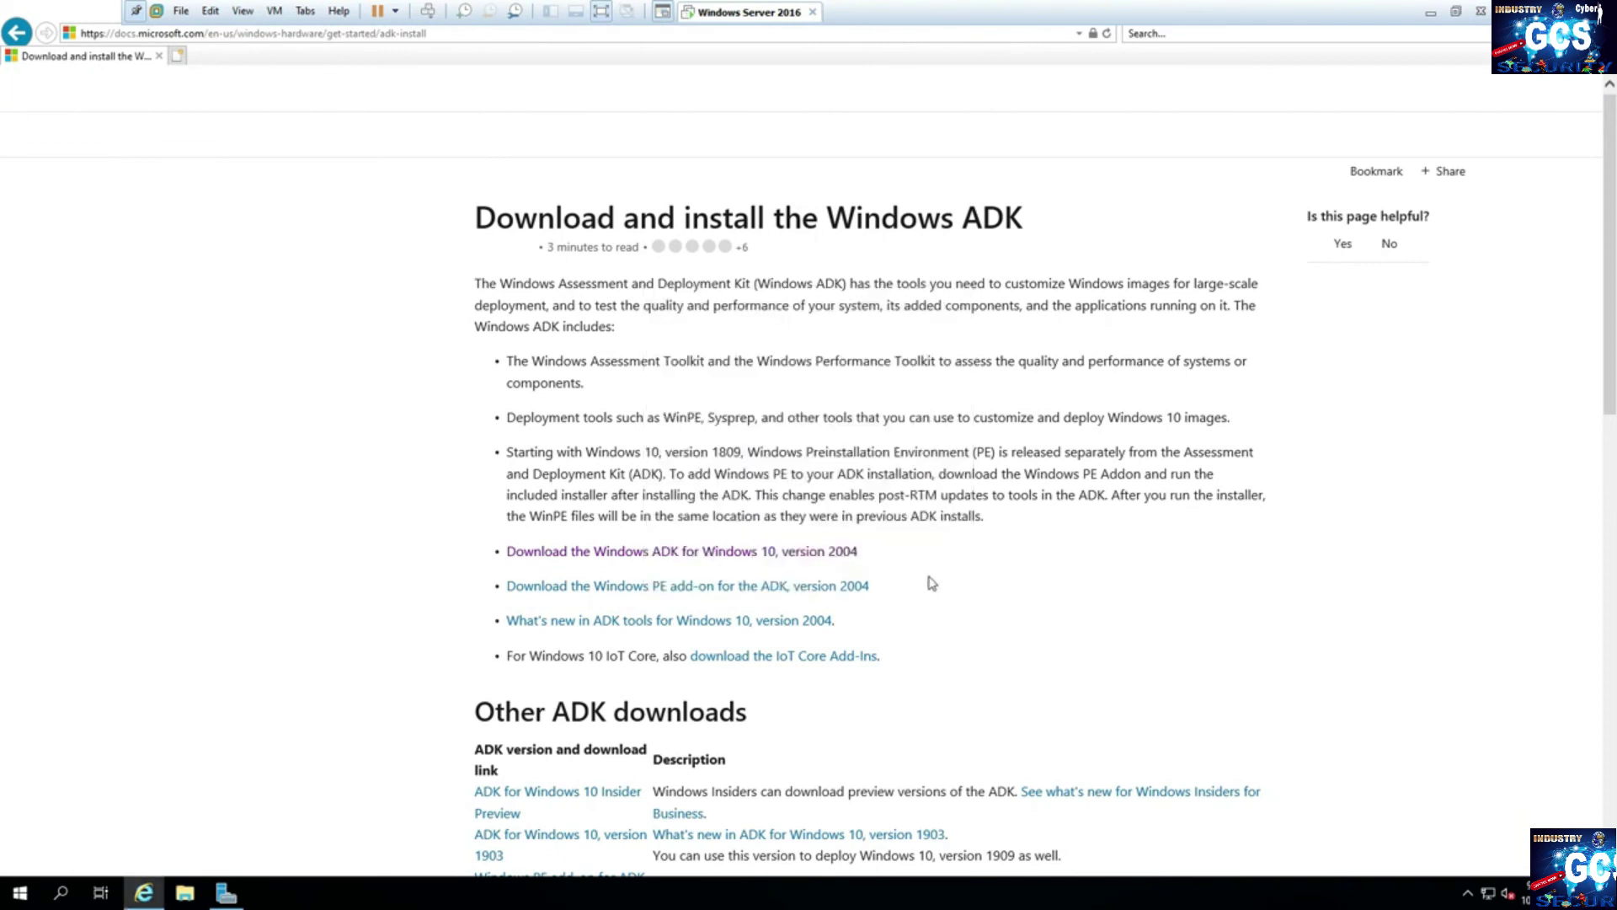
{"action": "left_click", "coordinate": [815, 552]}
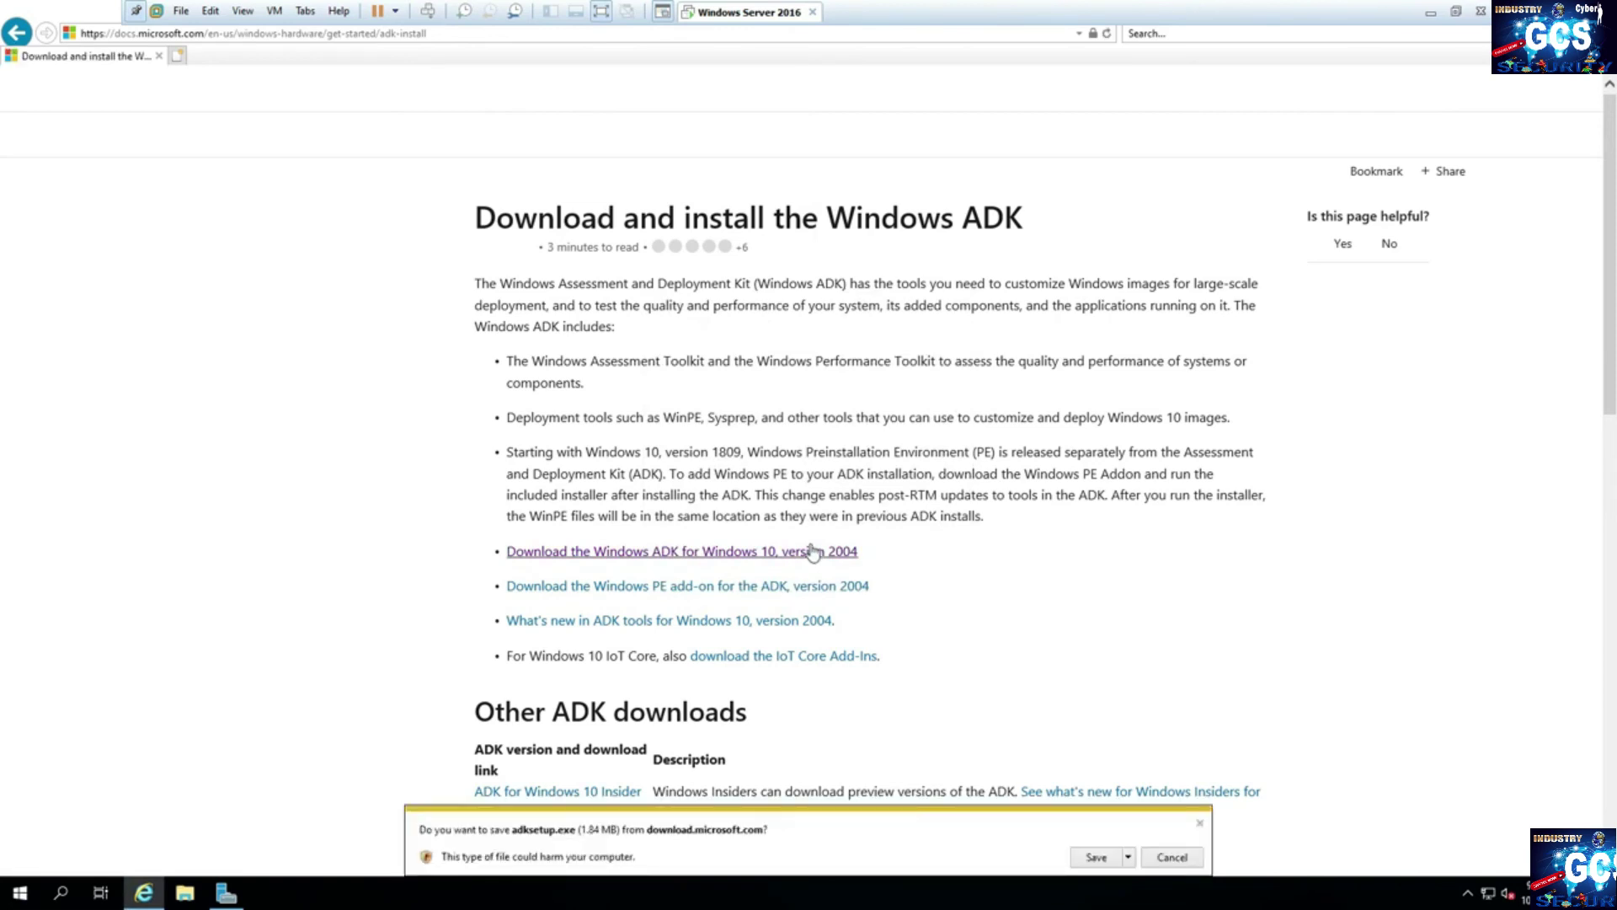
{"action": "left_click", "coordinate": [1097, 857]}
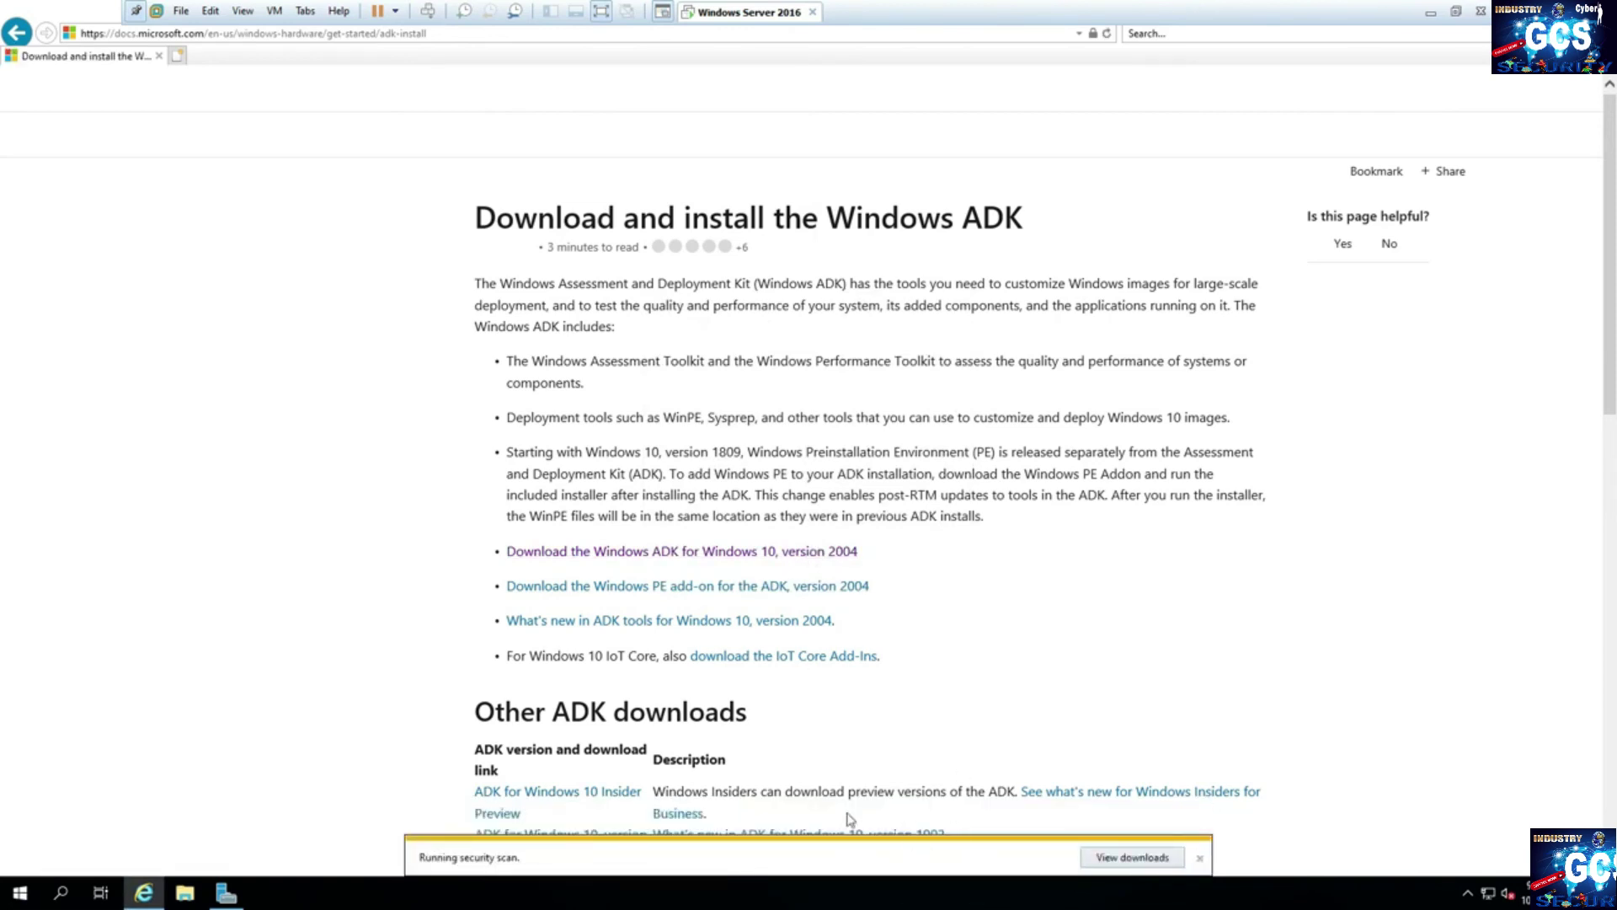
- Search Bing for 'mdt tool'
{"action": "left_click", "coordinate": [219, 34]}
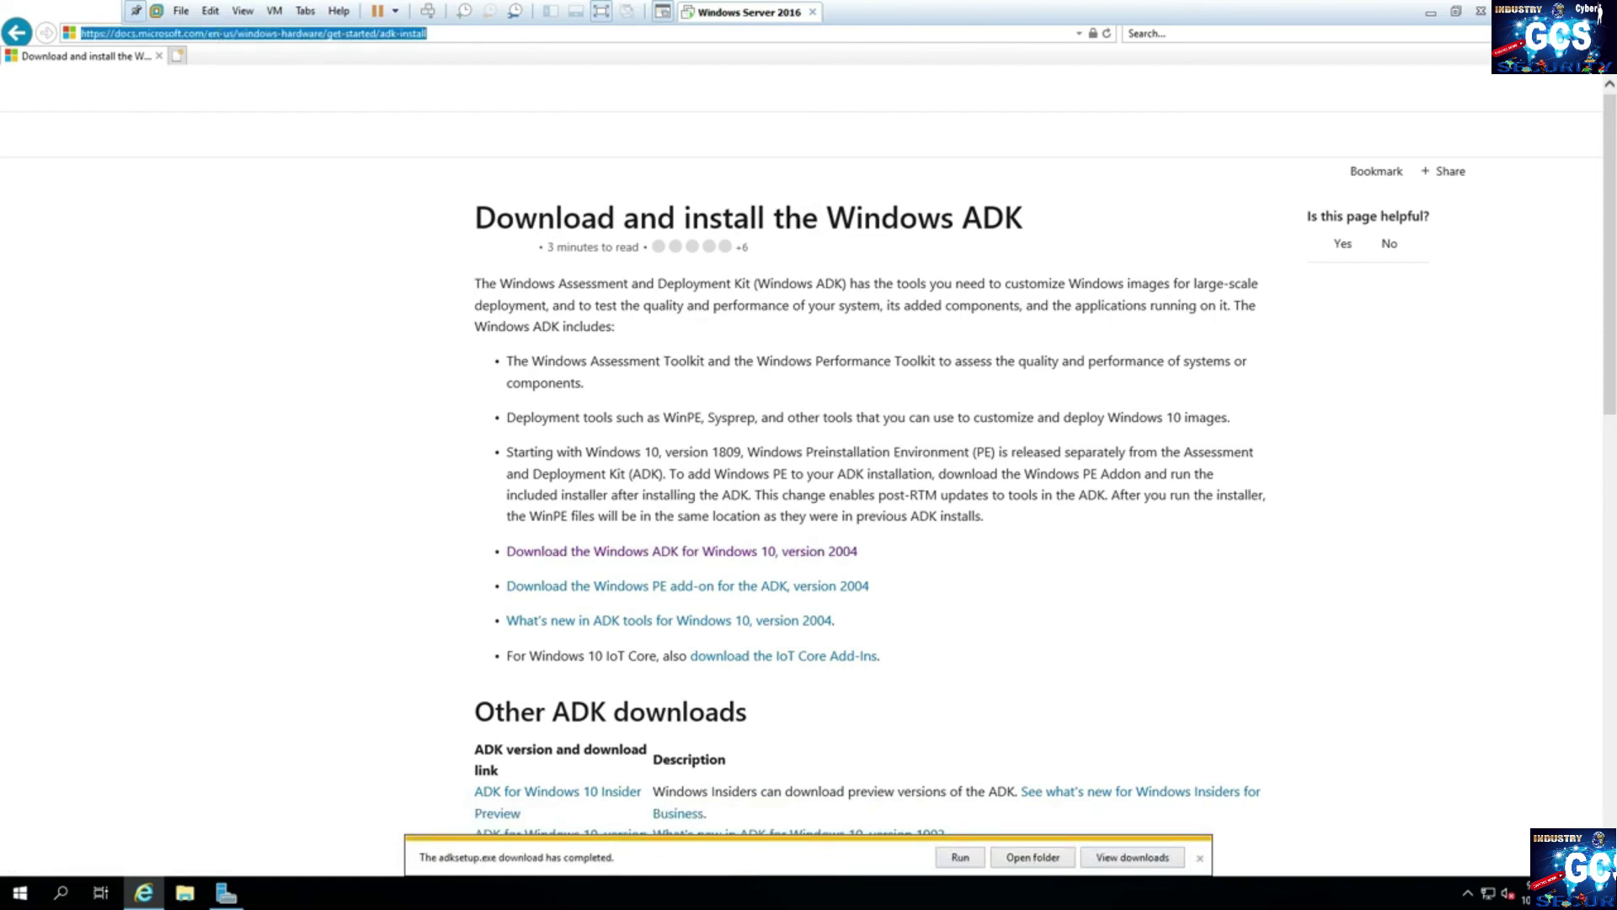
{"action": "type", "text": "mdt tool"}
{"action": "key", "text": "Return"}
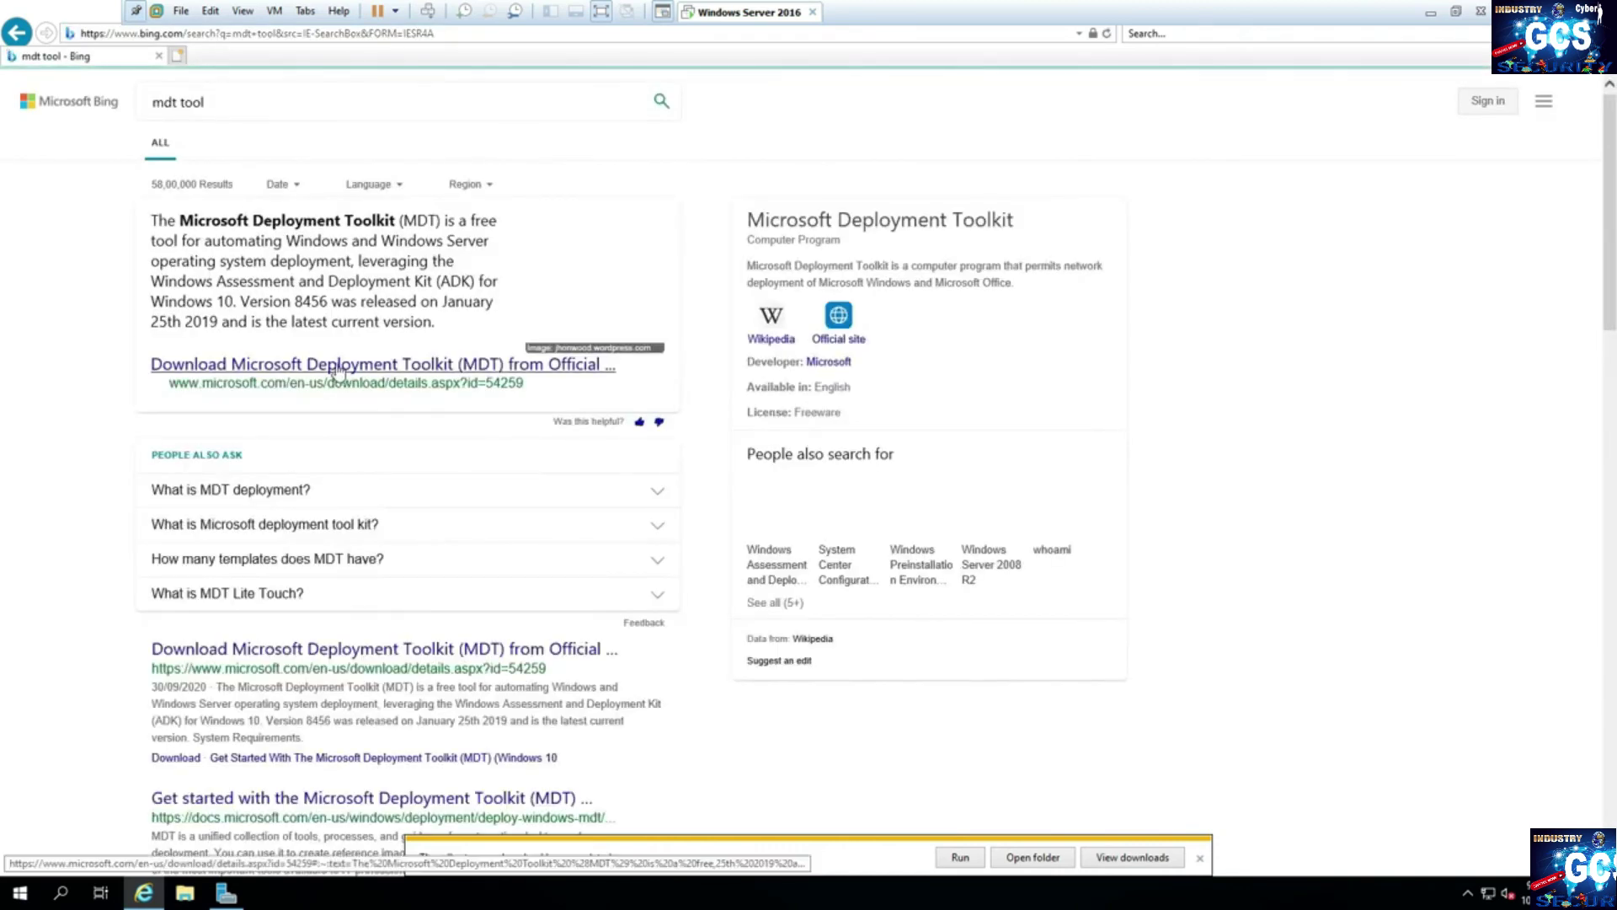
- Save MicrosoftDeploymentToolkit_x64.msi from the MDT Download Center page
{"action": "left_click", "coordinate": [407, 376]}
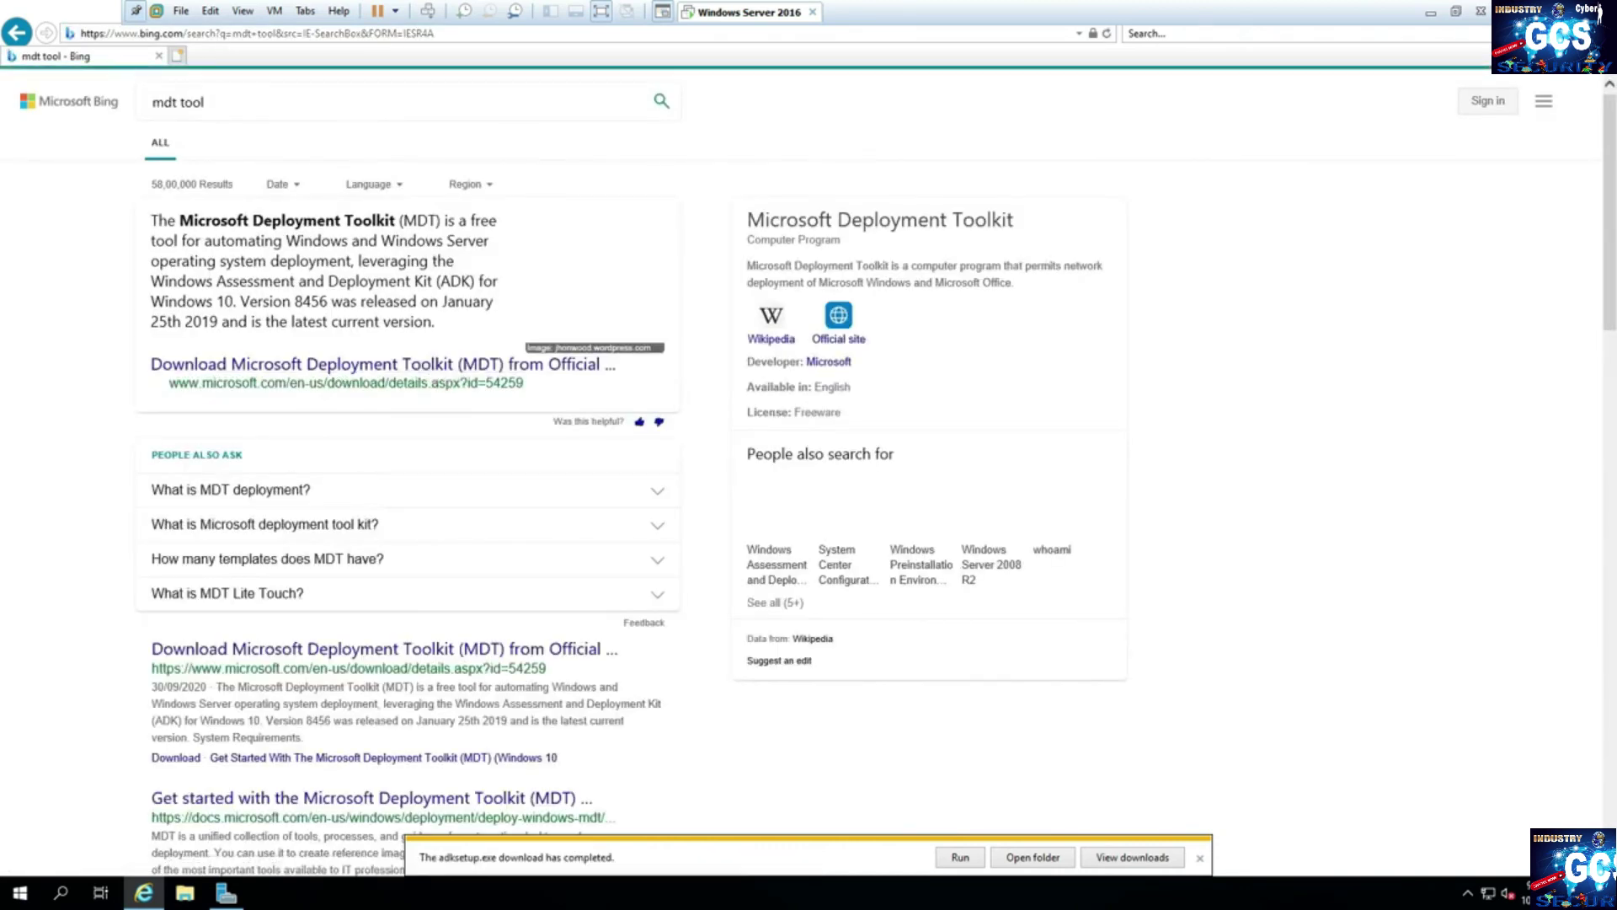
{"action": "left_click", "coordinate": [414, 660]}
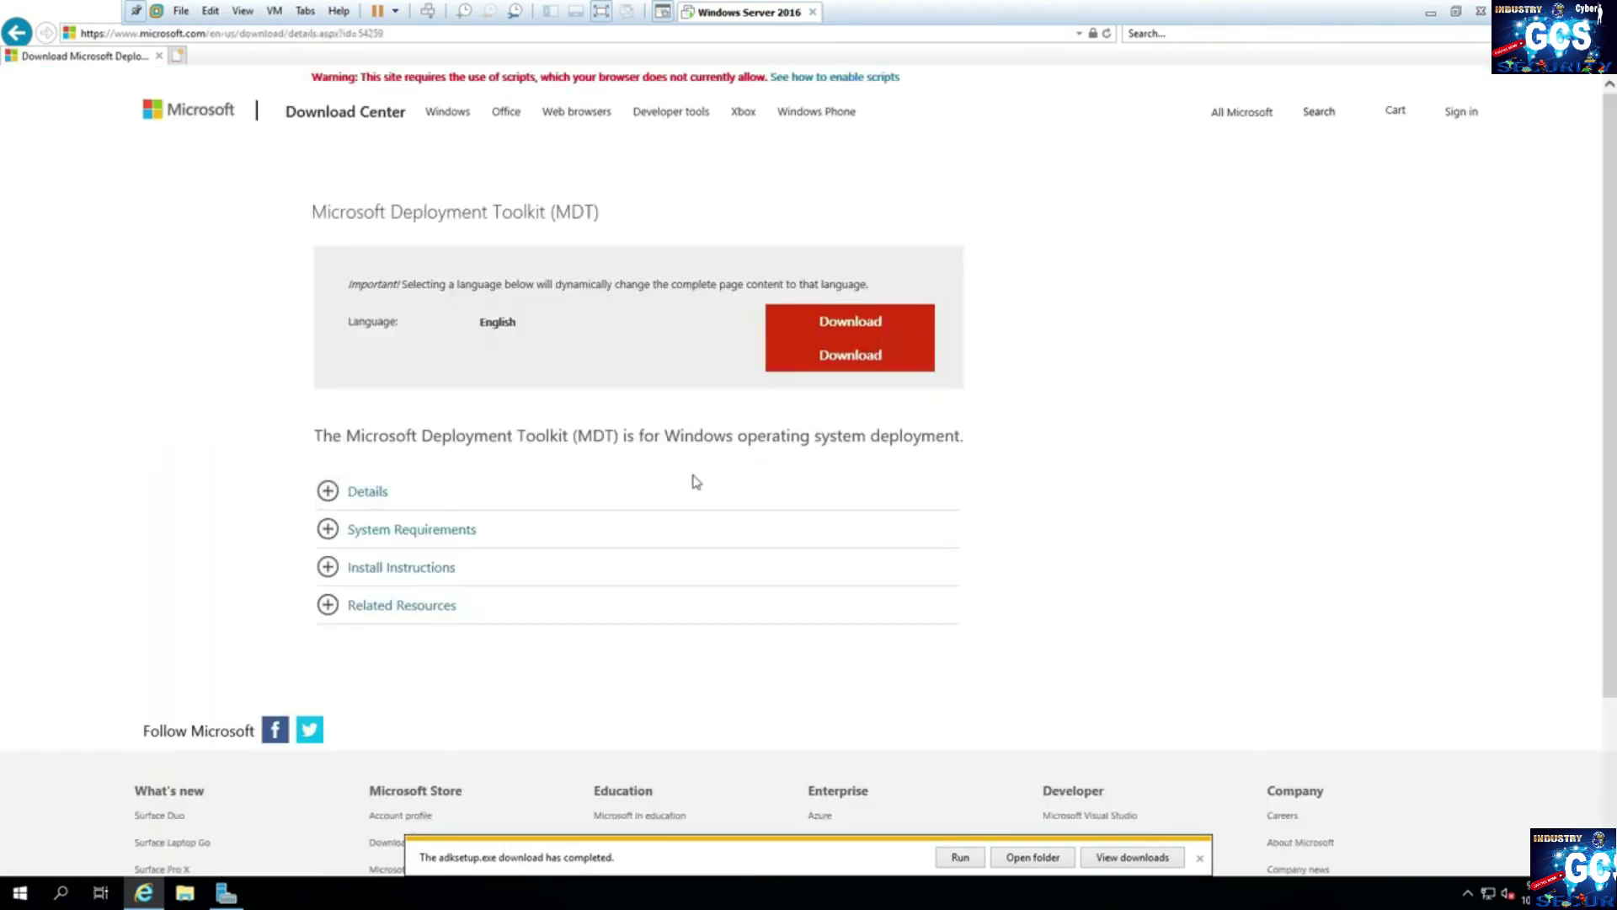
{"action": "left_click", "coordinate": [840, 365]}
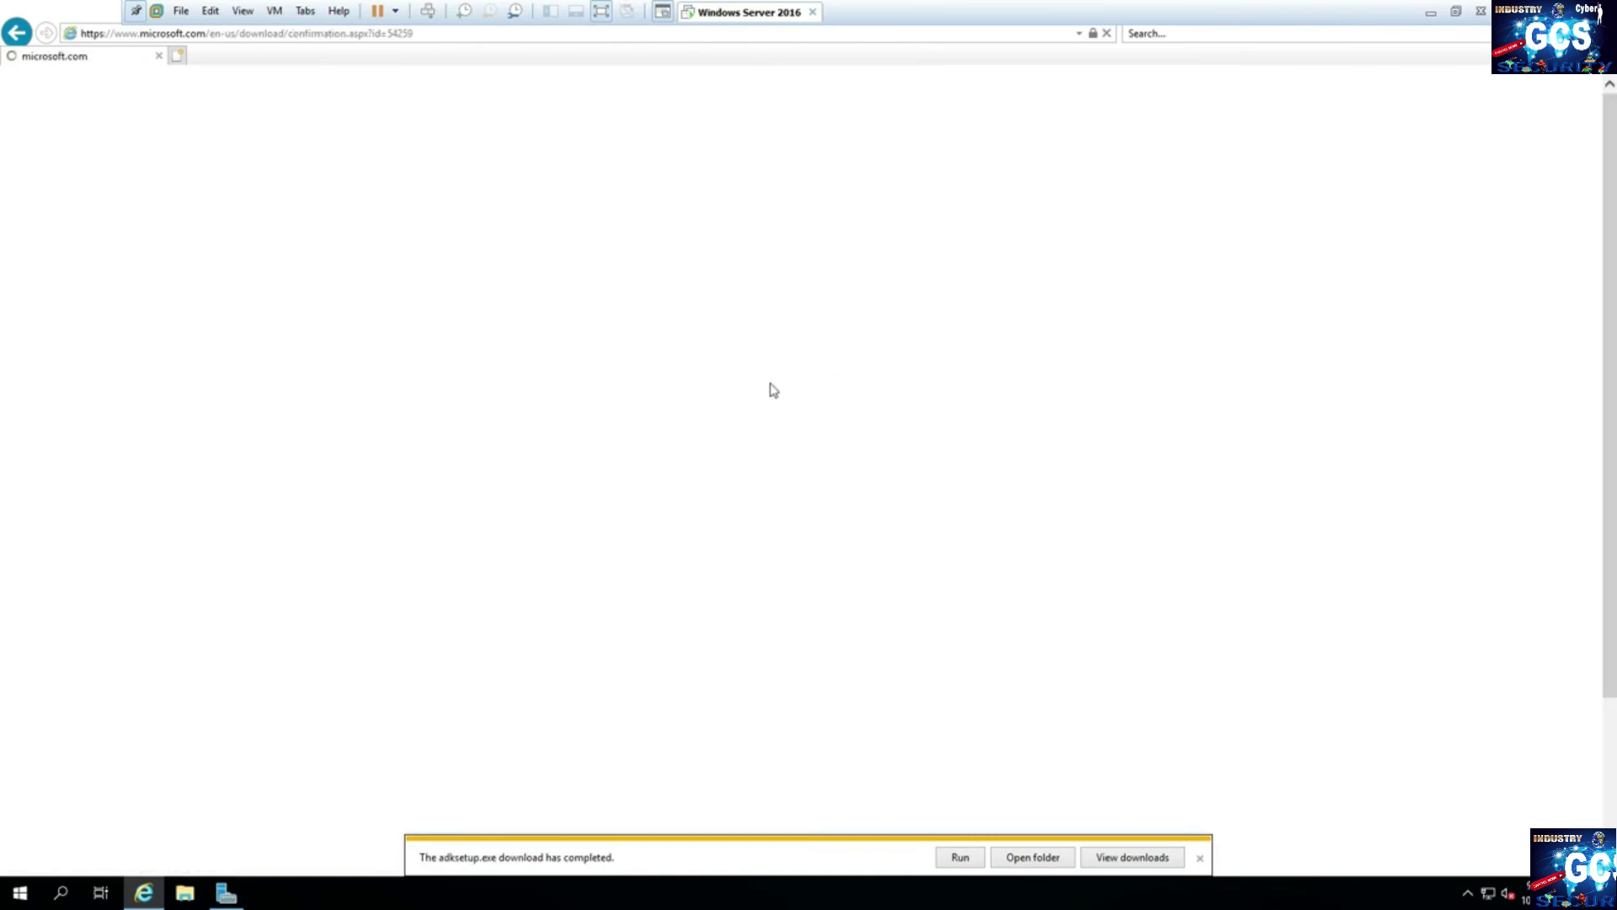
{"action": "scroll", "coordinate": [998, 473], "scroll_direction": "down", "scroll_amount": 4}
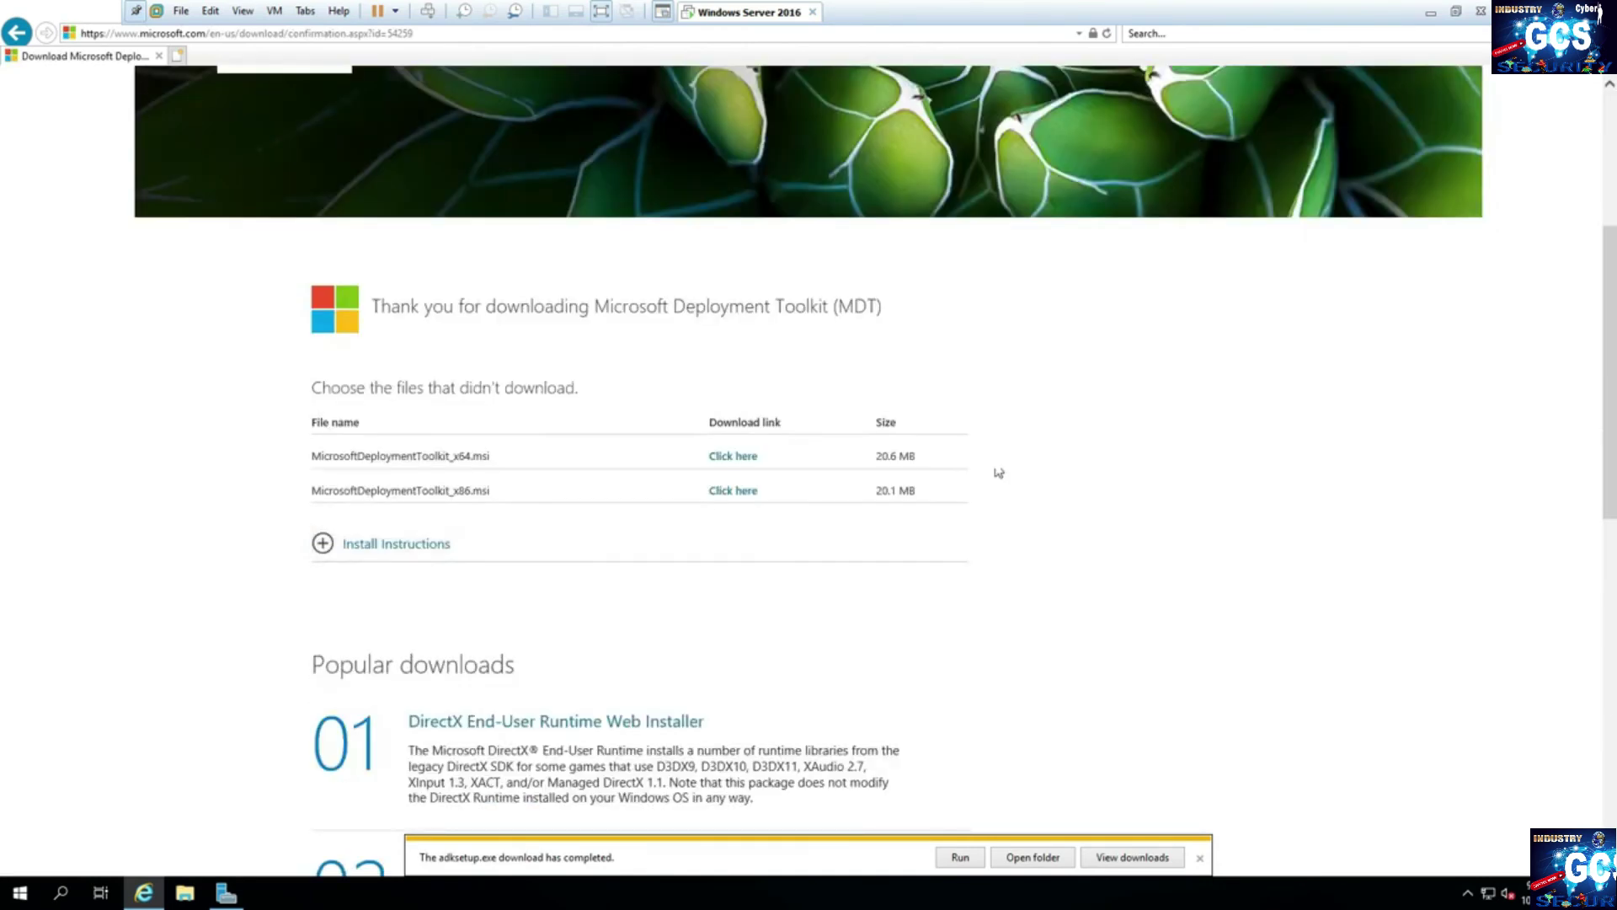
{"action": "left_click", "coordinate": [730, 456]}
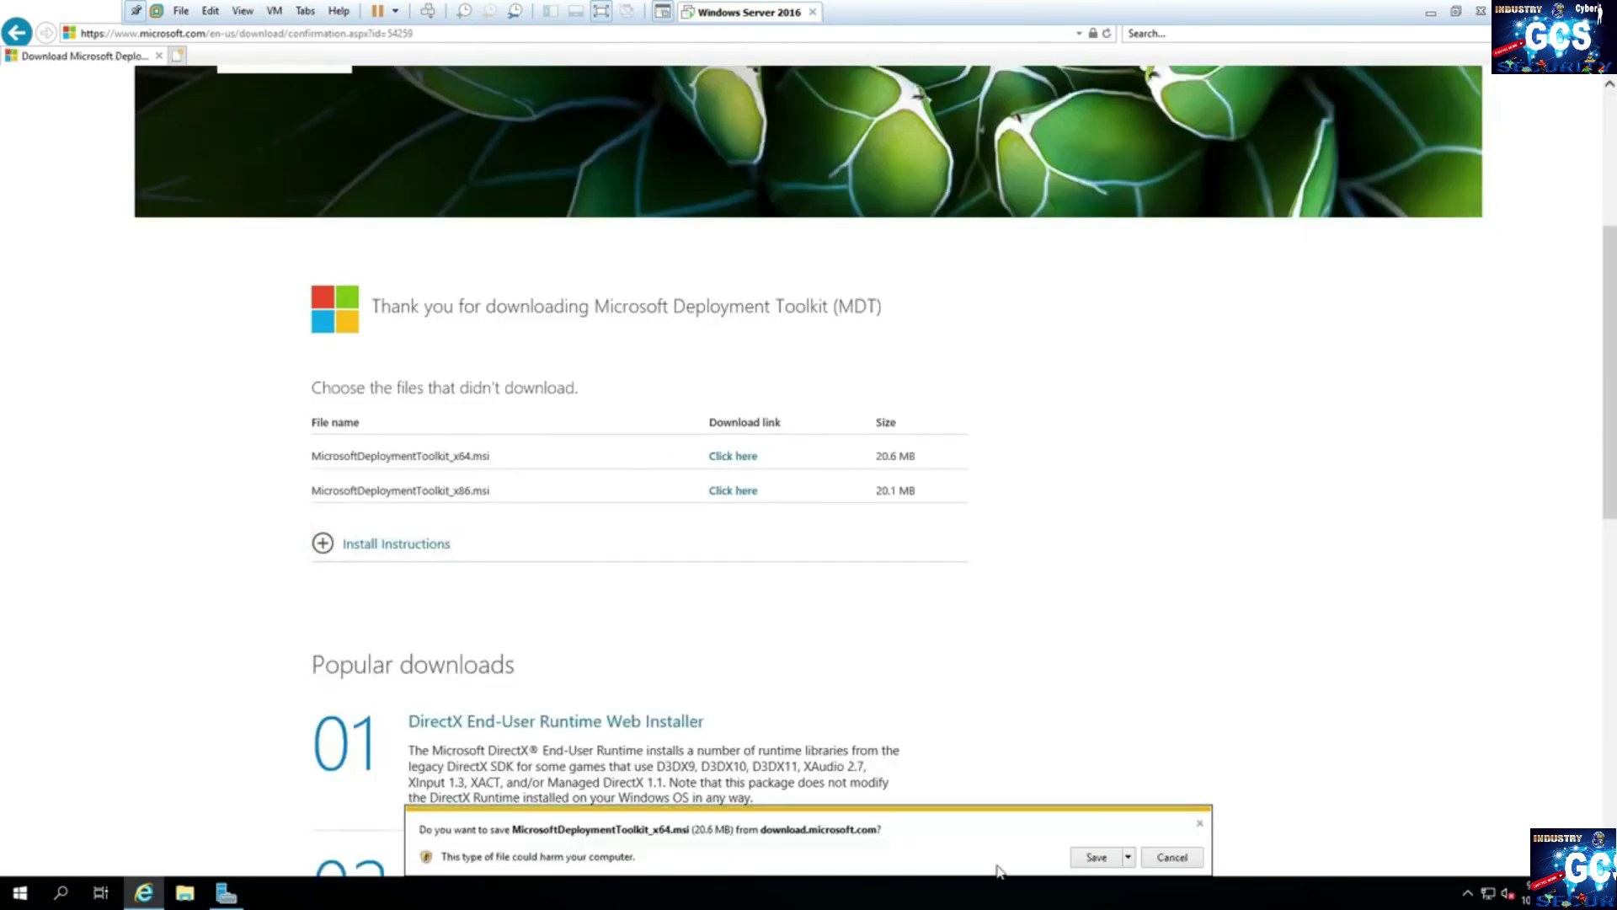
{"action": "left_click", "coordinate": [1102, 858]}
- View the downloads, then minimize Internet Explorer and close the Downloads list
{"action": "left_click", "coordinate": [1154, 859]}
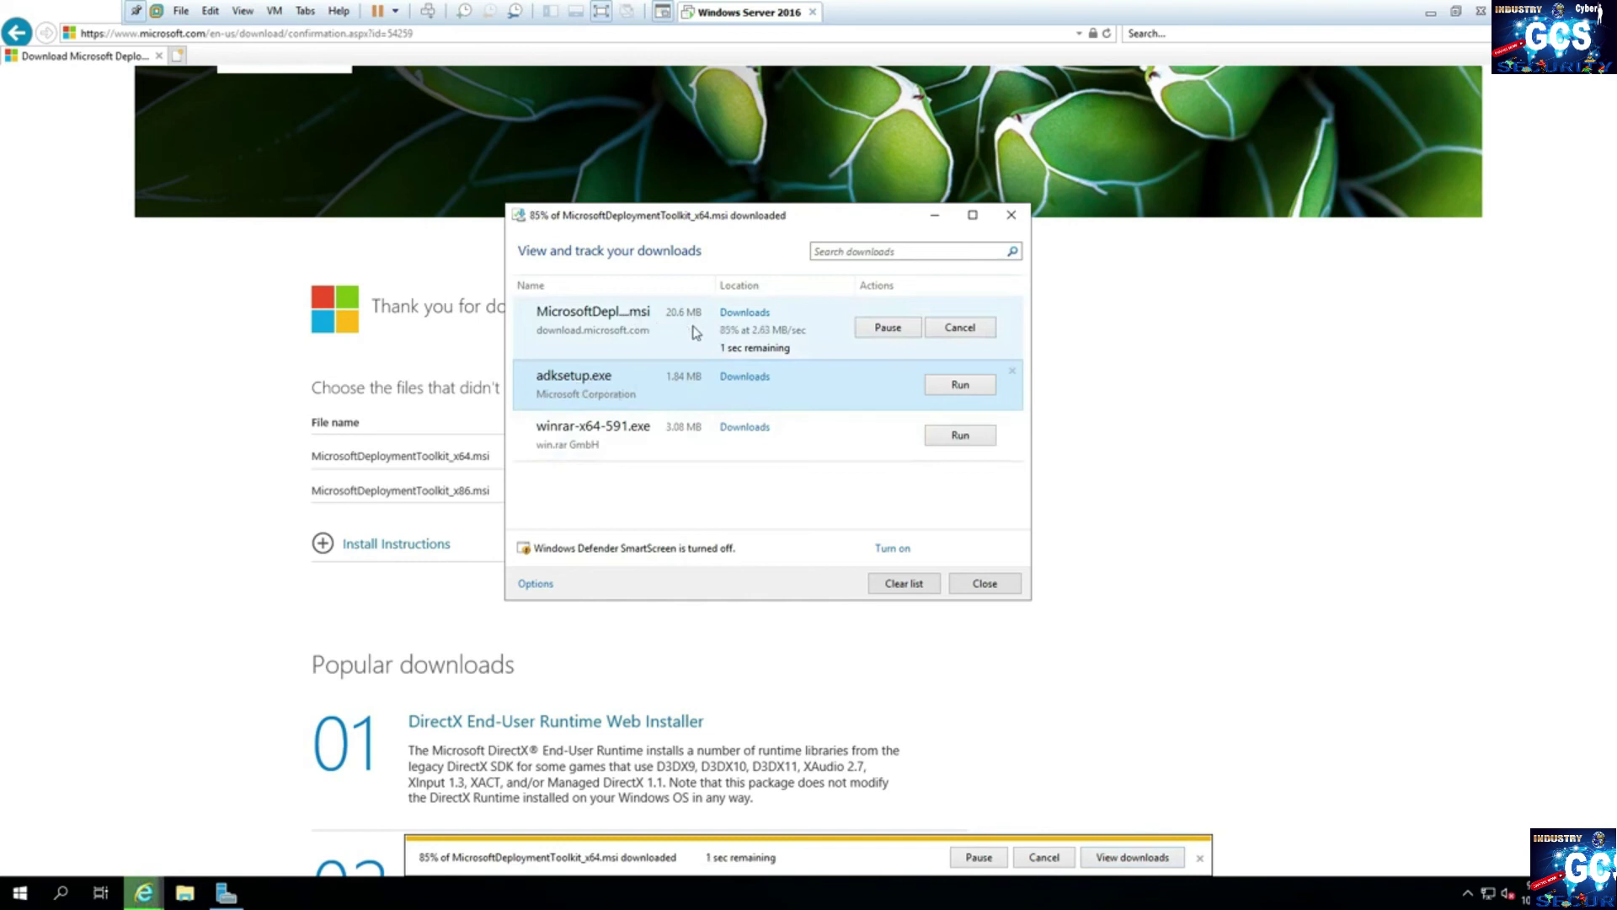
{"action": "key", "text": "super+Down"}
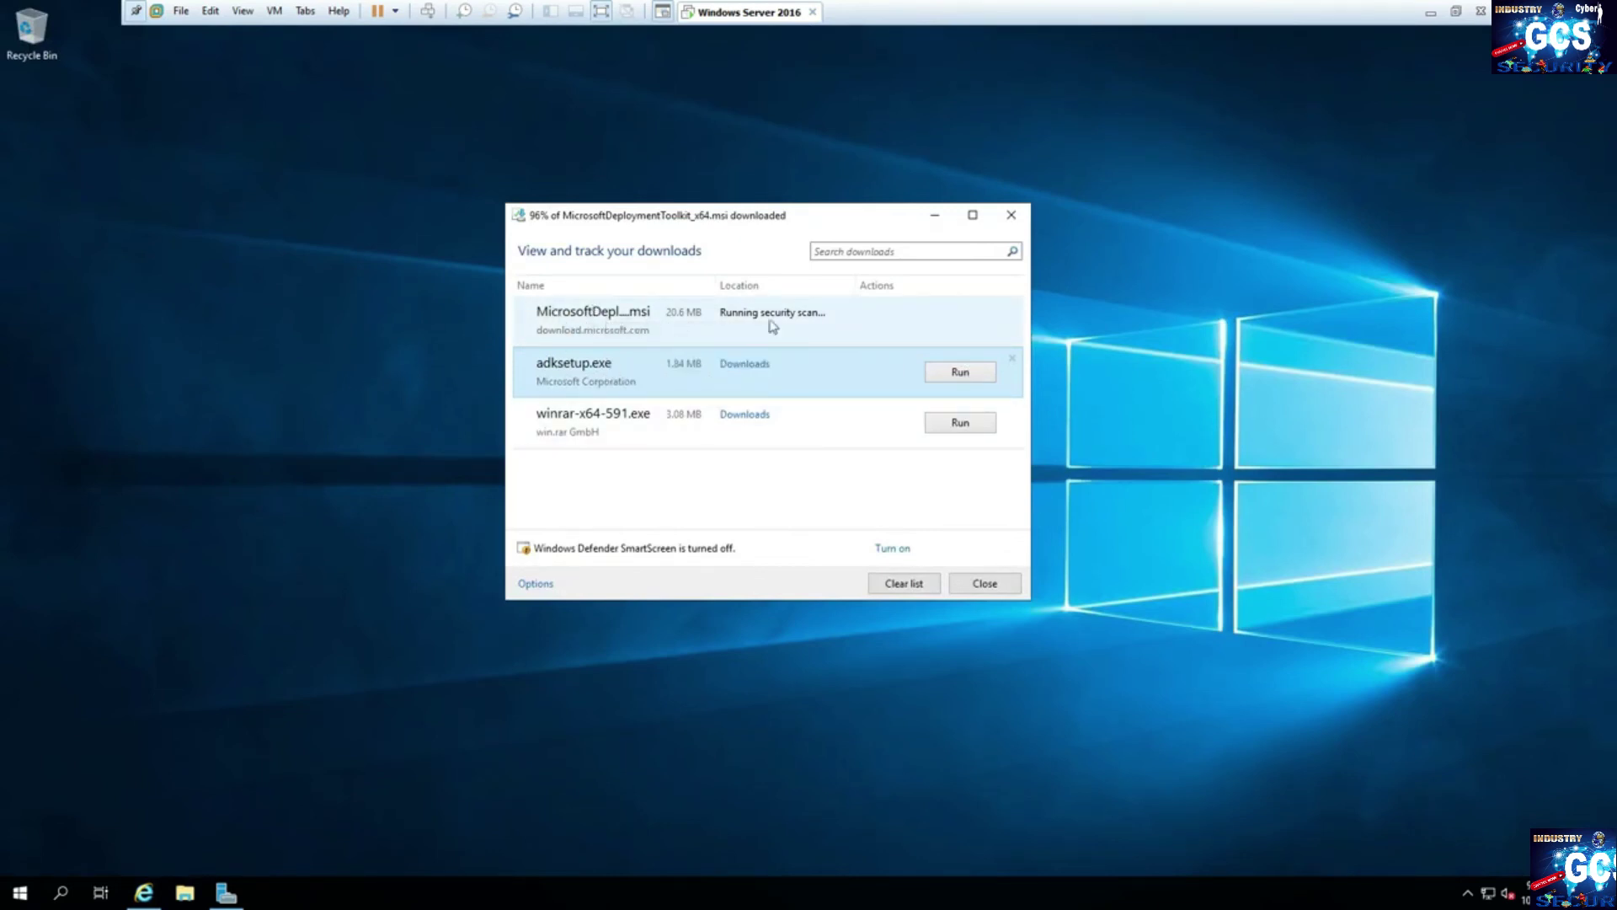
{"action": "left_click", "coordinate": [1027, 215]}
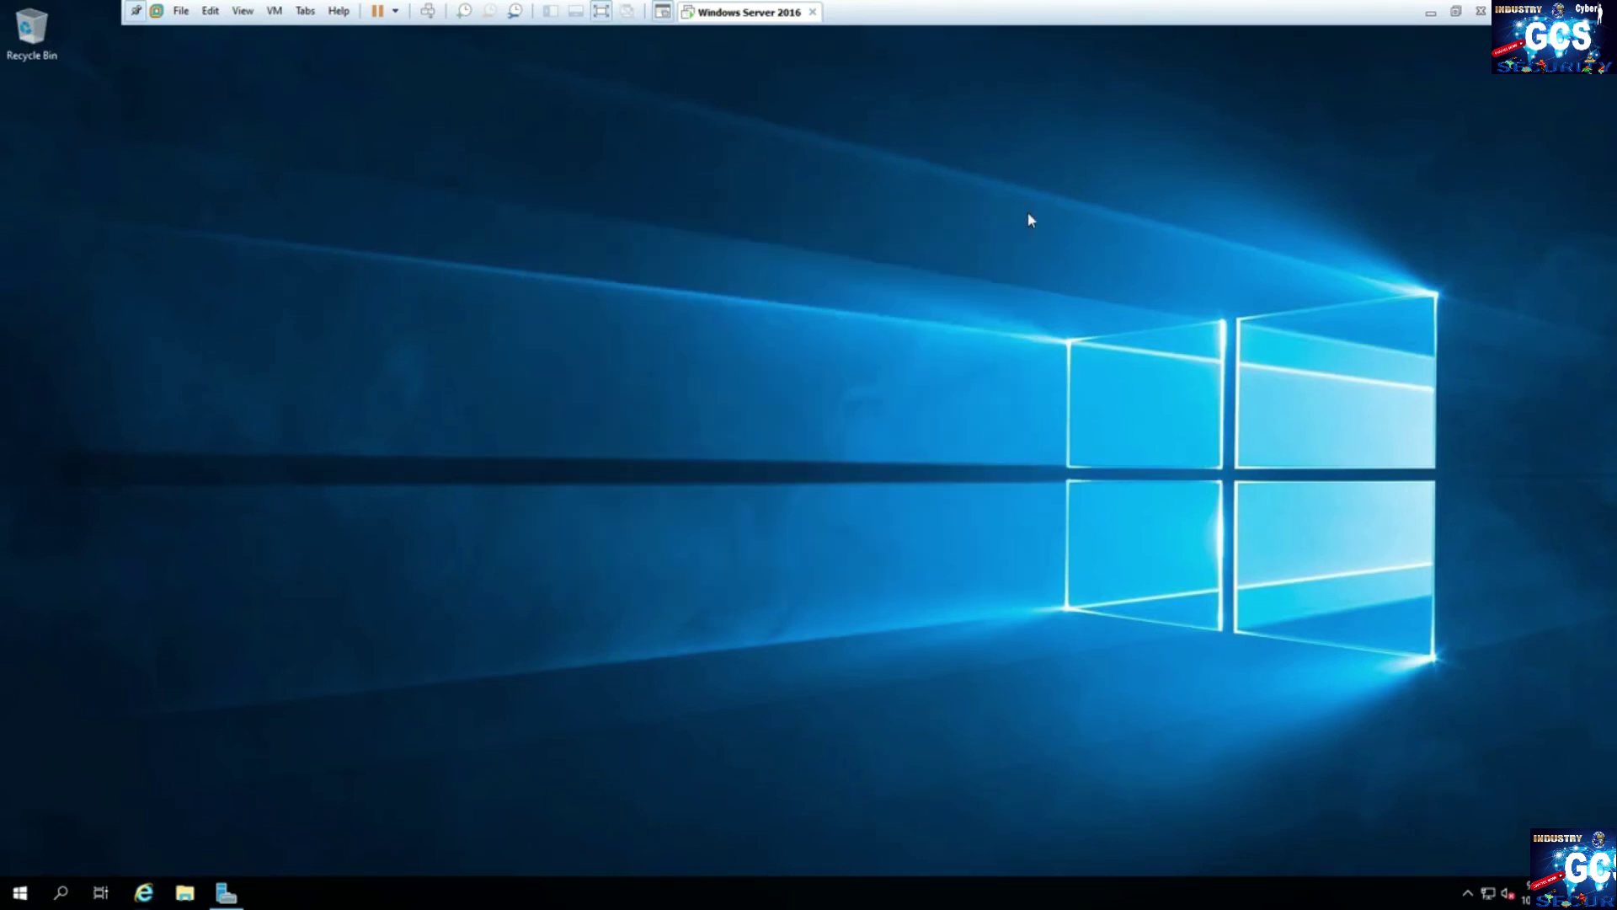
- Delete the winrar-x64-591 installer from the Downloads folder
{"action": "key", "text": "super+e"}
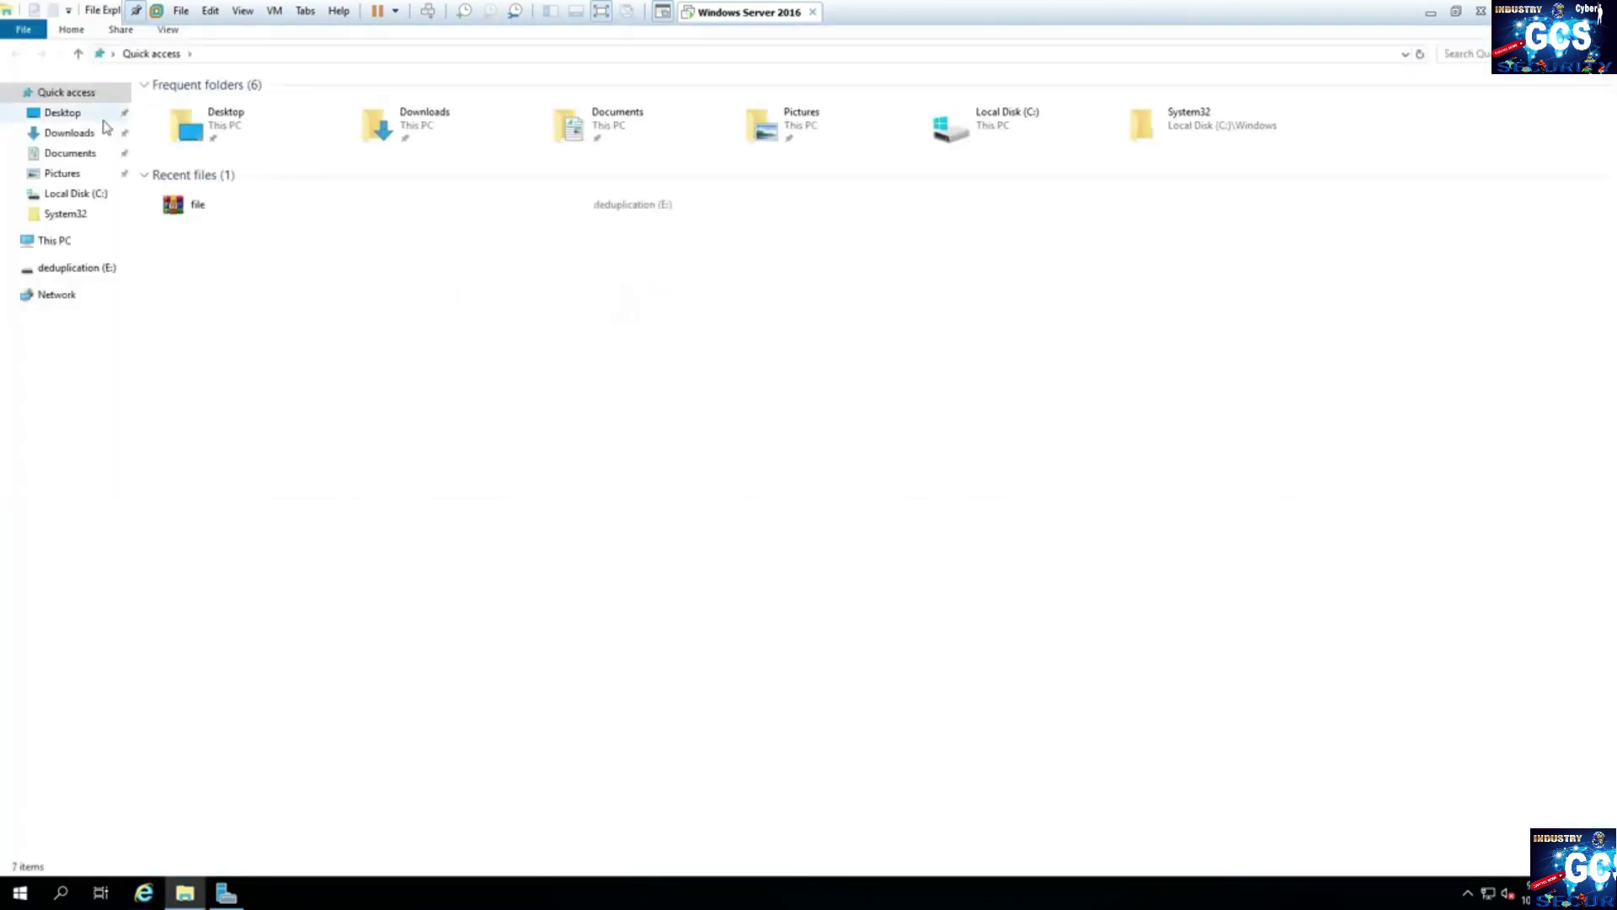
{"action": "left_click", "coordinate": [68, 132]}
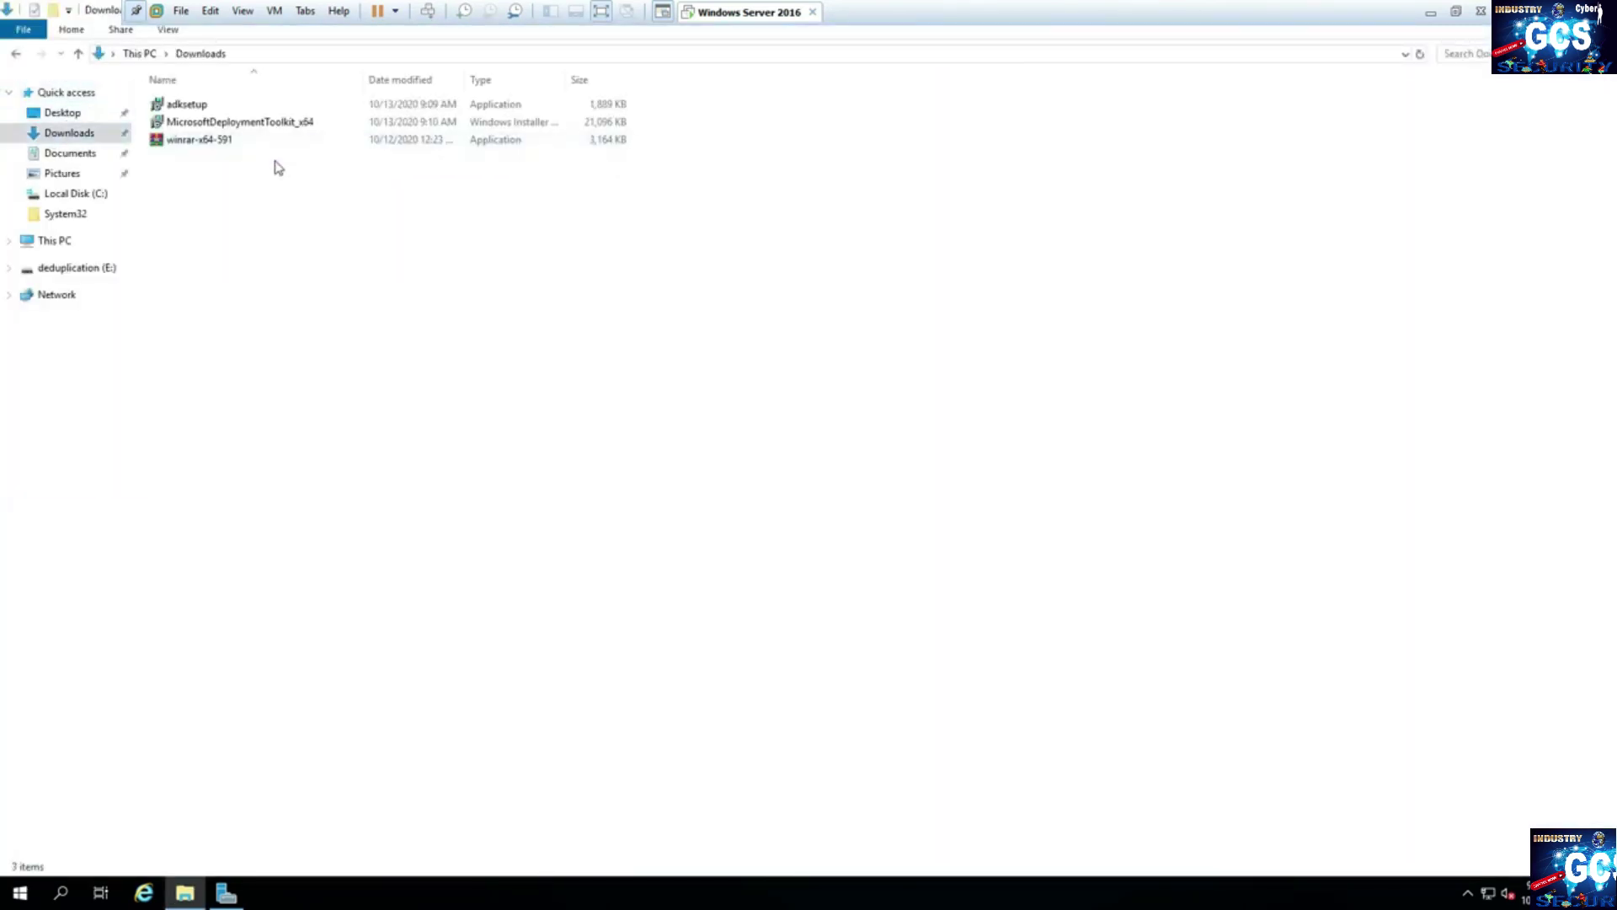
{"action": "left_click", "coordinate": [246, 138]}
{"action": "key", "text": "Delete"}
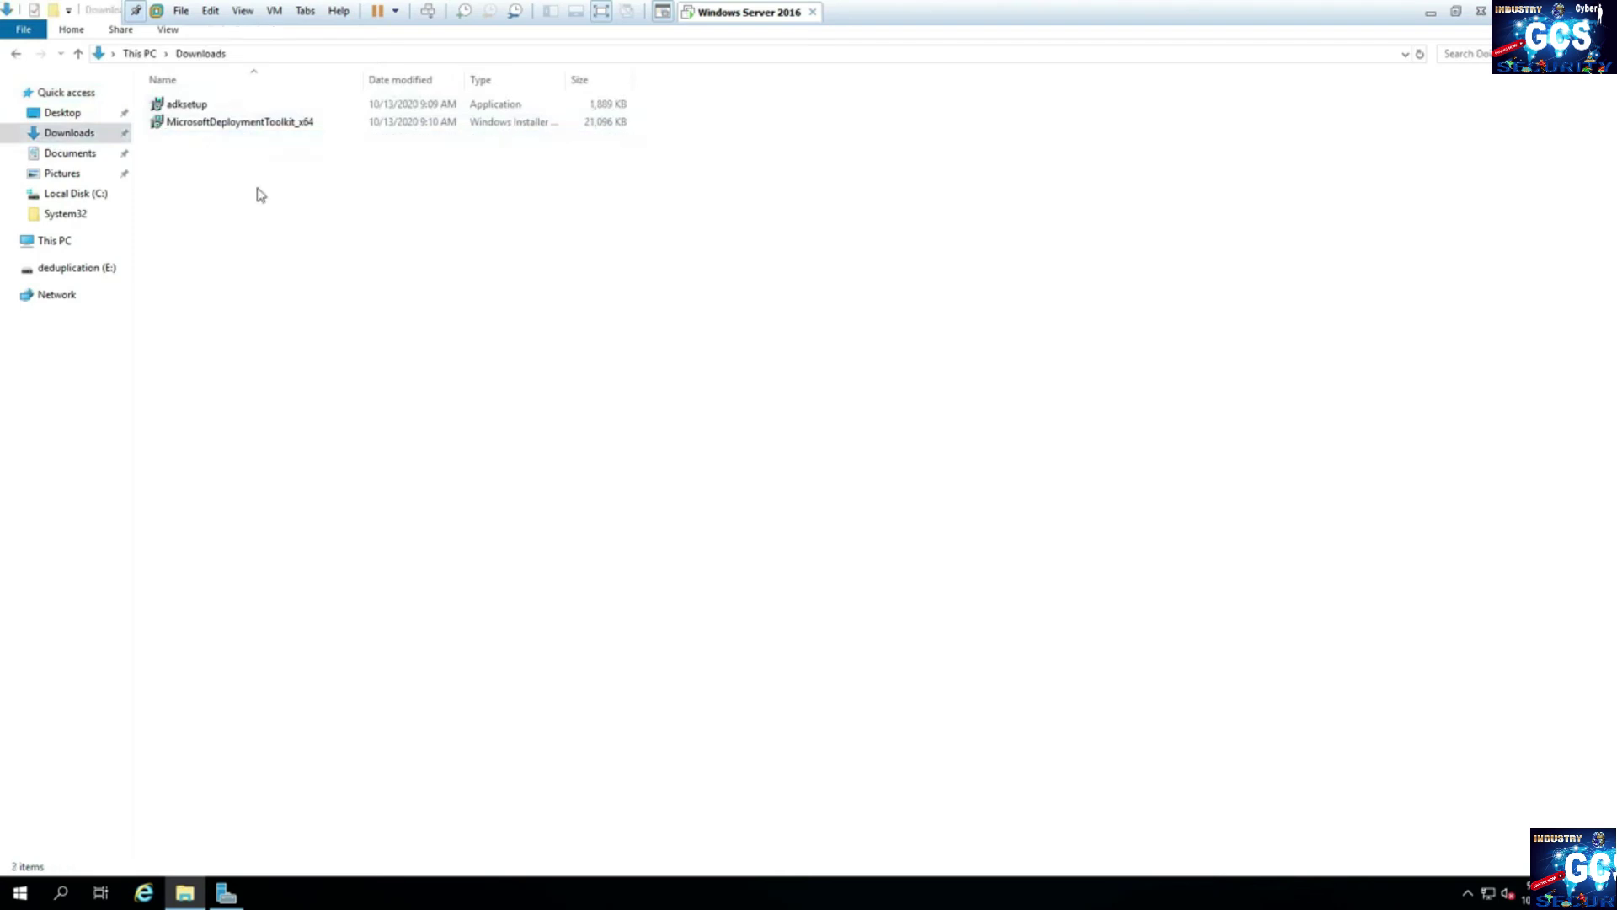
- Run adksetup to download the ADK for a separate computer, declining usage data and accepting the licence
{"action": "left_click", "coordinate": [277, 108]}
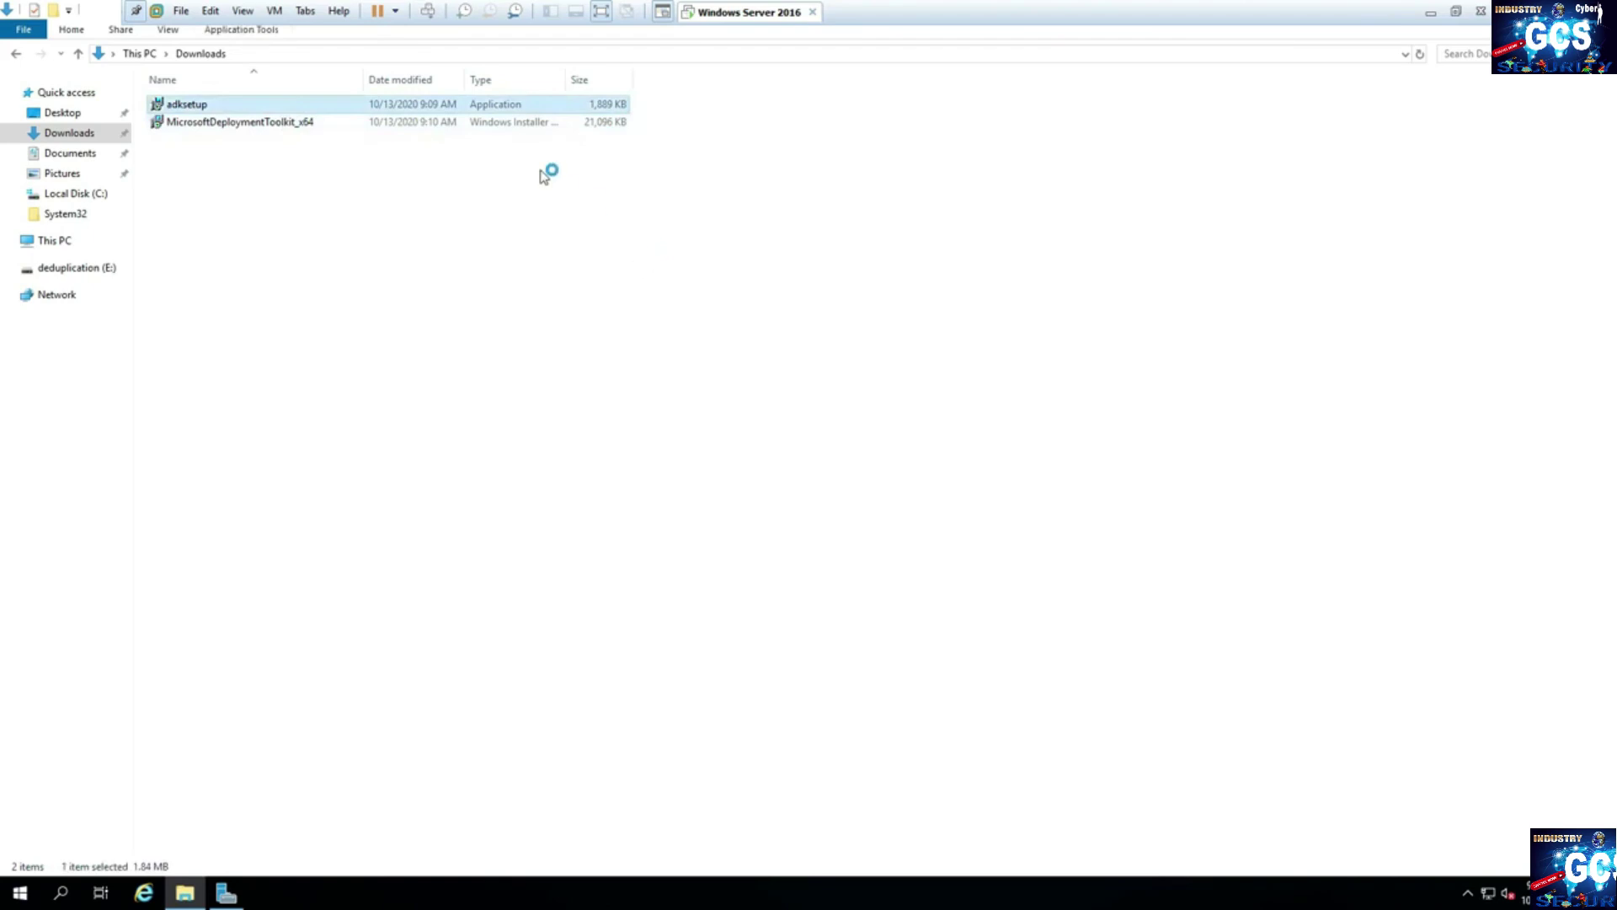
{"action": "left_click", "coordinate": [281, 886]}
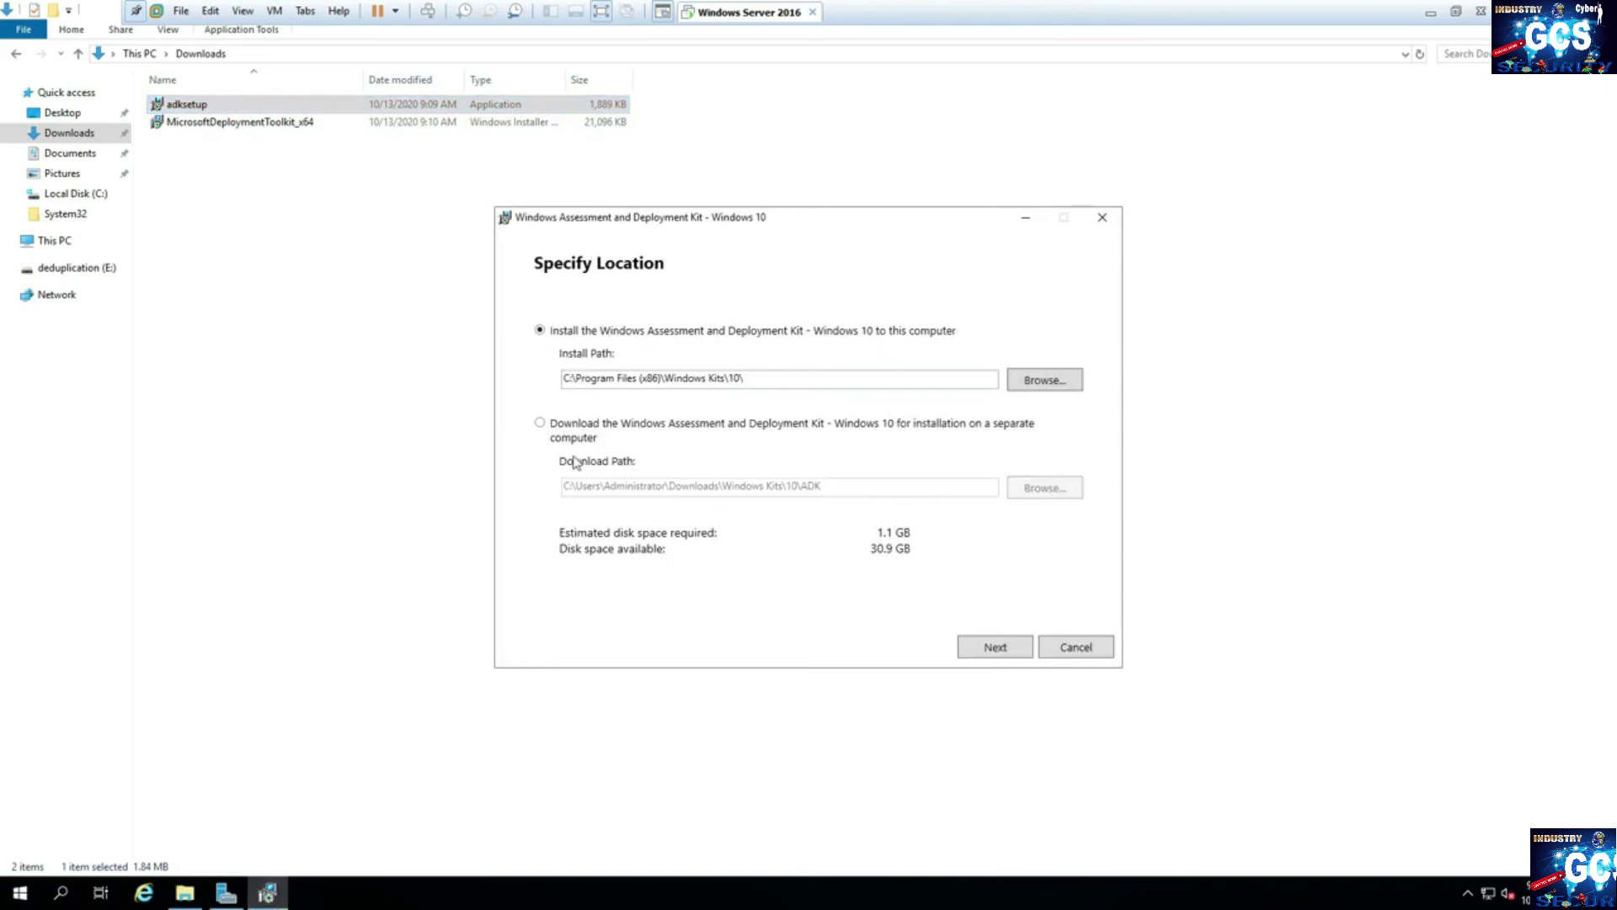
{"action": "left_click", "coordinate": [553, 433]}
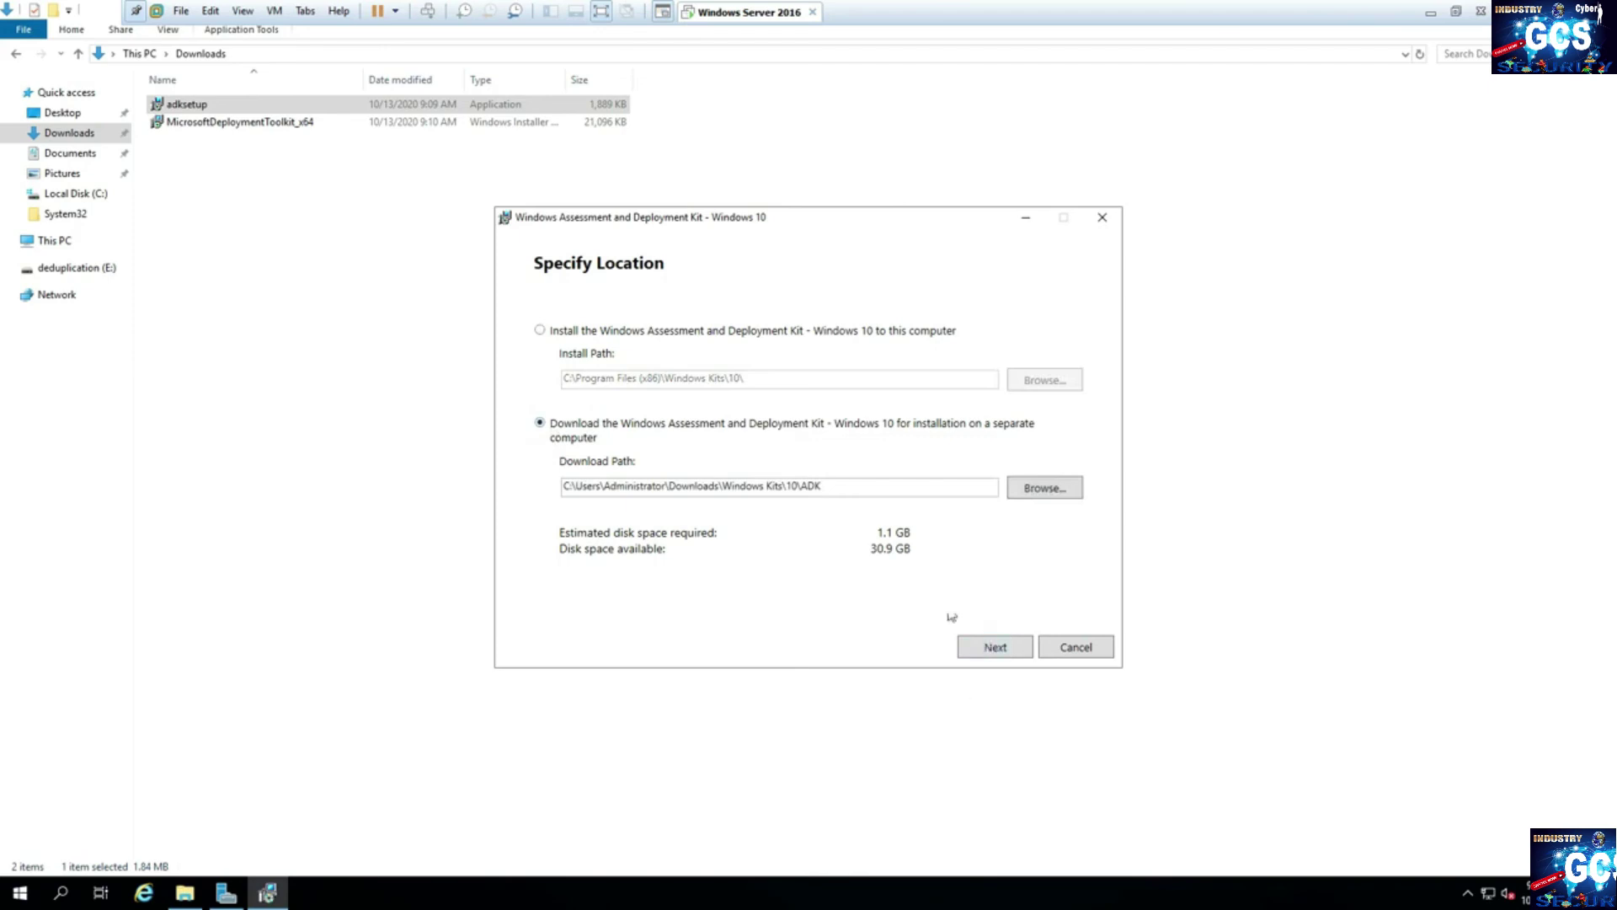
{"action": "left_click", "coordinate": [988, 647]}
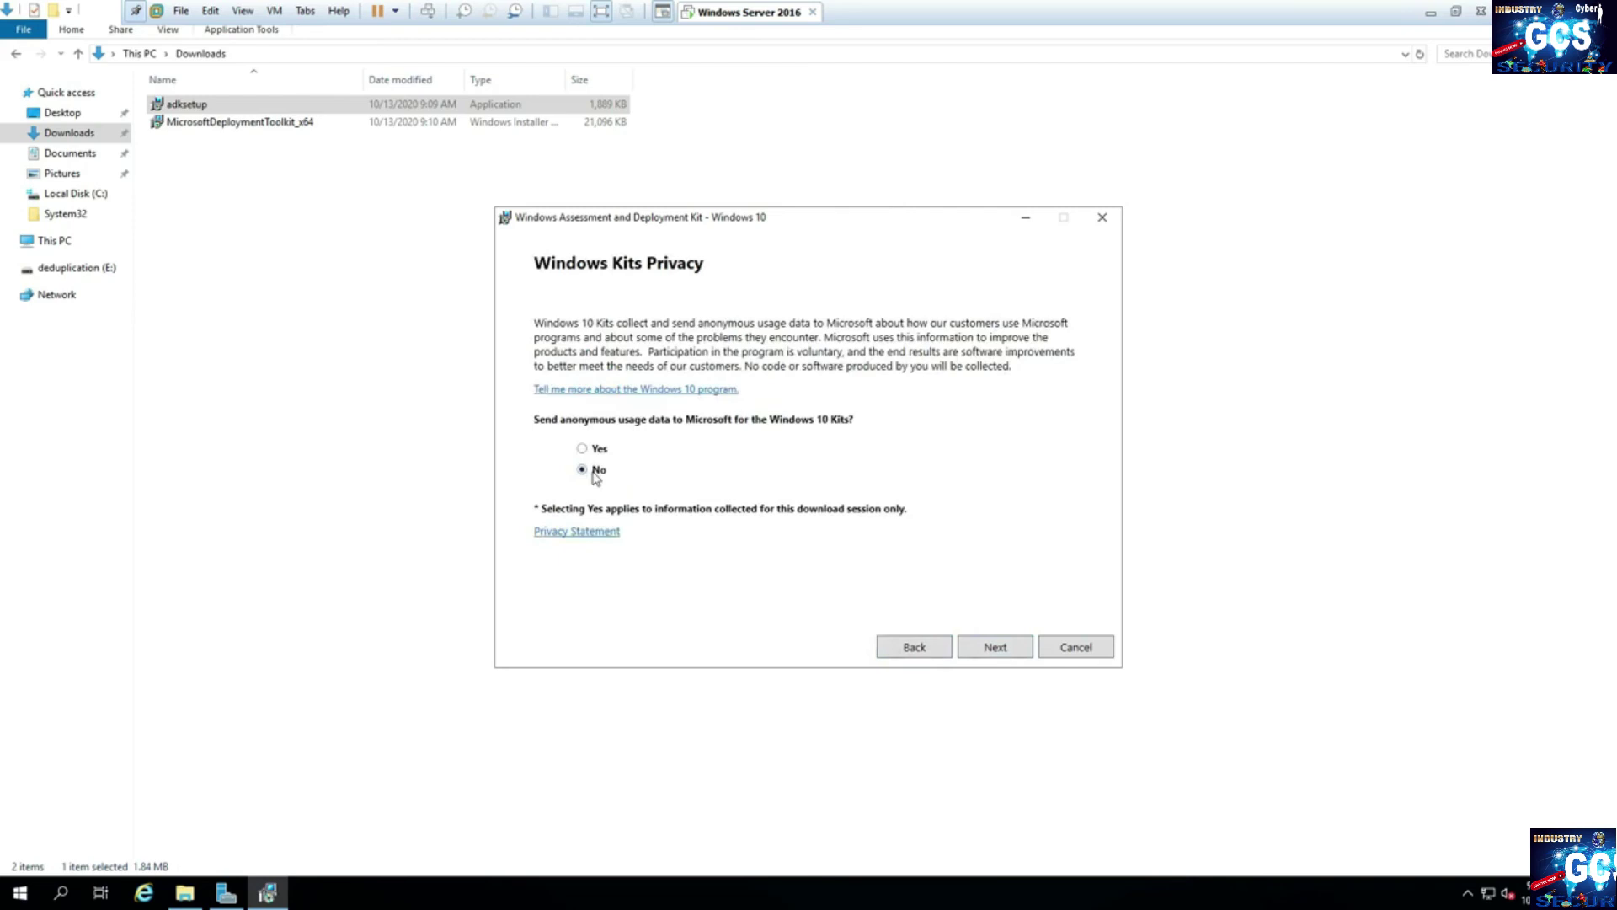
{"action": "left_click", "coordinate": [991, 652]}
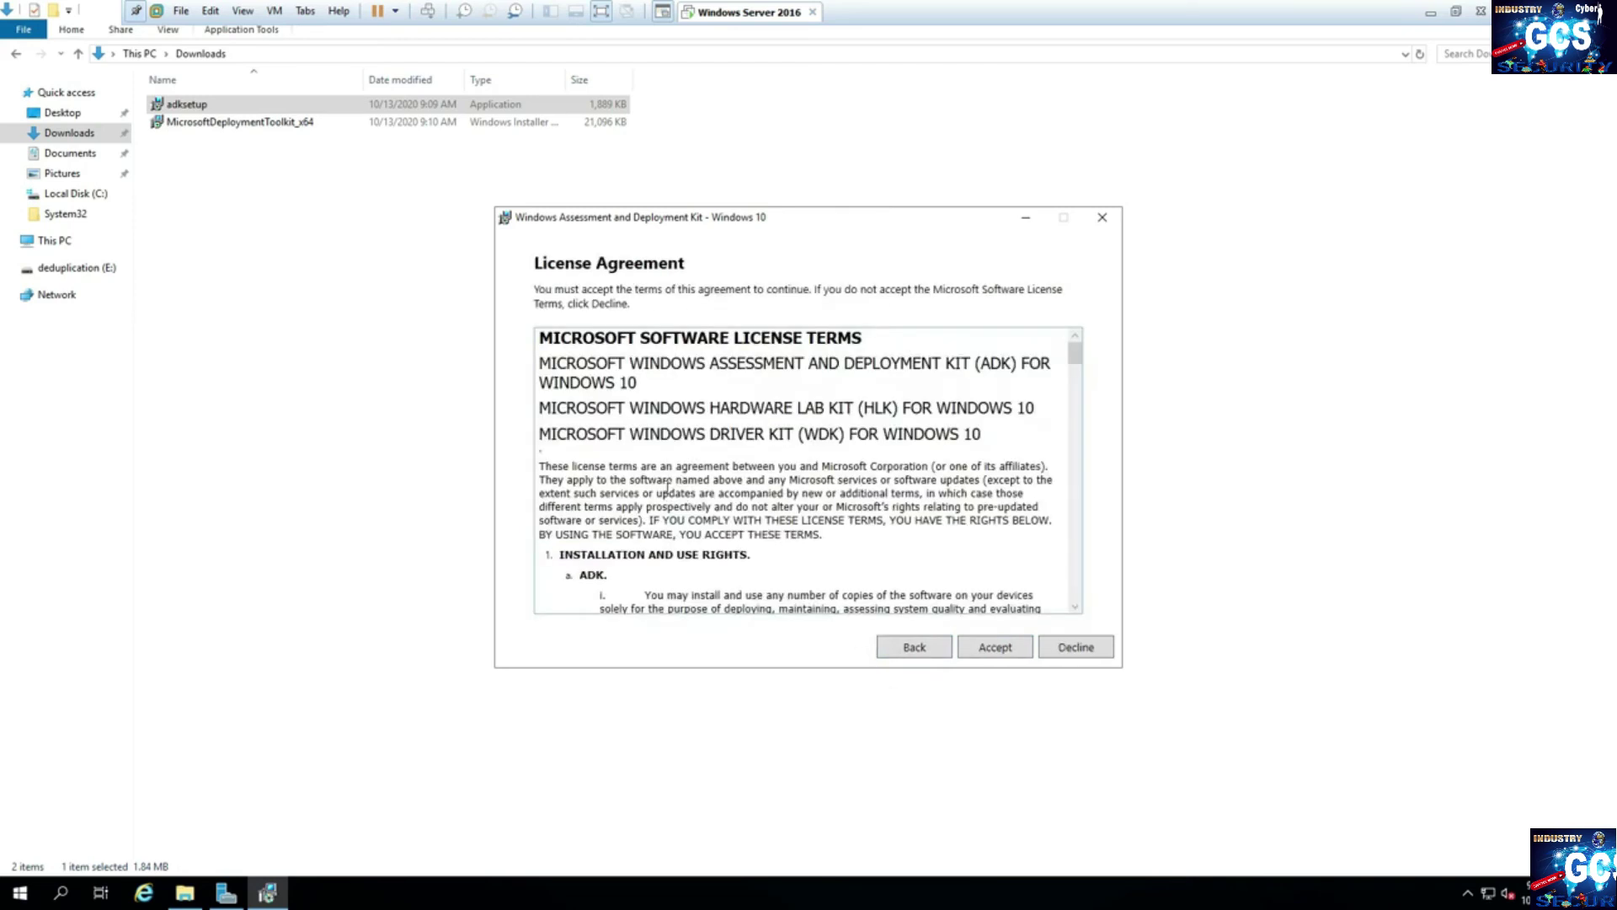
{"action": "left_click", "coordinate": [1000, 656]}
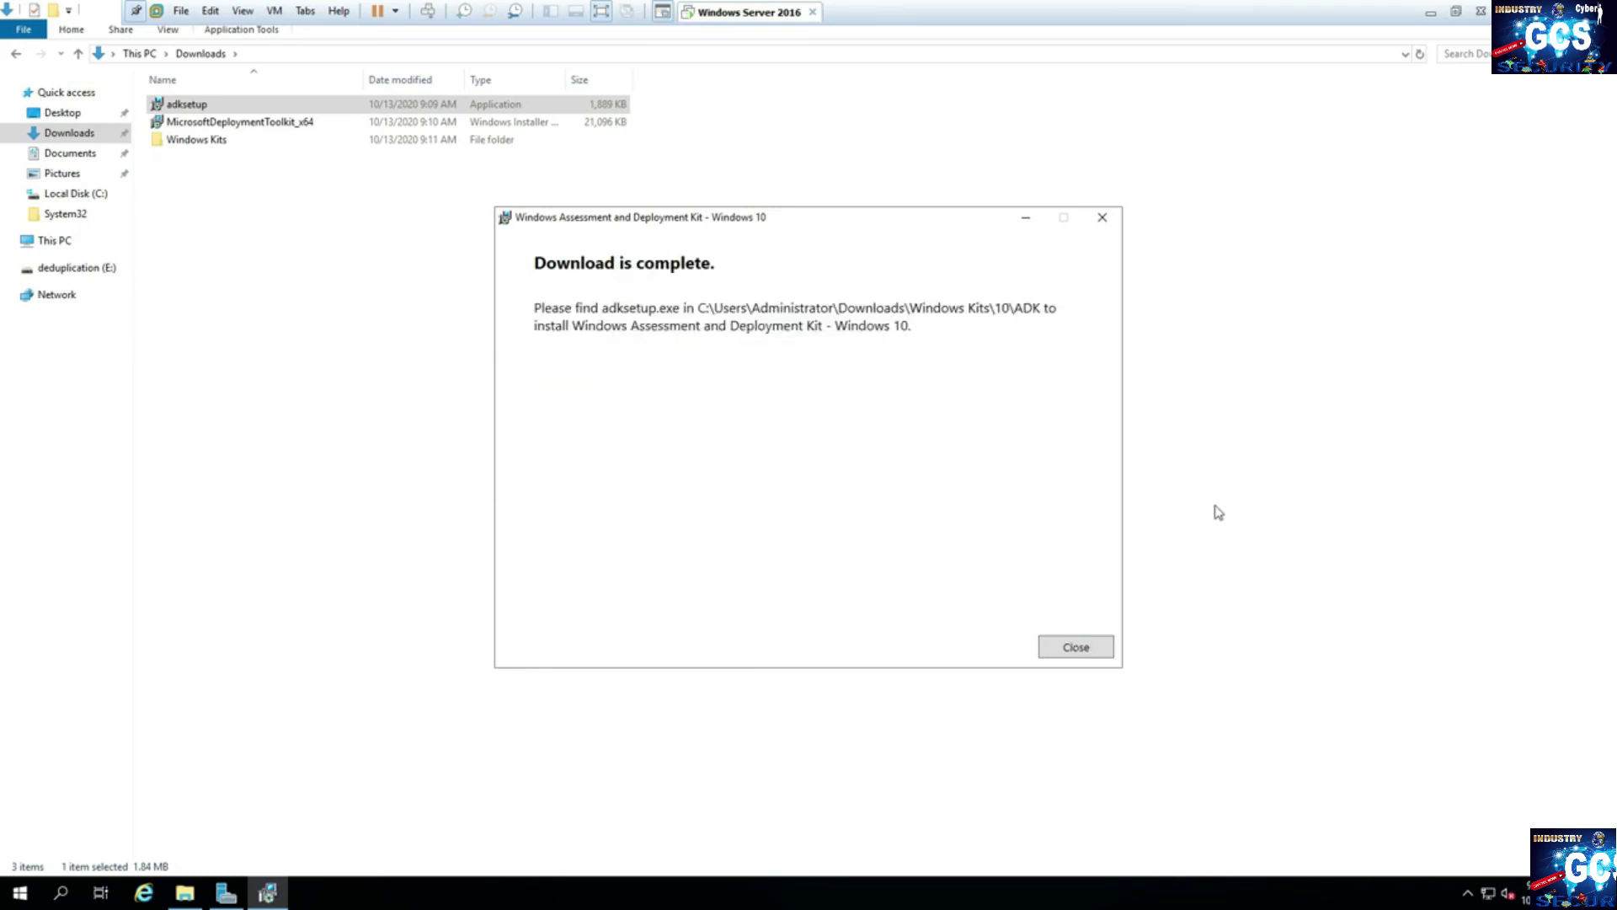
{"action": "left_click", "coordinate": [1080, 650]}
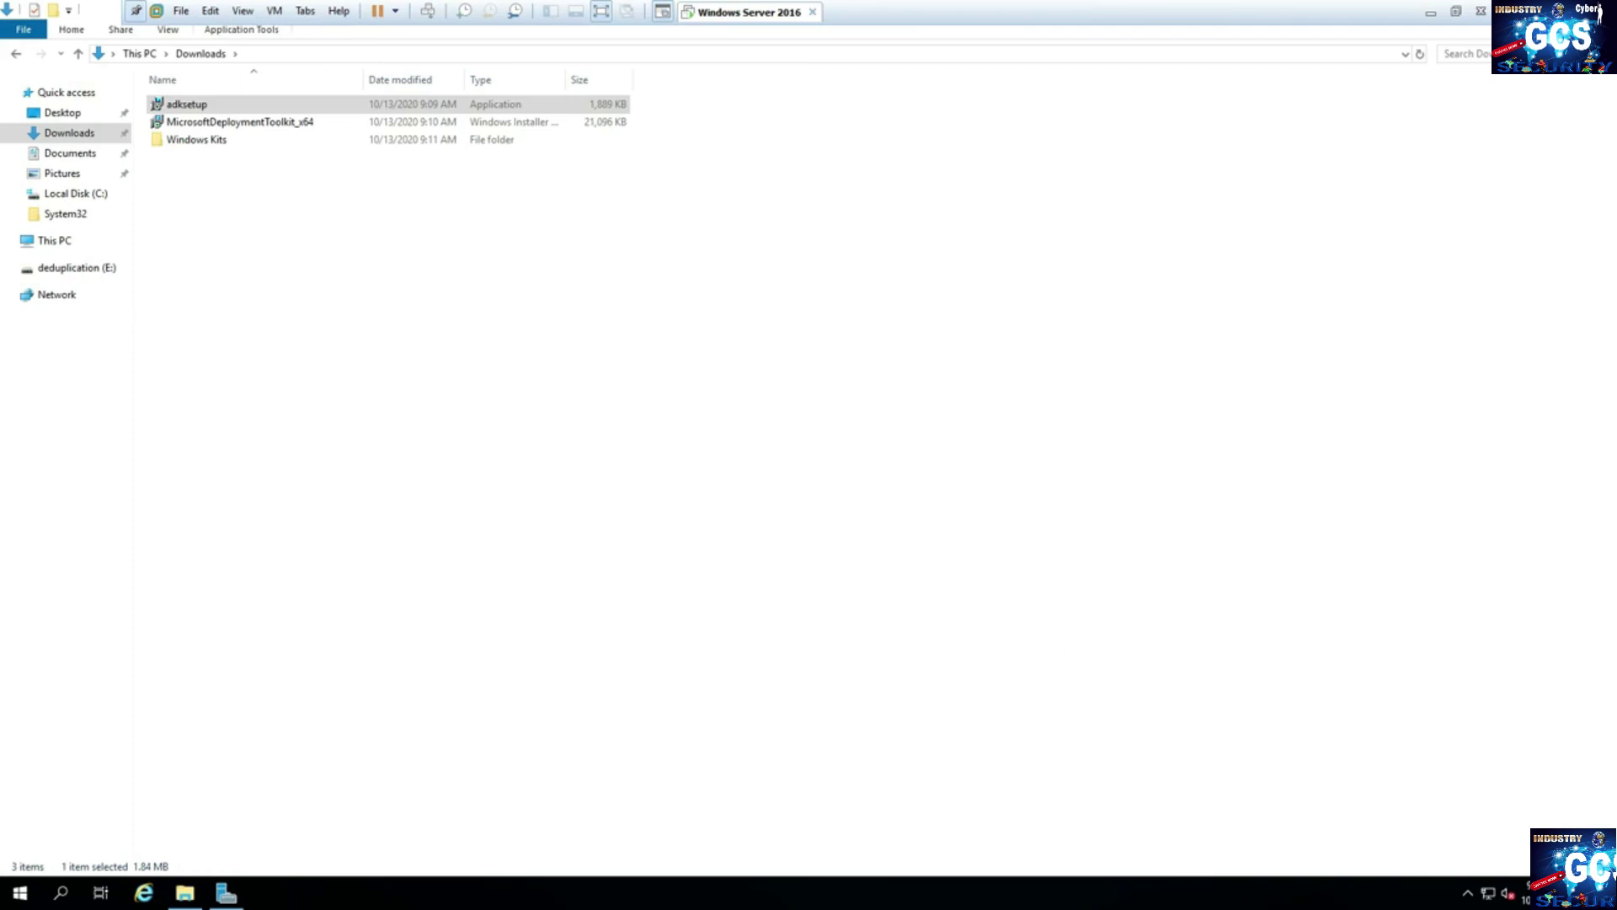
- Run adksetup from Windows Kits\10\ADK with the default location and accept the licence
{"action": "left_click", "coordinate": [268, 140]}
{"action": "double_click", "coordinate": [268, 140]}
{"action": "double_click", "coordinate": [263, 101]}
{"action": "double_click", "coordinate": [245, 104]}
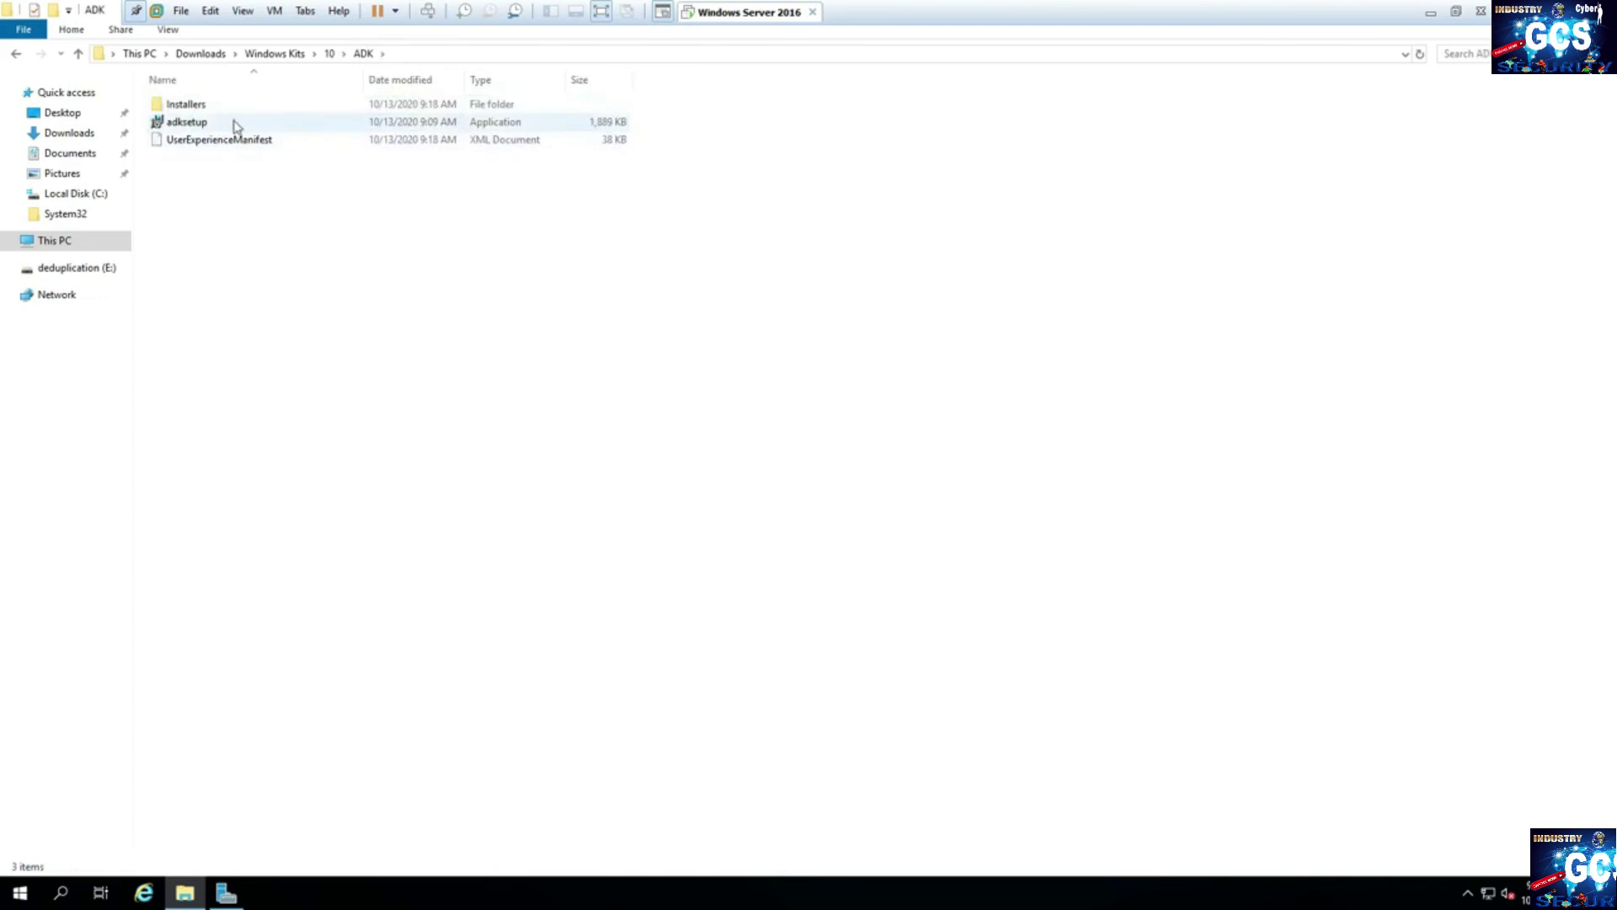
{"action": "double_click", "coordinate": [219, 123]}
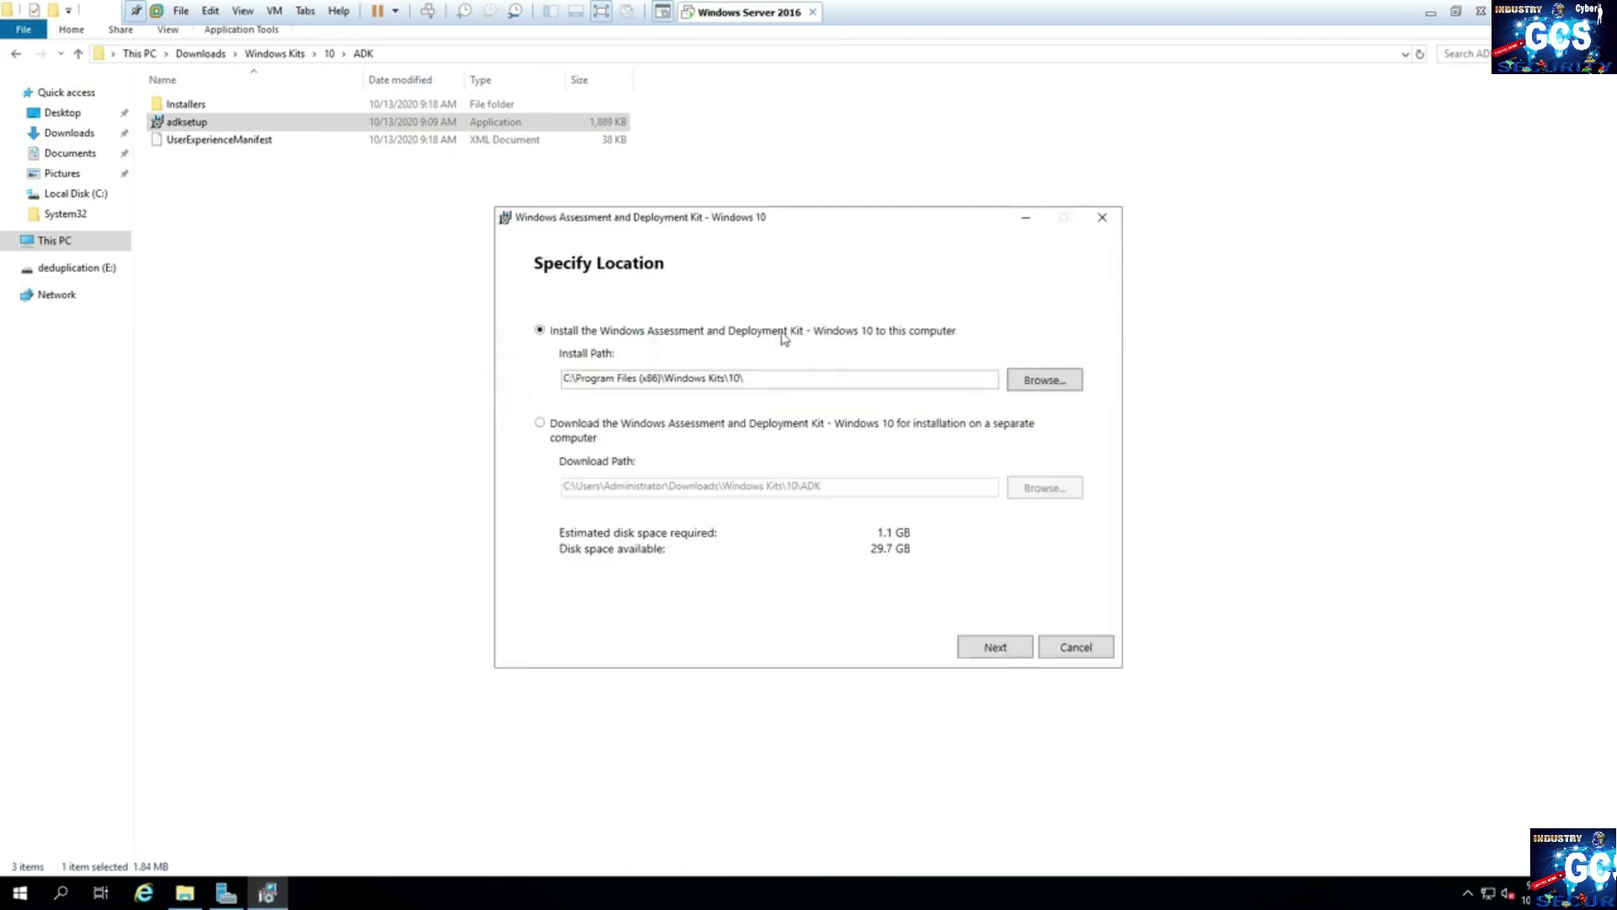
{"action": "left_click", "coordinate": [995, 646]}
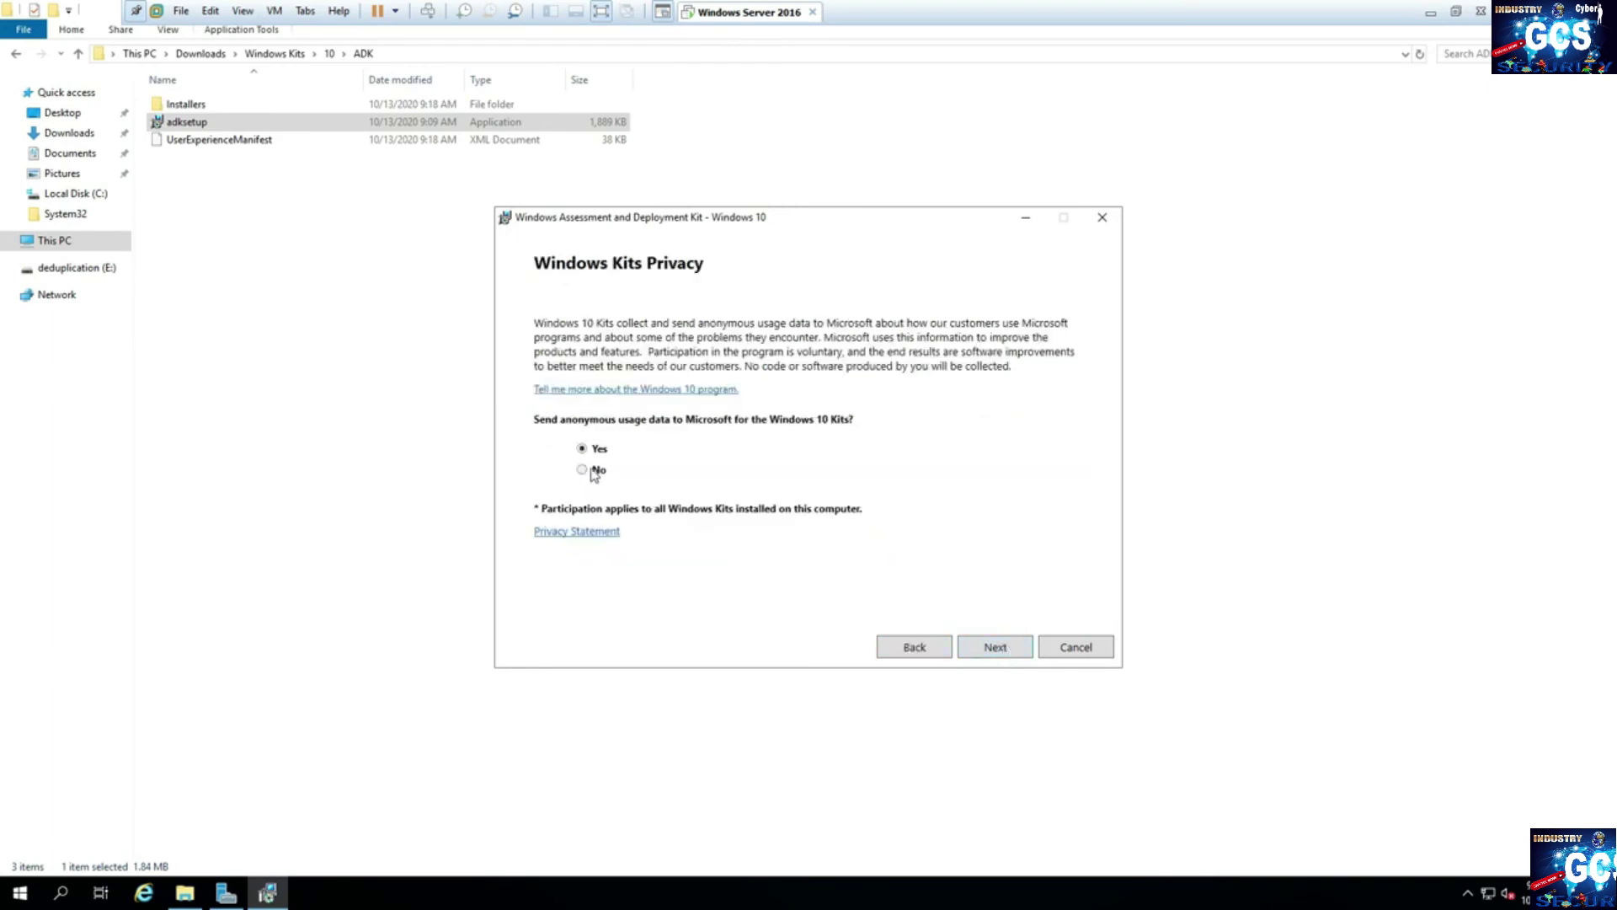
{"action": "left_click", "coordinate": [986, 647]}
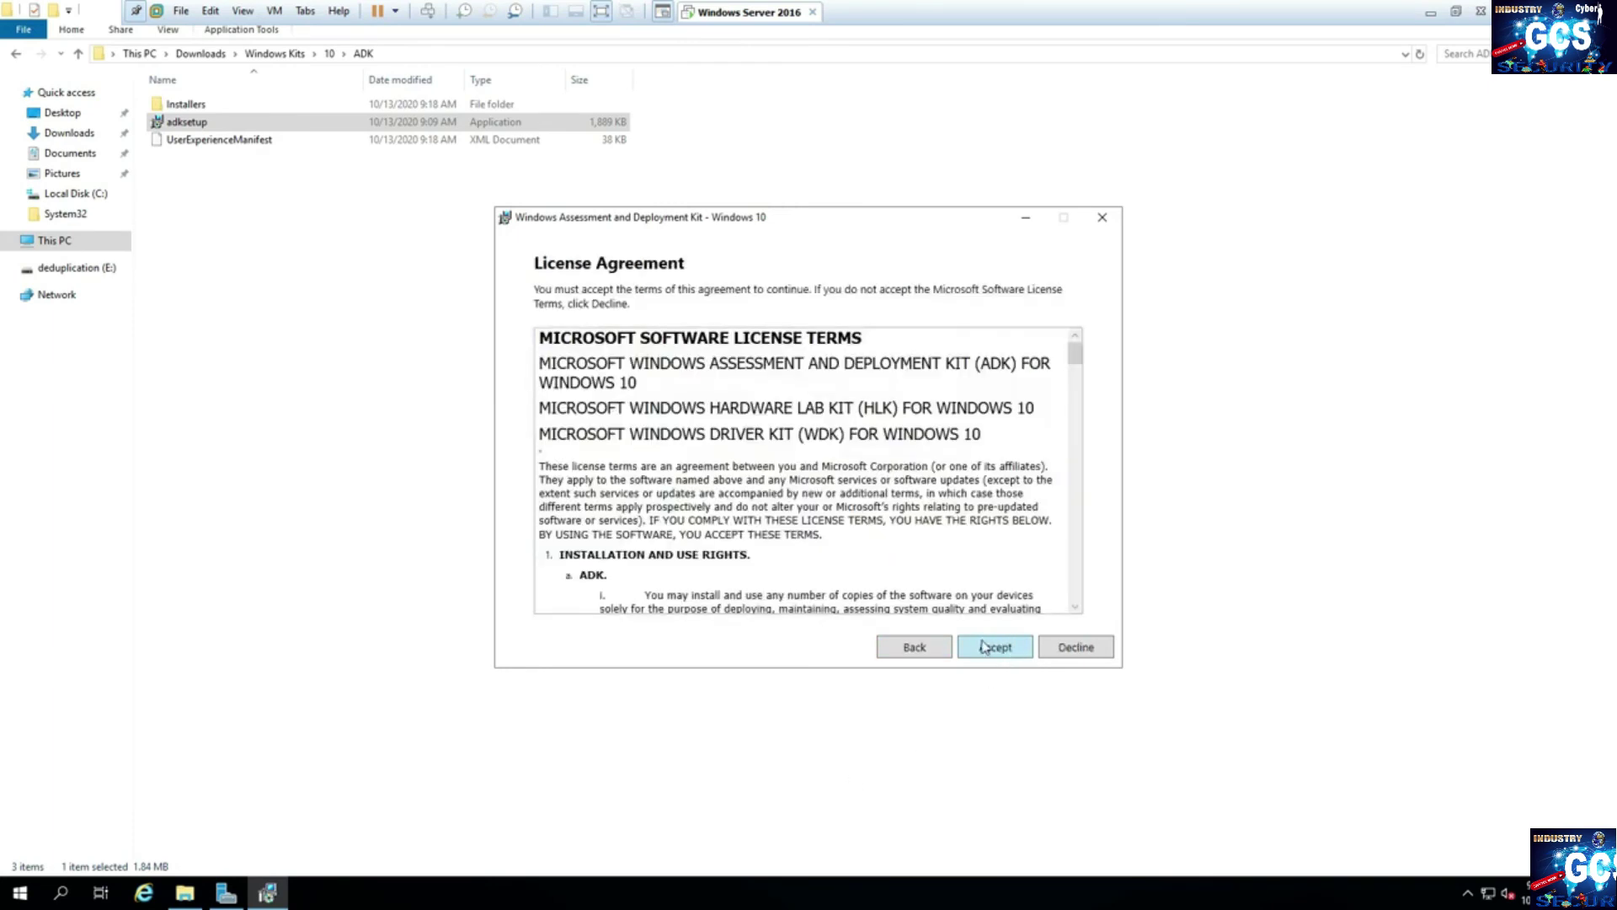
{"action": "left_click", "coordinate": [999, 648]}
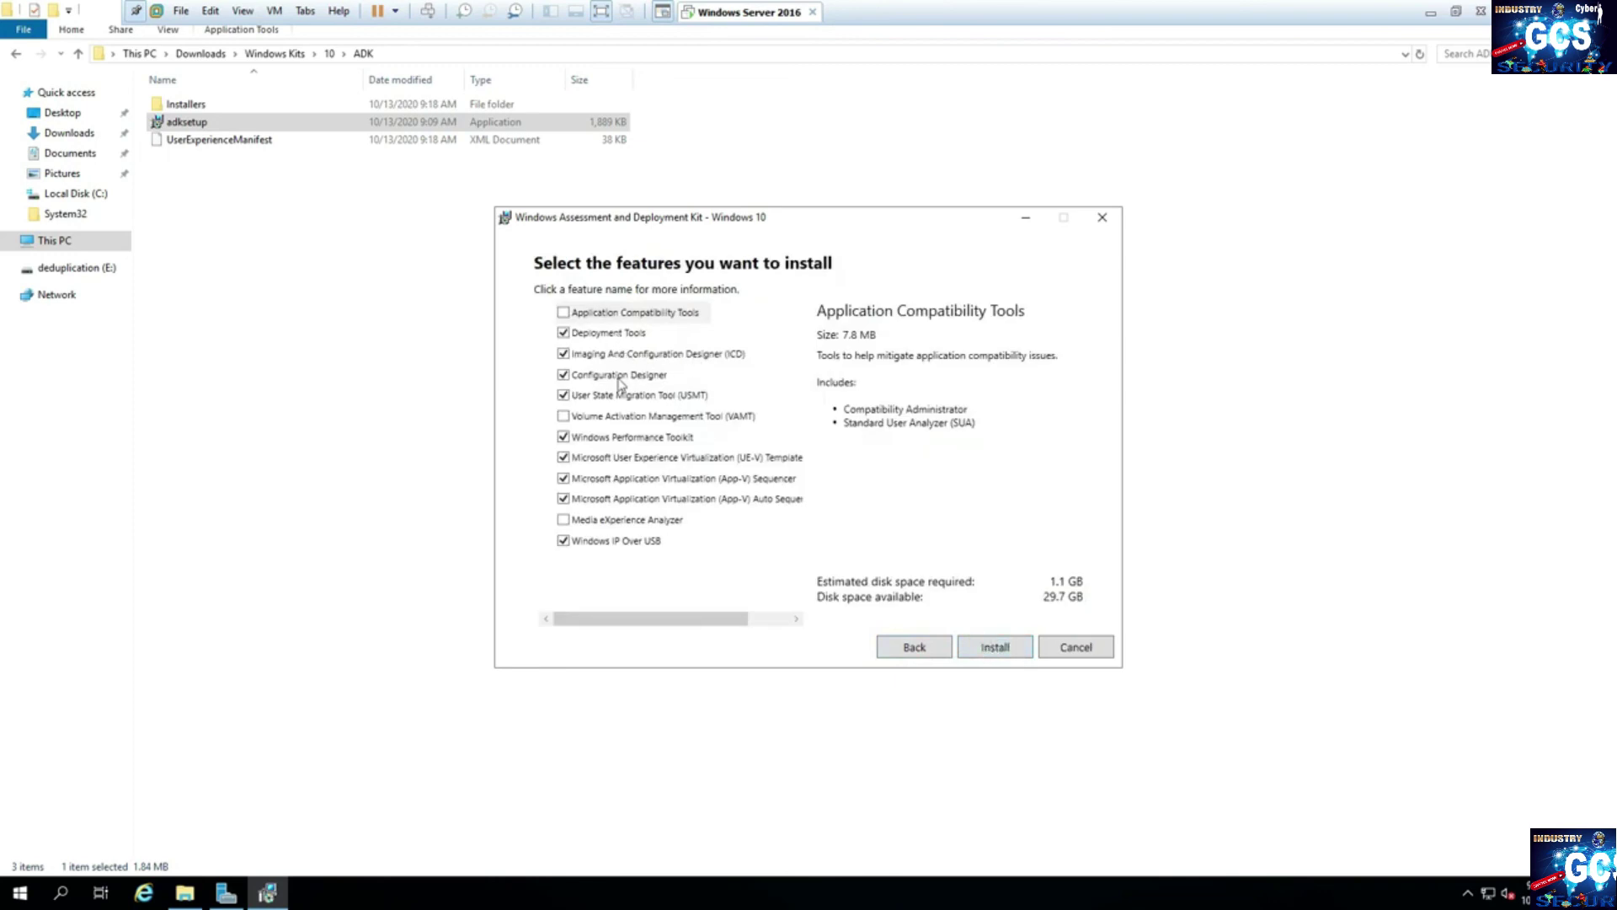
- Deselect Performance Toolkit, UE-V Template Generator, App-V Auto Sequencer and IP Over USB, then install
{"action": "left_click", "coordinate": [562, 436]}
{"action": "left_click", "coordinate": [562, 458]}
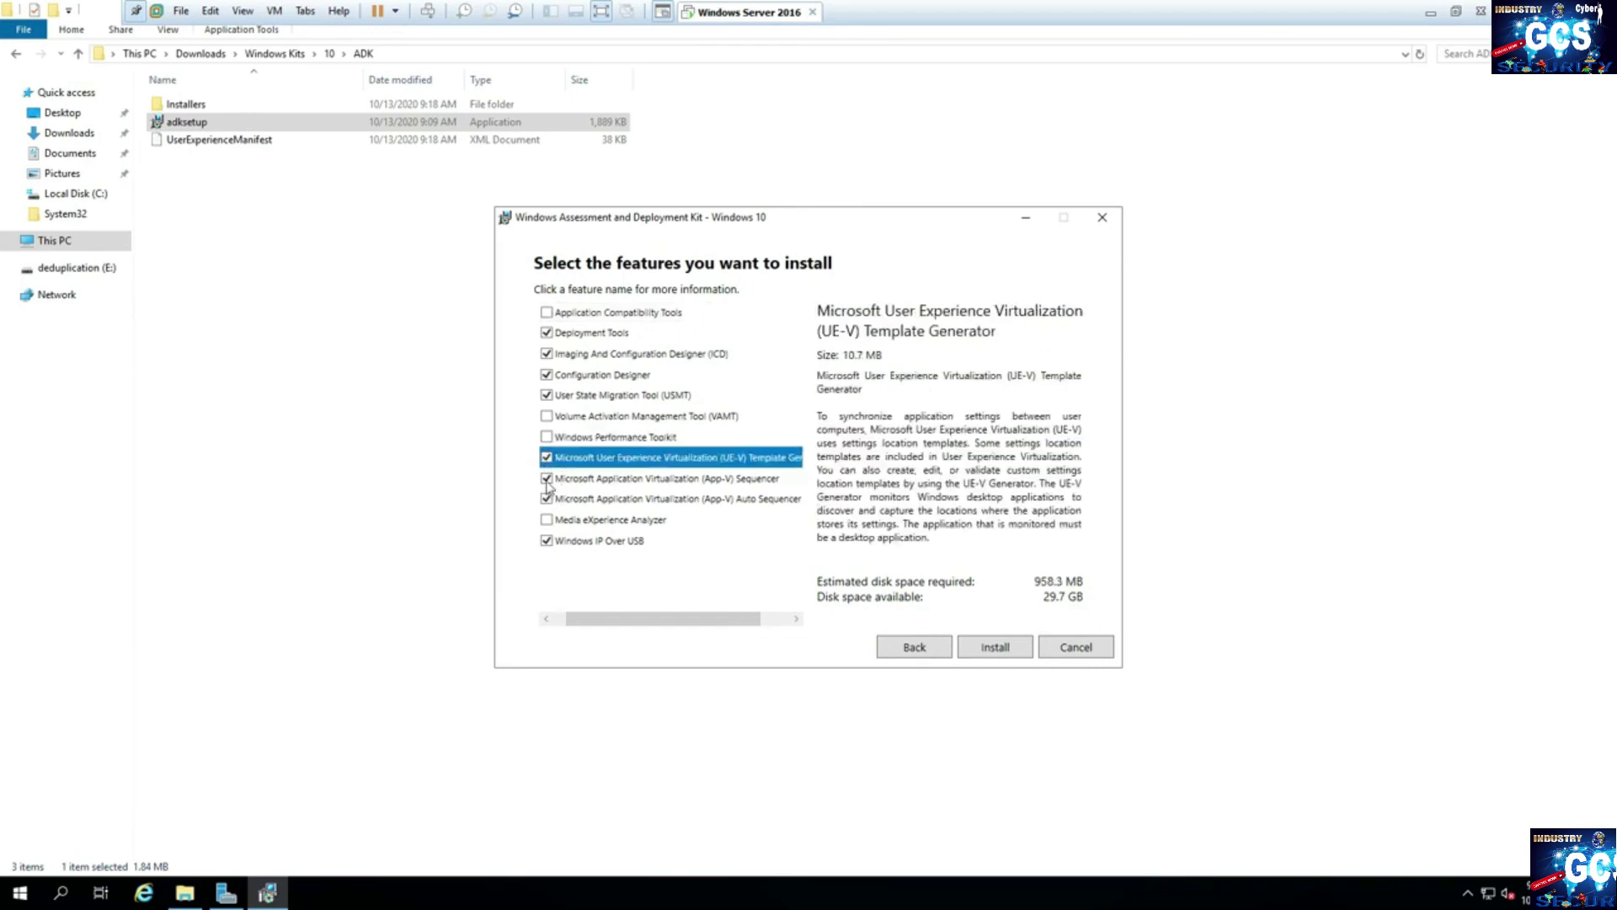
{"action": "left_click", "coordinate": [548, 500]}
{"action": "left_click", "coordinate": [546, 541]}
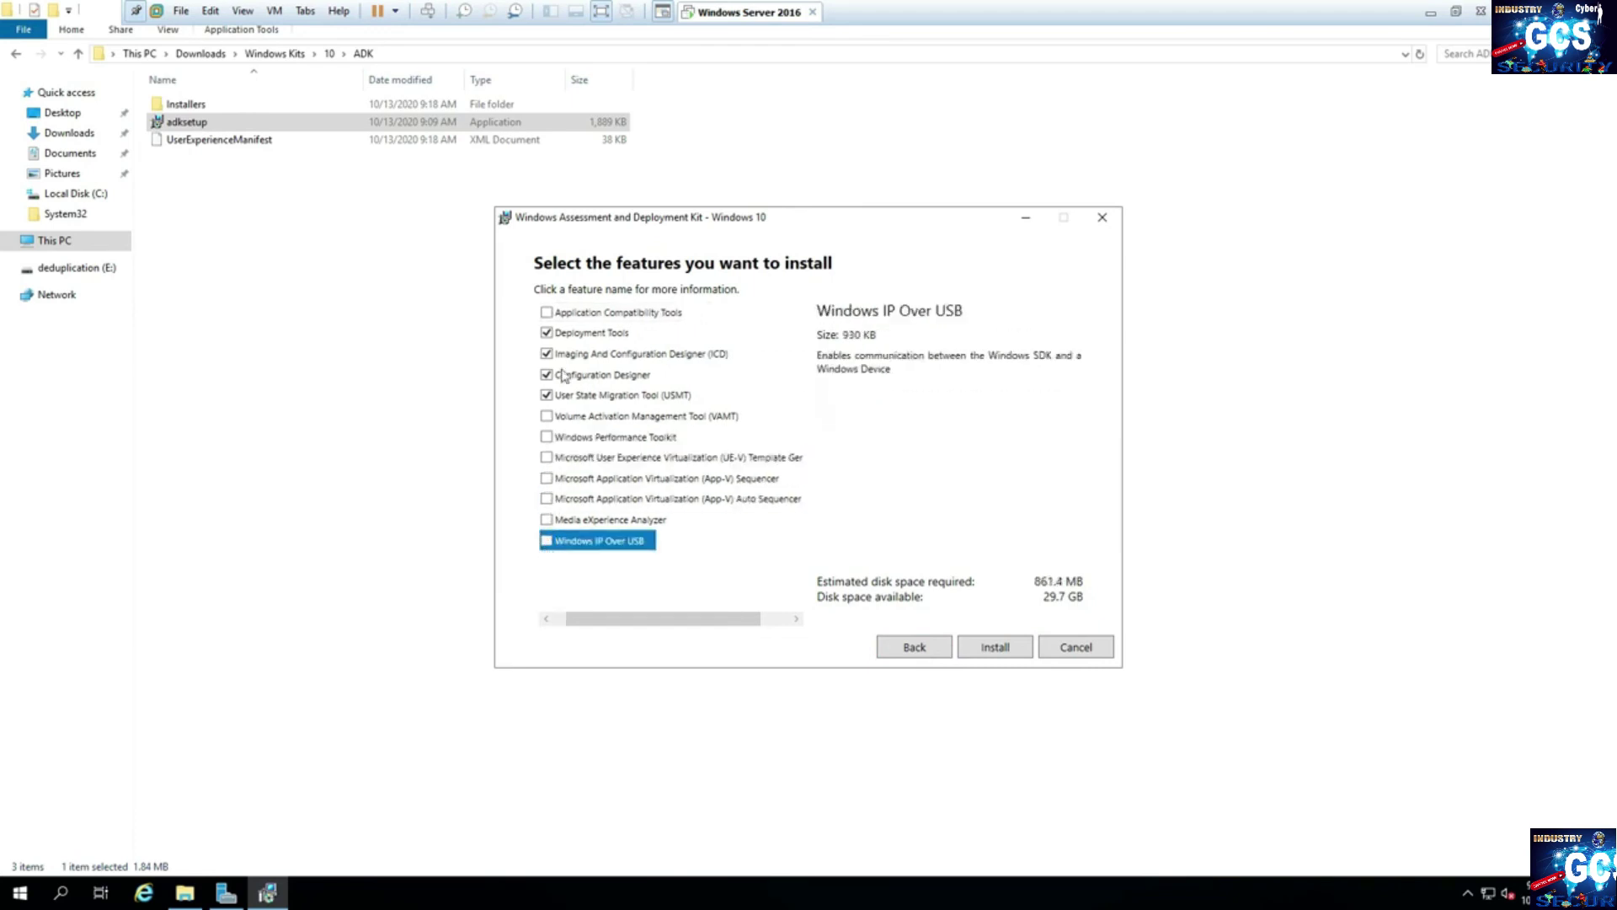
{"action": "left_click", "coordinate": [998, 647]}
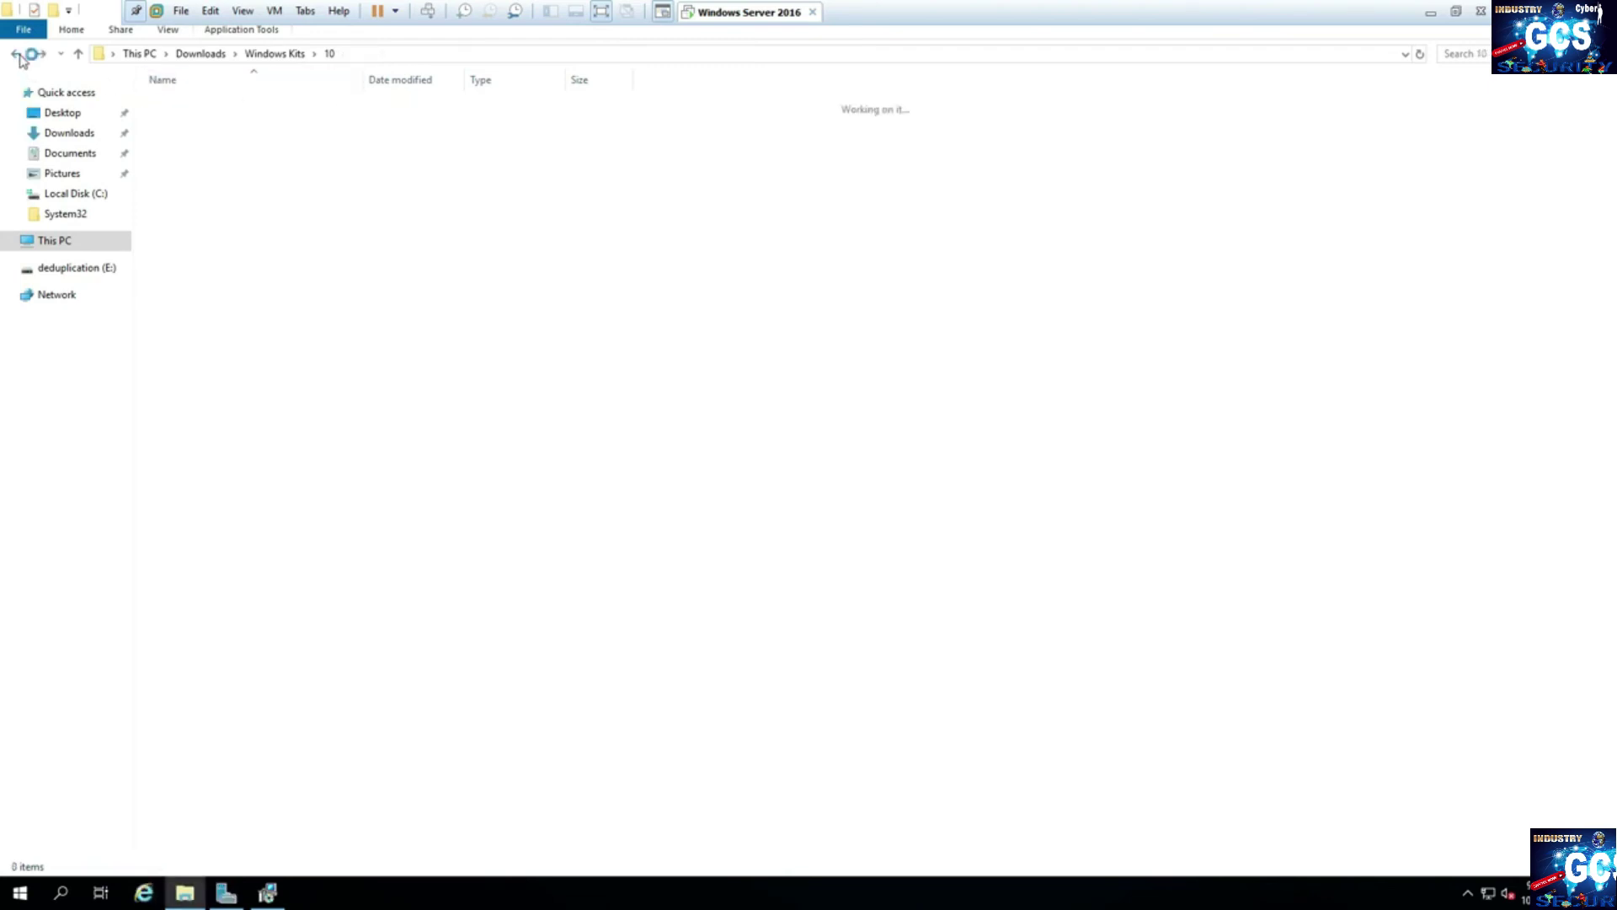
- Return to Downloads and launch the MicrosoftDeploymentToolkit_x64 installer
{"action": "left_click", "coordinate": [16, 53]}
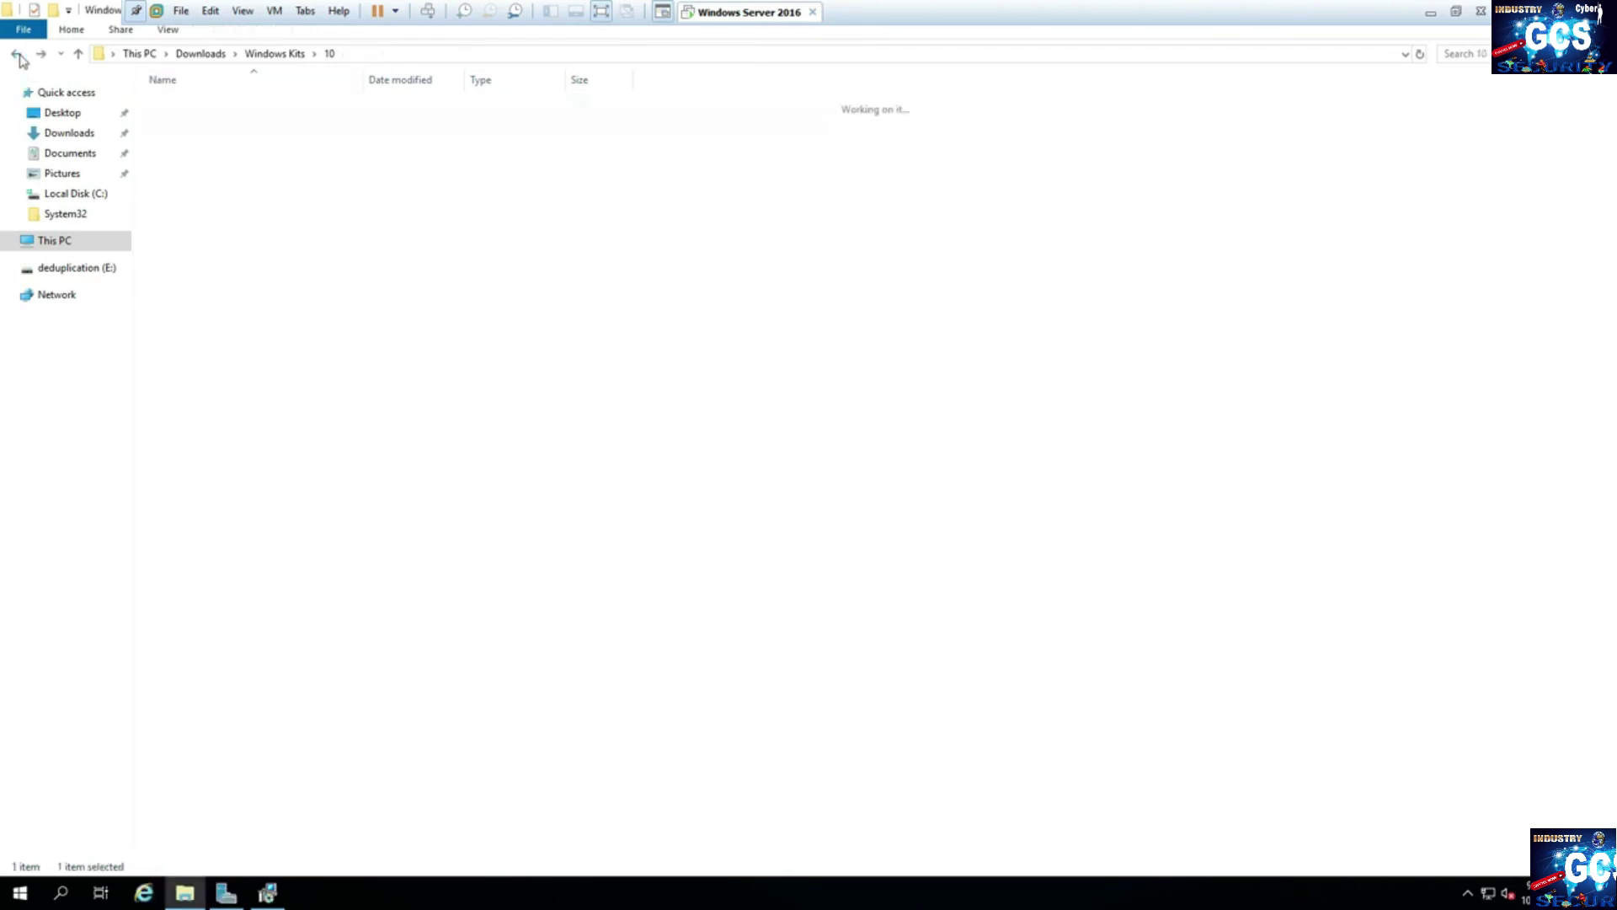
{"action": "left_click", "coordinate": [16, 53]}
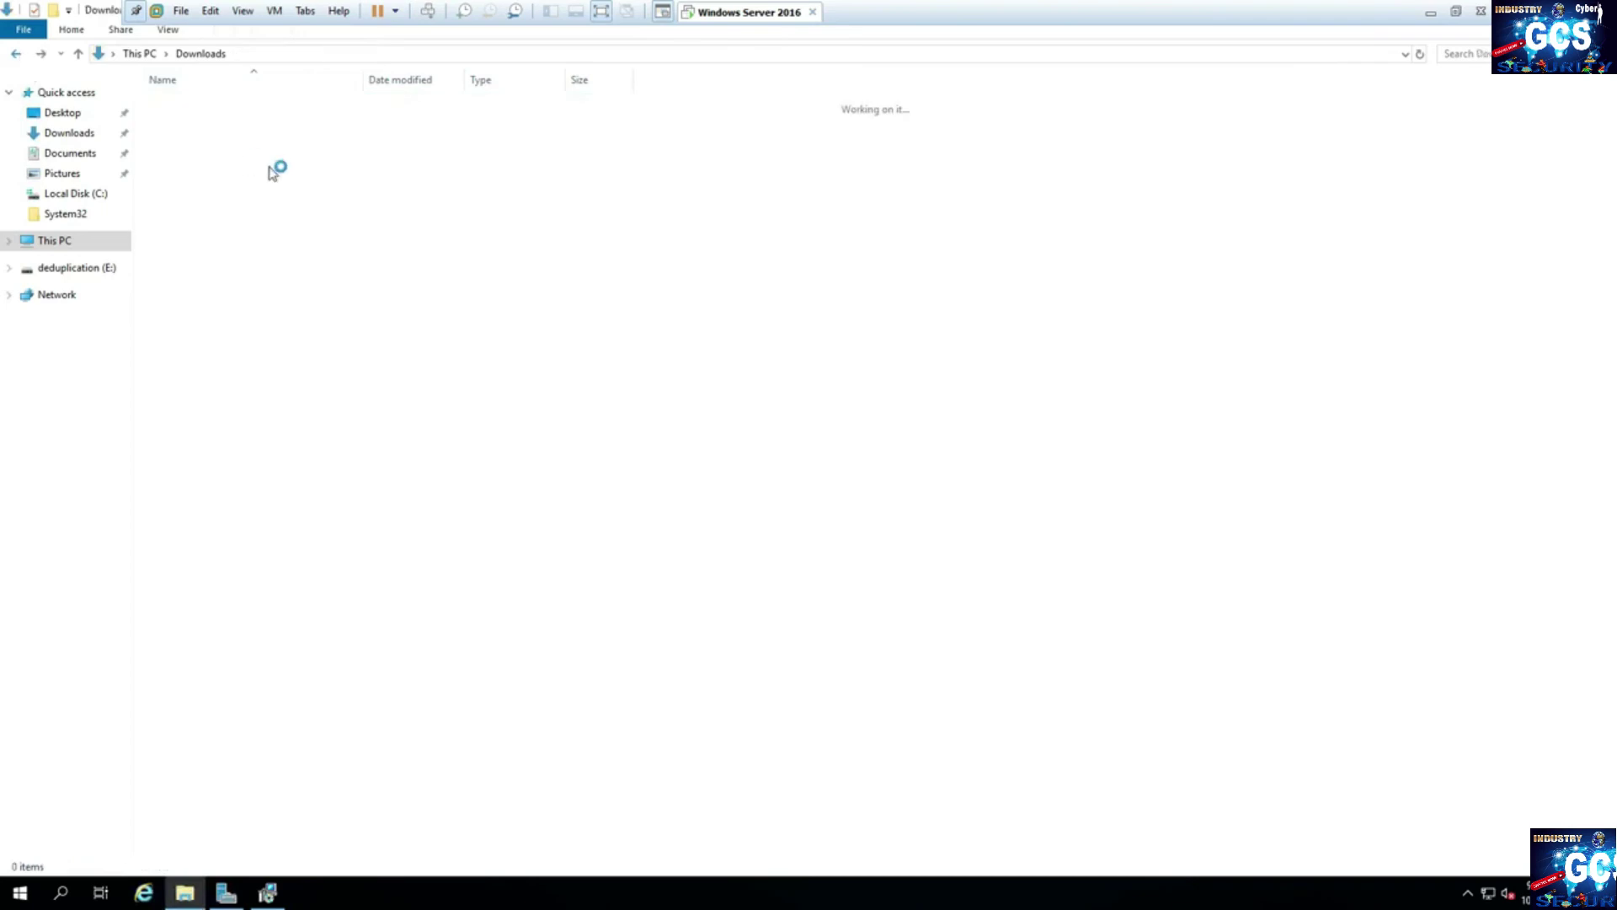
{"action": "left_click", "coordinate": [241, 141]}
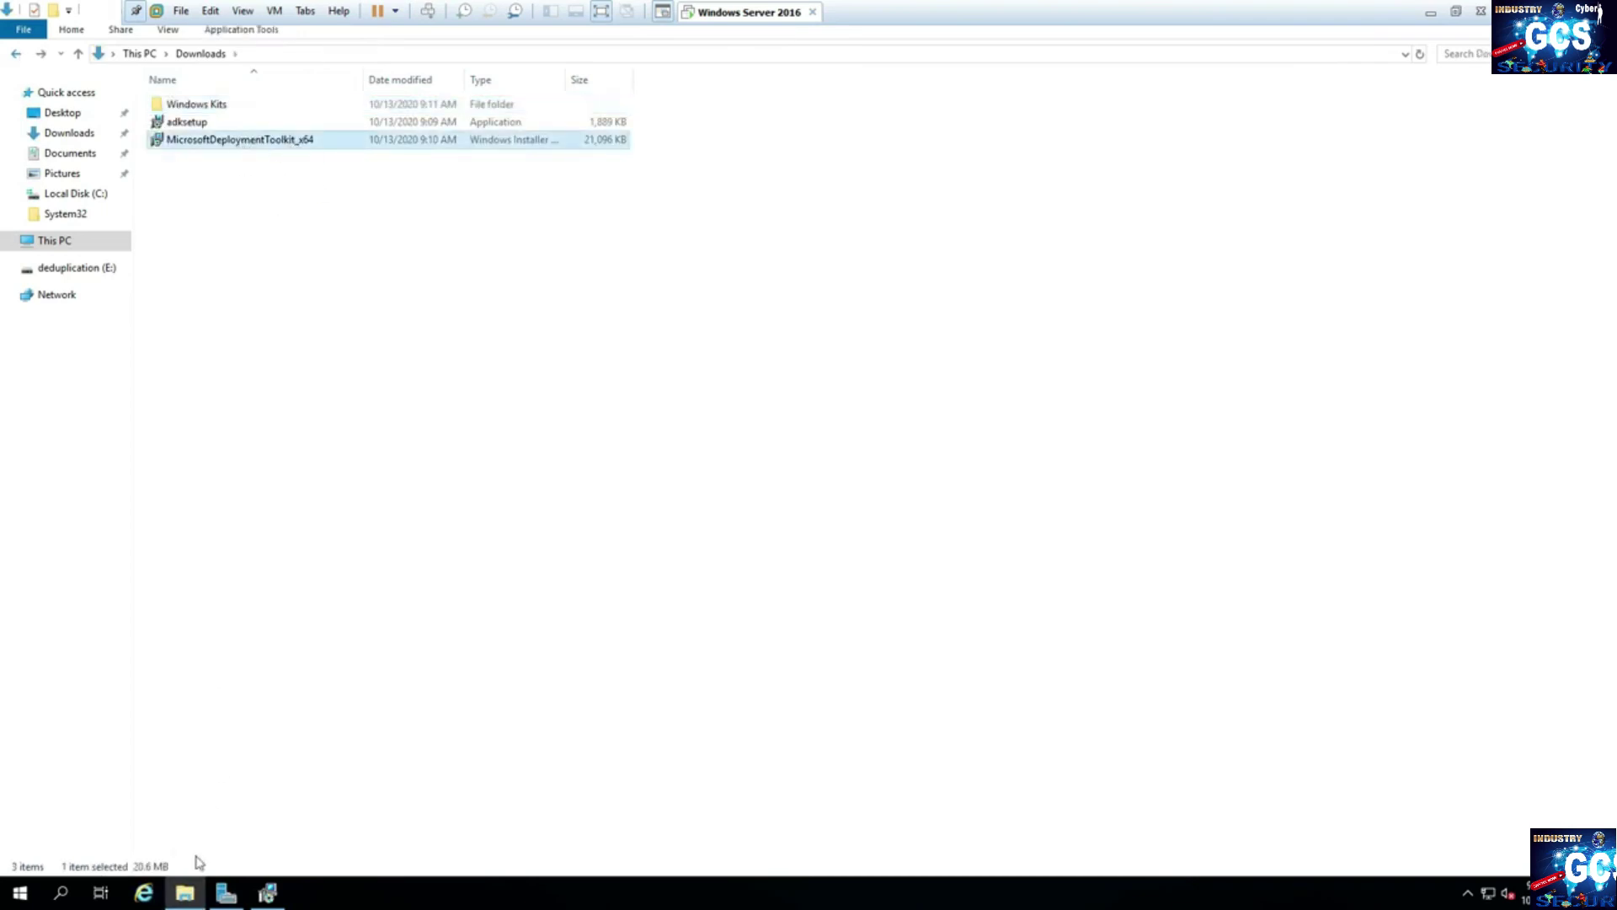
{"action": "left_click", "coordinate": [267, 891]}
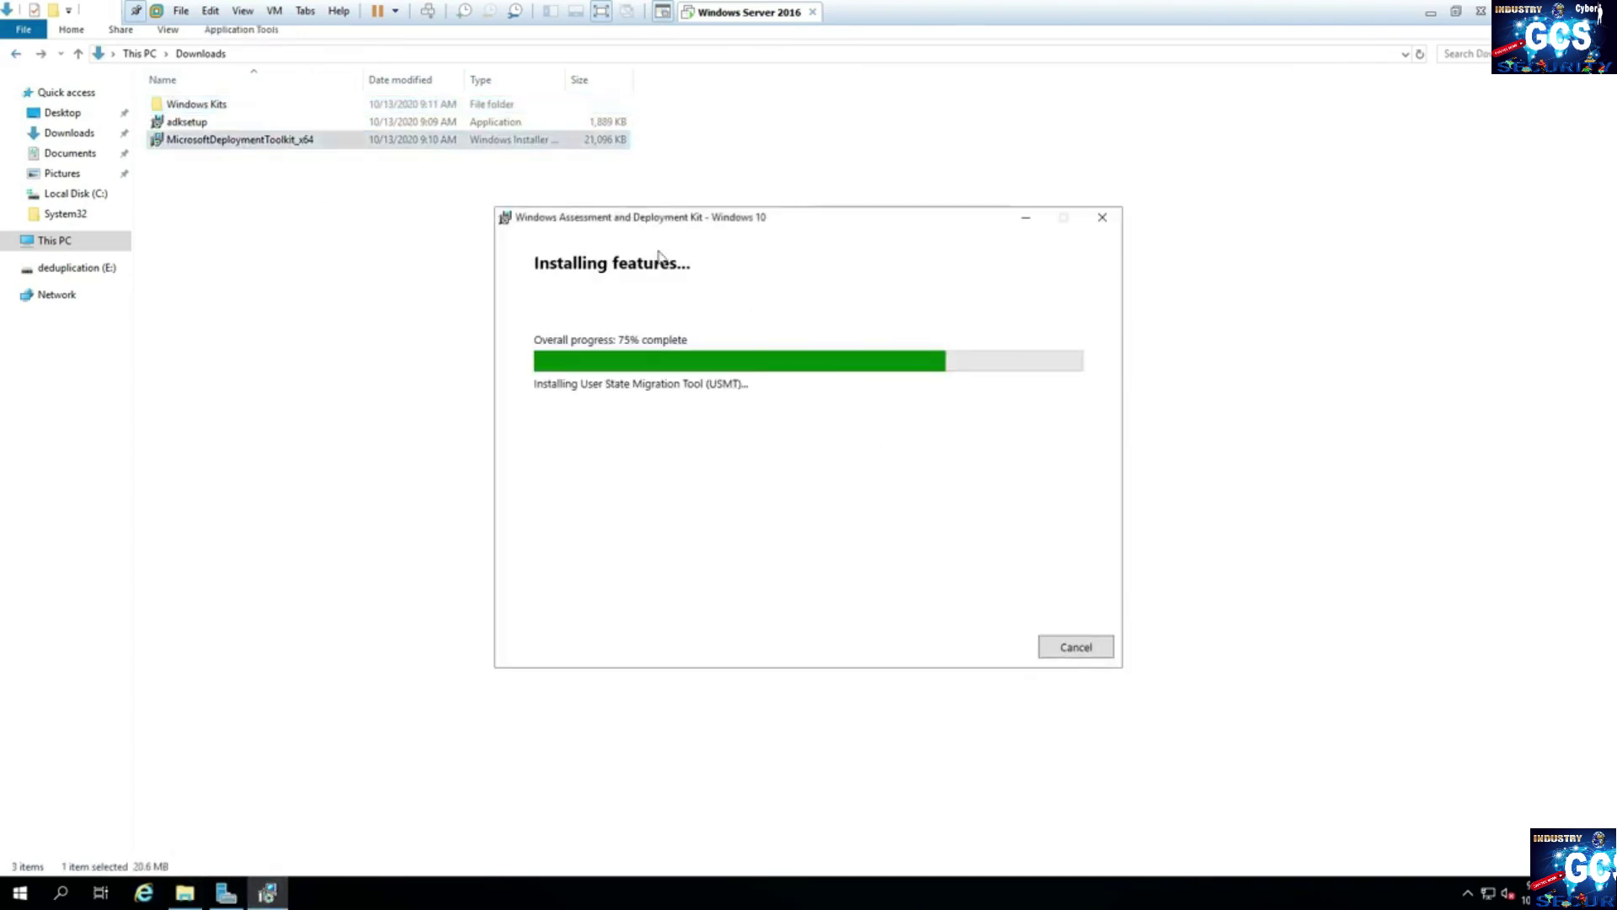
{"action": "double_click", "coordinate": [428, 143]}
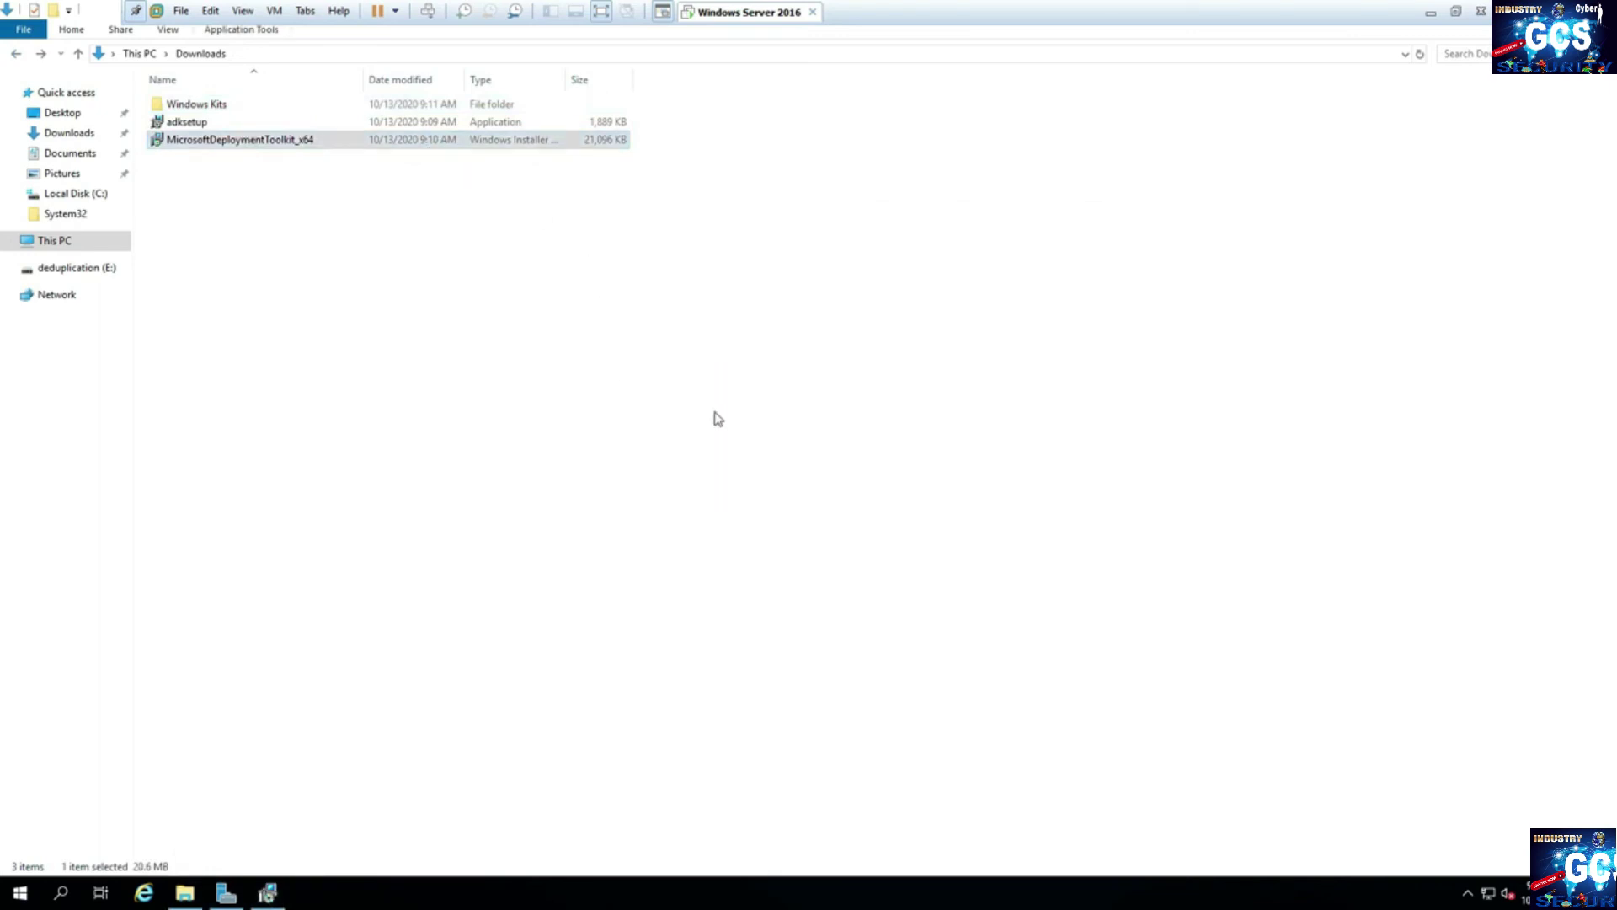
- Install MDT 6.3.8456.1000 with default features, retrying after the in-progress error, then show the desktop
{"action": "left_click", "coordinate": [882, 578]}
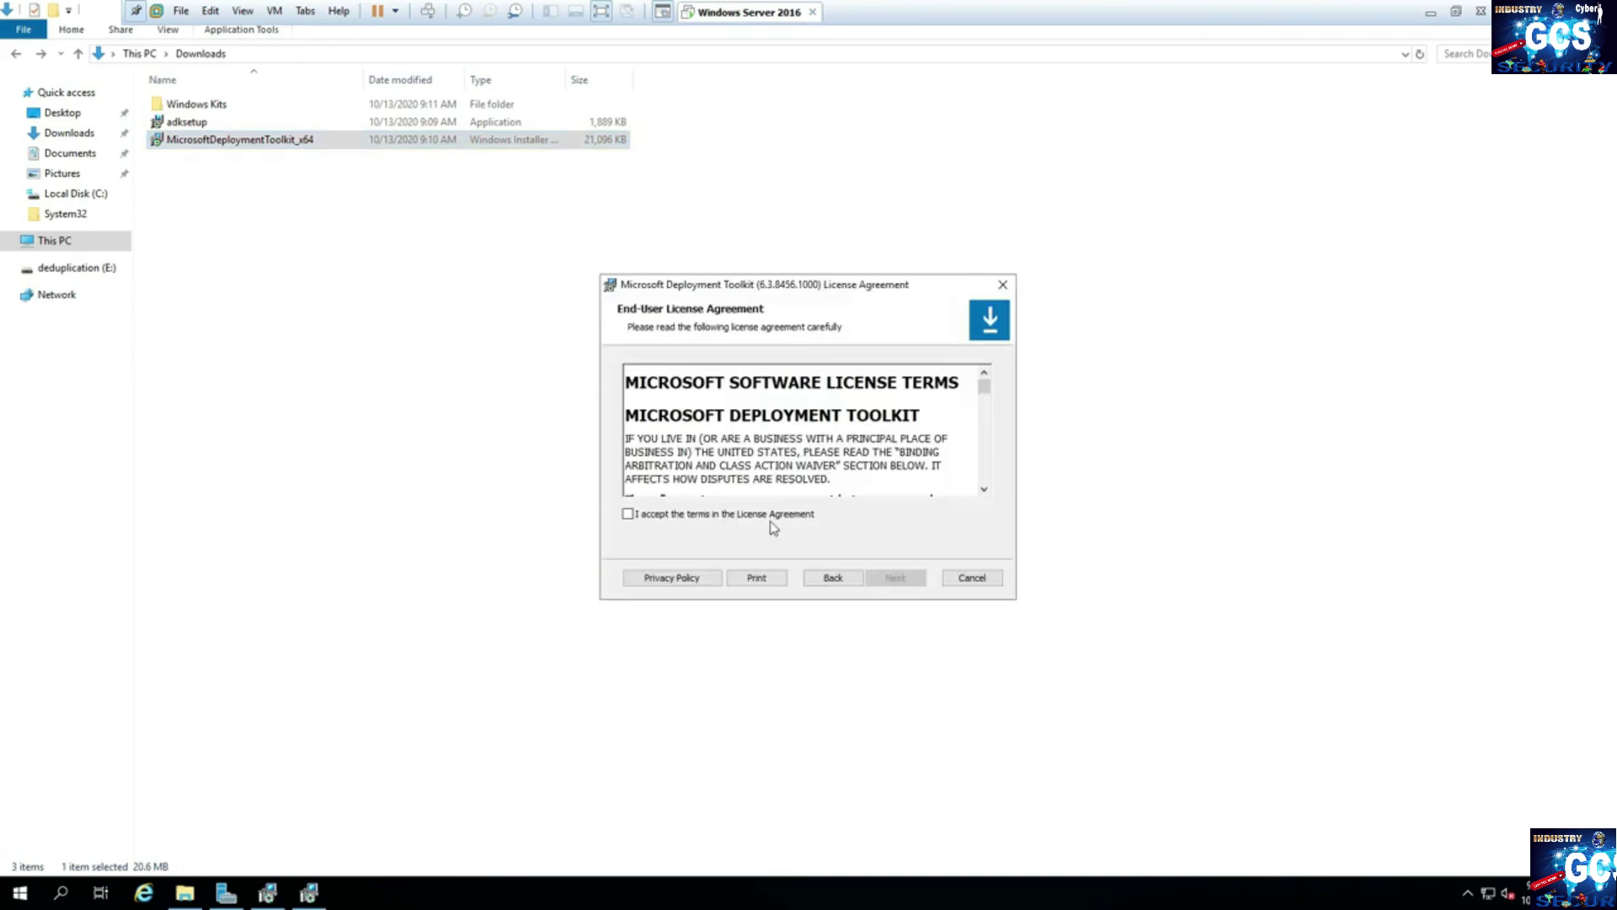
{"action": "key", "text": "alt+a"}
{"action": "left_click", "coordinate": [895, 578]}
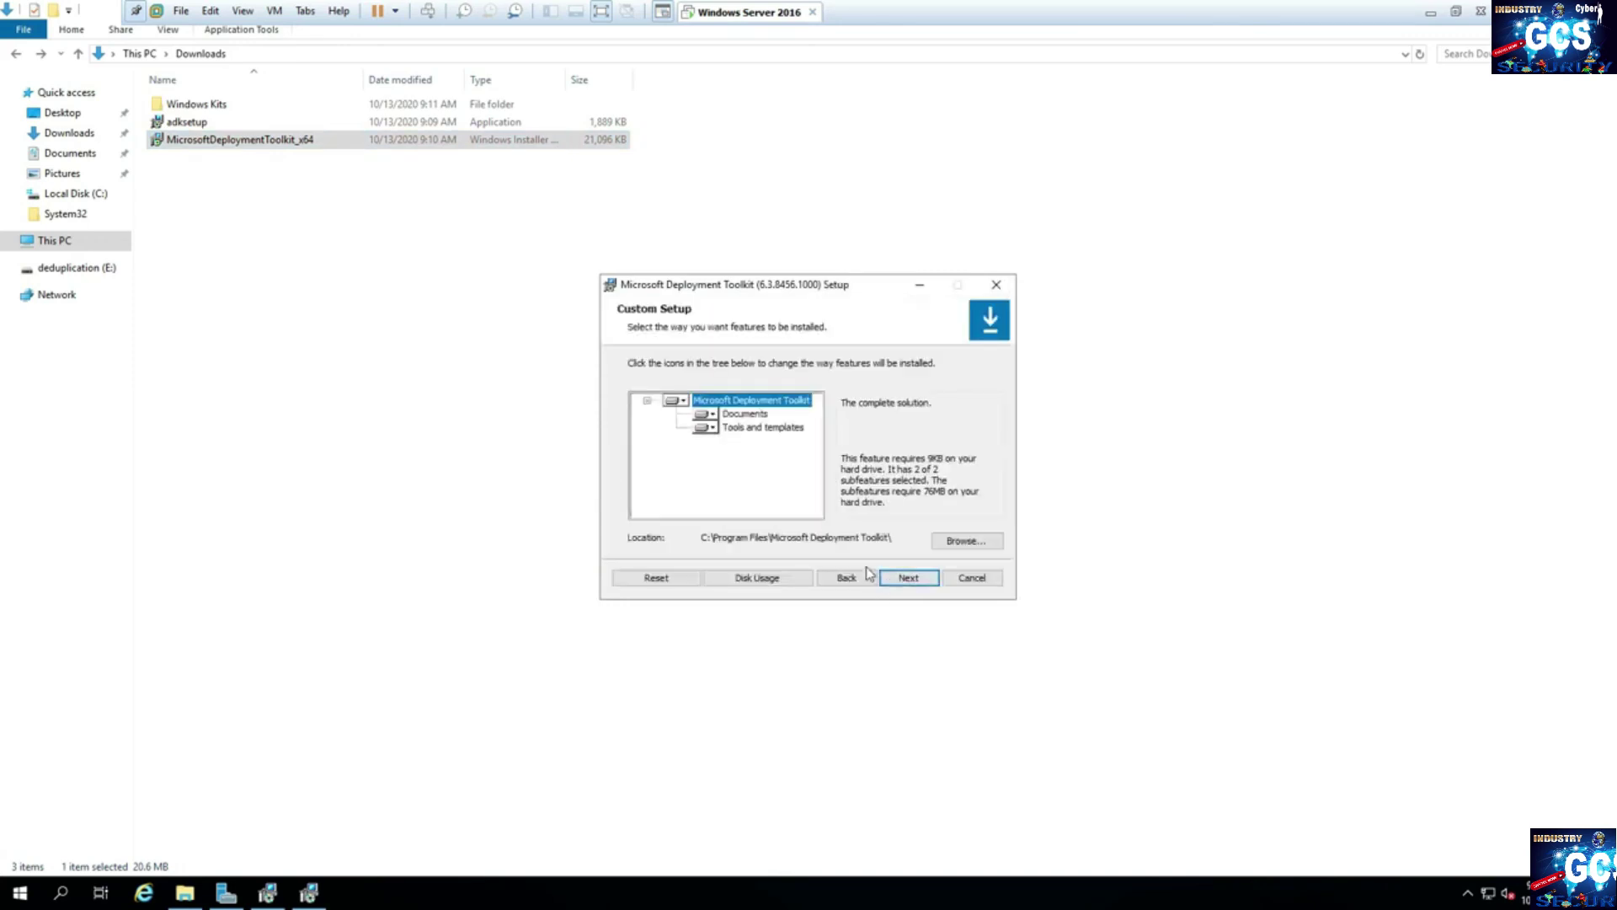
{"action": "left_click", "coordinate": [895, 581]}
{"action": "left_click", "coordinate": [892, 578]}
{"action": "left_click", "coordinate": [889, 578]}
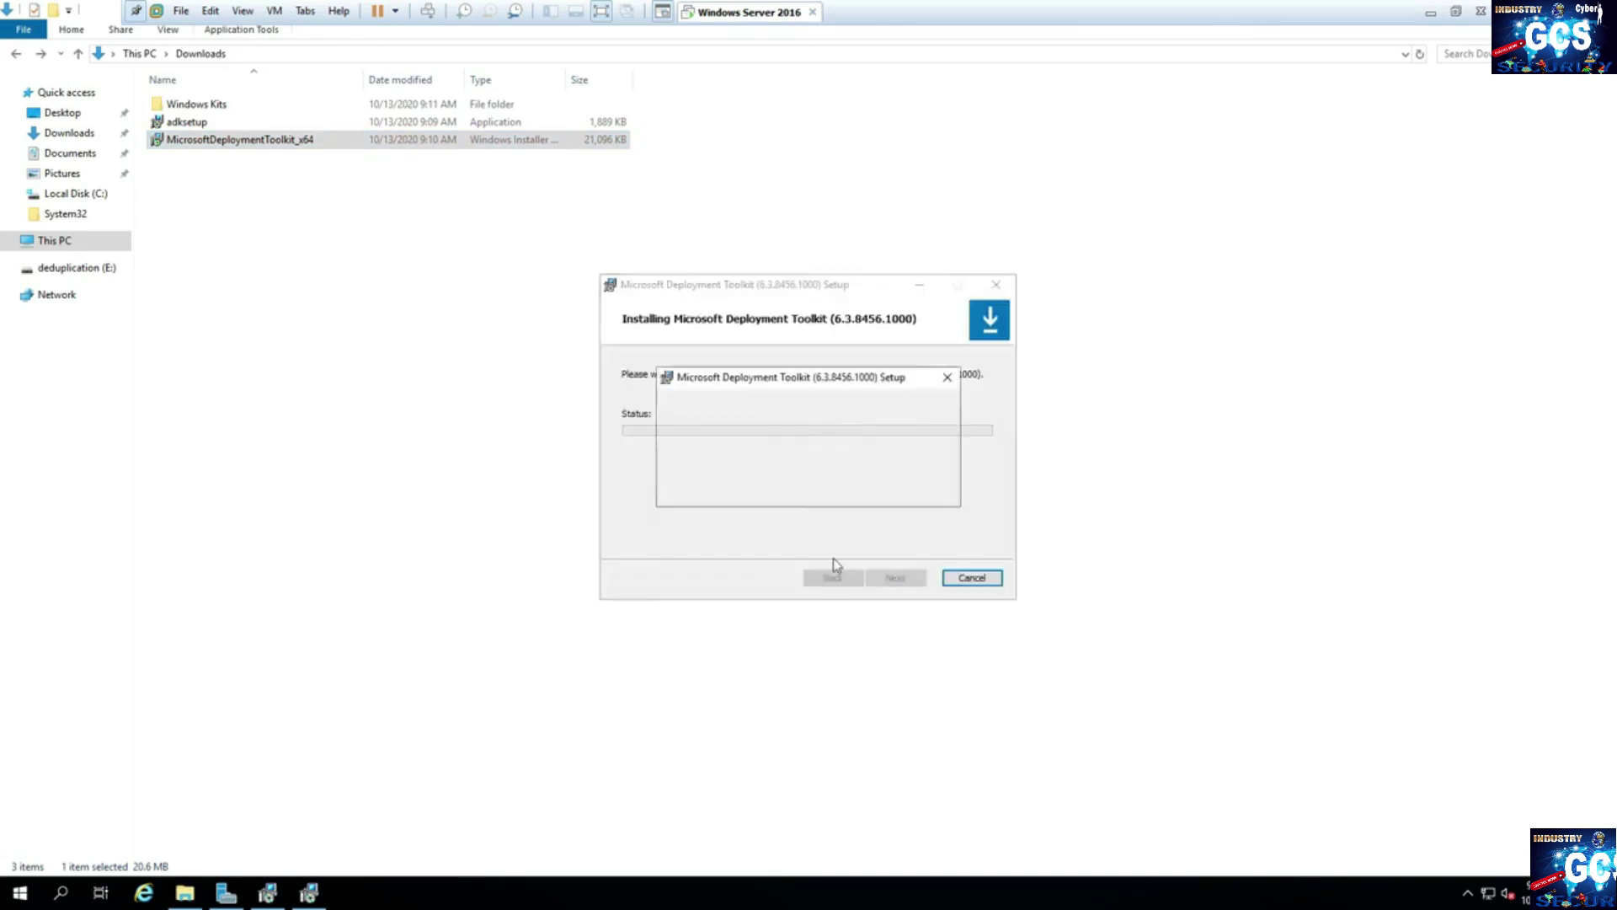
{"action": "left_click", "coordinate": [748, 487]}
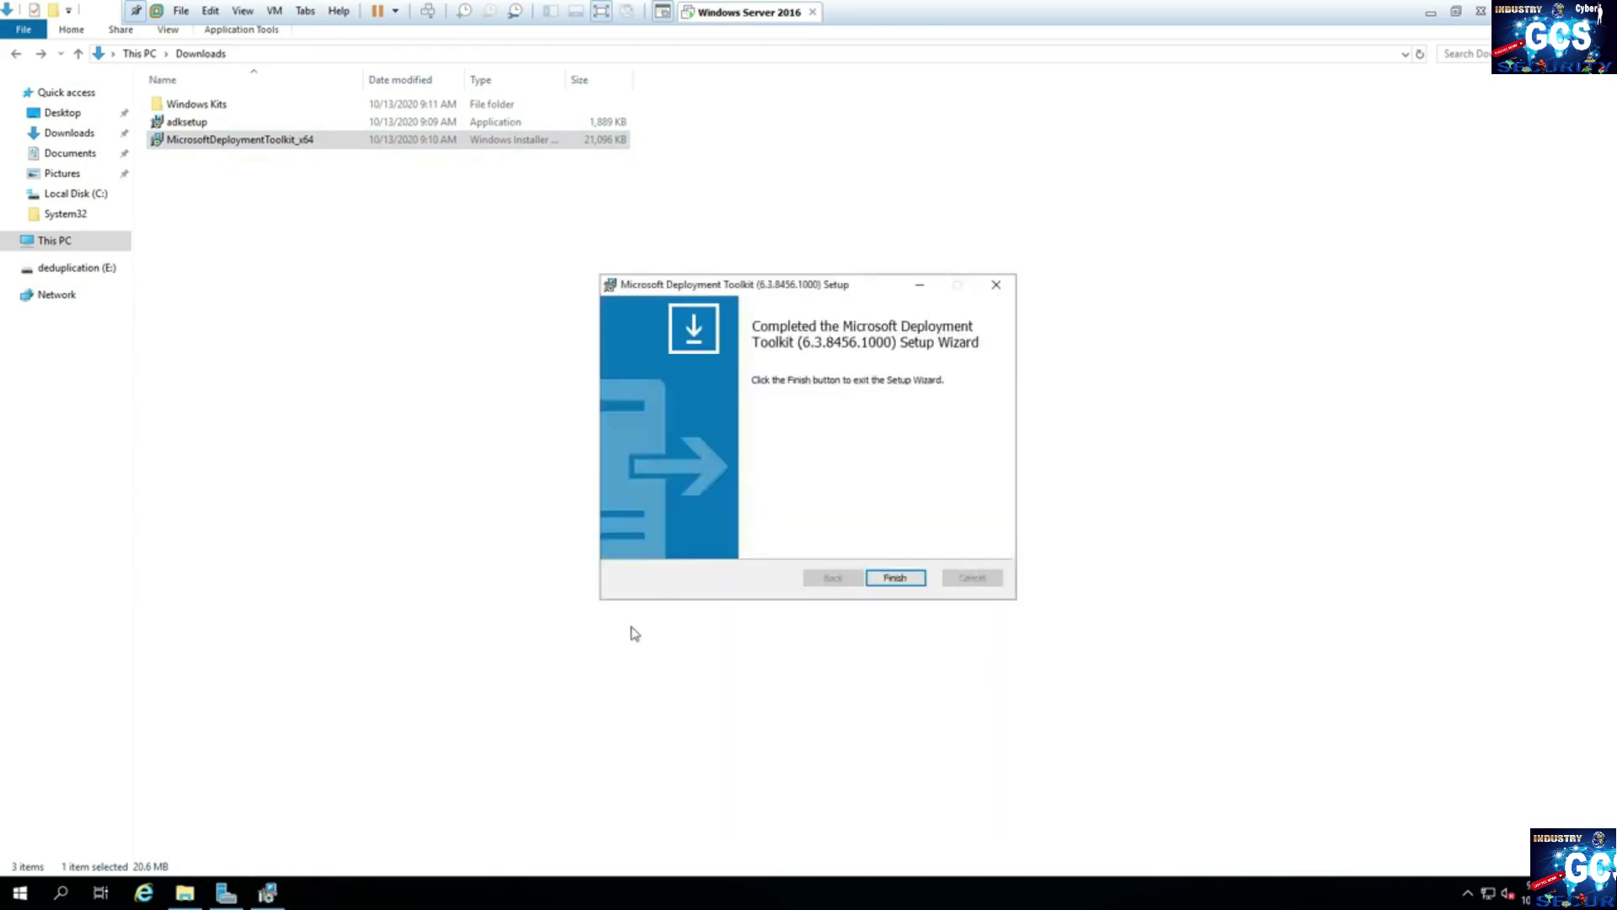
{"action": "left_click", "coordinate": [916, 576]}
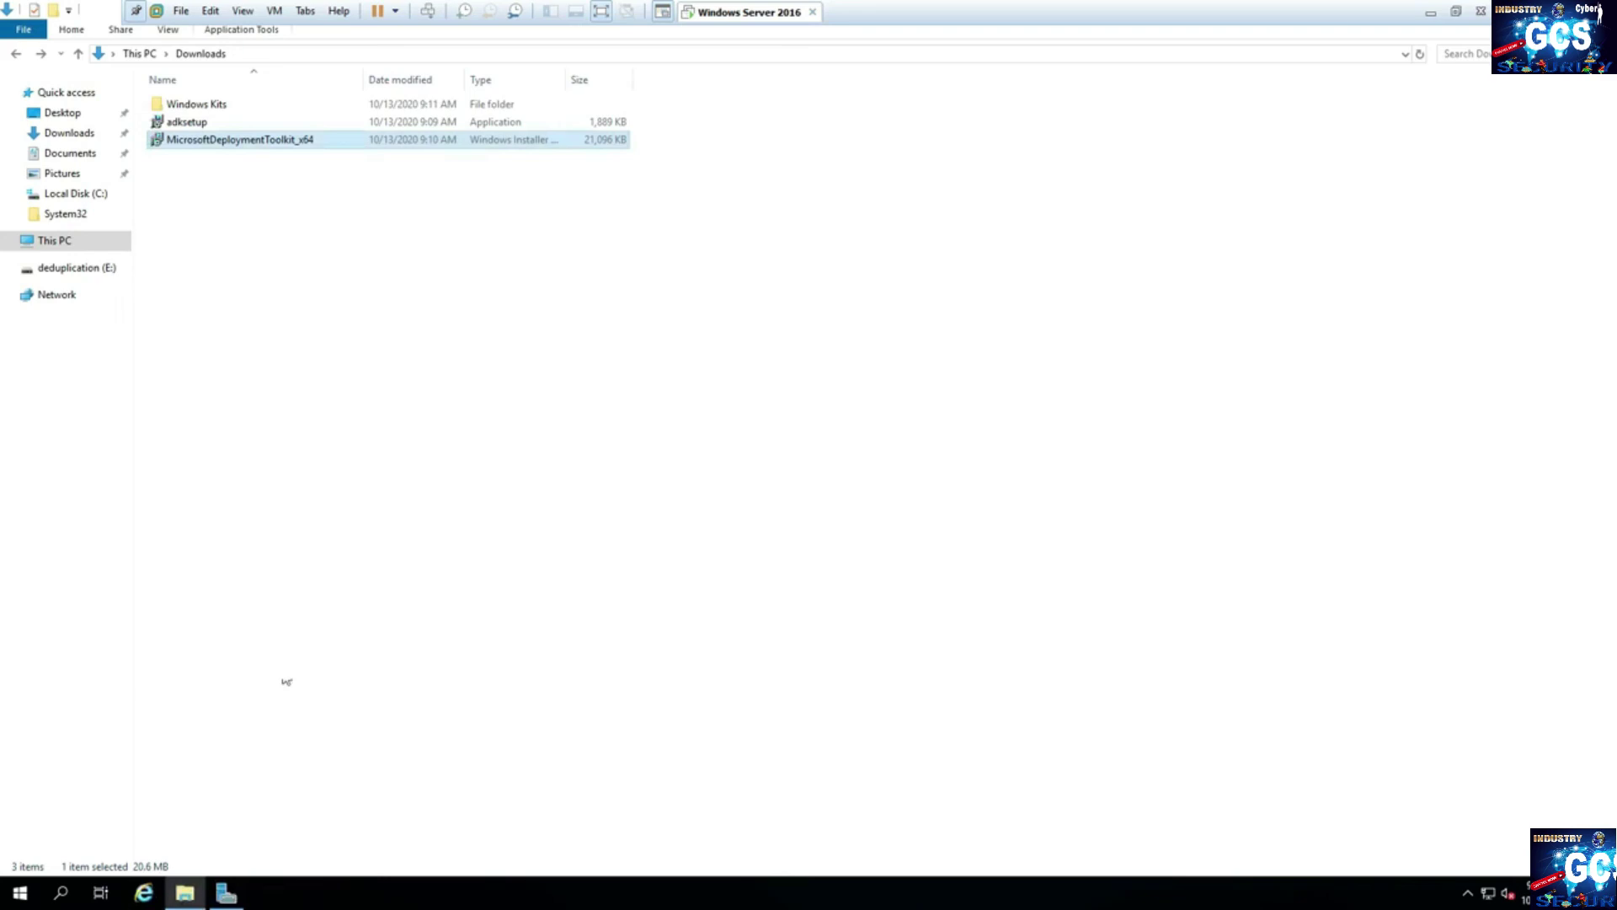
{"action": "left_click", "coordinate": [364, 328]}
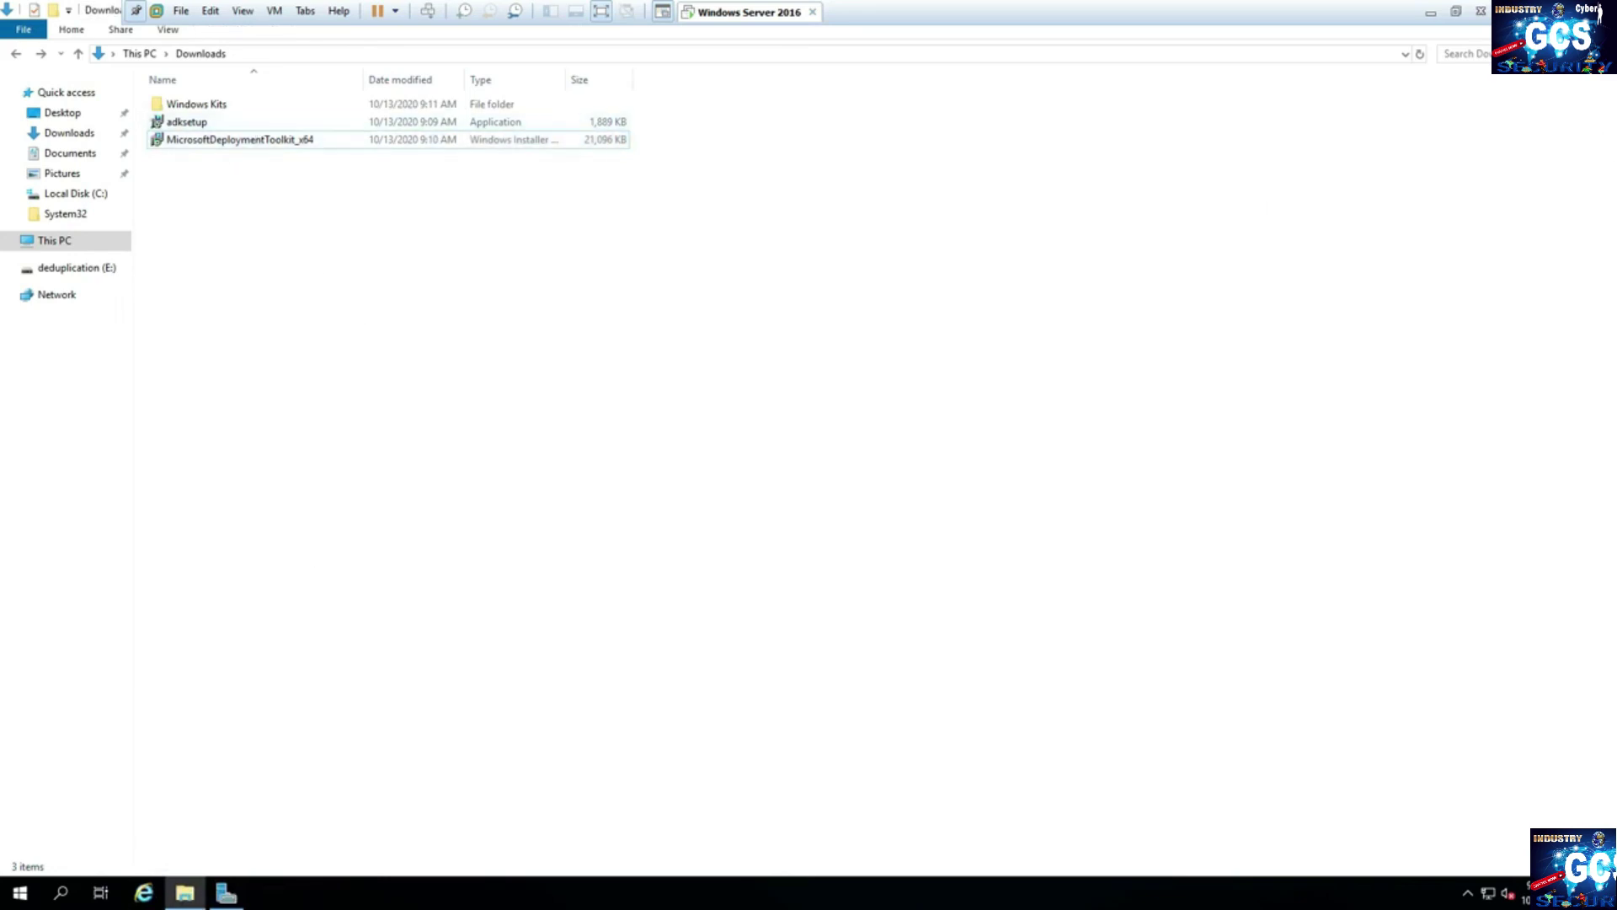
{"action": "key", "text": "super+d"}
- Launch Deployment Workbench, view the Information Center documentation, then select the empty Deployment Shares node
{"action": "left_click", "coordinate": [20, 892]}
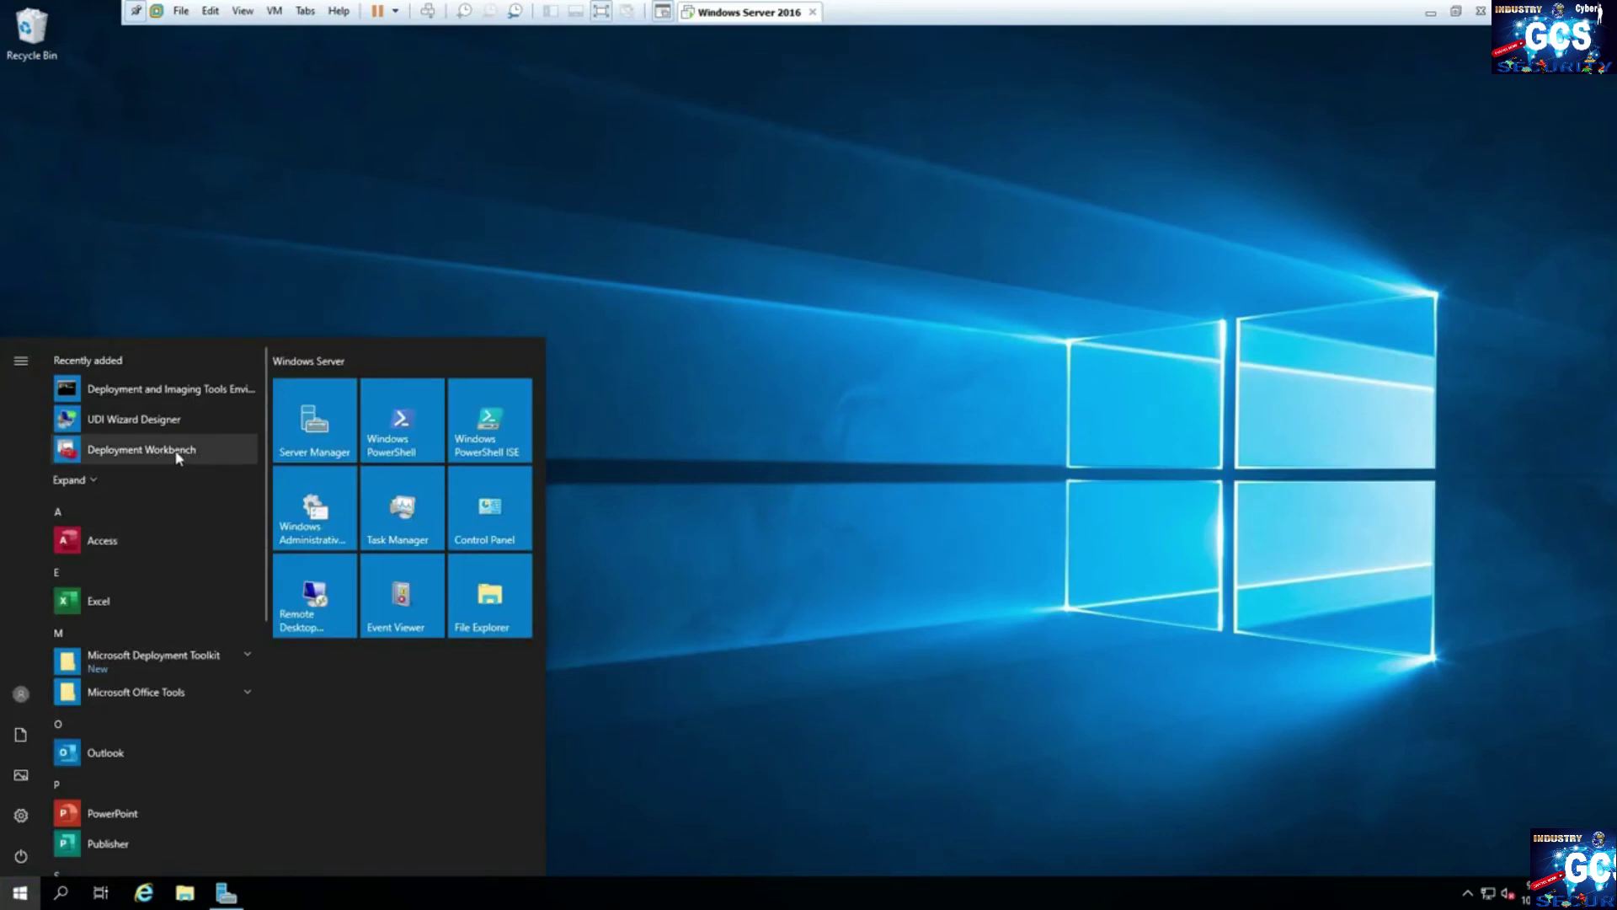
{"action": "left_click", "coordinate": [173, 450]}
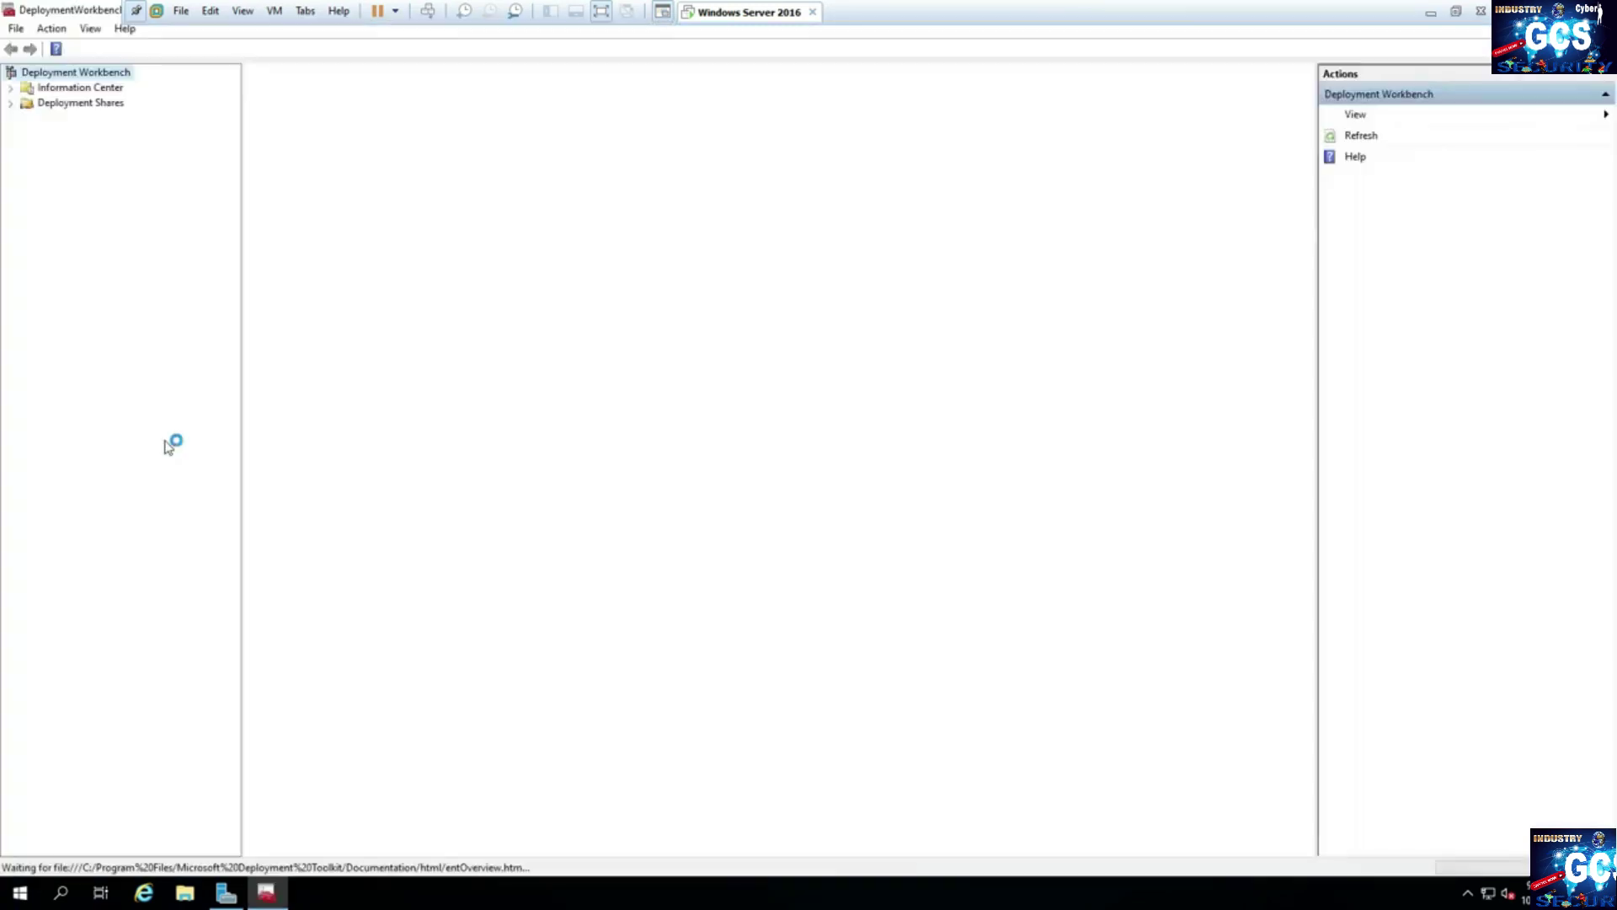
{"action": "double_click", "coordinate": [72, 87]}
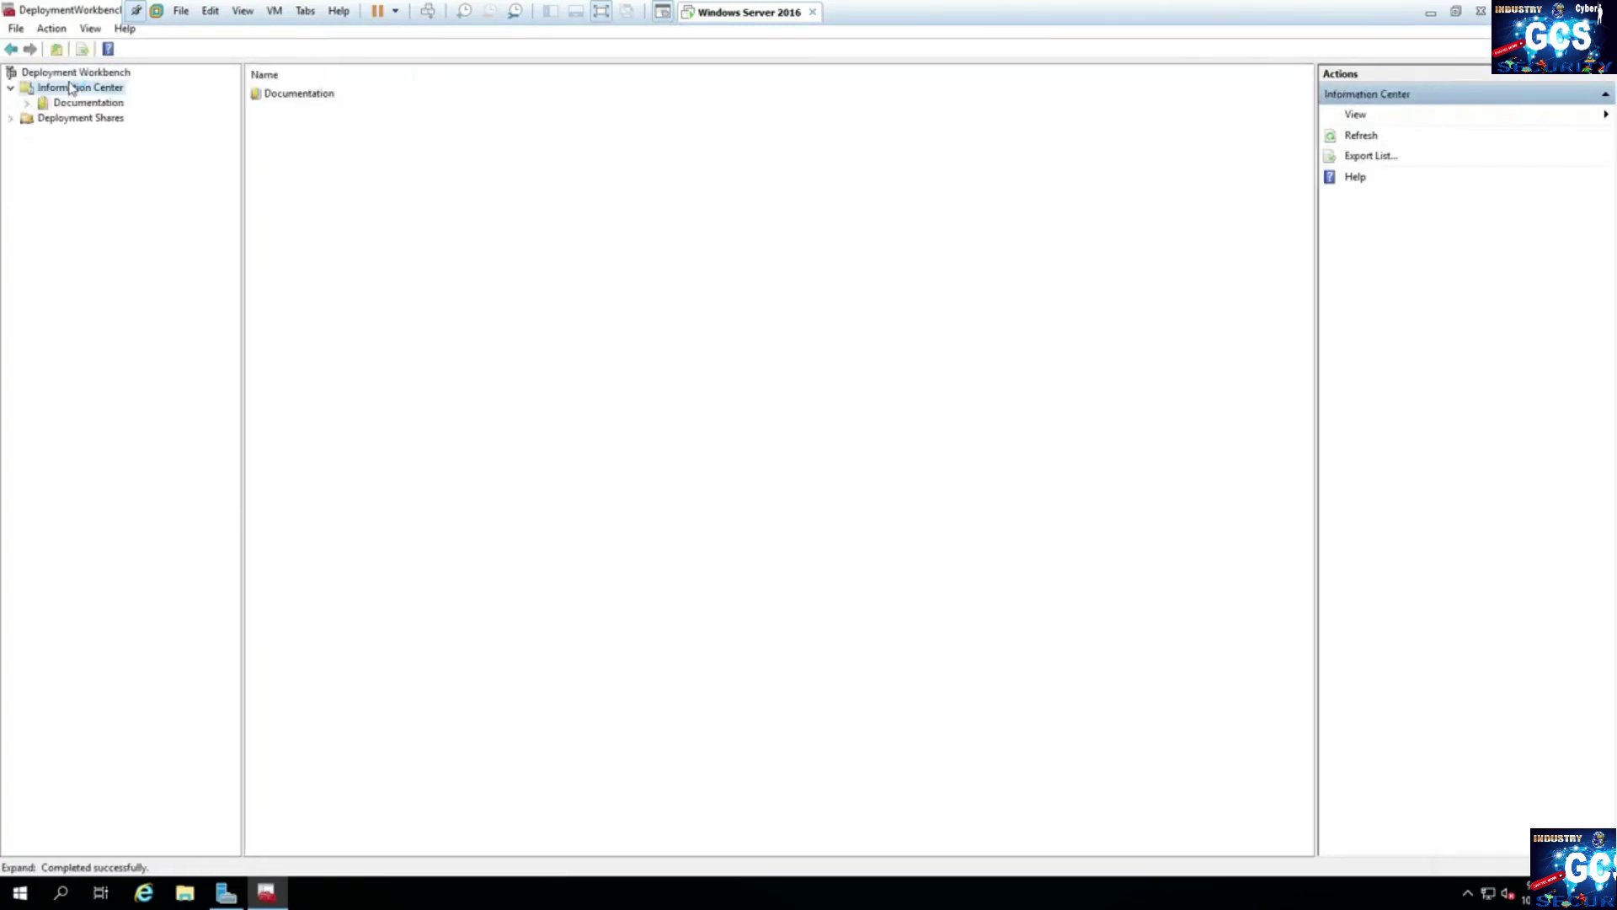
{"action": "left_click", "coordinate": [123, 104]}
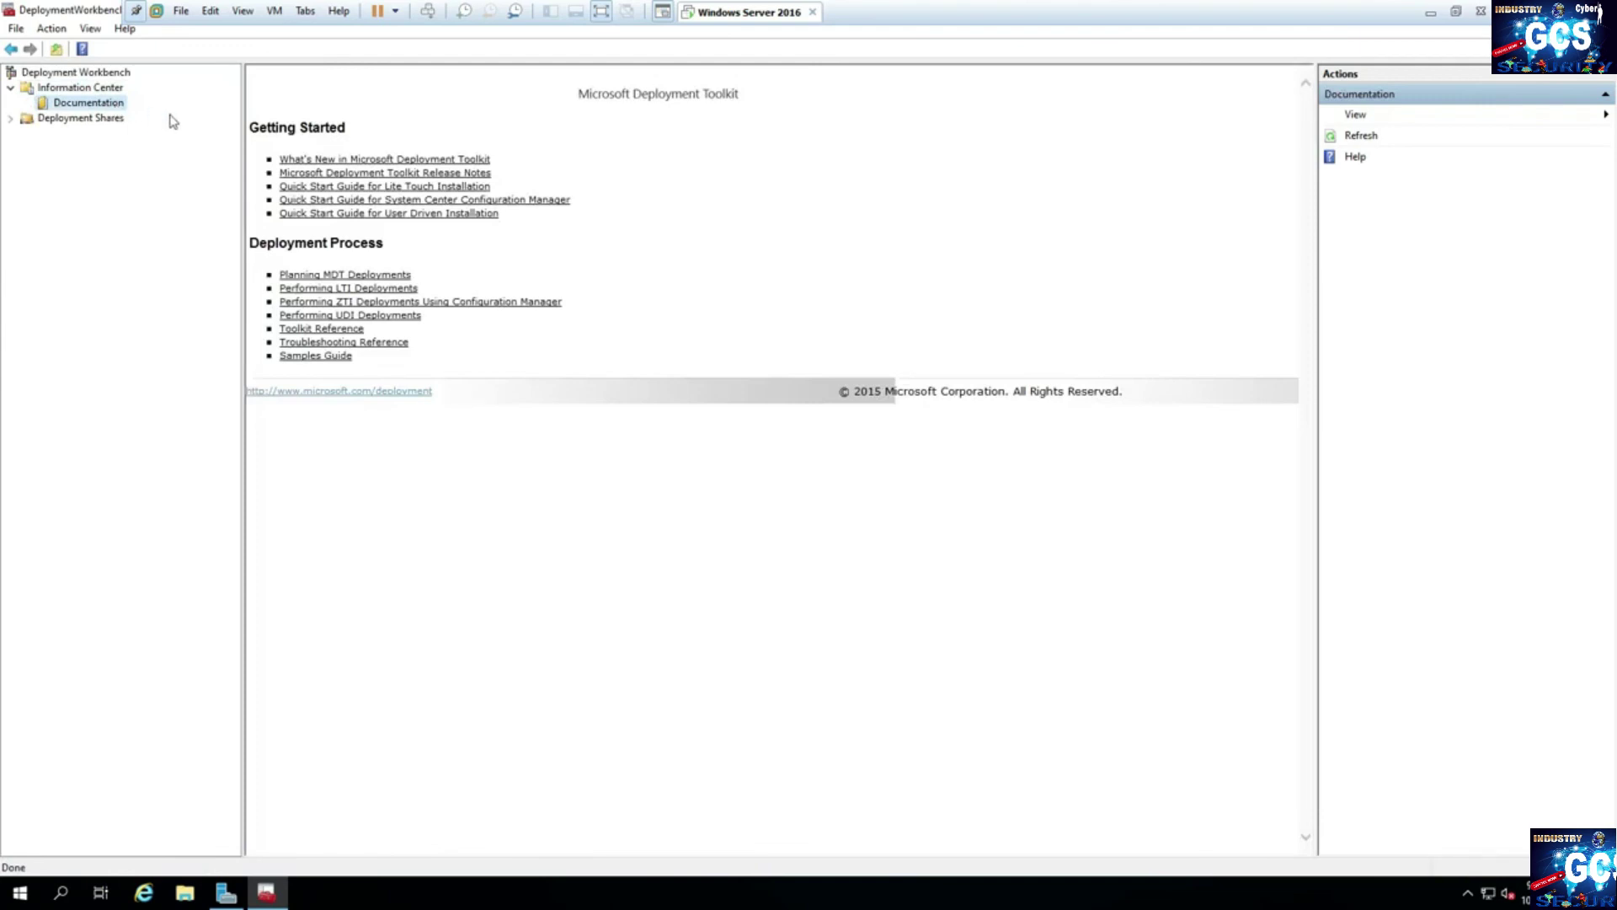
{"action": "left_click", "coordinate": [58, 120]}
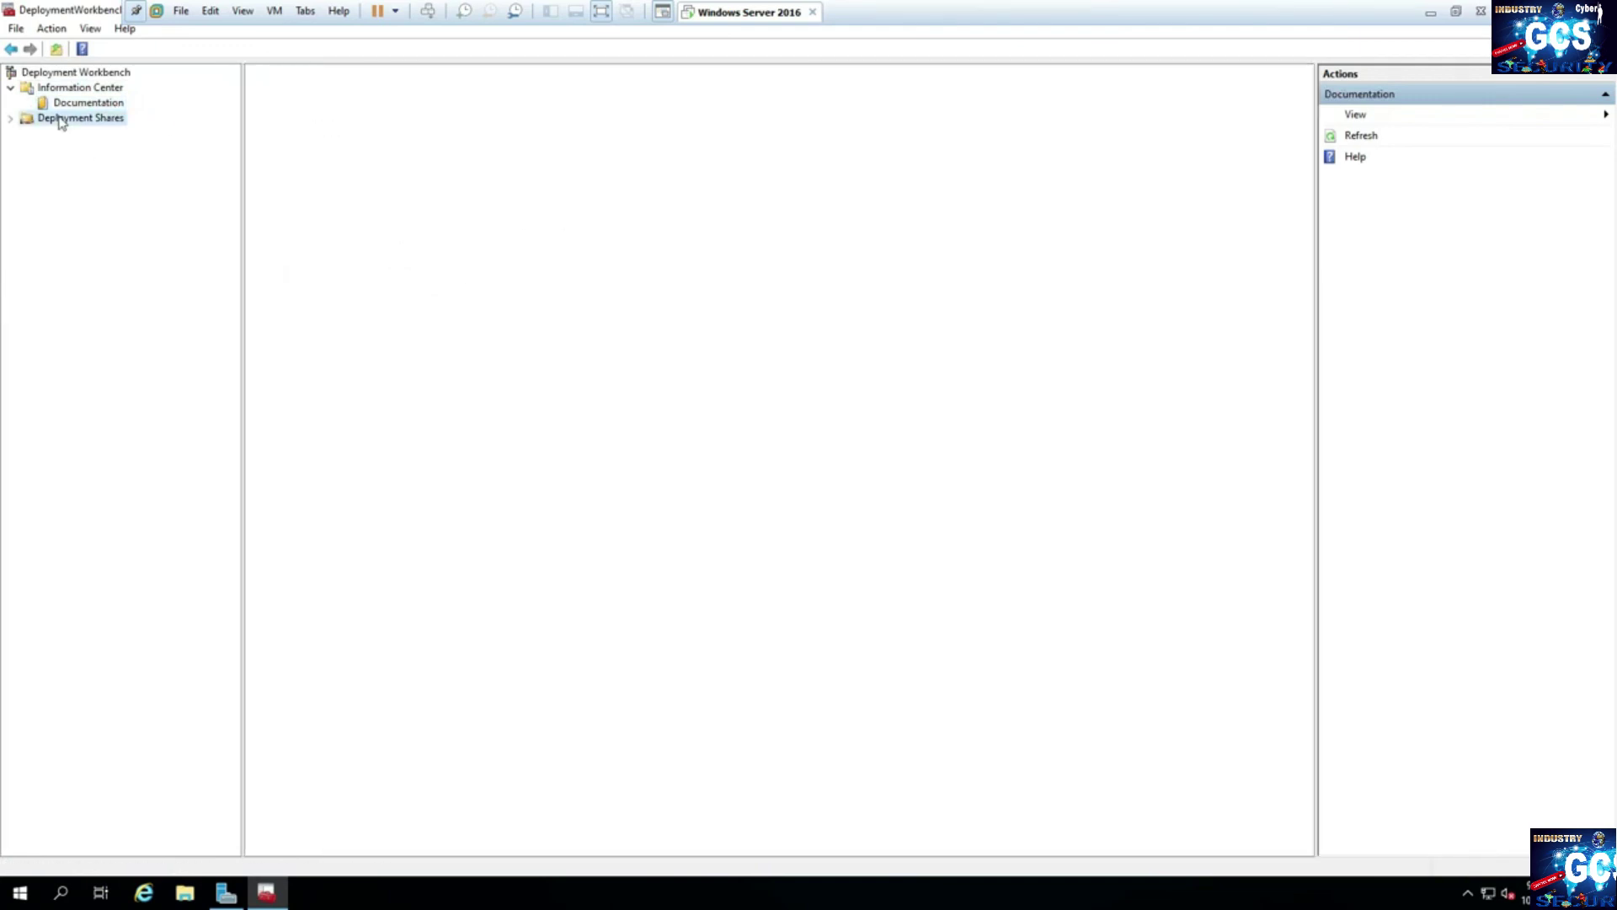
- Start a new deployment share and set its path on Local Disk C:
{"action": "right_click", "coordinate": [102, 123]}
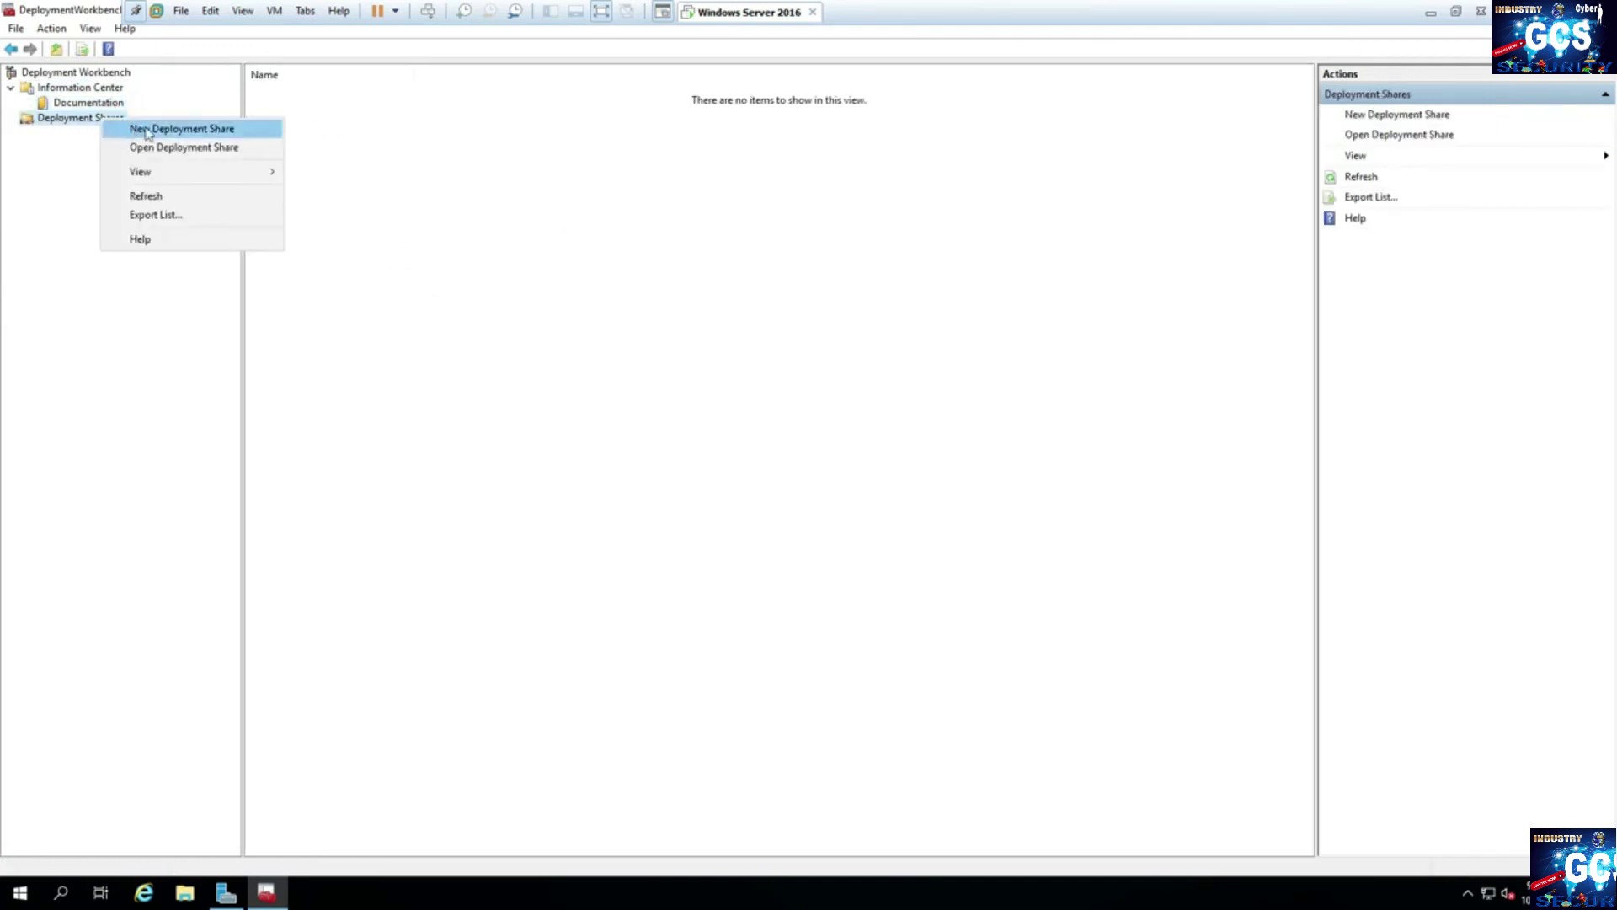
{"action": "left_click", "coordinate": [134, 128]}
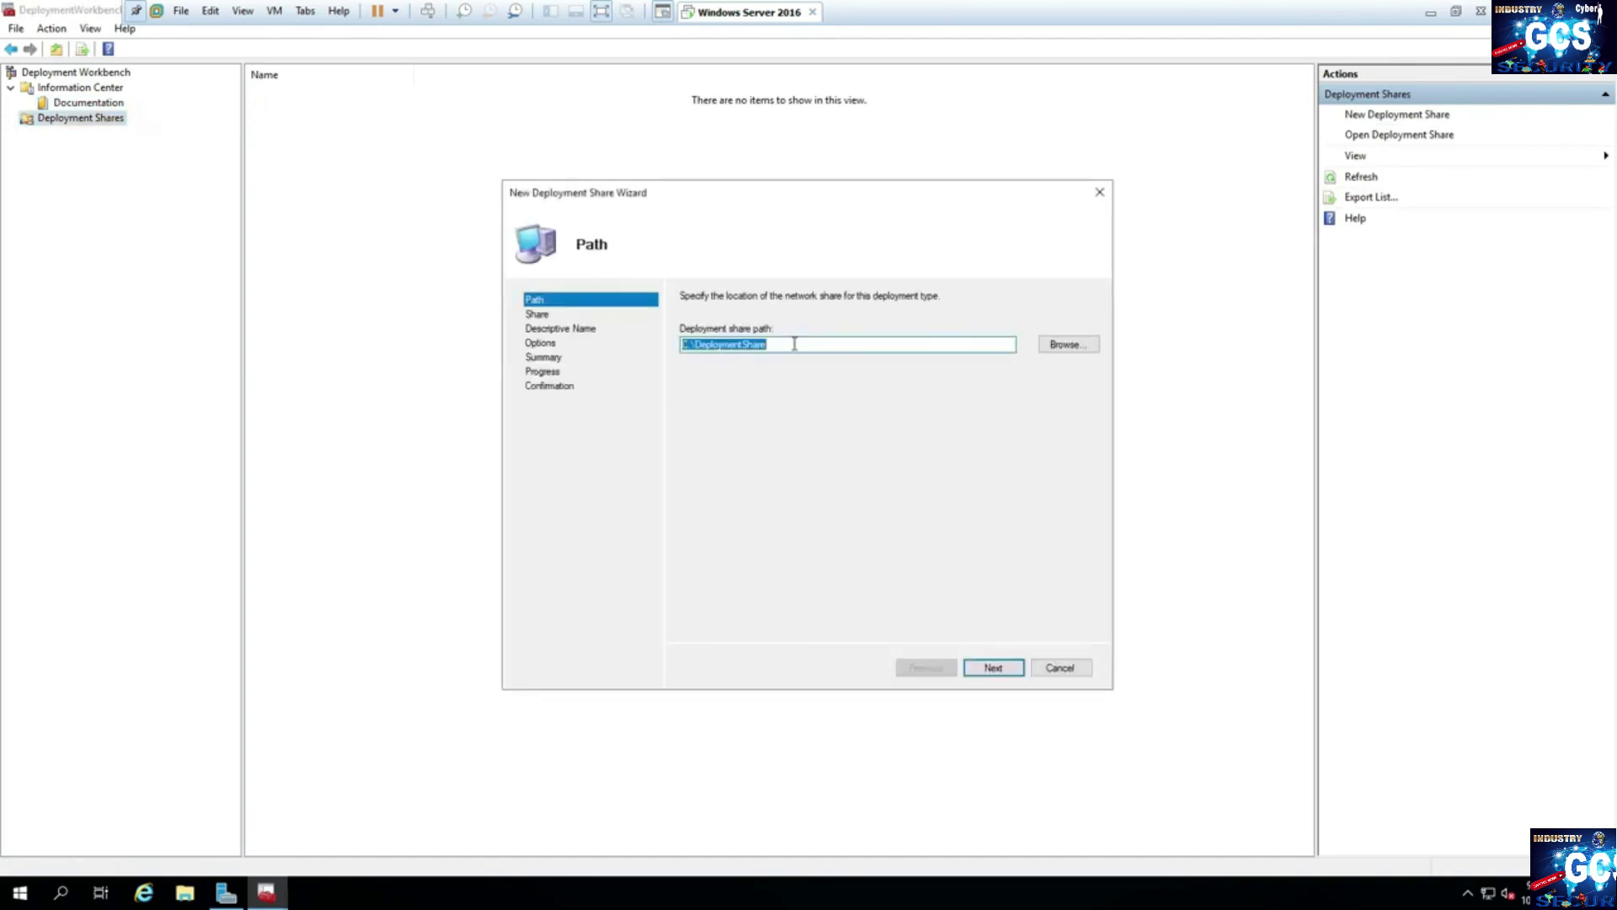
{"action": "left_click", "coordinate": [769, 344]}
{"action": "left_click", "coordinate": [1068, 343]}
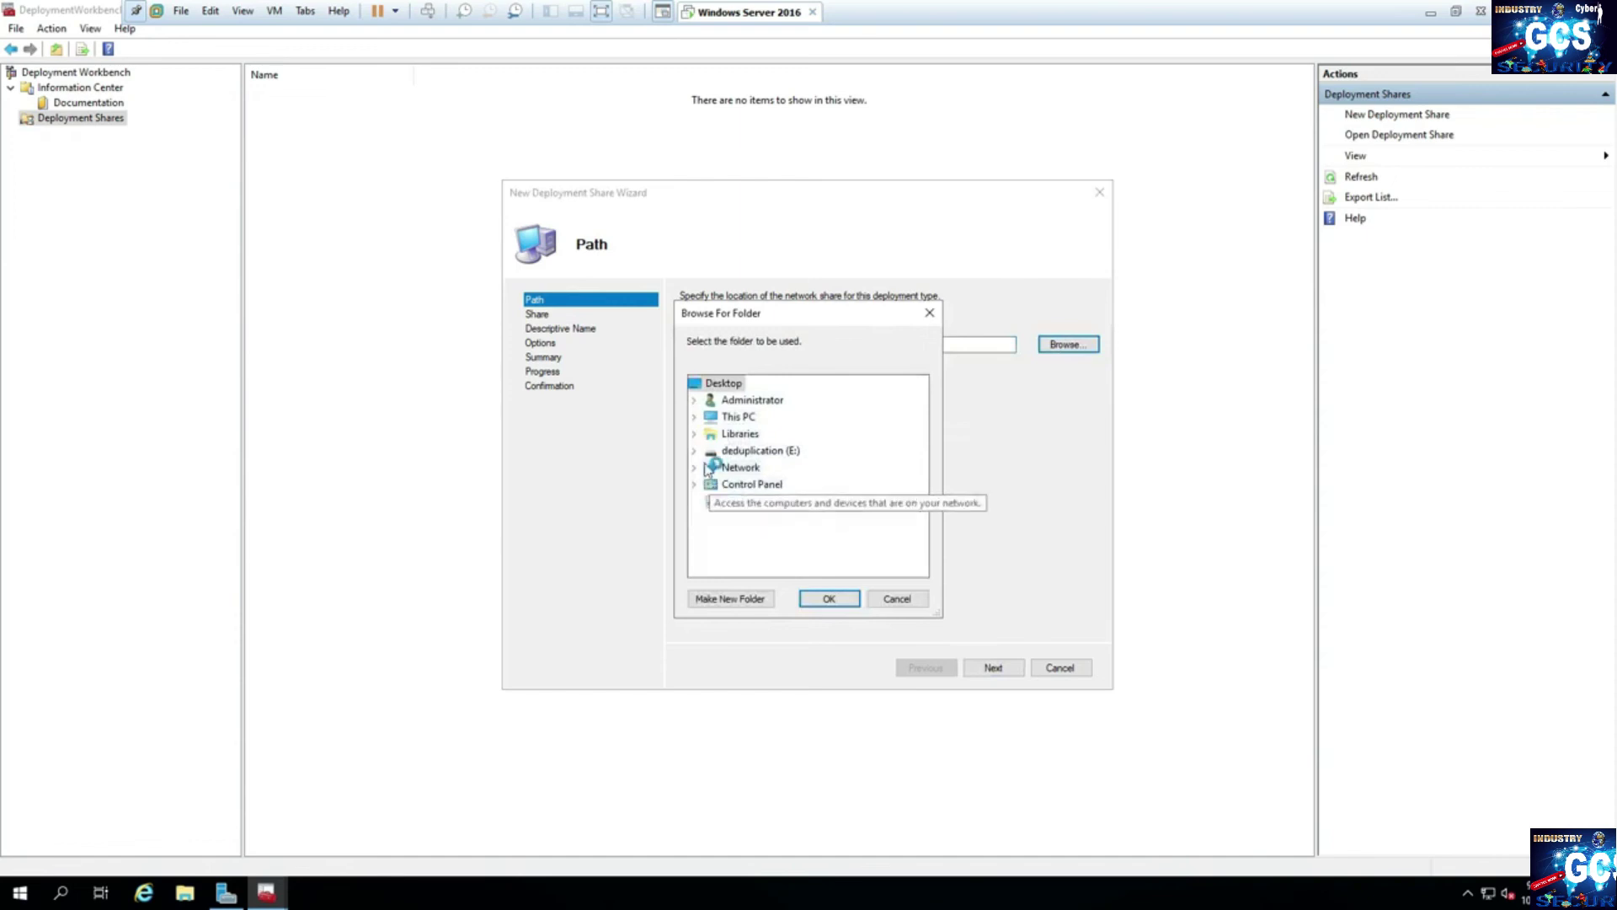
{"action": "double_click", "coordinate": [733, 416]}
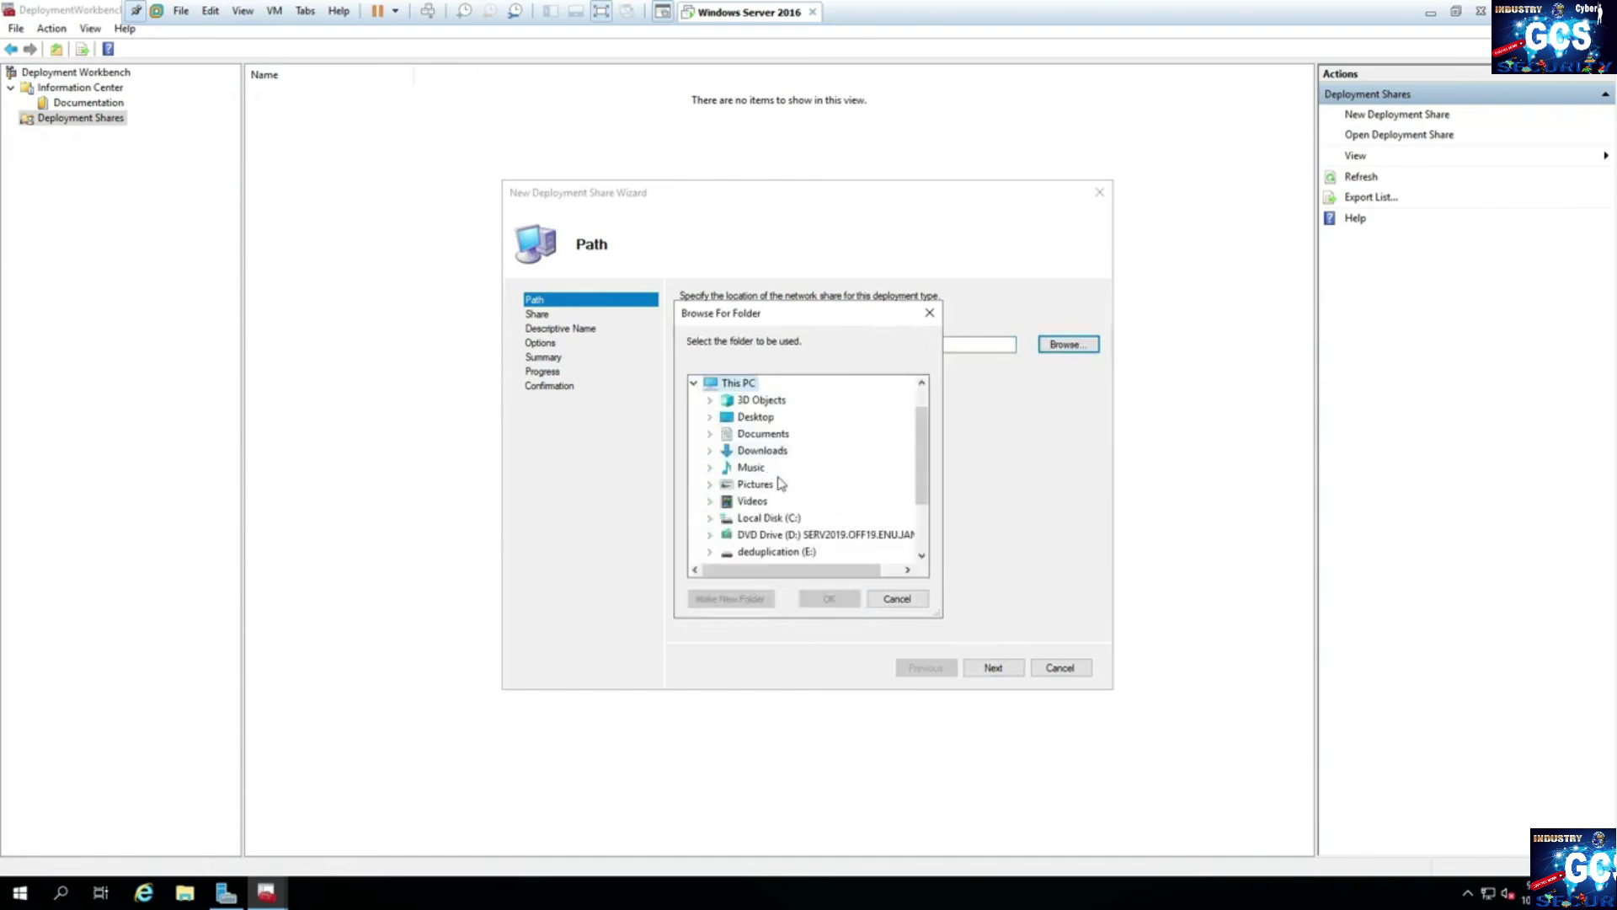
{"action": "double_click", "coordinate": [769, 517]}
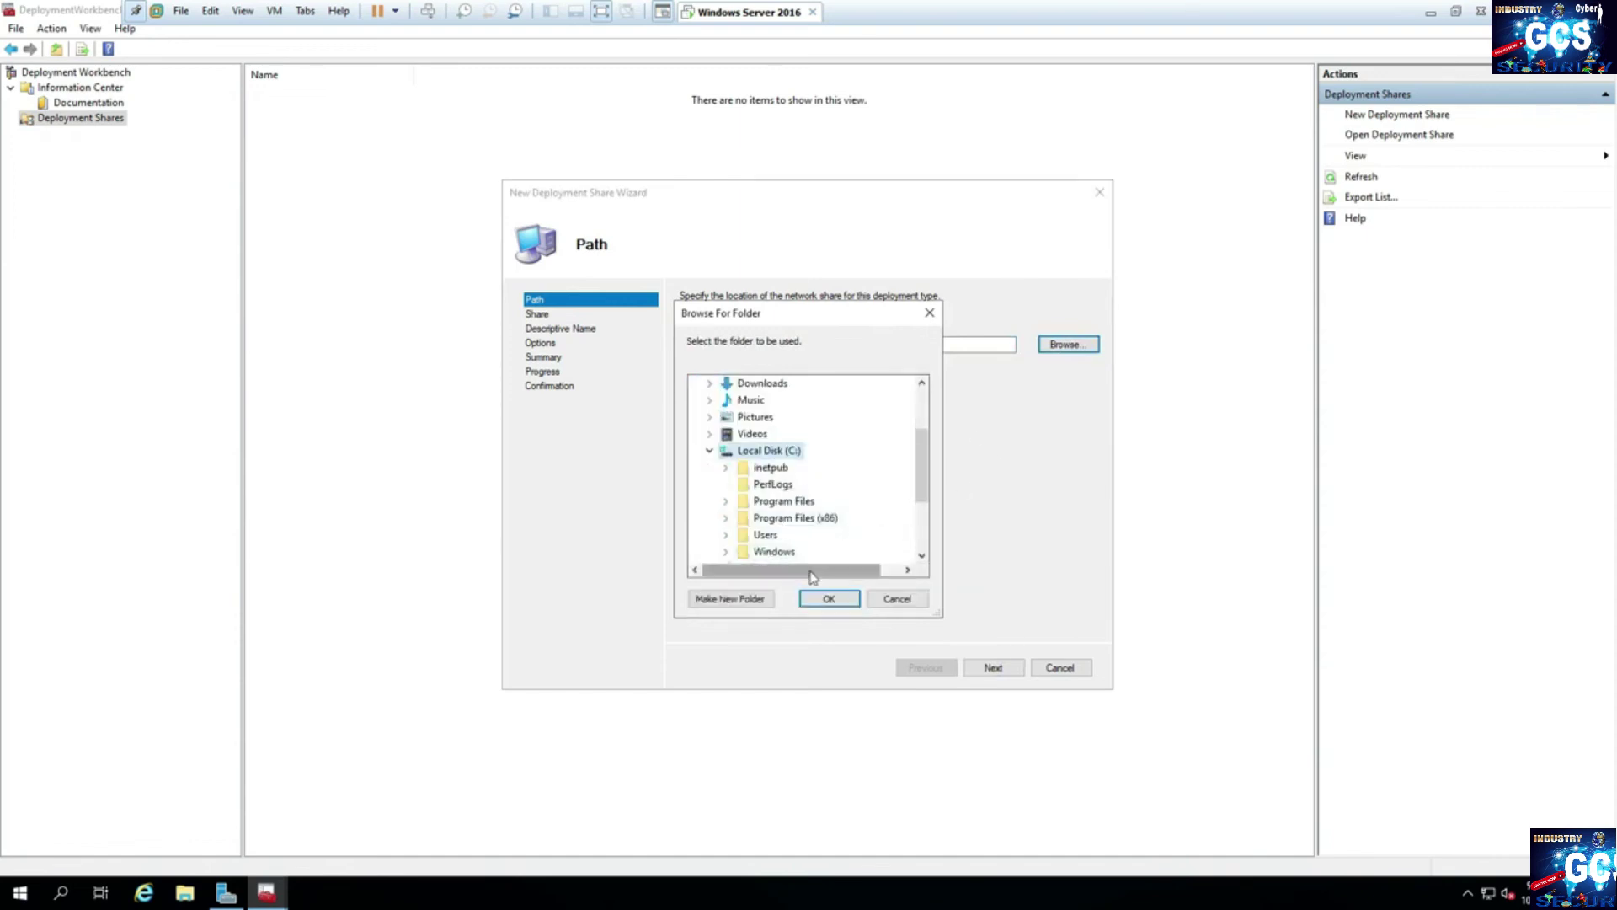
{"action": "left_click", "coordinate": [842, 598]}
{"action": "left_click", "coordinate": [982, 673]}
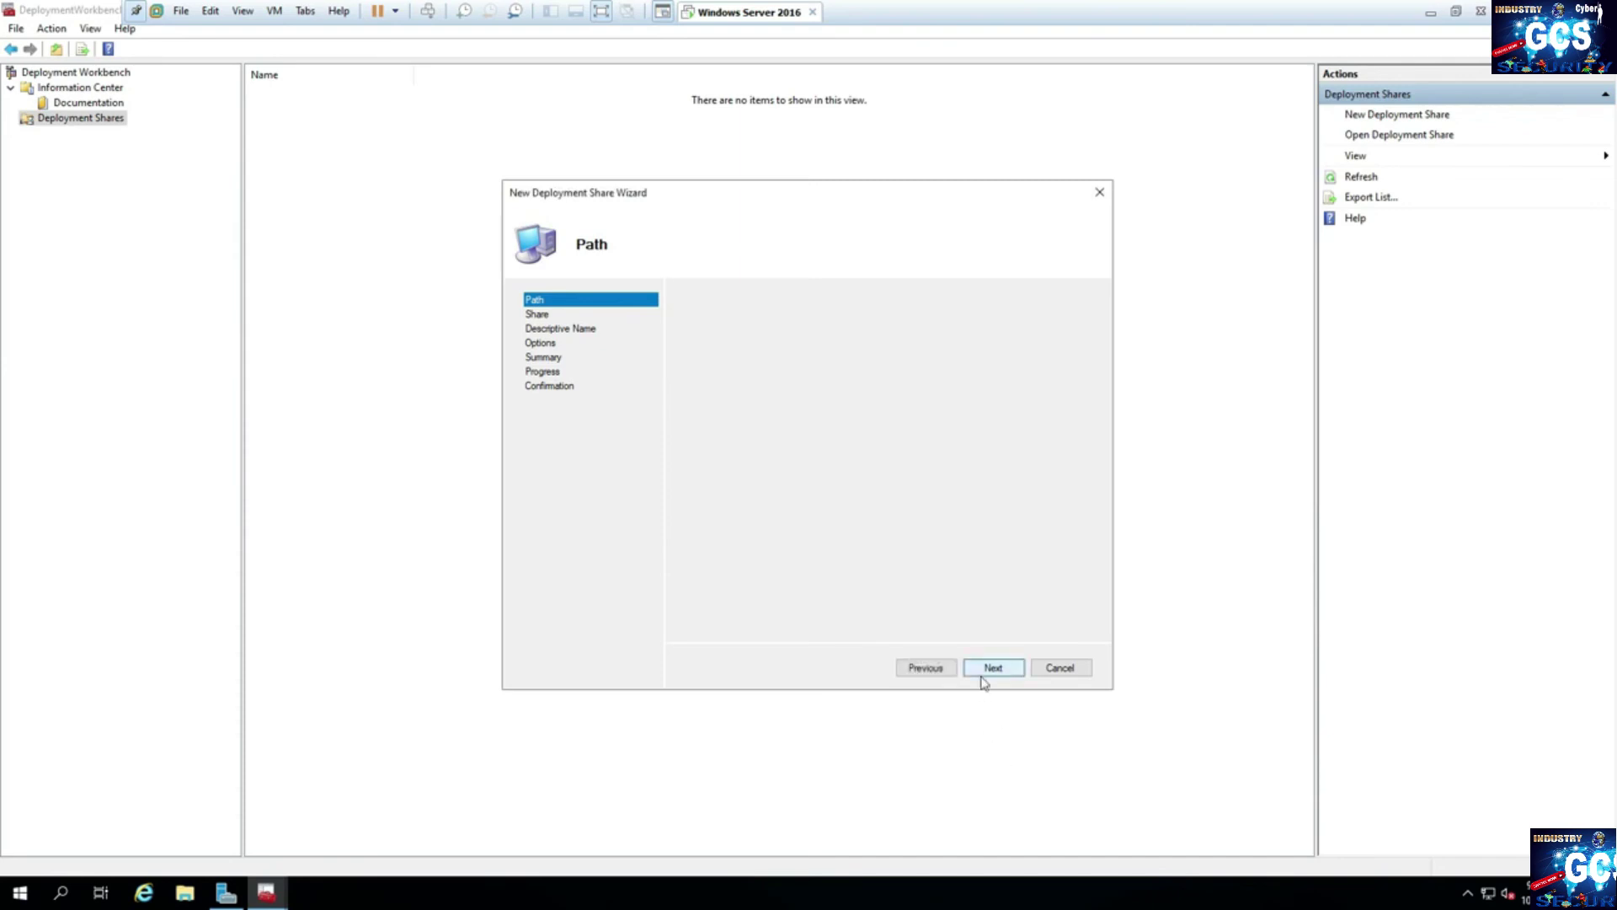
- Keep the default share name and description, disable the BitLocker prompt, and create the share
{"action": "left_click", "coordinate": [991, 670]}
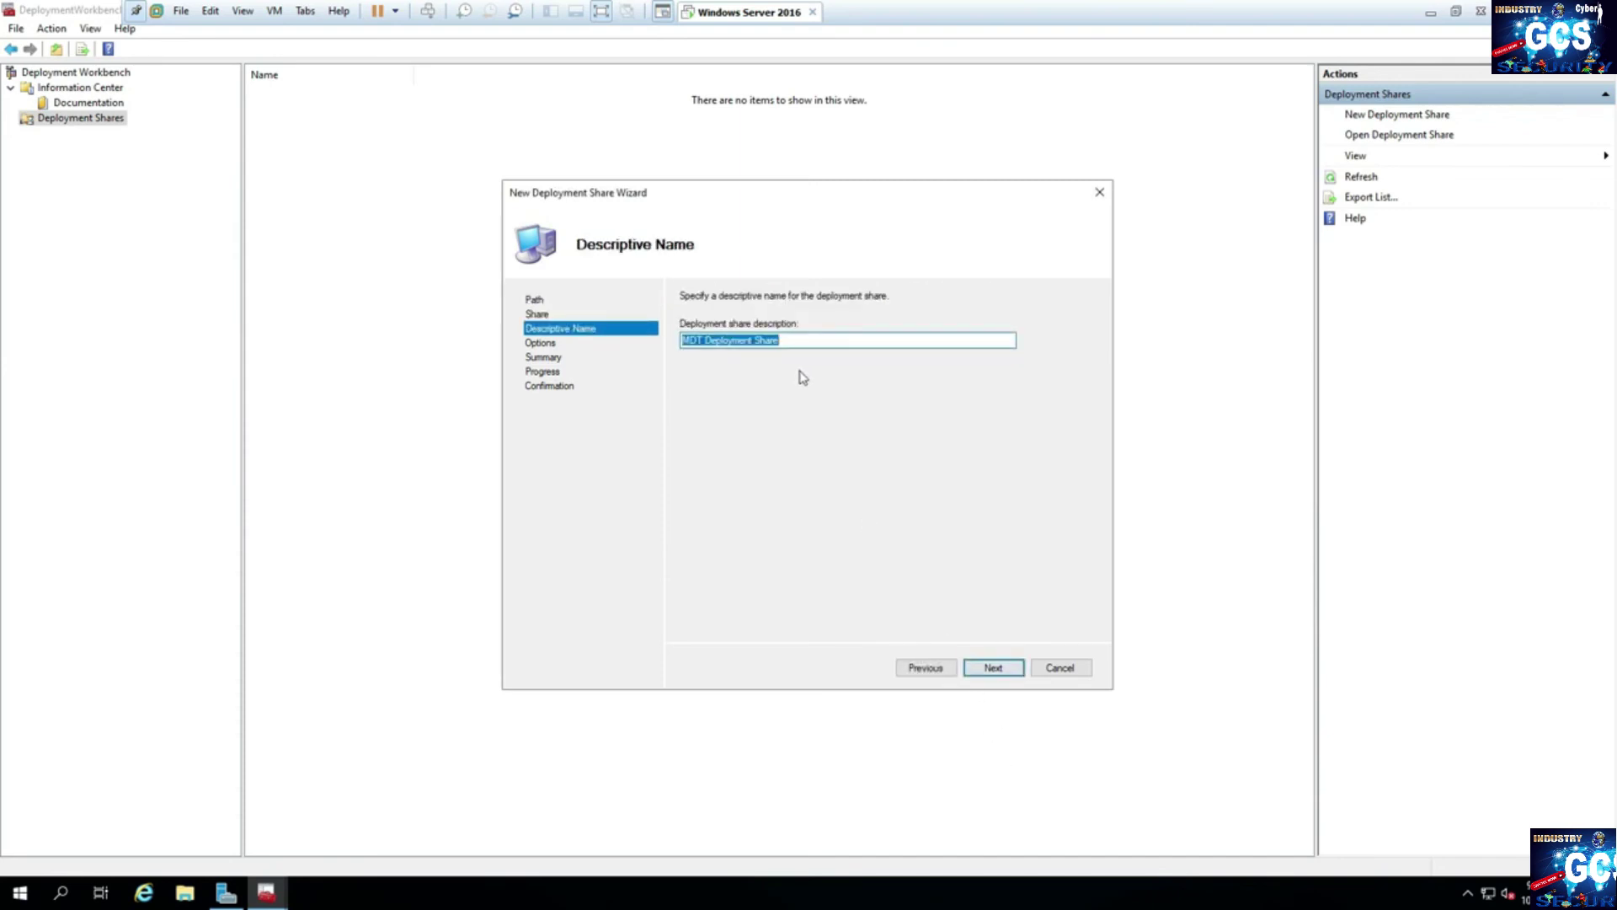
{"action": "left_click", "coordinate": [802, 343]}
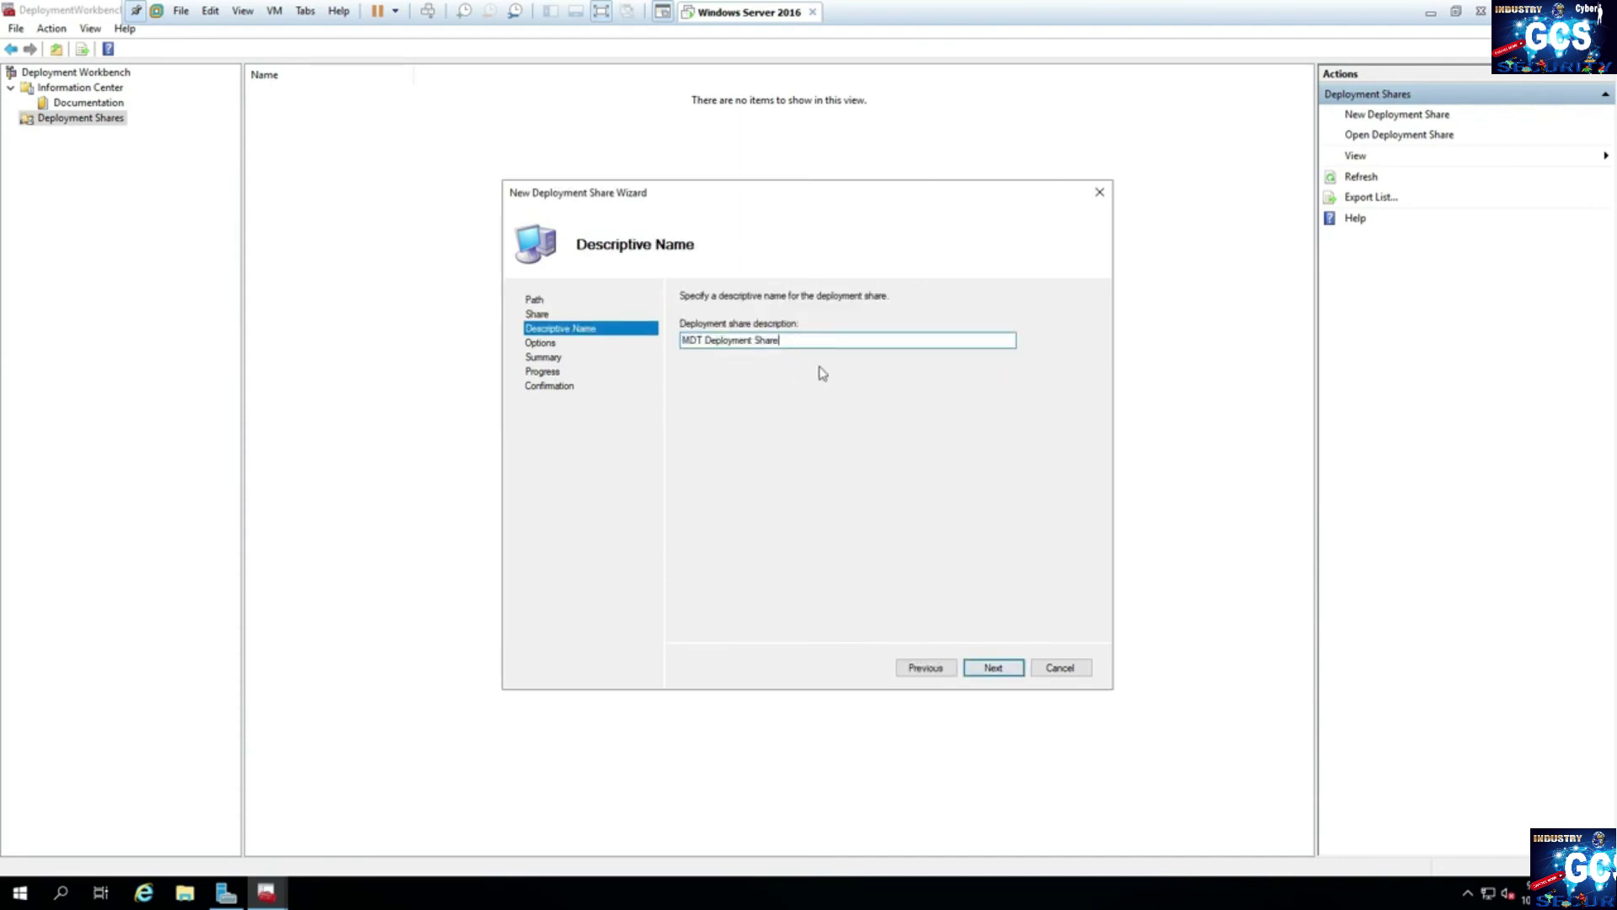
{"action": "left_click", "coordinate": [985, 674]}
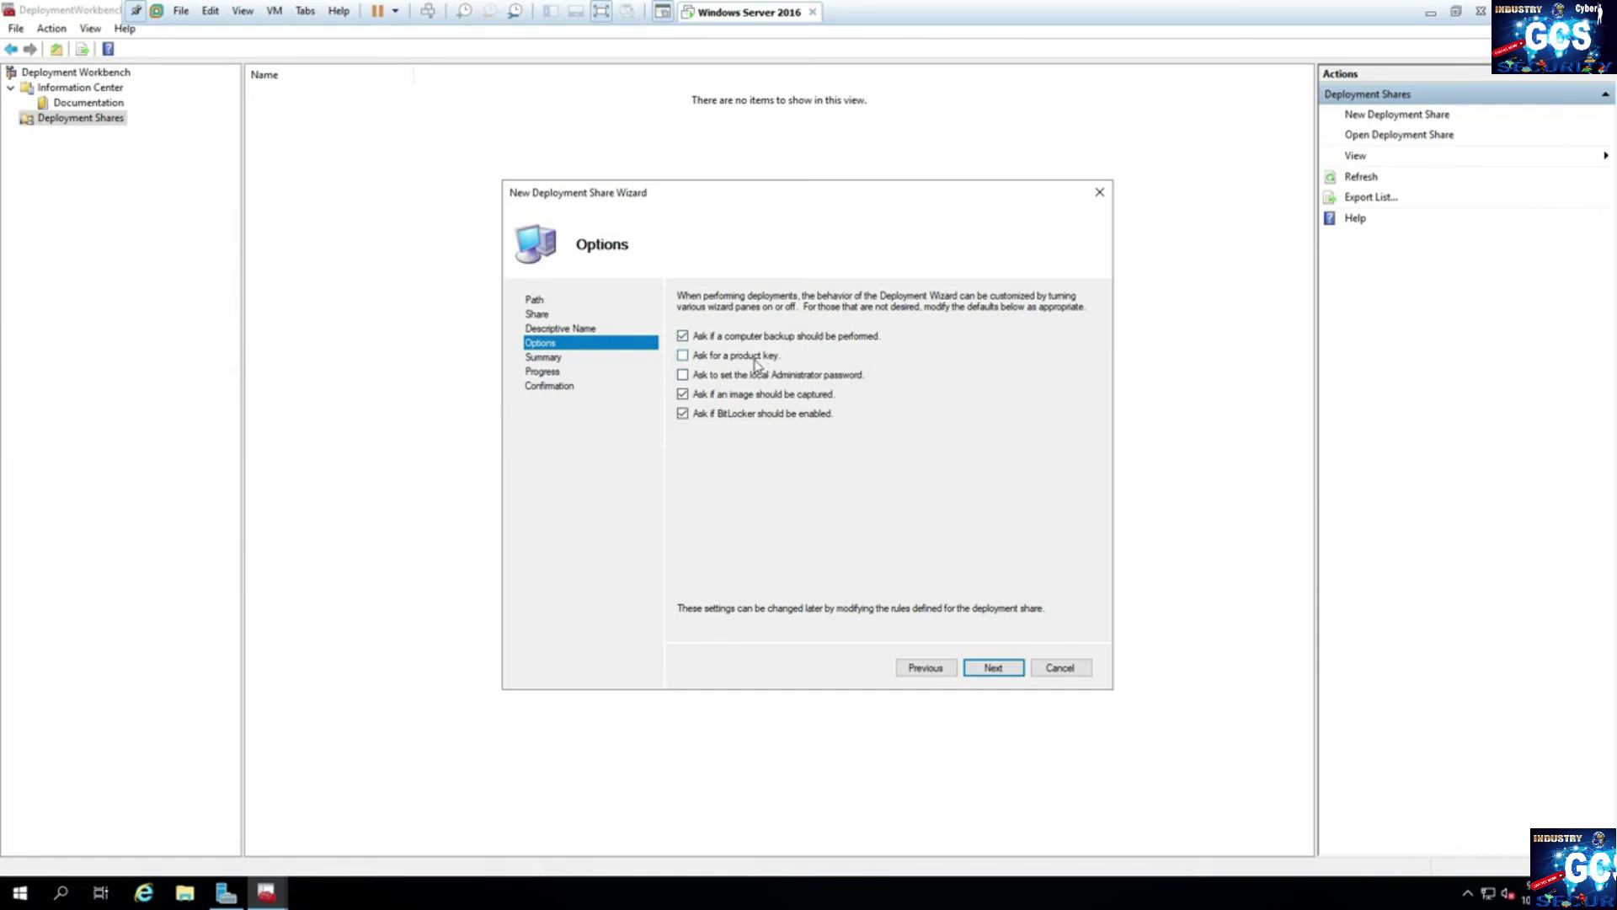
{"action": "left_click", "coordinate": [773, 414]}
{"action": "left_click", "coordinate": [1007, 671]}
{"action": "left_click", "coordinate": [1007, 671]}
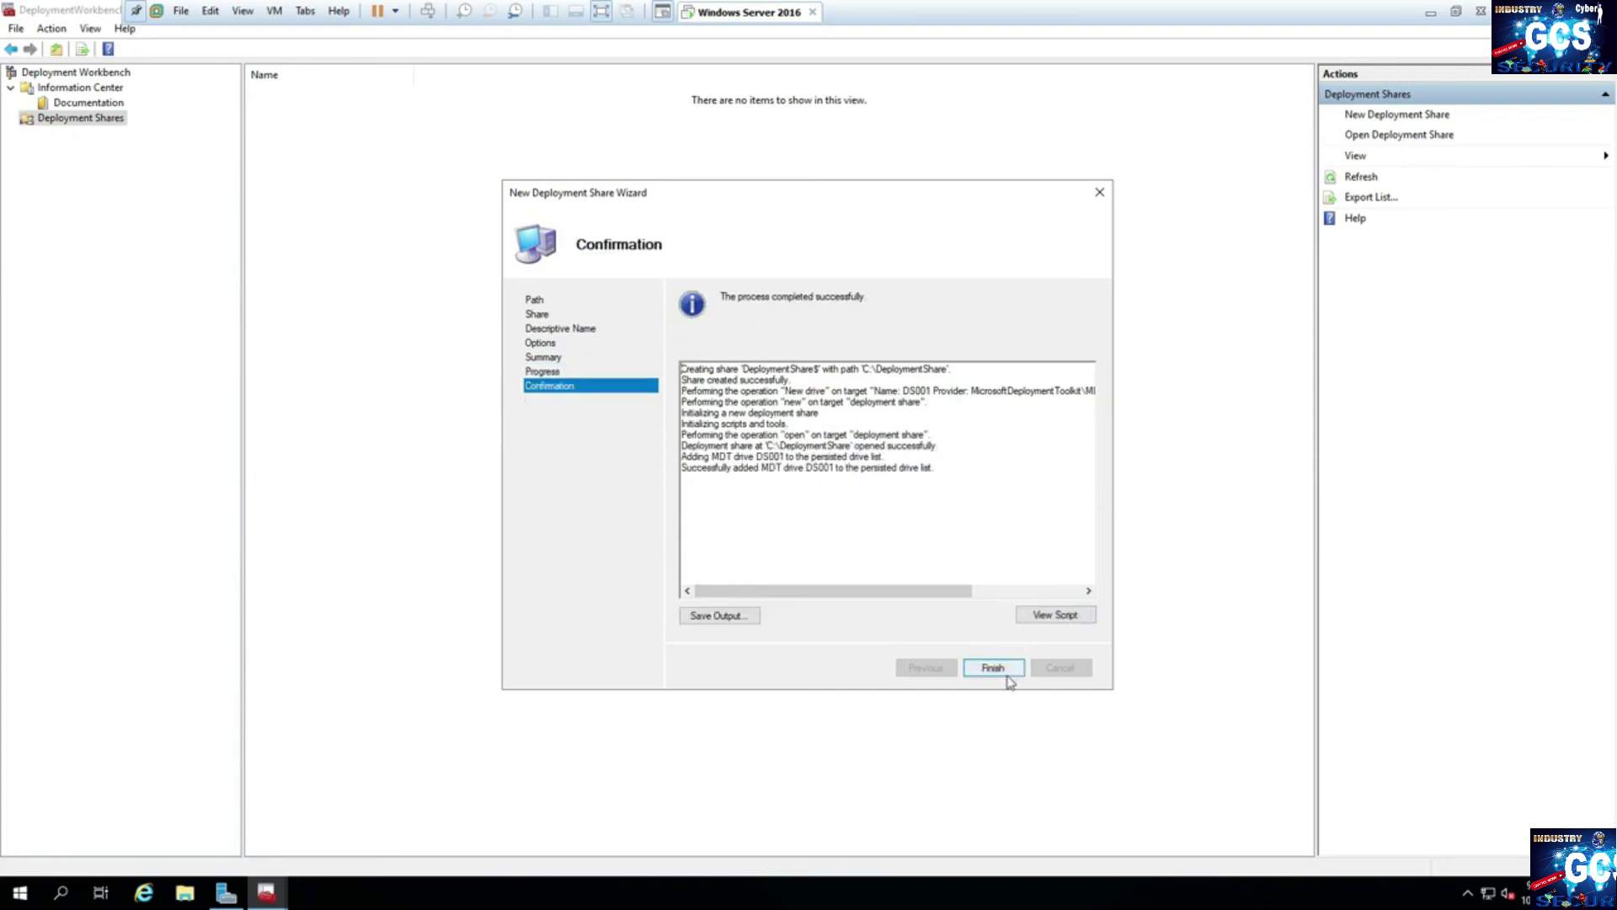
{"action": "left_click", "coordinate": [1005, 670]}
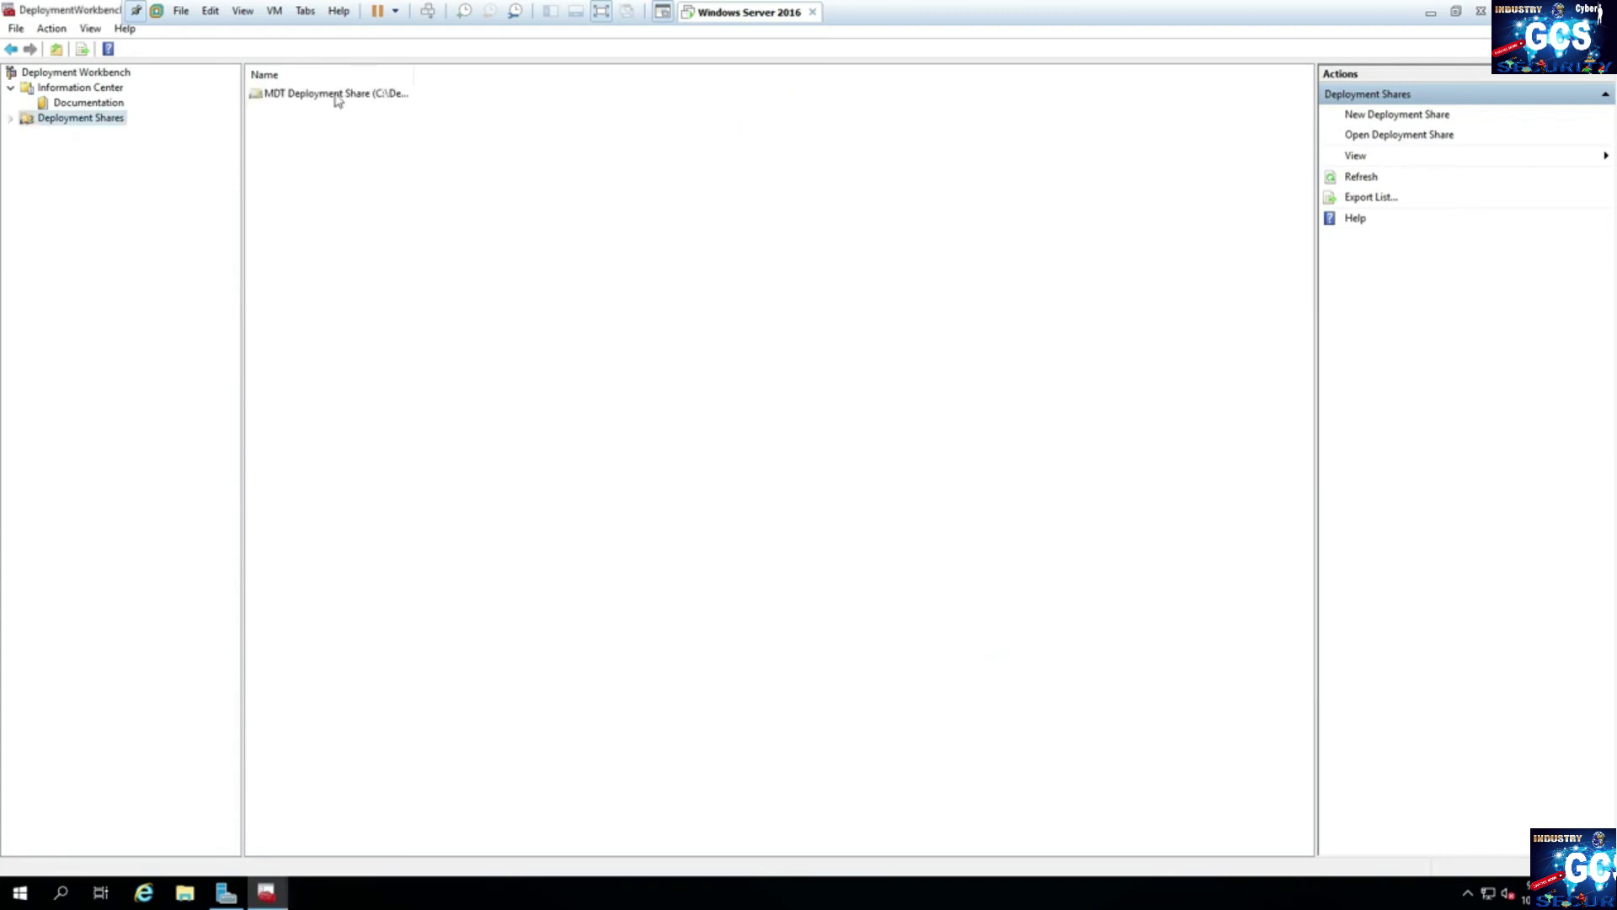
- Open the MDT Deployment Share and browse its Out-of-Box Drivers and Operating Systems folders
{"action": "left_click", "coordinate": [358, 95]}
{"action": "double_click", "coordinate": [374, 100]}
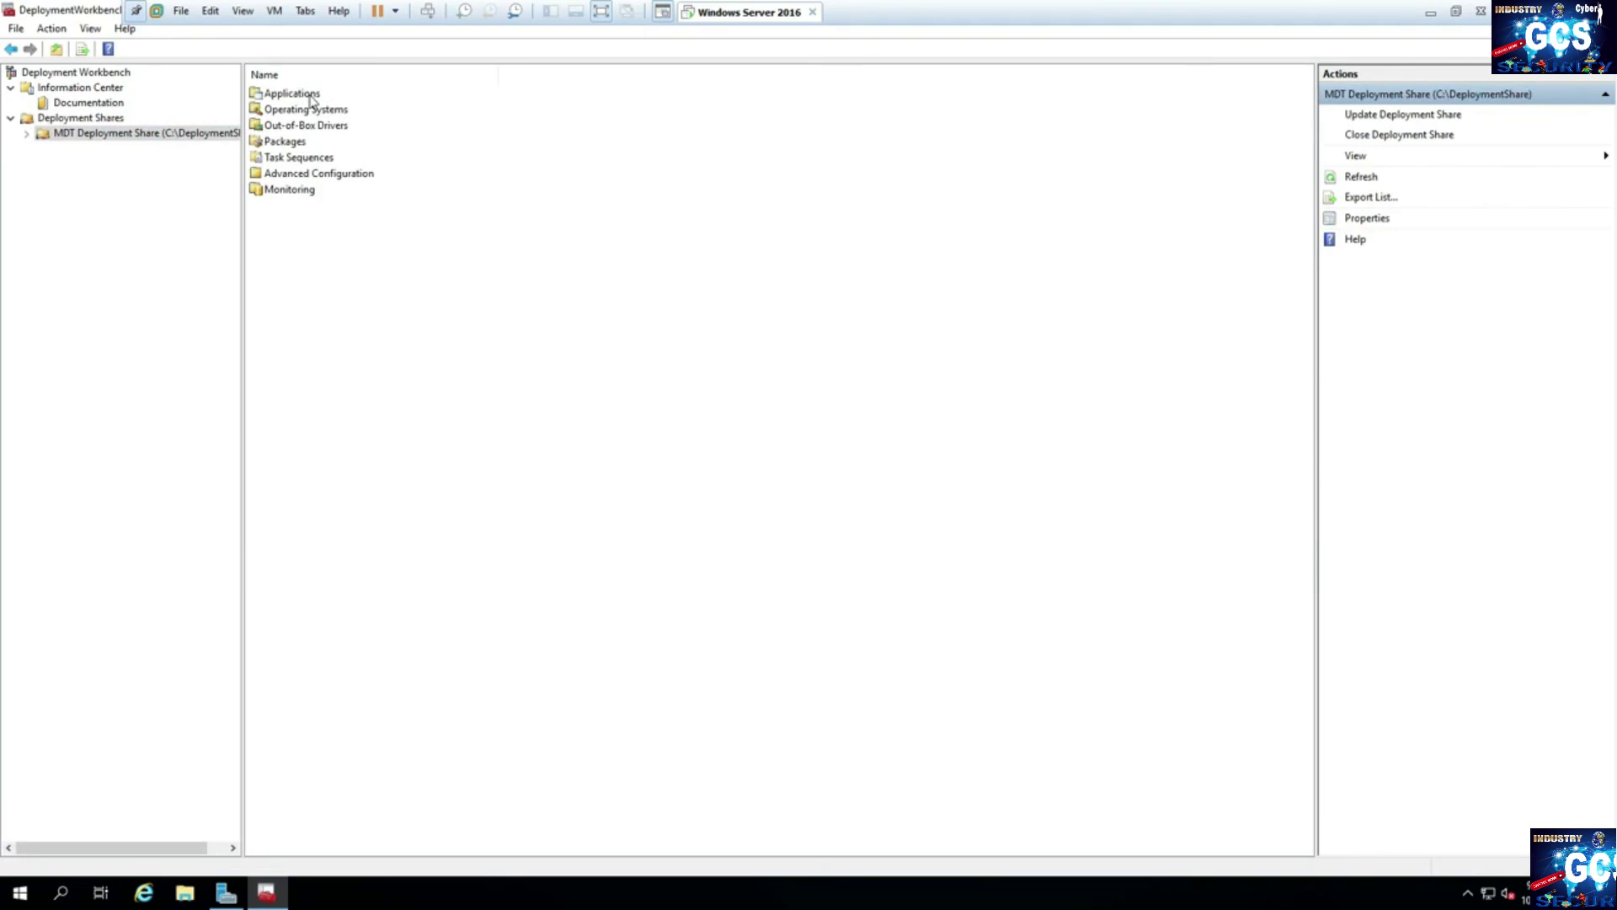
{"action": "left_click", "coordinate": [323, 112]}
{"action": "double_click", "coordinate": [318, 125]}
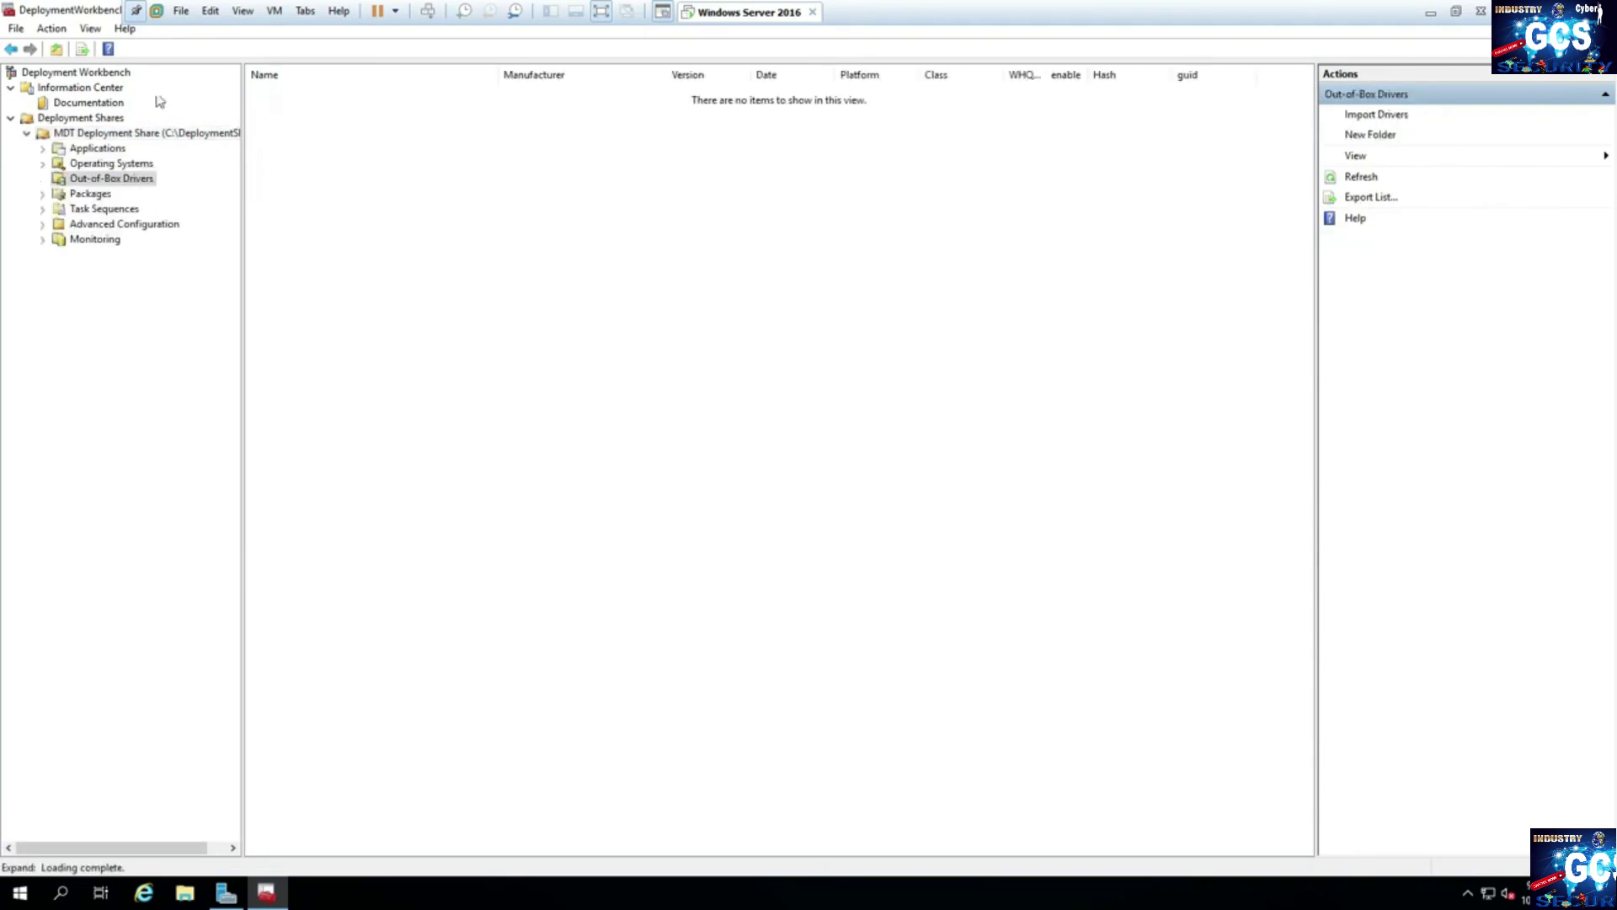
{"action": "left_click", "coordinate": [10, 48]}
{"action": "left_click", "coordinate": [291, 112]}
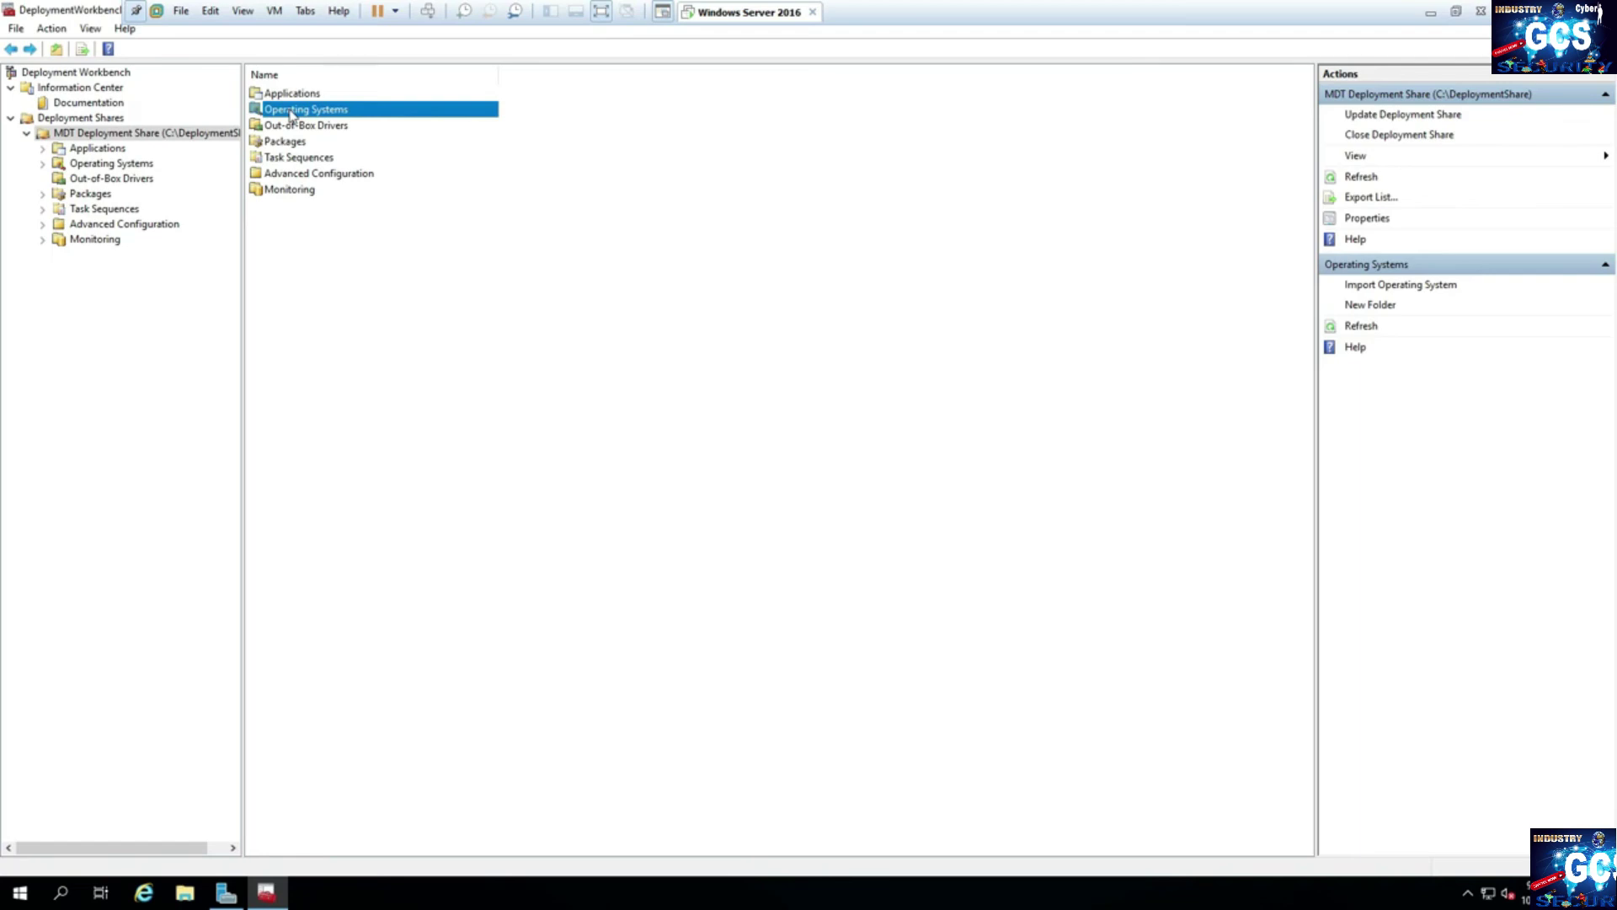
- Start a custom image file import and select D:\sources\boot.wim as the source
{"action": "double_click", "coordinate": [291, 112]}
{"action": "right_click", "coordinate": [413, 152]}
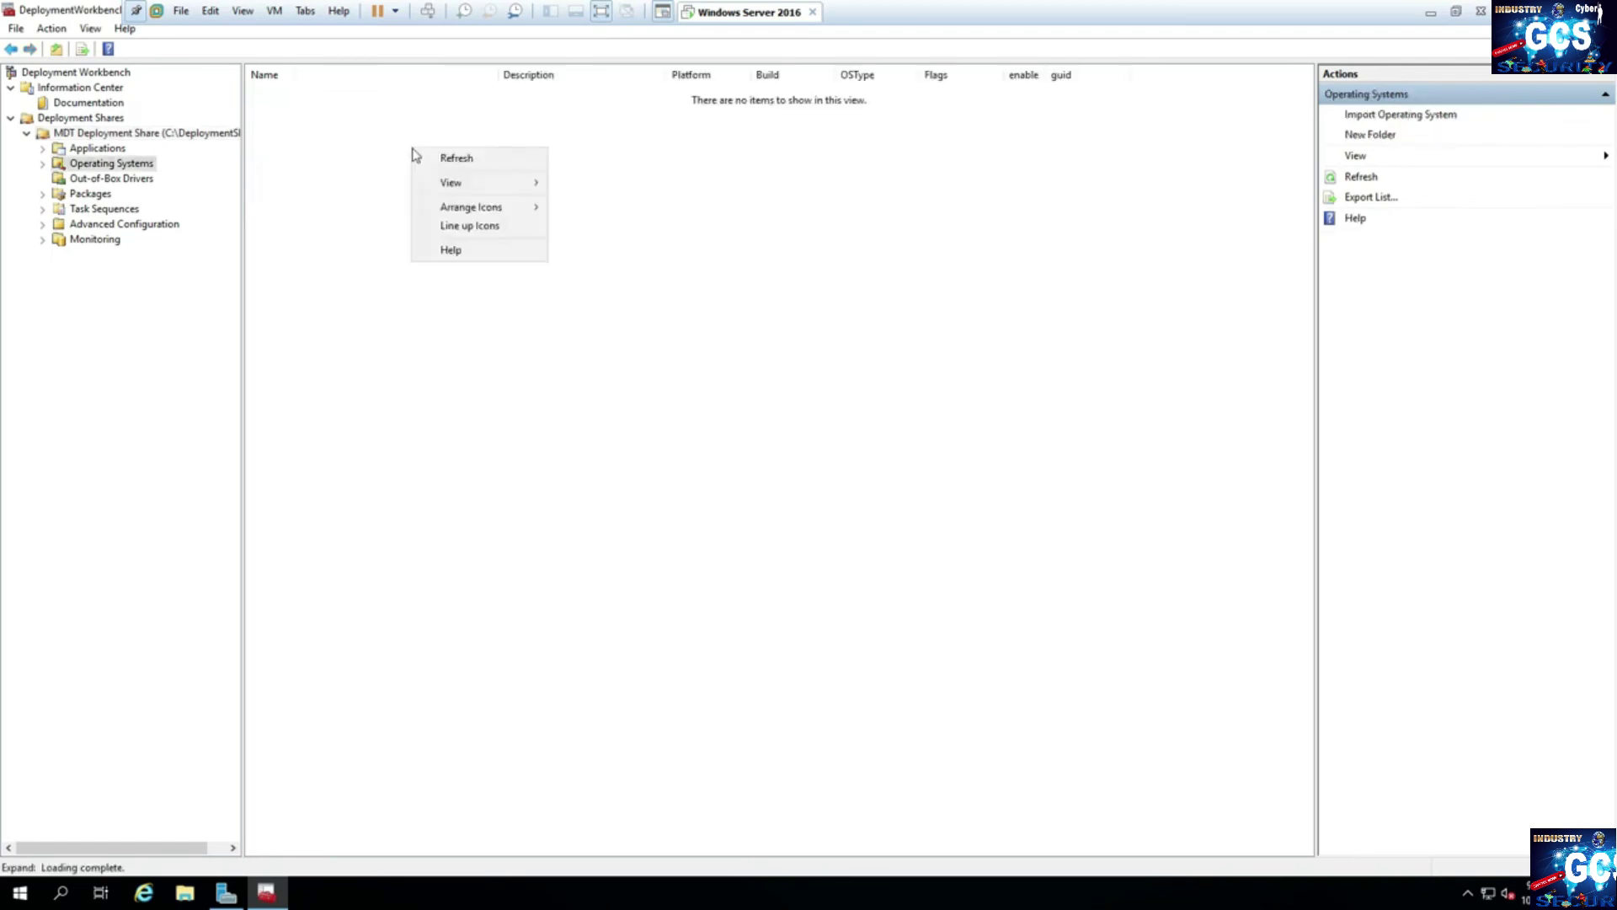
{"action": "right_click", "coordinate": [122, 163]}
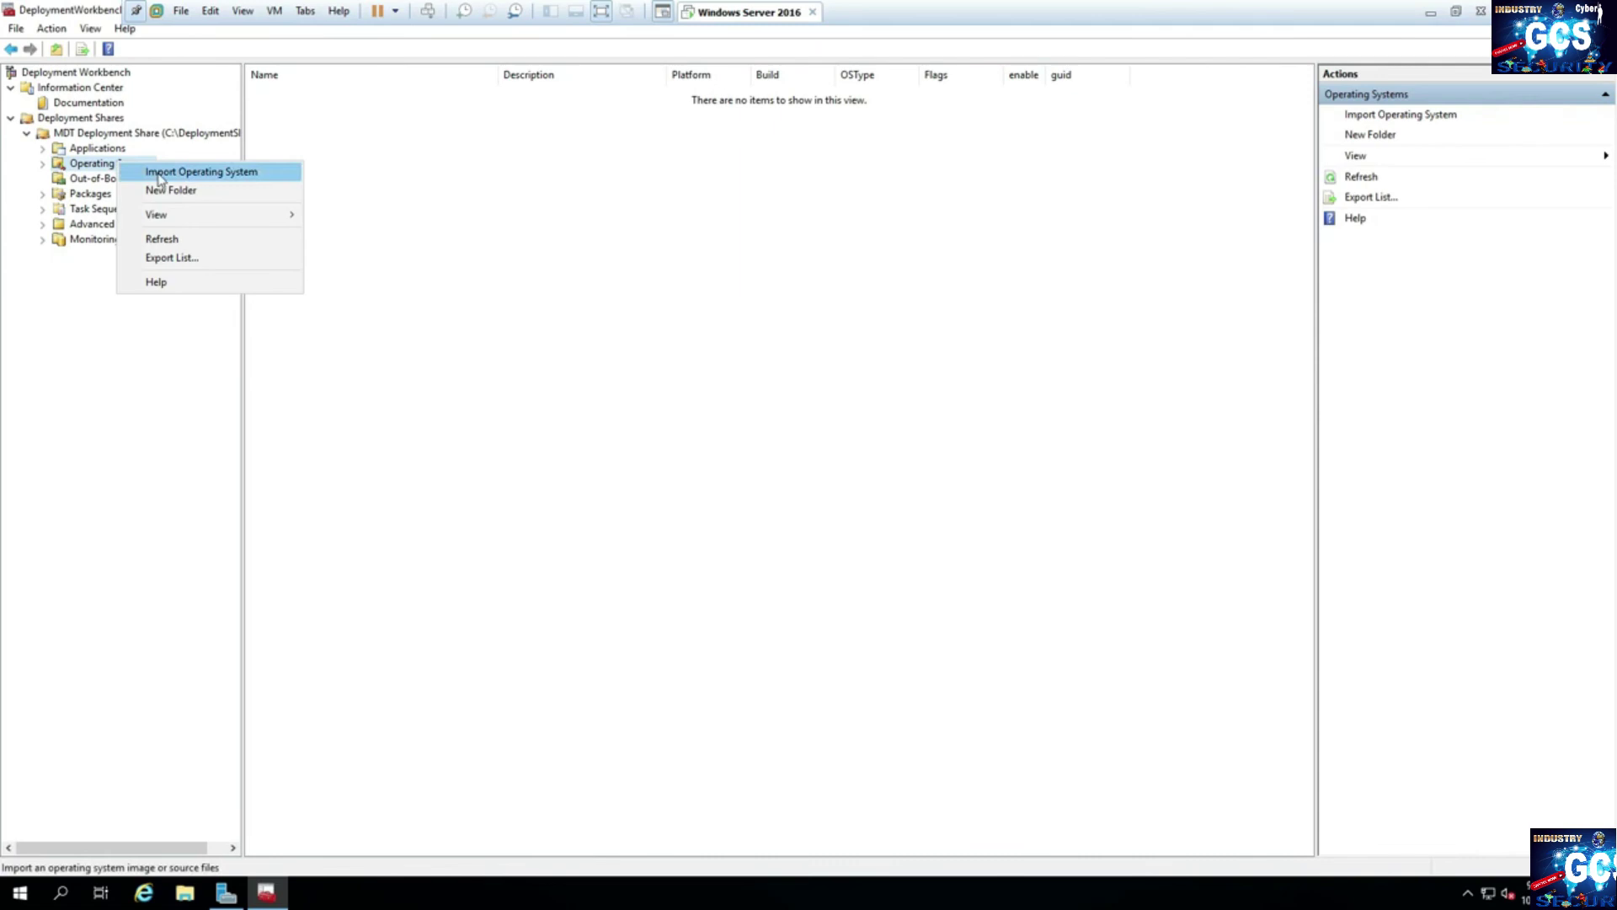
{"action": "left_click", "coordinate": [160, 170]}
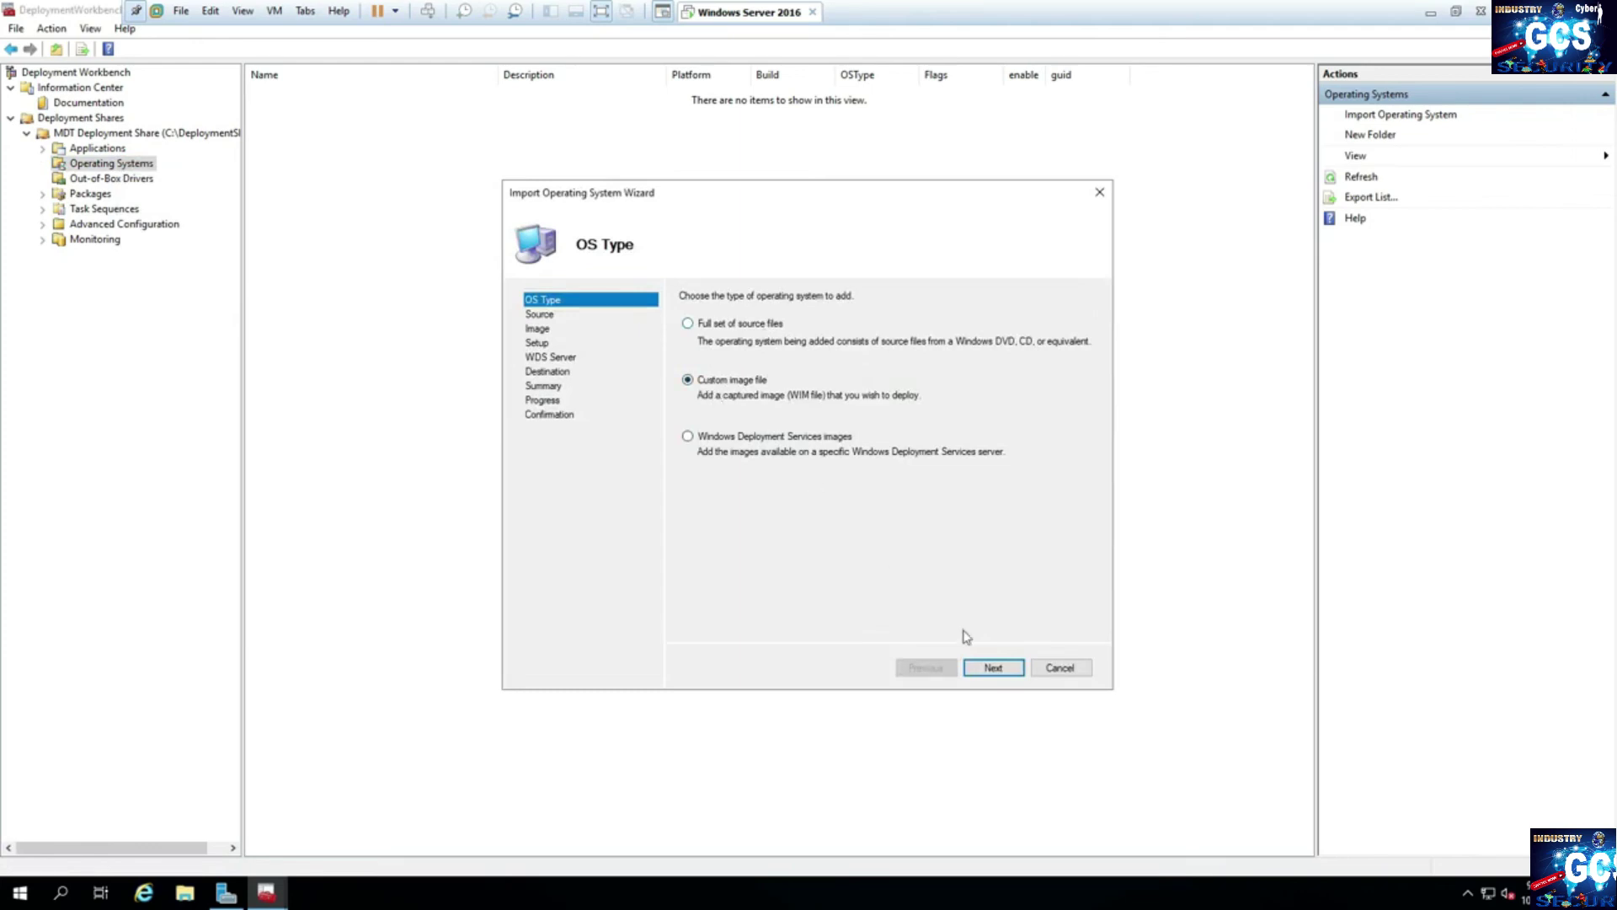
{"action": "left_click", "coordinate": [1000, 669]}
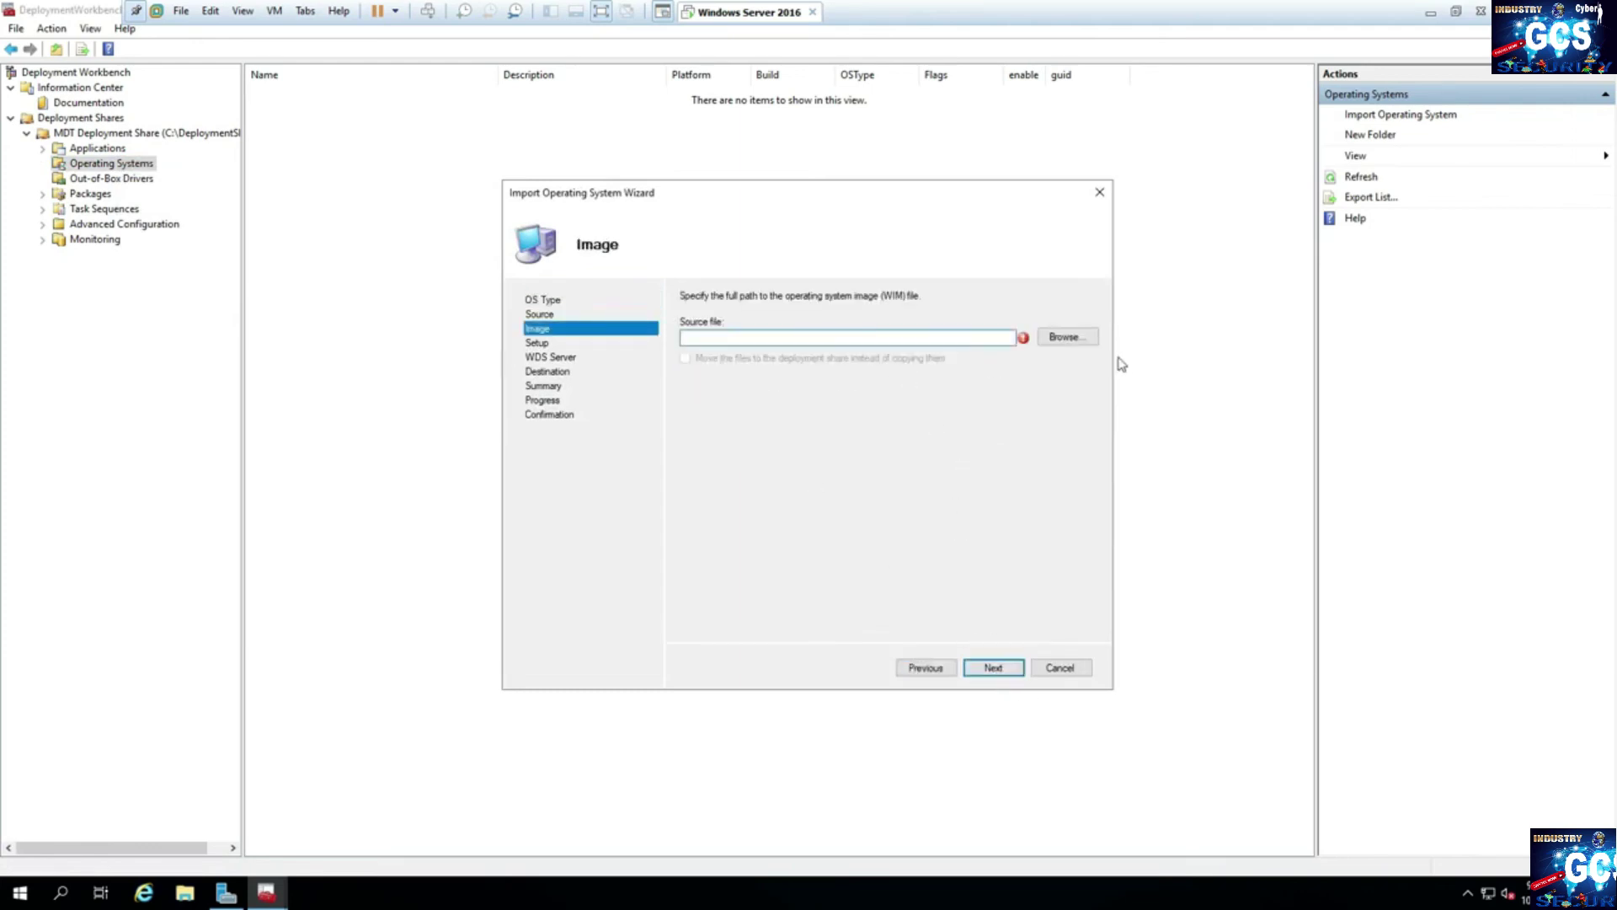
{"action": "left_click", "coordinate": [1067, 337]}
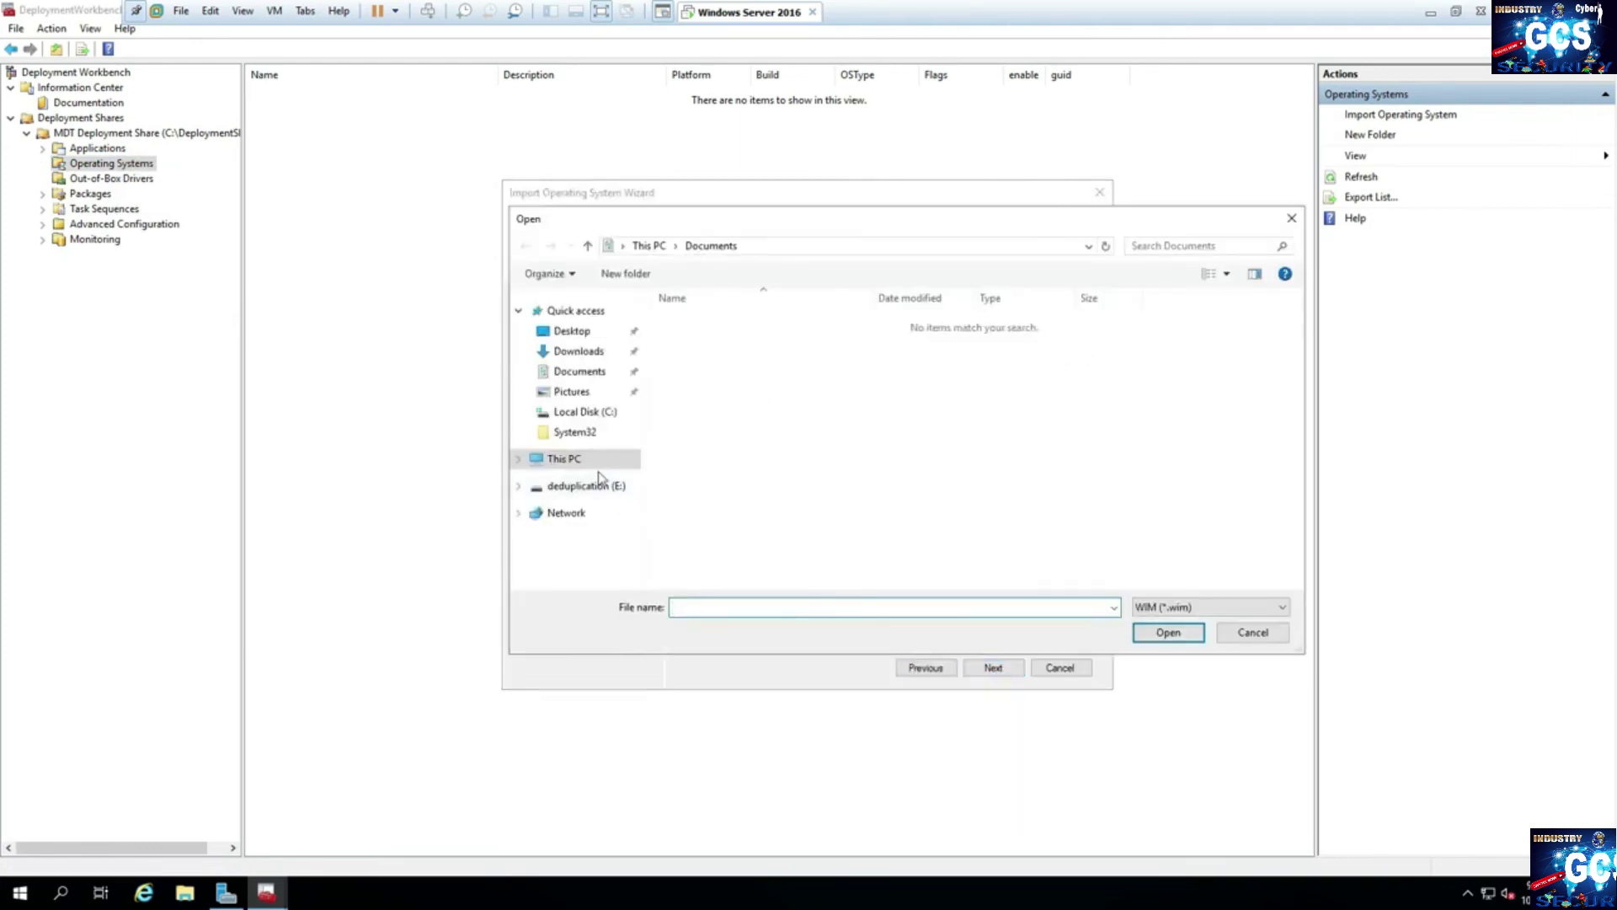
{"action": "left_click", "coordinate": [597, 486]}
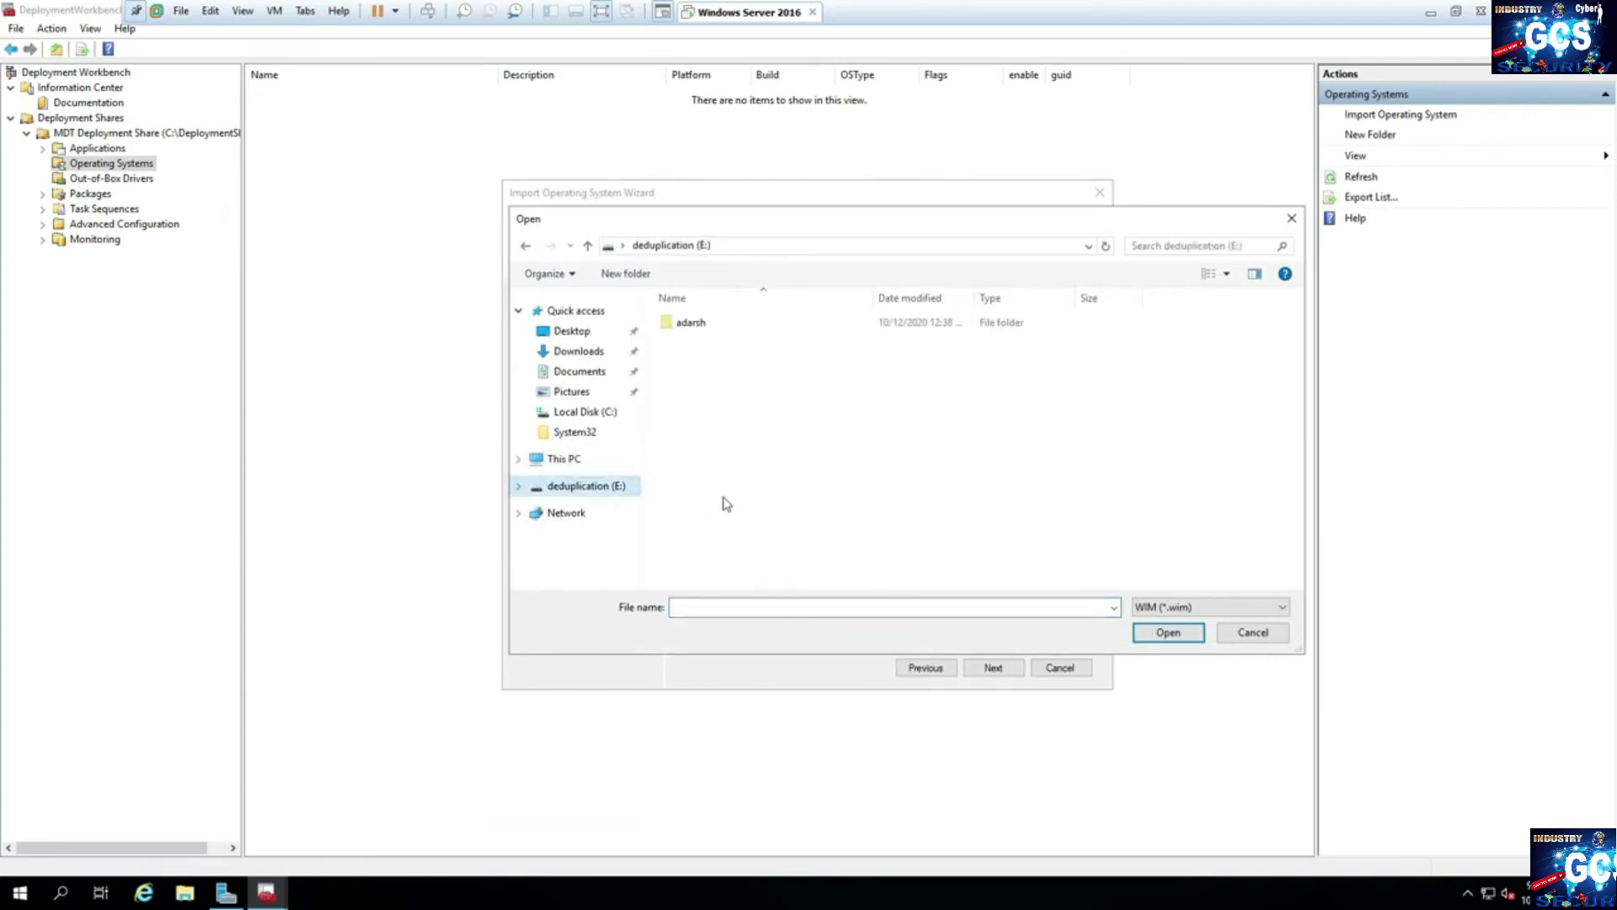
{"action": "left_click", "coordinate": [590, 460]}
{"action": "double_click", "coordinate": [984, 508]}
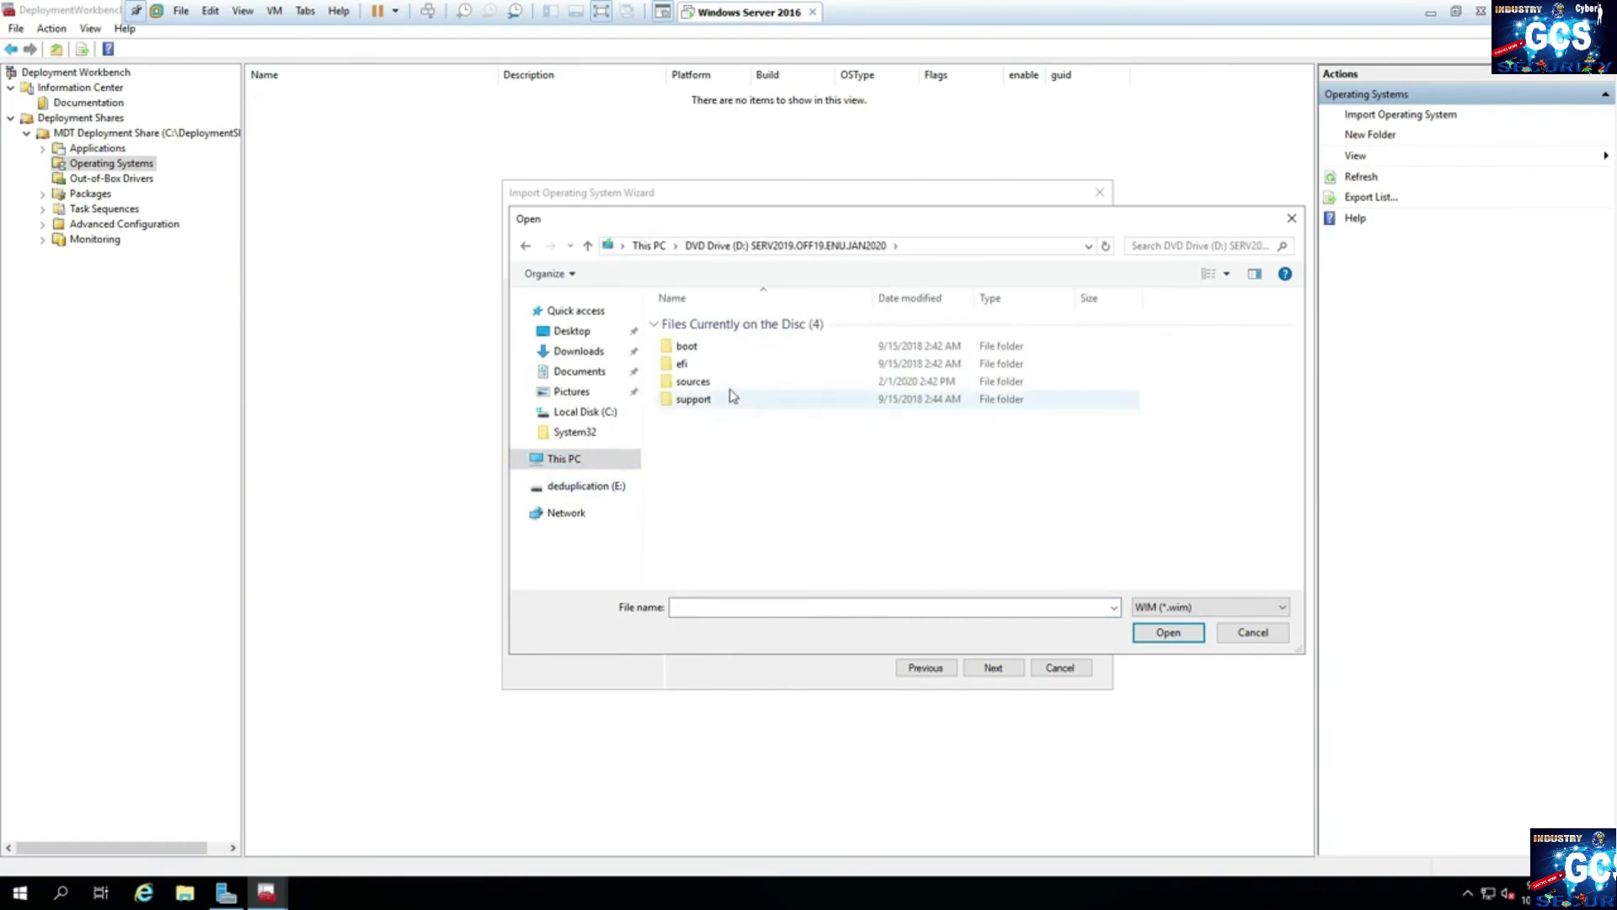
{"action": "double_click", "coordinate": [716, 382]}
{"action": "left_click", "coordinate": [720, 507]}
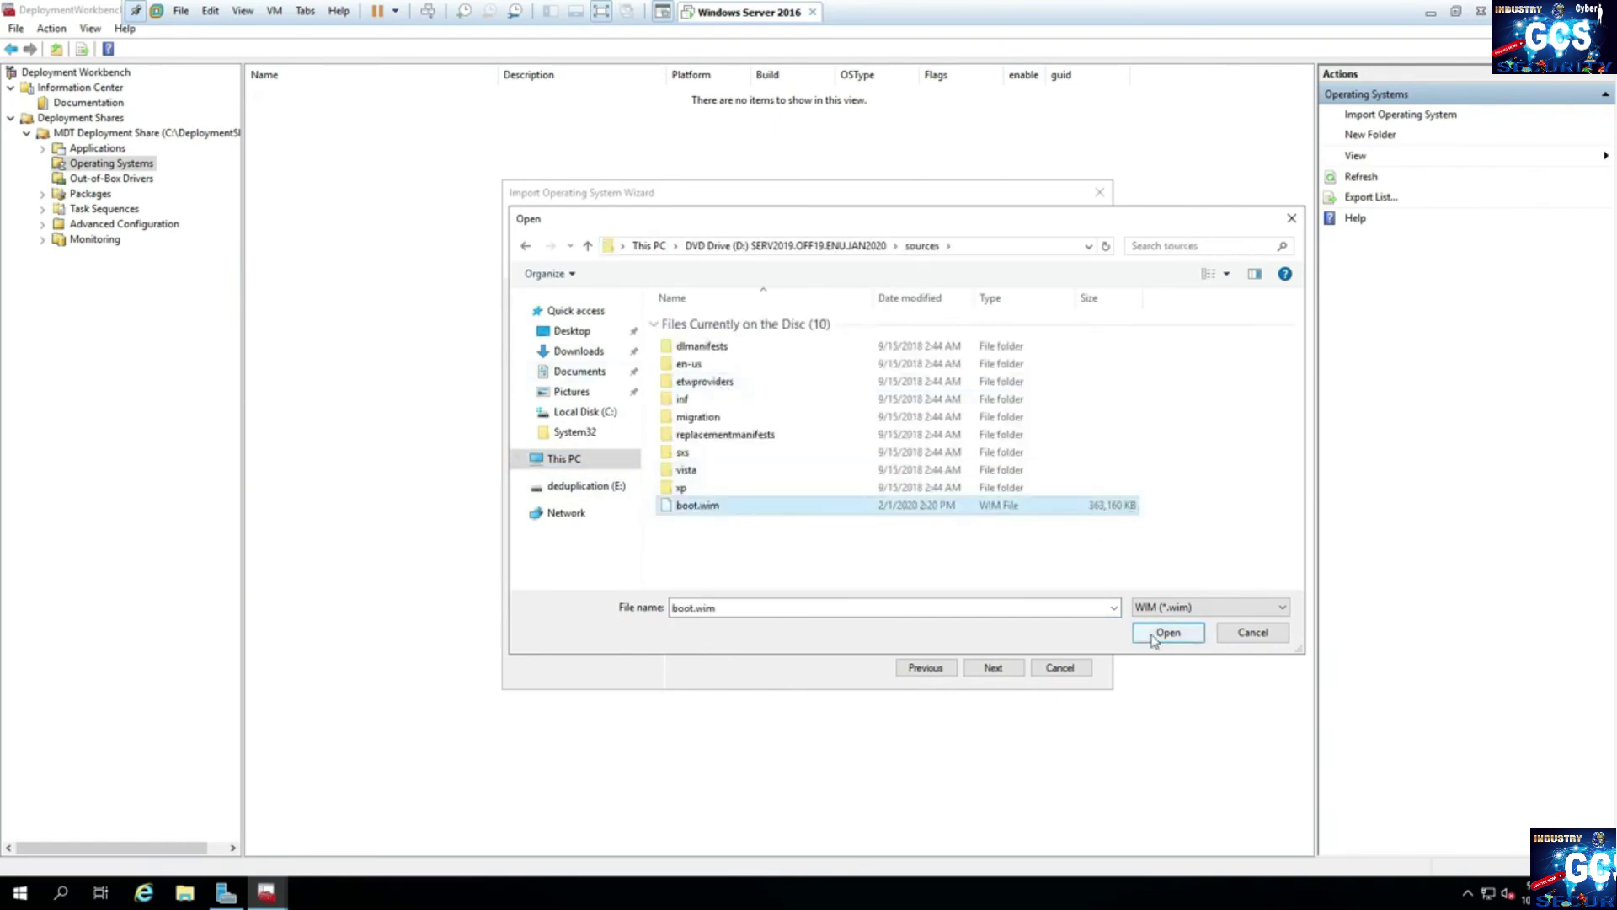
{"action": "left_click", "coordinate": [1166, 632]}
- Name the destination folder 'boot' and finish importing Windows PE and Windows Setup (x64)
{"action": "left_click", "coordinate": [996, 670]}
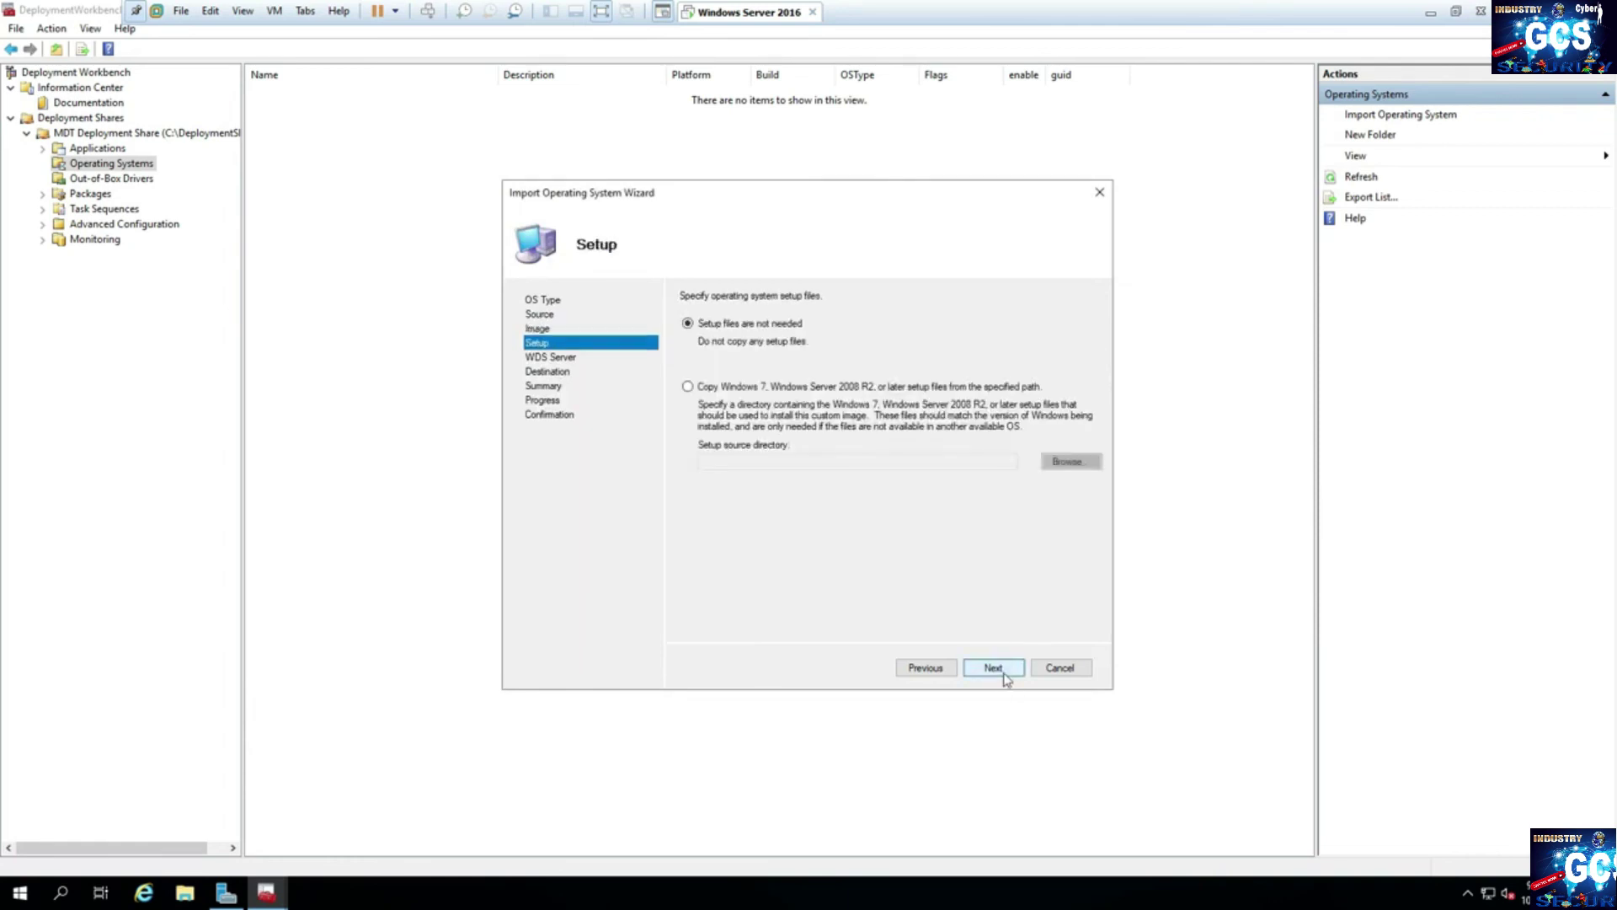
{"action": "left_click", "coordinate": [1002, 672]}
{"action": "type", "text": "boot"}
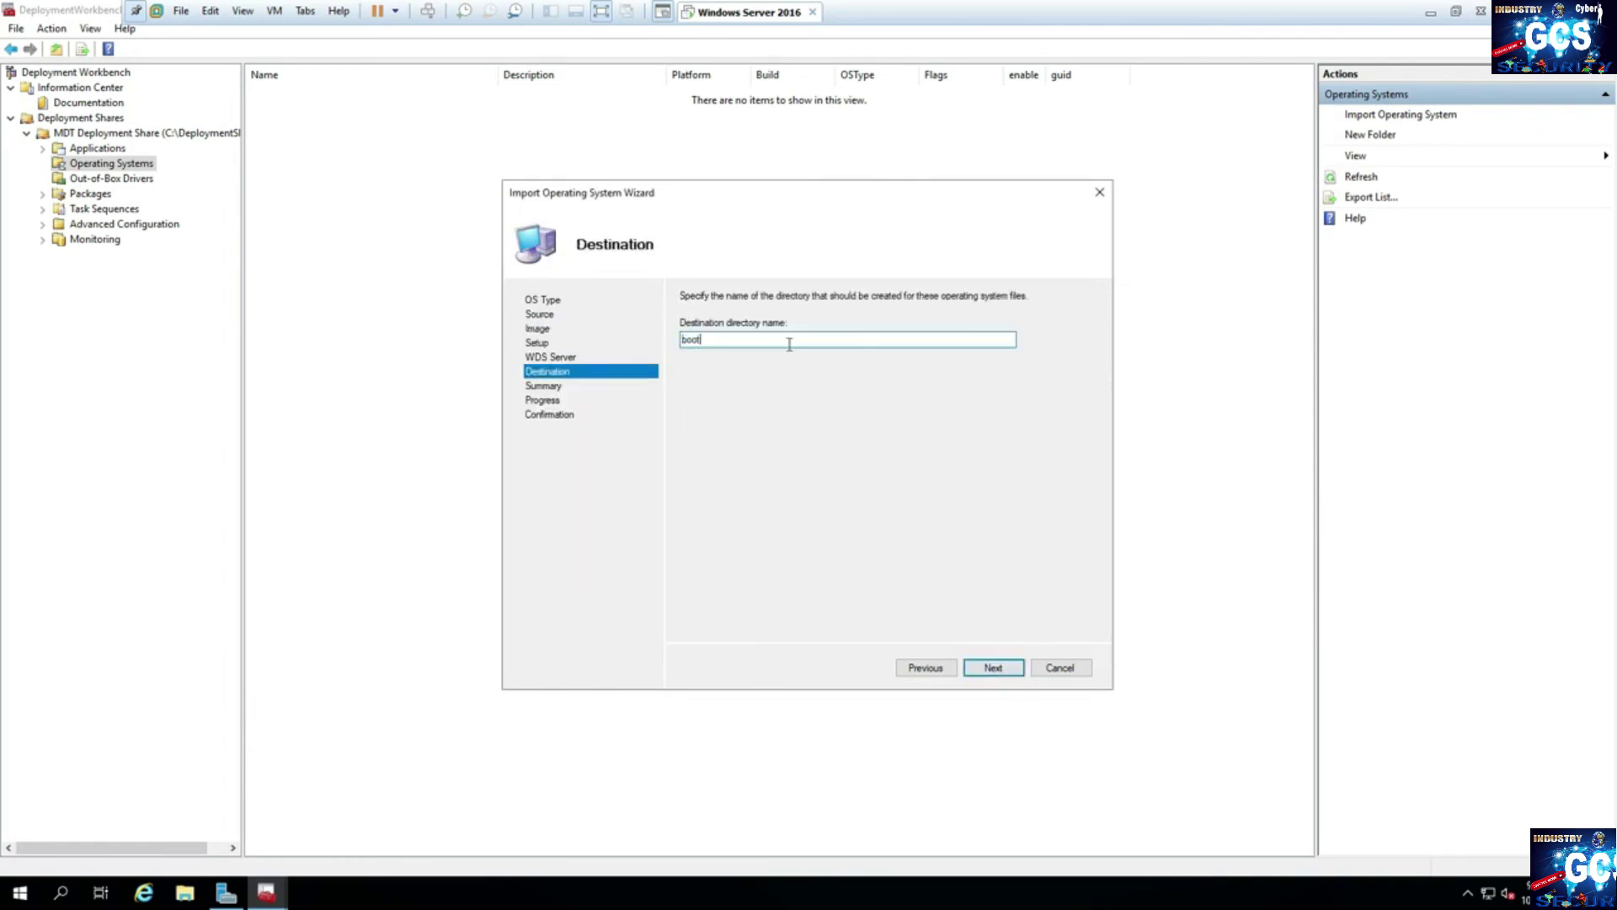
{"action": "left_click", "coordinate": [975, 668]}
{"action": "left_click", "coordinate": [973, 670]}
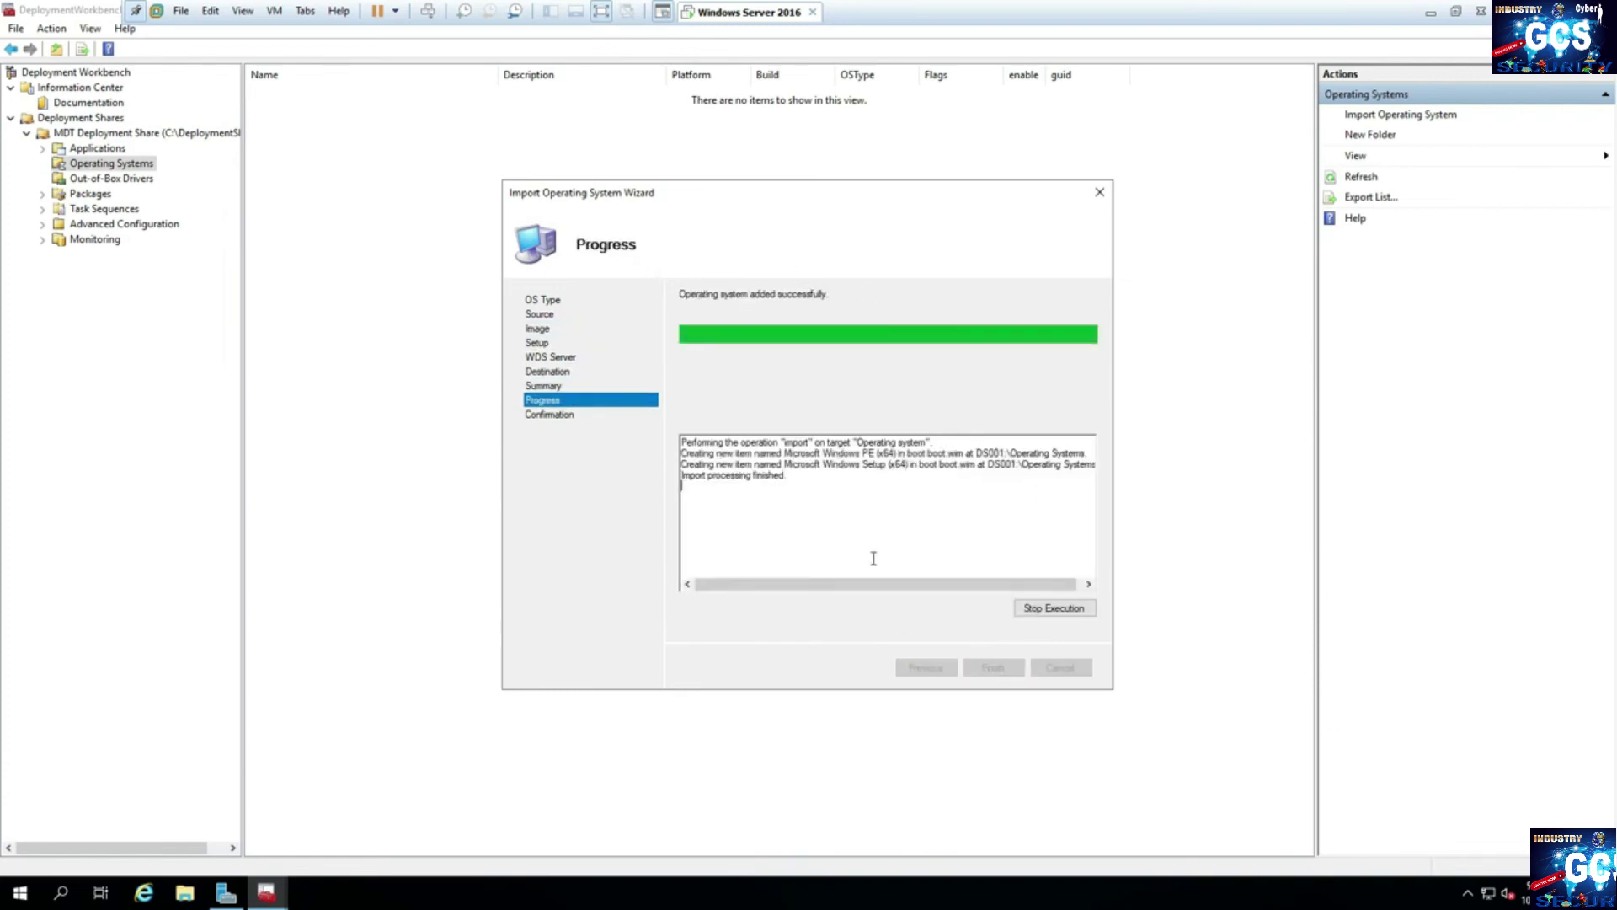
{"action": "left_click", "coordinate": [1000, 669]}
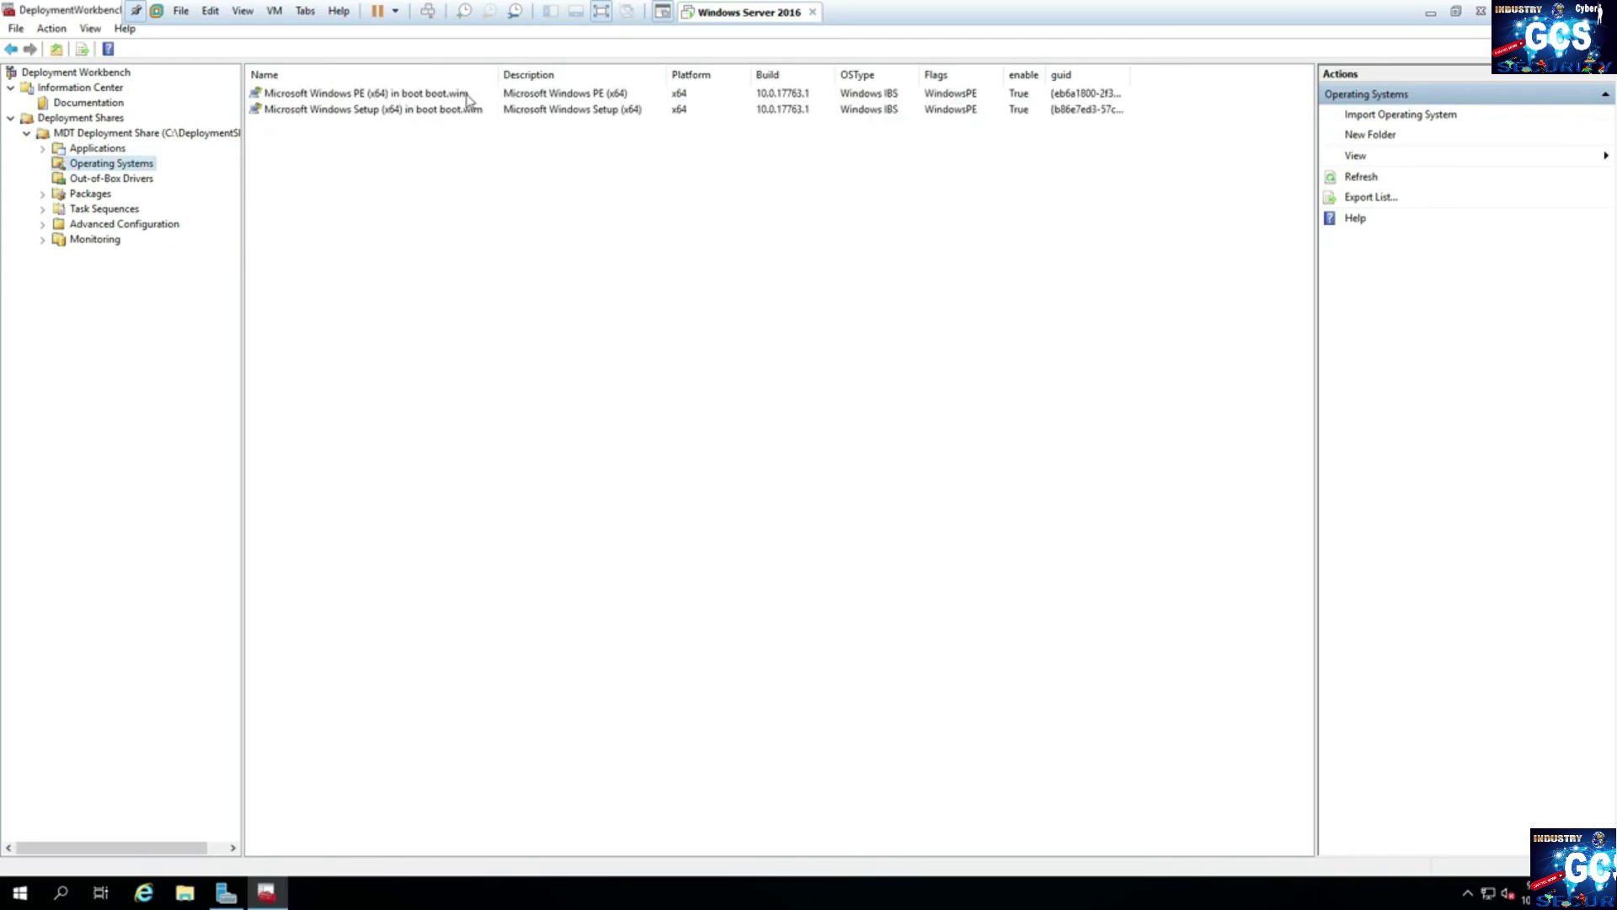
- Start a new application with source files, then abandon the wizard without naming it
{"action": "left_click", "coordinate": [117, 148]}
{"action": "right_click", "coordinate": [397, 161]}
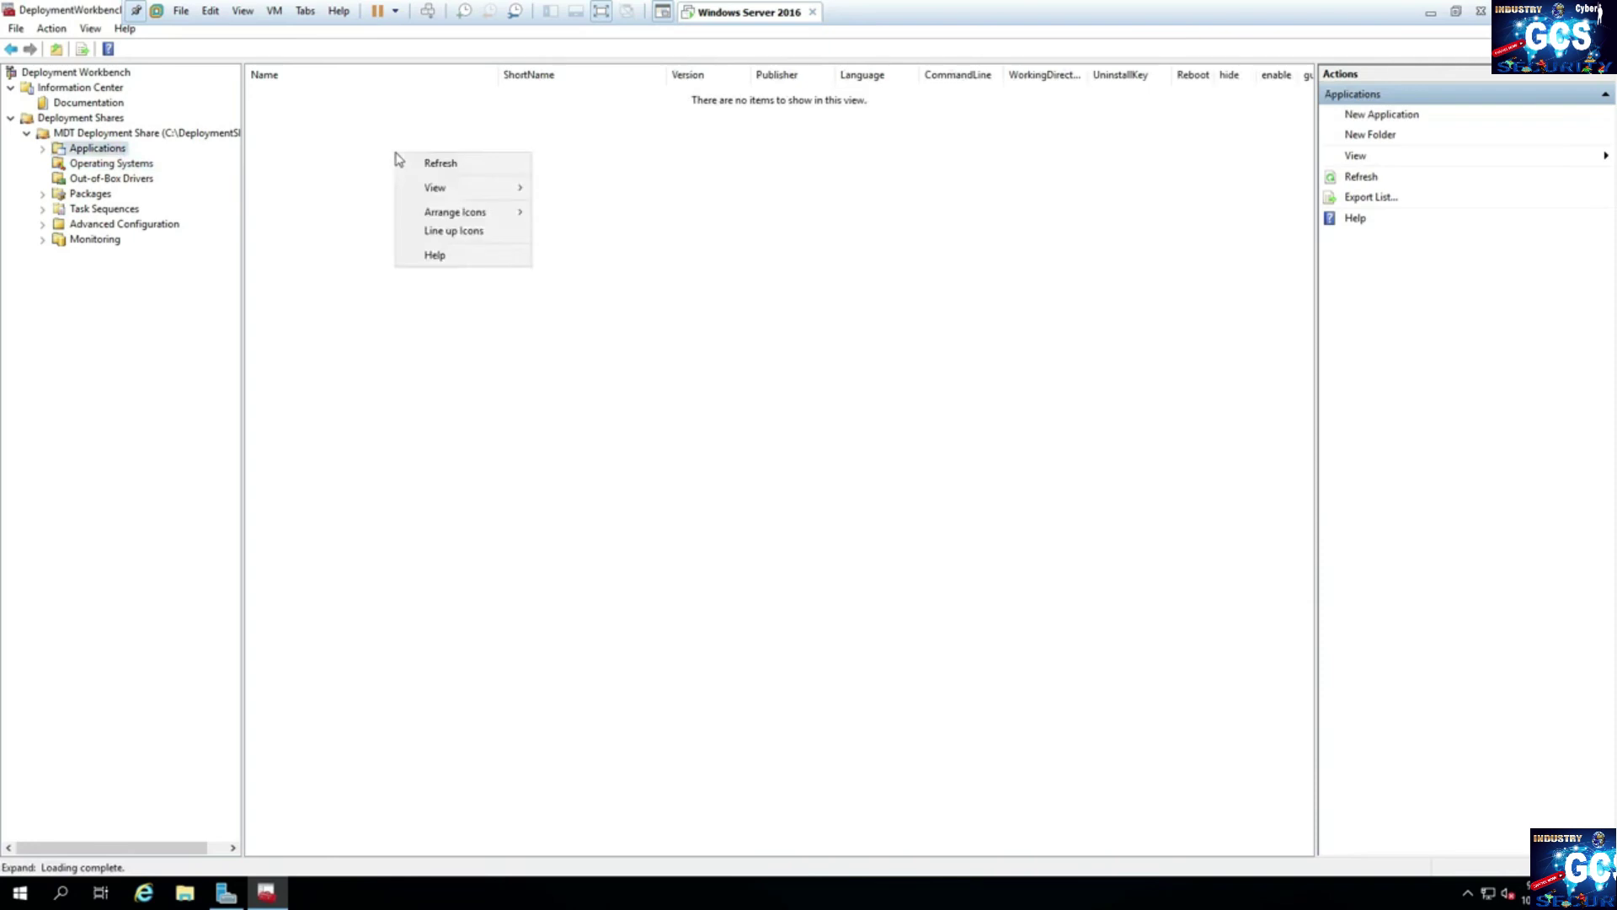
{"action": "right_click", "coordinate": [108, 148]}
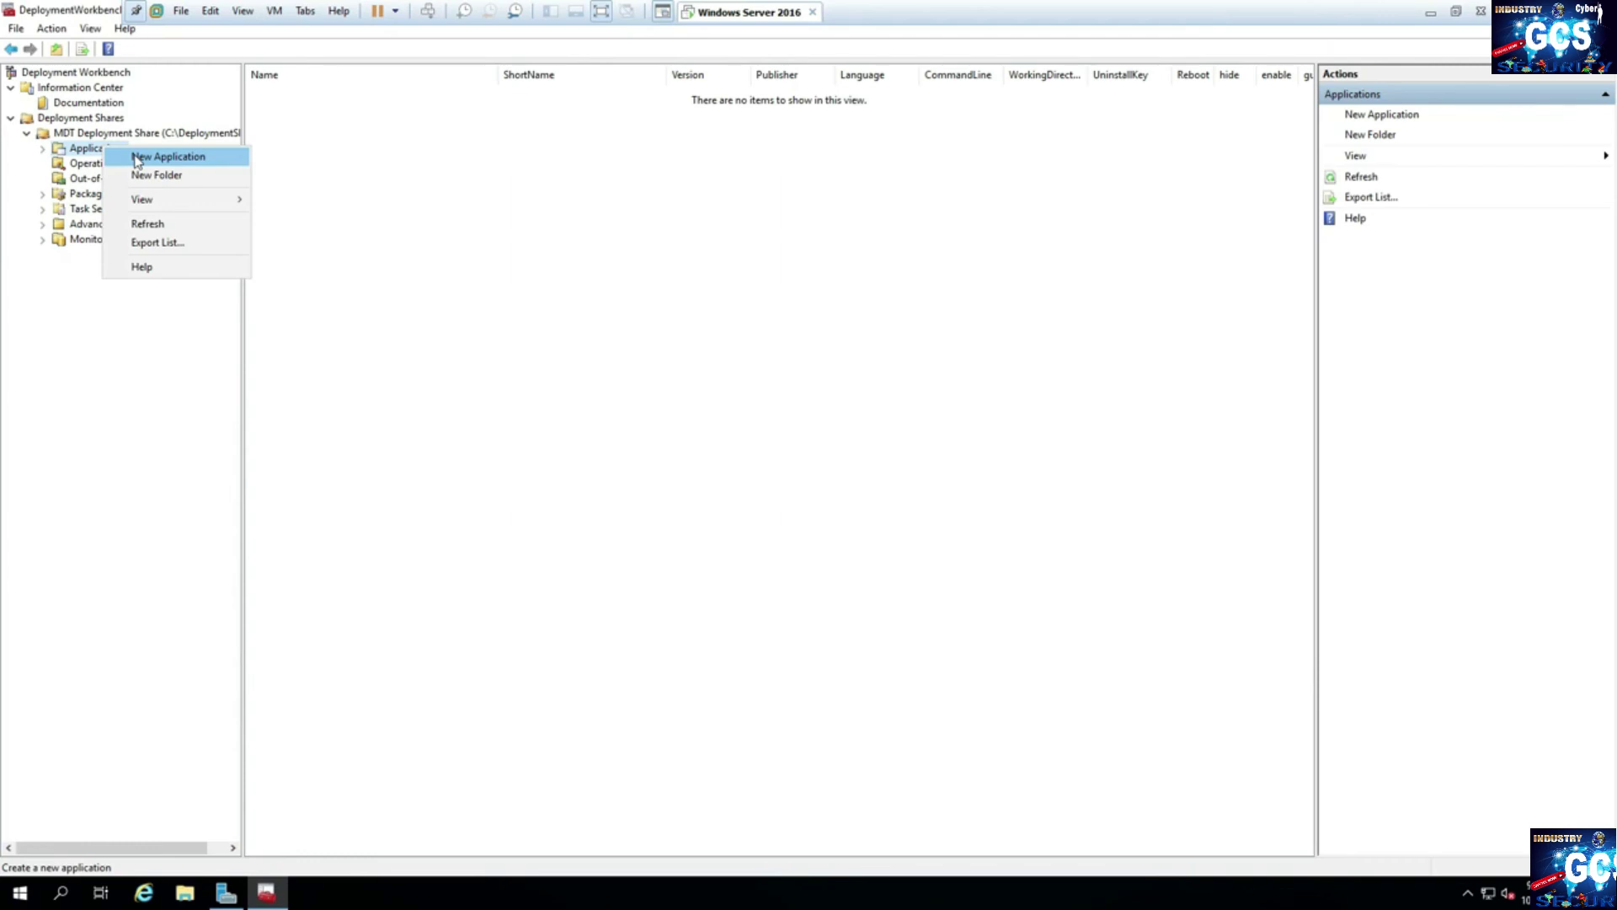
{"action": "left_click", "coordinate": [137, 158]}
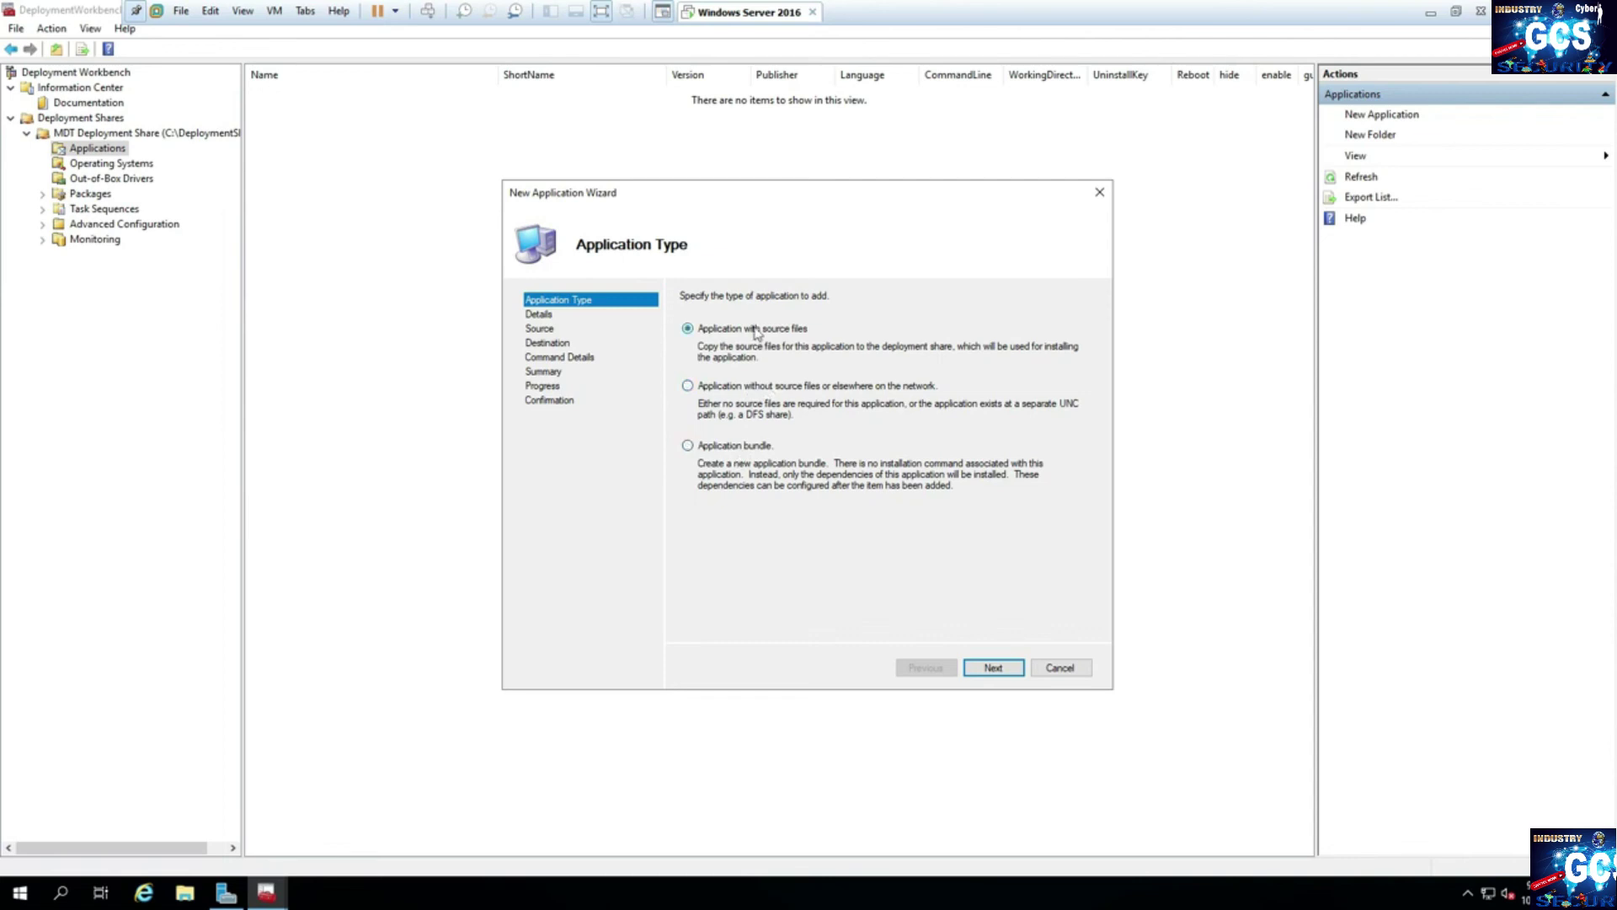
{"action": "left_click", "coordinate": [993, 668]}
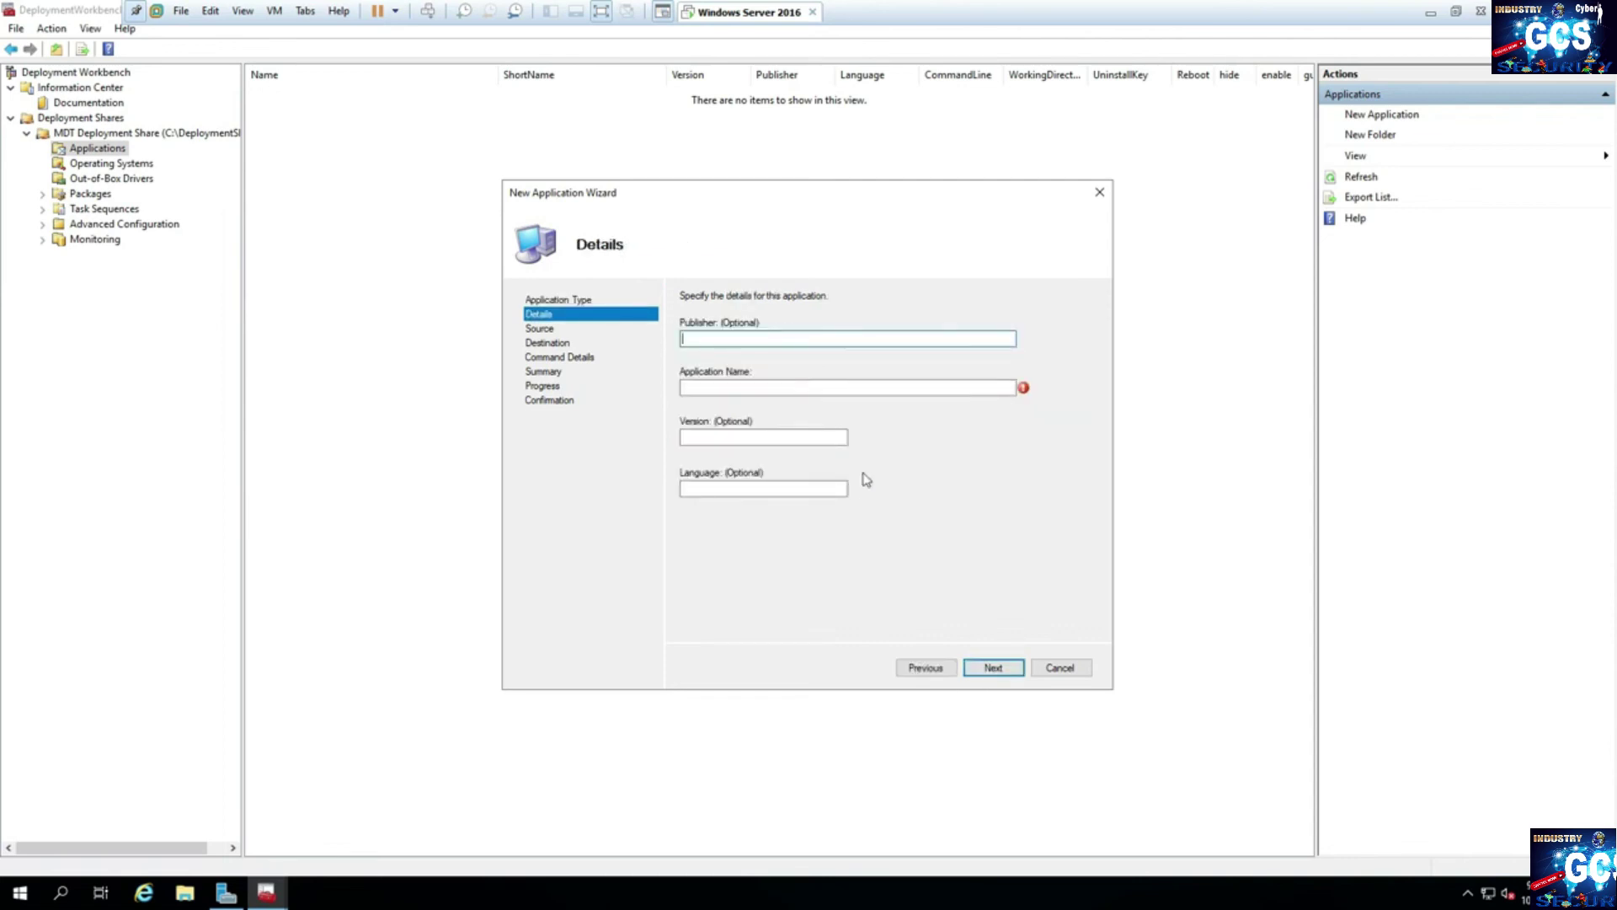
{"action": "left_click", "coordinate": [995, 669]}
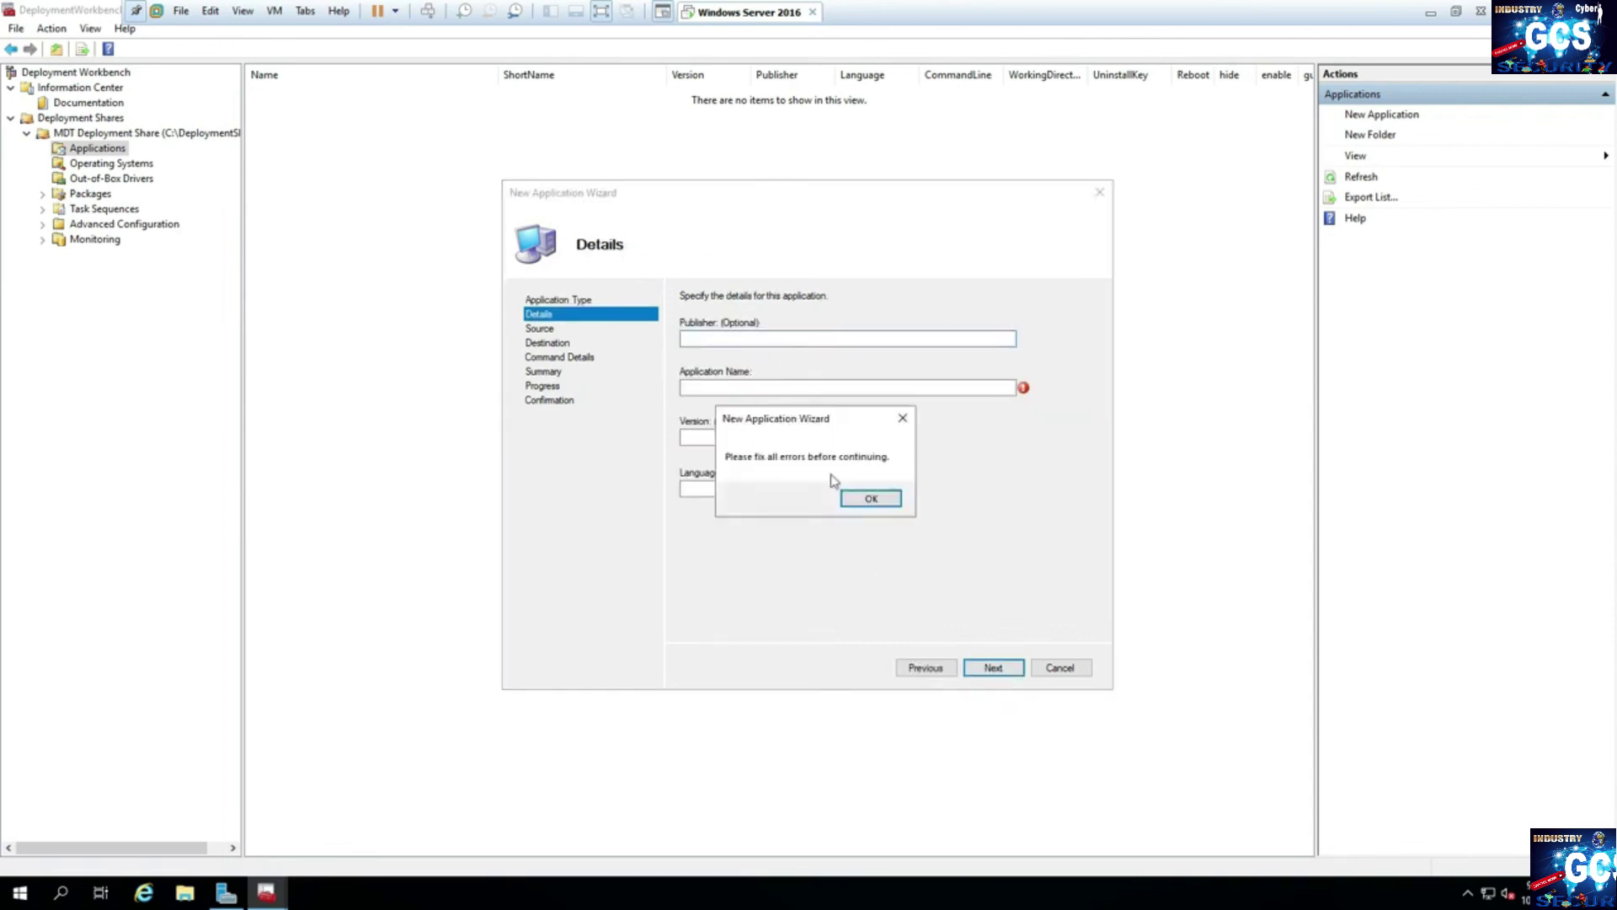
{"action": "left_click", "coordinate": [871, 498]}
{"action": "left_click", "coordinate": [1099, 192]}
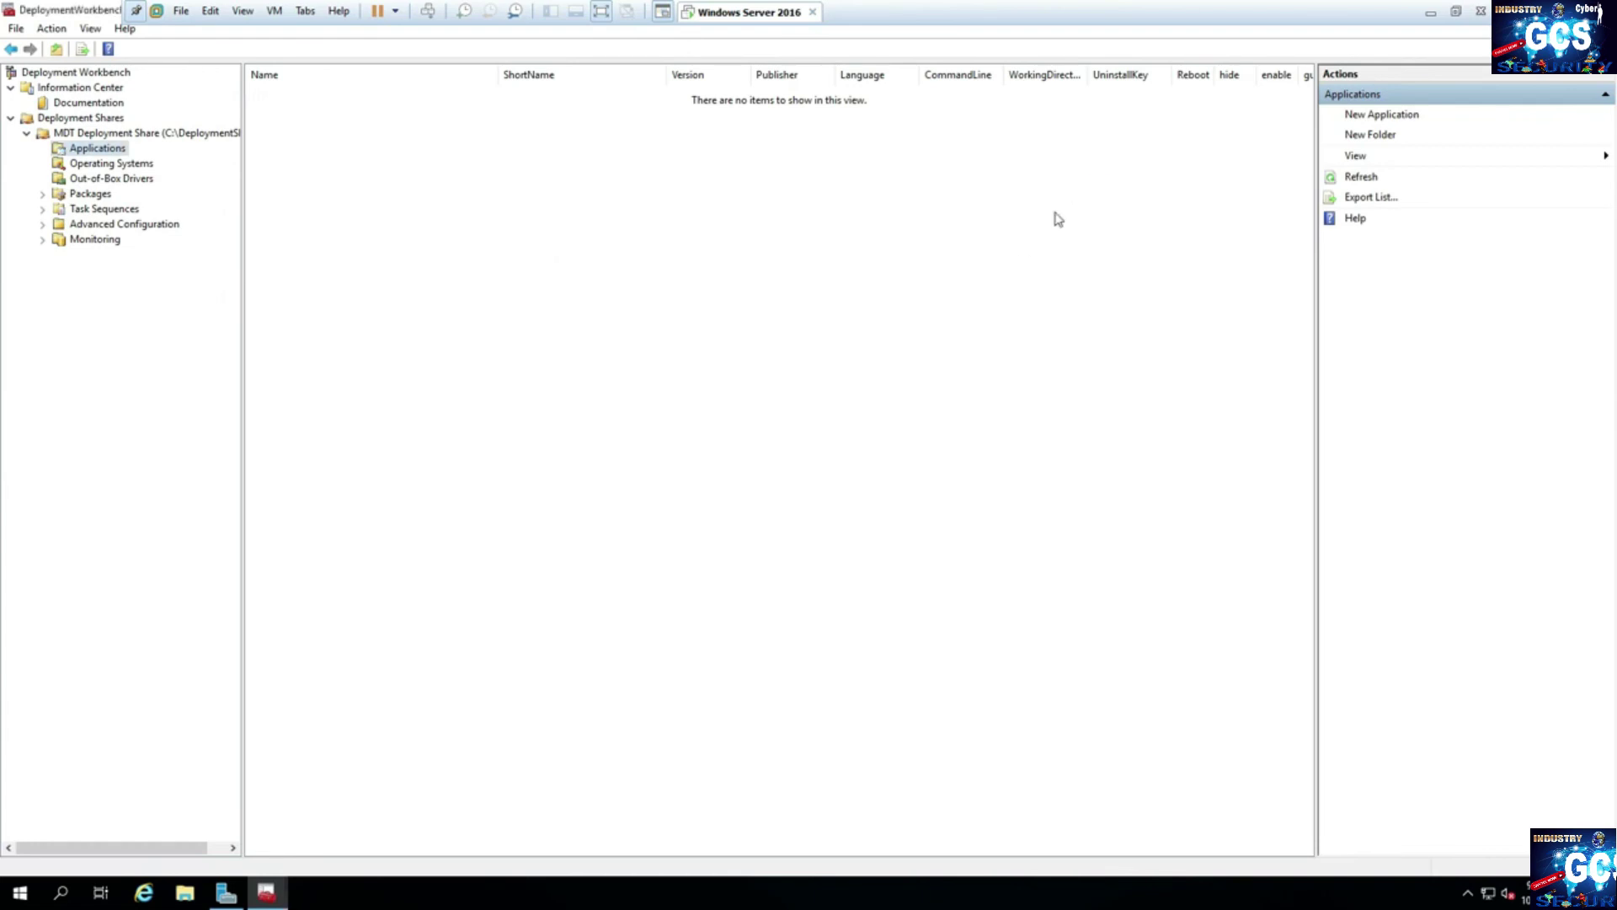
- Cancel the New Task Sequence wizard and bring up the MDT Deployment Share's actions
{"action": "left_click", "coordinate": [101, 225]}
{"action": "left_click", "coordinate": [101, 209]}
{"action": "right_click", "coordinate": [101, 209]}
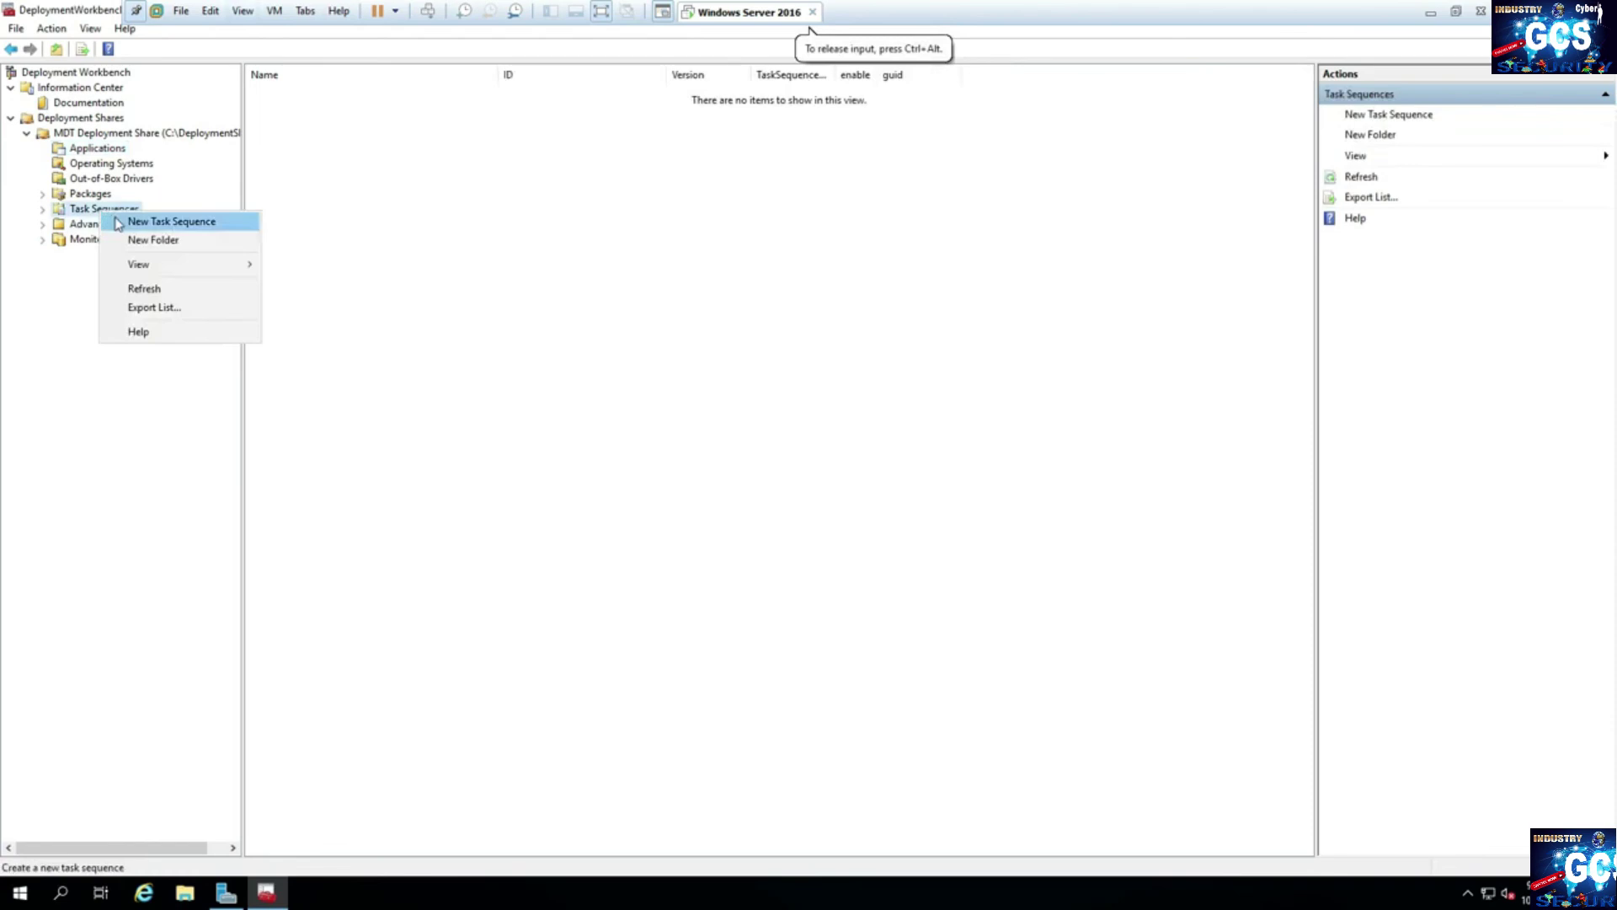
{"action": "left_click", "coordinate": [168, 222]}
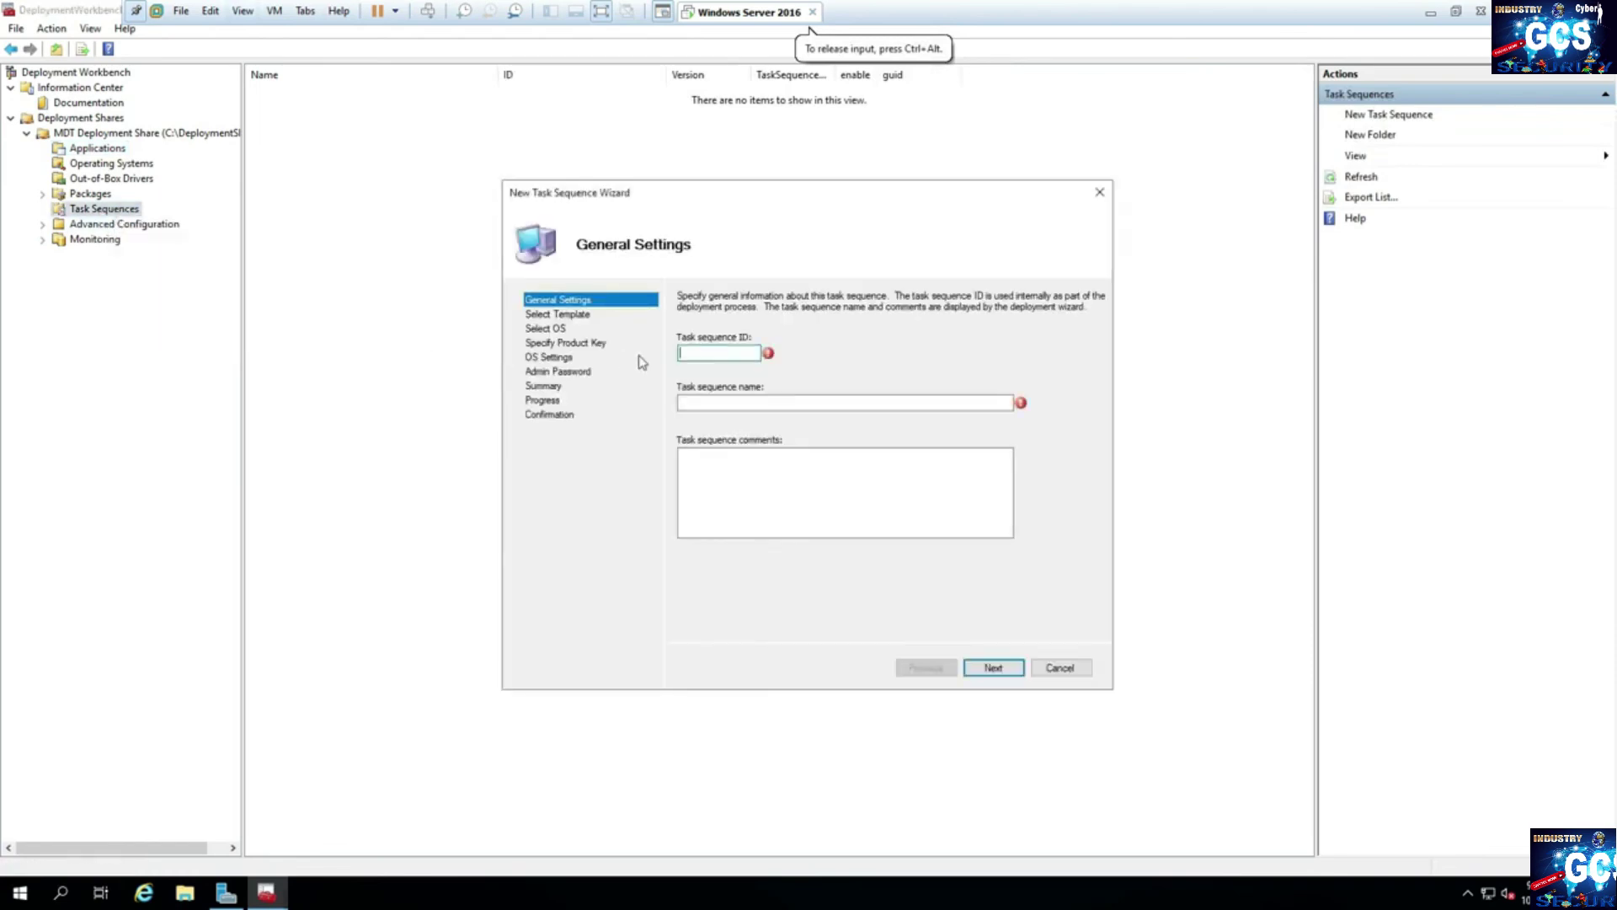
{"action": "left_click", "coordinate": [1063, 671]}
{"action": "left_click", "coordinate": [788, 498]}
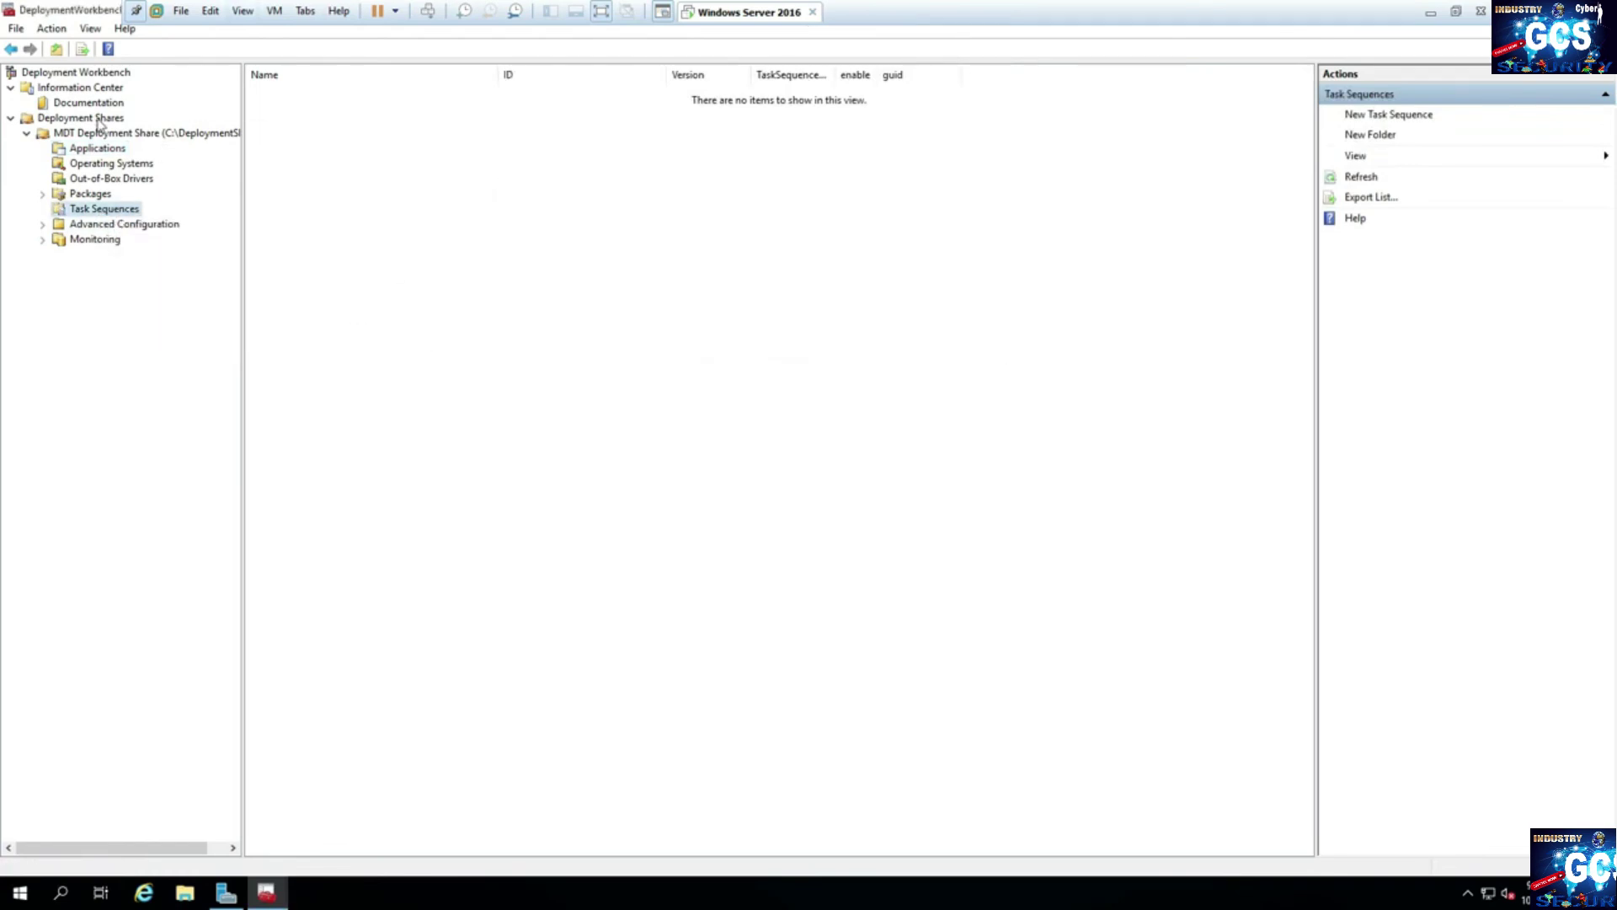
{"action": "right_click", "coordinate": [86, 134]}
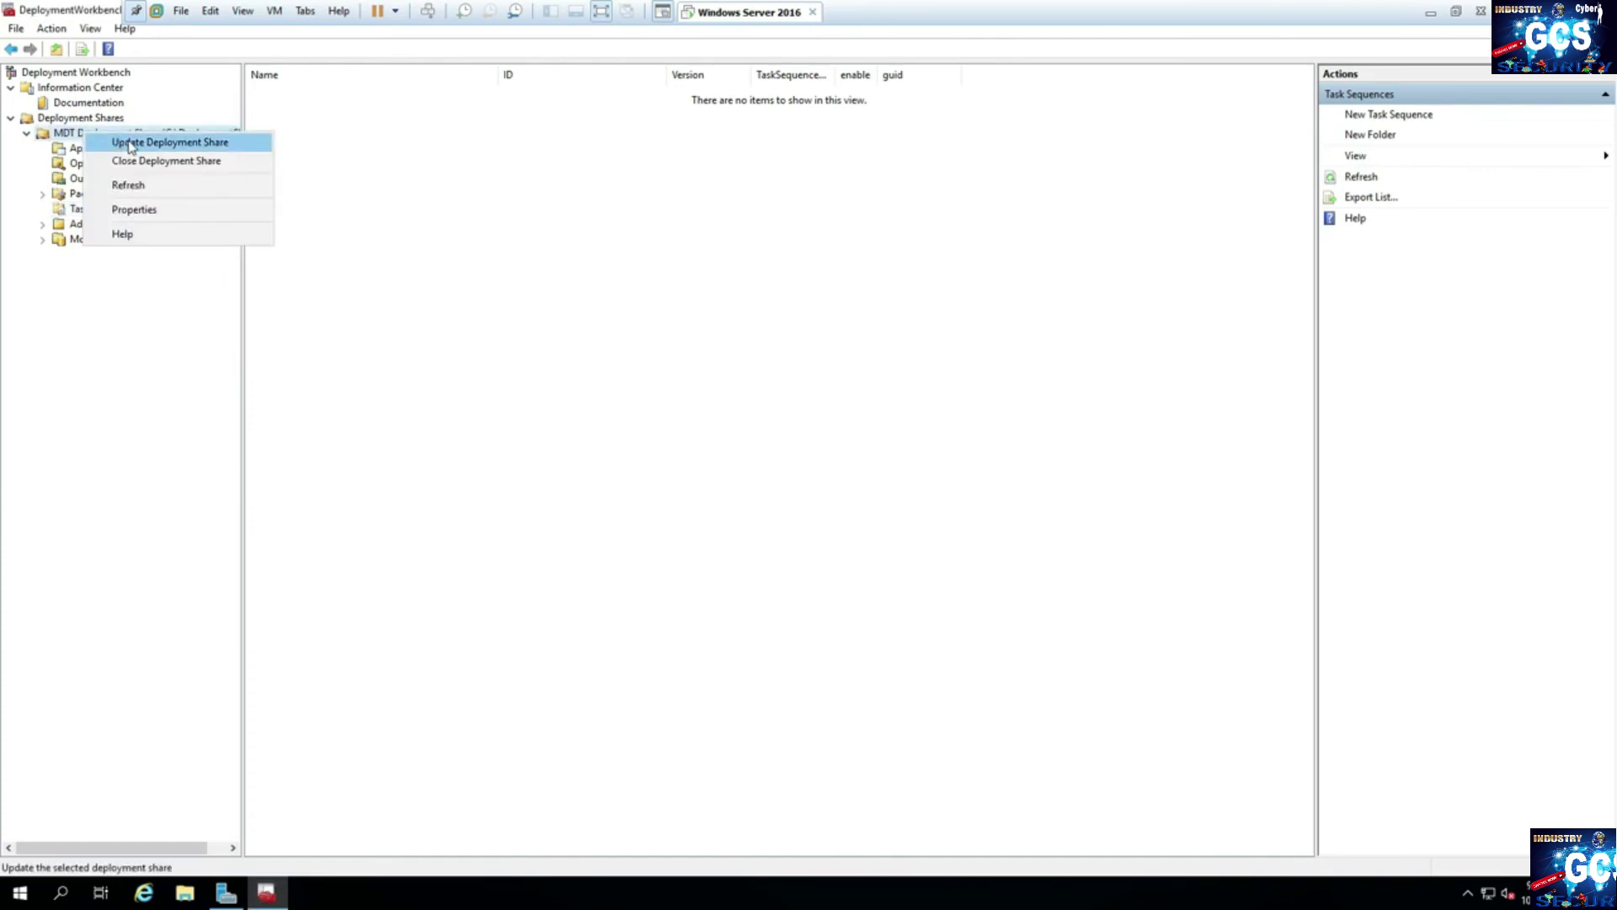
- Dismiss the deployment share menu, close Deployment Workbench with Alt+F4, and switch to Server Manager
{"action": "left_click", "coordinate": [615, 291]}
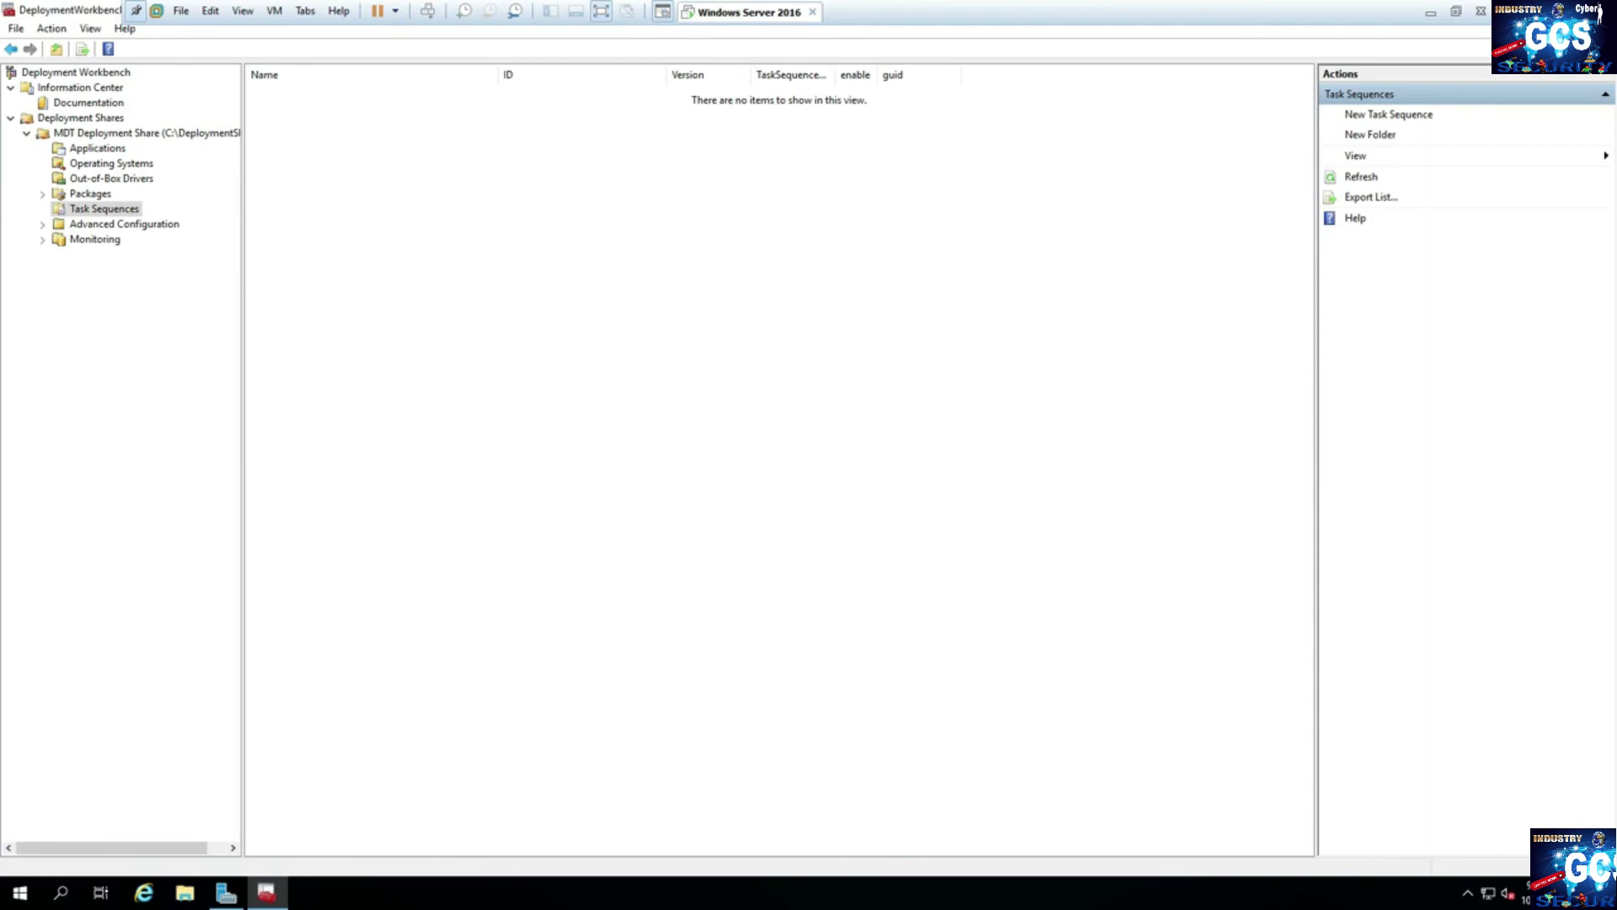
{"action": "key", "text": "alt+F4"}
{"action": "left_click", "coordinate": [226, 891]}
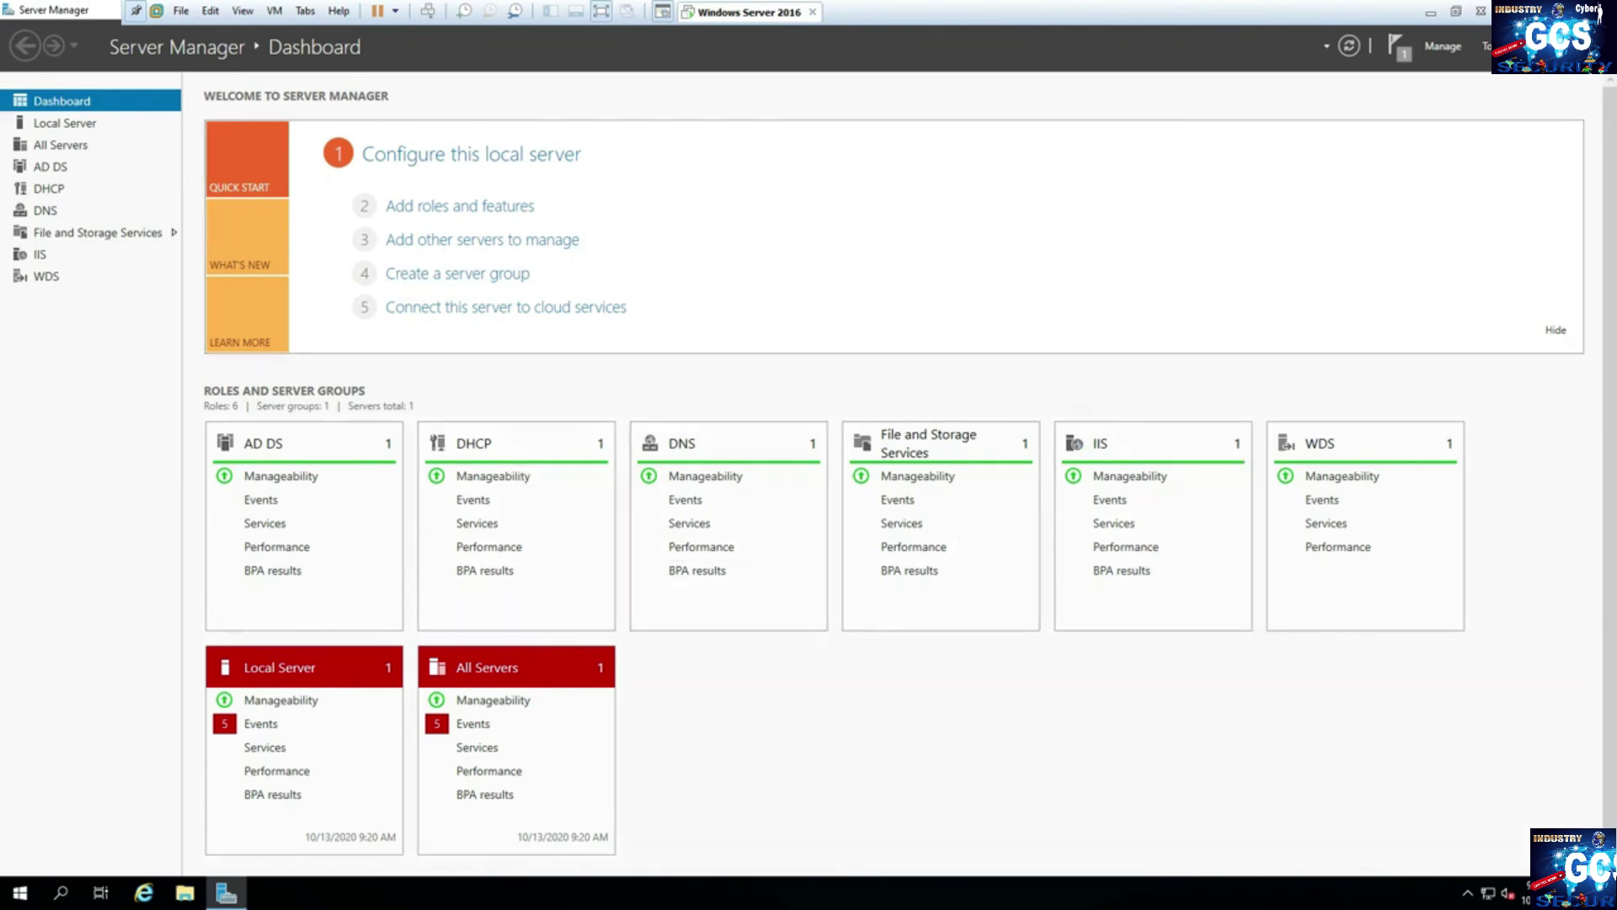
- Launch the Windows Deployment Services console and start configuring the domain's WDS server
{"action": "left_click", "coordinate": [1493, 46]}
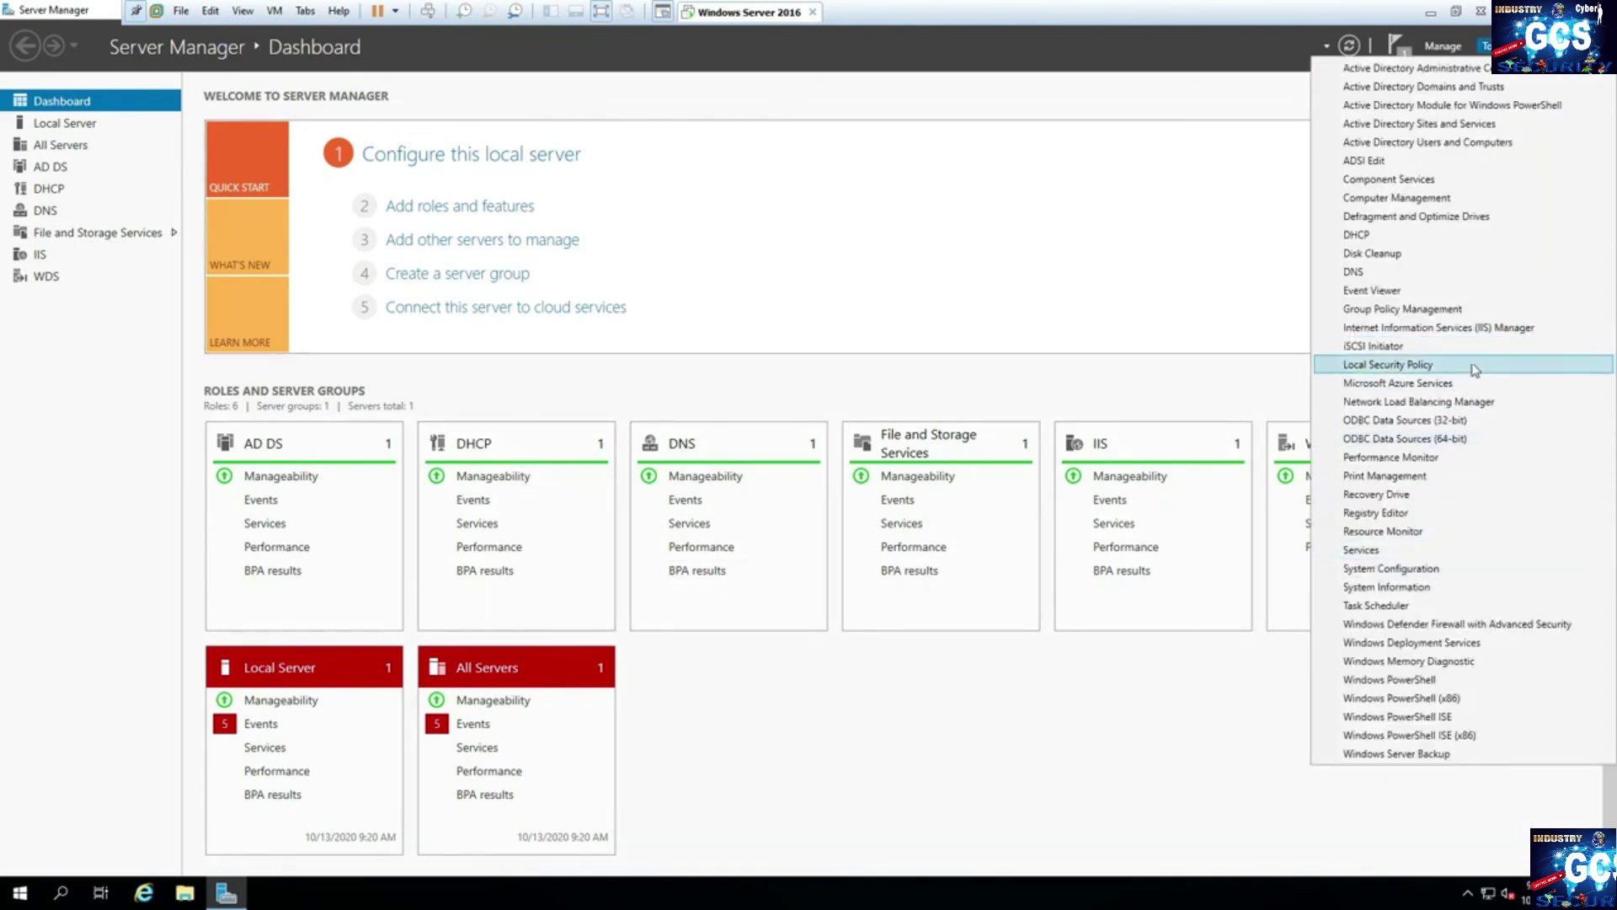
{"action": "left_click", "coordinate": [1445, 643]}
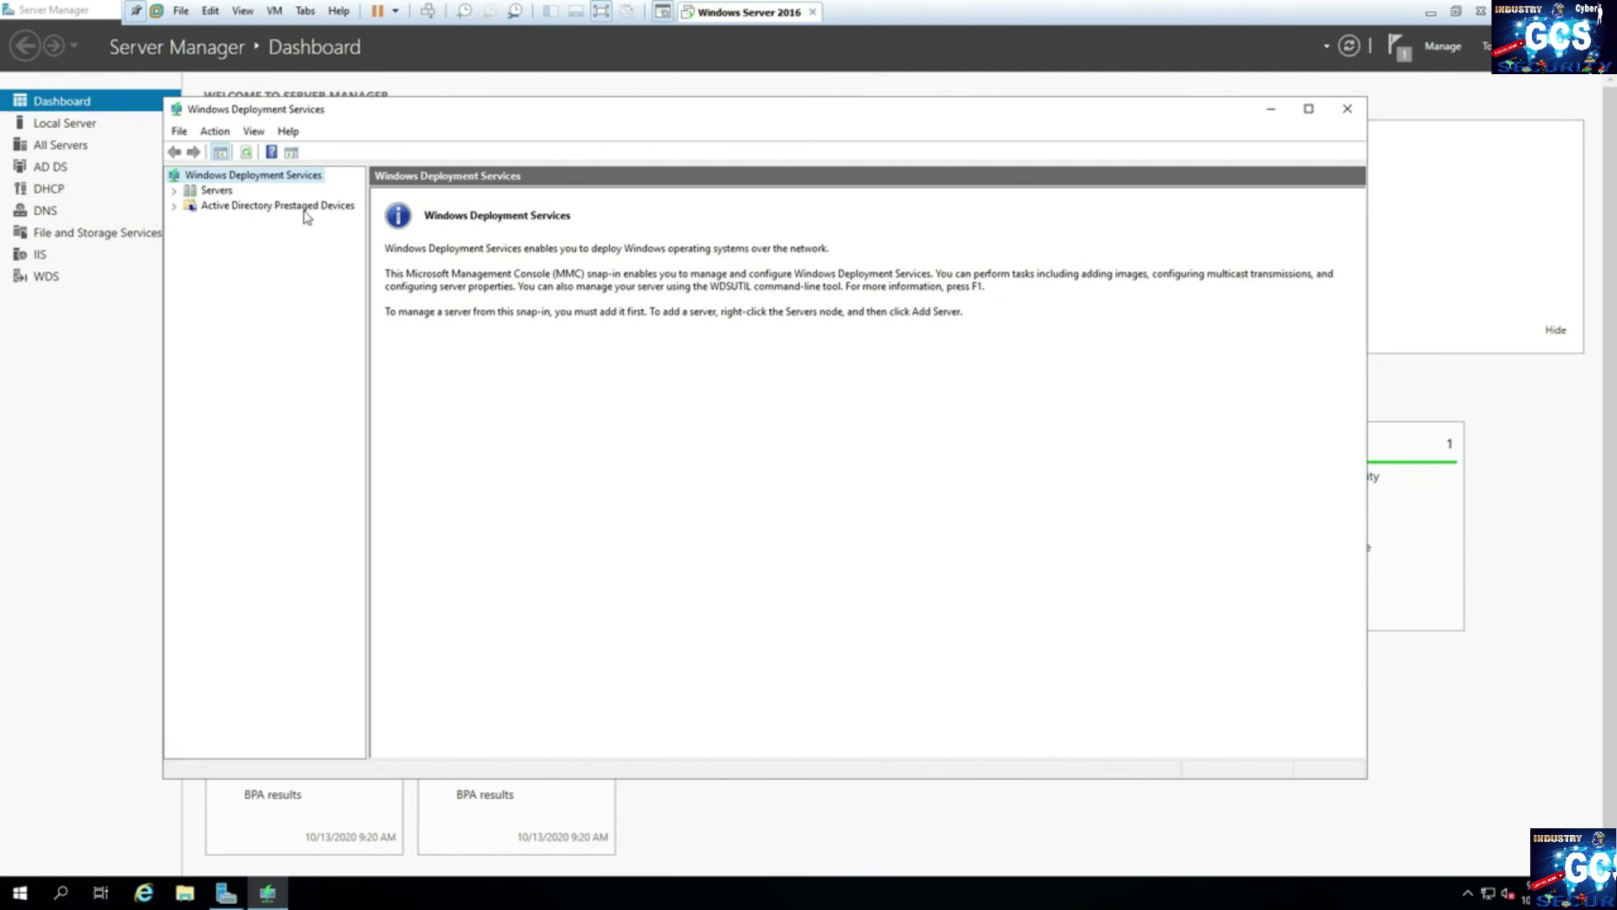
{"action": "left_click", "coordinate": [211, 193]}
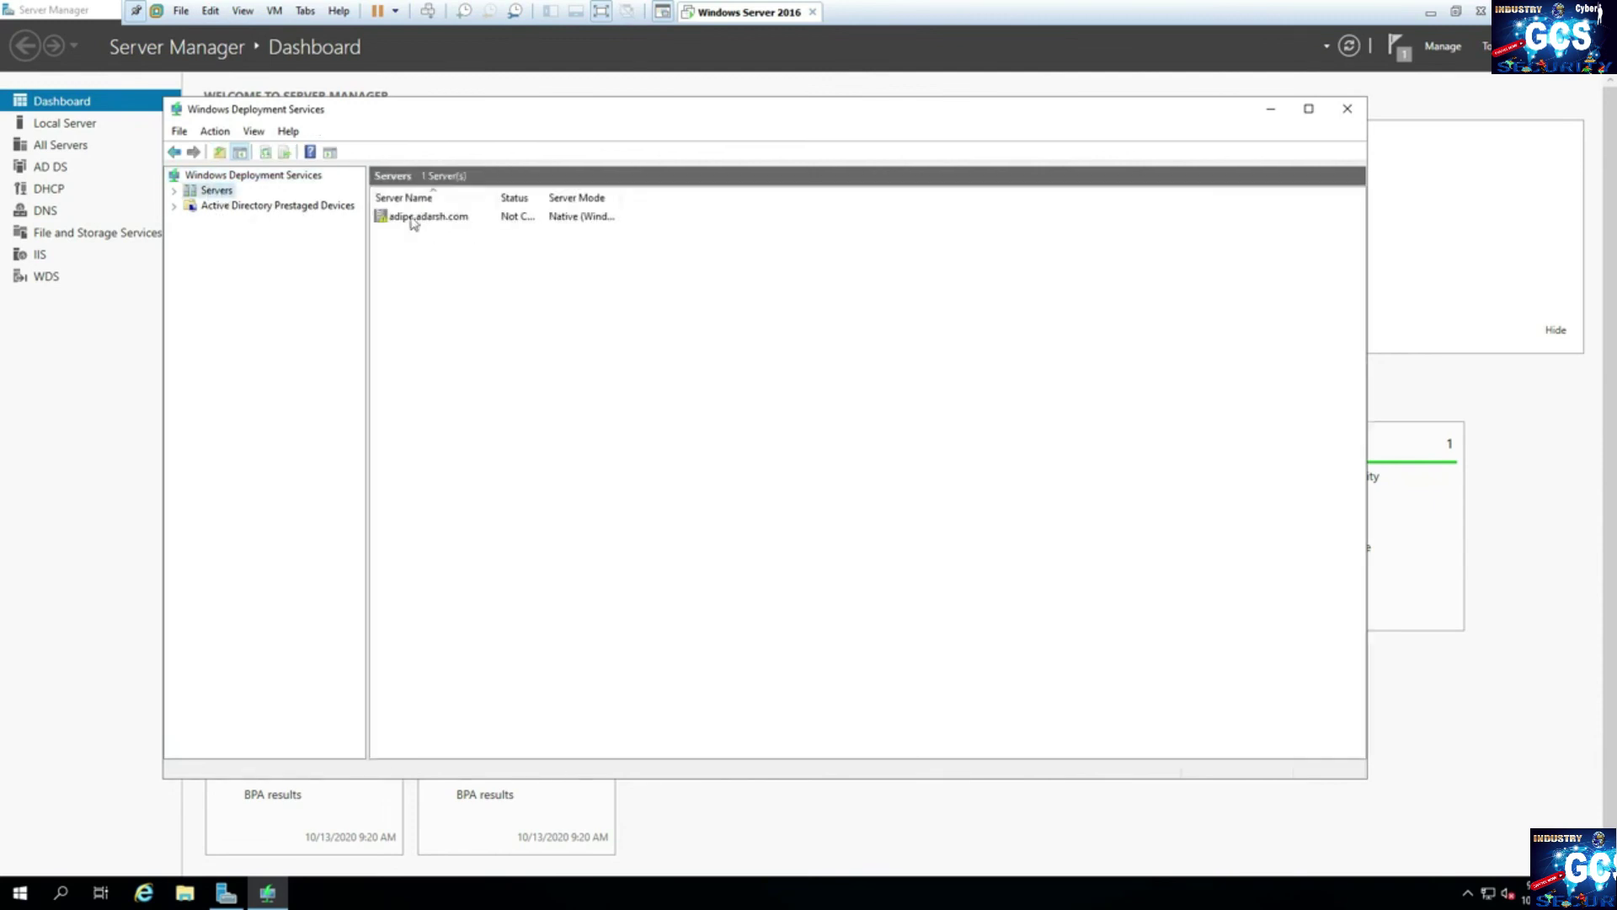
{"action": "right_click", "coordinate": [455, 221]}
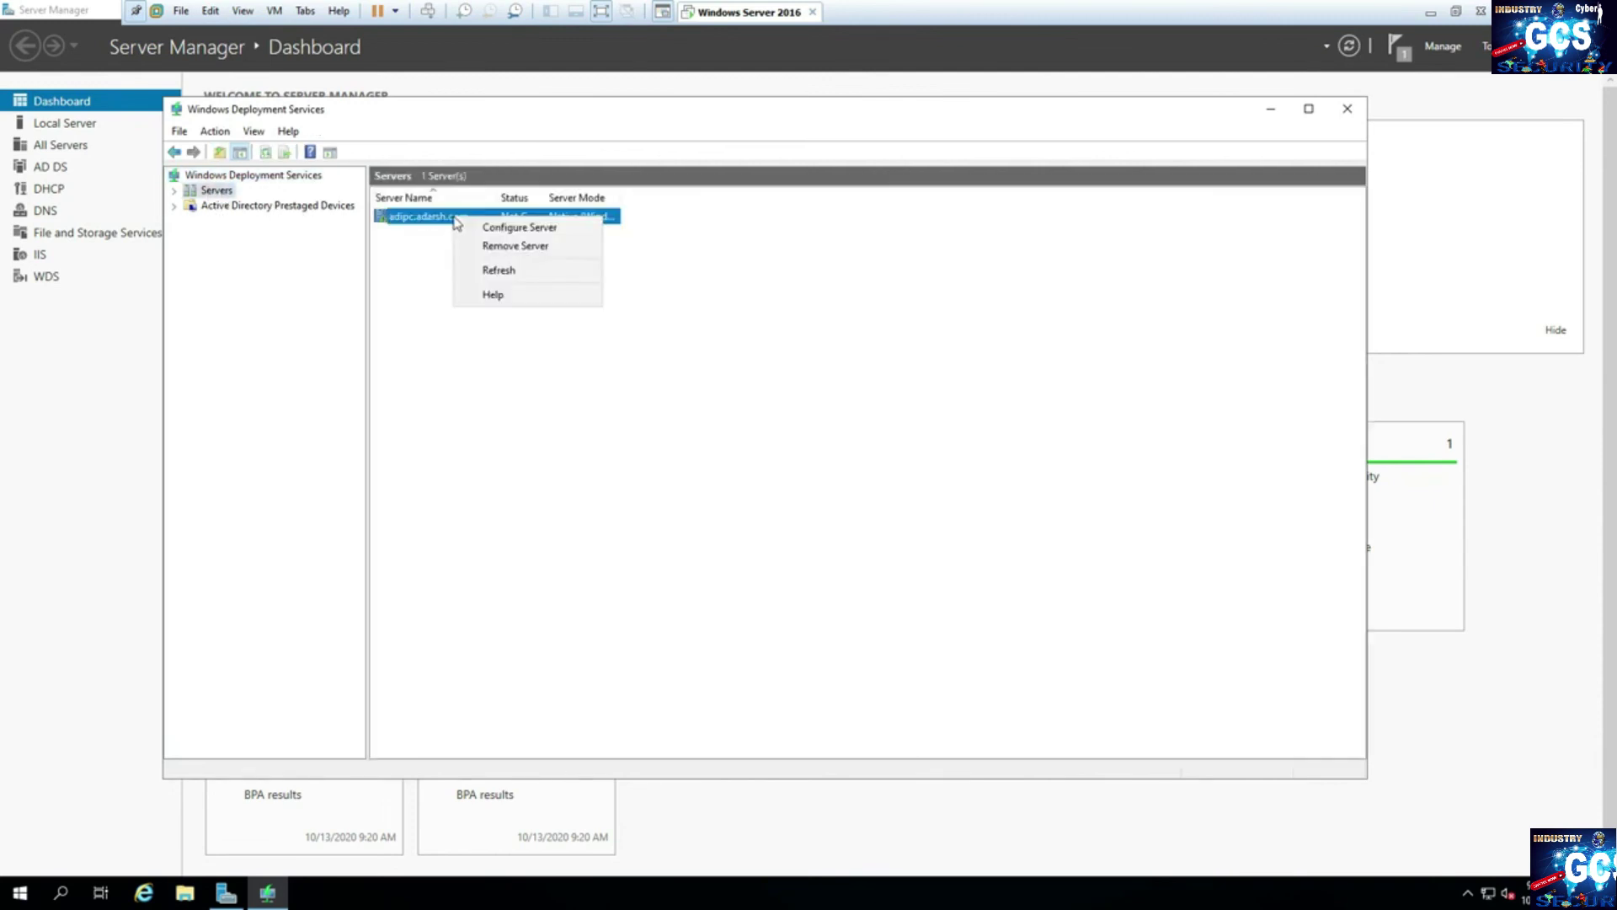
{"action": "left_click", "coordinate": [474, 226]}
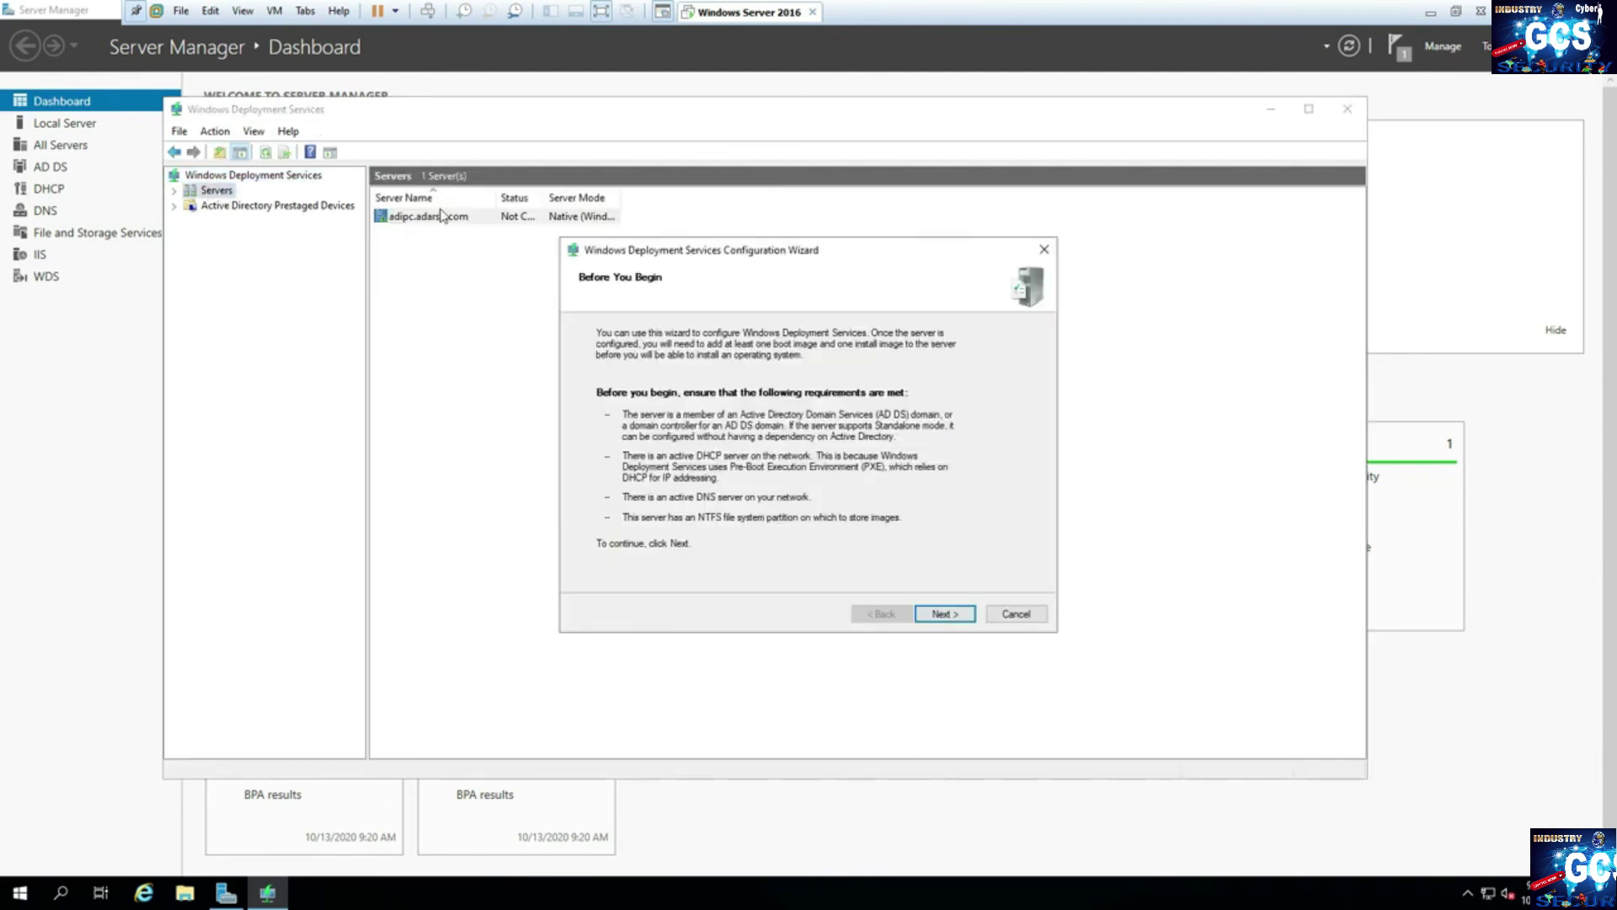
- Keep C:\RemoteInstall, accept the system-volume warning, and have WDS respond to all clients
{"action": "left_click", "coordinate": [926, 621]}
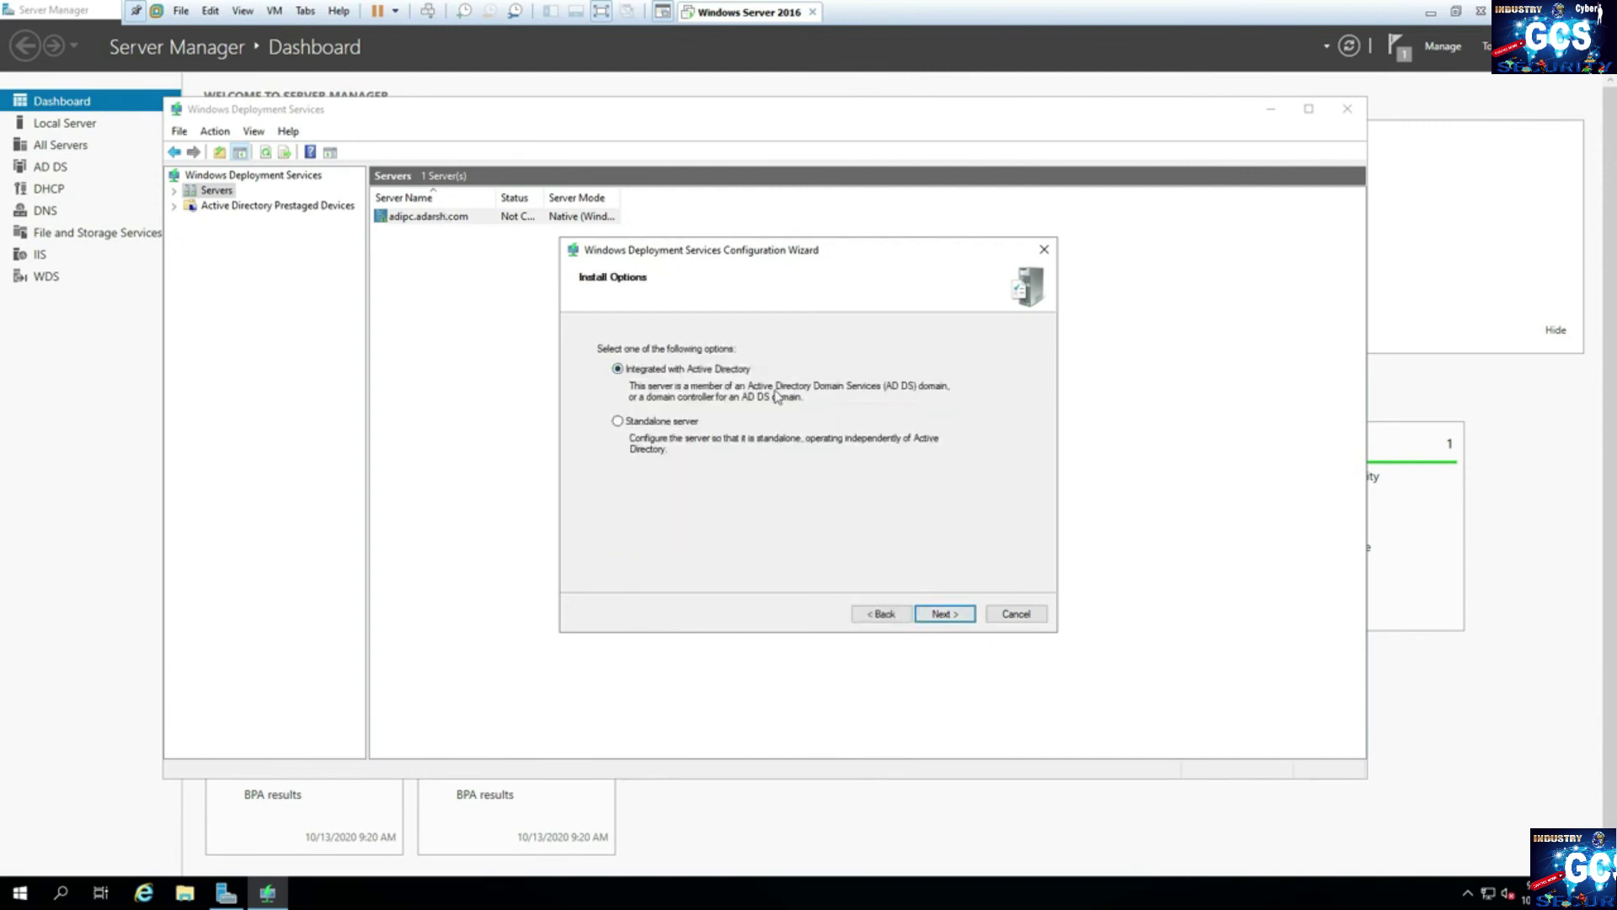
{"action": "left_click", "coordinate": [941, 611]}
{"action": "left_click", "coordinate": [693, 439]}
{"action": "left_click", "coordinate": [935, 613]}
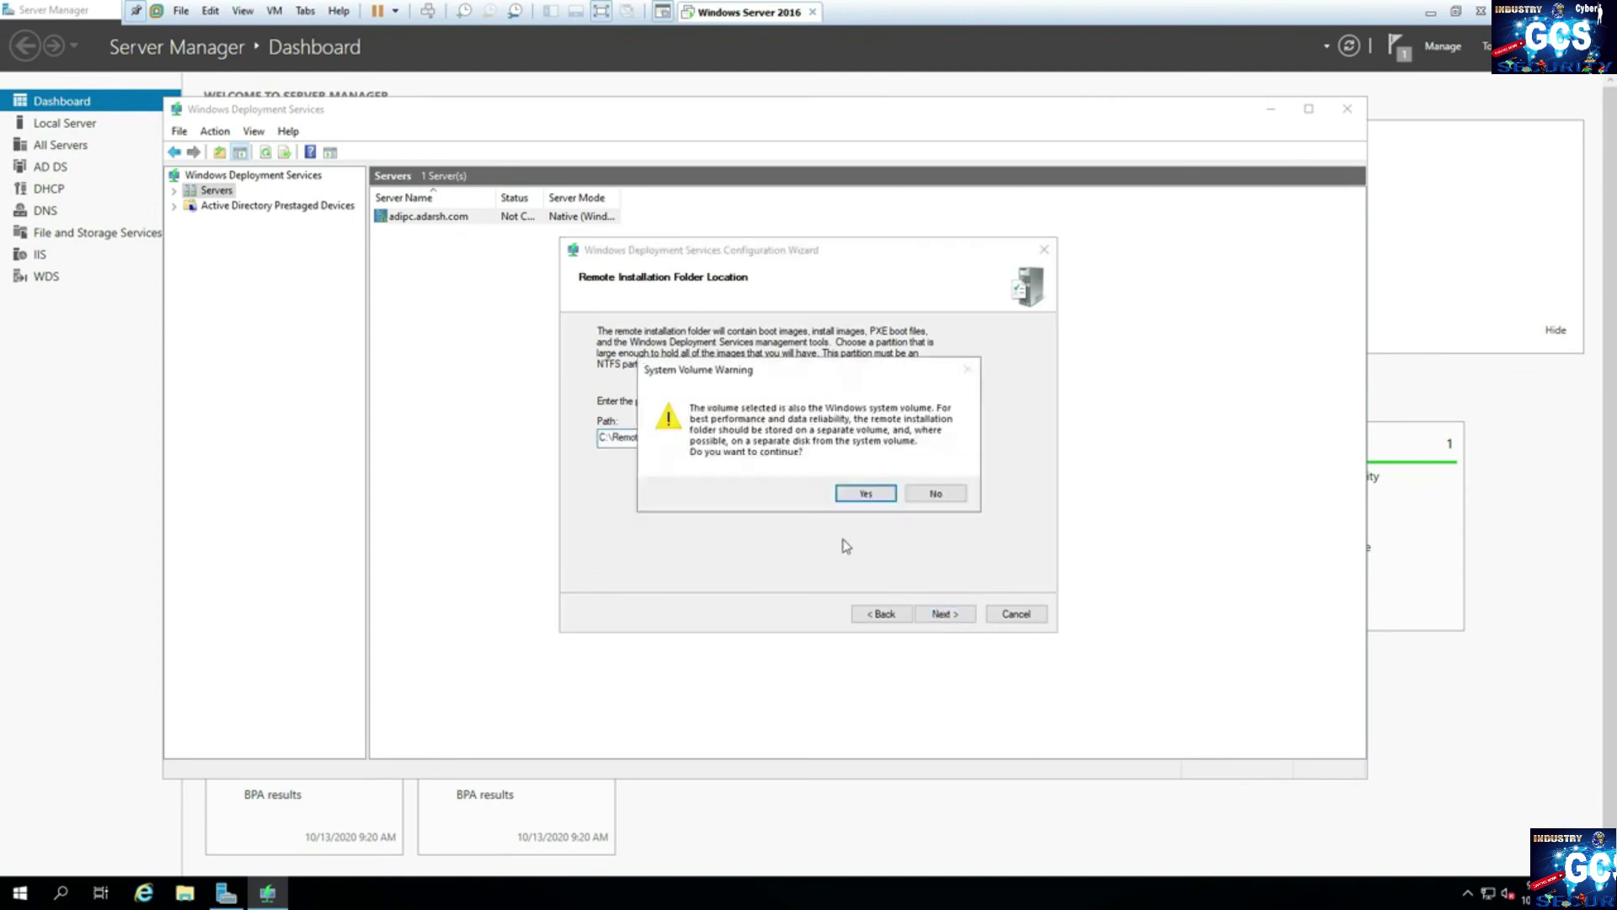
{"action": "left_click", "coordinate": [861, 500]}
{"action": "left_click", "coordinate": [950, 617]}
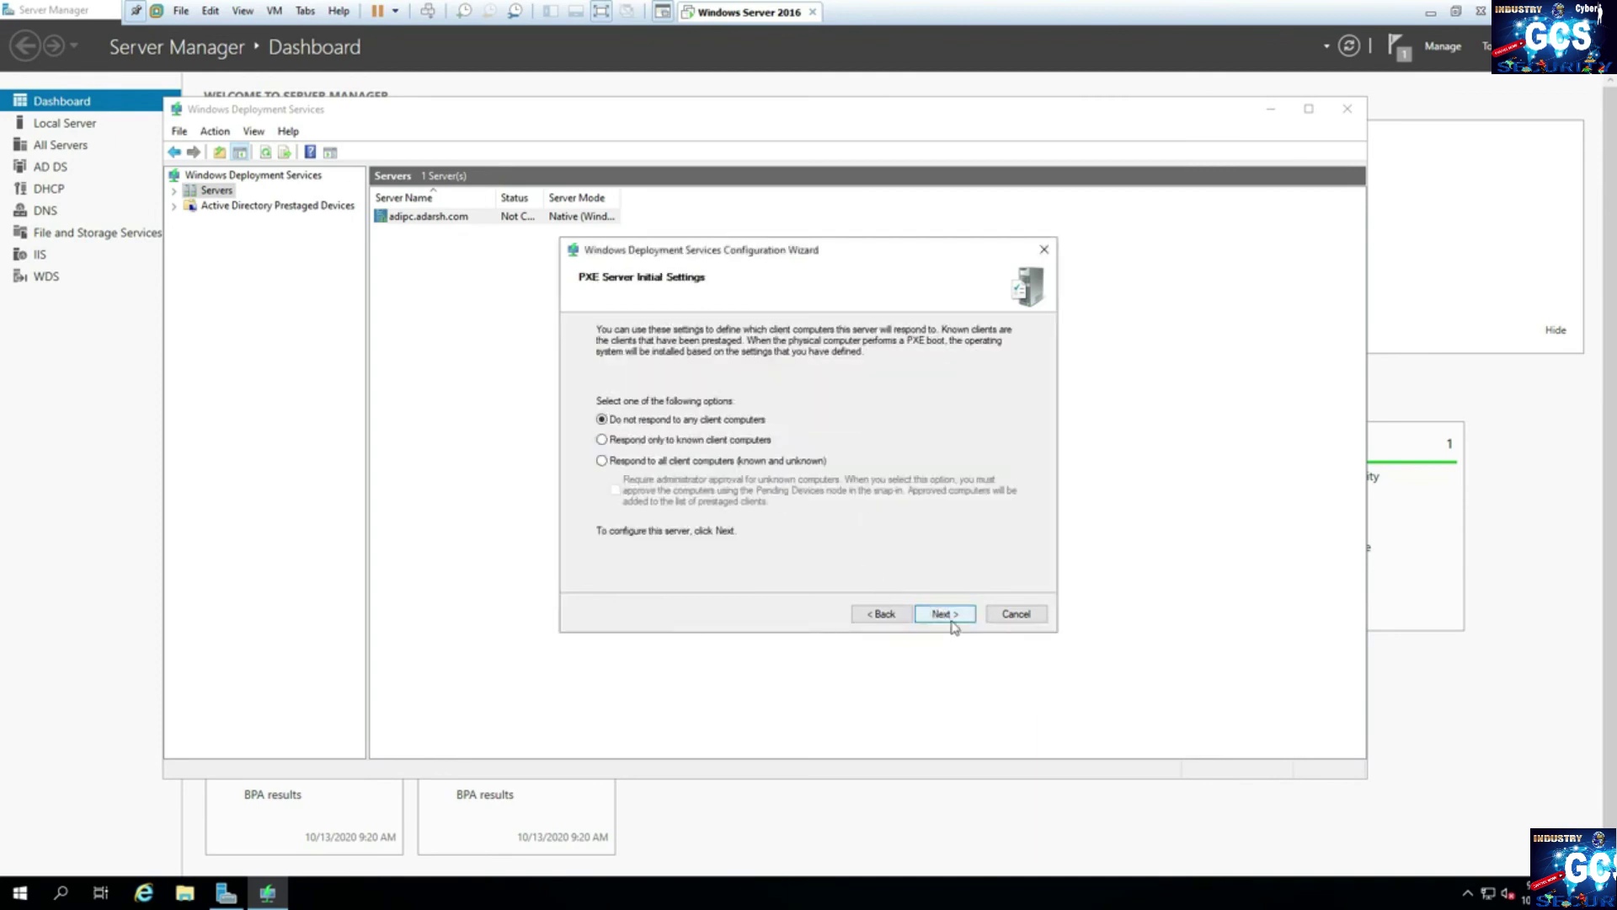
{"action": "left_click", "coordinate": [706, 462]}
{"action": "left_click", "coordinate": [945, 616]}
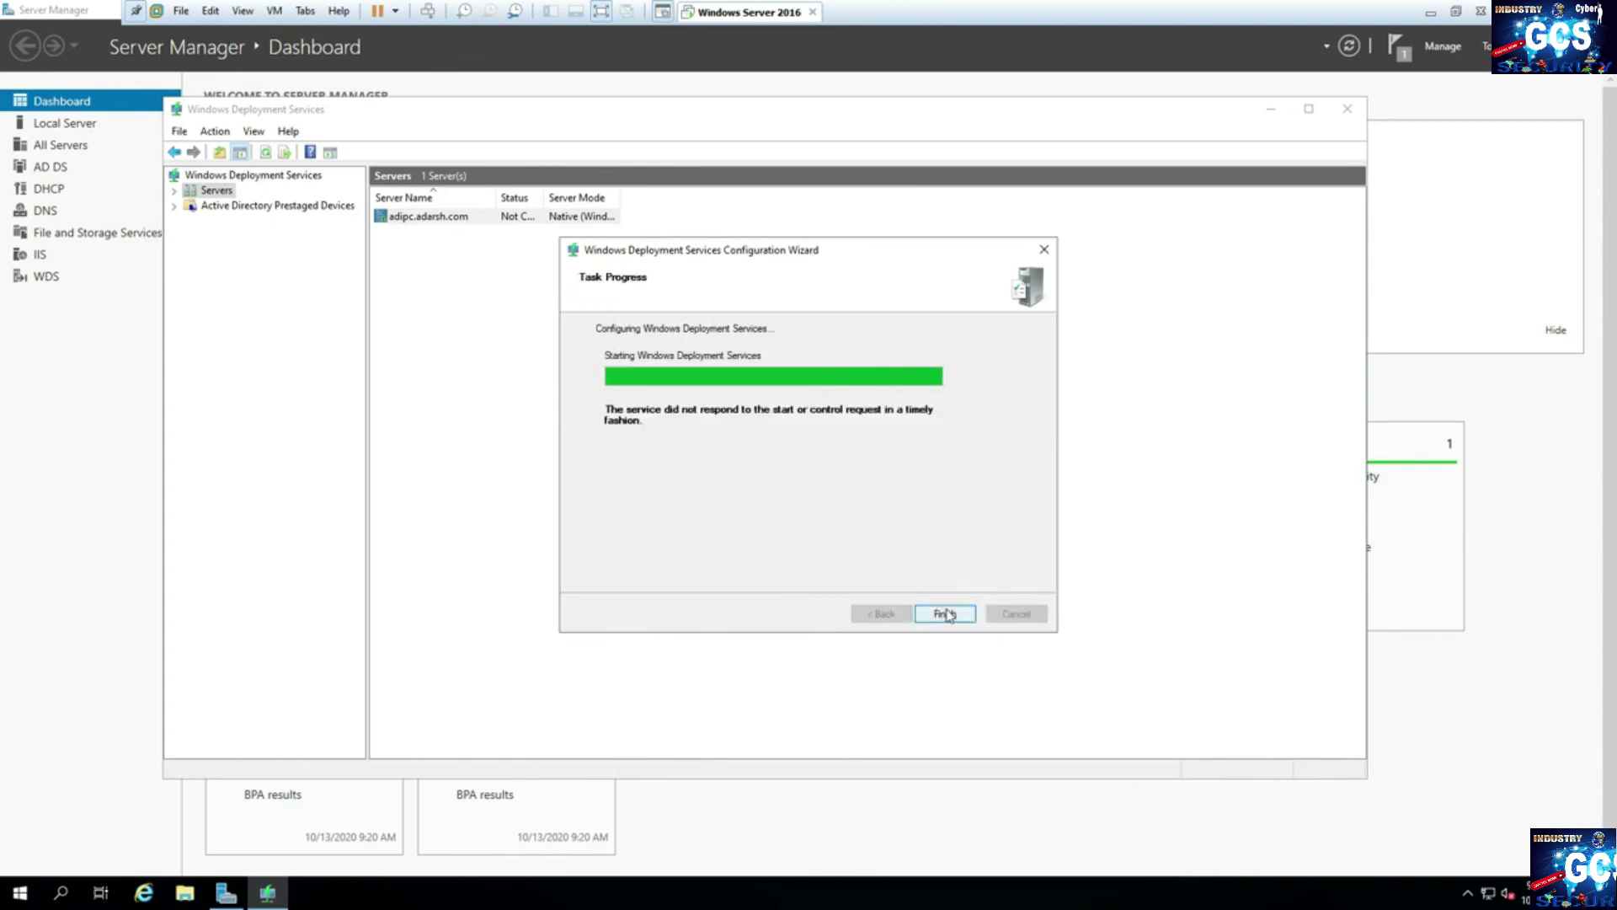
{"action": "left_click", "coordinate": [945, 614]}
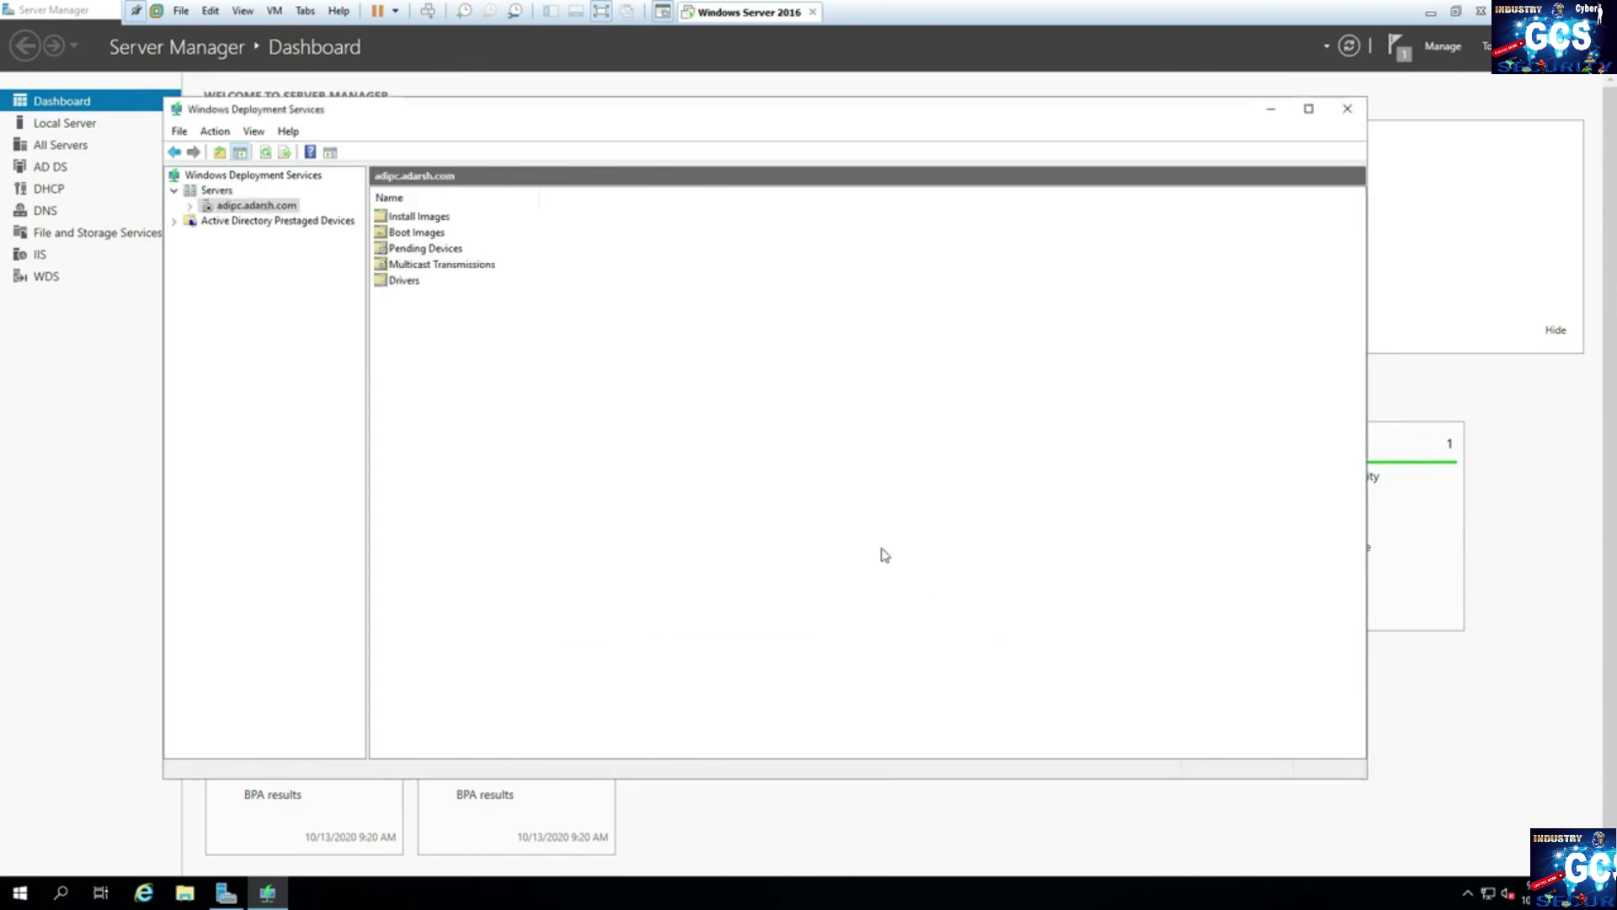
- Start adding an install image into the new image group ImageGroup1
{"action": "double_click", "coordinate": [440, 221]}
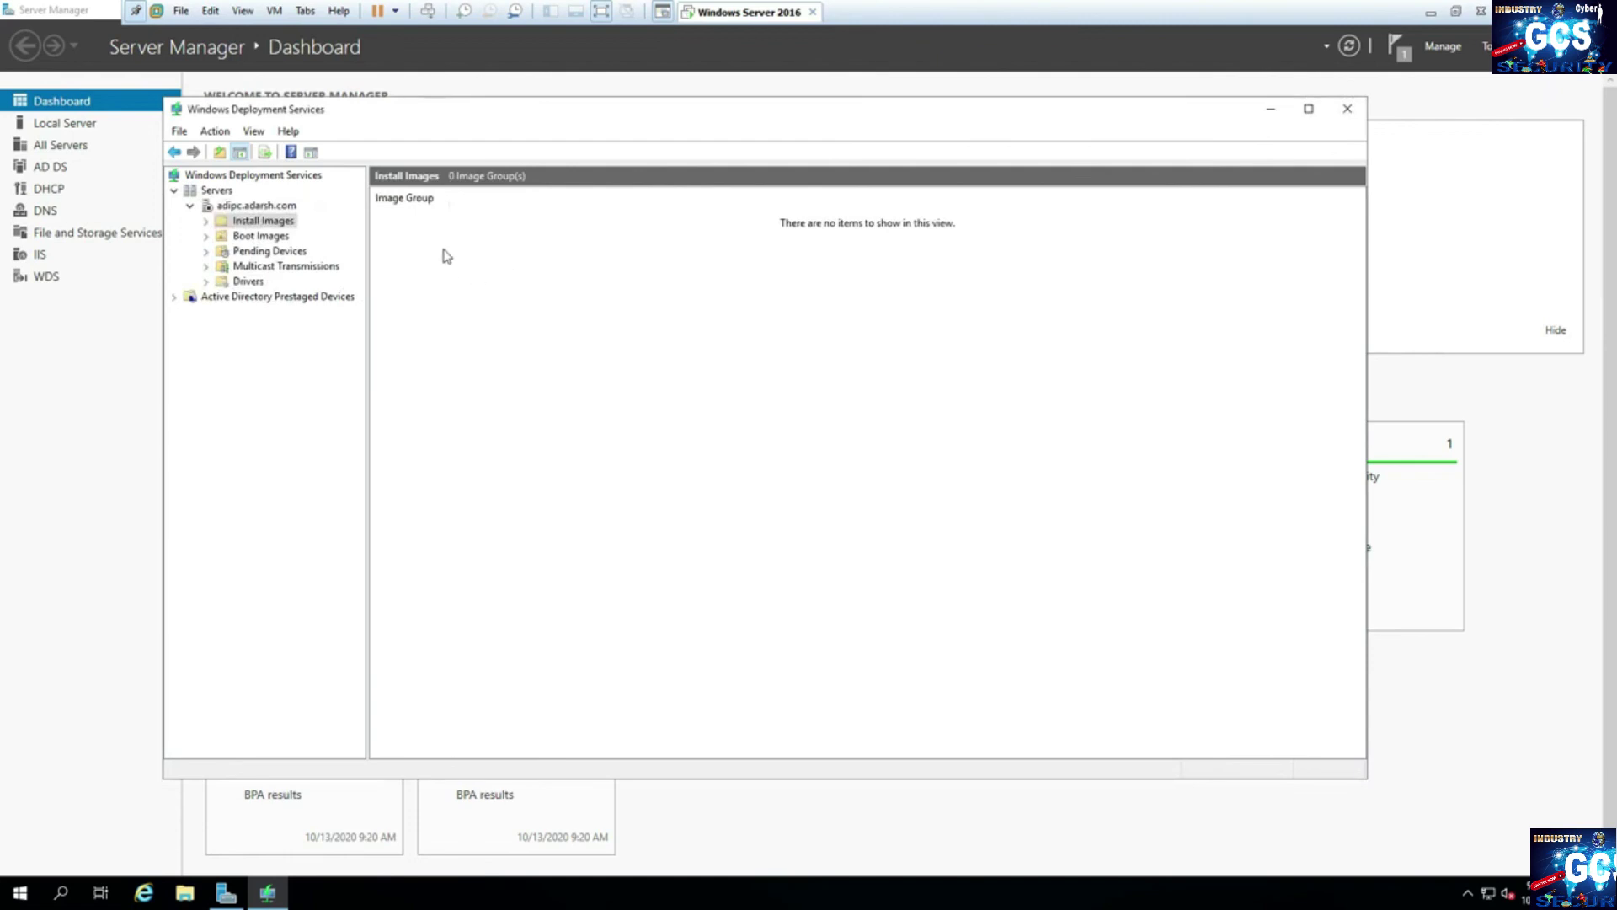
{"action": "right_click", "coordinate": [274, 224]}
{"action": "left_click", "coordinate": [299, 233]}
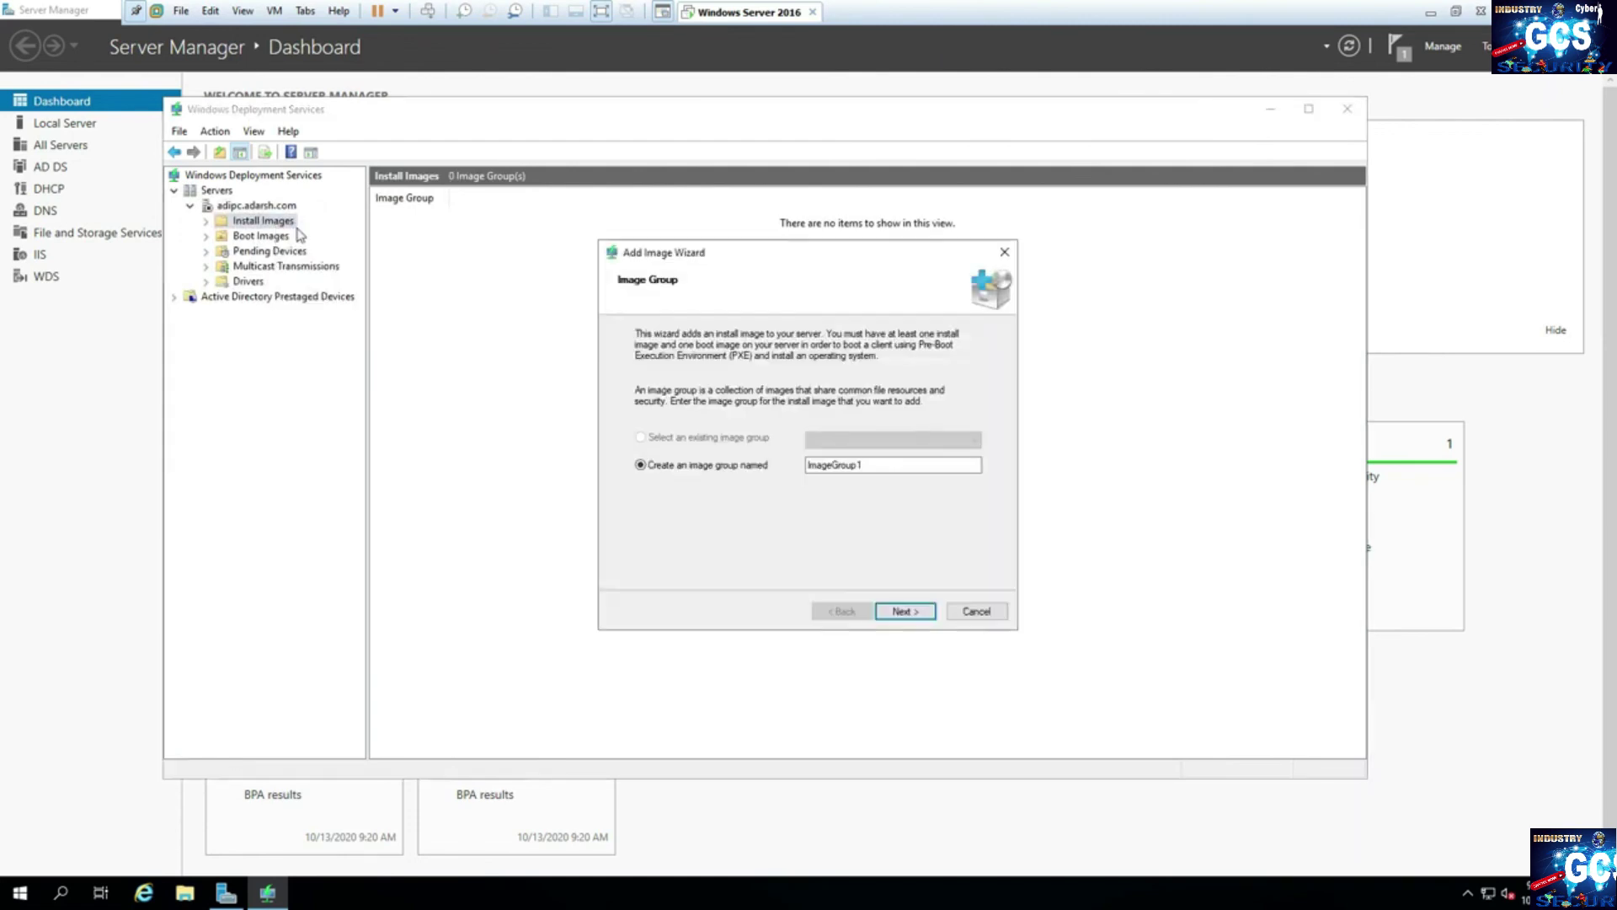
{"action": "left_click", "coordinate": [858, 463]}
{"action": "left_click", "coordinate": [908, 611]}
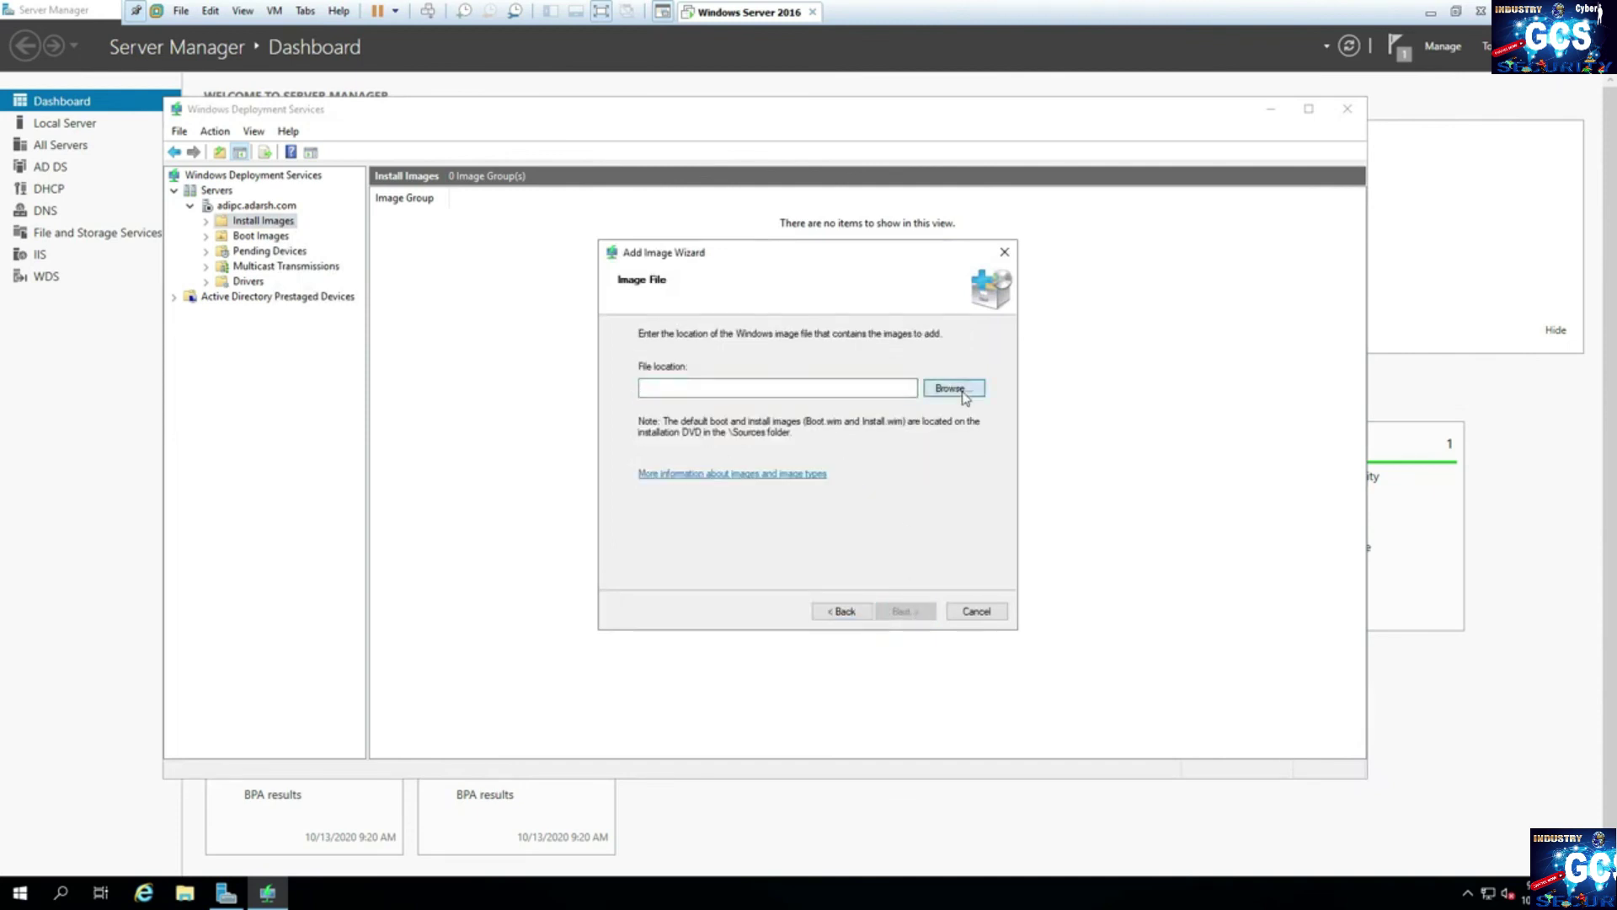
- Browse E: and D:\sources for an install image, then cancel but keep the wizard open
{"action": "left_click", "coordinate": [952, 389]}
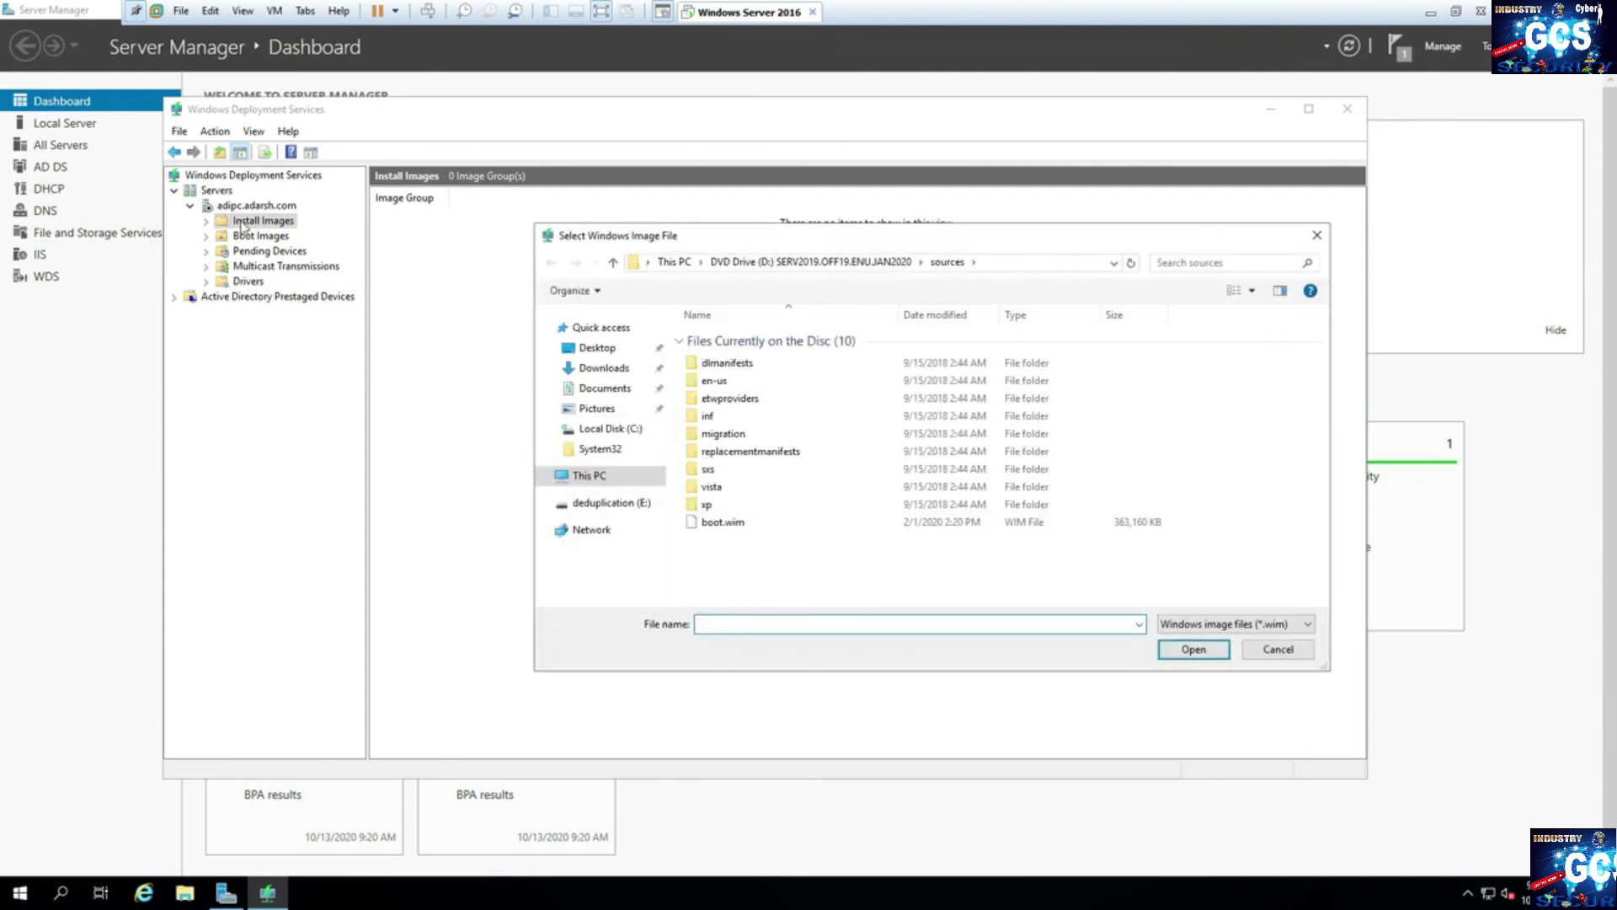
{"action": "left_click", "coordinate": [614, 506]}
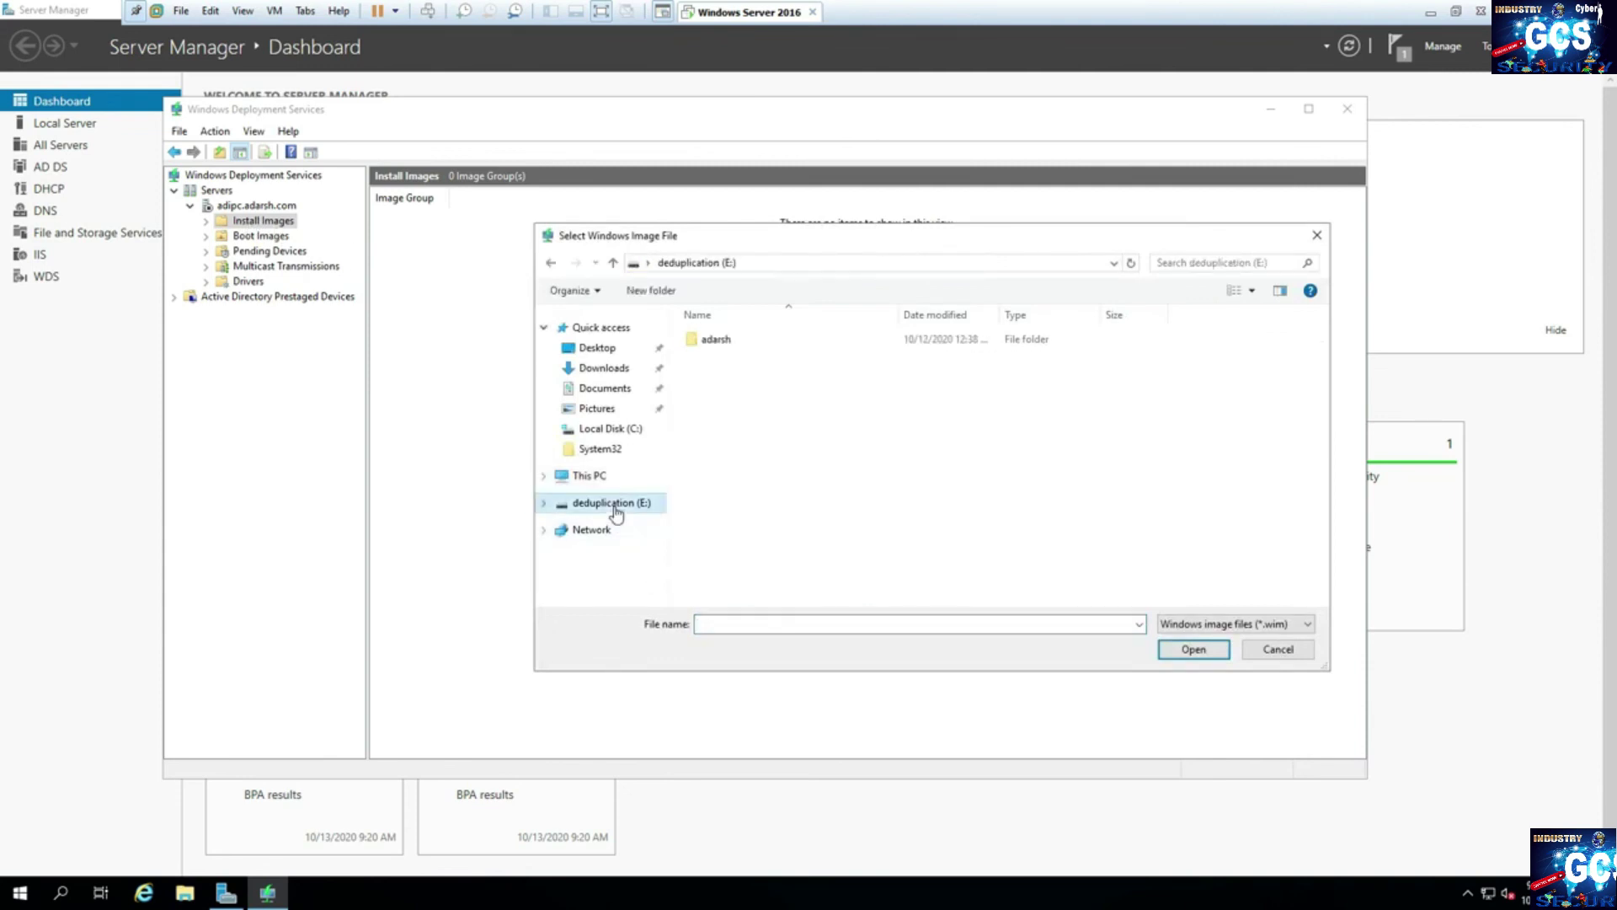
{"action": "left_click", "coordinate": [615, 484]}
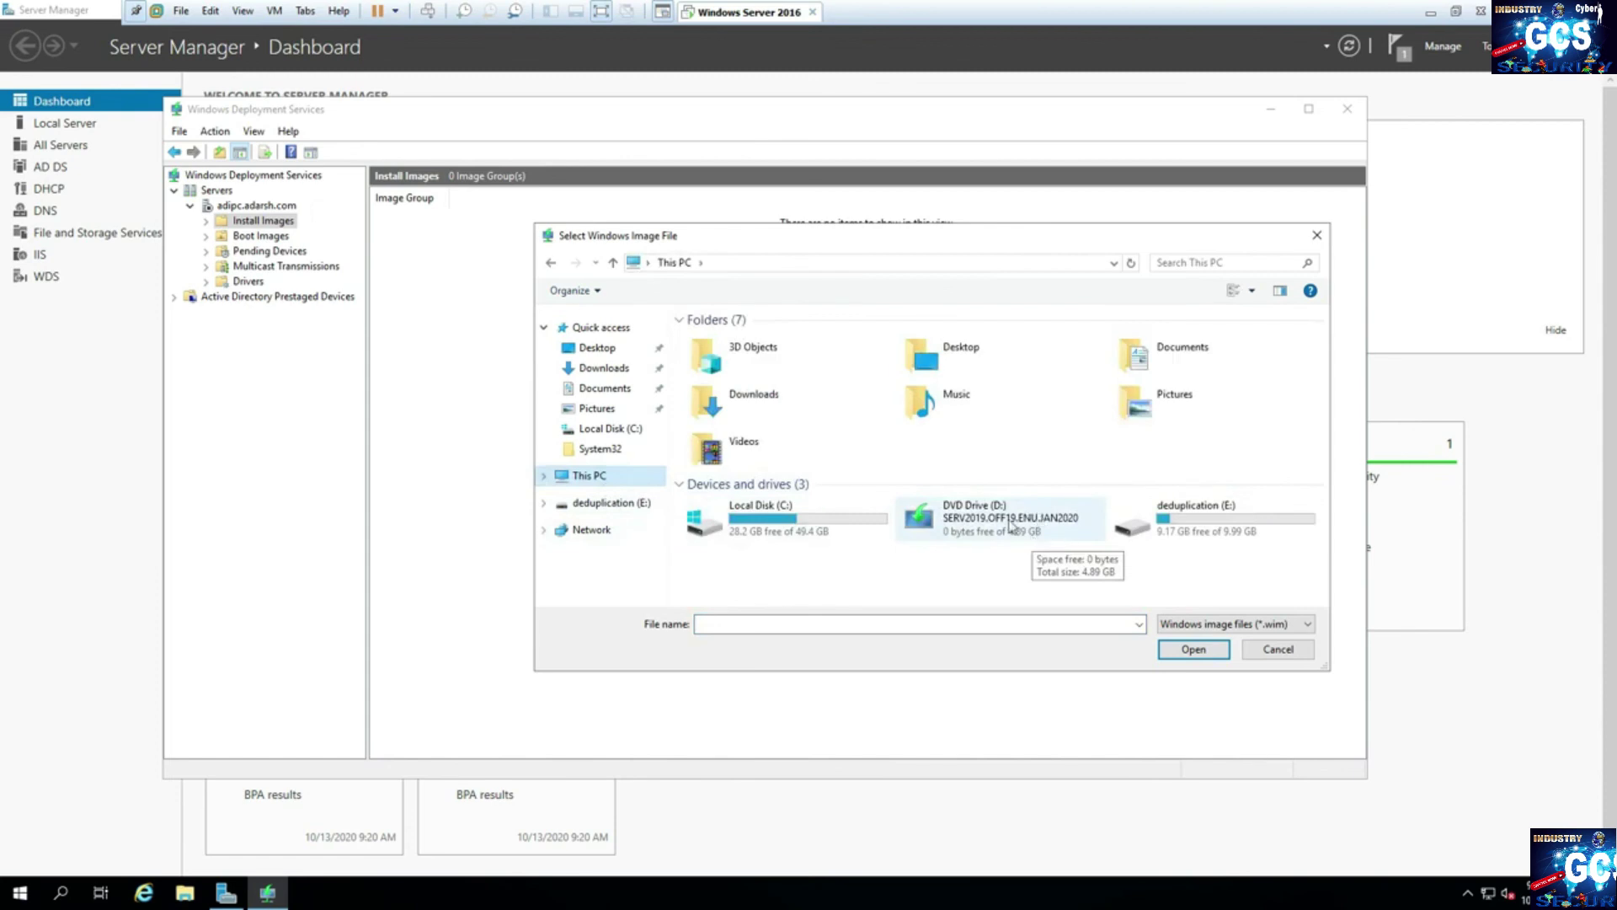
{"action": "double_click", "coordinate": [1186, 536]}
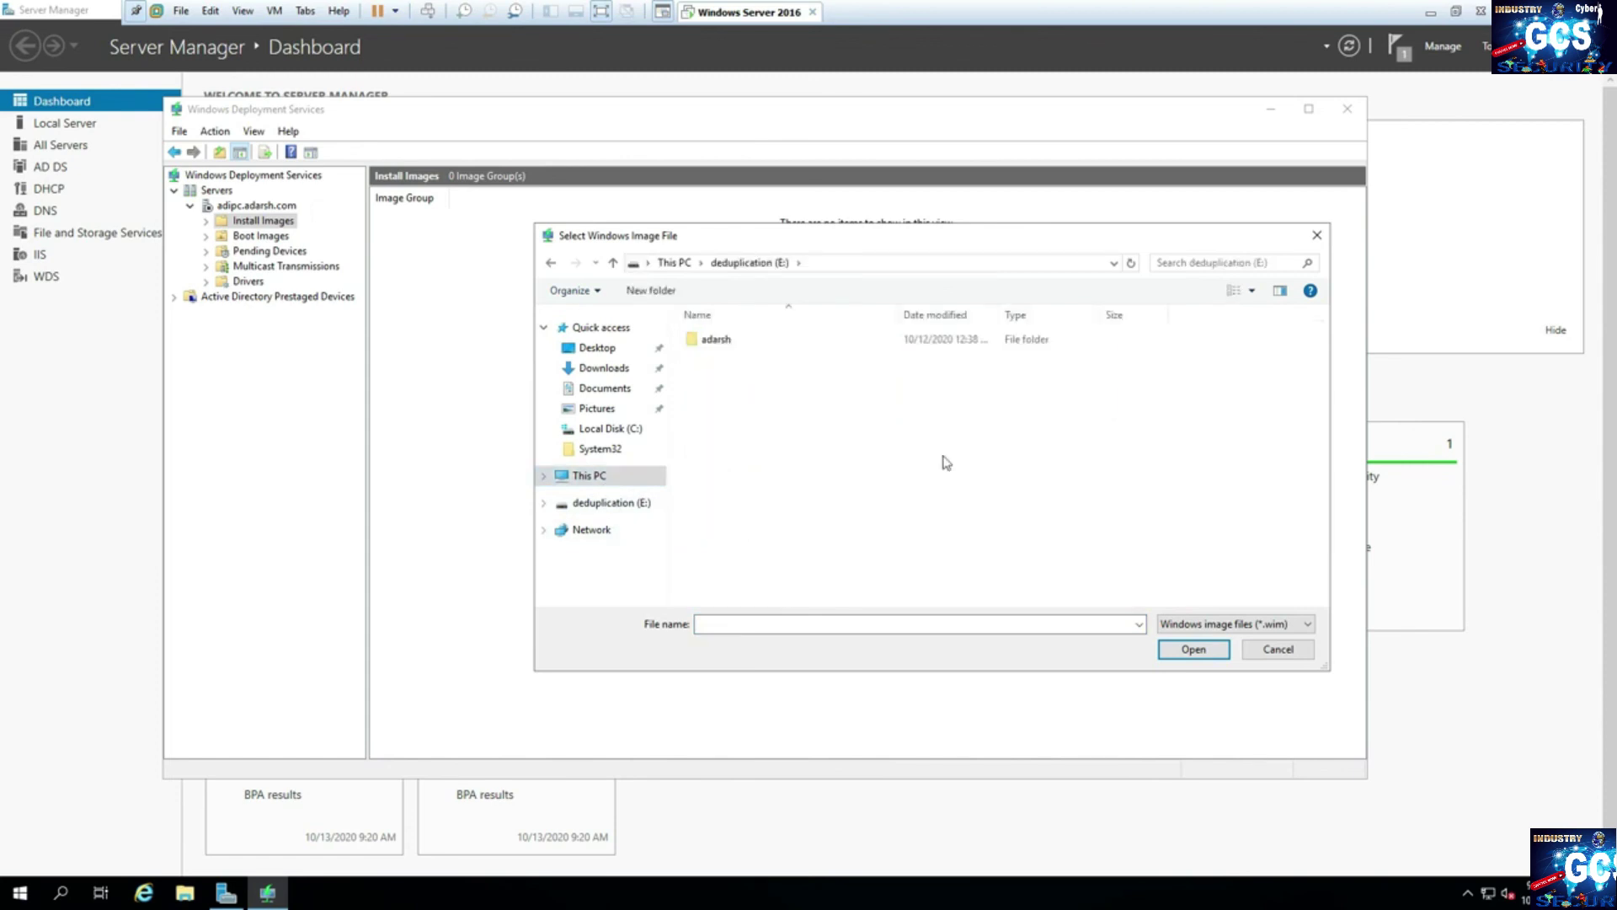
{"action": "right_click", "coordinate": [758, 354]}
{"action": "mouse_move", "coordinate": [819, 364]}
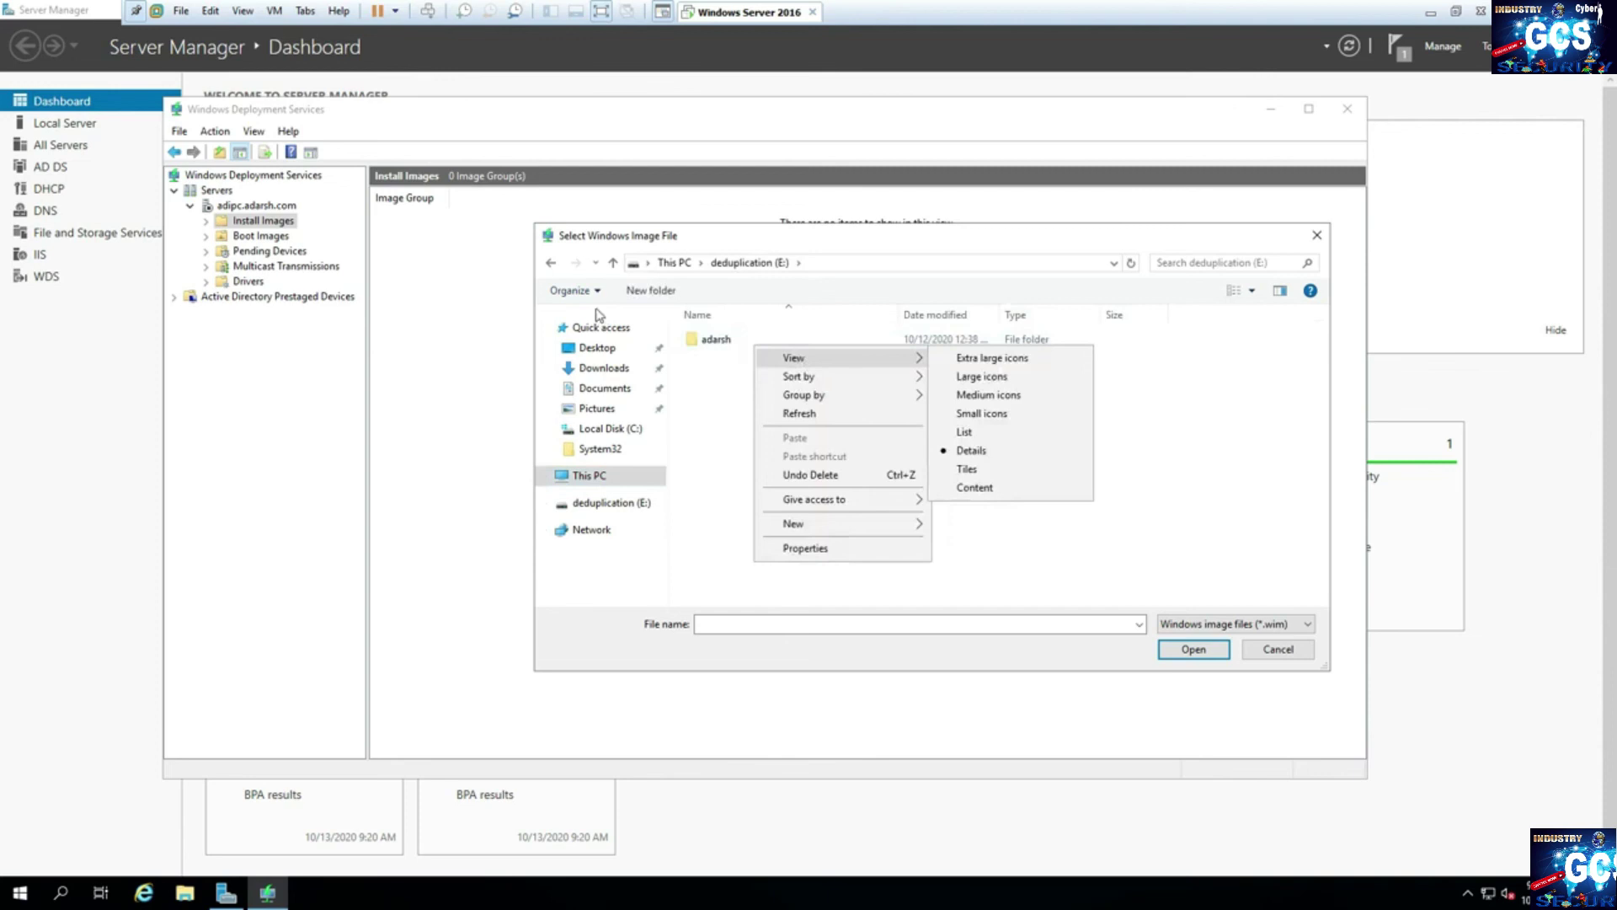
{"action": "left_click", "coordinate": [551, 262]}
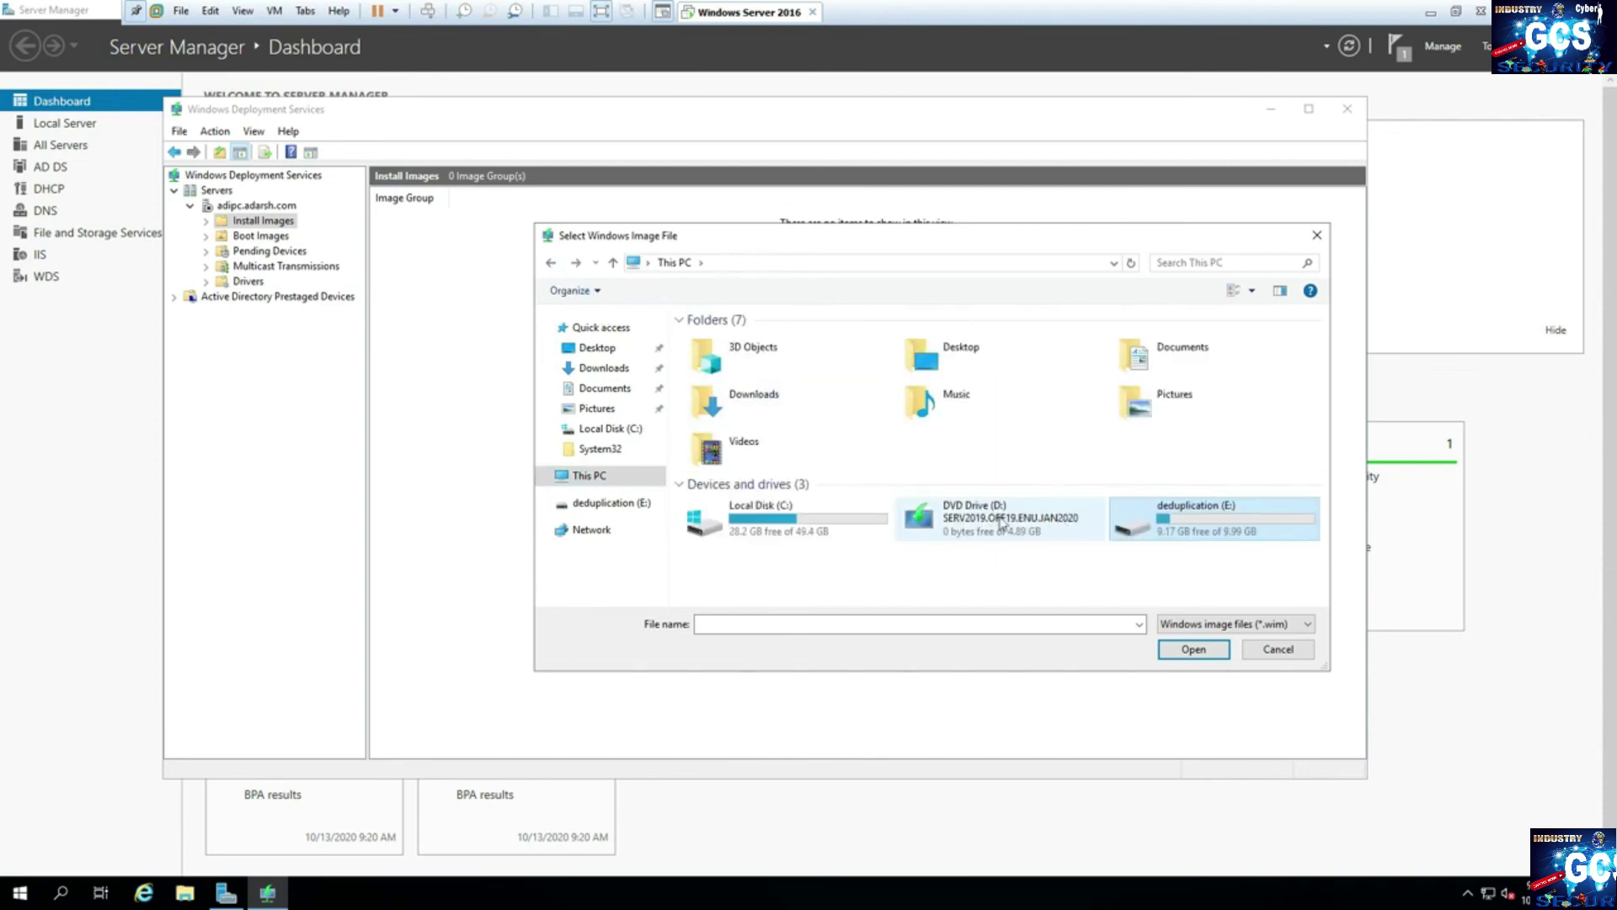
{"action": "double_click", "coordinate": [1002, 524]}
{"action": "double_click", "coordinate": [775, 403]}
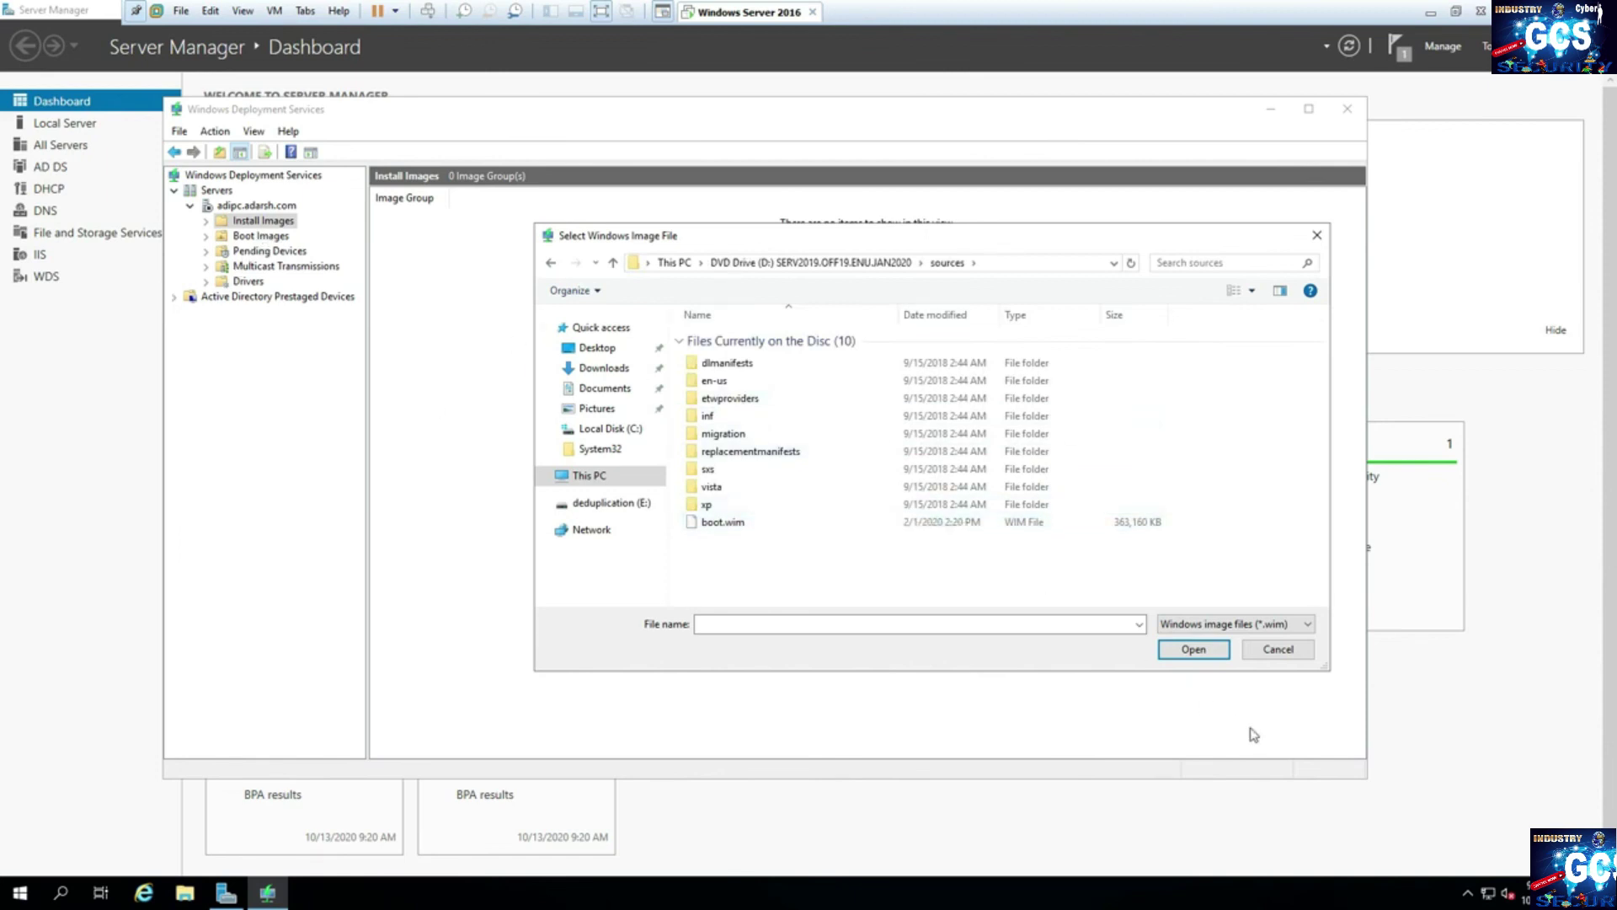
{"action": "left_click", "coordinate": [1272, 650]}
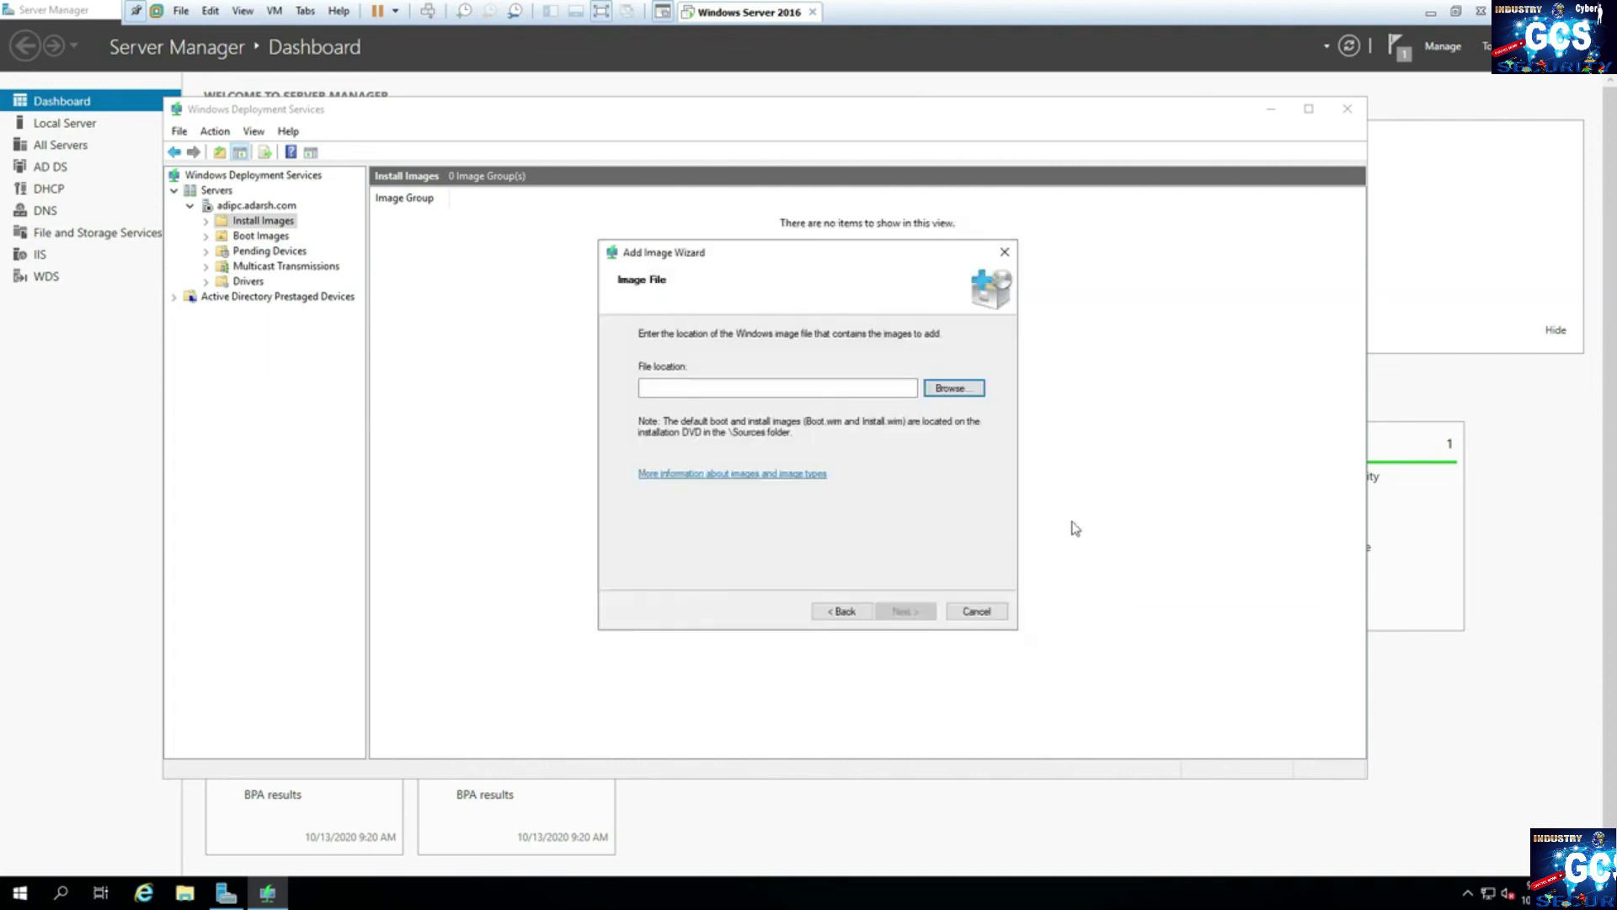
{"action": "left_click", "coordinate": [1005, 252]}
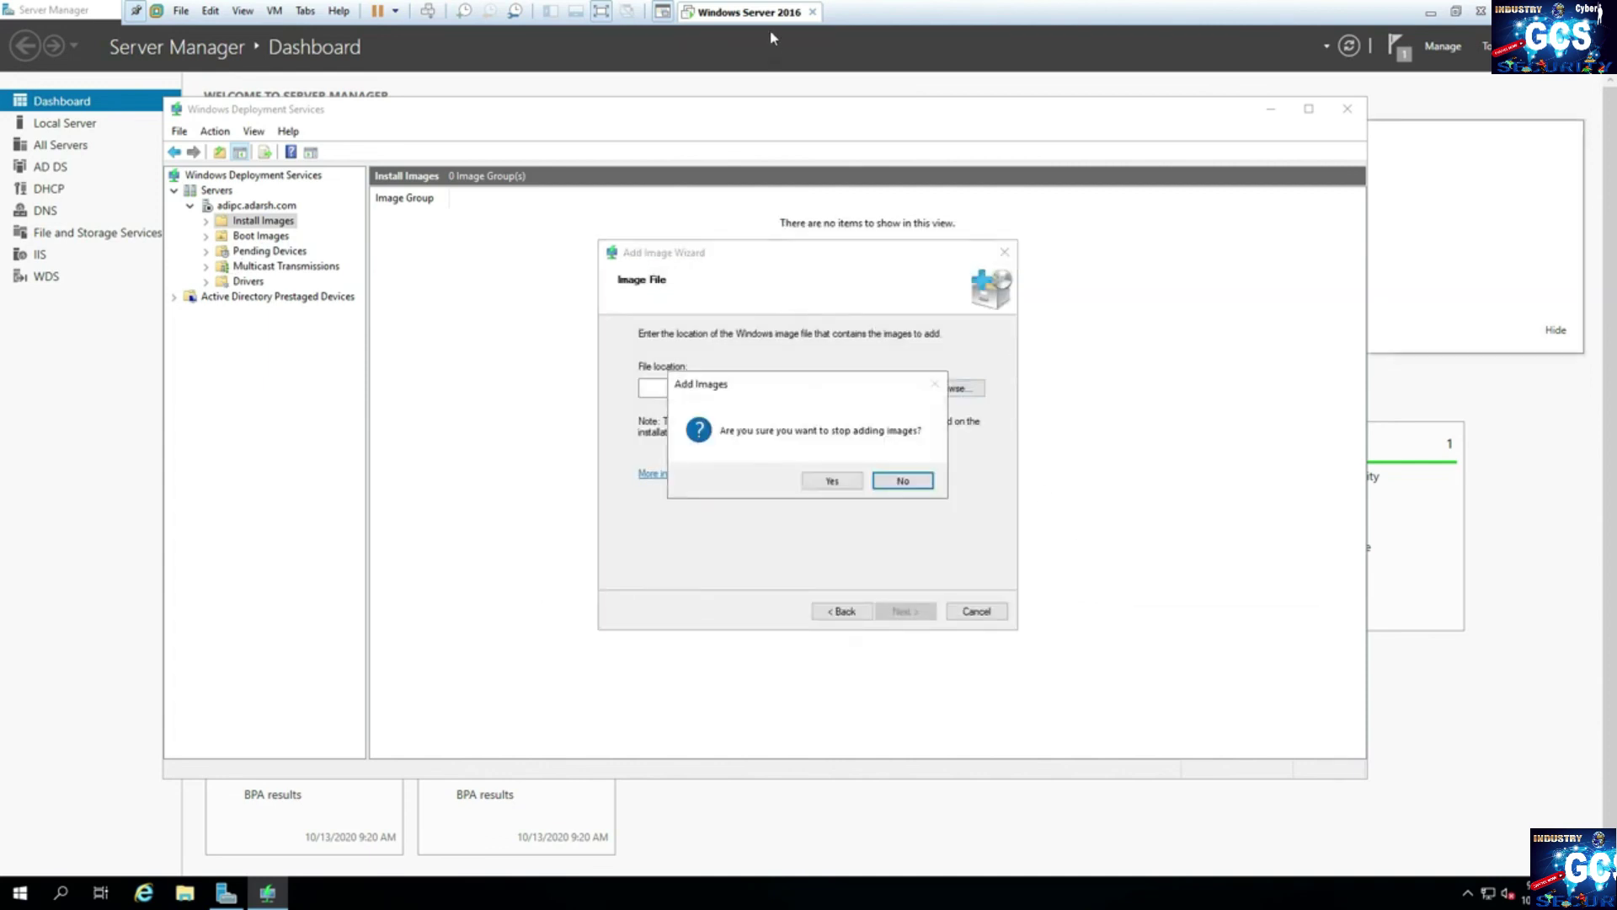
{"action": "left_click", "coordinate": [902, 481]}
- Load the Windows 7 Ultimate ISO into the virtual machine's CD/DVD drive
{"action": "right_click", "coordinate": [726, 7]}
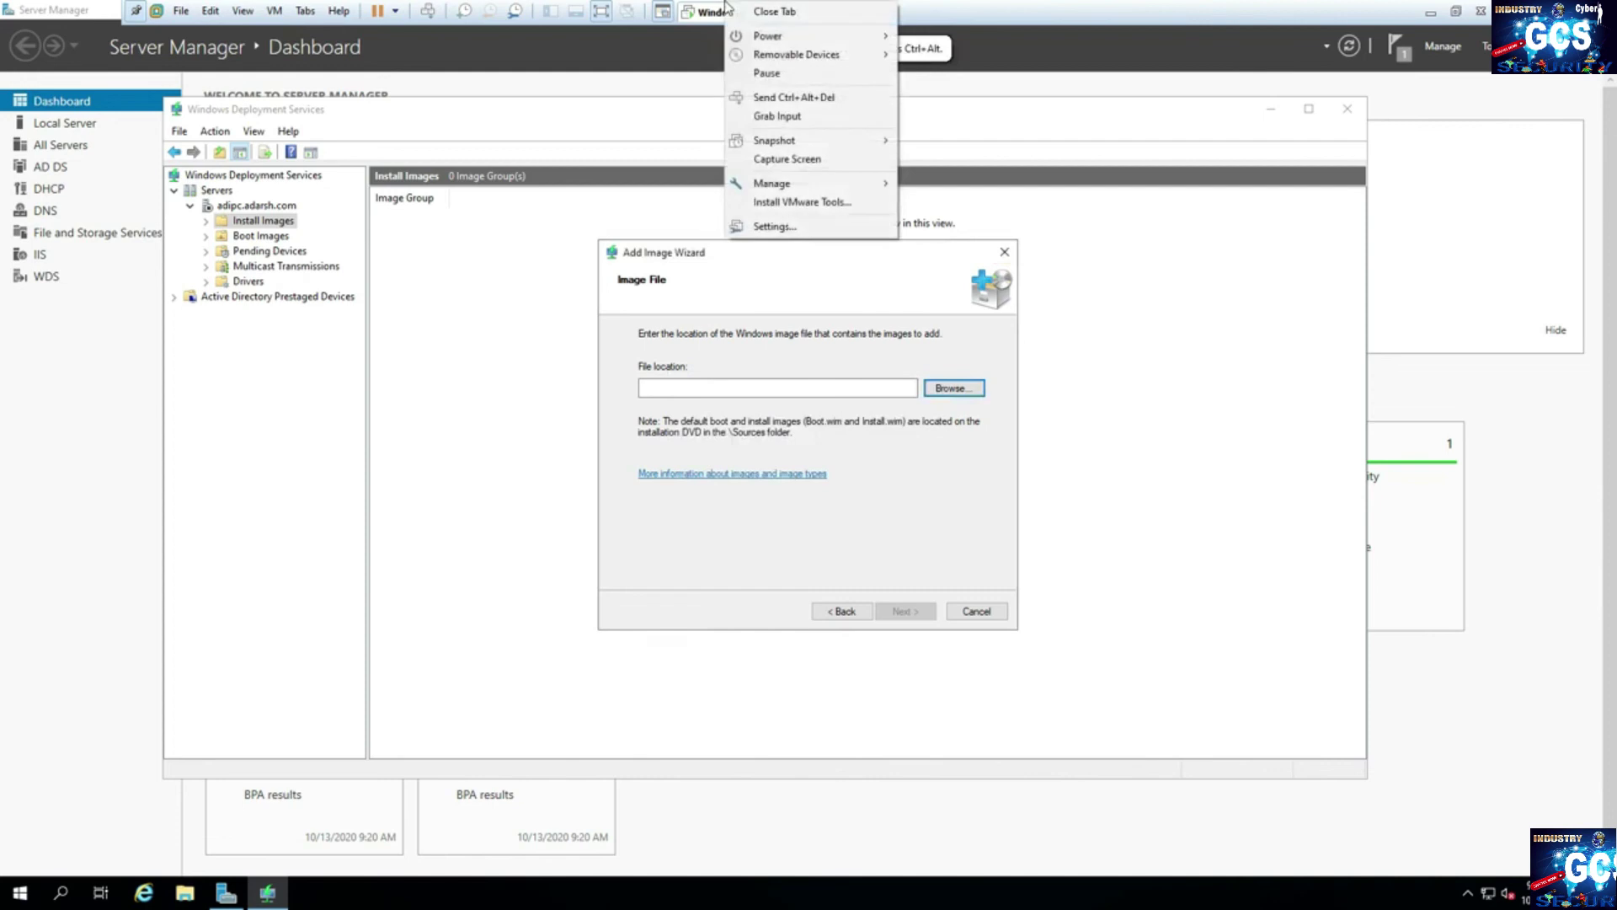
{"action": "left_click", "coordinate": [800, 203]}
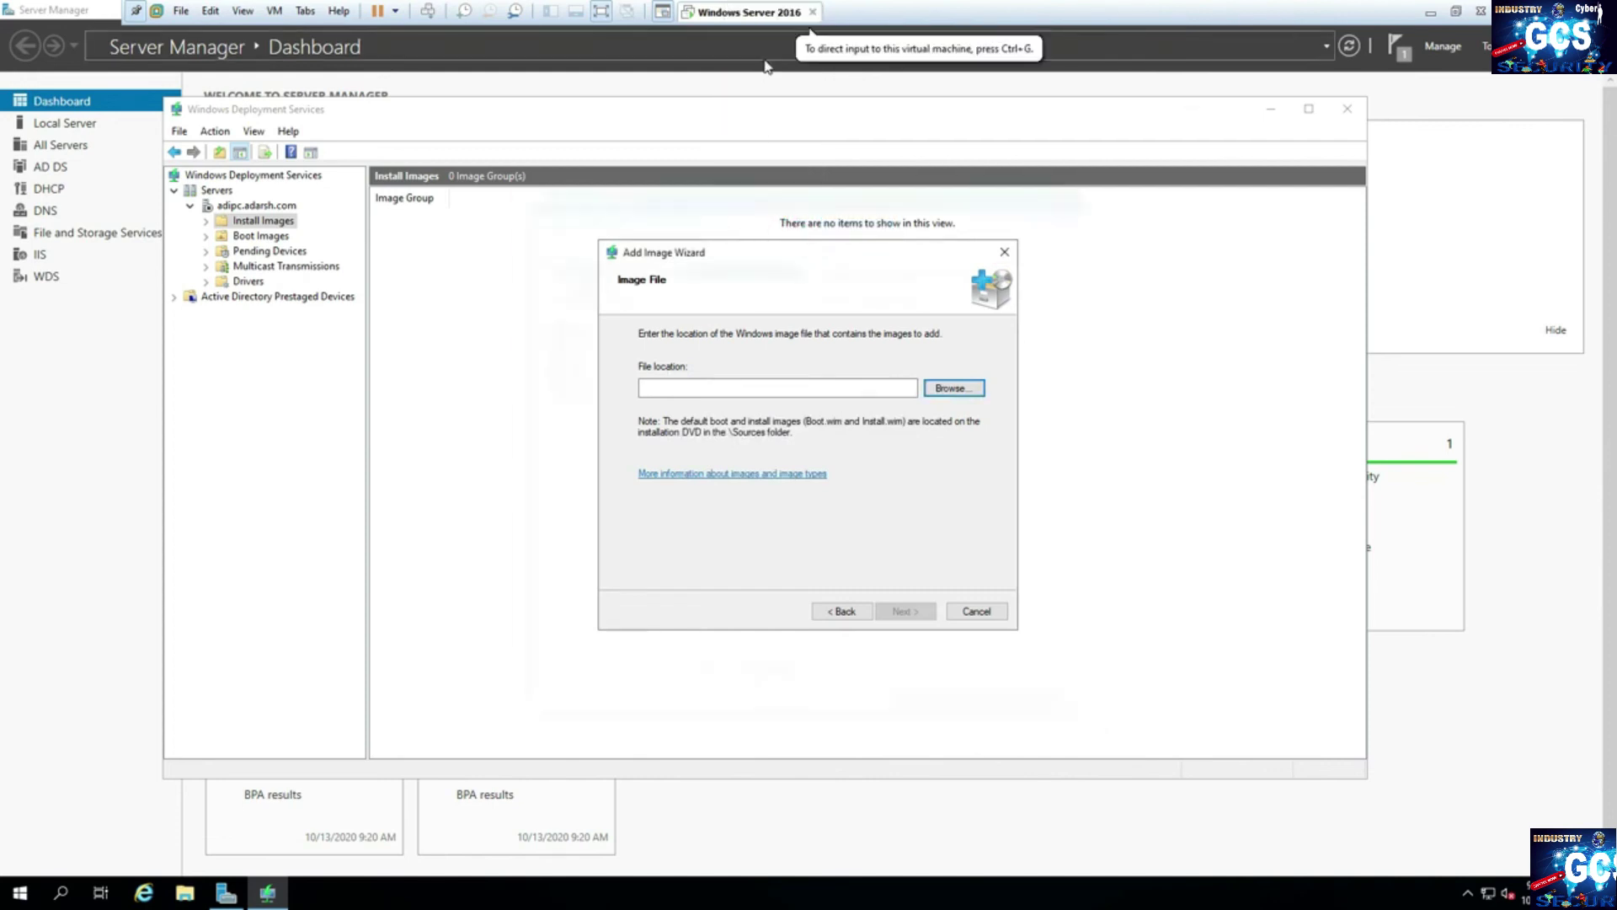
{"action": "left_click", "coordinate": [688, 308]}
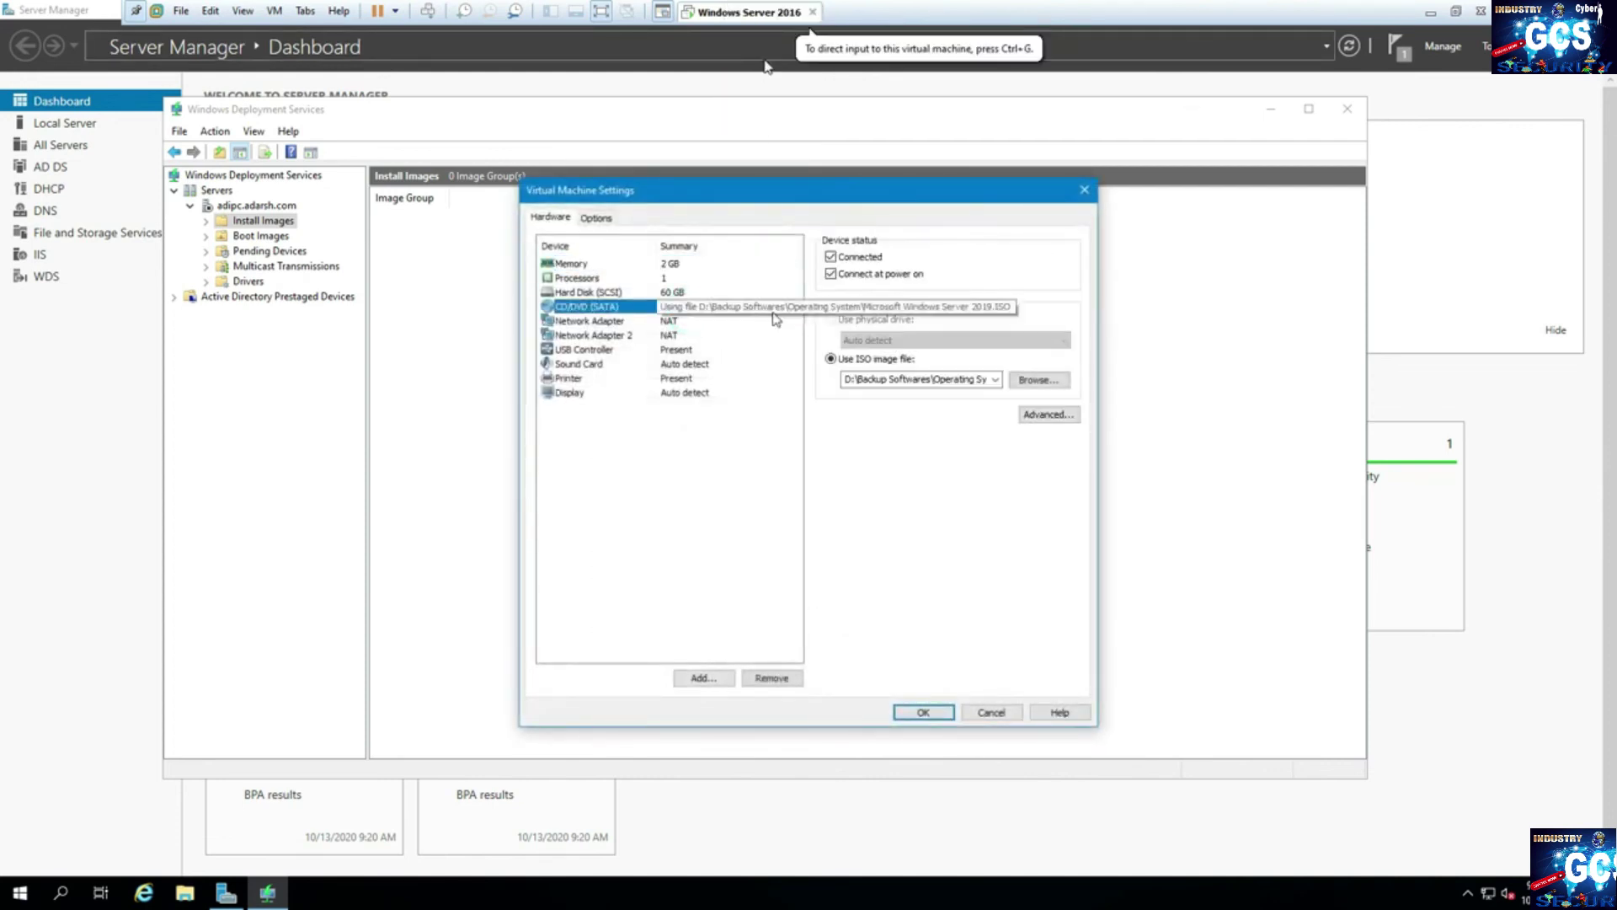
{"action": "left_click", "coordinate": [1039, 380]}
{"action": "left_click", "coordinate": [762, 339]}
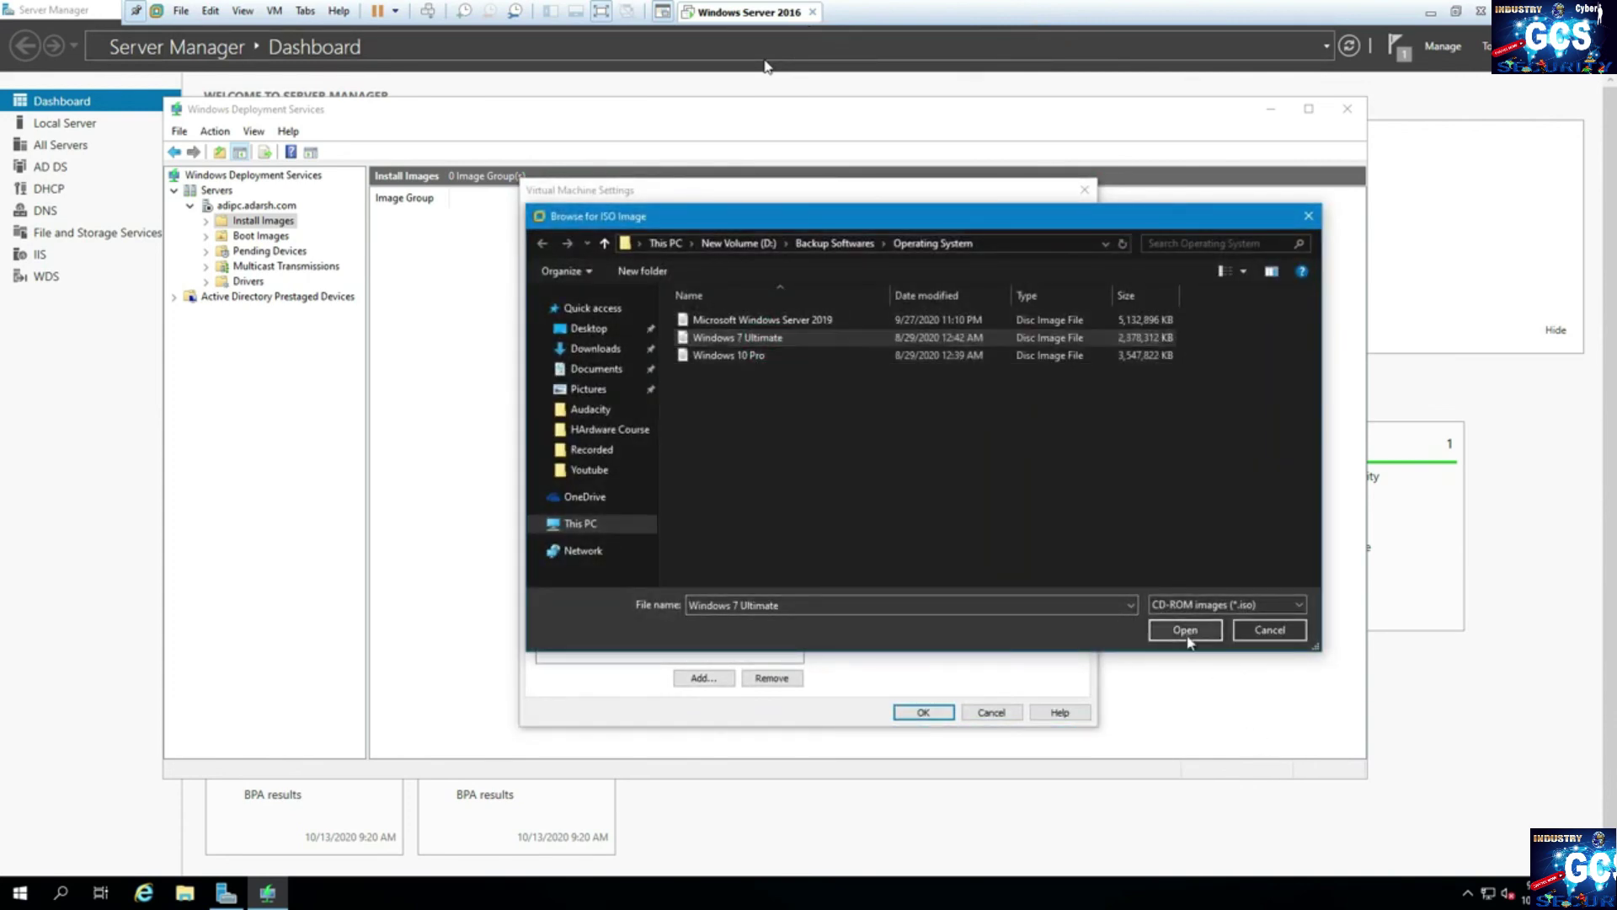
{"action": "left_click", "coordinate": [1183, 630]}
{"action": "left_click", "coordinate": [922, 712]}
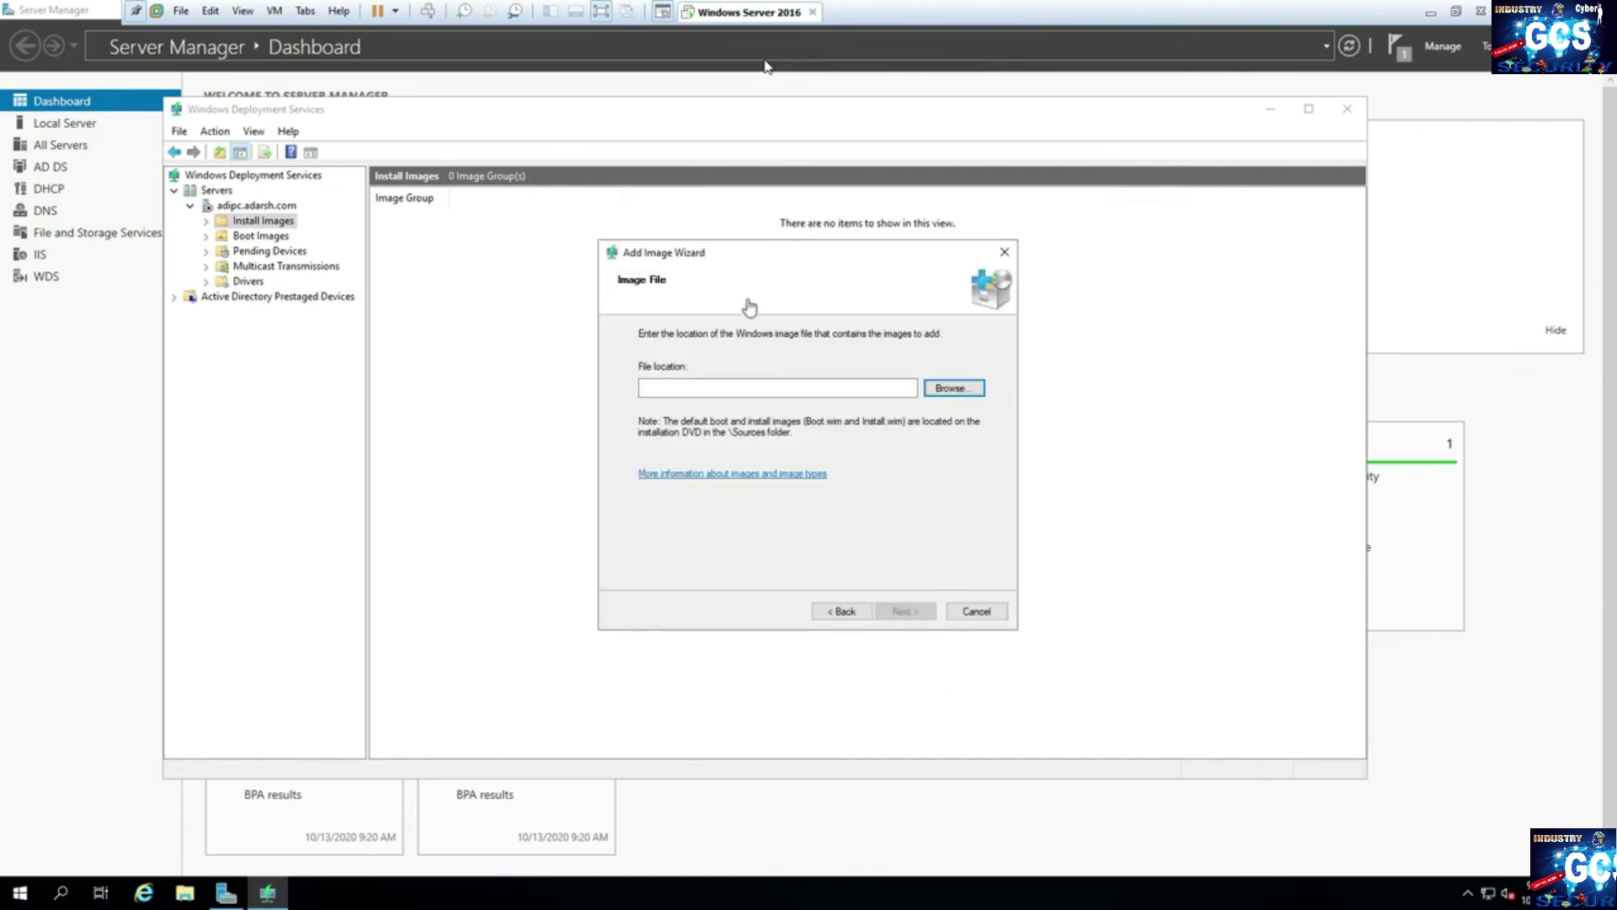
- Select D:\sources\install.wim as the image file to add
{"action": "left_click", "coordinate": [950, 388]}
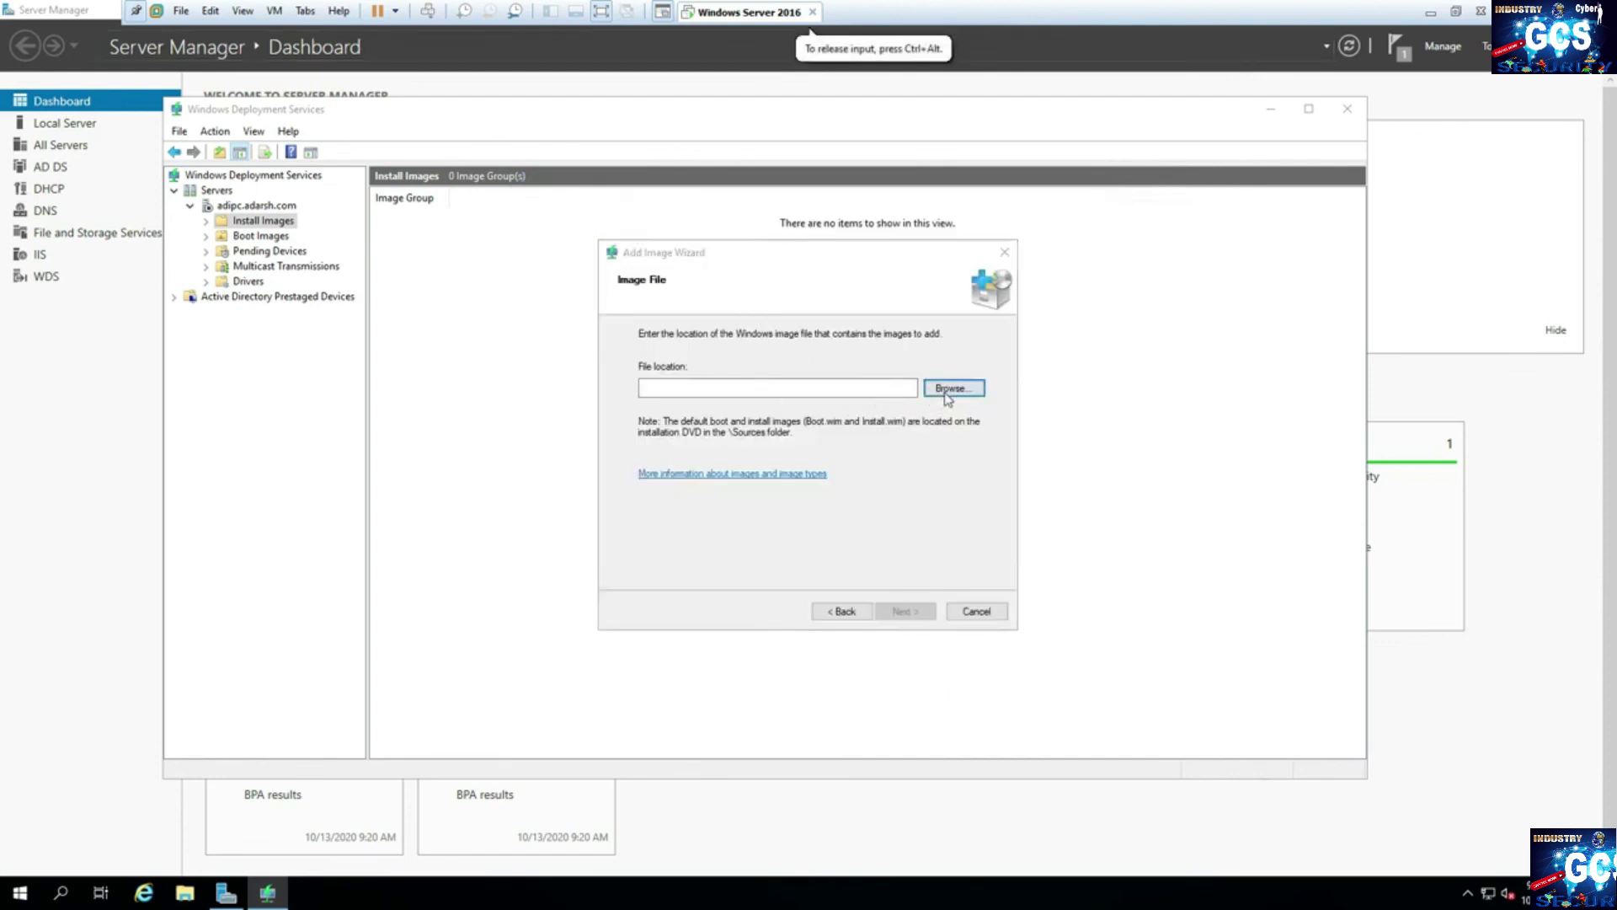
{"action": "left_click", "coordinate": [593, 477]}
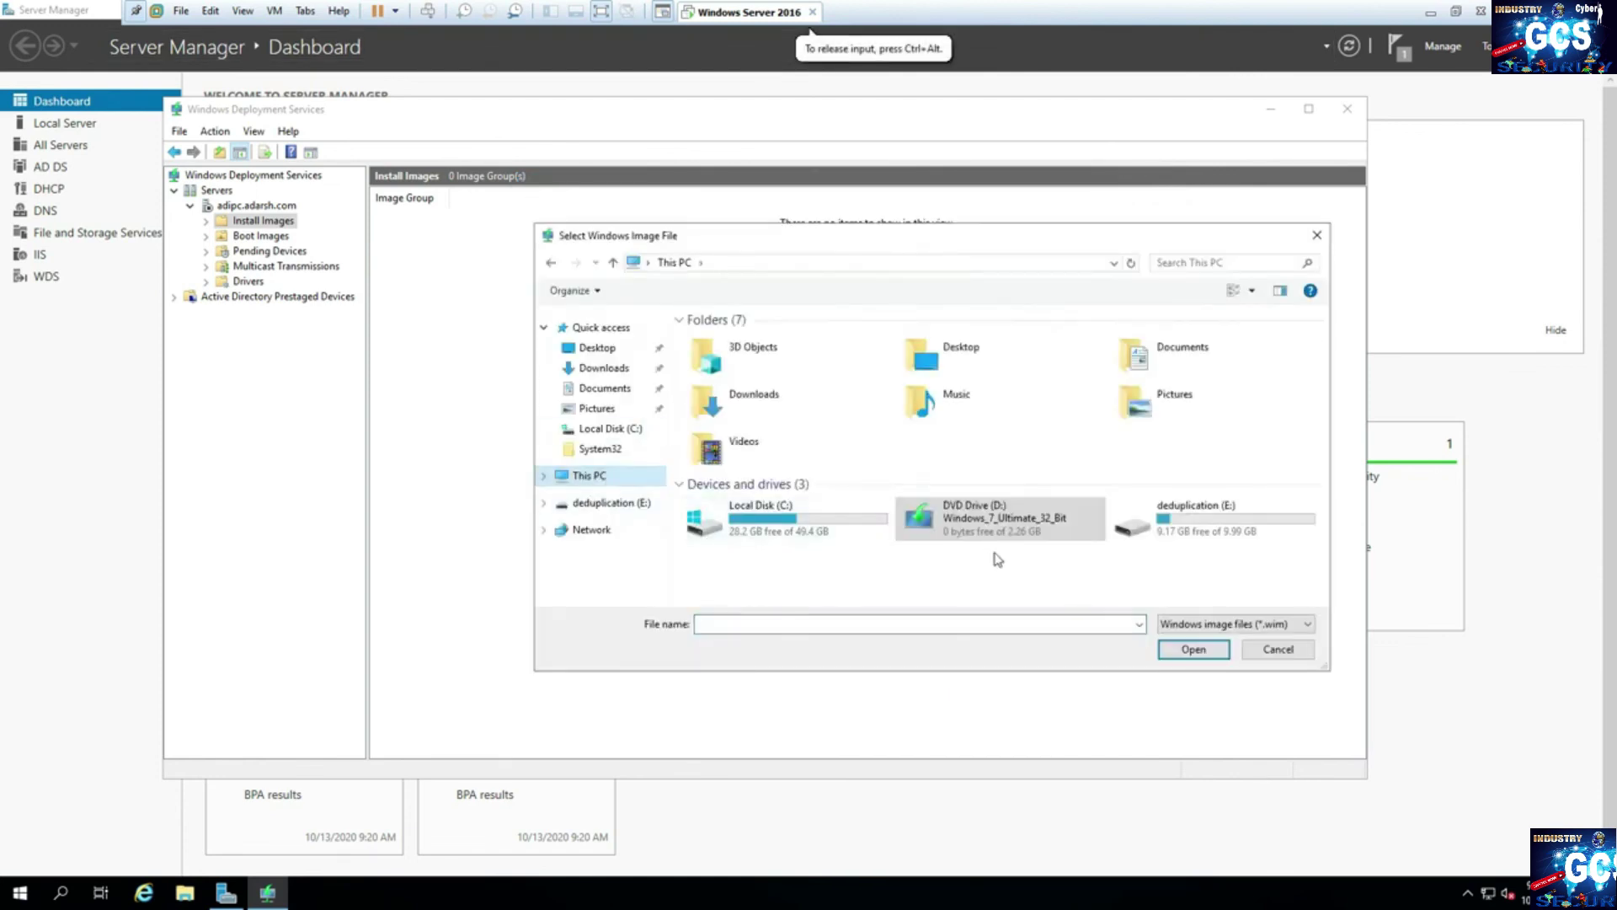
{"action": "double_click", "coordinate": [1059, 524]}
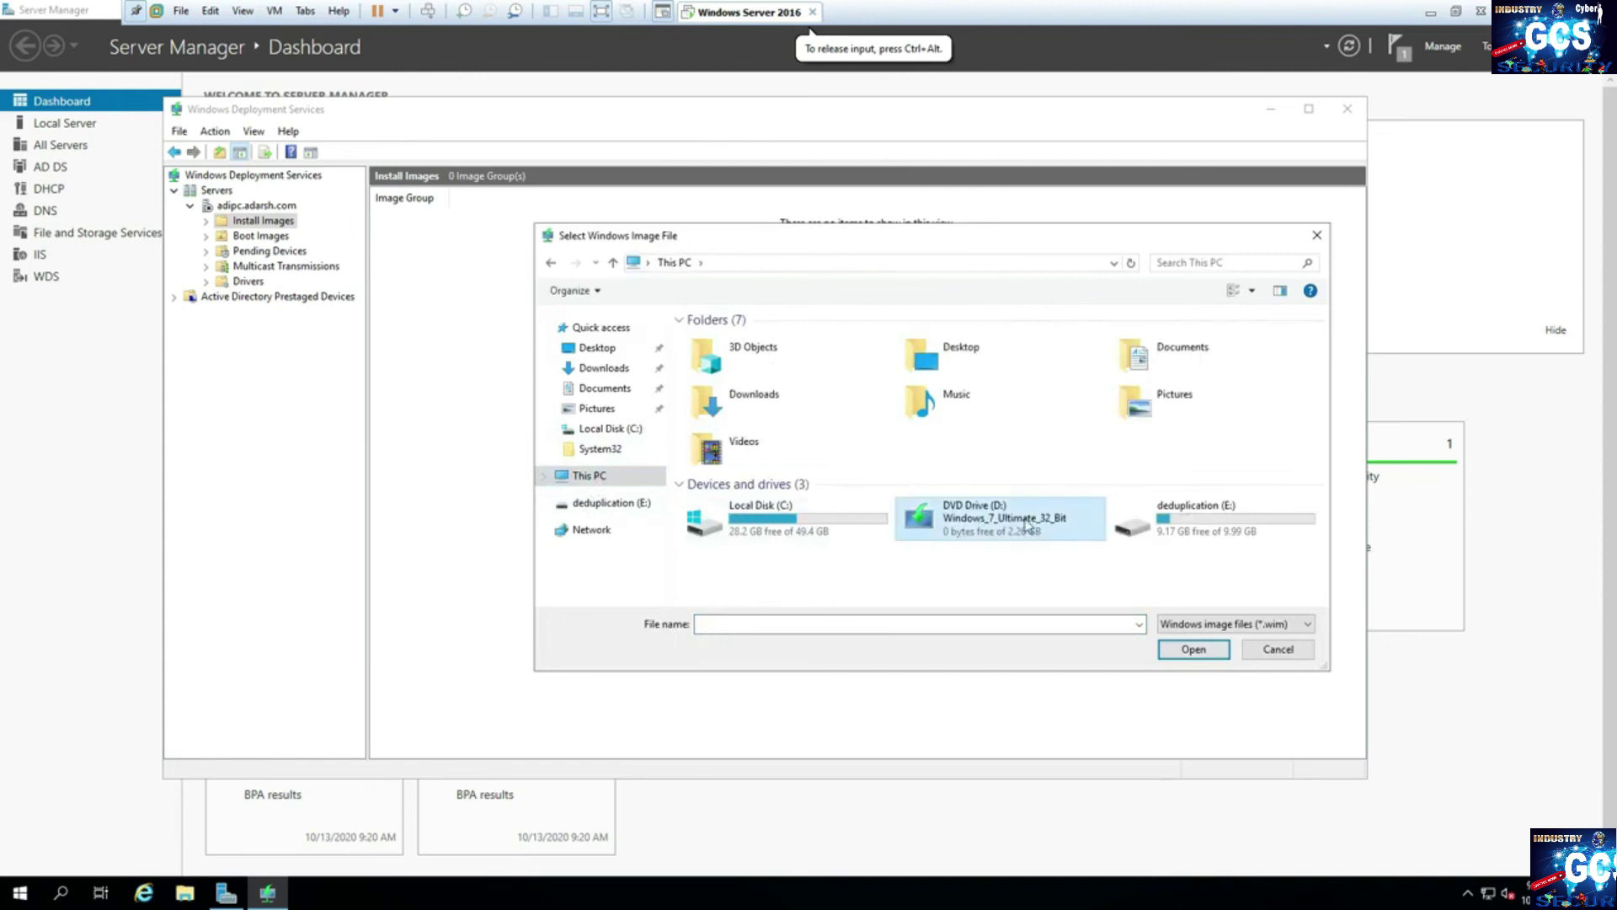
{"action": "double_click", "coordinate": [718, 398]}
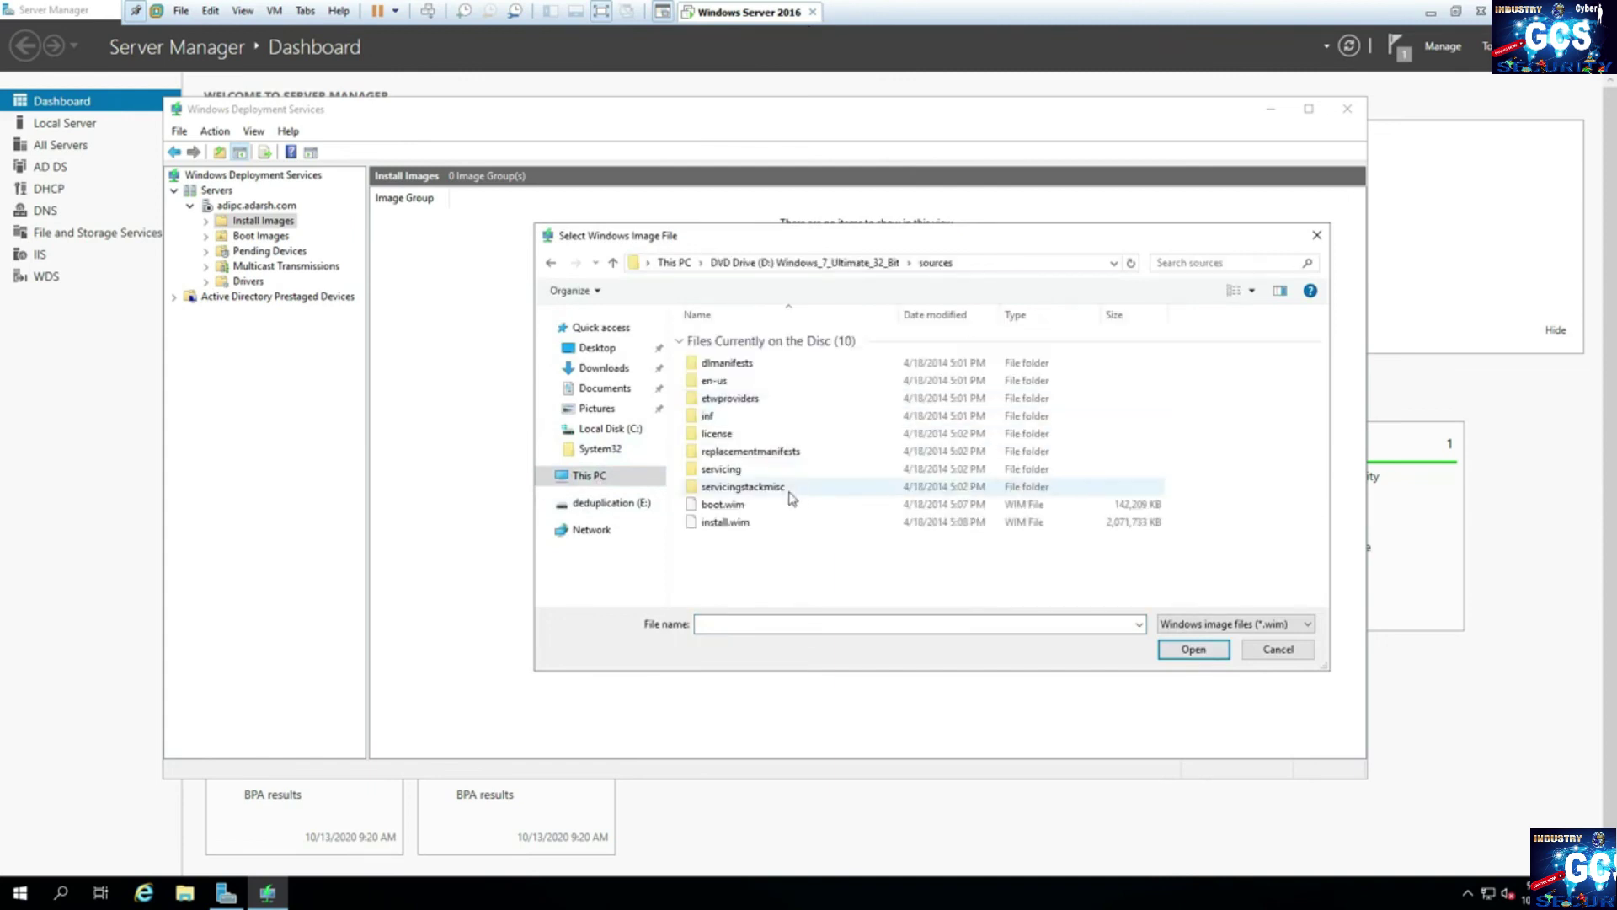
{"action": "left_click", "coordinate": [723, 503]}
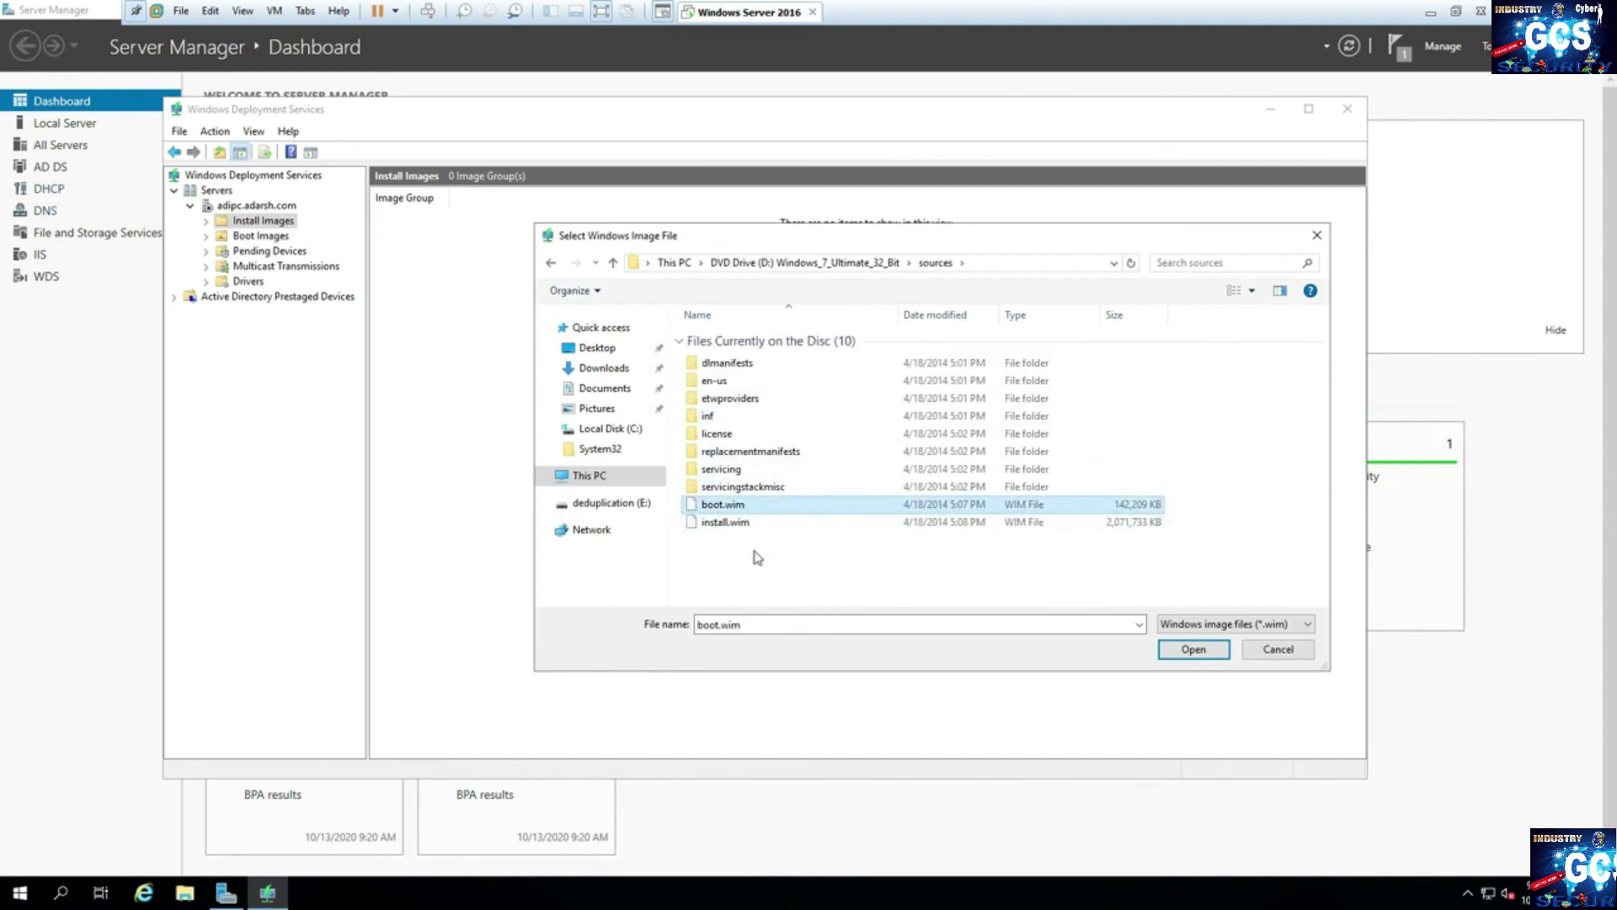
{"action": "left_click", "coordinate": [752, 523]}
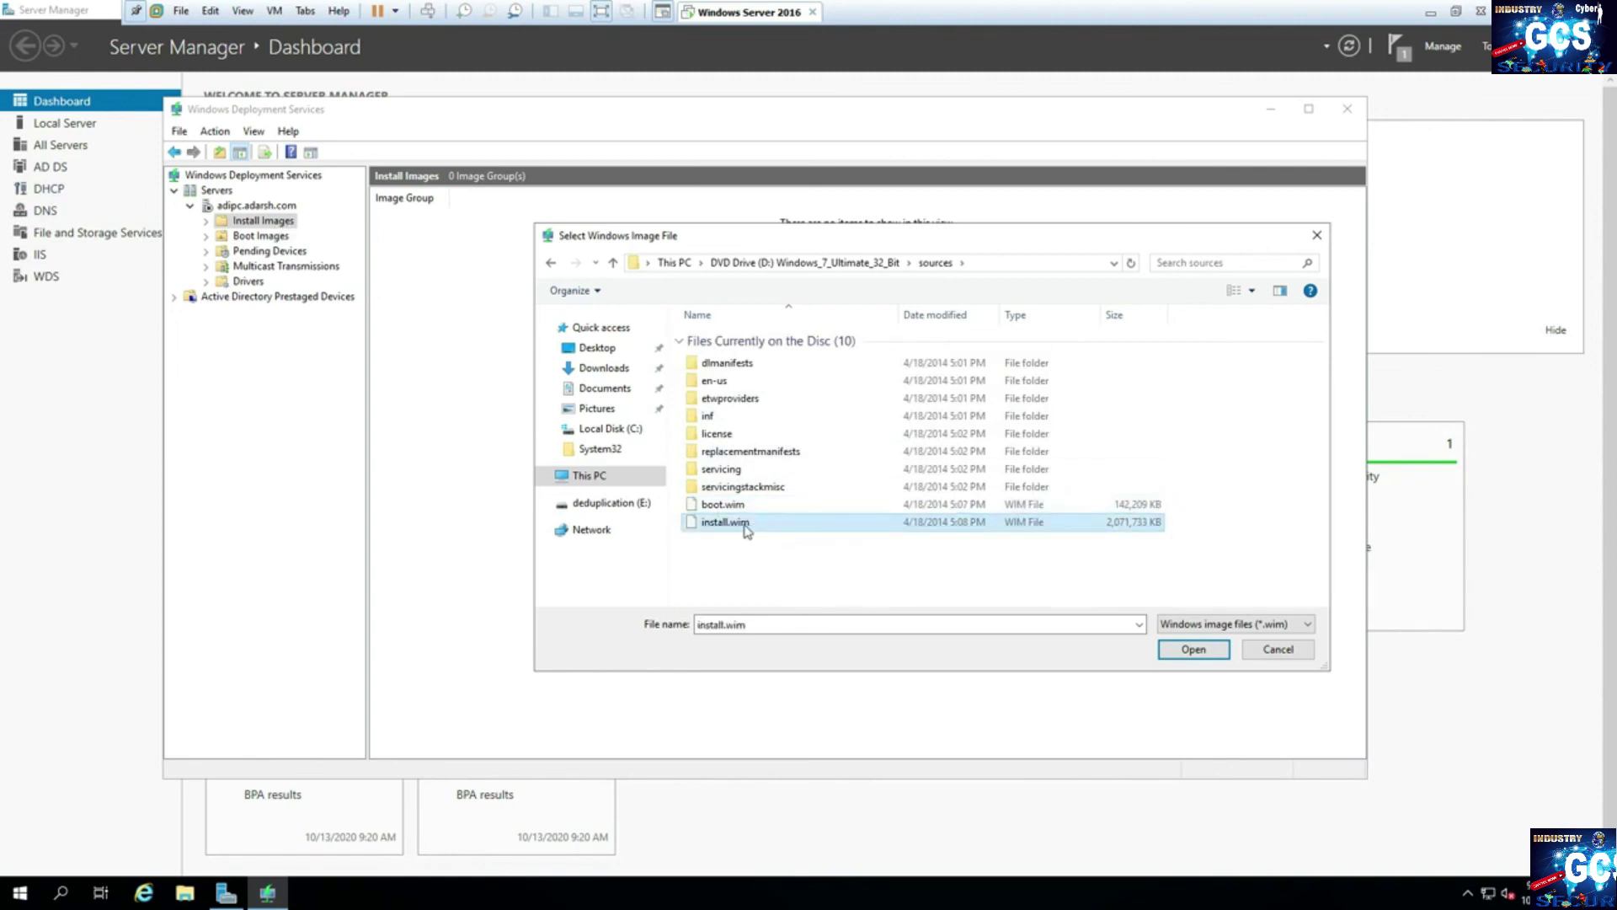
{"action": "left_click", "coordinate": [1192, 650]}
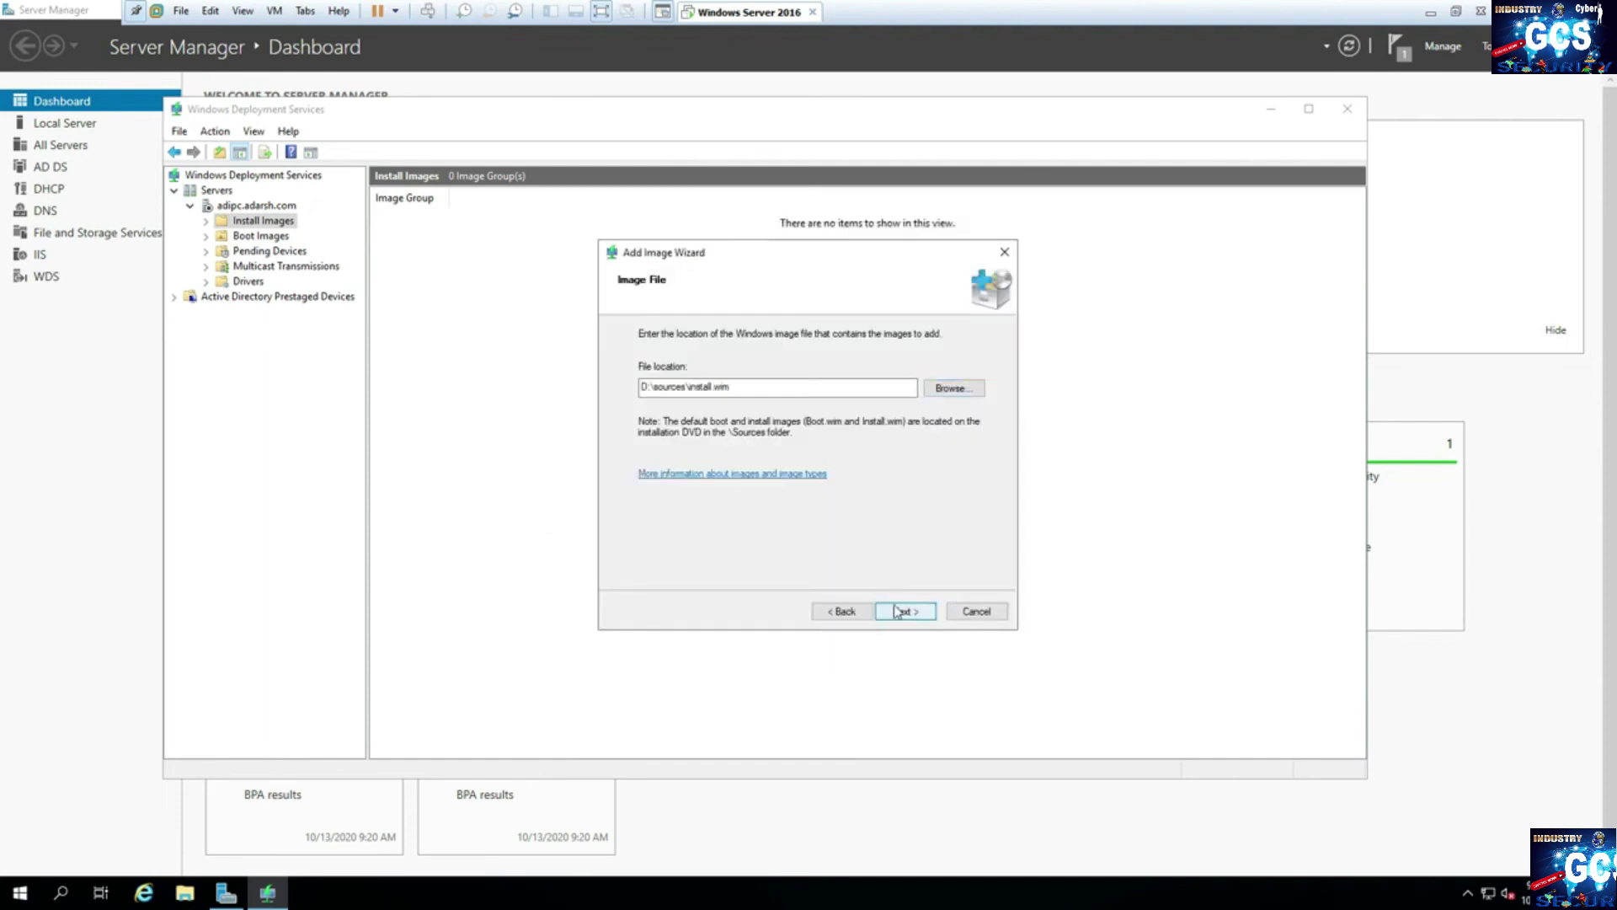
- Add the Windows 7 ULTIMATE image to ImageGroup1 and close the wizard
{"action": "left_click", "coordinate": [902, 610]}
{"action": "left_click", "coordinate": [901, 611]}
{"action": "left_click", "coordinate": [841, 611]}
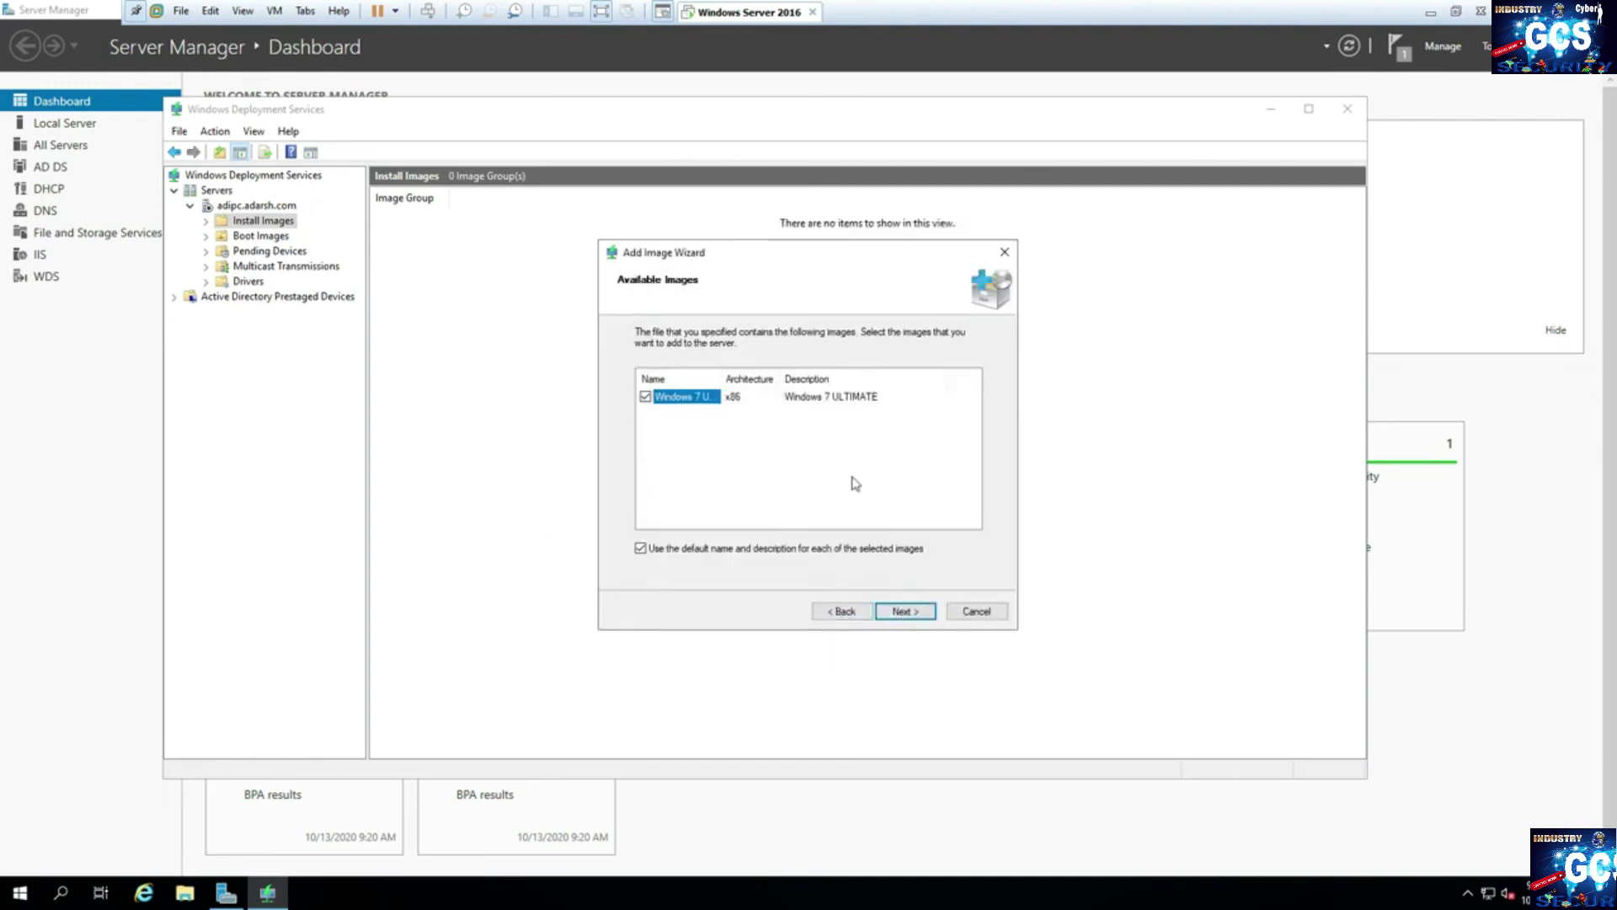
{"action": "double_click", "coordinate": [717, 379]}
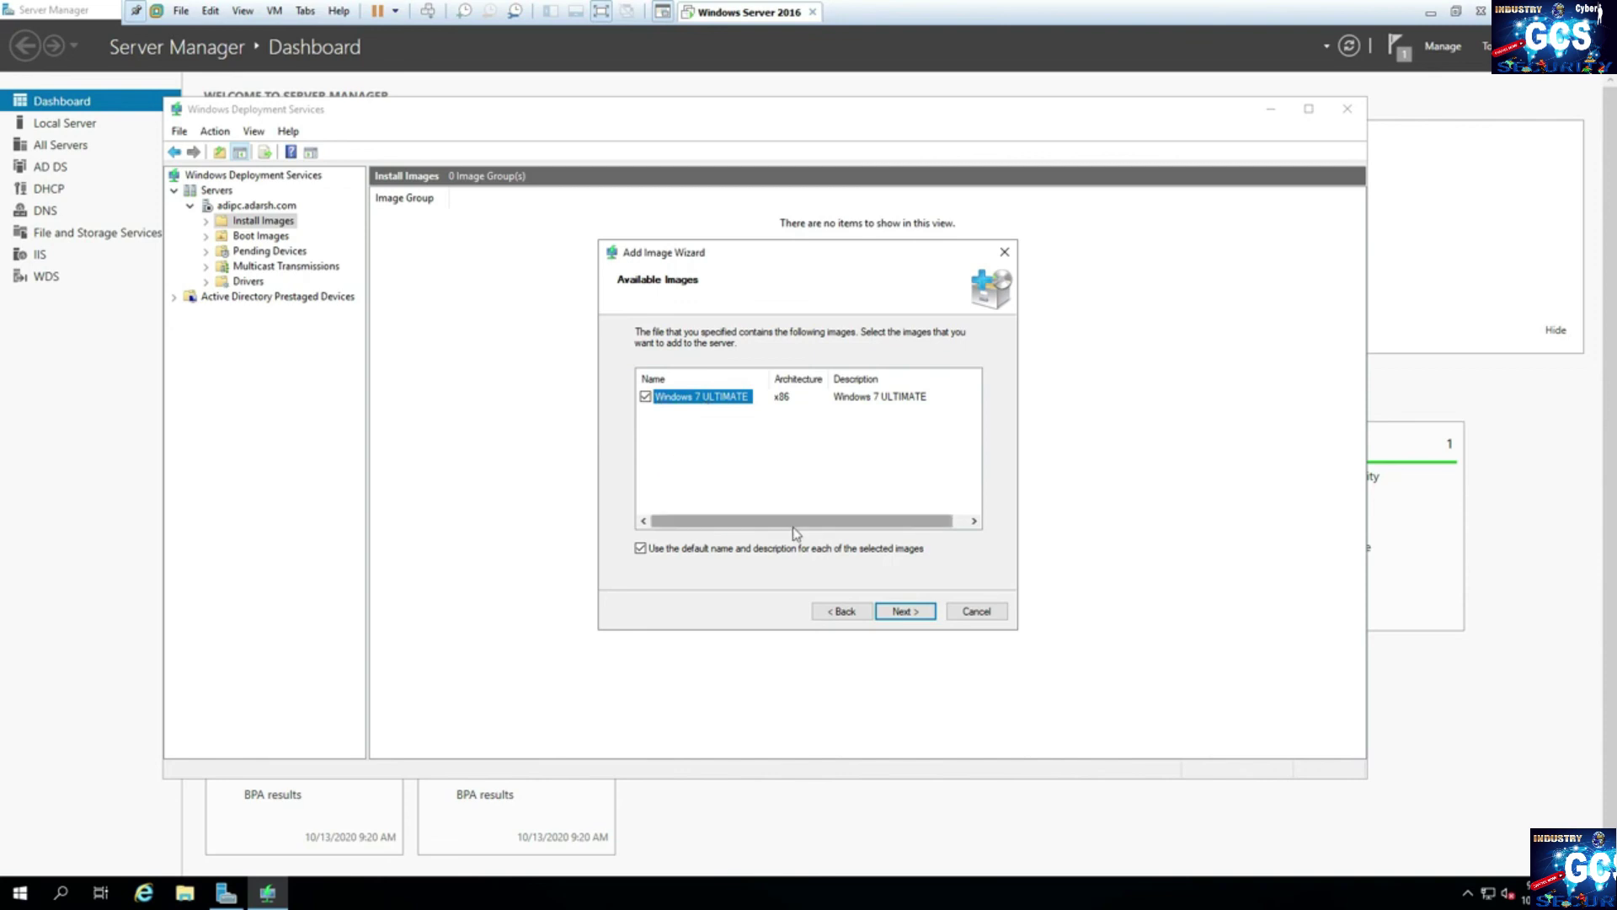
{"action": "left_click", "coordinate": [903, 613]}
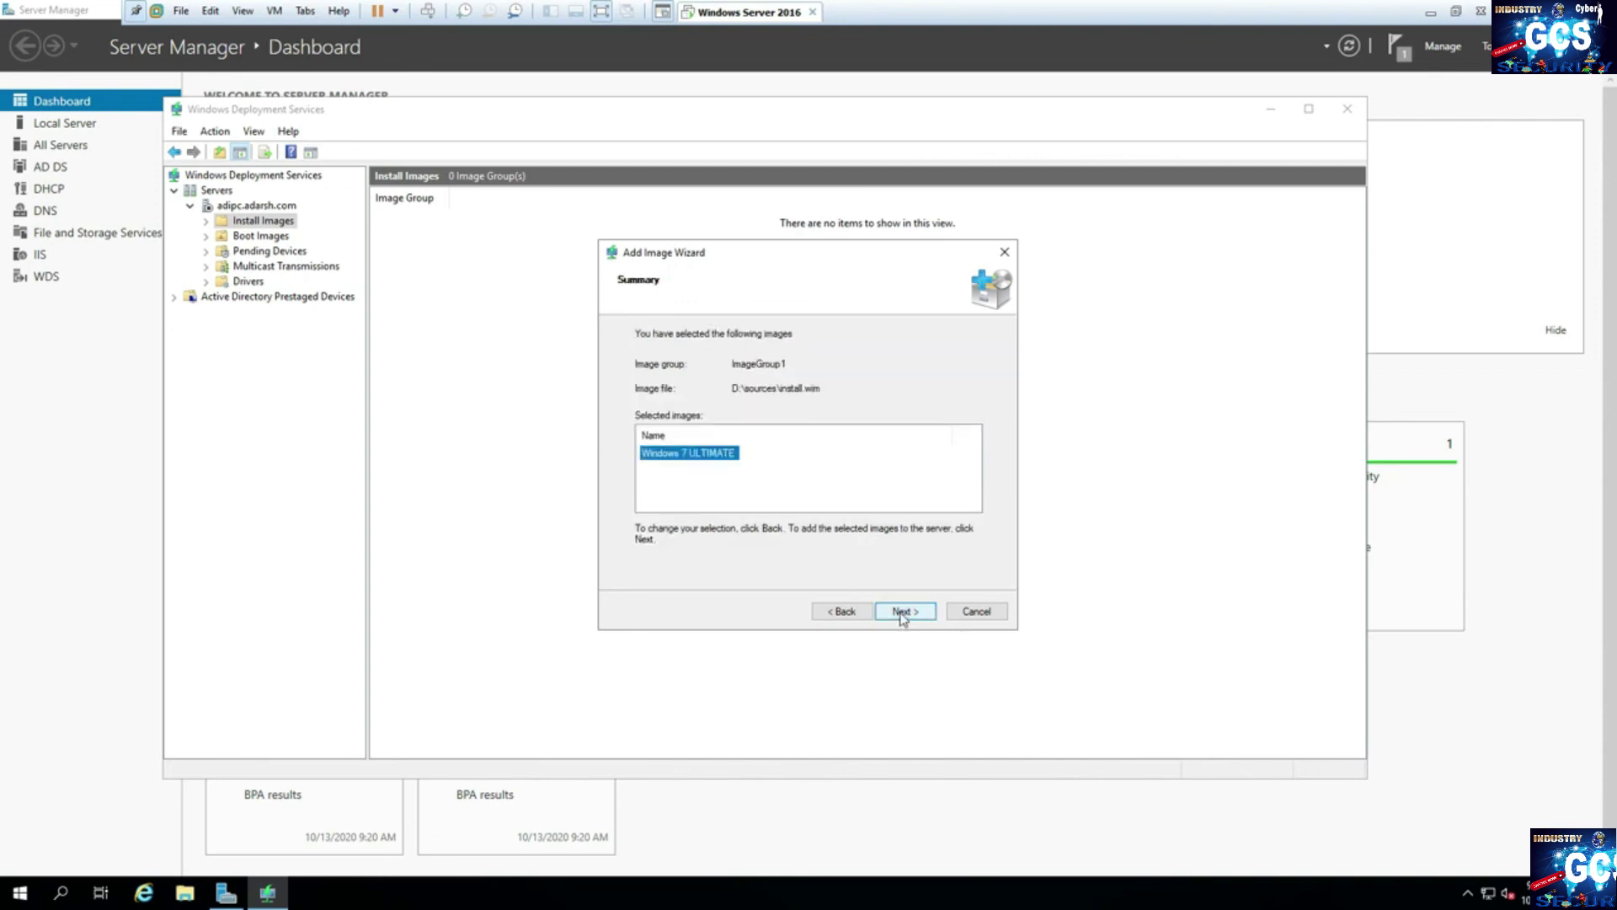
{"action": "left_click", "coordinate": [902, 615]}
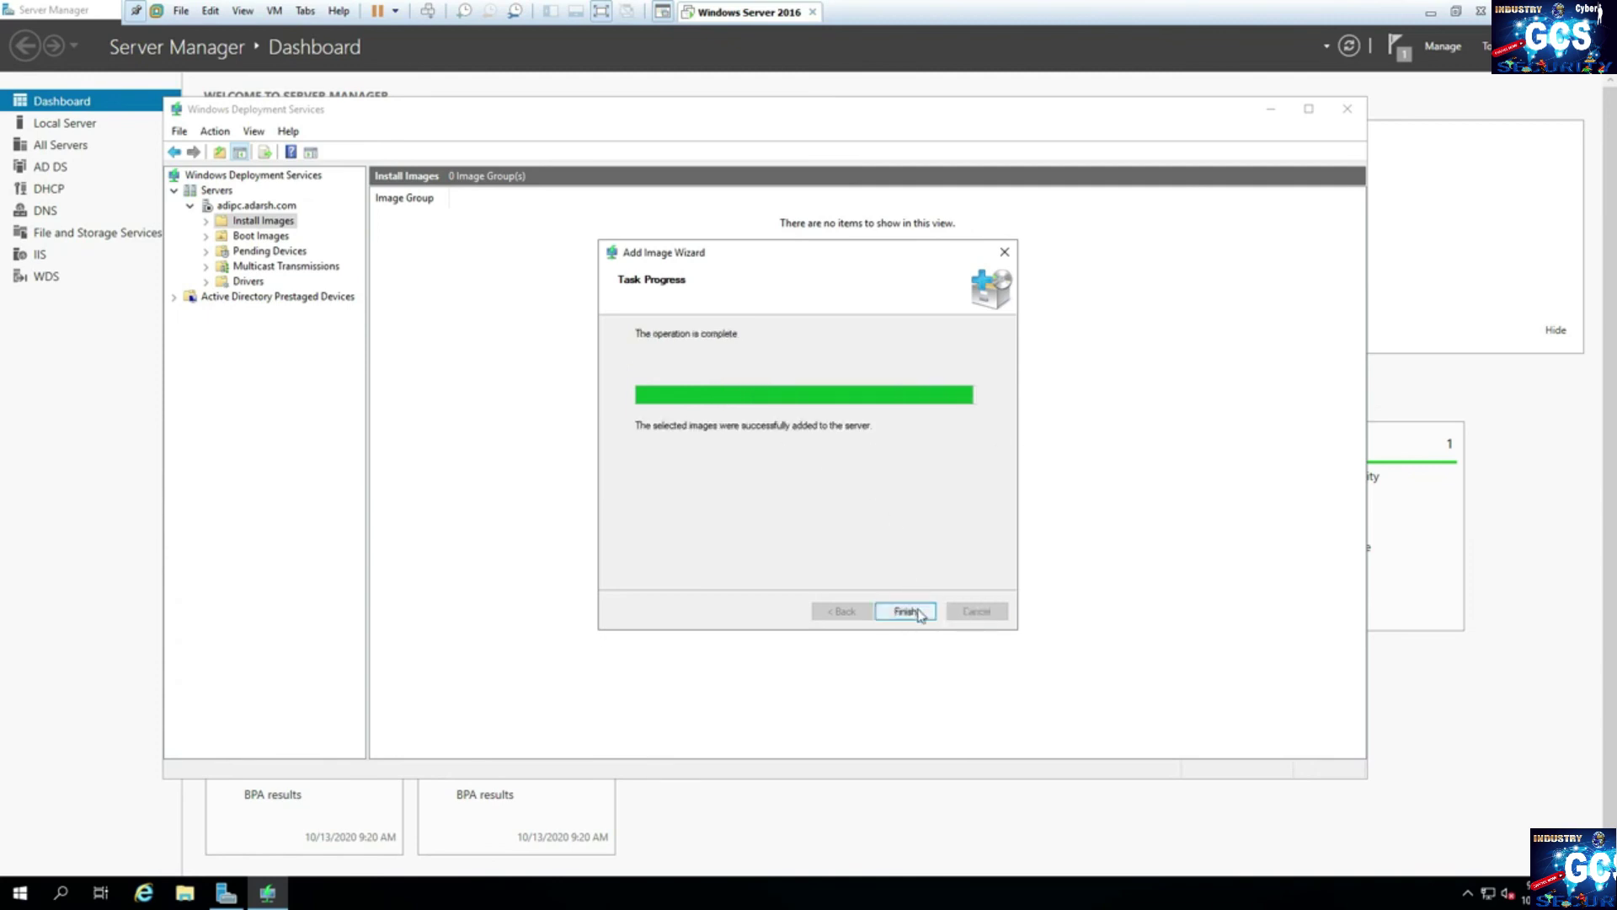
{"action": "left_click", "coordinate": [906, 610]}
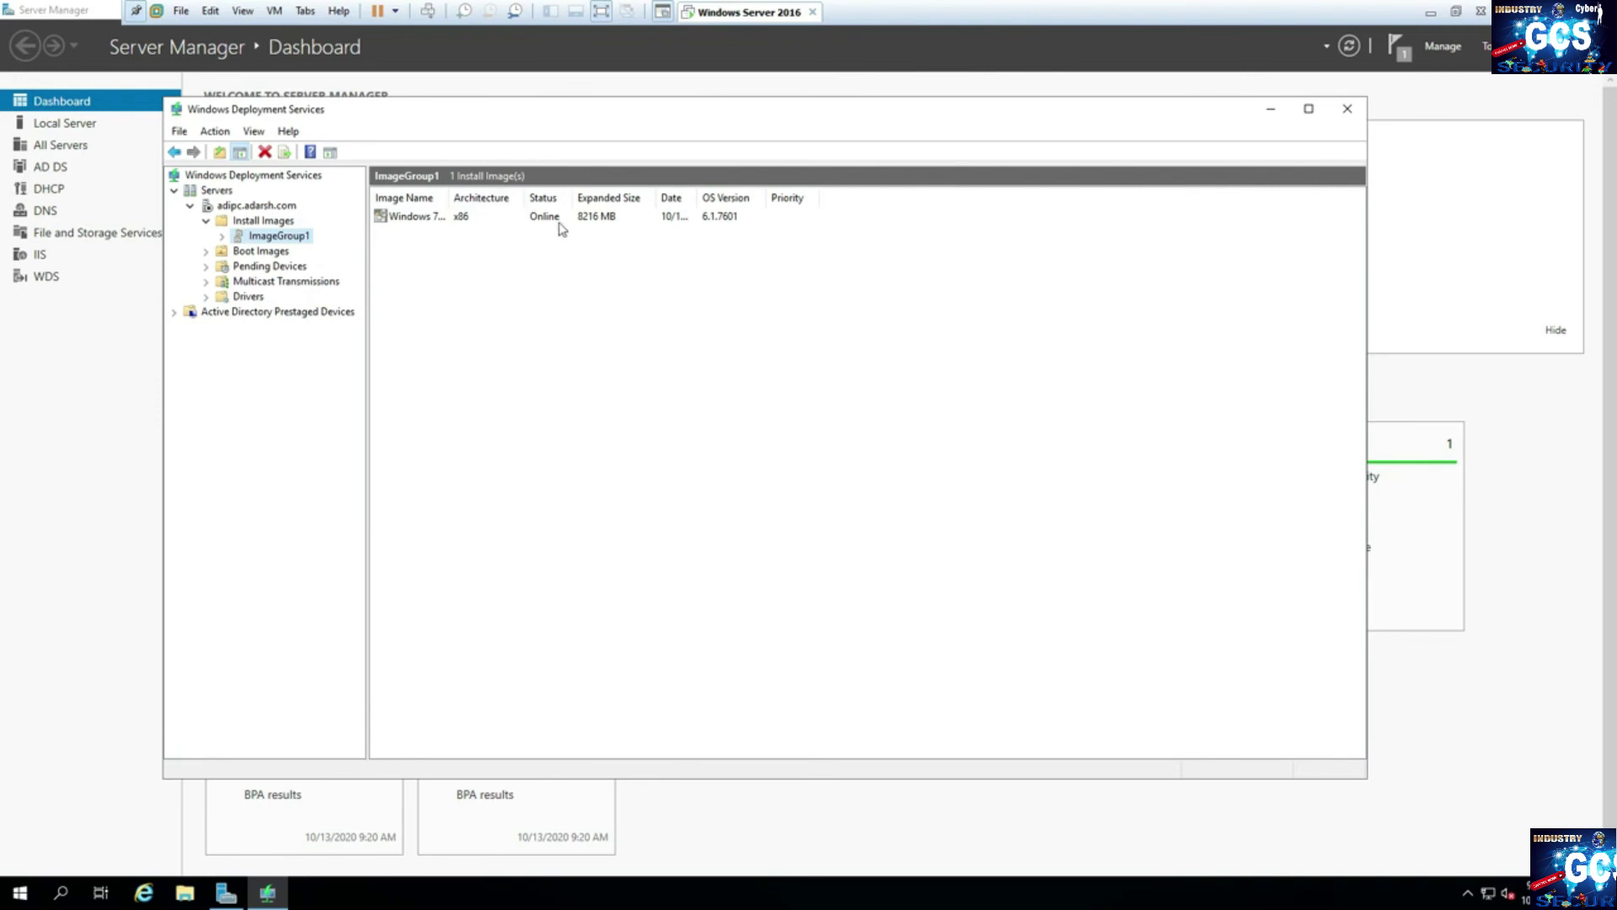
- Start adding a boot image and choose D:\sources\boot.wim as its file
{"action": "left_click", "coordinate": [560, 219]}
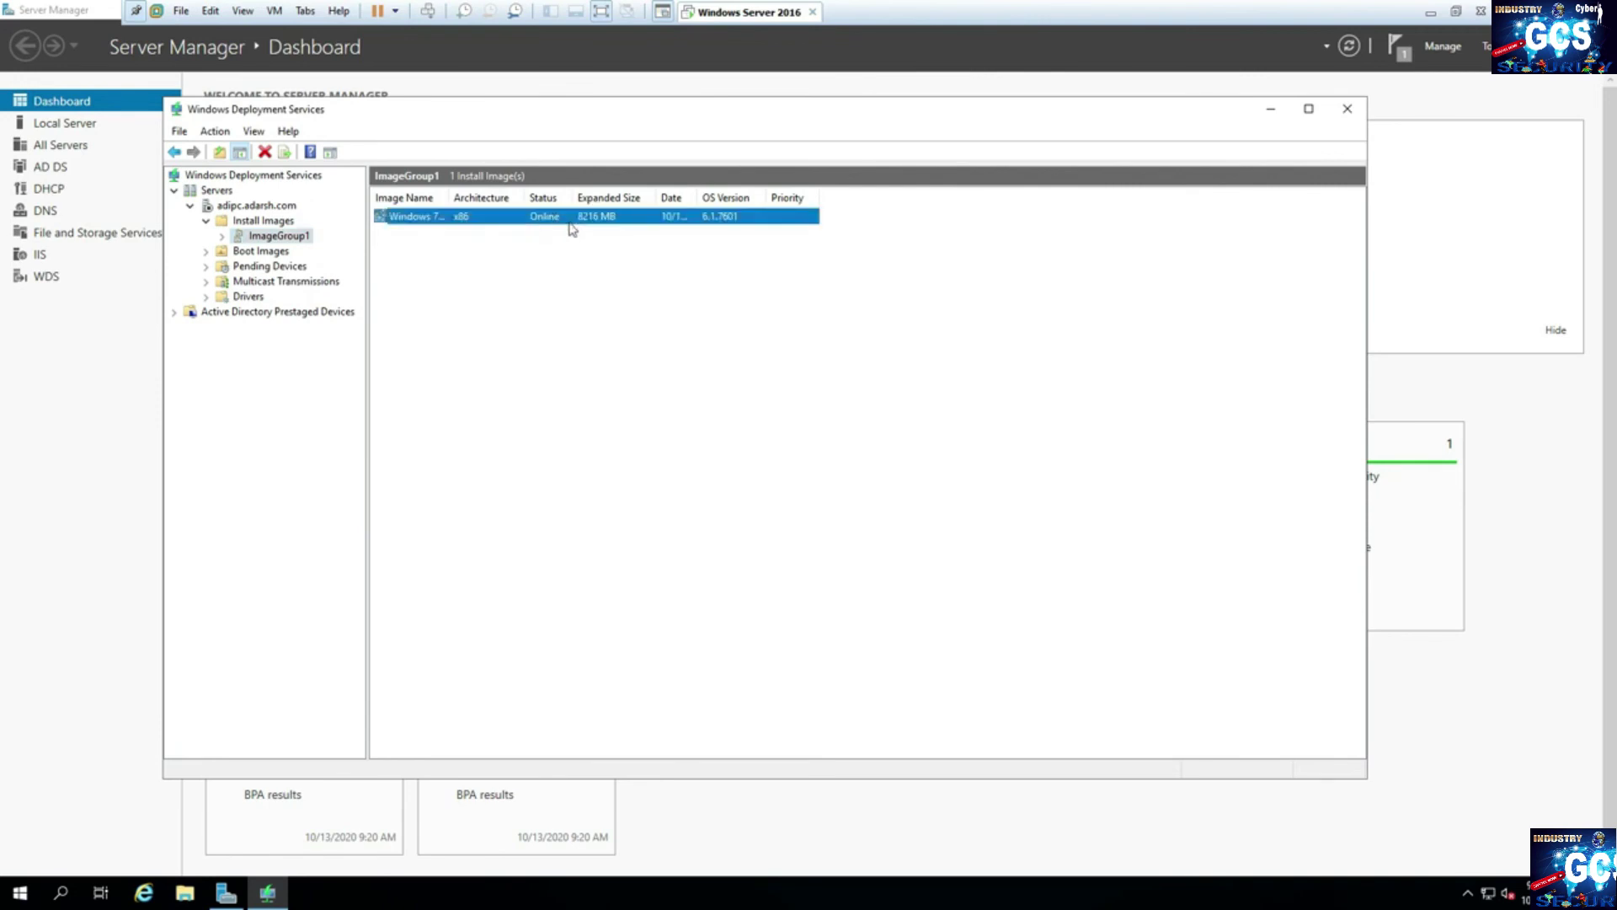
{"action": "left_click", "coordinate": [266, 253]}
{"action": "right_click", "coordinate": [266, 253]}
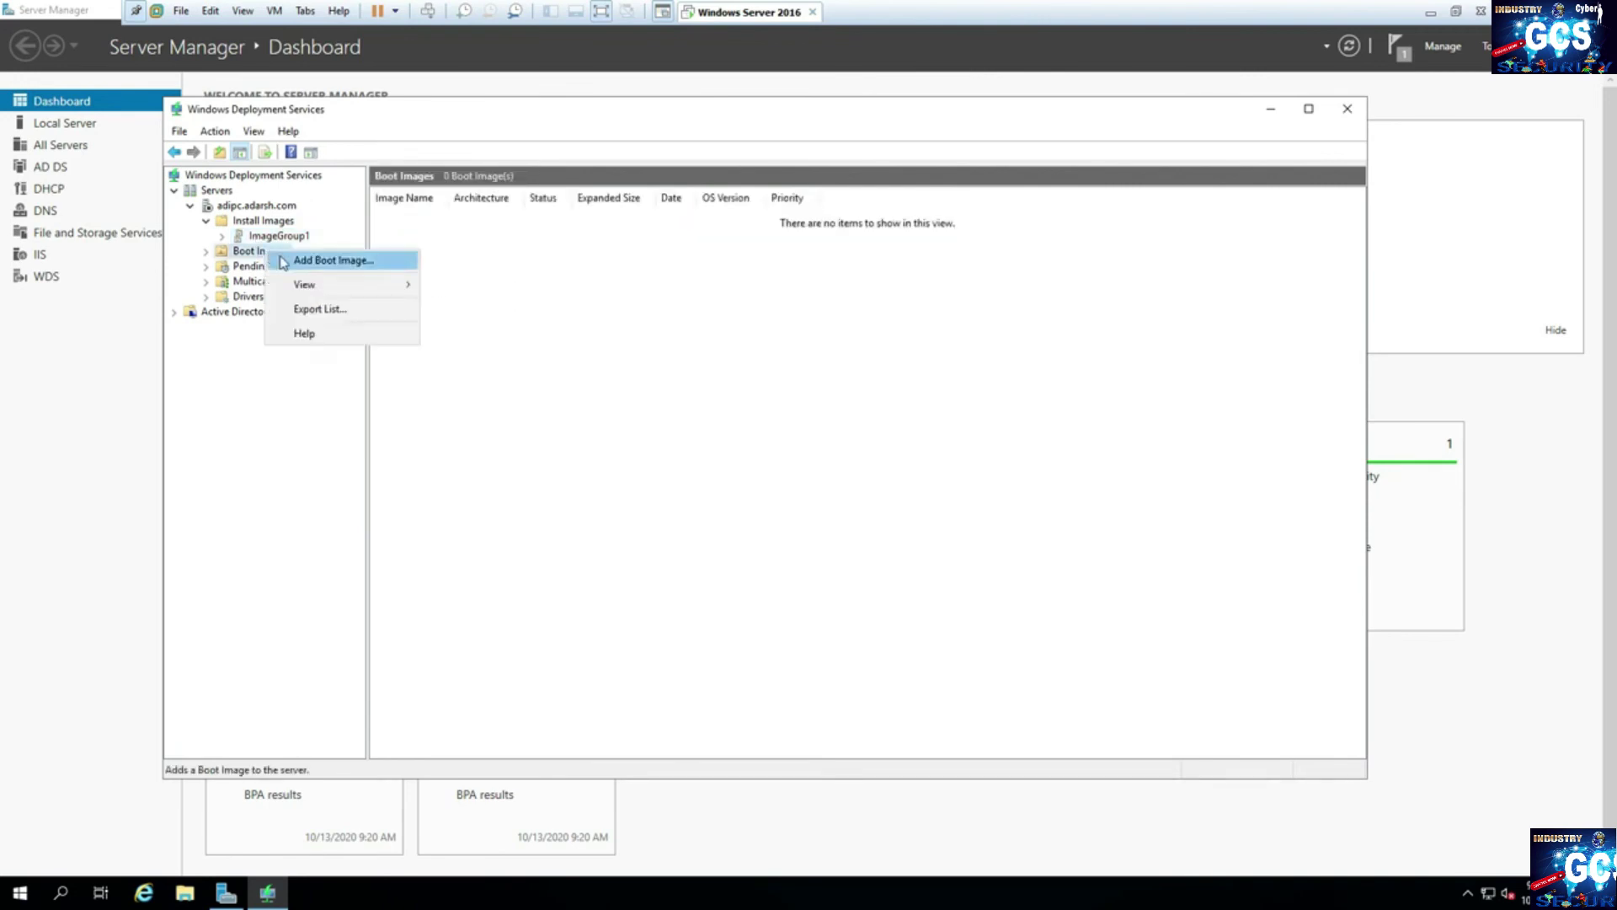
{"action": "left_click", "coordinate": [328, 260]}
{"action": "left_click", "coordinate": [953, 401]}
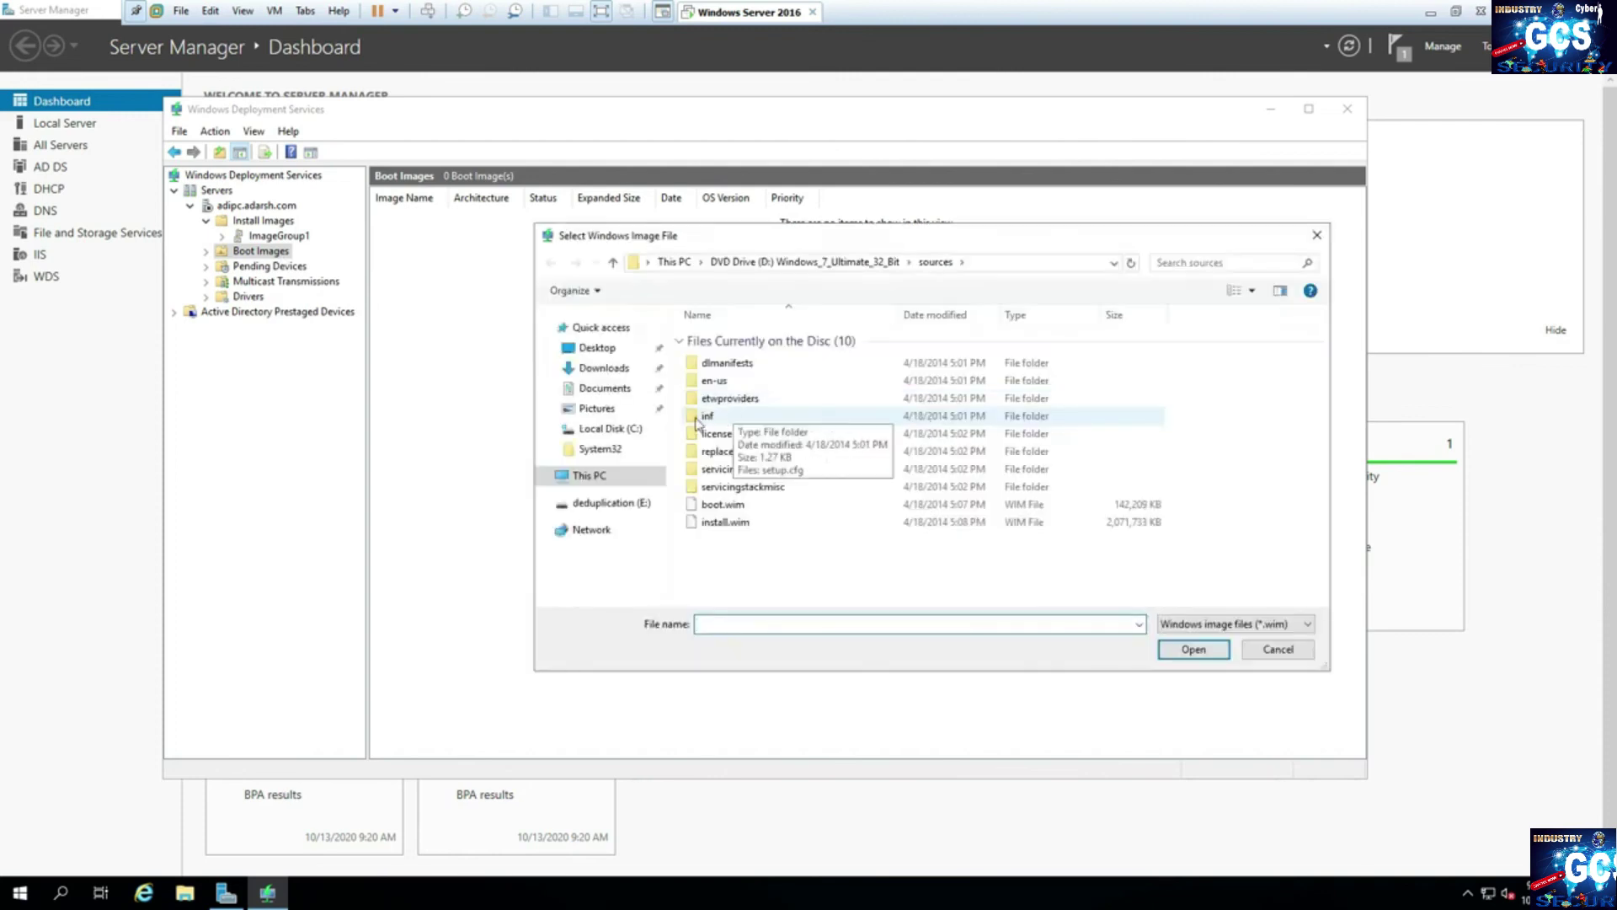
{"action": "left_click", "coordinate": [746, 522]}
{"action": "left_click", "coordinate": [748, 505]}
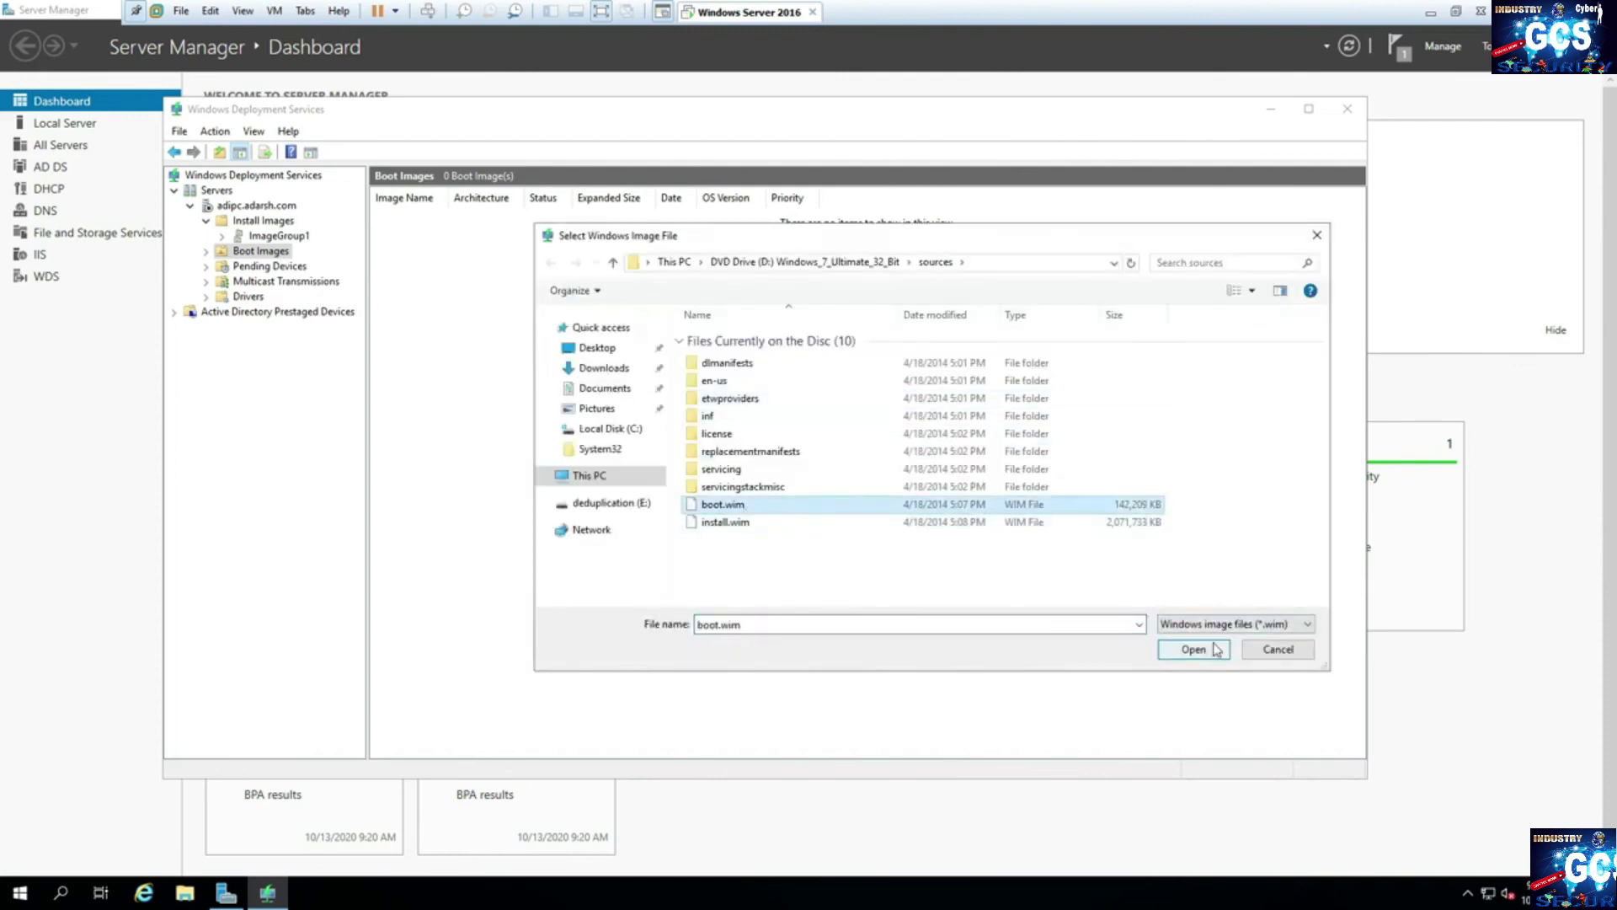
{"action": "left_click", "coordinate": [1216, 649]}
- Add the Microsoft Windows Setup (x86) boot image to the server, then open Drivers
{"action": "left_click", "coordinate": [905, 600]}
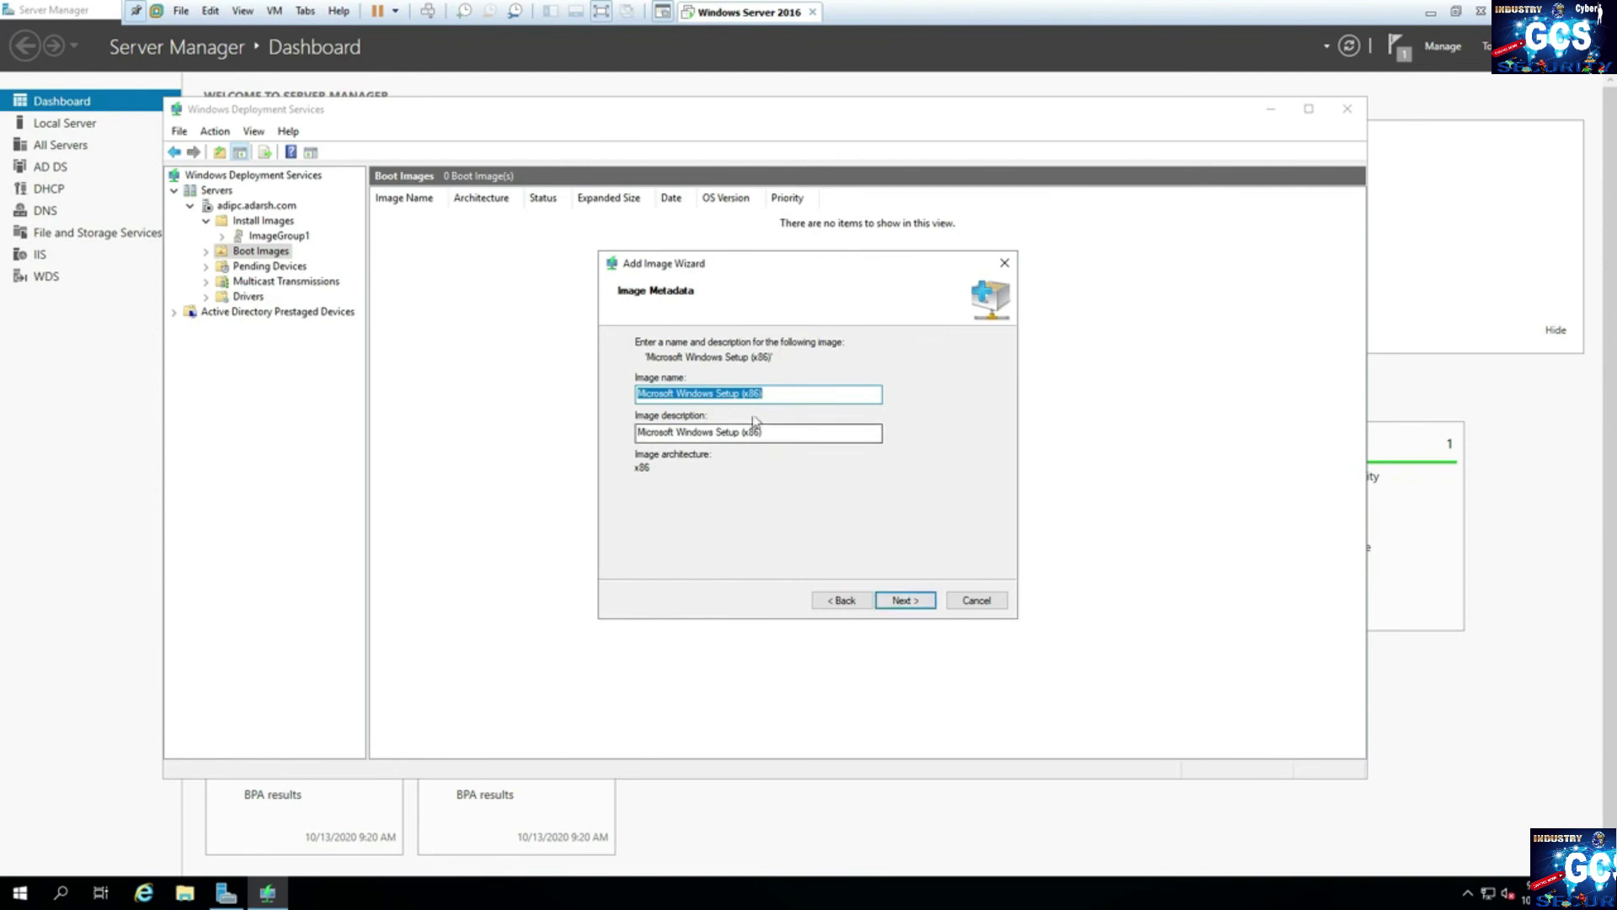
{"action": "left_click", "coordinate": [781, 393]}
{"action": "left_click_drag", "start_coordinate": [789, 394], "coordinate": [566, 367]}
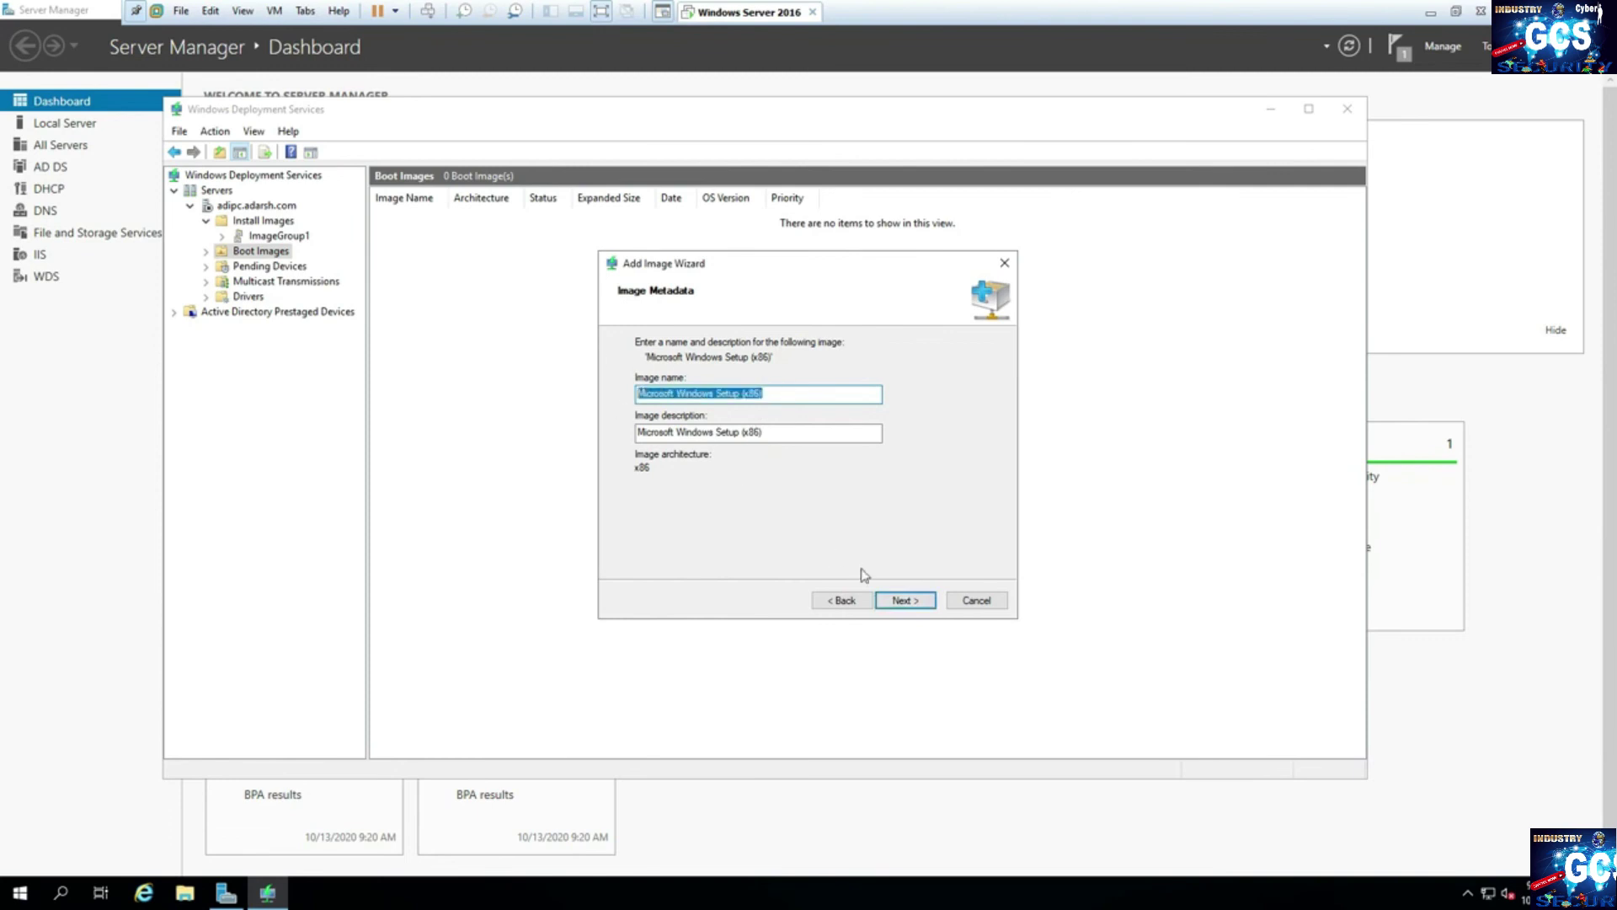
{"action": "left_click", "coordinate": [905, 601]}
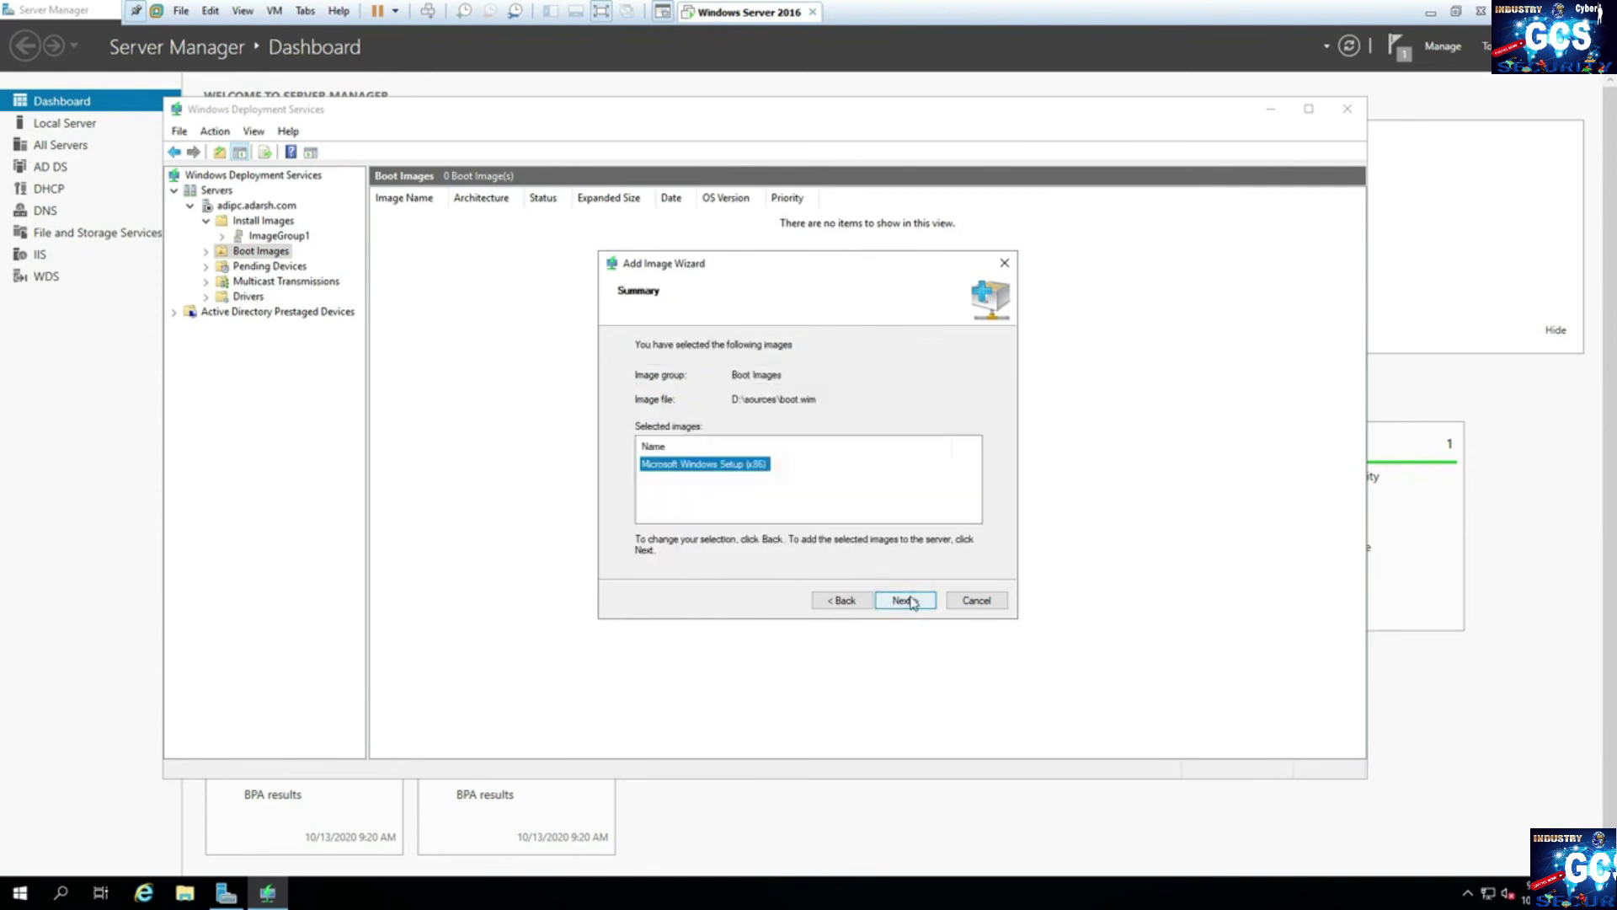
{"action": "left_click", "coordinate": [908, 600]}
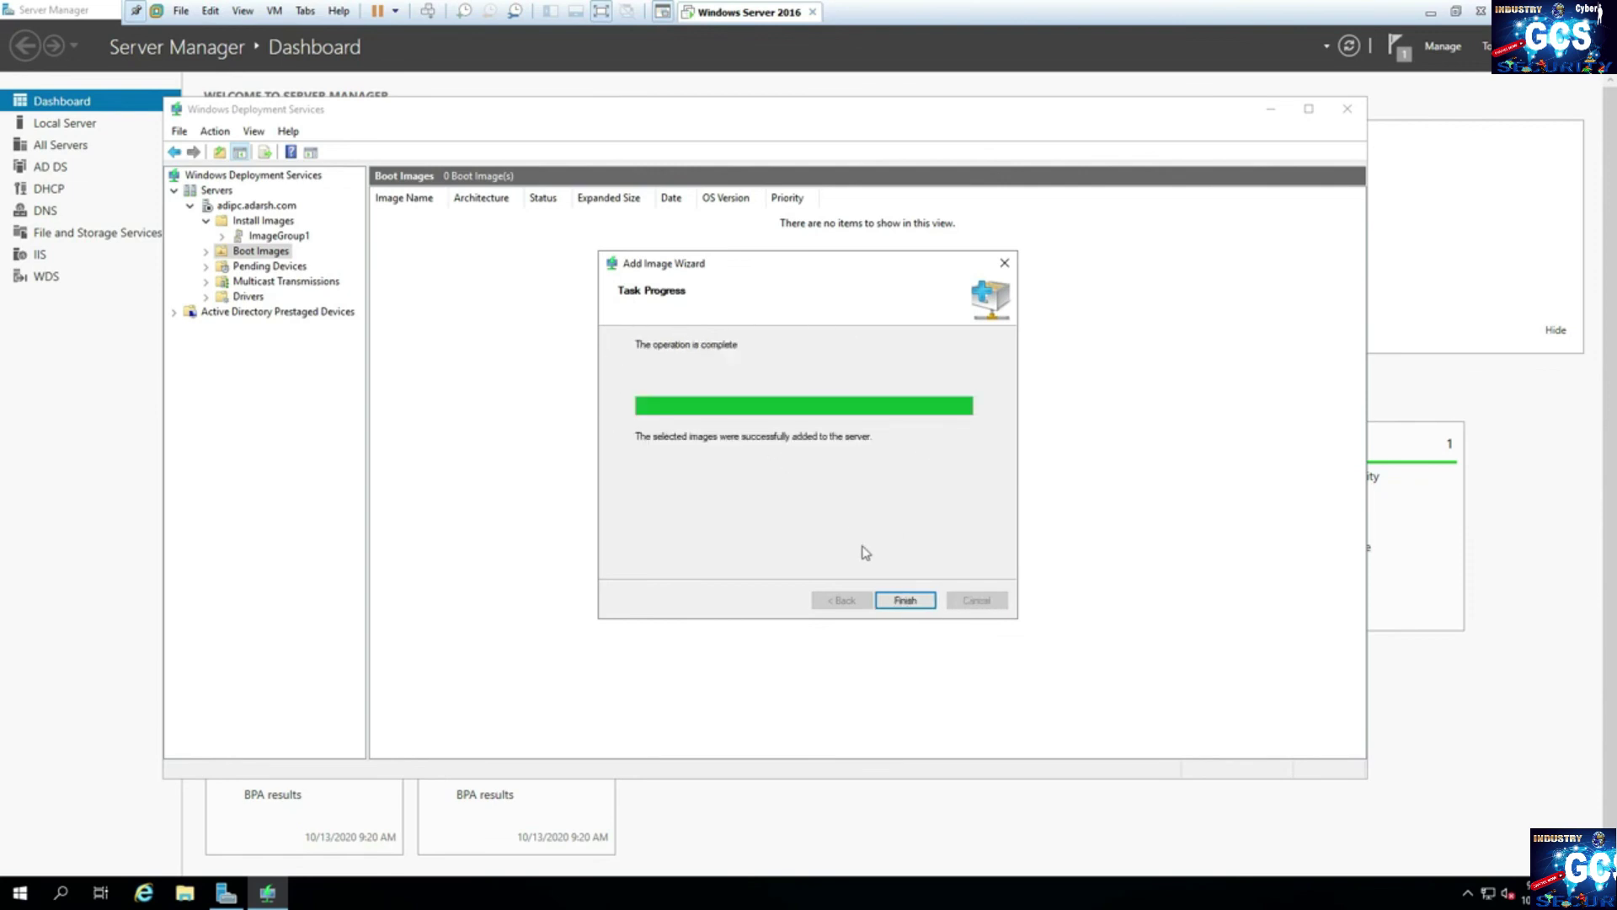
{"action": "left_click", "coordinate": [898, 603]}
{"action": "left_click", "coordinate": [260, 297]}
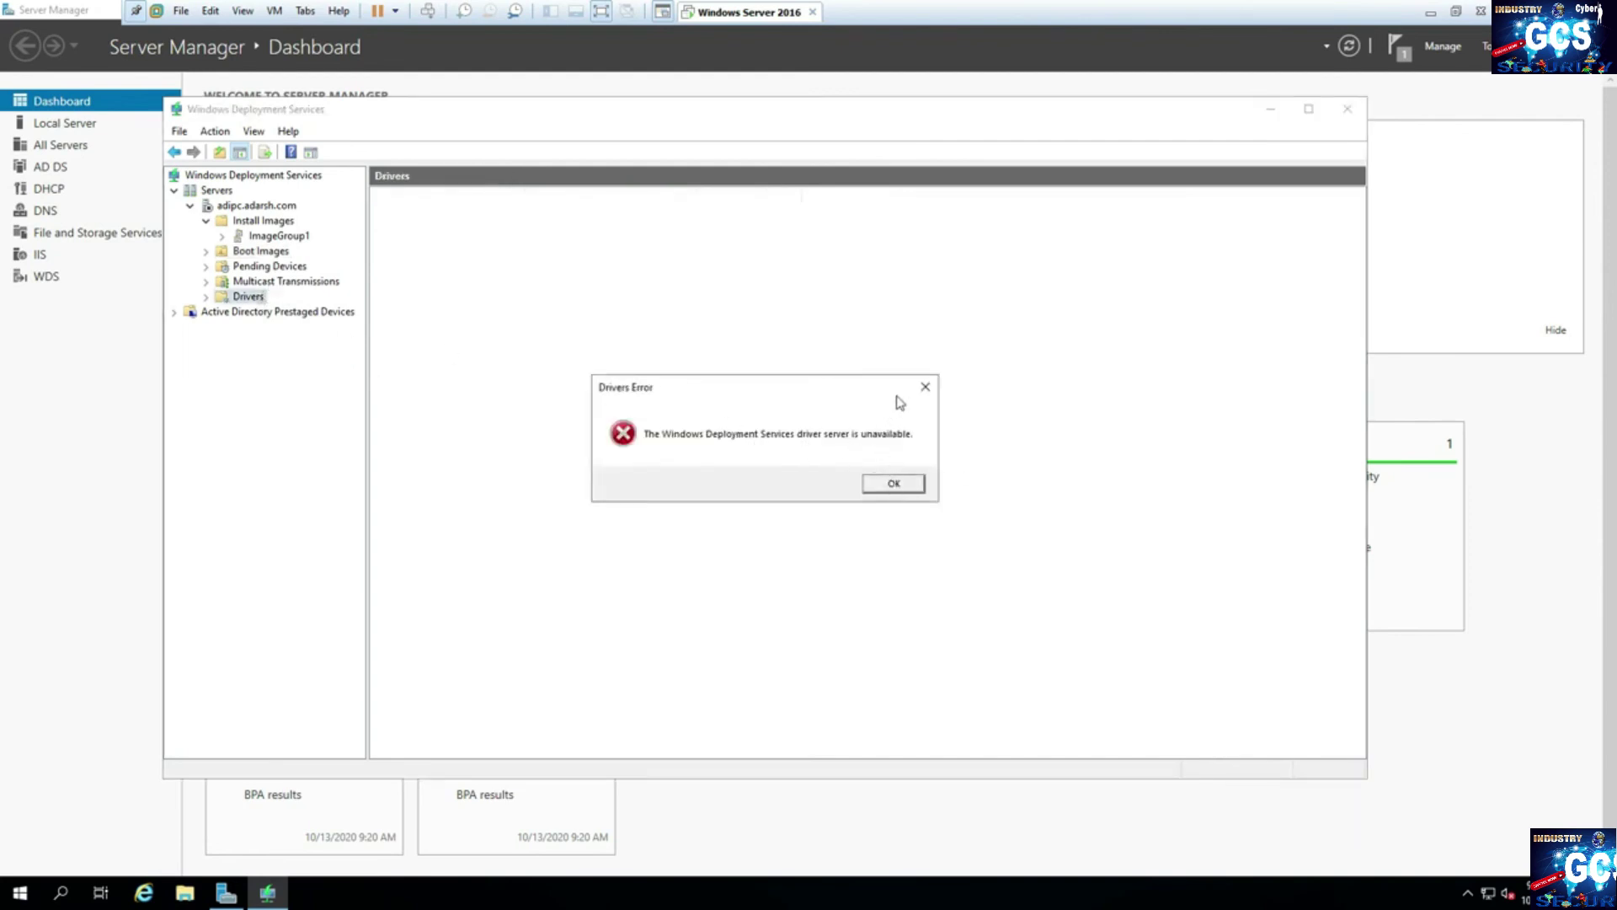
- Dismiss the Drivers and transport server errors and open adipc.adarsh.com's properties
{"action": "left_click", "coordinate": [924, 386]}
{"action": "left_click", "coordinate": [285, 281]}
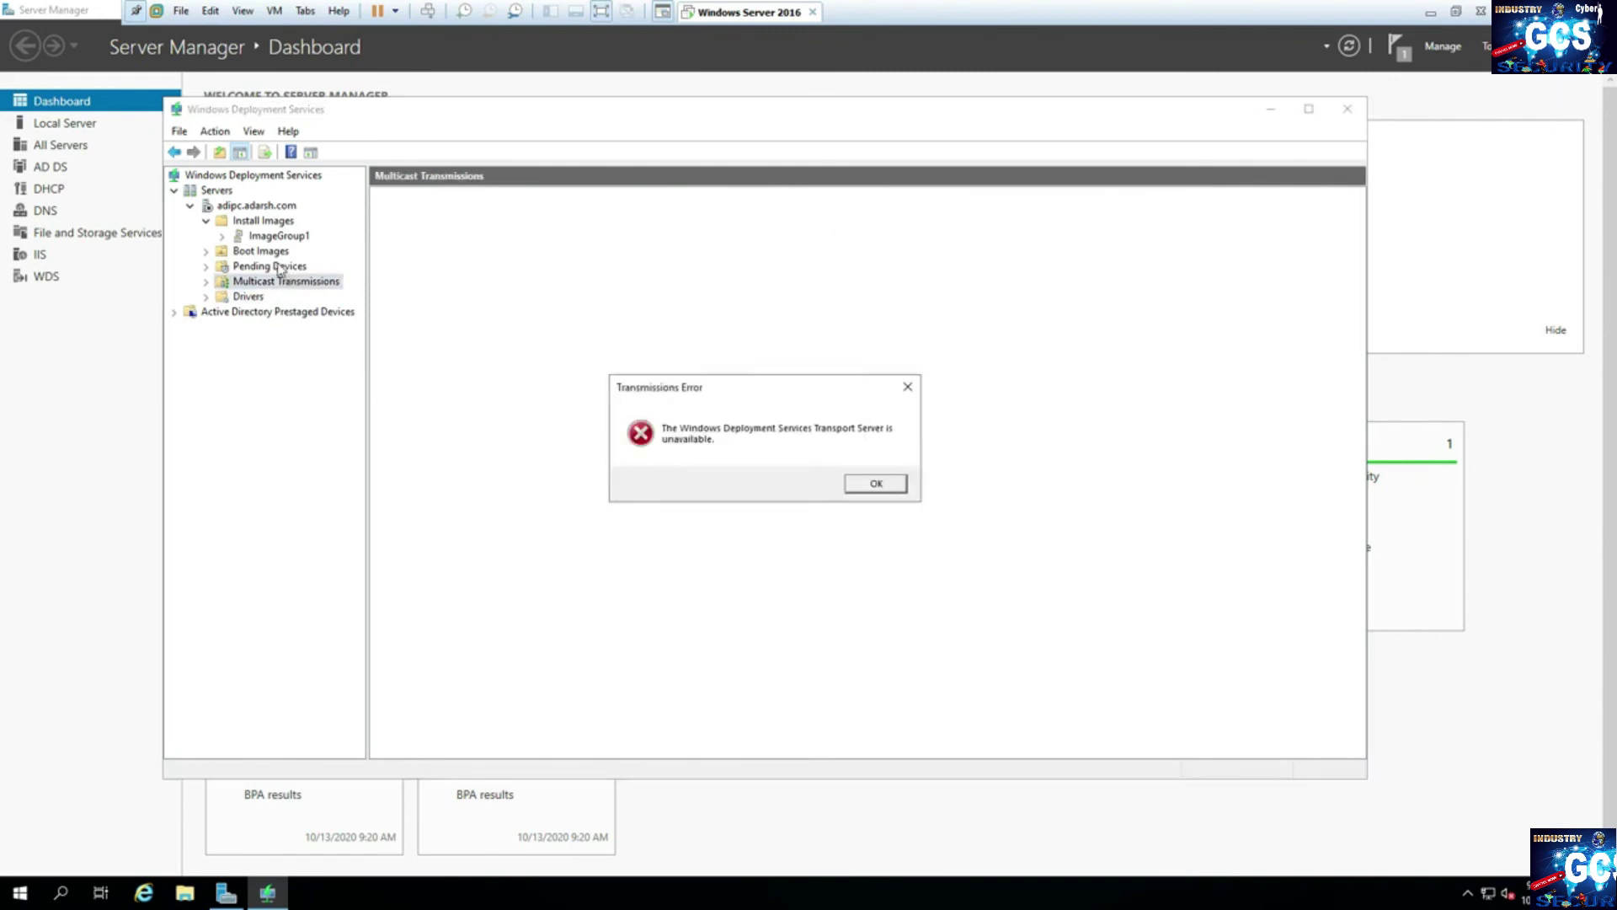
{"action": "left_click", "coordinate": [861, 483]}
{"action": "left_click", "coordinate": [262, 252]}
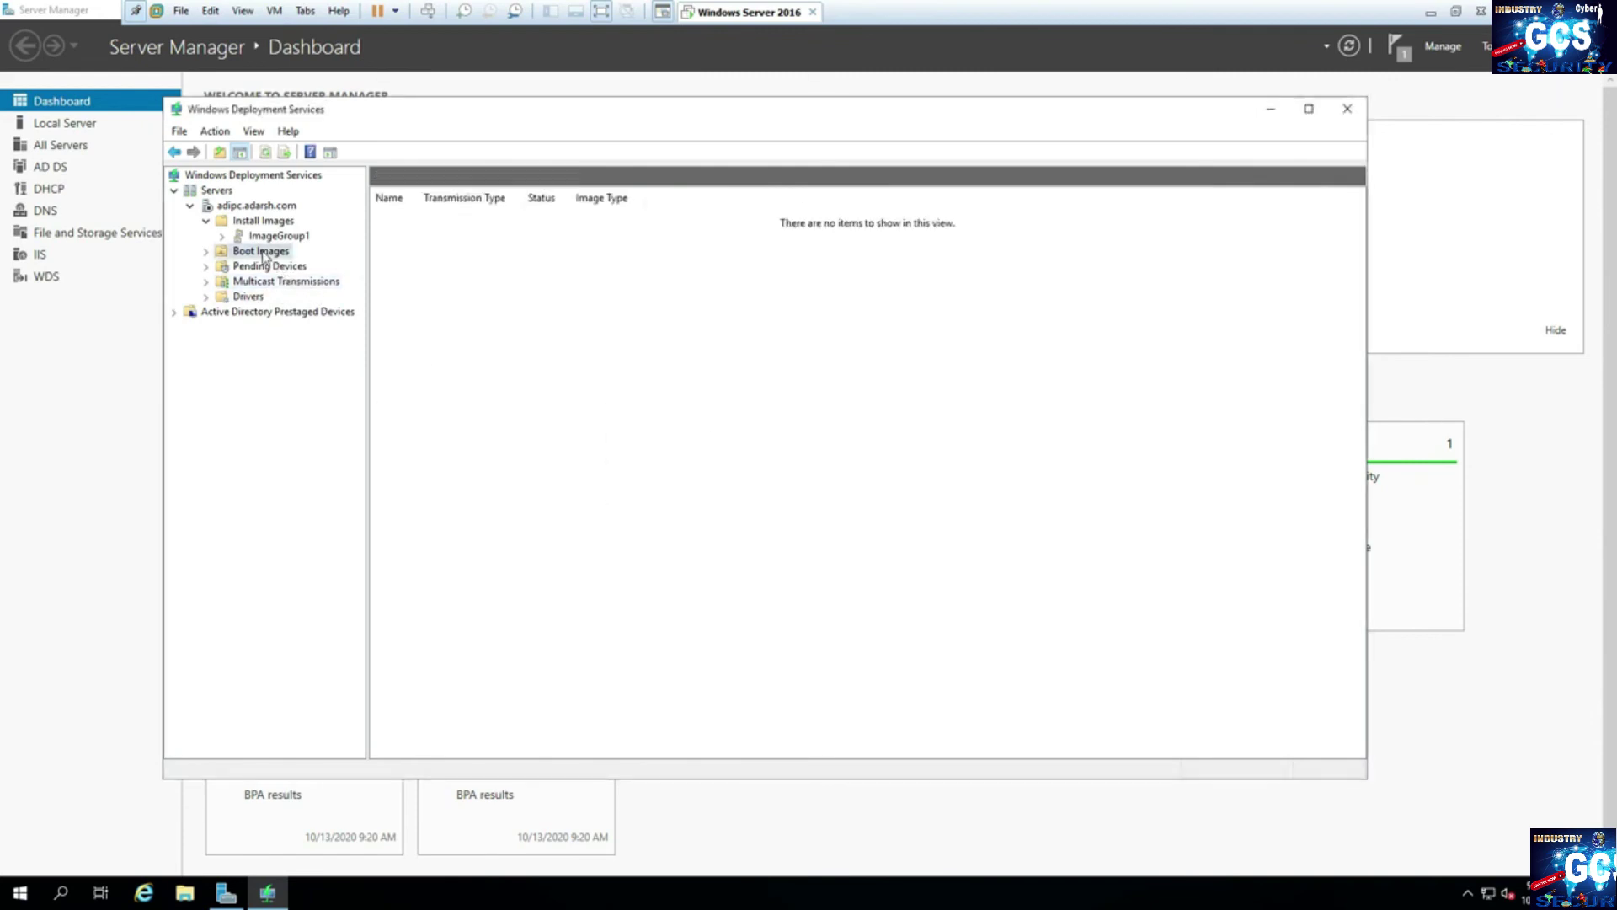
{"action": "left_click", "coordinate": [208, 220]}
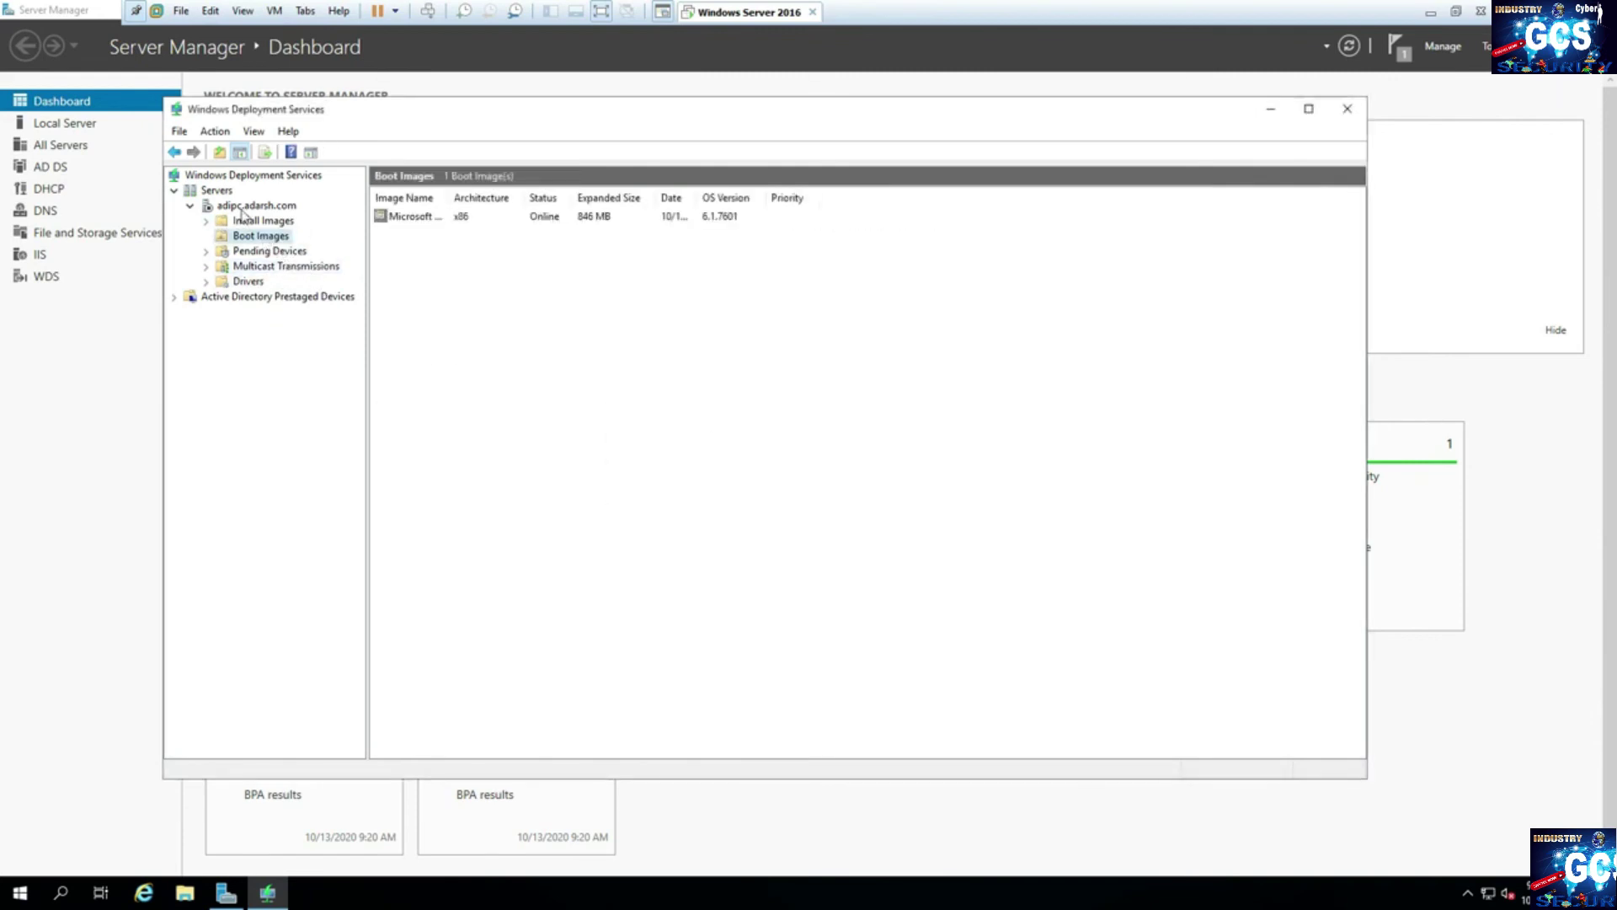
{"action": "left_click", "coordinate": [271, 206]}
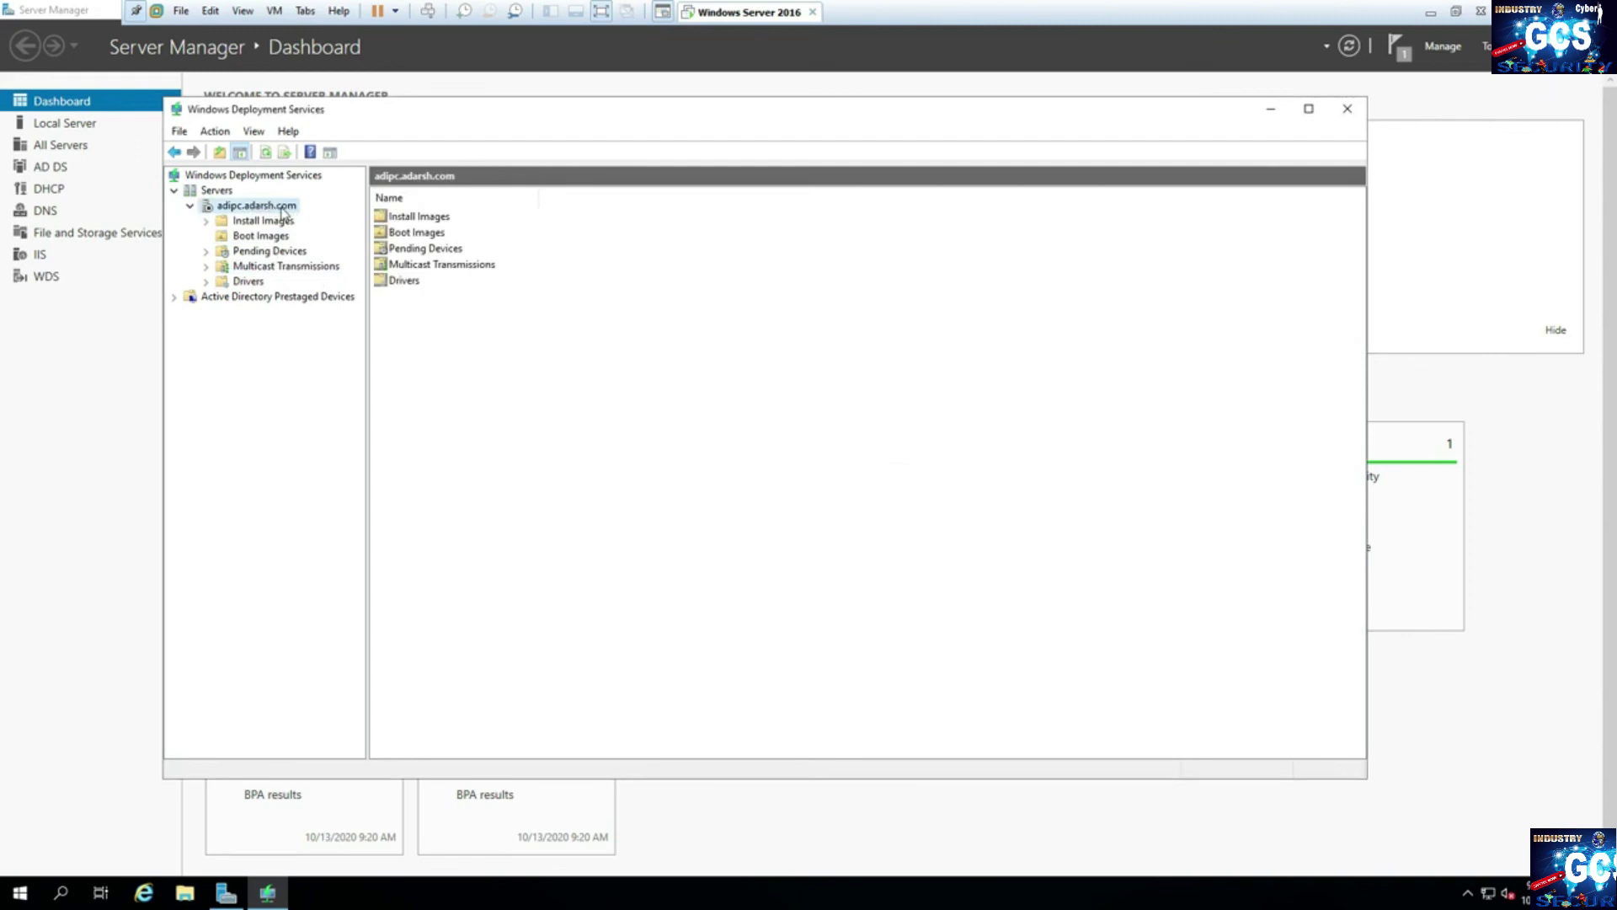
{"action": "right_click", "coordinate": [283, 213]}
{"action": "left_click", "coordinate": [317, 218]}
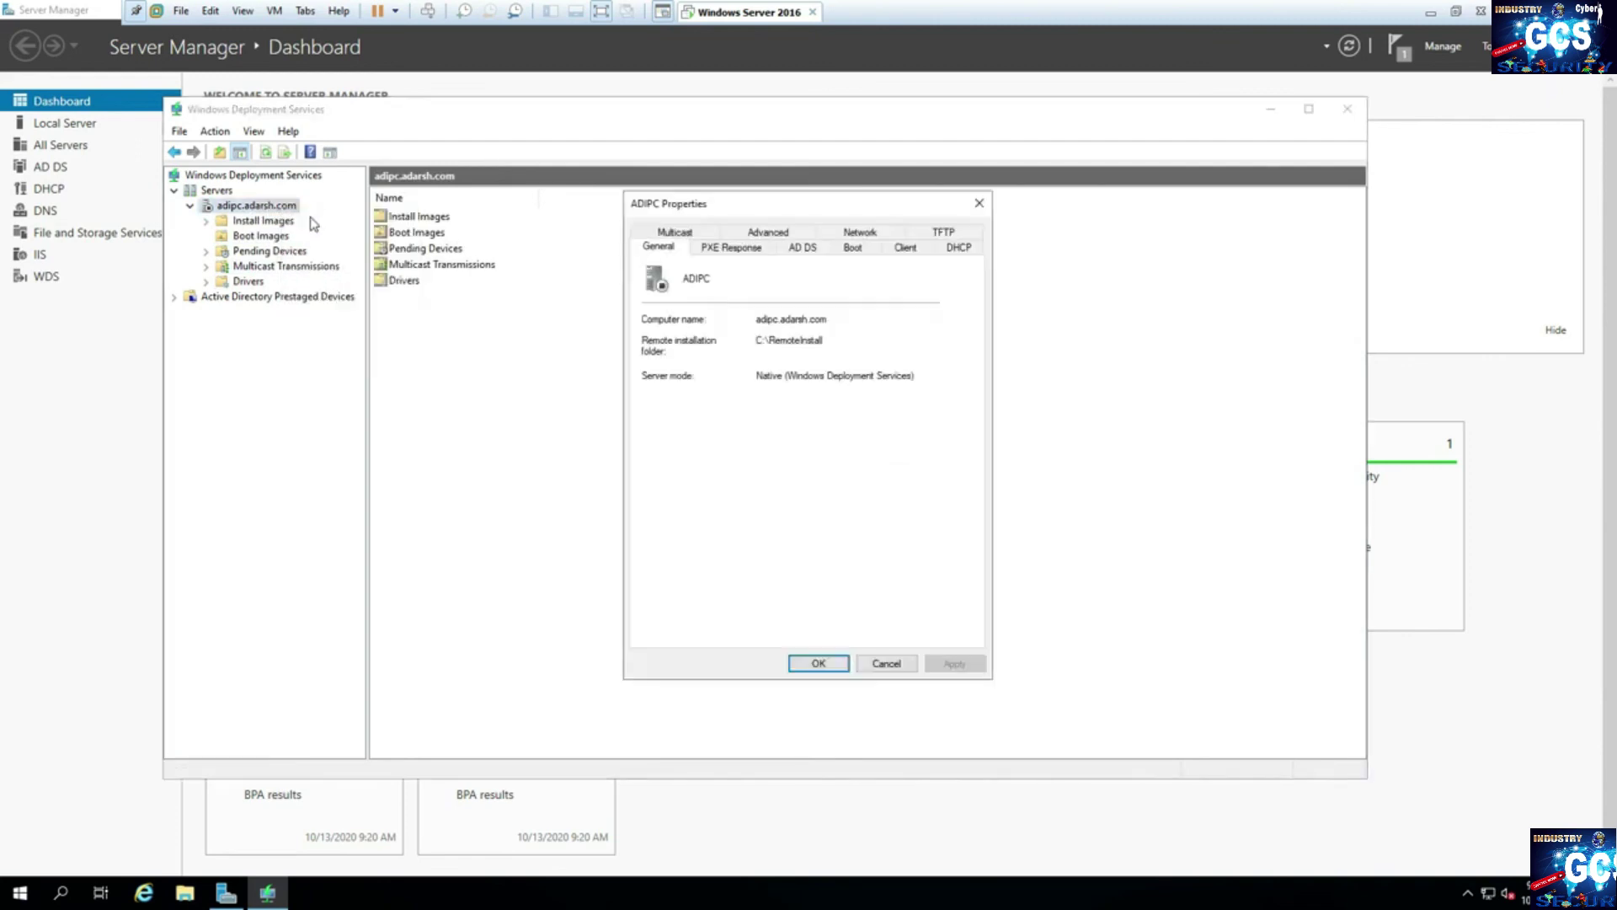
- Create new client computer accounts in the adarsh.com Users folder and apply
{"action": "left_click", "coordinate": [741, 247]}
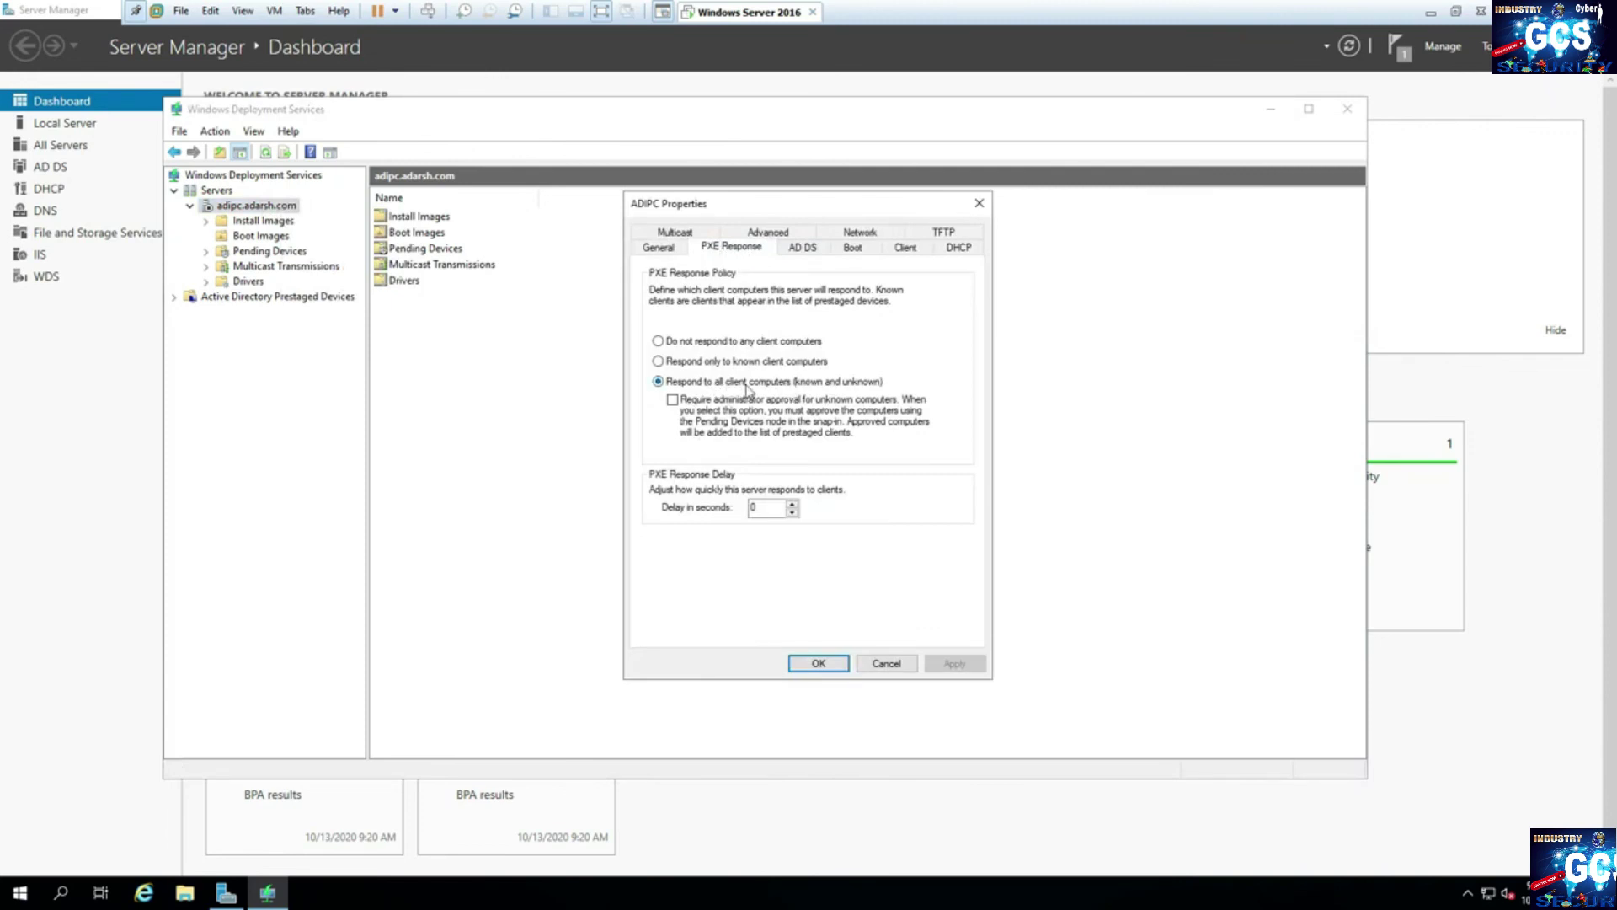
{"action": "left_click", "coordinate": [804, 248]}
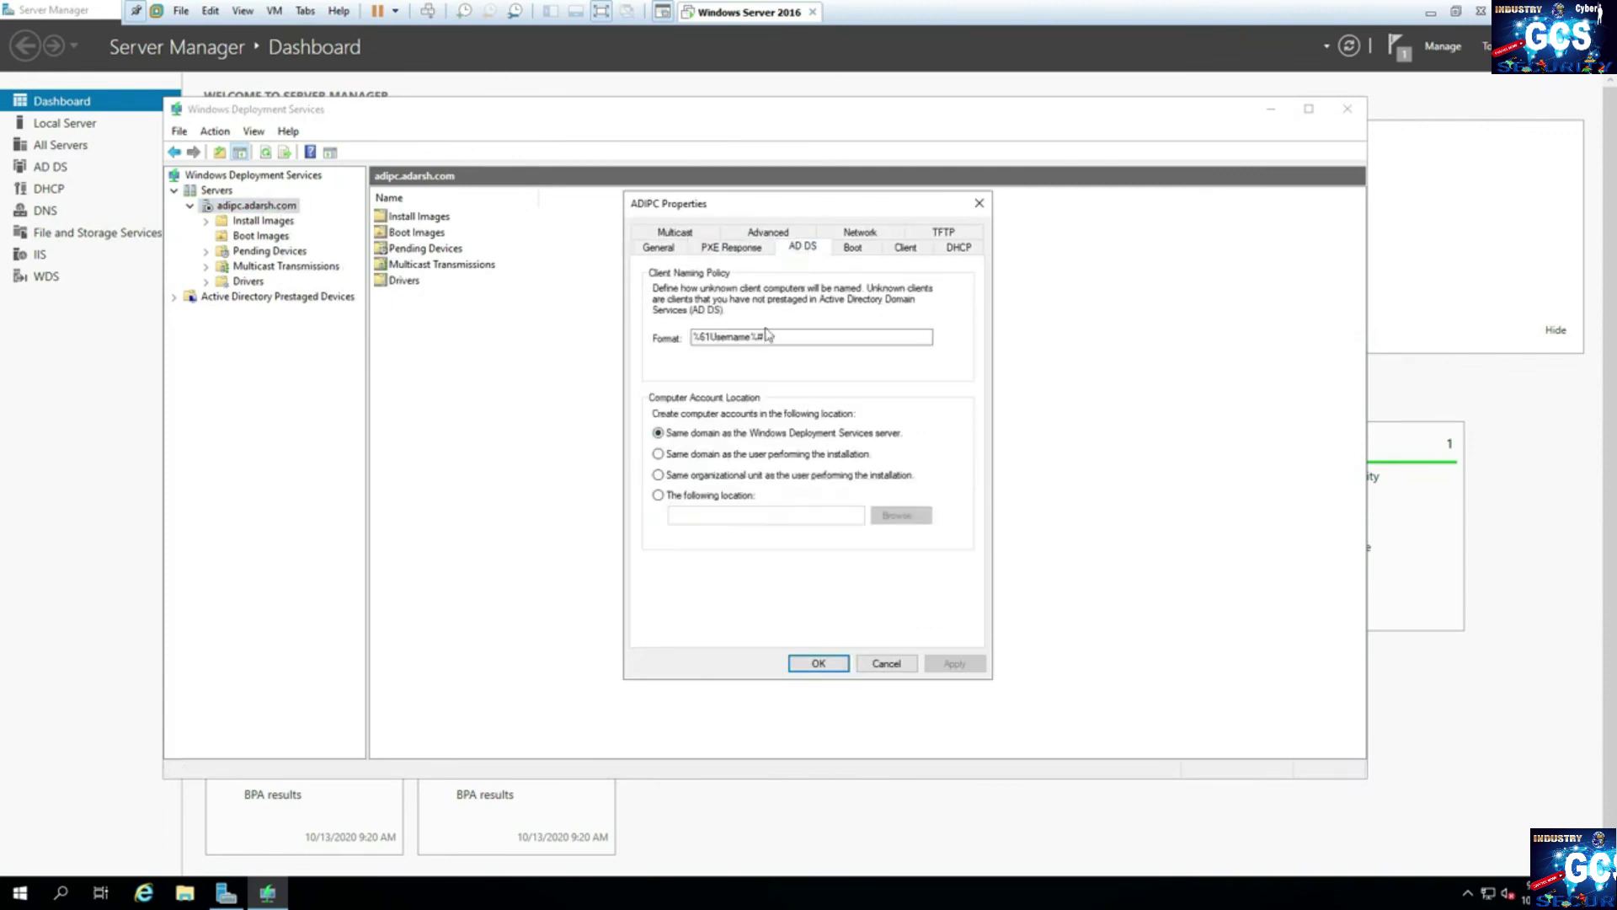
{"action": "left_click", "coordinate": [658, 496]}
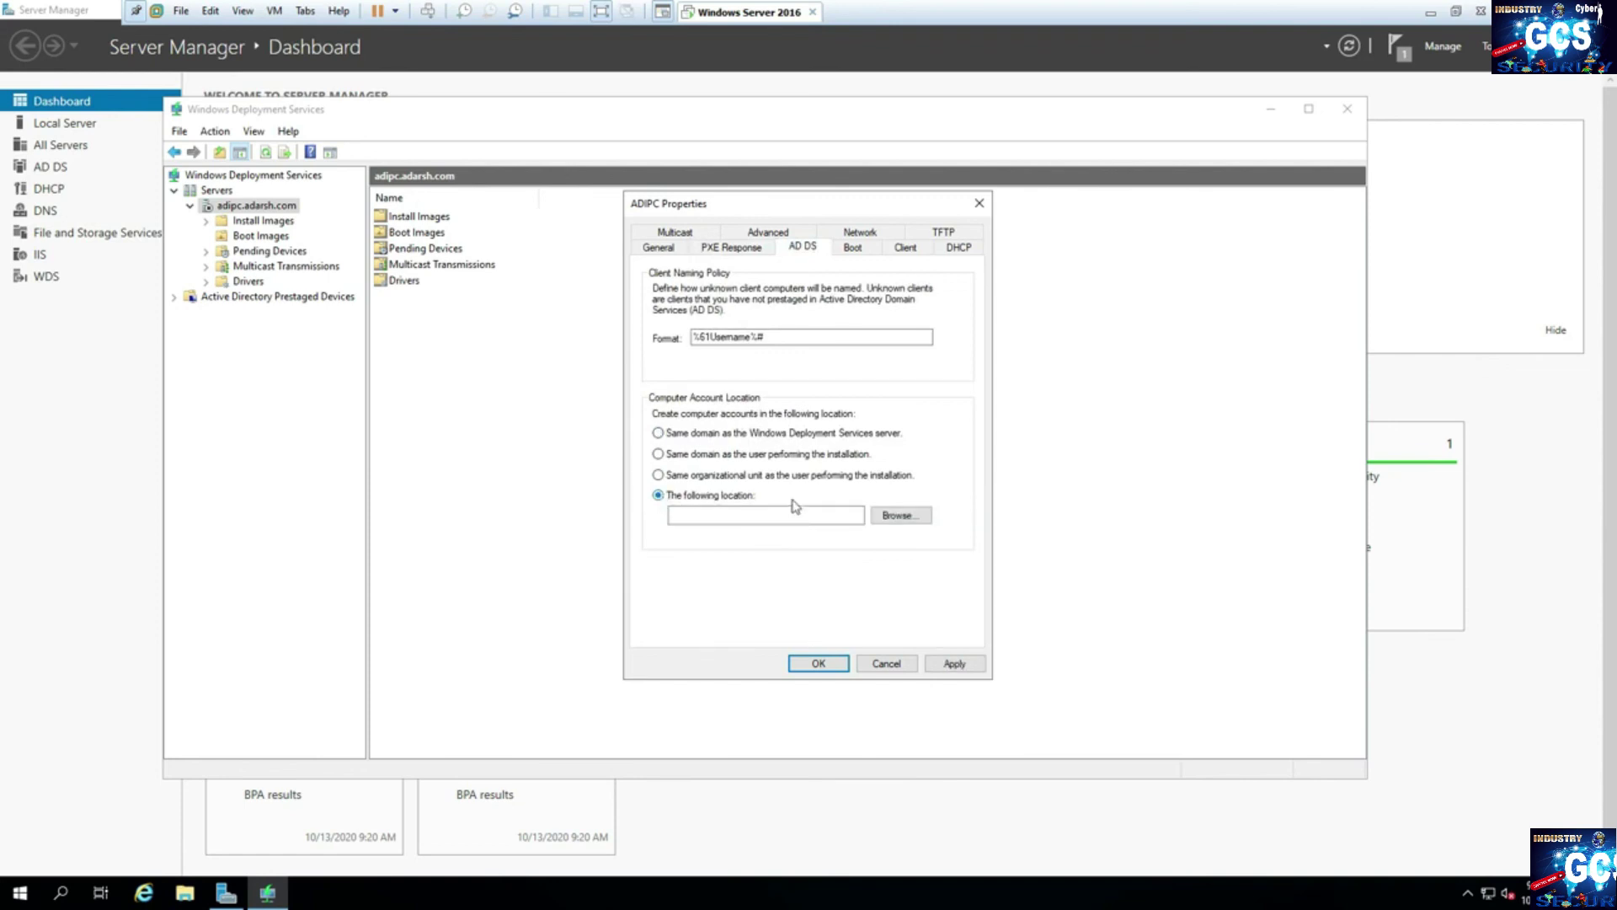
{"action": "left_click", "coordinate": [900, 515]}
{"action": "left_click", "coordinate": [695, 374]}
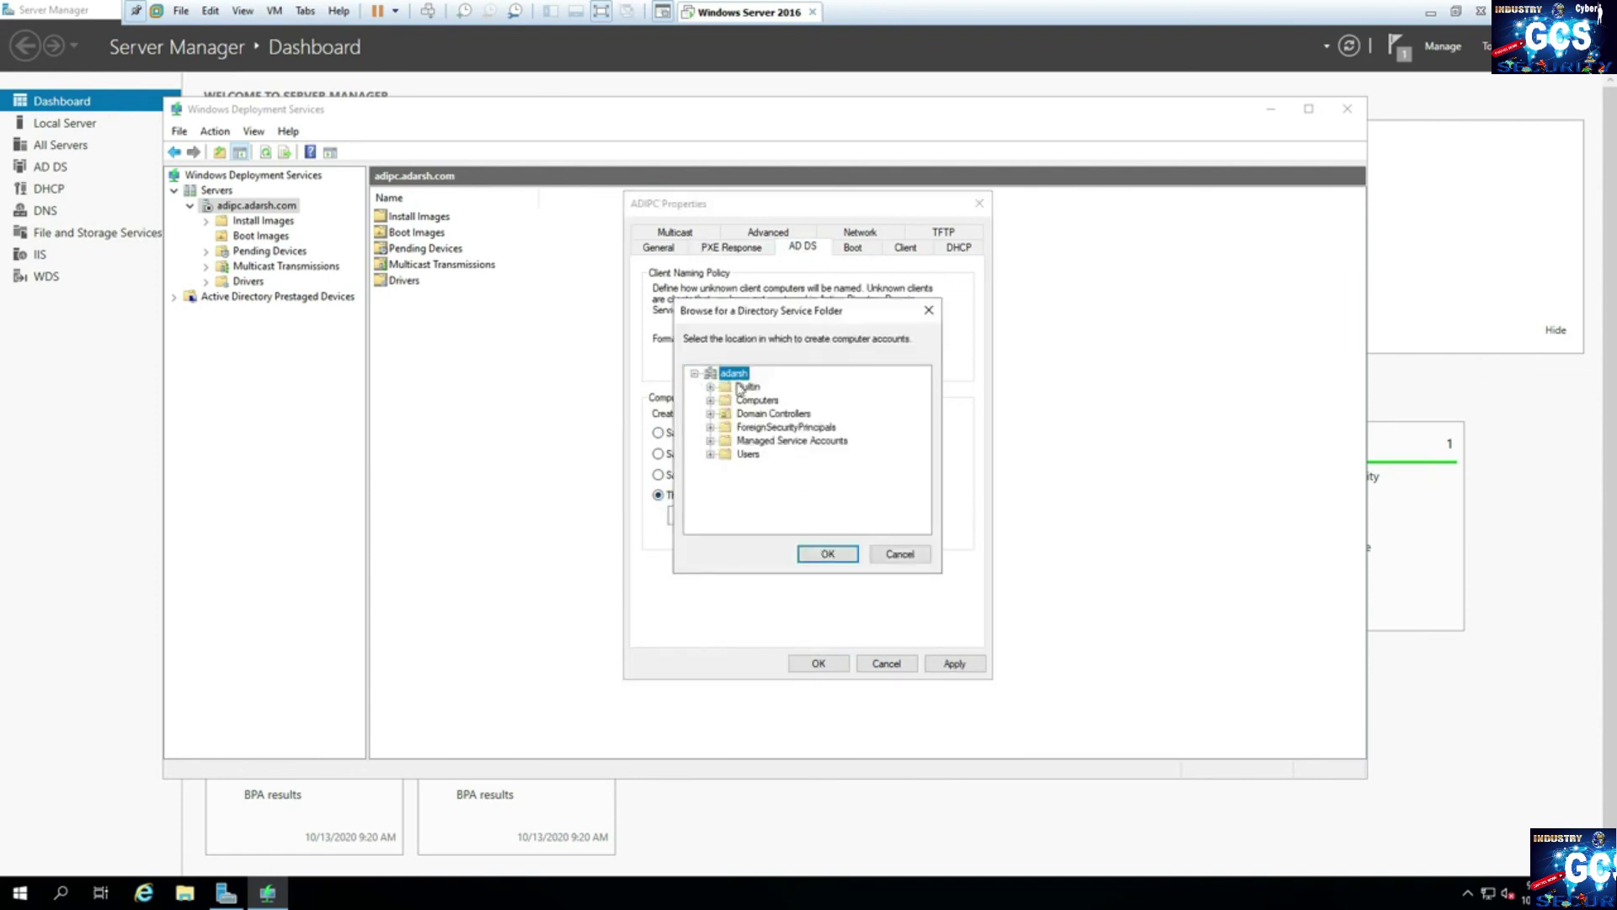
{"action": "left_click", "coordinate": [748, 455]}
{"action": "left_click", "coordinate": [827, 554]}
{"action": "left_click", "coordinate": [952, 664]}
- Let known and unknown clients always continue the PXE boot; no default boot images are listed
{"action": "left_click", "coordinate": [853, 248]}
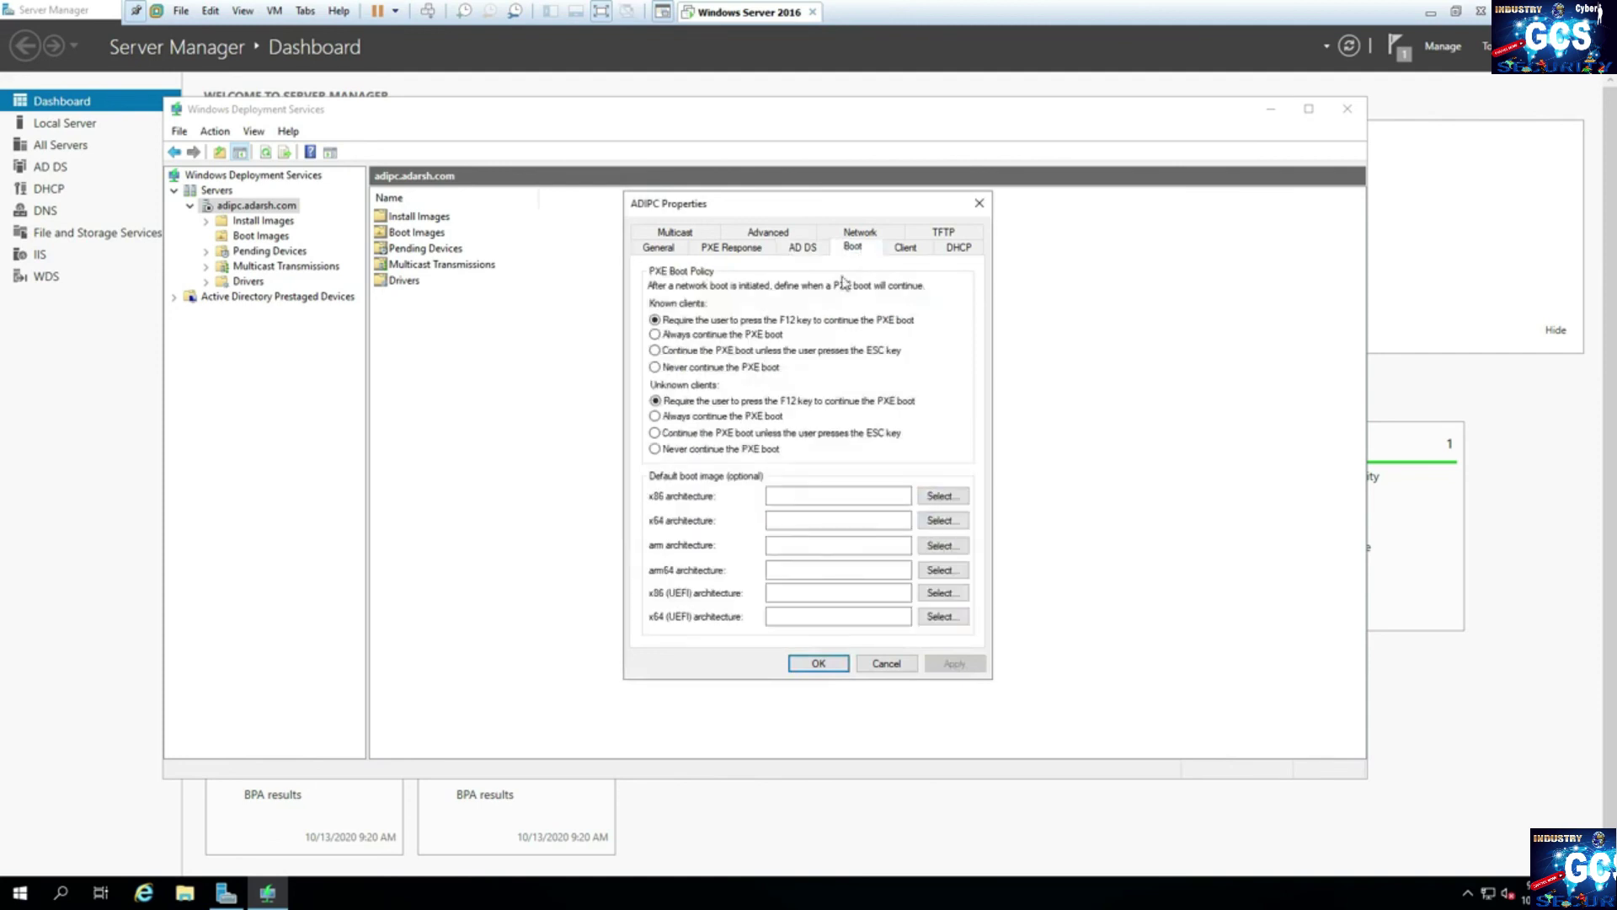
{"action": "left_click", "coordinate": [746, 336]}
{"action": "left_click", "coordinate": [706, 418]}
{"action": "left_click", "coordinate": [944, 496]}
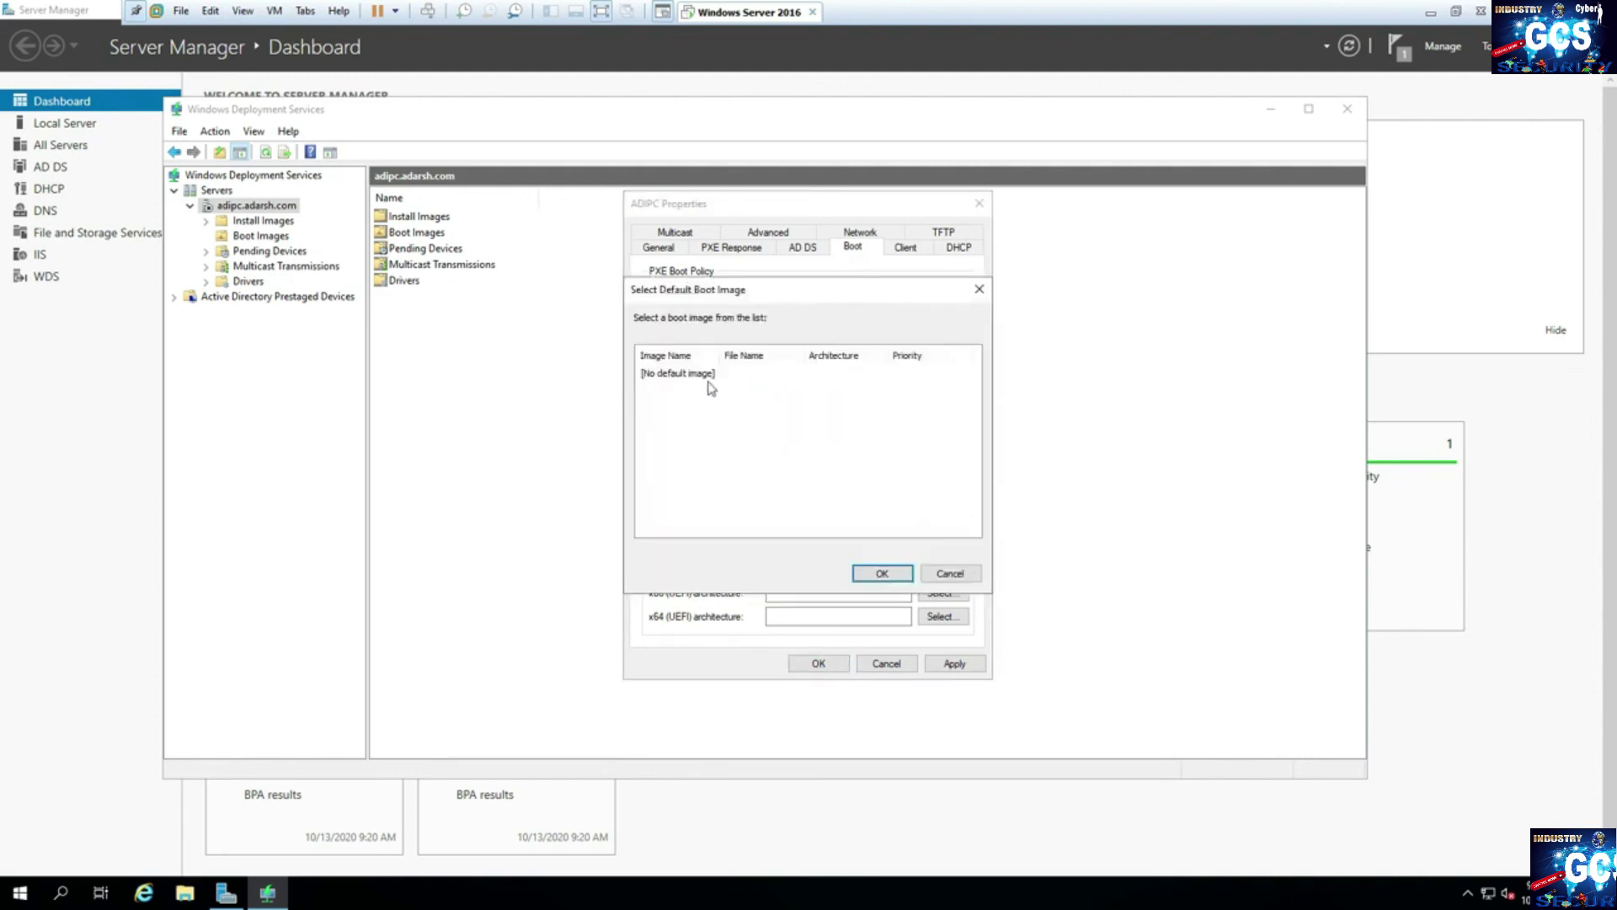
{"action": "left_click", "coordinate": [952, 576]}
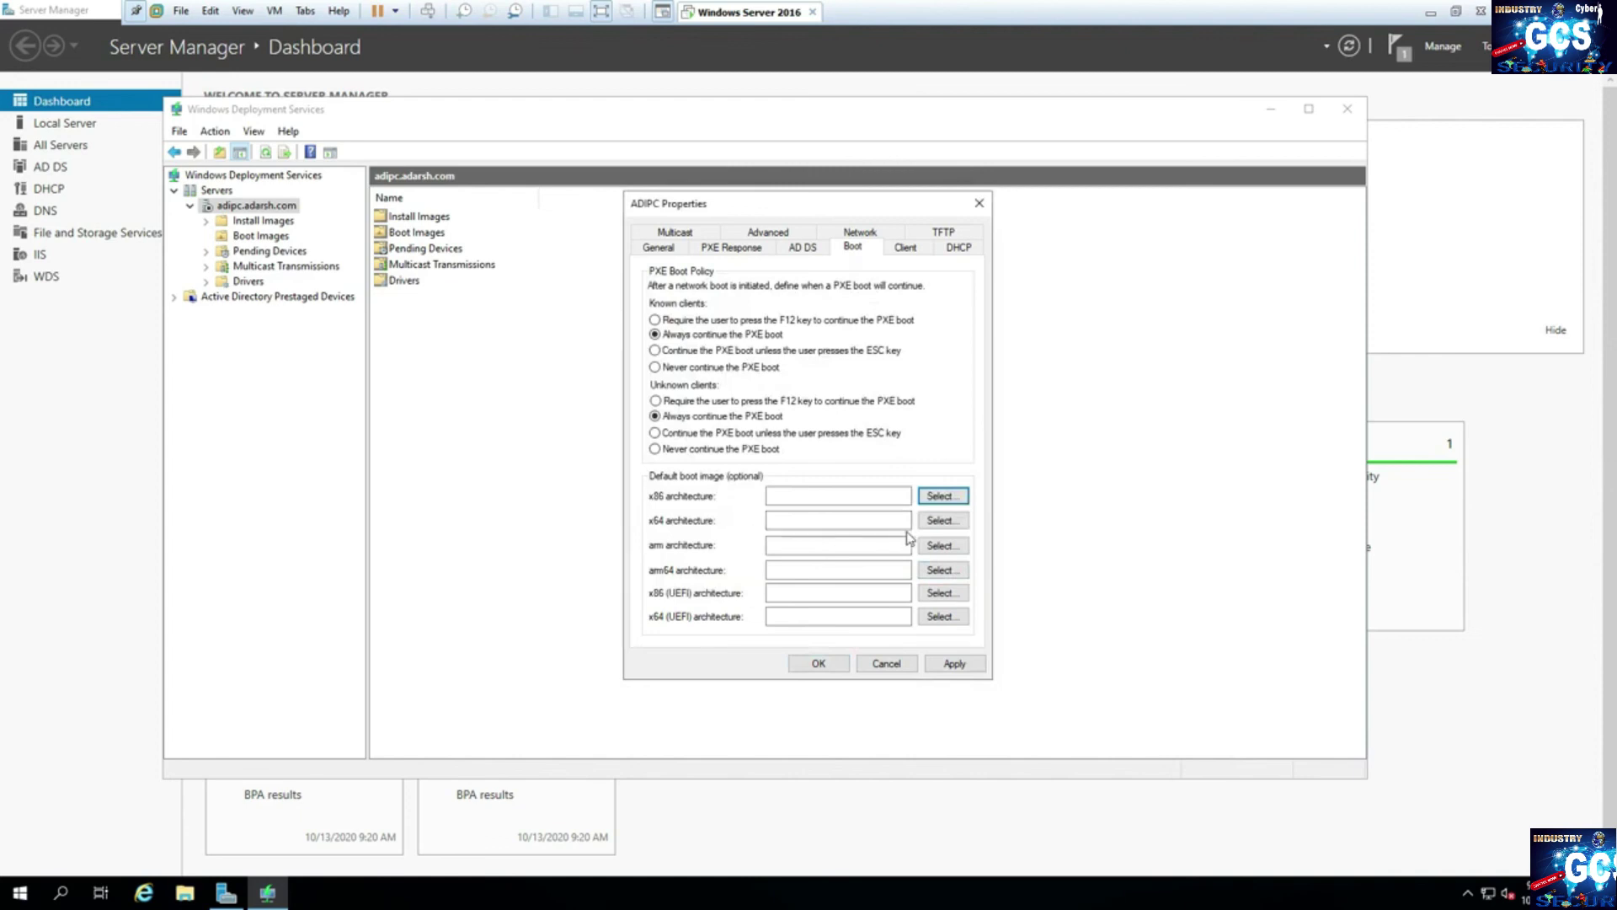
{"action": "left_click", "coordinate": [939, 523]}
{"action": "left_click", "coordinate": [942, 571]}
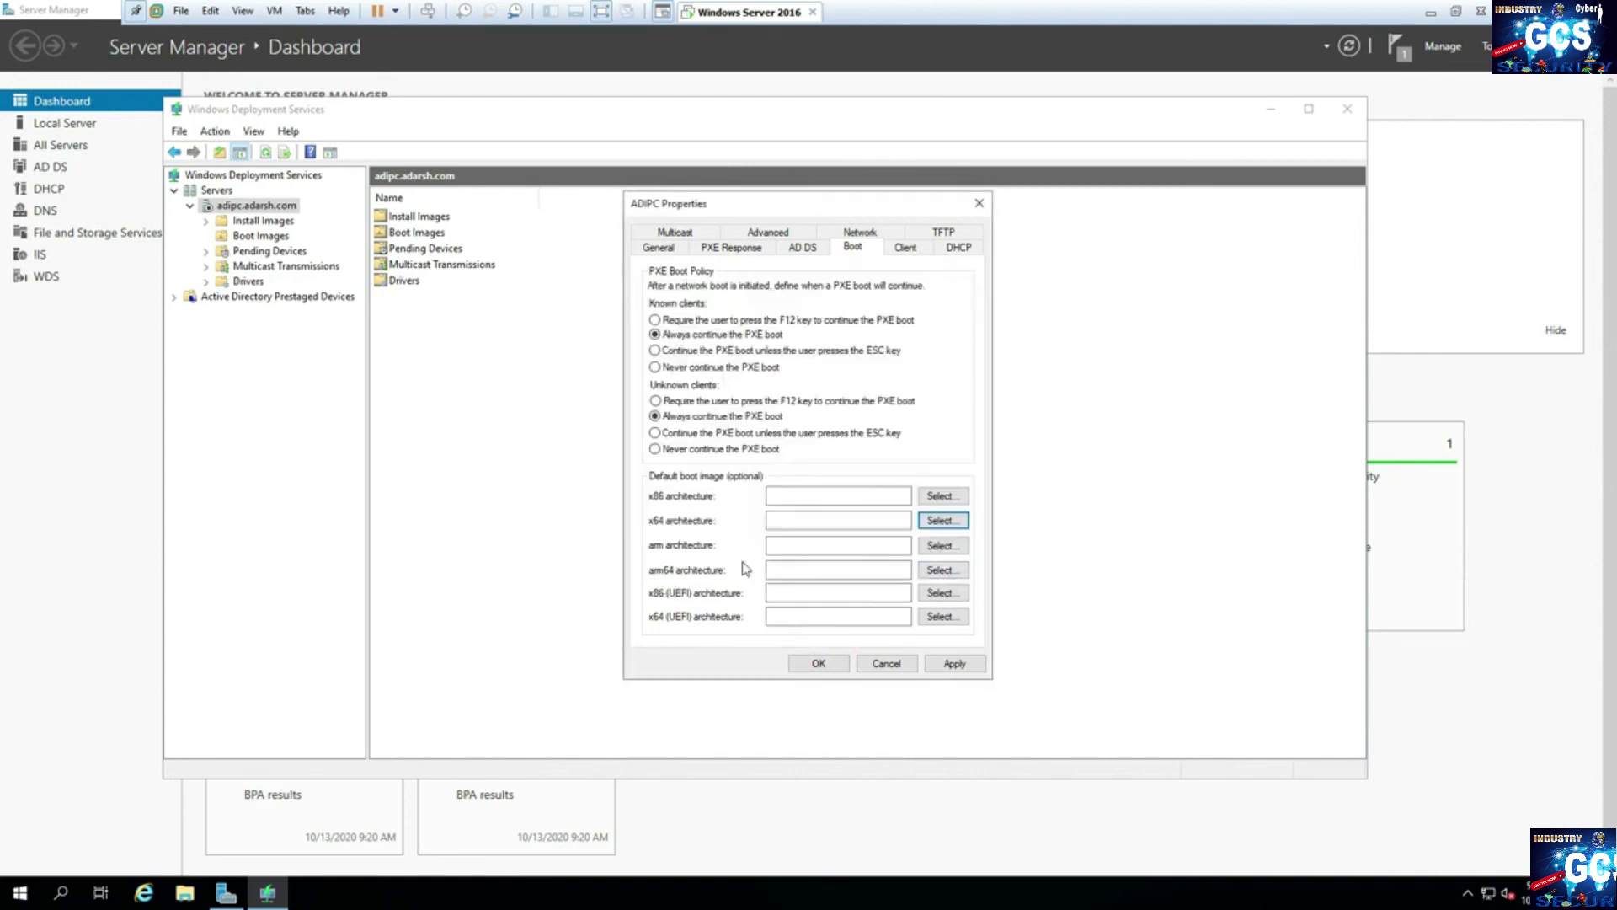
{"action": "left_click", "coordinate": [944, 593]}
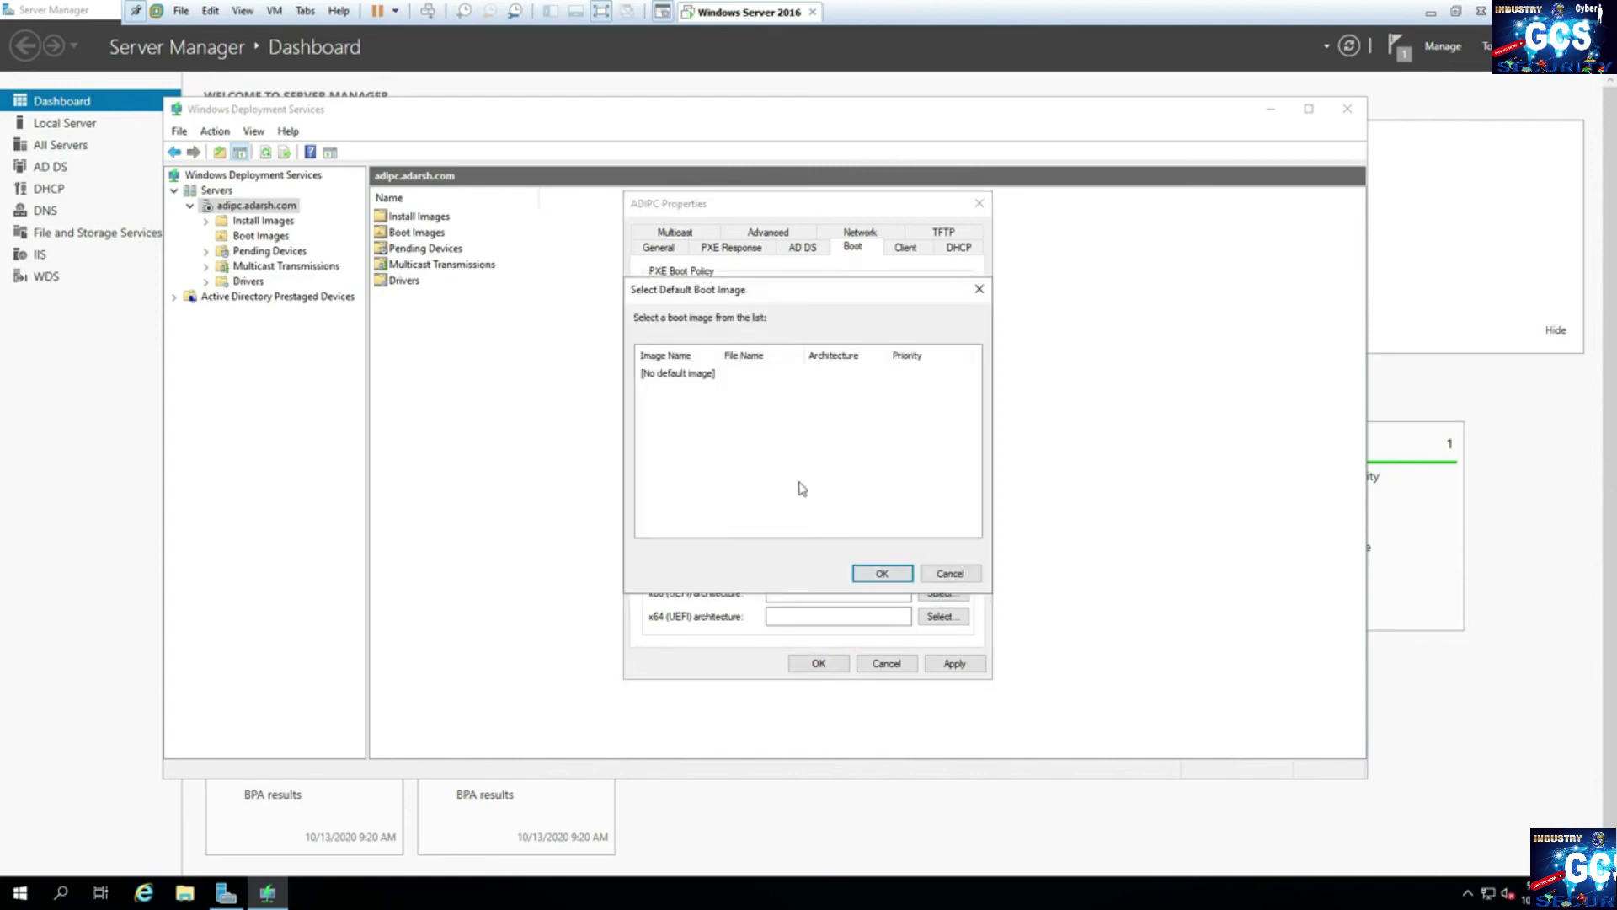
{"action": "left_click", "coordinate": [950, 573]}
- Apply the server property changes and close the properties with OK
{"action": "left_click", "coordinate": [853, 543]}
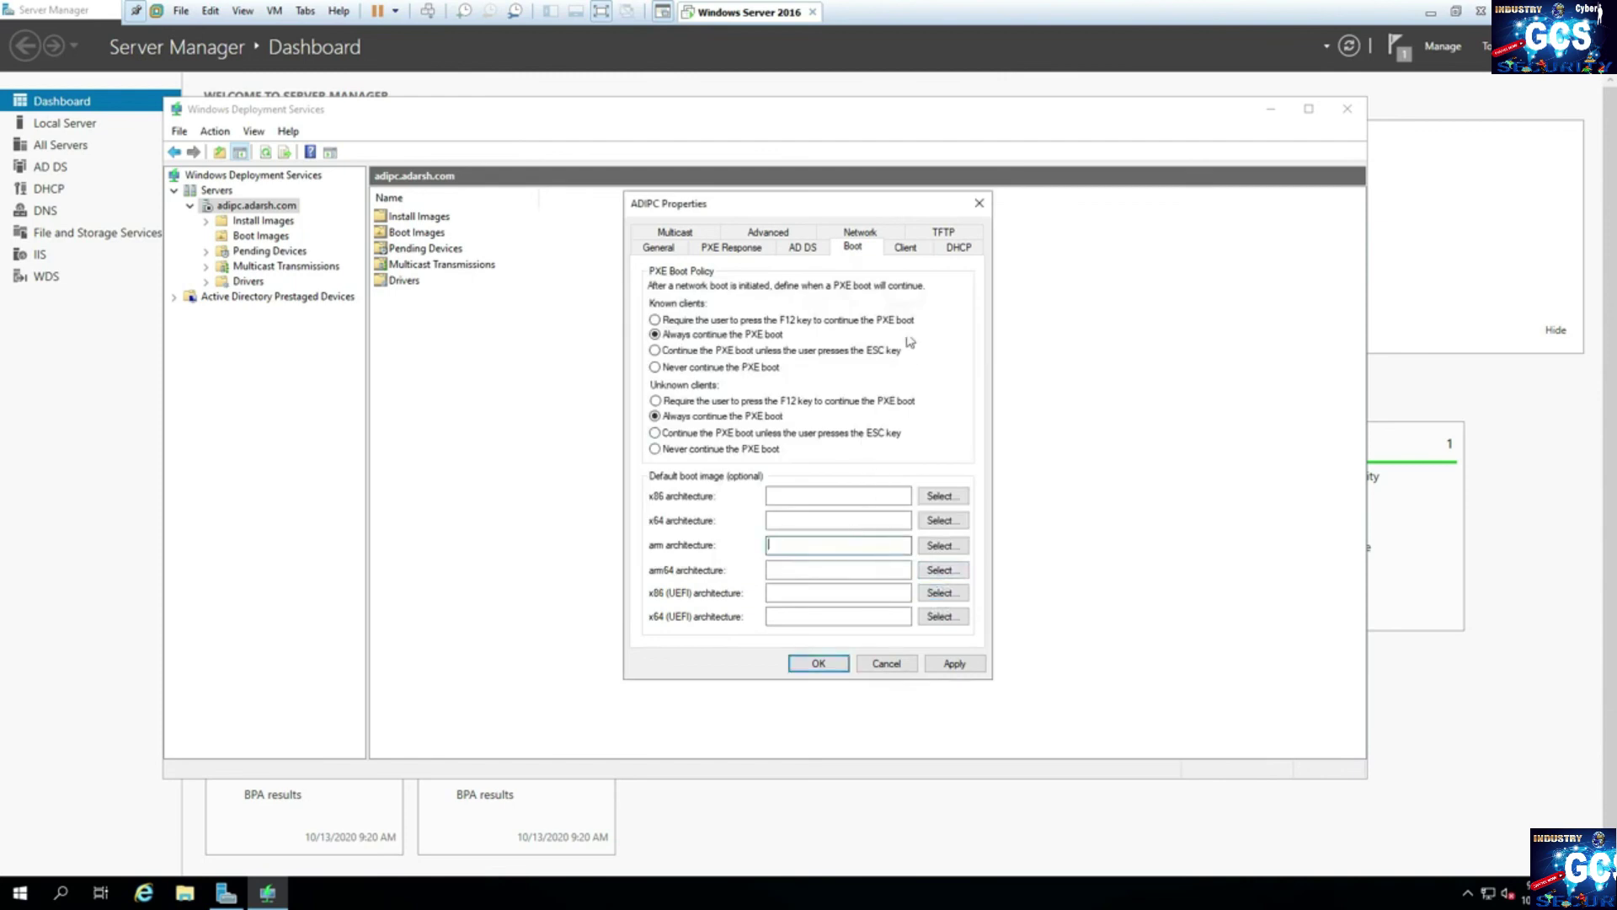
{"action": "left_click", "coordinate": [907, 248]}
{"action": "left_click", "coordinate": [955, 664]}
{"action": "left_click", "coordinate": [821, 665]}
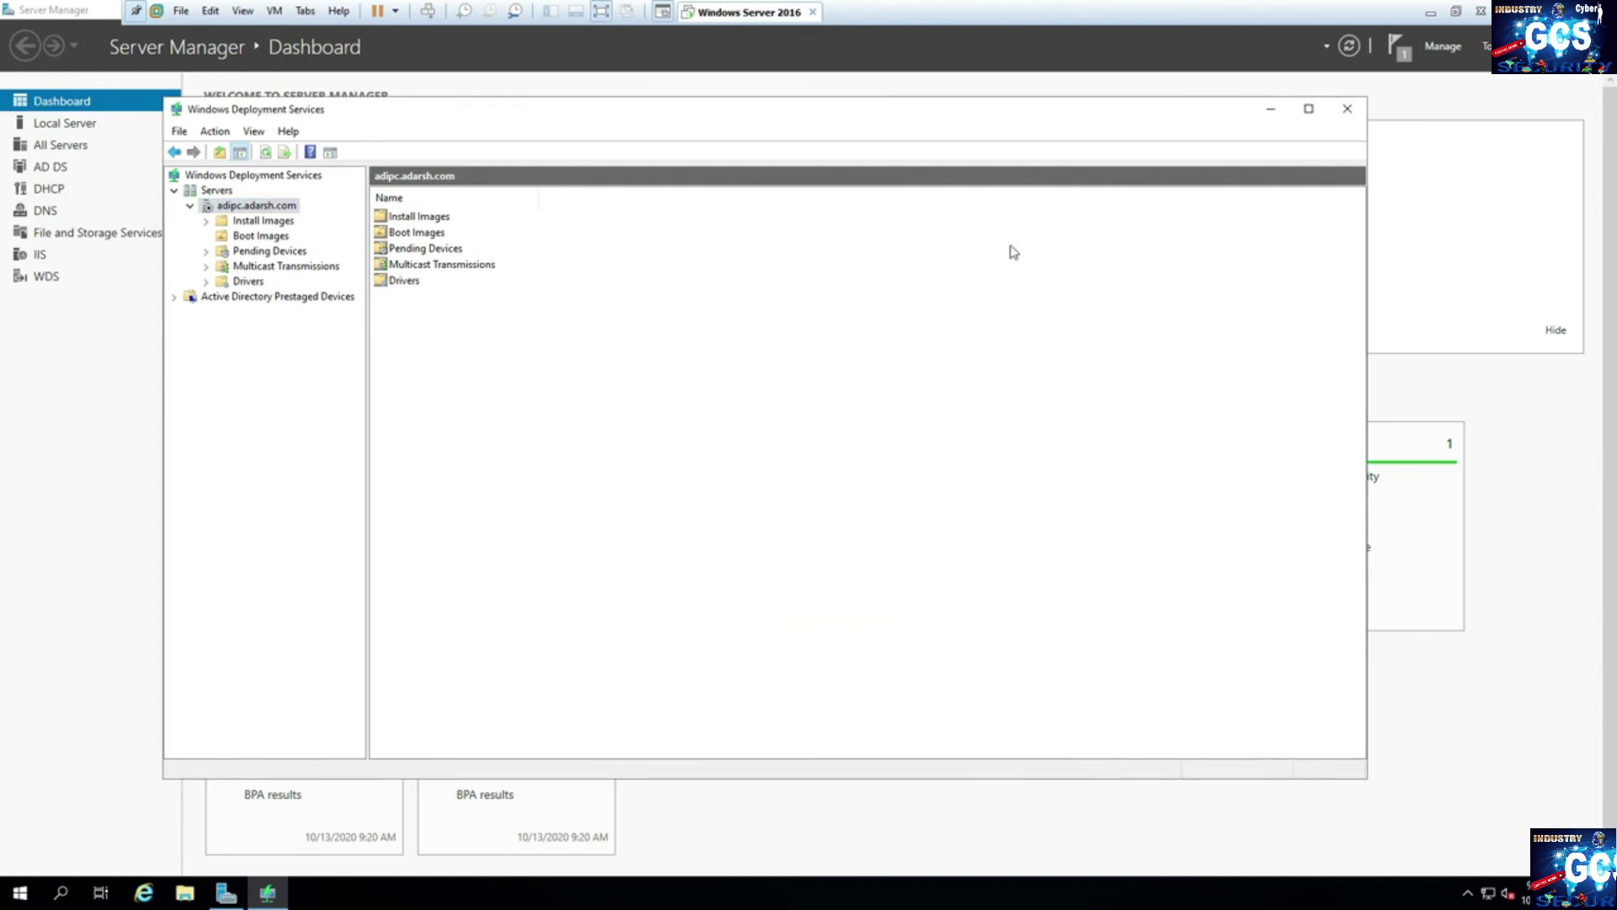
- Start a Typical new virtual machine with Windows 7 as the guest version
{"action": "left_click", "coordinate": [183, 11]}
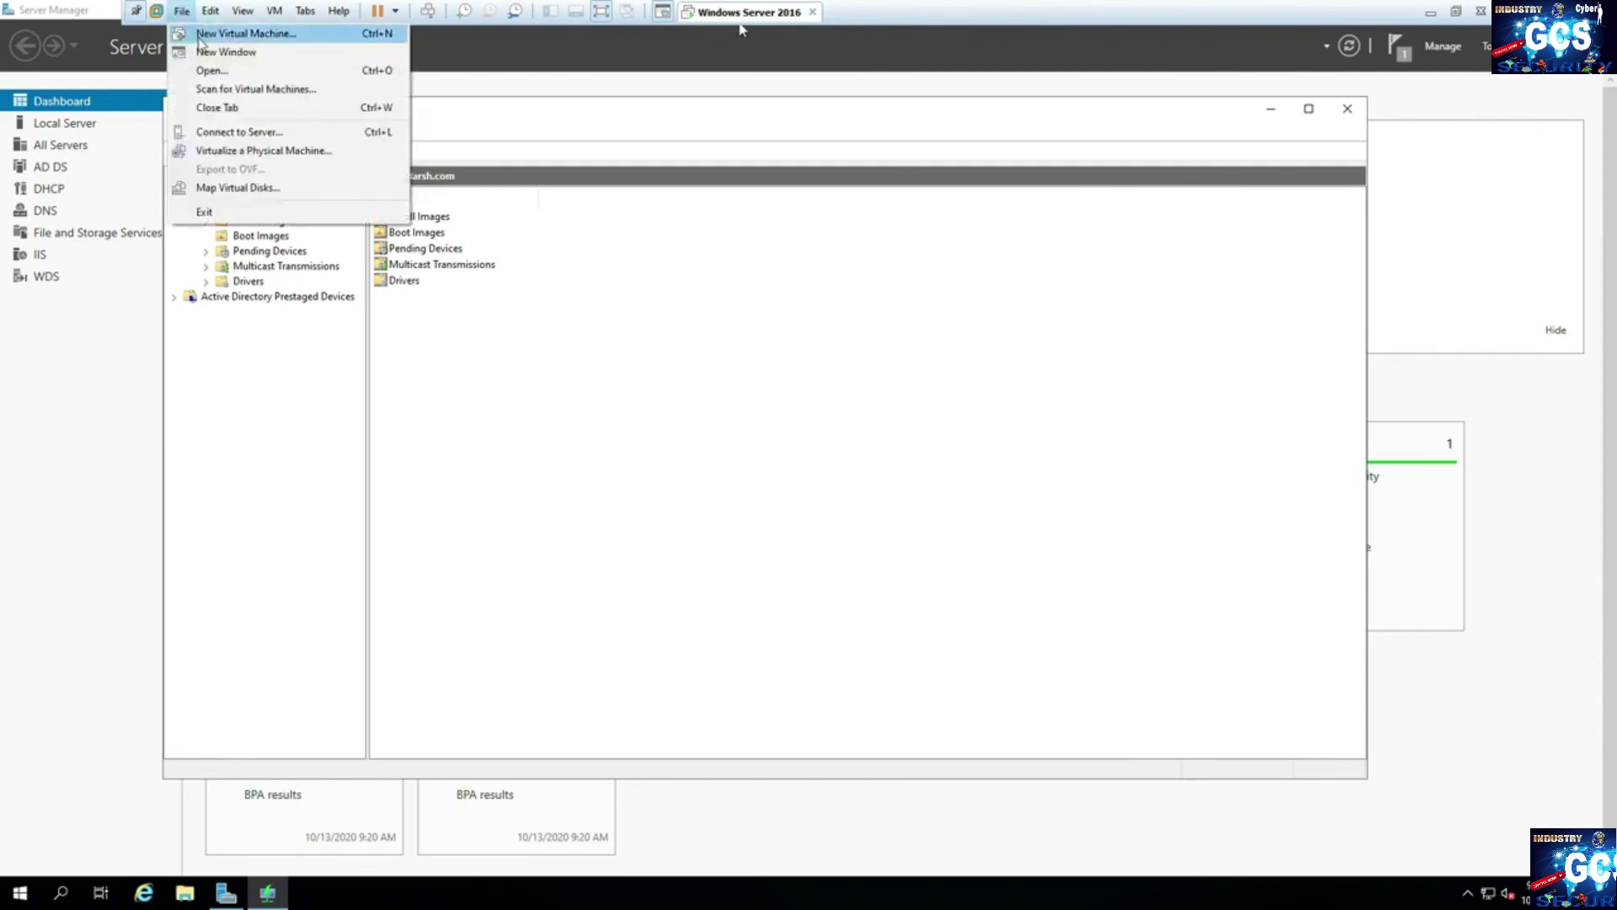
{"action": "left_click", "coordinate": [202, 34]}
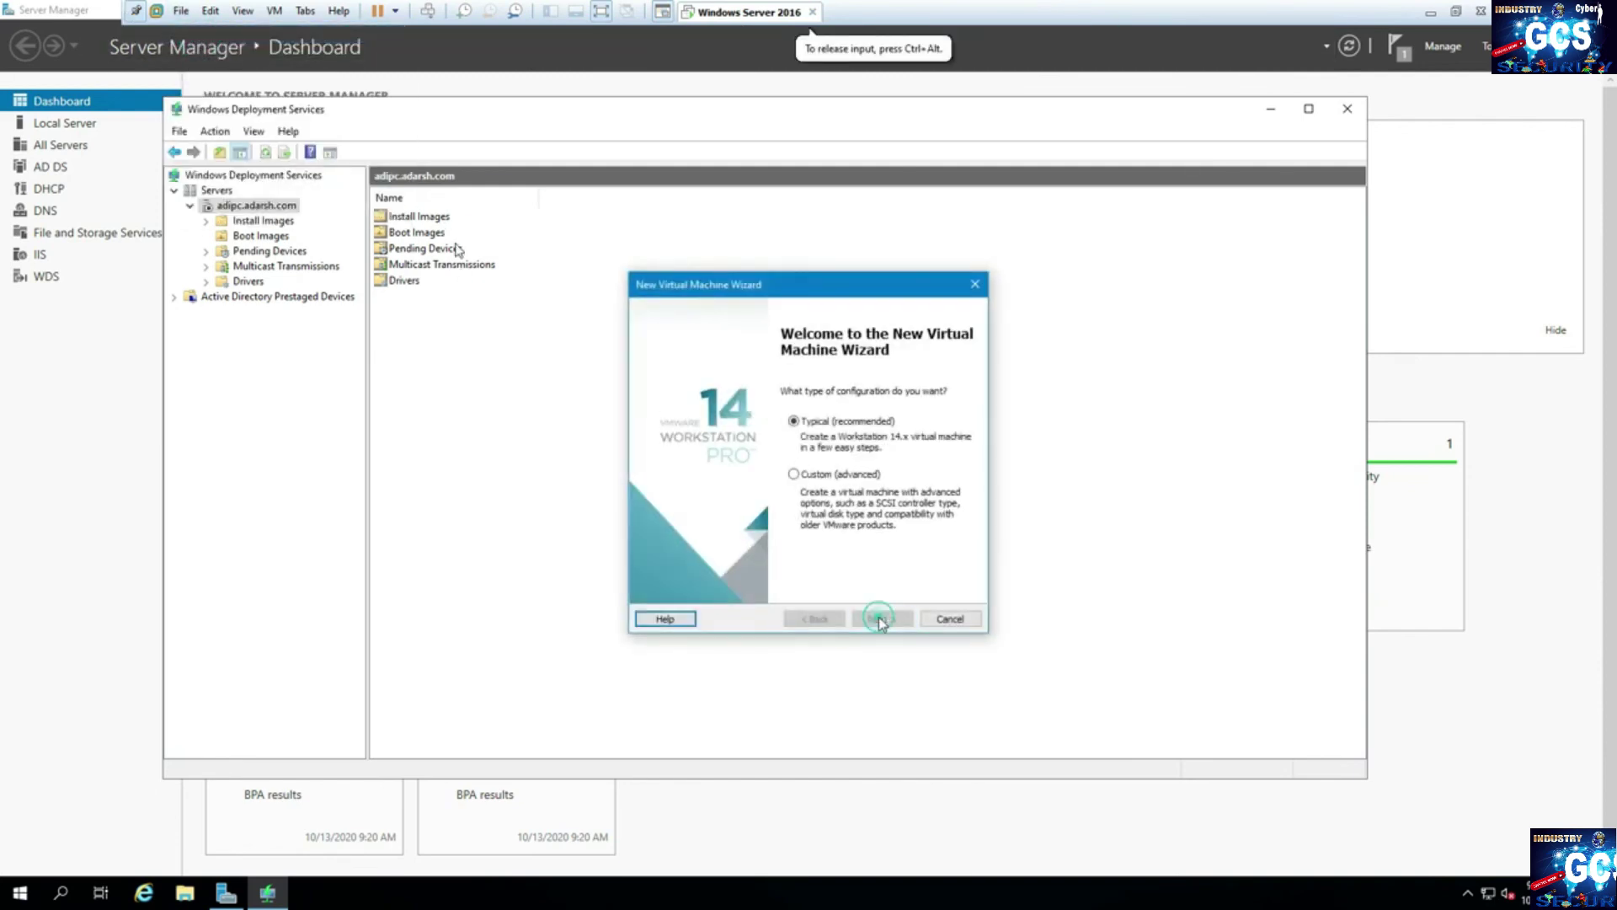
{"action": "left_click", "coordinate": [876, 619]}
{"action": "left_click", "coordinate": [881, 624]}
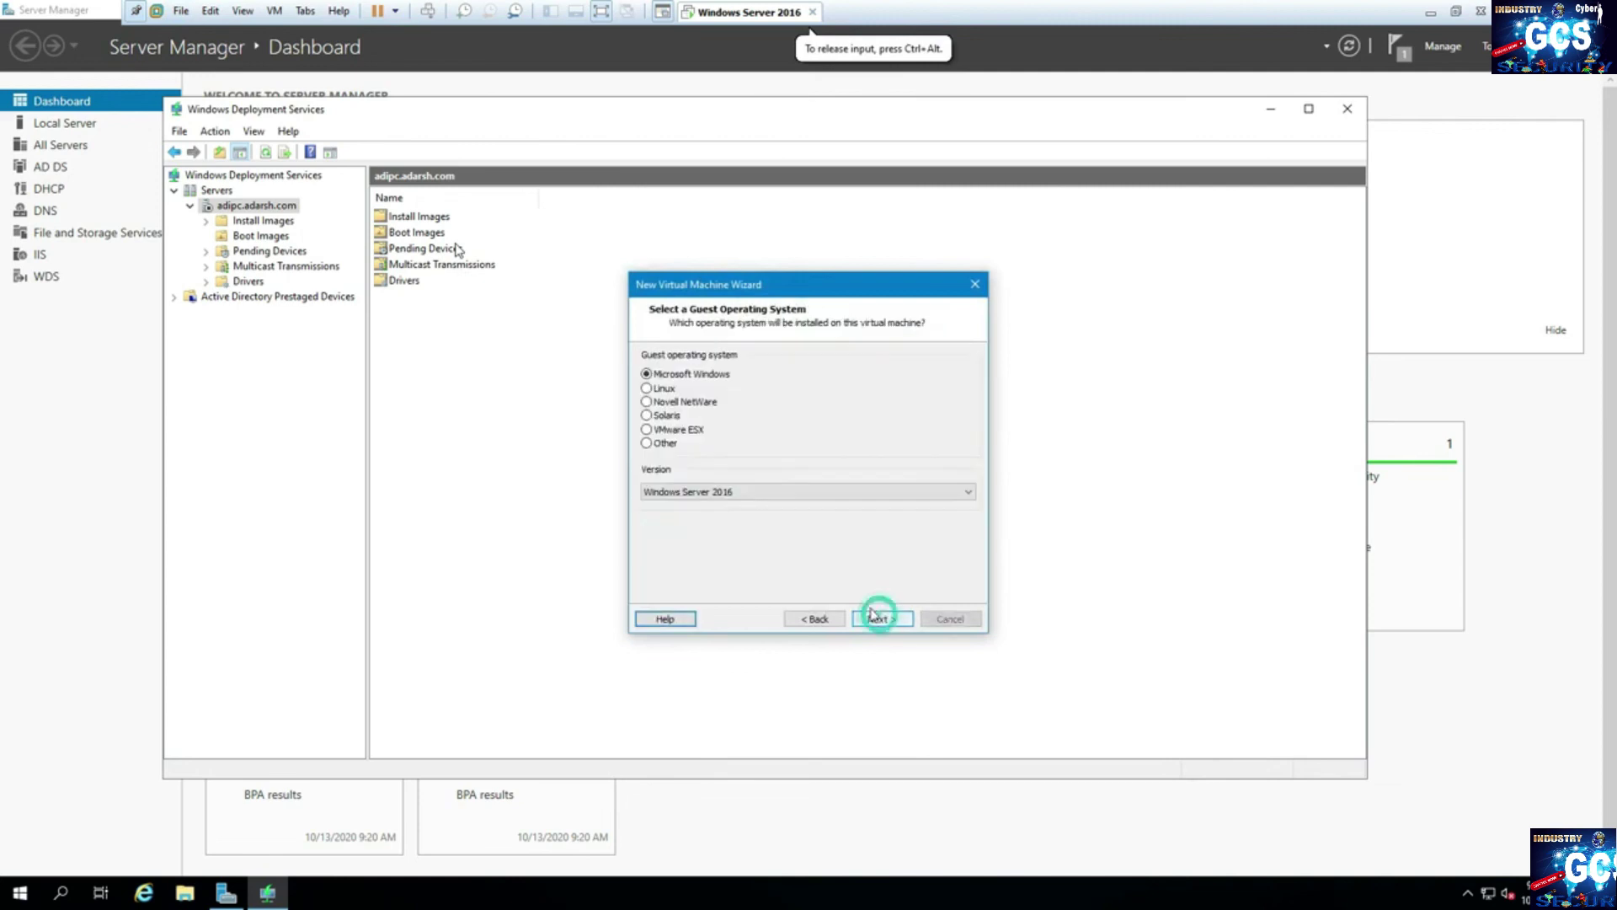
{"action": "left_click", "coordinate": [743, 490]}
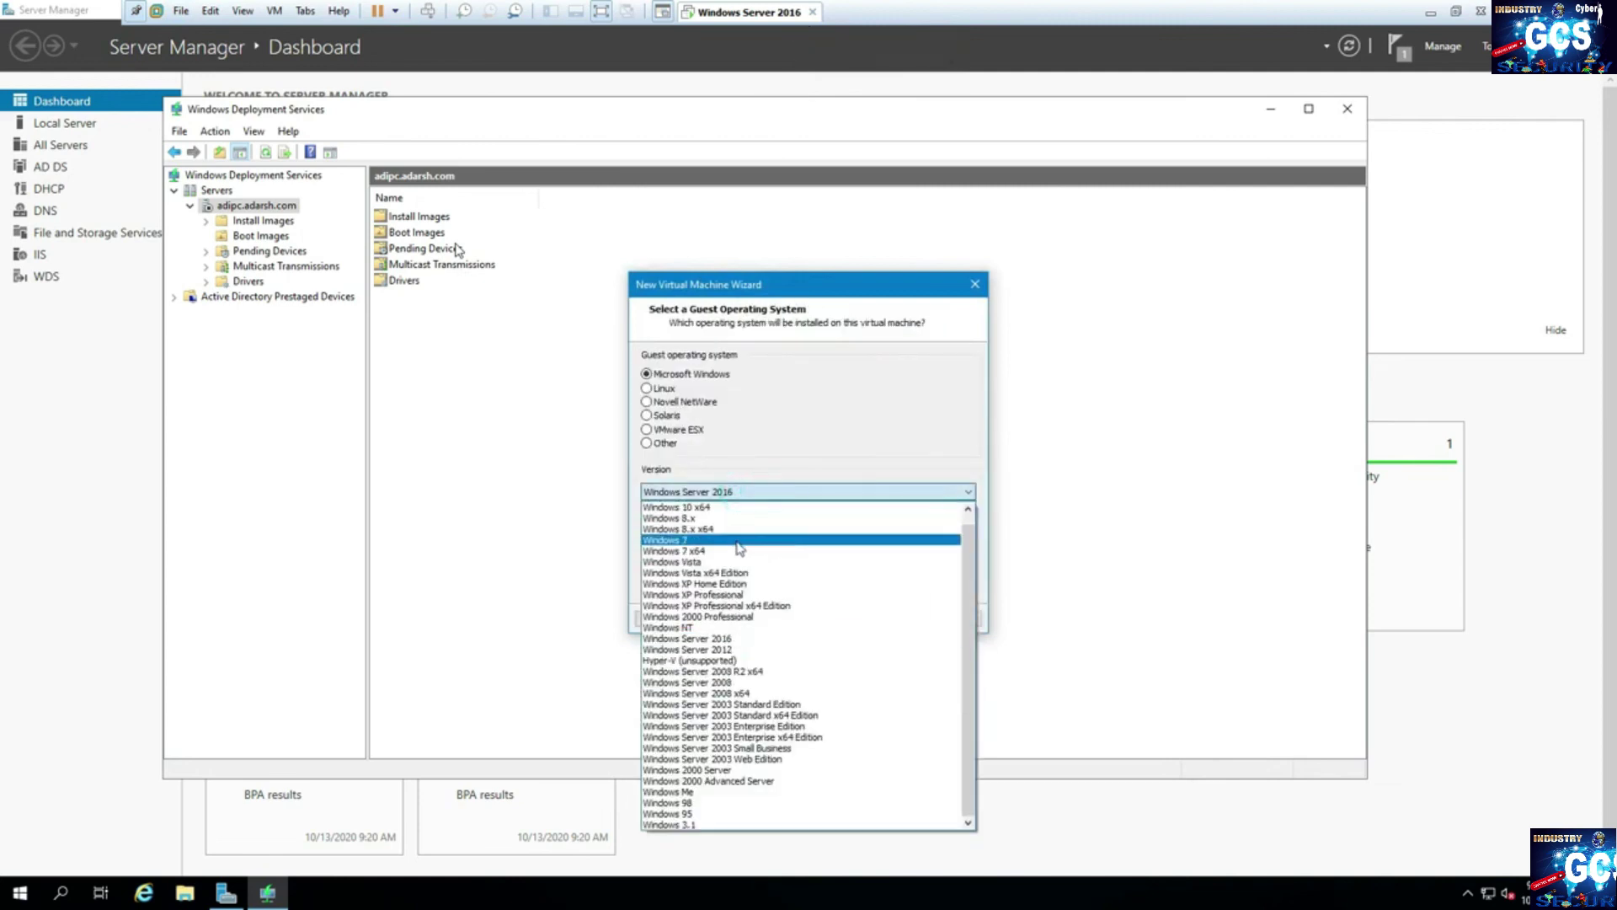
{"action": "left_click", "coordinate": [731, 541]}
- Name the VM 'Windows 7', give it a 20 GB disk, and finish creating it
{"action": "left_click", "coordinate": [882, 619]}
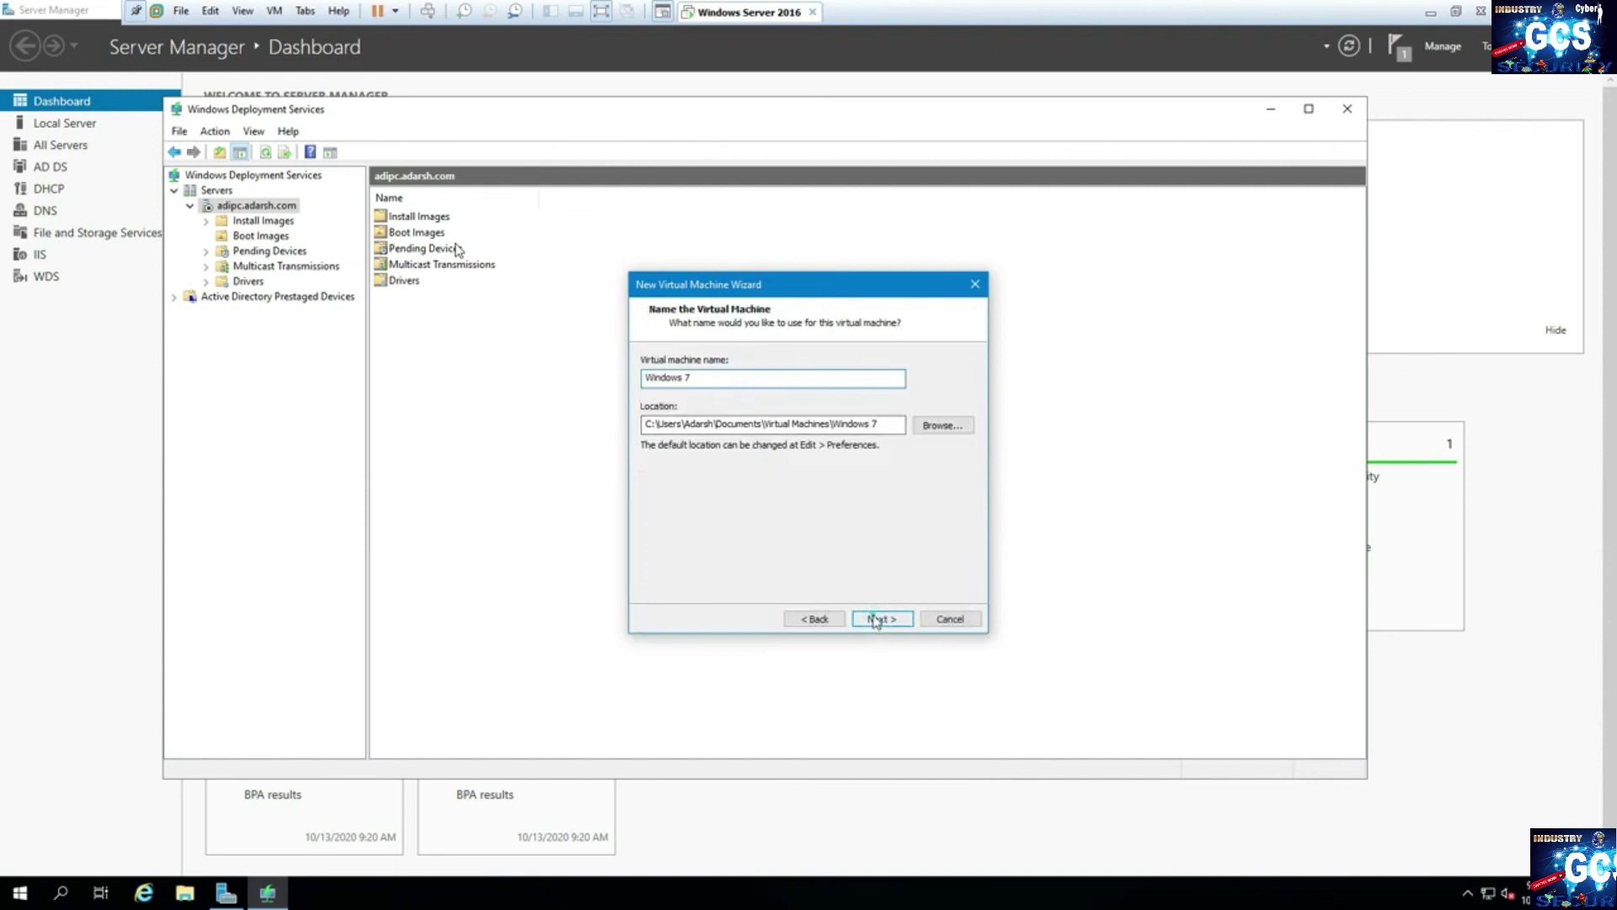
{"action": "left_click", "coordinate": [877, 619]}
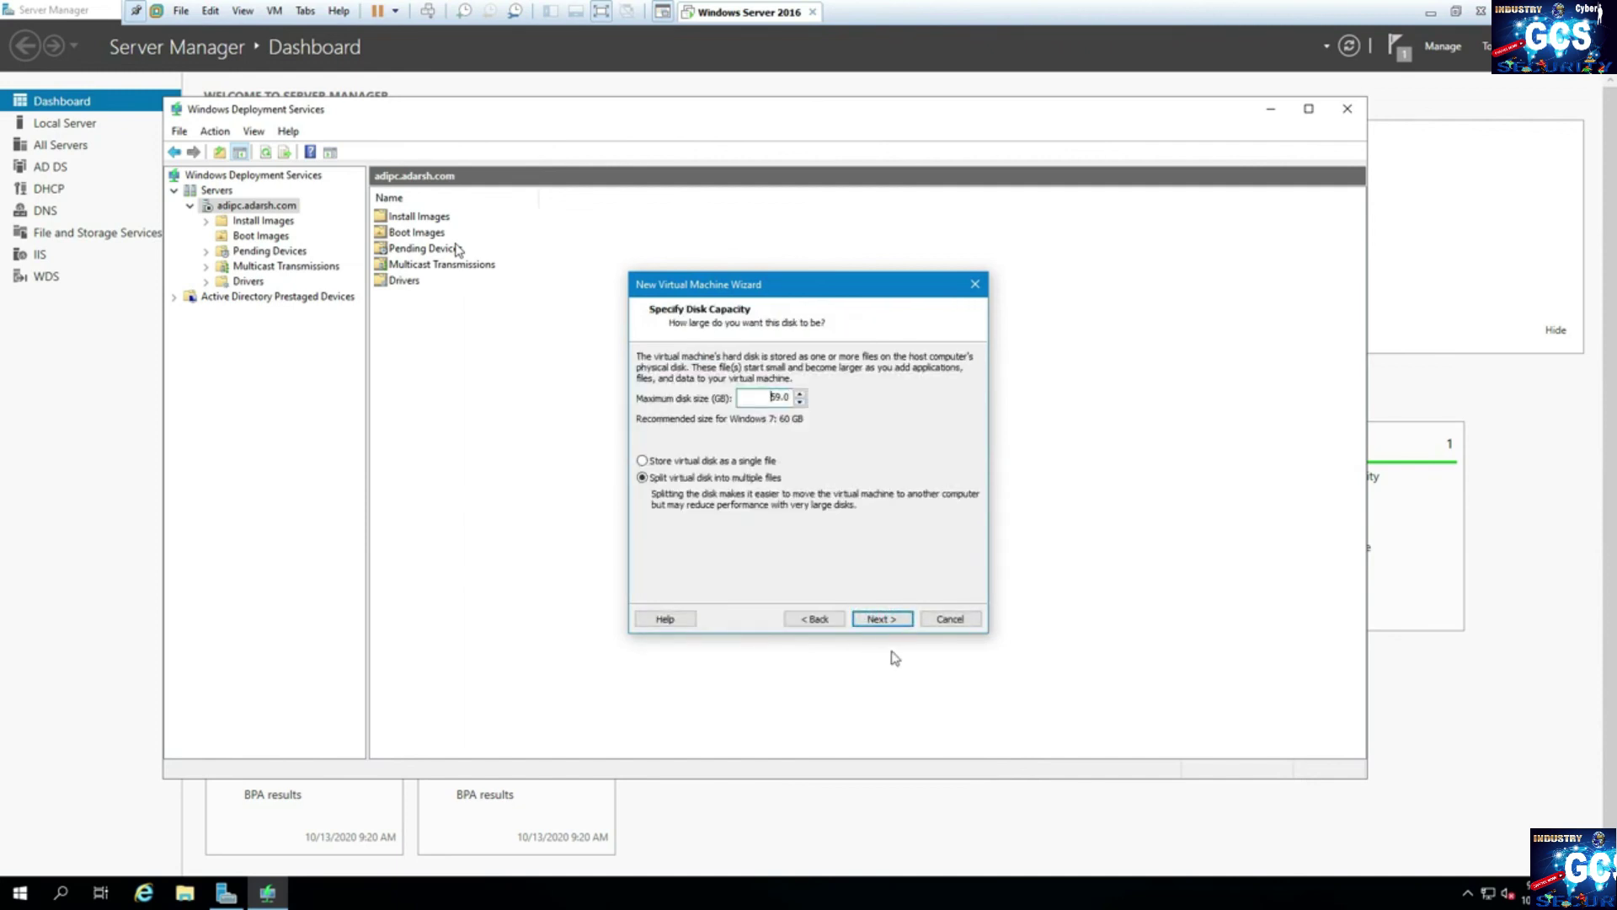
{"action": "left_click_drag", "start_coordinate": [774, 405], "coordinate": [807, 406]}
{"action": "type", "text": "20"}
{"action": "left_click", "coordinate": [882, 618]}
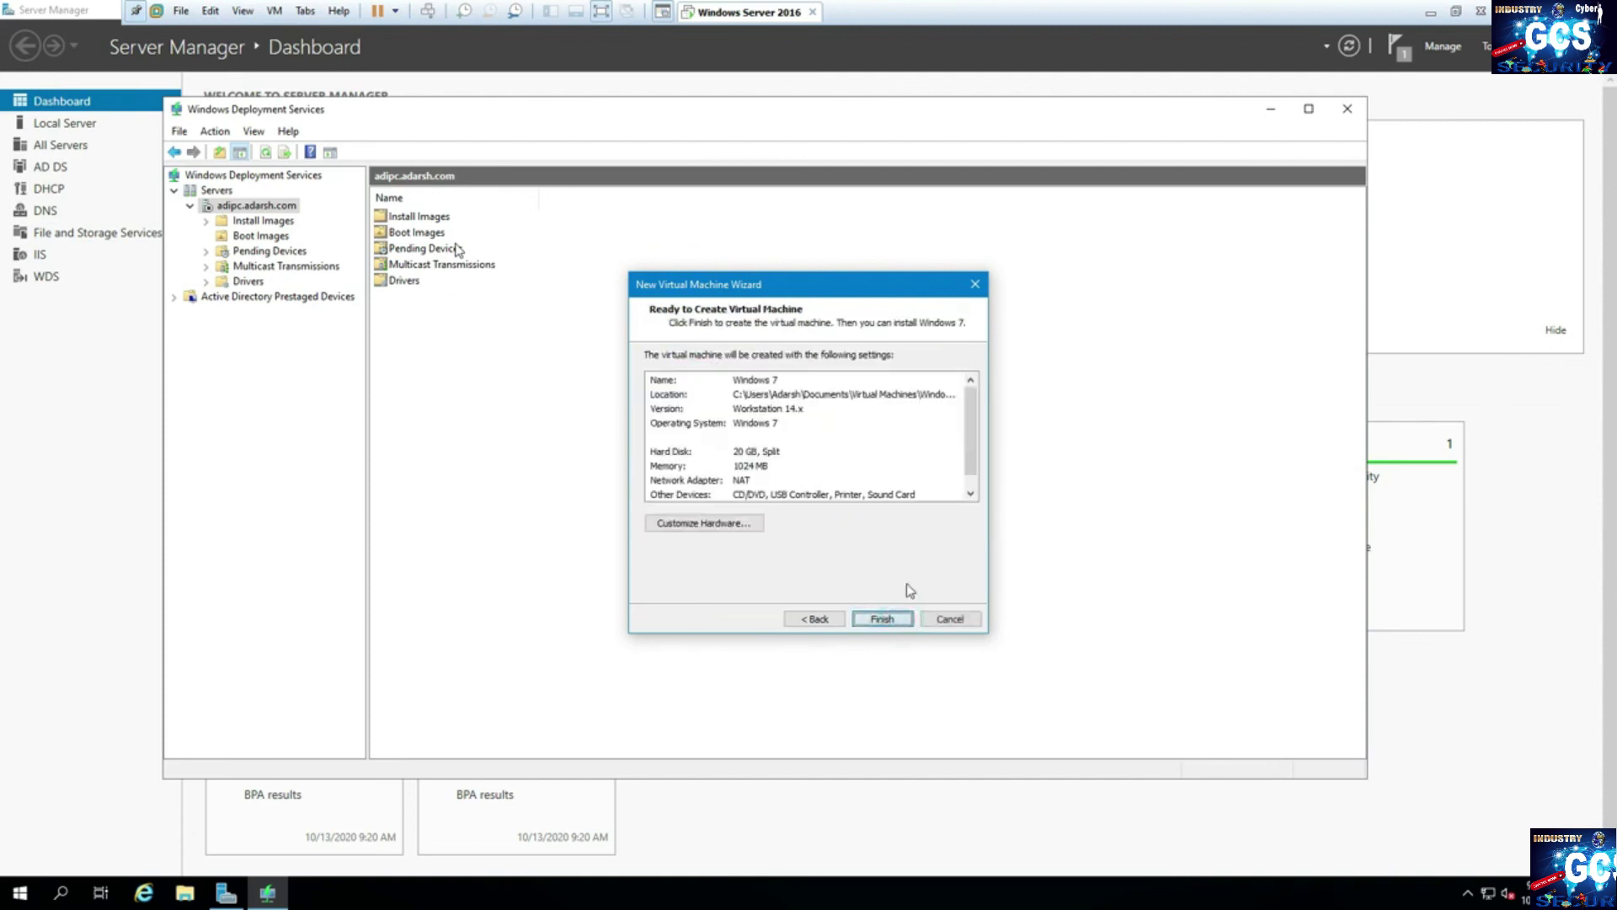
{"action": "left_click", "coordinate": [900, 618]}
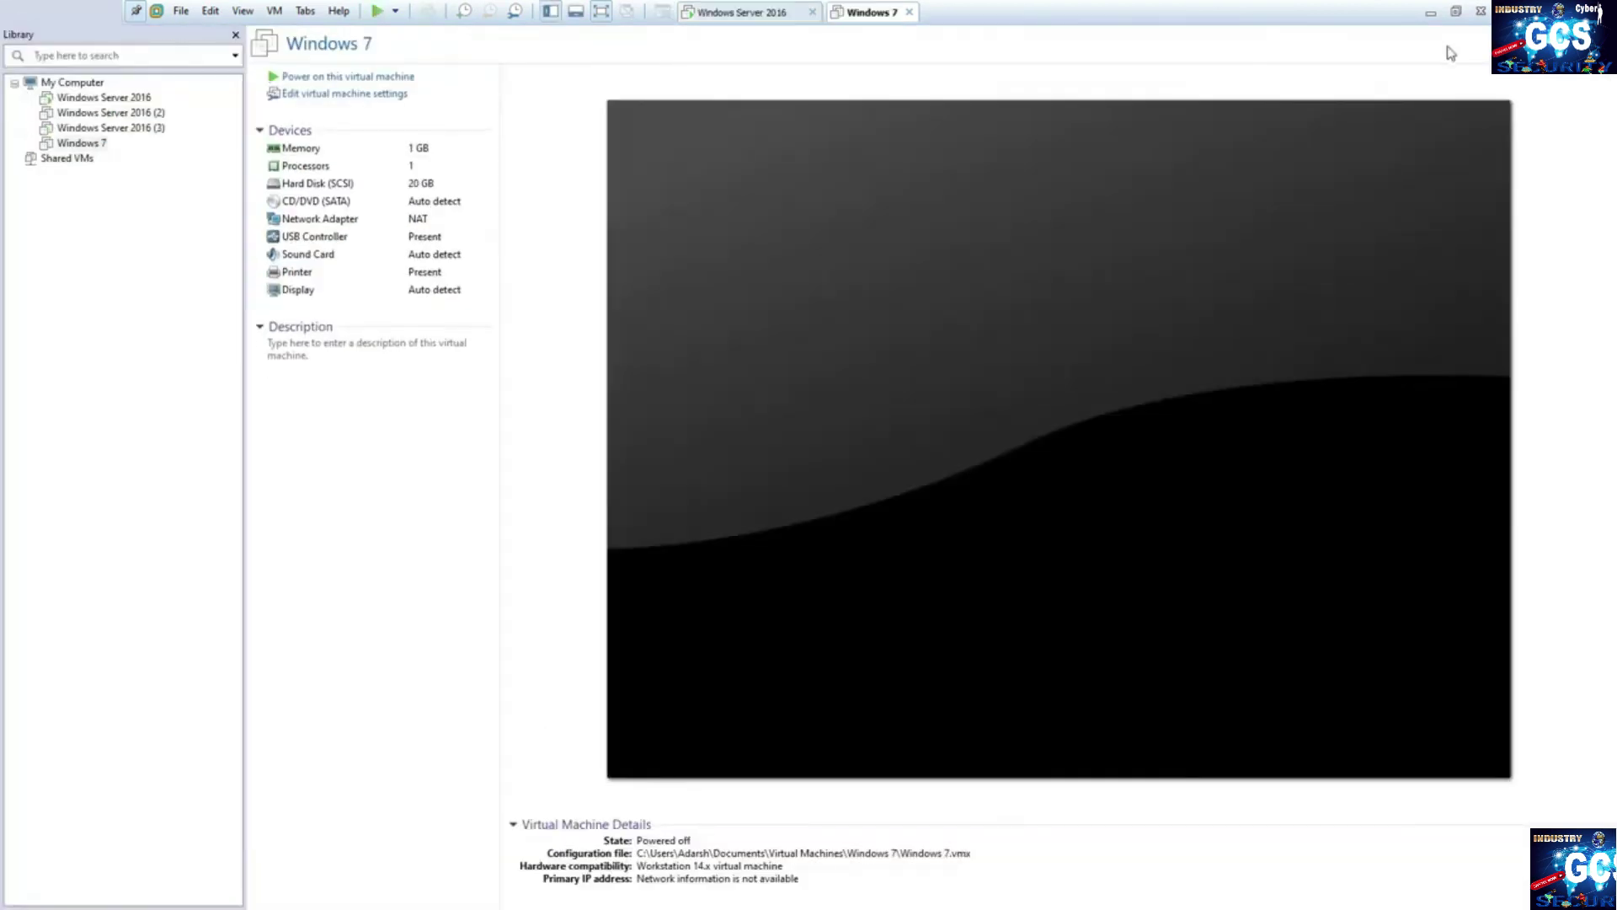
- Review the VM's options and firmware settings without changes, then power it on
{"action": "left_click", "coordinate": [358, 95]}
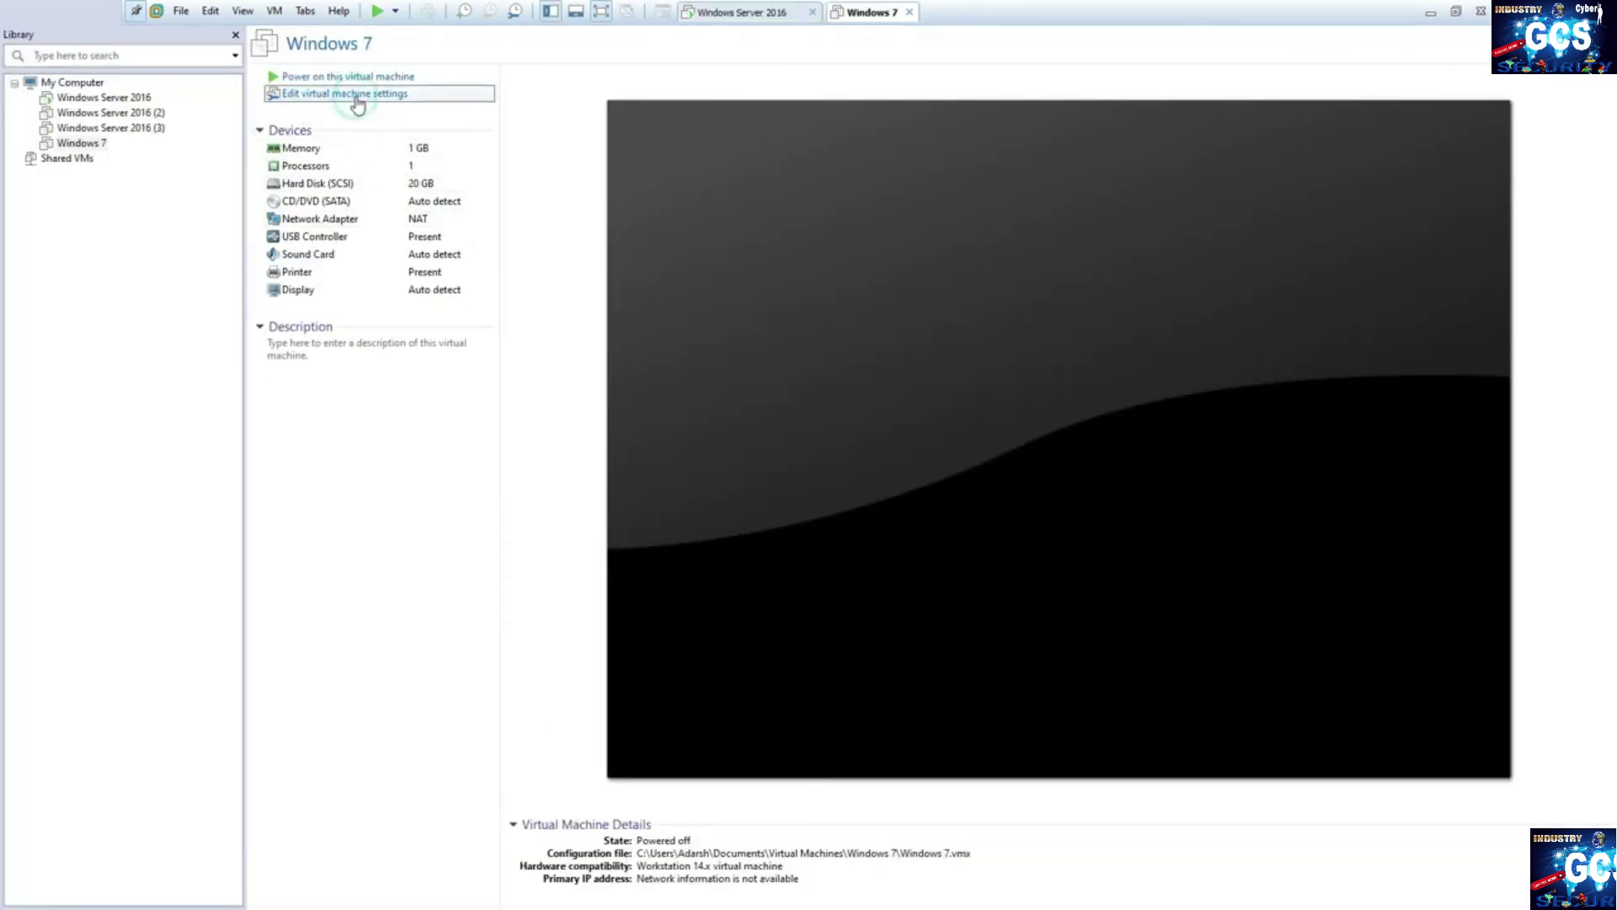
{"action": "left_click", "coordinate": [594, 217]}
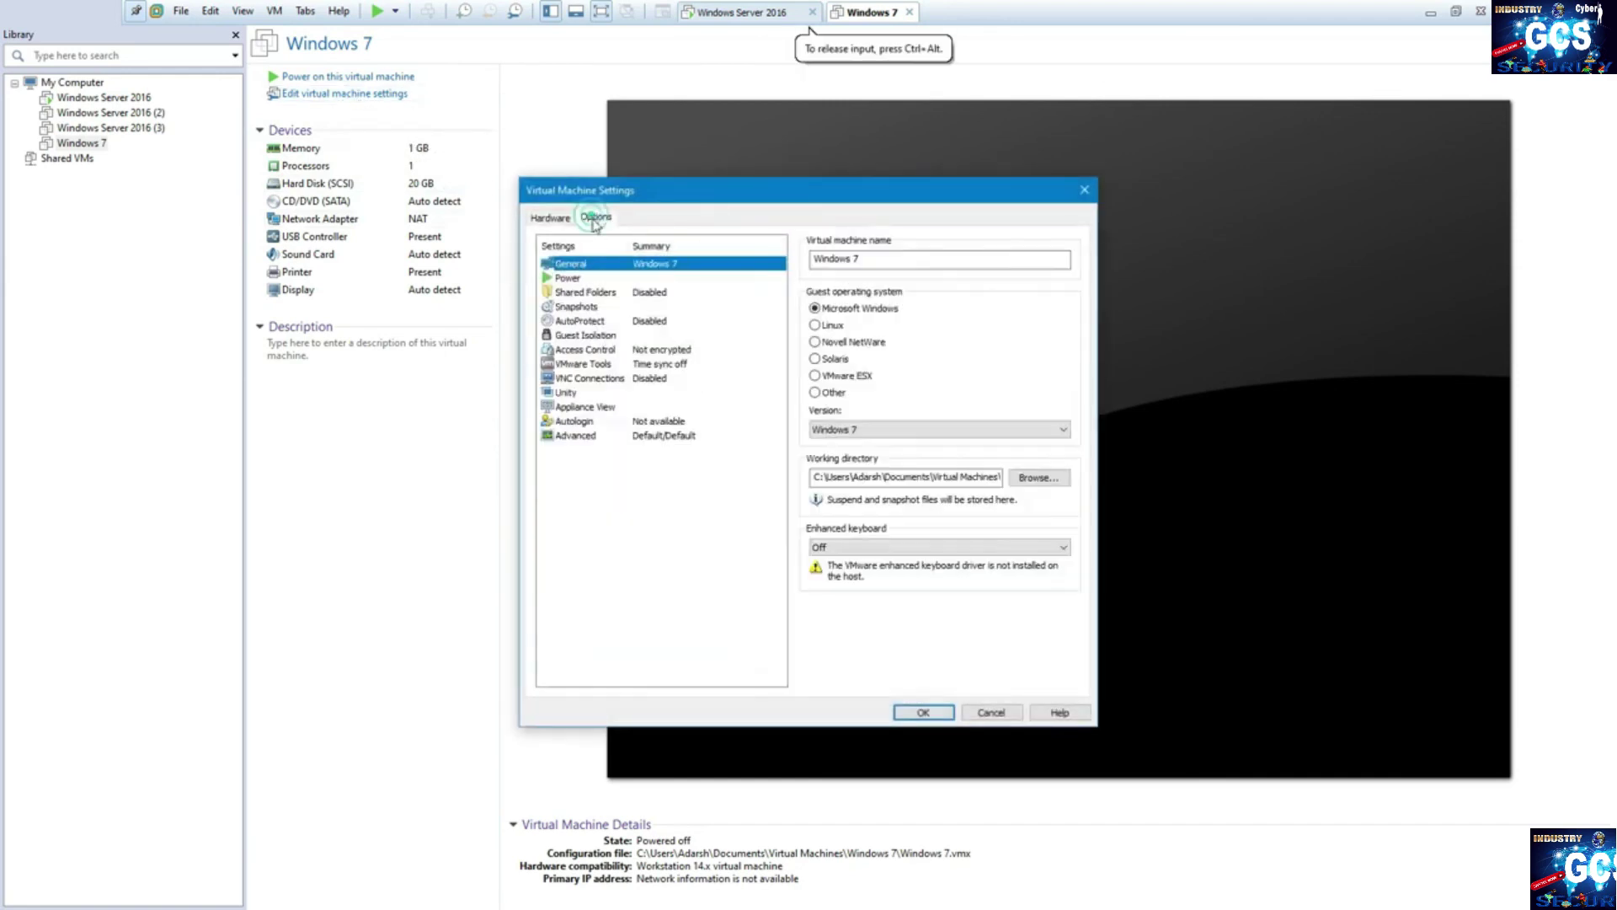
{"action": "left_click", "coordinate": [631, 436]}
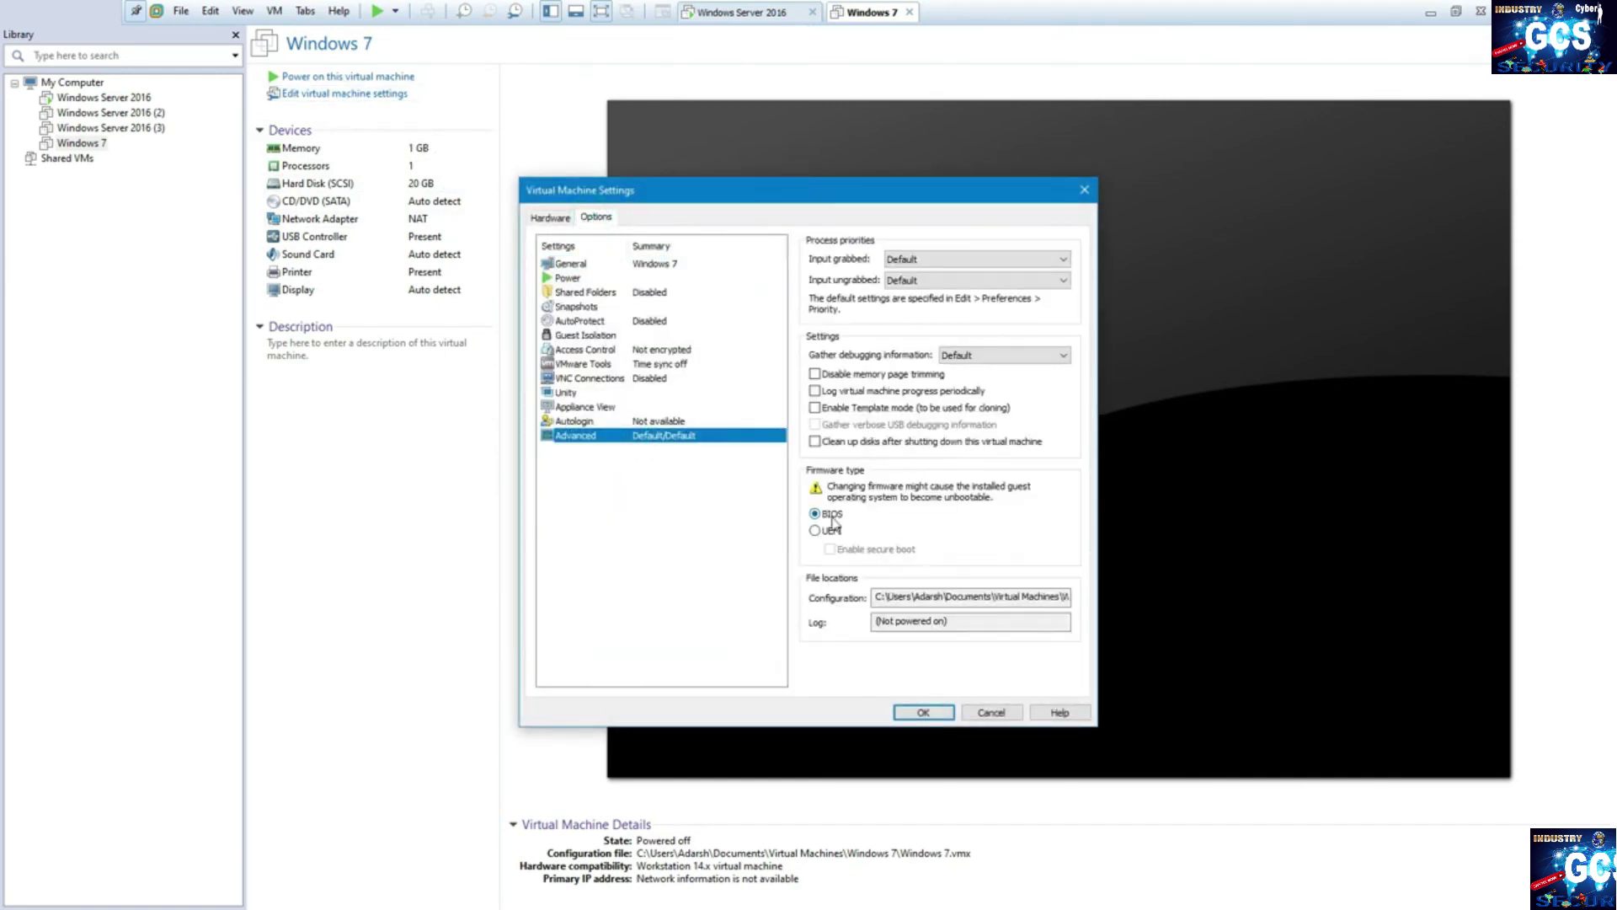
{"action": "left_click", "coordinate": [551, 217]}
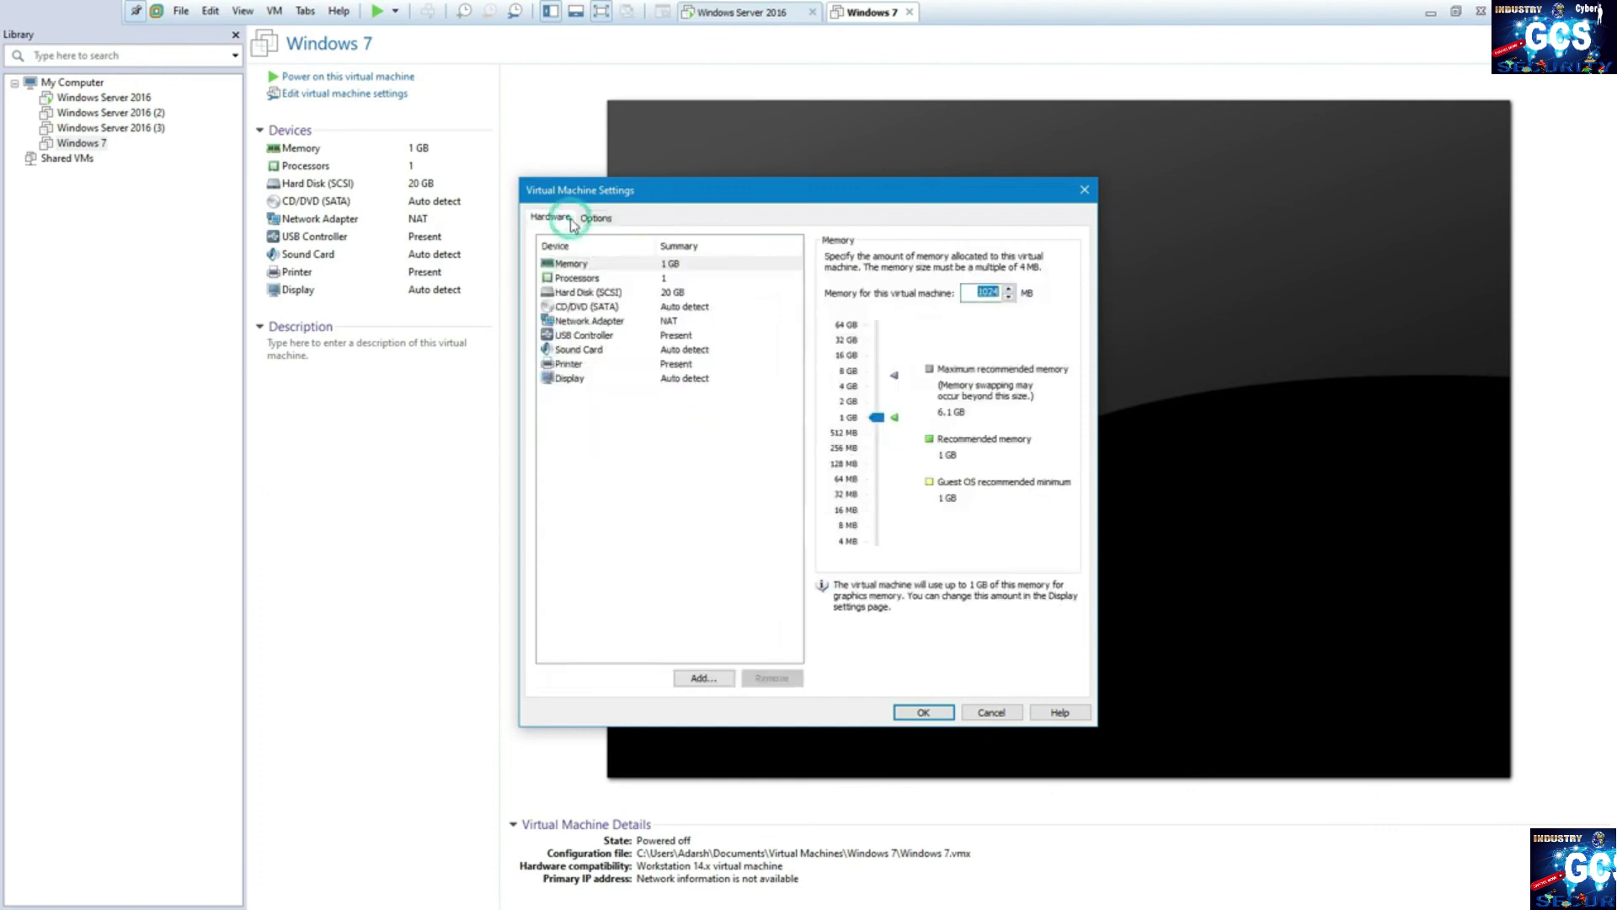
{"action": "left_click", "coordinate": [923, 712]}
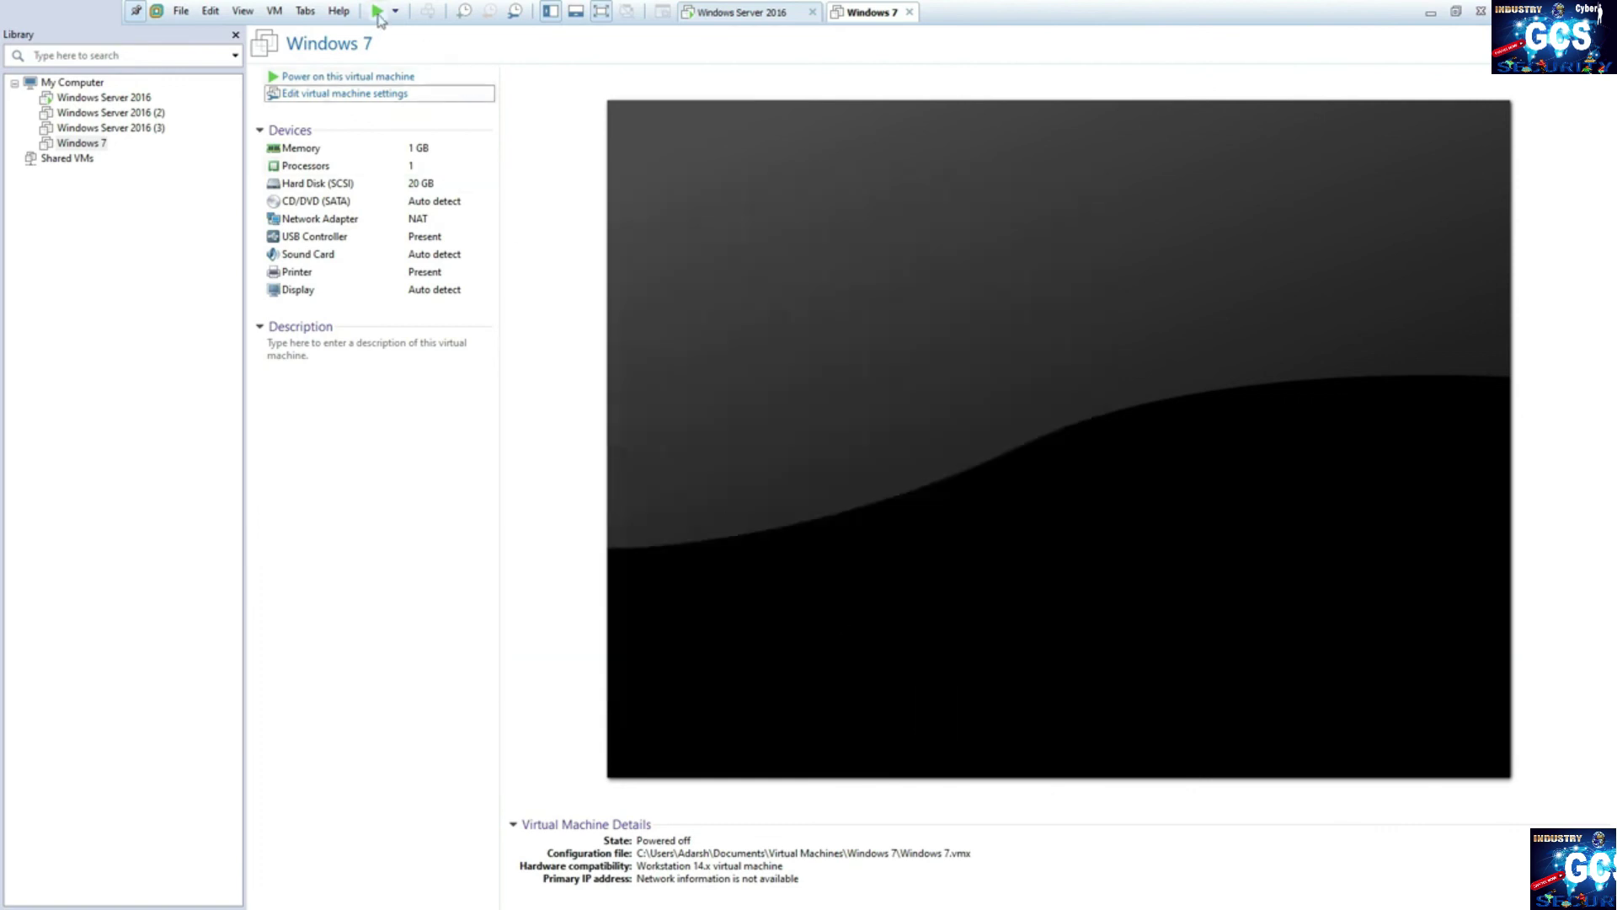
{"action": "left_click", "coordinate": [377, 12]}
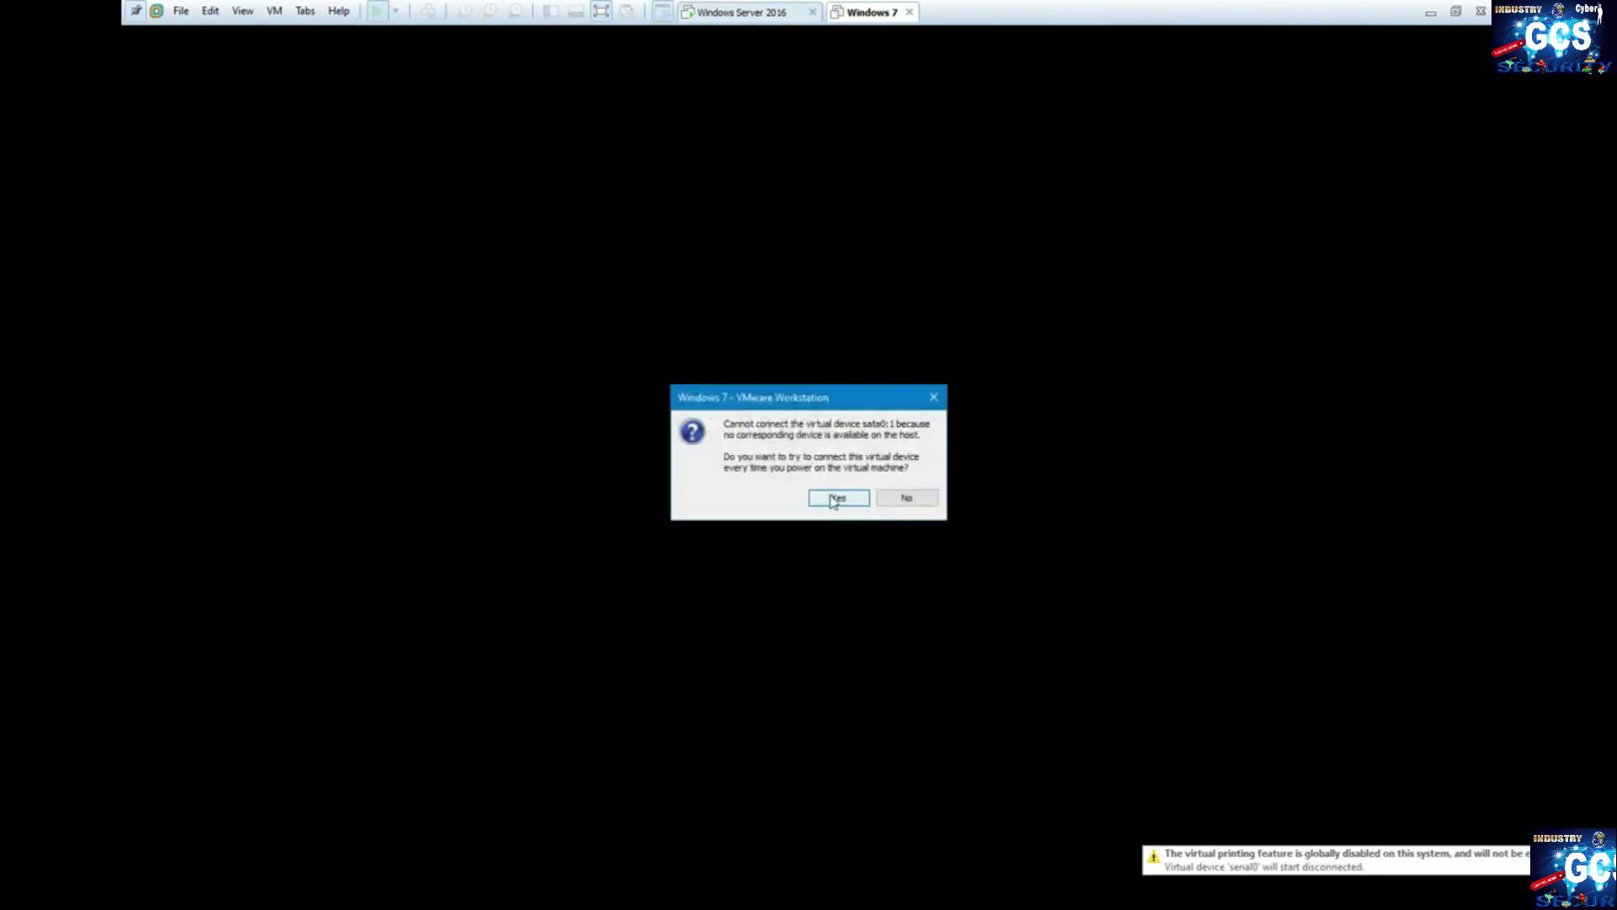
- Keep the missing virtual drive at power-on and check the Windows 7 network boot
{"action": "left_click", "coordinate": [834, 499]}
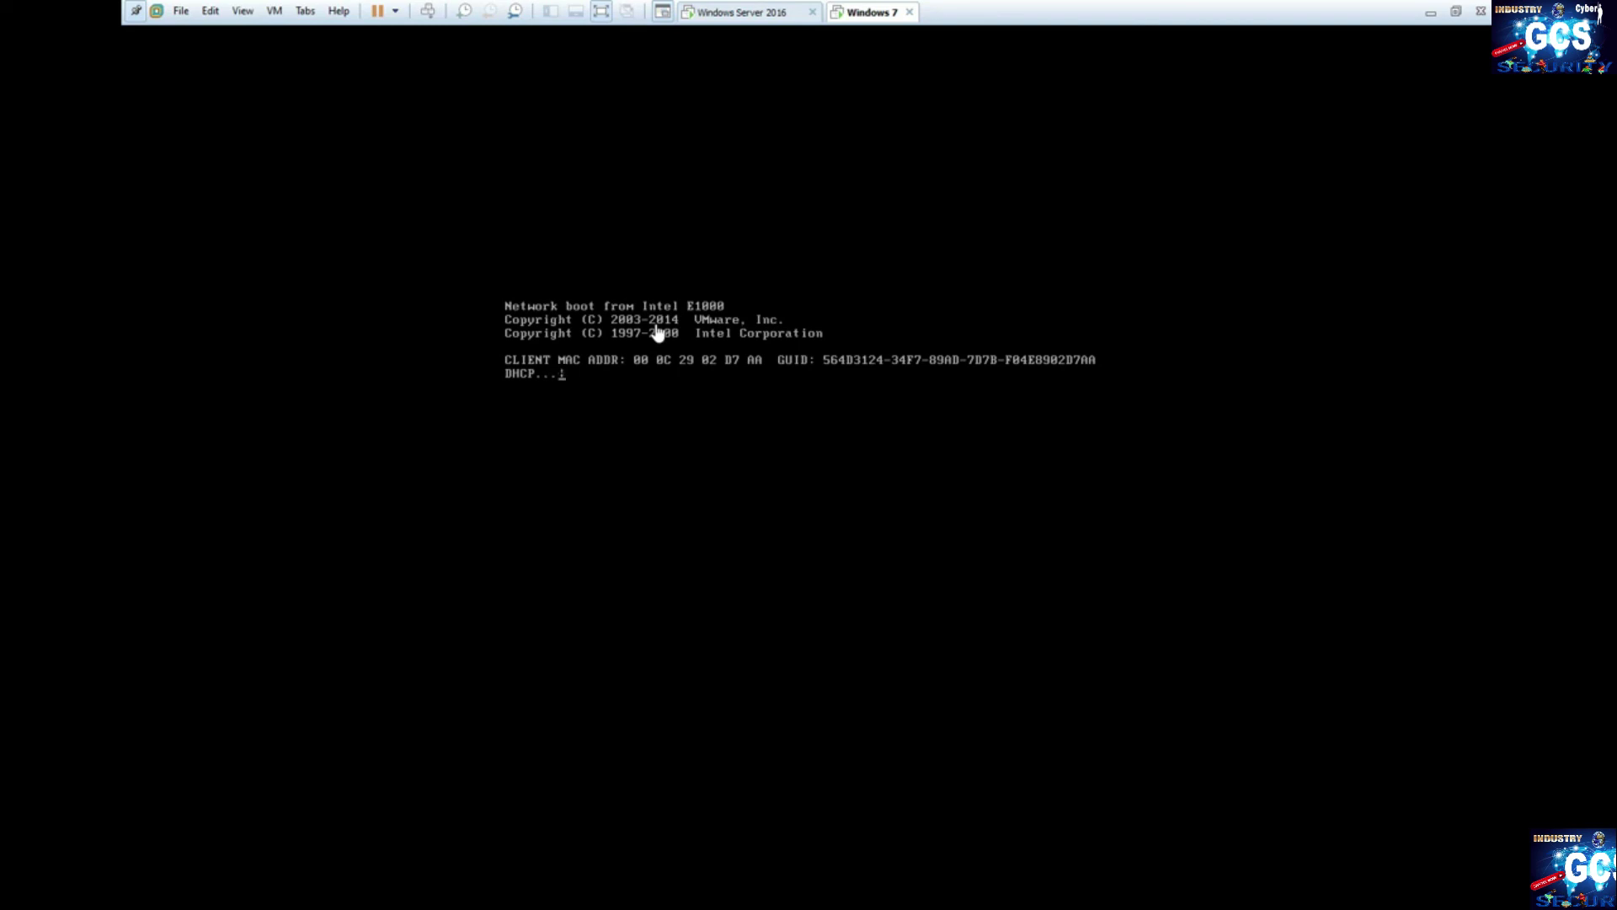
{"action": "left_click", "coordinate": [739, 18]}
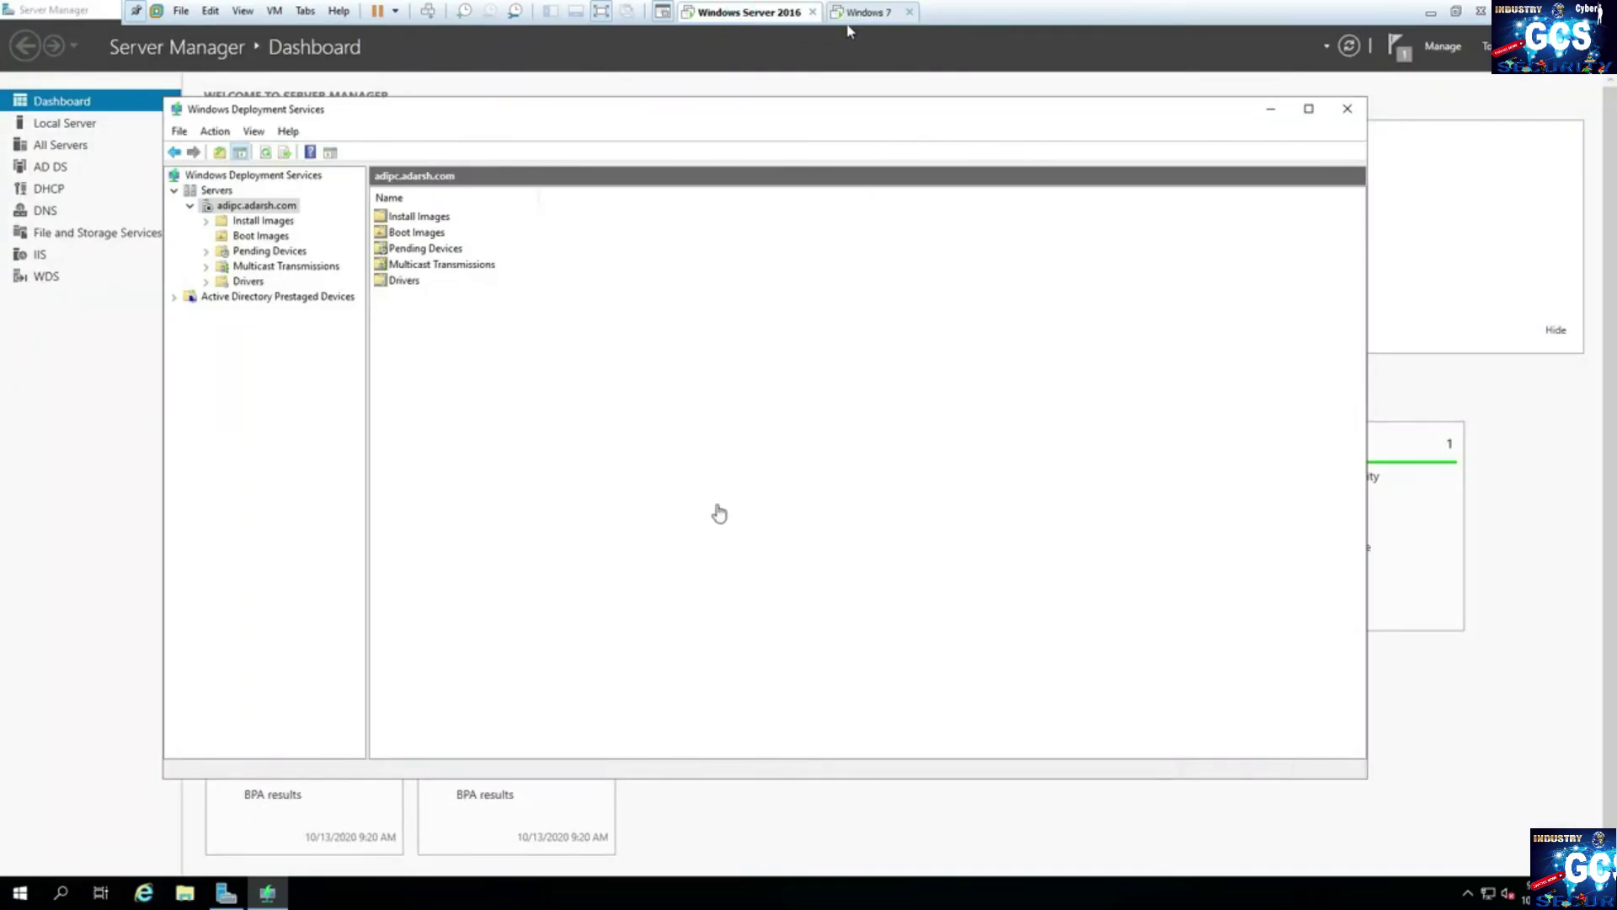
{"action": "left_click", "coordinate": [868, 12]}
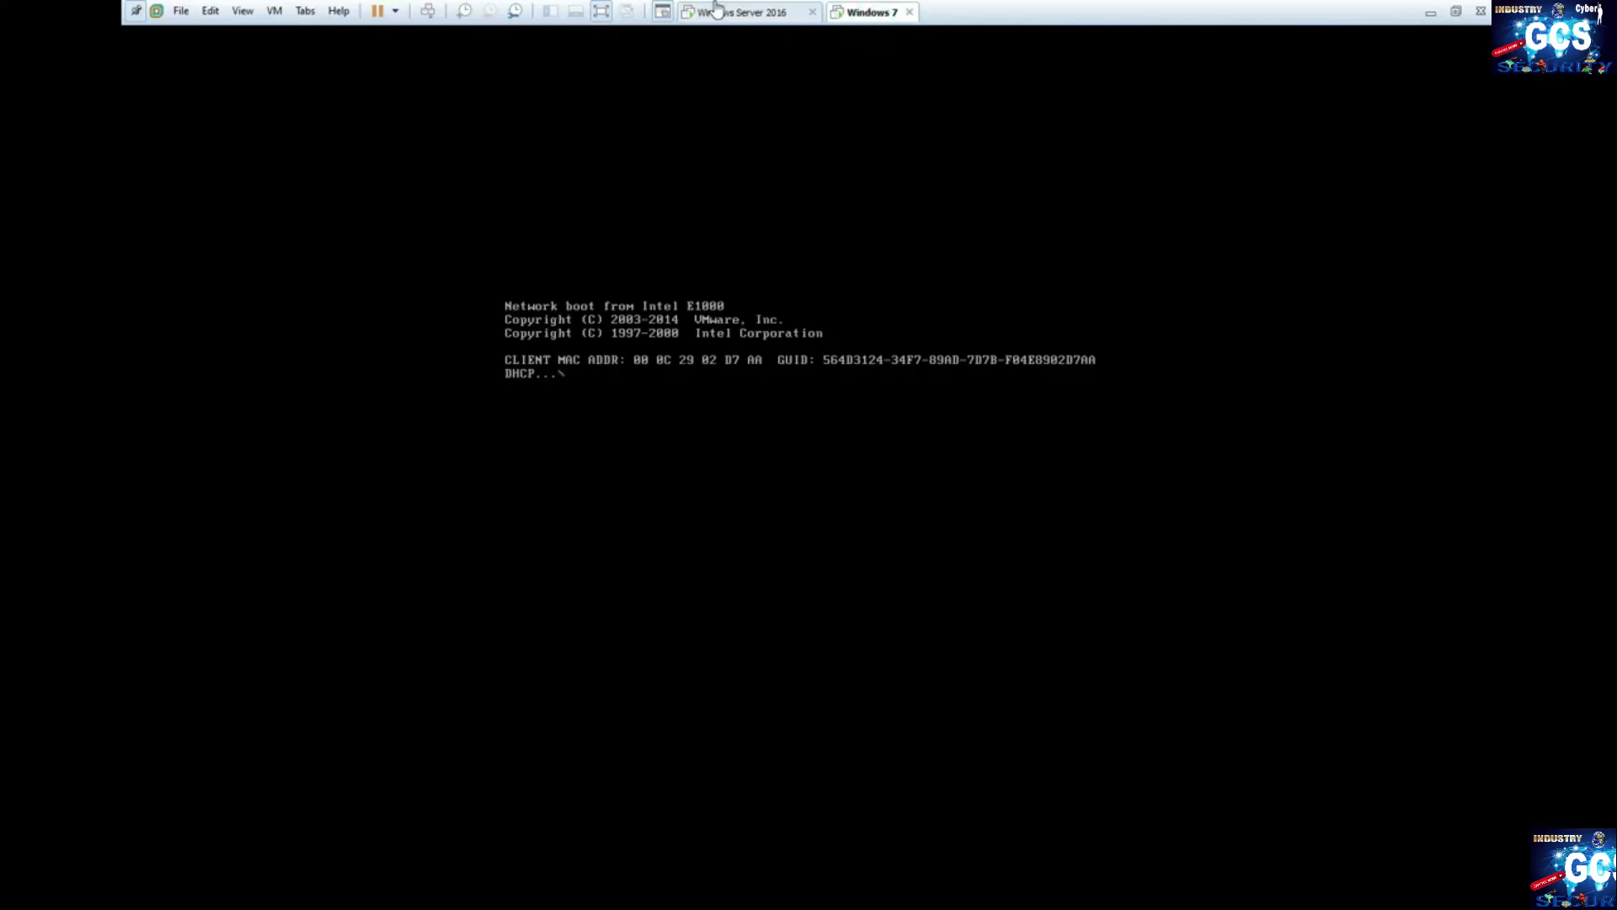
- On Windows Server 2016, minimize Deployment Services and show the Local Server properties
{"action": "left_click", "coordinate": [742, 12]}
{"action": "left_click", "coordinate": [1271, 109]}
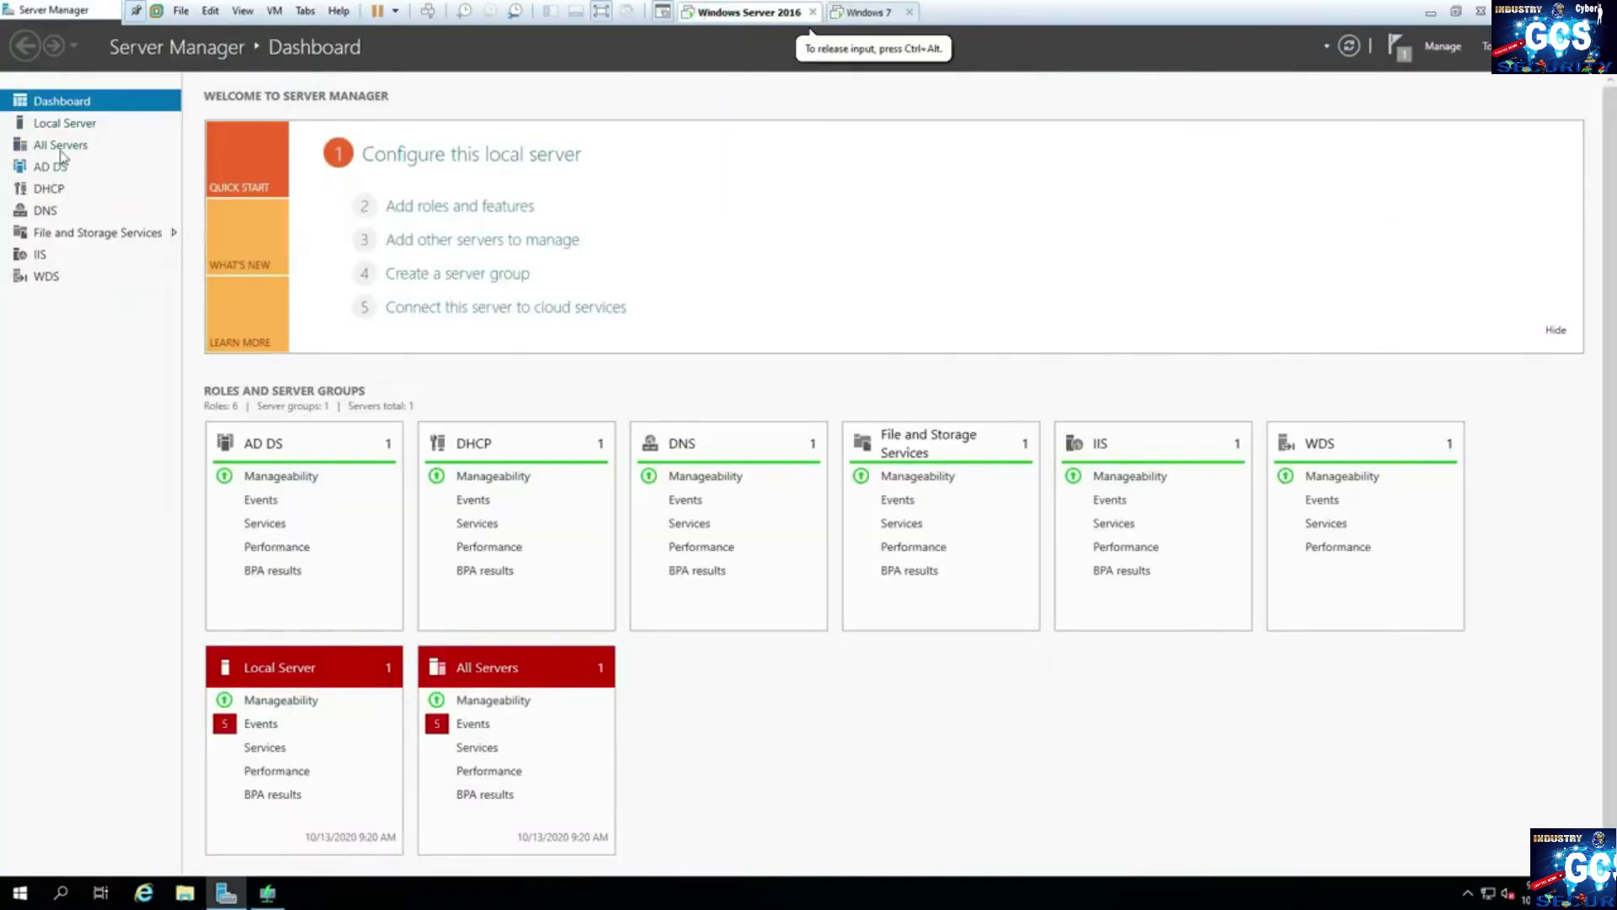
{"action": "left_click", "coordinate": [65, 124]}
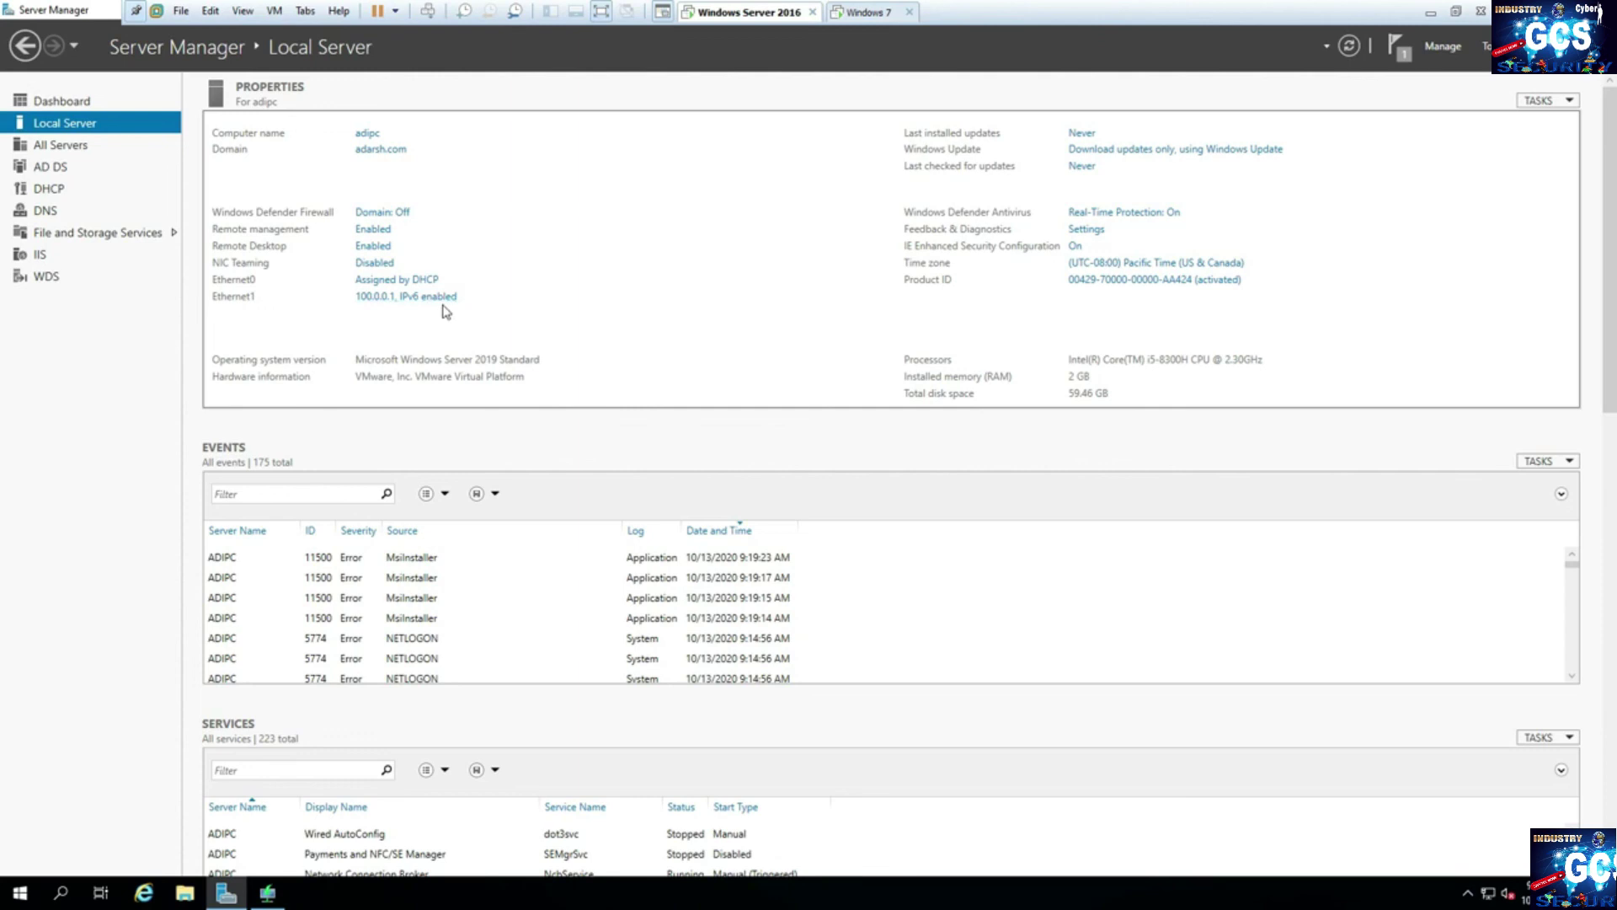
- Open Network Connections via ncpa.cpl and confirm Ethernet0's IPv4 settings unchanged
{"action": "key", "text": "super+r"}
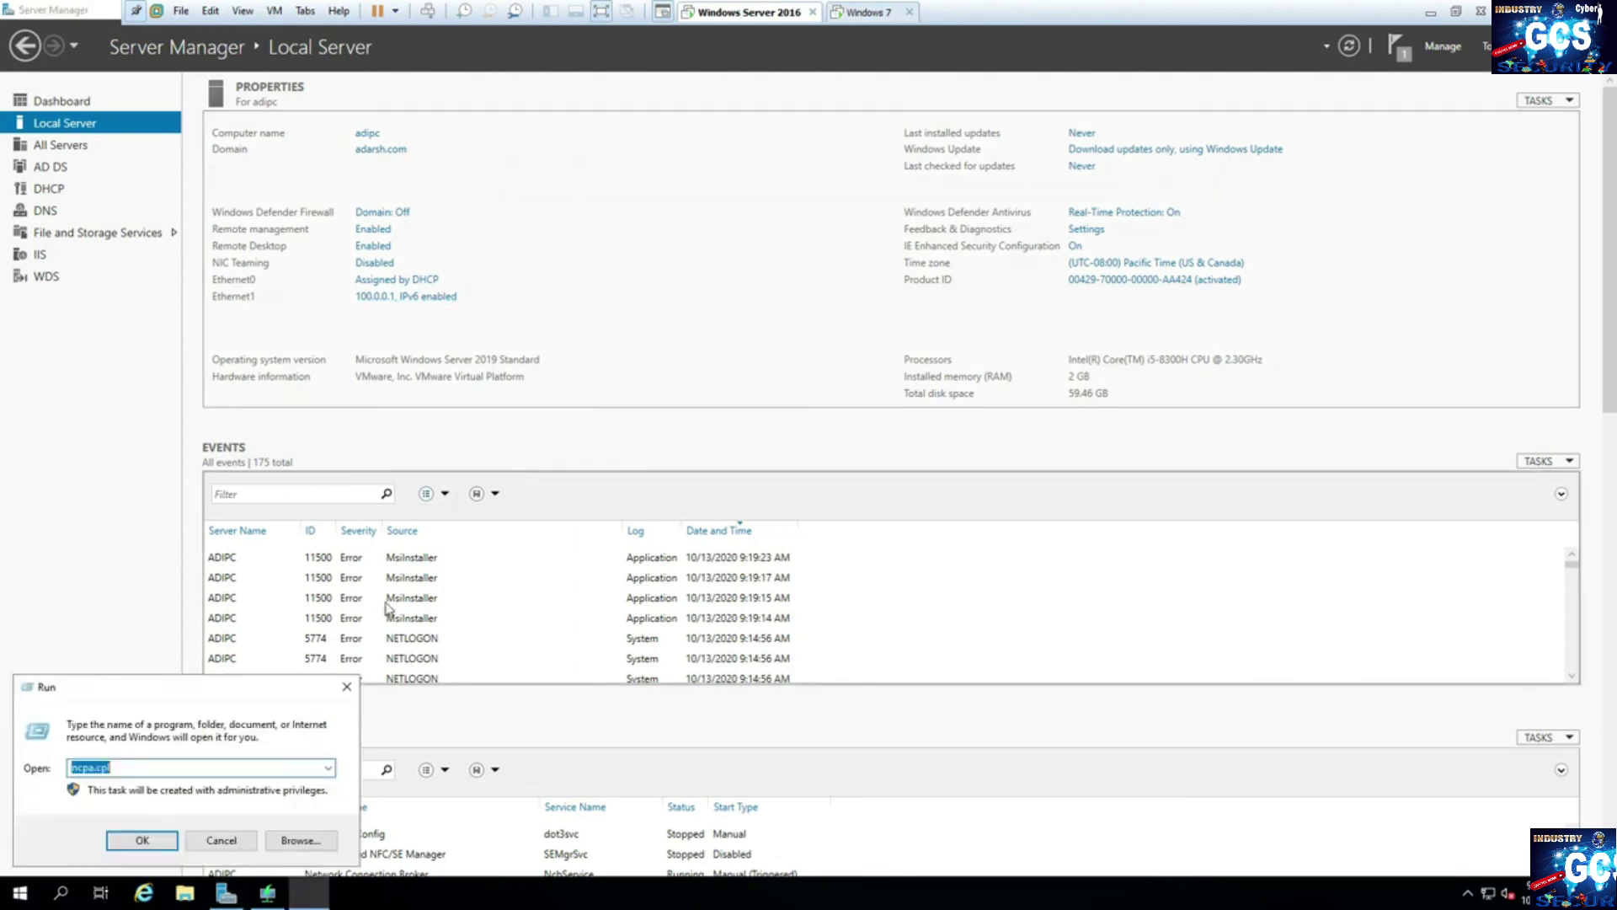
{"action": "key", "text": "BackSpace"}
{"action": "type", "text": "ncpa.cpl"}
{"action": "key", "text": "Return"}
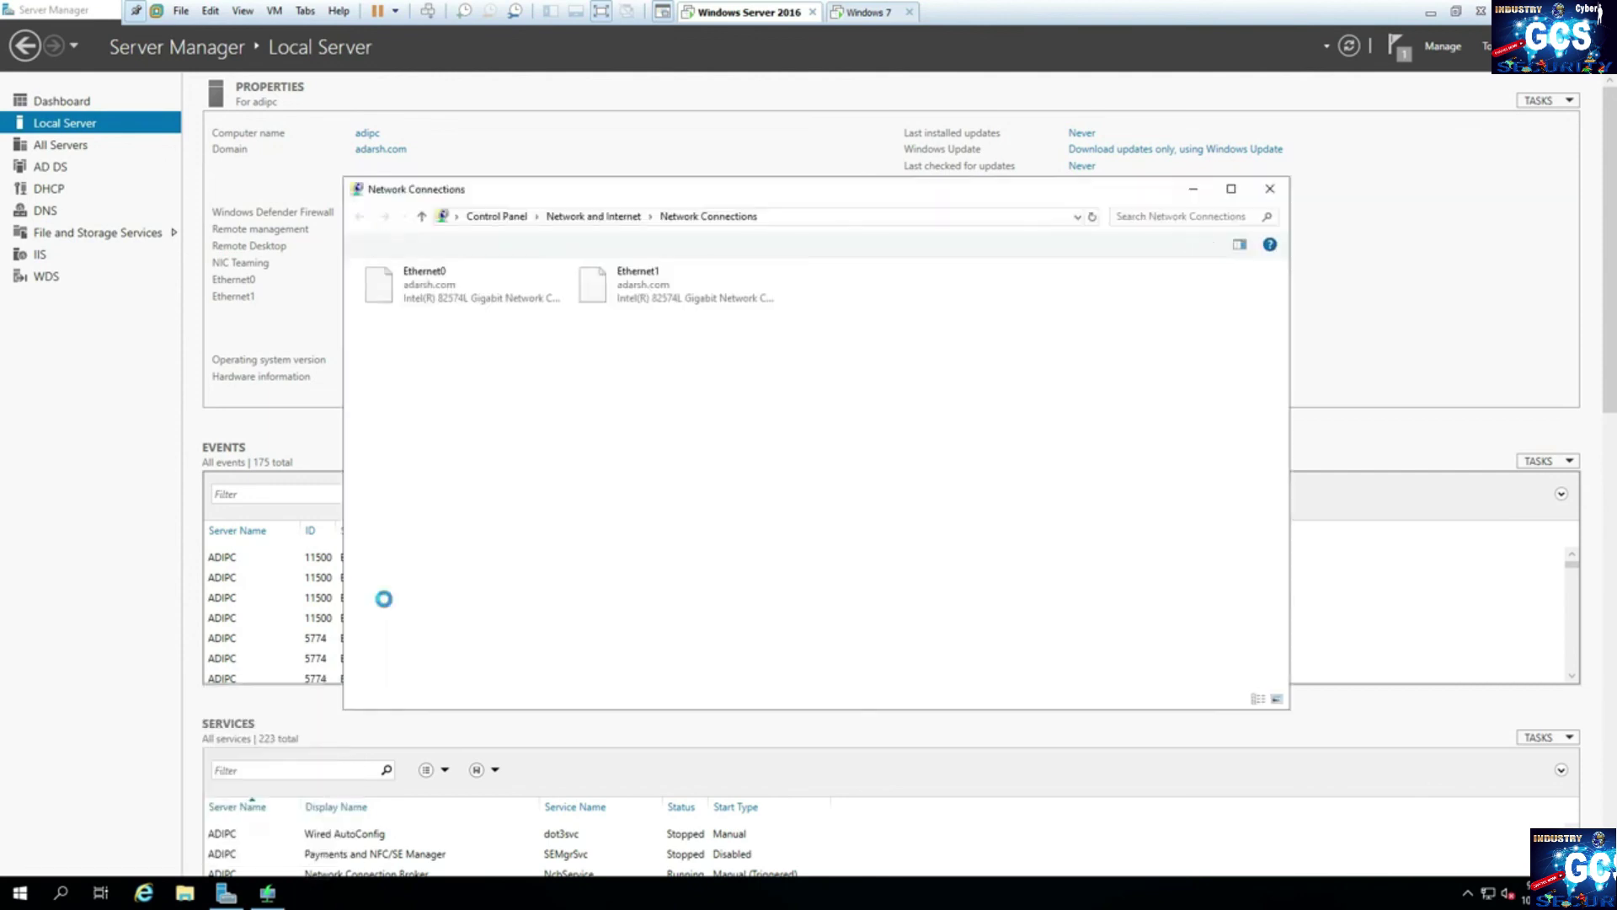
{"action": "right_click", "coordinate": [452, 302]}
{"action": "left_click", "coordinate": [516, 448]}
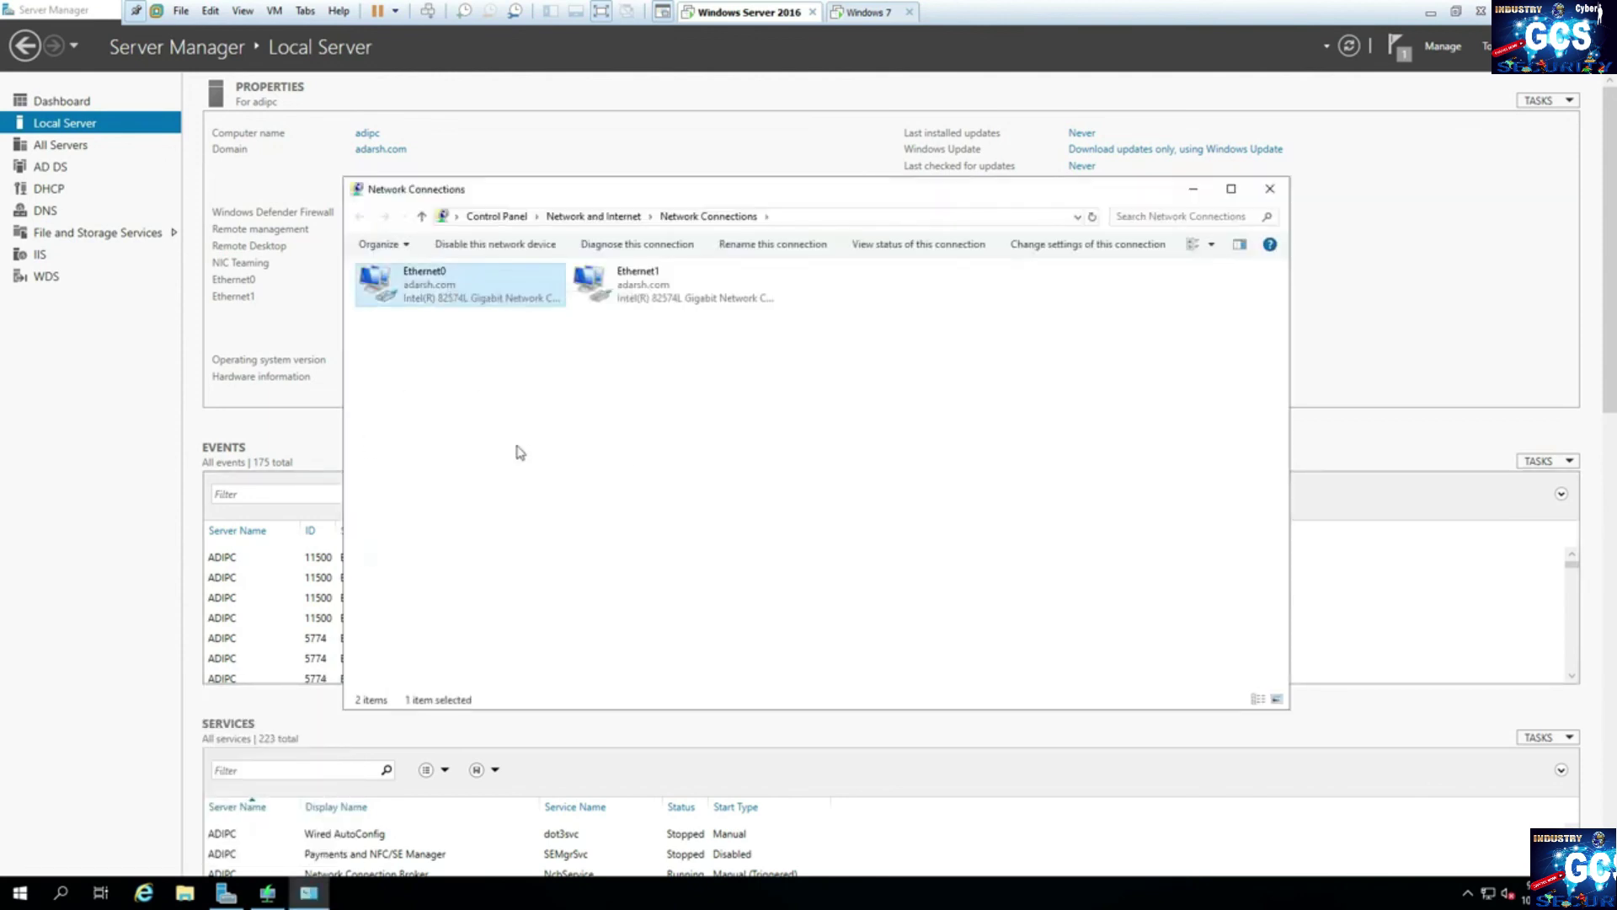
{"action": "double_click", "coordinate": [523, 457]}
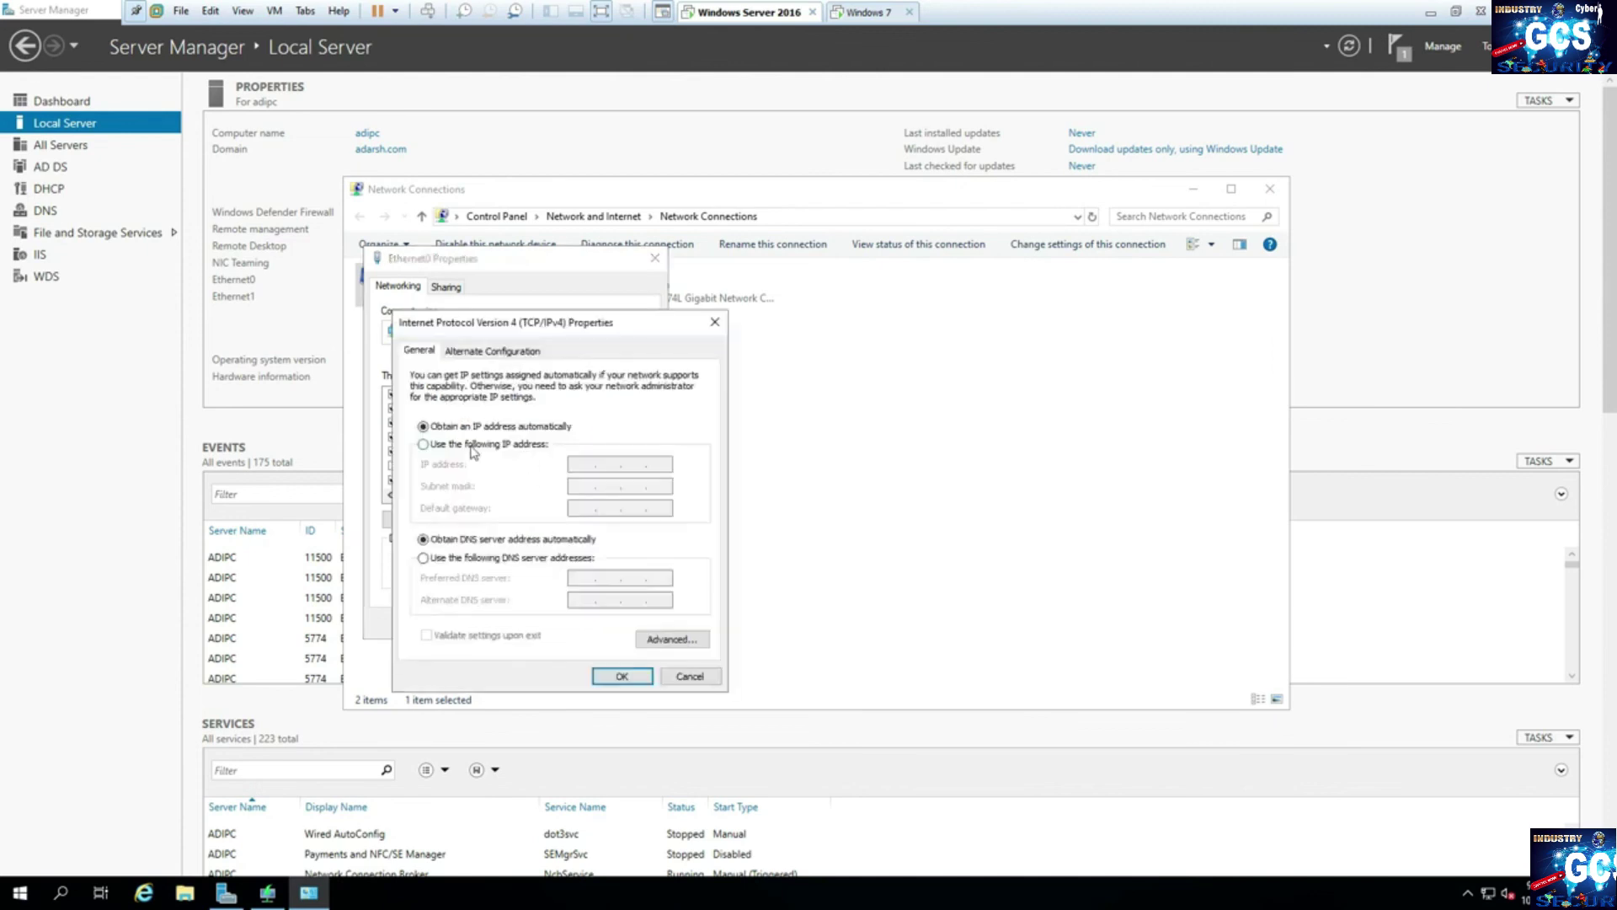
{"action": "left_click", "coordinate": [621, 675]}
{"action": "left_click", "coordinate": [560, 621]}
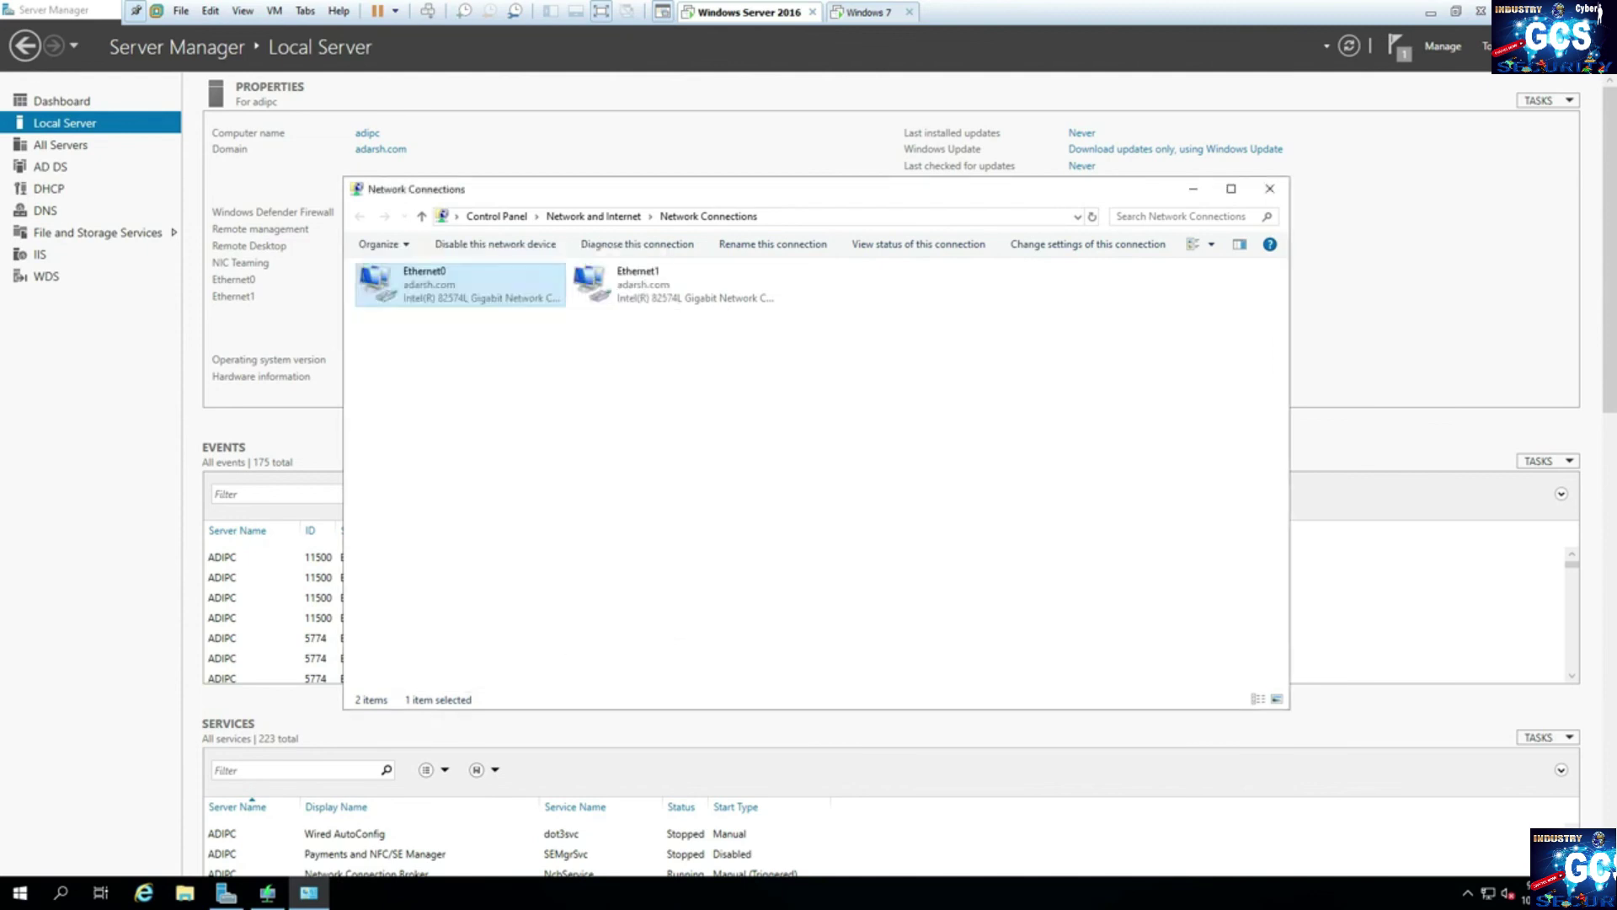
- Disable the Ethernet1 adapter and close Network Connections
{"action": "right_click", "coordinate": [644, 299]}
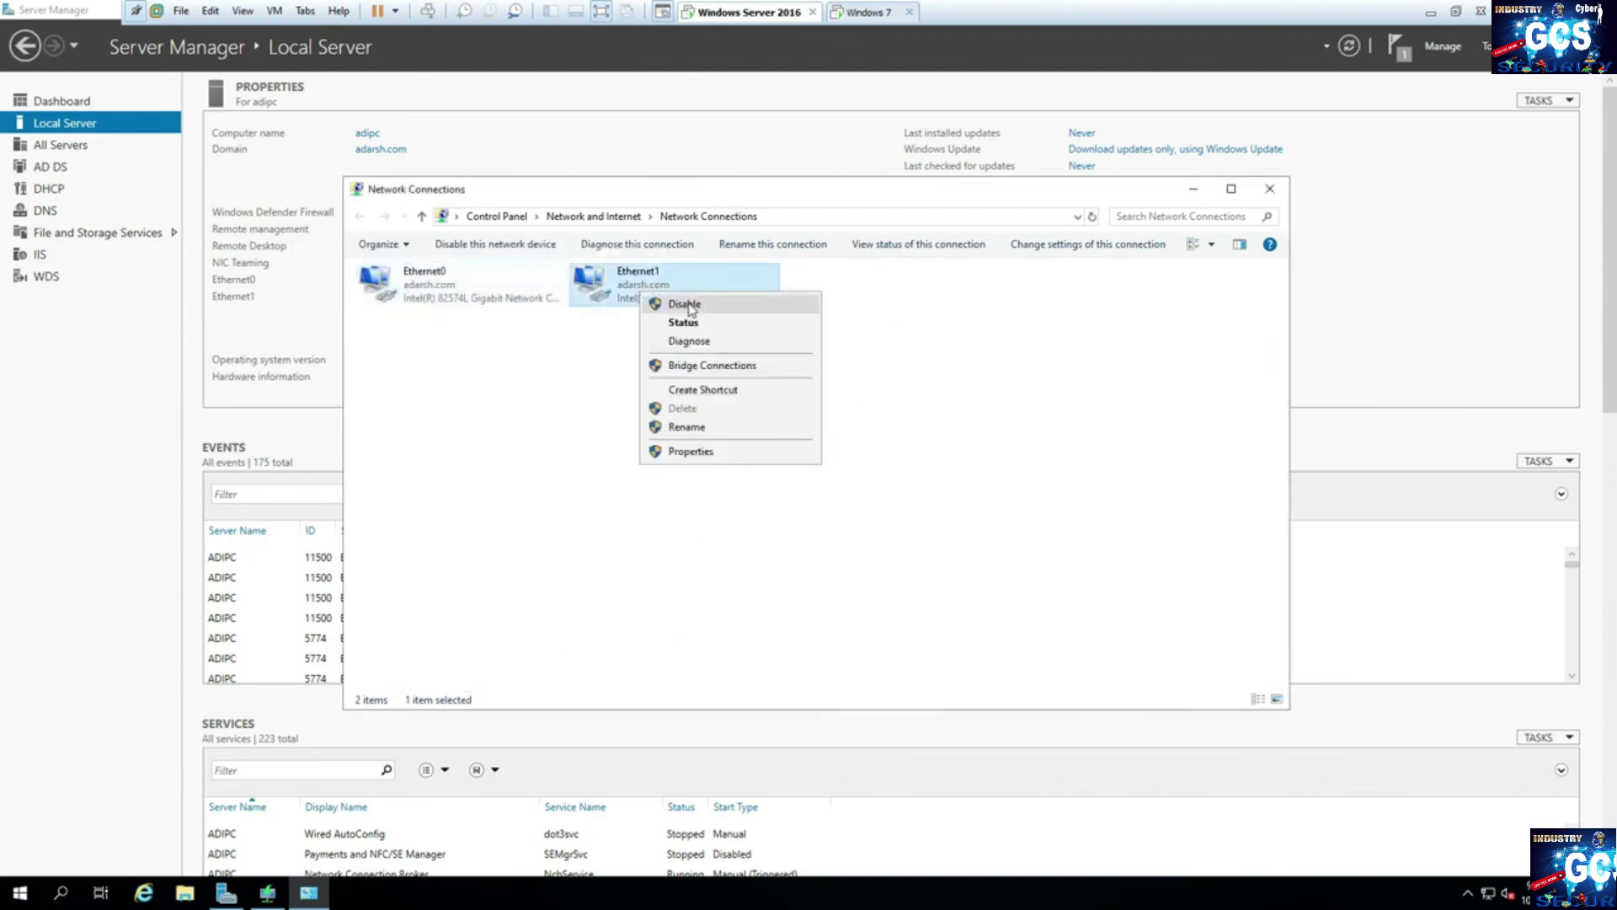
{"action": "left_click", "coordinate": [773, 313]}
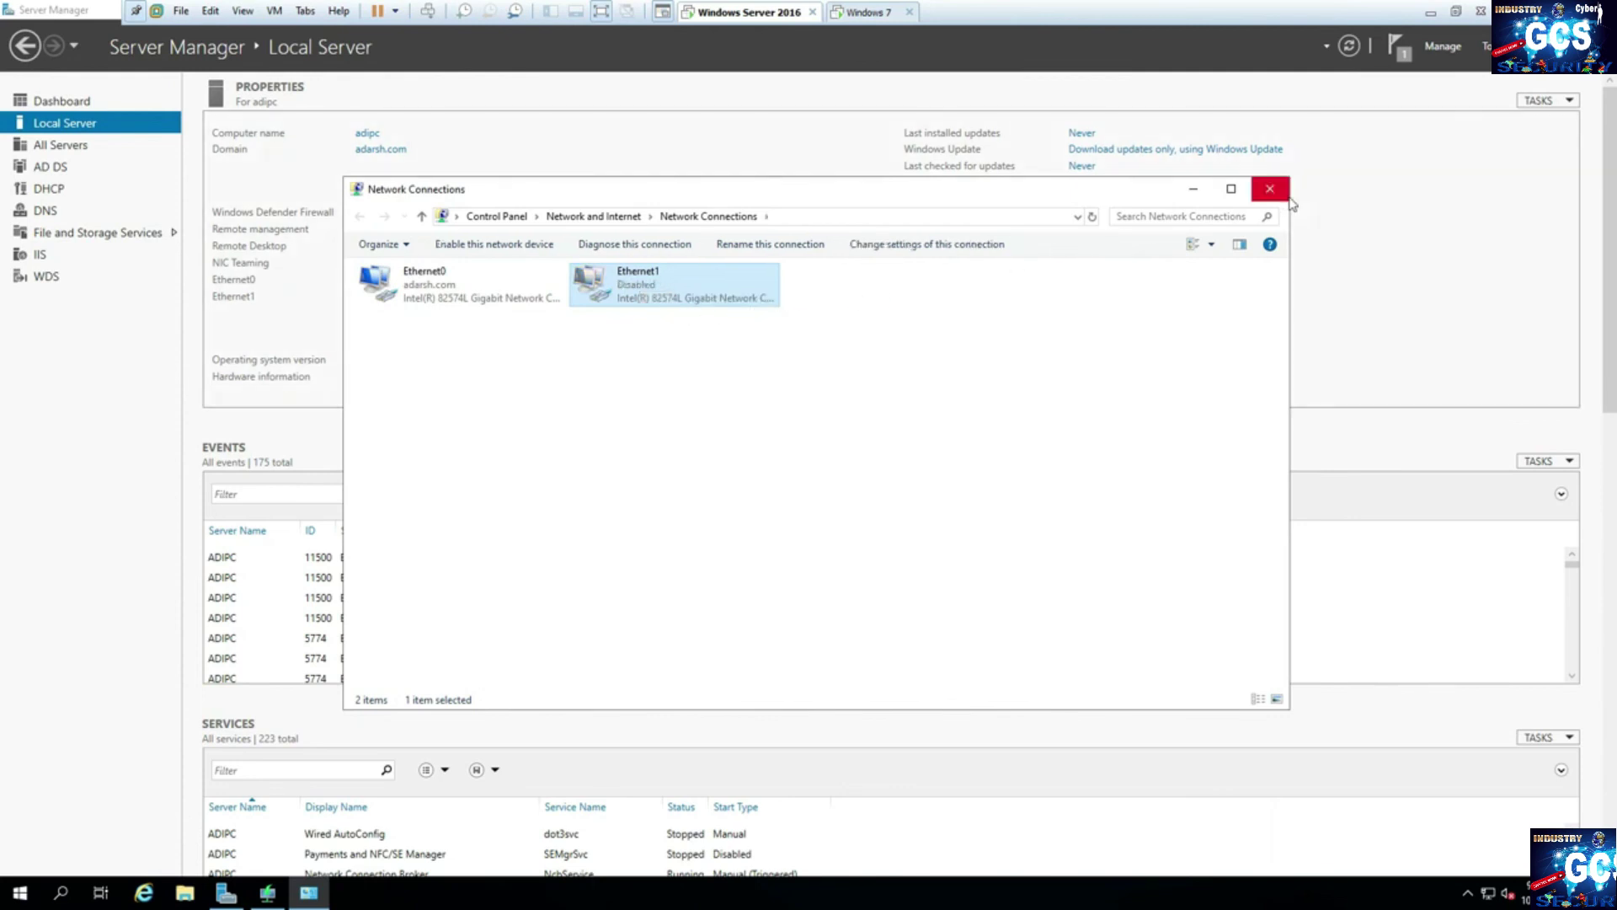
{"action": "left_click", "coordinate": [1269, 187]}
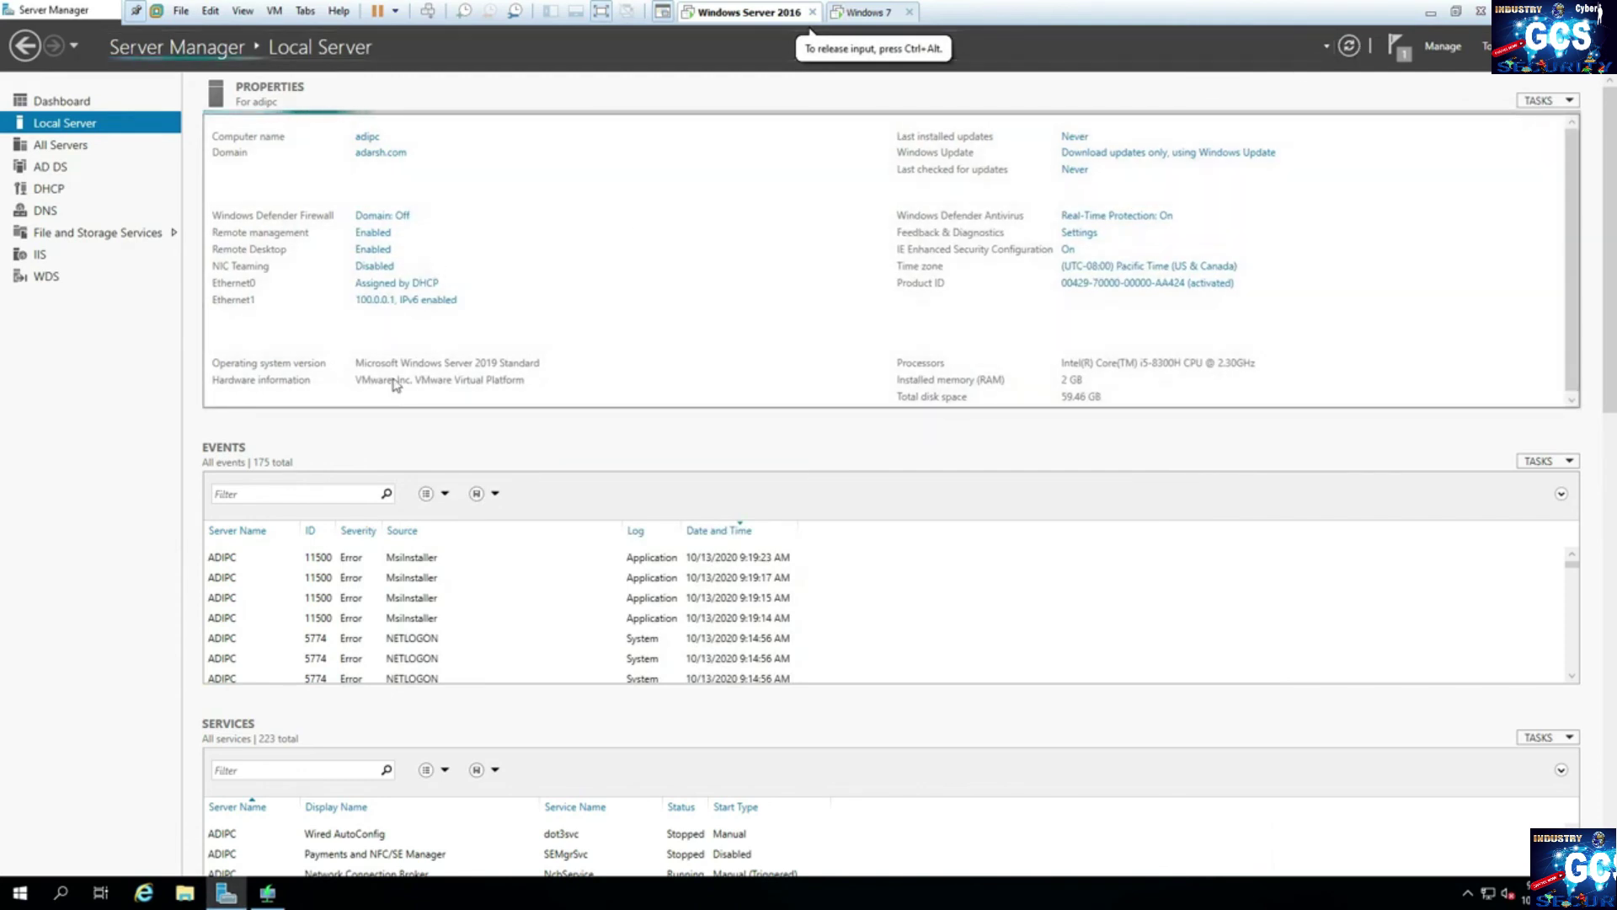
- Restart the Windows 7 guest and start its boot from the network
{"action": "left_click", "coordinate": [871, 12]}
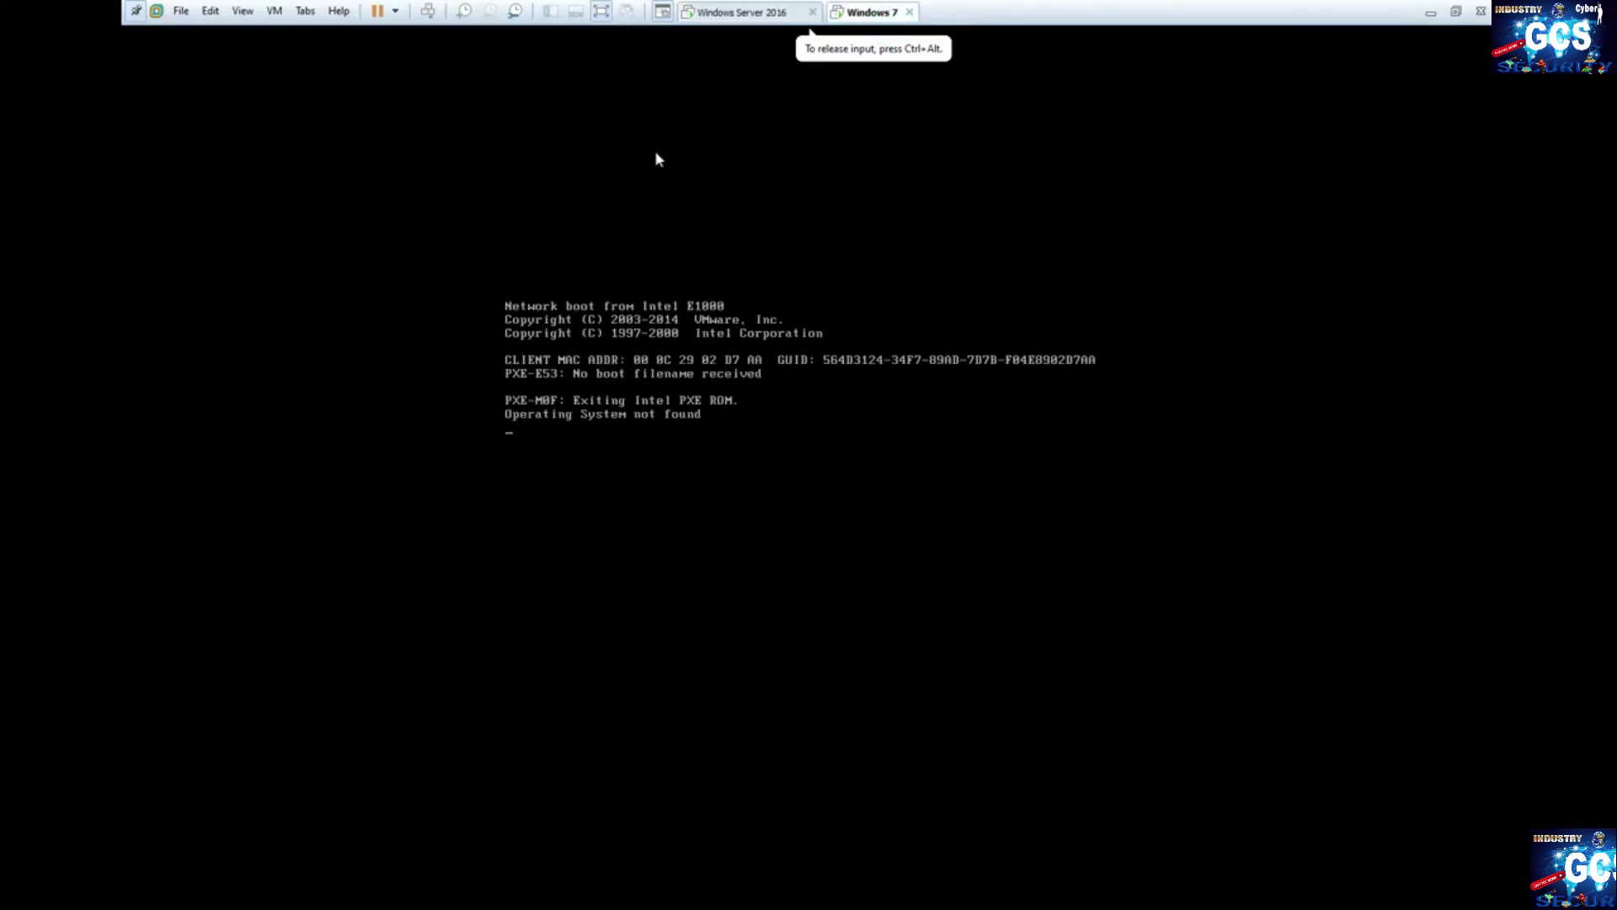
{"action": "left_click", "coordinate": [395, 11]}
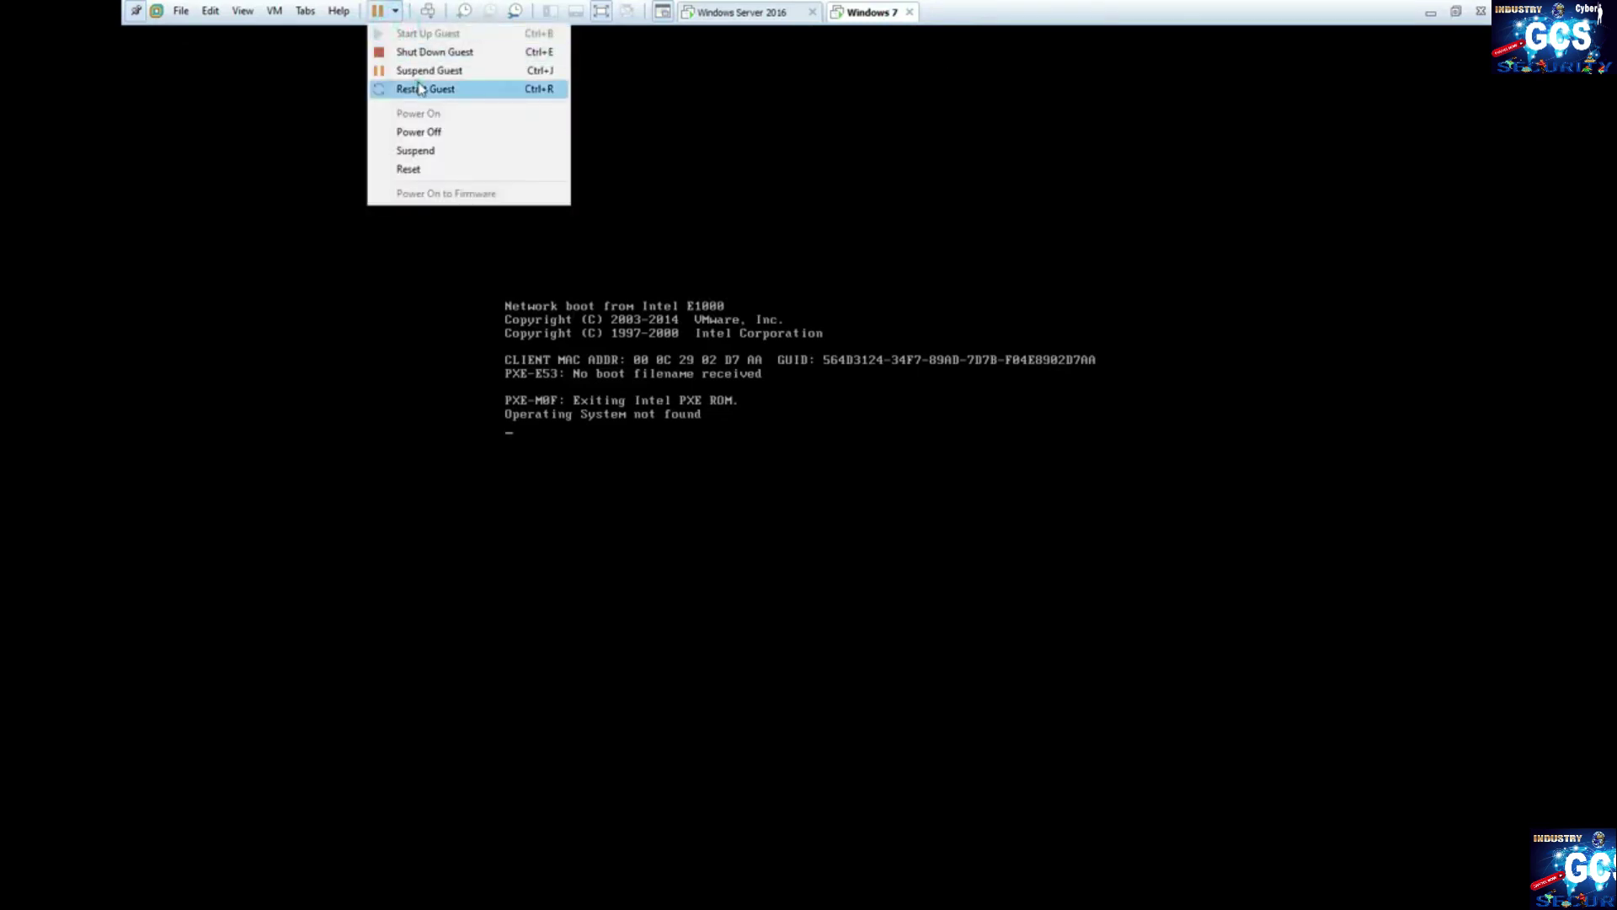
{"action": "left_click", "coordinate": [421, 86]}
{"action": "left_click", "coordinate": [810, 32]}
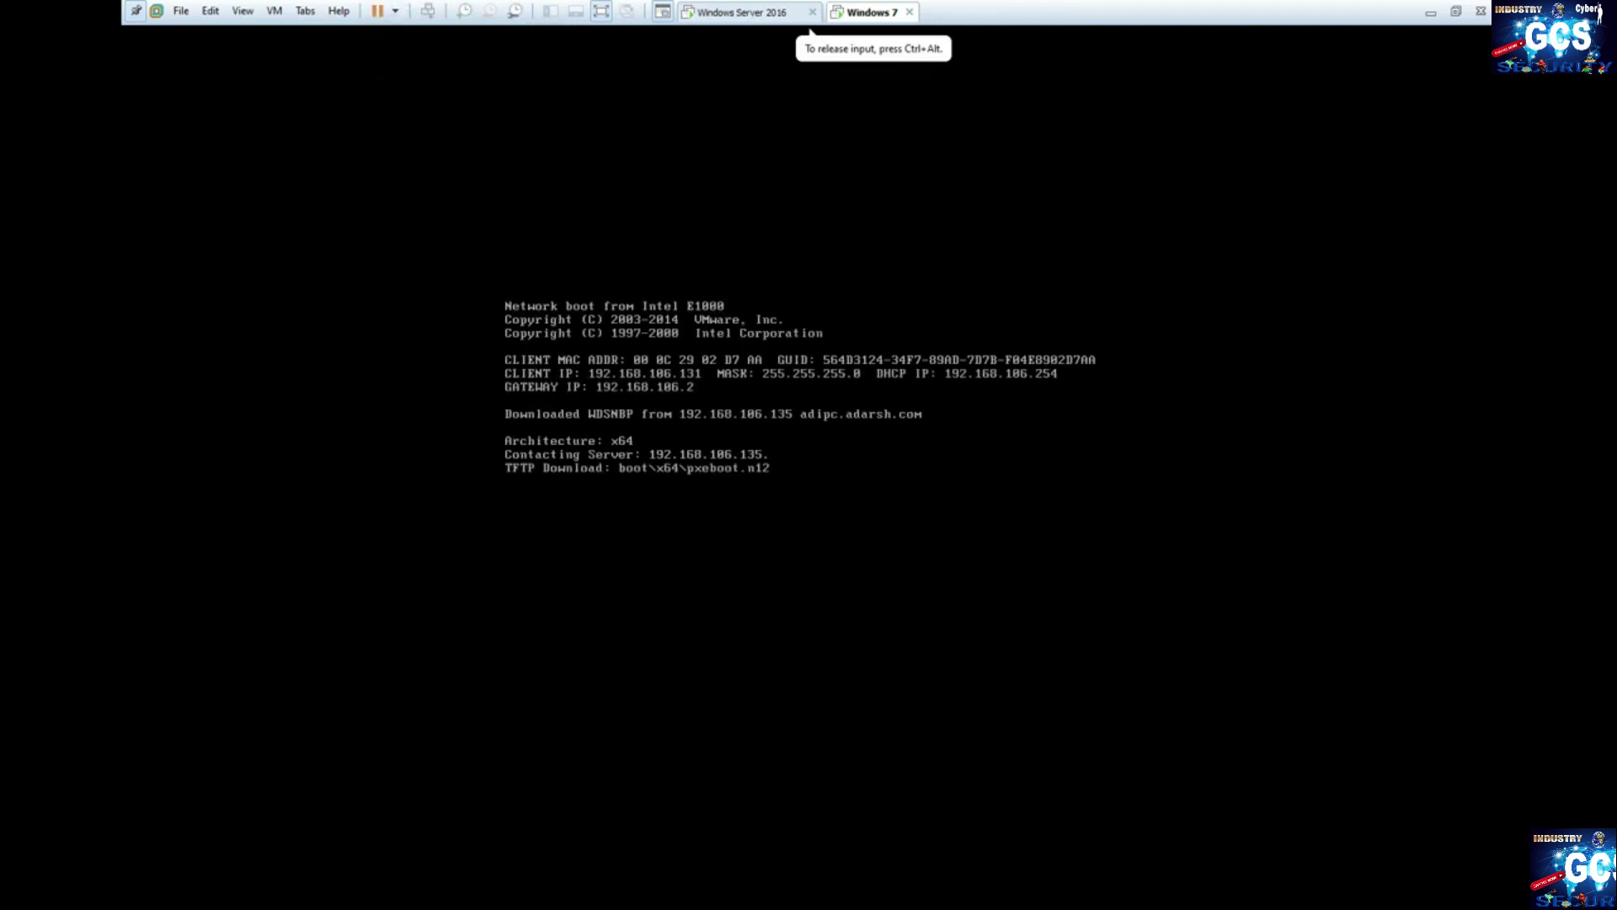
{"action": "key", "text": "ctrl+alt"}
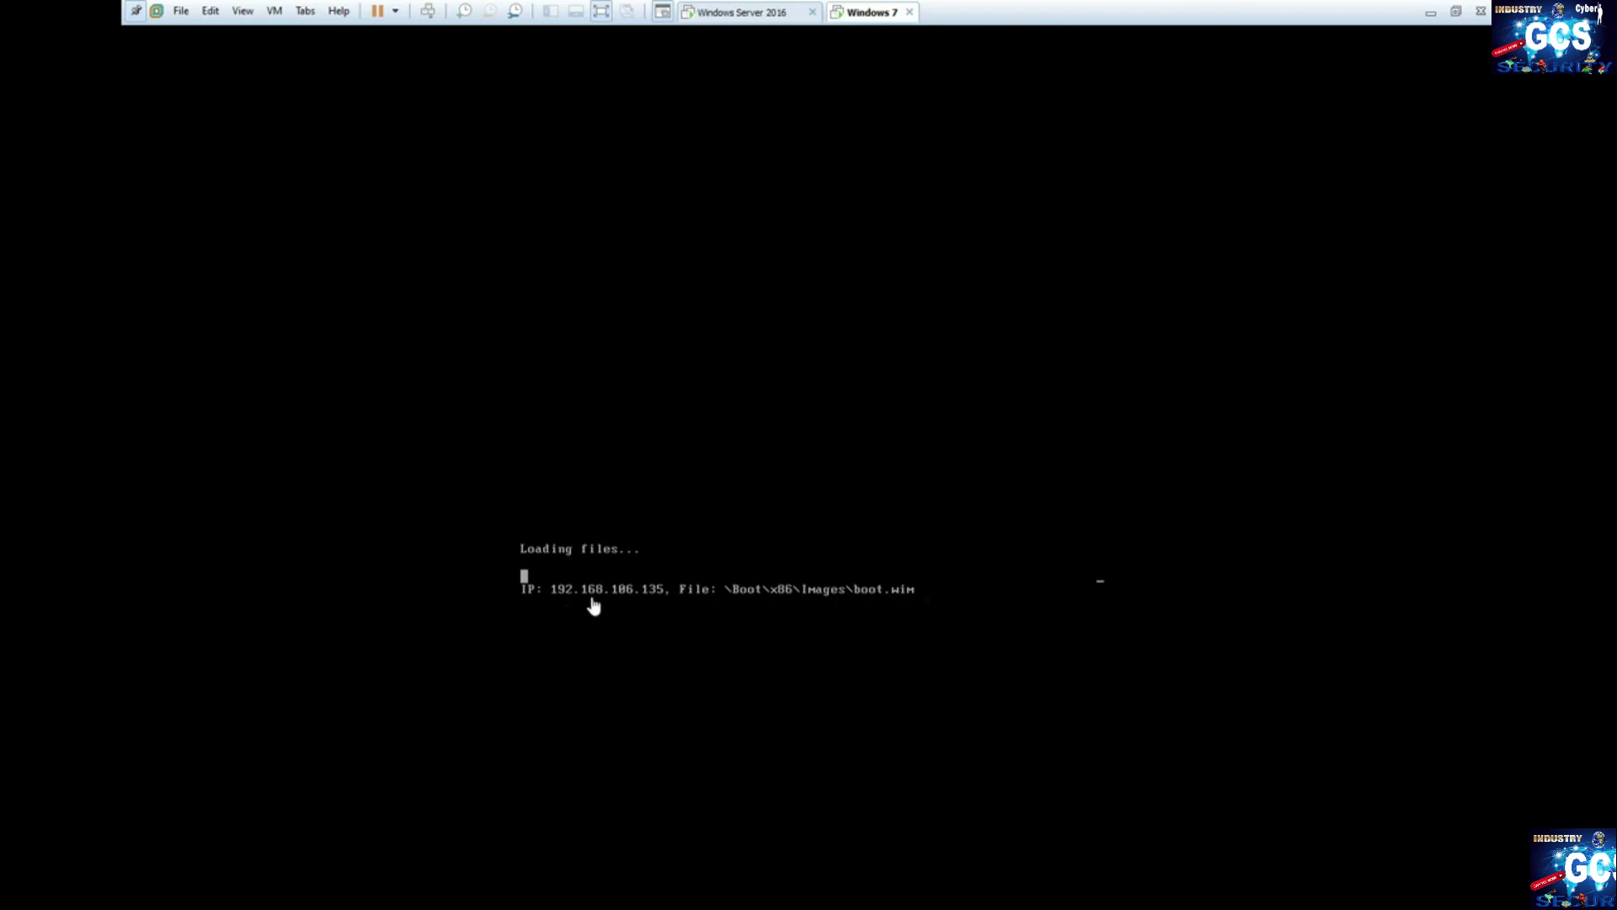
- Alternate between the server's WDS console and the Windows 7 VM until Setup starts
{"action": "left_click", "coordinate": [775, 12]}
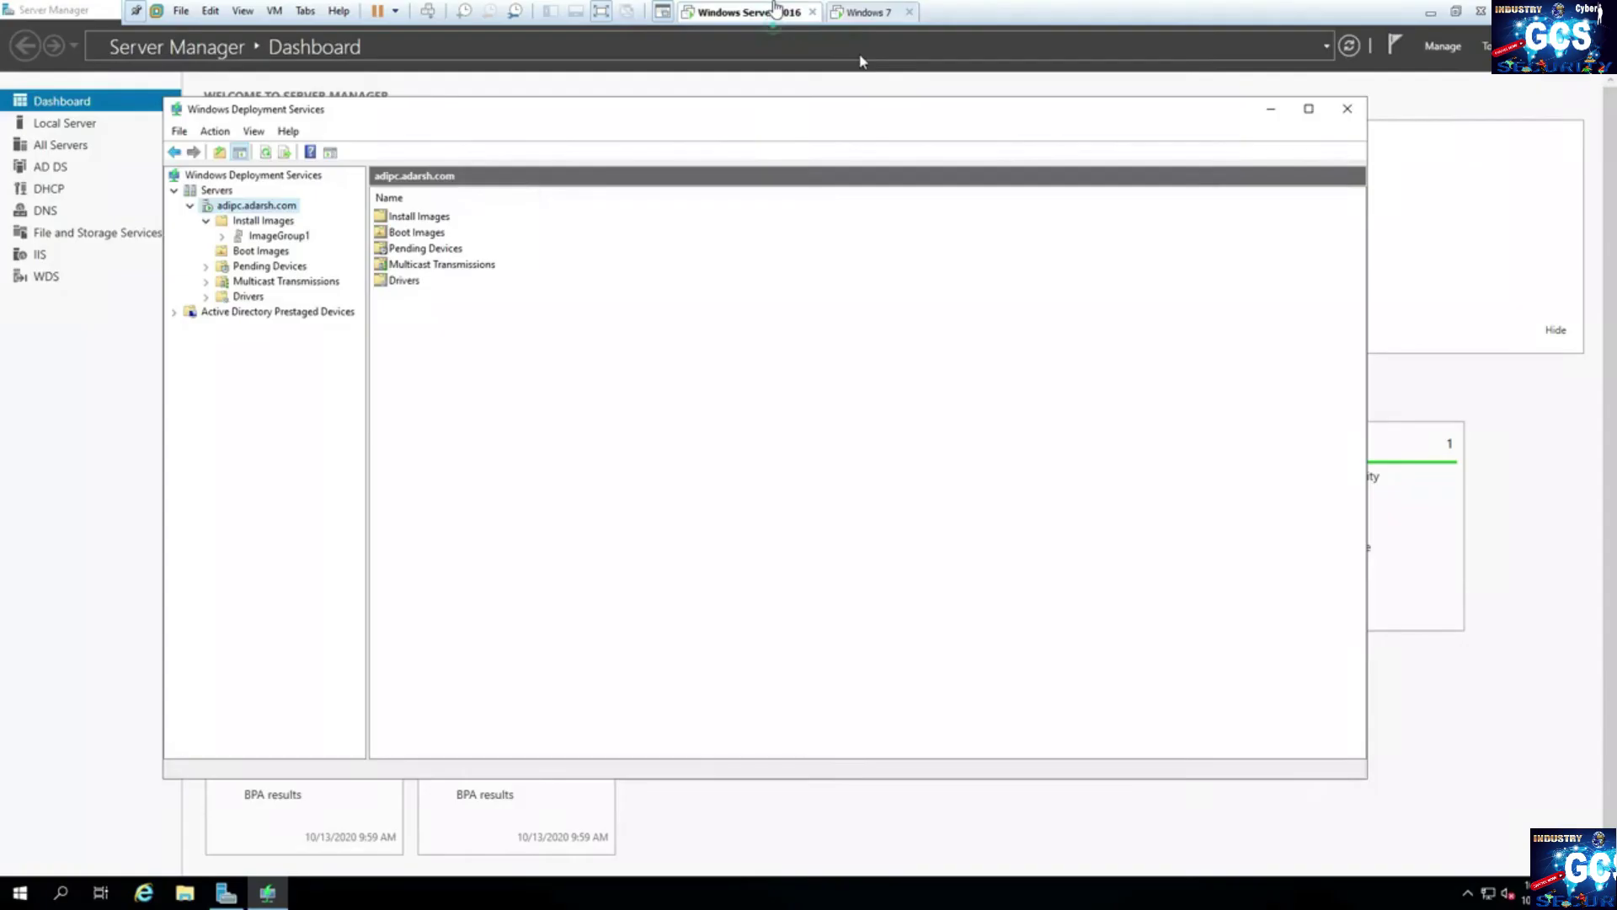
{"action": "left_click", "coordinate": [856, 14]}
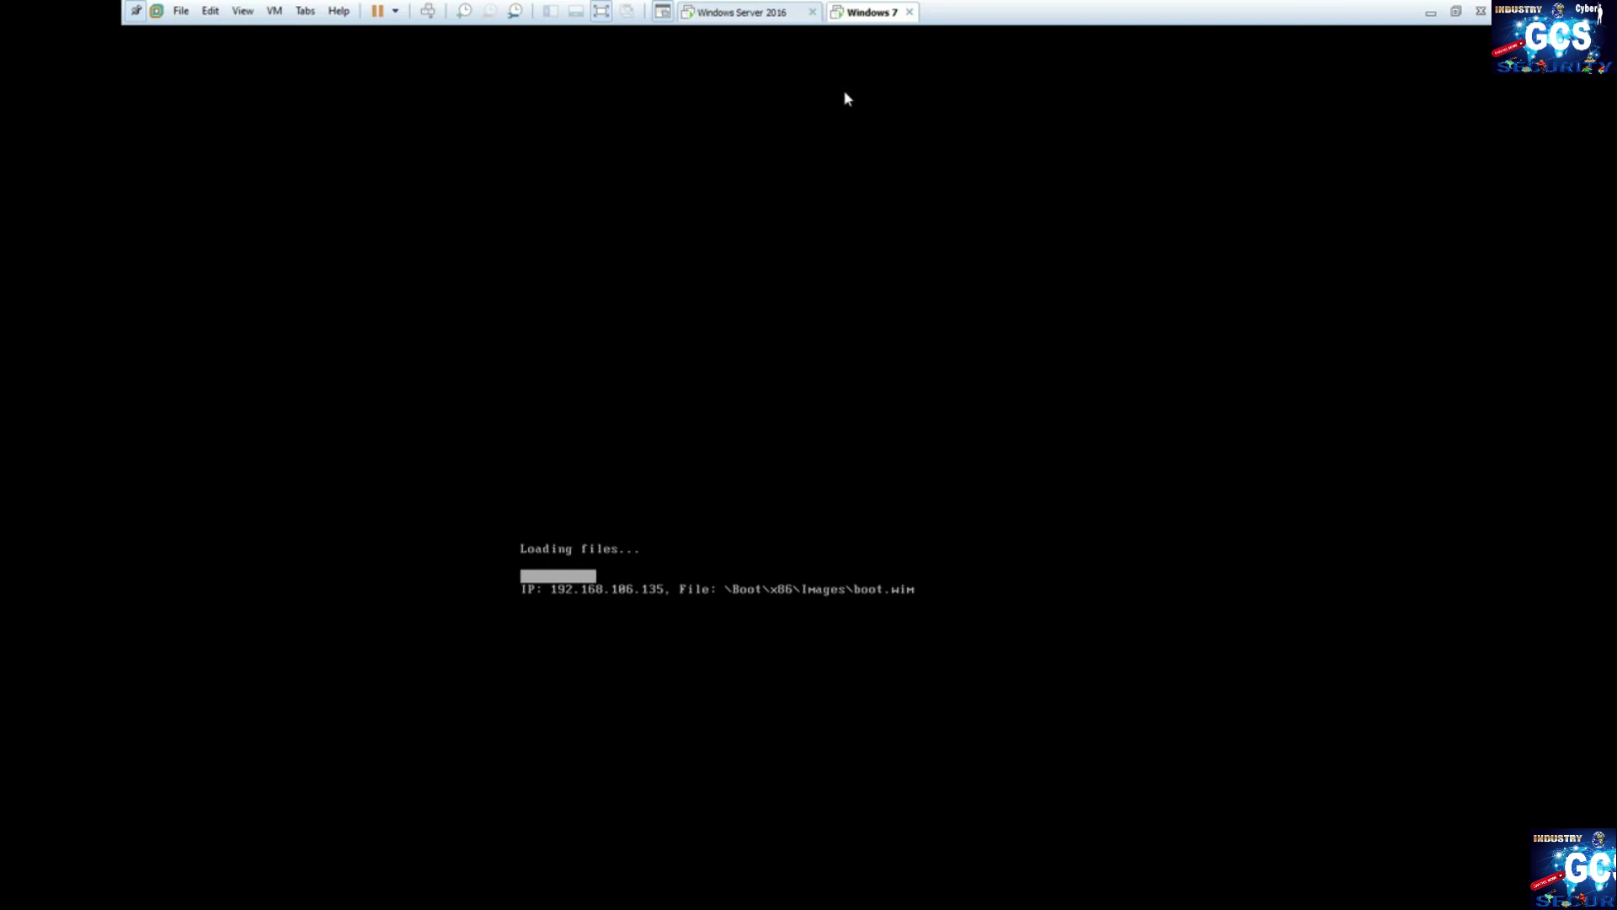
{"action": "left_click", "coordinate": [797, 13]}
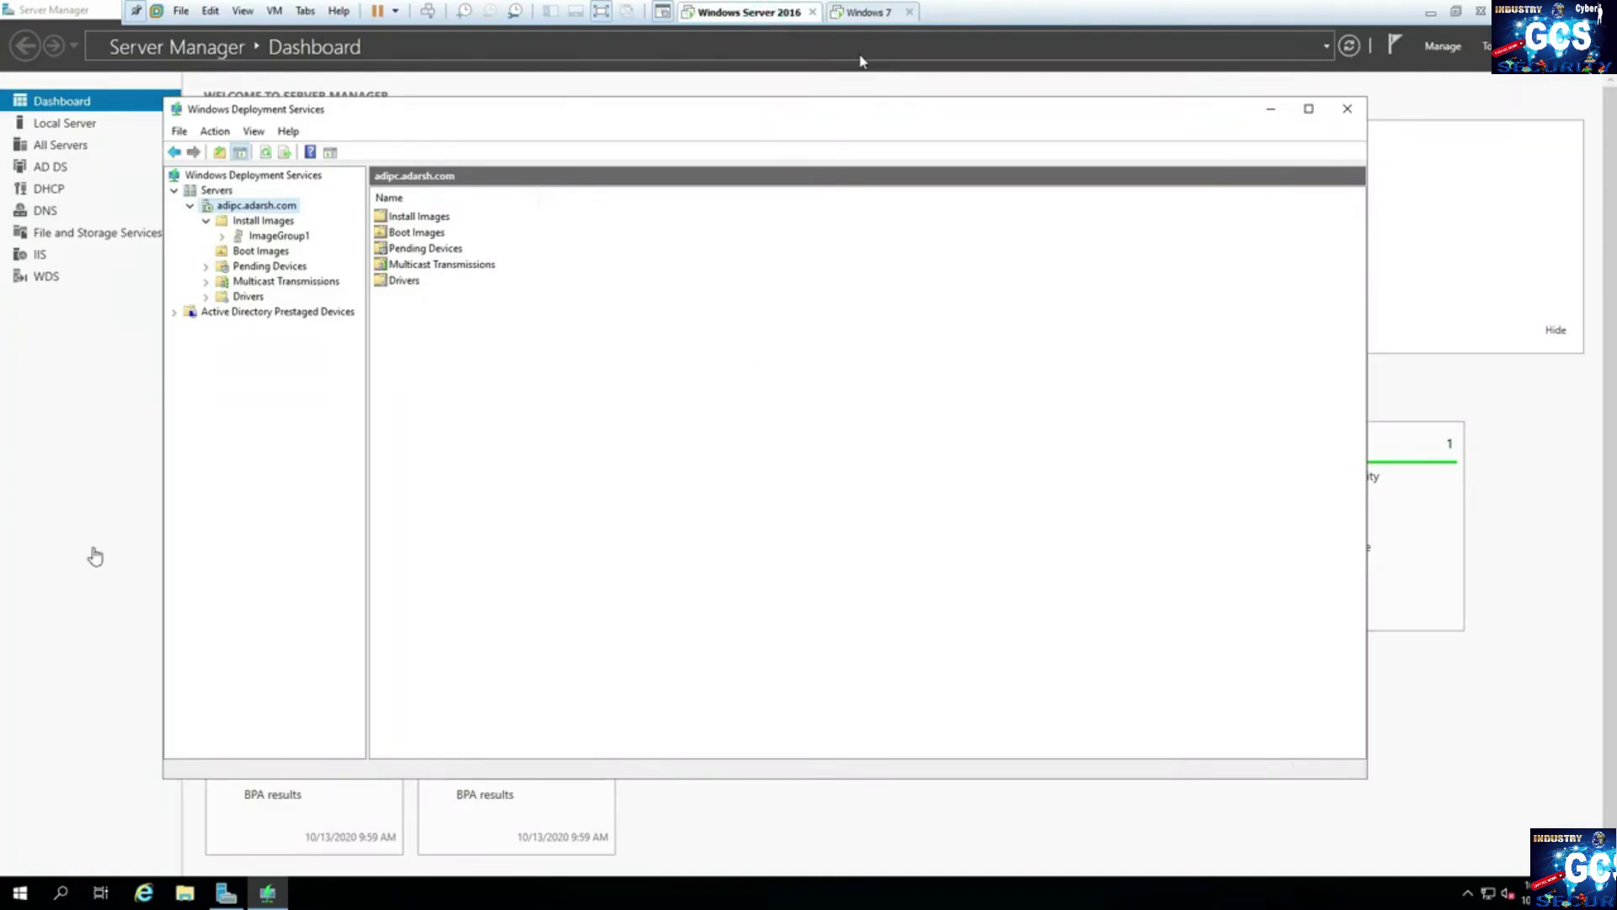
{"action": "left_click", "coordinate": [859, 12]}
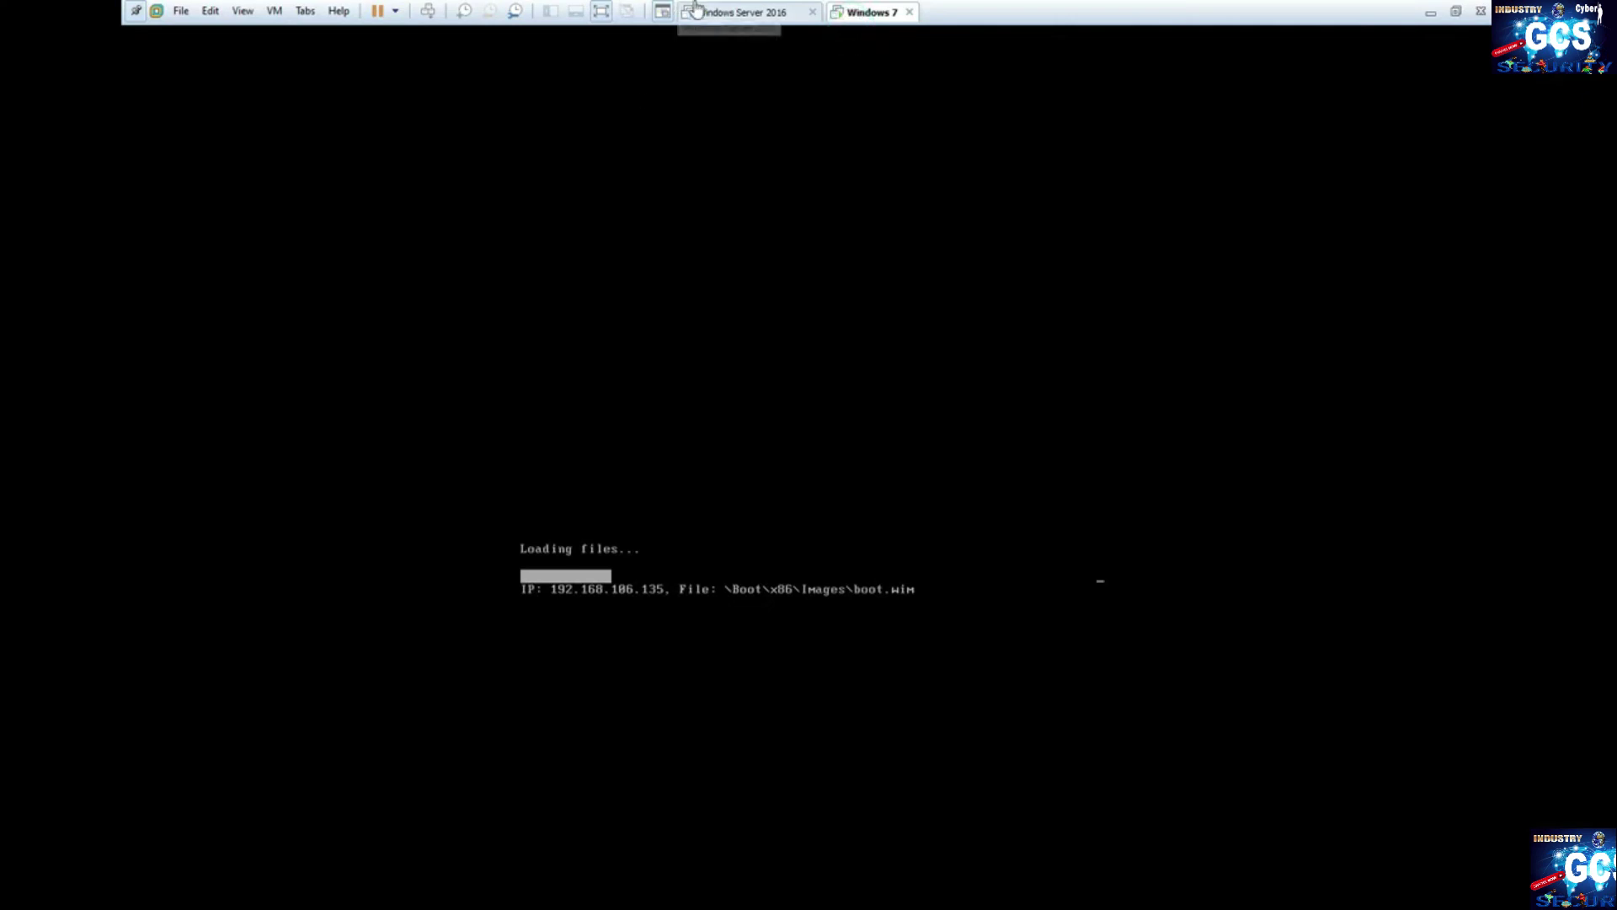
{"action": "left_click", "coordinate": [724, 12]}
{"action": "left_click", "coordinate": [846, 12]}
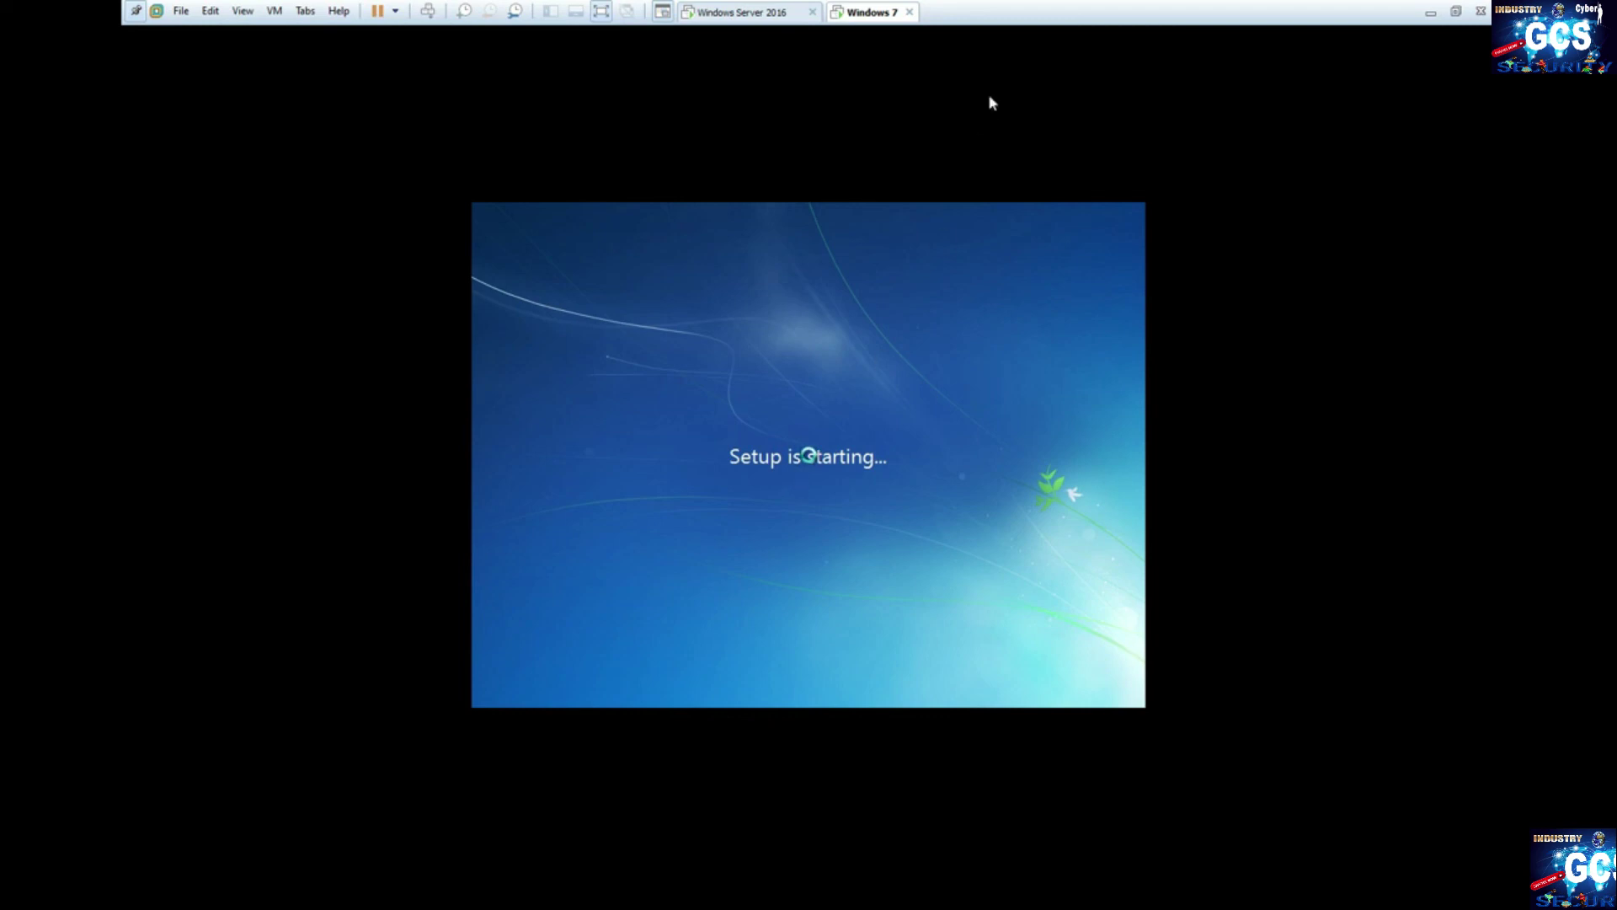
- Inspect the Windows 7 VM's CD/DVD settings without changes and return to its setup
{"action": "right_click", "coordinate": [876, 15]}
{"action": "left_click", "coordinate": [926, 244]}
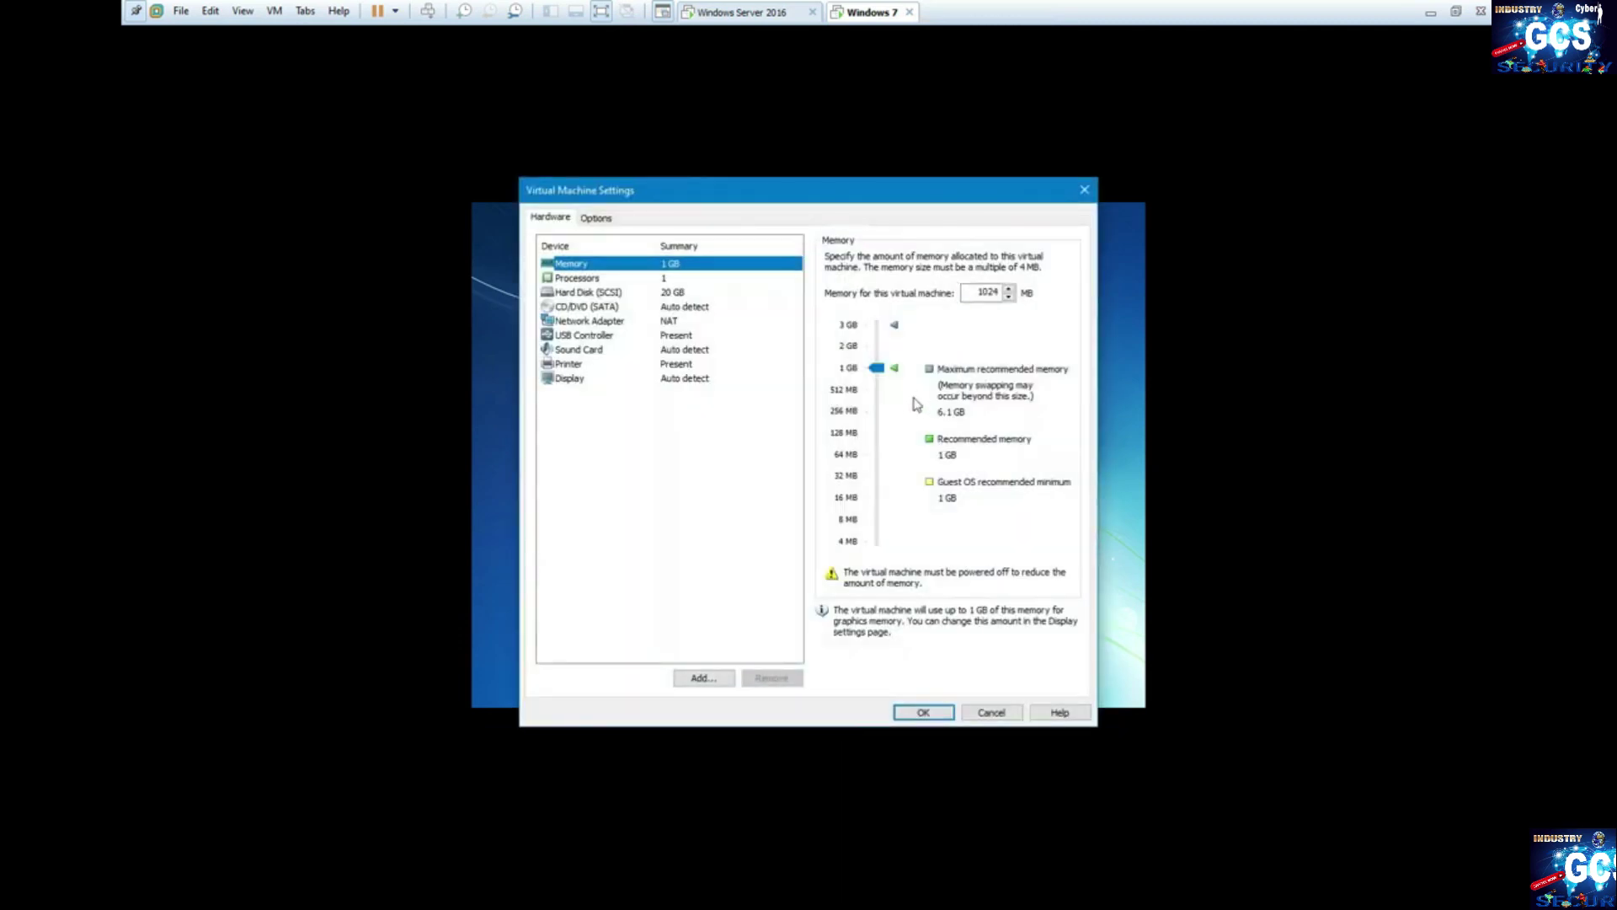
{"action": "left_click", "coordinate": [693, 309]}
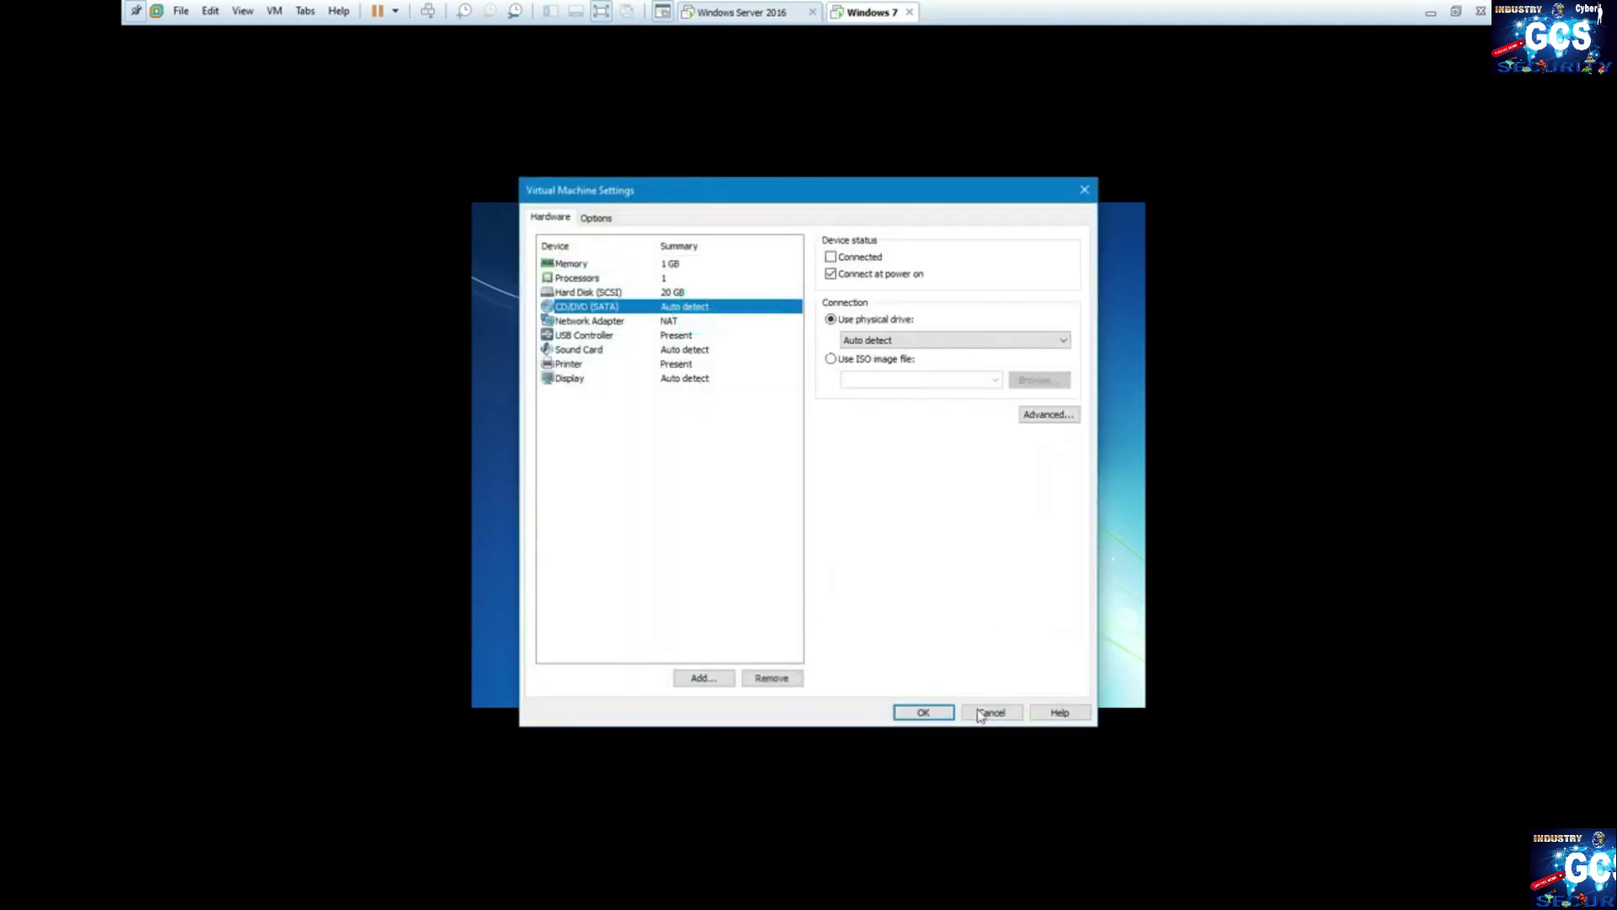
{"action": "left_click", "coordinate": [979, 711]}
{"action": "left_click", "coordinate": [783, 12]}
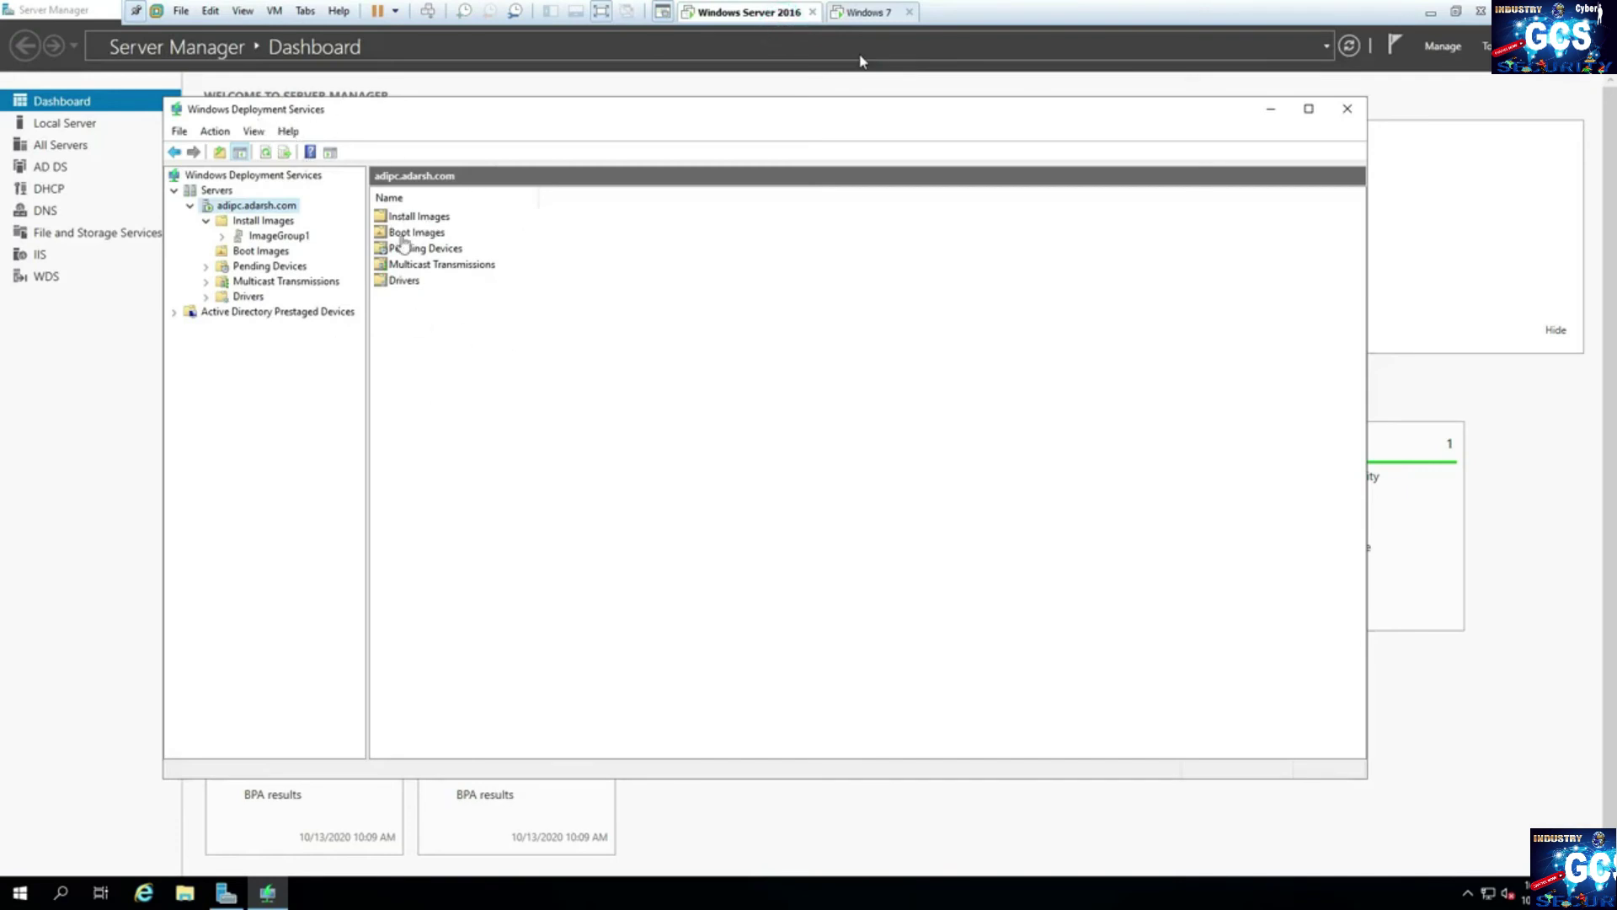
{"action": "left_click", "coordinate": [867, 11]}
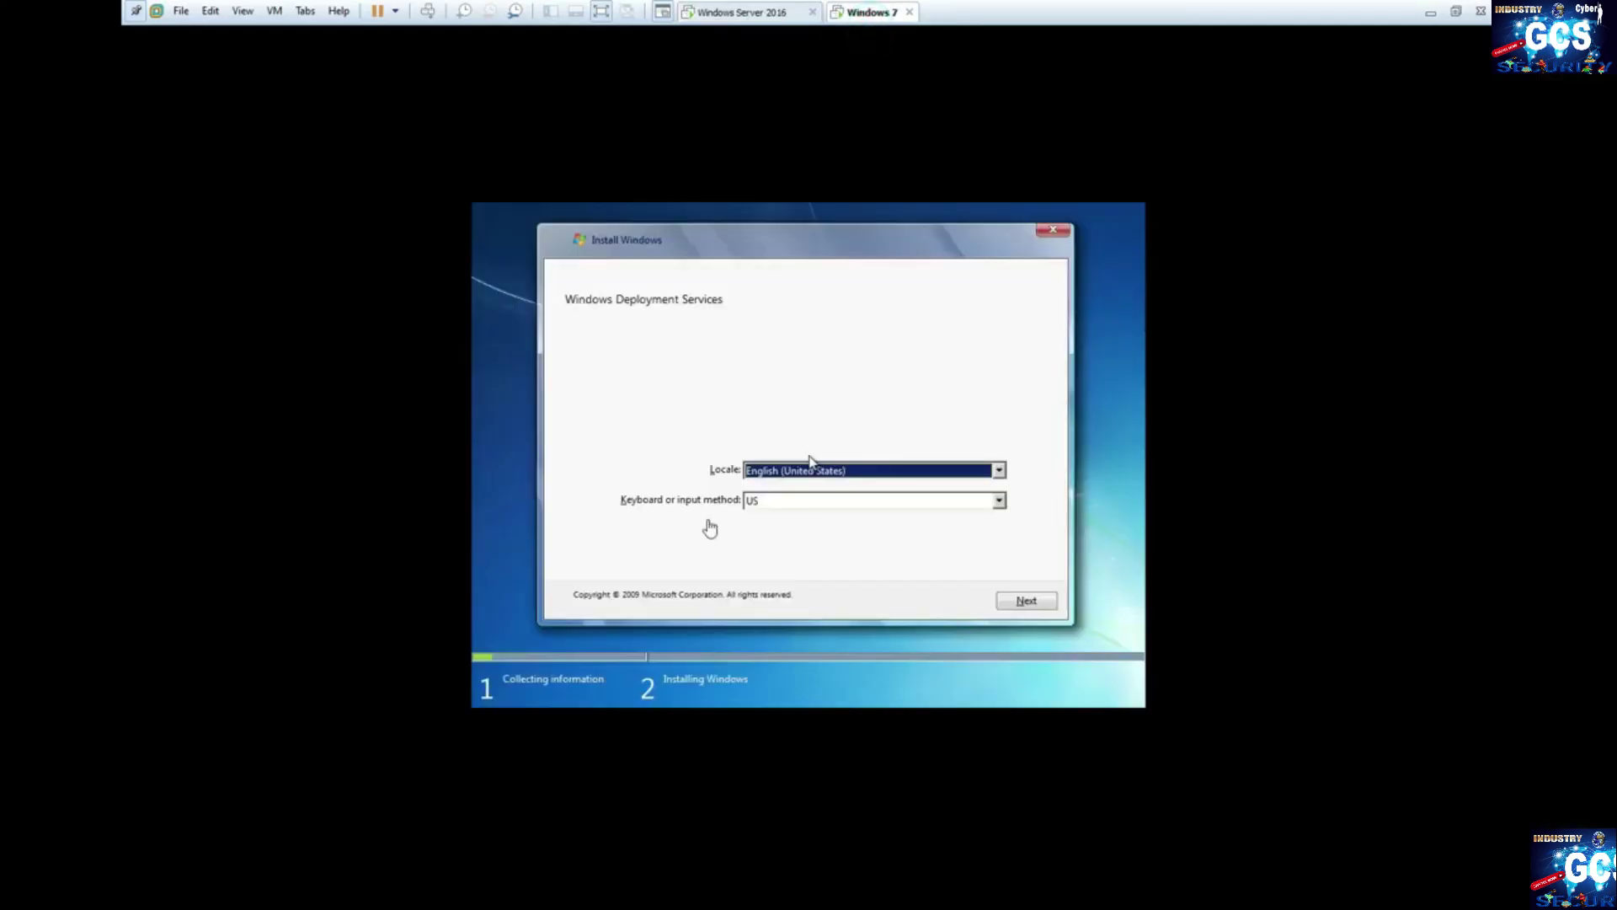
- Accept the locale, submit WDS credentials, dismiss the account error, cancel, and return to the server
{"action": "left_click", "coordinate": [767, 418]}
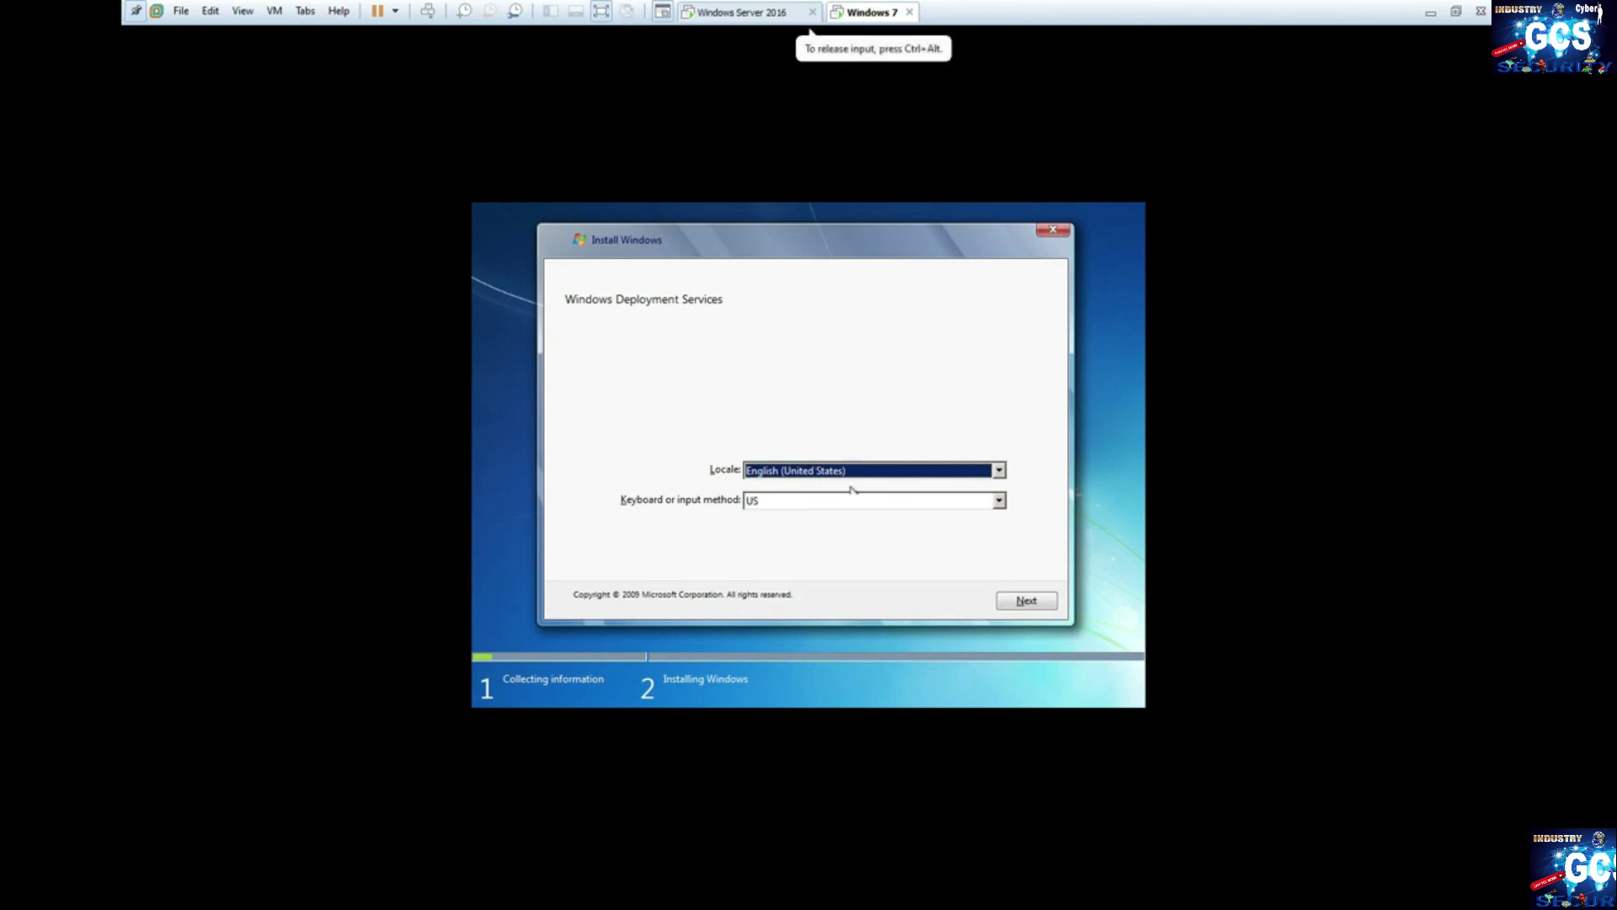
{"action": "left_click", "coordinate": [1027, 603]}
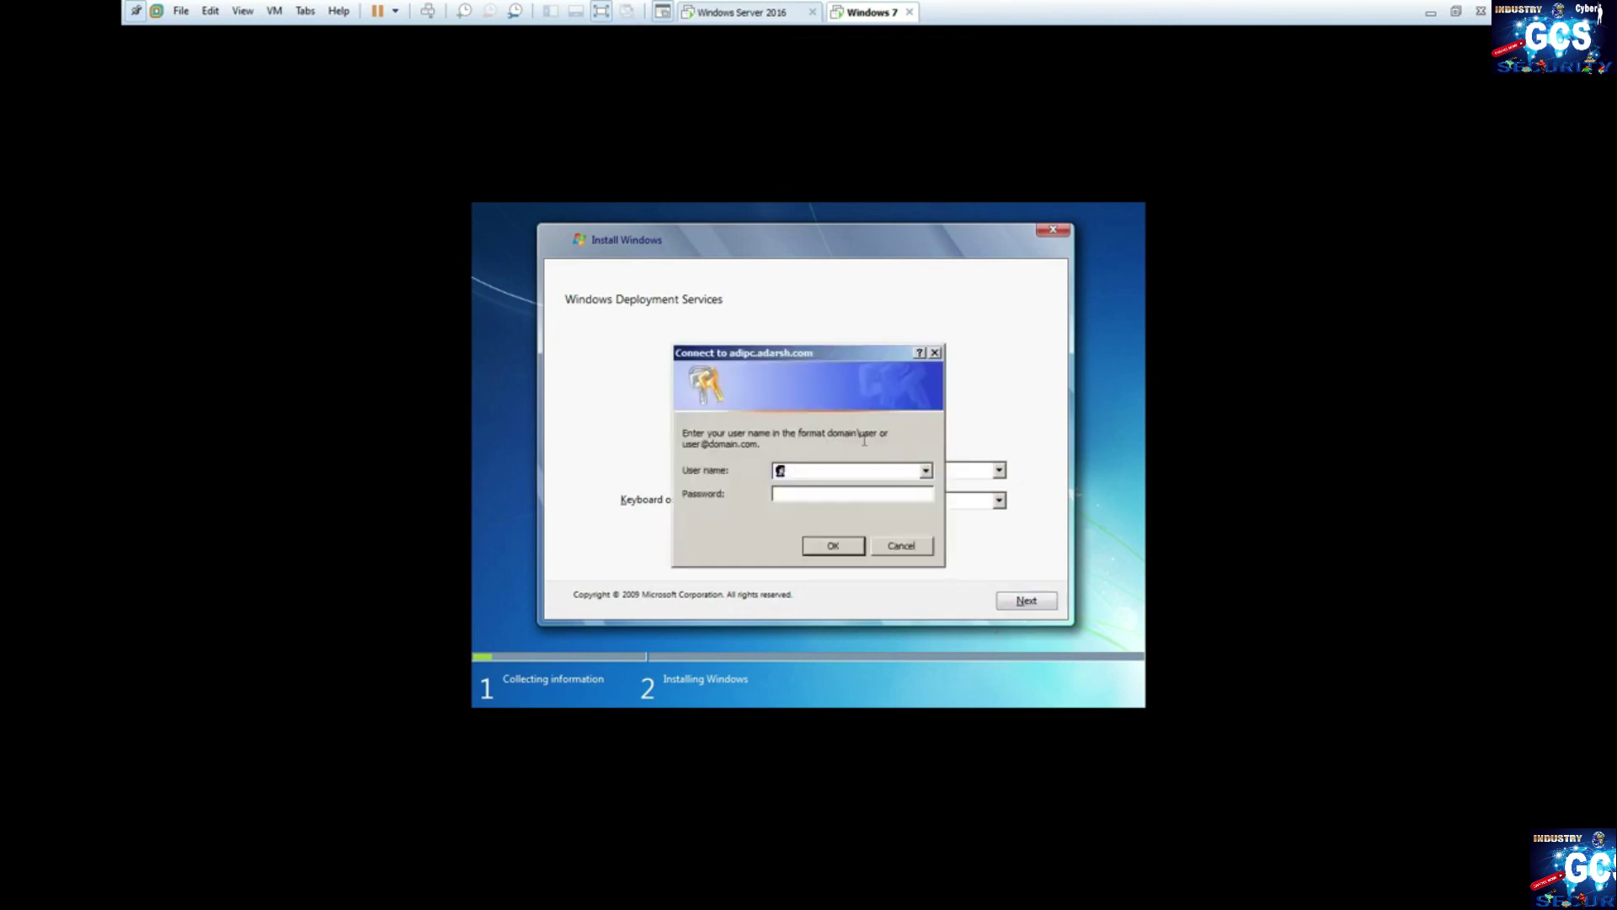
{"action": "left_click", "coordinate": [741, 11]}
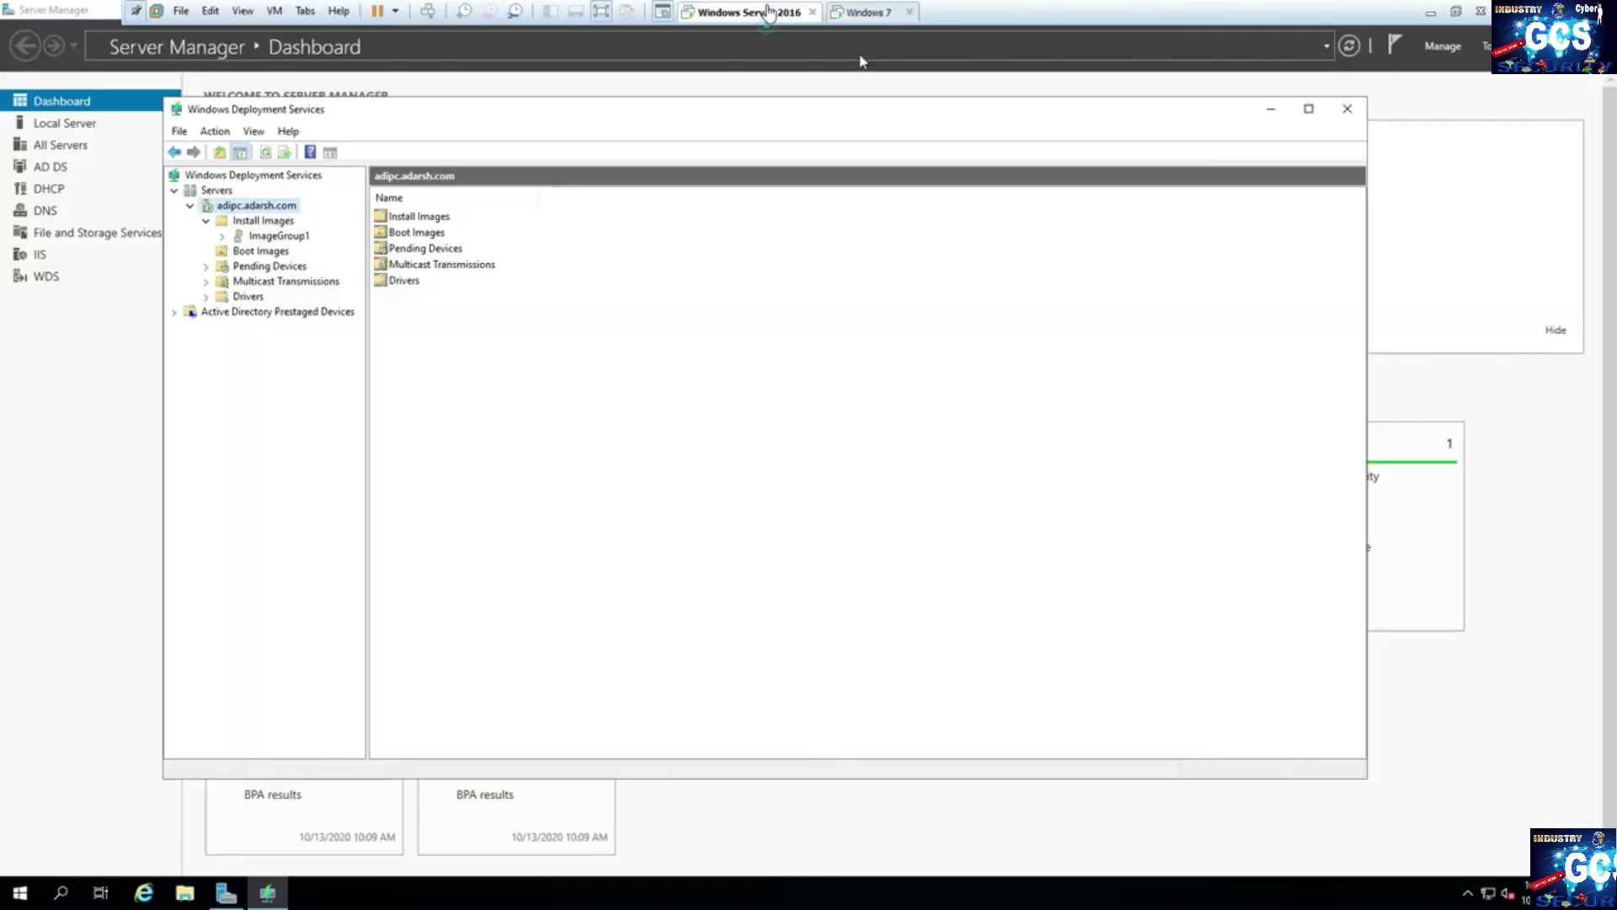
{"action": "left_click", "coordinate": [867, 12]}
{"action": "left_click", "coordinate": [710, 209]}
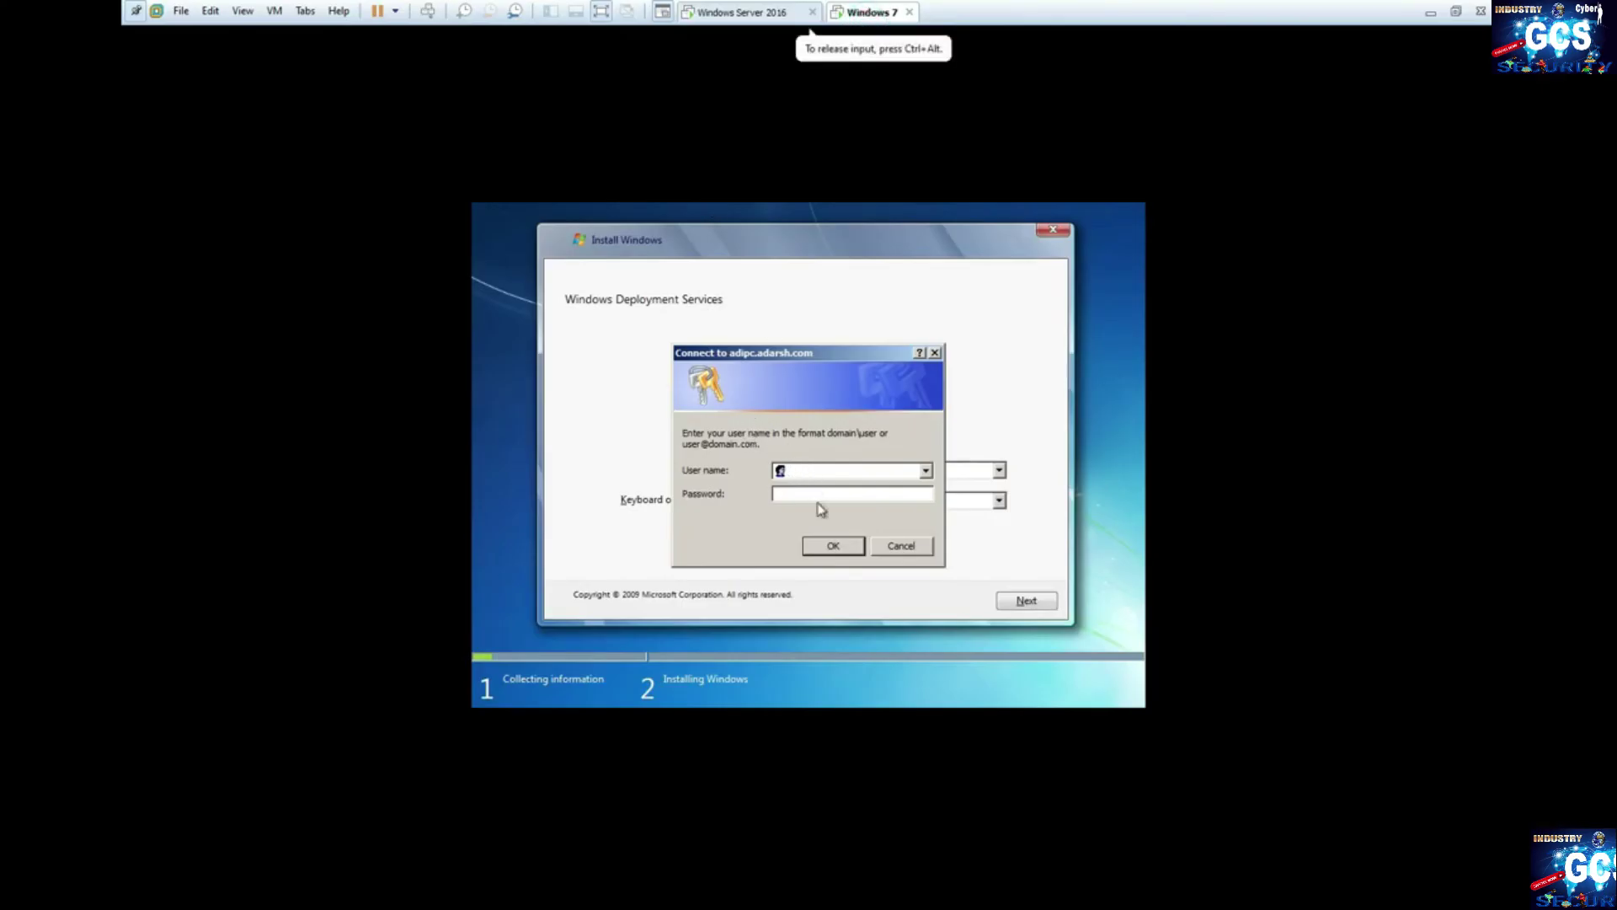
{"action": "left_click", "coordinate": [840, 549]}
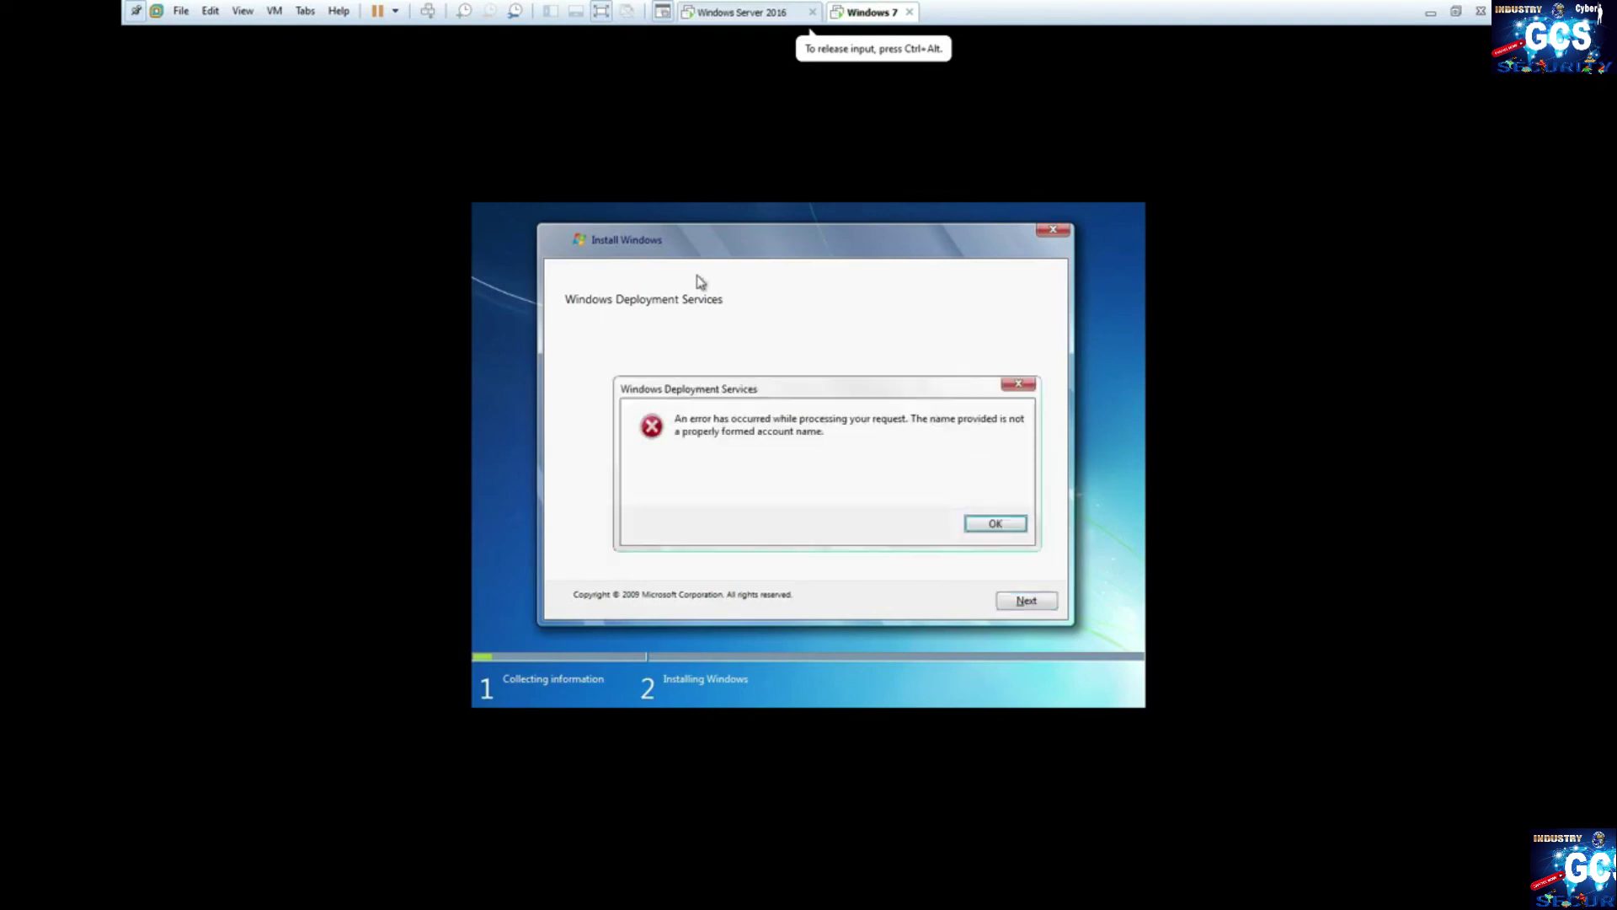
{"action": "left_click", "coordinate": [977, 527]}
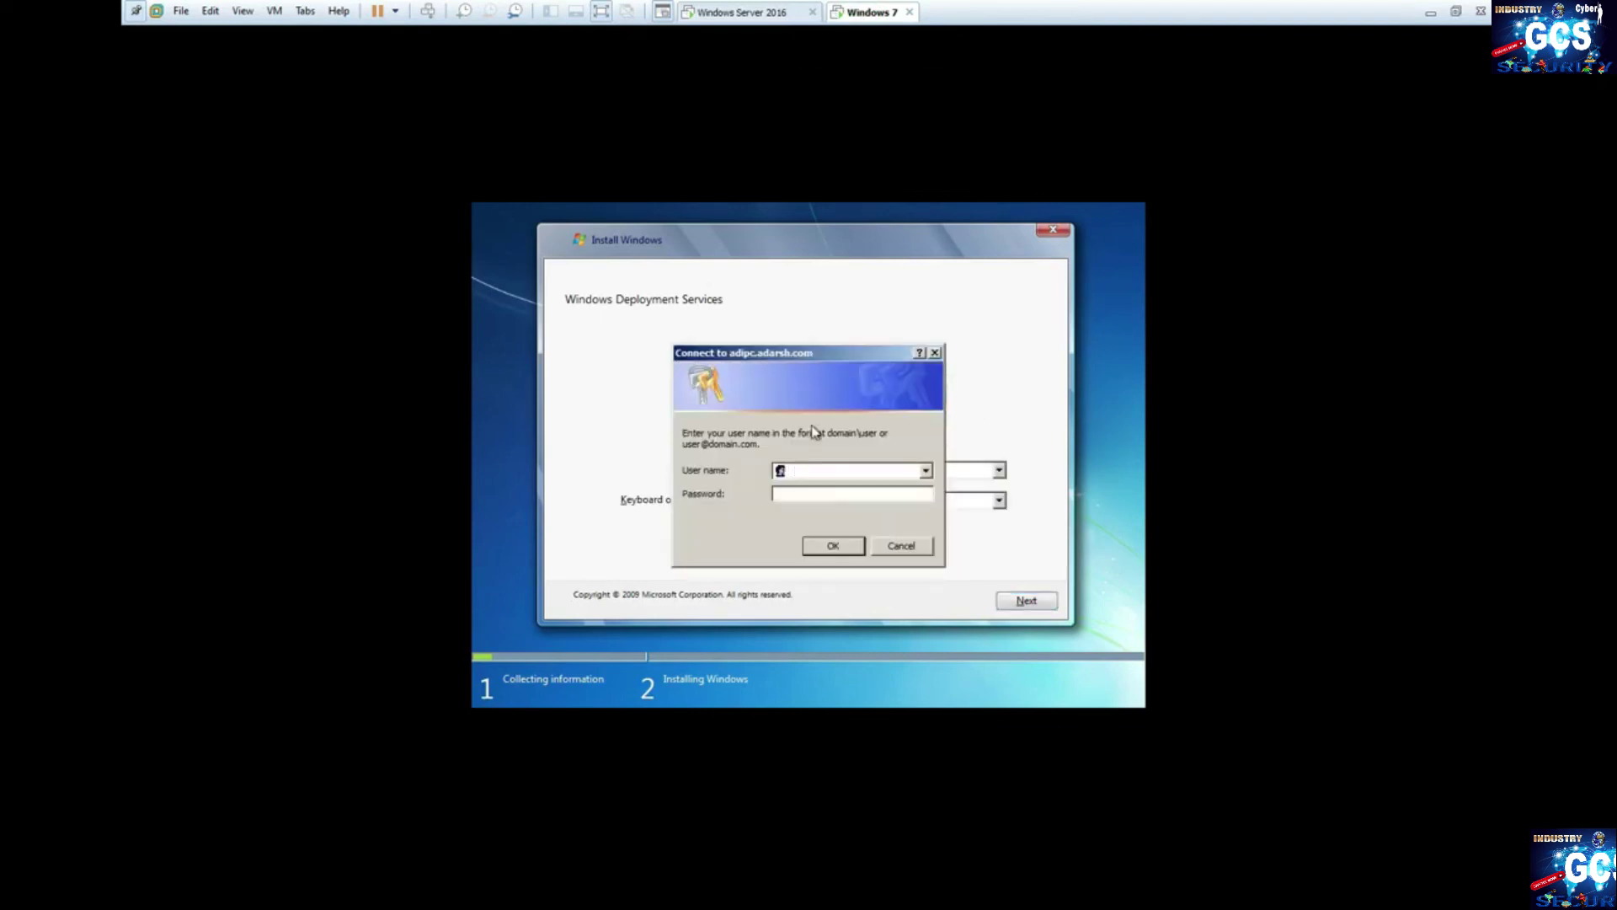
{"action": "left_click", "coordinate": [911, 550]}
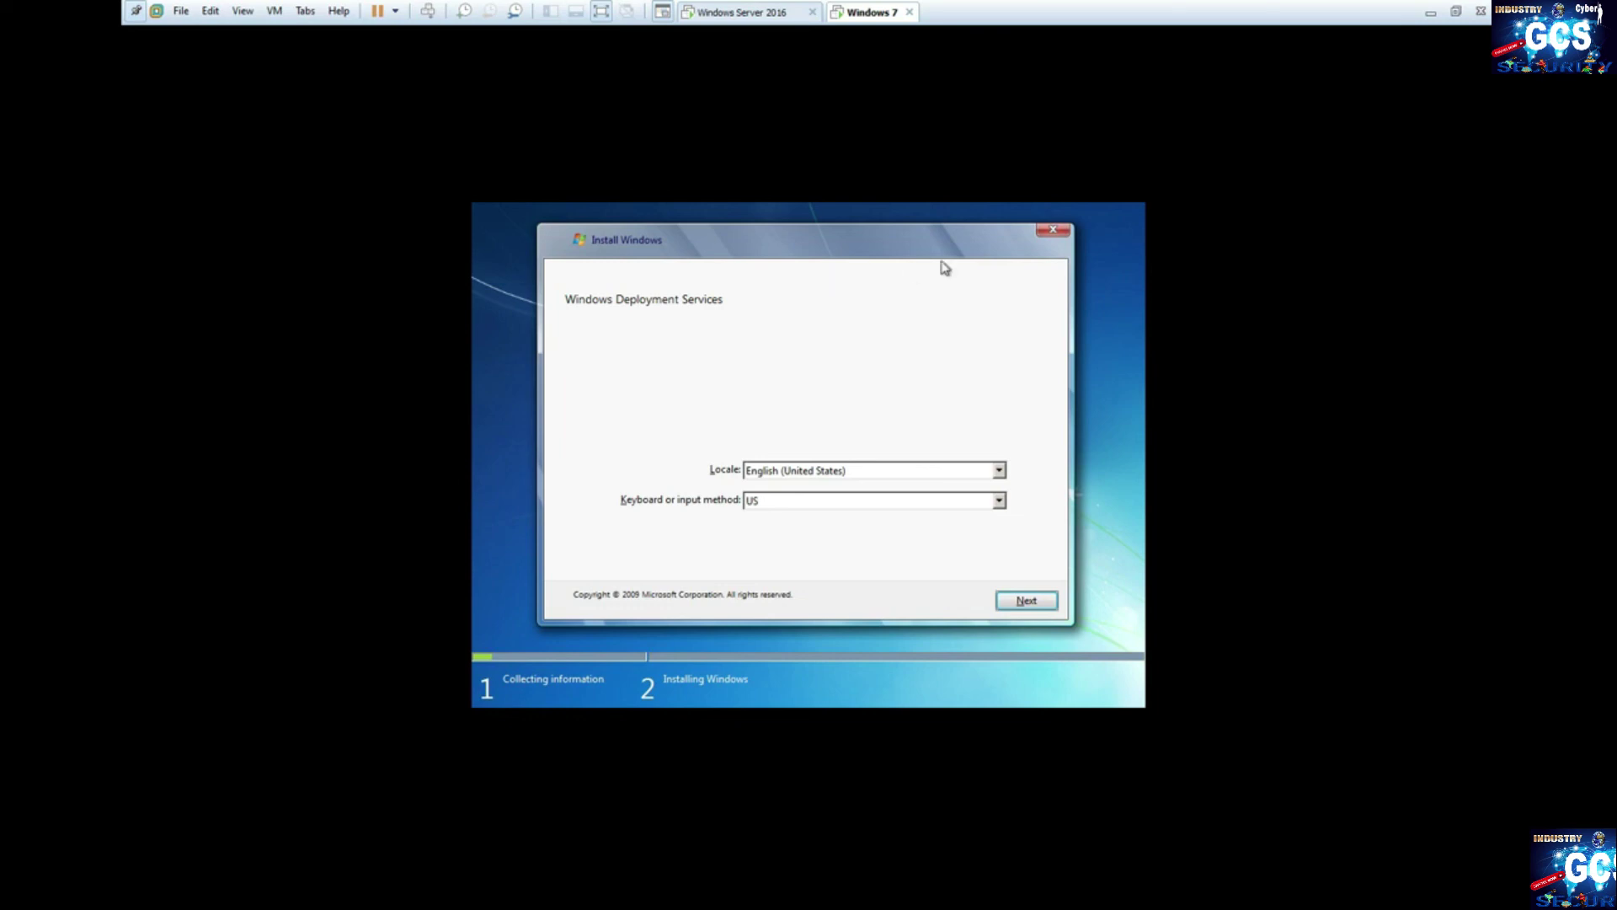
{"action": "left_click", "coordinate": [739, 12]}
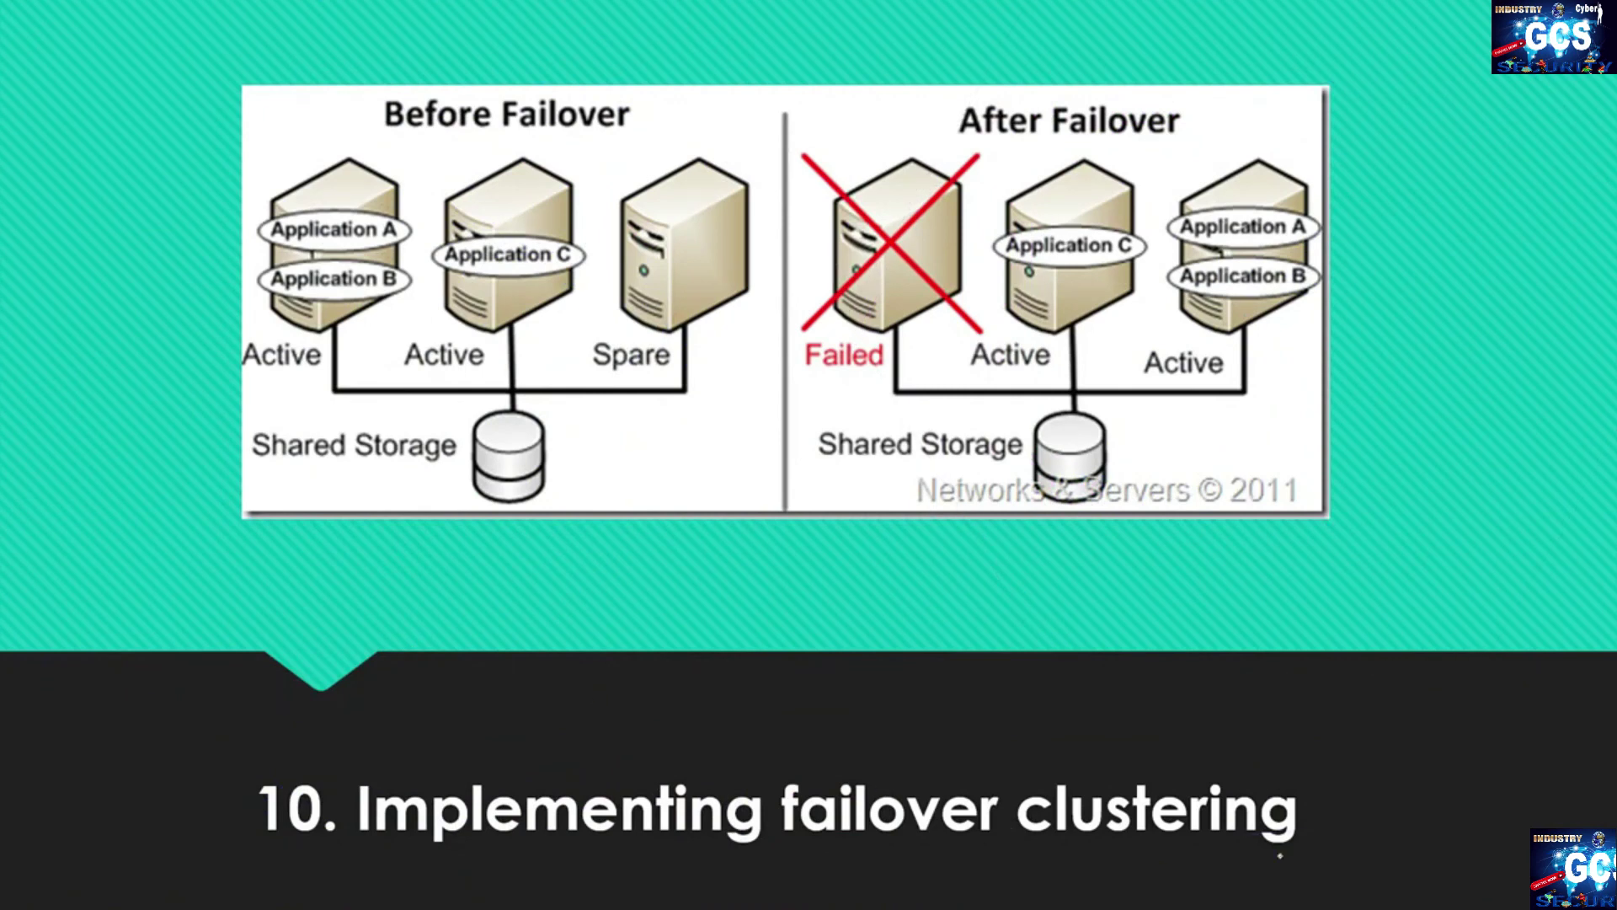
- Underline 'failover clustering', draw an arrow toward the title, and write a circled 3 above it
{"action": "mouse_move", "coordinate": [783, 851]}
{"action": "left_mouse_down"}
{"action": "mouse_move", "coordinate": [1079, 868]}
{"action": "mouse_move", "coordinate": [1321, 858]}
{"action": "left_mouse_up"}
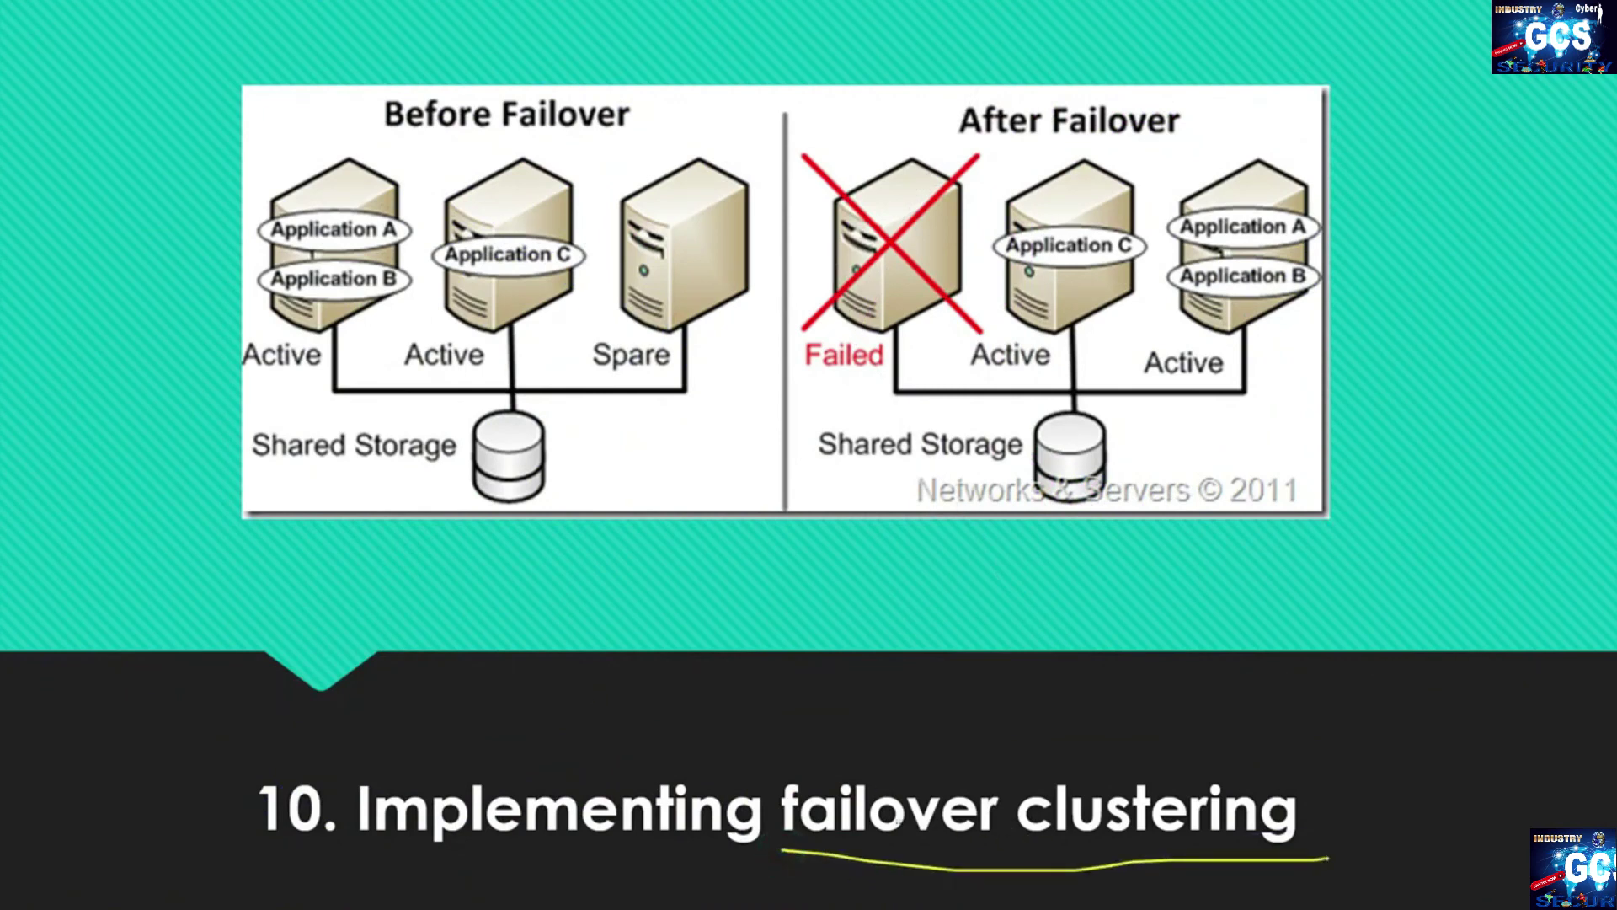
{"action": "mouse_move", "coordinate": [435, 755]}
{"action": "left_mouse_down"}
{"action": "mouse_move", "coordinate": [630, 762]}
{"action": "mouse_move", "coordinate": [599, 735]}
{"action": "left_mouse_up"}
{"action": "mouse_move", "coordinate": [665, 674]}
{"action": "left_mouse_down"}
{"action": "mouse_move", "coordinate": [684, 696]}
{"action": "mouse_move", "coordinate": [670, 715]}
{"action": "left_mouse_up"}
{"action": "mouse_move", "coordinate": [718, 649]}
{"action": "left_mouse_down"}
{"action": "mouse_move", "coordinate": [729, 714]}
{"action": "mouse_move", "coordinate": [723, 650]}
{"action": "mouse_move", "coordinate": [738, 719]}
{"action": "mouse_move", "coordinate": [836, 692]}
{"action": "mouse_move", "coordinate": [883, 703]}
{"action": "mouse_move", "coordinate": [860, 733]}
{"action": "left_mouse_up"}
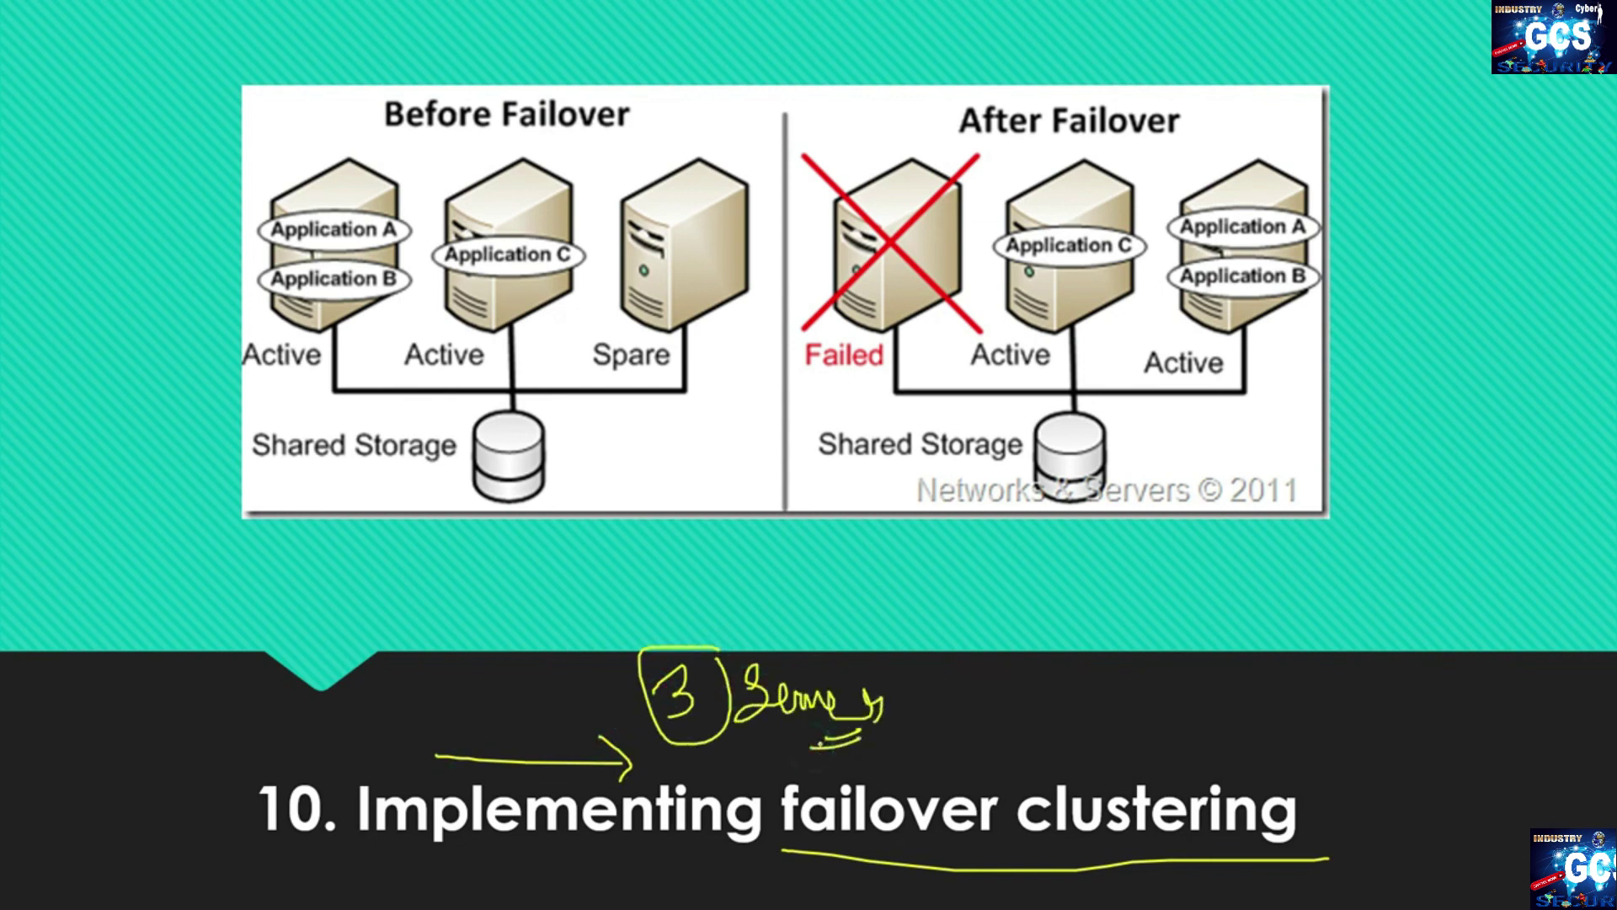
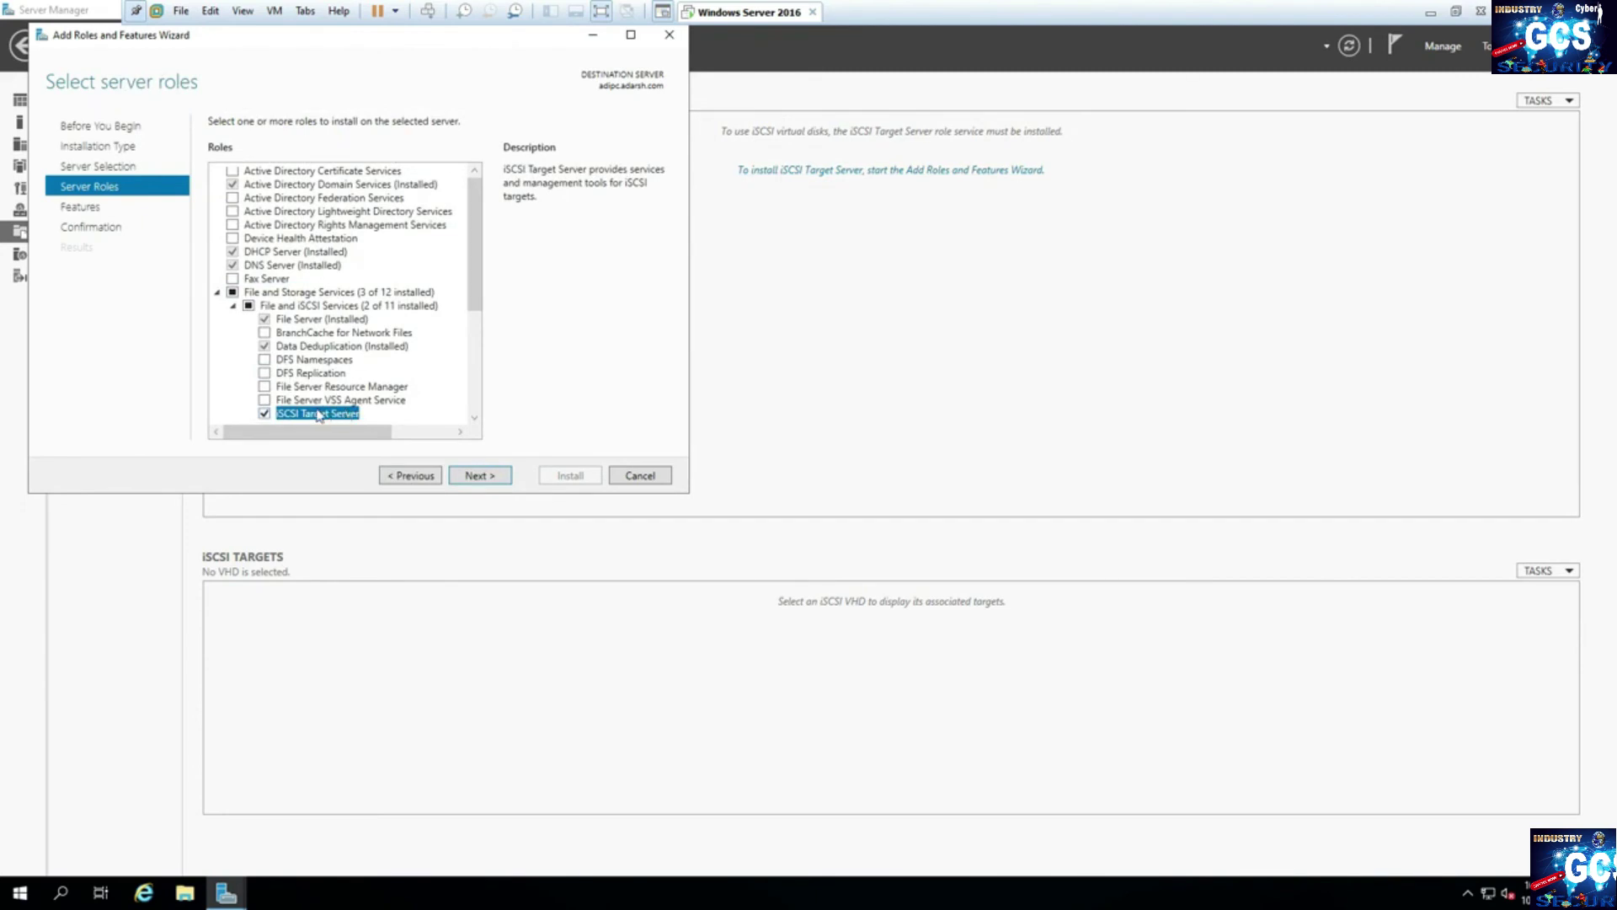
- Finish installing the iSCSI Target Server role, then start a new iSCSI virtual disk on volume C:
{"action": "left_click", "coordinate": [485, 481]}
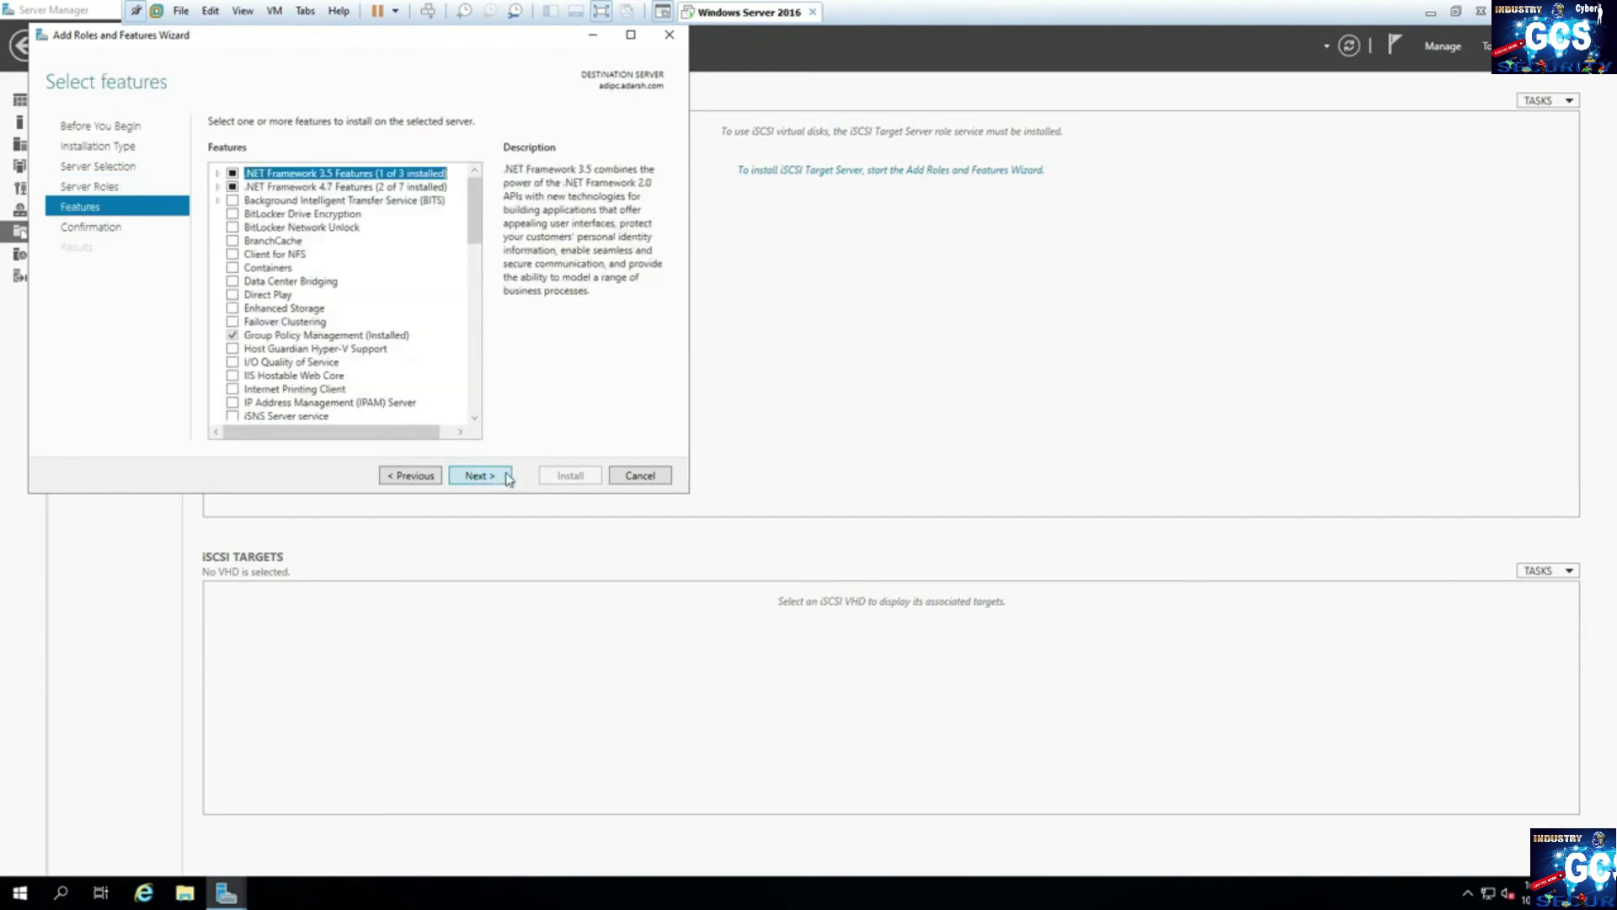
{"action": "left_click", "coordinate": [508, 477]}
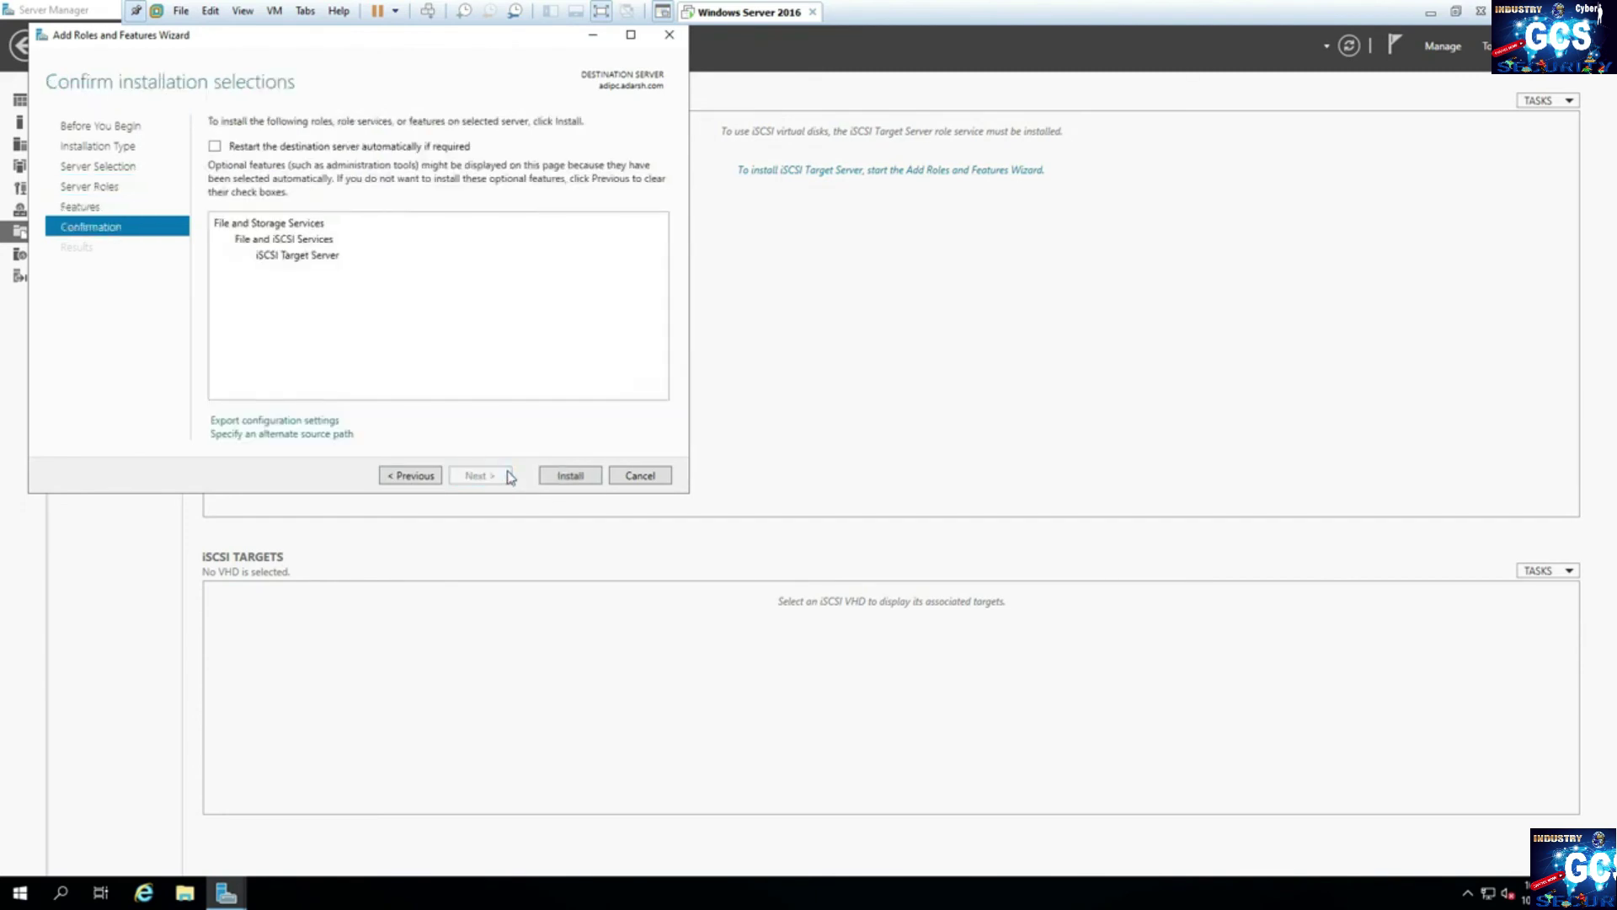
{"action": "left_click", "coordinate": [562, 475]}
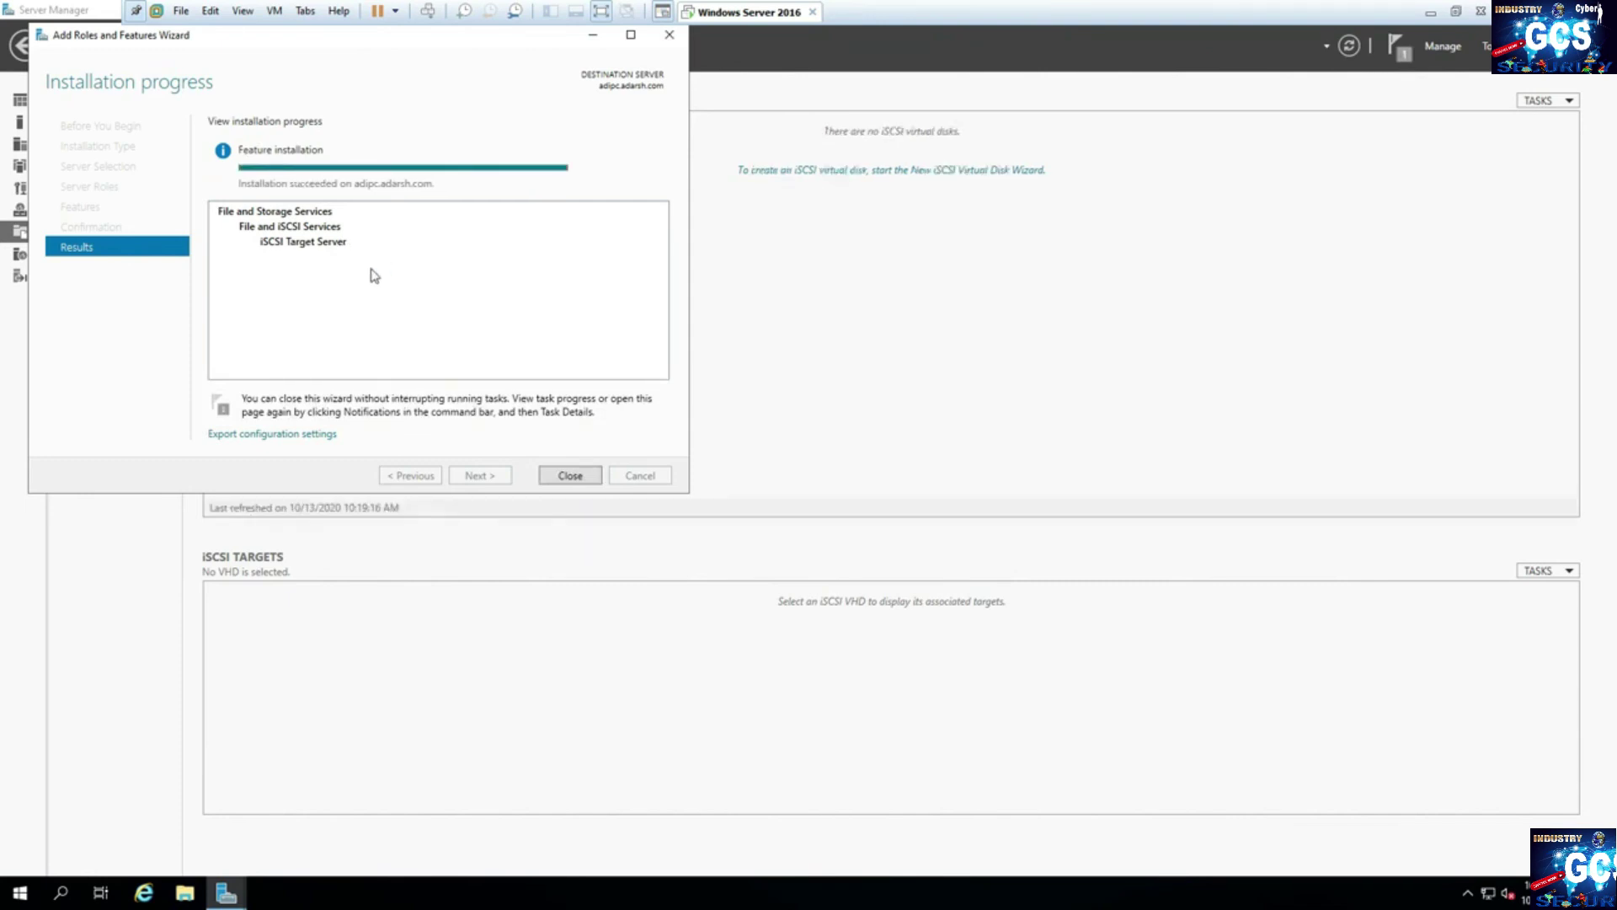
{"action": "left_click", "coordinate": [572, 476]}
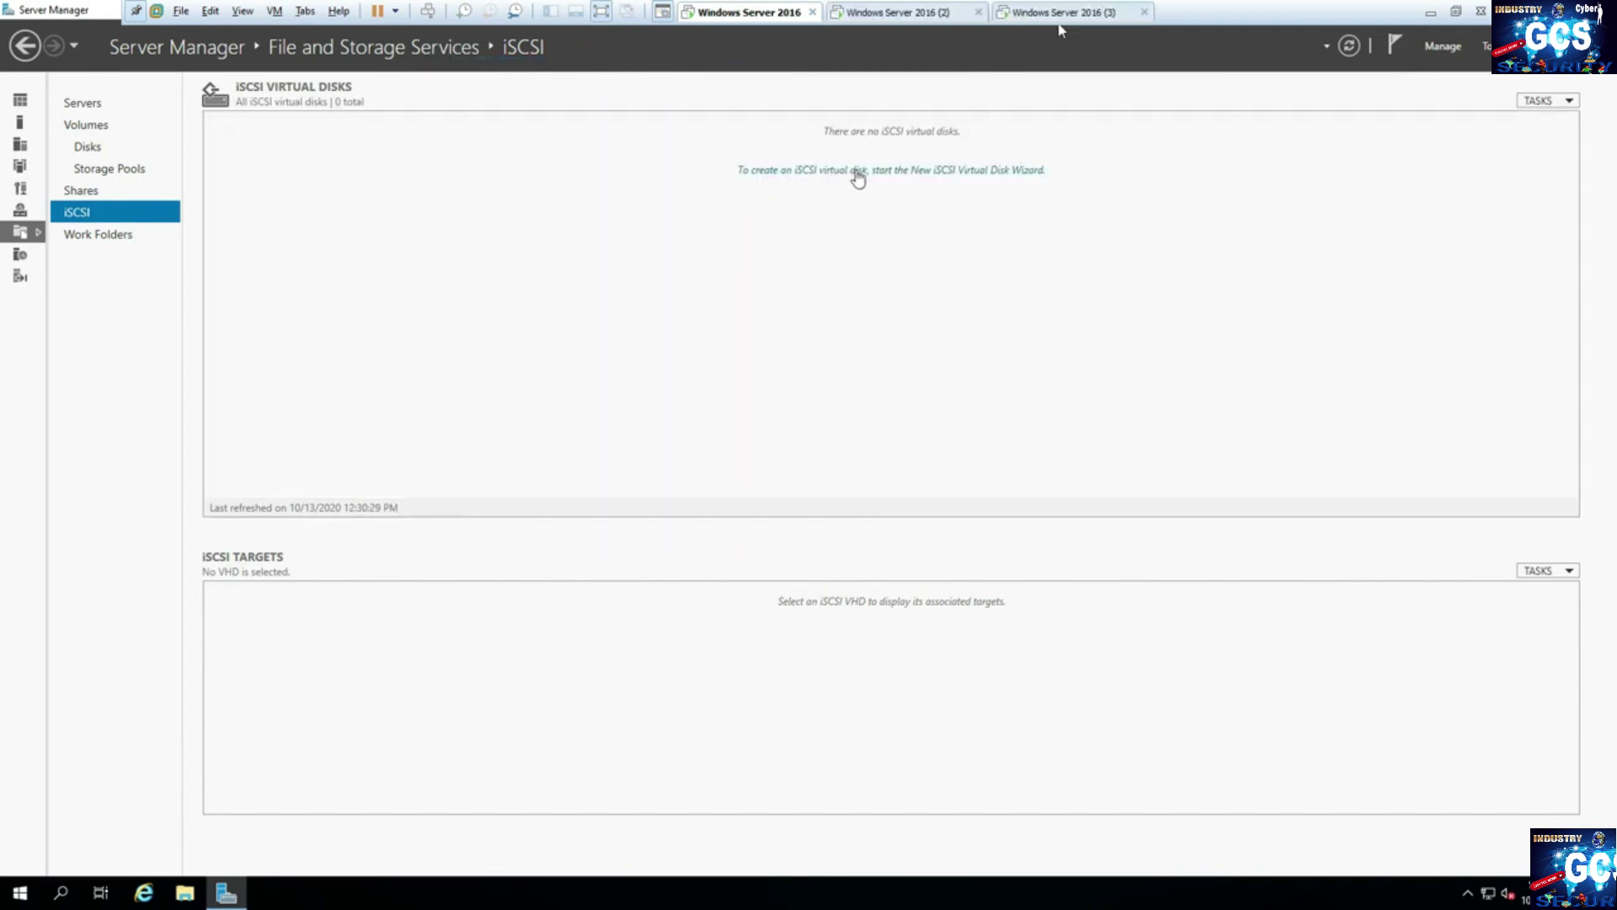
{"action": "left_click", "coordinate": [858, 176]}
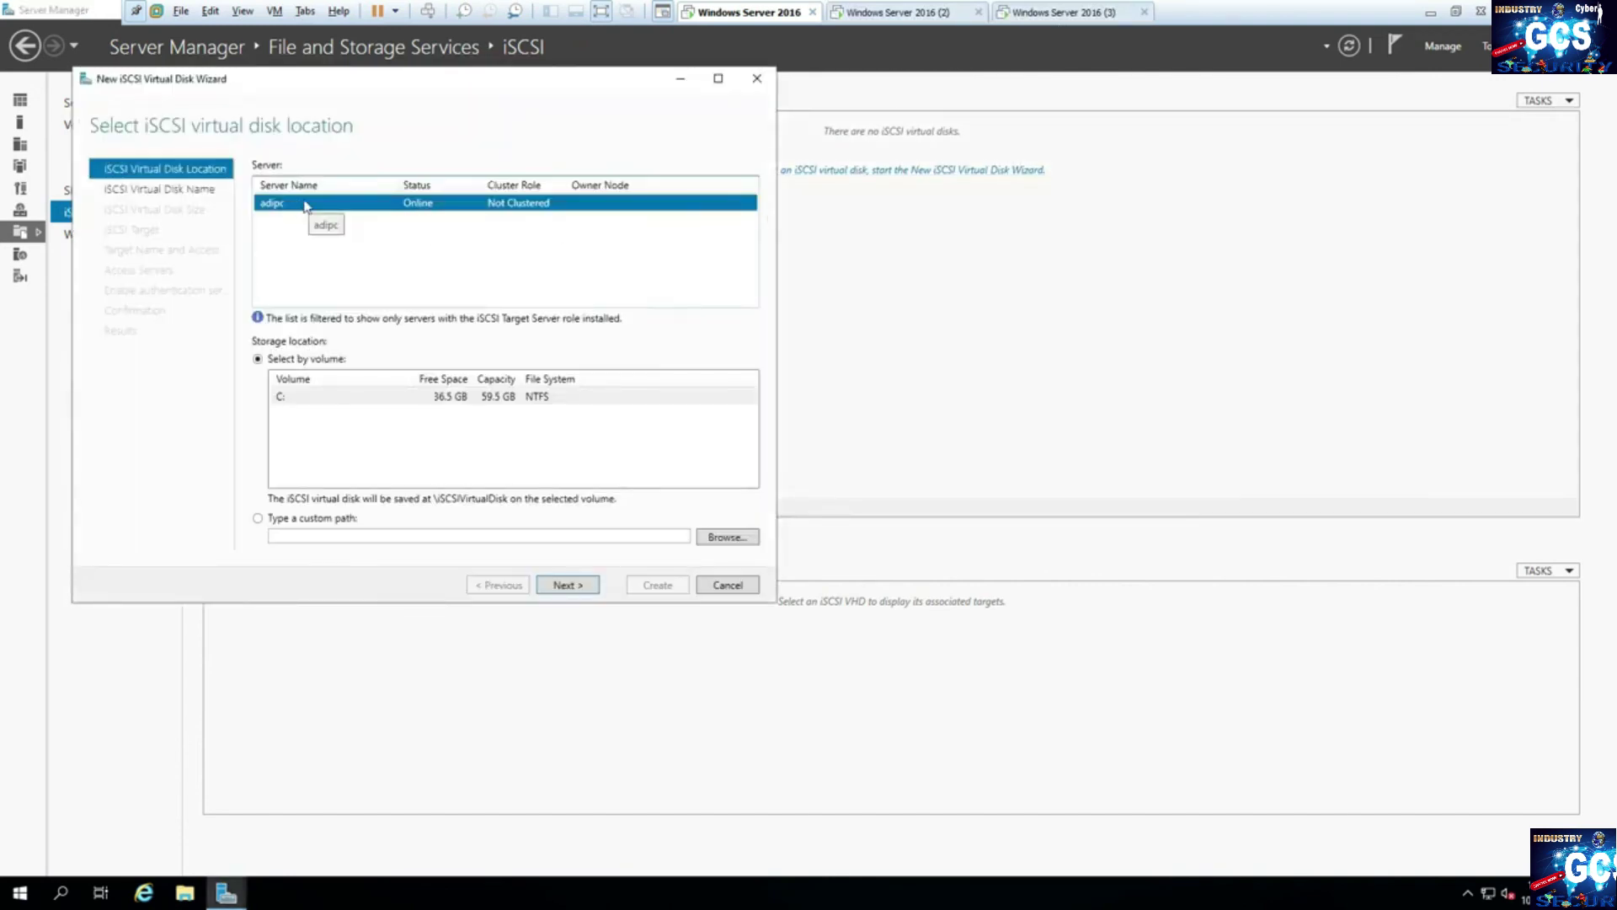
{"action": "left_click", "coordinate": [493, 397]}
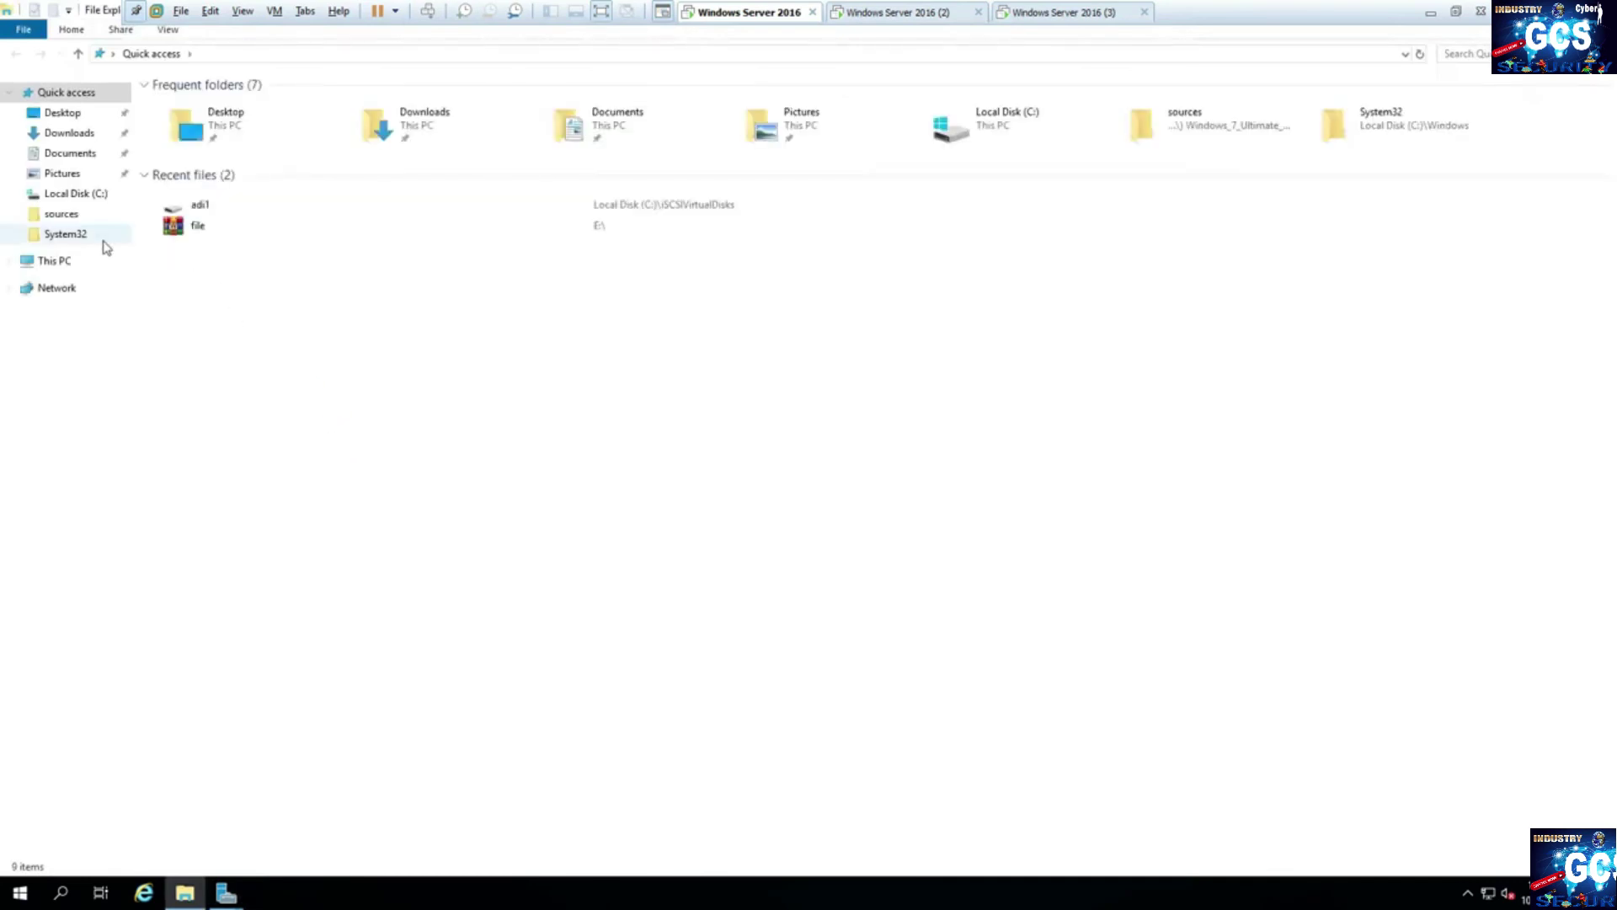
- Eject the disc from DVD Drive (D:) under This PC and reselect Local Disk (C:)
{"action": "left_click", "coordinate": [103, 261]}
{"action": "left_click", "coordinate": [263, 255]}
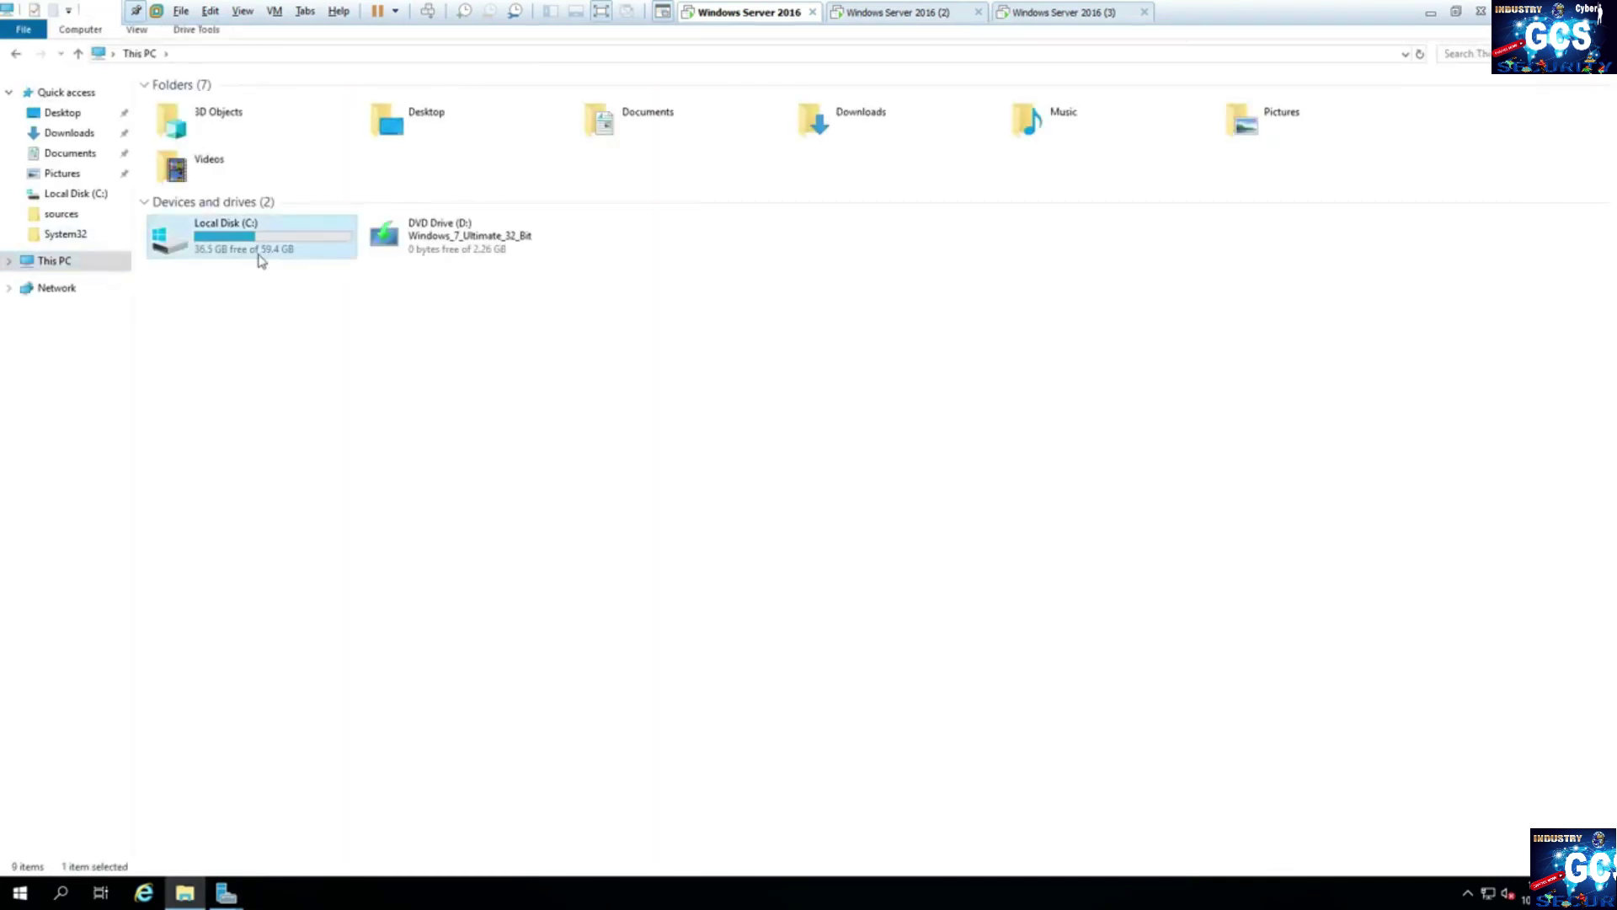
{"action": "right_click", "coordinate": [460, 233]}
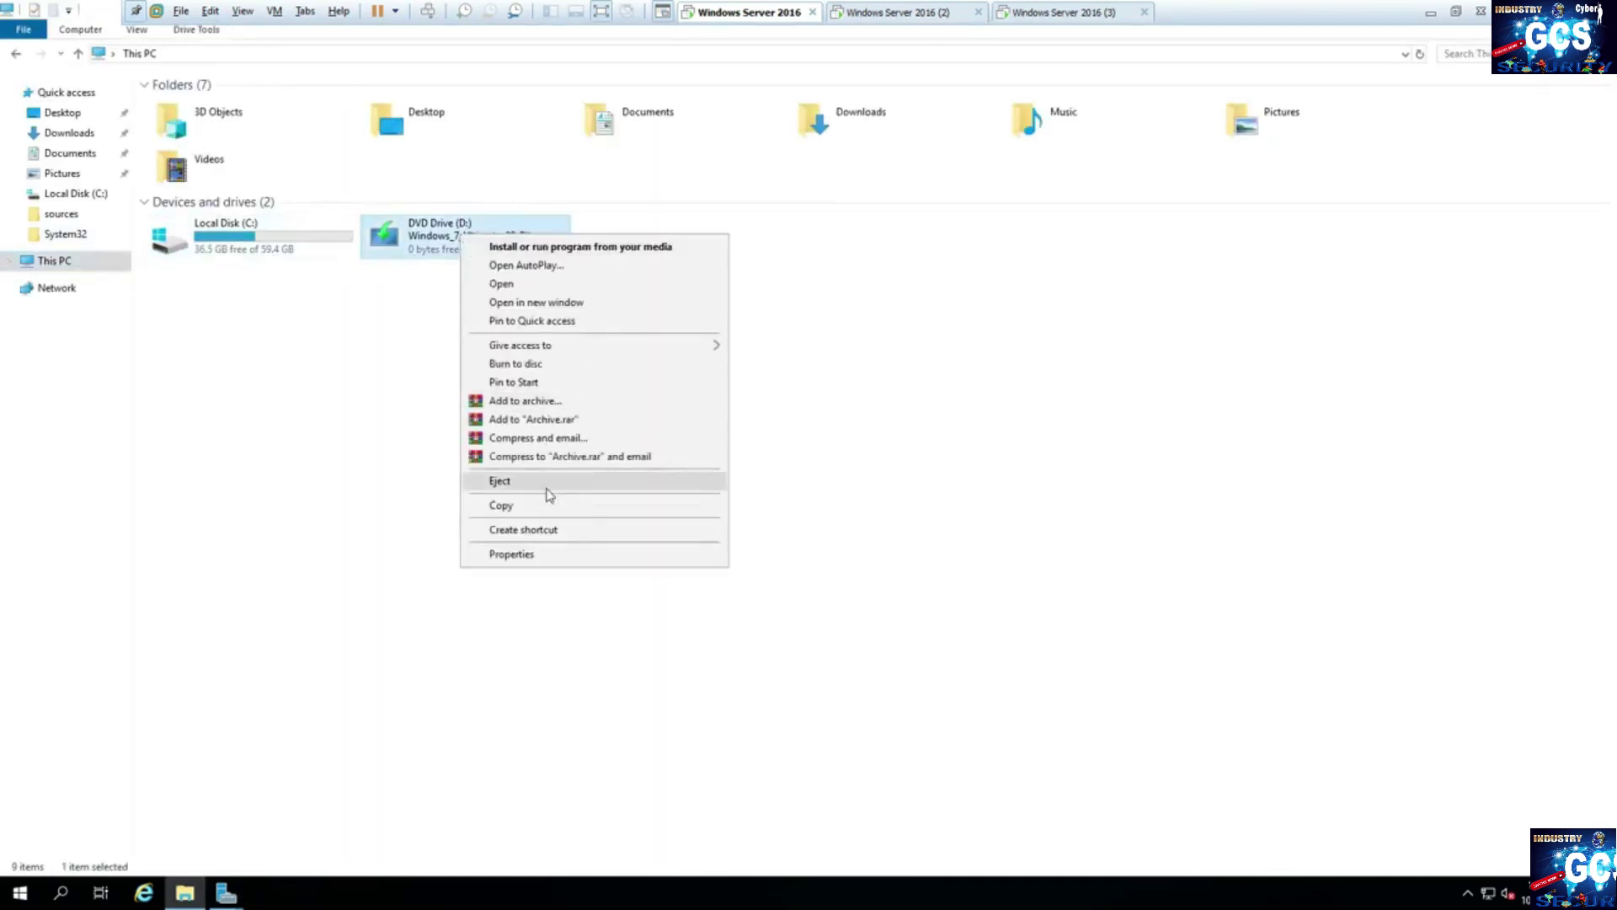
{"action": "left_click", "coordinate": [539, 486]}
{"action": "left_click", "coordinate": [347, 257]}
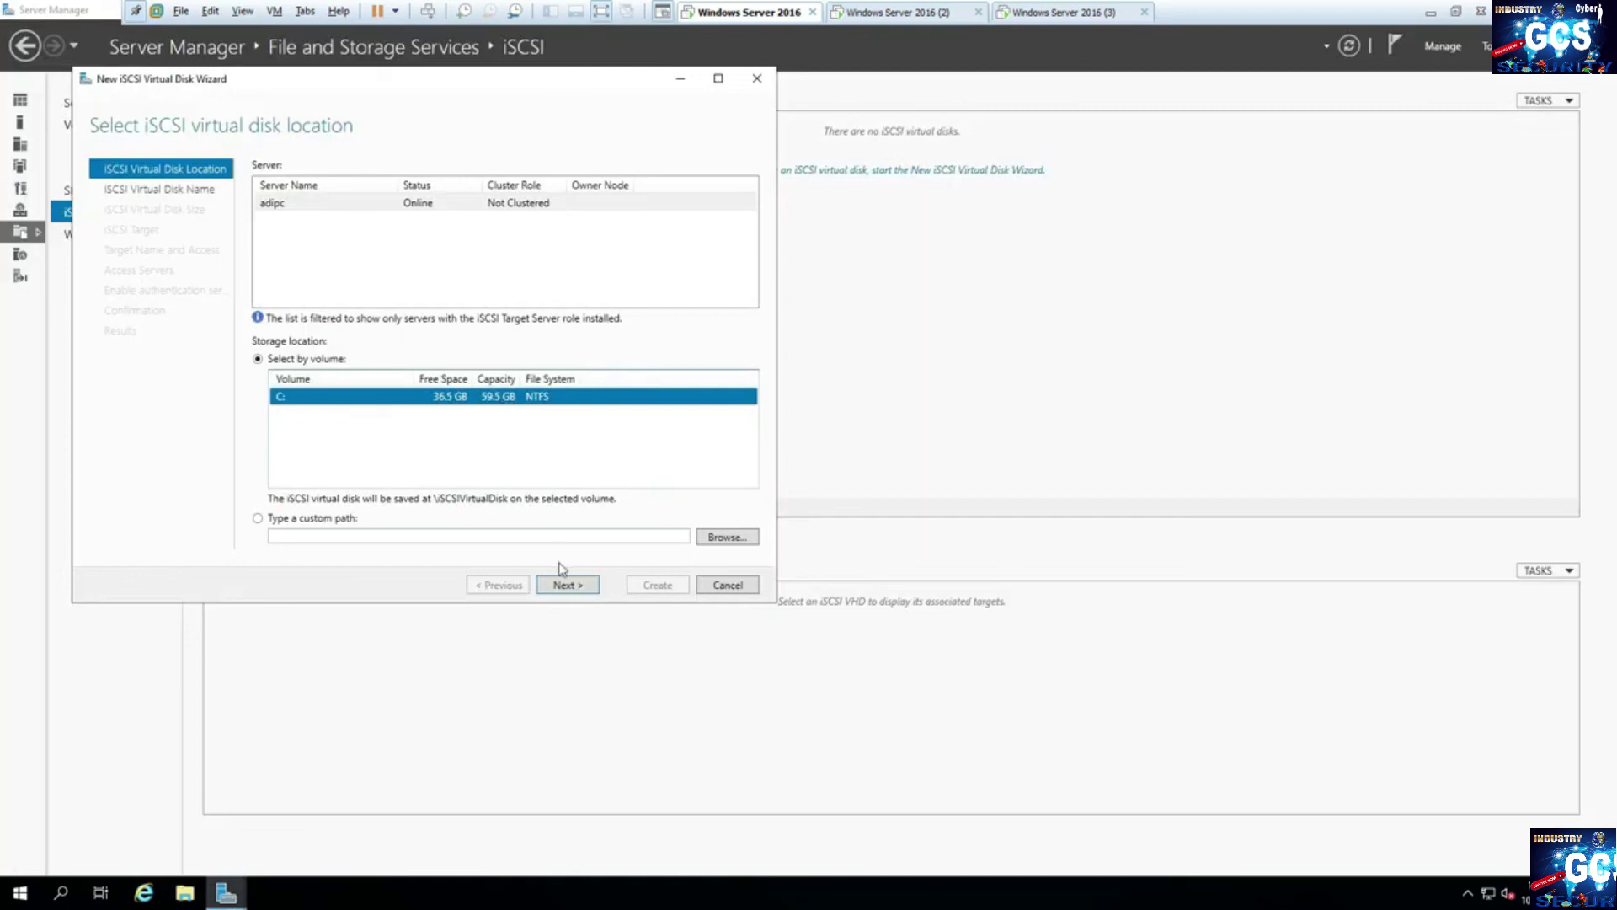
- Name the new iSCSI virtual disk chddisk and give it a 5 GB size
{"action": "left_click", "coordinate": [568, 585]}
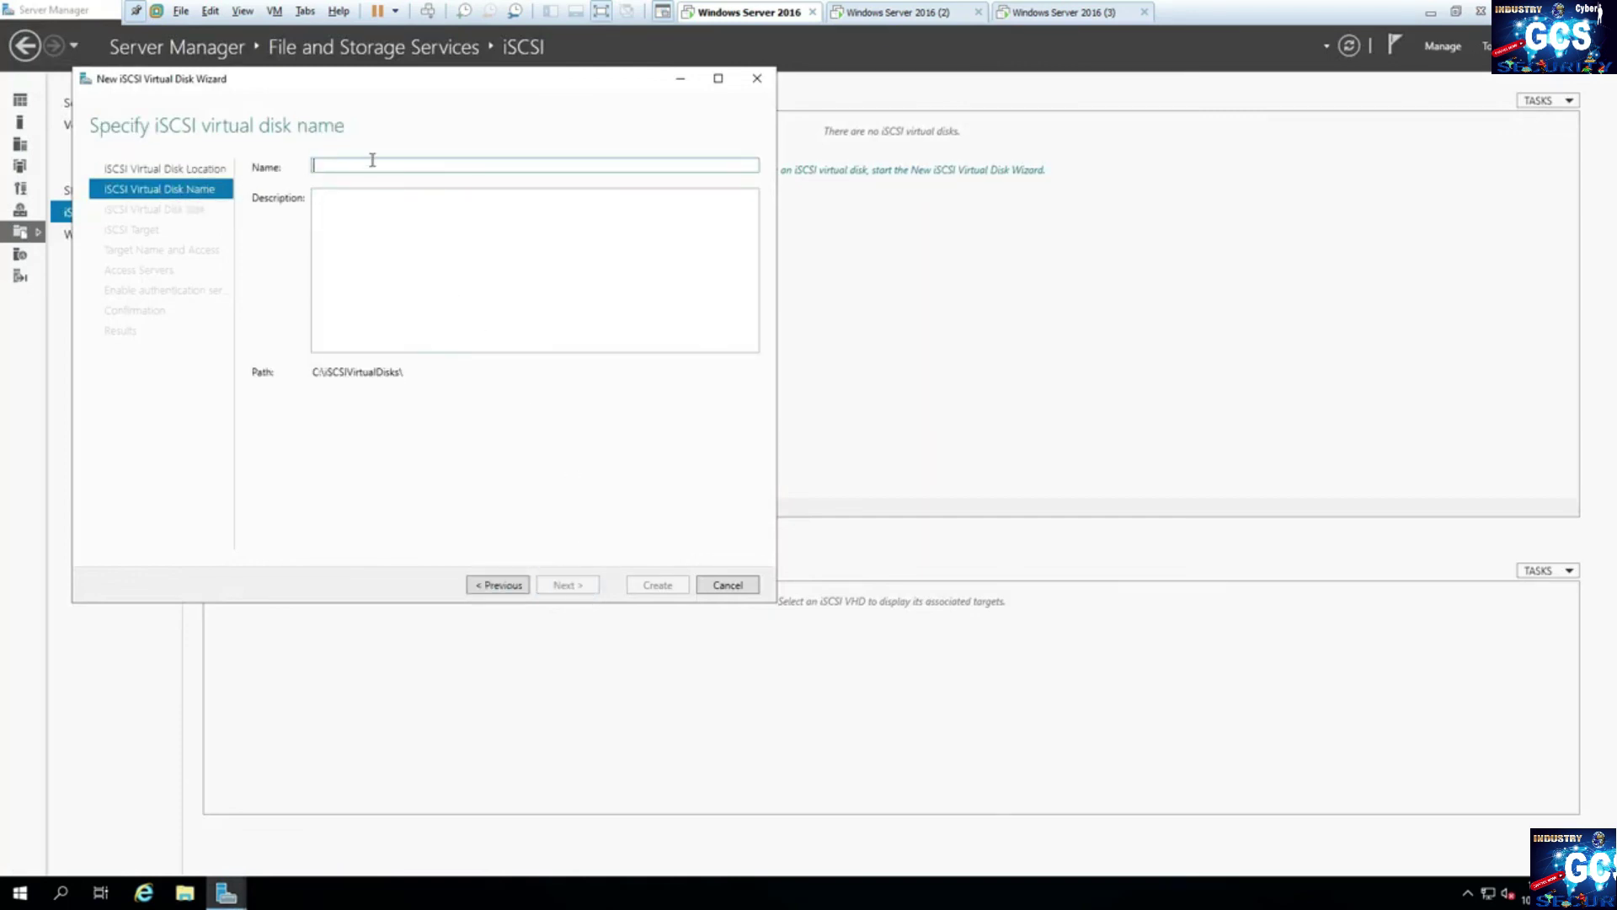
{"action": "type", "text": "c"}
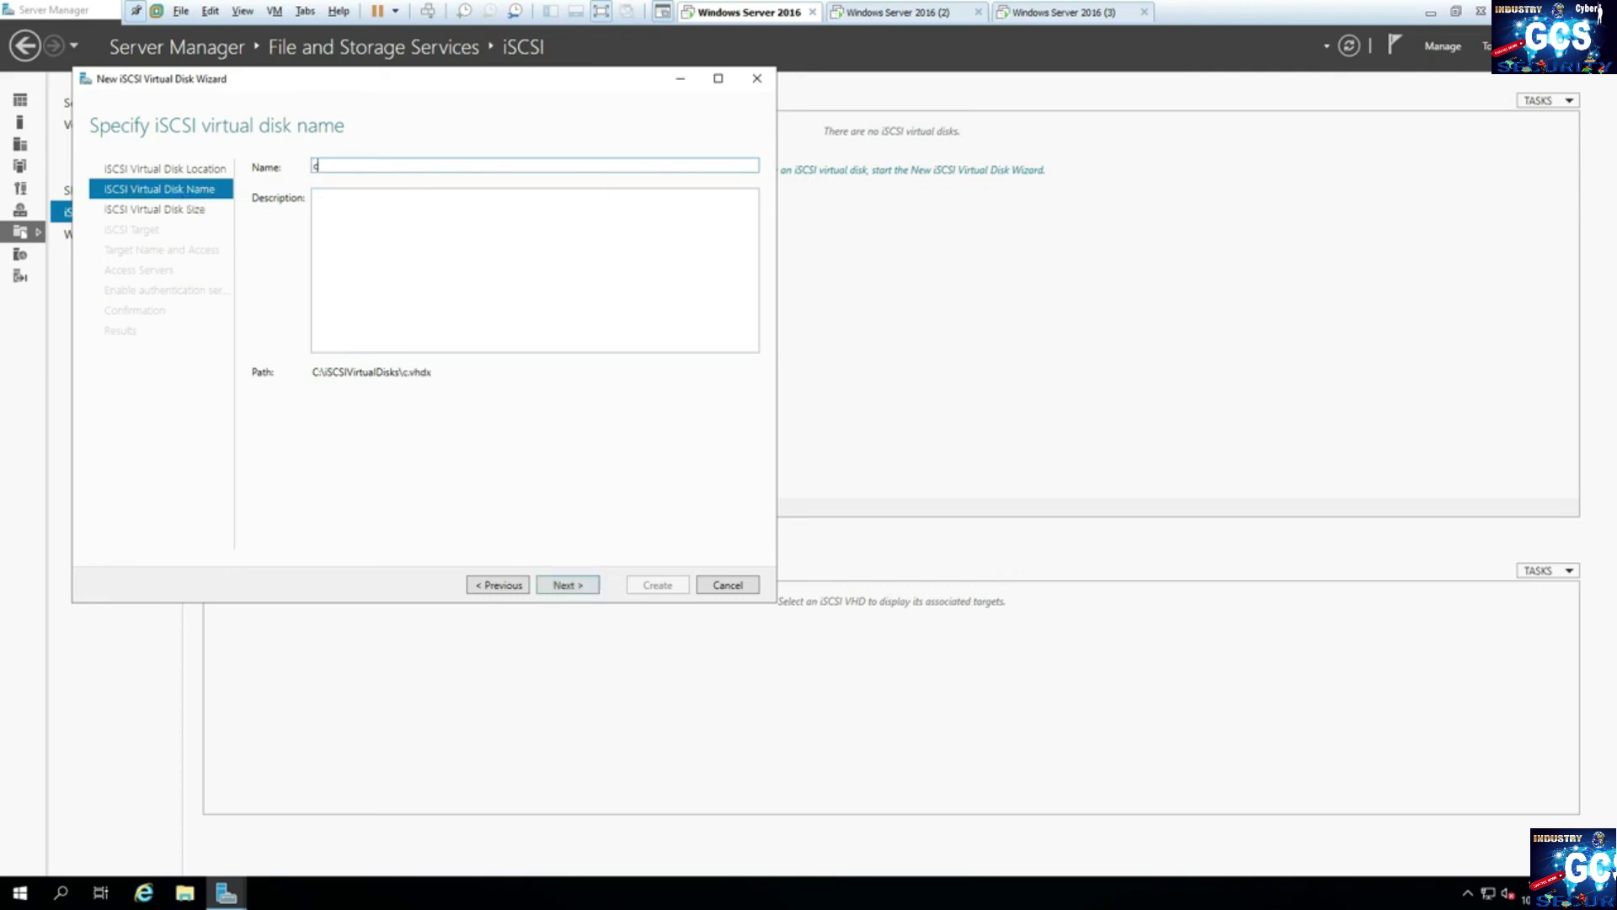
{"action": "type", "text": "hddisk"}
{"action": "left_click", "coordinate": [373, 209]}
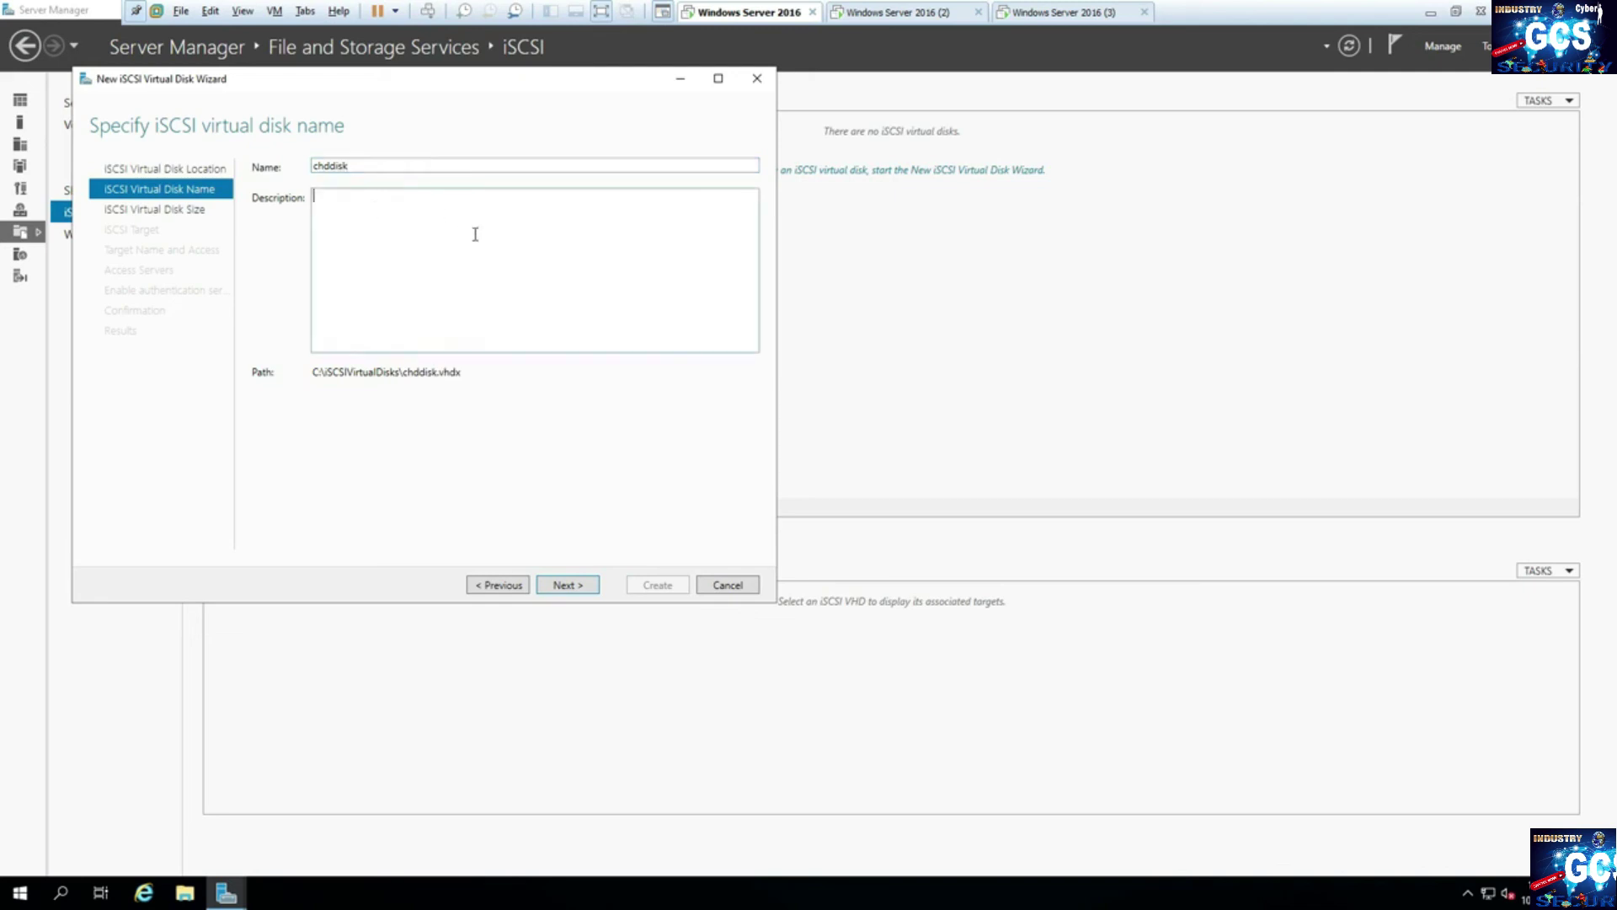
{"action": "left_click", "coordinate": [549, 590]}
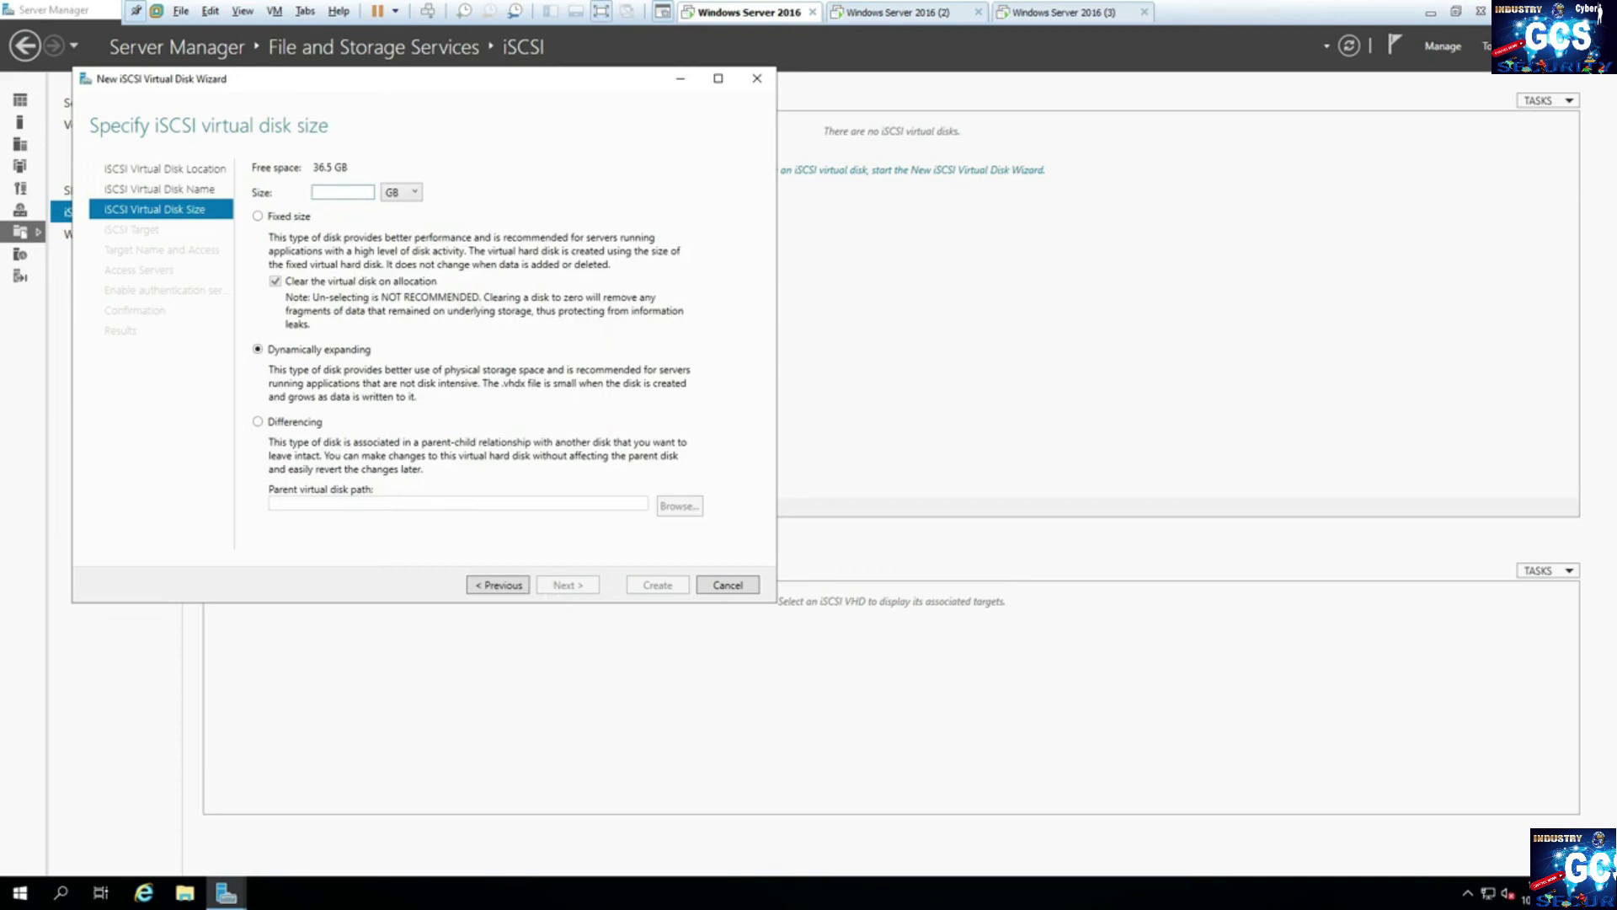
{"action": "type", "text": "5"}
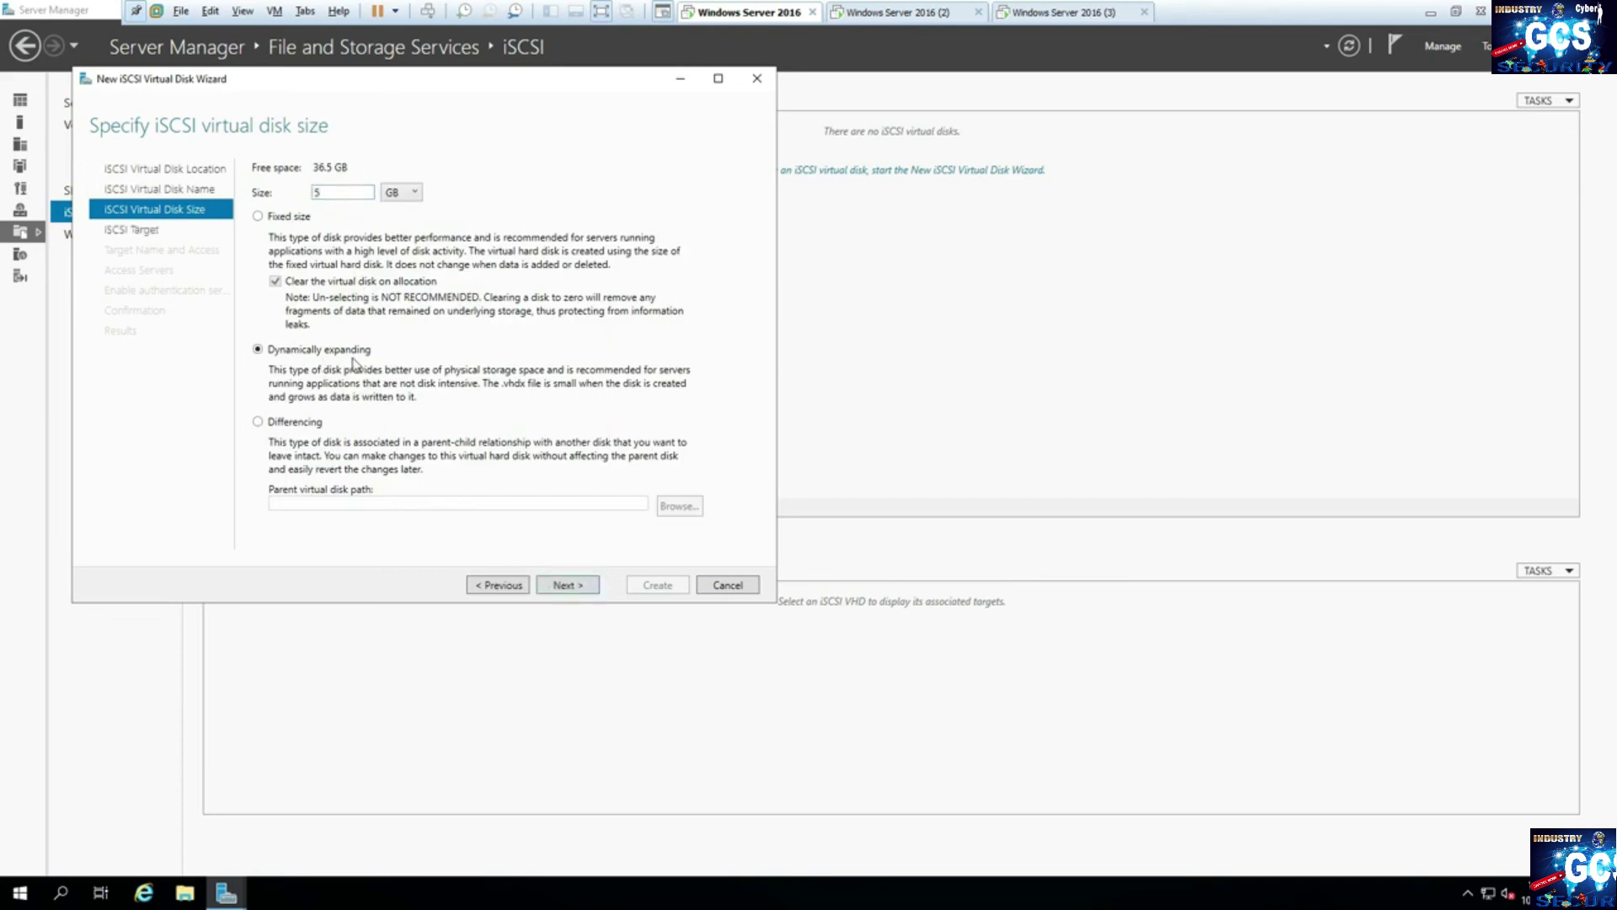
{"action": "left_click", "coordinate": [569, 590]}
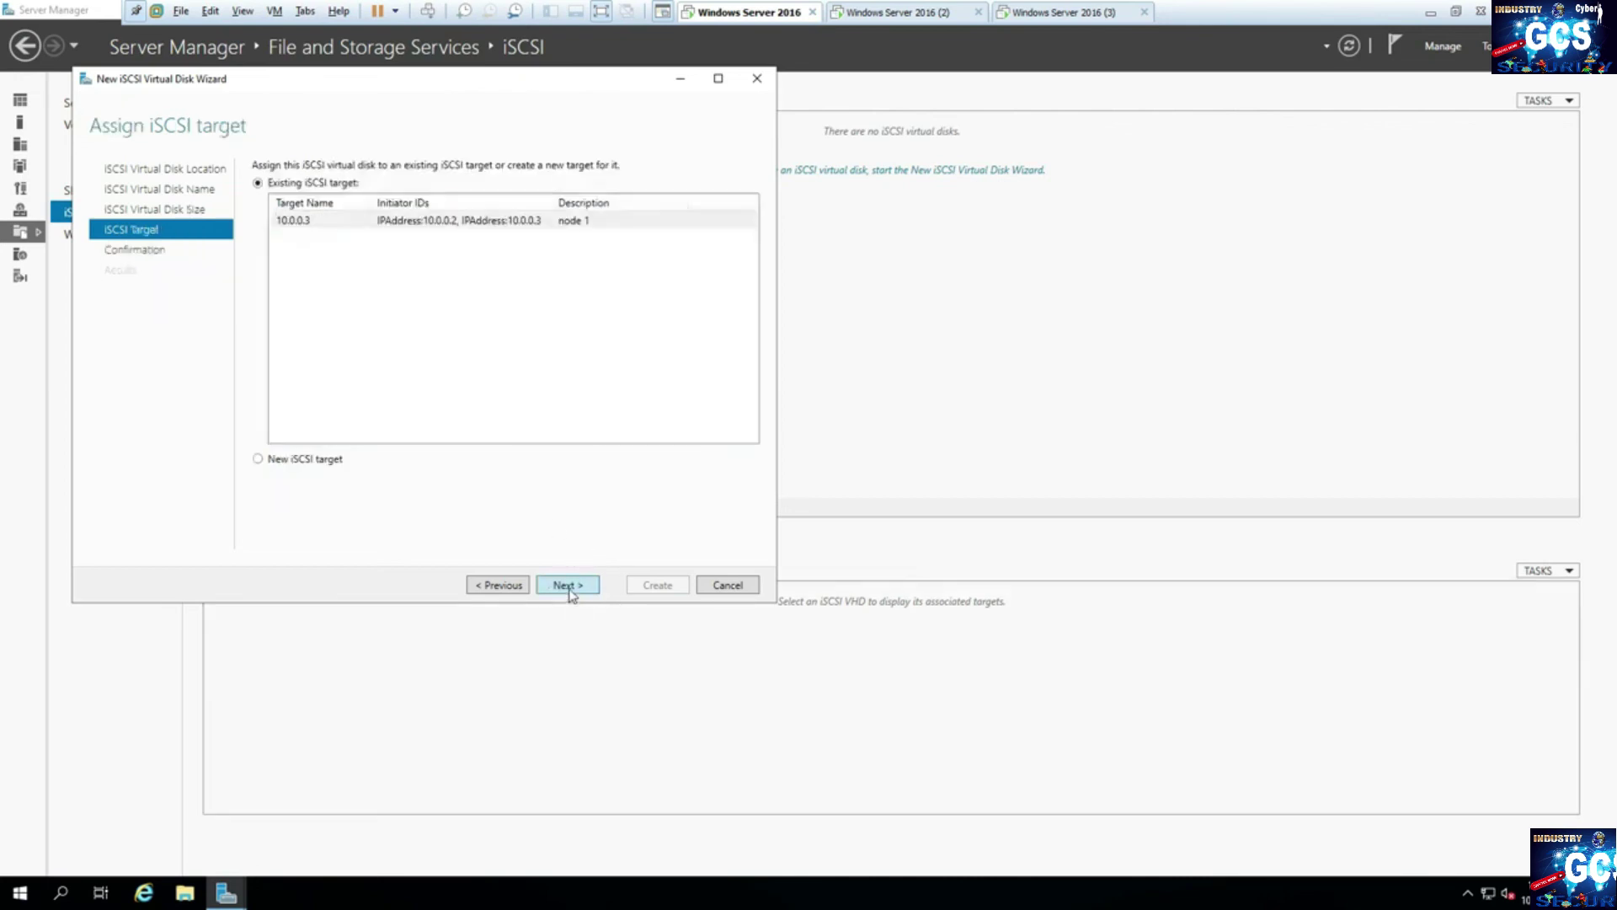
- Assign chddisk to the existing target 10.0.0.3 and create the disk
{"action": "left_click", "coordinate": [300, 224]}
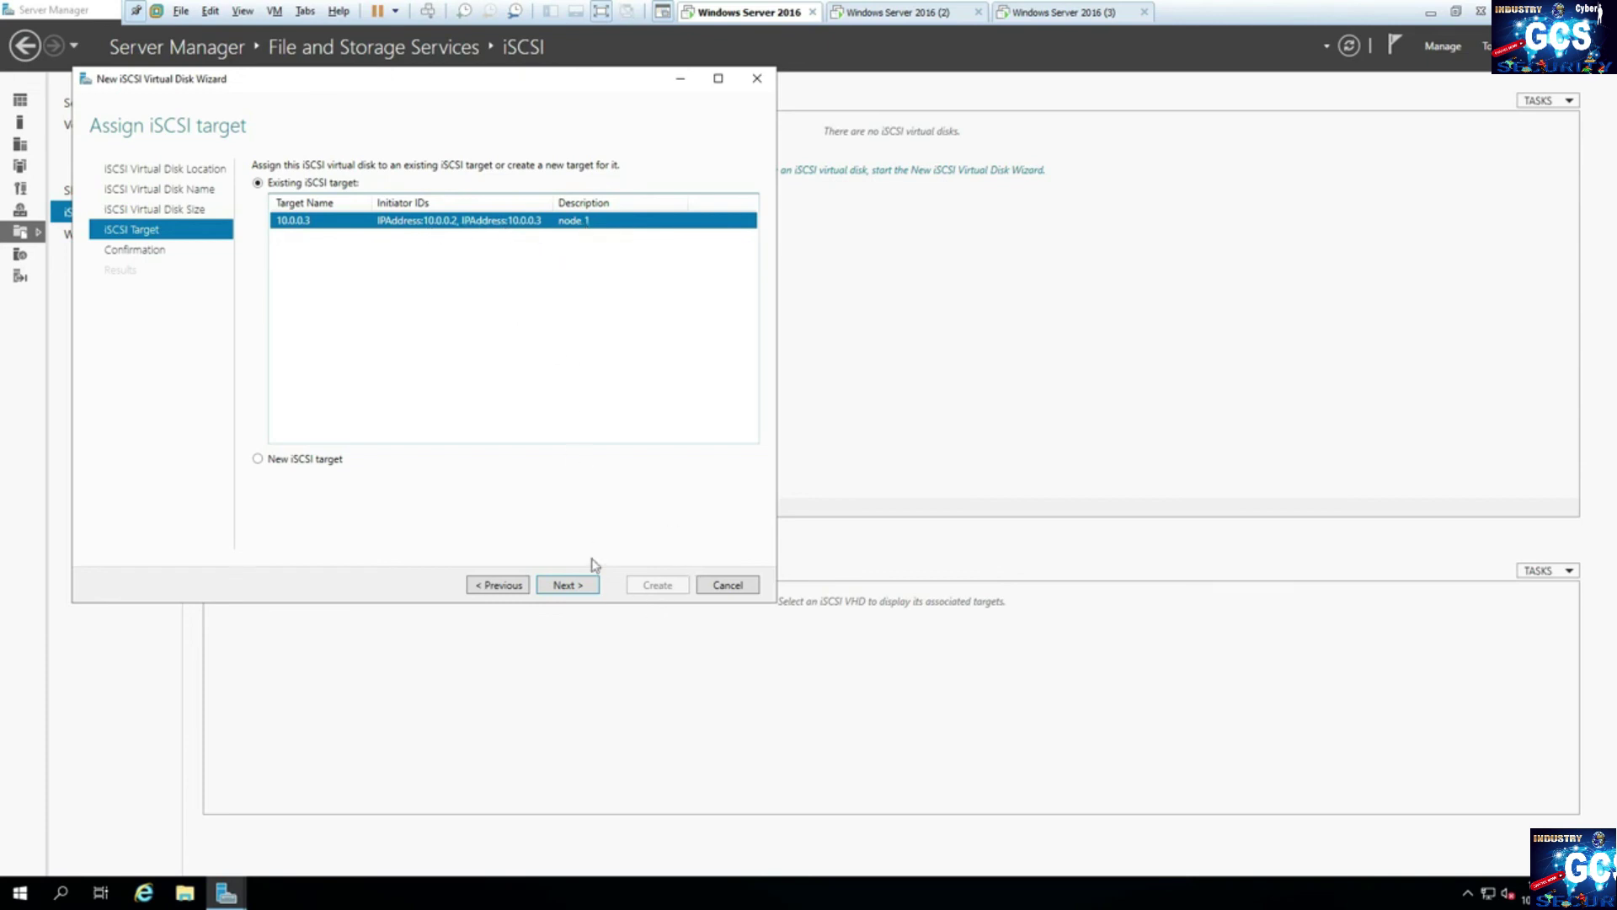
{"action": "left_click", "coordinate": [589, 584]}
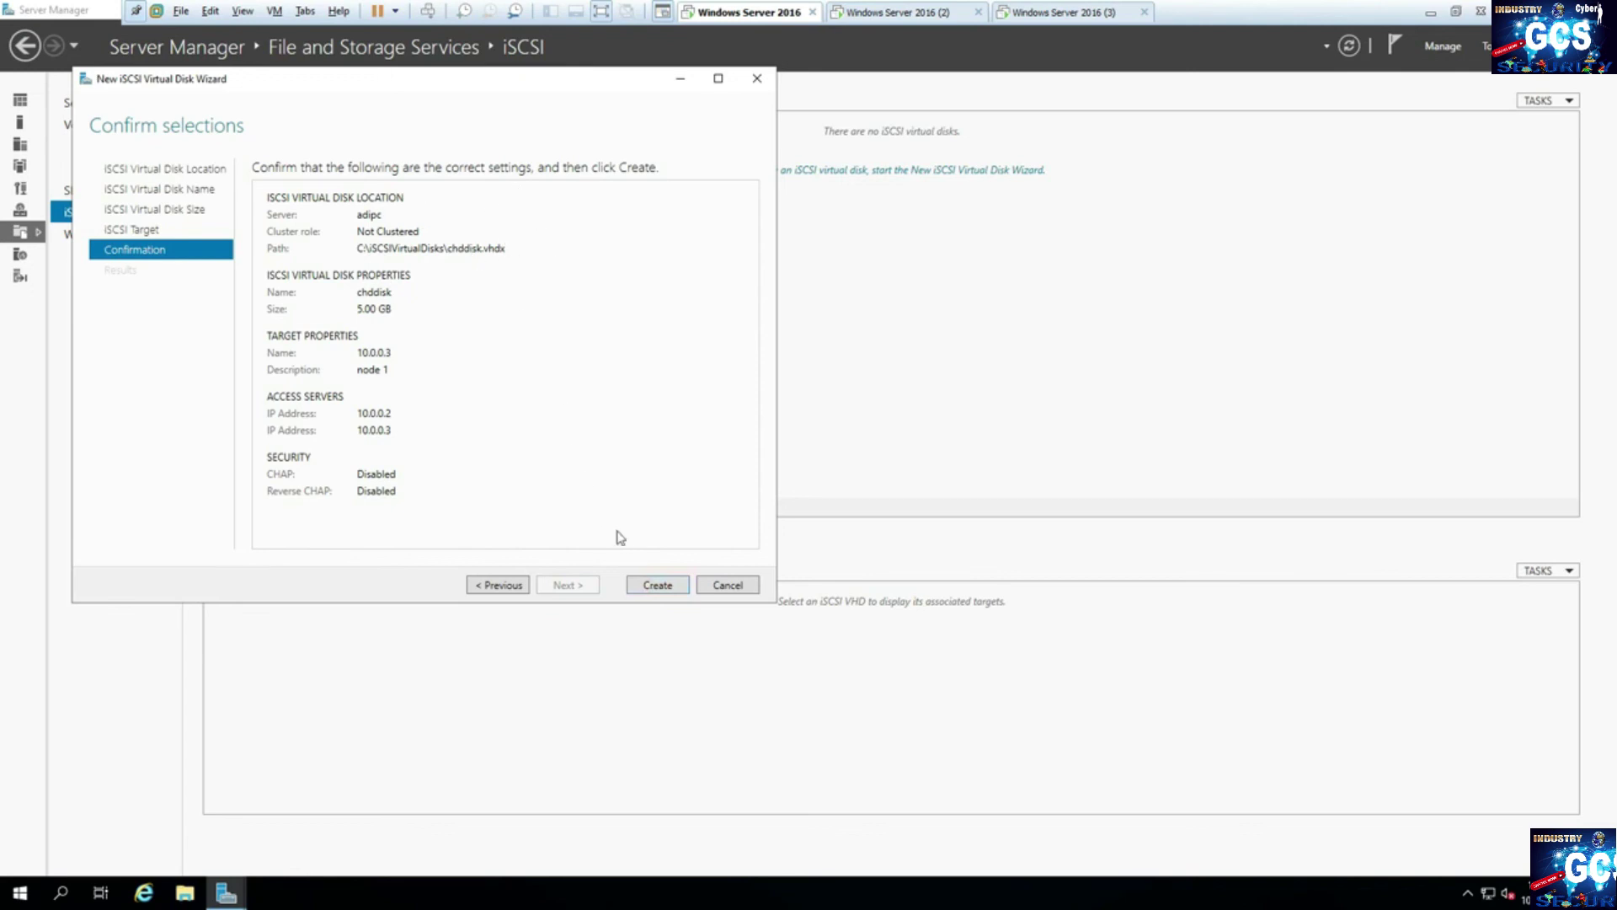
{"action": "left_click", "coordinate": [658, 584]}
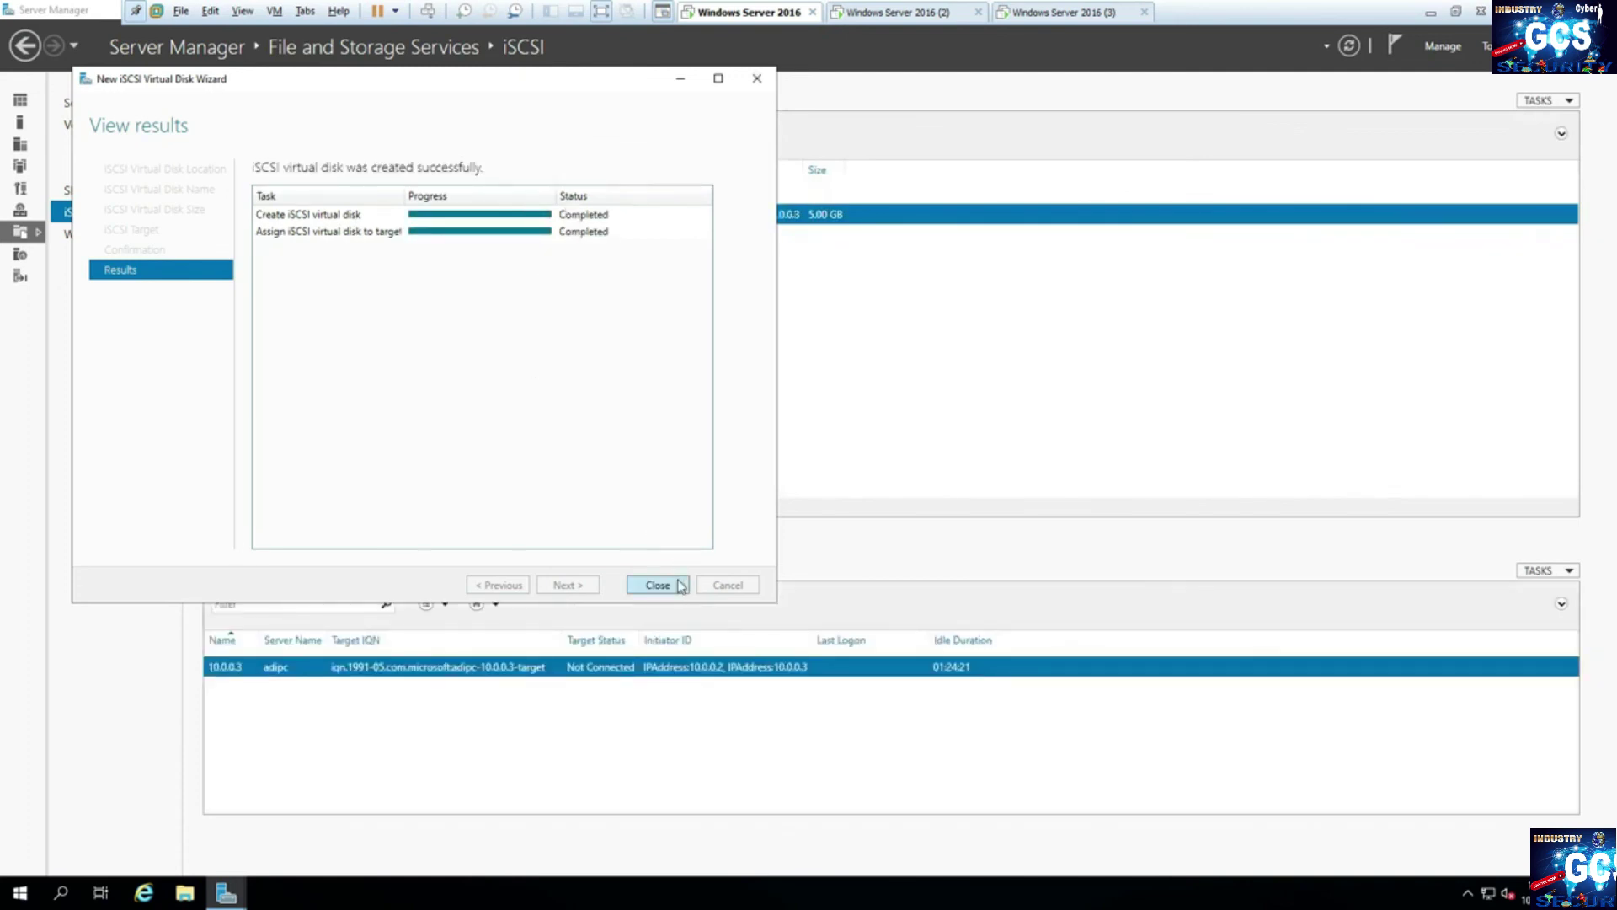
{"action": "left_click", "coordinate": [658, 585]}
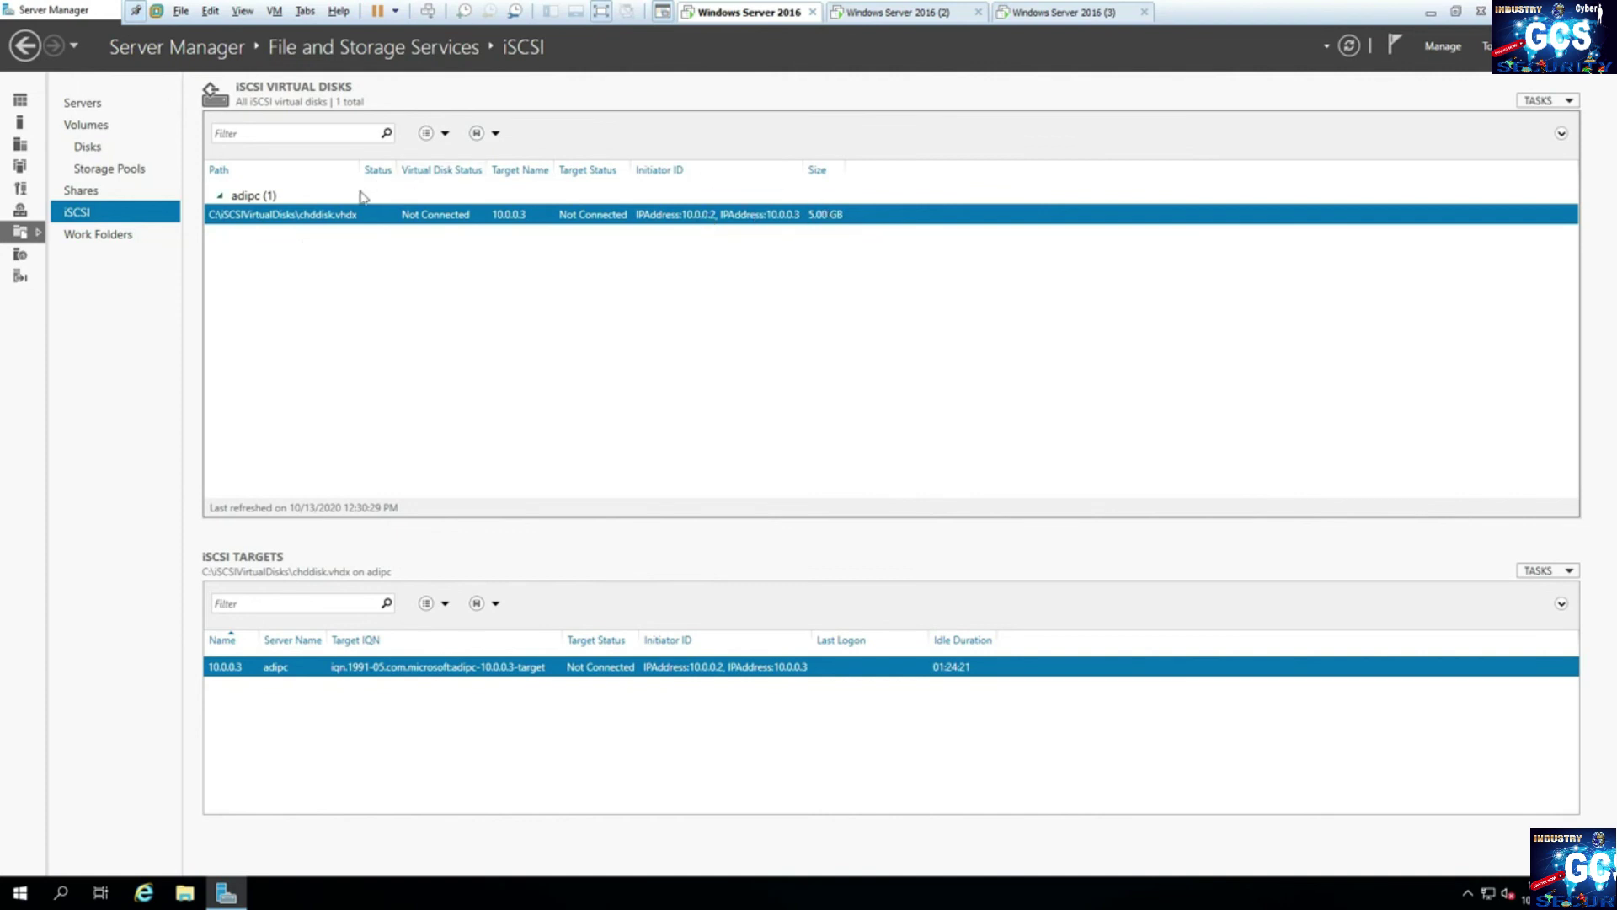
{"action": "right_click", "coordinate": [567, 221]}
- Dismiss the disk menu and bring the Windows Server 2016 (2) VM into focus
{"action": "left_click", "coordinate": [498, 326]}
{"action": "left_click", "coordinate": [891, 11]}
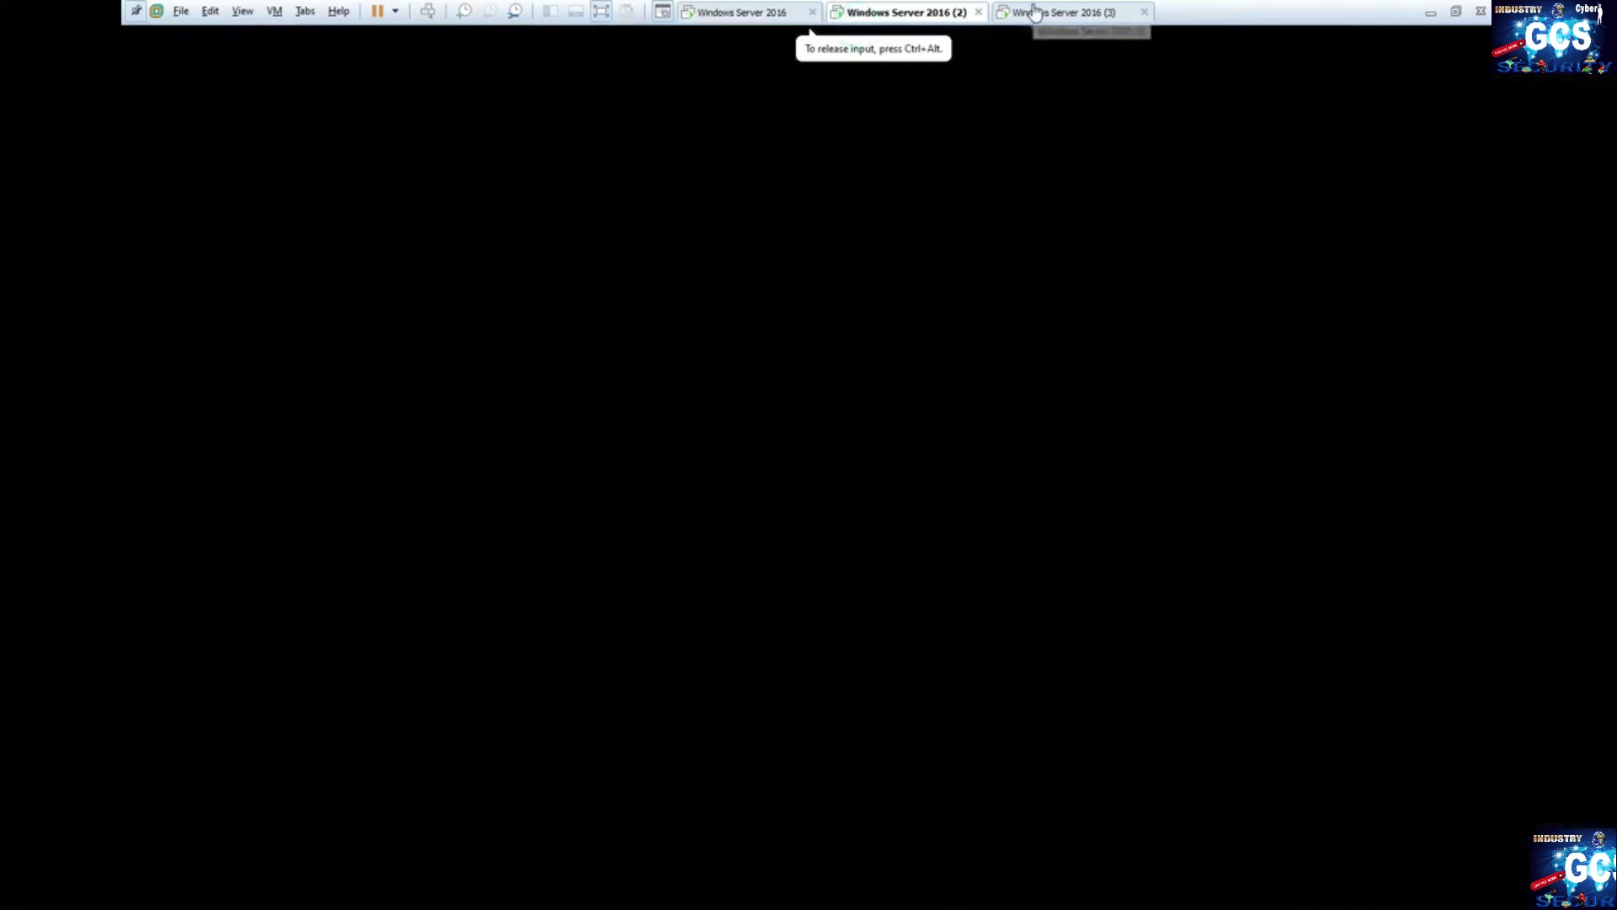
{"action": "left_click", "coordinate": [1029, 14]}
{"action": "left_click", "coordinate": [927, 12]}
{"action": "left_click", "coordinate": [733, 12]}
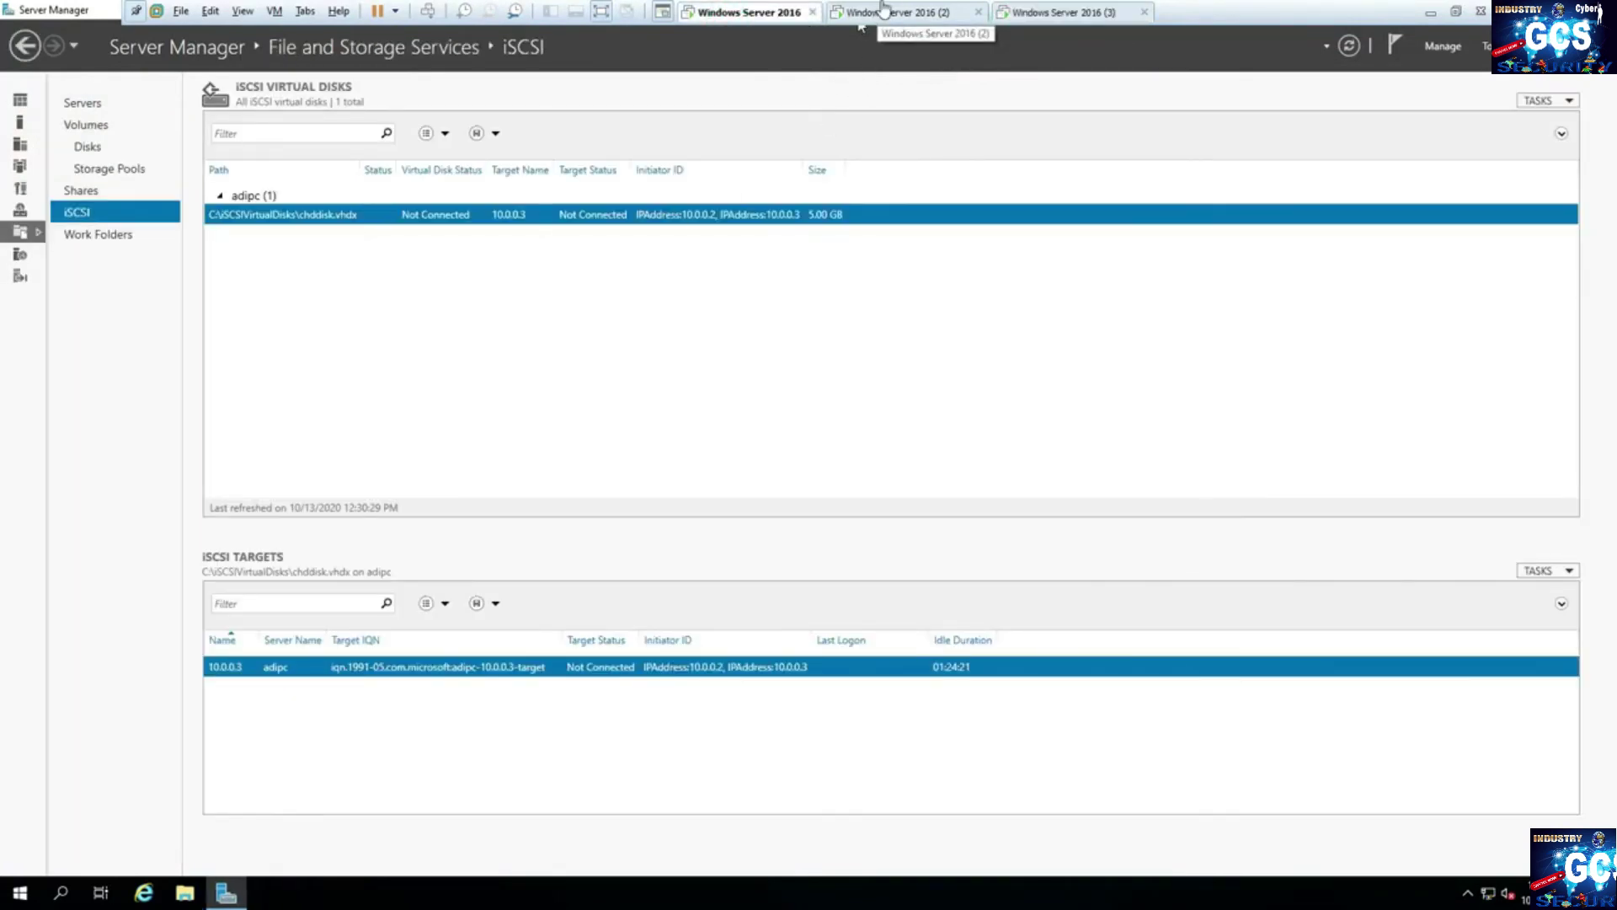
{"action": "left_click", "coordinate": [884, 10]}
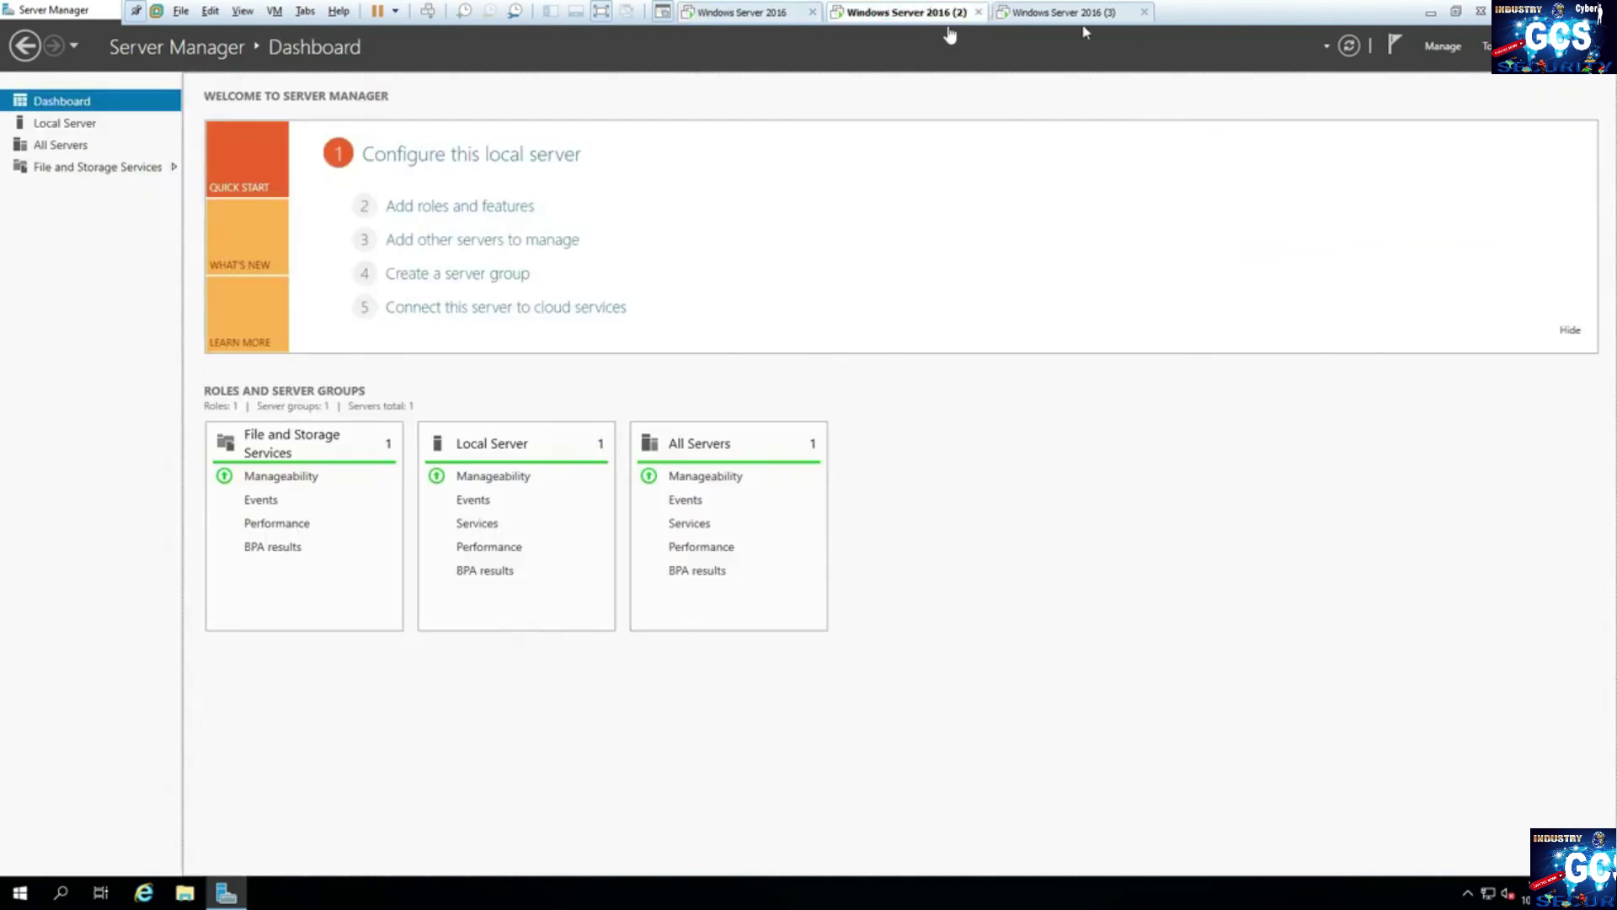
{"action": "left_click", "coordinate": [1087, 11]}
{"action": "left_click", "coordinate": [920, 12]}
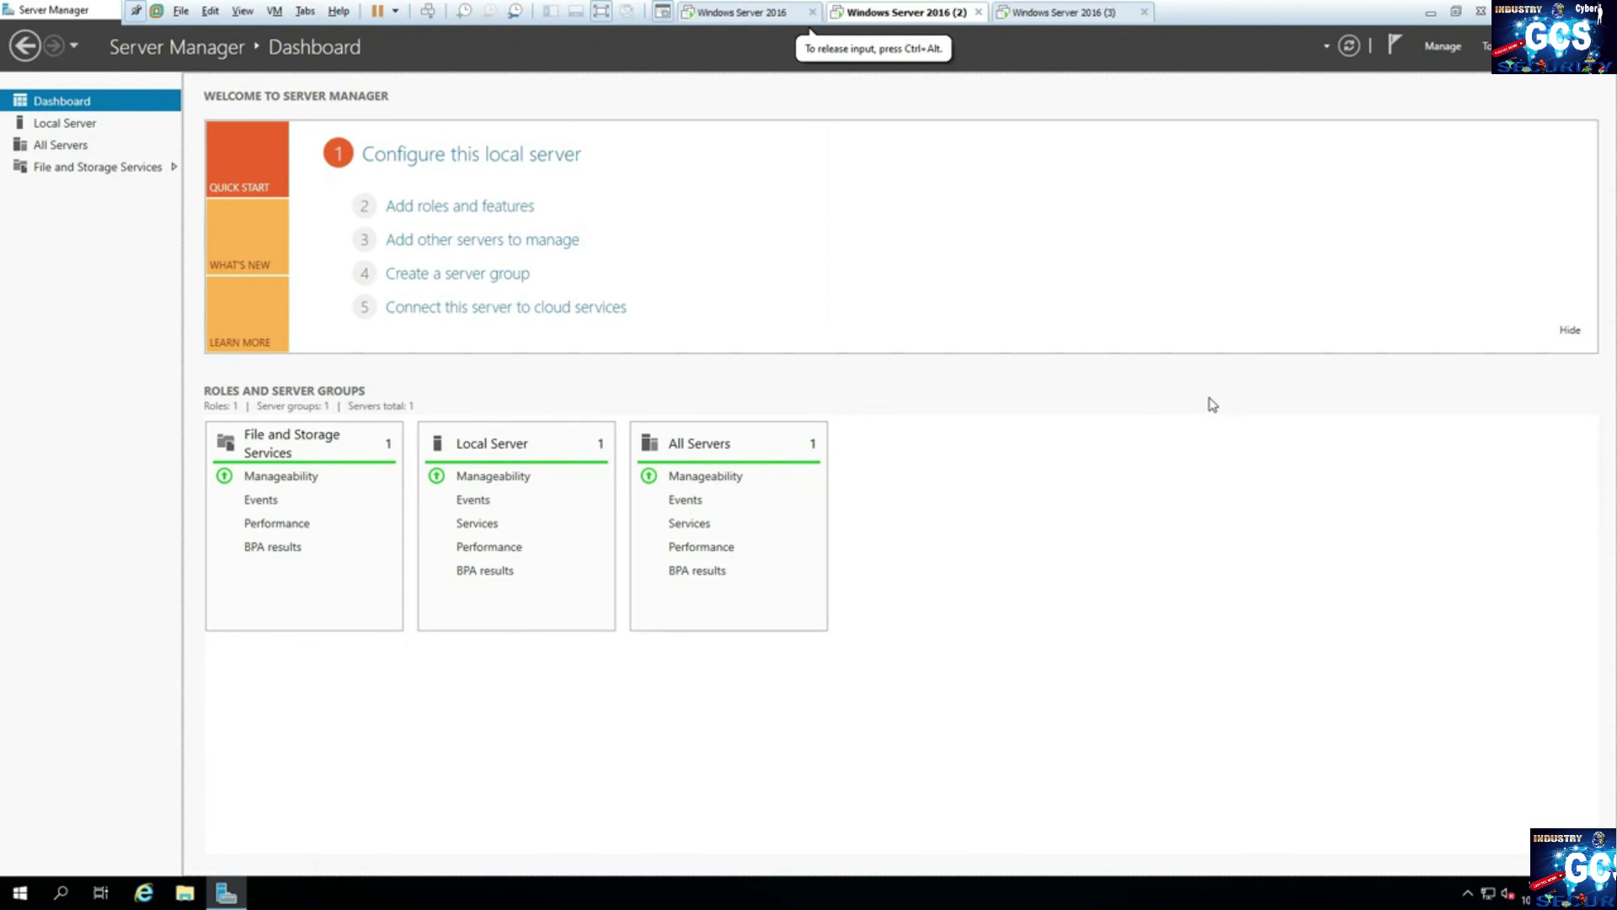
- Launch services.msc from the Run prompt on the second server
{"action": "key", "text": "super+r"}
{"action": "type", "text": "ser"}
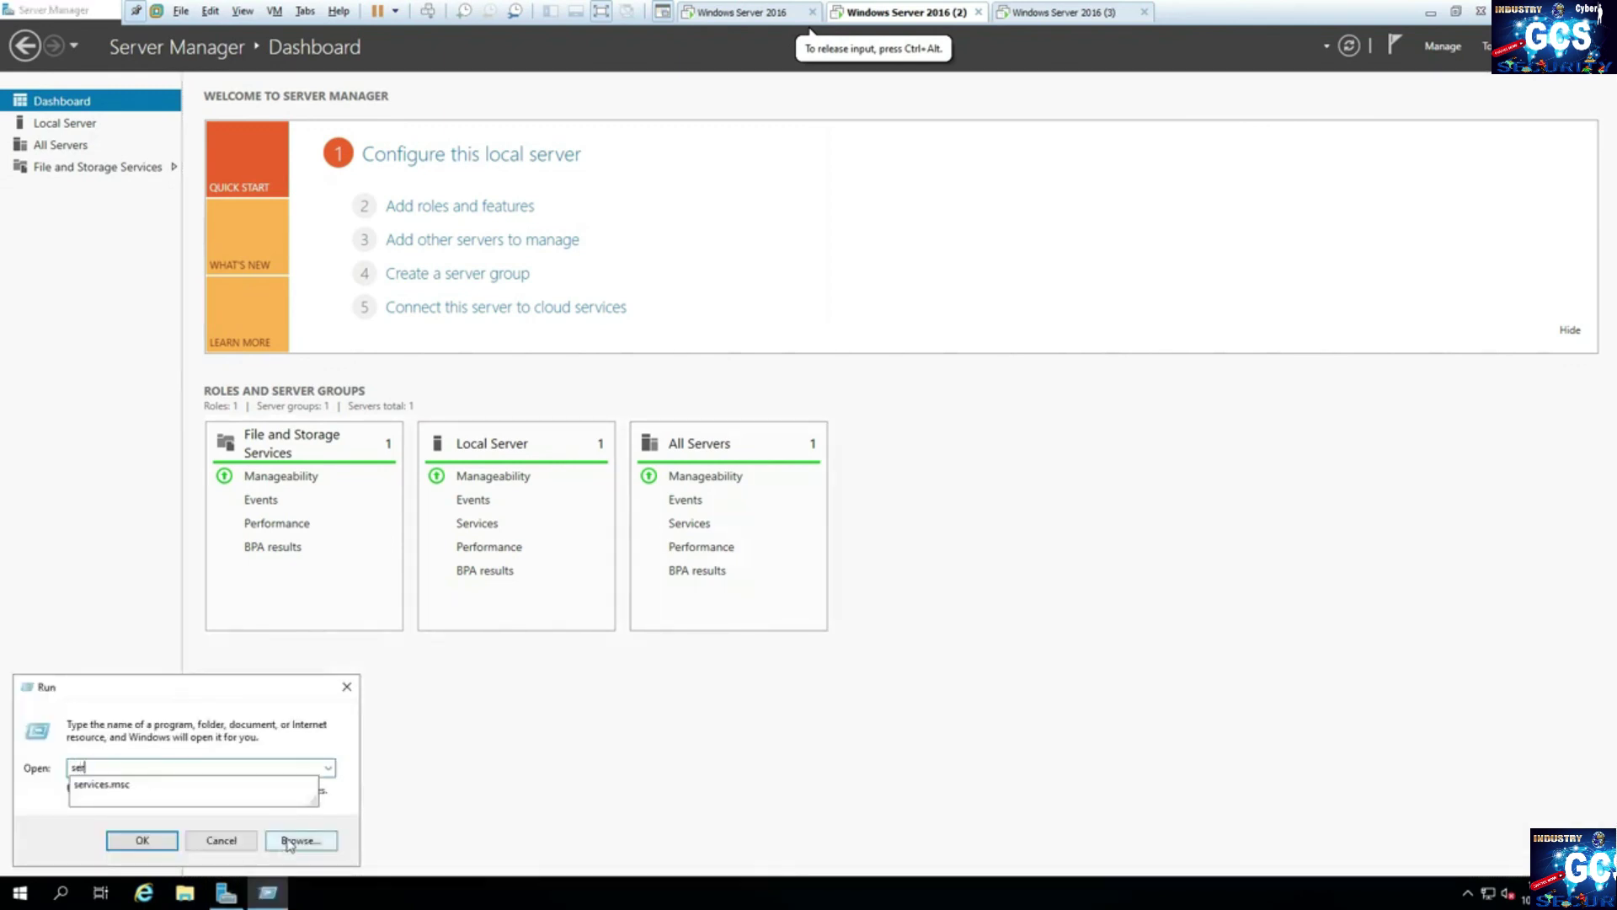
{"action": "left_click", "coordinate": [156, 792]}
{"action": "left_click", "coordinate": [143, 840]}
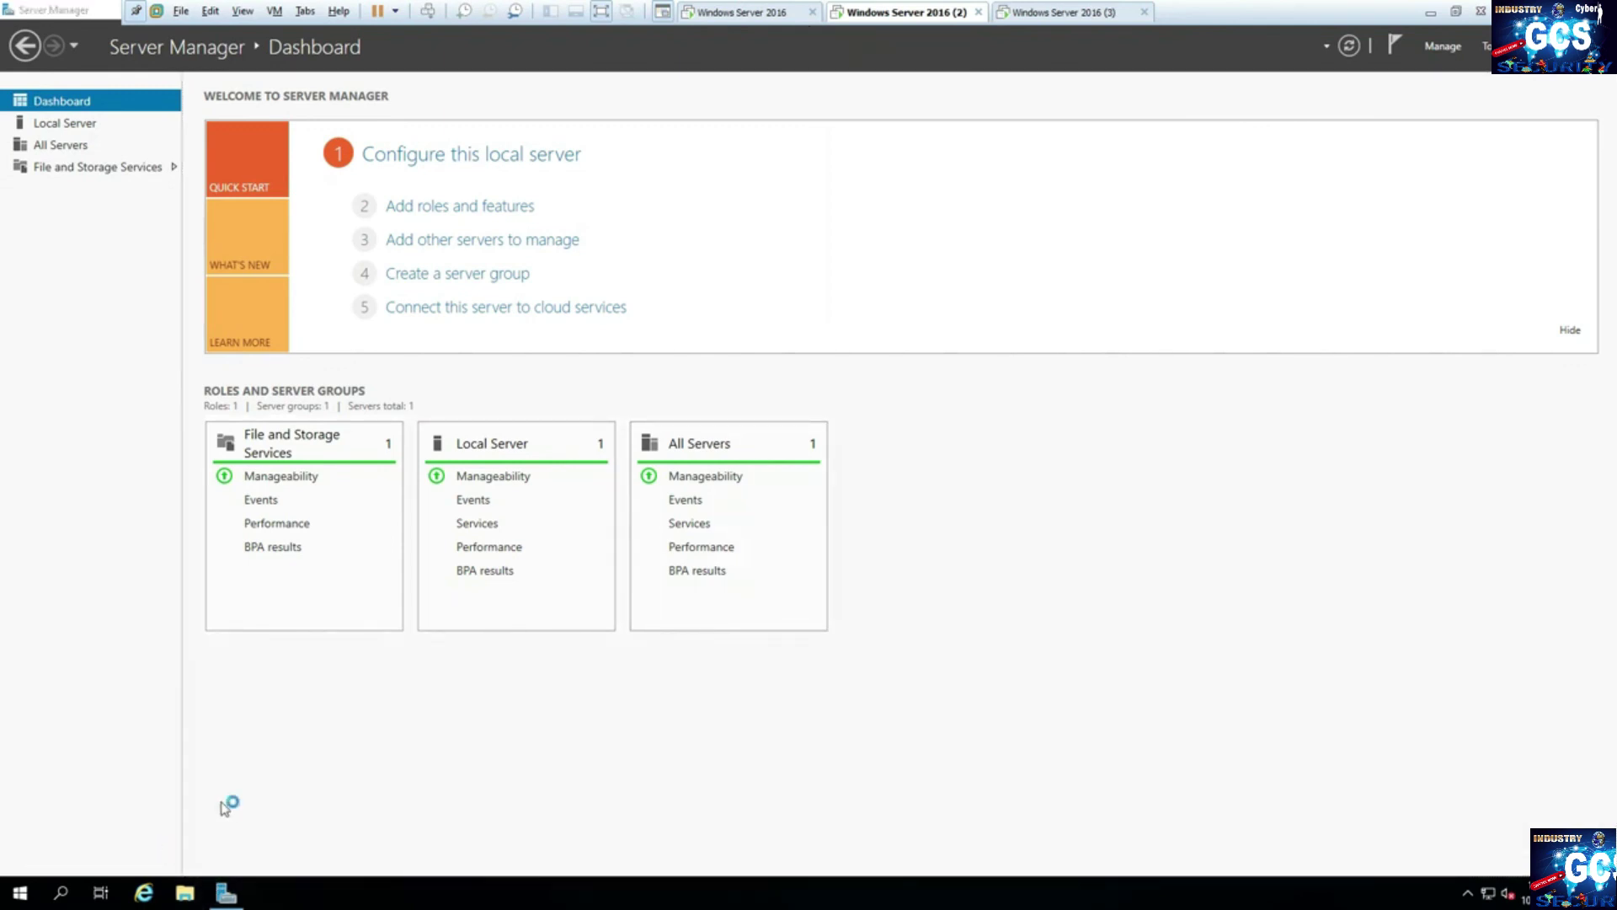
- Set the second server's Microsoft iSCSI Initiator Service startup type to Automatic
{"action": "scroll", "coordinate": [648, 644], "scroll_direction": "down", "scroll_amount": 10}
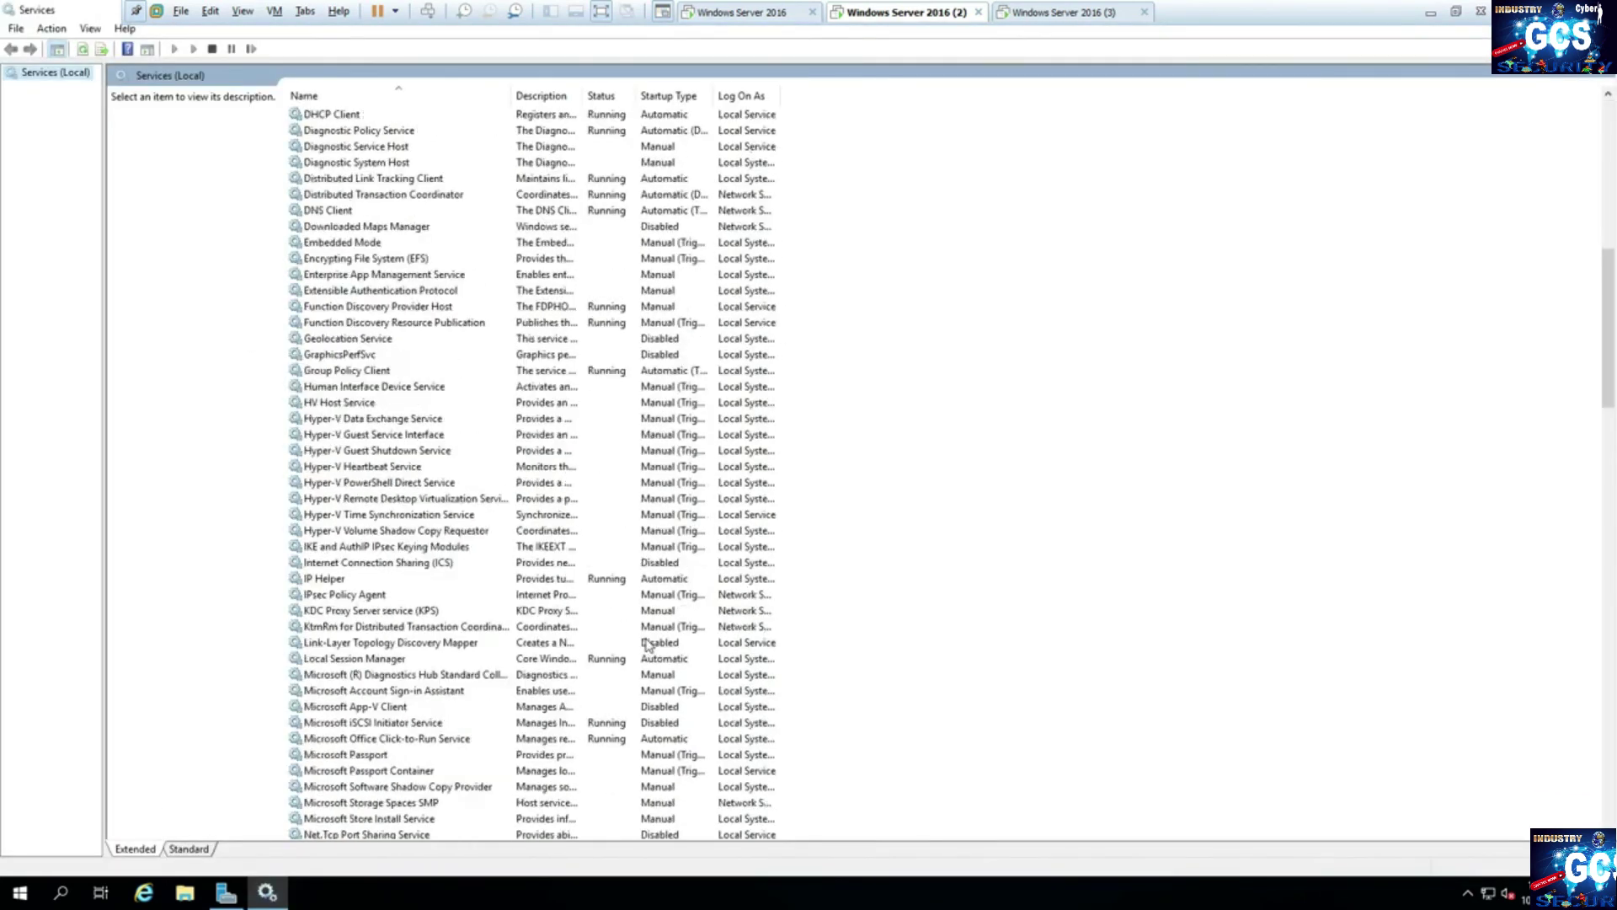
{"action": "scroll", "coordinate": [648, 644], "scroll_direction": "down", "scroll_amount": 3}
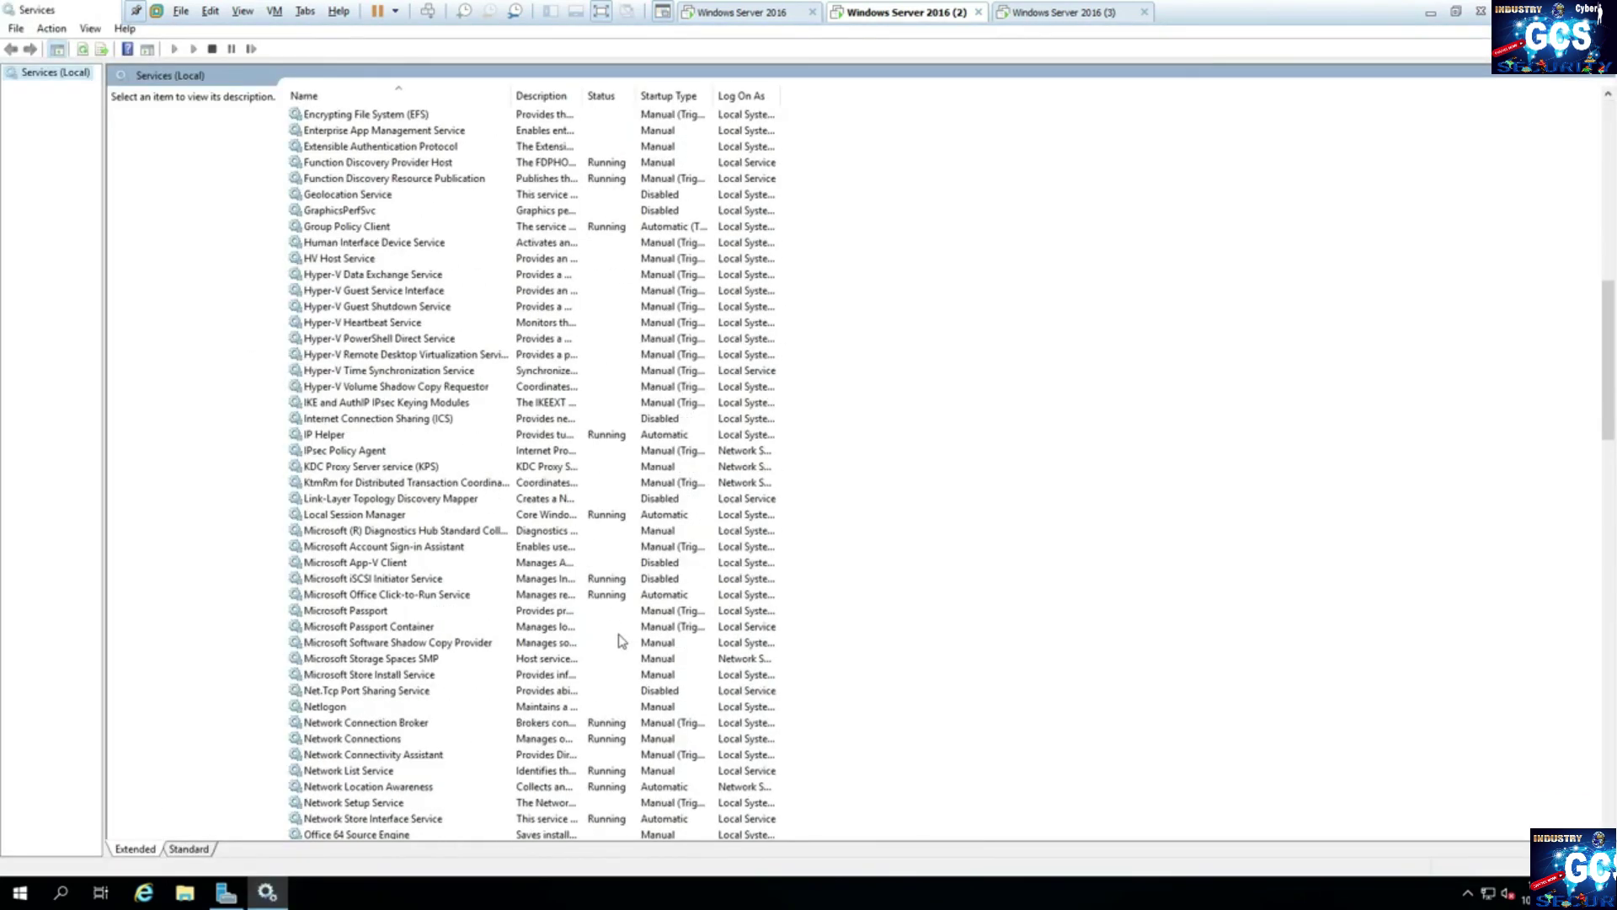
{"action": "left_click", "coordinate": [418, 581]}
{"action": "double_click", "coordinate": [453, 579]}
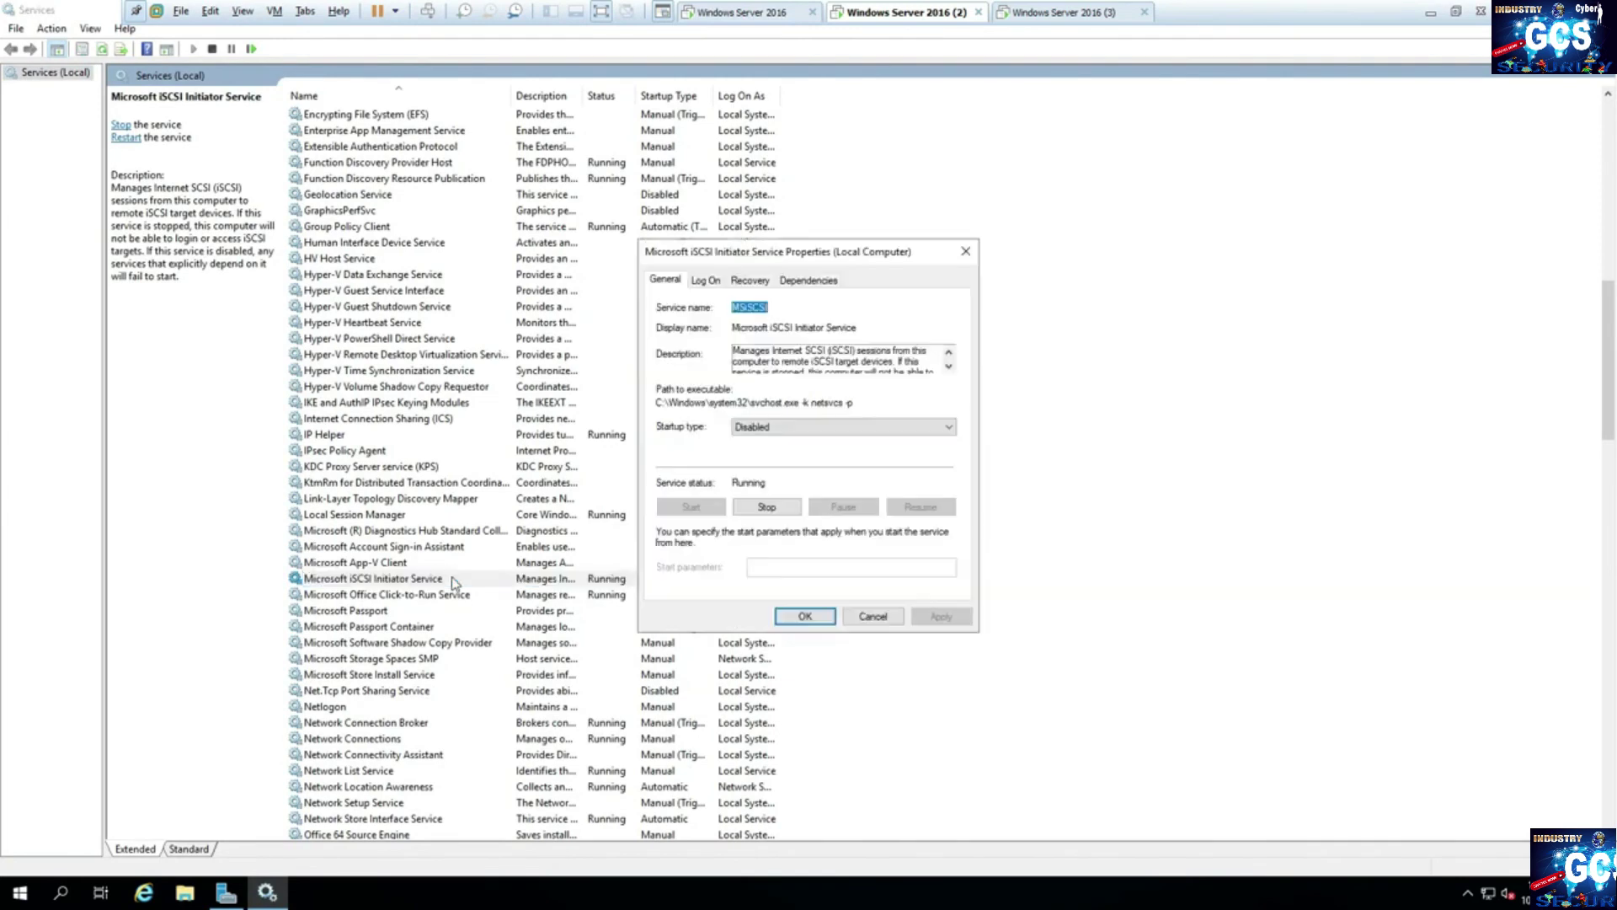
{"action": "left_click", "coordinate": [775, 429]}
{"action": "left_click", "coordinate": [775, 450]}
{"action": "left_click", "coordinate": [770, 428]}
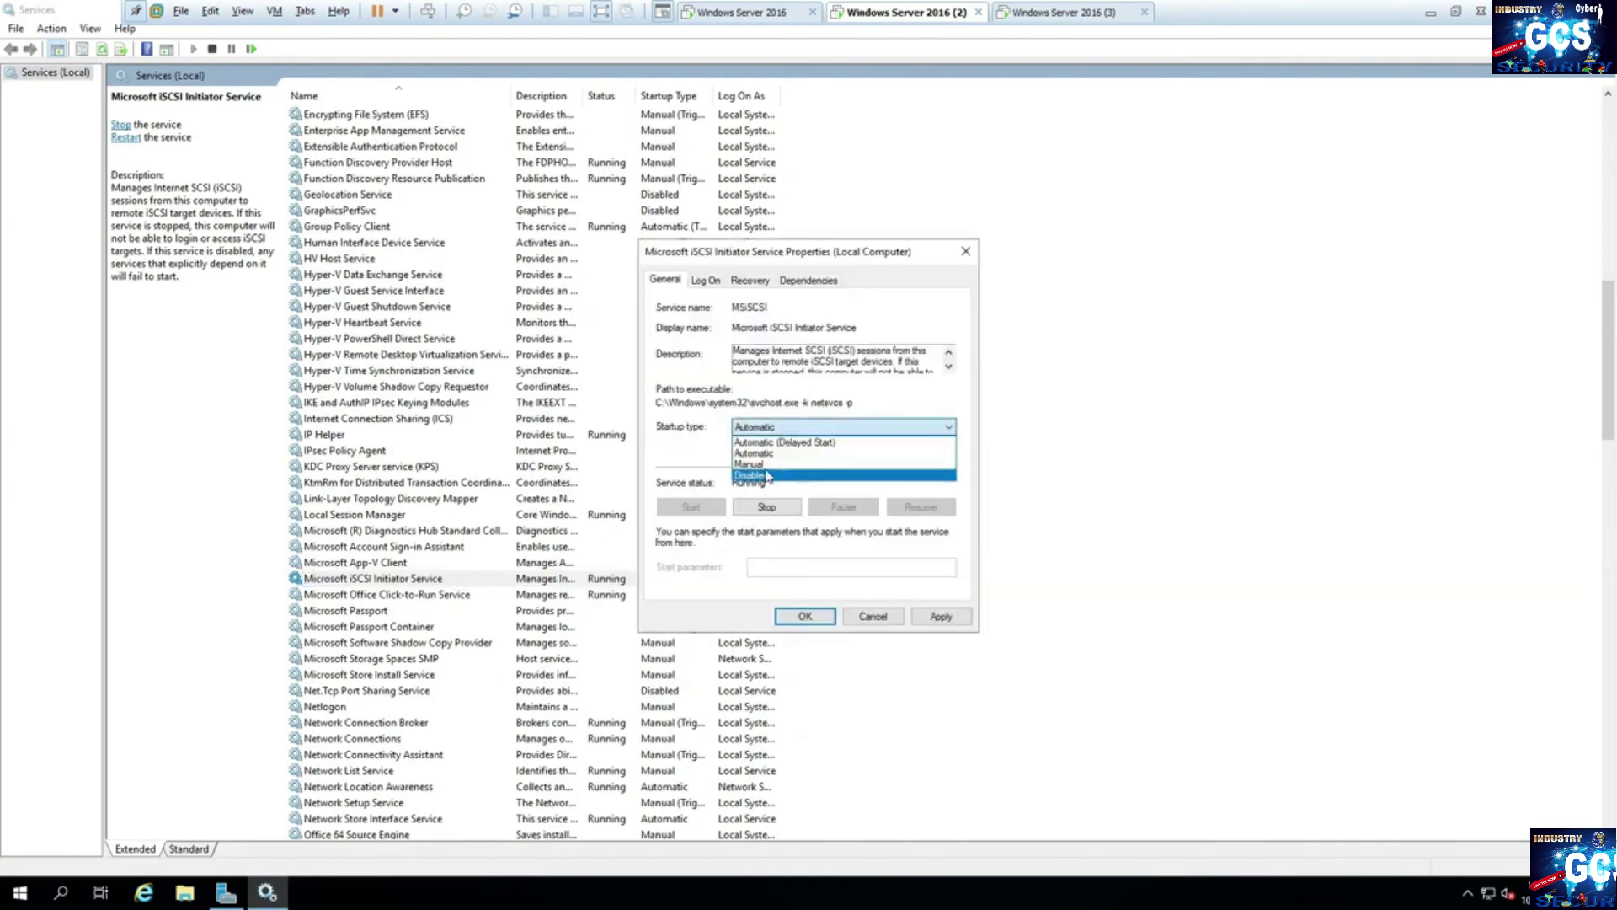
{"action": "left_click", "coordinate": [766, 454]}
{"action": "left_click", "coordinate": [802, 616]}
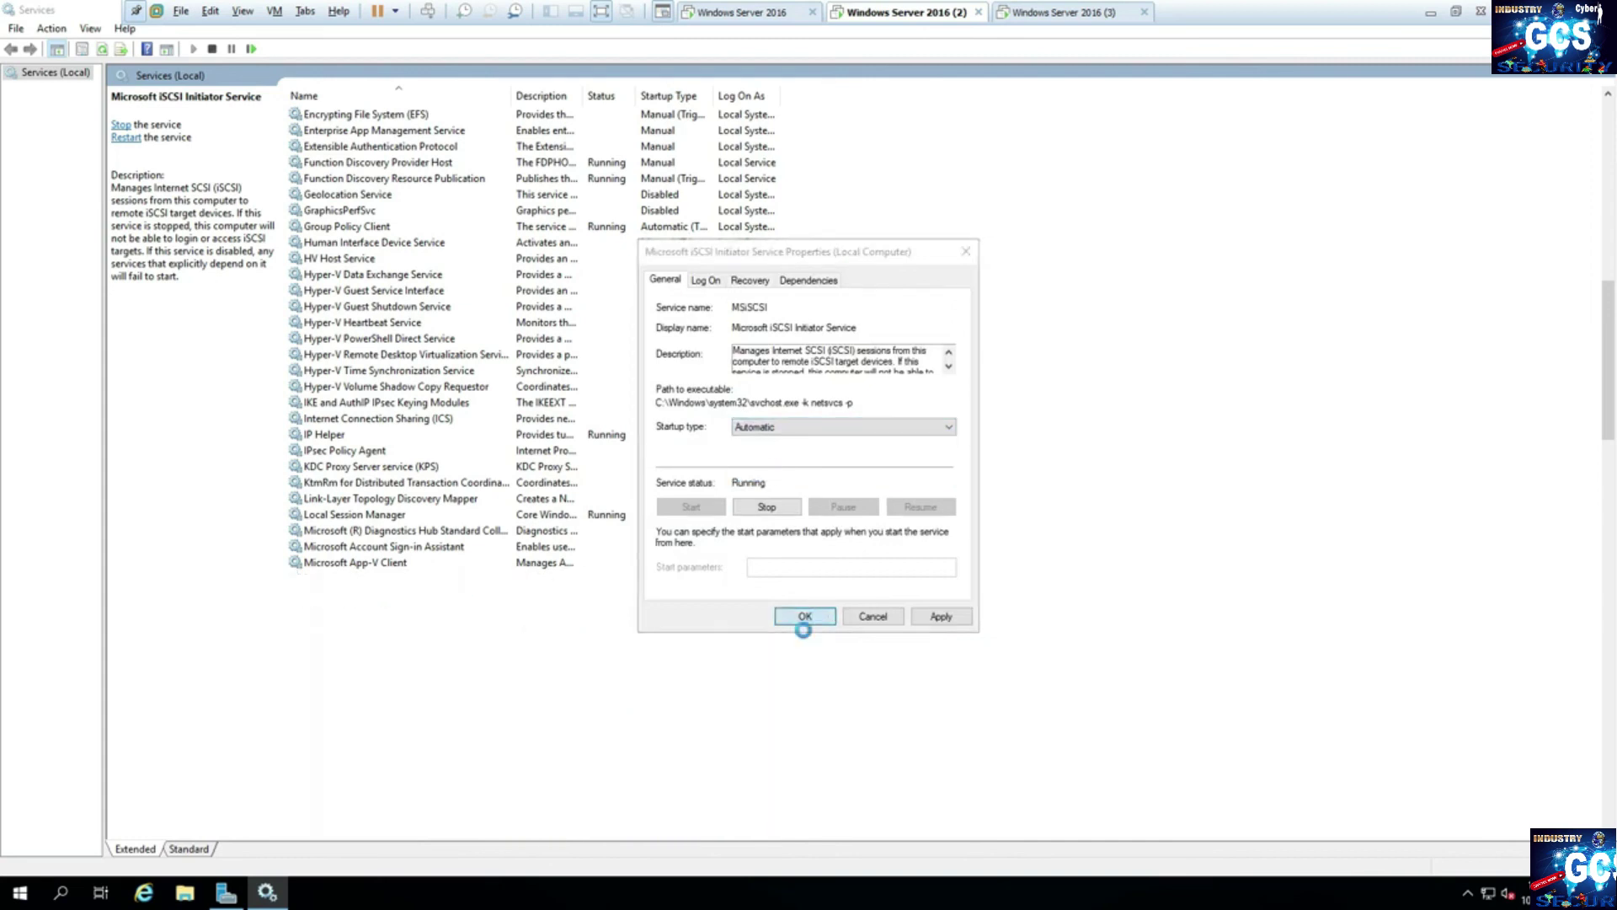
{"action": "left_click", "coordinate": [1044, 12]}
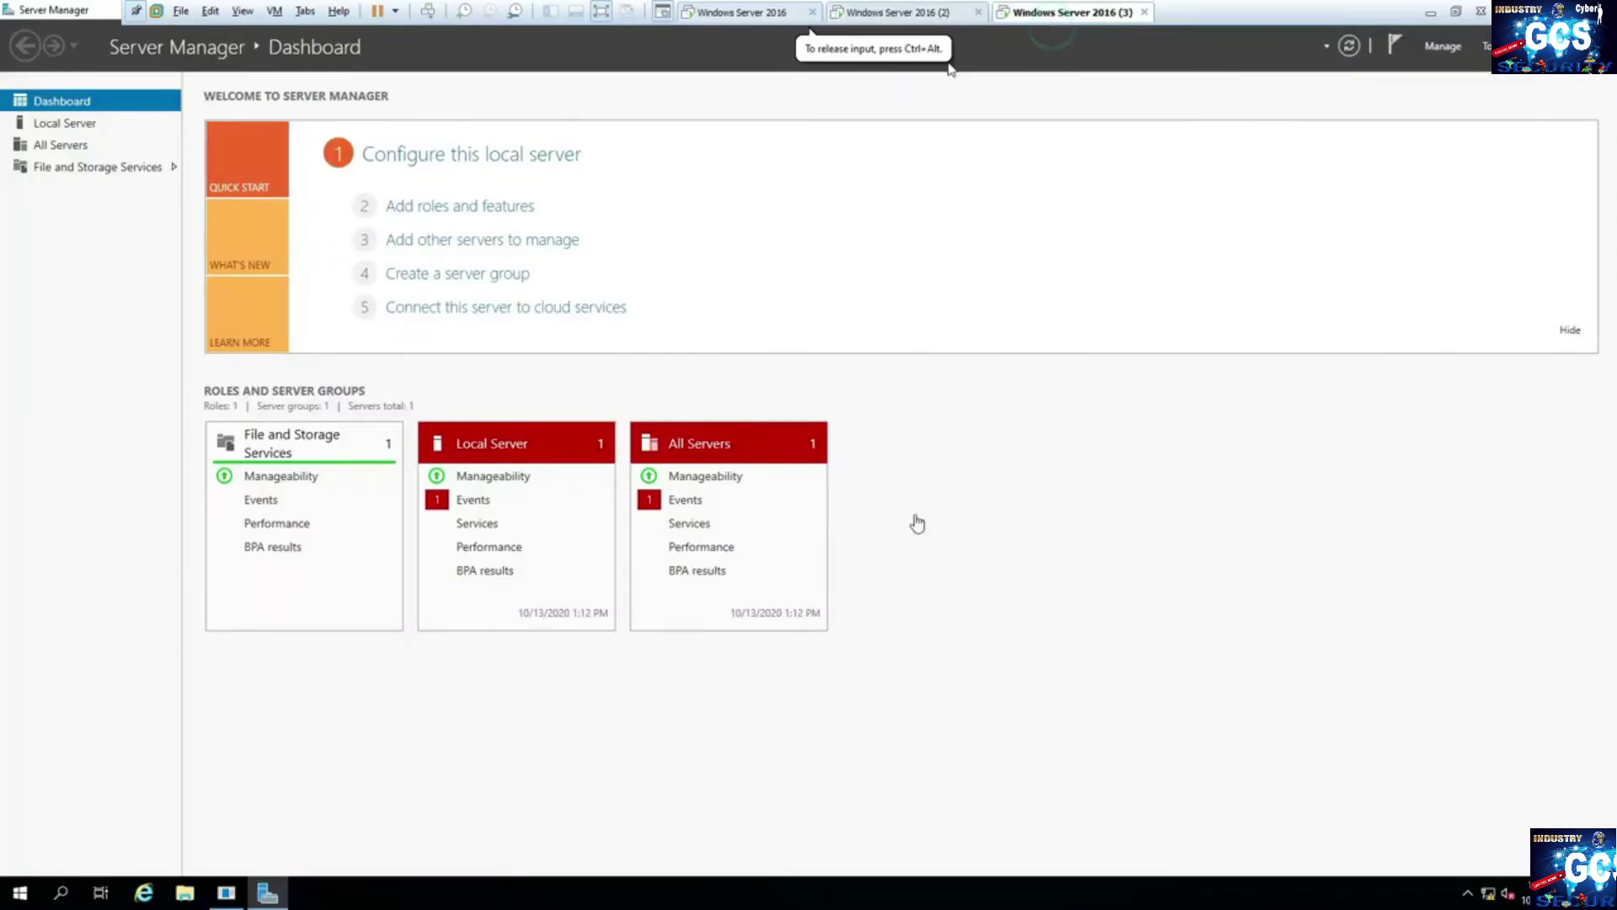
- Launch services.msc on the third server and maximize the Services window
{"action": "key", "text": "super+r"}
{"action": "type", "text": "services.msc"}
{"action": "left_click", "coordinate": [145, 839]}
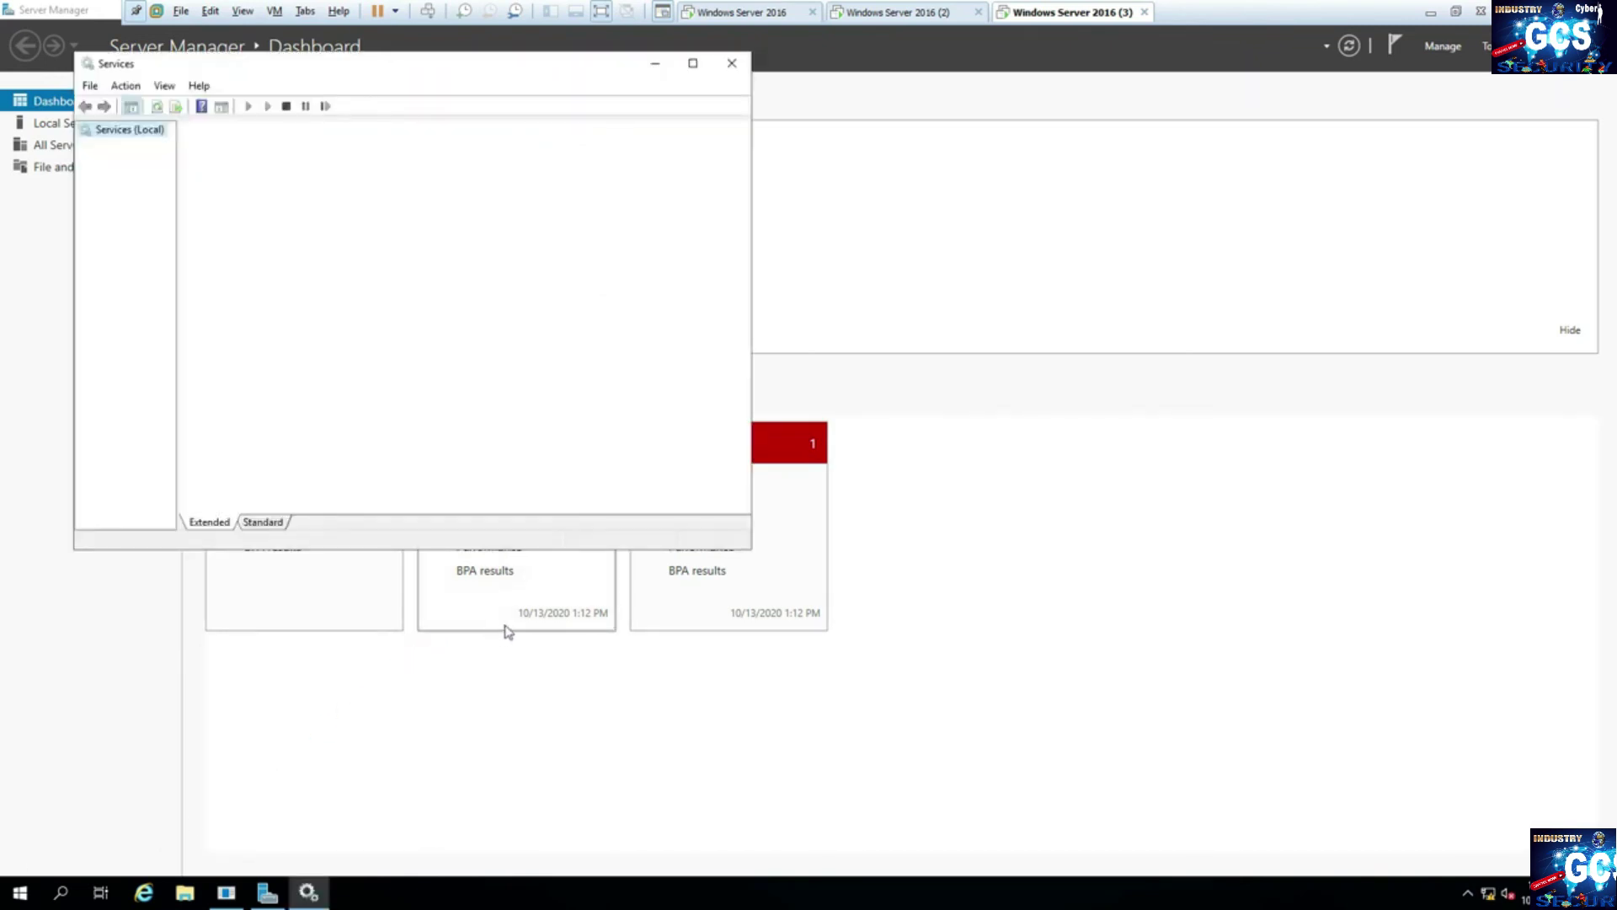
{"action": "left_click", "coordinate": [696, 64]}
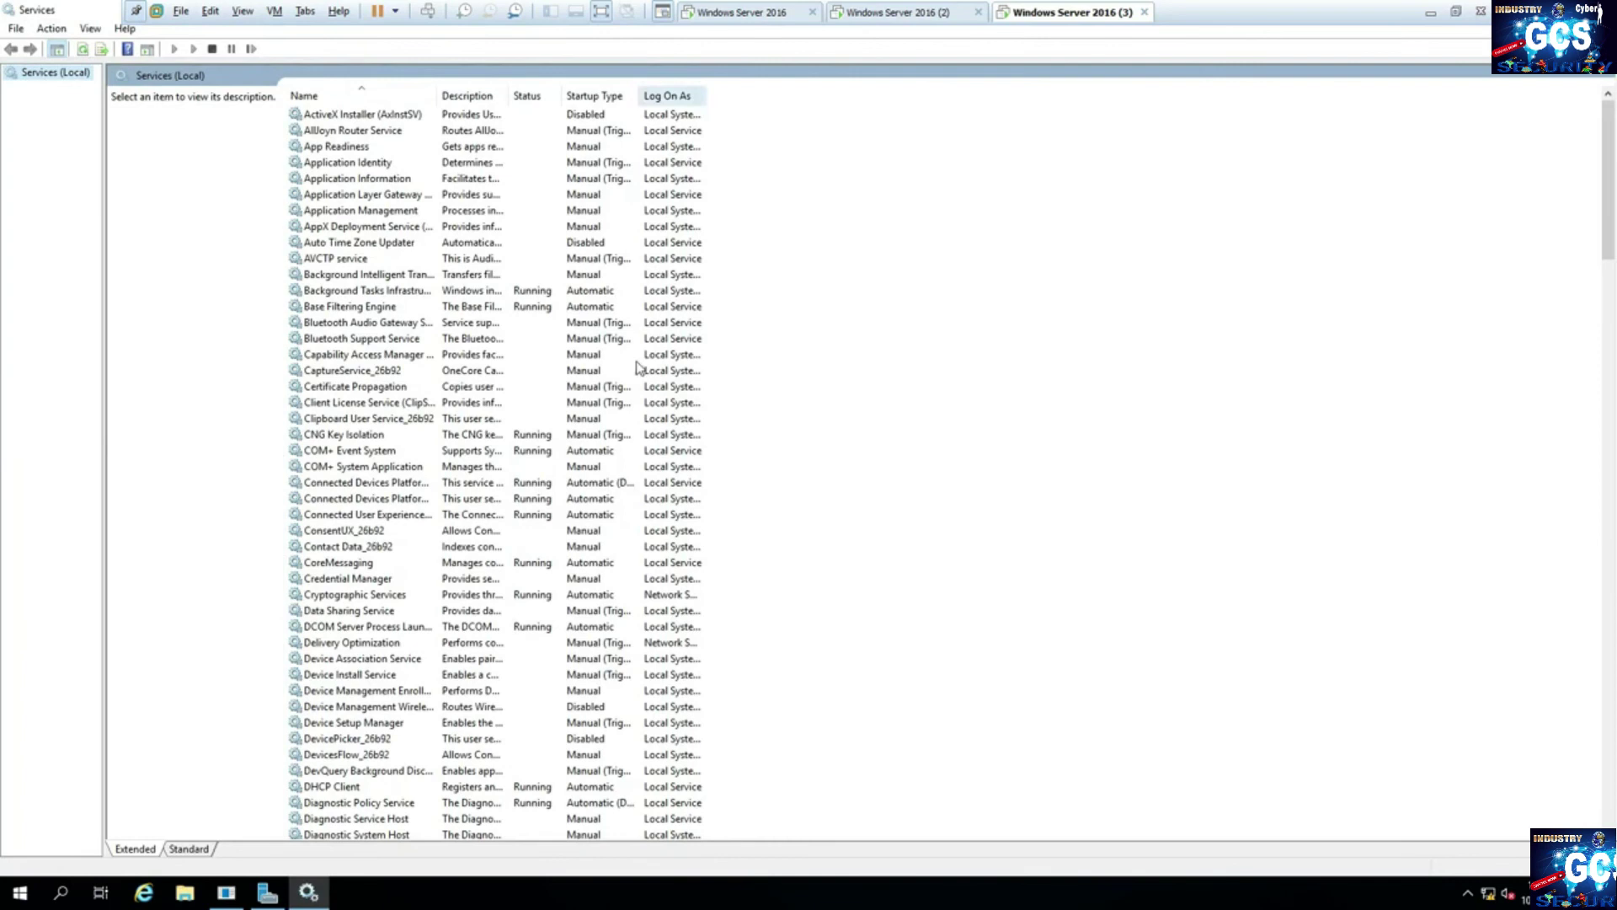
{"action": "scroll", "coordinate": [615, 458], "scroll_direction": "down", "scroll_amount": 20}
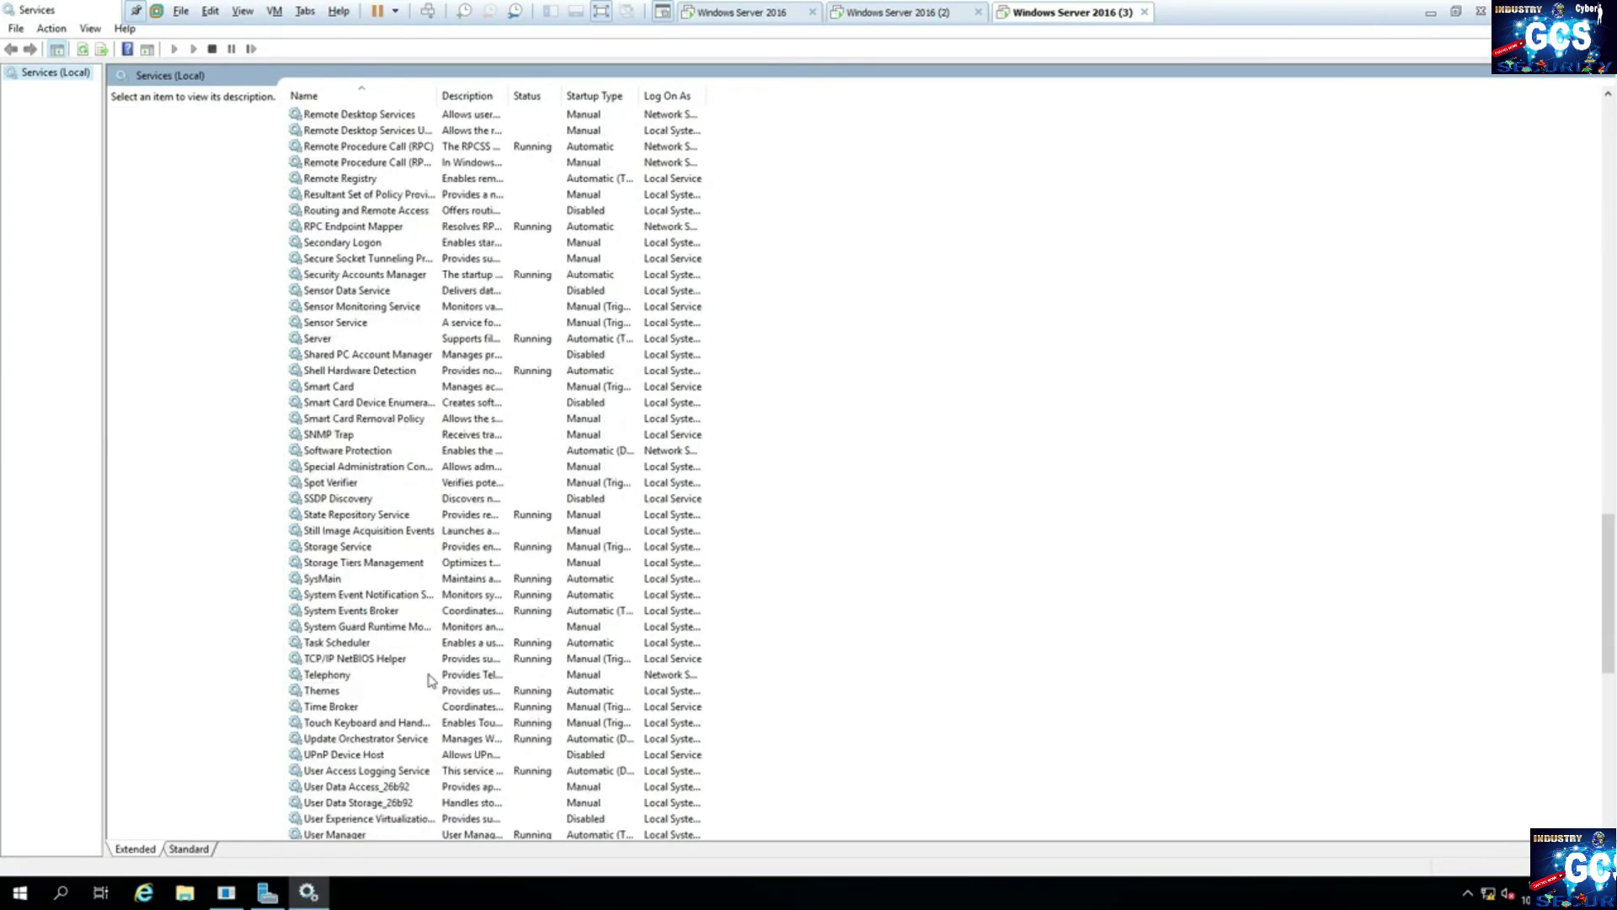
{"action": "scroll", "coordinate": [441, 686], "scroll_direction": "up", "scroll_amount": 20}
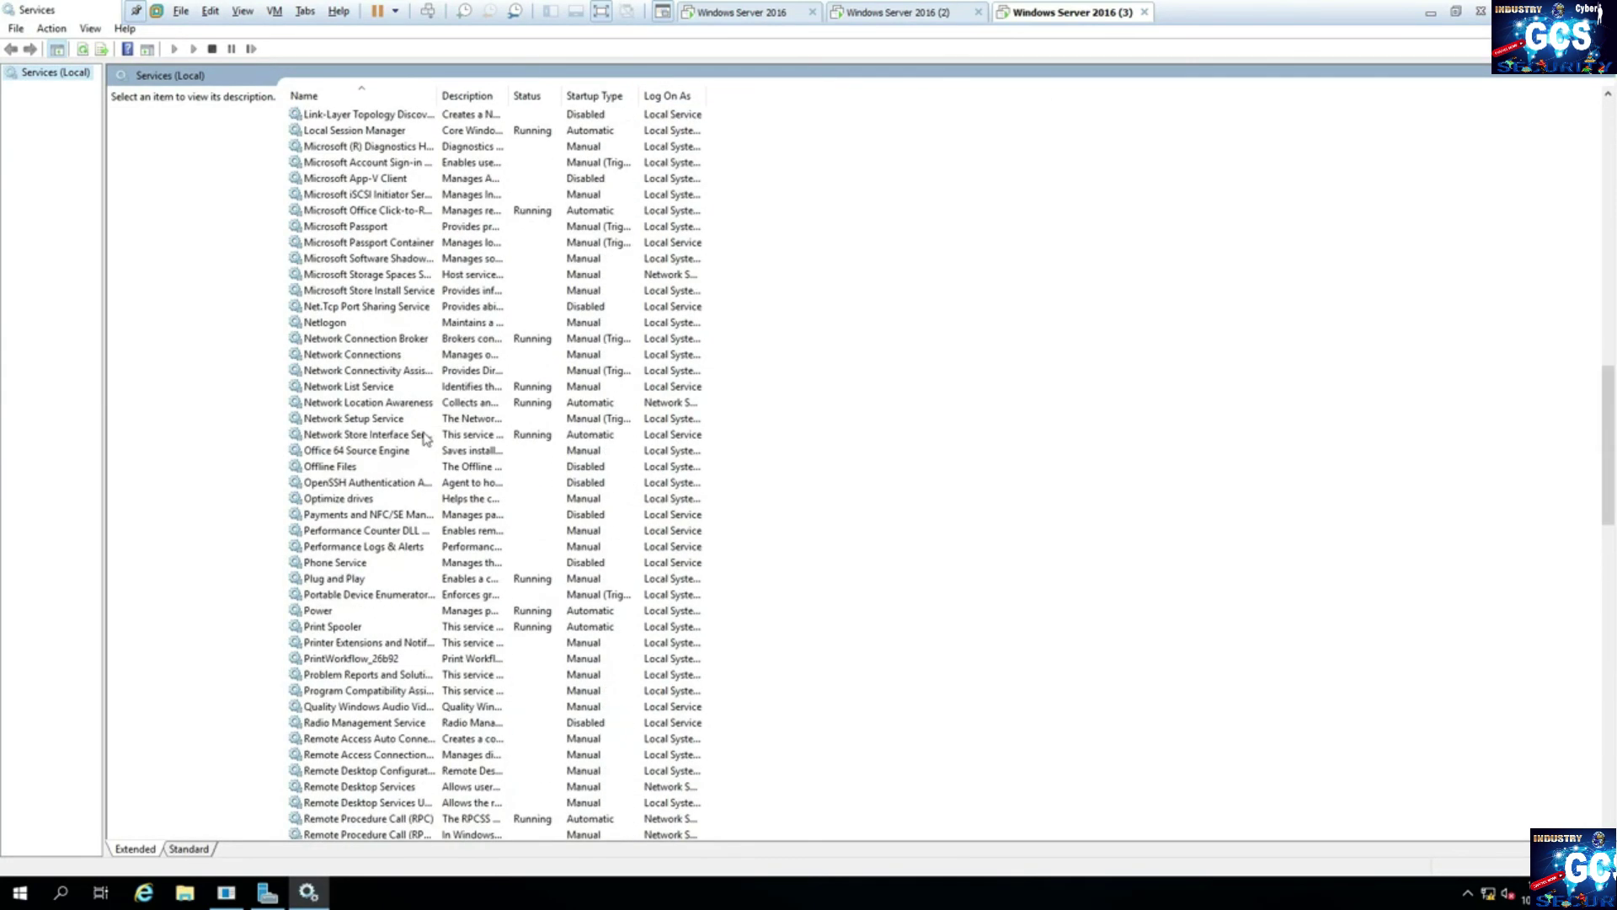
- Set the Microsoft iSCSI Initiator Service to Automatic startup, then return to the first VM
{"action": "double_click", "coordinate": [379, 289]}
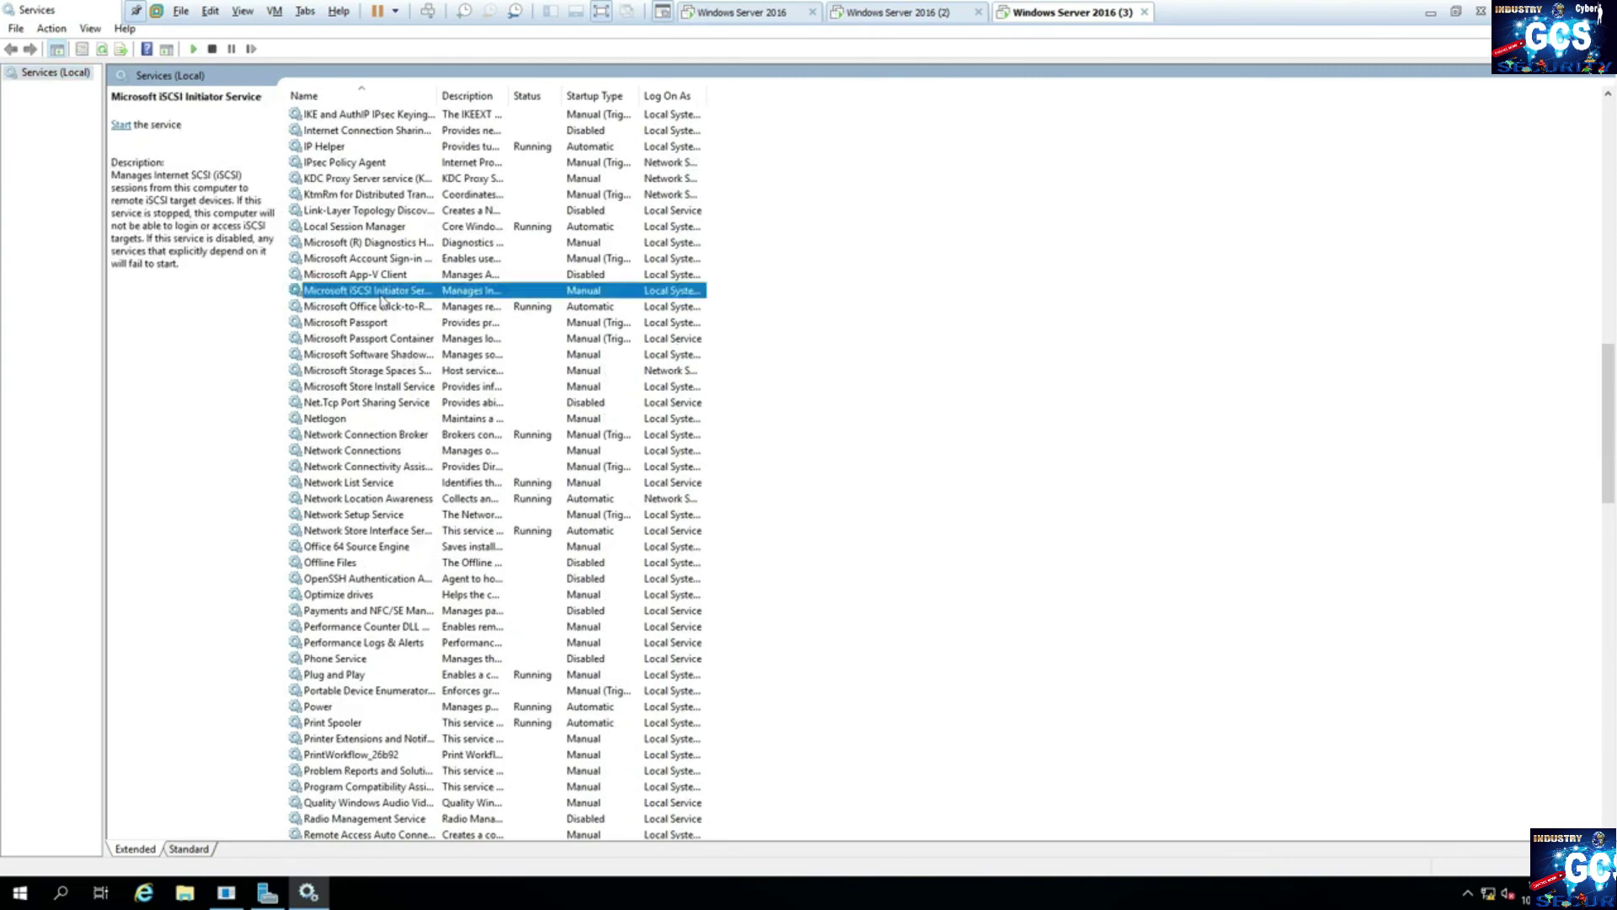
{"action": "left_click", "coordinate": [765, 426]}
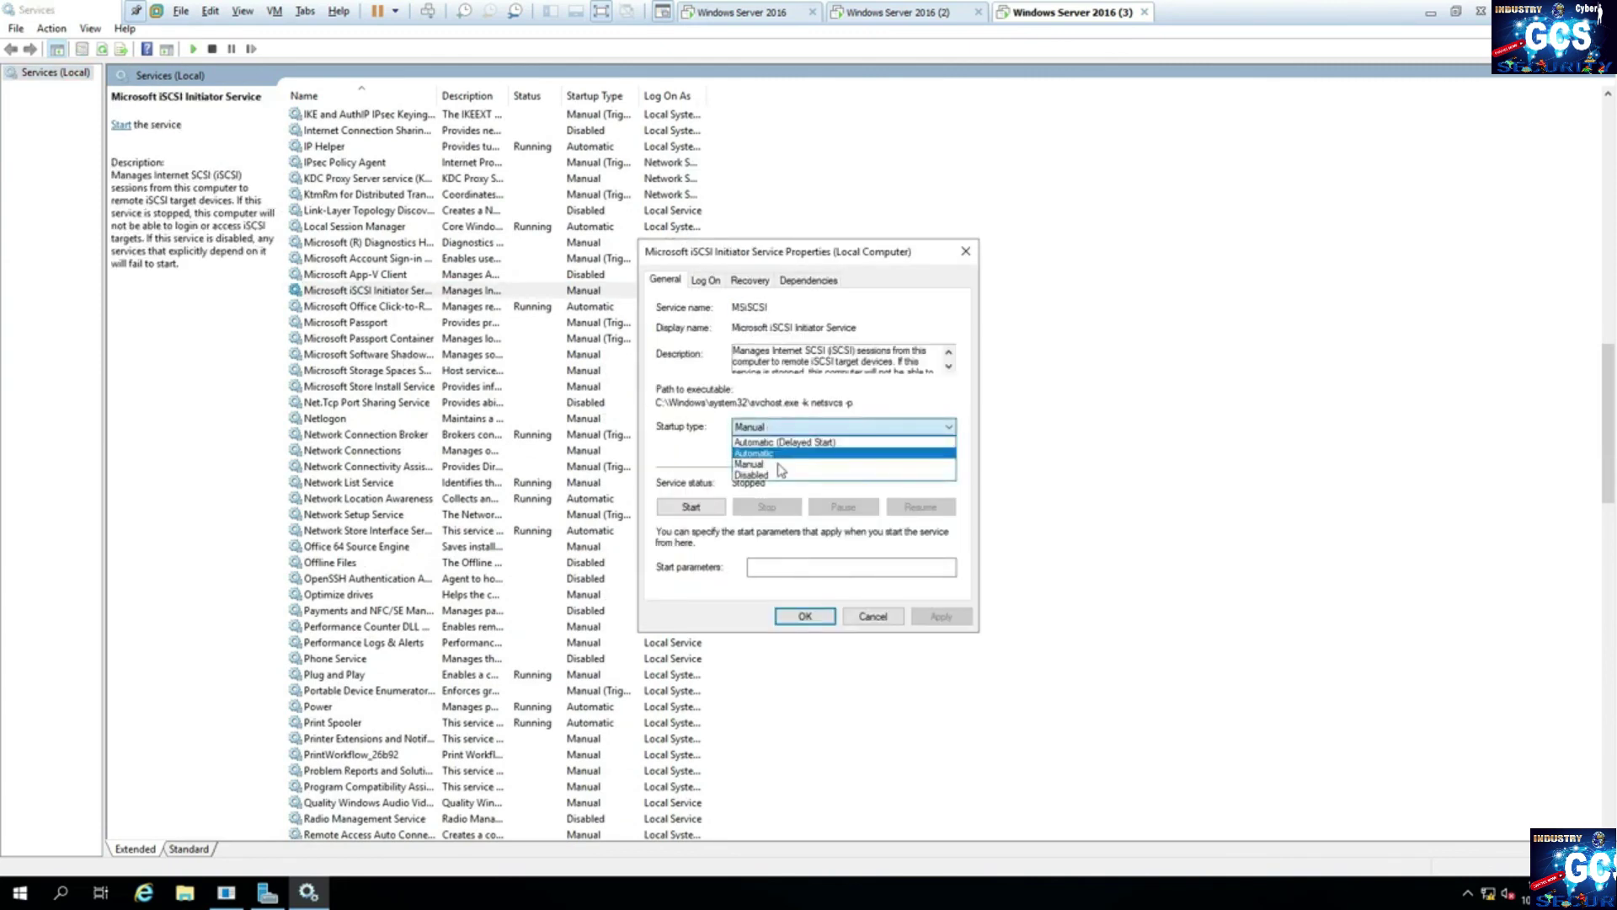
{"action": "left_click", "coordinate": [771, 453]}
{"action": "left_click", "coordinate": [822, 616]}
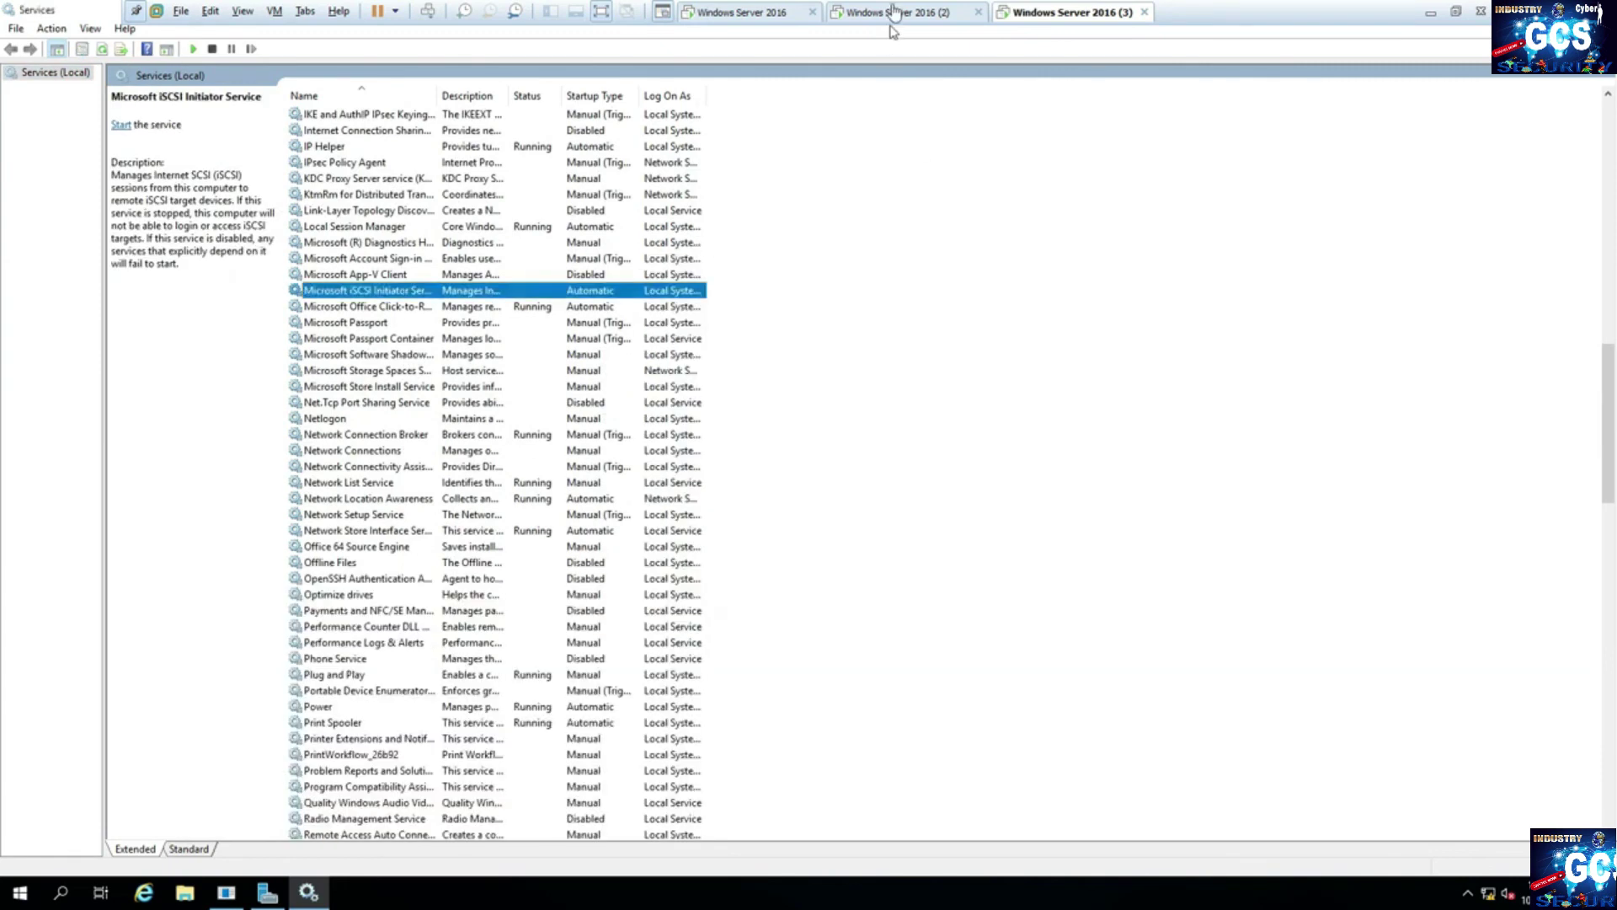
{"action": "left_click", "coordinate": [891, 19]}
{"action": "left_click", "coordinate": [741, 12]}
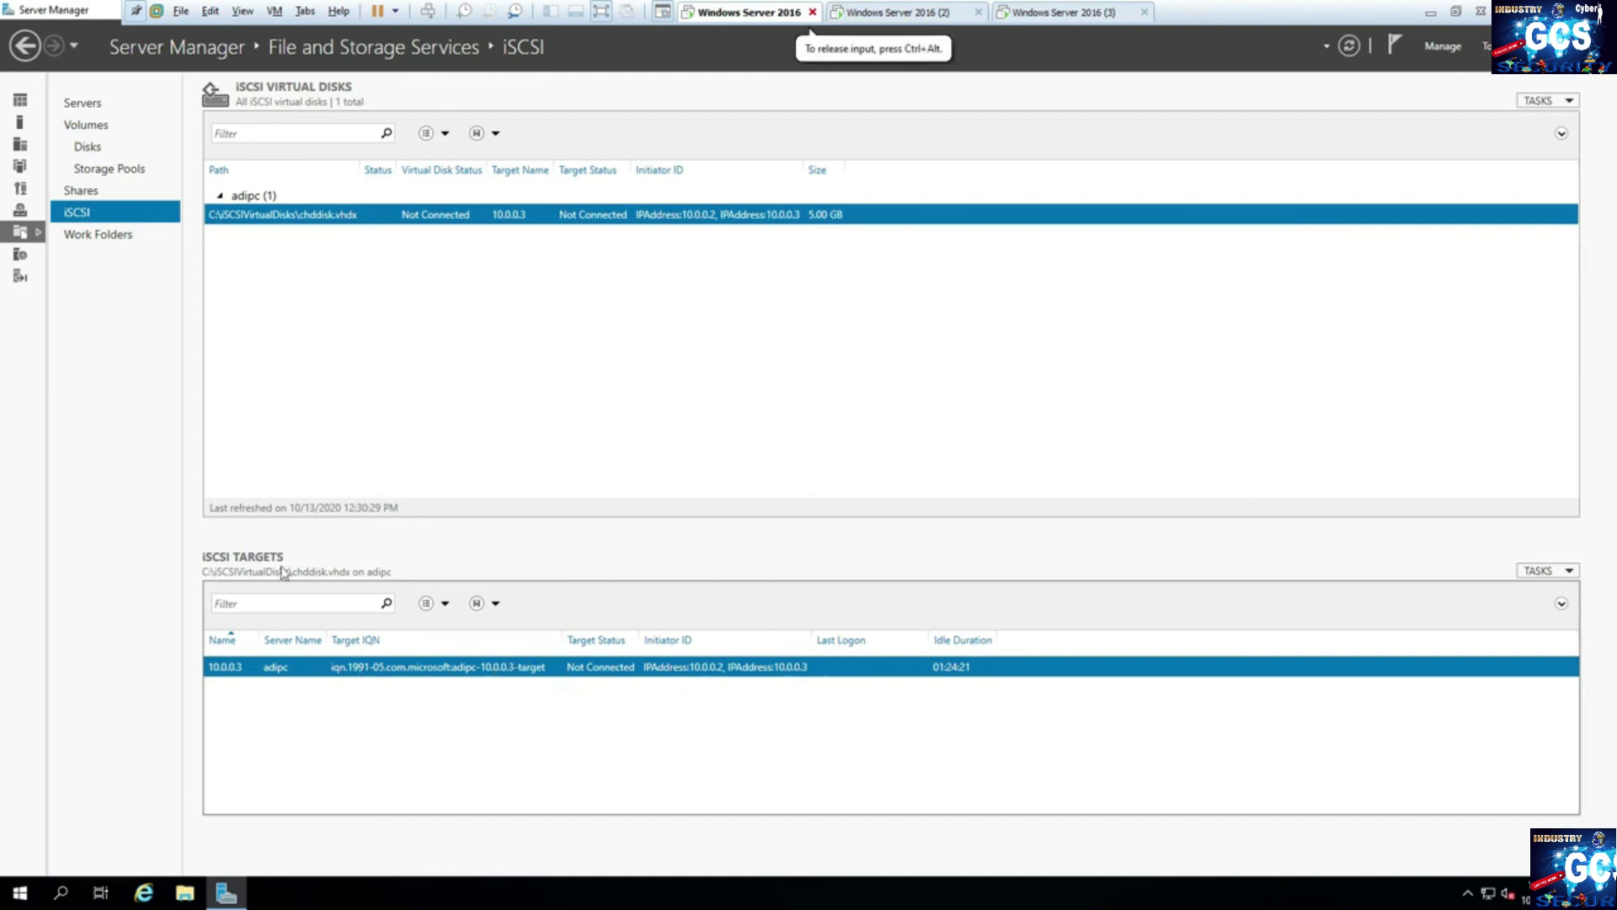
- In the 10.0.0.3 target's properties, remove initiators 10.0.0.2 and 10.0.0.3
{"action": "right_click", "coordinate": [508, 667]}
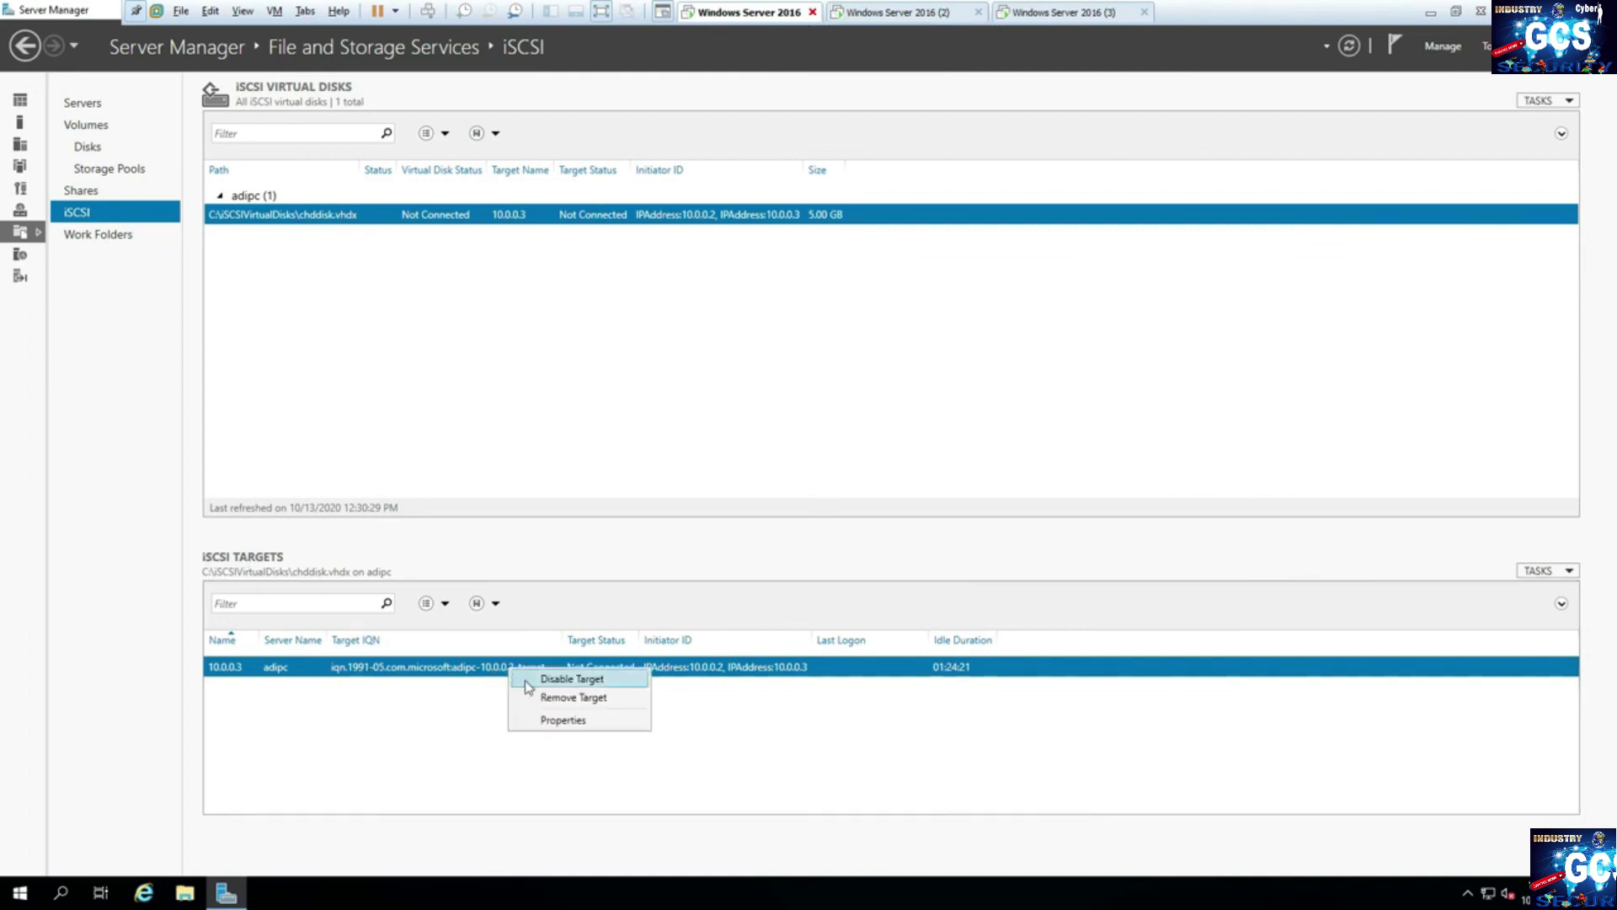
{"action": "left_click", "coordinate": [555, 720]}
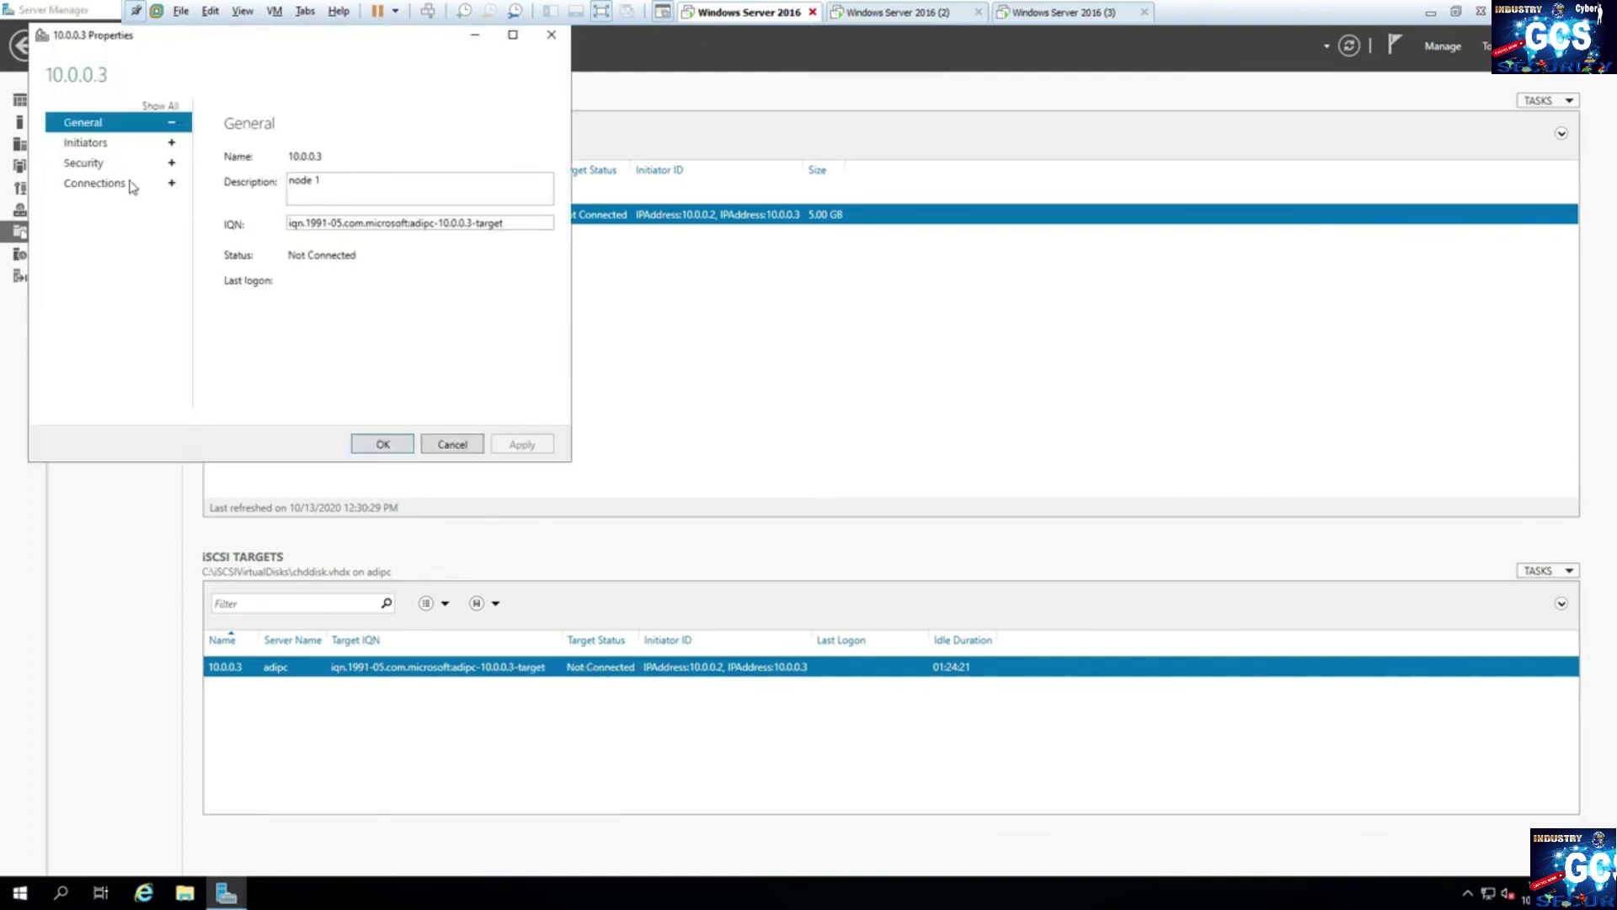
{"action": "left_click_drag", "start_coordinate": [297, 180], "coordinate": [319, 190]}
{"action": "double_click", "coordinate": [318, 156]}
{"action": "left_click", "coordinate": [310, 154]}
{"action": "left_click_drag", "start_coordinate": [329, 154], "coordinate": [202, 175]}
{"action": "left_click", "coordinate": [88, 143]}
{"action": "left_click", "coordinate": [324, 200]}
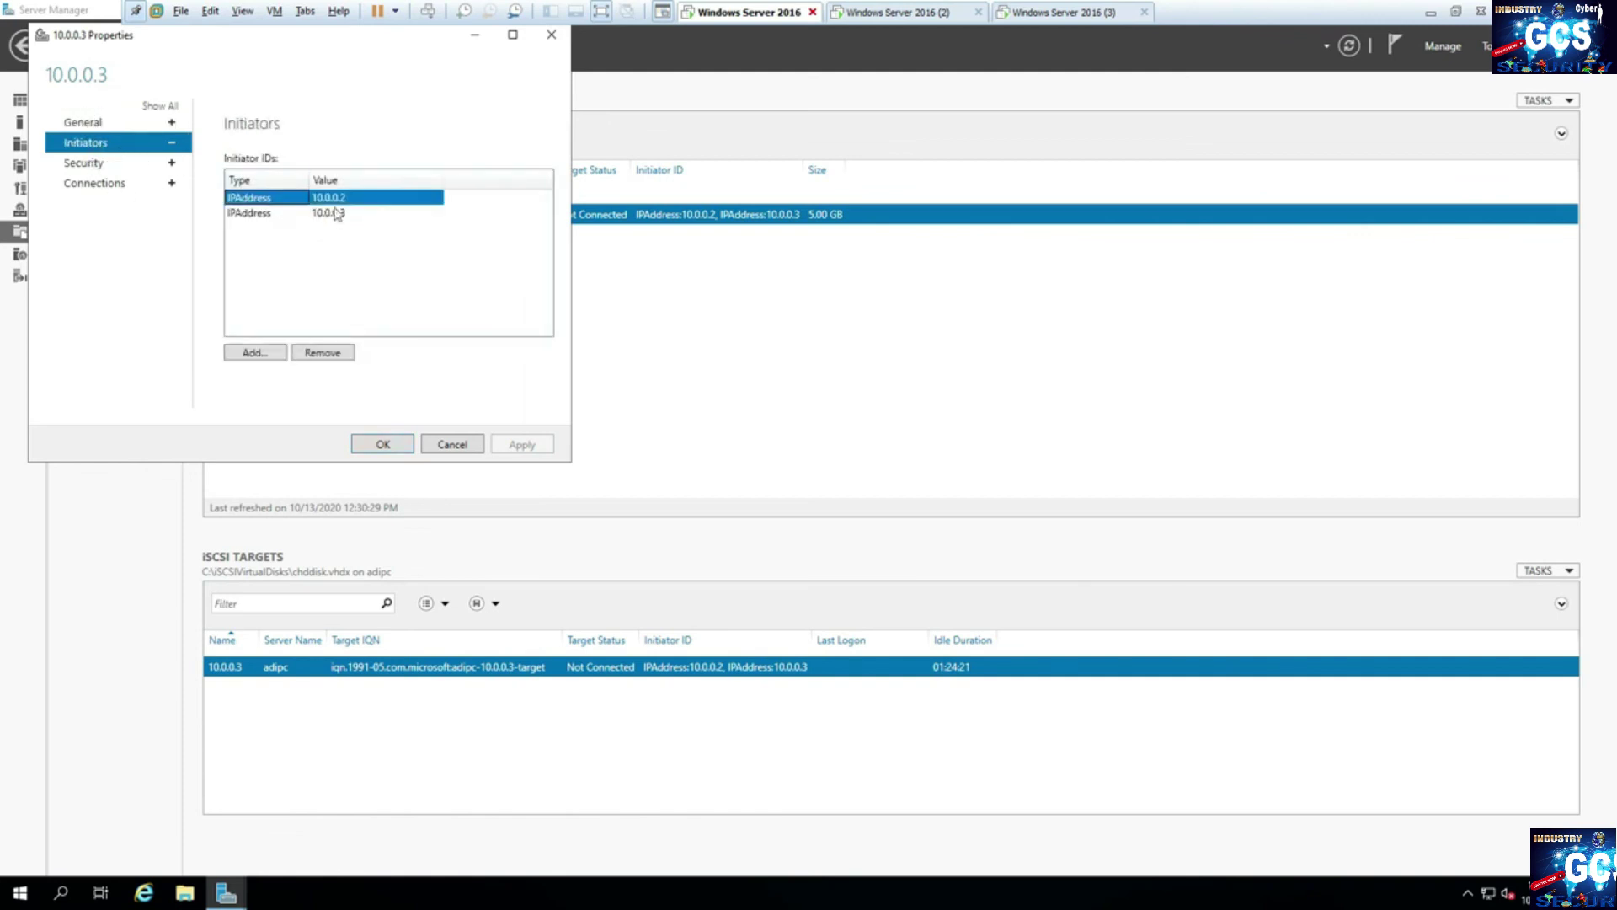
{"action": "left_click", "coordinate": [318, 352]}
{"action": "left_click", "coordinate": [337, 199]}
{"action": "left_click", "coordinate": [331, 355]}
- Start adding a new initiator ID entered directly as an IP Address
{"action": "left_click", "coordinate": [274, 357]}
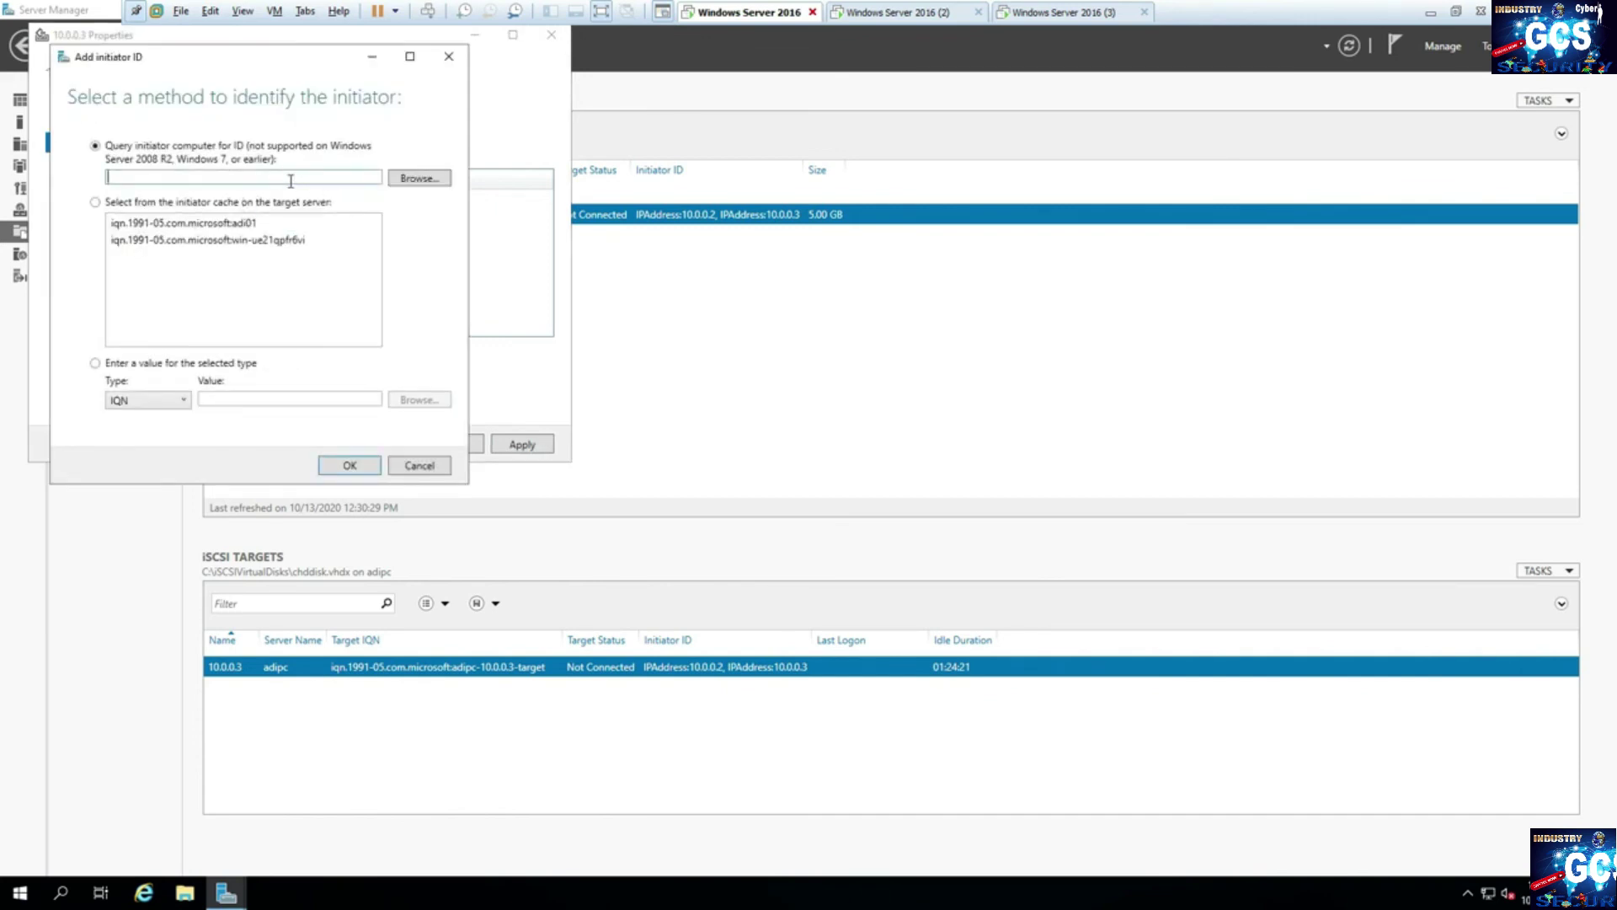
{"action": "left_click", "coordinate": [255, 309]}
{"action": "left_click", "coordinate": [165, 400]}
{"action": "left_click", "coordinate": [151, 450]}
{"action": "left_click", "coordinate": [250, 396]}
- Run ipconfig in cmd on the second server to find its IPv4 address 192.168.106.132
{"action": "left_click", "coordinate": [894, 12]}
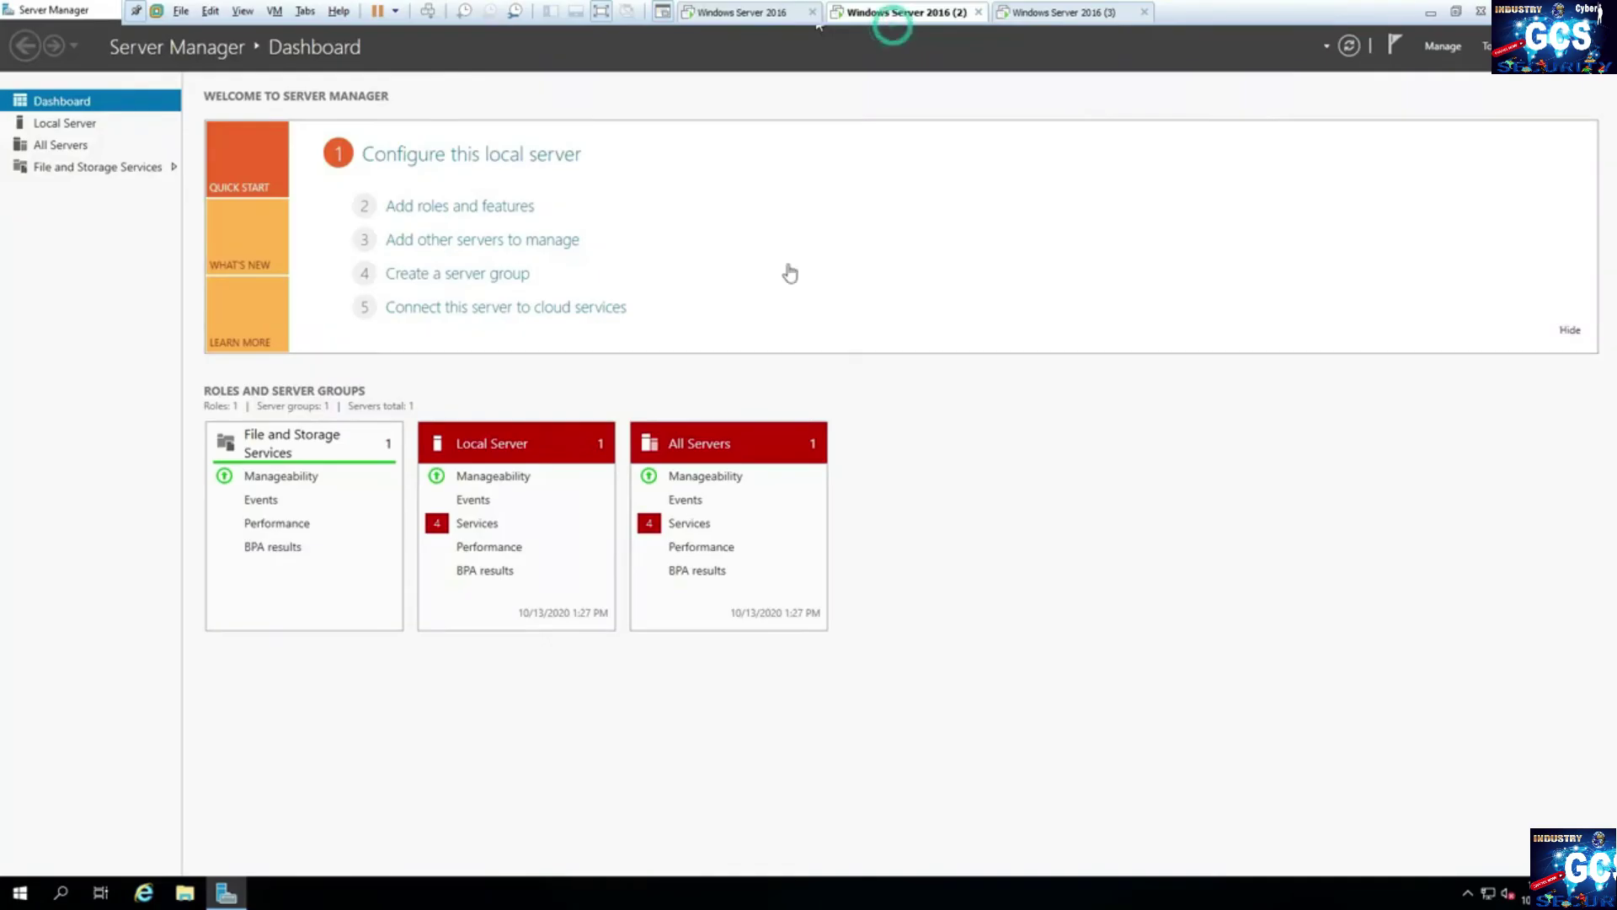
{"action": "key", "text": "super+r"}
{"action": "type", "text": "cmd"}
{"action": "key", "text": "Return"}
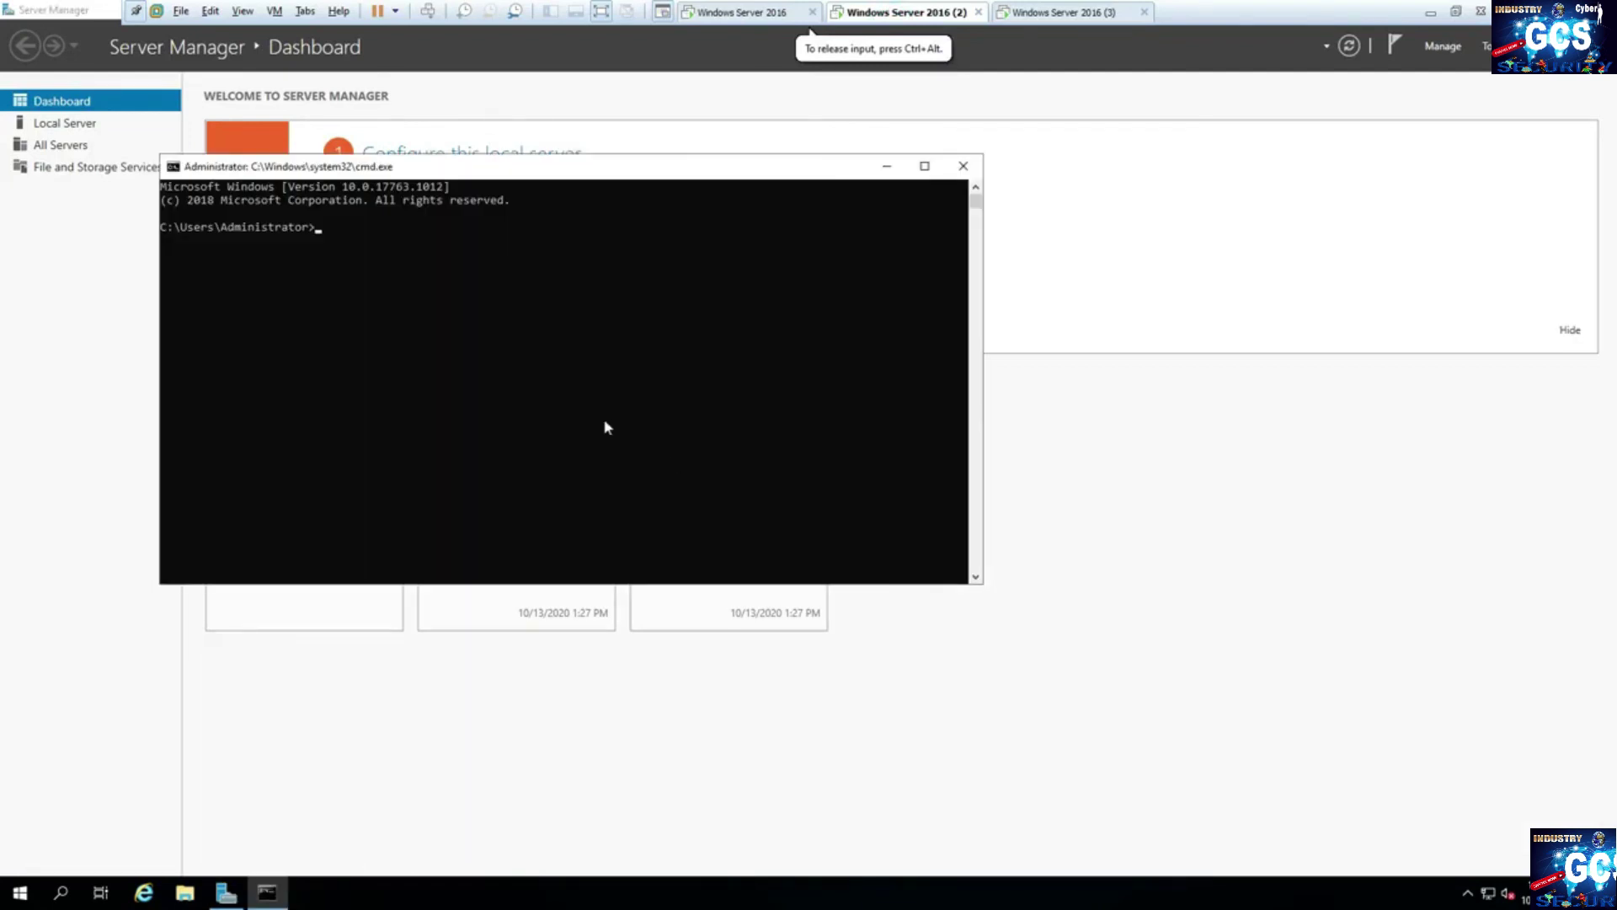
{"action": "type", "text": "ipco"}
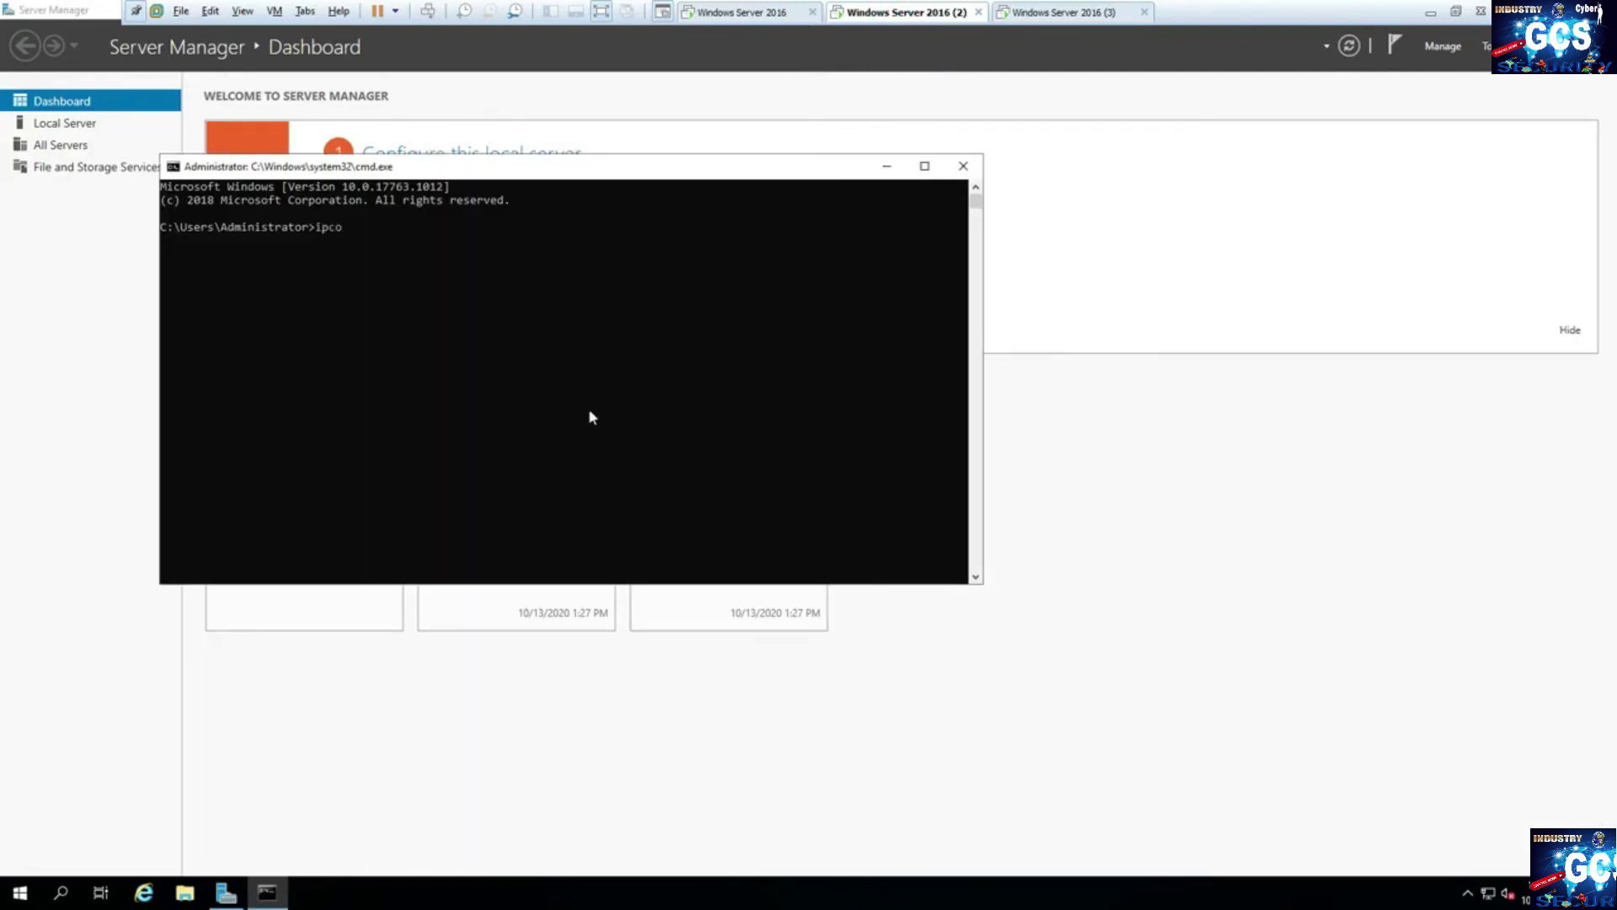
{"action": "type", "text": "nfig"}
{"action": "key", "text": "Return"}
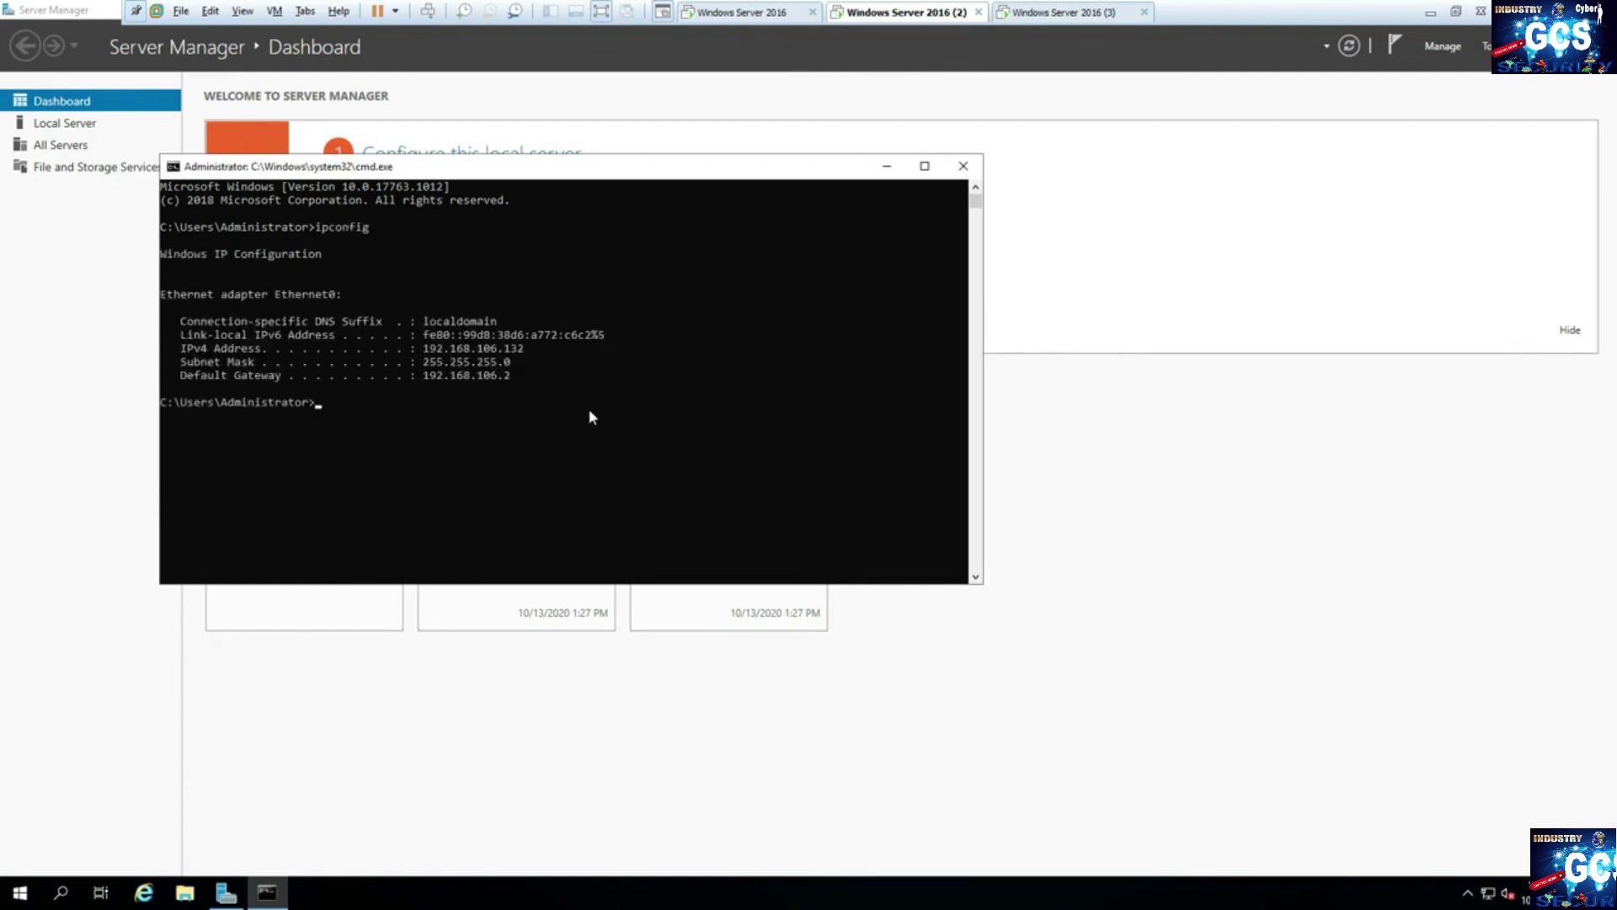
{"action": "left_click_drag", "start_coordinate": [469, 353], "coordinate": [509, 352]}
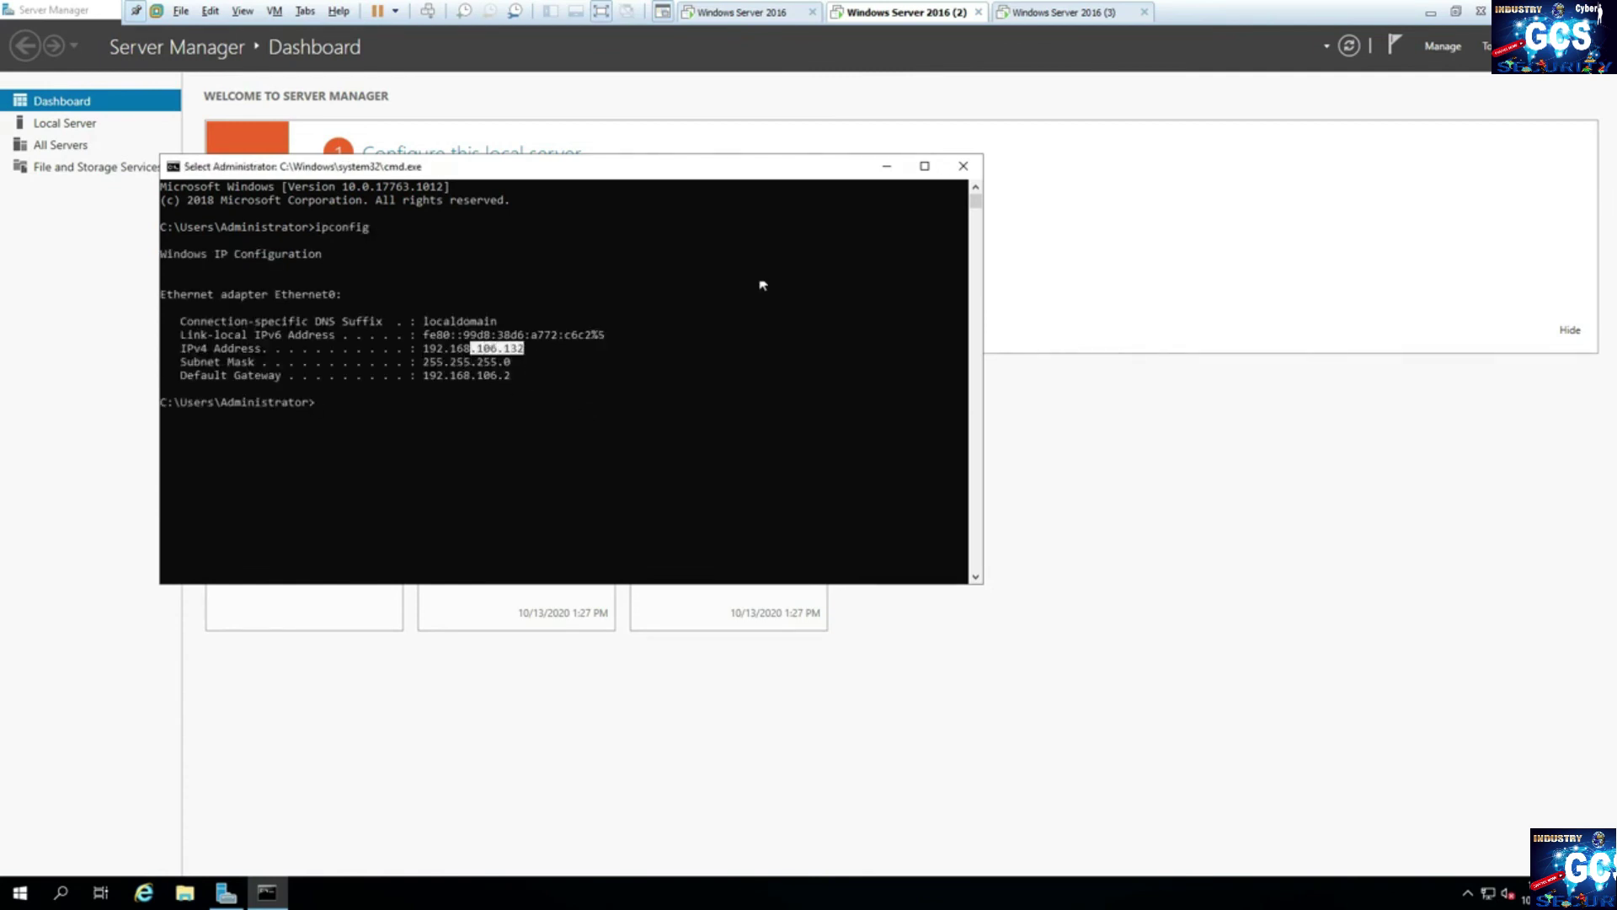
- Run ipconfig in cmd on the third server to find its IPv4 address 192.168.106.138
{"action": "left_click", "coordinate": [1068, 12]}
{"action": "key", "text": "super+r"}
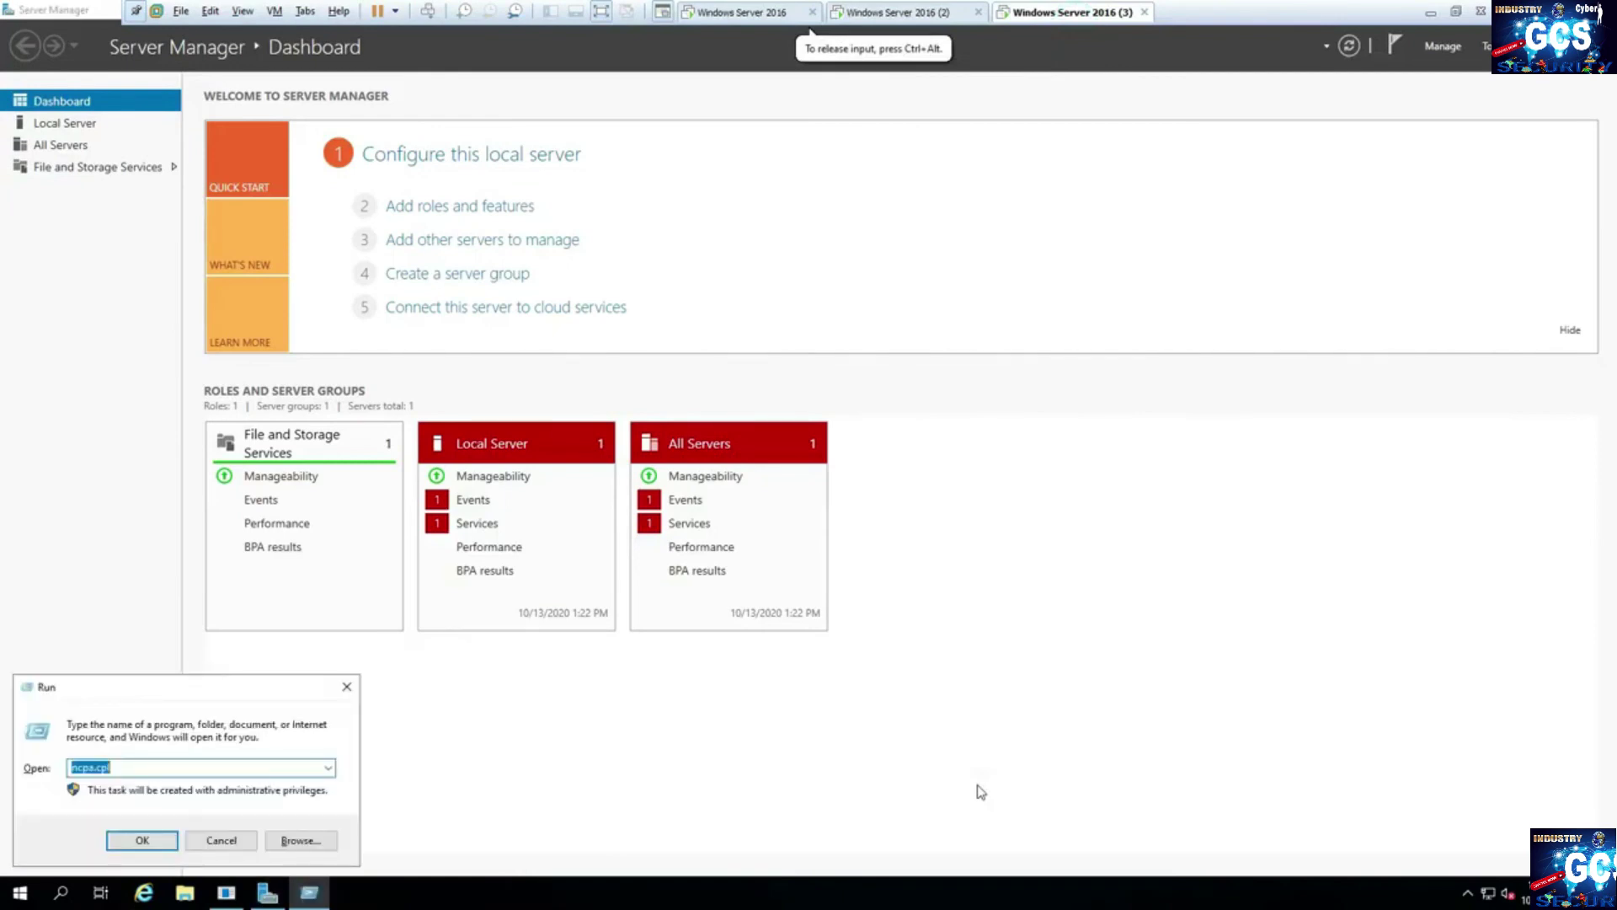
{"action": "type", "text": "cmd"}
{"action": "key", "text": "Return"}
{"action": "type", "text": "ipconf"}
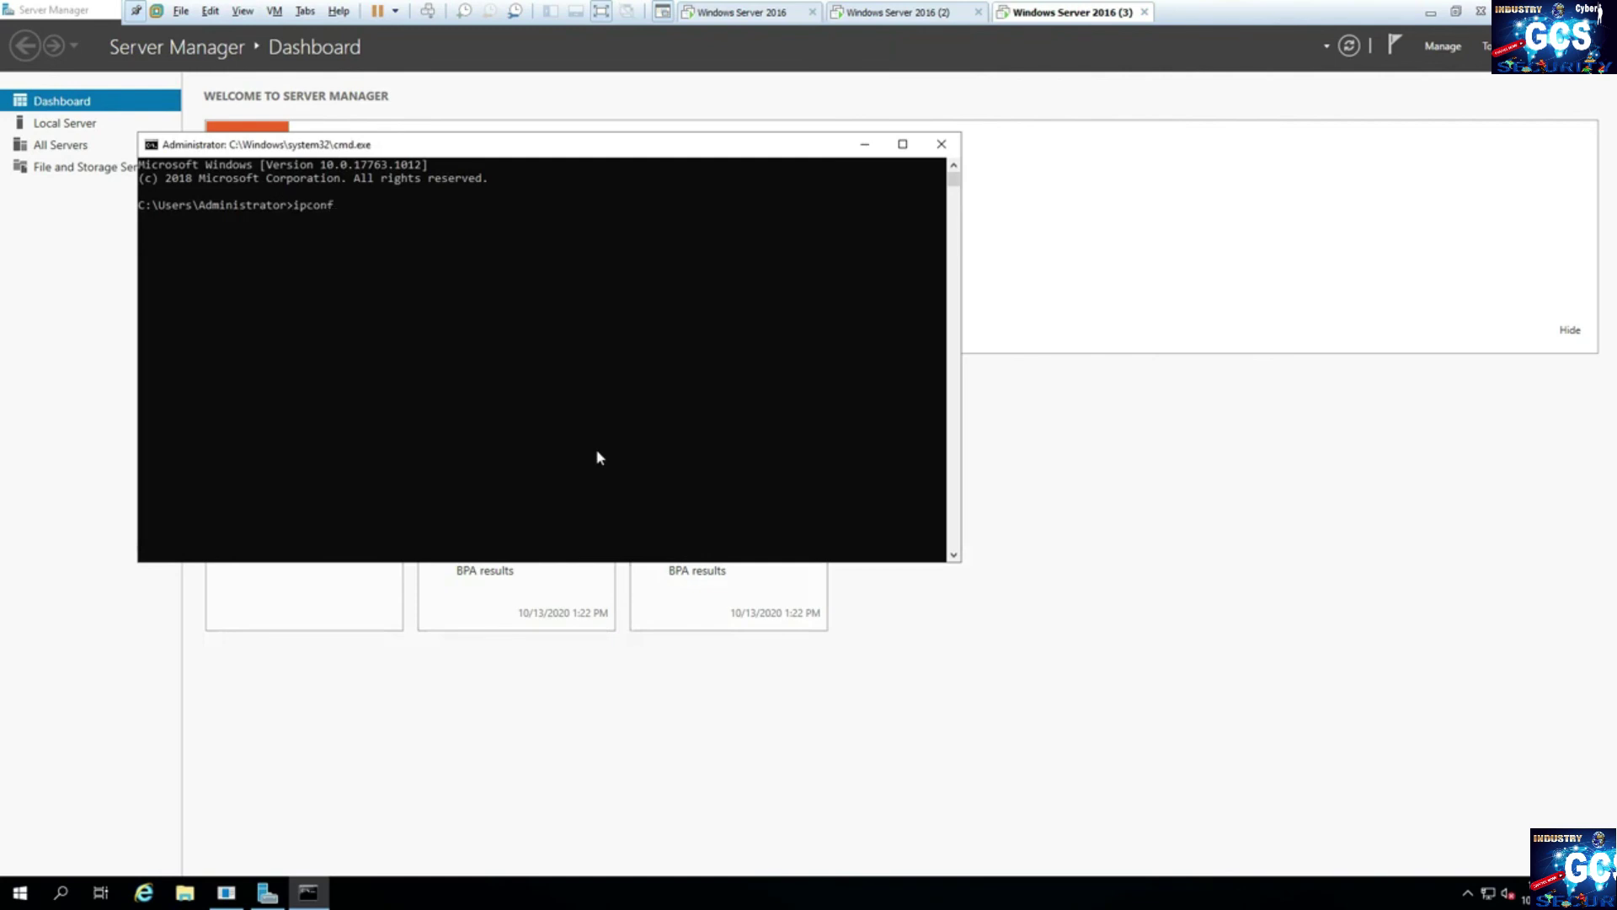
{"action": "key", "text": "Return"}
{"action": "left_click_drag", "start_coordinate": [480, 330], "coordinate": [504, 327]}
{"action": "left_click", "coordinate": [892, 12]}
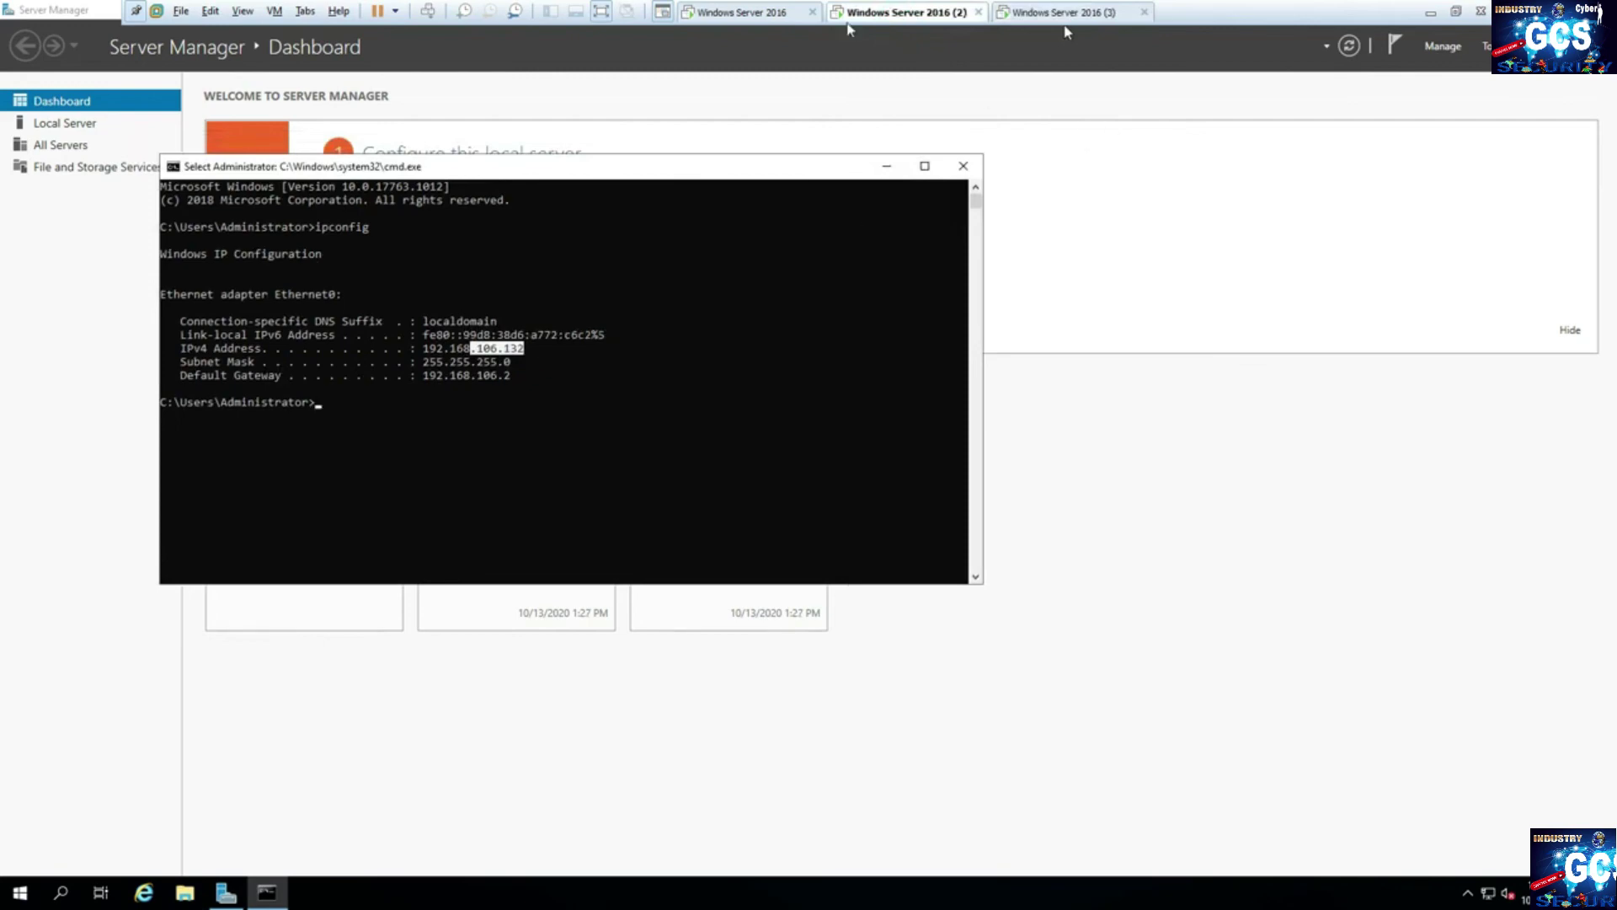
- Back on the first server, set the new initiator ID type to IP Address
{"action": "left_click", "coordinate": [741, 11]}
{"action": "left_click", "coordinate": [248, 397]}
{"action": "left_click", "coordinate": [148, 400]}
{"action": "left_click", "coordinate": [126, 455]}
{"action": "left_click", "coordinate": [252, 397]}
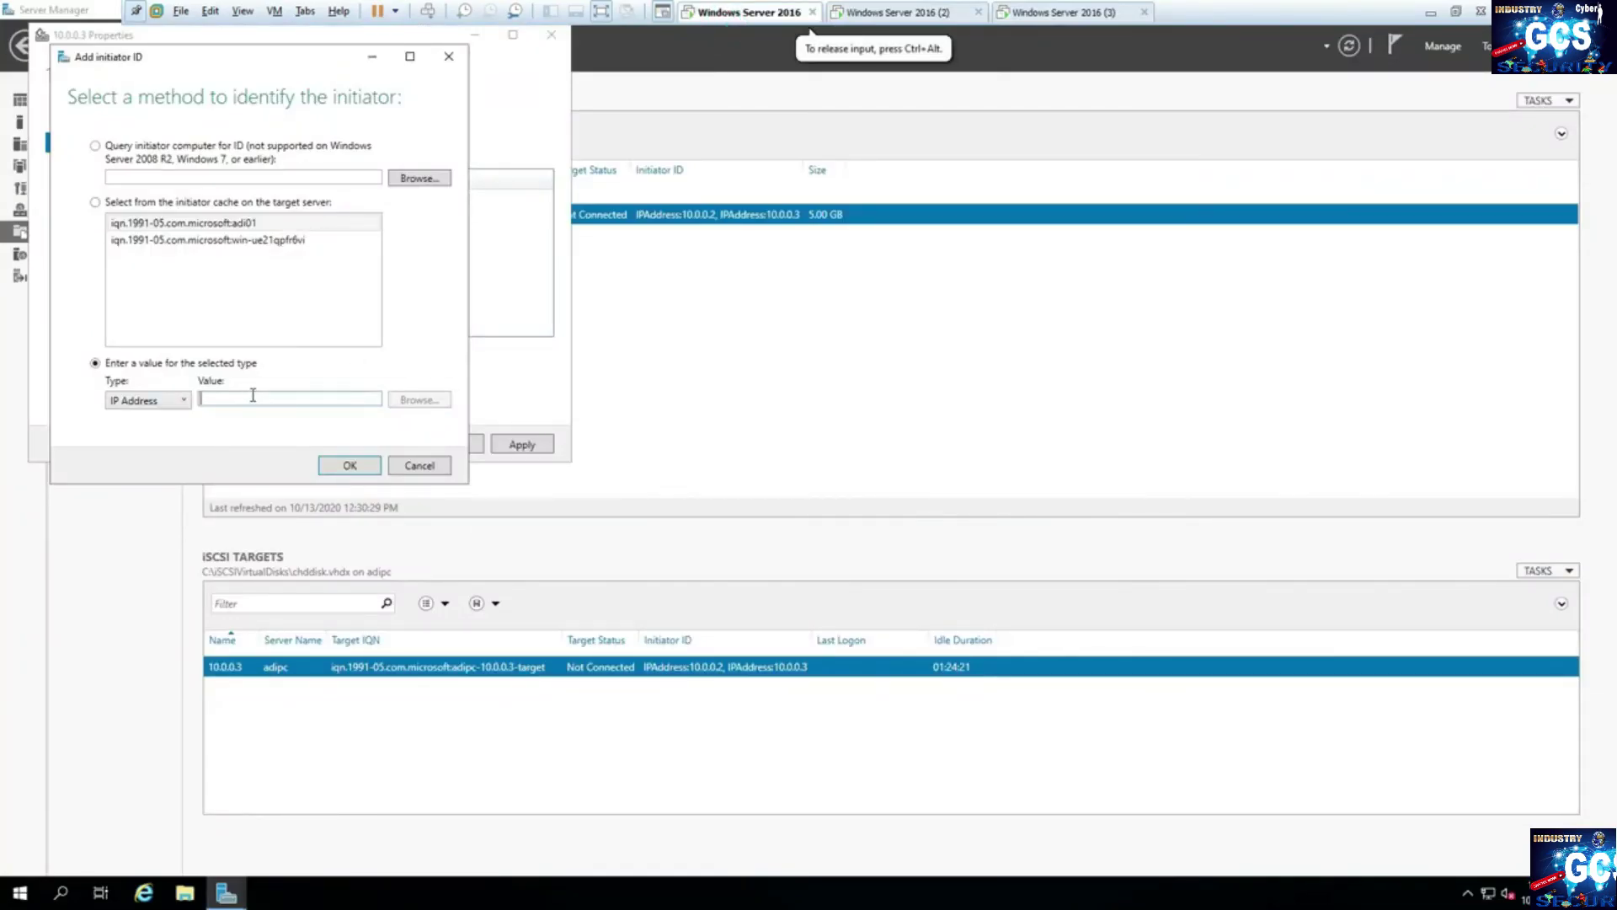
- Add initiator IDs 192.168.106.132 and 192.168.106.138 by IP address
{"action": "type", "text": "192.168"}
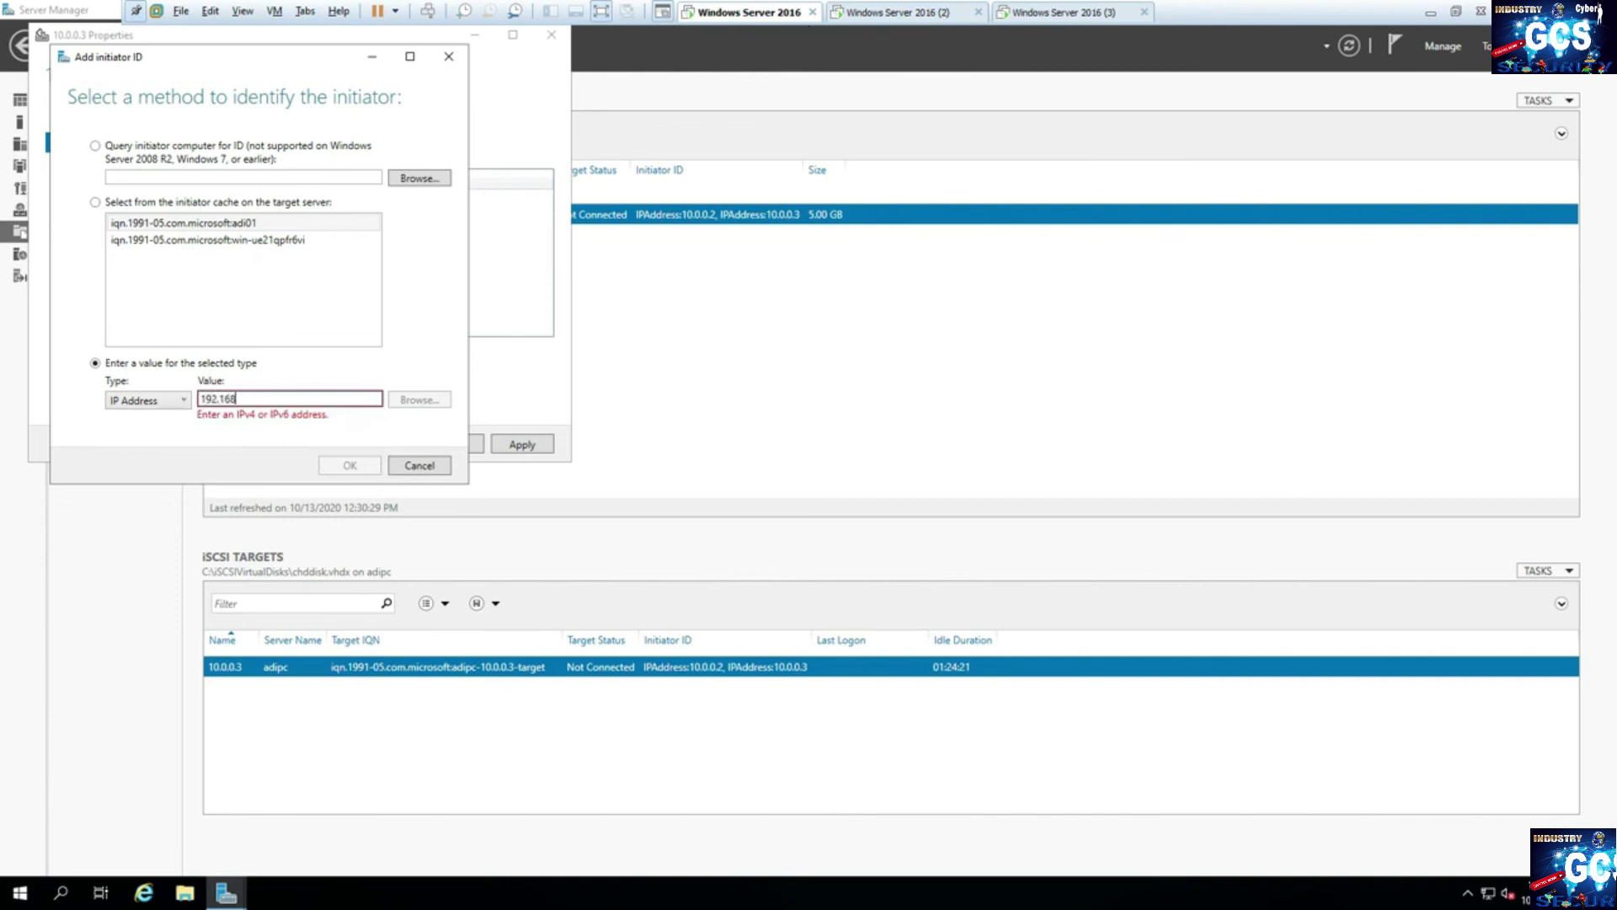
{"action": "type", "text": ".106.132"}
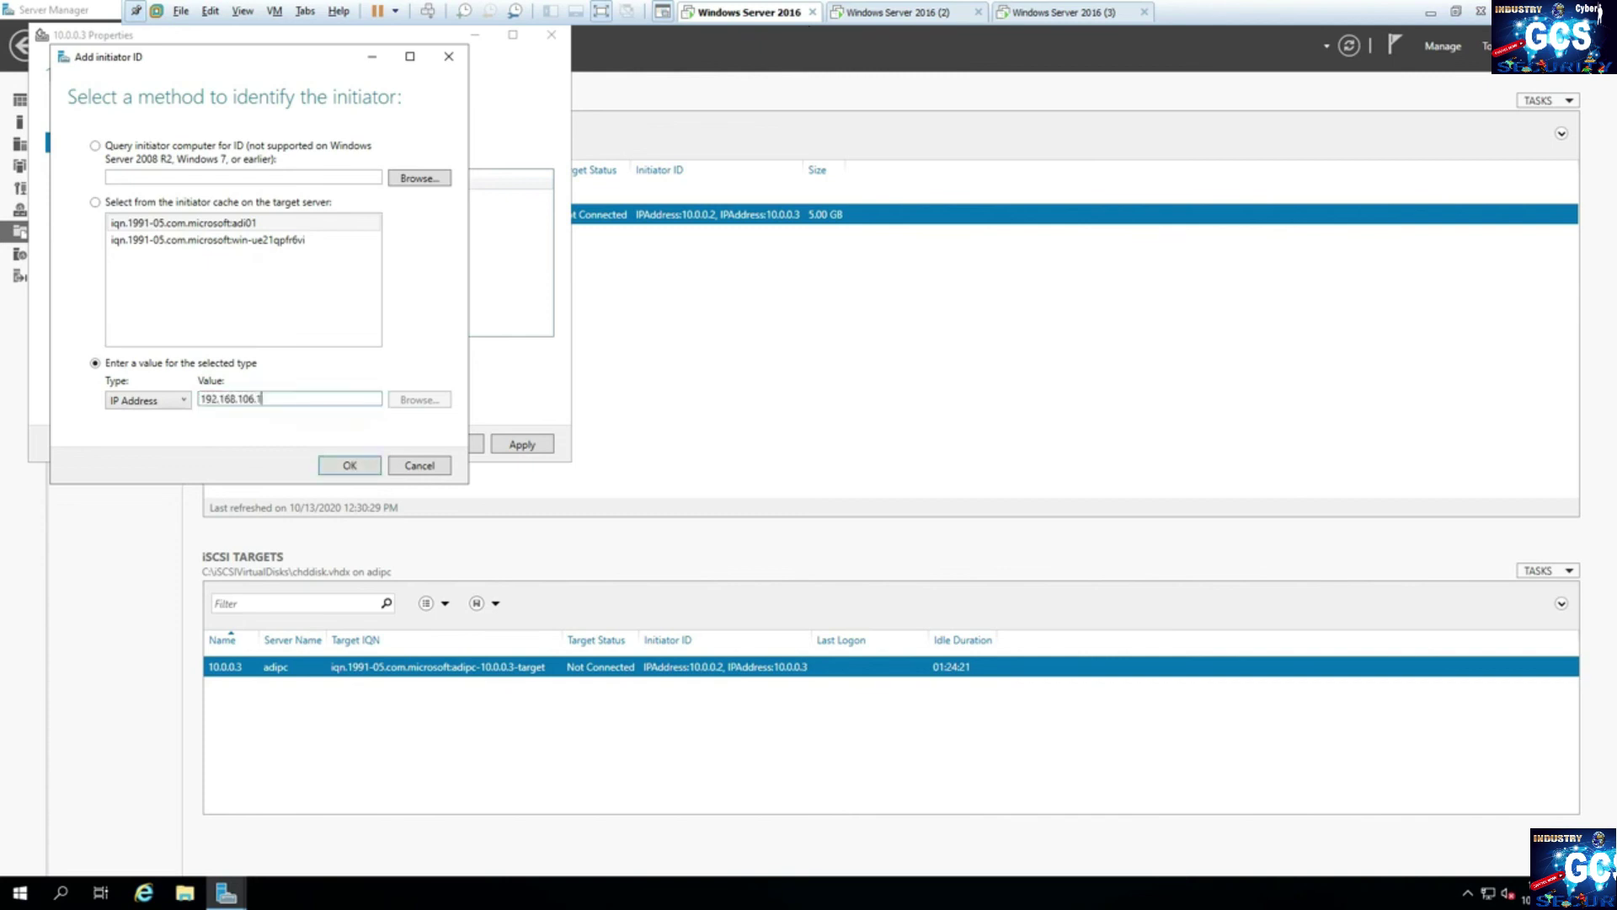
{"action": "left_click", "coordinate": [350, 469]}
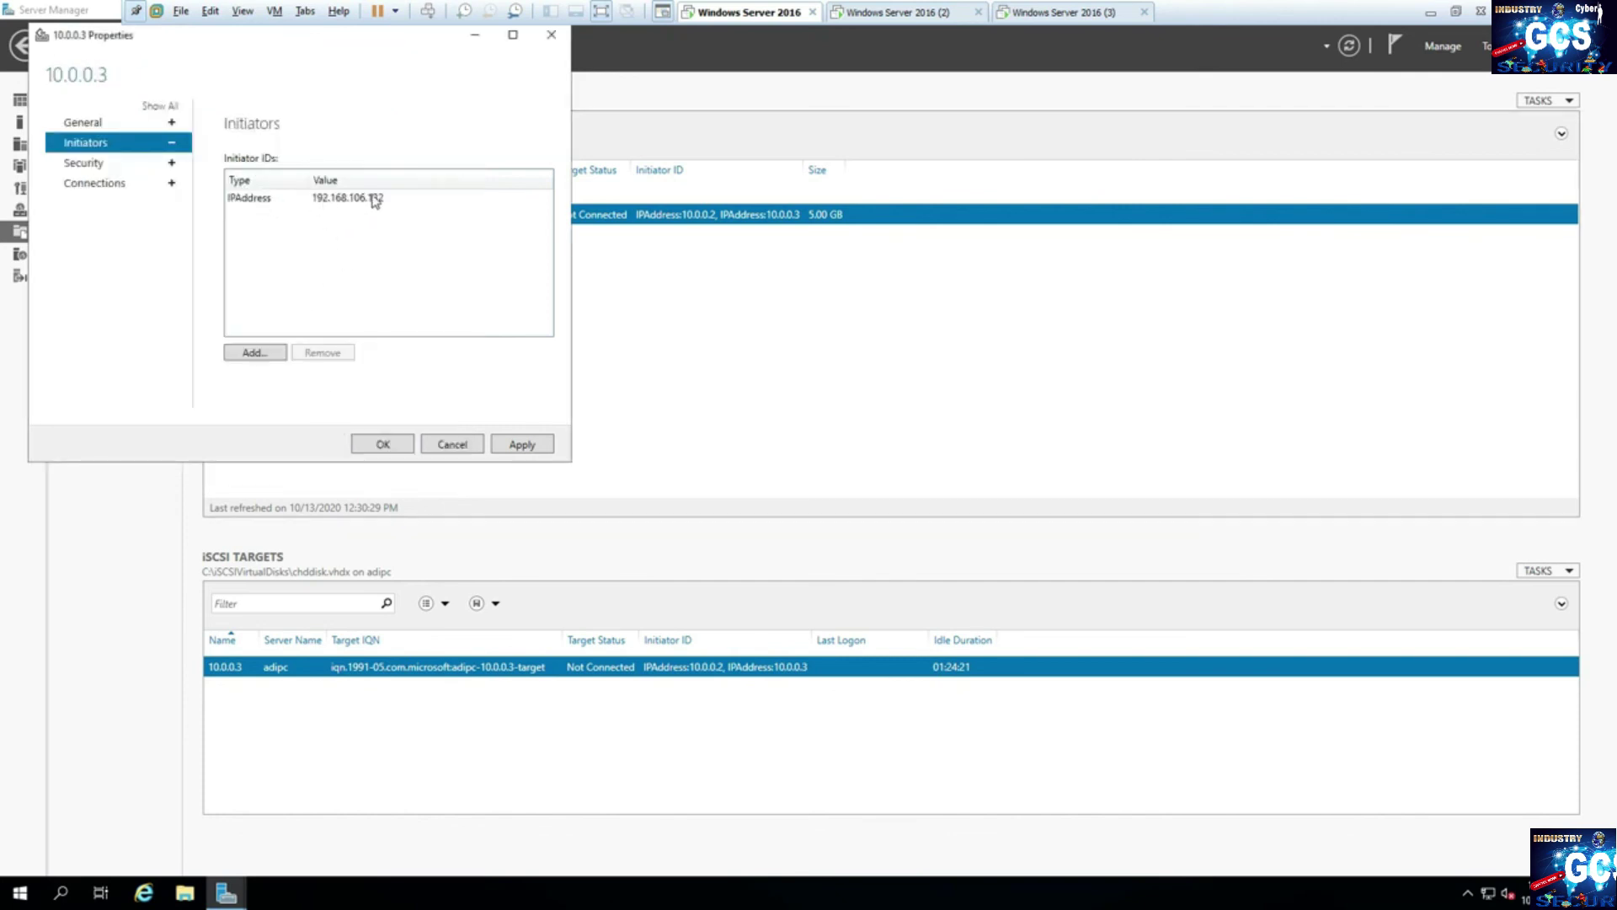
{"action": "left_click", "coordinate": [254, 352]}
{"action": "left_click", "coordinate": [207, 444]}
{"action": "left_click", "coordinate": [206, 493]}
{"action": "left_click", "coordinate": [336, 444]}
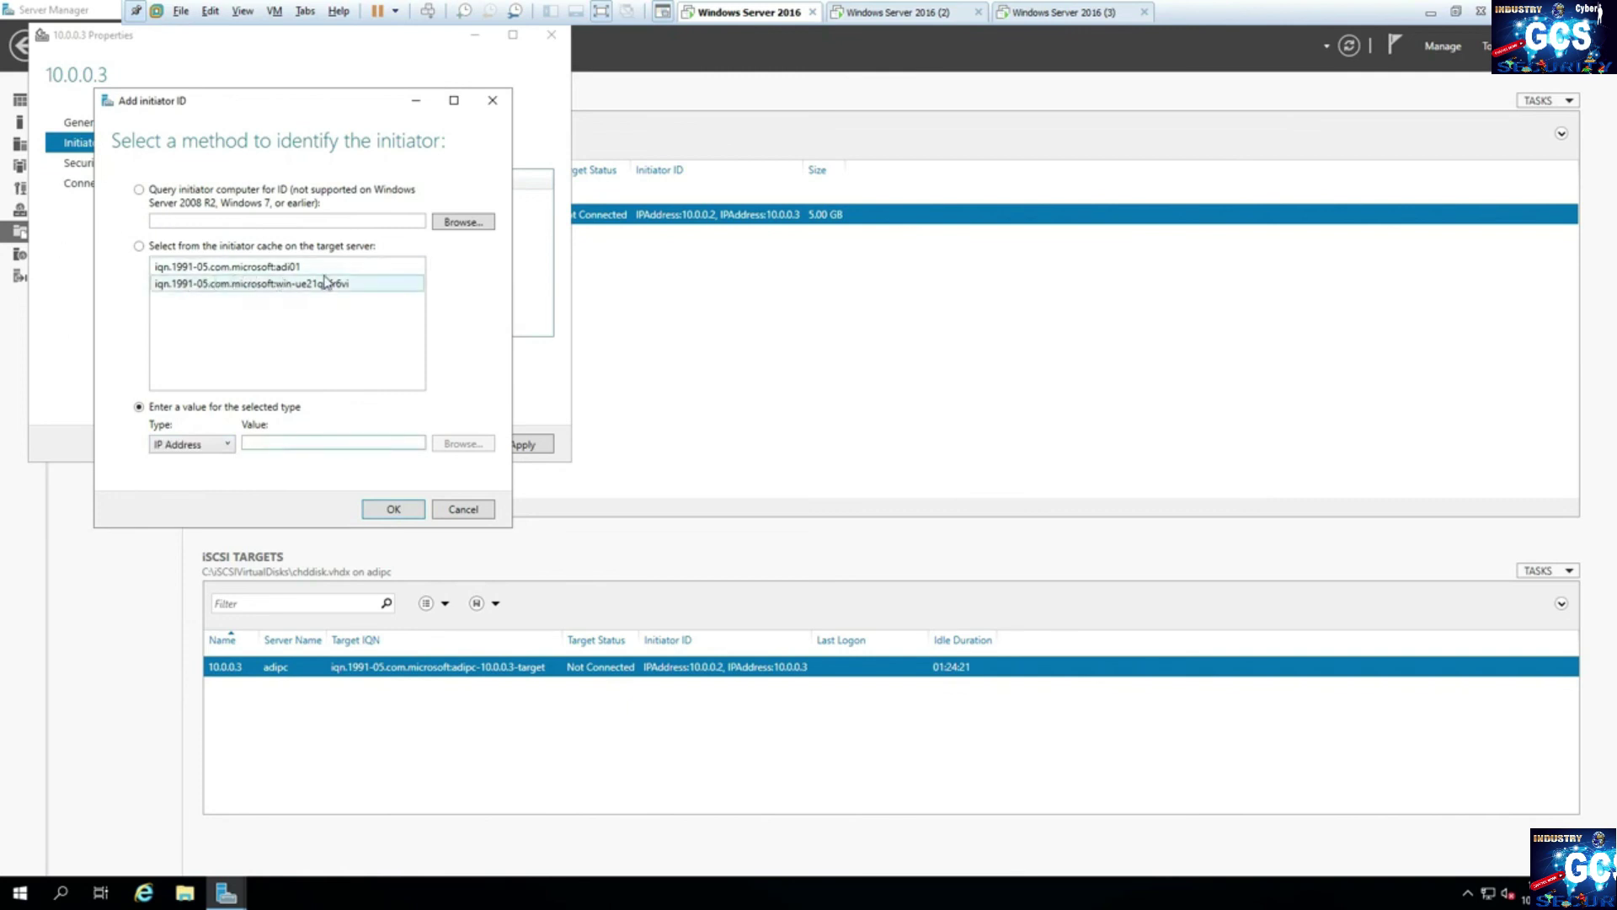
{"action": "type", "text": "192.168."}
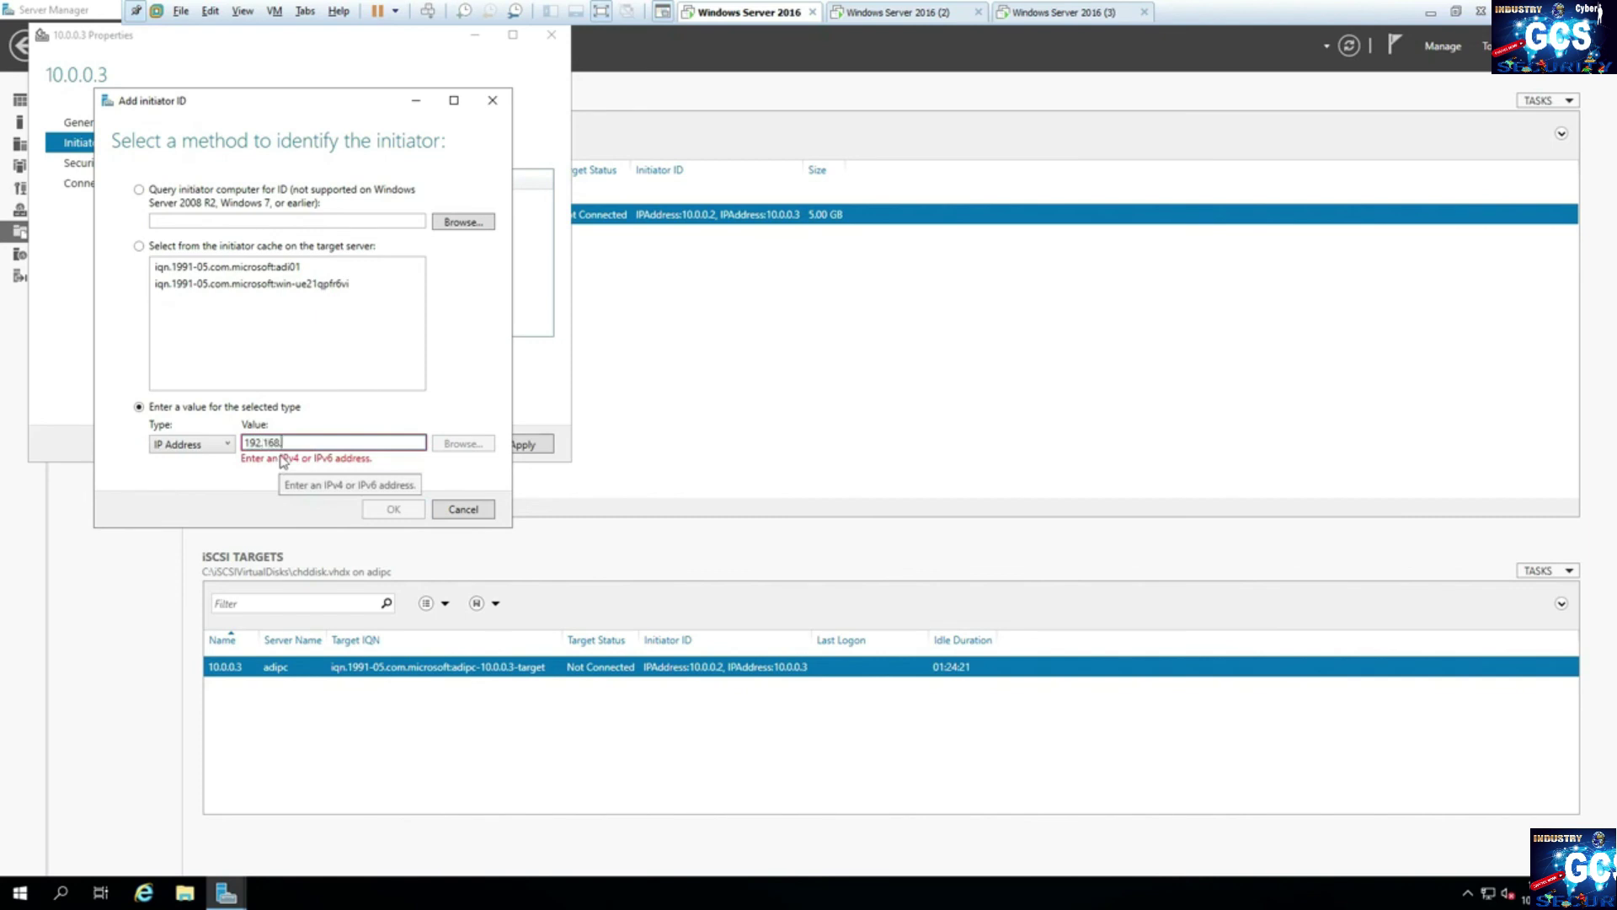
{"action": "type", "text": "106.138"}
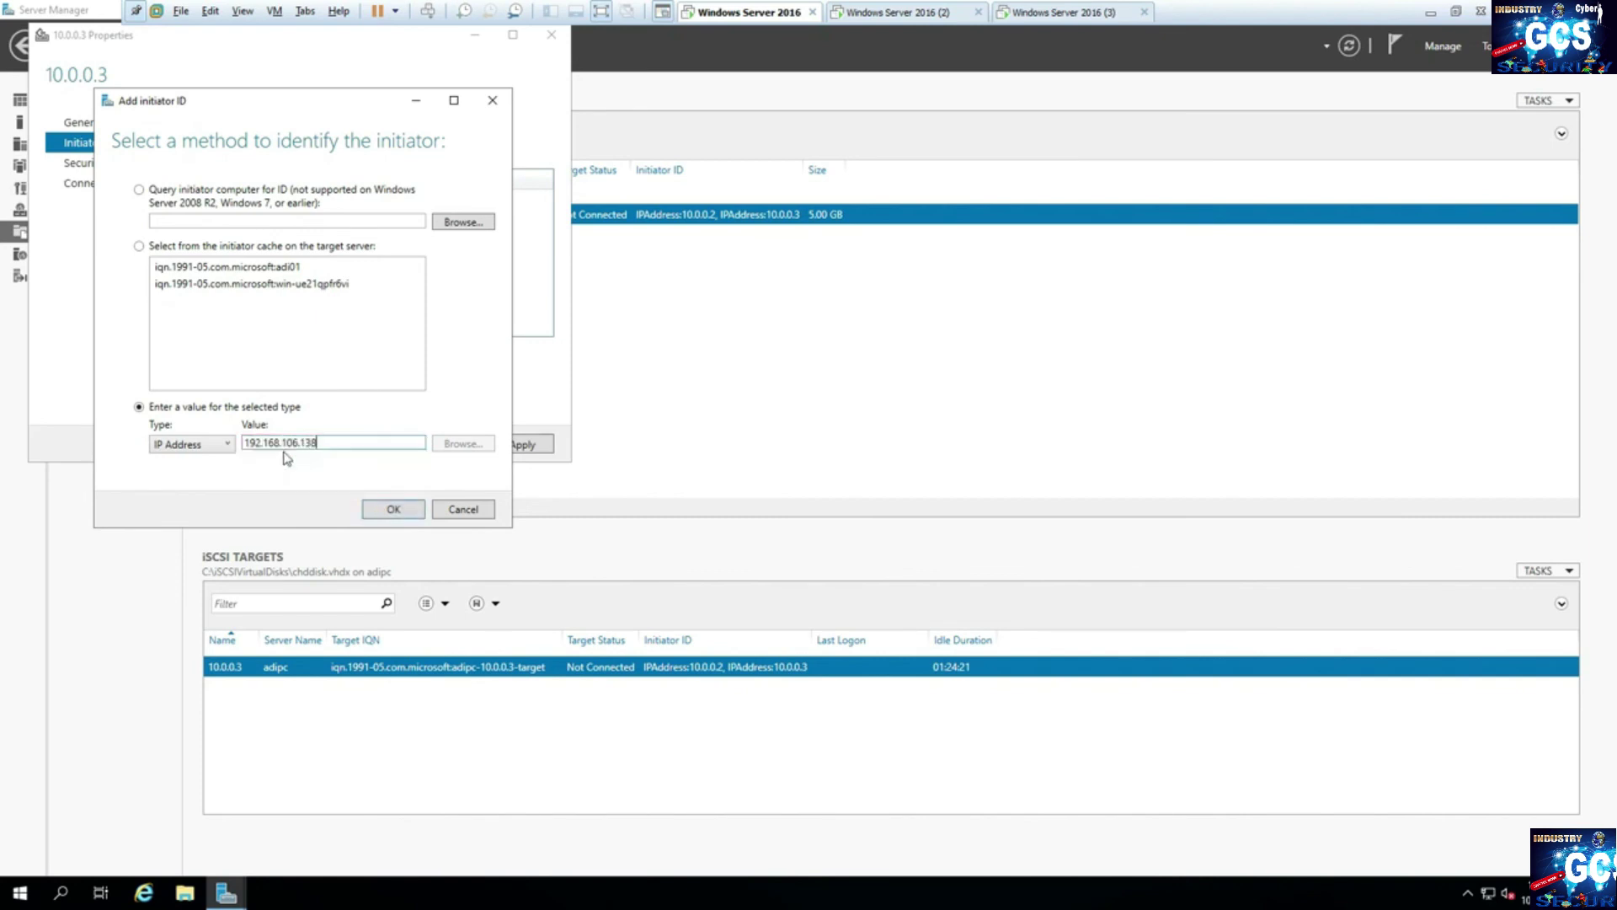
{"action": "left_click", "coordinate": [387, 512]}
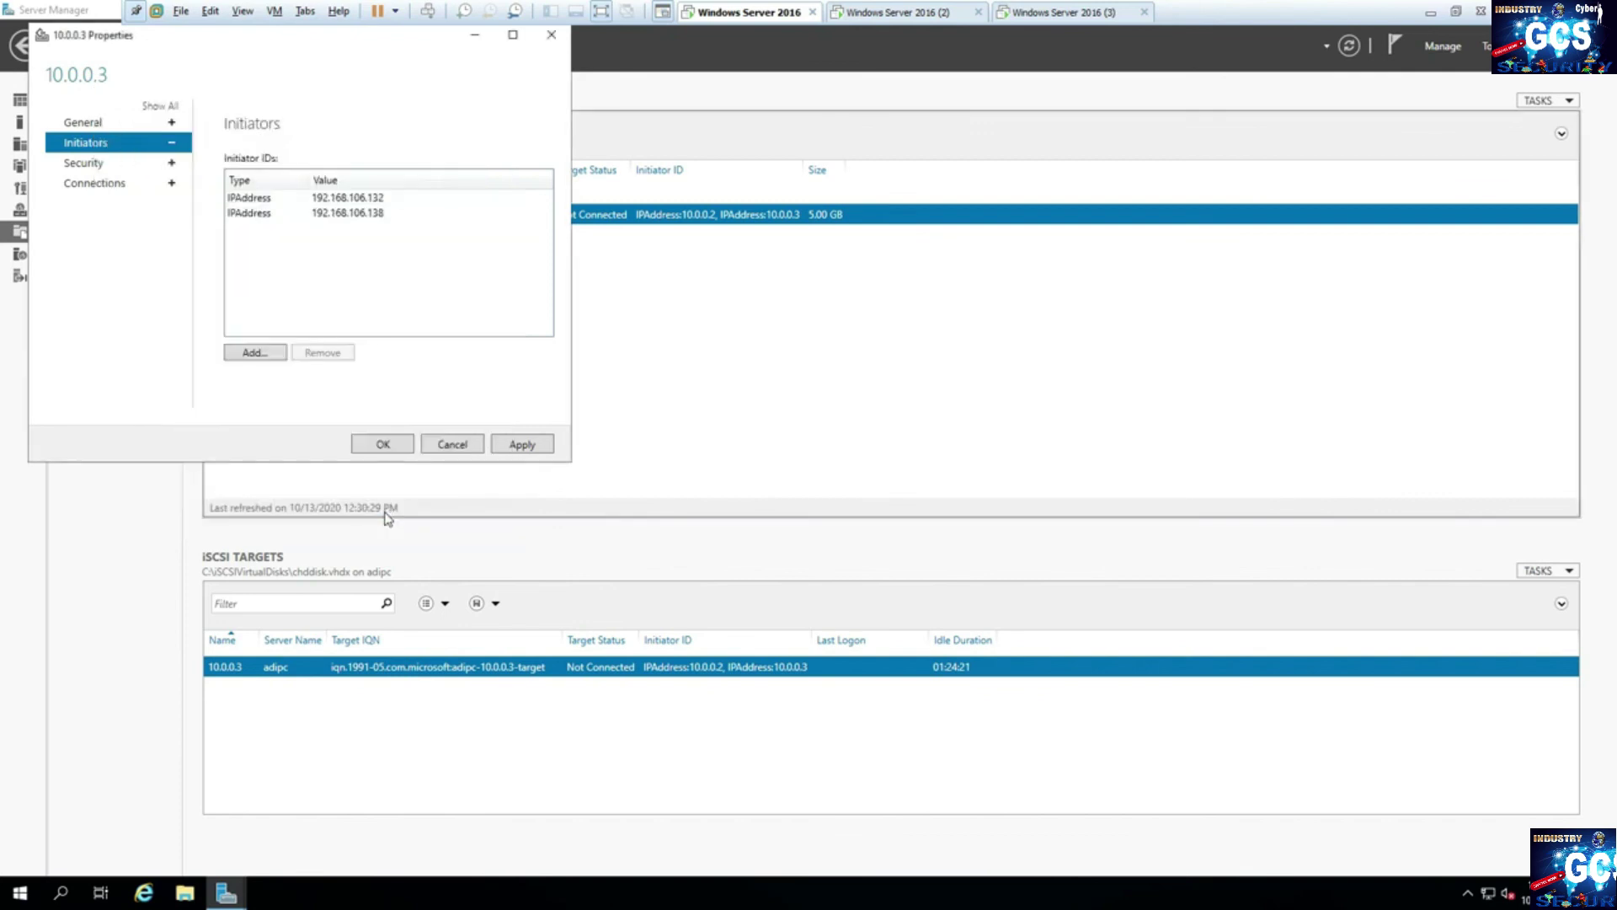
- Review the target's Security and Connections pages and save the initiator list
{"action": "left_click", "coordinate": [905, 12]}
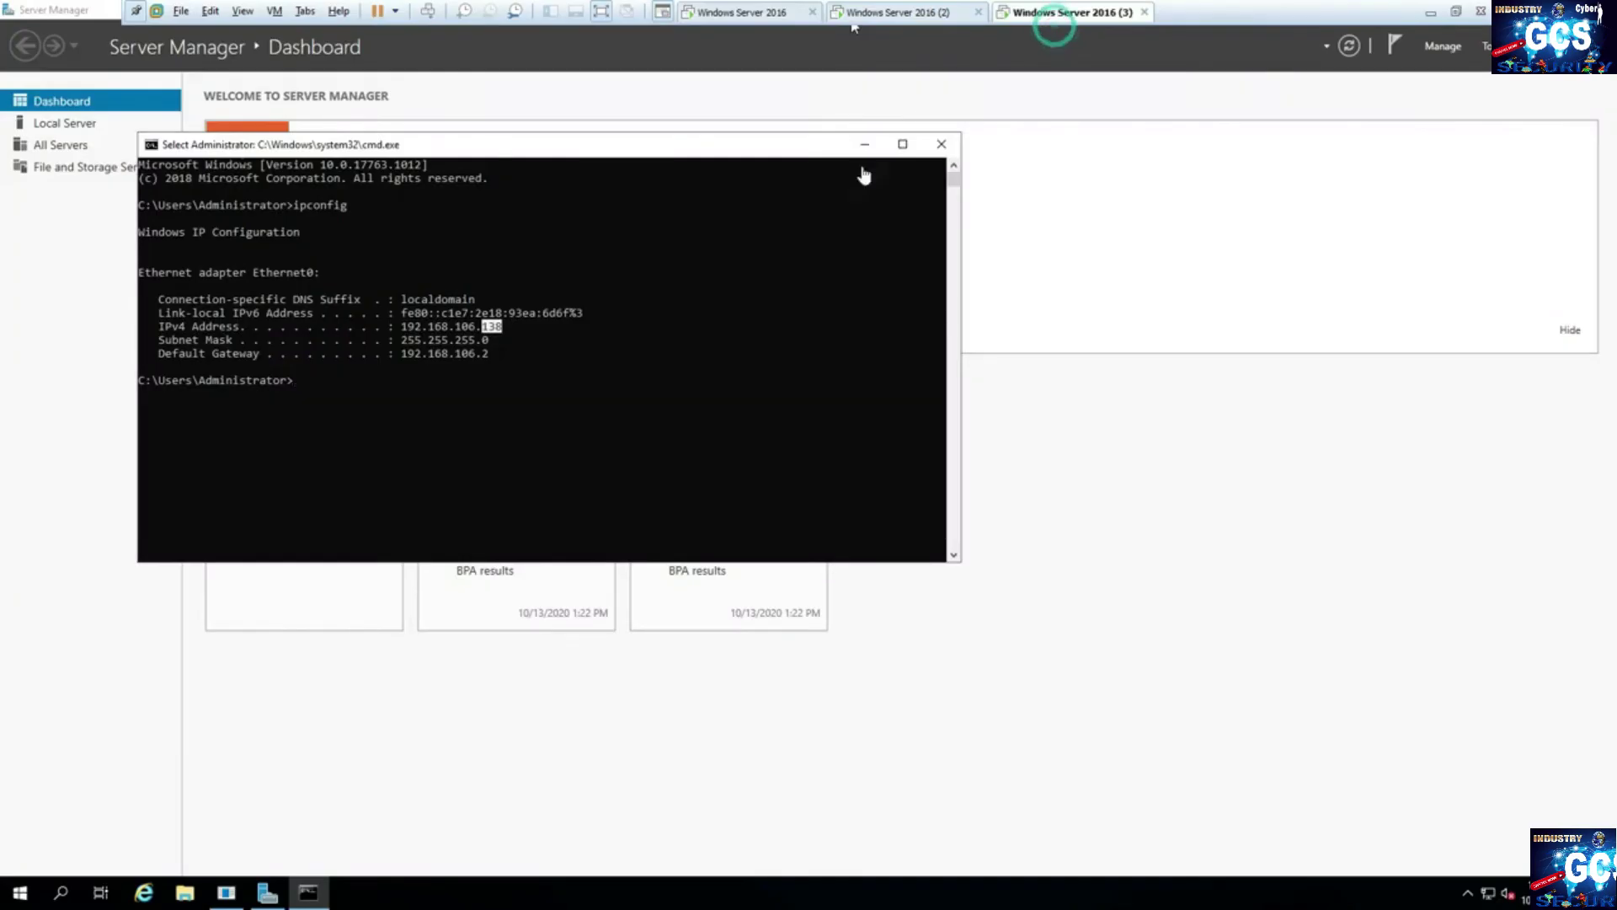
{"action": "left_click", "coordinate": [772, 10]}
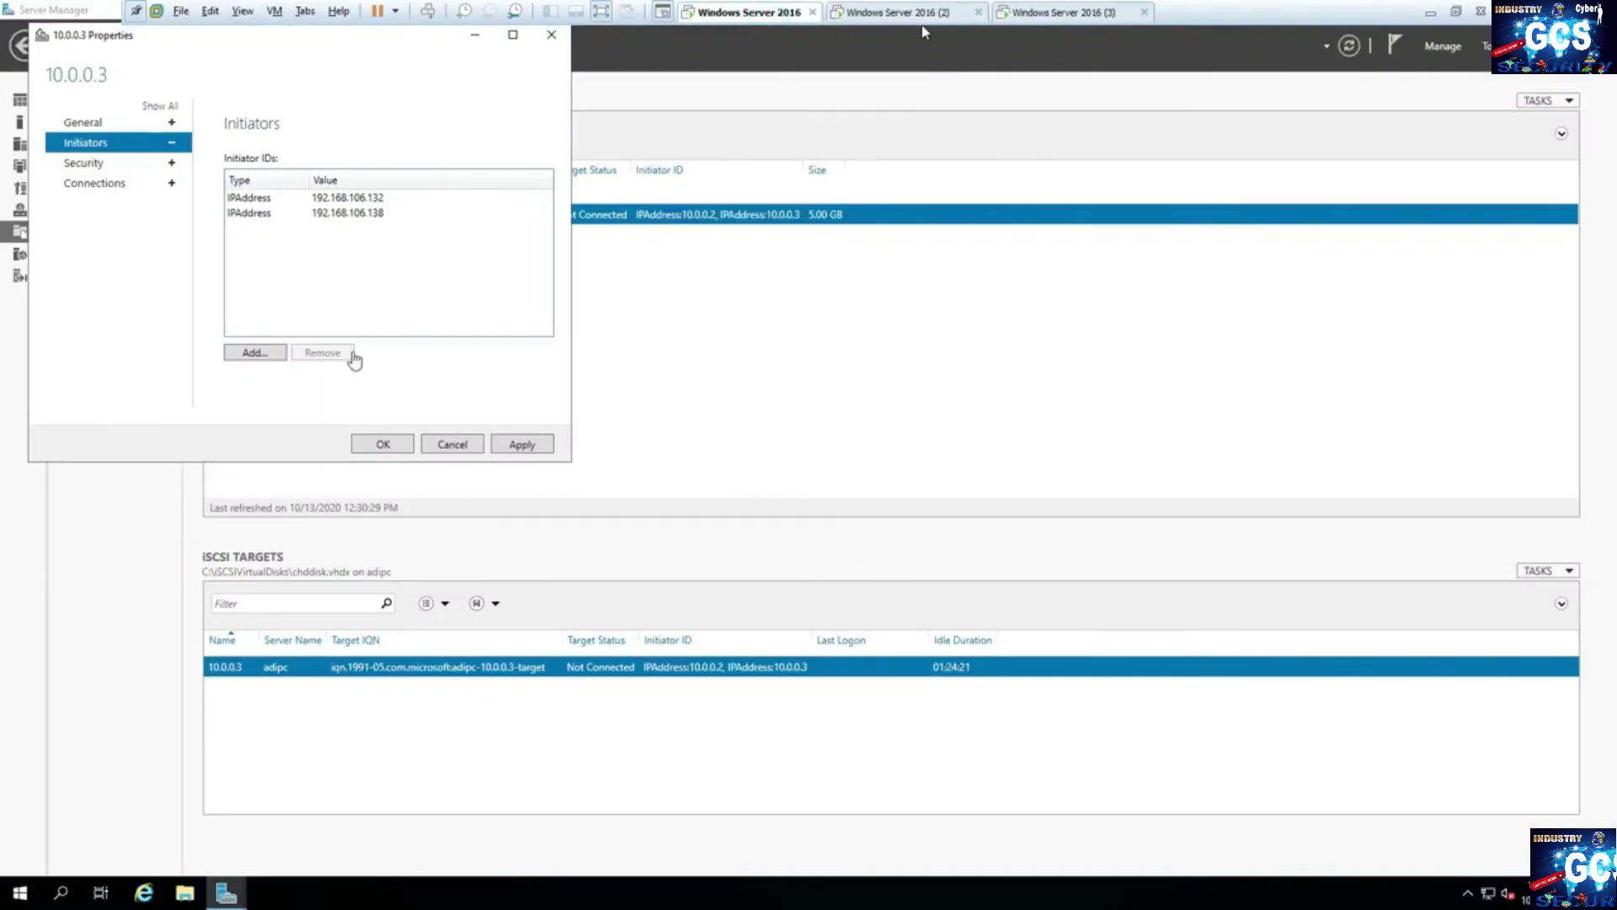
{"action": "left_click", "coordinate": [119, 166]}
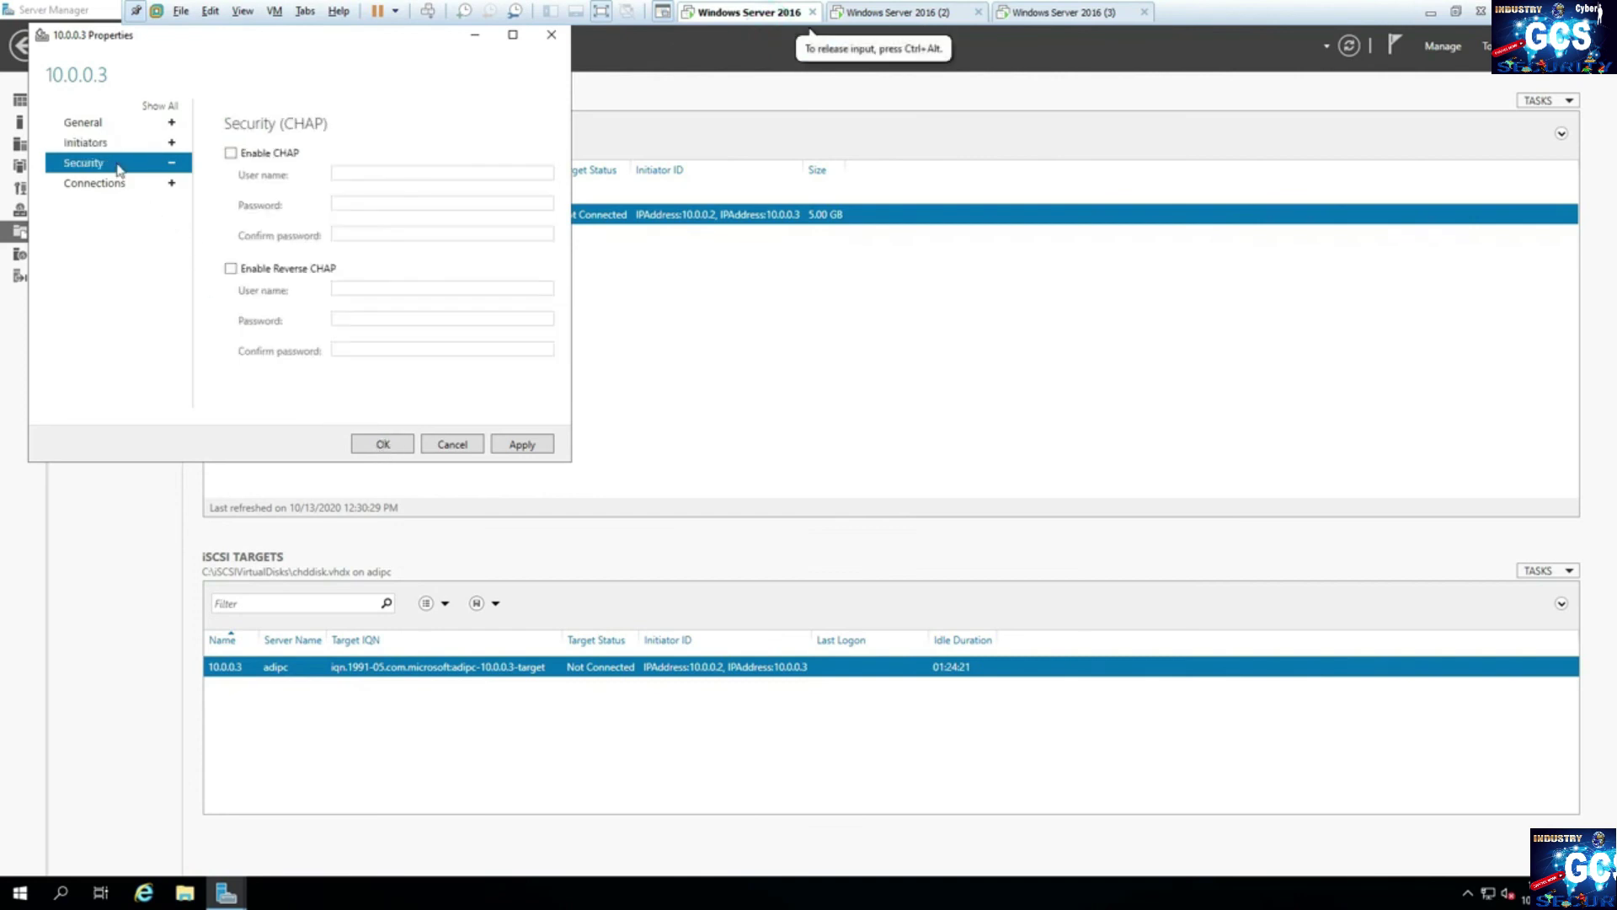
{"action": "left_click", "coordinate": [110, 183]}
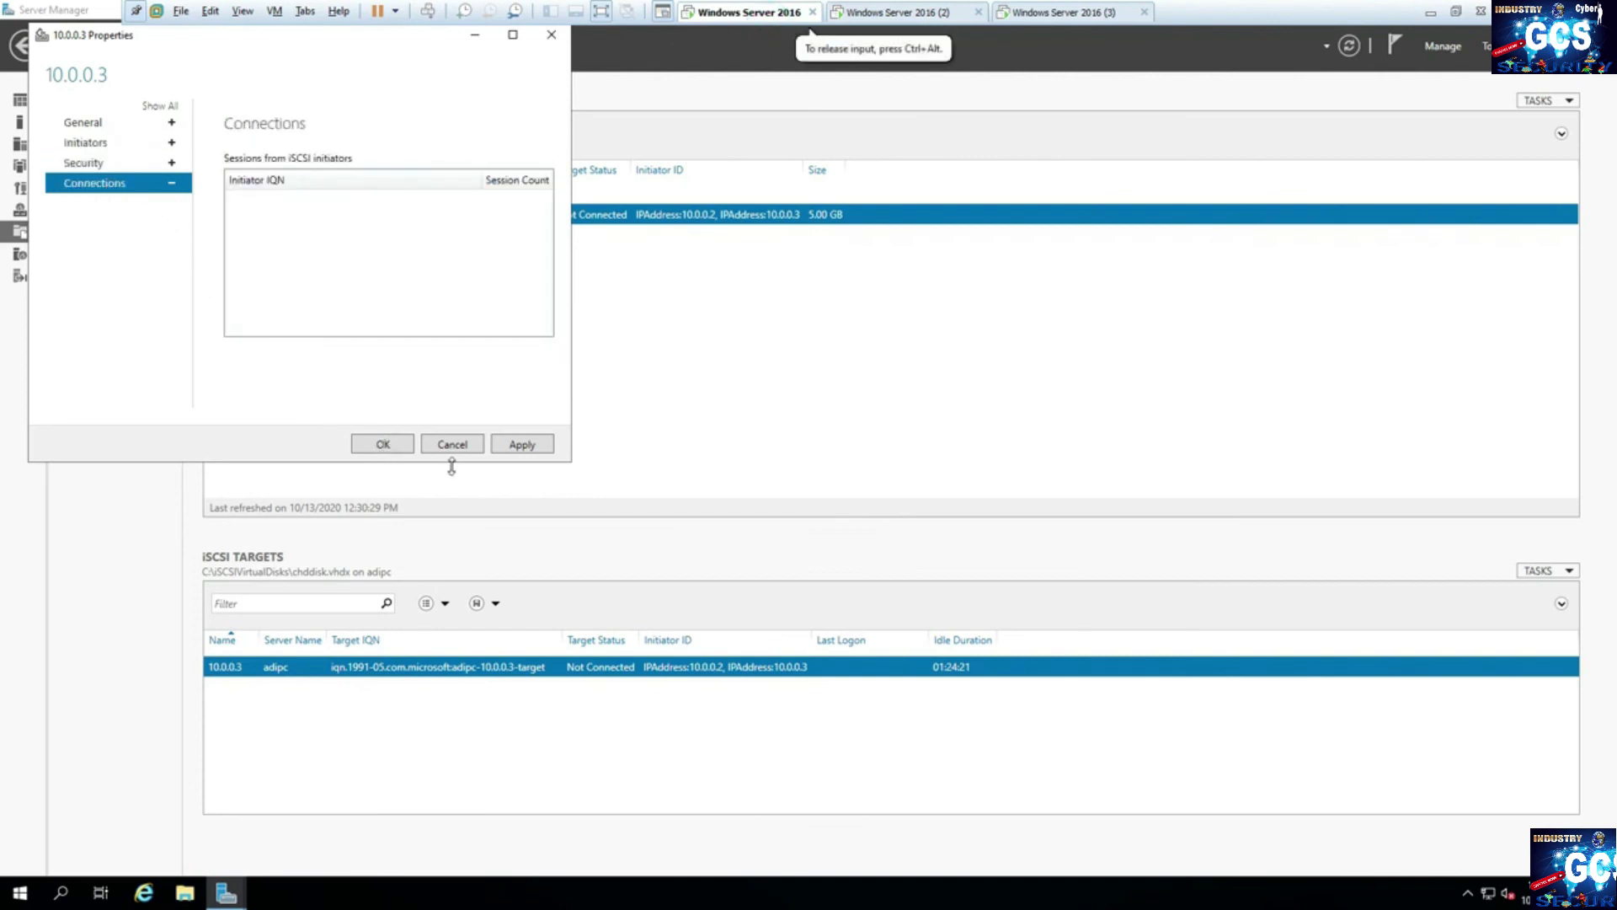
{"action": "left_click", "coordinate": [382, 446]}
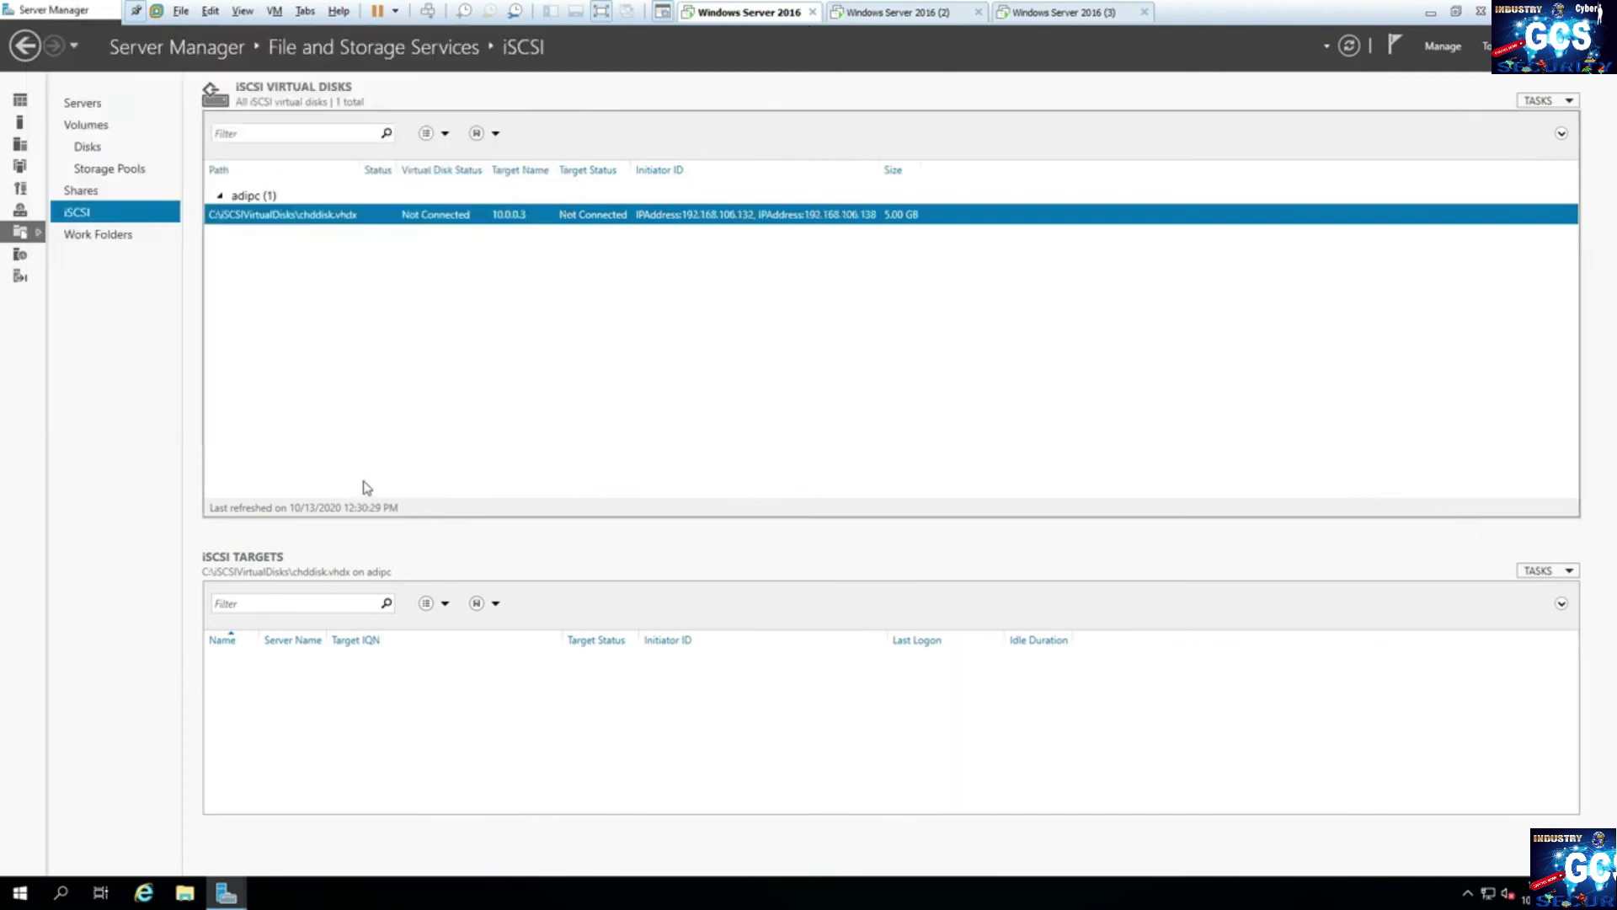
- On the second server, open iSCSI Initiator from Tools and start Discover Portal
{"action": "left_click", "coordinate": [842, 13]}
{"action": "left_click", "coordinate": [962, 166]}
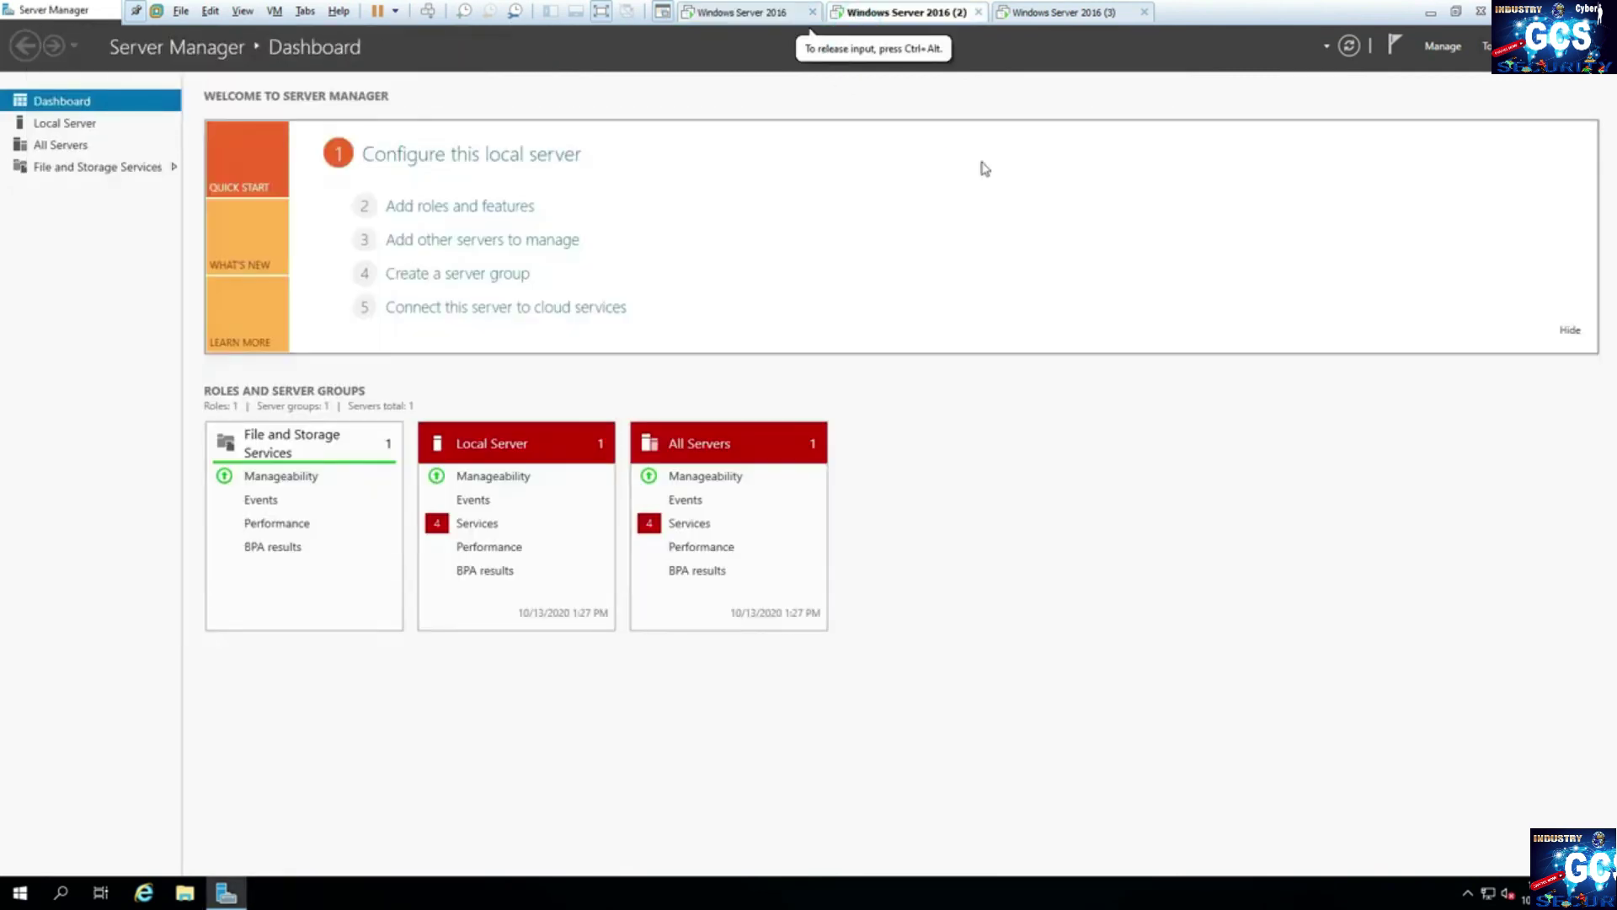
{"action": "left_click", "coordinate": [1488, 47]}
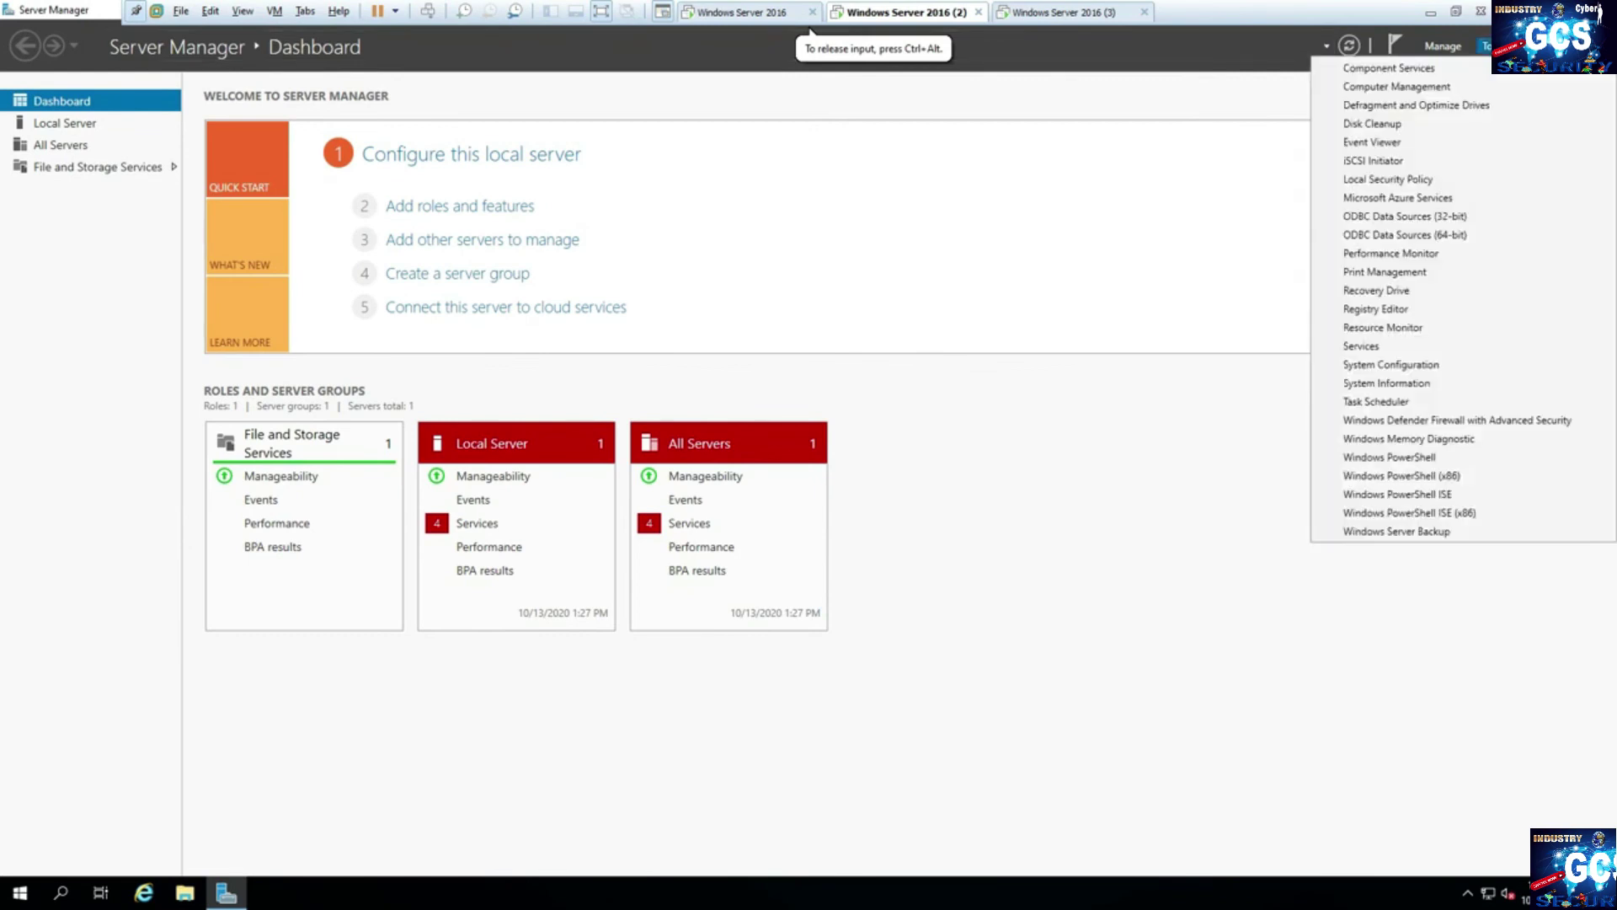
{"action": "left_click", "coordinate": [1385, 162]}
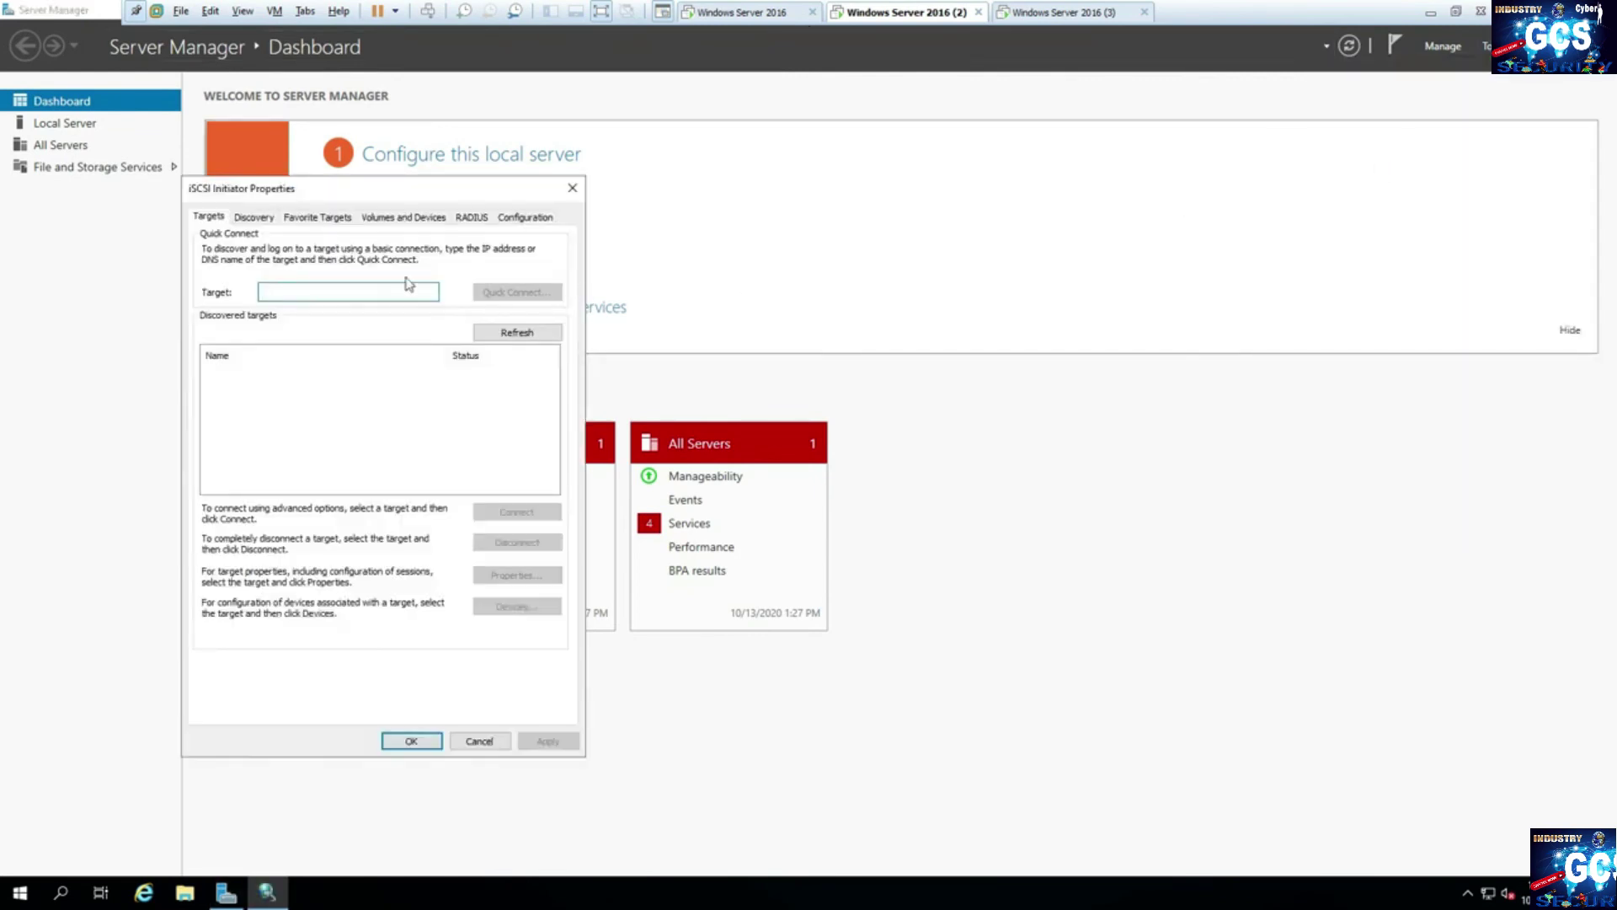
{"action": "left_click", "coordinate": [243, 218]}
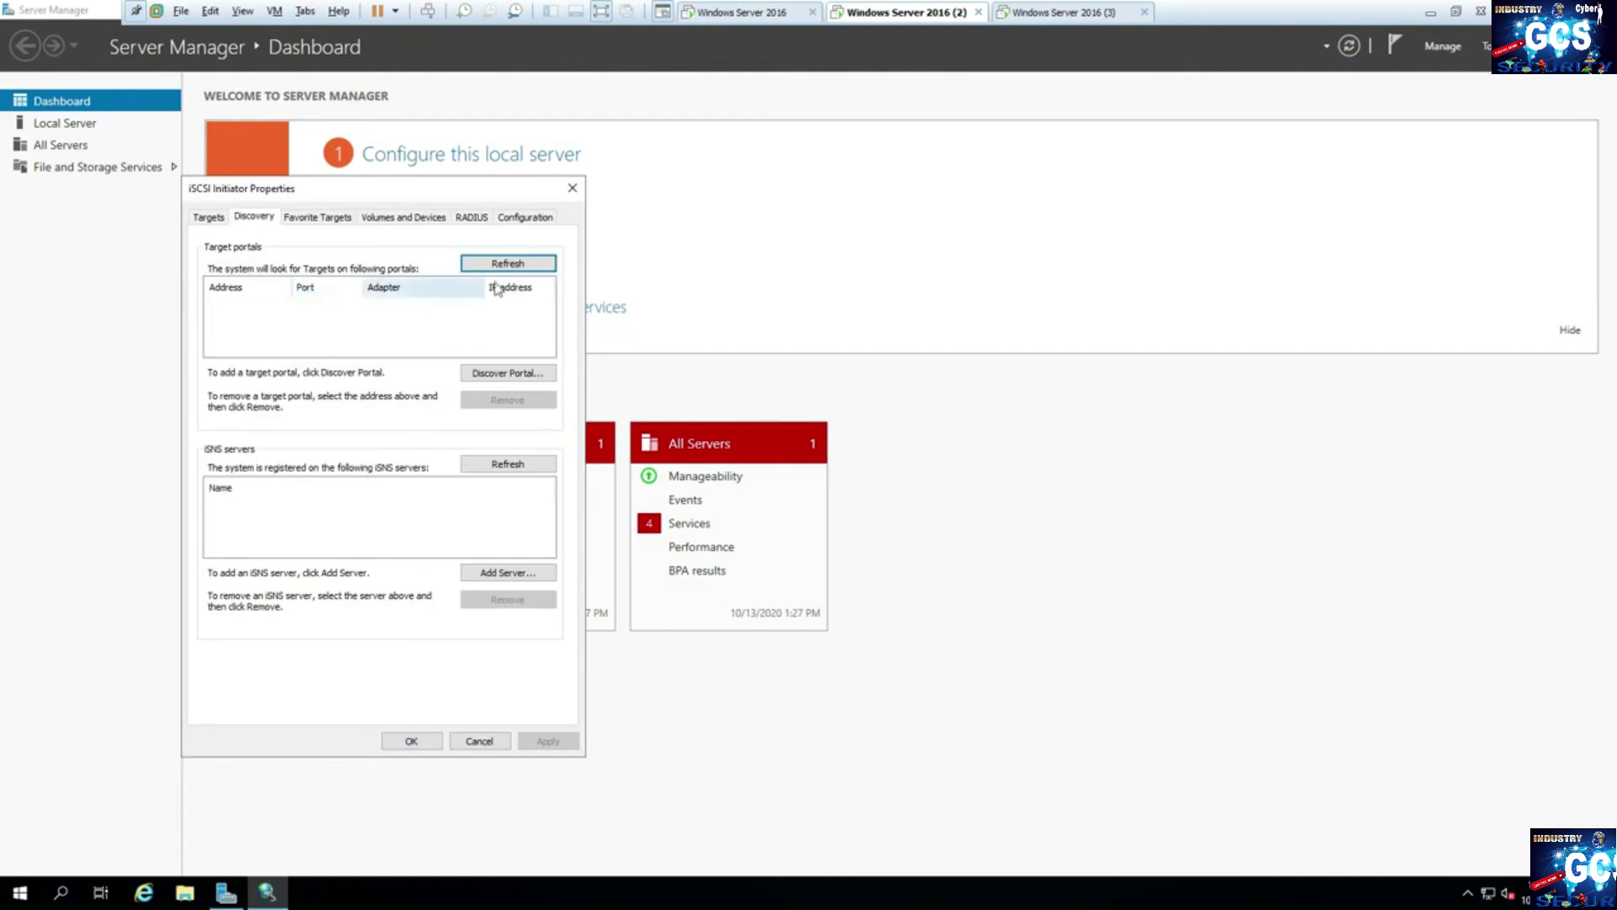
{"action": "left_click", "coordinate": [488, 381]}
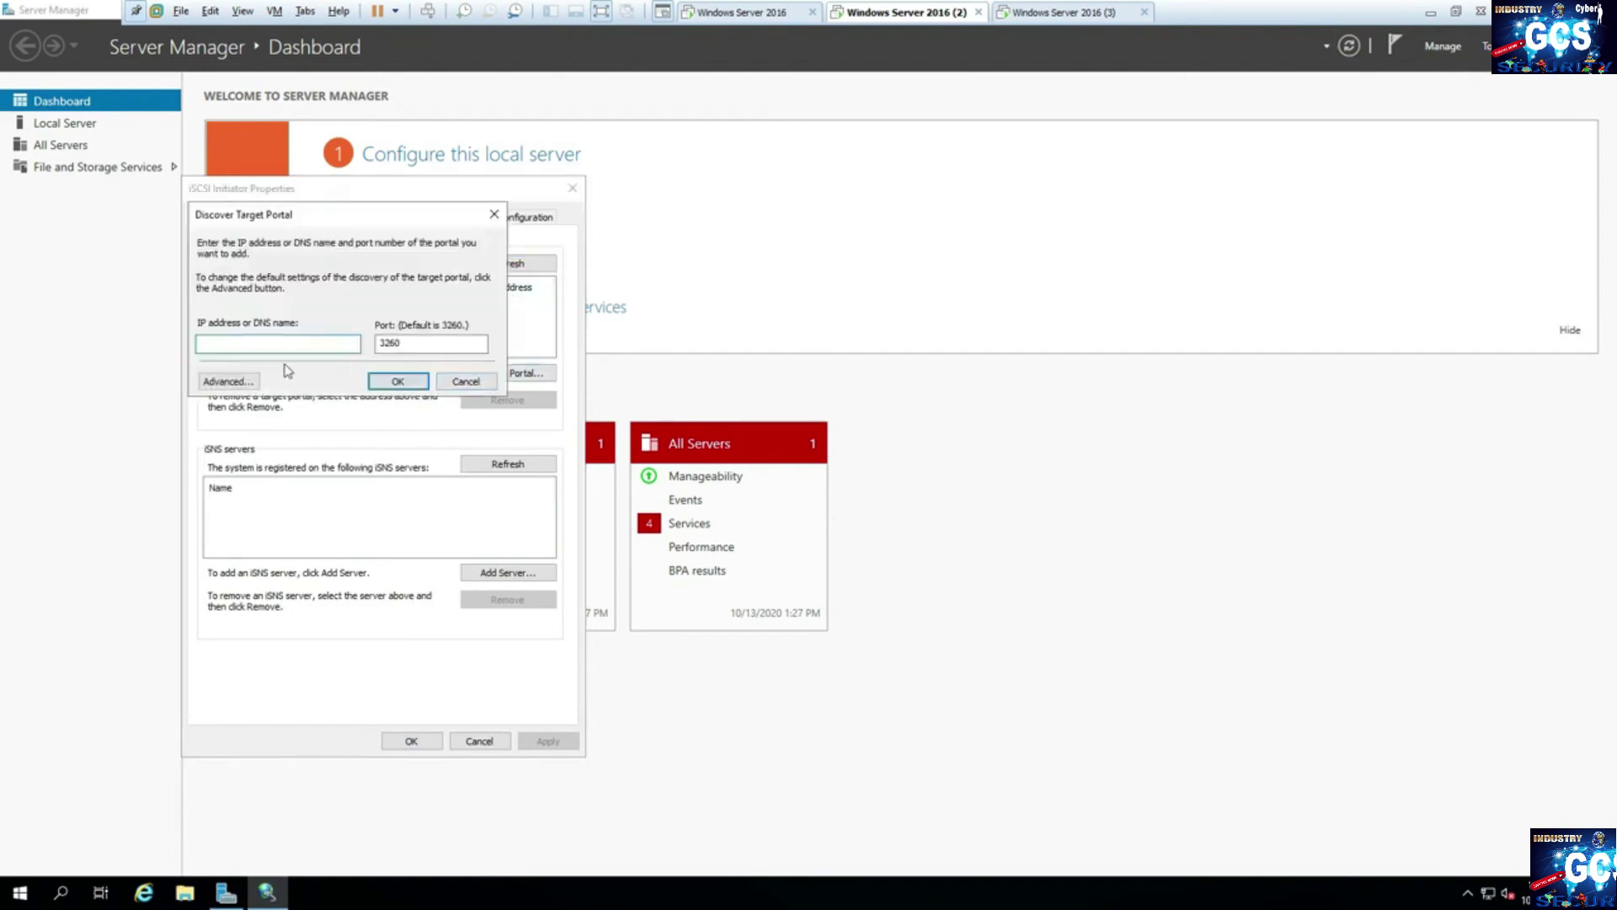
- Confirm the storage server's address with ipconfig and add portal 192.168.106.143 on port 3260
{"action": "left_click", "coordinate": [773, 11]}
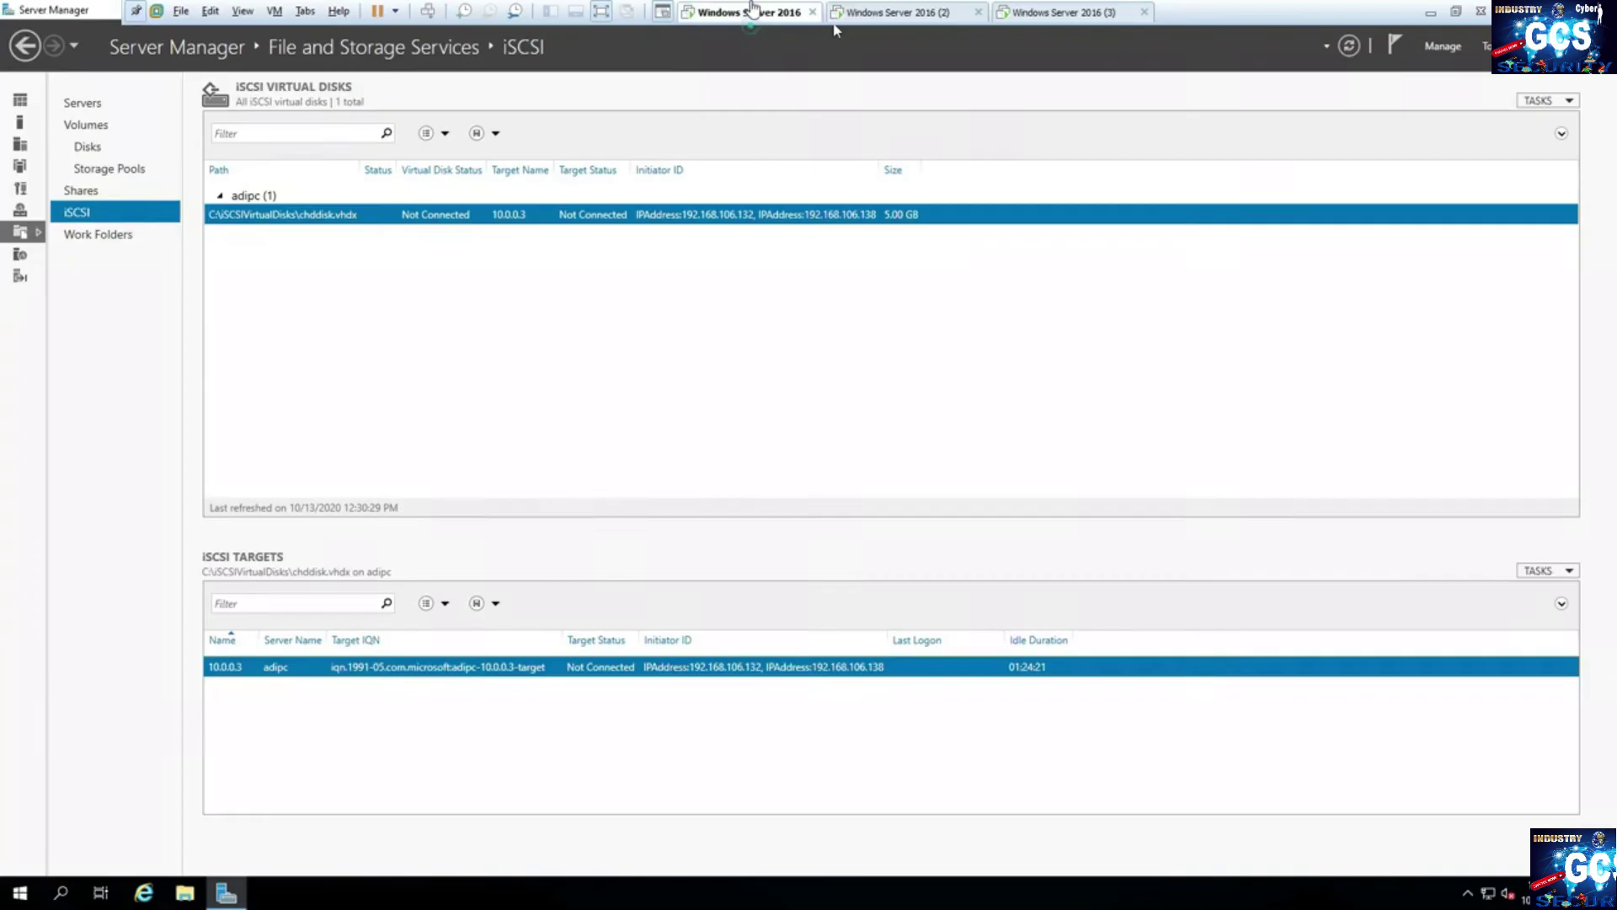
{"action": "left_click", "coordinate": [834, 30]}
{"action": "type", "text": "i"}
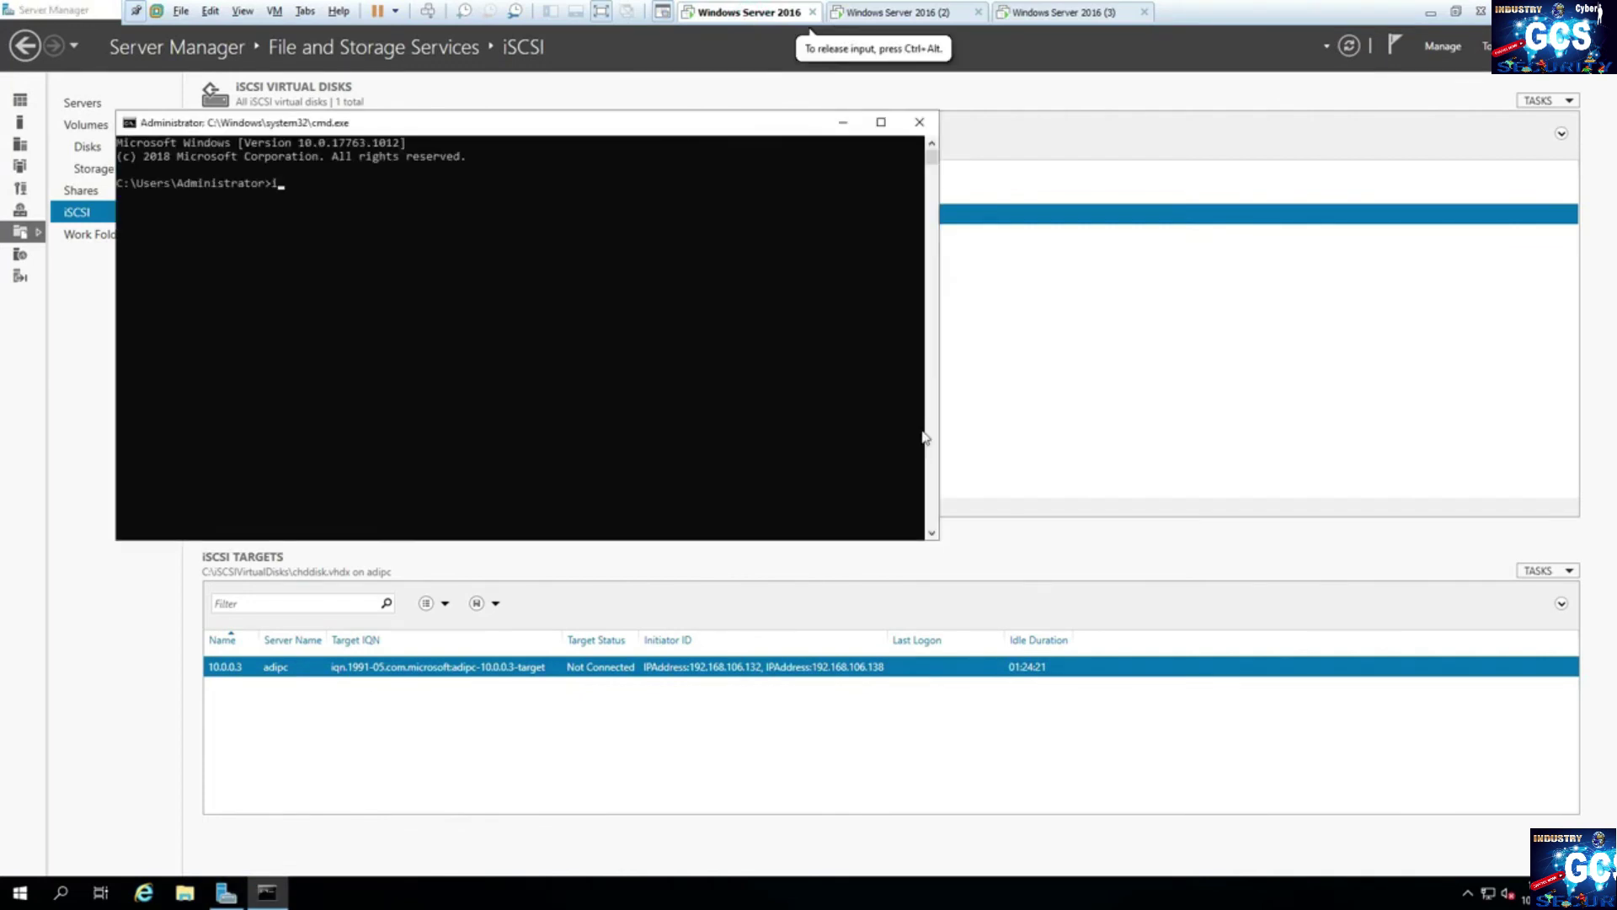
{"action": "type", "text": "pconf"}
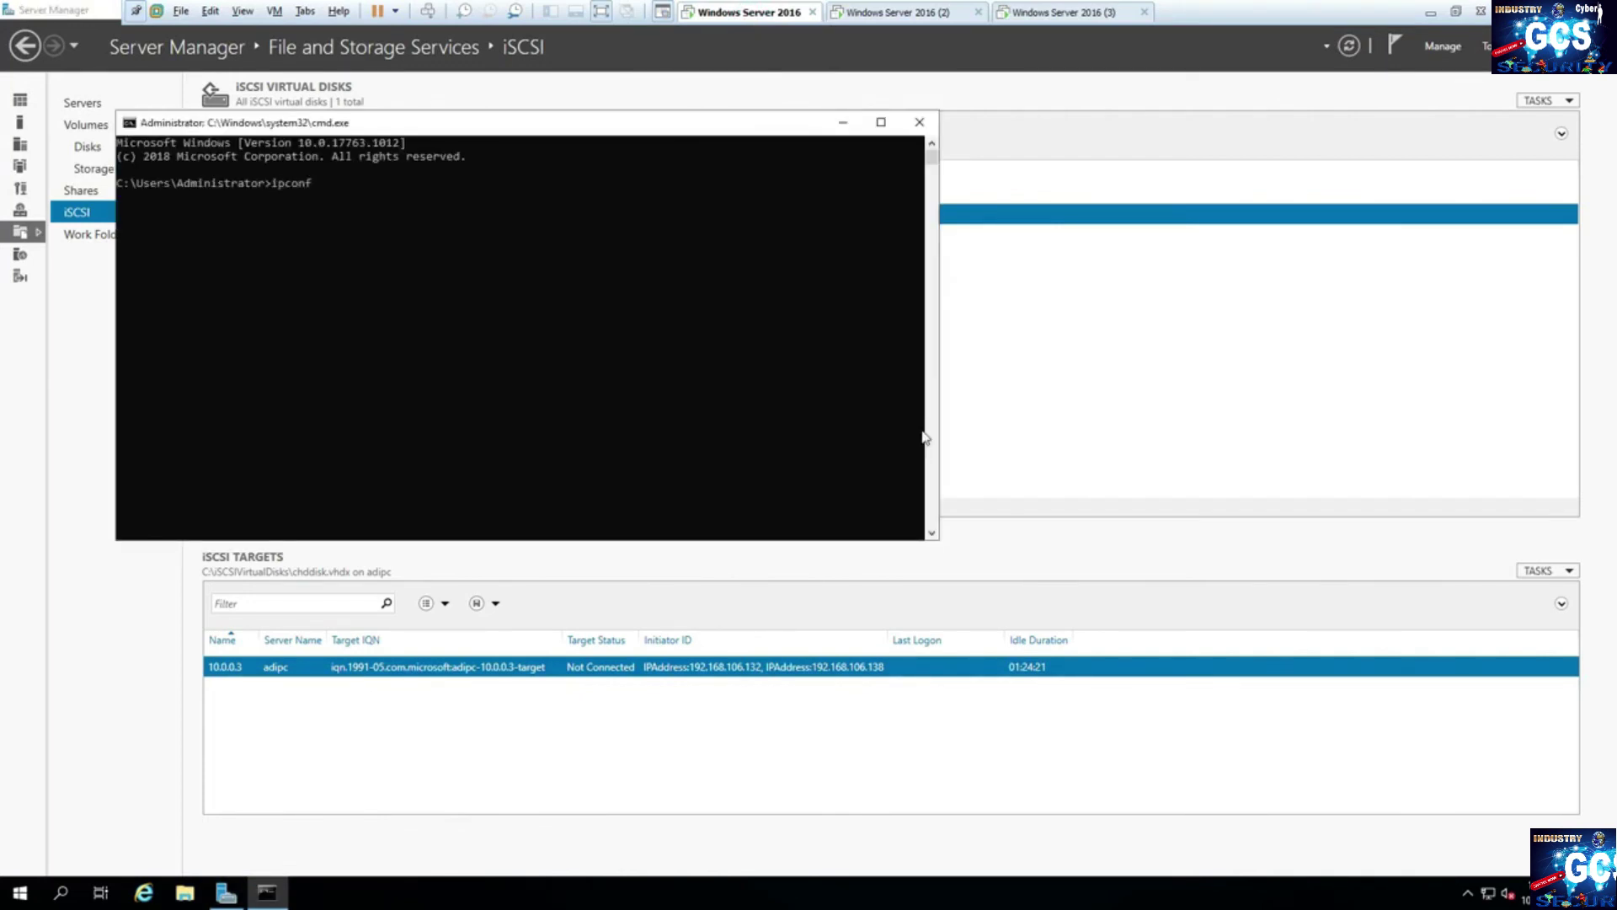
{"action": "type", "text": "ig"}
{"action": "key", "text": "Return"}
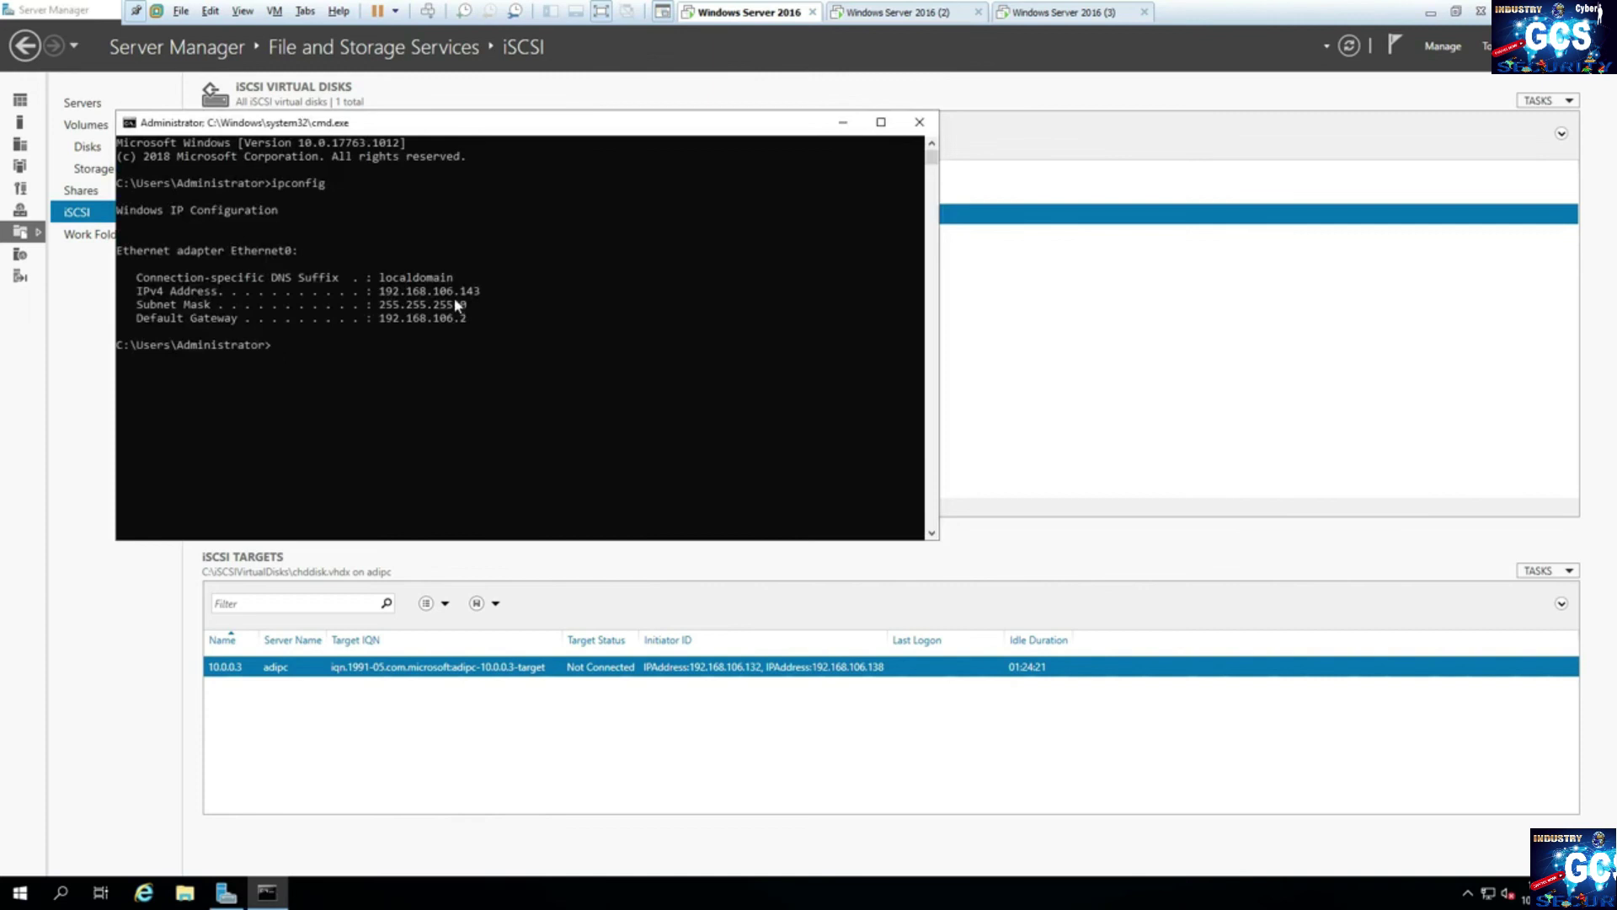
{"action": "left_click", "coordinate": [842, 12]}
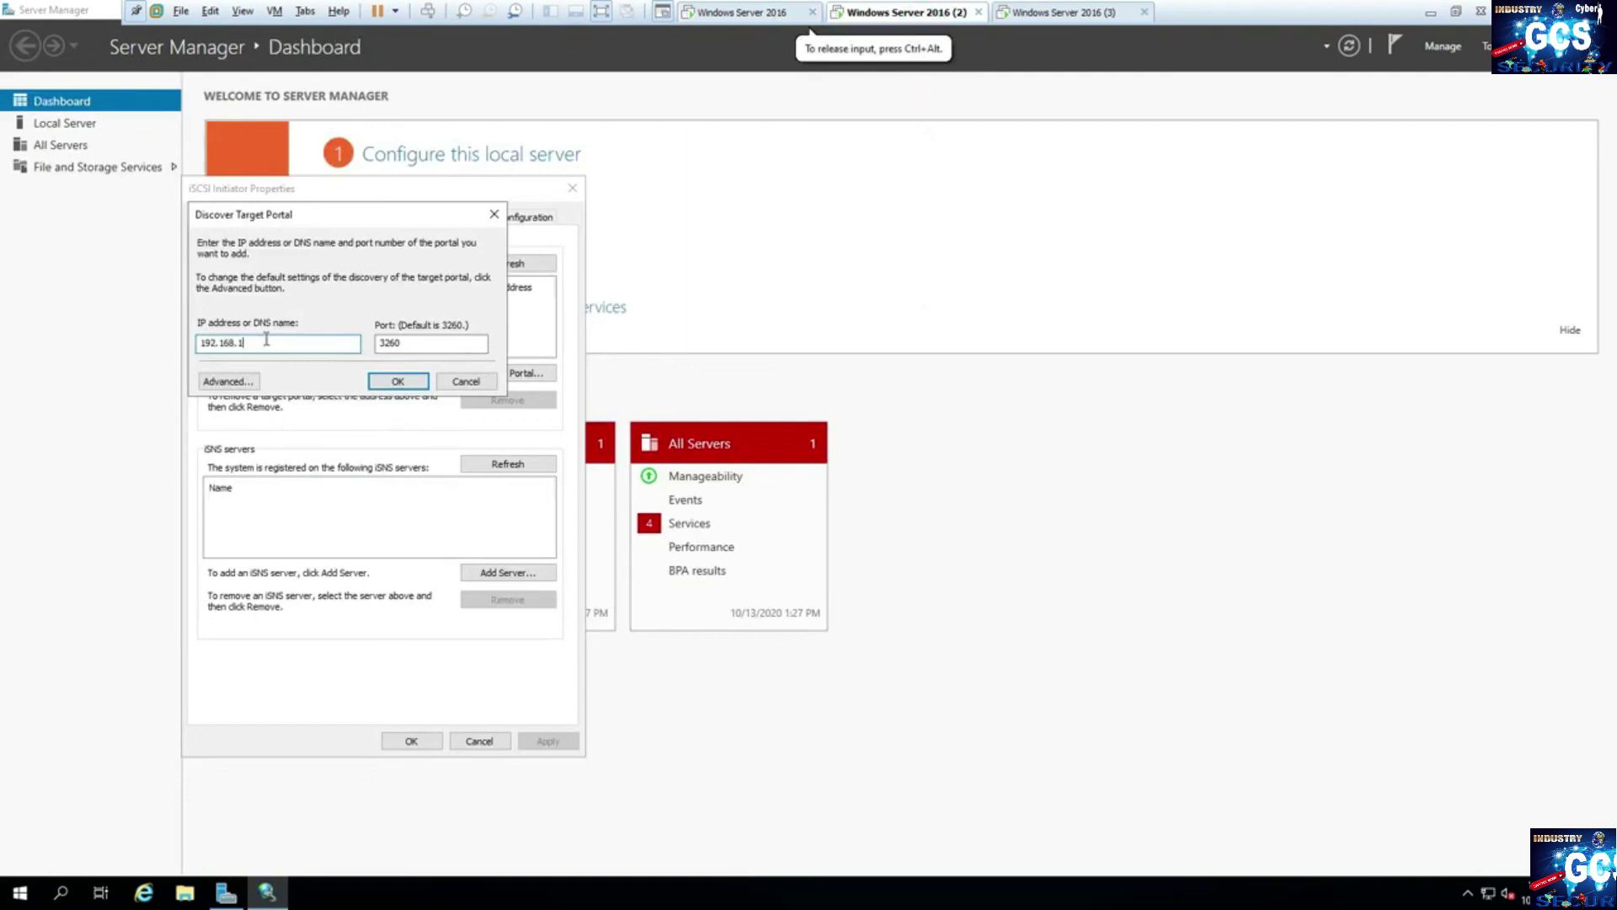
{"action": "type", "text": "6.143"}
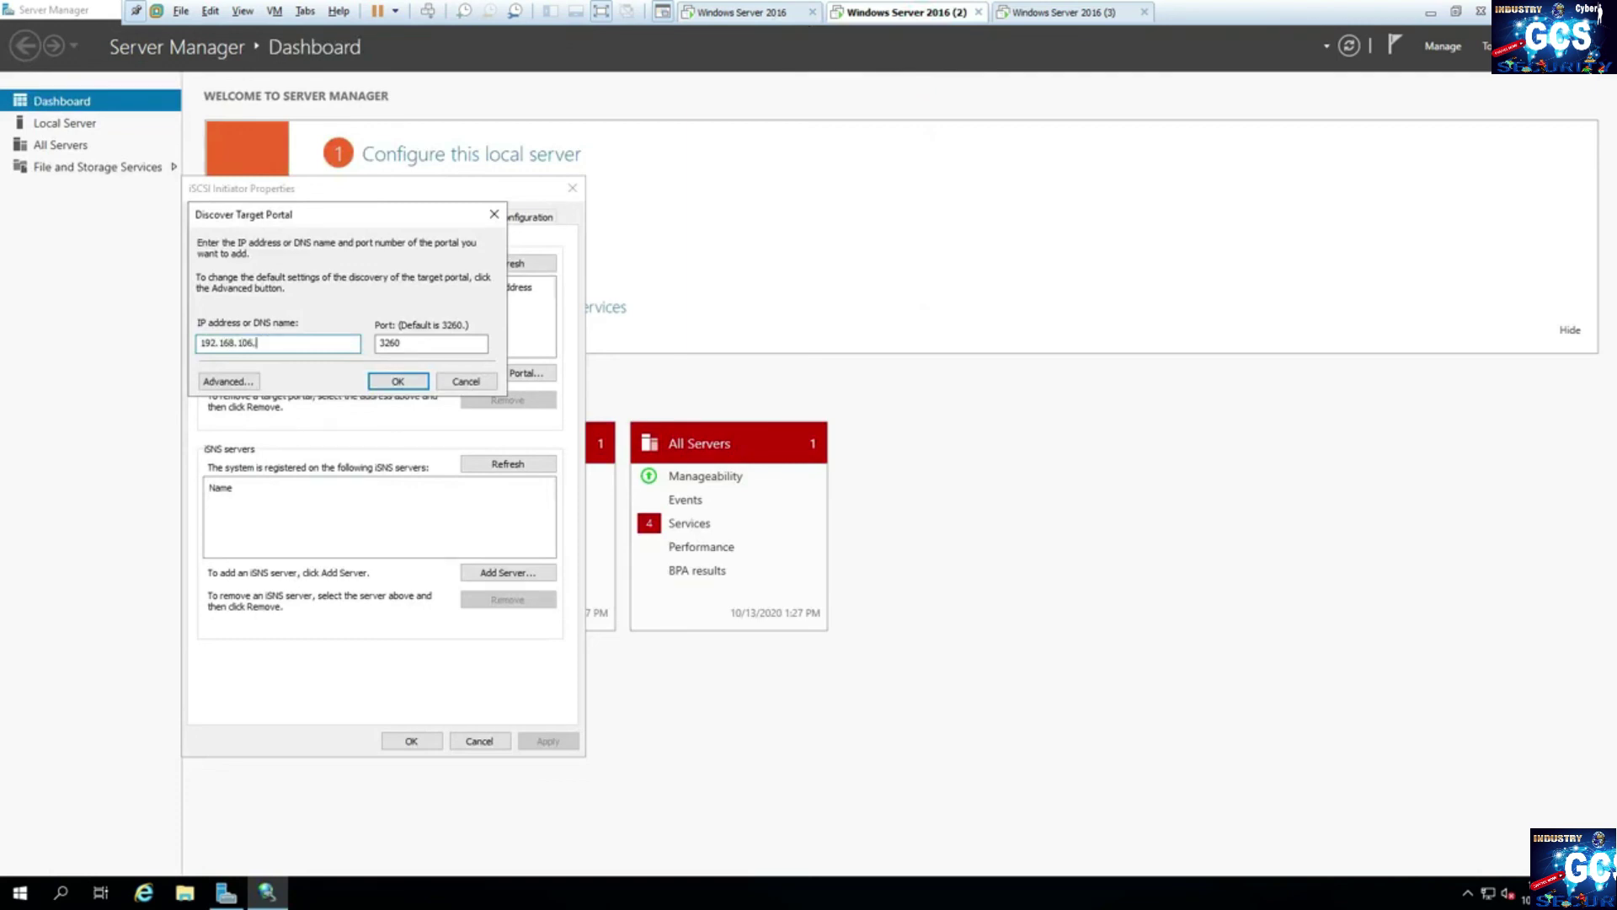
{"action": "left_click", "coordinate": [397, 381]}
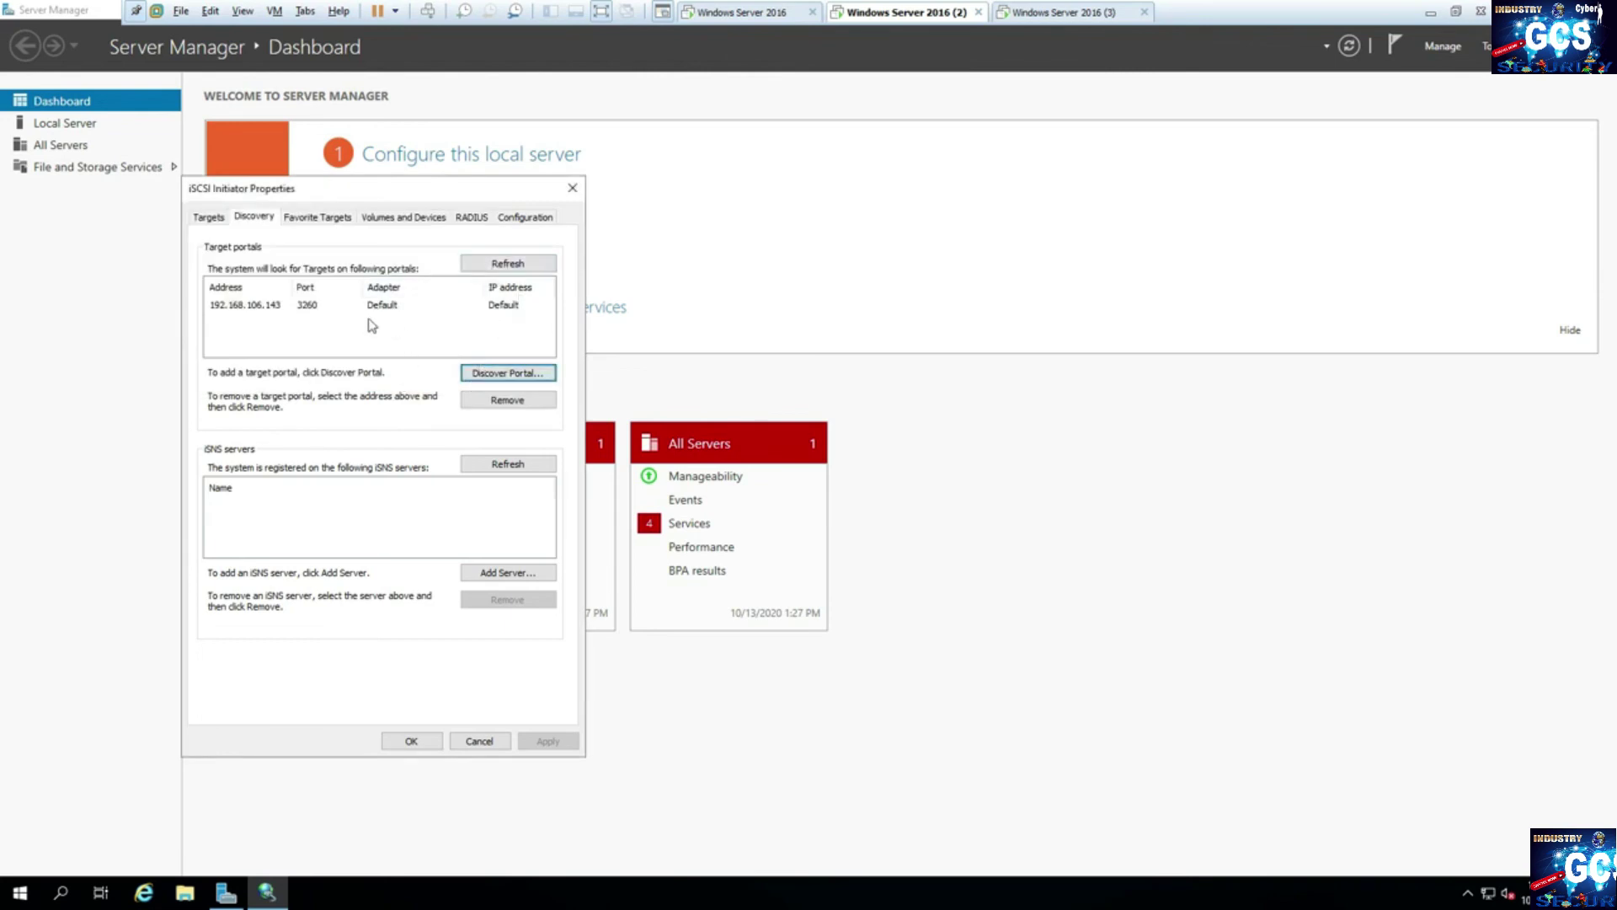
{"action": "left_click", "coordinate": [338, 310]}
- Connect the second server to the discovered adipc 10.0.0.3 iSCSI target
{"action": "left_click", "coordinate": [209, 217]}
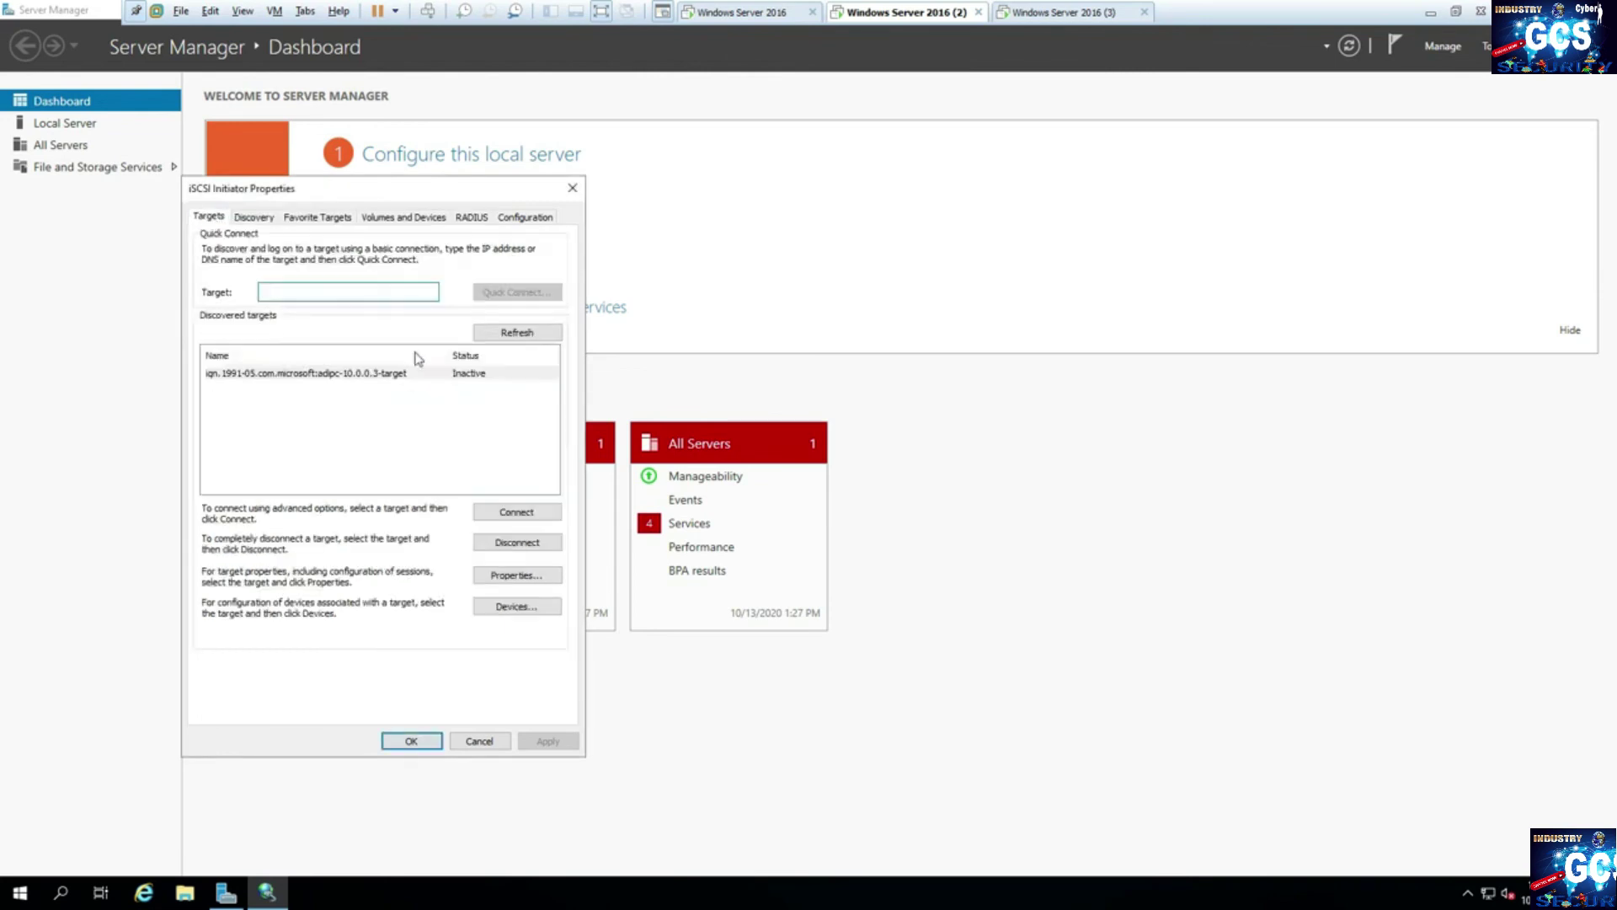
{"action": "left_click", "coordinate": [276, 374]}
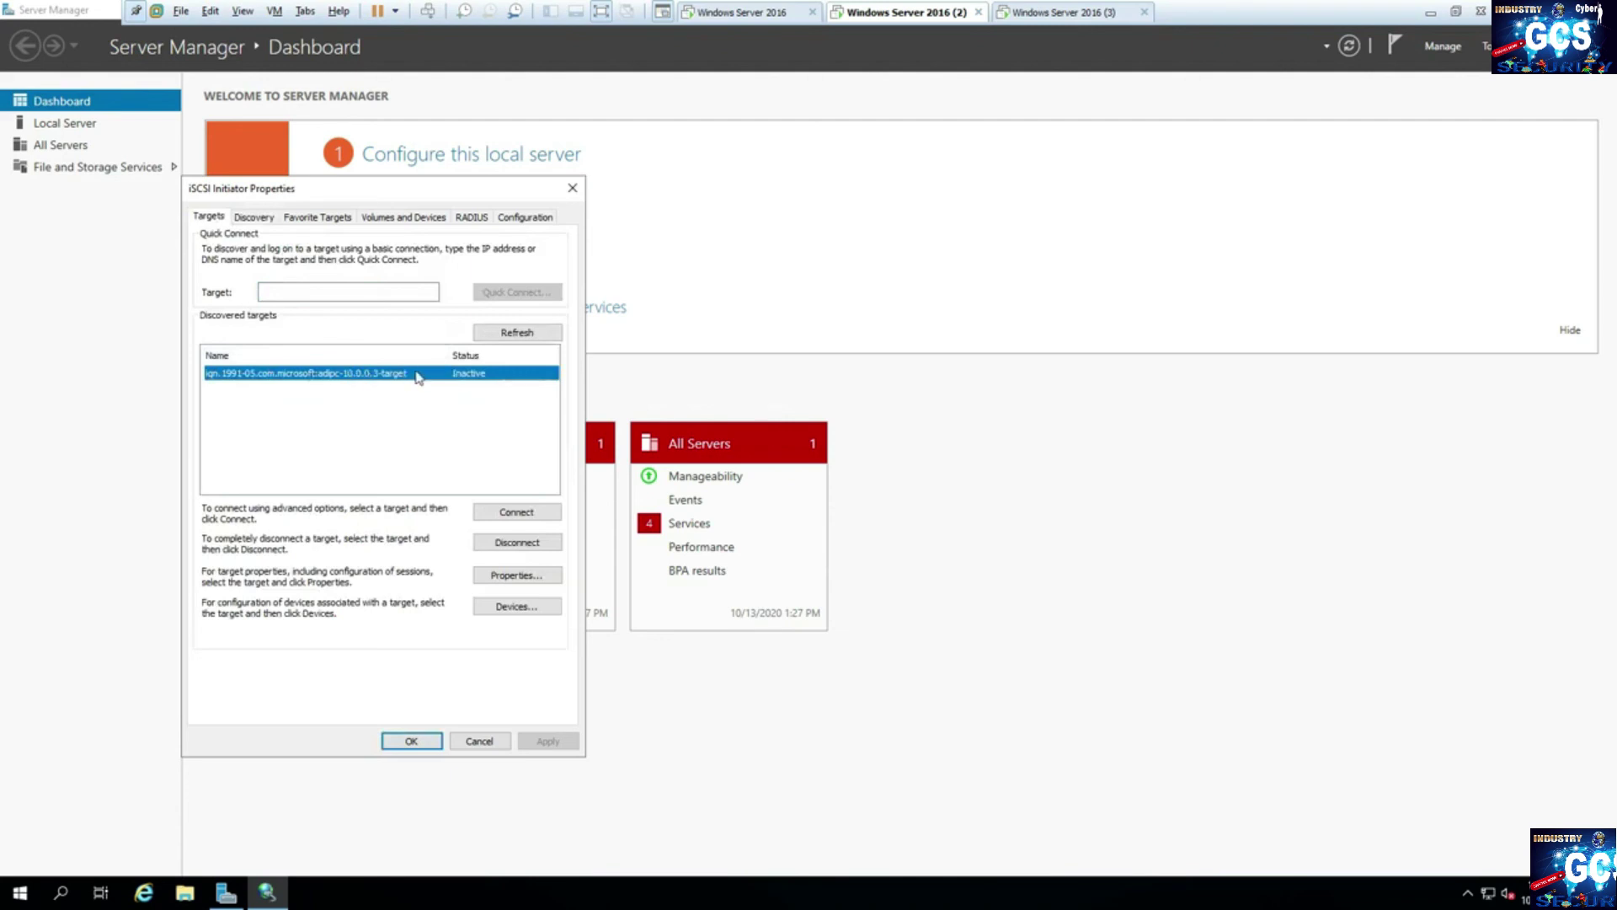
{"action": "left_click", "coordinate": [508, 512]}
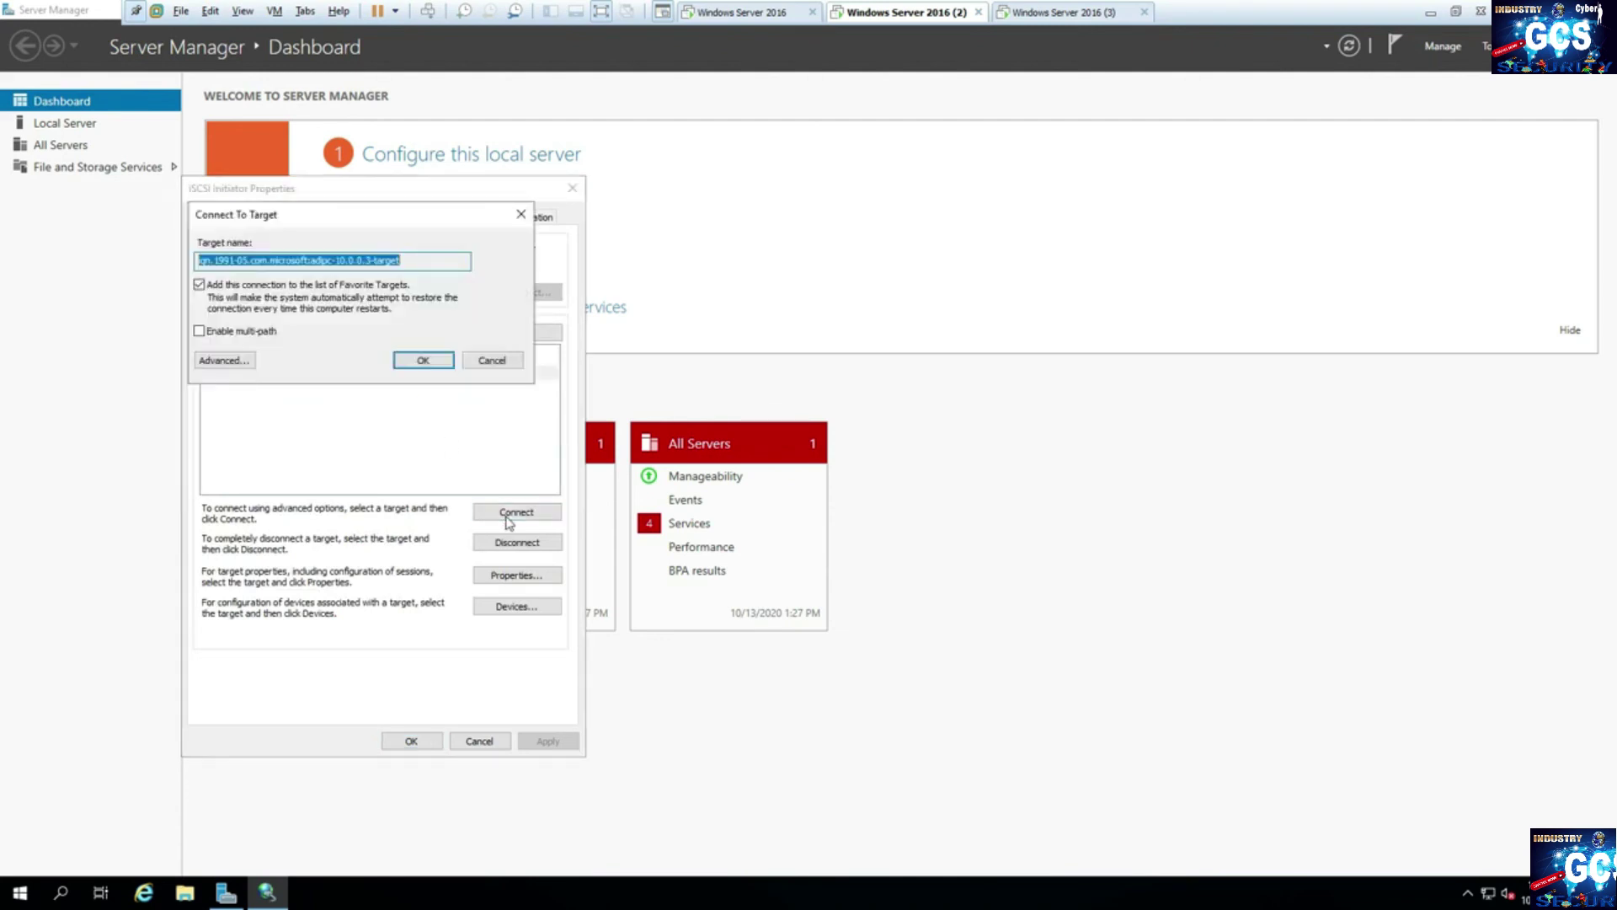
{"action": "left_click", "coordinate": [417, 360]}
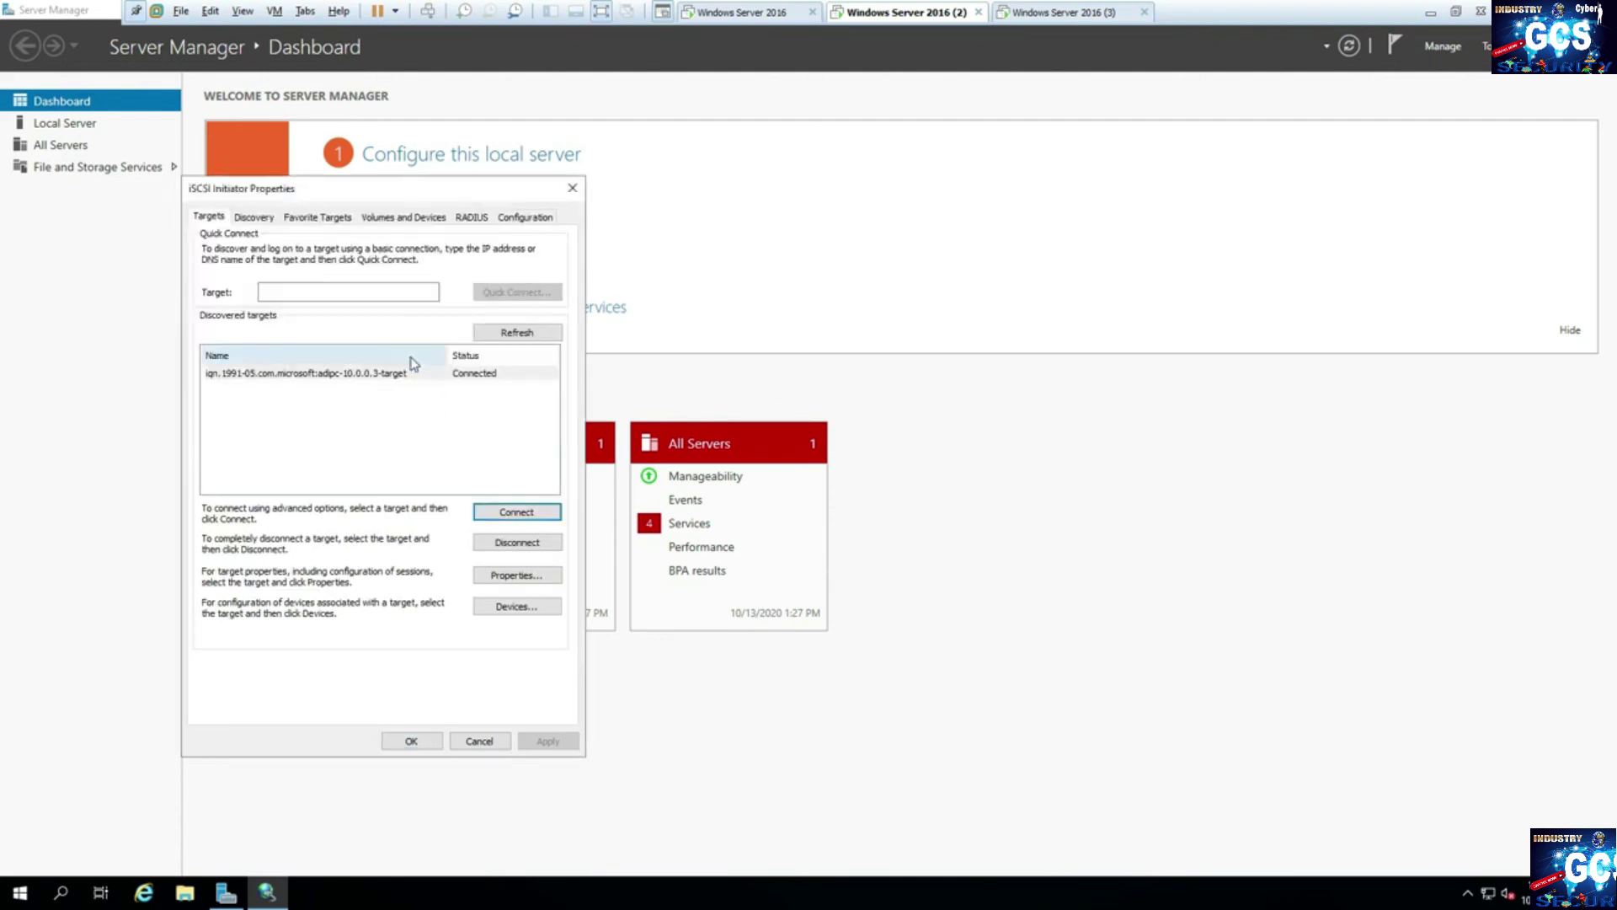
{"action": "left_click", "coordinate": [411, 741]}
- On the third server, add target portal 192.168.106.143 in iSCSI Initiator
{"action": "left_click", "coordinate": [1019, 11]}
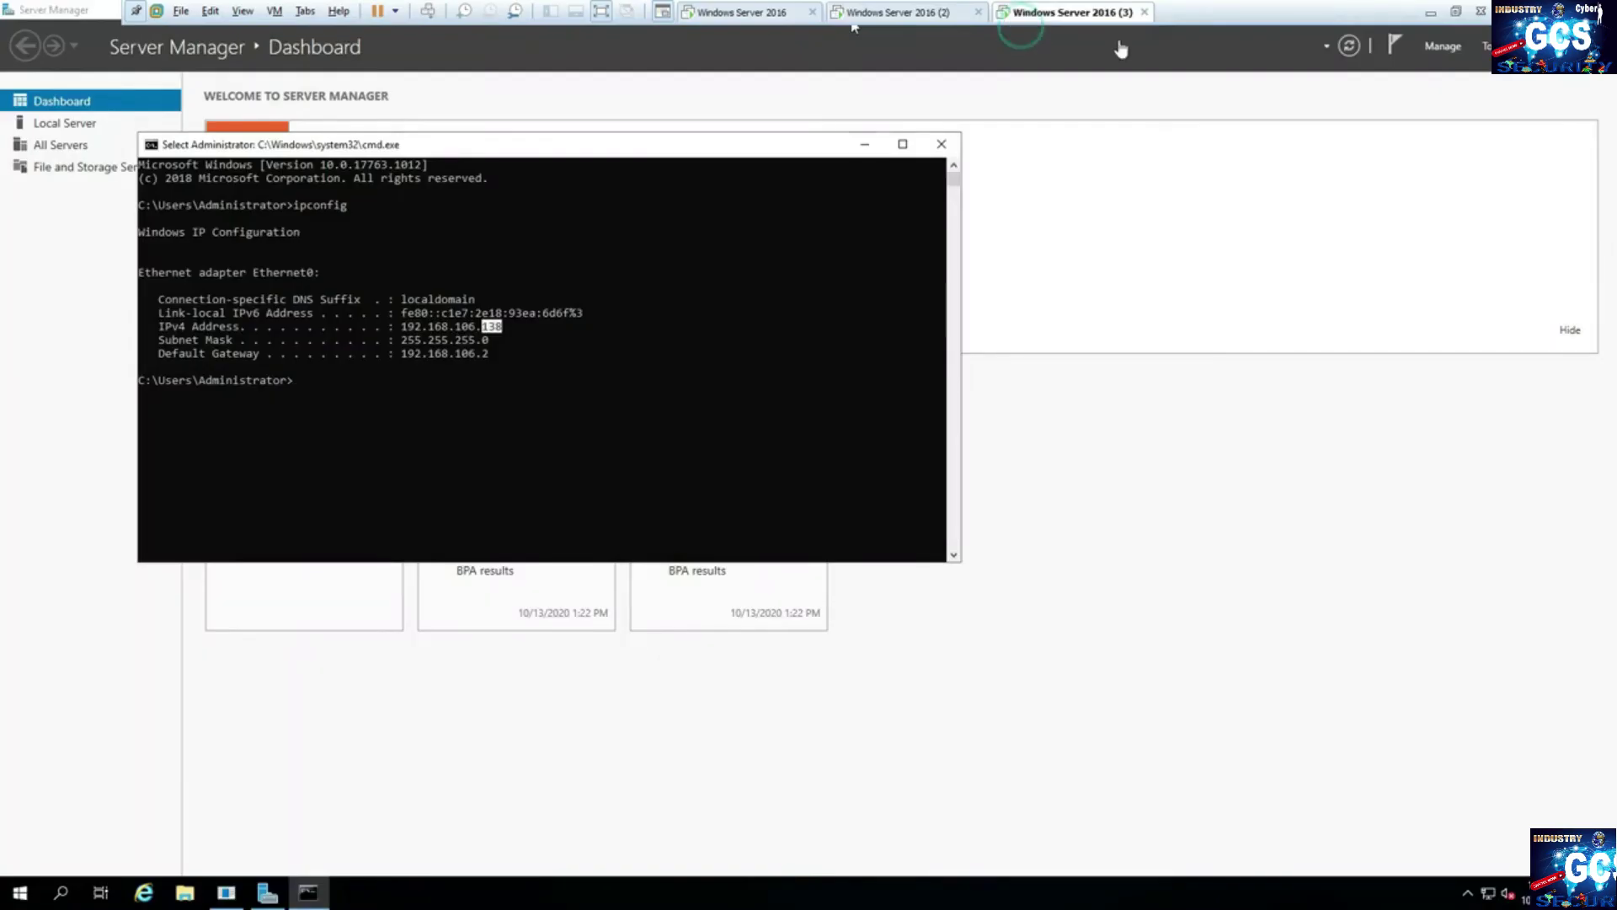
{"action": "left_click", "coordinate": [949, 146]}
{"action": "left_click", "coordinate": [1491, 46]}
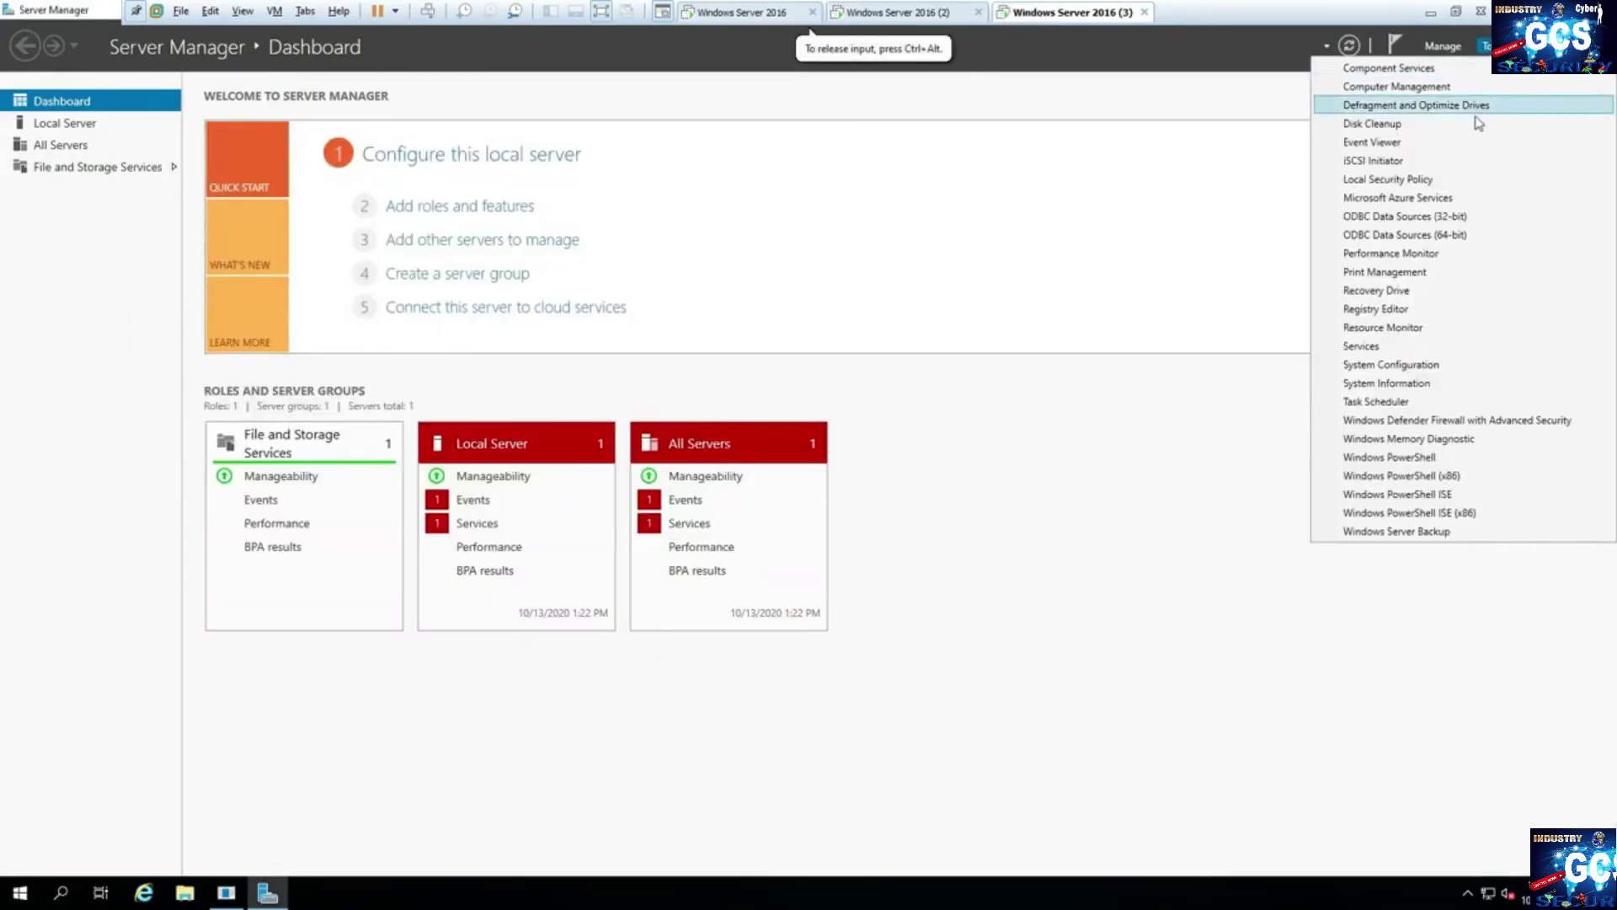
{"action": "left_click", "coordinate": [1390, 159]}
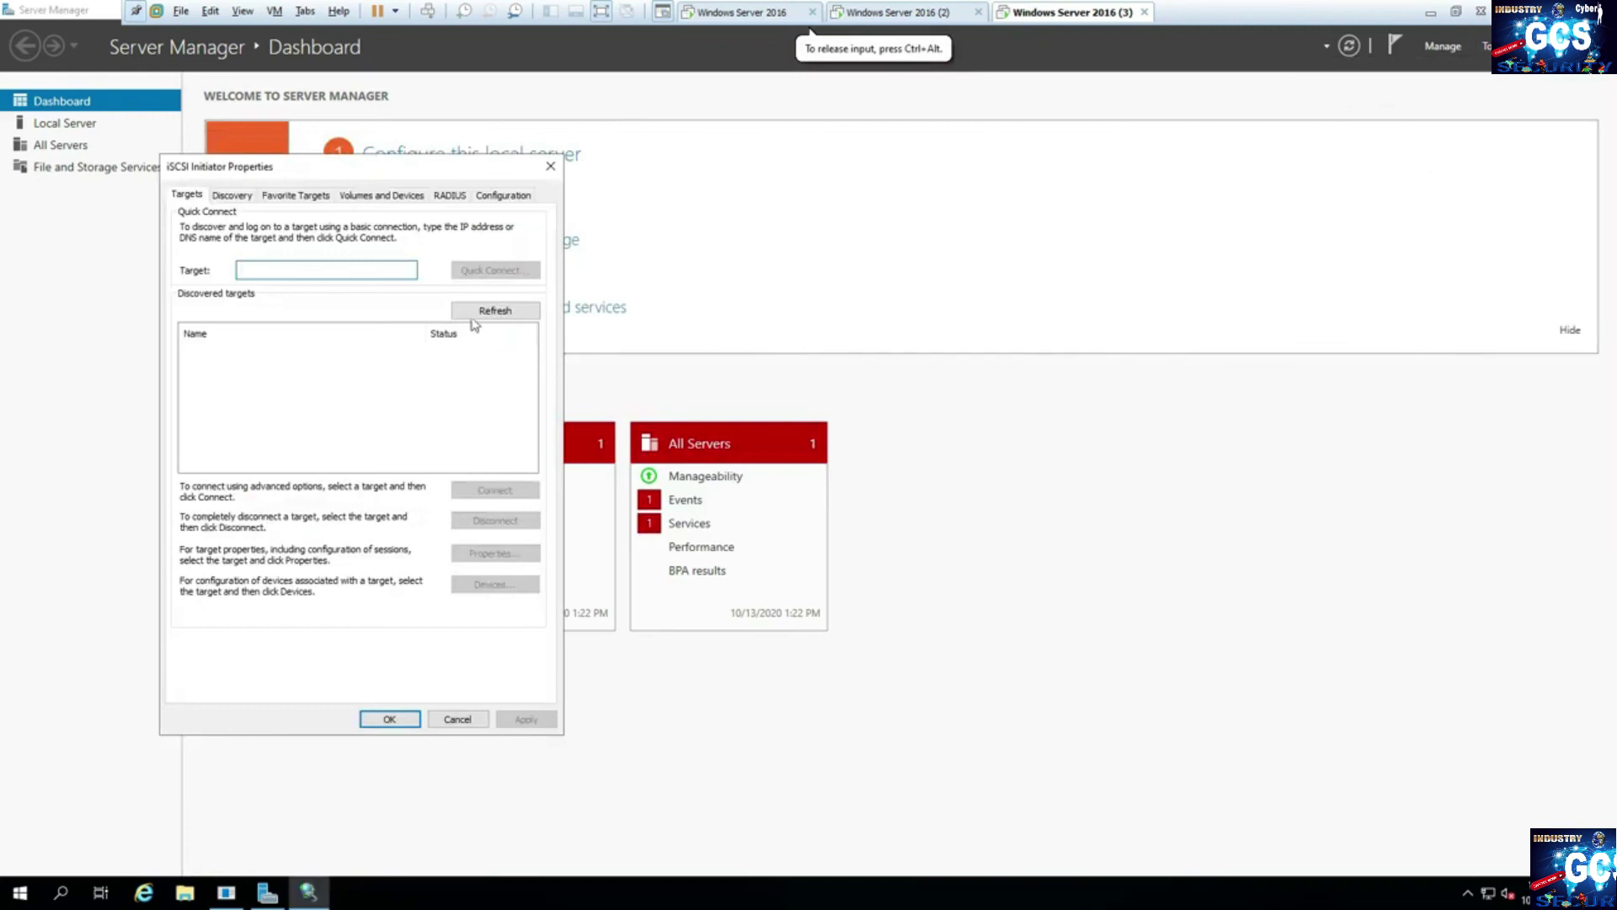
{"action": "left_click", "coordinate": [221, 200]}
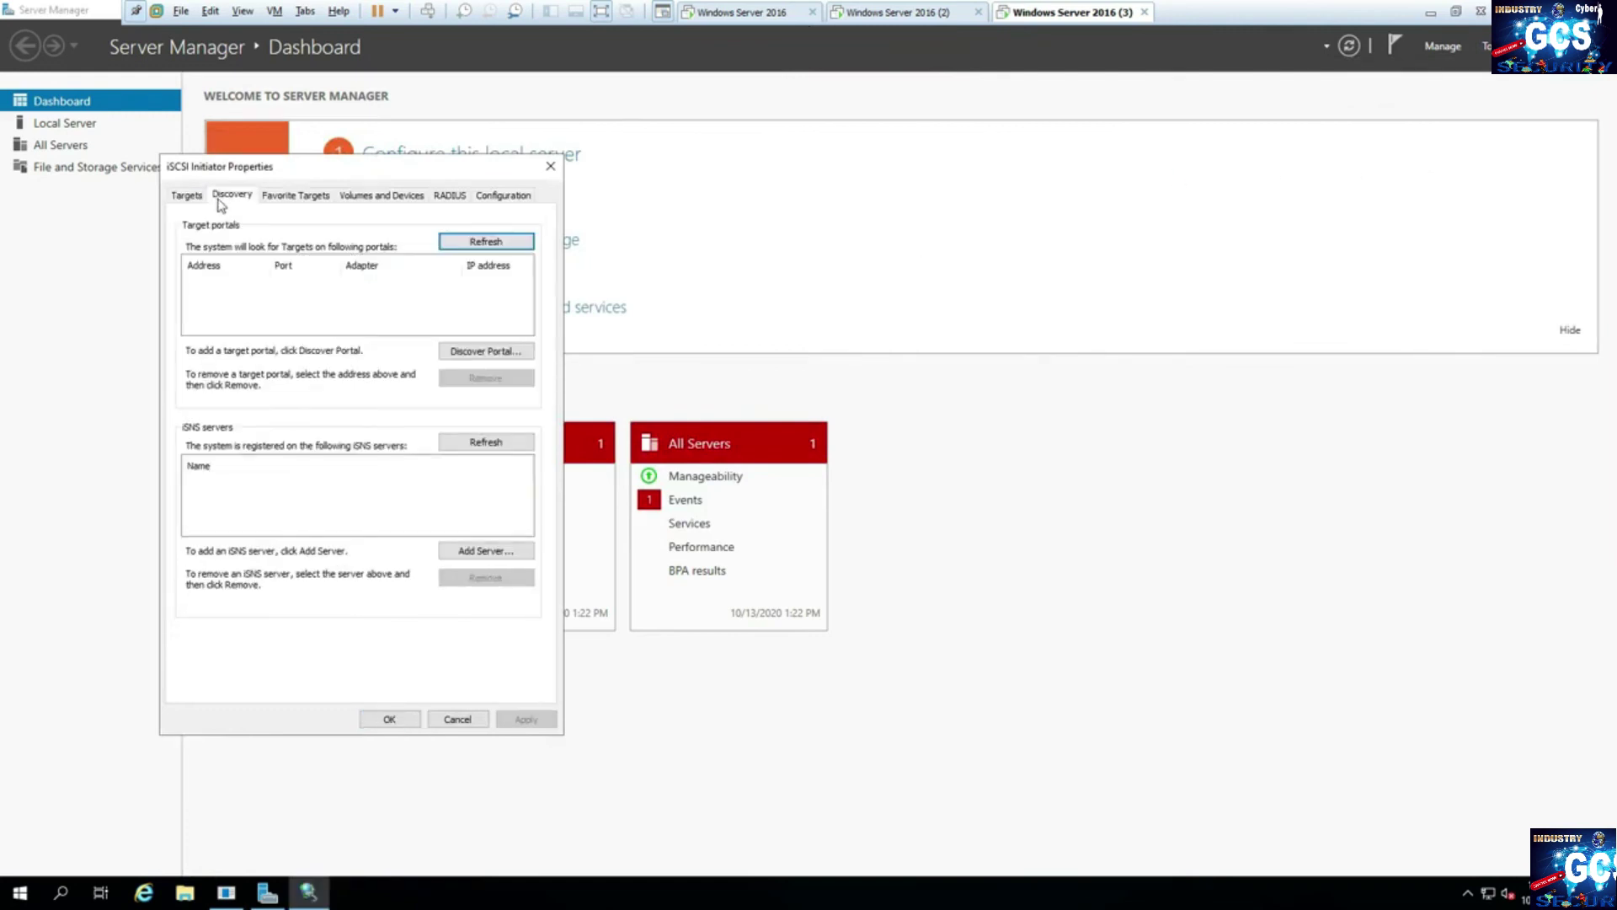
{"action": "left_click", "coordinate": [484, 351]}
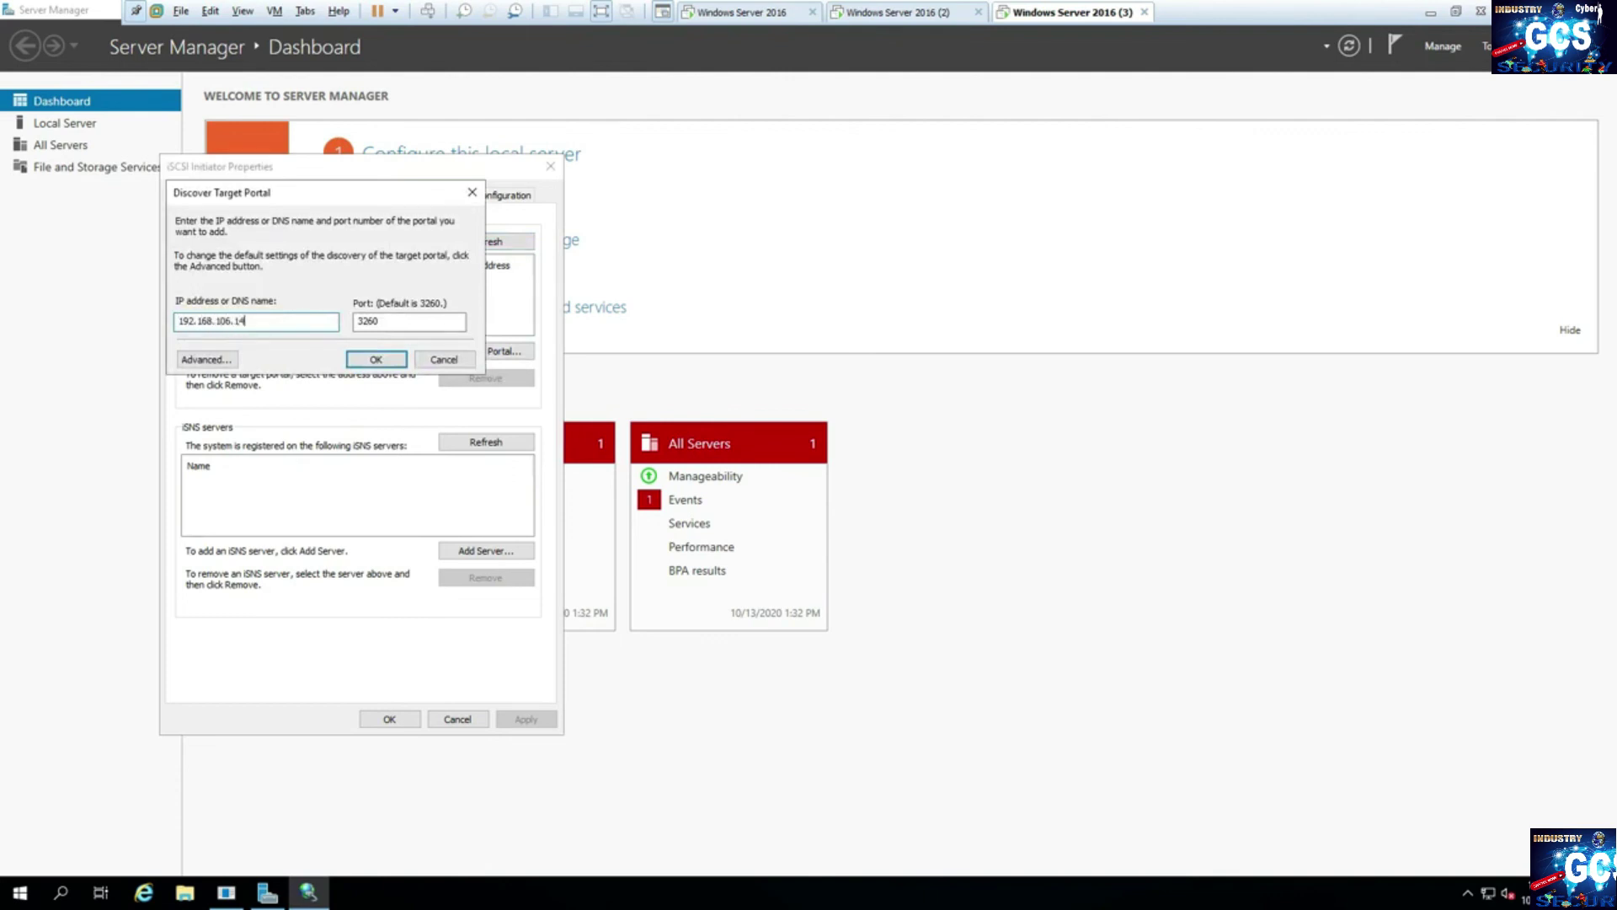
{"action": "left_click", "coordinate": [375, 359]}
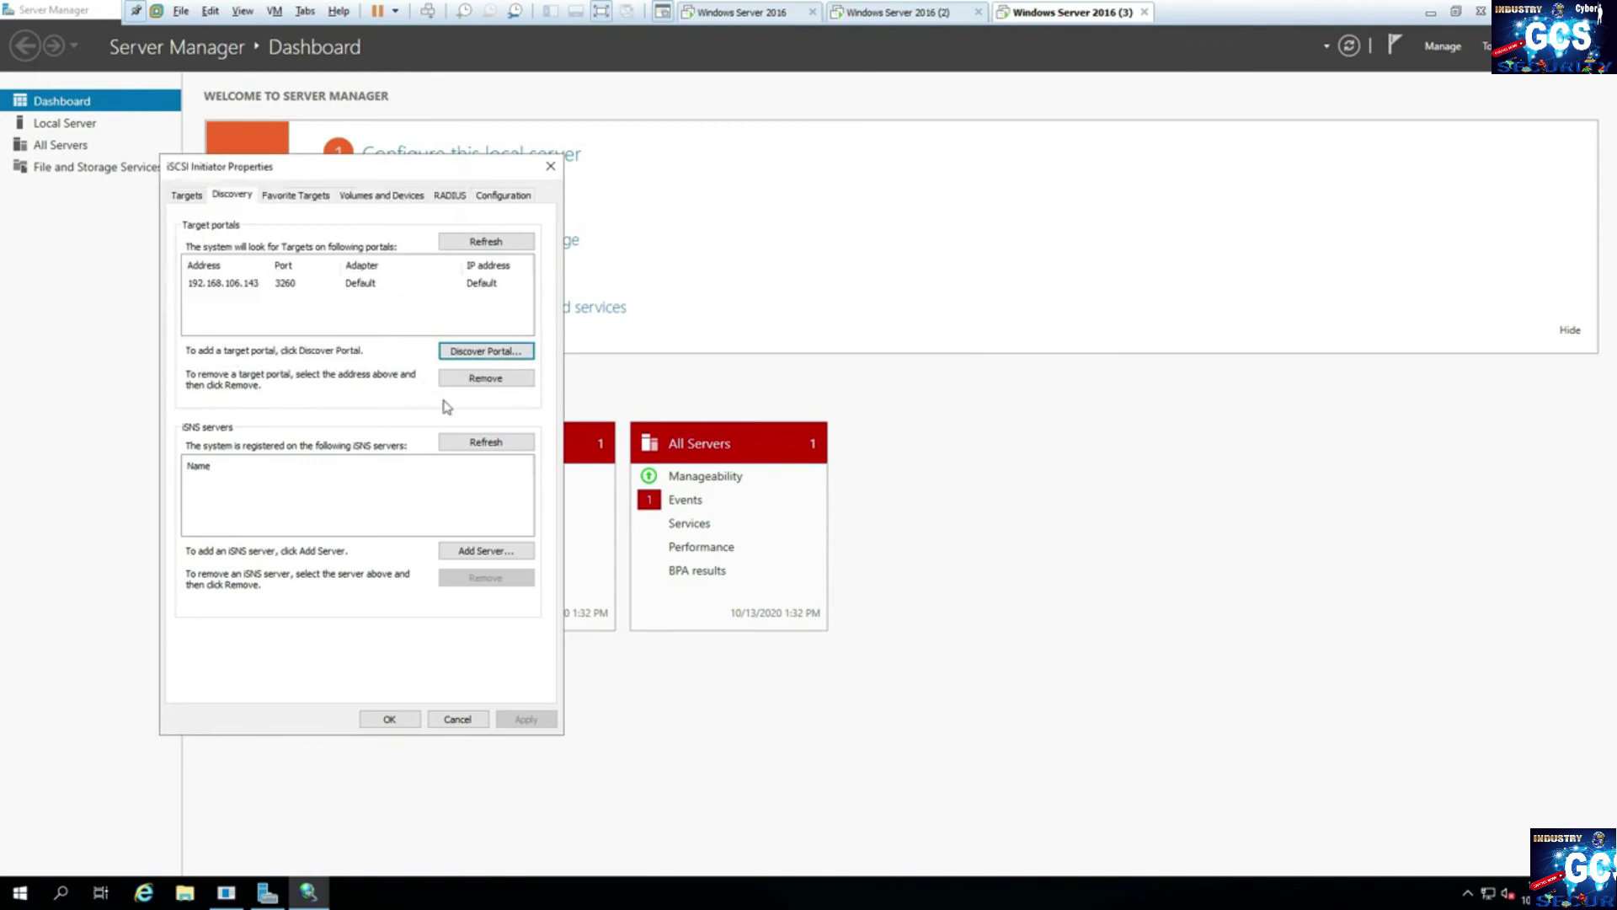
- Connect the third server to the adipc 10.0.0.3 target and close iSCSI Initiator
{"action": "left_click", "coordinate": [187, 195]}
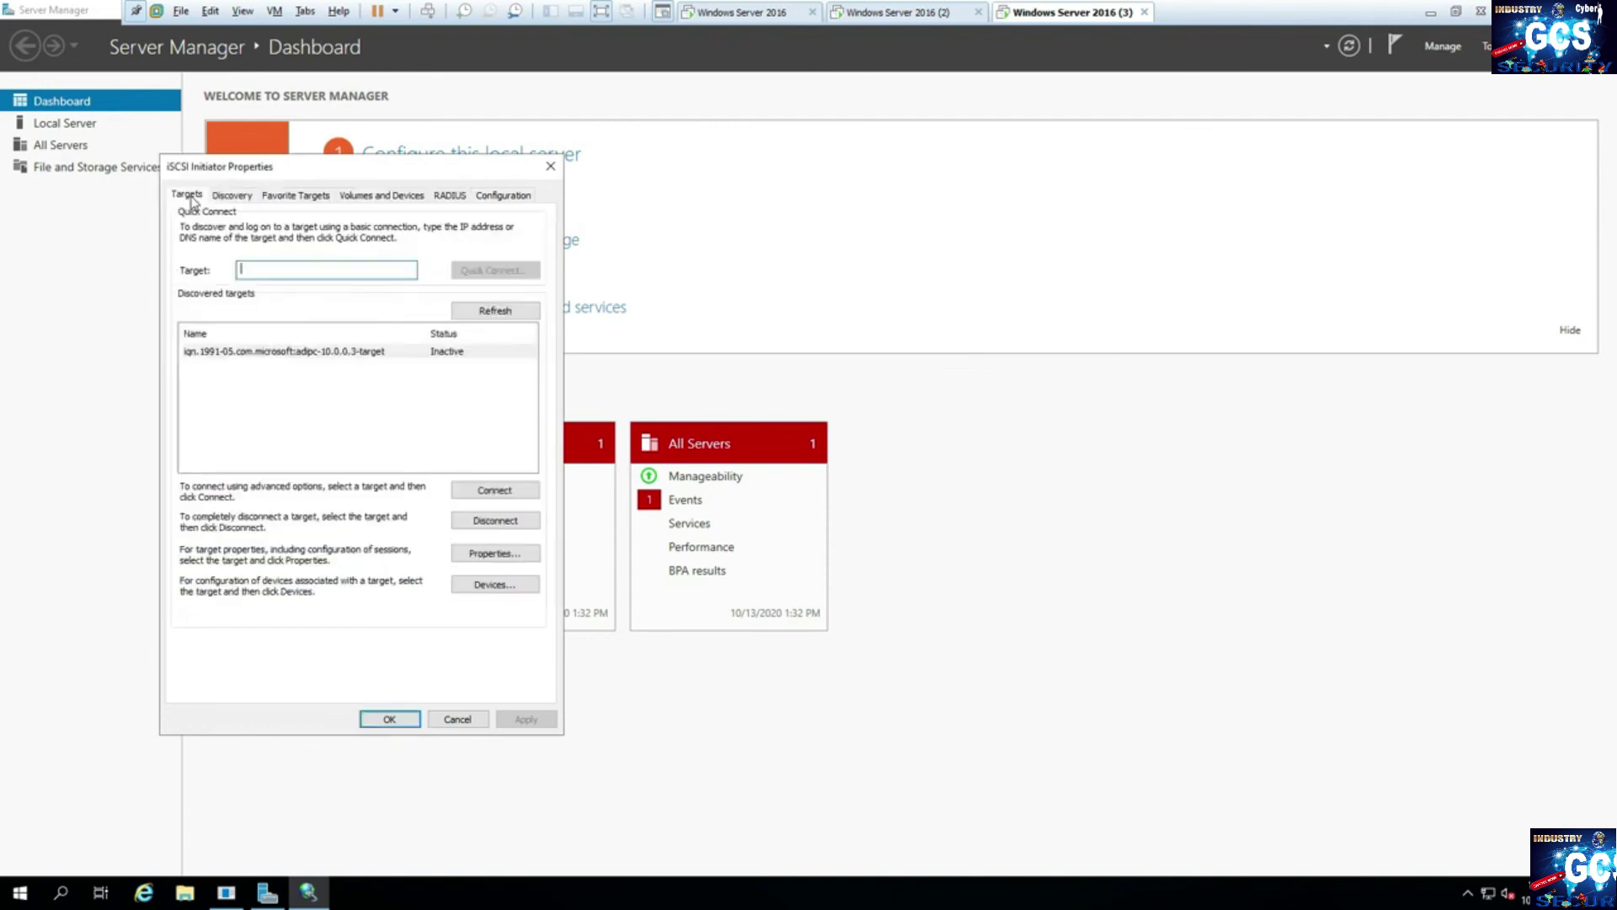
{"action": "left_click", "coordinate": [330, 351]}
{"action": "left_click", "coordinate": [496, 489]}
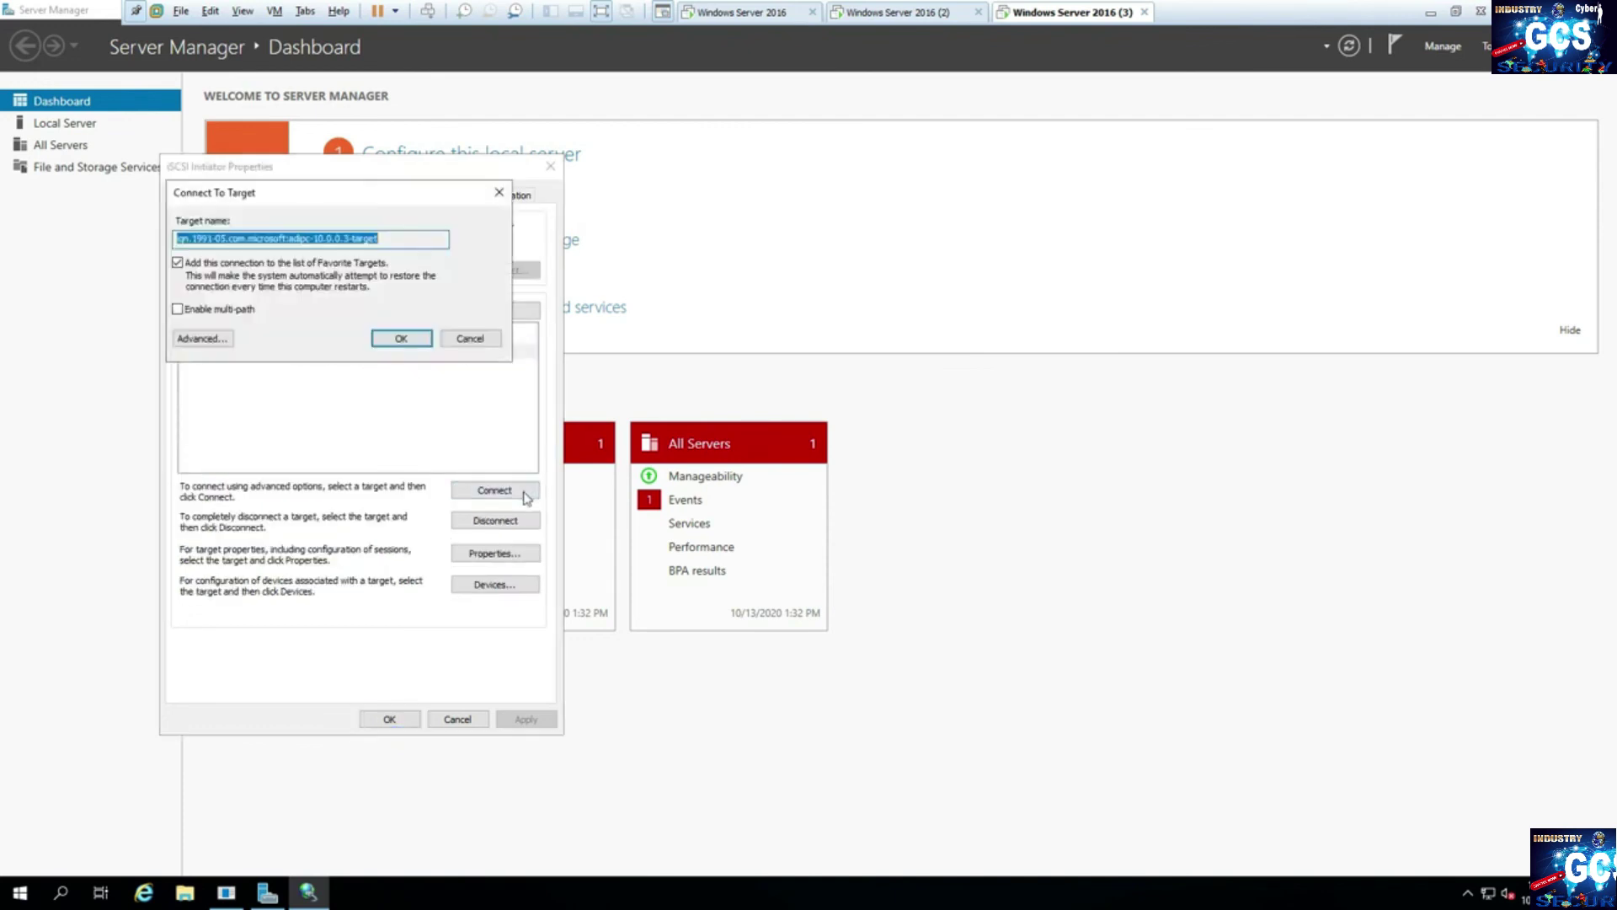
{"action": "left_click", "coordinate": [408, 341]}
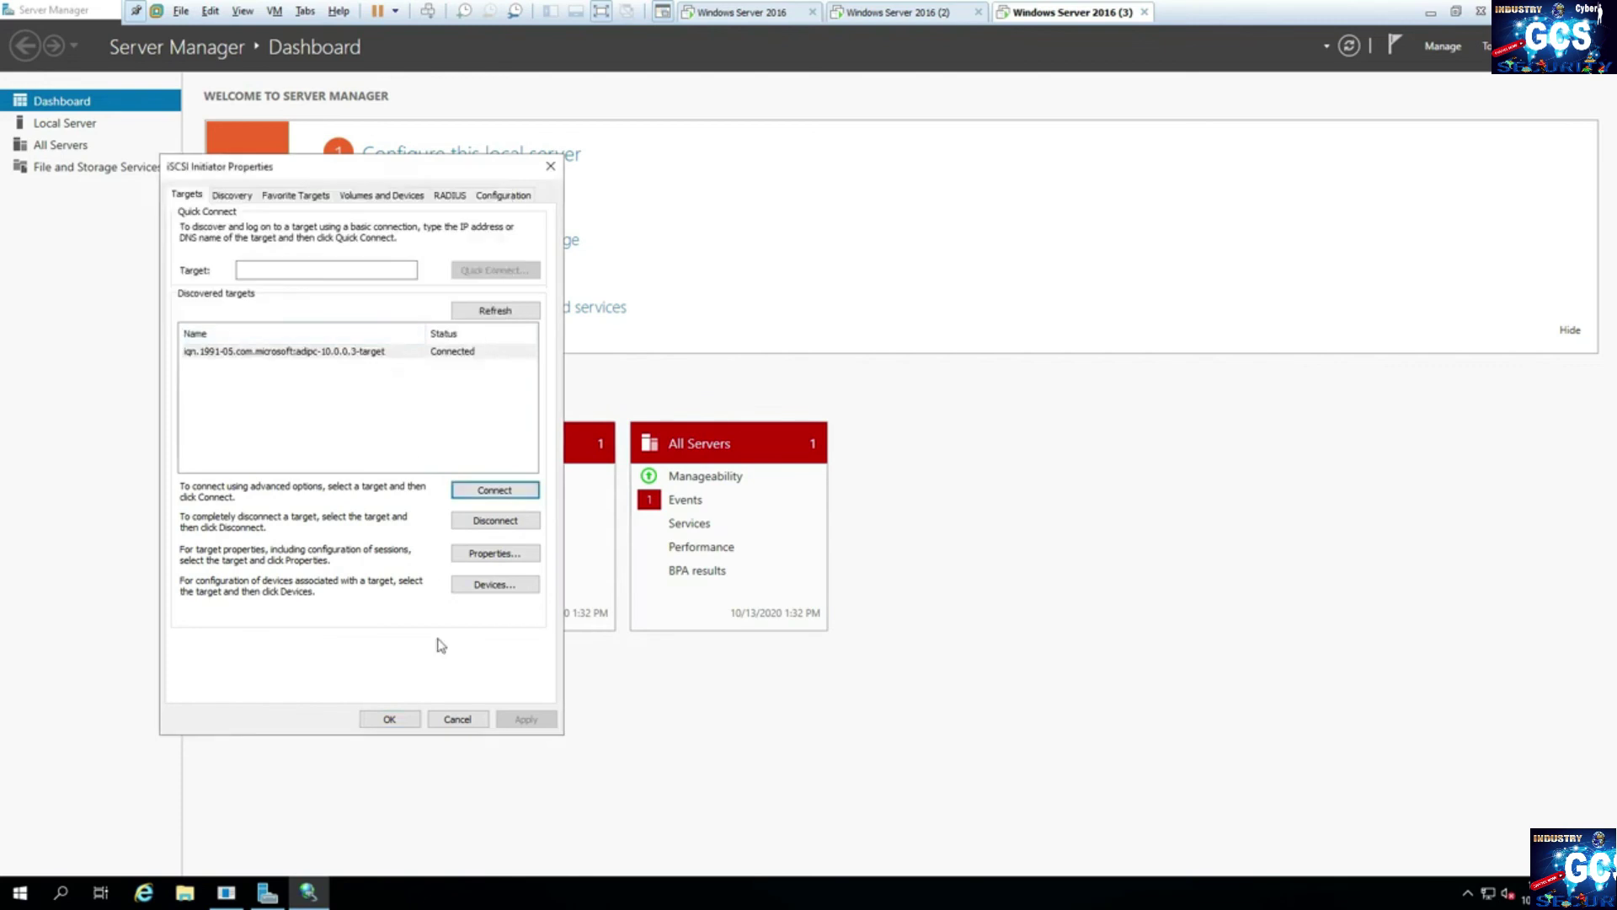
{"action": "left_click", "coordinate": [389, 721]}
{"action": "left_click", "coordinate": [905, 15]}
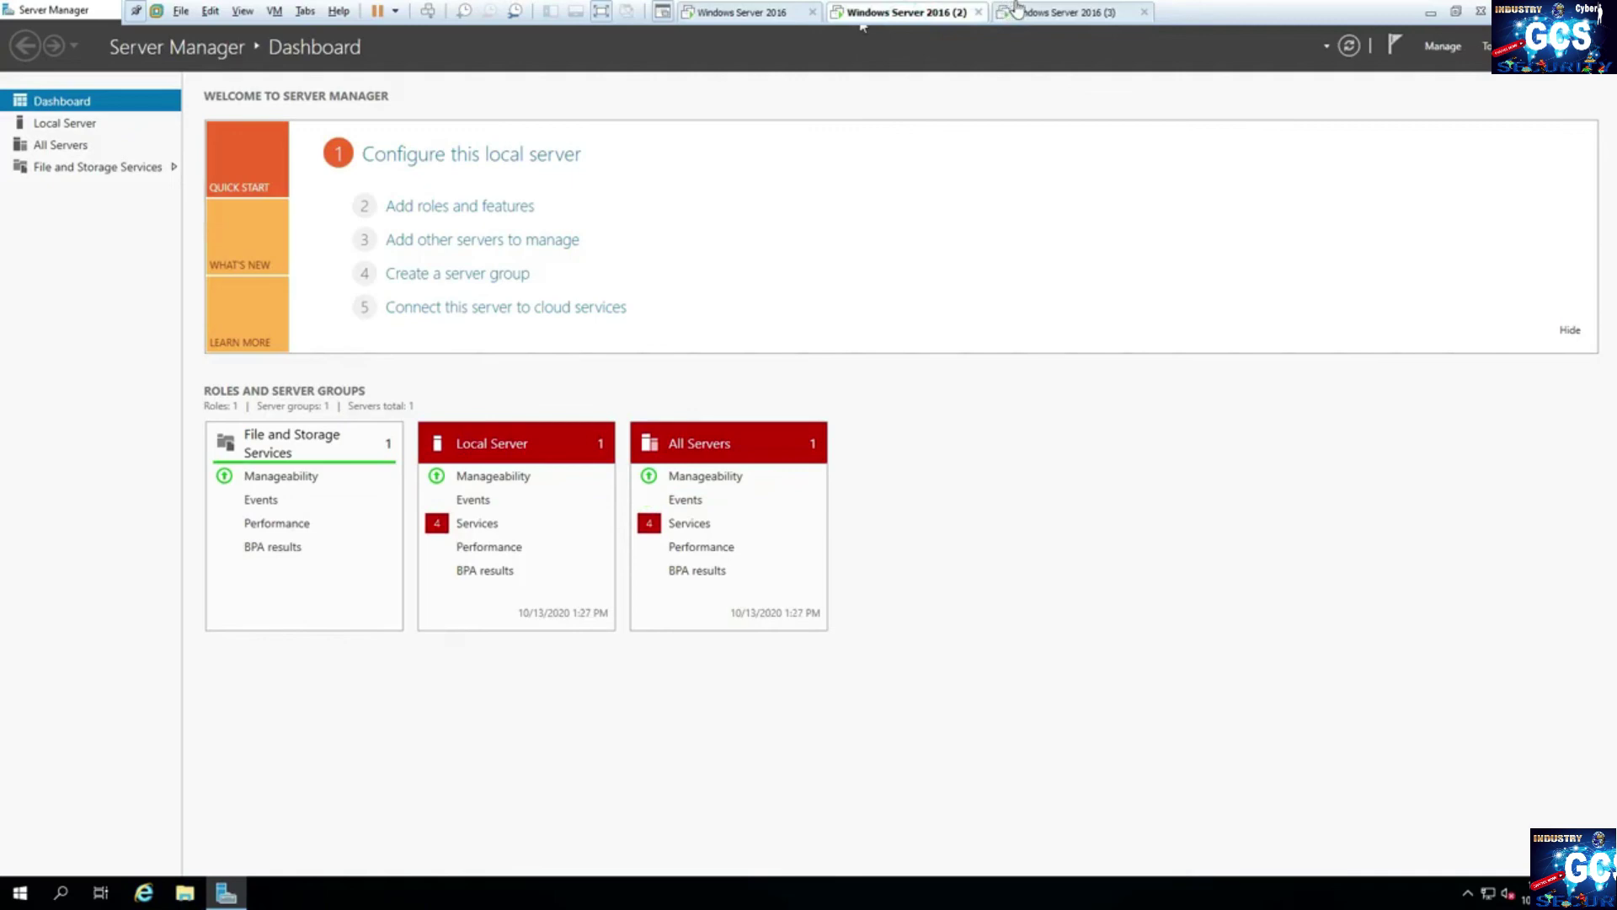
- Open Disk Management via diskmgmt.msc on the second server, showing offline 5 GB Disk 1
{"action": "left_click", "coordinate": [1017, 10]}
{"action": "left_click", "coordinate": [901, 12]}
{"action": "left_click", "coordinate": [808, 34]}
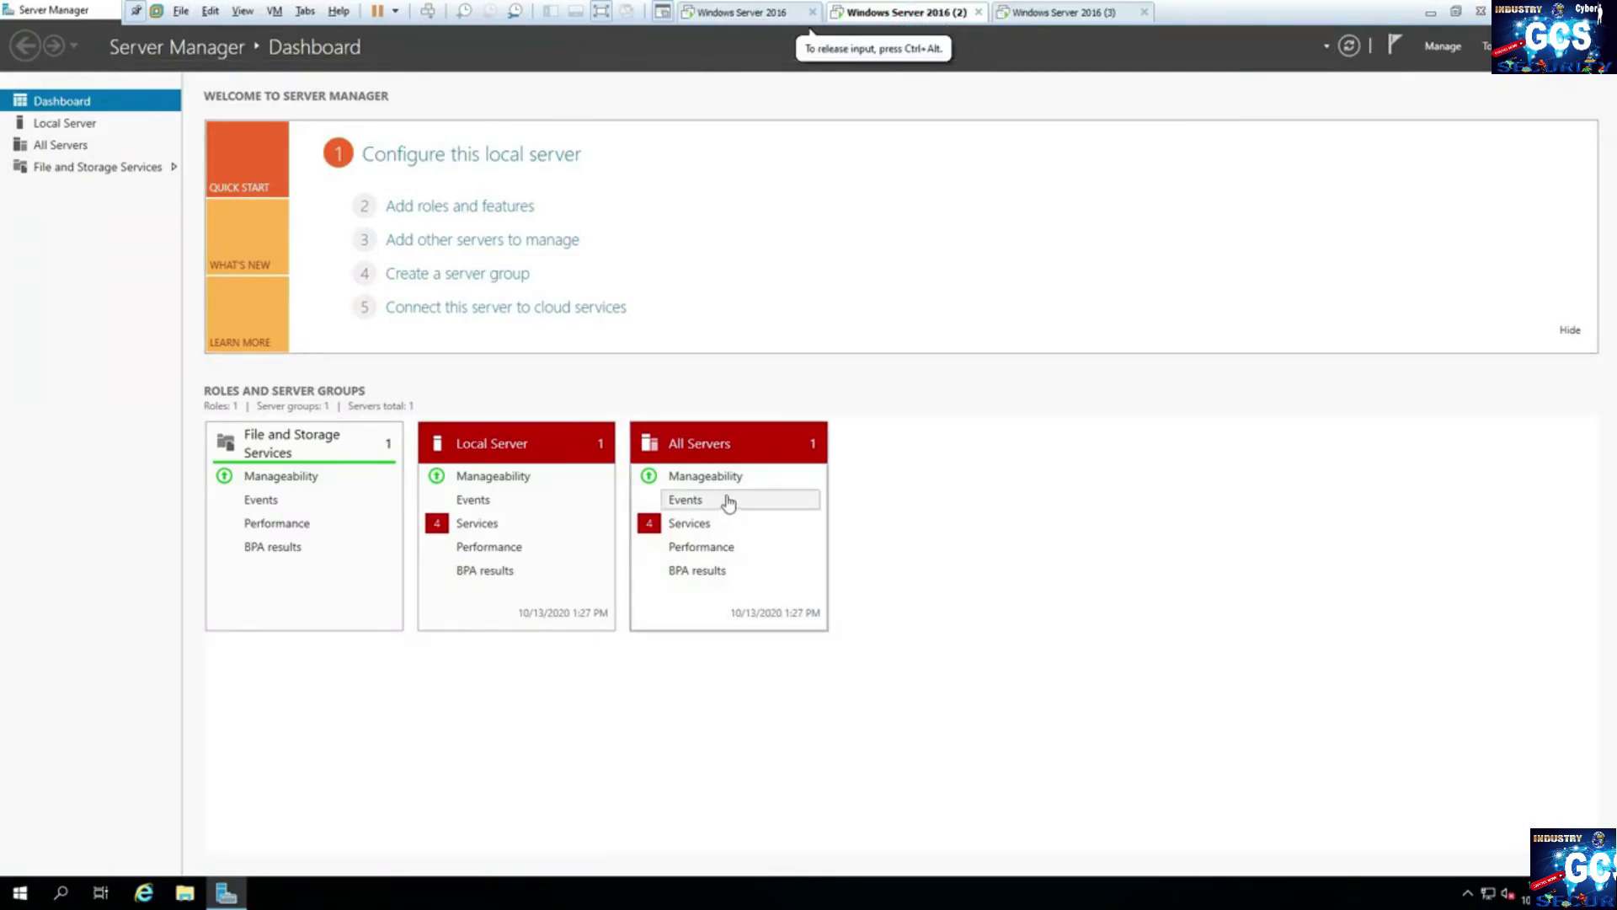
{"action": "key", "text": "super+r"}
{"action": "type", "text": "dis"}
{"action": "left_click", "coordinate": [133, 785]}
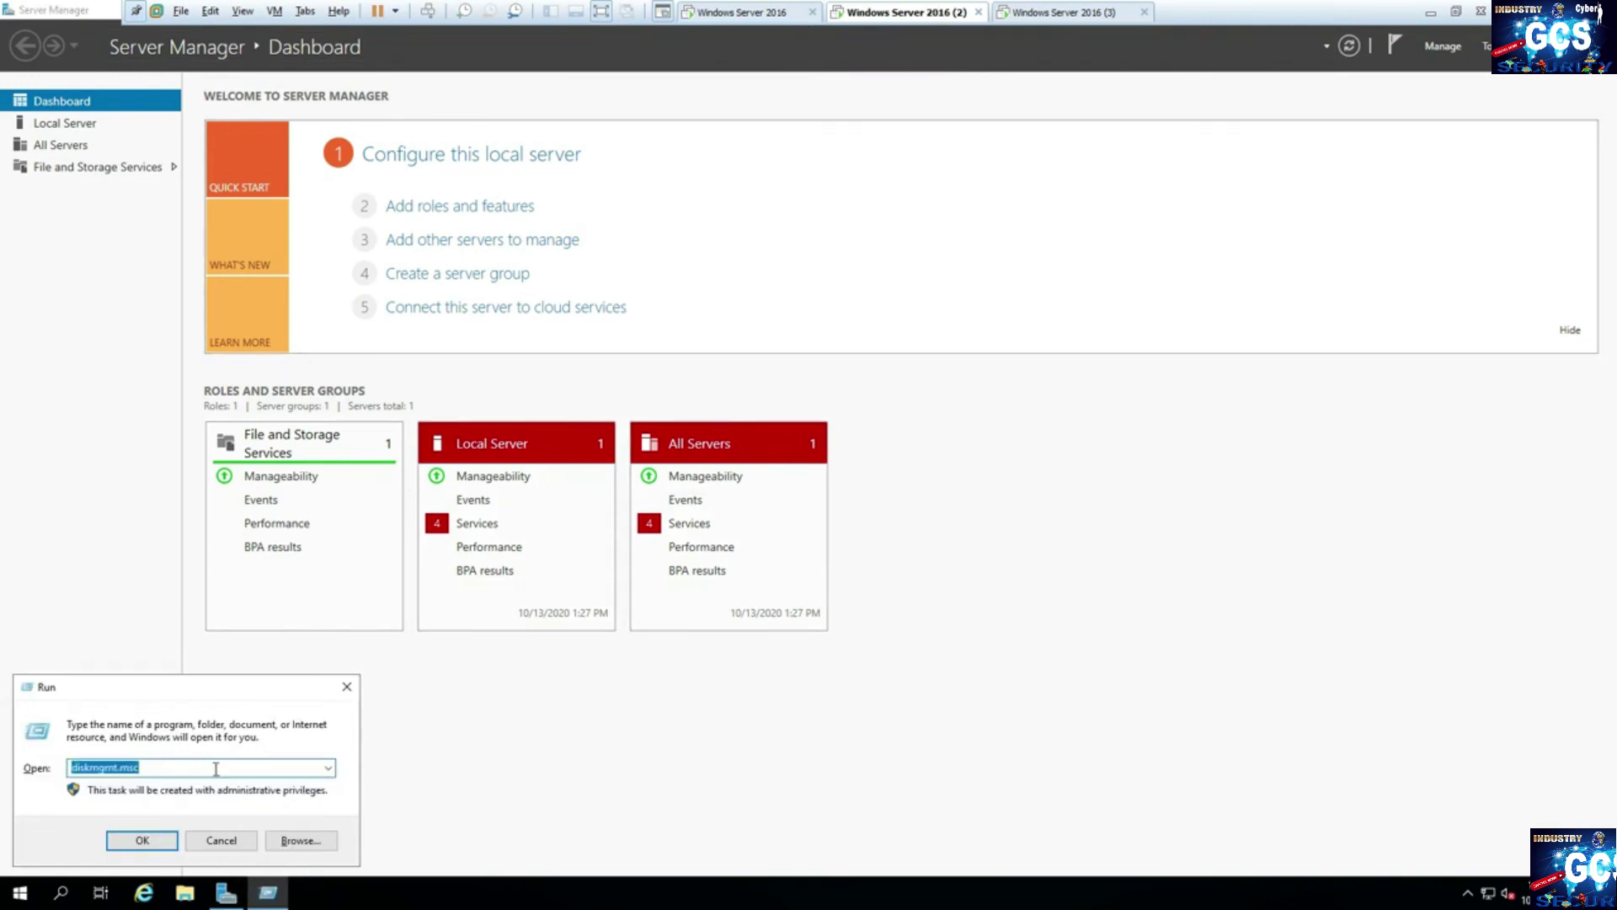
{"action": "left_click", "coordinate": [141, 839]}
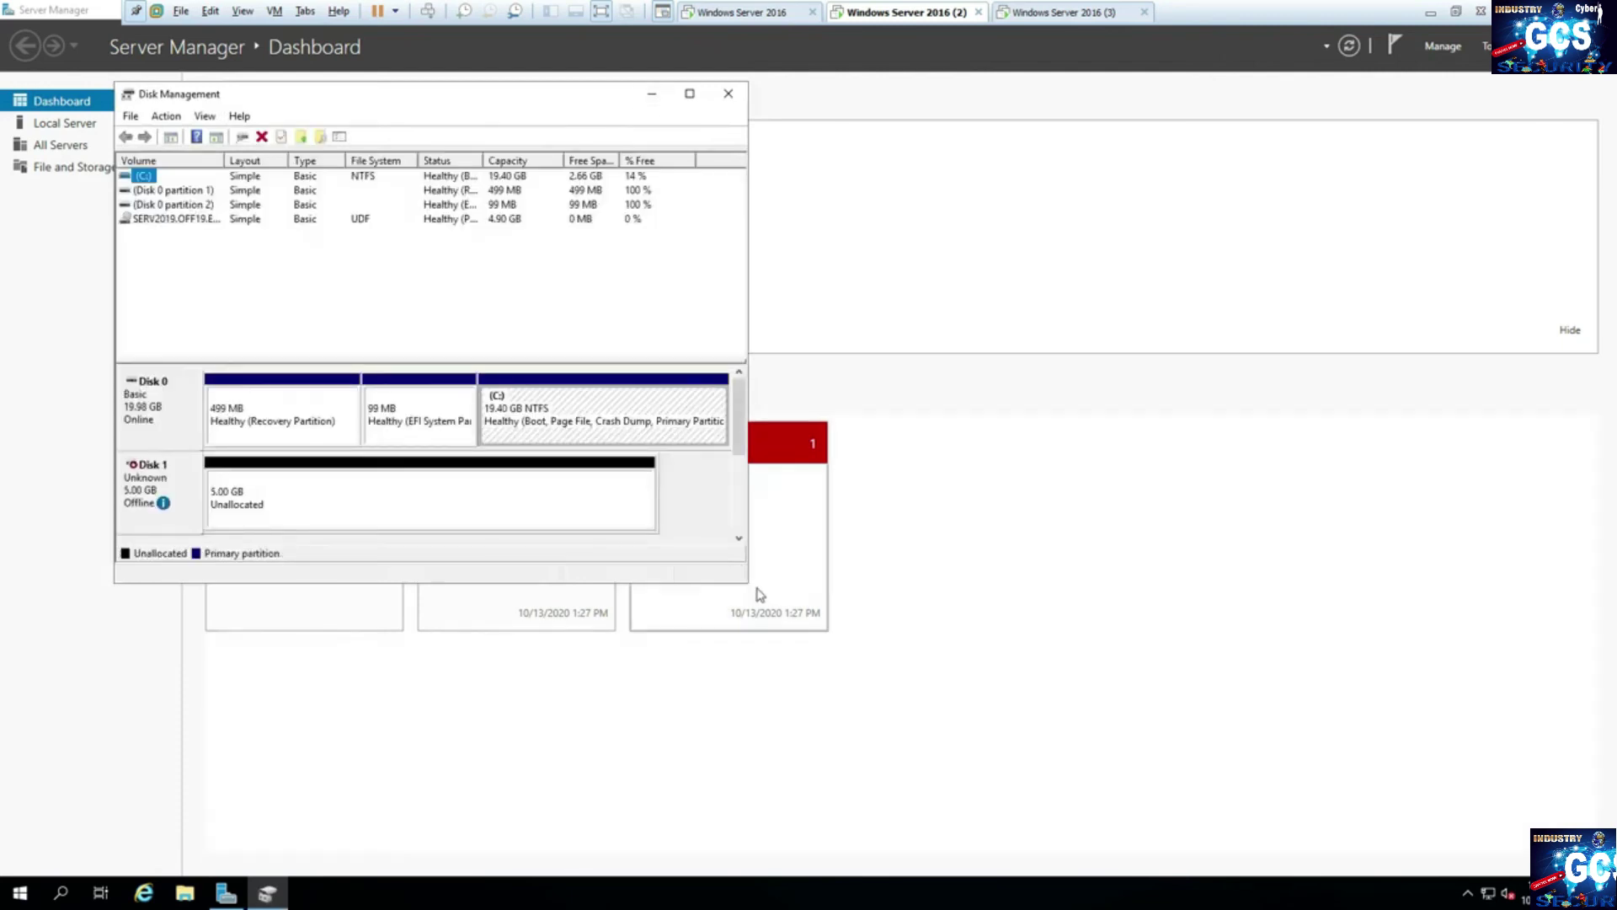
{"action": "left_click", "coordinate": [269, 505]}
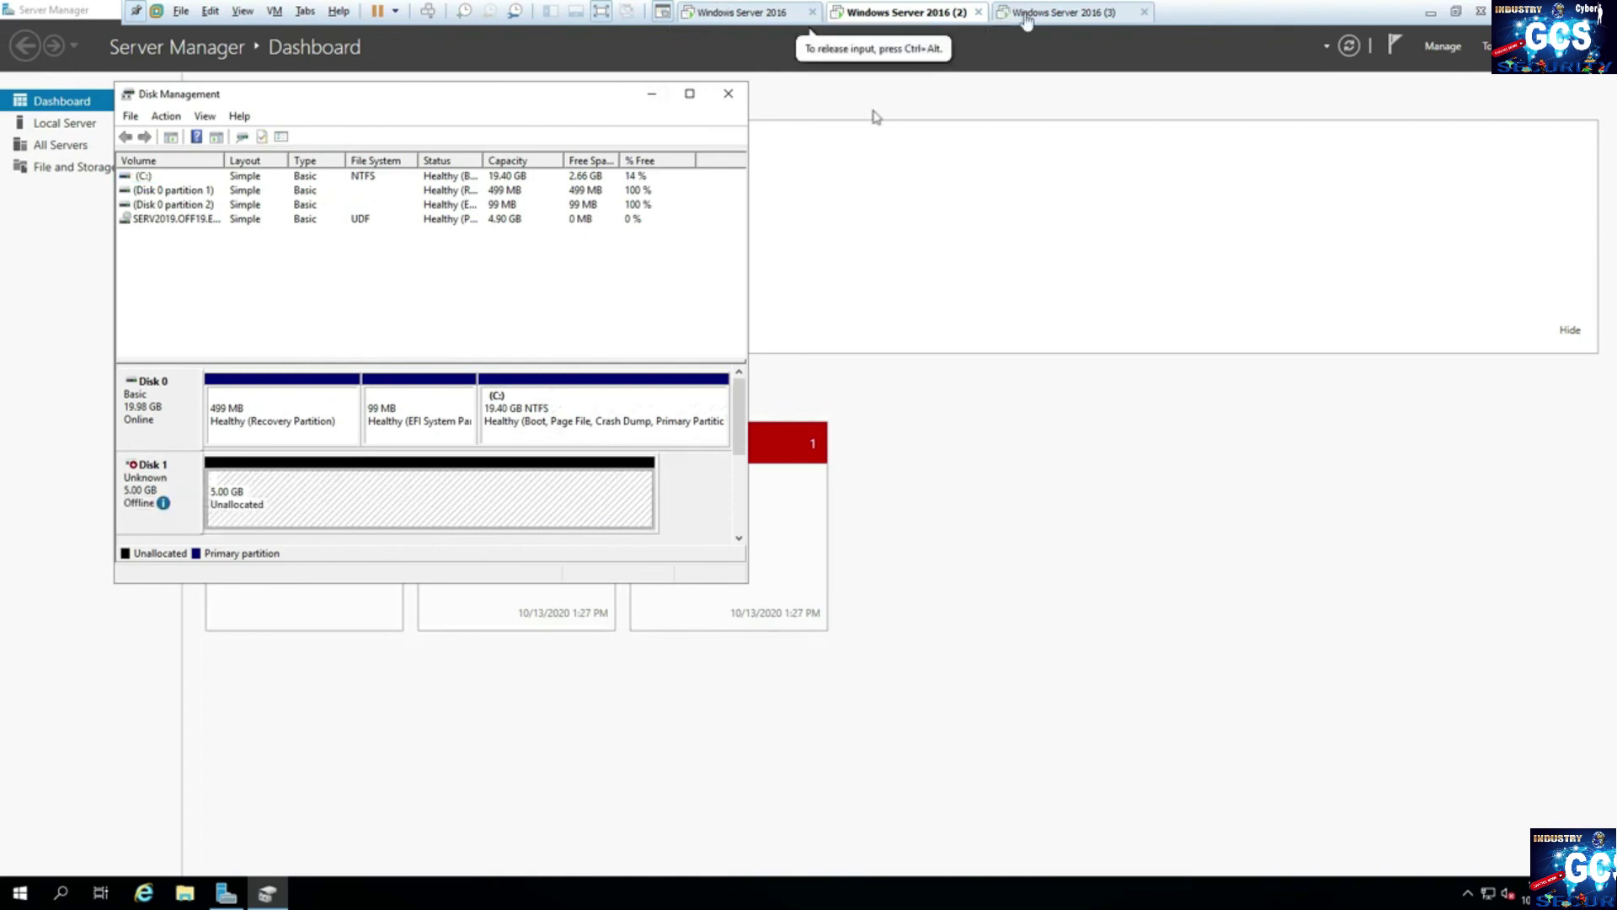
- Open Disk Management via diskmgmt on the third server, then return to the second server
{"action": "left_click", "coordinate": [1089, 10]}
{"action": "key", "text": "super+r"}
{"action": "type", "text": "d"}
{"action": "left_click", "coordinate": [340, 707]}
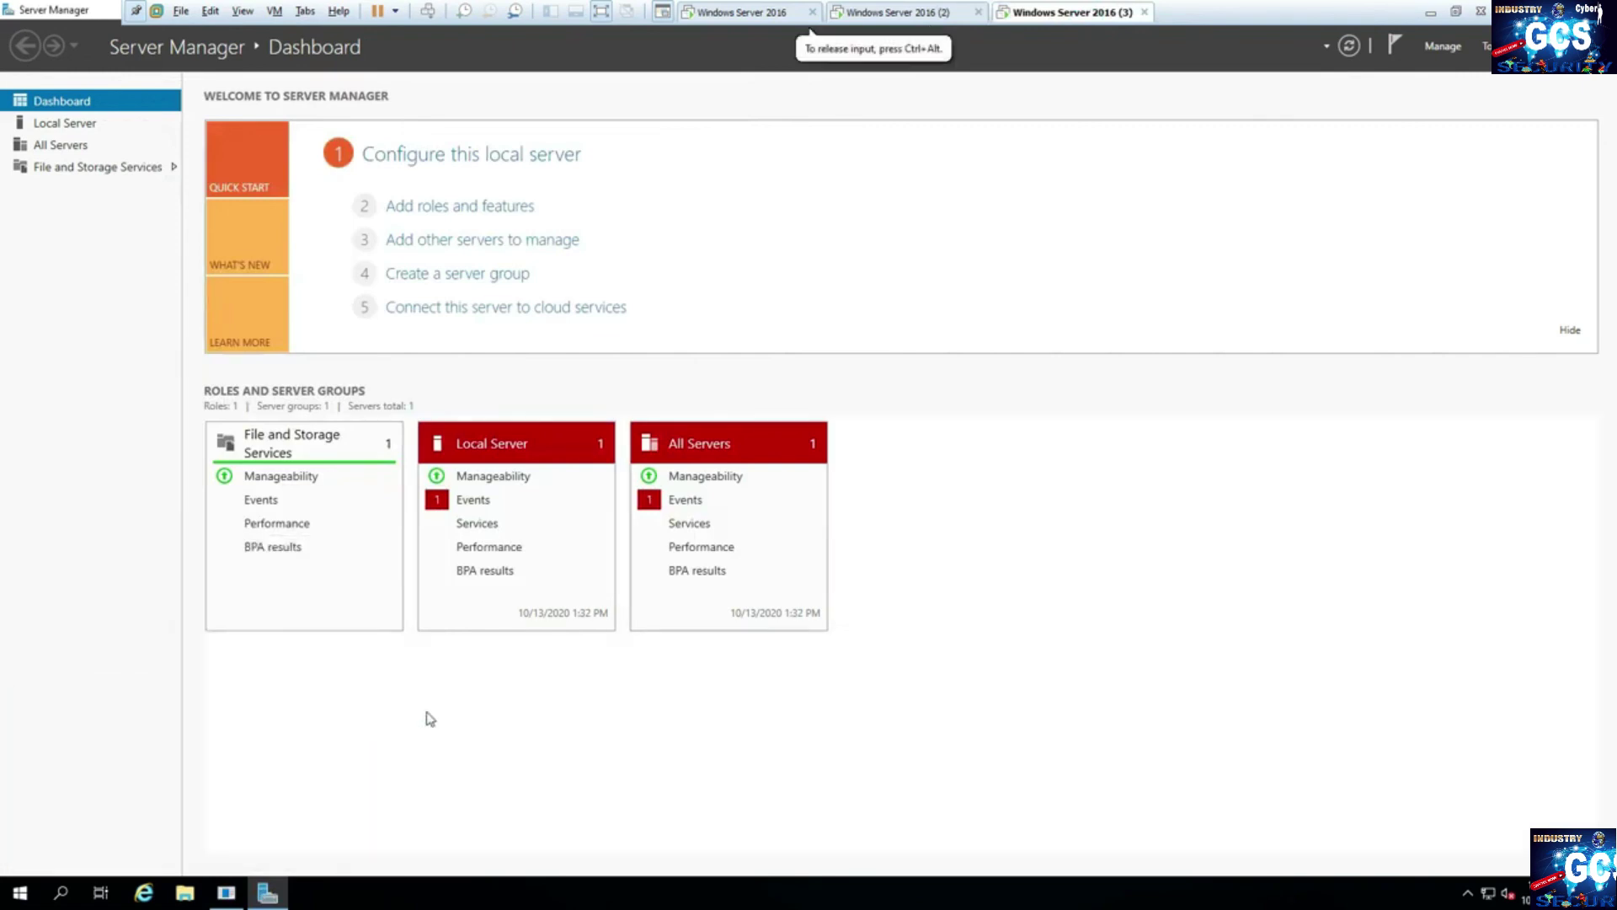
{"action": "key", "text": "super+r"}
{"action": "type", "text": "d"}
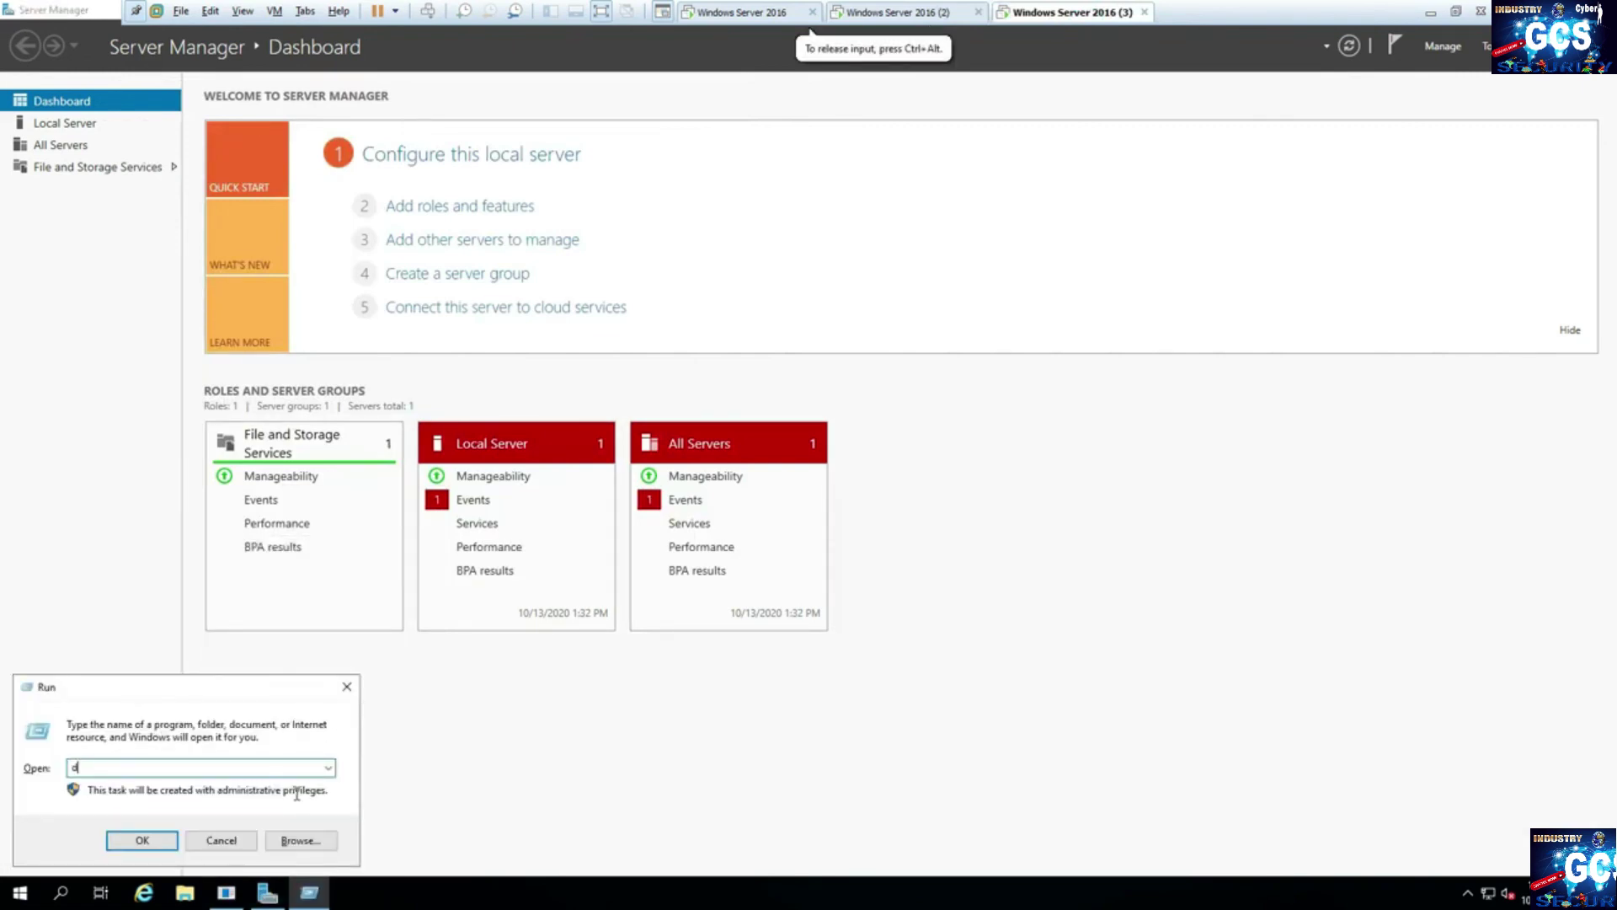
{"action": "type", "text": "iskmgmt.msc"}
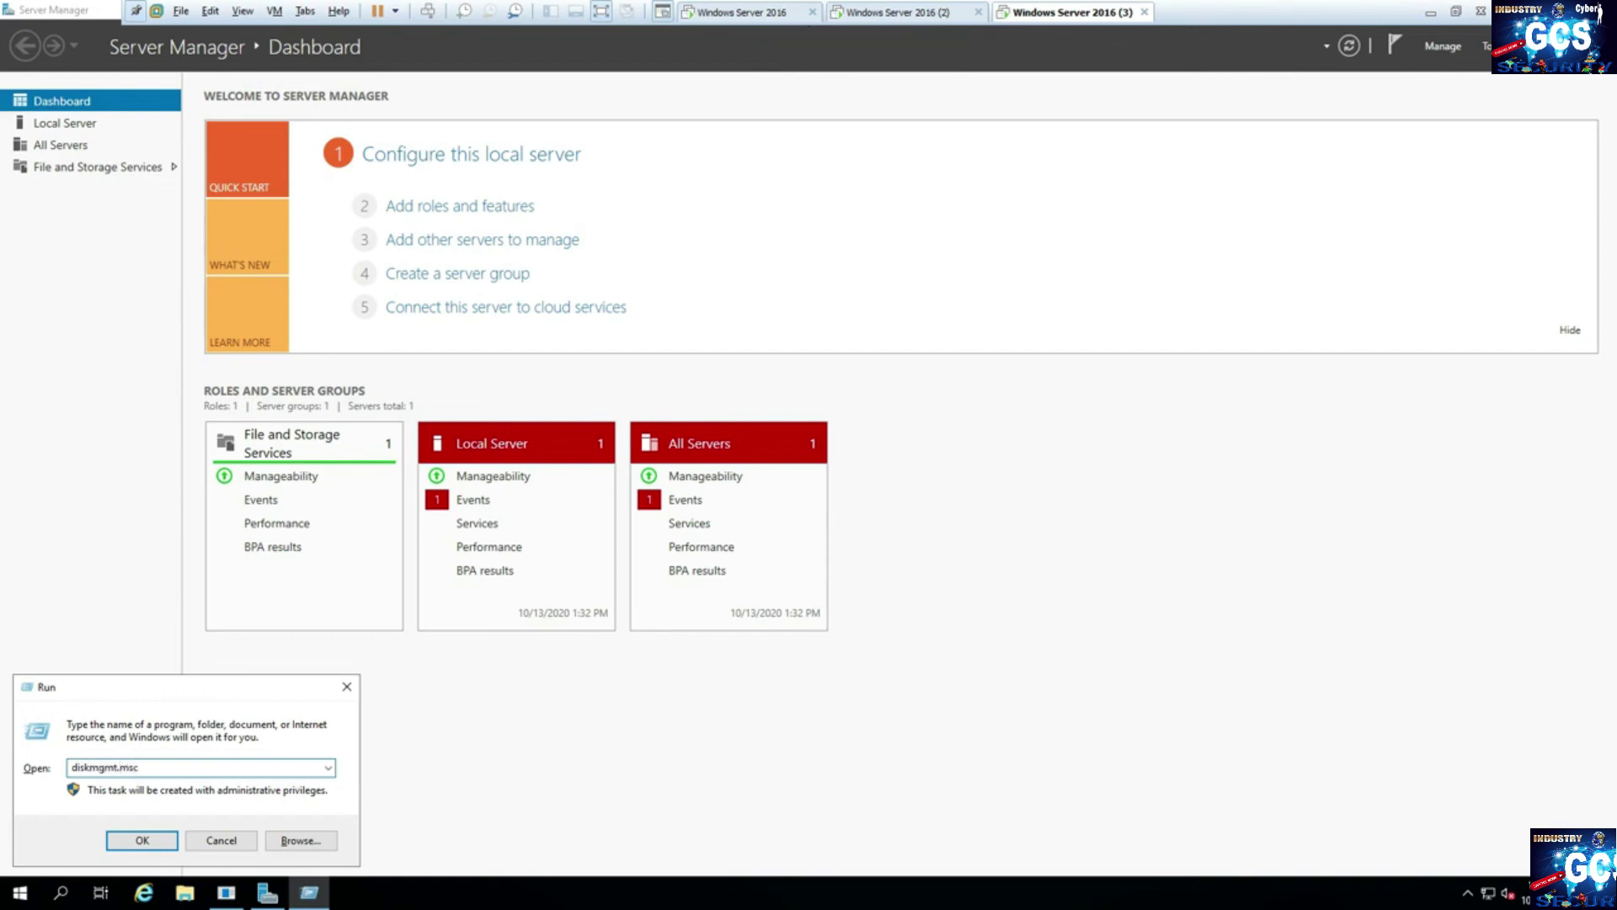
{"action": "key", "text": "Return"}
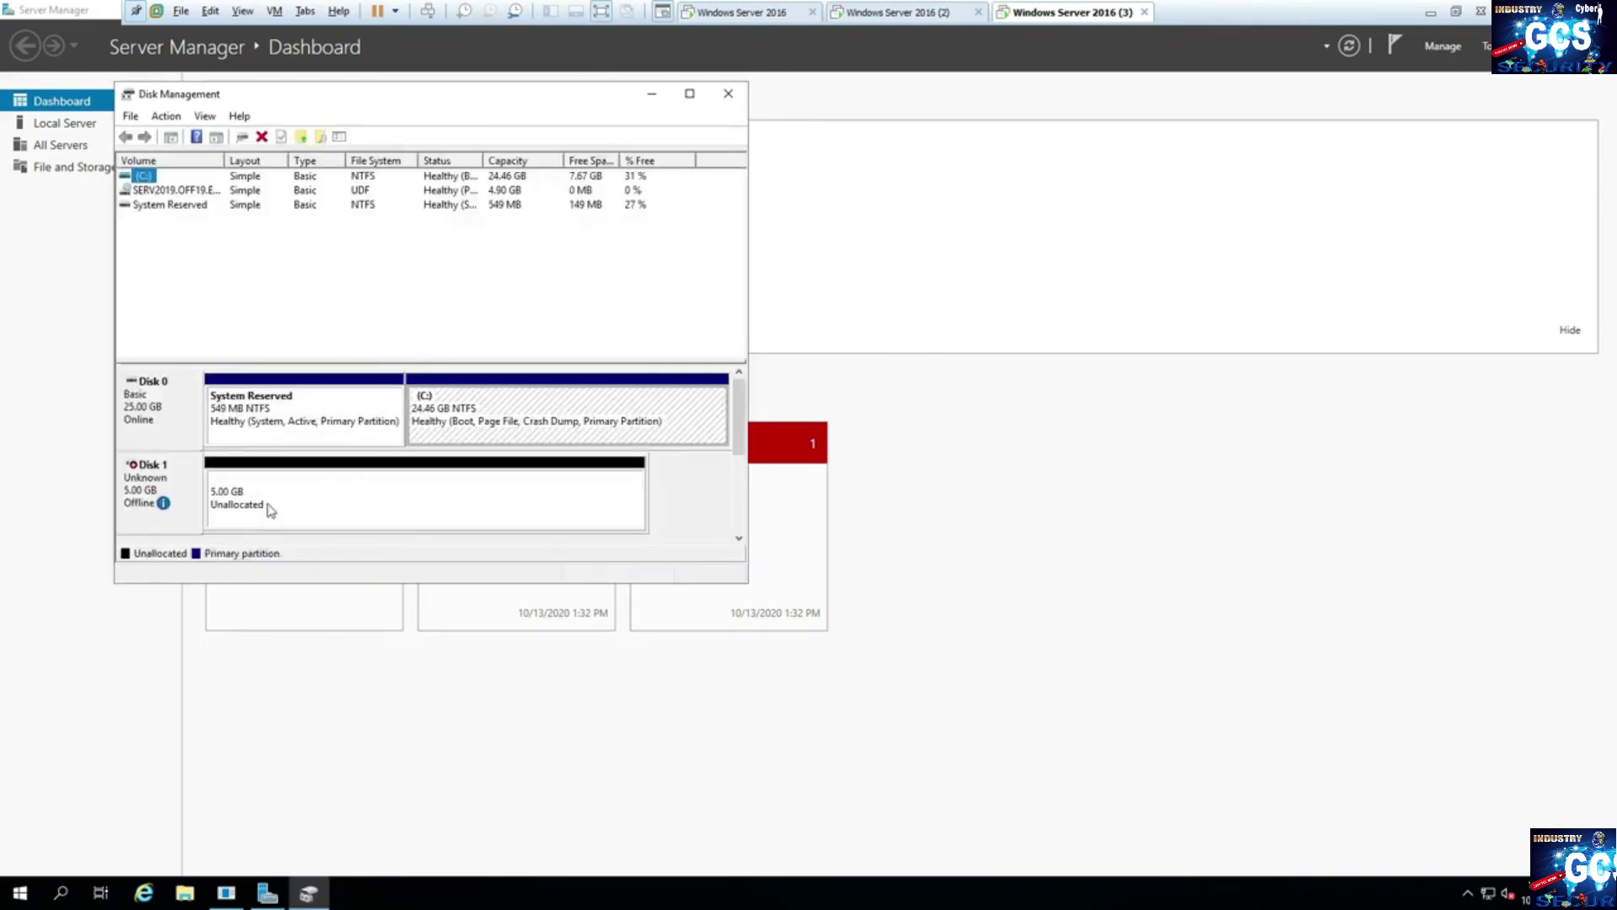
{"action": "left_click", "coordinate": [335, 514]}
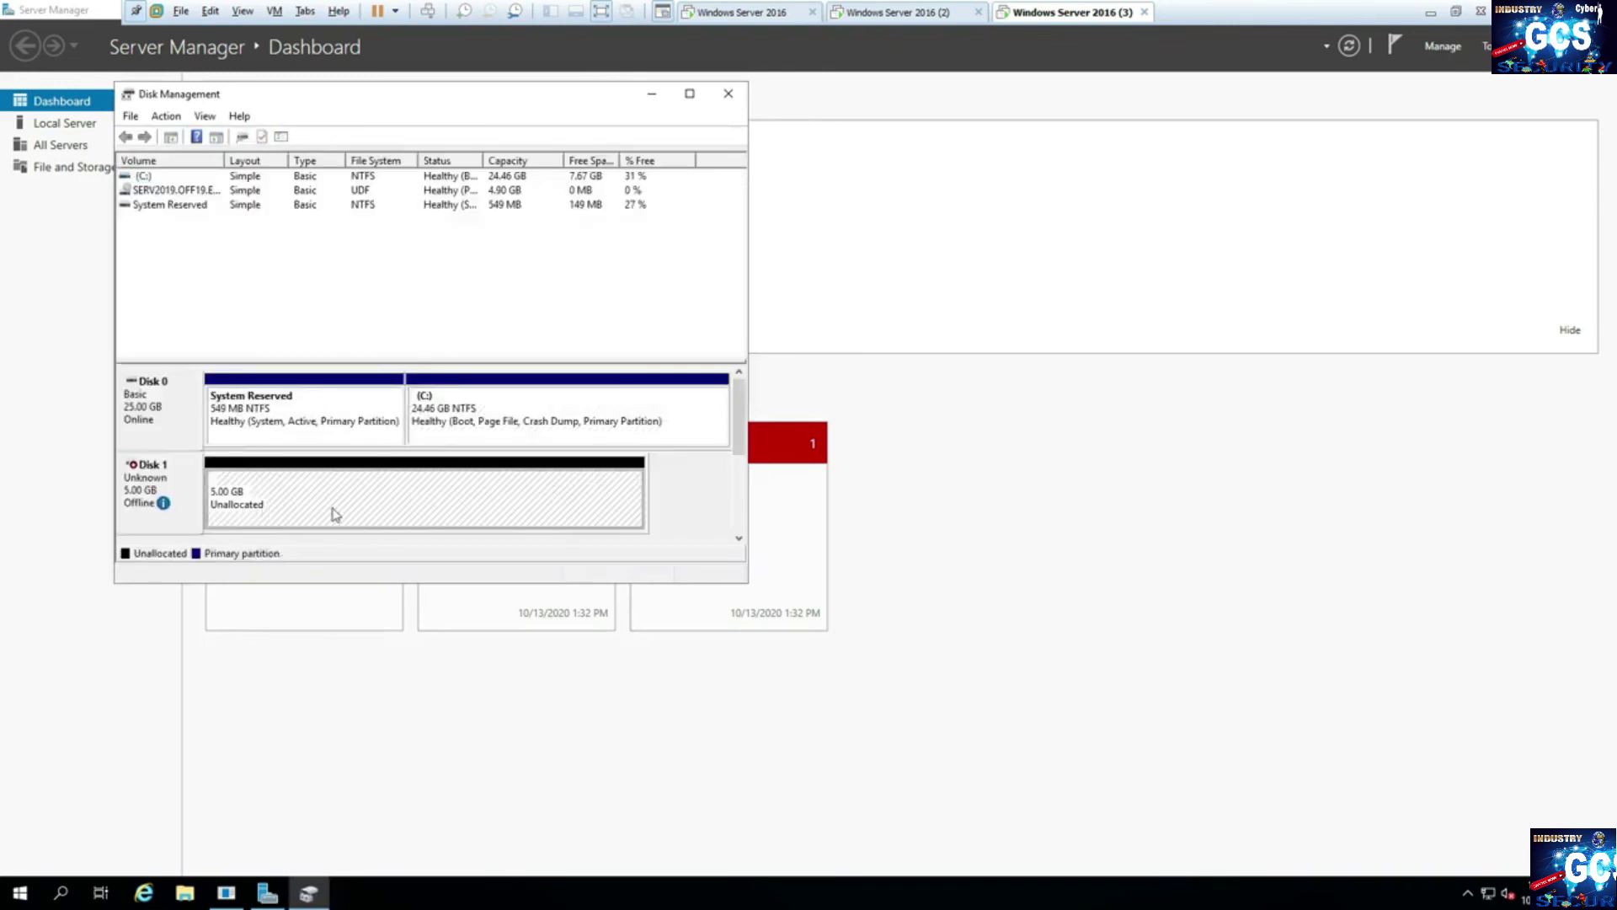
{"action": "left_click", "coordinate": [733, 12]}
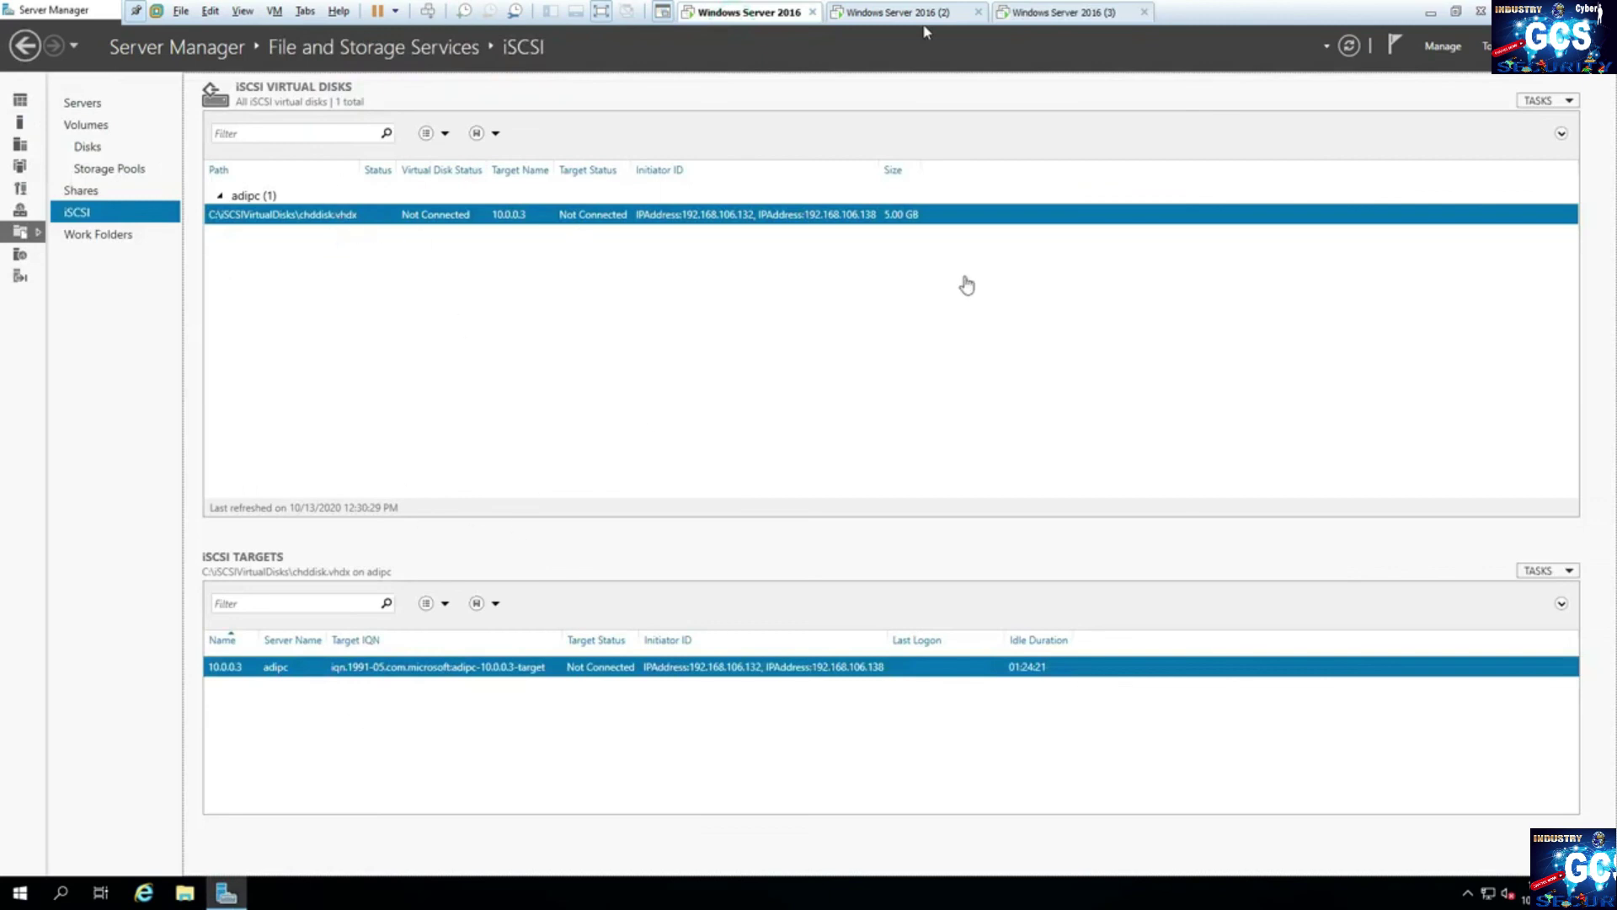
{"action": "left_click", "coordinate": [876, 10]}
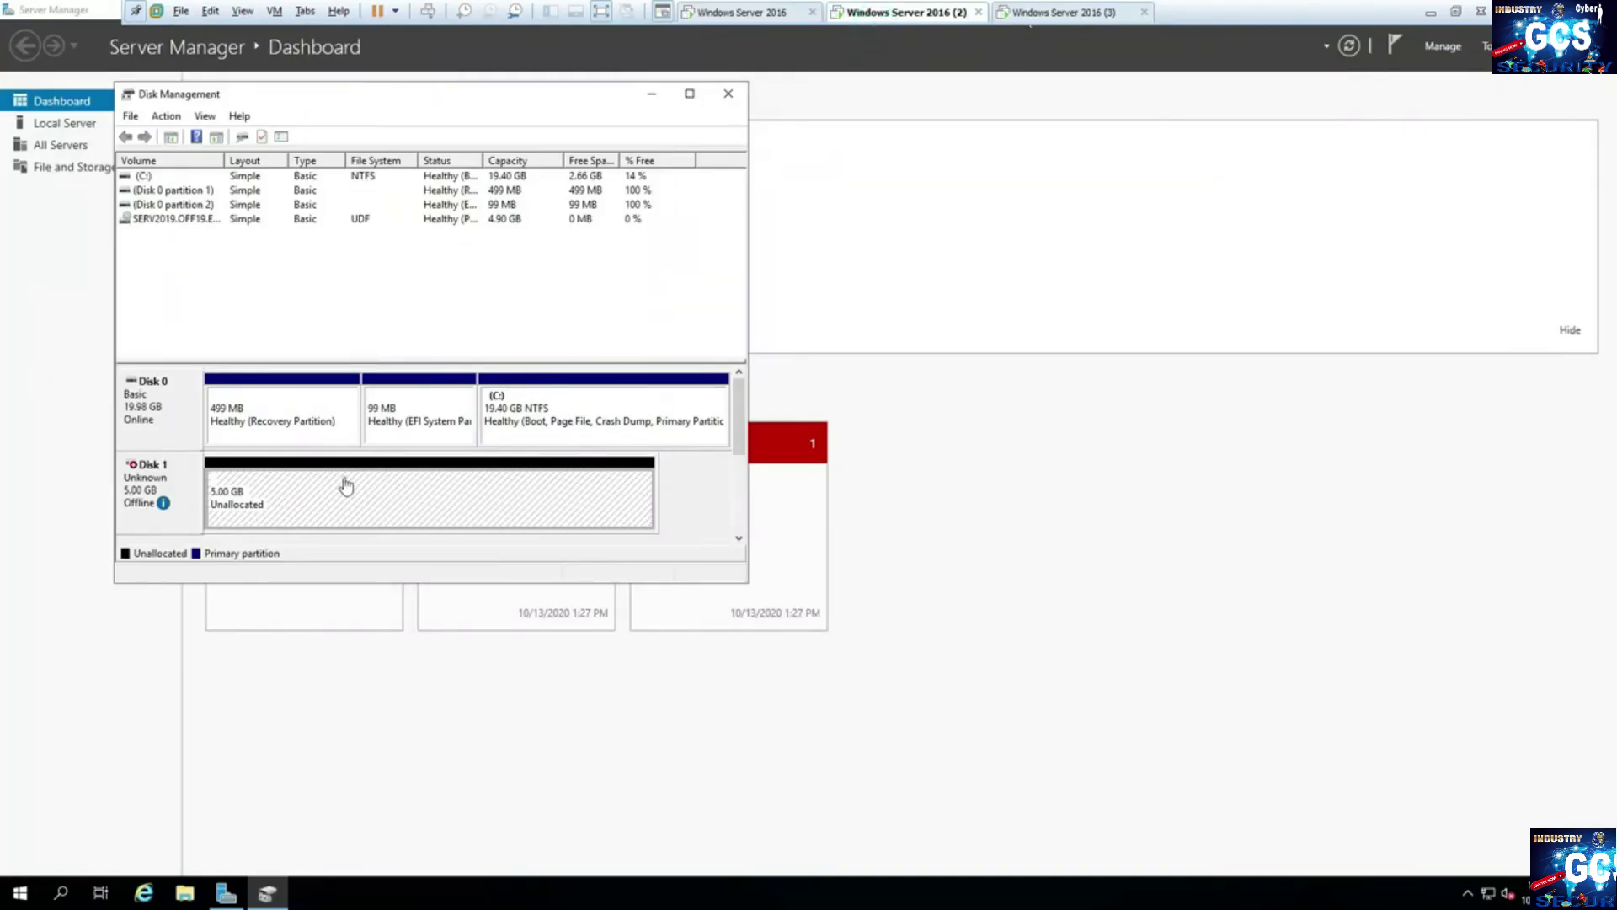
- Bring Disk 1 online and initialize it with the MBR partition style
{"action": "right_click", "coordinate": [181, 472]}
{"action": "left_click", "coordinate": [223, 477]}
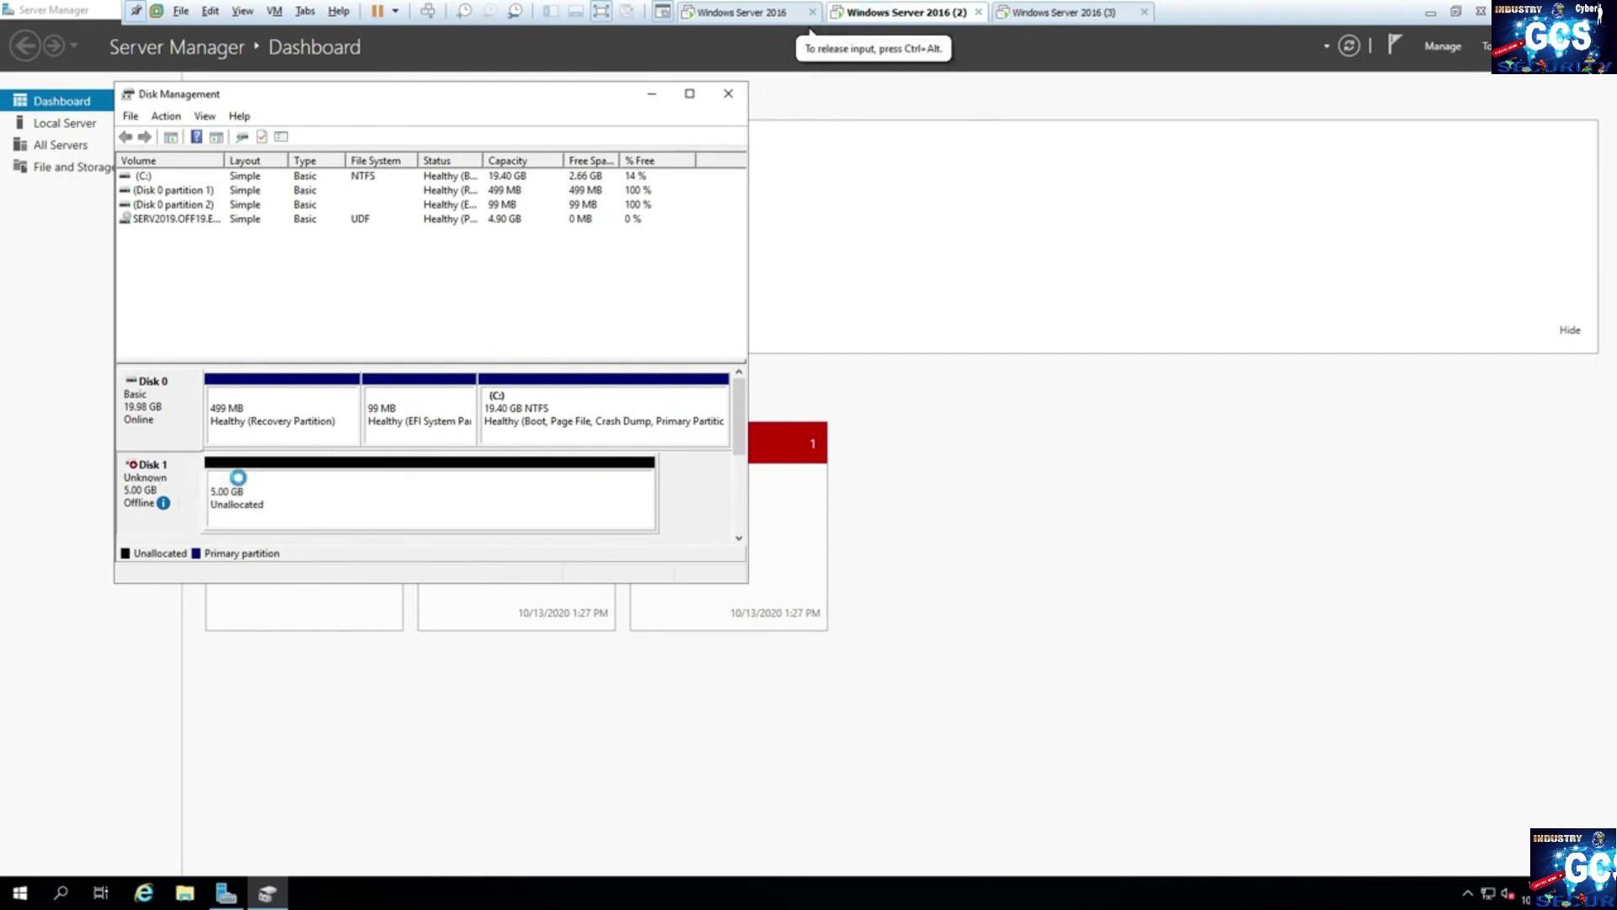
{"action": "right_click", "coordinate": [162, 479]}
{"action": "left_click", "coordinate": [188, 485]}
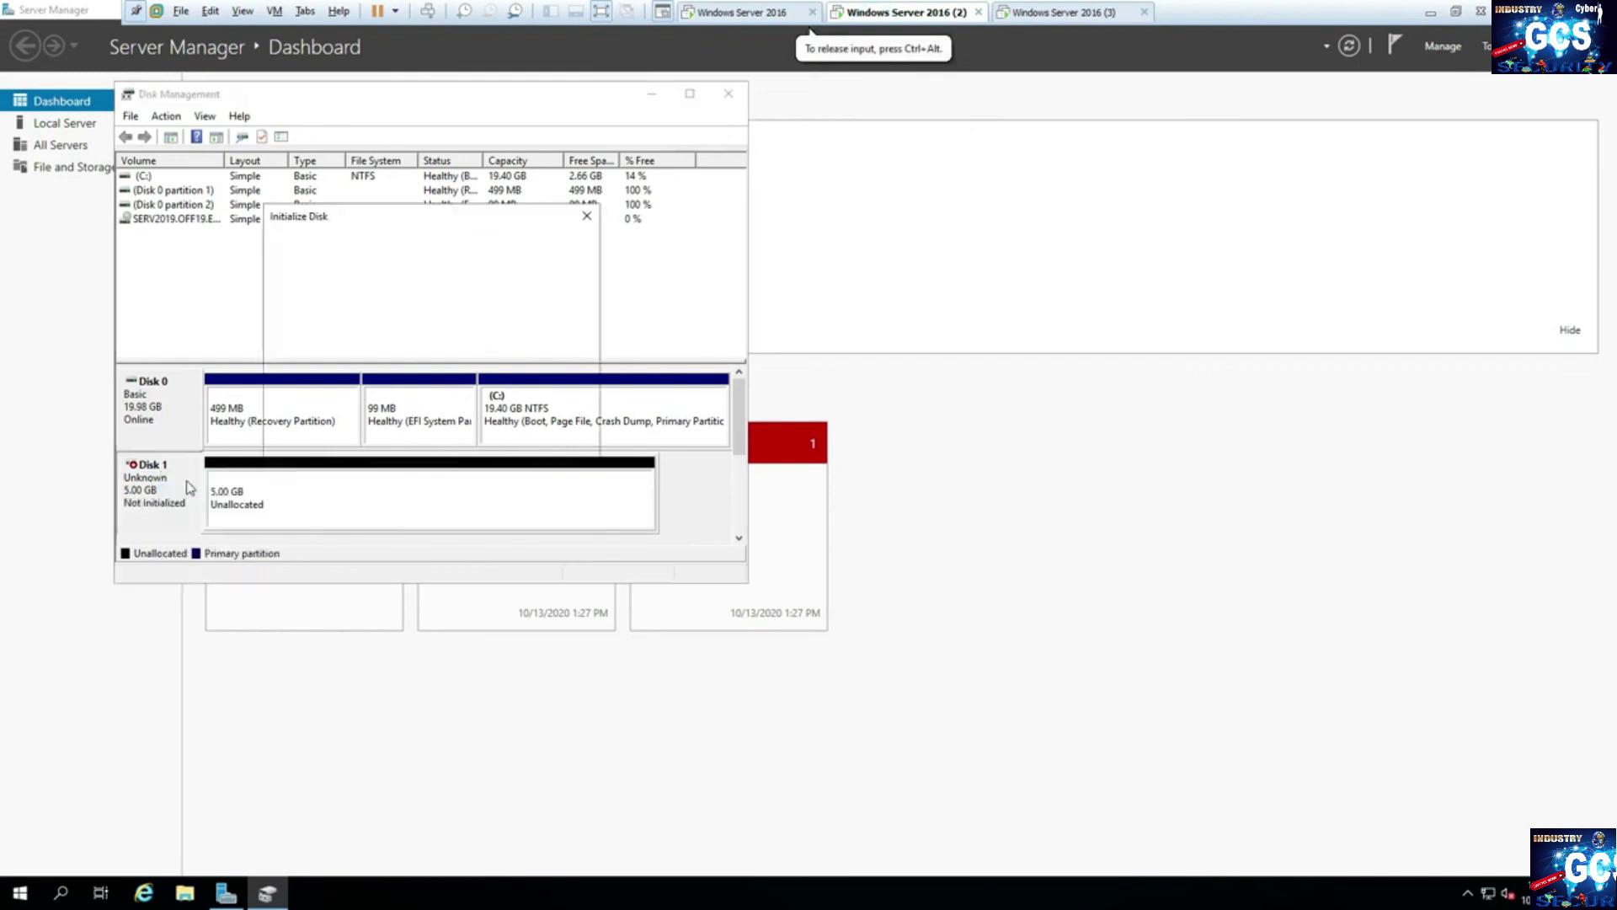
{"action": "left_click", "coordinate": [318, 361]}
{"action": "left_click", "coordinate": [485, 442]}
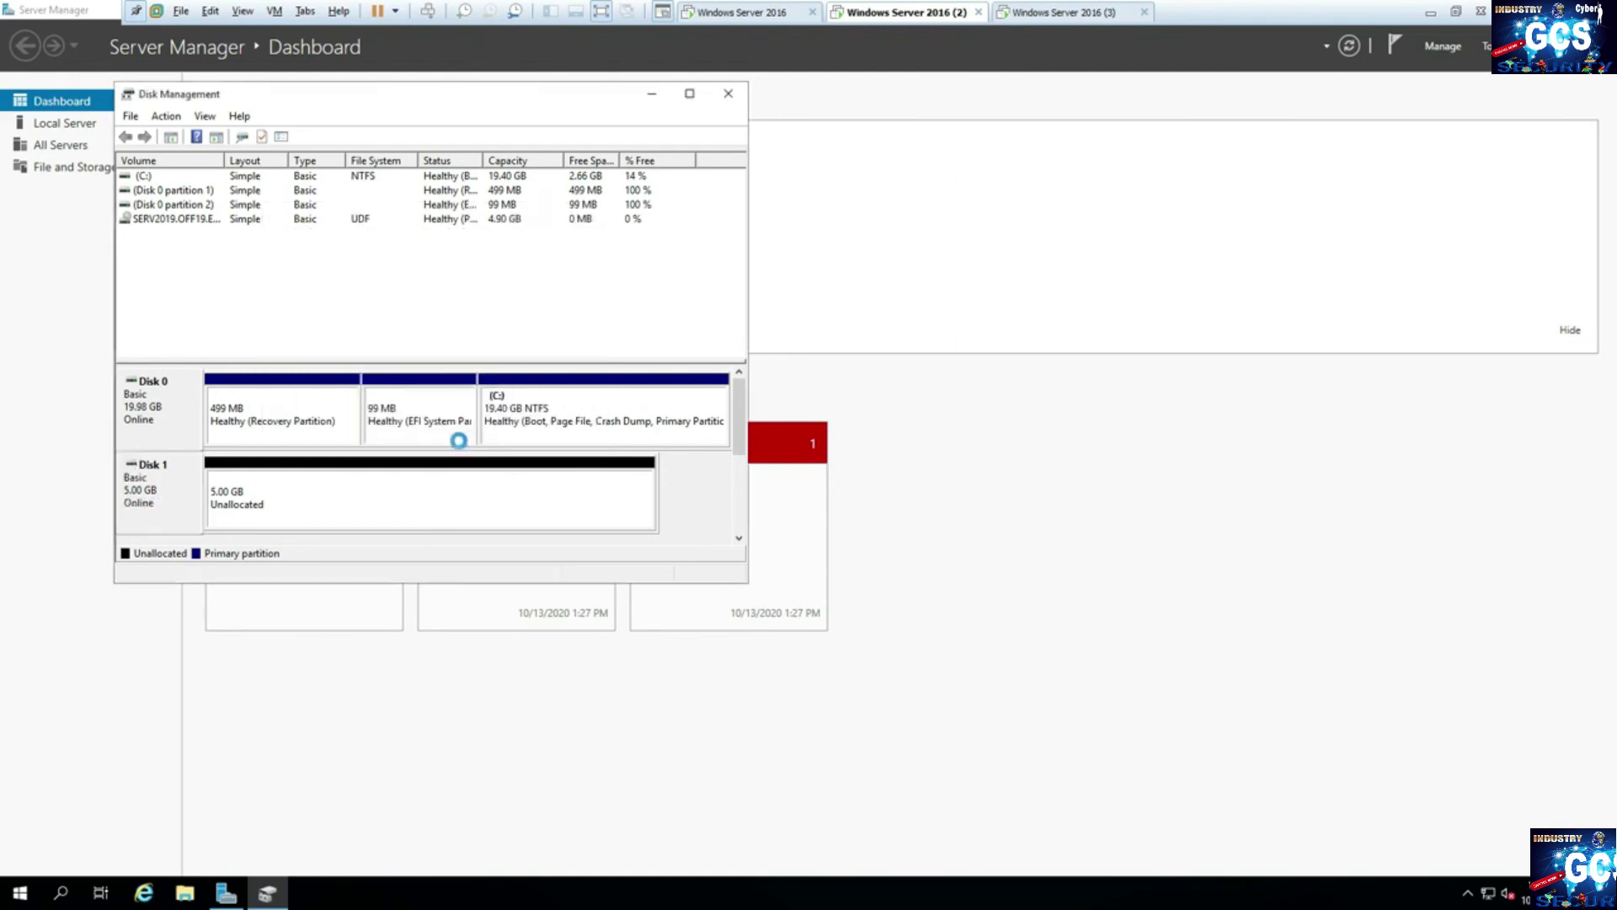
- Create a 5117 MB NTFS simple volume with letter E: and label chkdsk
{"action": "right_click", "coordinate": [375, 496]}
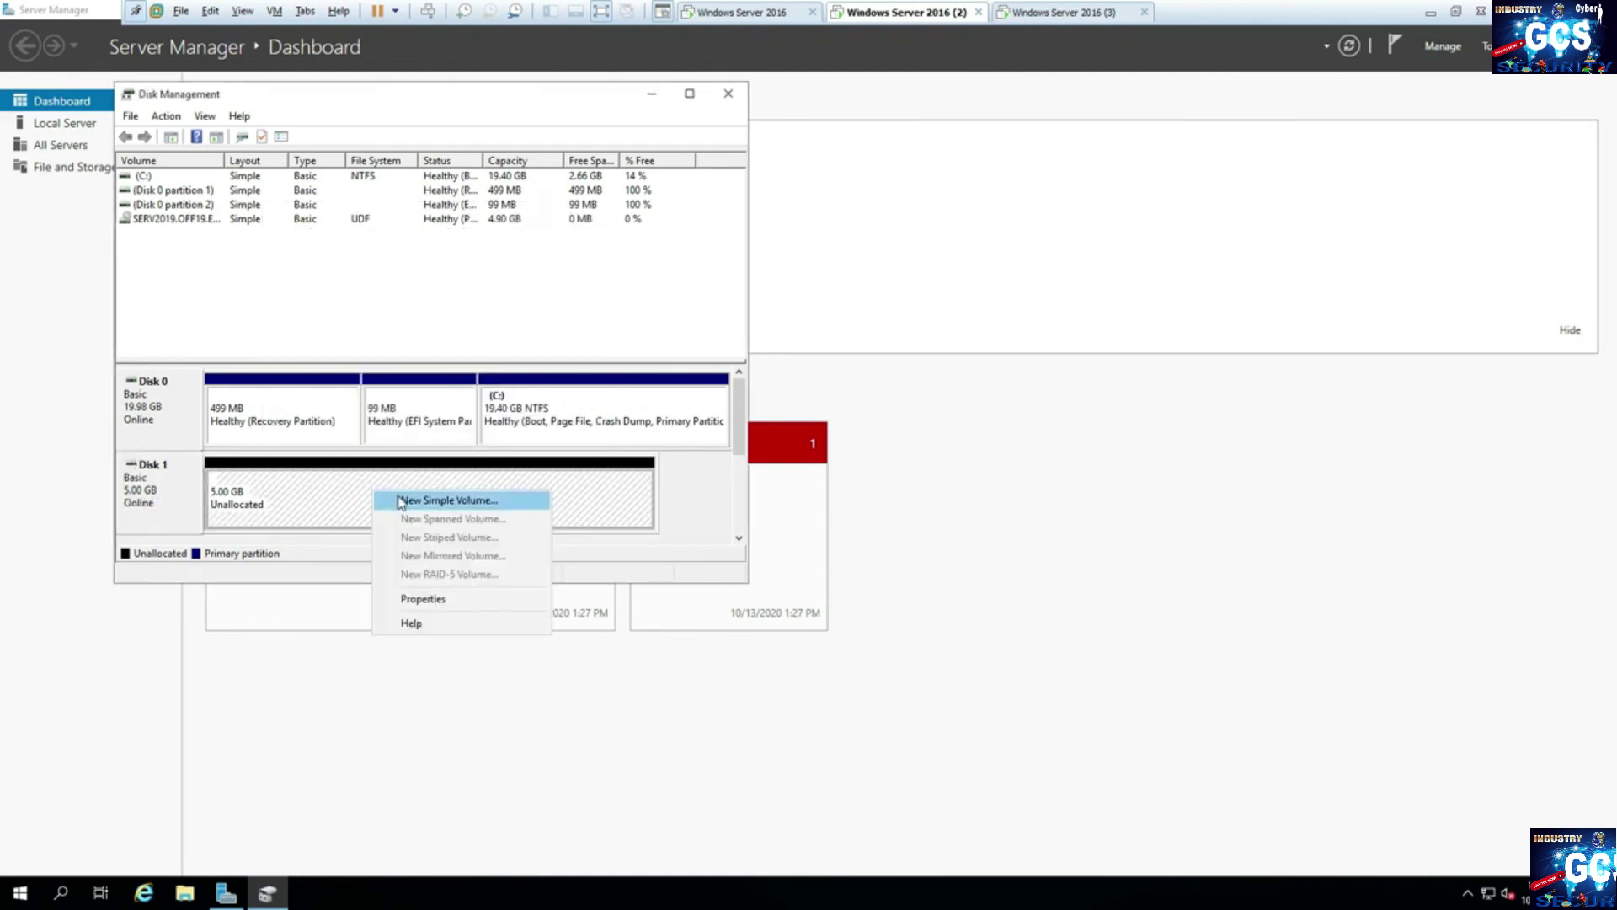
{"action": "left_click", "coordinate": [403, 501]}
{"action": "left_click", "coordinate": [455, 478]}
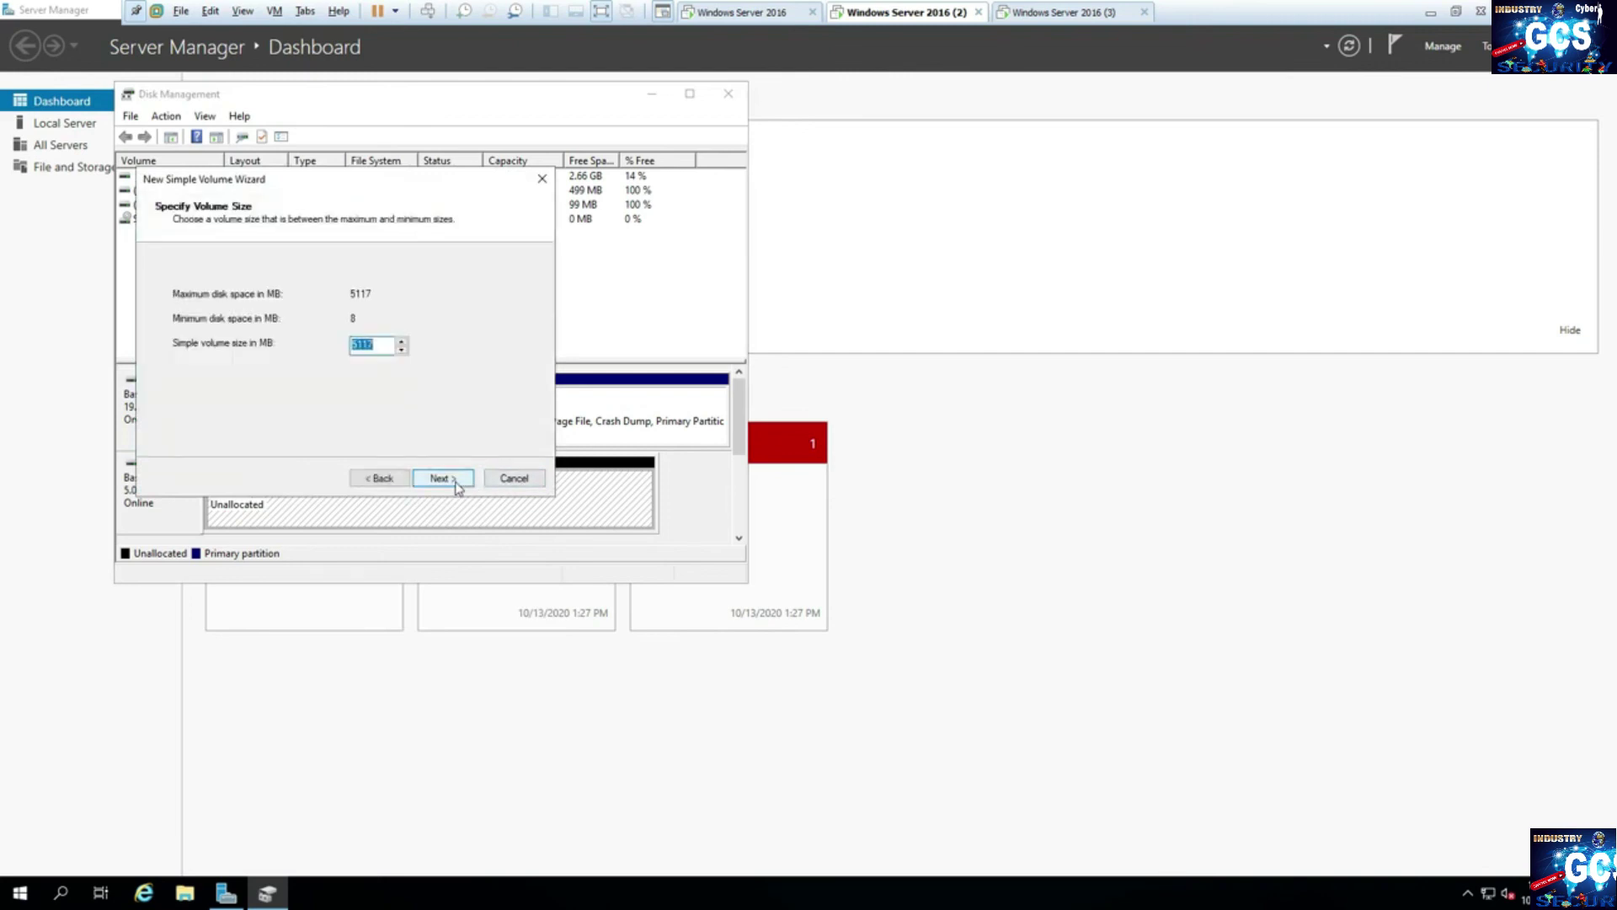
{"action": "left_click", "coordinate": [441, 481]}
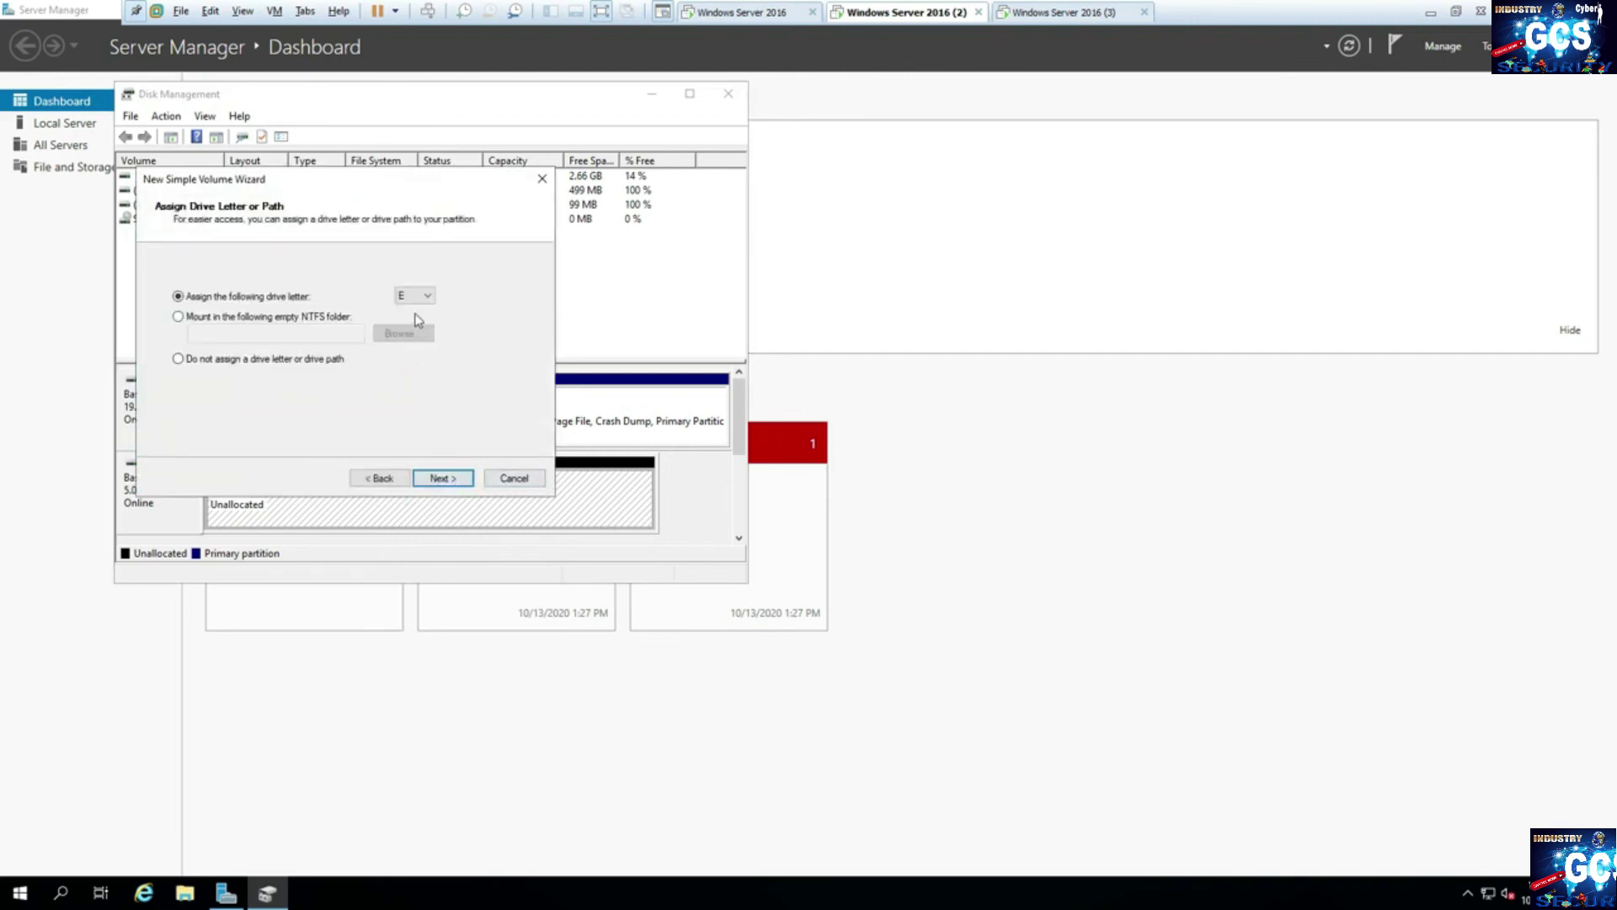
{"action": "left_click", "coordinate": [443, 478]}
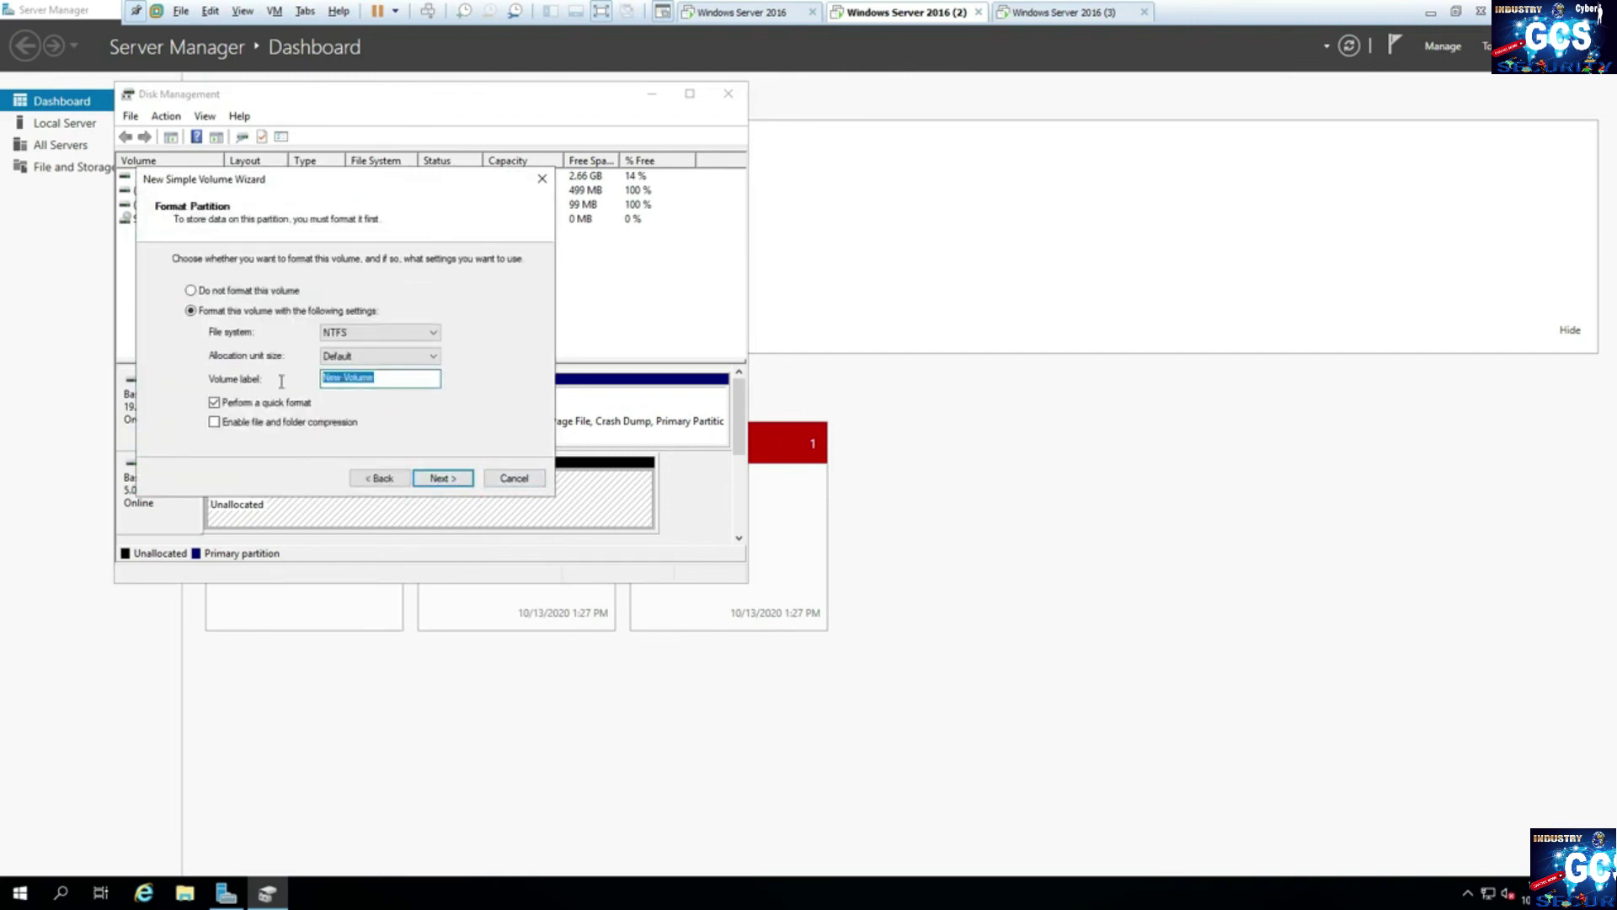
{"action": "type", "text": "c"}
{"action": "left_click", "coordinate": [441, 478]}
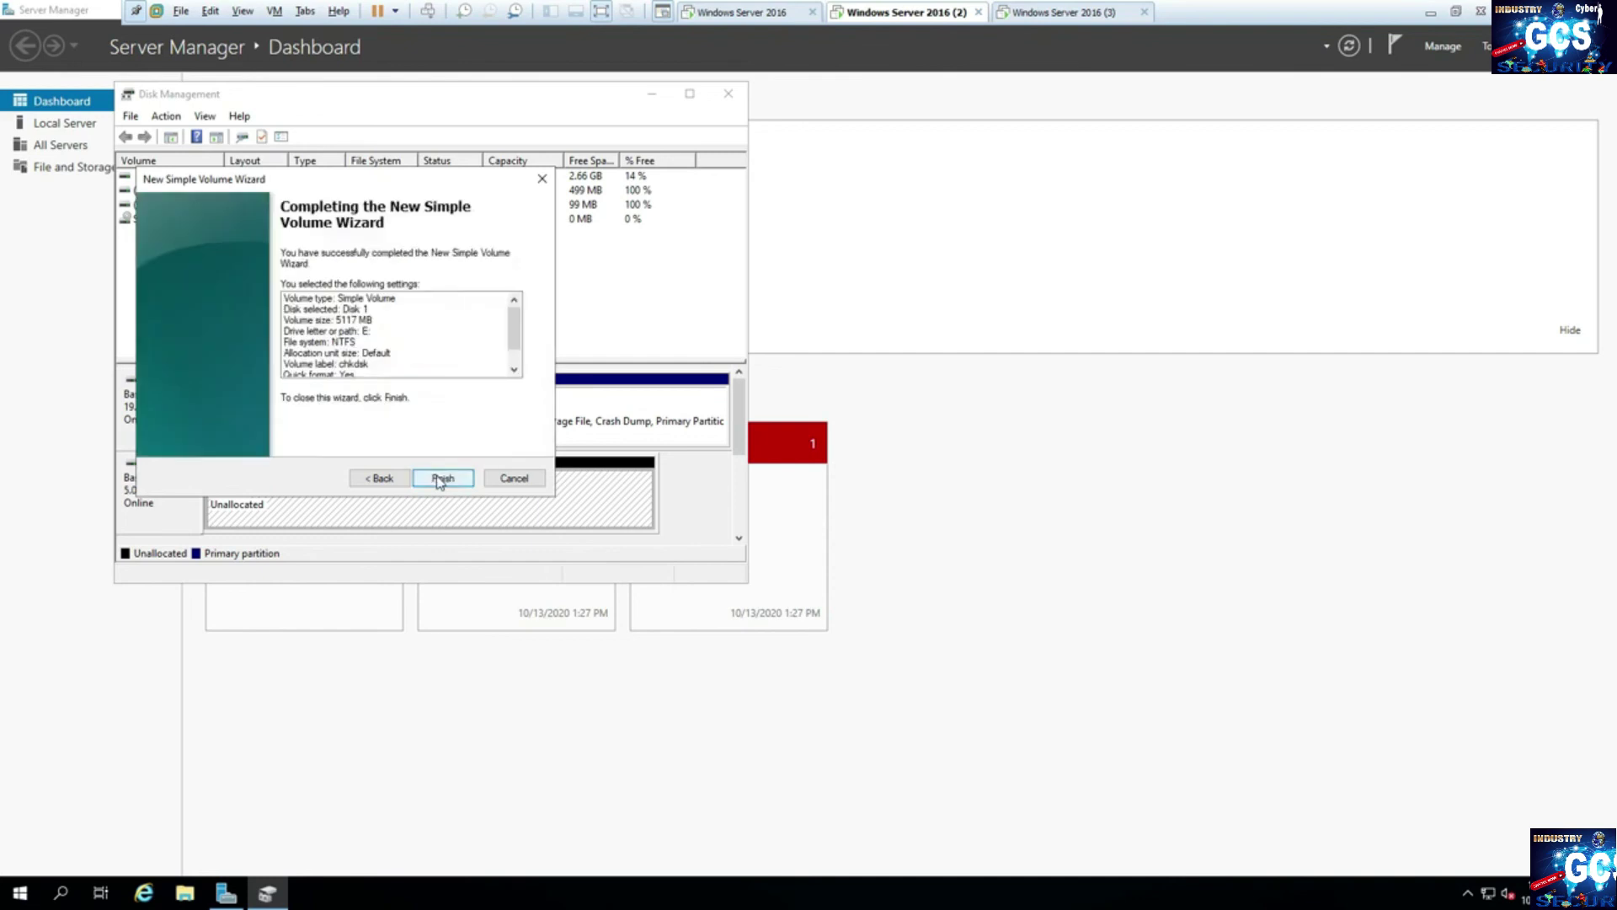
{"action": "left_click", "coordinate": [442, 479]}
{"action": "left_click", "coordinate": [1036, 12]}
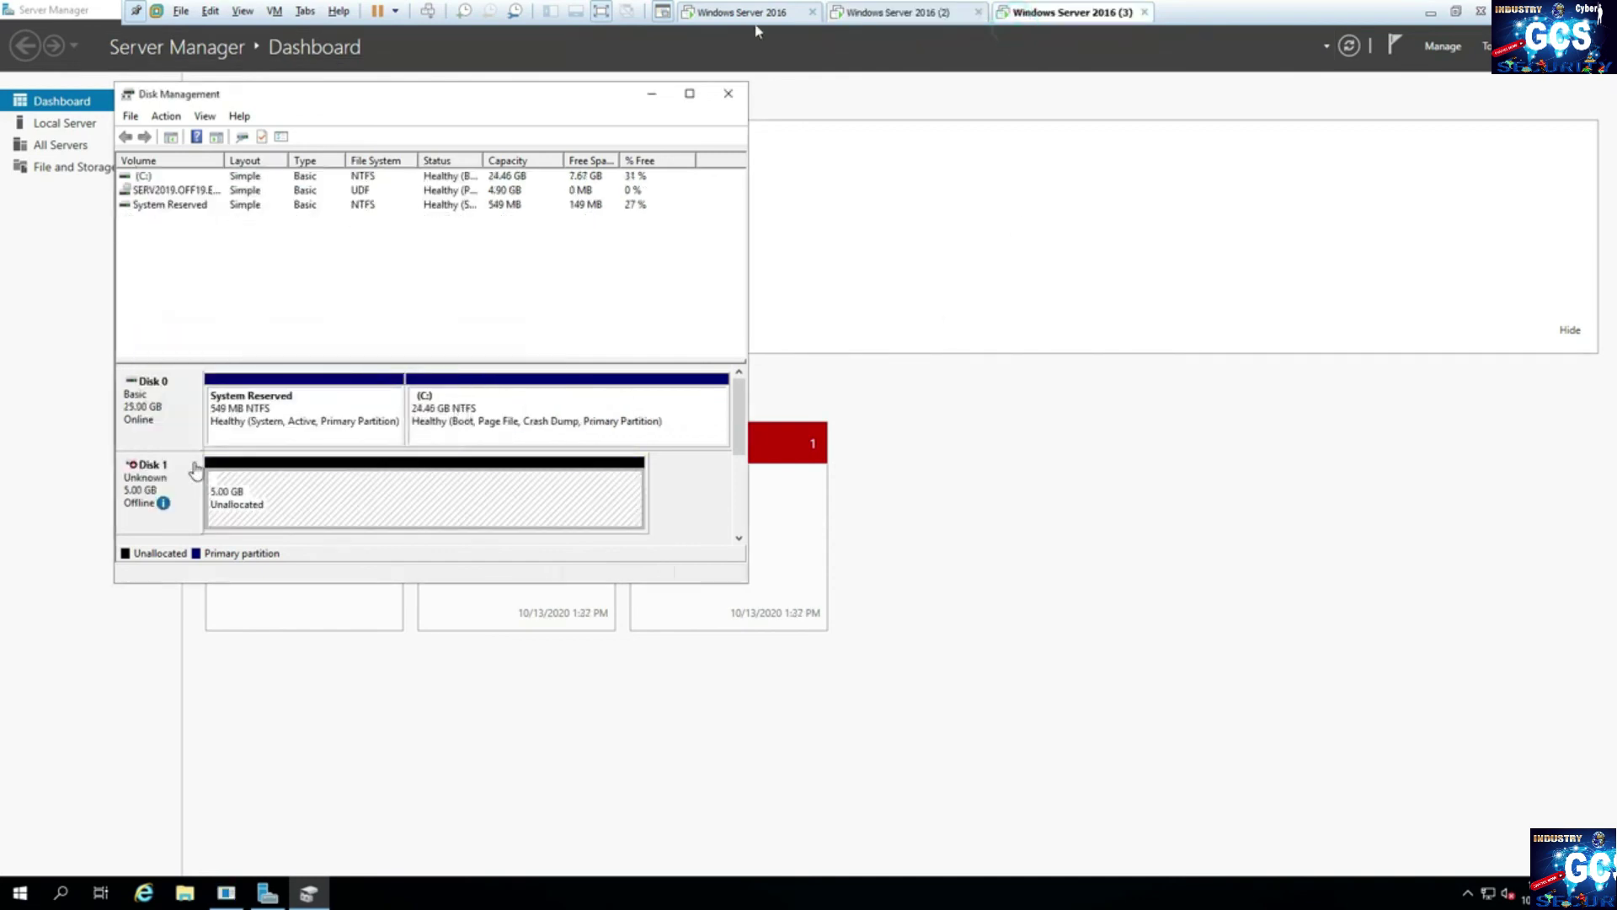
- Bring Disk 1 online on the third server after dismissing the out-of-date error
{"action": "right_click", "coordinate": [140, 481]}
{"action": "left_click", "coordinate": [167, 485]}
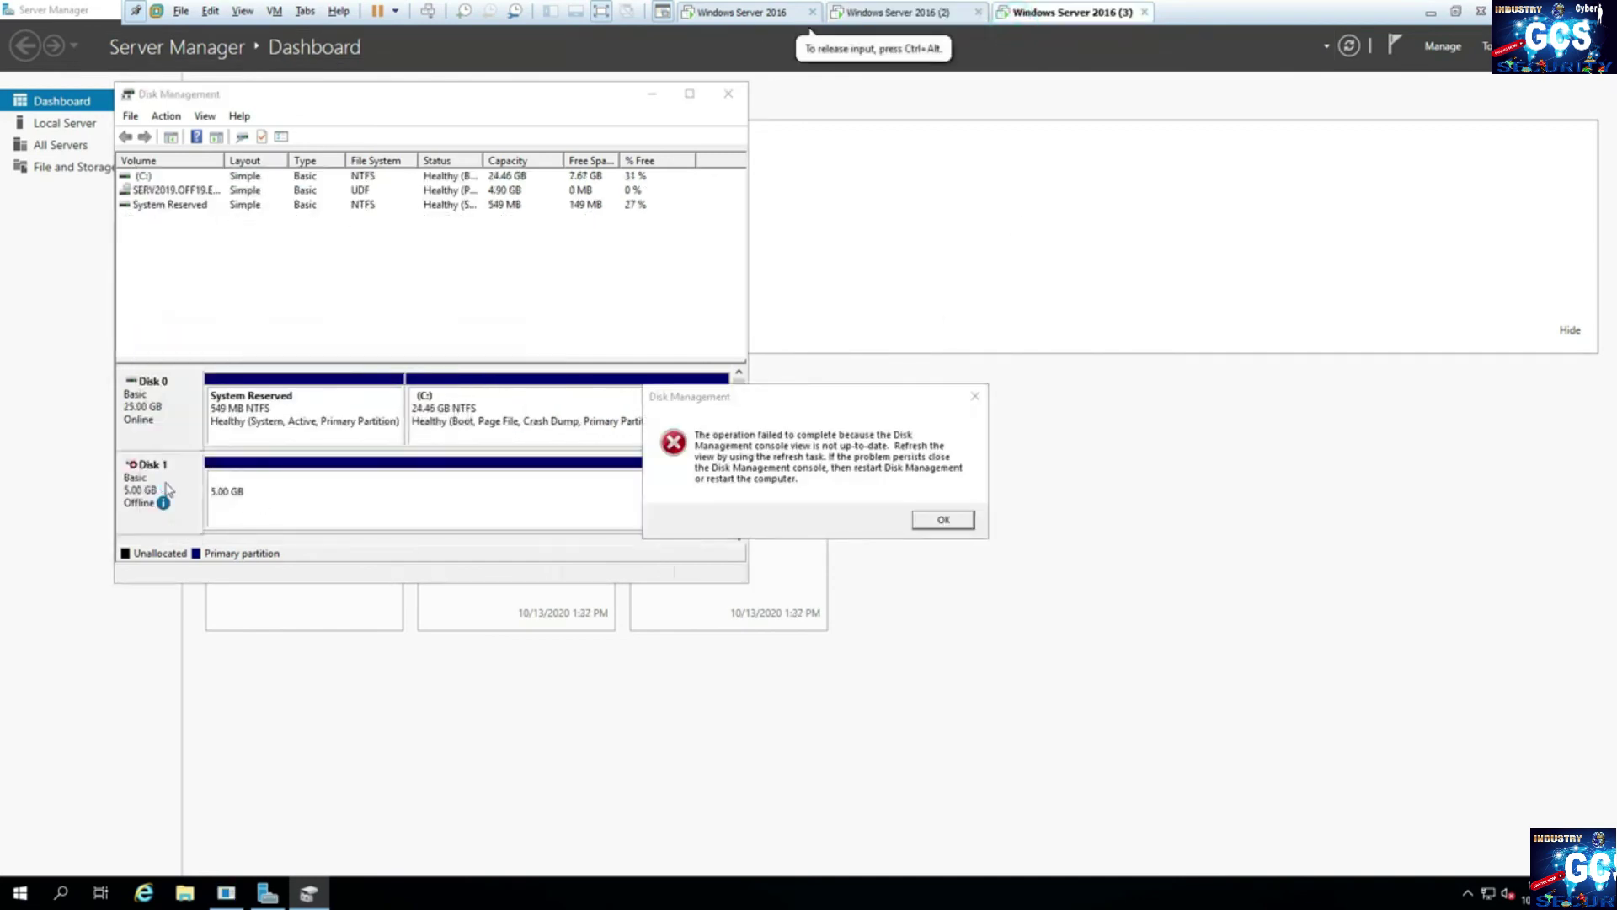
{"action": "left_click", "coordinate": [937, 520]}
{"action": "right_click", "coordinate": [162, 490]}
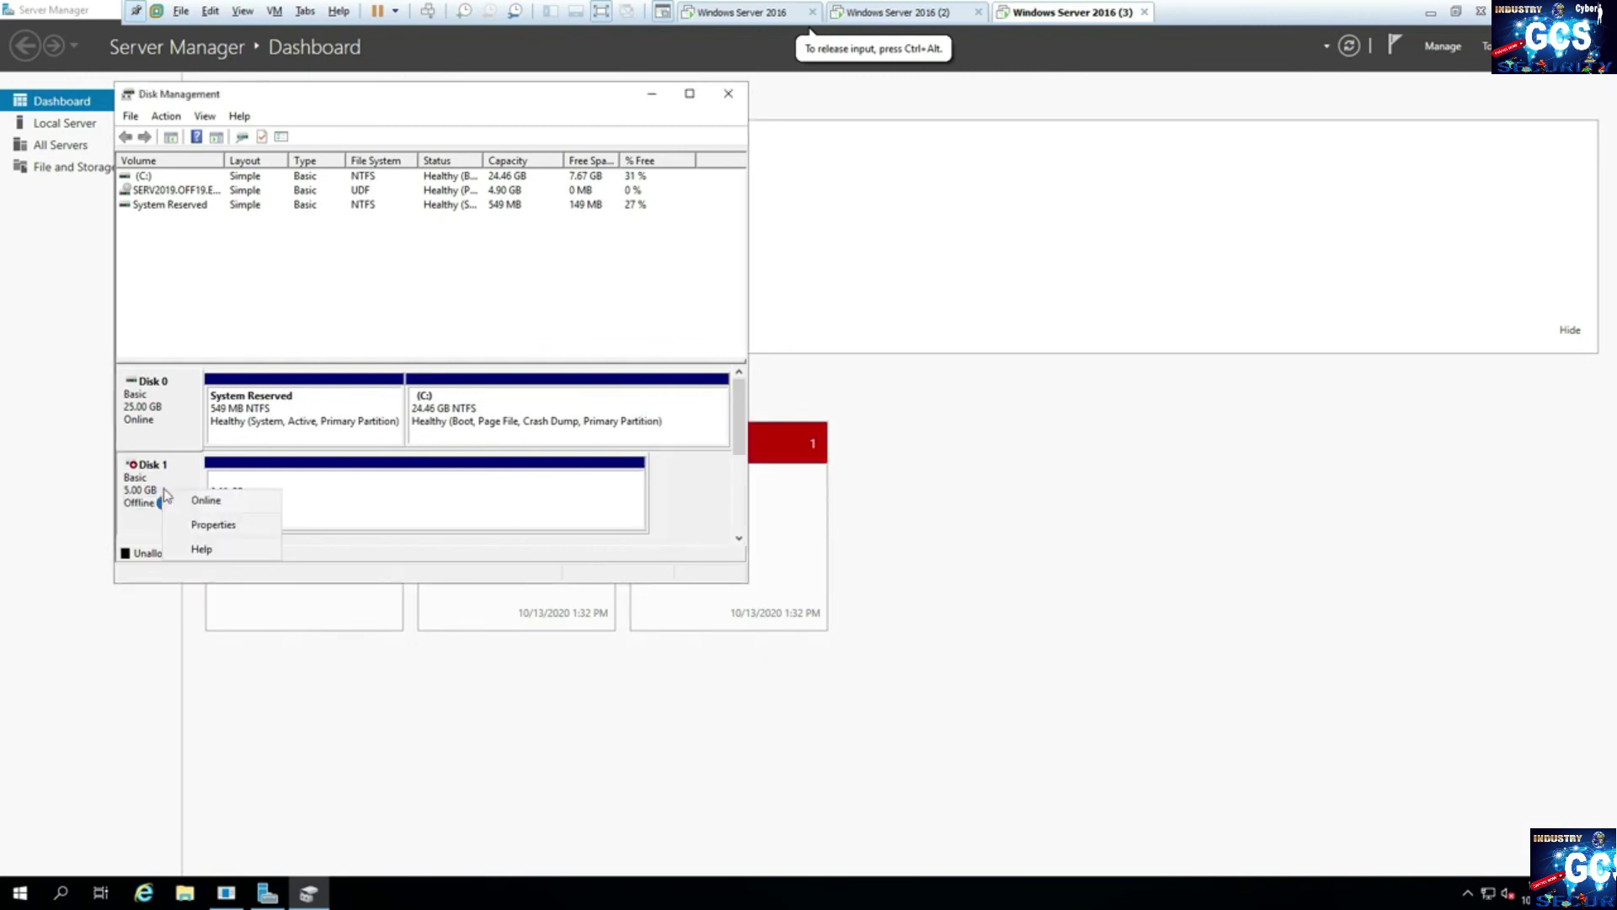
{"action": "left_click", "coordinate": [202, 503]}
{"action": "right_click", "coordinate": [163, 484]}
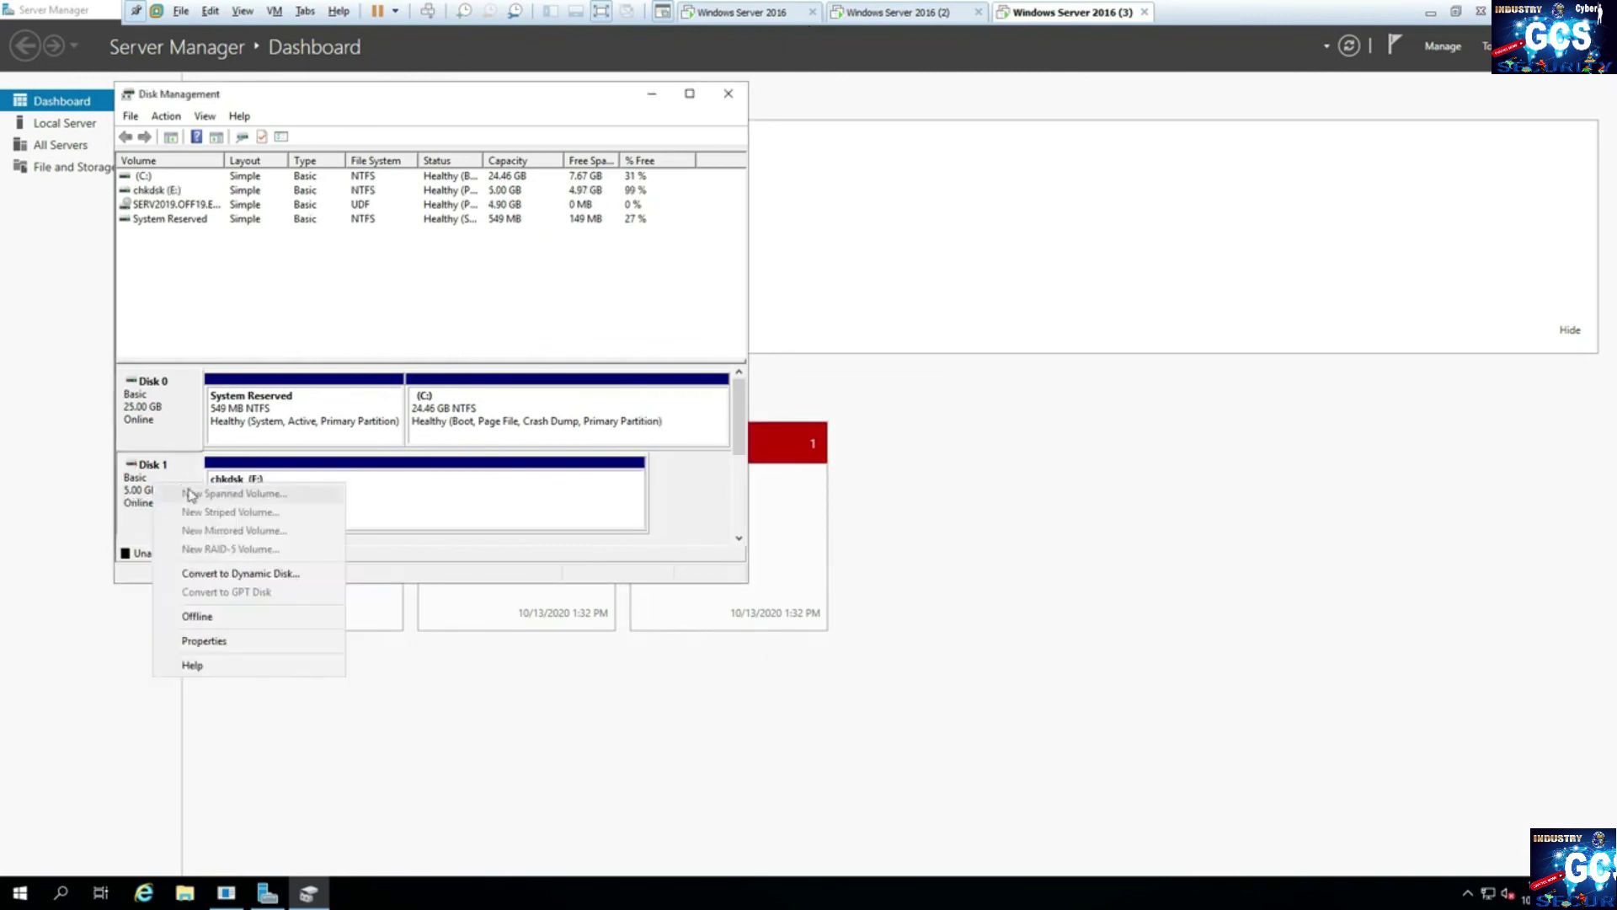
{"action": "left_click", "coordinate": [423, 504]}
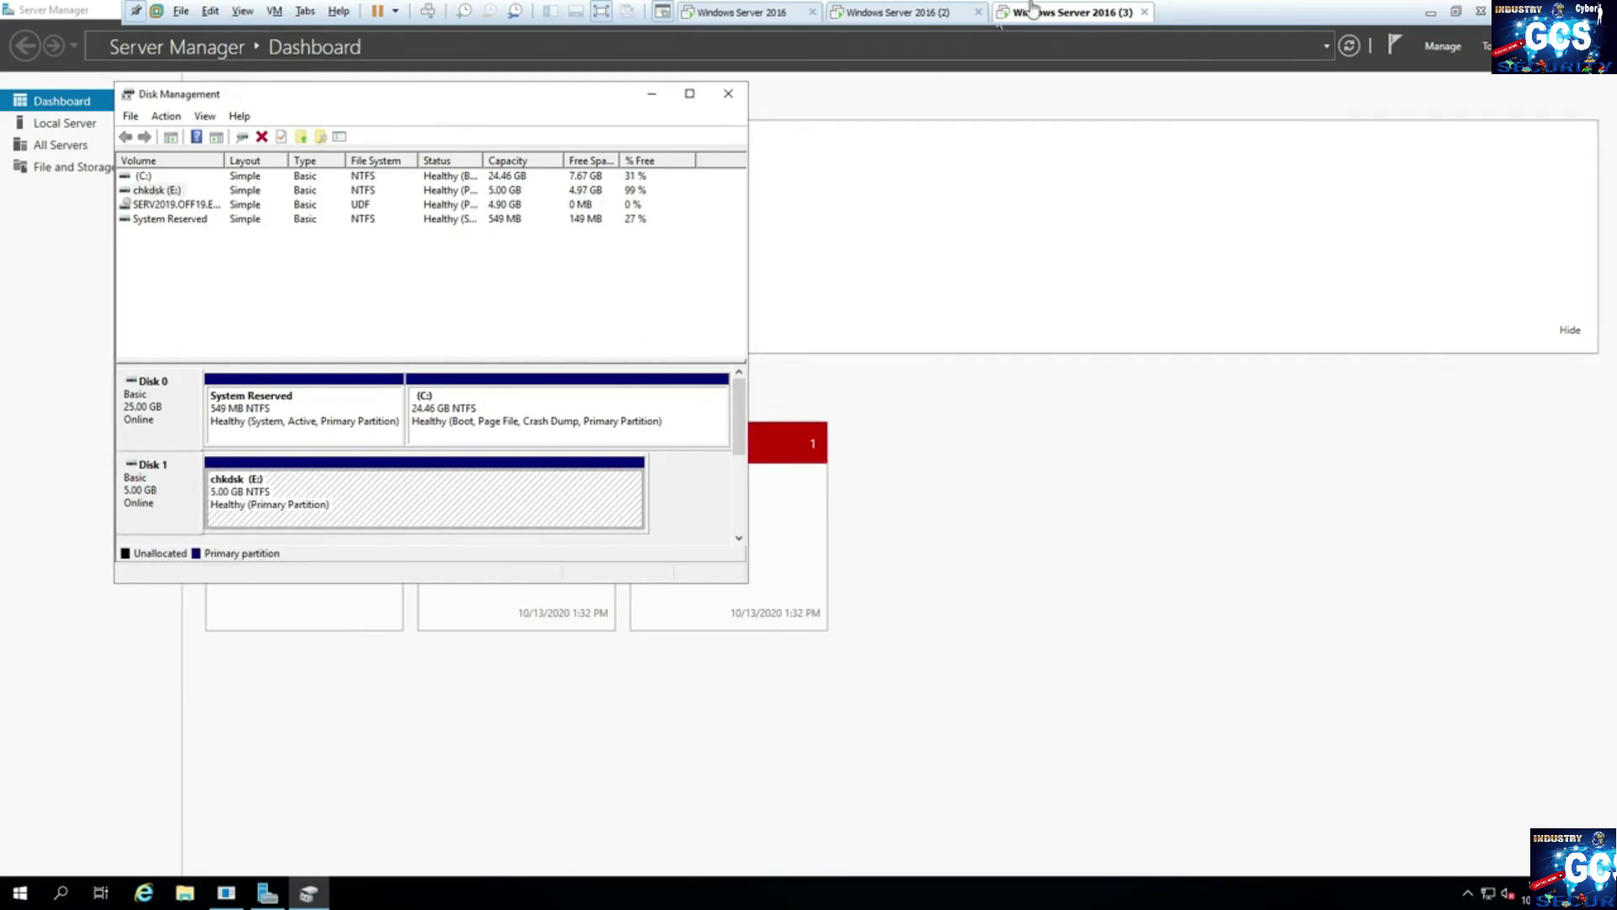
- Compare the disks on both servers, then close the third server's Disk Management
{"action": "left_click", "coordinate": [893, 11]}
{"action": "left_click", "coordinate": [1074, 12]}
{"action": "left_click", "coordinate": [889, 12]}
{"action": "left_click", "coordinate": [1011, 11]}
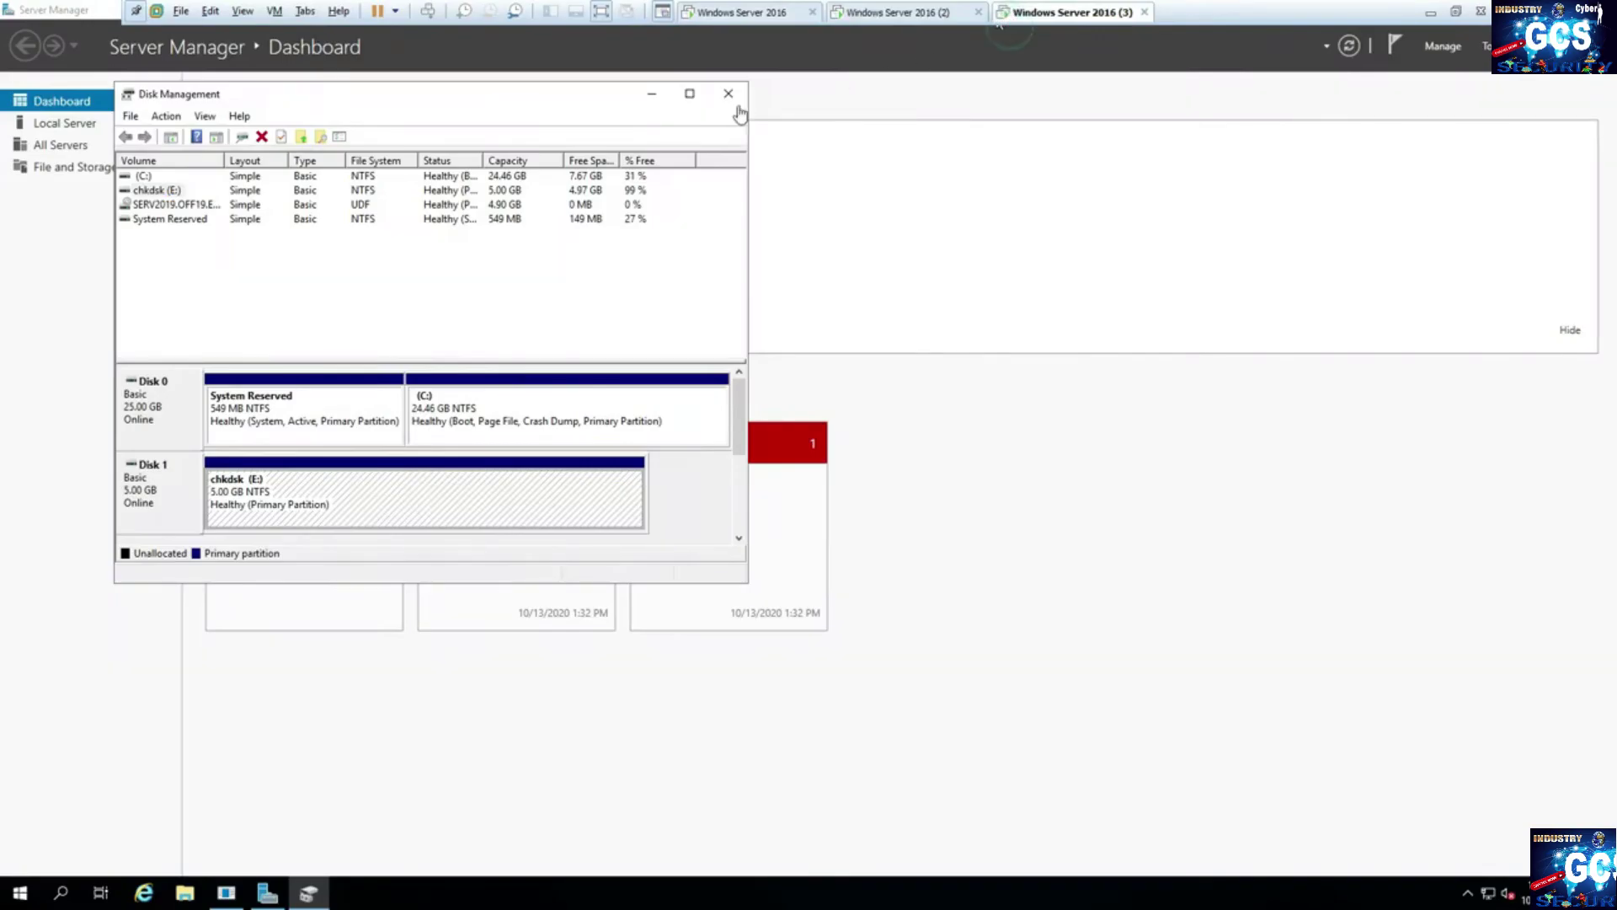
{"action": "left_click", "coordinate": [727, 94]}
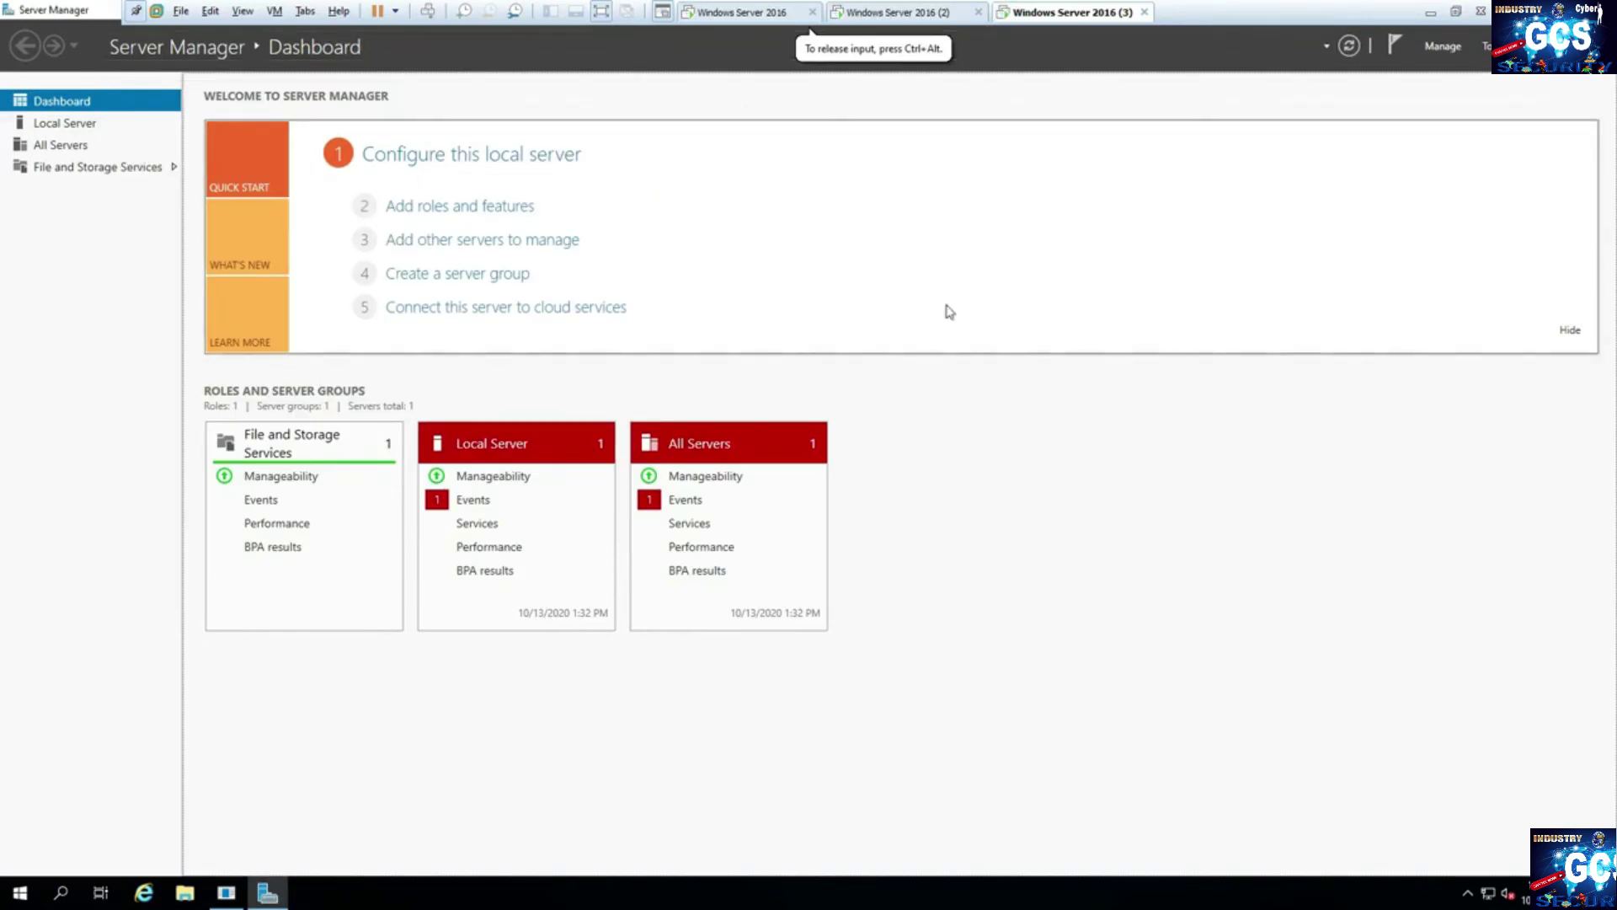
- Check in File Explorer that chkdsk (E:) appears on the third server
{"action": "key", "text": "super+e"}
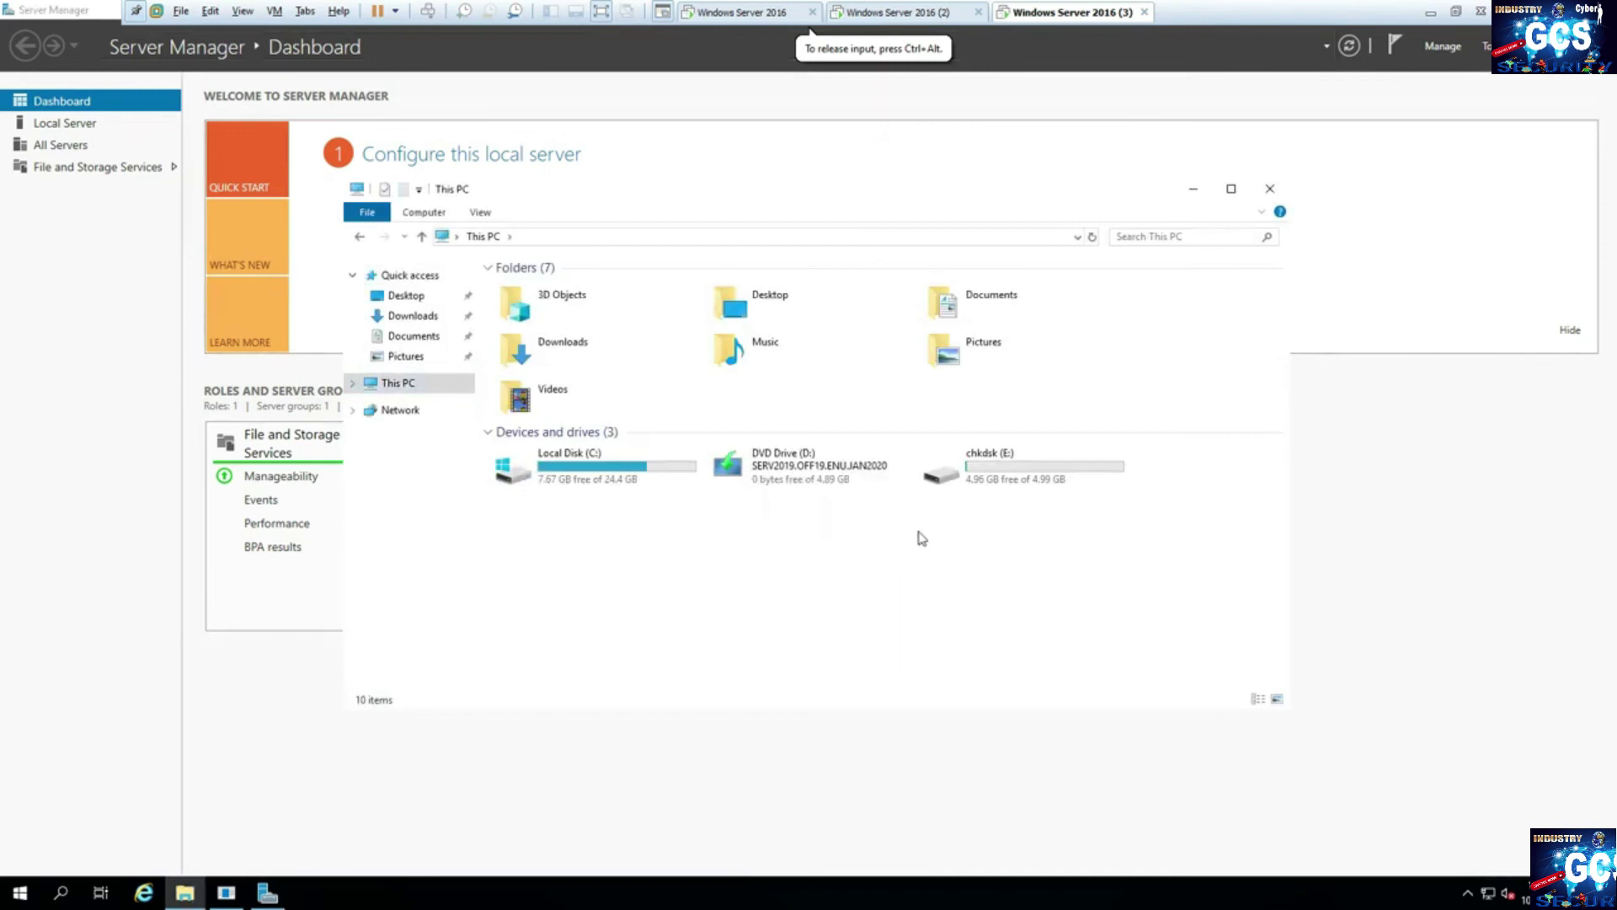
{"action": "left_click_drag", "start_coordinate": [994, 533], "coordinate": [1188, 454]}
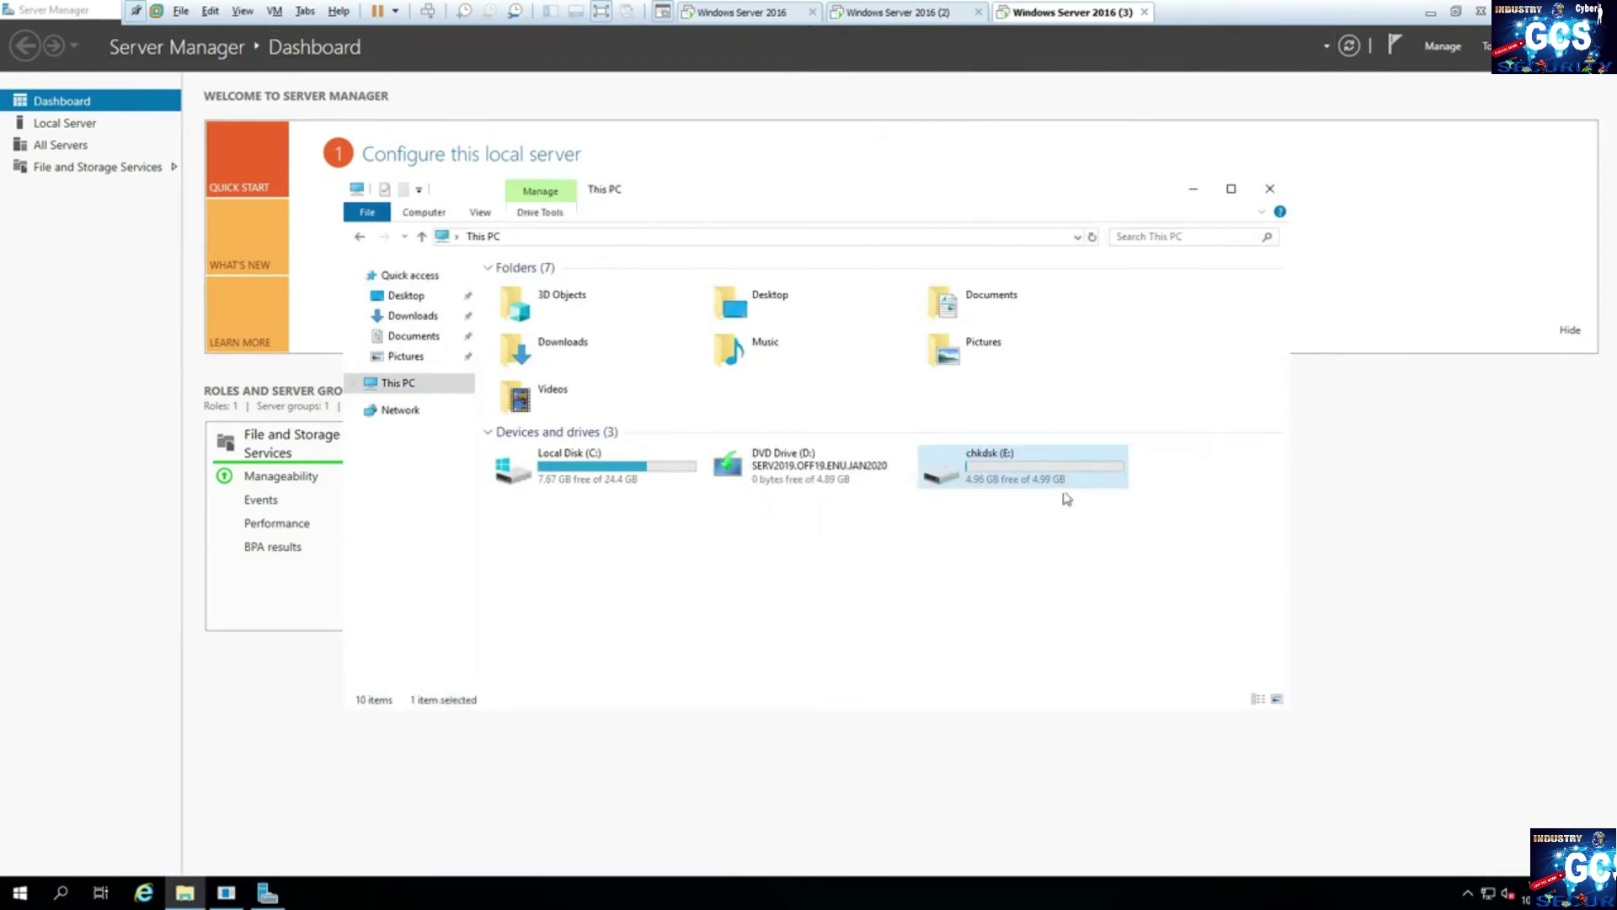
{"action": "left_click", "coordinate": [1269, 188]}
- Confirm chkdsk (E:) on the second server, then close File Explorer and Disk Management
{"action": "left_click", "coordinate": [965, 12]}
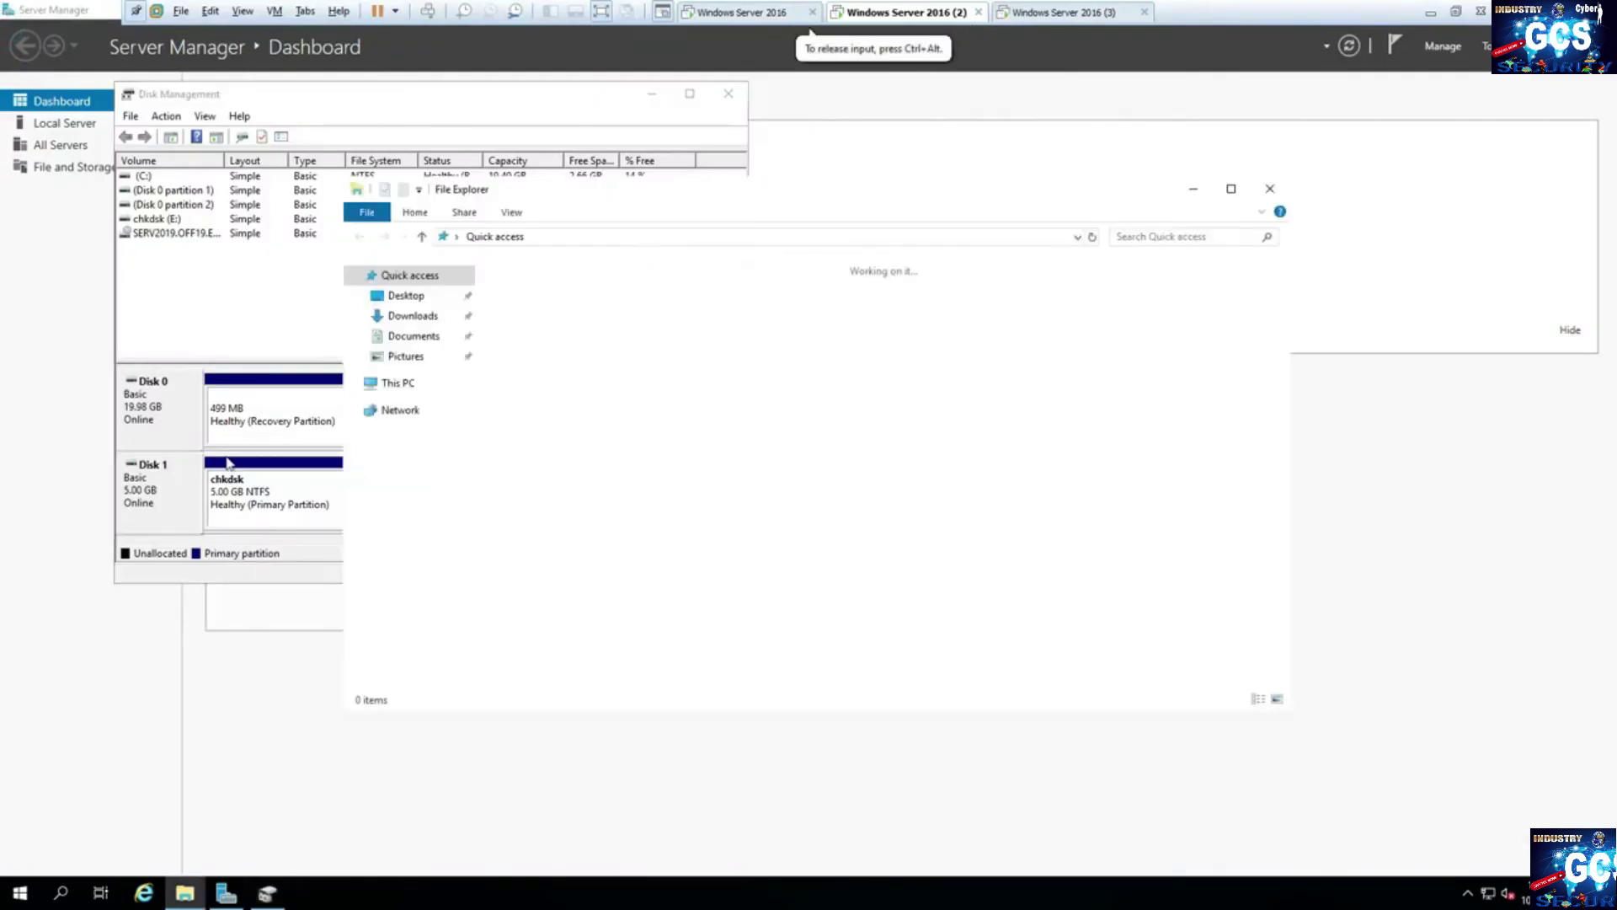
{"action": "left_click_drag", "start_coordinate": [1023, 551], "coordinate": [1150, 463]}
{"action": "left_click", "coordinate": [1269, 188]}
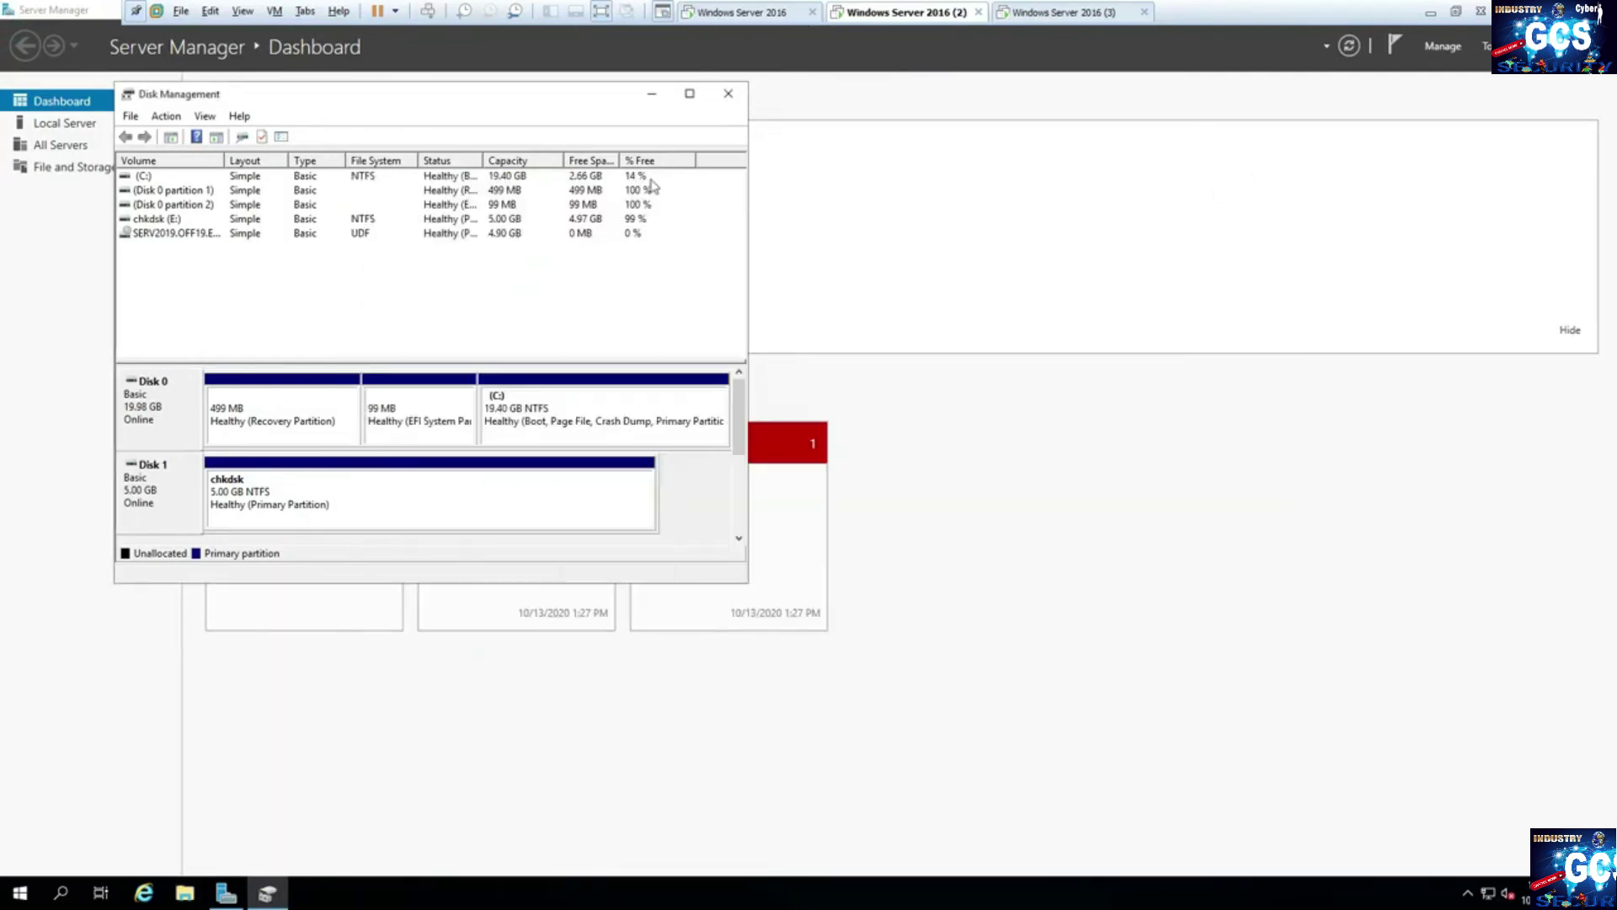
{"action": "left_click", "coordinate": [728, 103]}
{"action": "left_click", "coordinate": [1048, 11]}
{"action": "left_click", "coordinate": [931, 12]}
{"action": "left_click", "coordinate": [1027, 9]}
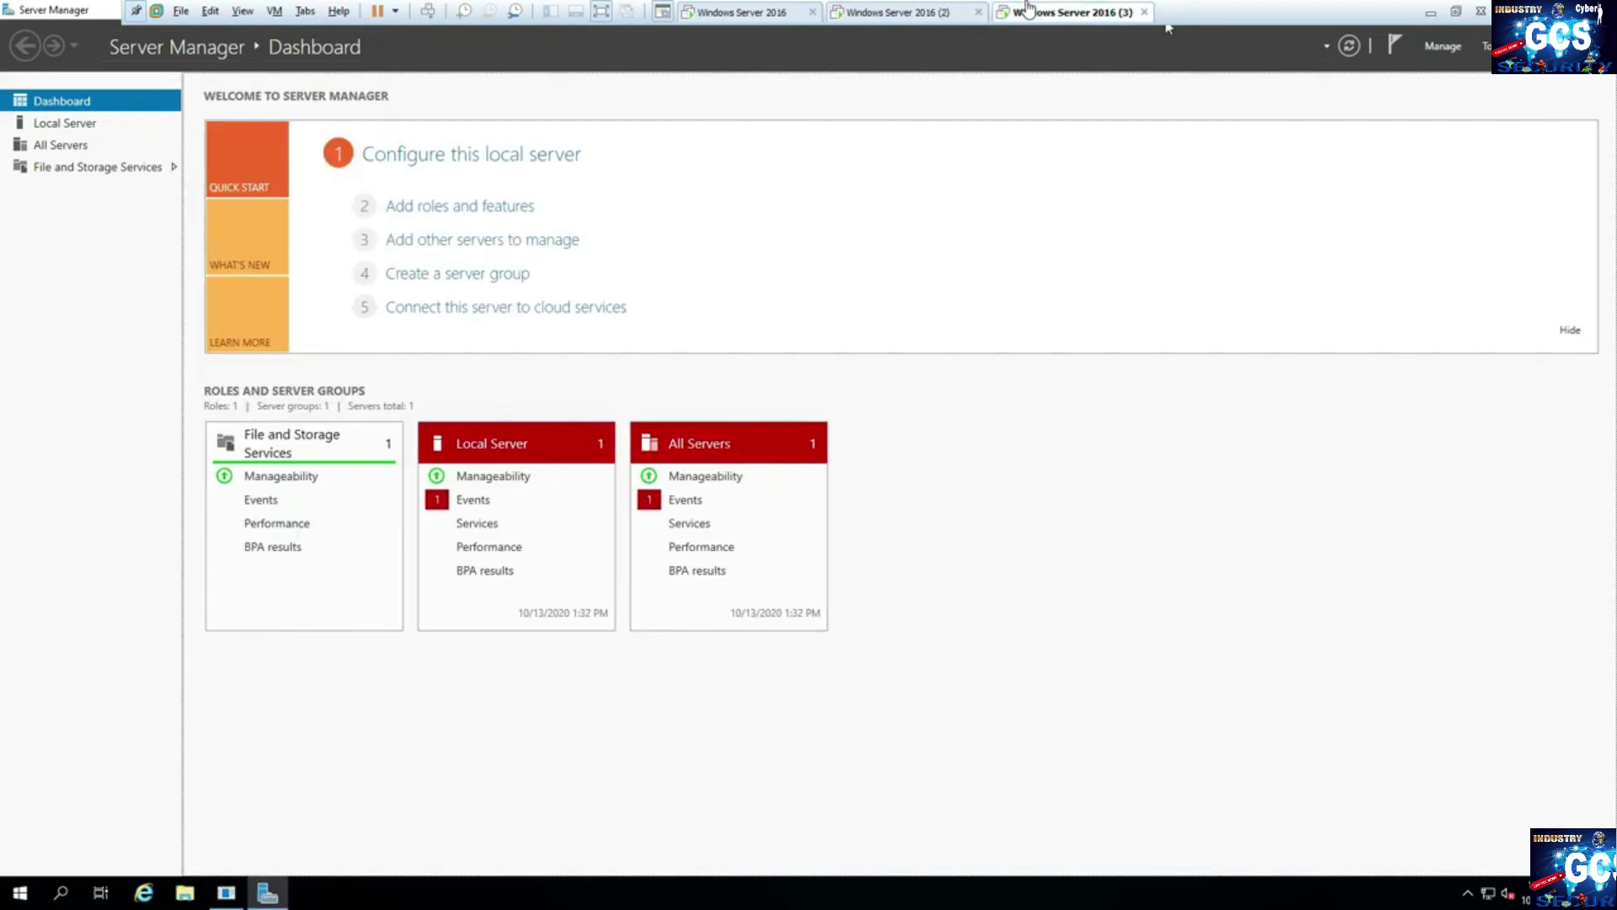
{"action": "left_click", "coordinate": [943, 13]}
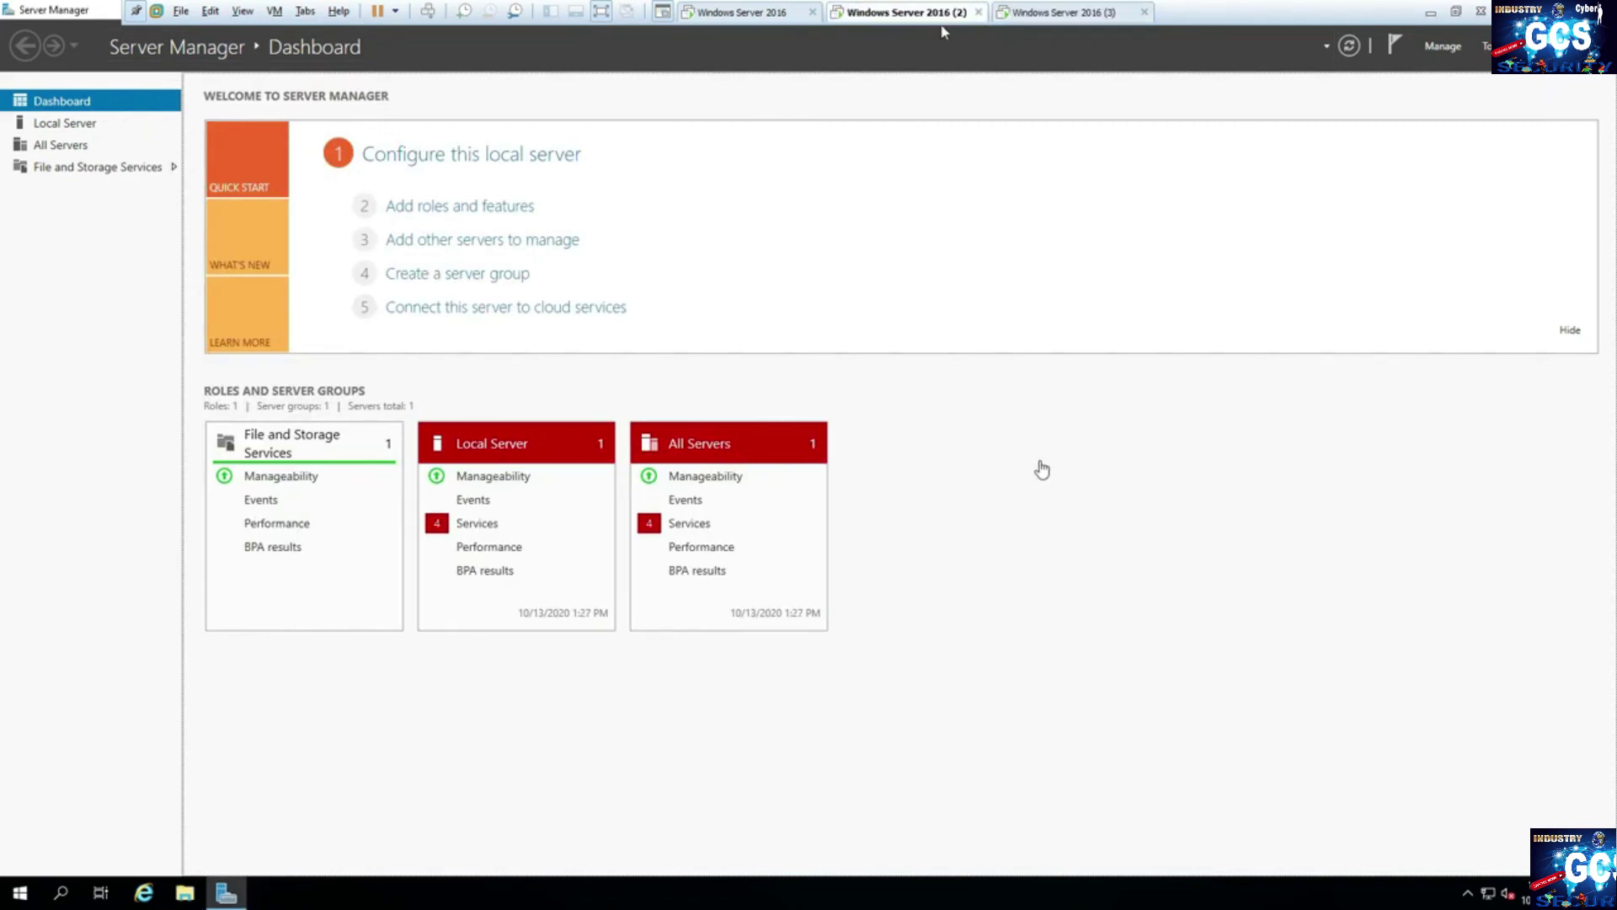
- Add the Failover Clustering feature with its management tools to ad01 and start the installation
{"action": "left_click", "coordinate": [492, 208]}
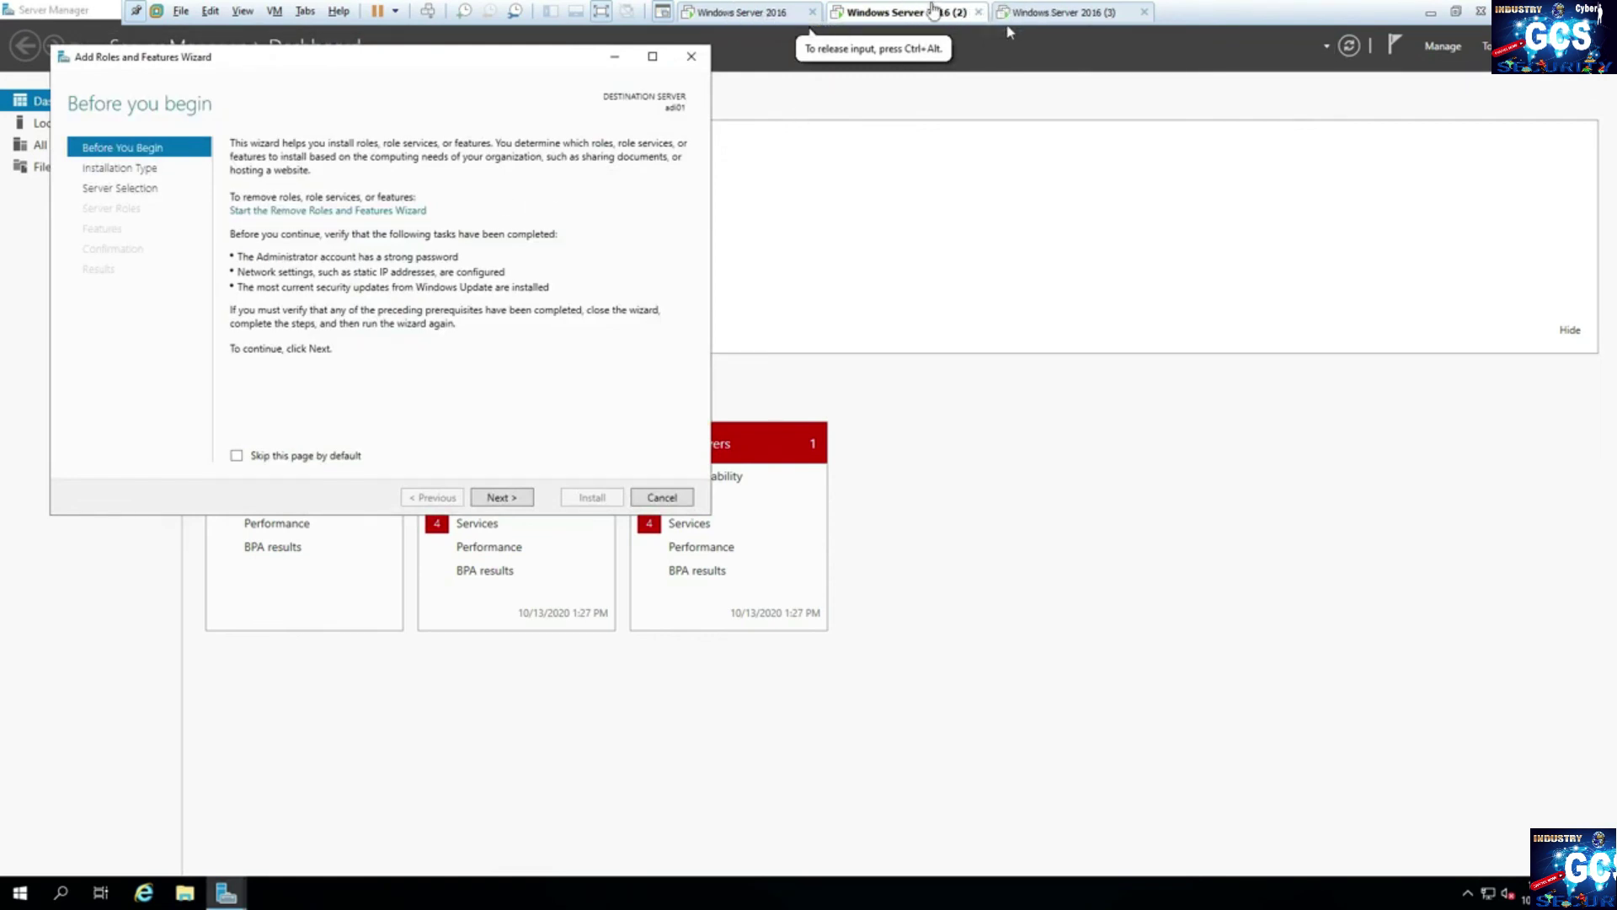
{"action": "left_click", "coordinate": [488, 501]}
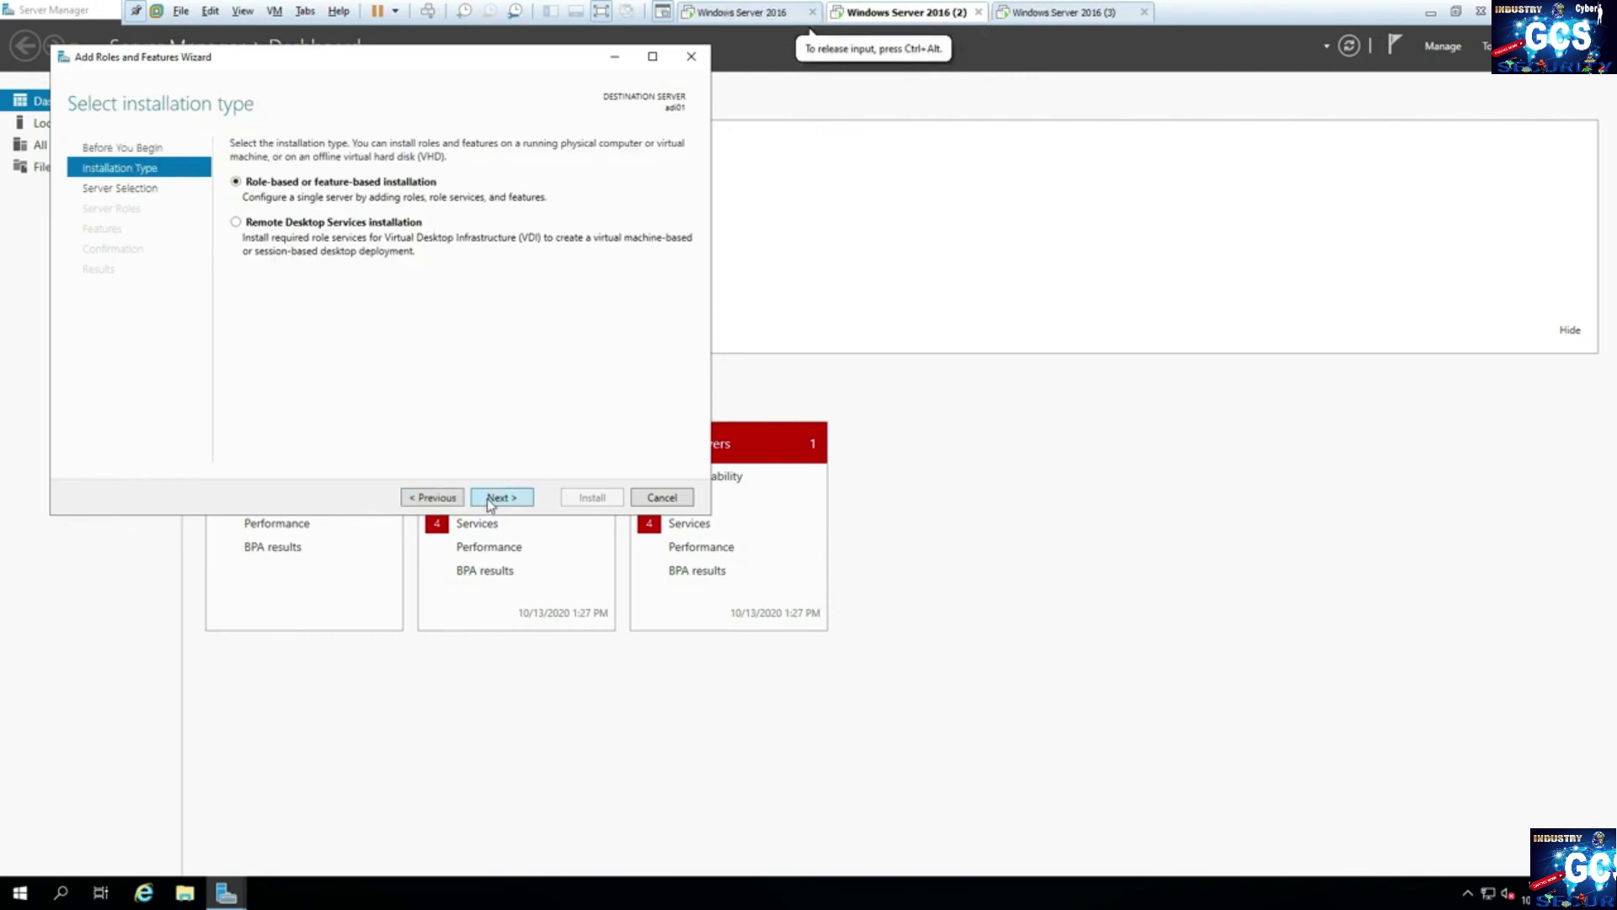
{"action": "left_click", "coordinate": [489, 500]}
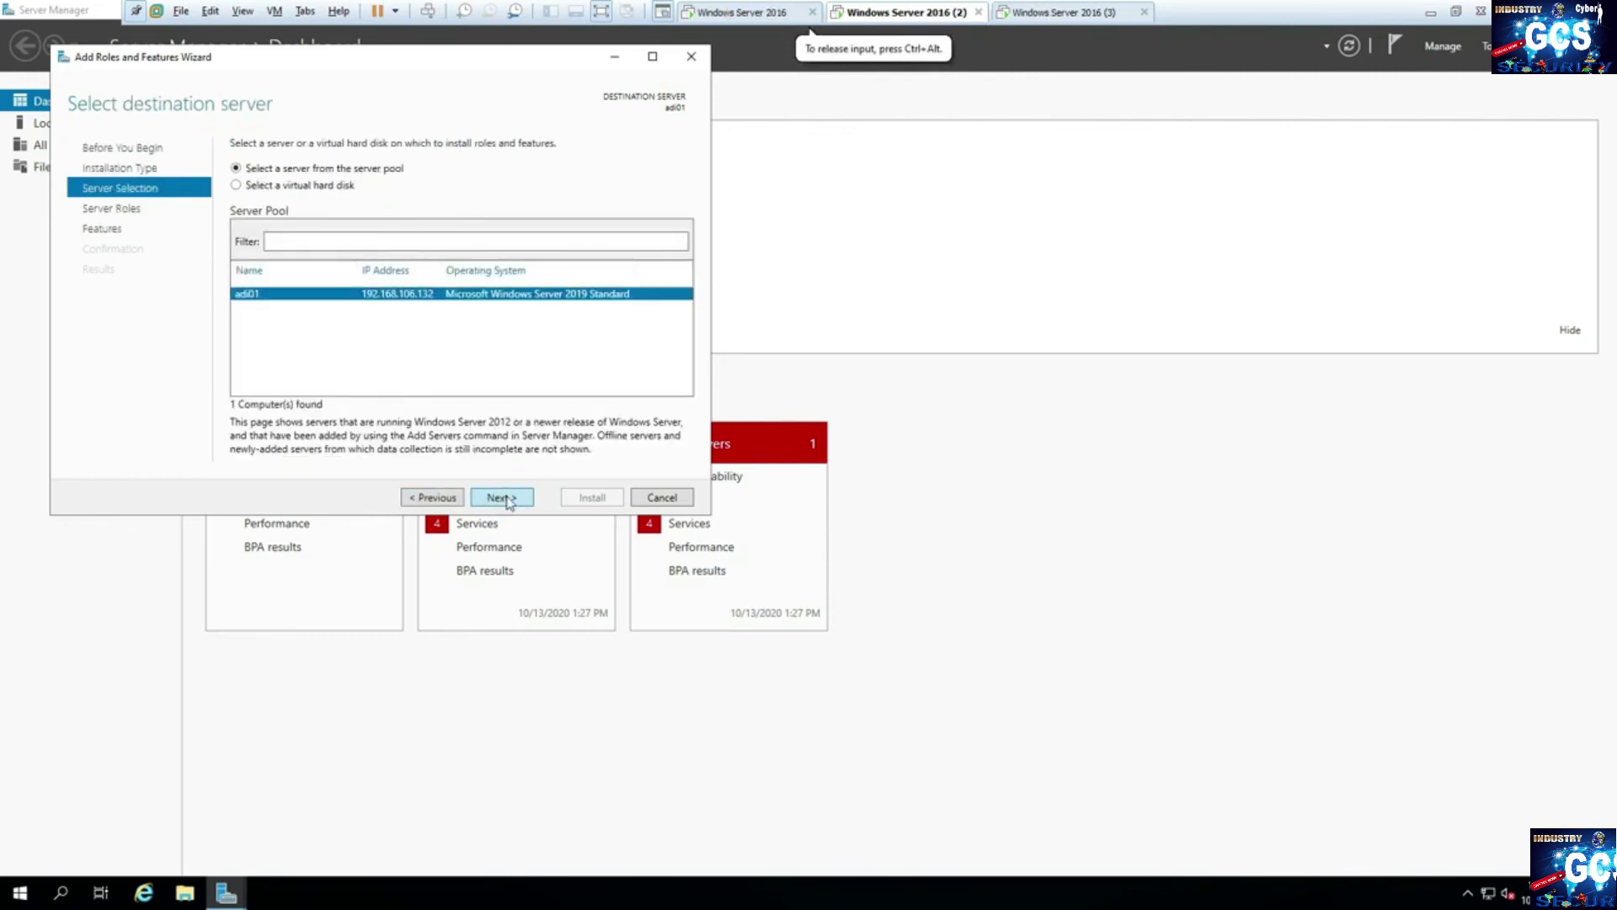
{"action": "left_click", "coordinate": [507, 498]}
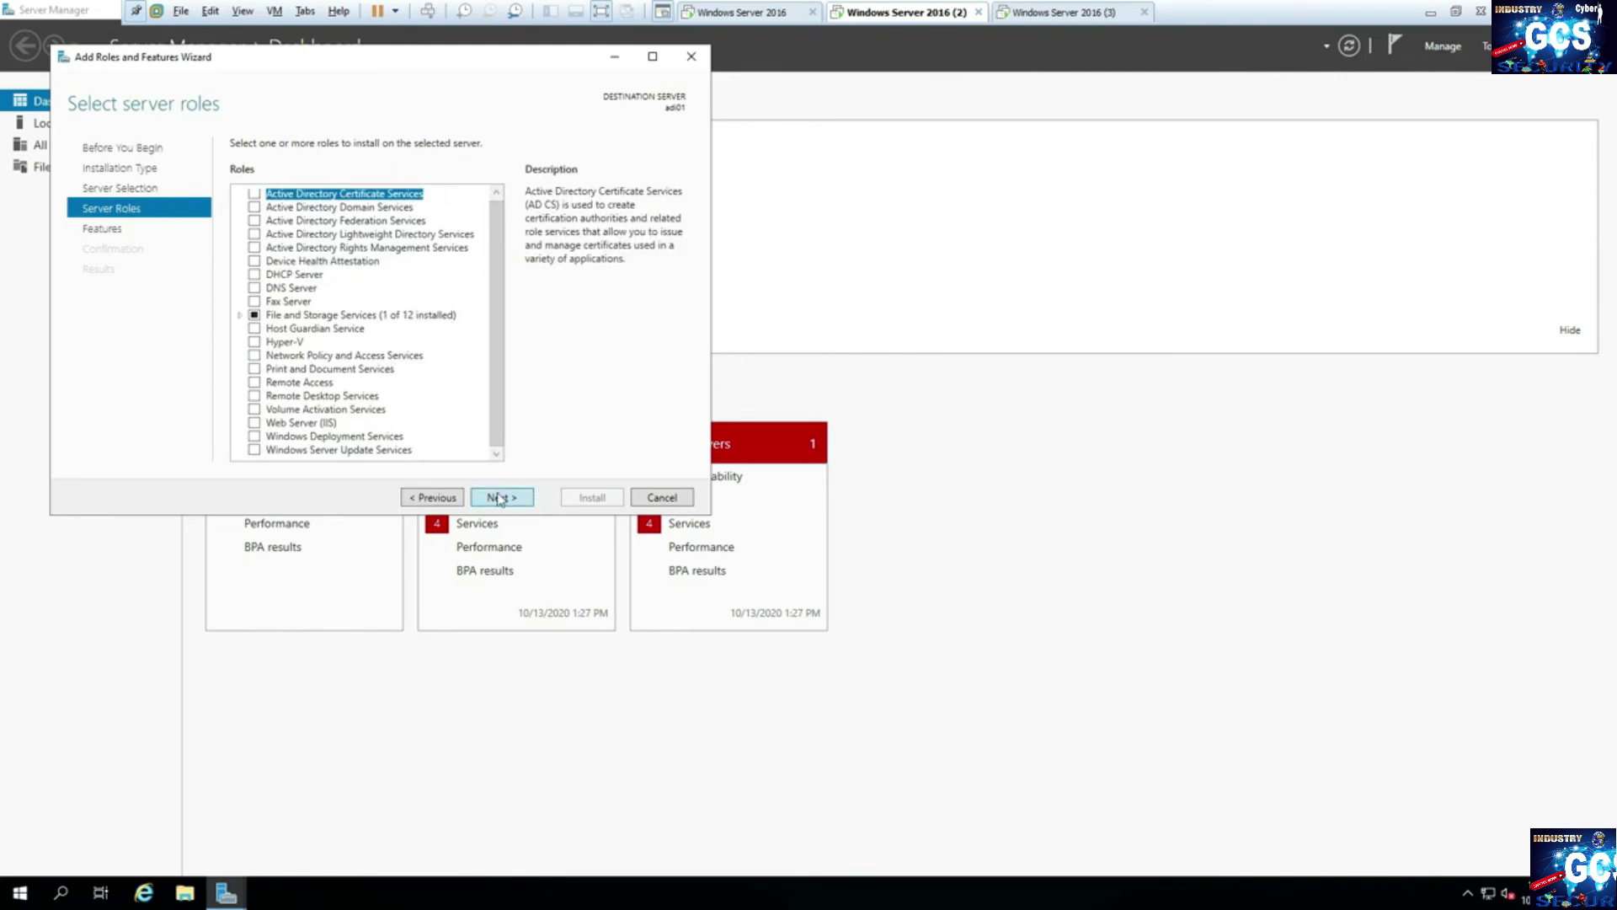
{"action": "left_click", "coordinate": [499, 498]}
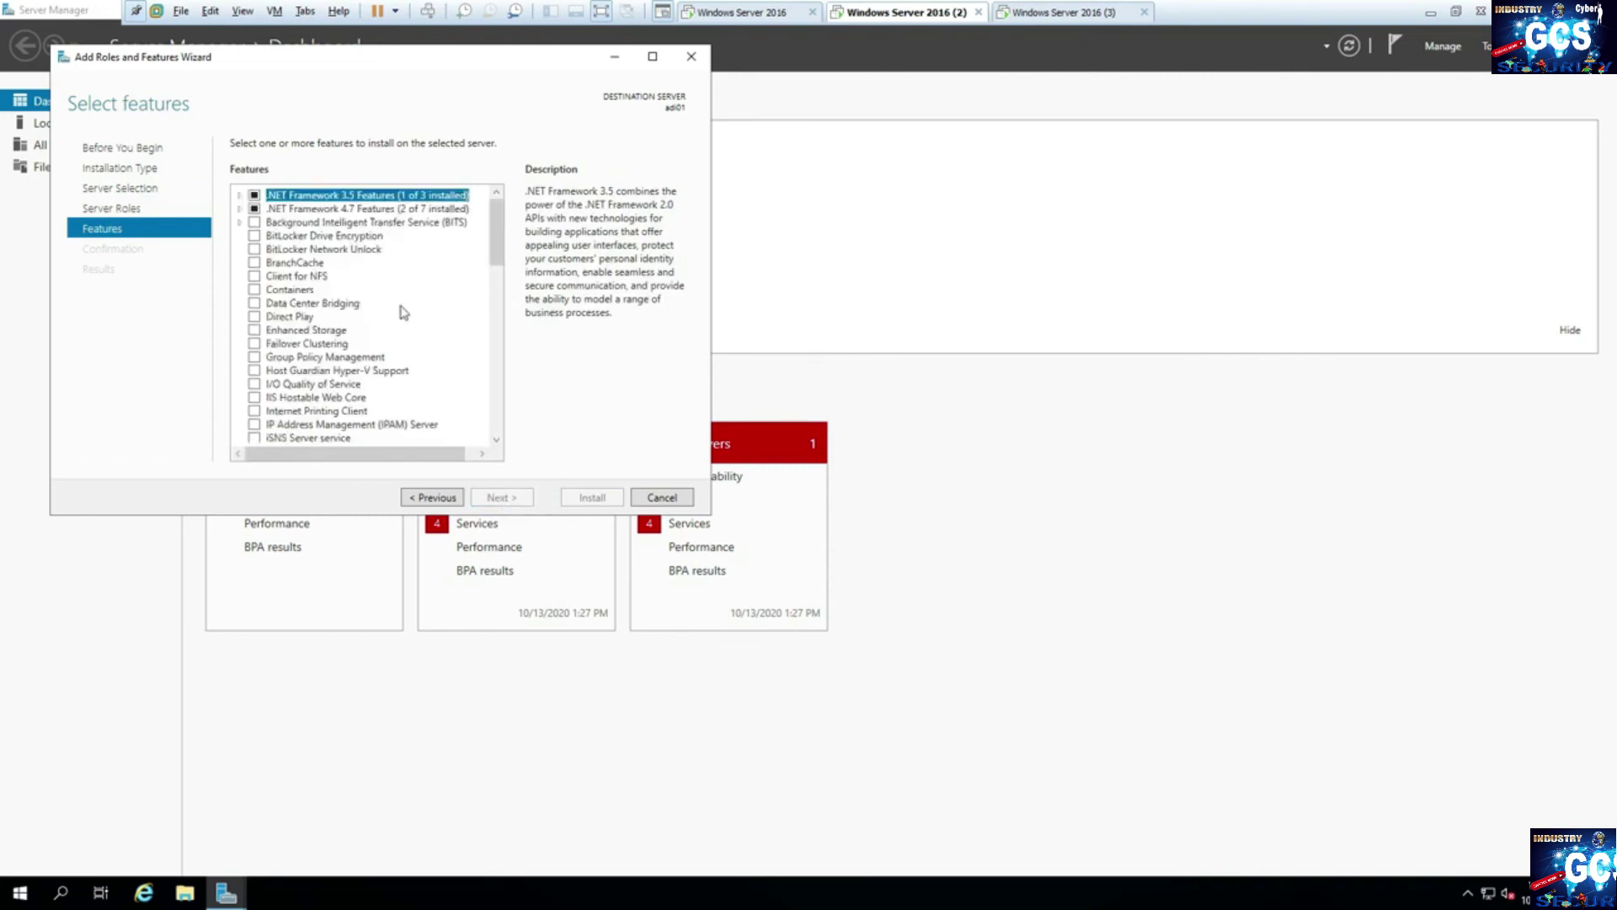
{"action": "left_click", "coordinate": [316, 344]}
{"action": "left_click", "coordinate": [254, 344]}
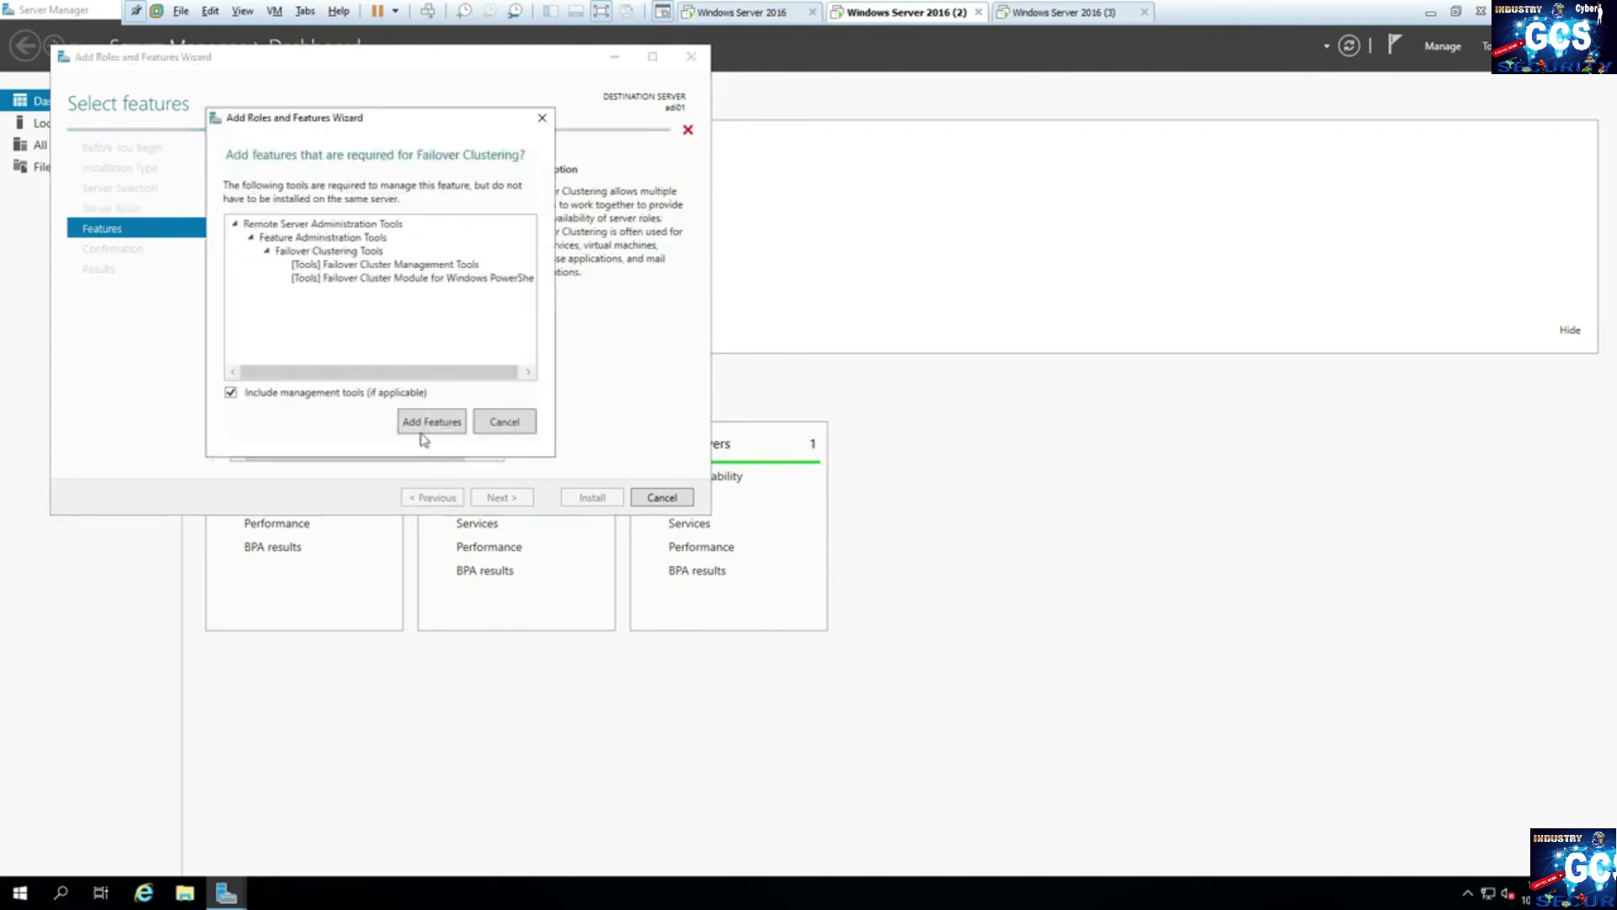
{"action": "left_click", "coordinate": [430, 422]}
{"action": "left_click", "coordinate": [523, 500]}
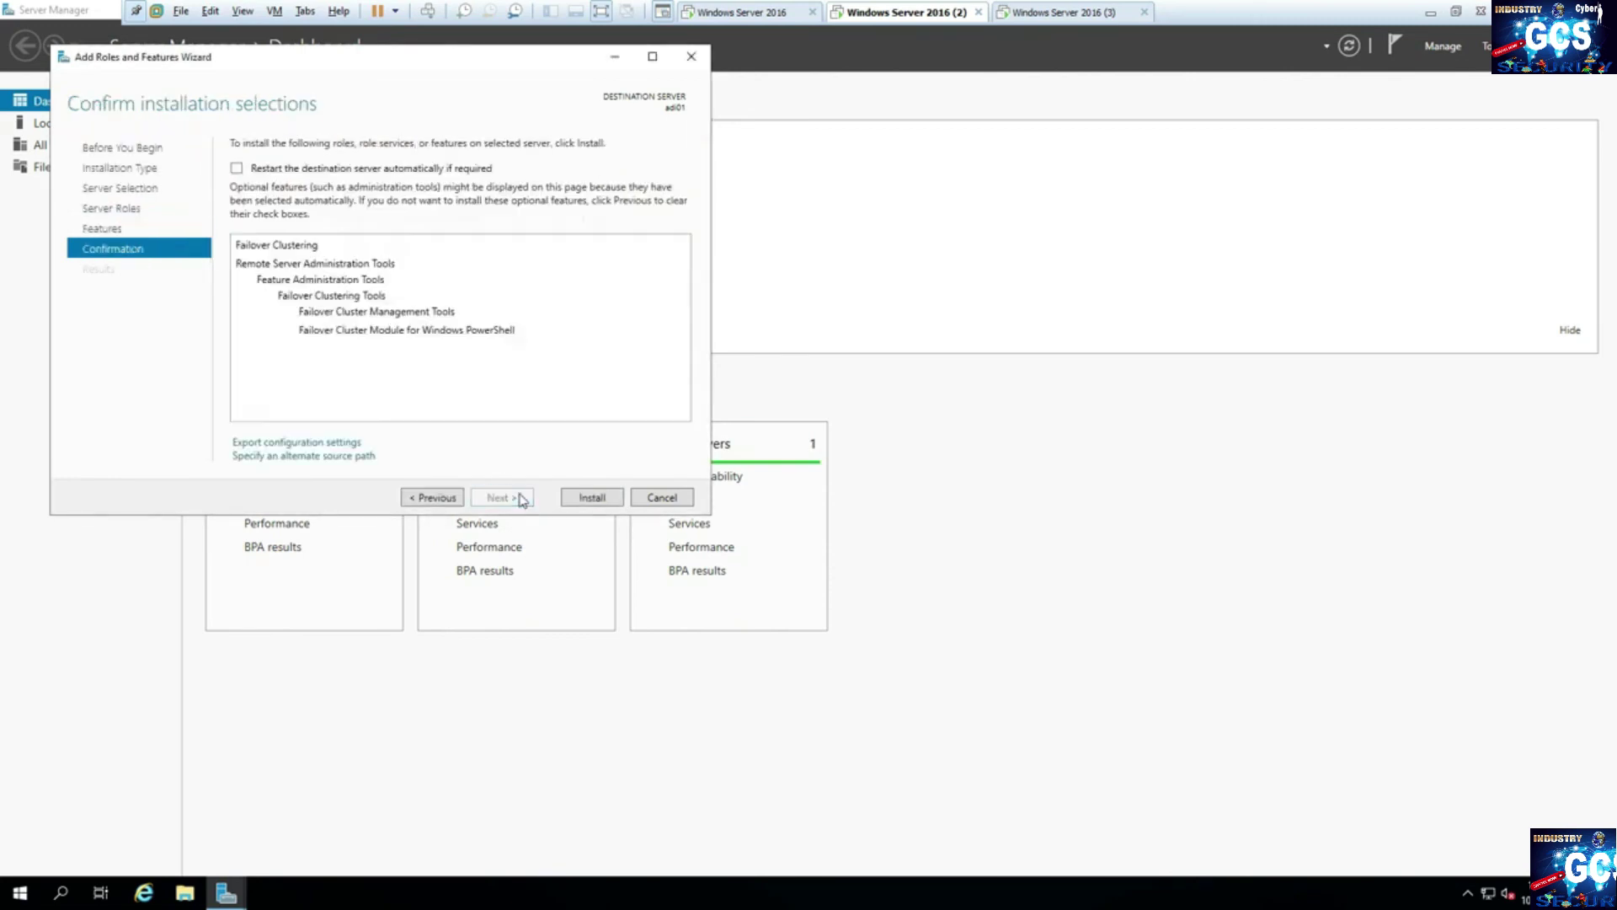
{"action": "left_click", "coordinate": [592, 497]}
{"action": "left_click", "coordinate": [1015, 12]}
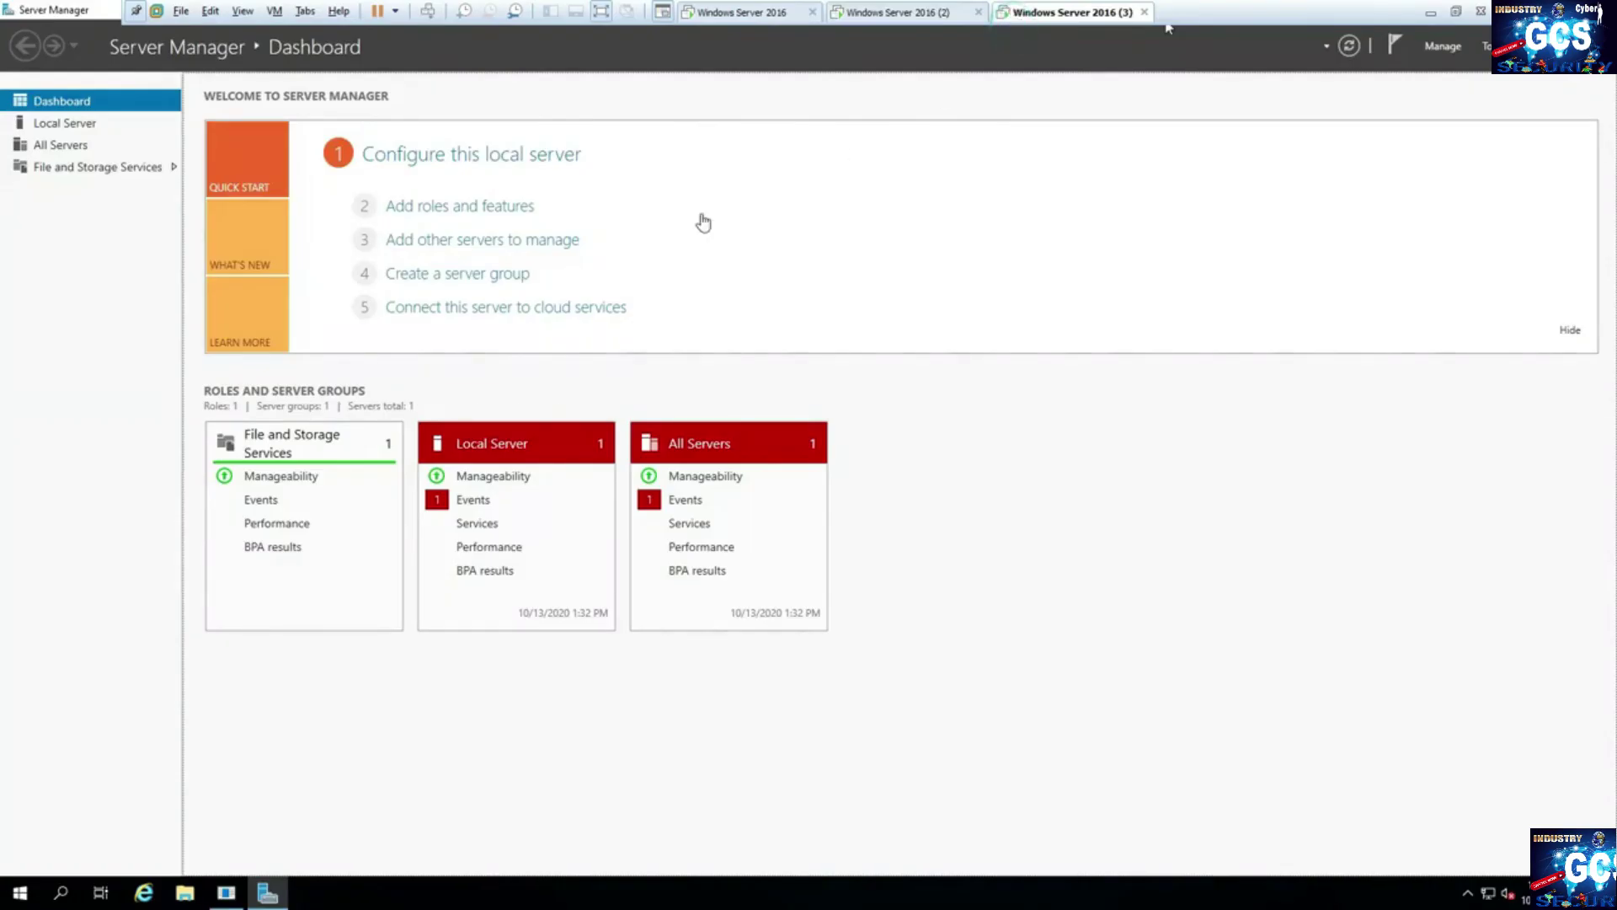
- Install Failover Clustering with its management tools on the third server
{"action": "left_click", "coordinate": [453, 211]}
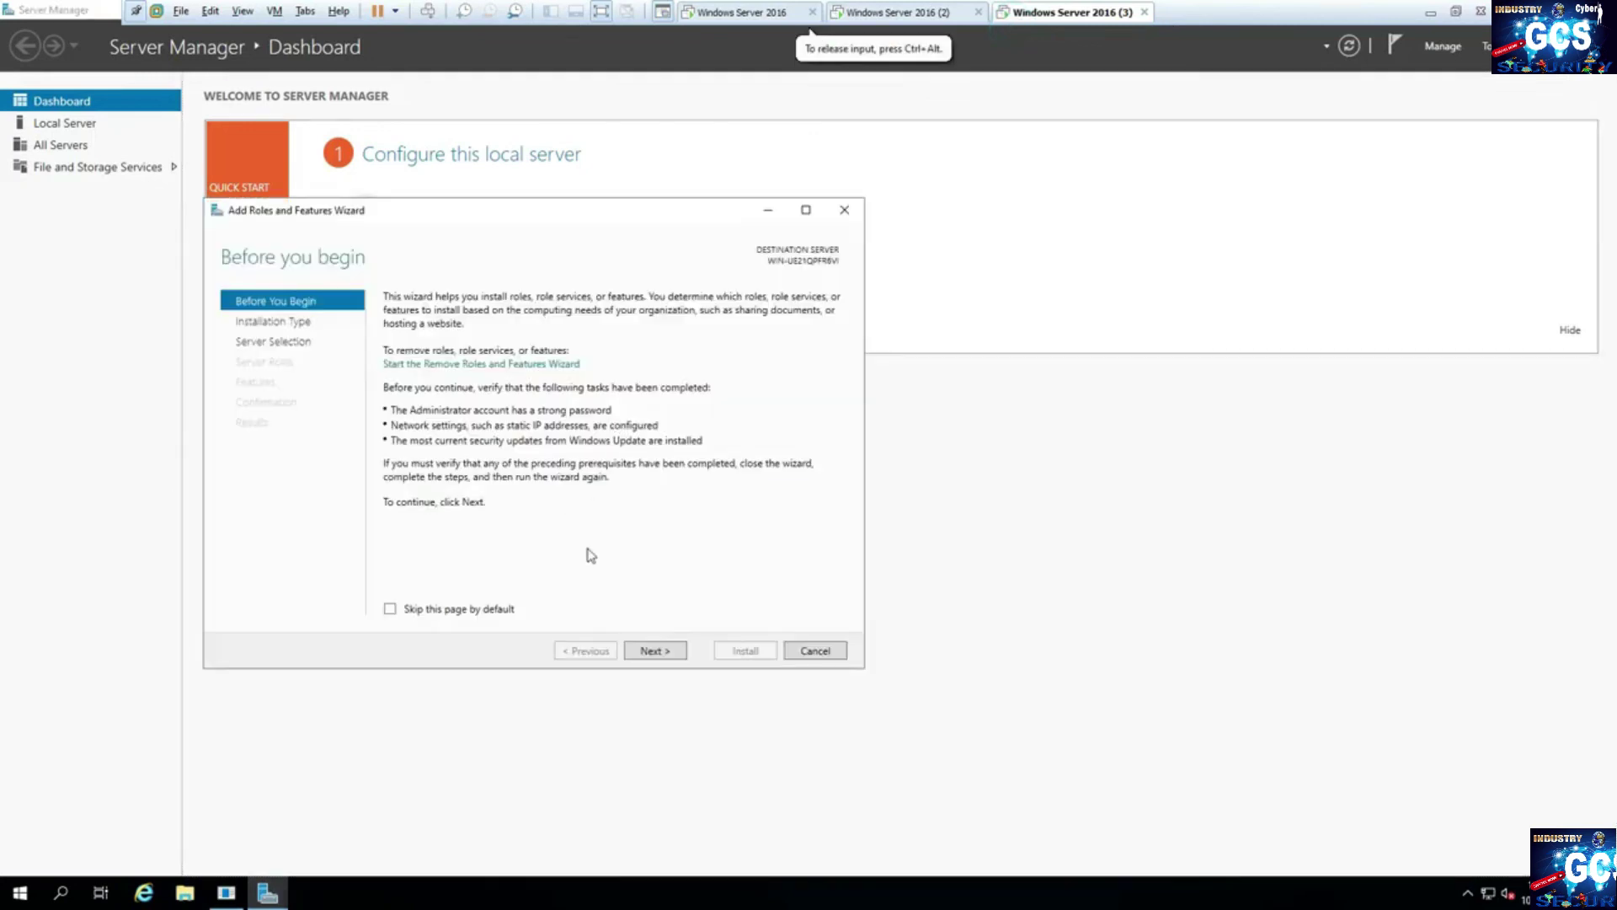
{"action": "left_click", "coordinate": [674, 649]}
{"action": "left_click", "coordinate": [678, 651]}
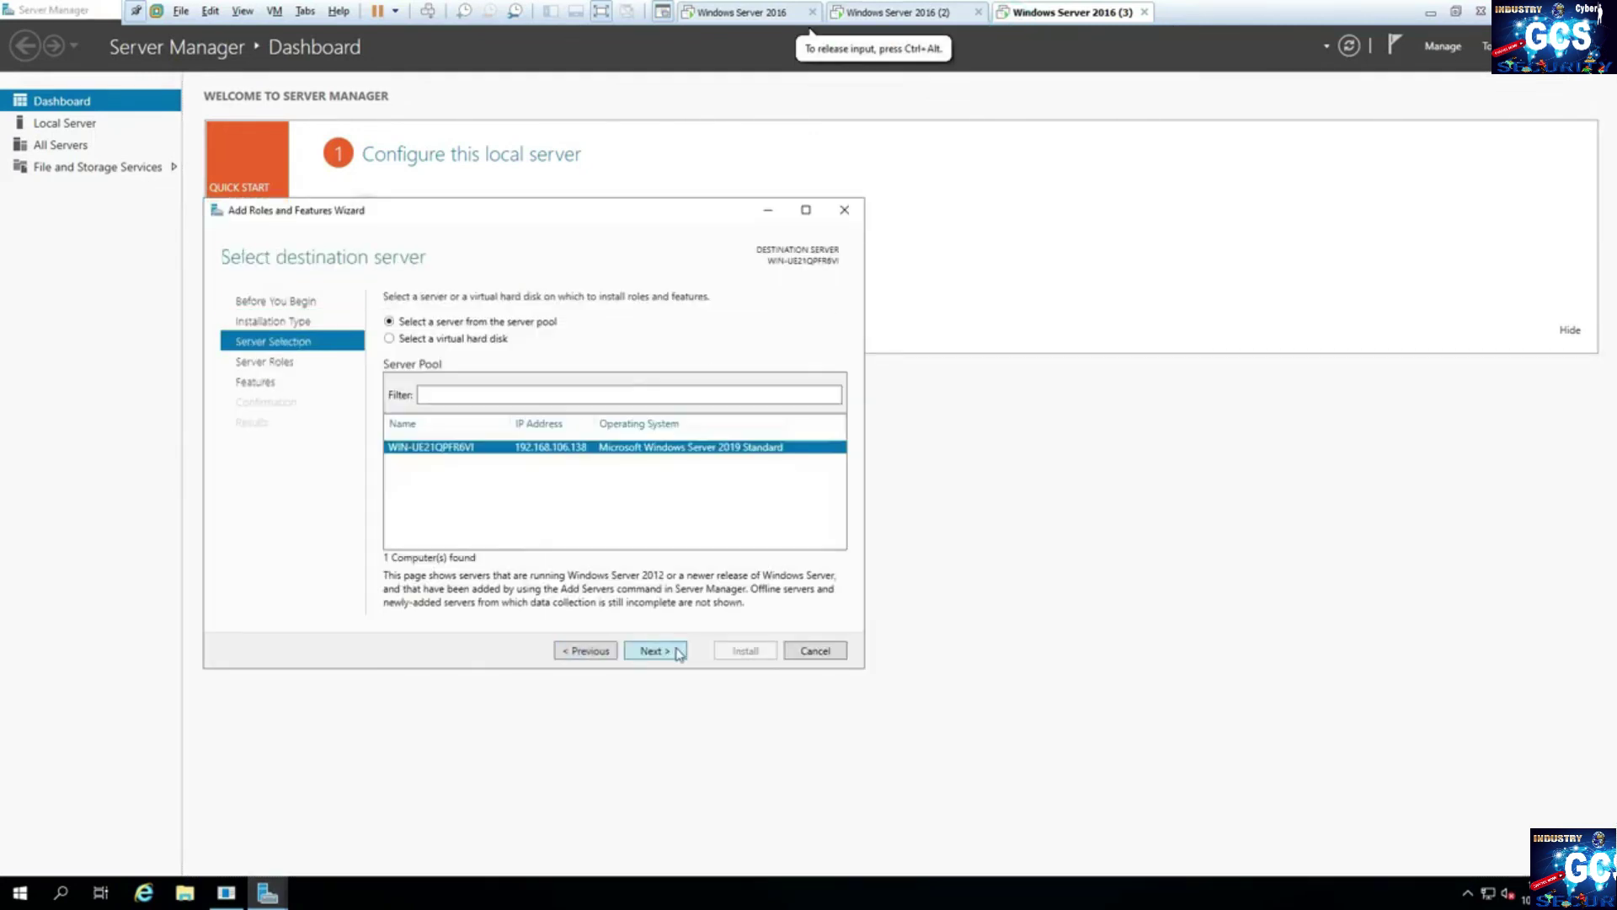
{"action": "left_click", "coordinate": [679, 652]}
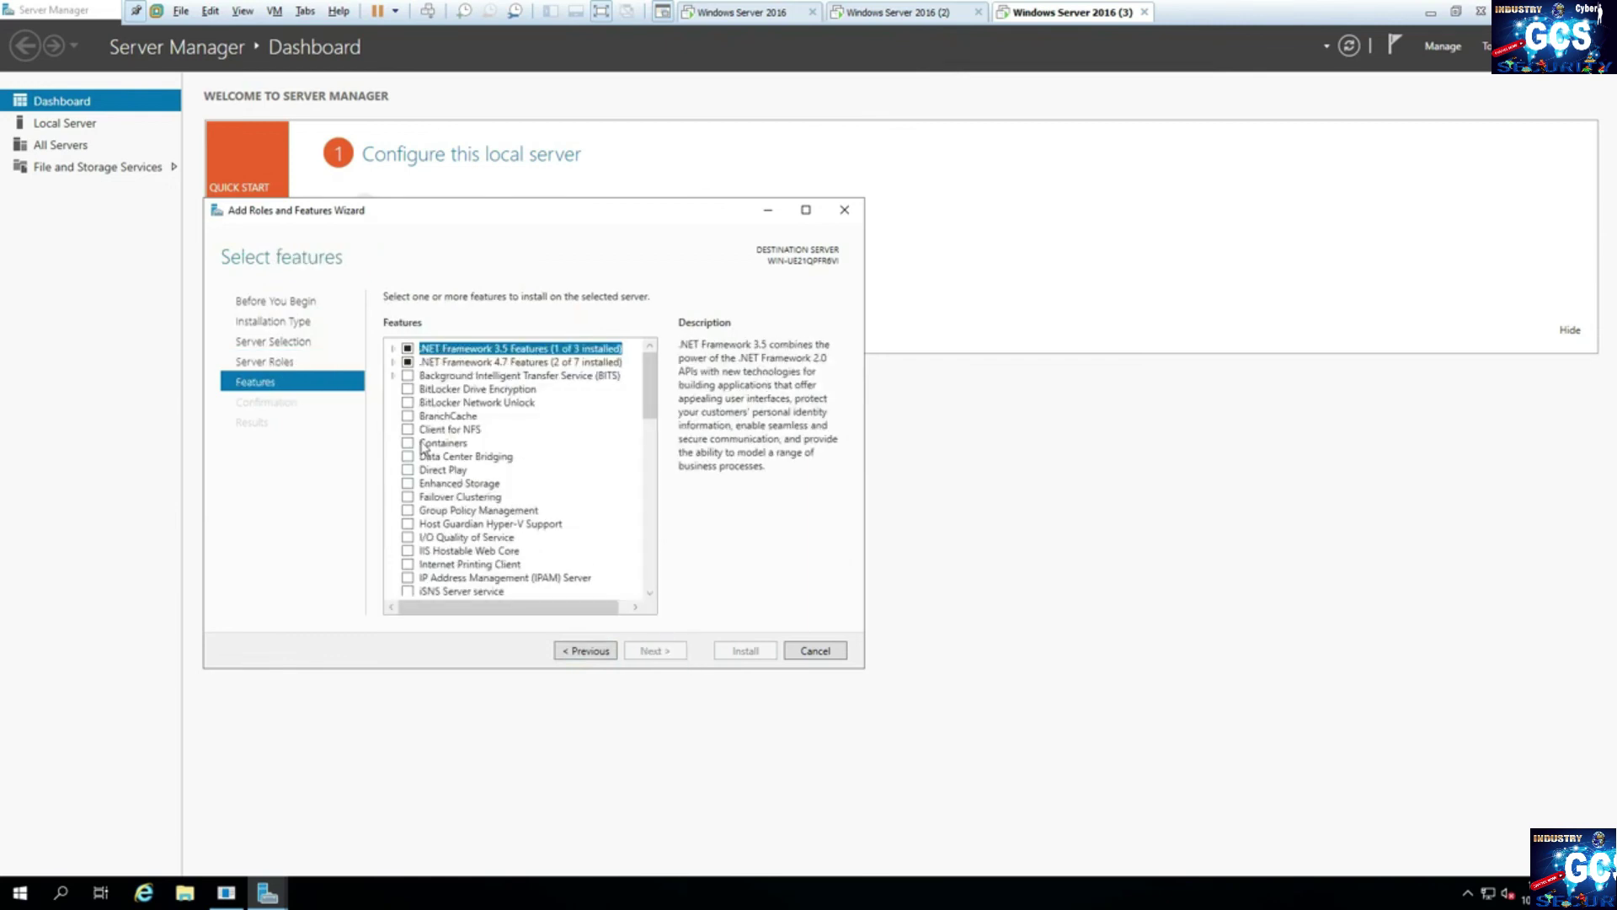
{"action": "left_click", "coordinate": [408, 497]}
{"action": "left_click", "coordinate": [584, 570]}
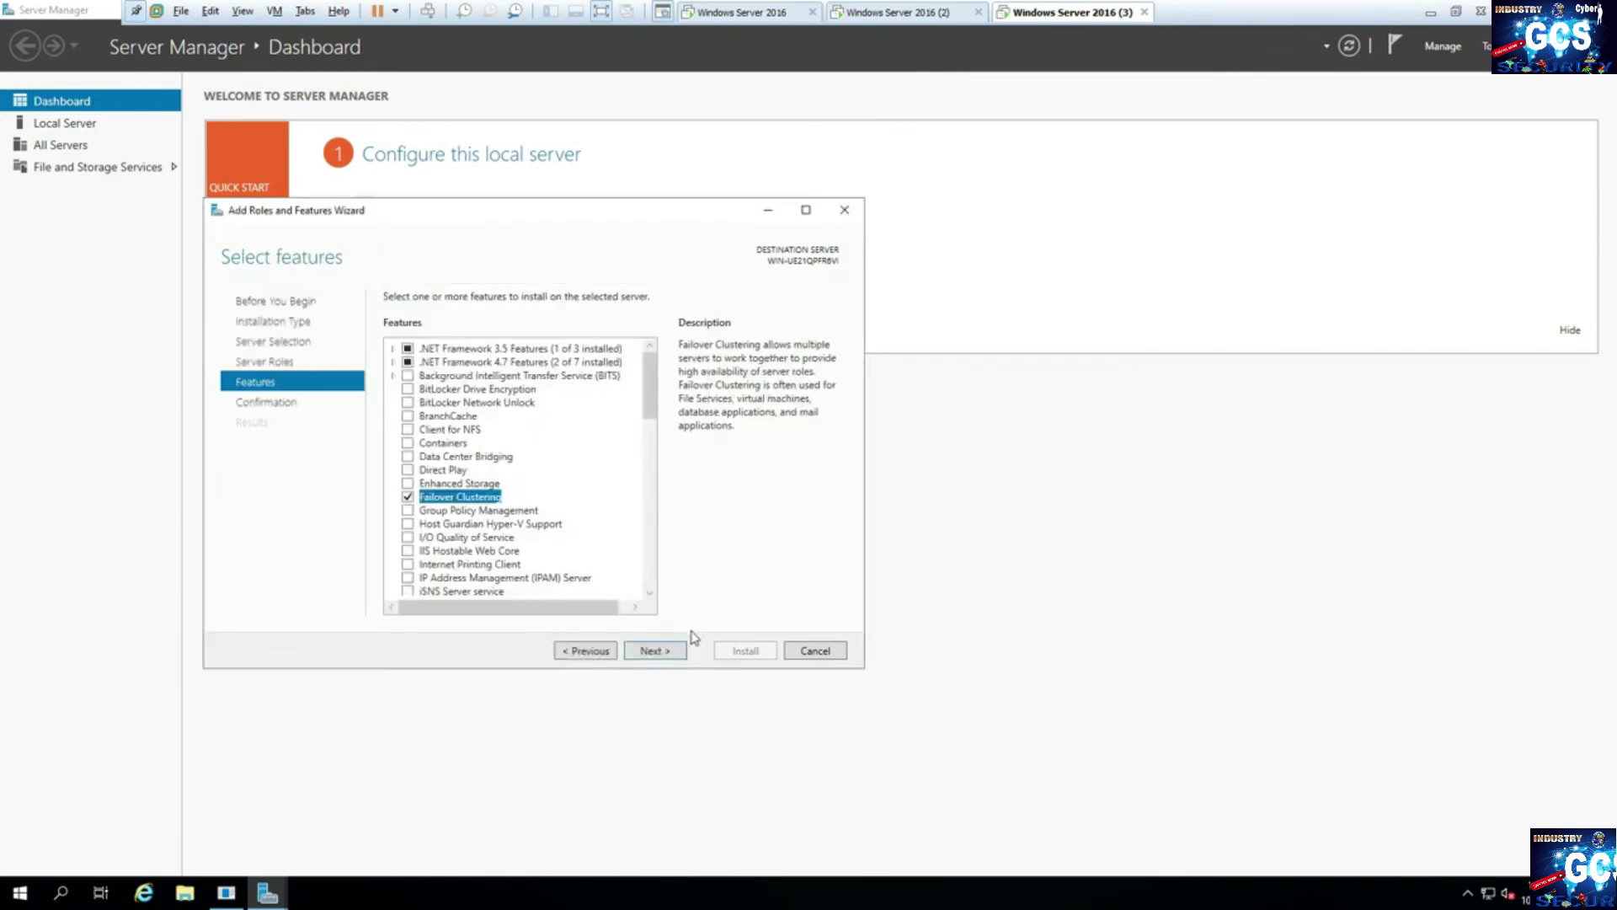
{"action": "left_click", "coordinate": [684, 653]}
{"action": "left_click", "coordinate": [745, 651]}
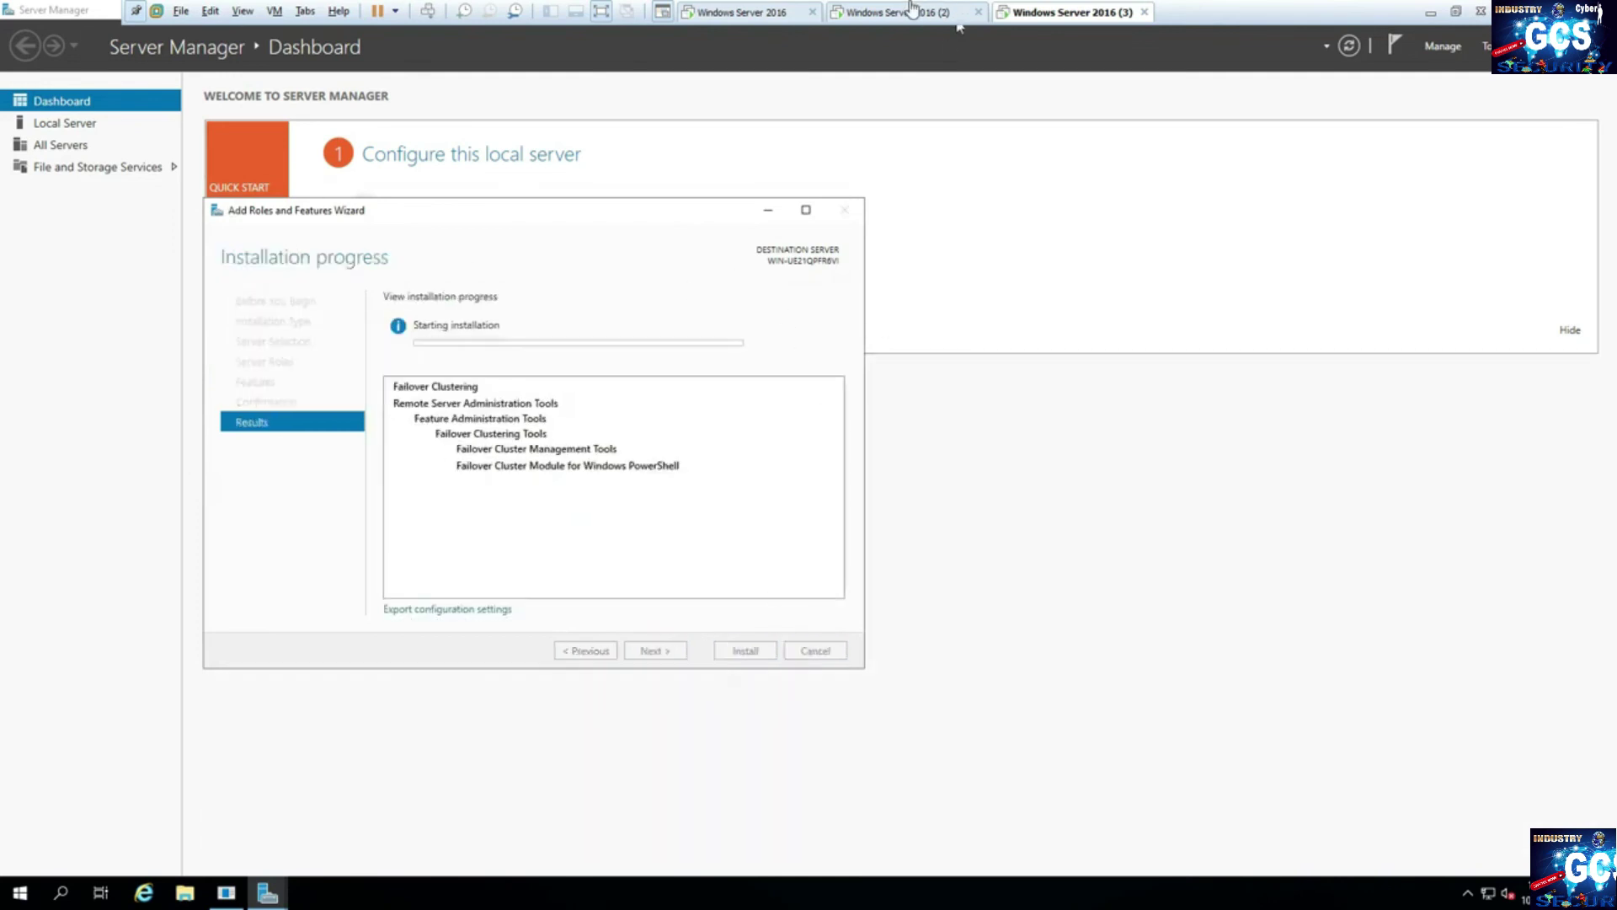
- Close ad01's finished installation wizard and return to its dashboard
{"action": "left_click", "coordinate": [905, 12]}
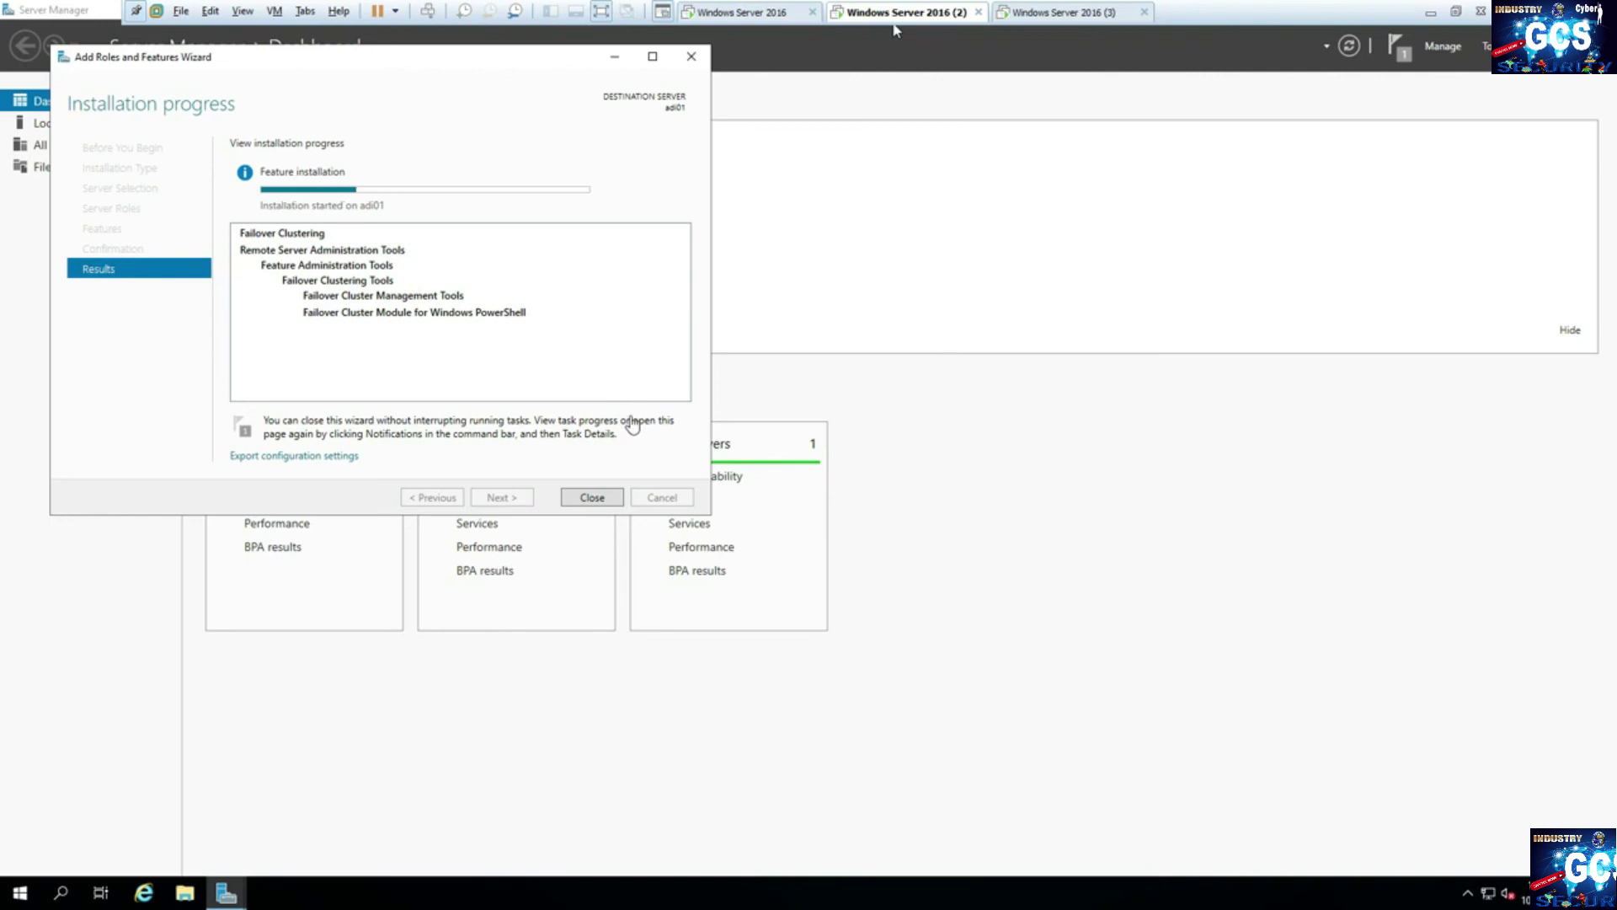
{"action": "left_click", "coordinate": [595, 497]}
{"action": "left_click", "coordinate": [1048, 12]}
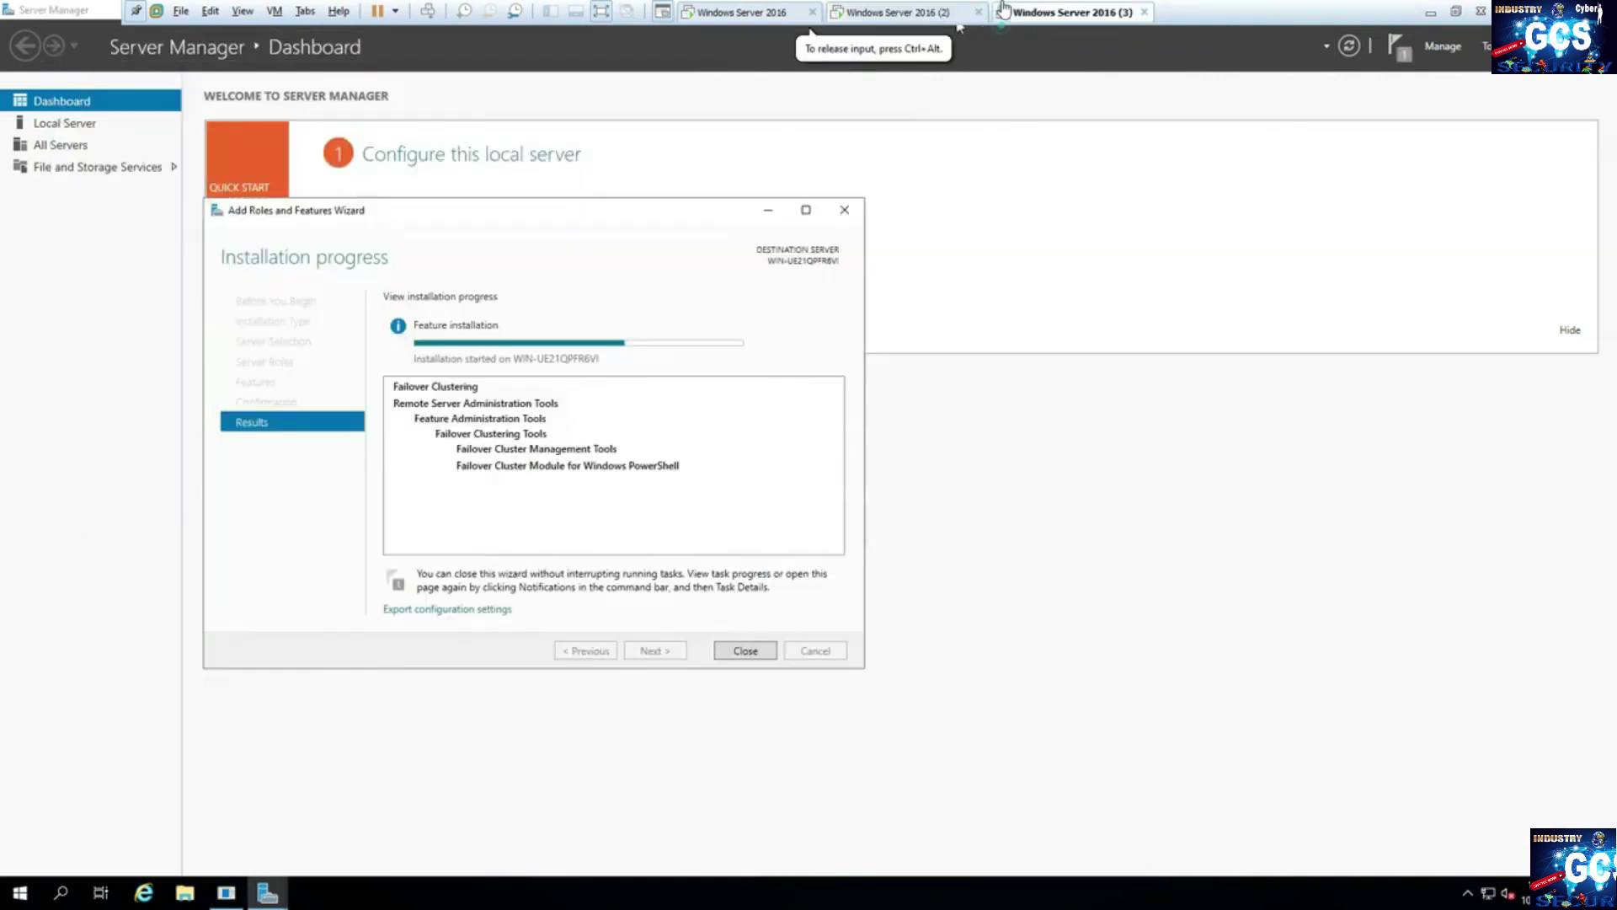
{"action": "left_click", "coordinate": [901, 12]}
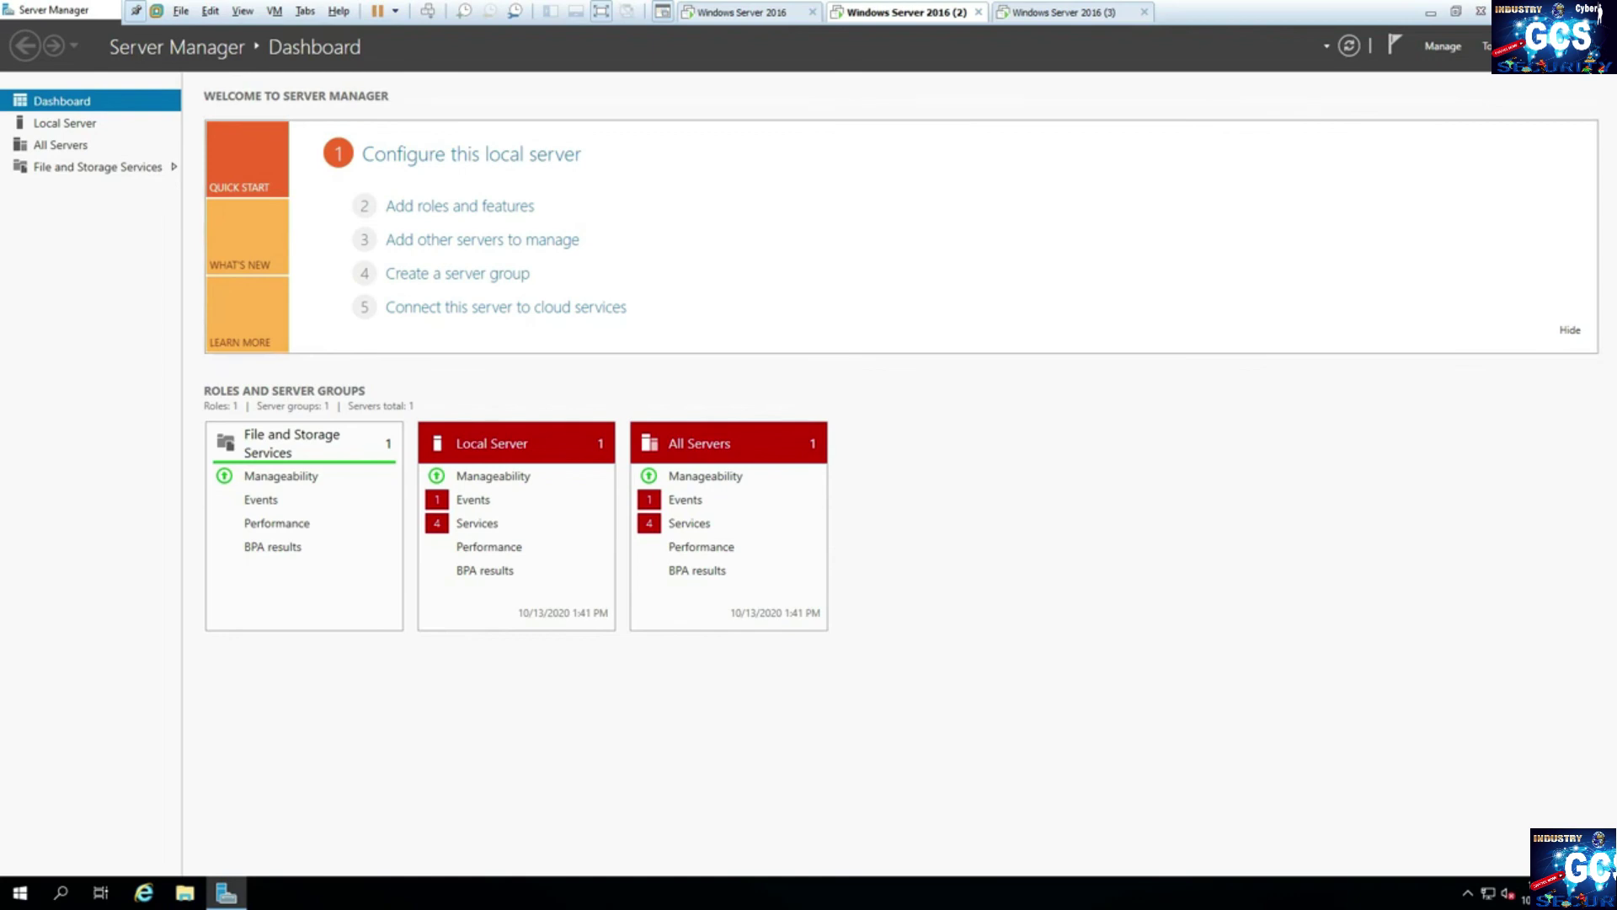
- Open Failover Cluster Manager and start the Validate a Configuration wizard
{"action": "left_click", "coordinate": [1489, 46]}
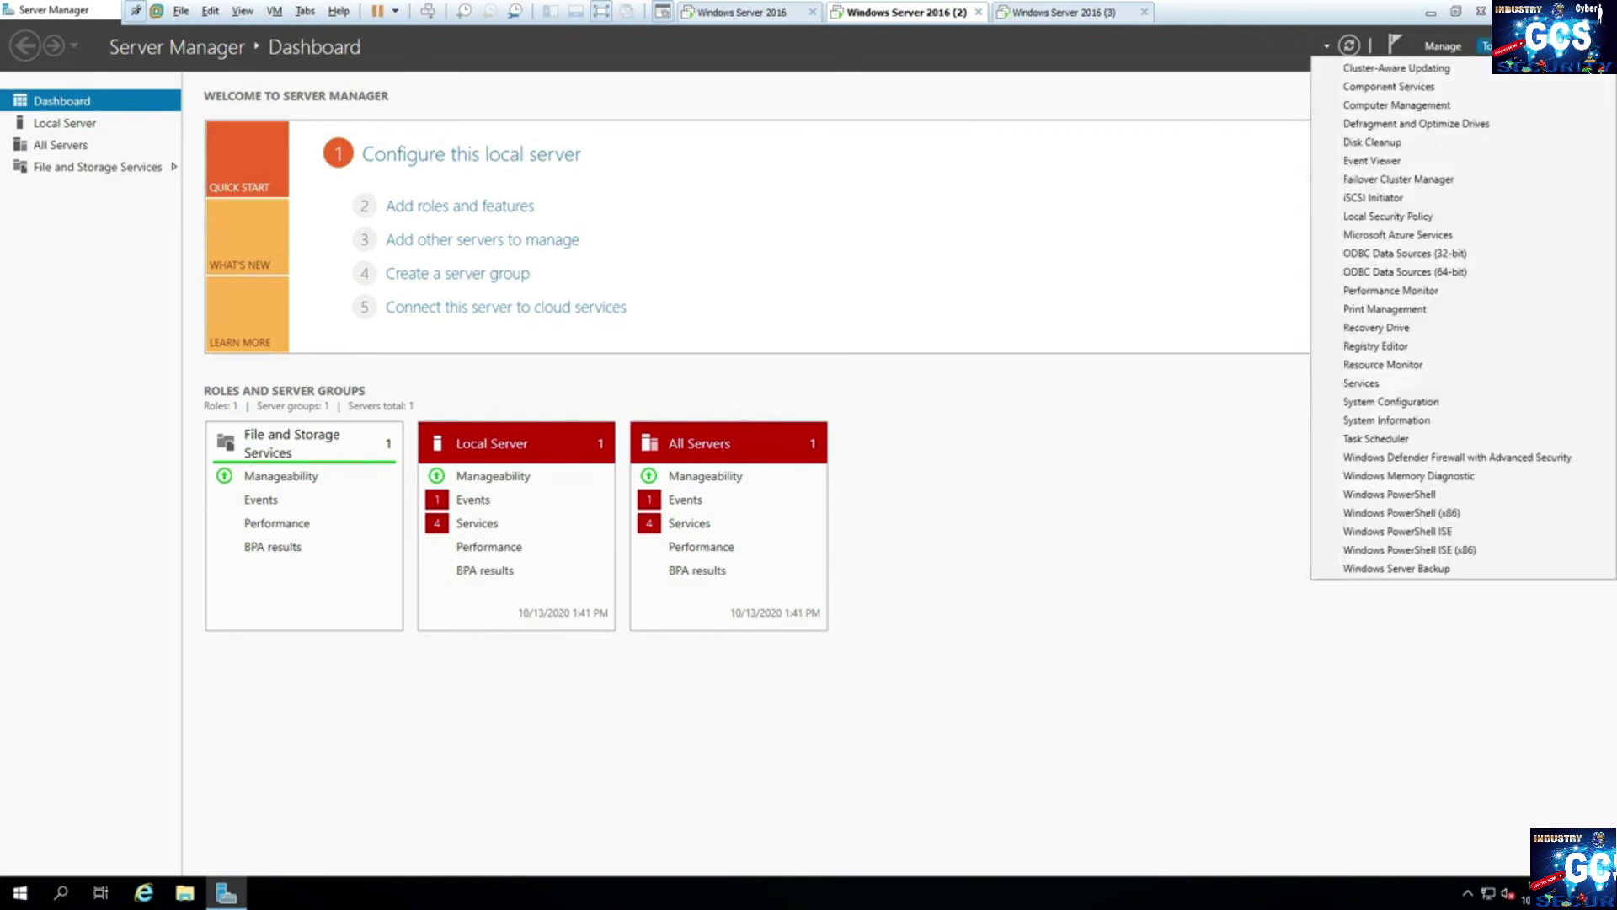
{"action": "left_click", "coordinate": [1471, 182]}
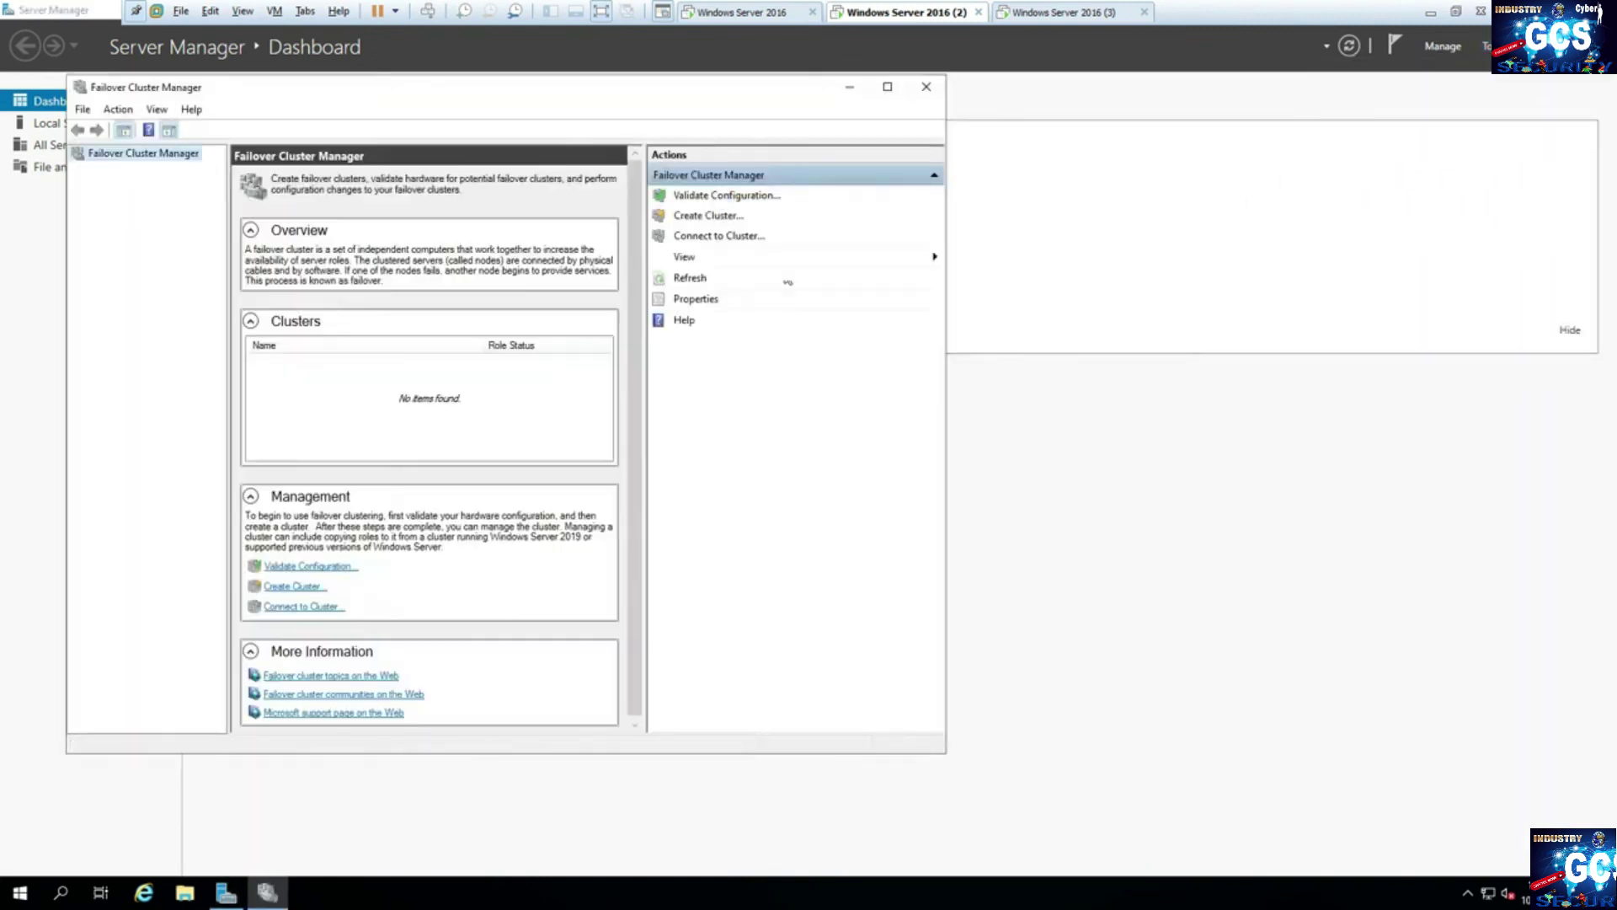
{"action": "left_click", "coordinate": [748, 195]}
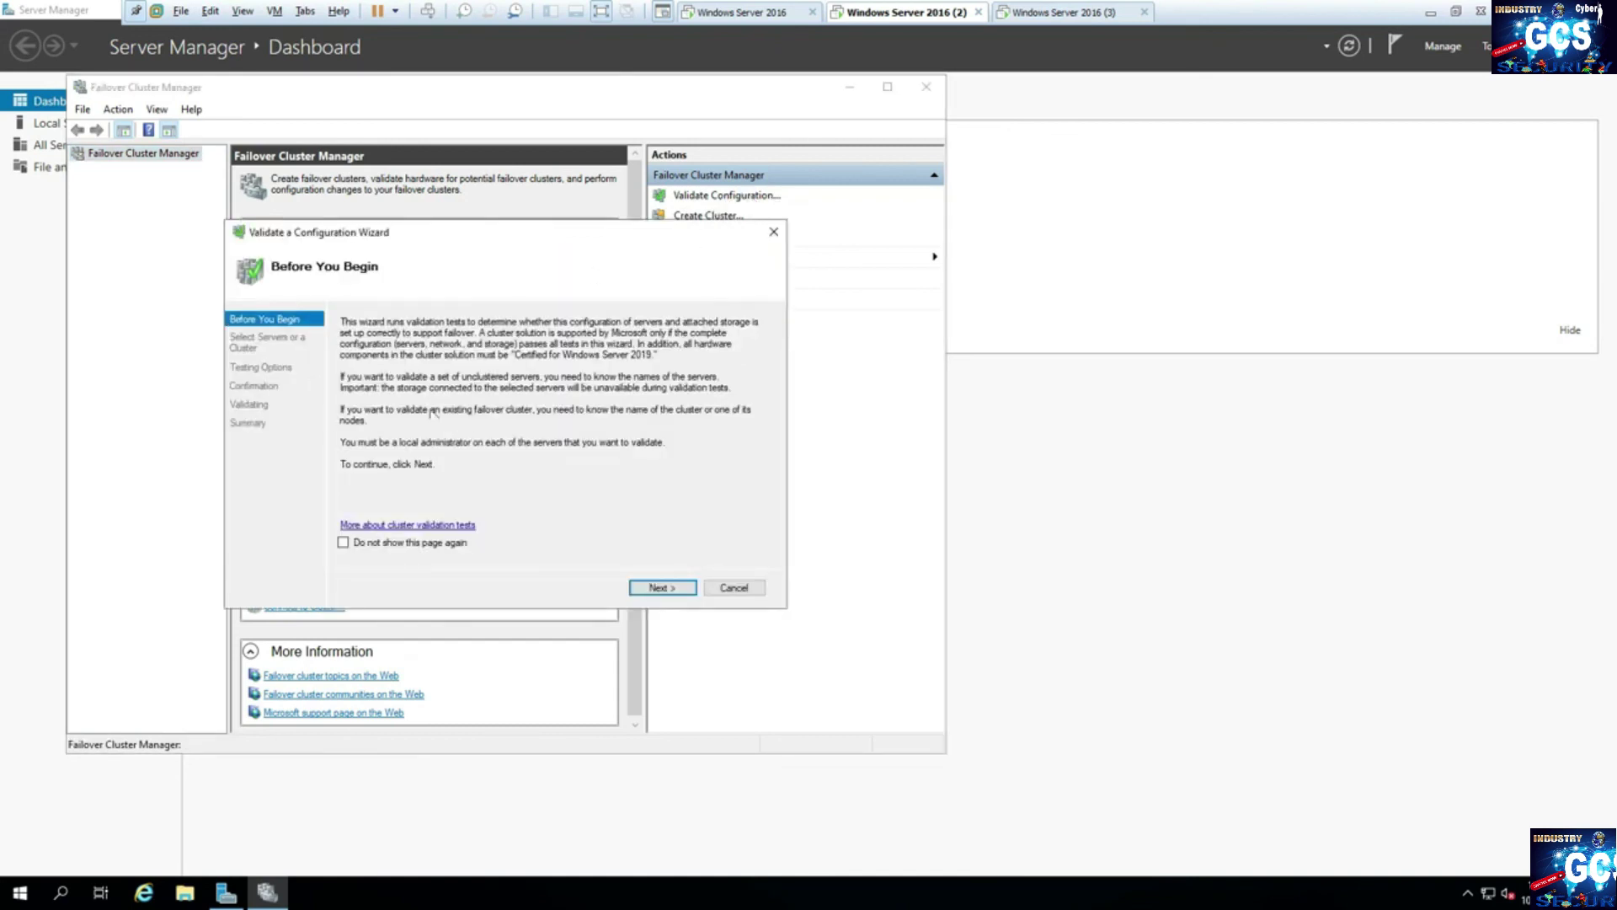
{"action": "left_click", "coordinate": [674, 588]}
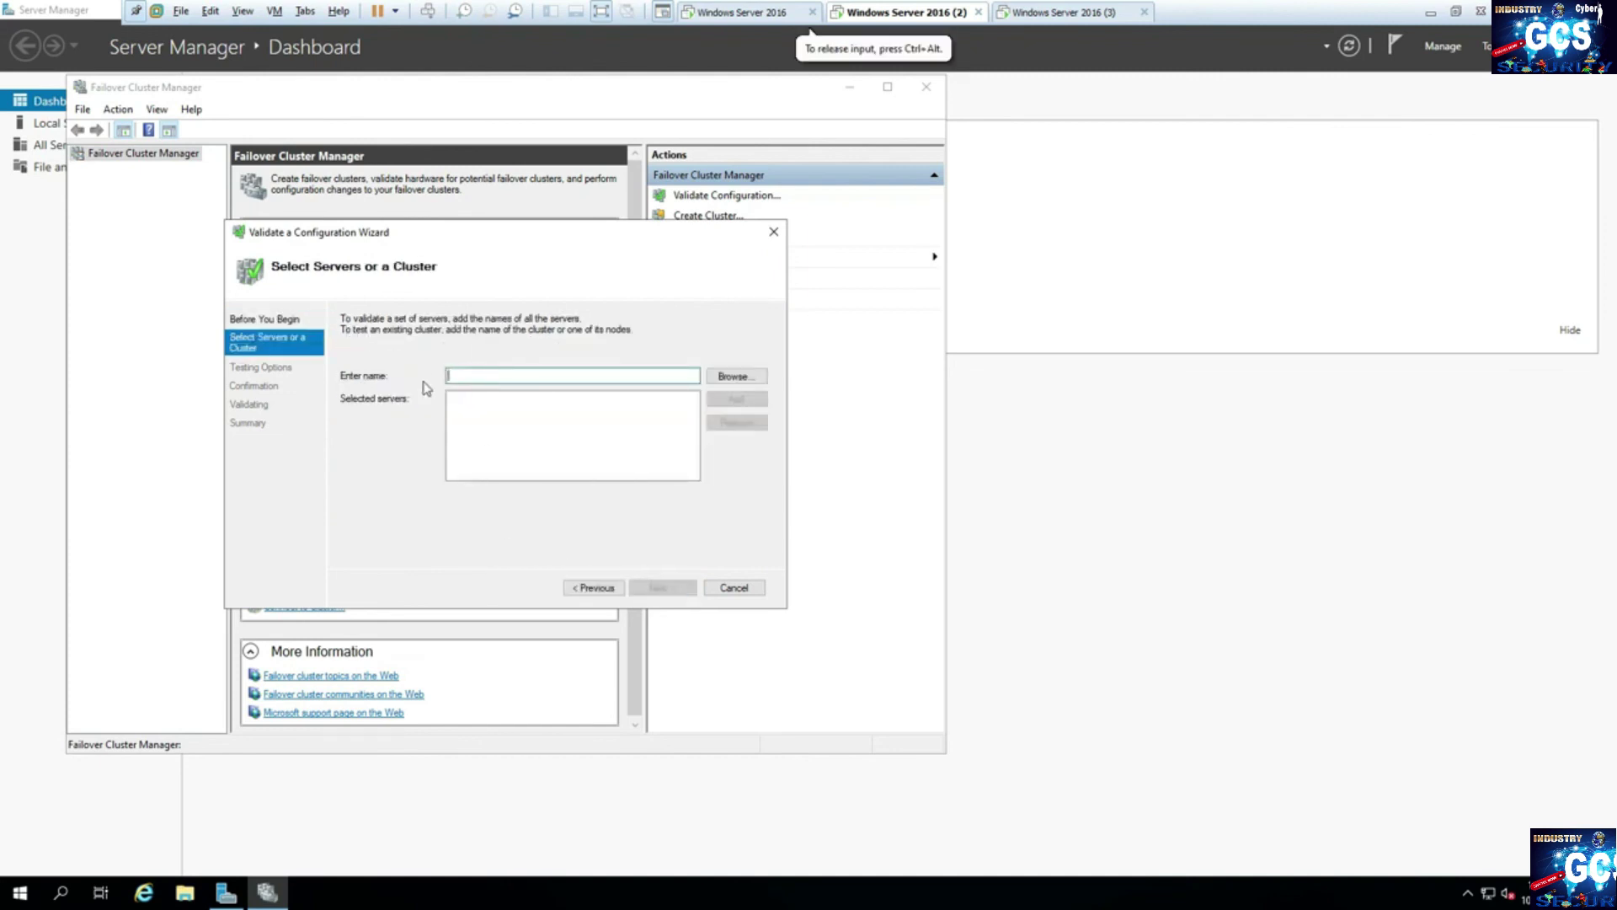
- Add the servers by their 192… IP addresses, with only ad01 accepted, and proceed to Testing Options
{"action": "type", "text": "192.168.106.132"}
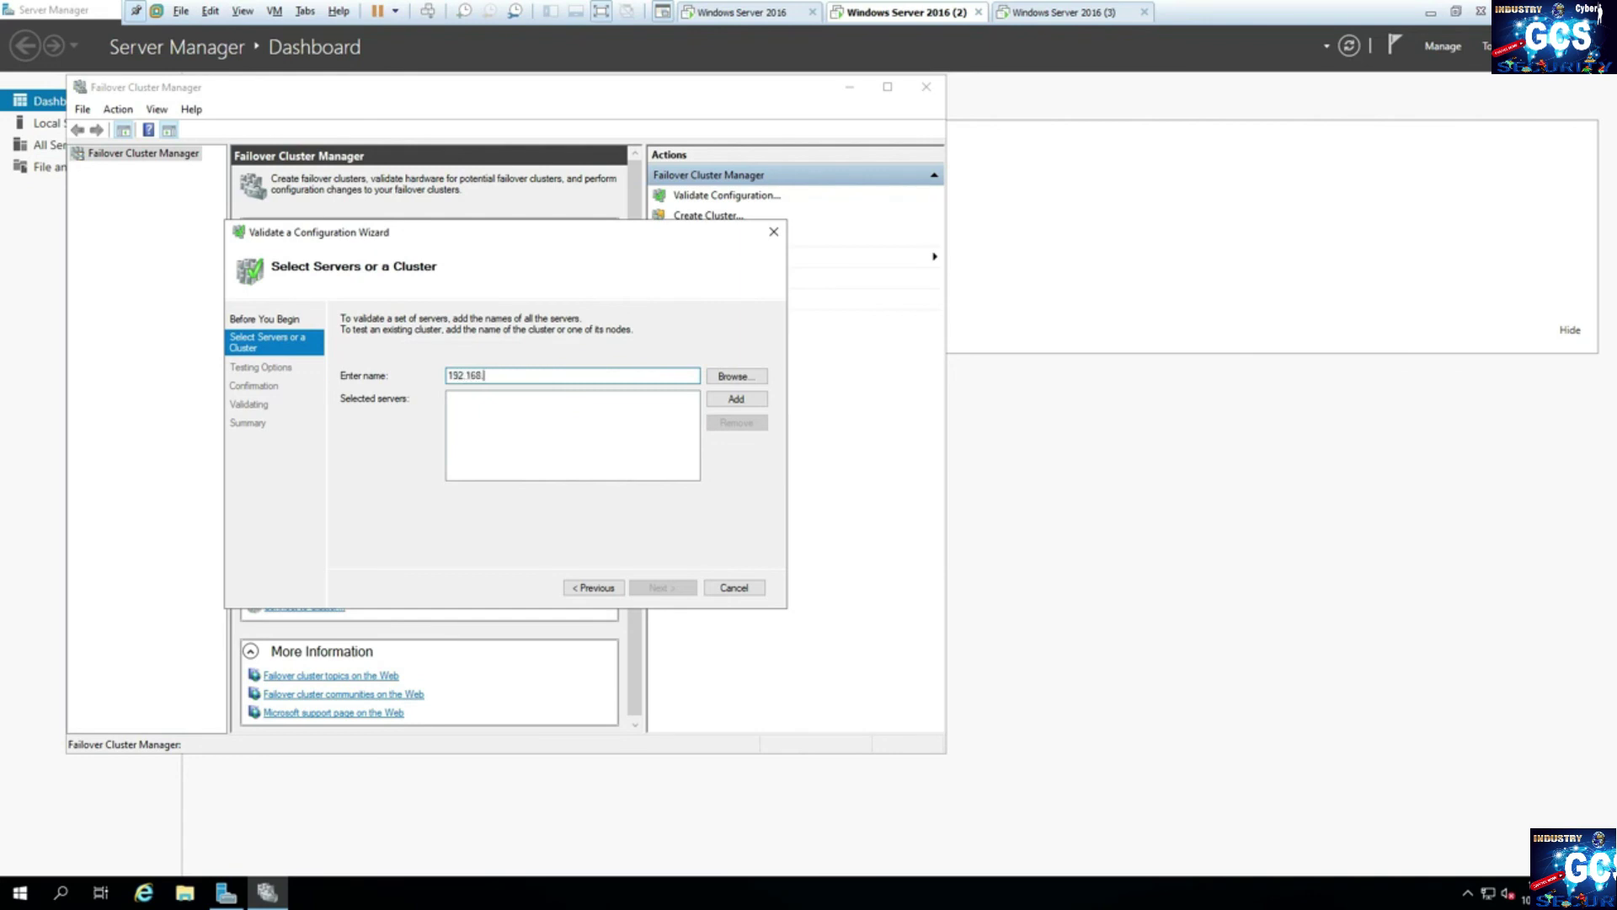
{"action": "left_click", "coordinate": [722, 399]}
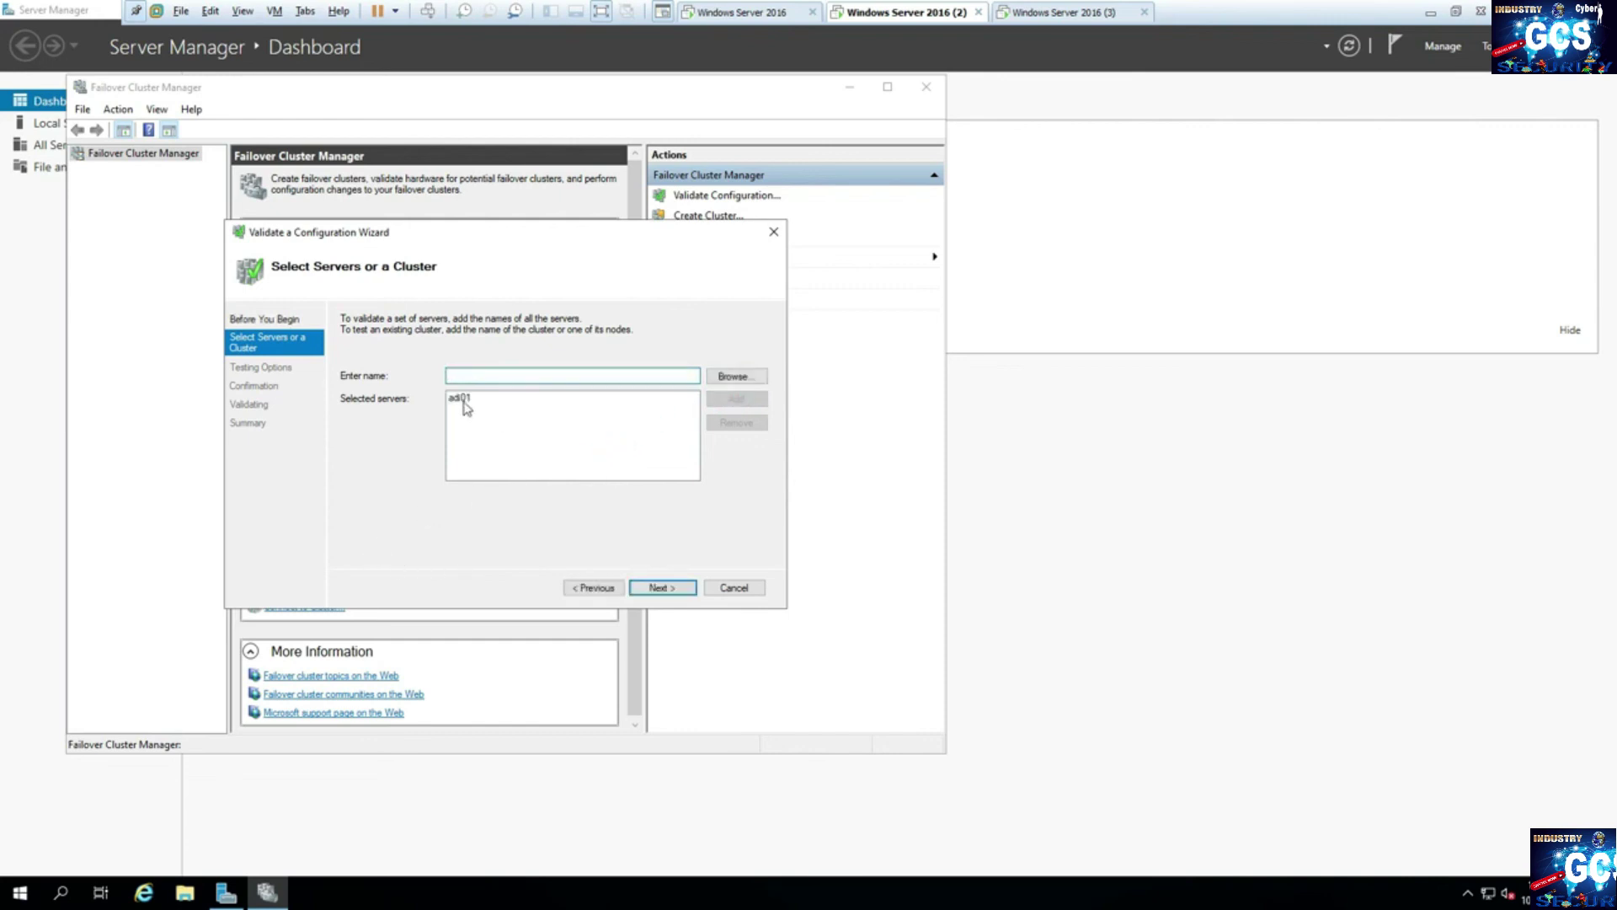
{"action": "type", "text": "192.168.106.138"}
{"action": "left_click", "coordinate": [735, 399]}
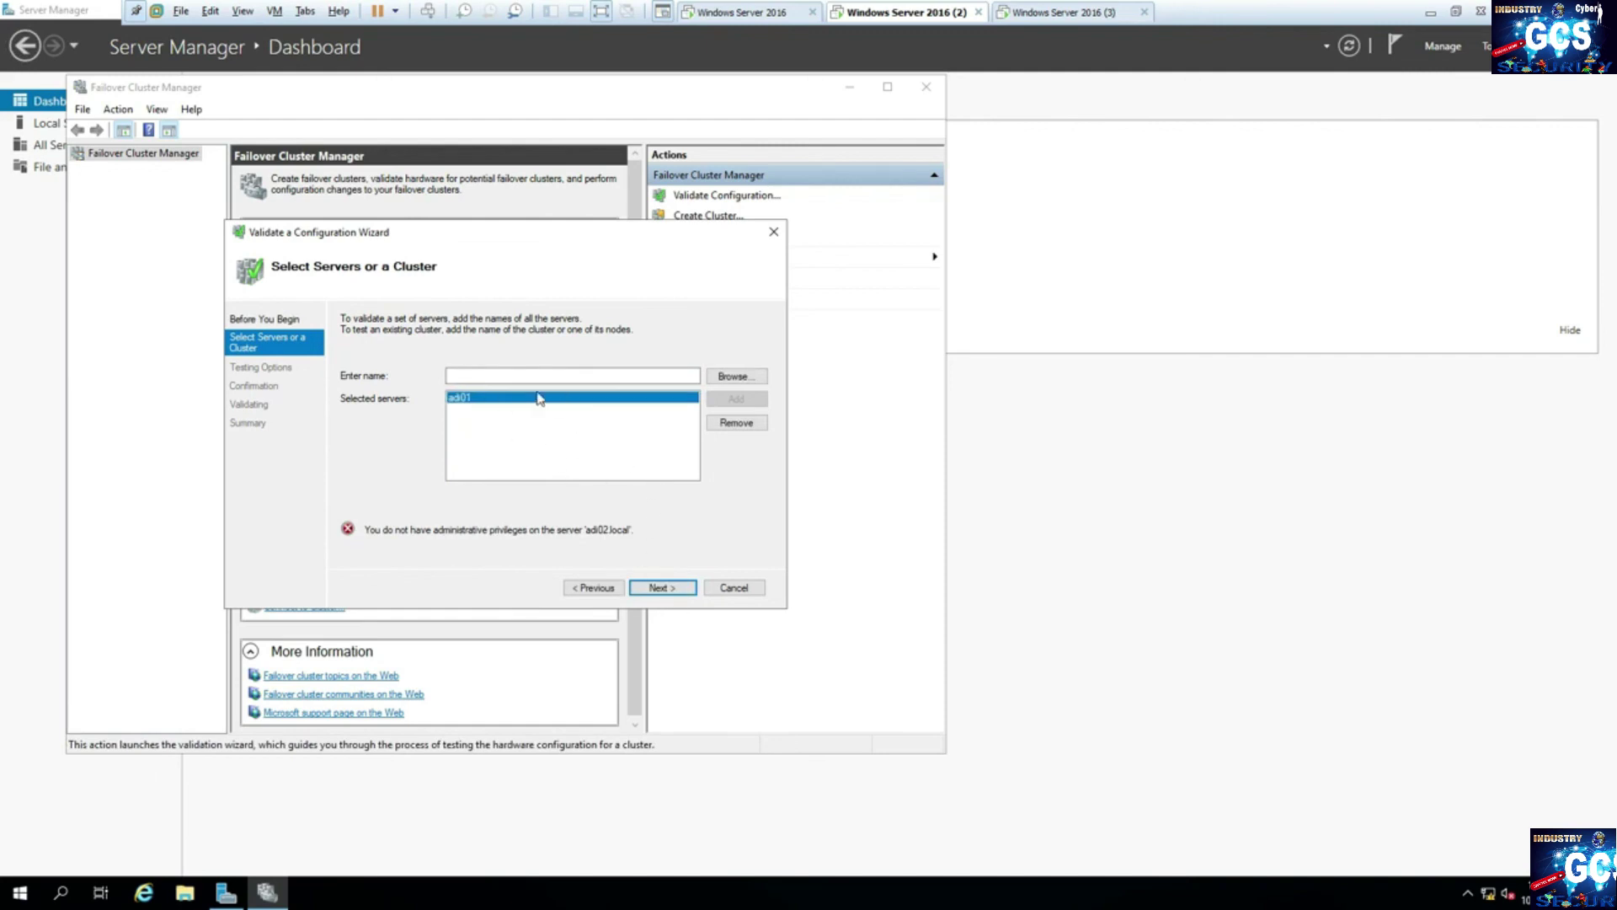
{"action": "left_click", "coordinate": [654, 589]}
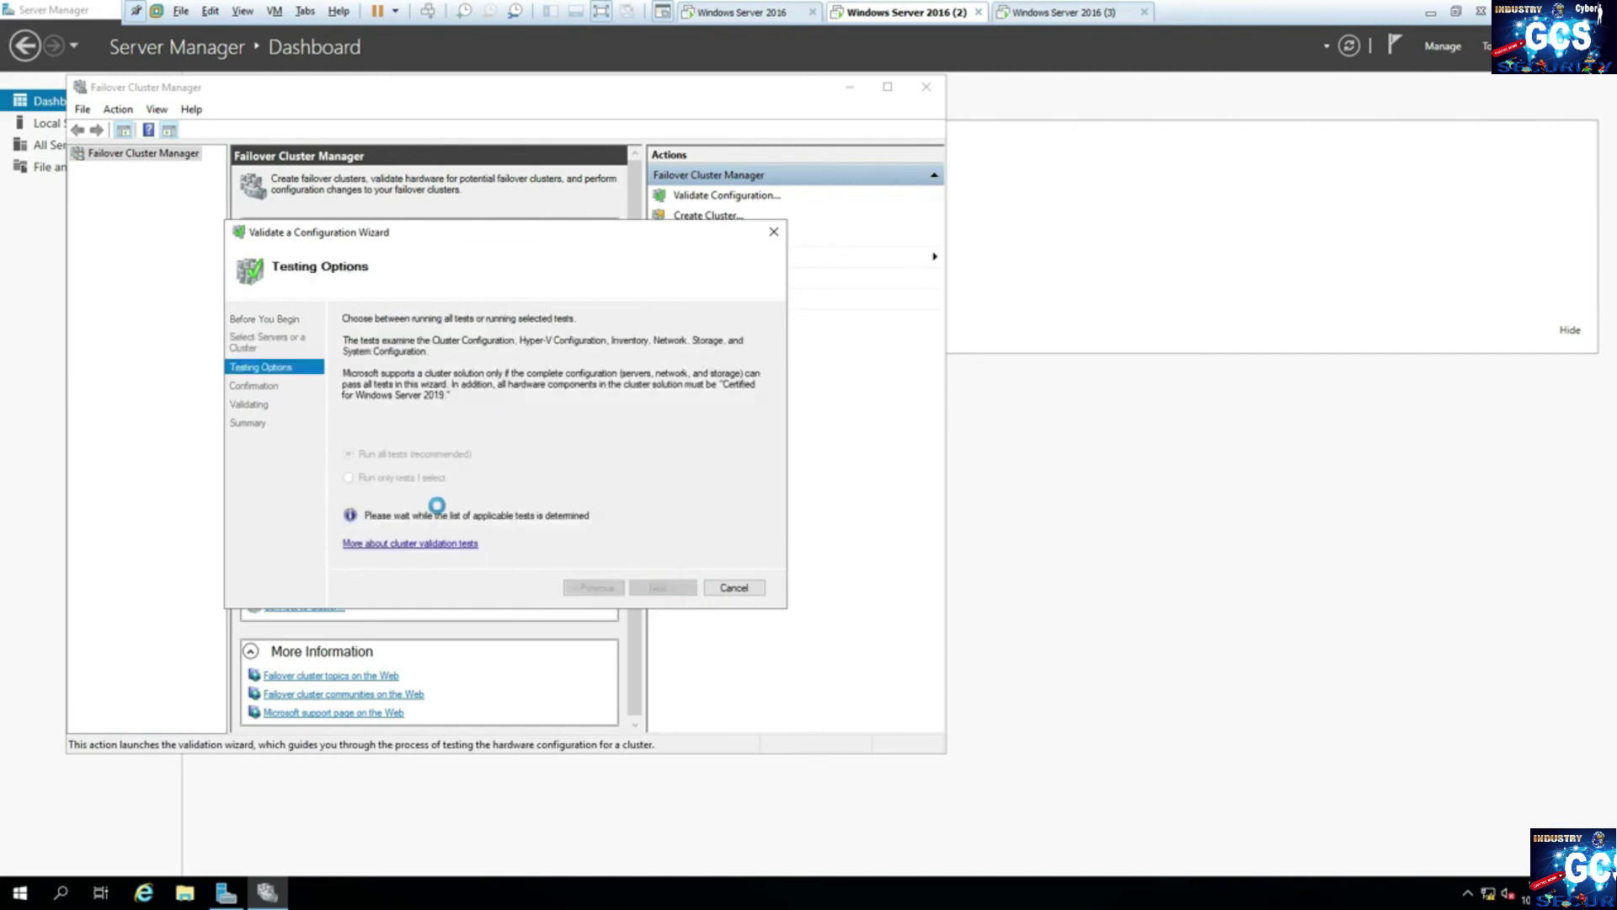
- Run all validation tests on ad01, review the summary's IP configuration warnings, and finish
{"action": "left_click", "coordinate": [661, 589]}
{"action": "scroll", "coordinate": [652, 440], "scroll_direction": "down", "scroll_amount": 5}
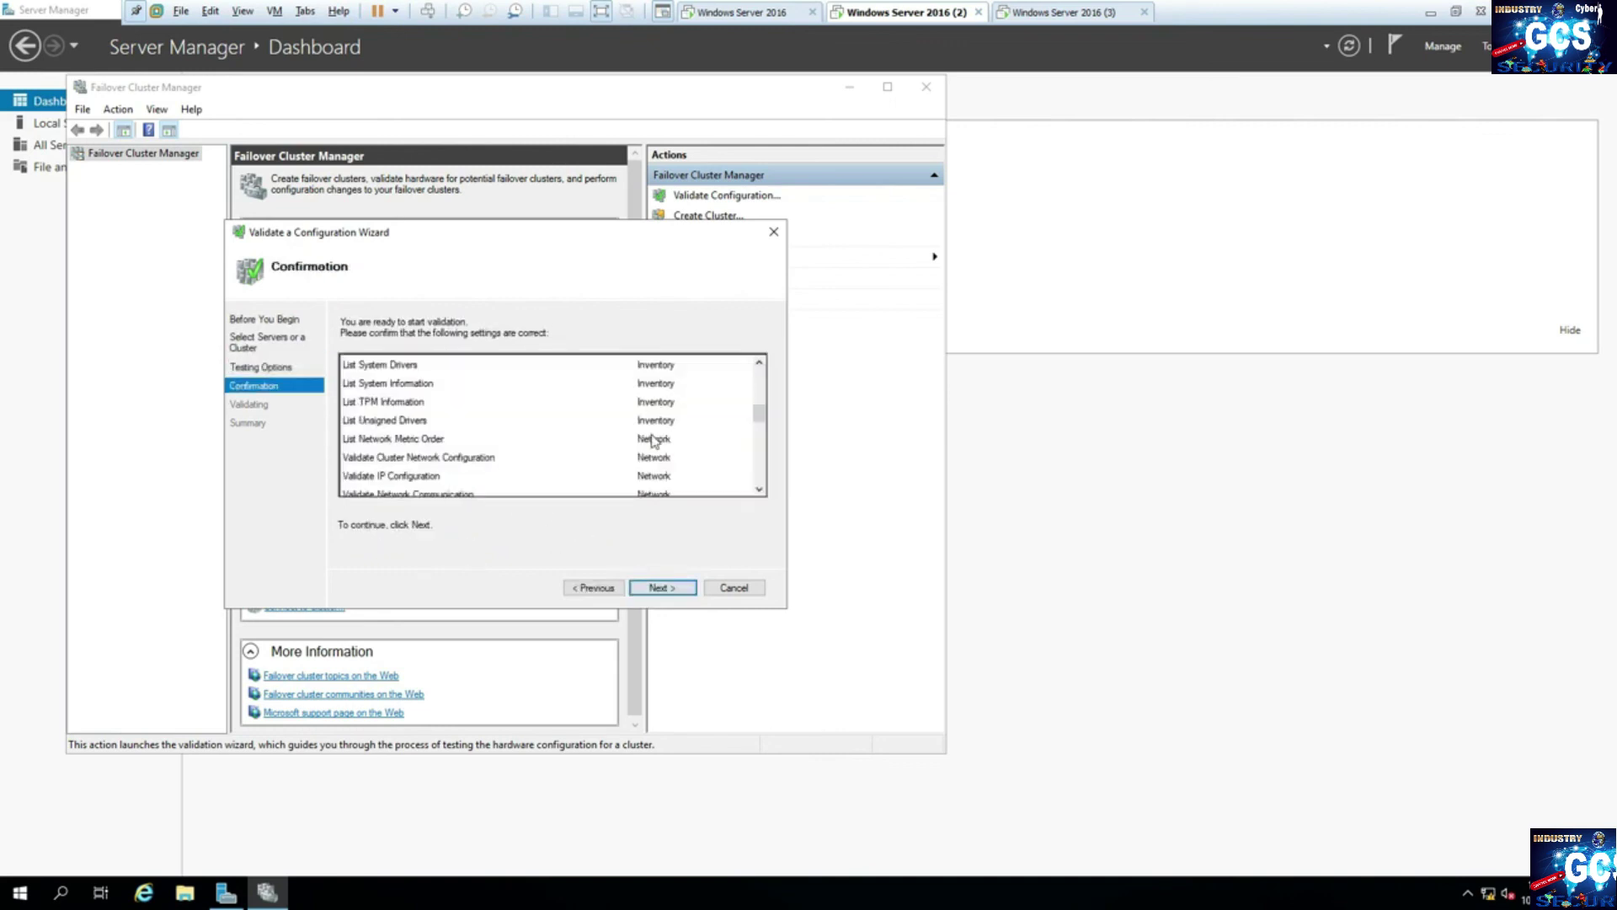
{"action": "scroll", "coordinate": [555, 438], "scroll_direction": "down", "scroll_amount": 8}
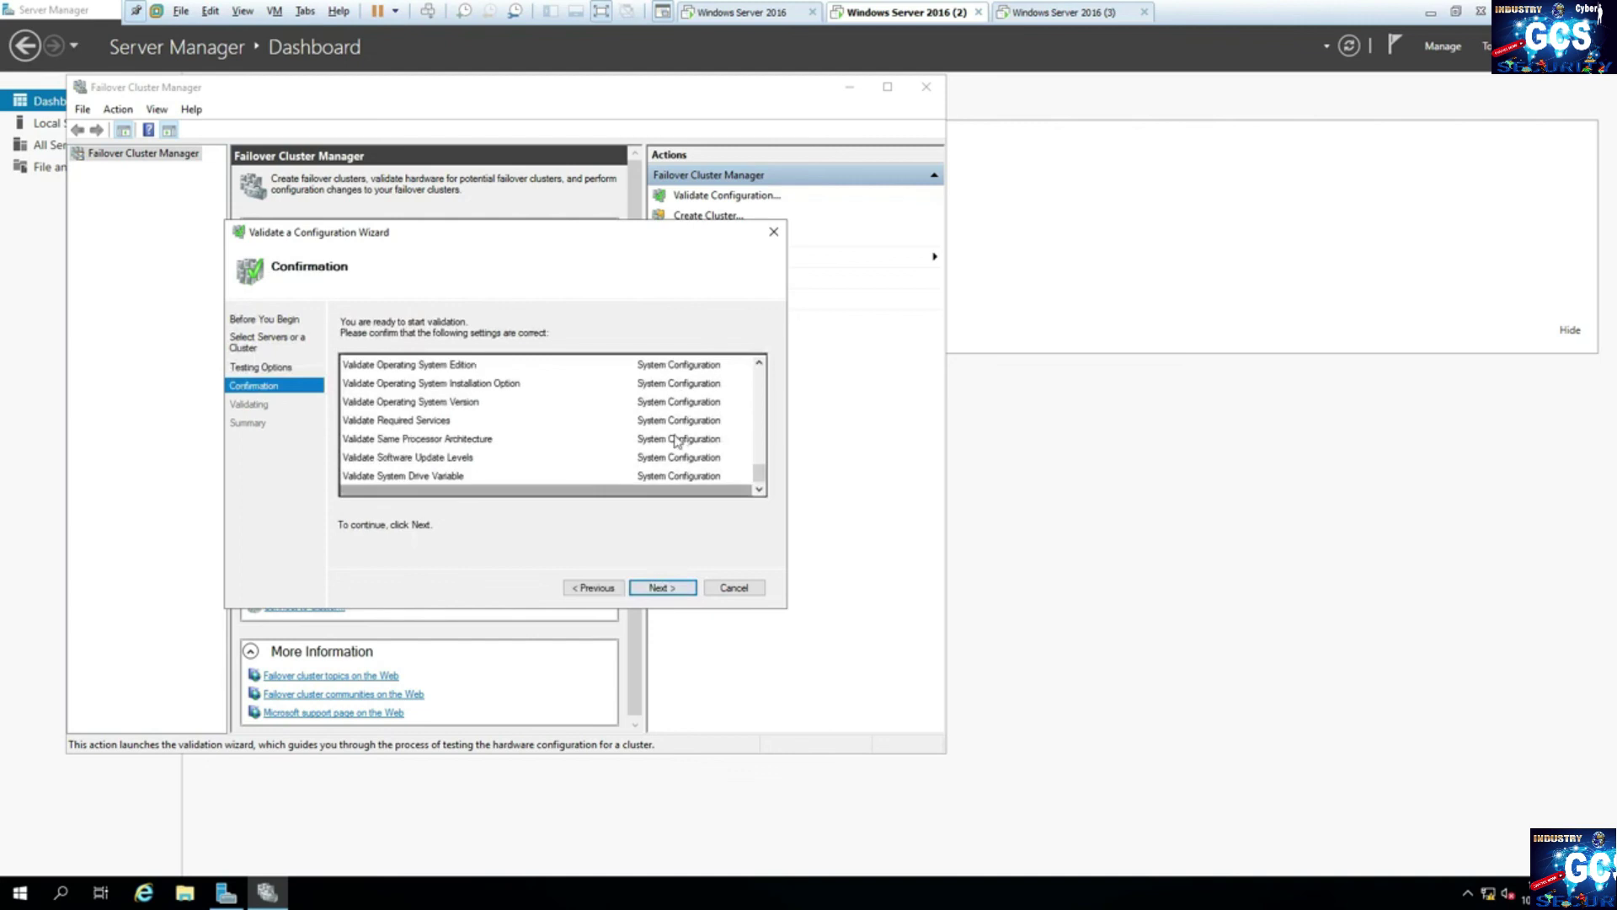
{"action": "scroll", "coordinate": [559, 455], "scroll_direction": "up", "scroll_amount": 5}
{"action": "scroll", "coordinate": [489, 428], "scroll_direction": "up", "scroll_amount": 5}
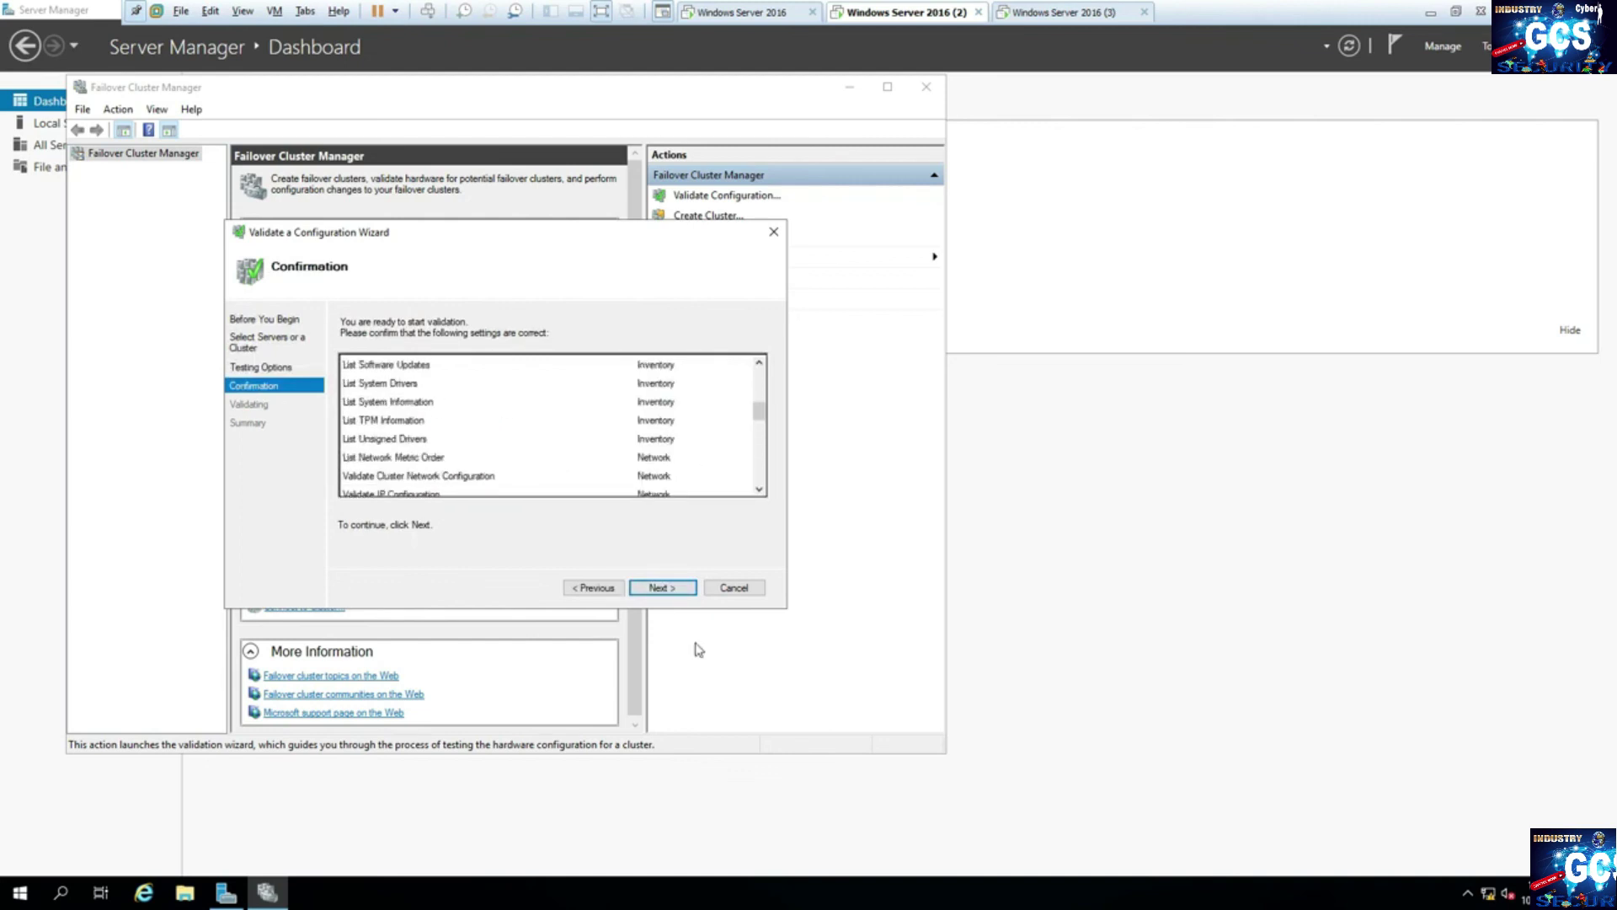
{"action": "left_click", "coordinate": [671, 590]}
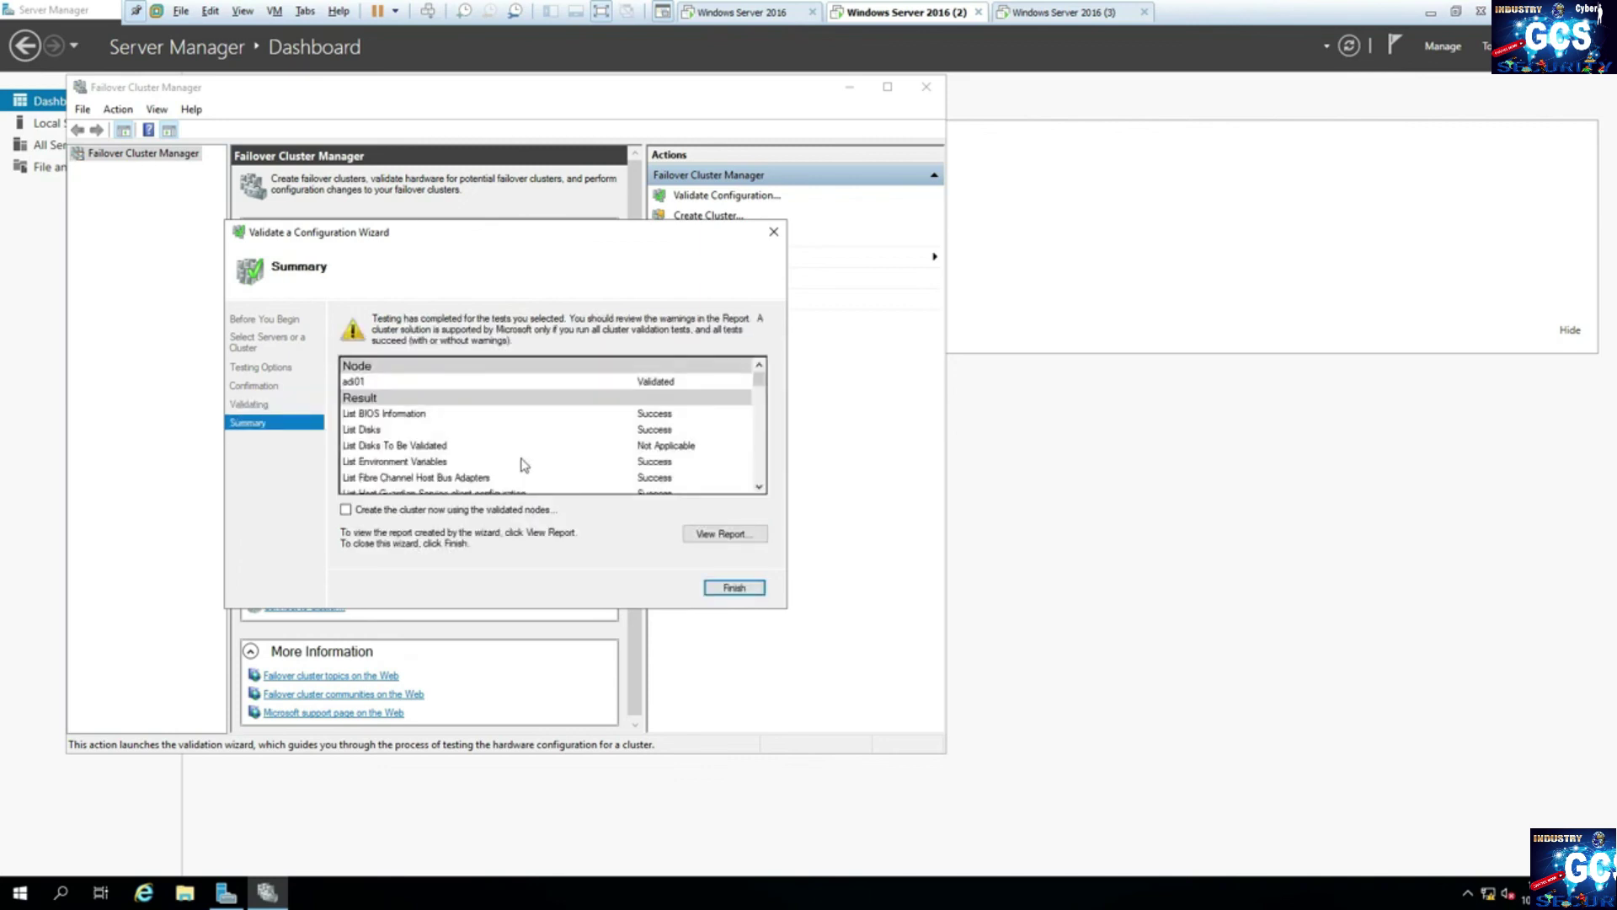
{"action": "scroll", "coordinate": [630, 435], "scroll_direction": "down", "scroll_amount": 3}
{"action": "scroll", "coordinate": [630, 435], "scroll_direction": "down", "scroll_amount": 5}
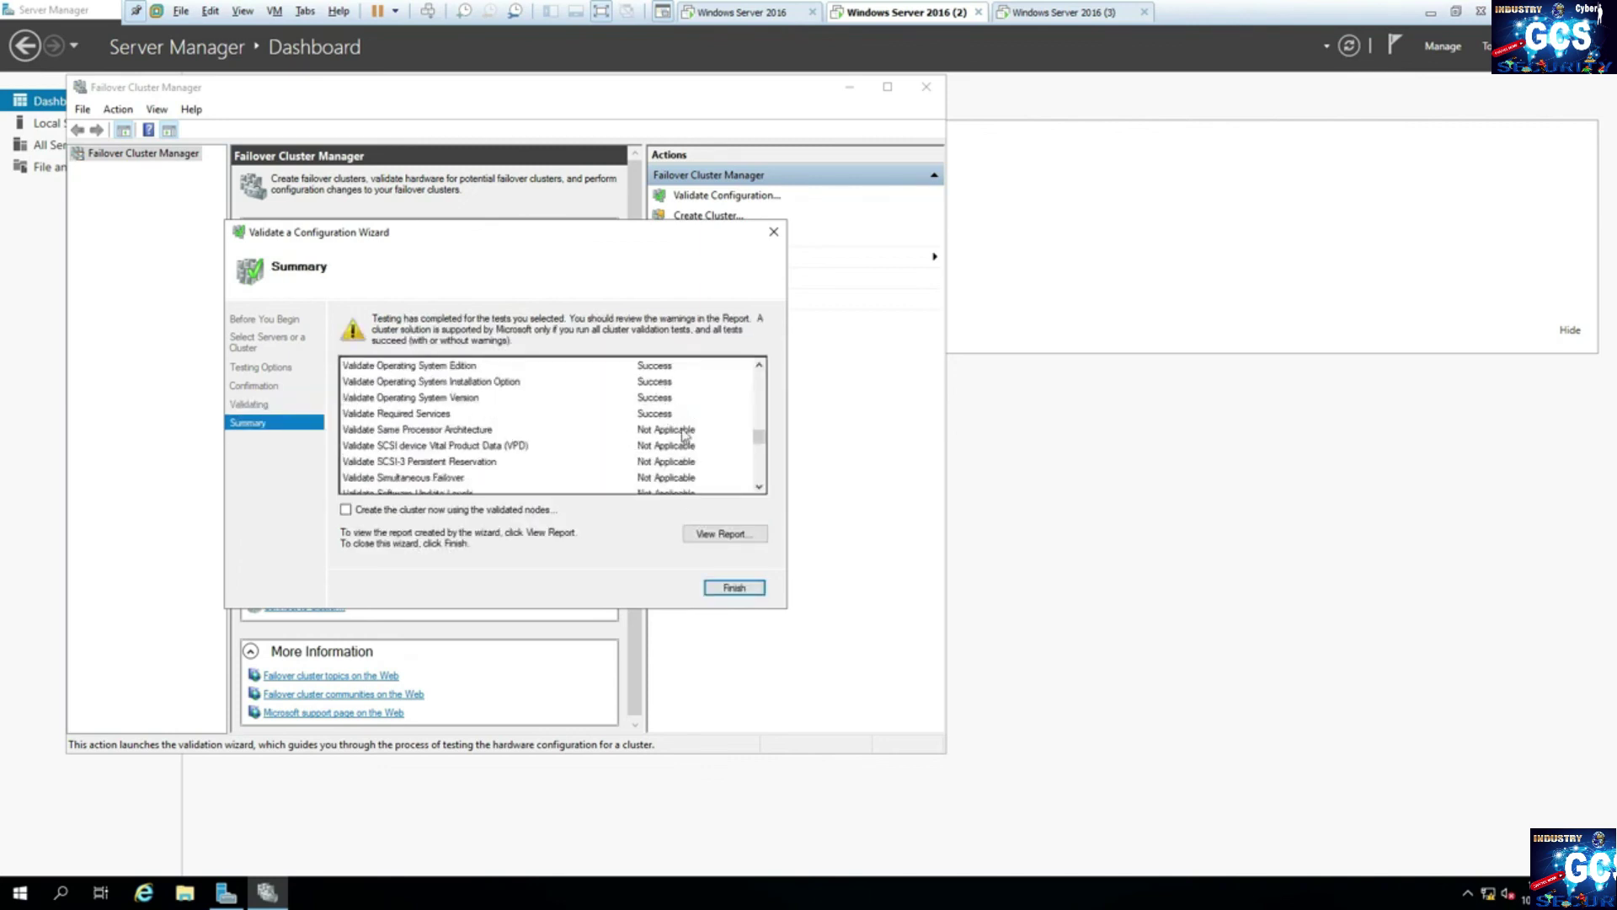
{"action": "left_click", "coordinate": [747, 591]}
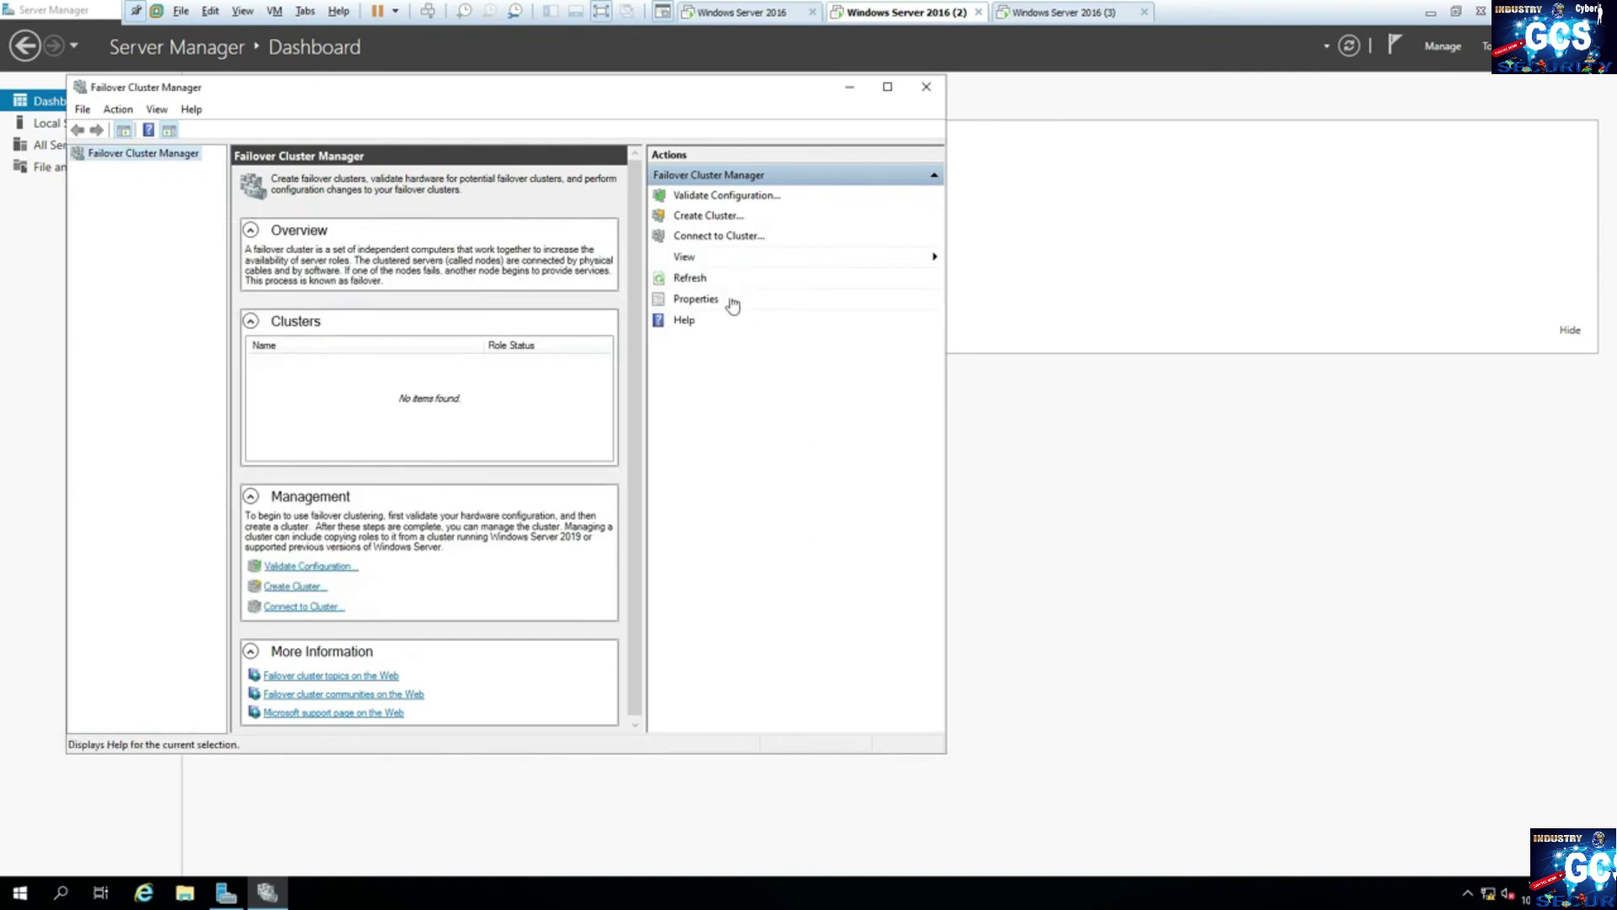
- Start the Create Cluster wizard and add server adi01 as the node
{"action": "left_click", "coordinate": [713, 218]}
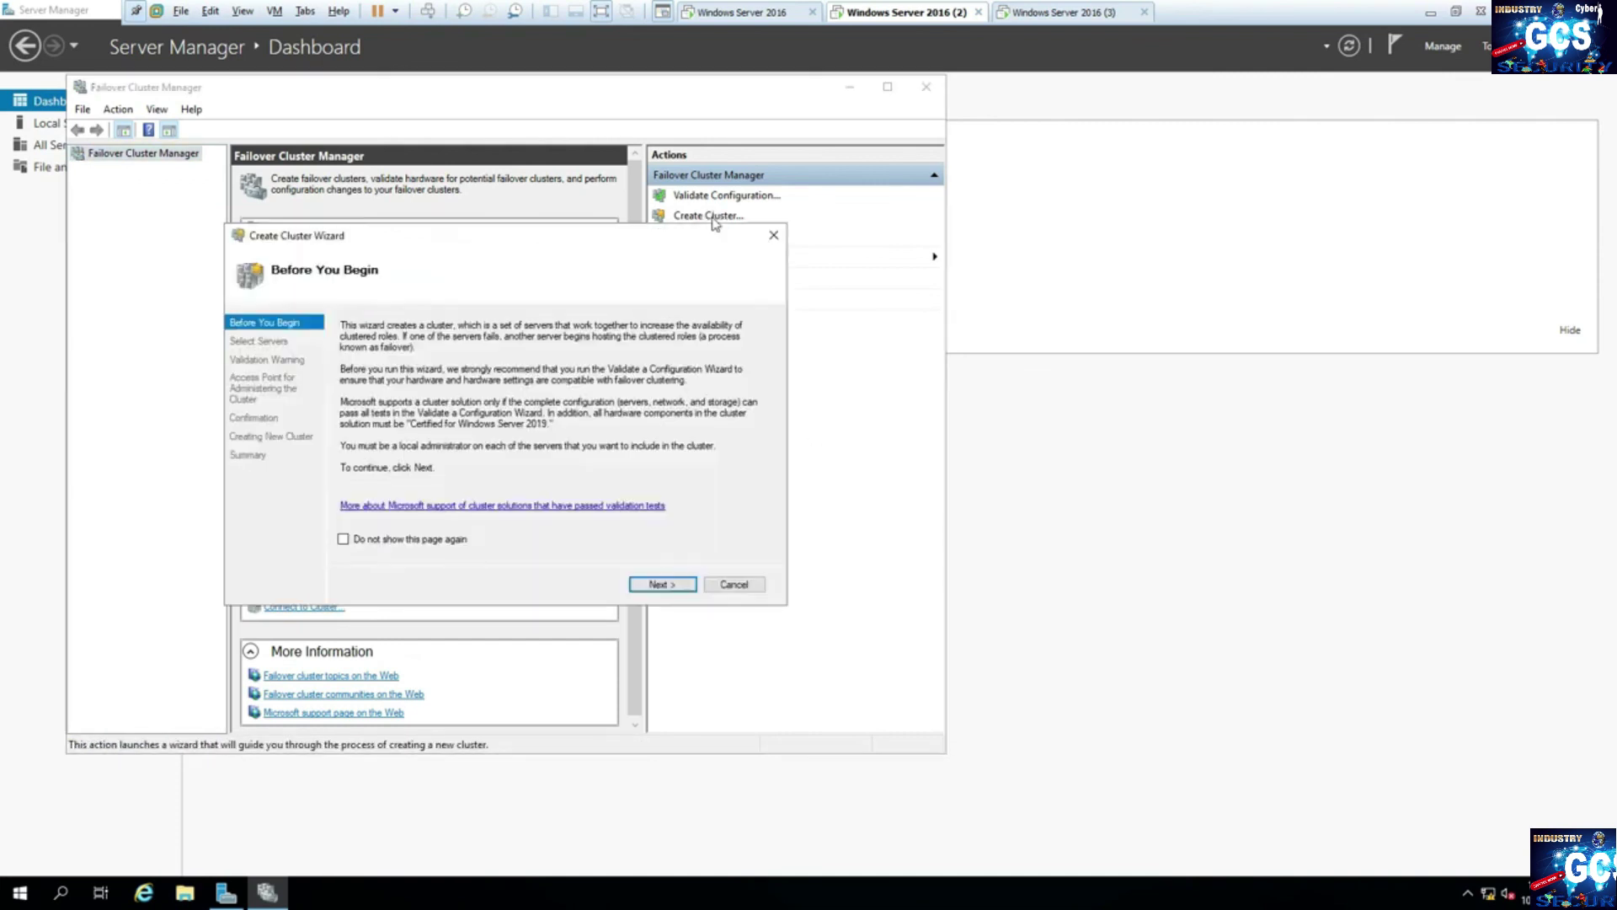
{"action": "left_click", "coordinate": [653, 583]}
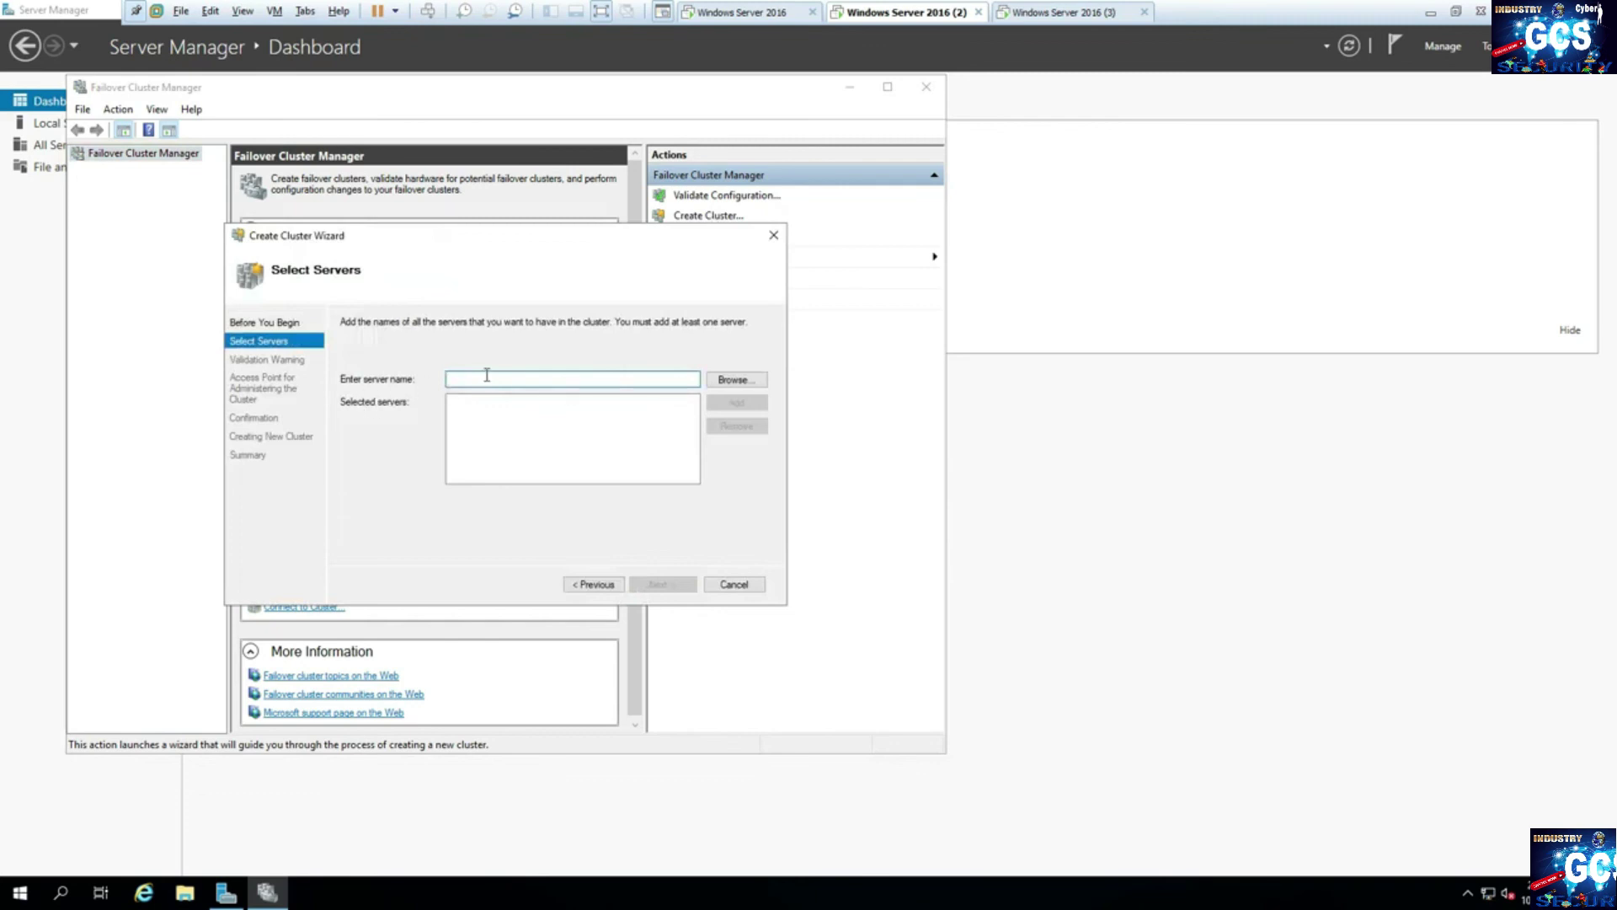
{"action": "type", "text": "adi01"}
{"action": "left_click", "coordinate": [736, 403]}
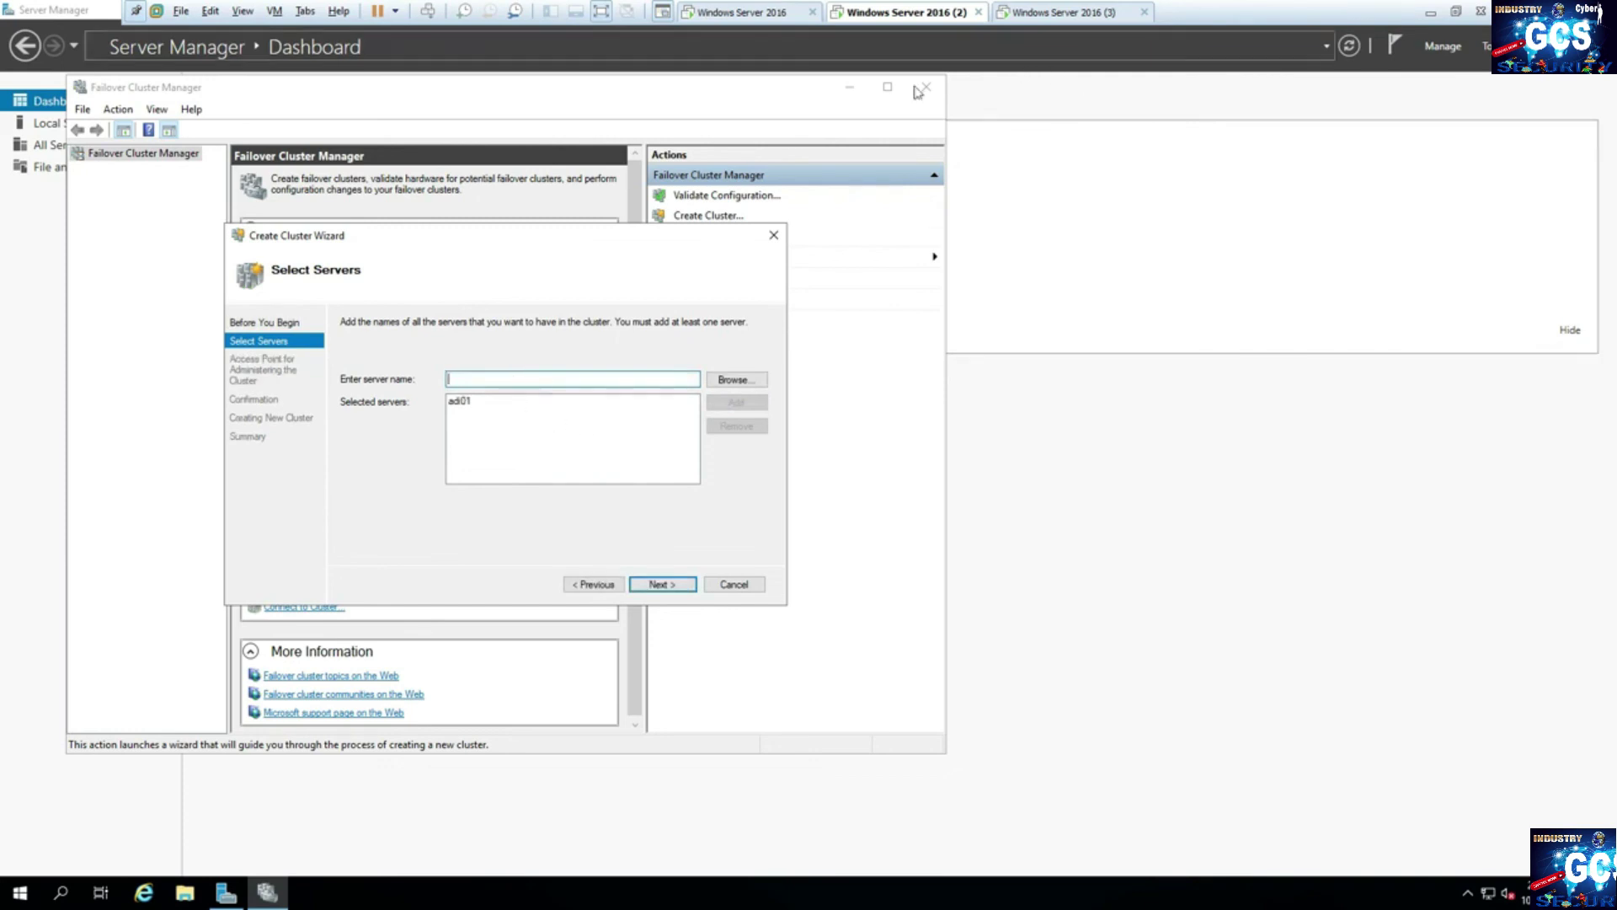
{"action": "left_click", "coordinate": [1058, 10]}
{"action": "right_click", "coordinate": [1058, 10]}
{"action": "left_click", "coordinate": [1003, 10]}
{"action": "left_click", "coordinate": [941, 10]}
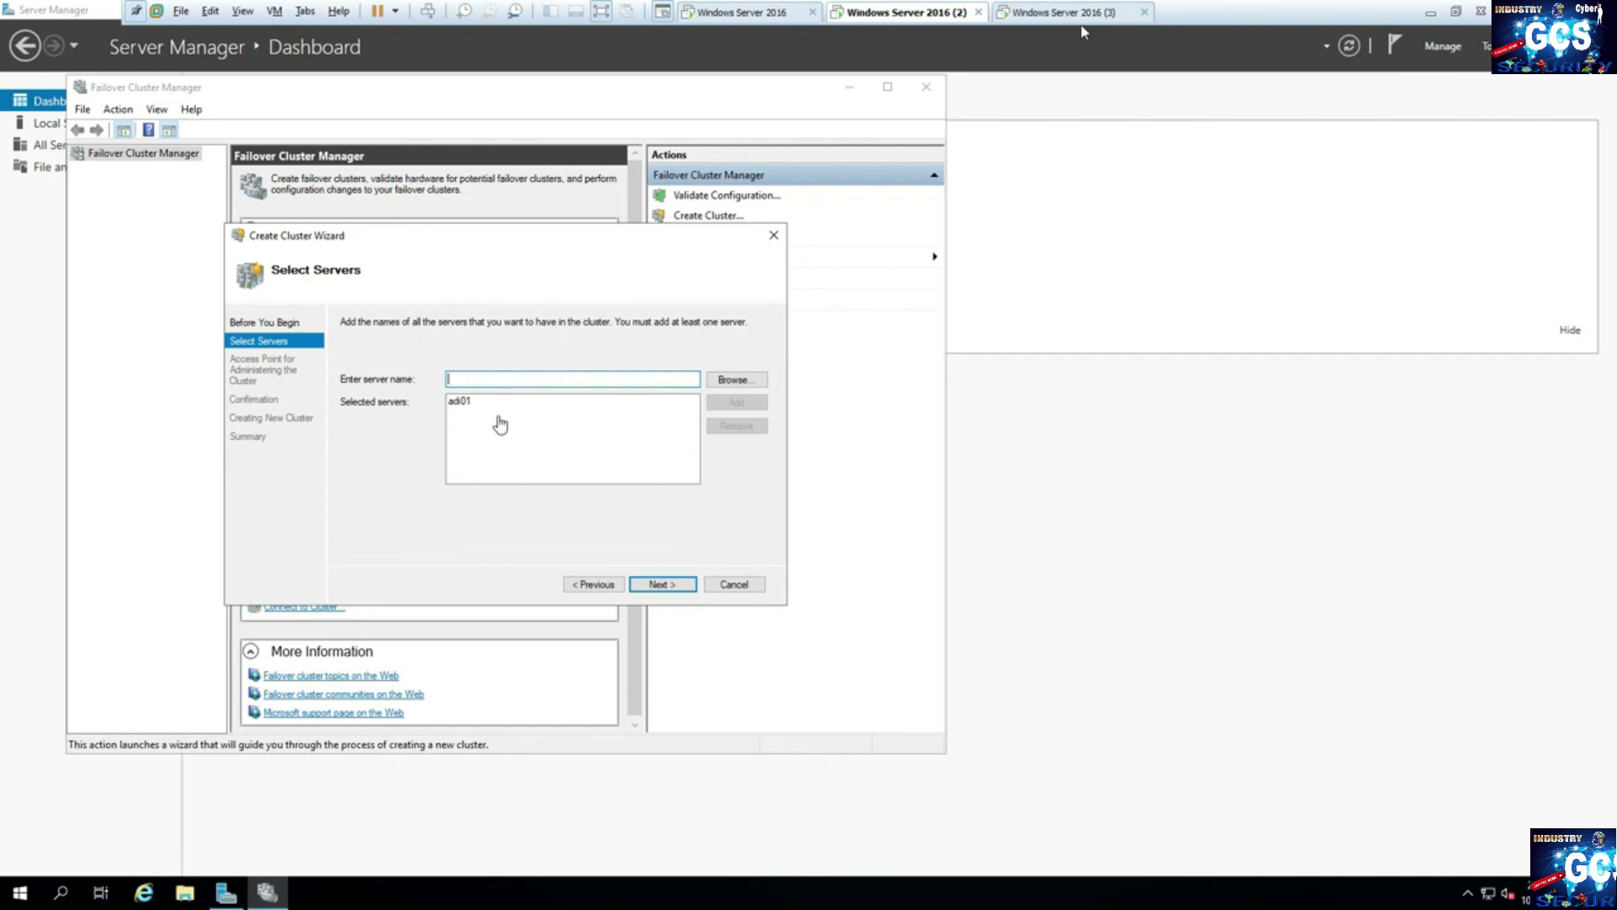
- Name the cluster cluster1, create it, and close the summary
{"action": "left_click", "coordinate": [662, 583]}
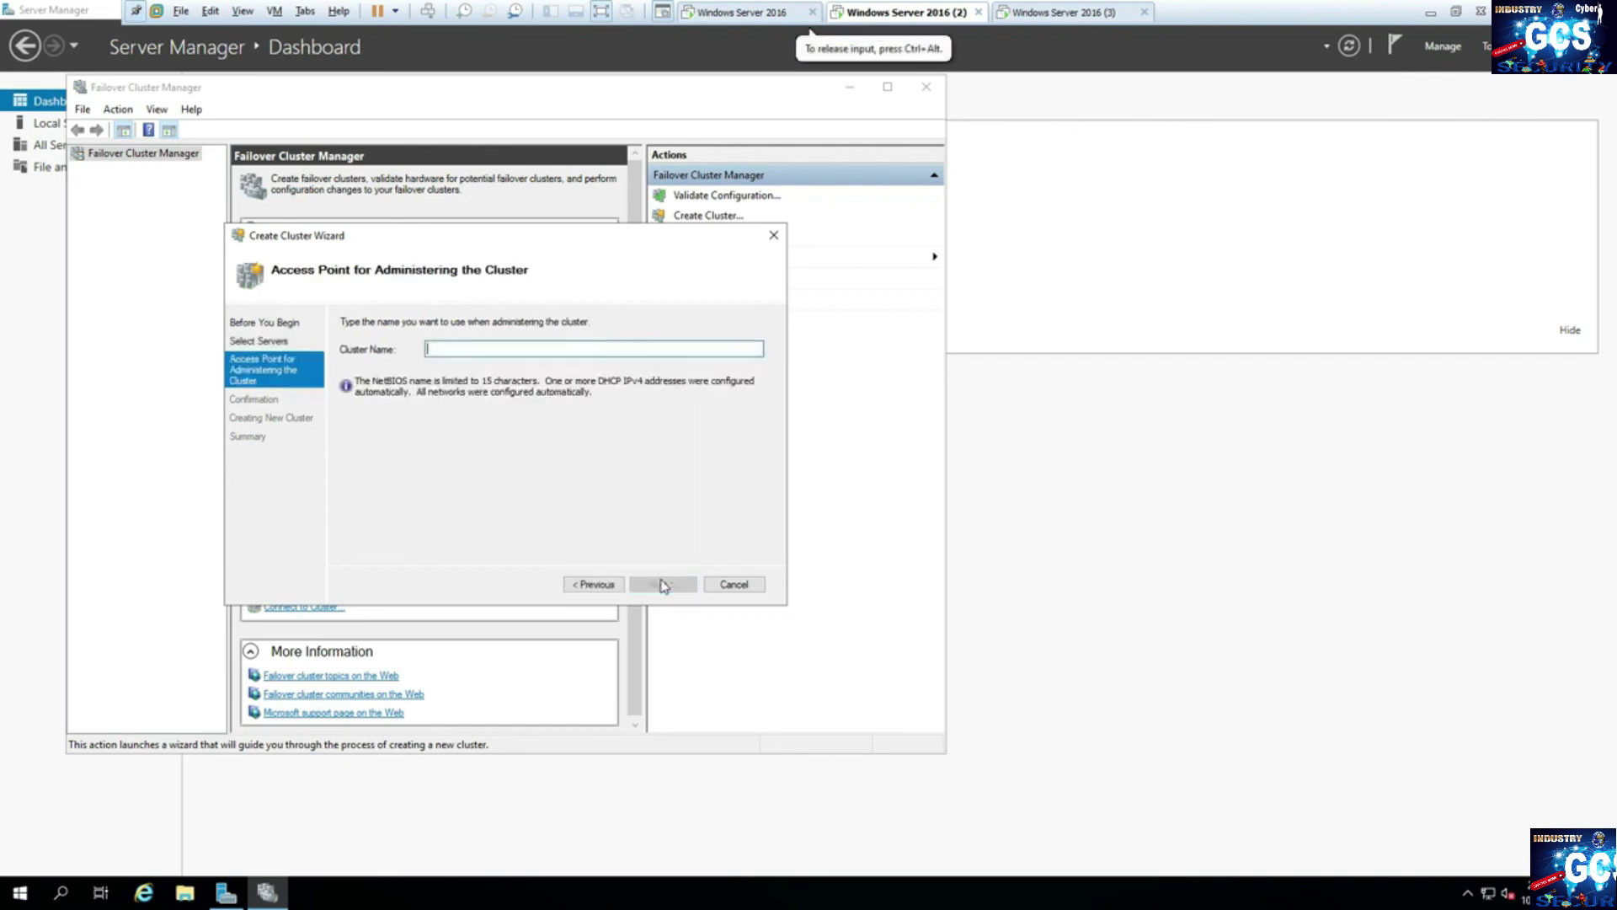
{"action": "type", "text": "cluster1"}
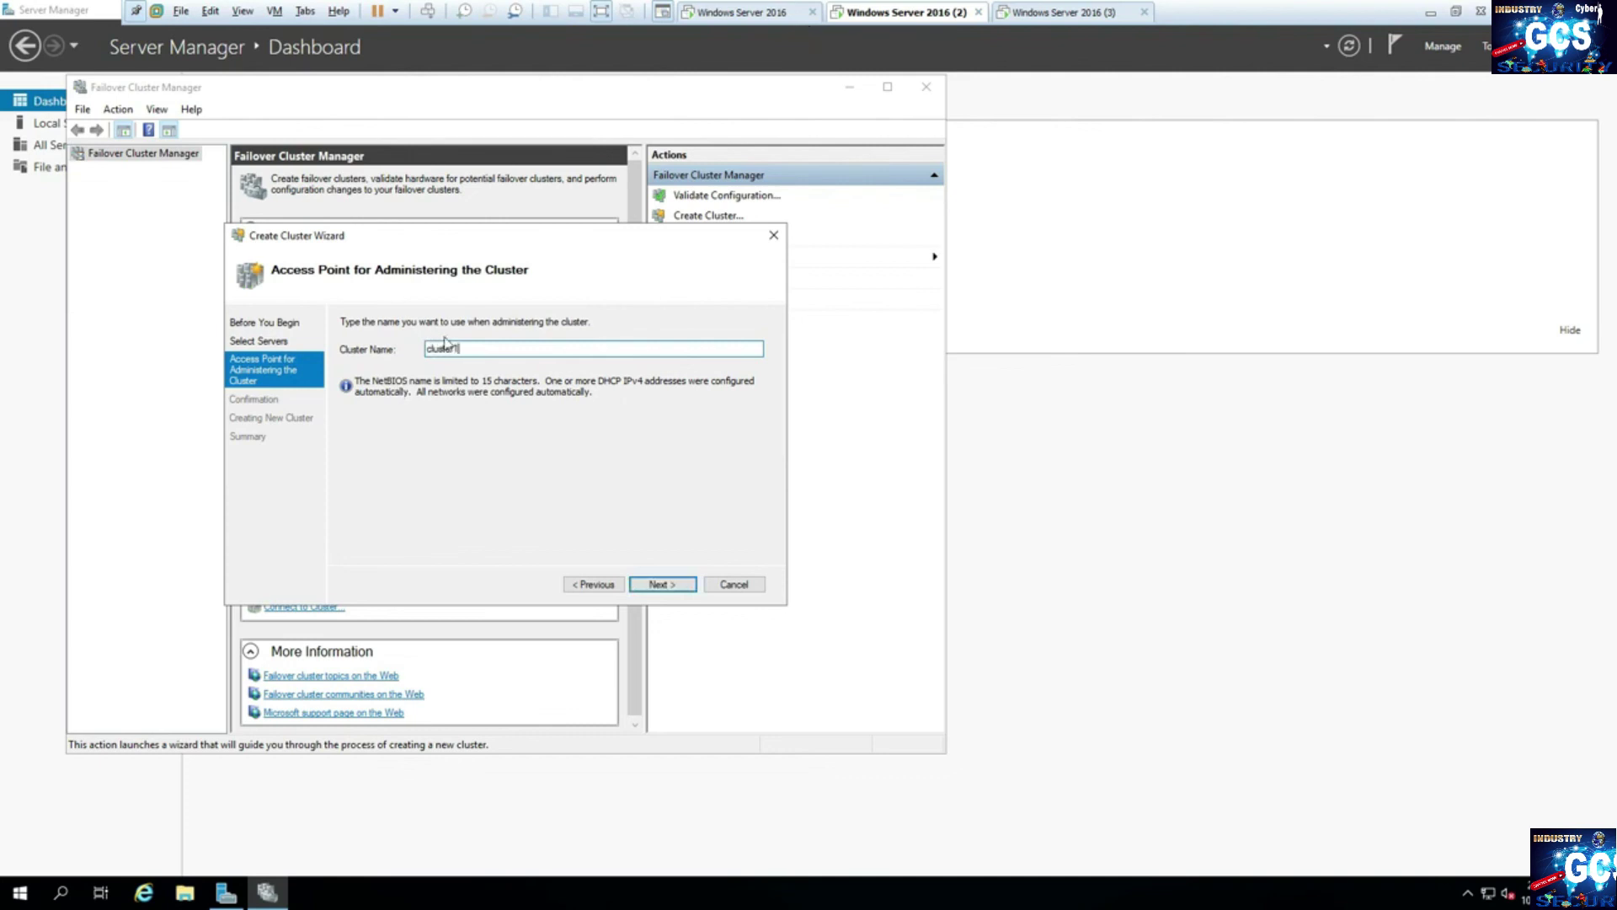
{"action": "left_click", "coordinate": [660, 589]}
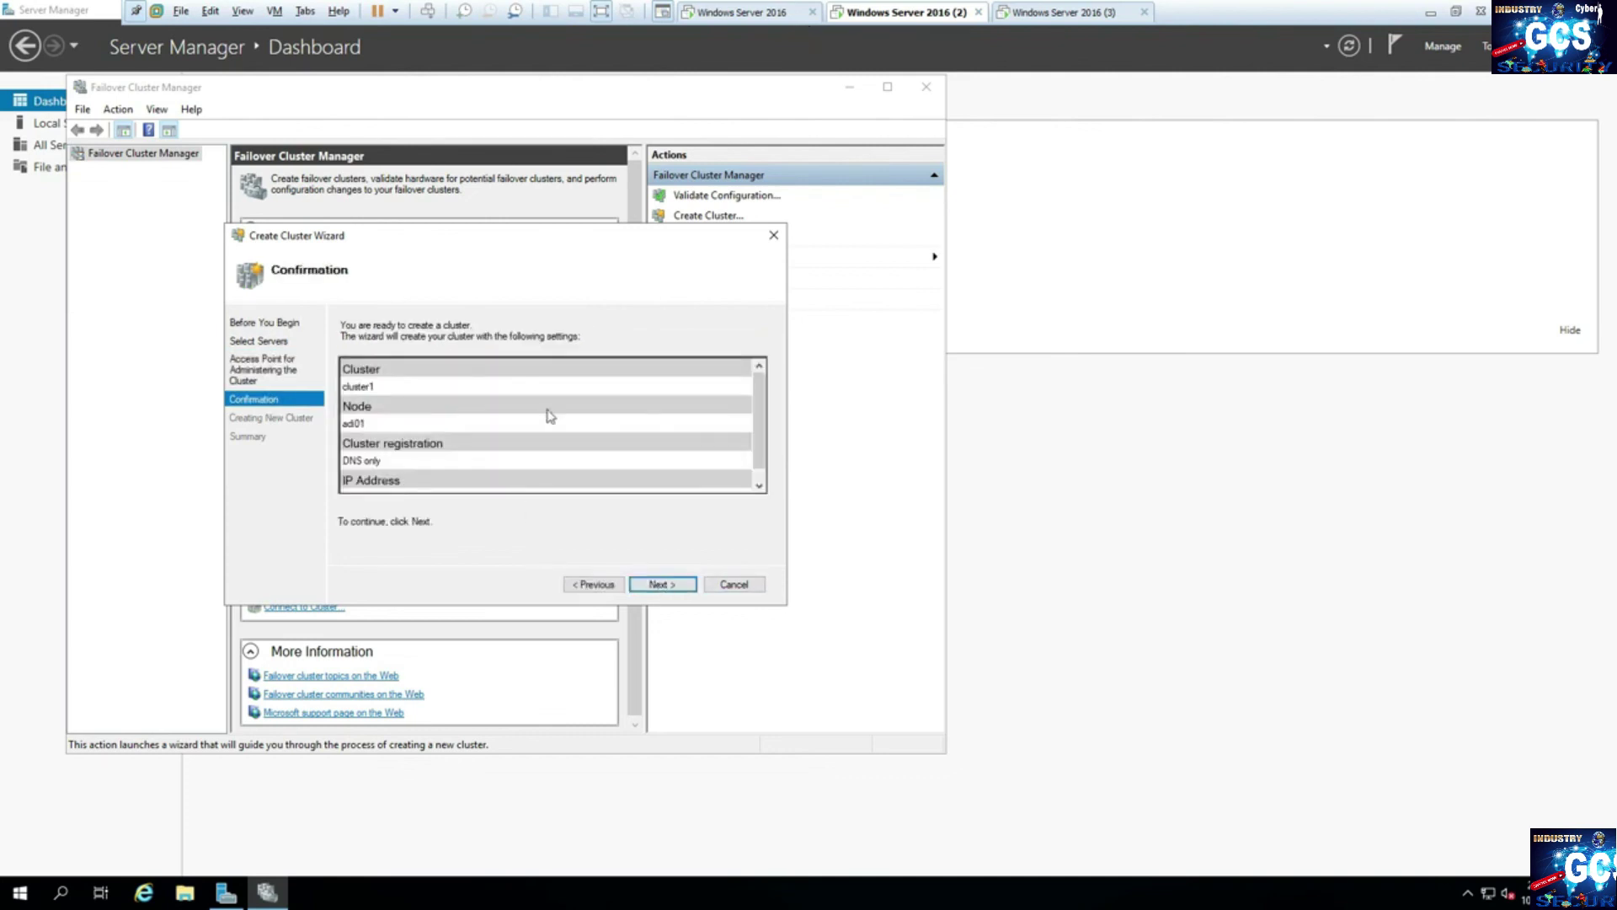
{"action": "scroll", "coordinate": [548, 415], "scroll_direction": "down", "scroll_amount": 1}
{"action": "left_click", "coordinate": [662, 584]}
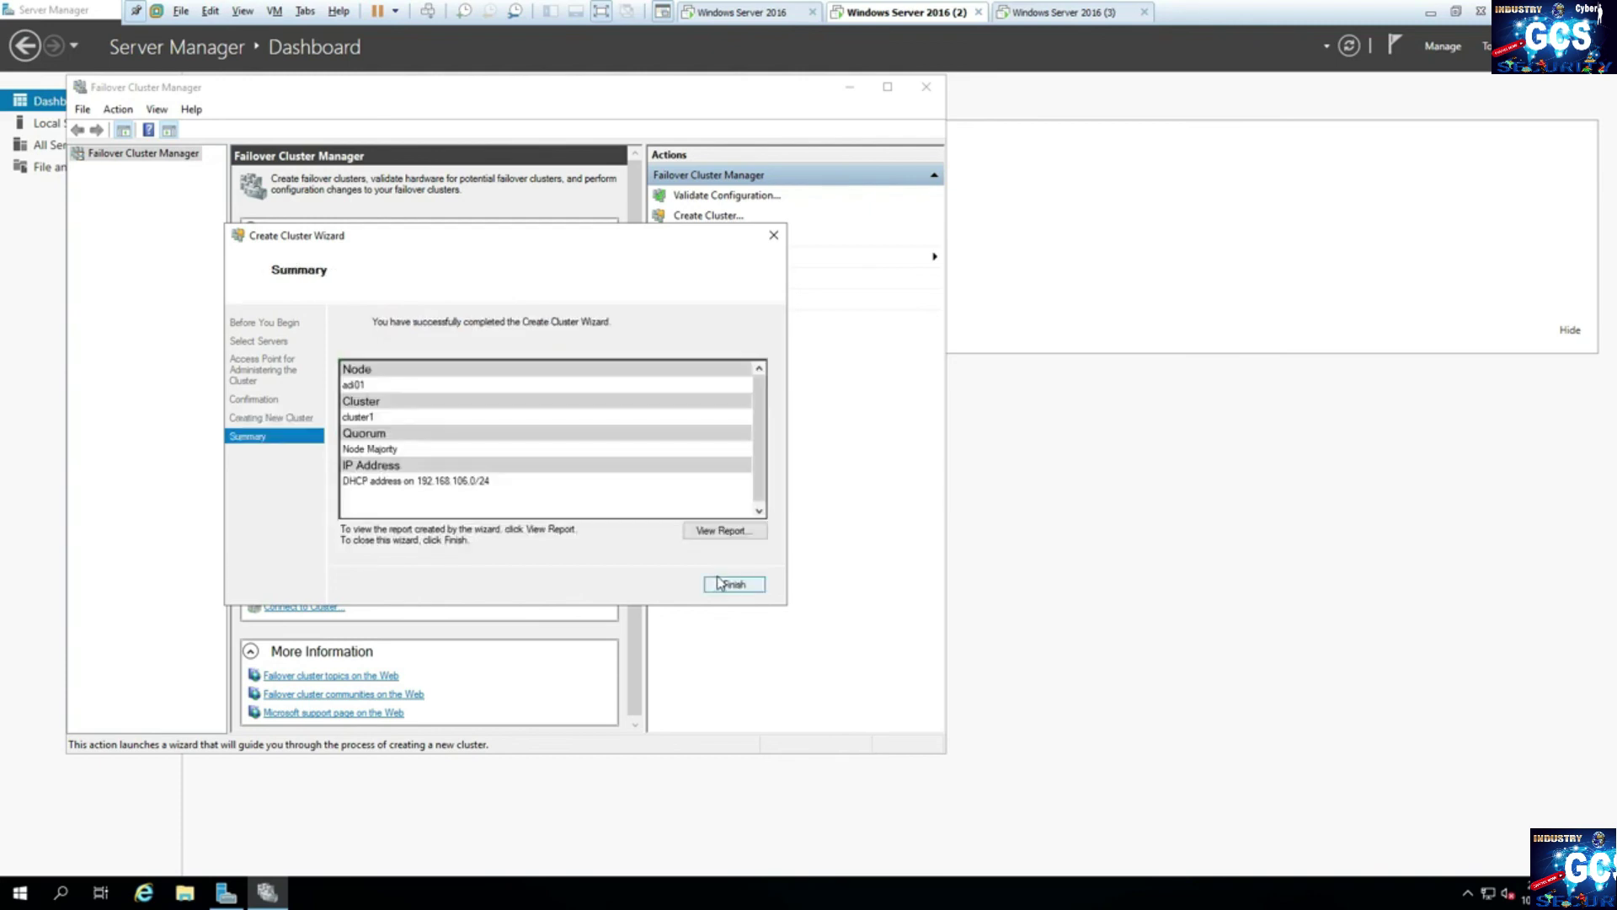
{"action": "left_click", "coordinate": [720, 581]}
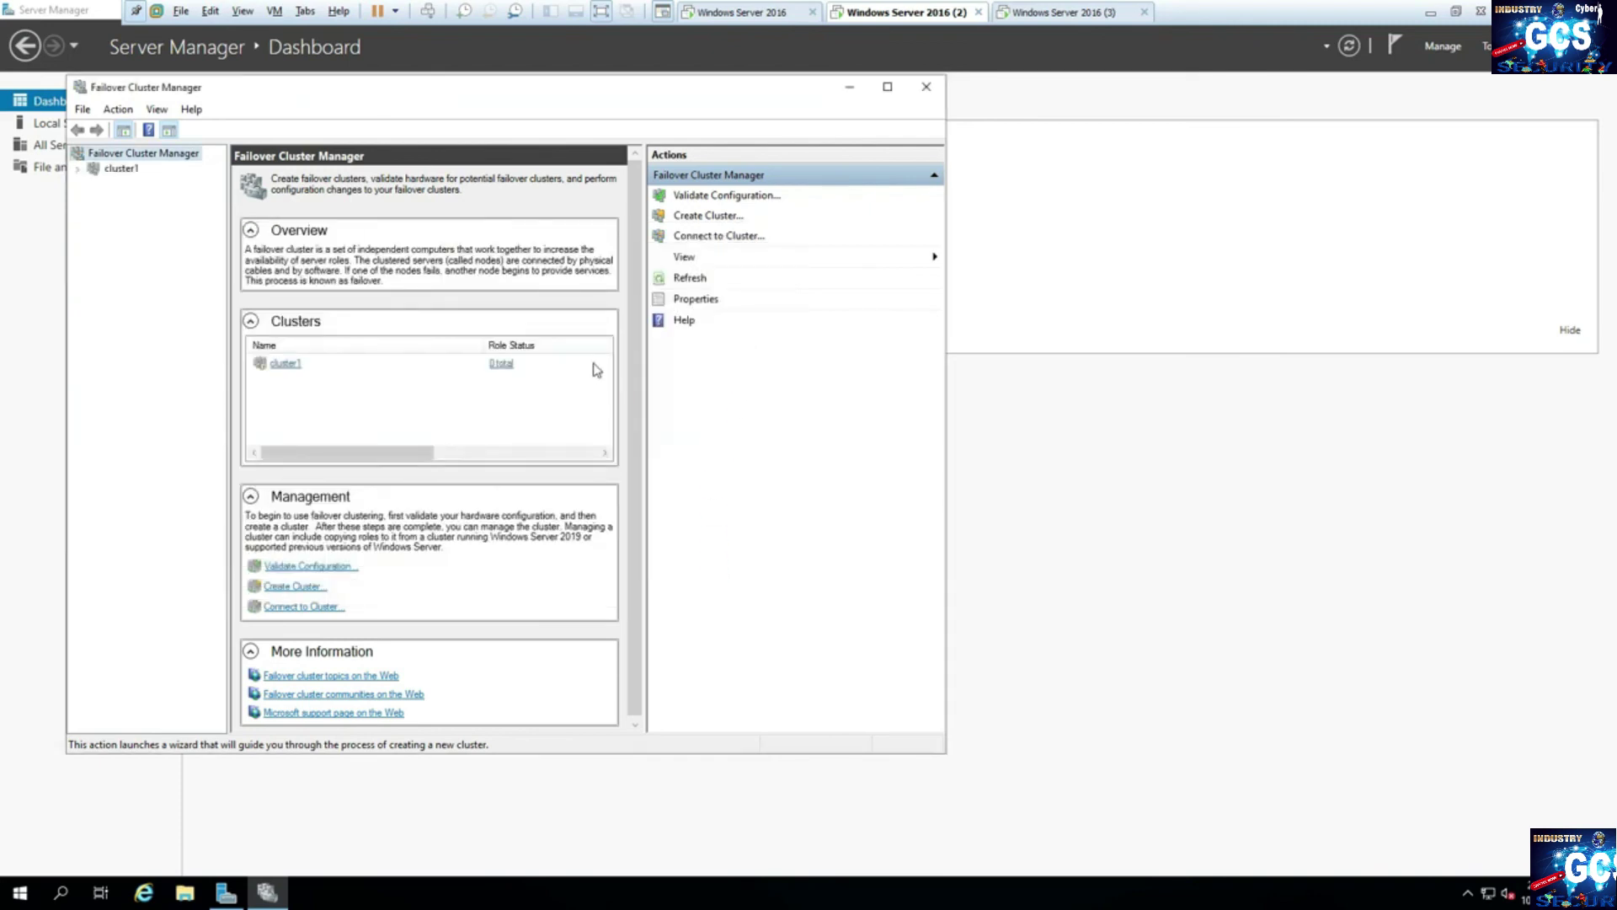
- Try a clustered File Server role on cluster1, cancel at the missing File Services error, and minimize
{"action": "left_click", "coordinate": [280, 368]}
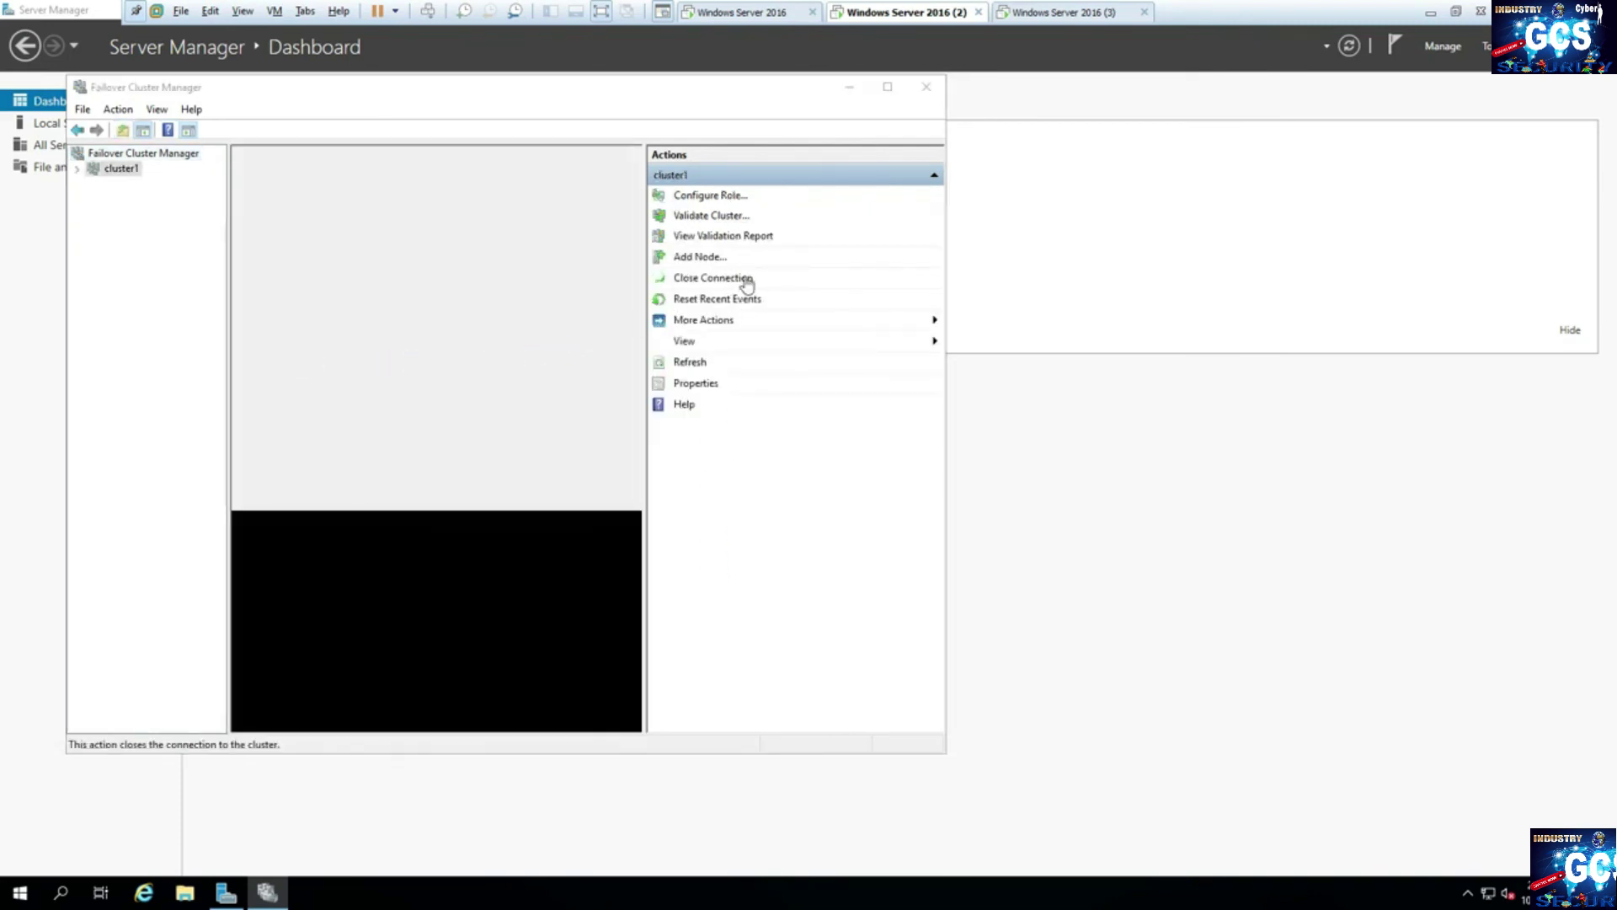
{"action": "left_click", "coordinate": [689, 196]}
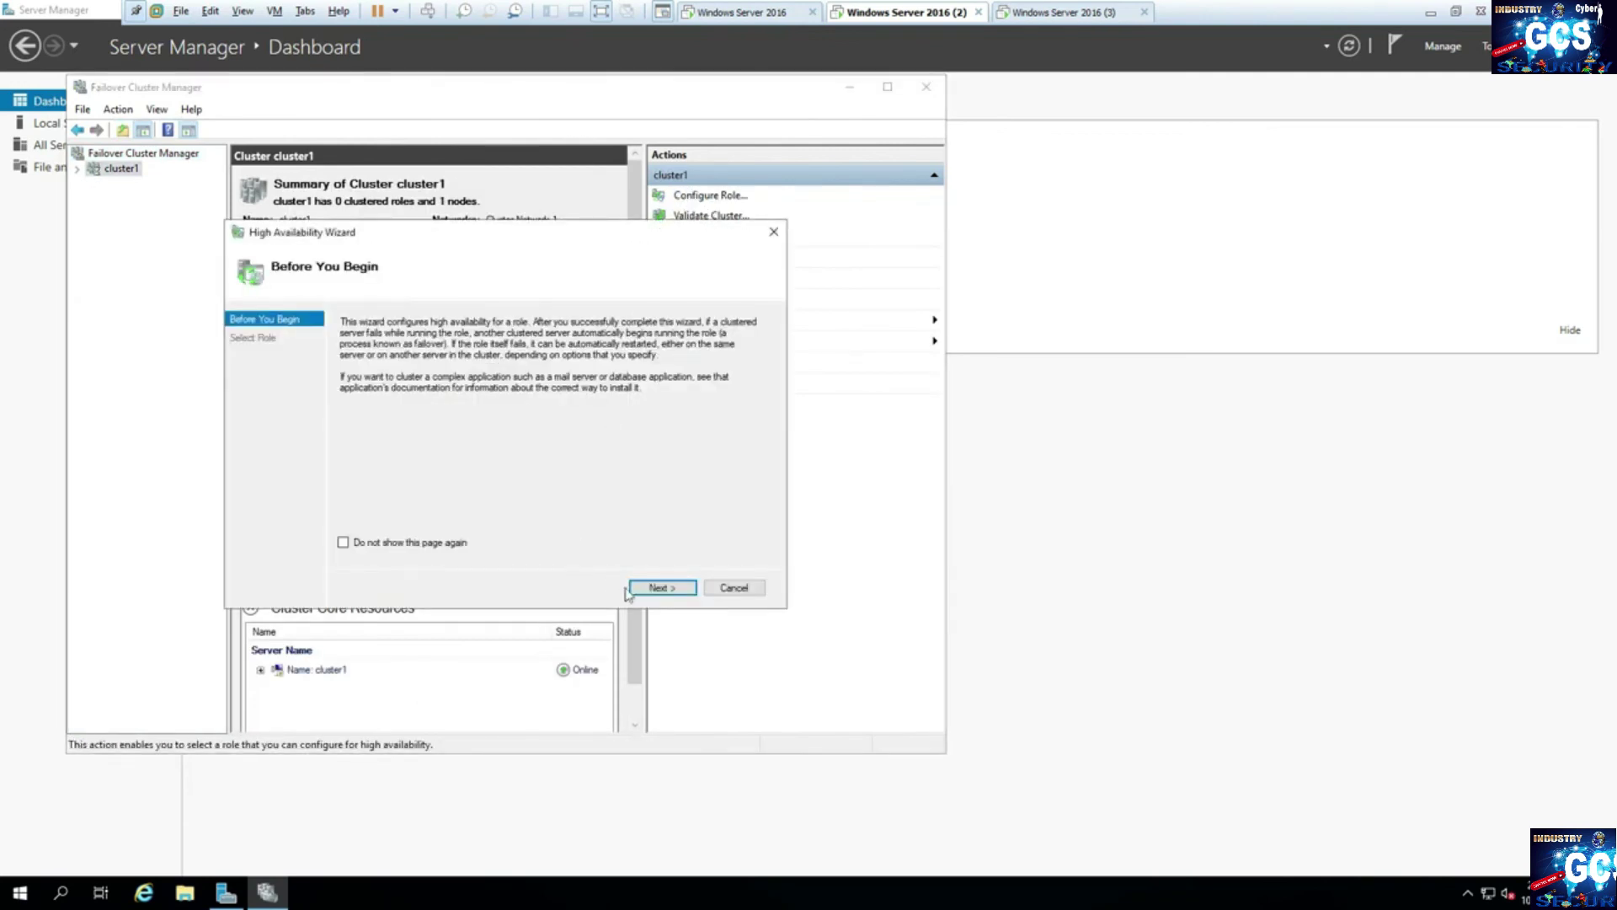
{"action": "left_click", "coordinate": [653, 587]}
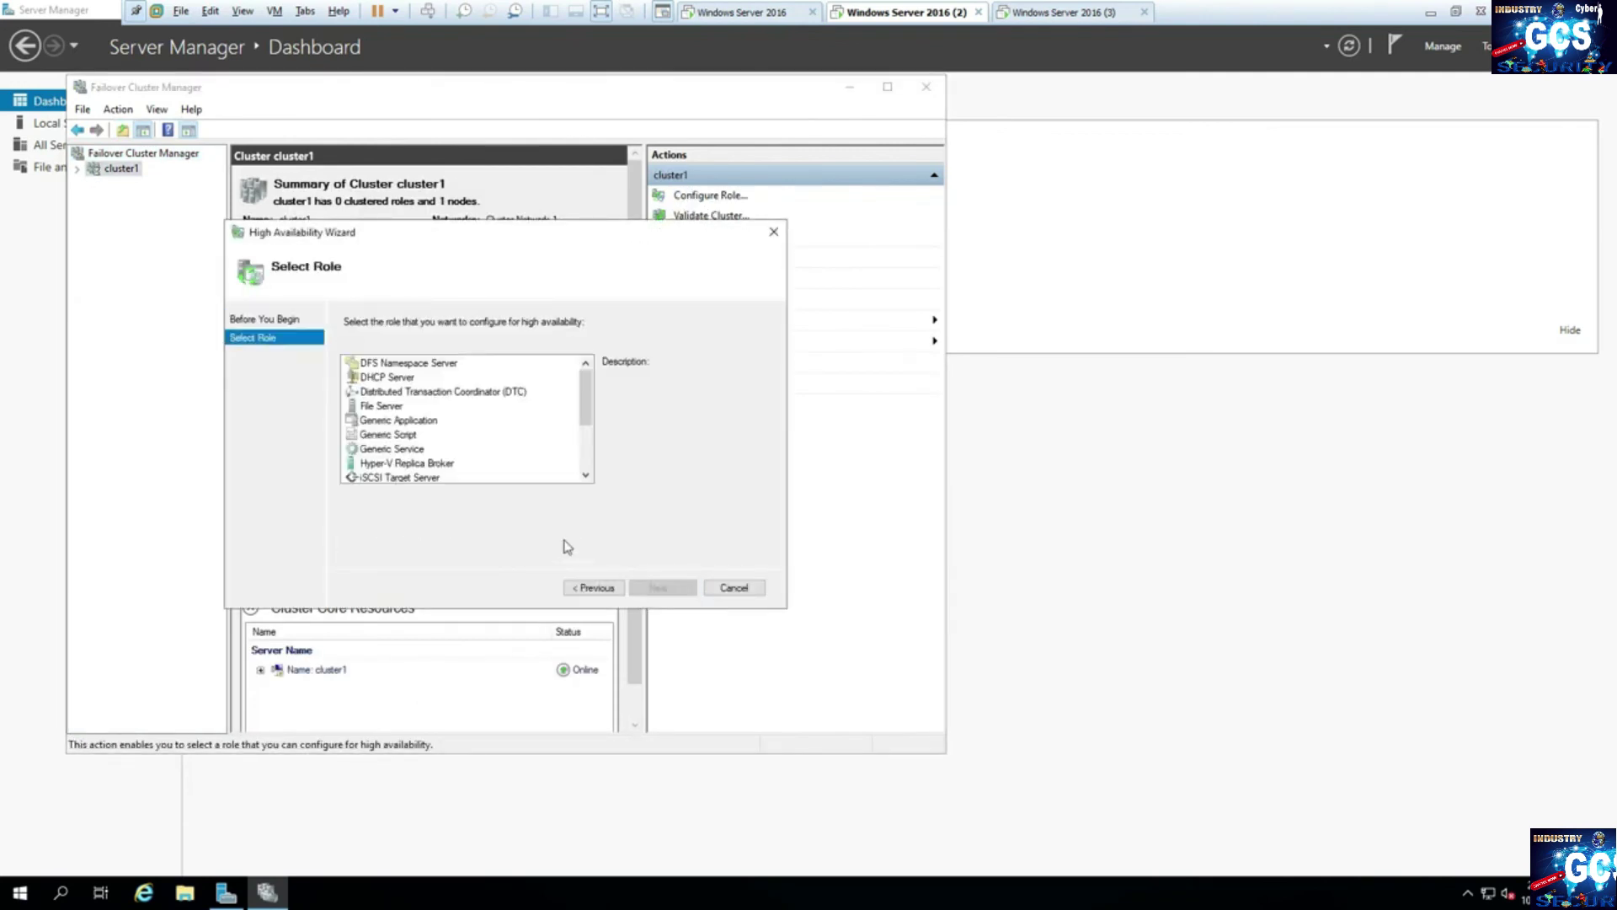
{"action": "left_click", "coordinate": [396, 407]}
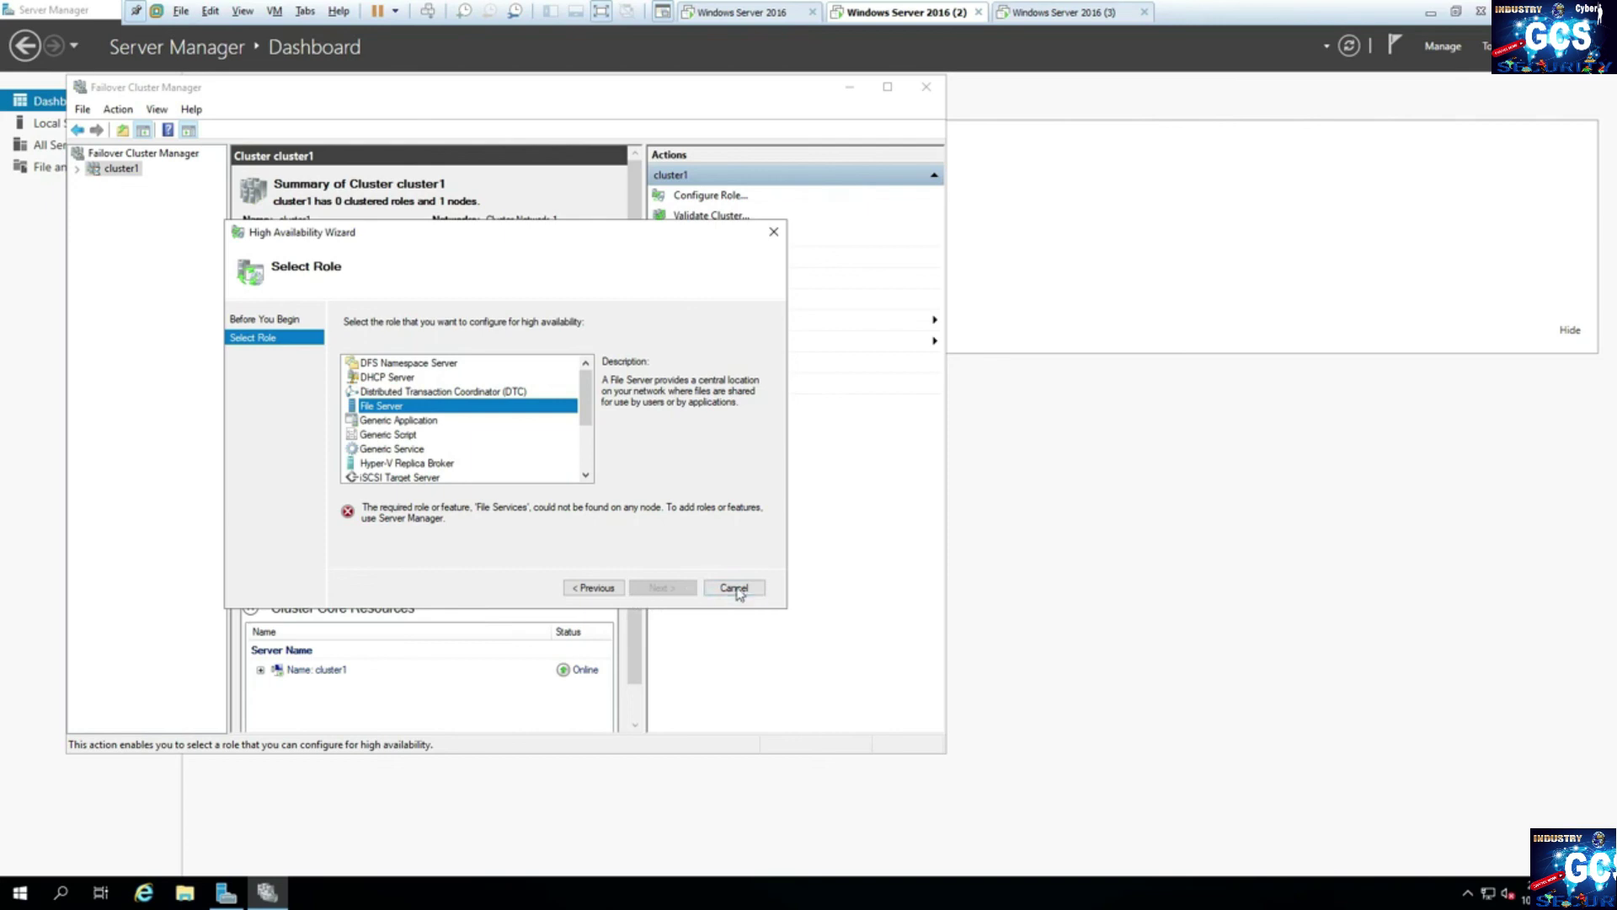
{"action": "left_click", "coordinate": [733, 588]}
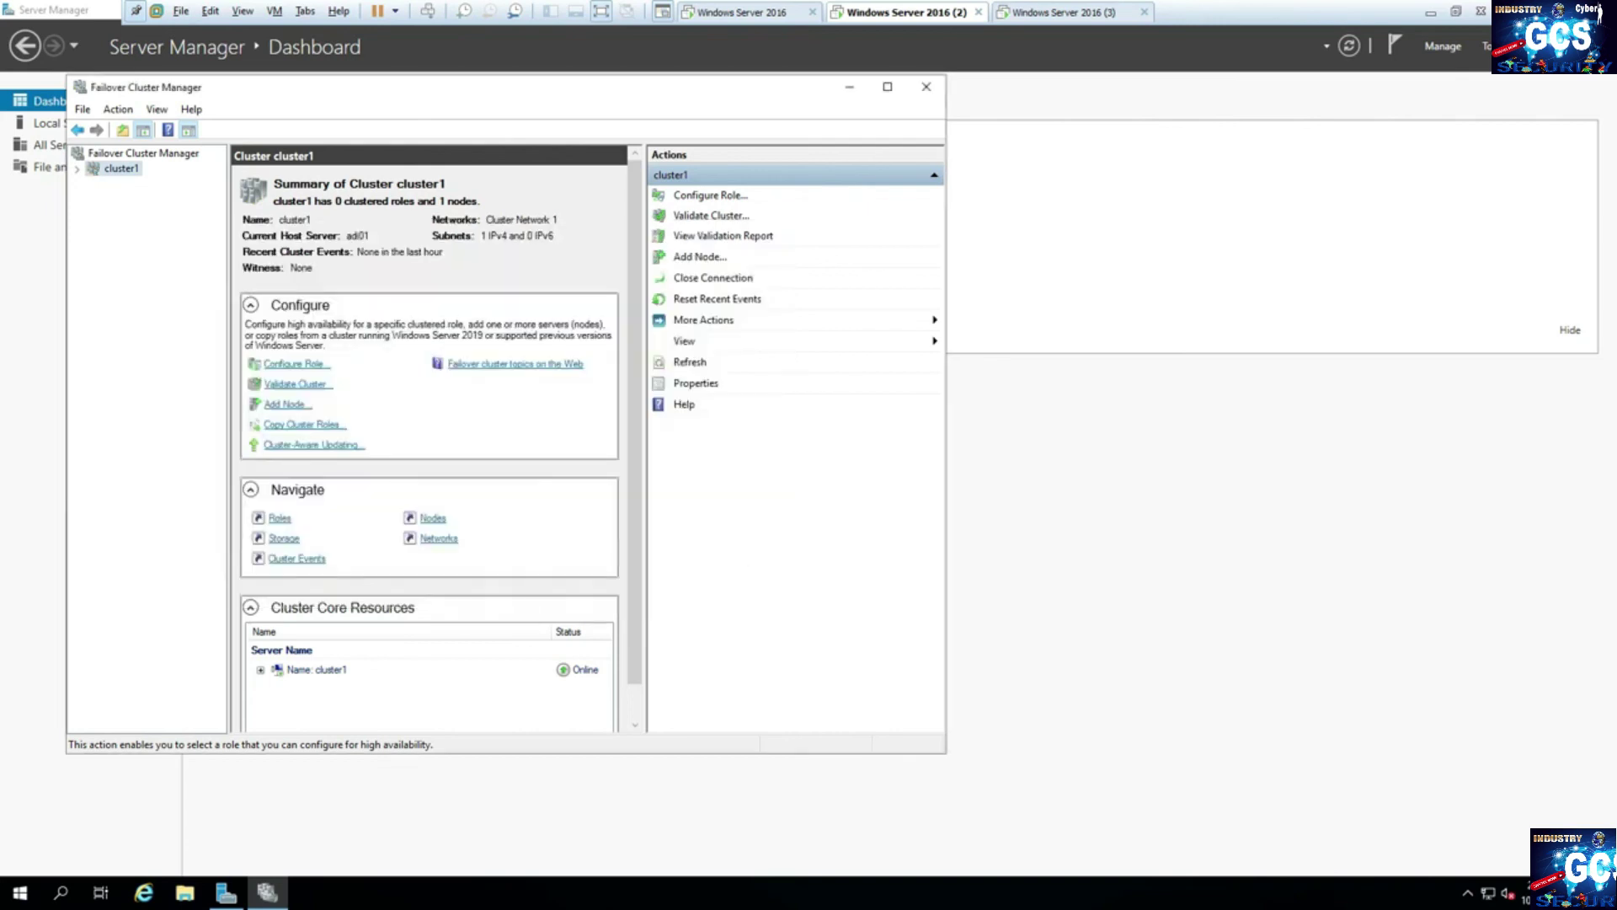
{"action": "left_click", "coordinate": [849, 86]}
- Install the File Server role service under File and Storage Services > File and iSCSI Services
{"action": "left_click", "coordinate": [483, 206]}
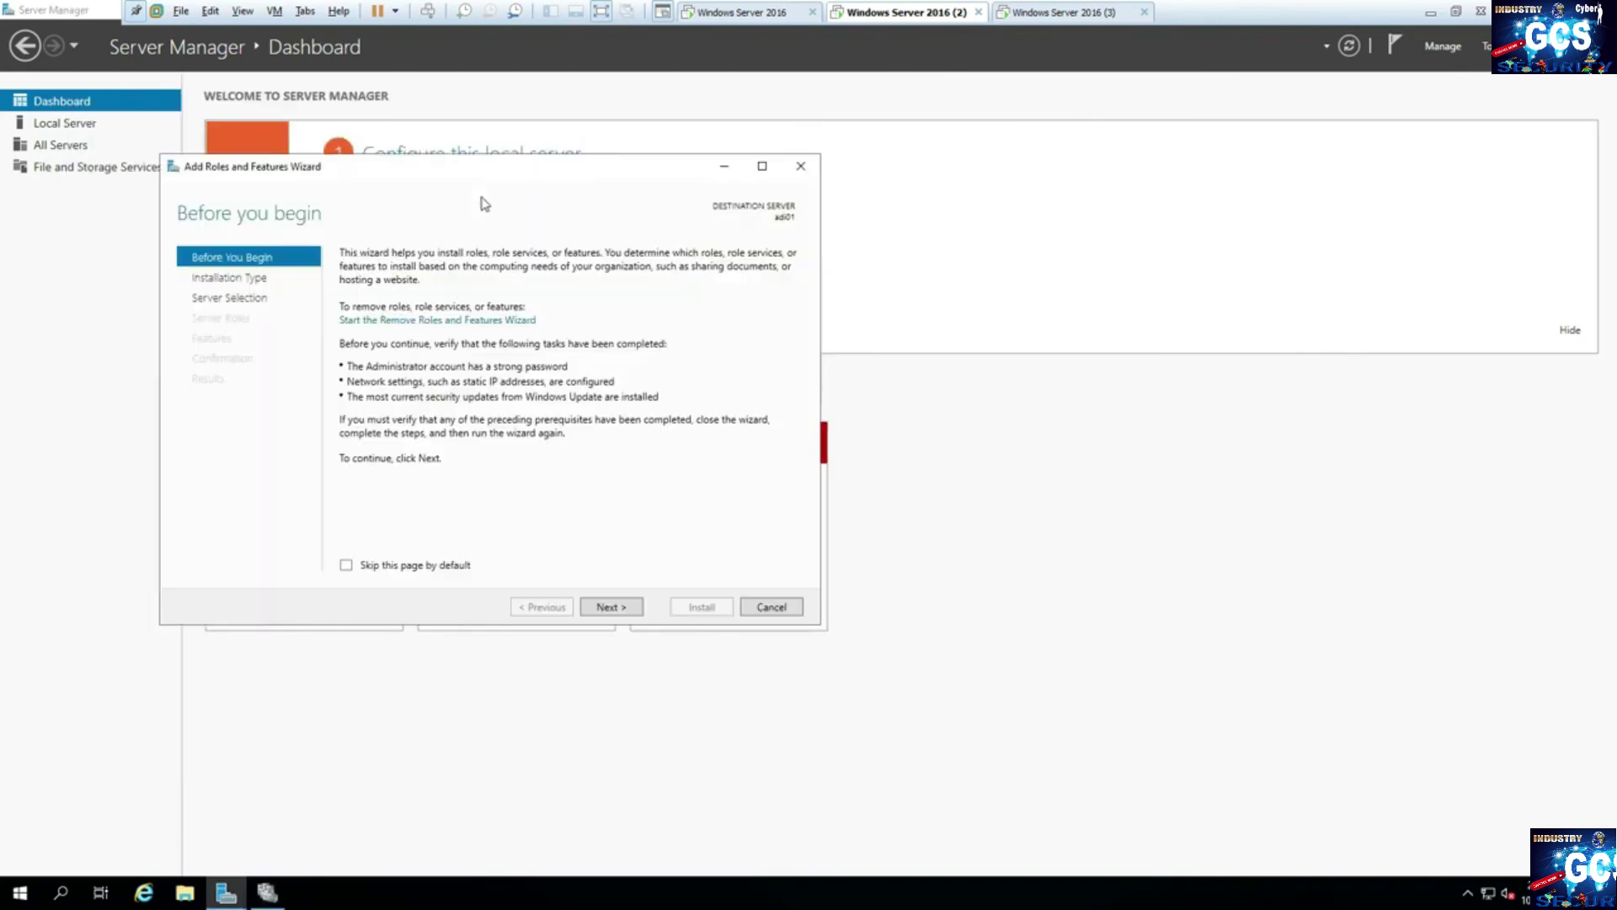
{"action": "left_click", "coordinate": [619, 607]}
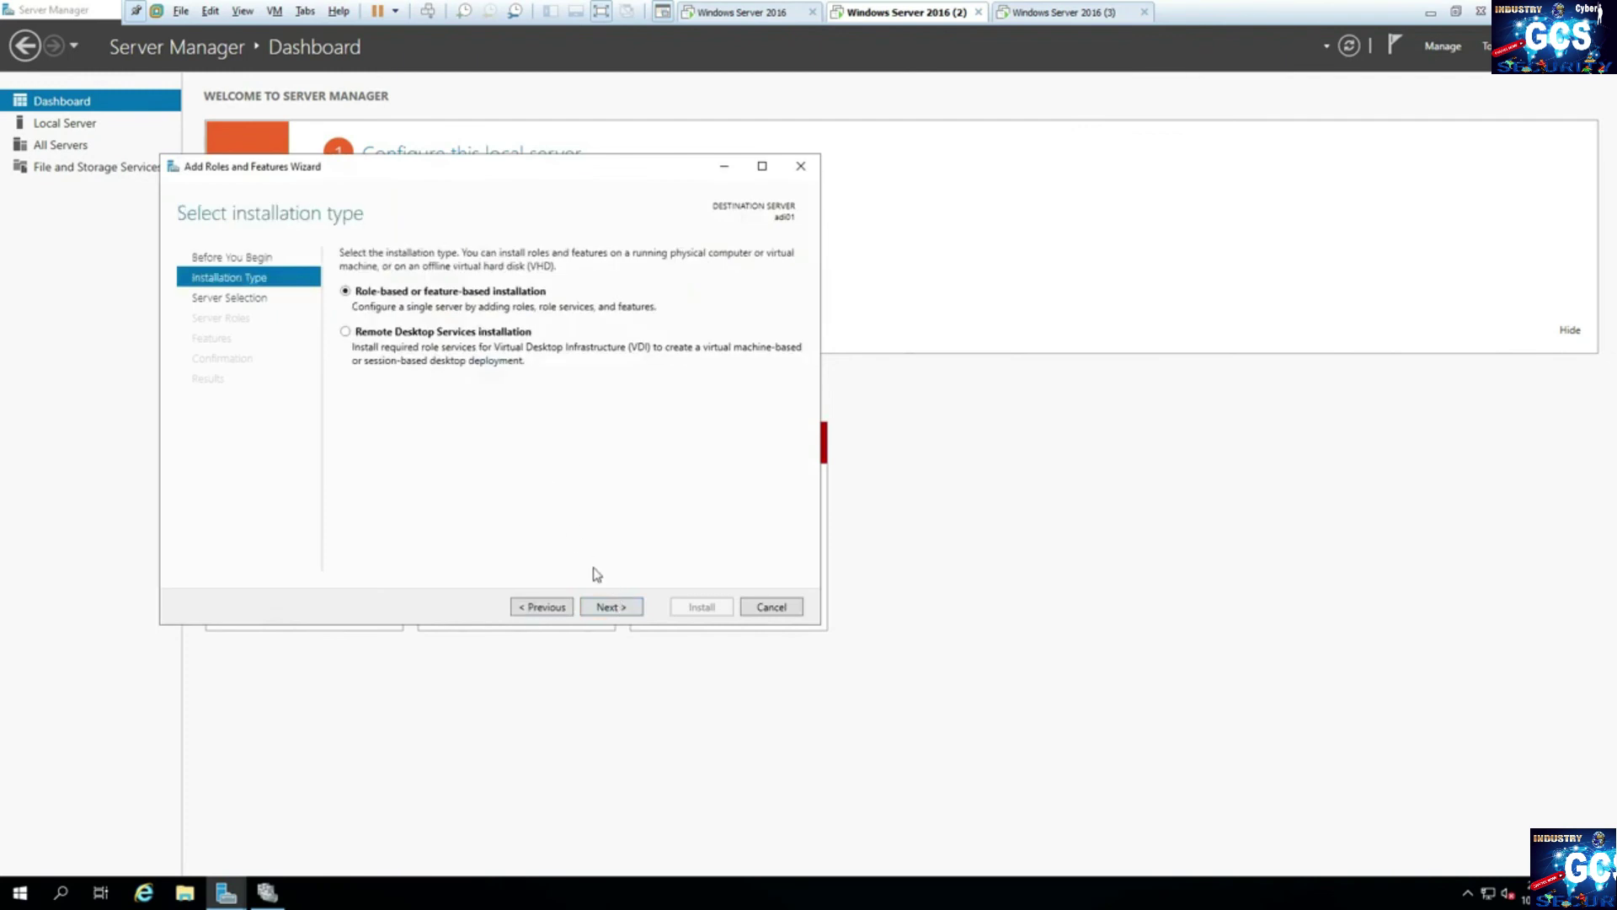
{"action": "left_click", "coordinate": [622, 606]}
{"action": "left_click", "coordinate": [621, 605]}
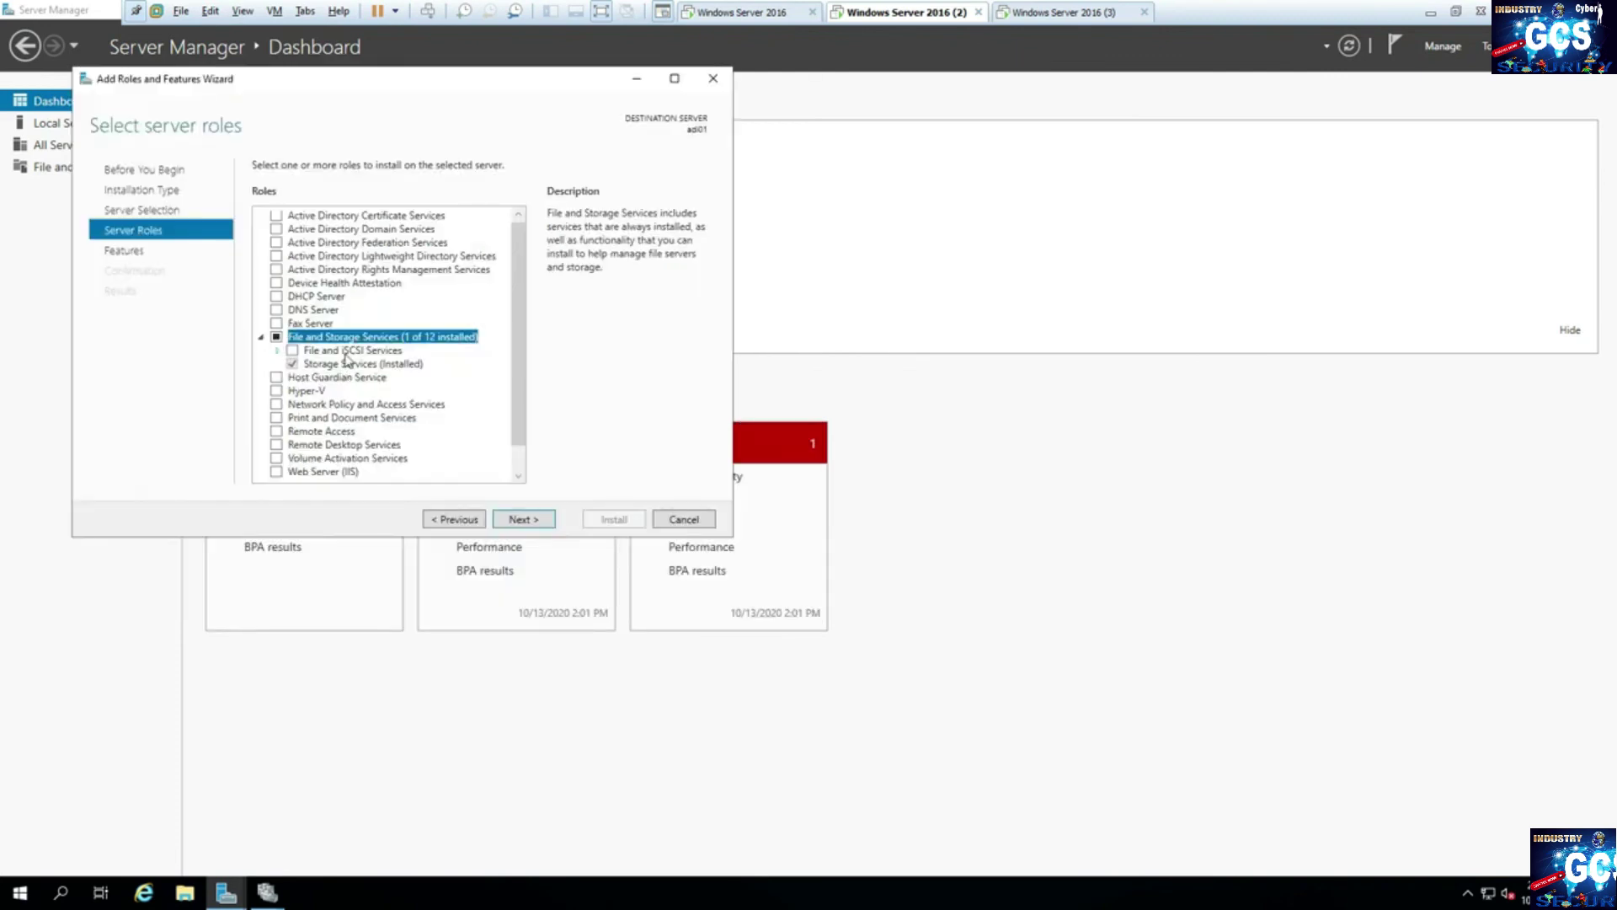
{"action": "left_click", "coordinate": [377, 351]}
{"action": "left_click", "coordinate": [292, 351]}
{"action": "left_click", "coordinate": [279, 351]}
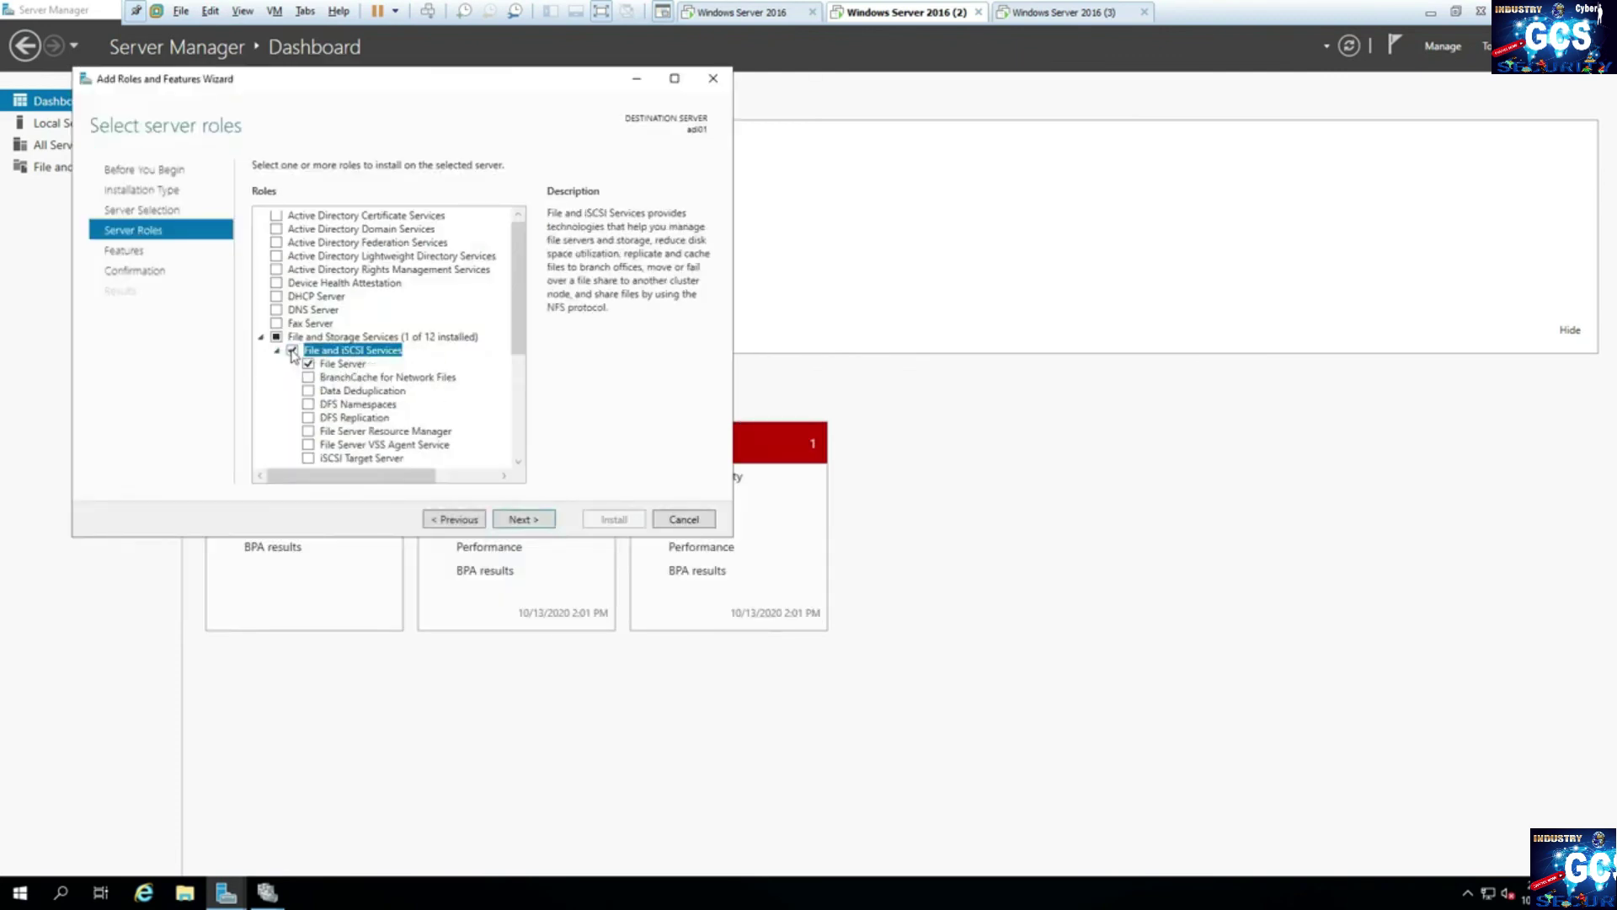
{"action": "left_click", "coordinate": [345, 364]}
{"action": "left_click", "coordinate": [497, 520]}
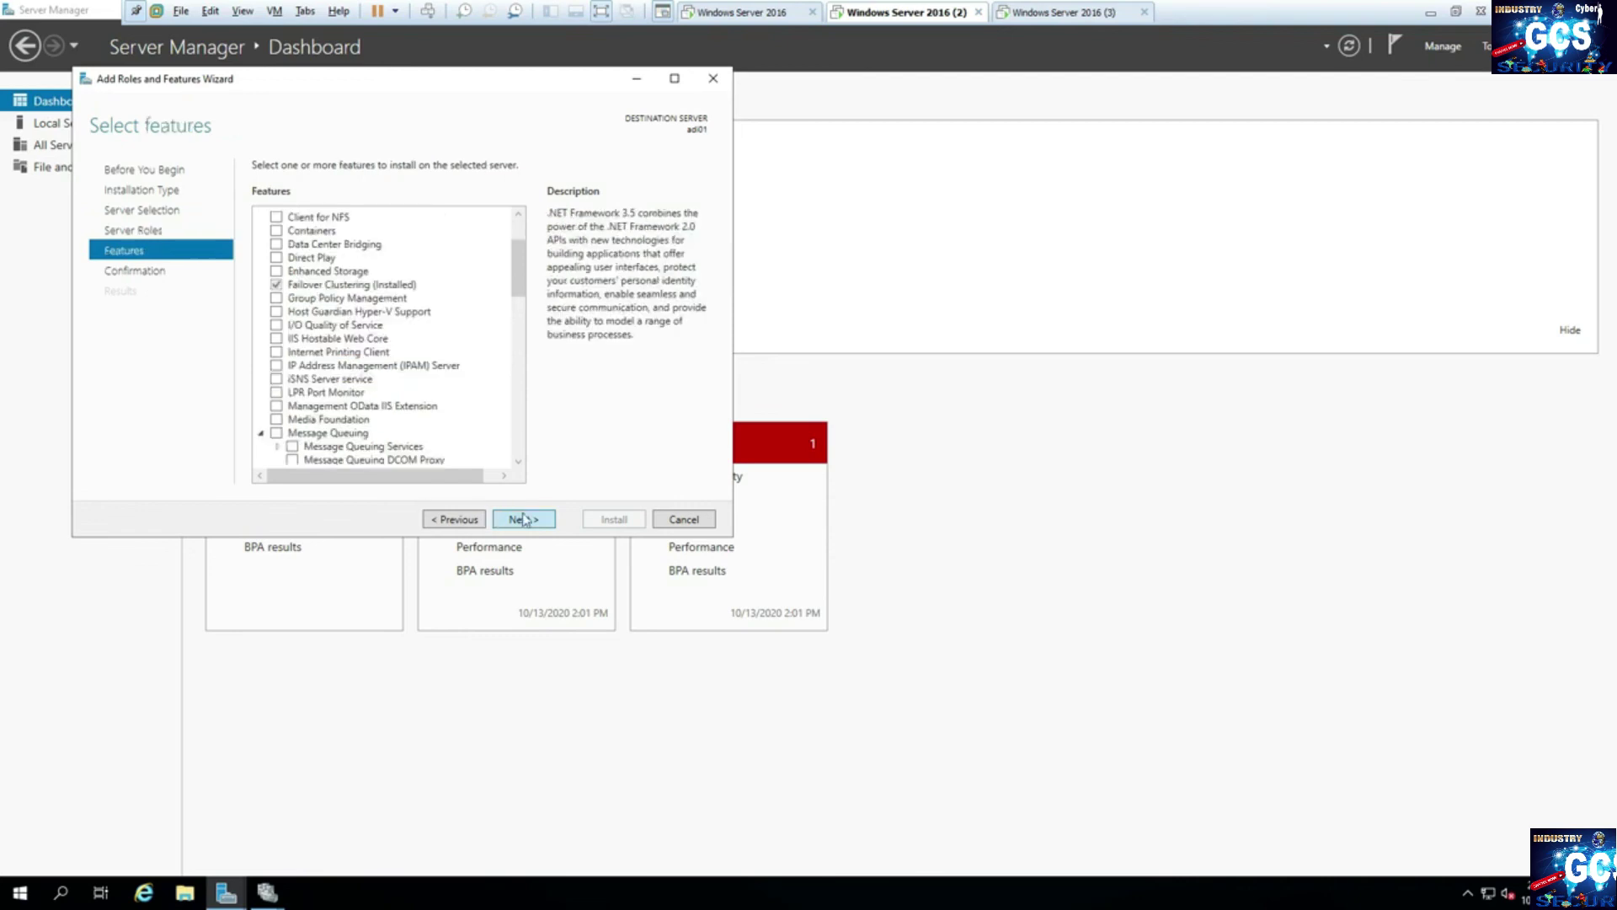
{"action": "left_click", "coordinate": [543, 522]}
{"action": "left_click", "coordinate": [614, 521]}
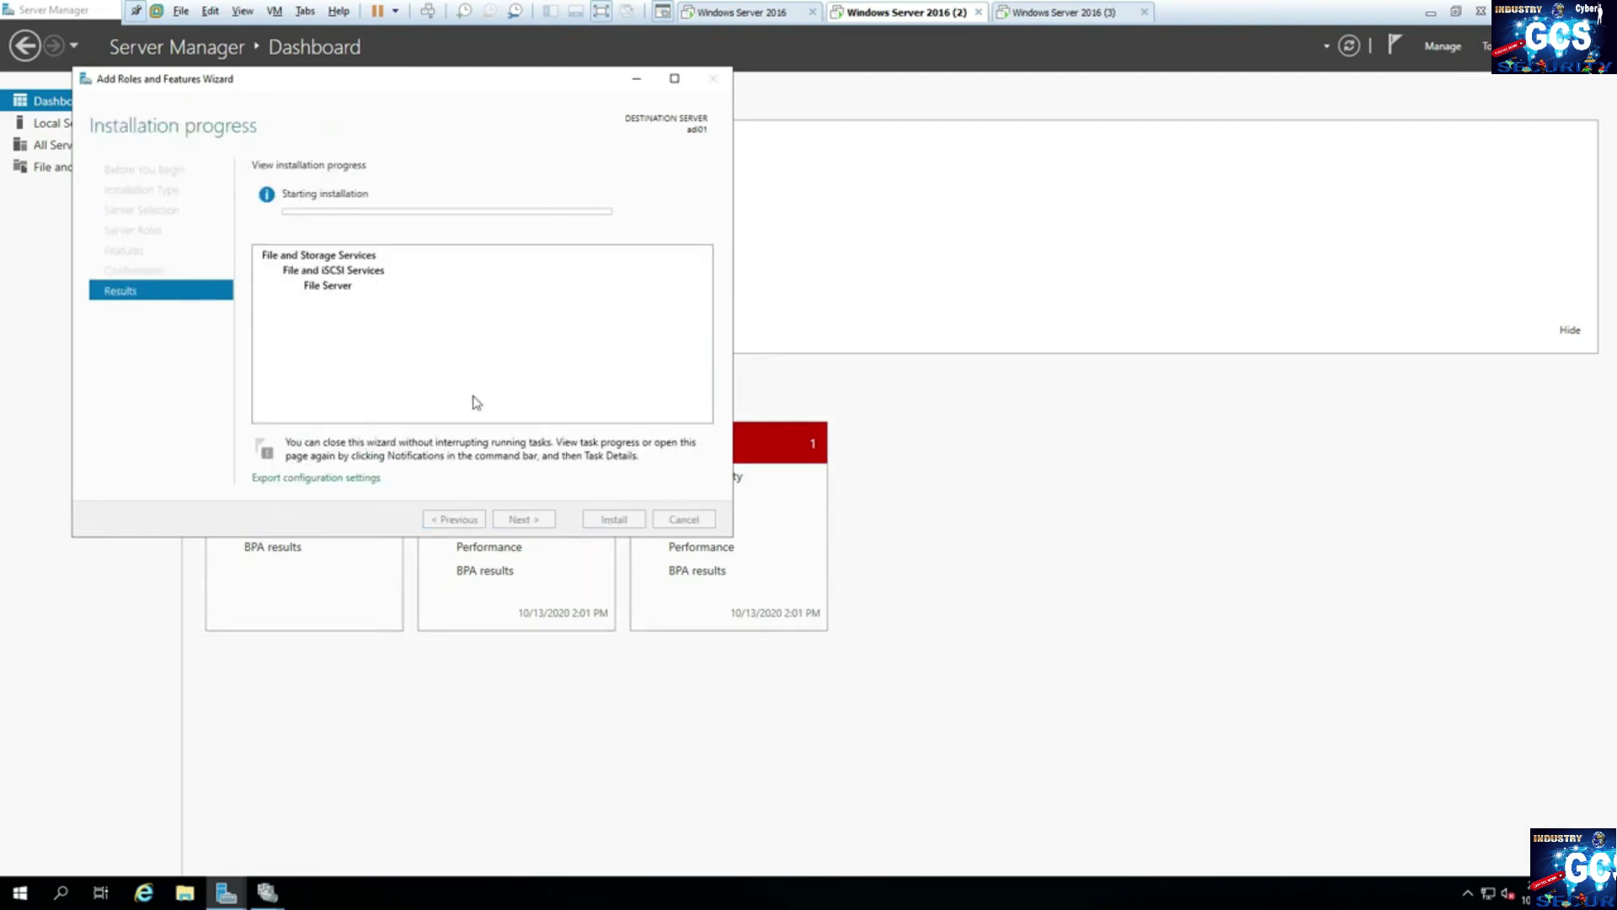
- Check the Failover Cluster Manager window, then close the finished installation wizard
{"action": "left_click", "coordinate": [268, 892]}
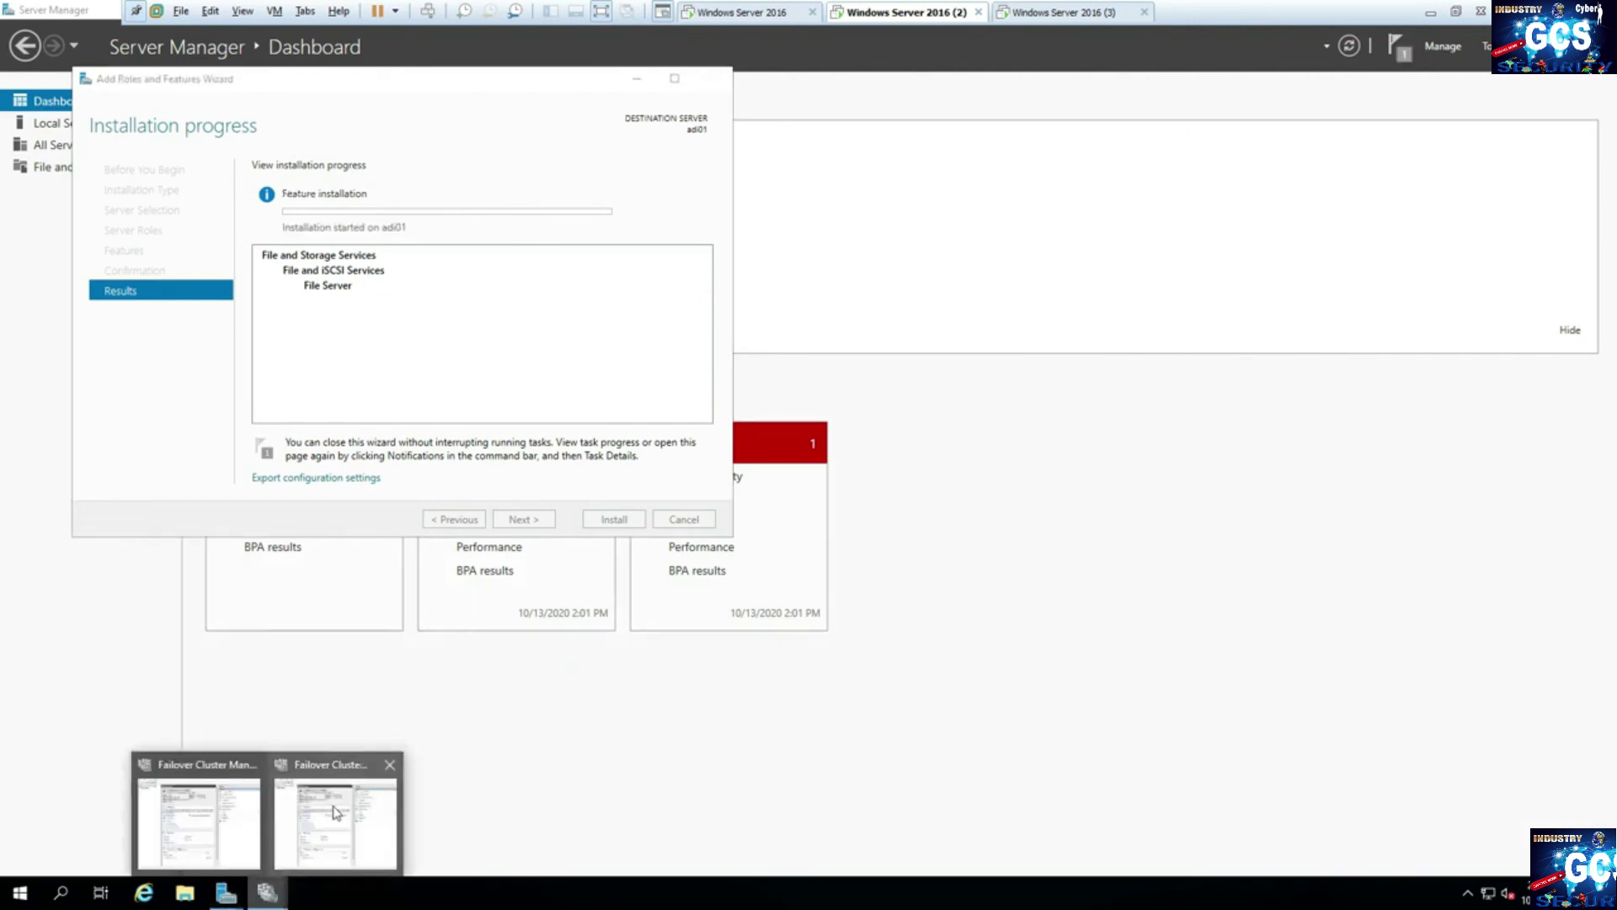
{"action": "left_click", "coordinate": [339, 814]}
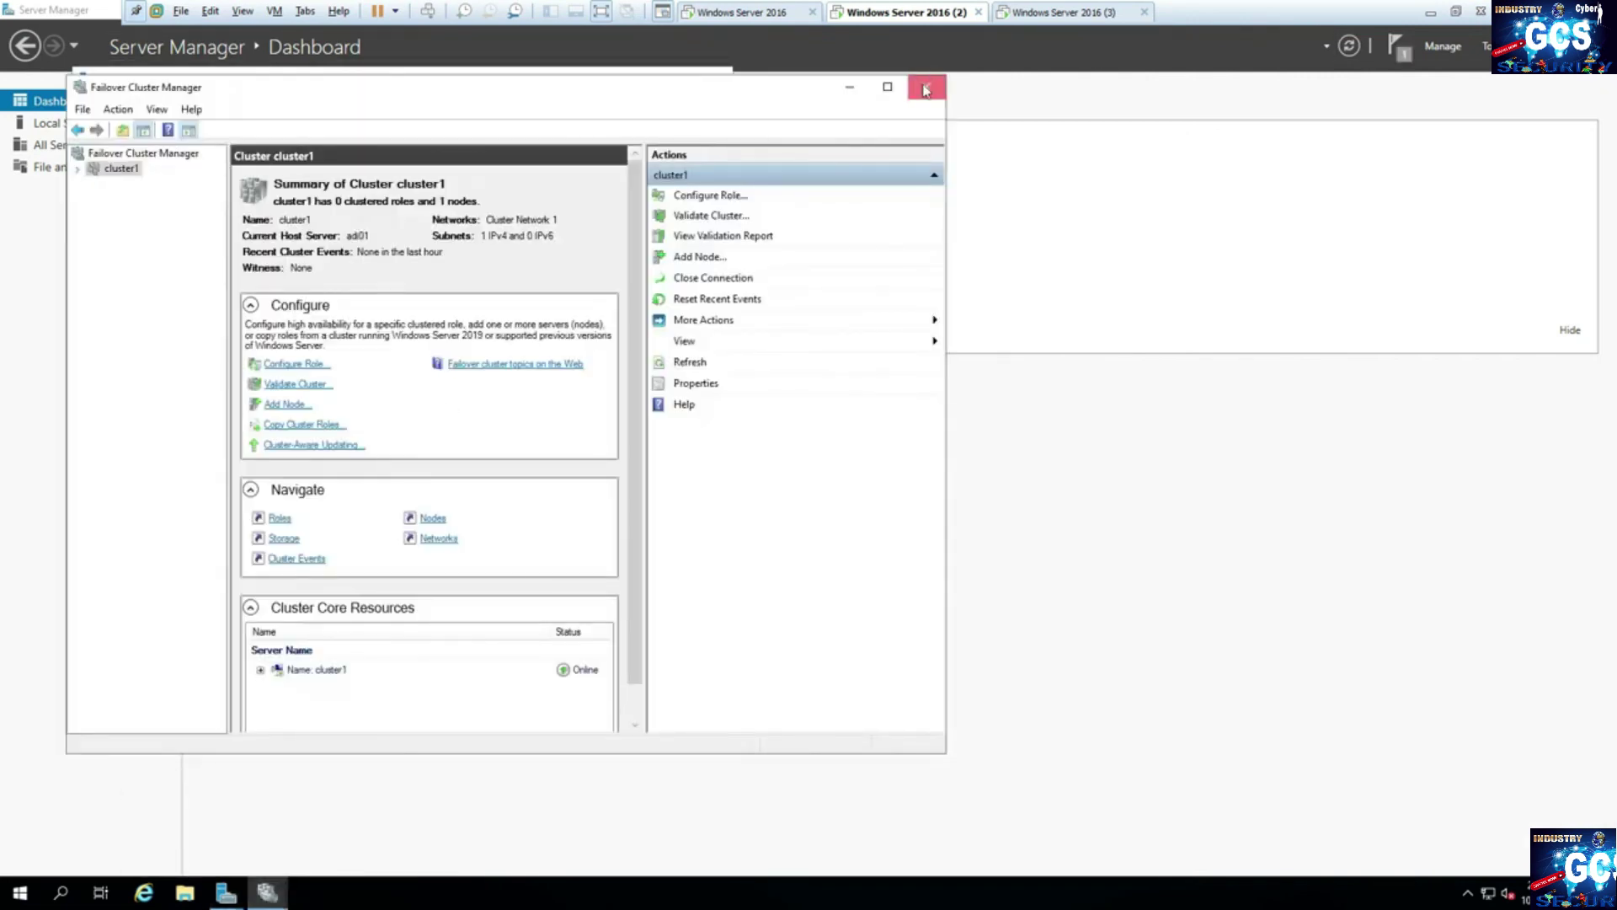
{"action": "key", "text": "alt+Tab"}
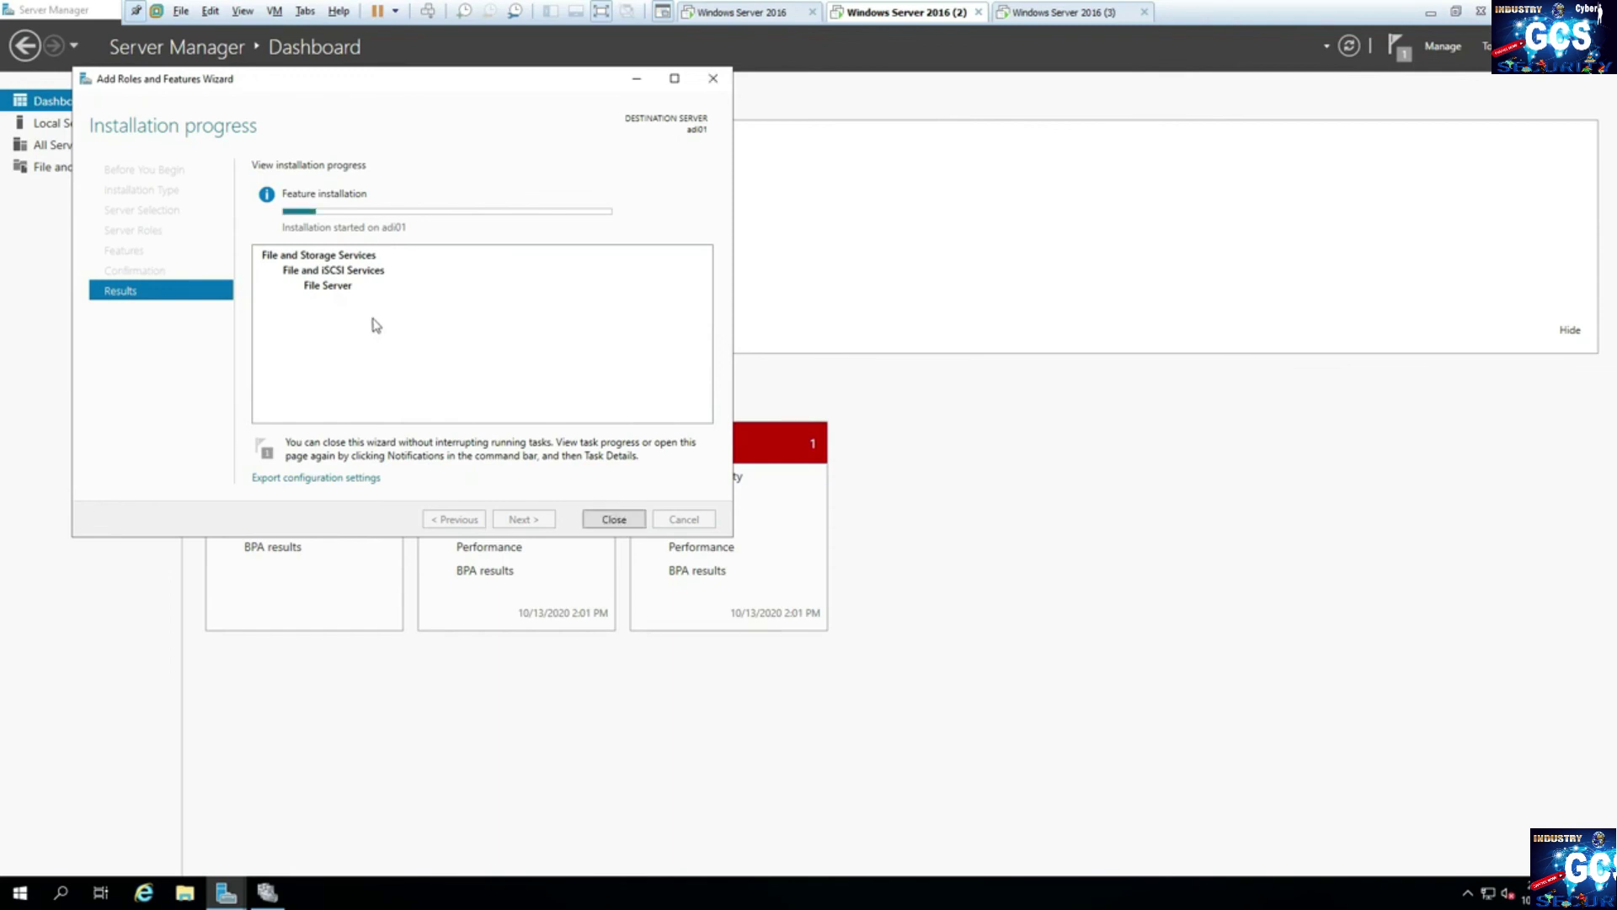
{"action": "left_click", "coordinate": [614, 519]}
- Rerun the File Server role wizard on cluster1 and cancel at Select Storage since no disk exists
{"action": "left_click", "coordinate": [267, 893]}
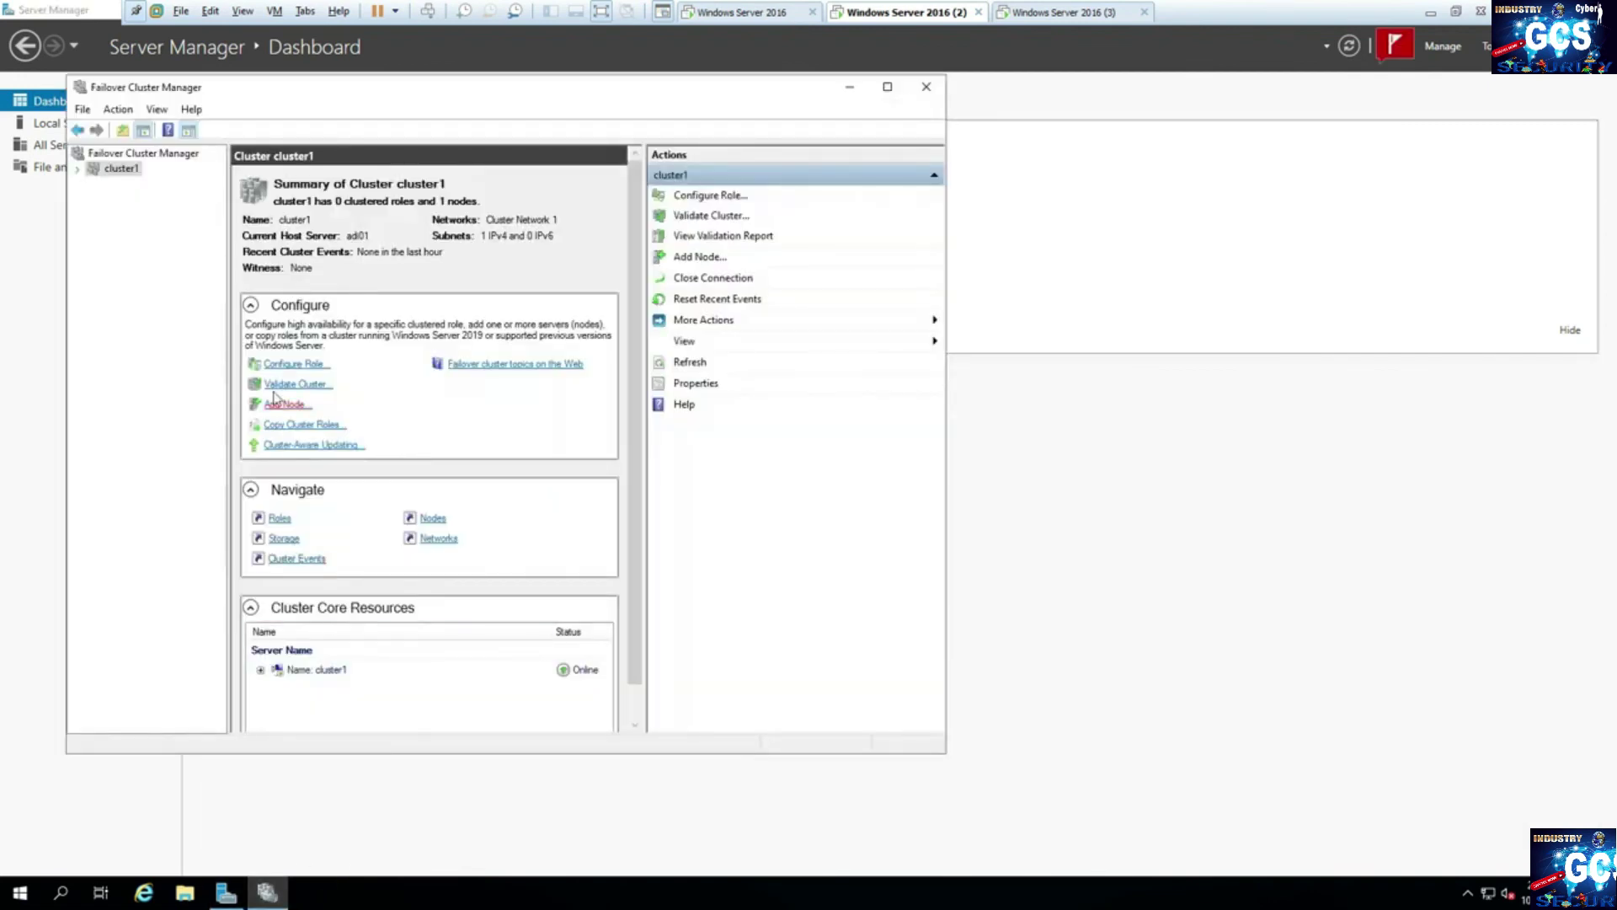
{"action": "left_click", "coordinate": [285, 364]}
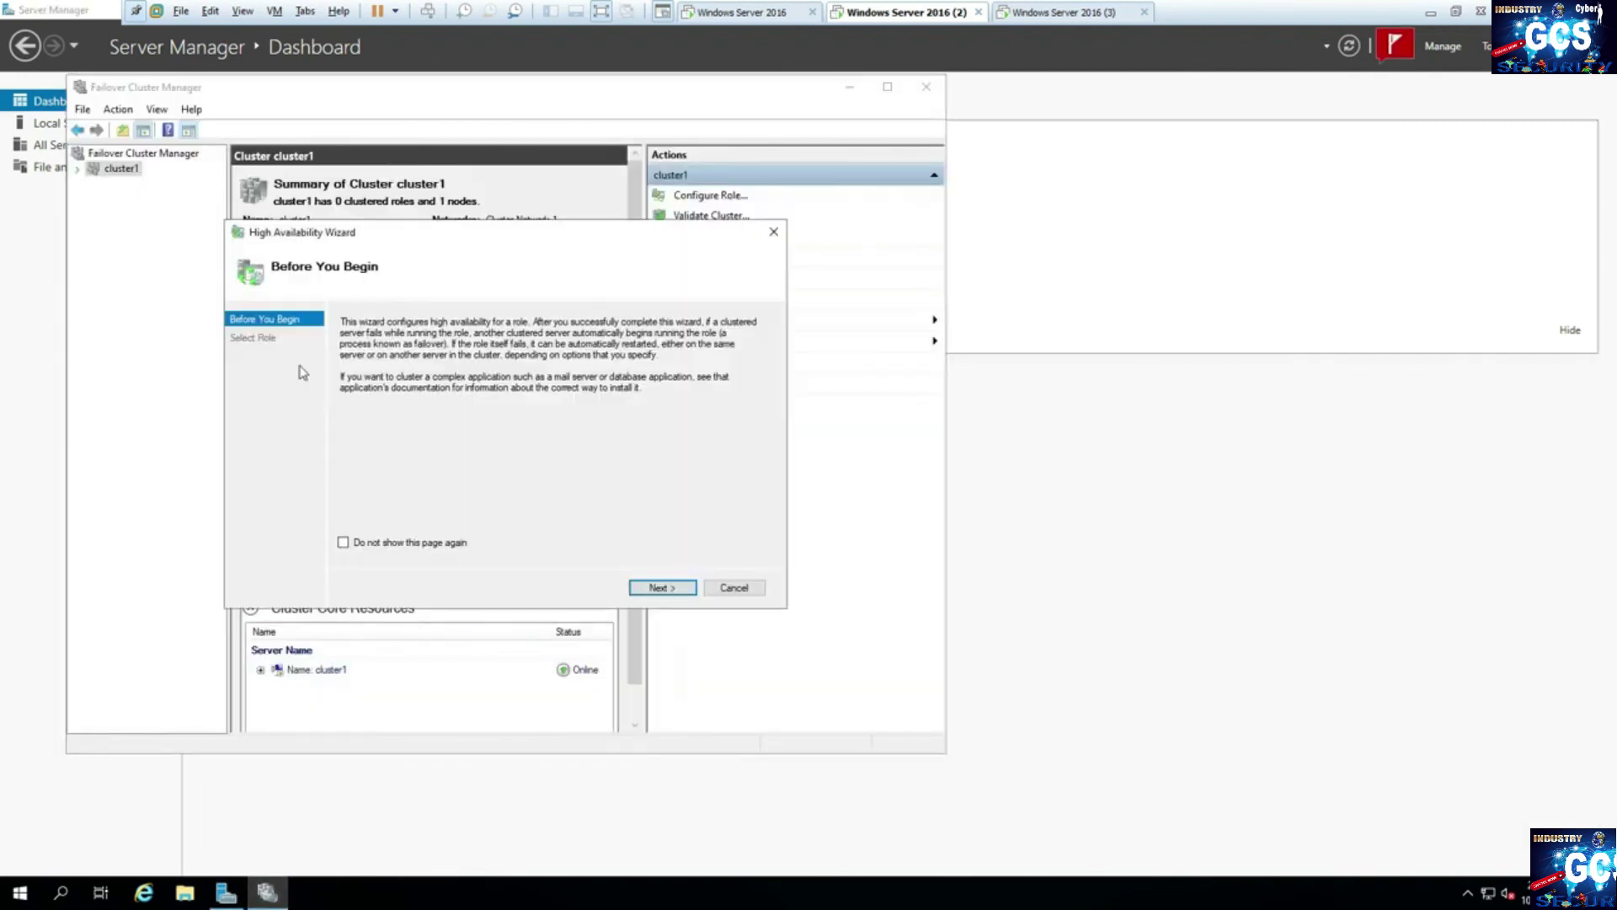
{"action": "left_click", "coordinate": [659, 589]}
{"action": "left_click", "coordinate": [396, 406]}
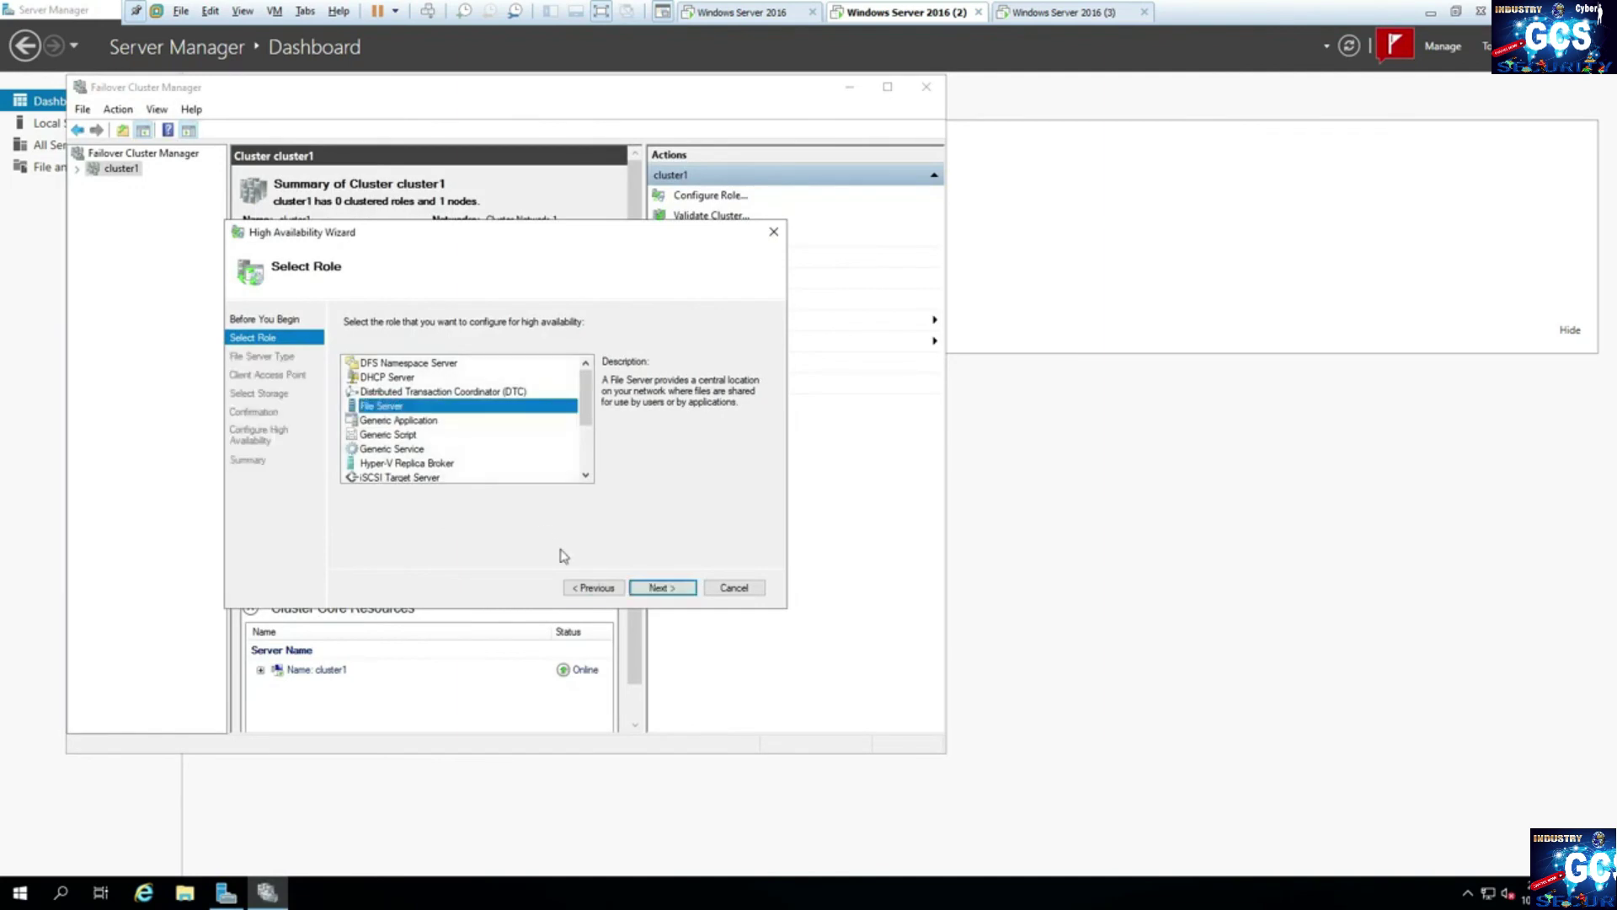
{"action": "left_click", "coordinate": [662, 587]}
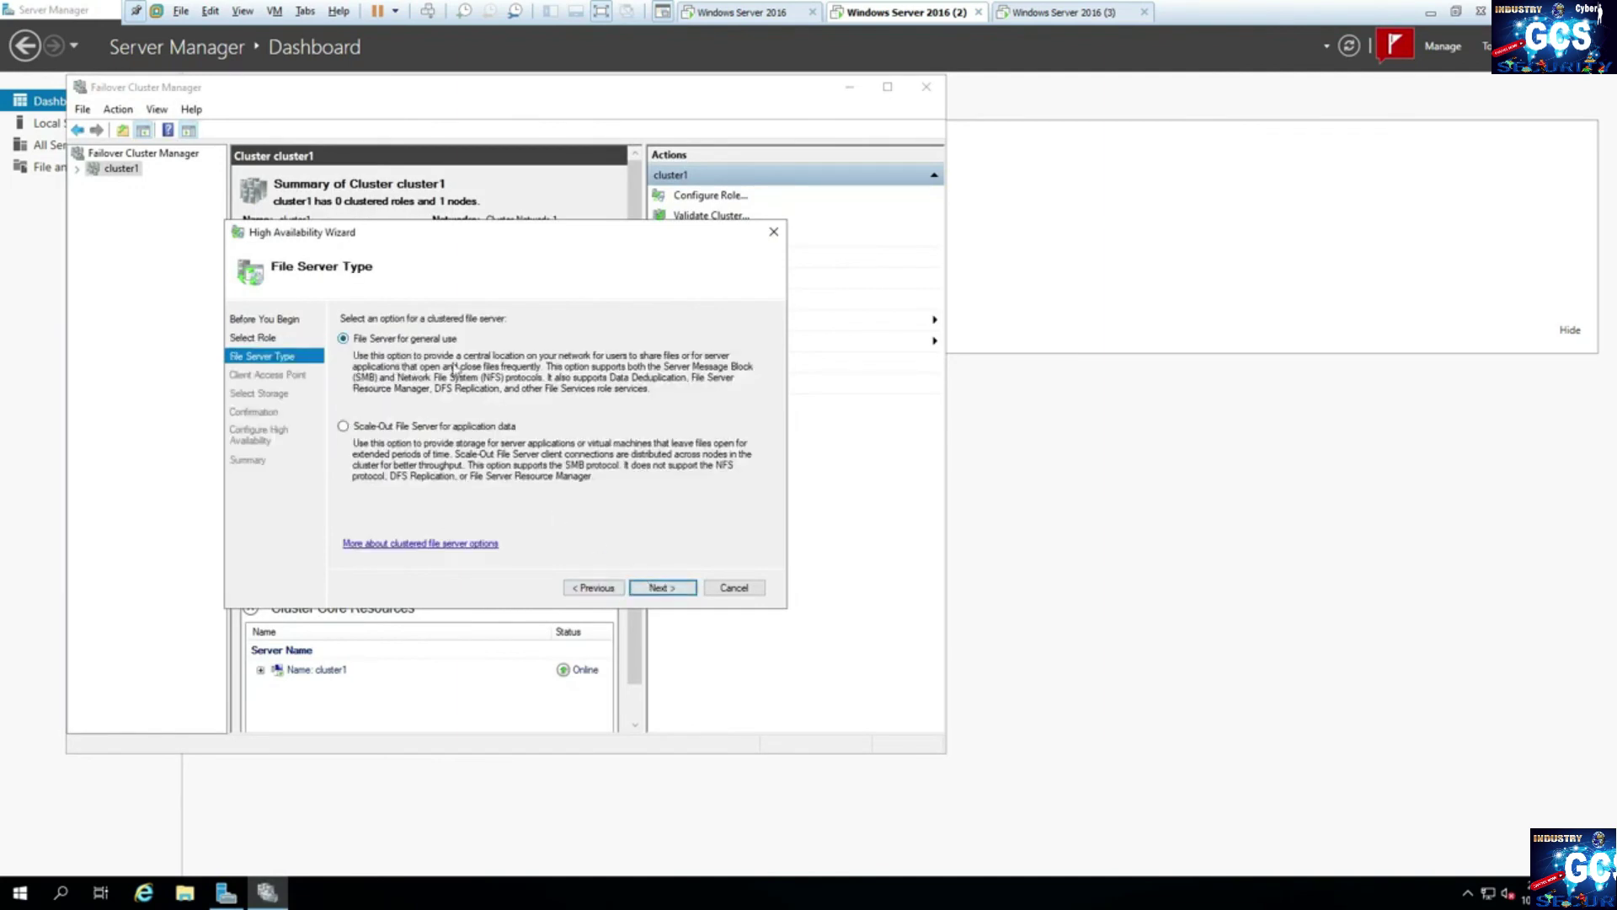
{"action": "left_click", "coordinate": [660, 589]}
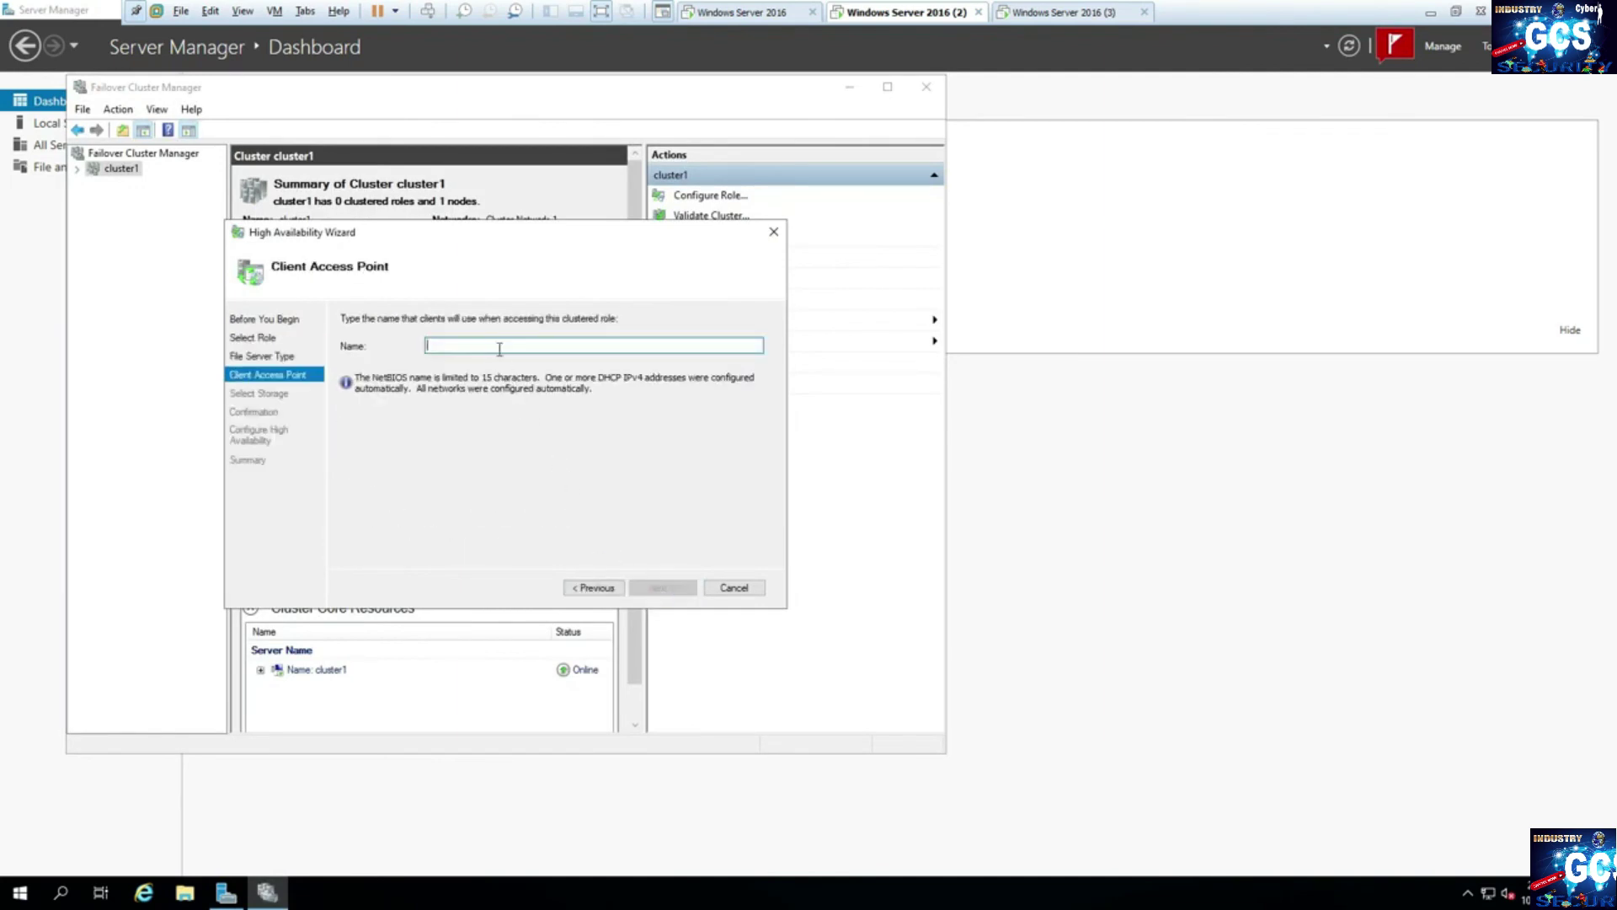
{"action": "type", "text": "filesrvr"}
{"action": "left_click", "coordinate": [684, 592]}
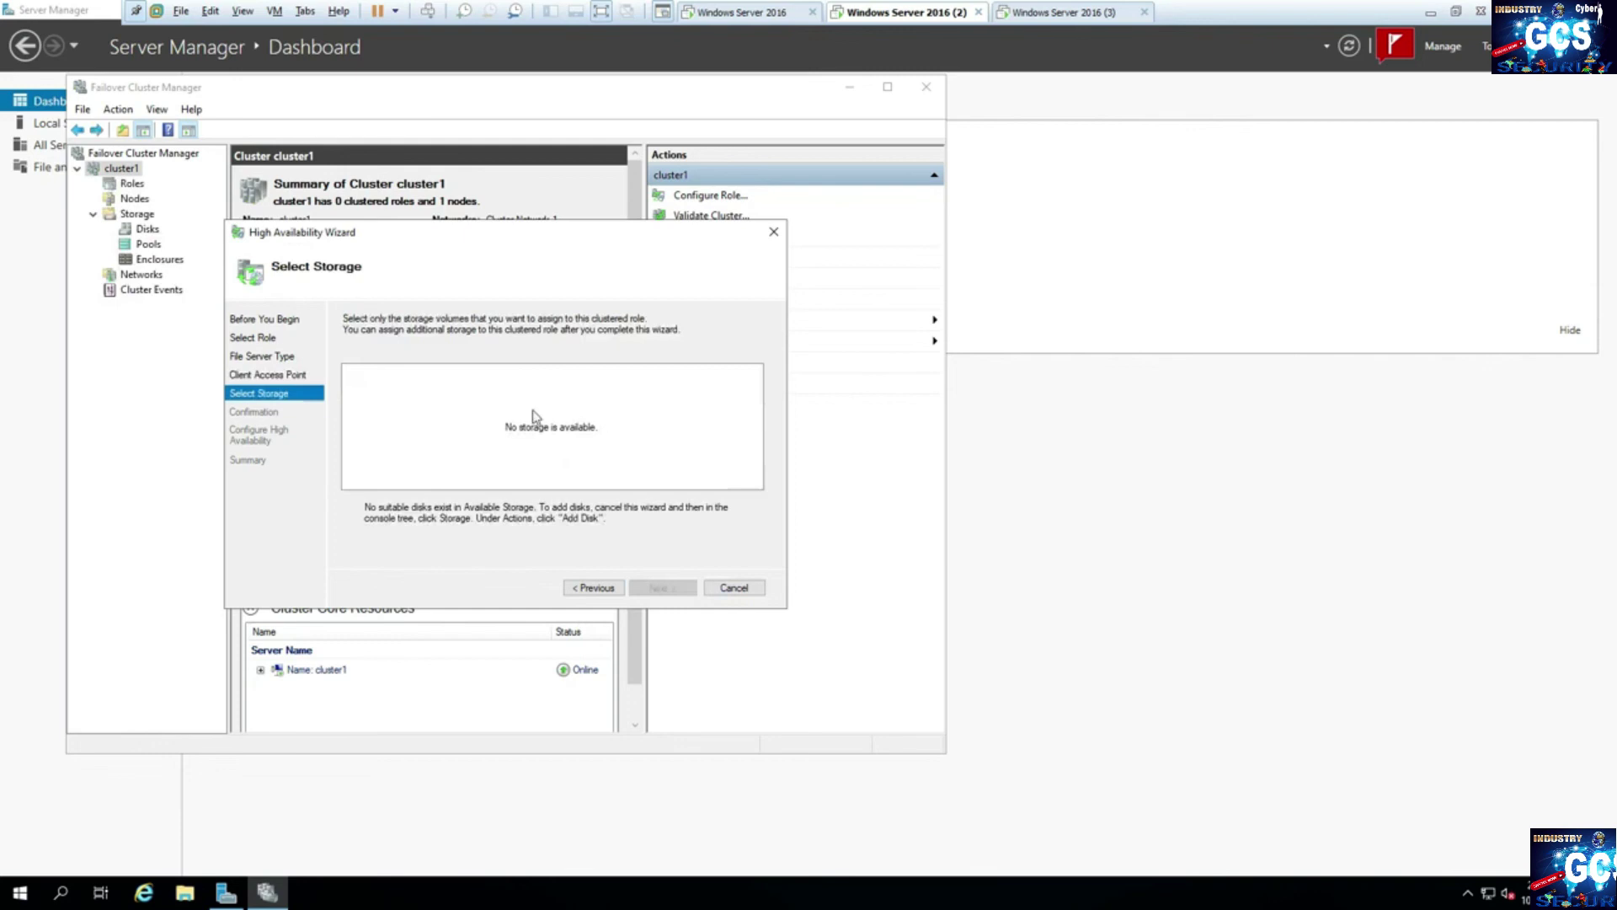
{"action": "left_click", "coordinate": [733, 587]}
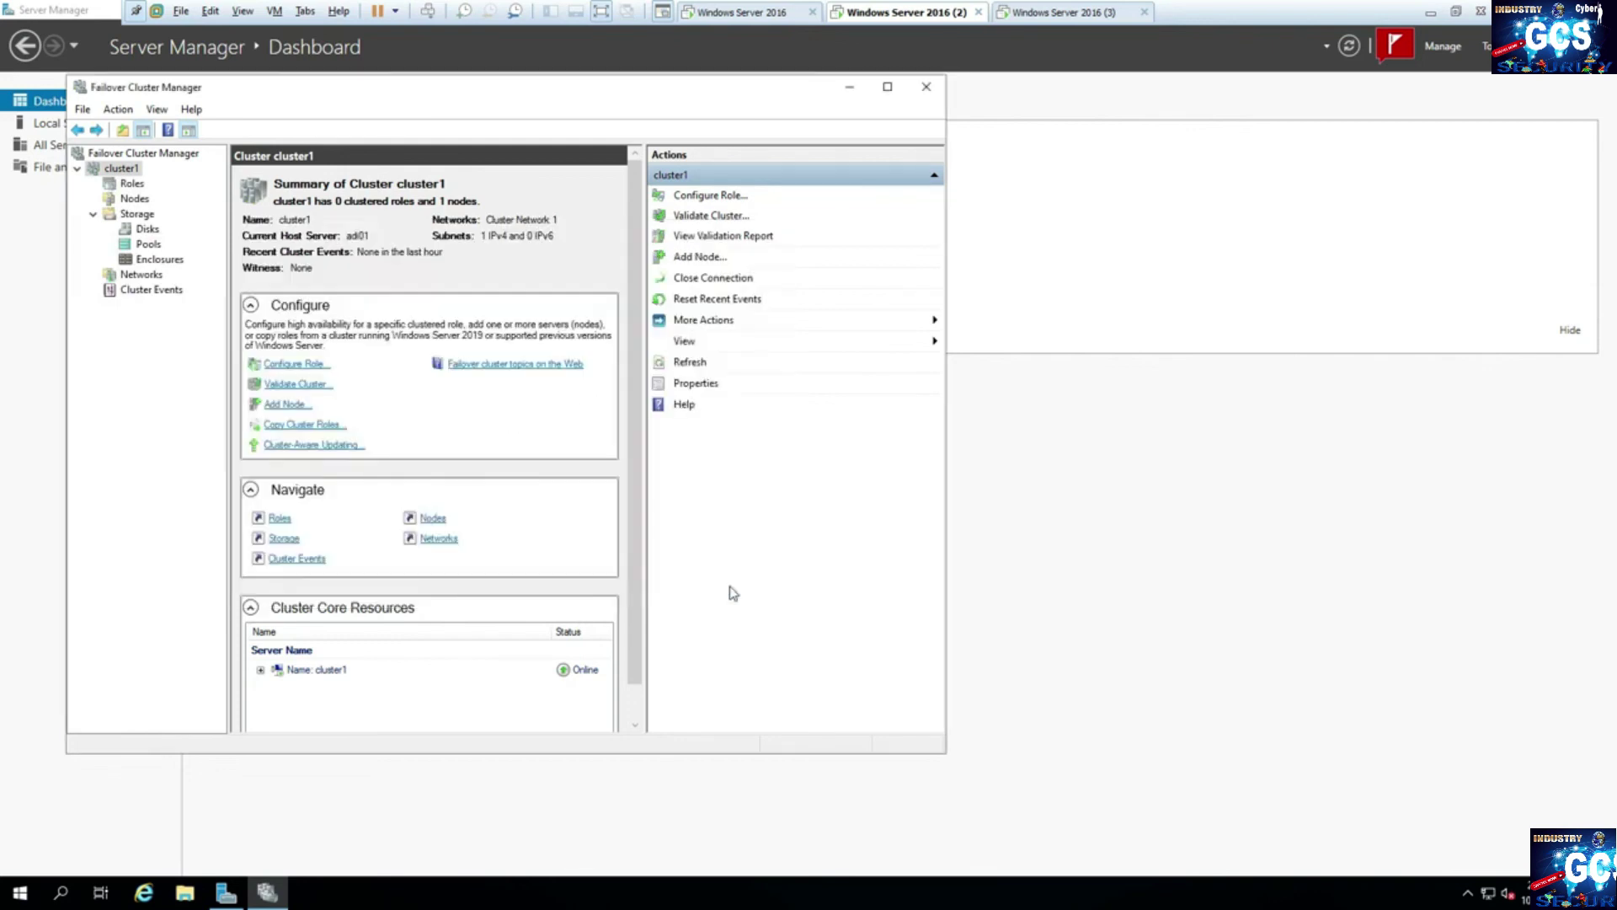
- Add Cluster Disk 1 to cluster1's storage disks
{"action": "left_click", "coordinate": [286, 540]}
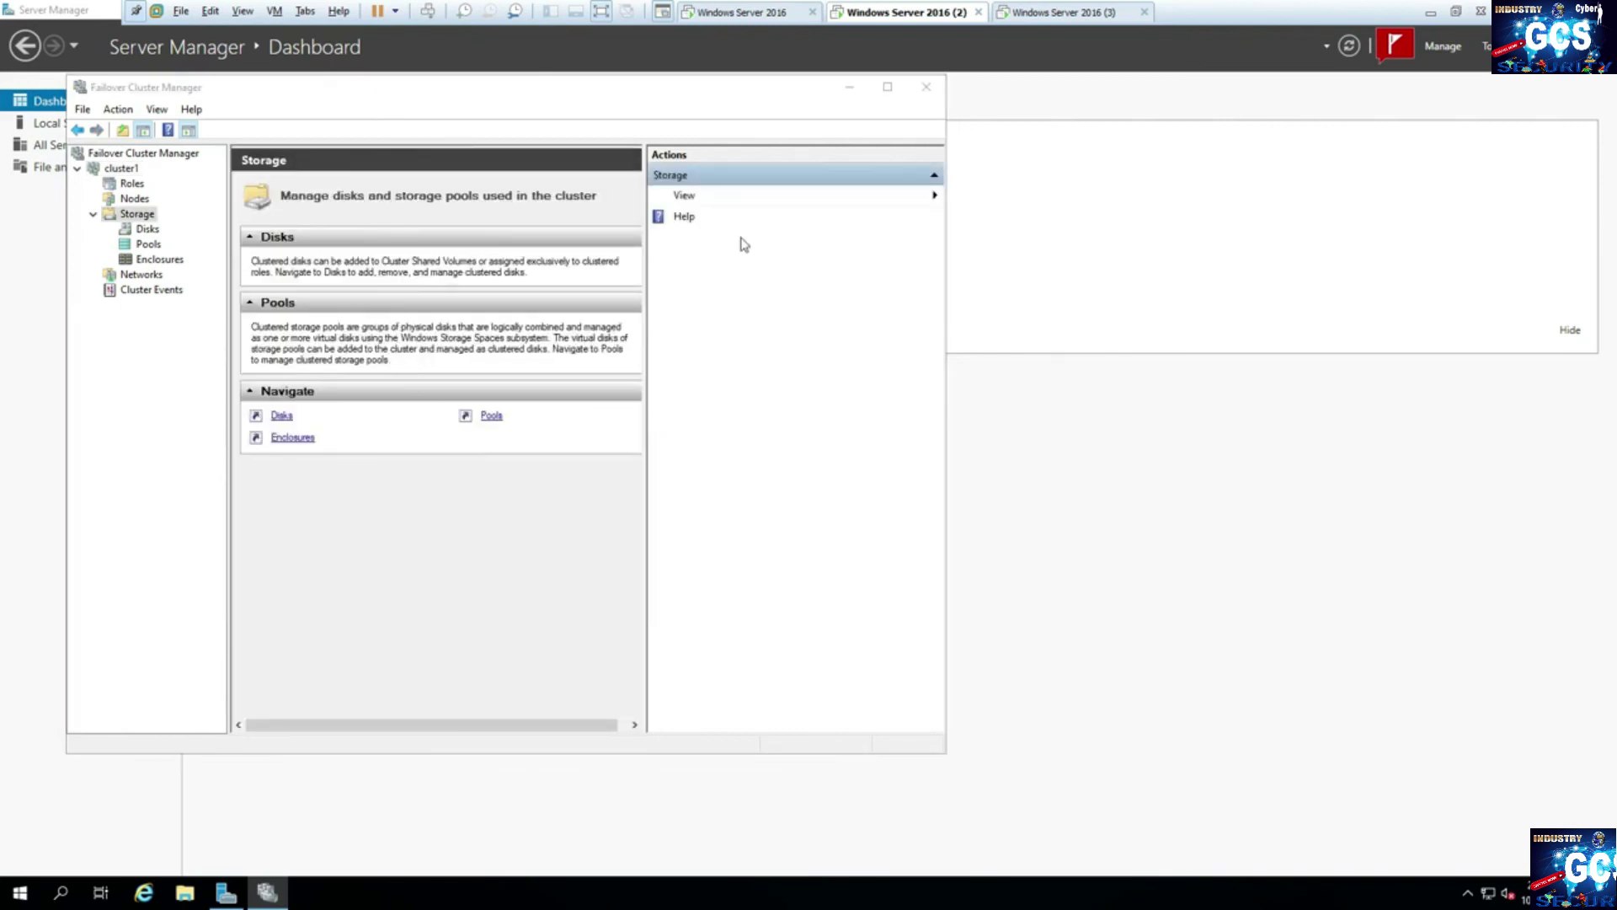
{"action": "left_click", "coordinate": [287, 418]}
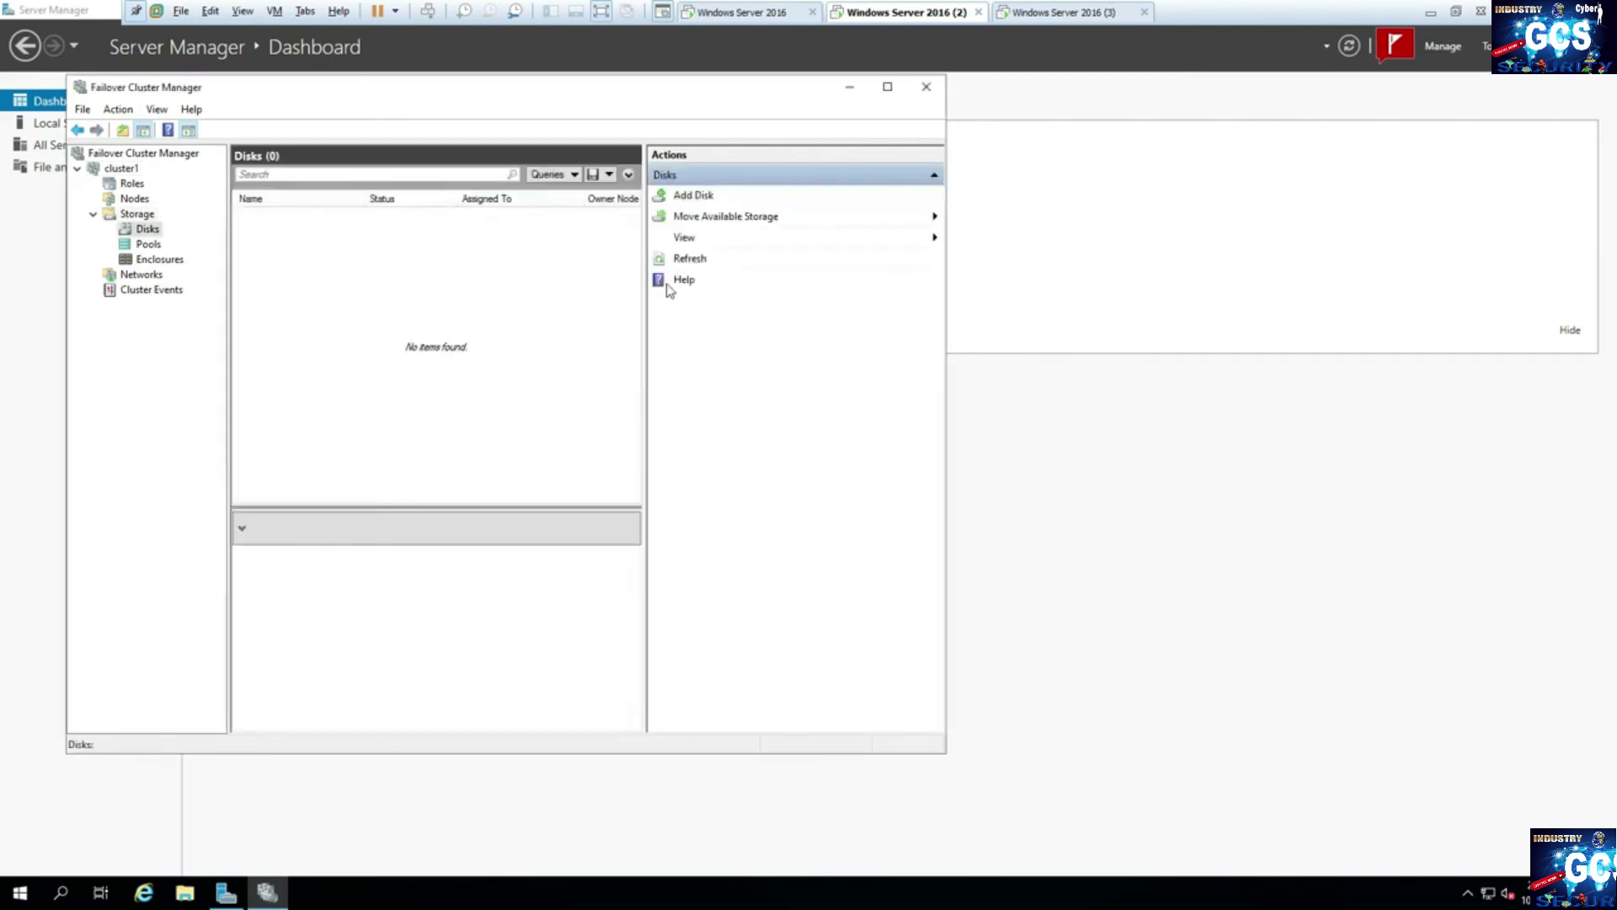
{"action": "left_click", "coordinate": [694, 195]}
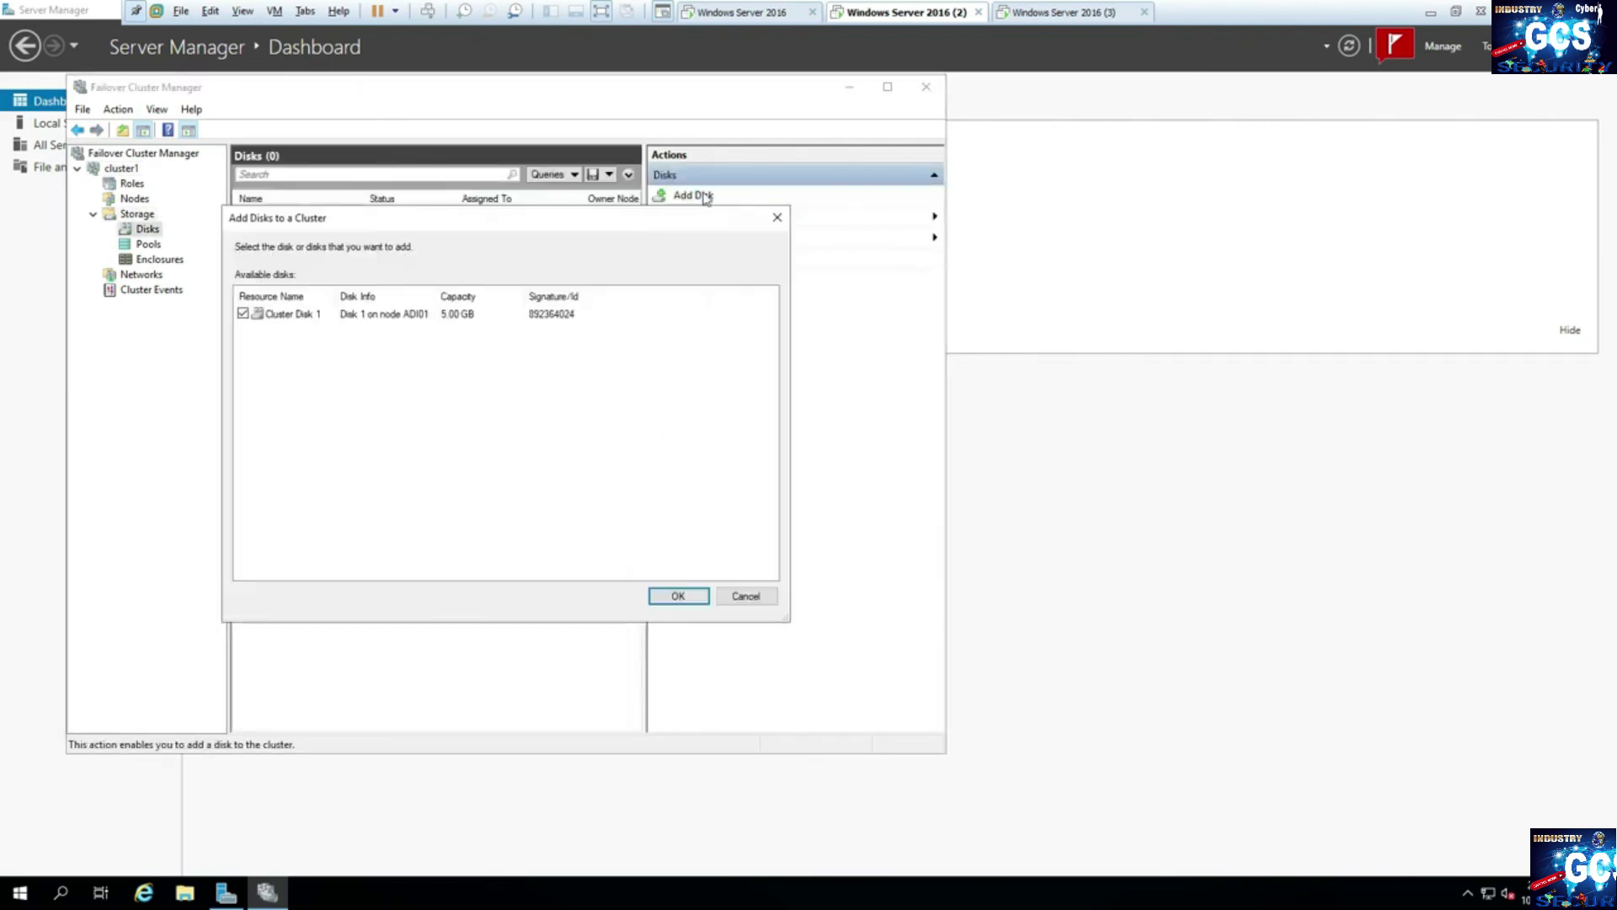
{"action": "left_click", "coordinate": [490, 321]}
{"action": "left_click", "coordinate": [678, 596]}
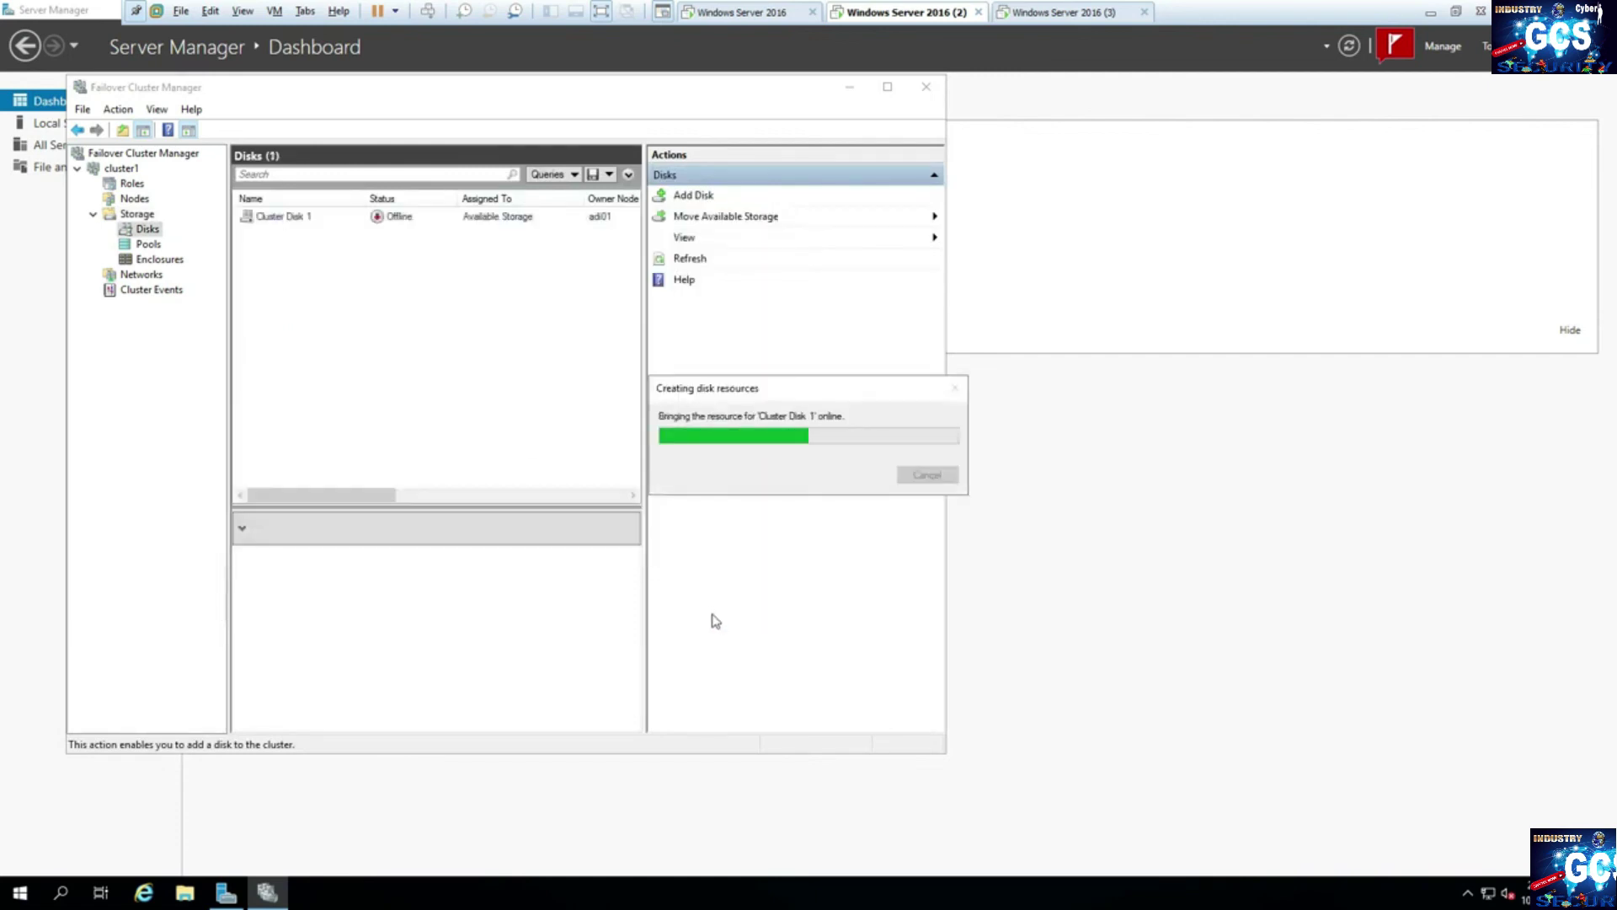
- Create the general-use clustered File Server clustersrvt using Cluster Disk 1 as its storage
{"action": "right_click", "coordinate": [127, 185]}
{"action": "left_click", "coordinate": [168, 187]}
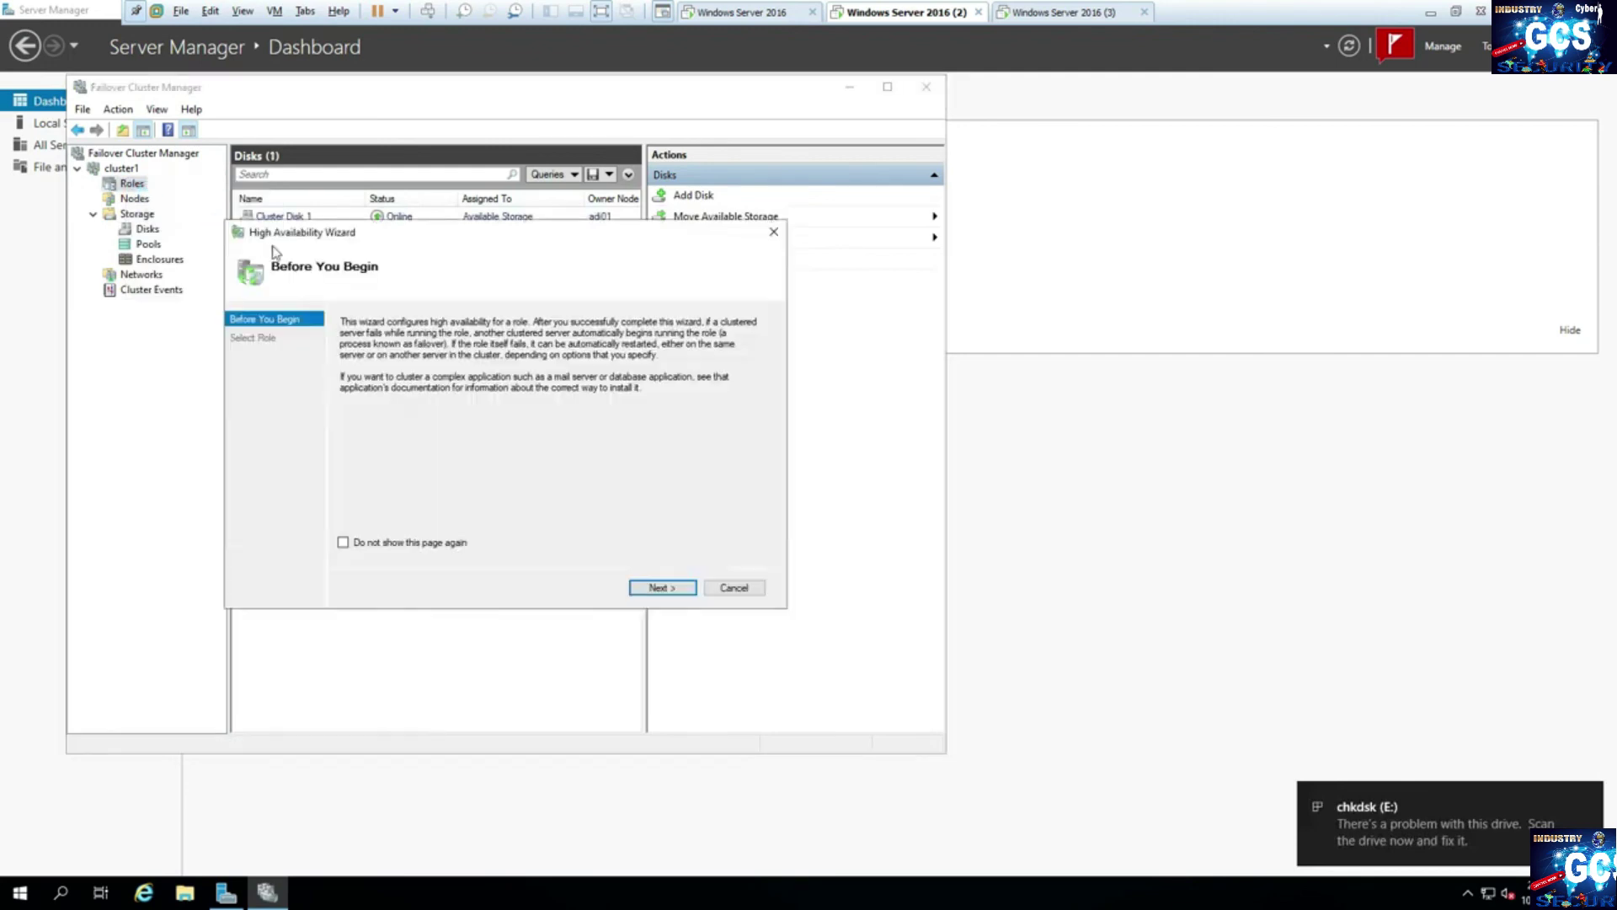
{"action": "left_click", "coordinate": [663, 588]}
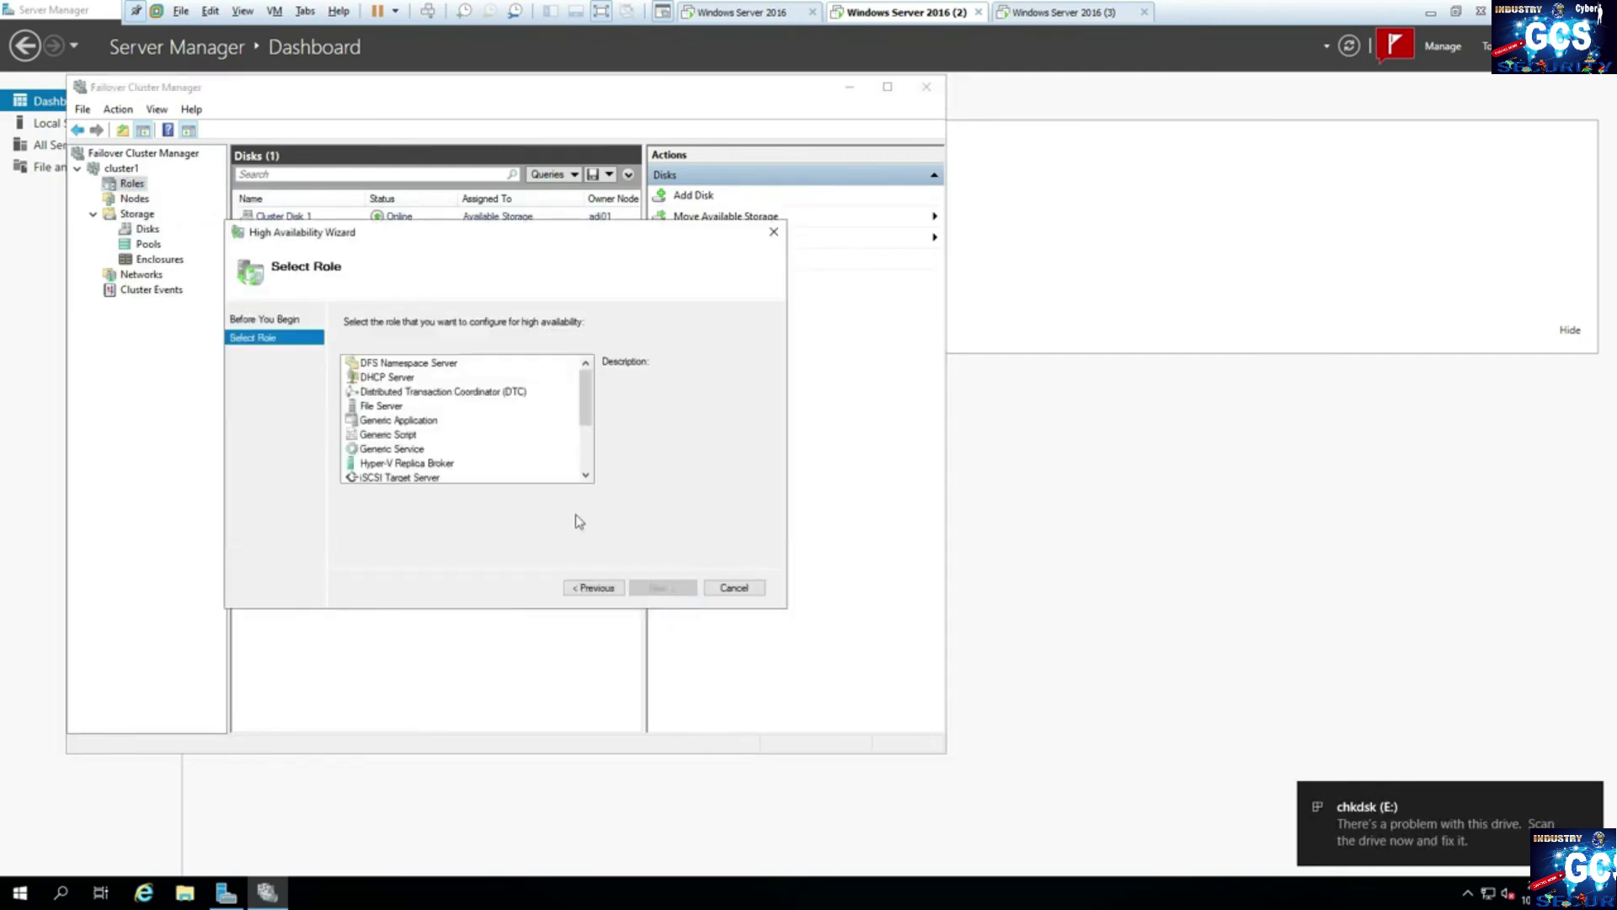
{"action": "left_click", "coordinate": [388, 406]}
{"action": "left_click", "coordinate": [661, 587]}
{"action": "left_click", "coordinate": [661, 587]}
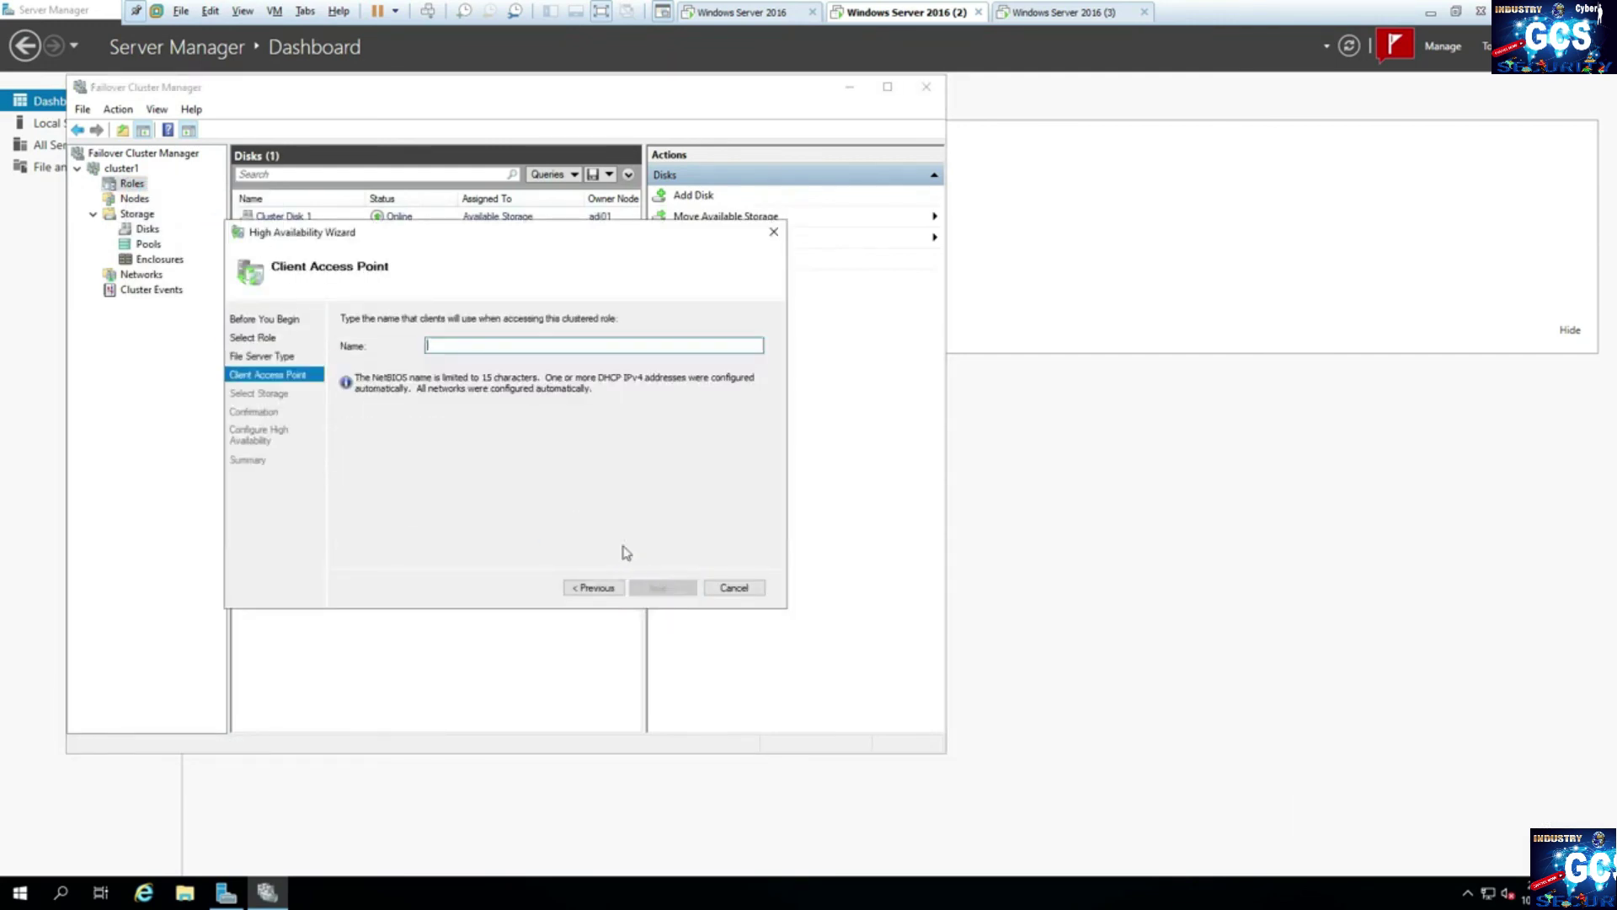
{"action": "type", "text": "clustersrv1"}
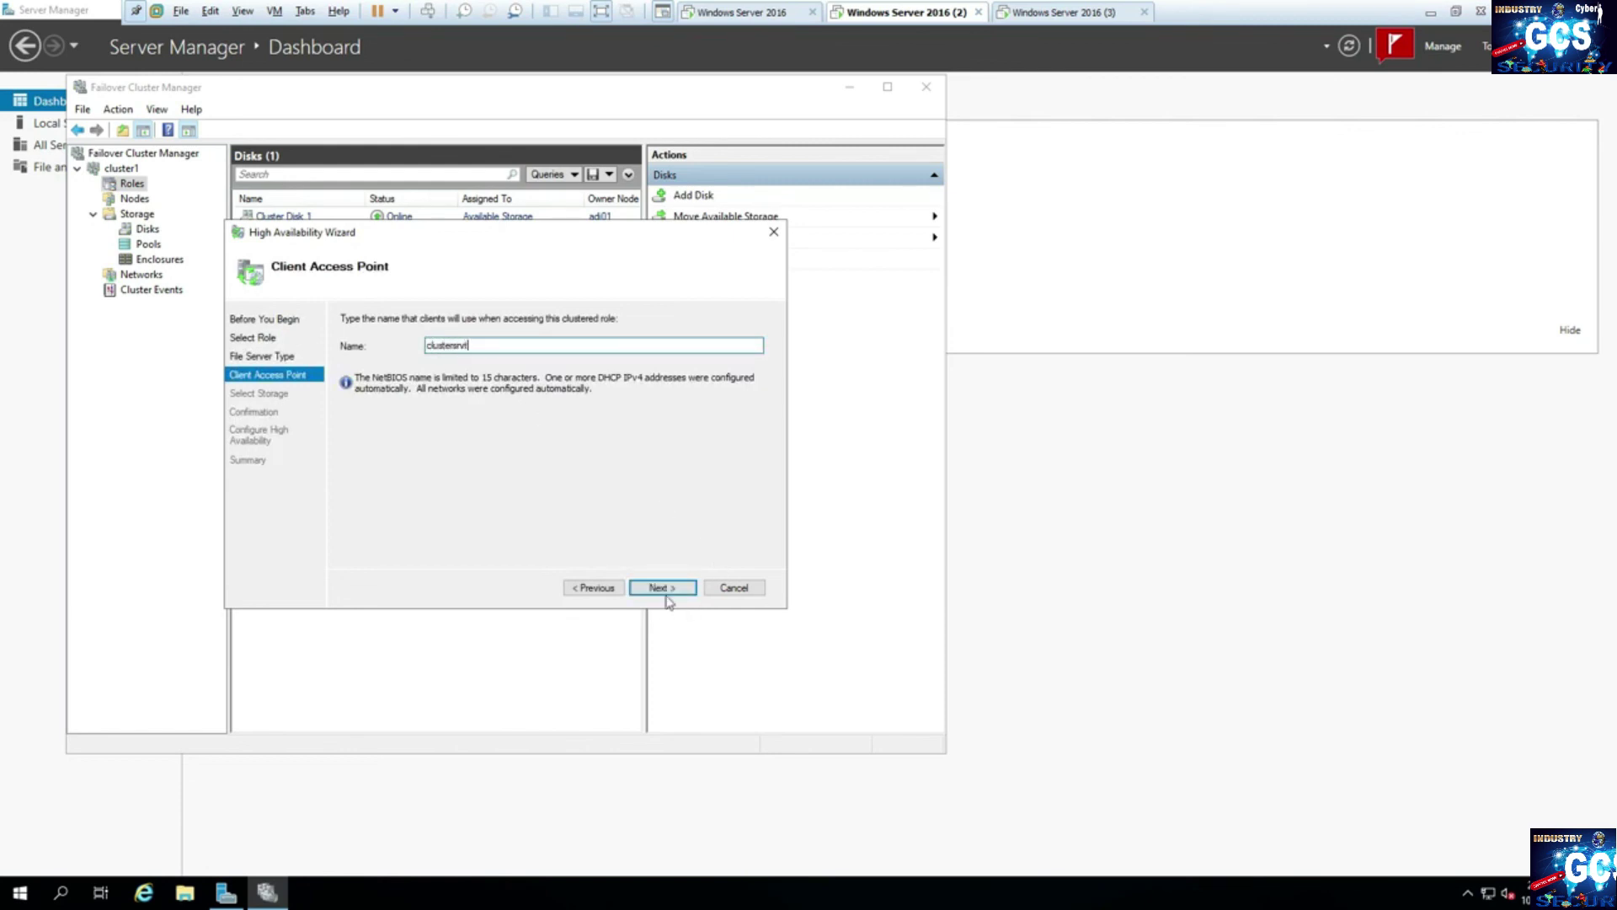
{"action": "left_click", "coordinate": [666, 593]}
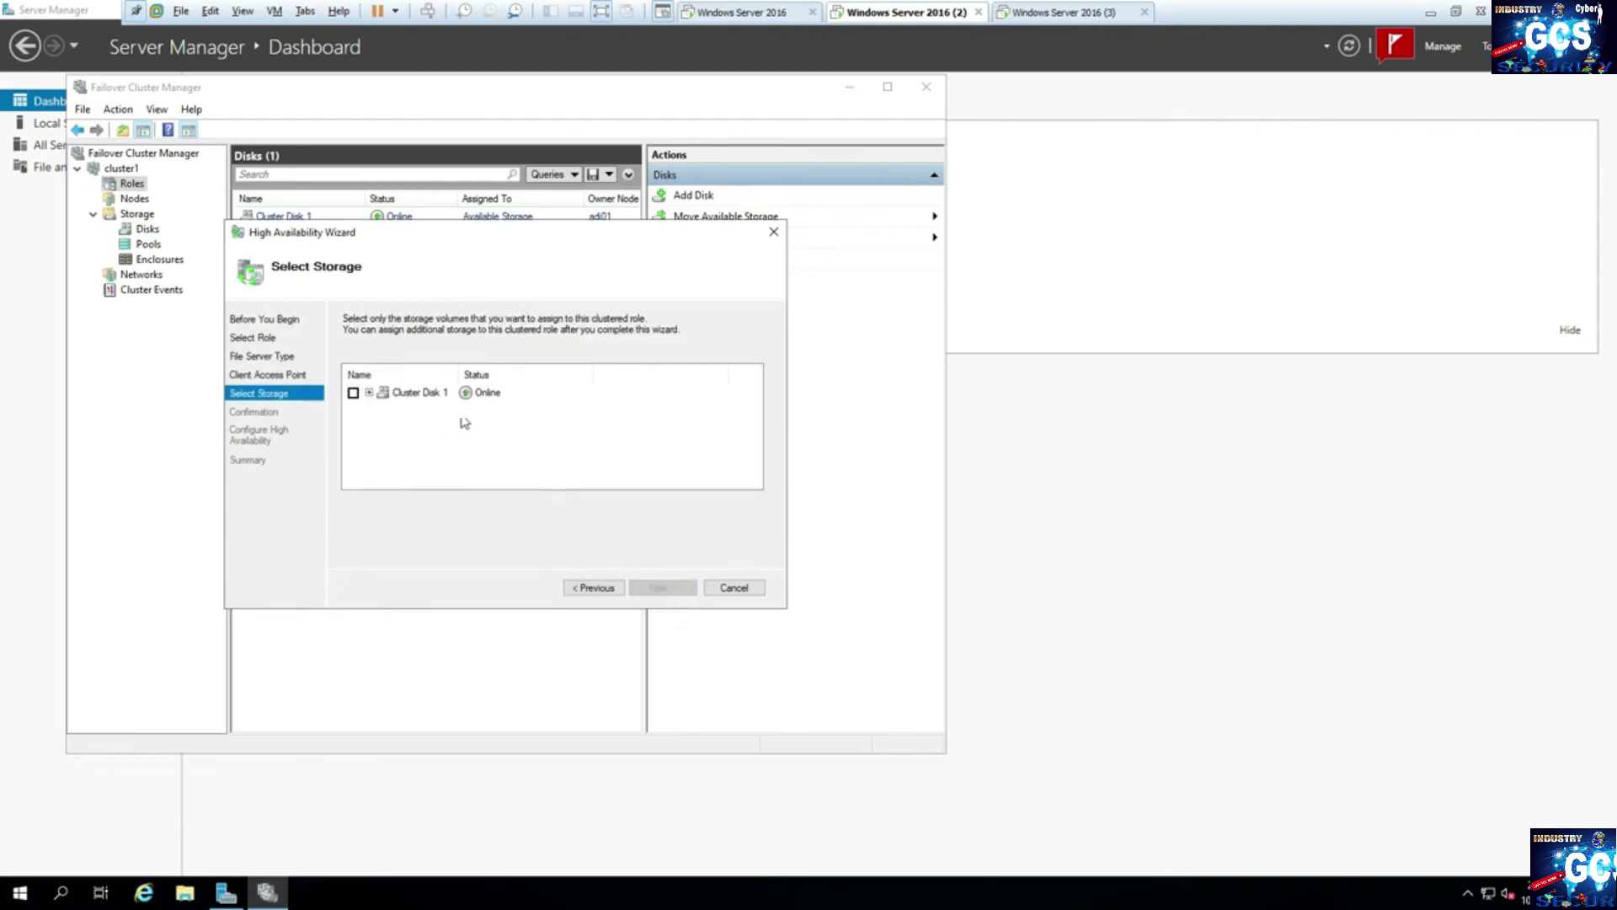
{"action": "left_click", "coordinate": [353, 392]}
{"action": "left_click", "coordinate": [656, 589]}
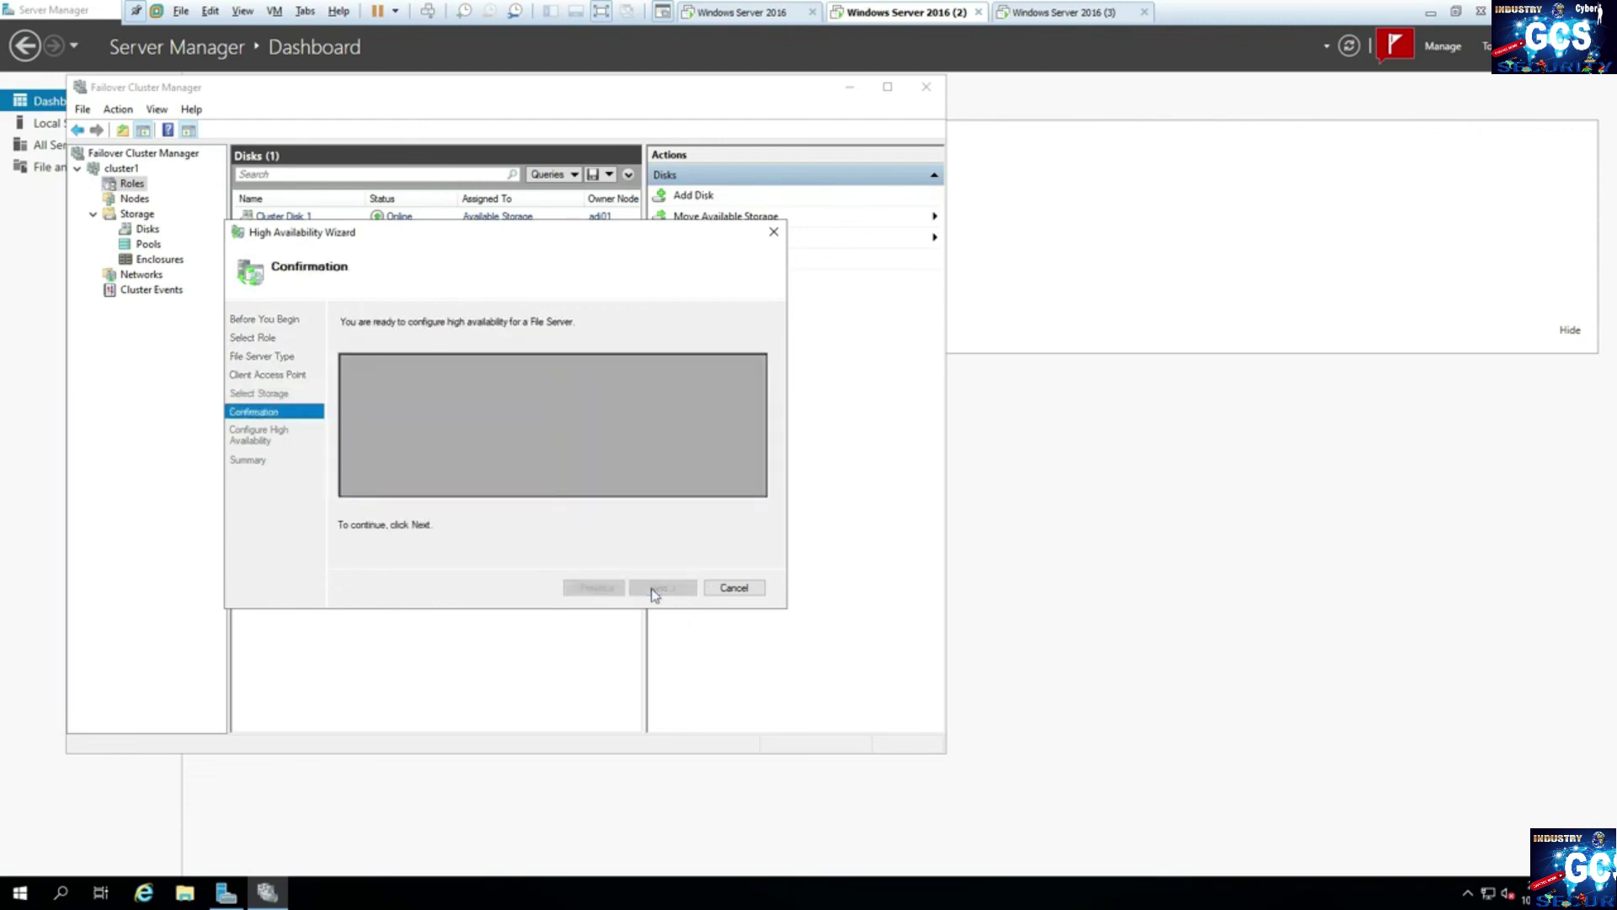
{"action": "left_click", "coordinate": [659, 588]}
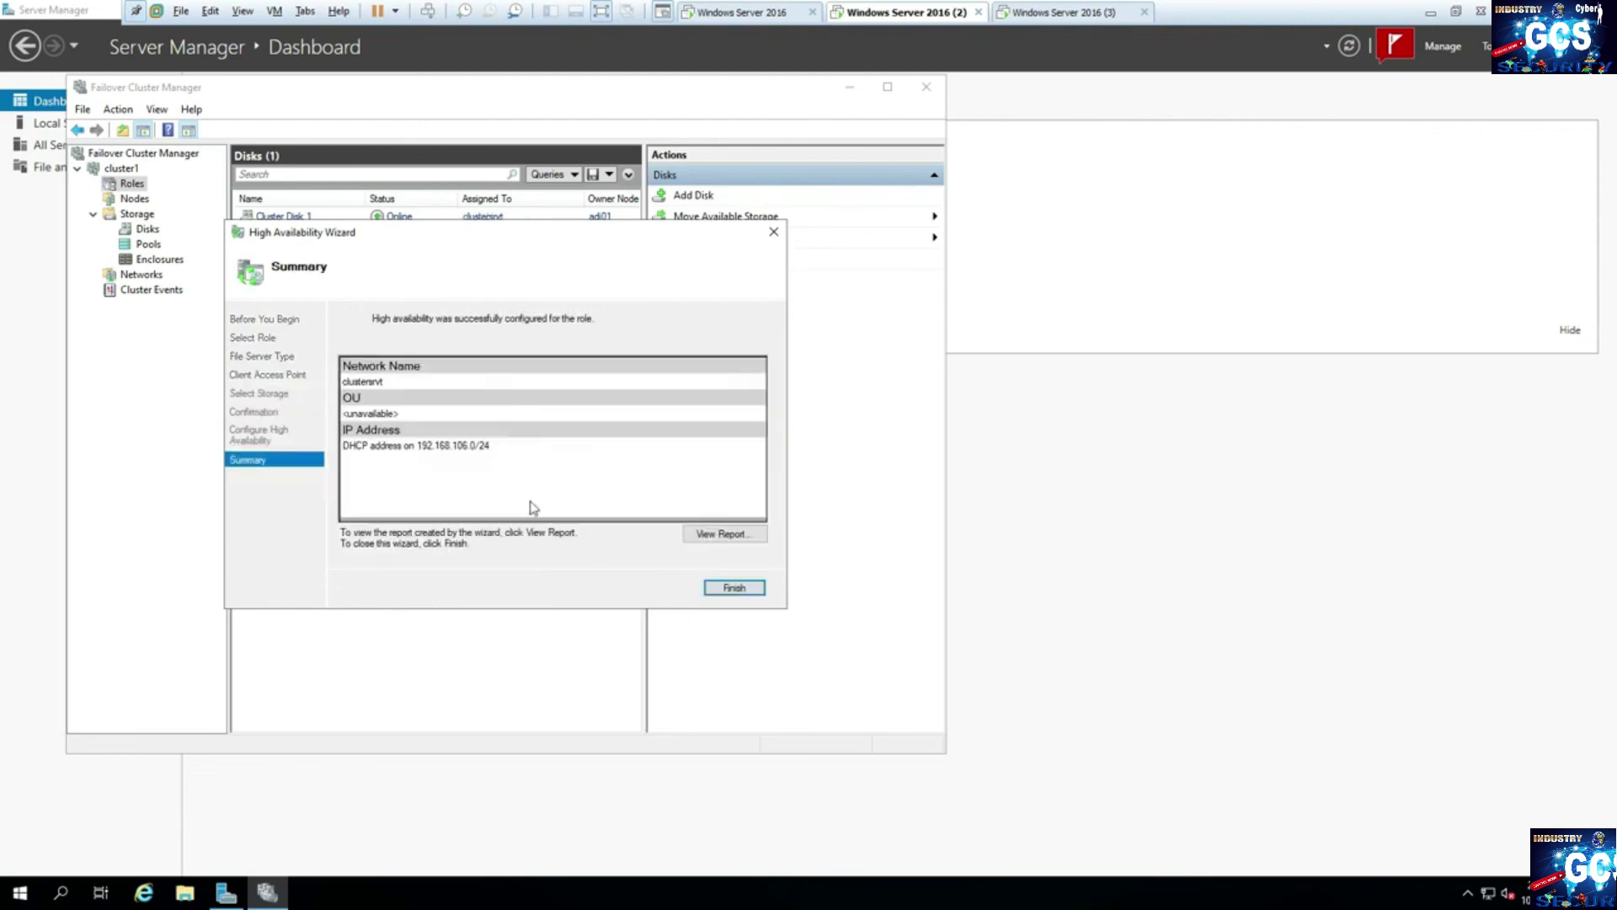
{"action": "left_click", "coordinate": [721, 590]}
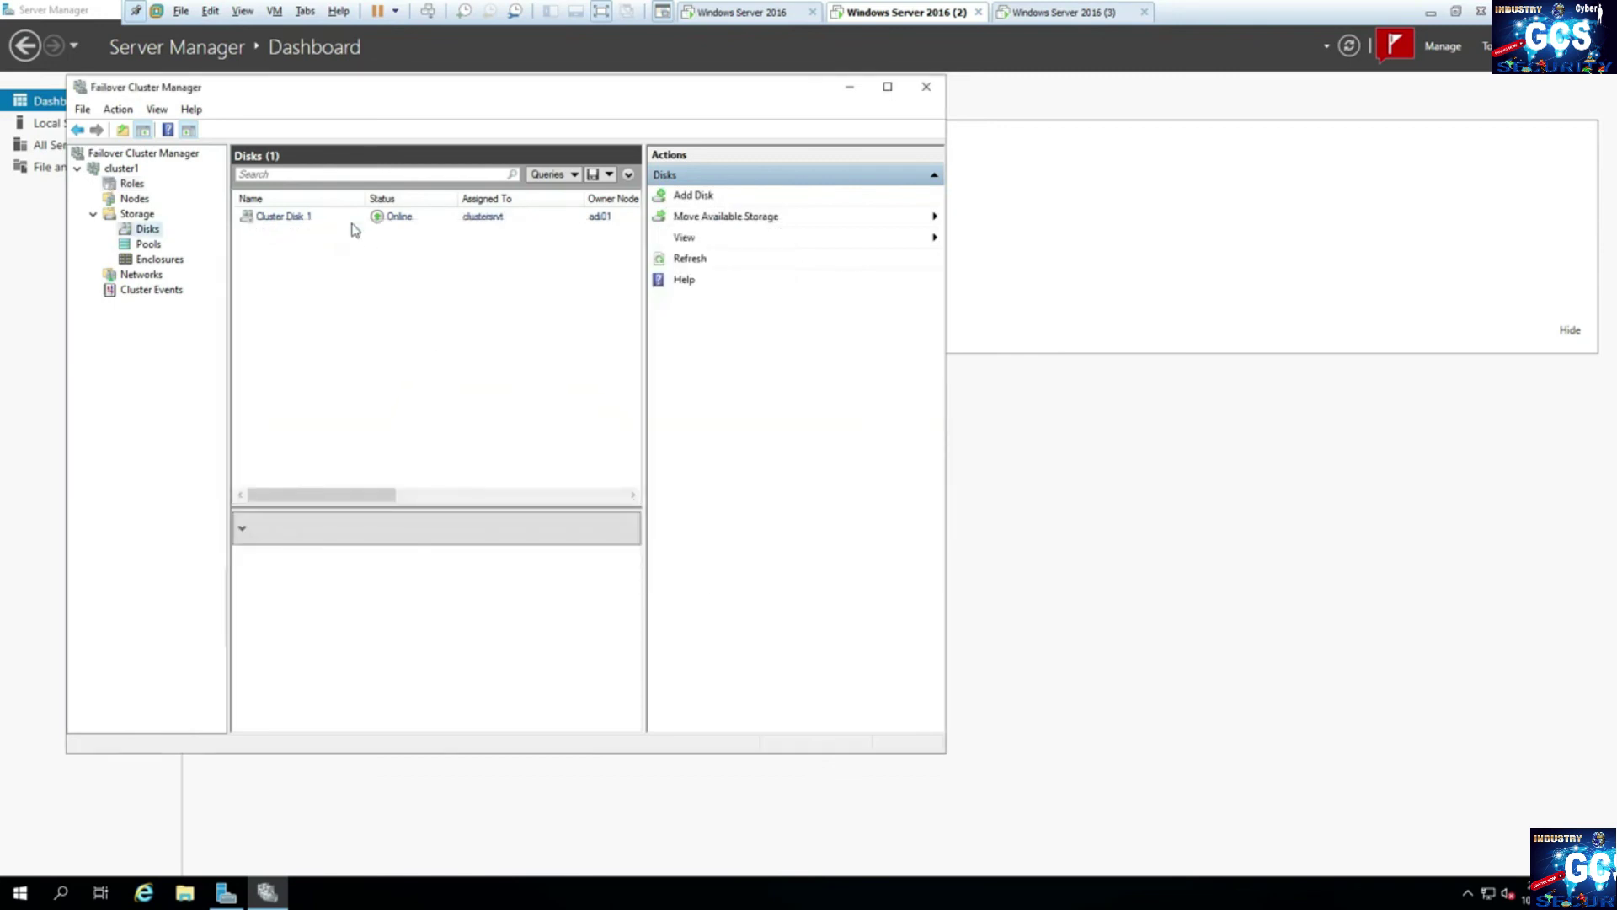
- Maximize the manager, inspect Cluster Disk 1's actions, then switch to the Windows Server 2016 (3) VM
{"action": "left_click", "coordinate": [887, 85]}
{"action": "left_click", "coordinate": [246, 139]}
{"action": "right_click", "coordinate": [259, 139]}
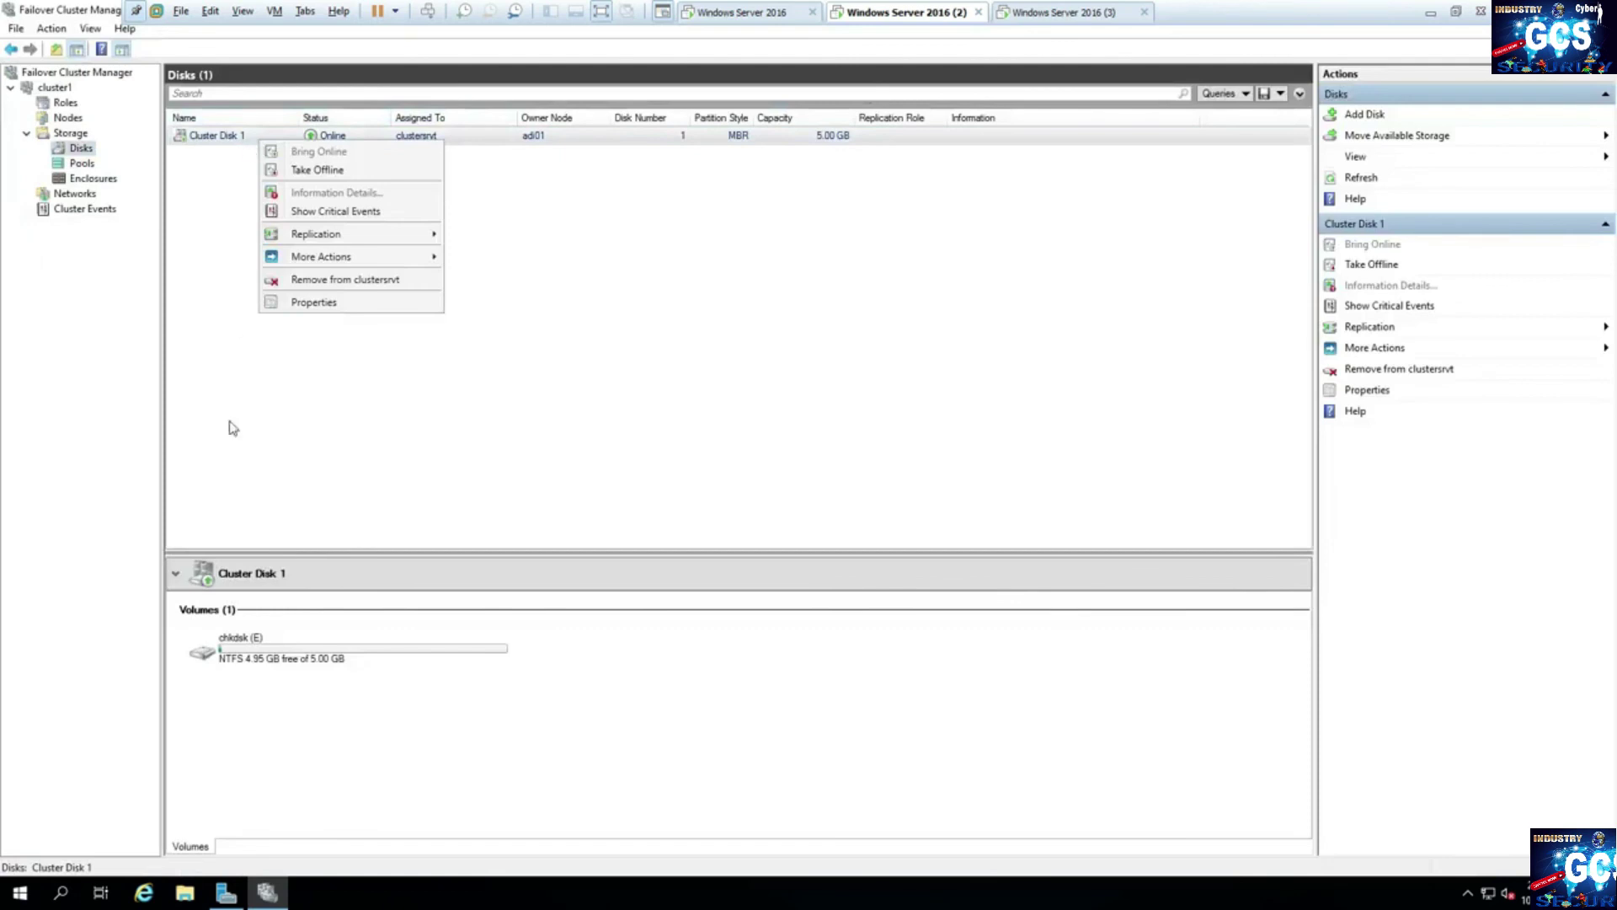
{"action": "left_click", "coordinate": [462, 425]}
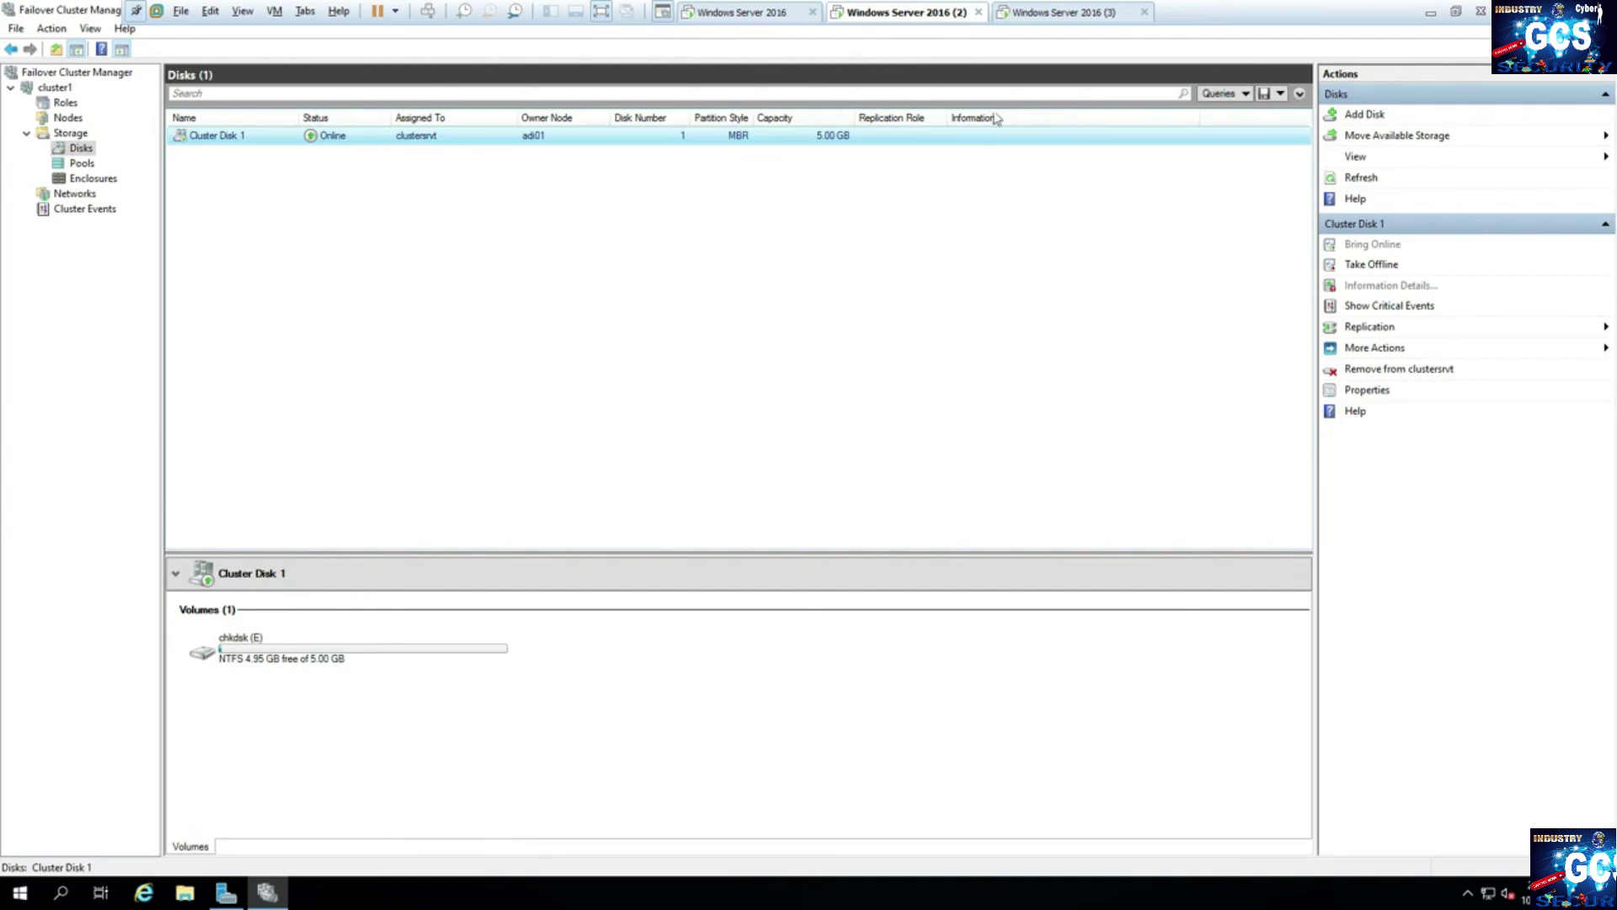
{"action": "left_click", "coordinate": [1034, 14]}
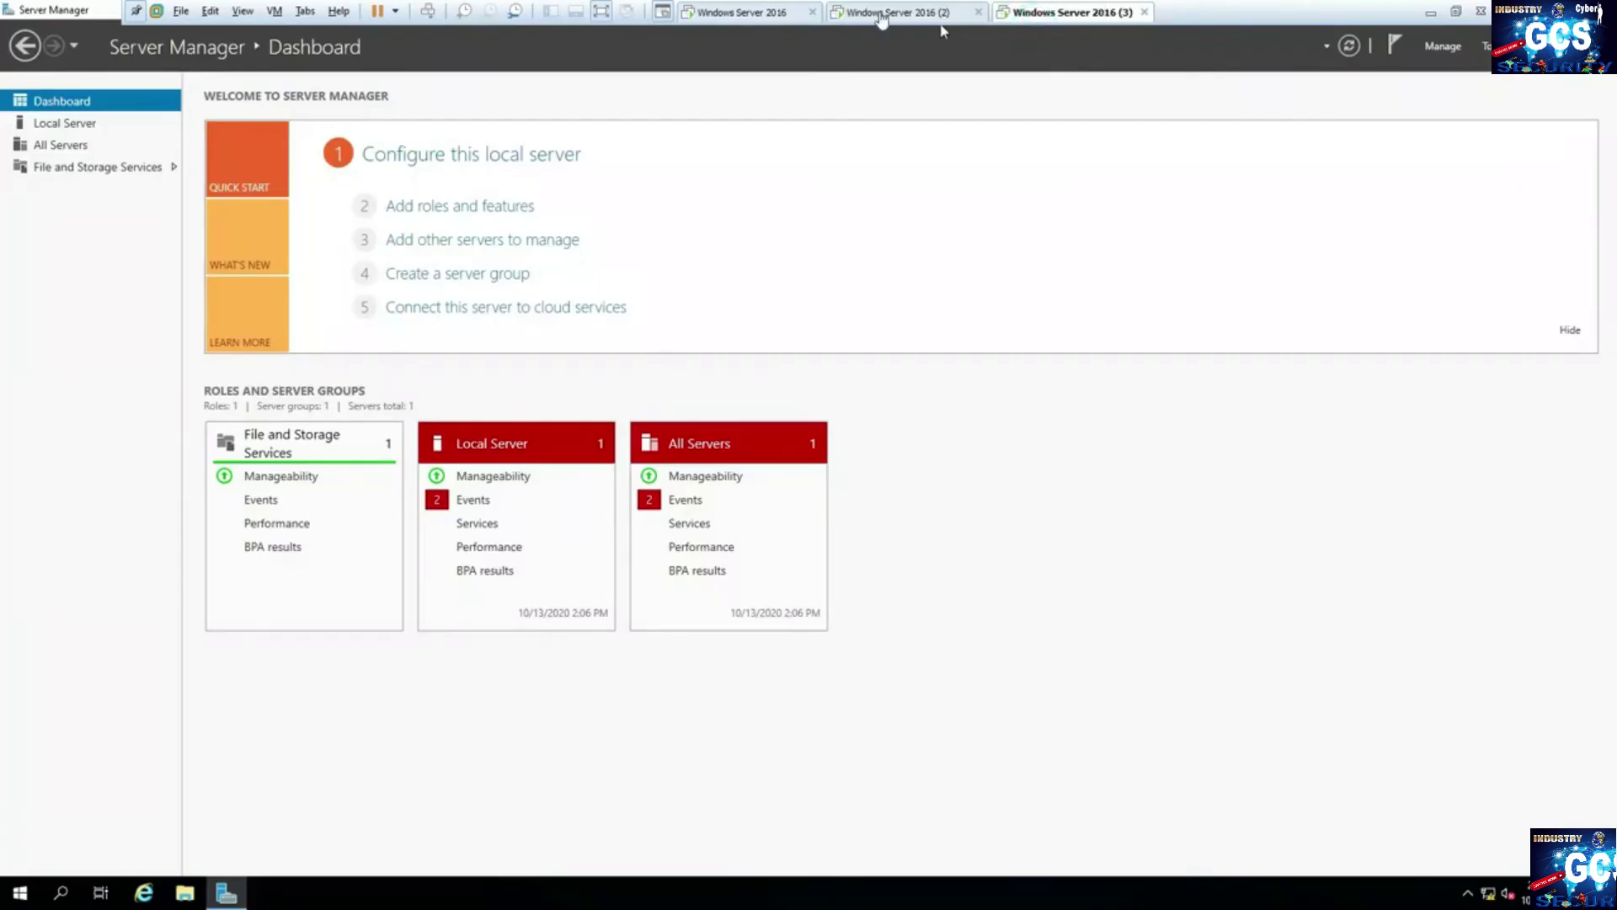
- Launch Failover Cluster Manager from Tools on the third server, then close it
{"action": "left_click", "coordinate": [1490, 47]}
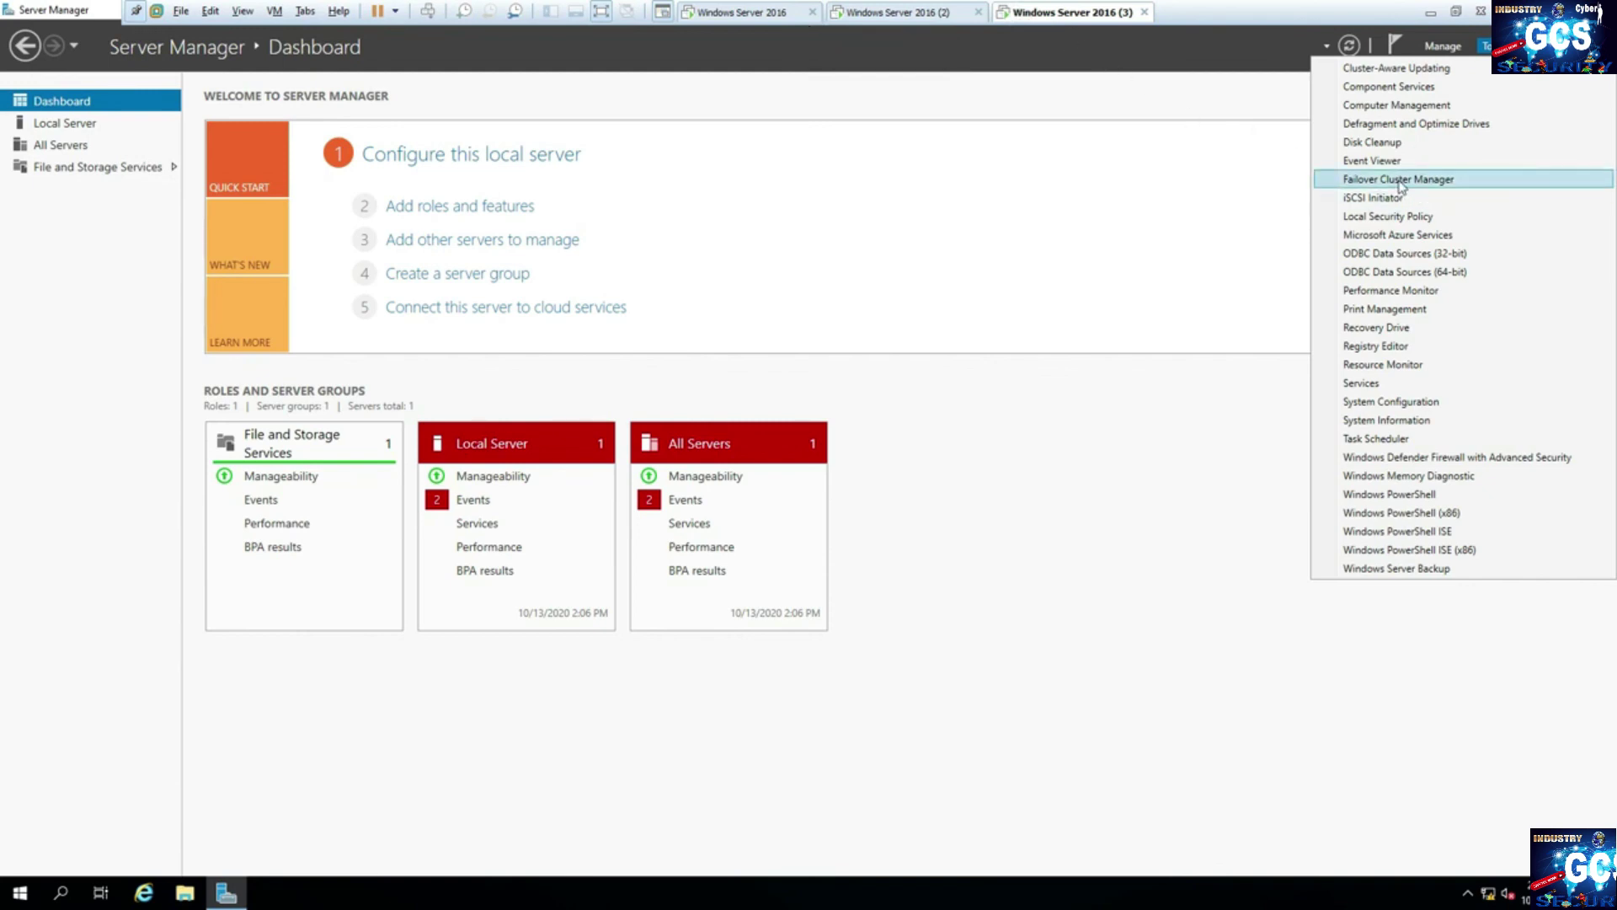
{"action": "left_click", "coordinate": [1401, 179]}
{"action": "left_click", "coordinate": [886, 10]}
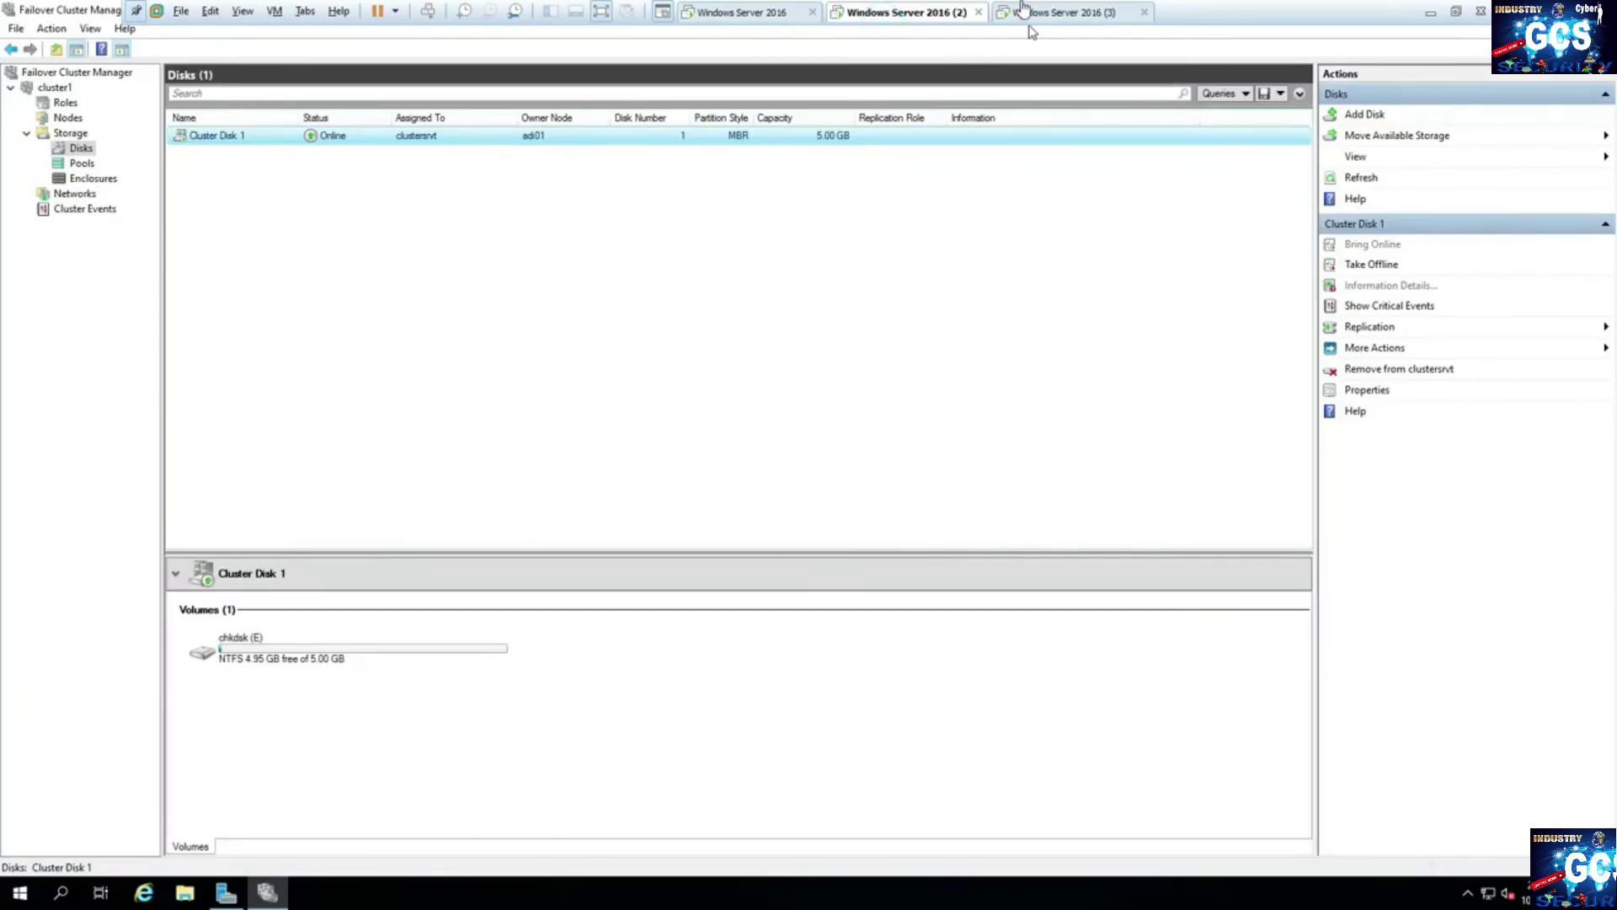
{"action": "left_click", "coordinate": [1022, 11]}
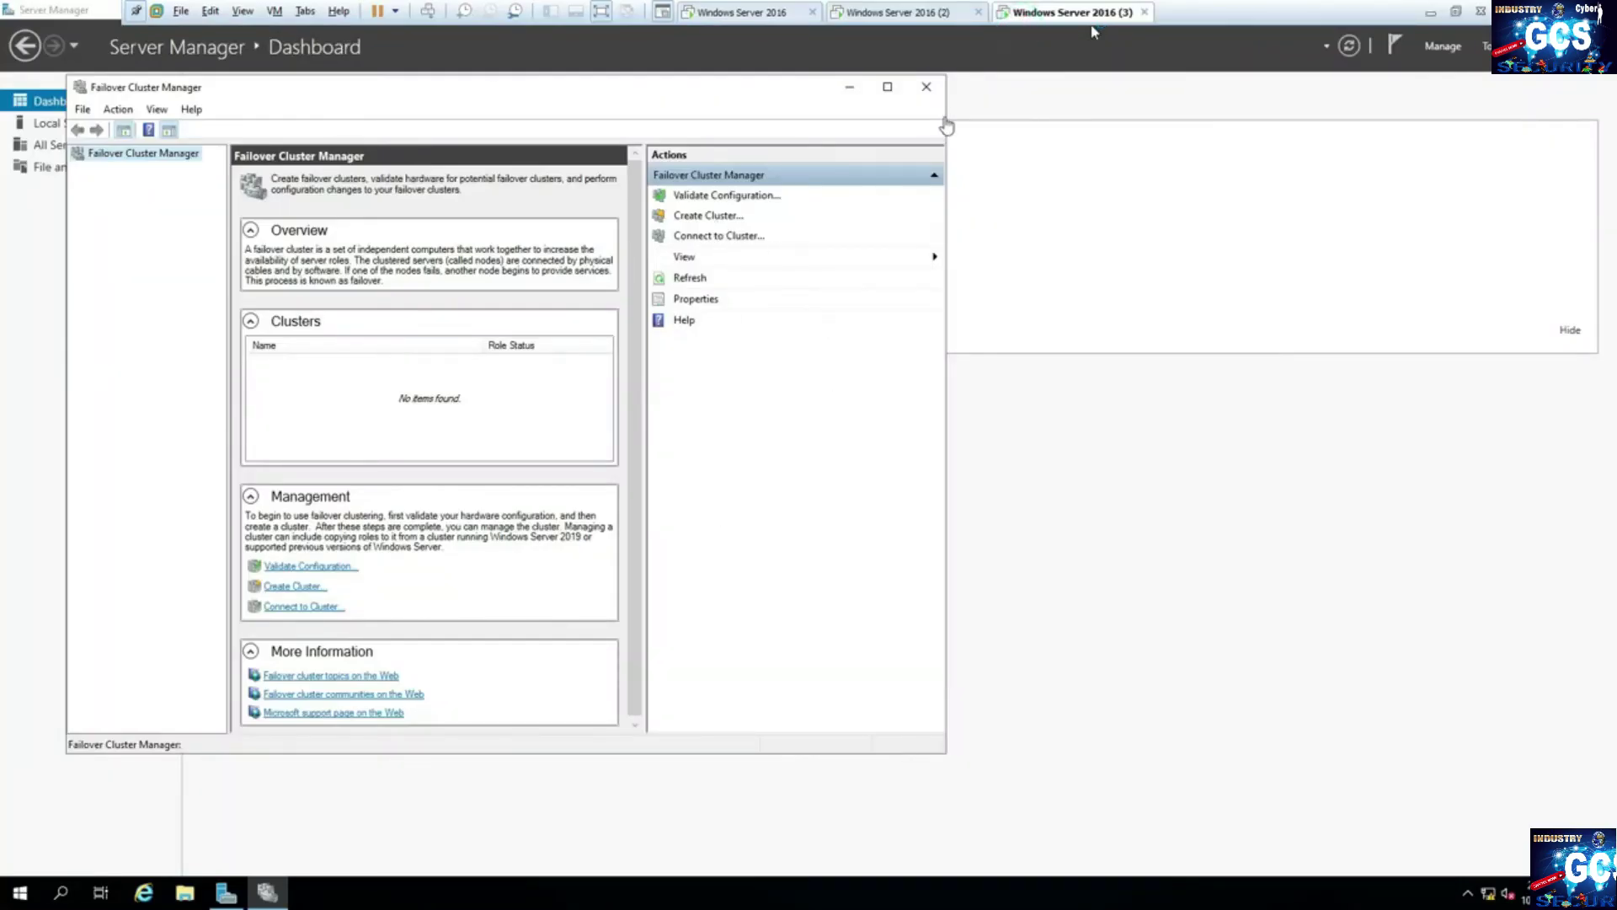
{"action": "left_click", "coordinate": [925, 92]}
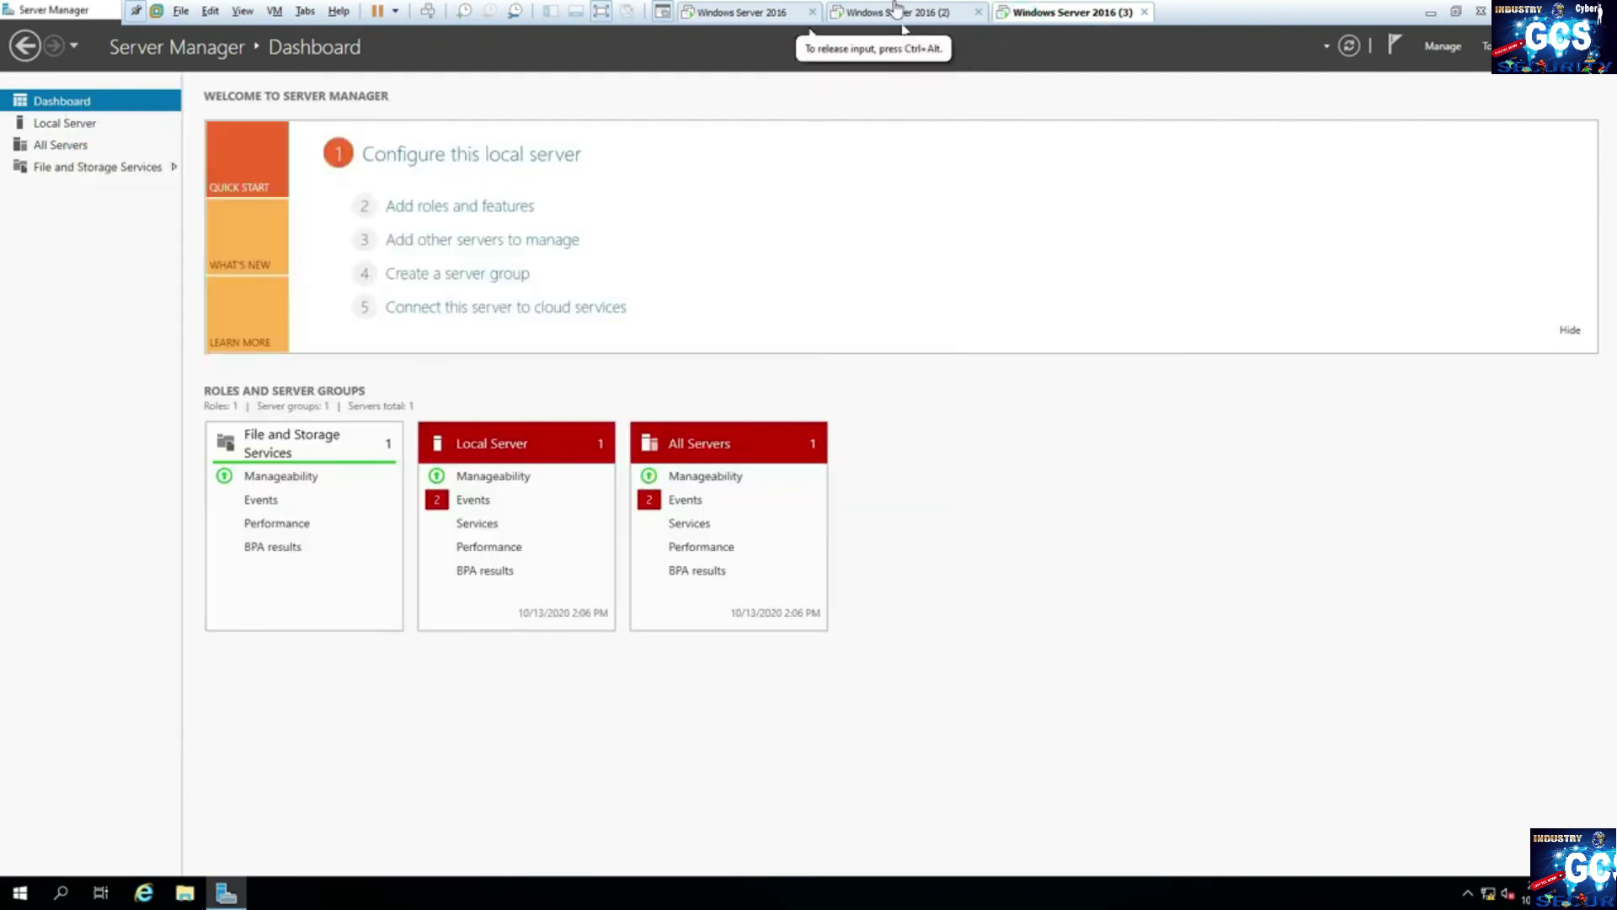
- Switch between the server VMs, ending on the first Windows Server 2016 machine
{"action": "left_click", "coordinate": [895, 11]}
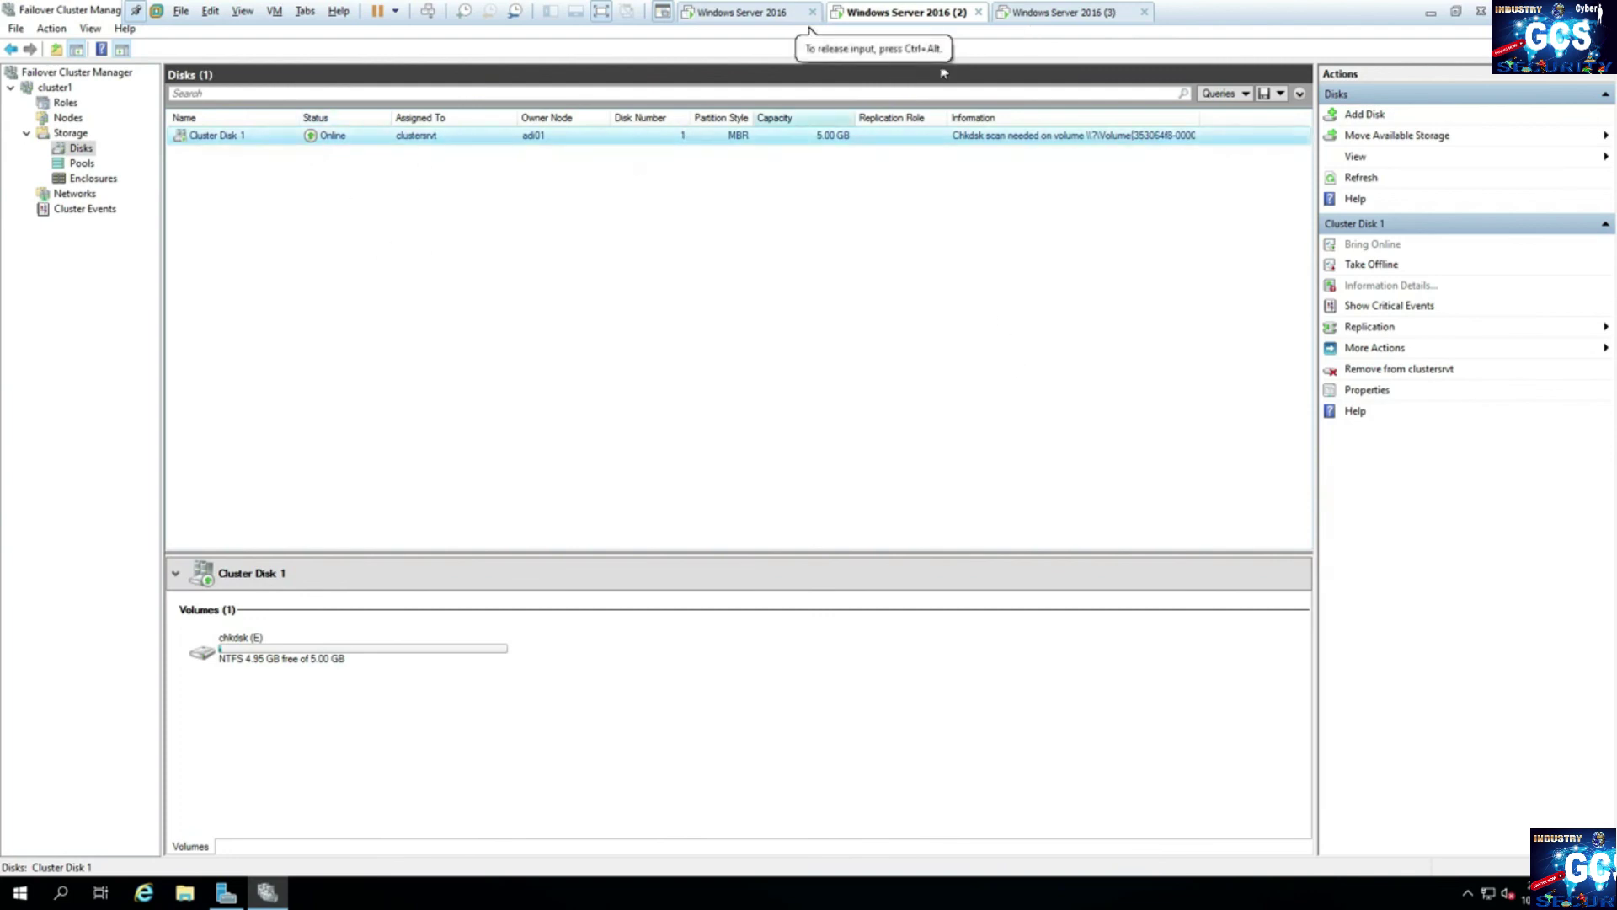
{"action": "left_click", "coordinate": [1057, 12]}
{"action": "left_click", "coordinate": [879, 9]}
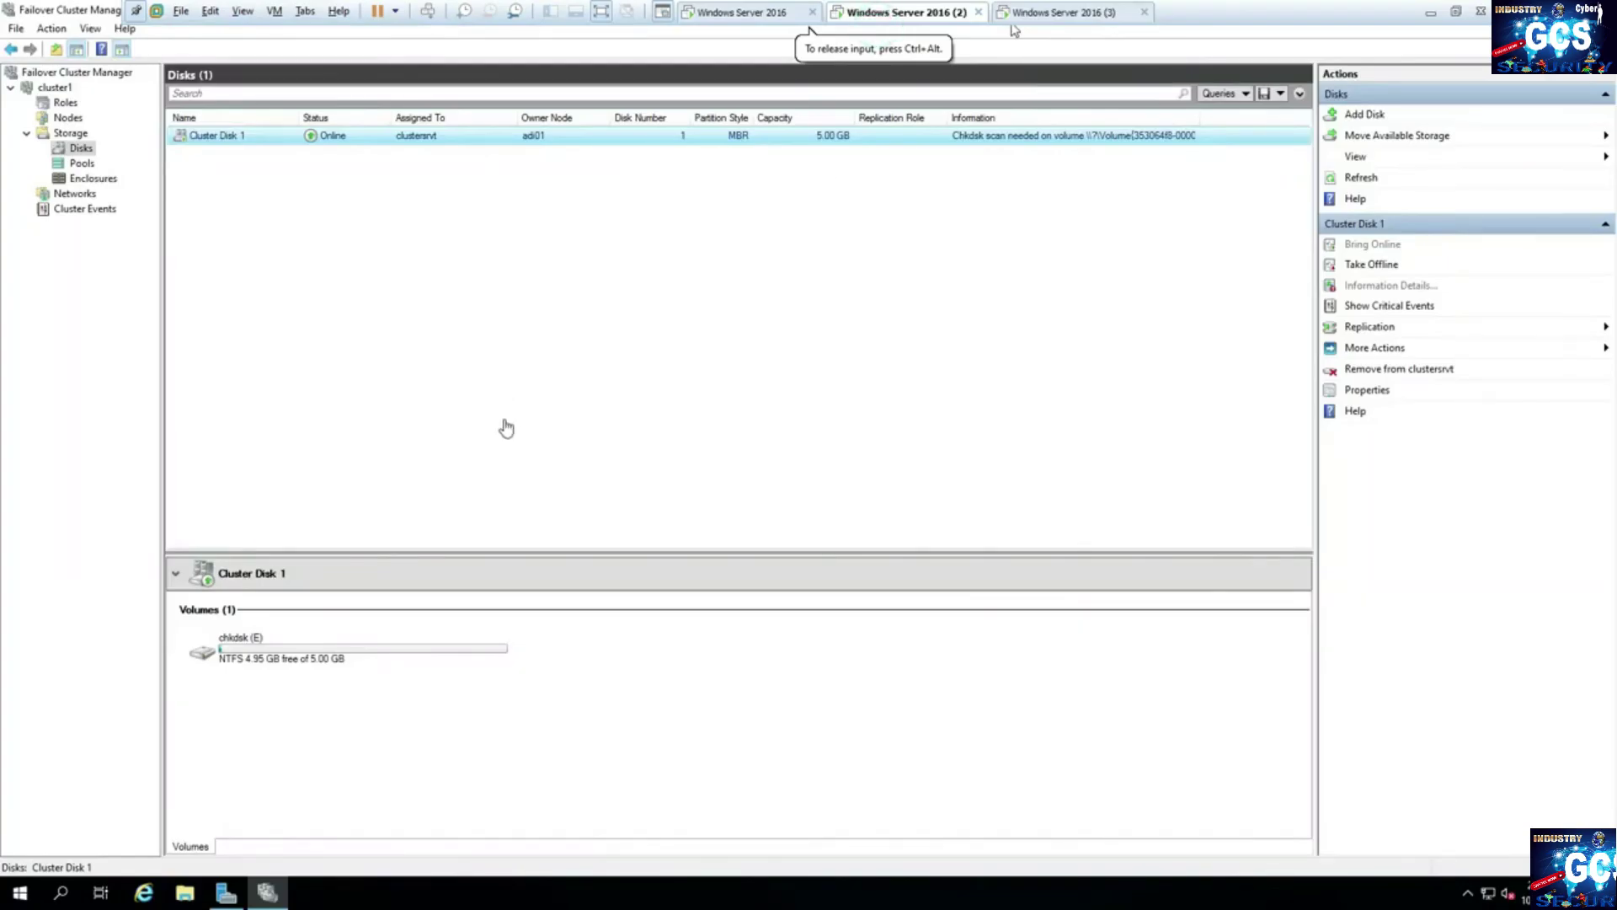
{"action": "left_click", "coordinate": [1053, 12]}
{"action": "left_click", "coordinate": [887, 9]}
{"action": "left_click", "coordinate": [1023, 10]}
{"action": "left_click", "coordinate": [887, 10]}
{"action": "left_click", "coordinate": [1026, 10]}
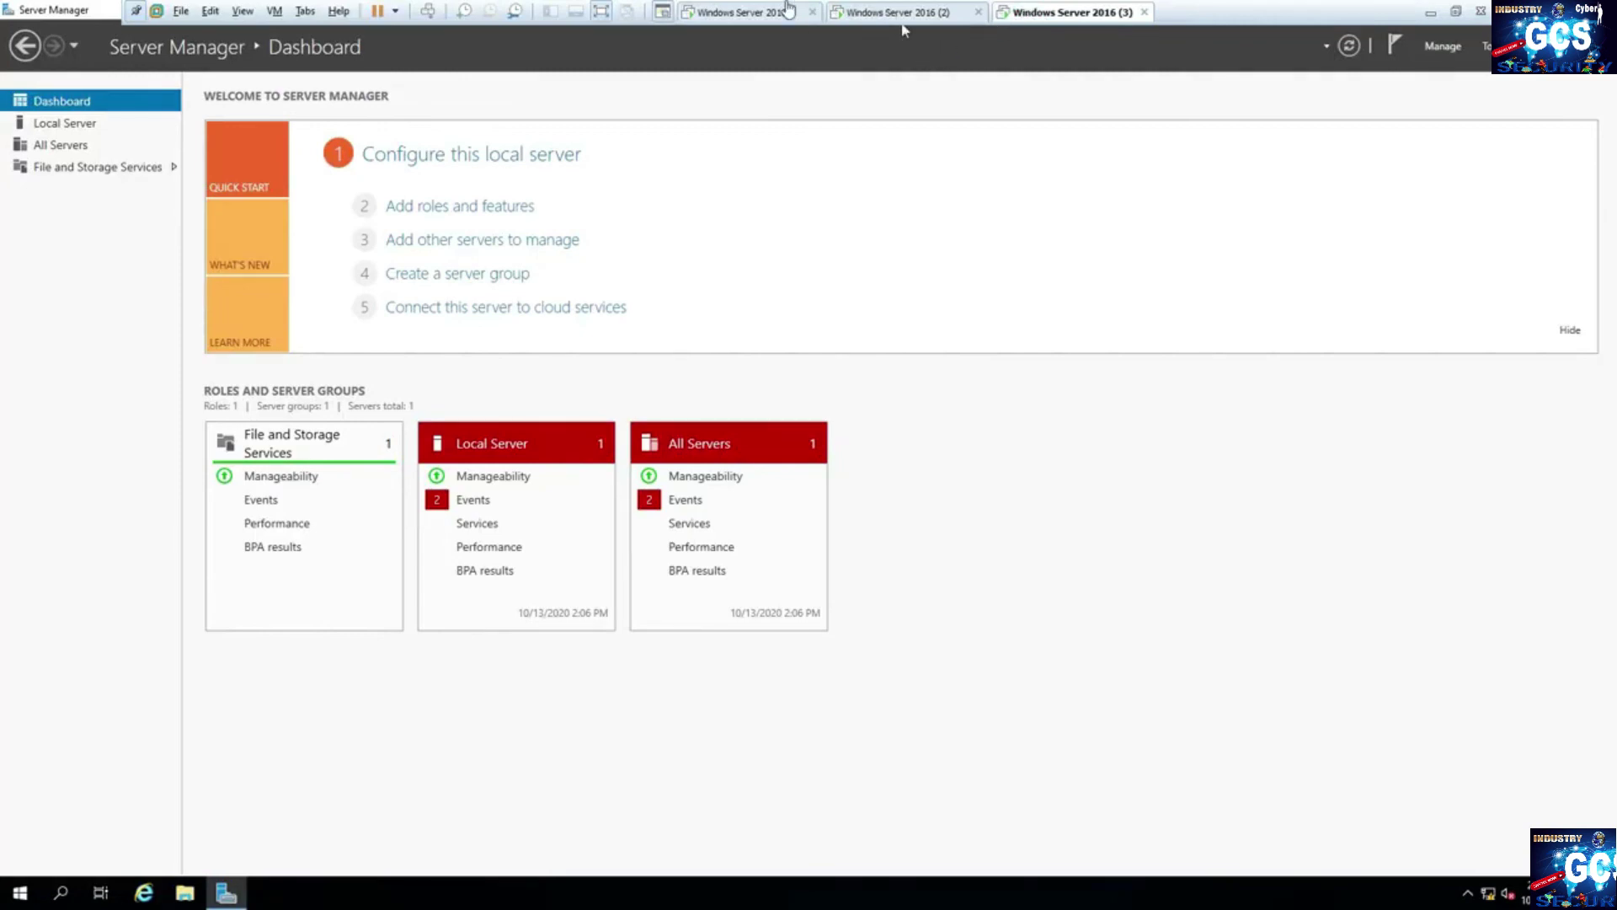
{"action": "left_click", "coordinate": [749, 11]}
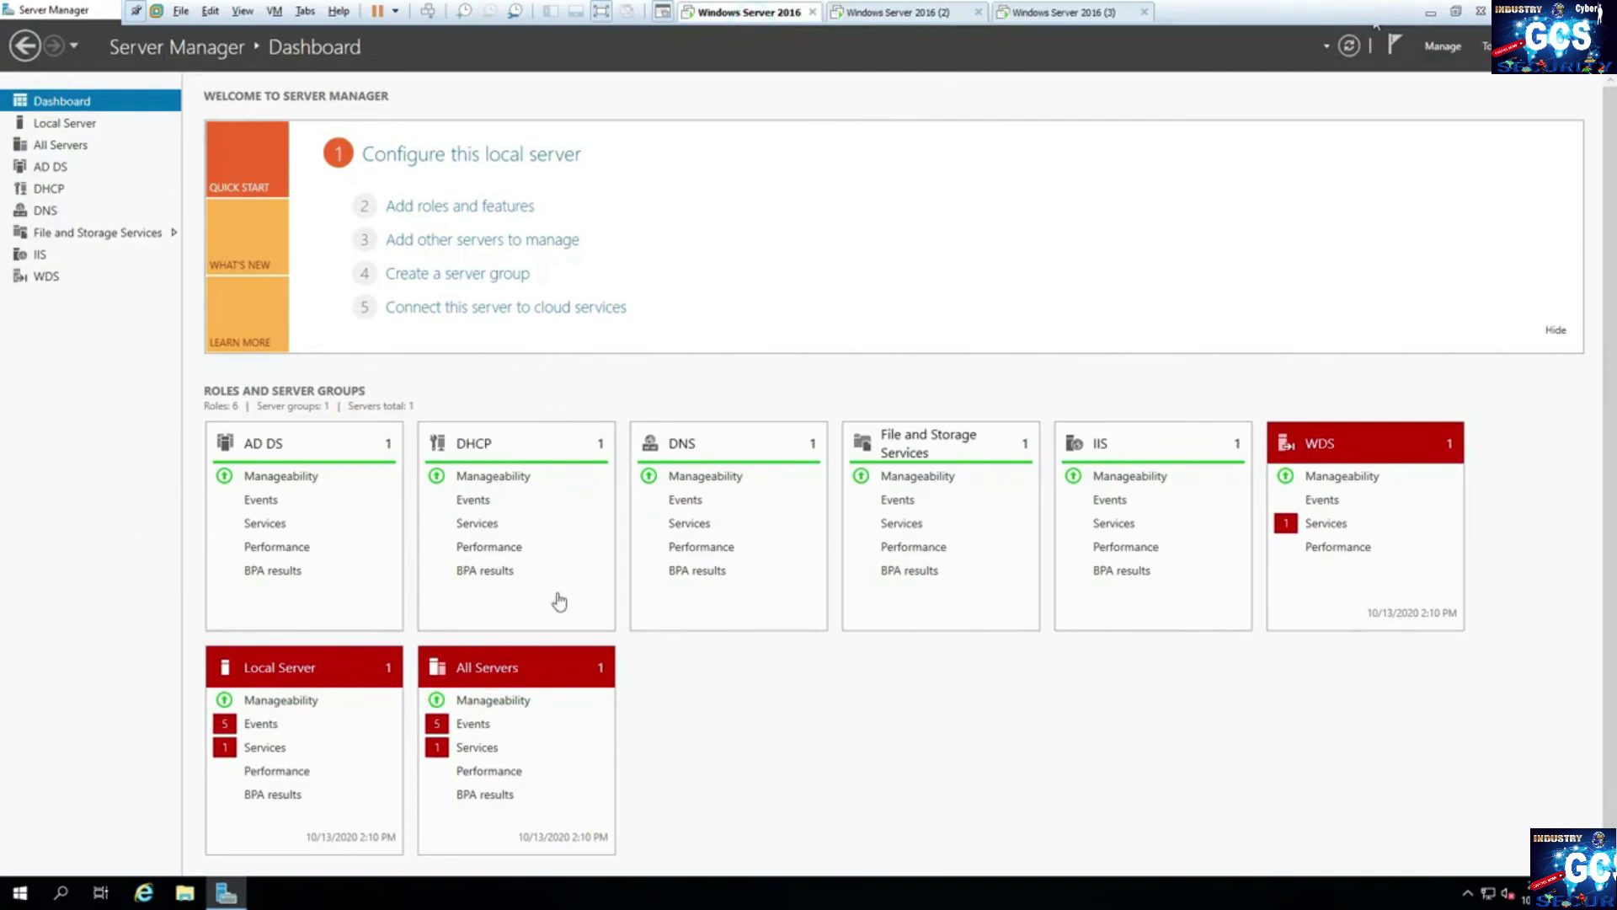
{"action": "left_click", "coordinate": [885, 12]}
{"action": "left_click", "coordinate": [1087, 10]}
{"action": "left_click", "coordinate": [919, 12]}
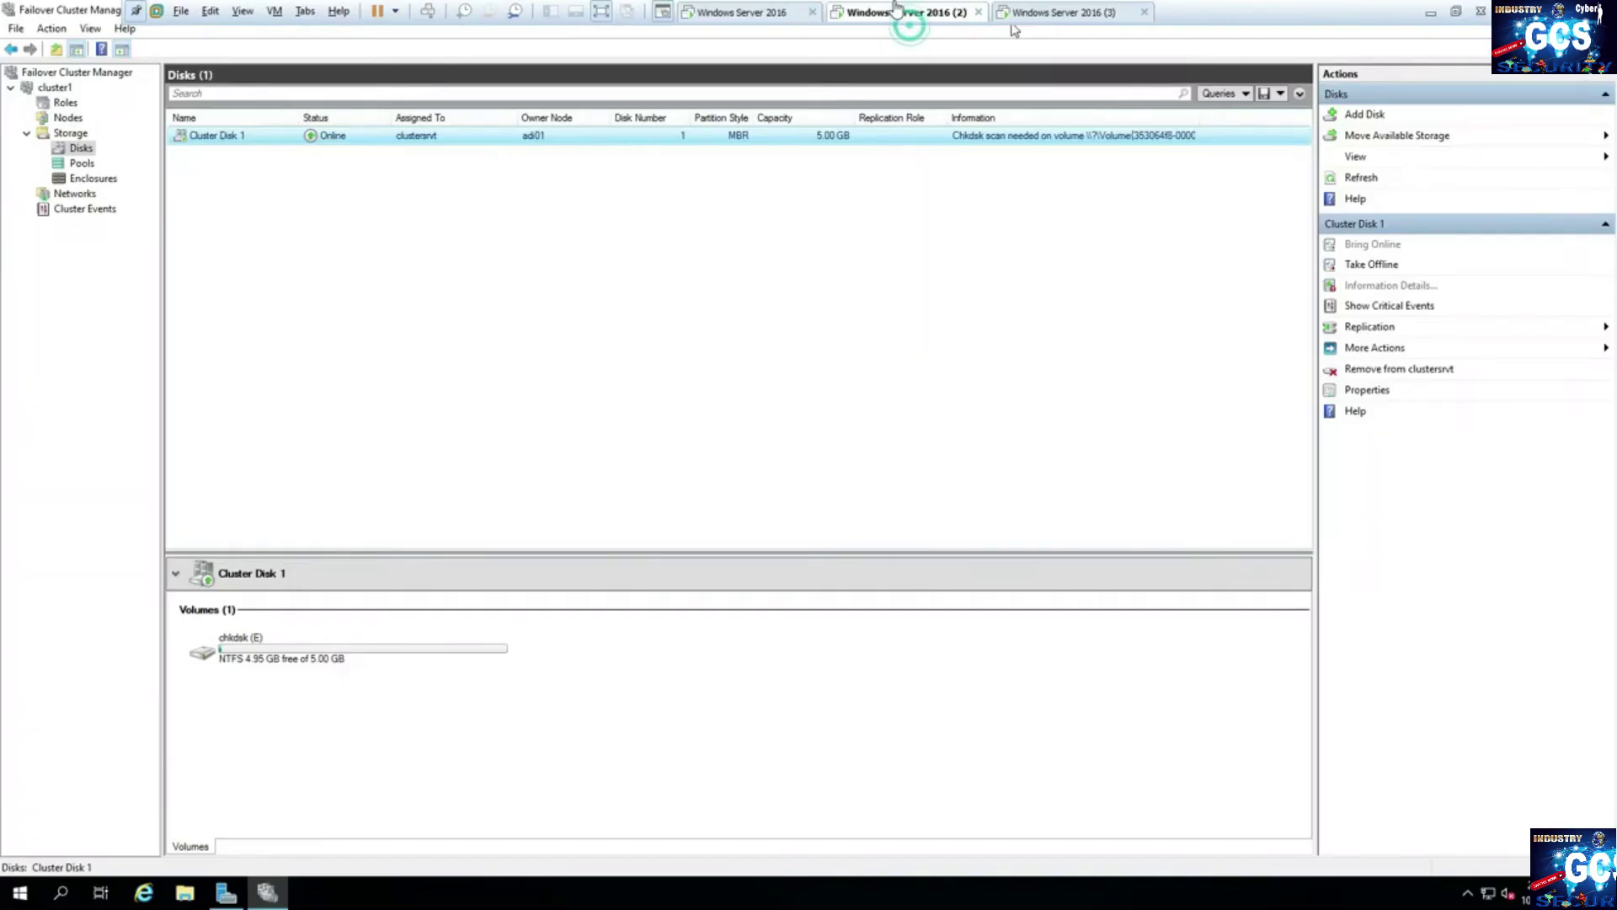
{"action": "left_click", "coordinate": [762, 11]}
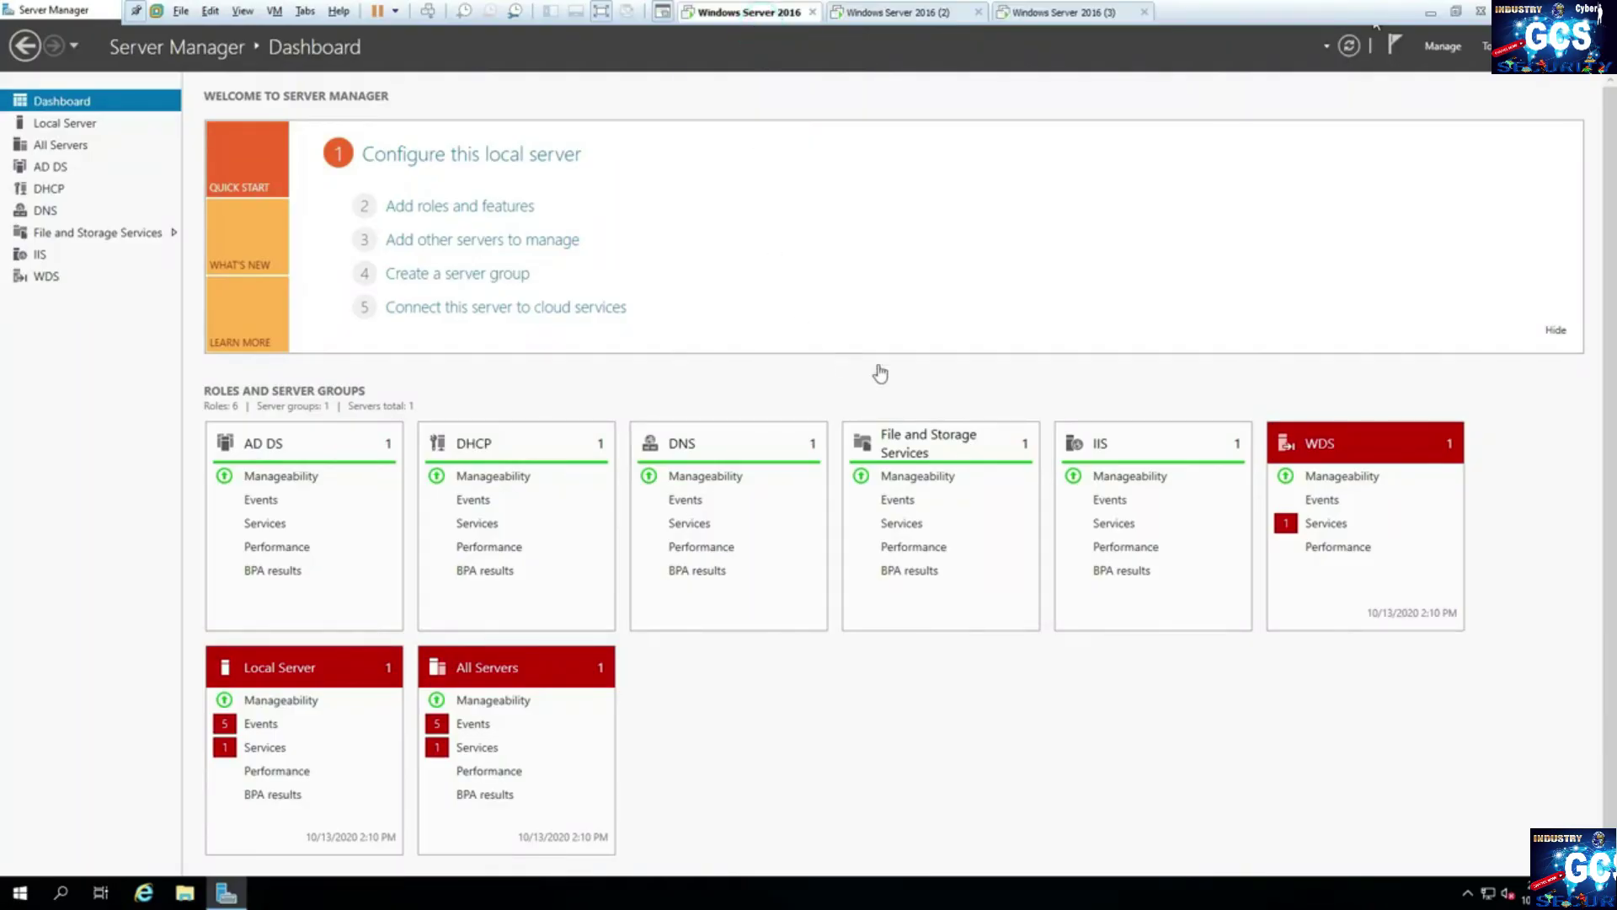